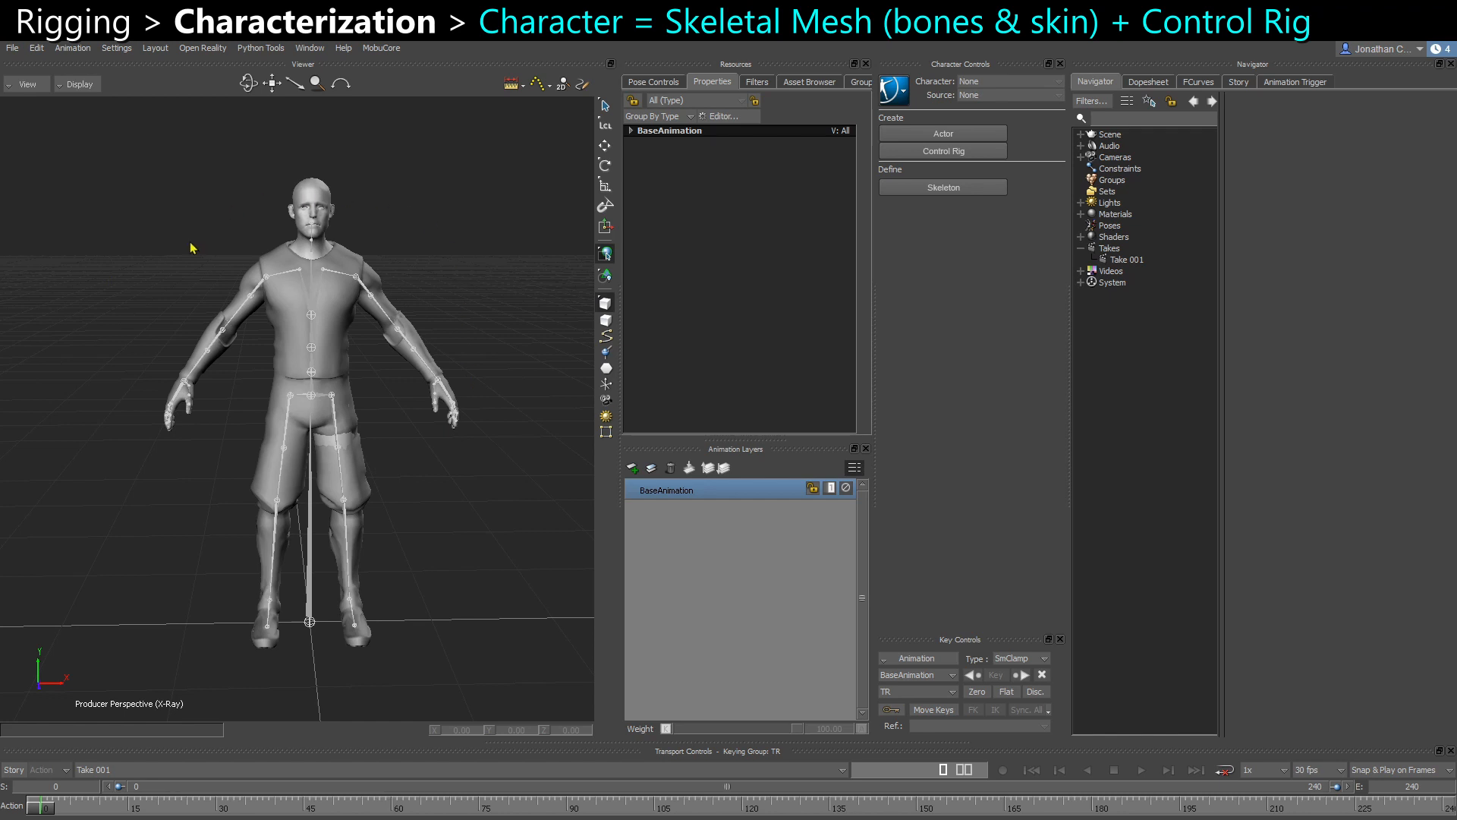
Inspect the character's mesh and skeleton from different angles in the viewer
left_click_drag(290, 494, 314, 407, "alt")
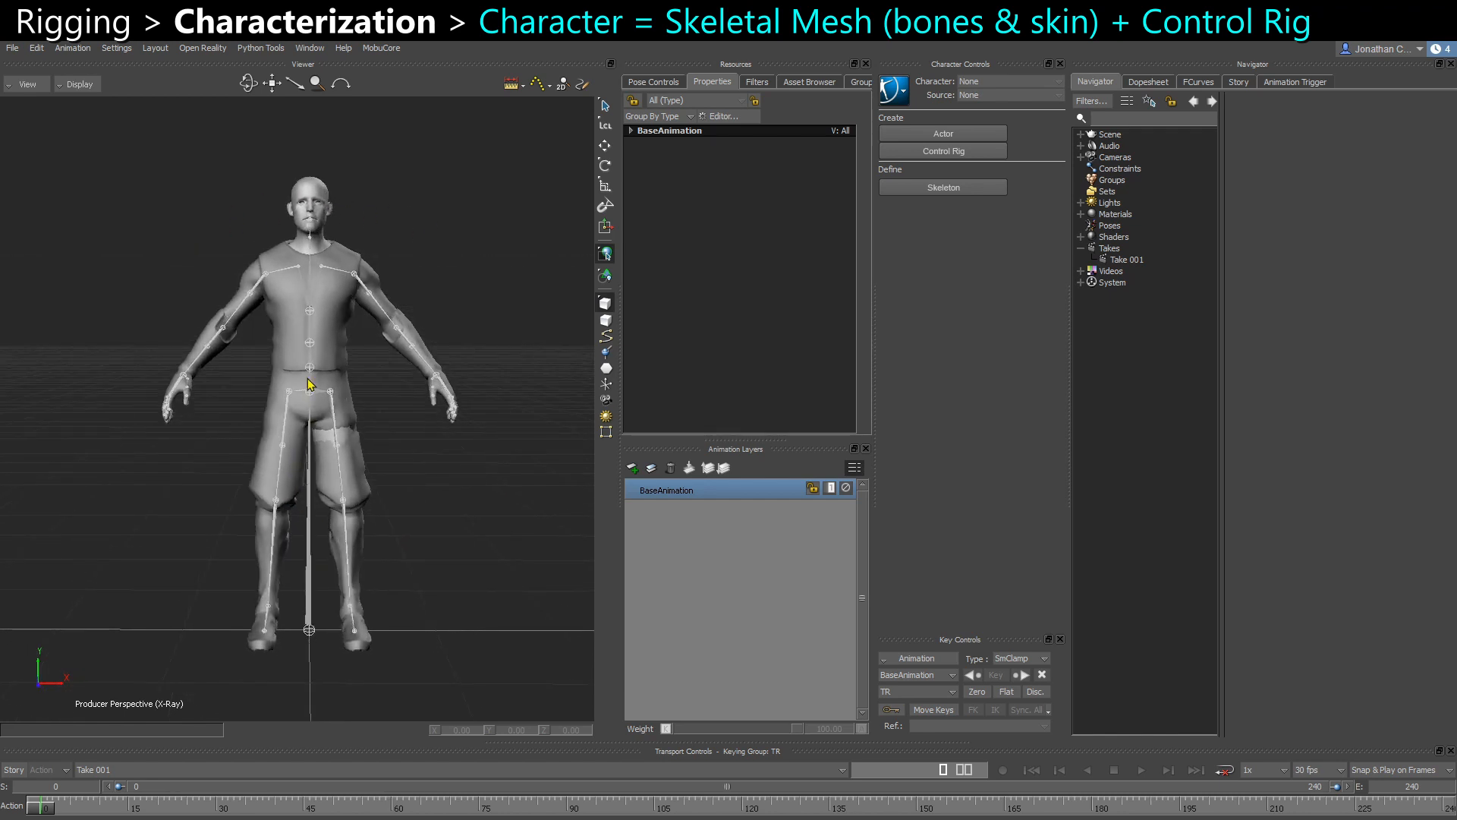
left_click(311, 388)
left_click(366, 416)
scroll(311, 391, "up", 3)
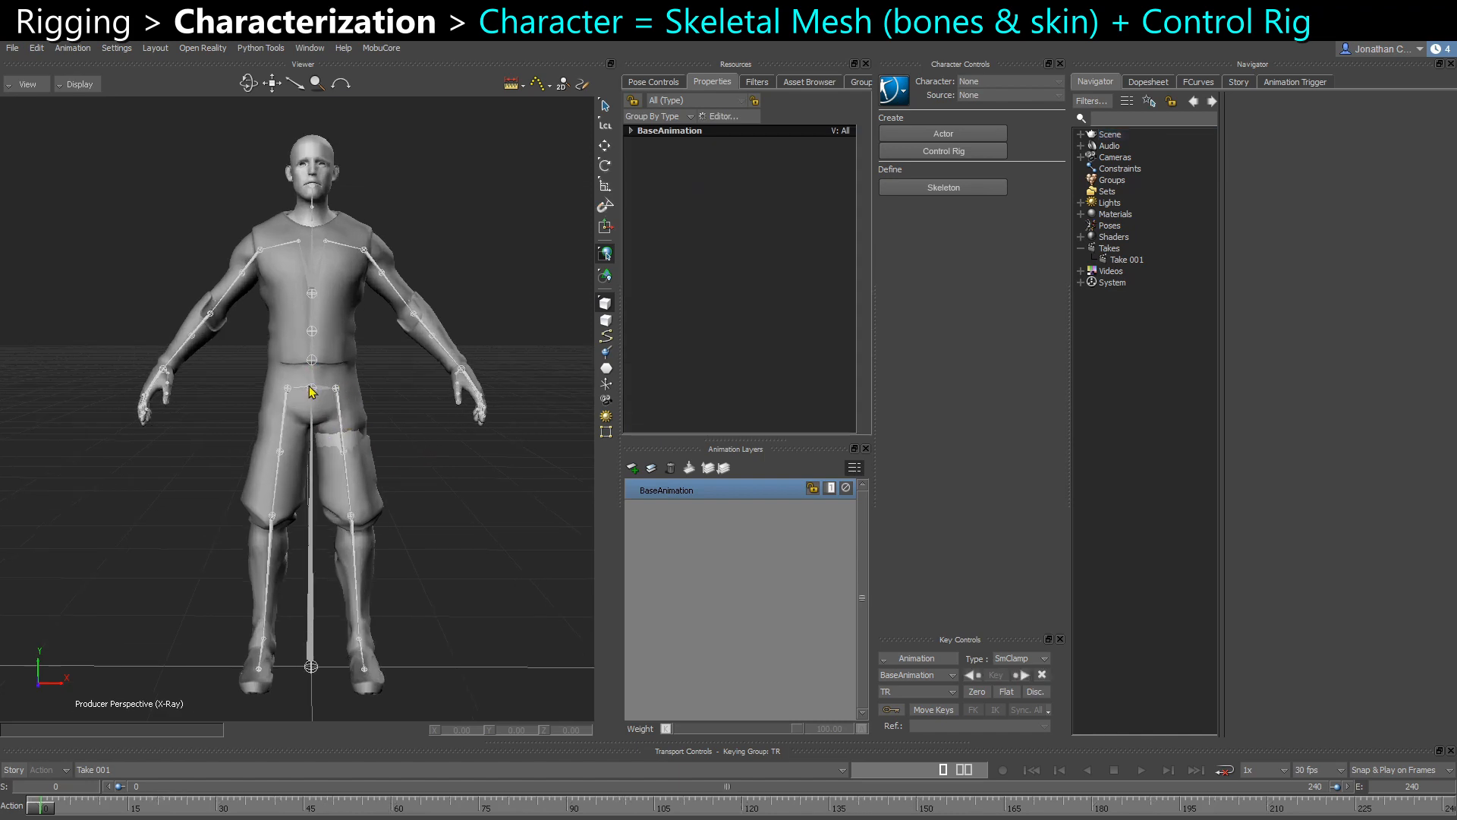
double_click(312, 381)
left_click_drag(313, 381, 379, 332, "alt")
left_click(334, 331)
left_click(388, 408)
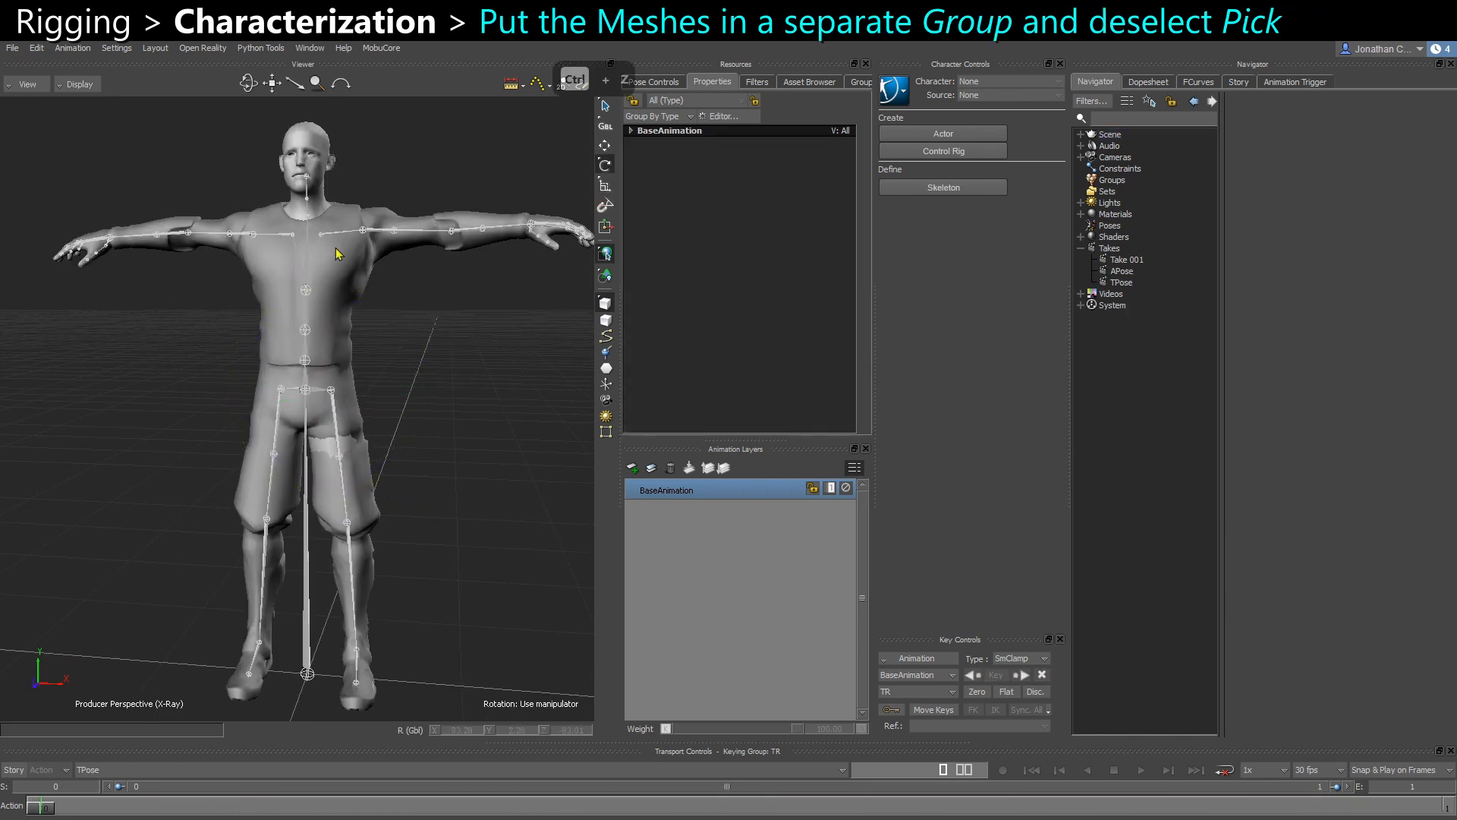
Try to select the clavicle bones through the body mesh in the viewer
left_click(334, 252)
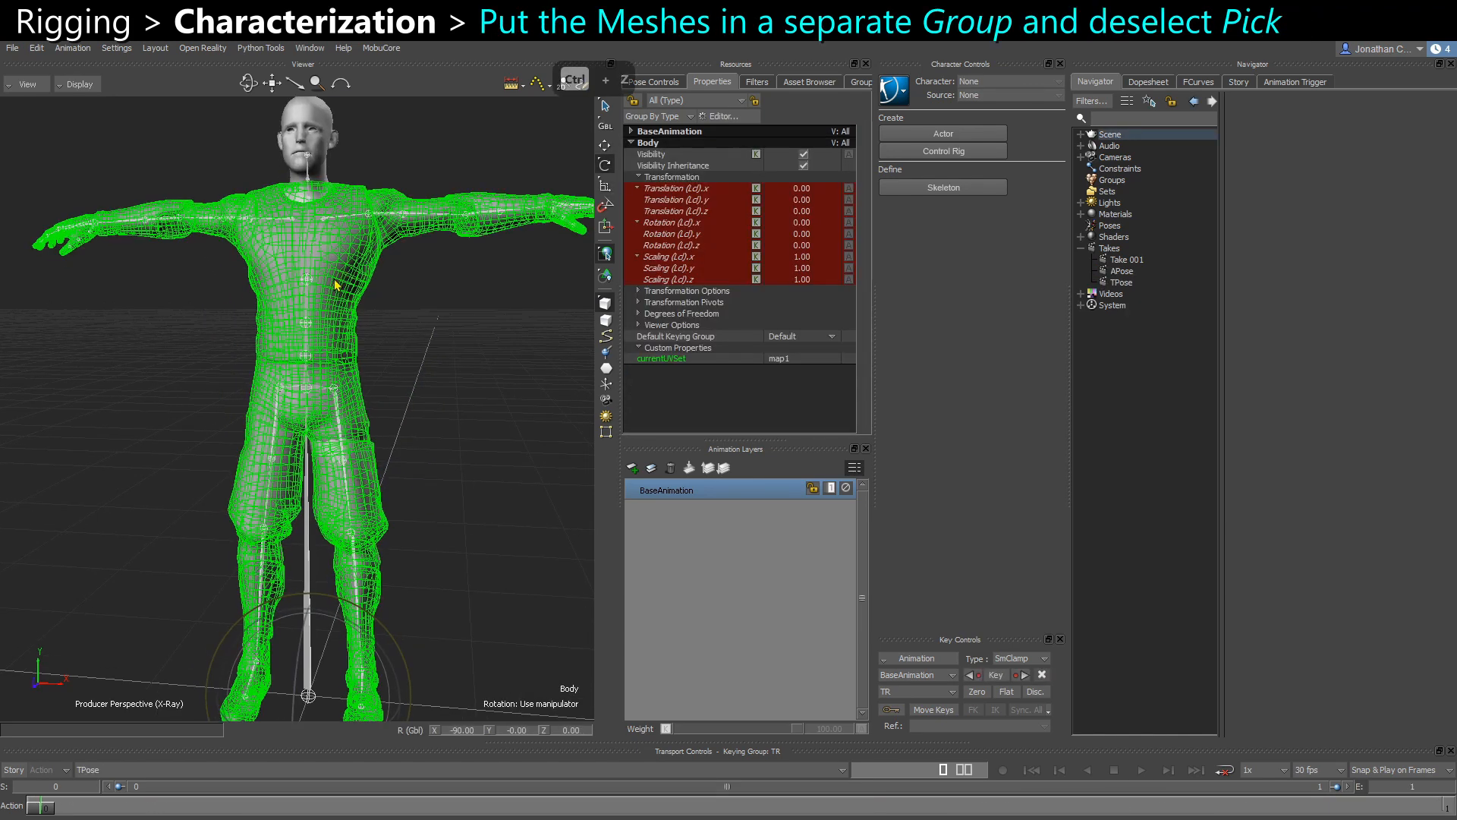
left_click(425, 315)
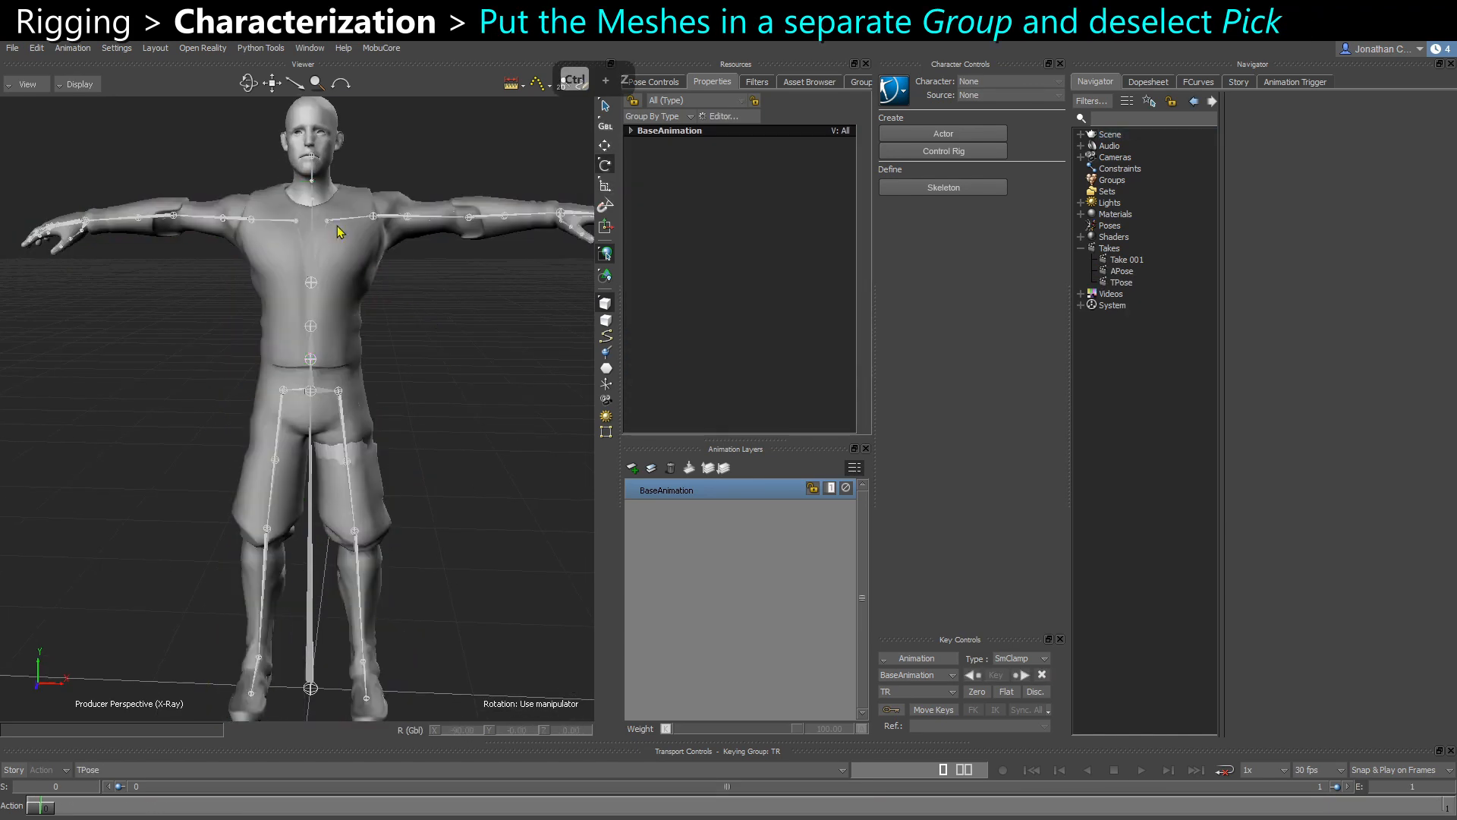
left_click(294, 229)
left_click(446, 377)
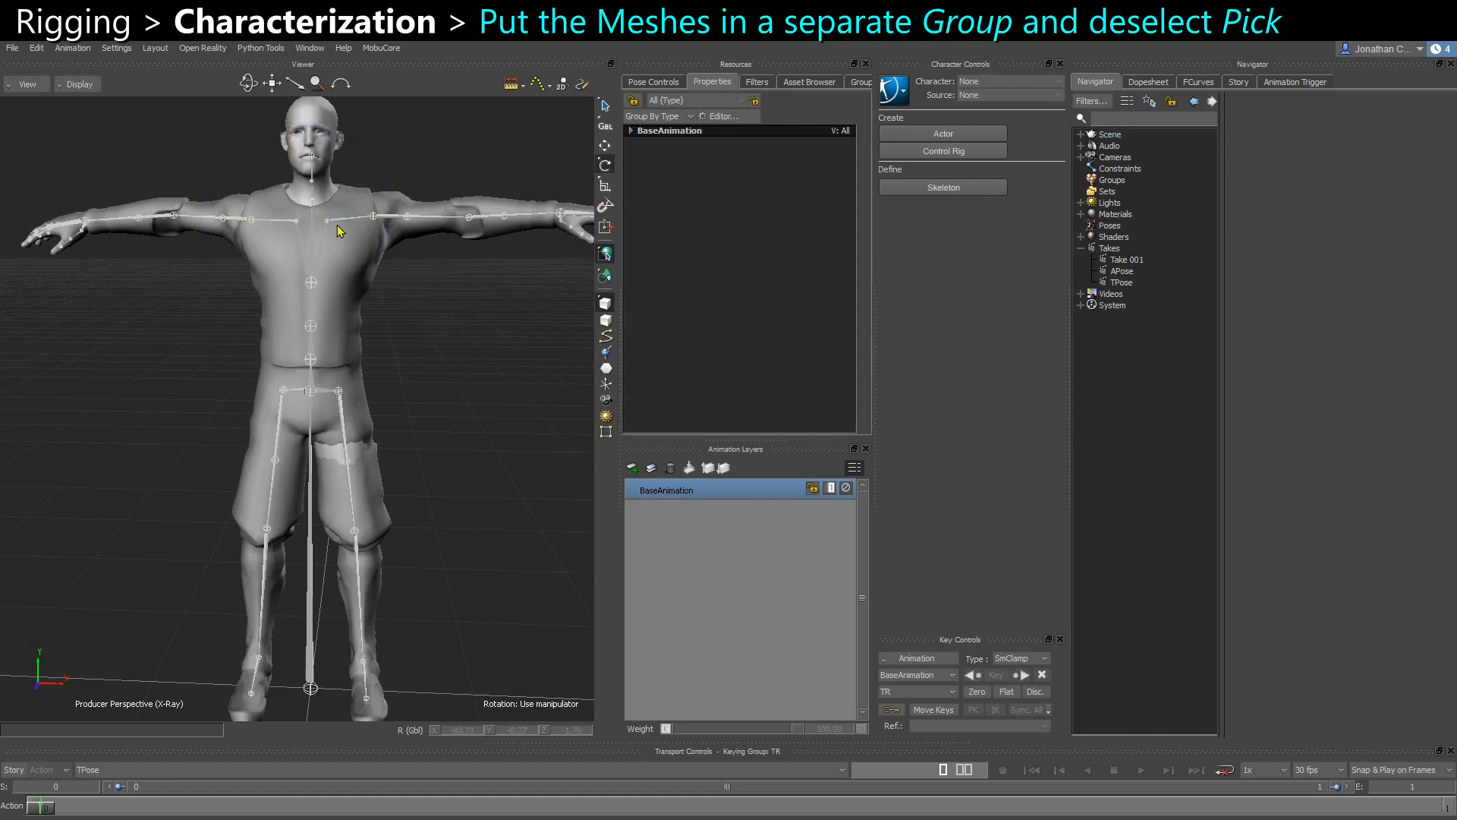
left_click(338, 224)
left_click(412, 348)
left_click(353, 262)
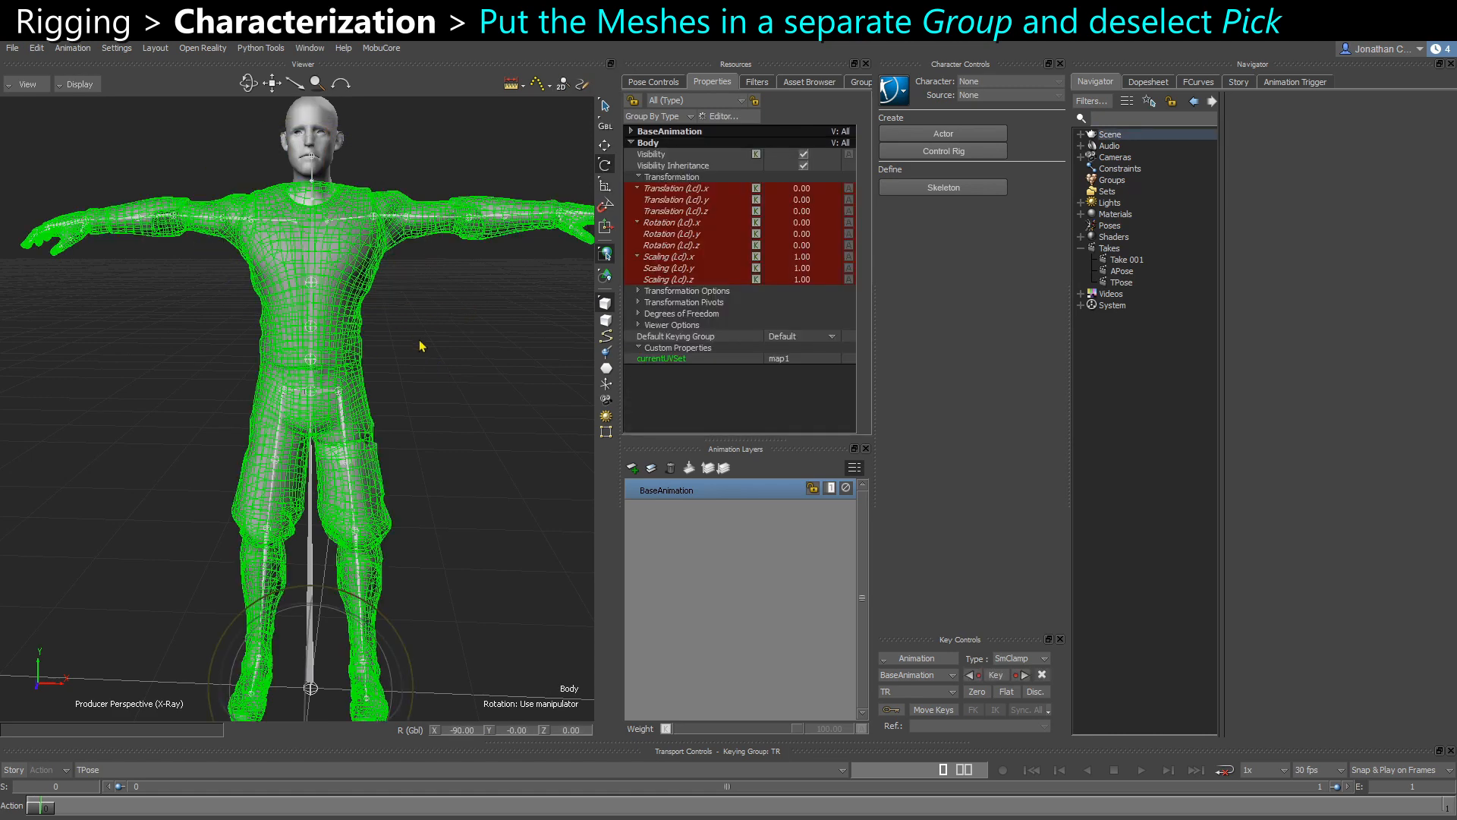
left_click(424, 346)
left_click(325, 198)
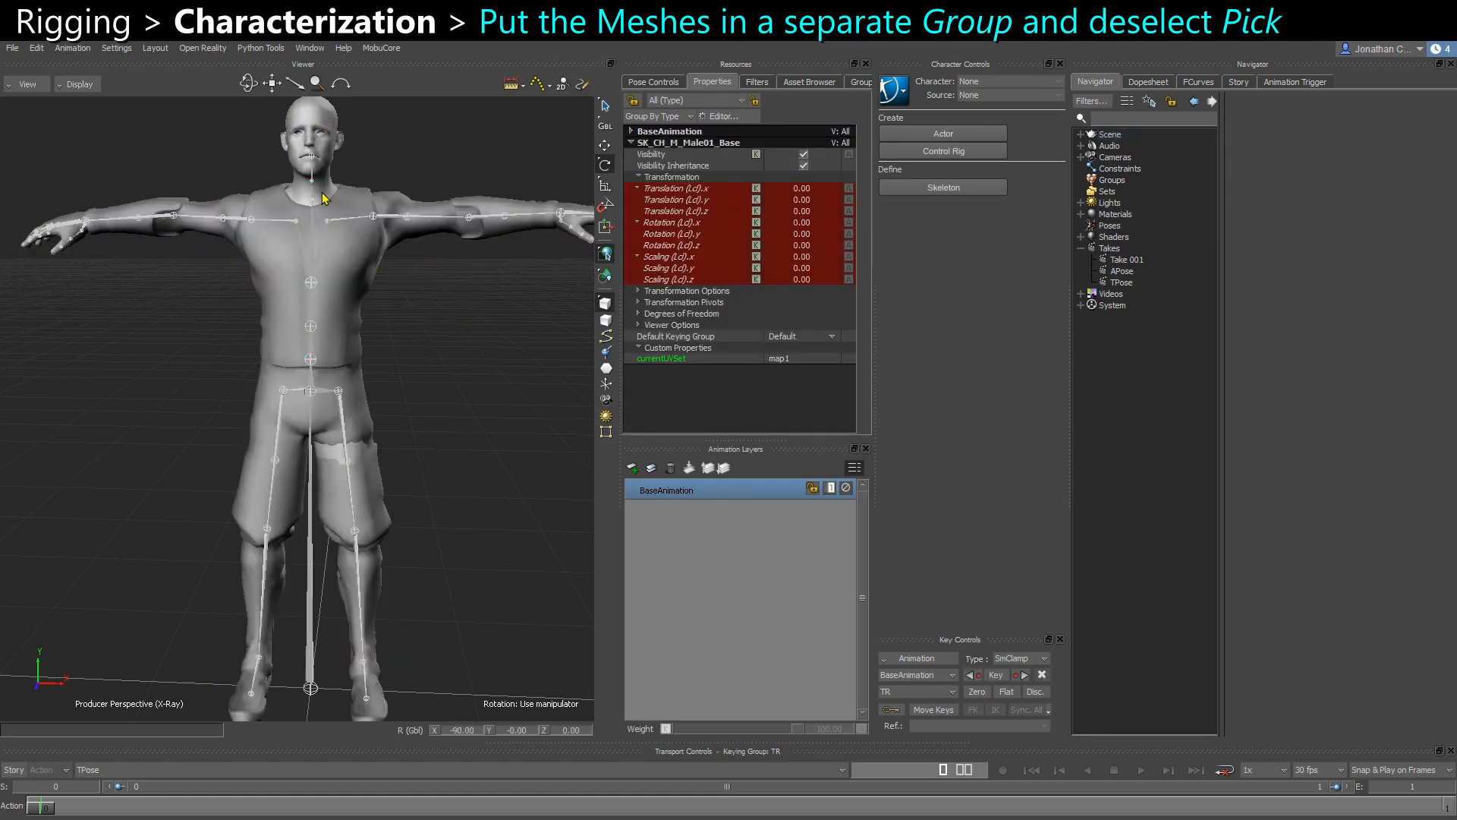
left_click(388, 312)
Select the body and head meshes together and create a group from them
left_click(362, 289)
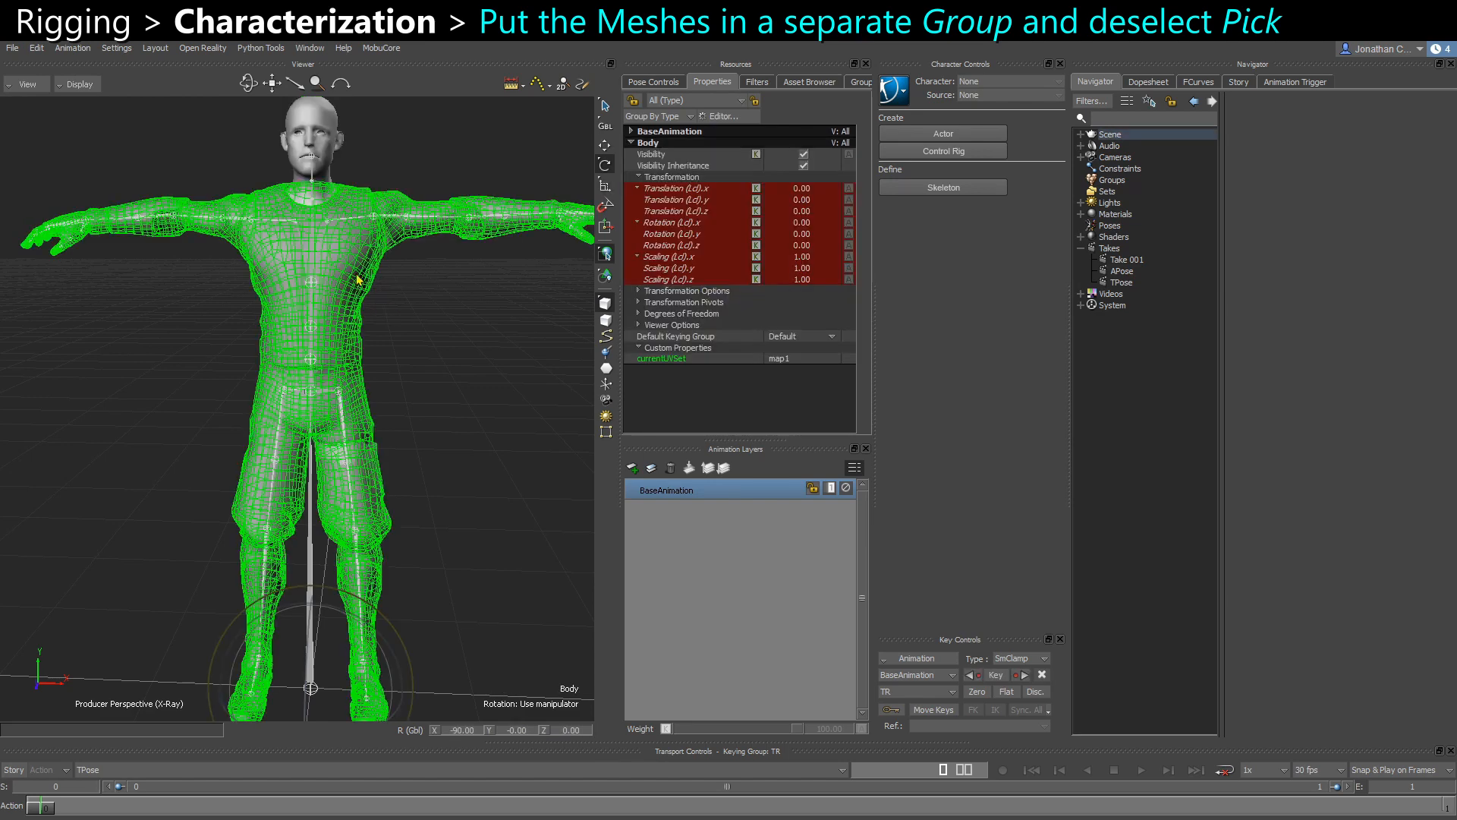
left_click(327, 155, "shift")
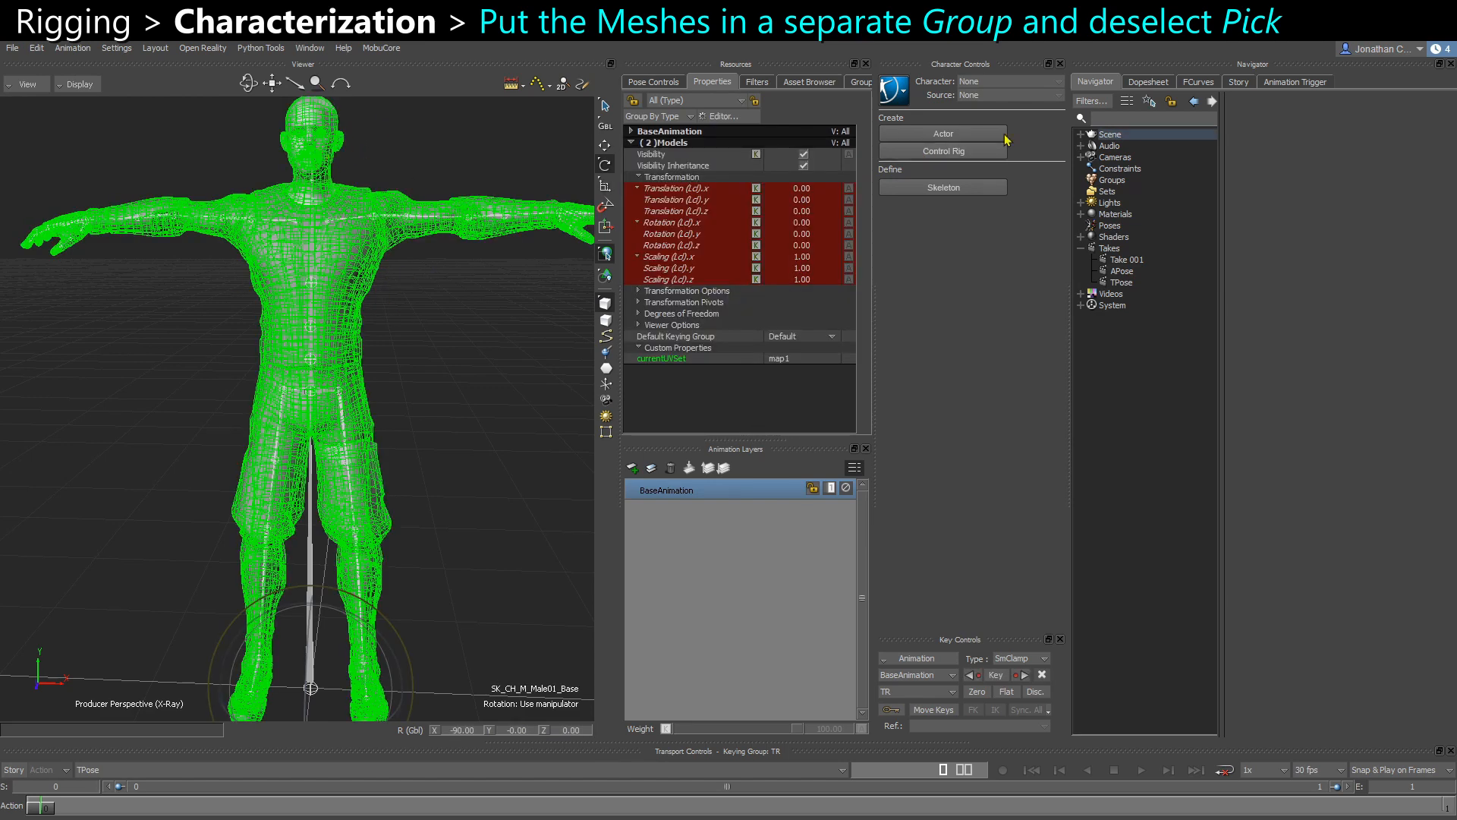
left_click(860, 83)
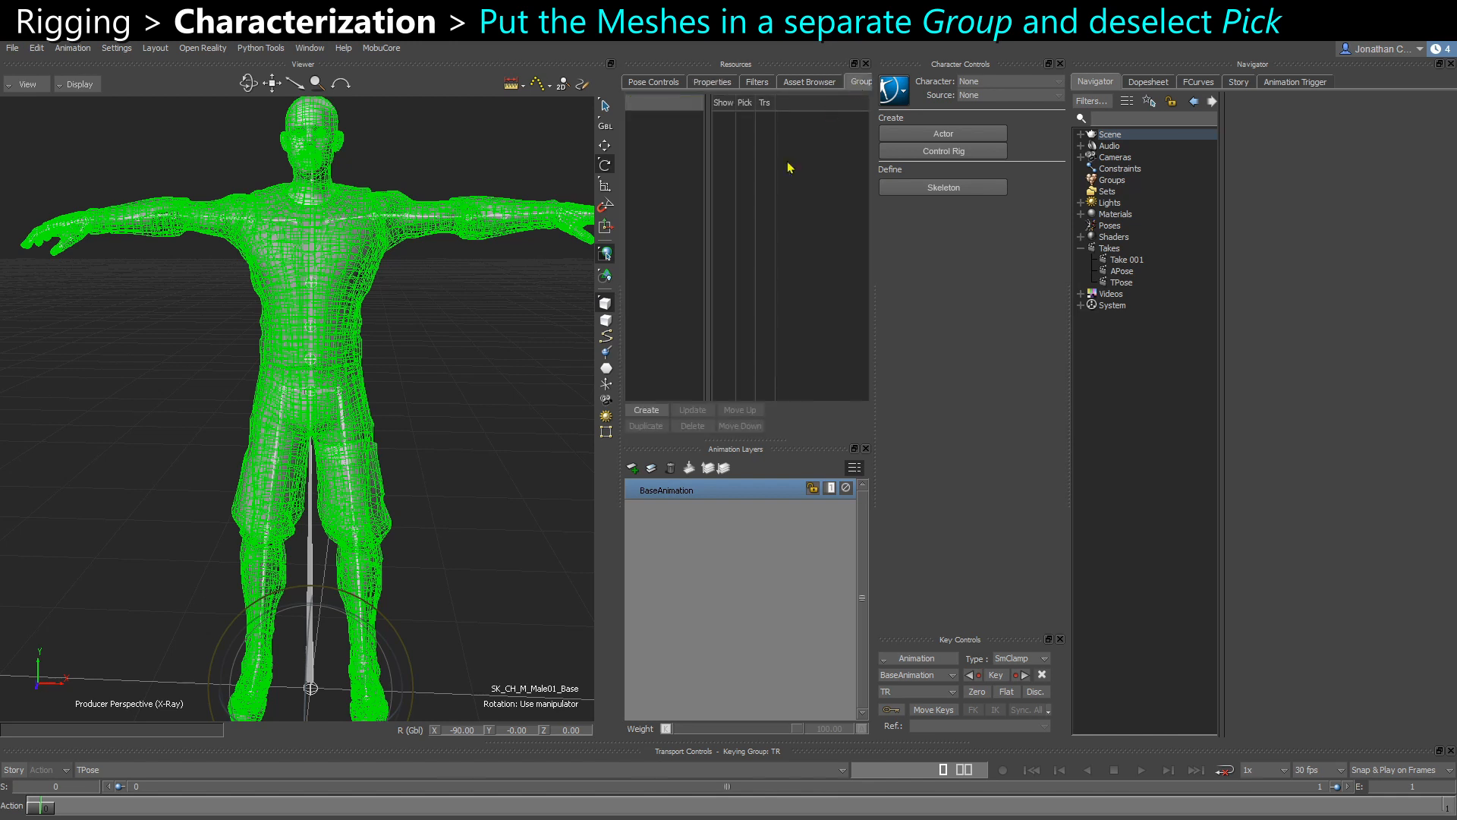
left_click(651, 412)
Rename the new group to MESHES and turn off its Pick and Trs options
left_click(652, 120)
left_click(653, 121)
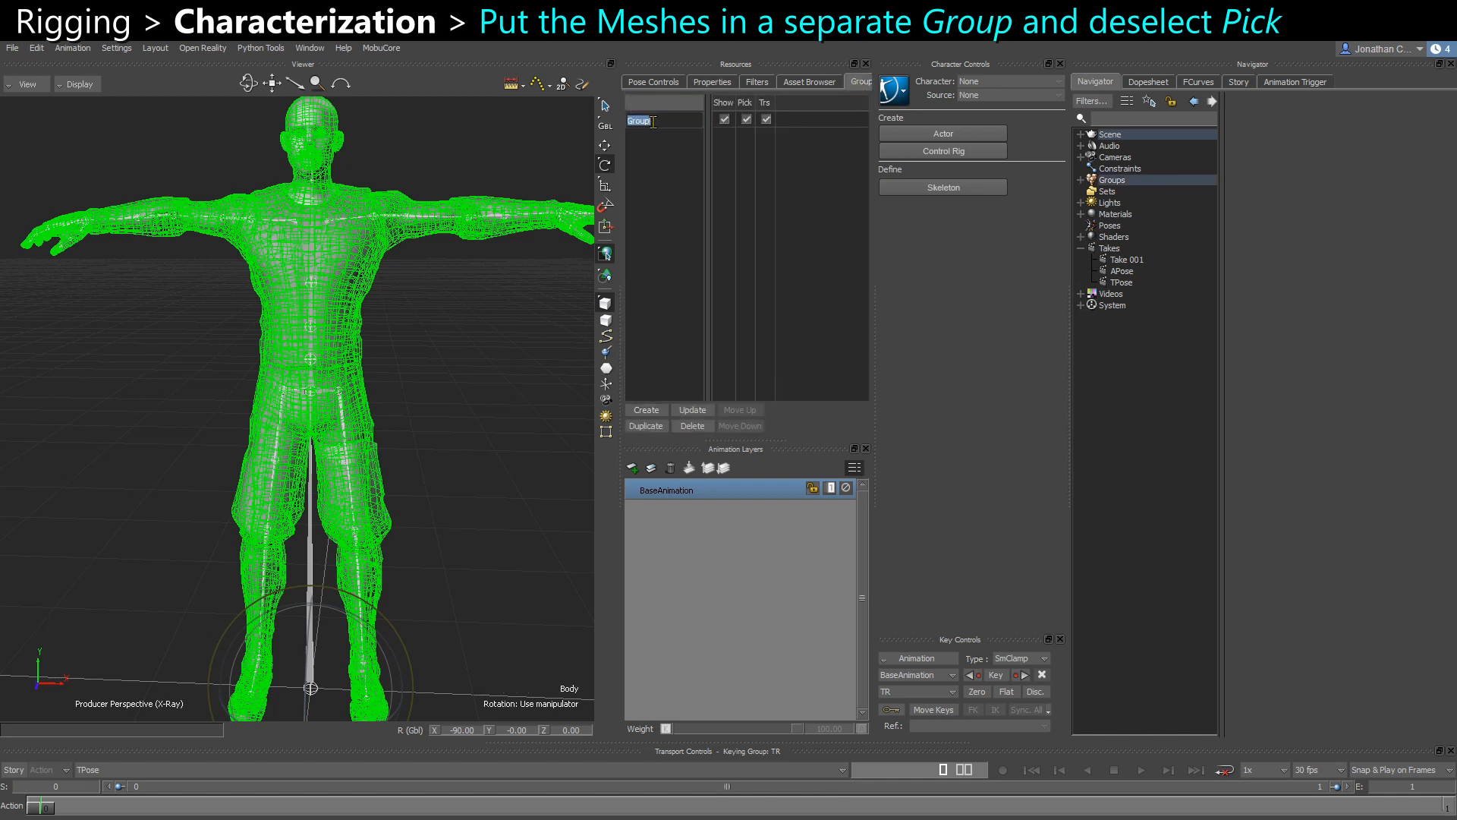
type("MESHES")
key("Return")
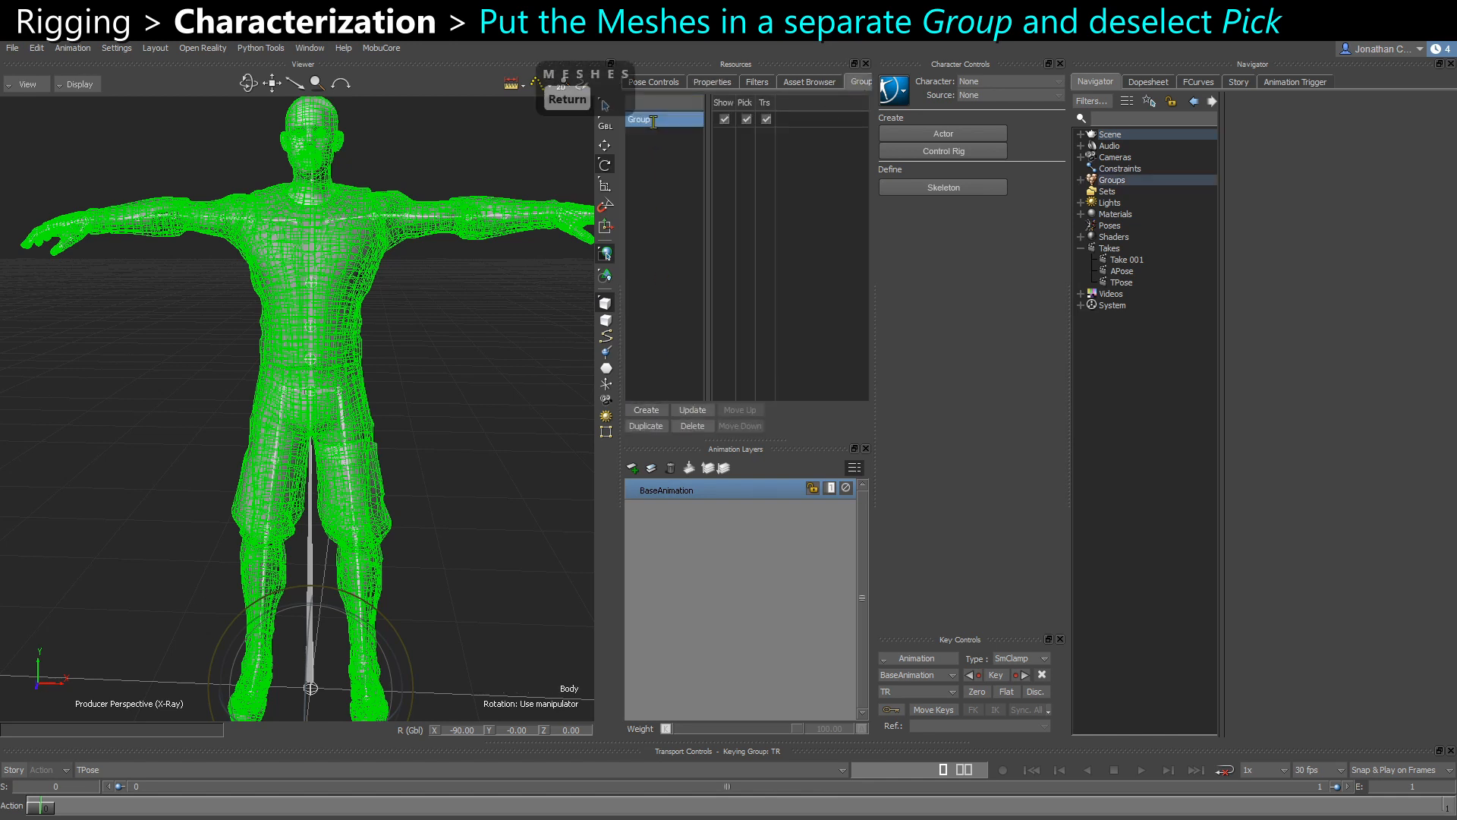
left_click(766, 120)
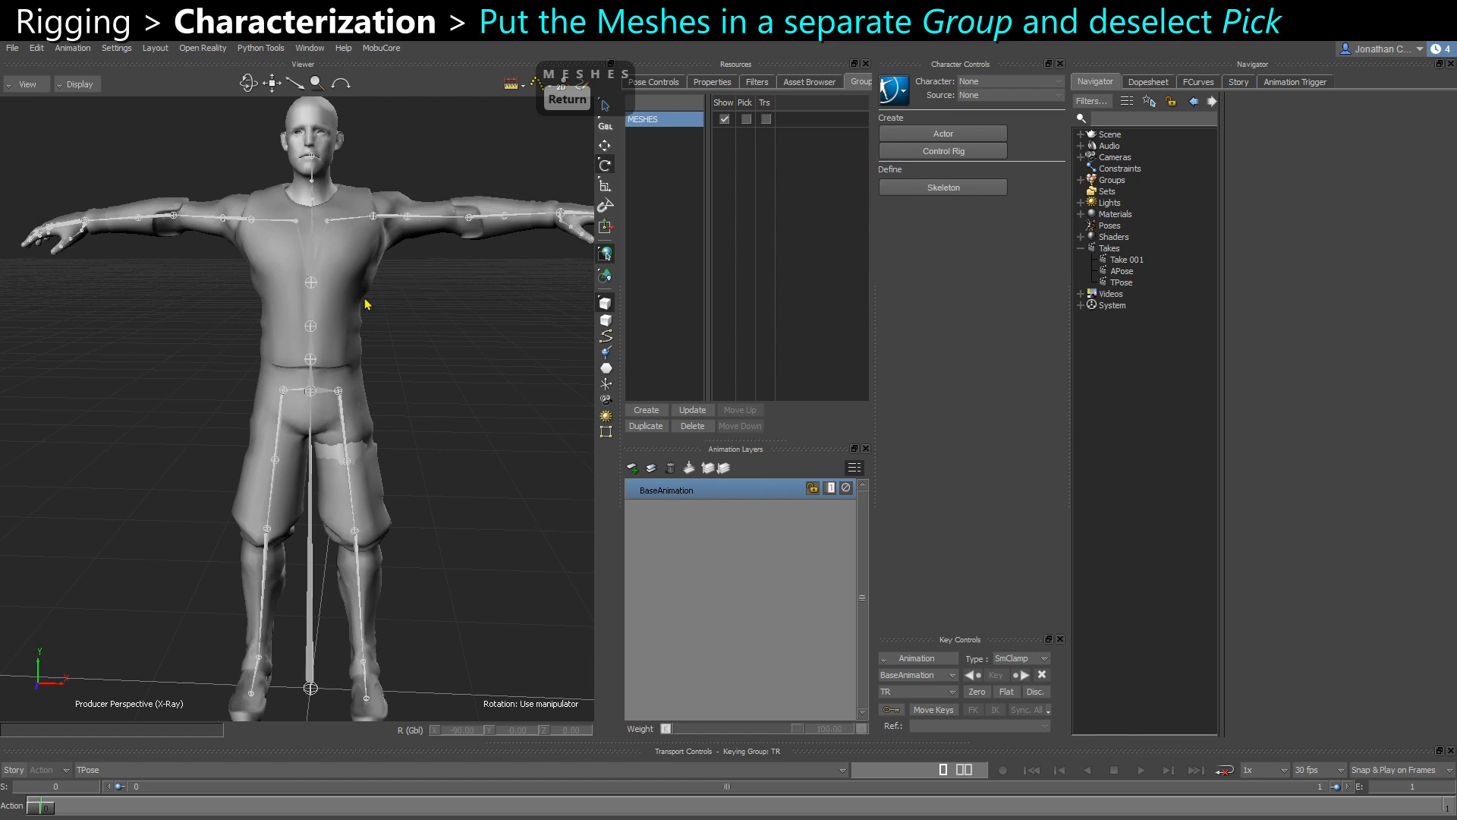
Select both clavicle bones in the viewer and increase their skeleton node display size
left_click_drag(350, 366, 360, 380, "ctrl")
mouse_move(266, 276)
left_mouse_down("shift")
mouse_move(268, 307)
mouse_move(267, 274)
left_mouse_up("shift")
left_click(265, 275)
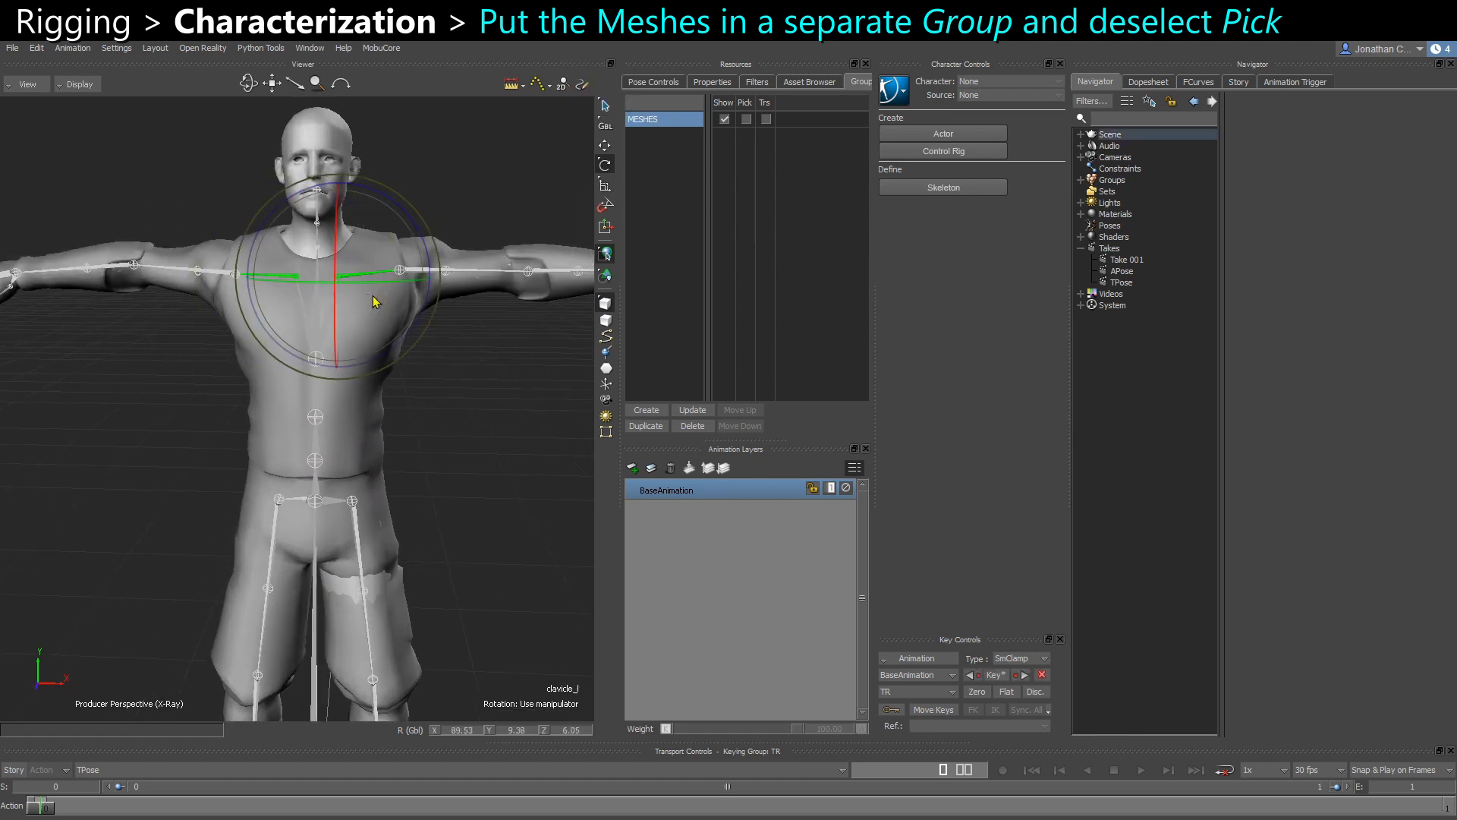
left_click(699, 82)
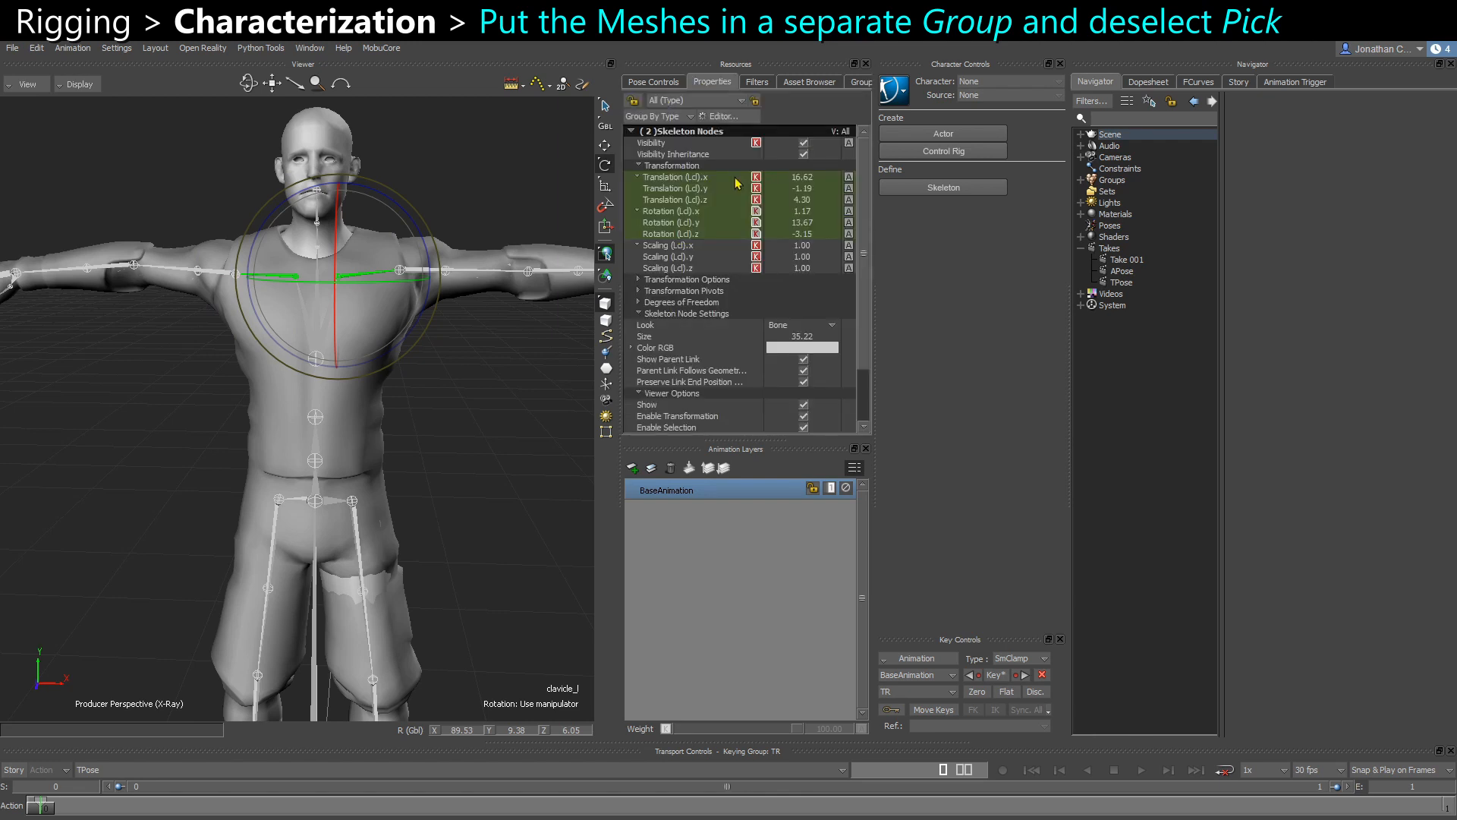
left_click_drag(797, 336, 845, 336)
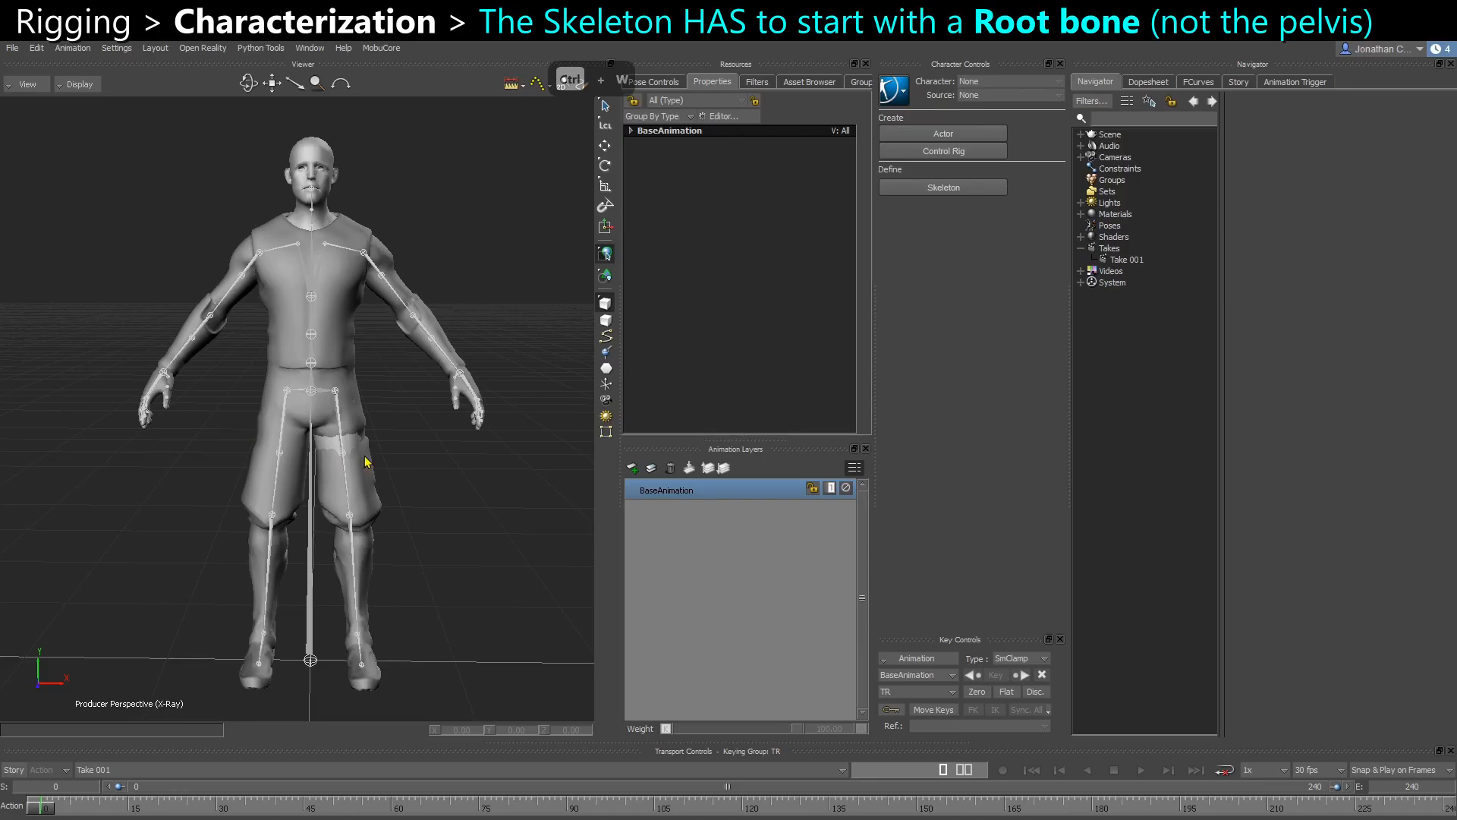
Select the root bone in the schematic view and return to the perspective view
key("ctrl+w")
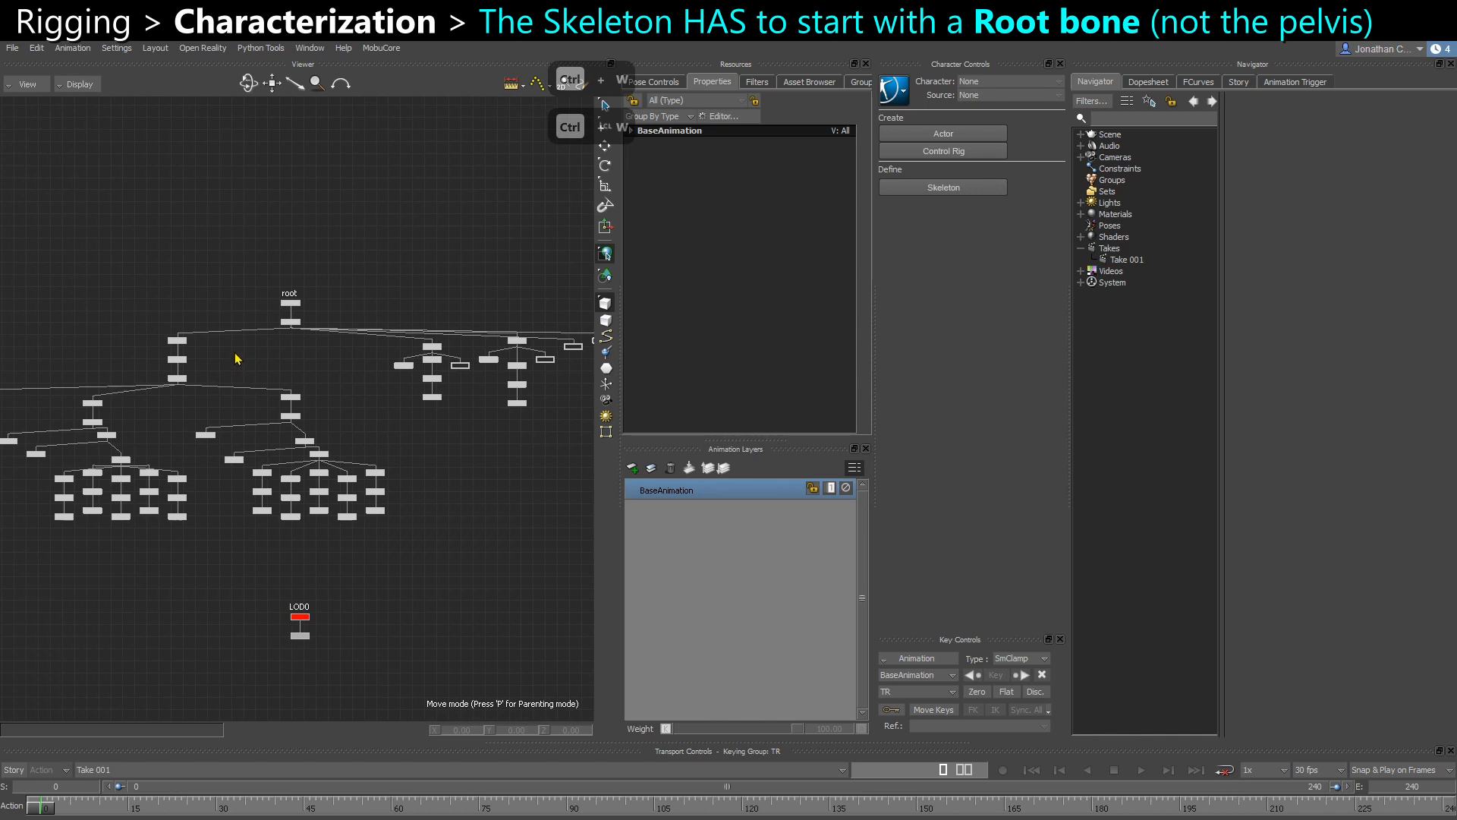
scroll(334, 310, "up", 2)
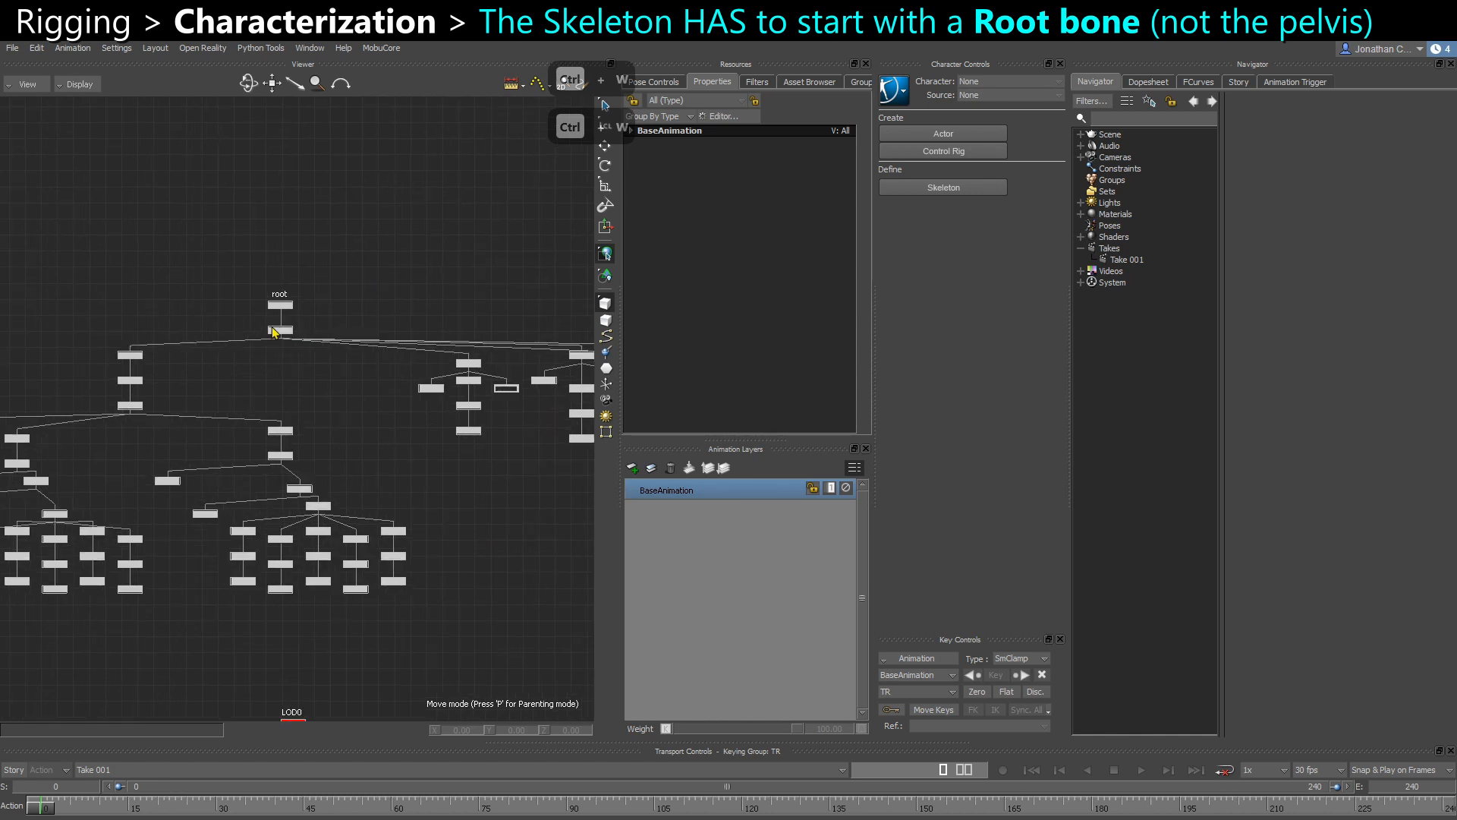
left_click(274, 332)
key("ctrl+w")
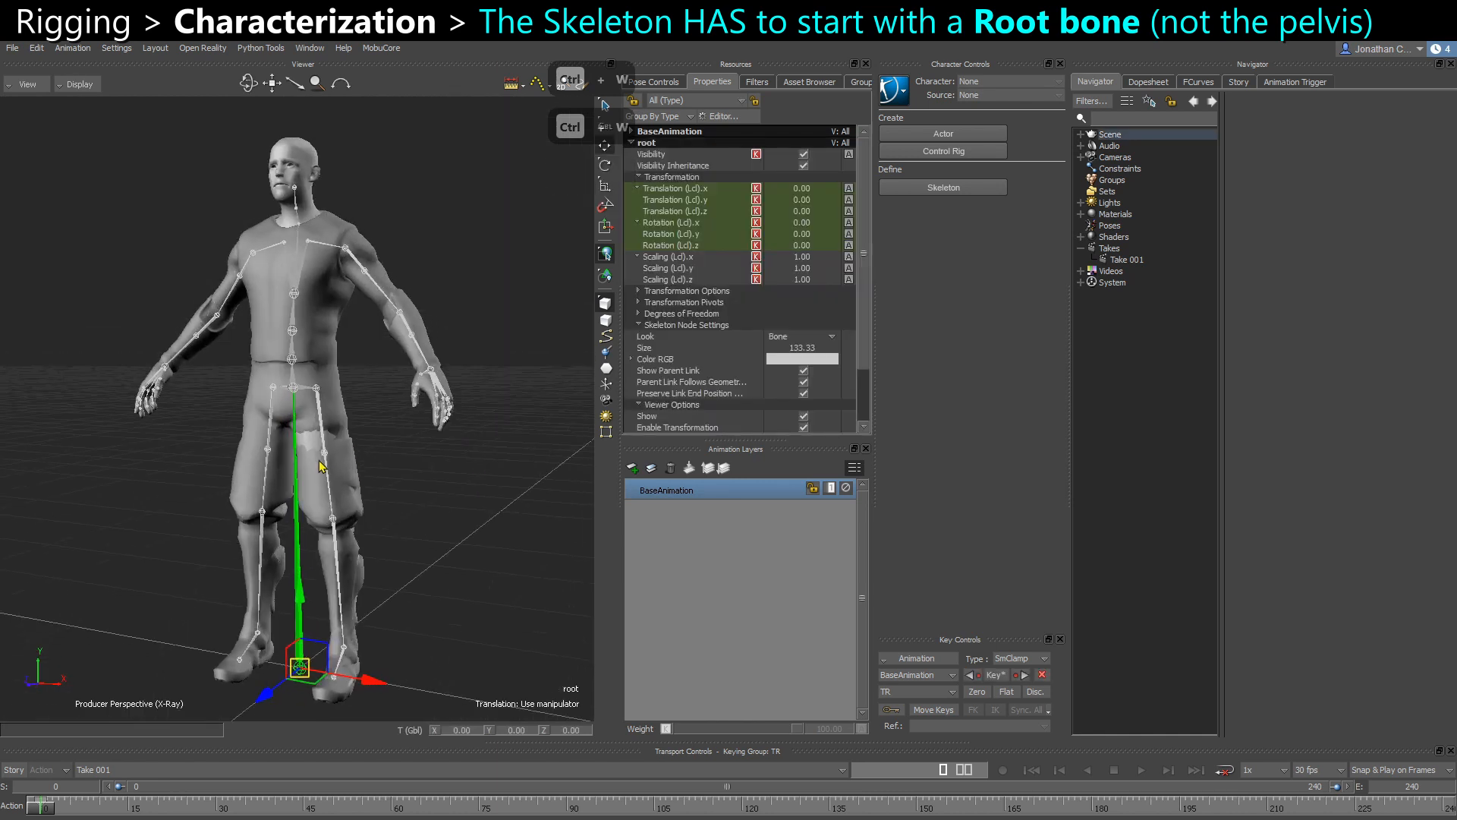
Try moving the root bone across the ground plane, and undo the moves
left_click_drag(319, 461, 326, 489, "alt")
left_click_drag(311, 654, 287, 631)
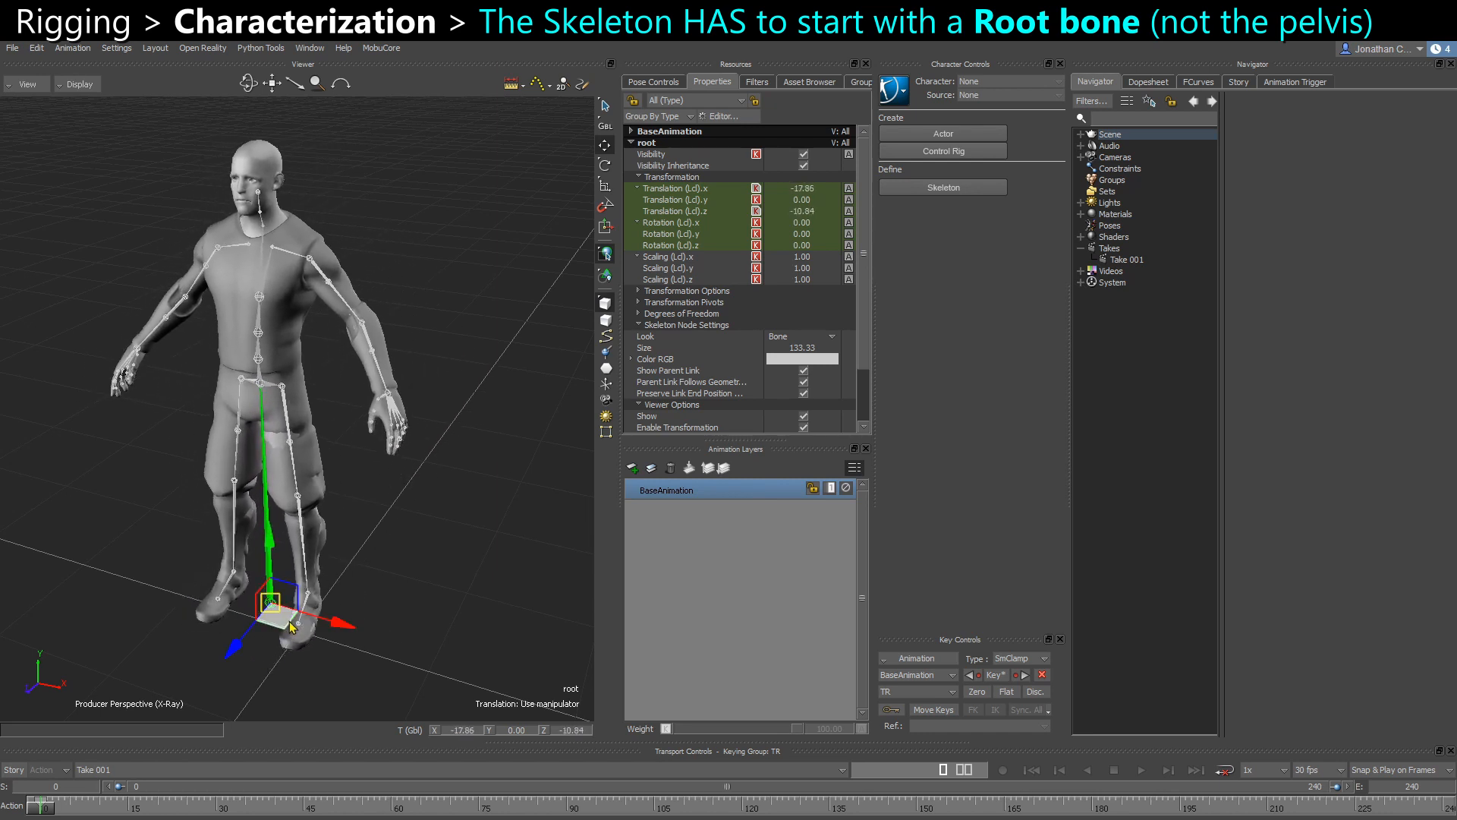
key("ctrl+z")
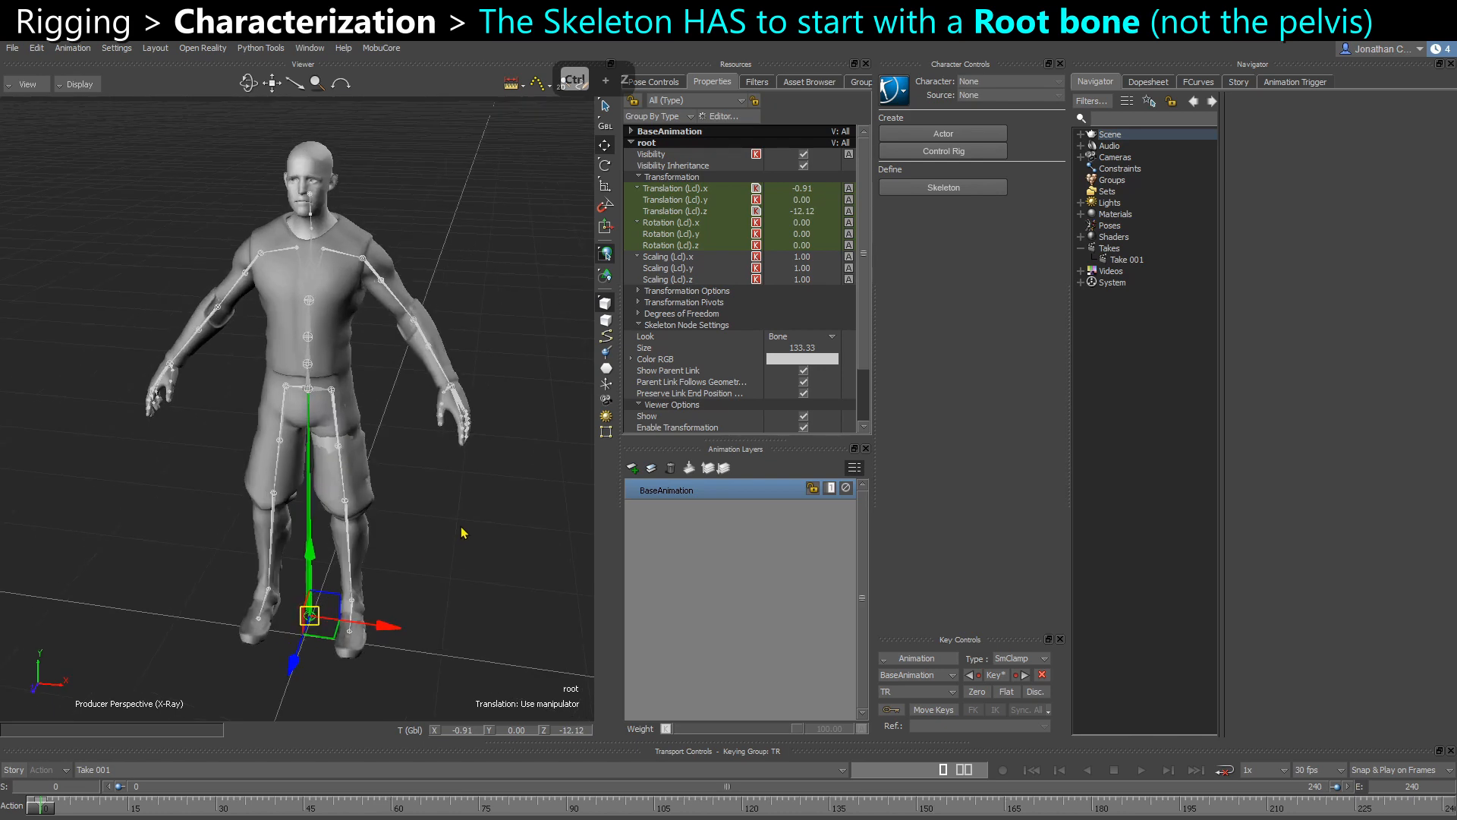
key("ctrl+z")
Examine the Body and LOD0 nodes in the schematic view and the body mesh in the perspective view
key("ctrl+w")
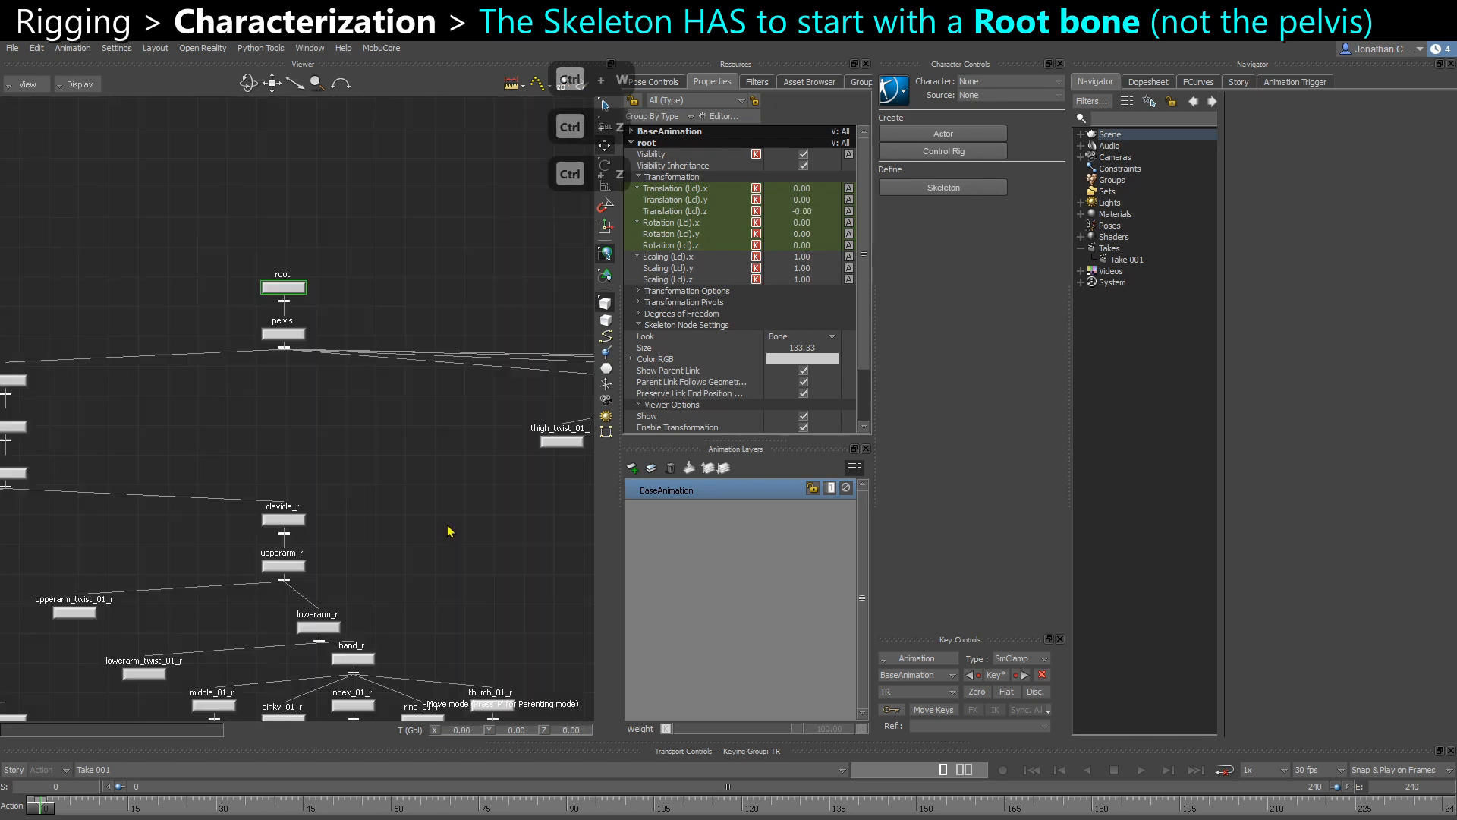
scroll(462, 465, "down", 5)
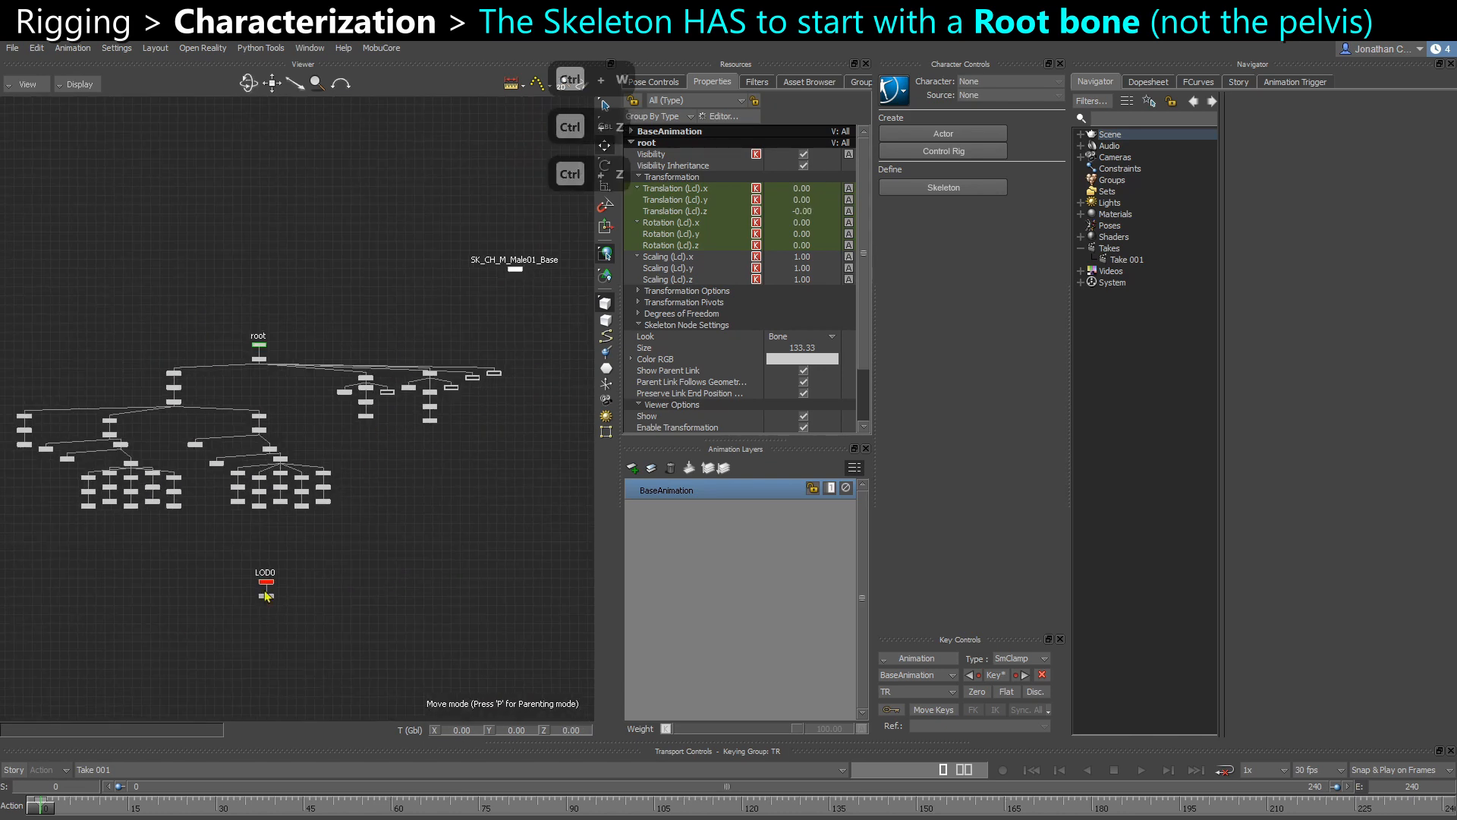
left_click_drag(330, 602, 283, 618)
left_click(266, 596)
scroll(267, 607, "up", 5)
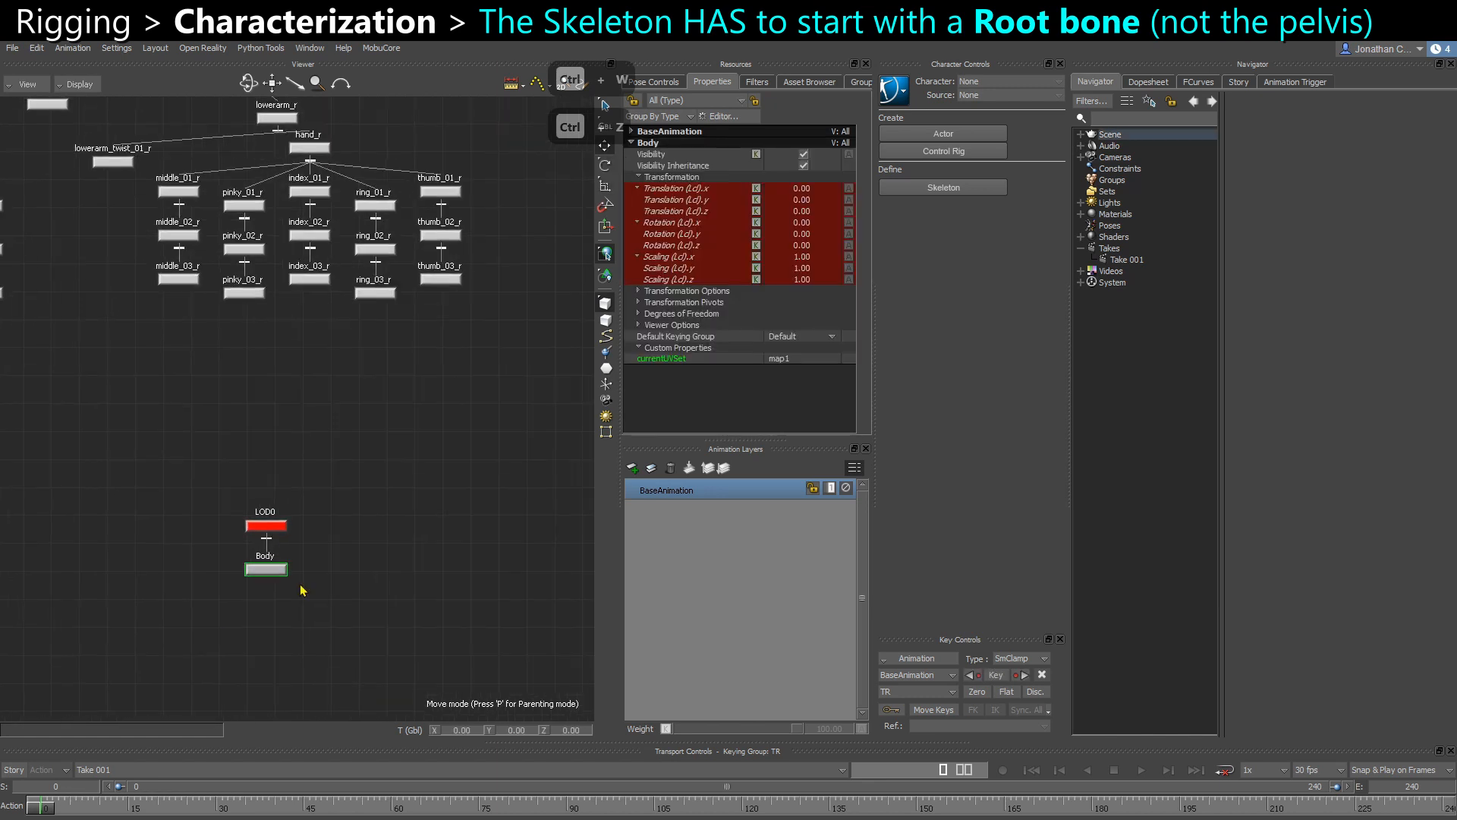
left_click(254, 527)
key("ctrl+w")
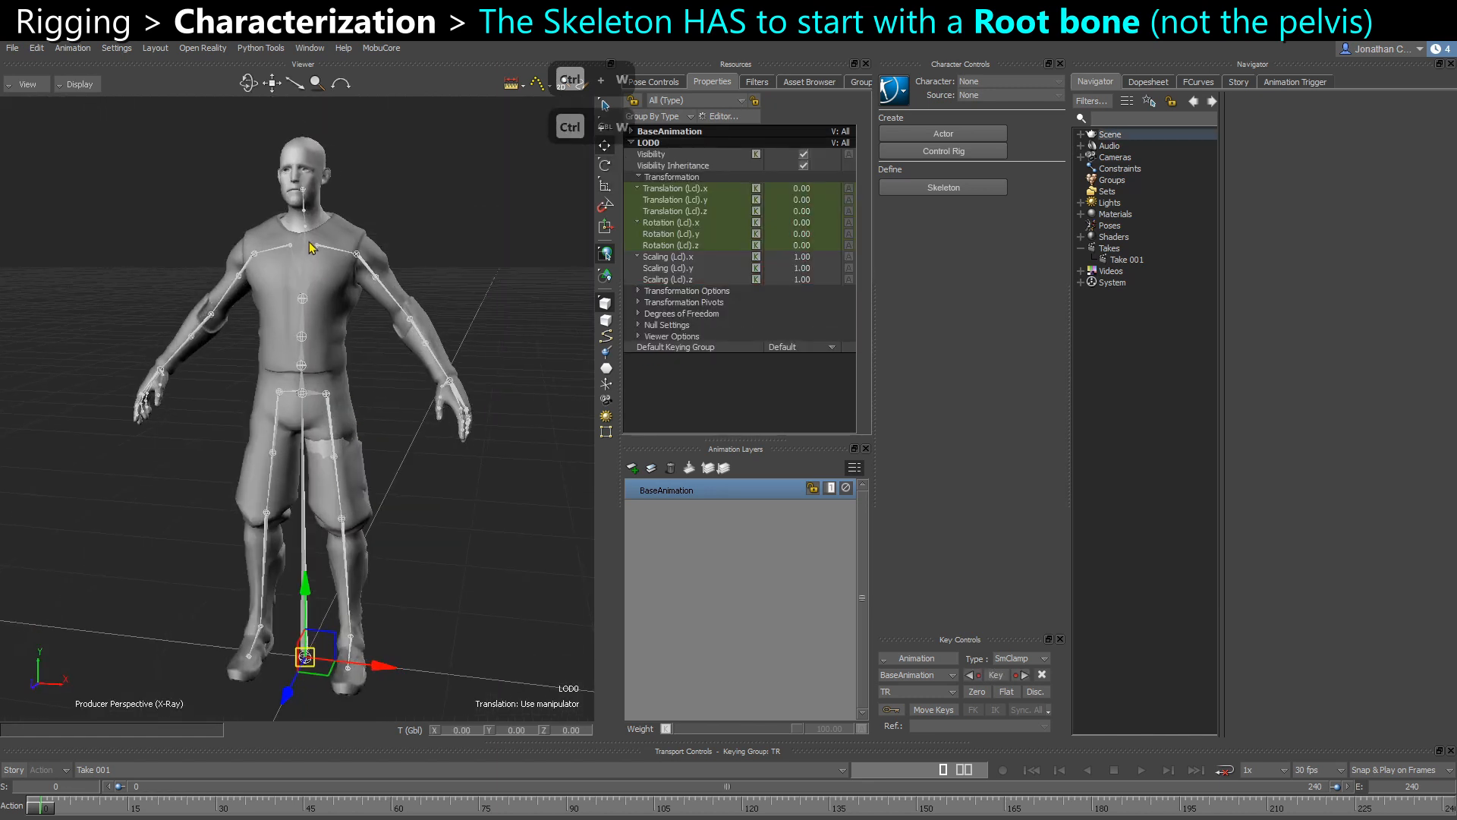
left_click(317, 223)
left_click(349, 226)
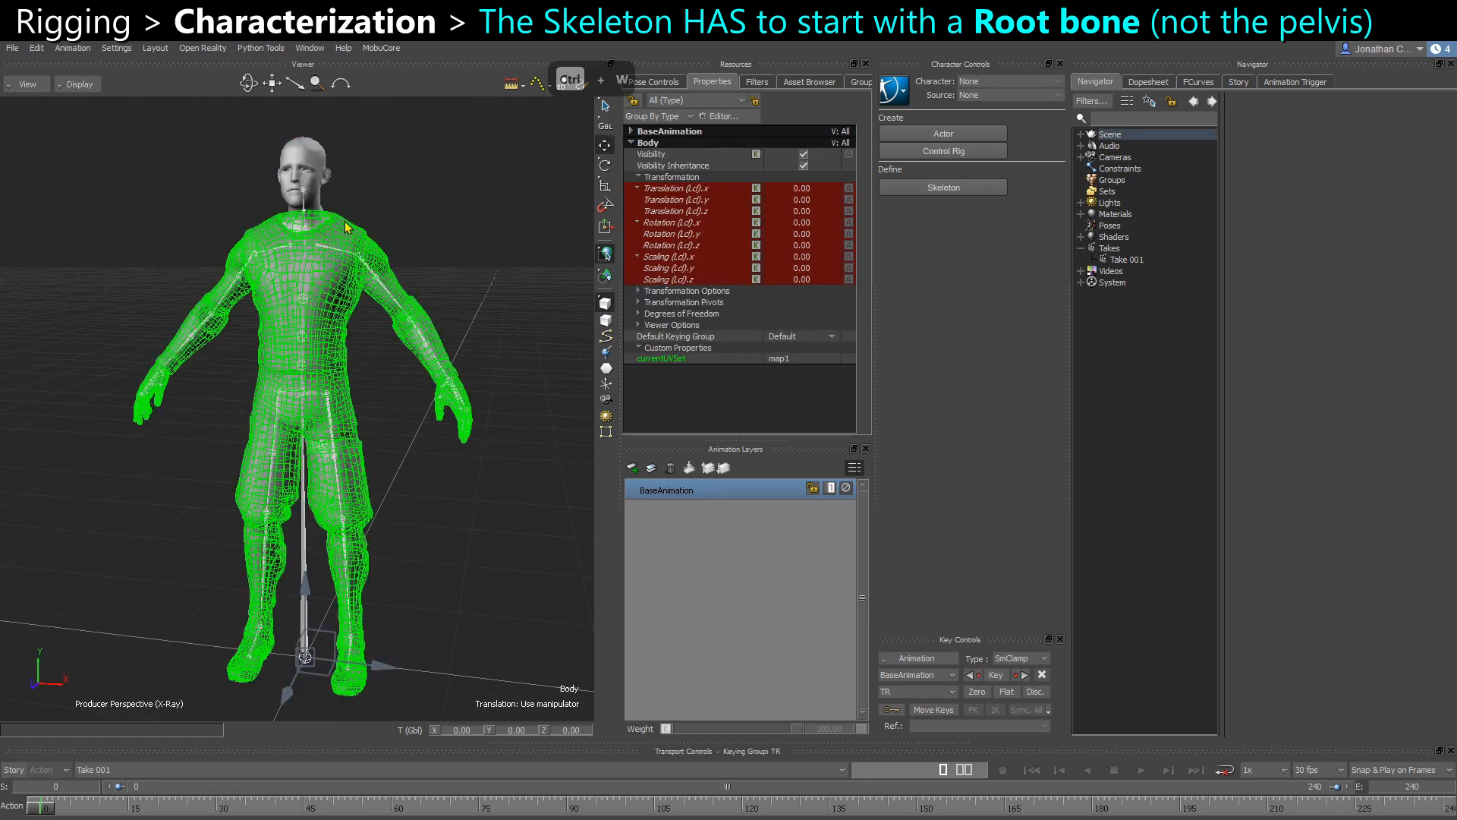
left_click_drag(349, 226, 322, 227, "alt")
left_click(455, 284)
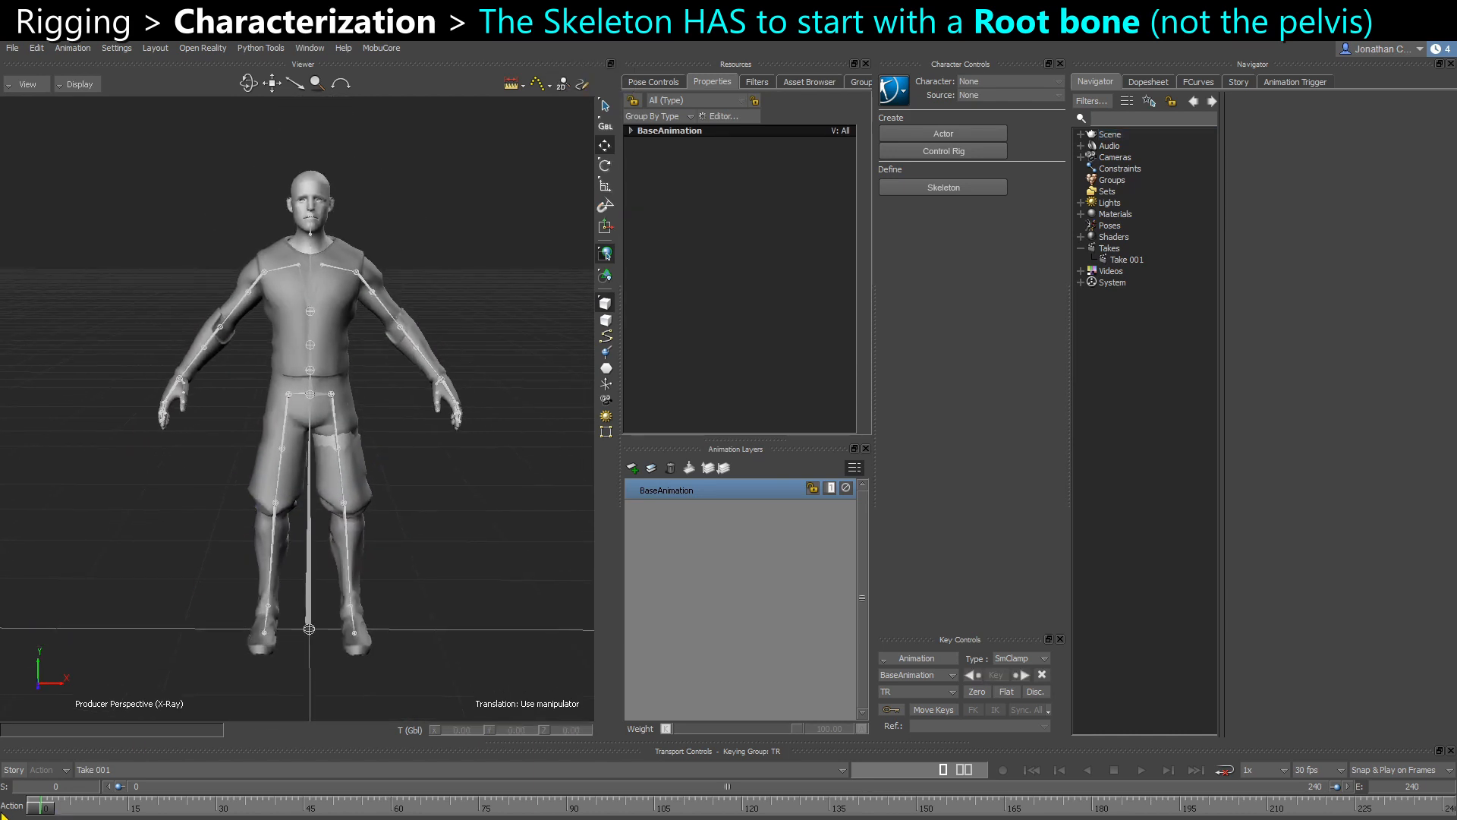
Duplicate Take 001 to make a separate take for the bind pose
mouse_move(38, 809)
left_mouse_down()
mouse_move(454, 817)
mouse_move(42, 809)
left_mouse_up()
left_click(1130, 260)
right_click(1135, 262)
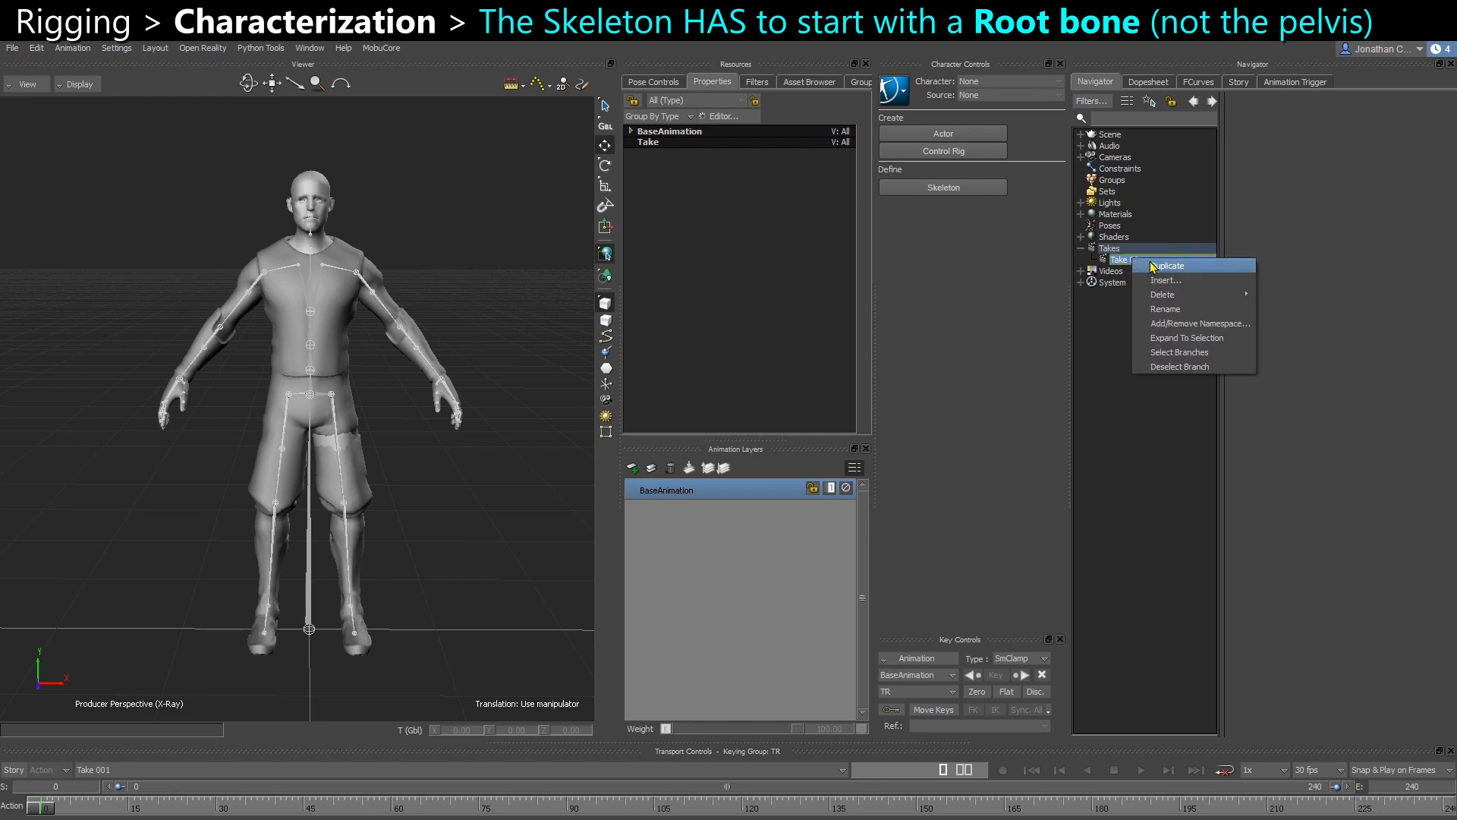
left_click(1146, 268)
Rename the duplicated take to APose and clear the selection
left_click(1142, 271)
right_click(1143, 274)
left_click(1180, 335)
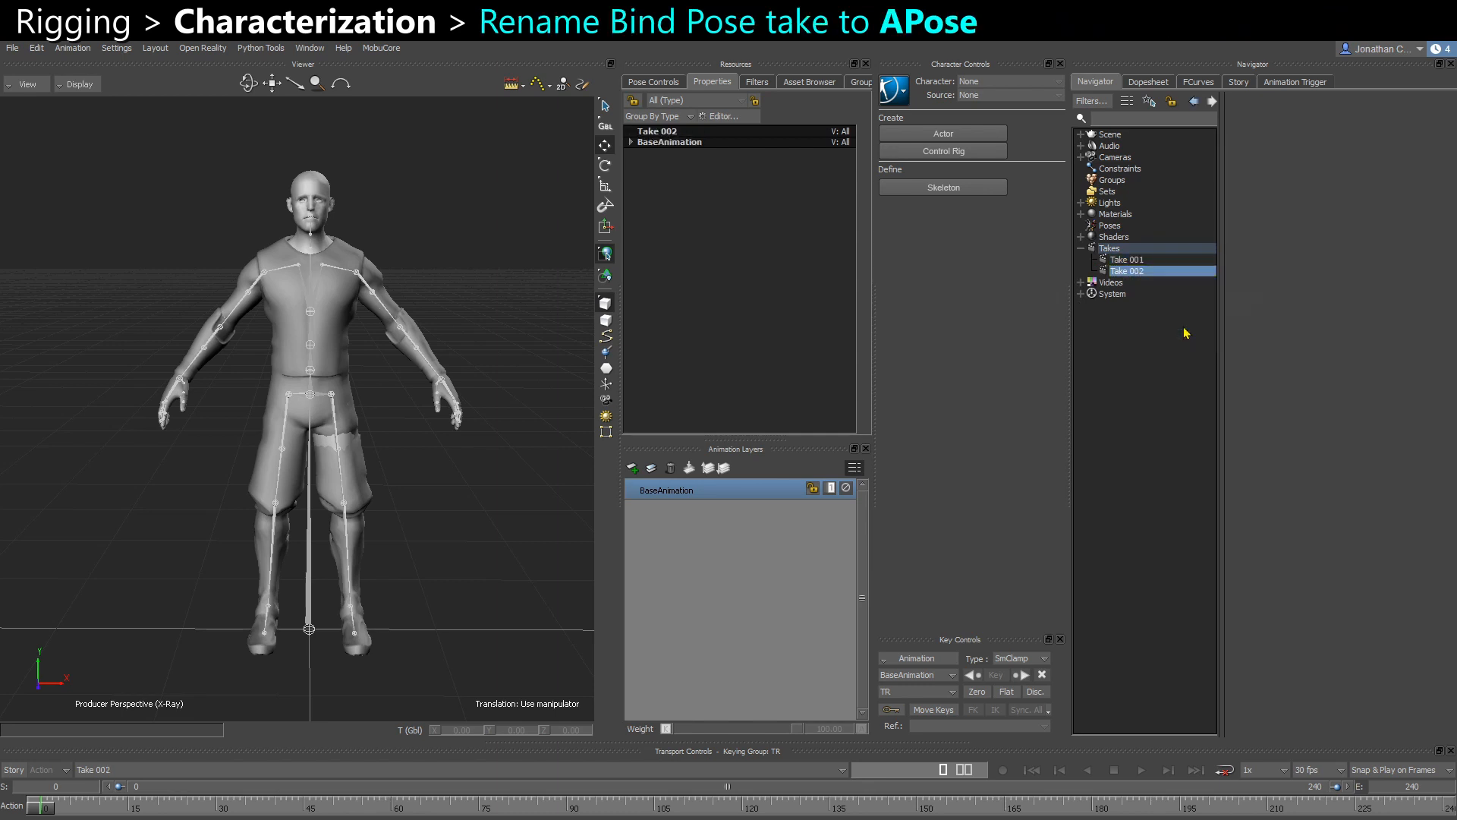
type("APose")
key("Return")
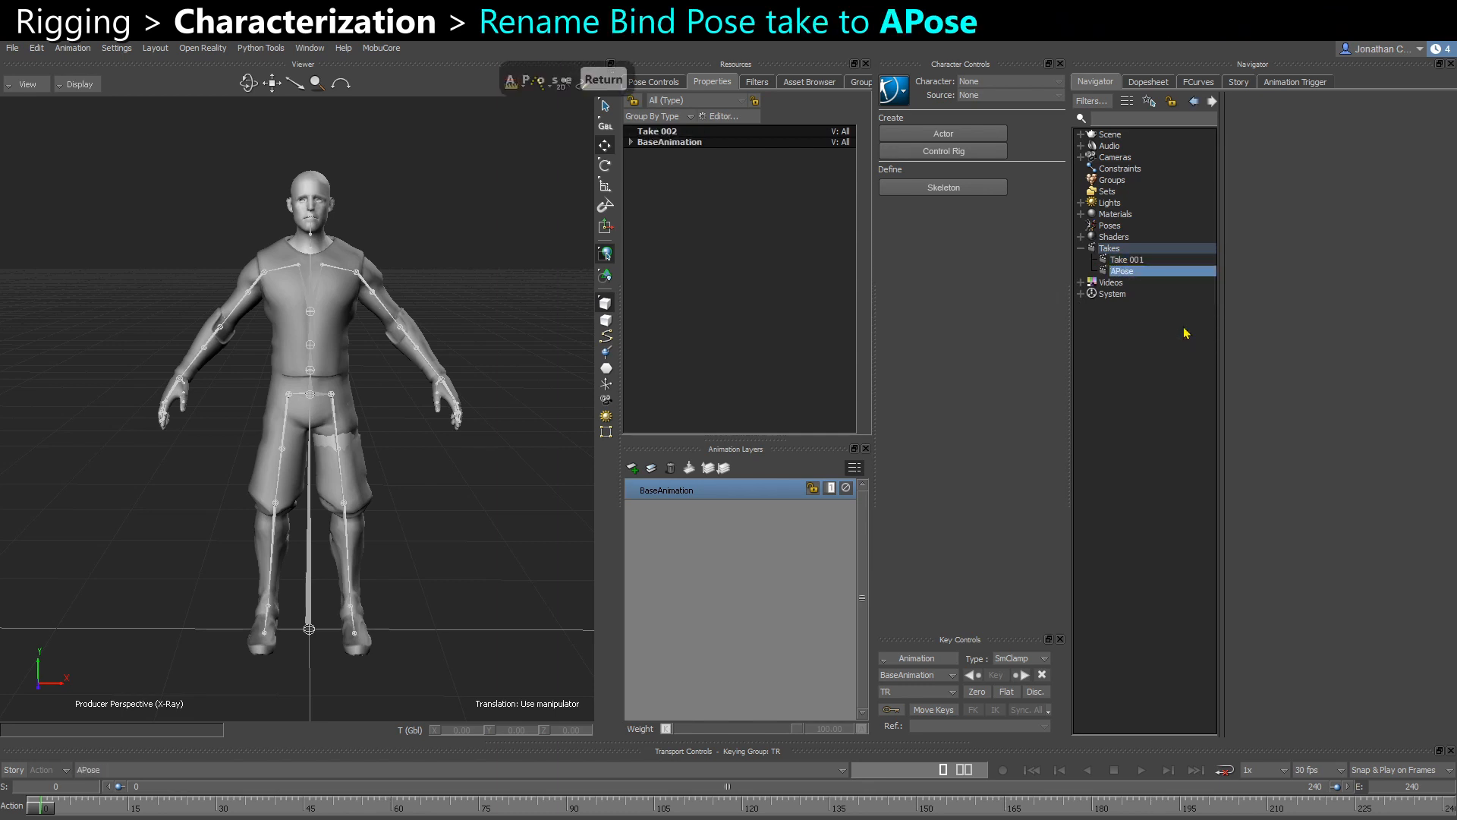
left_click(409, 541)
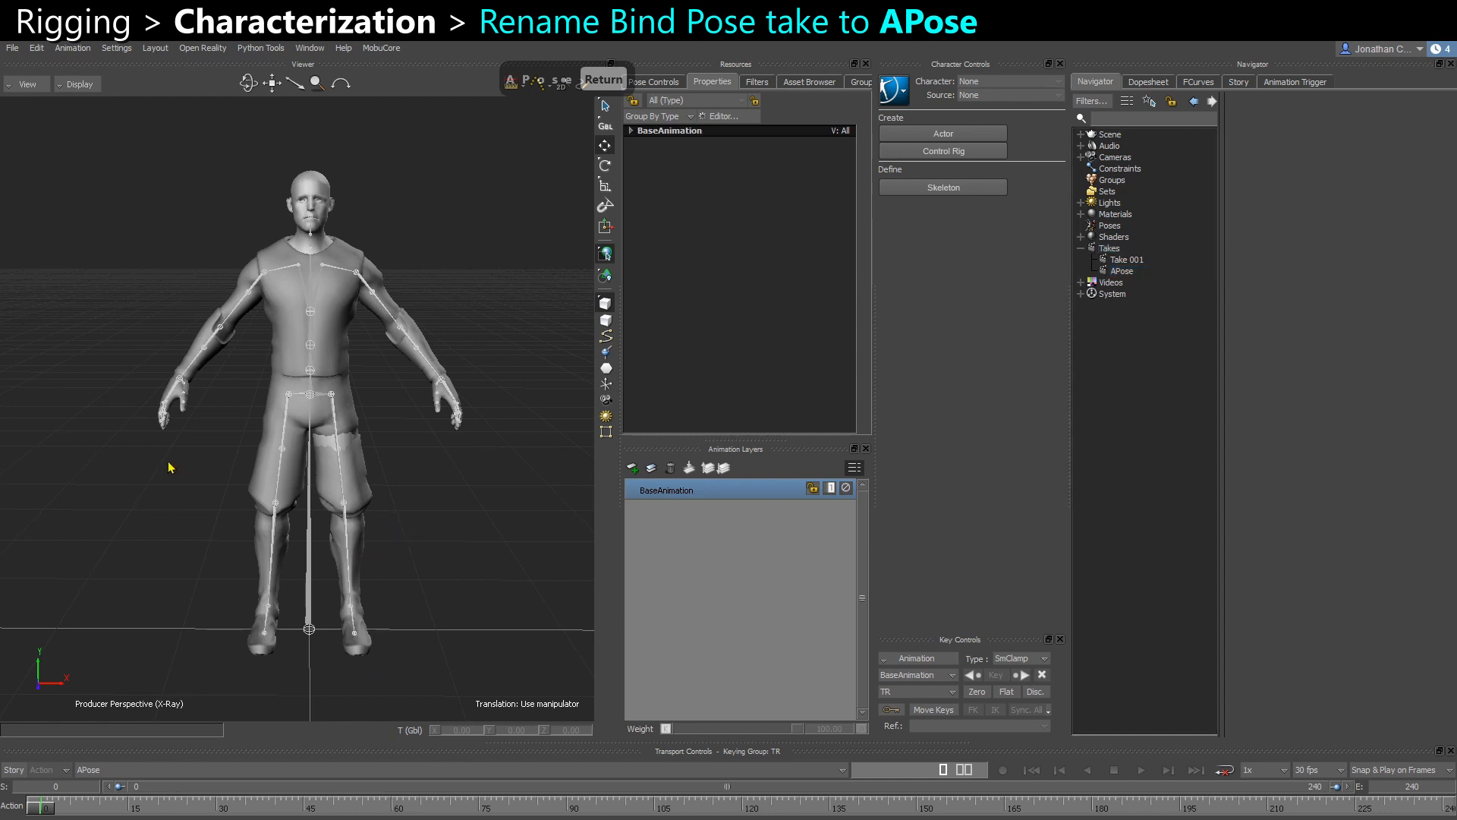
Select the entire bone hierarchy from the root node down in the schematic view
key("ctrl+w")
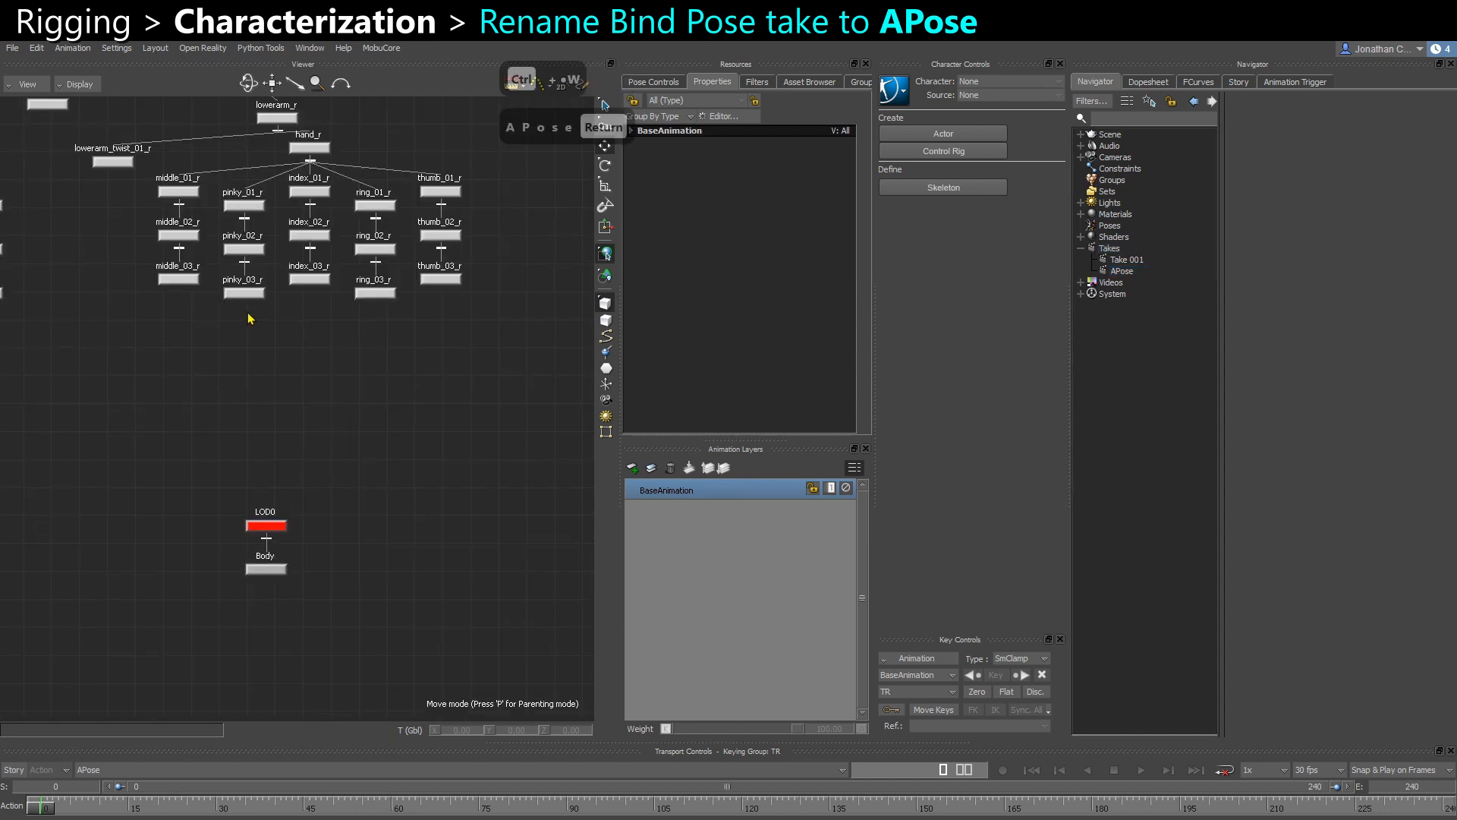
scroll(209, 403, "up", 3)
middle_click_drag(207, 399, 281, 571)
key("b")
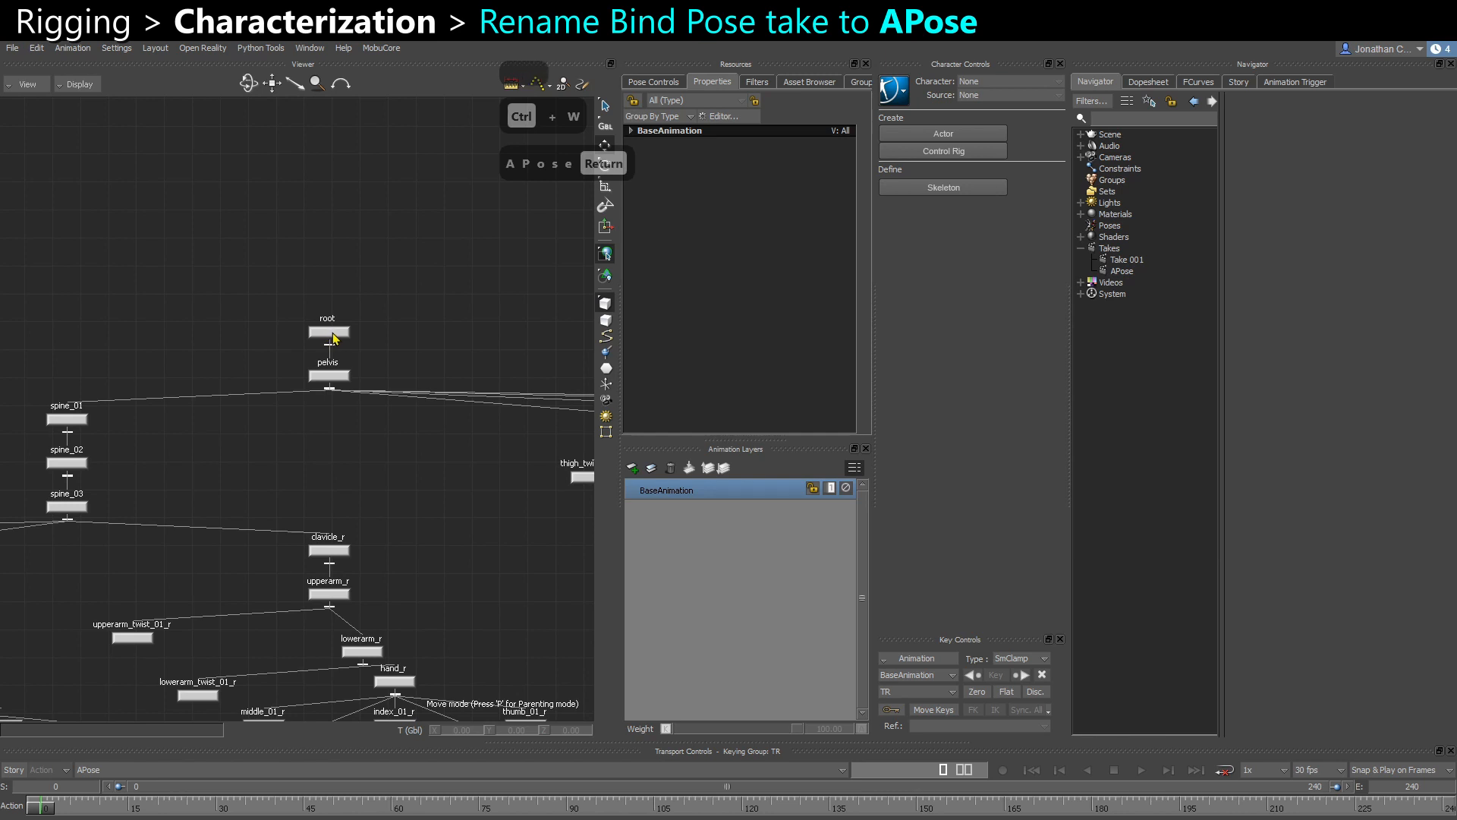
left_click(334, 334)
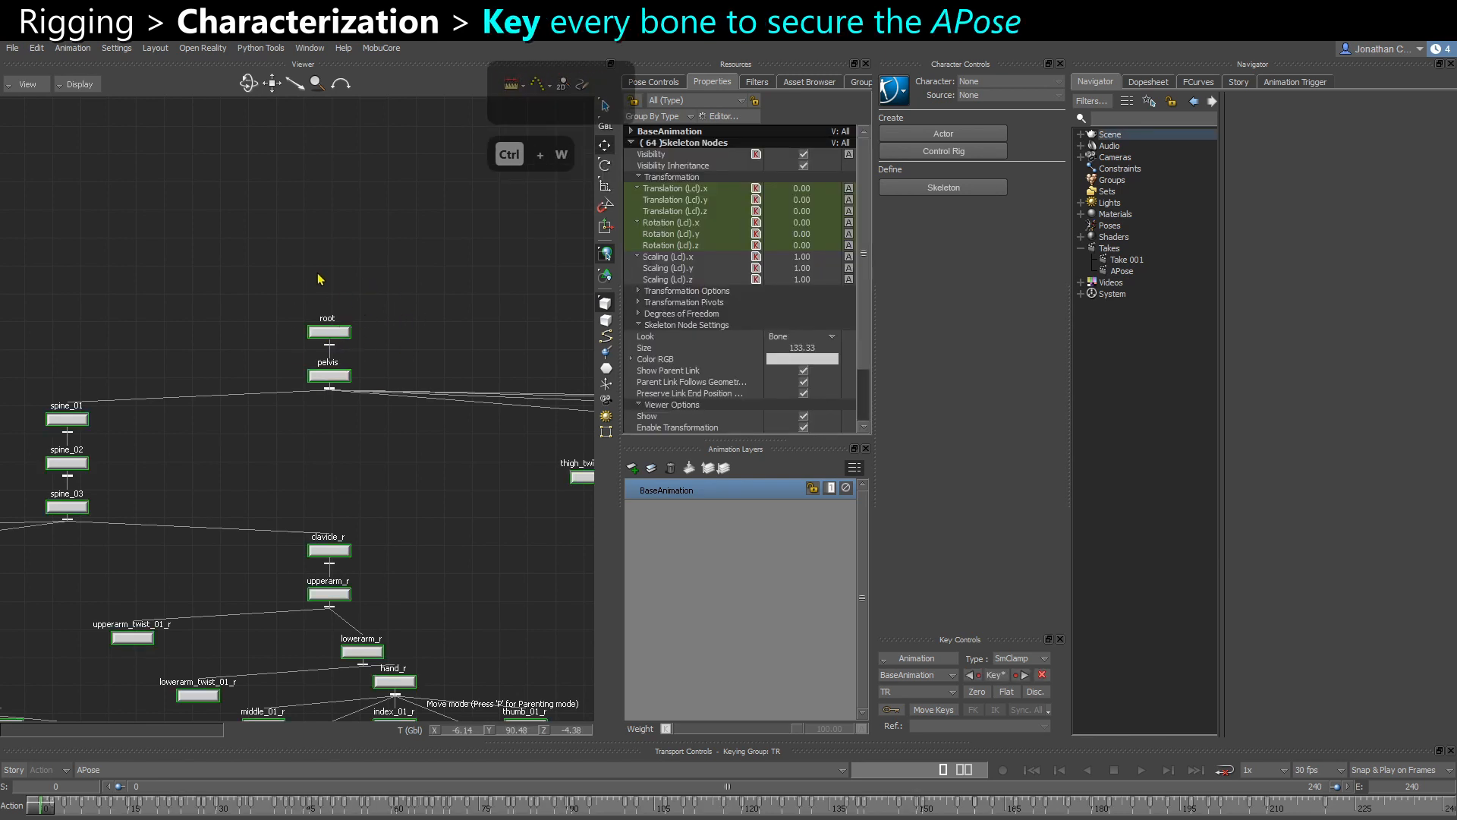
Return to the perspective view and delete all existing keys from the entire selected skeleton
left_click(395, 318)
key("ctrl+w")
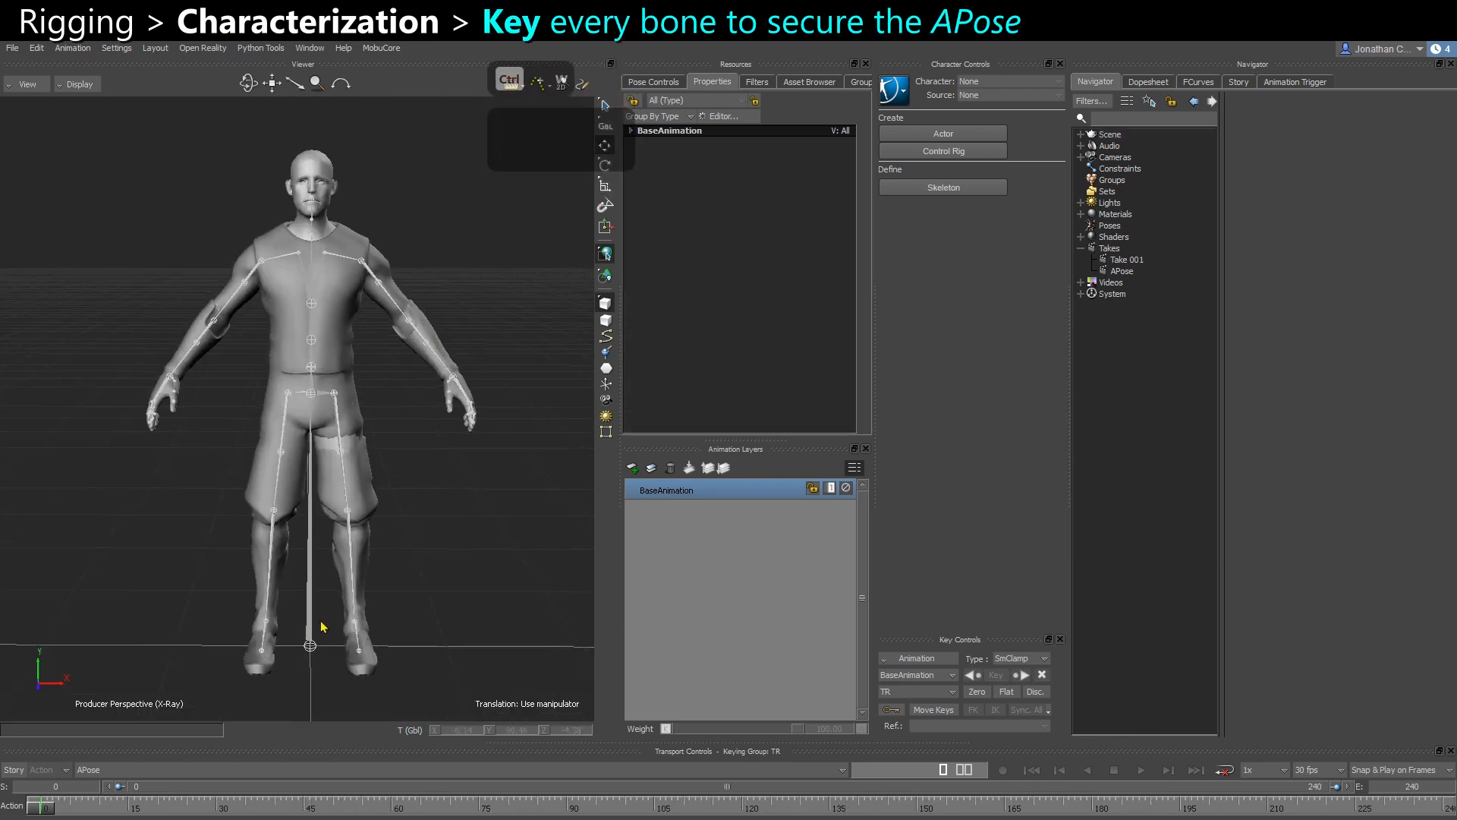
double_click(312, 622)
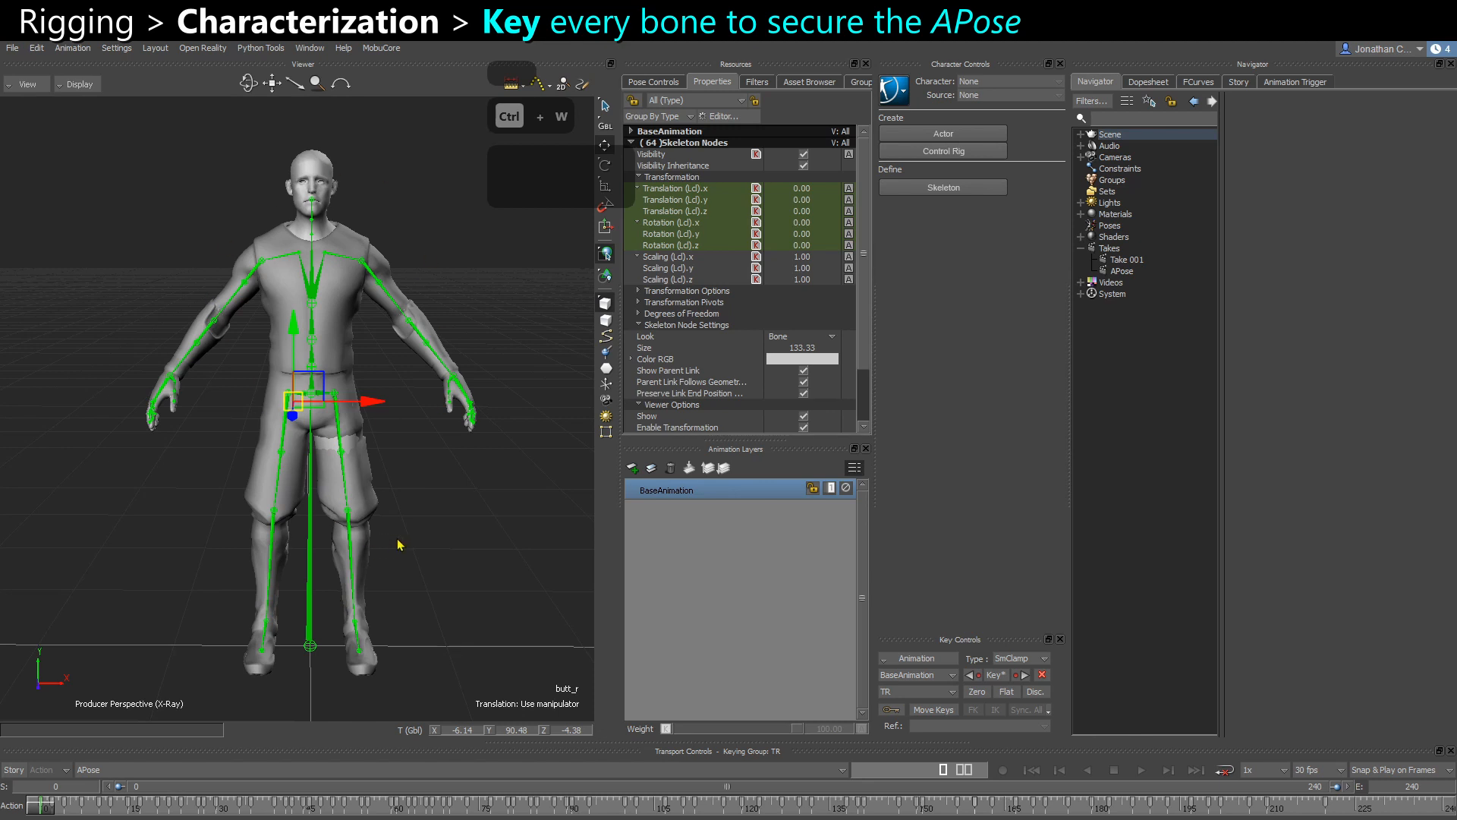
middle_click_drag(400, 544, 405, 525)
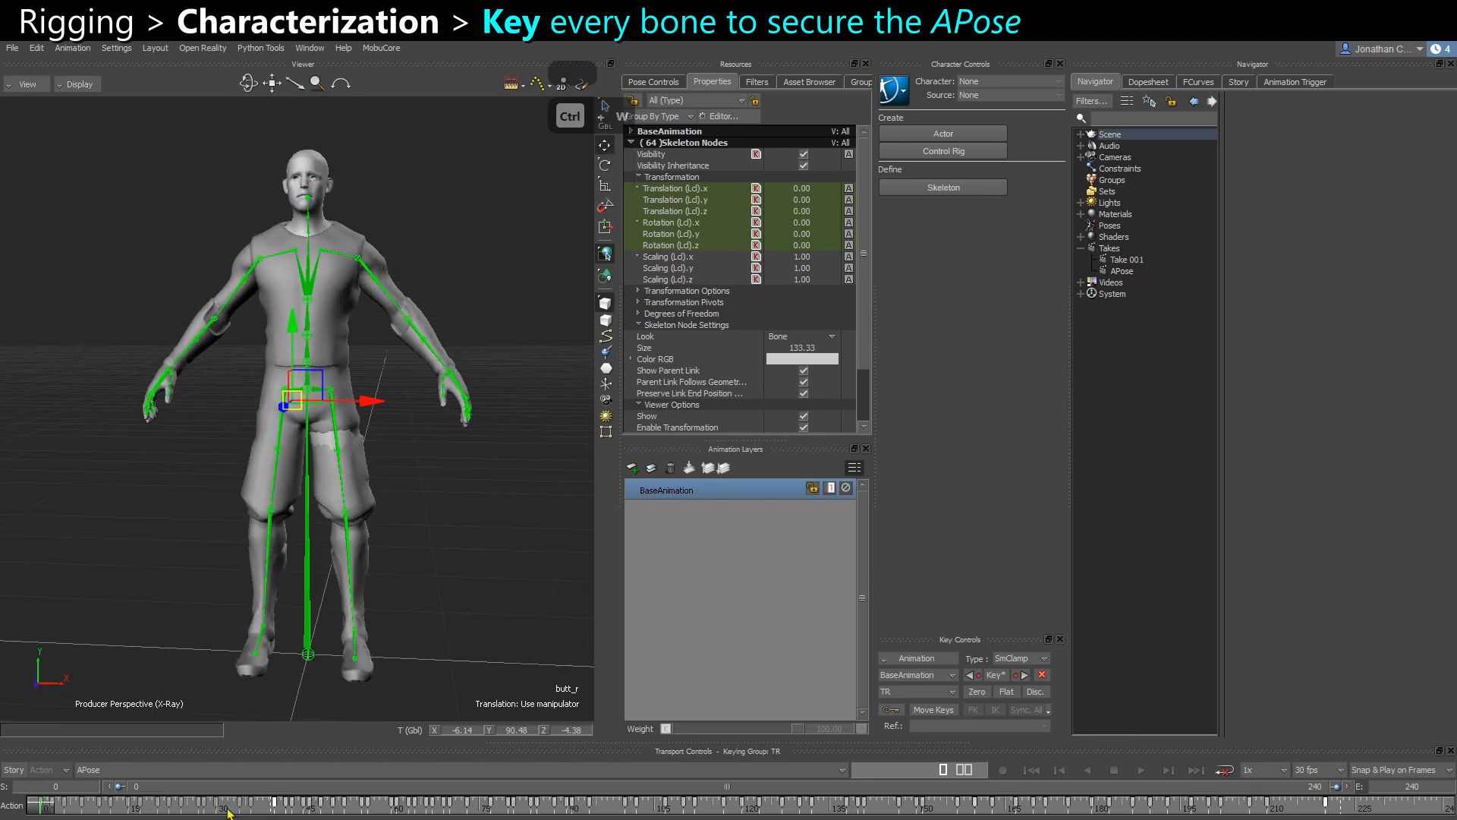
key("Delete")
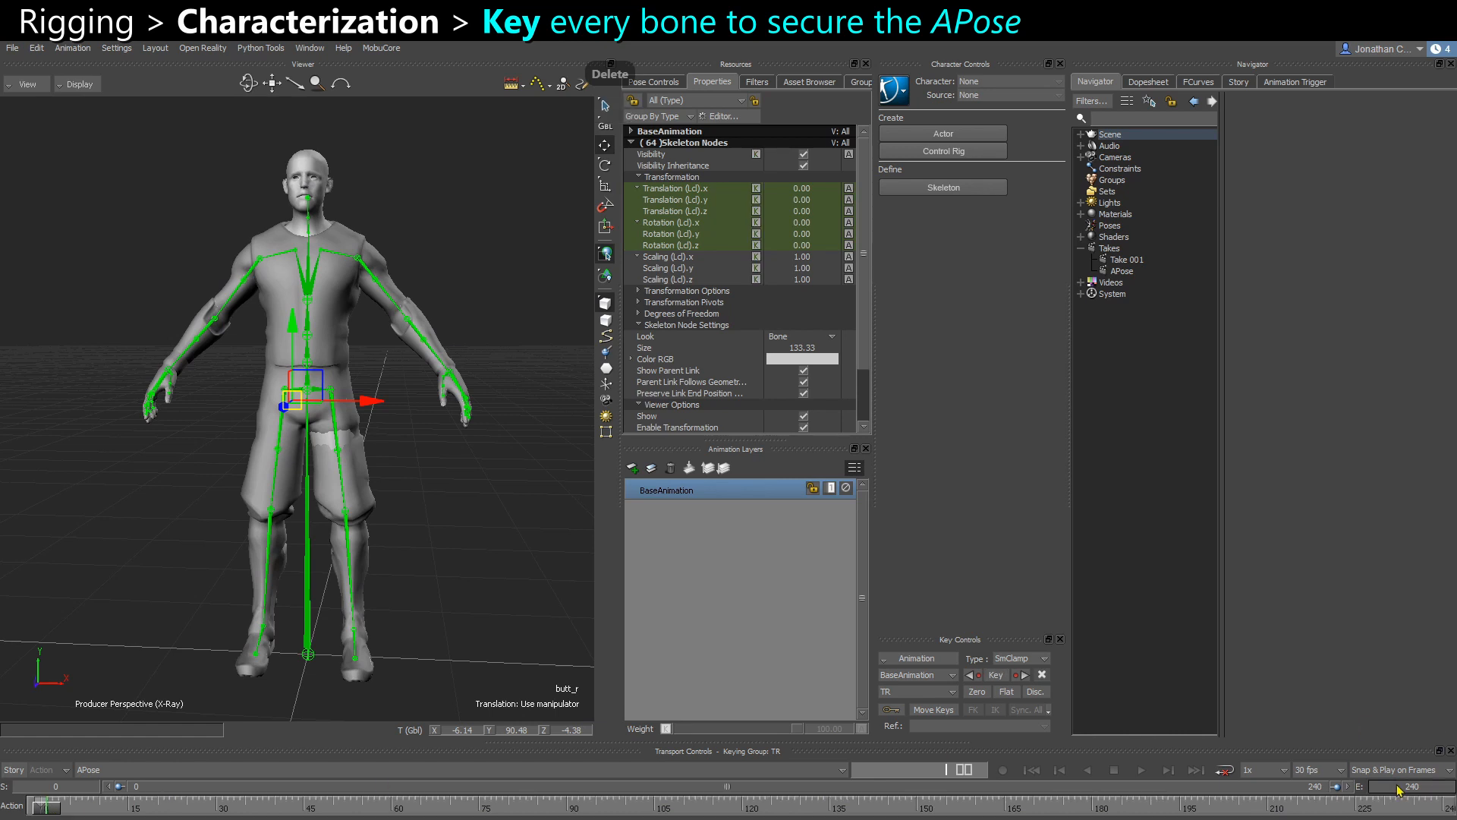
Set the take's end frame to 1 and key every selected bone at frame 0
type("1")
key("Return")
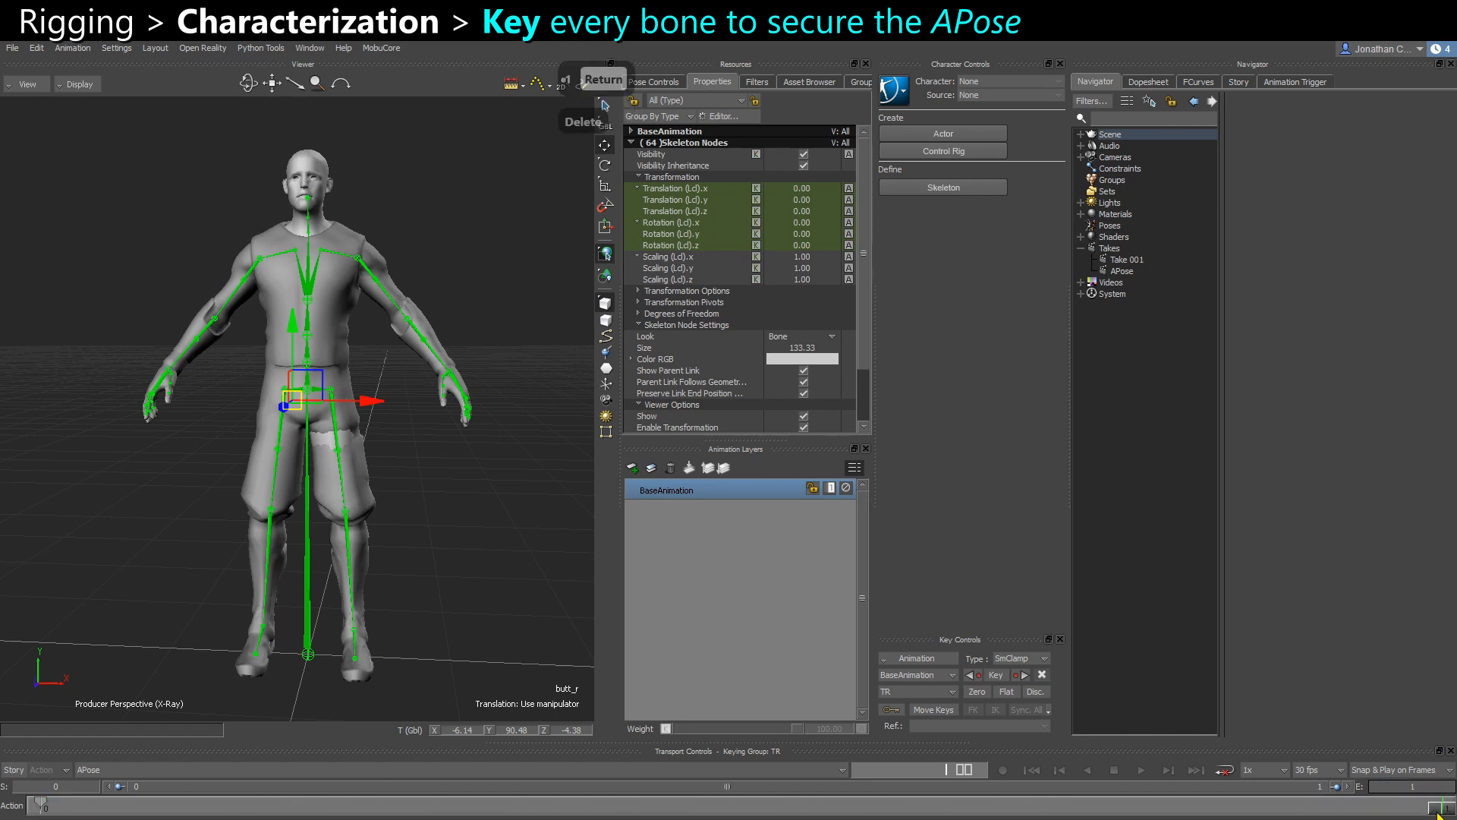
key("k")
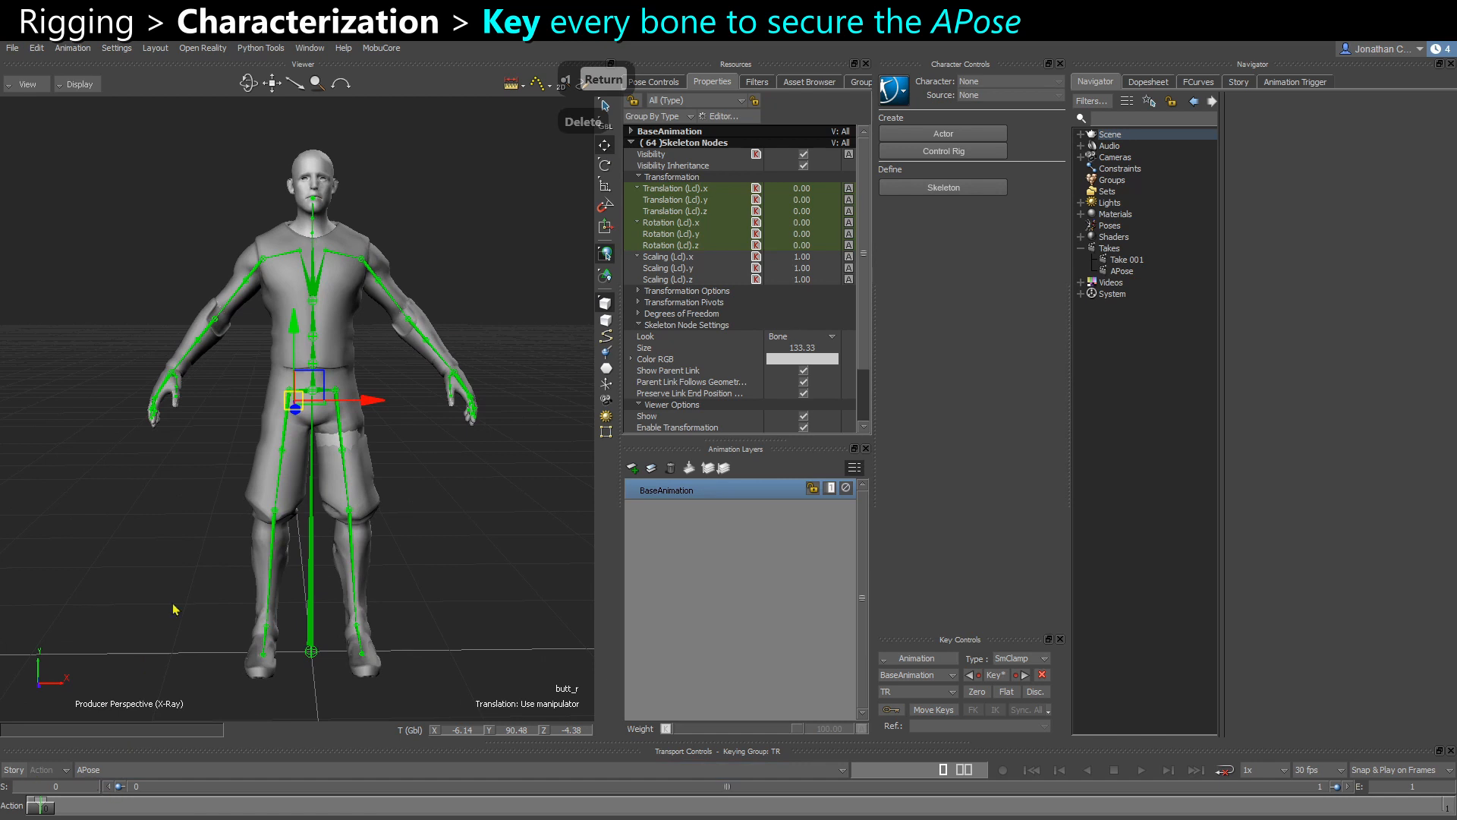
type("1")
key("Return")
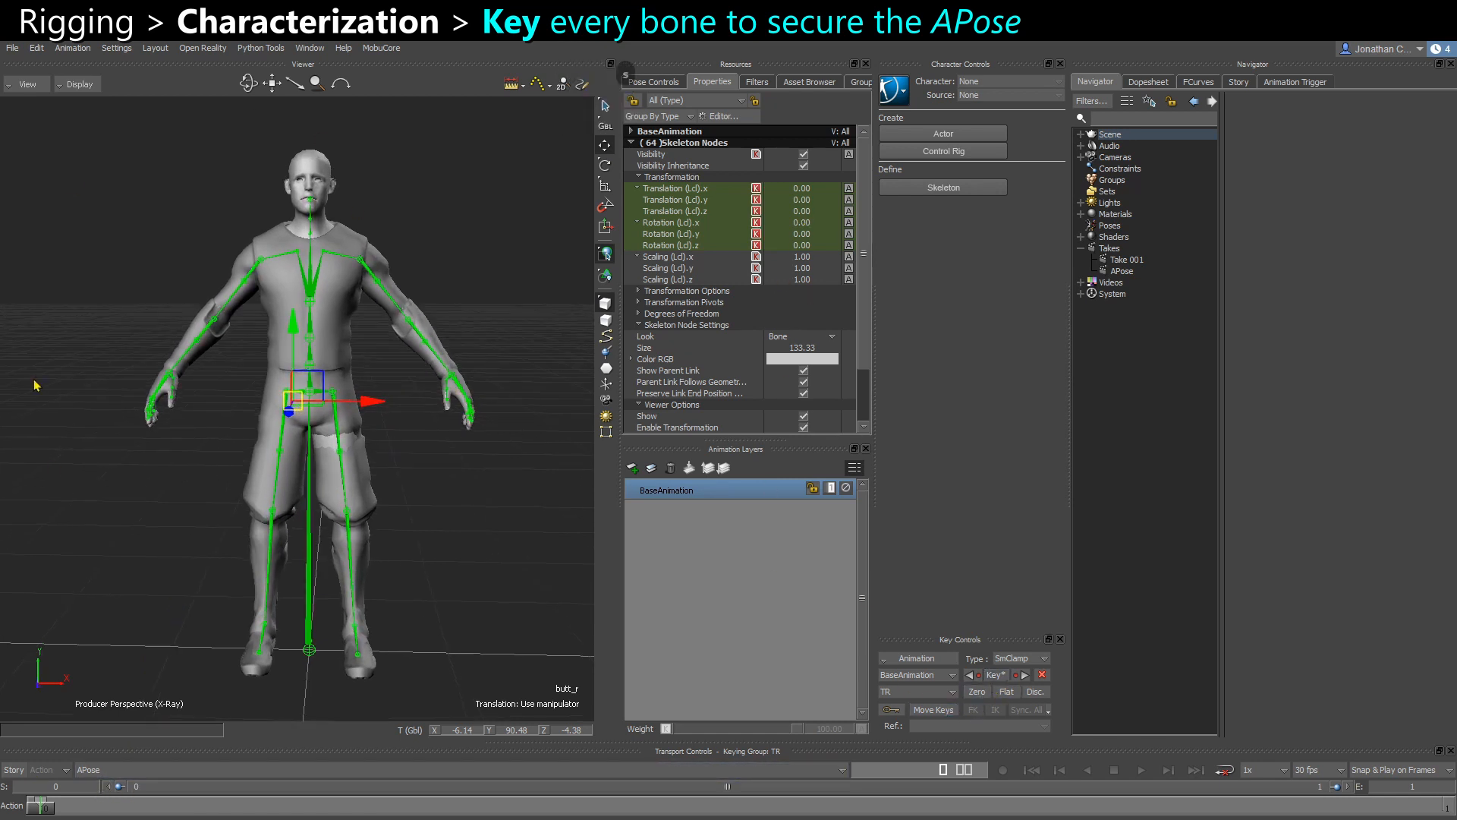
left_click_drag(169, 556, 416, 305, "alt")
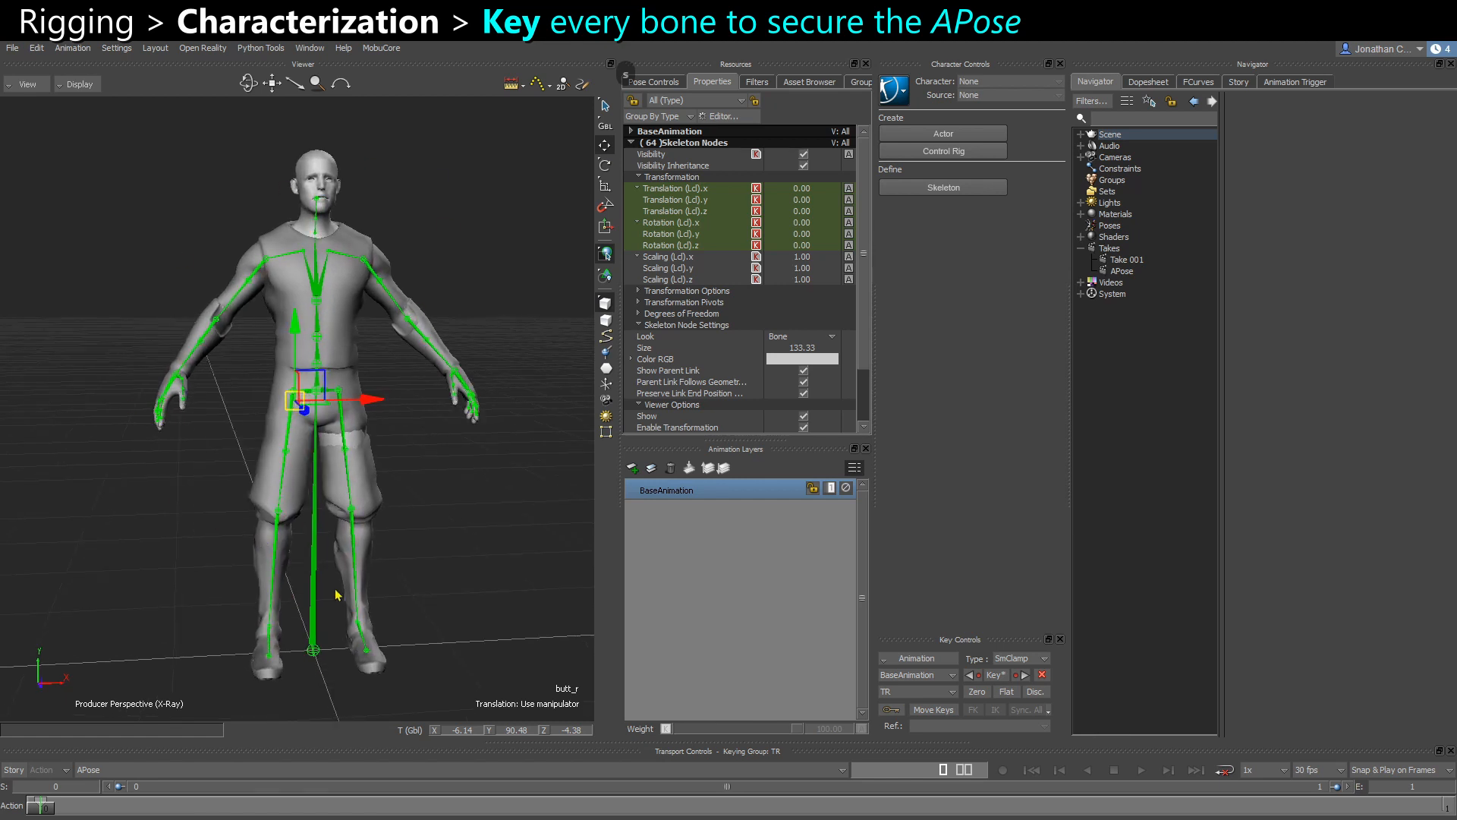
left_click_drag(337, 594, 390, 595, "alt")
left_click_drag(233, 449, 233, 459, "alt")
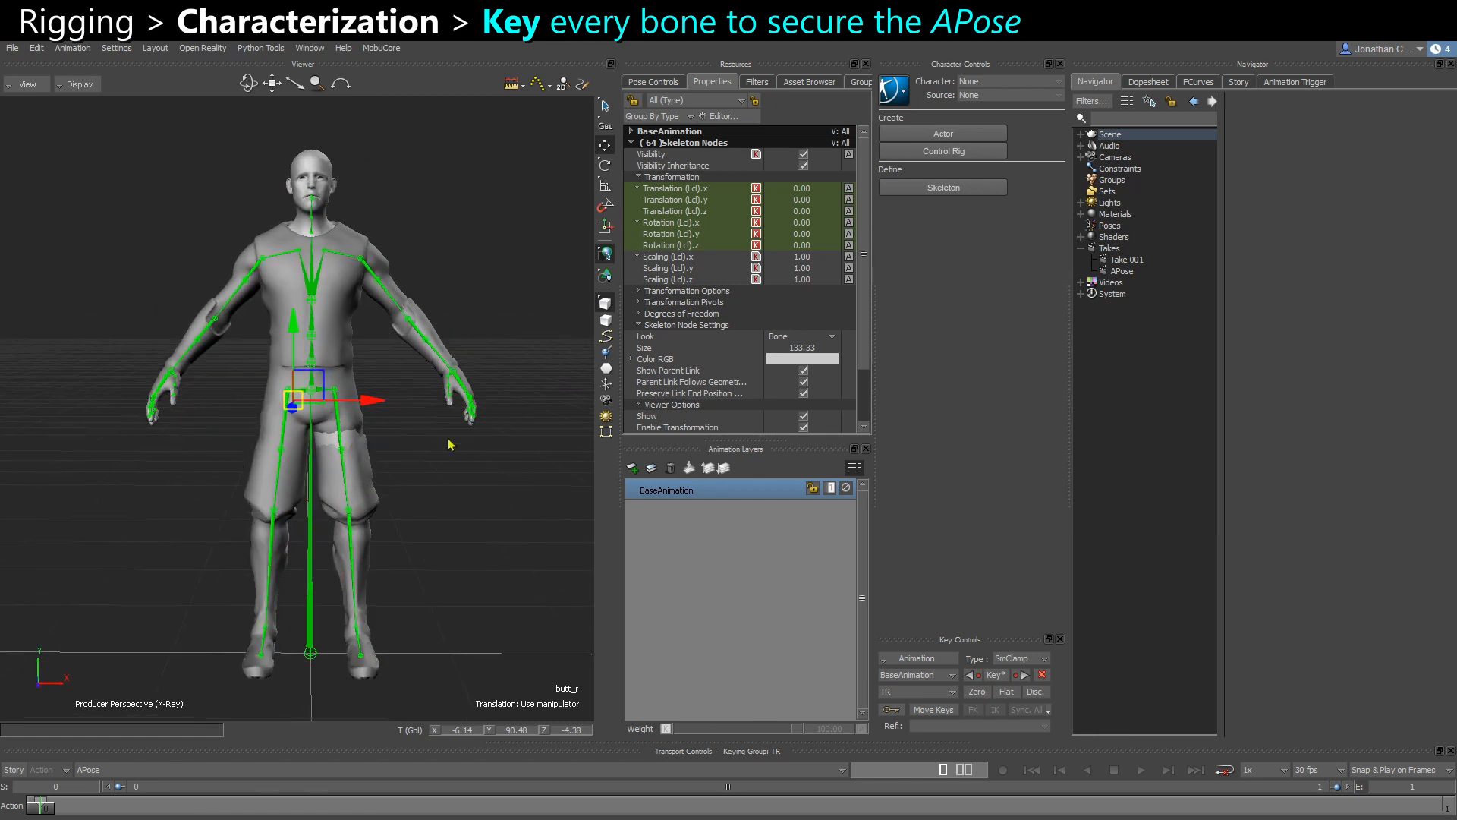
left_click(605, 146)
left_click_drag(402, 444, 332, 452, "alt")
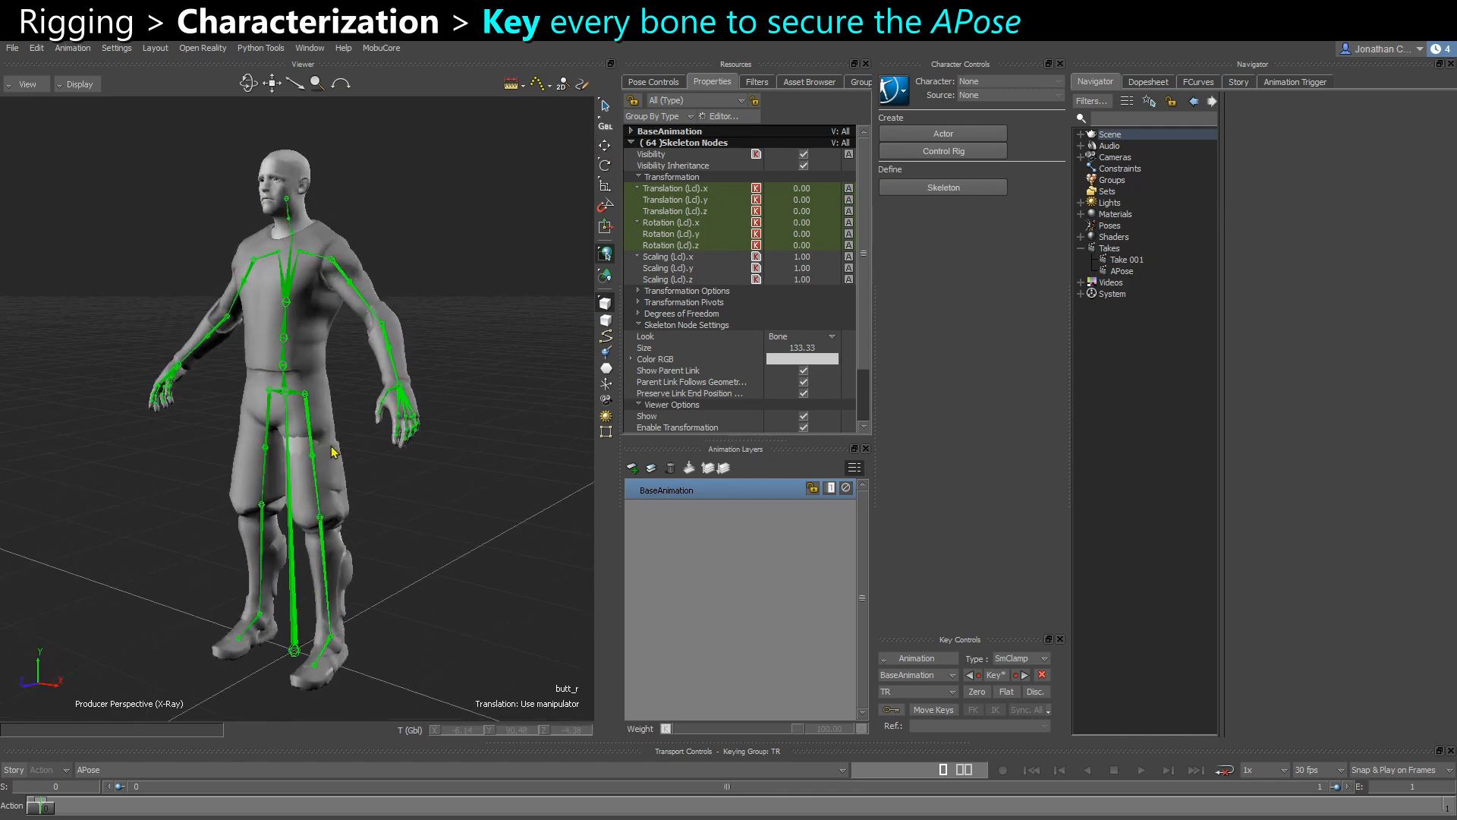
left_click_drag(379, 516, 421, 531, "alt")
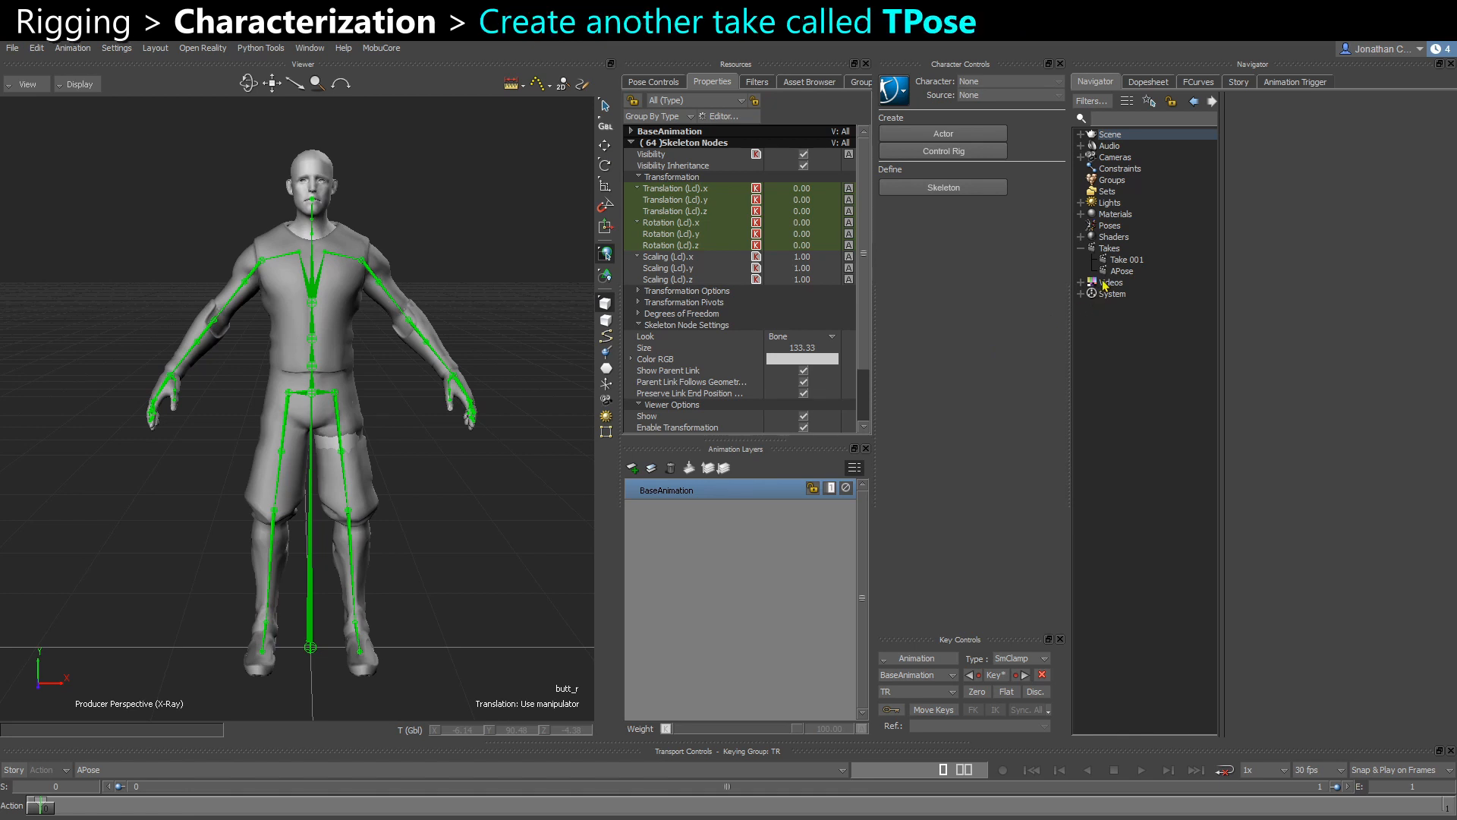
Duplicate the APose take and rename the copy TPose
left_click(1123, 271)
right_click(1123, 271)
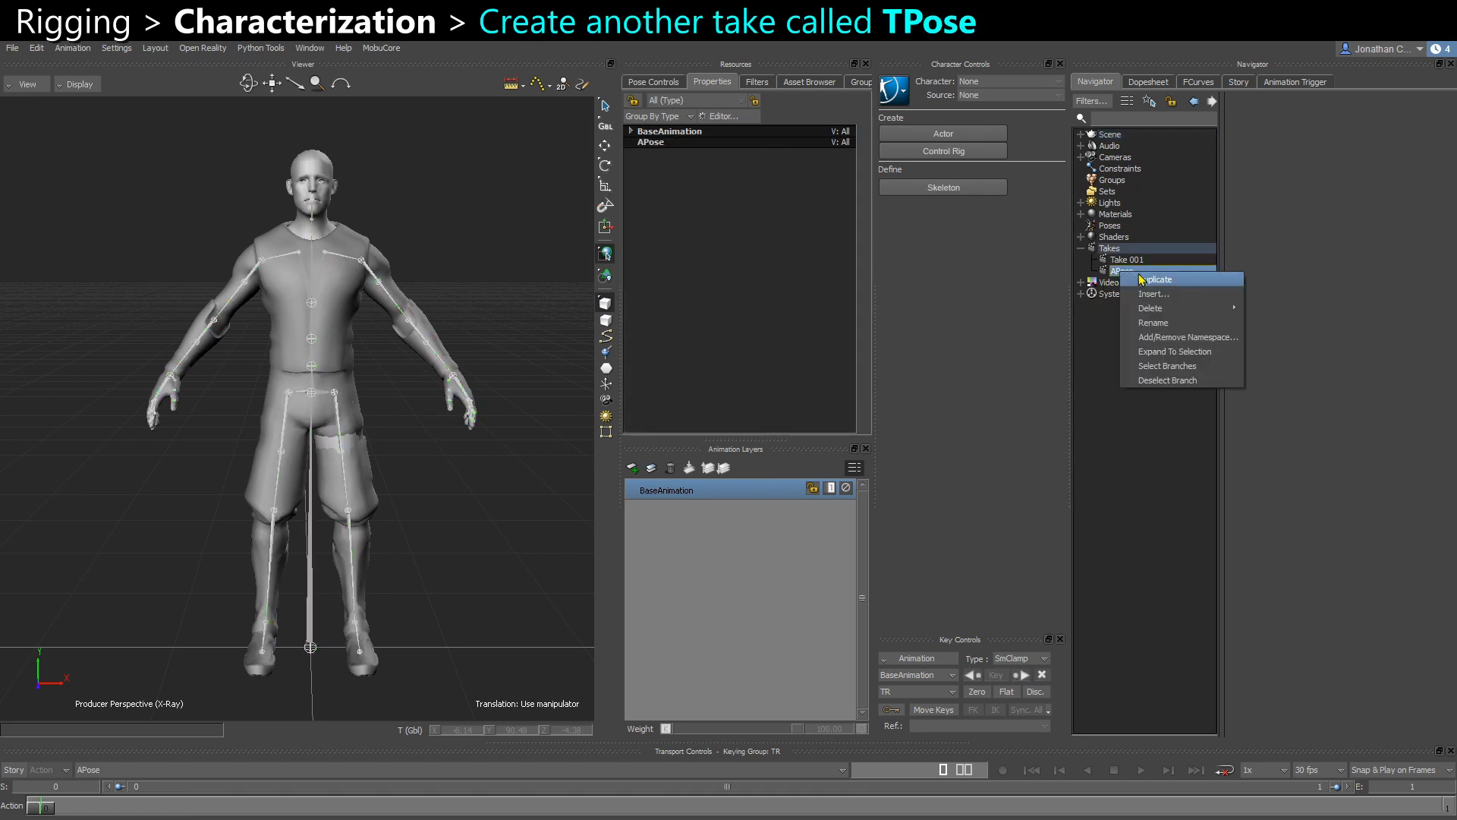
left_click(1144, 279)
right_click(1130, 287)
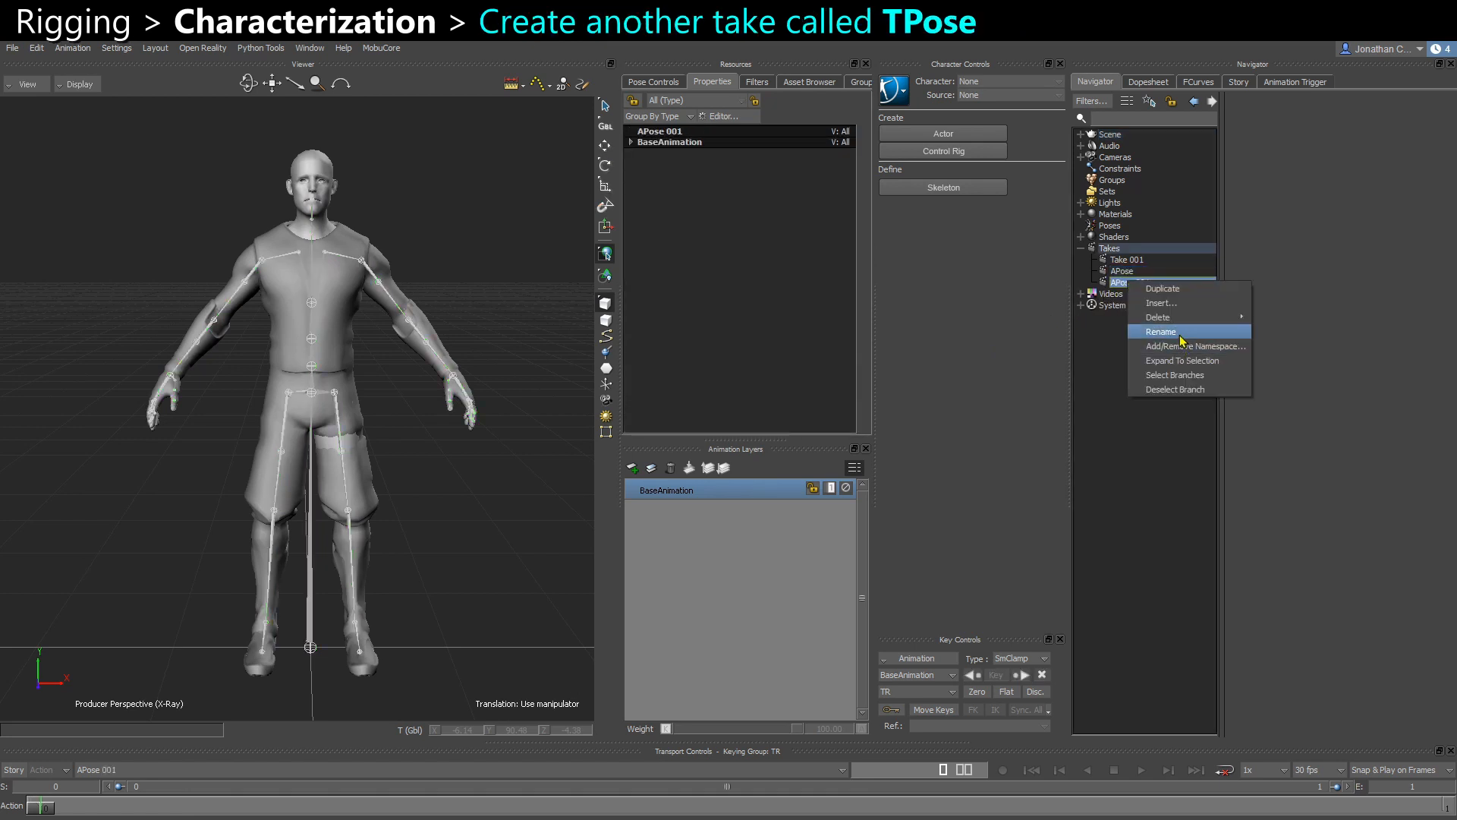
left_click(1185, 339)
type("TPose")
key("Return")
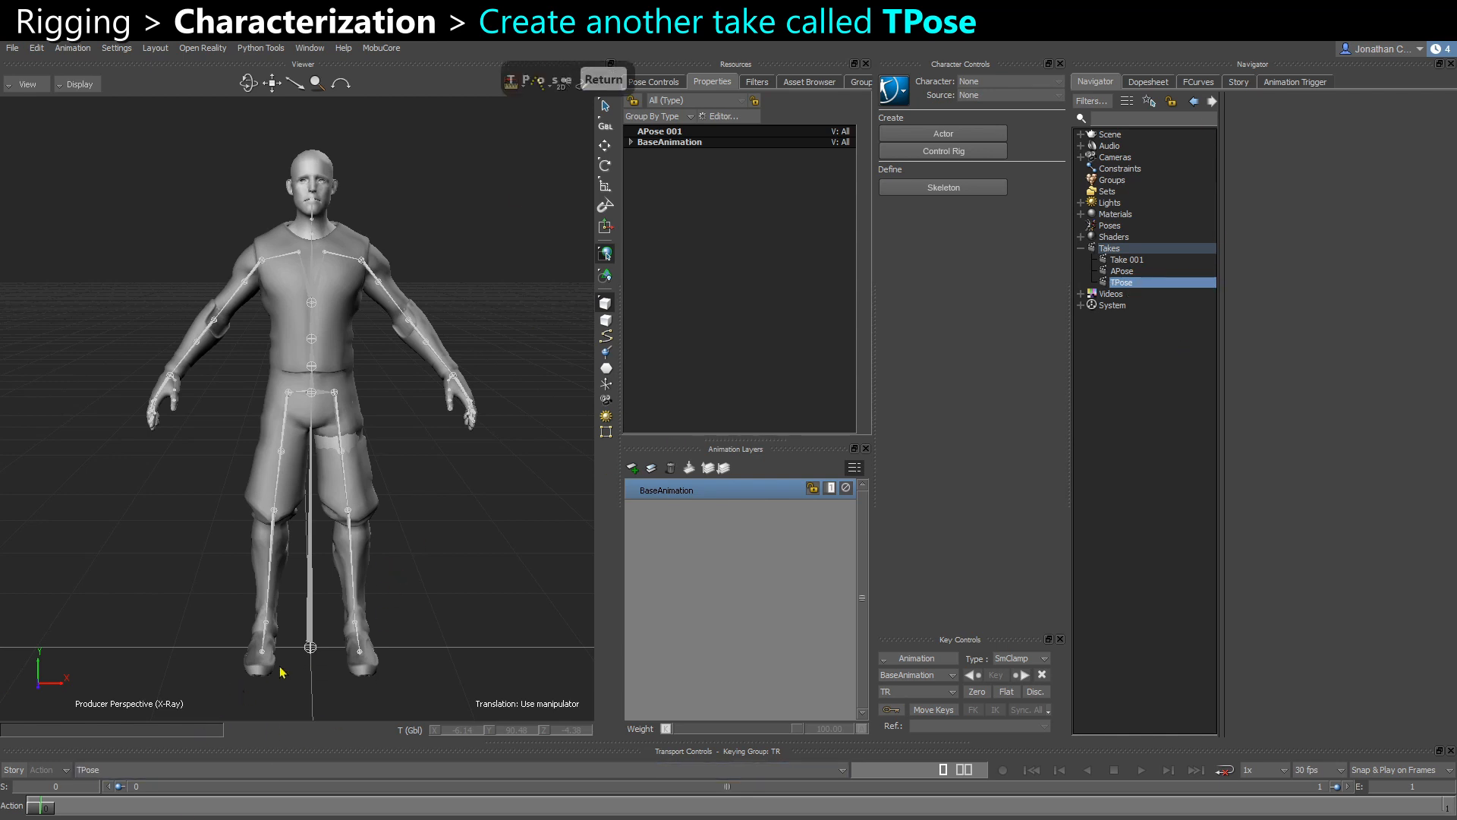
Rotate the left clavicle and left upper arm bones to raise the arm roughly parallel to the floor
left_click_drag(361, 598, 330, 594, "alt")
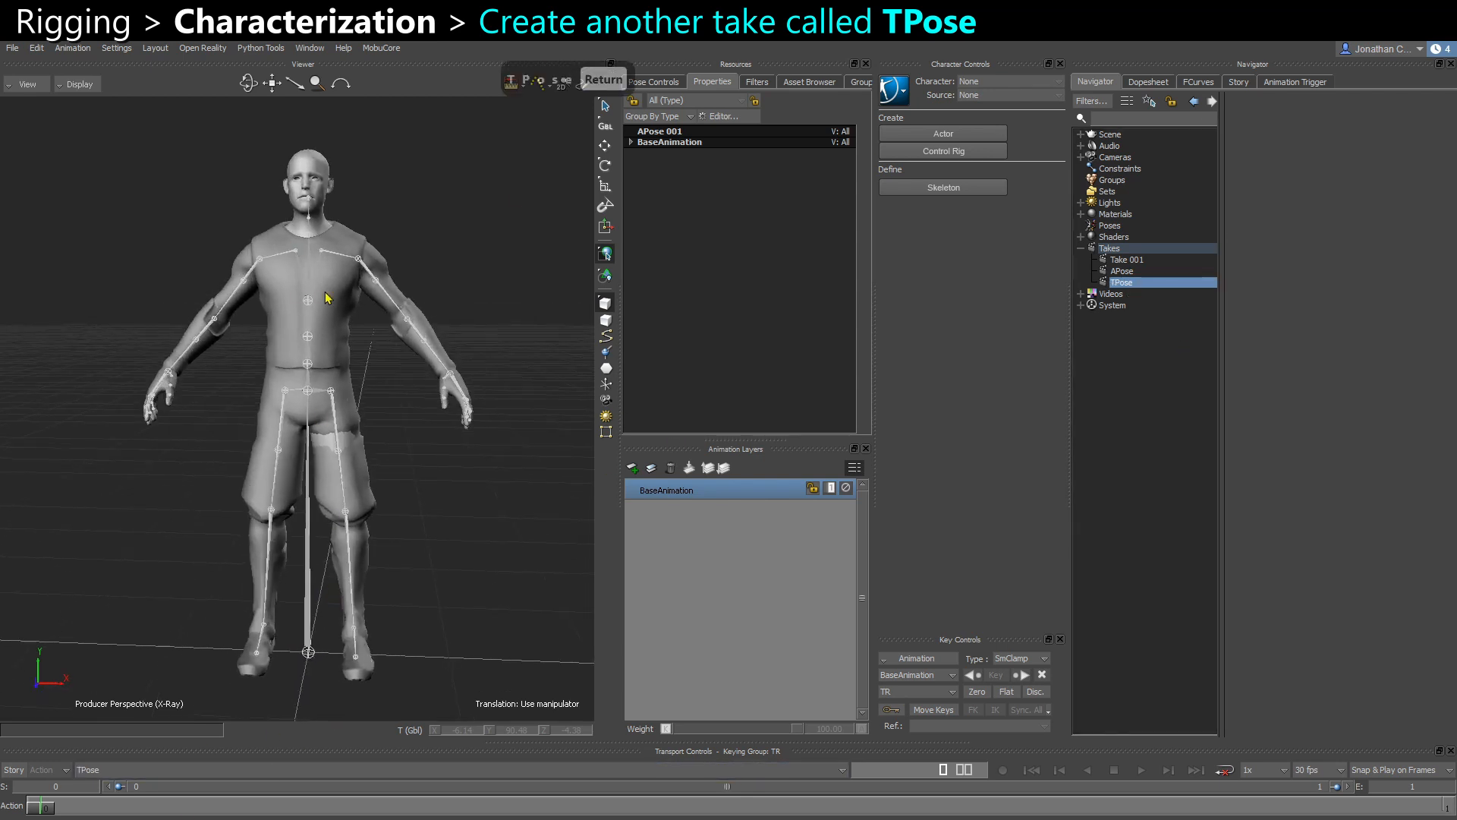
scroll(331, 318, "up", 1)
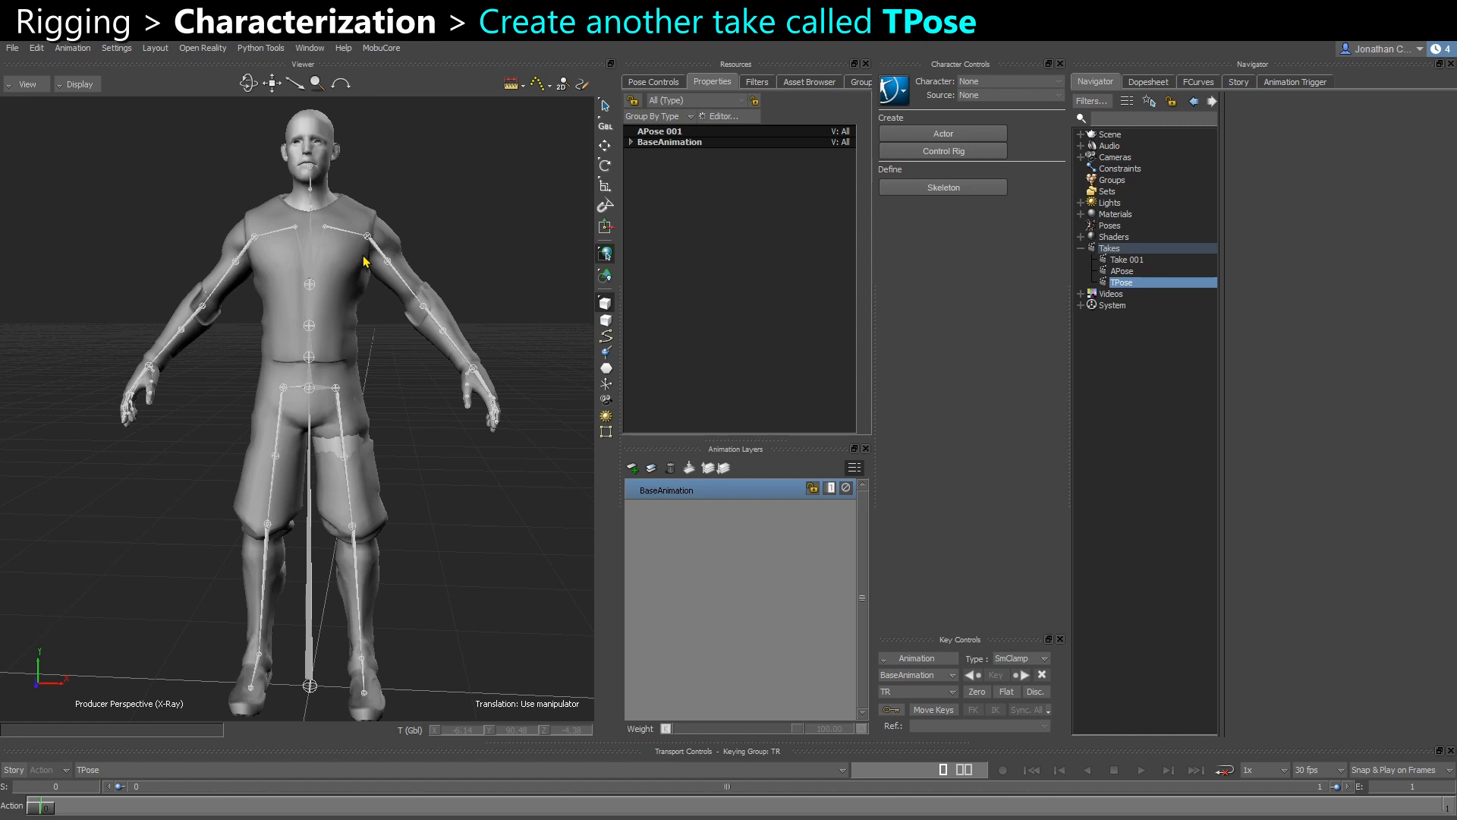
scroll(362, 258, "down", 1)
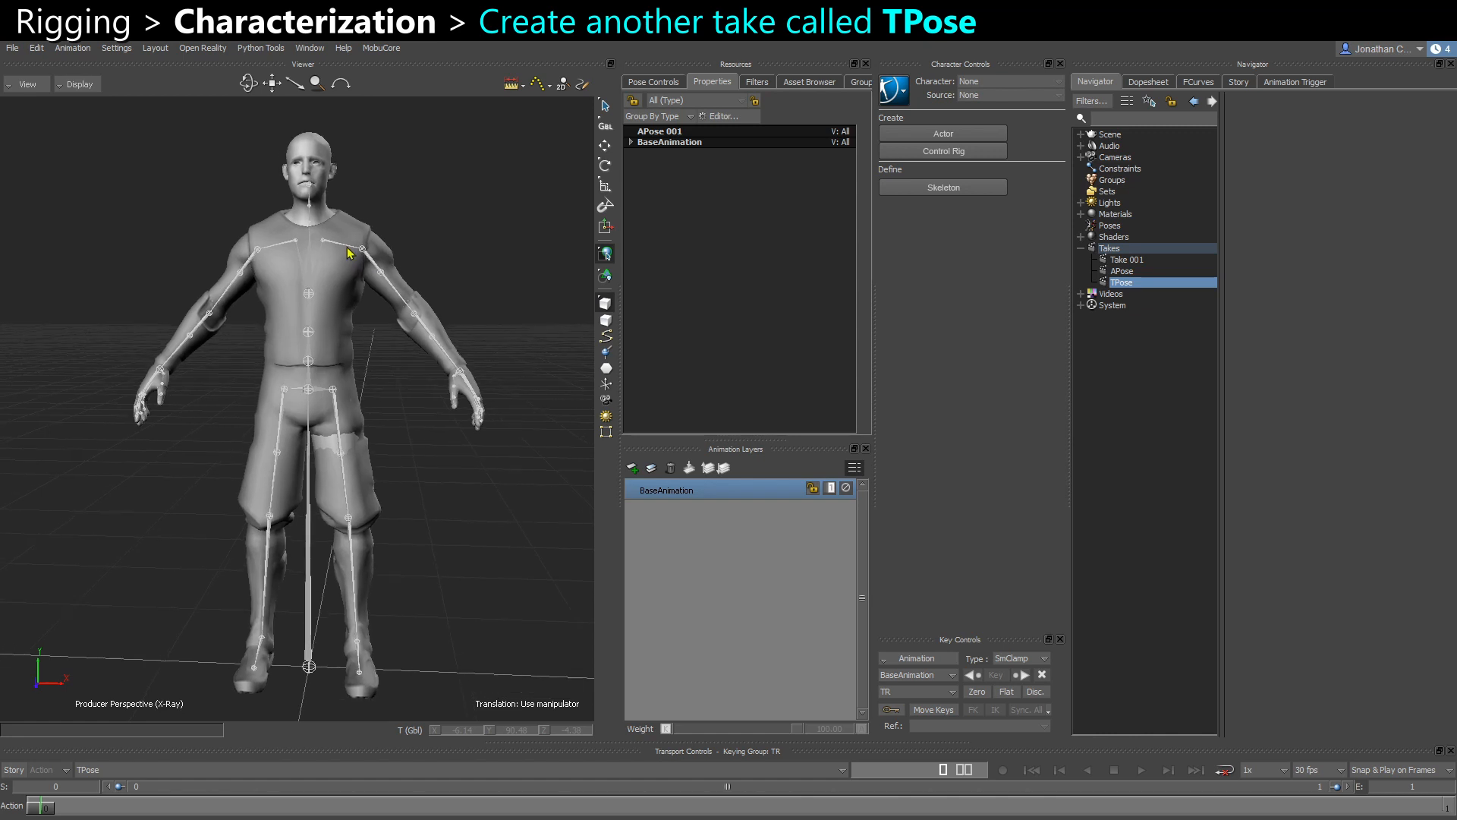
mouse_move(351, 250)
left_mouse_down("alt")
mouse_move(359, 277)
mouse_move(414, 277)
mouse_move(446, 305)
mouse_move(367, 261)
left_mouse_up("alt")
left_click(350, 249)
key("e")
left_click(354, 264)
left_click(358, 247)
scroll(443, 304, "down", 1)
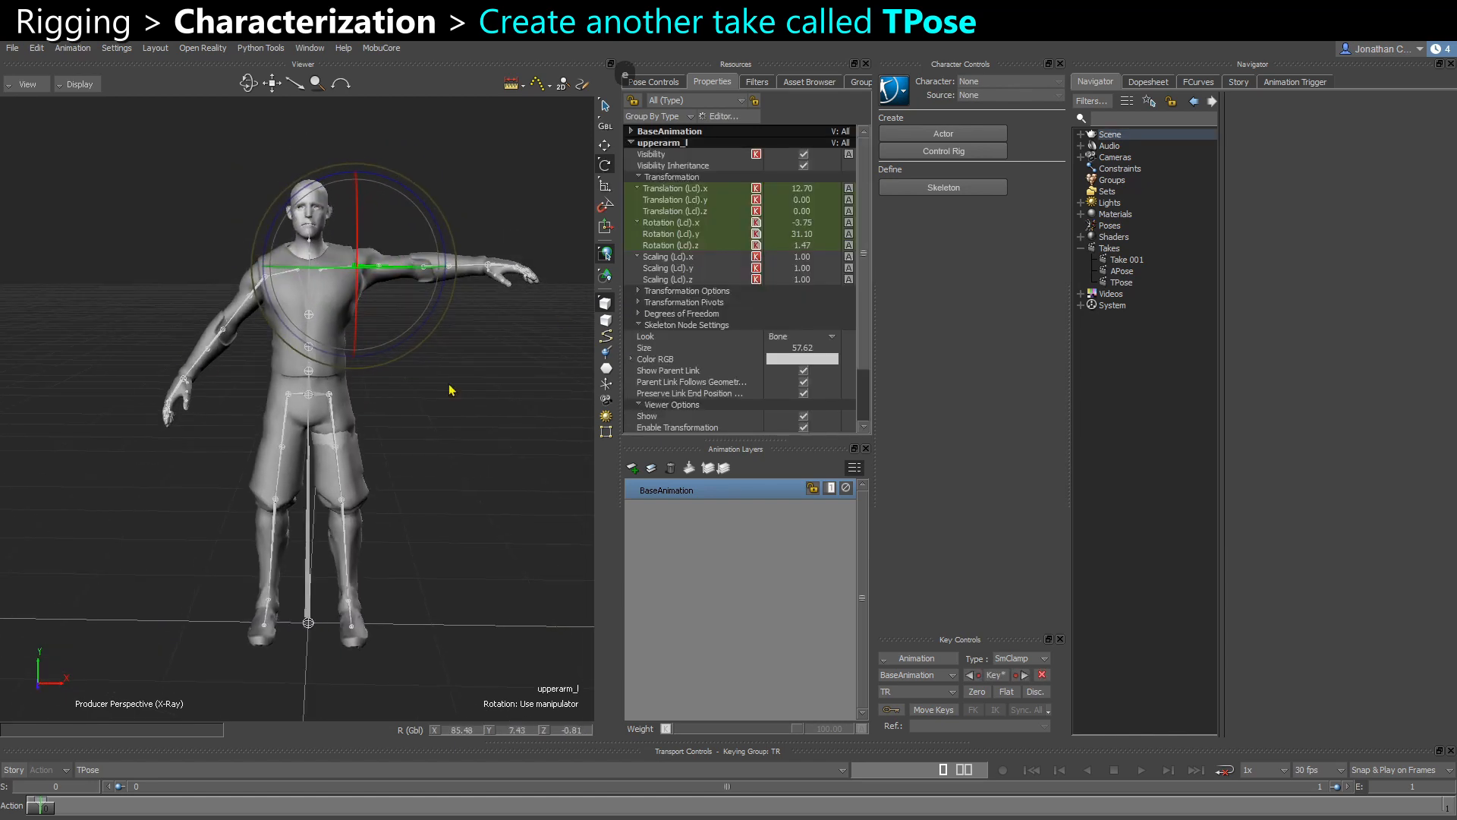
Rotate the right clavicle bone upward to roughly level the shoulder
scroll(154, 450, "up", 4)
left_click(254, 243)
left_click(279, 243)
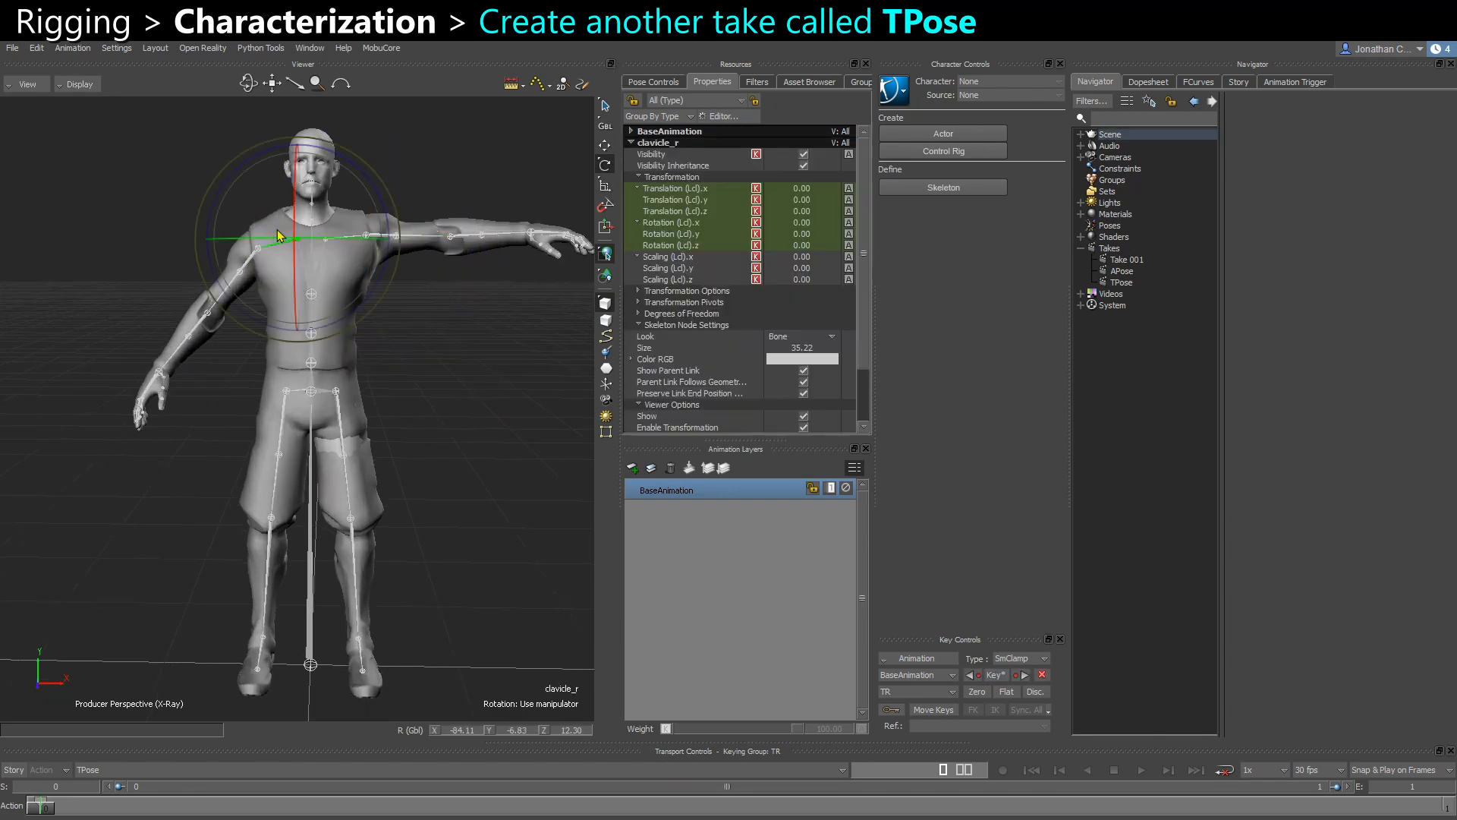
mouse_move(313, 277)
left_mouse_down("alt")
mouse_move(295, 279)
mouse_move(299, 296)
left_mouse_up("alt")
left_click_drag(298, 204, 331, 201)
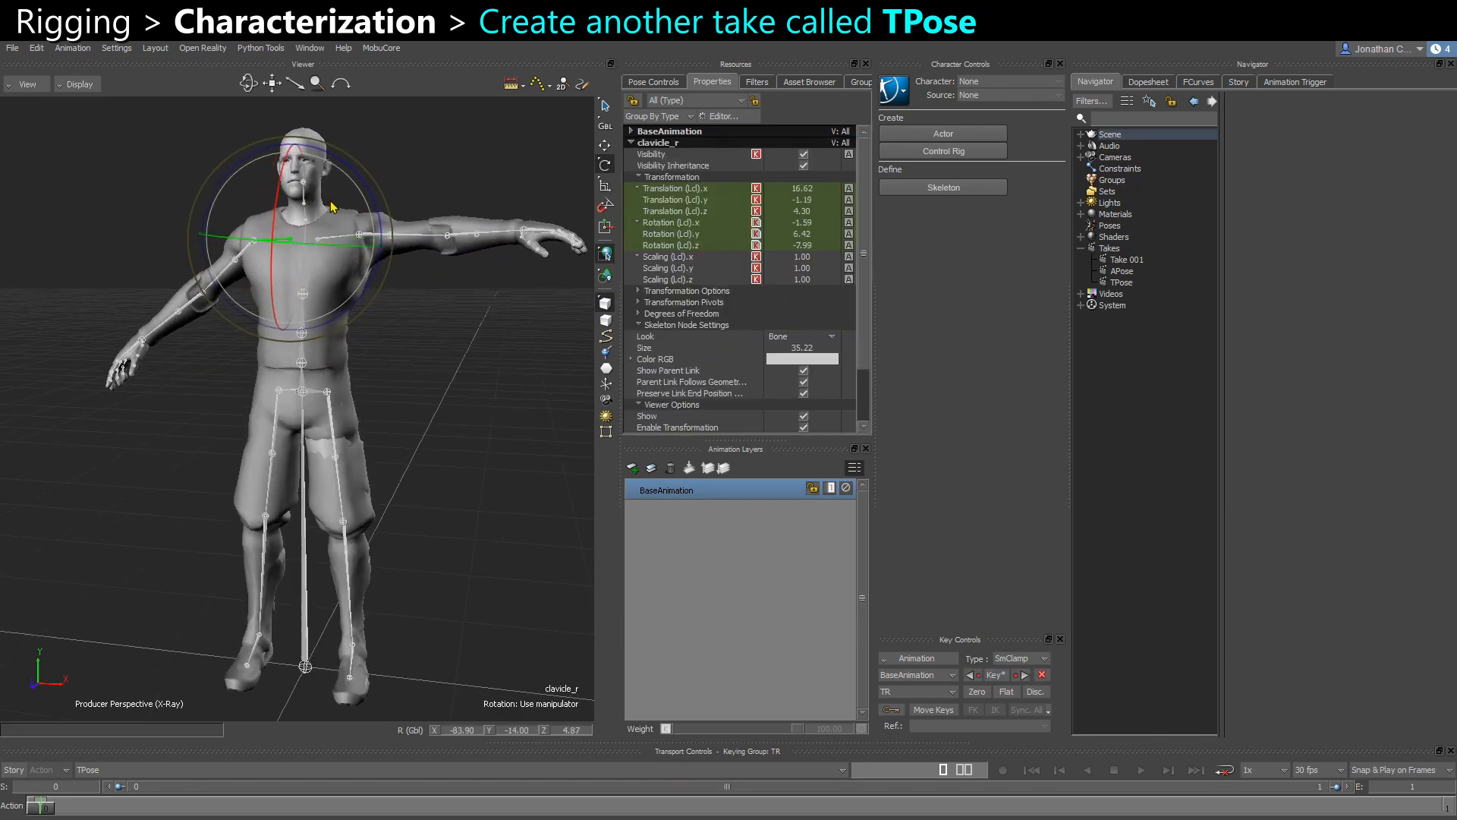
Rotate the right upper arm bone to raise the arm roughly parallel to the floor
left_click(402, 324)
left_click(290, 285)
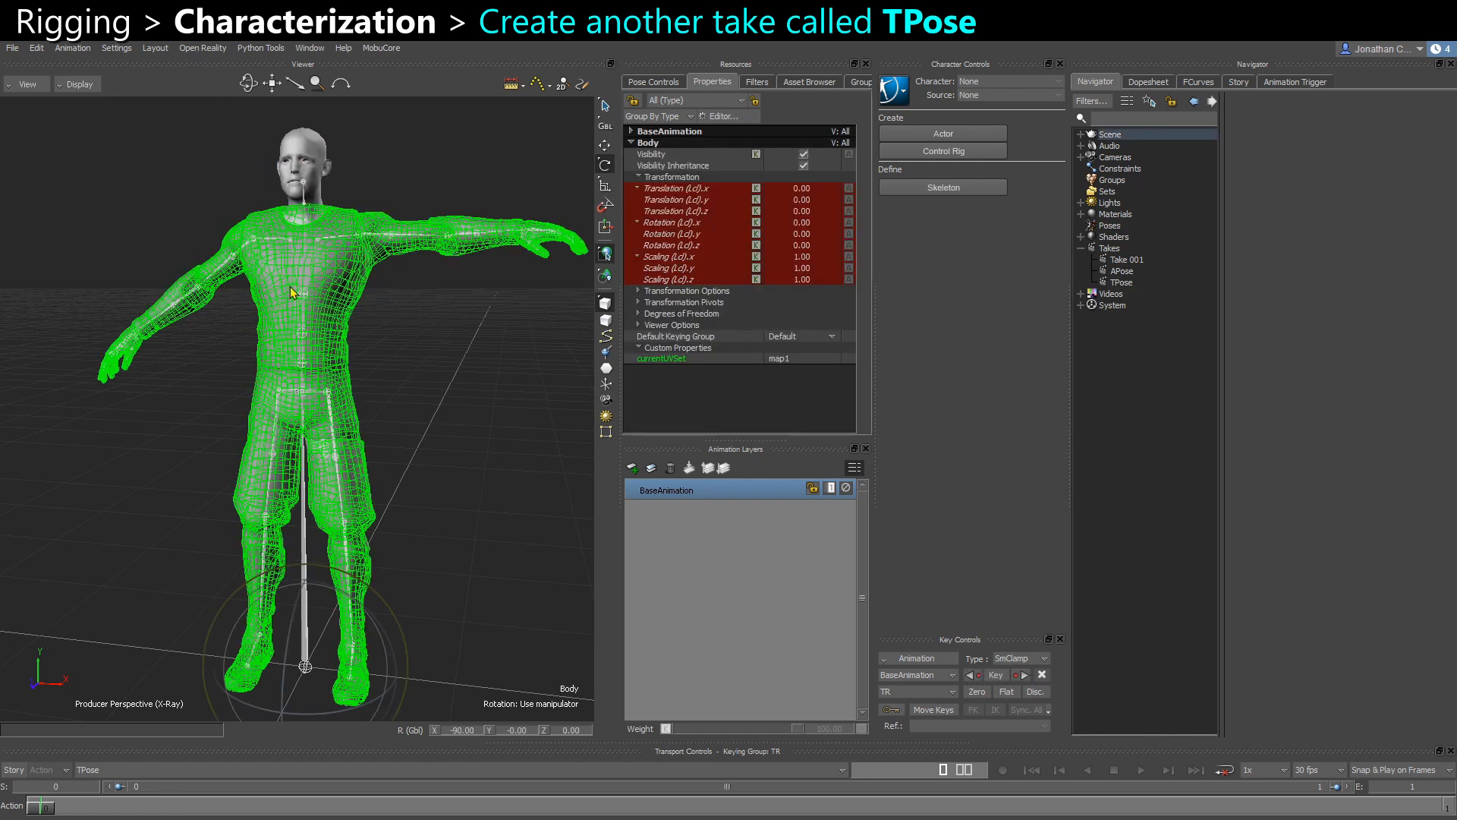
left_click(233, 348)
left_click(242, 251)
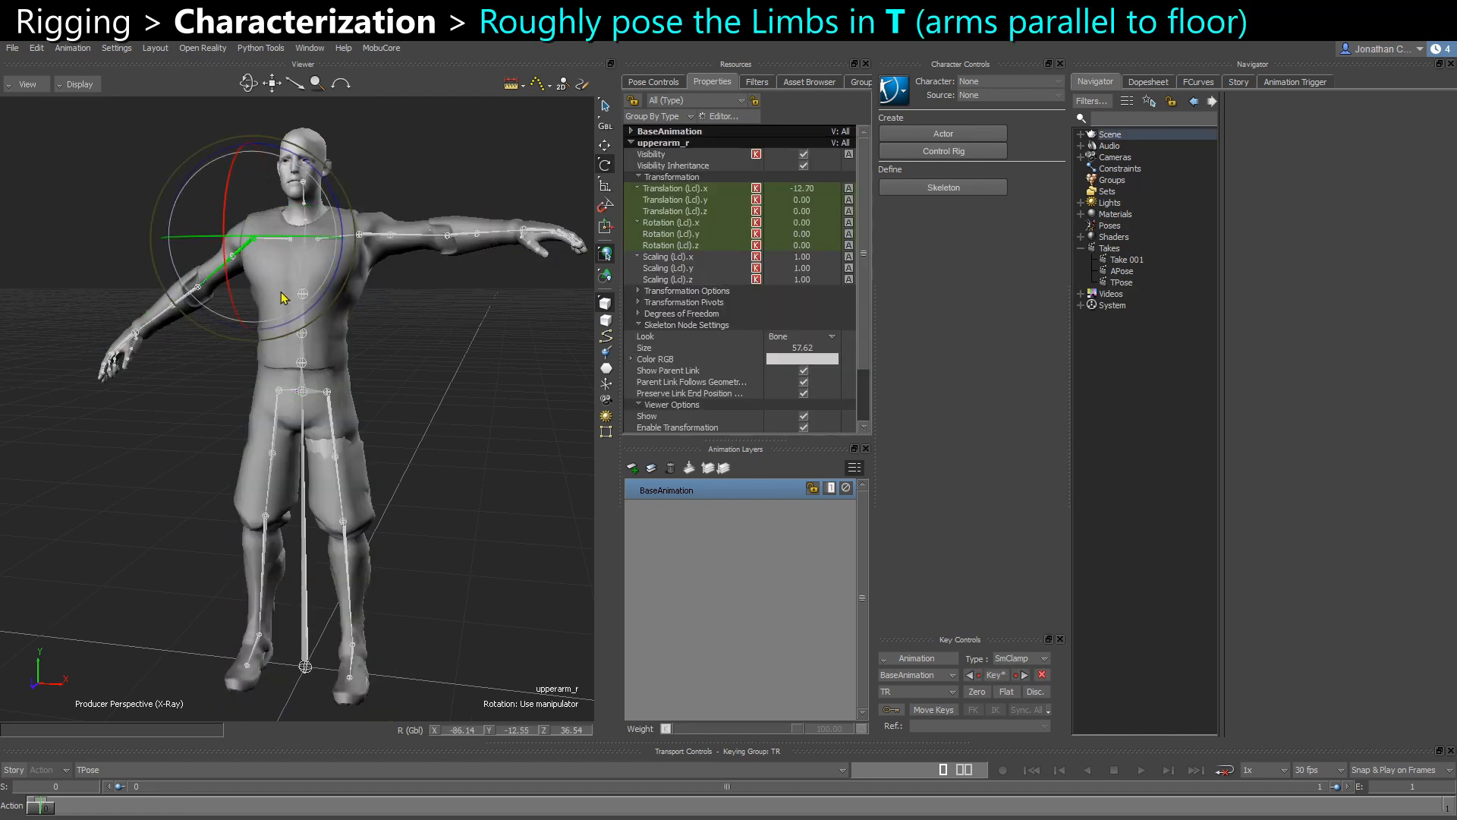
left_click_drag(266, 211, 287, 174)
Set the left clavicle's global rotation to X 90, Y 0 and Z 0
left_click_drag(303, 264, 345, 338, "ctrl+shift")
left_click(341, 286)
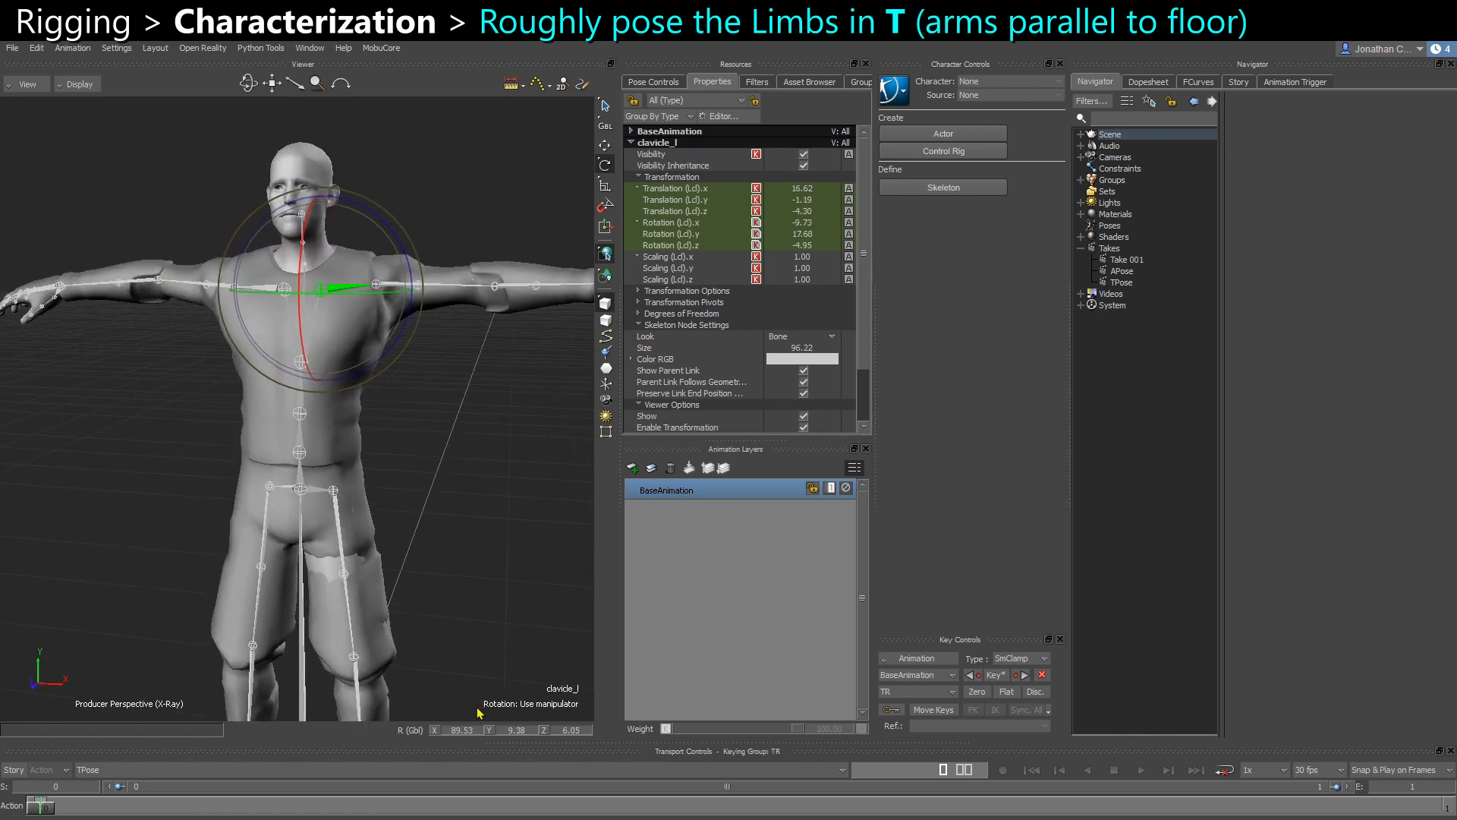
left_click_drag(374, 477, 391, 491, "ctrl+shift")
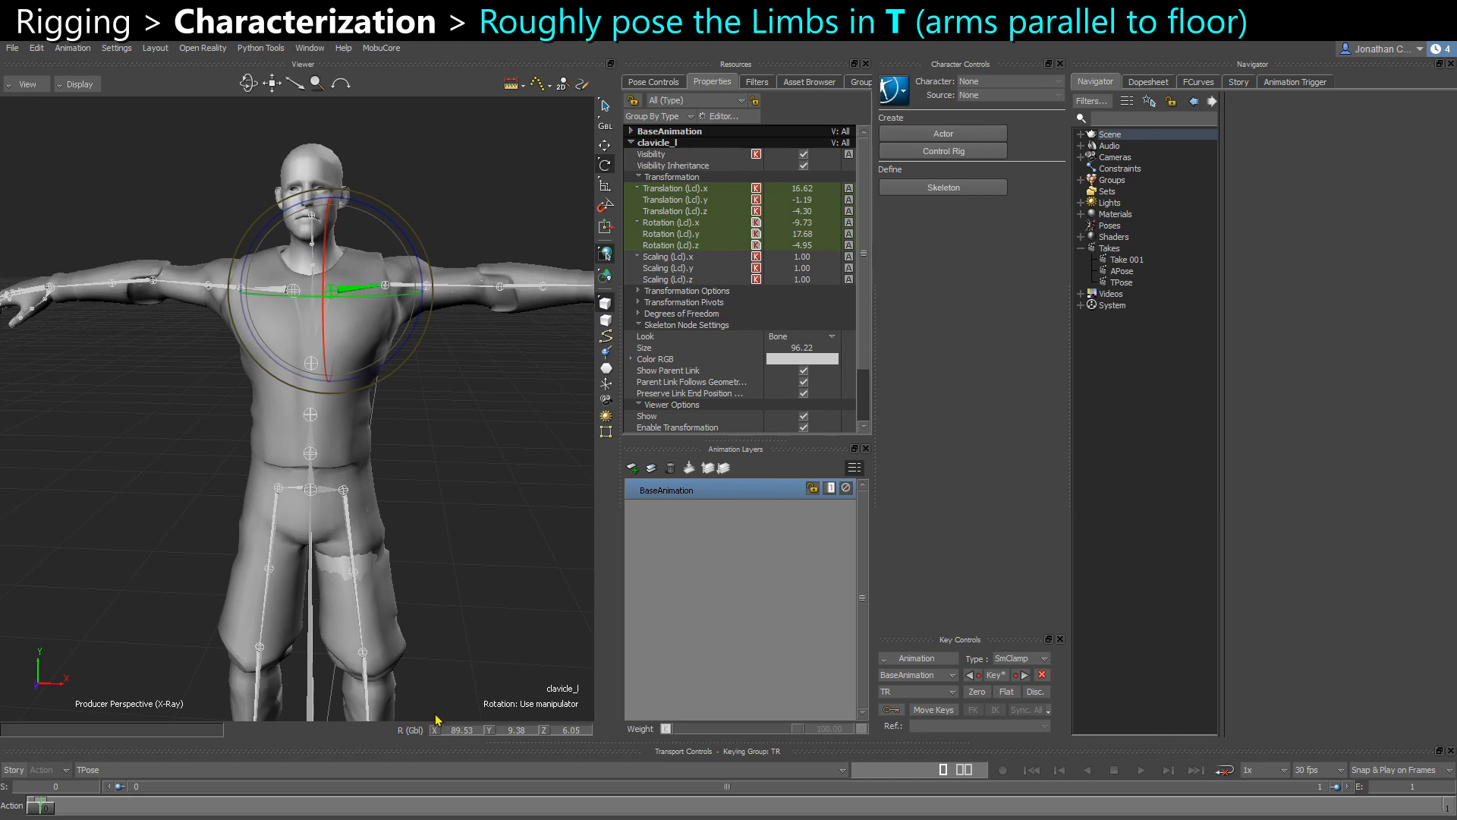
left_click_drag(476, 643, 478, 631, "ctrl+shift")
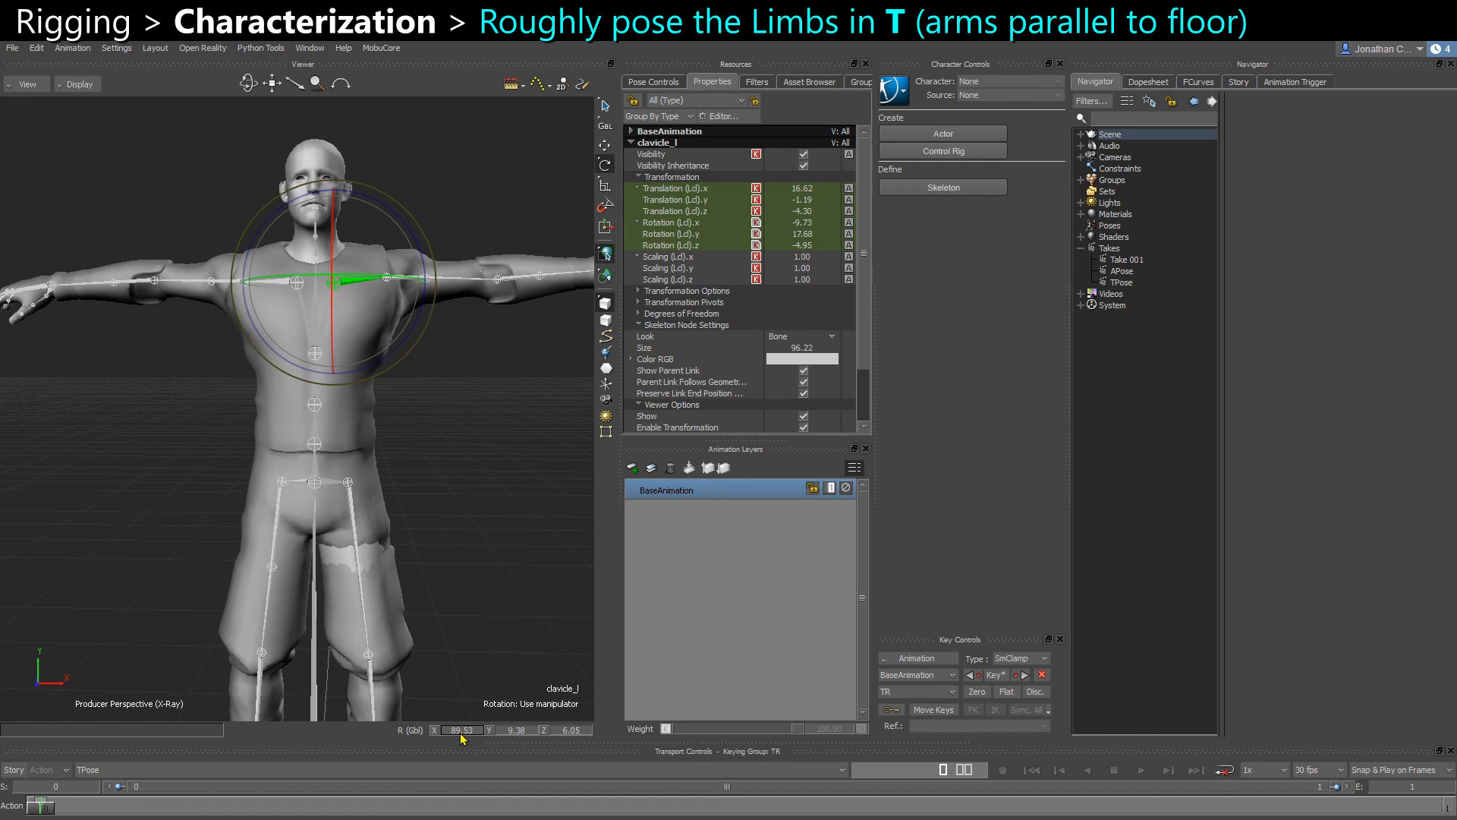
type("90")
key("Return")
key("Tab")
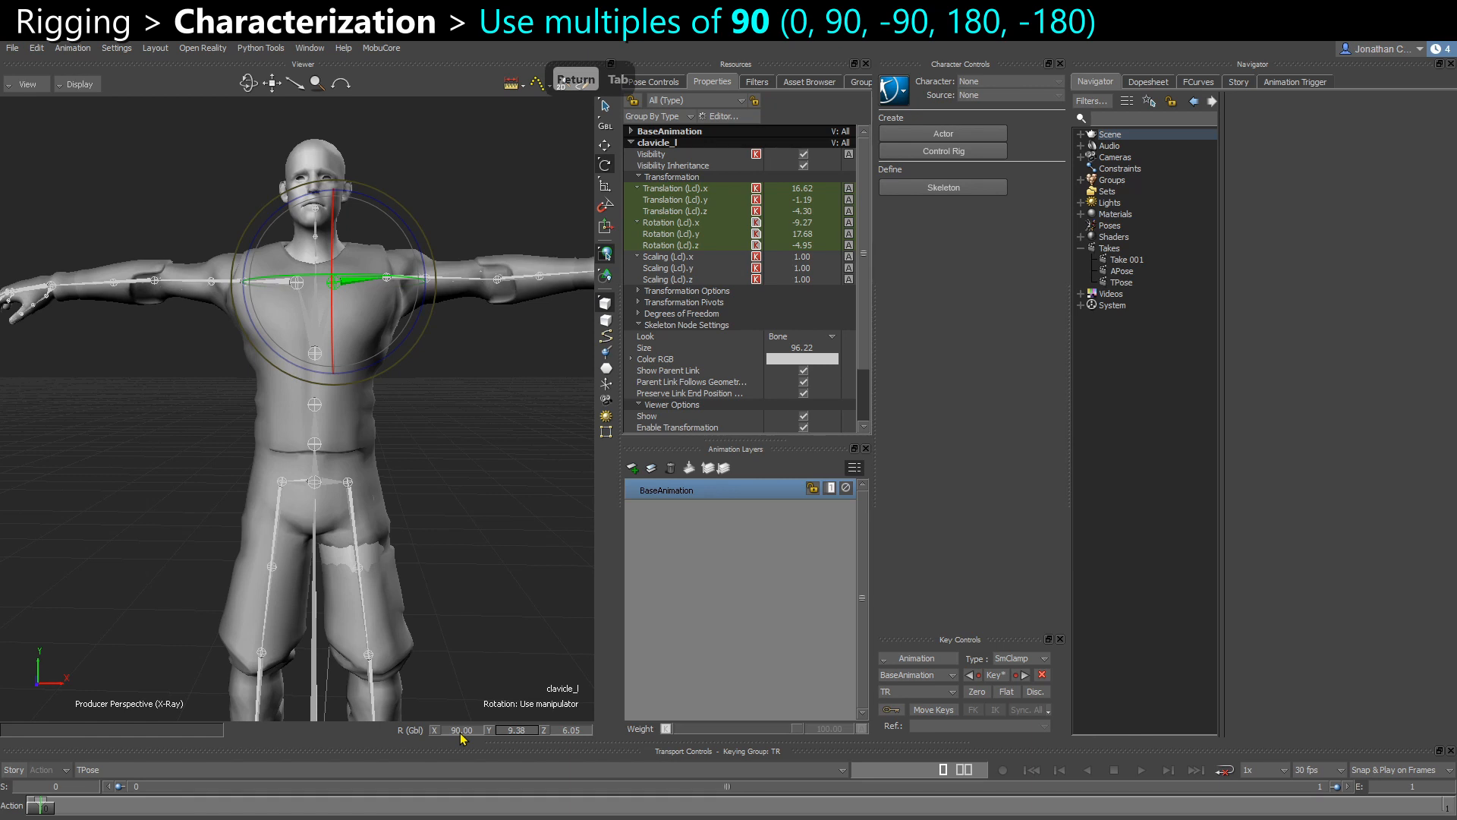
type("0")
key("Return")
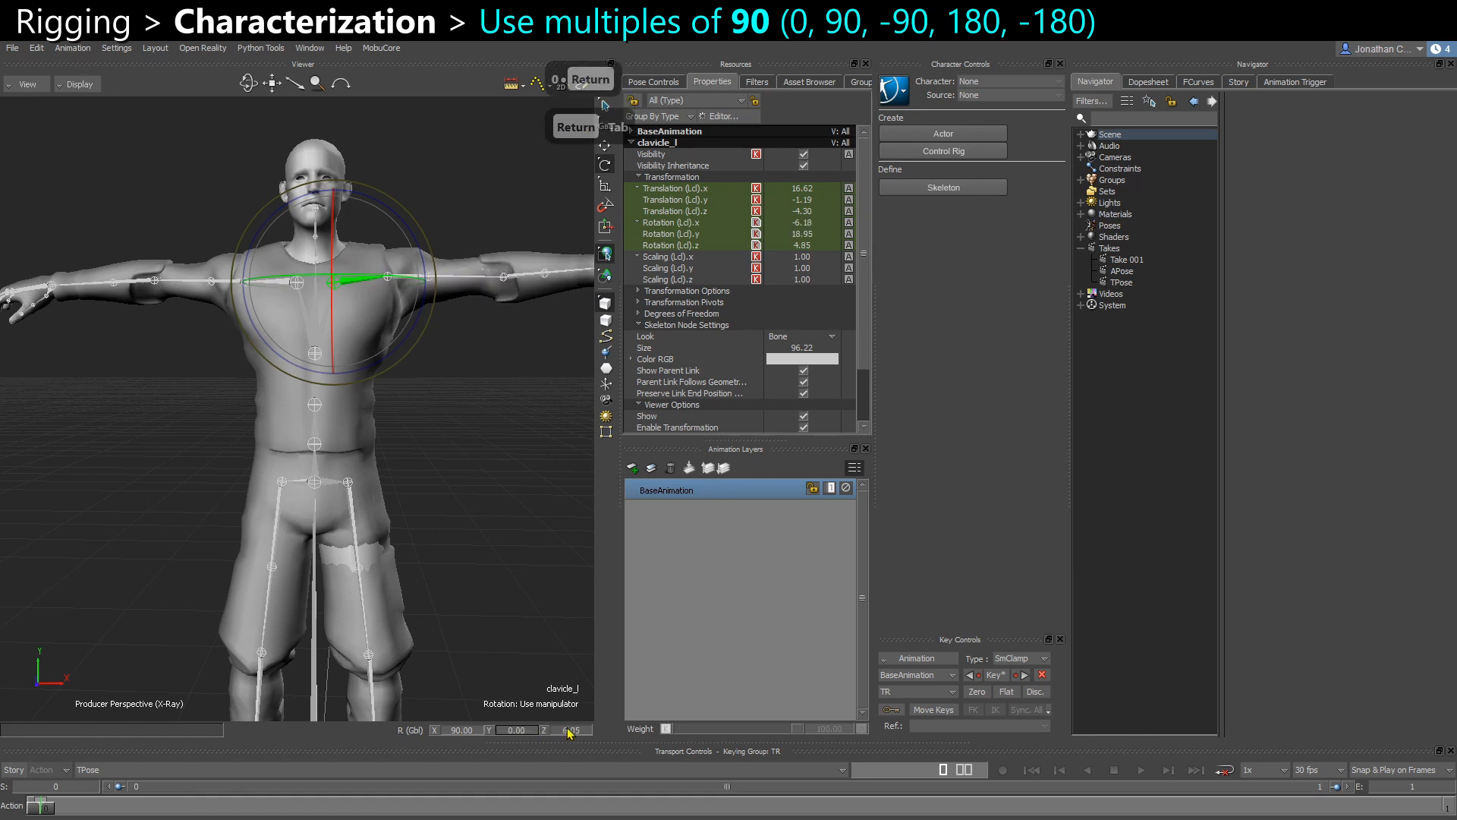
type("0")
key("Return")
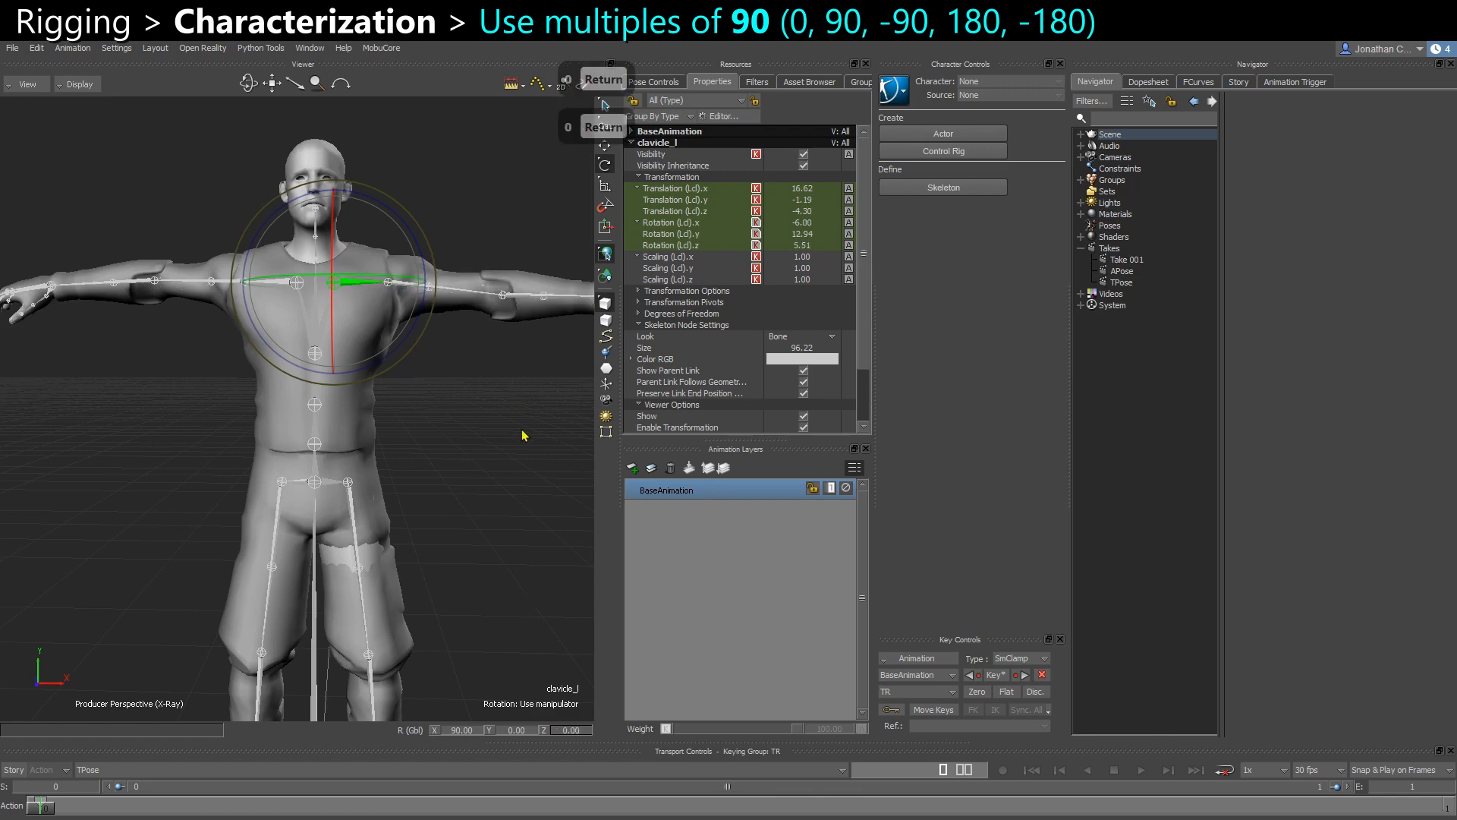
Examine the left clavicle's axis alignment using the translation manipulator in local mode, then clear the selection
left_click_drag(522, 436, 401, 440, "ctrl+shift")
key("ctrl+f")
key("ctrl+e")
left_click_drag(414, 354, 428, 365, "ctrl+shift")
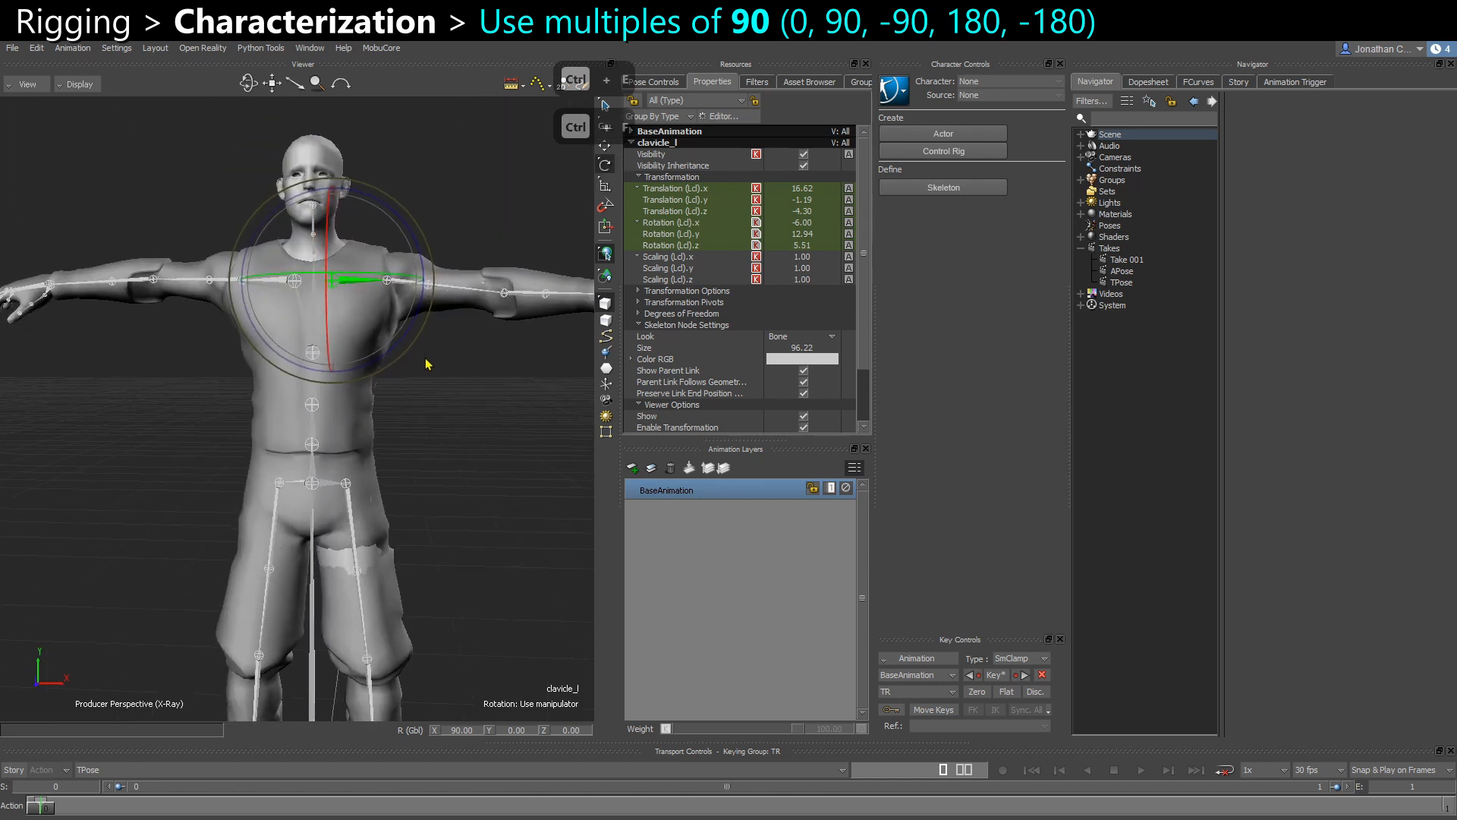
scroll(465, 686, "up", 1)
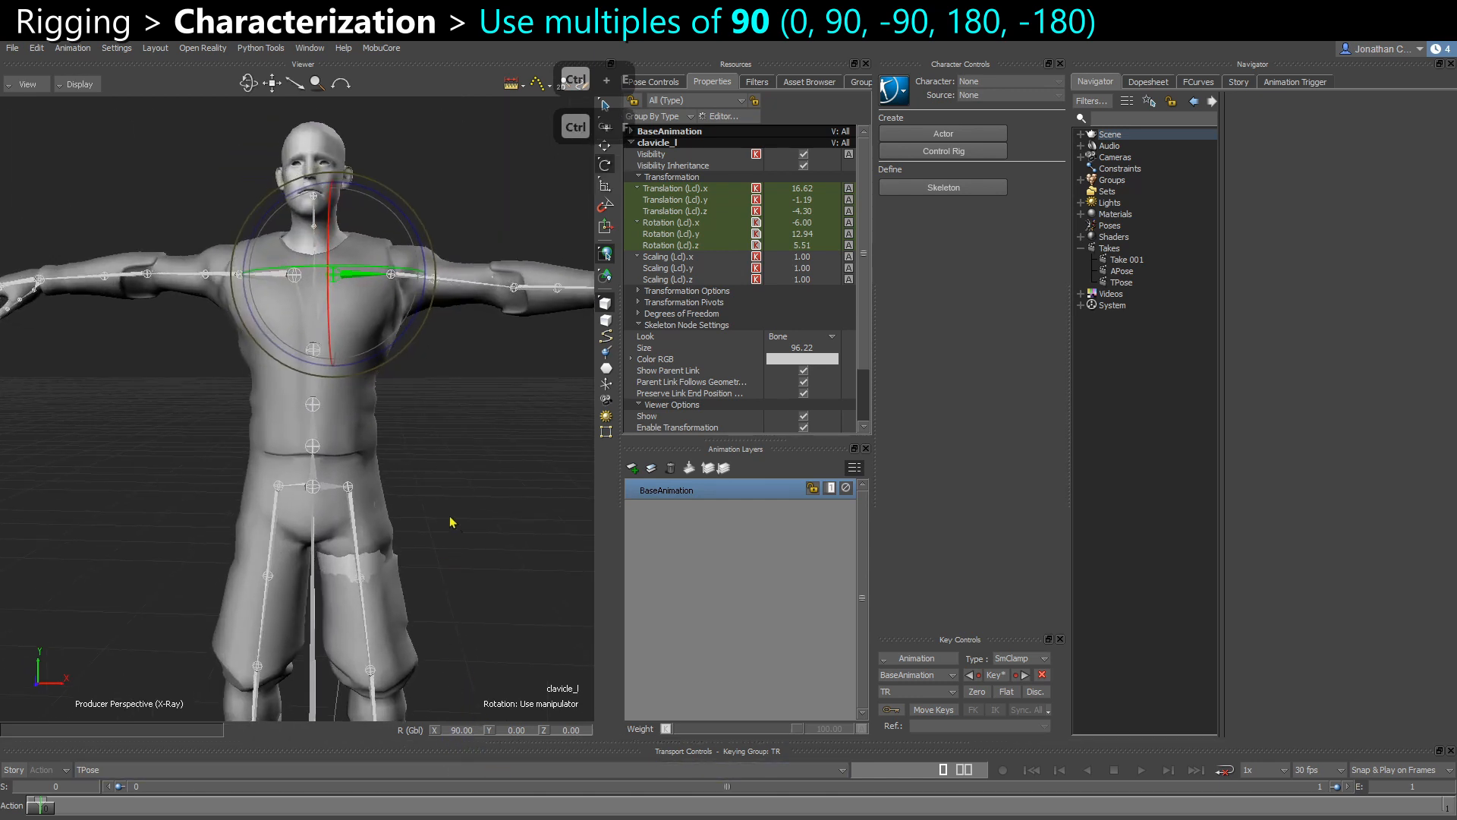
key("w")
left_click_drag(452, 522, 442, 481, "ctrl+shift")
key("F5")
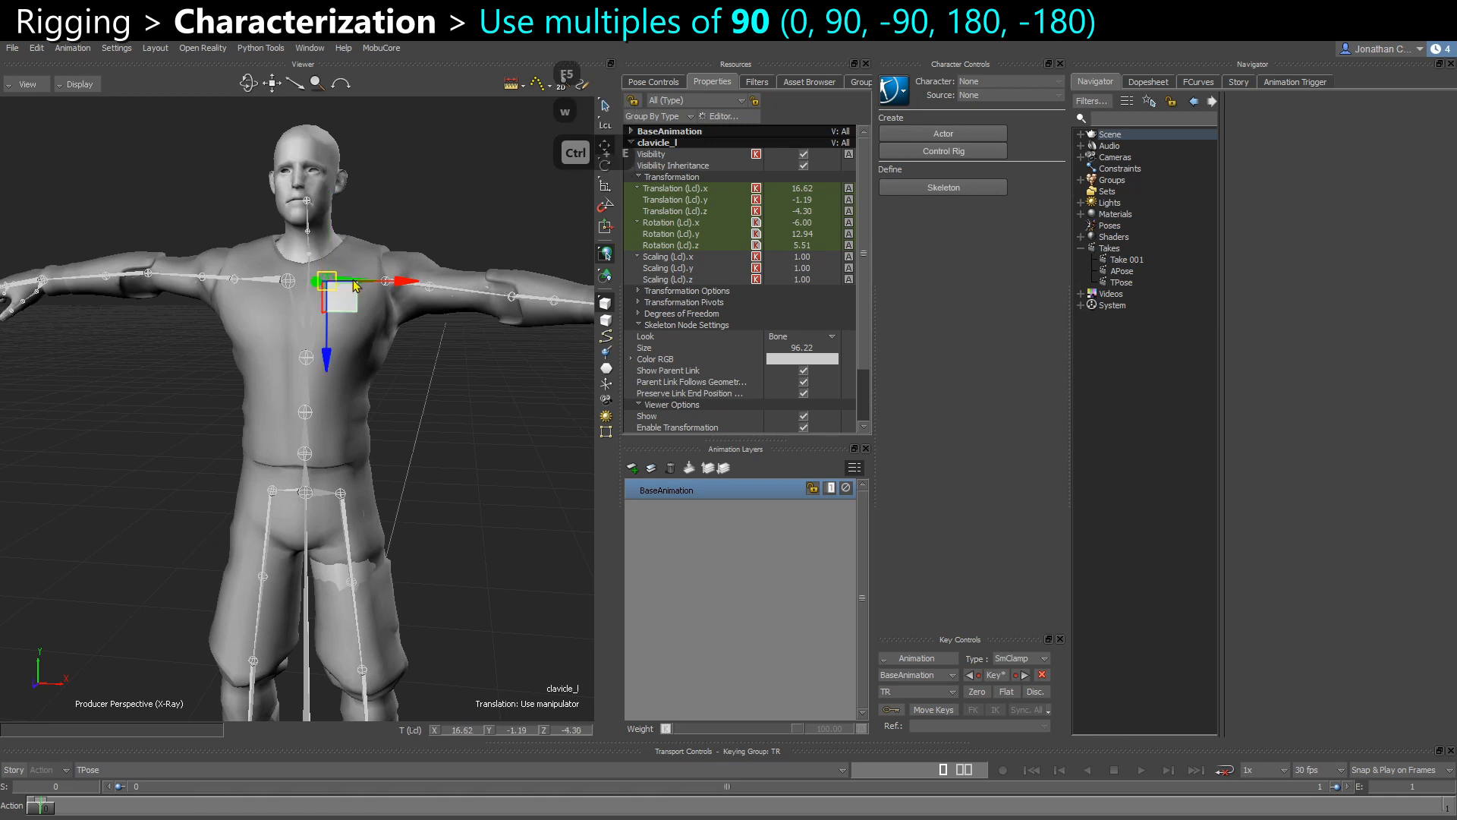
scroll(355, 281, "up", 5)
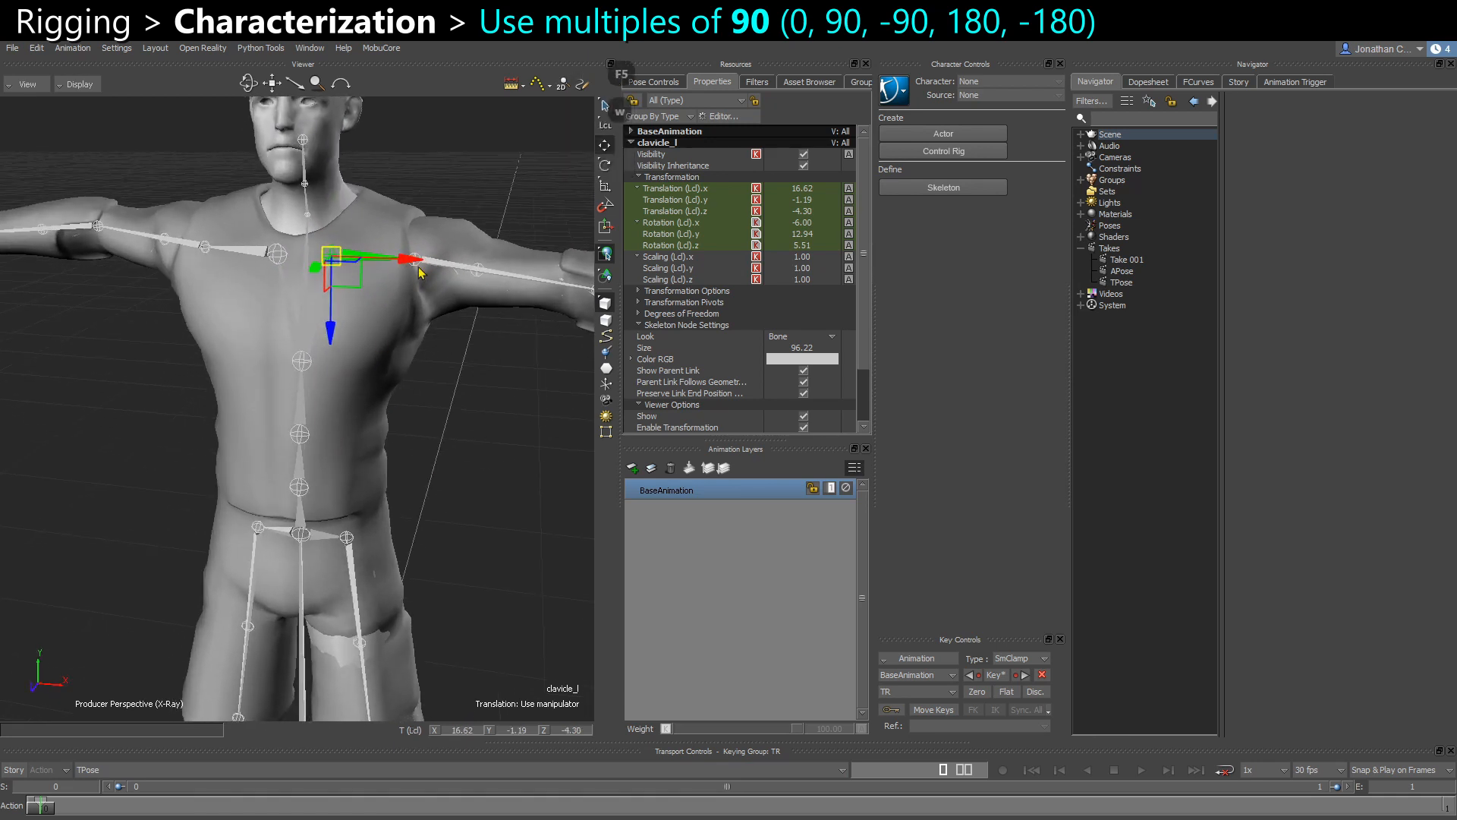
left_click_drag(370, 328, 353, 391, "ctrl+shift")
left_click(383, 313)
left_click_drag(383, 313, 368, 264, "ctrl+shift")
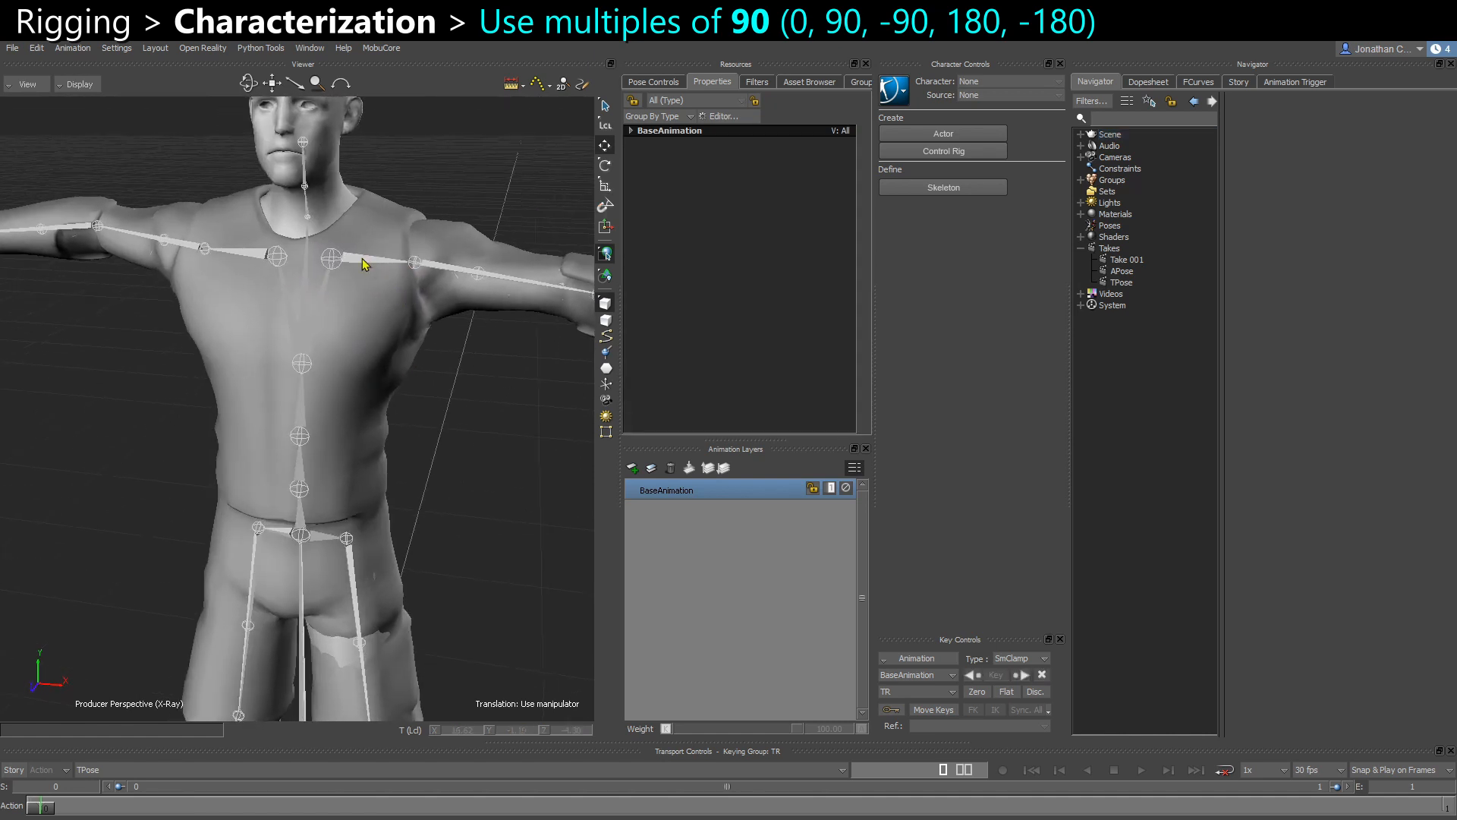
Switch to global mode, set the left upper arm bone's rotation to X 90, Y 0 and Z 0, and clear the selection
left_click(368, 263)
left_click(448, 305)
left_click(438, 273)
left_click_drag(446, 303, 456, 335, "ctrl+shift")
key("e")
left_click_drag(483, 642, 440, 732, "ctrl+shift")
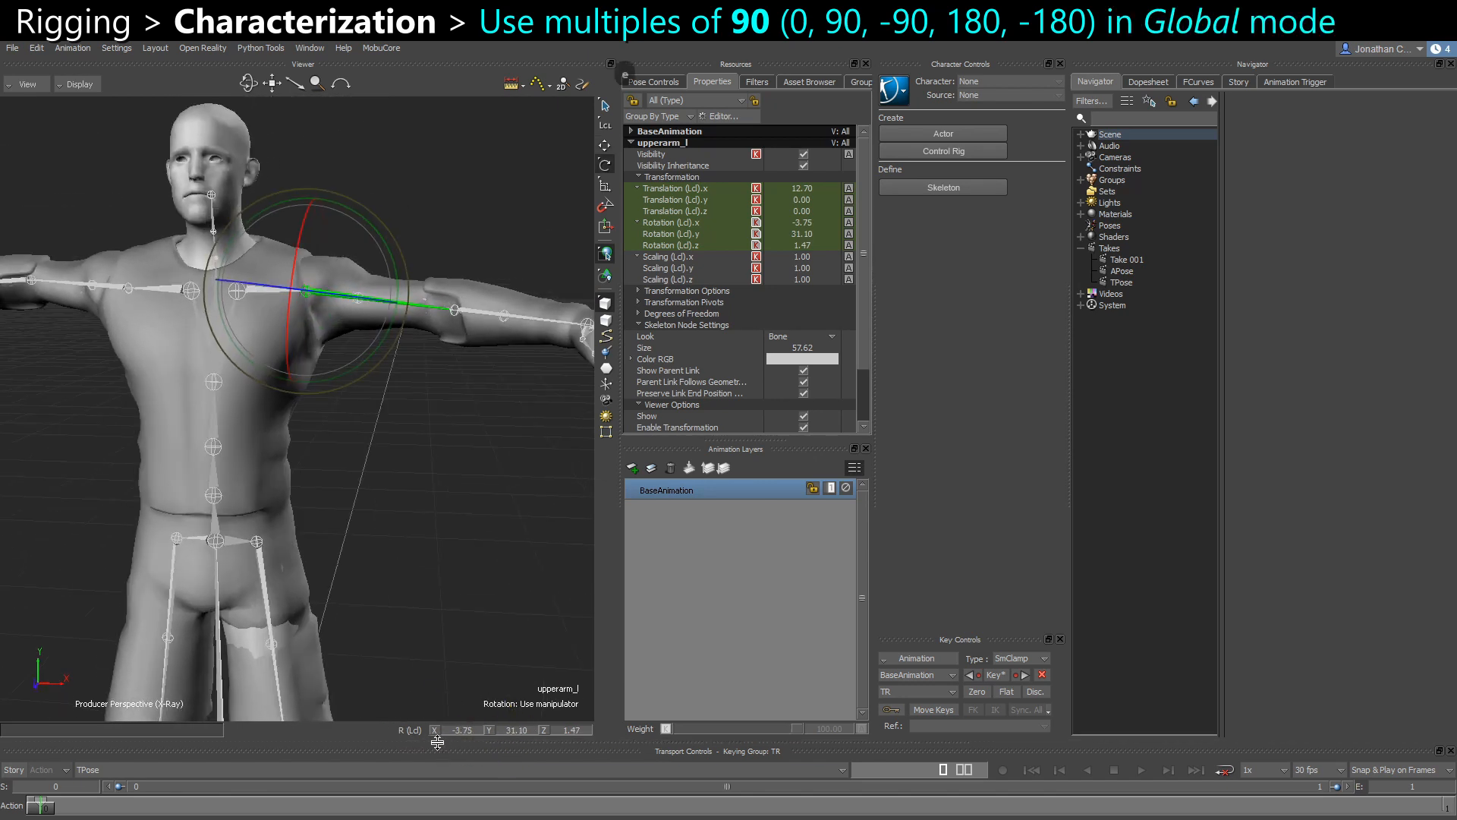
key("F6")
key("F6")
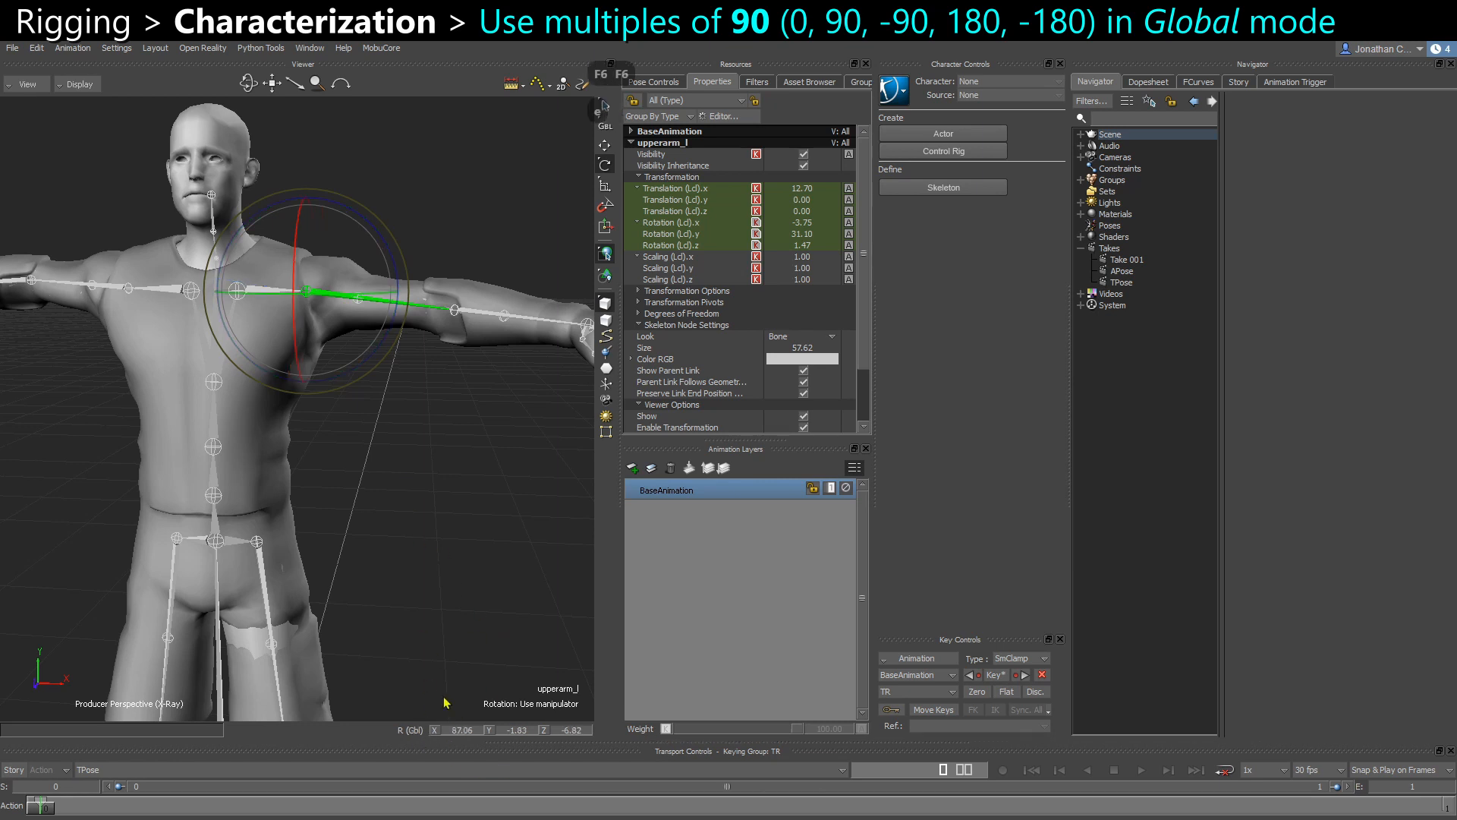
left_click(461, 730)
type("90")
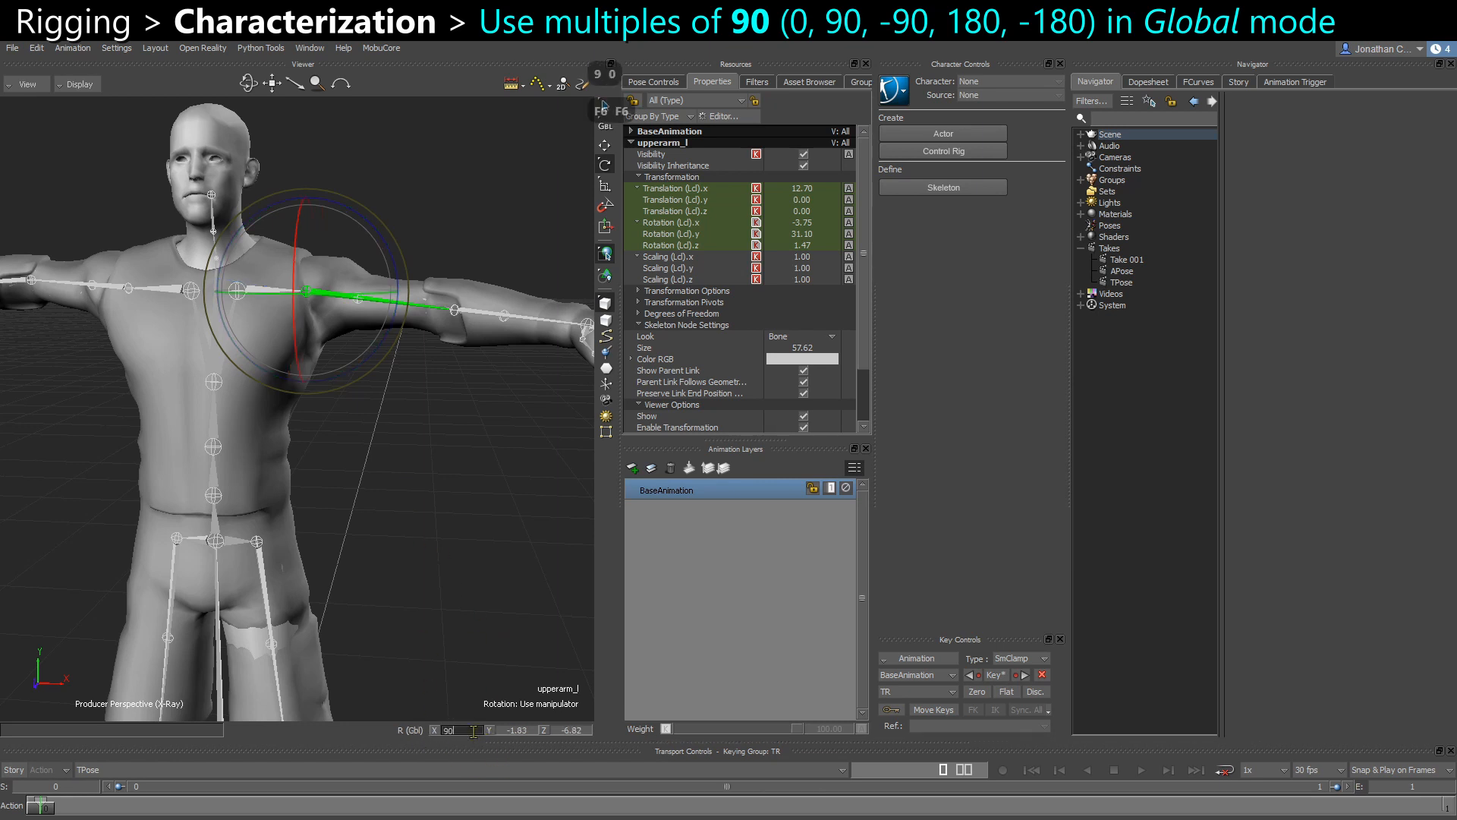
key("Tab")
type("0")
key("Tab")
type("0")
key("Return")
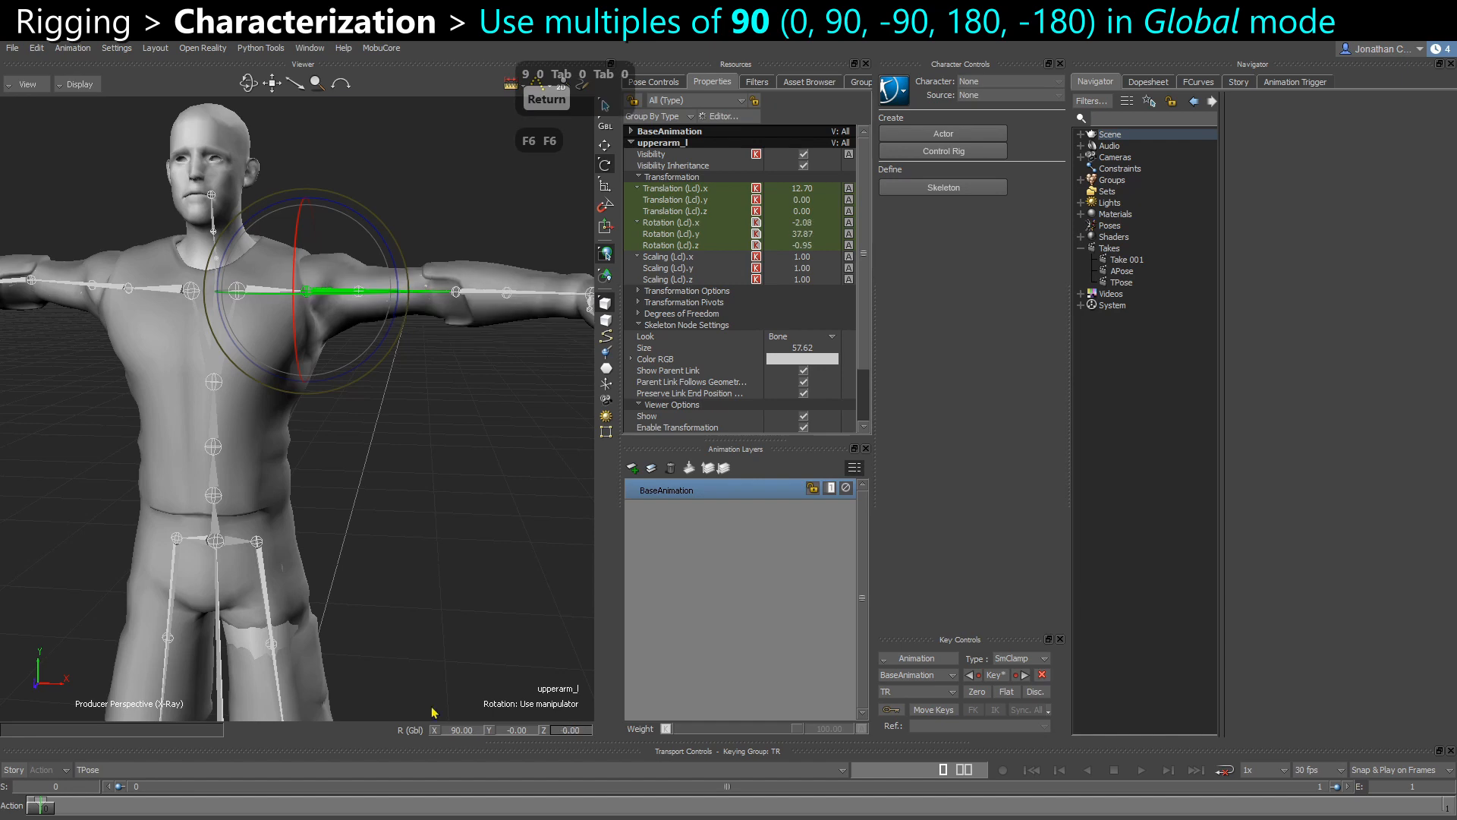
left_click(430, 490)
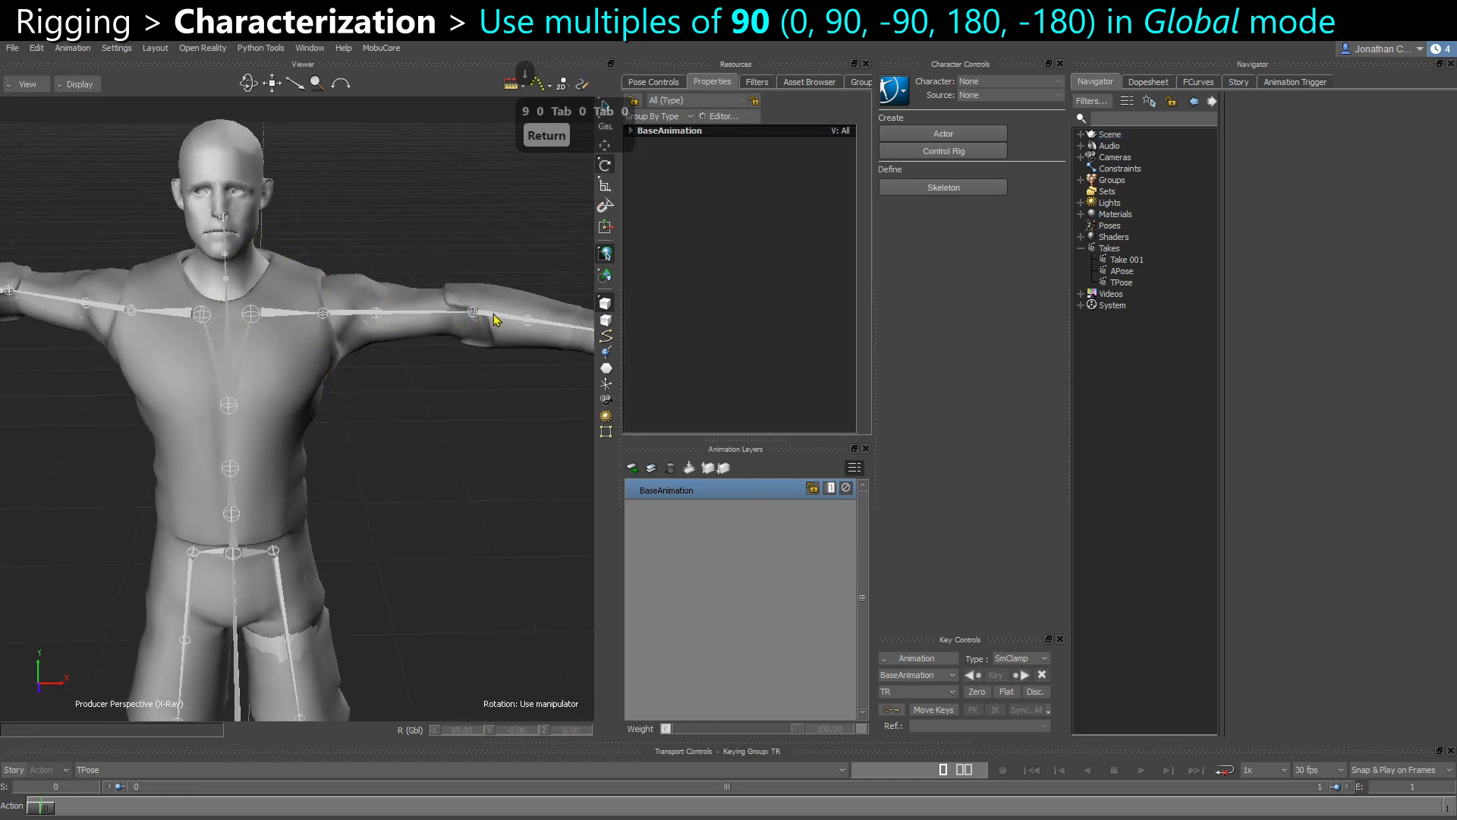
Set the left lower arm bone's global rotation to X 90, Y 0 and Z 0
left_click(493, 319)
left_click_drag(494, 319, 404, 459, "ctrl+shift")
key("F5")
key("F6")
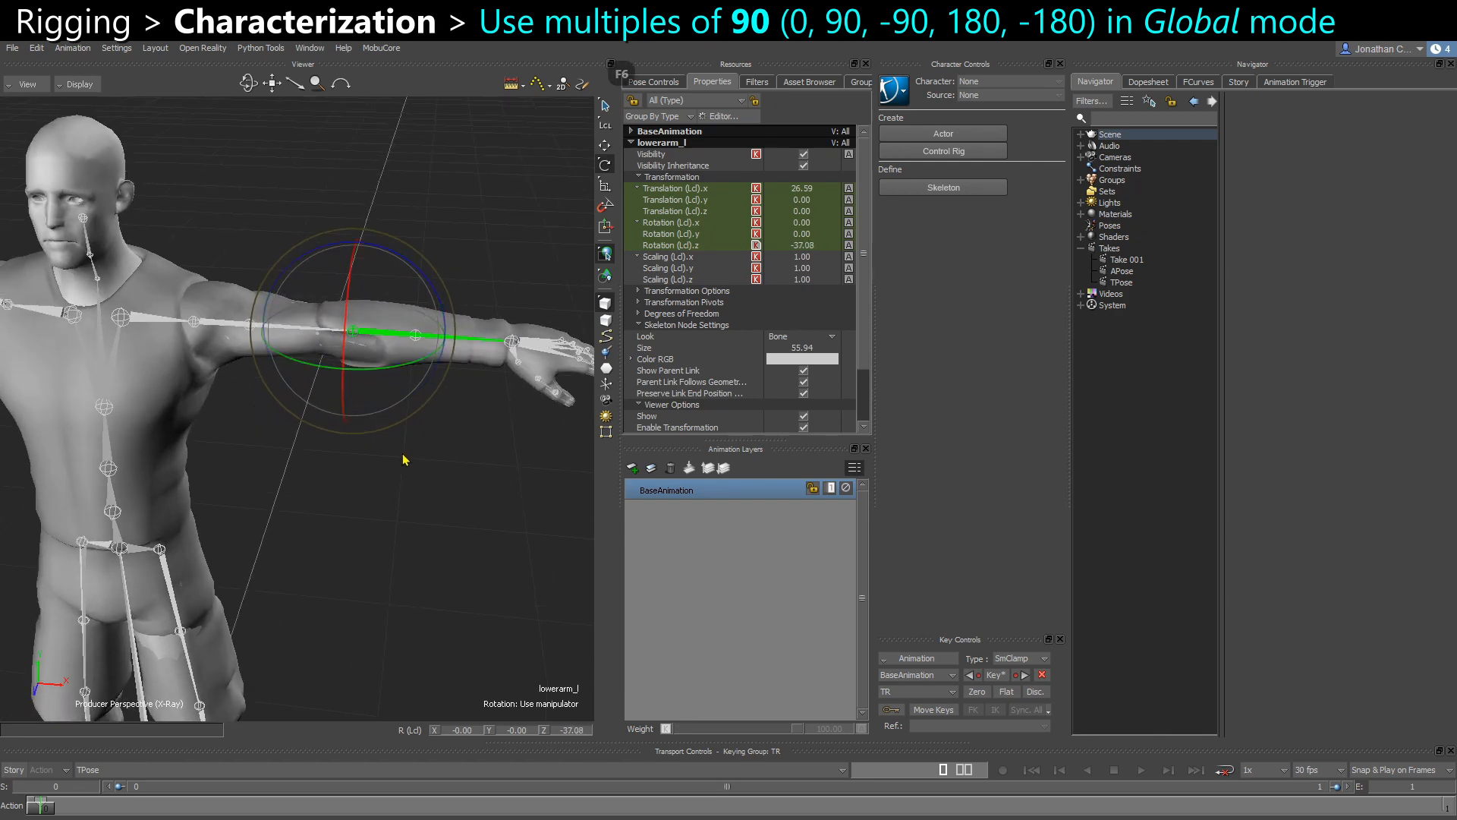
left_click_drag(445, 640, 448, 667, "ctrl+shift")
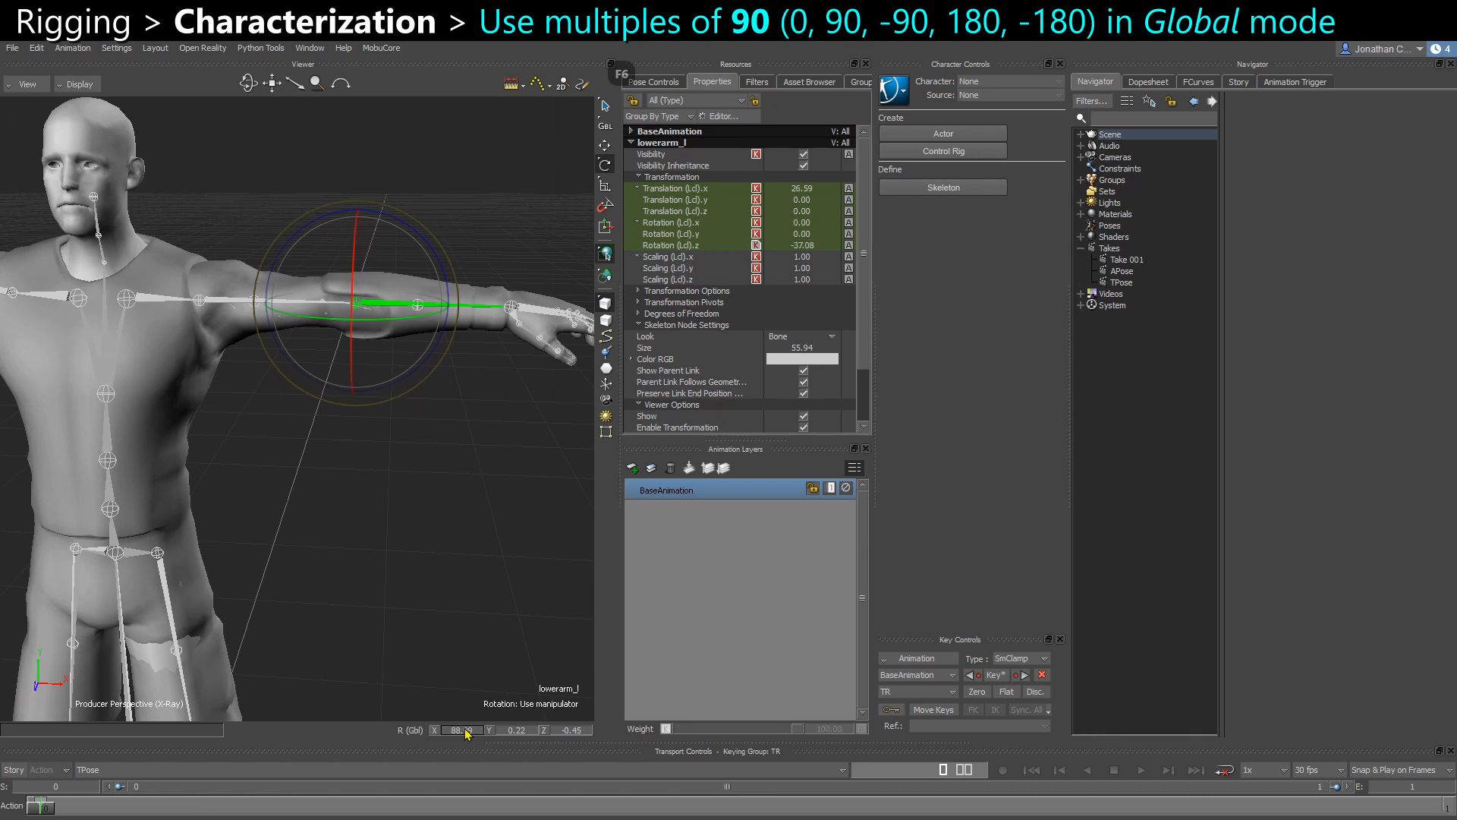
type("90")
key("Tab")
type("0")
key("Tab")
type("0")
key("Return")
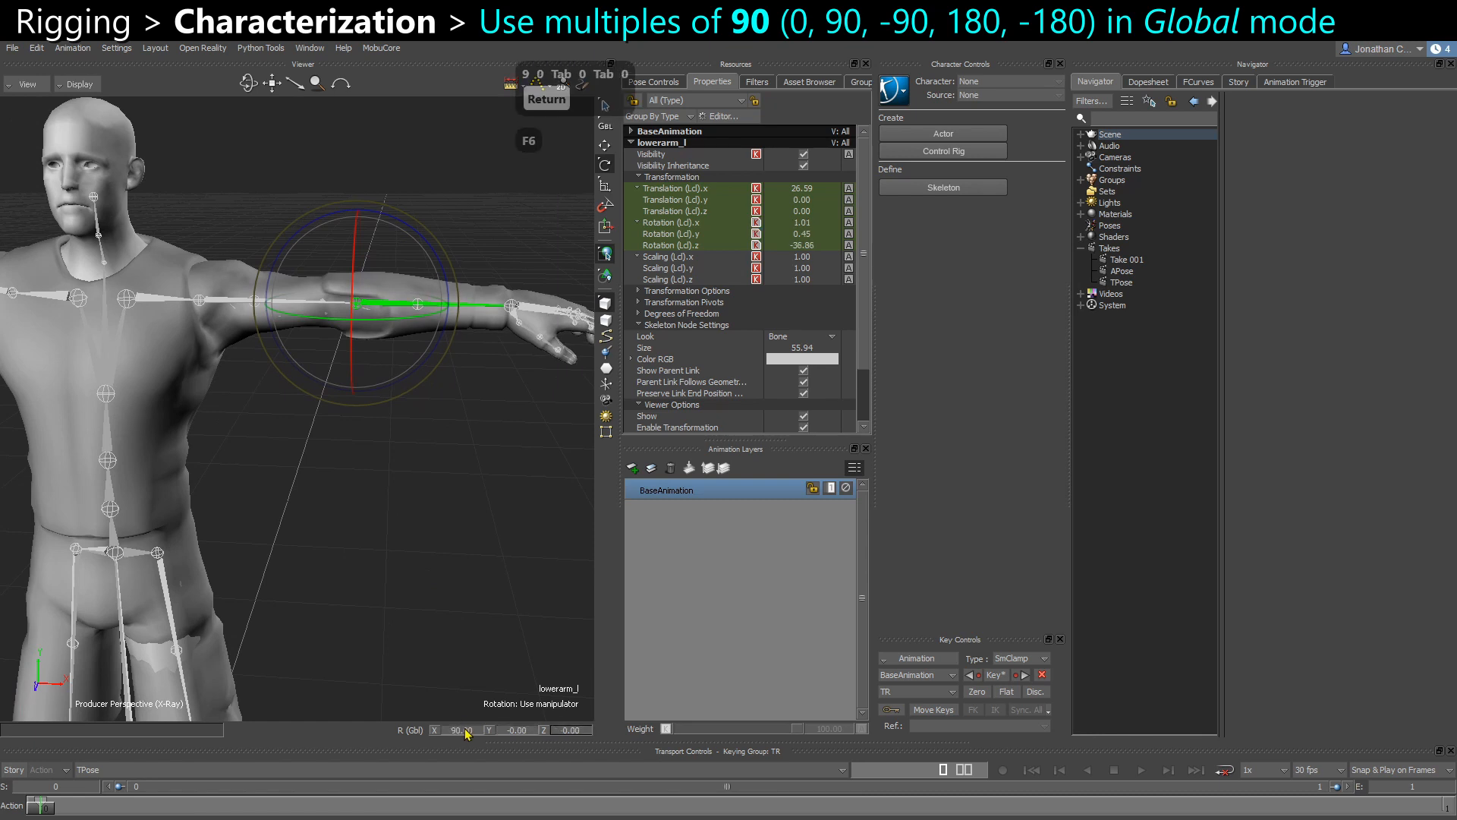
Set the left hand bone's global rotation to X 90, Y 0 and Z 0
left_click_drag(522, 400, 484, 611, "ctrl+shift")
left_click(523, 324)
left_click(460, 733)
type("90")
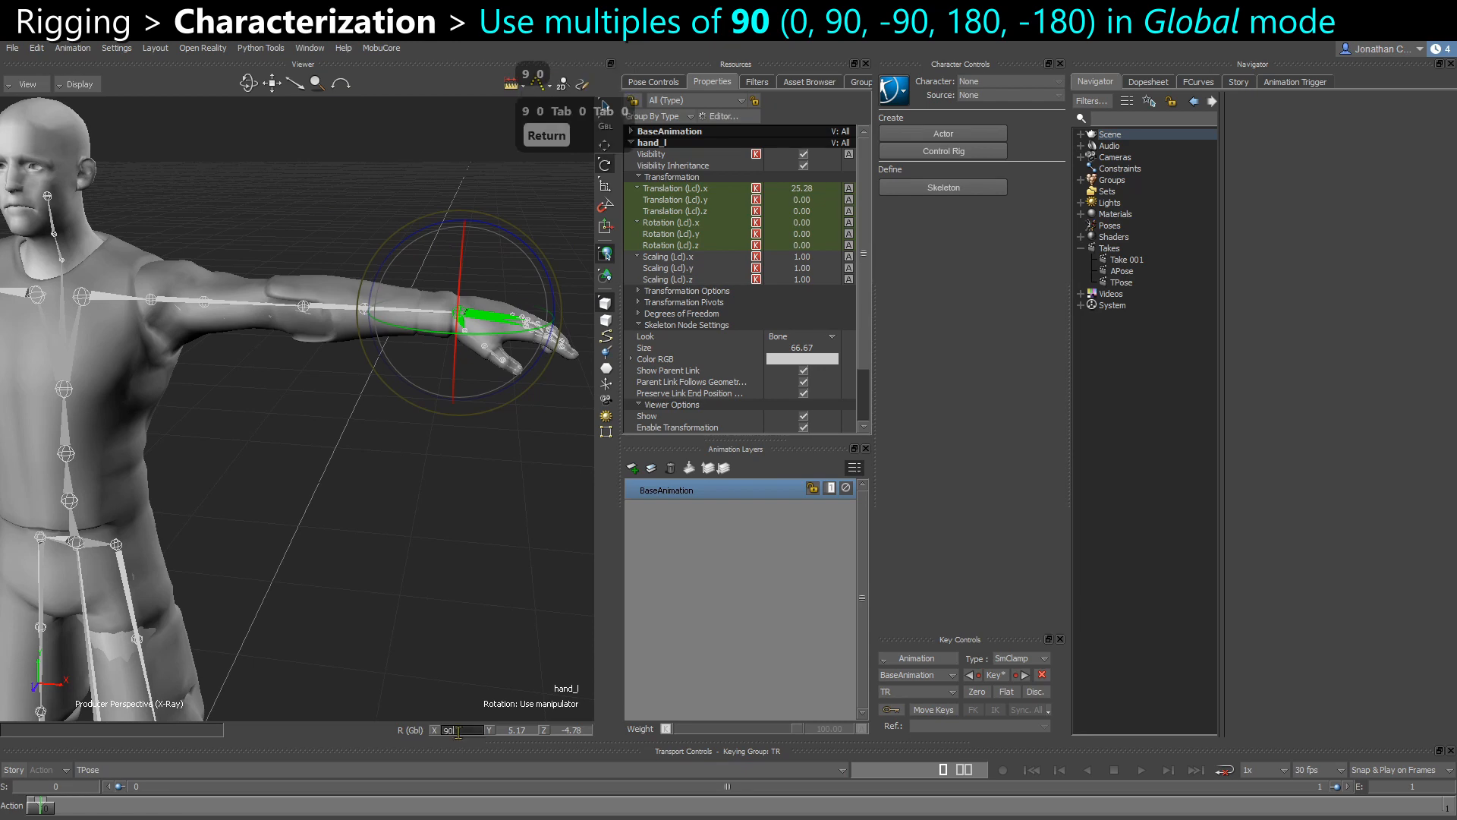
key("Tab")
type("0")
key("Tab")
type("0")
key("Return")
Set the right clavicle's global rotation to X -90, Y 0 and Z 0
left_click_drag(425, 653, 372, 444, "ctrl+shift")
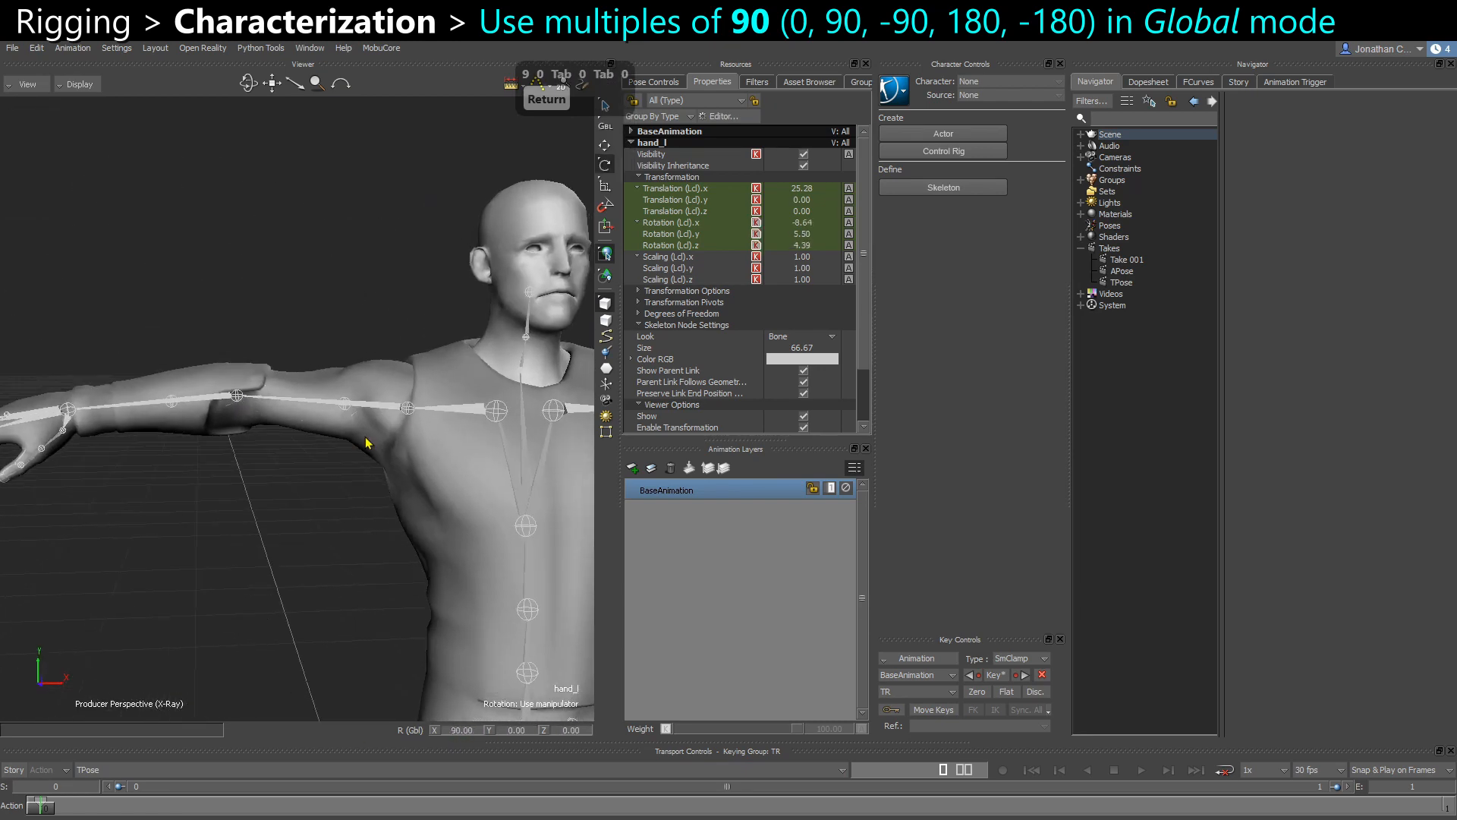
left_click(448, 395)
left_click_drag(448, 395, 383, 704, "ctrl+shift")
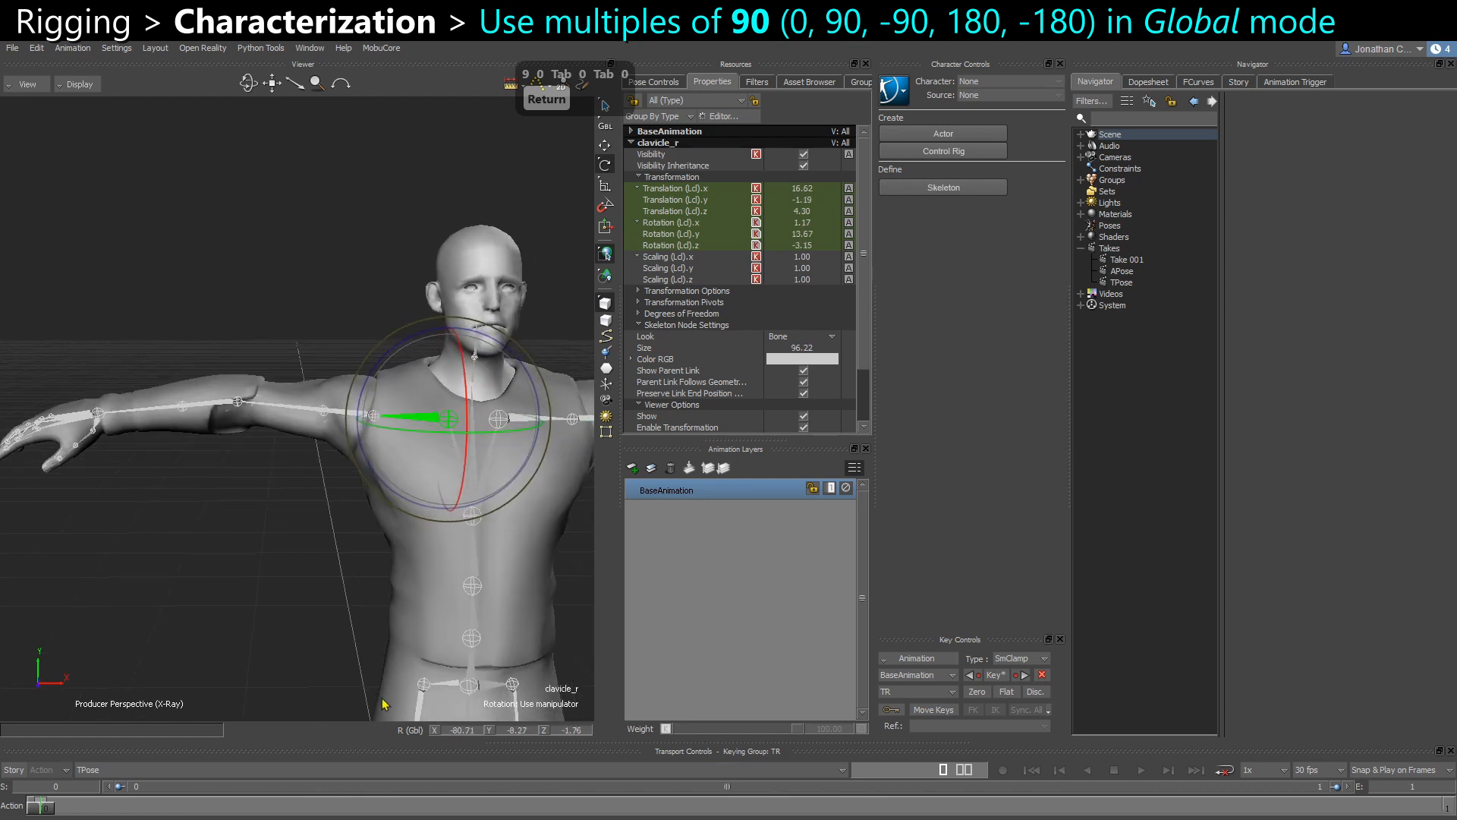
left_click(470, 733)
type("-90")
key("Tab")
type("0")
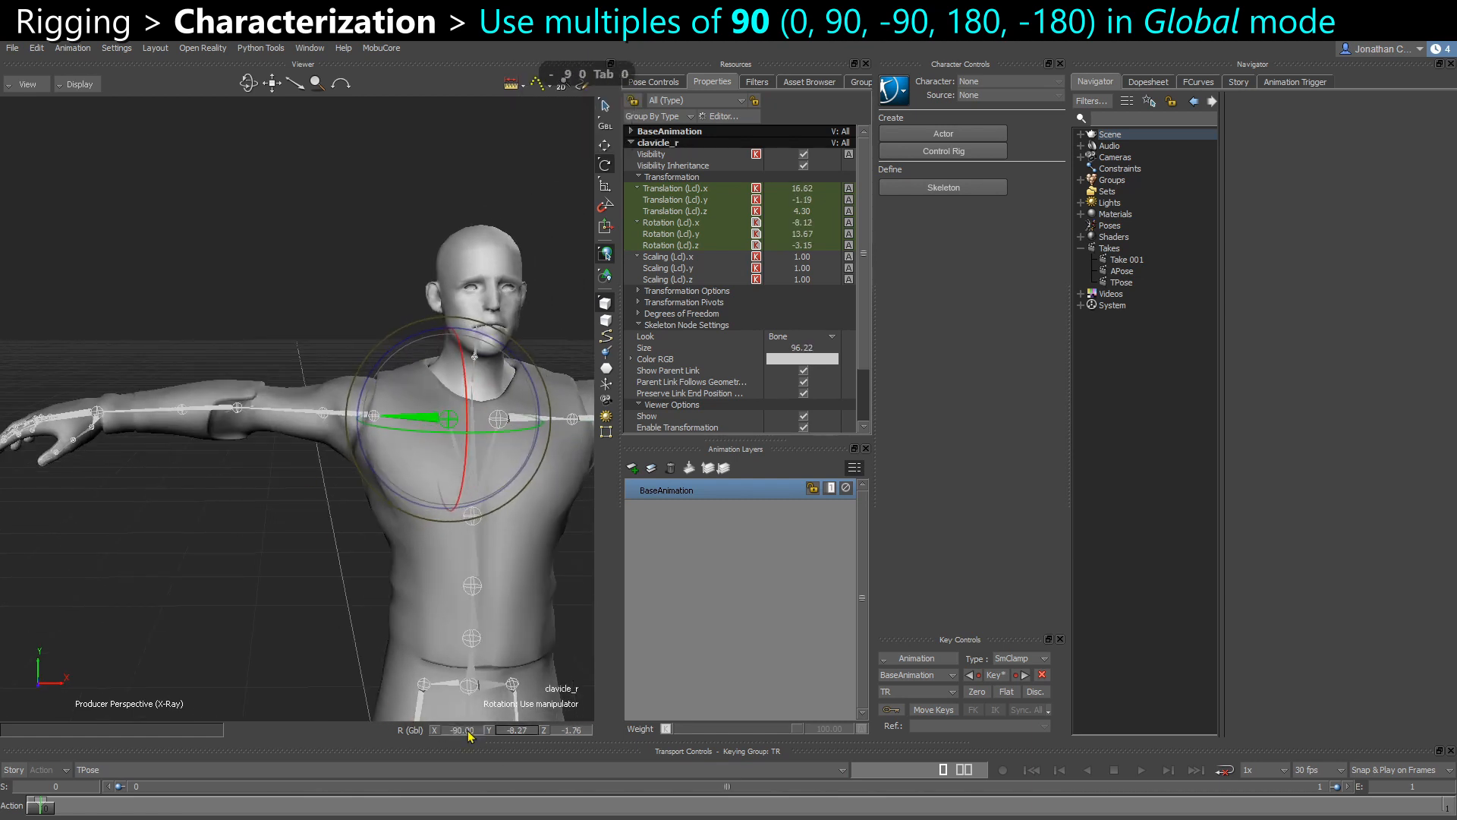
key("Tab")
type("0")
key("Return")
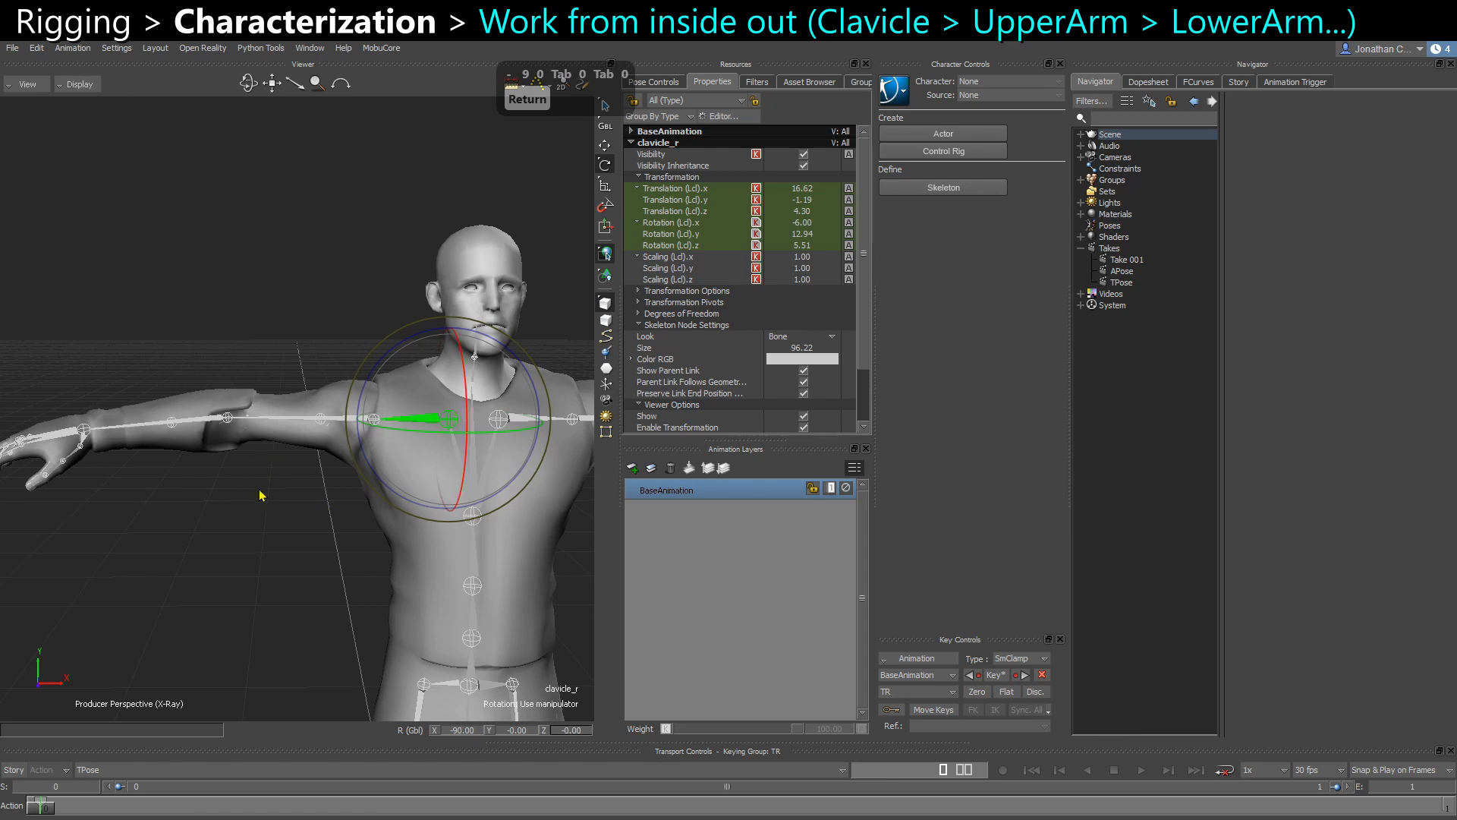
Set the right upper arm bone's global rotation to X -90, Y 0 and Z 0
left_click(275, 418)
left_click(465, 732)
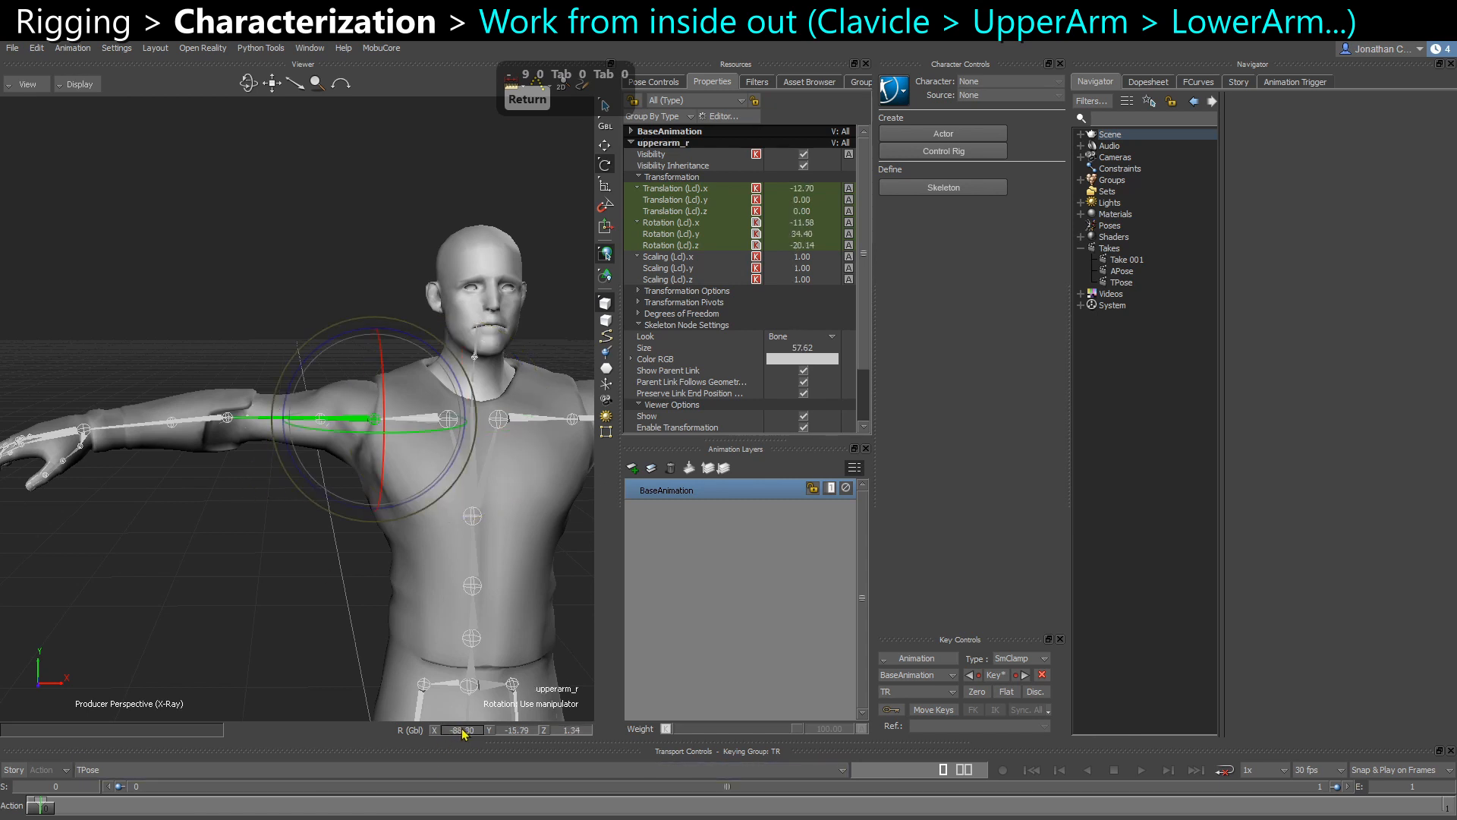
type("-90")
key("Tab")
type("0")
key("Tab")
type("0")
key("Return")
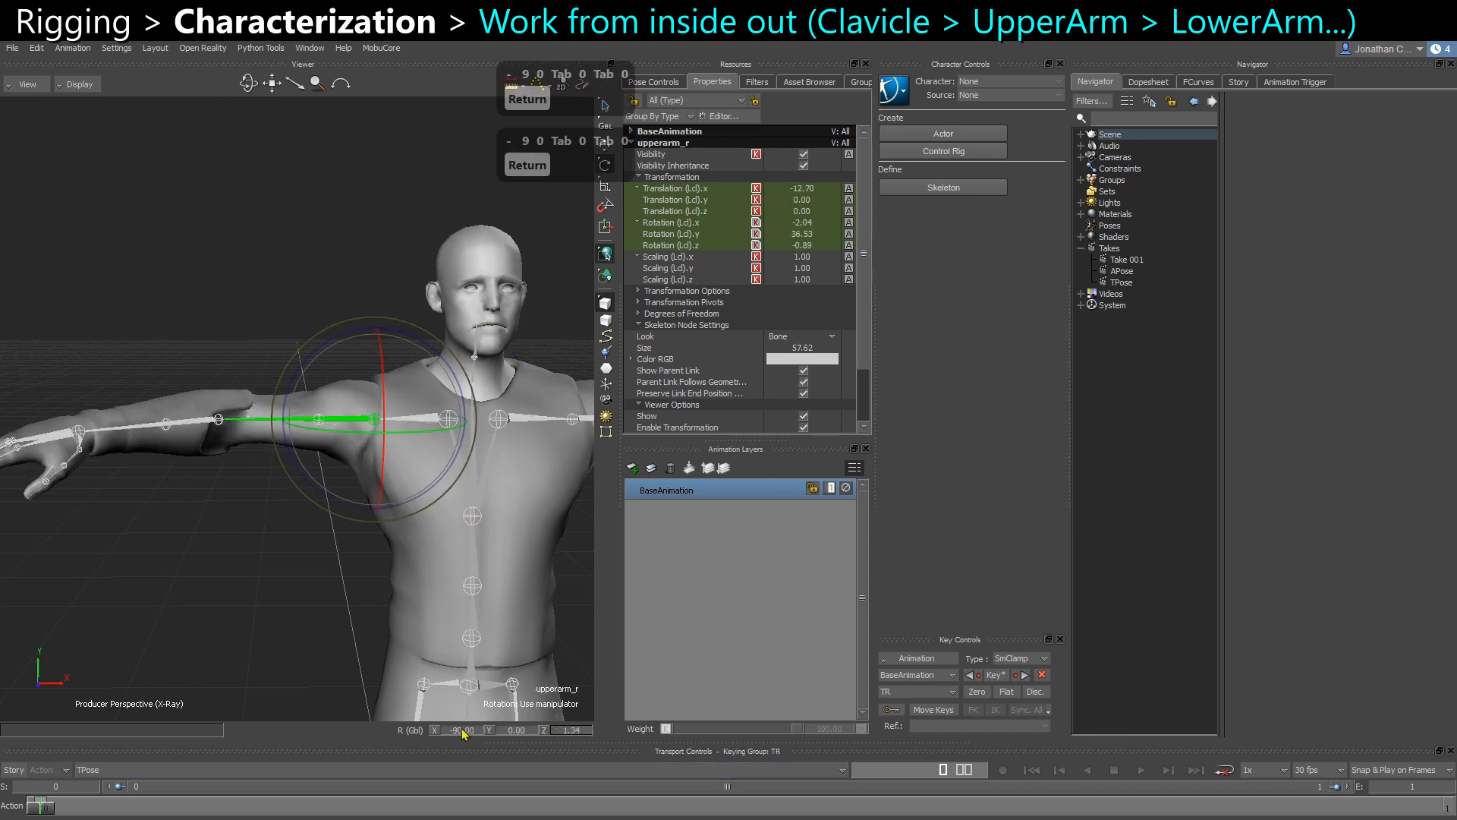
Set the right lower arm bone's global rotation to X -90, Y 0 and Z 0
left_click(219, 419)
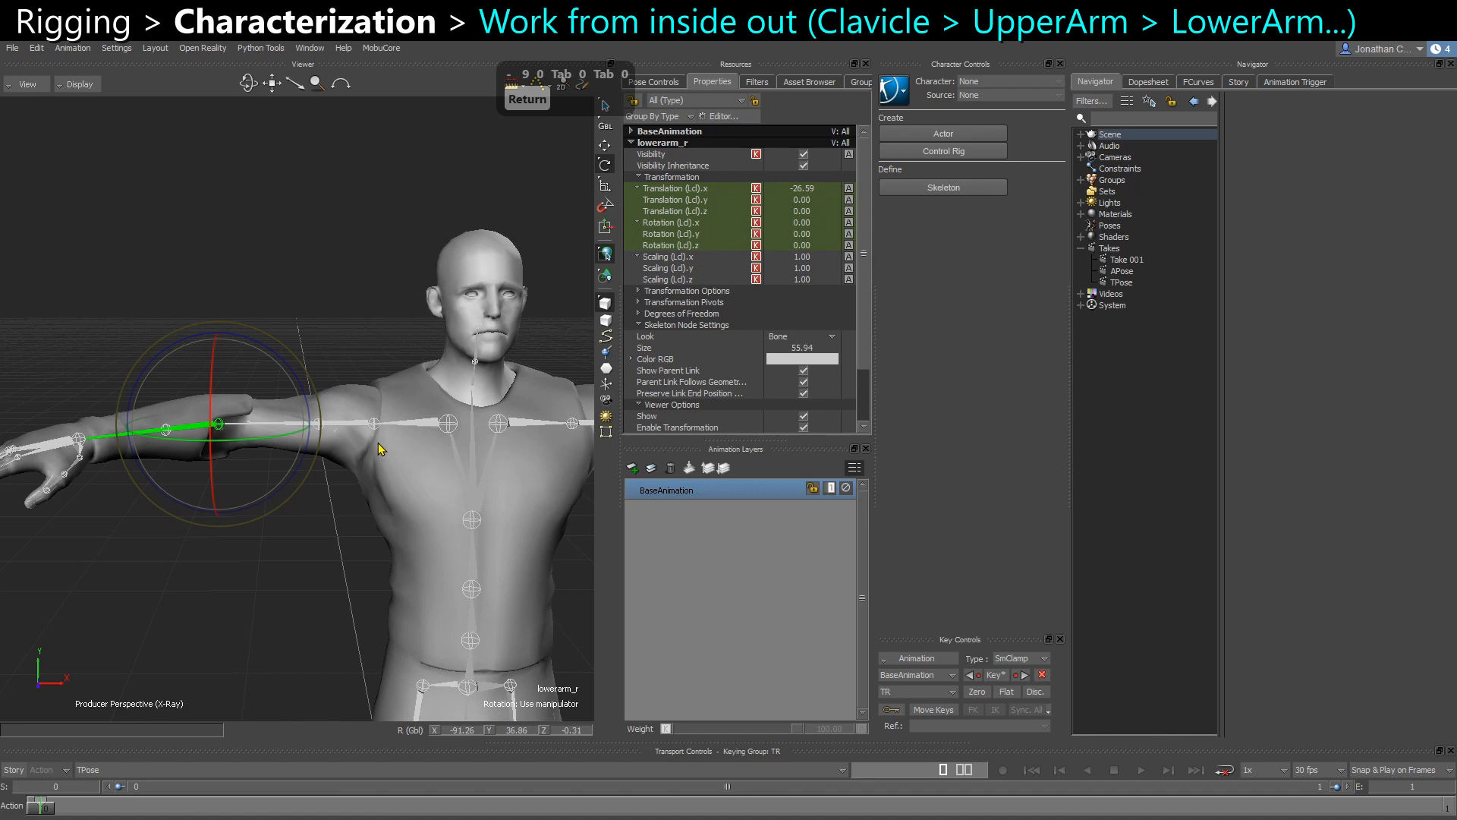
left_click(414, 424)
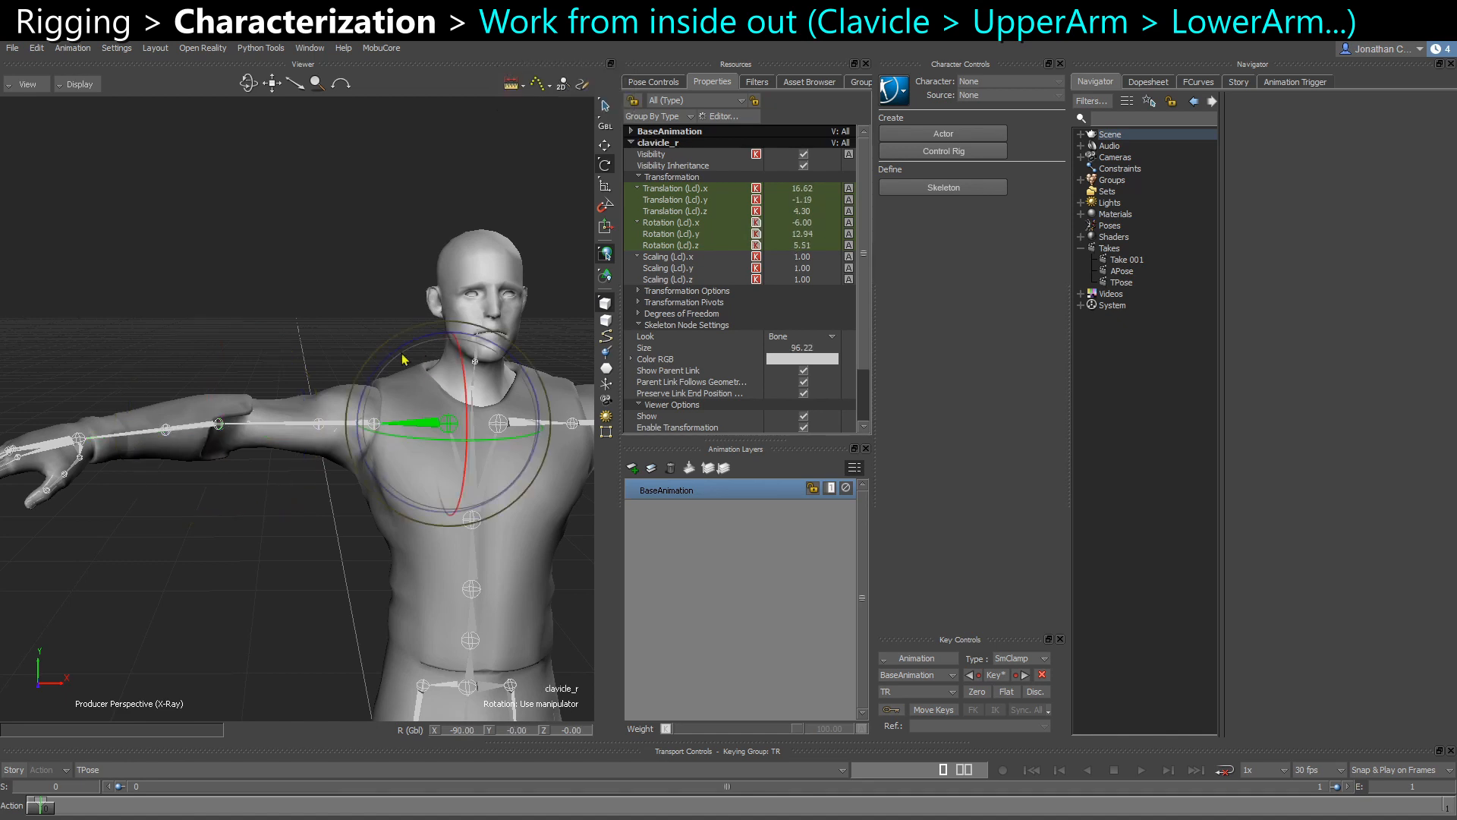
left_click(196, 430)
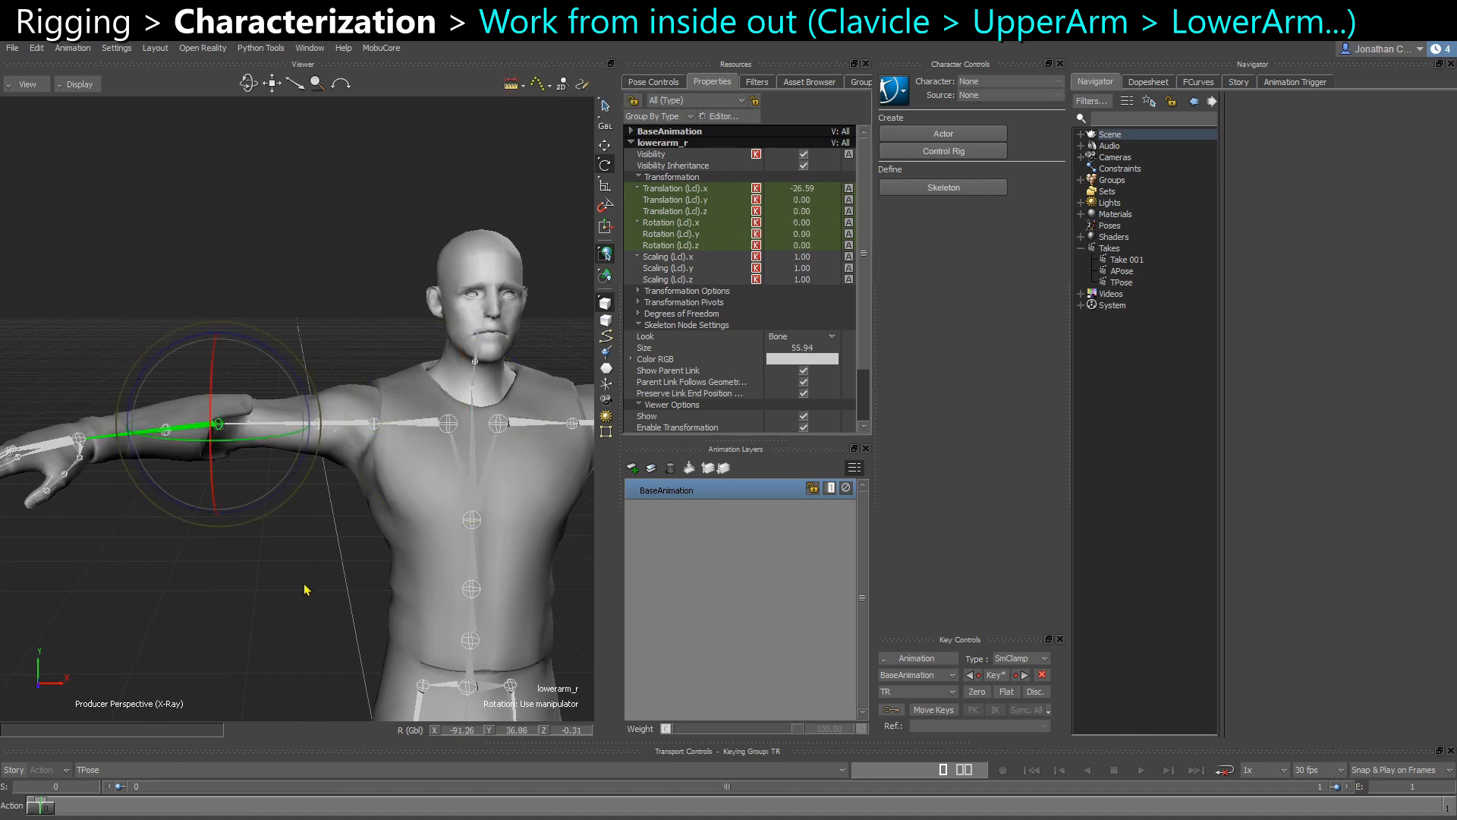
left_click(305, 589)
left_click(209, 425)
left_click_drag(297, 501, 278, 526, "ctrl+shift")
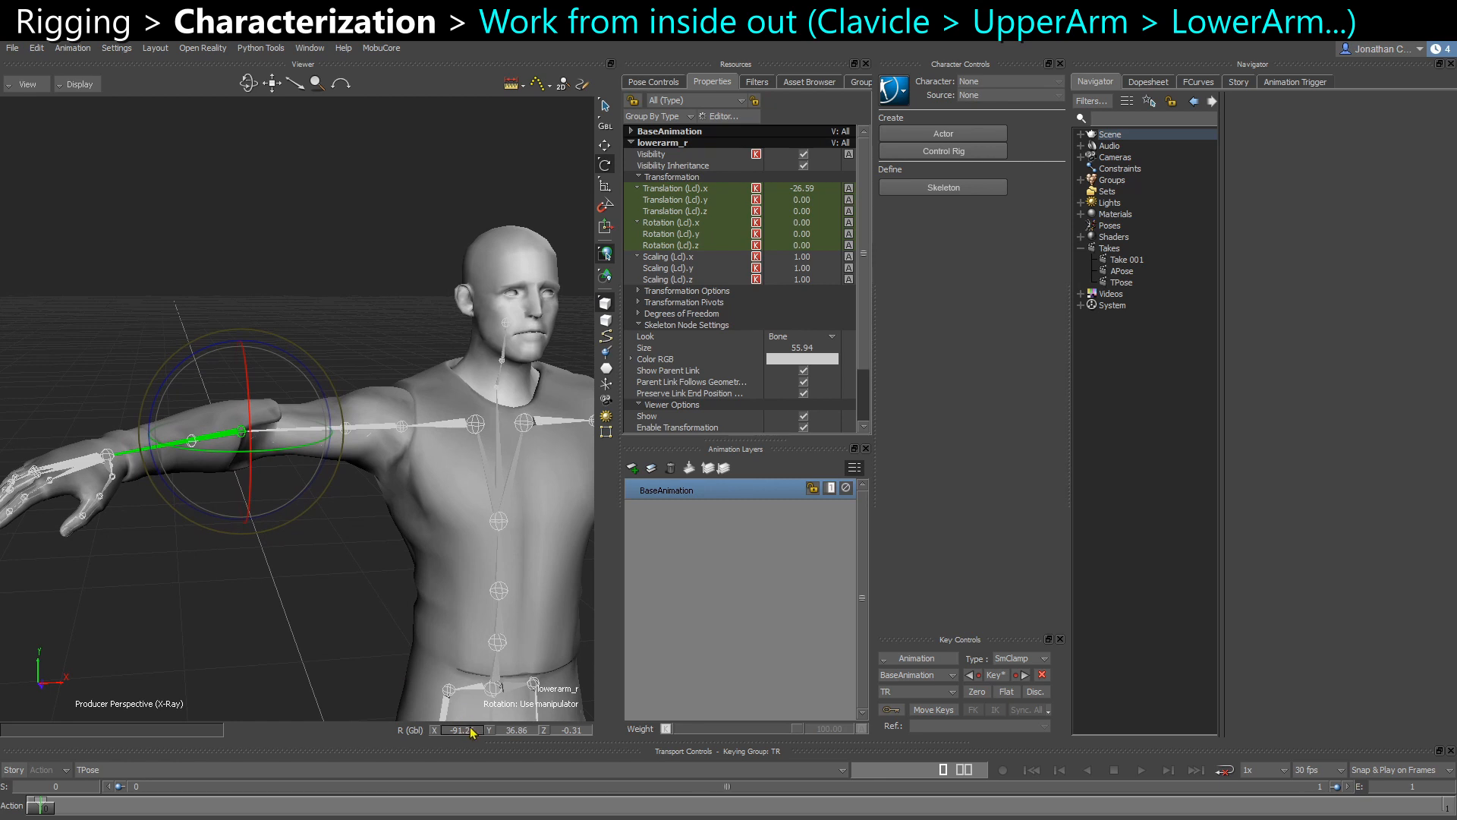
type("-90")
key("Tab")
type("0")
key("Tab")
type("0")
key("Return")
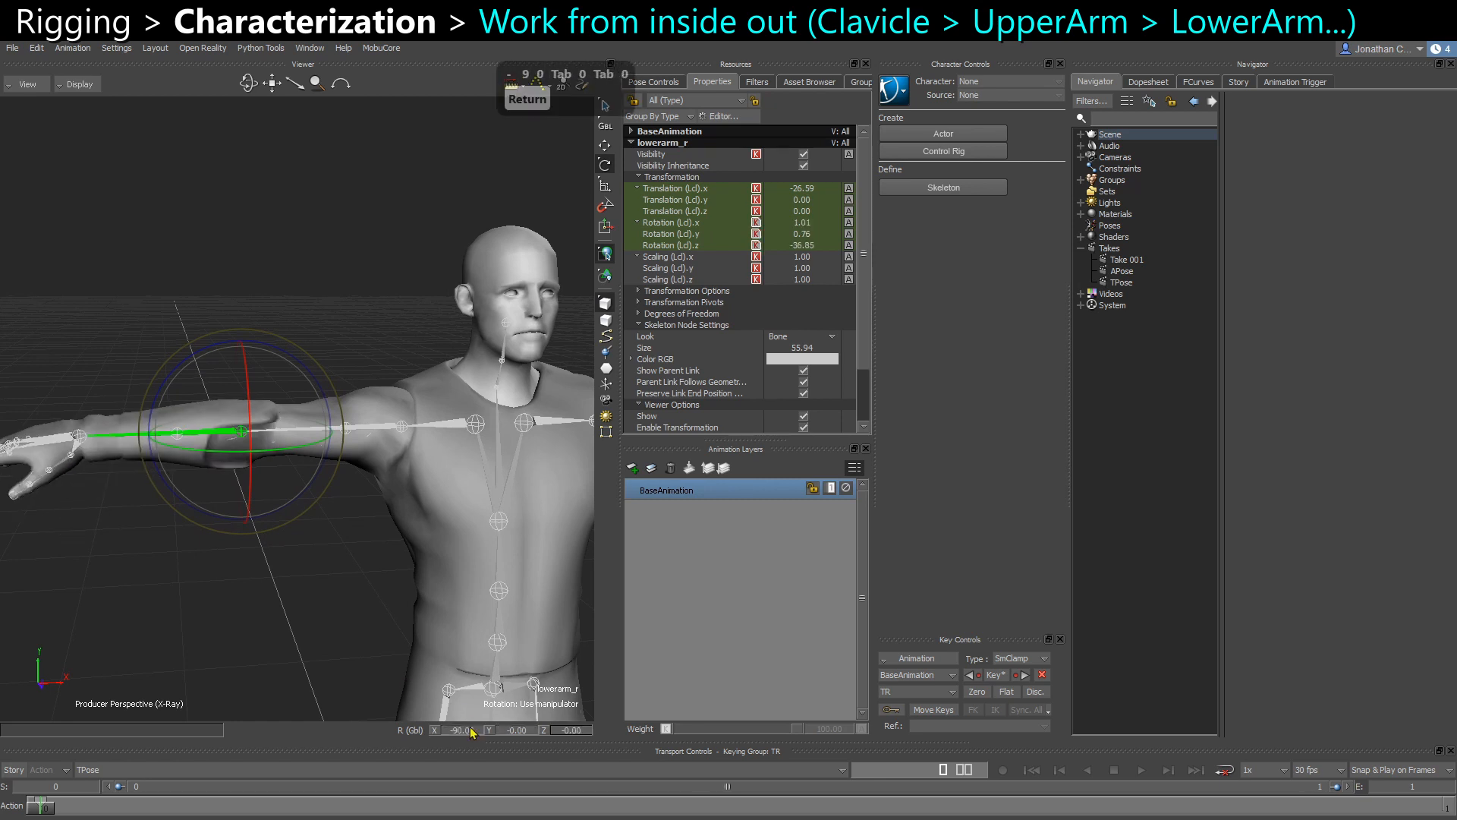
Set the right hand bone's global rotation to X -90, Y 0 and Z 0
left_click_drag(231, 566, 276, 562, "shift")
double_click(471, 733)
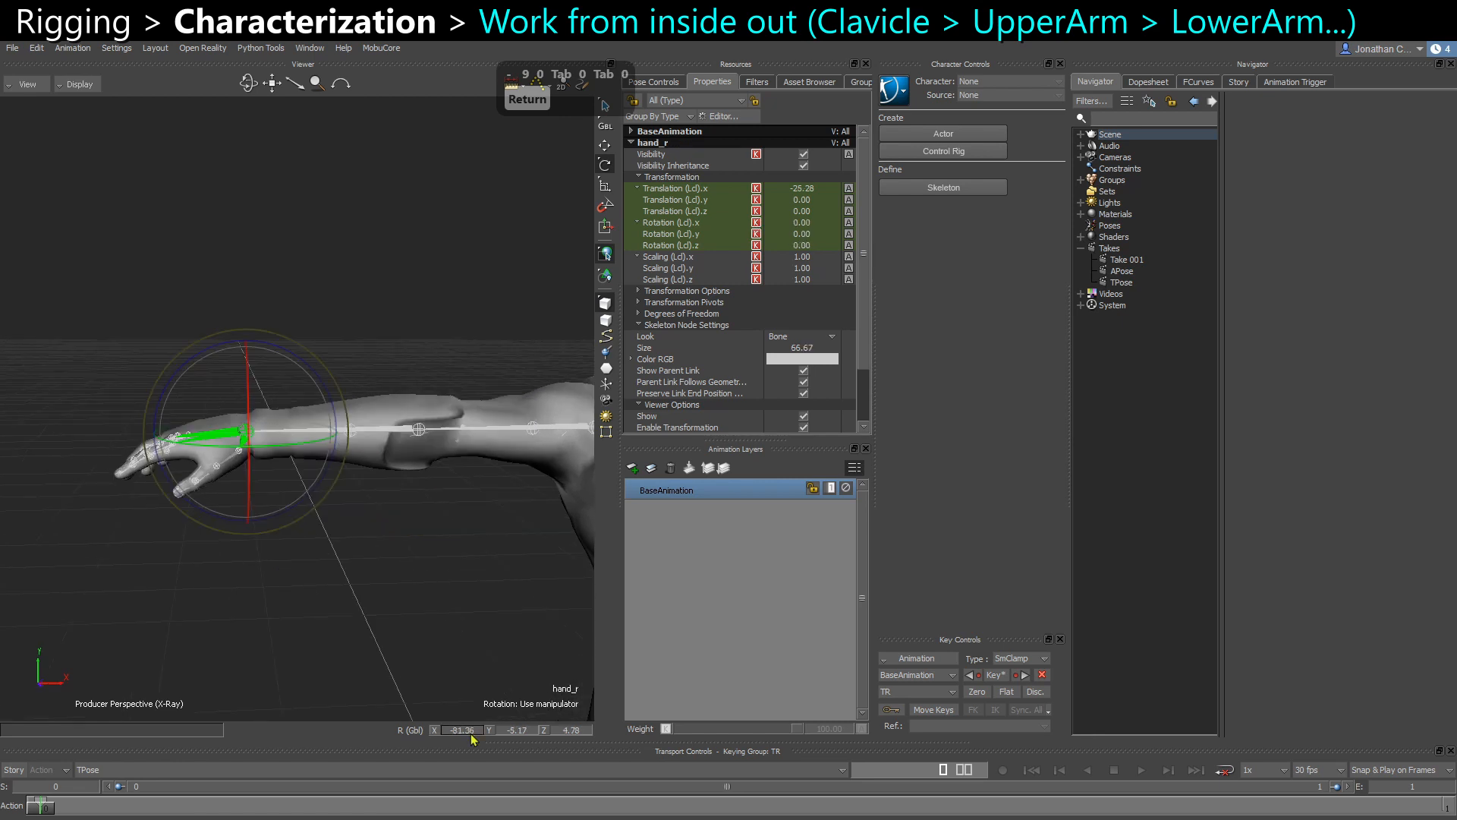
type("-90")
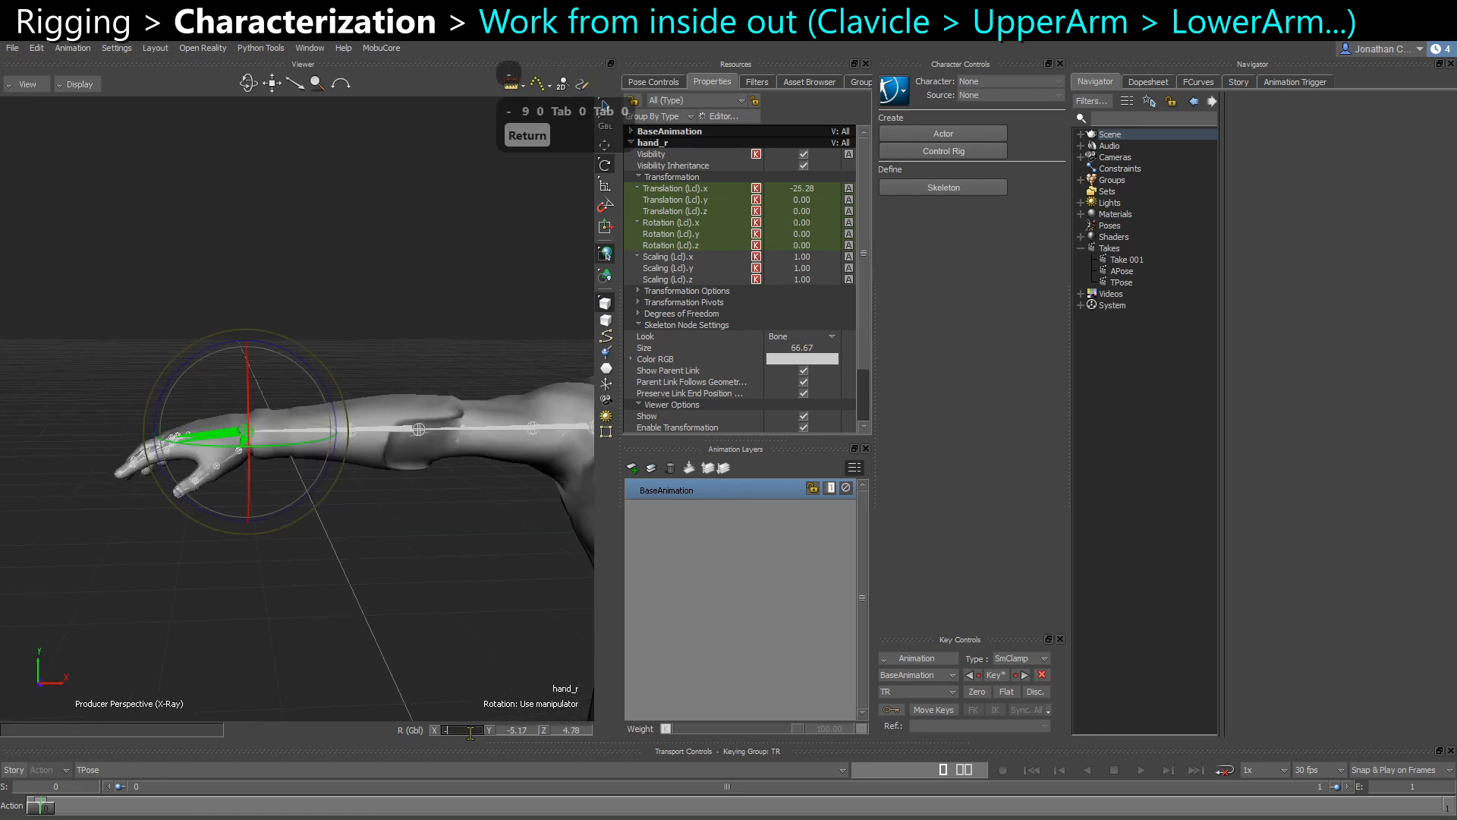
key("Tab")
type("0")
key("Tab")
type("0")
key("Return")
Select the upper spine bone with its whole branch of arm, hand and head bones, key the pose, and clear the selection
left_click_drag(440, 614, 431, 417, "ctrl+shift")
left_click(403, 401)
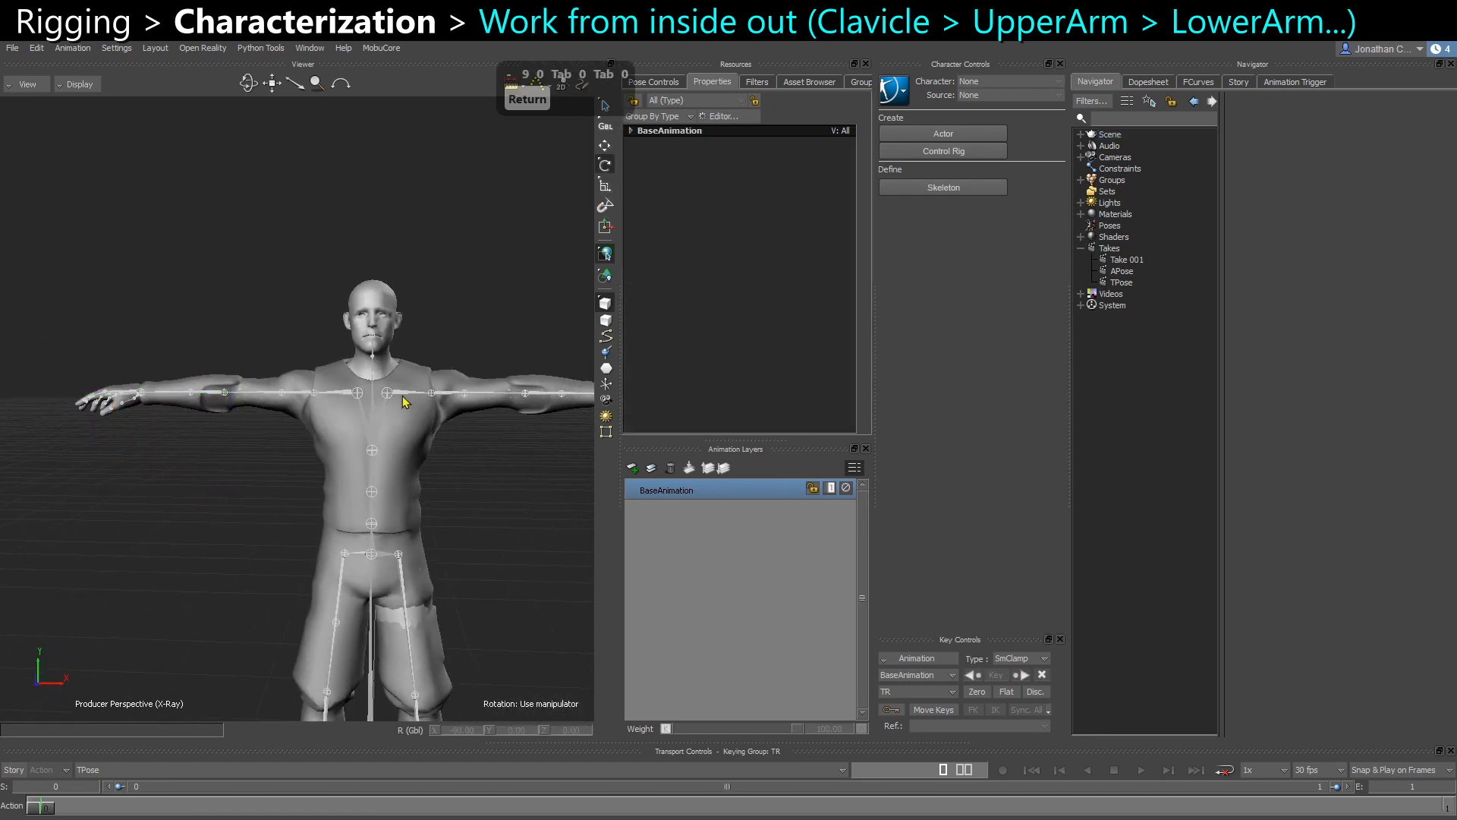
left_click(394, 377)
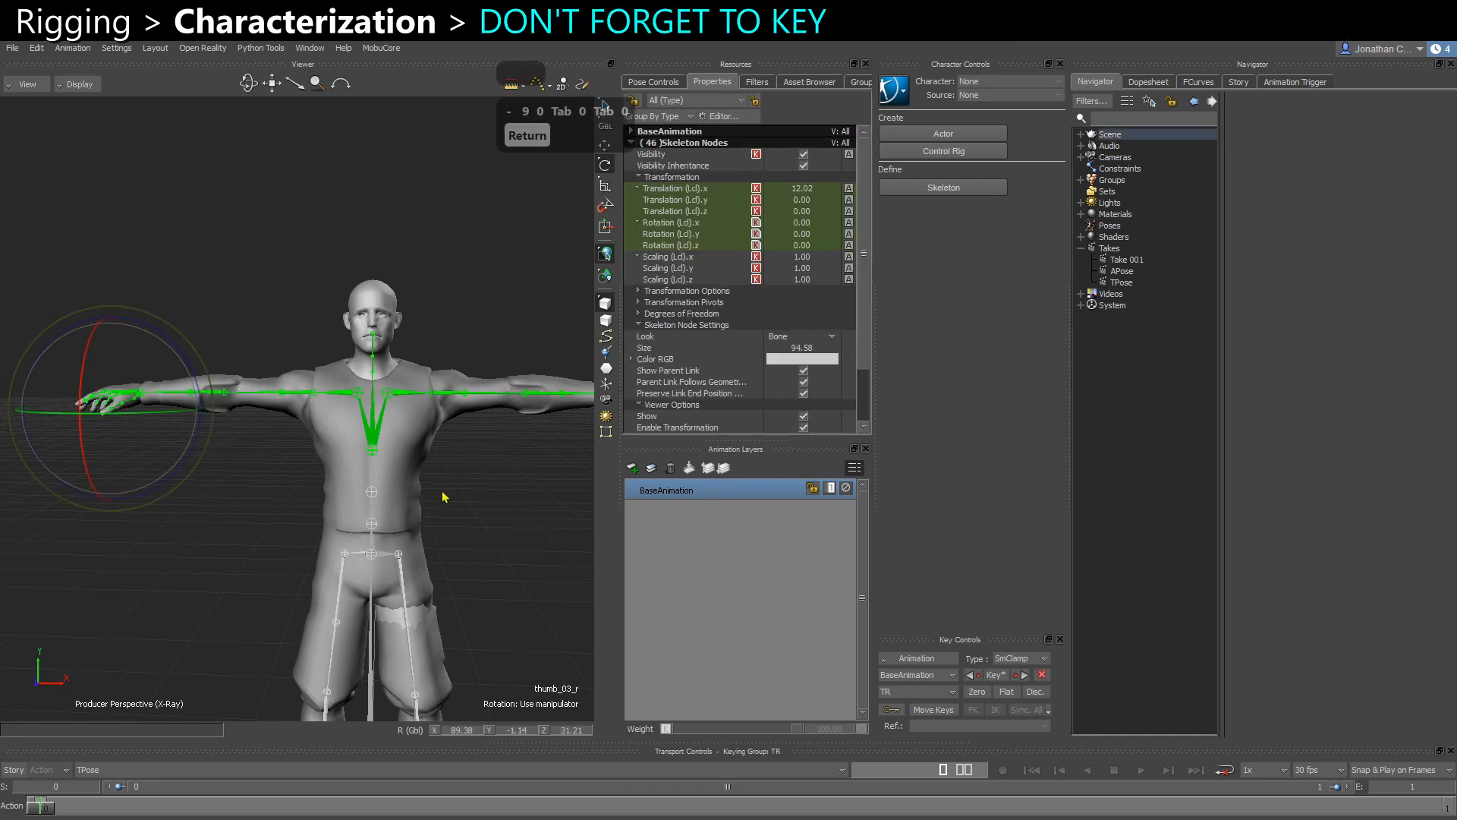
key("s")
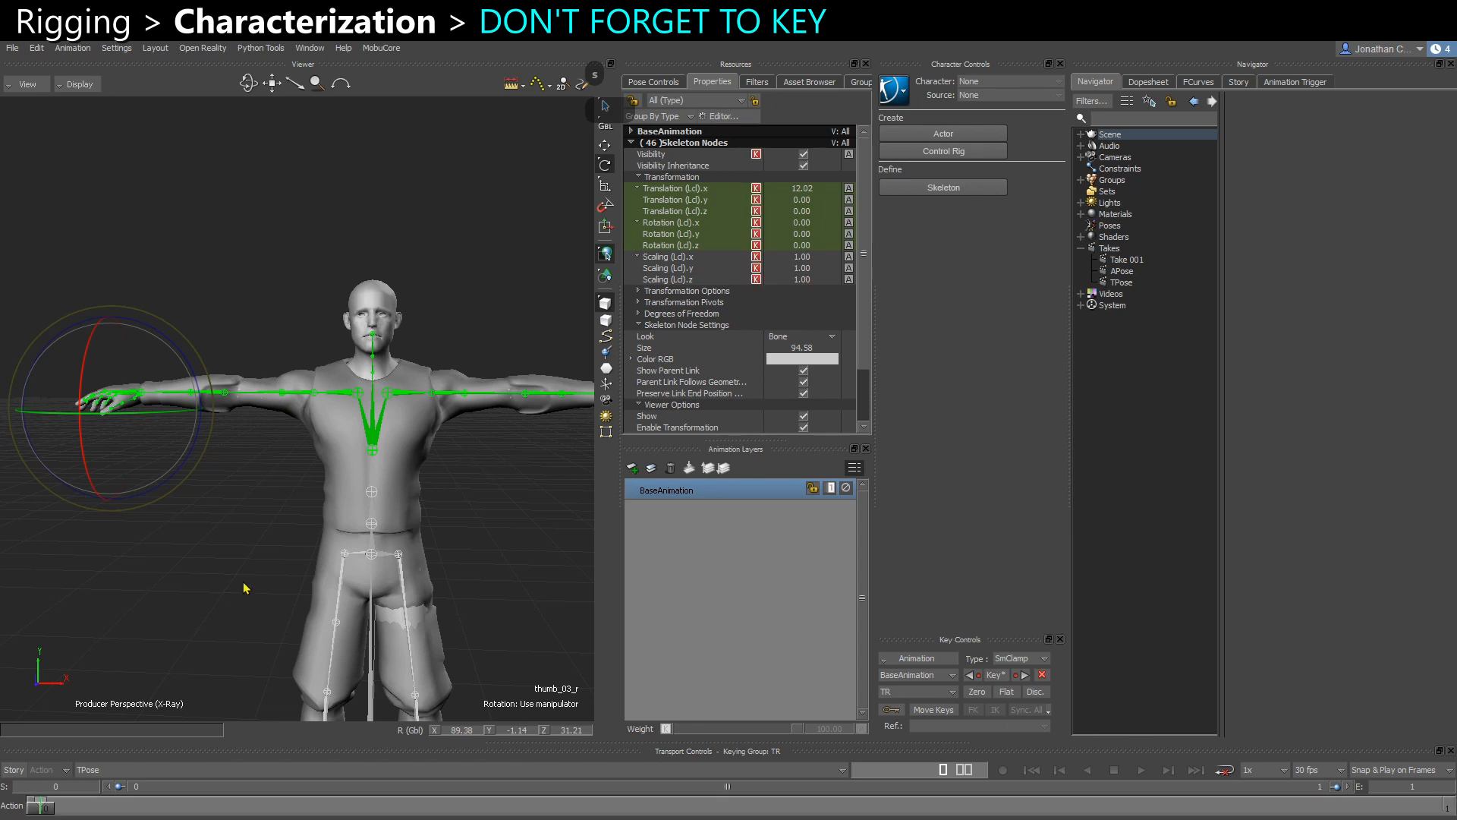
scroll(302, 304, "down", 3)
left_click(201, 572)
scroll(480, 392, "up", 1)
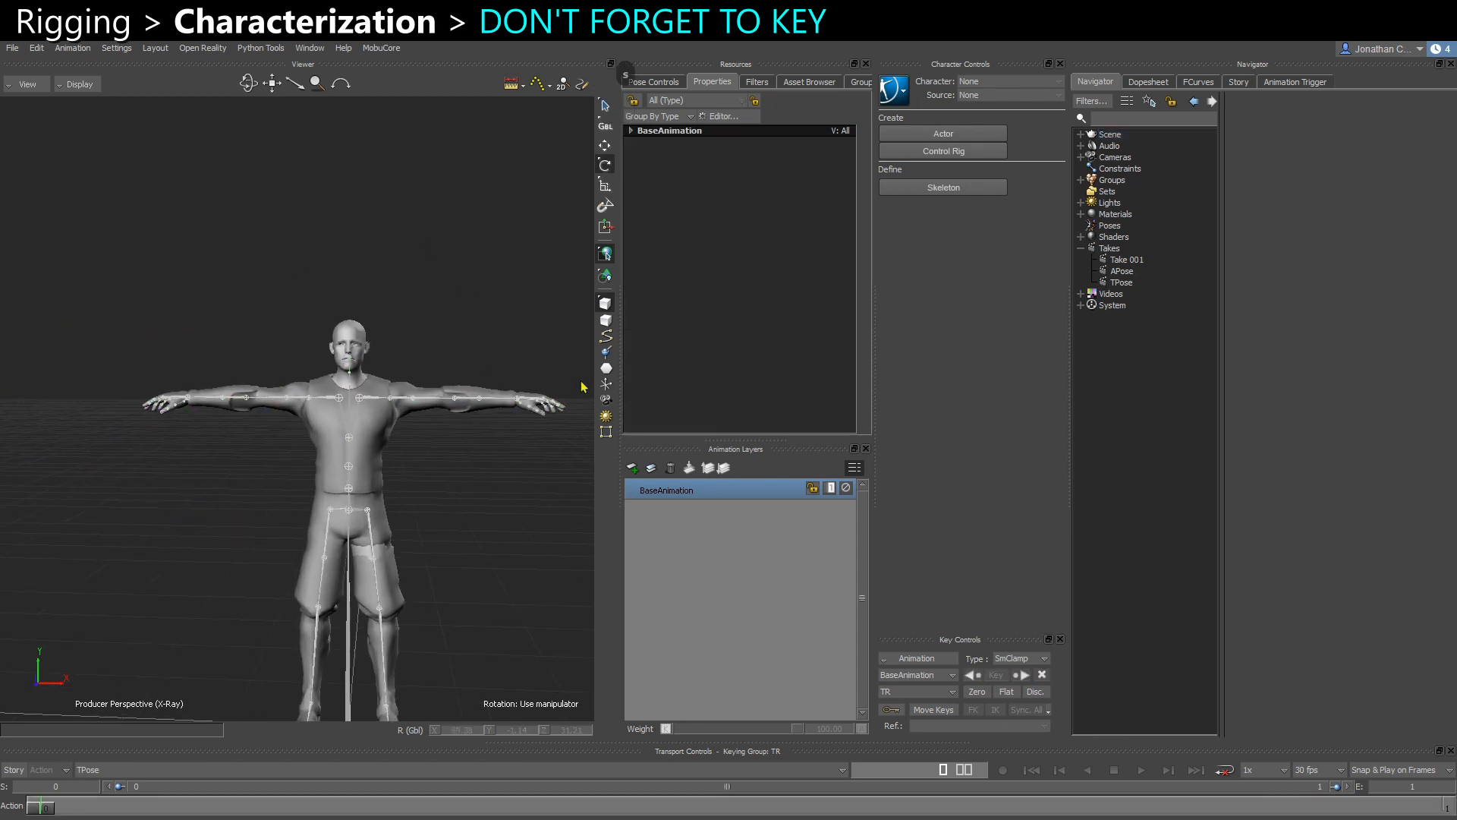
Switch to the APose take and back to the TPose take to compare the two keyed poses
left_click(102, 767)
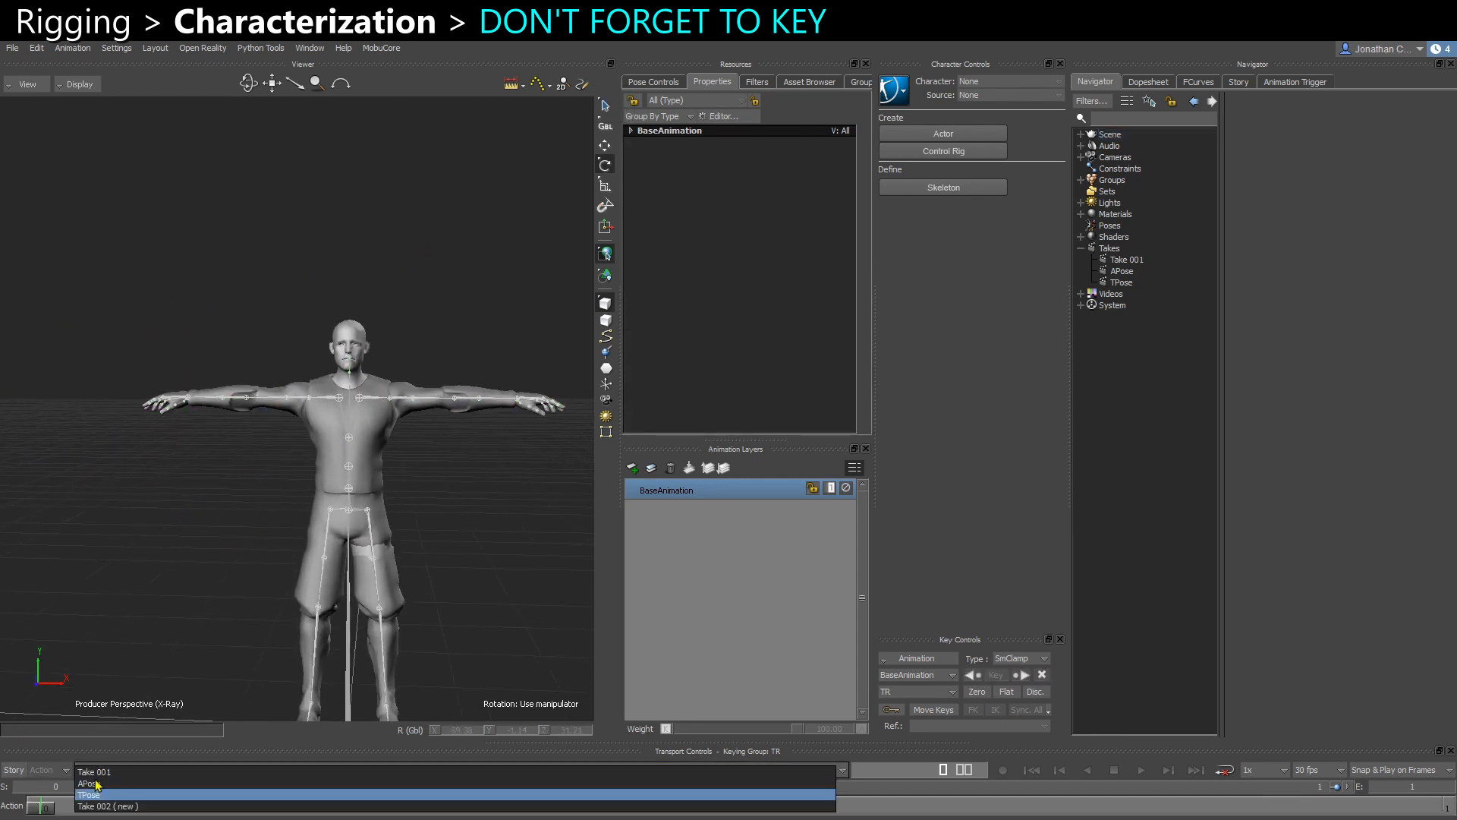
left_click(99, 787)
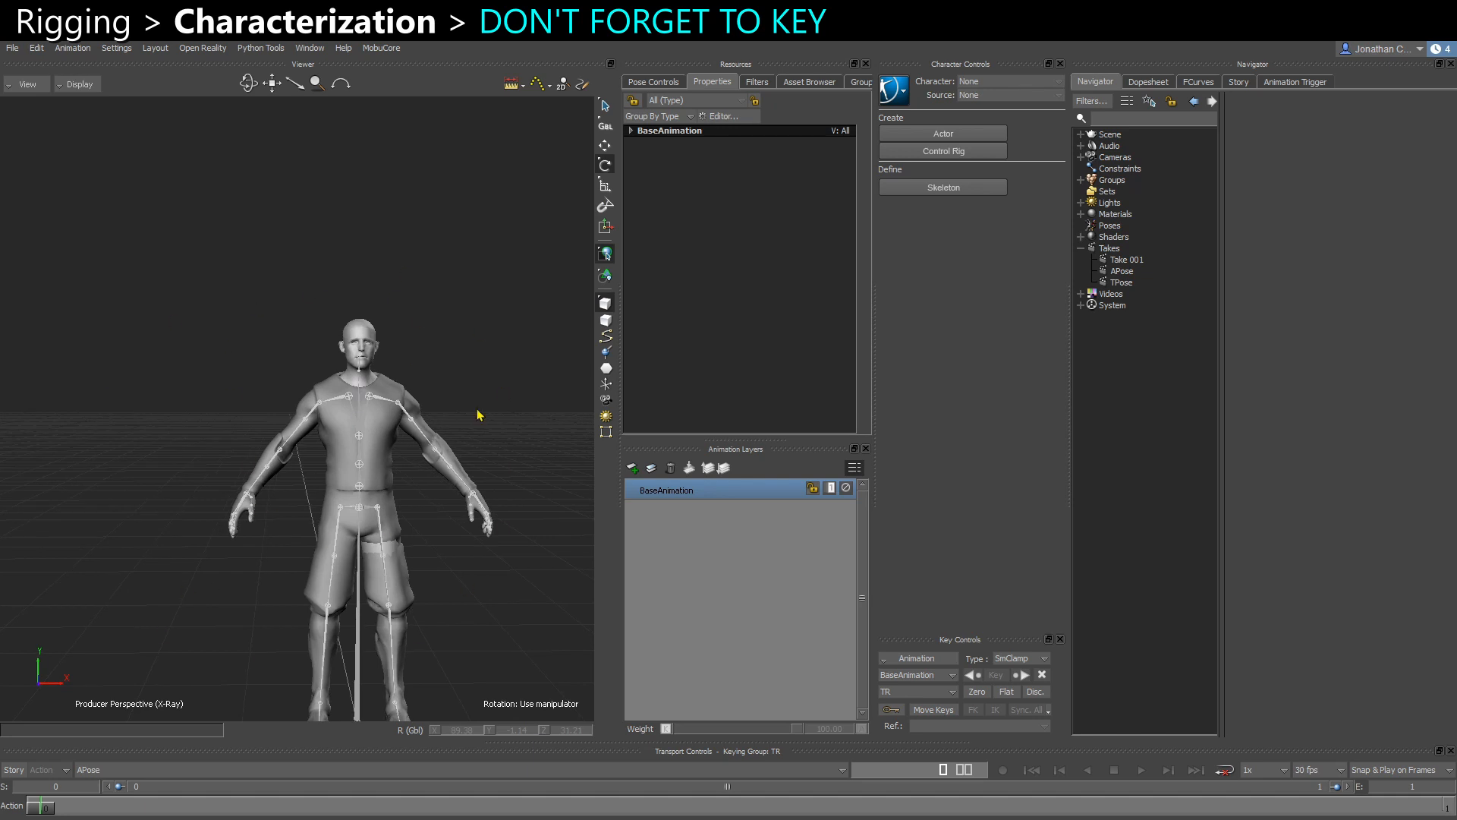
left_click(128, 771)
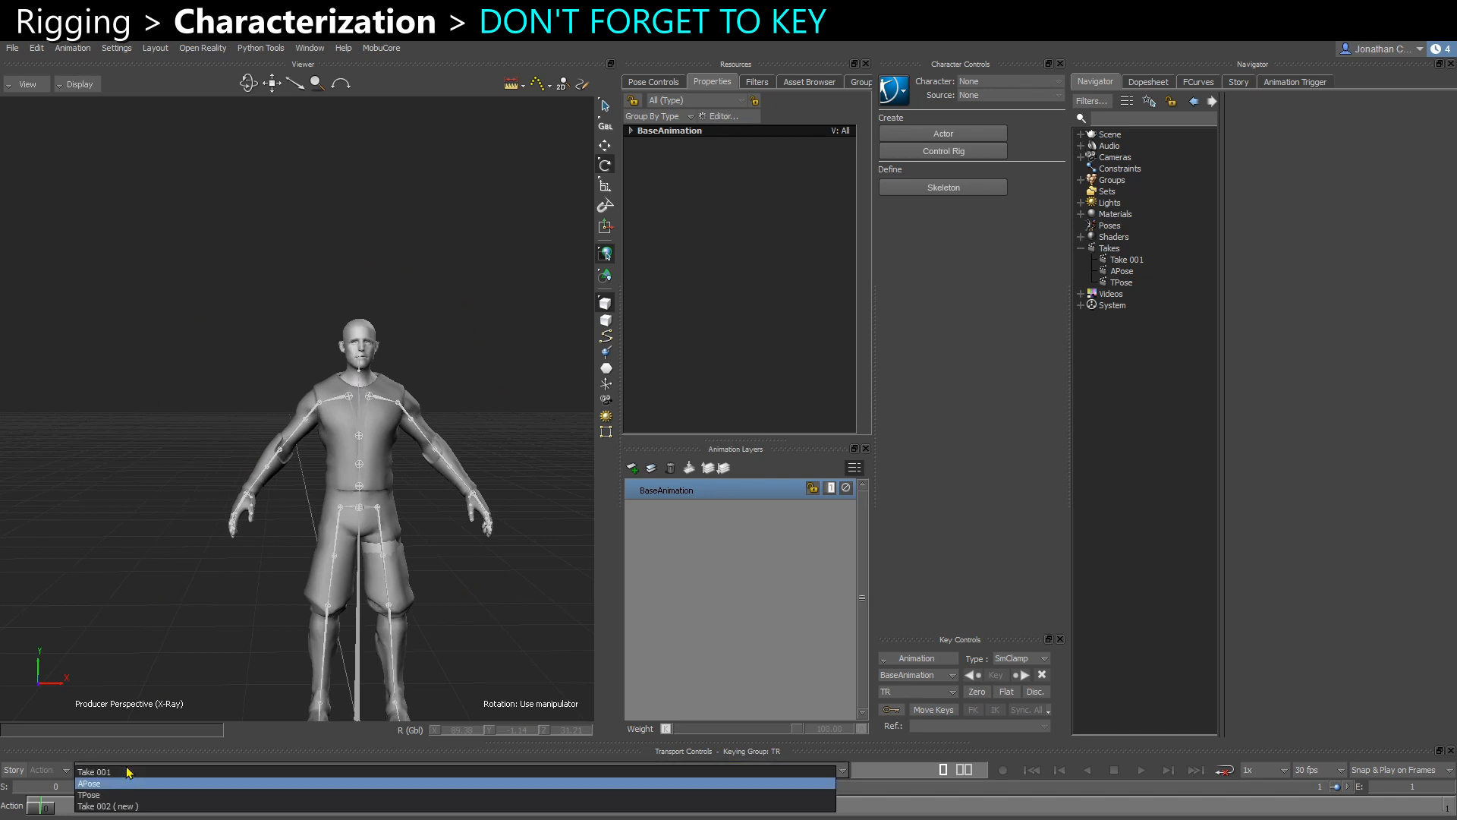
left_click(99, 795)
Rotate the left thigh bone so the leg points roughly straight down, and check it from several angles
scroll(222, 500, "up", 5)
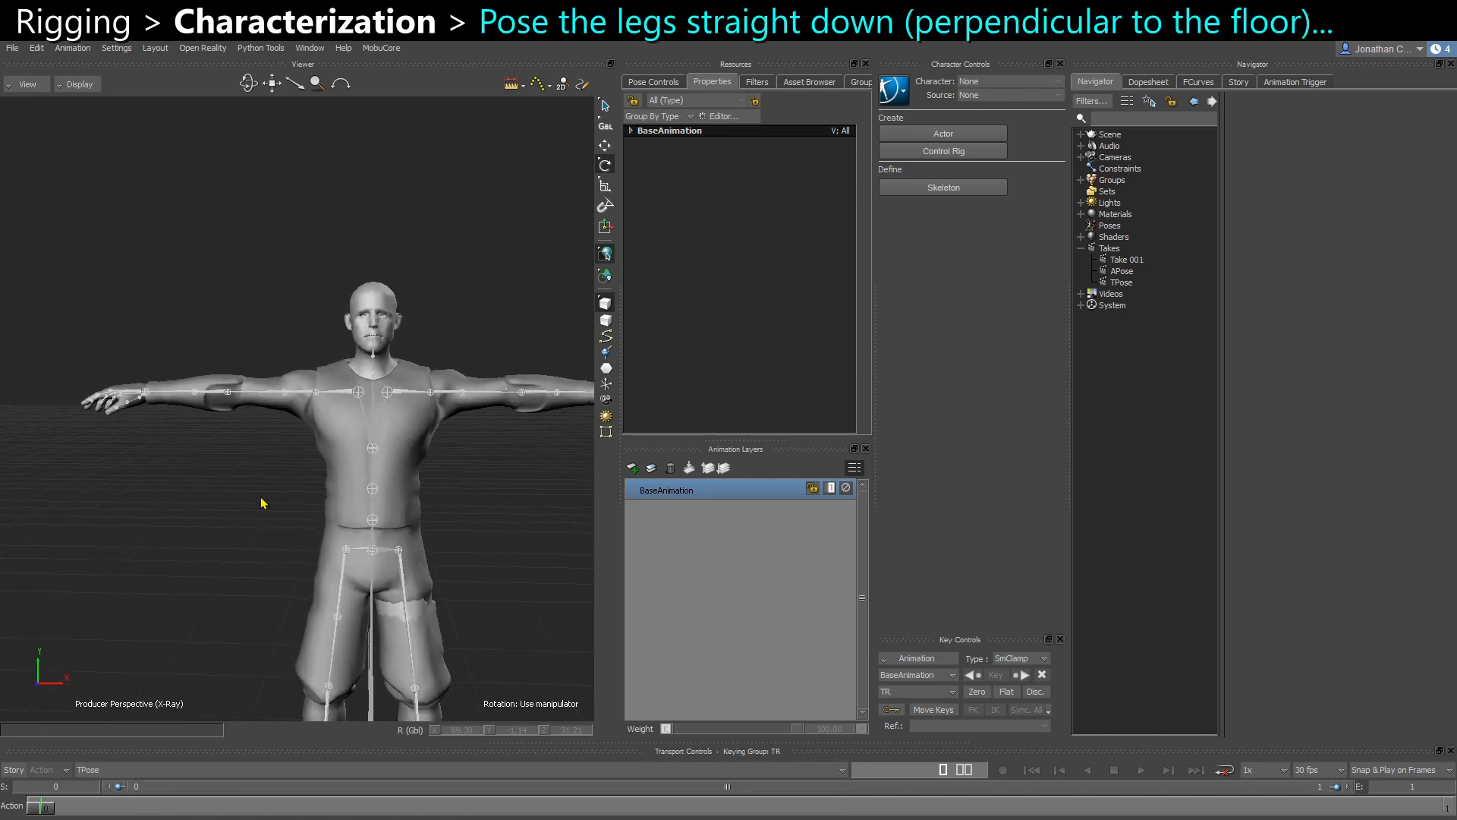
middle_click_drag(260, 498, 215, 481)
middle_click_drag(340, 489, 351, 442)
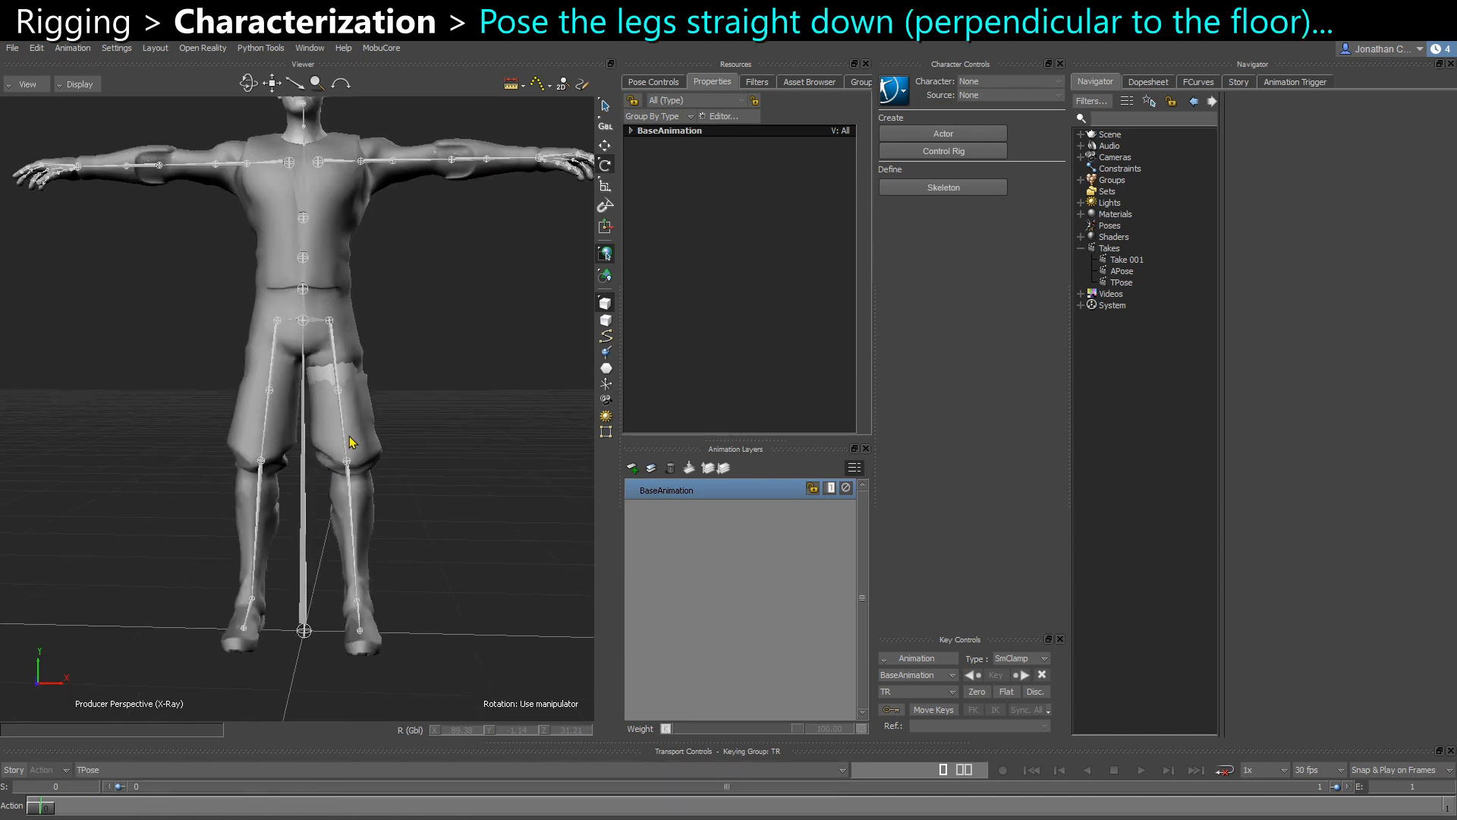
scroll(324, 370, "up", 3)
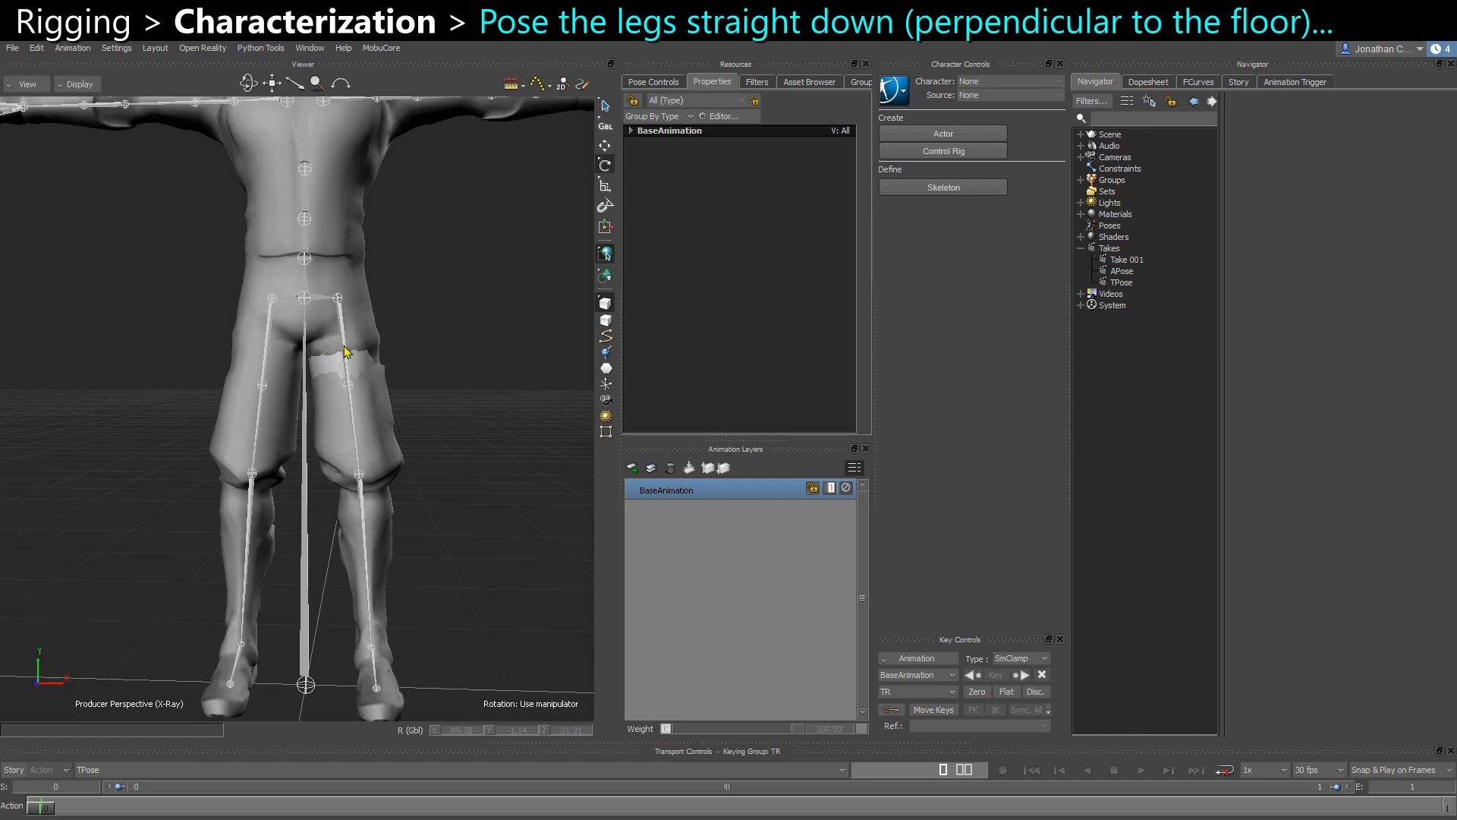
left_click(363, 376)
left_click_drag(384, 357, 377, 351)
middle_click_drag(378, 350, 318, 225)
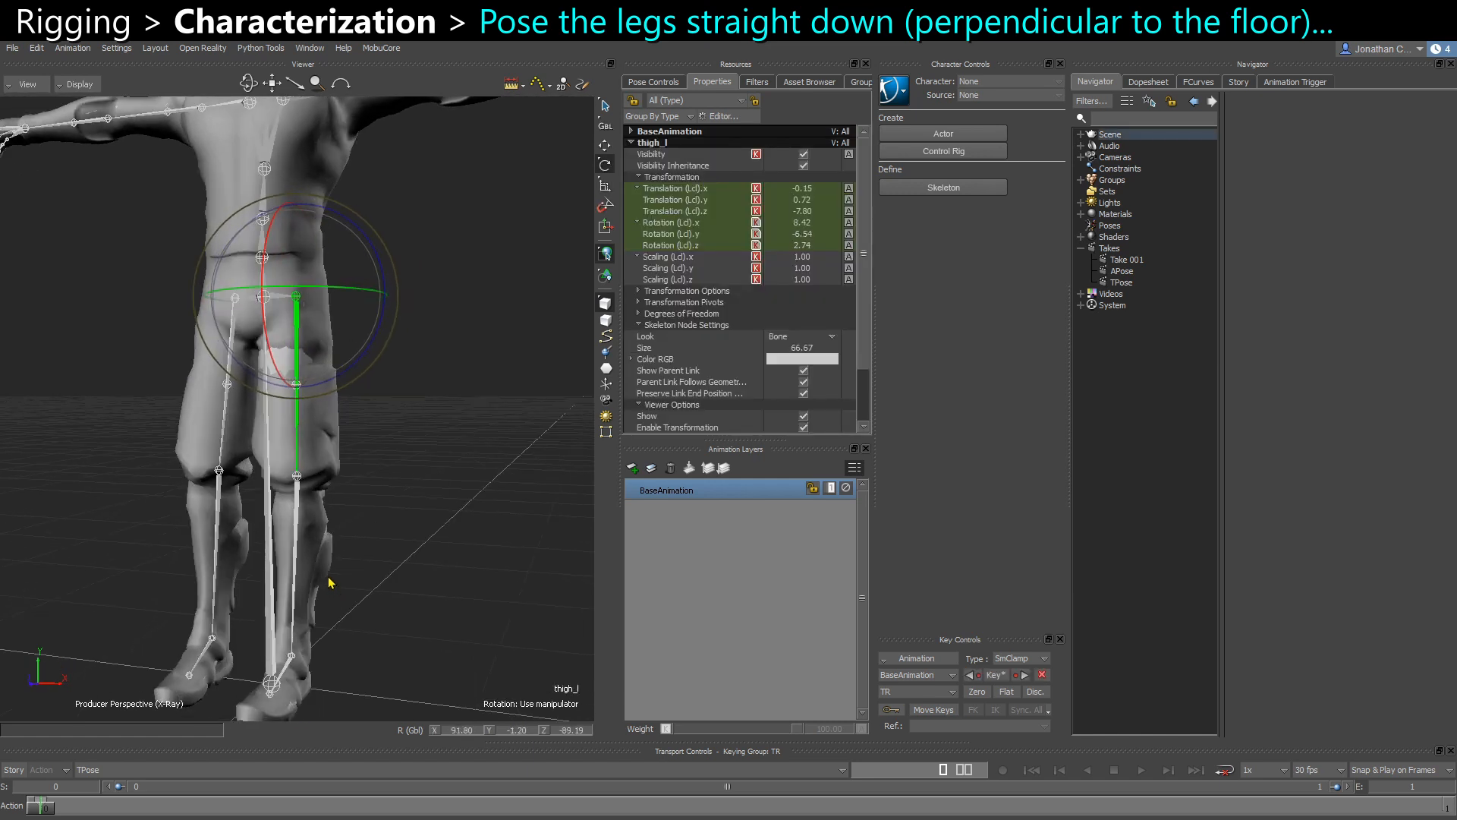
middle_click_drag(330, 582, 411, 315)
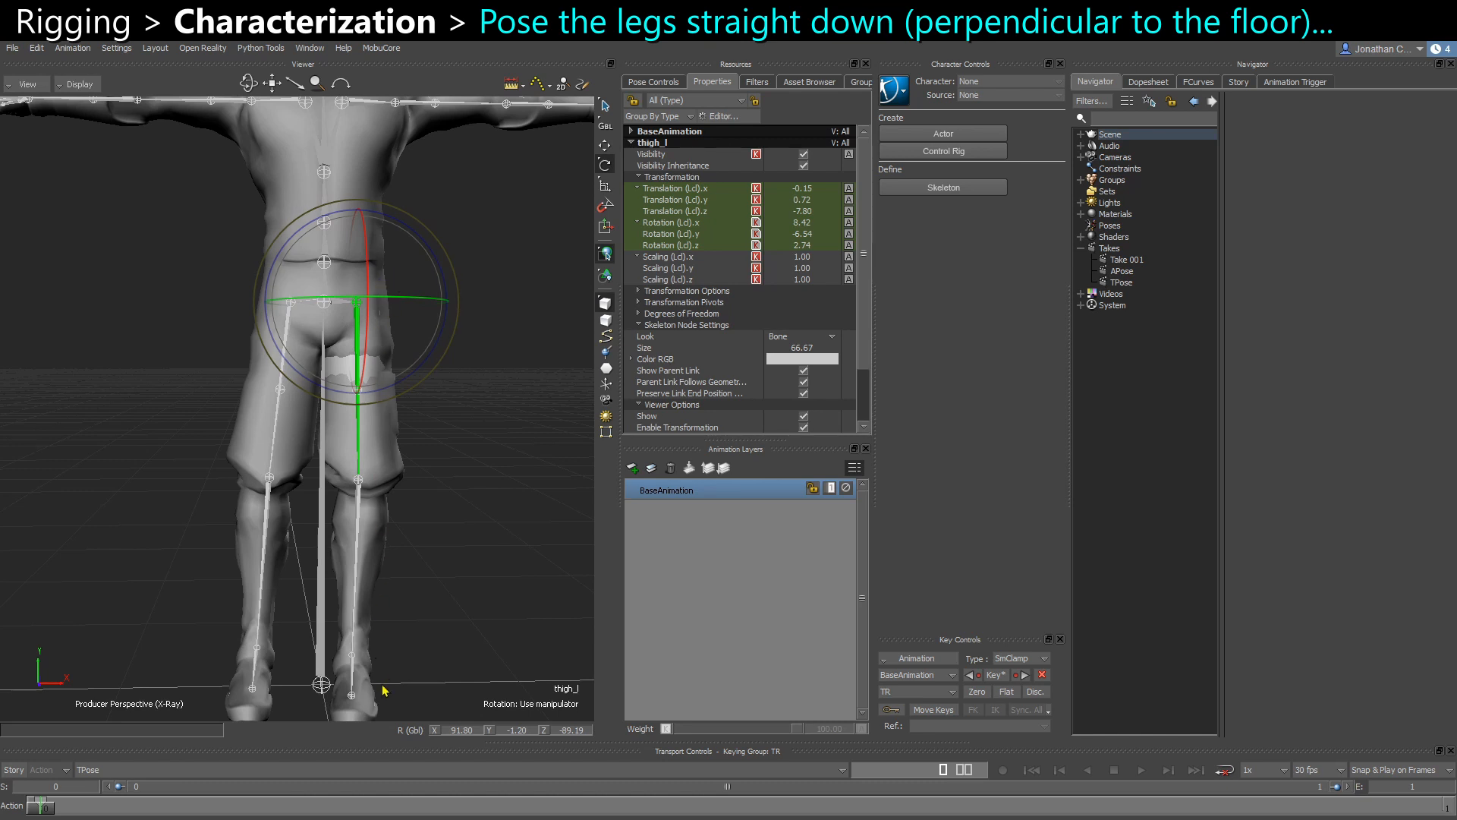
middle_click_drag(393, 631, 404, 596)
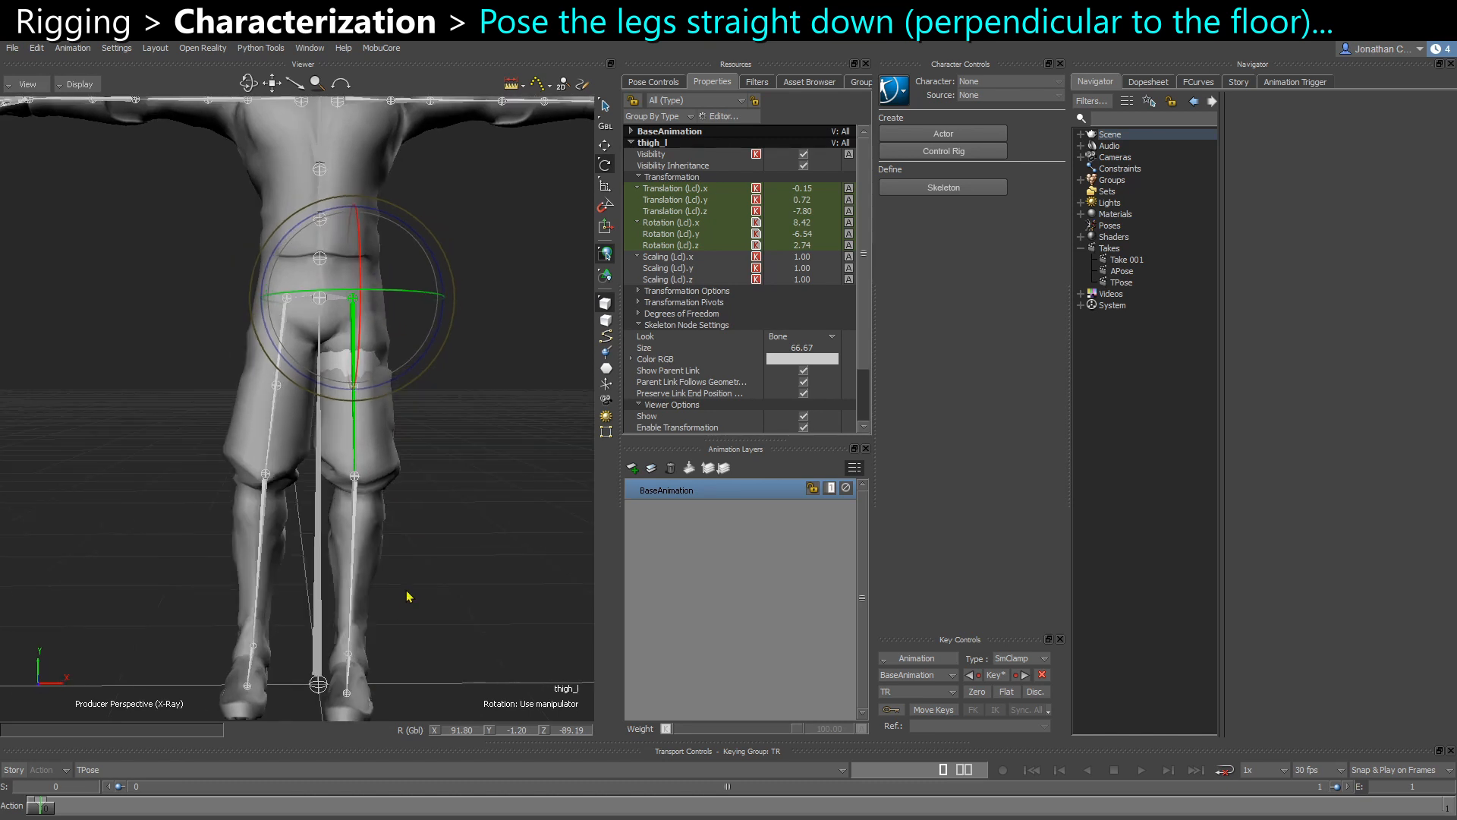
Undo the left thigh bone's rotation and look at the legs in the front view
key("ctrl+z")
key("ctrl+f")
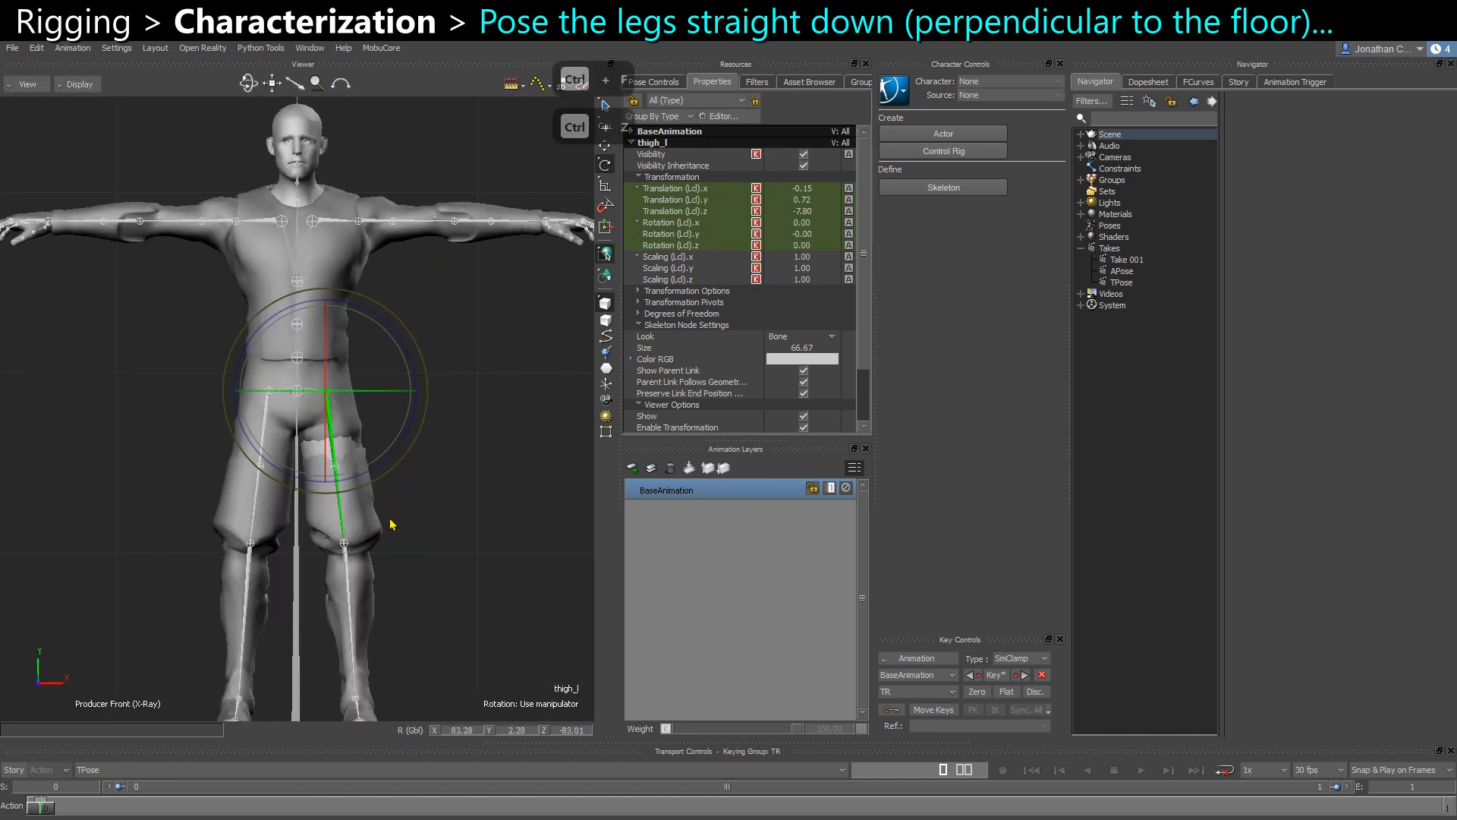
middle_click_drag(389, 519, 390, 414)
scroll(389, 395, "up", 2)
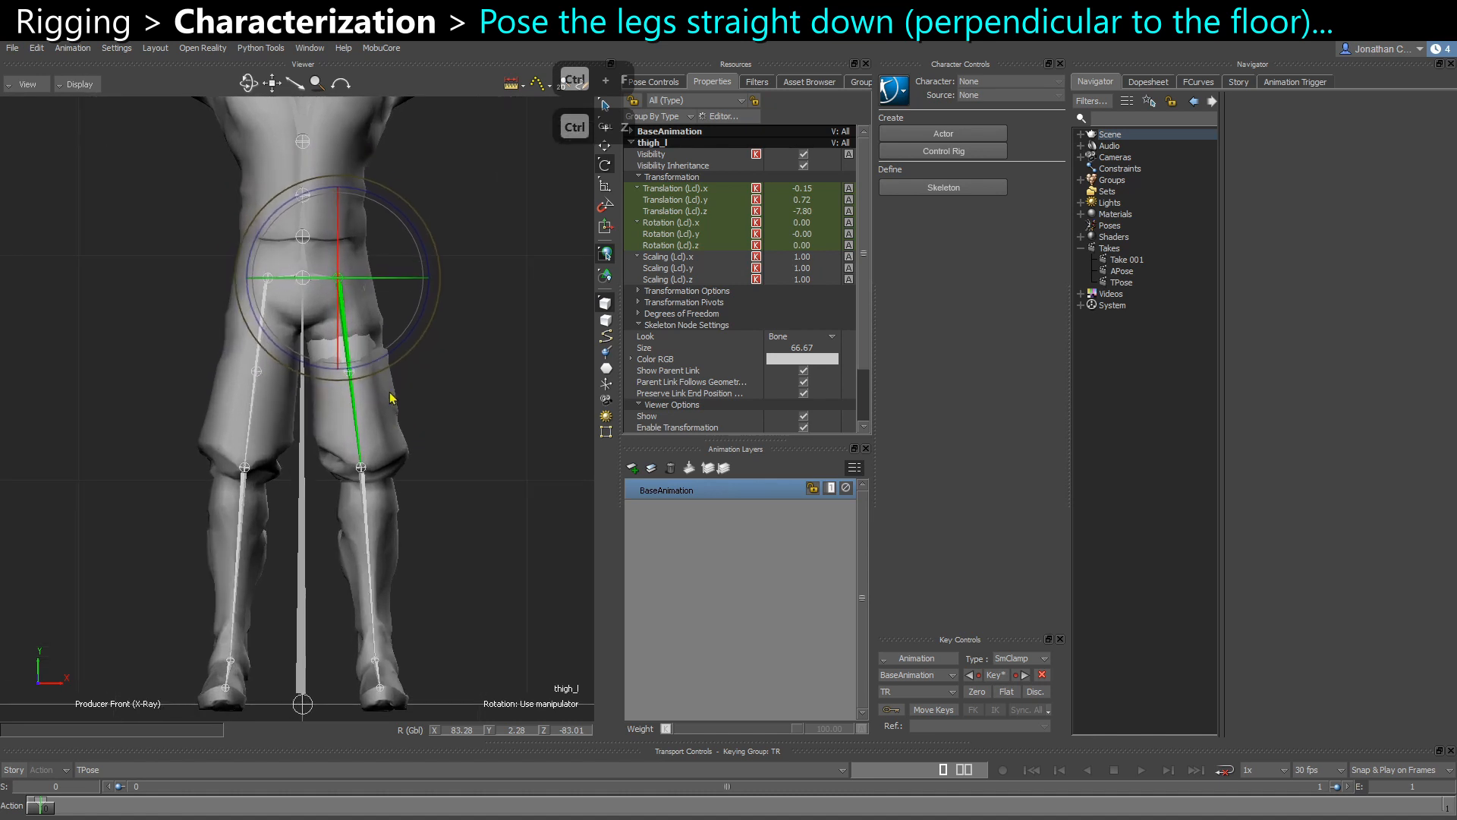
Try rotating the left foot bone in the front view, and undo the rotation
left_click(376, 665)
middle_click_drag(394, 664, 402, 477)
scroll(384, 599, "up", 4)
left_click_drag(402, 616, 392, 618)
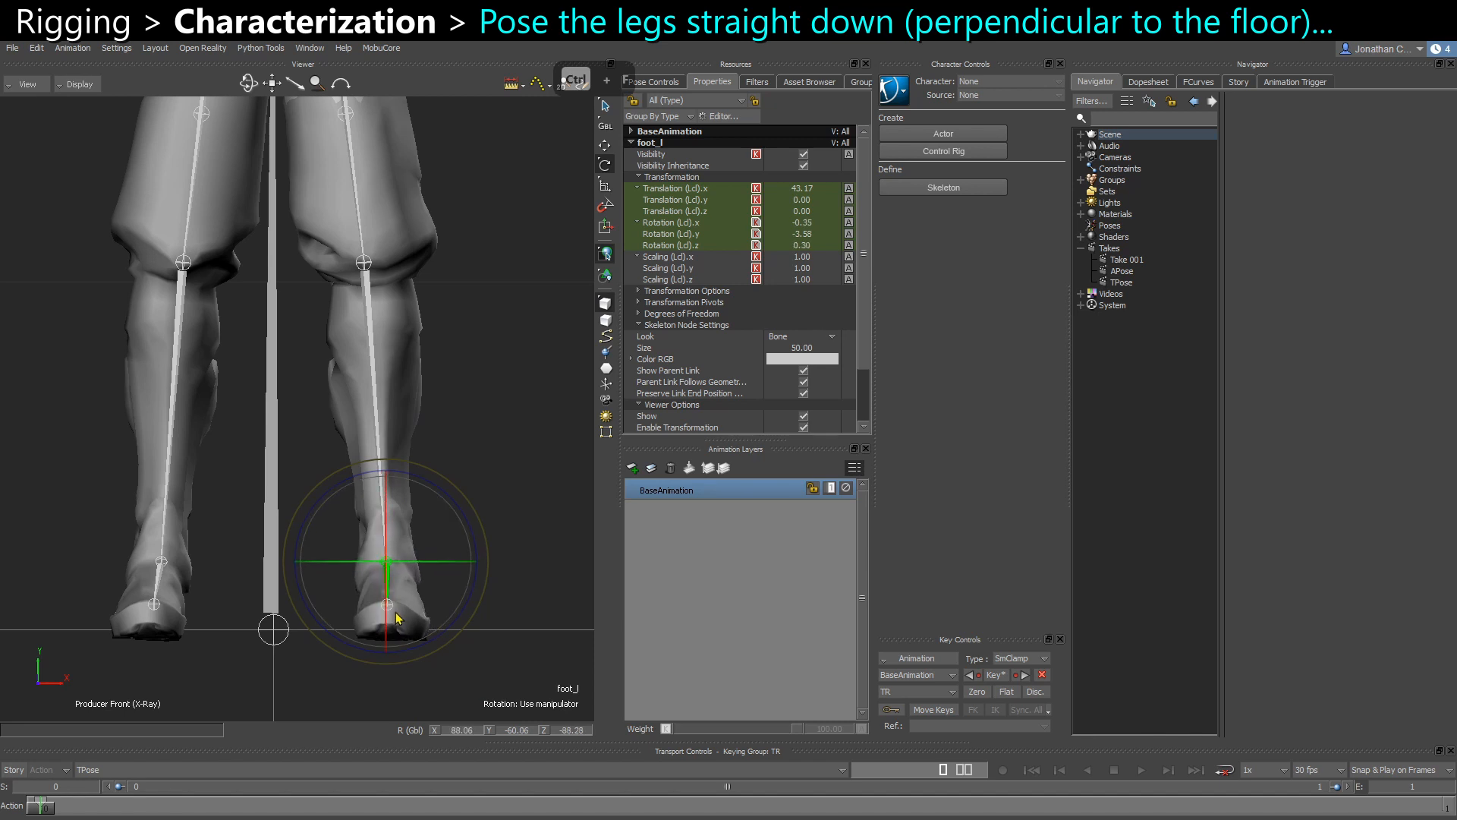
key("ctrl+z")
Try rotating the left thigh bone straight down, inspect how the left foot bone follows, and undo the rotation
left_click(460, 372)
left_click(354, 202)
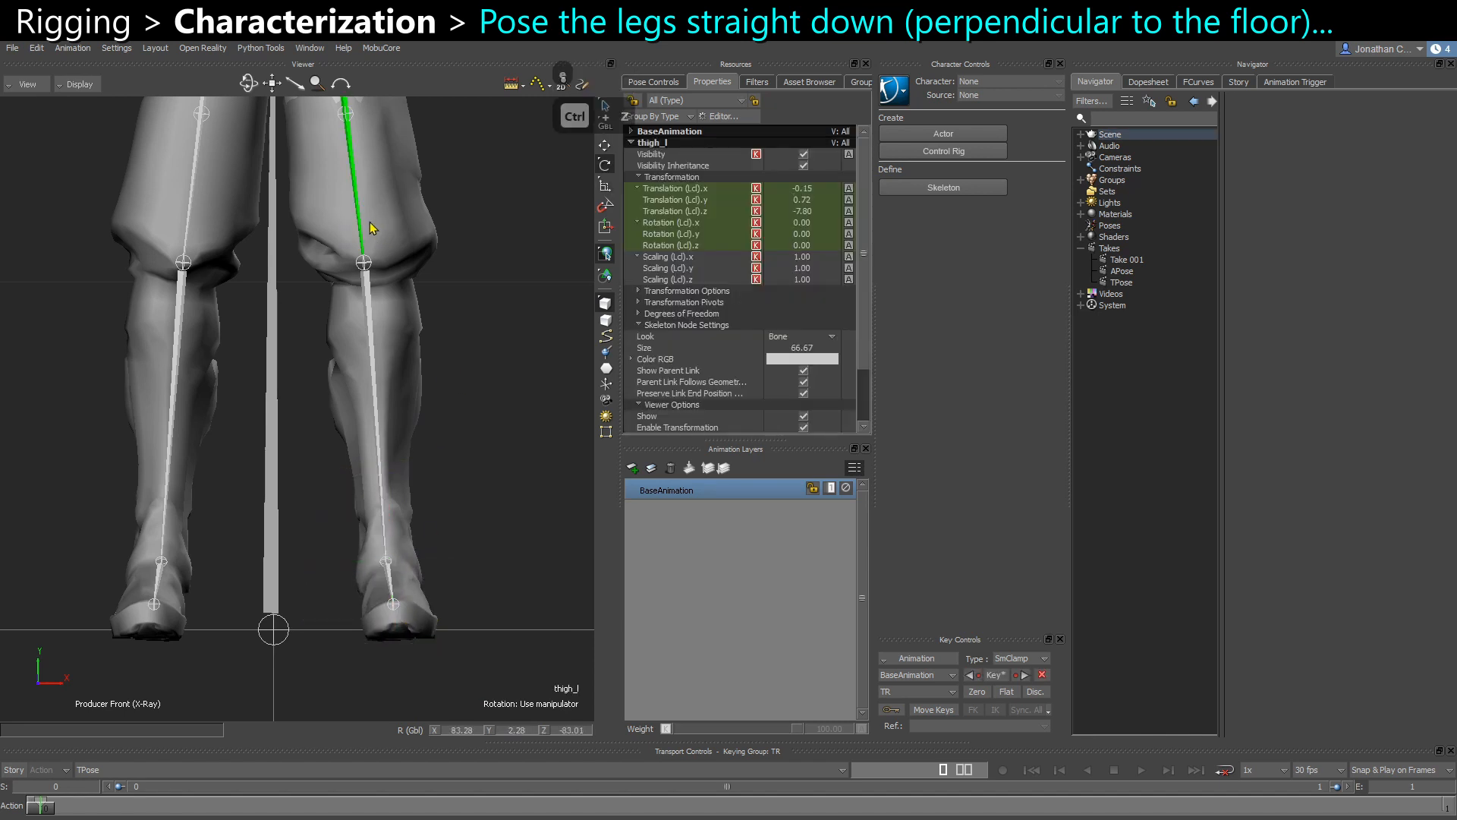
scroll(365, 168, "down", 6)
left_click_drag(372, 245, 358, 426, "ctrl")
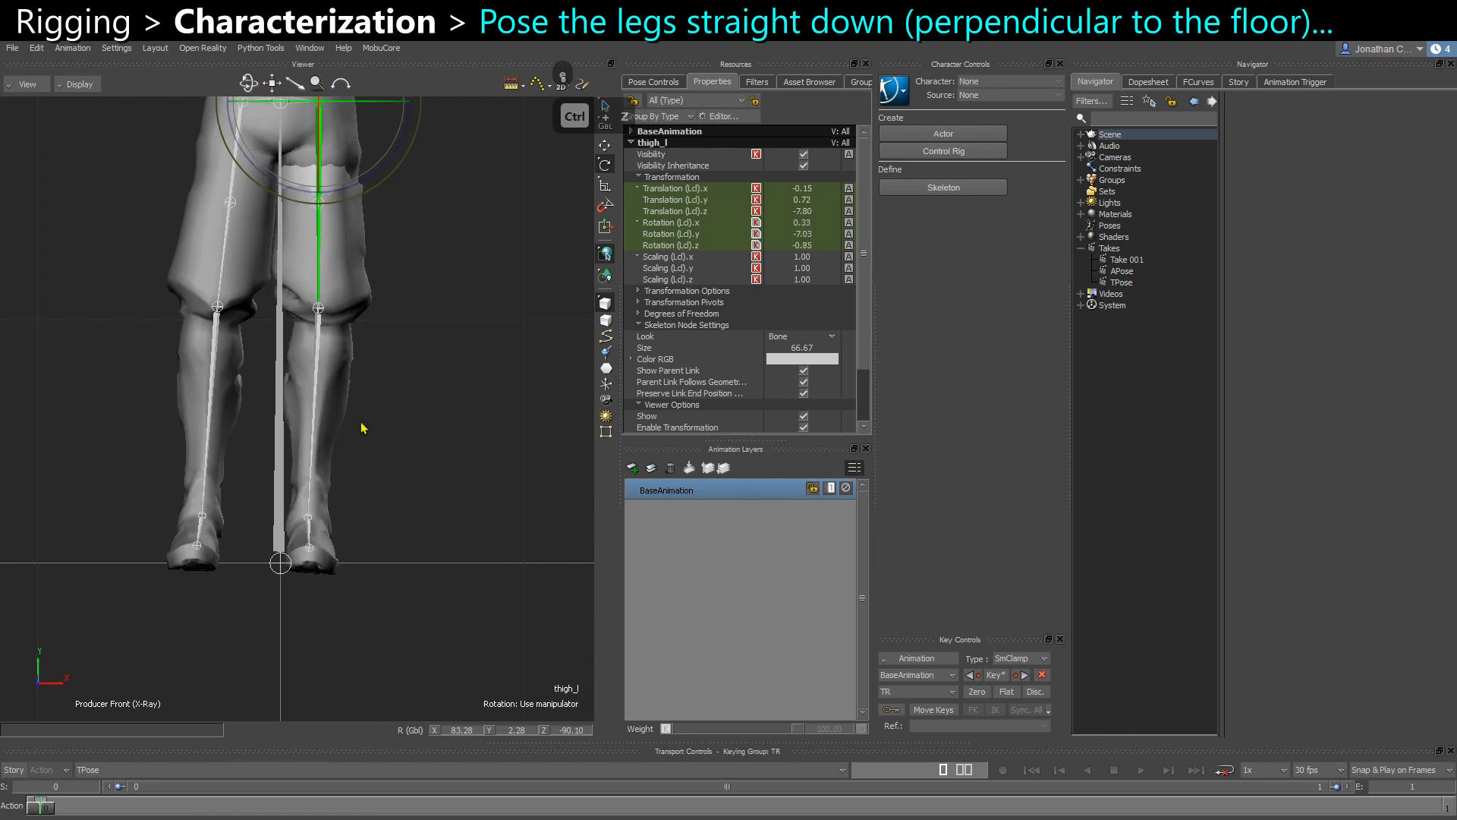
left_click(301, 532)
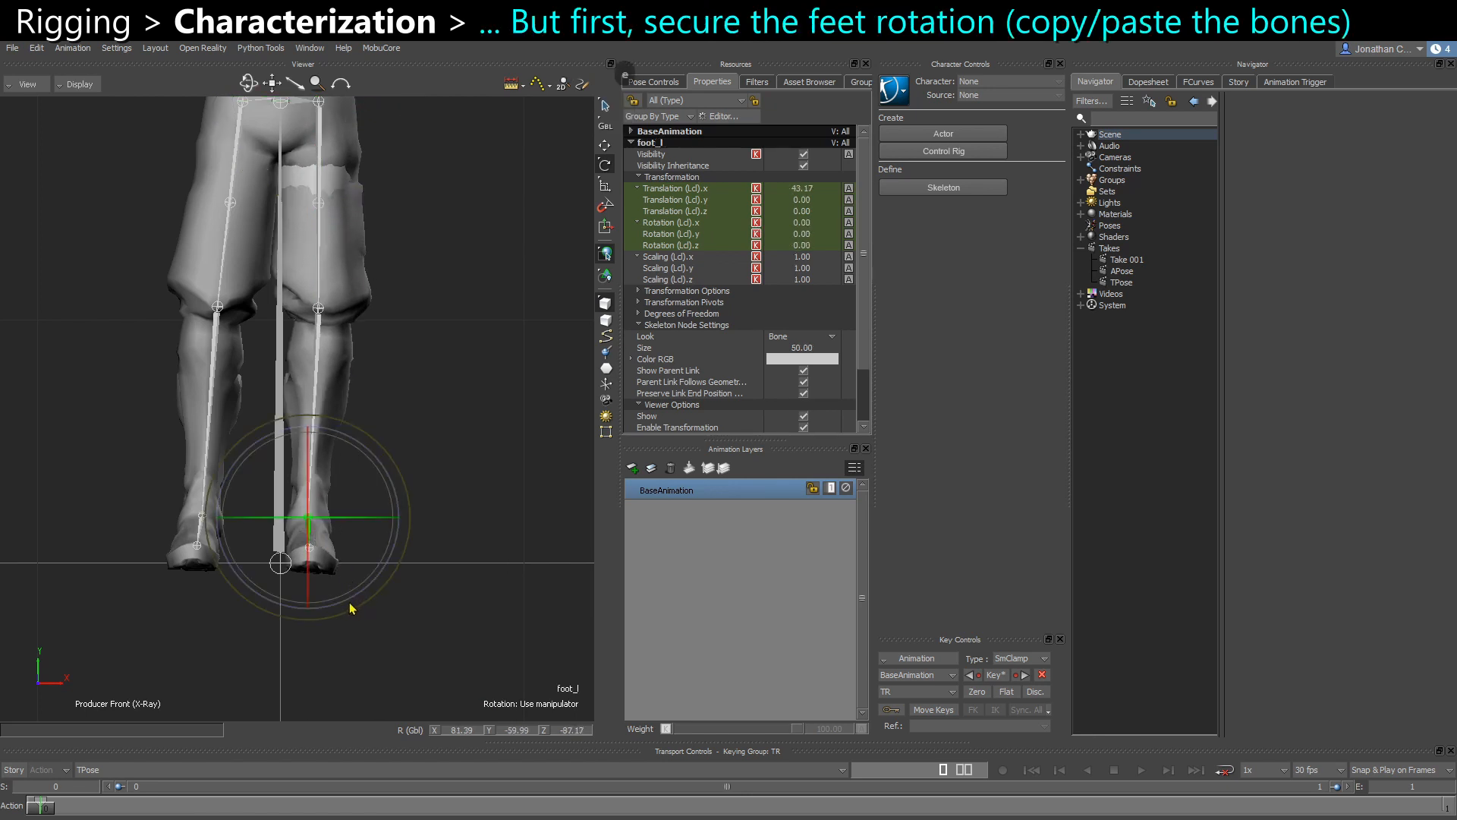
key("ctrl+z")
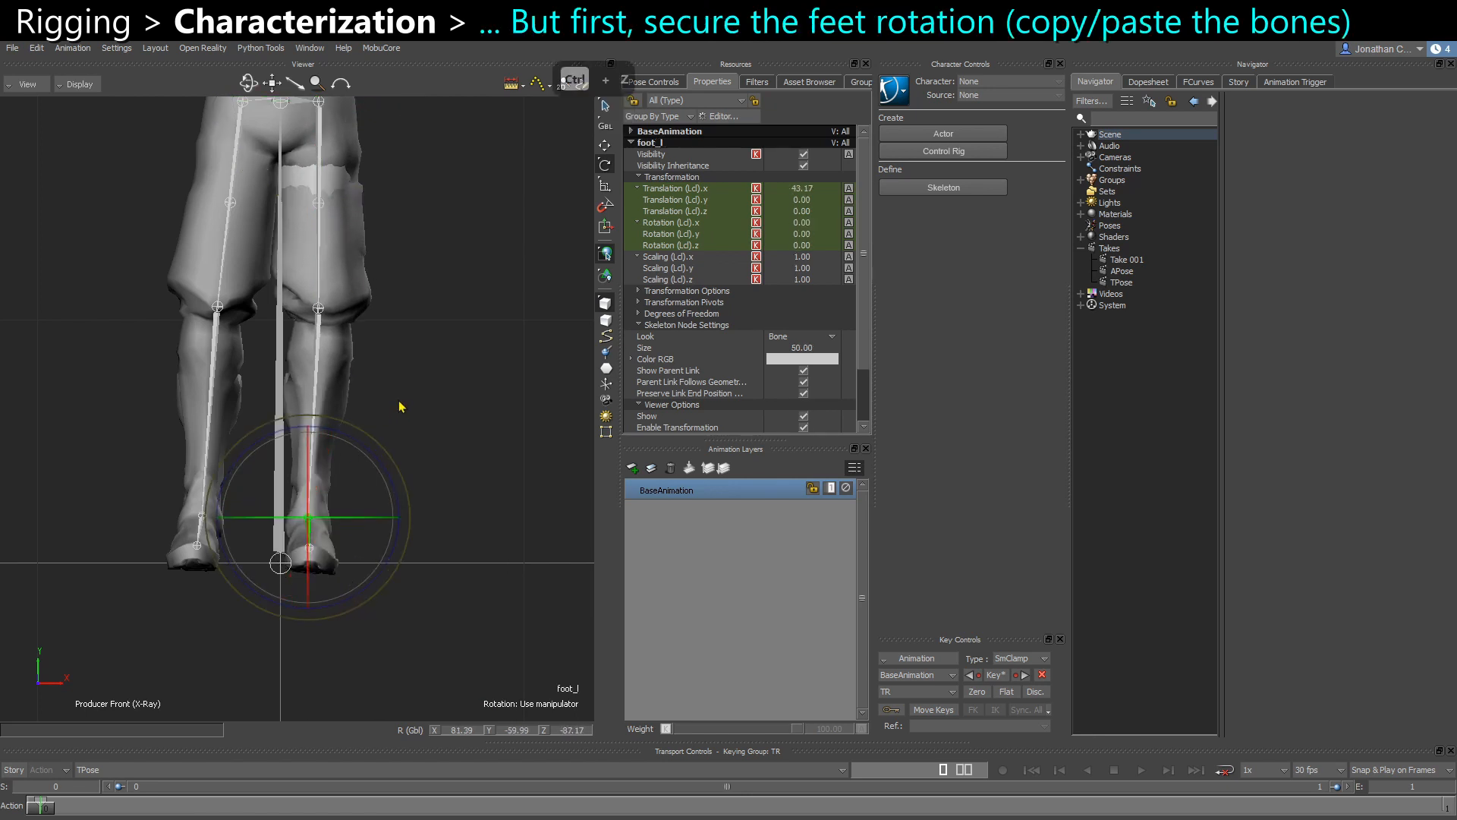
key("ctrl+z")
key("ctrl+z")
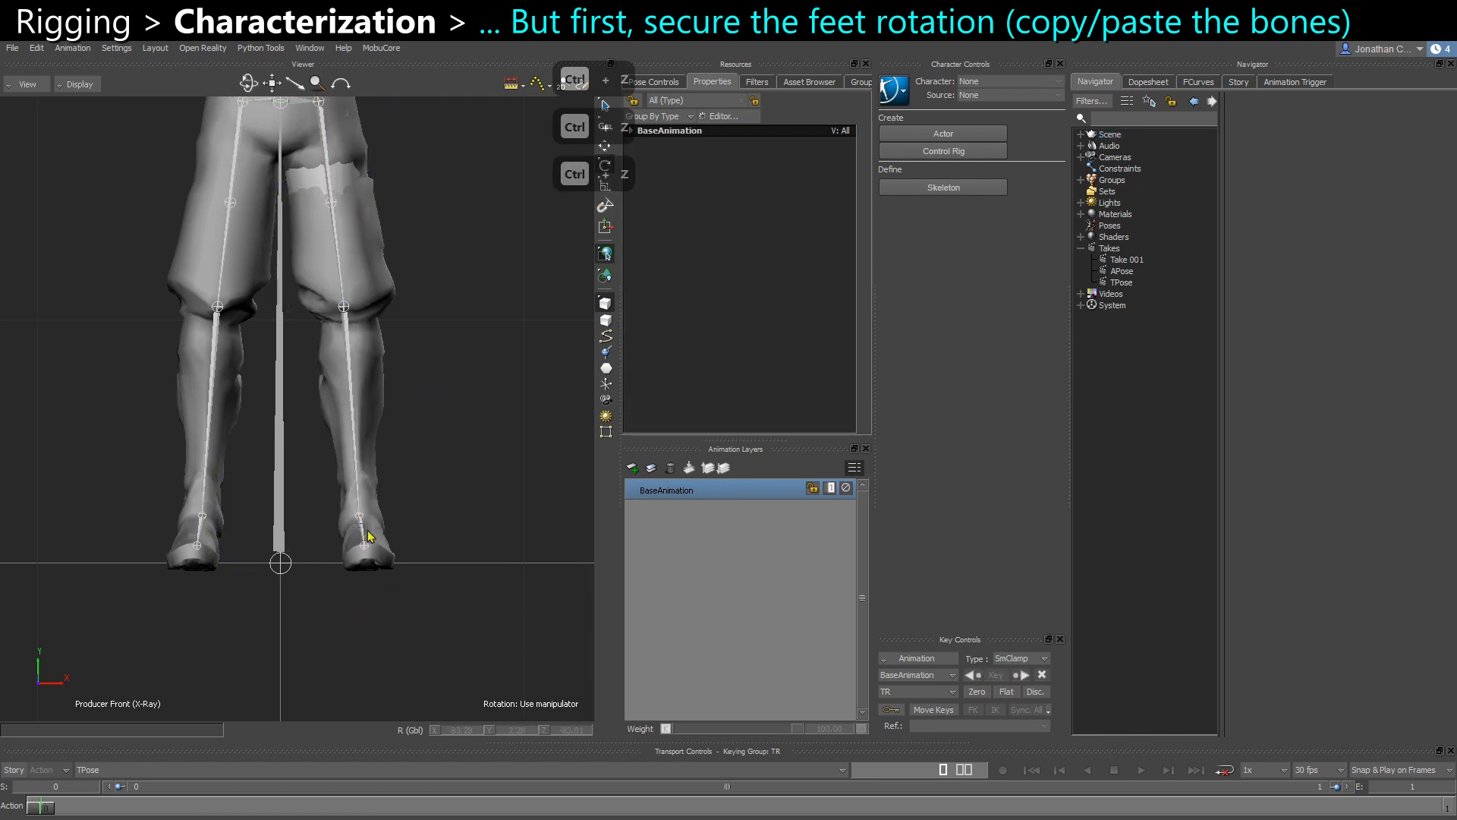
Duplicate the left and right foot bones together and get the copies ready for moving
left_click(366, 537)
left_click(209, 535, "shift")
key("ctrl+c")
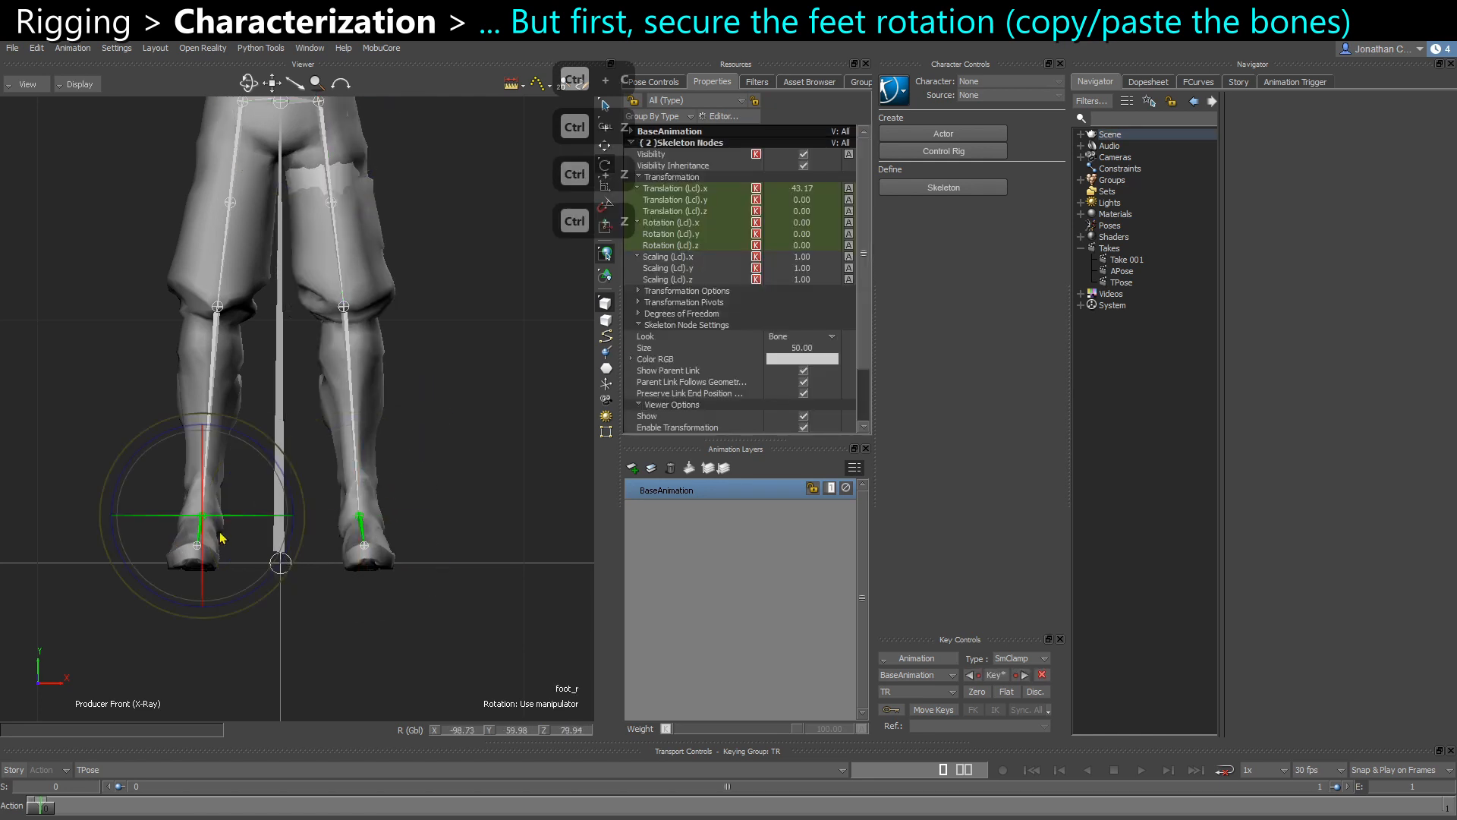
key("ctrl+v")
key("w")
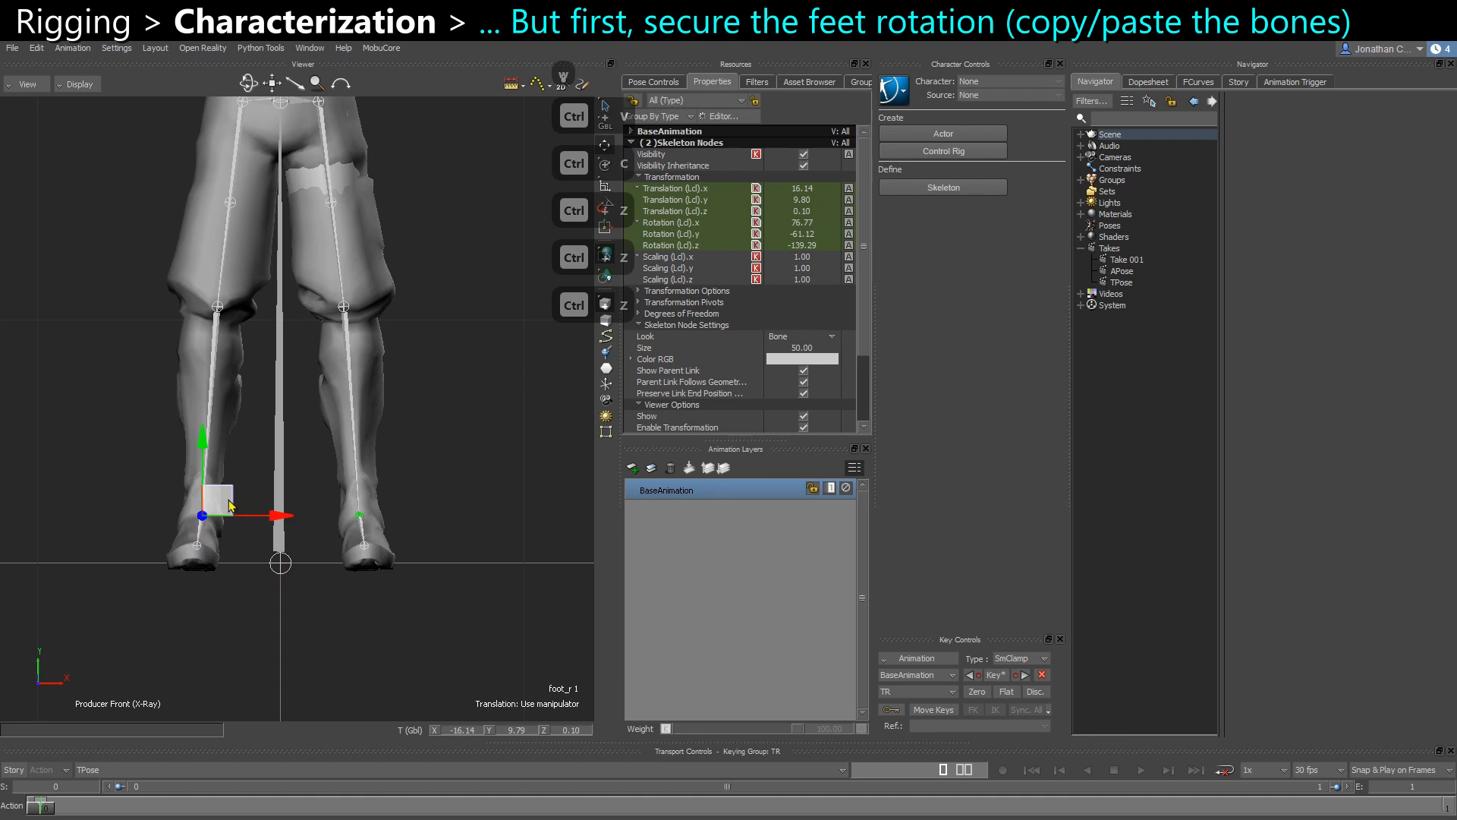
Move the right foot copy to about X -30, Y 26 and the left foot copy to about X 35, Y 28, outside the legs
left_click_drag(211, 509, 150, 421)
left_click(293, 438)
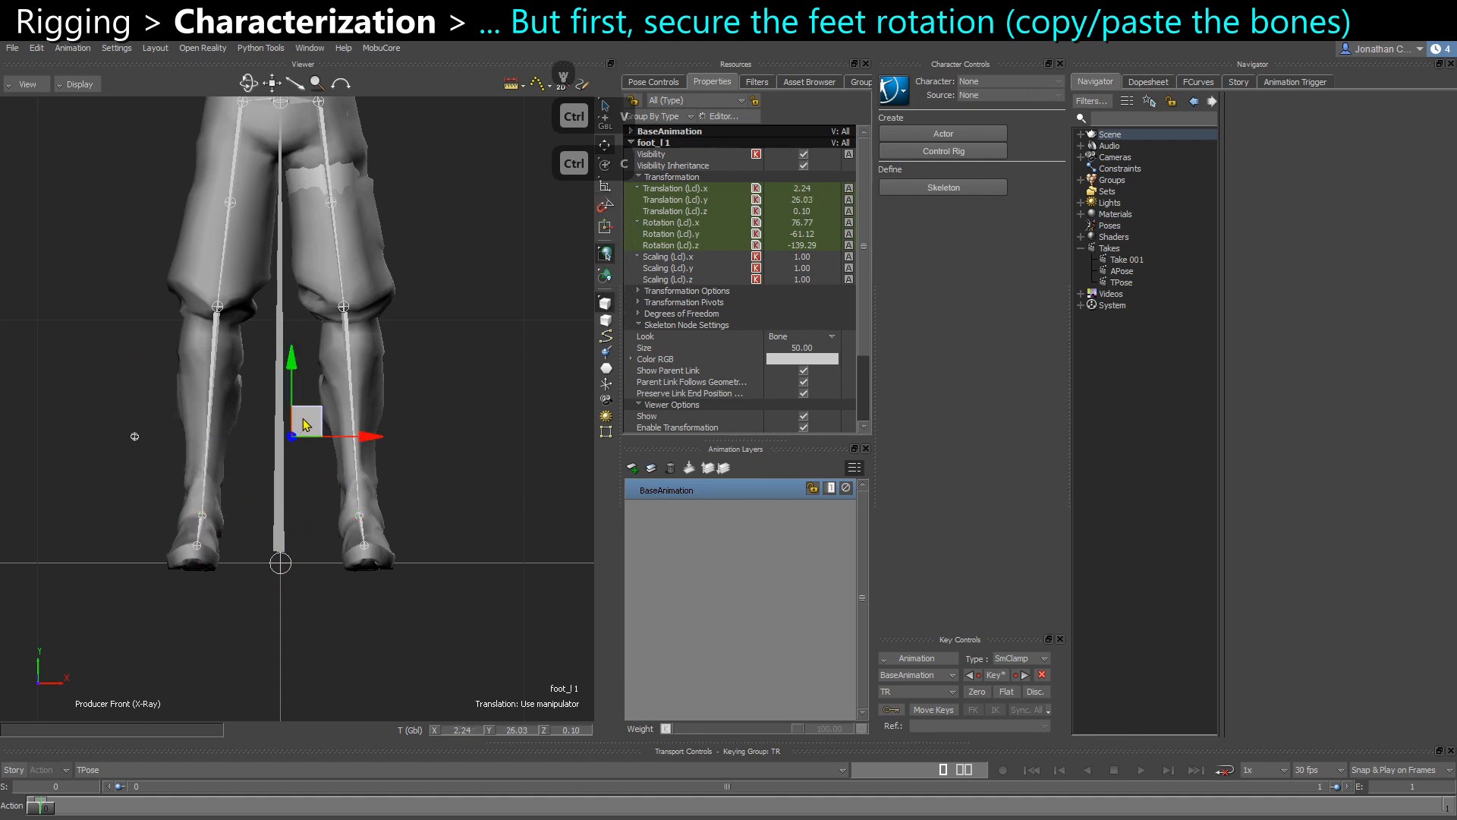
left_click_drag(307, 422, 518, 424)
scroll(460, 485, "up", 3)
left_click(481, 497)
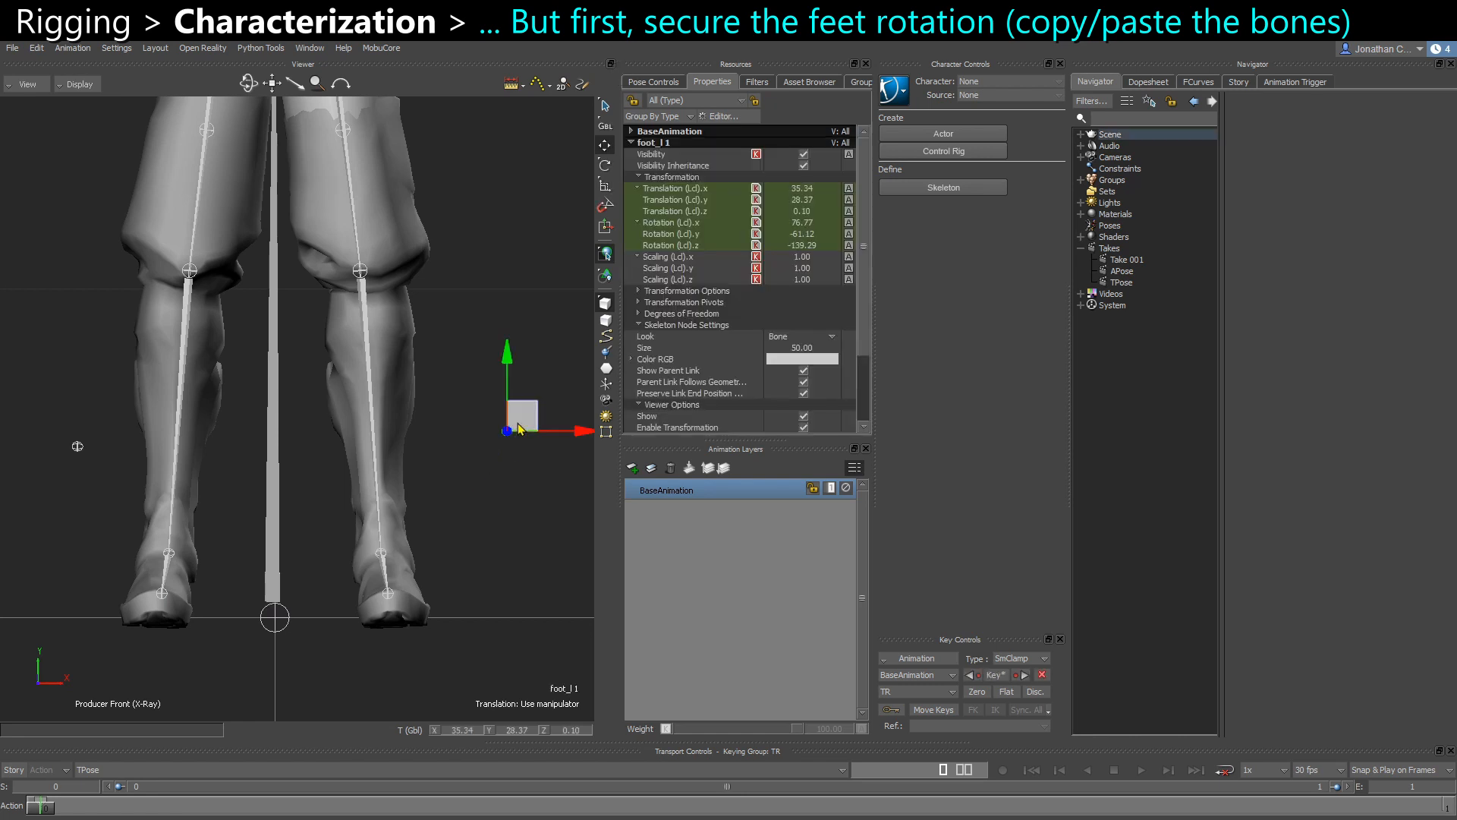
Switch to the local reference mode and inspect the local axes of the foot bones and their copies
key("F5")
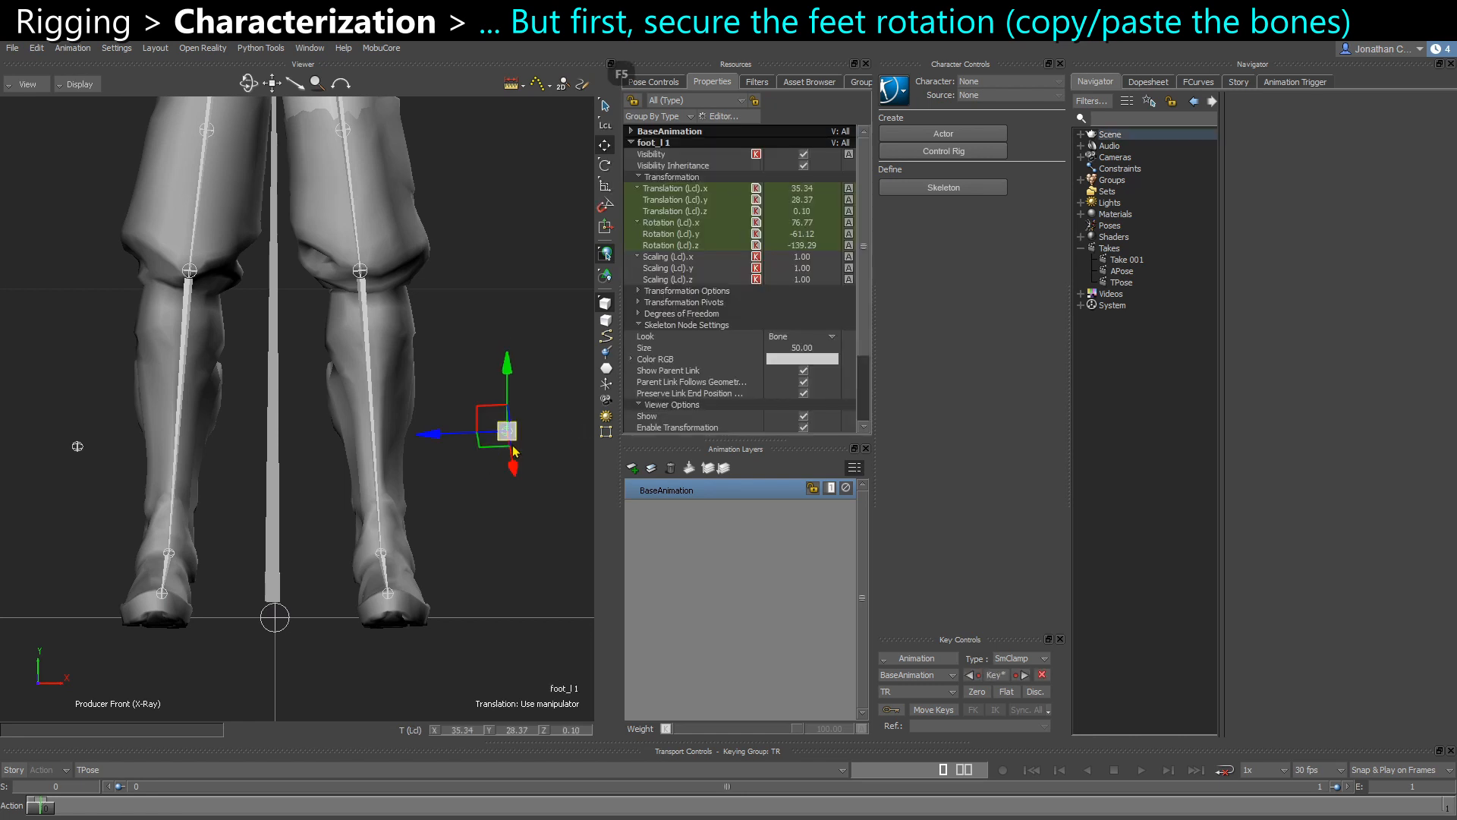
left_click(385, 576)
left_click(169, 552)
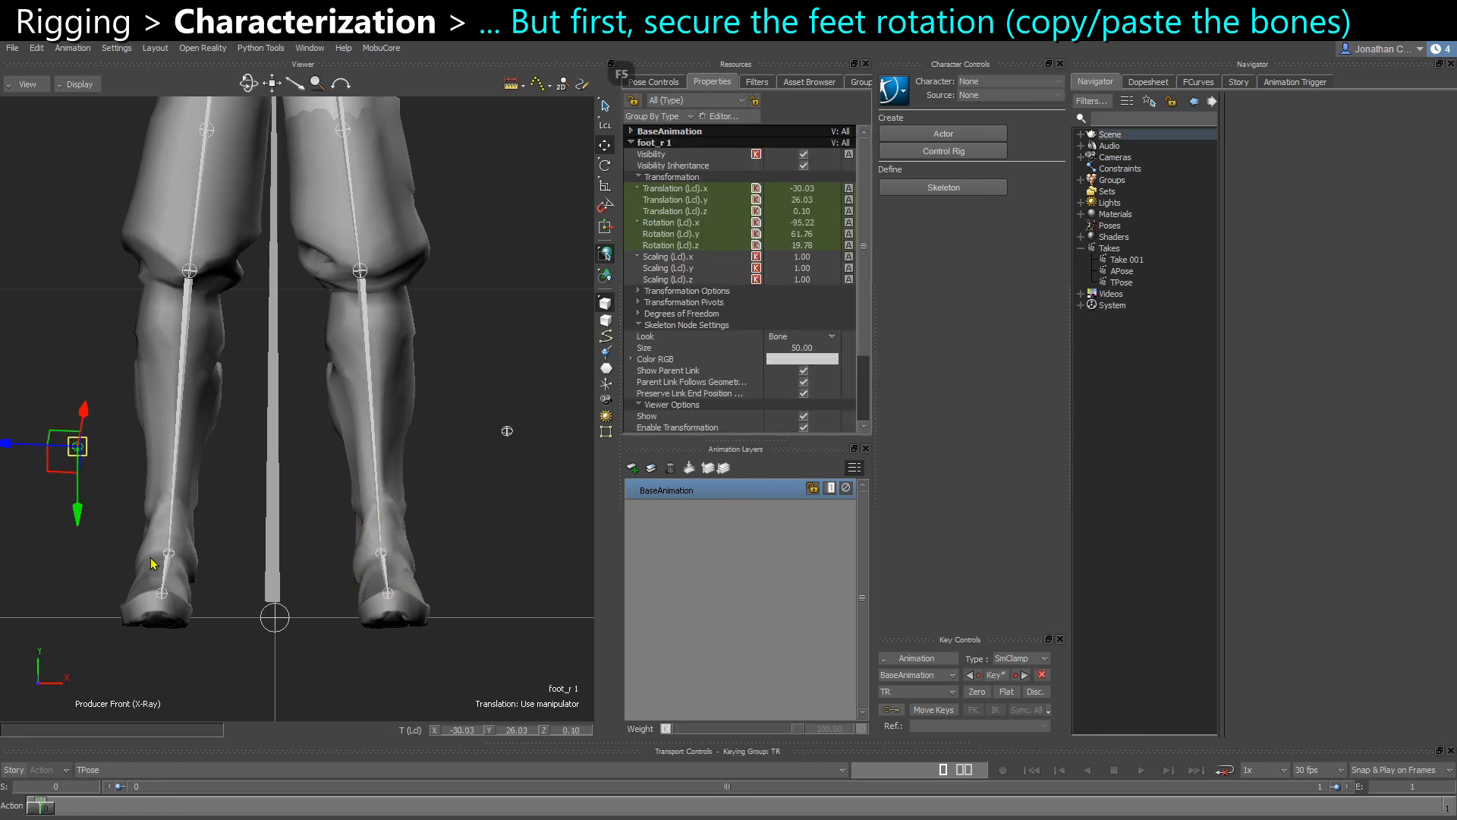
left_click_drag(56, 421, 99, 460)
scroll(125, 258, "down", 3)
Rotate the left and right thigh bones by hand so both legs point roughly straight down
left_click_drag(202, 253, 195, 273, "shift")
left_click_drag(293, 275, 351, 278)
key("e")
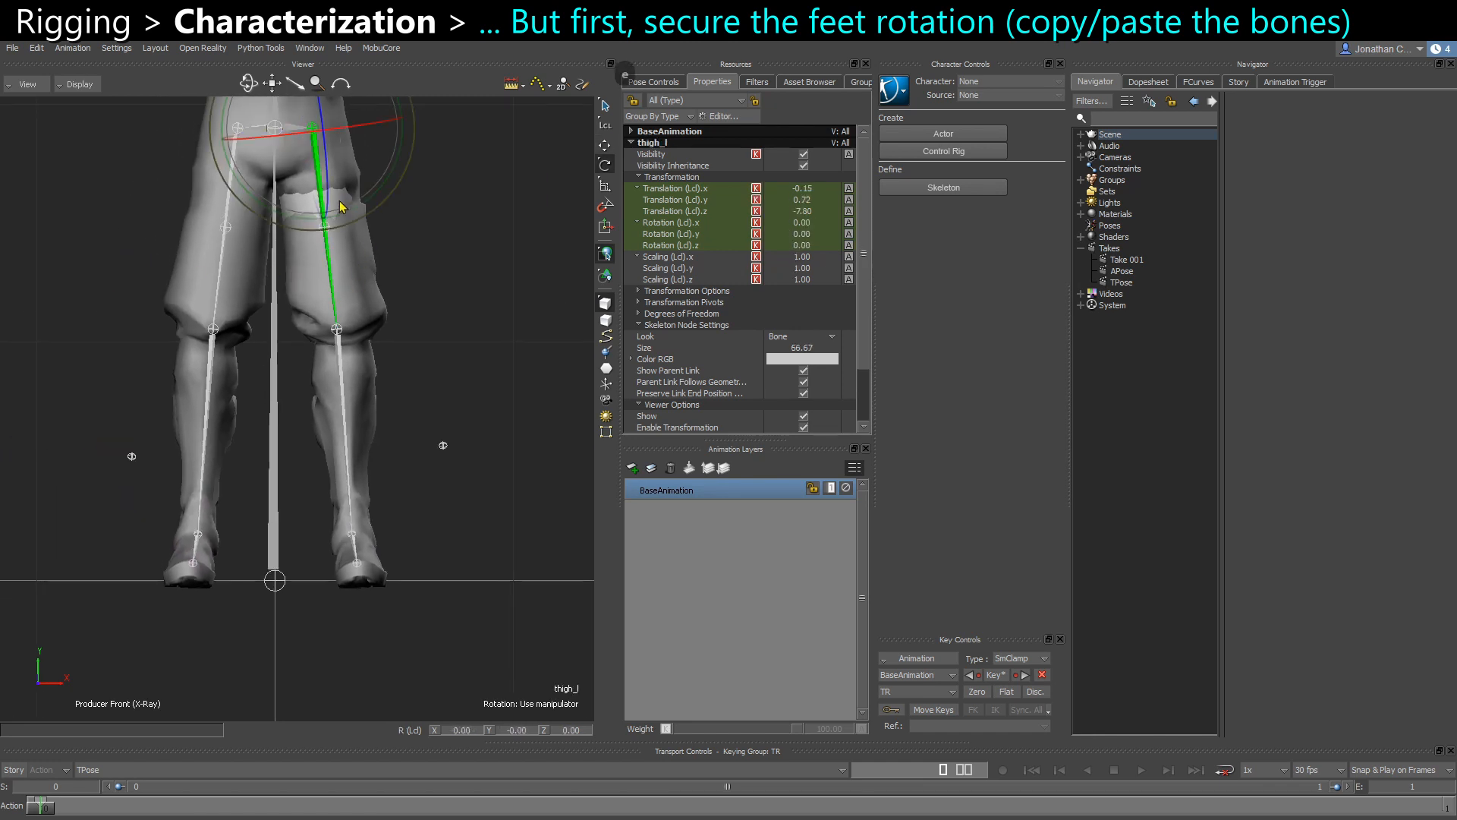
mouse_move(348, 216)
left_mouse_down("shift")
mouse_move(357, 252)
mouse_move(347, 219)
left_mouse_up("shift")
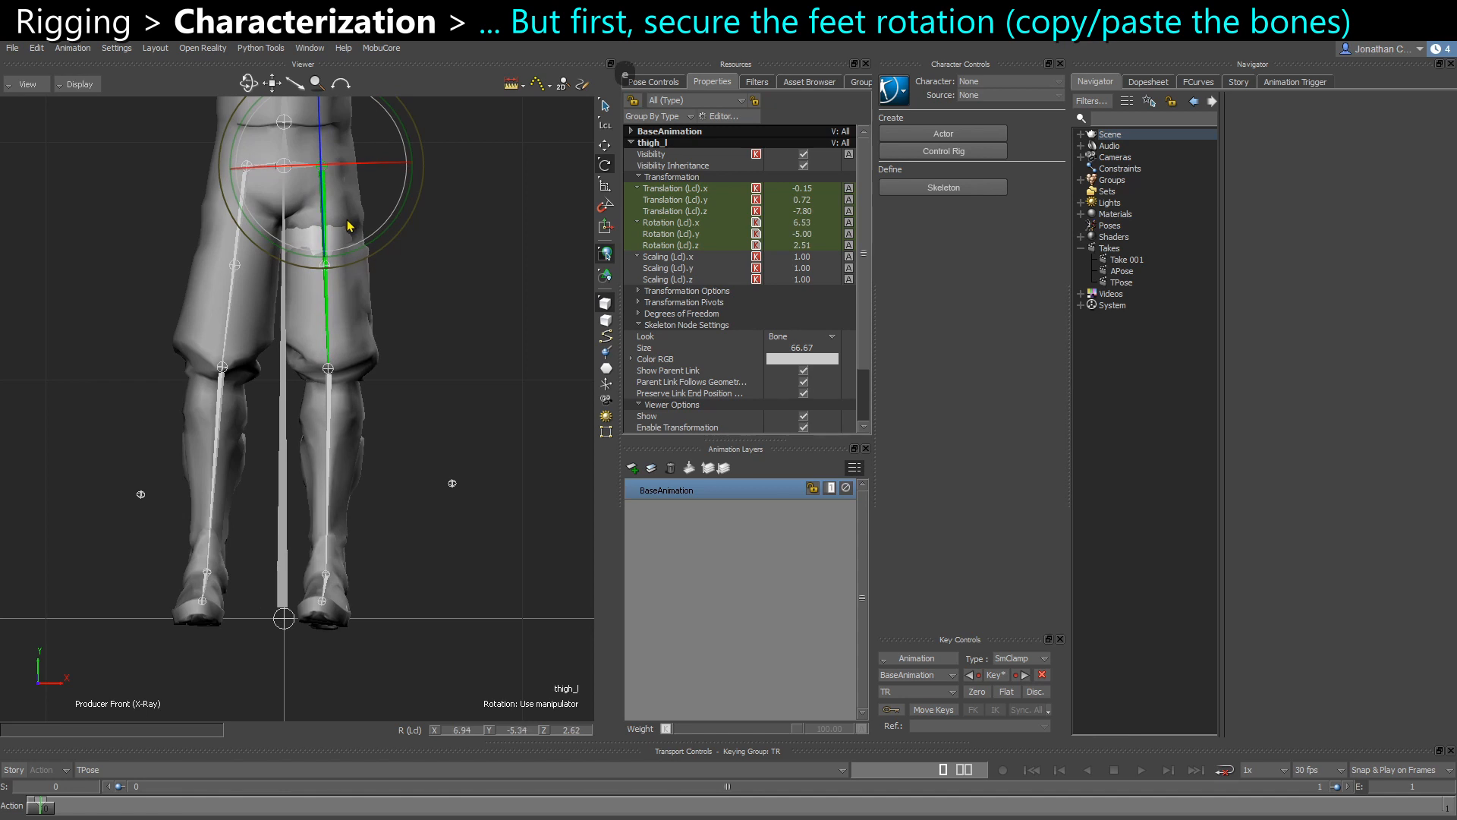
left_click_drag(213, 290, 255, 318)
left_click_drag(265, 234, 276, 232)
Set the right thigh bone's global rotation to X -90, Y 0 and Z 90
key("F6")
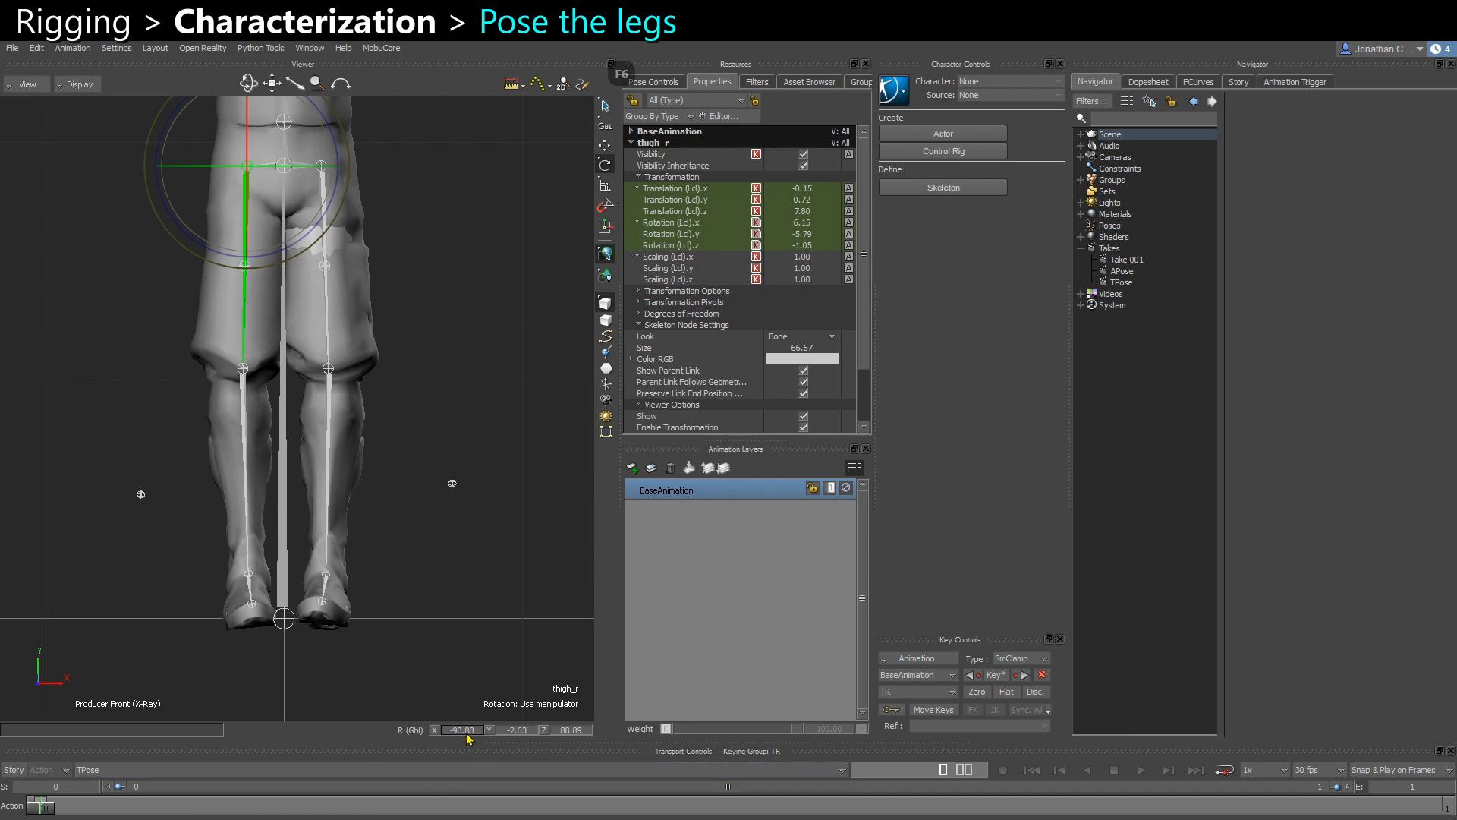
type("-90")
key("Tab")
type("0")
key("Tab")
type("0")
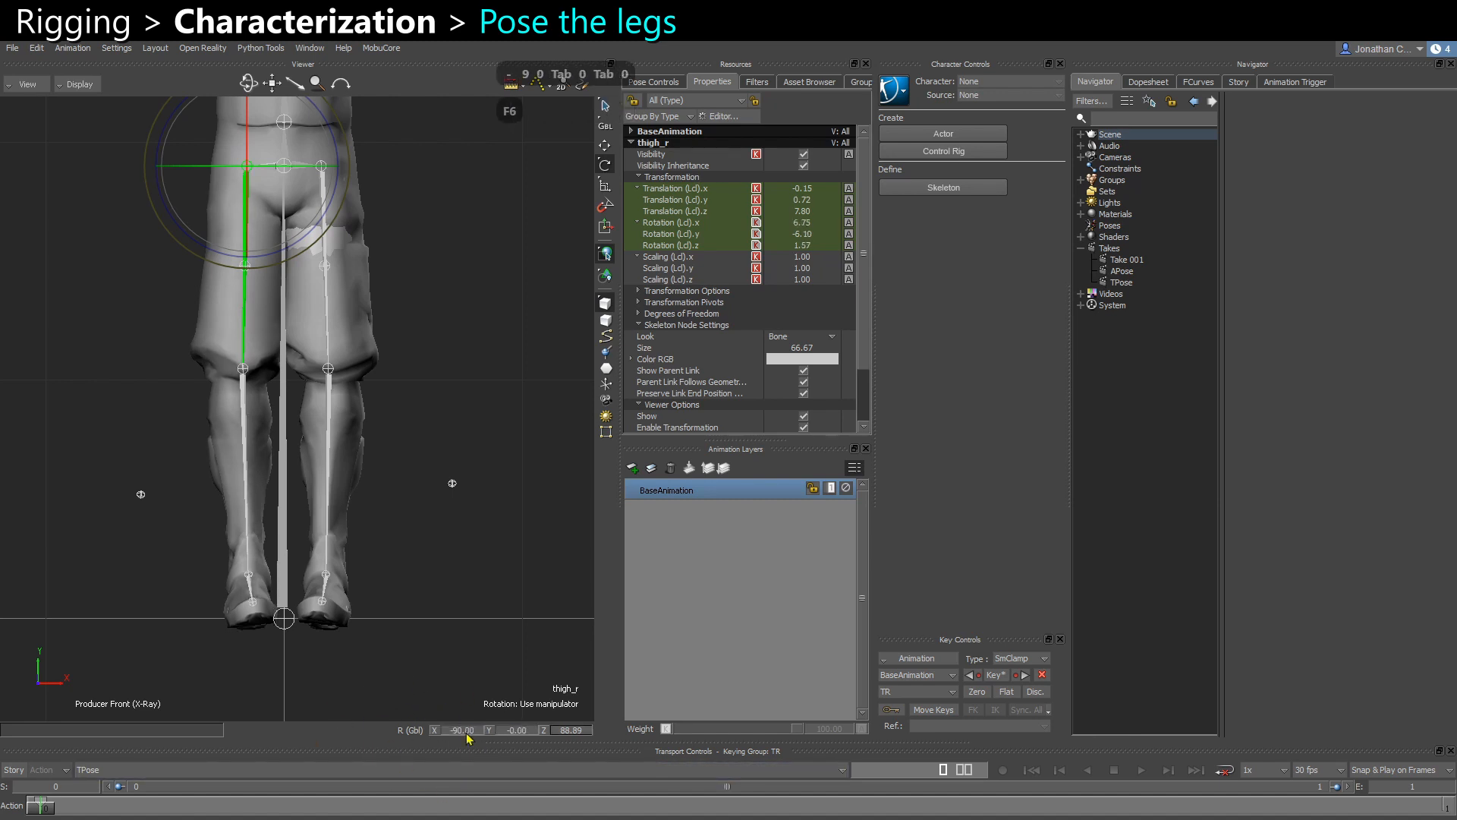
key("BackSpace")
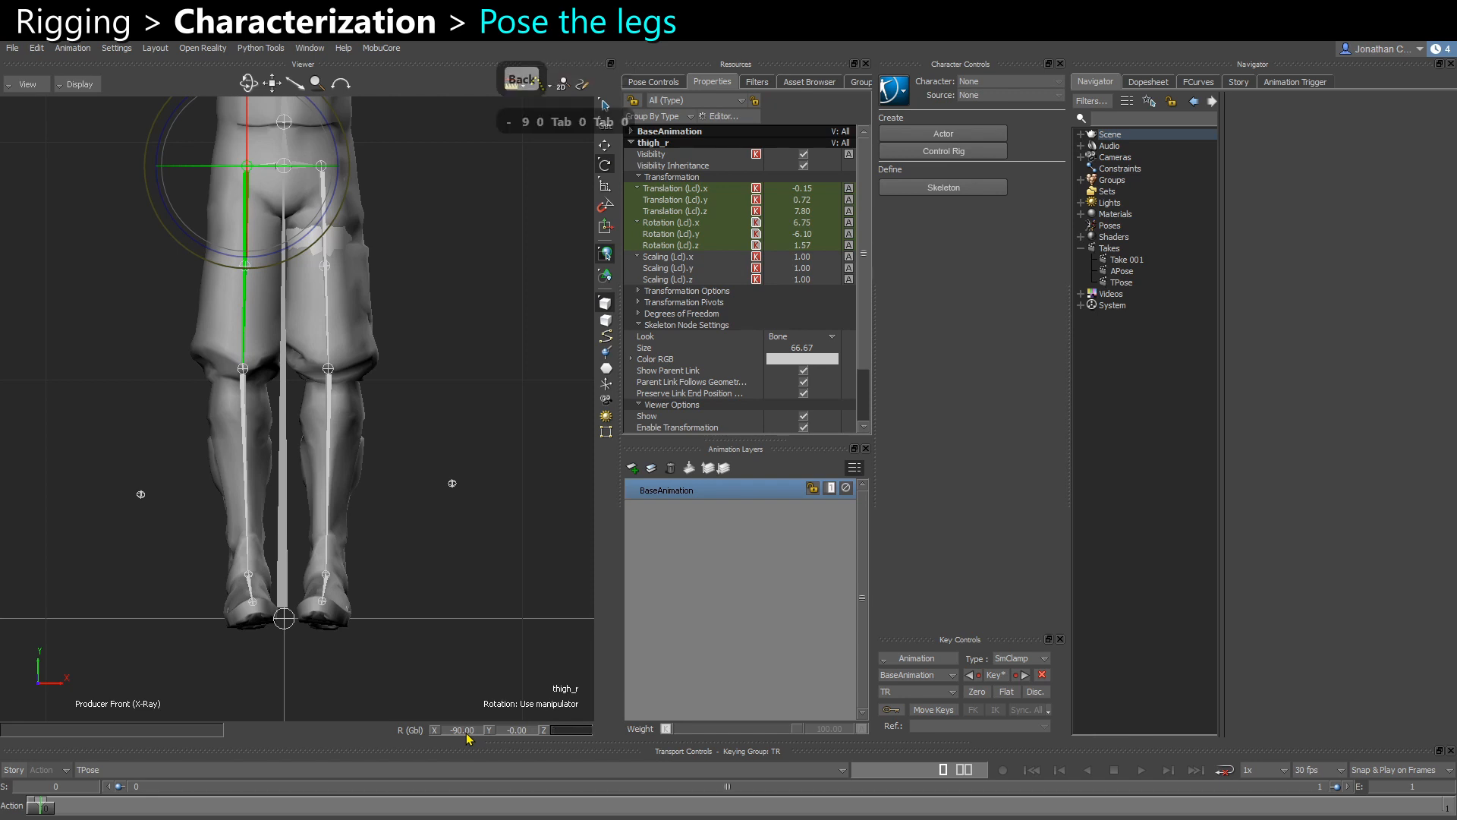
type("90")
key("Return")
Set the left thigh bone's global rotation to X 90, Y 0 and Z -90
left_click(312, 313)
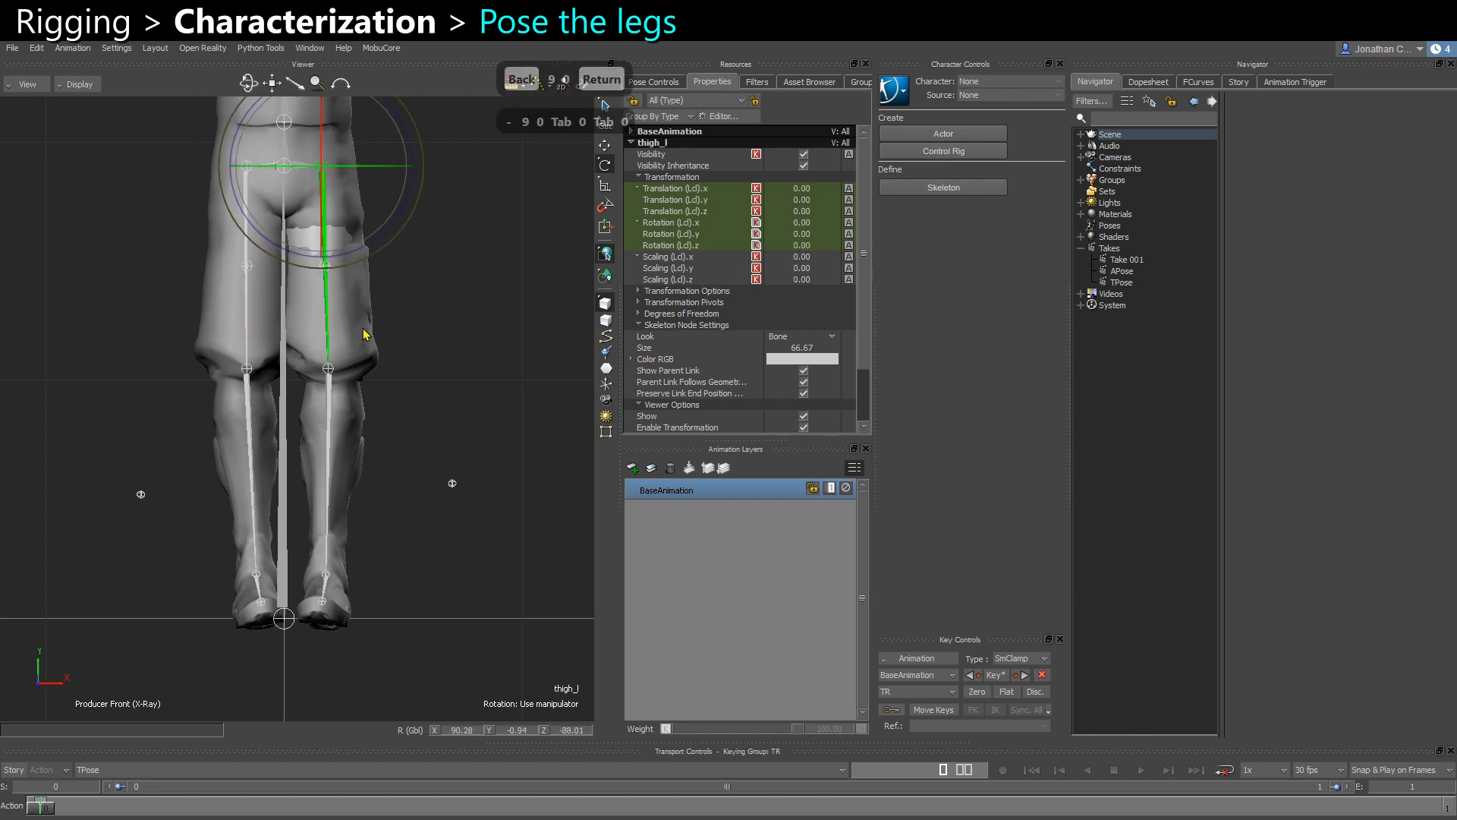
type("90")
key("Tab")
type("0")
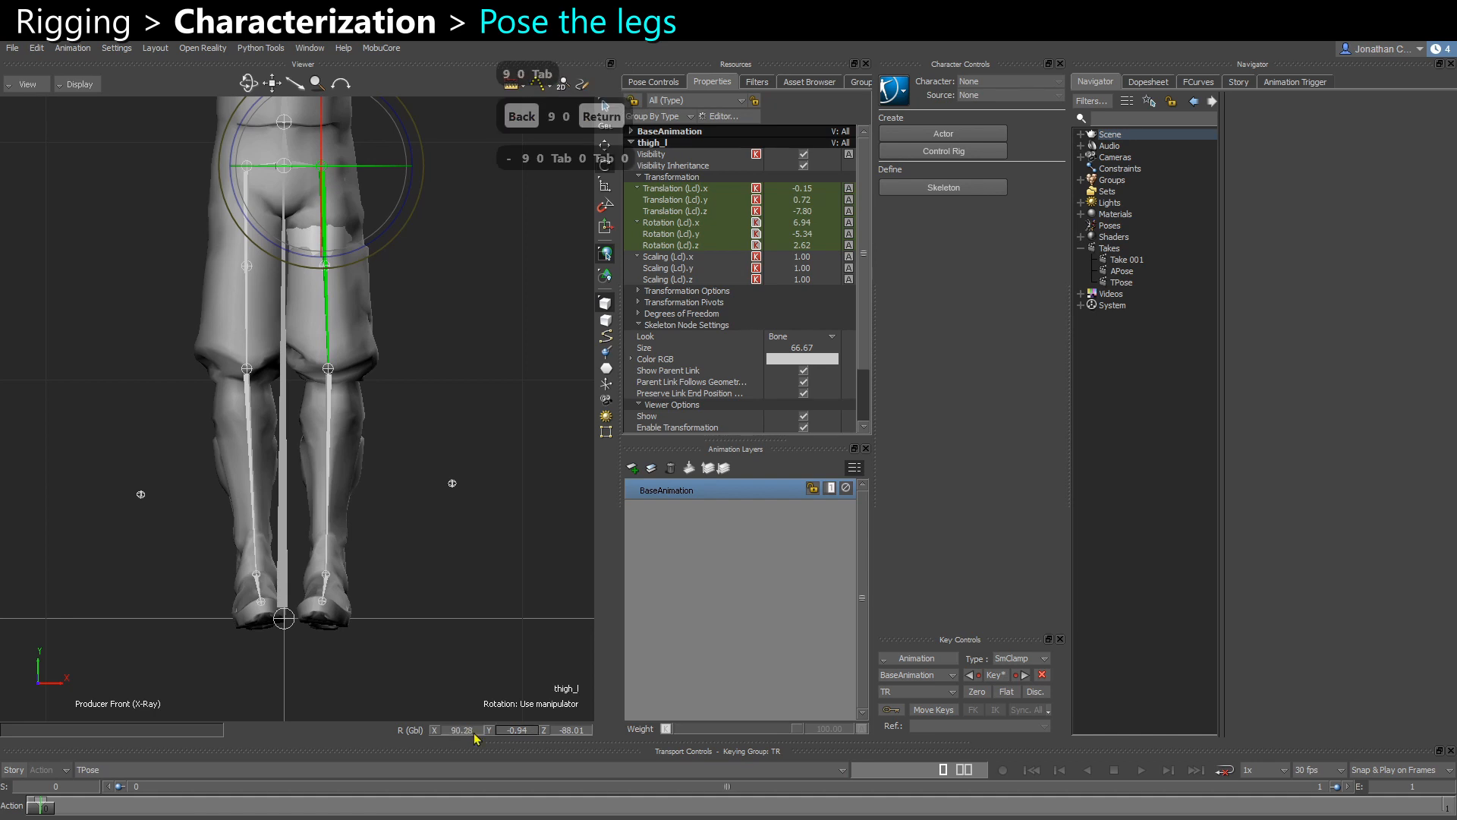
key("Tab")
type("-90")
key("Return")
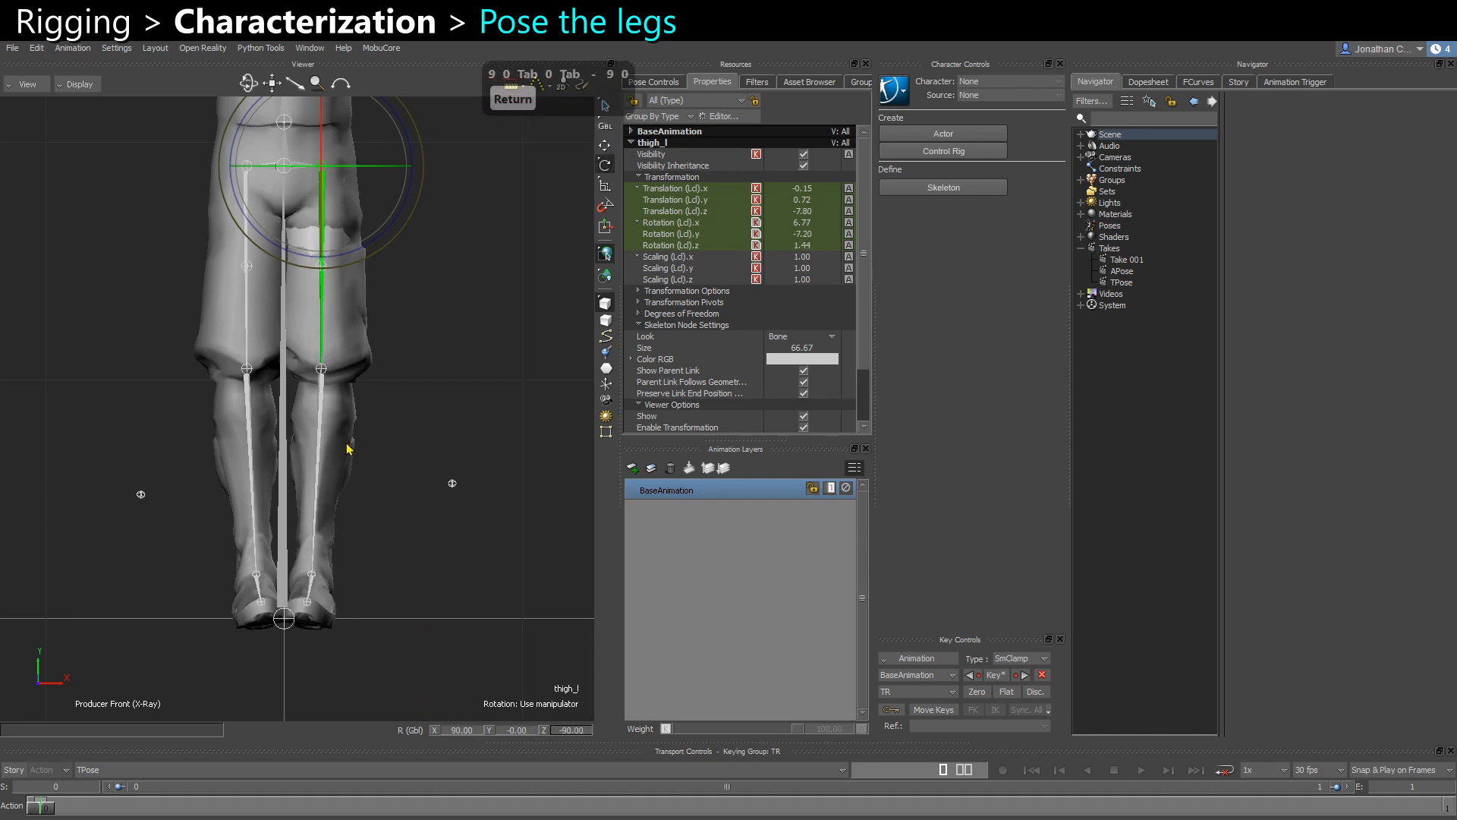
Set the left calf bone's global rotation to X 90, Y 0 and Z -90, and clear the selection
left_click(308, 427)
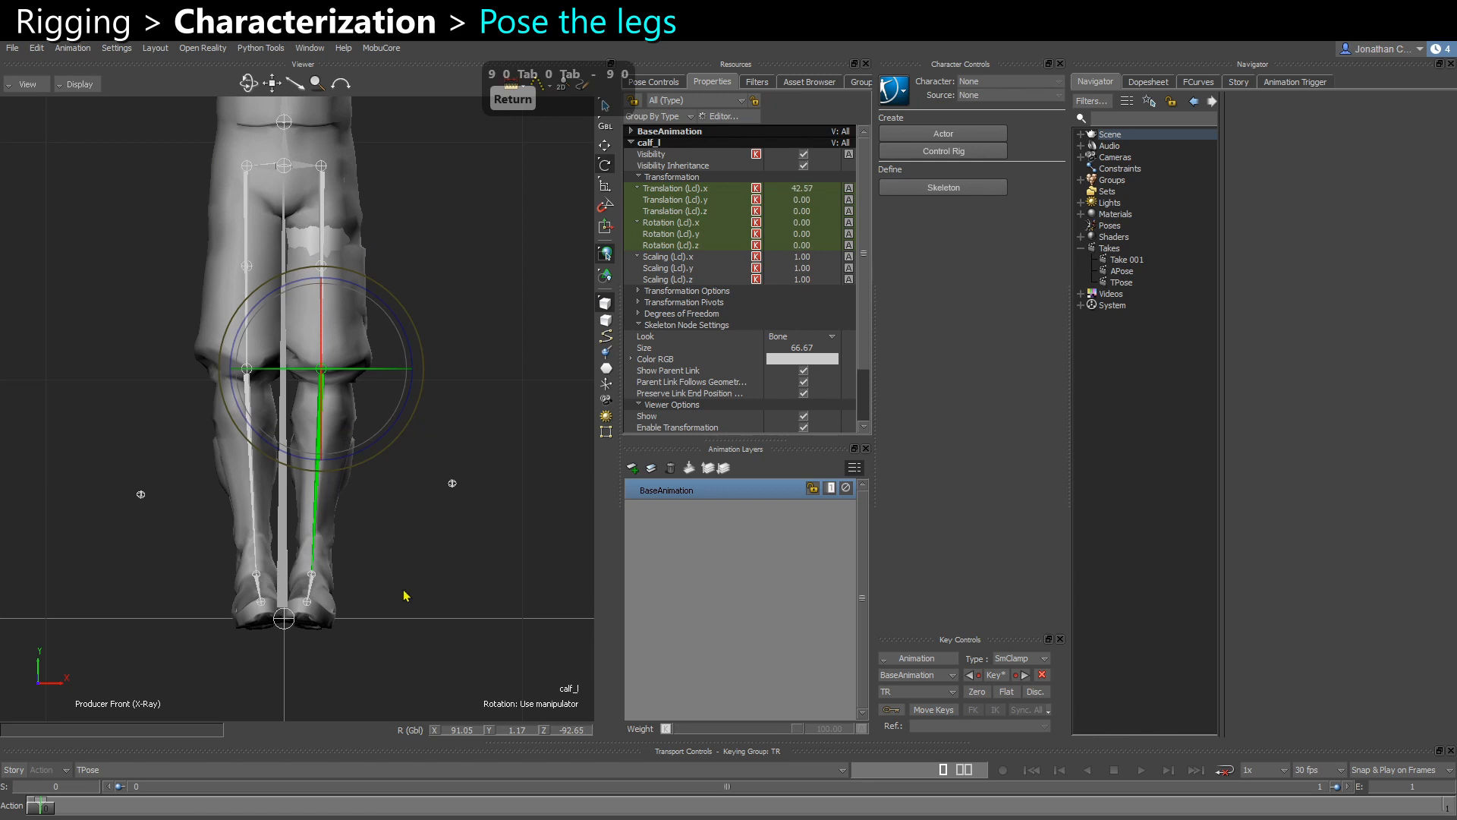
left_click(472, 731)
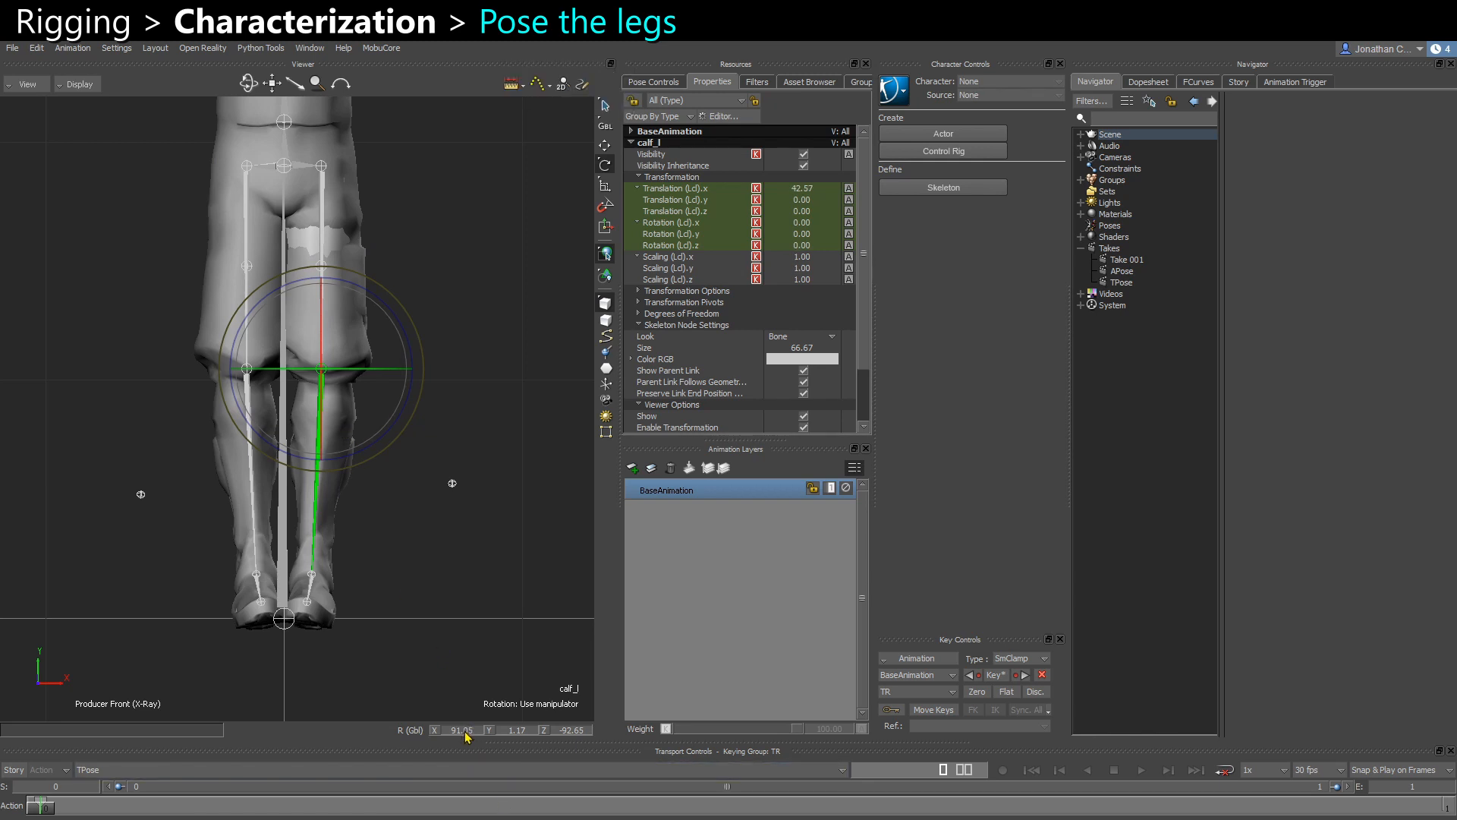
type("90")
key("Tab")
type("0")
key("Tab")
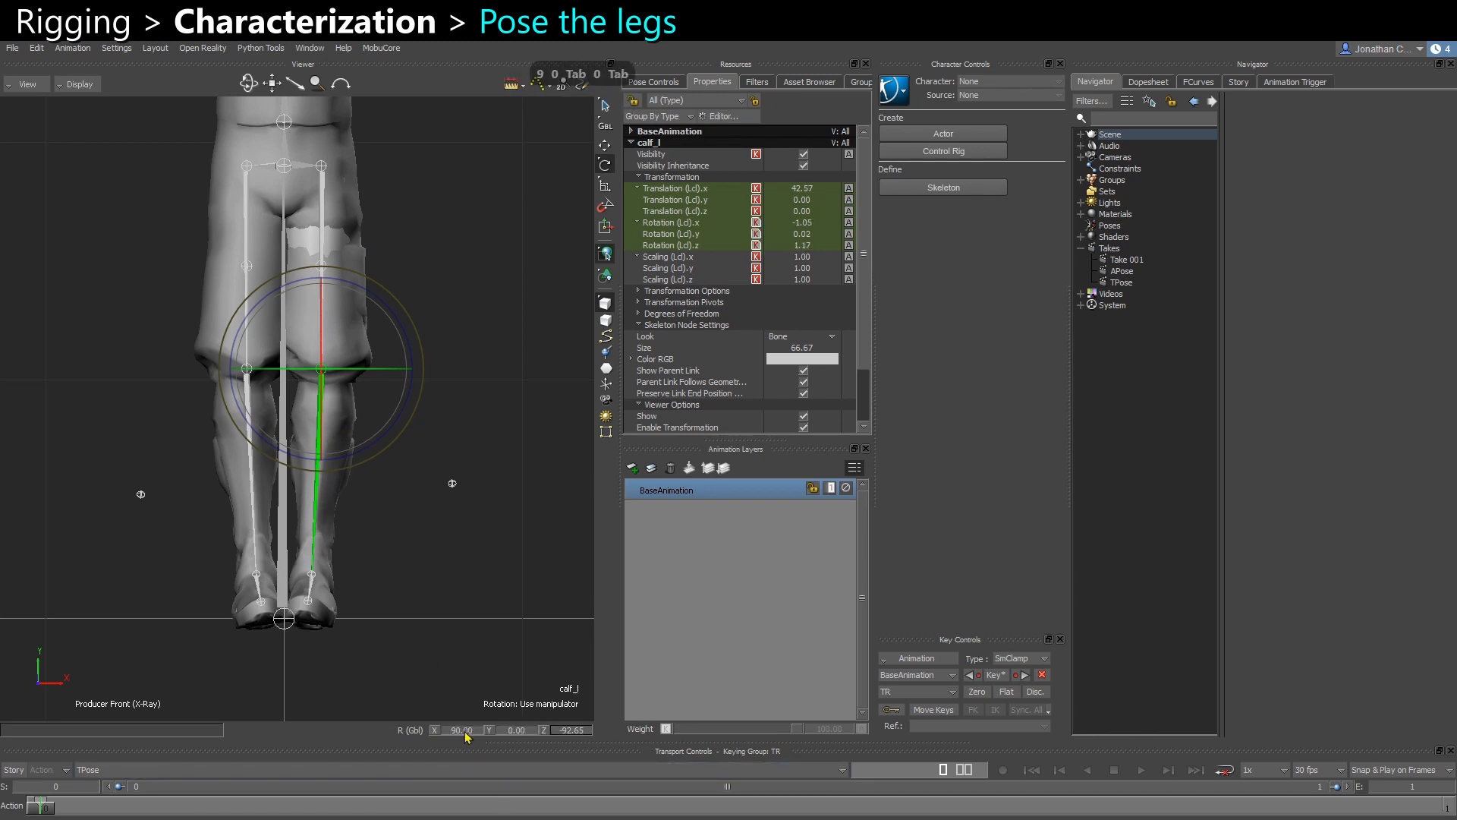
type("-90")
key("Return")
left_click(490, 604)
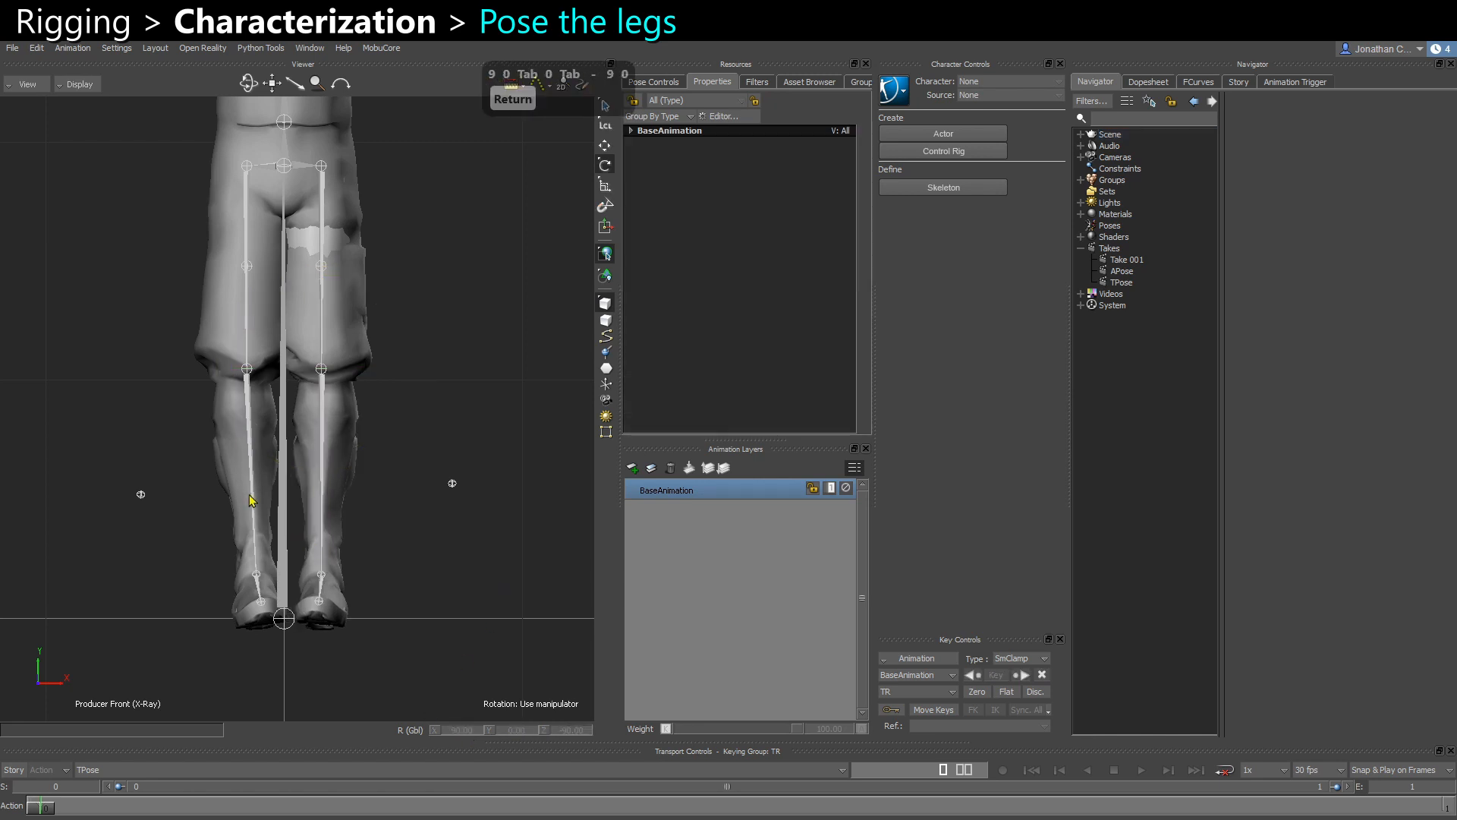
Set the right calf bone's global rotation to X -90, Y 0 and Z 90
left_click(251, 493)
left_click(457, 730)
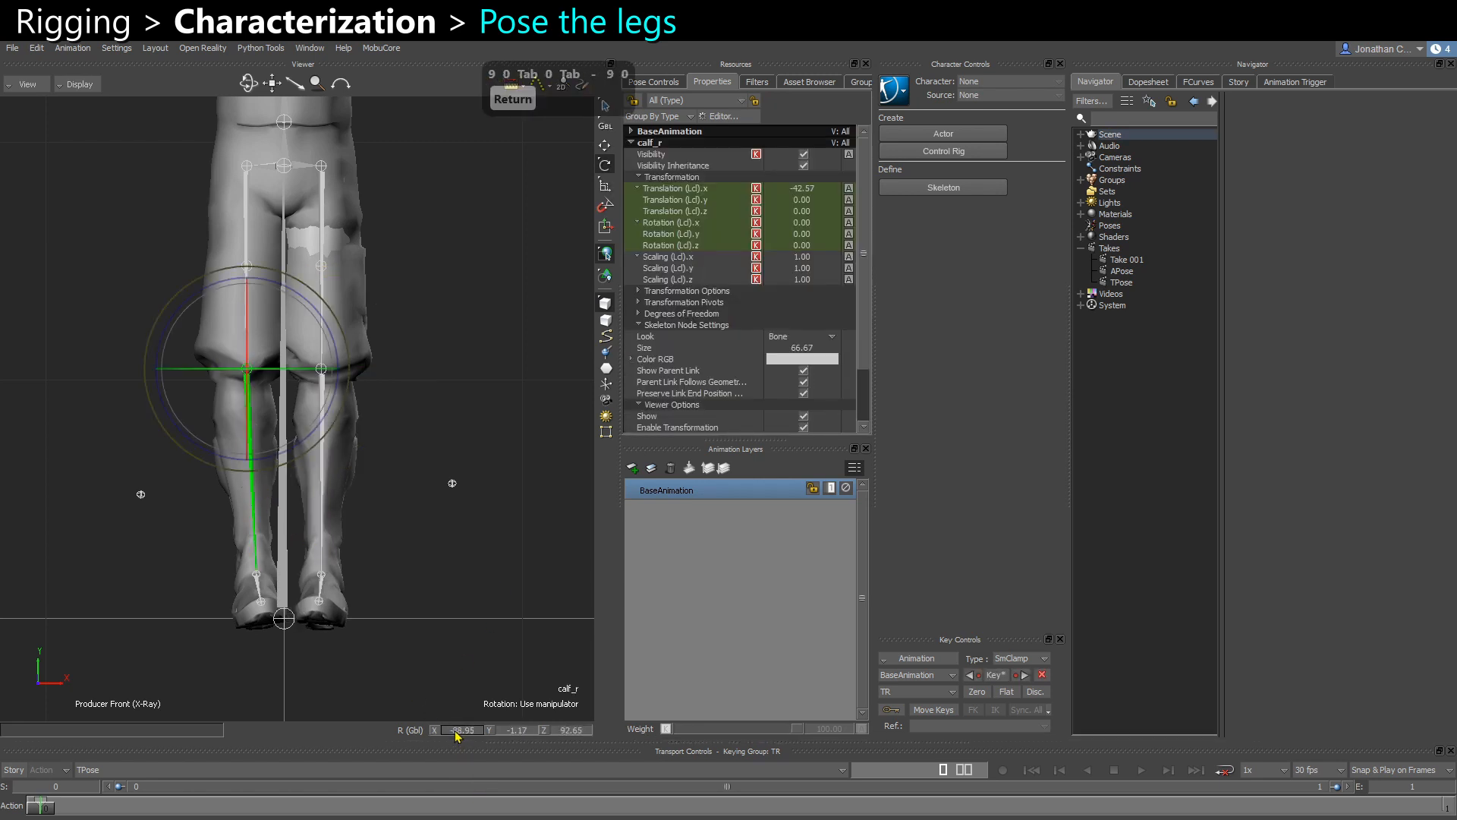
type("-90")
key("Tab")
type("0")
key("Tab")
type("90")
key("Return")
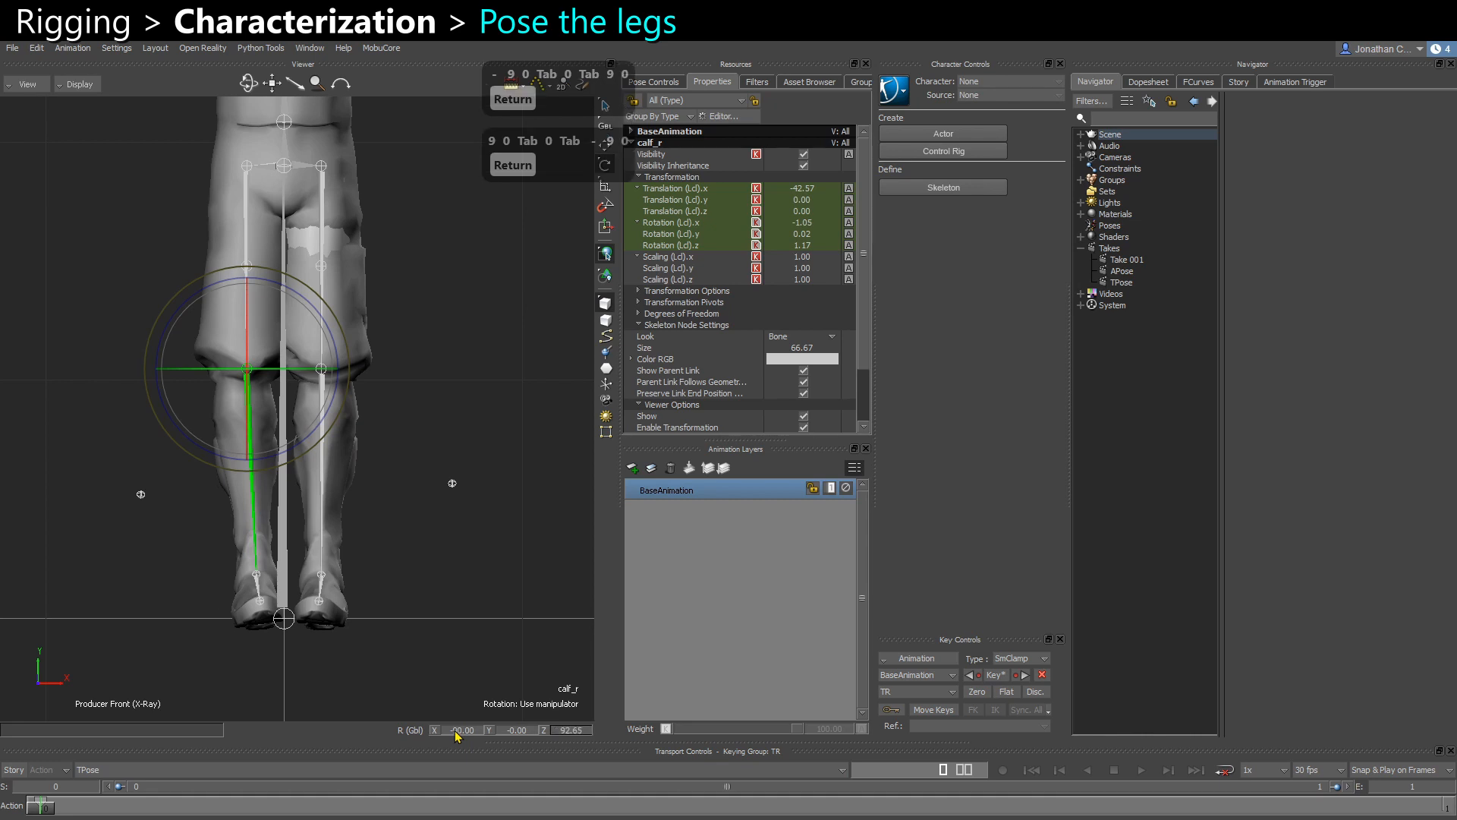
scroll(403, 635, "up", 1)
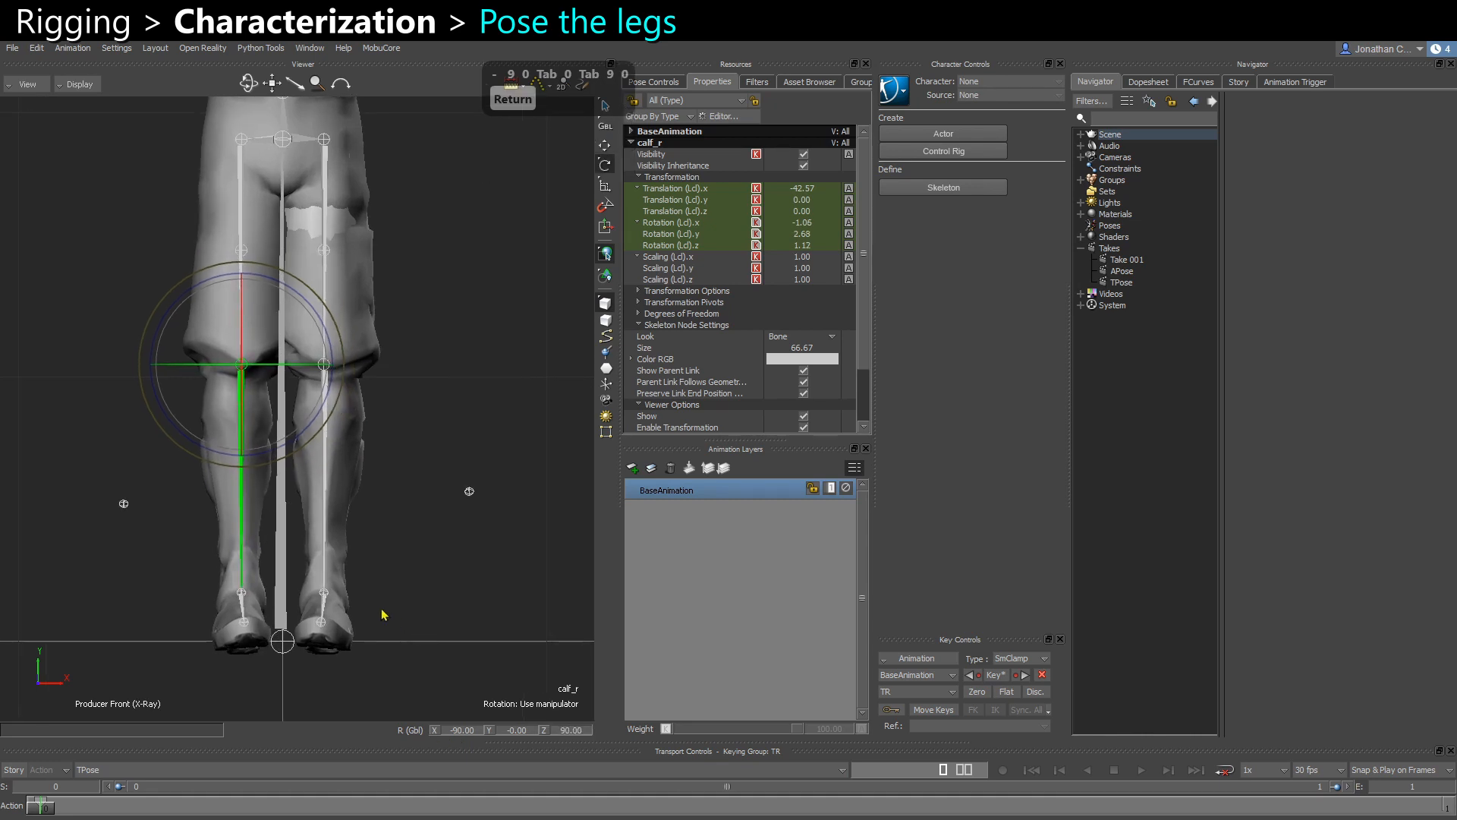
Try bending the left calf bone in the local reference mode, and undo the rotation
key("F5")
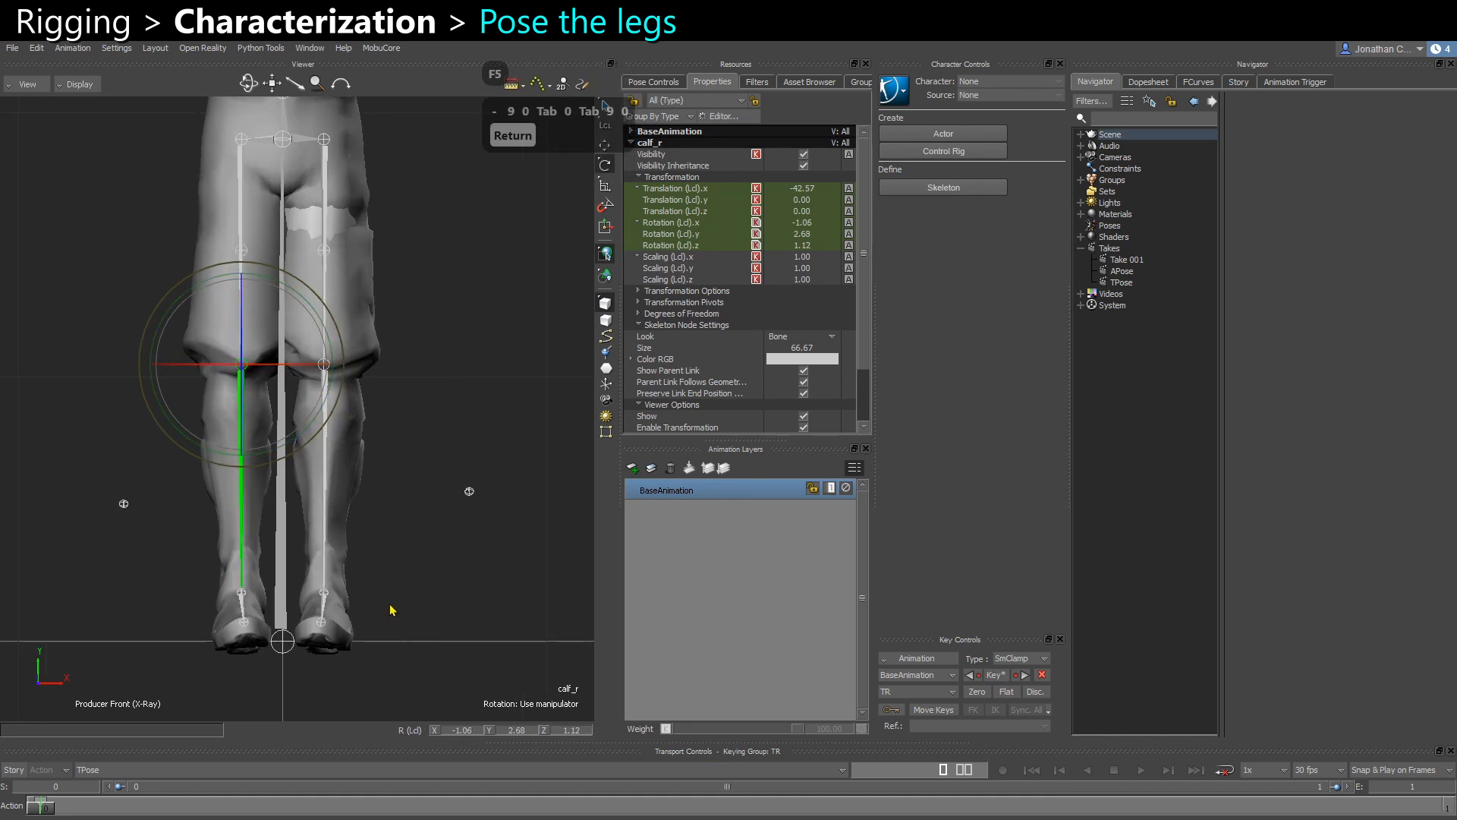
key("F5")
key("F5")
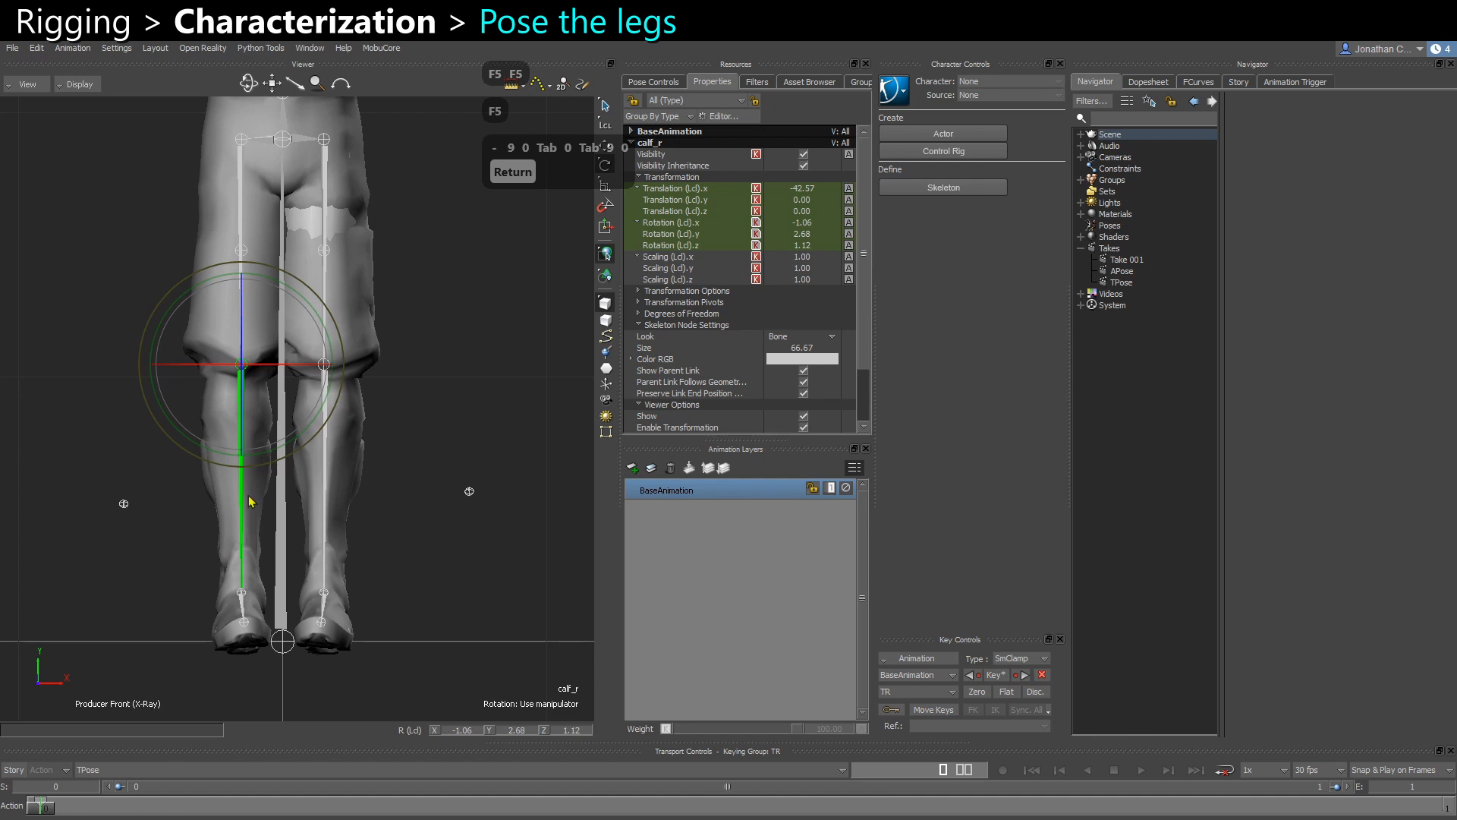
left_click(322, 489)
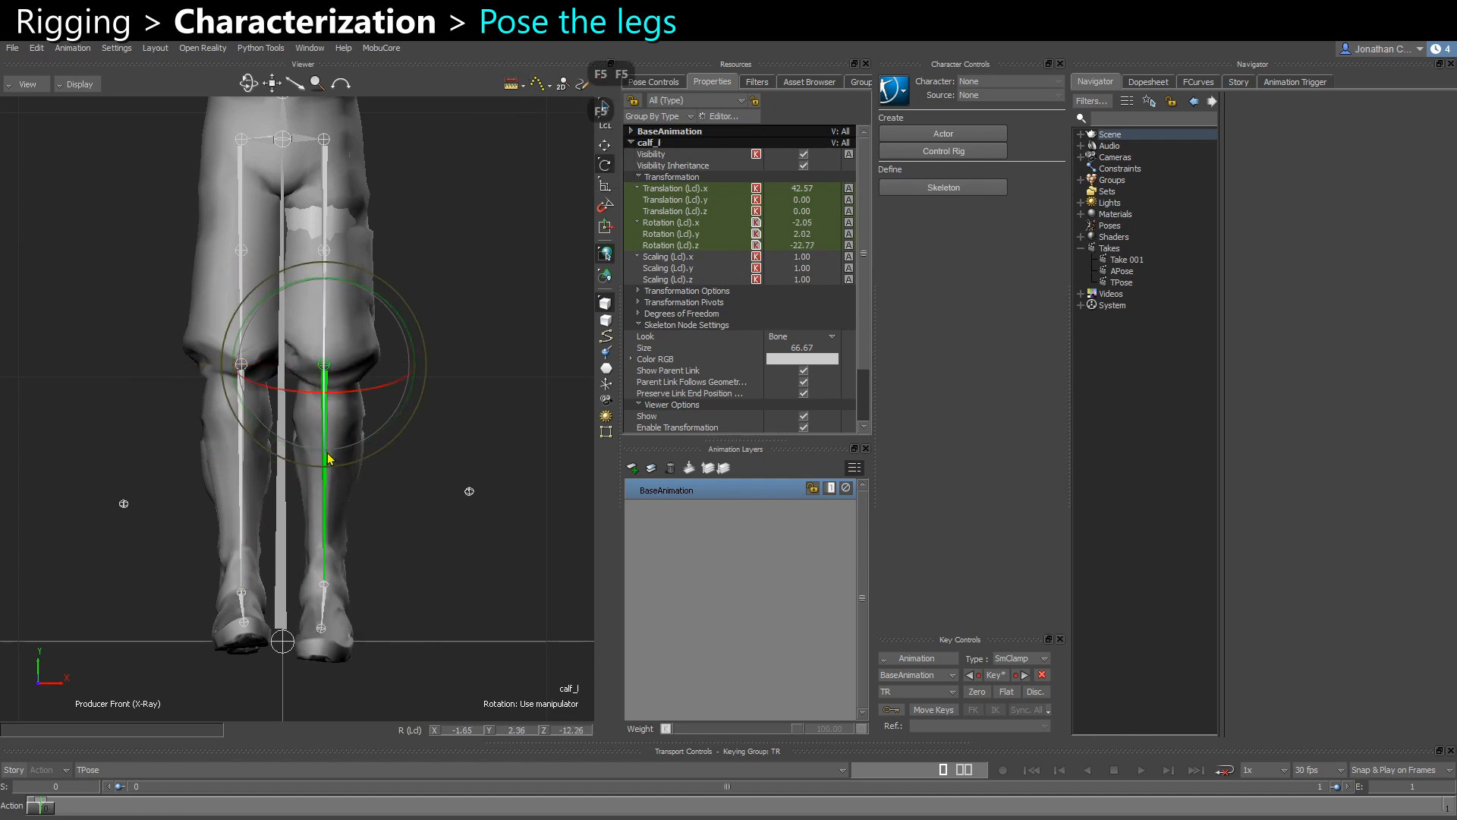
key("ctrl+z")
key("ctrl+z")
left_click_drag(365, 464, 367, 459, "ctrl")
Set the left calf bone's local Y rotation to 0
key("F5")
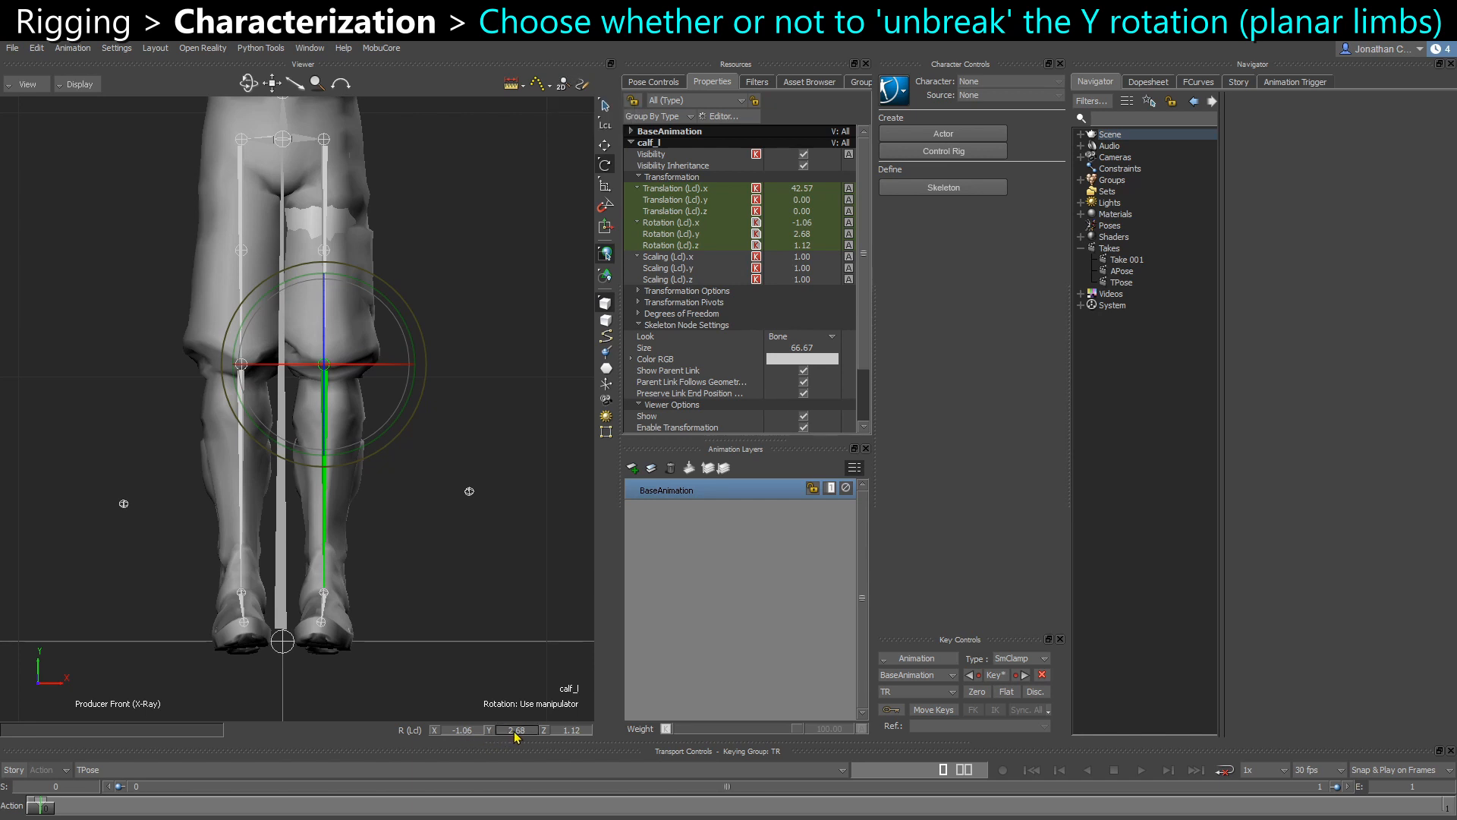
type("0")
key("Return")
Set the right calf bone's local Y rotation to 0
left_click_drag(228, 472, 254, 465)
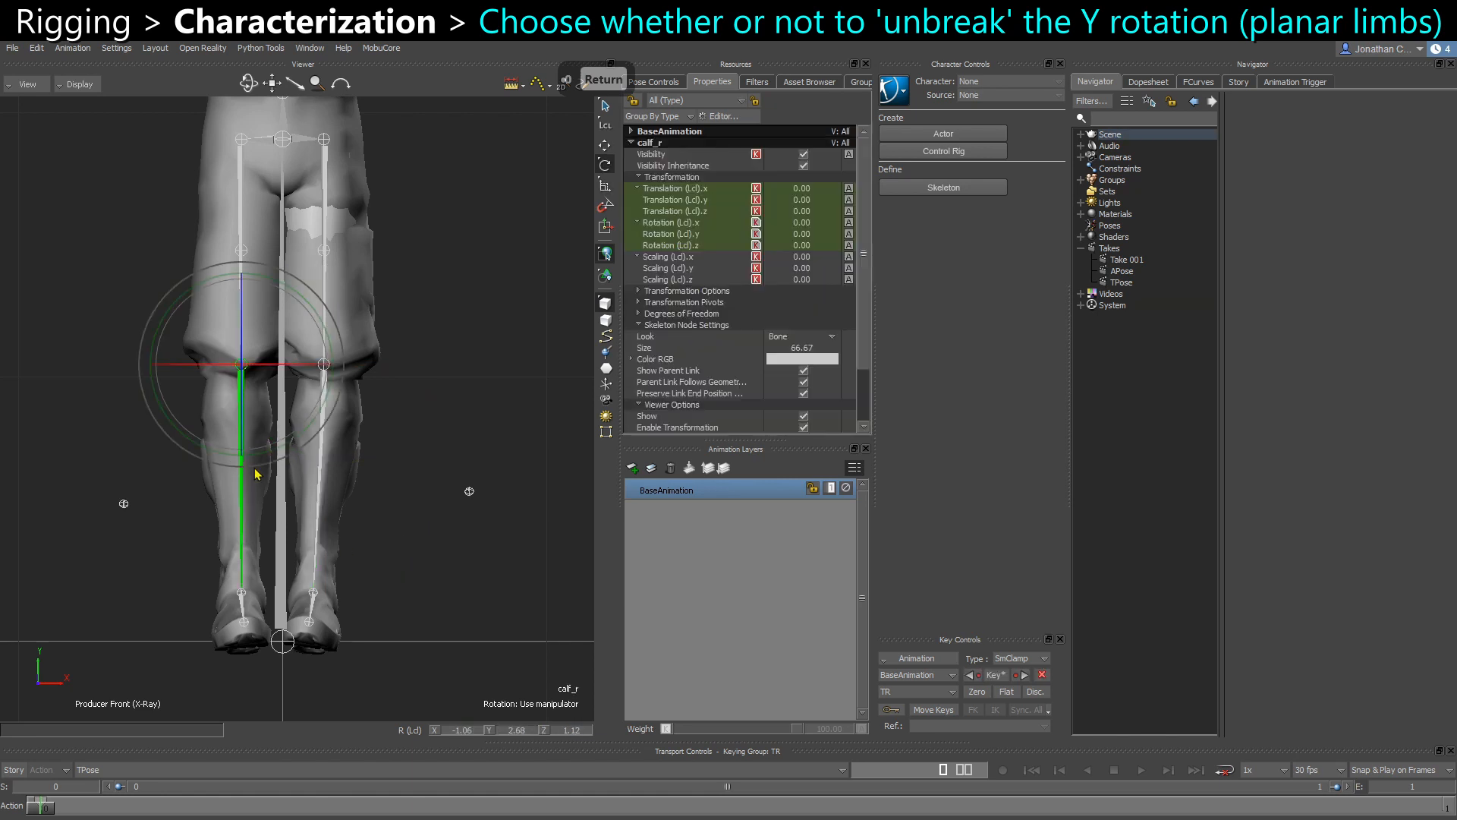
type("0")
key("Return")
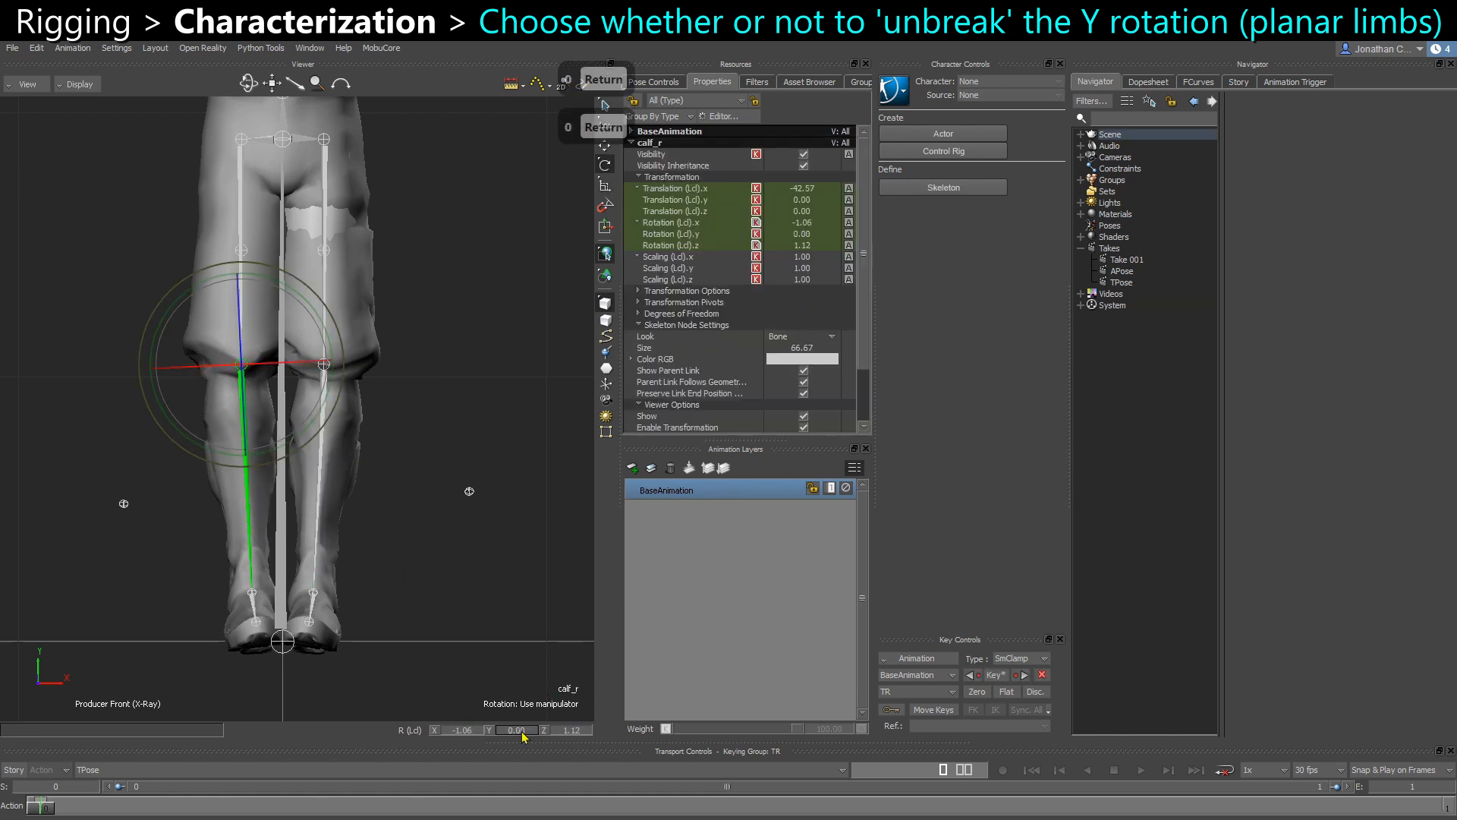
Undo the local Y rotation changes on the calf bones
left_click(399, 587)
scroll(384, 550, "down", 1)
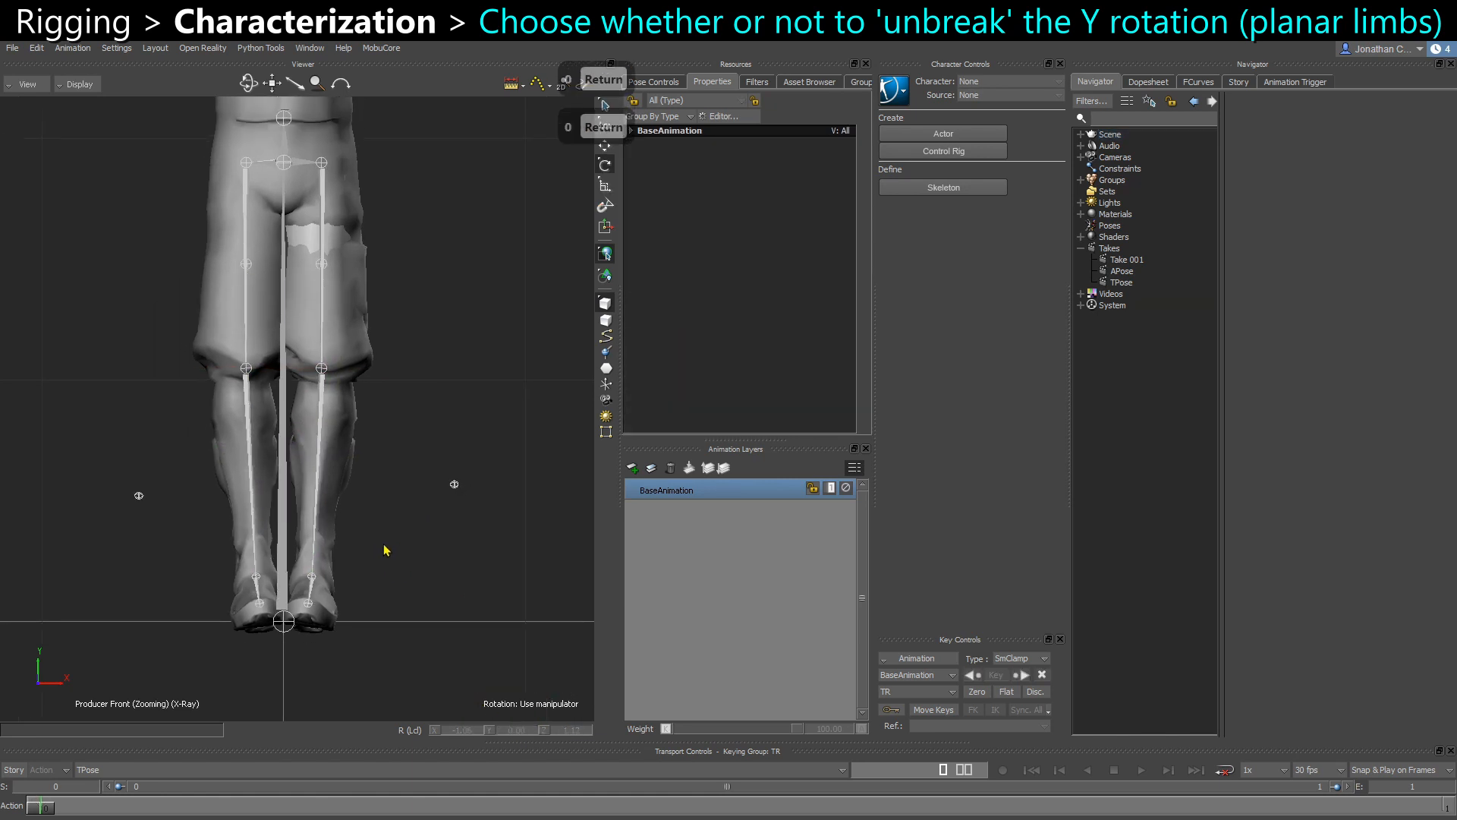
key("ctrl+z")
key("ctrl+z")
key("ctrl+z")
key("ctrl+z")
key("ctrl+z")
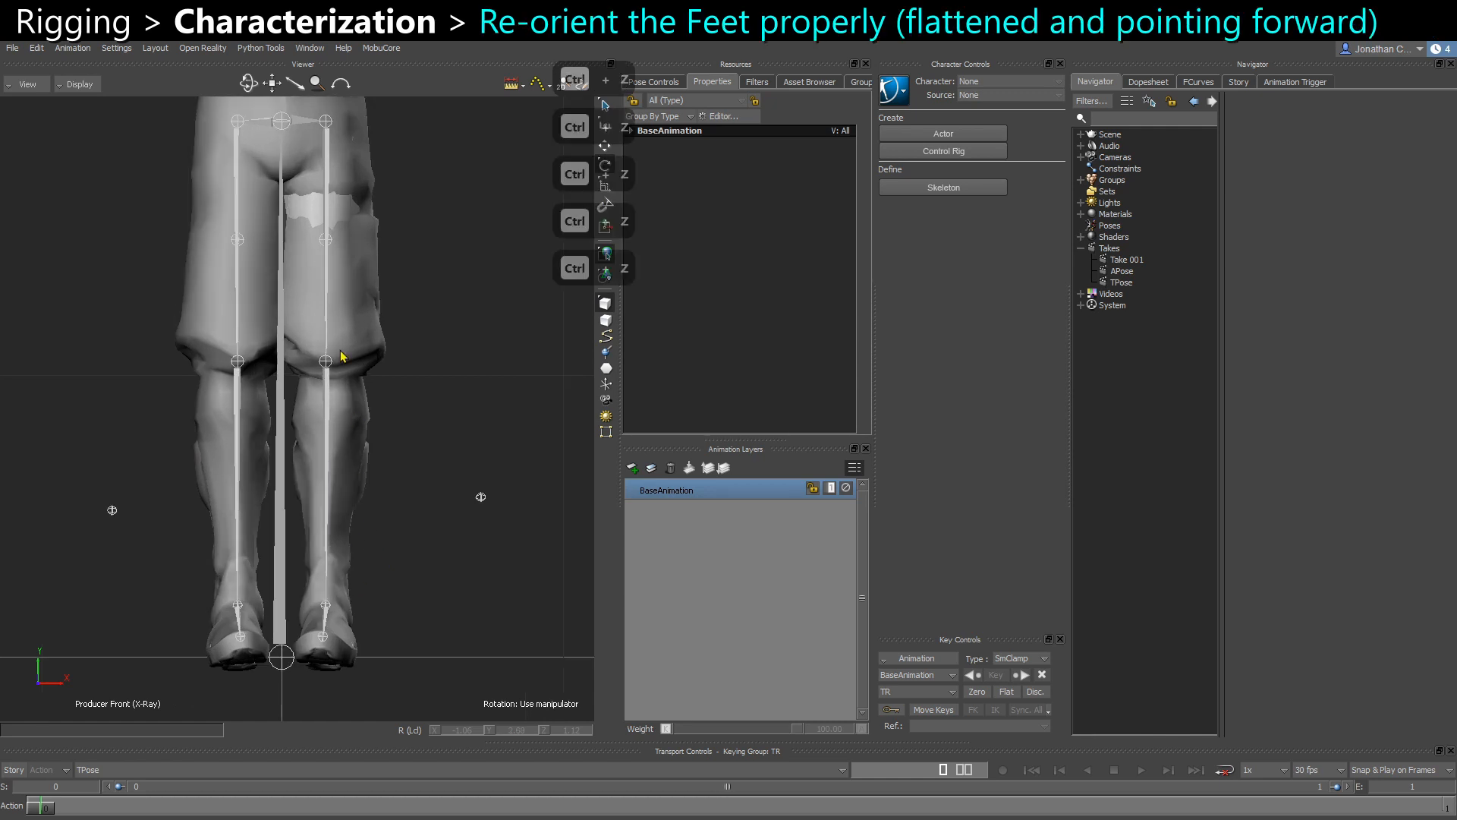
Align the left foot bone's rotation to the copied left foot bone
left_click(325, 607)
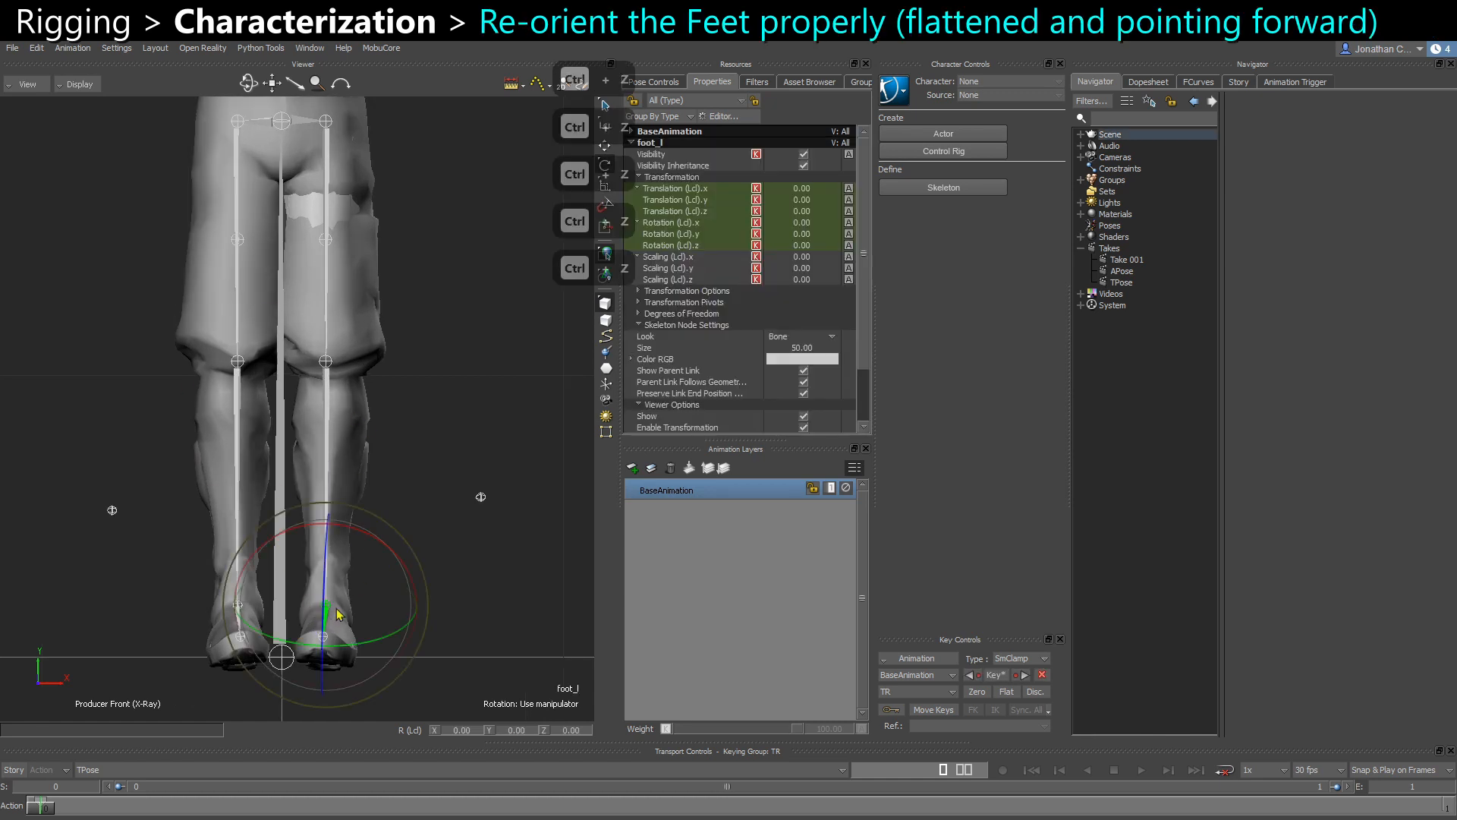
left_click(457, 573)
key("ctrl+e")
left_click_drag(381, 557, 448, 559, "ctrl+shift")
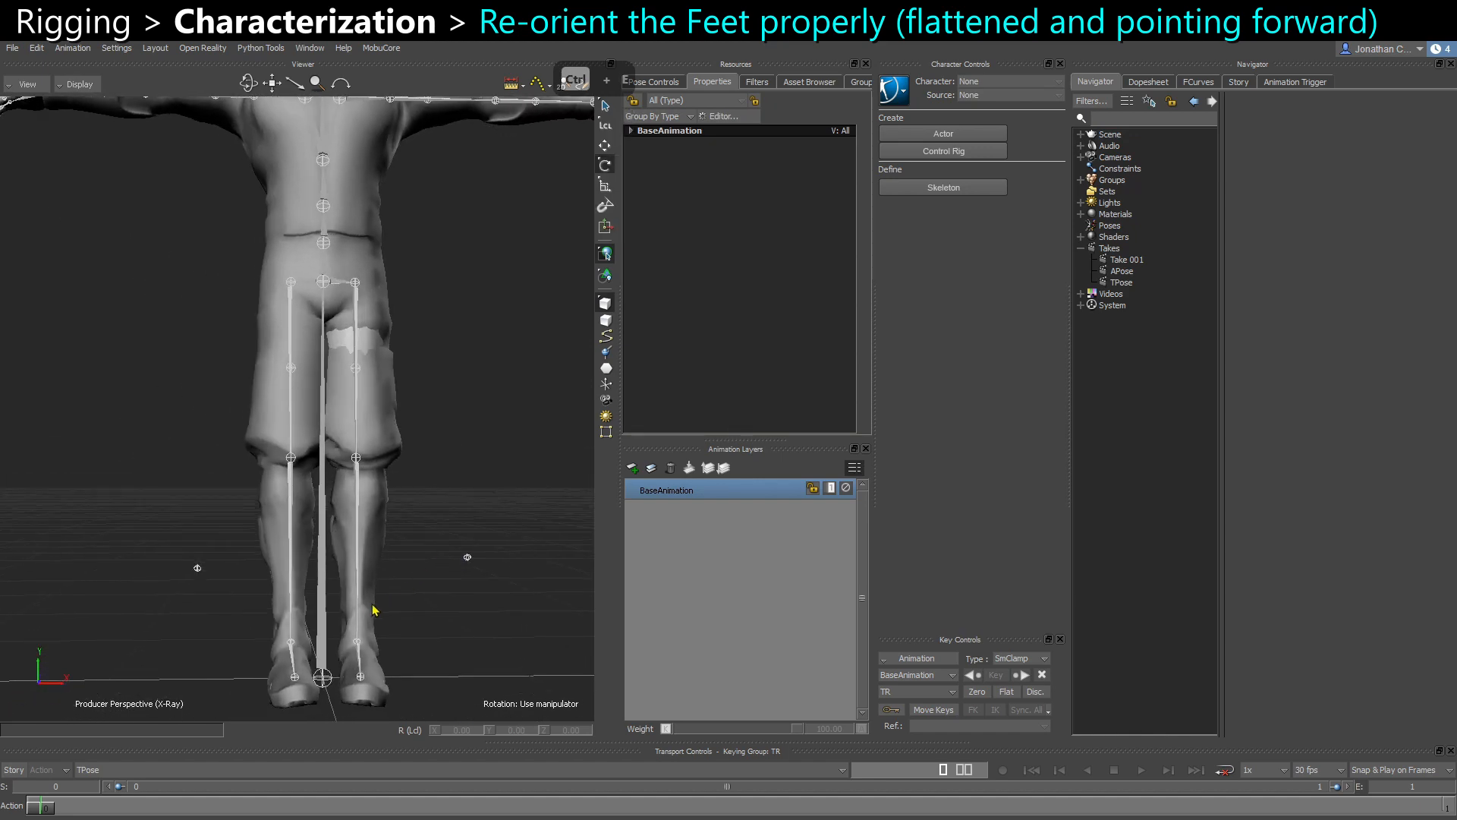
key("ctrl+e")
left_click(323, 634)
scroll(362, 675, "up", 1)
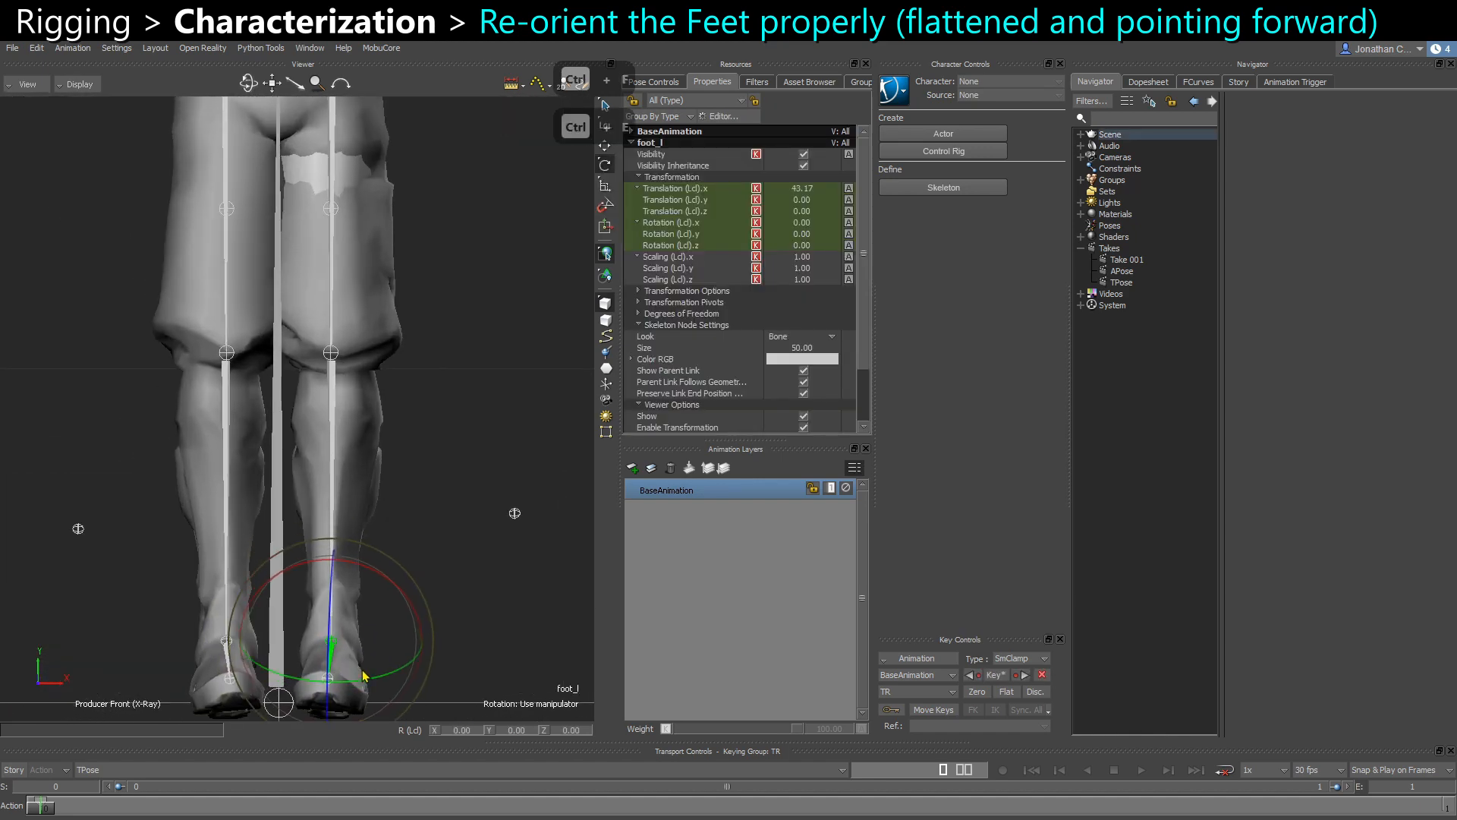
scroll(383, 649, "down", 1)
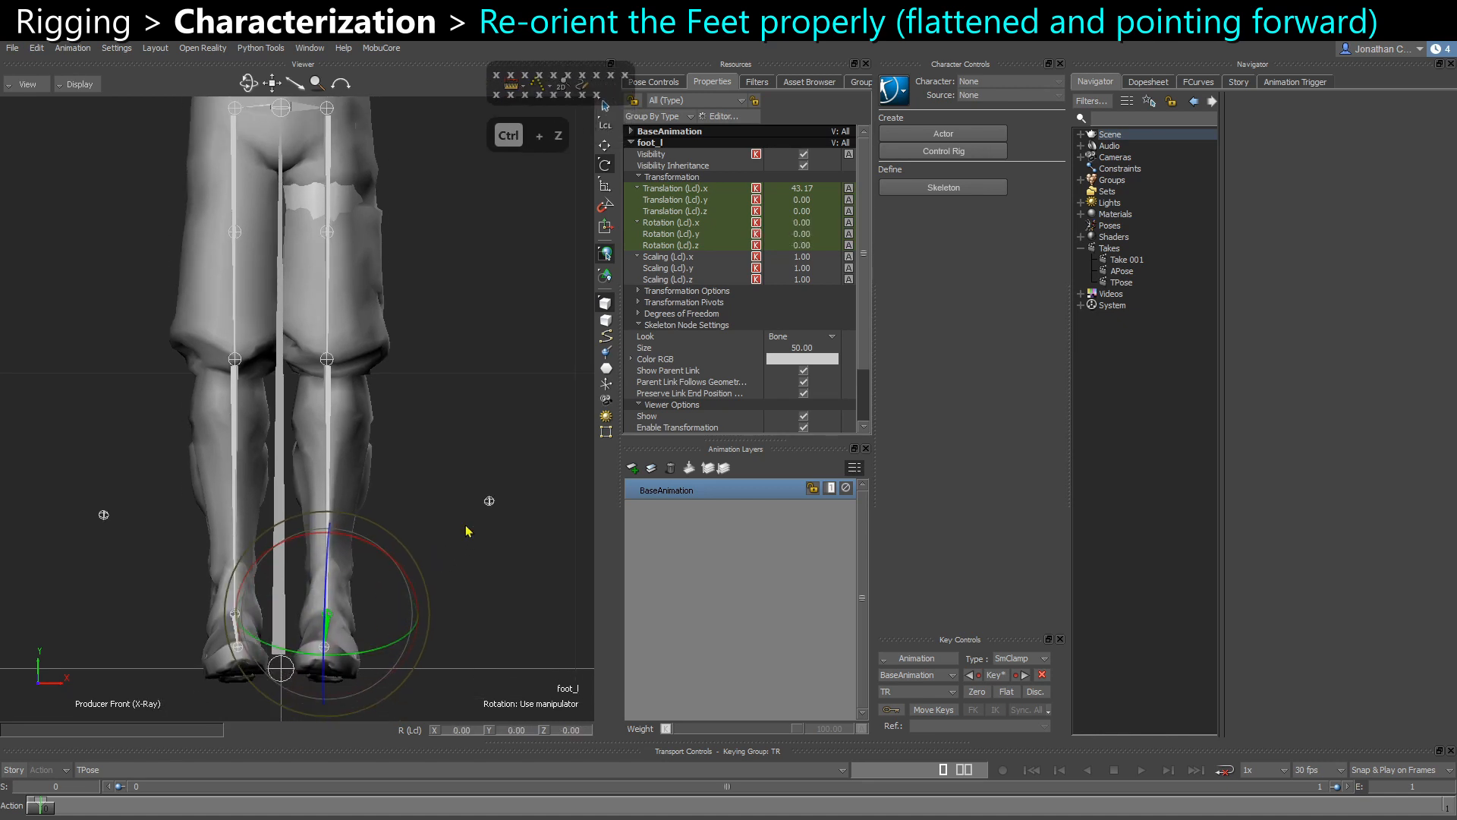
right_click(489, 501)
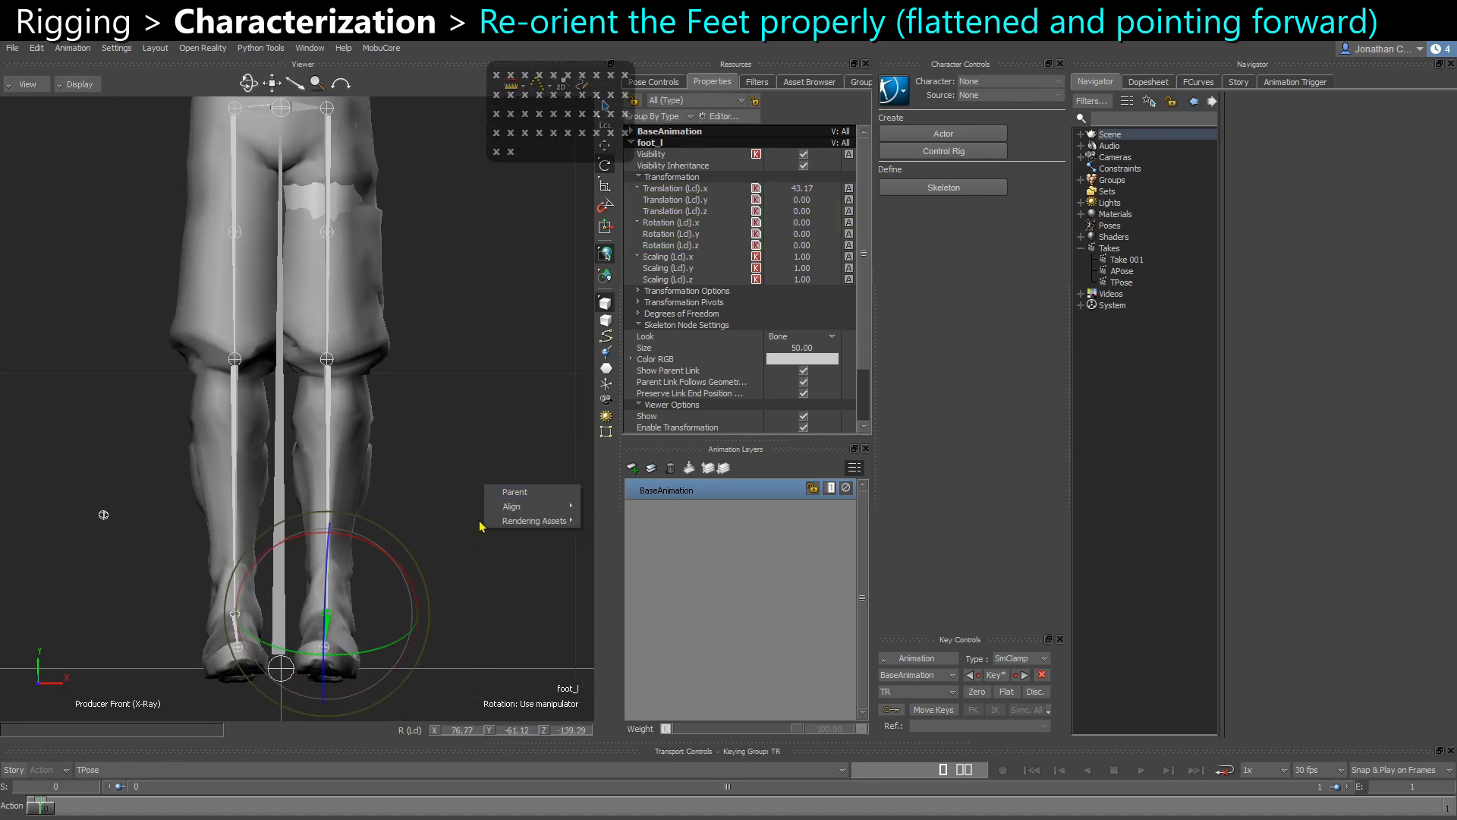
mouse_move(522, 515)
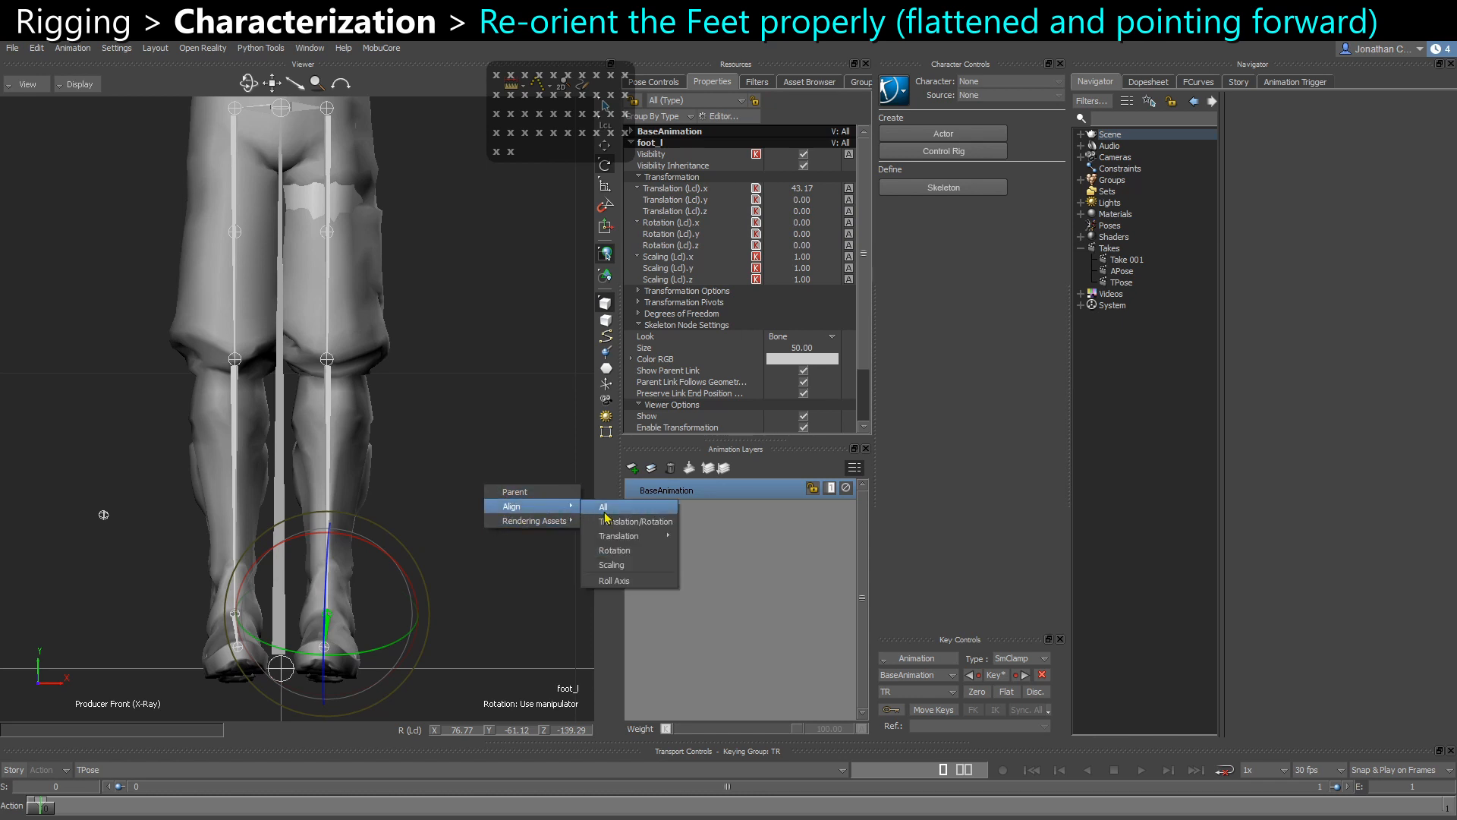
left_click(636, 553)
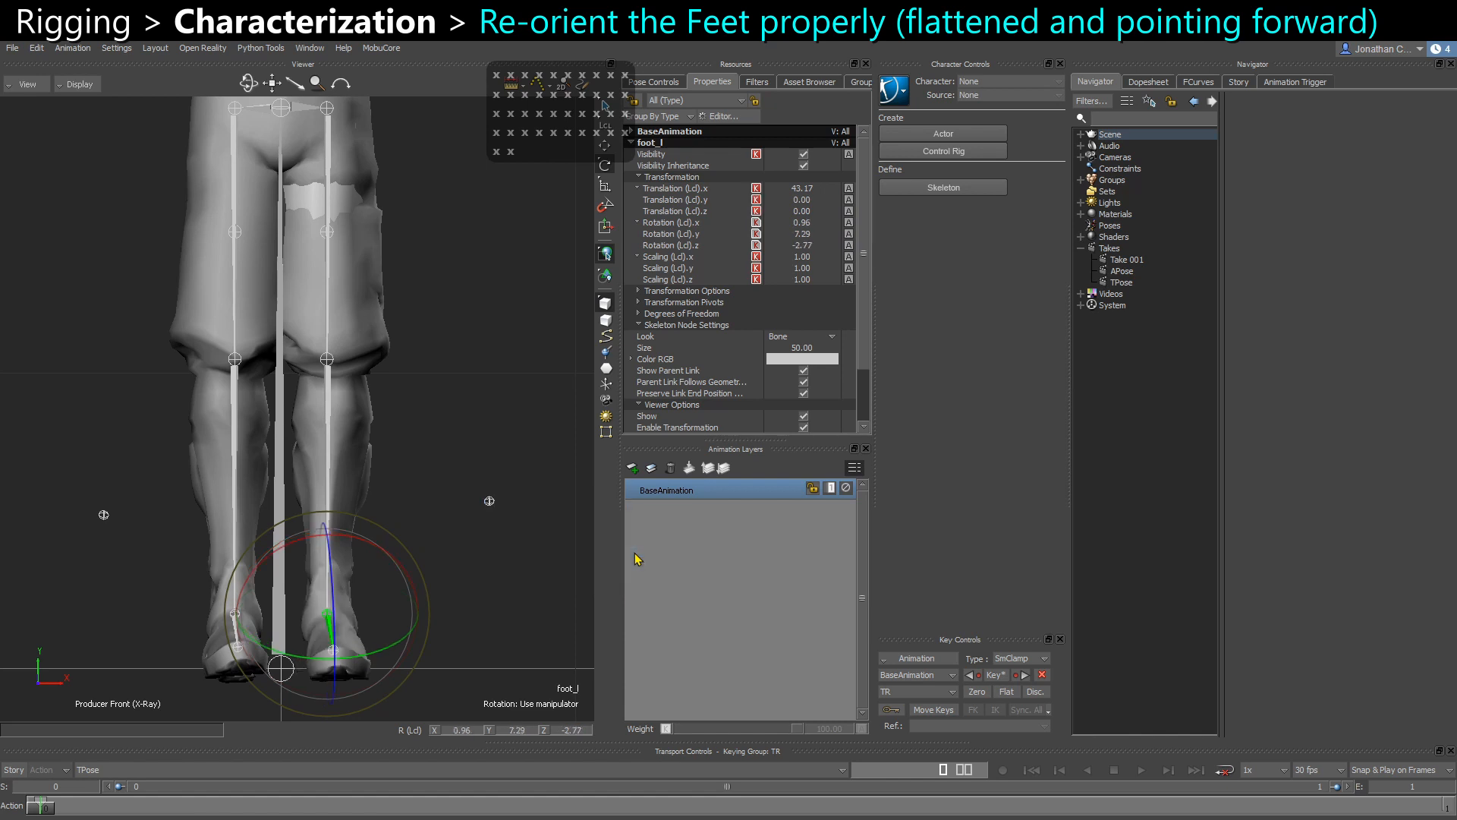
Align the right foot bone's rotation to the copied right foot bone
left_click(352, 589)
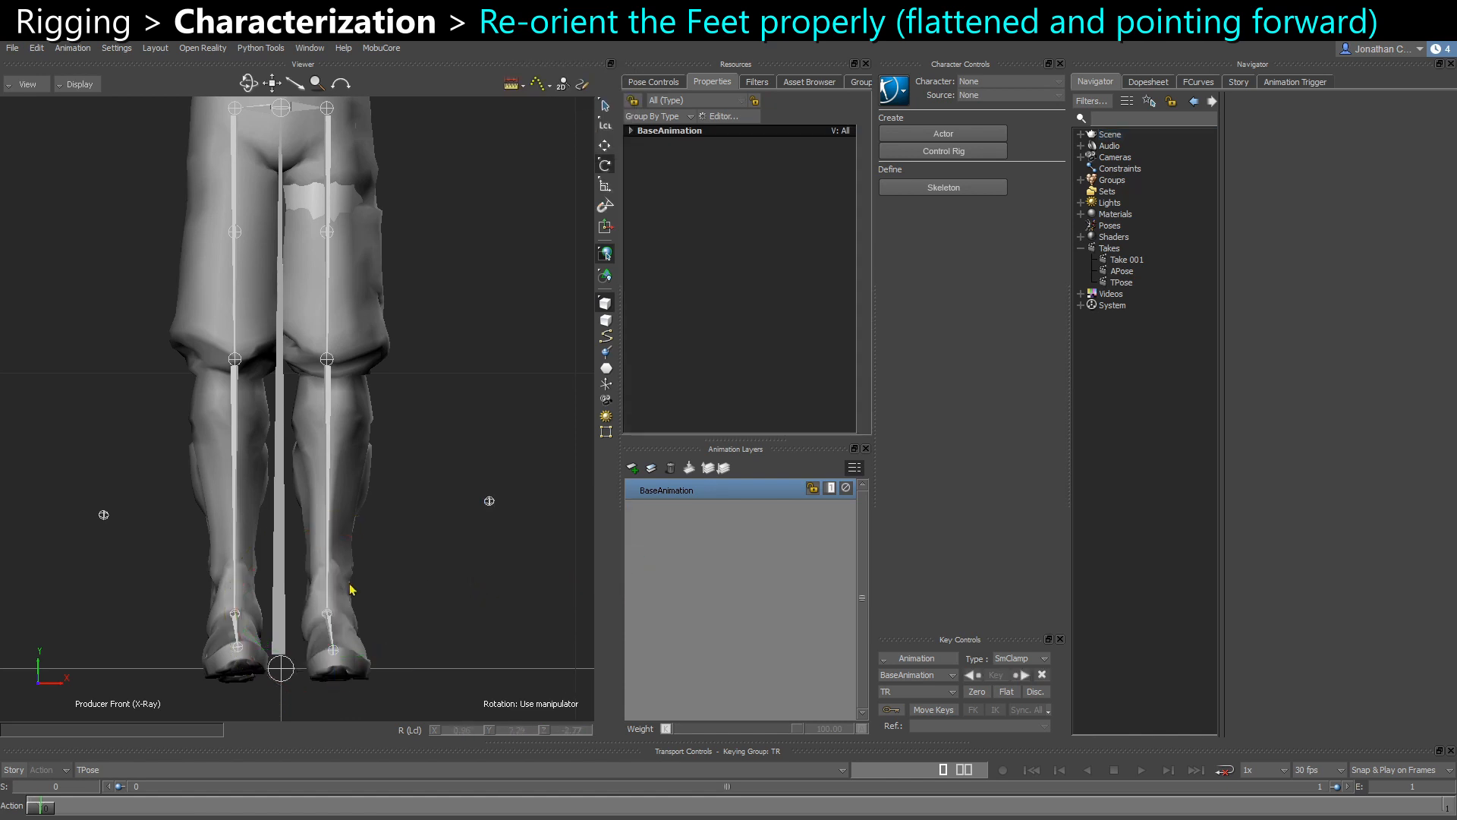
left_click(218, 635)
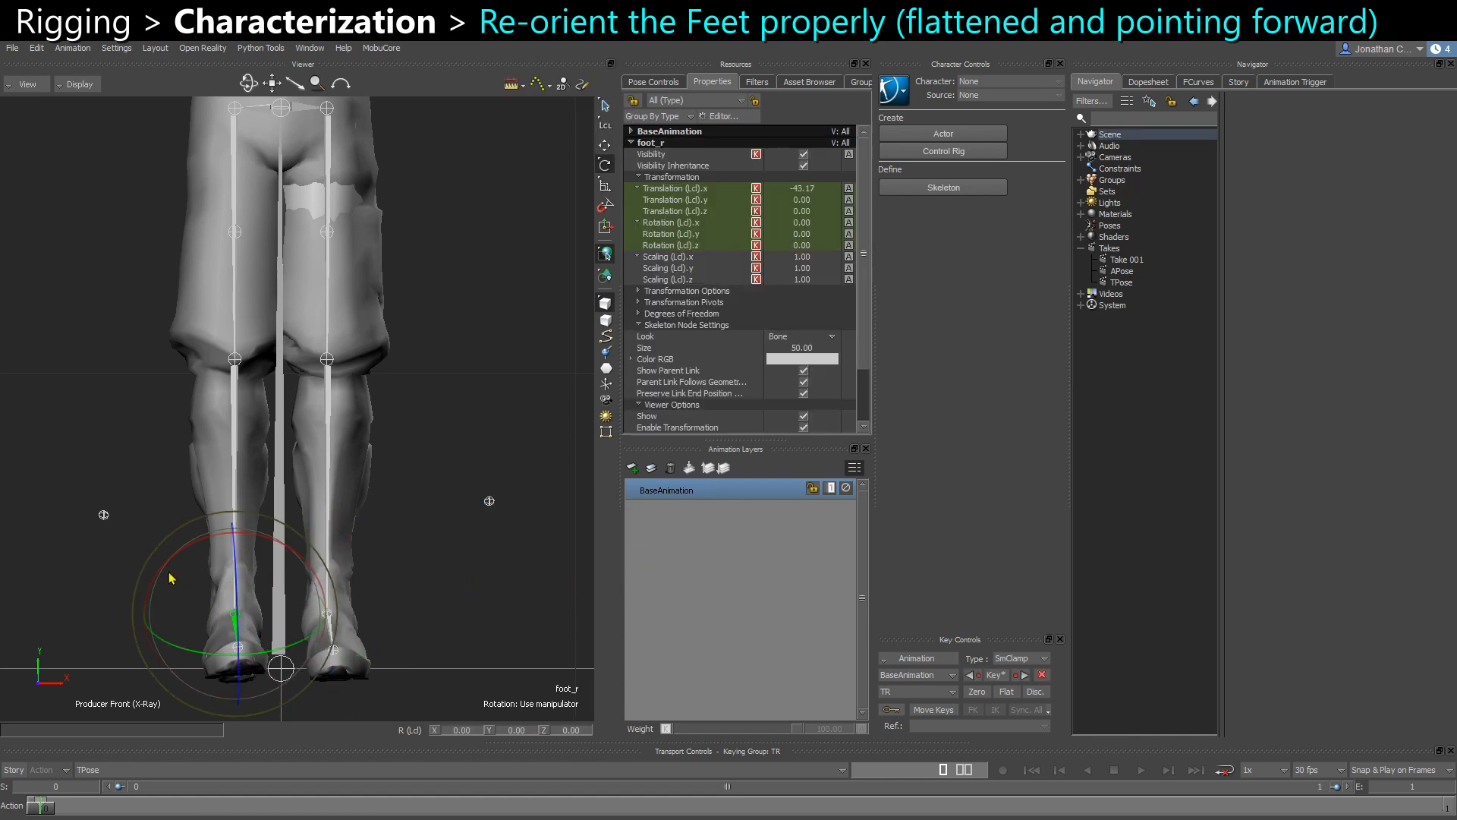
right_click(104, 521)
mouse_move(144, 519)
left_click(243, 571)
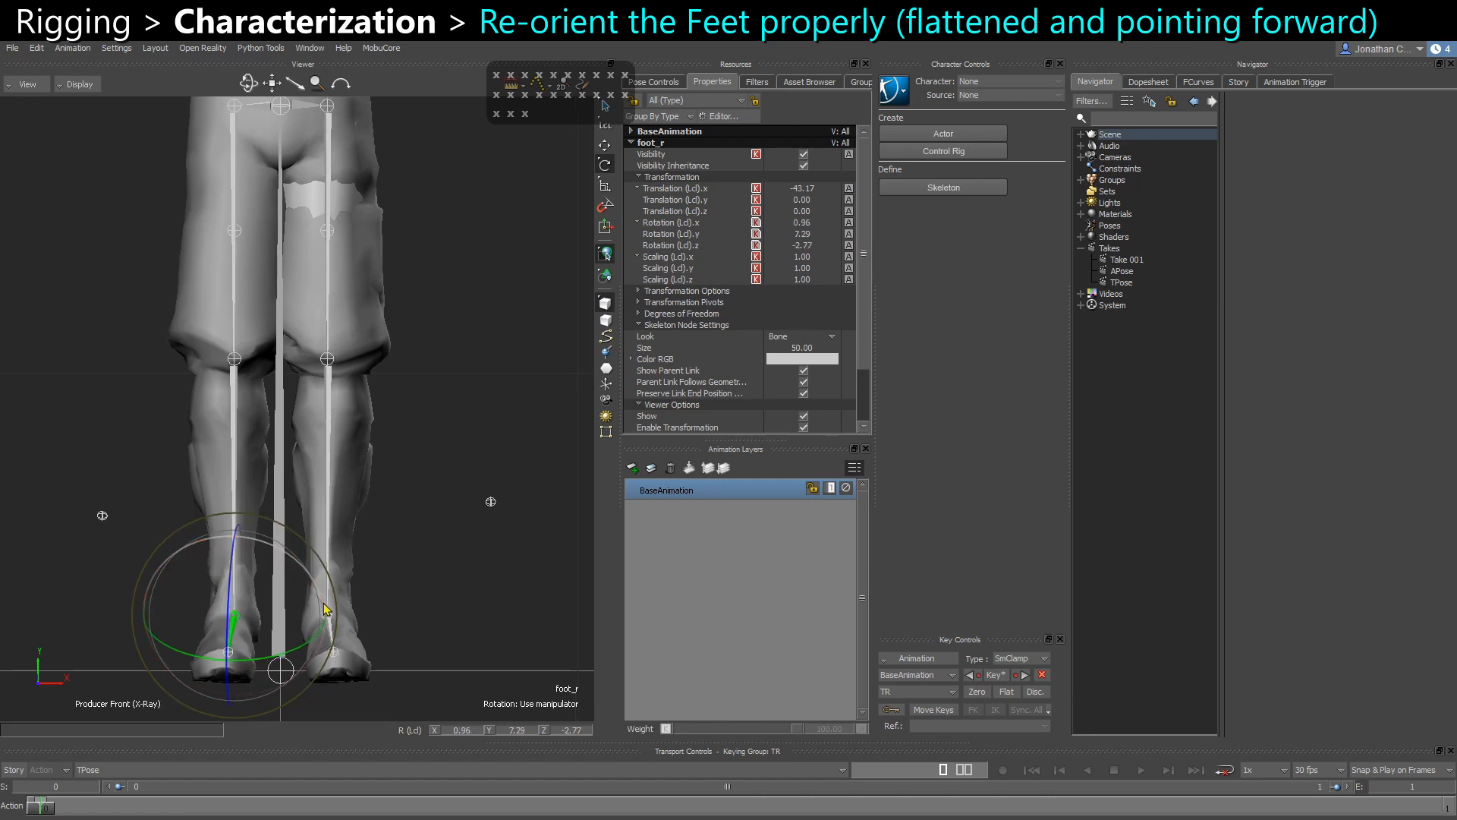
Turn the right foot bone about the global vertical axis with snapping enabled so that it points straight forward
key("ctrl+e")
left_click_drag(403, 605, 281, 589, "ctrl+shift")
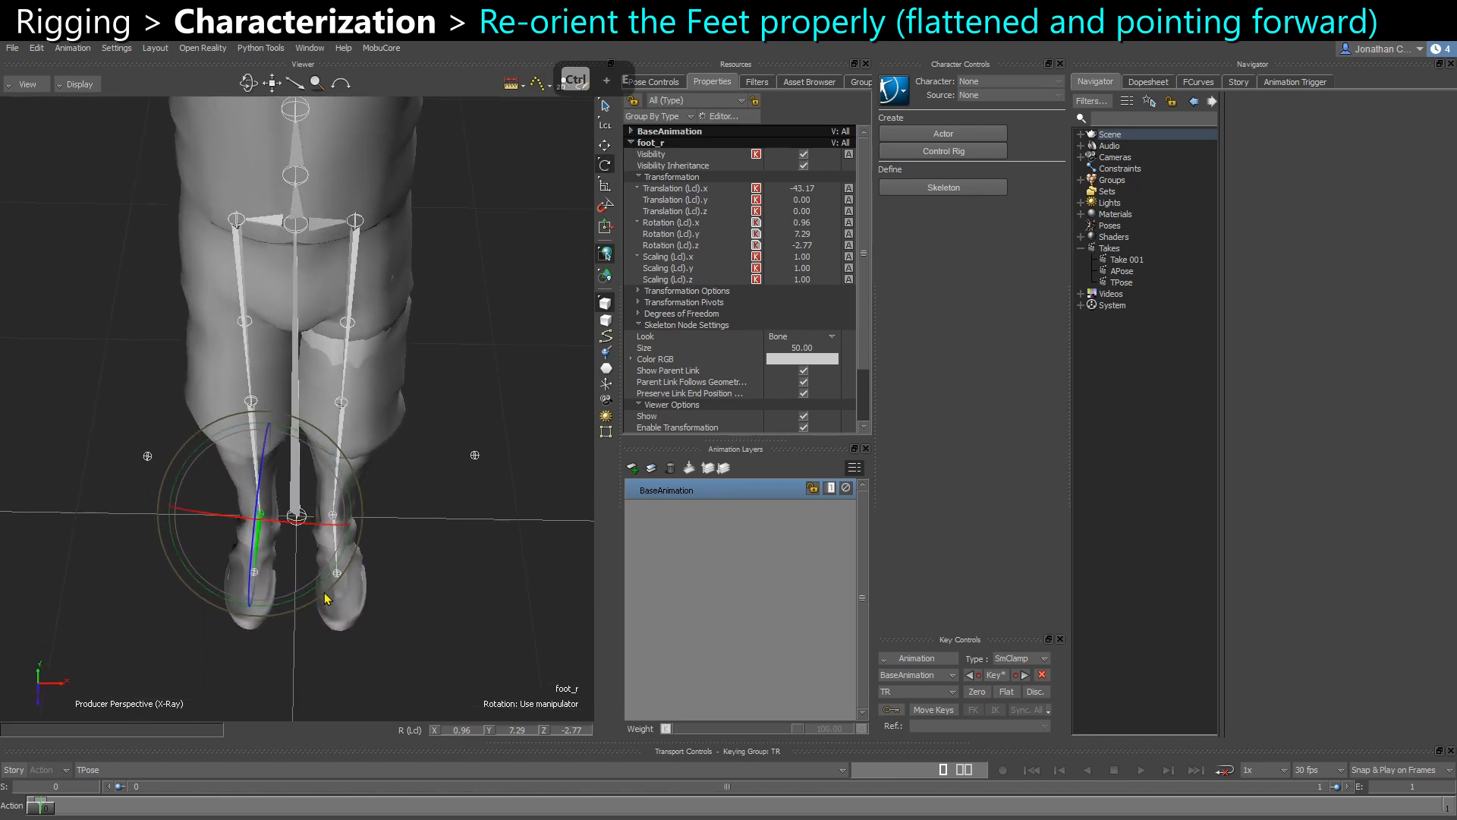
key("F6")
key("ctrl+f")
key("ctrl+z")
right_click(605, 164)
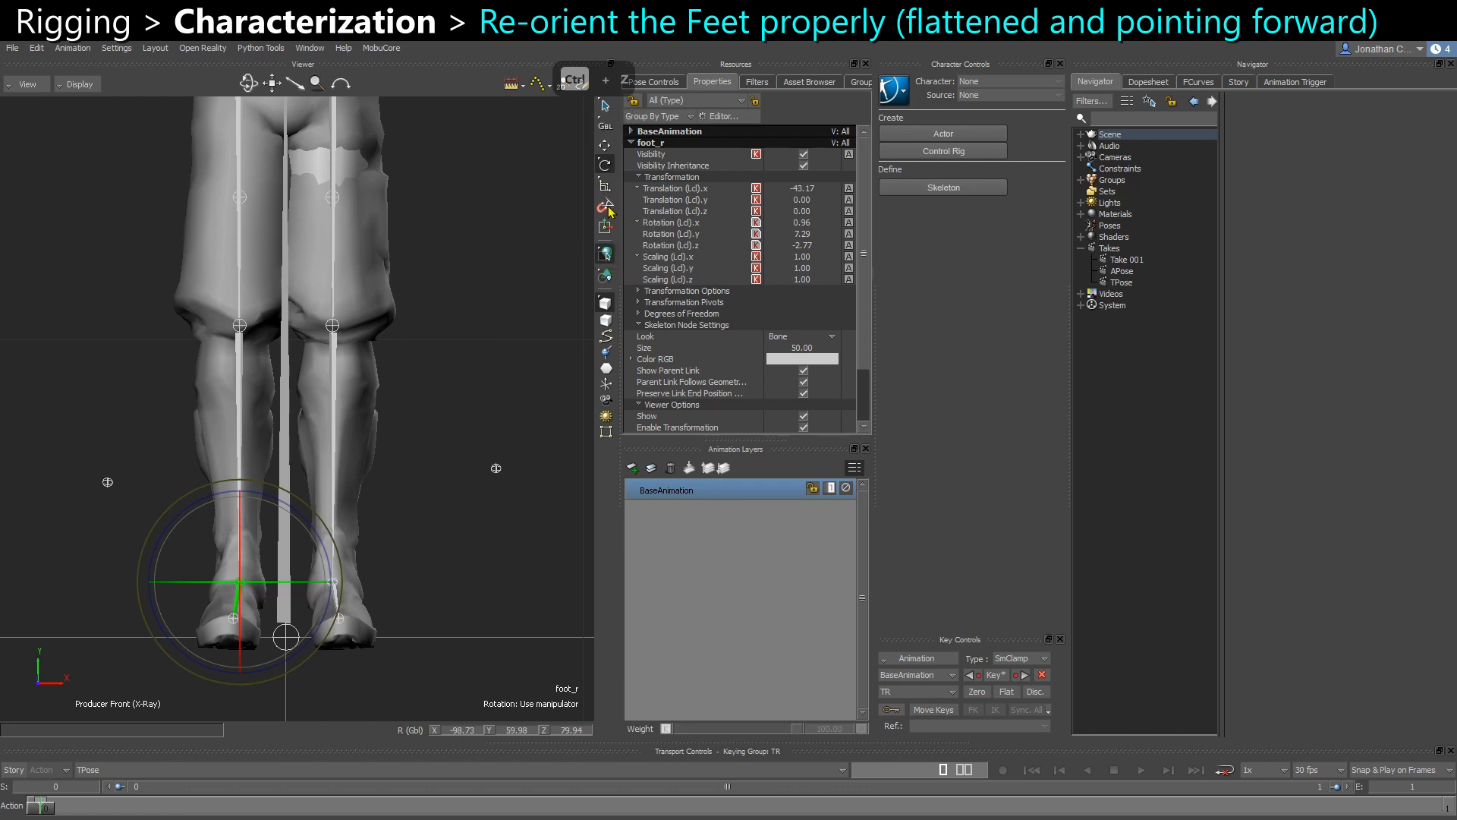
left_click(621, 203)
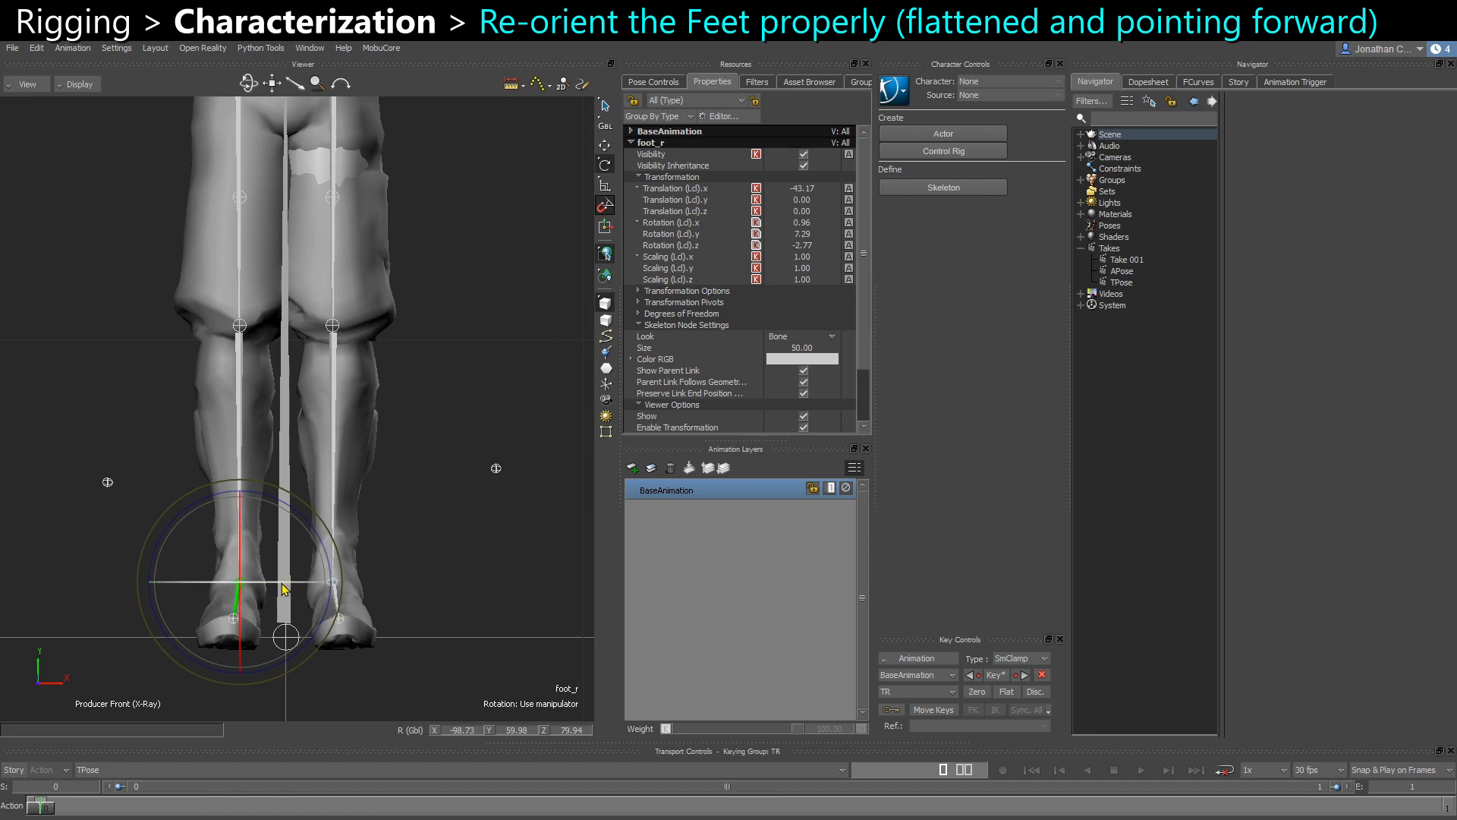
Turn the left foot bone about the global vertical axis to mirror the right foot and point straight forward
left_click(397, 591)
left_click(332, 584)
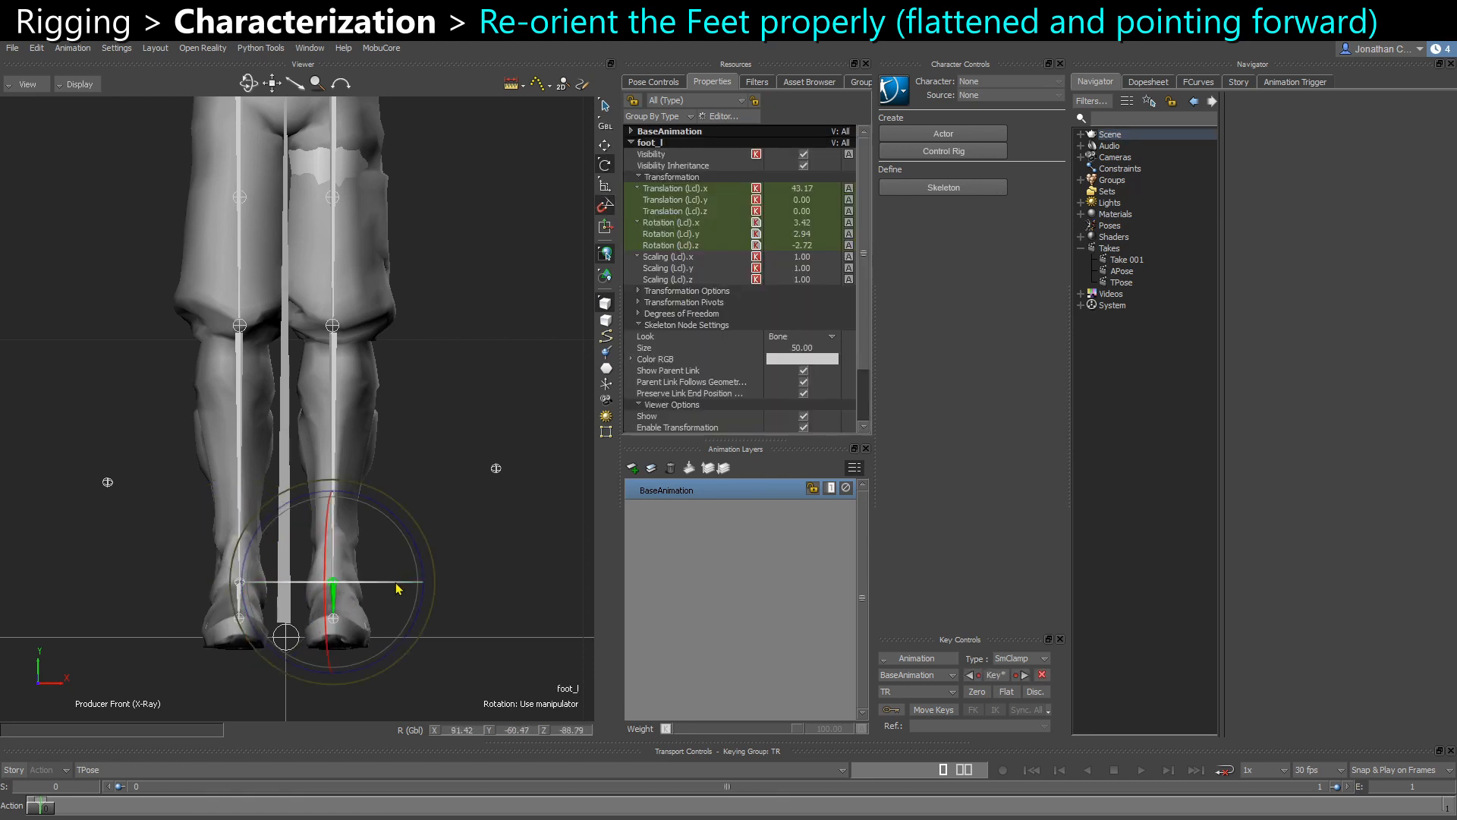
left_click(480, 603)
Compare the global rotation values of the right and left foot bones to check their symmetry
key("ctrl+e")
left_click_drag(426, 582, 293, 676, "ctrl+shift")
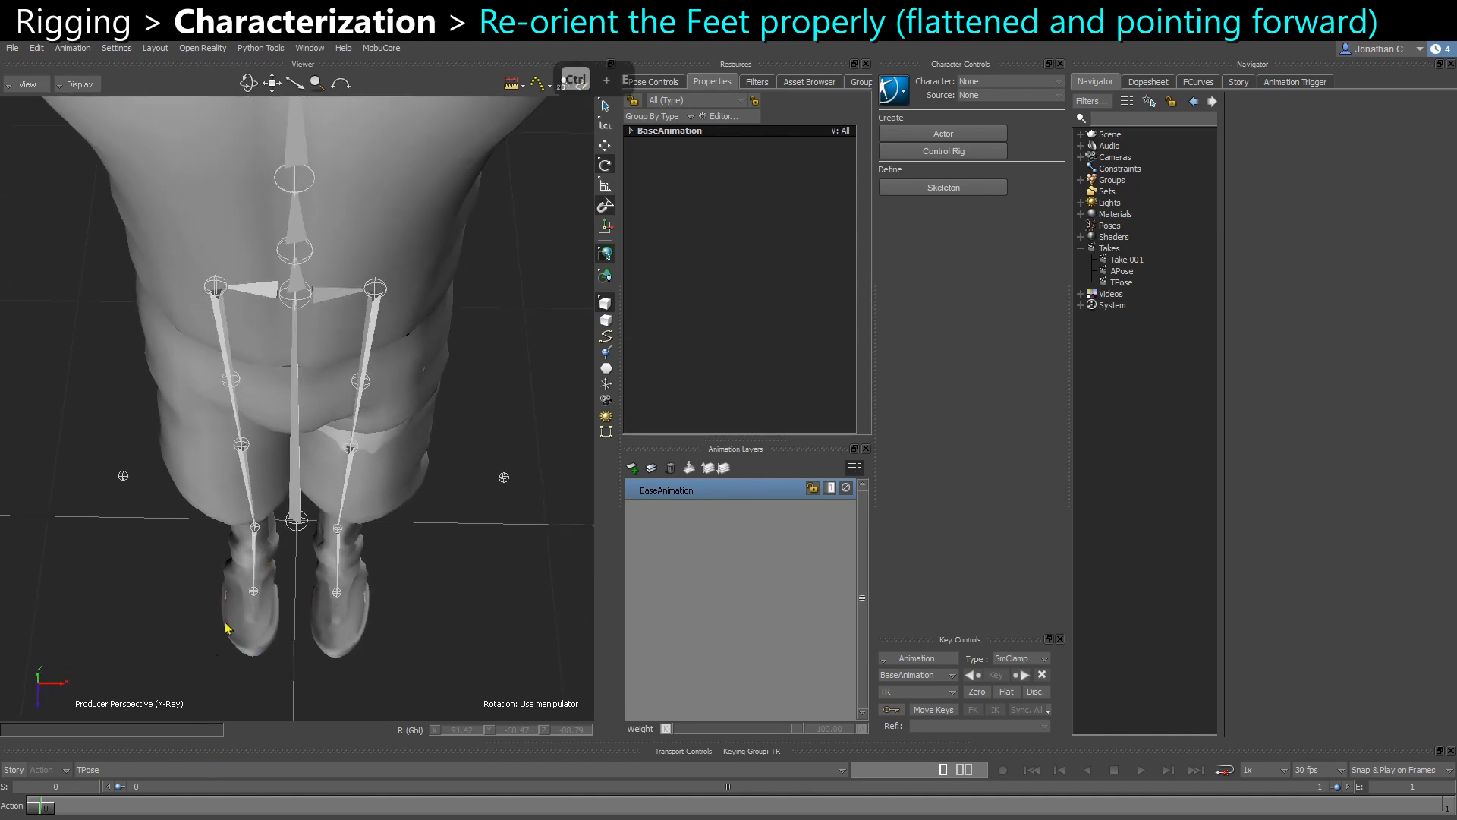
left_click(251, 589)
key("F6")
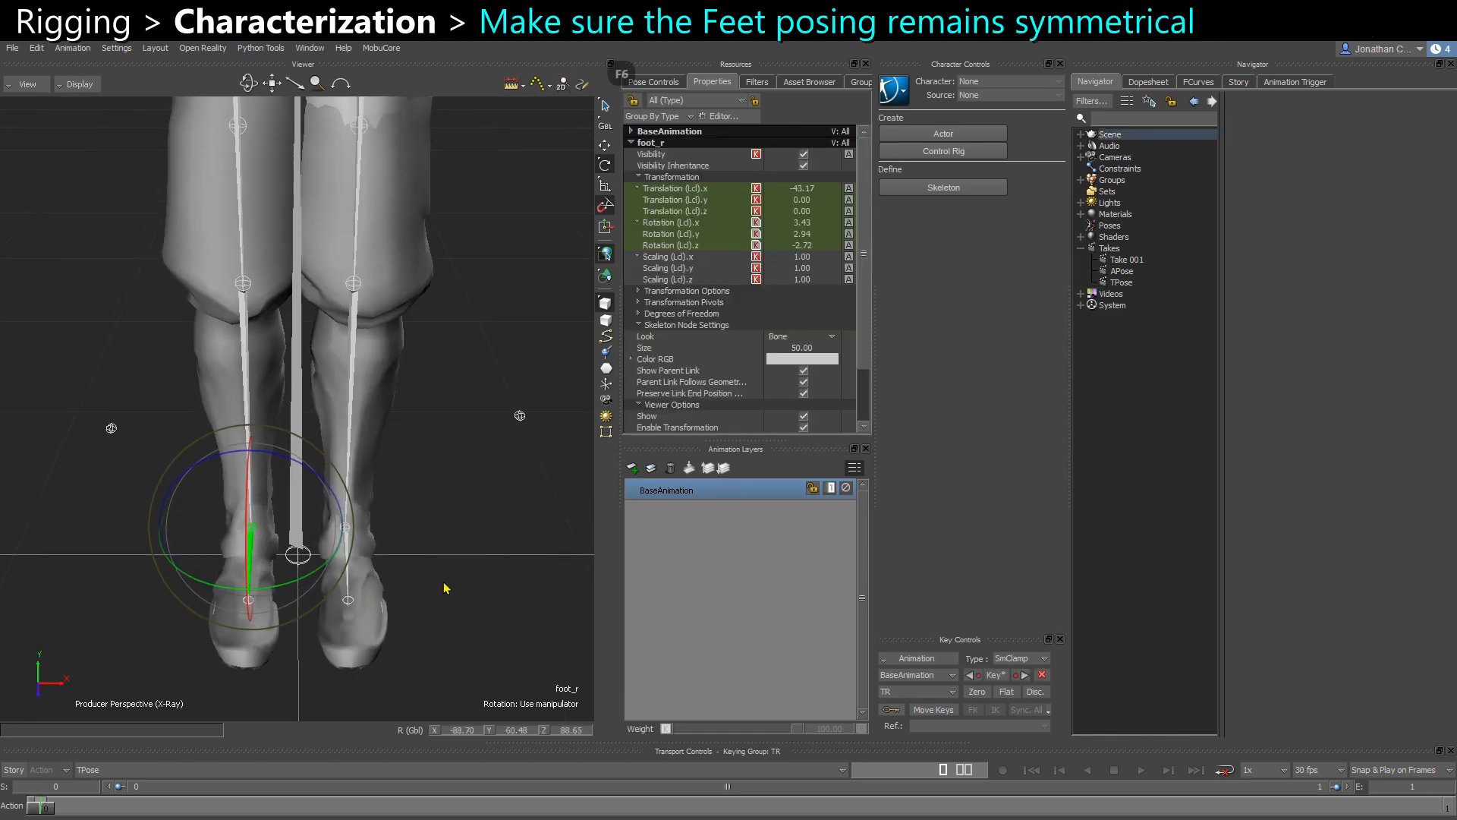
left_click(440, 565)
left_click(345, 573)
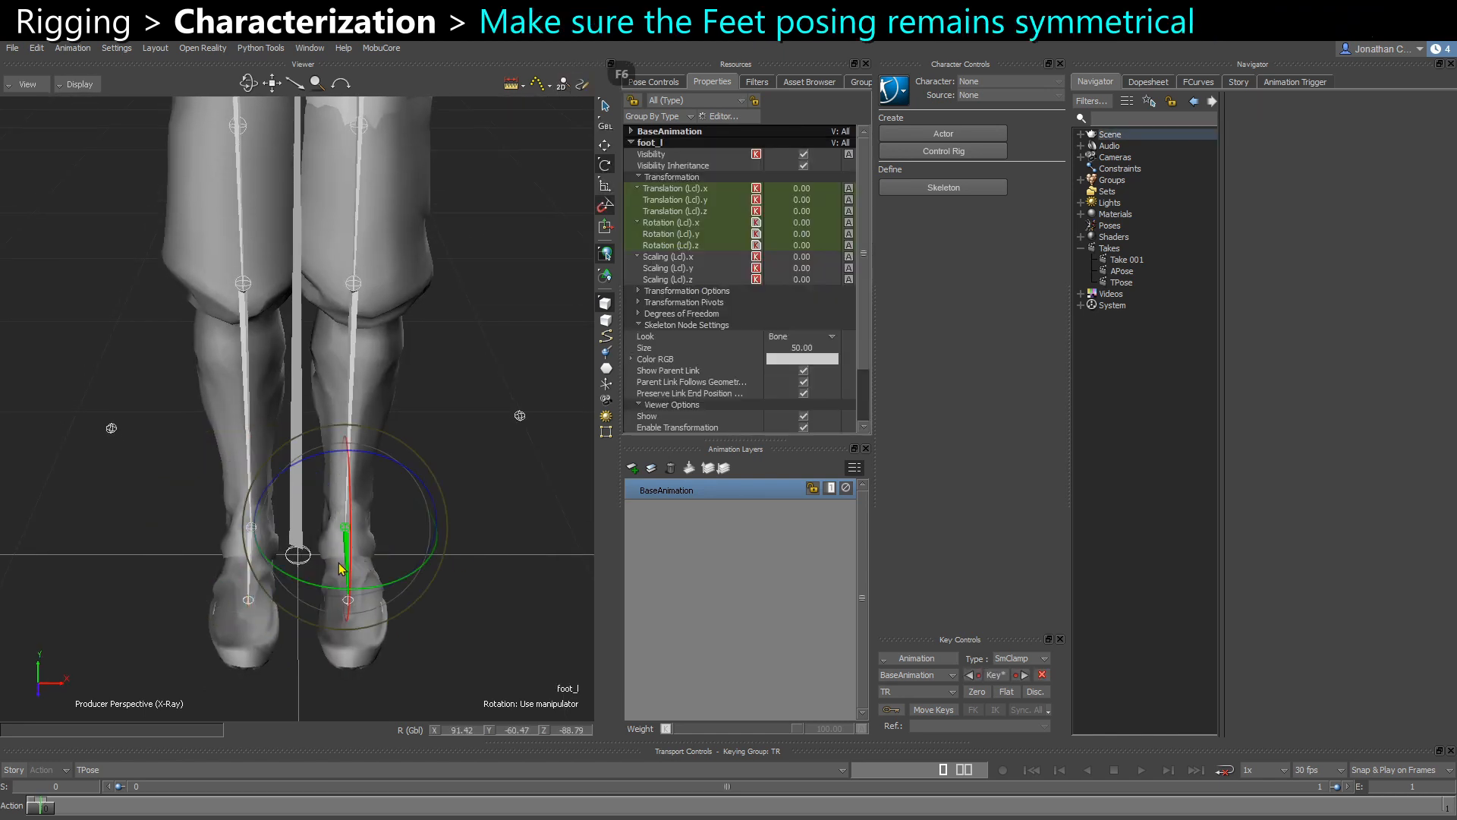
left_click_drag(388, 620, 465, 723, "ctrl+shift")
left_click(239, 574)
key("ctrl+z")
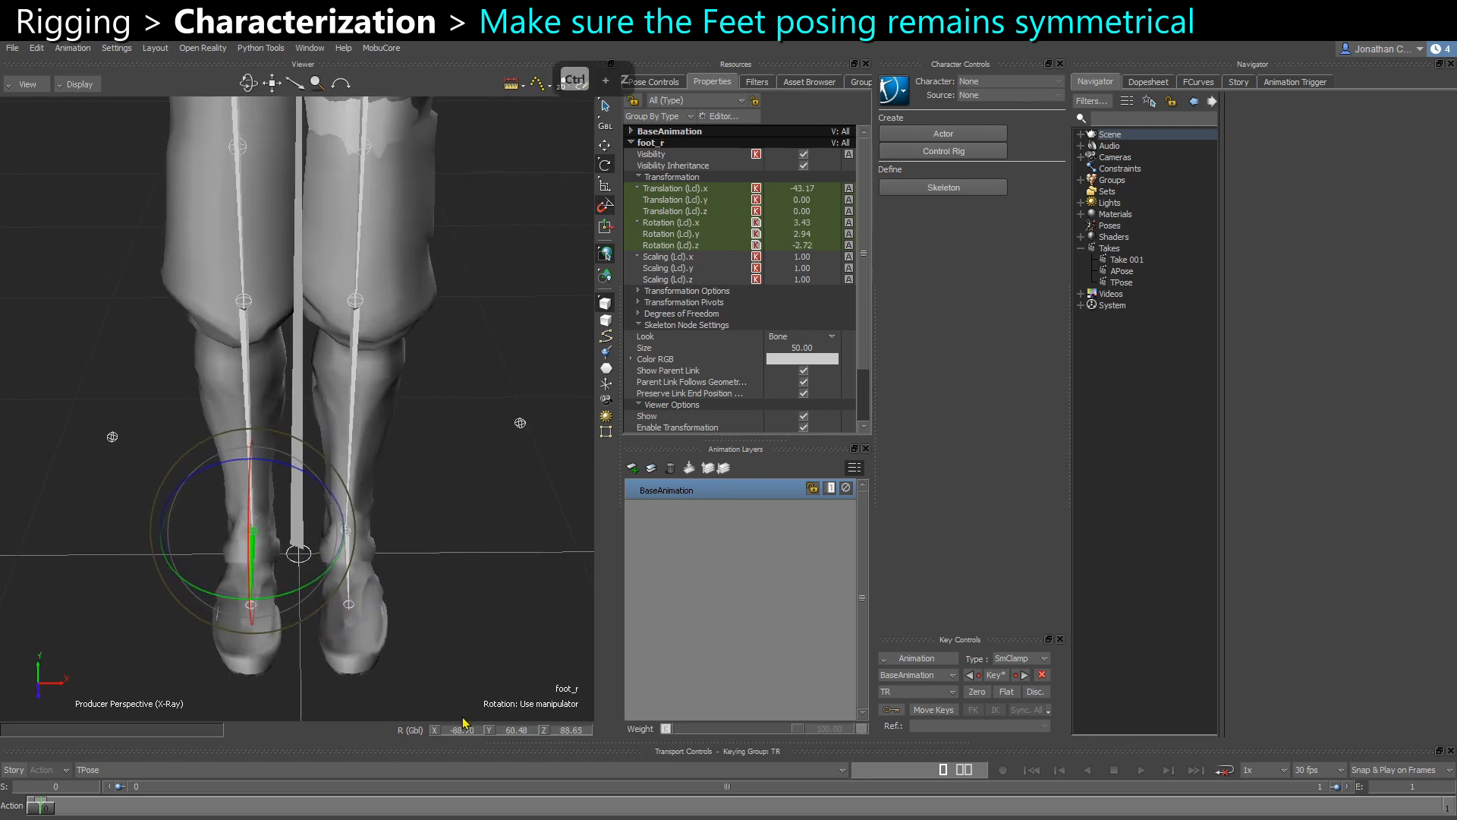
key("F6")
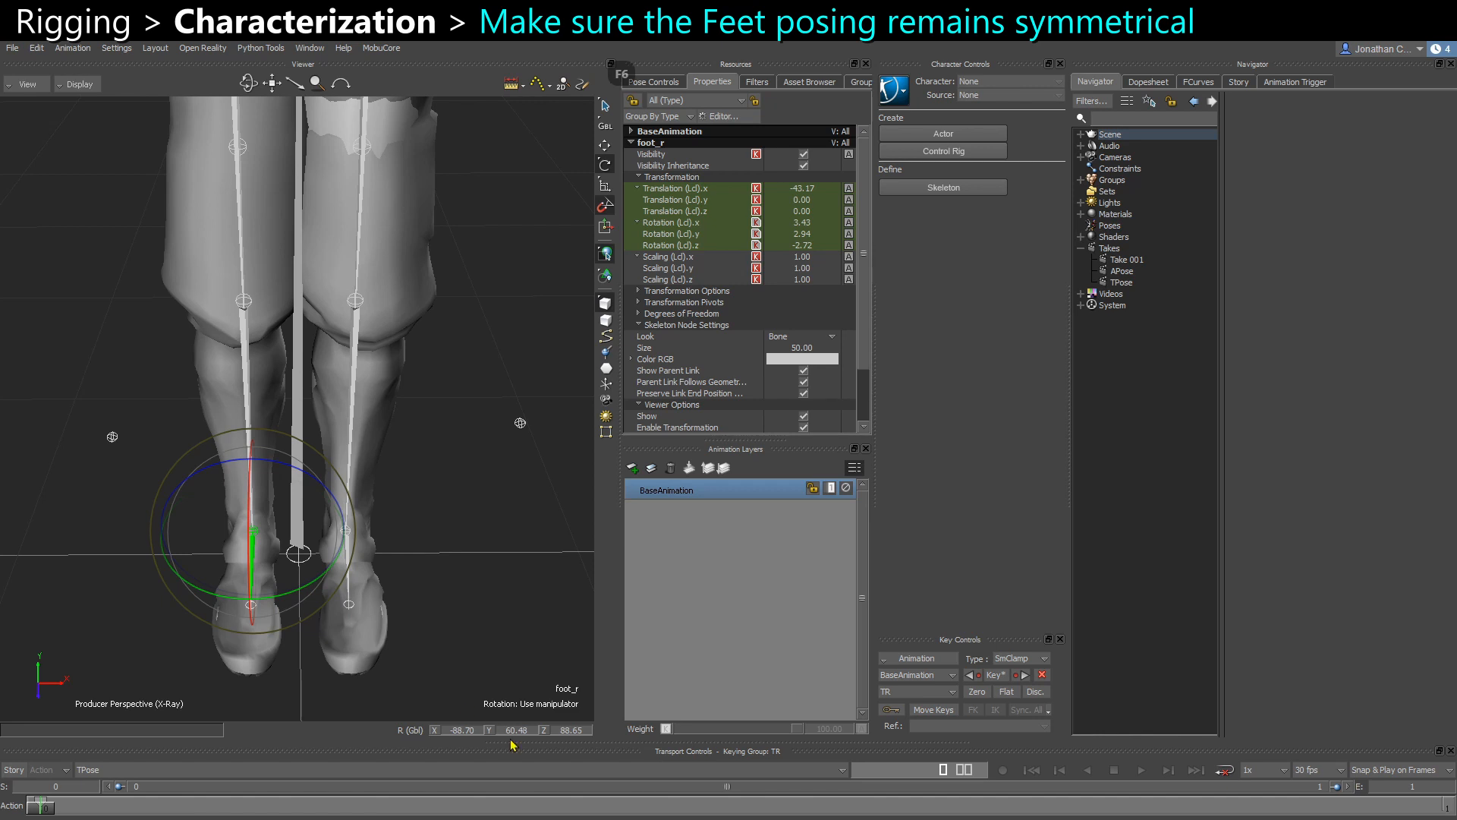
Set the left foot bone's global Y rotation to -60
left_click(344, 583)
left_click(515, 731)
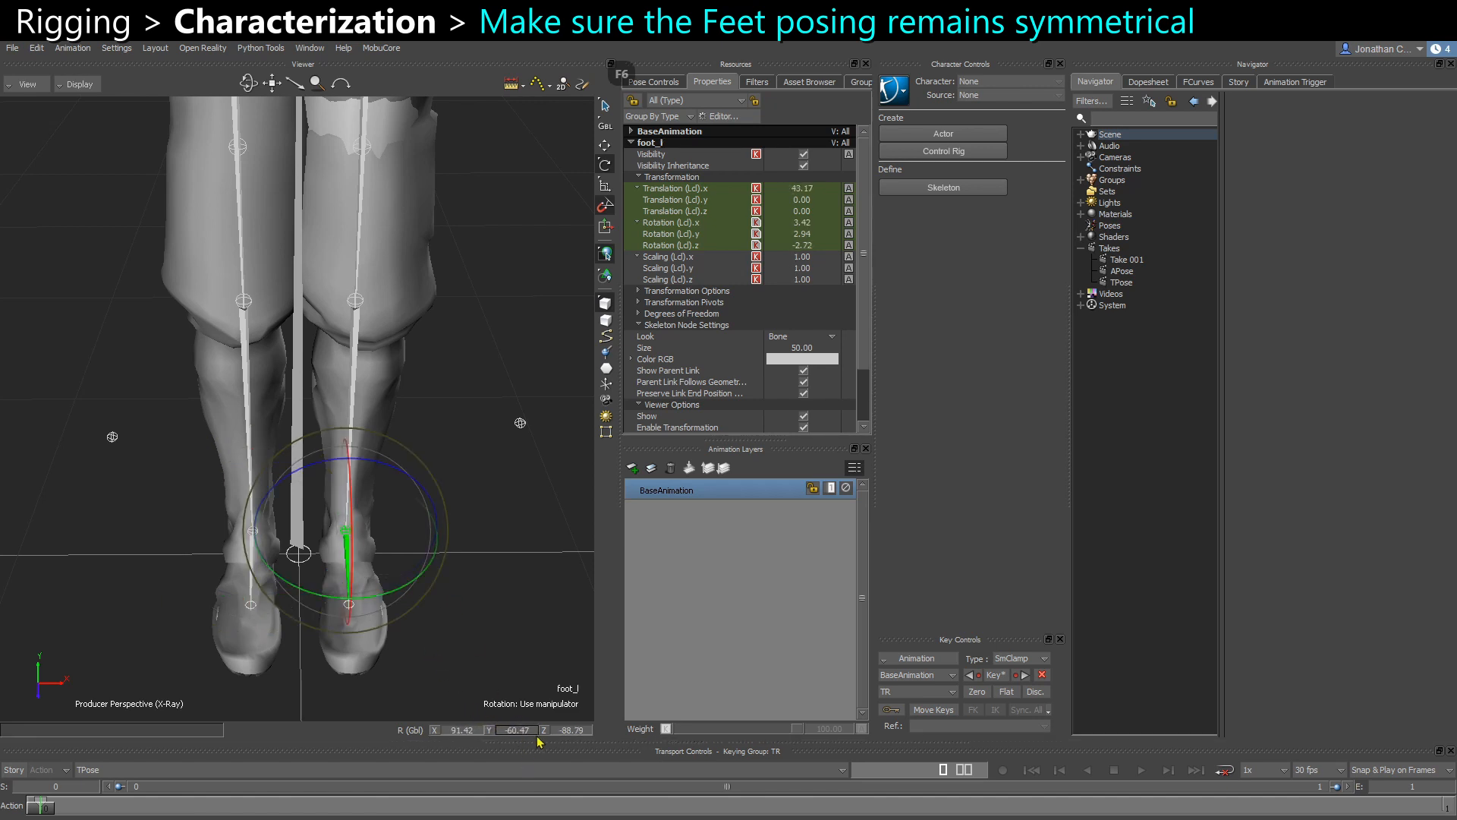
type("-60")
key("Return")
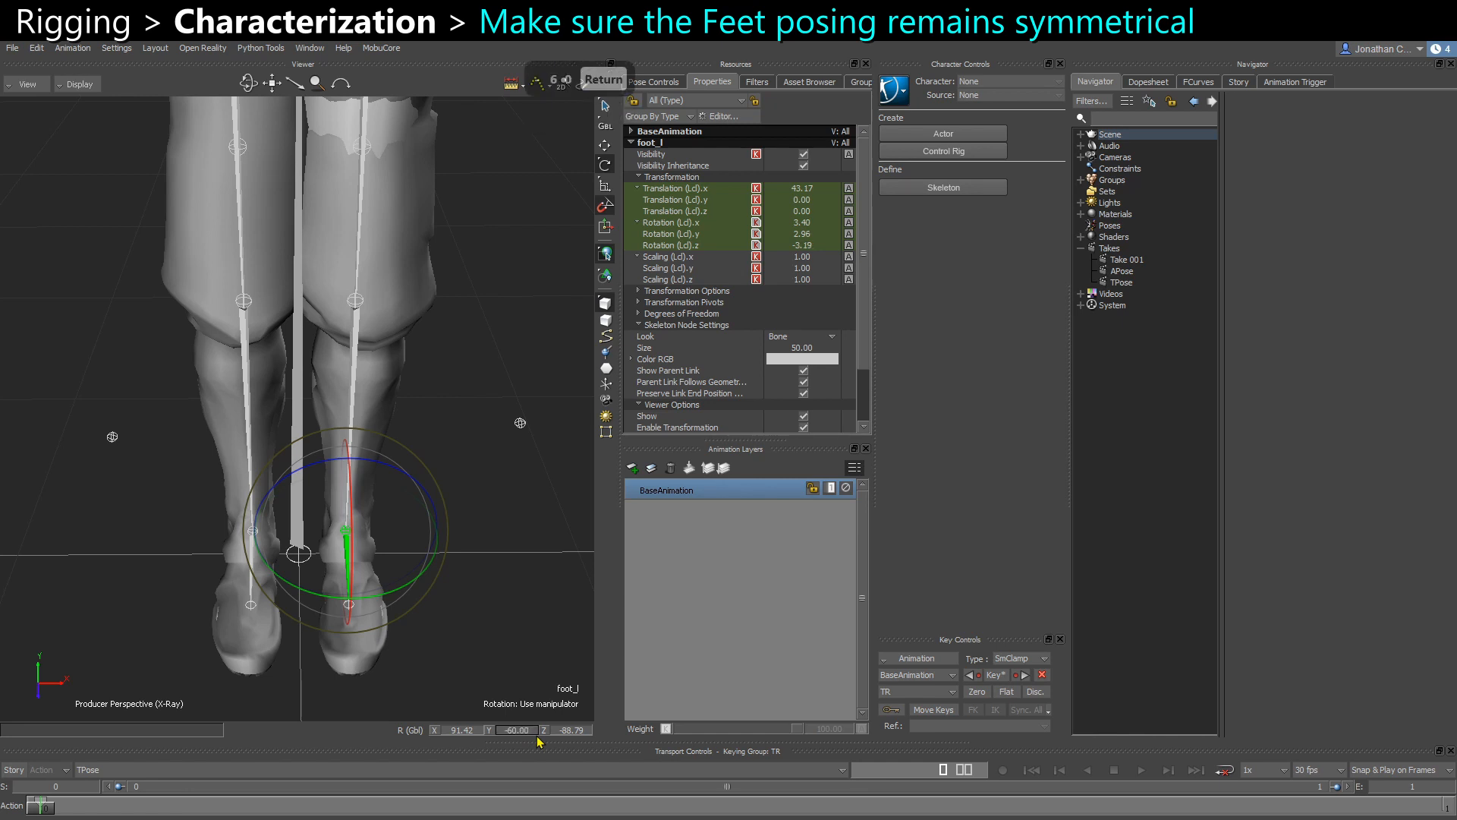
Set the right foot bone's global Y rotation to 60
left_click(277, 610)
left_click(257, 575)
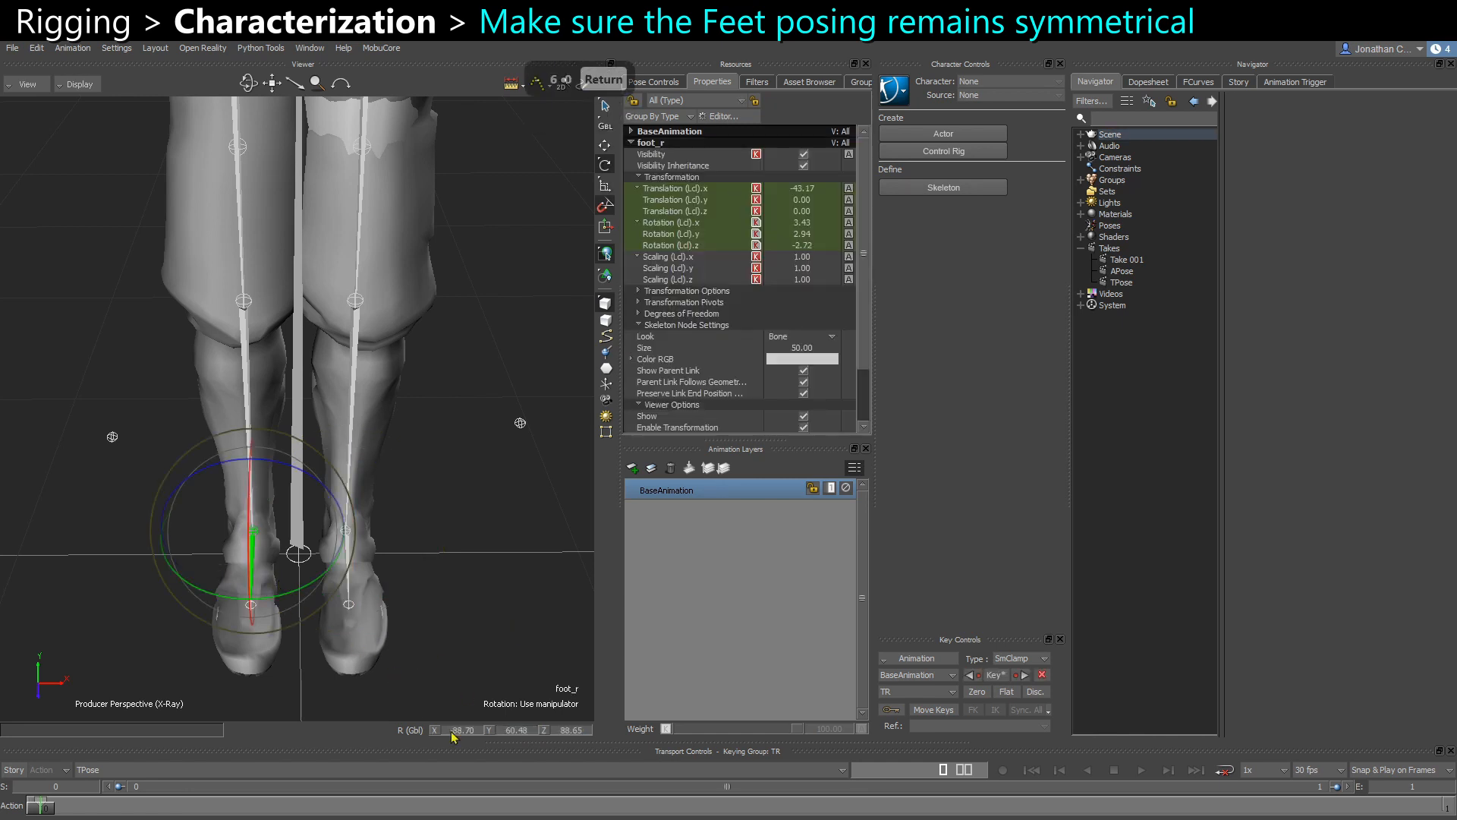
type("-60")
key("Return")
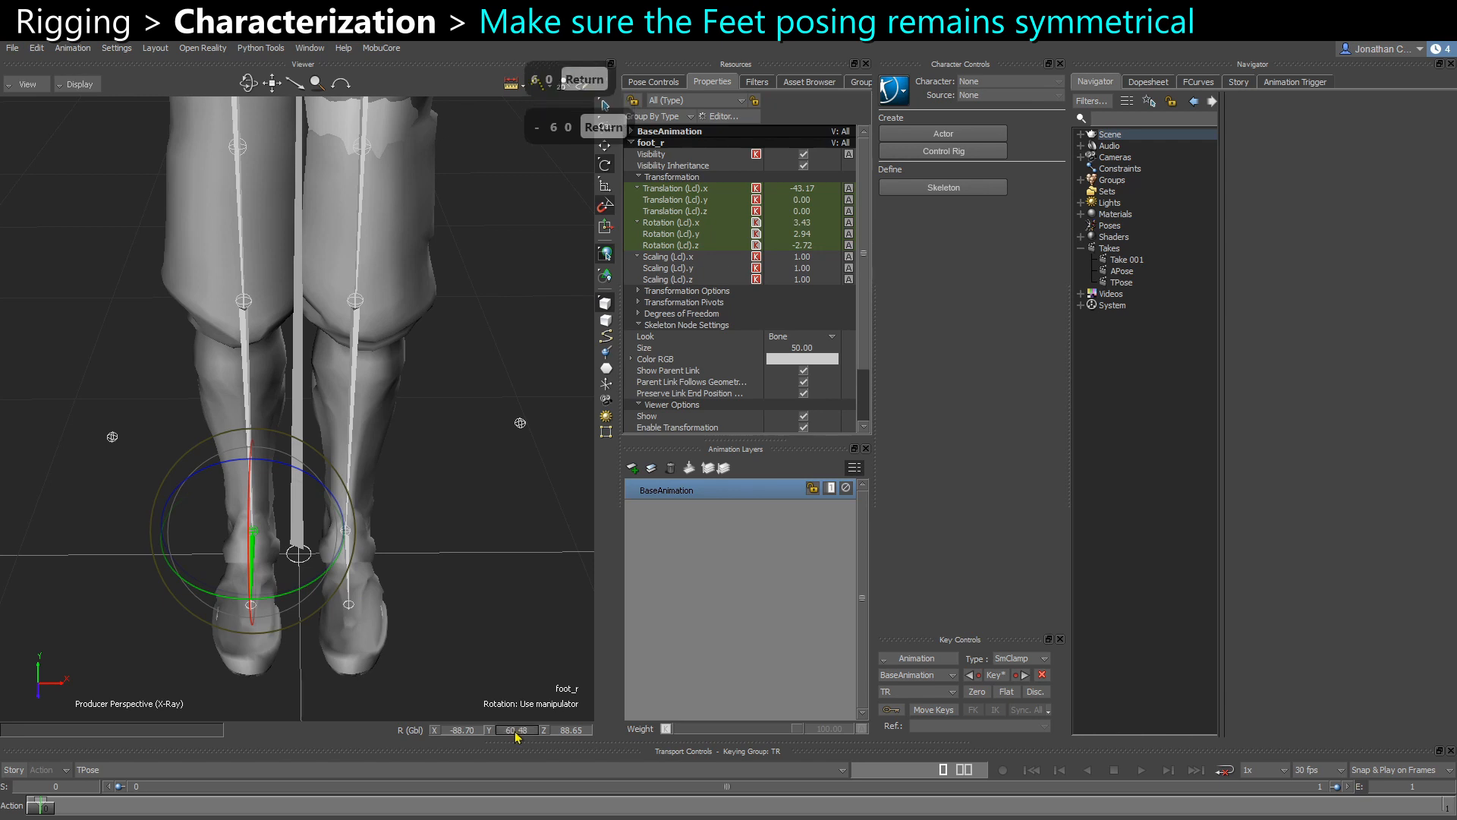
Examine the foot and ball bones from the side view to check how flat the feet are
key("ctrl+r")
scroll(317, 550, "up", 6)
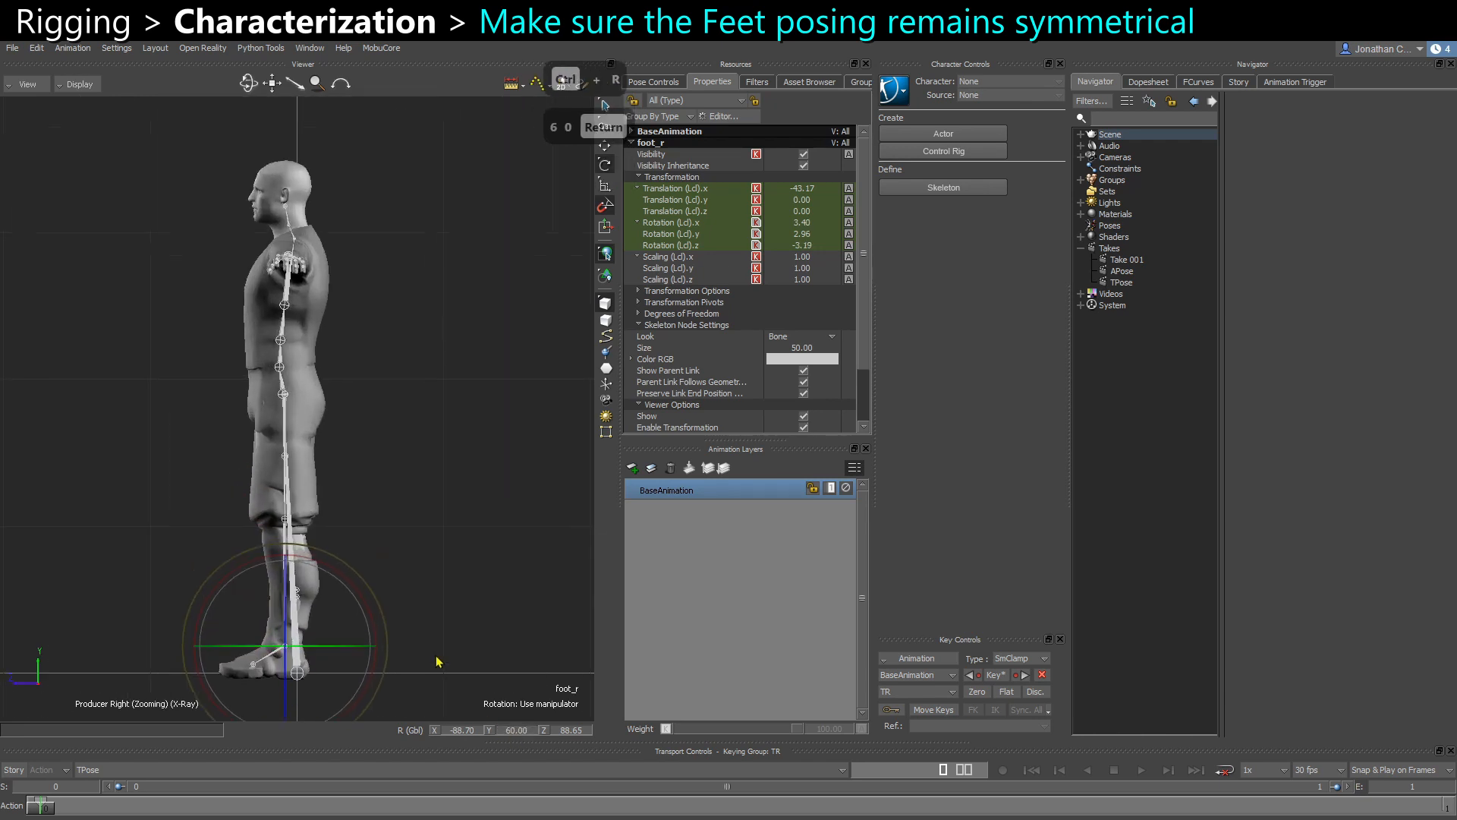
scroll(315, 548, "up", 4)
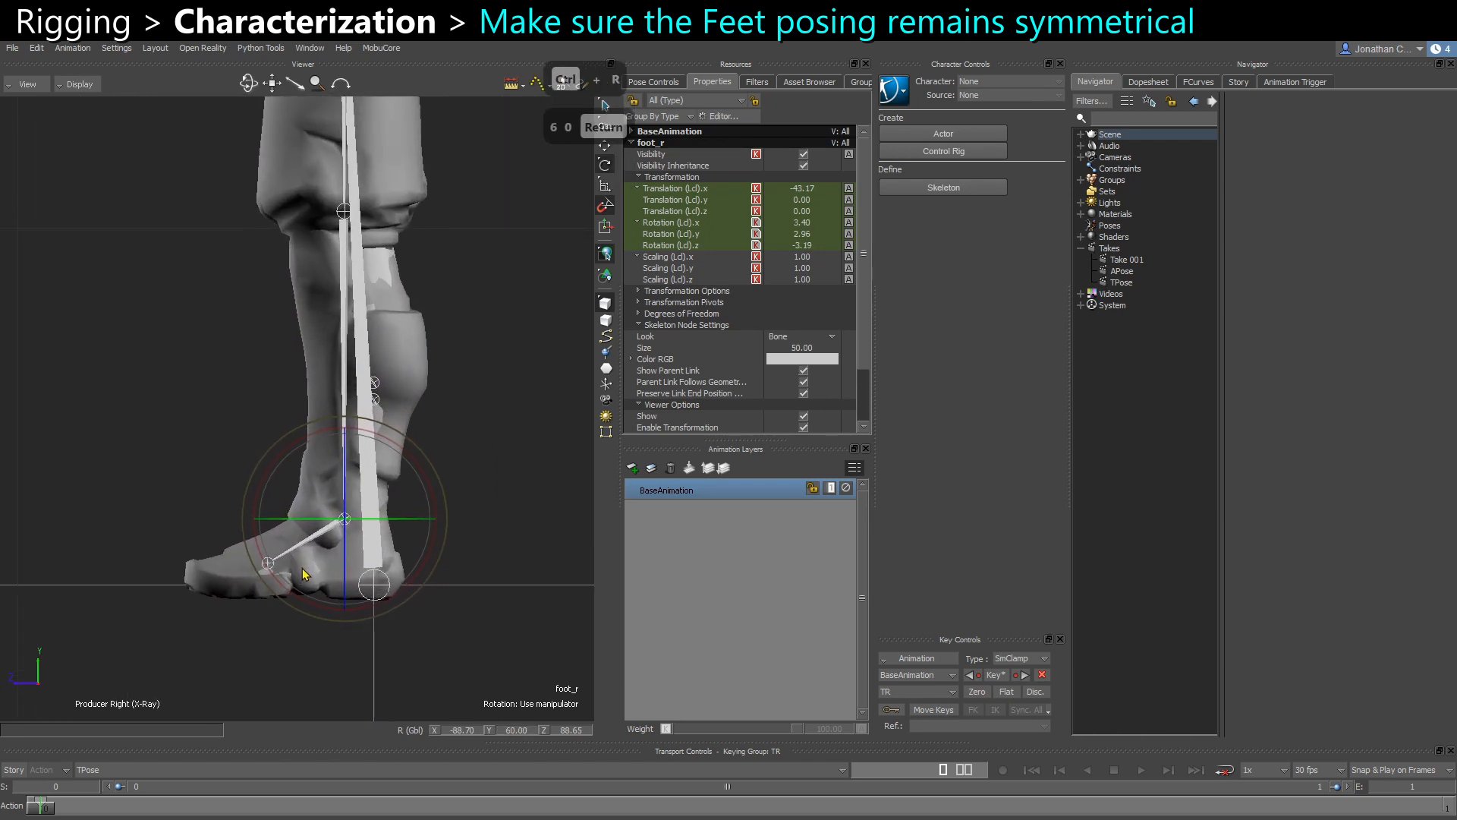
scroll(231, 456, "up", 4)
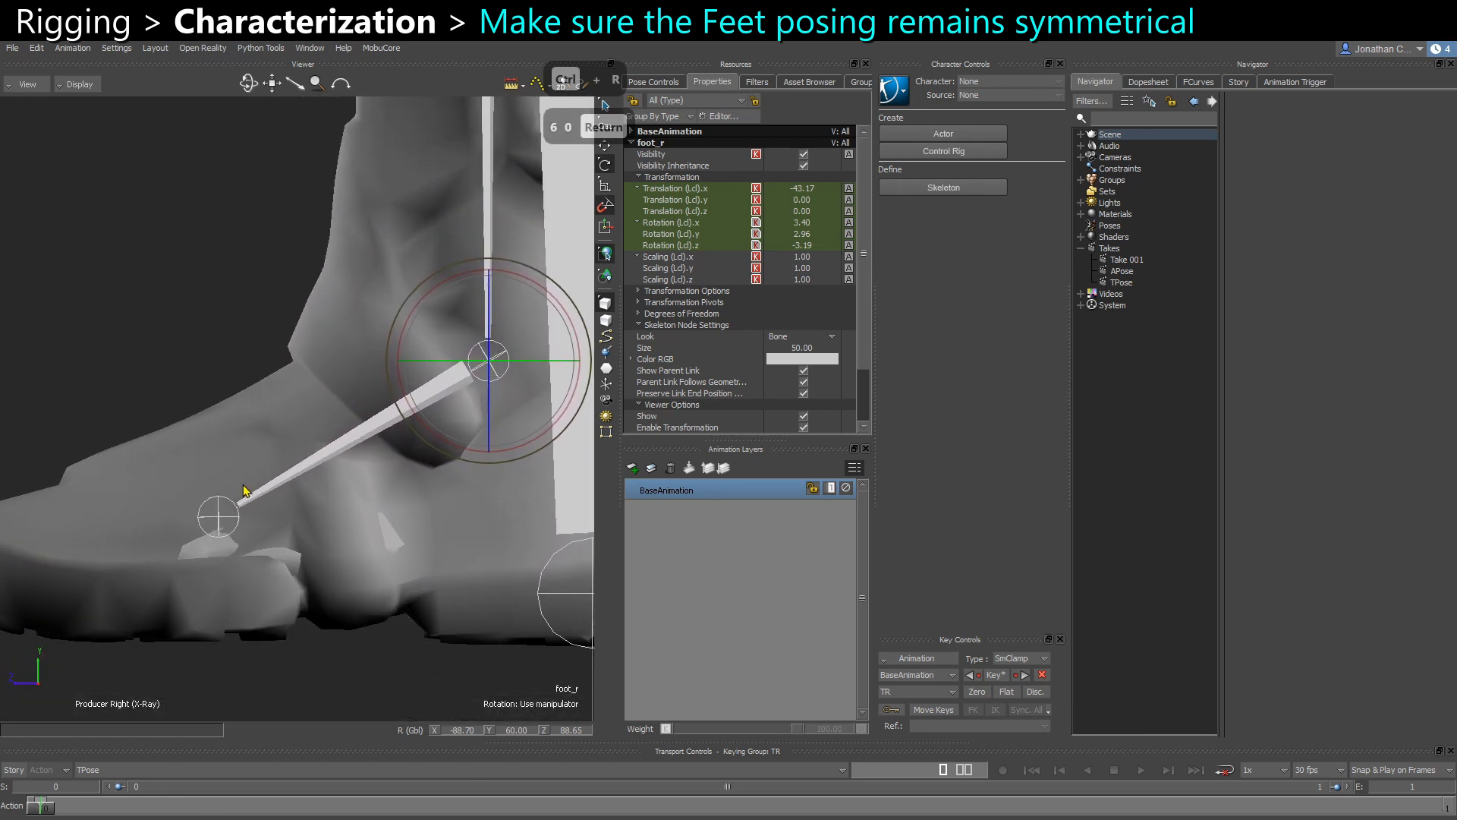
left_click(218, 517)
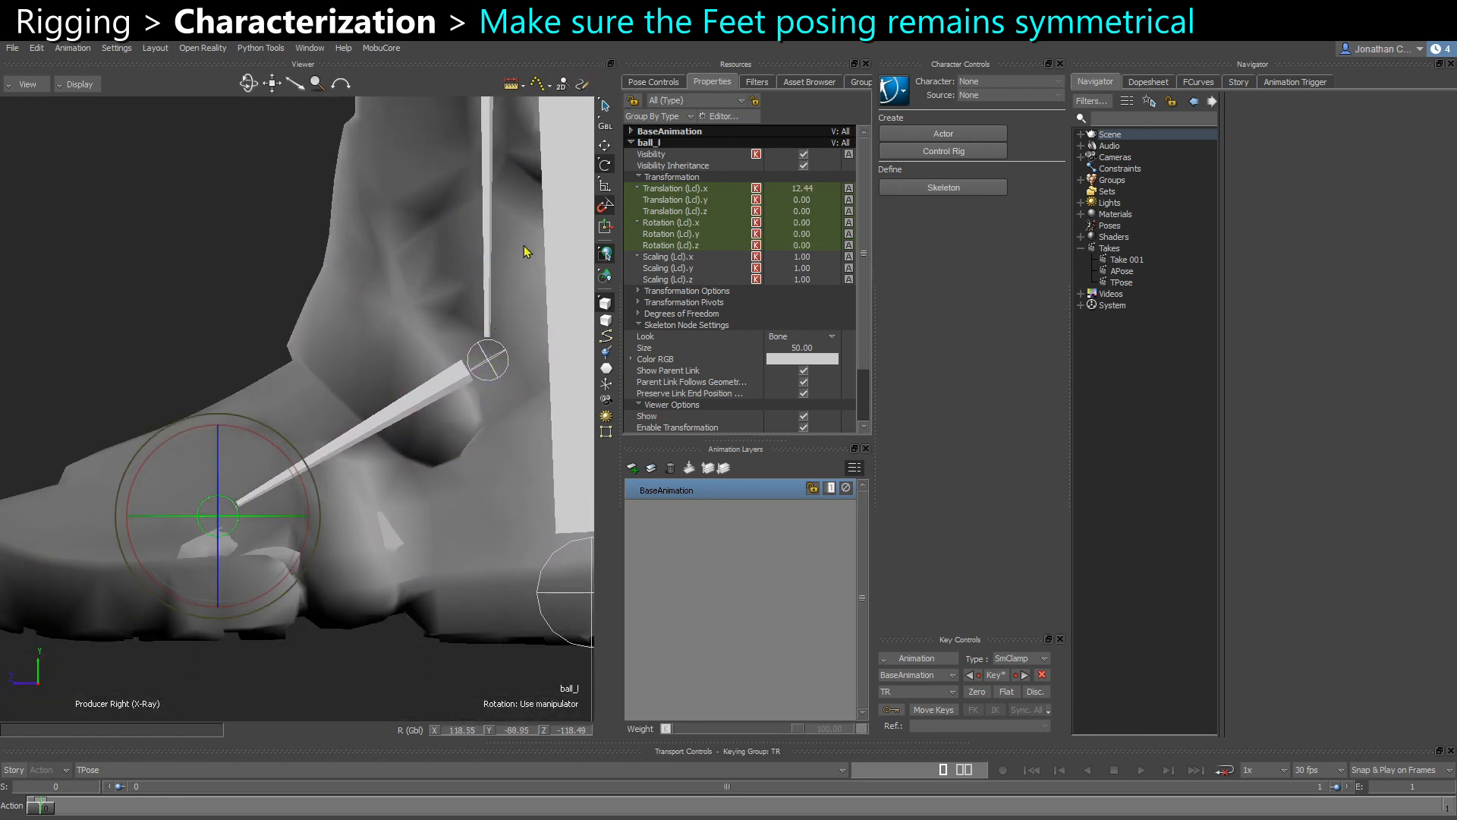
left_click(448, 391)
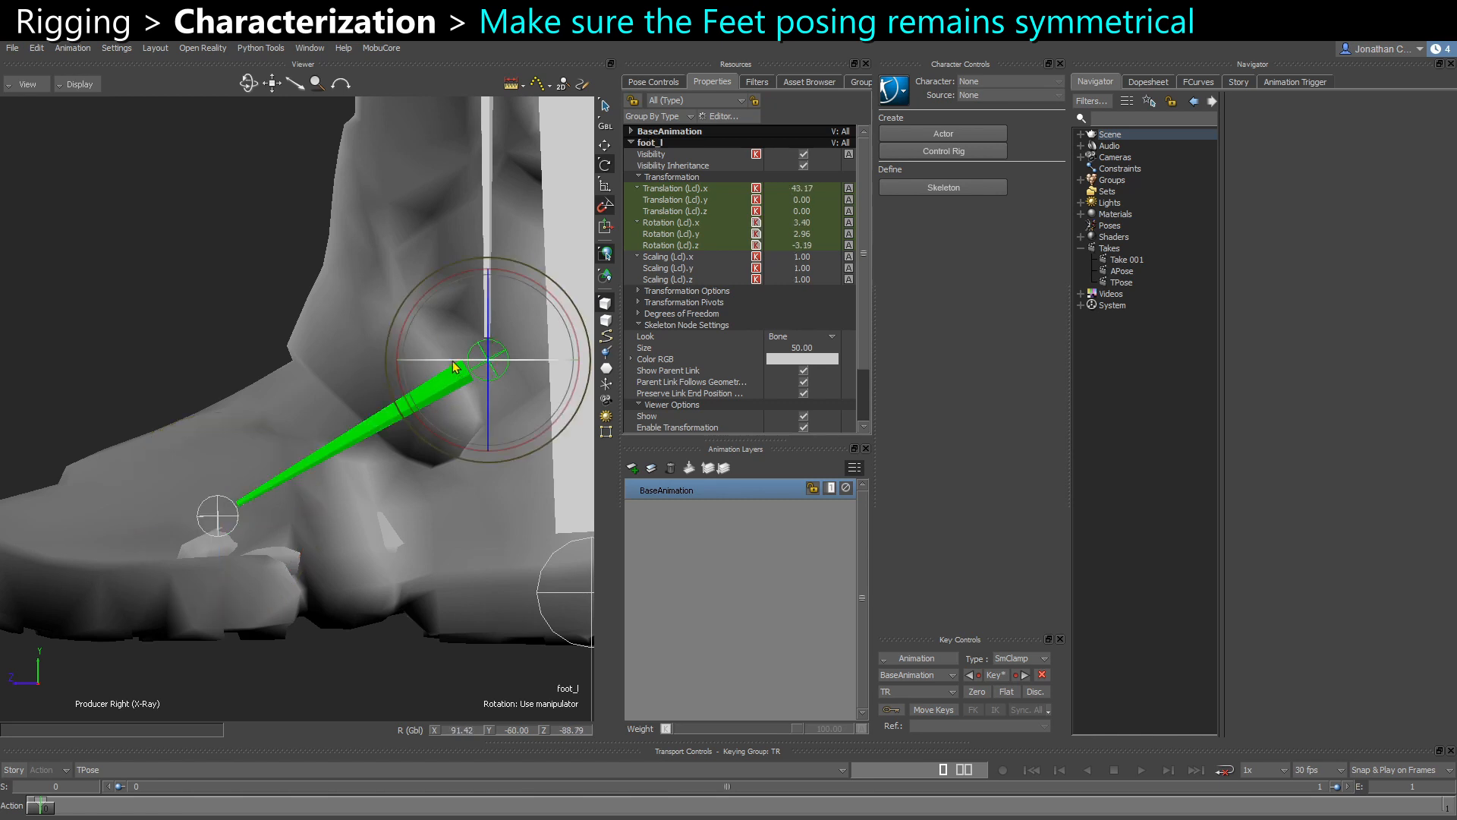
left_click(217, 517)
left_click(316, 377)
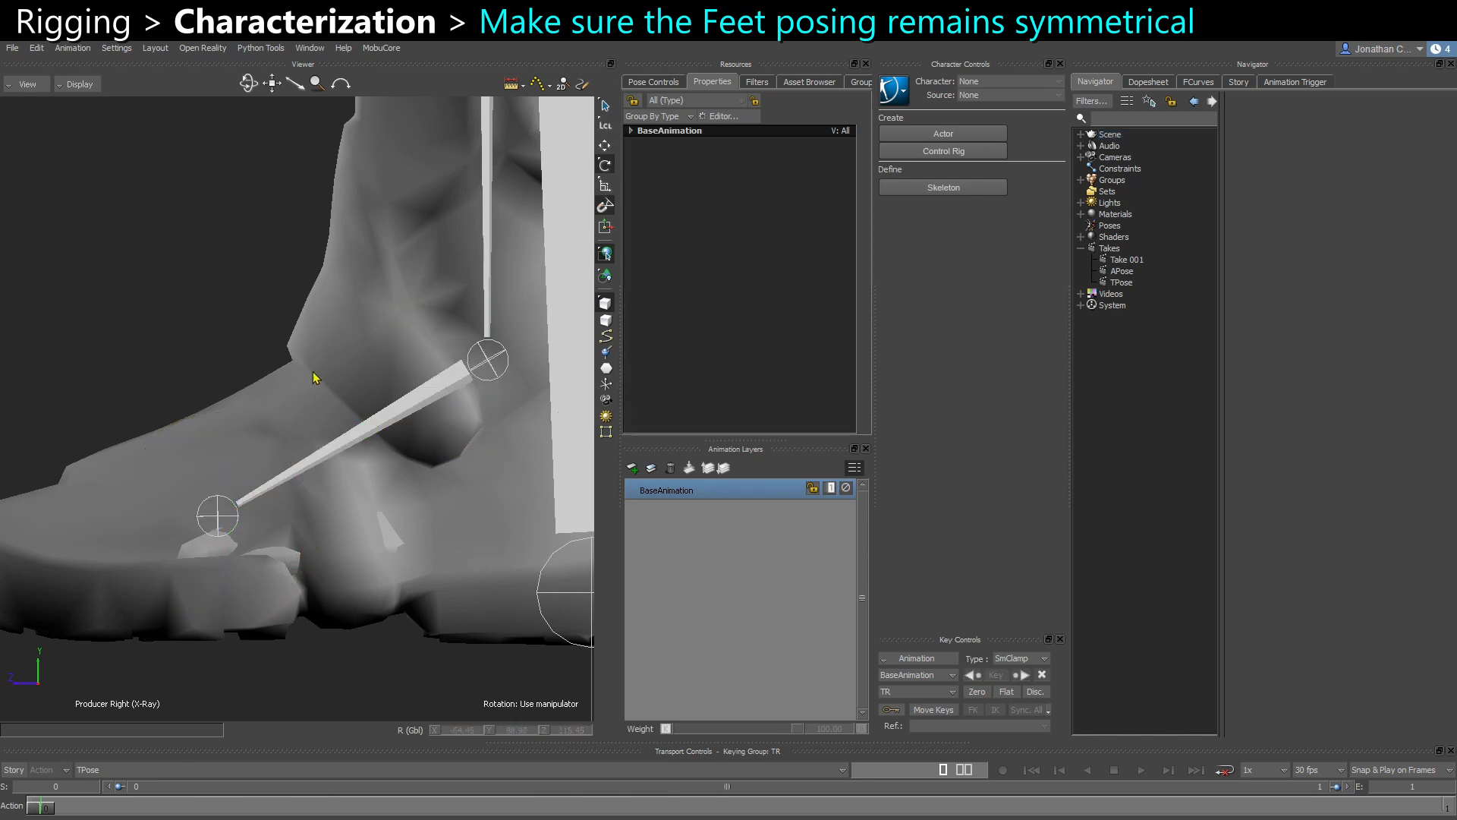
Try rotating the left foot bone in the side view, and undo the rotation
left_click(407, 409)
left_click_drag(521, 367, 533, 369)
key("ctrl+z")
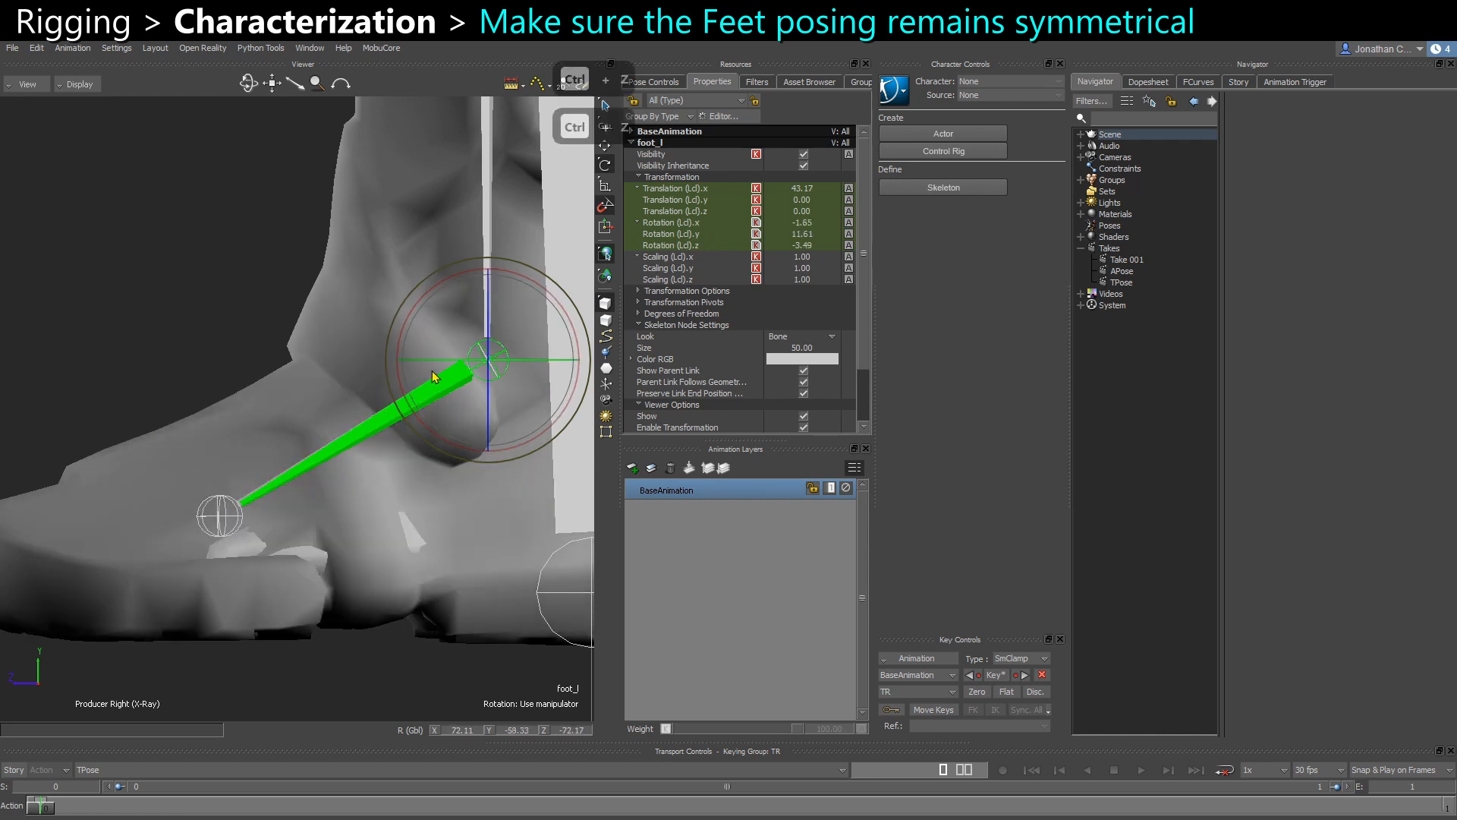
key("ctrl+z")
Check the left ball bone's global translation in a close perspective view of the feet
key("ctrl+e")
right_click_drag(414, 534, 452, 585, "alt")
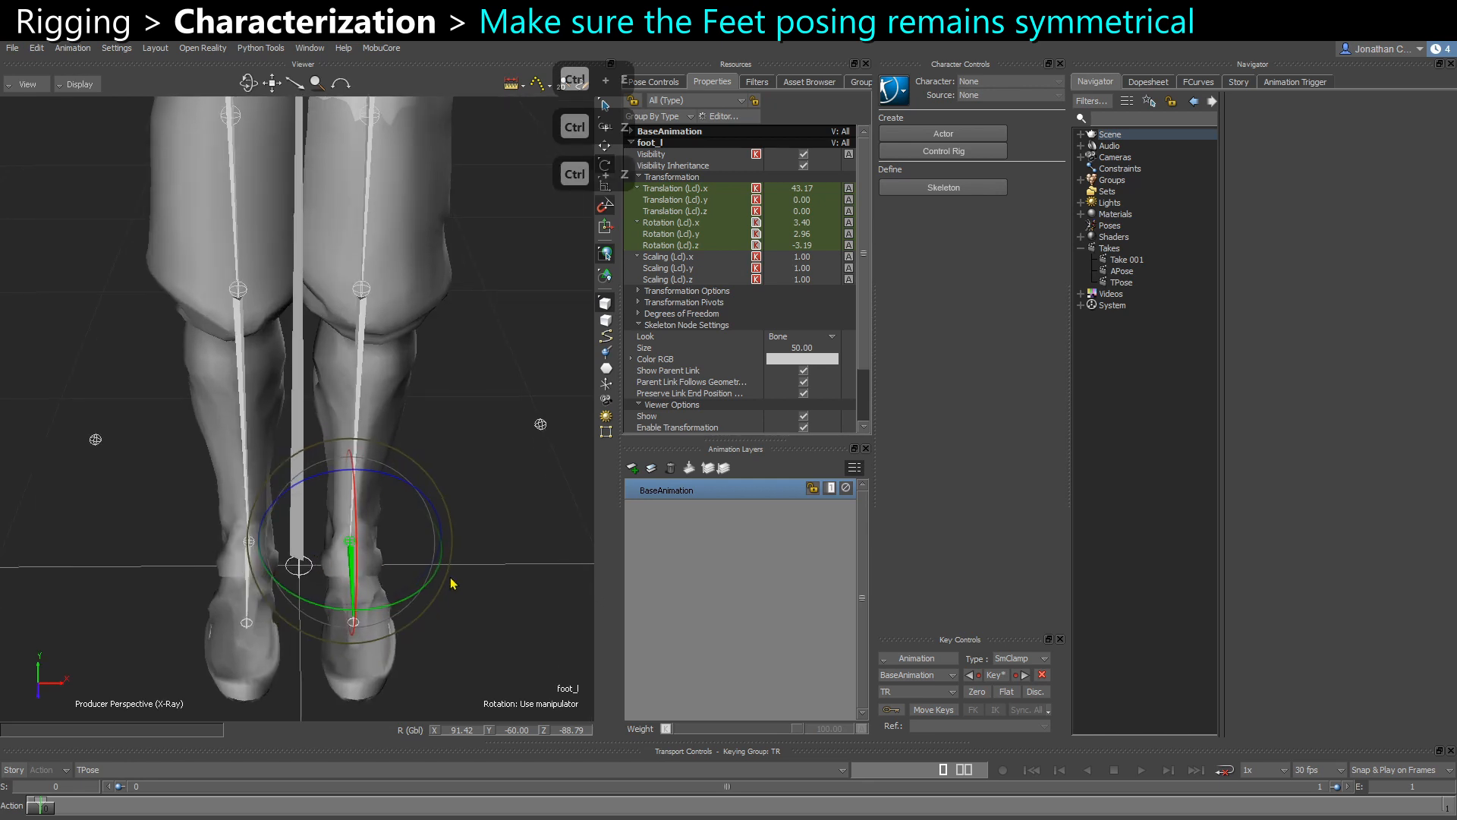
middle_click_drag(452, 585, 452, 364, "alt")
right_click_drag(453, 365, 452, 592, "alt")
left_click_drag(453, 592, 459, 585, "alt")
left_click(408, 393)
left_click(391, 401)
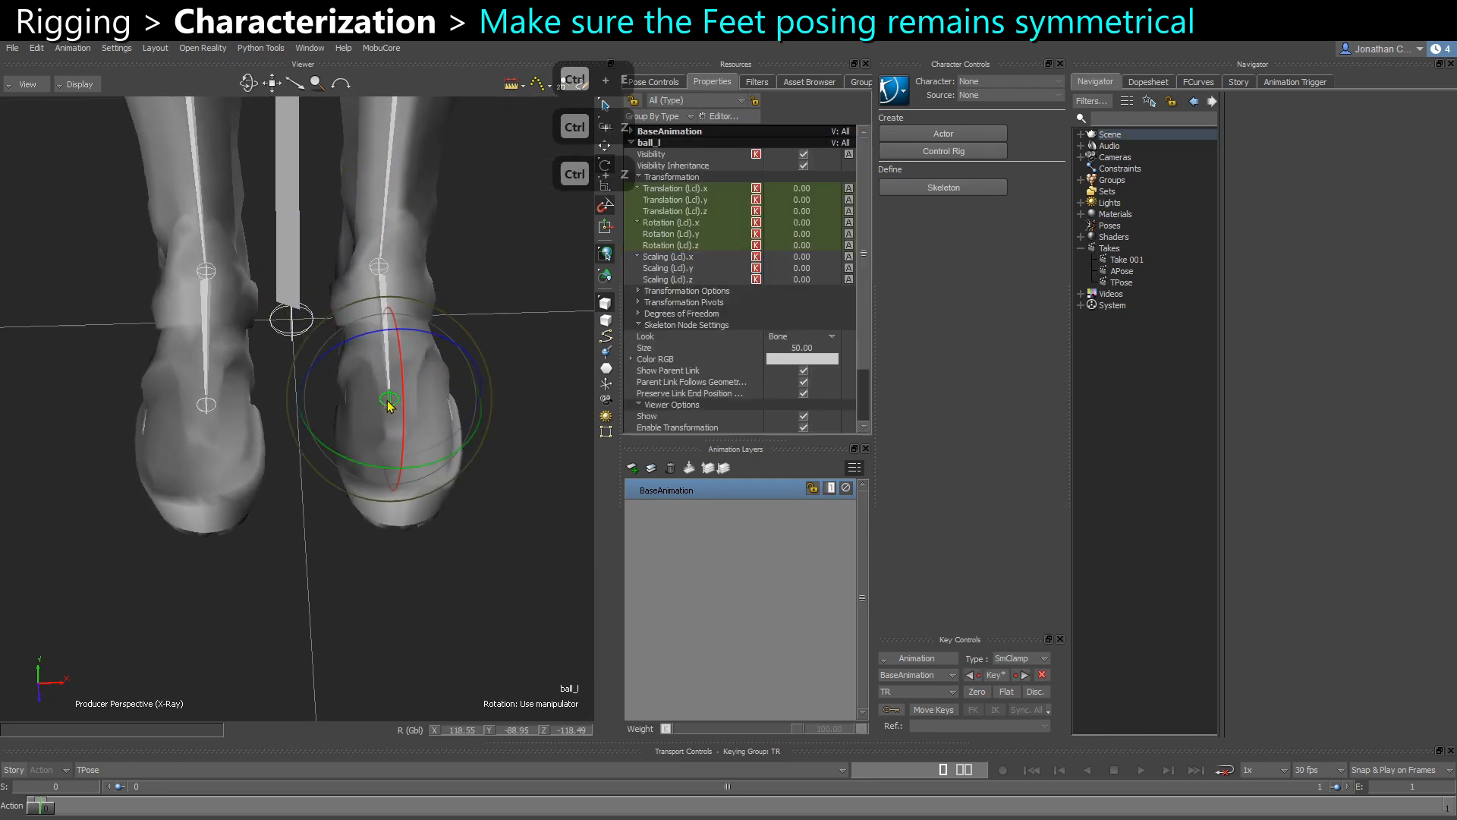
key("w")
key("F6")
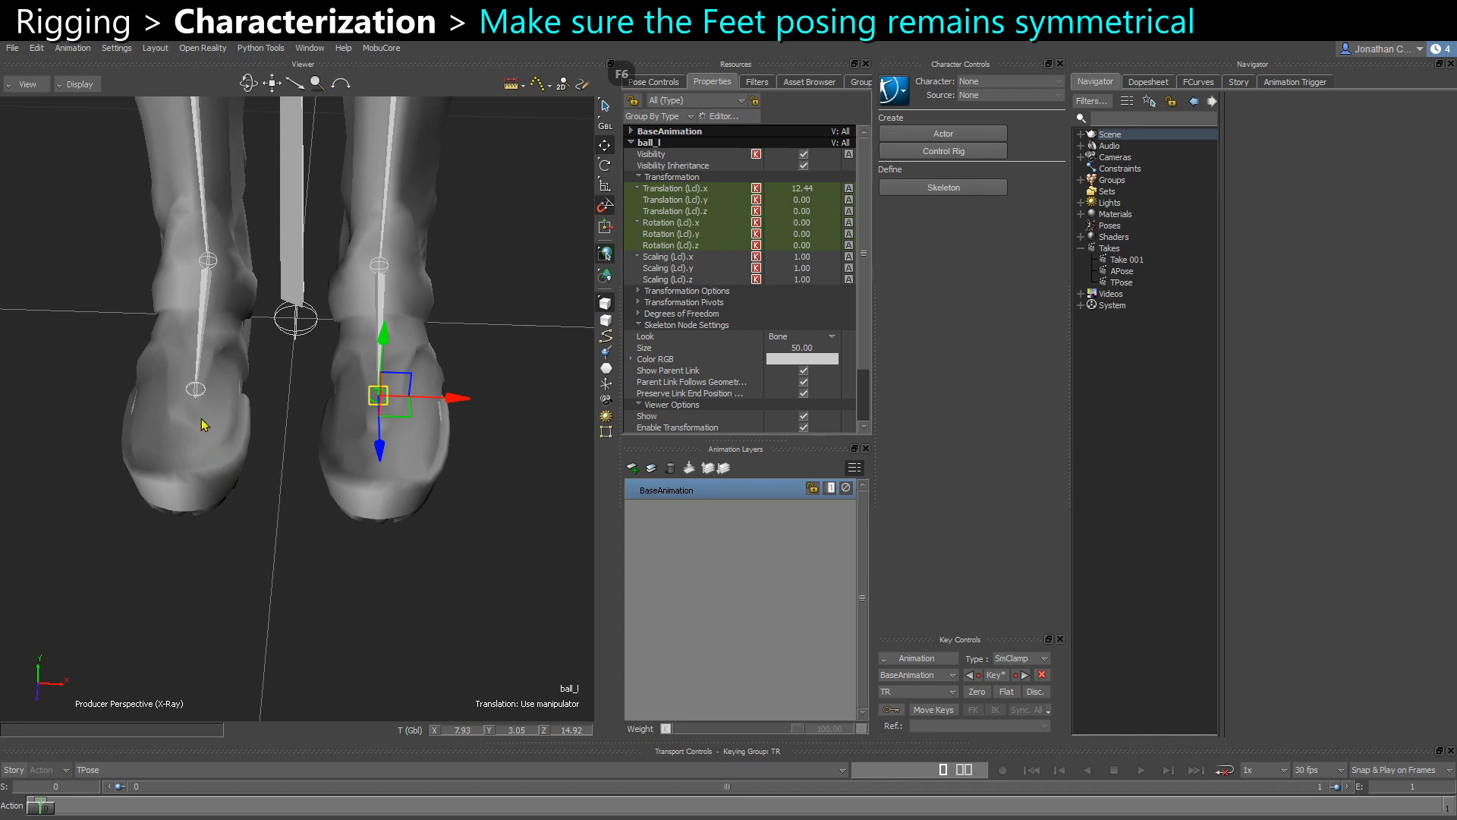
Compare the global translation of the left and right ball bones and the global rotation of the foot bones
left_click(194, 392)
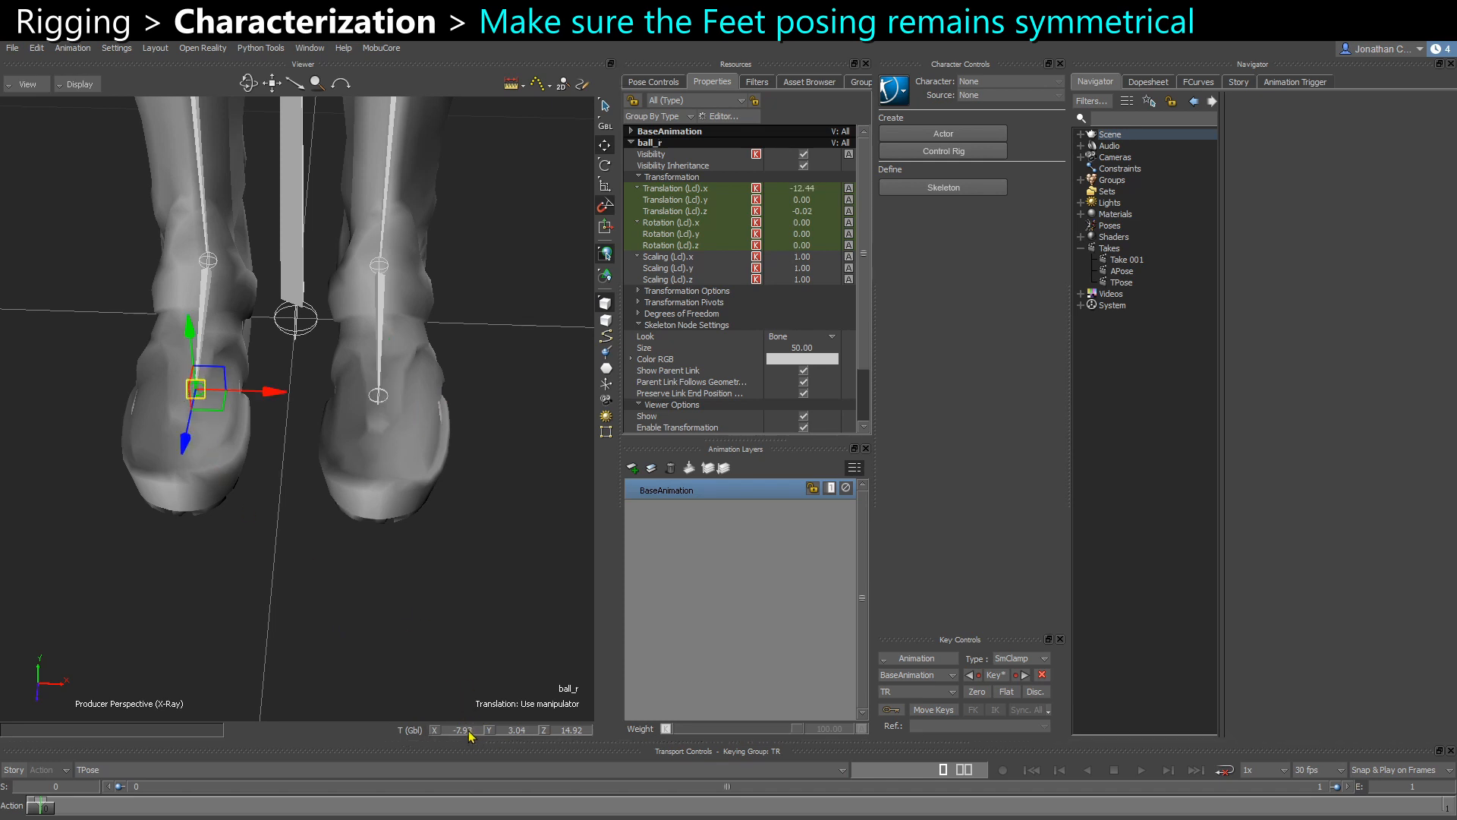
left_click(384, 404)
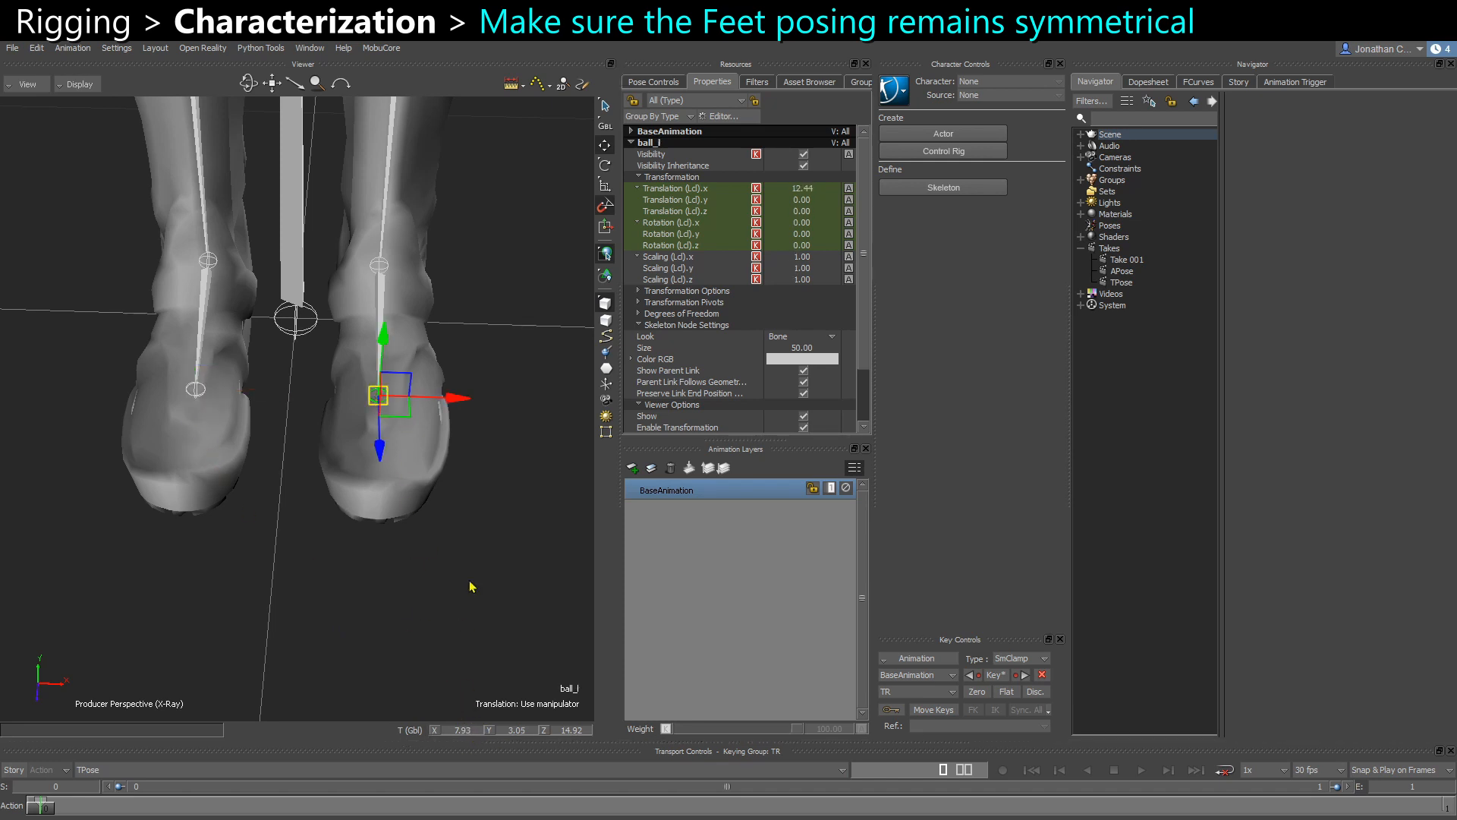
left_click(377, 312)
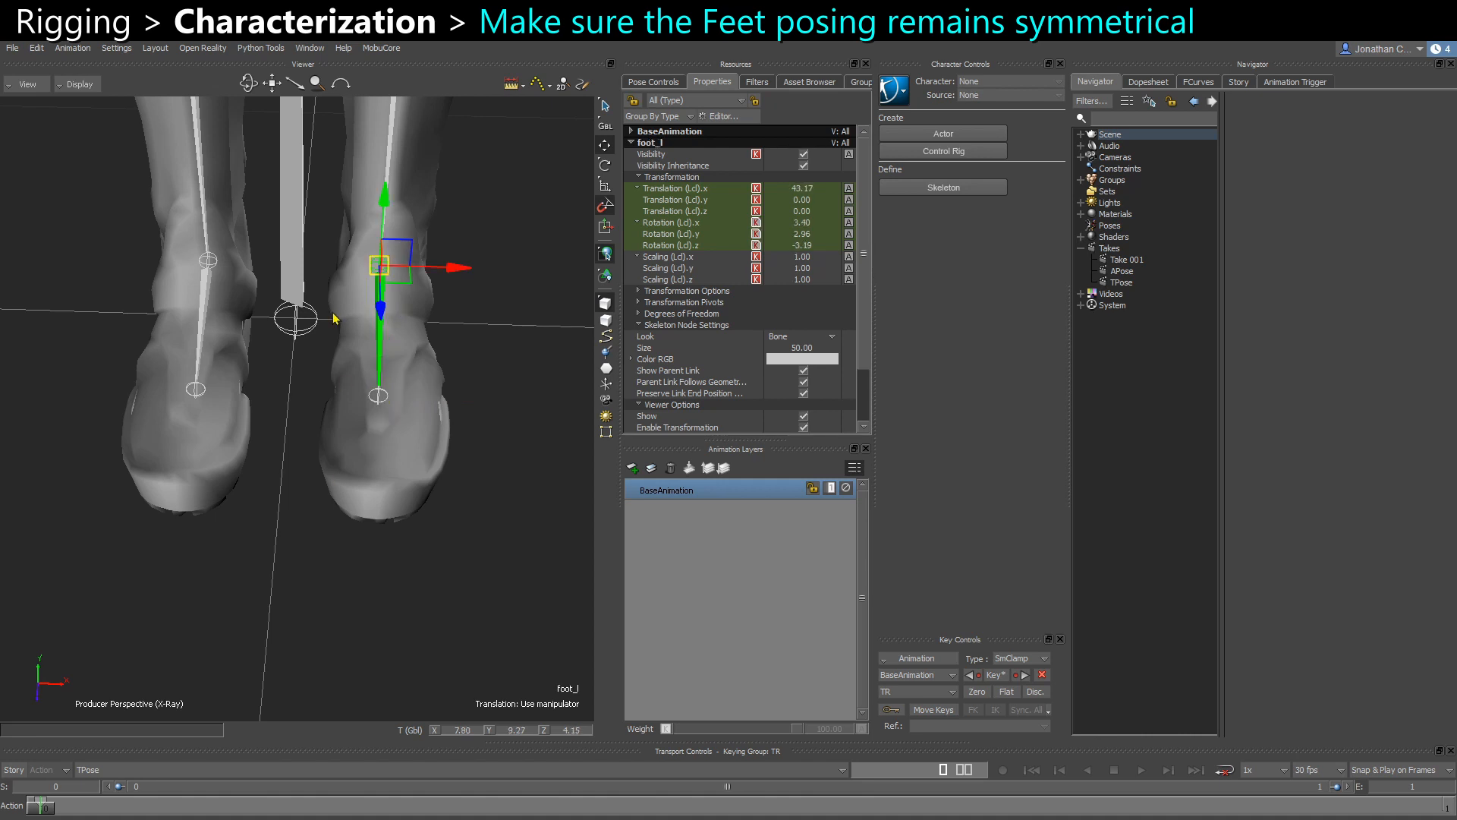
key("e")
left_click(204, 335)
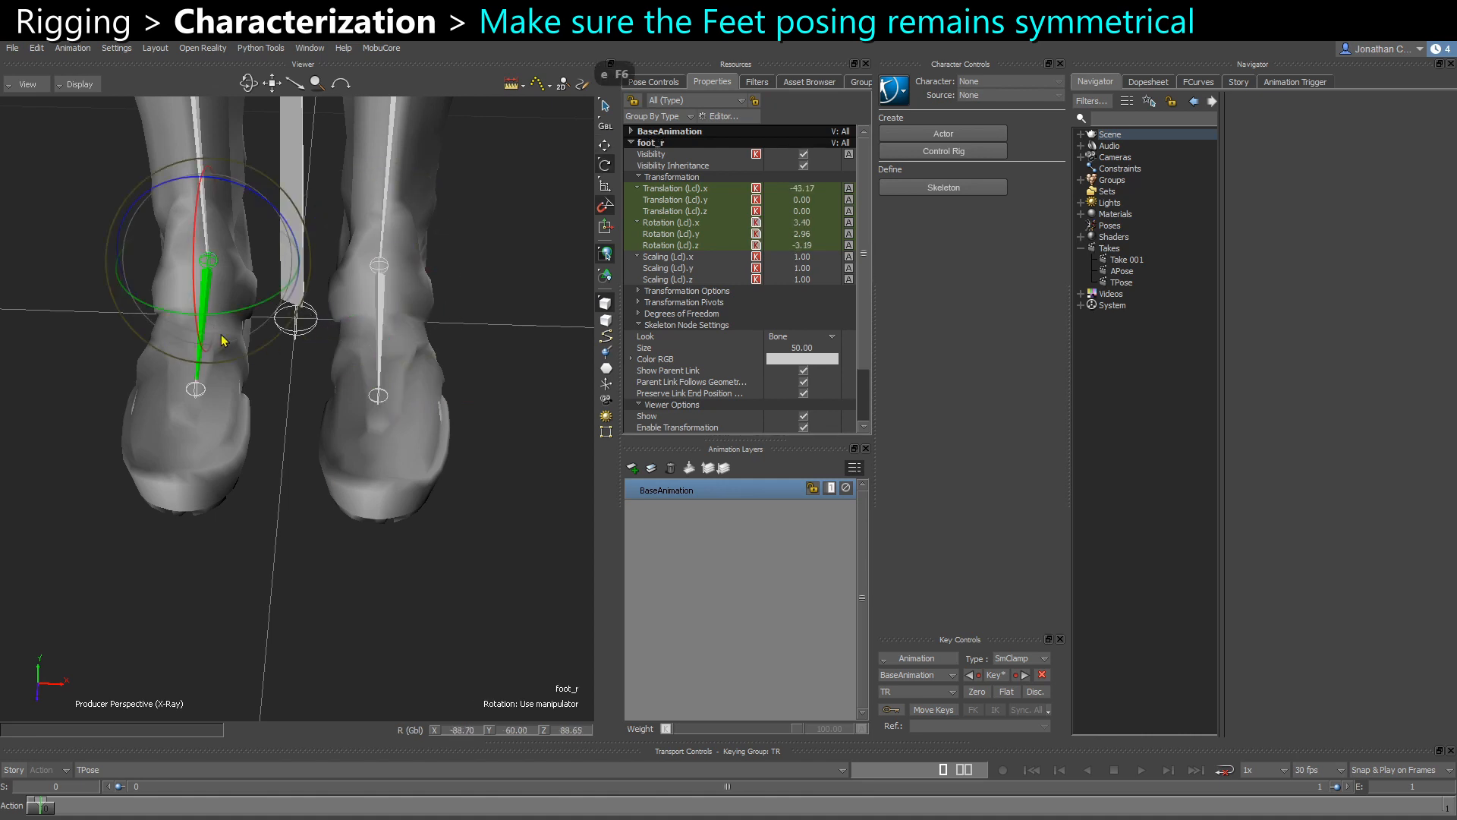
left_click(379, 323)
left_click(384, 402)
key("w")
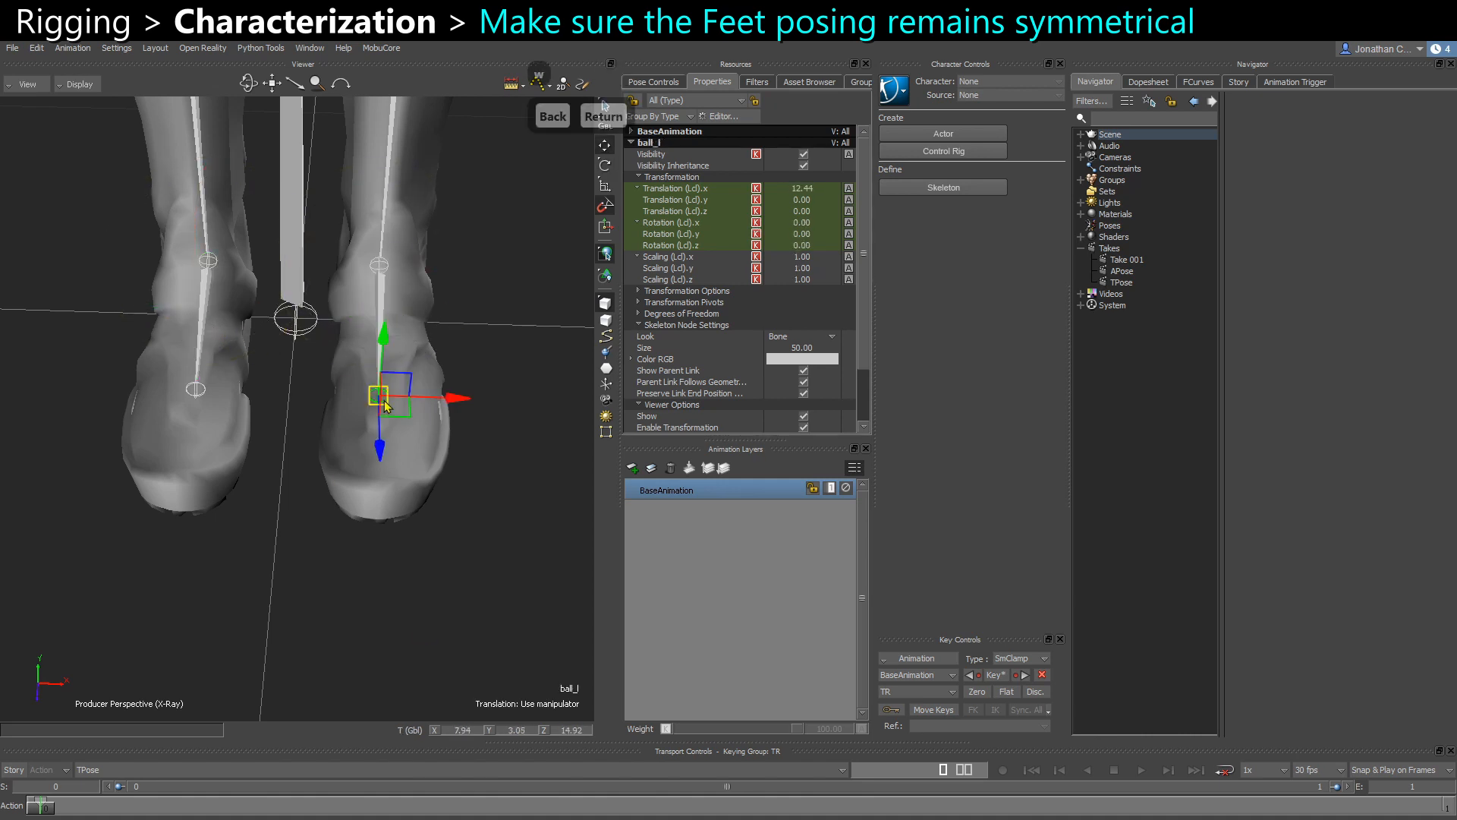
key("F6")
Delete the two stray marker objects on either side of the legs
left_click(498, 544)
scroll(498, 544, "down", 5)
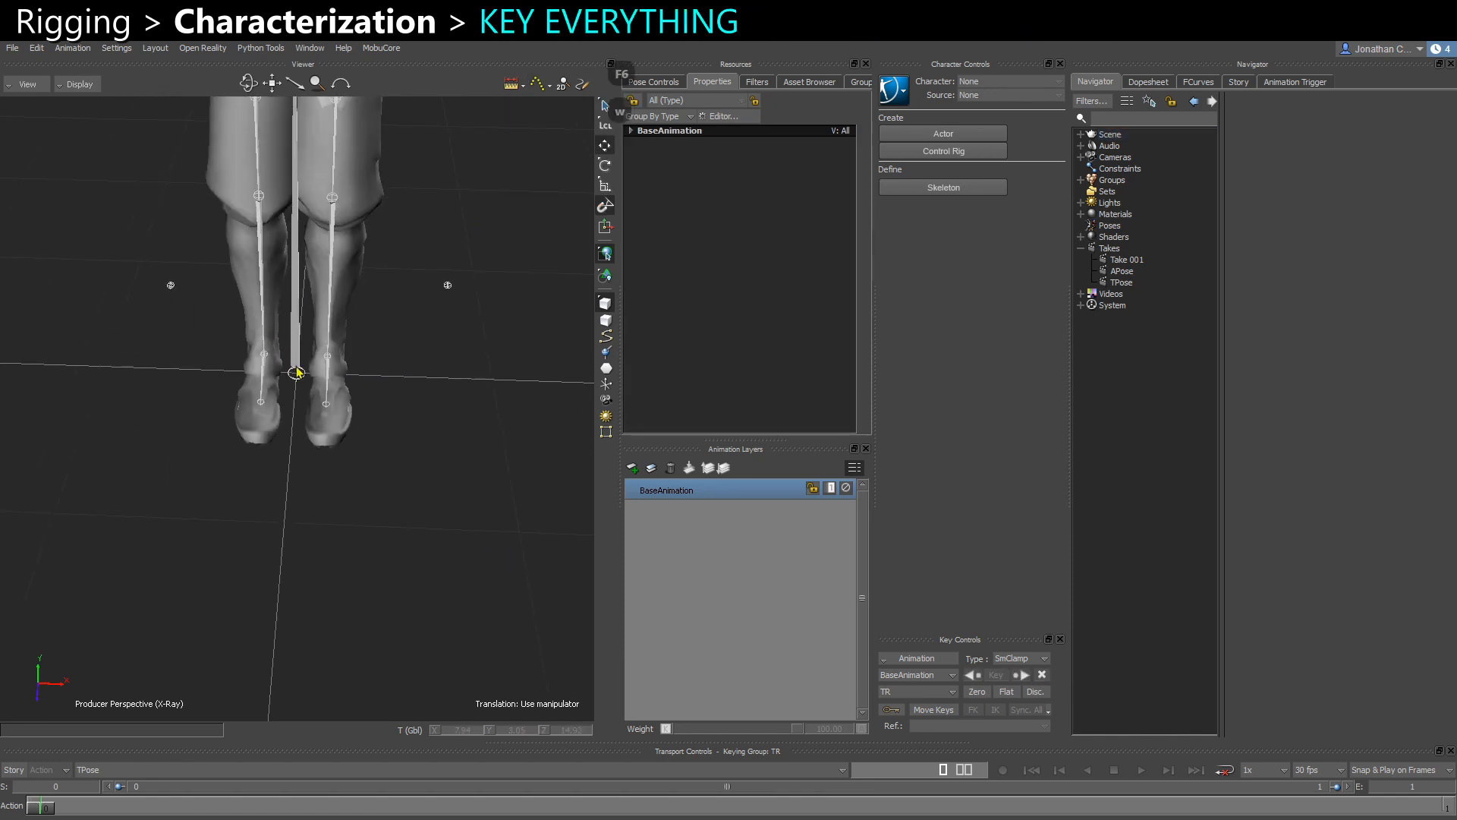
left_click_drag(293, 372, 294, 389, "alt")
scroll(293, 389, "up", 2)
left_click(482, 513)
key("Delete")
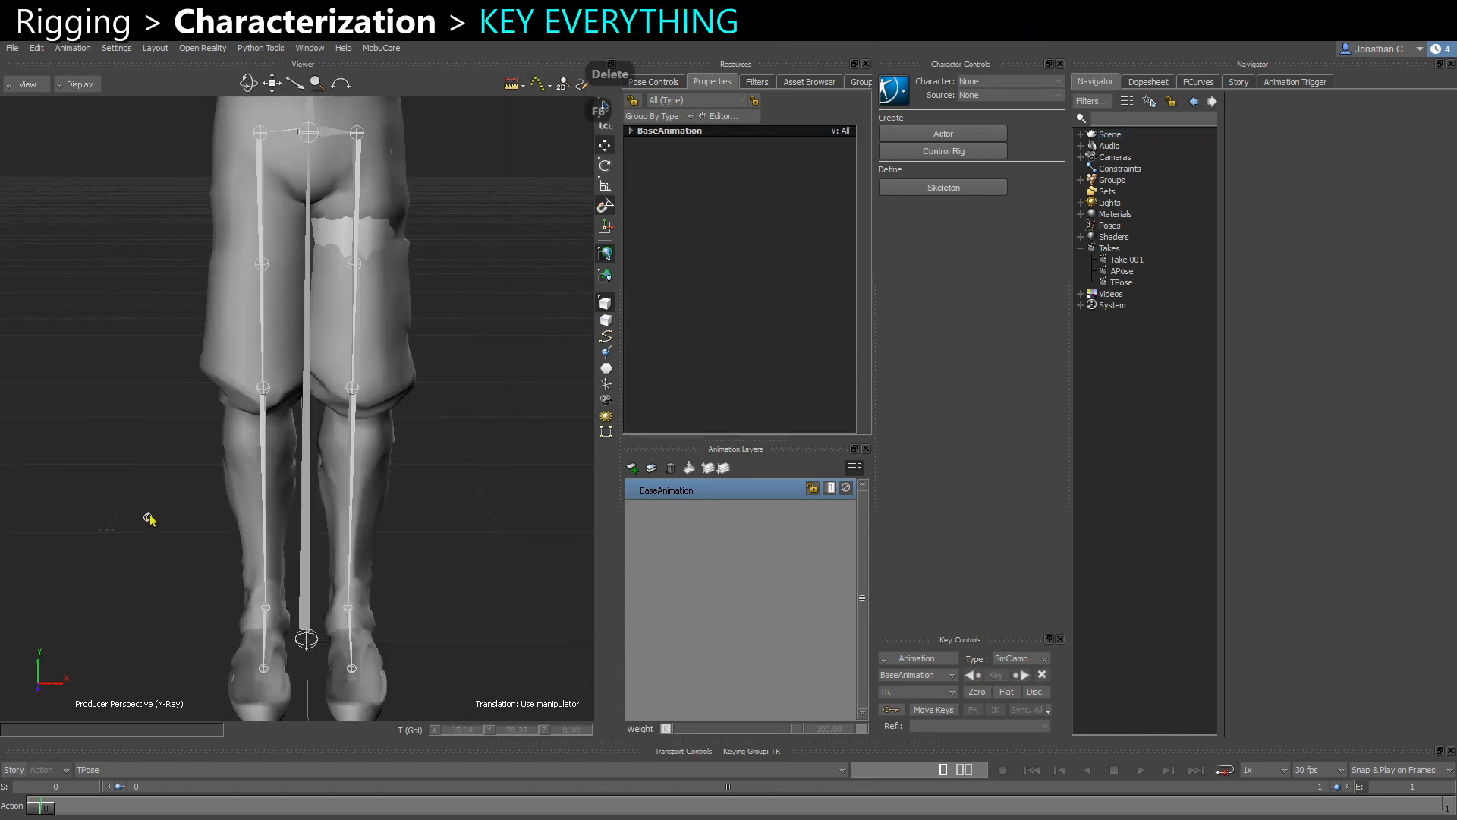
left_click(149, 514)
key("Delete")
scroll(258, 472, "up", 2)
scroll(258, 472, "down", 1)
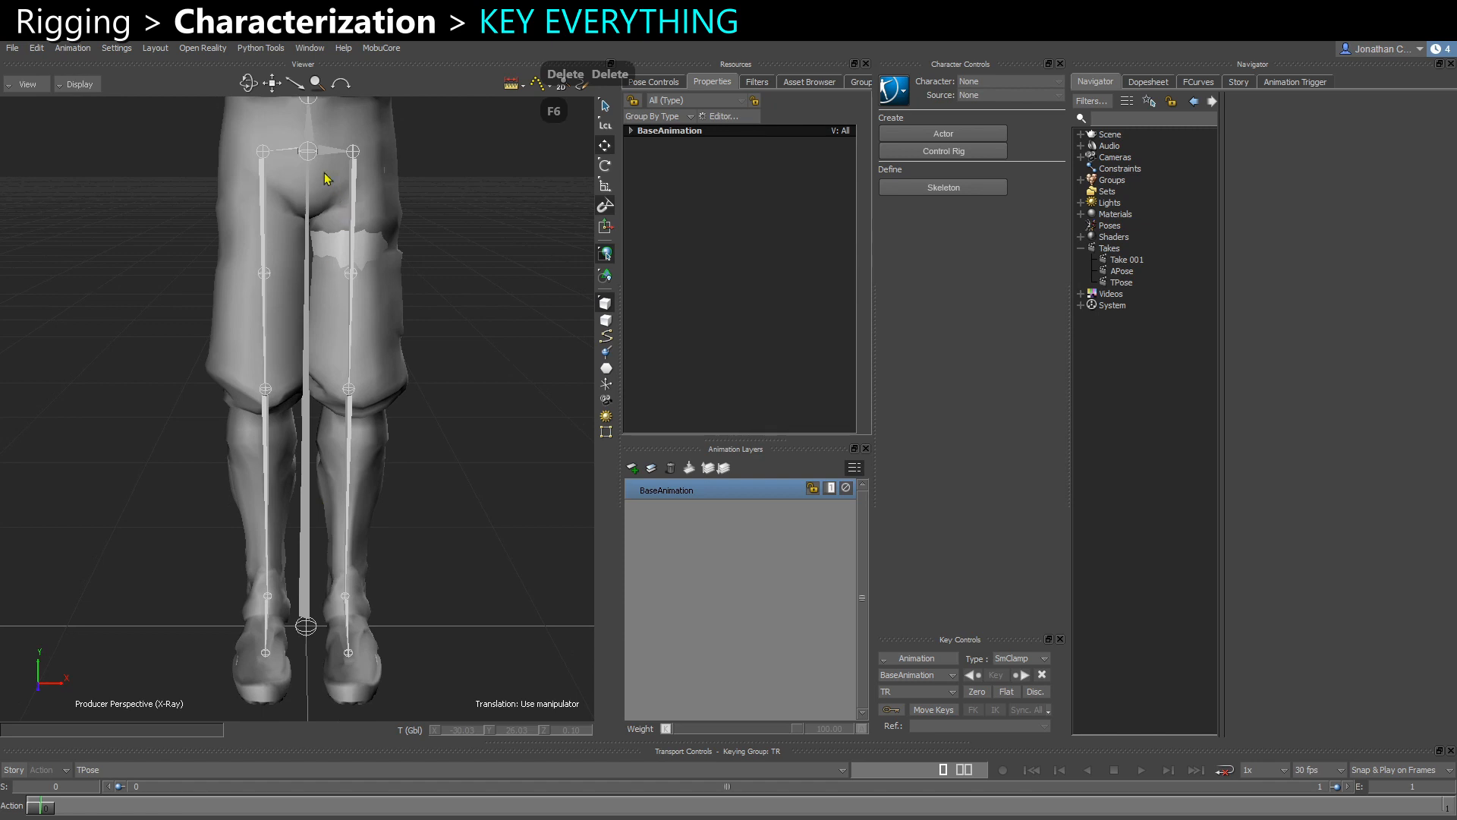
Select the whole bone hierarchy from the pelvis down and keyframe it in the TPose take
double_click(309, 136)
left_click_drag(410, 425, 424, 463, "alt")
key("s")
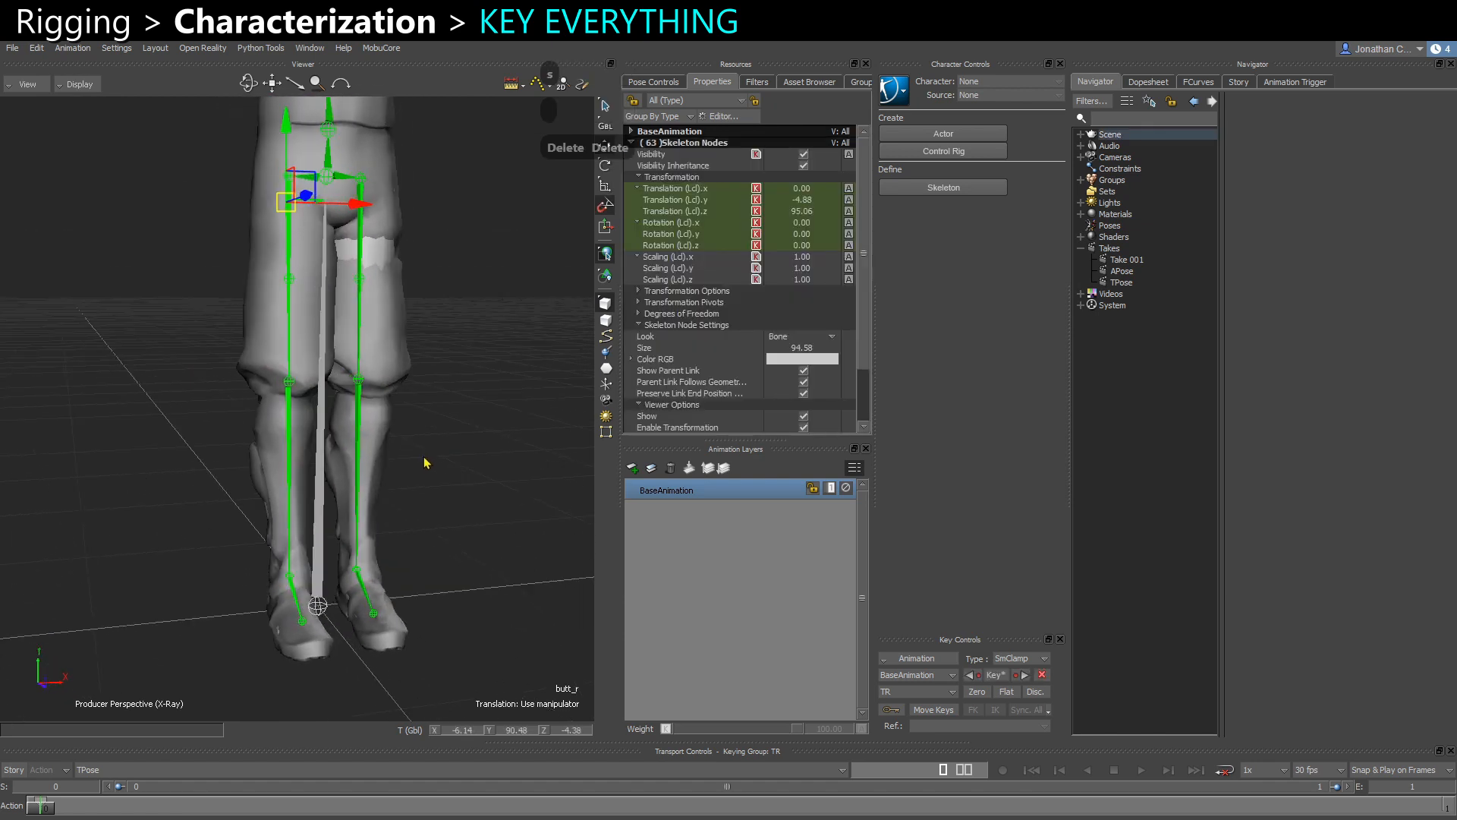
Raise the pelvis bone in the front view to a global Y of about 96.66, bringing the feet up to the ground line
key("ctrl+f")
middle_click_drag(371, 468, 380, 501, "alt")
right_click_drag(380, 501, 364, 491, "alt")
middle_click_drag(352, 460, 329, 521, "alt")
left_click(408, 498)
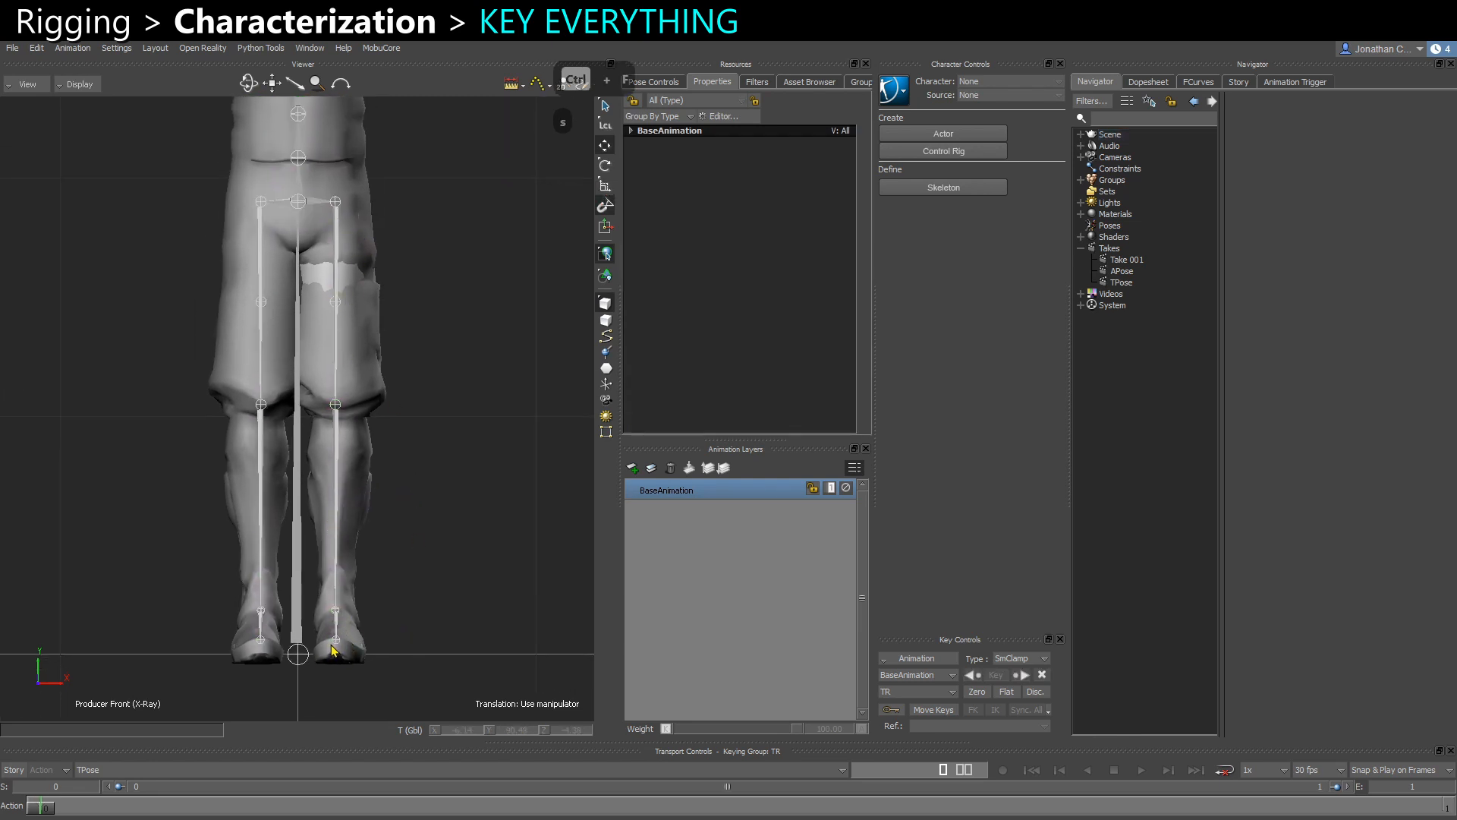
left_click(317, 199)
scroll(313, 193, "up", 2)
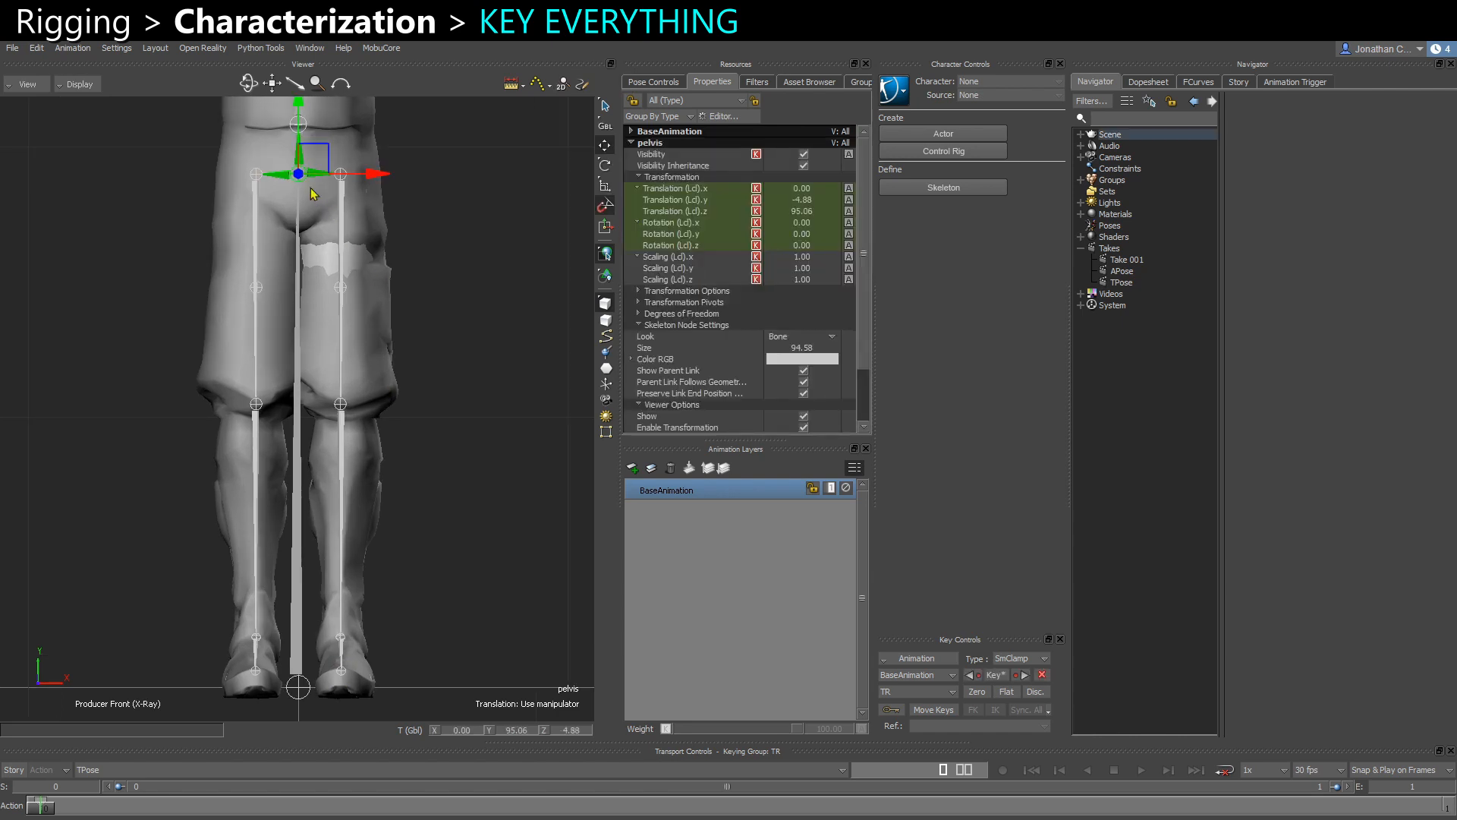
scroll(359, 644, "down", 1)
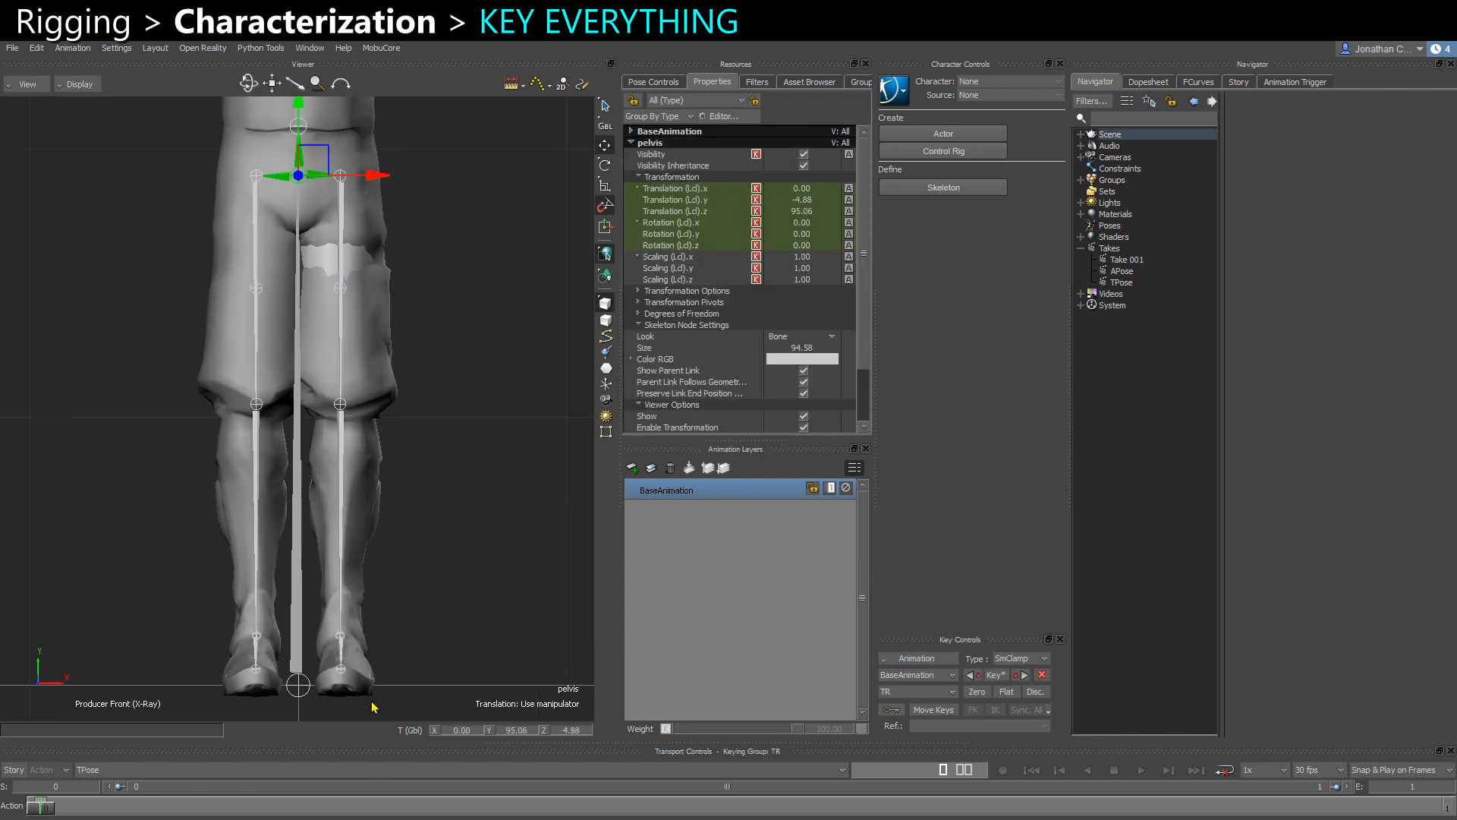
scroll(362, 494, "down", 1)
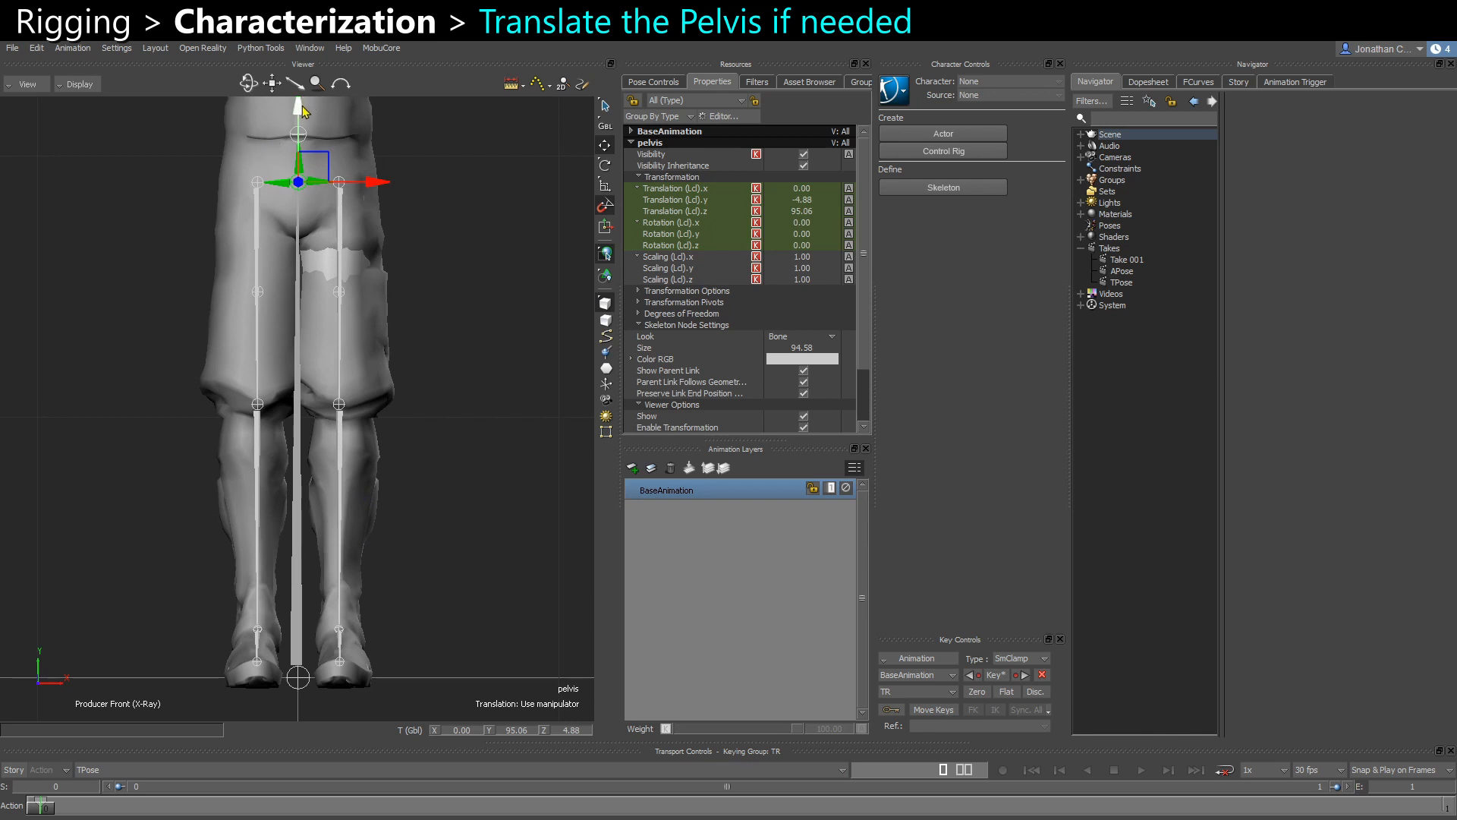
left_click_drag(297, 112, 289, 102)
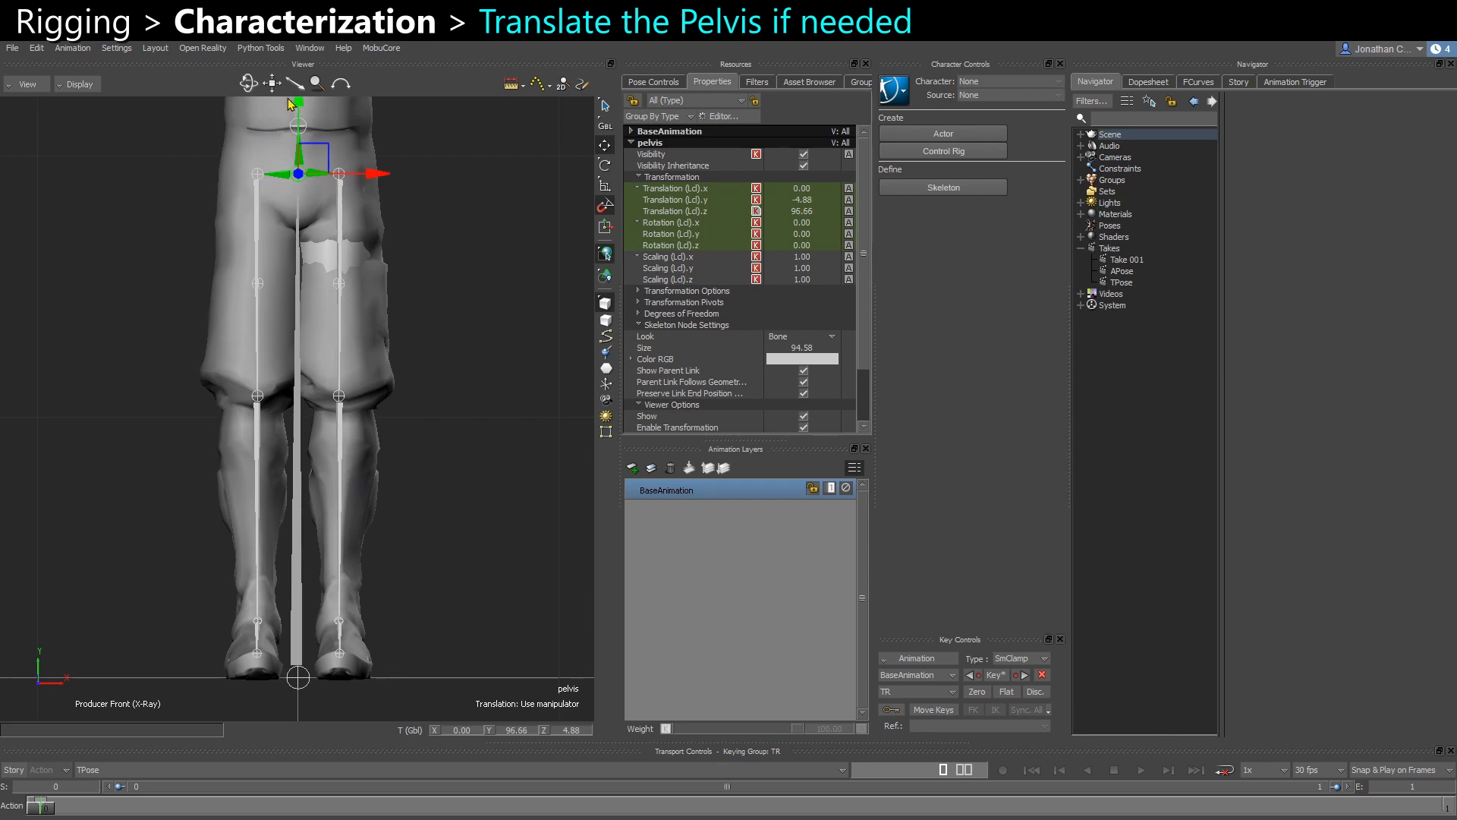
Lower the pelvis slightly in the side view to a global Y of about 96.51 so the soles meet the ground
key("ctrl+r")
scroll(326, 315, "down", 5)
left_click_drag(288, 309, 225, 485, "shift")
scroll(216, 389, "down", 2)
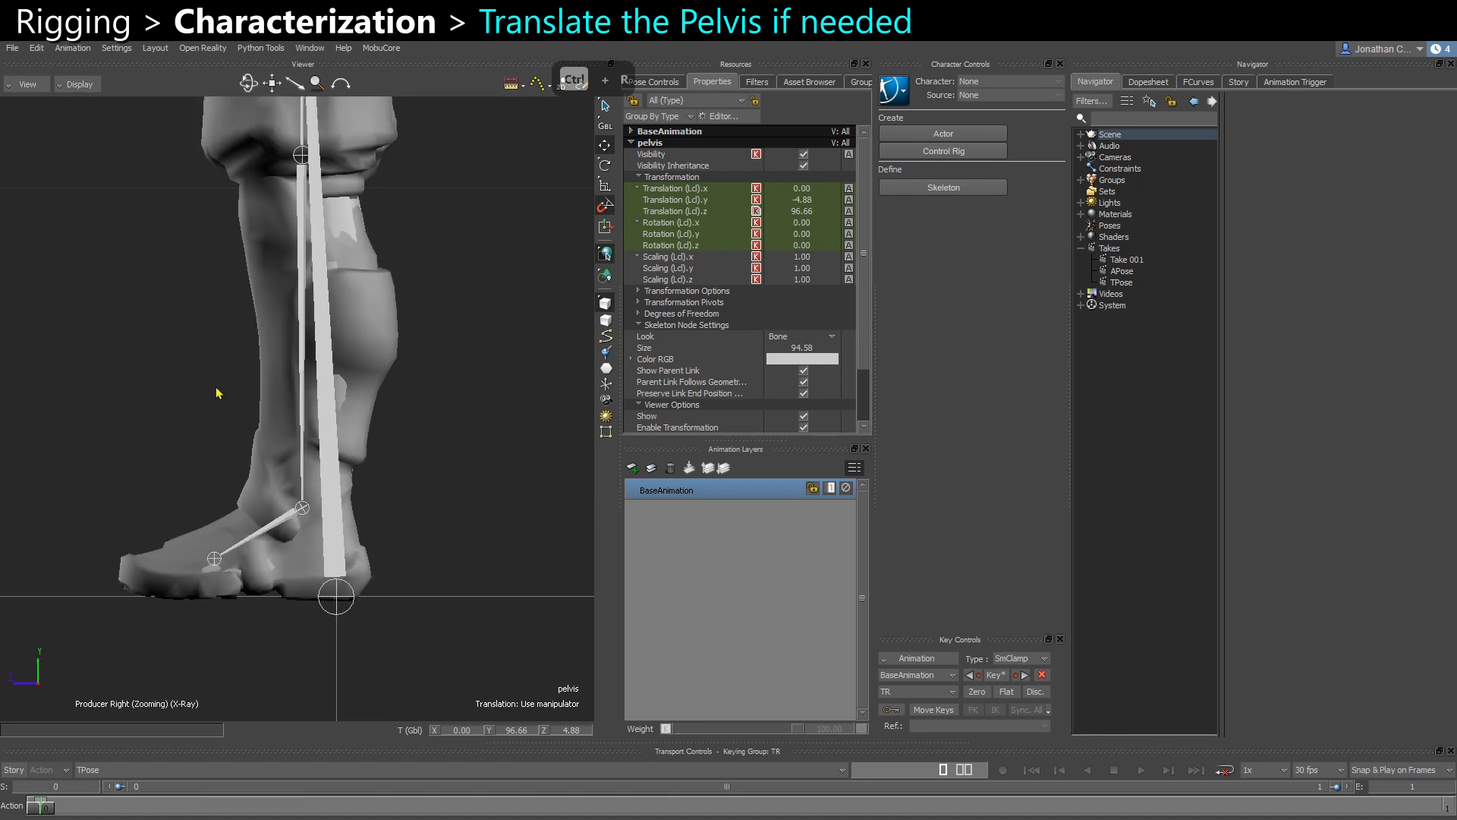
scroll(217, 392, "down", 3)
scroll(258, 304, "down", 3)
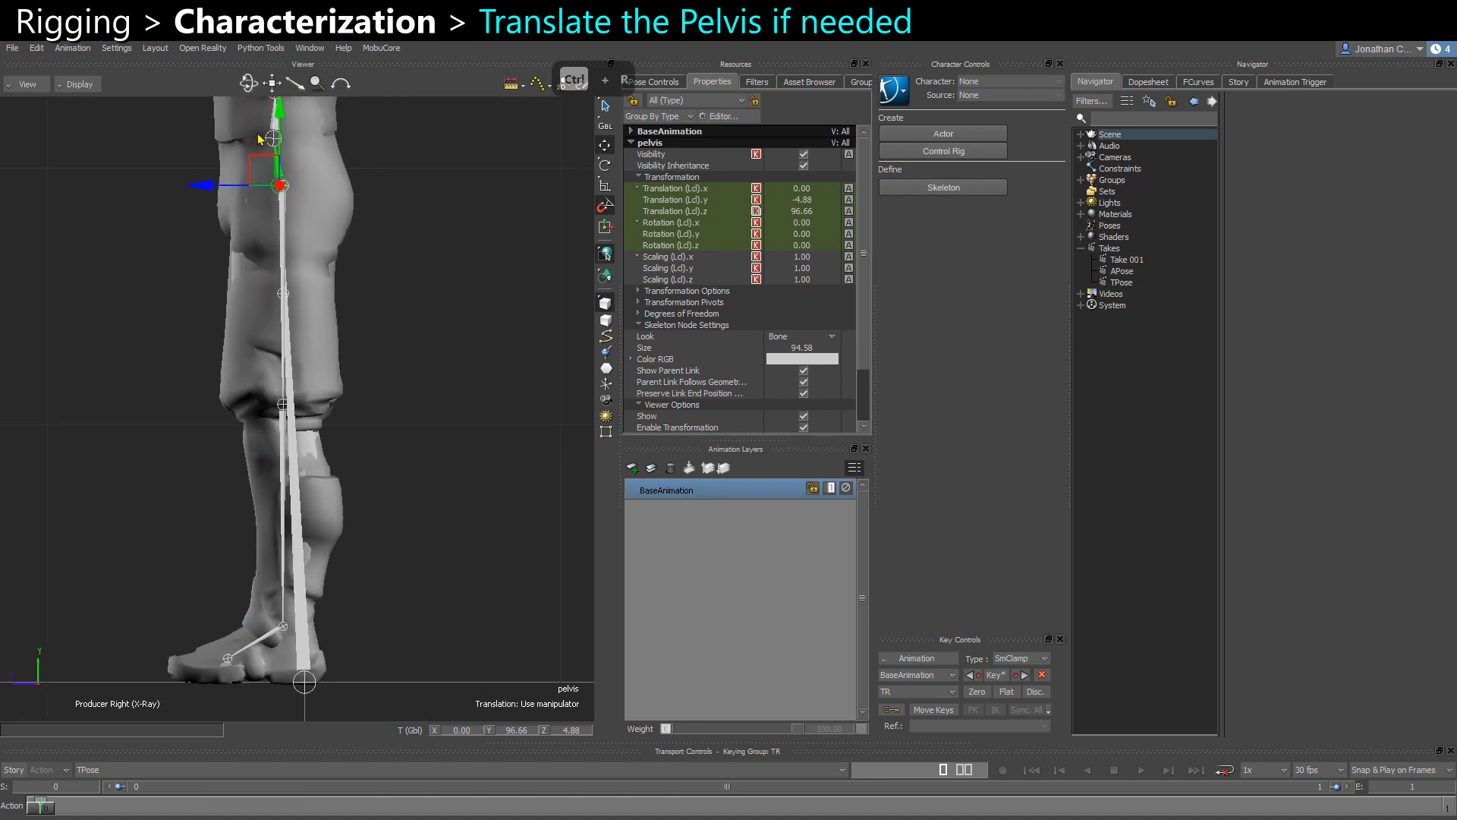
left_click(273, 328)
left_click(281, 325)
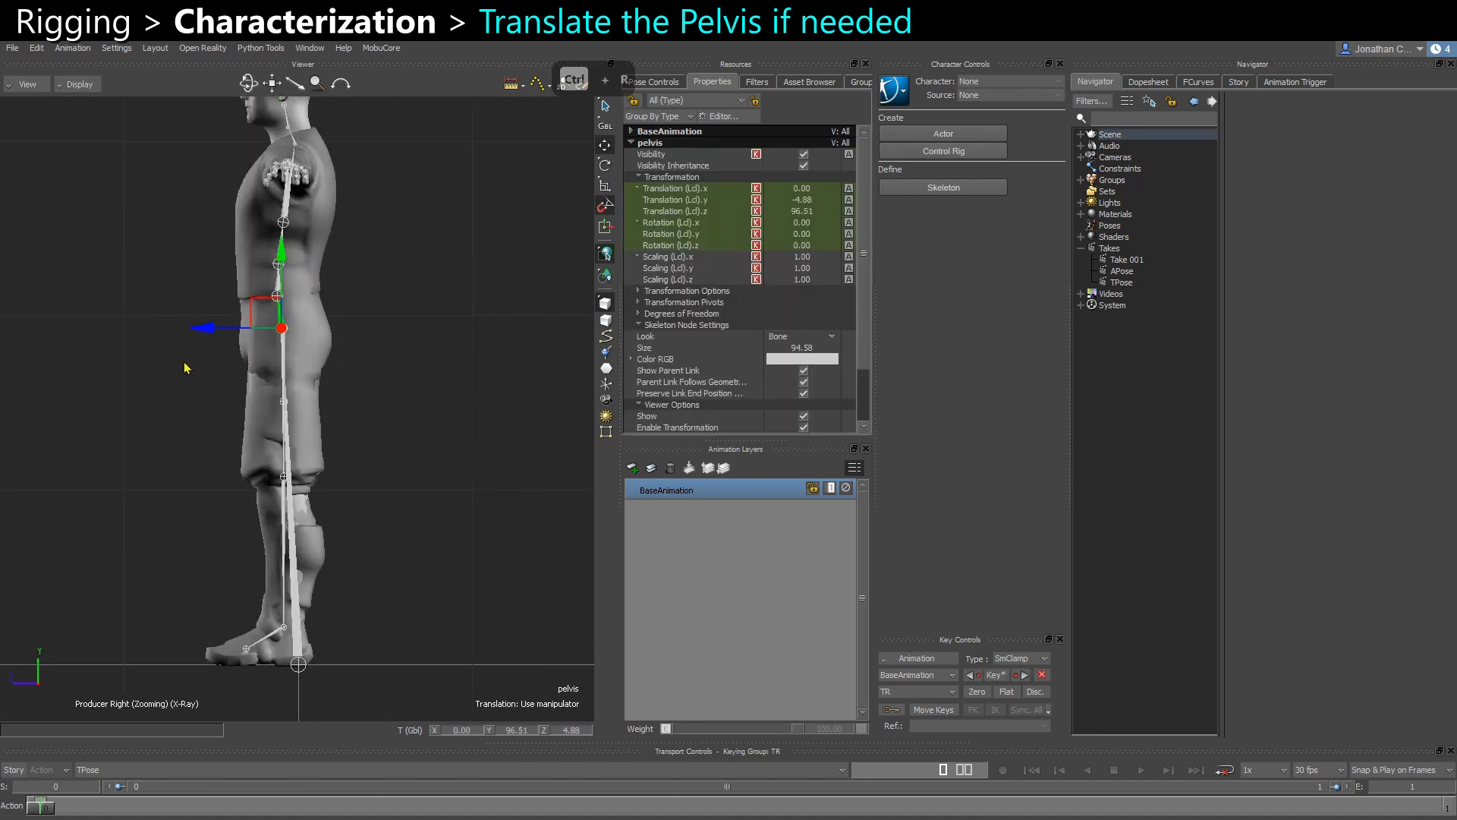
Move the pelvis back over the root in the side view to a global Z of about 0.37 and keyframe it
left_click_drag(200, 319, 246, 331)
key("ctrl+z")
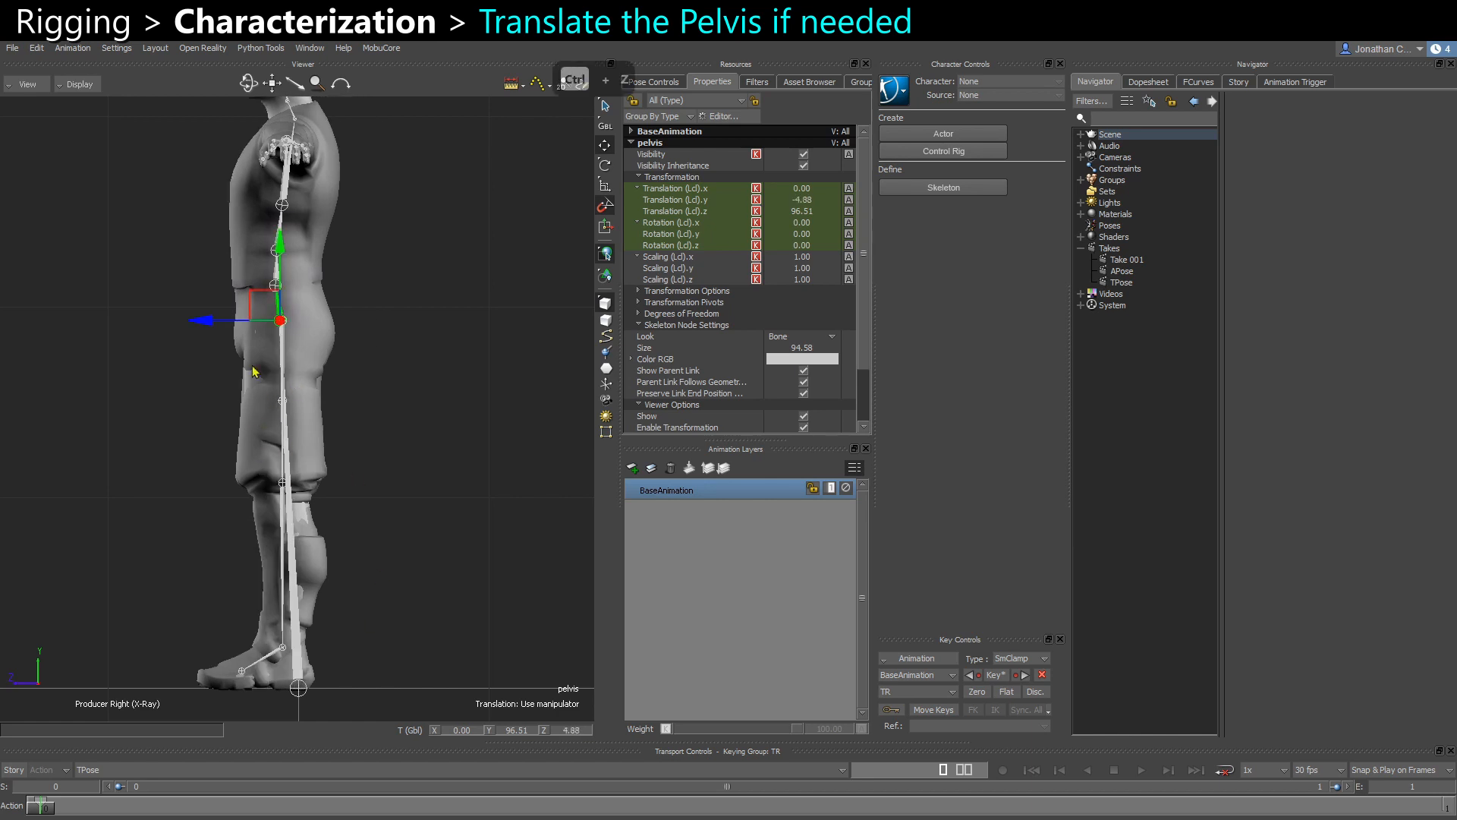
scroll(260, 347, "down", 3)
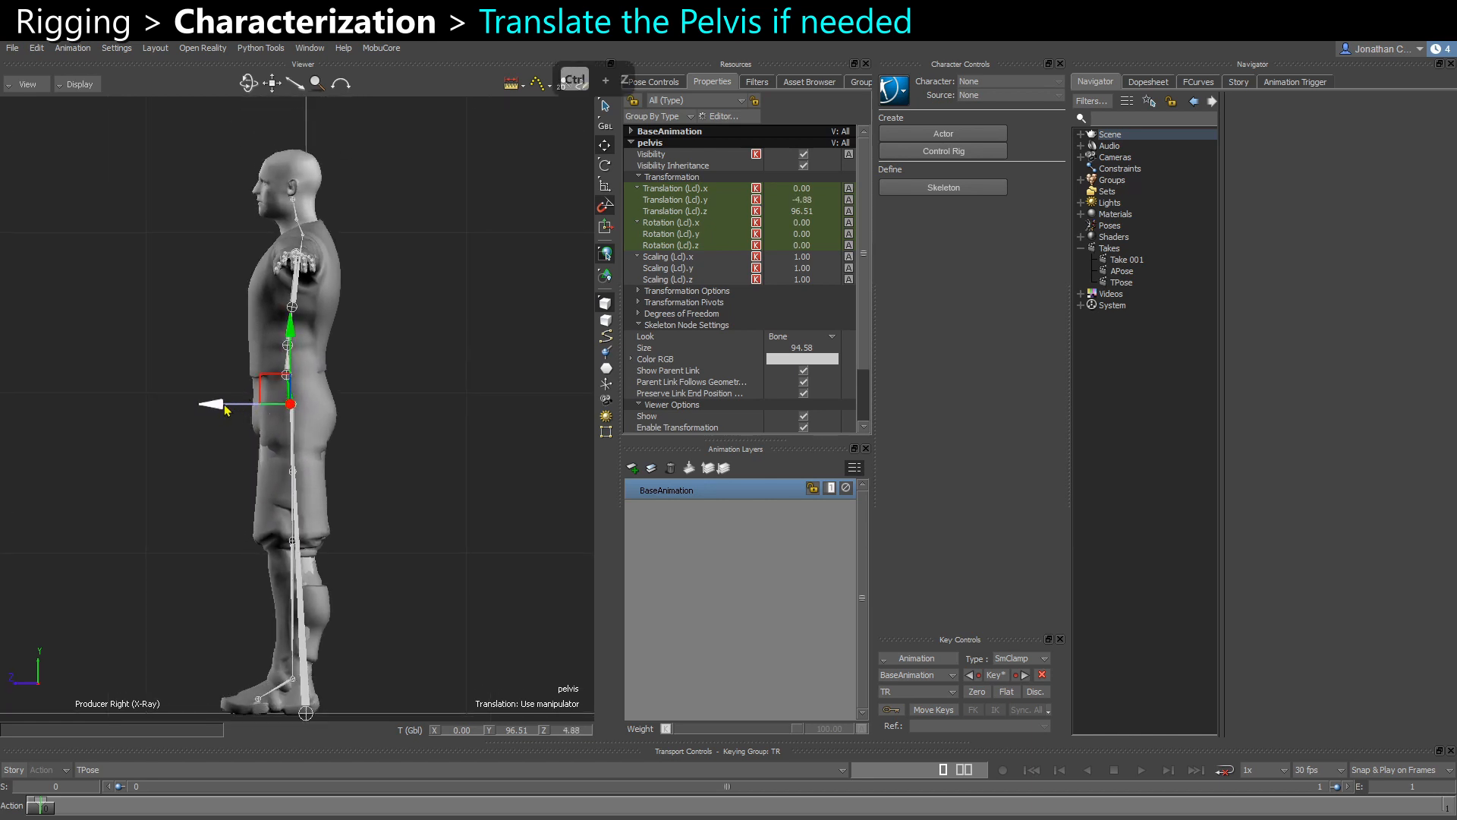
left_click_drag(225, 409, 232, 408)
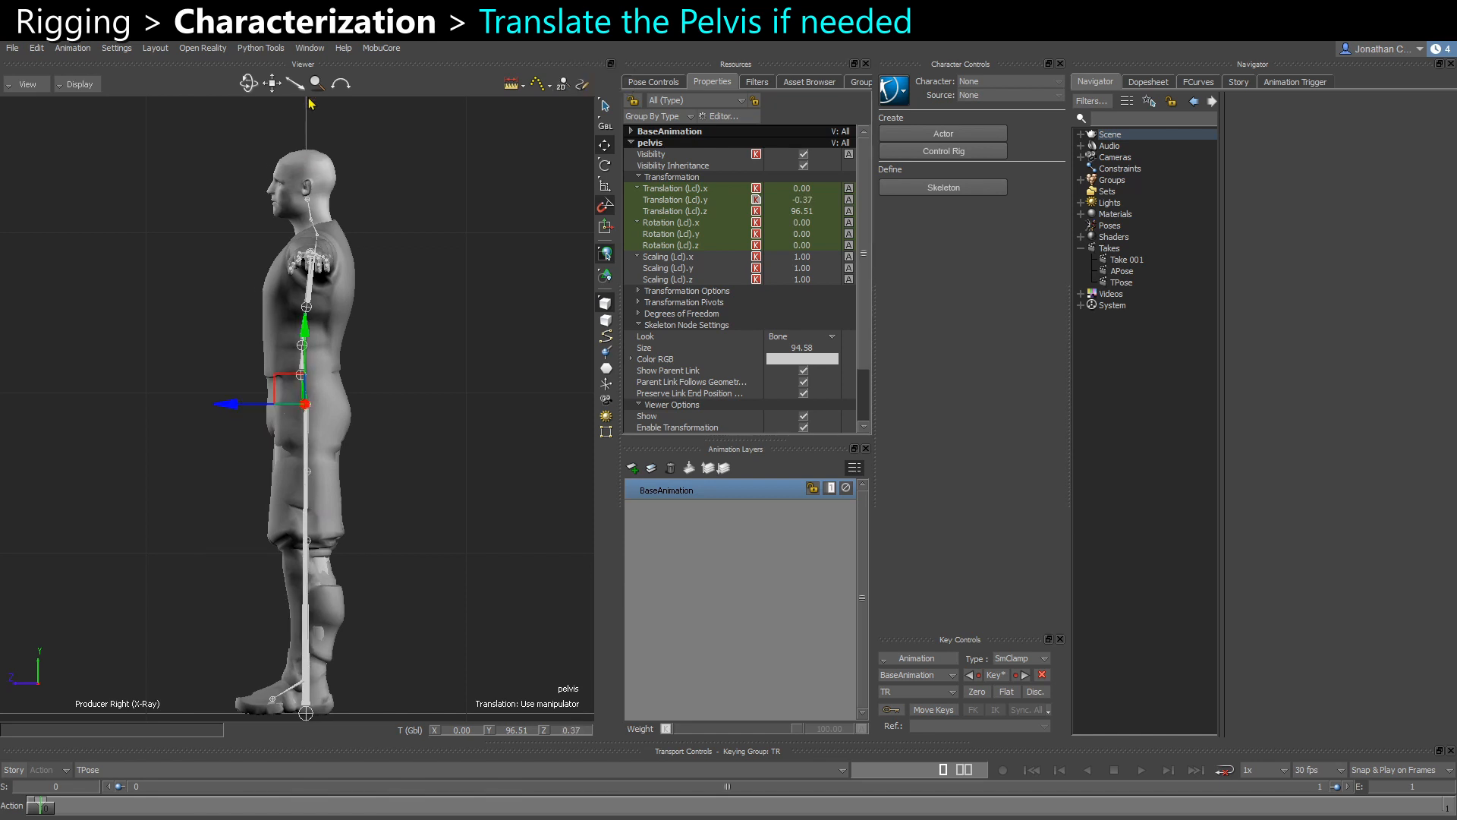
scroll(297, 402, "down", 3)
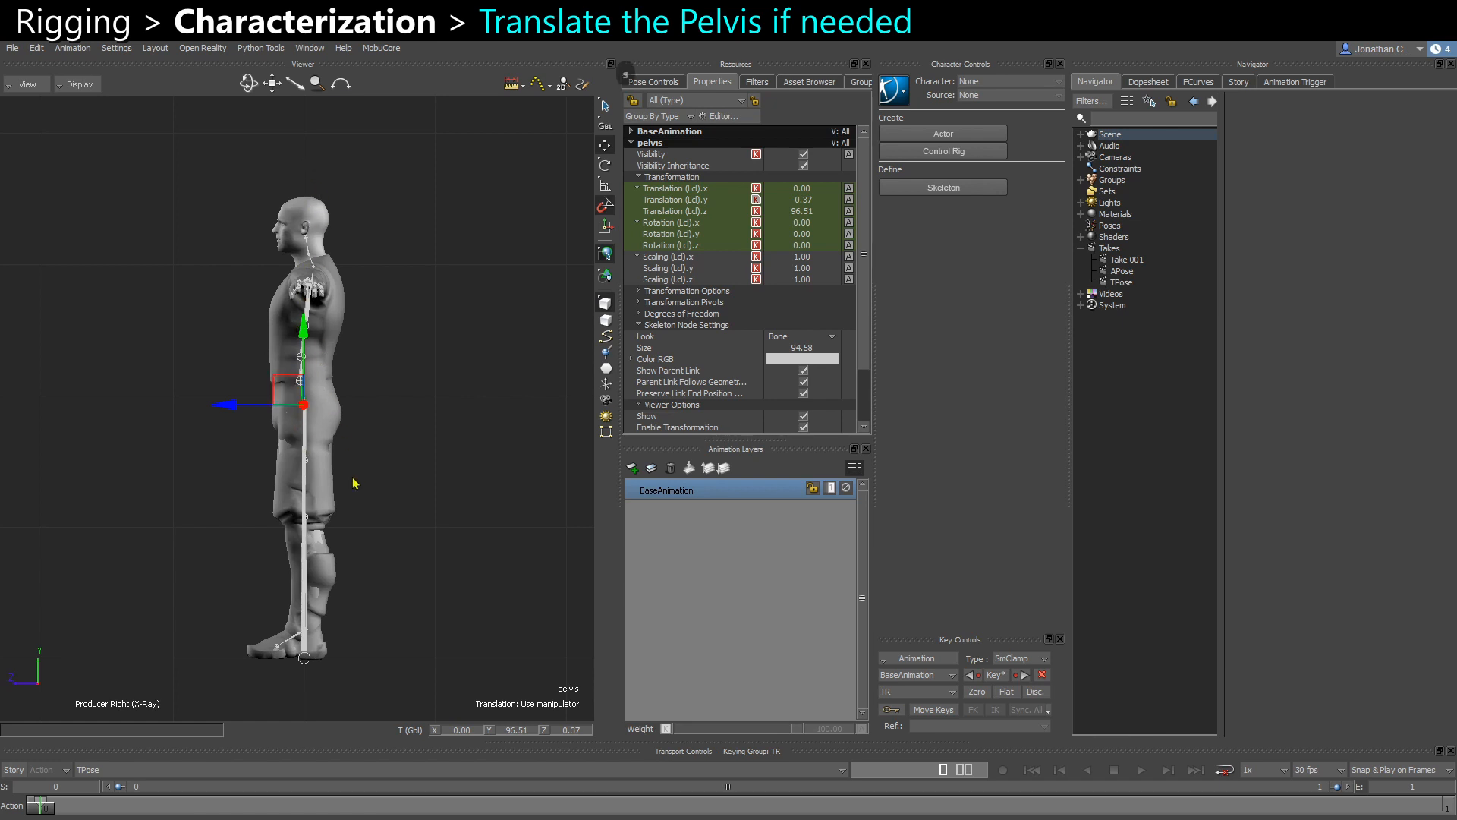
Examine the pose of the left hand's finger bones up close in the perspective view
key("ctrl+e")
scroll(371, 482, "down", 5)
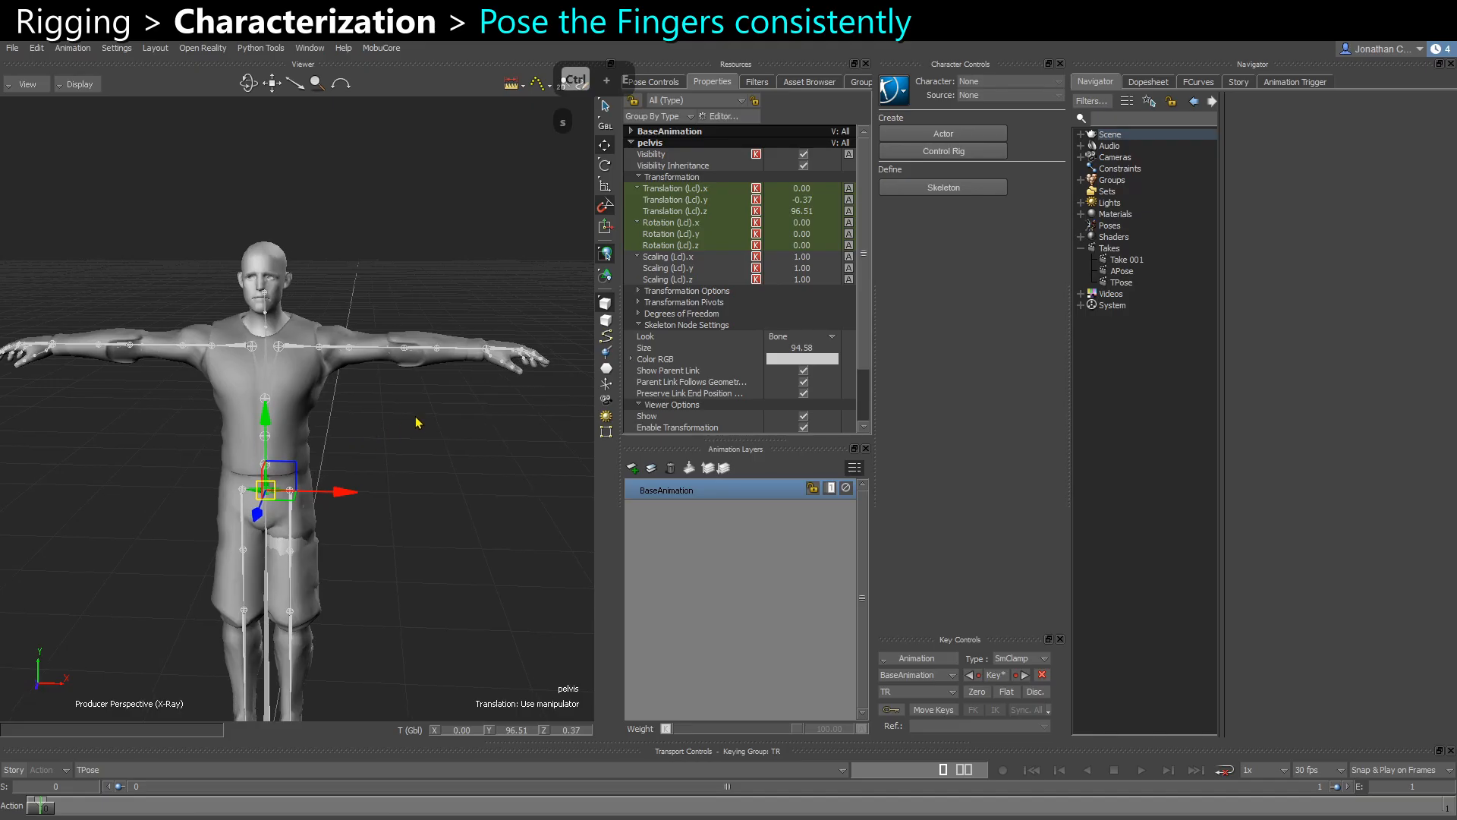
left_click_drag(413, 419, 400, 448, "ctrl")
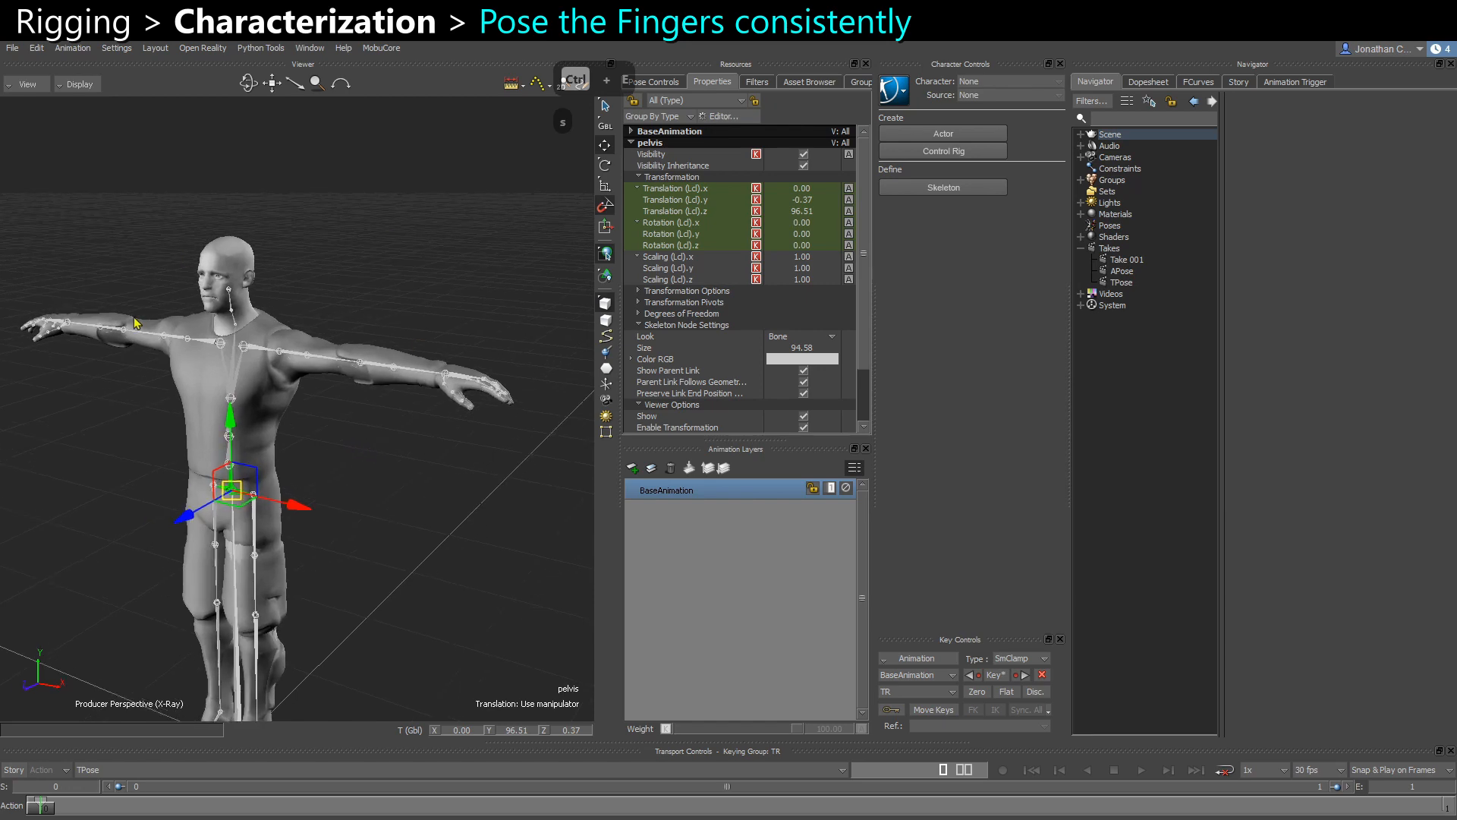
left_click(442, 523)
left_click_drag(443, 523, 269, 456, "ctrl")
left_click(394, 521)
left_click_drag(373, 516, 276, 545, "ctrl")
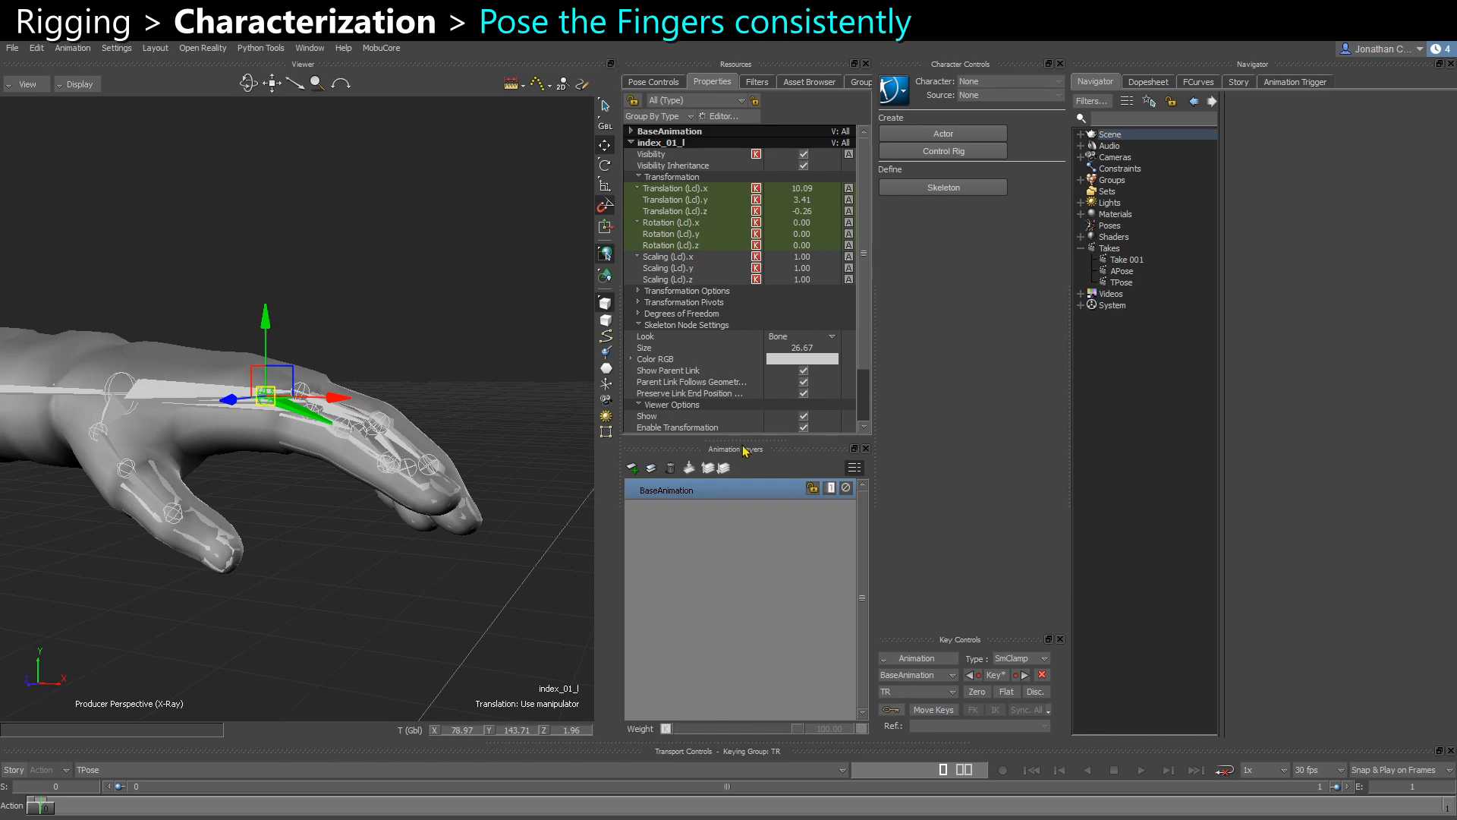
left_click_drag(351, 551, 318, 605, "ctrl")
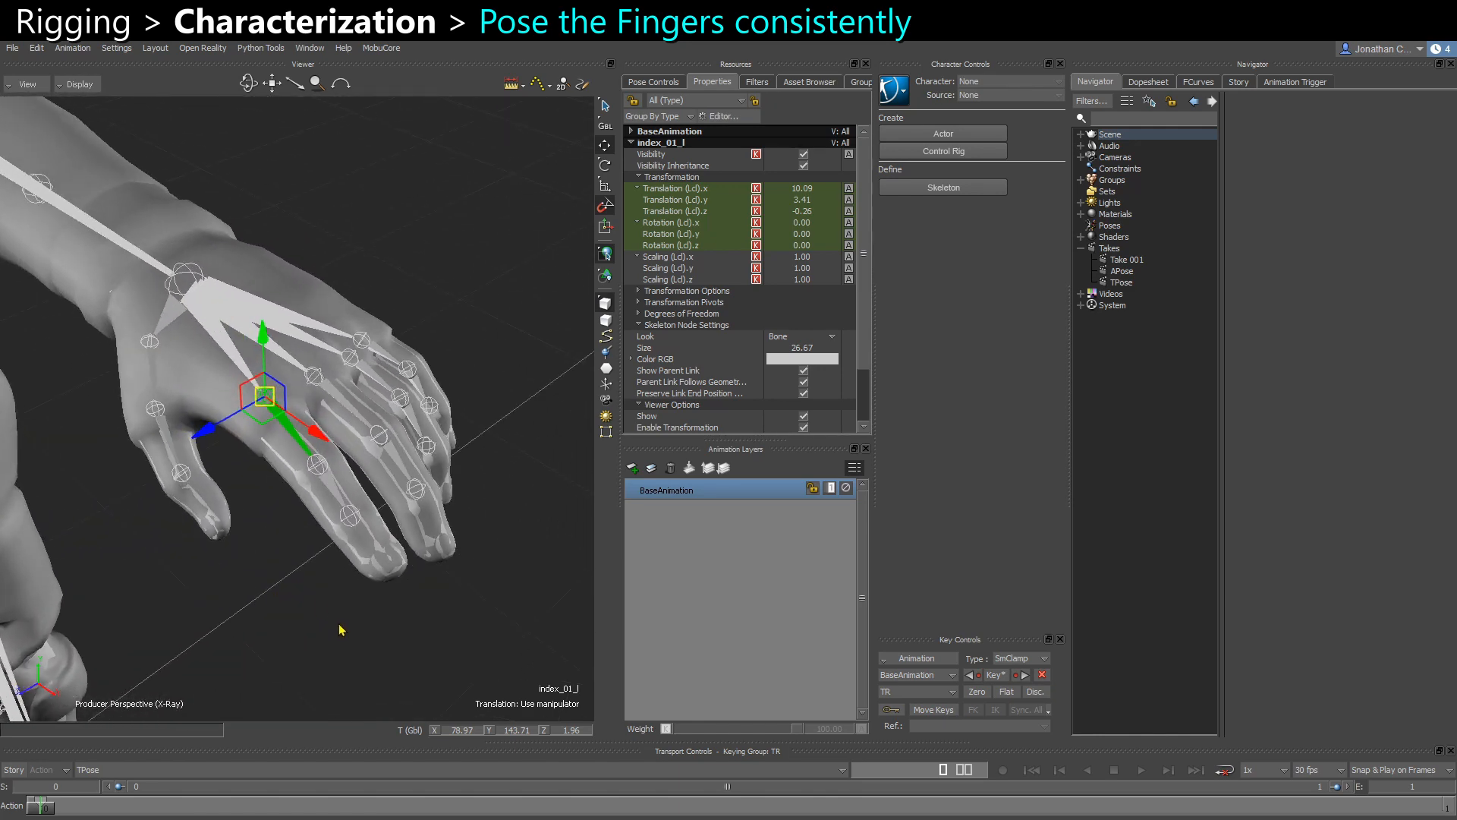
left_click_drag(349, 632, 296, 275, "ctrl")
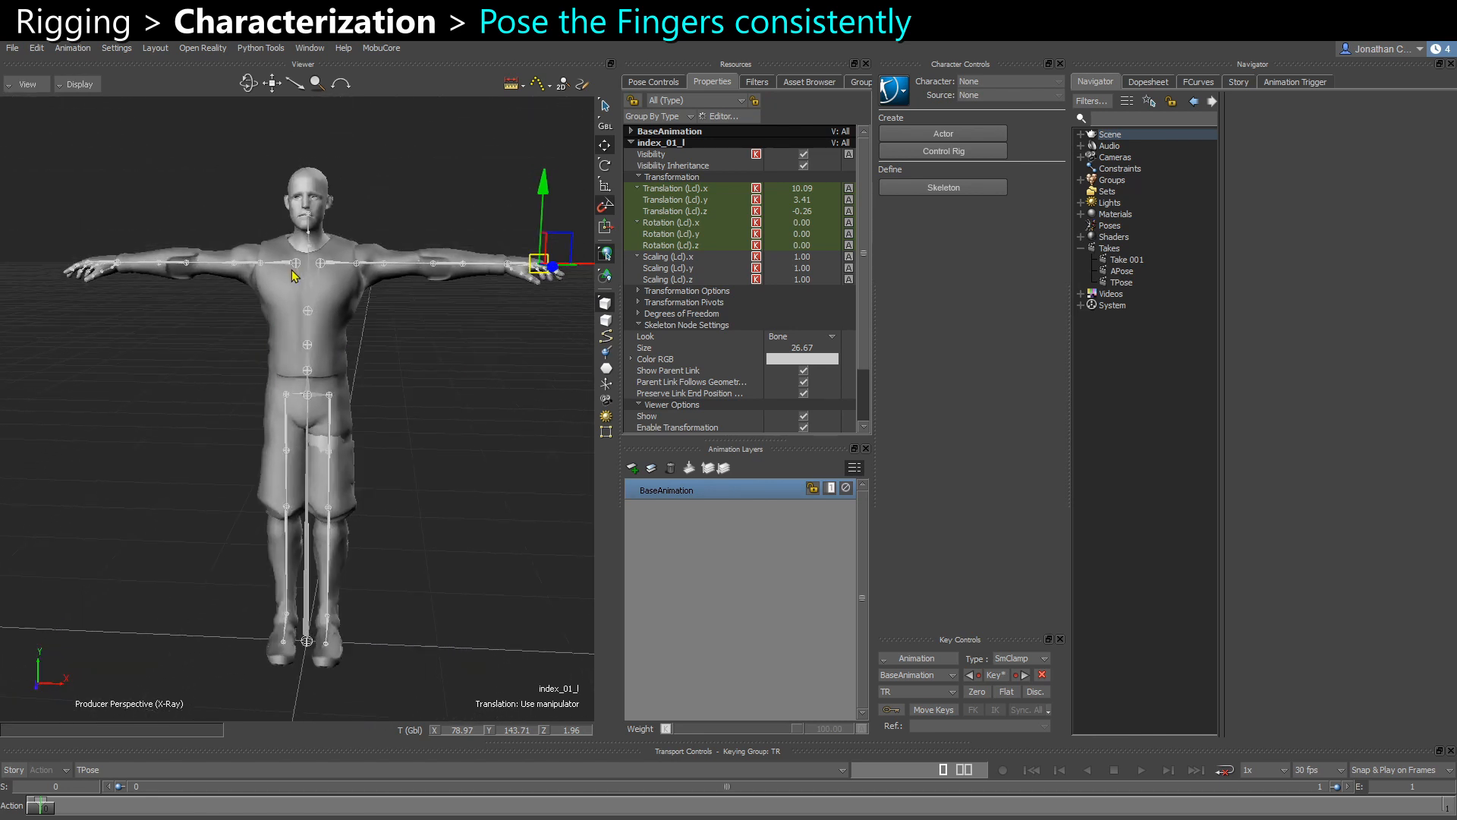
Check the left clavicle bone's global rotation against the line of the arm
left_click(339, 255)
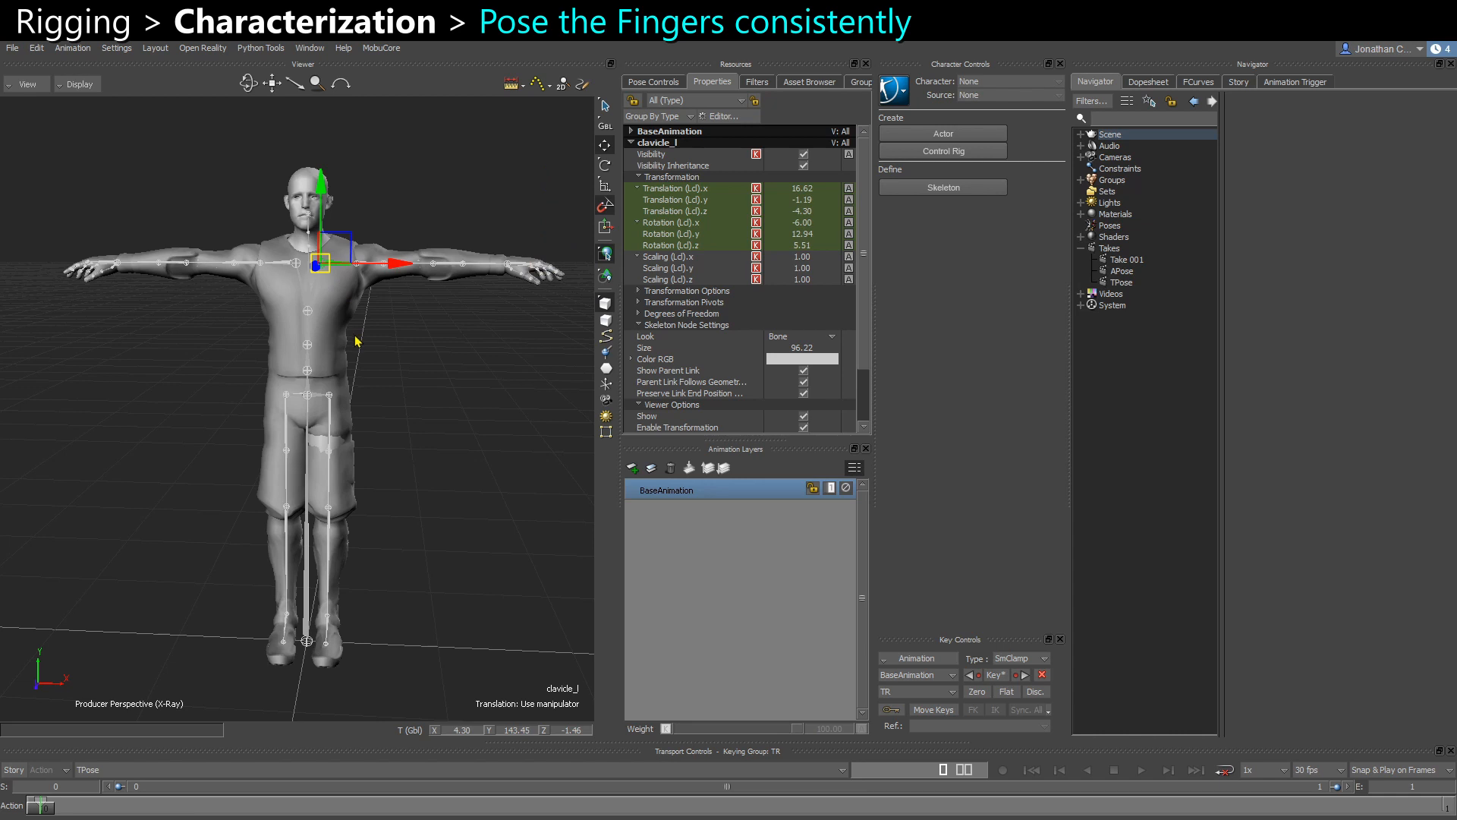
left_click_drag(355, 346, 373, 342, "ctrl")
key("r")
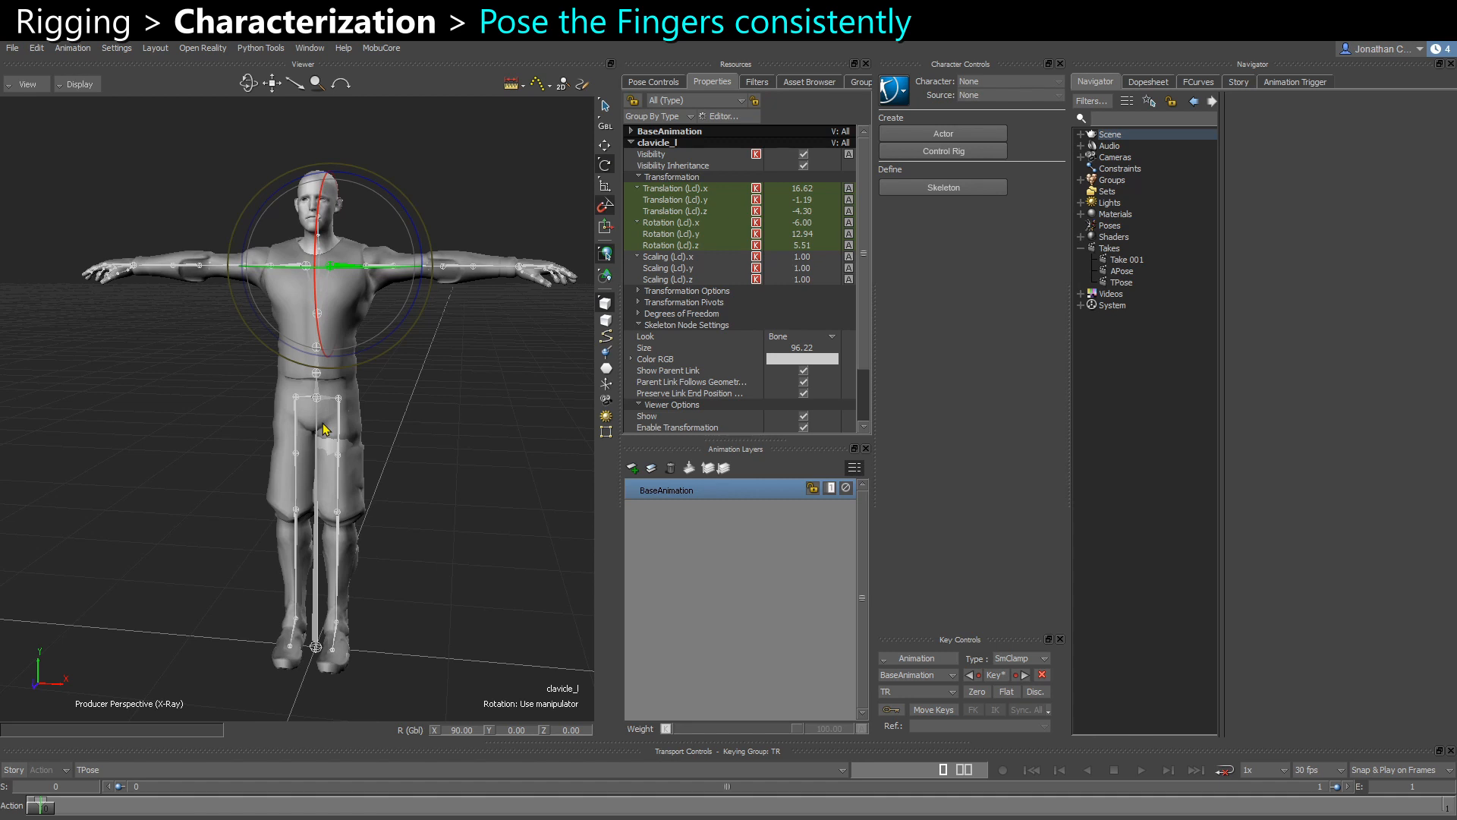
left_click(464, 452)
Check the local axis orientation at the base bone of the left index finger
scroll(432, 399, "up", 10)
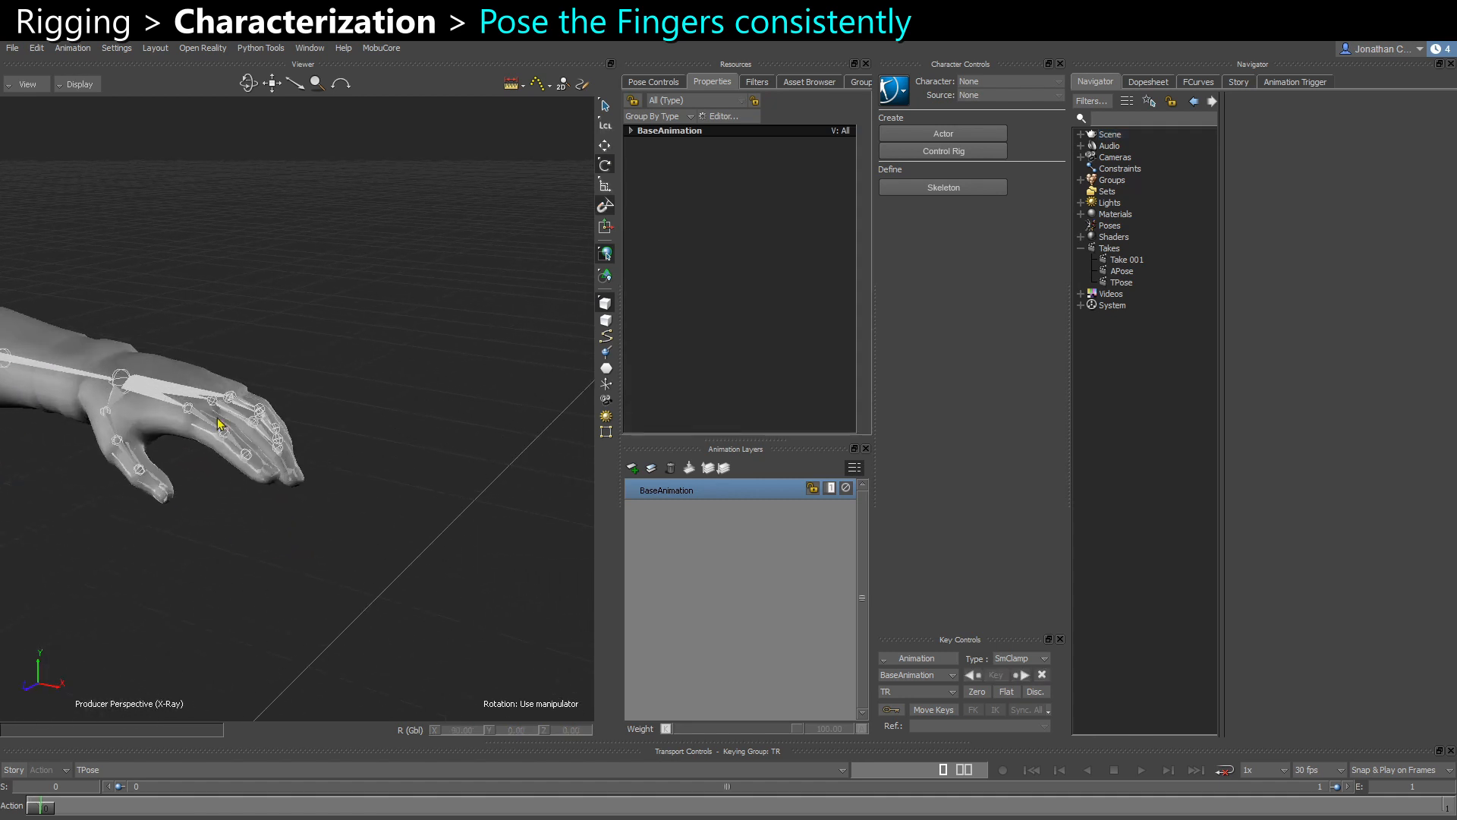
scroll(228, 448, "up", 3)
left_click(268, 487)
scroll(289, 507, "up", 4)
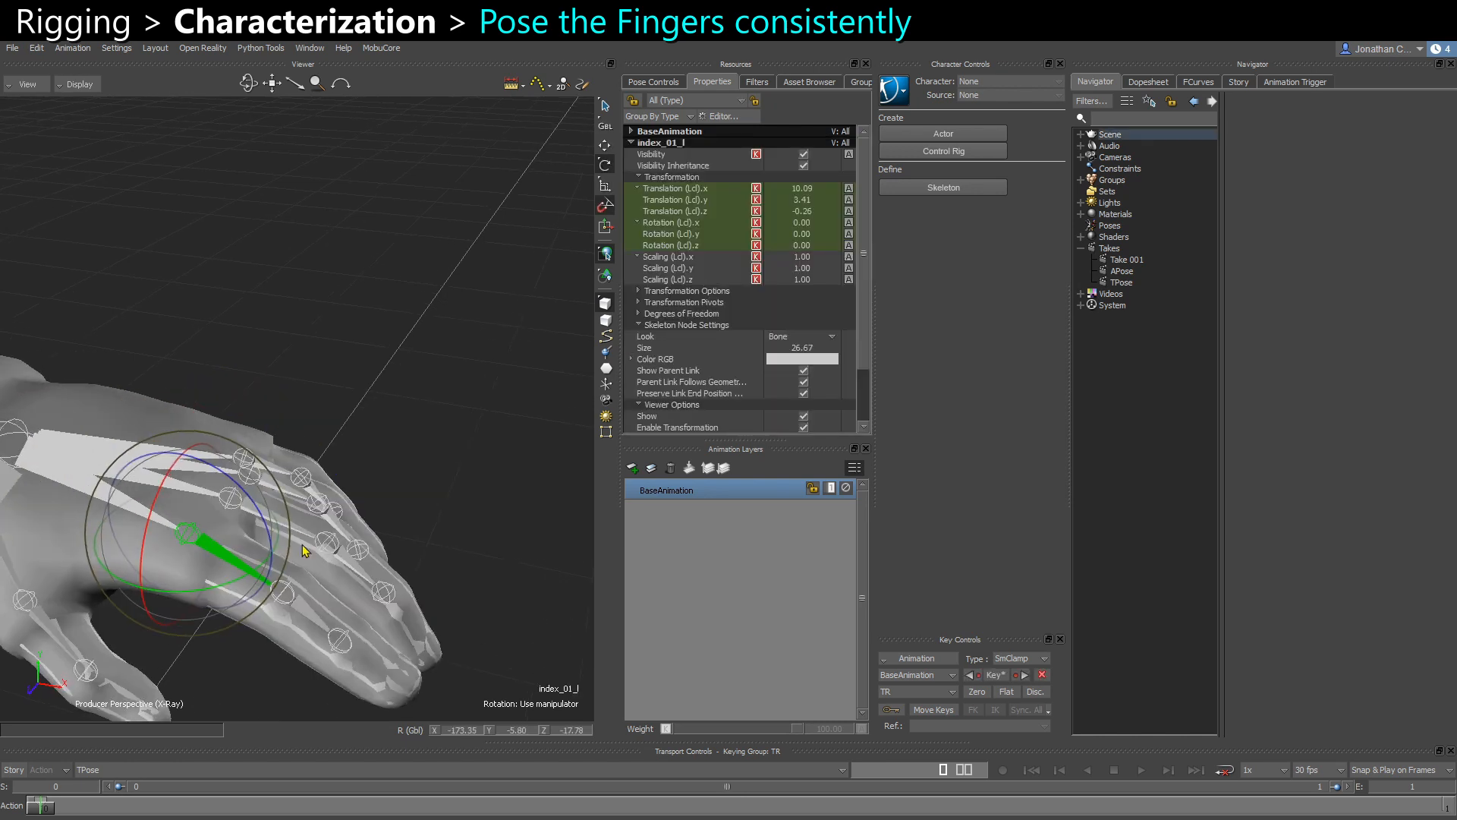
key("F5")
left_click_drag(320, 507, 321, 492, "alt")
Rotate the base bones of the four main left-hand fingers upward together in global mode, bringing the pinky to about -12.41 in Z
left_click(245, 458)
middle_click_drag(246, 460, 285, 472, "alt")
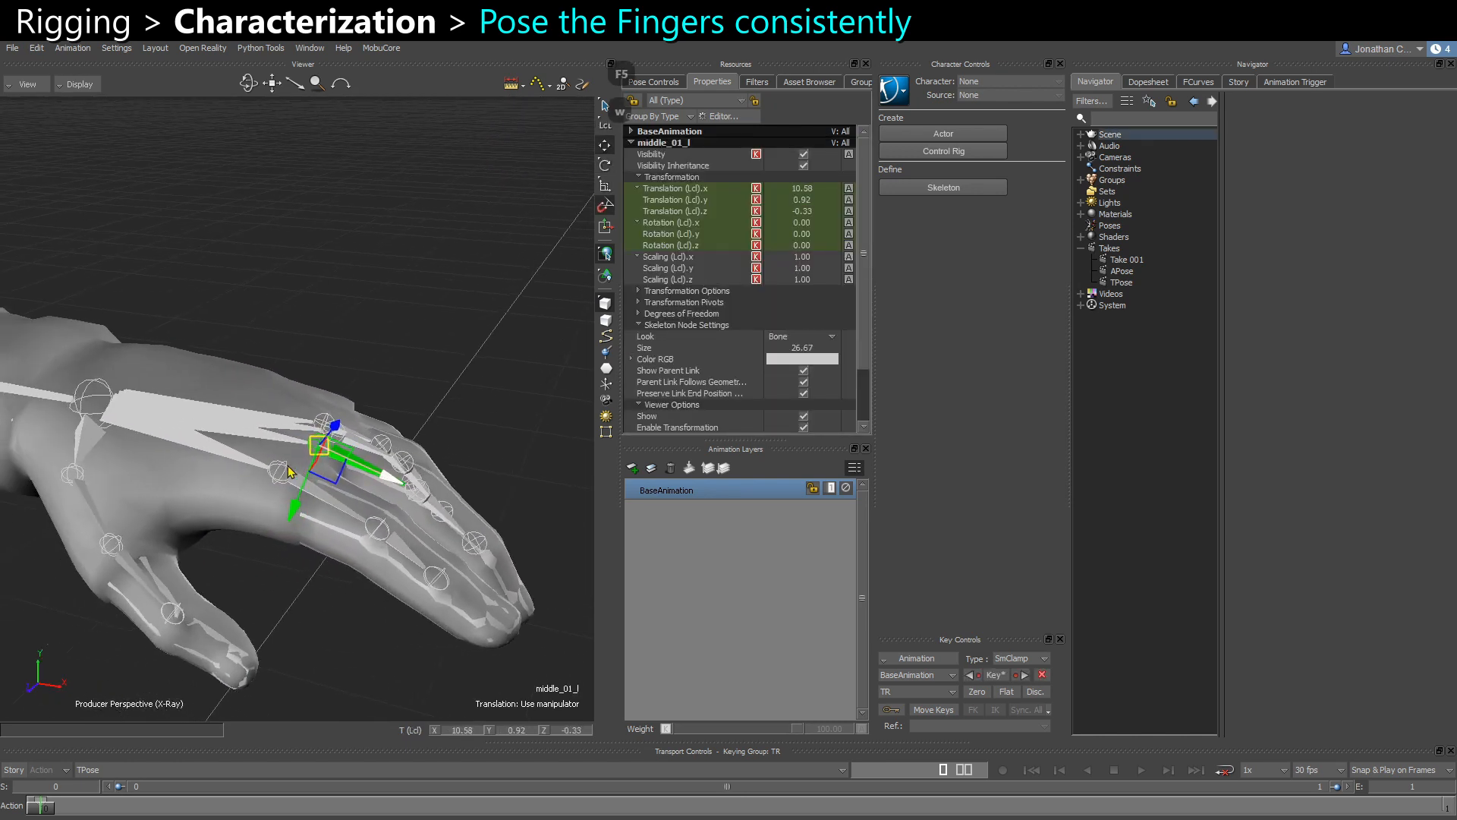
left_click_drag(284, 472, 291, 460, "alt")
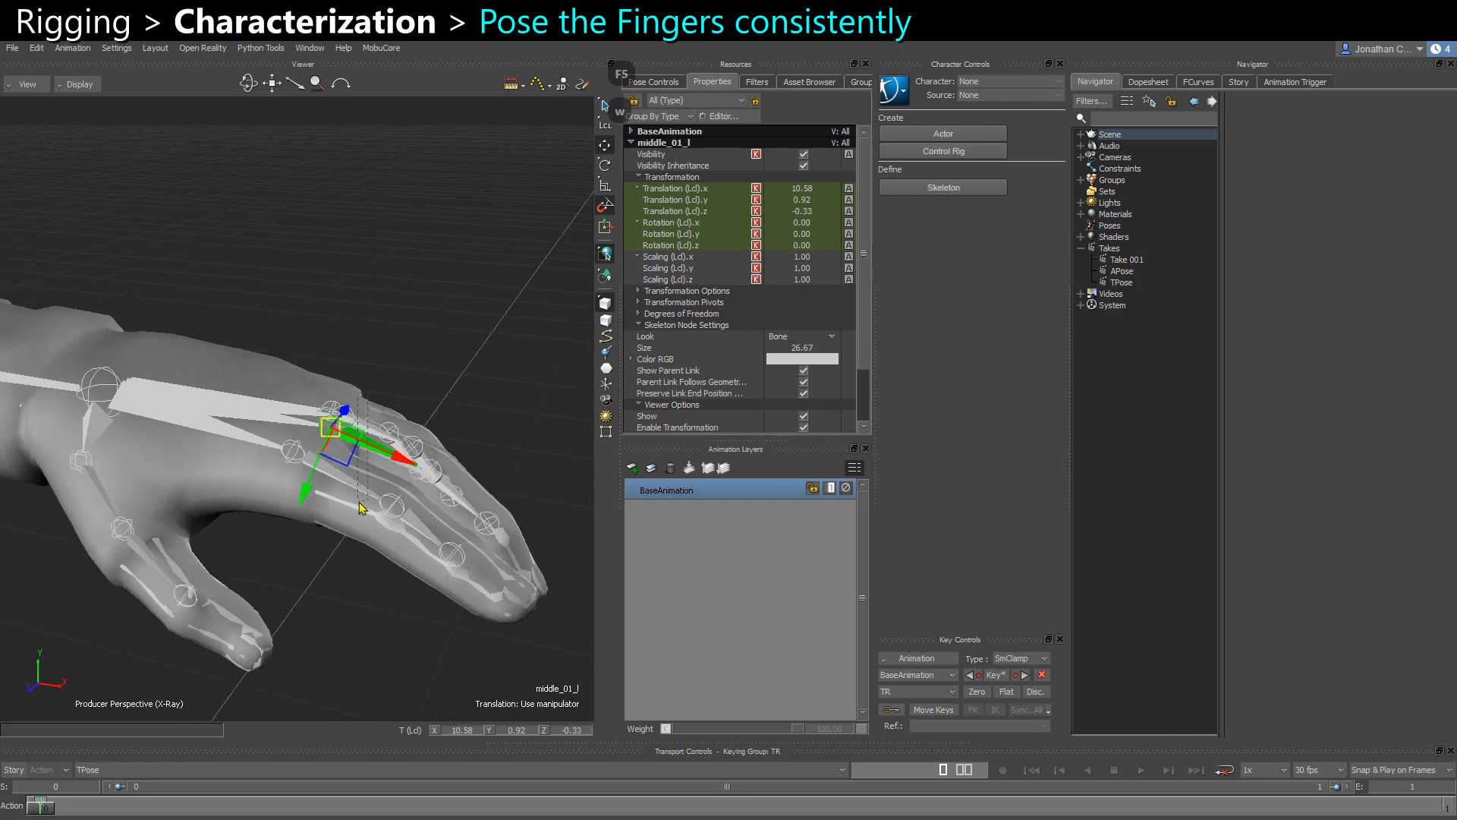
left_click_drag(359, 502, 307, 546, "shift")
left_click(215, 481, "shift")
key("e")
left_click_drag(247, 482, 328, 464, "alt")
key("F6")
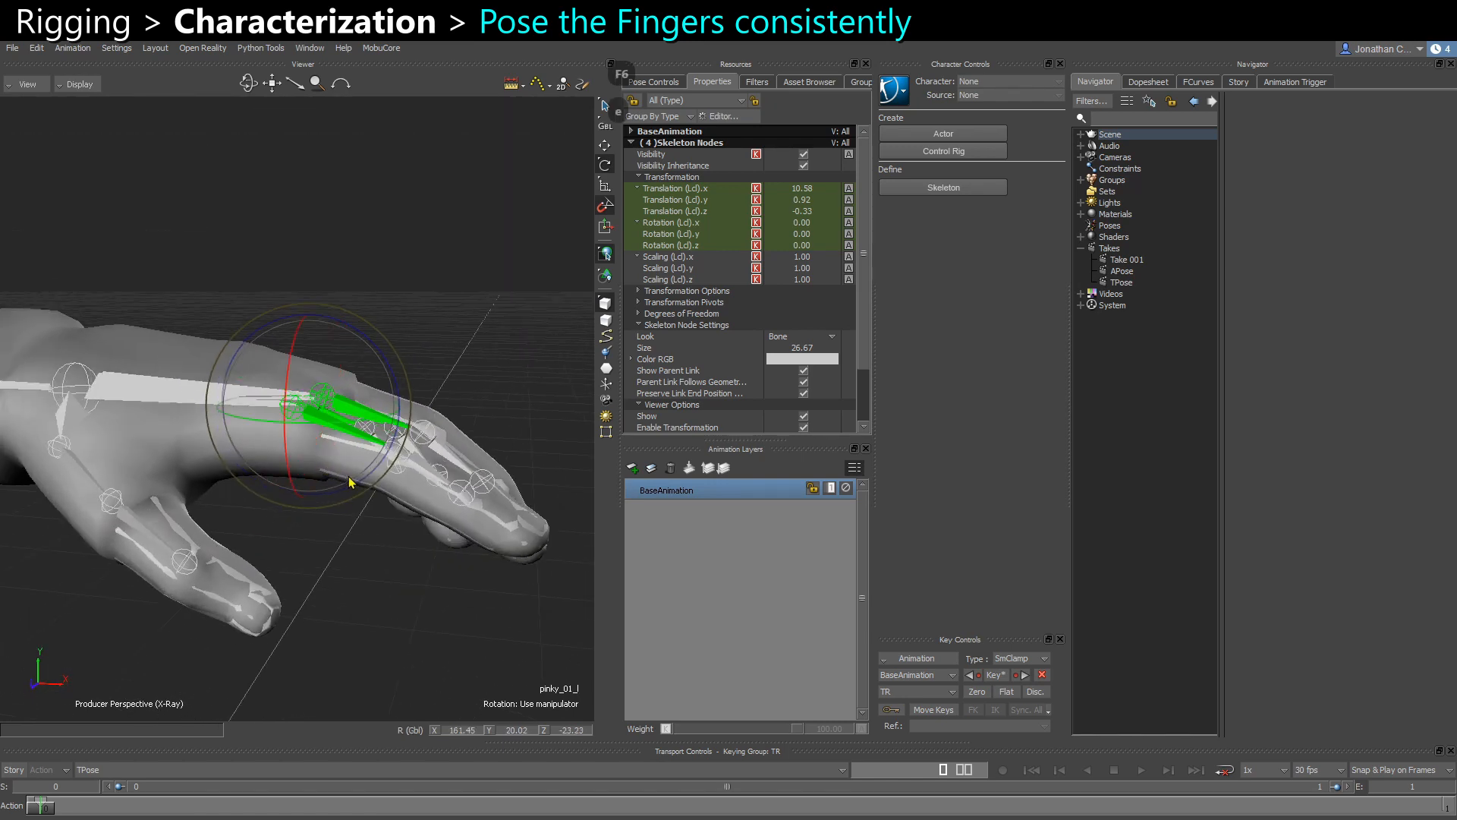
left_click_drag(377, 388, 391, 379)
left_click_drag(448, 522, 479, 525, "ctrl+shift")
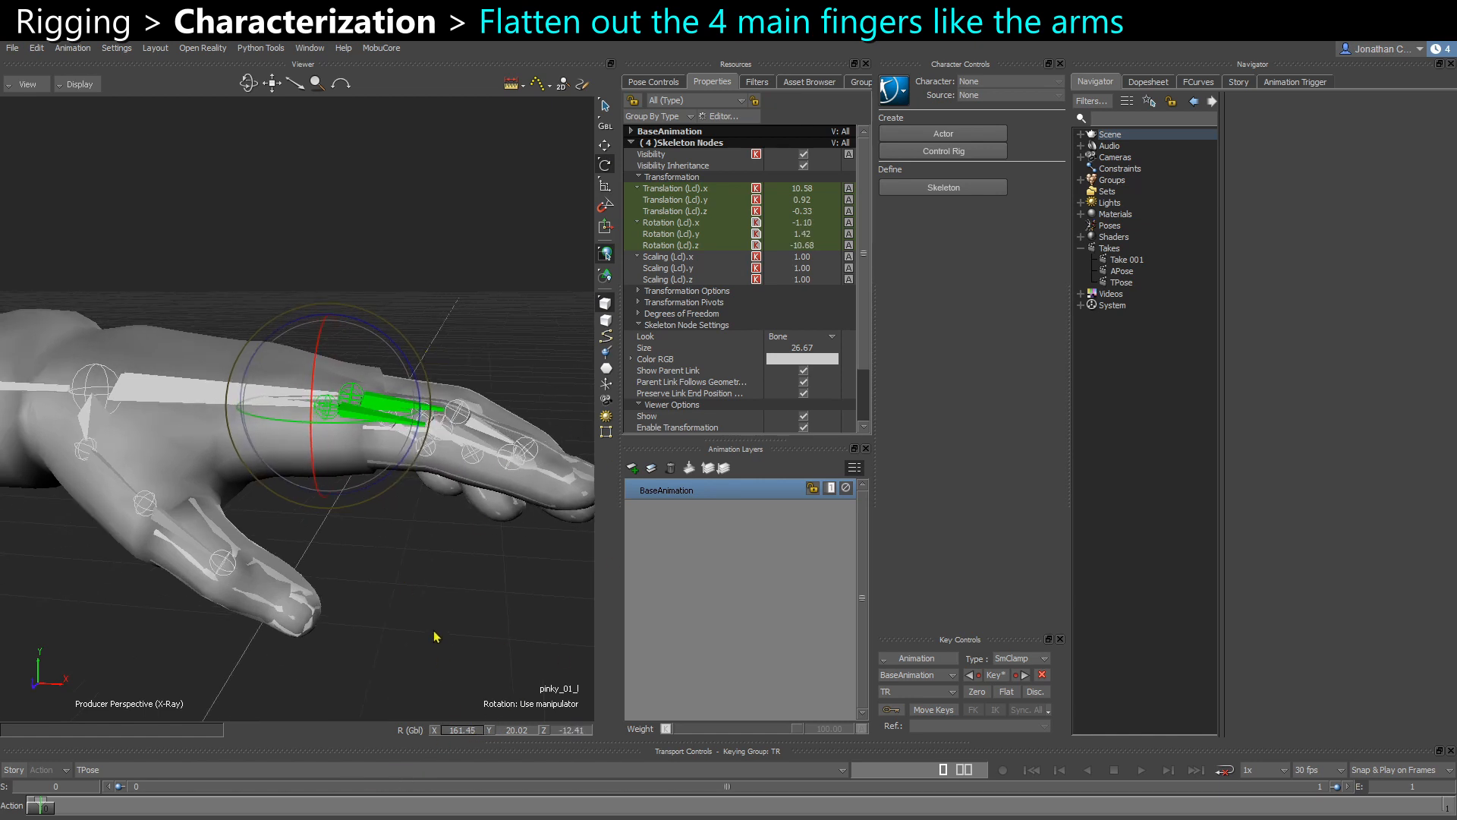
type("1")
key("BackSpace")
key("Escape")
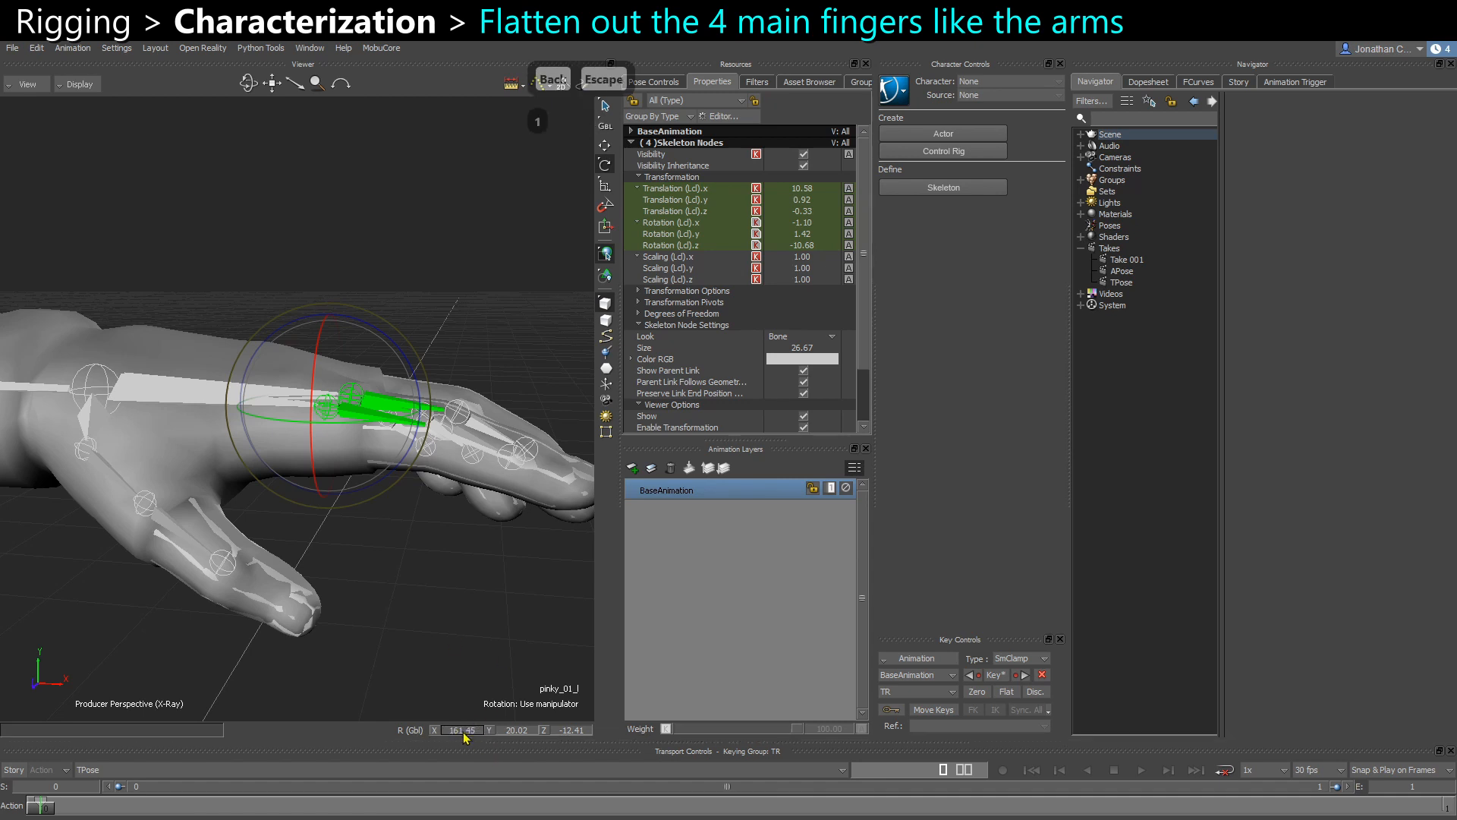
Set the global rotation of the four left finger base bones to 180, 0, 0
type("180")
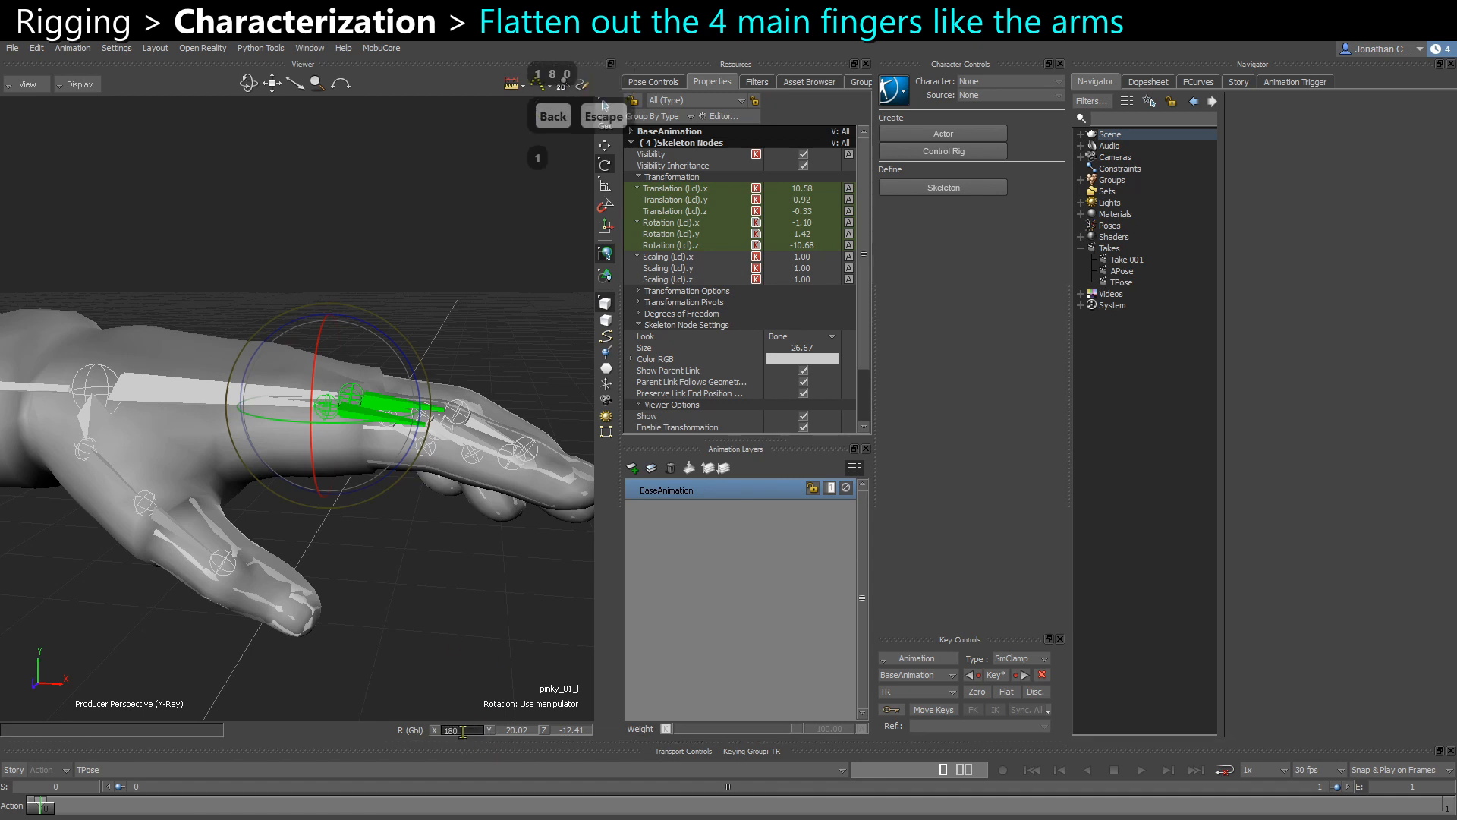
key("Tab")
type("0")
key("Tab")
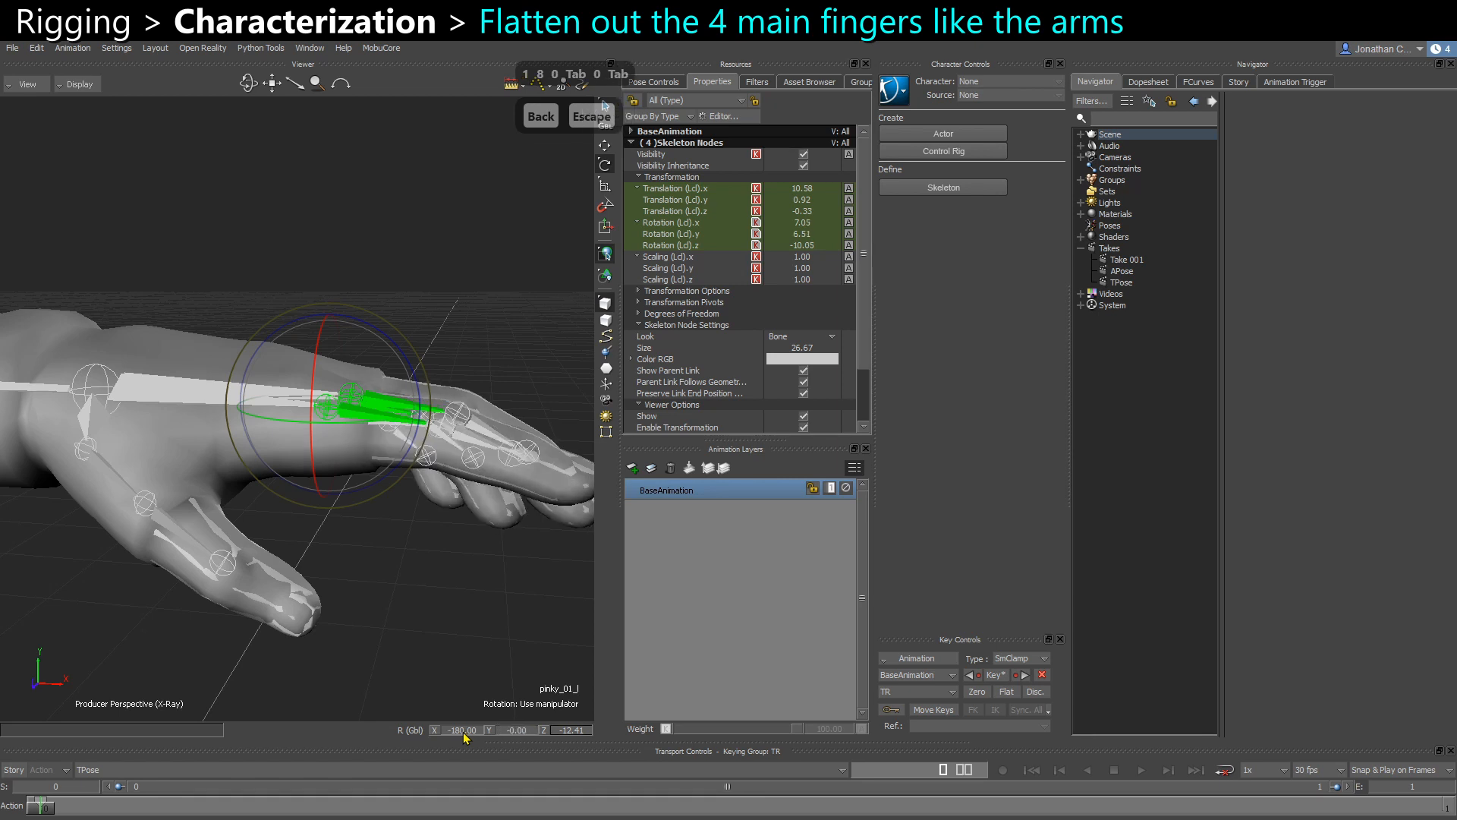
type("0")
key("Return")
left_click_drag(568, 589, 529, 573, "alt")
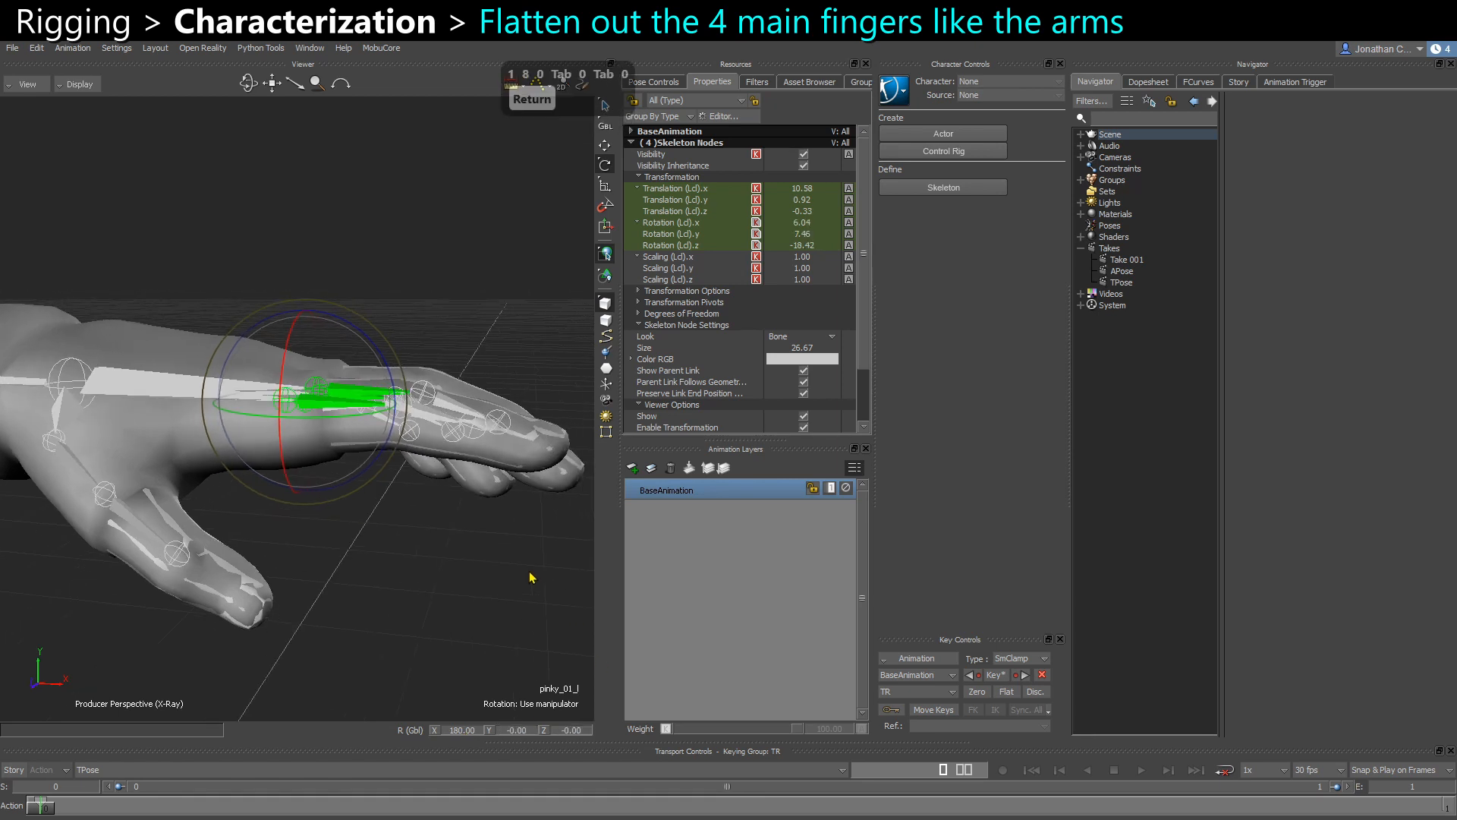
Set the global rotation of the middle bones of the four left fingers to 180, 0, 0
key("Down")
key("Up")
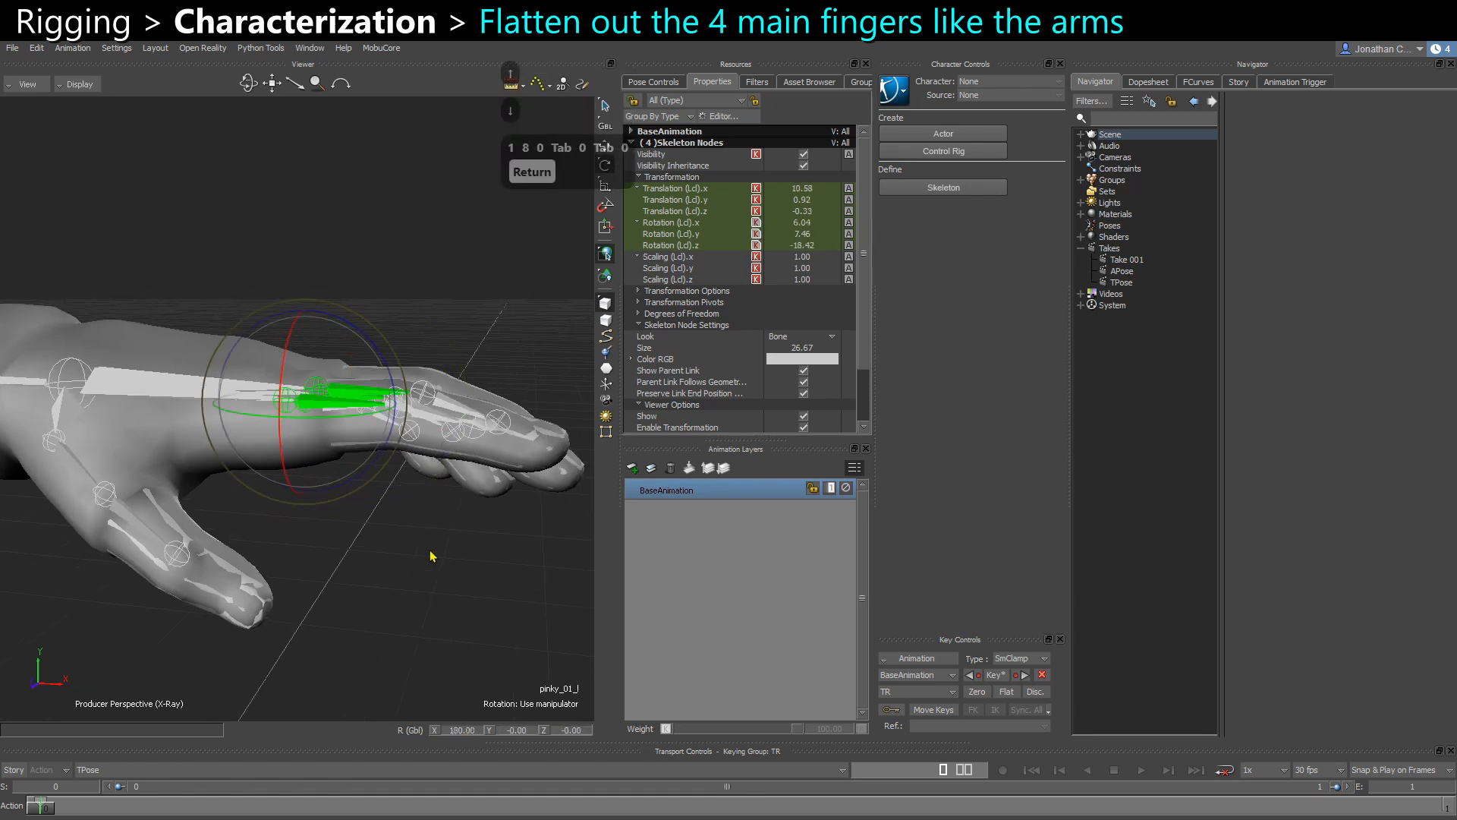
key("Down")
key("Up")
key("Down")
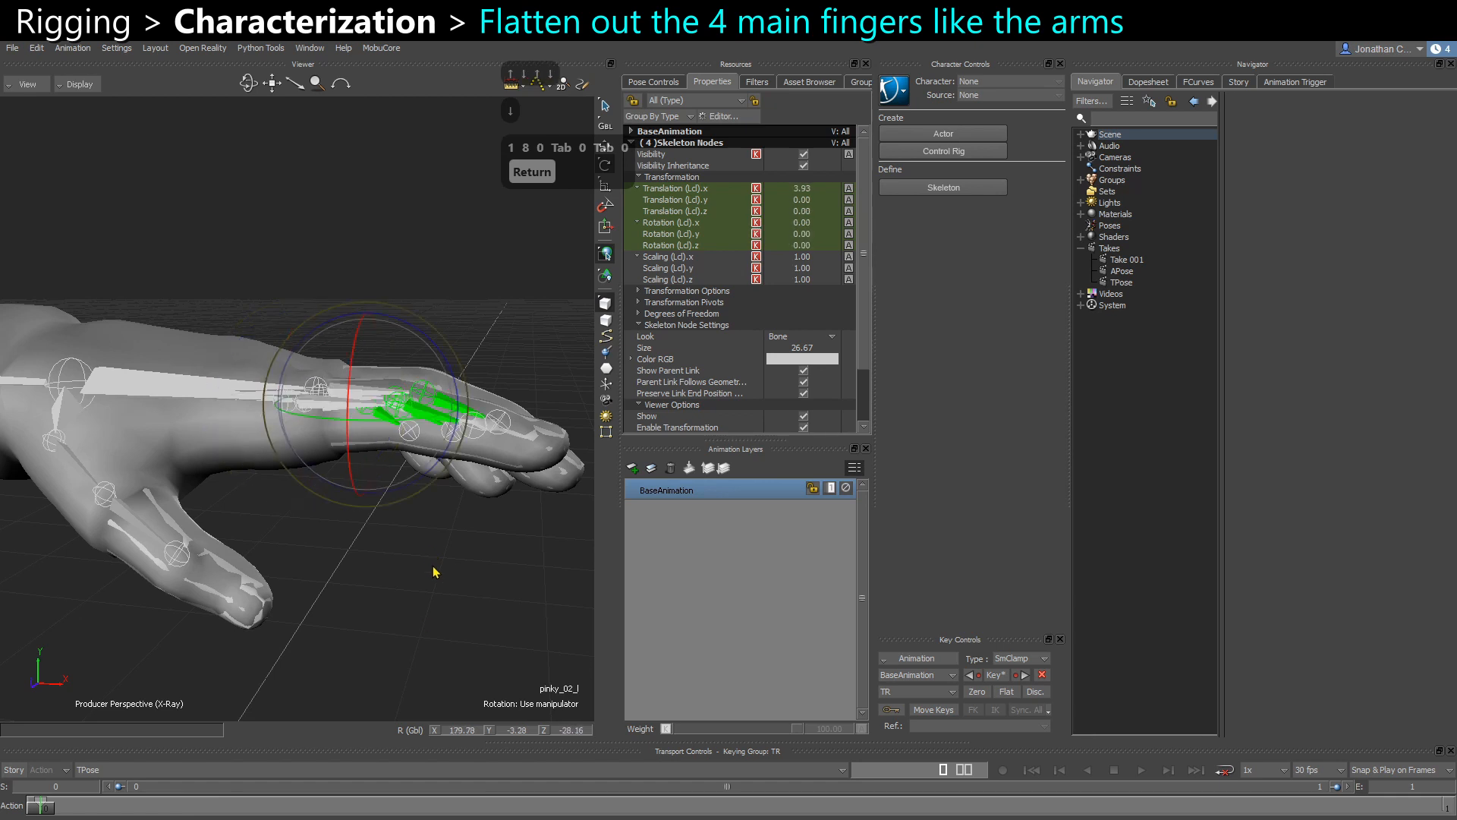
double_click(456, 733)
type("180")
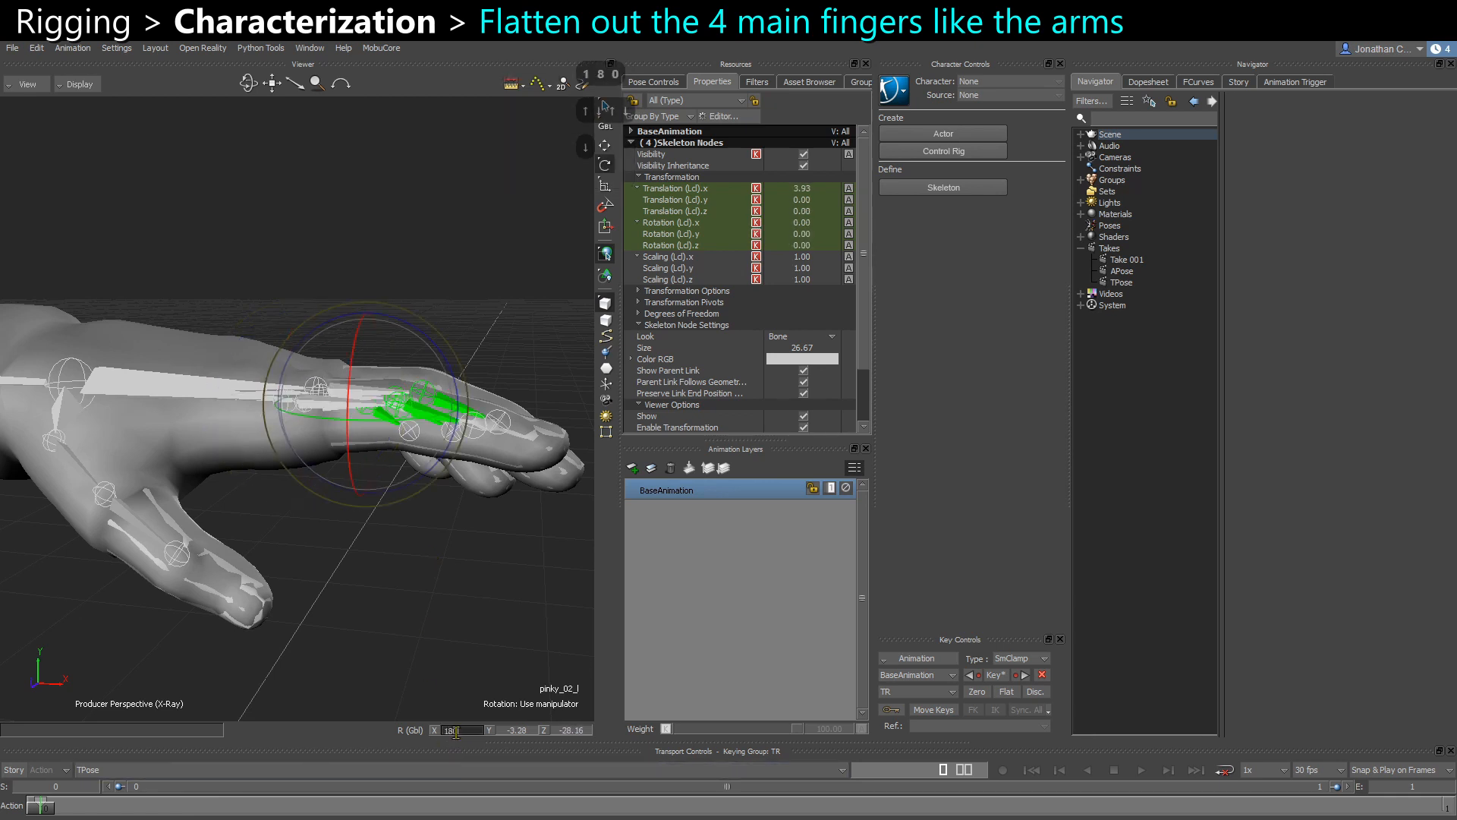
key("Tab")
type("0")
key("Tab")
type("0")
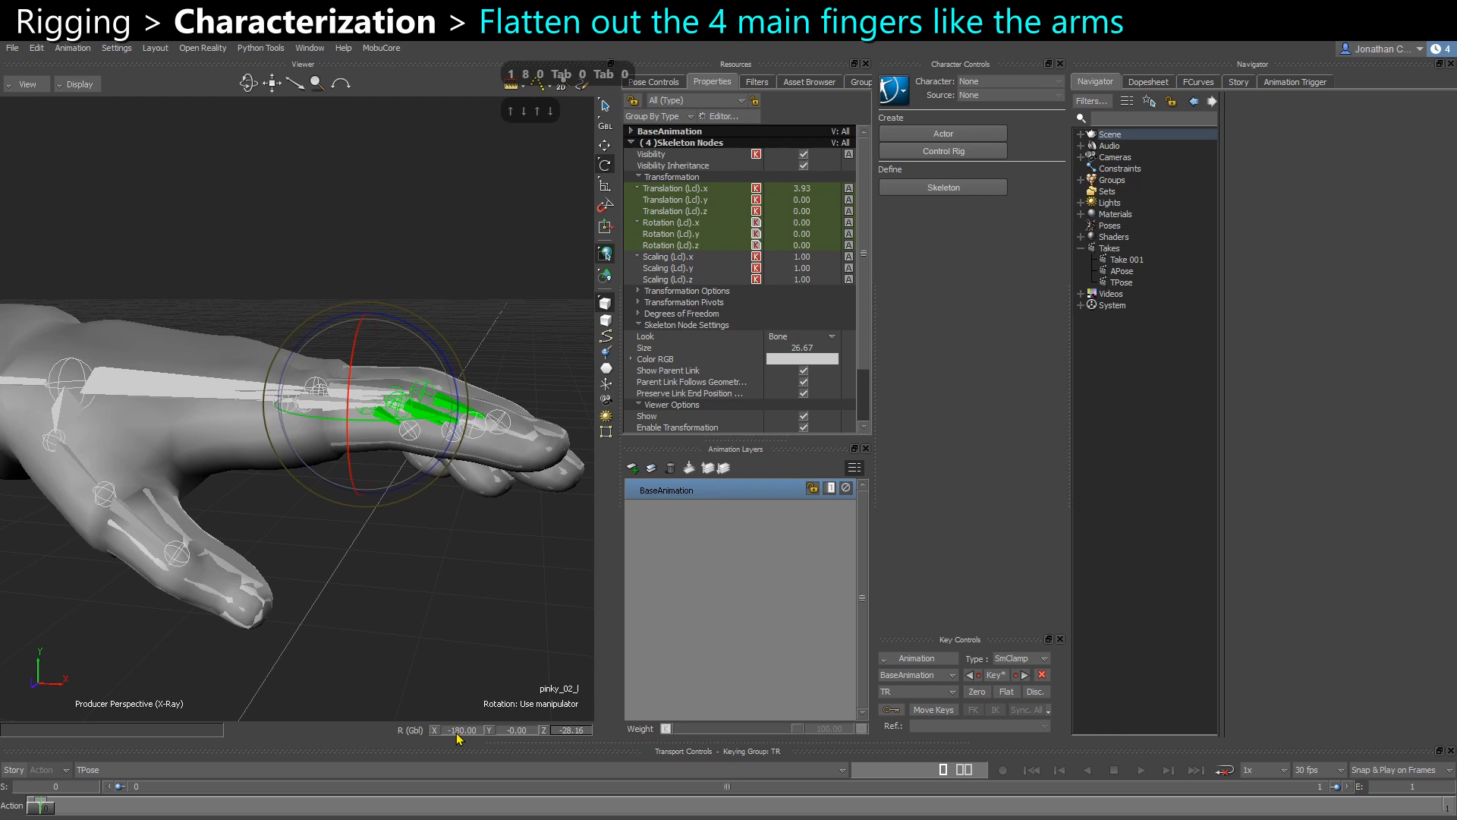
key("Return")
Set the global rotation of the end bones of the four left fingers to -180, 0, 0
key("Down")
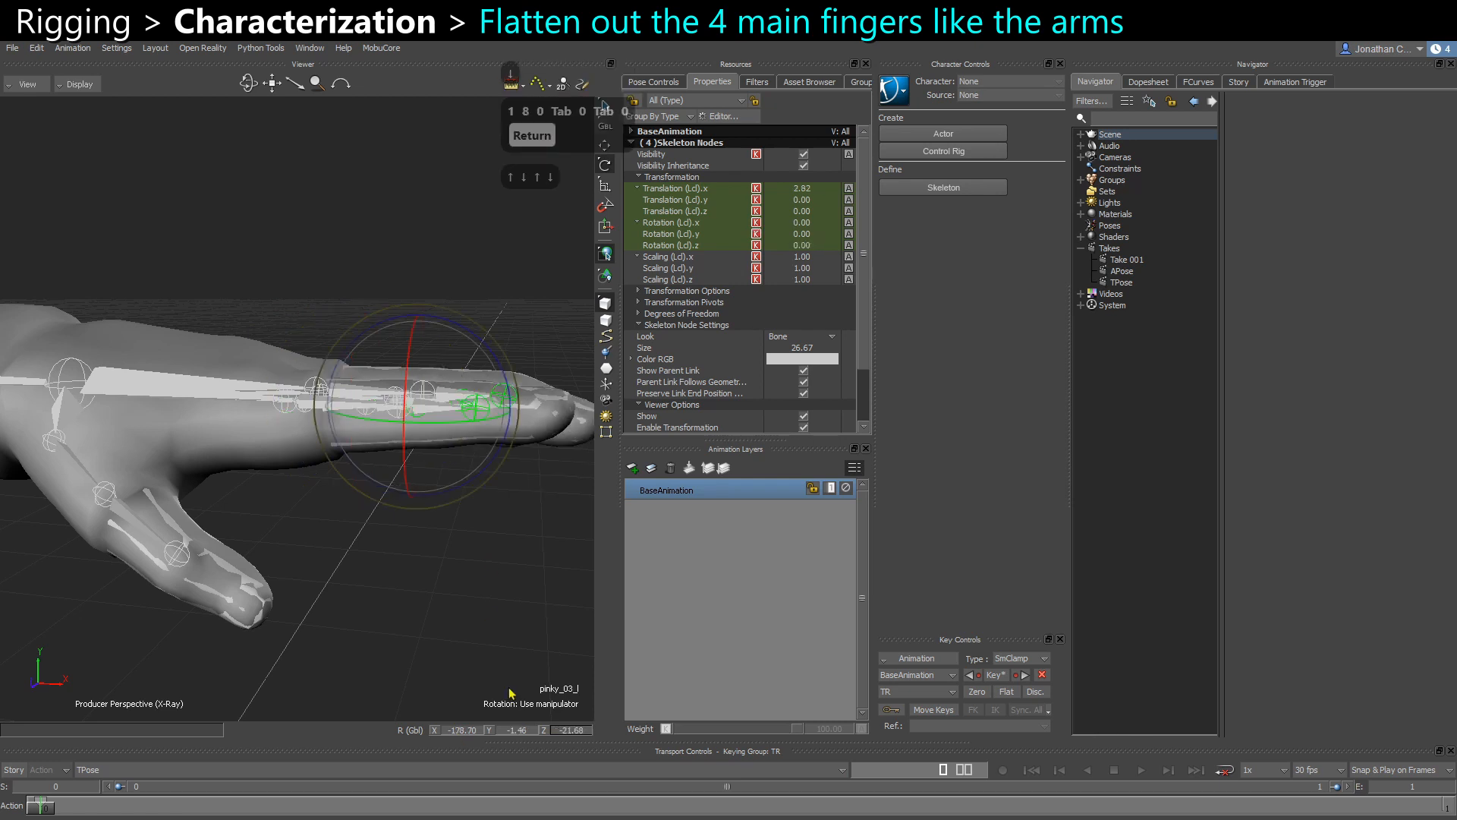
left_click(465, 730)
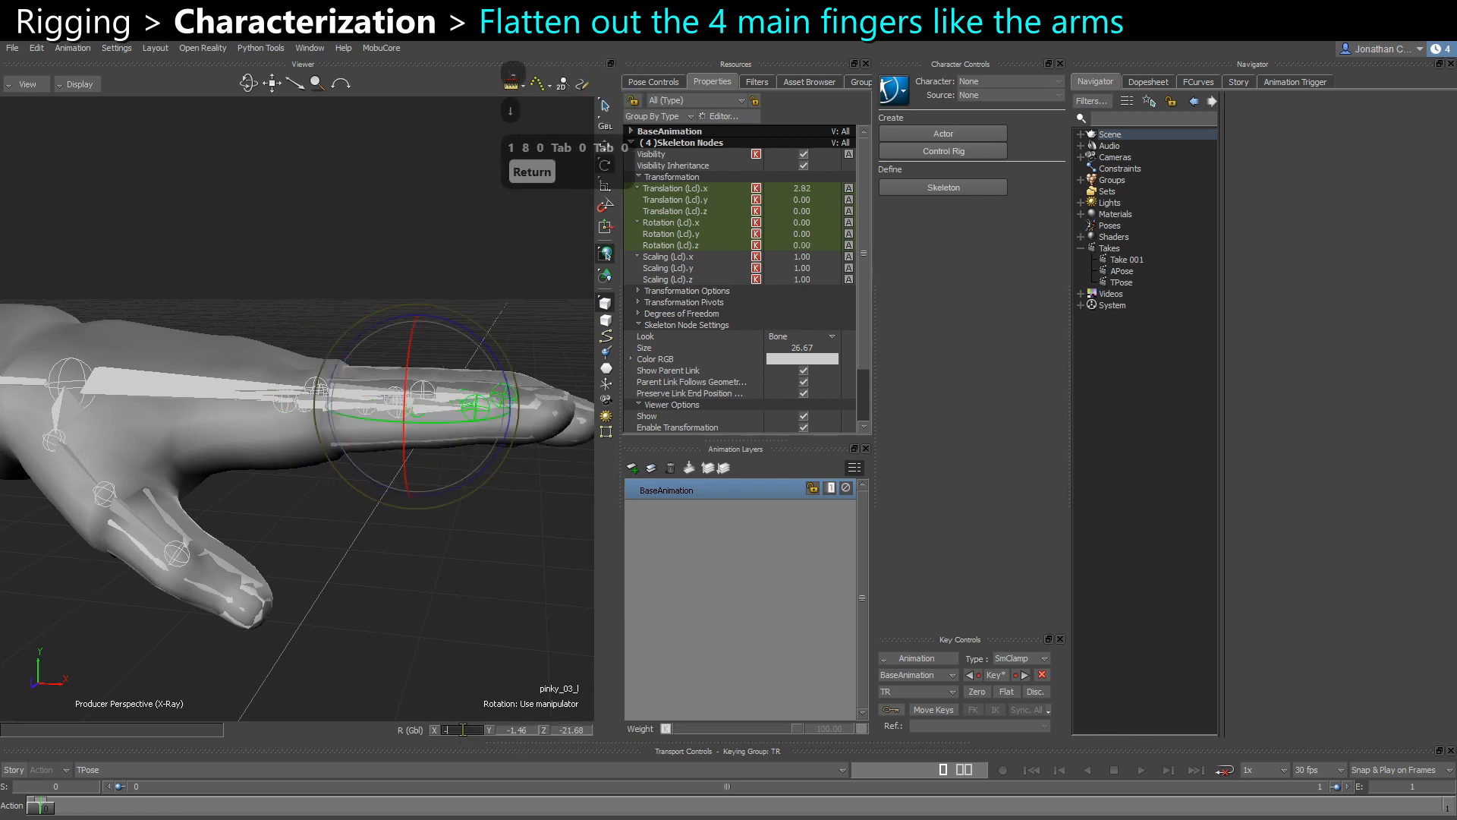
type("-180")
key("Tab")
type("0")
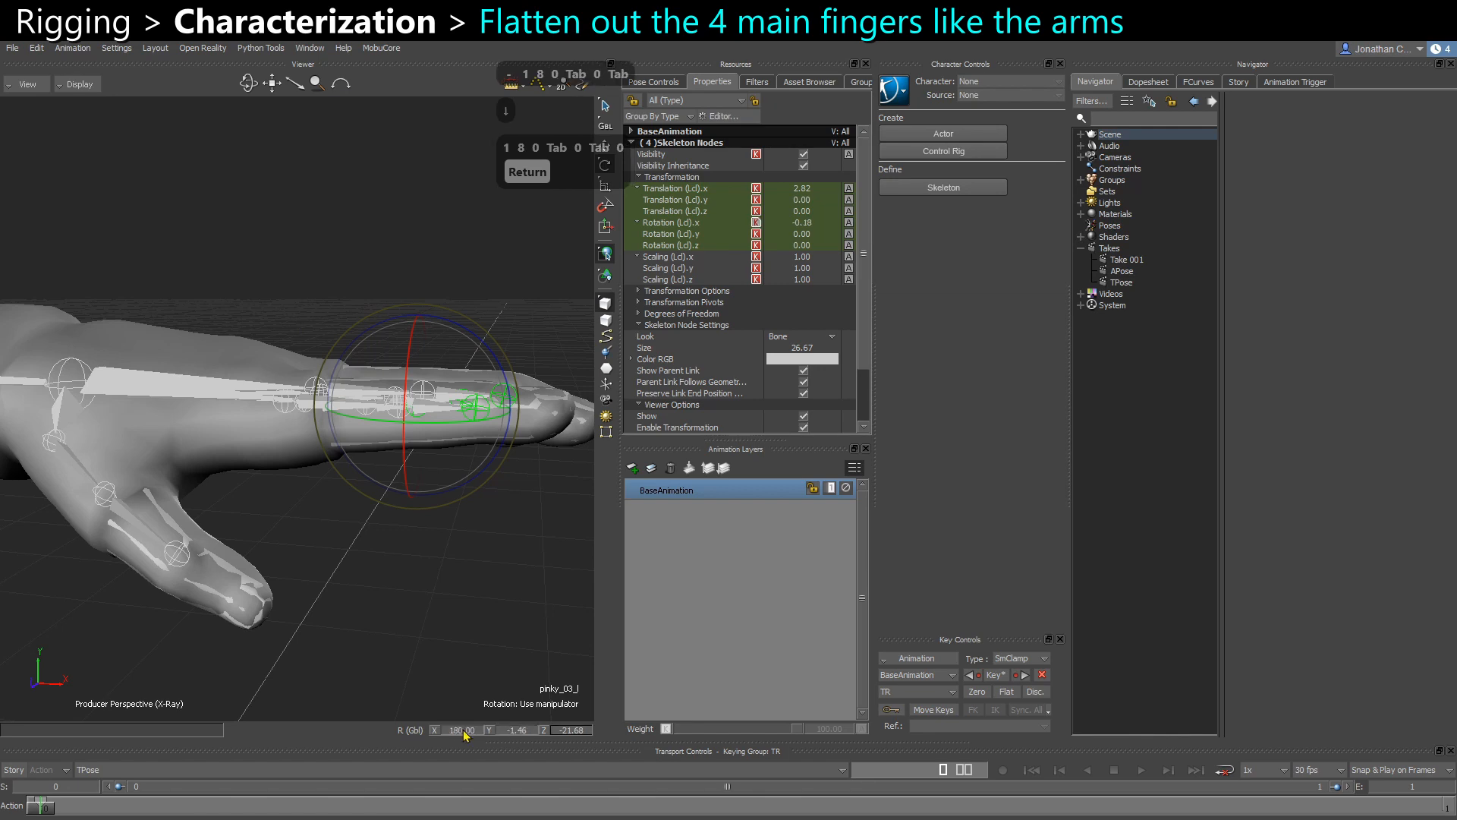
key("Tab")
type("0")
key("Return")
Select the base bones of the four main right-hand fingers and set their global rotation to 0, 0, 0
left_click_drag(416, 539, 347, 514, "alt")
middle_click_drag(347, 515, 386, 493, "alt")
mouse_move(387, 497)
left_mouse_down("alt")
mouse_move(406, 504)
mouse_move(381, 456)
mouse_move(398, 484)
left_mouse_up("alt")
left_click(396, 479)
right_click_drag(396, 480, 286, 346, "alt")
left_click_drag(285, 346, 432, 391, "alt")
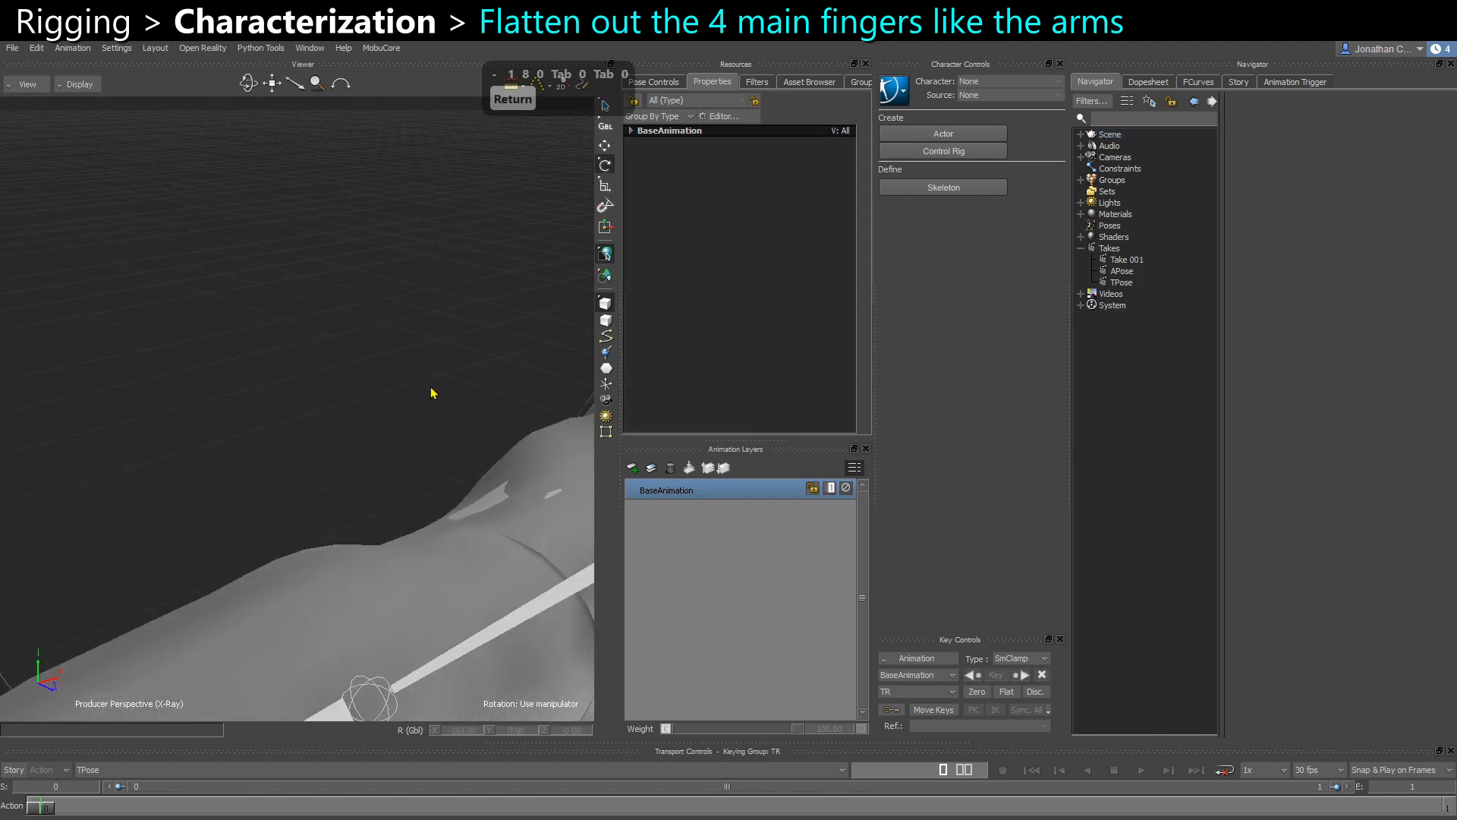
right_click_drag(432, 391, 175, 354, "alt")
left_click_drag(175, 354, 119, 419, "alt")
middle_click_drag(118, 419, 189, 457, "alt")
right_click_drag(189, 456, 303, 380, "alt")
left_click_drag(261, 284, 327, 353)
left_click_drag(334, 250, 349, 248)
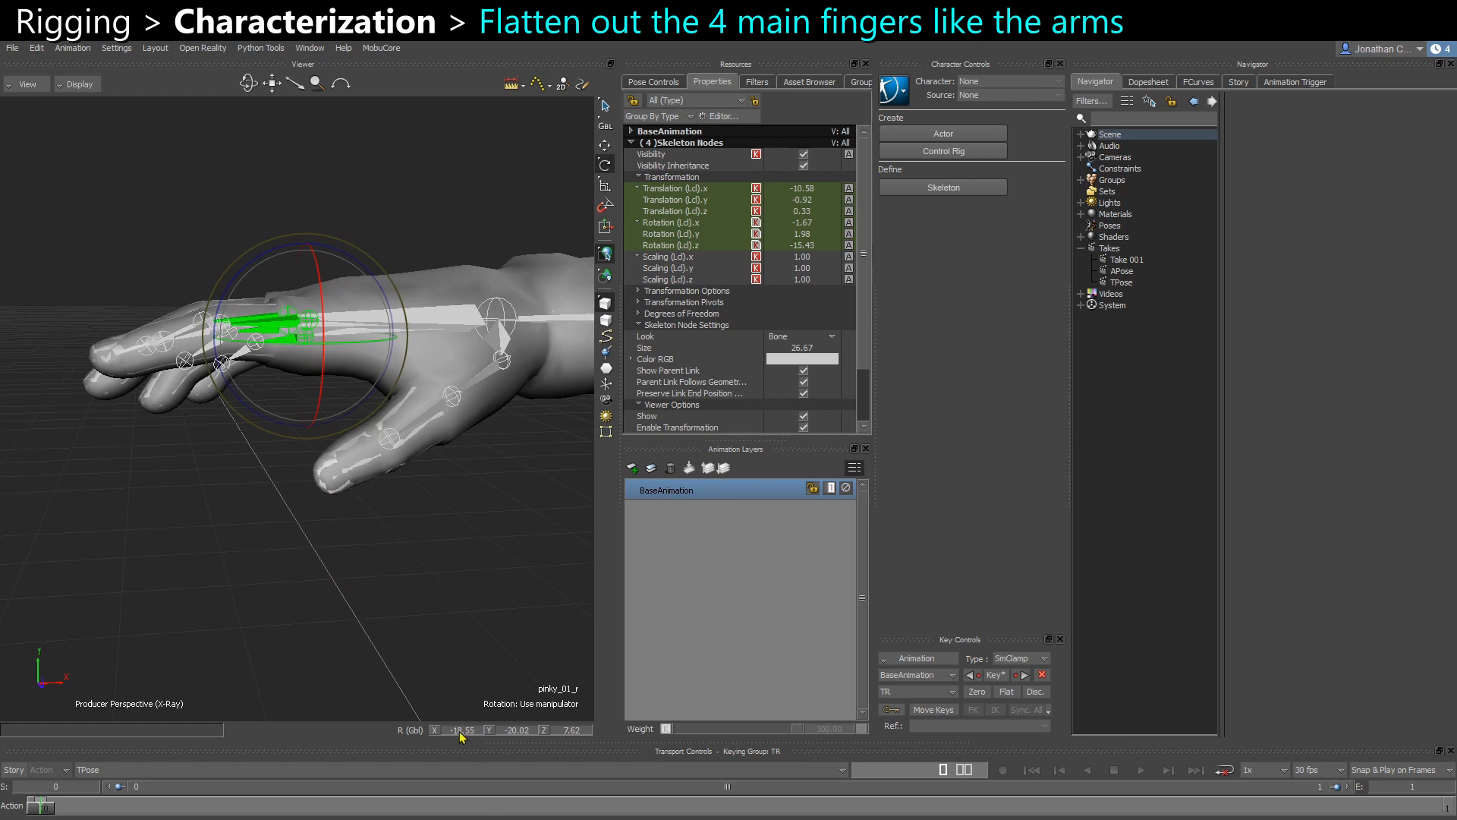
type("0")
key("Tab")
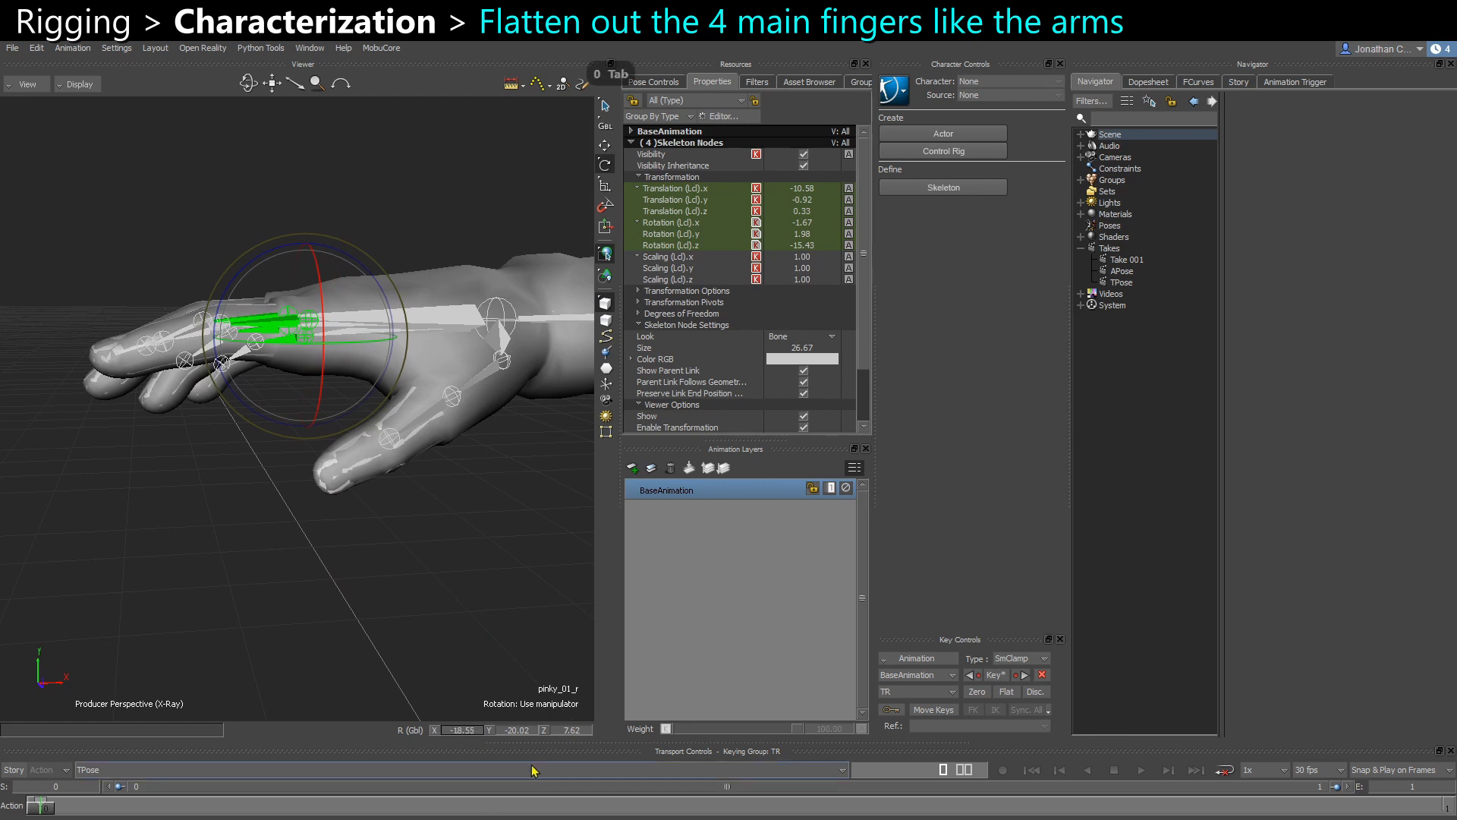
type("0")
key("Tab")
type("0")
key("Return")
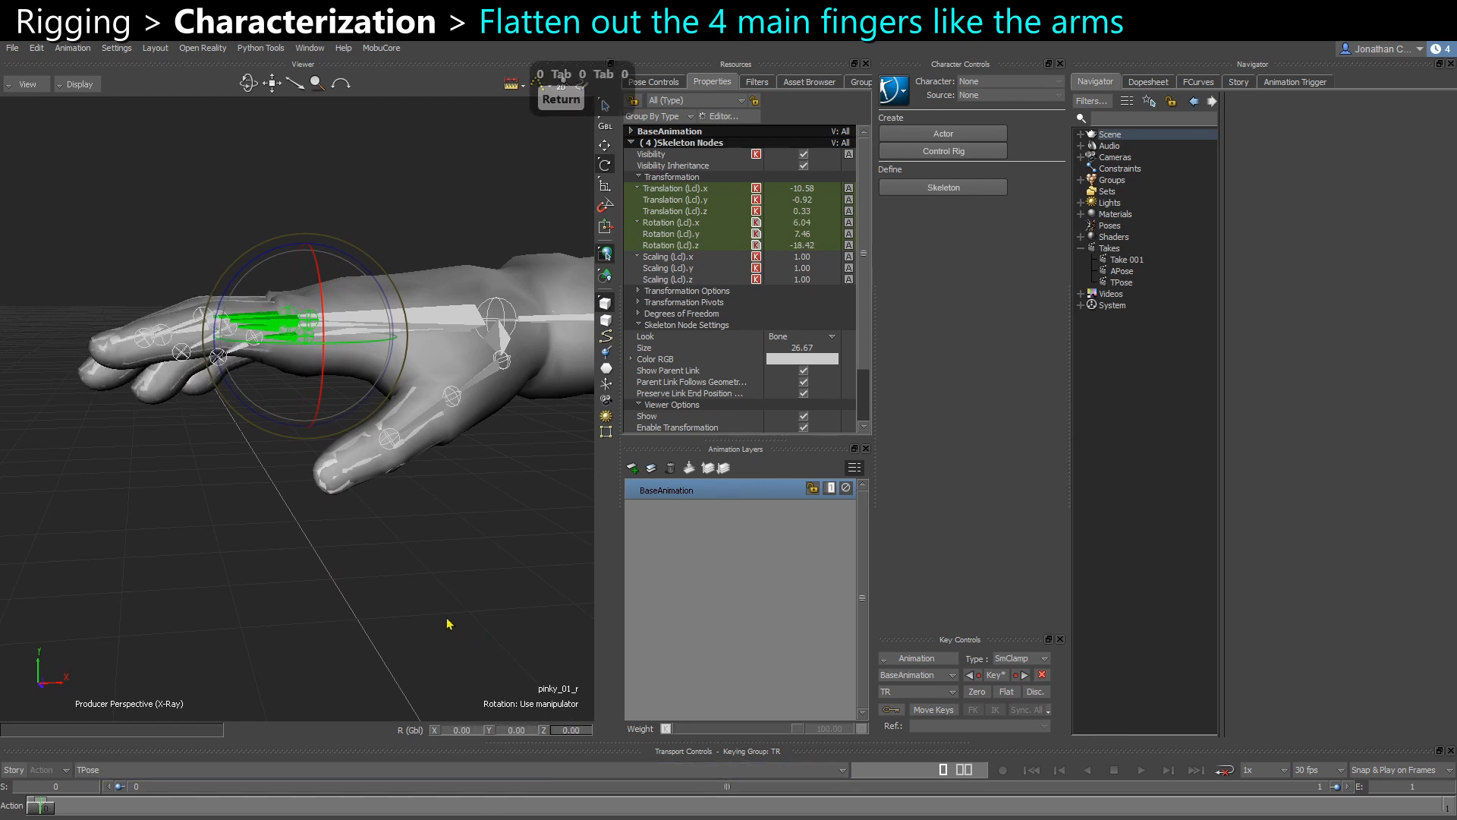
Set the global rotation of the middle bones of the four right fingers to 0, 0, 0
key("Down")
left_click(464, 732)
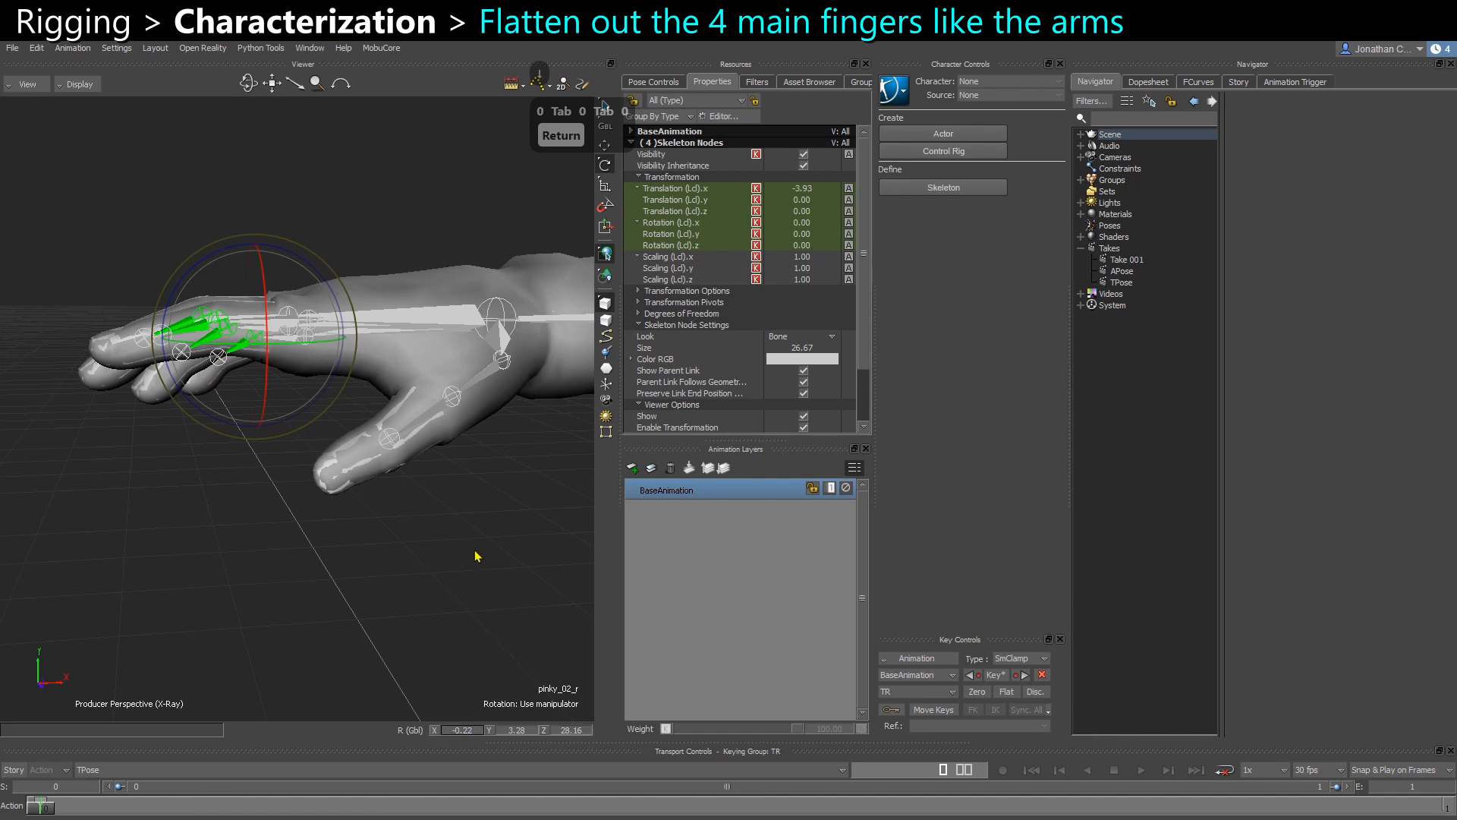
type("0")
key("Tab")
type("0")
key("Tab")
type("0")
key("Return")
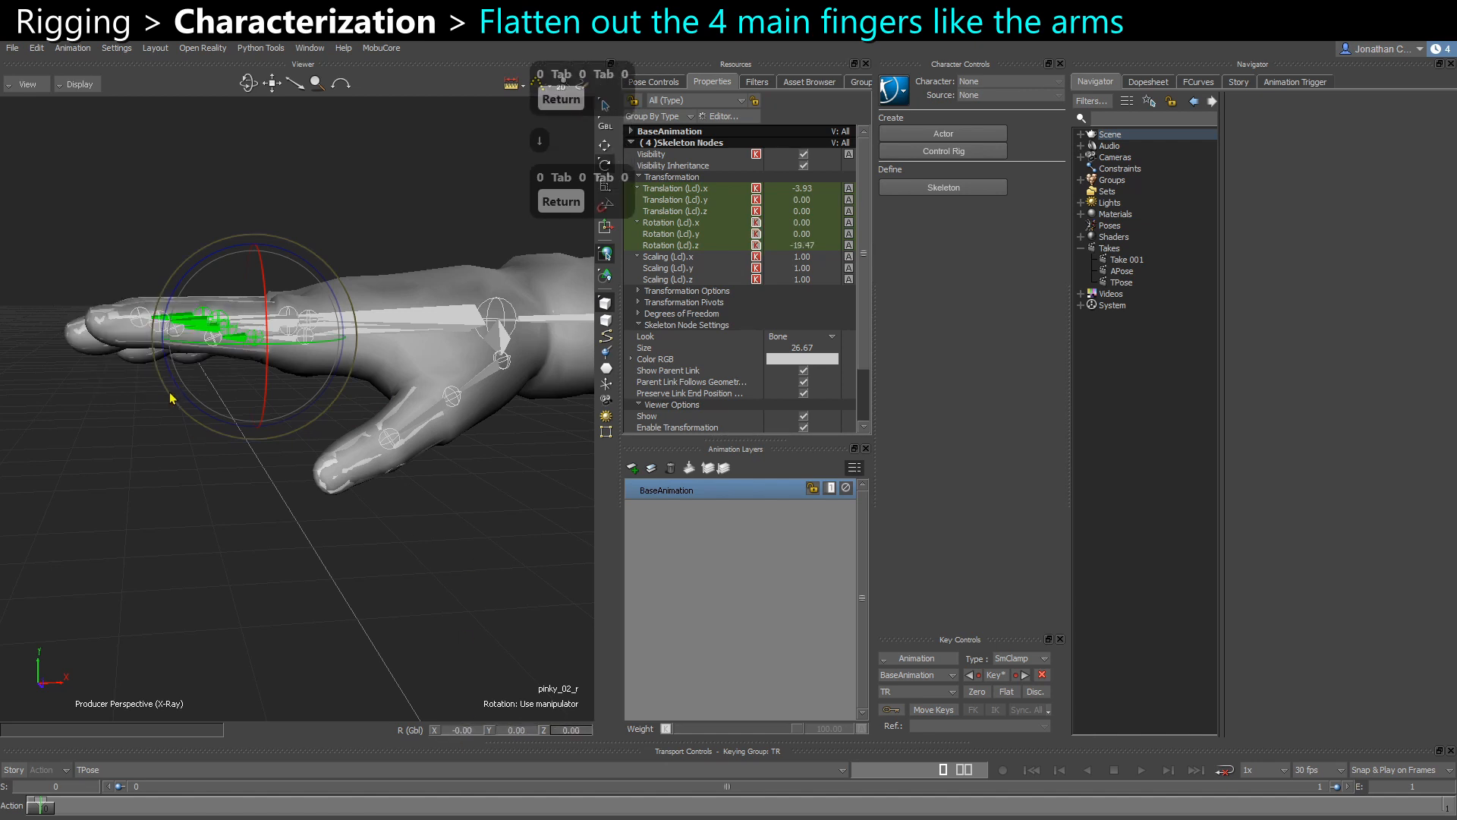
Set the global rotation of the end bones of the four right fingers to 0, 0, 0
key("Down")
left_click(471, 730)
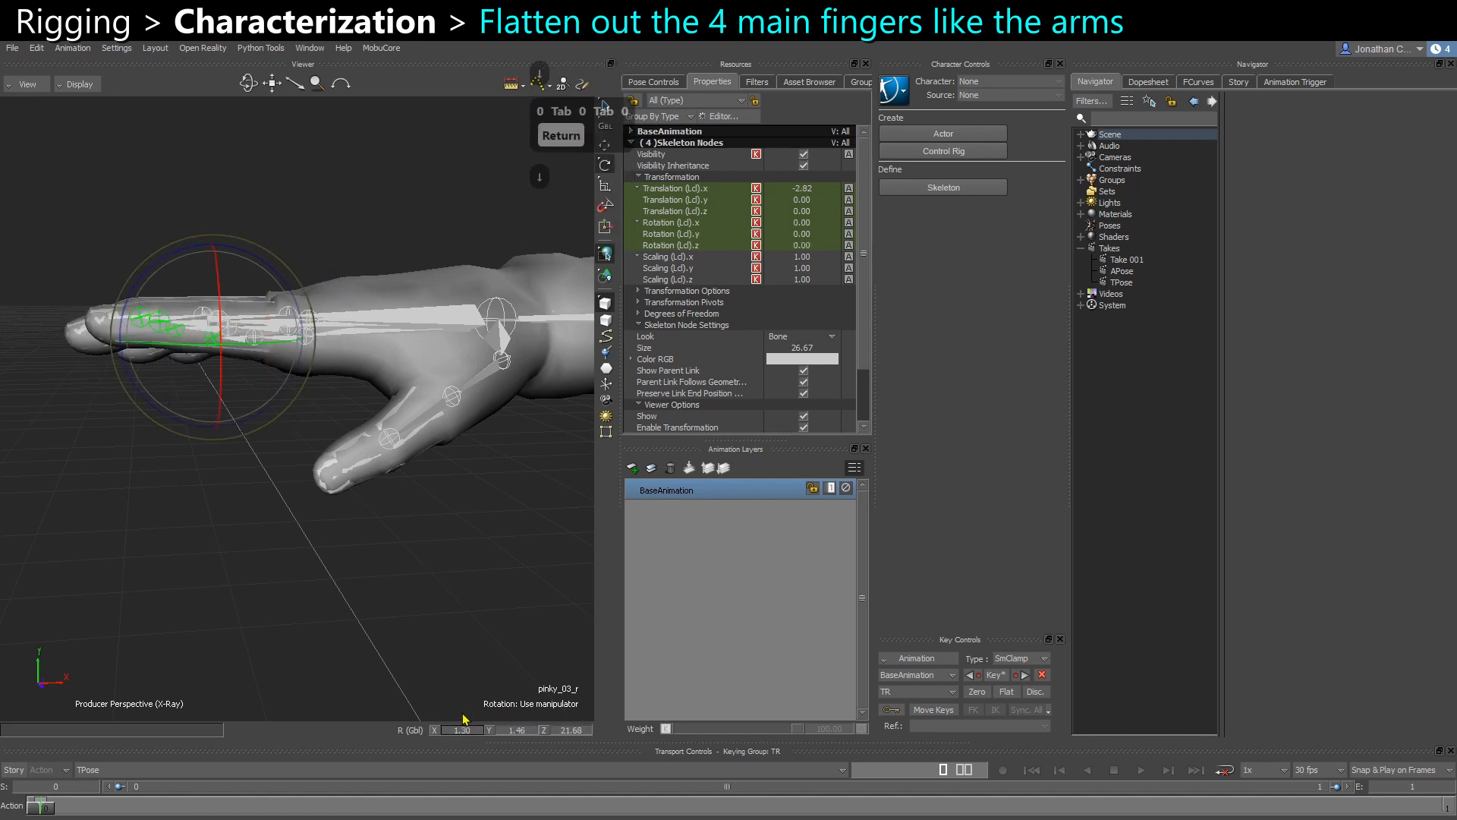
type("0")
key("Tab")
type("0")
key("Tab")
type("0")
key("Return")
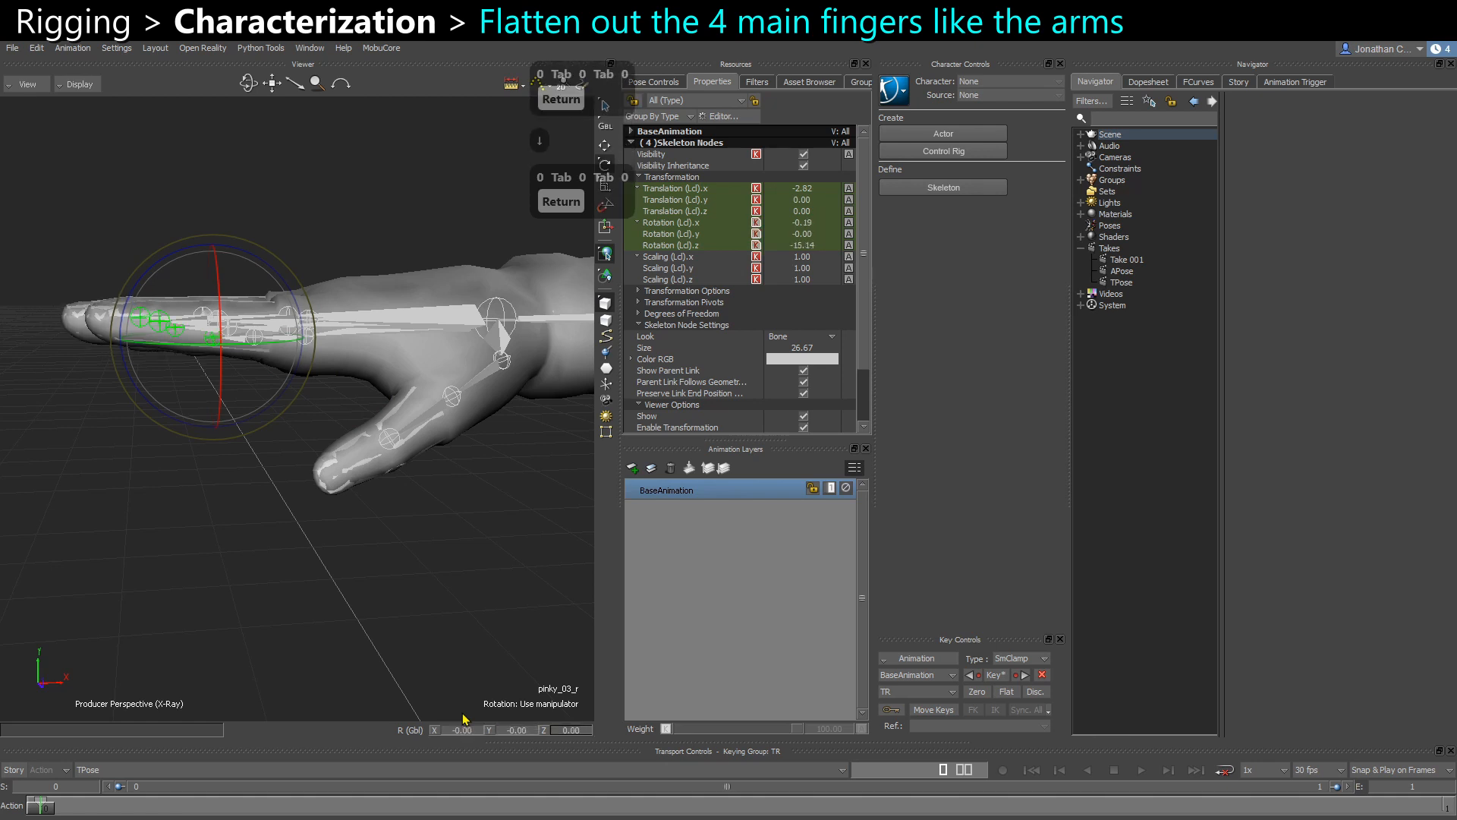
Select the whole bone branch from the upper spine, including both arms and hands, and key its pose
left_click_drag(343, 575, 338, 572, "alt")
left_click(303, 403)
scroll(380, 429, "down", 5)
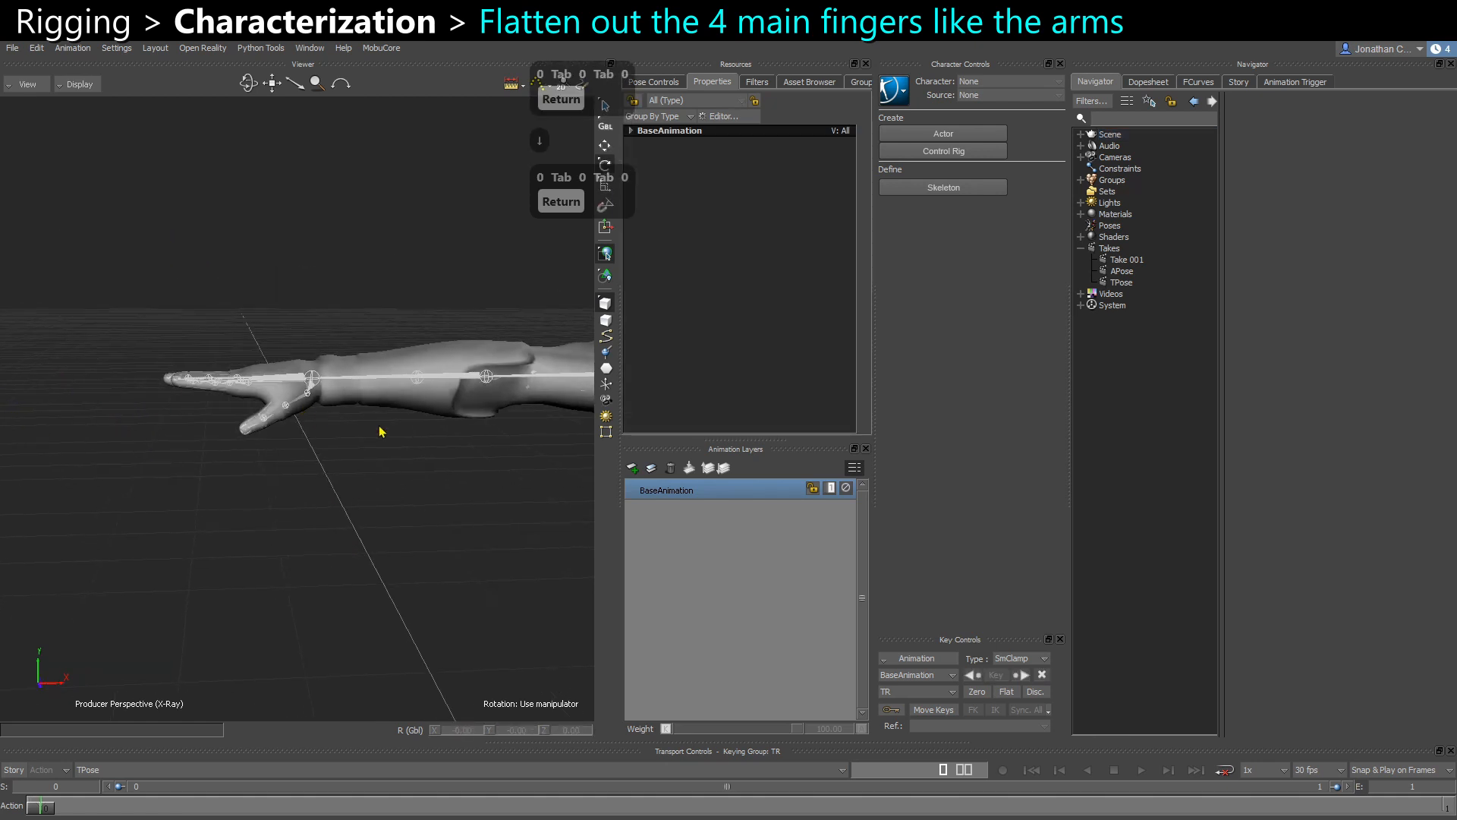
left_click_drag(380, 430, 361, 415, "alt")
scroll(363, 415, "down", 2)
key("b")
left_click(503, 426)
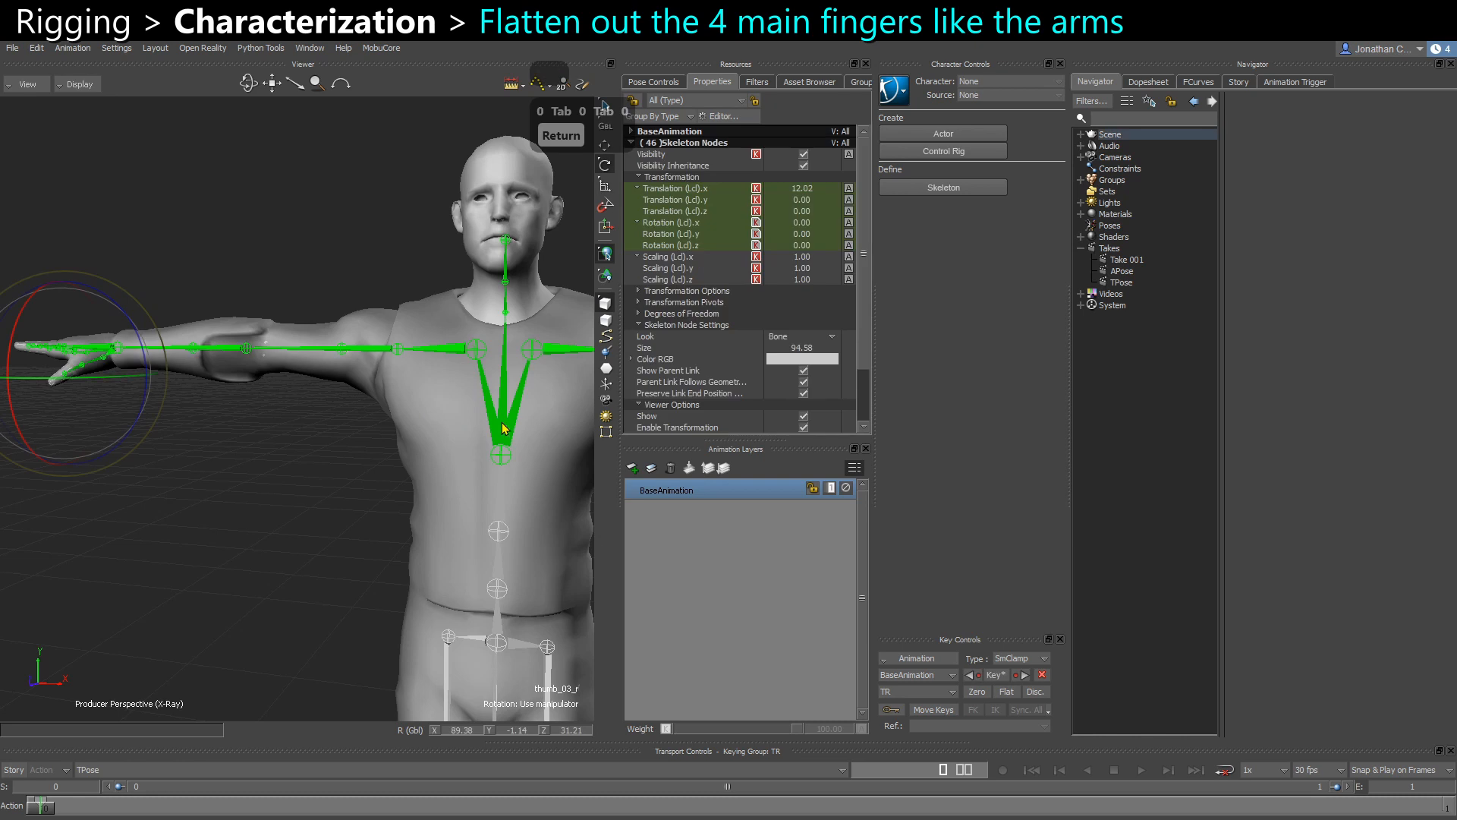
key("s")
Examine the right thumb's bones up close, framing its base bone from several angles
scroll(215, 532, "up", 4)
middle_click_drag(215, 532, 270, 585, "alt")
left_click_drag(270, 585, 286, 582, "alt")
scroll(304, 587, "up", 2)
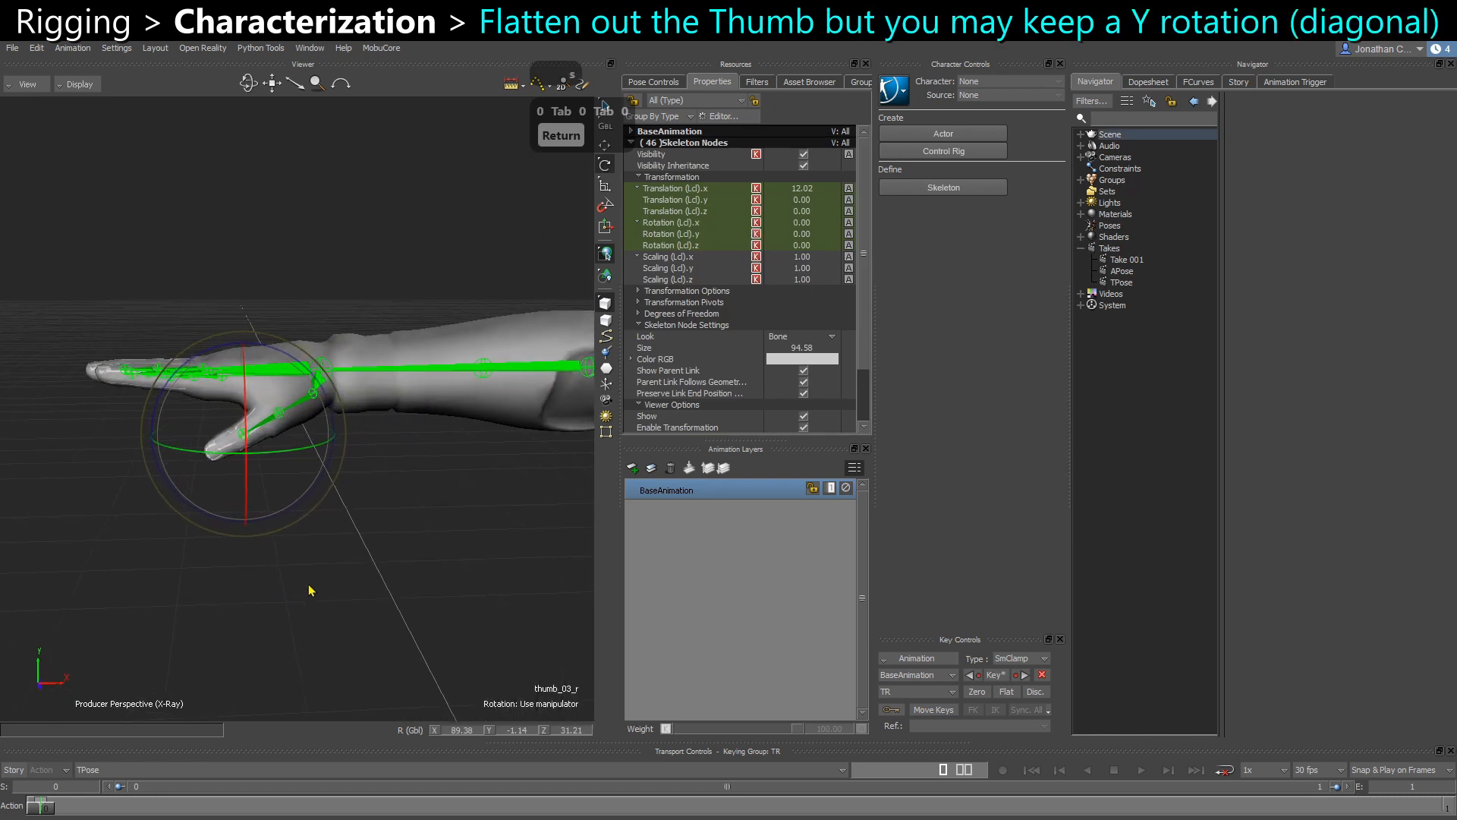
left_click(293, 494)
scroll(293, 493, "up", 2)
left_click(298, 402)
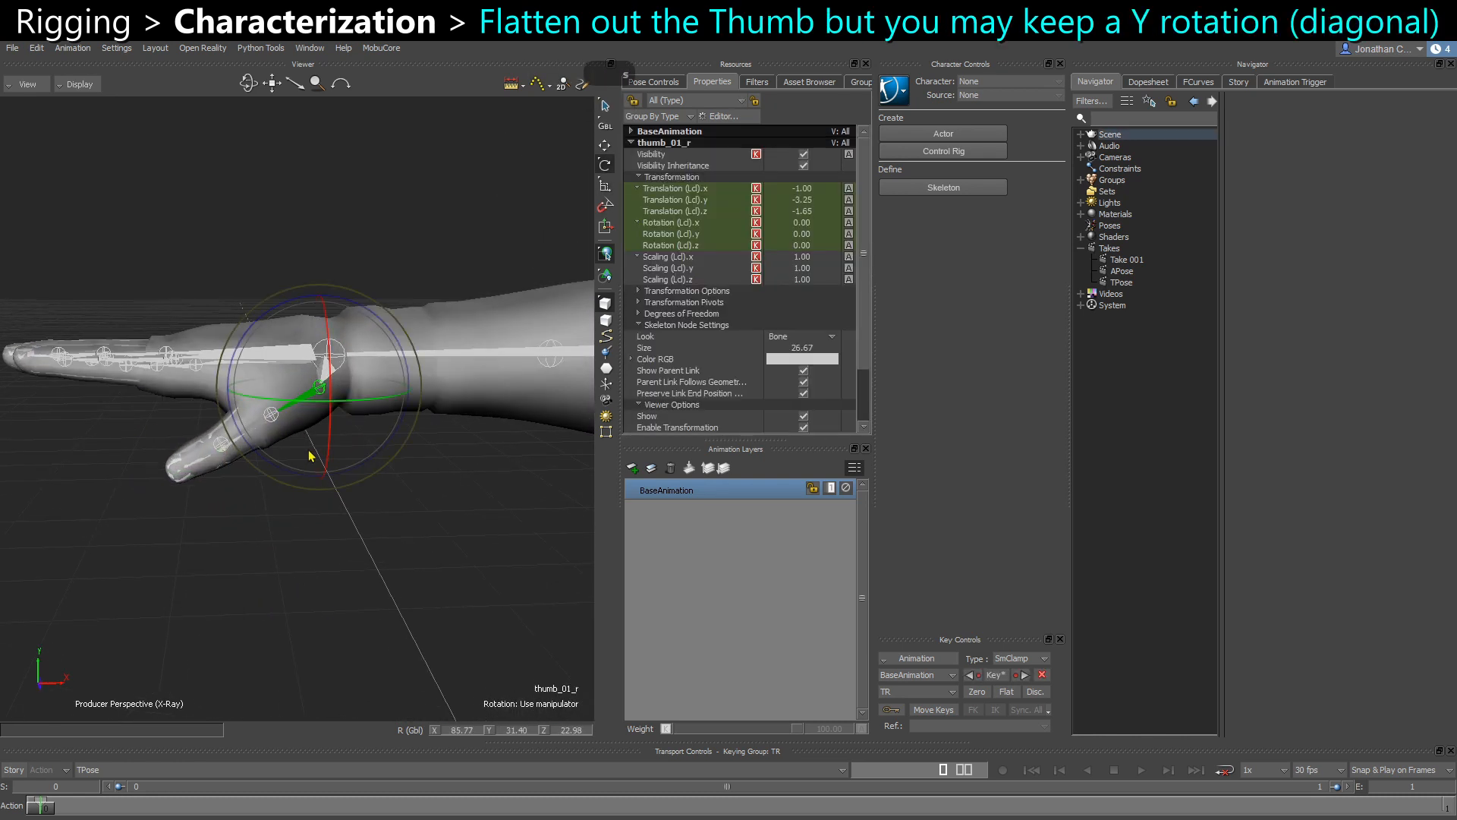
key("f")
scroll(369, 508, "down", 3)
left_click_drag(334, 434, 355, 460, "alt")
scroll(299, 435, "down", 2)
key("f")
left_click(404, 596)
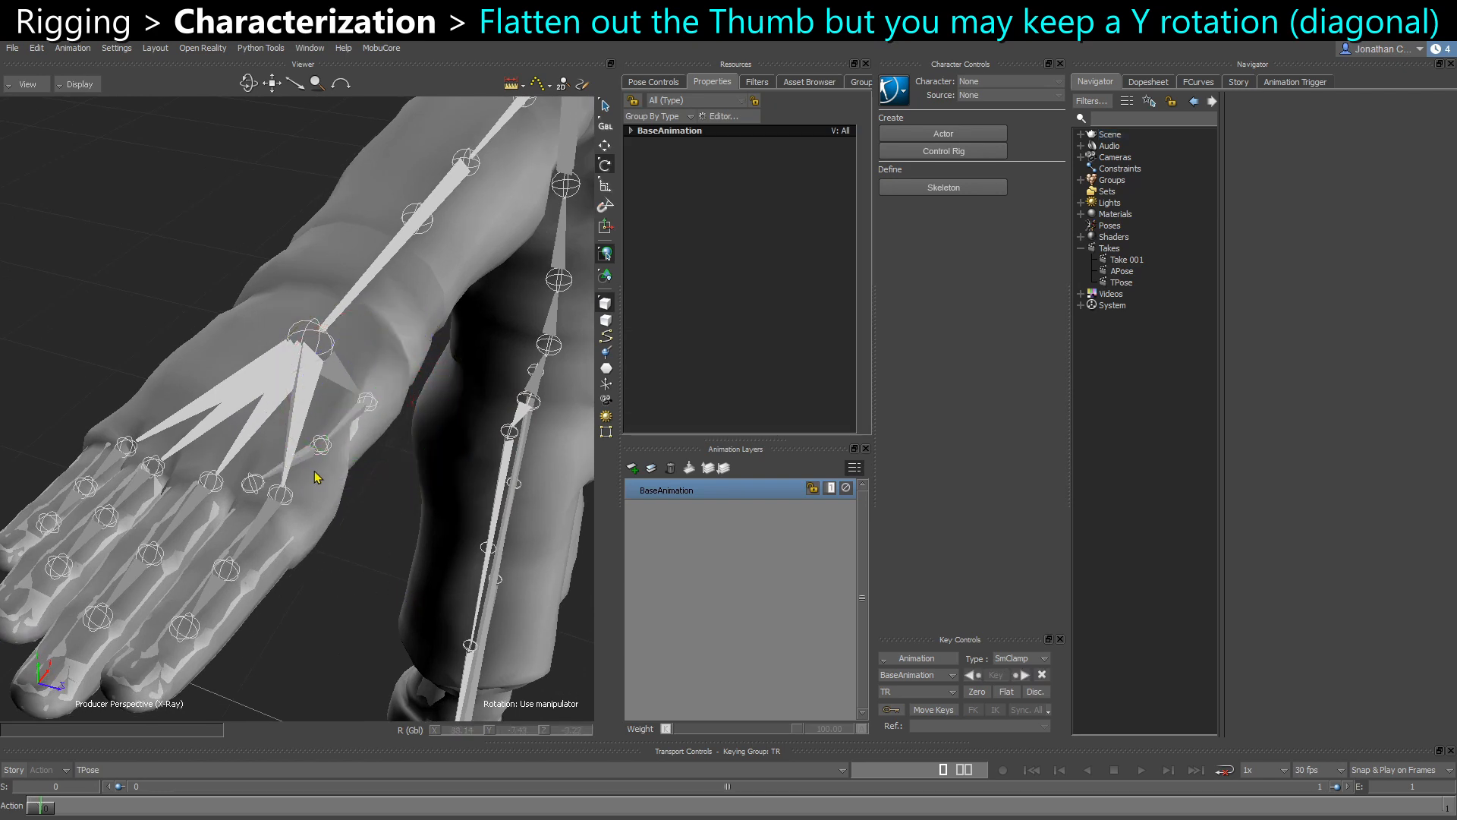
Try rotating the second bone of the right thumb and undo the trial thumb rotations
left_click(304, 460)
left_click_drag(323, 507, 346, 515)
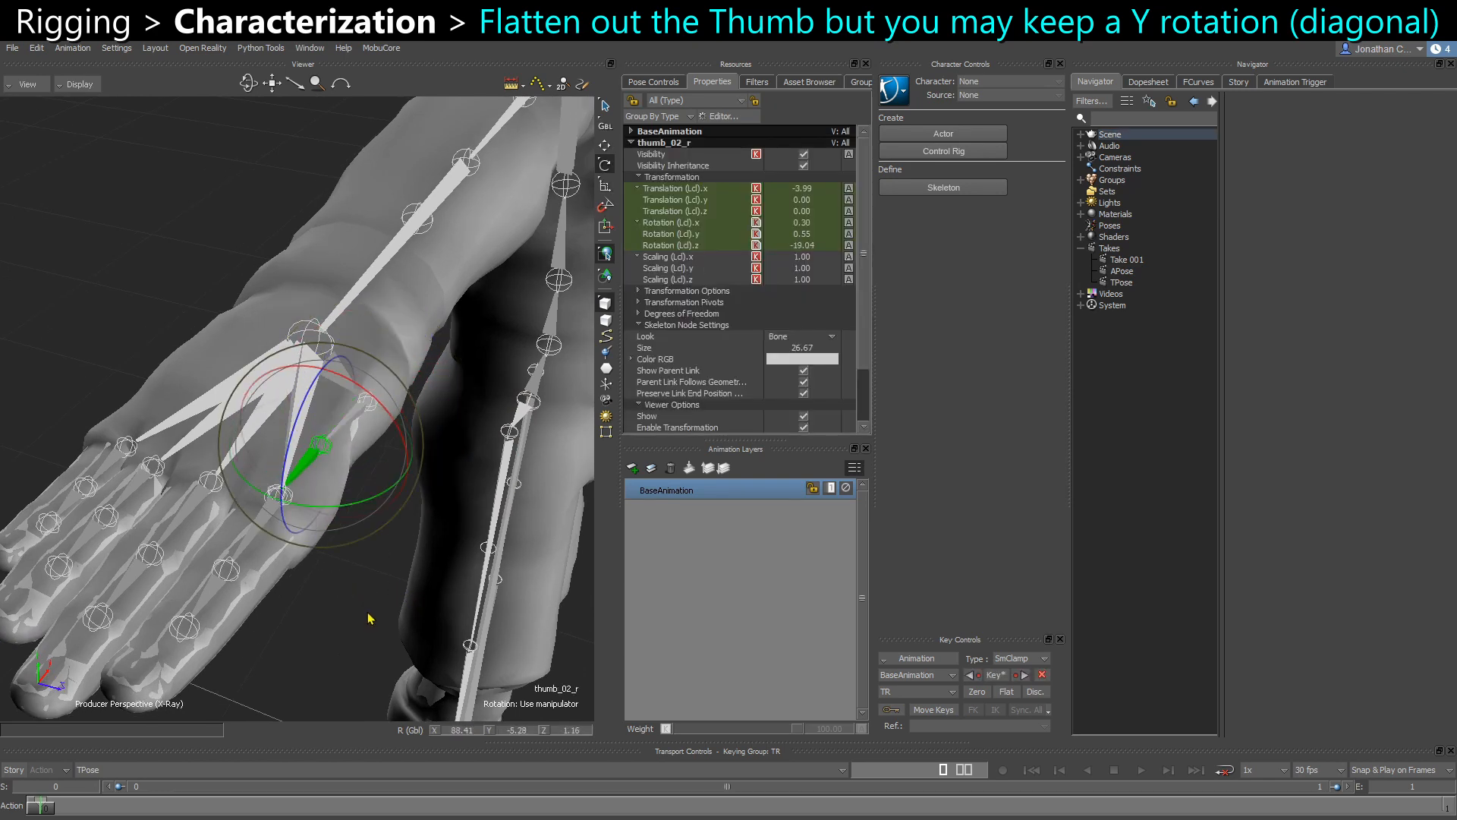
left_click(370, 619)
key("ctrl+z")
key("ctrl+z")
key("ctrl+z")
key("ctrl+z")
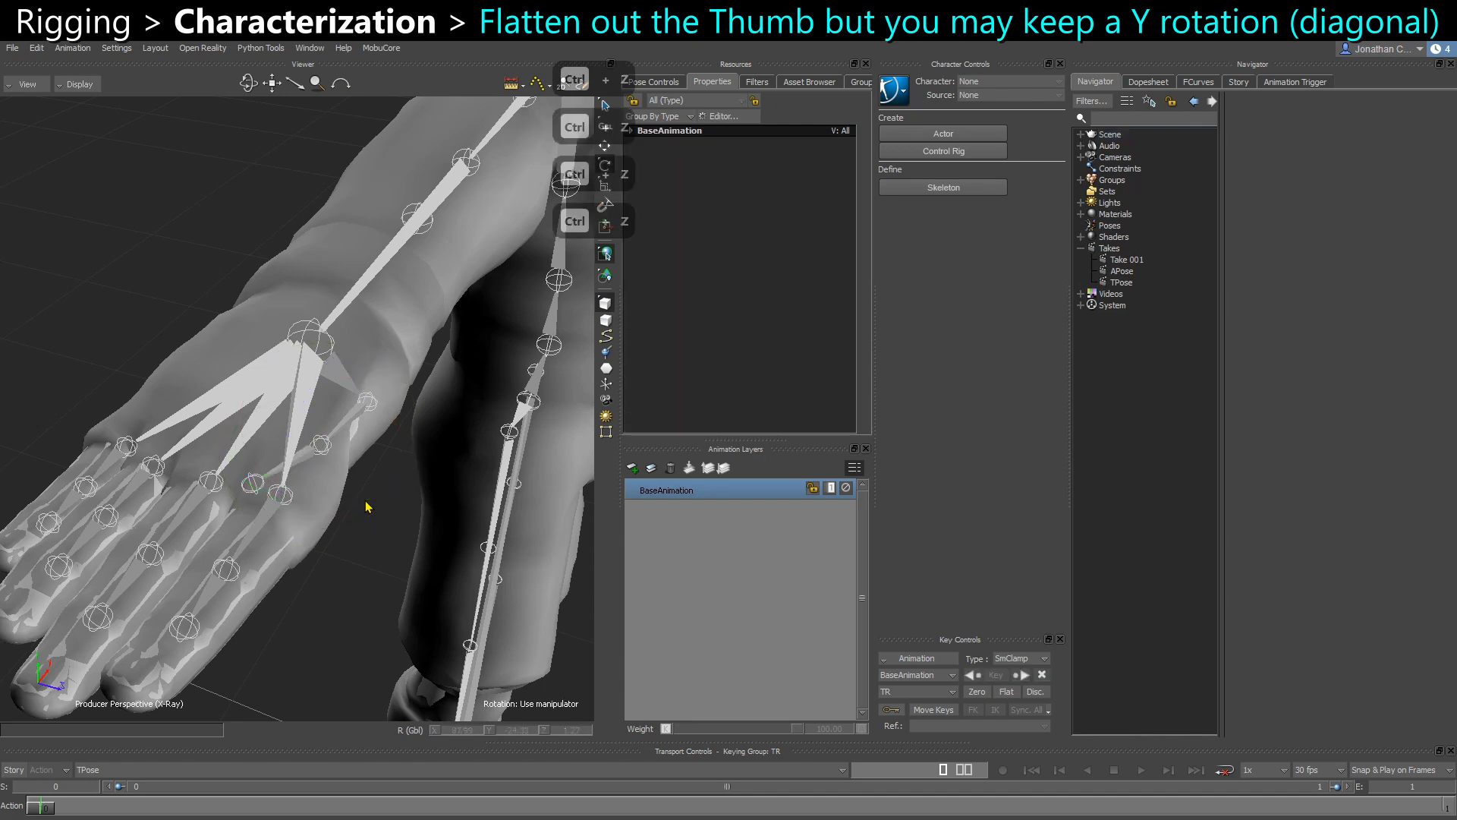
key("ctrl+z")
Set the right thumb base bone's global rotation to 90 in X and 0 in Z
left_click_drag(387, 569, 321, 488, "ctrl+shift")
left_click_drag(387, 591, 446, 701, "ctrl+shift")
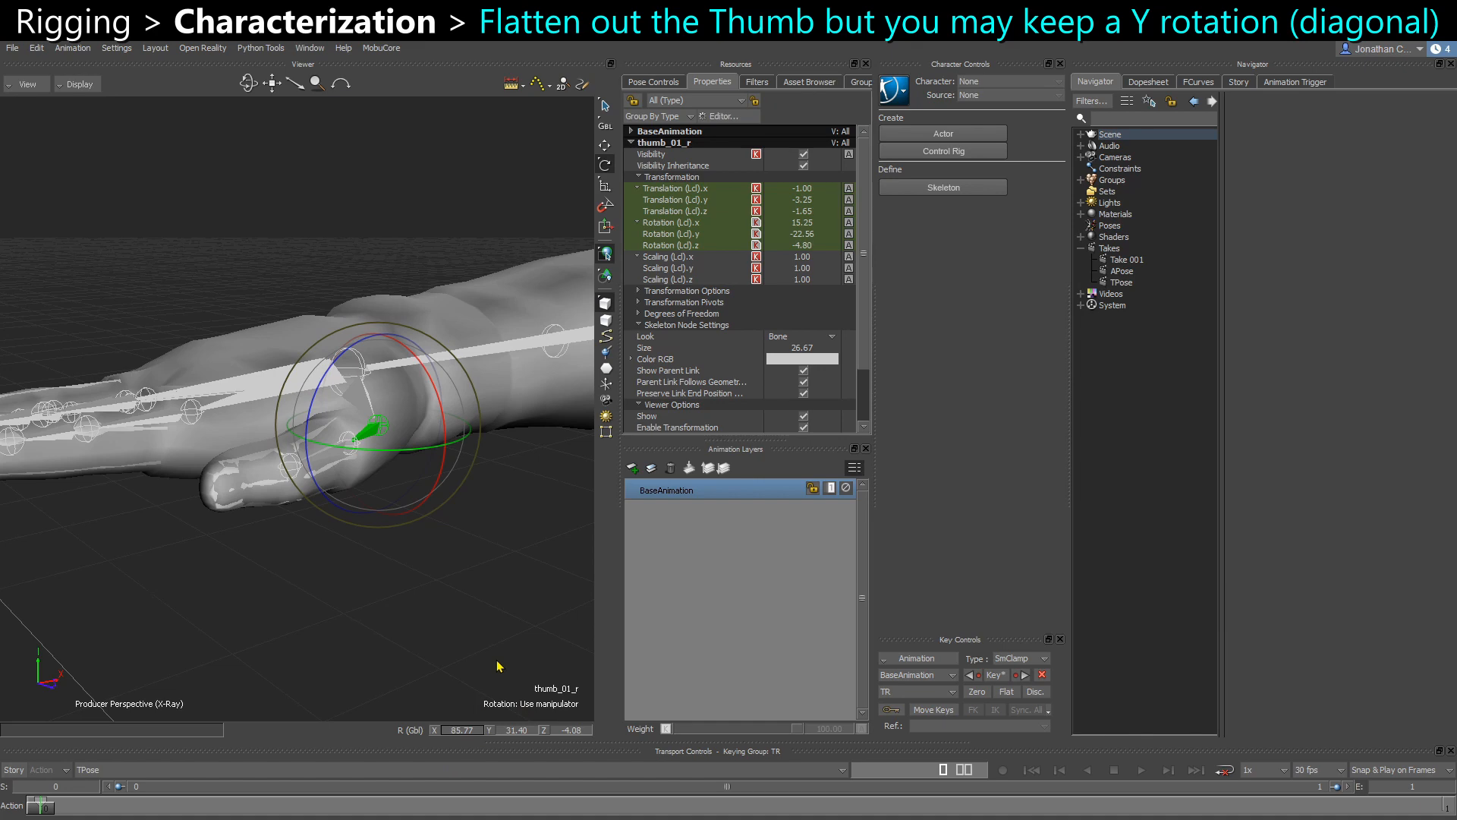
type("90")
key("Return")
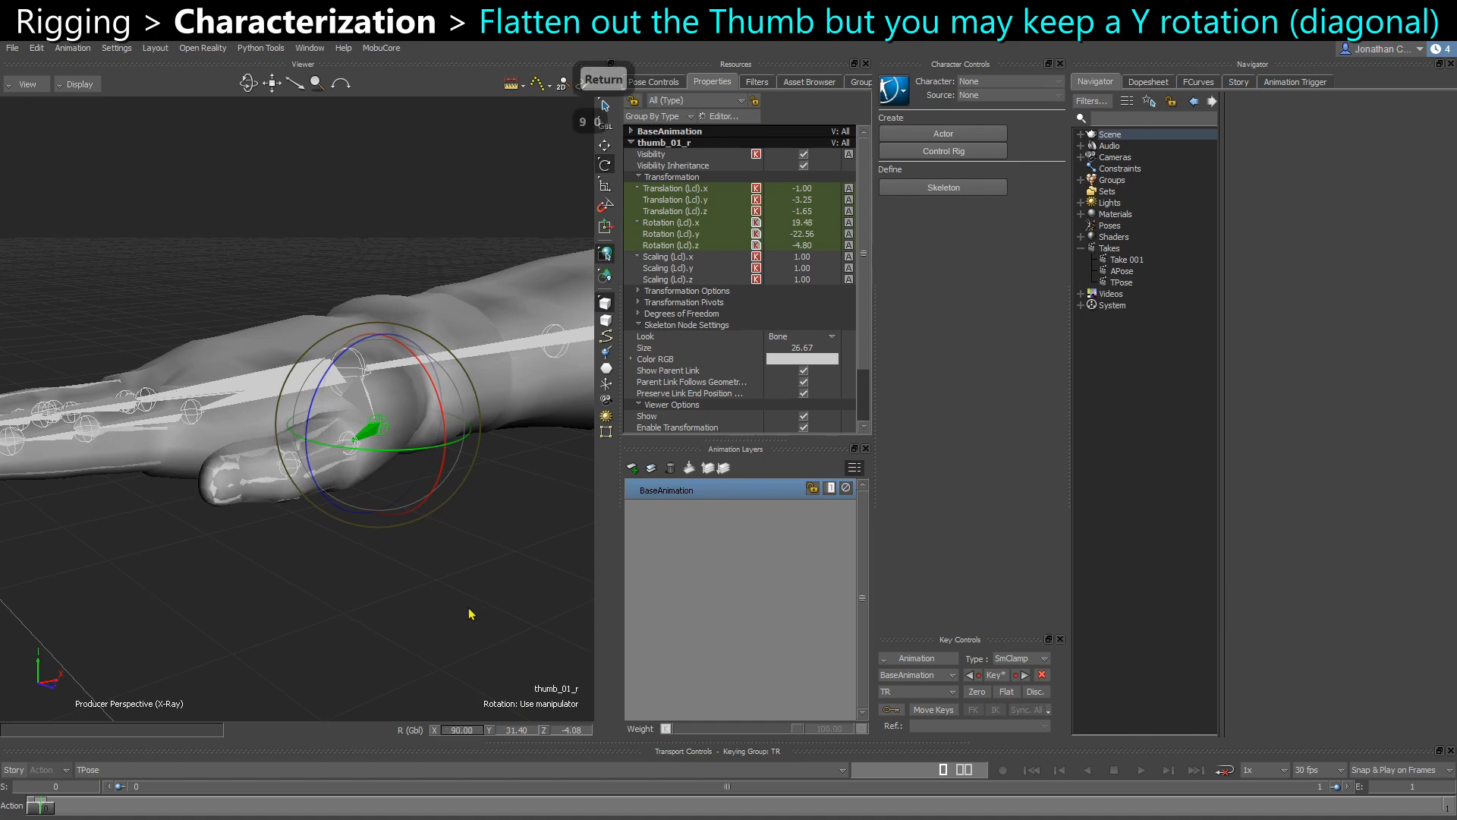
left_click_drag(470, 613, 490, 643, "ctrl+shift")
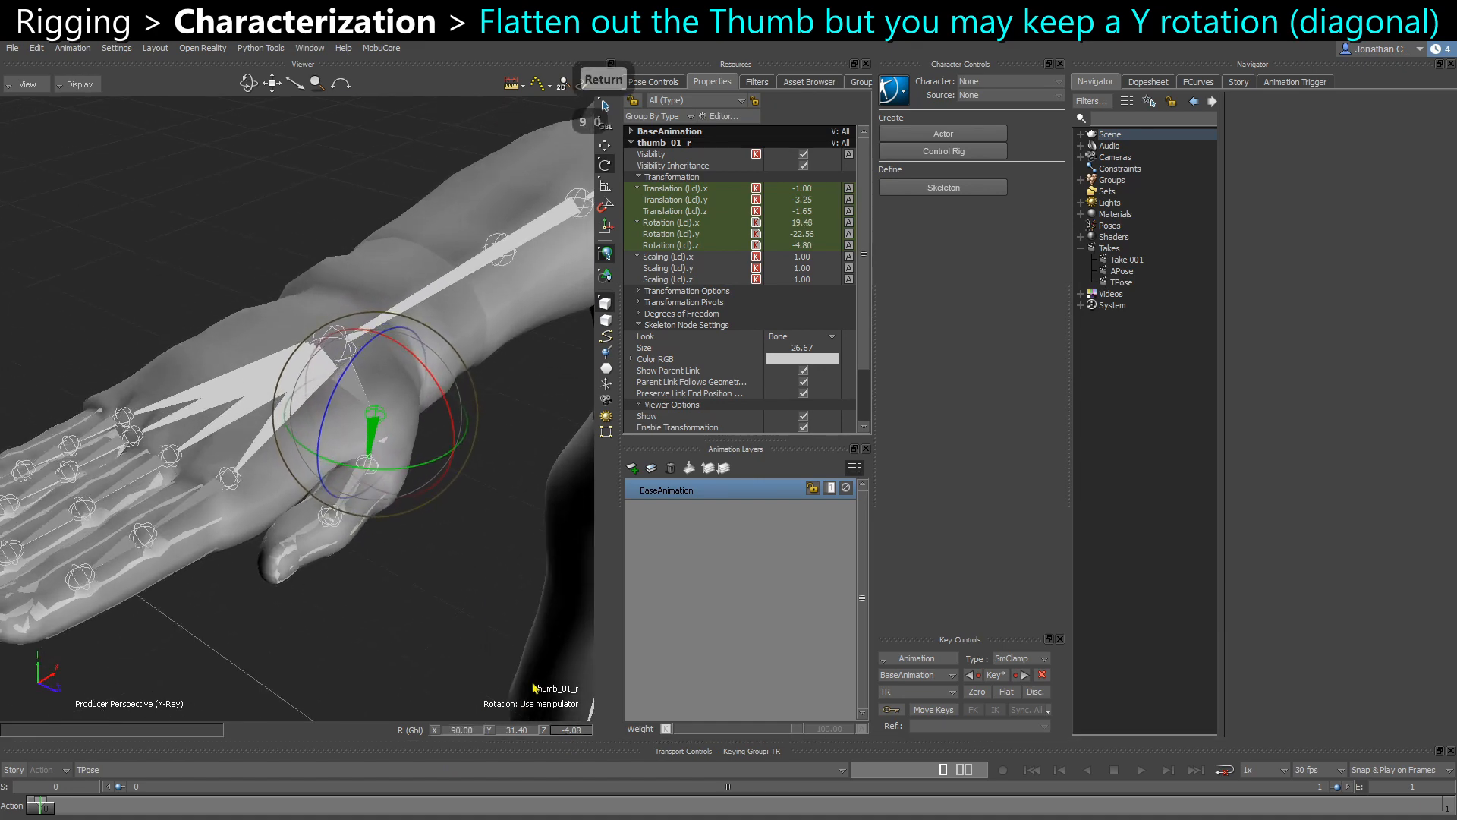
type("0")
key("Return")
Set the right thumb base bone's global Y rotation to 30, keeping the thumb diagonal
left_click_drag(409, 537, 507, 746, "ctrl+shift")
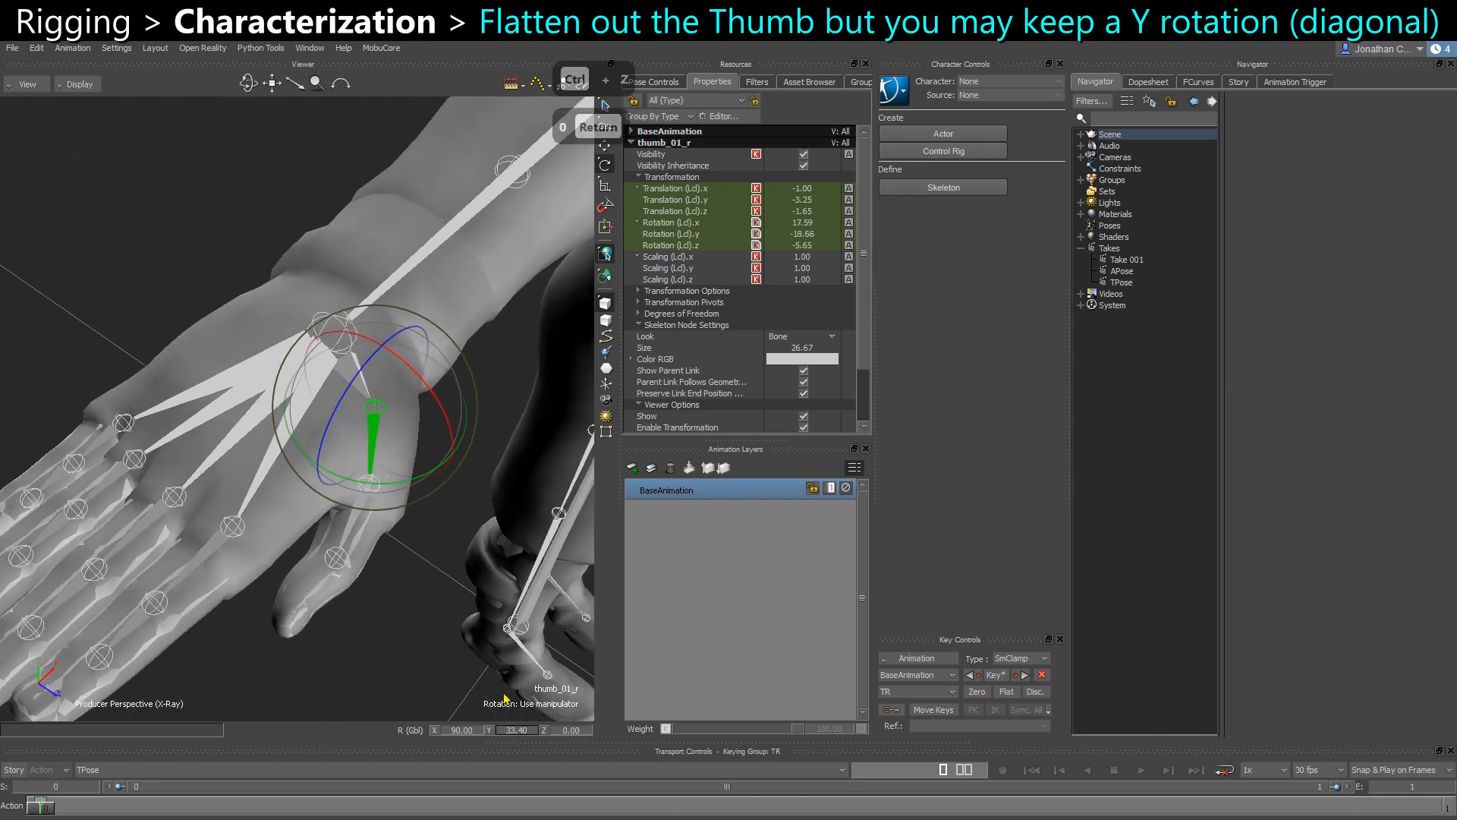
left_click_drag(455, 638, 446, 645, "ctrl+shift")
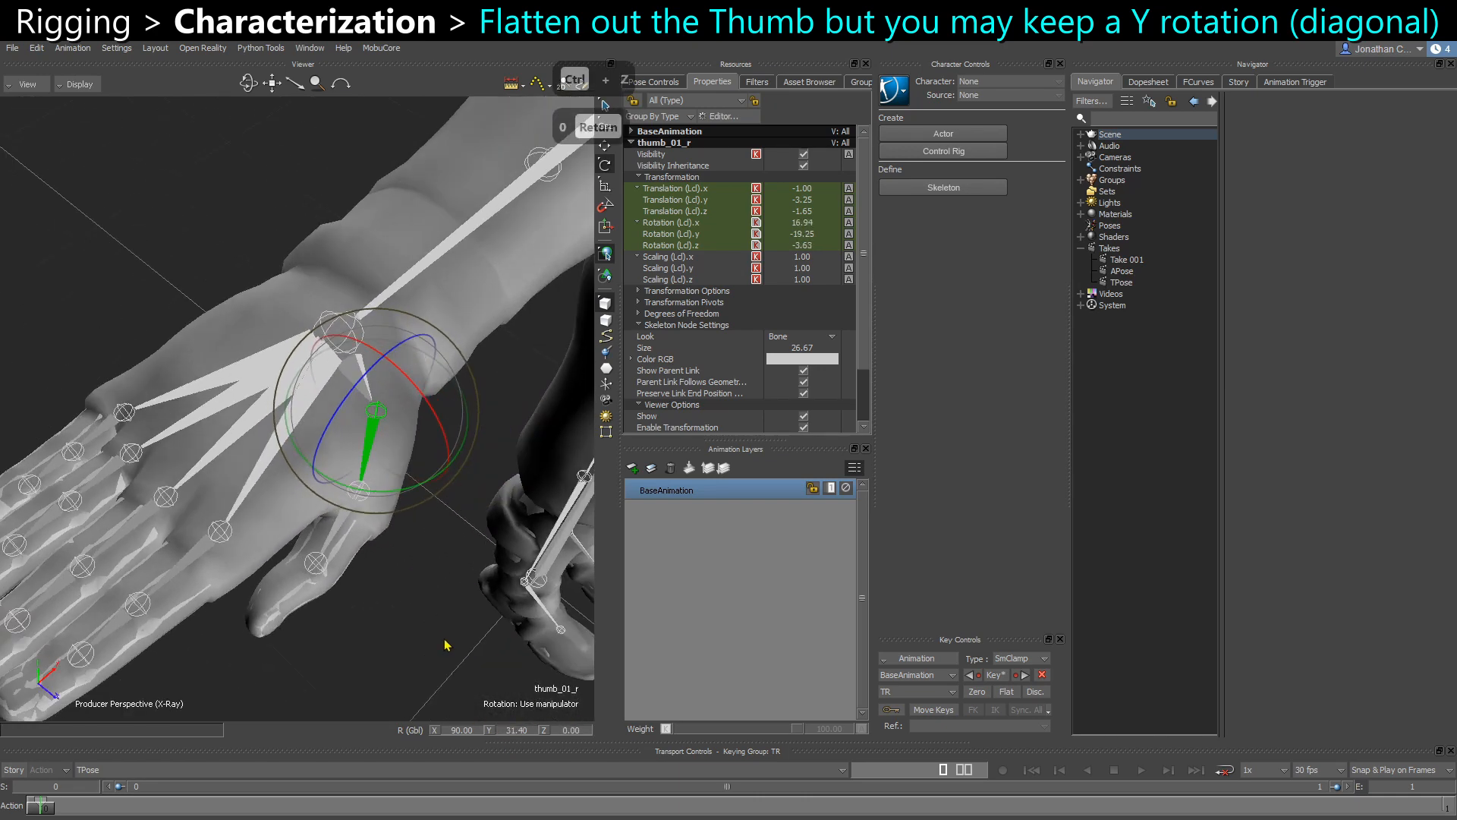
double_click(512, 730)
type("30")
key("Return")
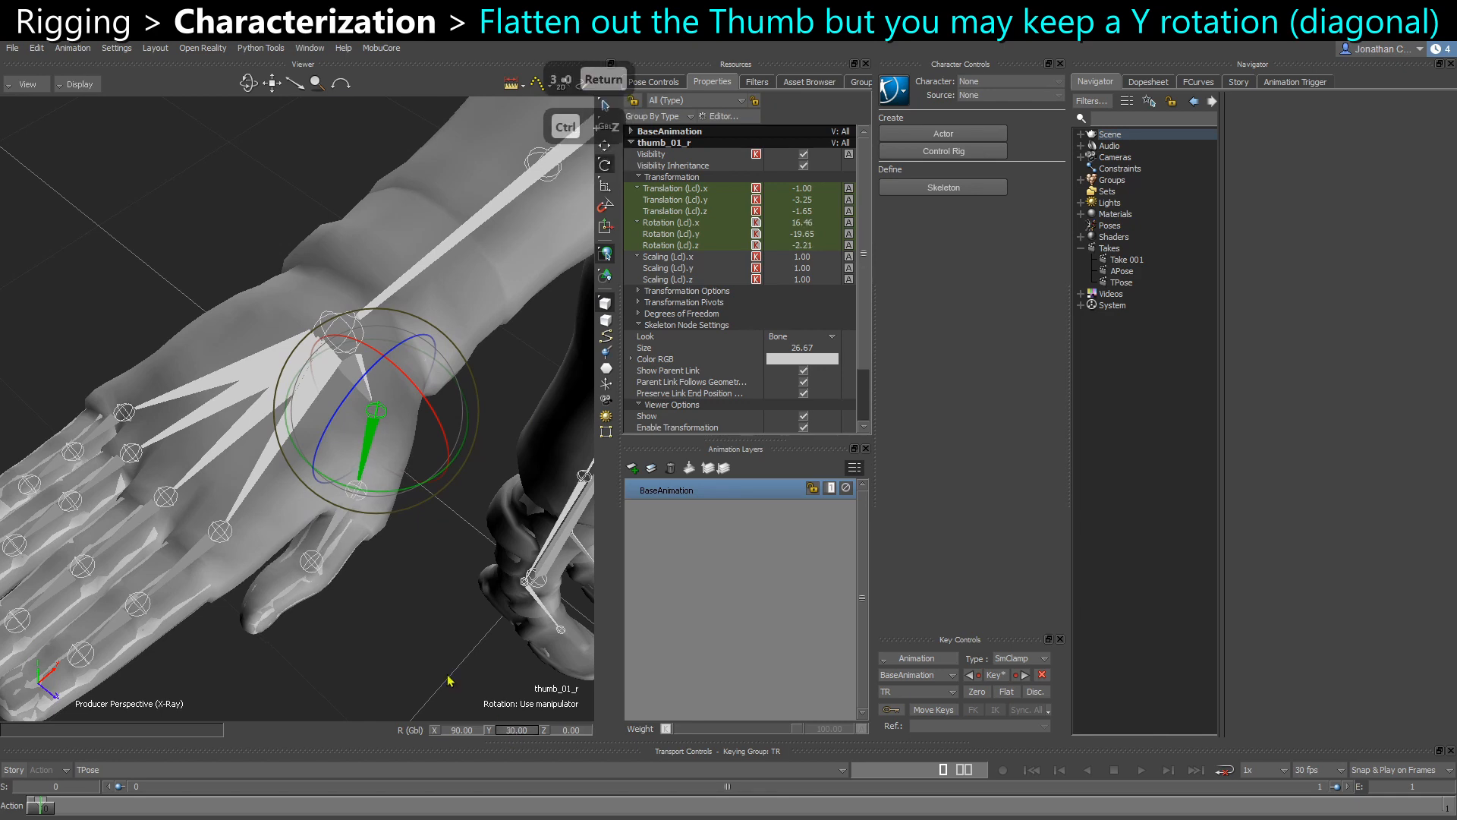
left_click_drag(449, 680, 368, 569, "ctrl+shift")
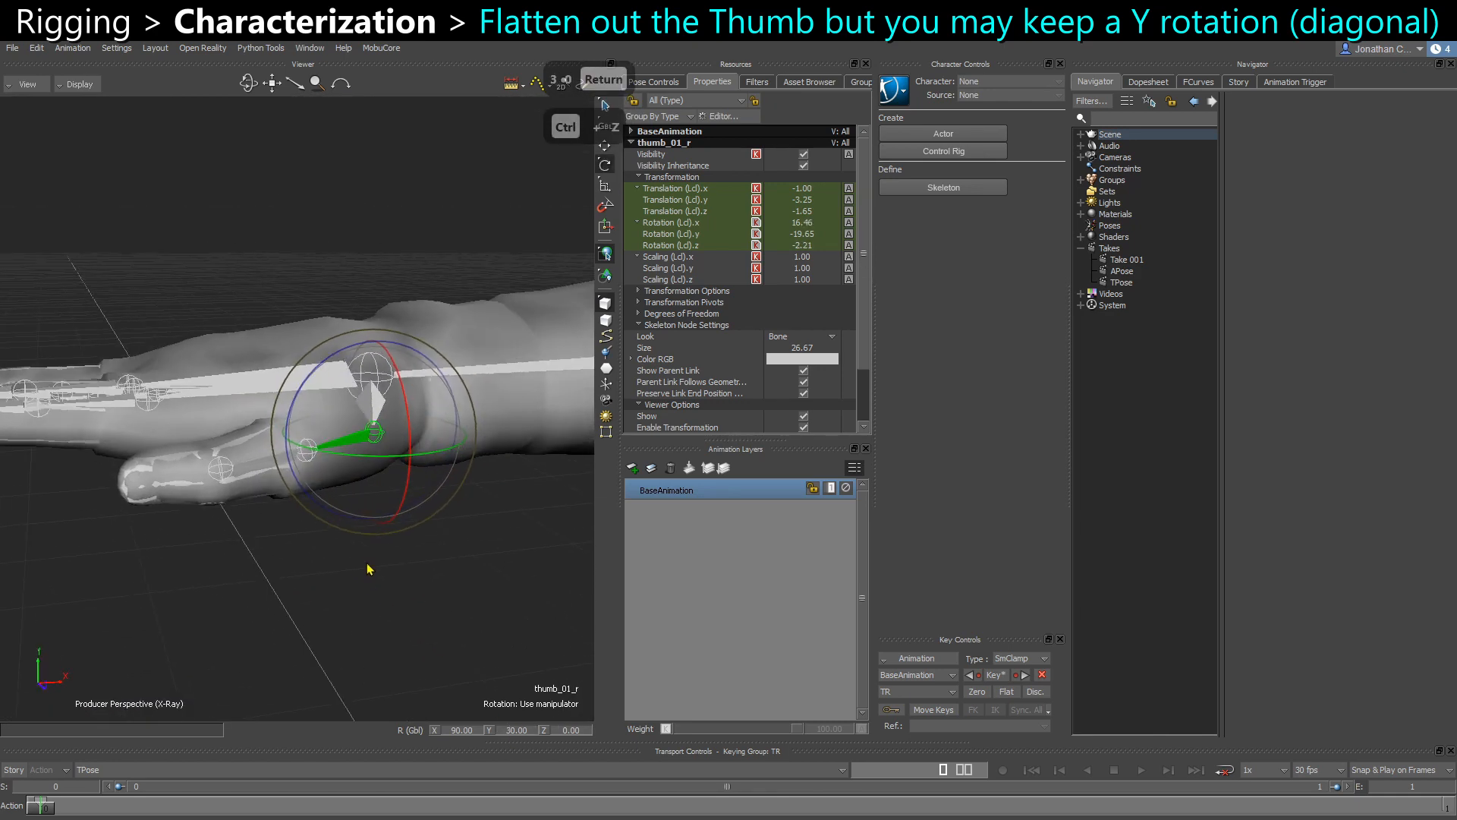
Set the left thumb base bone's global X rotation to -90
left_click_drag(348, 607, 299, 569, "ctrl+shift")
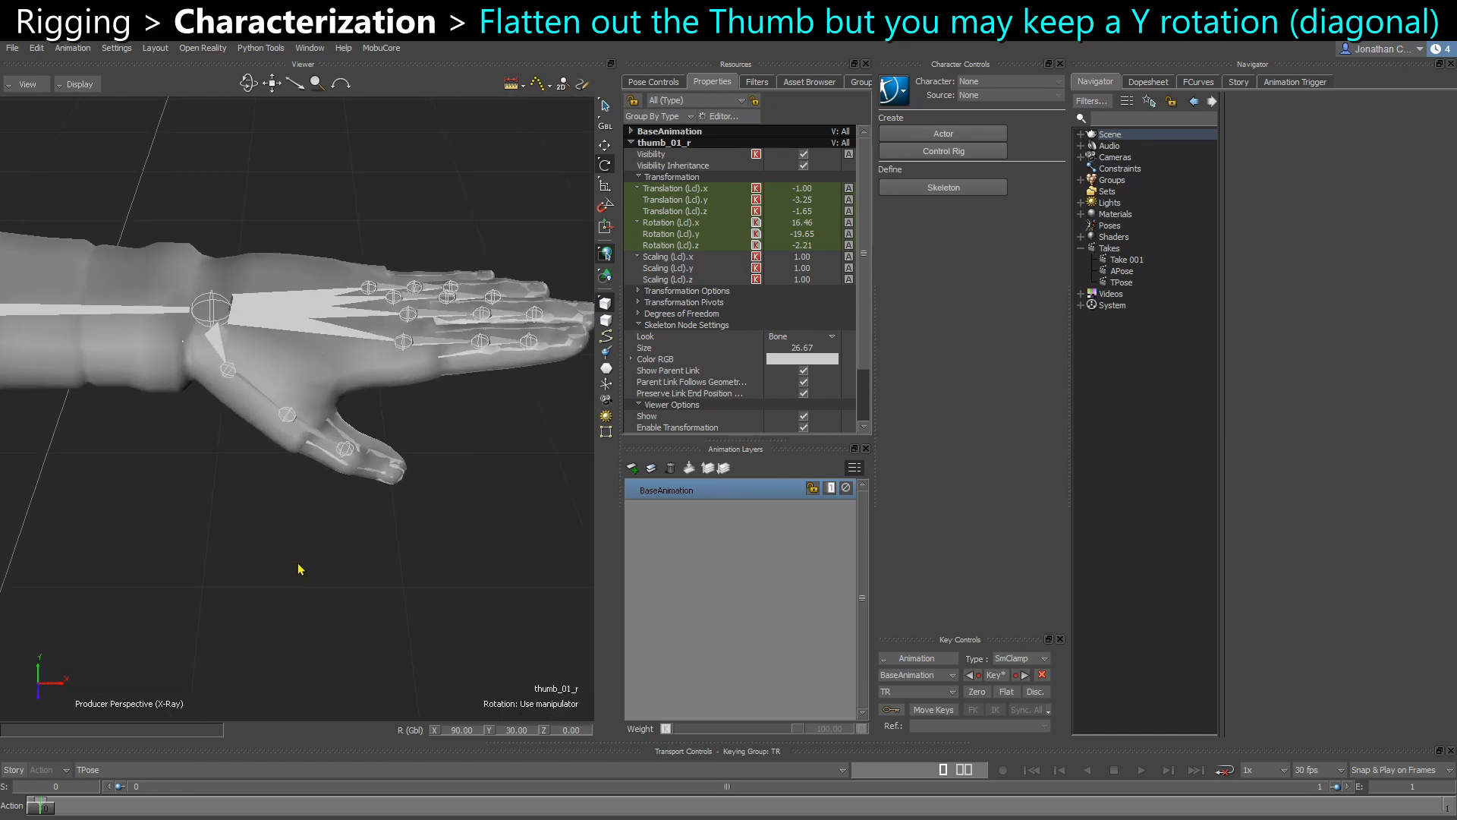
left_click(256, 405)
left_click_drag(308, 355, 296, 336)
left_click_drag(316, 471, 276, 501, "ctrl+shift")
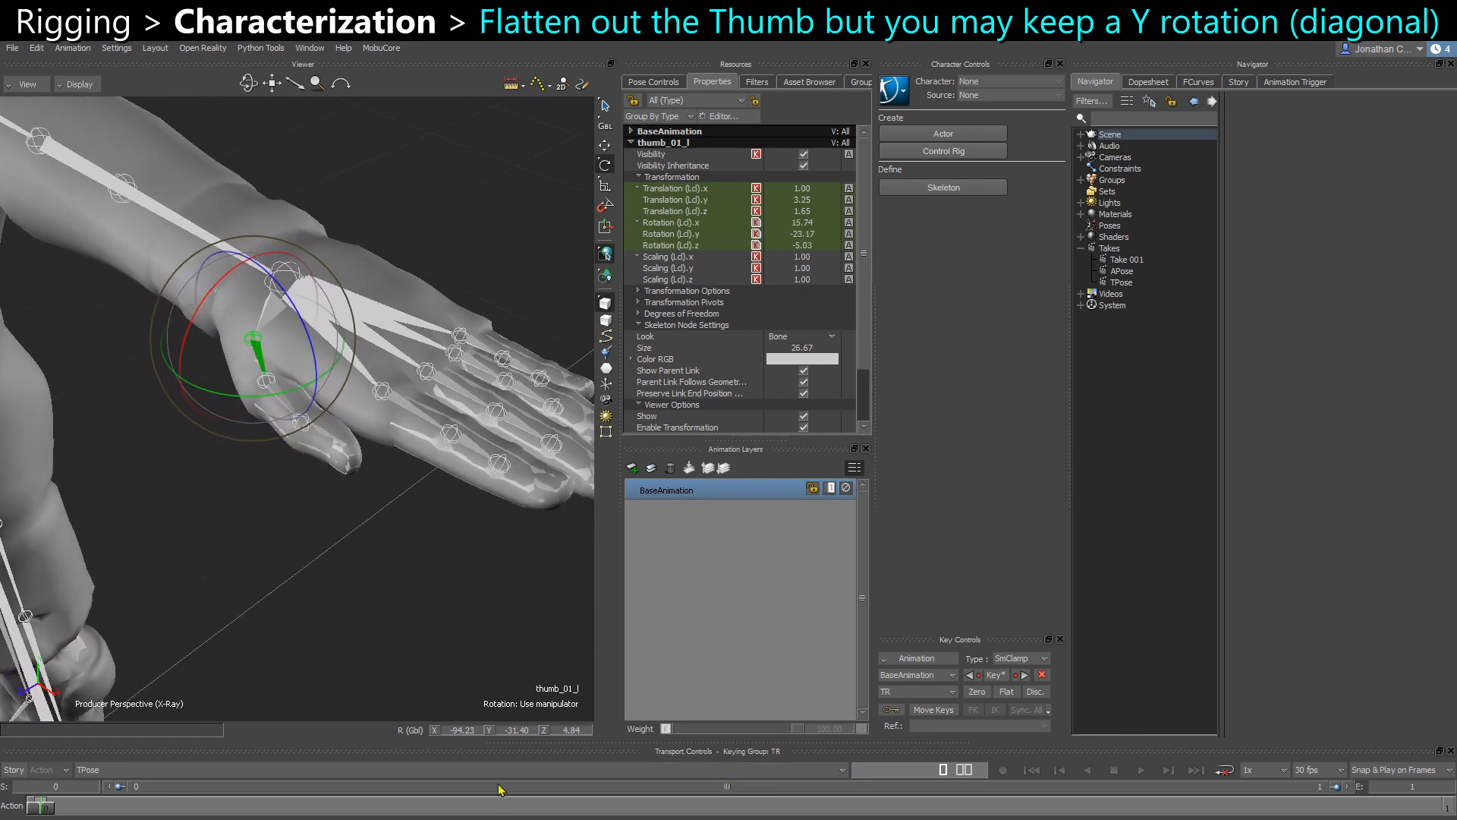
double_click(461, 729)
type("-90")
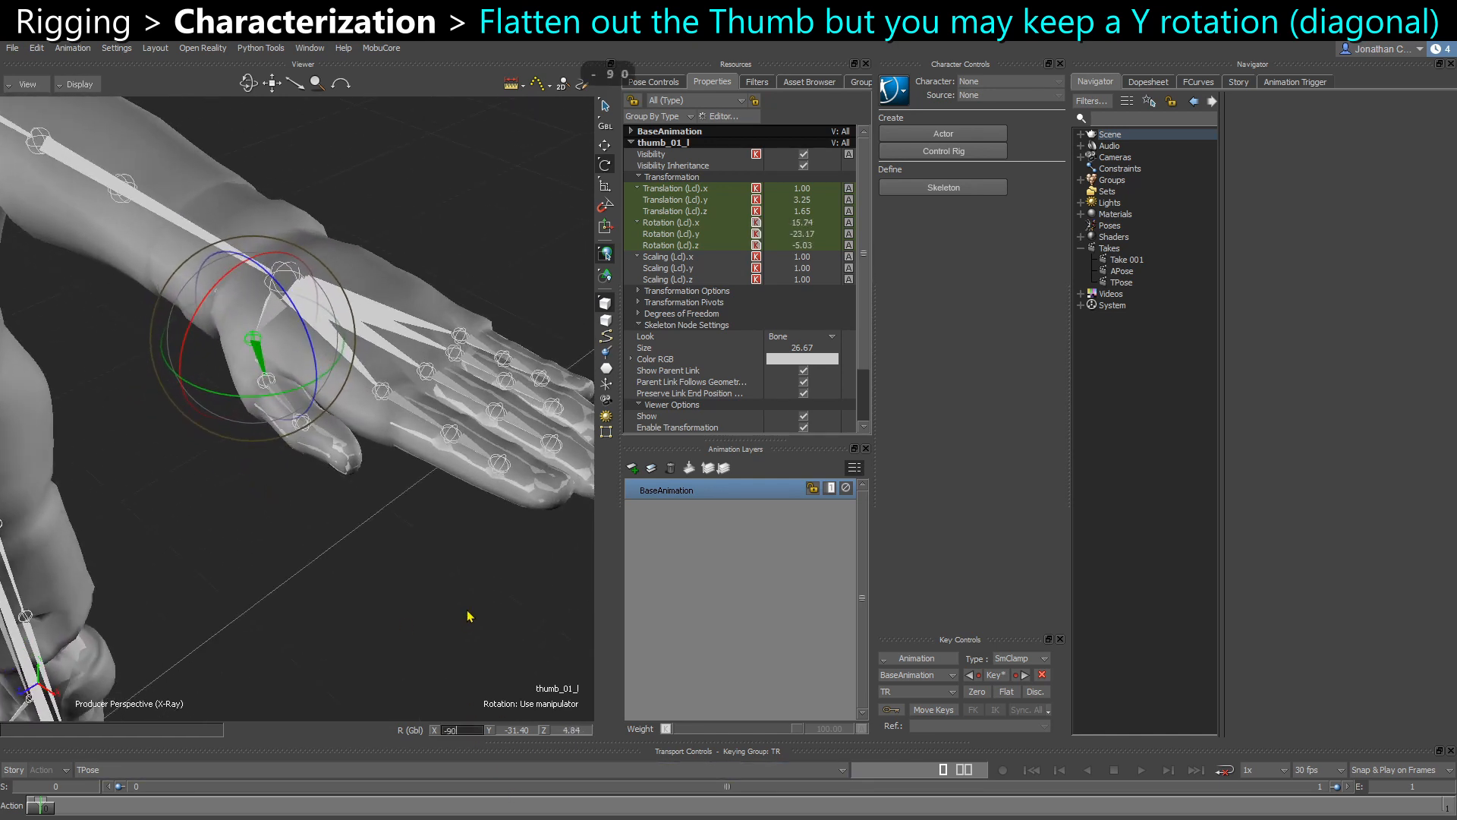
key("Return")
Set the left thumb base bone's global rotation to -30 in Y and 0 in Z
double_click(510, 730)
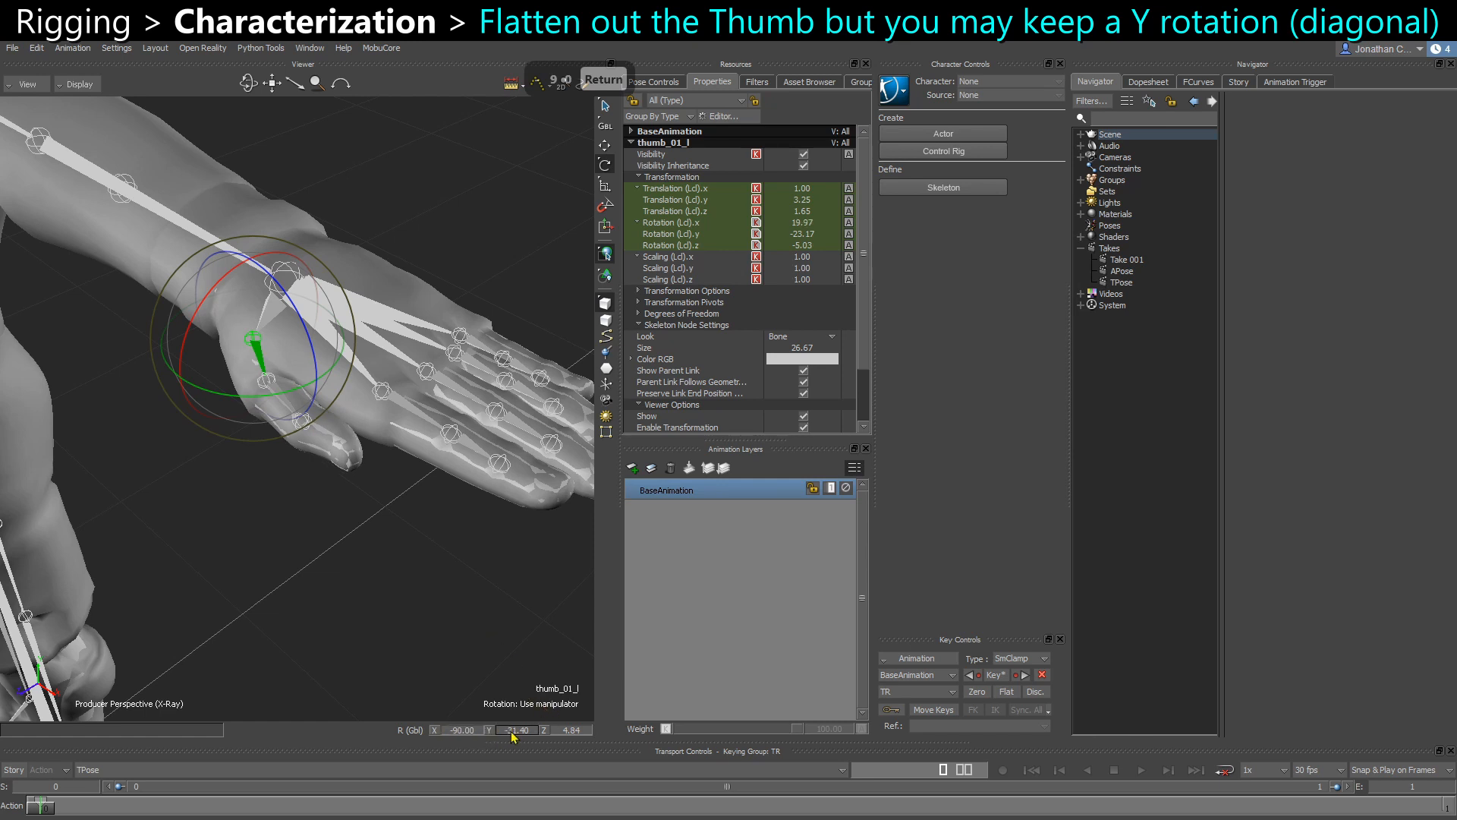
type("-30")
key("Return")
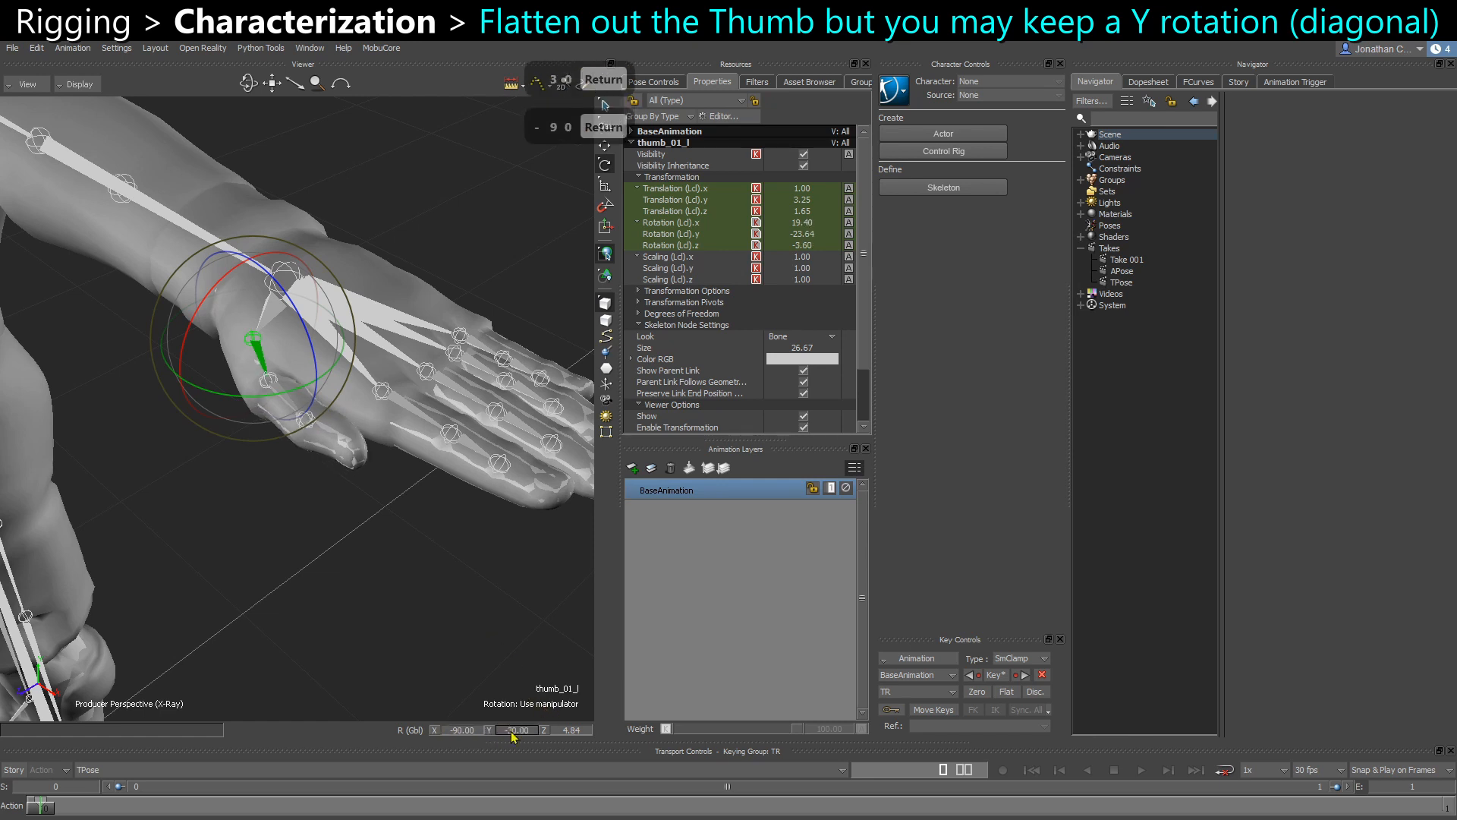
double_click(569, 732)
type("0")
key("Return")
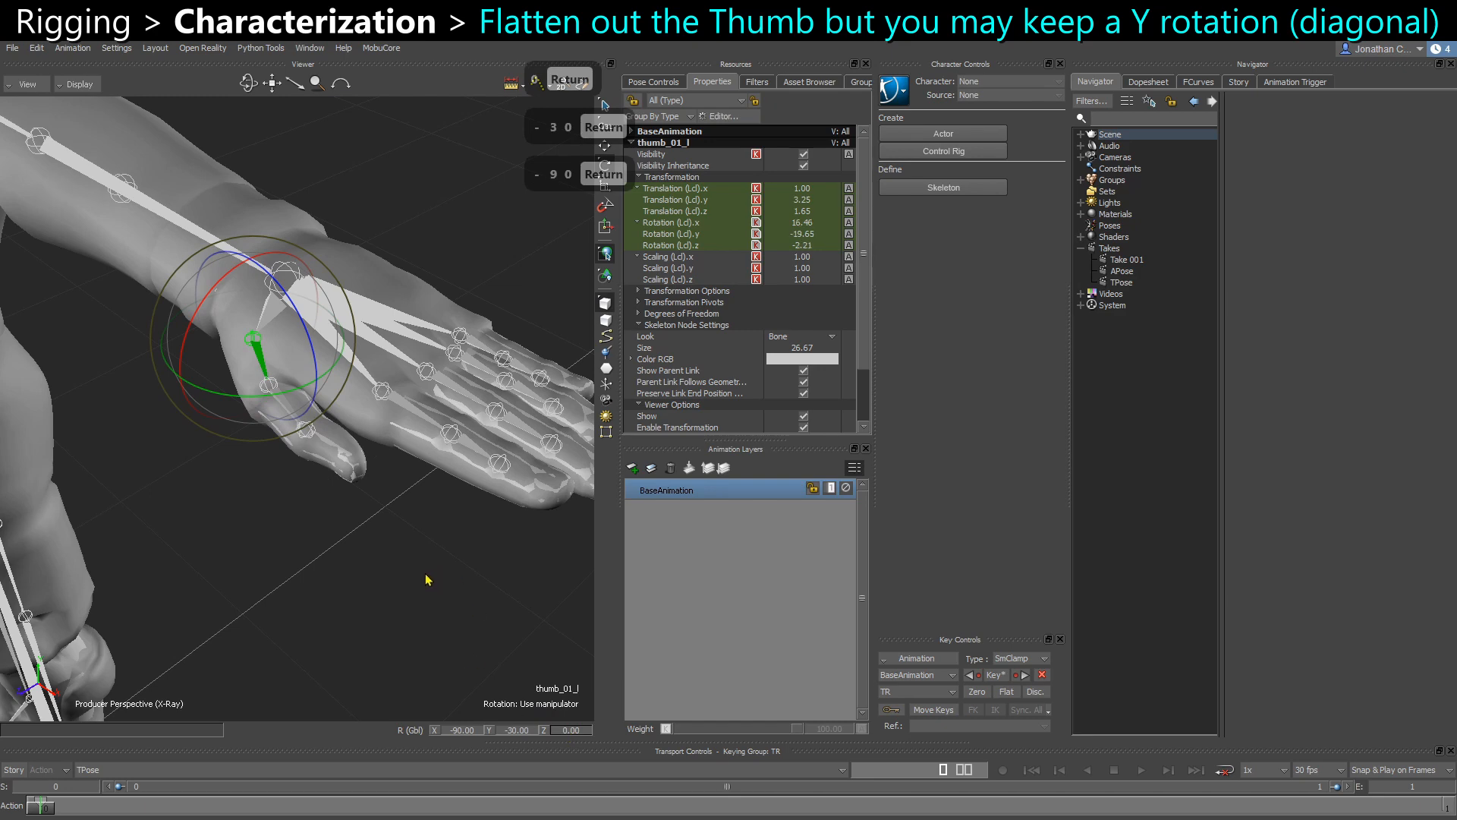
Set the global X rotation of the left thumb's second bone to -90
mouse_move(426, 575)
left_mouse_down("ctrl+shift")
mouse_move(373, 573)
mouse_move(406, 593)
left_mouse_up("ctrl+shift")
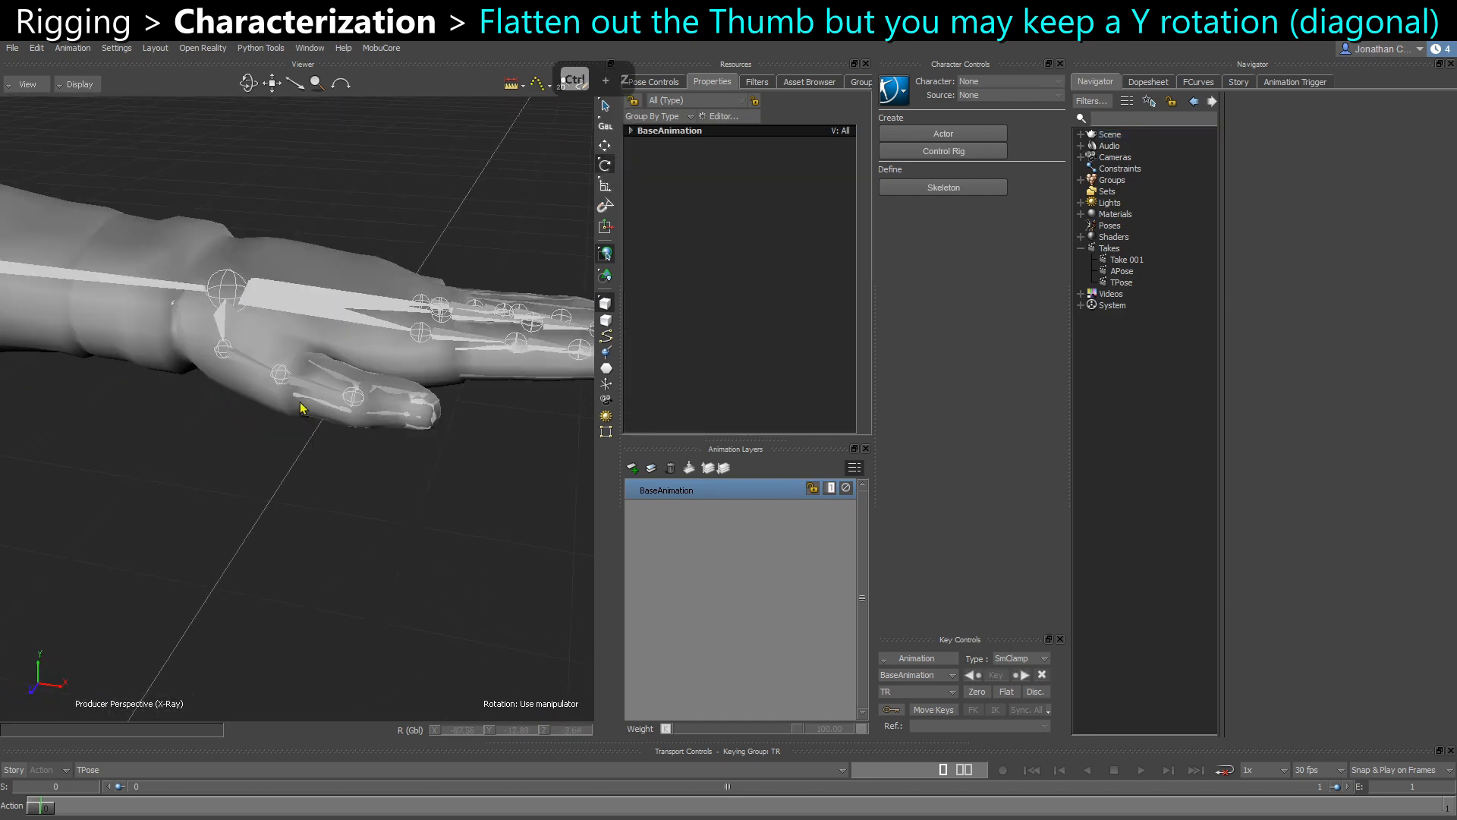
left_click_drag(301, 403, 459, 727, "ctrl+shift")
left_click(318, 388)
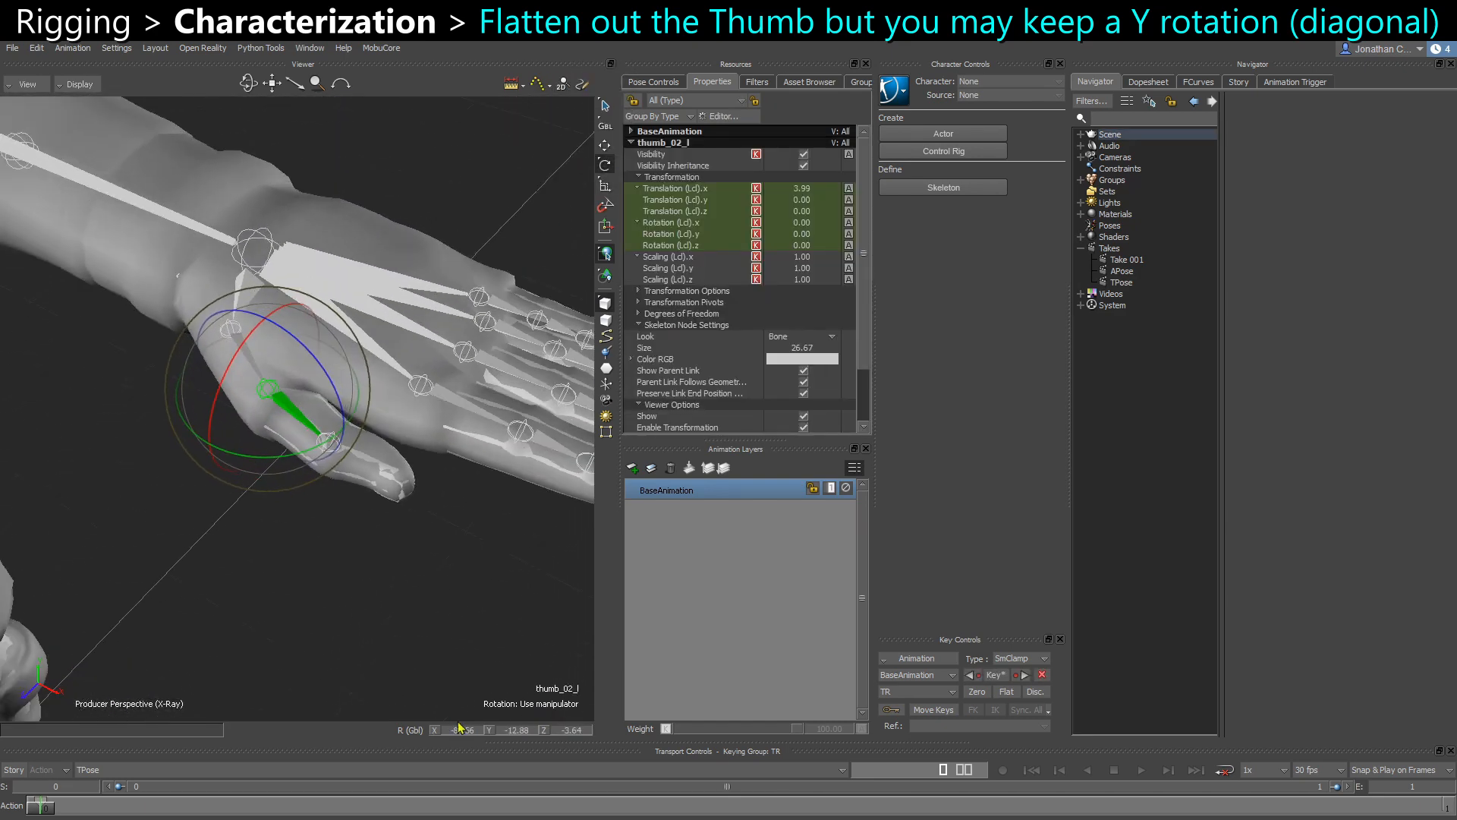
double_click(461, 726)
type("-90")
key("Return")
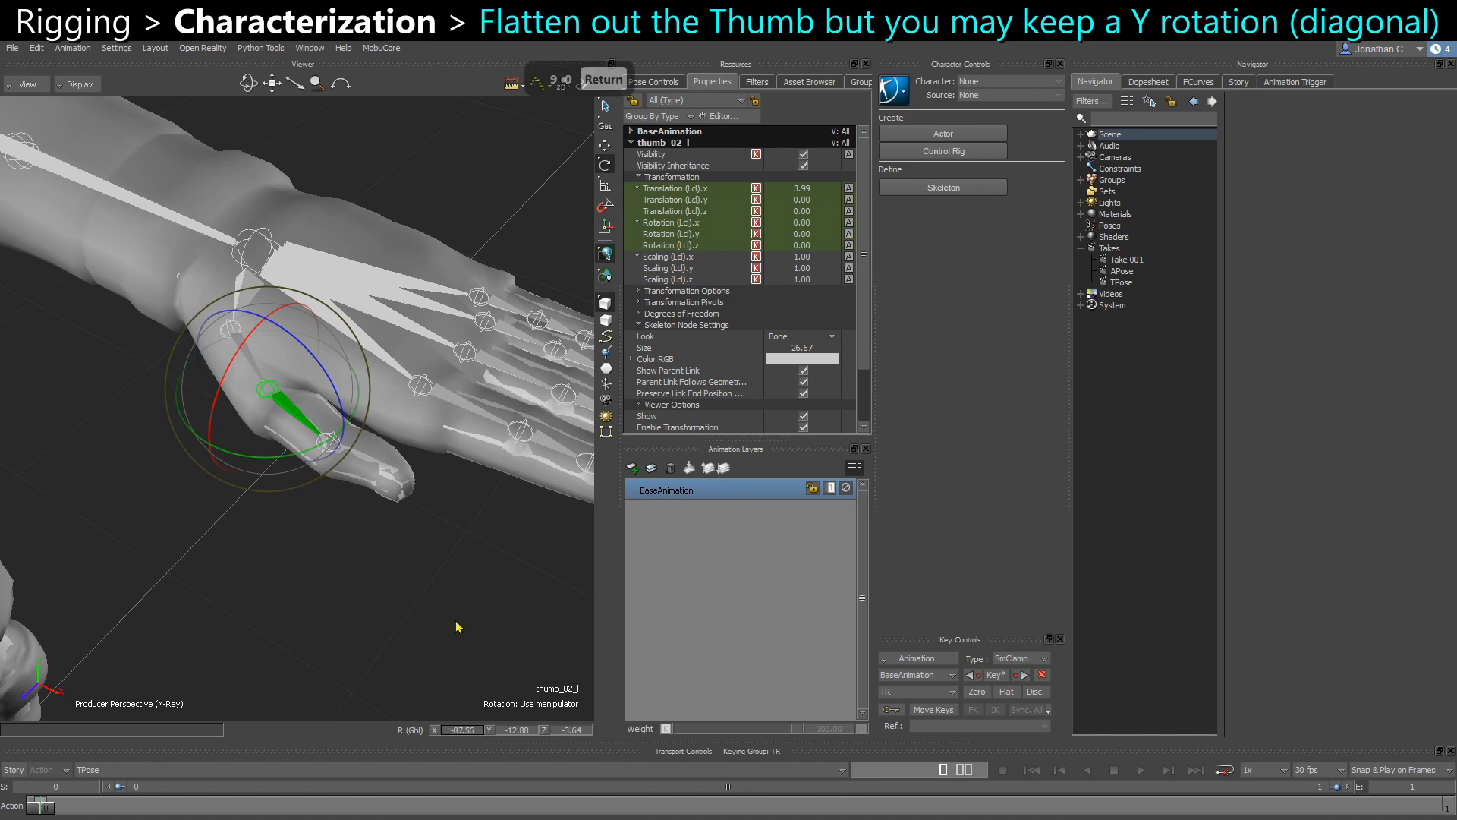
Try a global Y rotation of -30 on the left thumb's second bone and undo it
double_click(516, 731)
type("-30")
key("Return")
left_click_drag(433, 613, 411, 634, "ctrl+shift")
key("ctrl+z")
key("ctrl+z")
key("ctrl+z")
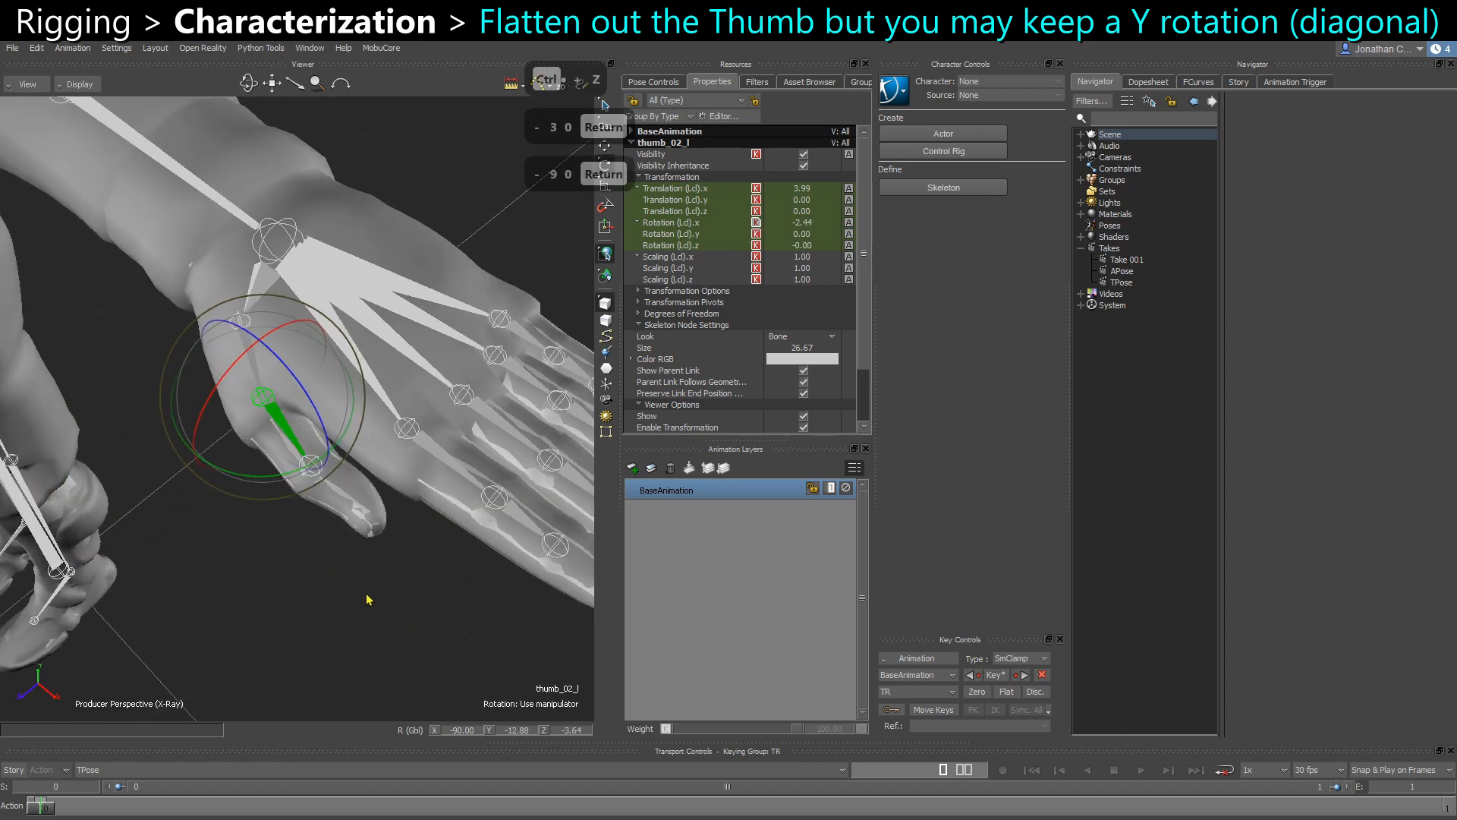
Set the left thumb's second bone to a global rotation of -10 in Y and 0 in Z
type("-10")
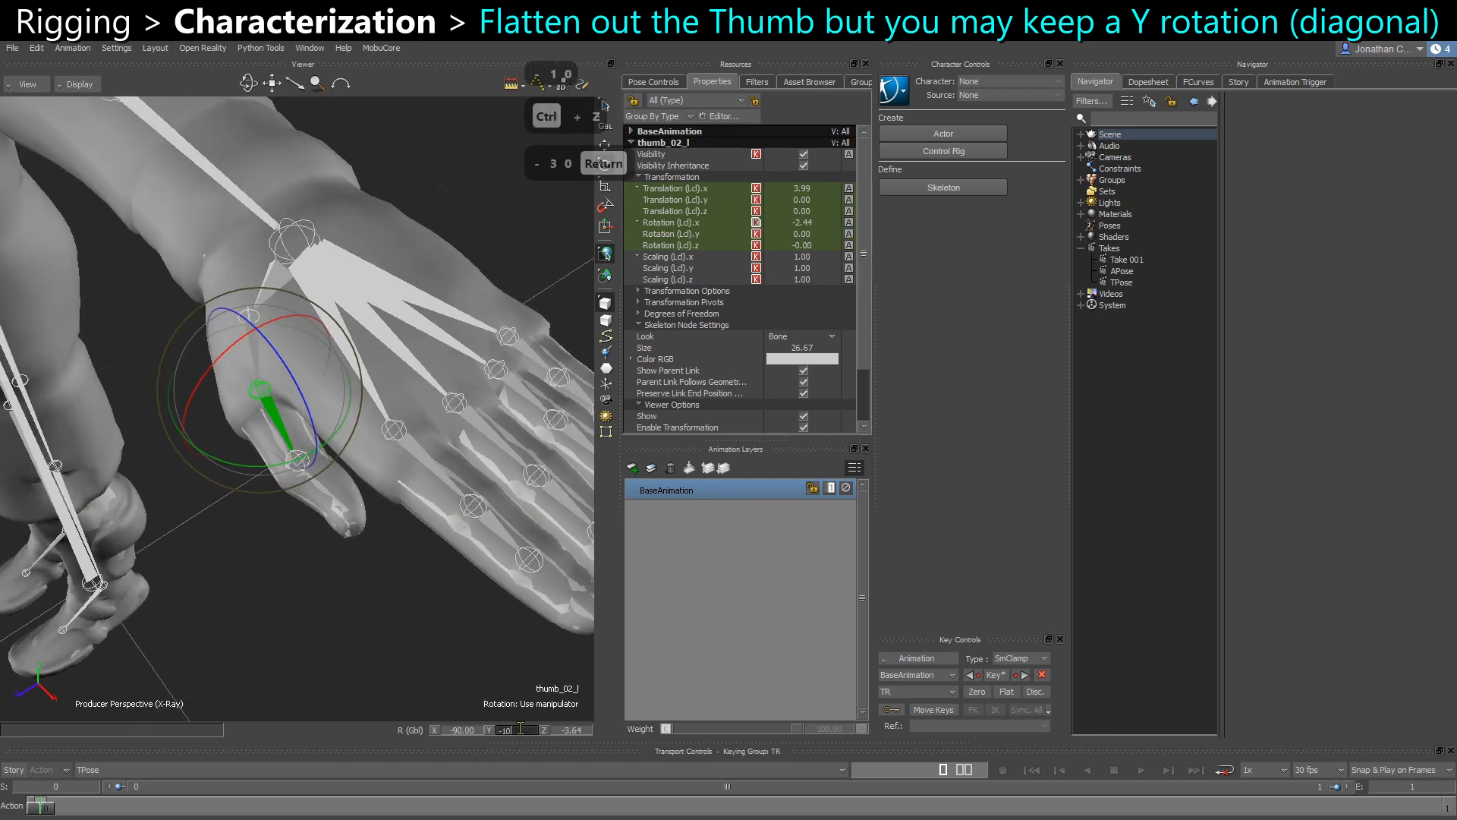
key("Return")
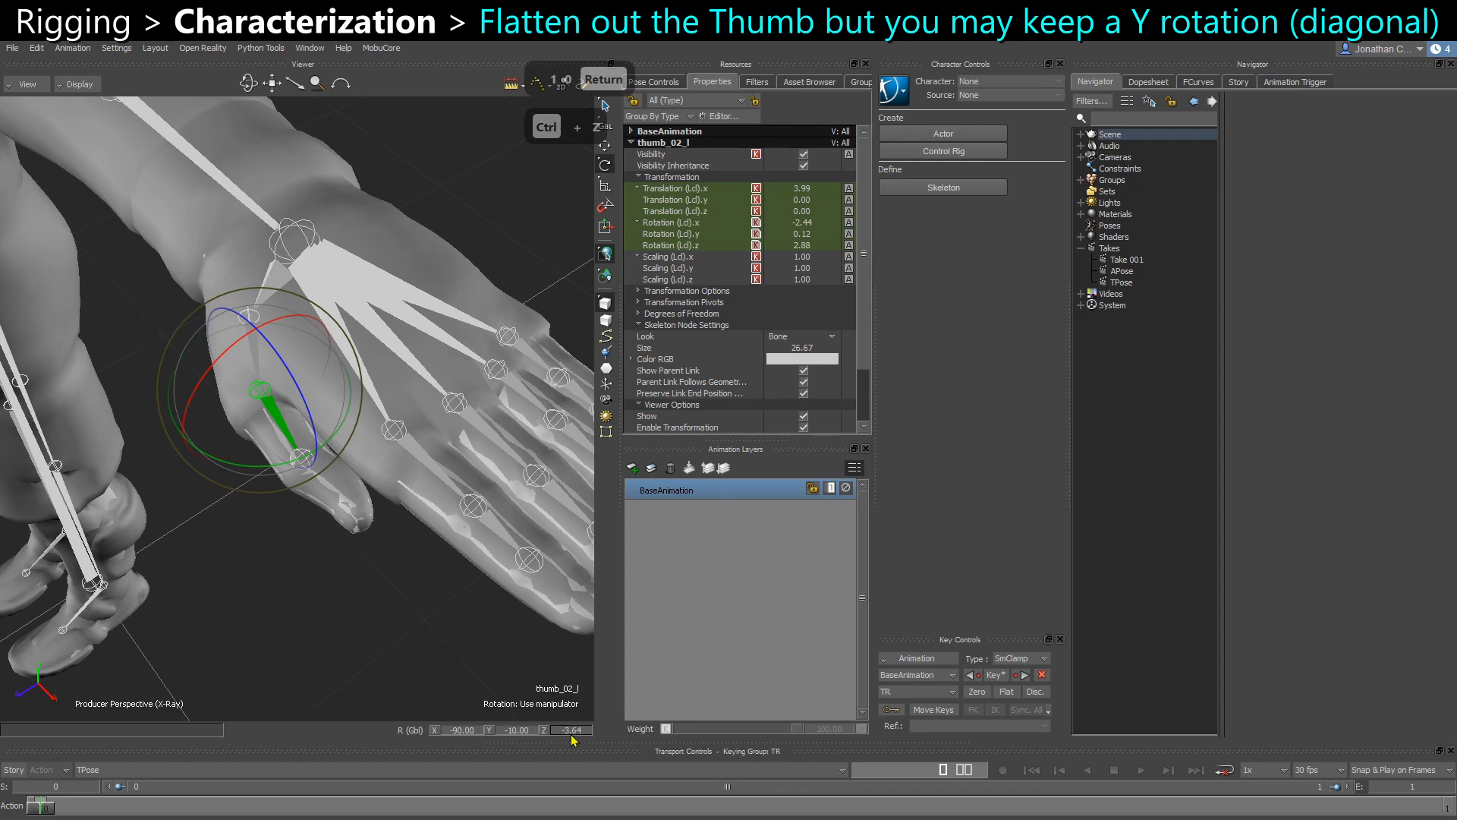
type("0")
key("Return")
Set the global rotation of the right thumb's second bone to 90 in X, 10 in Y and 0 in Z
left_click_drag(345, 599, 293, 369, "alt")
middle_click_drag(293, 364, 343, 349, "alt")
right_click_drag(343, 349, 417, 429, "alt")
left_click(421, 431)
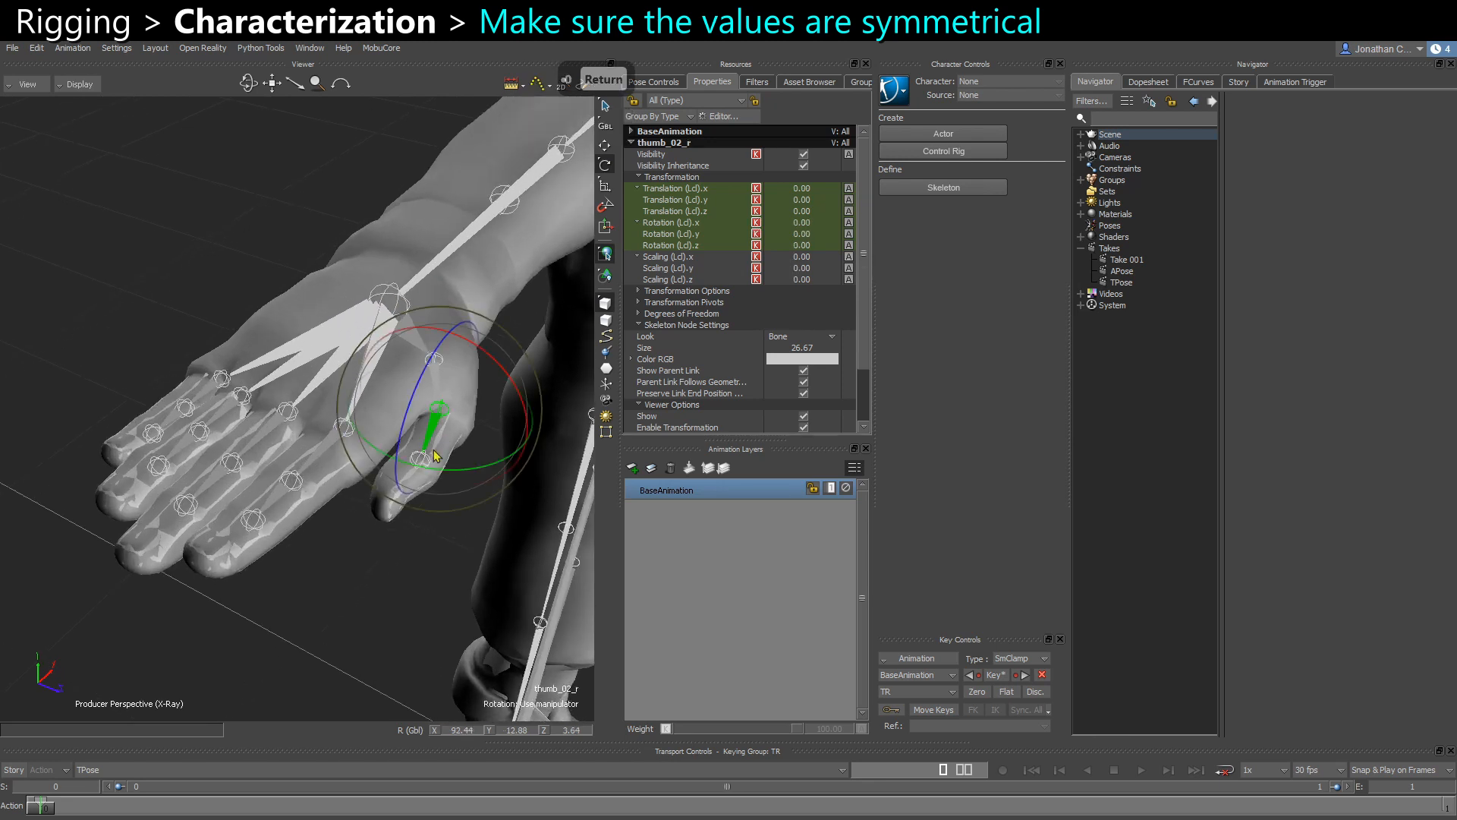
left_click_drag(421, 431, 387, 455, "alt")
left_click(474, 730)
type("90")
key("Tab")
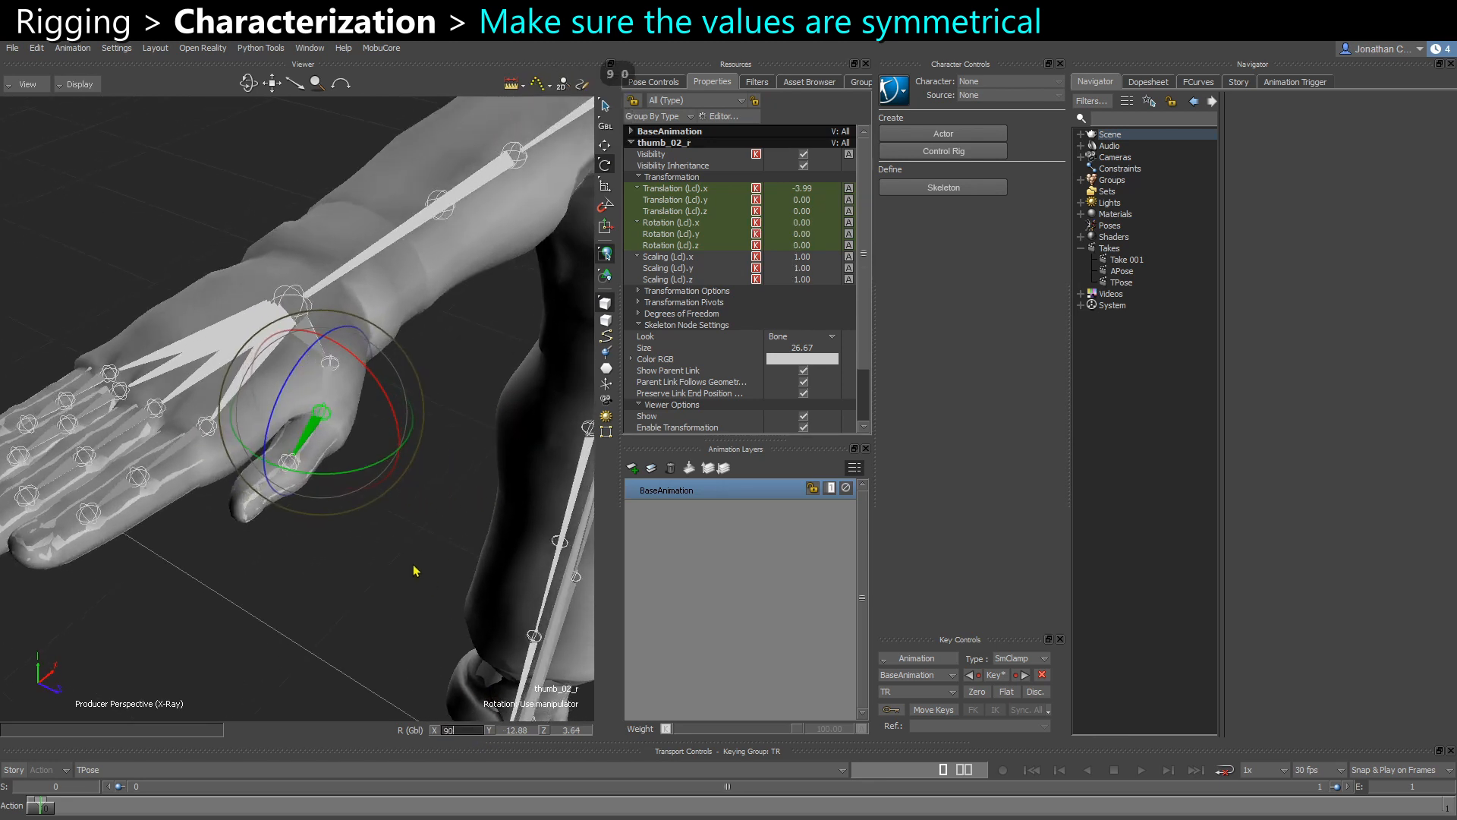
type("10")
key("Tab")
type("0")
key("Return")
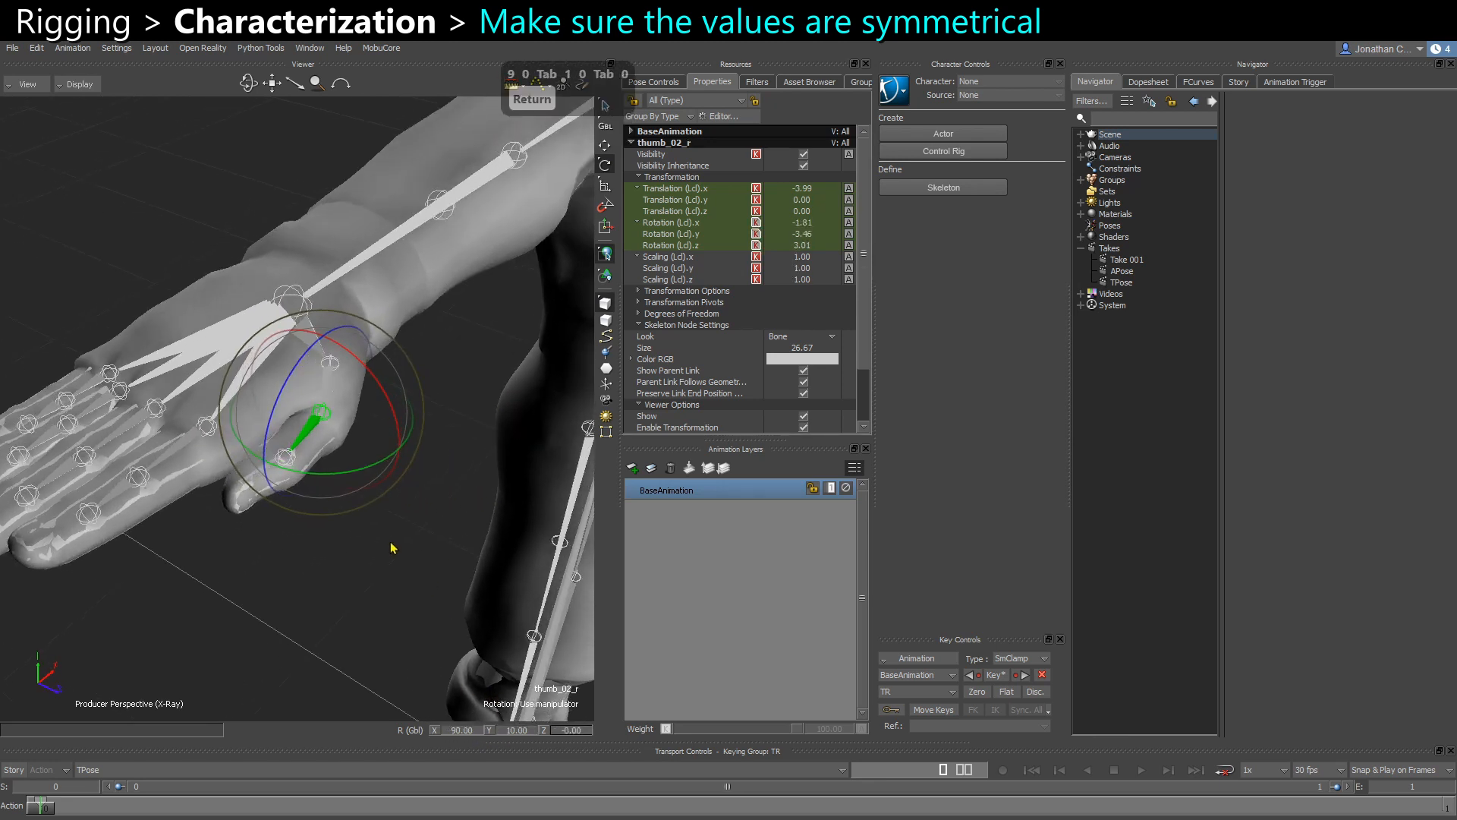
Set the global rotation of the right thumb's third bone to 90 in X, 0 in Y and 0 in Z
left_click_drag(393, 548, 408, 561, "alt")
left_click(353, 608)
left_click(269, 488)
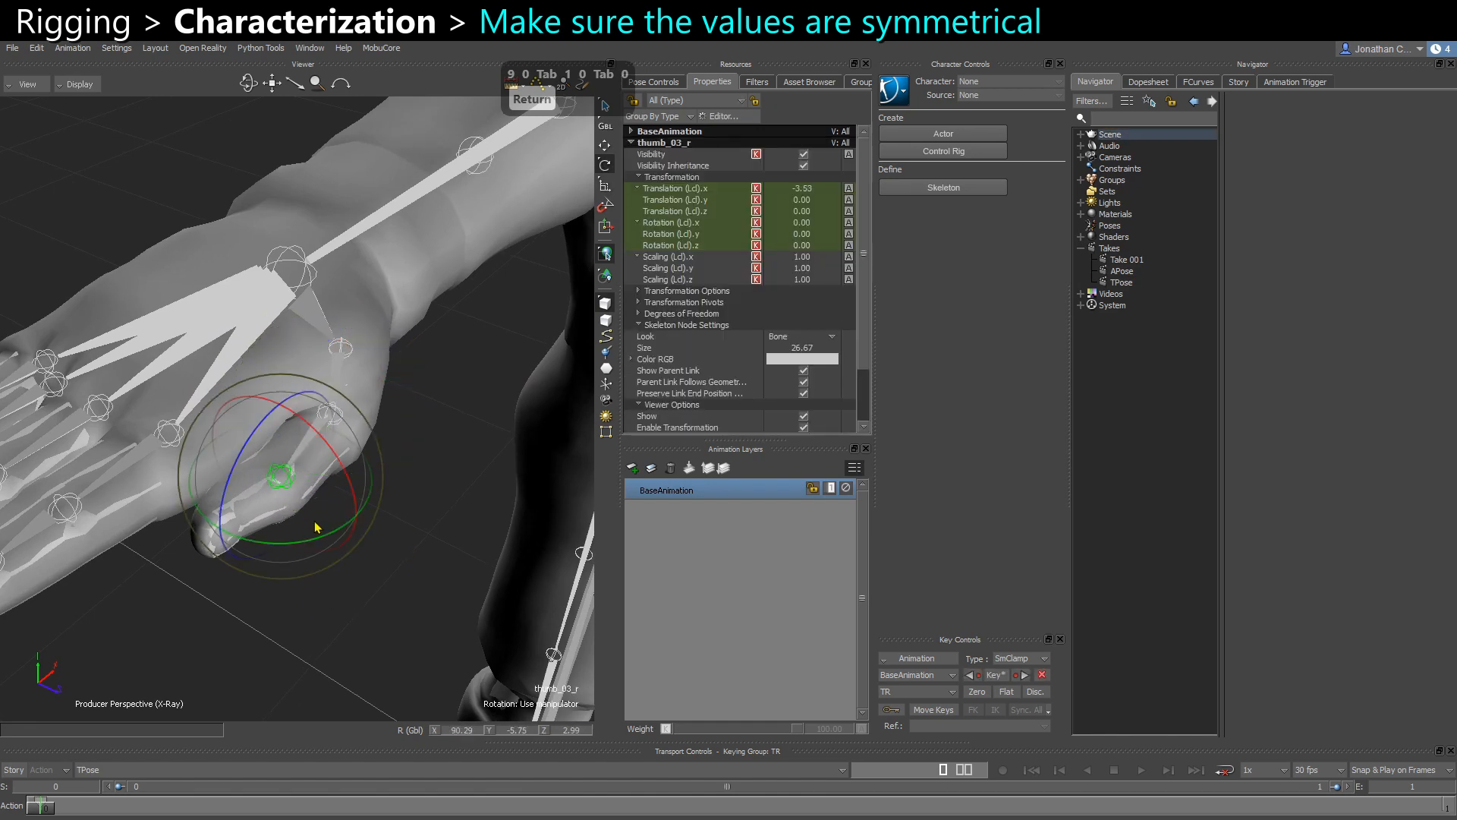
left_click_drag(318, 527, 327, 525, "alt")
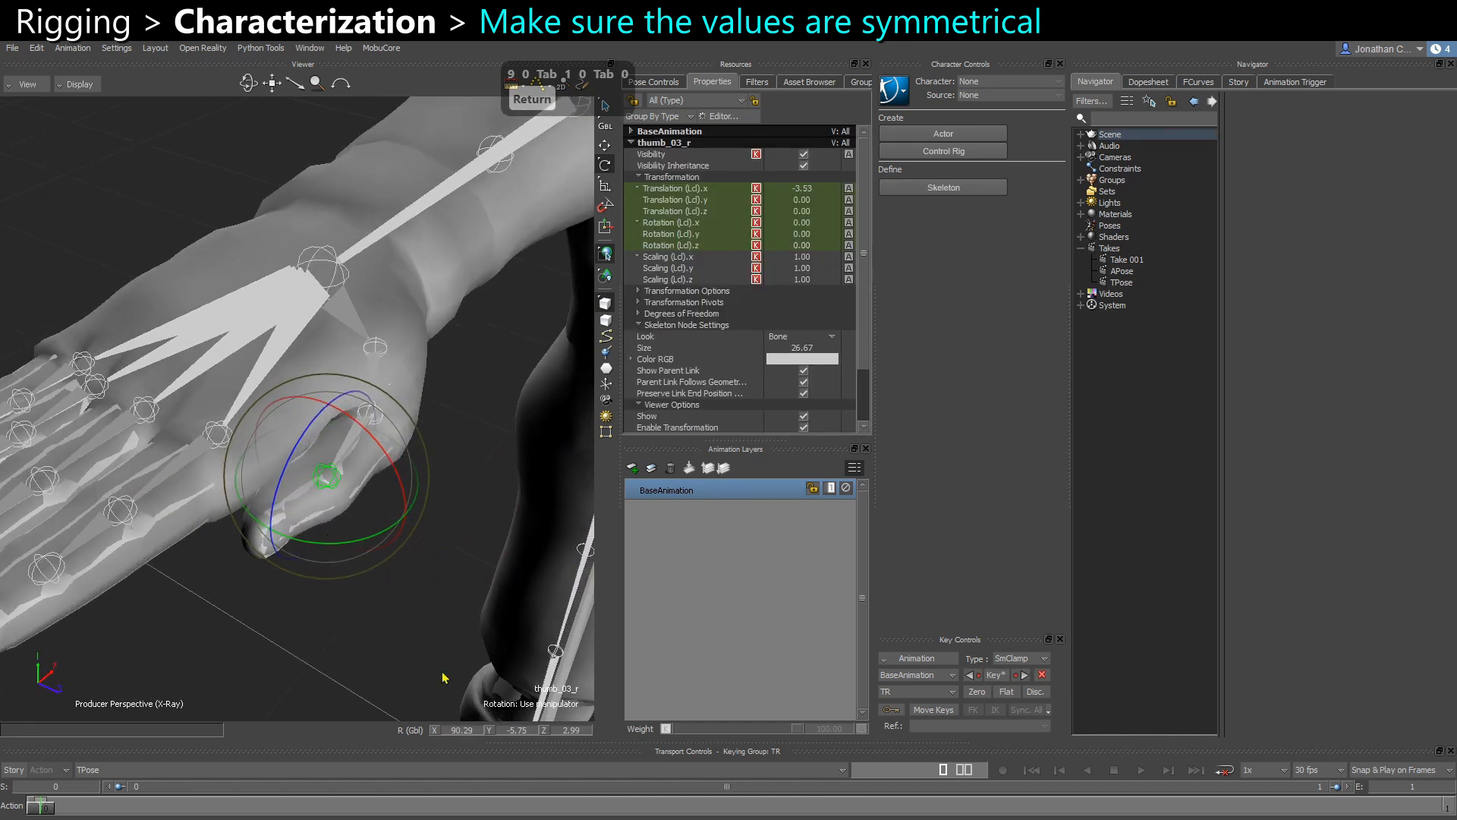
left_click(461, 730)
type("90")
key("Tab")
type("0")
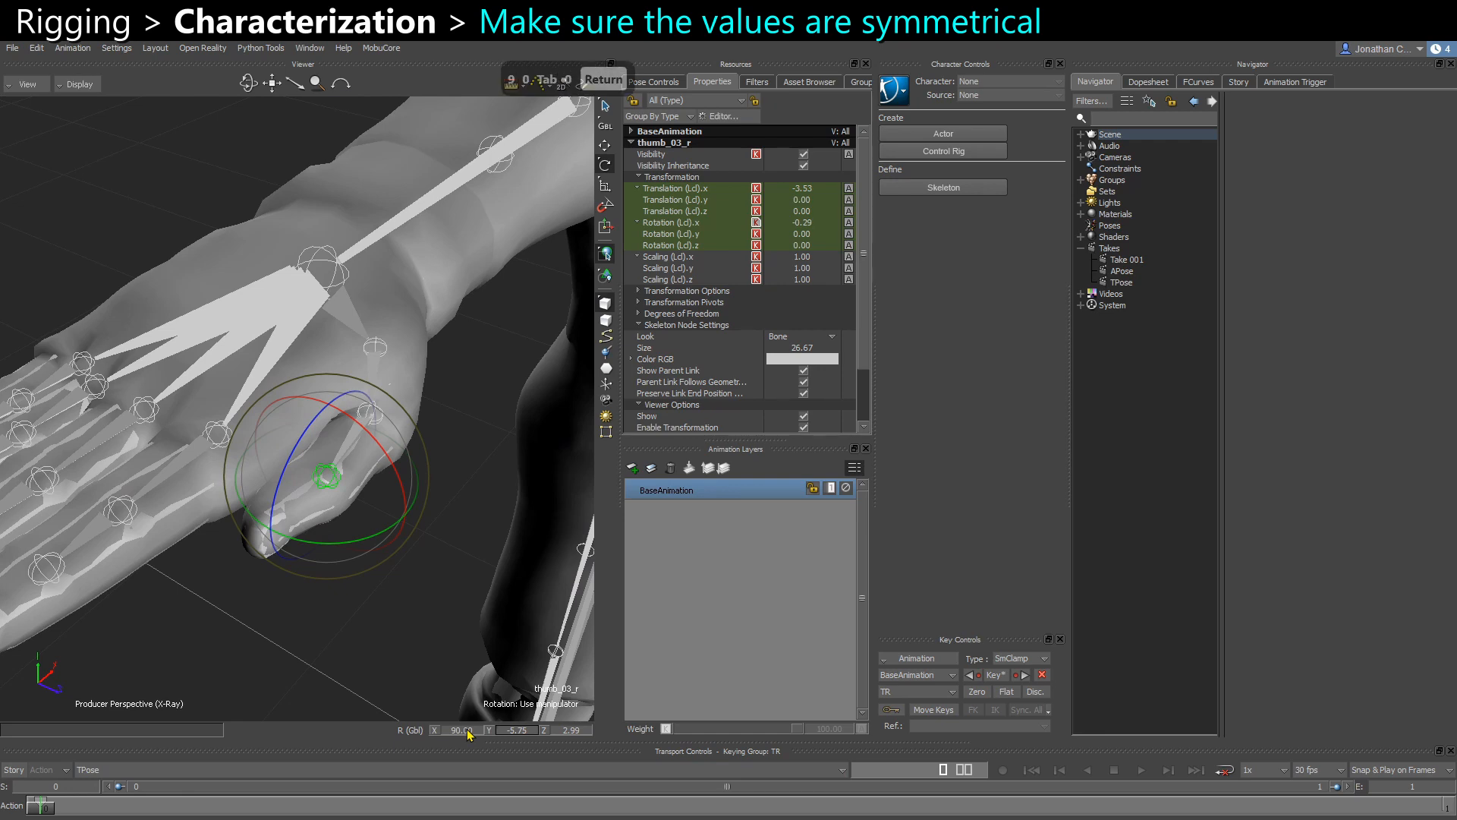
key("Return")
key("Tab")
type("0")
key("Return")
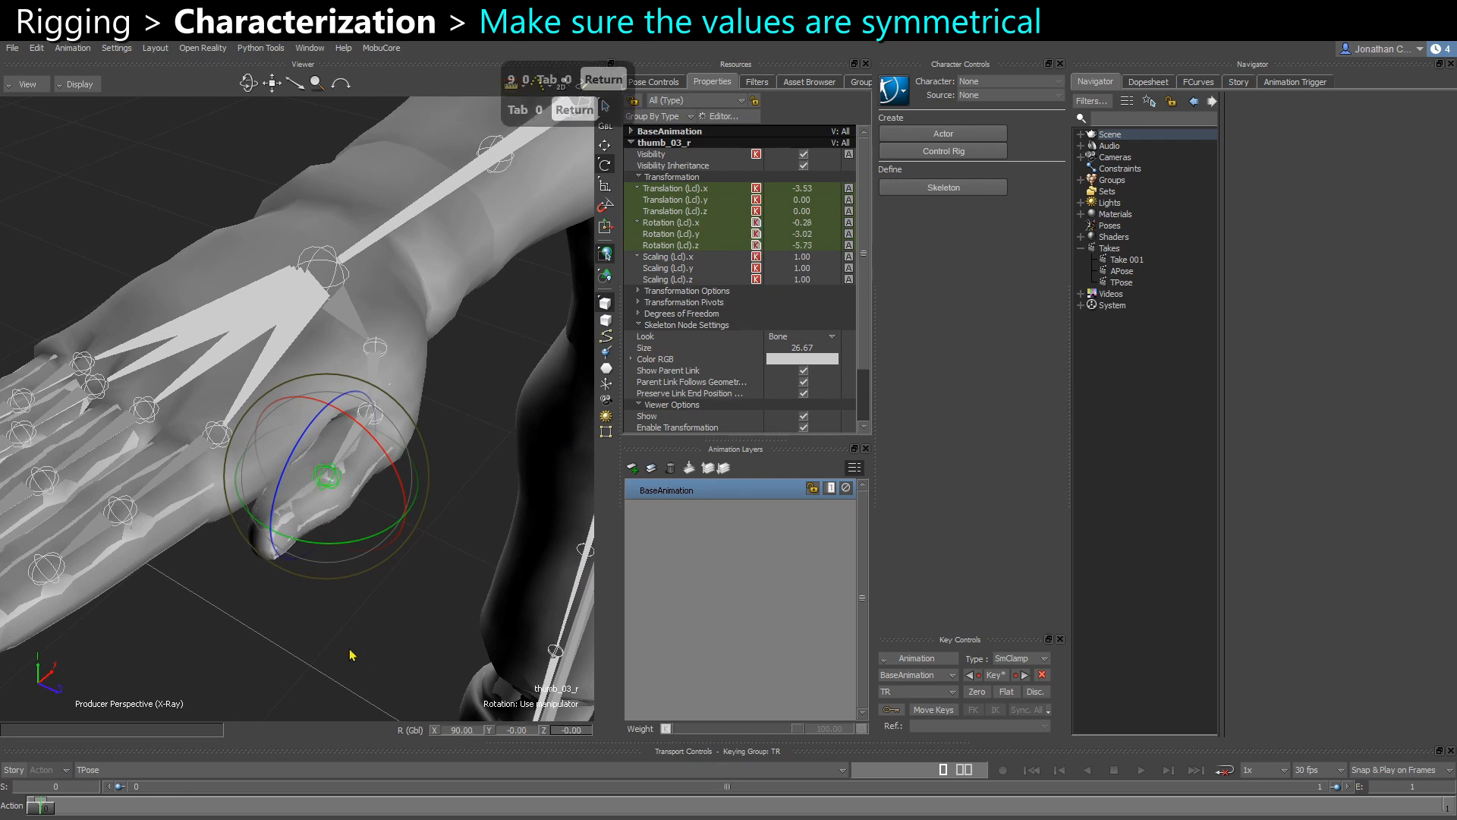
Set the global rotation of the left thumb's third bone to -90 in X, 0 in Y and 0 in Z
middle_click_drag(350, 654, 303, 615)
left_click(376, 633)
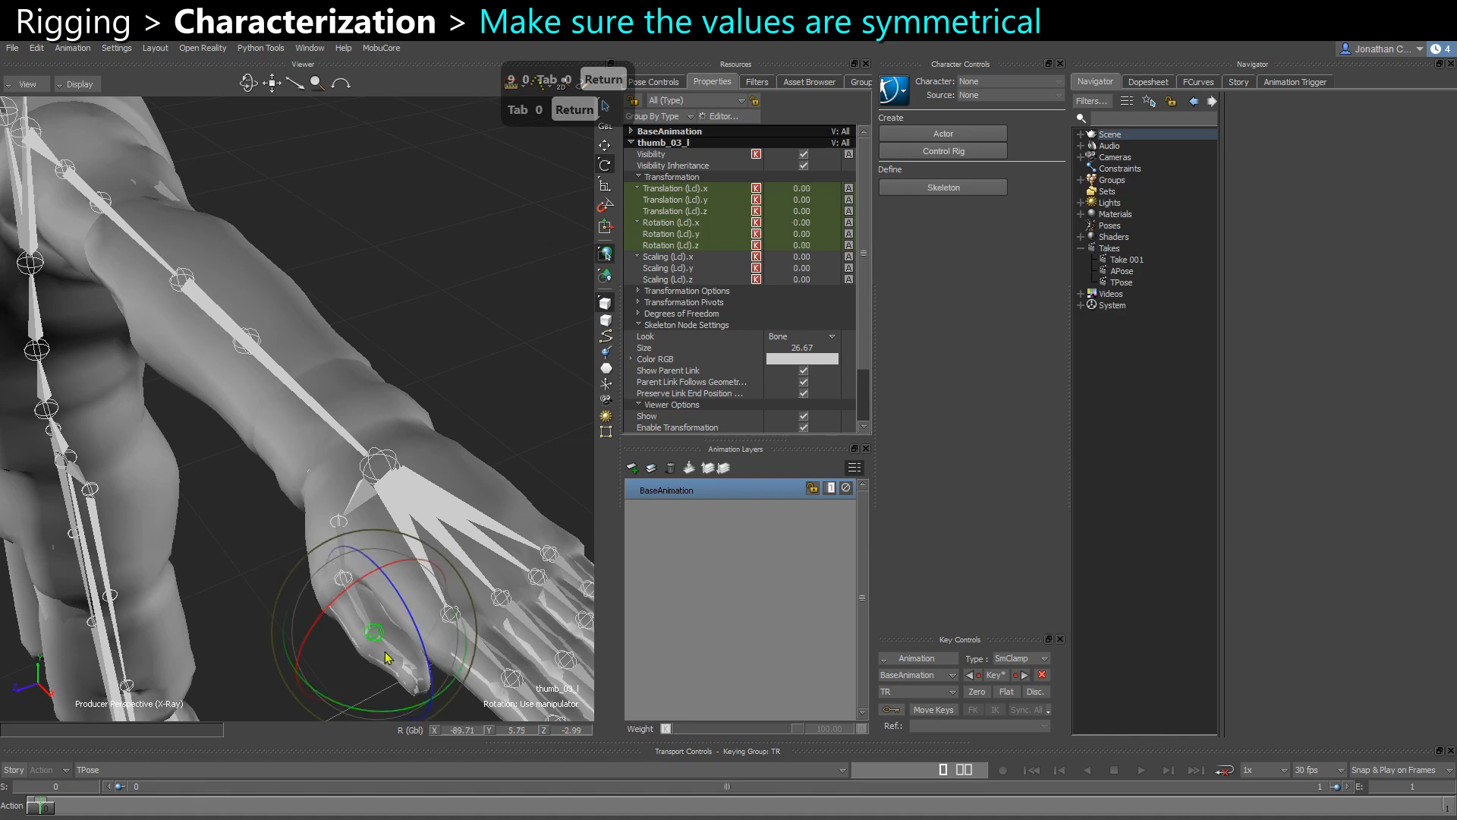
left_click(465, 736)
type("-90")
key("Tab")
type("0")
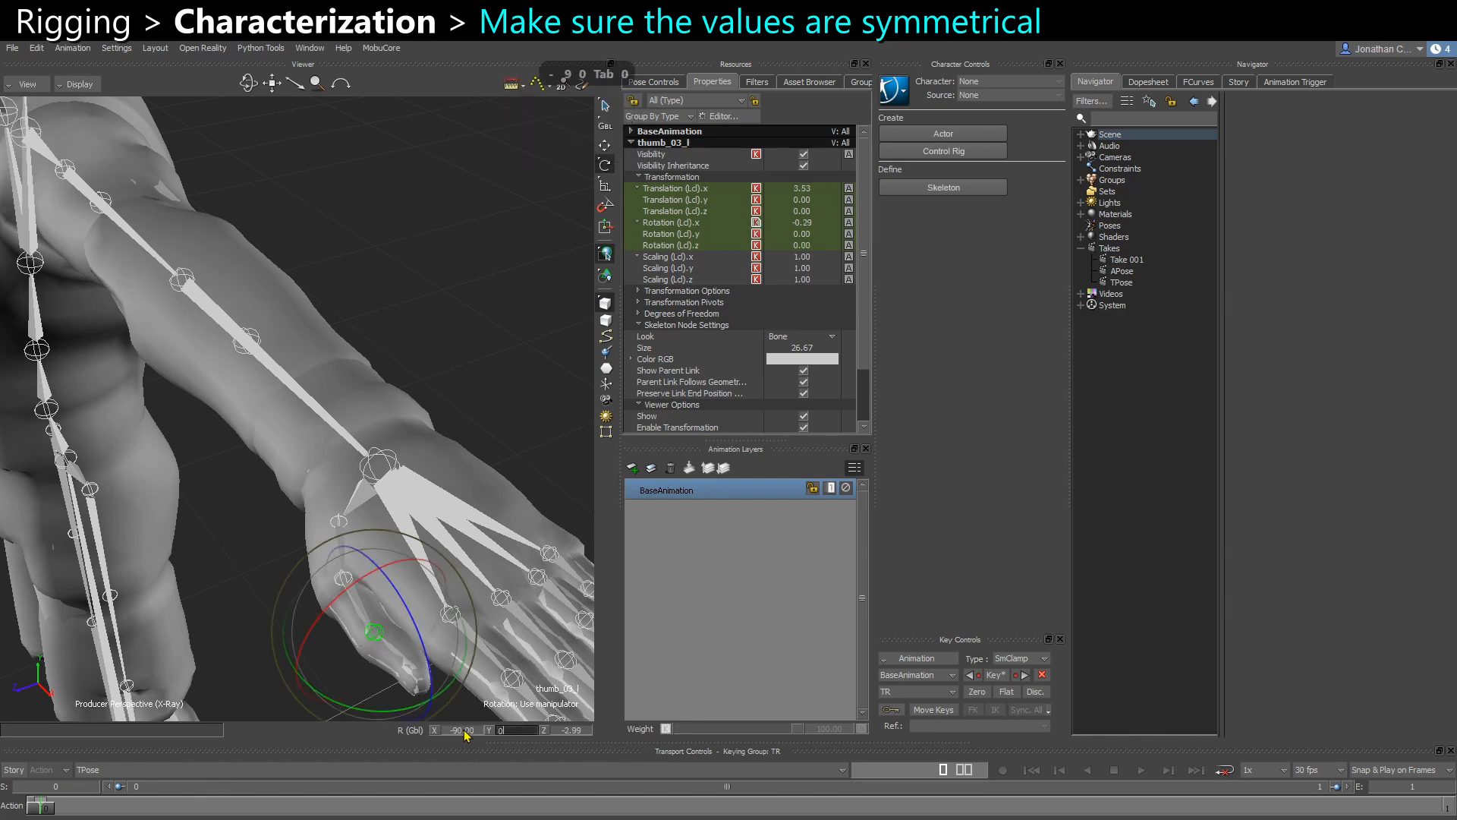
key("Tab")
type("0")
key("Return")
Examine the left thumb's third bone up close, as well as the left hand and the upper-body skeleton from several angles
left_click_drag(414, 630, 390, 530, "alt")
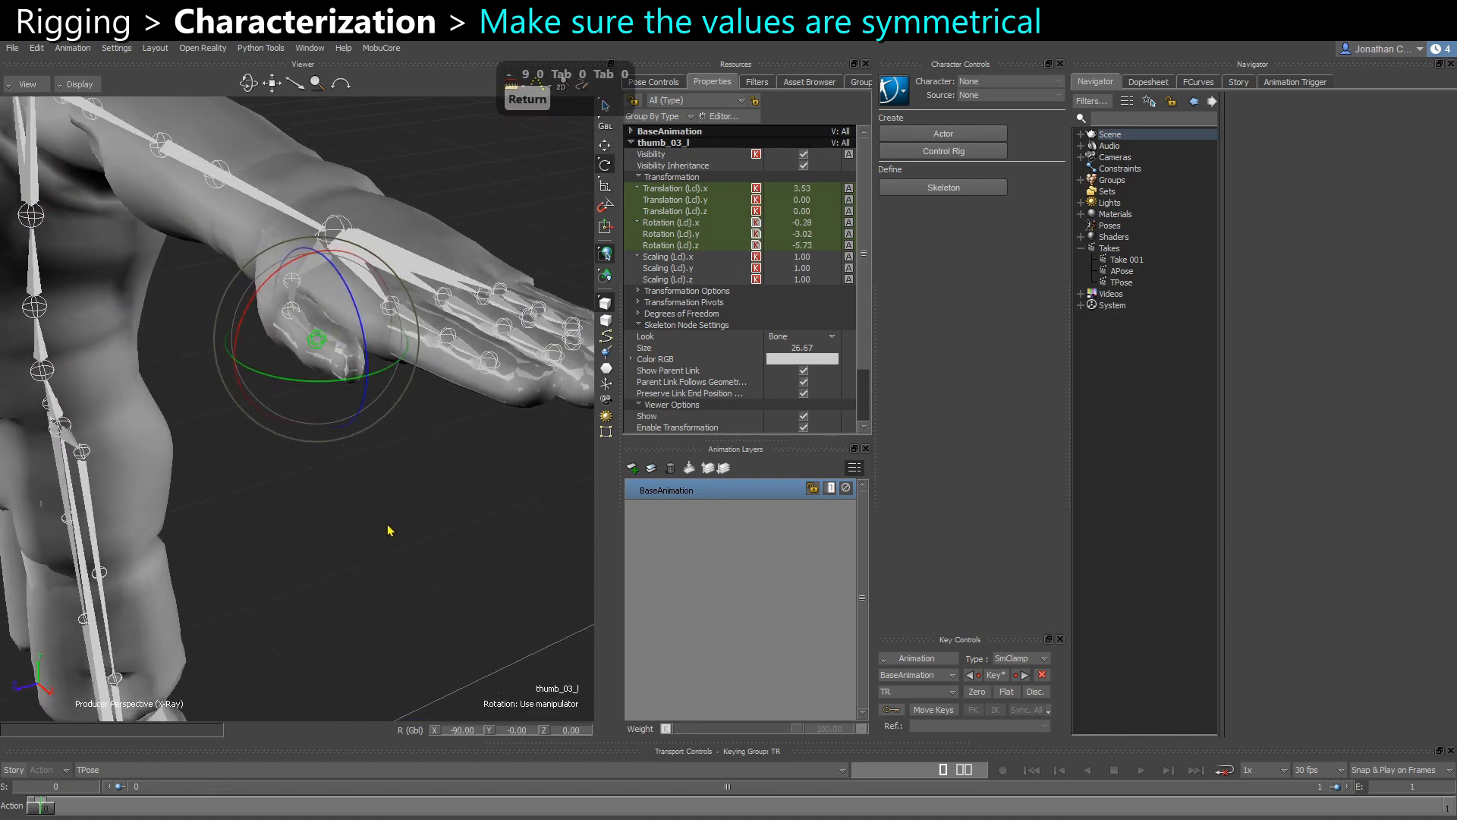
left_click(425, 555)
left_click(316, 347)
key("f")
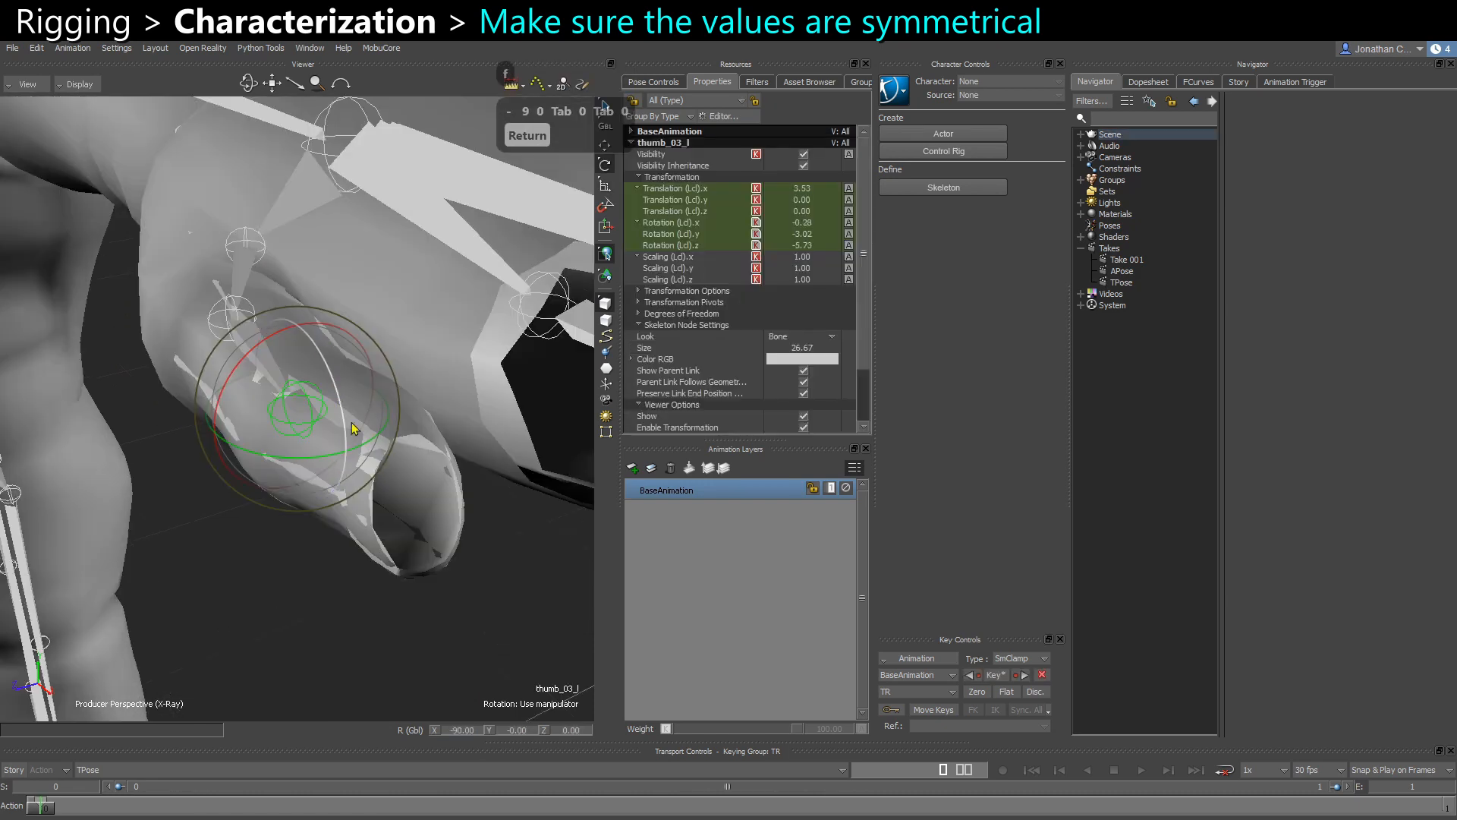
left_click_drag(319, 480, 410, 559, "alt")
right_click_drag(410, 559, 213, 422, "alt")
left_click_drag(213, 422, 315, 402, "alt")
left_click(462, 262)
scroll(225, 258, "down", 3)
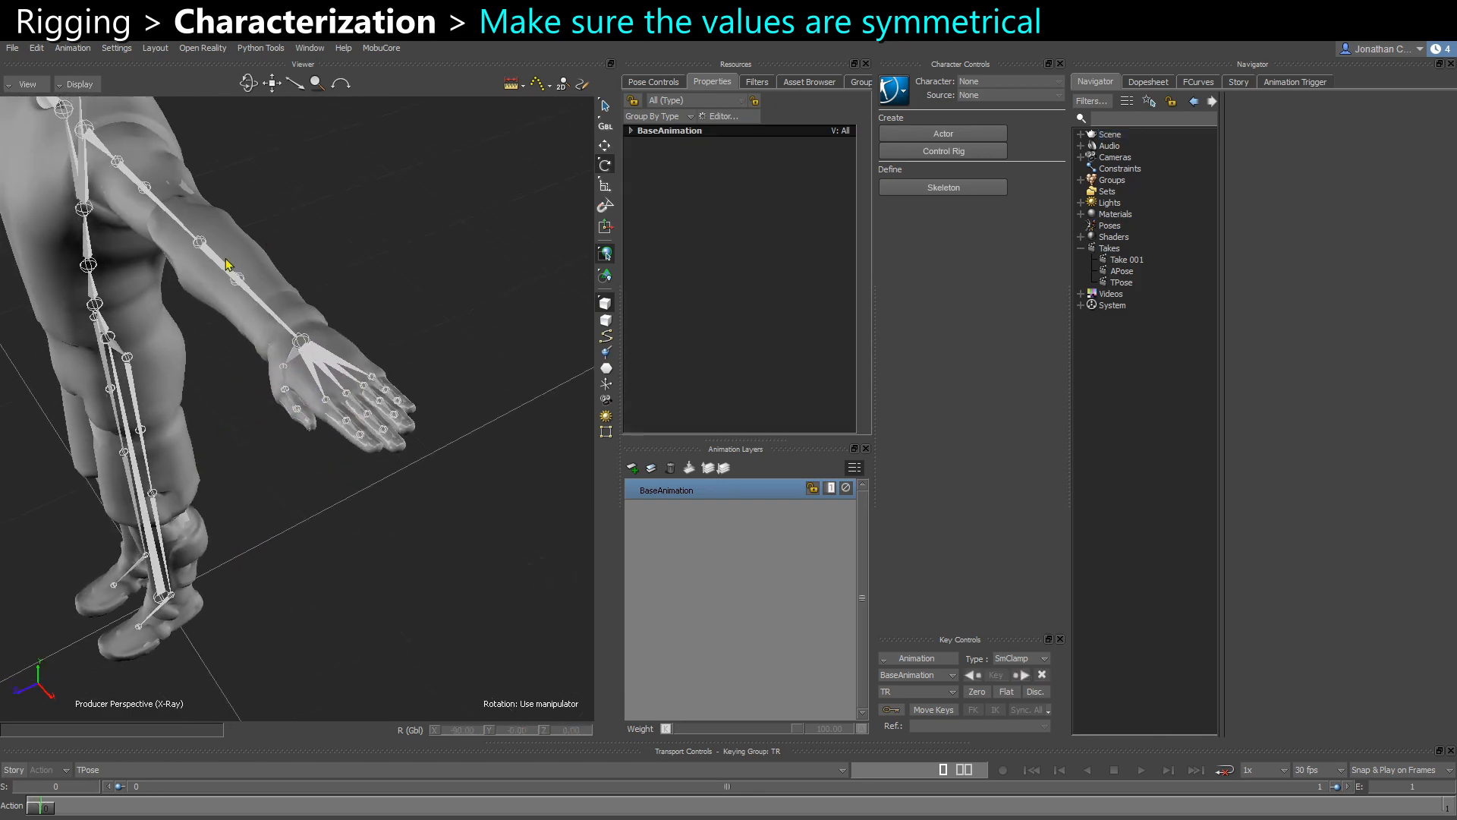
left_click_drag(225, 258, 212, 319, "alt")
middle_click_drag(211, 319, 326, 307, "alt")
double_click(170, 308)
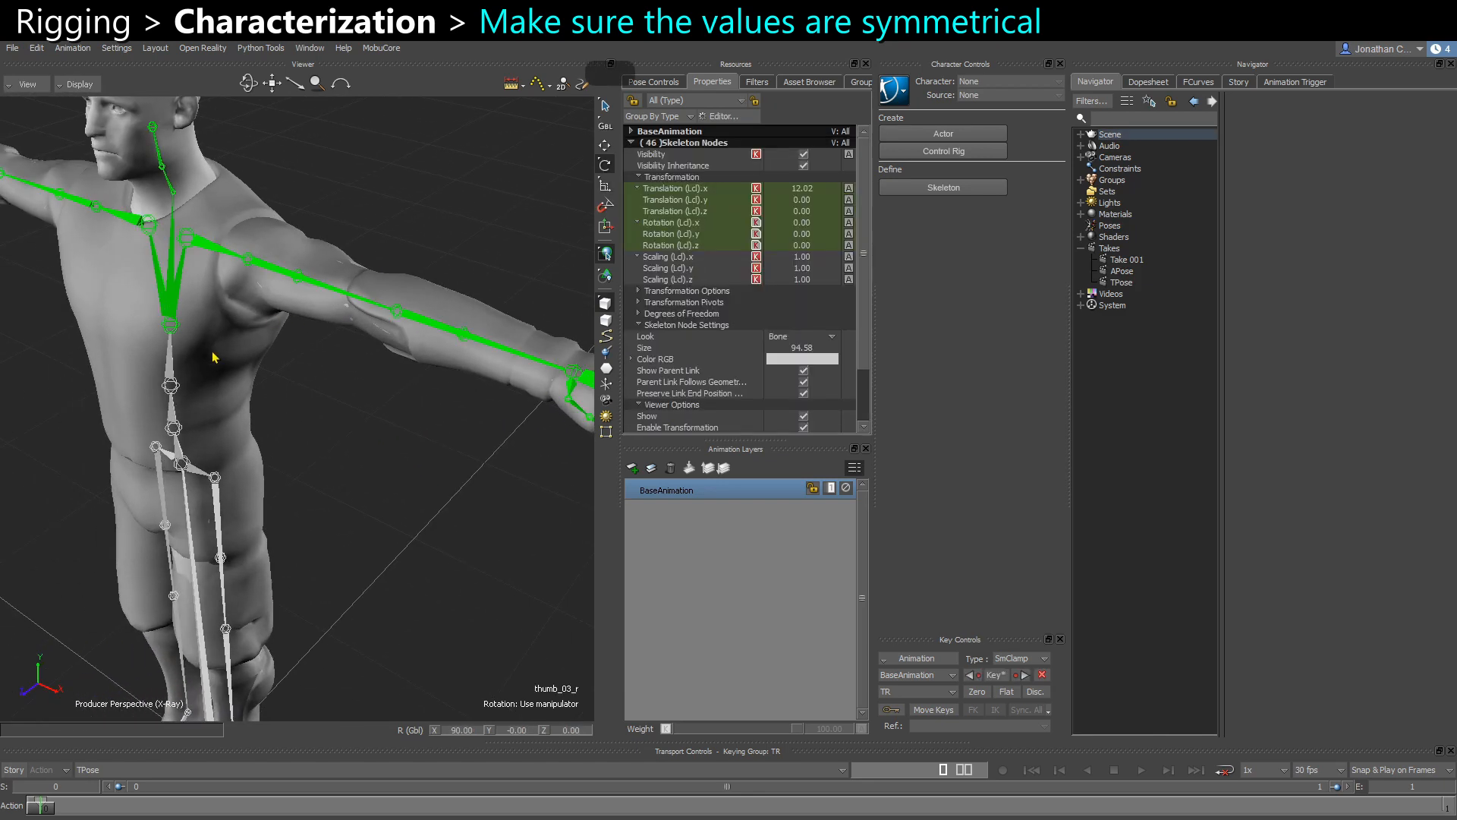
left_click(426, 527)
Try rotating the left index finger's base bone in the right side view and undo the rotation
key("ctrl+r")
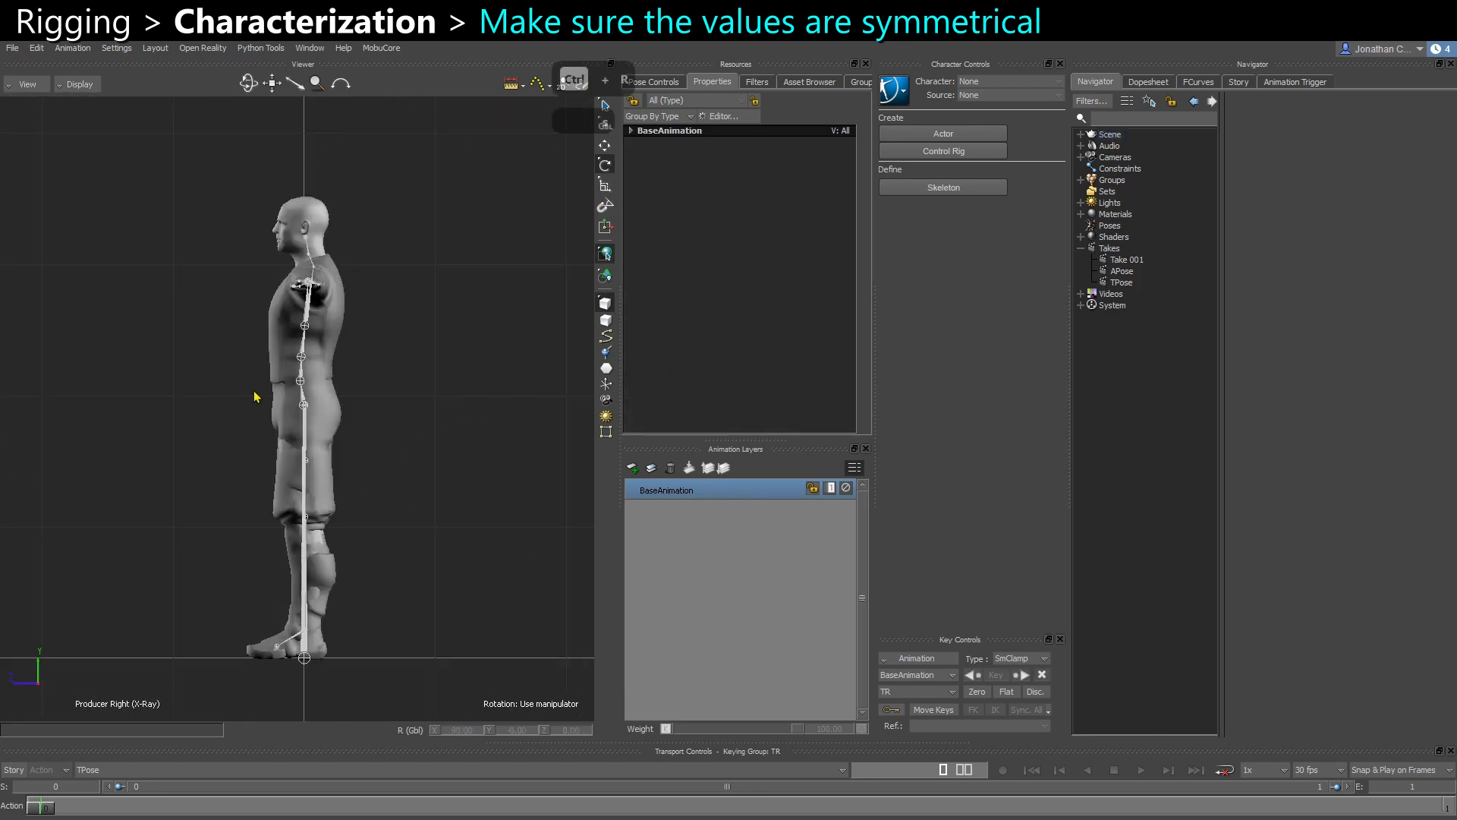
scroll(314, 339, "up", 5)
middle_click_drag(316, 340, 328, 656, "alt")
left_click(372, 428)
key("f")
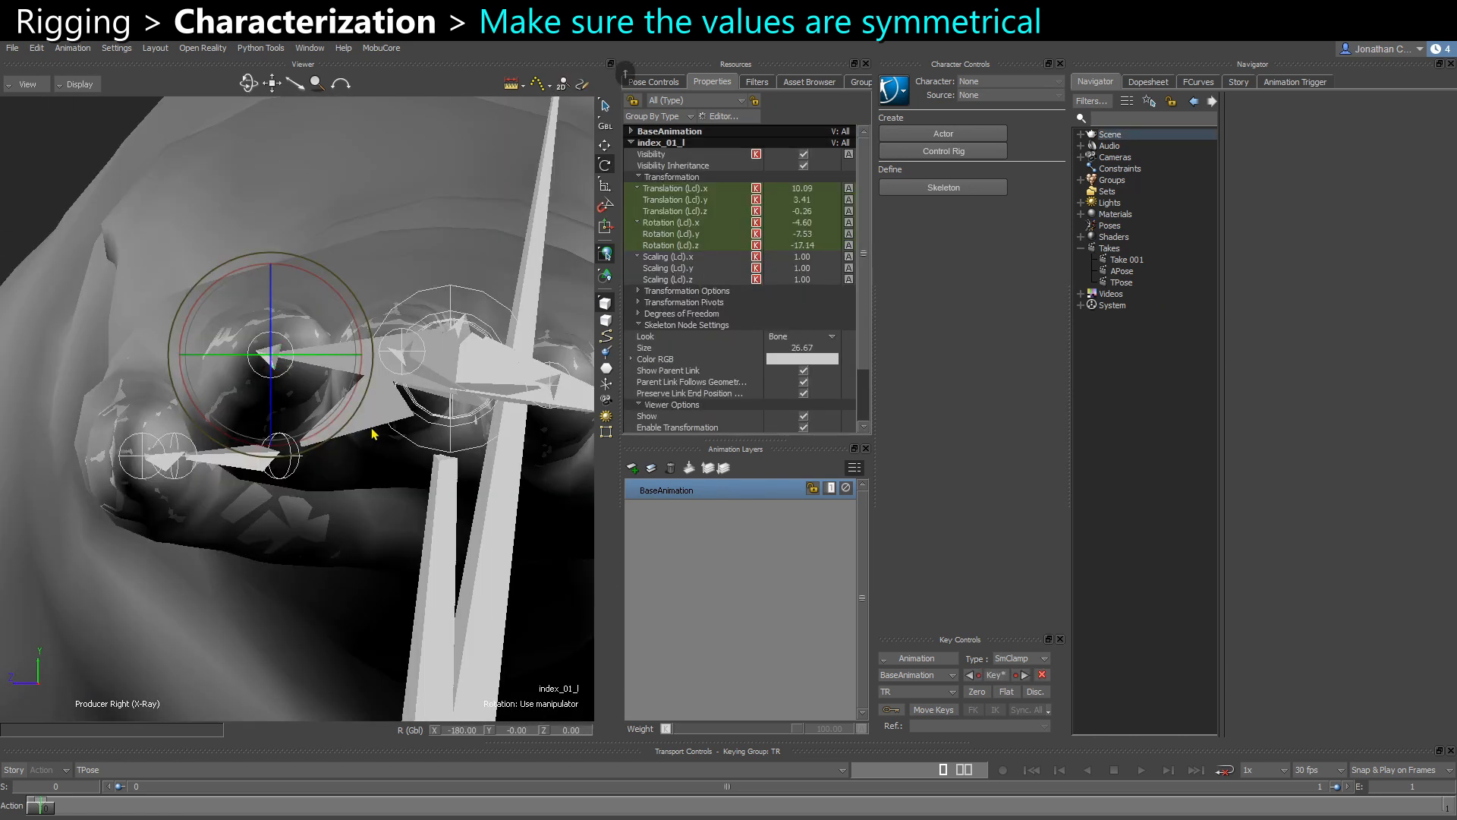
left_click_drag(310, 402, 306, 402)
scroll(296, 400, "up", 5)
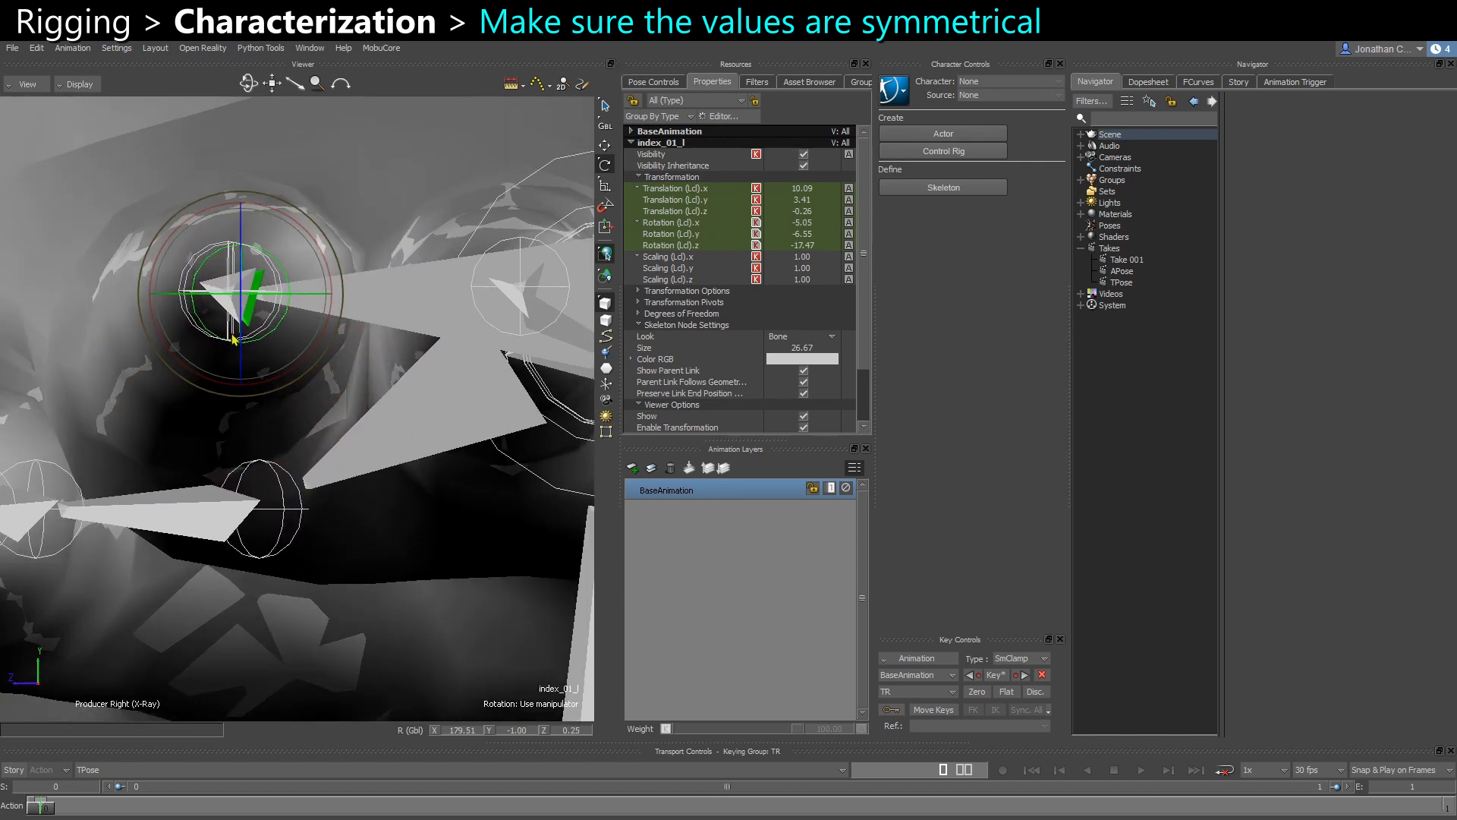
scroll(304, 334, "down", 2)
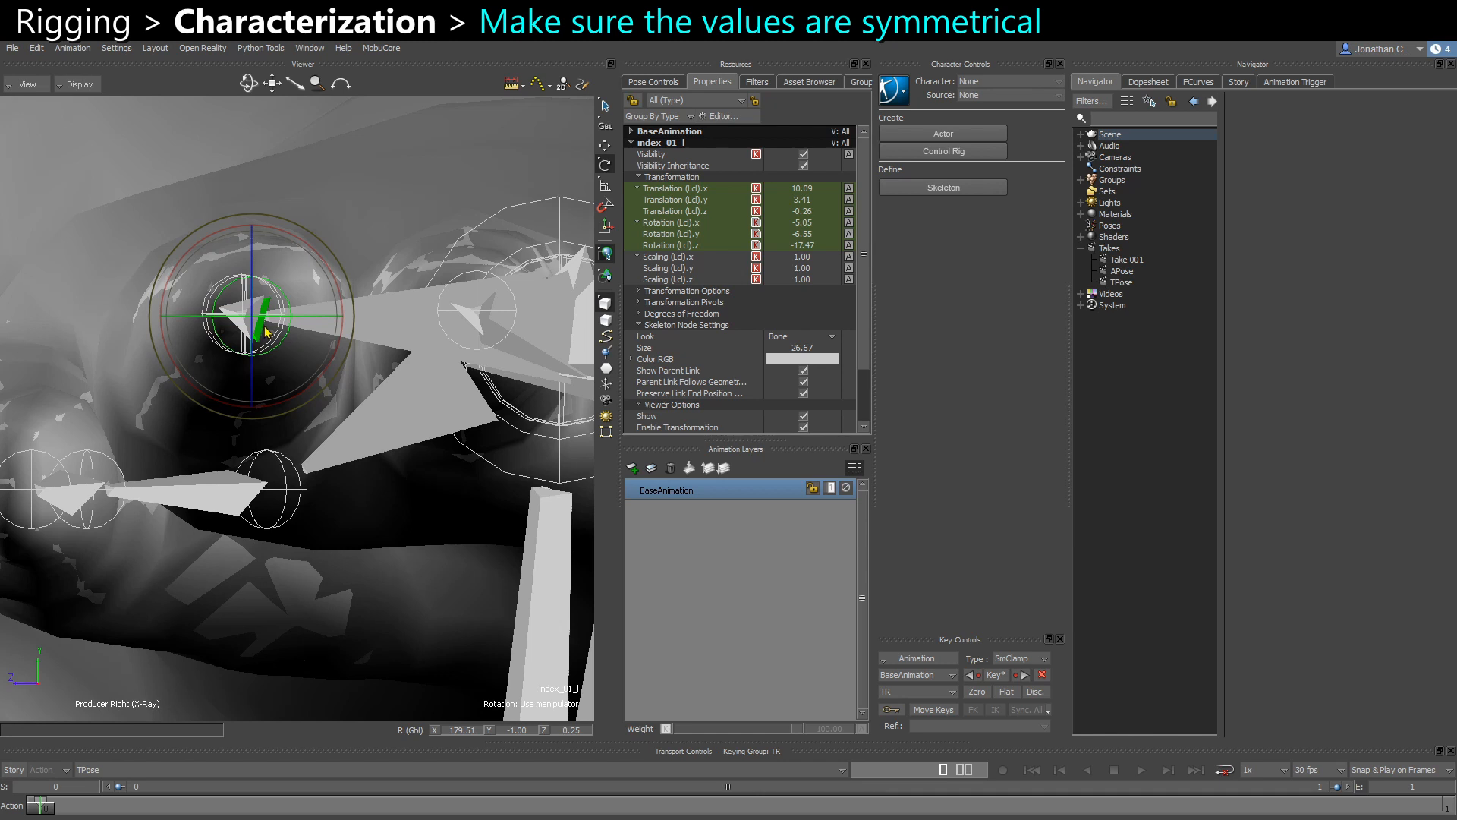
key("ctrl+z")
Examine the character's side profile, the upper-body TPose in perspective, and the left arm and hand up close
middle_click_drag(188, 563, 341, 520)
right_click_drag(375, 553, 407, 512, "alt")
left_click(436, 536)
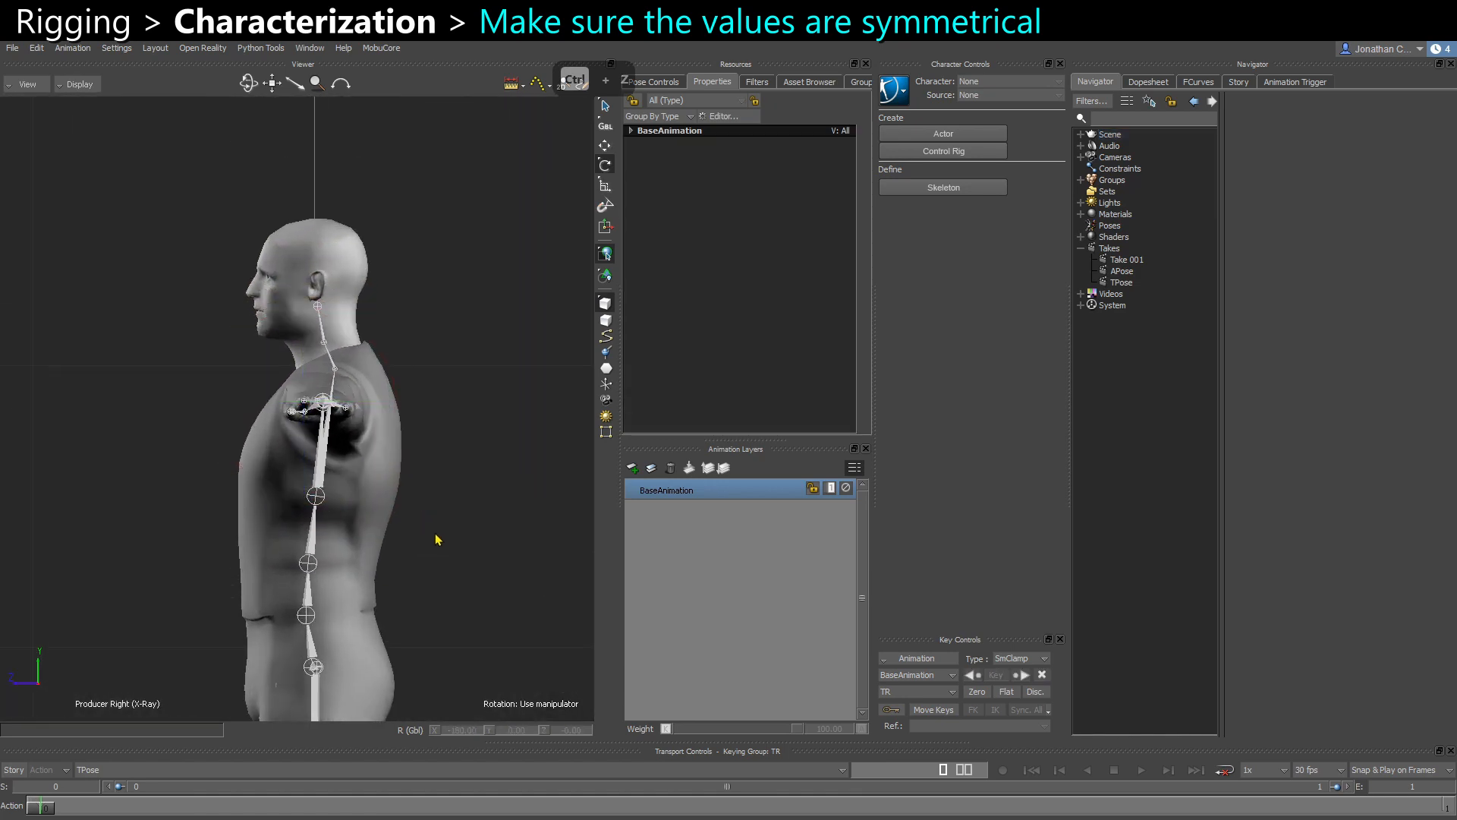
key("ctrl+e")
left_click_drag(436, 538, 468, 518, "alt")
right_click_drag(468, 518, 374, 456, "alt")
left_click_drag(374, 456, 369, 508, "alt")
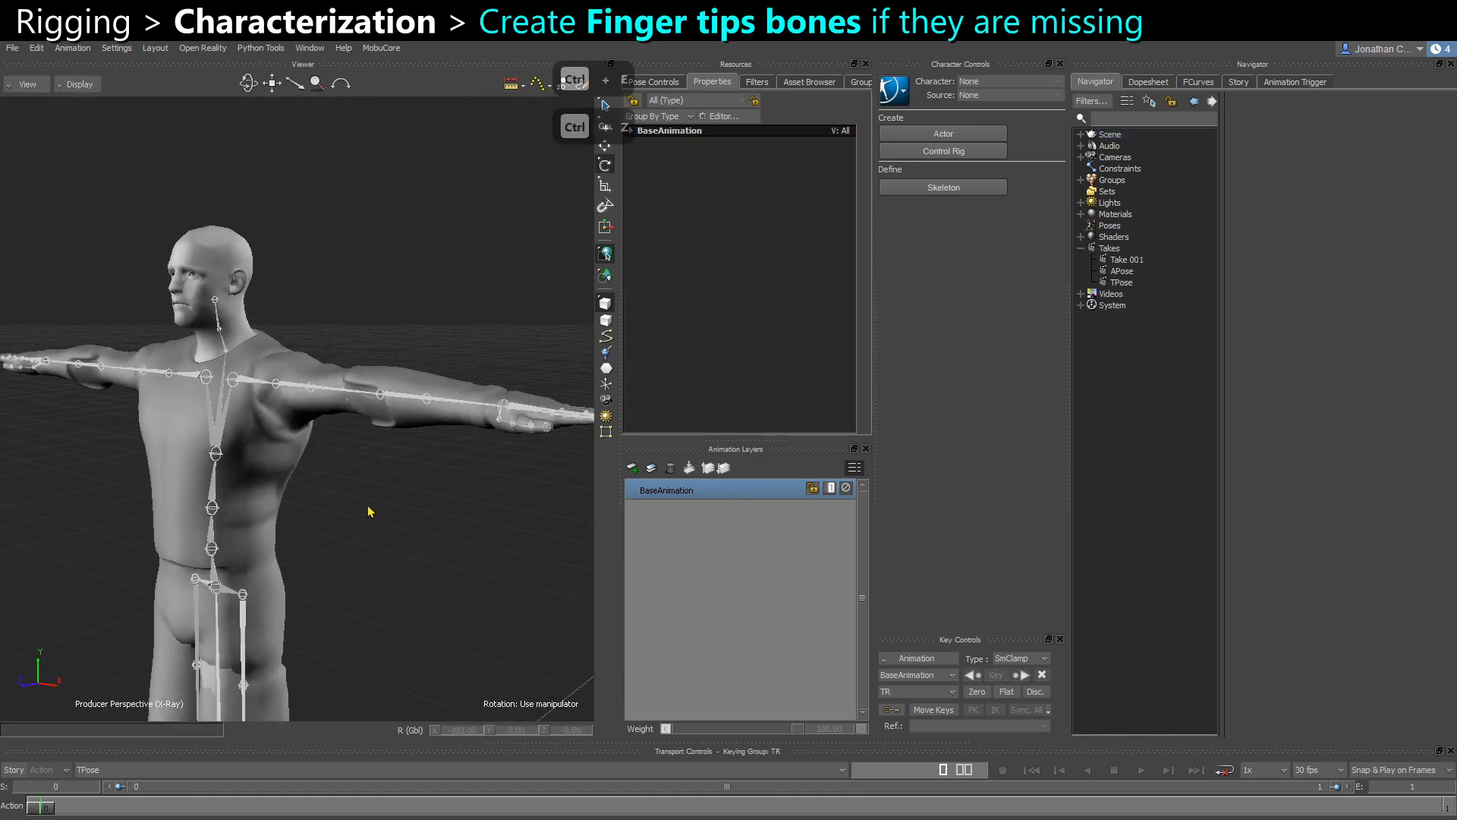
right_click_drag(368, 508, 329, 482, "alt")
left_click_drag(321, 483, 288, 465, "alt")
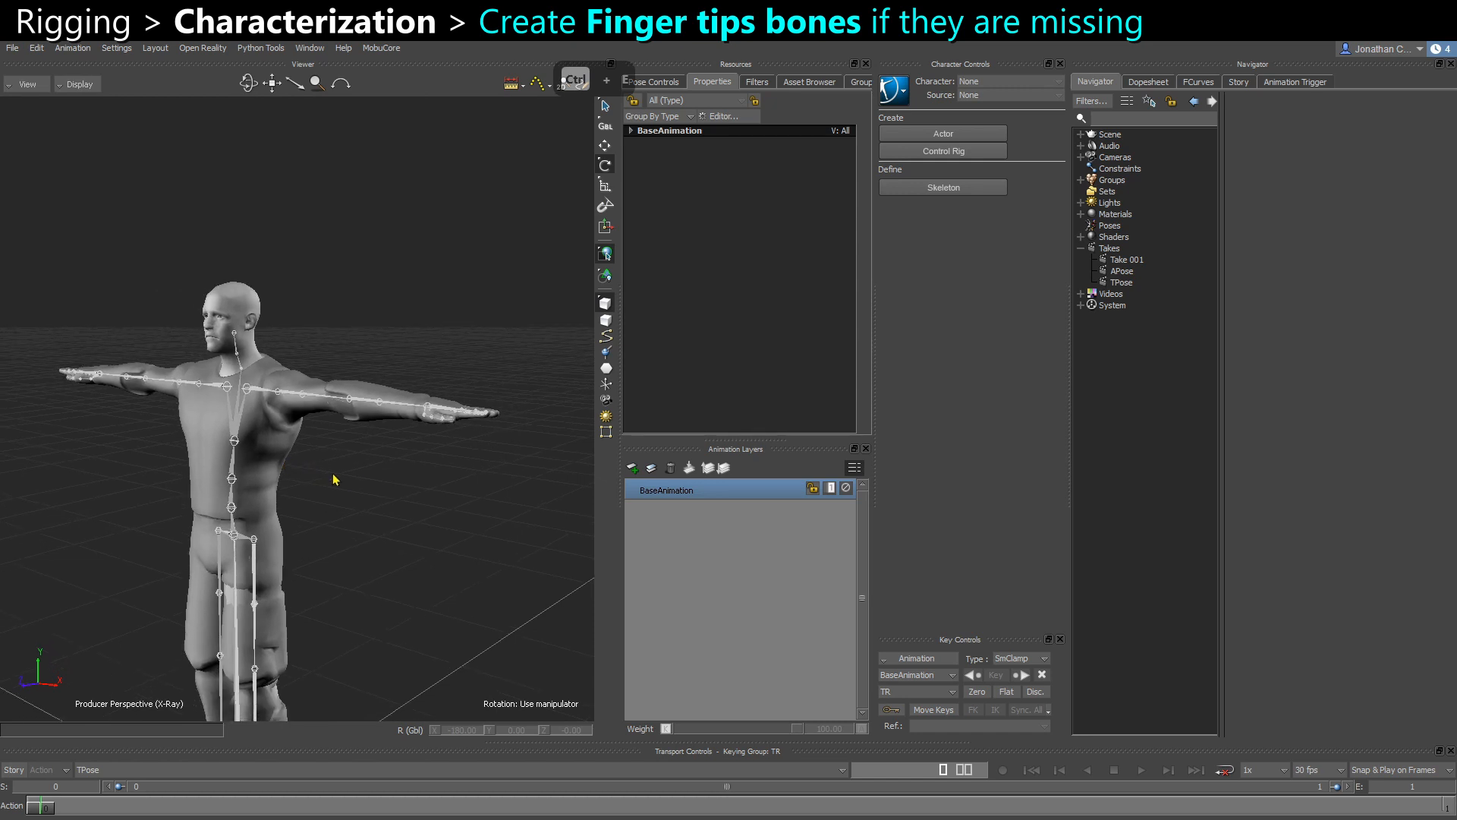
right_click_drag(351, 417, 433, 550, "alt")
middle_click_drag(433, 546, 254, 538, "alt")
right_click_drag(396, 455, 409, 485, "alt")
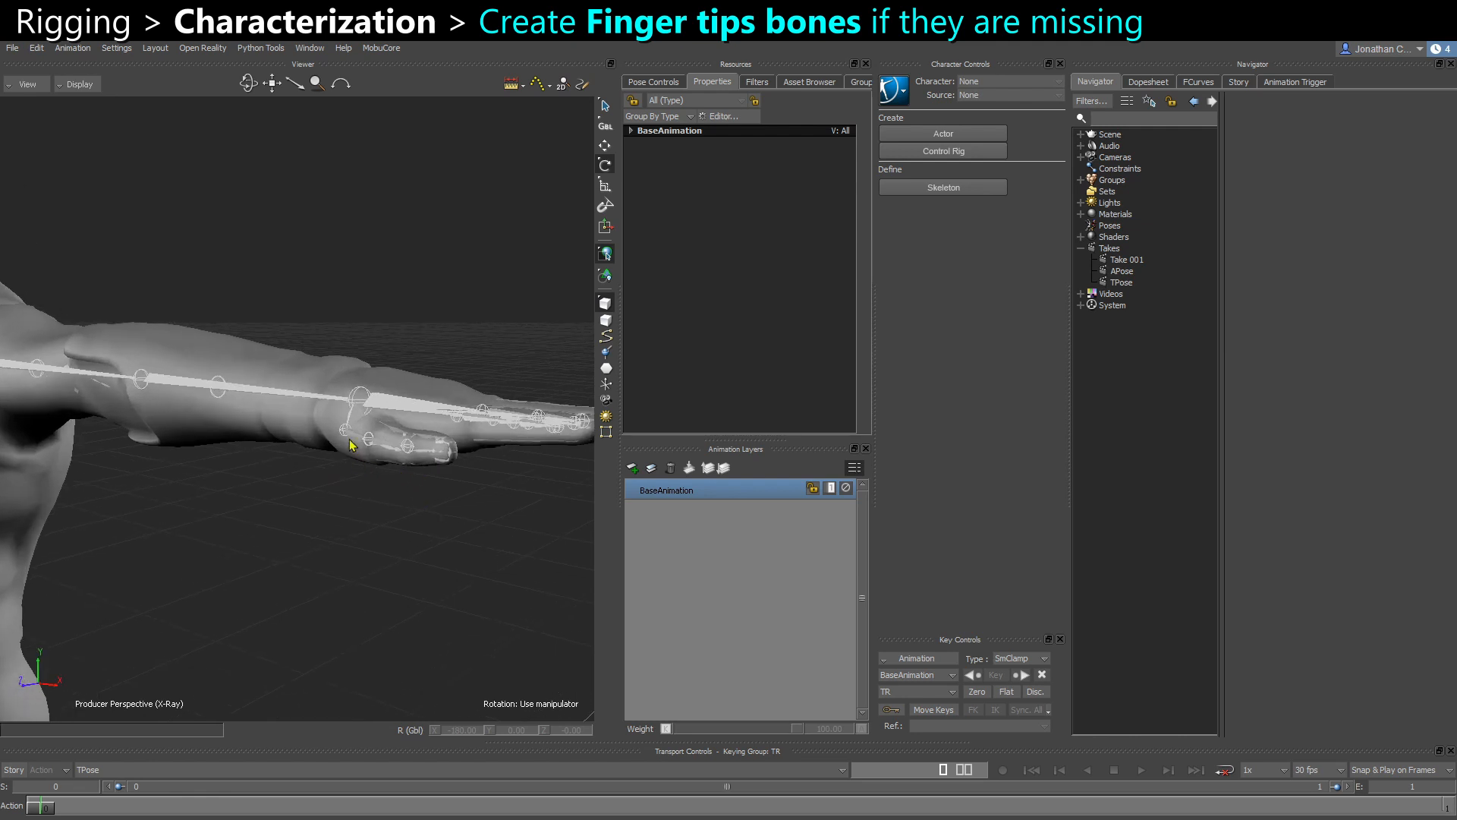
Try out rotations on the left thumb's first, second and third bones and undo them
key("ctrl+z")
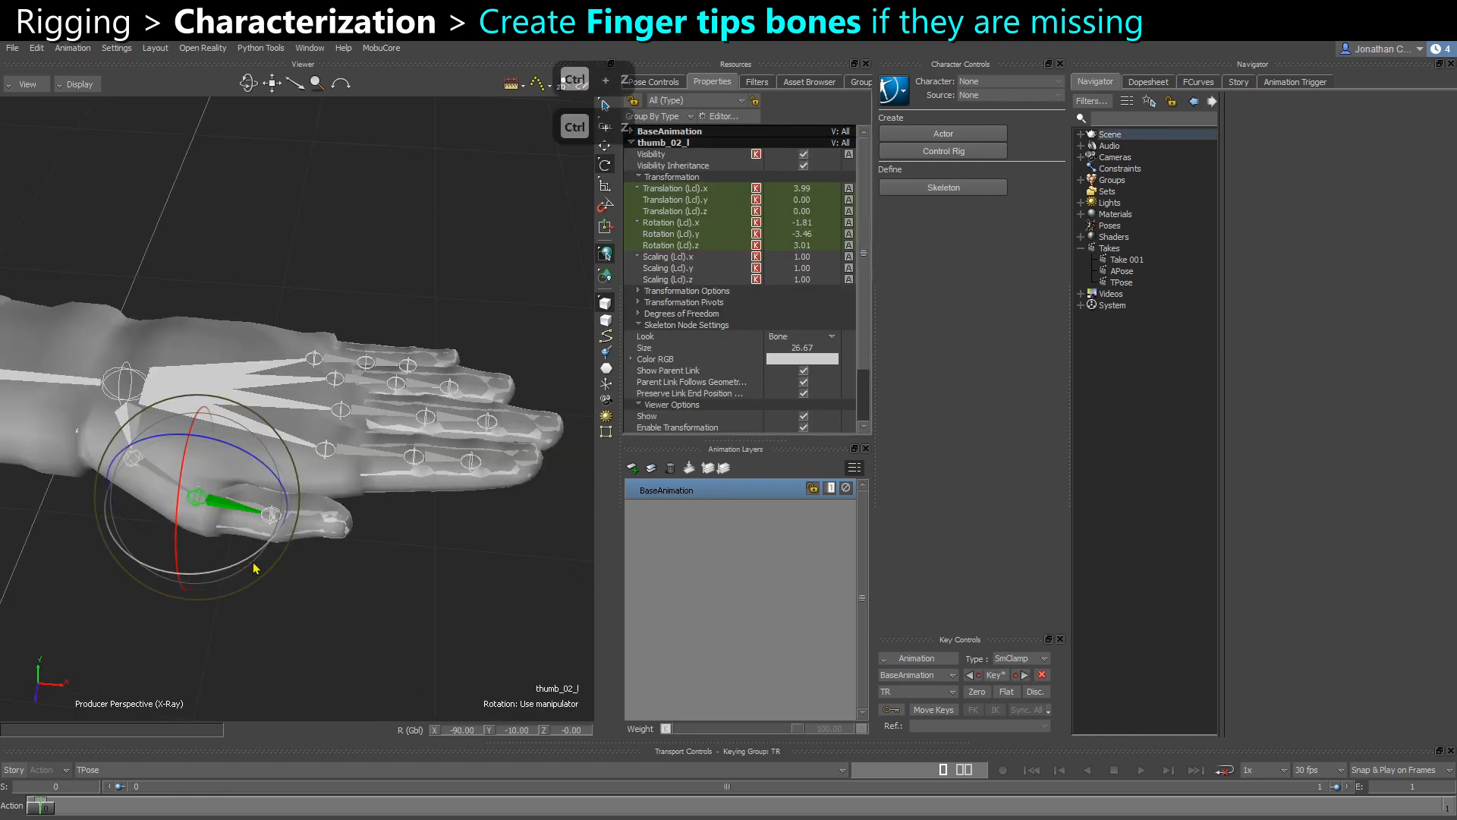
left_click(302, 598)
left_click(158, 473)
right_click_drag(161, 482, 170, 501, "alt")
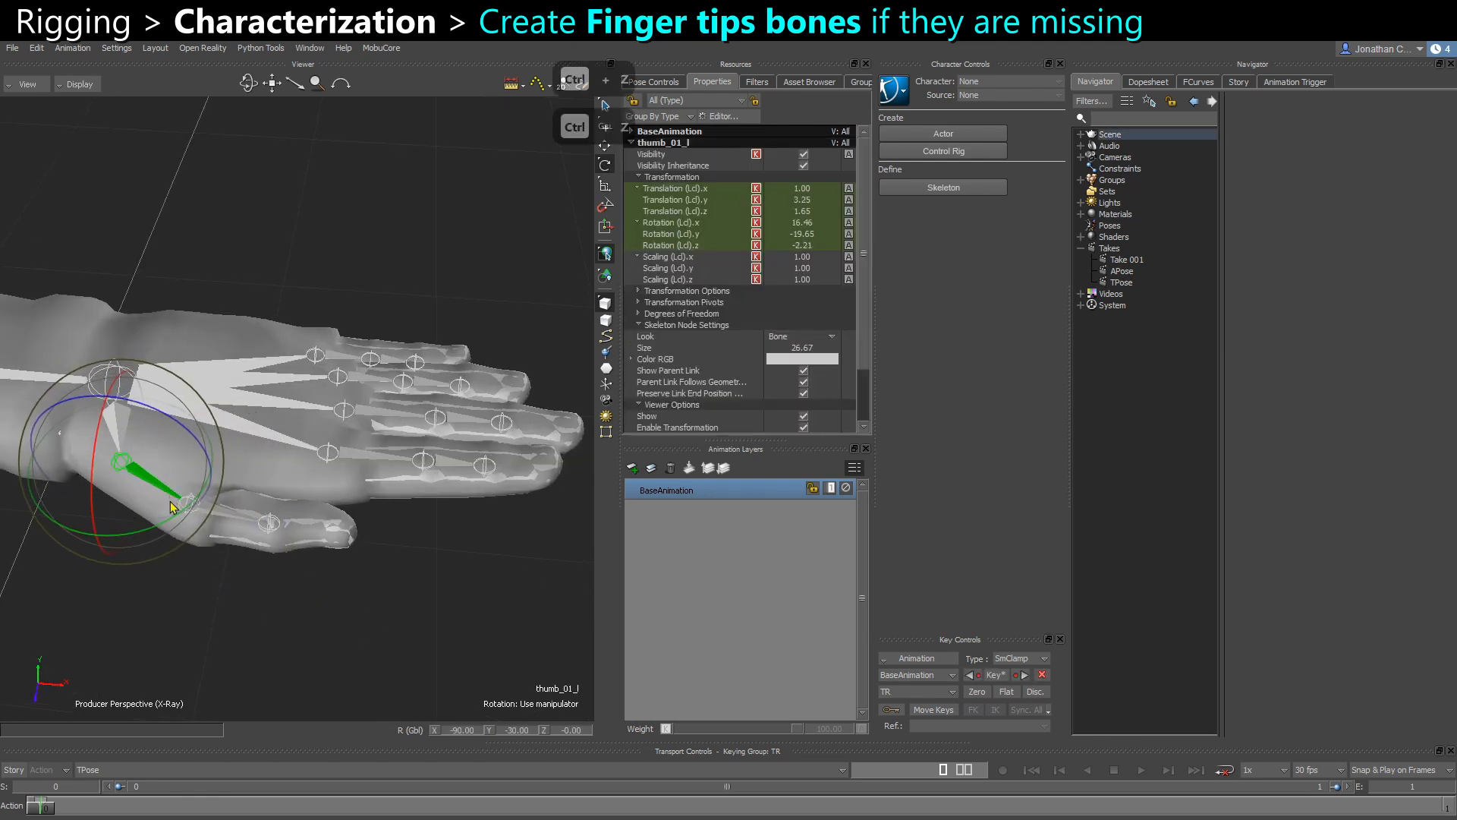
left_click_drag(172, 519, 302, 595)
key("ctrl+z")
left_click(184, 585)
left_click(234, 535)
key("ctrl+z")
left_click(292, 553)
left_click(271, 524)
key("ctrl+z")
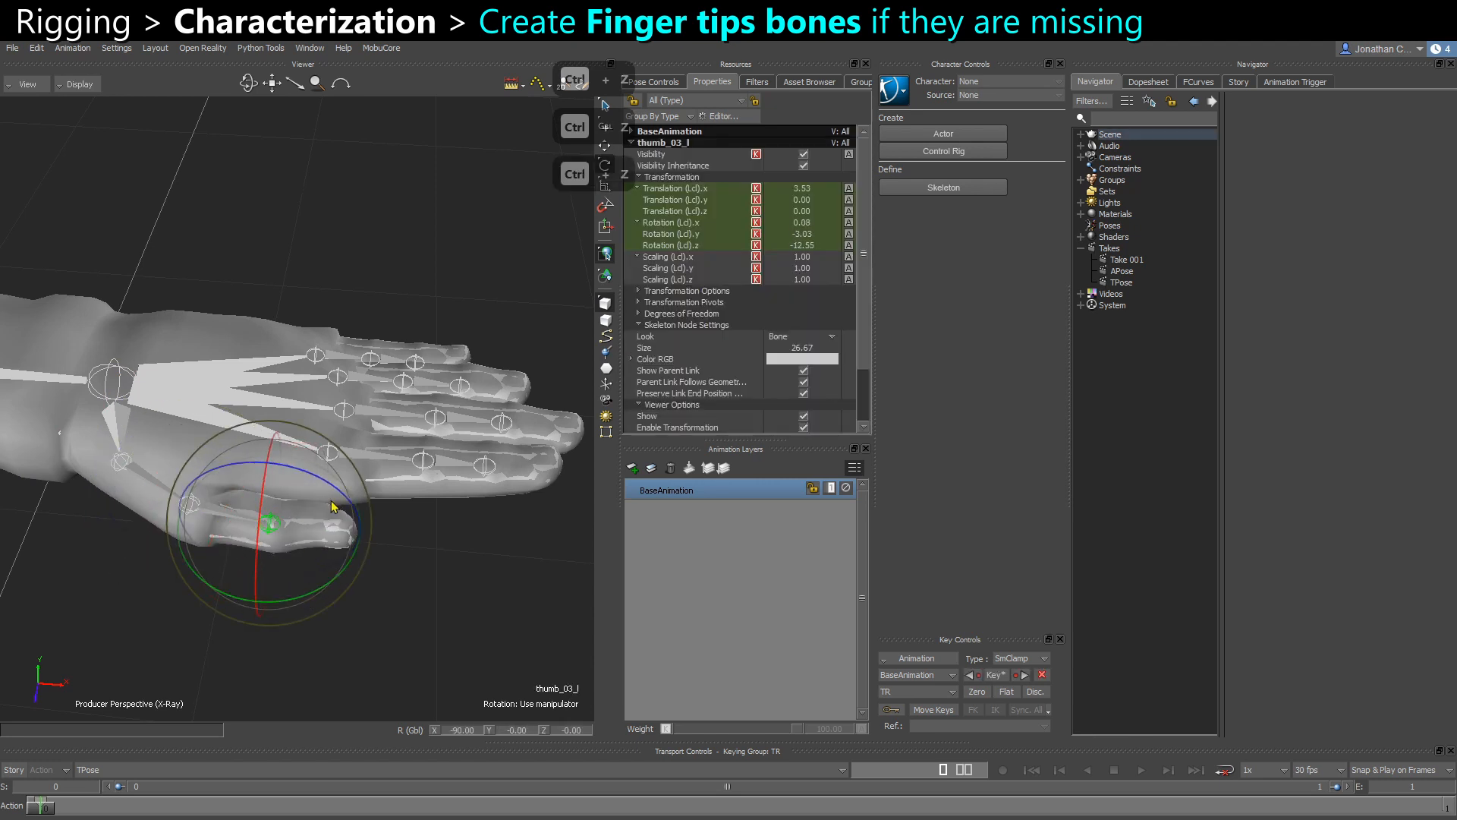
Examine the left thumb's last bone and fingertip up close from several angles
left_click_drag(334, 507, 361, 564, "alt")
left_click(362, 566)
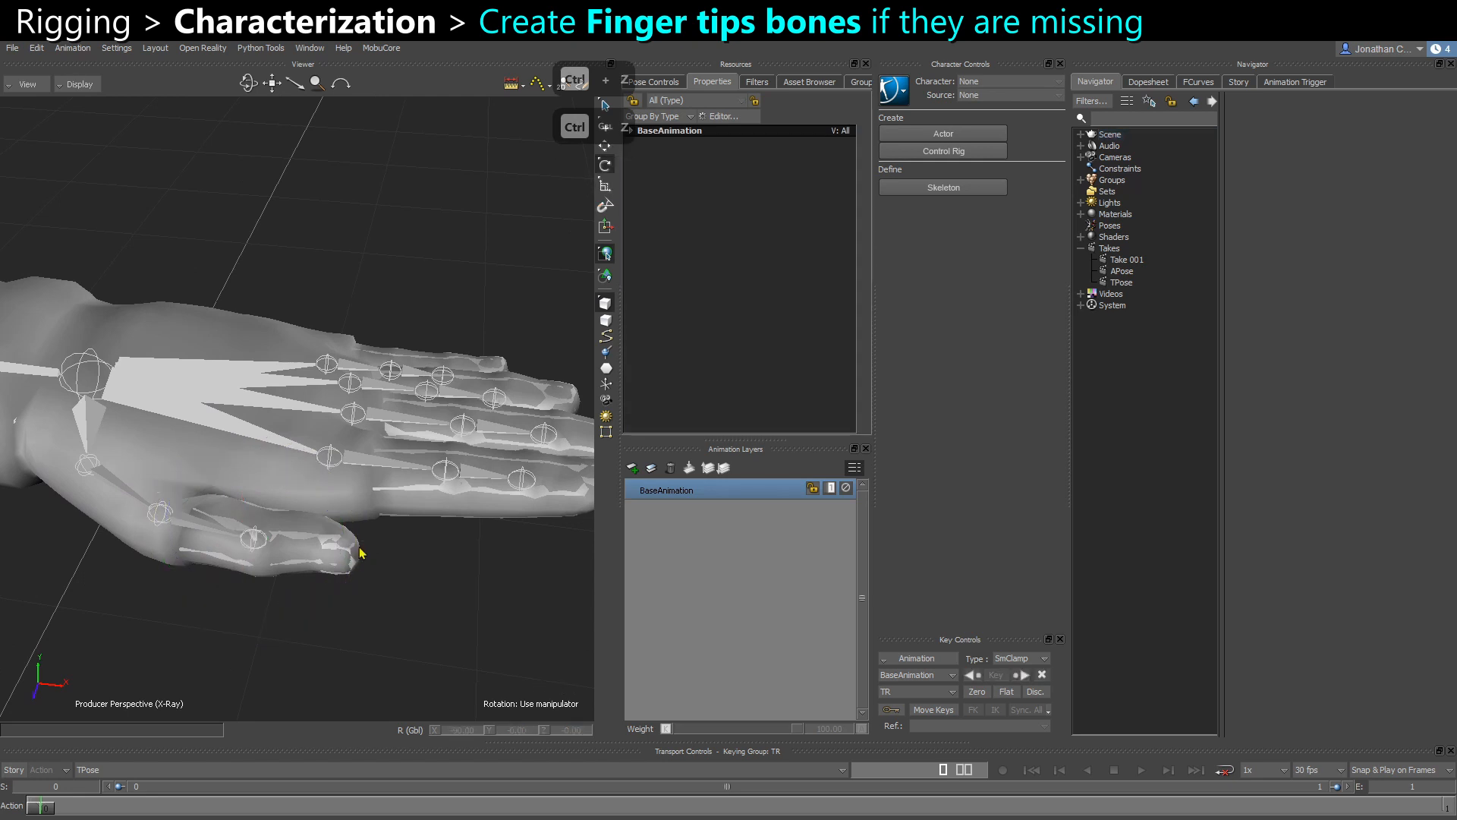
left_click_drag(372, 575, 379, 575, "alt")
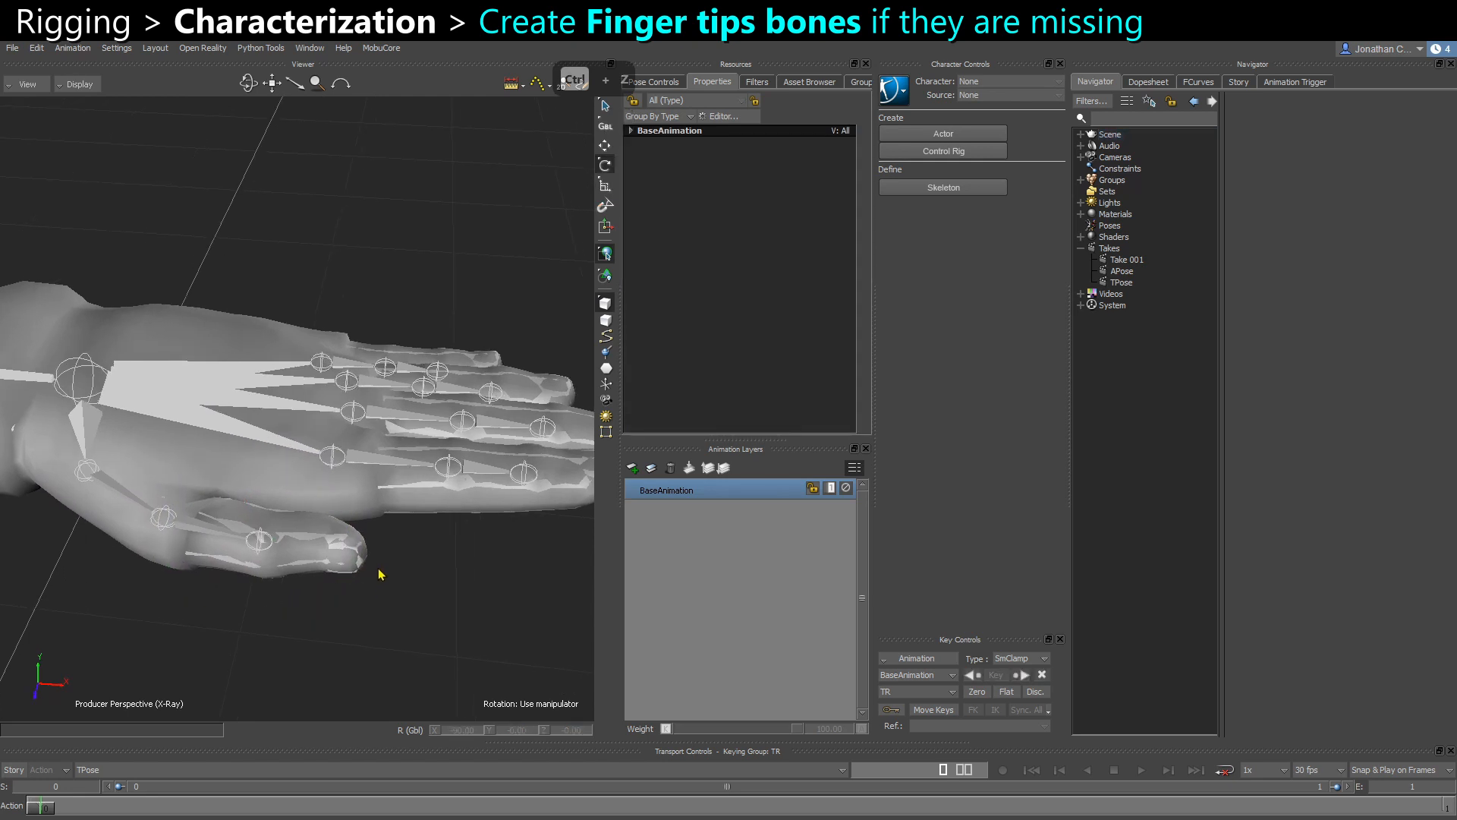
left_click(273, 566)
left_click_drag(273, 566, 414, 553, "alt")
key("ctrl+z")
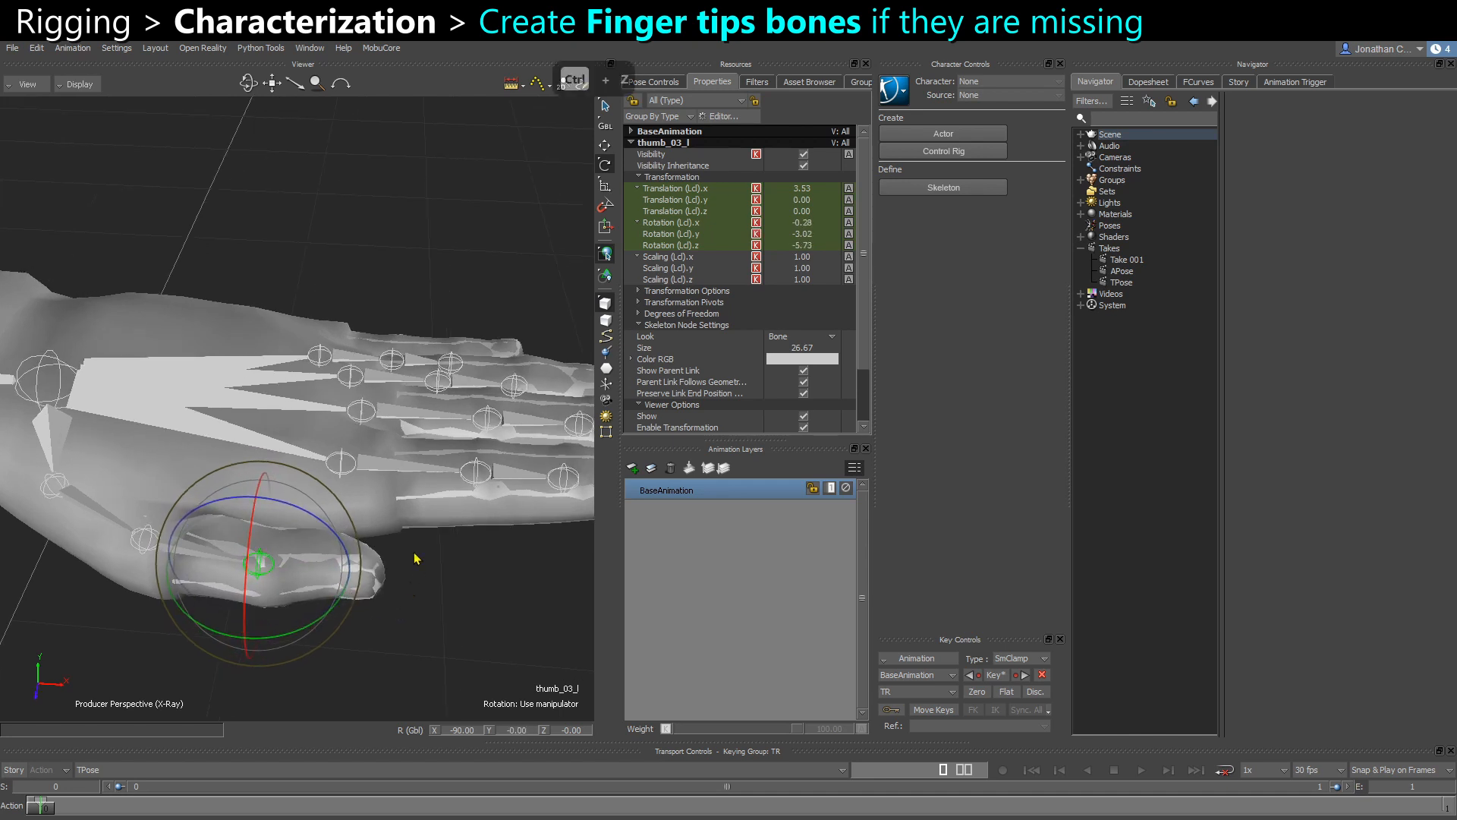
left_click(392, 629)
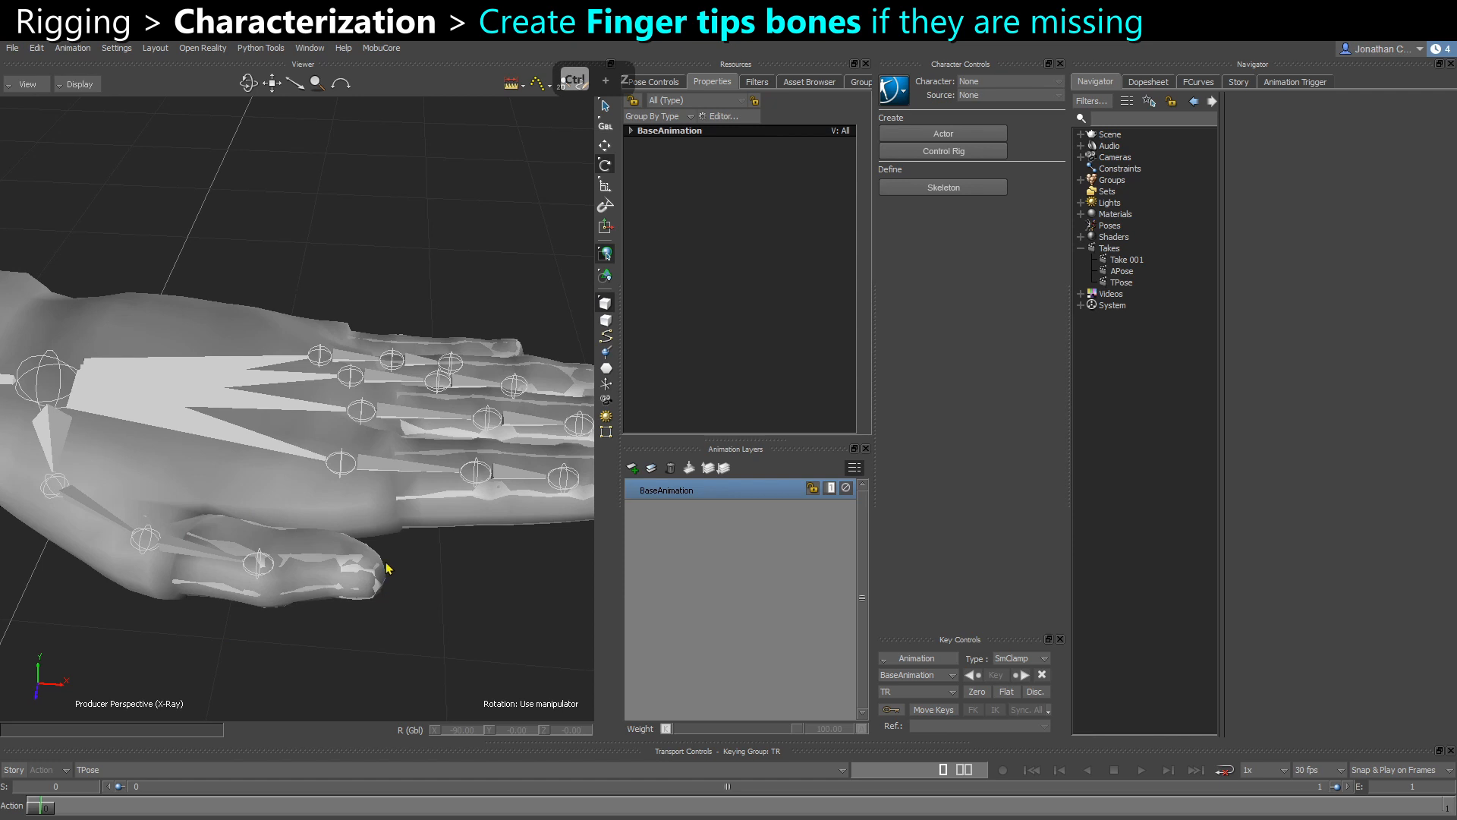
left_click_drag(402, 609, 361, 589, "alt")
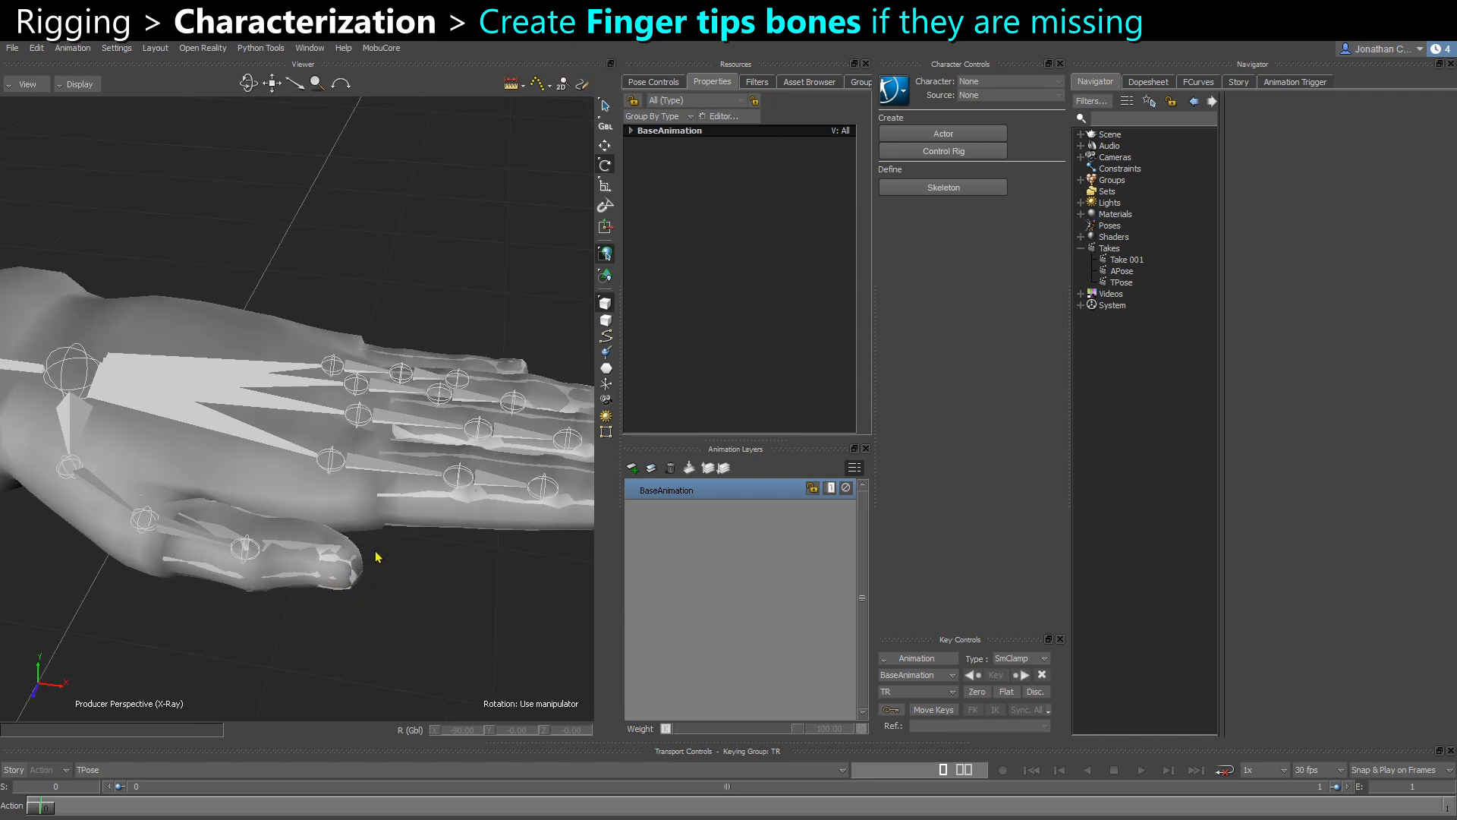
left_click_drag(361, 603, 374, 597, "alt")
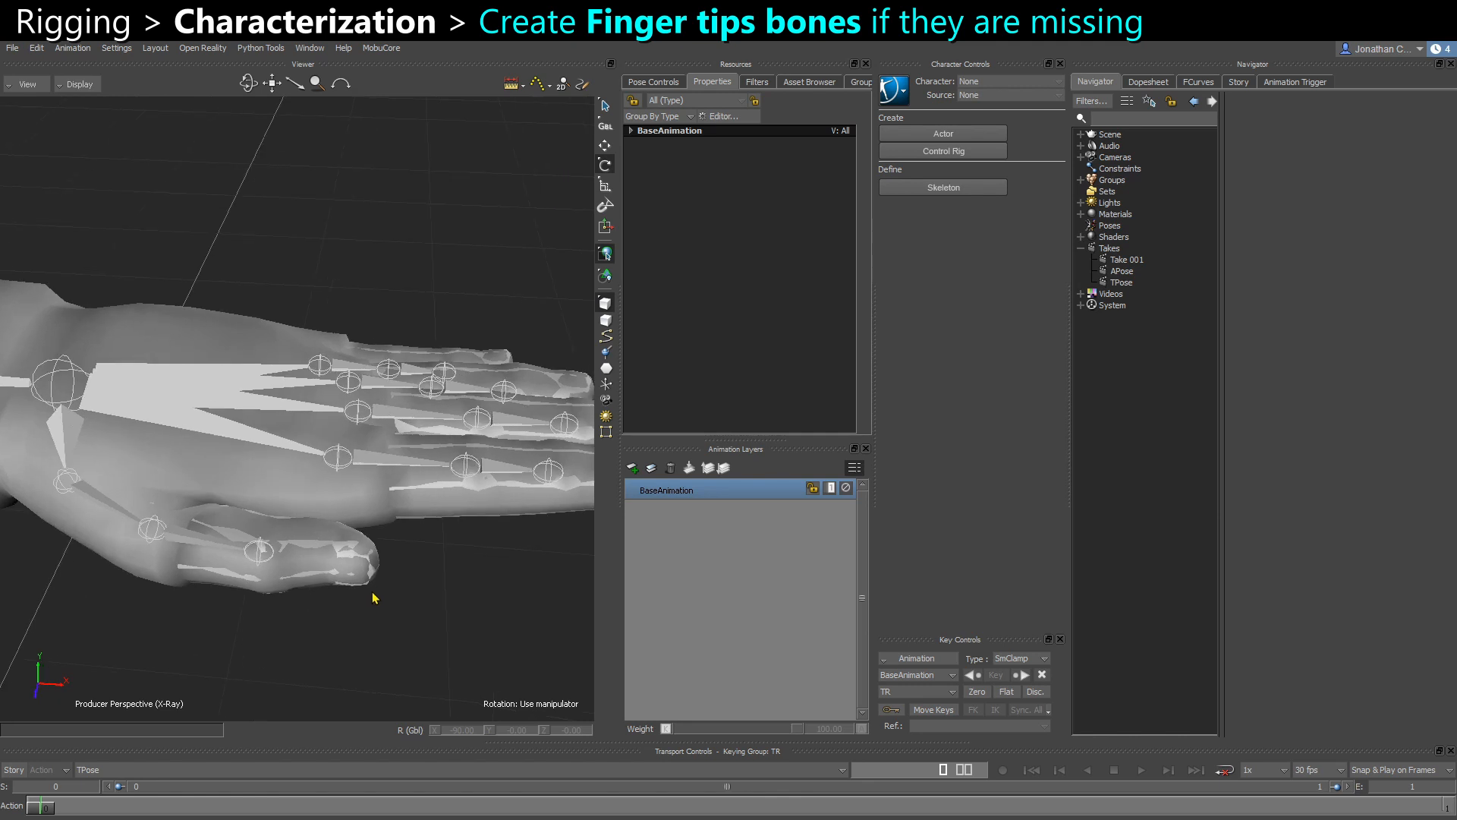
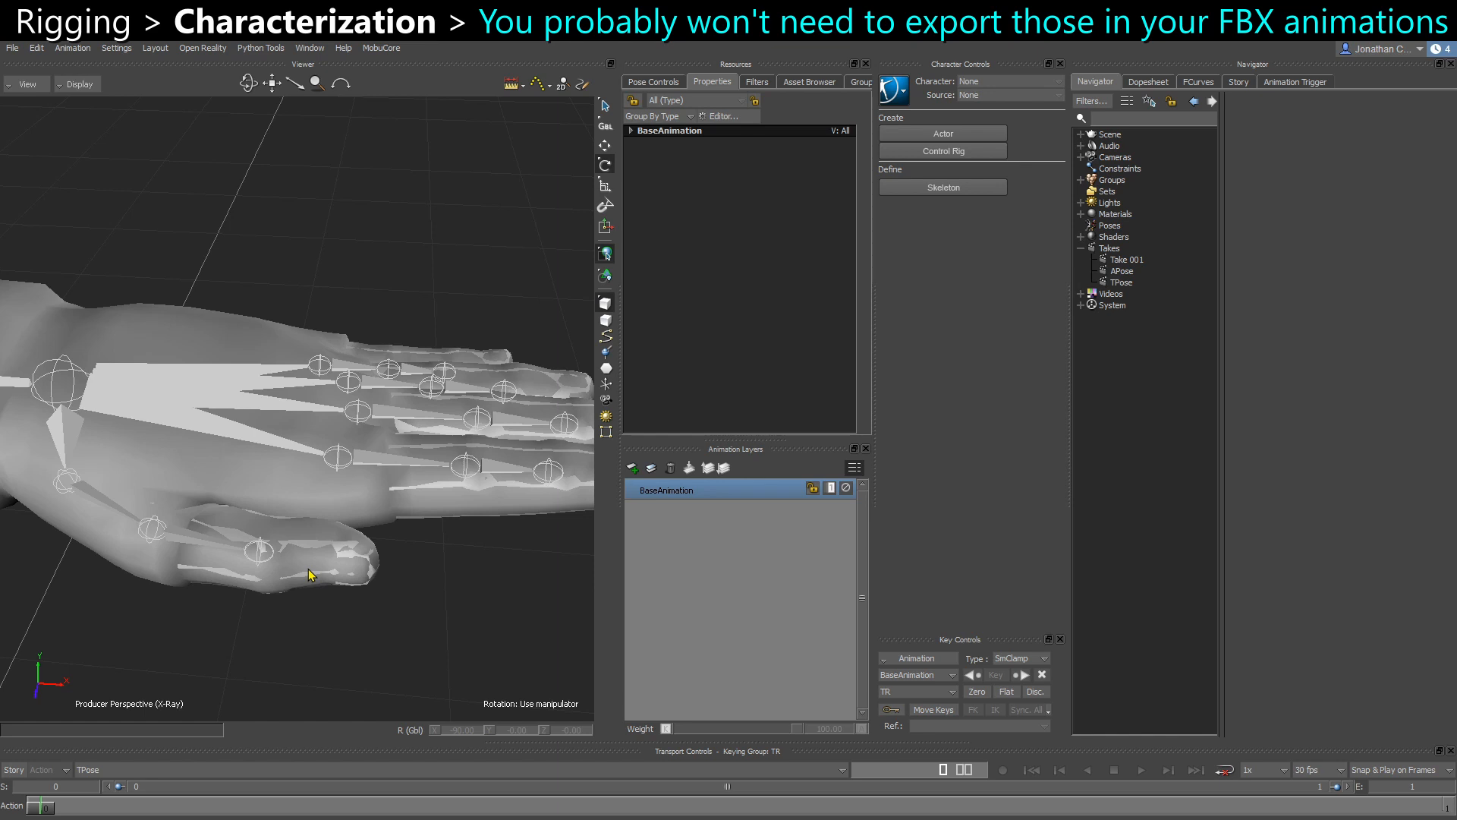
left_click_drag(362, 583, 368, 618, "ctrl")
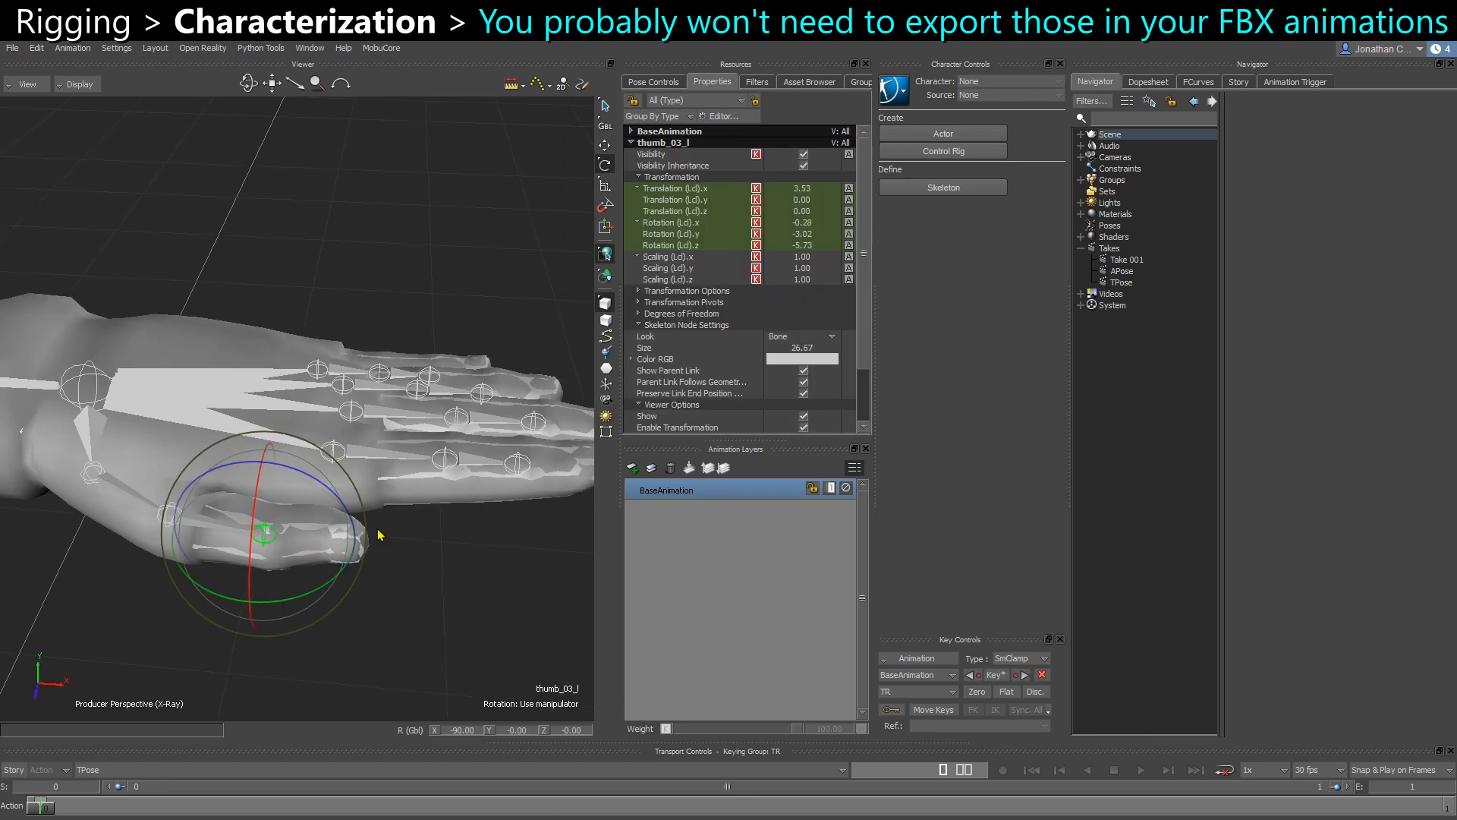
left_click(406, 600)
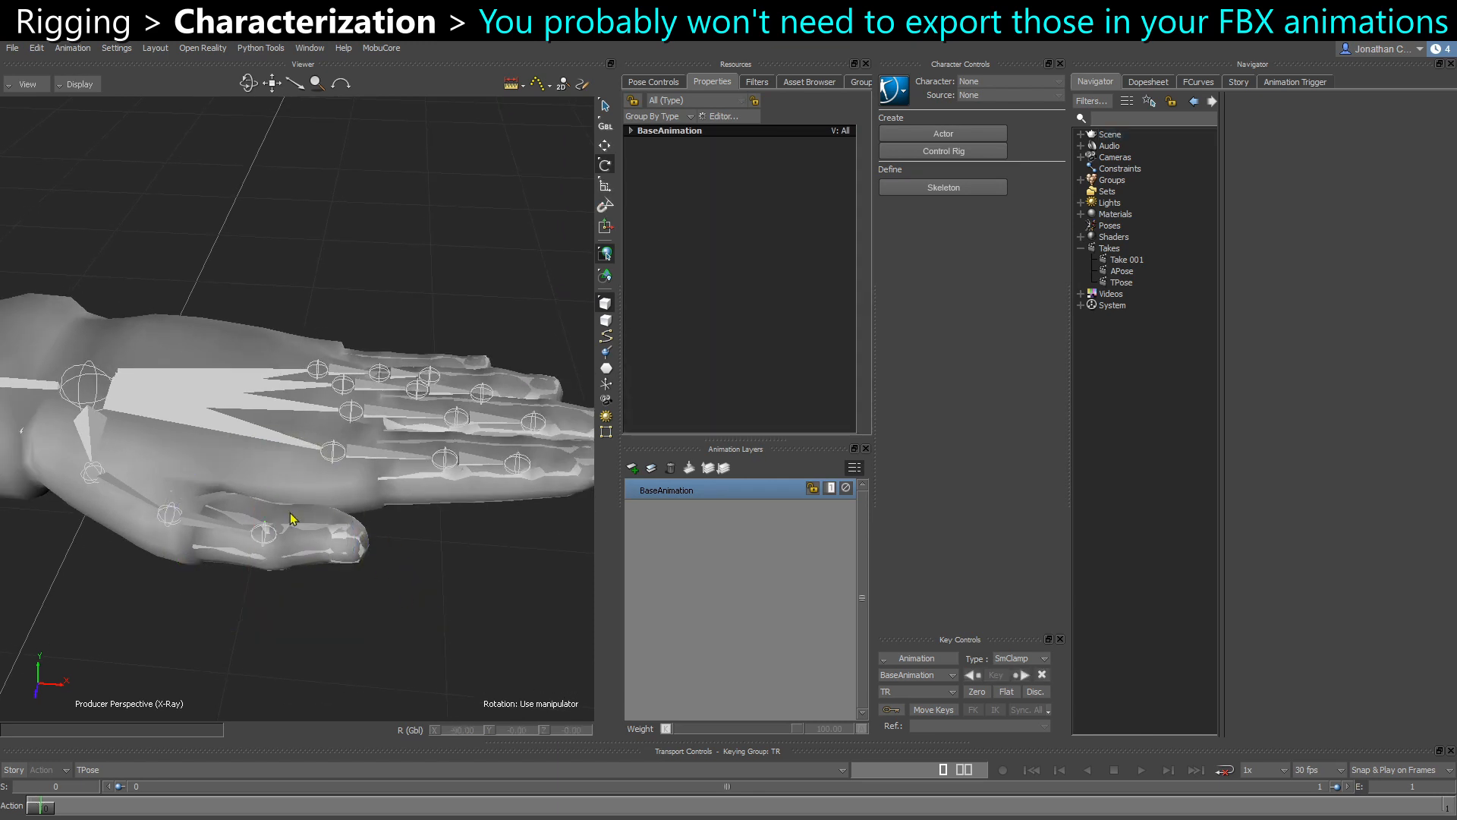
Show the skeleton hierarchy in the schematic view, framed on the left thumb's third bone
left_click(276, 548)
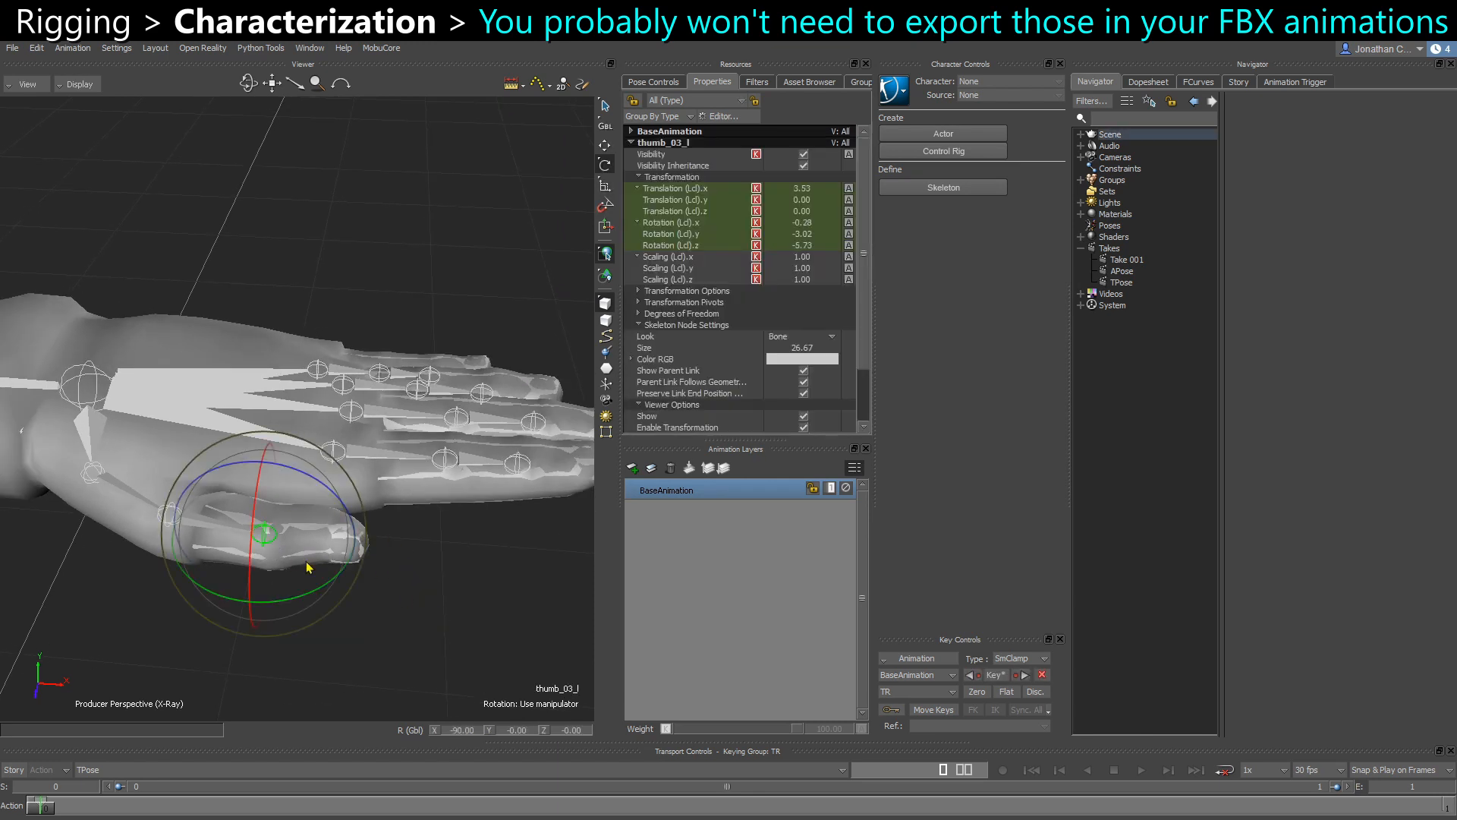
key("ctrl+w")
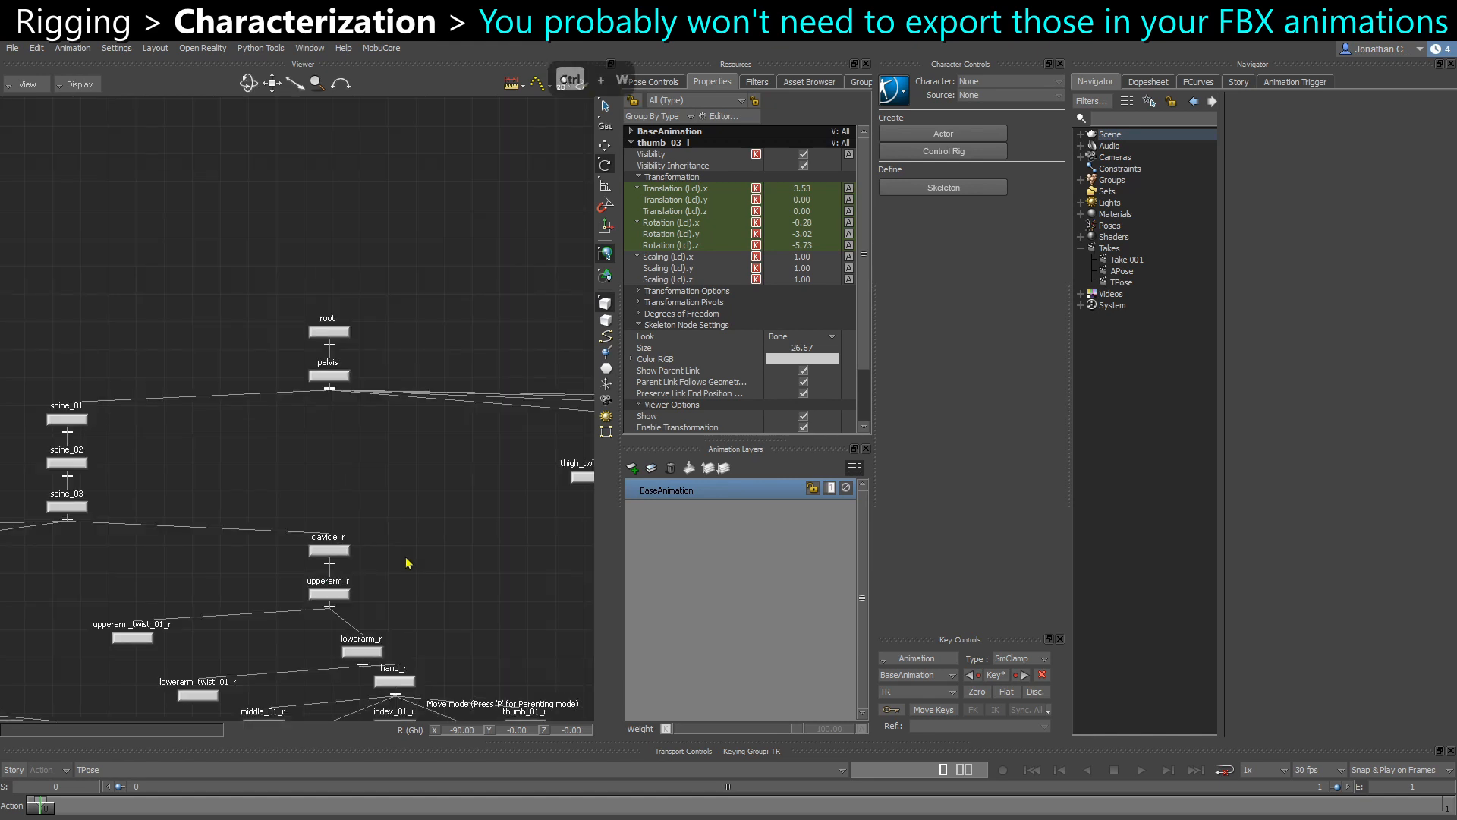
key("f")
middle_click_drag(199, 519, 448, 552, "alt")
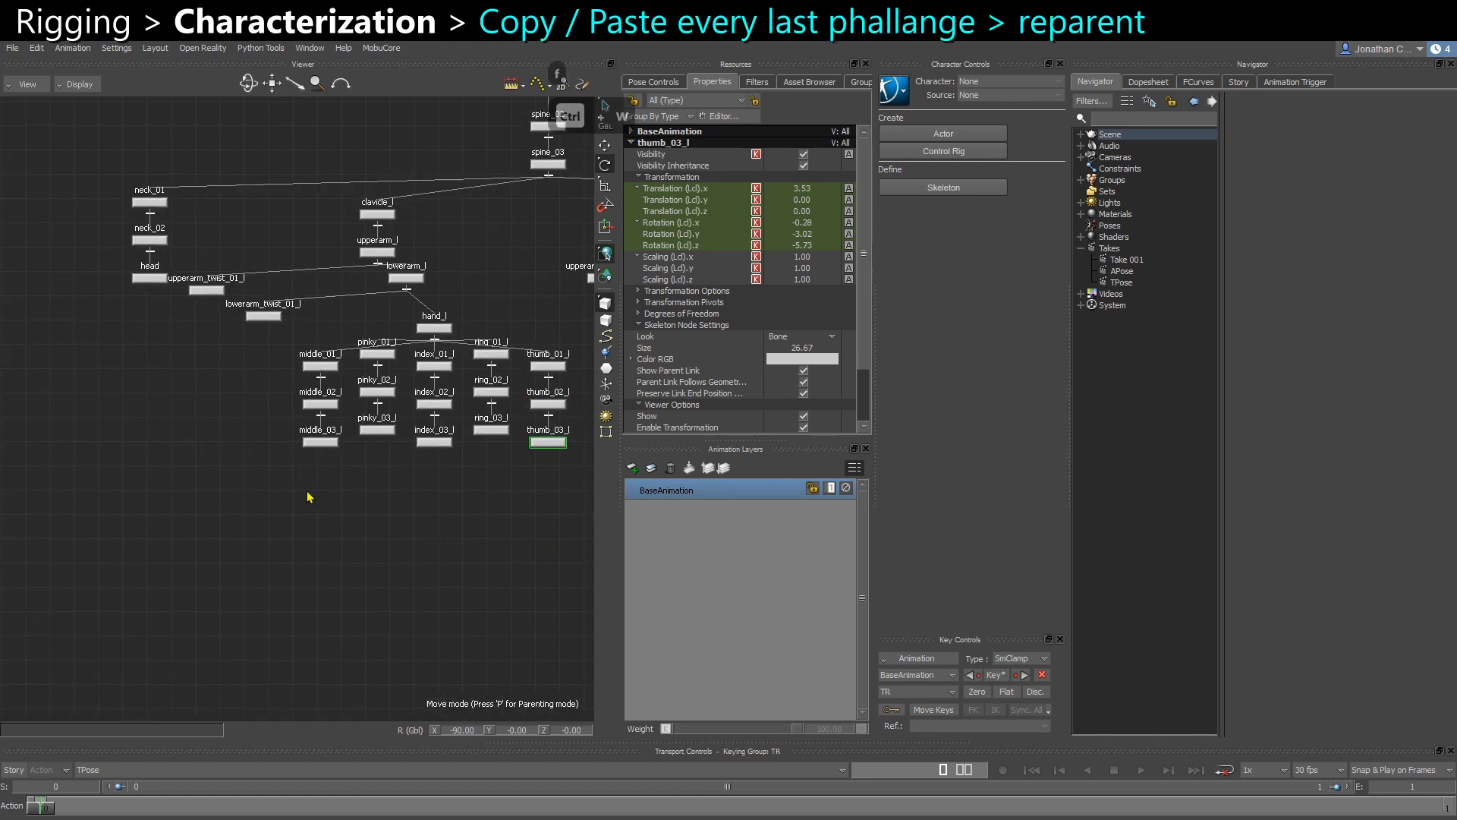
Duplicate the last phalanx bones of all ten fingers by copying and pasting them
left_click_drag(289, 490, 554, 432)
middle_click_drag(540, 467, 59, 487, "alt")
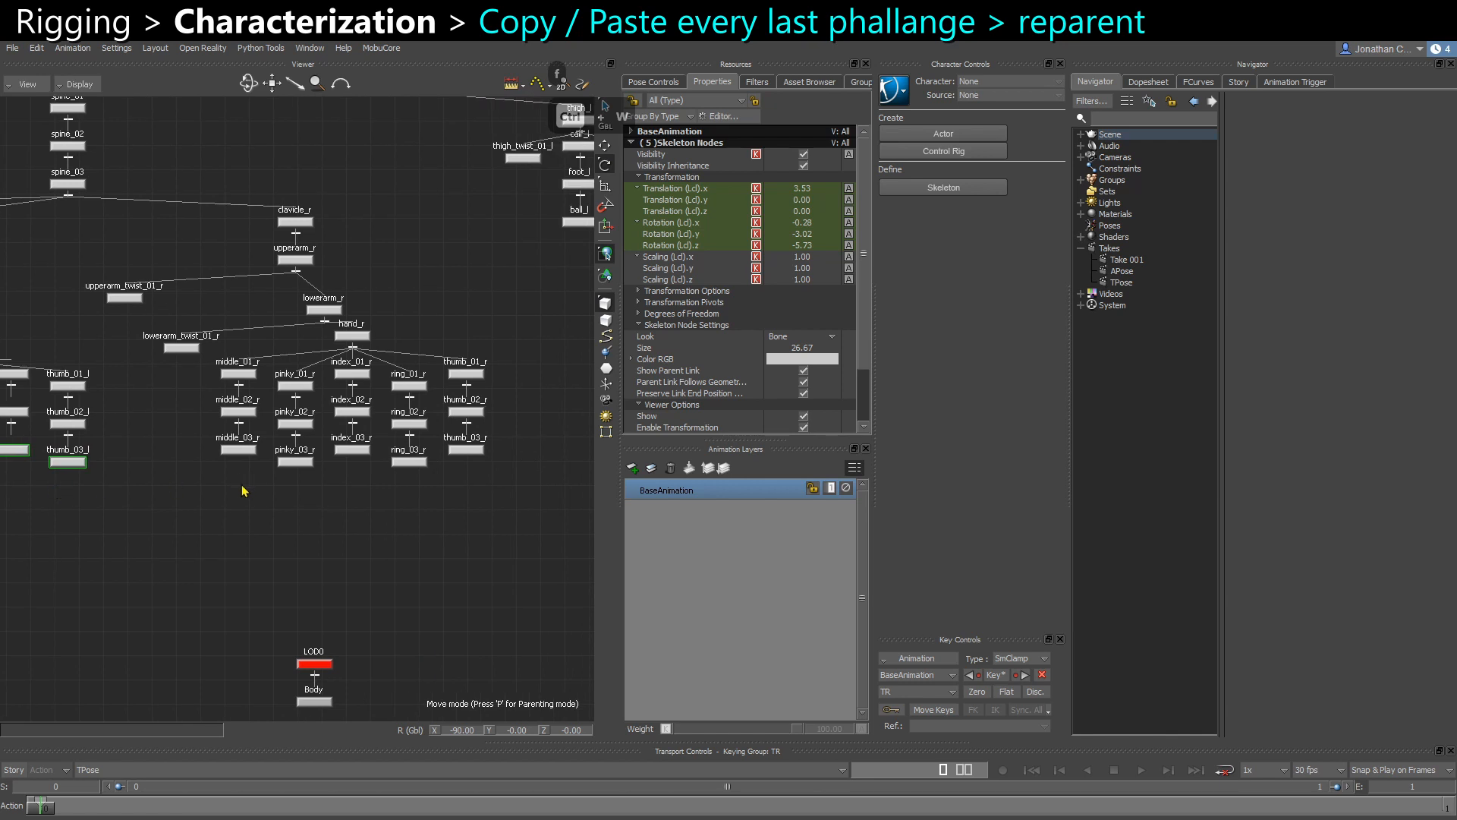
left_click_drag(217, 493, 498, 444)
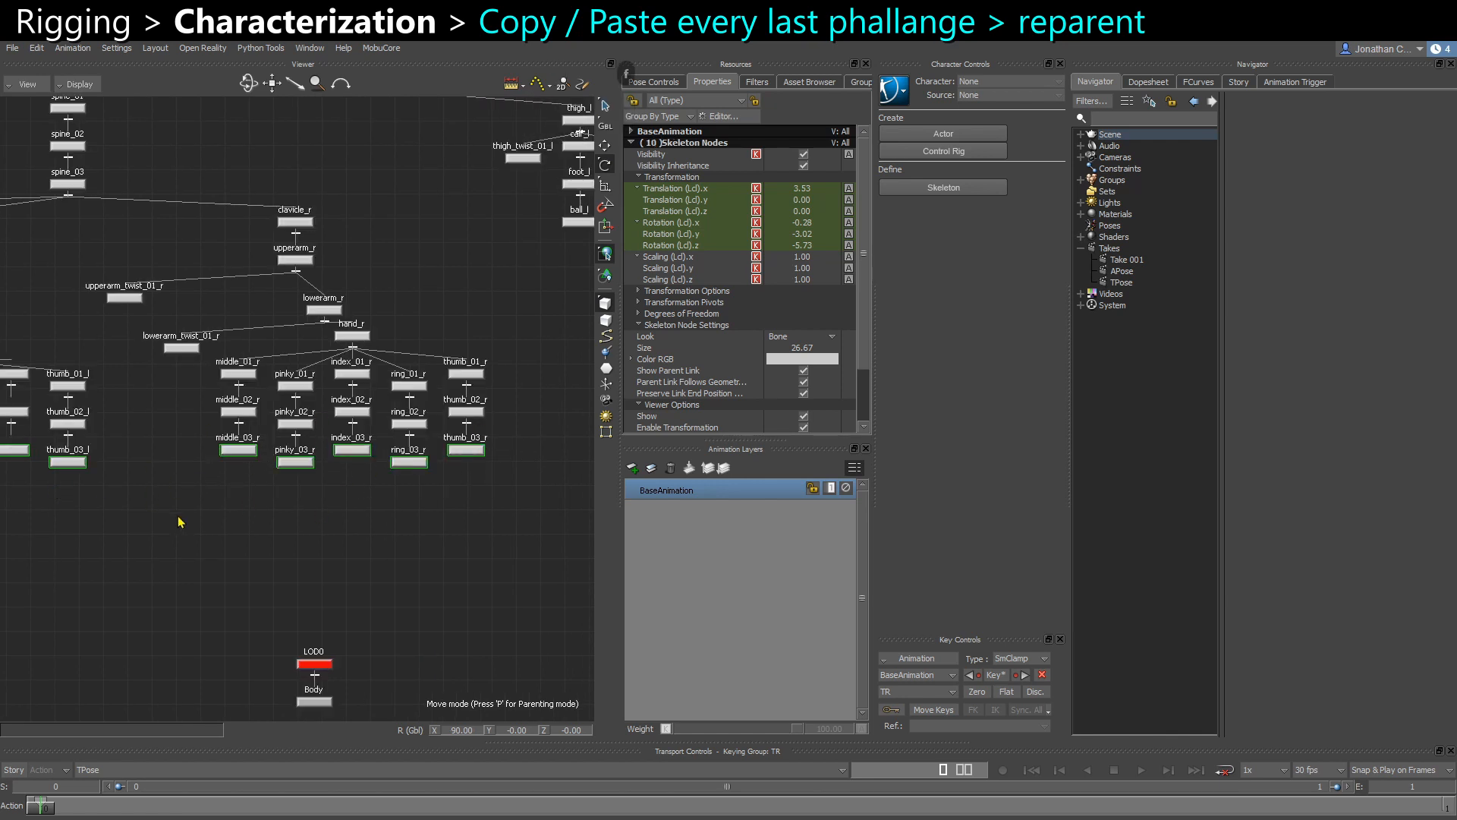
middle_click_drag(179, 516, 446, 514, "alt")
scroll(107, 448, "up", 3)
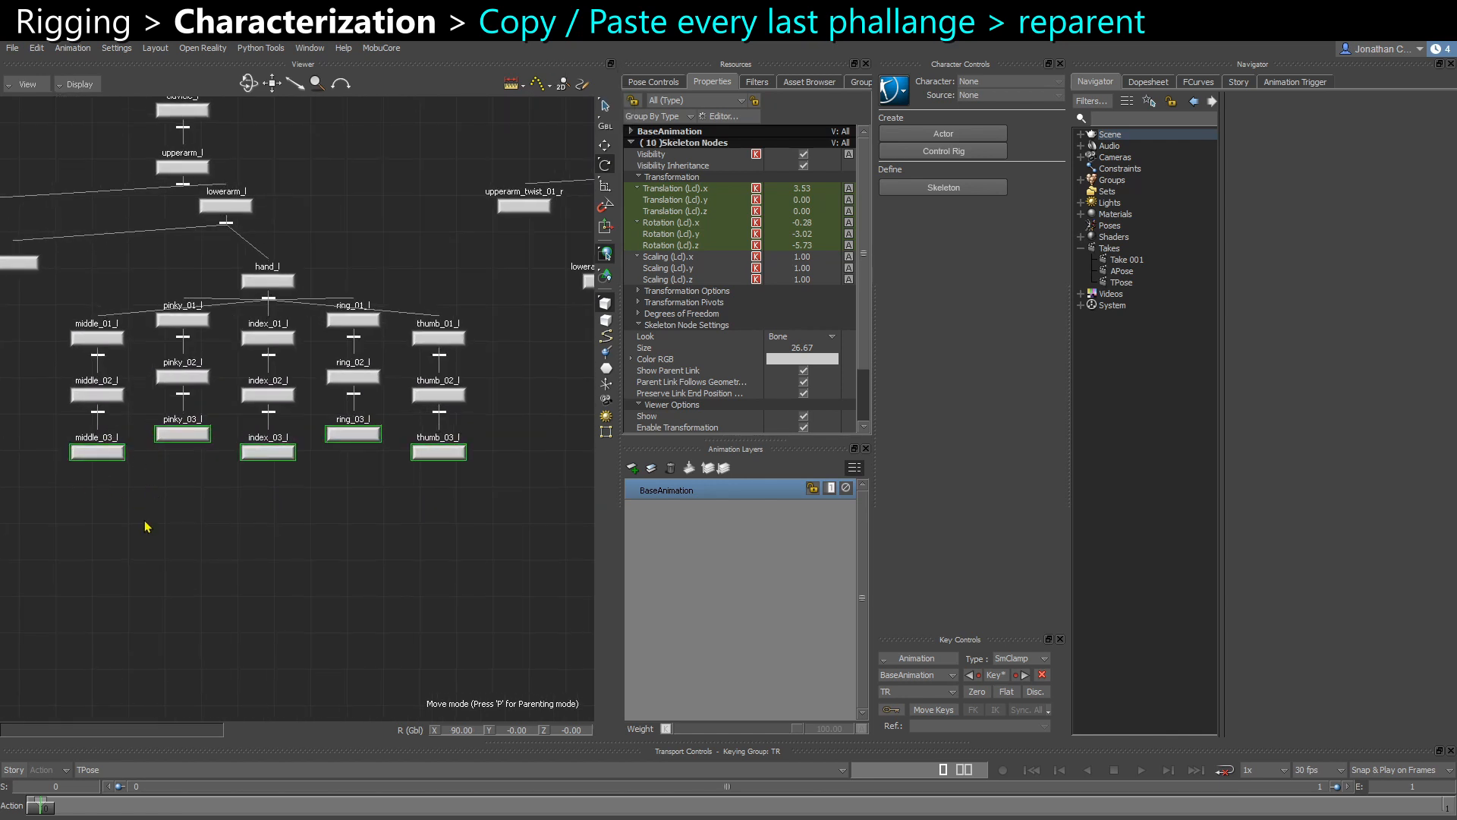
key("ctrl+c")
key("ctrl+v")
Parent all ten copied phalanx bones to middle_03_l in the schematic
right_click_drag(297, 571, 114, 458, "alt")
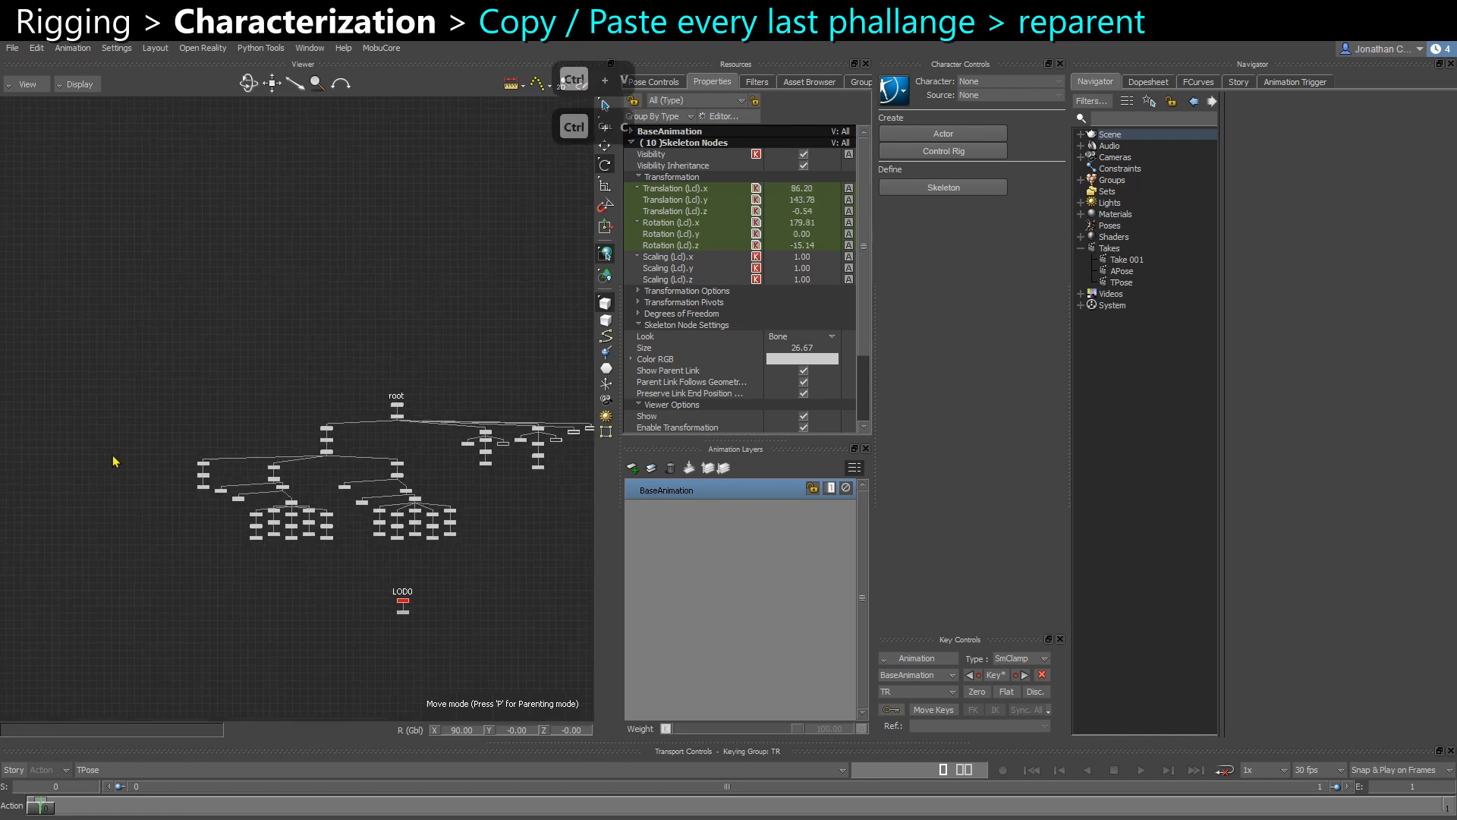
middle_click_drag(325, 540, 43, 547, "alt")
right_click_drag(336, 372, 383, 419, "alt")
middle_click_drag(358, 412, 592, 350, "alt")
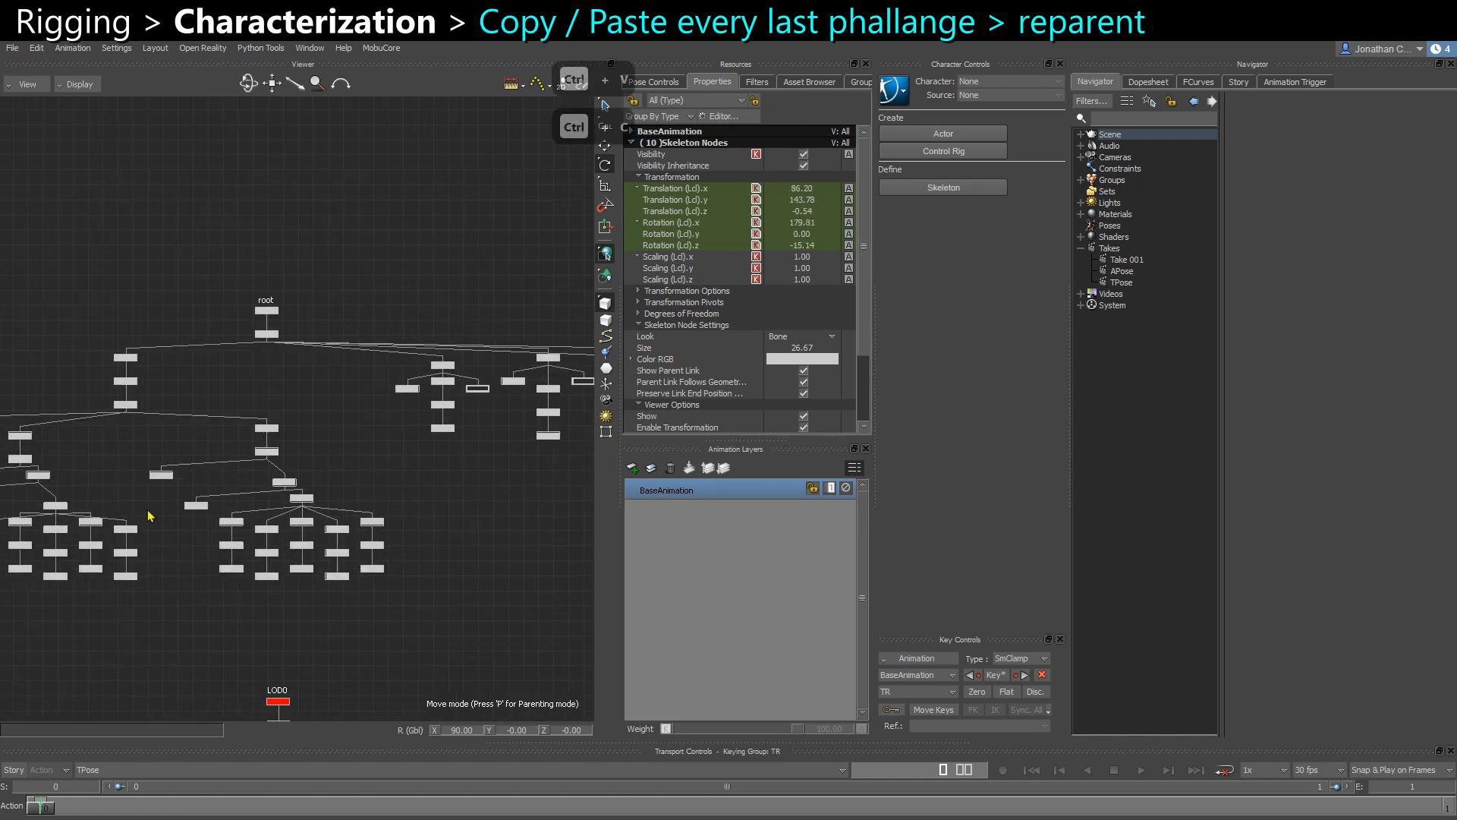
middle_click_drag(150, 515, 296, 484, "alt")
right_click_drag(296, 483, 311, 546, "alt")
key("x")
left_click_drag(260, 575, 216, 525)
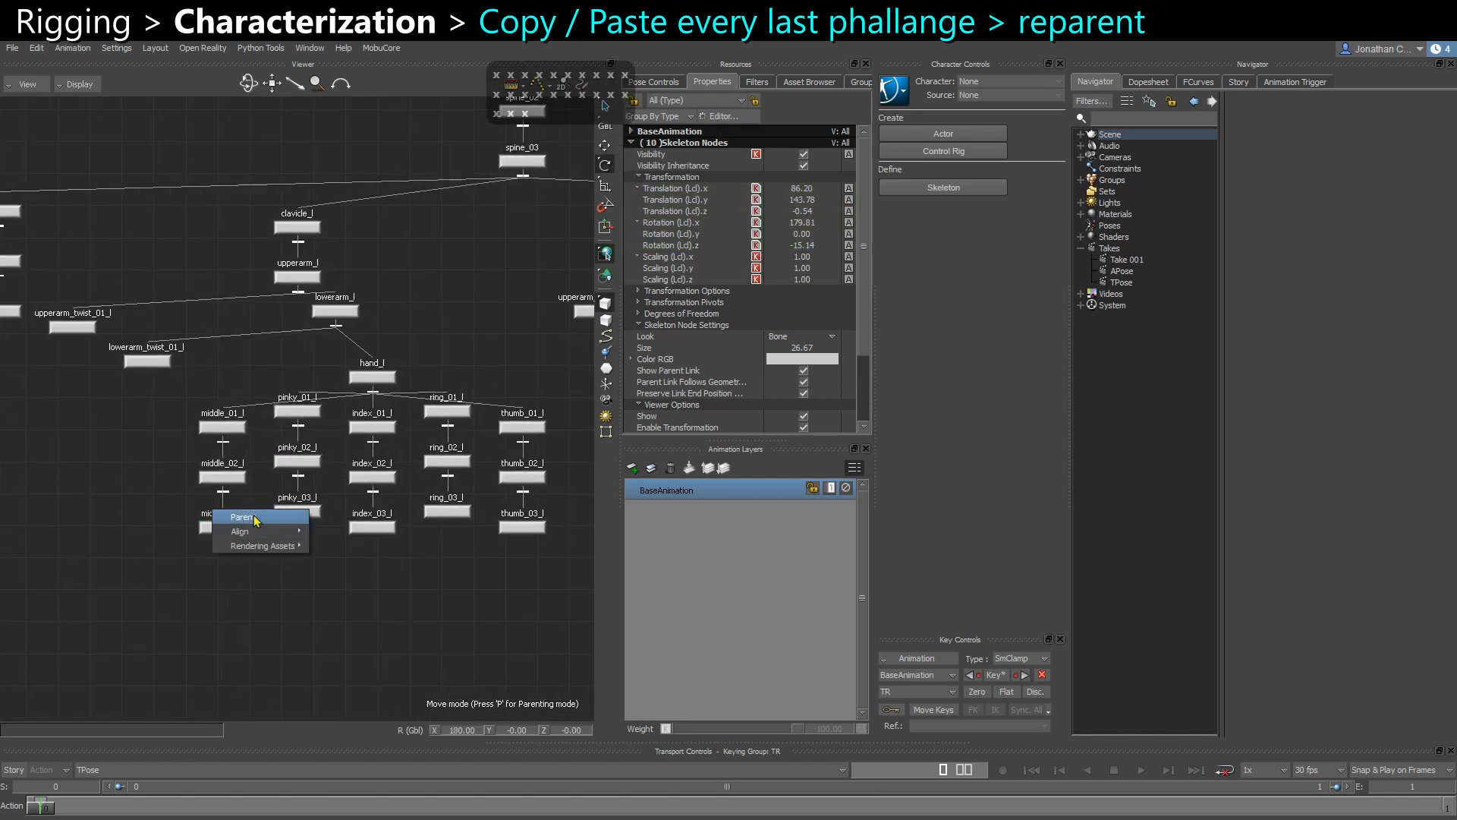
left_click(250, 523)
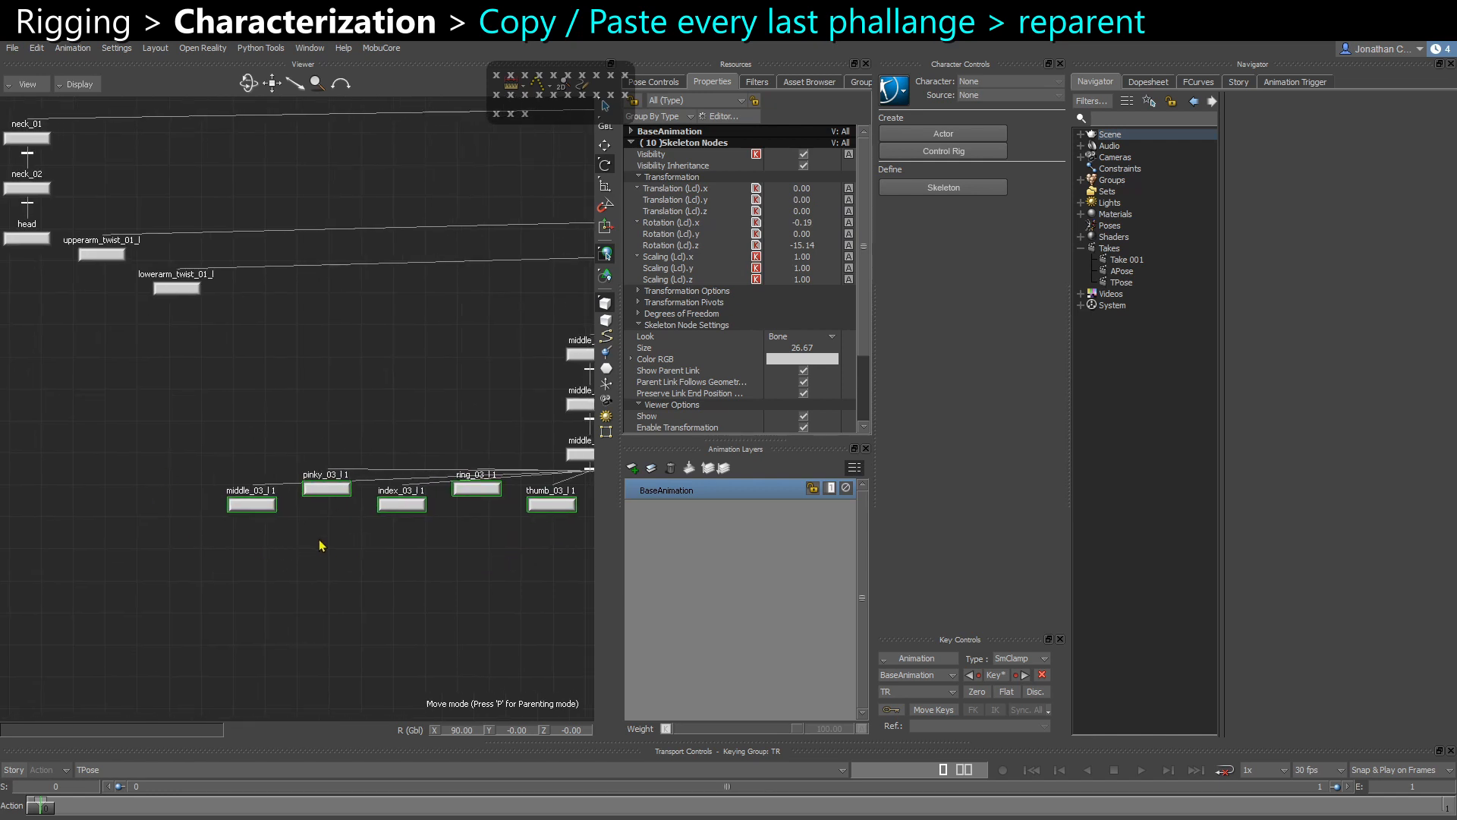
Leave the left middle finger's copy under its bone and parent the other nine copies to pinky_03_l
middle_click_drag(318, 546, 229, 557, "alt")
middle_click_drag(416, 546, 410, 477, "alt")
scroll(128, 482, "up", 2)
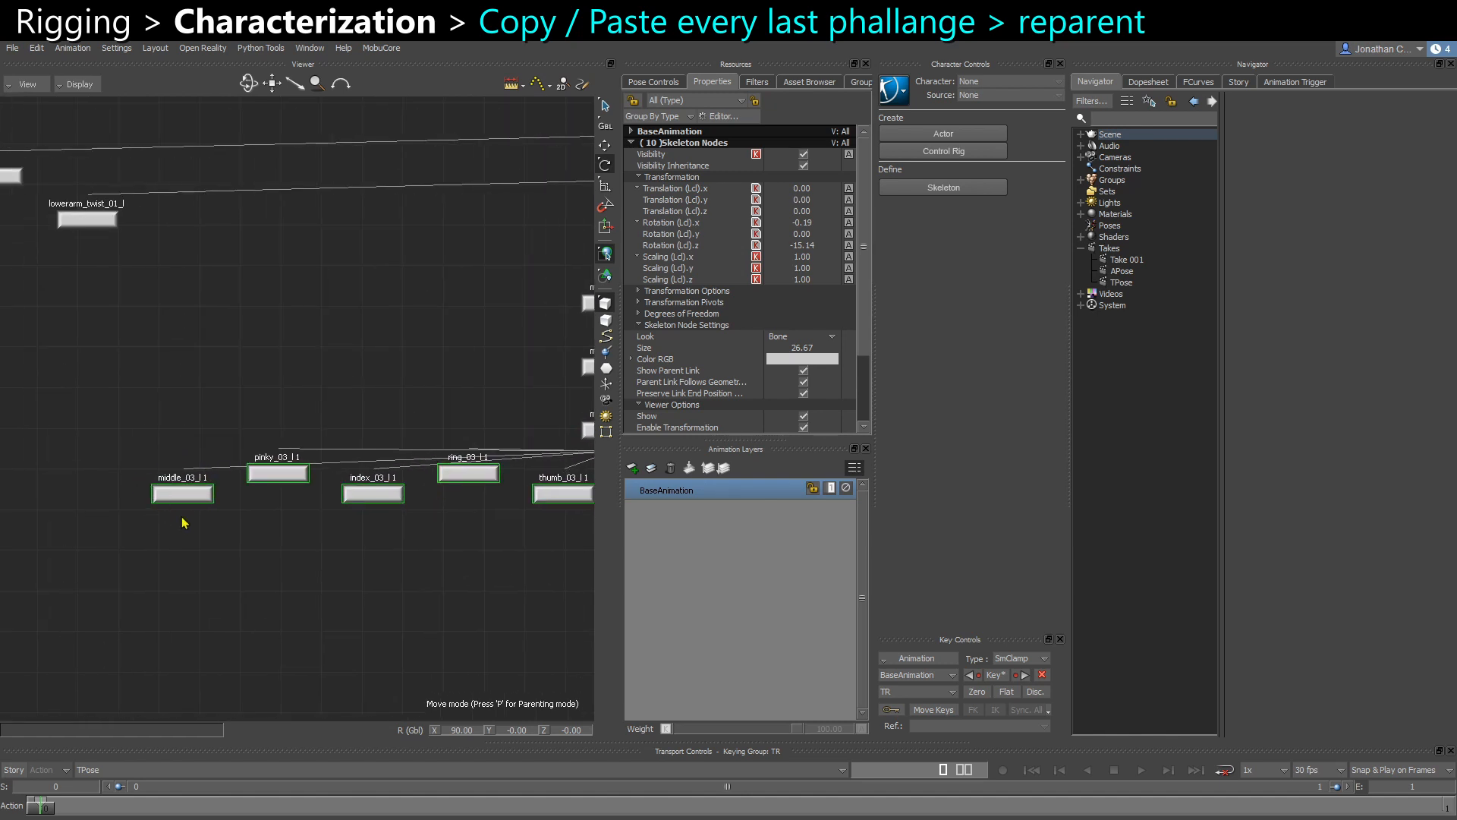
left_click(182, 494, "ctrl")
middle_click_drag(394, 554, 127, 573, "alt")
middle_click_drag(195, 526, 405, 516, "alt")
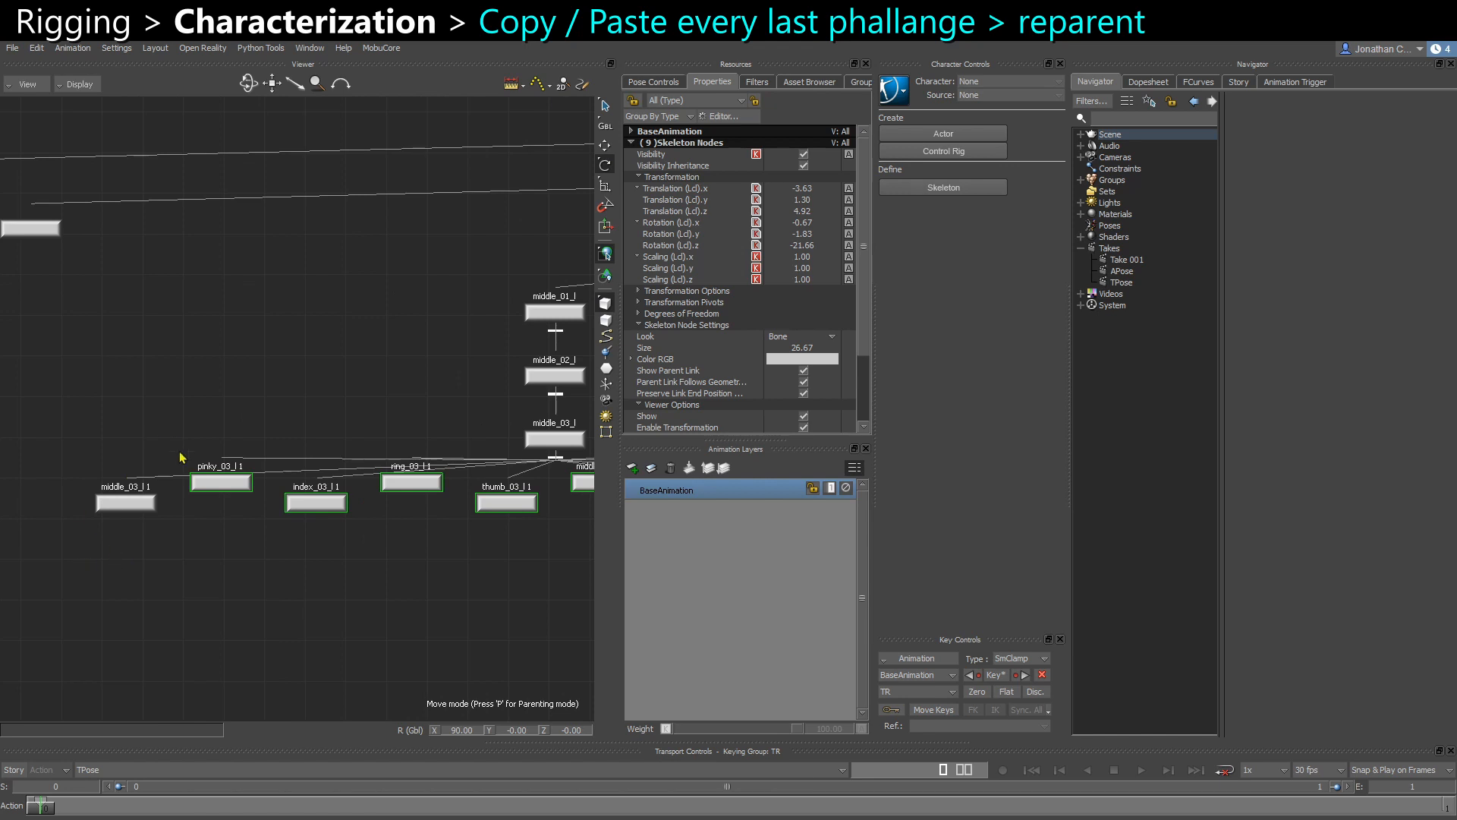
scroll(345, 580, "down", 2)
middle_click_drag(442, 569, 0, 547, "alt")
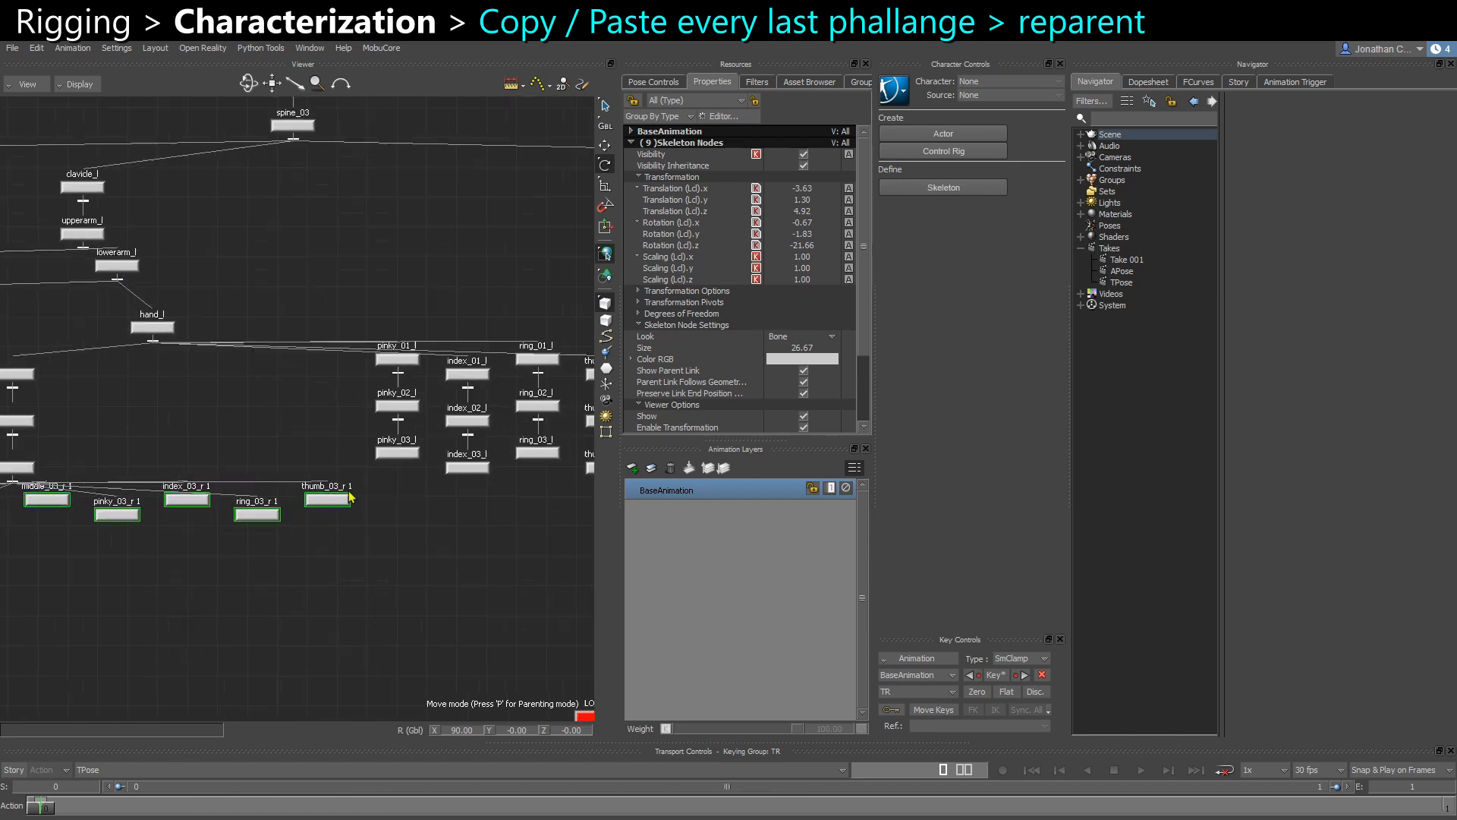
scroll(407, 471, "up", 1)
left_click_drag(406, 471, 405, 445)
left_click(421, 442)
Leave the left pinky's copy in place and parent the remaining eight copies to index_03_l
middle_click_drag(165, 554, 493, 527, "alt")
middle_click_drag(140, 504, 253, 502, "alt")
left_click(166, 474, "ctrl")
scroll(301, 536, "down", 3)
middle_click_drag(384, 534, 170, 535, "alt")
scroll(388, 510, "up", 1)
left_click_drag(458, 466, 457, 460)
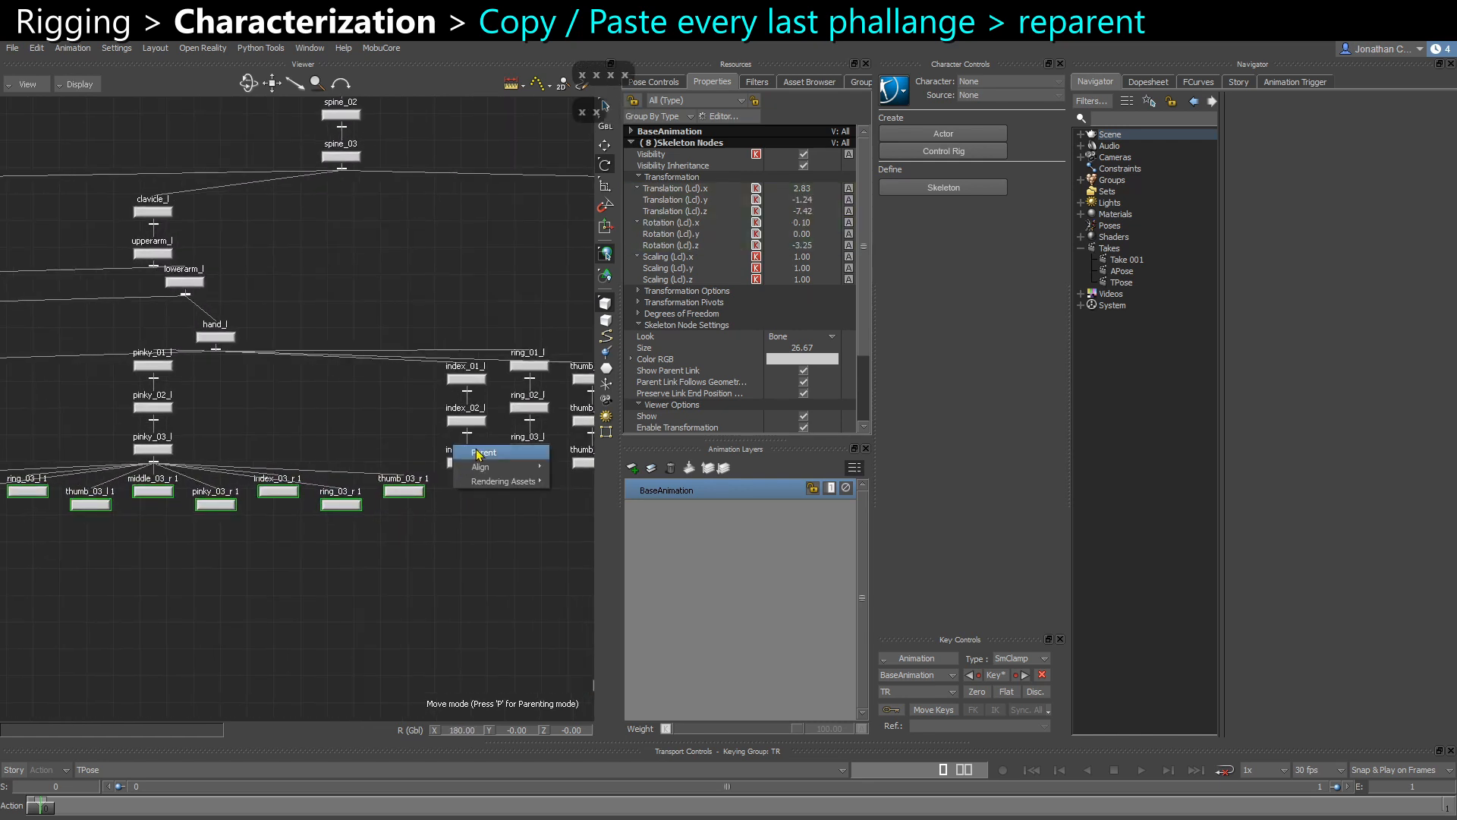
left_click(478, 453)
Parent the seven copies left after the index one to ring_03_l, and all of them except the ring copy to thumb_03_l
middle_click_drag(237, 553, 76, 565, "alt")
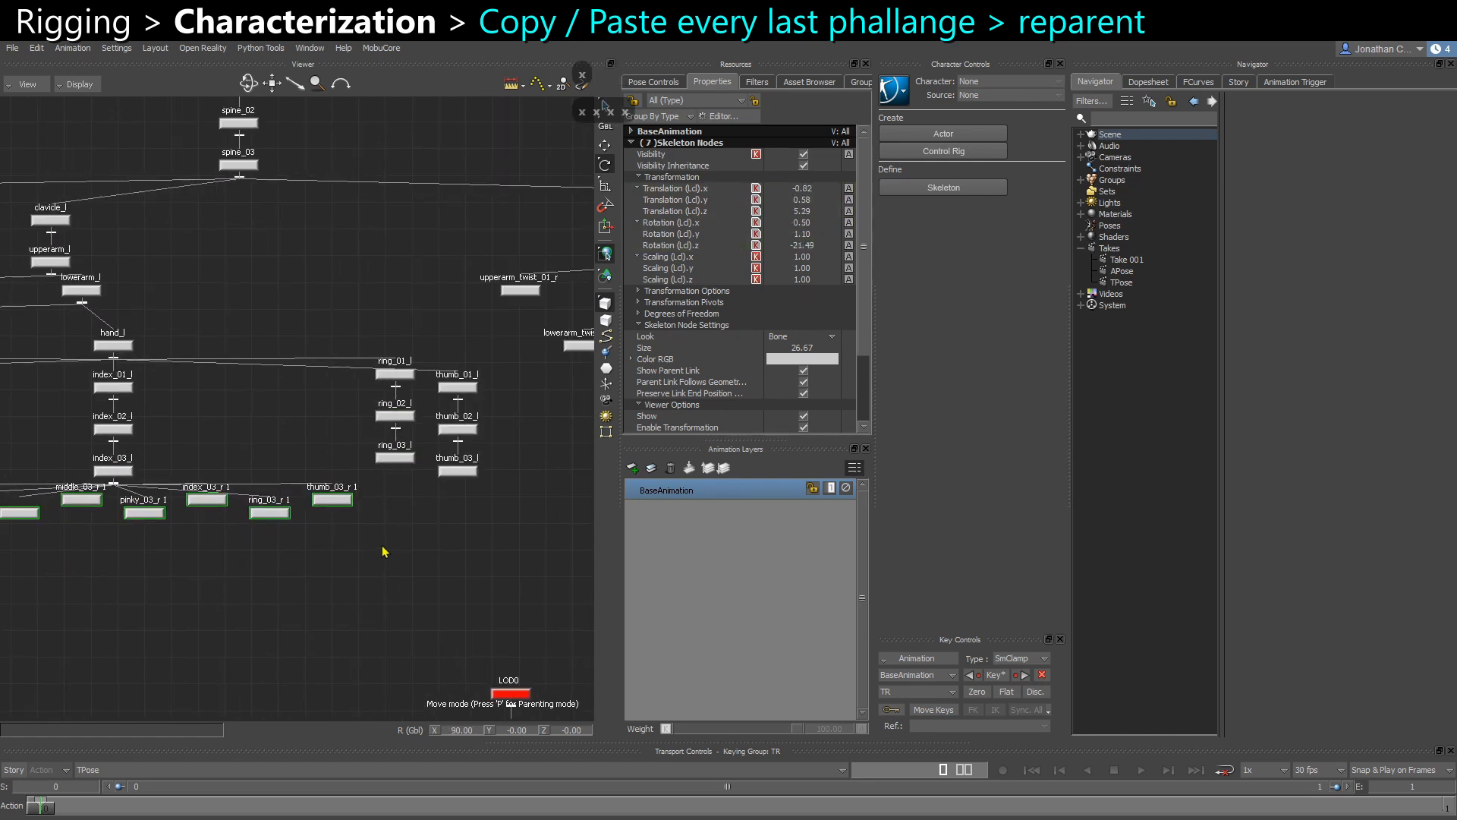
left_click_drag(395, 485, 381, 455)
left_click(402, 458)
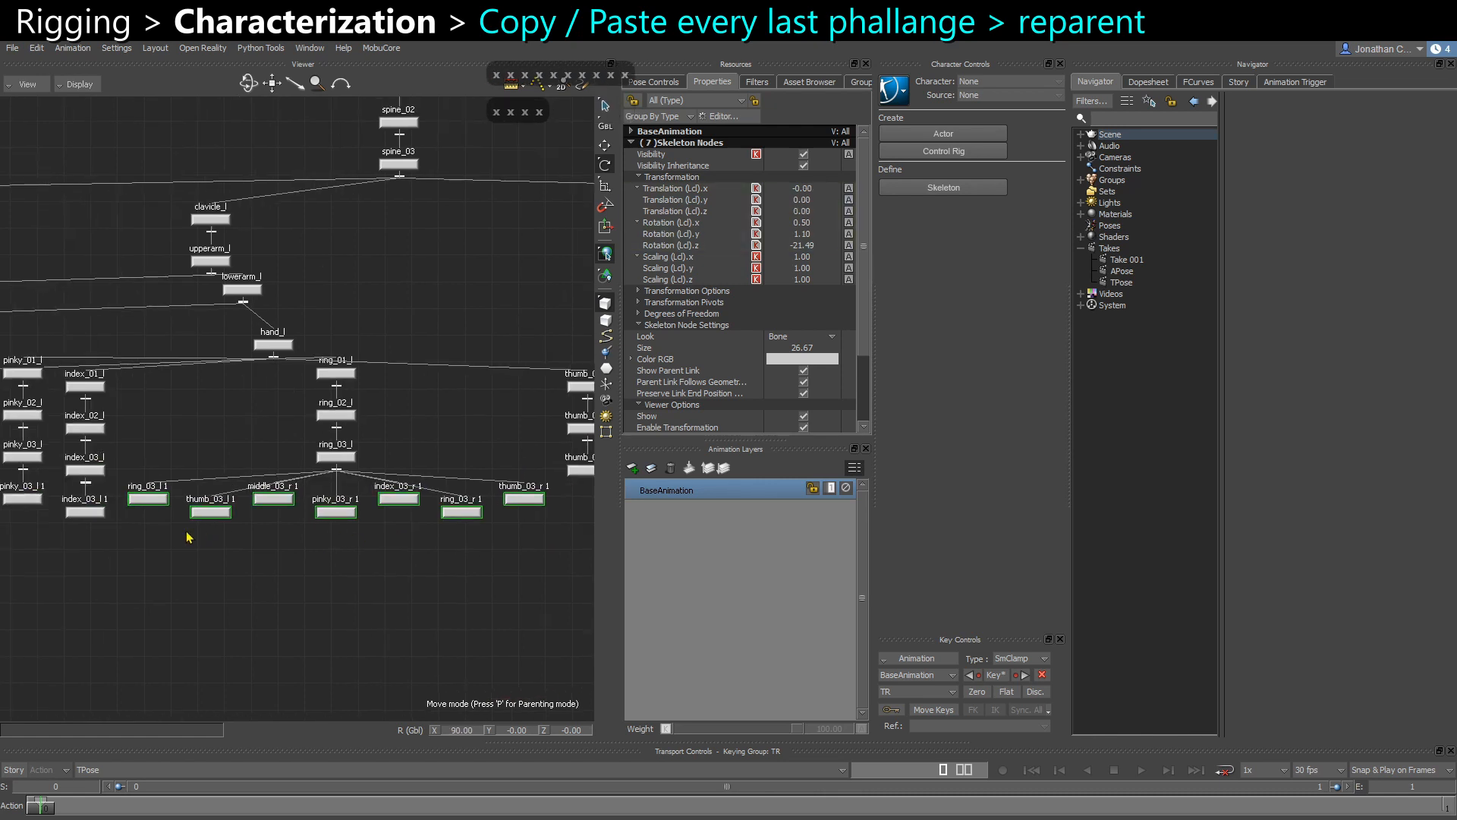
middle_click_drag(313, 536, 355, 543, "alt")
left_click_drag(465, 476, 463, 474)
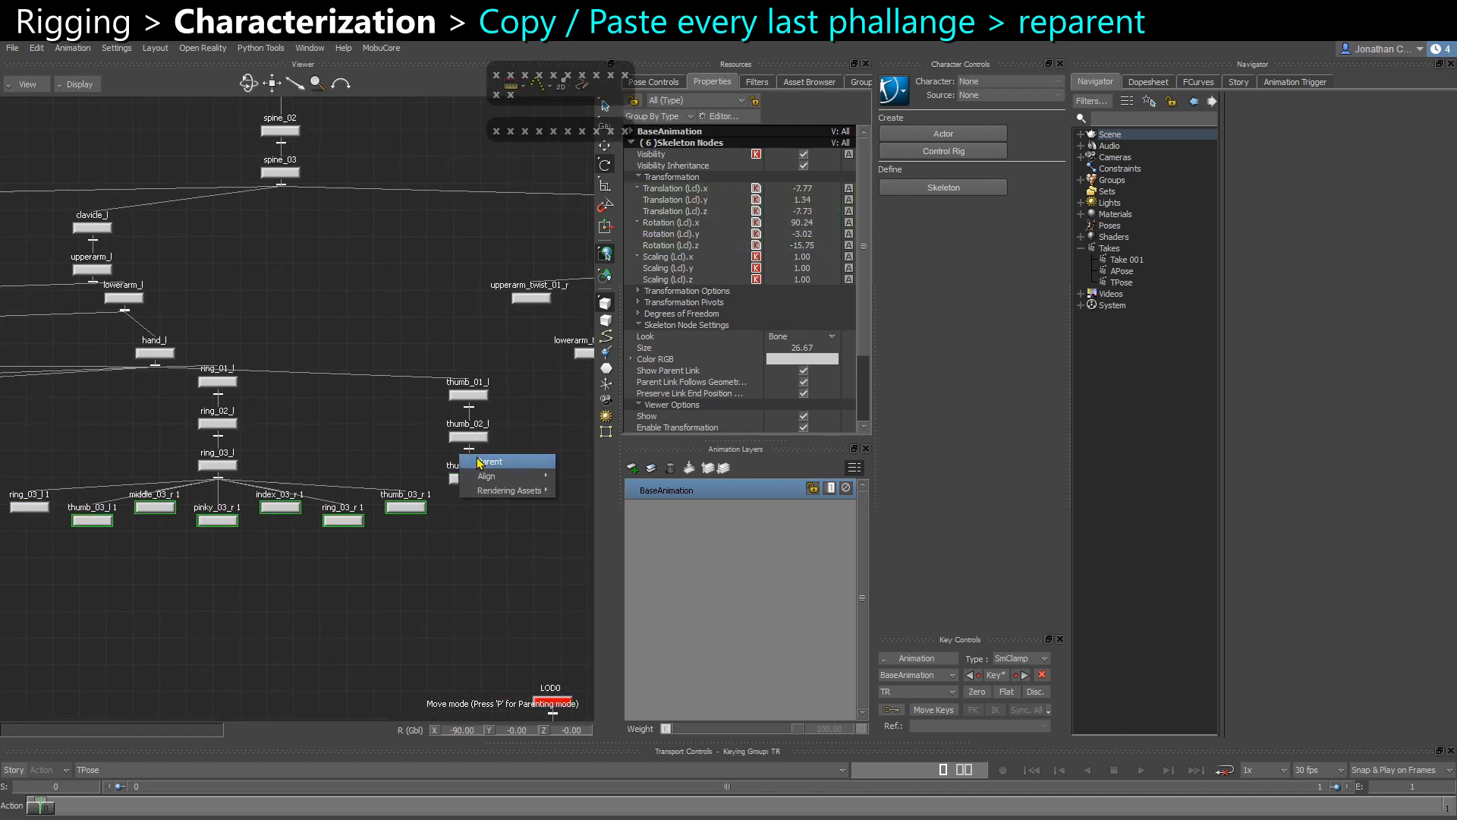
left_click(480, 460)
Leave the left thumb's copy in place and parent the five right-hand copies to middle_03_r
middle_click_drag(124, 559, 175, 565, "alt")
left_click(174, 526, "ctrl")
middle_click_drag(497, 548, 8, 539, "alt")
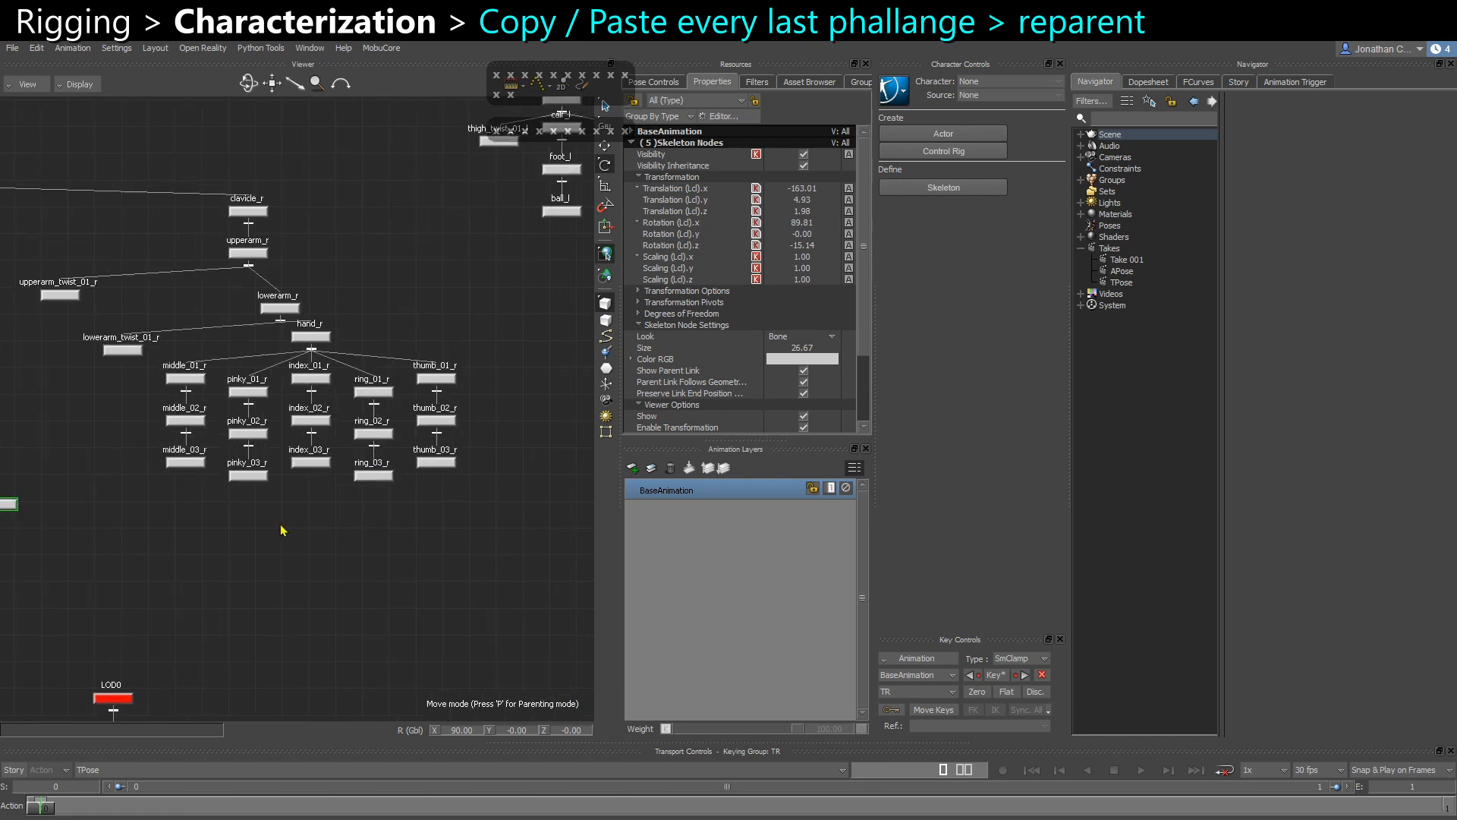
left_click_drag(186, 472, 192, 449)
left_click(192, 450)
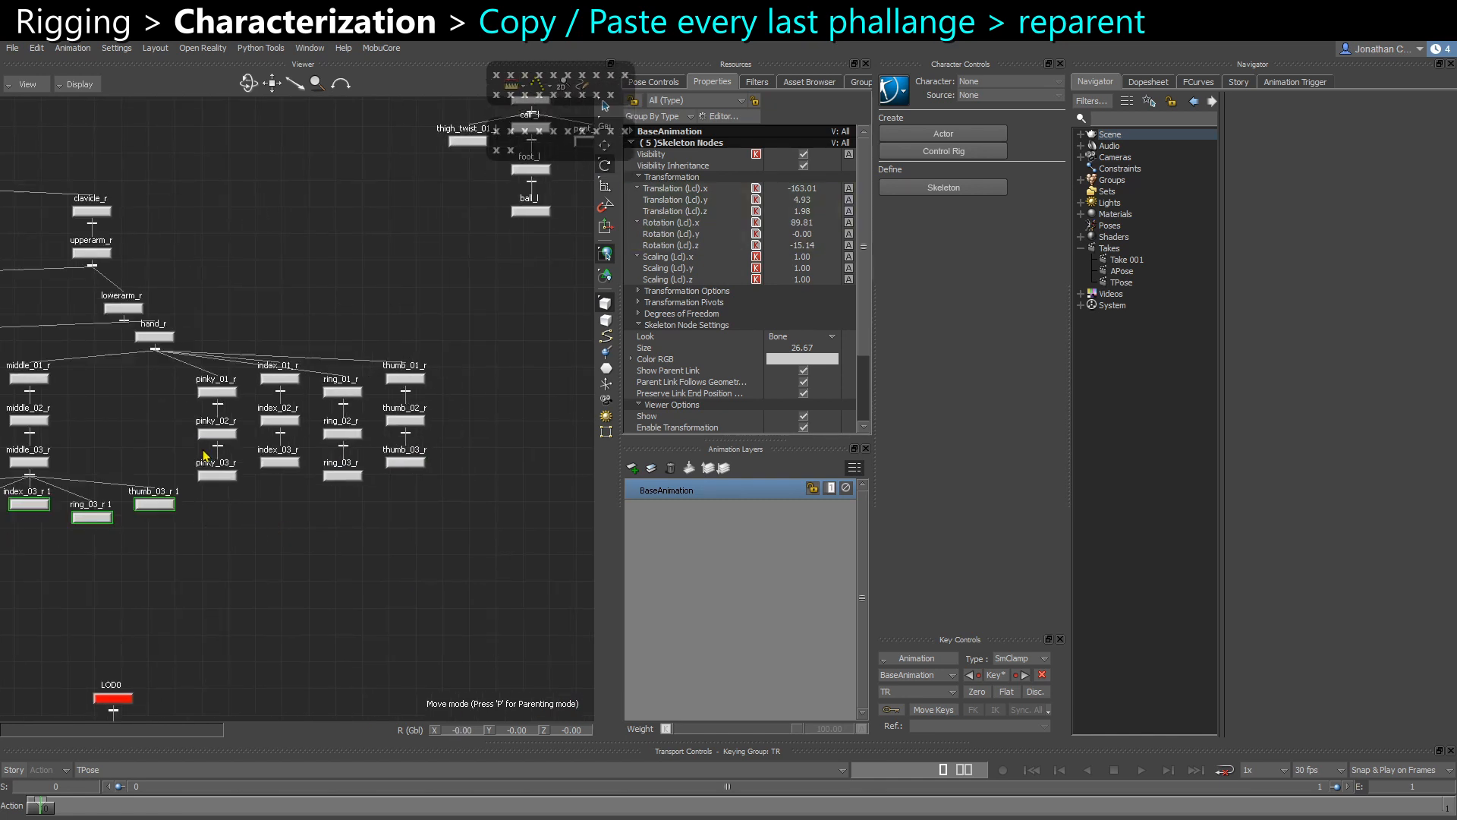
Parent the four copies left after the middle one to pinky_03_r, and all of them except the pinky copy to index_03_r
middle_click_drag(57, 576, 306, 571, "alt")
left_click_drag(340, 512, 461, 472)
left_click(481, 461)
left_click(238, 512, "ctrl")
left_click_drag(371, 512, 499, 456)
left_click(519, 448)
Parent the right ring finger's copy to ring_03_r and the right thumb's copy to thumb_03_r
middle_click_drag(381, 563, 297, 572, "alt")
scroll(327, 565, "down", 5)
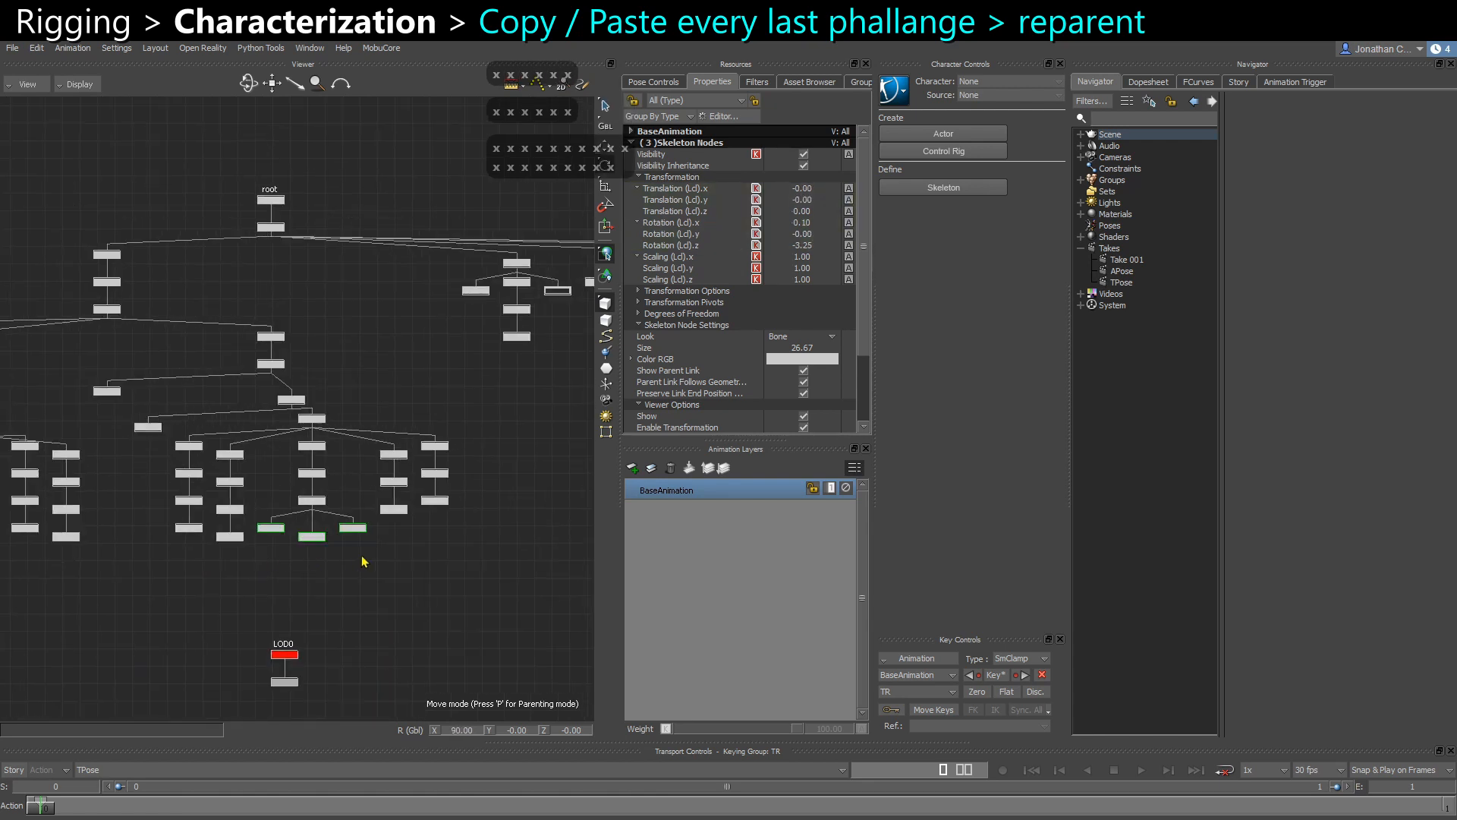
middle_click_drag(229, 449, 460, 348, "alt")
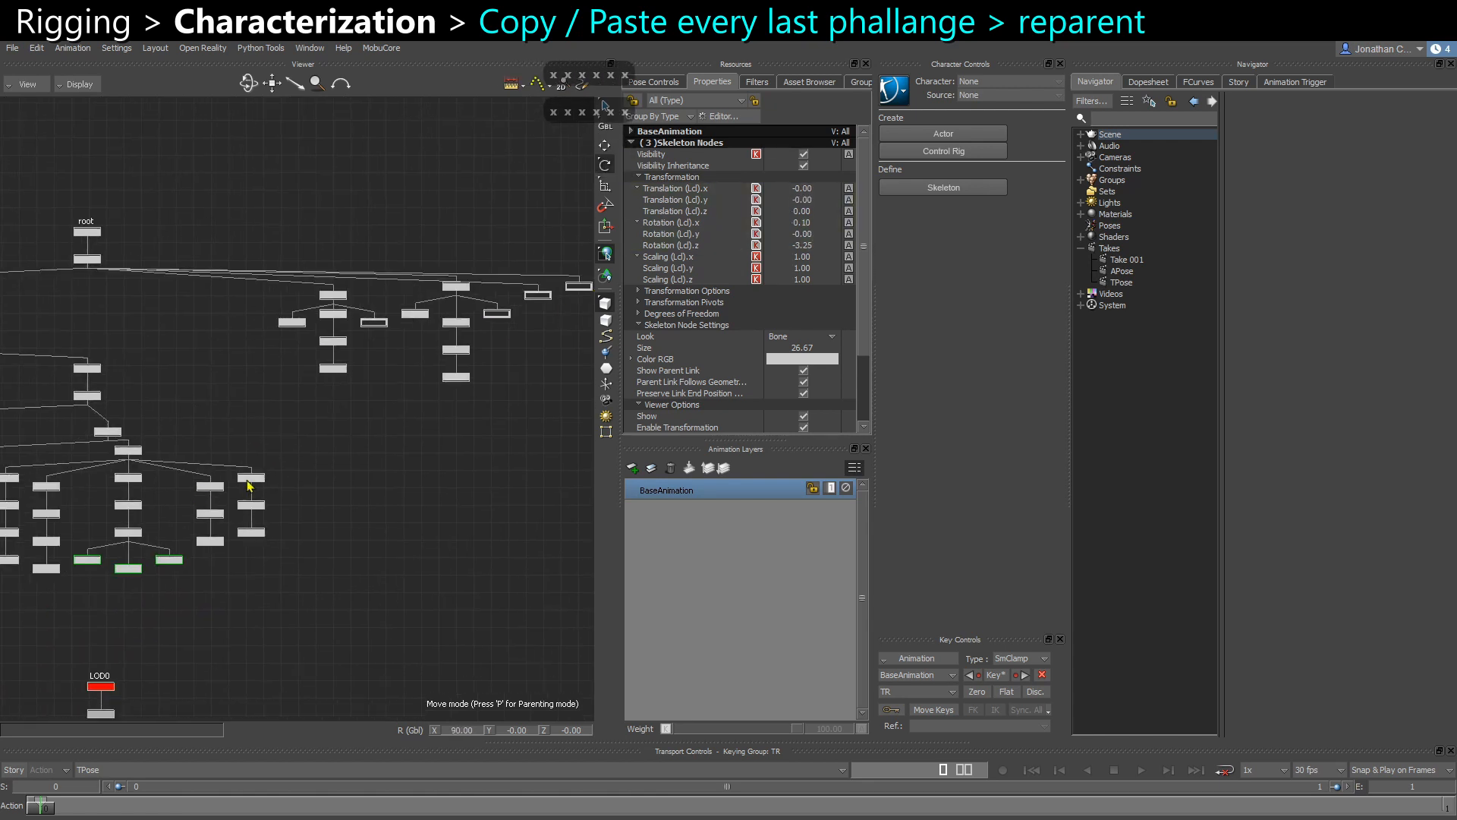
middle_click_drag(249, 484, 332, 459, "alt")
scroll(160, 550, "up", 5)
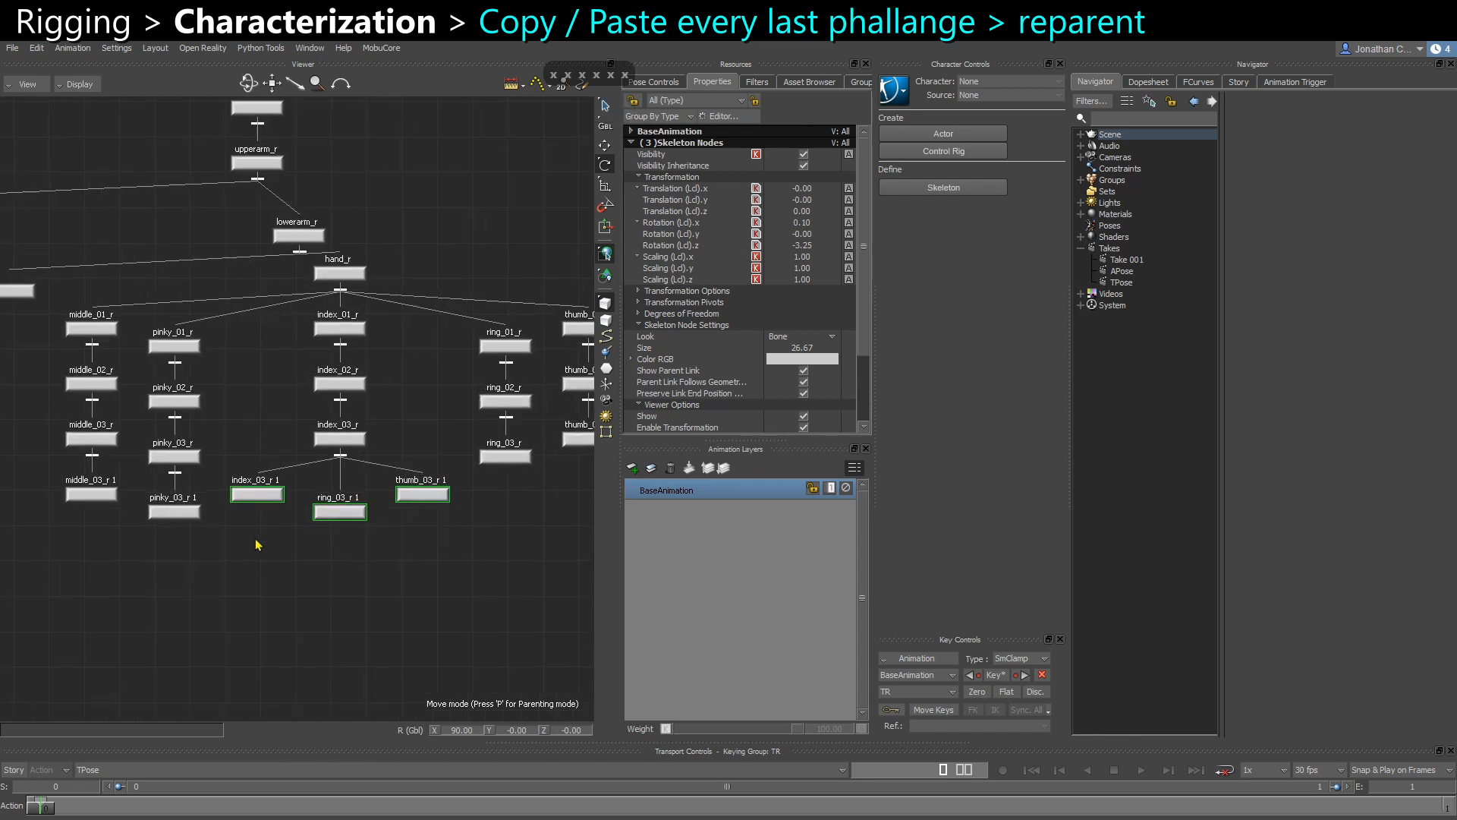
left_click(258, 494, "ctrl")
left_click_drag(422, 494, 535, 434)
left_click(514, 459)
left_click(560, 439)
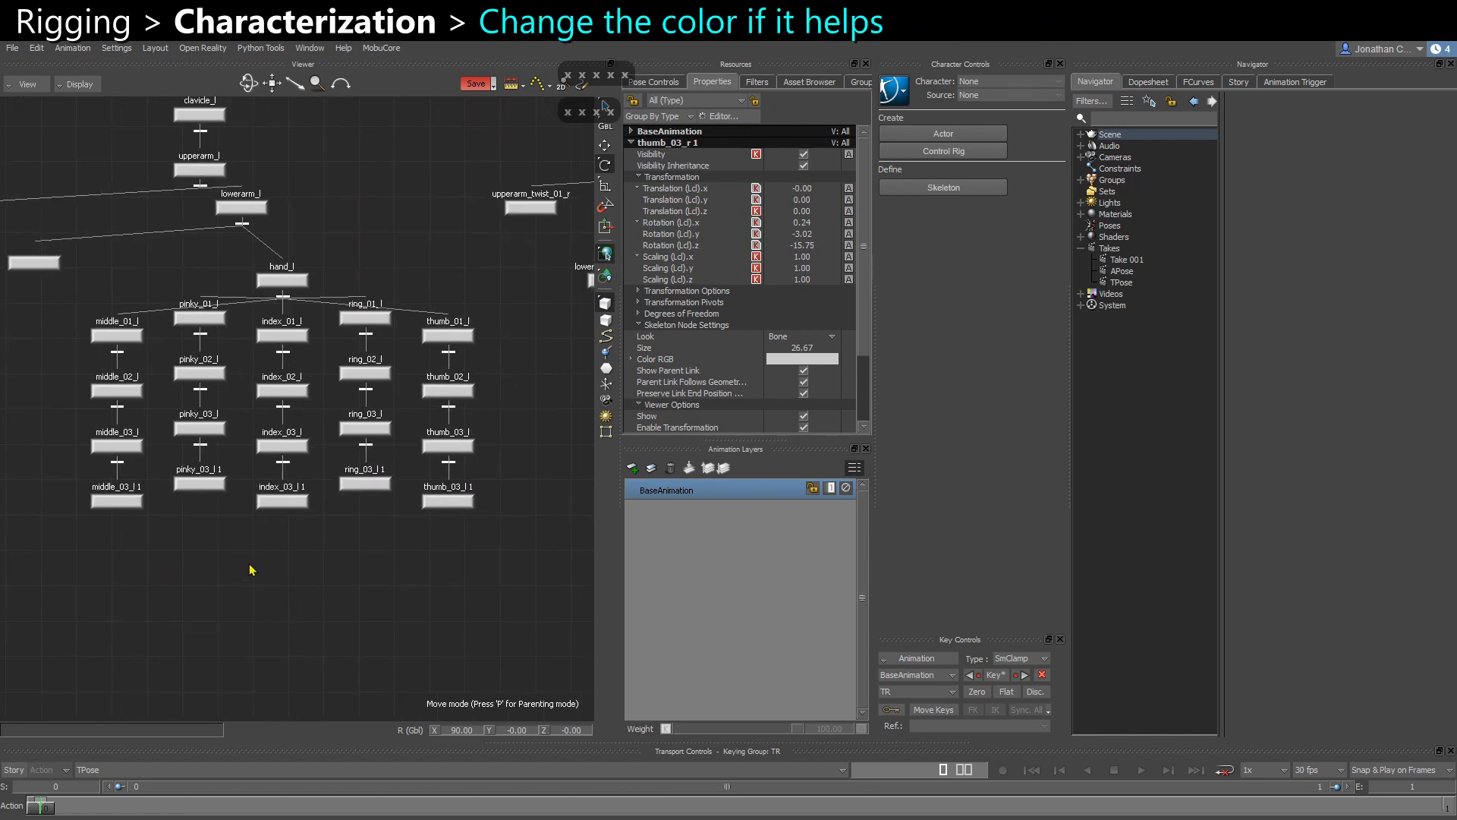
Try moving the left pinky's duplicated bone about 1.95 along its local X axis toward the fingertip
left_click(116, 500)
key("ctrl+w")
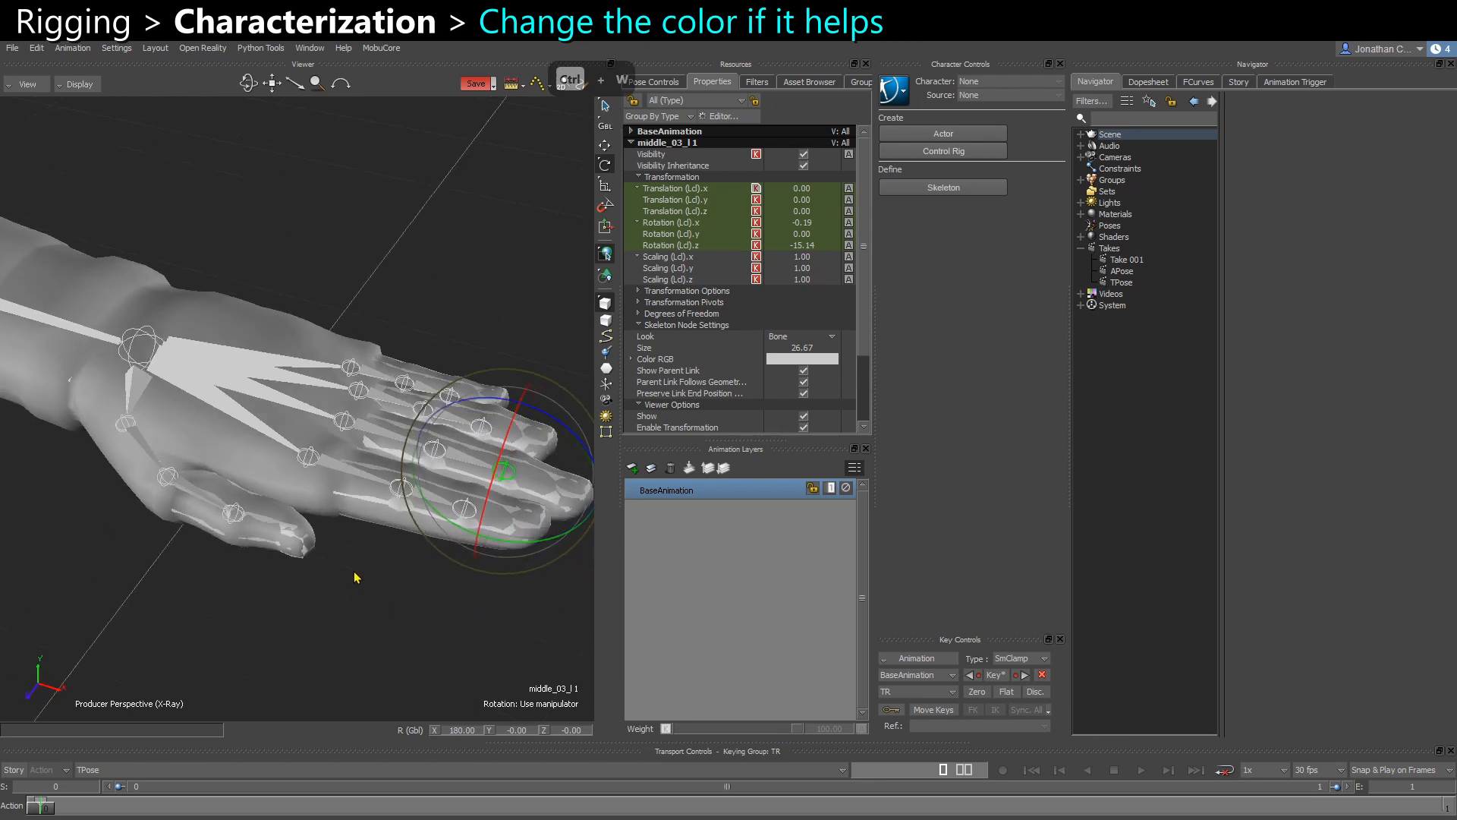
key("ctrl+w")
left_click(214, 477)
key("ctrl+w")
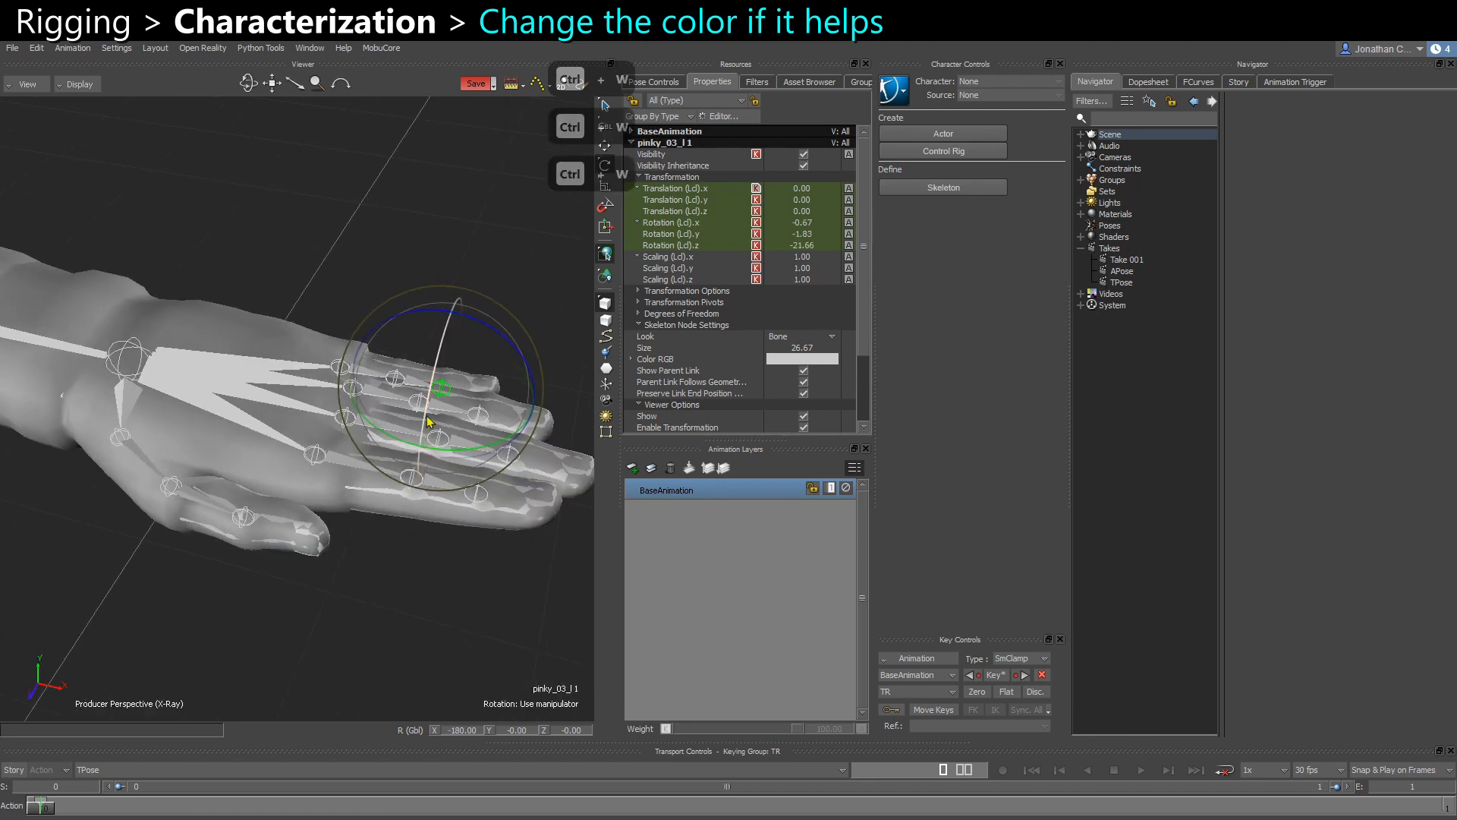
key("w")
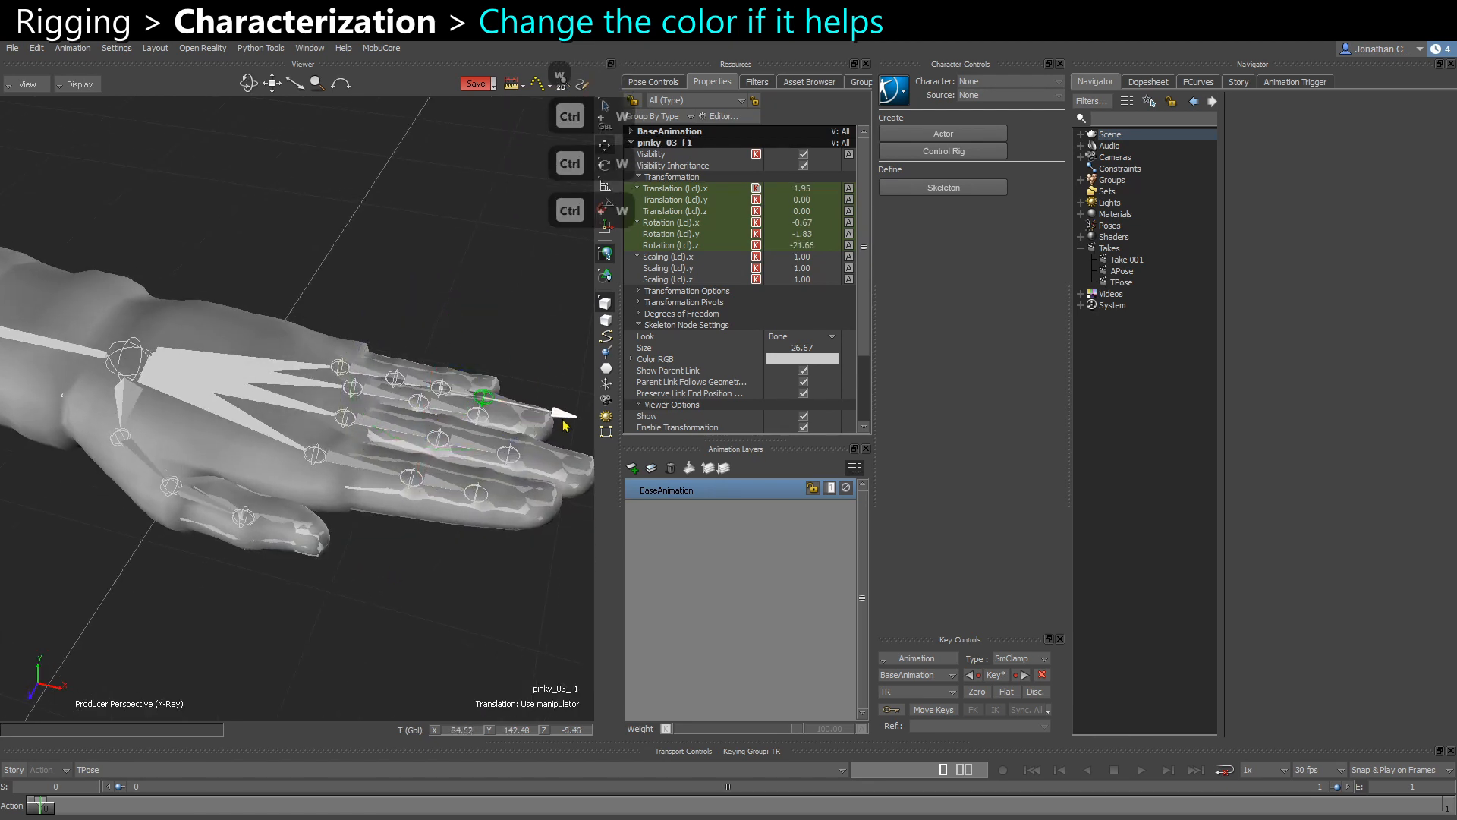
Try moving the left middle finger's duplicated bone about 2.38 along its local X axis, and undo the move
key("ctrl+w")
key("ctrl+w")
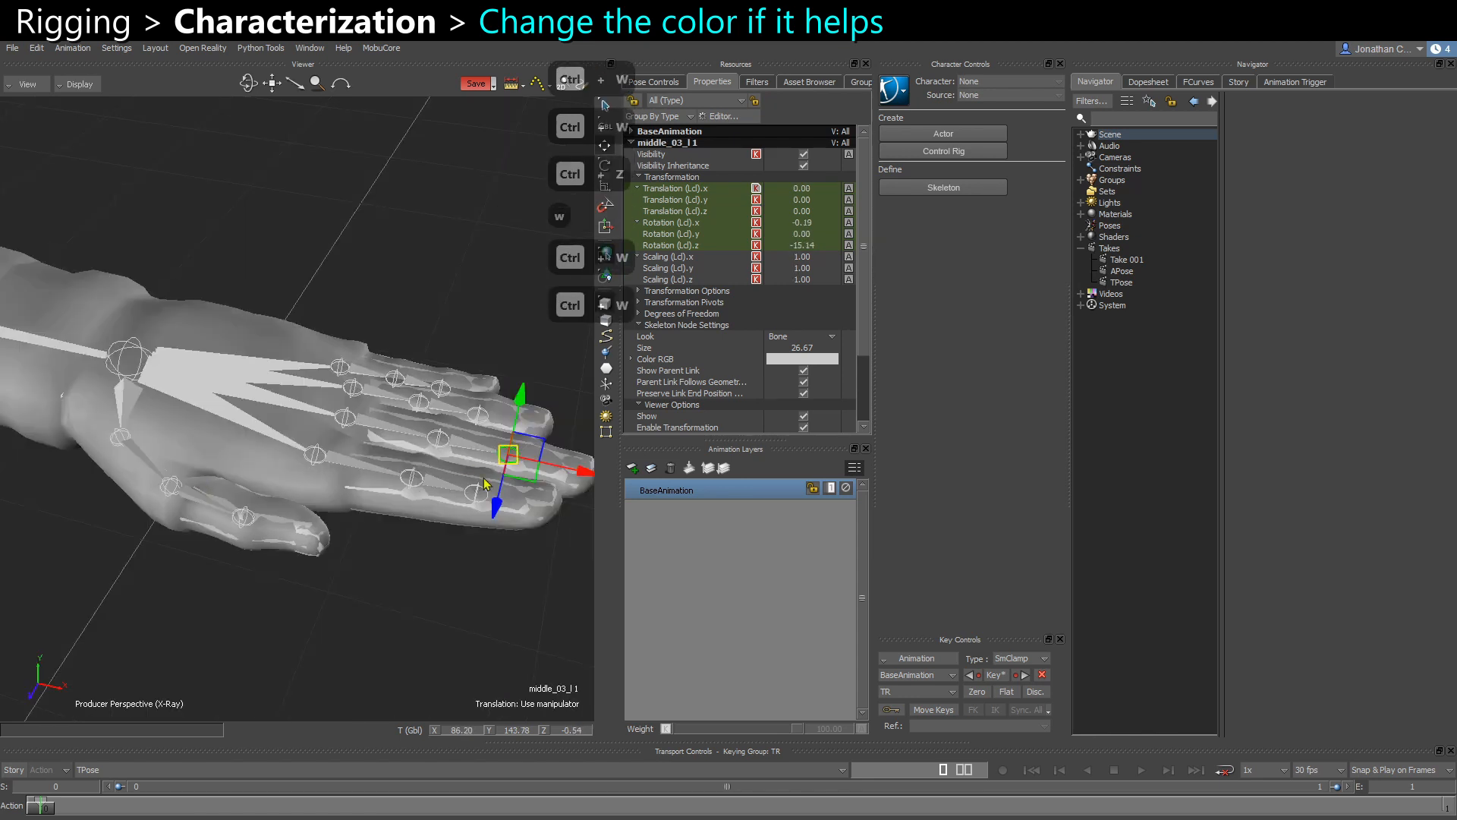
left_click(445, 478)
left_click_drag(503, 490, 539, 497)
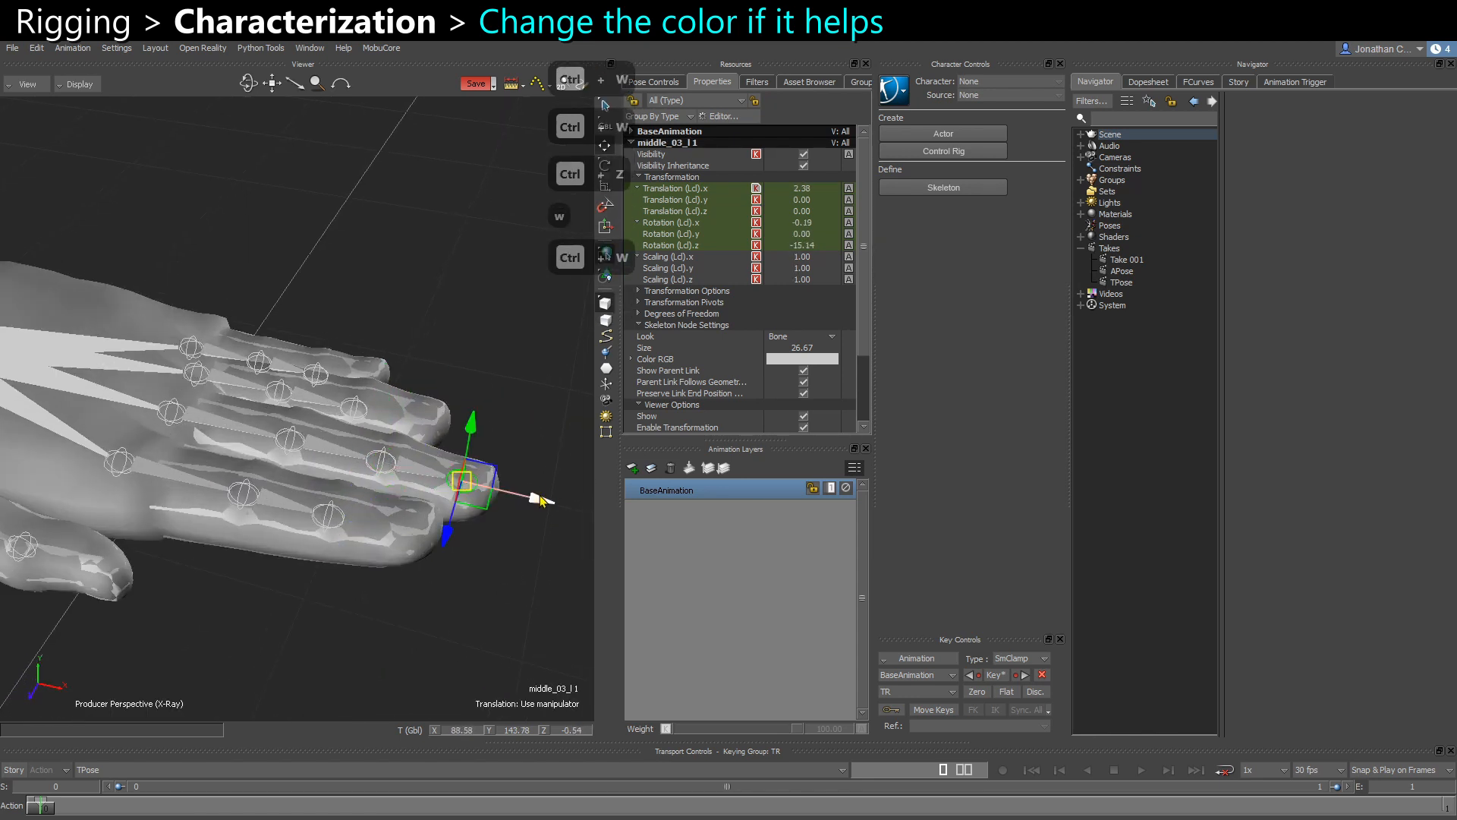
key("ctrl+z")
Set the skeleton node color of all ten duplicated finger bones on both hands to red
key("ctrl+w")
left_click_drag(113, 543, 457, 497)
scroll(457, 501, "down", 3)
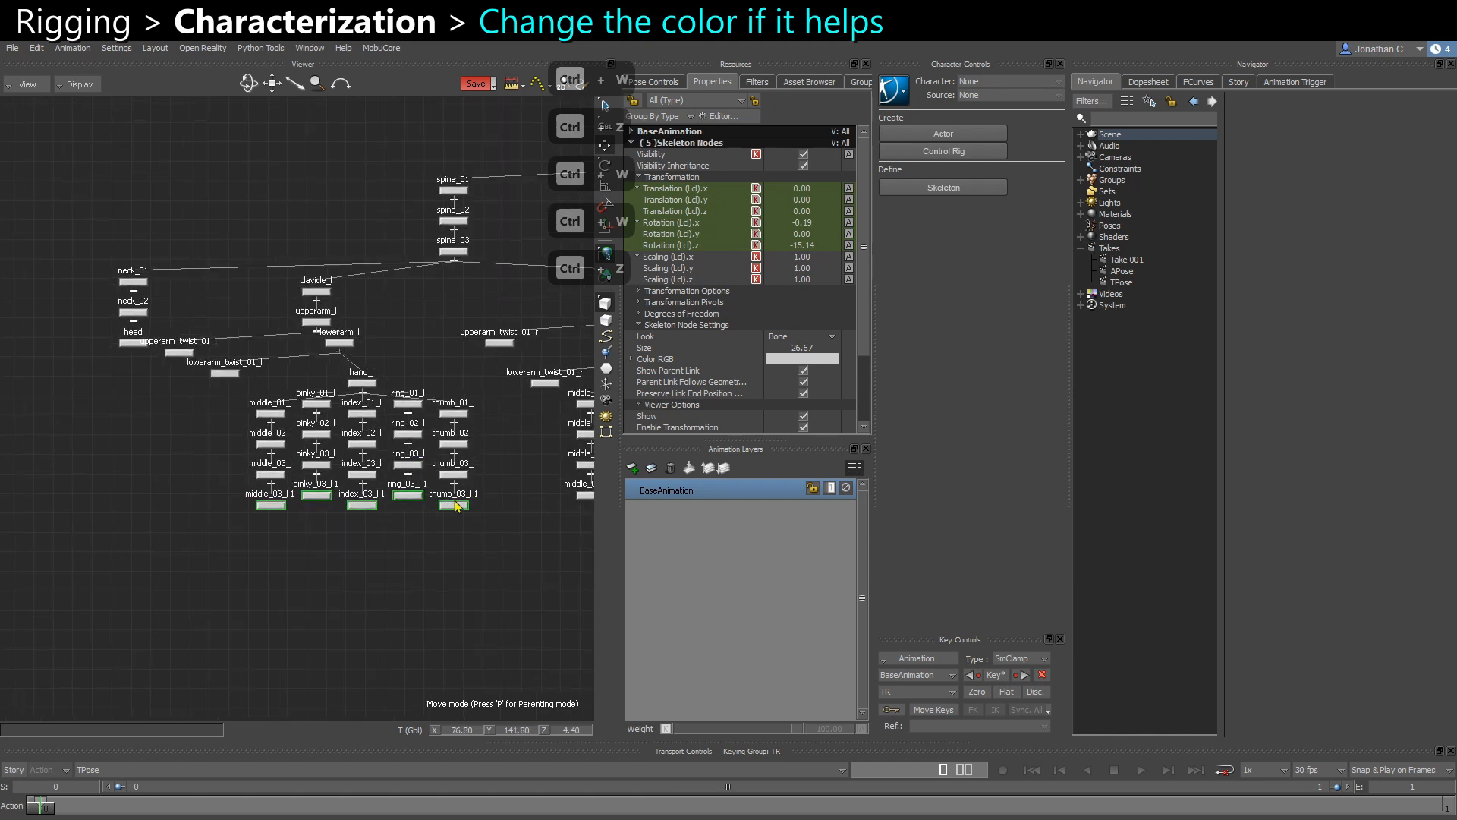
middle_click_drag(457, 501, 331, 516)
left_click_drag(281, 543, 524, 485, "shift")
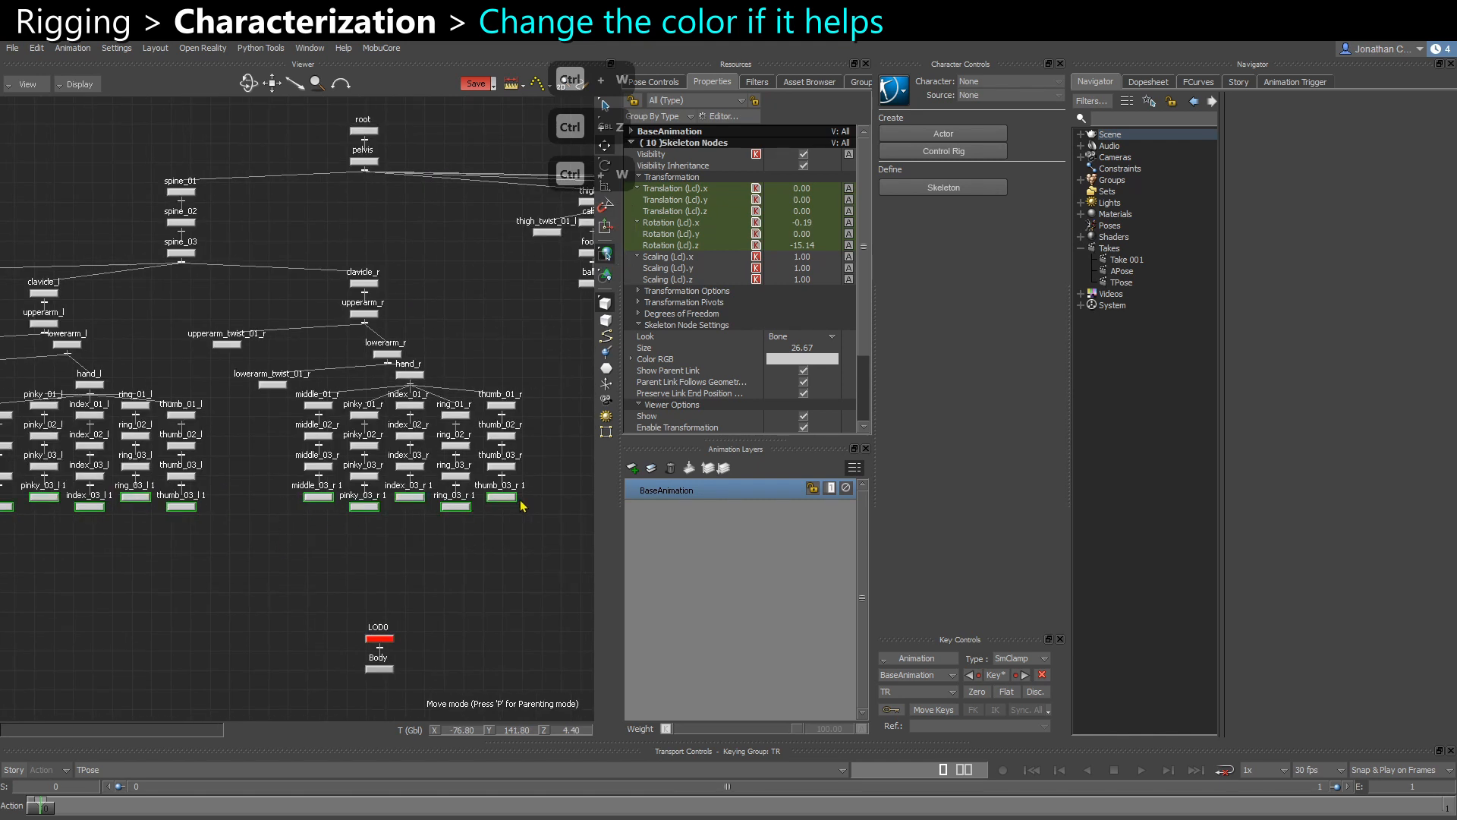
left_click(799, 359)
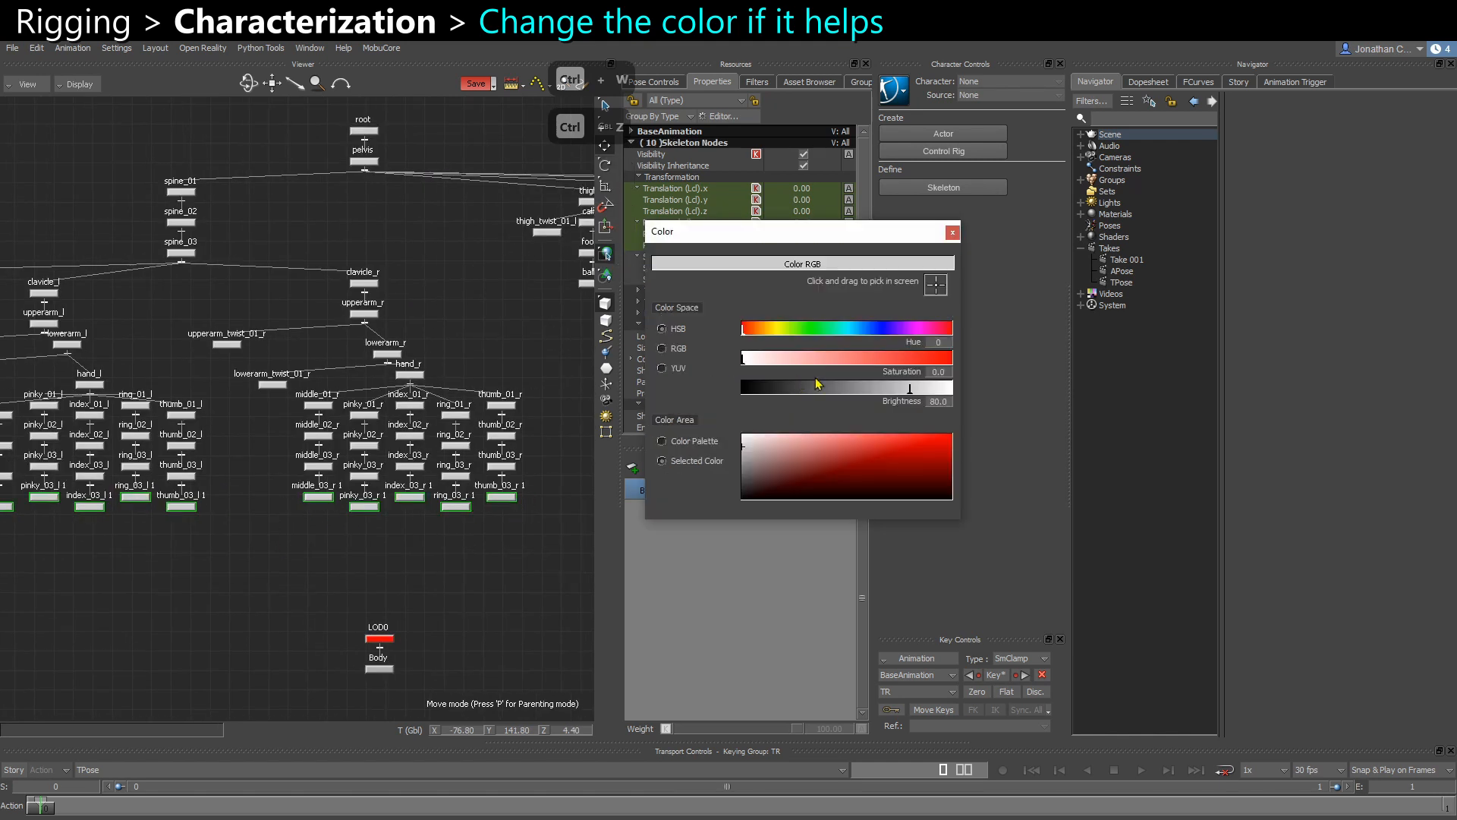
left_click_drag(819, 358, 978, 395)
left_click(952, 232)
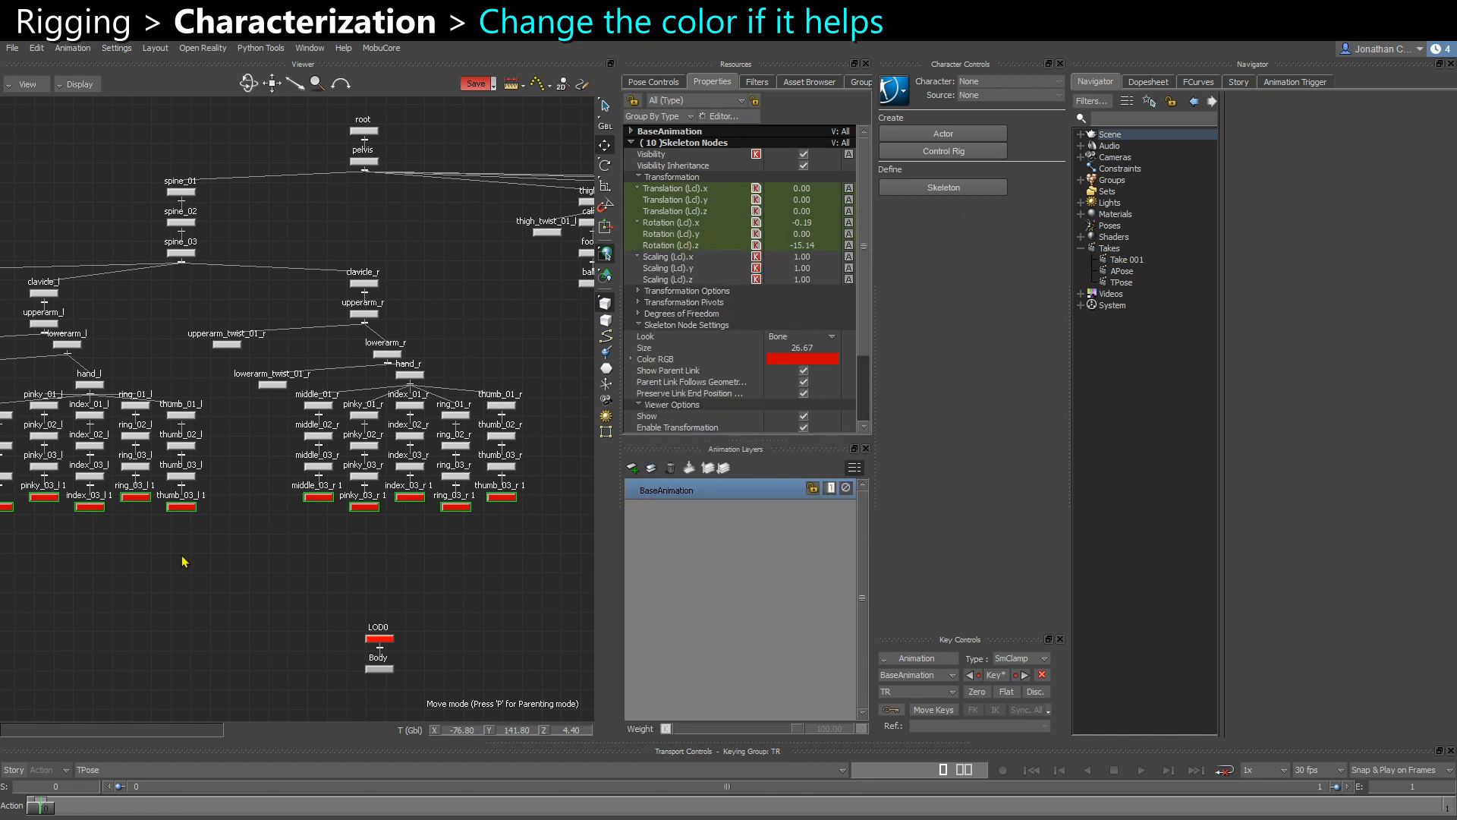
key("ctrl+w")
left_click(285, 603)
left_click_drag(303, 617, 307, 564, "ctrl+shift")
left_click_drag(188, 560, 406, 553, "ctrl+shift")
key("ctrl+z")
key("ctrl+w")
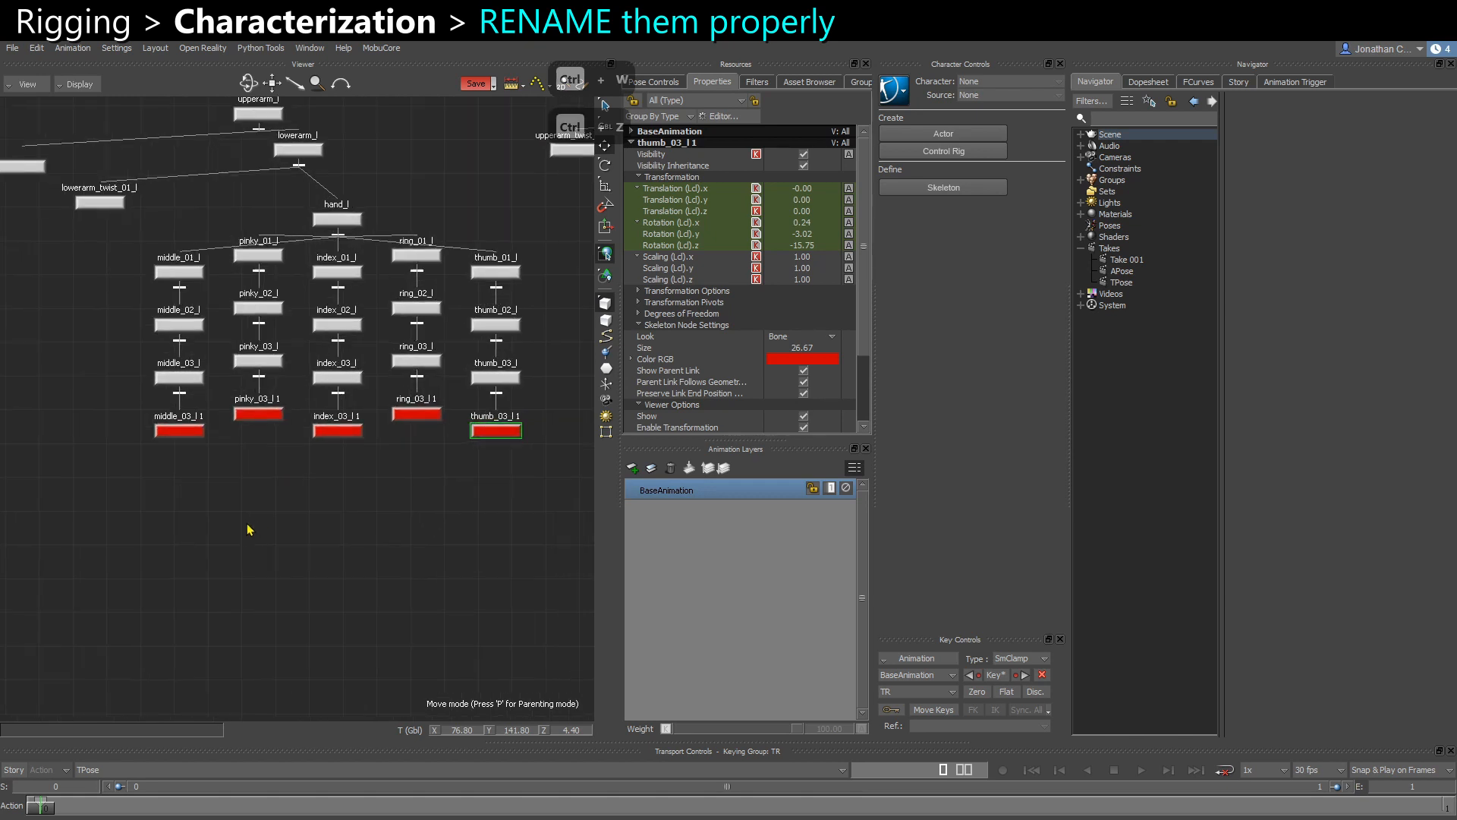
Rename the left middle finger's duplicated bone as middle_04_l
left_click(195, 449)
left_click(186, 431)
right_click(184, 433)
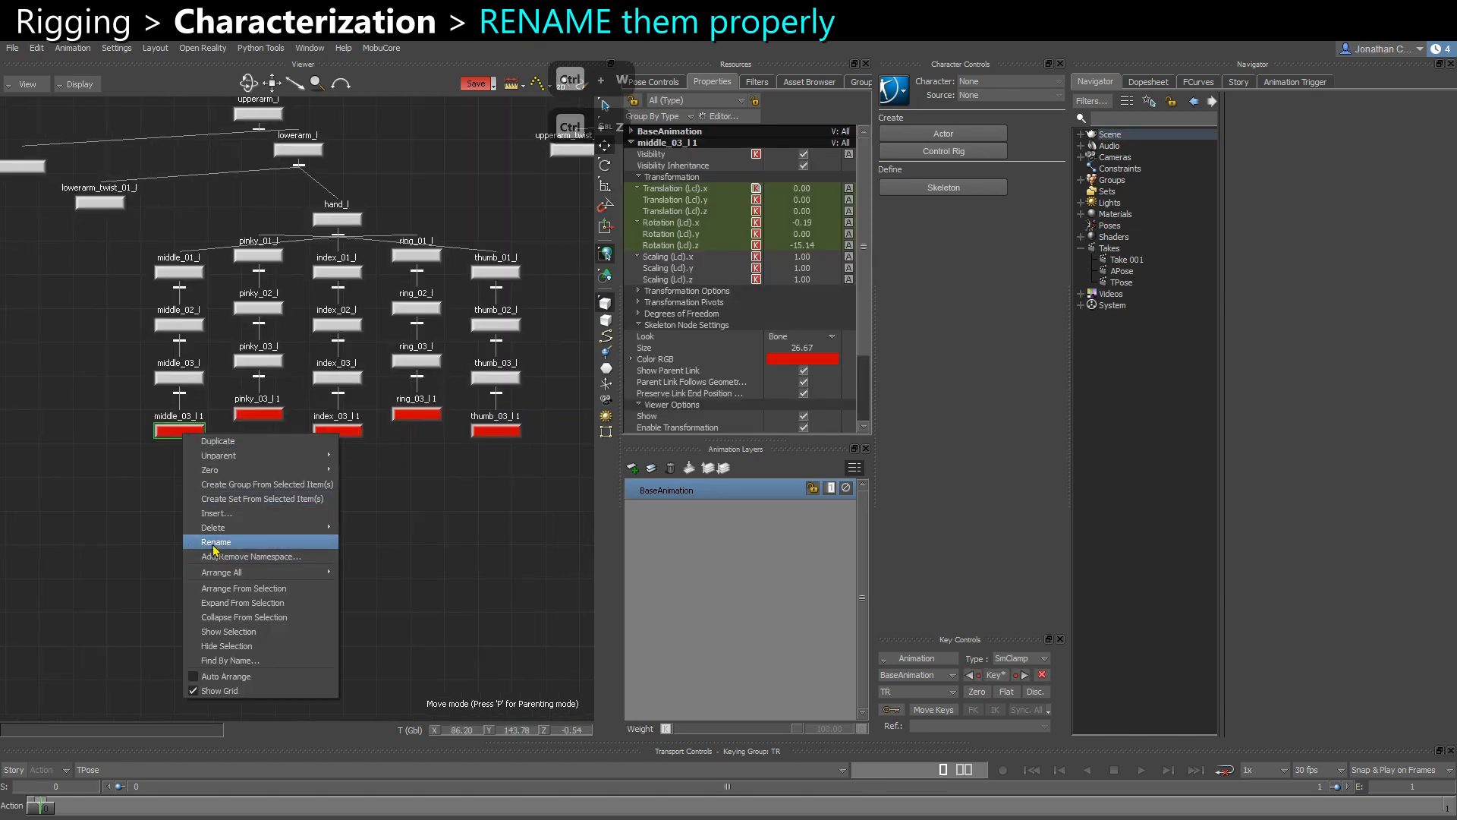
left_click(215, 544)
left_click(265, 440)
key("BackSpace")
key("BackSpace")
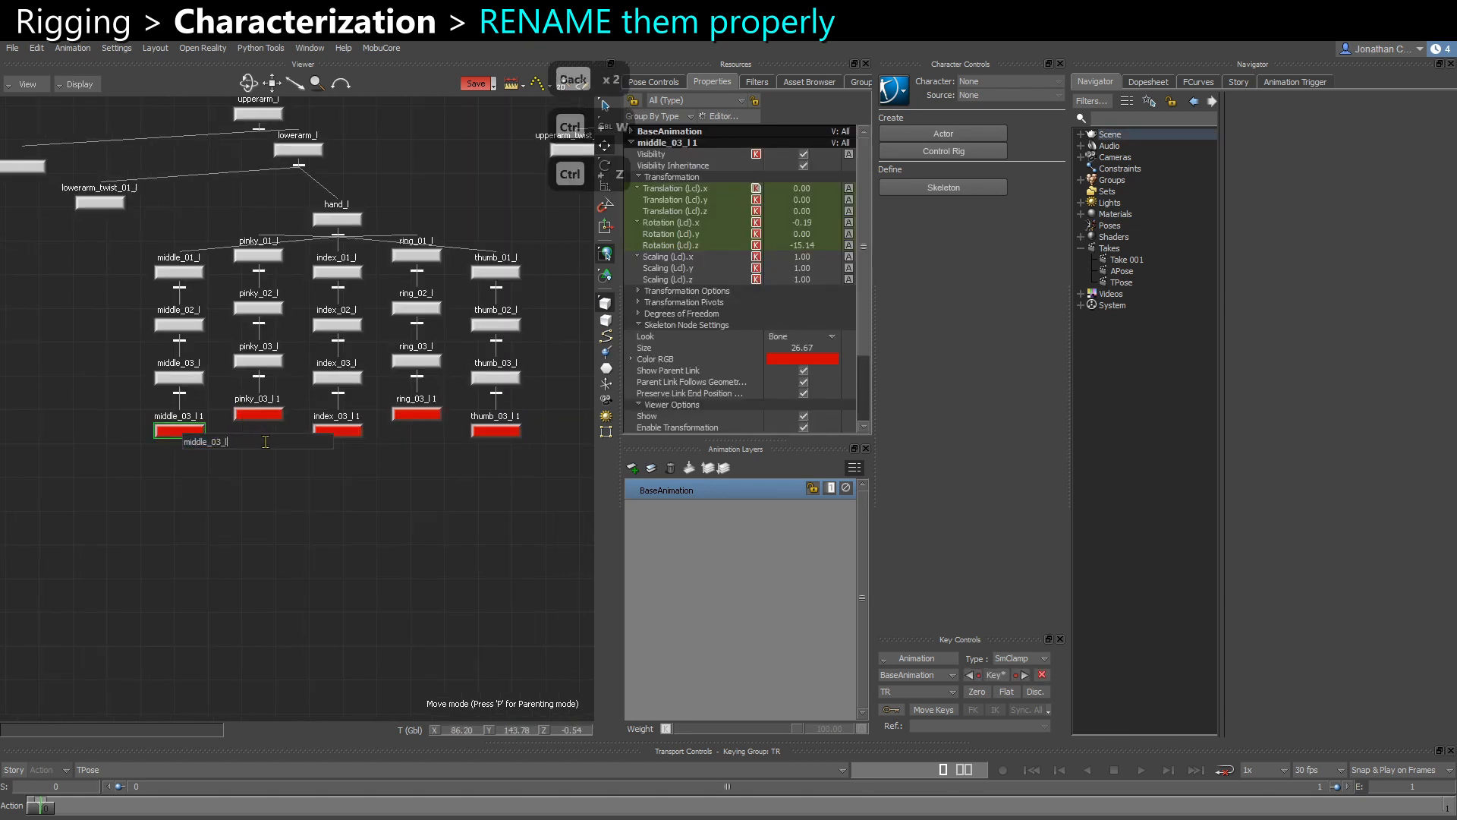
key("BackSpace")
key("BackSpace")
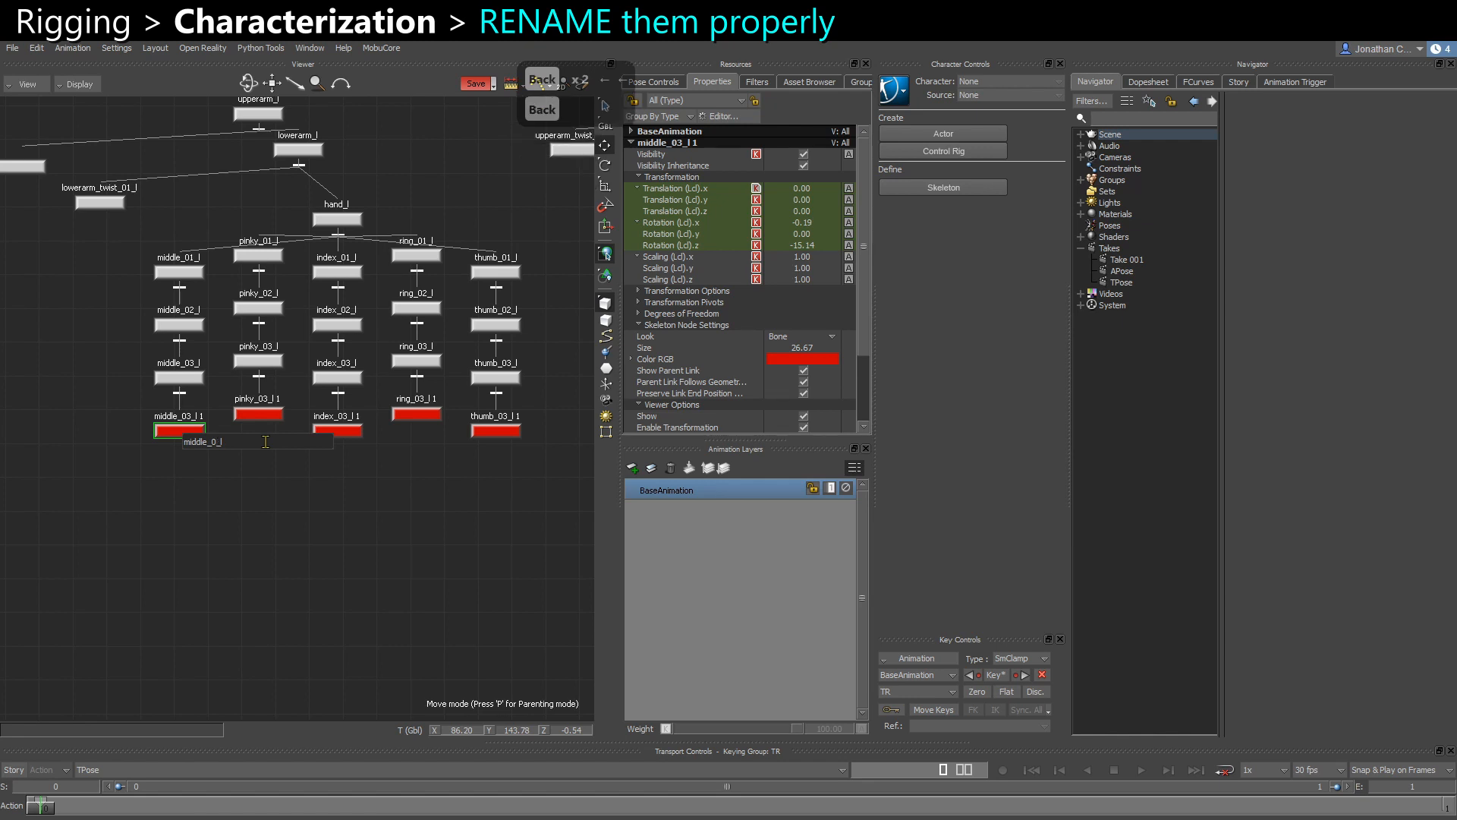
type("4")
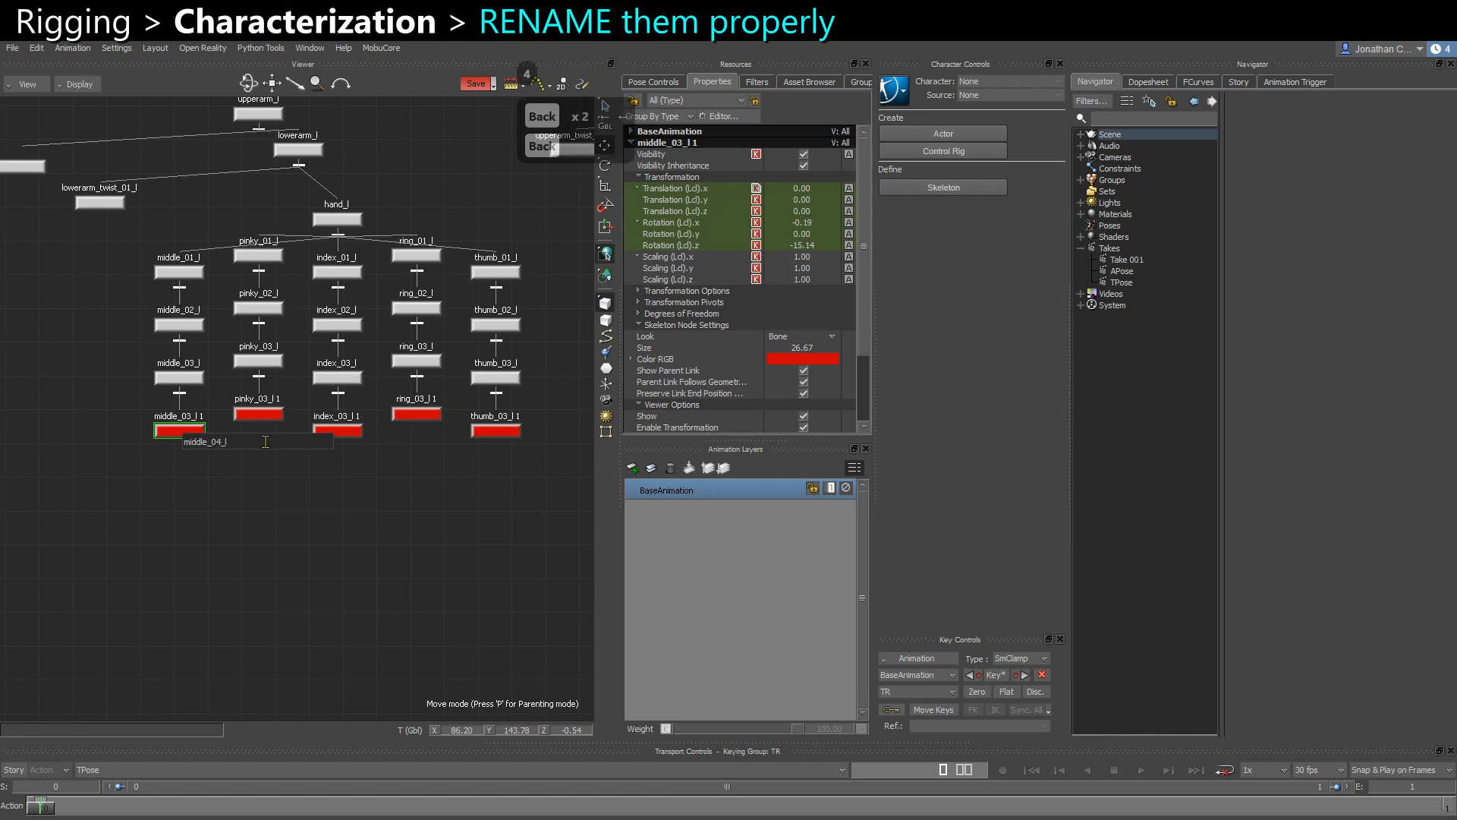
key("Return")
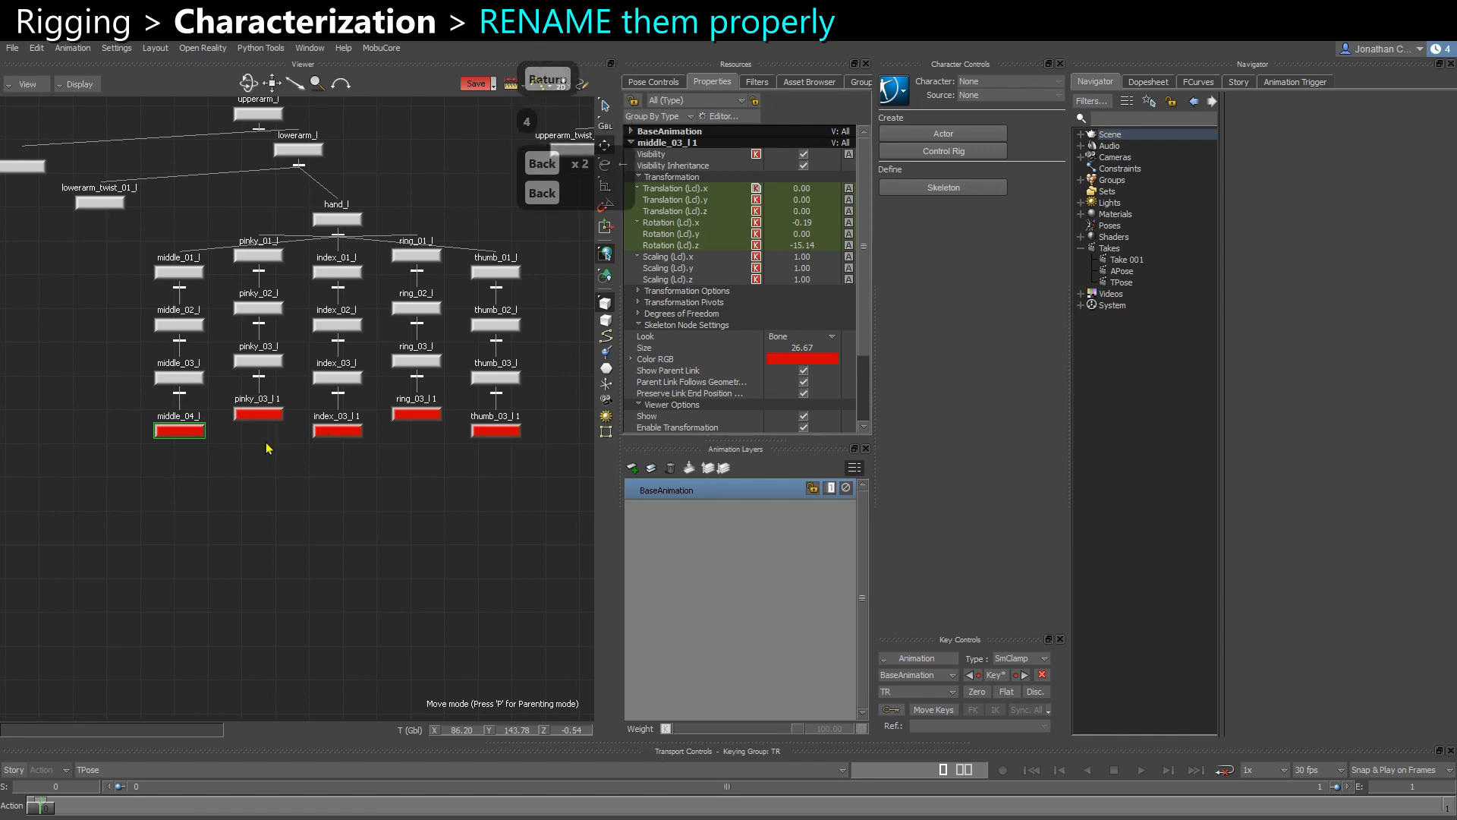
Start renaming the left pinky's duplicated bone by removing the trailing 1 from its name
scroll(266, 435, "up", 3)
left_click(257, 416)
right_click(260, 418)
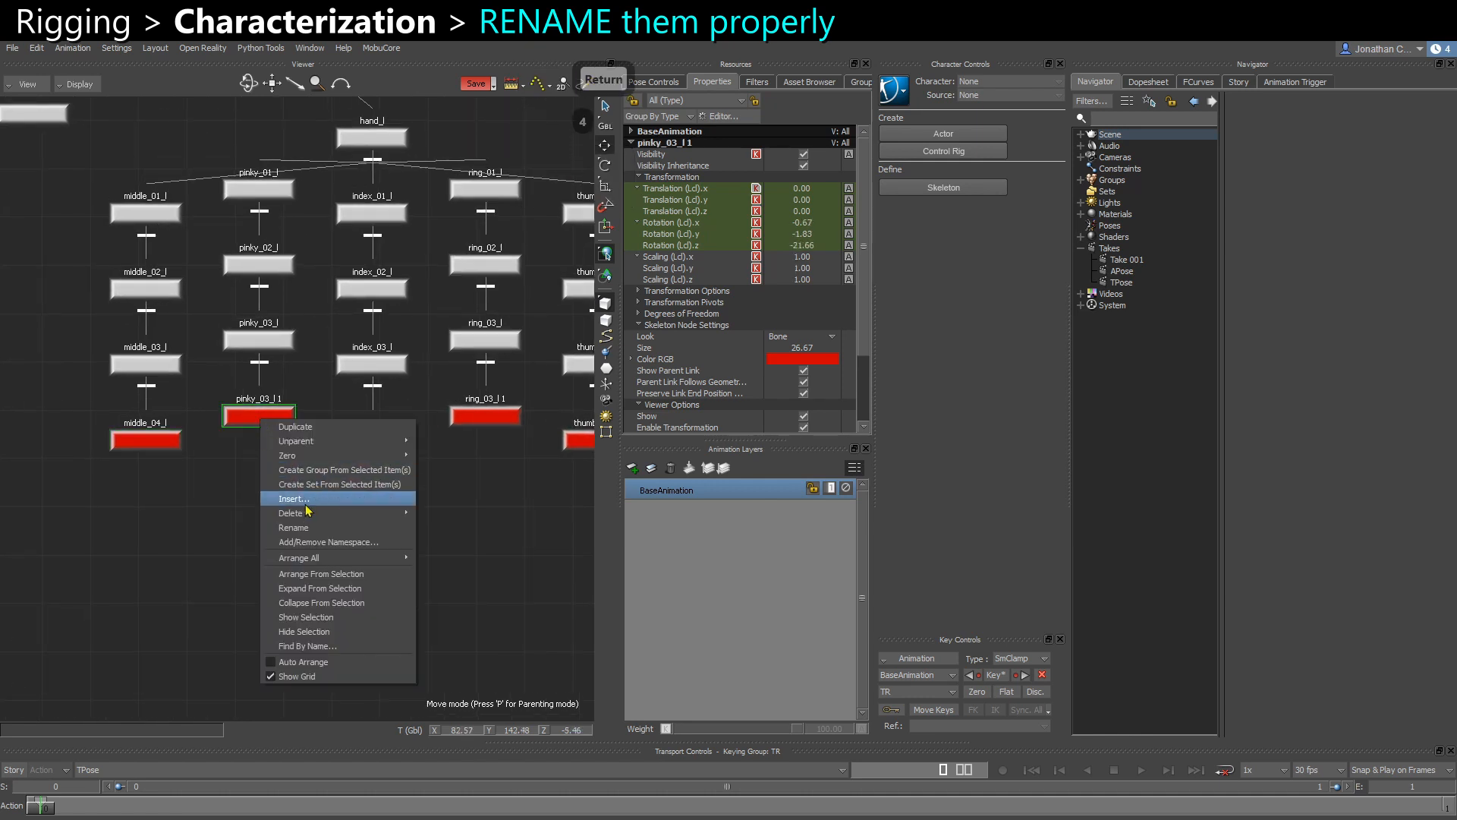
left_click(294, 527)
key("BackSpace")
key("BackSpace")
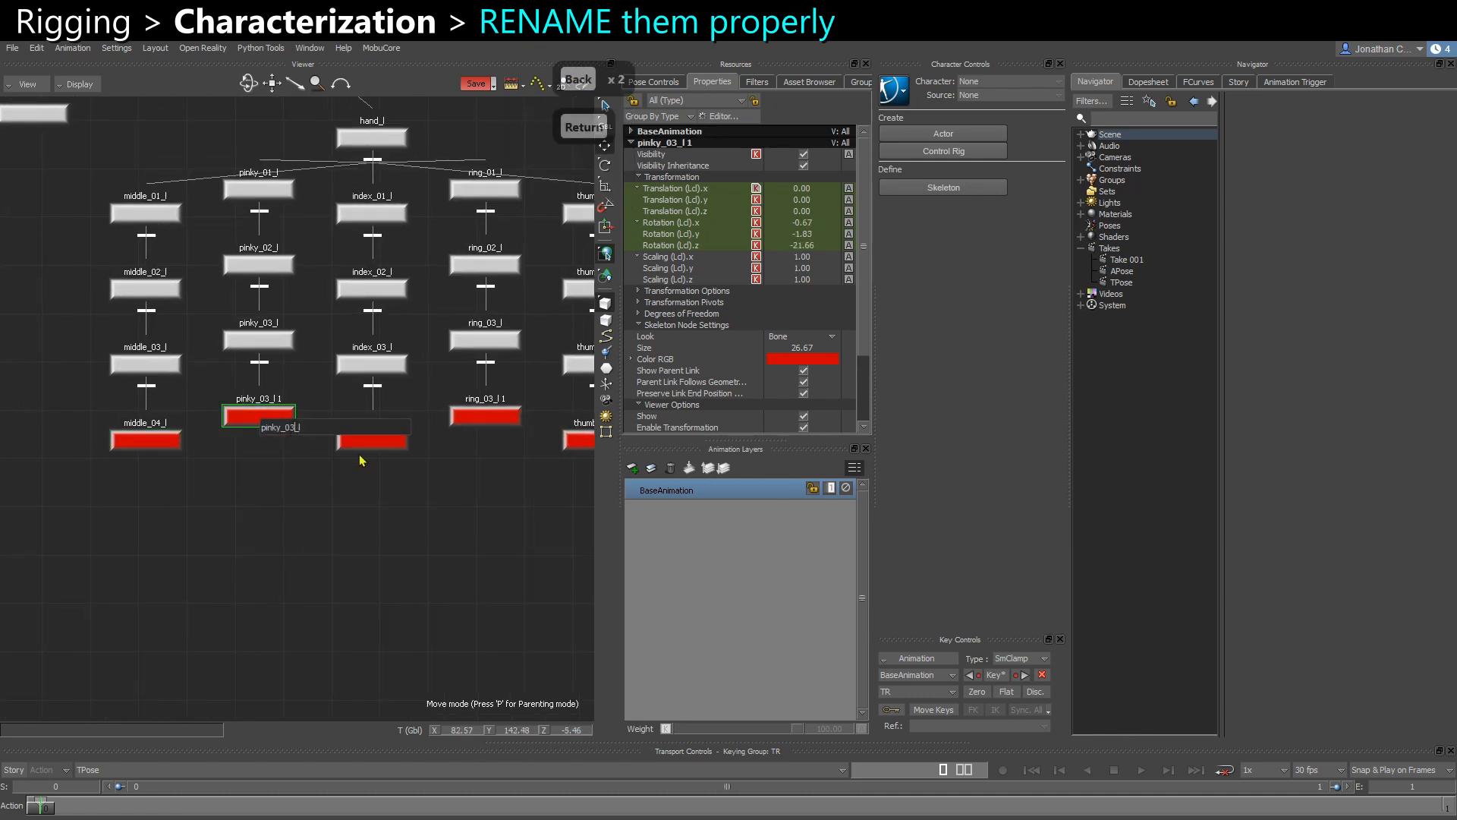
Rename the red end joints under pinky_03_l and index_03_l to pinky_04_l and index_04_l
type("4")
key("Return")
left_click(384, 446)
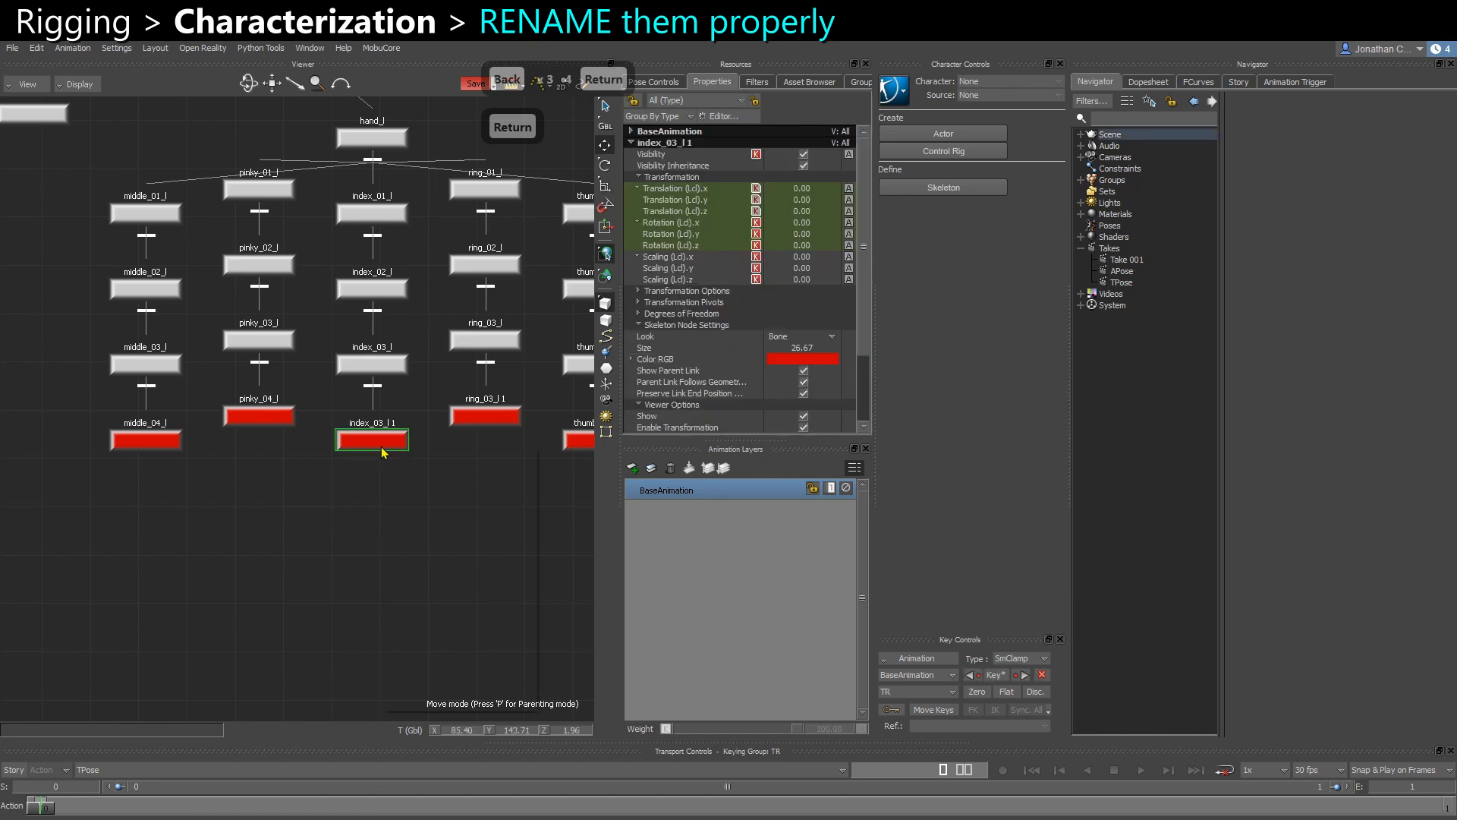
right_click(384, 446)
left_click(413, 555)
key("BackSpace")
key("BackSpace")
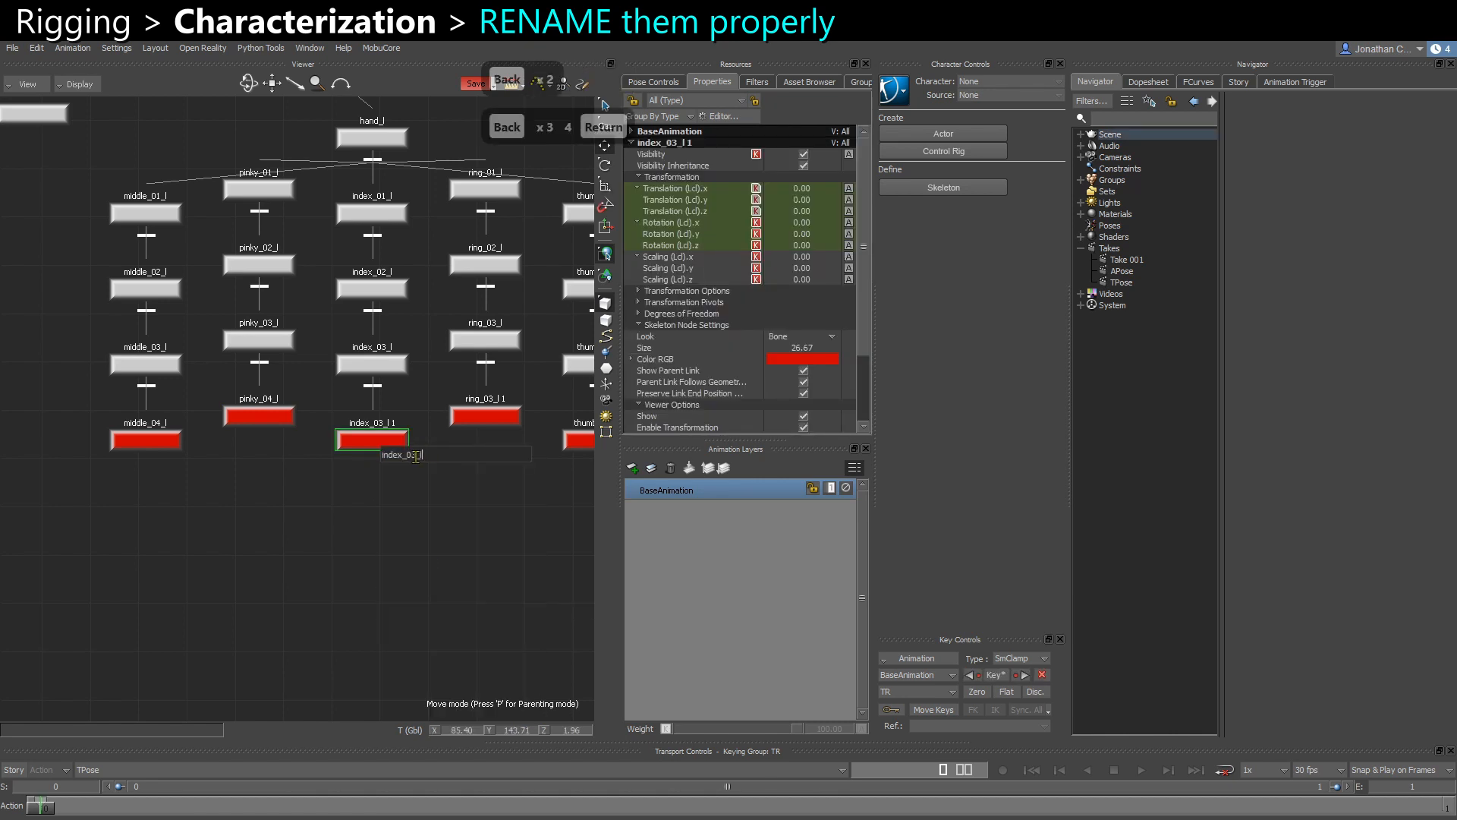
type("4")
key("Return")
Rename the red end joint under ring_03_l to ring_04_l
left_click(486, 417)
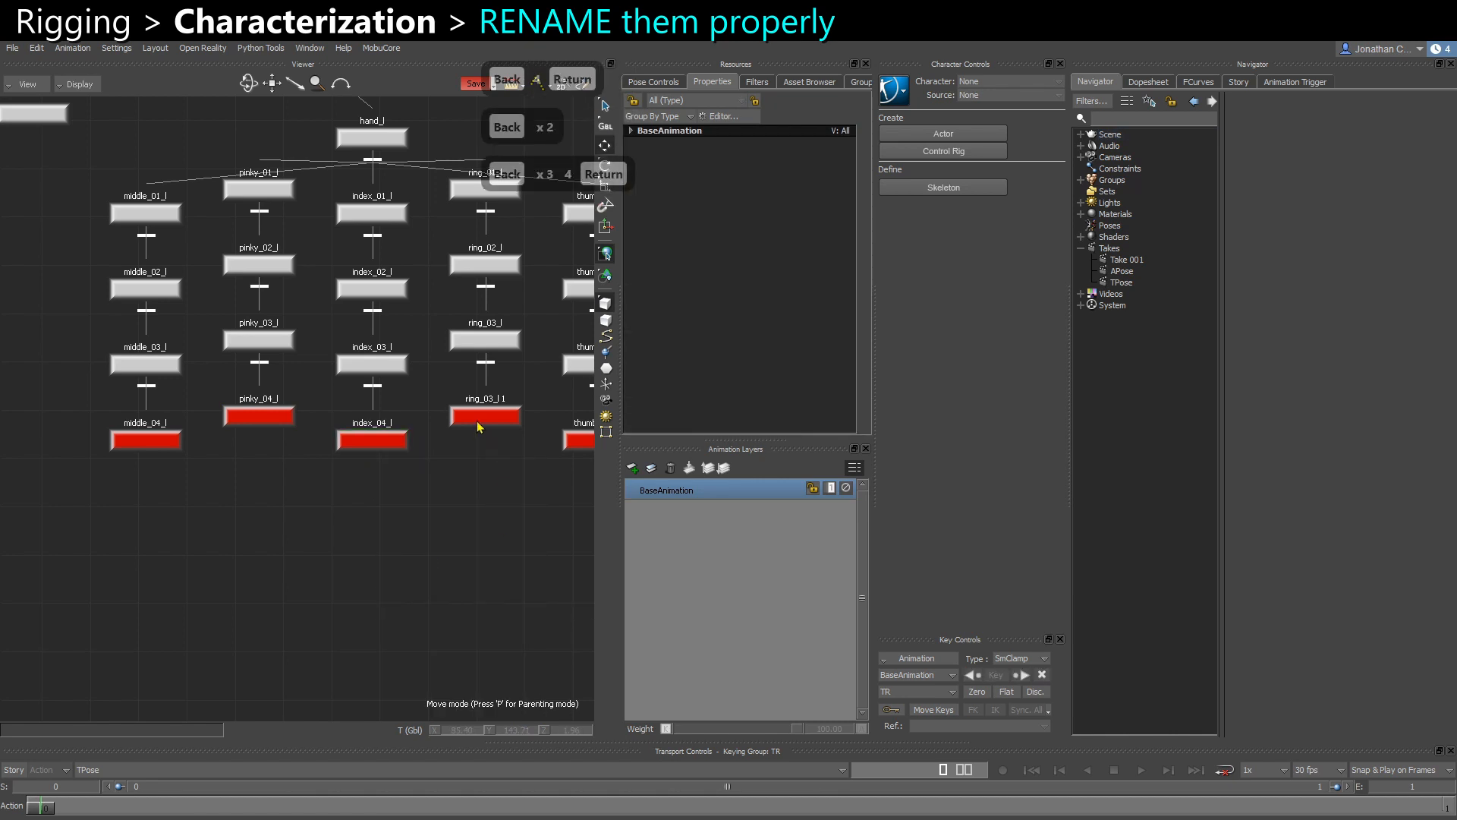
right_click(486, 417)
left_click(513, 526)
key("BackSpace")
key("BackSpace")
key("BackSpace")
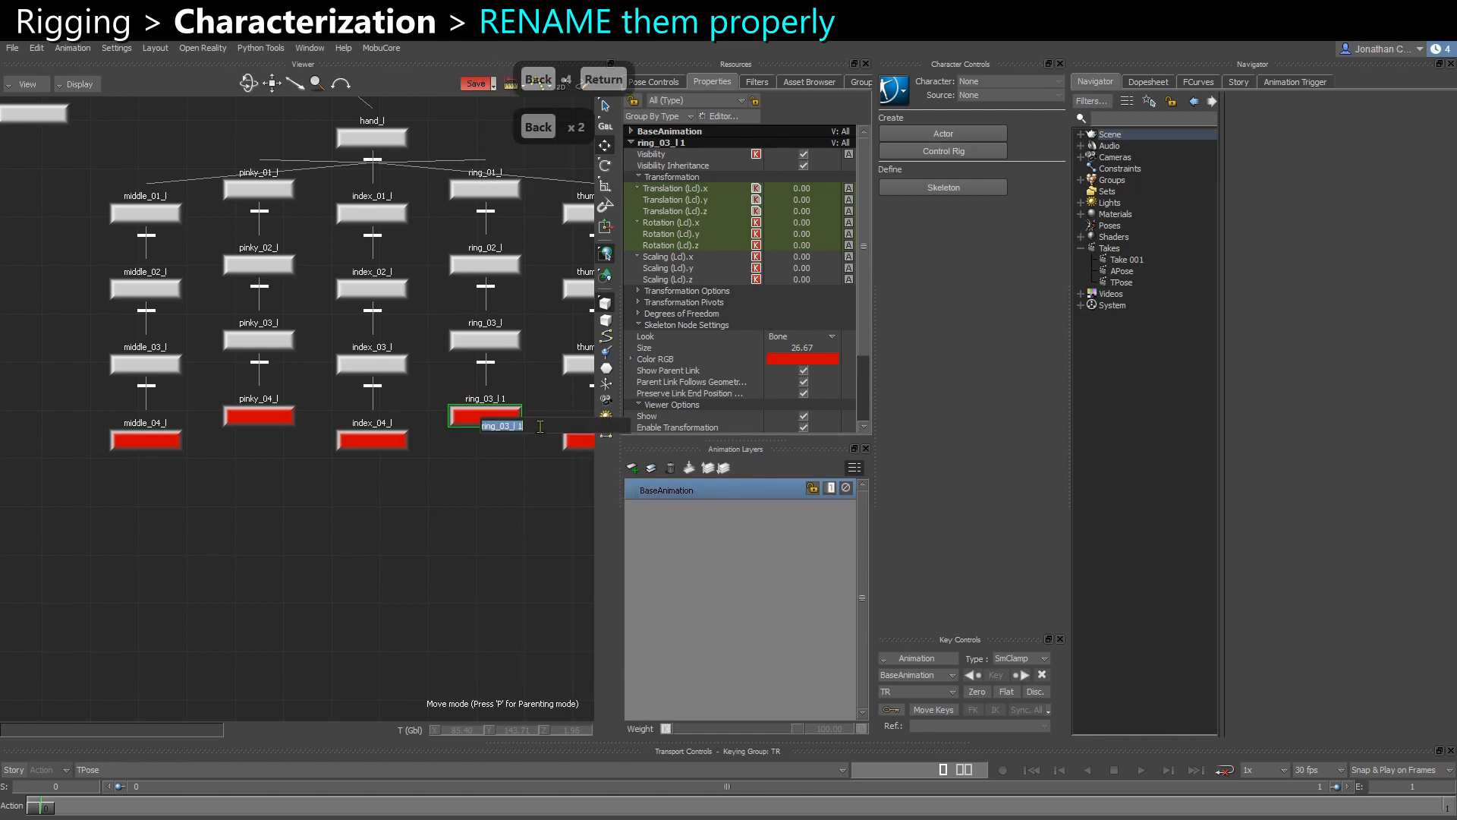
key("Delete")
type("4")
key("Return")
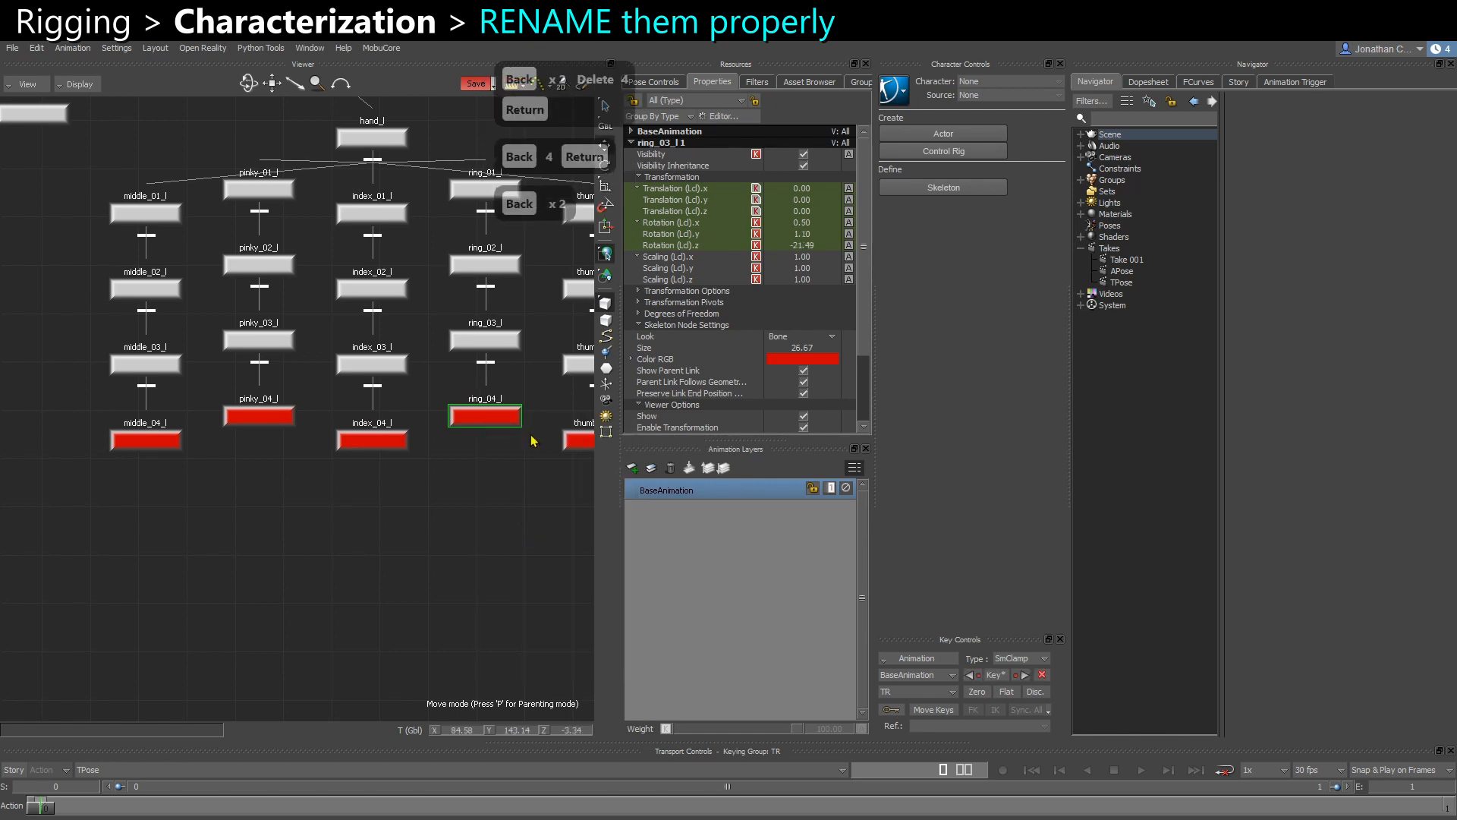
Rename the red end joint under thumb_03_l to thumb_04_l
middle_click_drag(526, 490, 273, 523)
left_click(343, 473)
right_click(364, 477)
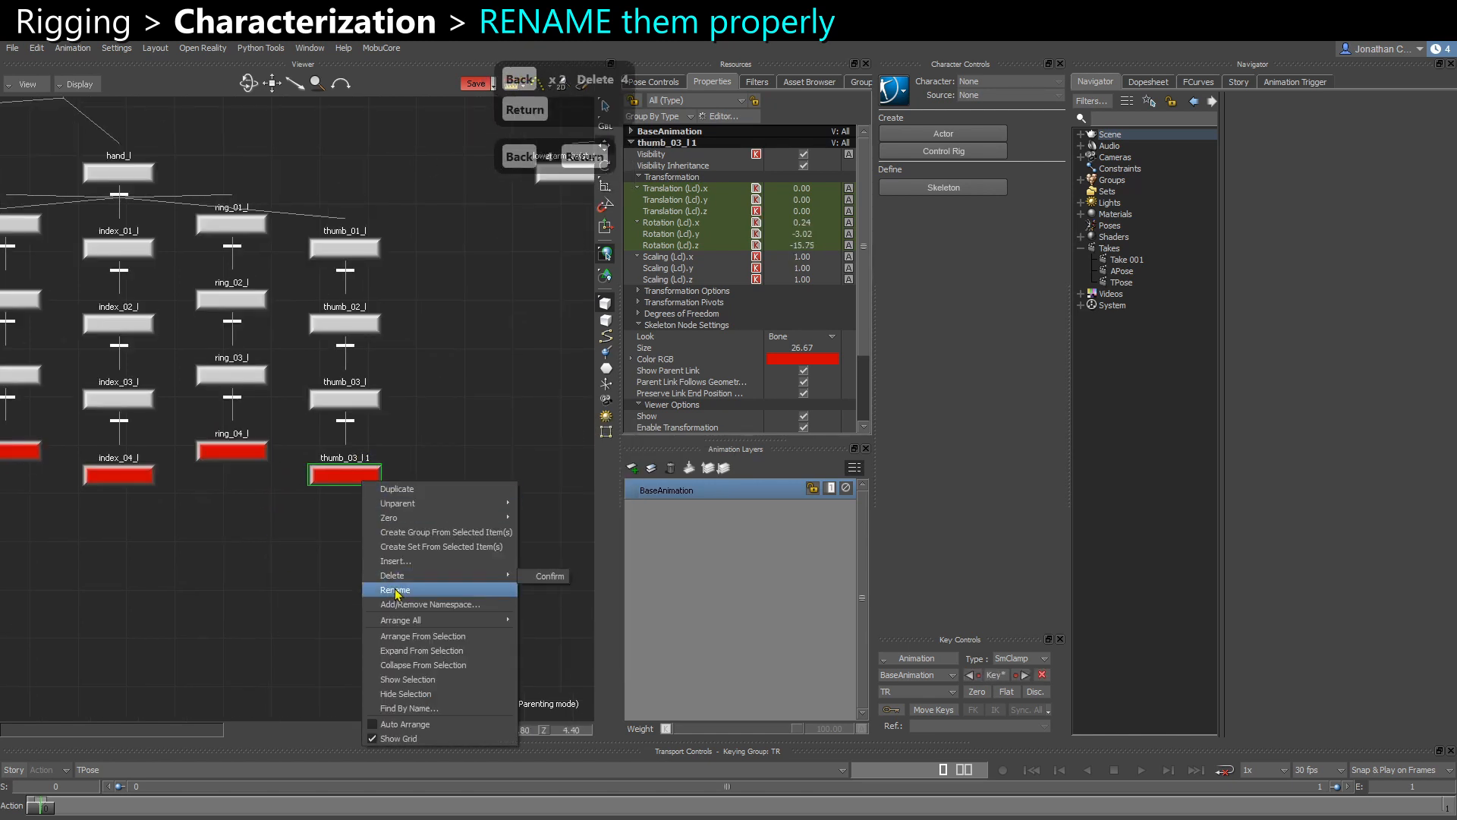
left_click(401, 593)
left_click(417, 489)
key("BackSpace")
key("BackSpace")
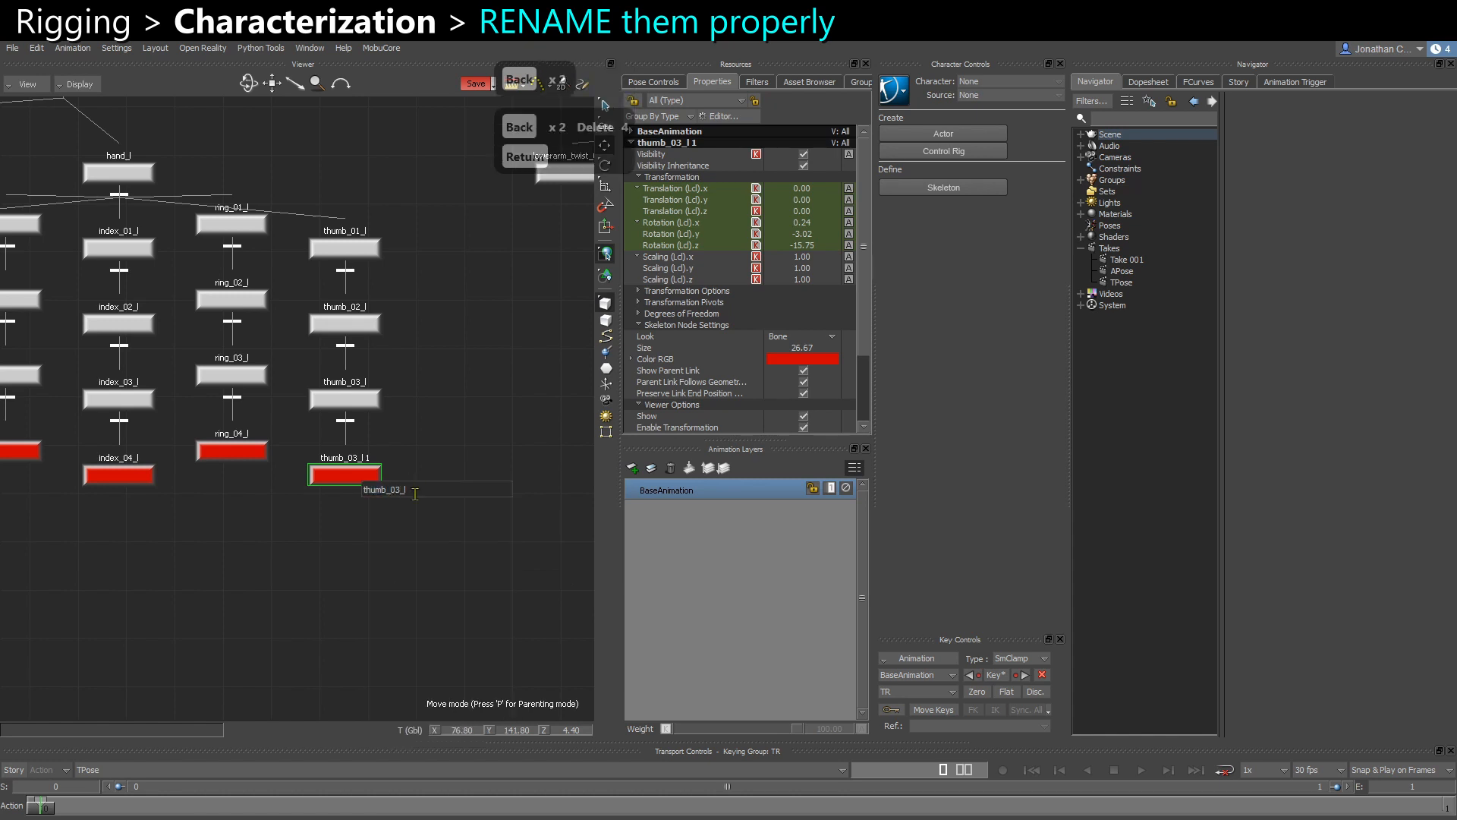
key("Left")
key("Left")
key("BackSpace")
type("4")
key("Return")
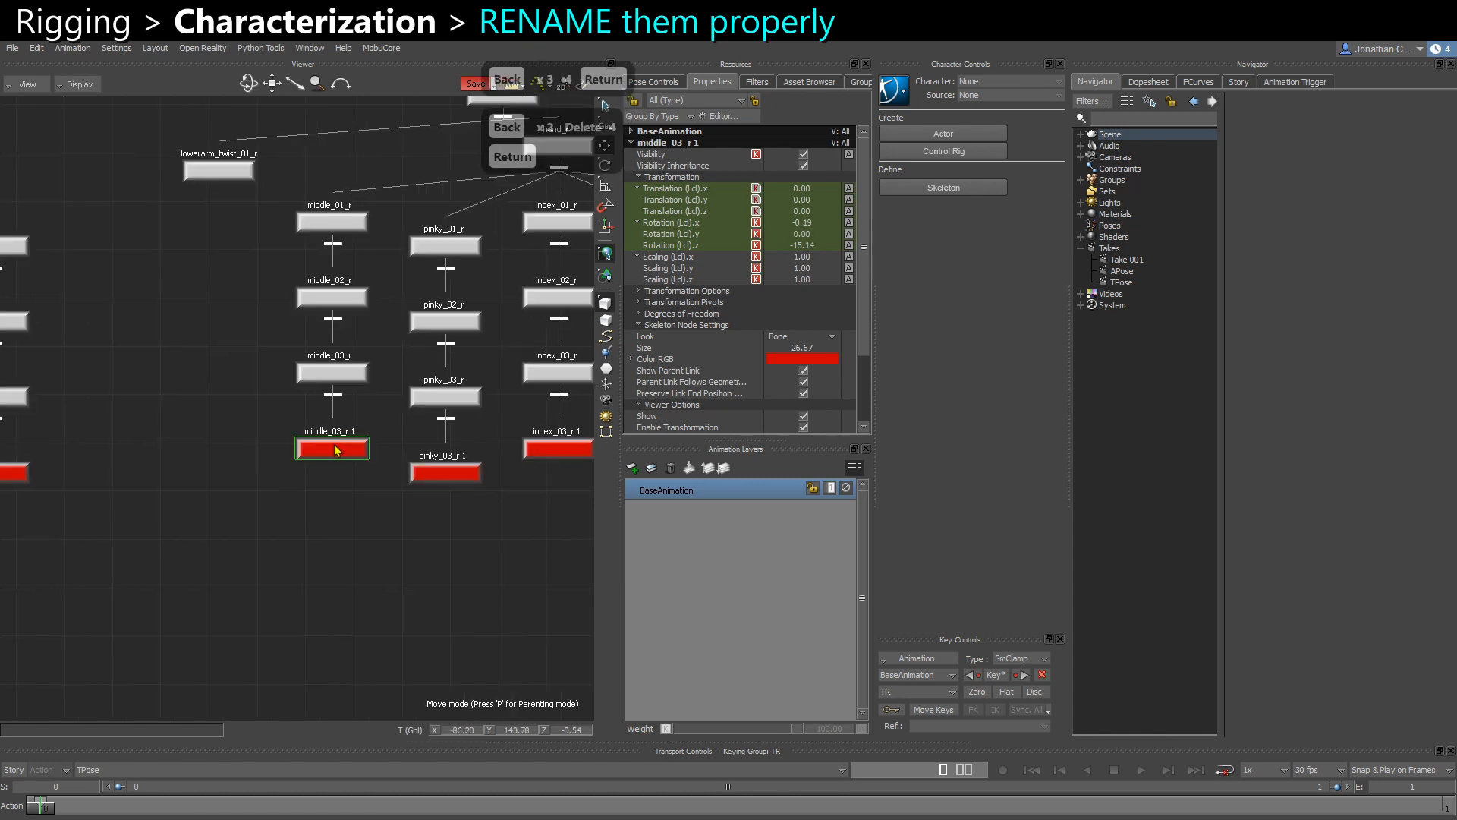
Rename the red end joint under middle_03_r in the right hand's hierarchy to middle_04_r
left_click(334, 448)
right_click(336, 447)
left_click(369, 554)
key("BackSpace")
key("BackSpace")
key("Left")
key("Left")
key("BackSpace")
type("4")
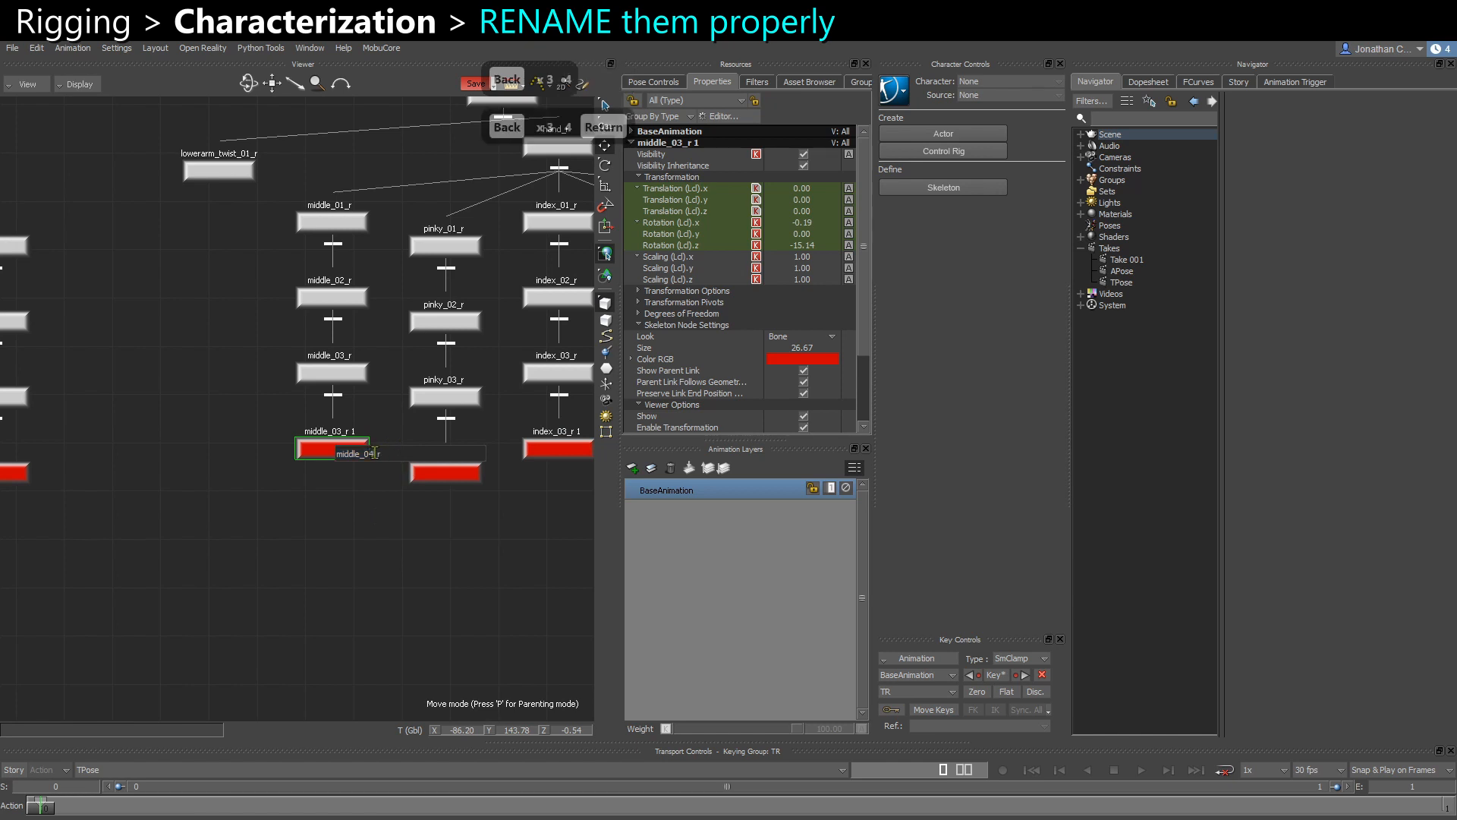
key("Return")
Rename the red end joint under pinky_03_r to pinky_04_r
left_click(447, 472)
right_click(454, 470)
left_click(485, 575)
key("BackSpace")
key("BackSpace")
key("Left")
key("Left")
key("BackSpace")
type("4")
key("Return")
Rename the red end joint under index_03_r to index_04_r
left_click_drag(491, 478, 190, 528, "shift")
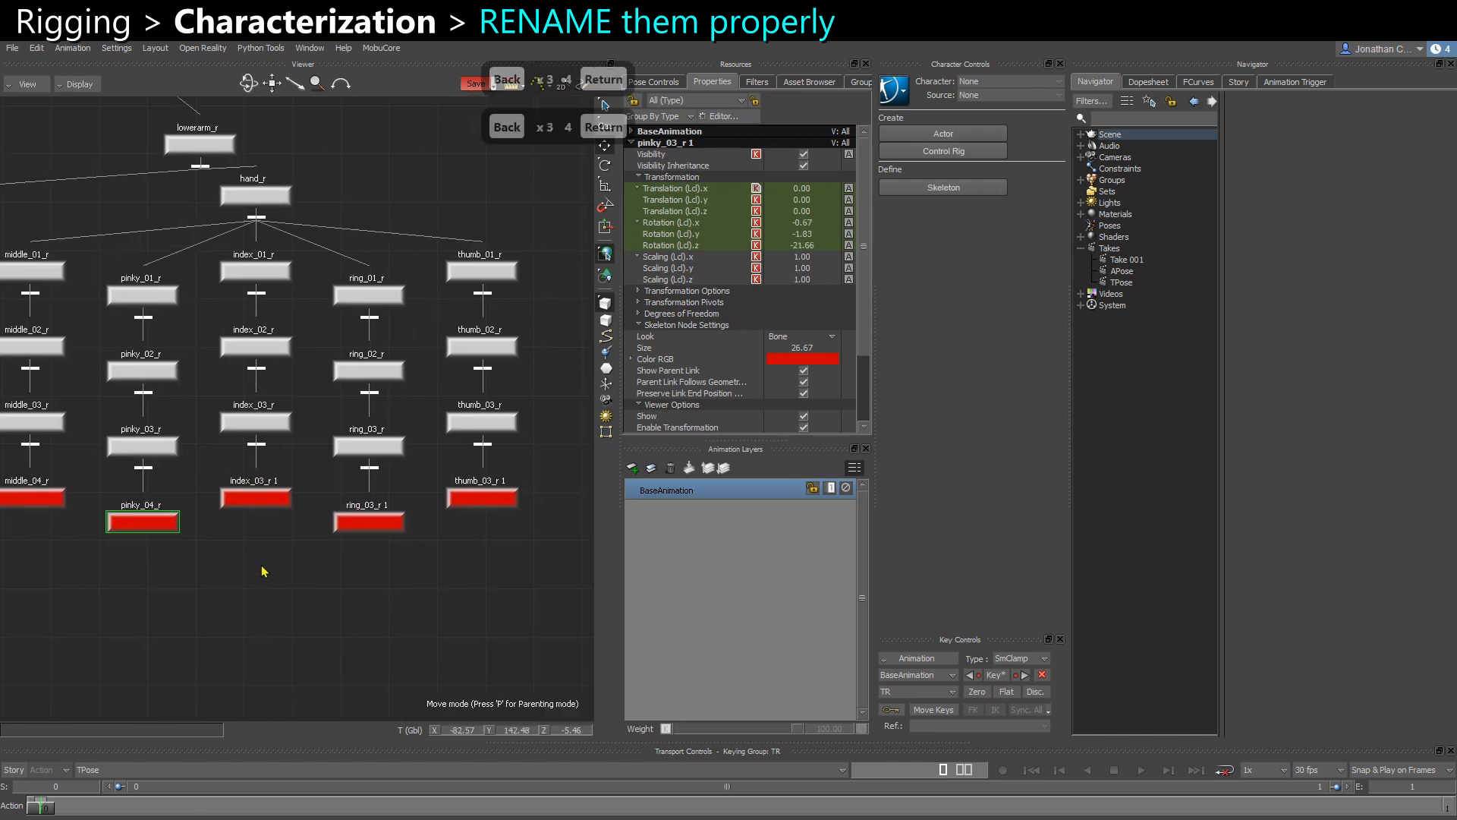
left_click(256, 498)
right_click(258, 500)
left_click(326, 621)
key("BackSpace")
key("BackSpace")
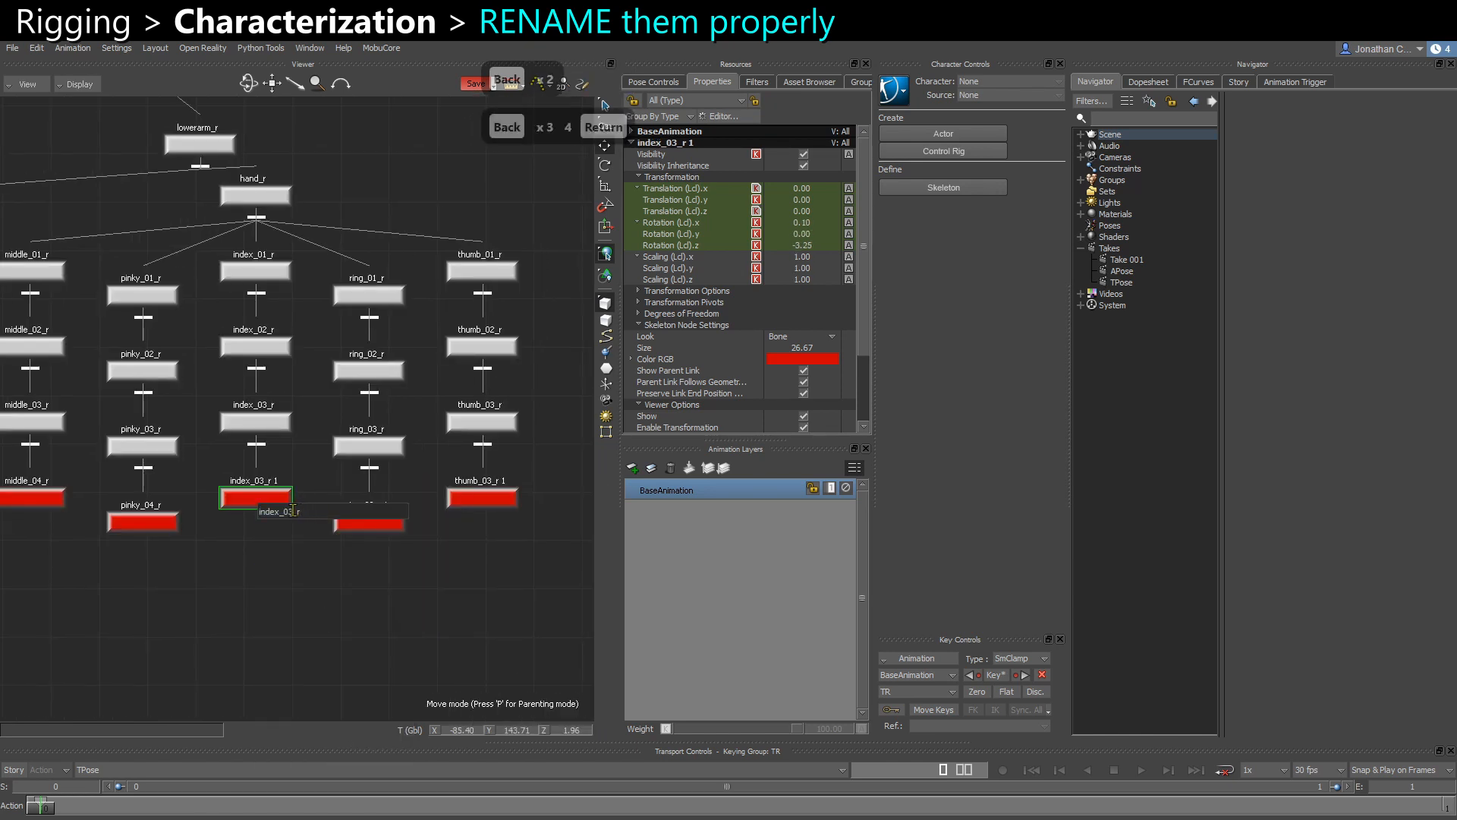
key("Left")
key("Left")
key("BackSpace")
type("4")
key("Return")
Rename the red end joint under ring_03_r to ring_04_r
right_click(375, 525)
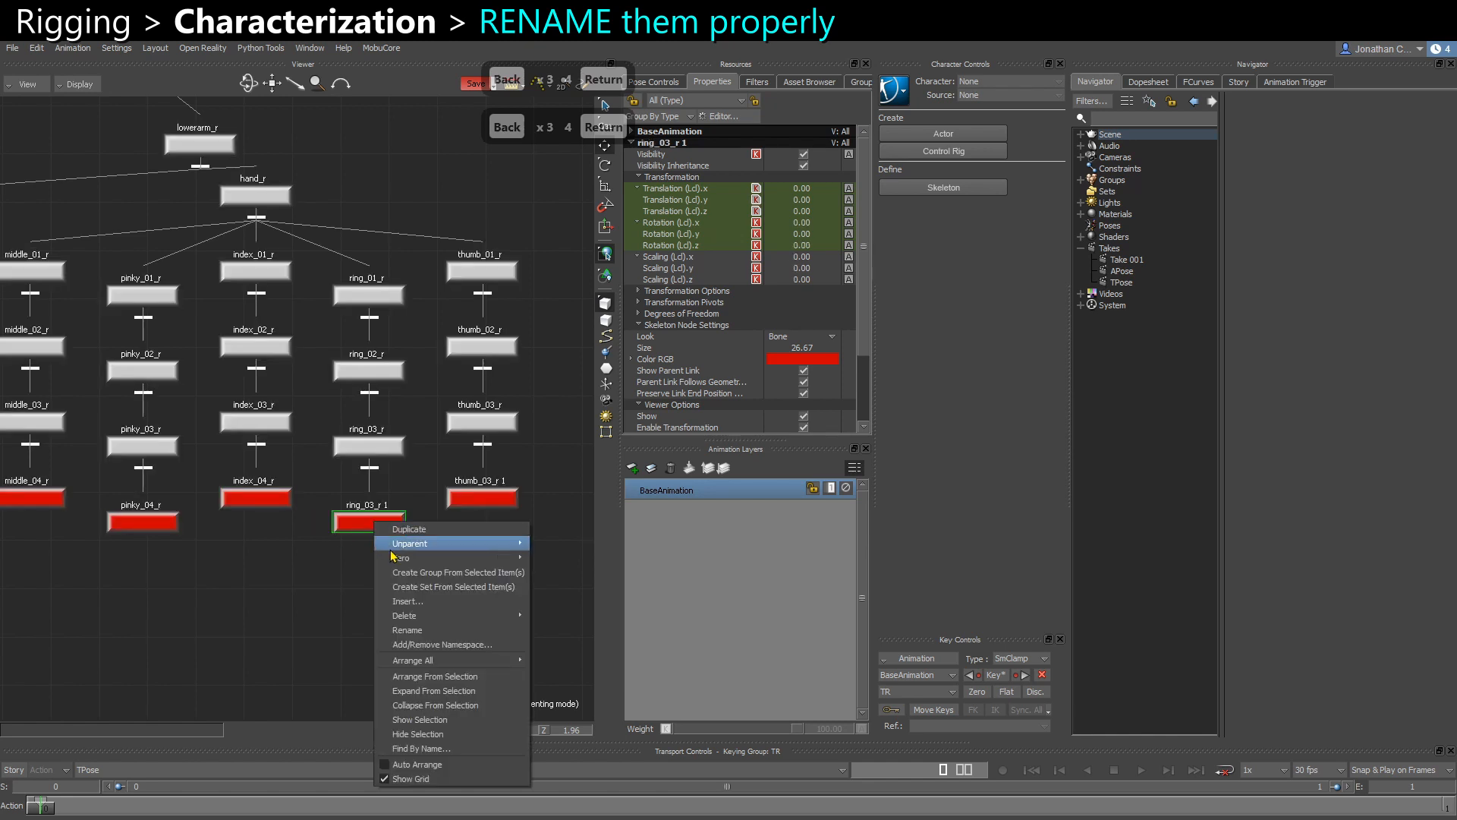
left_click(404, 632)
left_click(418, 530)
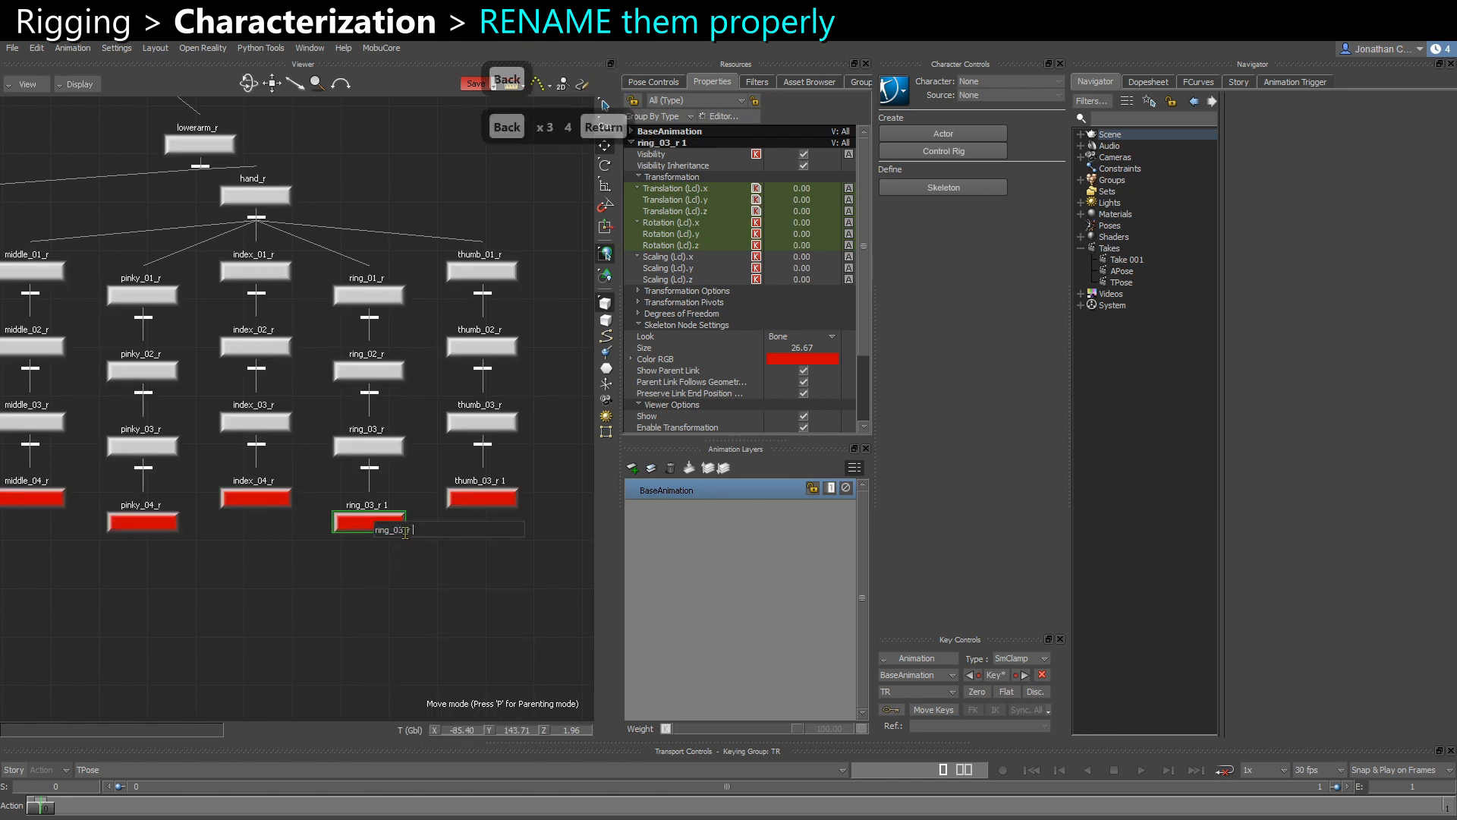
key("BackSpace")
key("BackSpace")
type("4")
key("Return")
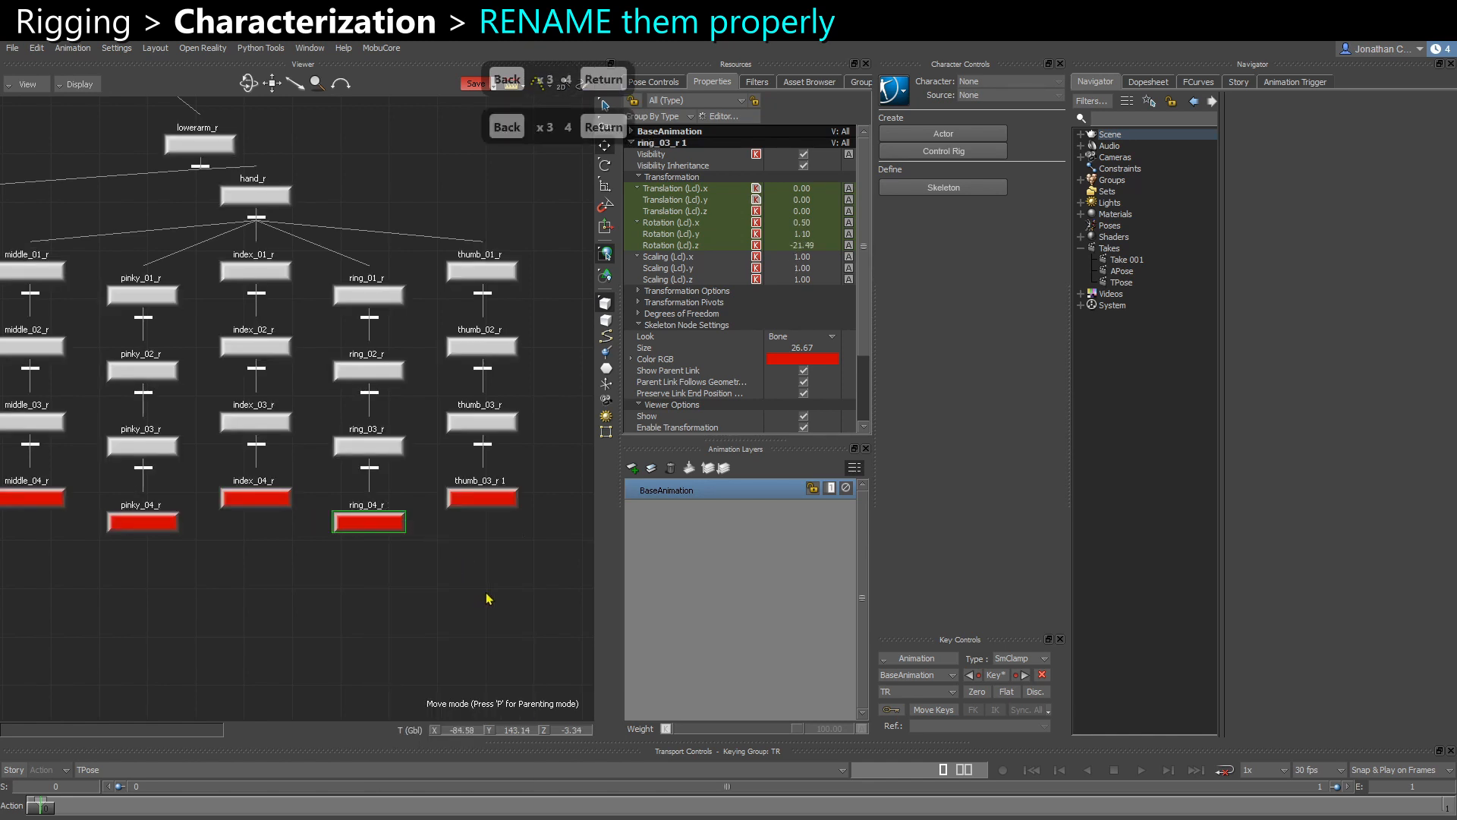
Rename the red end joint under thumb_03_r to thumb_04_r and clear the selection
right_click(490, 501)
left_click(573, 611)
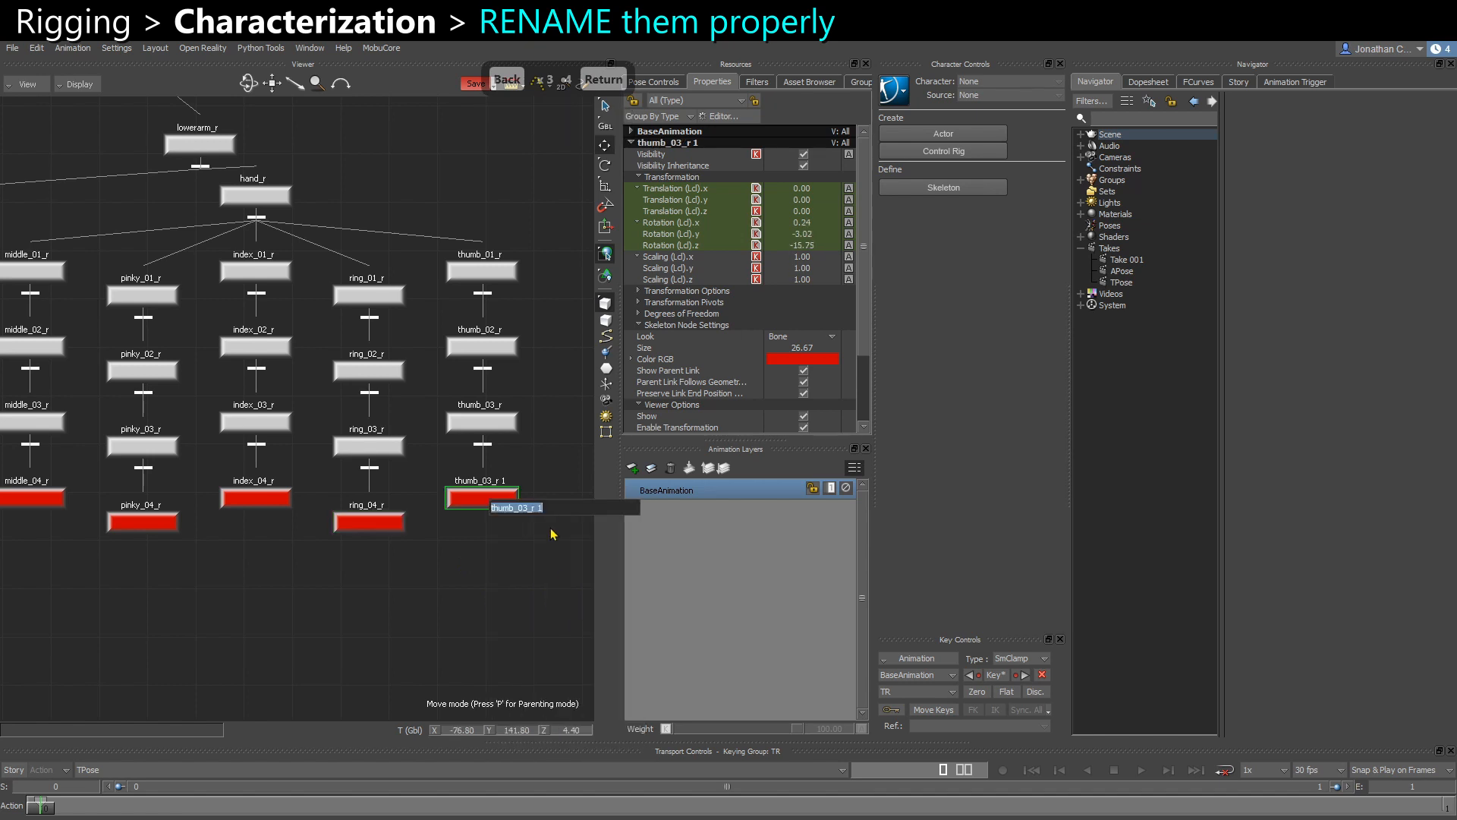
left_click(548, 508)
key("BackSpace")
key("BackSpace")
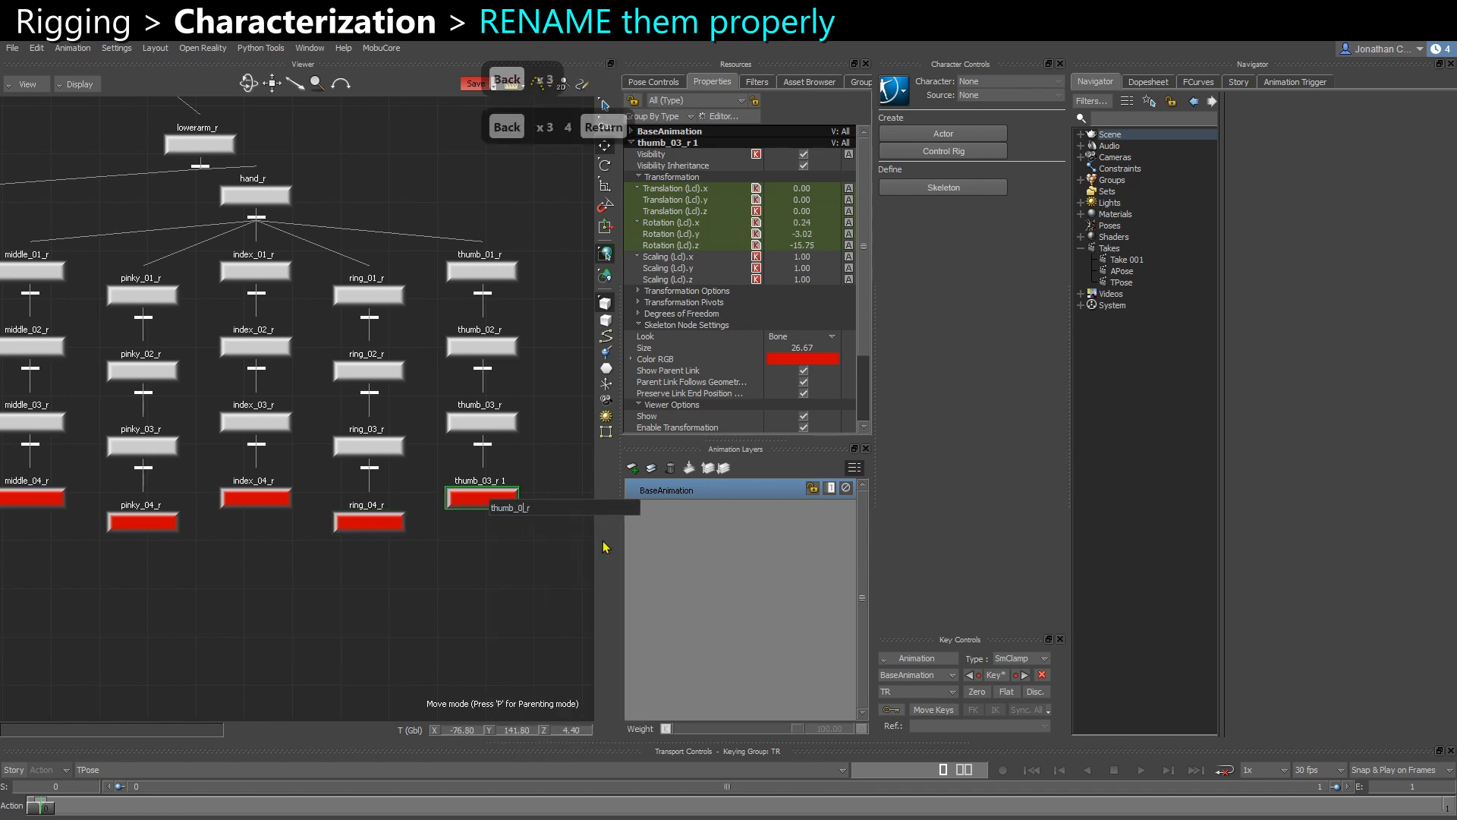
type("4")
key("Return")
left_click(375, 579)
In the perspective view, move thumb_04_l along its local X axis to the tip of the left thumb, at about 3.62
scroll(346, 516, "down", 3)
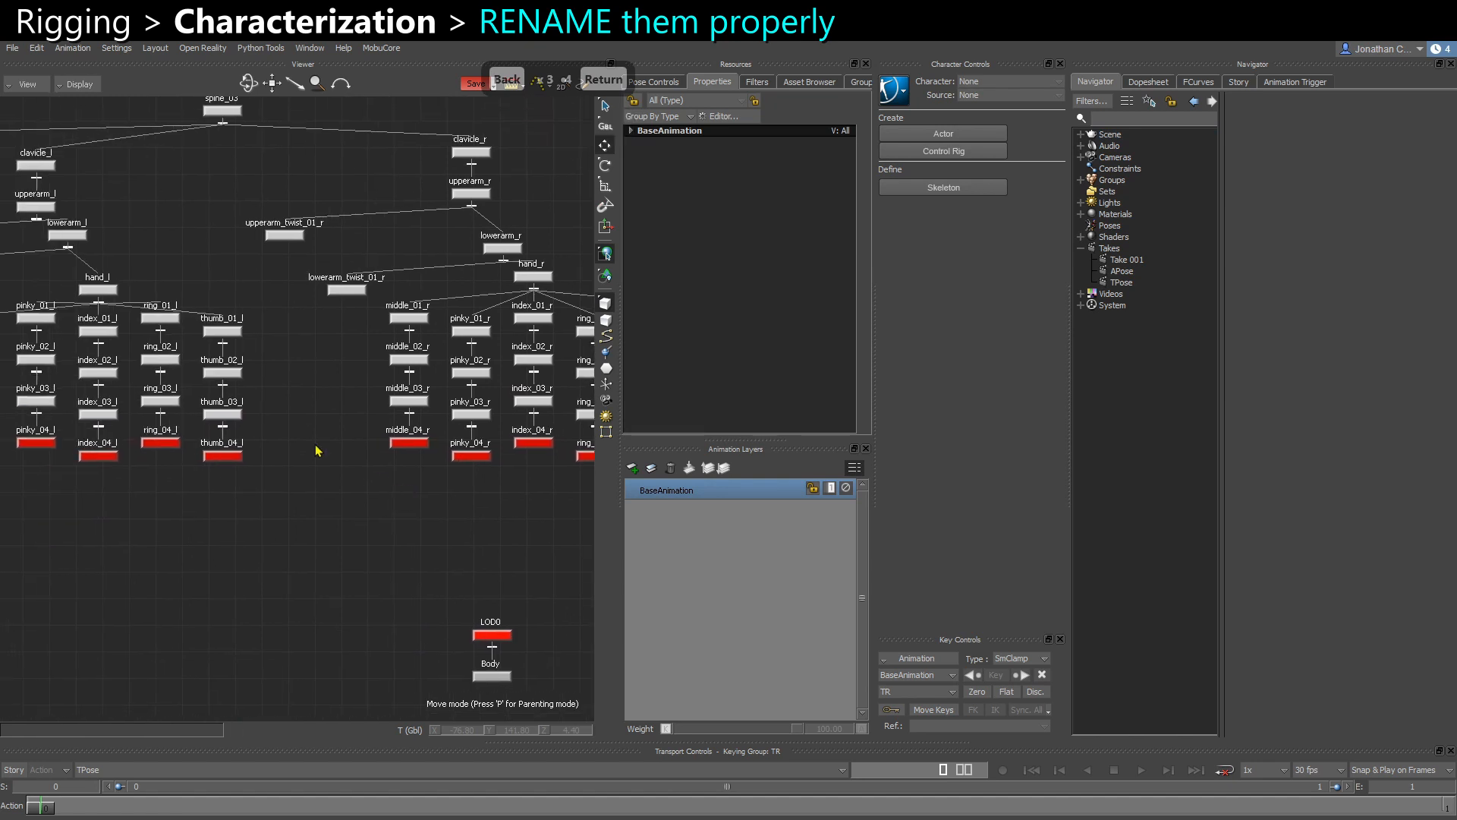
scroll(319, 455, "up", 2)
left_click(125, 464)
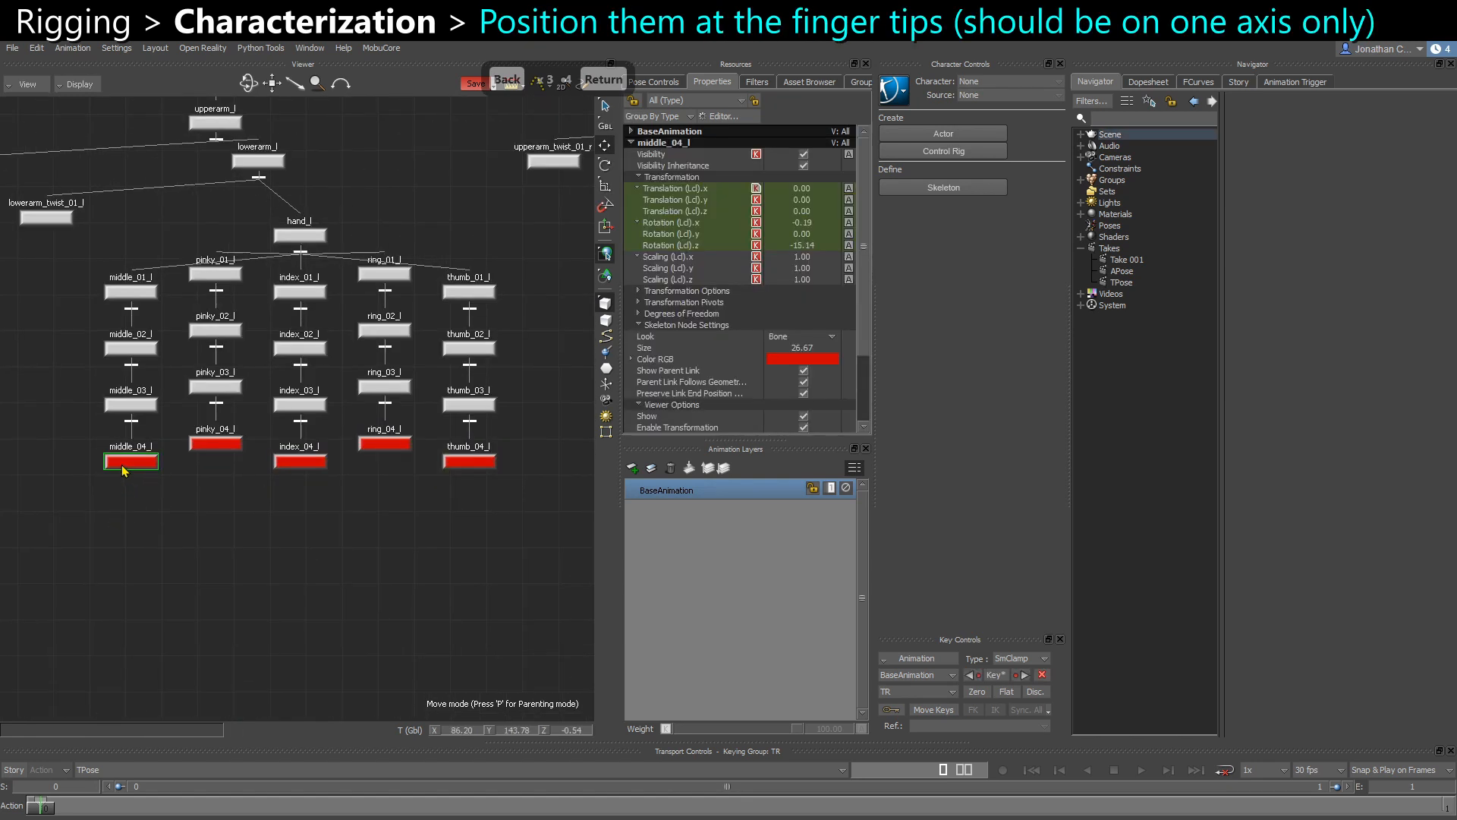
key("ctrl+w")
left_click_drag(455, 504, 367, 497, "shift")
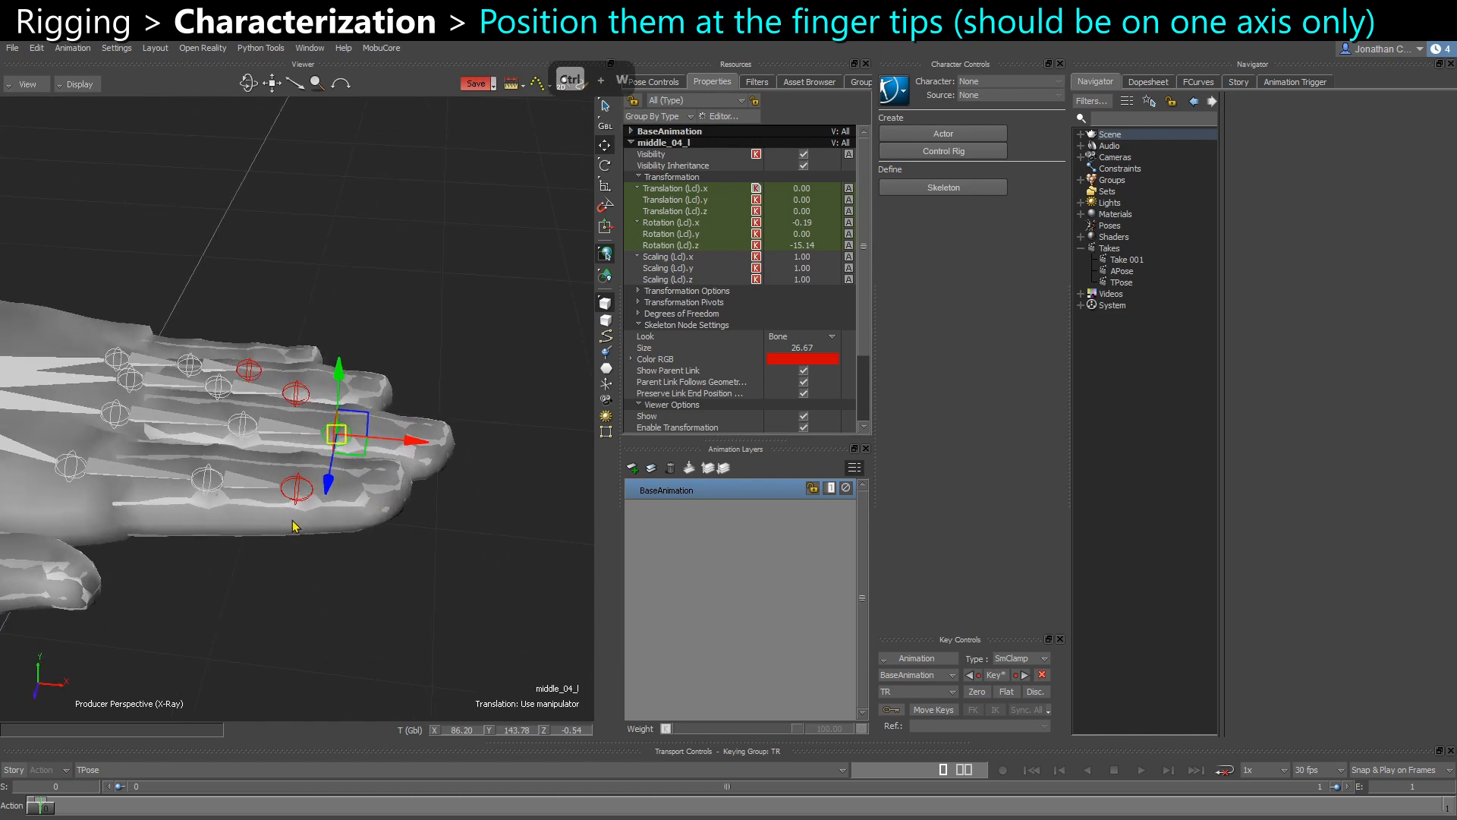
key("ctrl+w")
key("ctrl+w")
left_click_drag(258, 557, 359, 550, "shift")
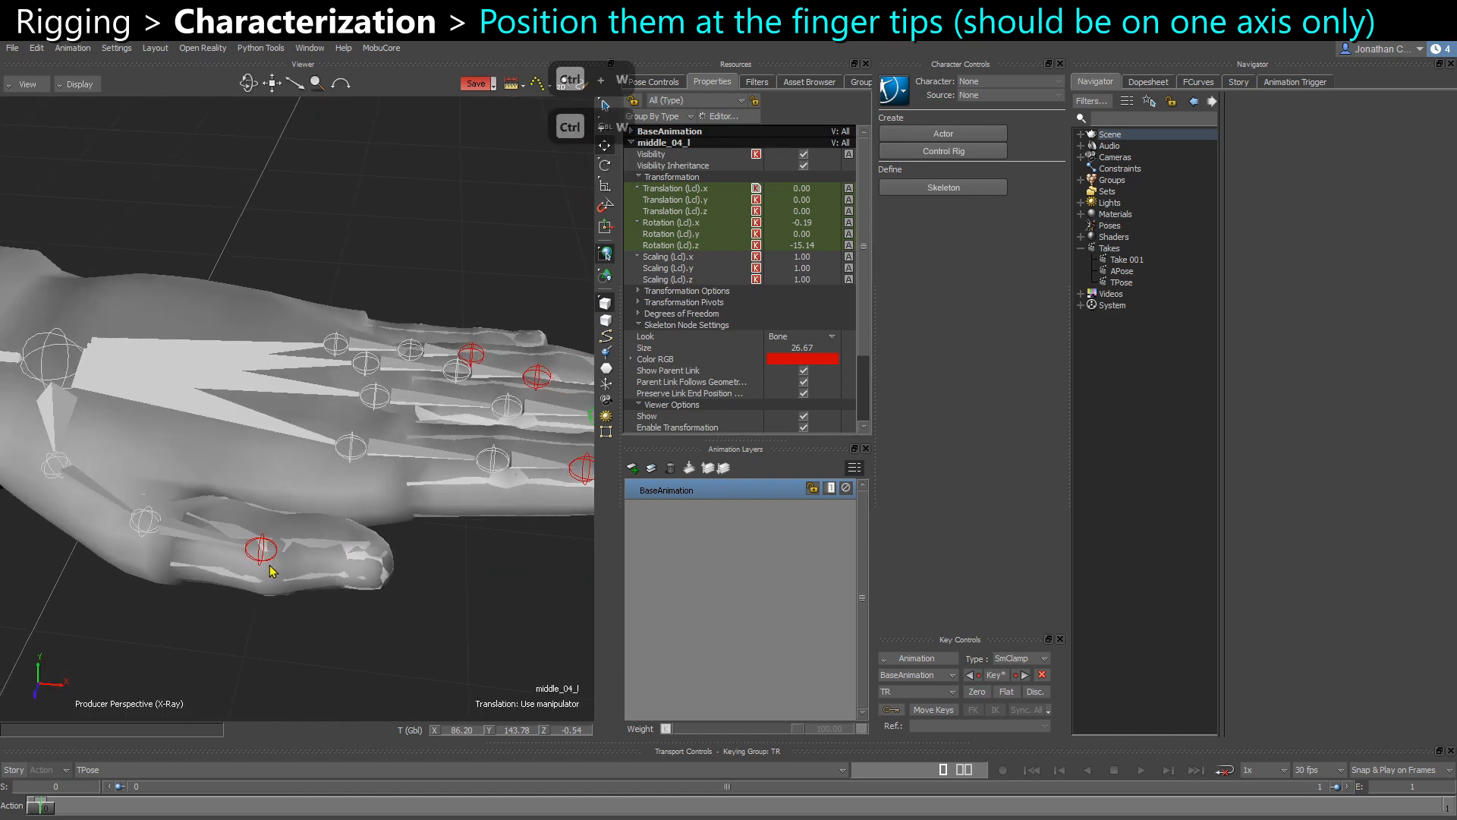
key("ctrl+w")
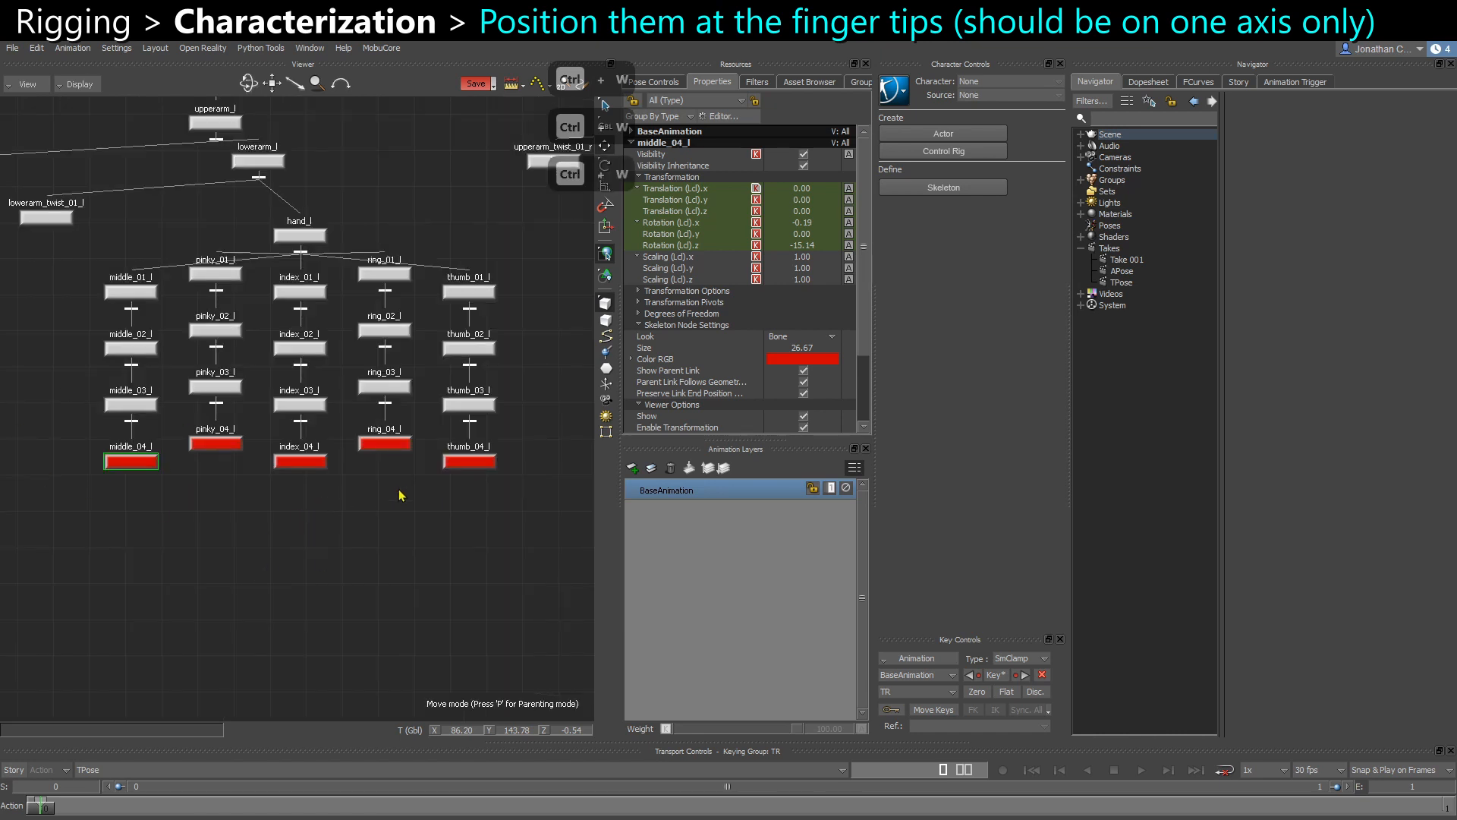
left_click(476, 462)
key("ctrl+w")
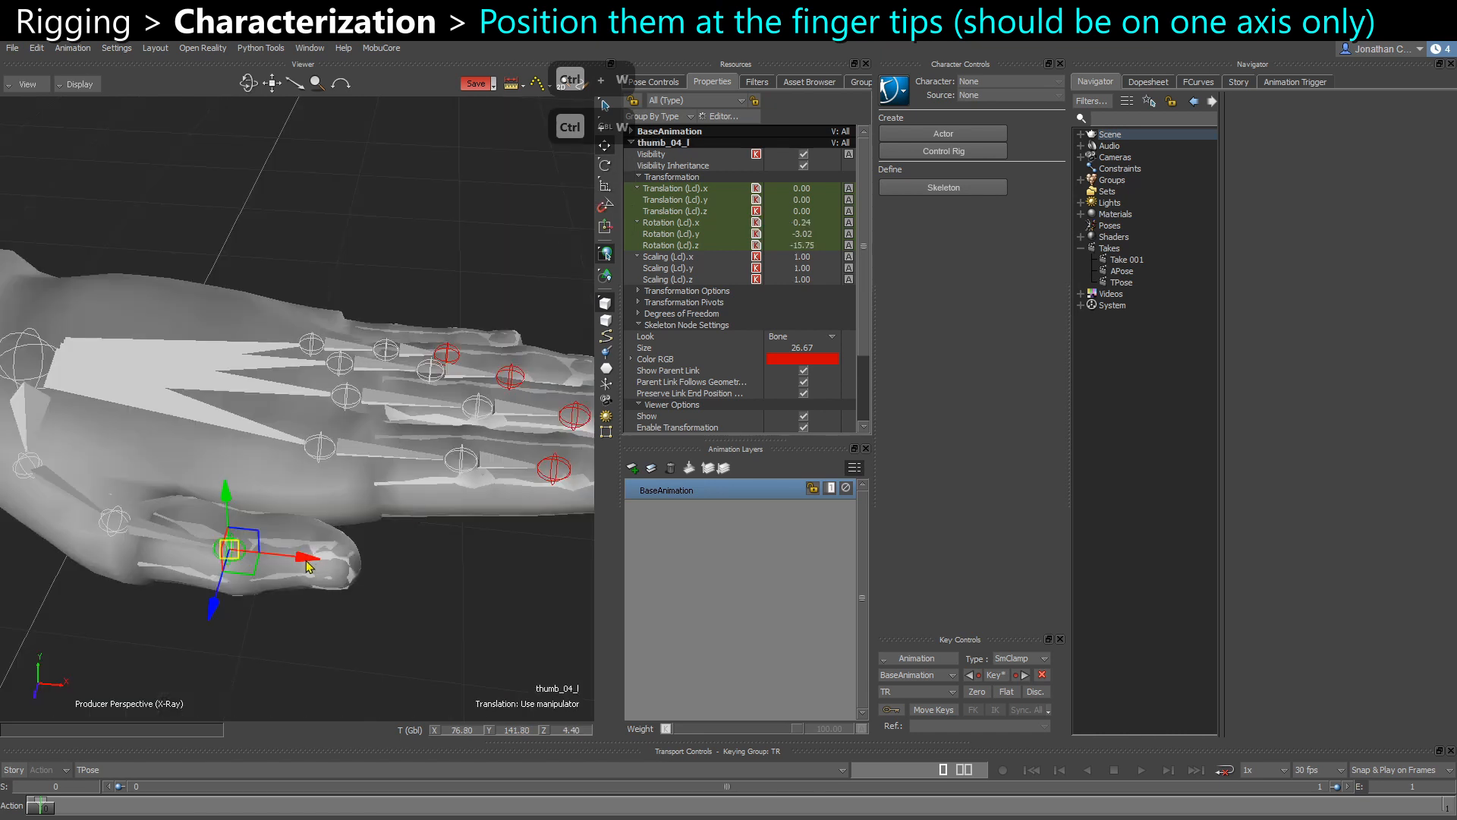
key("F5")
left_click_drag(306, 564, 432, 591)
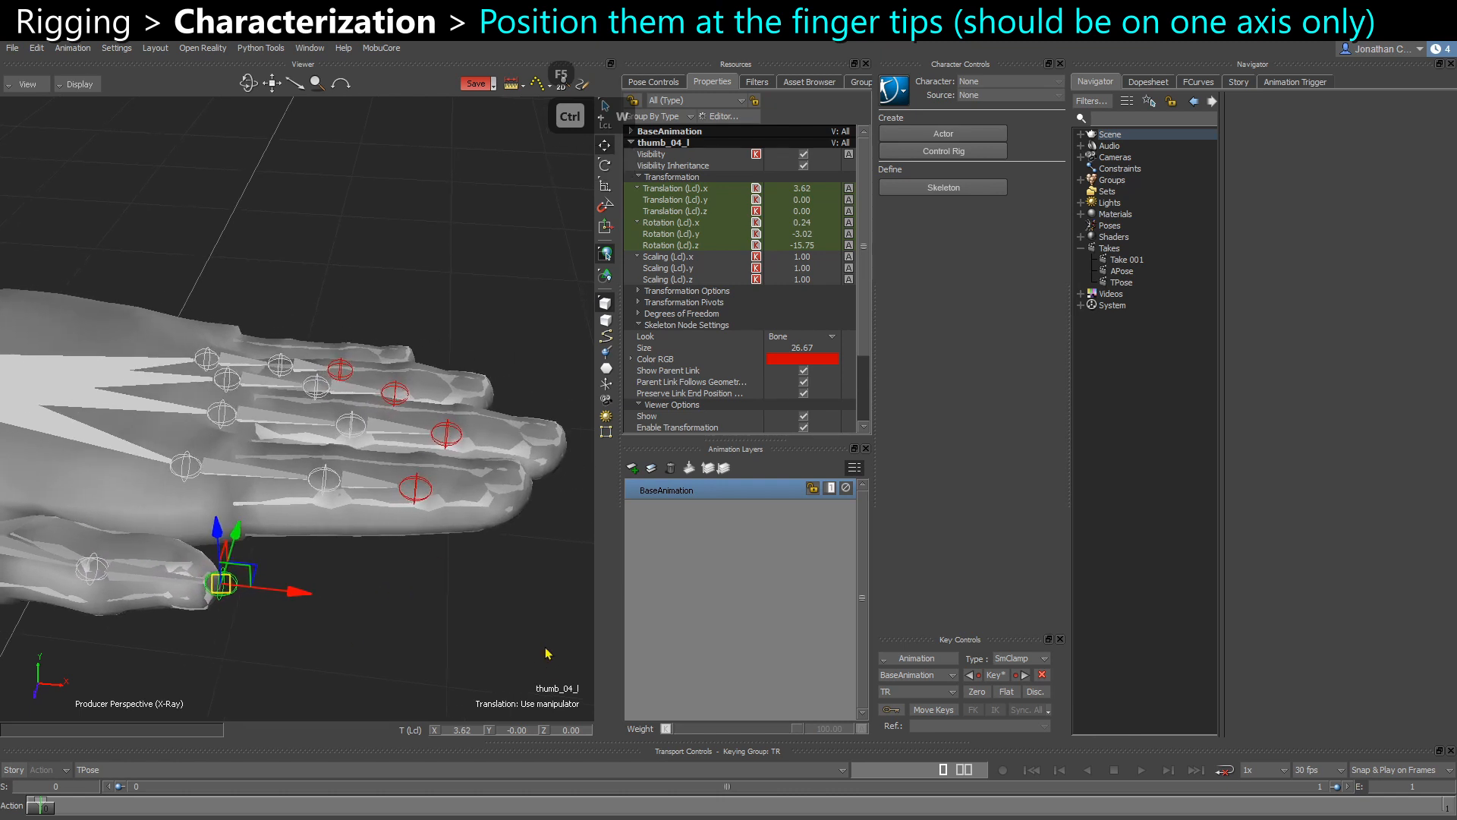
mouse_move(490, 675)
left_mouse_down("ctrl+shift")
mouse_move(486, 641)
mouse_move(486, 686)
left_mouse_up("ctrl+shift")
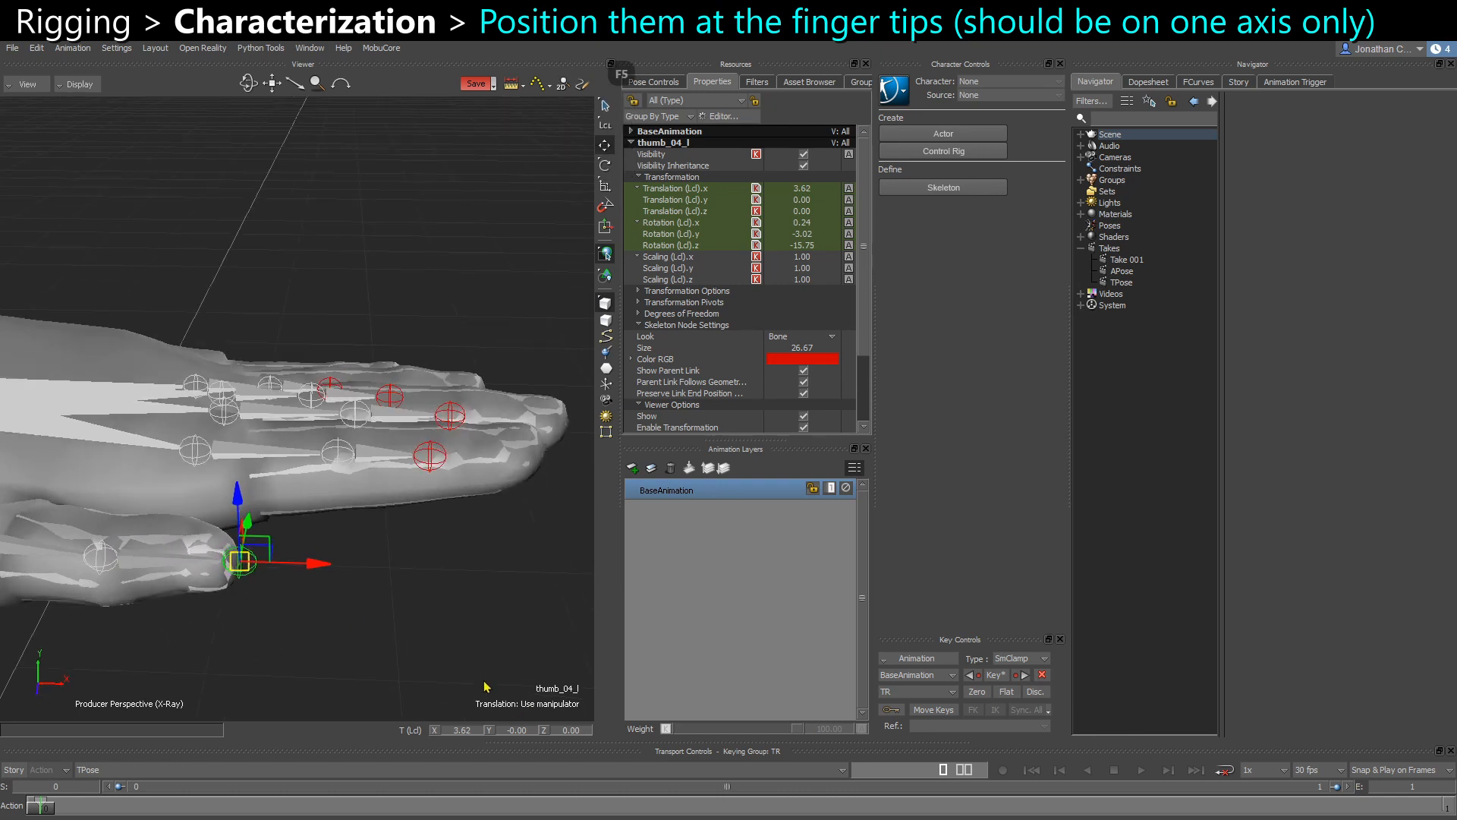
Set the local X translation of thumb_04_l to 3.6
double_click(455, 726)
type("3.6")
key("Return")
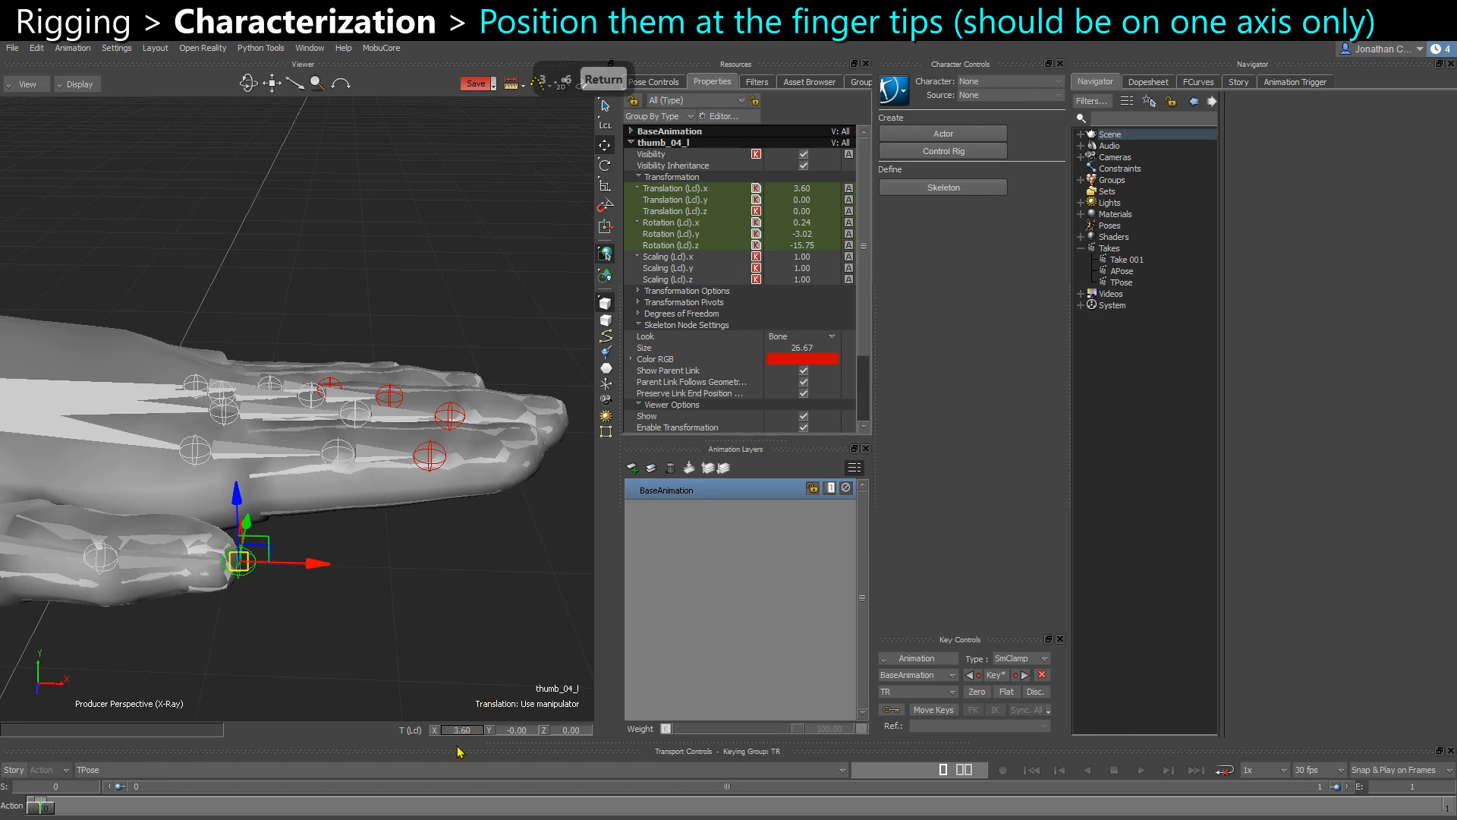
Try to move index_04_l alone along its local X axis to the fingertip, at about 2.95
left_click_drag(462, 629, 445, 642, "ctrl+shift")
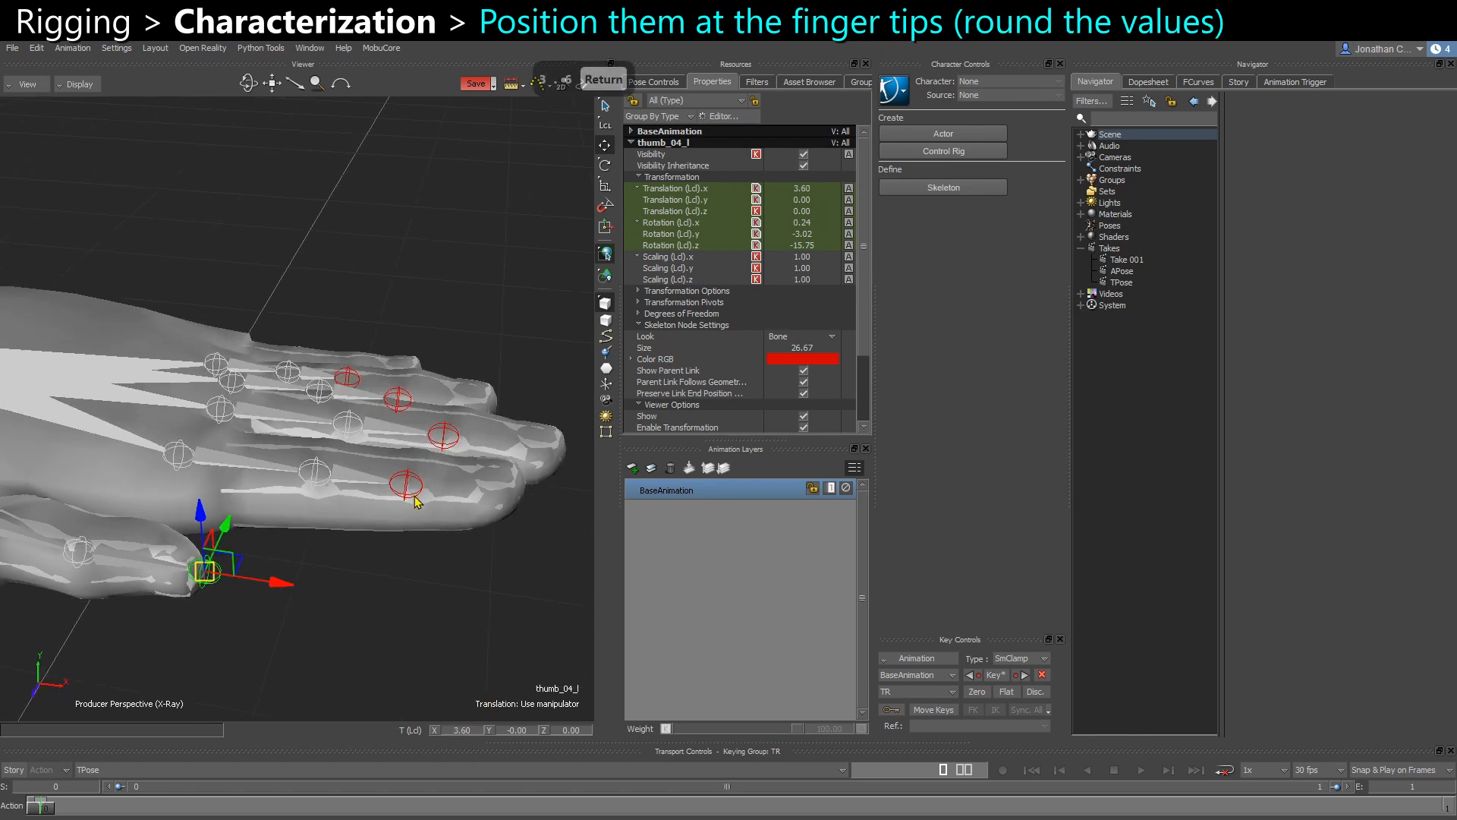
key("ctrl+w")
left_click(297, 461)
key("ctrl+w")
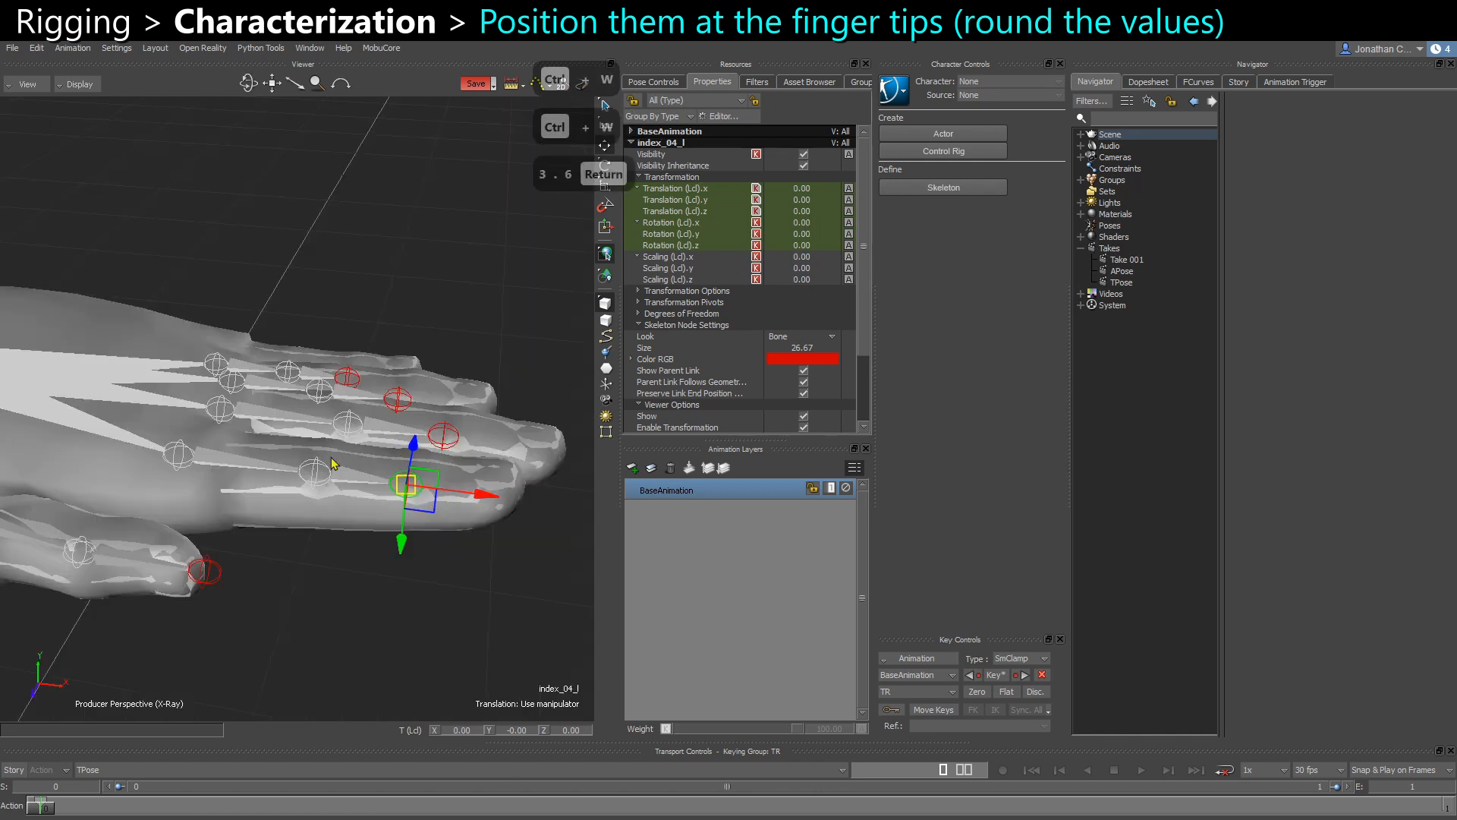
left_click_drag(495, 502, 585, 514)
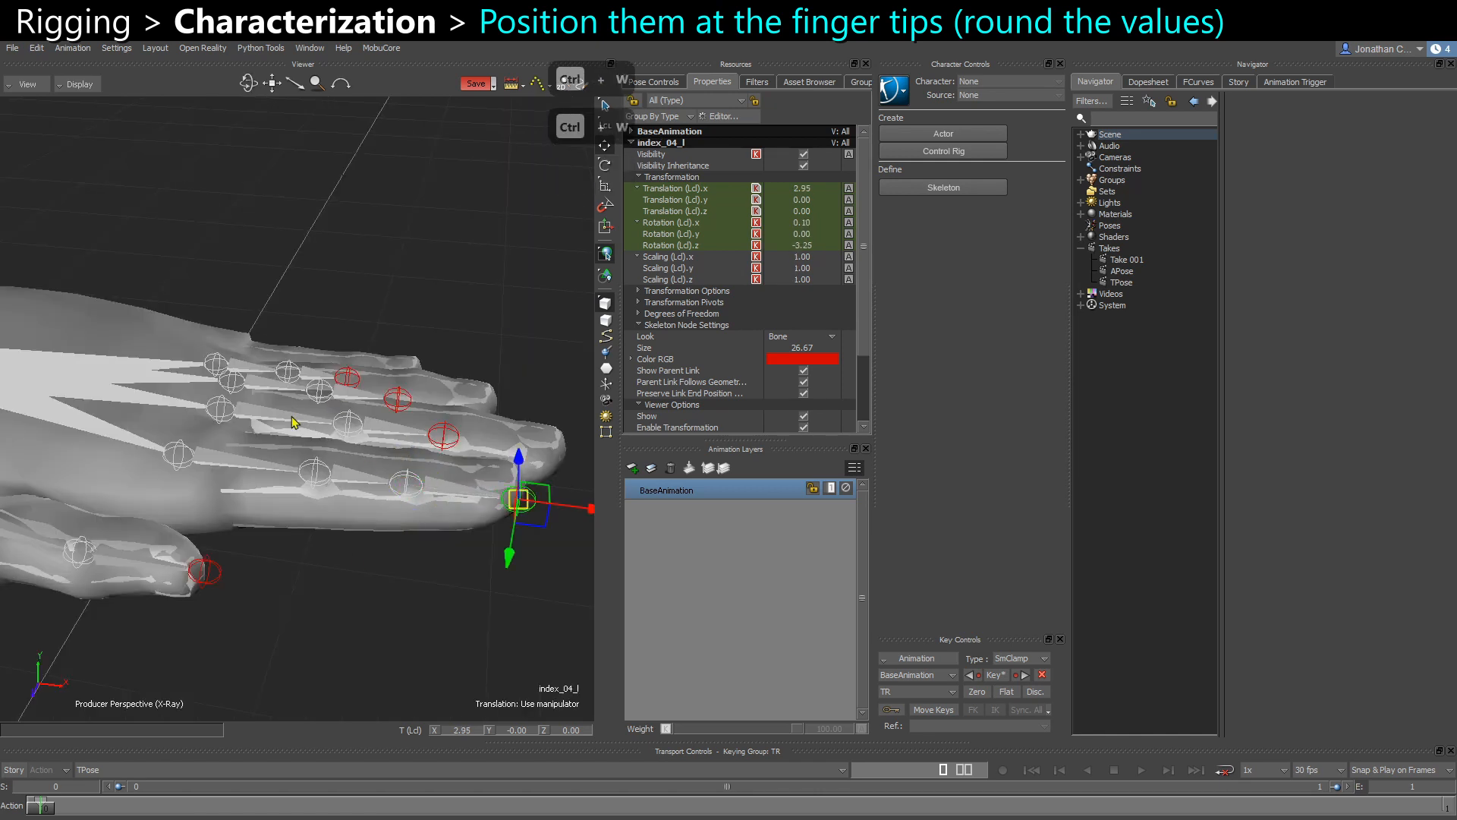
key("ctrl+z")
Select middle_04_l, pinky_04_l, index_04_l and ring_04_l together and set their local X translation to 4
key("ctrl+w")
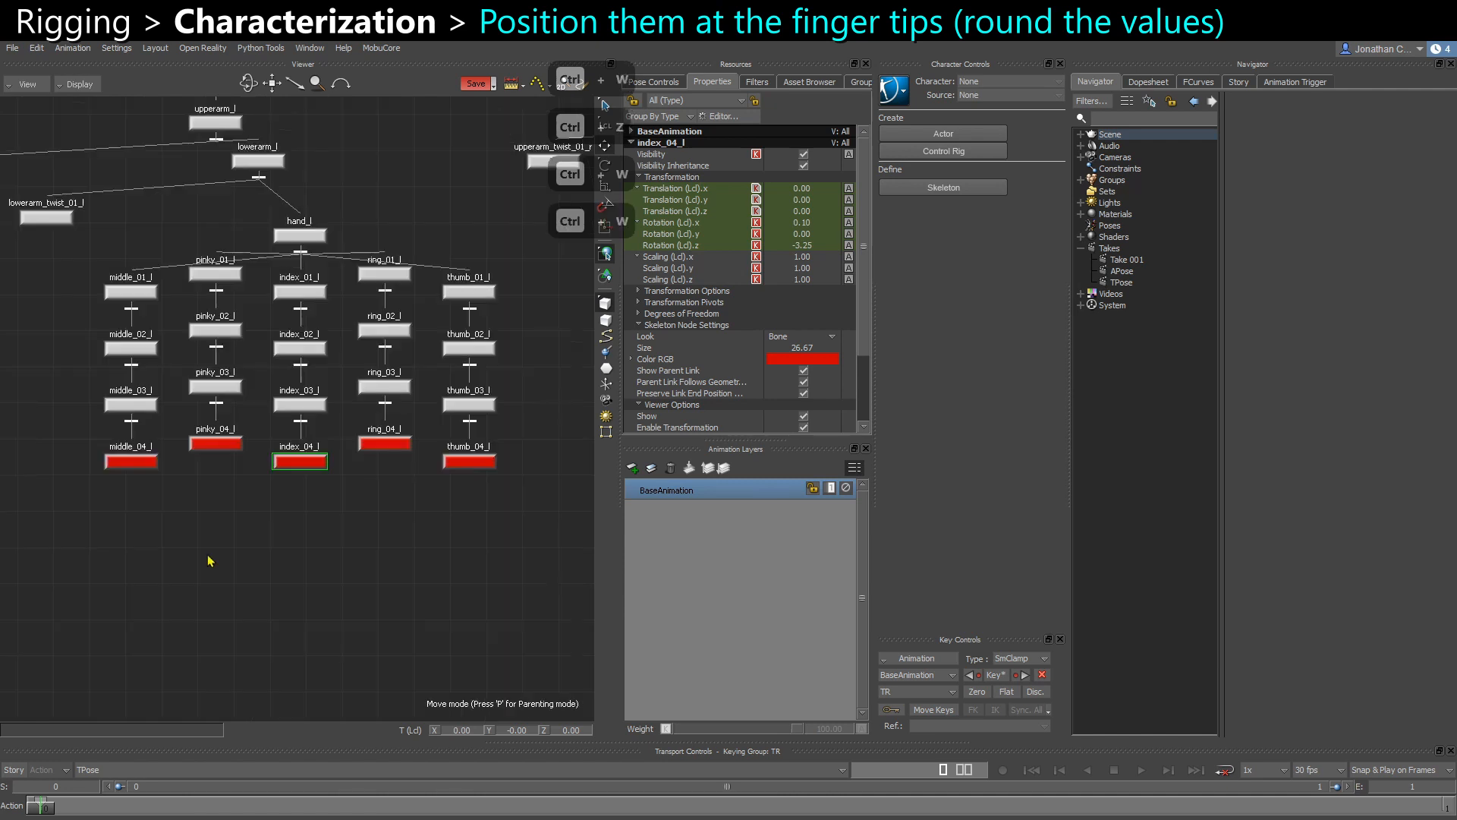
left_click_drag(102, 533, 399, 432)
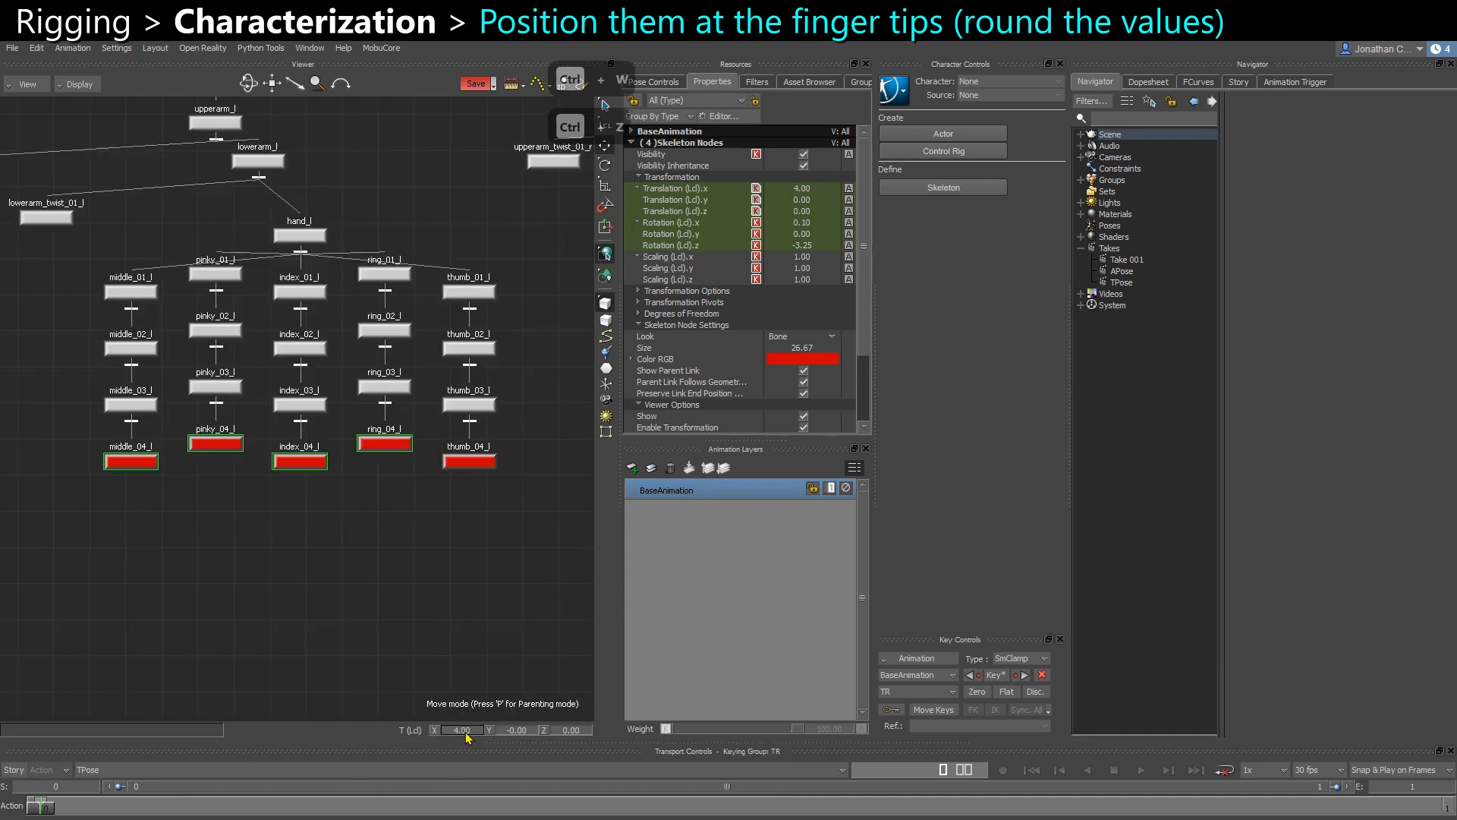
key("ctrl+w")
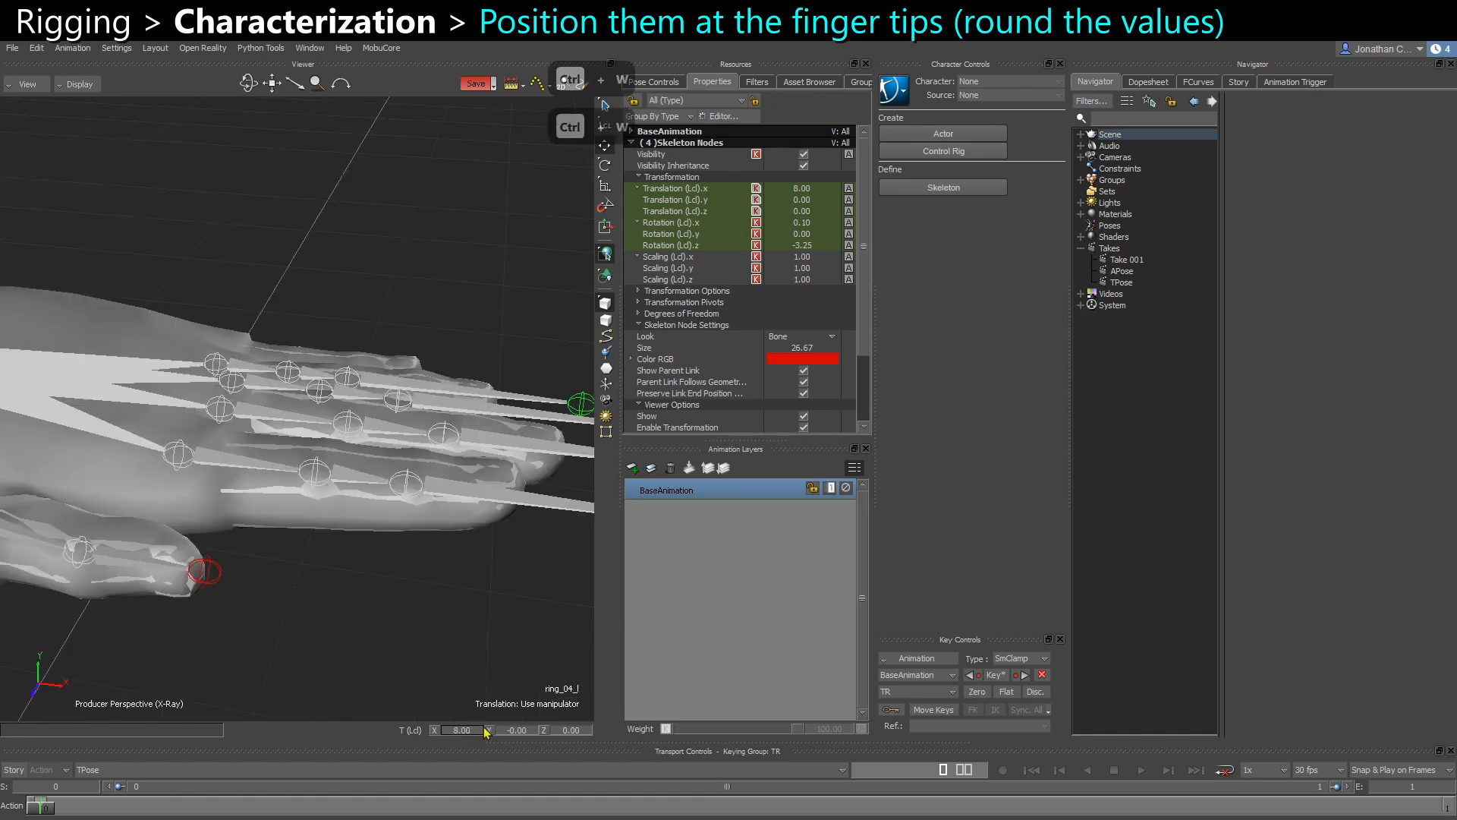
key("ctrl+z")
left_click_drag(476, 734, 471, 734)
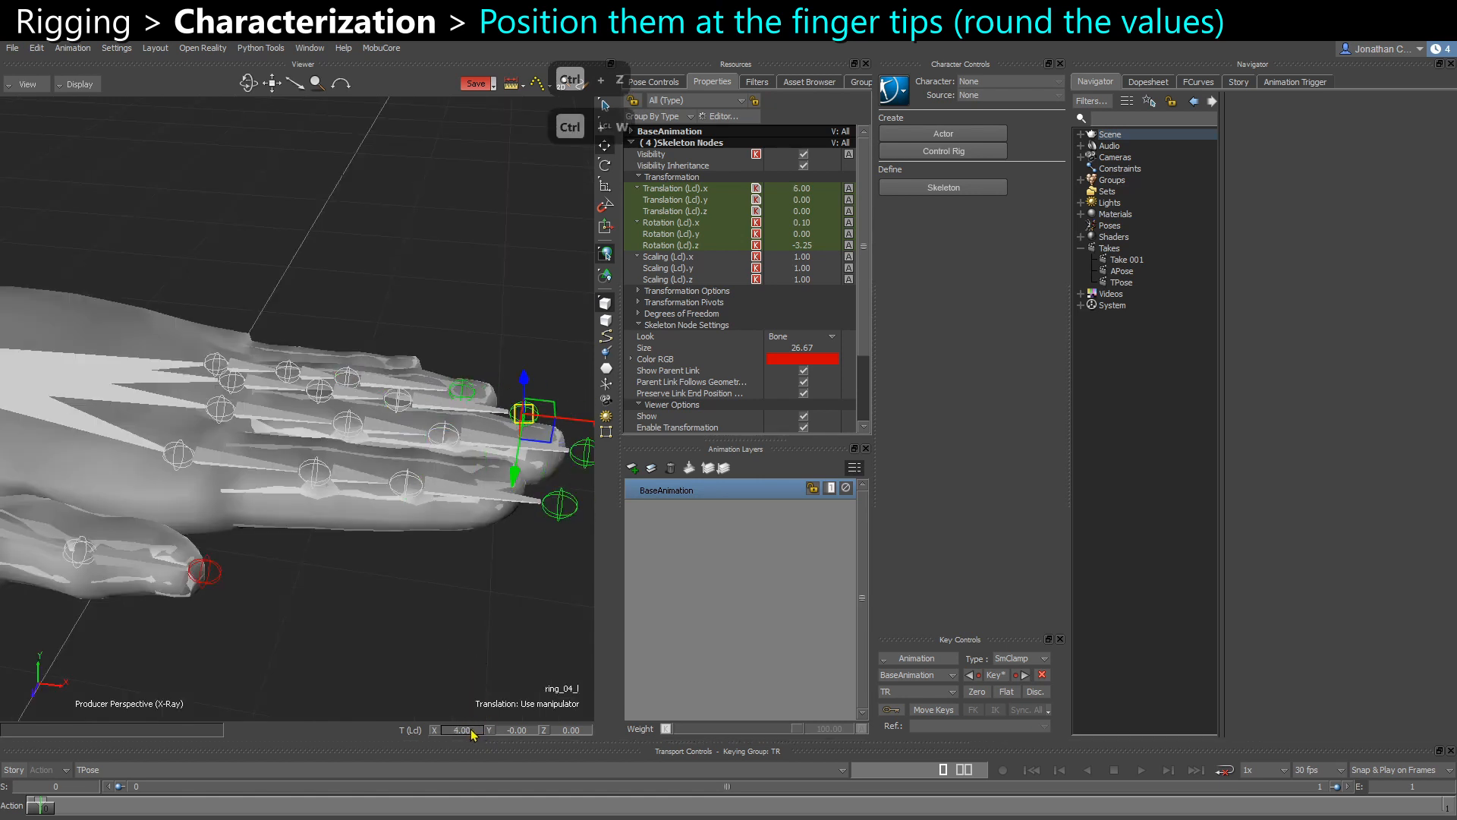
Move index_04_l and middle_04_l back along their local X axes to the fingertips, at about 3.06 and 3.39
left_click_drag(492, 629, 465, 543, "ctrl+shift")
left_click(468, 616)
scroll(463, 575, "up", 1)
left_click(442, 543)
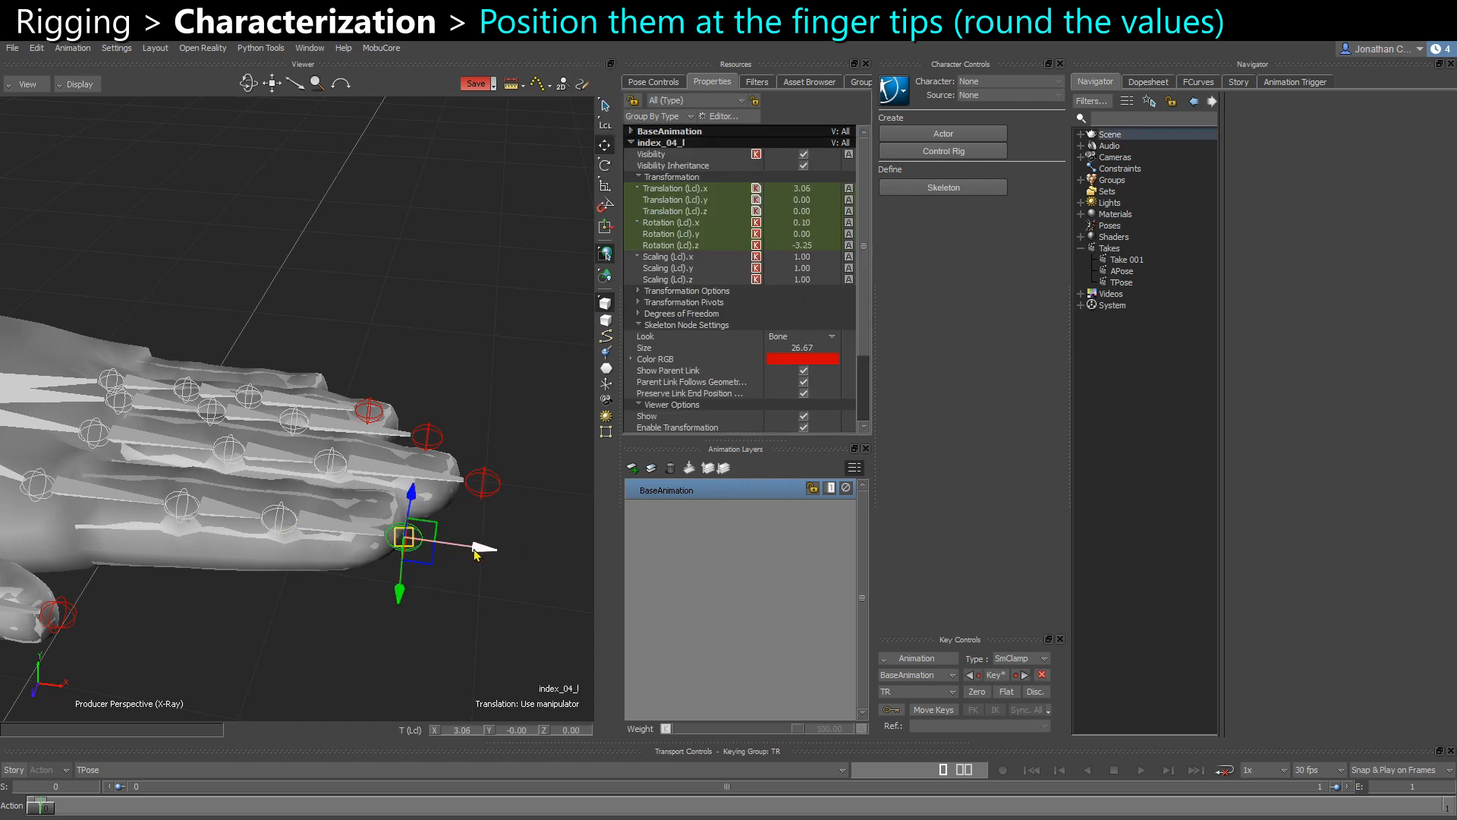
left_click_drag(481, 551, 479, 554)
left_click(483, 483)
left_click_drag(566, 493, 541, 493)
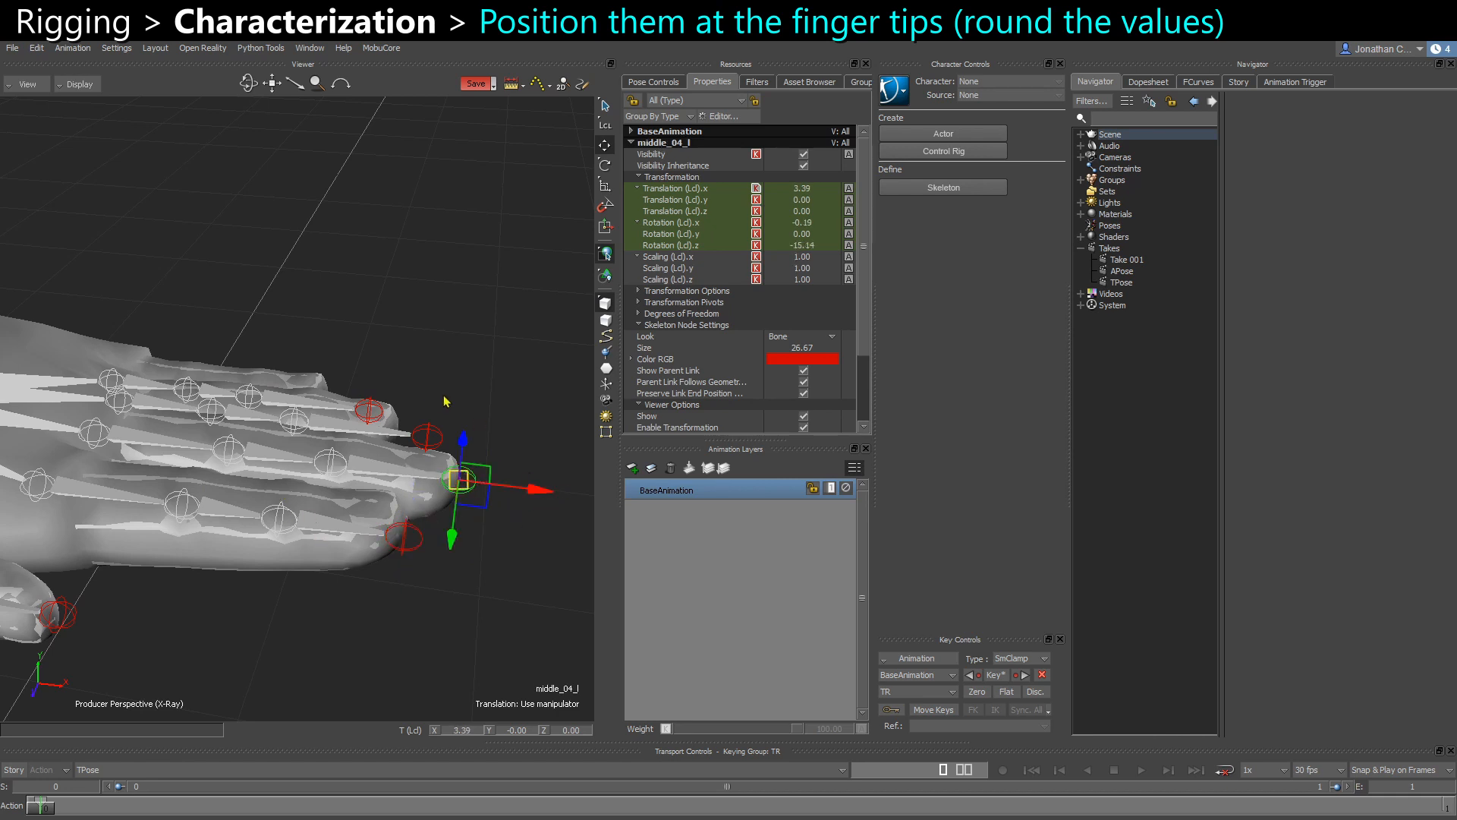
Move ring_04_l and pinky_04_l back along their local X axes to the fingertips, with pinky_04_l at about 2.54
left_click_drag(427, 441, 471, 447)
left_click_drag(431, 345, 386, 386, "alt")
left_click(361, 374)
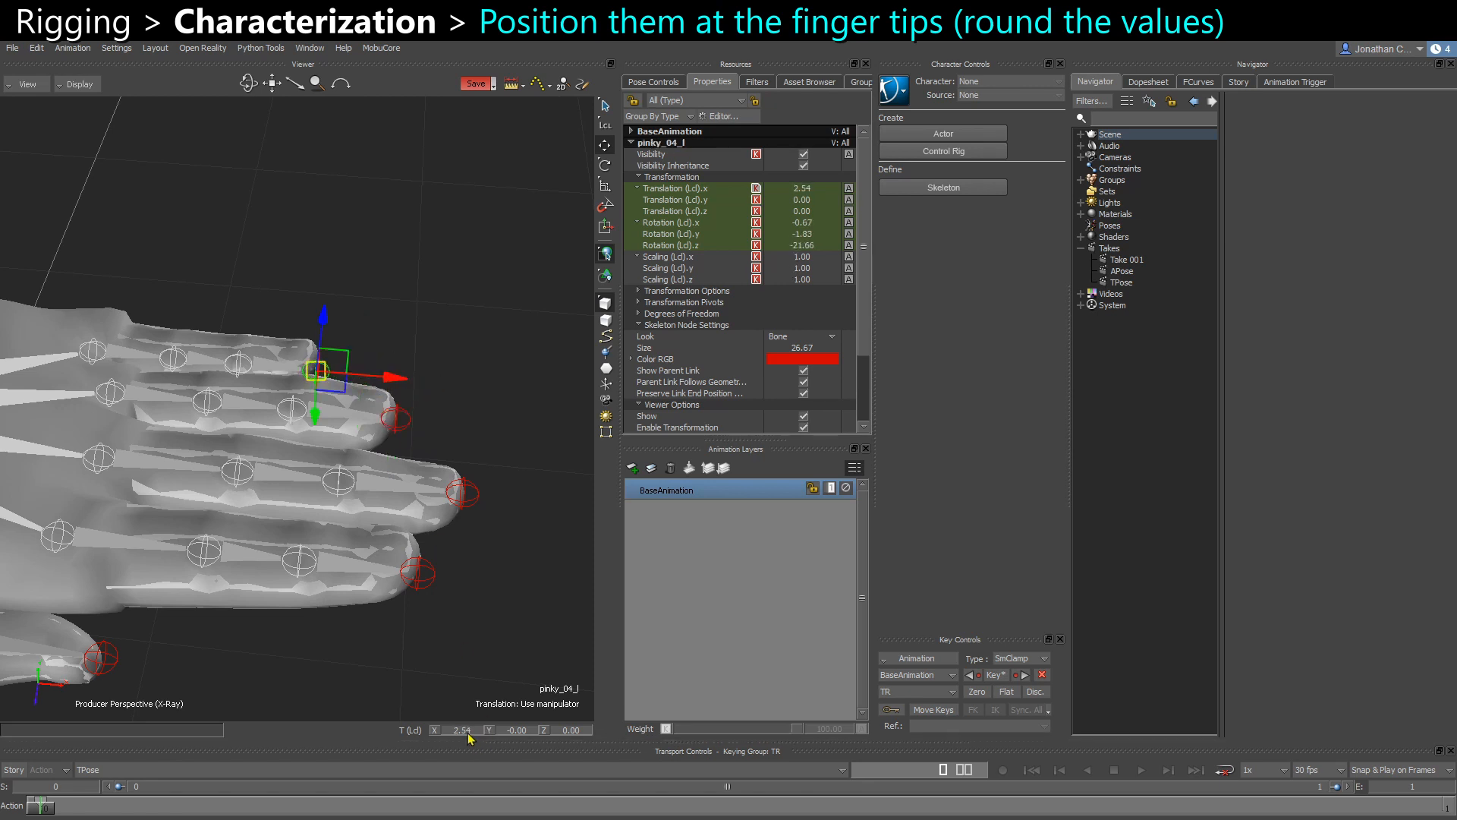
Round the local X translation of pinky_04_l to 2.5 and of ring_04_l to 3.1
type("2.5")
key("Return")
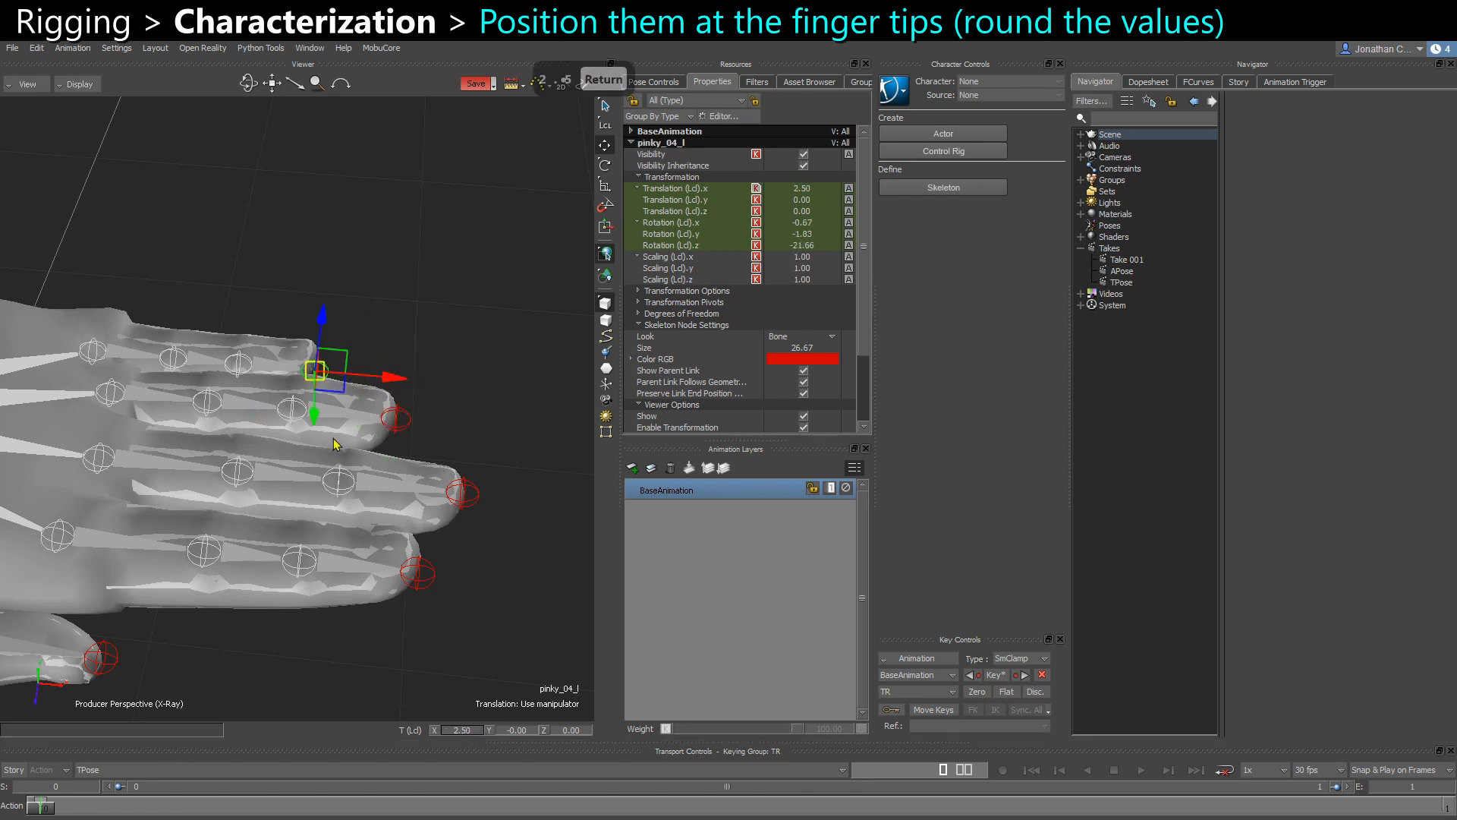
left_click(399, 422)
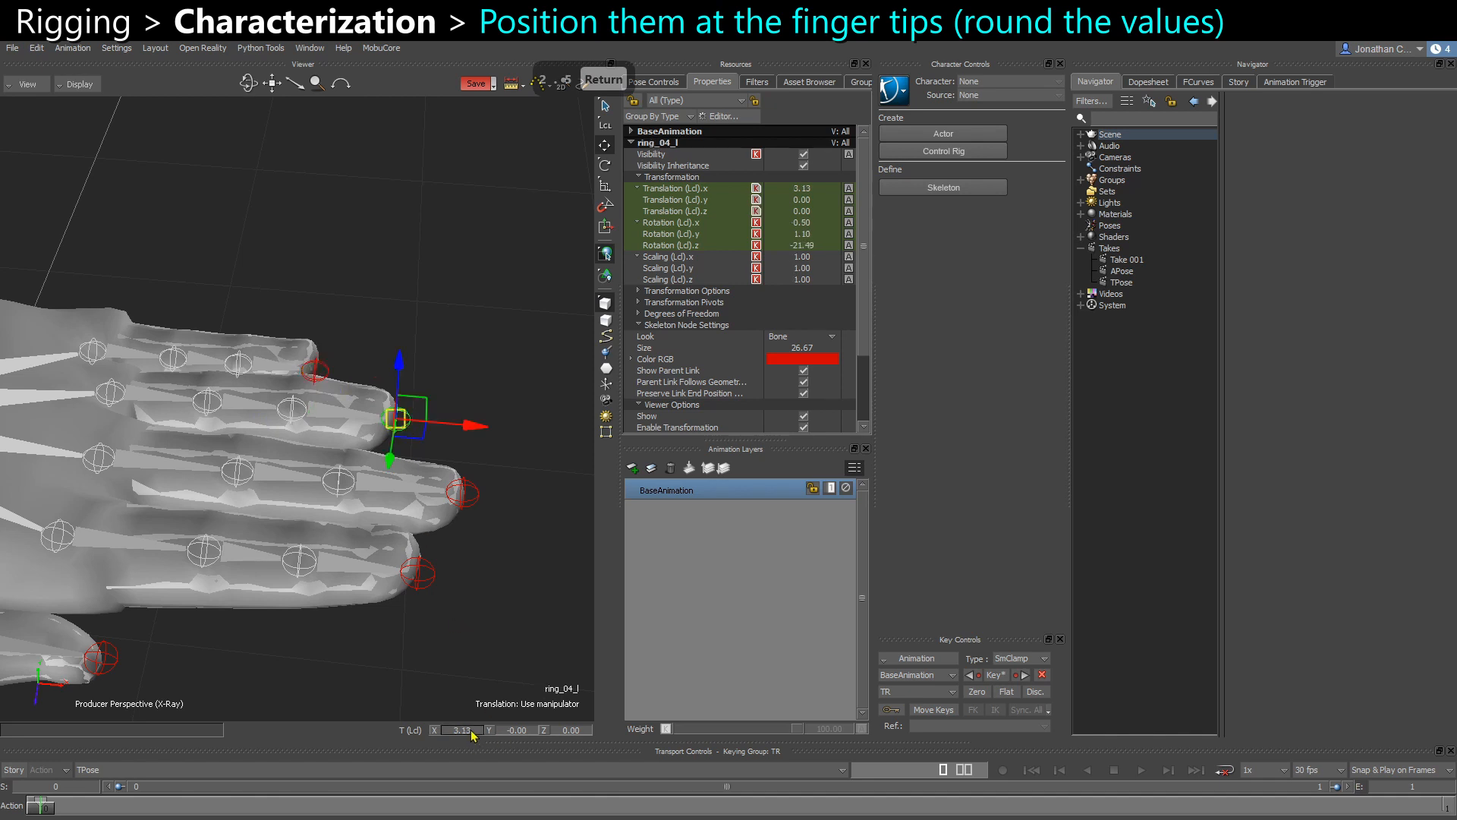
left_click(471, 730)
type("3.1")
key("Return")
Round the local X translation of middle_04_l to 3.4 and of index_04_l to 3
left_click(464, 497)
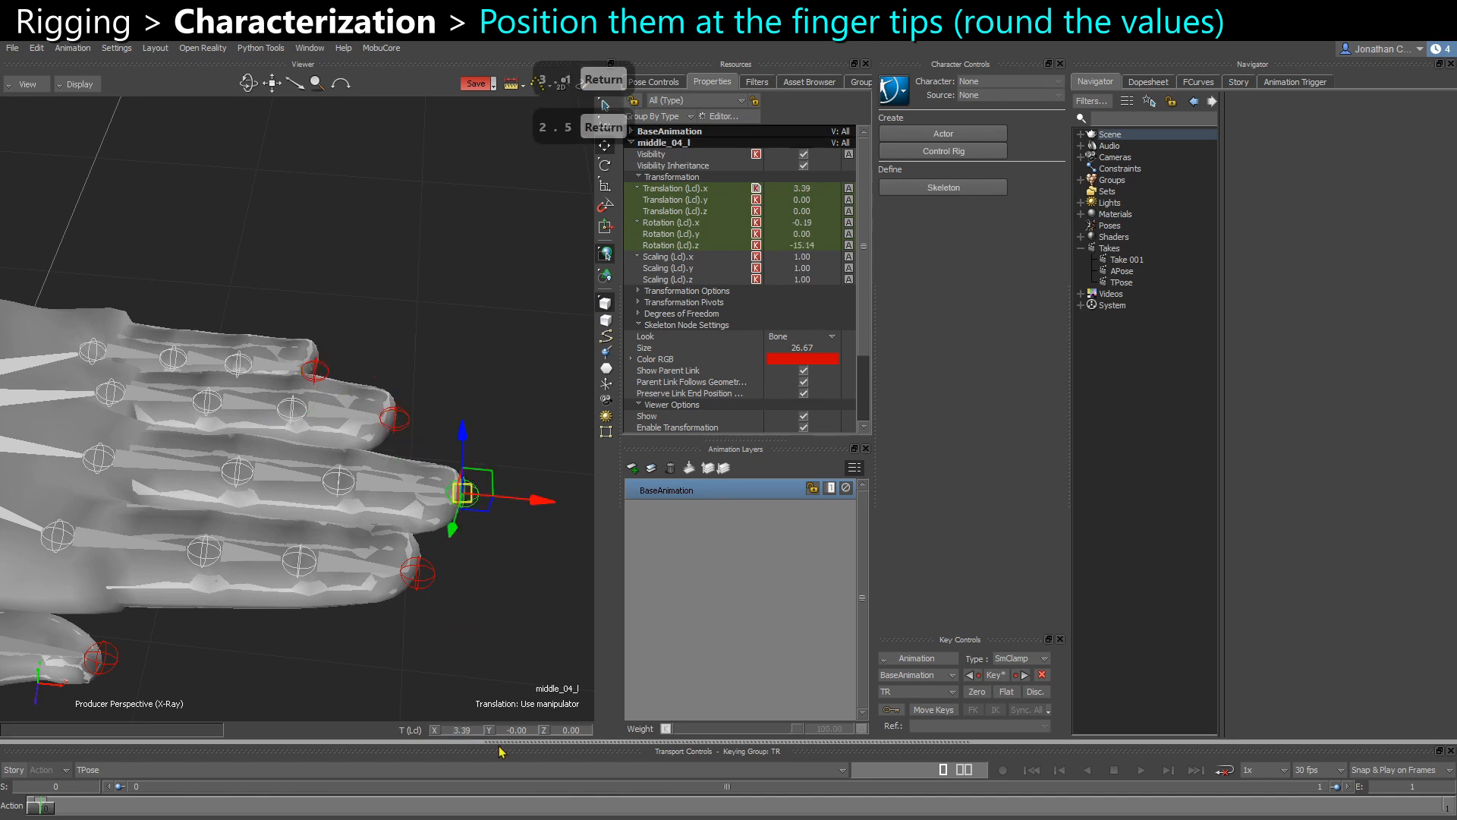
left_click(471, 730)
type("3.4")
key("Return")
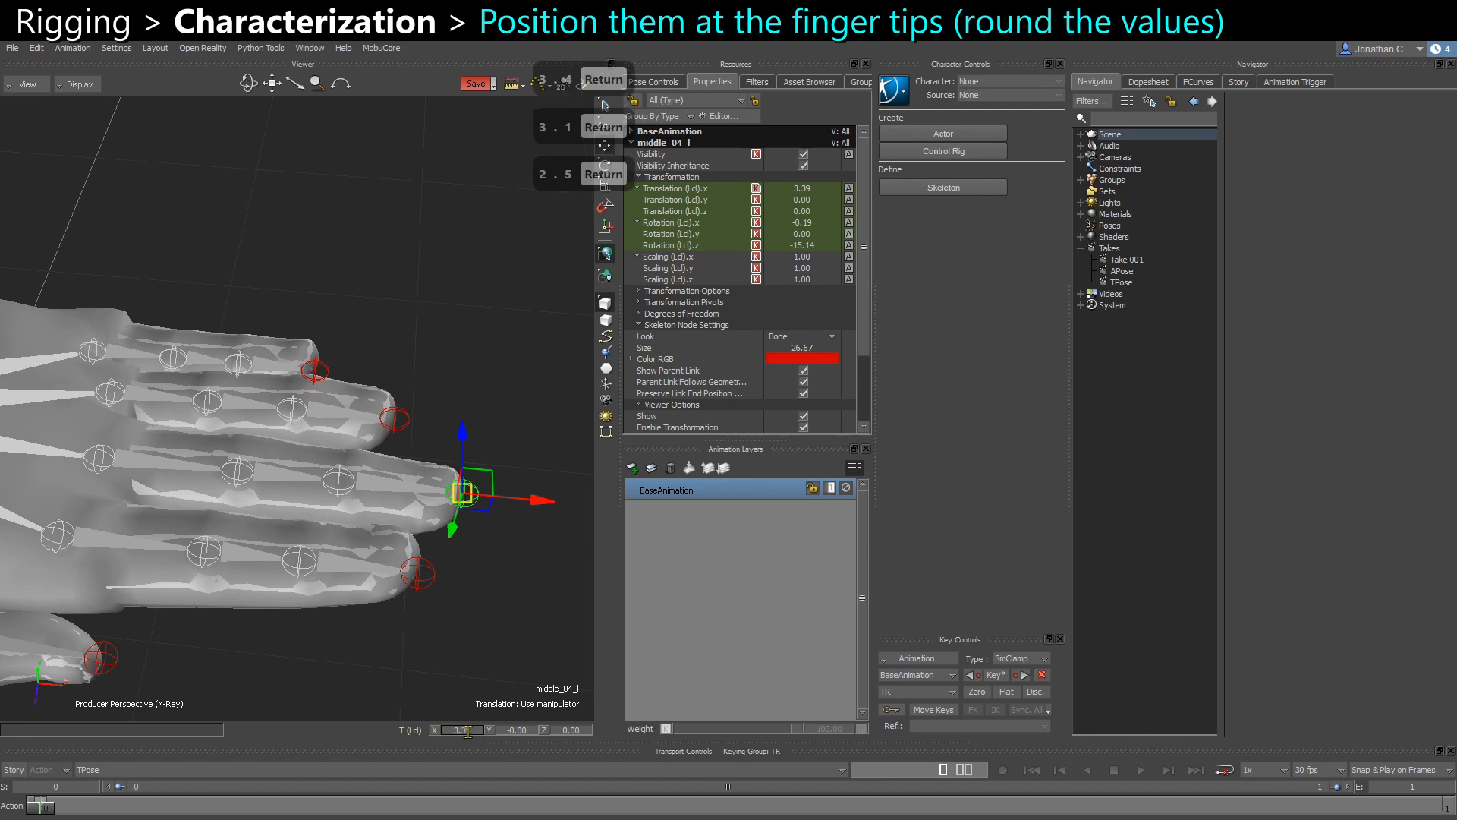
left_click(427, 577)
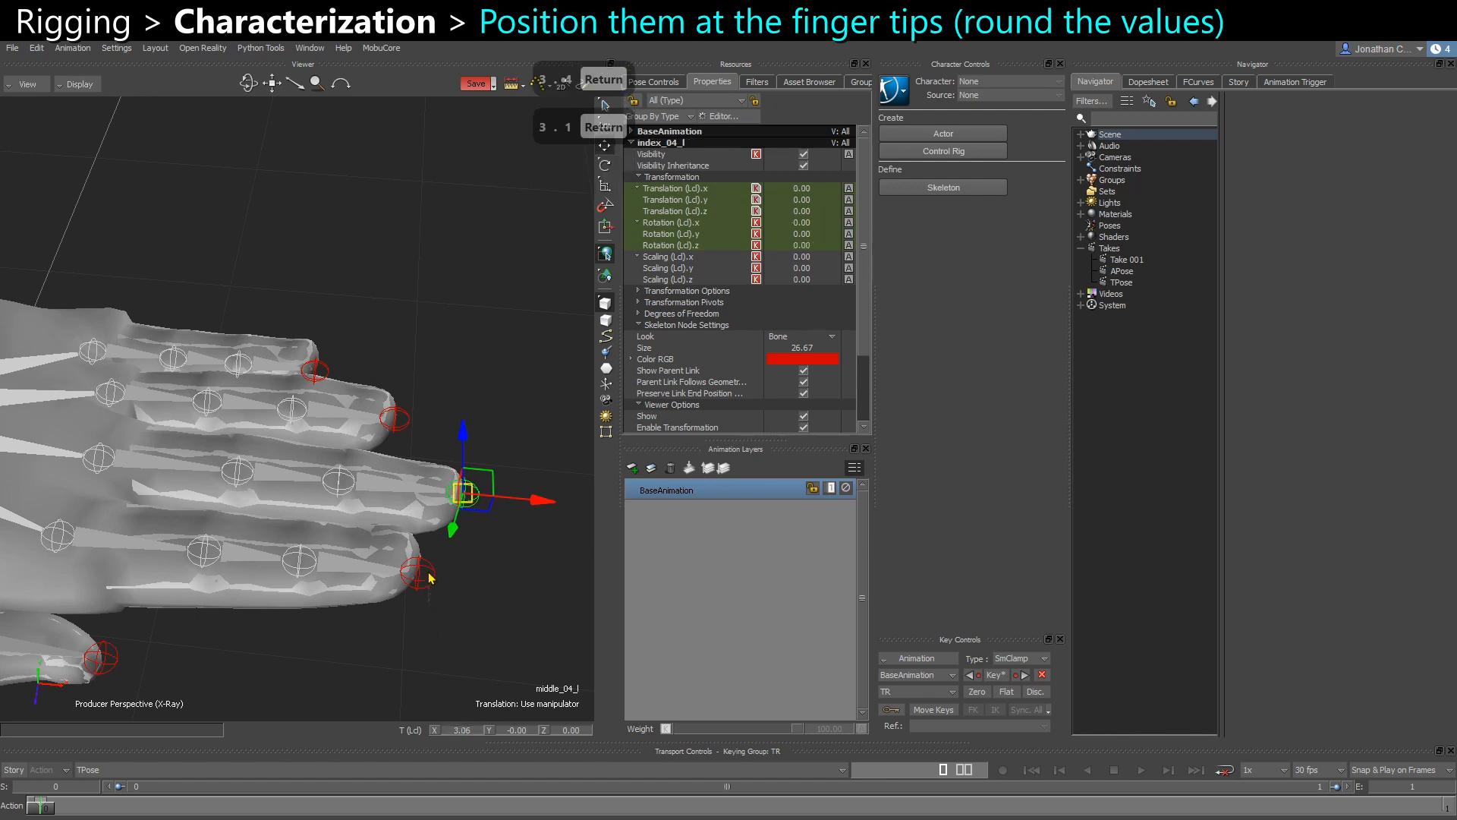
left_click(476, 733)
type("3")
key("Return")
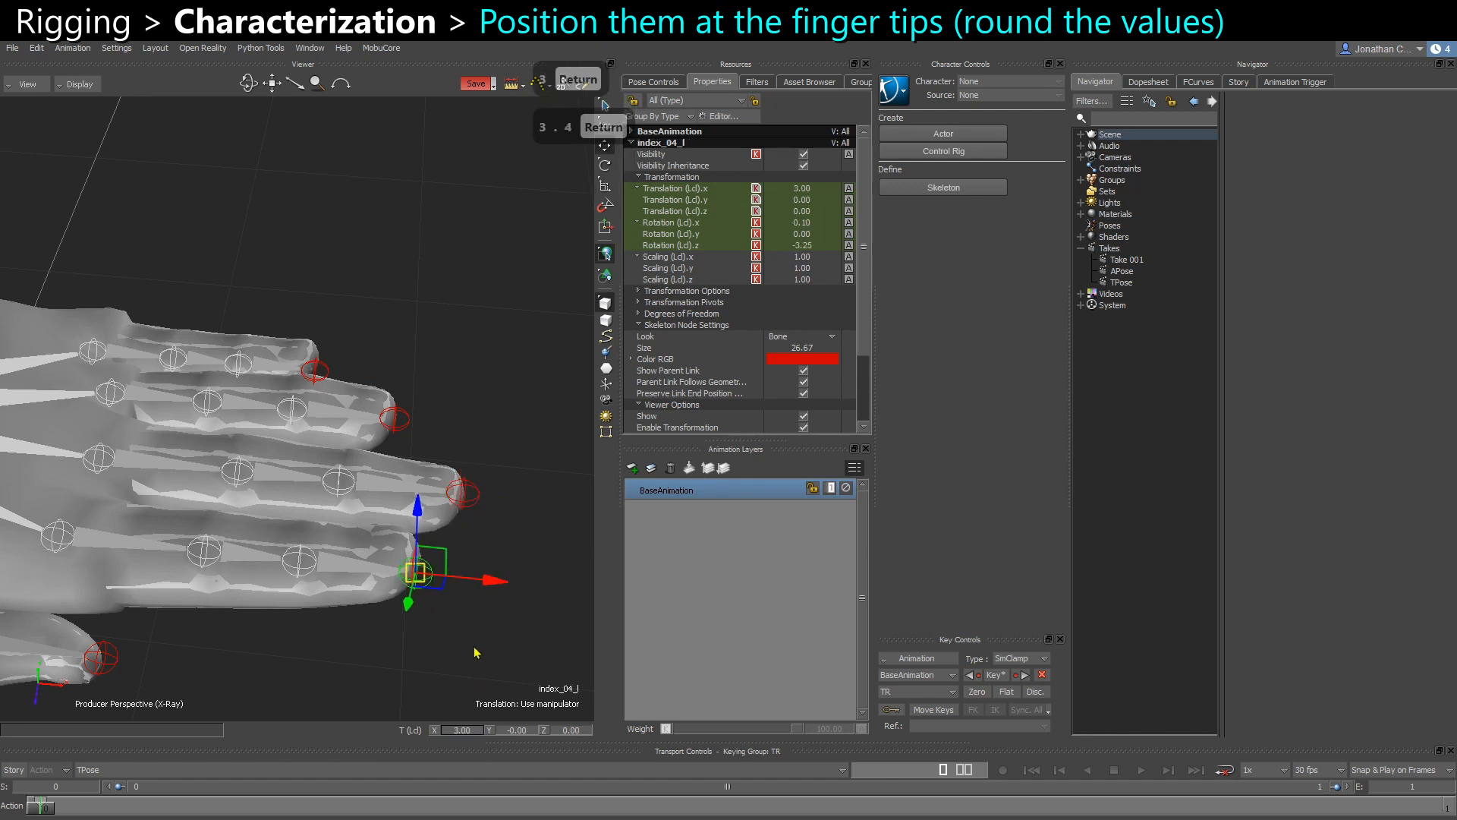
Switch to the schematic view and set middle_04_r's local X translation to -3.4, the negative of middle_04_l's value
right_click_drag(476, 653, 445, 608, "alt")
right_click_drag(421, 685, 329, 583, "alt")
left_click_drag(328, 582, 275, 563, "alt")
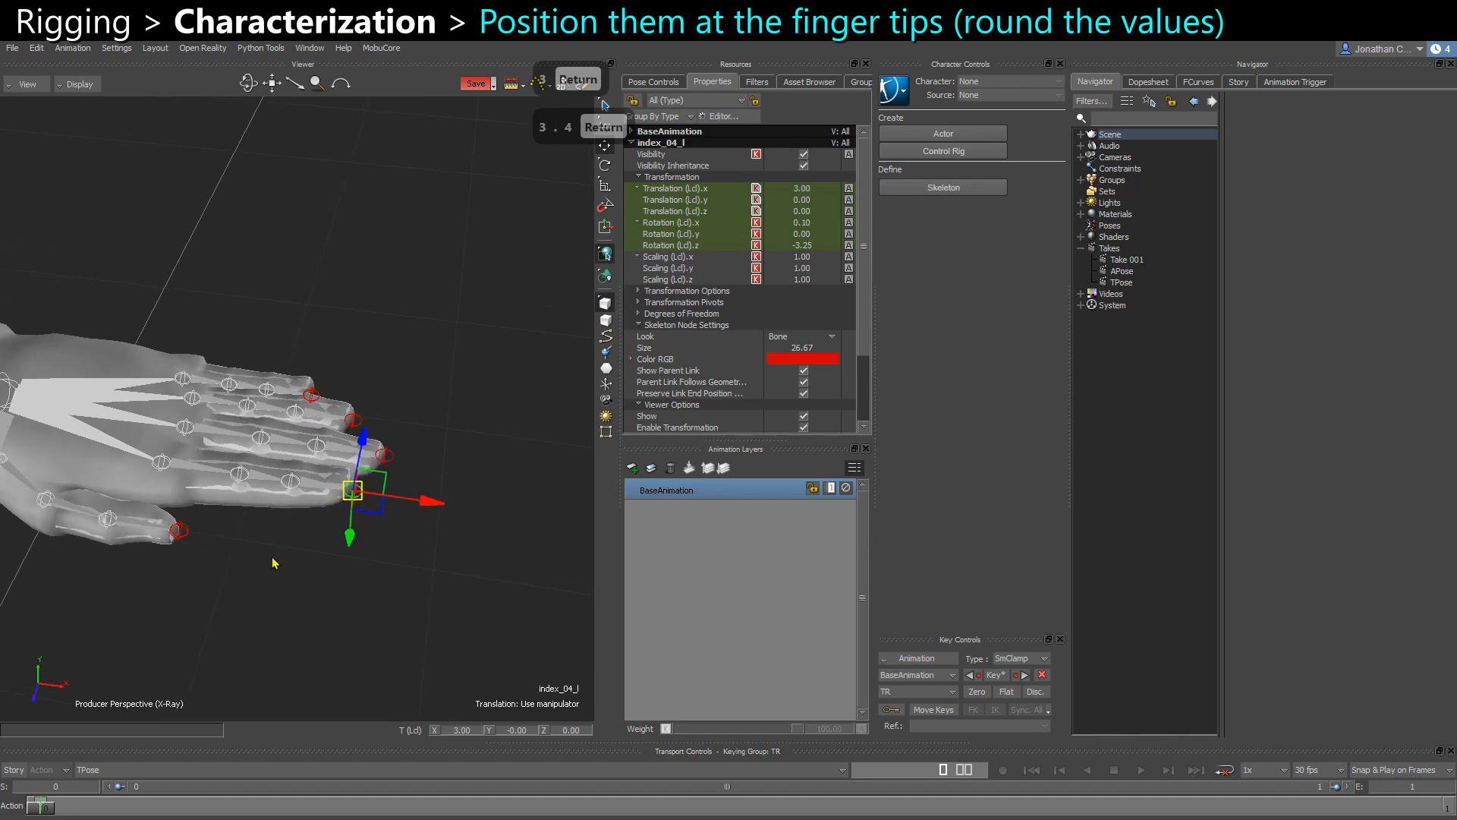
left_click(295, 579)
key("ctrl+w")
right_click_drag(286, 484, 250, 473, "alt")
middle_click_drag(320, 510, 32, 521, "alt")
left_click(40, 493)
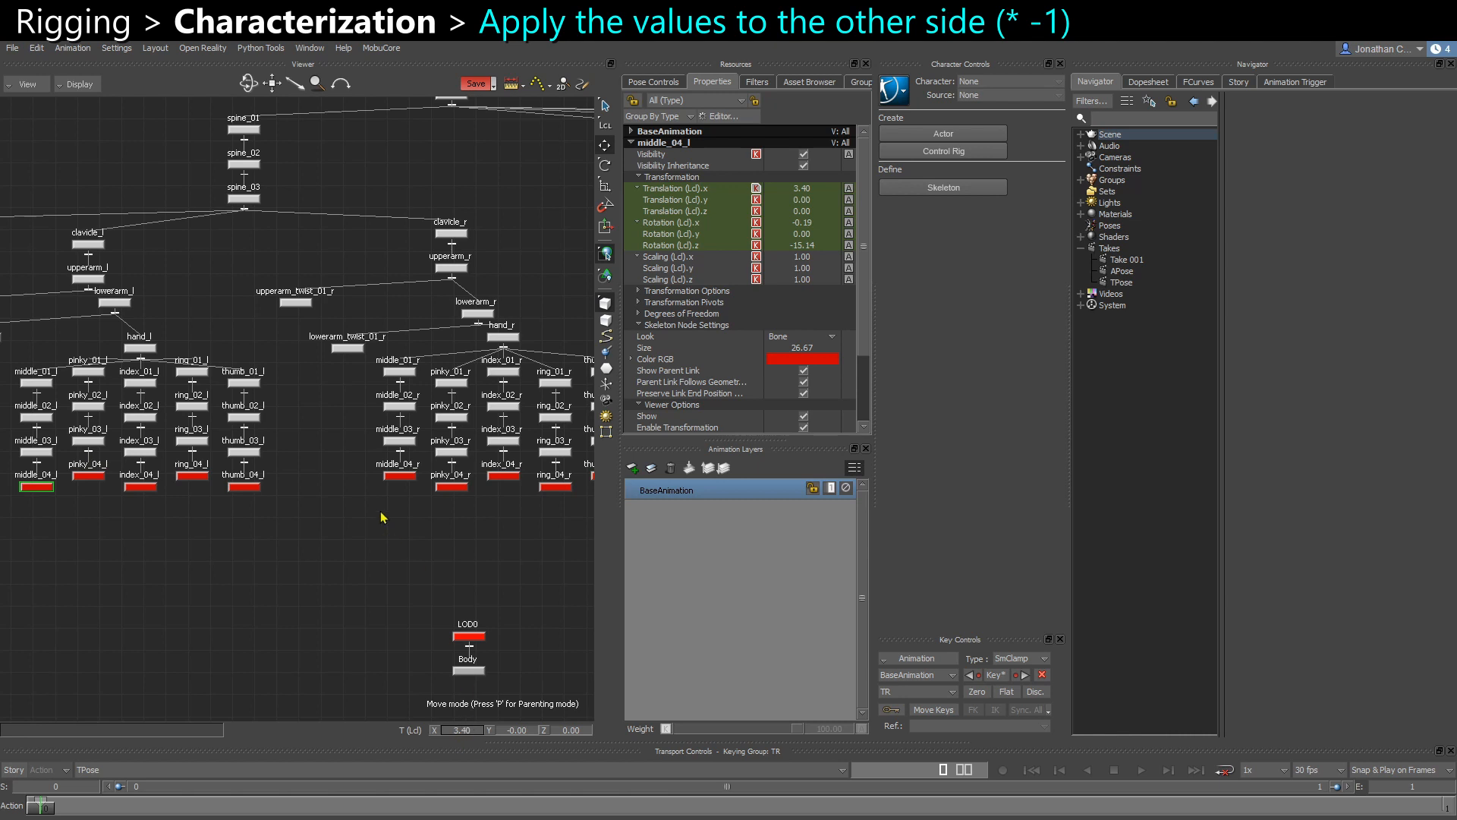
left_click(400, 476)
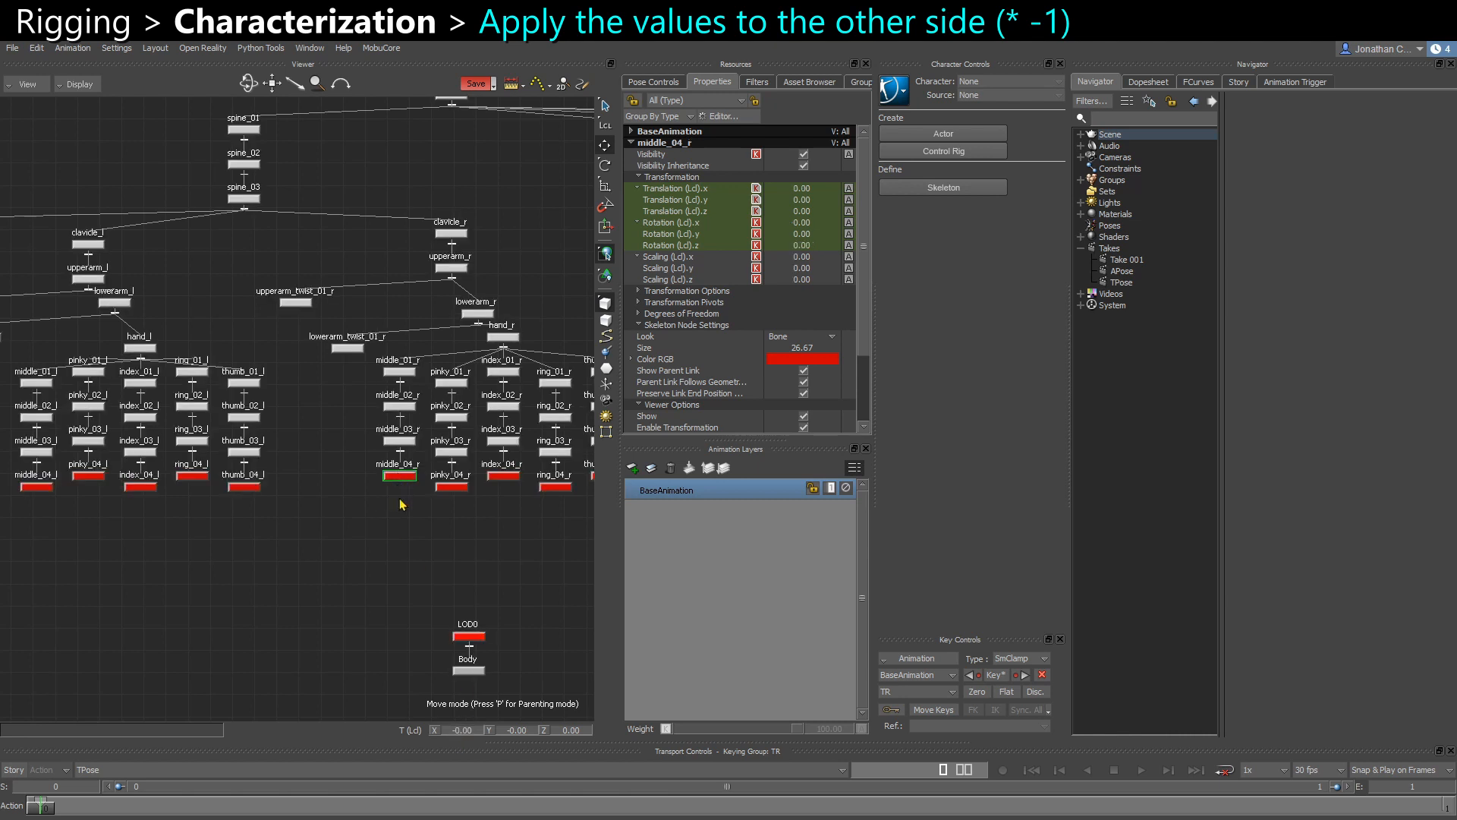
double_click(469, 732)
type("-3.4")
key("Return")
Set the local X translation of pinky_04_r alone to -2.5, undoing the entry that also changed pinky_03_r
left_click(89, 477)
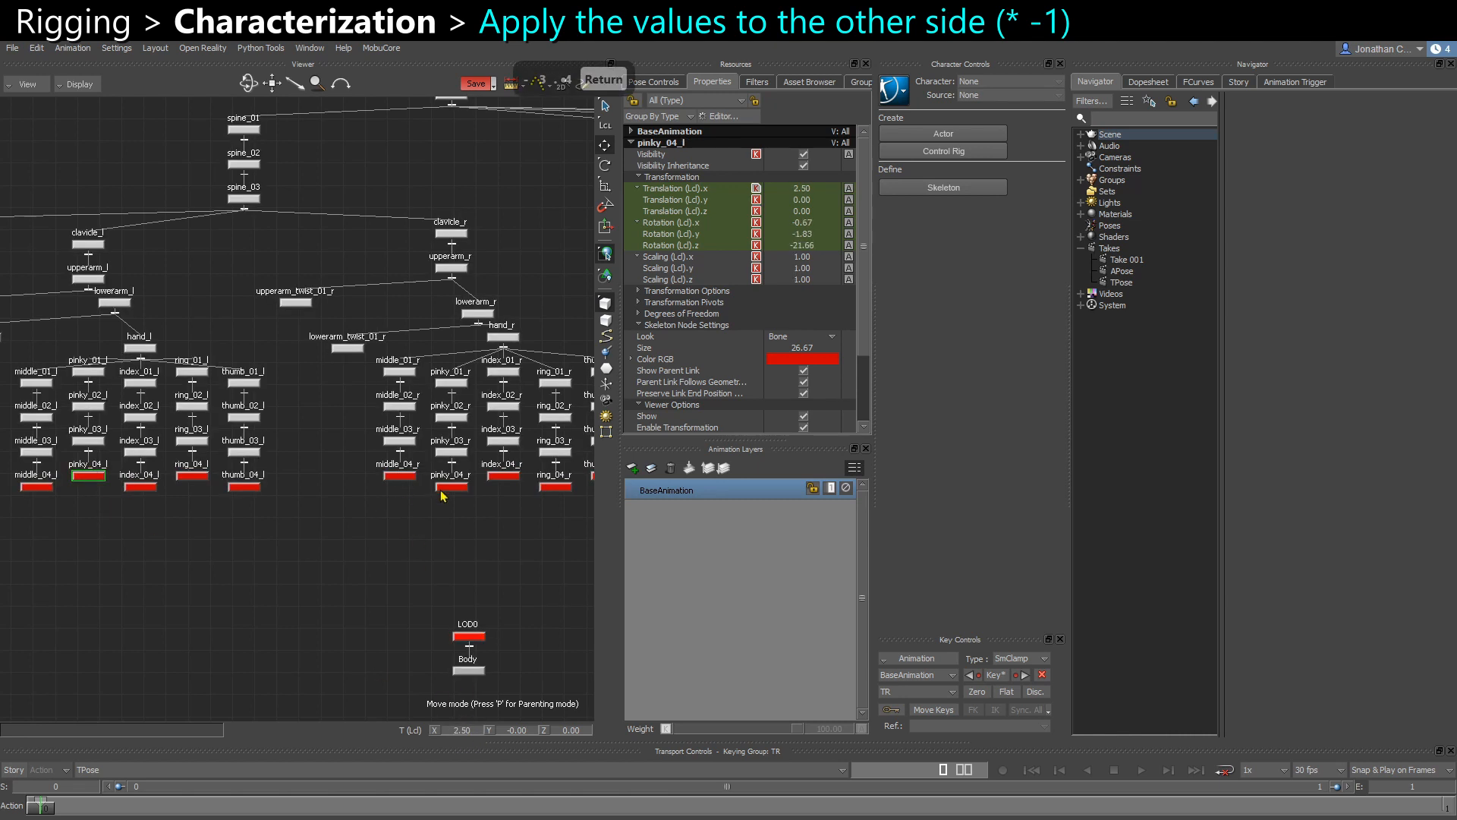
left_click(443, 489)
double_click(472, 733)
type("-2.5")
key("Return")
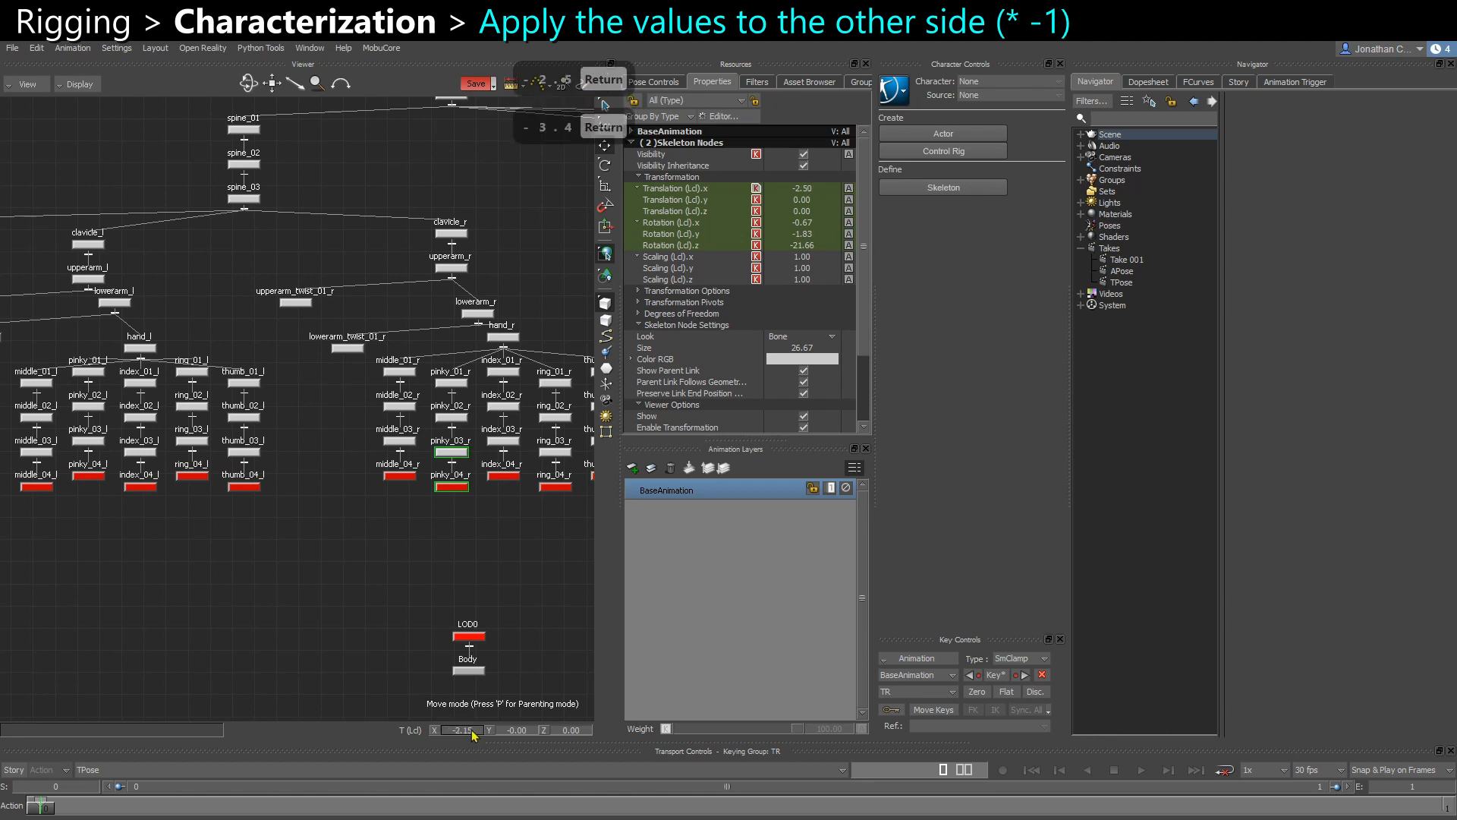
key("ctrl+z")
left_click(464, 488)
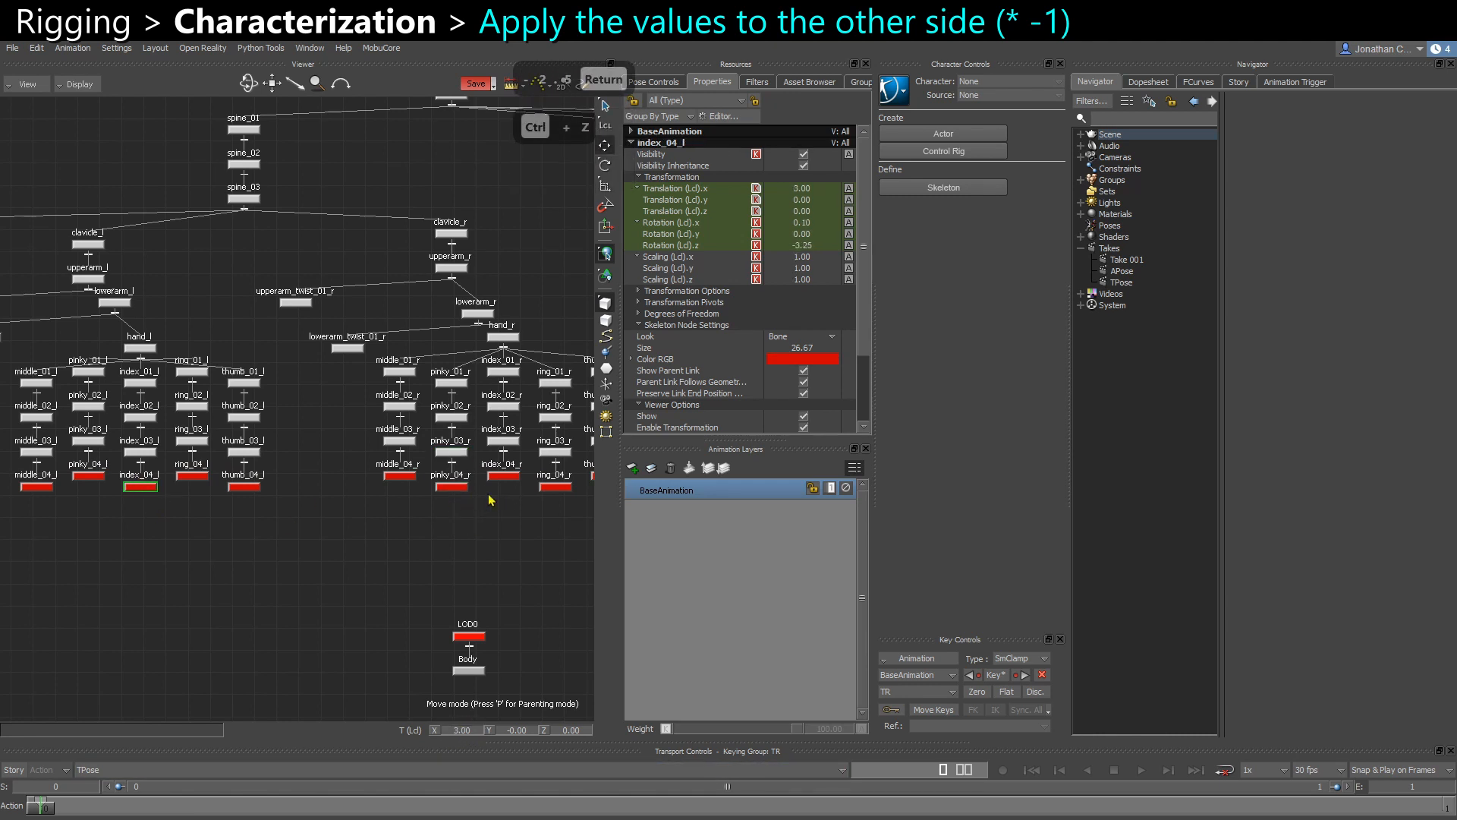
Set the local X translation of index_04_r to -3 and of ring_04_r to -3.1
left_click(503, 476)
double_click(462, 730)
type("-3")
key("Return")
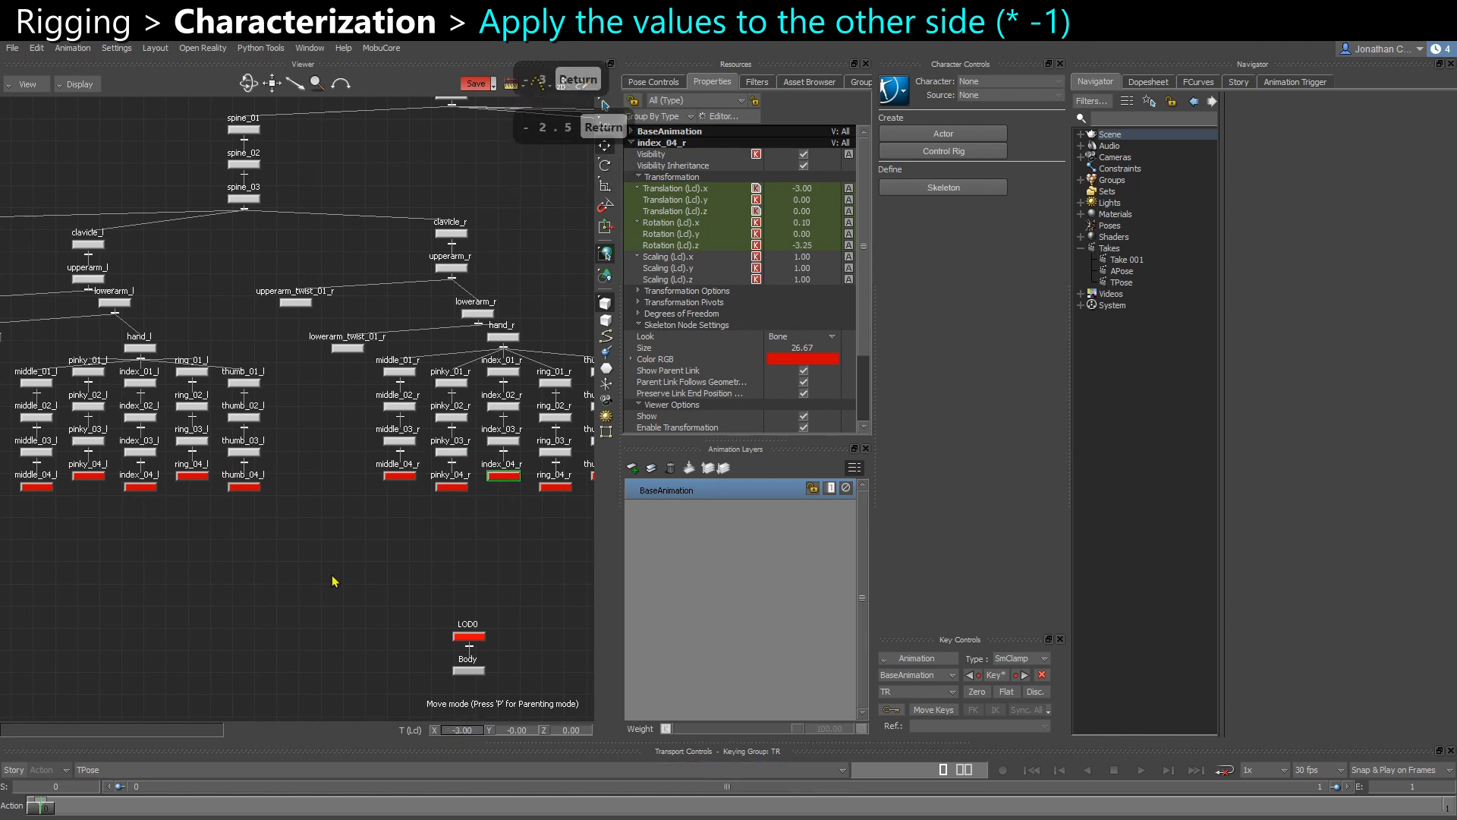
left_click(556, 486)
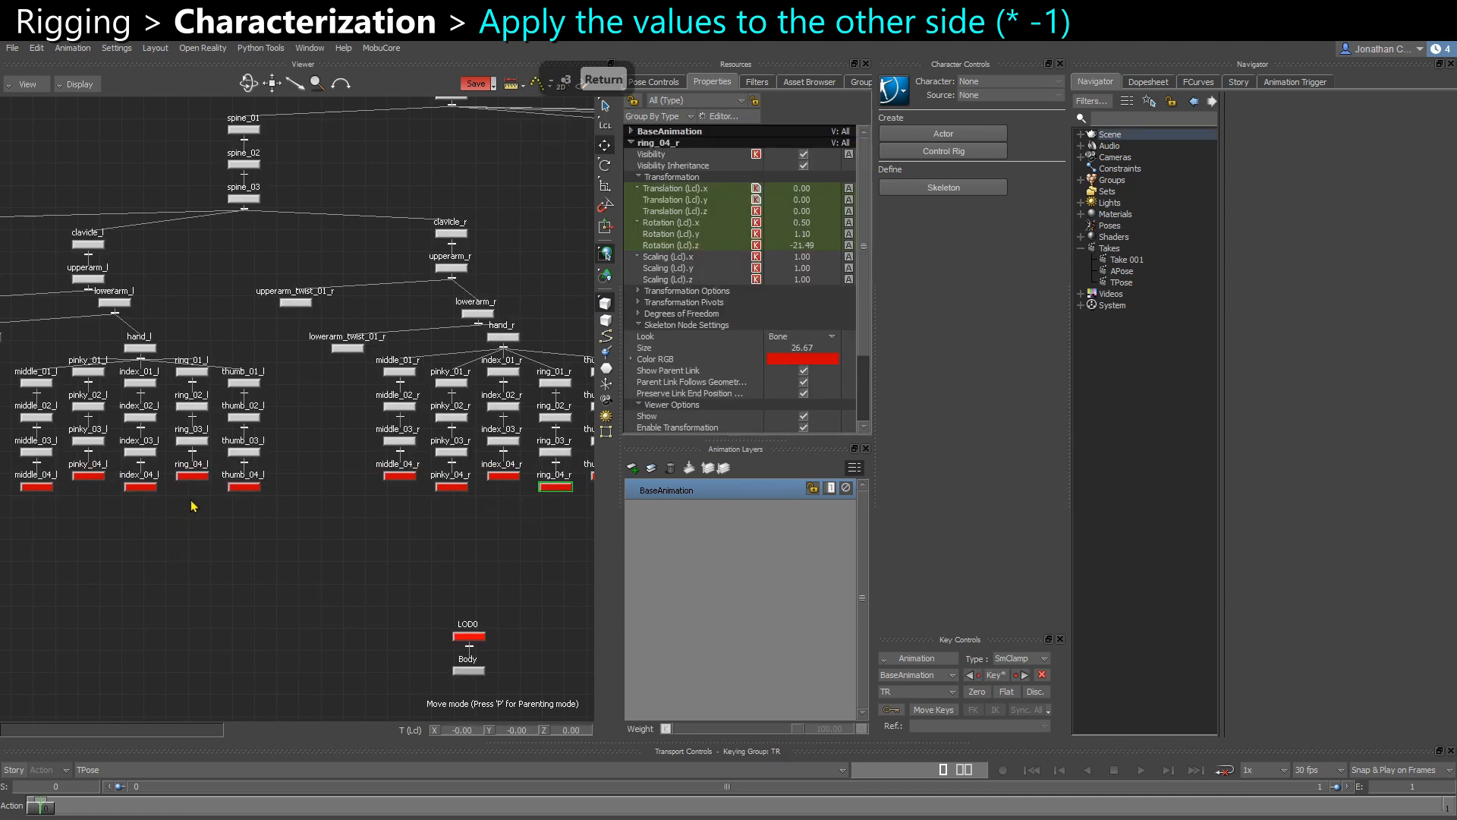
left_click(192, 476)
left_click(555, 487)
type("-3.1")
key("Return")
Set thumb_04_r's local X translation to -3.6
left_click_drag(275, 547, 233, 552)
left_click(492, 524)
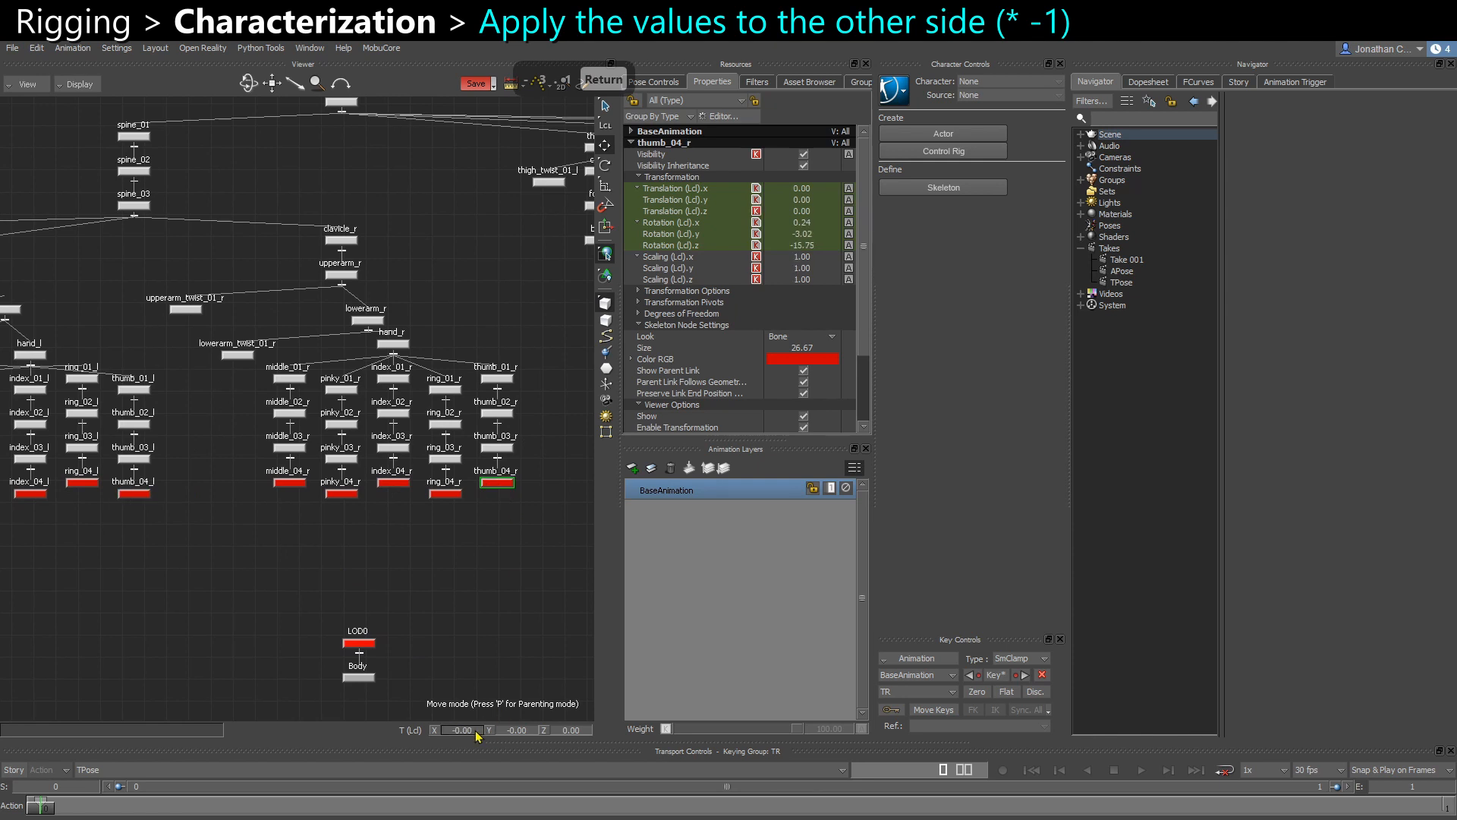
scroll(298, 529, "down", 2)
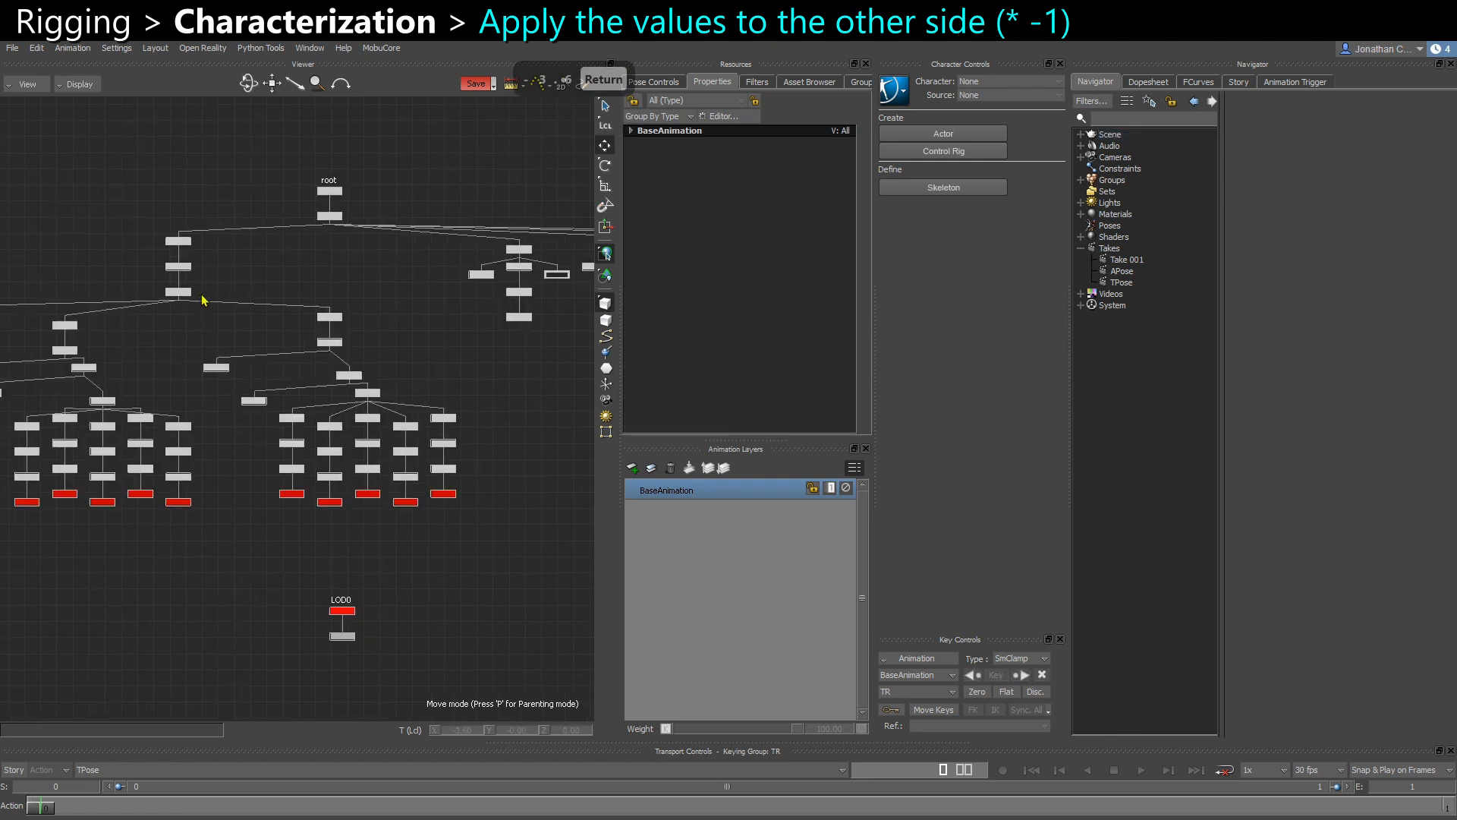
Select spine_03 with all its child joints, return to the 3D view and set a keyframe on them
scroll(184, 302, "up", 1)
double_click(179, 294)
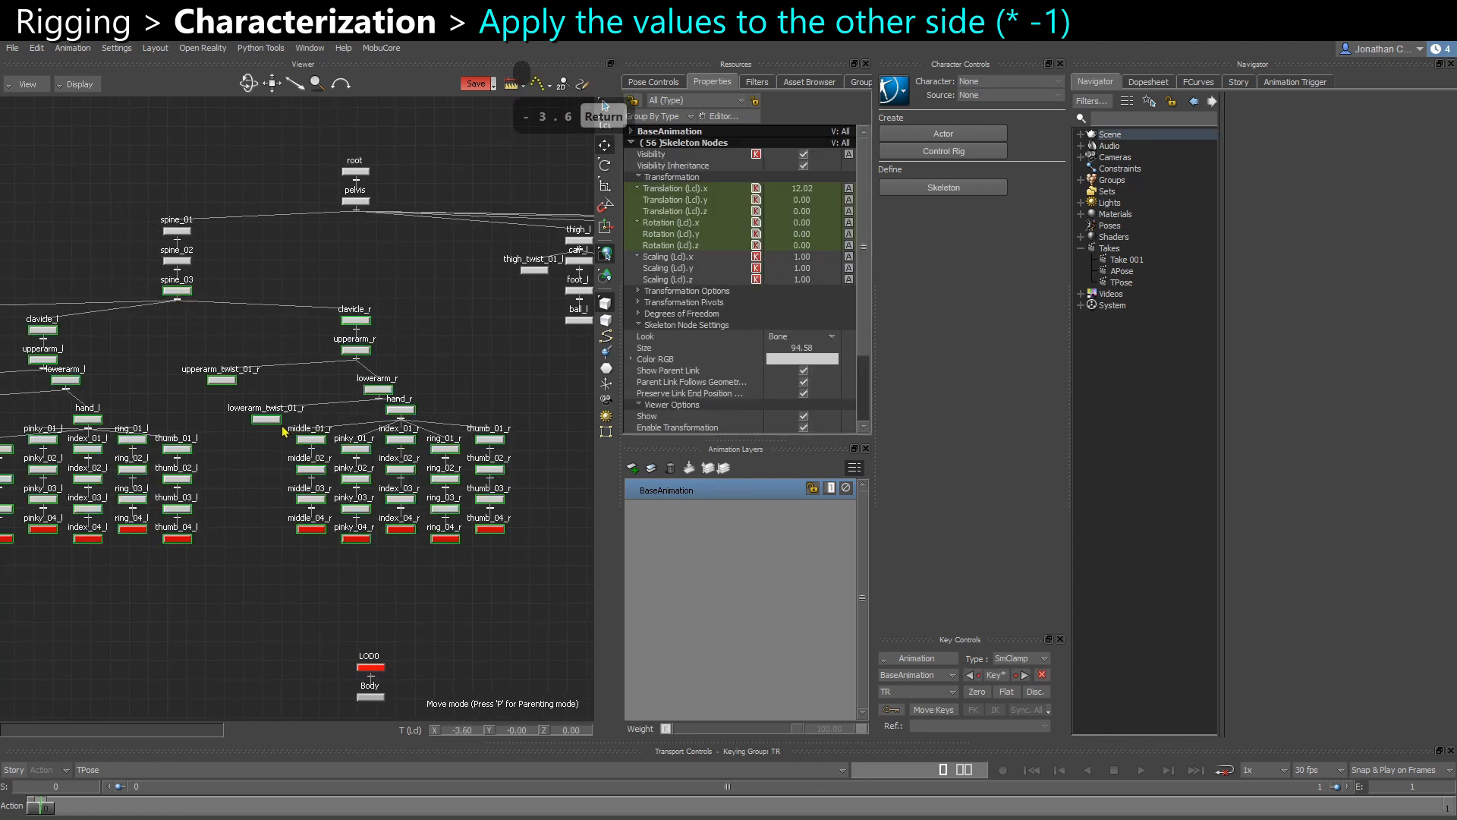
key("ctrl+w")
left_click(368, 600)
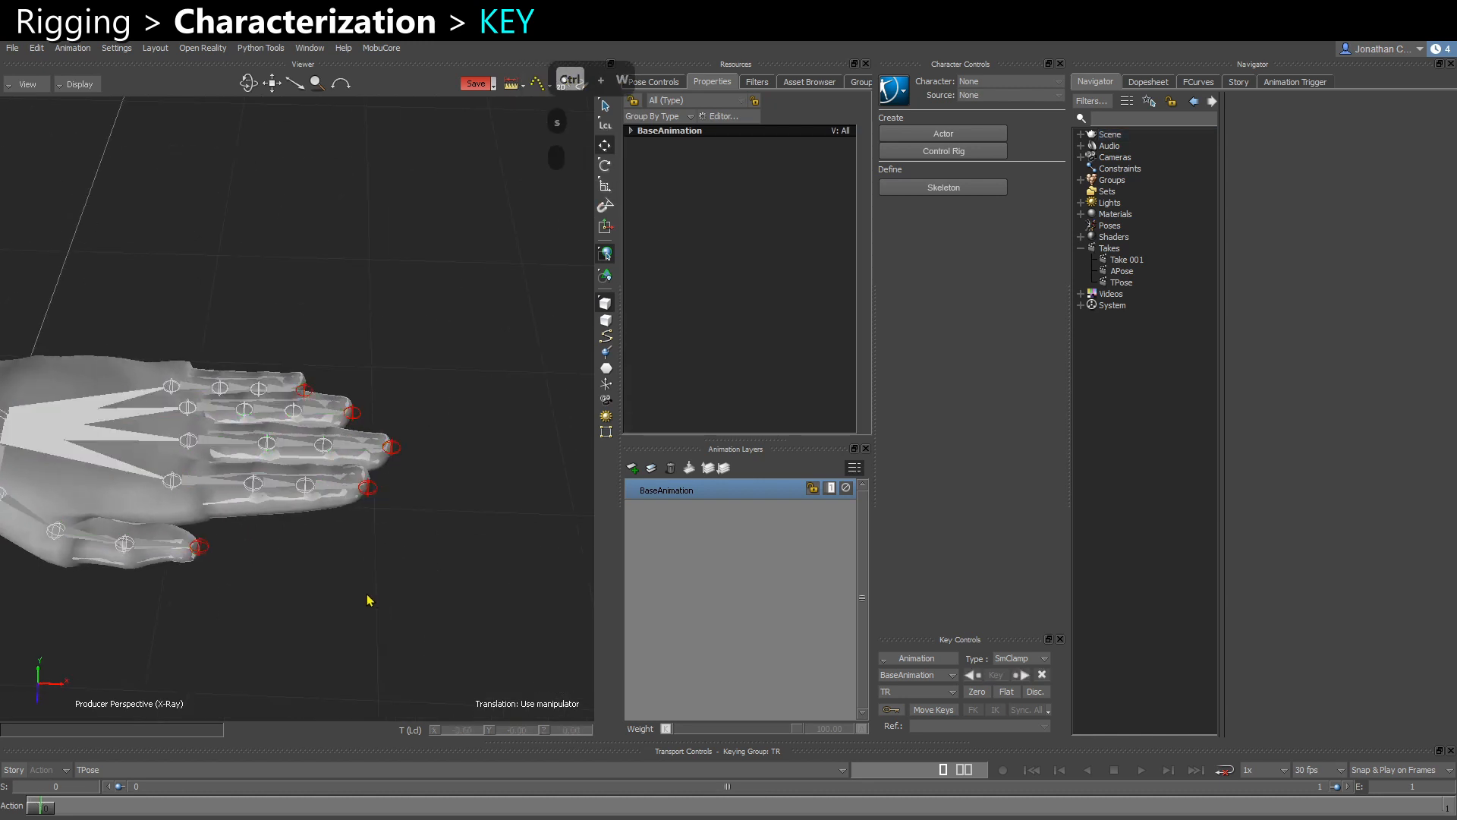
Examine the end joints at the fingertips of the opposite hand from above and from the side
scroll(368, 601, "down", 4)
middle_click_drag(178, 506, 432, 463, "alt")
scroll(189, 400, "down", 2)
middle_click_drag(189, 400, 552, 506, "alt")
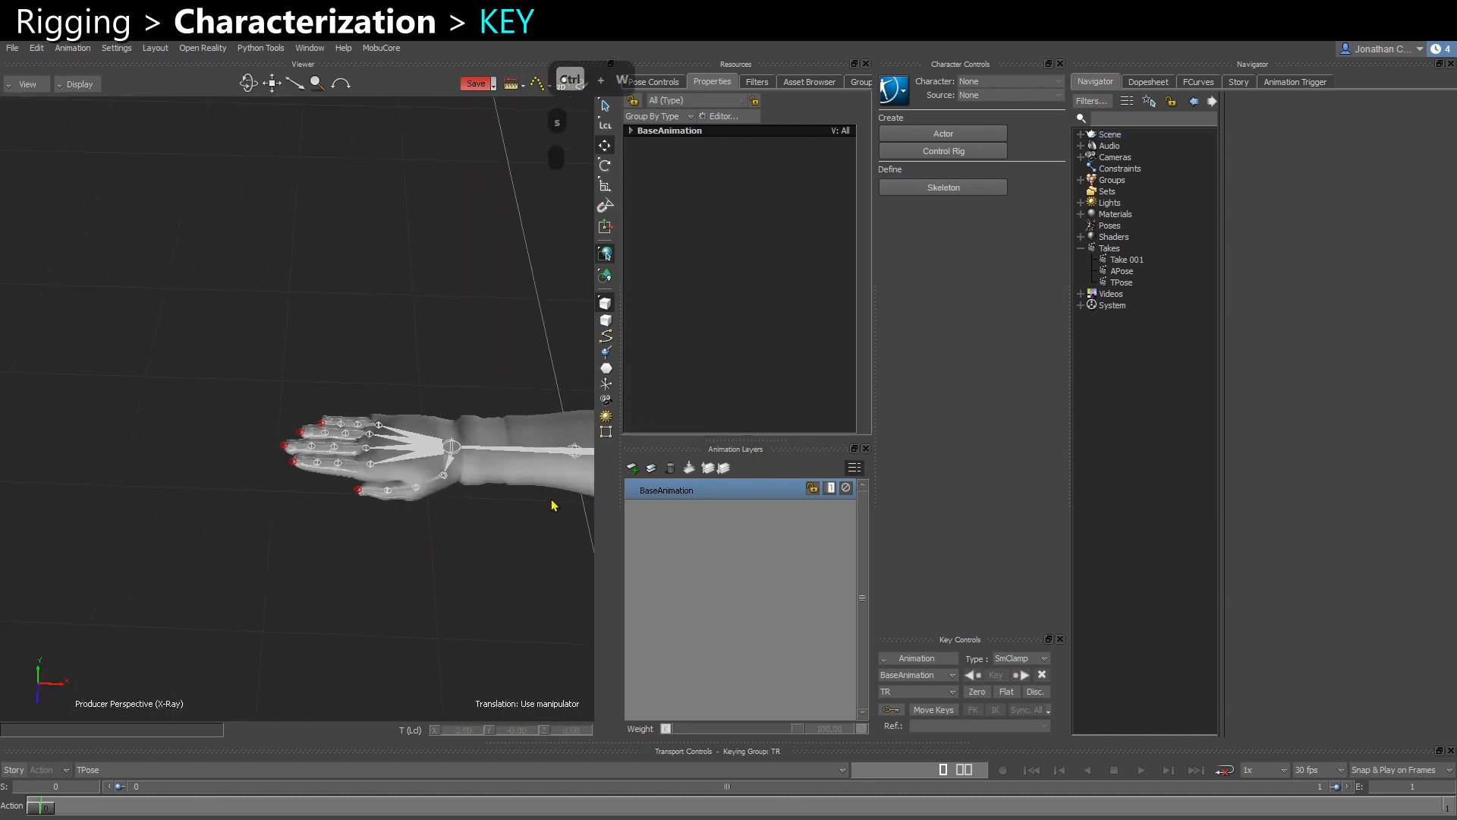
scroll(402, 541, "up", 5)
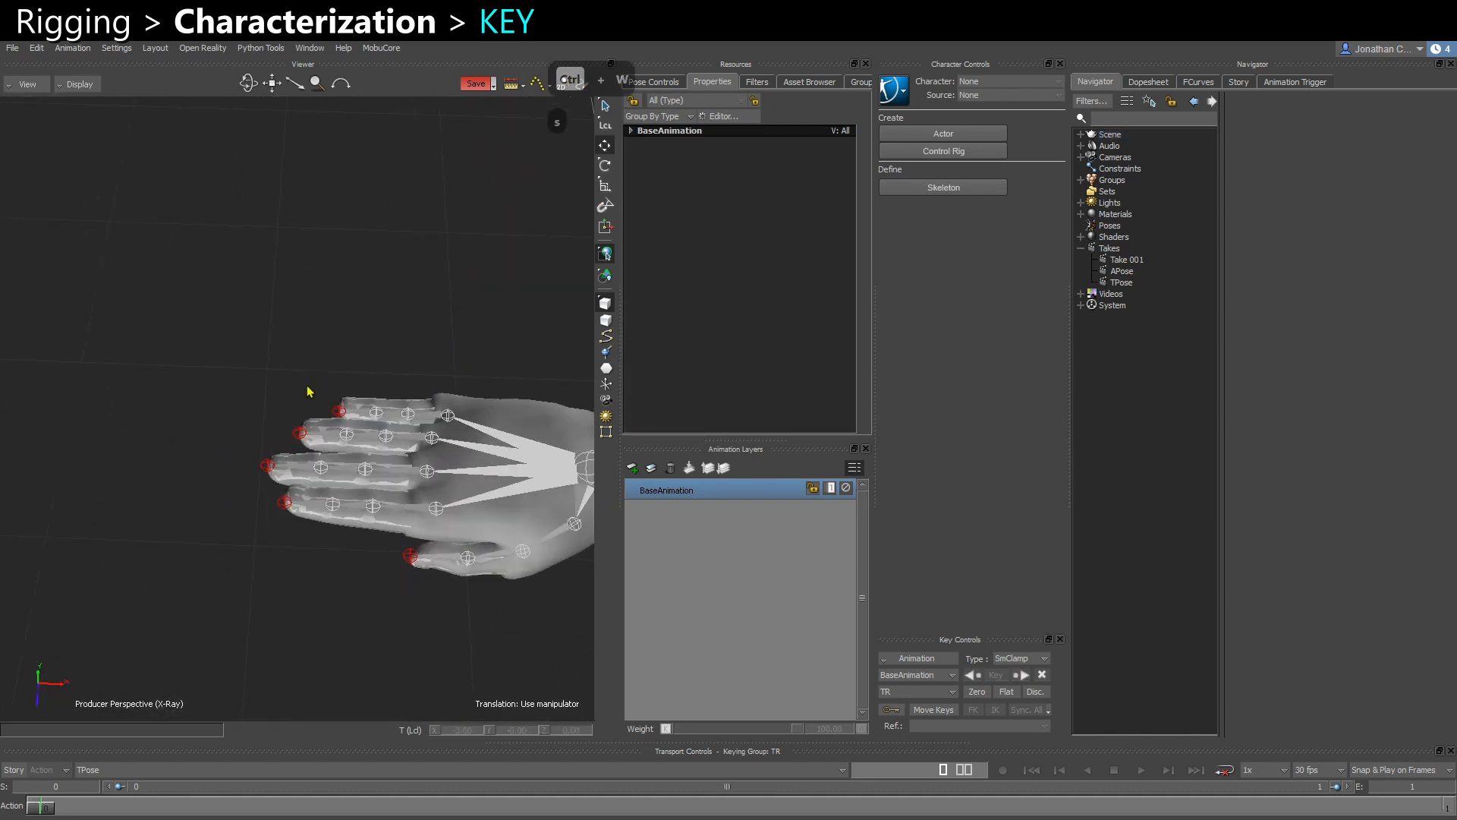
mouse_move(353, 498)
left_mouse_down("alt")
mouse_move(319, 465)
mouse_move(381, 435)
mouse_move(371, 482)
left_mouse_up("alt")
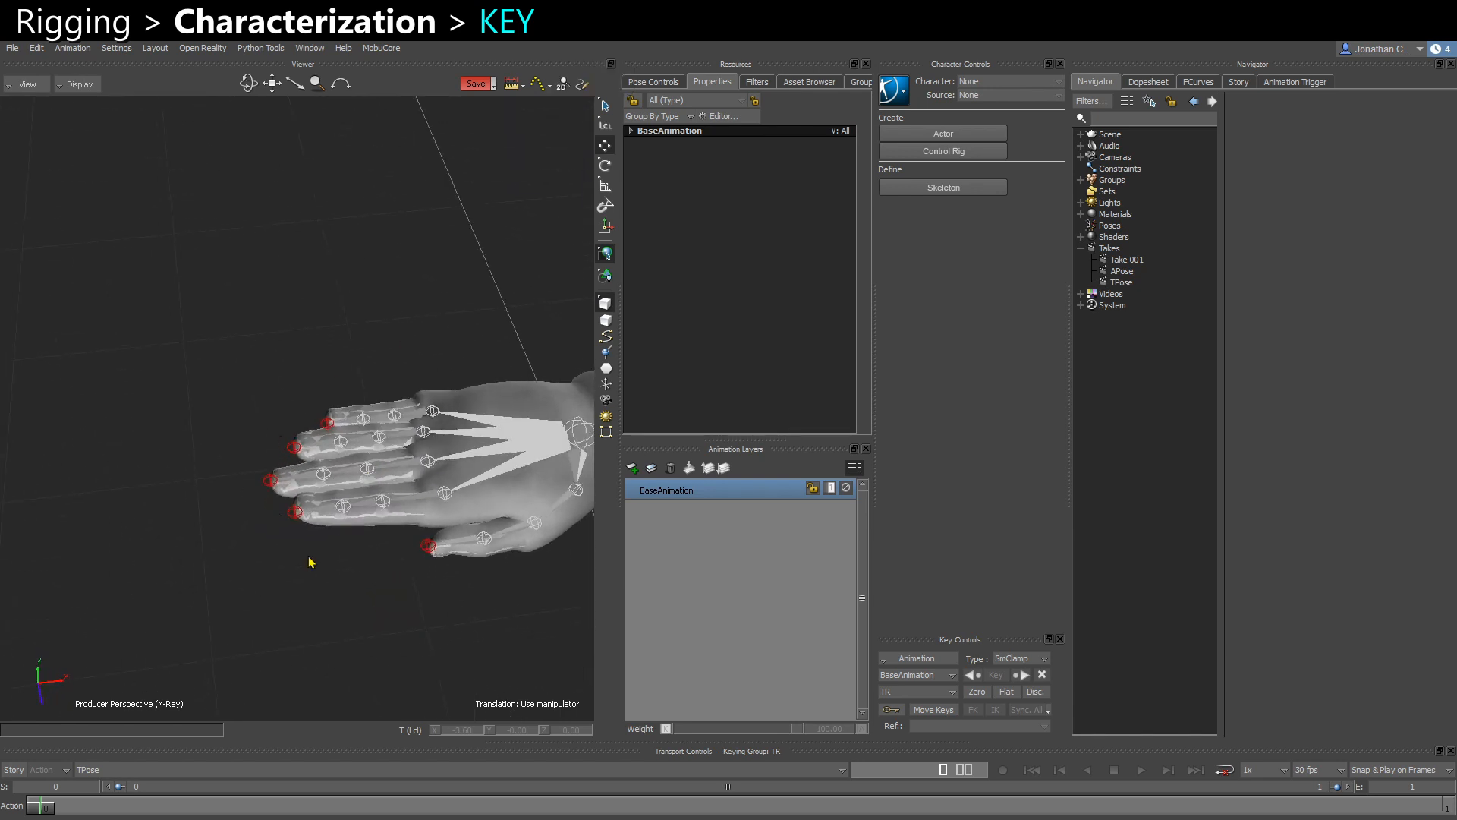
left_click_drag(392, 590, 323, 506, "alt")
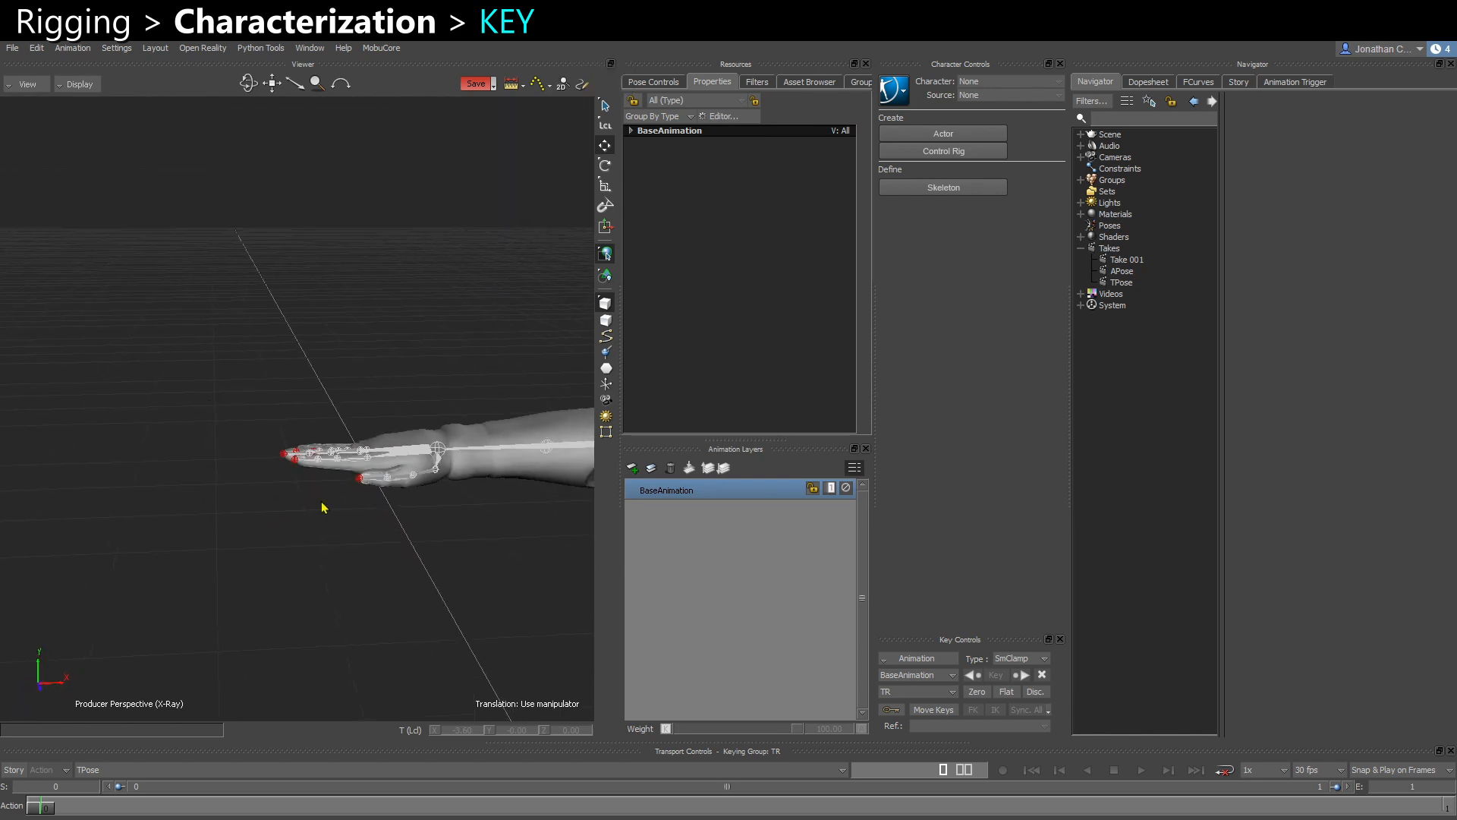
scroll(202, 416, "down", 8)
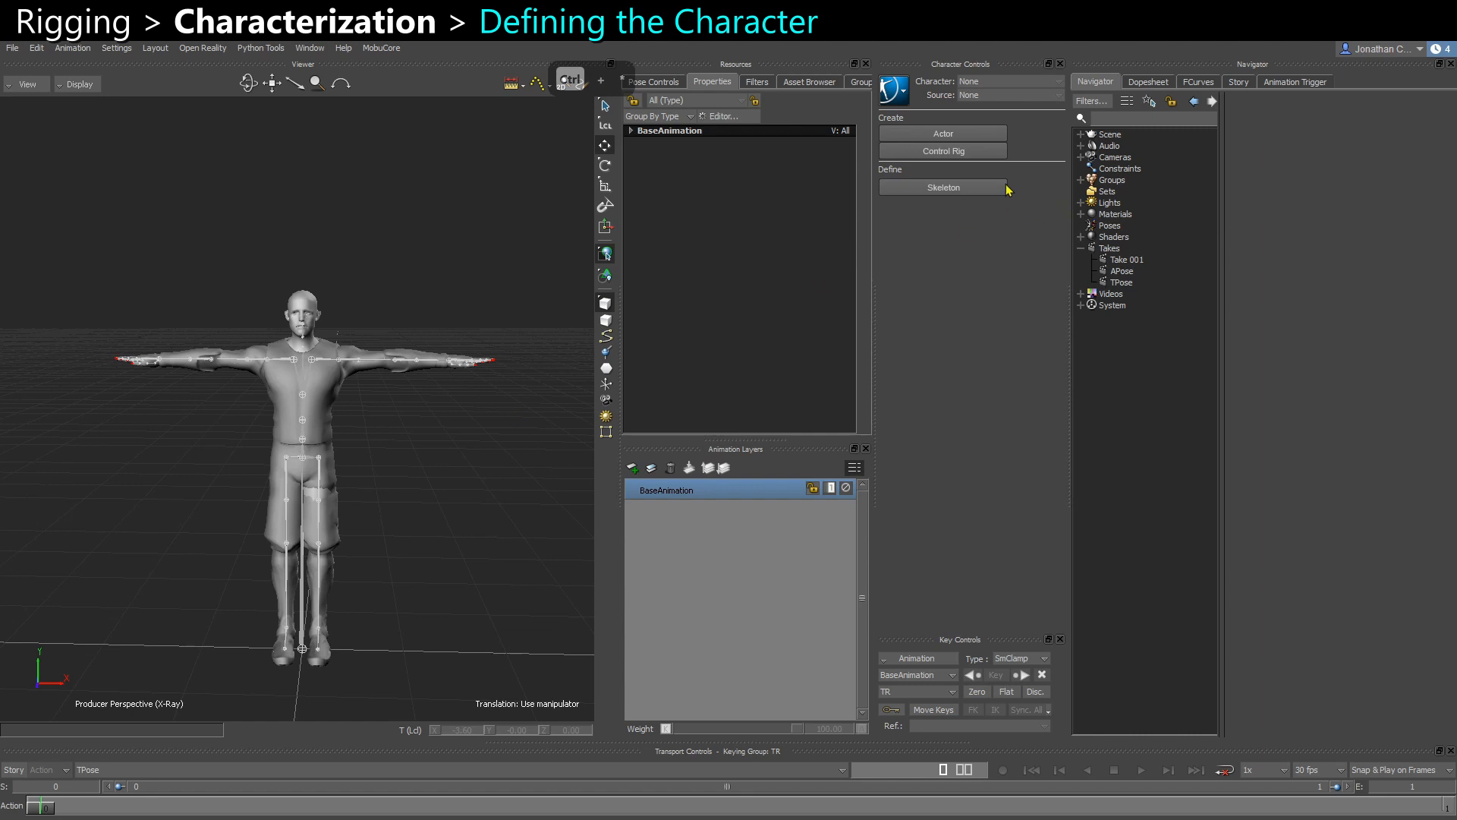
Start creating a control rig and choose to define the required skeleton for a new character
left_click(913, 192)
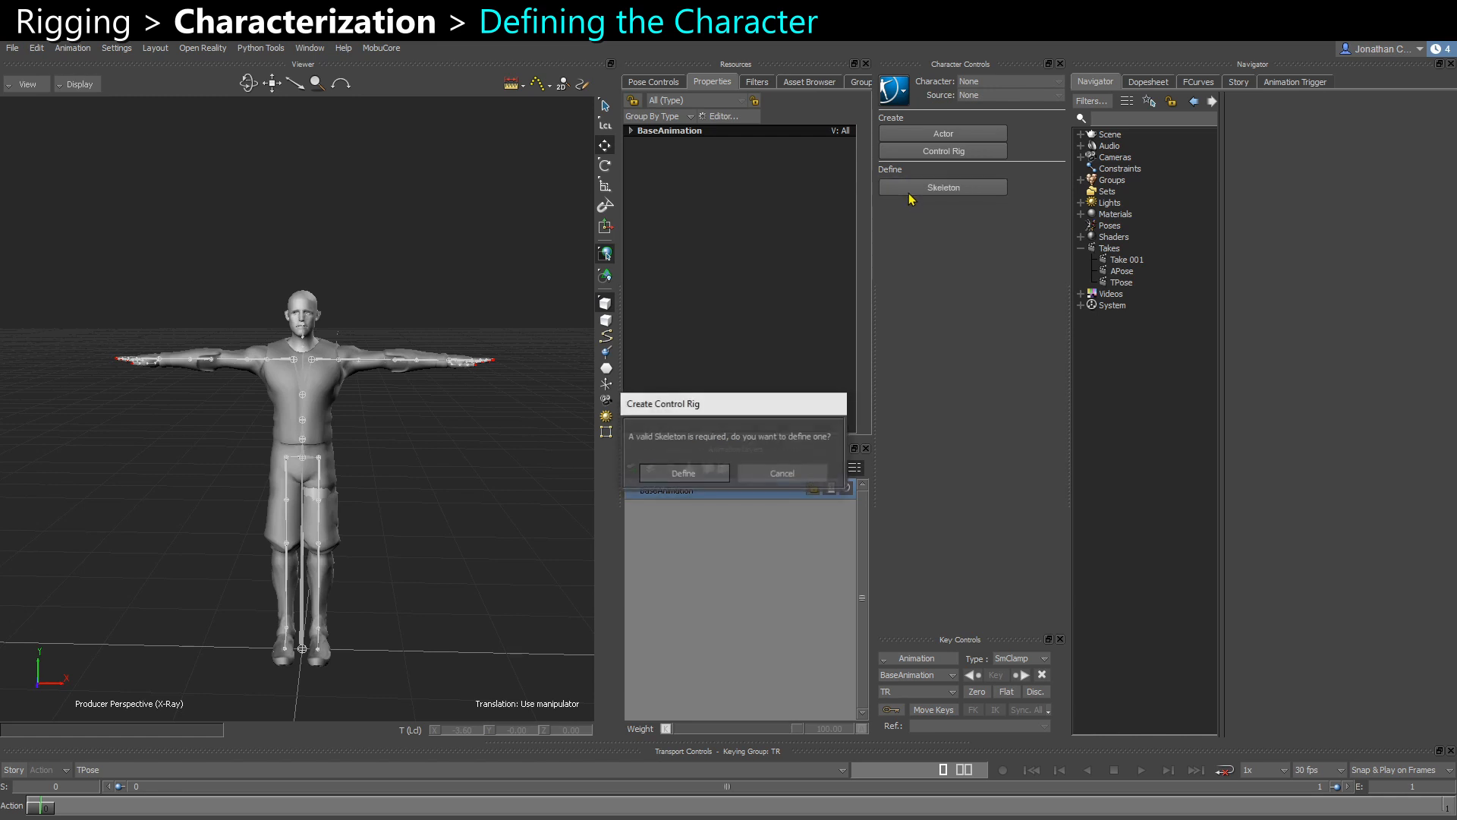
left_click_drag(695, 394, 501, 448)
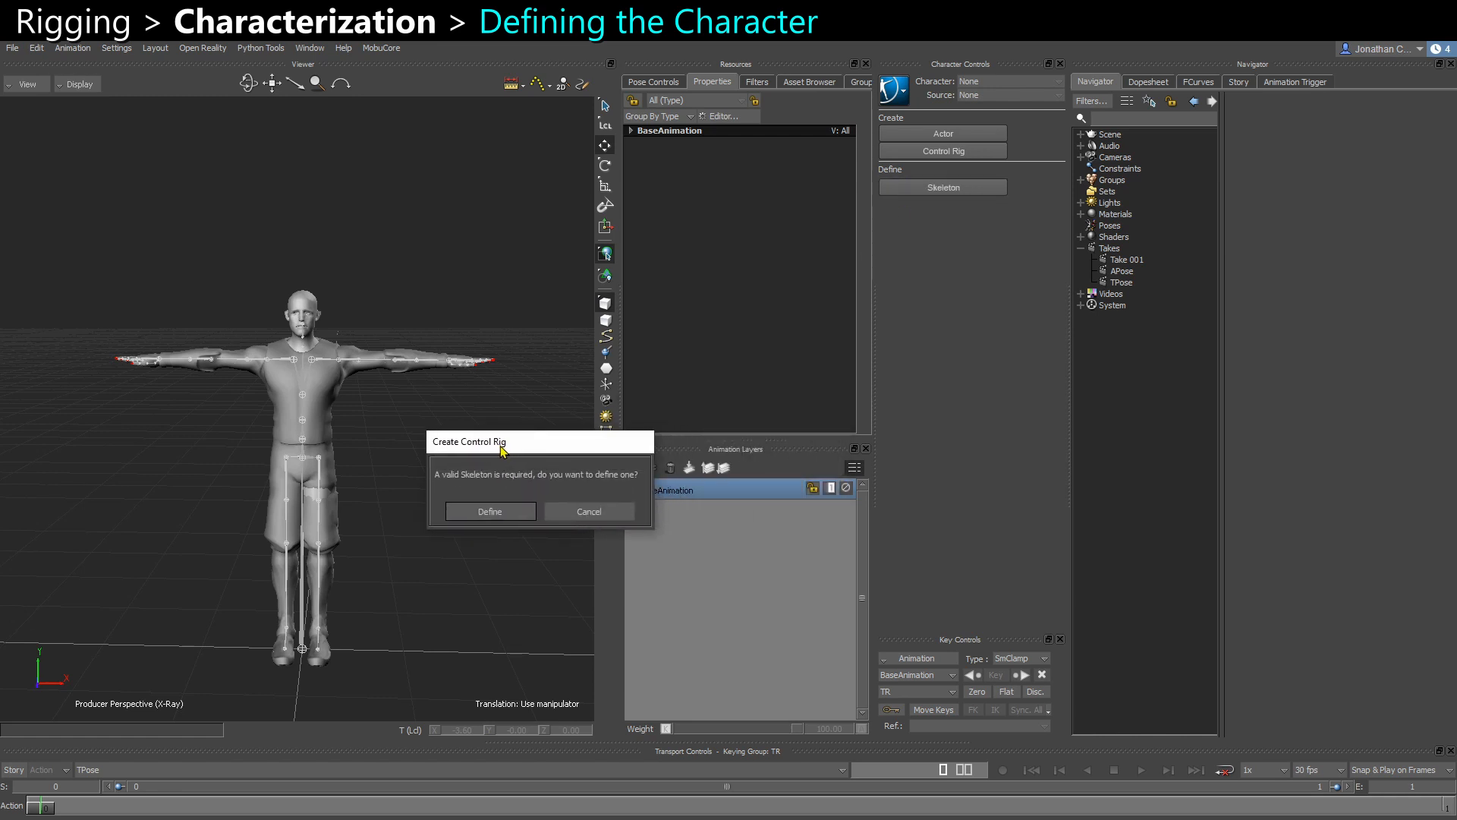
left_click(489, 511)
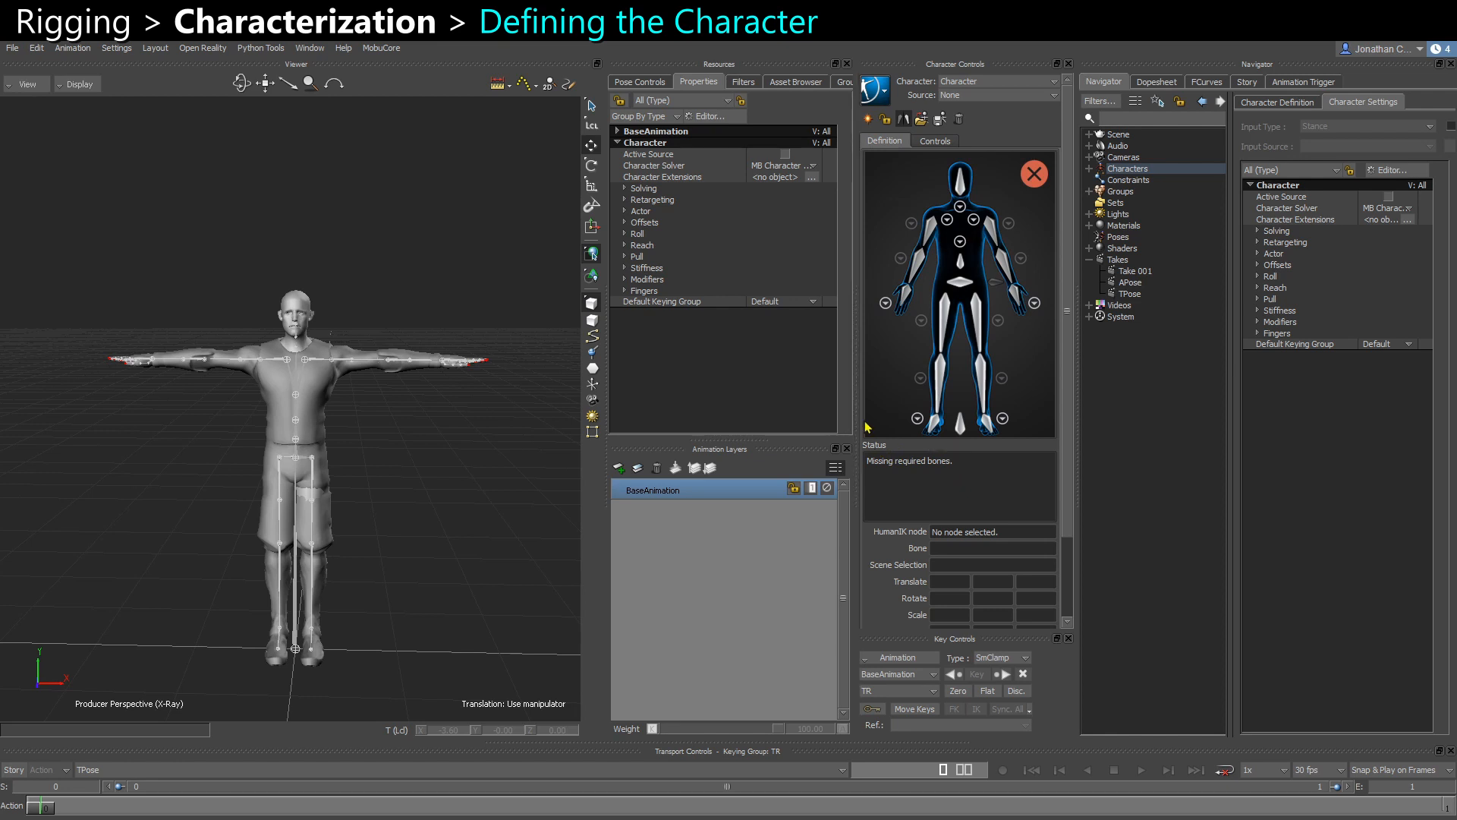
left_click_drag(855, 427, 831, 426)
key("alt+z")
key("alt+z")
key("alt+z")
key("alt+z")
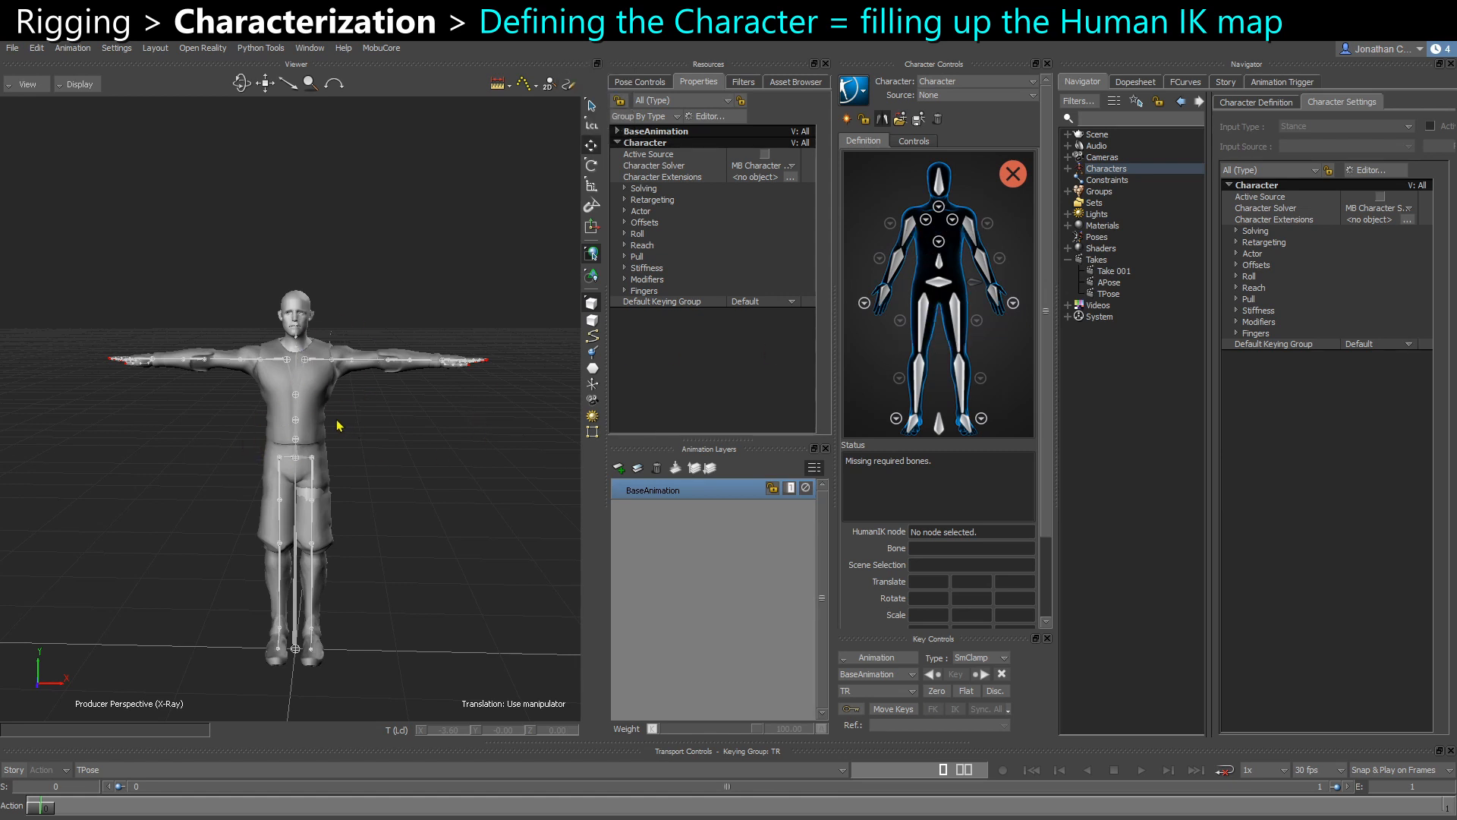
Assign the pelvis joint to the Hips node of the HumanIK map
scroll(345, 434, "up", 2)
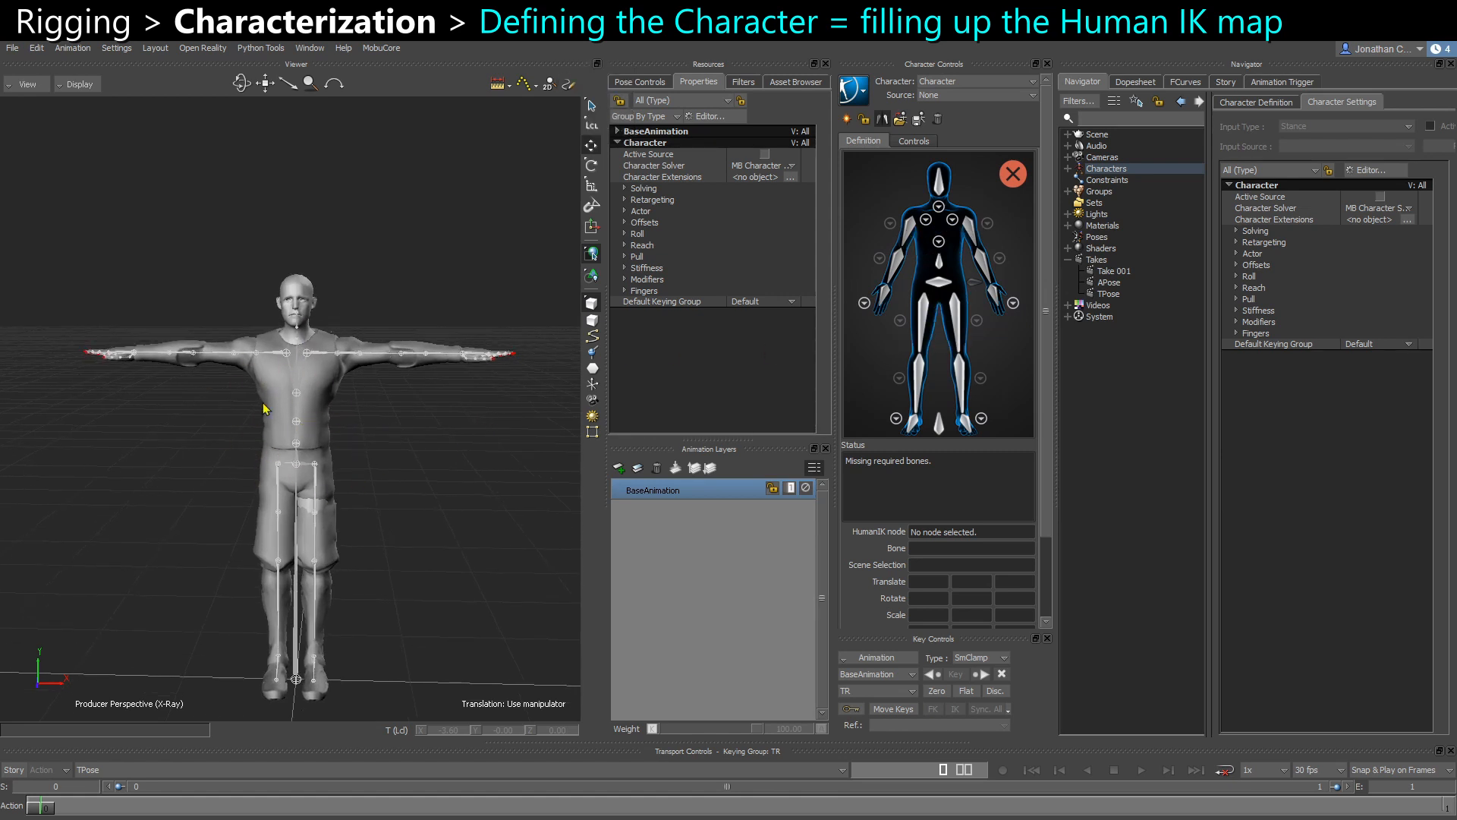
left_click(939, 287)
scroll(228, 524, "up", 3)
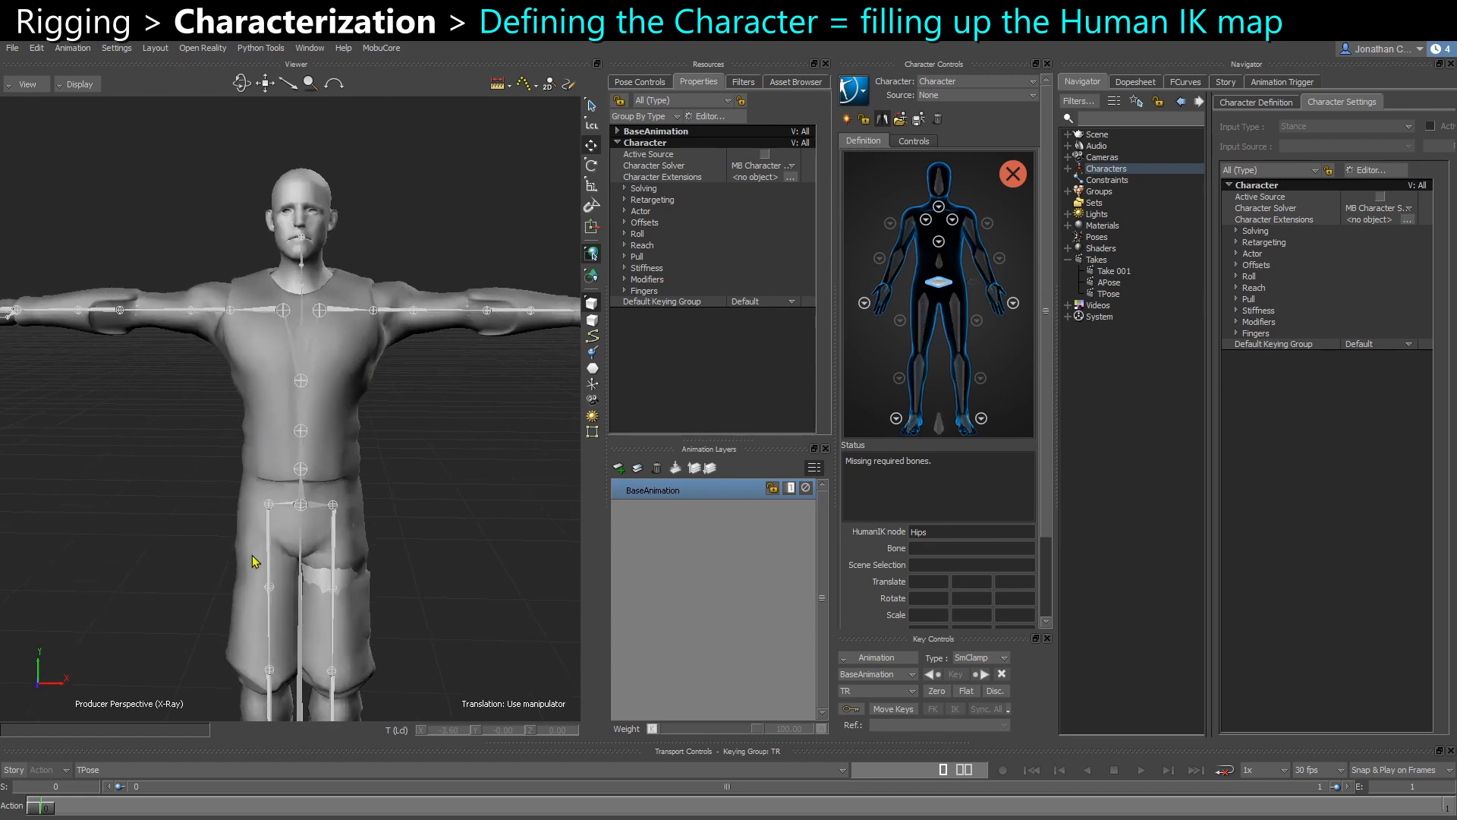
scroll(262, 532, "up", 1)
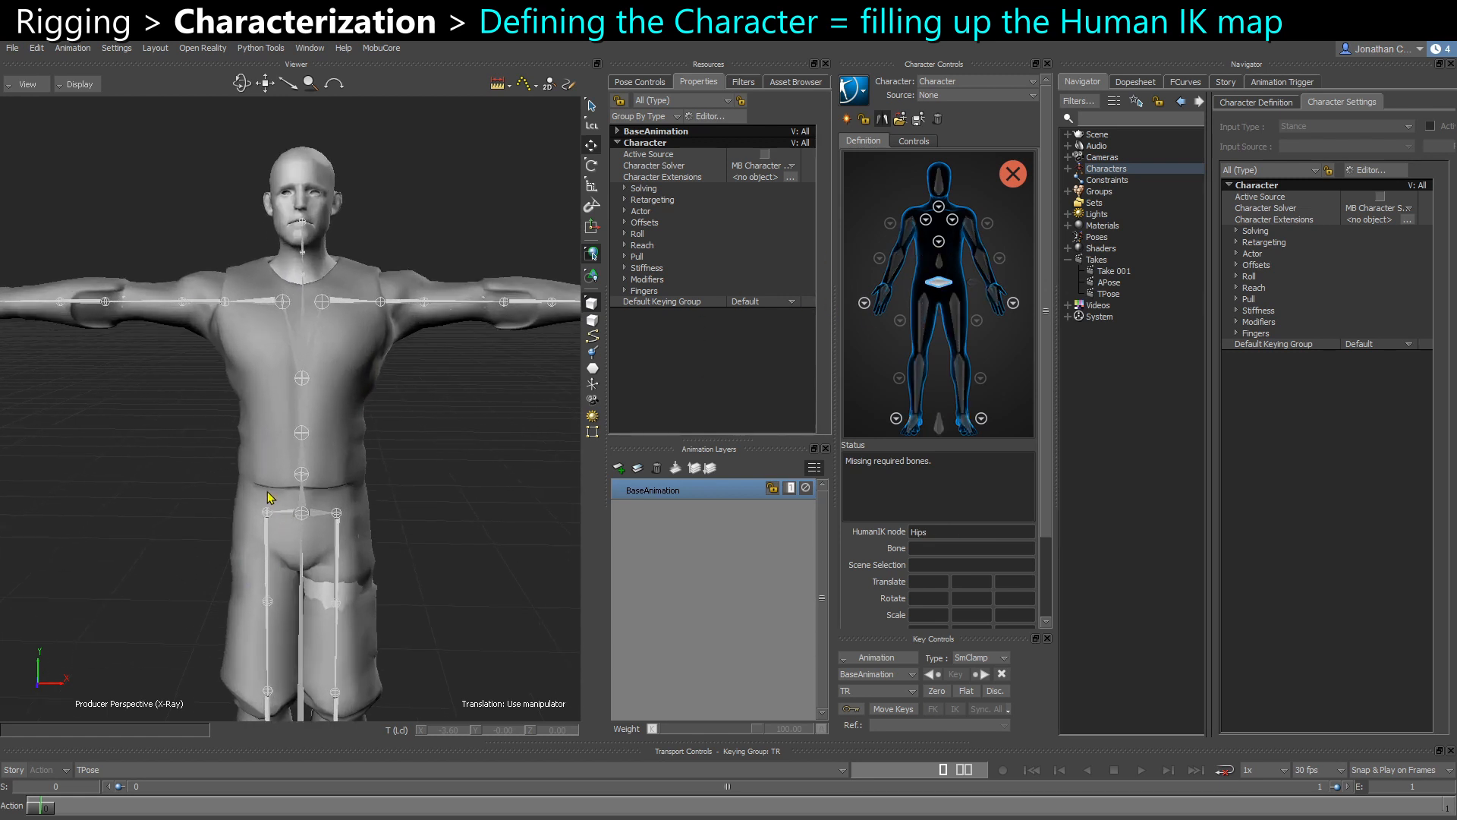
left_click(323, 506)
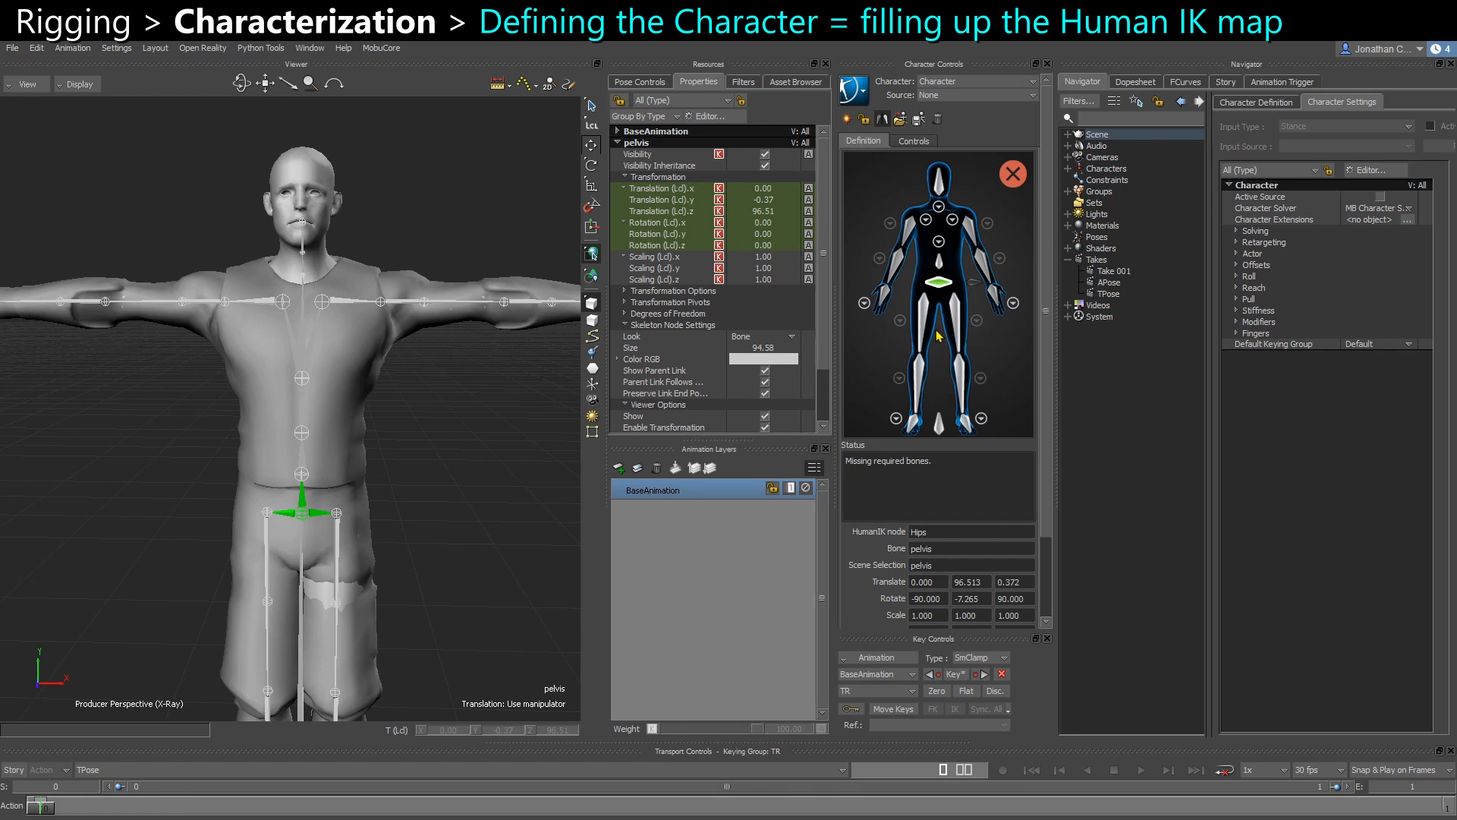
Assign the spine_01 joint to the Spine node of the HumanIK map
scroll(403, 535, "down", 1)
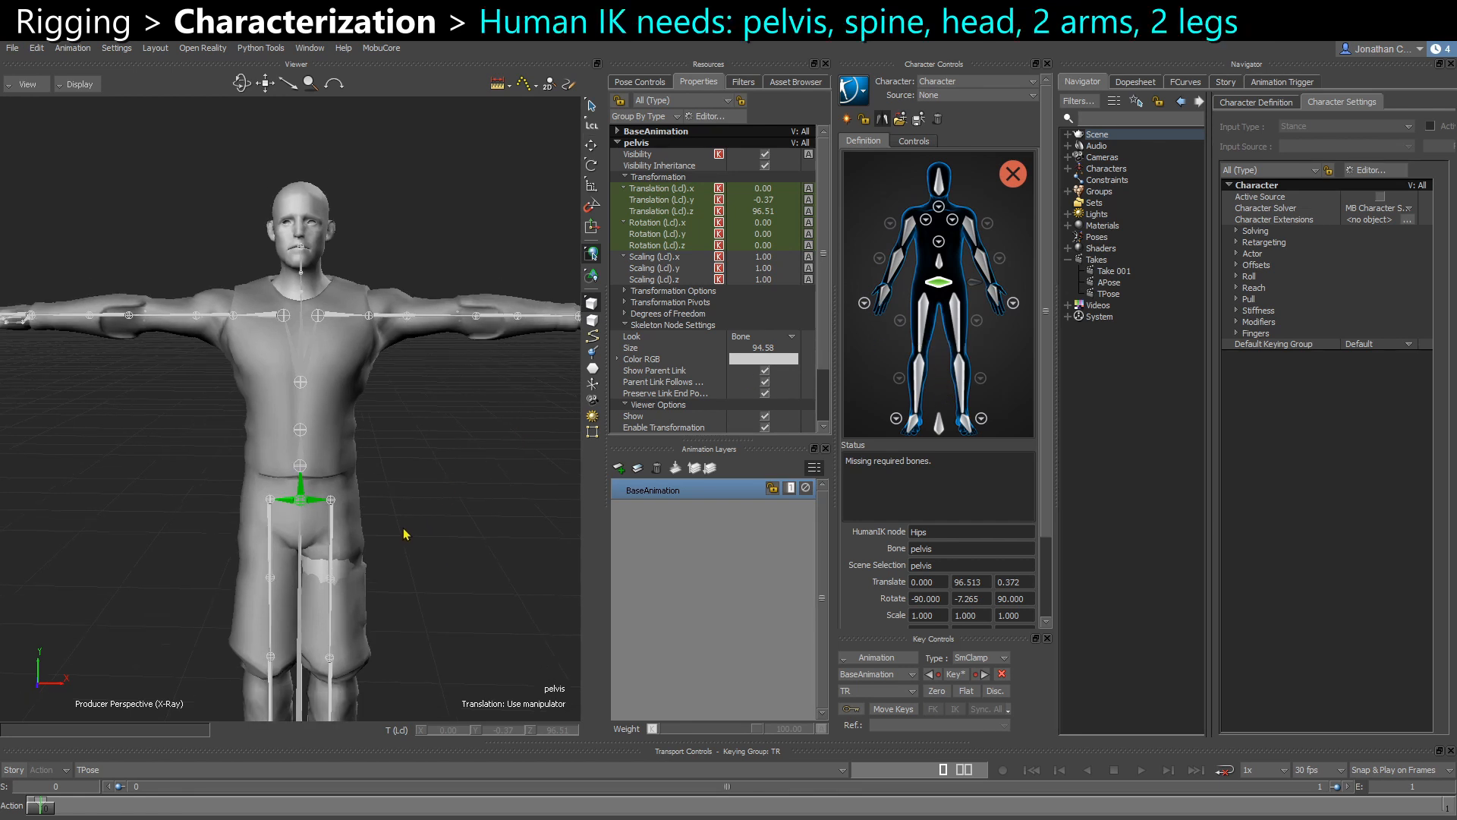
scroll(403, 534, "down", 2)
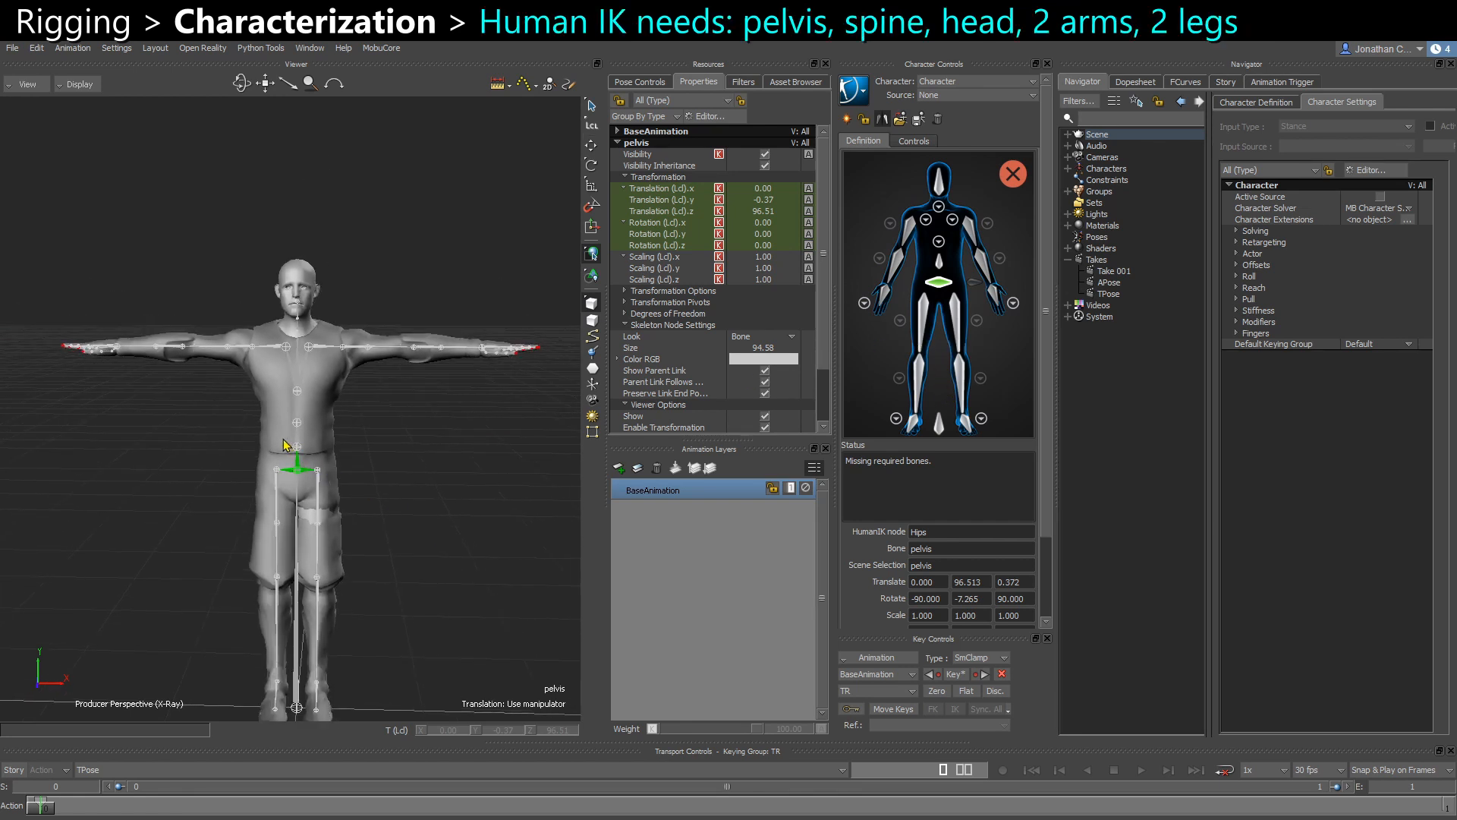
left_click(296, 446)
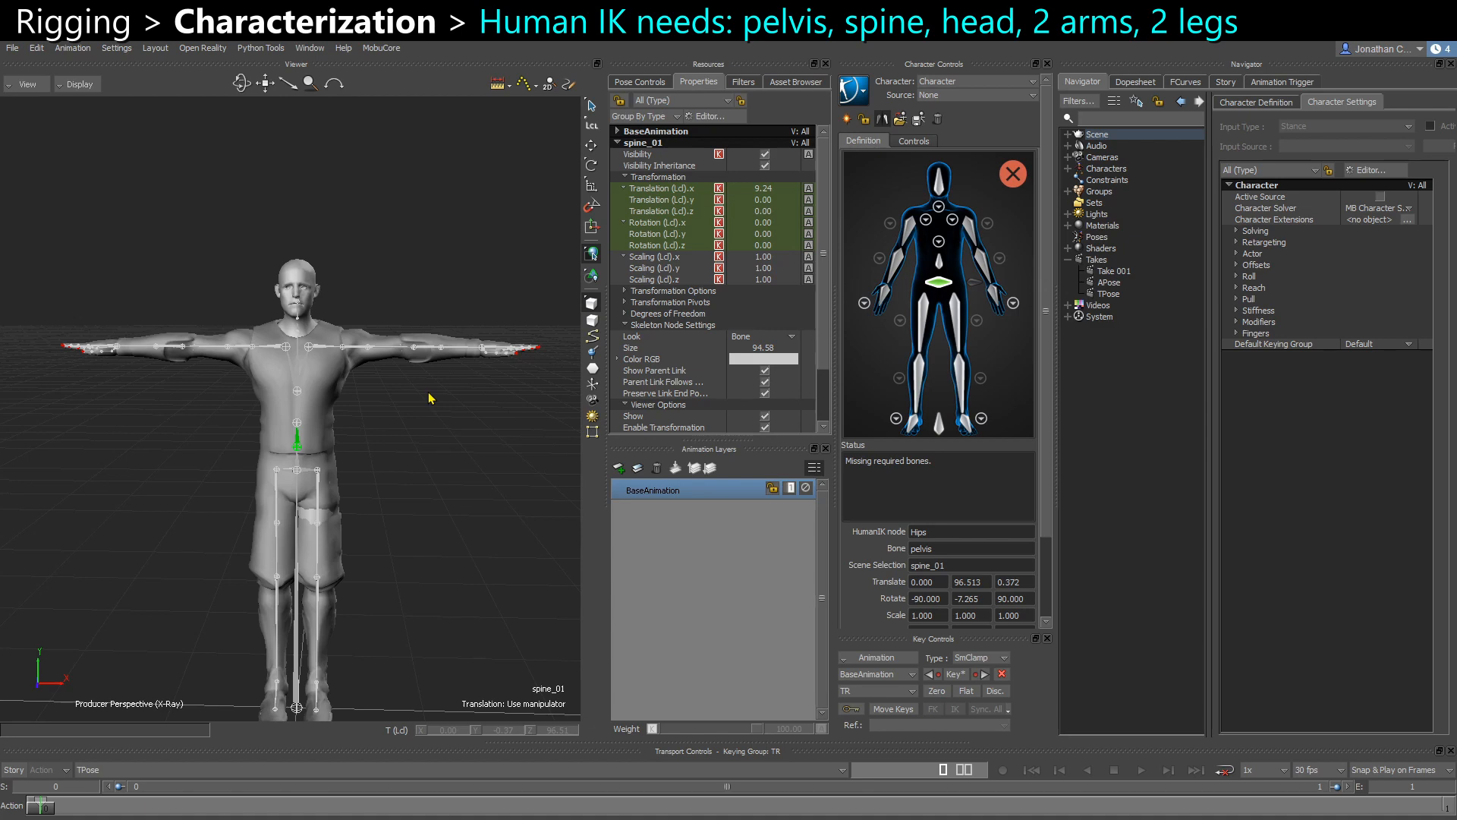
scroll(282, 470, "up", 5)
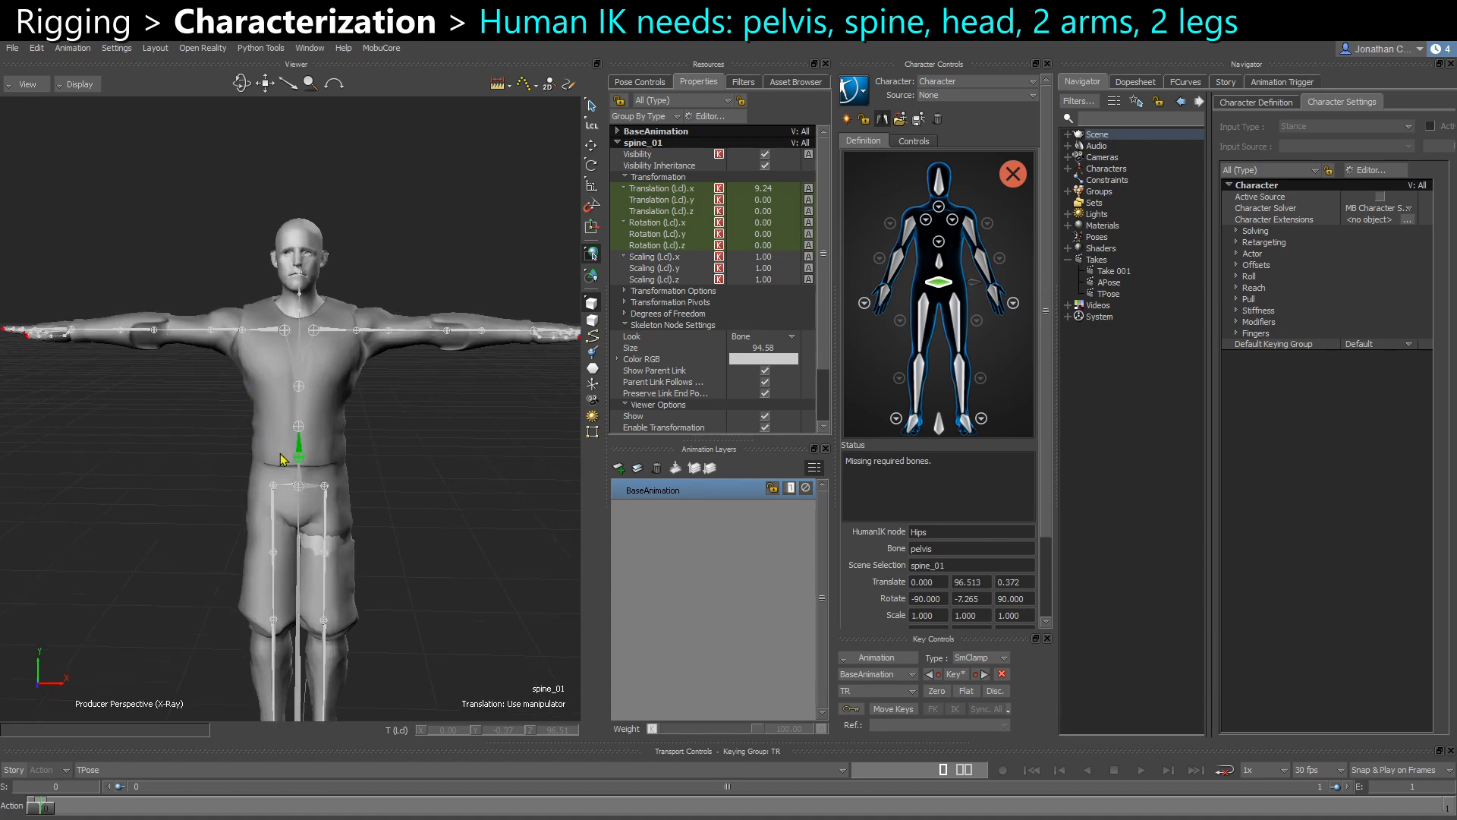
left_click(939, 261)
scroll(290, 427, "up", 2)
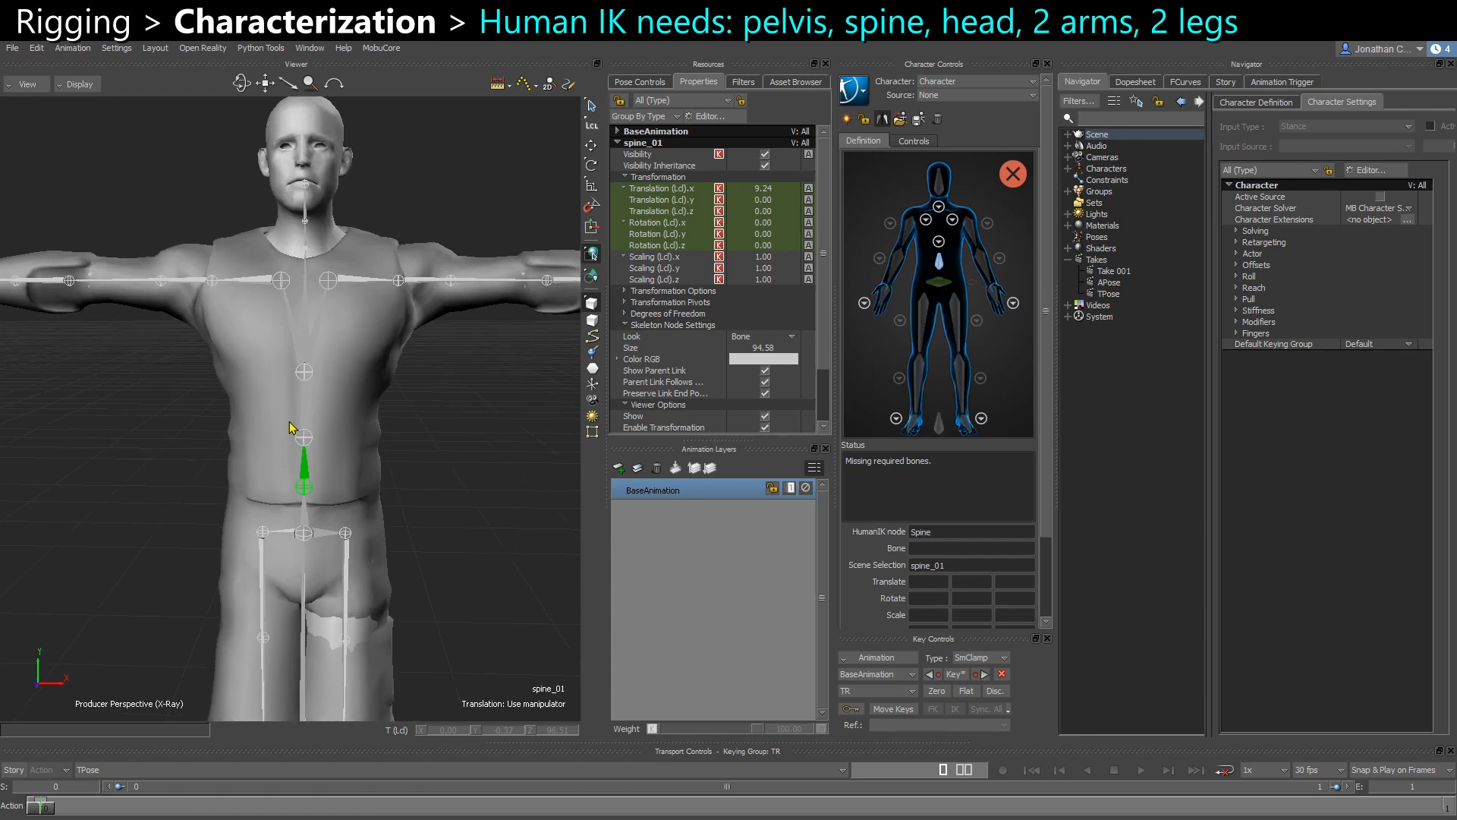
left_click_drag(266, 469, 360, 491)
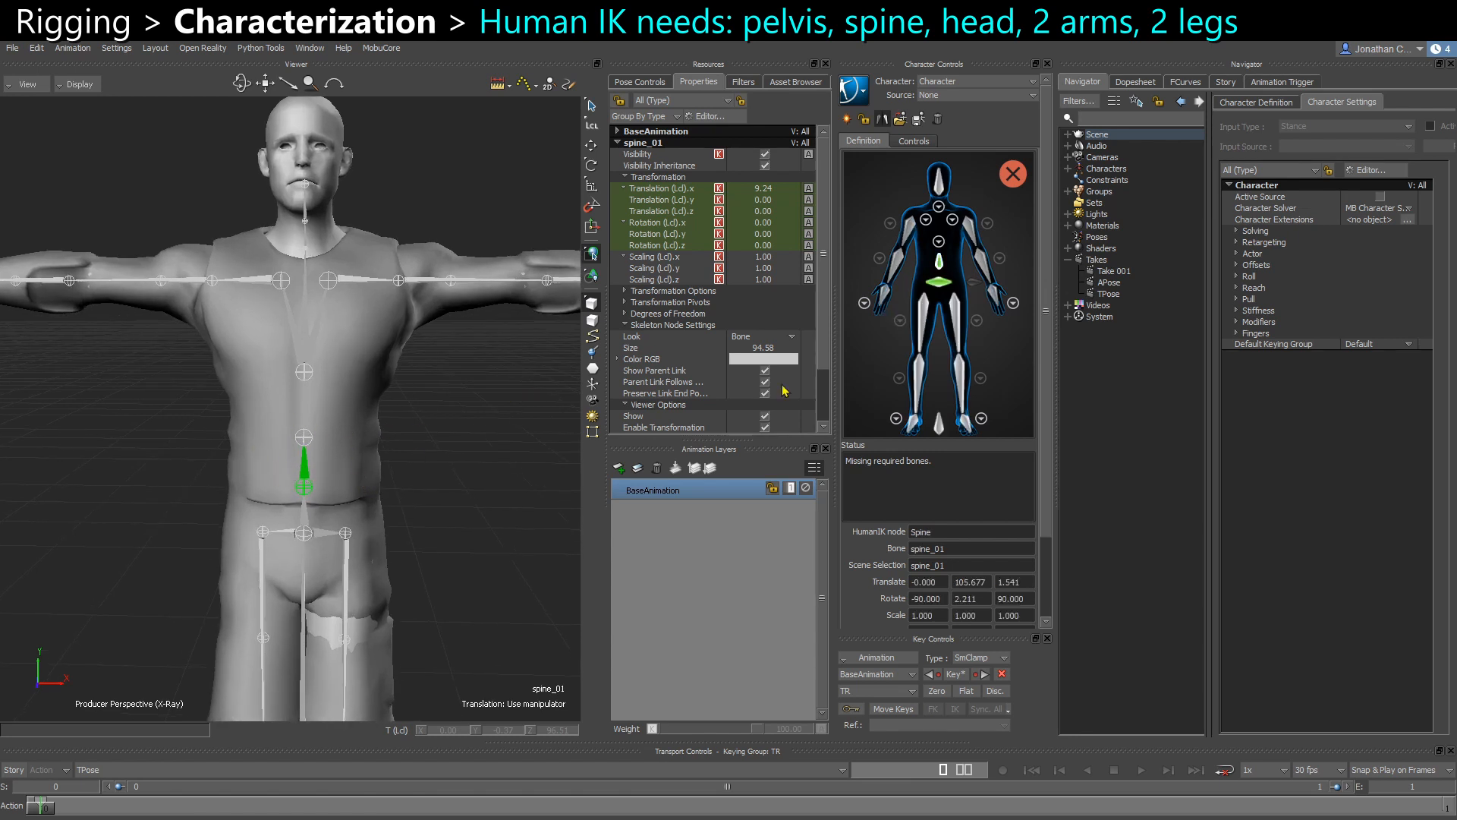
Show the extra spine slots of the HumanIK map and assign the spine_02 joint to Spine1
left_click(940, 242)
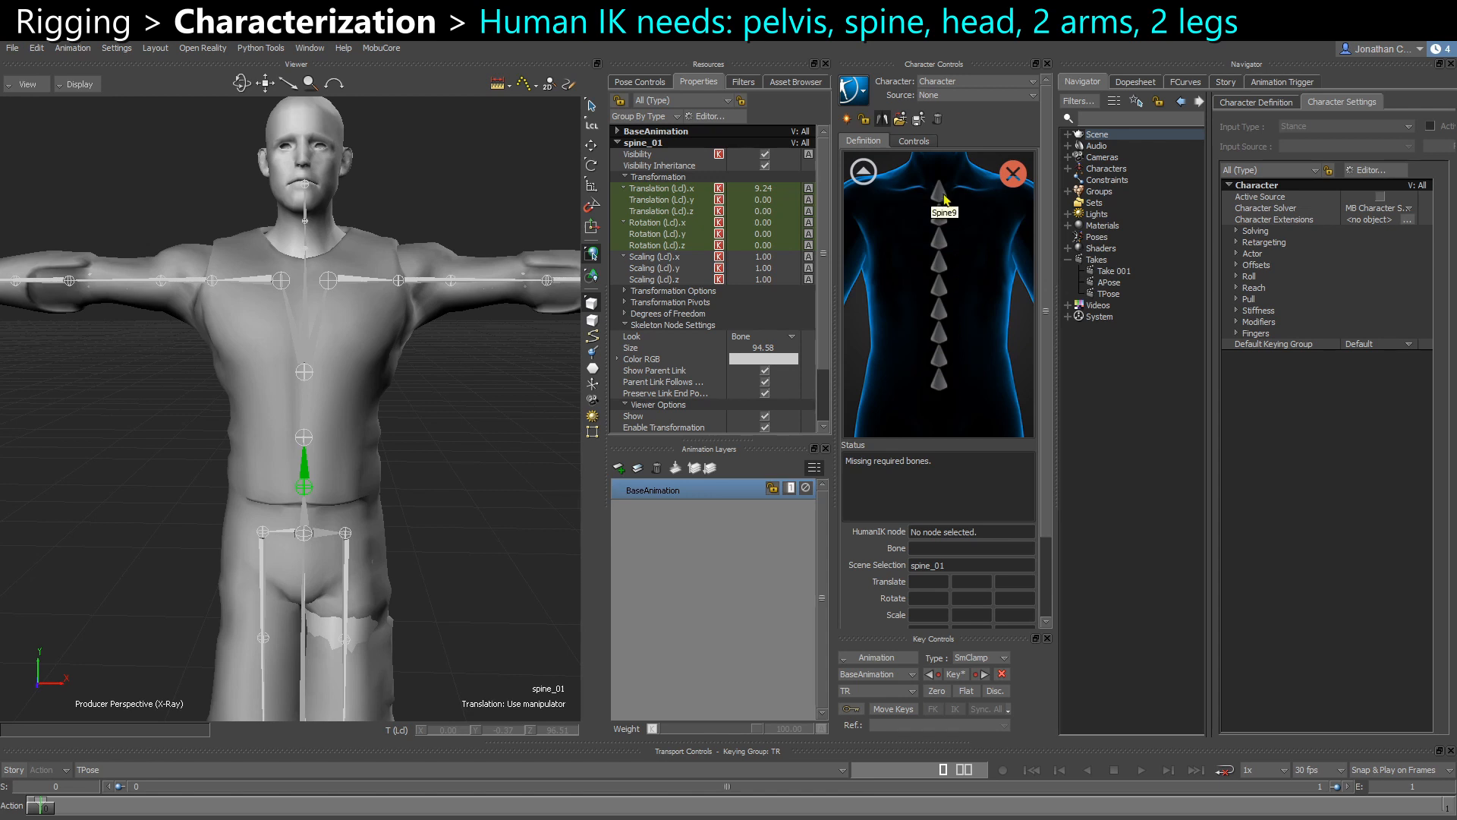
left_click(863, 171)
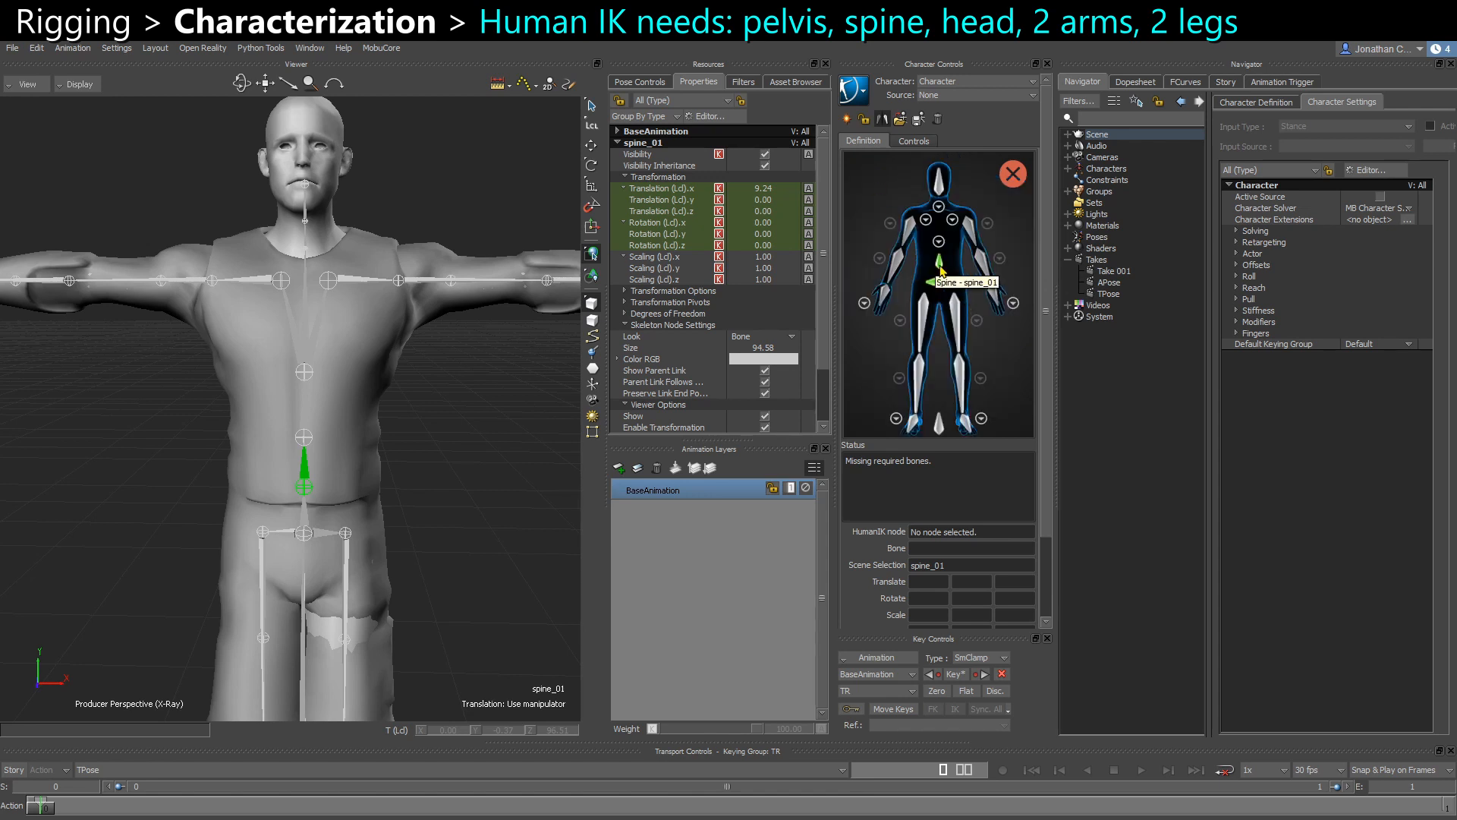
left_click(941, 243)
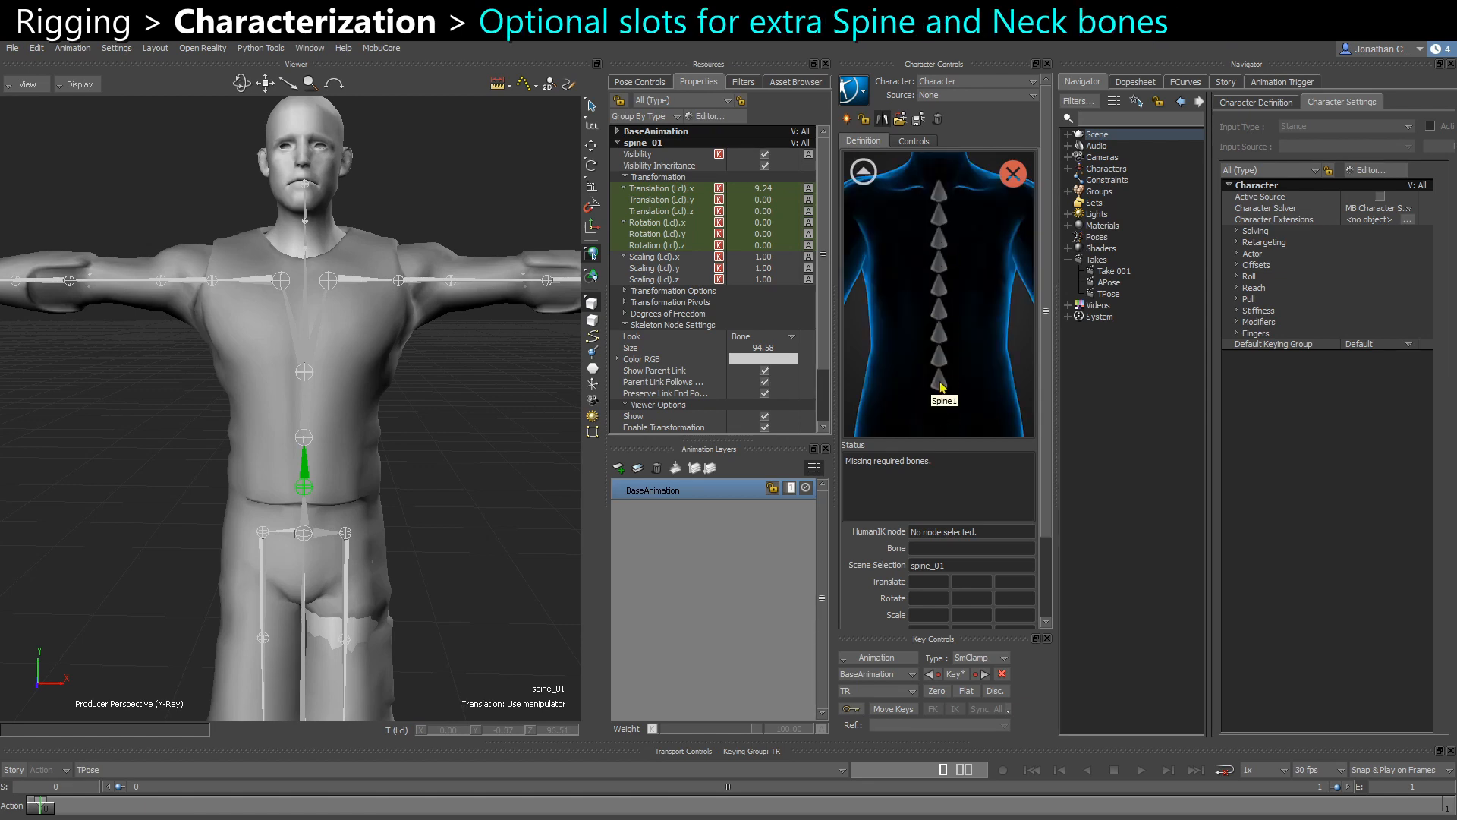
left_click(939, 379)
scroll(315, 444, "up", 1)
left_click(300, 406)
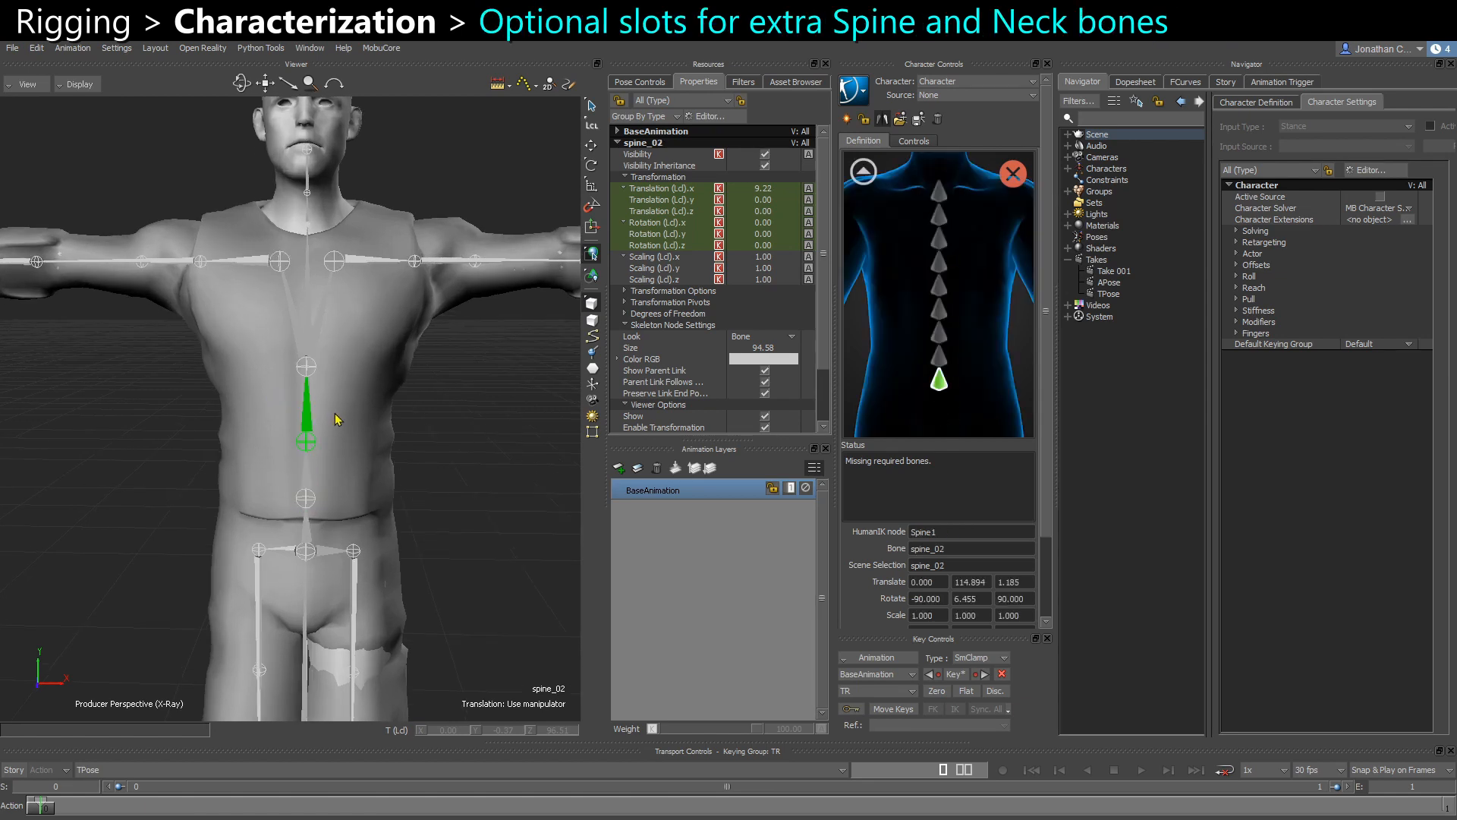
Switch to the schematic view, assign the spine_03 joint to Spine2 and return to the full-body map
left_click(483, 449)
scroll(440, 379, "down", 2)
key("ctrl+w")
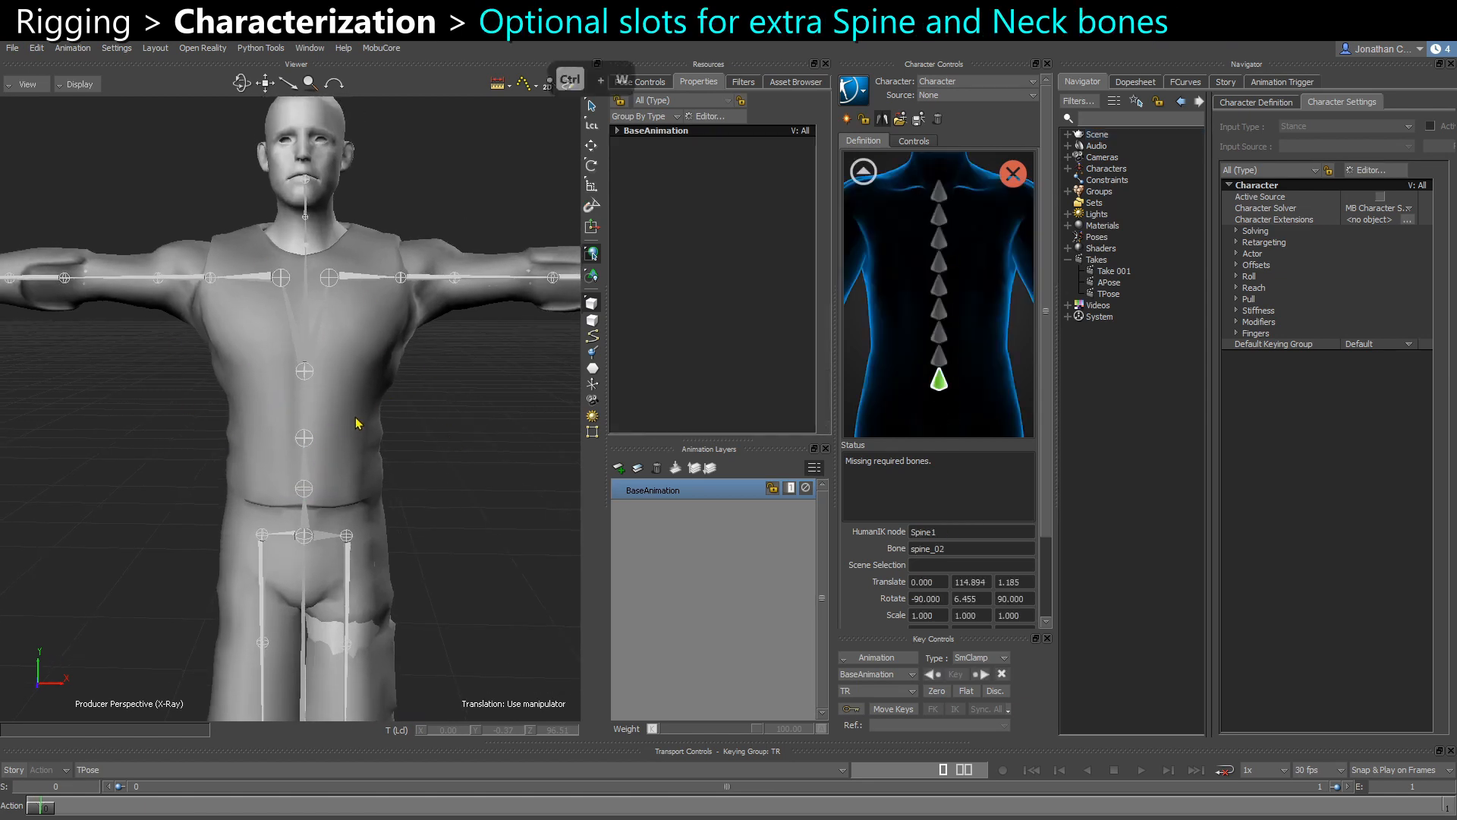
middle_click_drag(158, 299, 253, 365)
scroll(253, 364, "up", 5)
left_click_drag(372, 264, 386, 284)
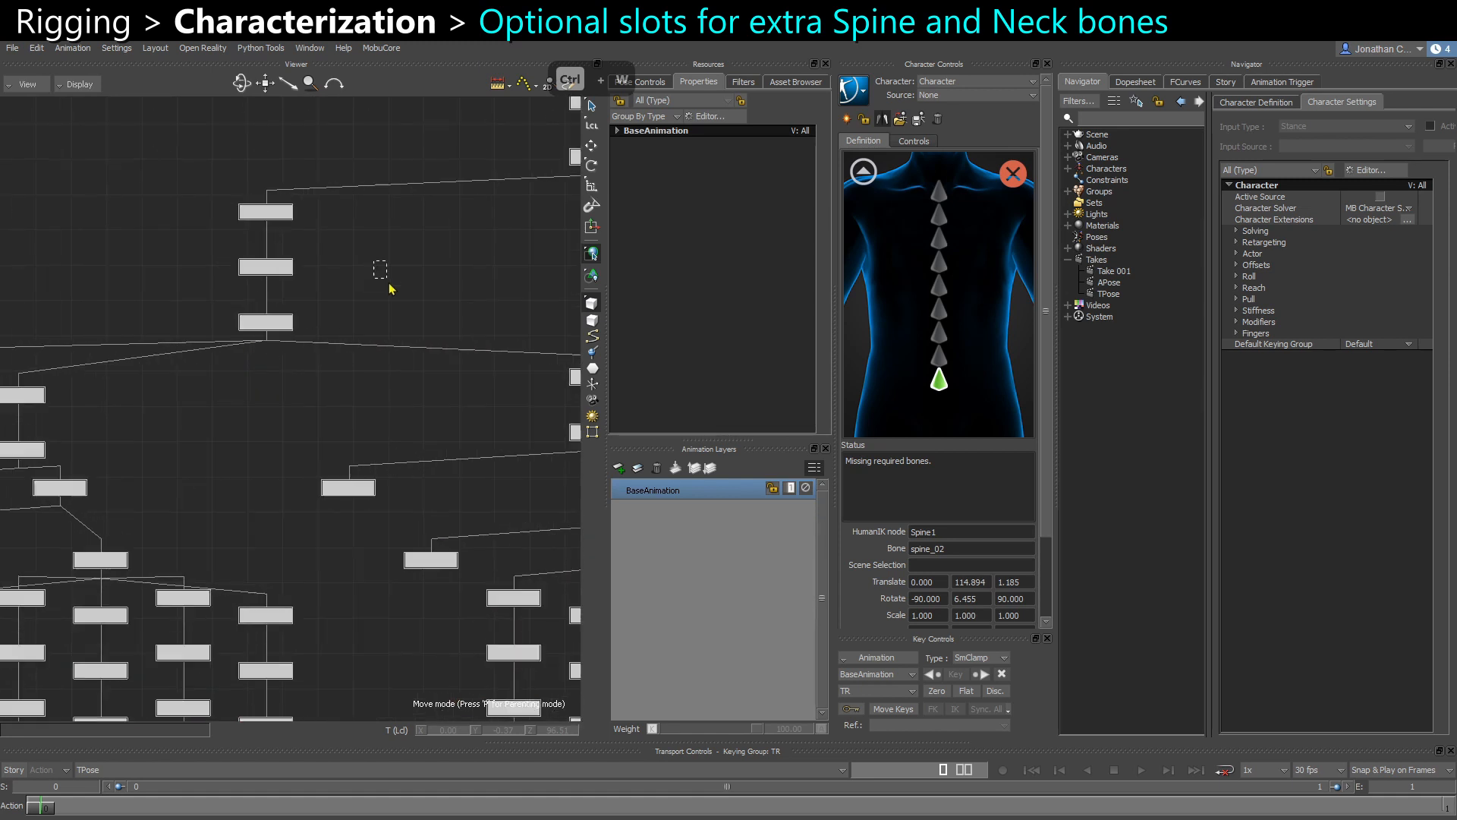
left_click(941, 357)
left_click(266, 321)
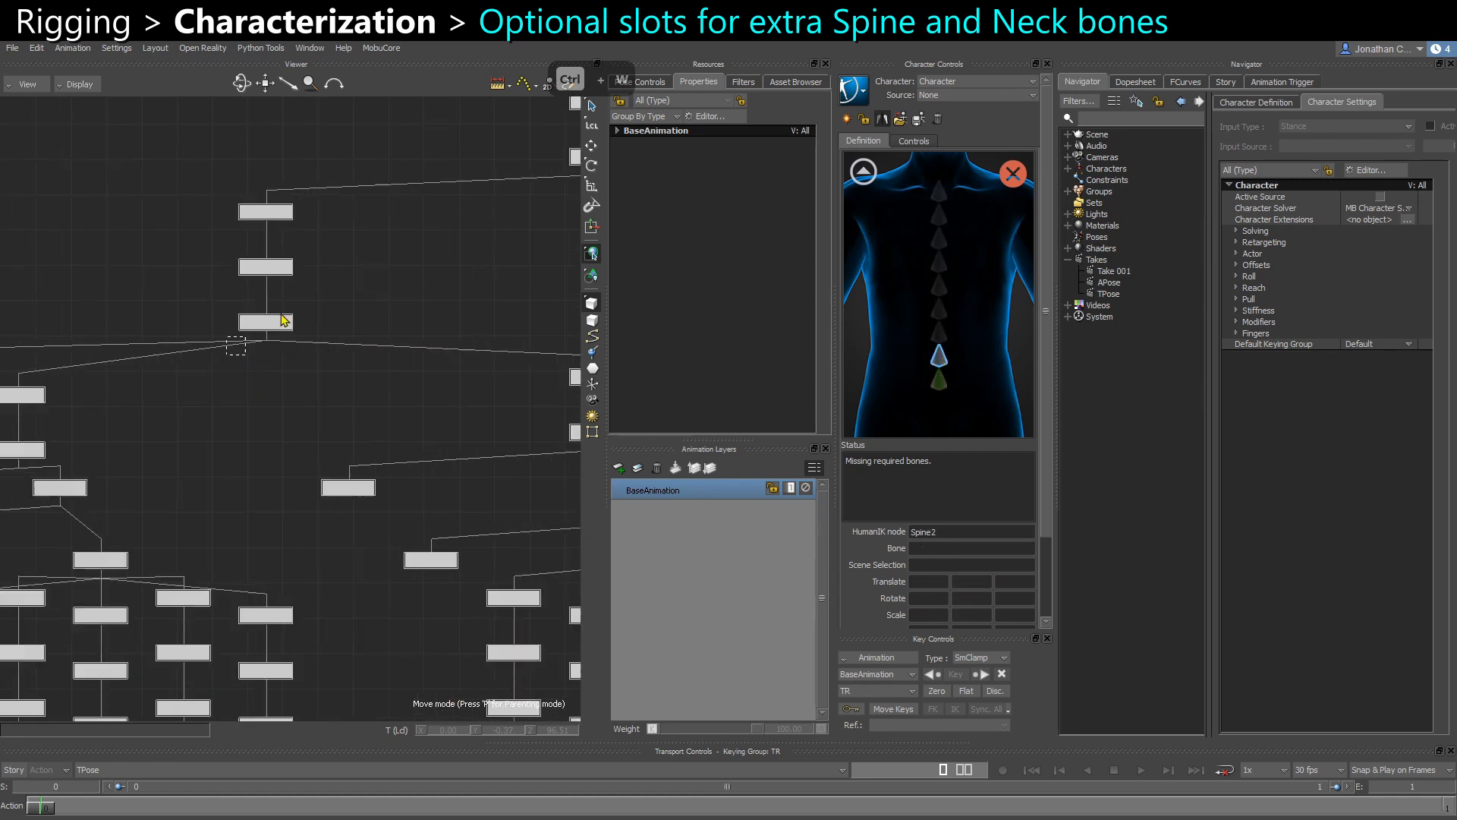
left_click(412, 298)
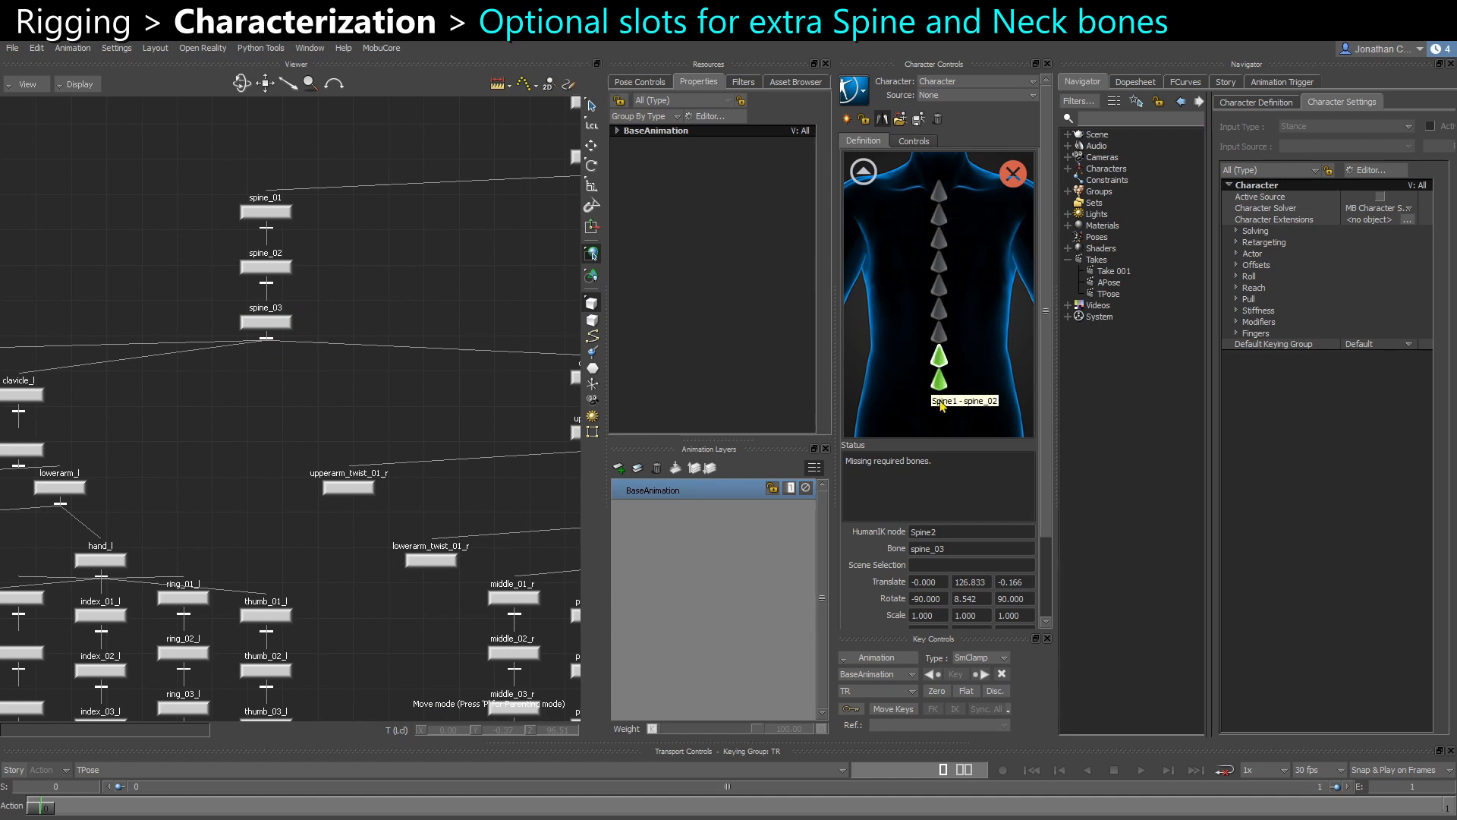
left_click(864, 173)
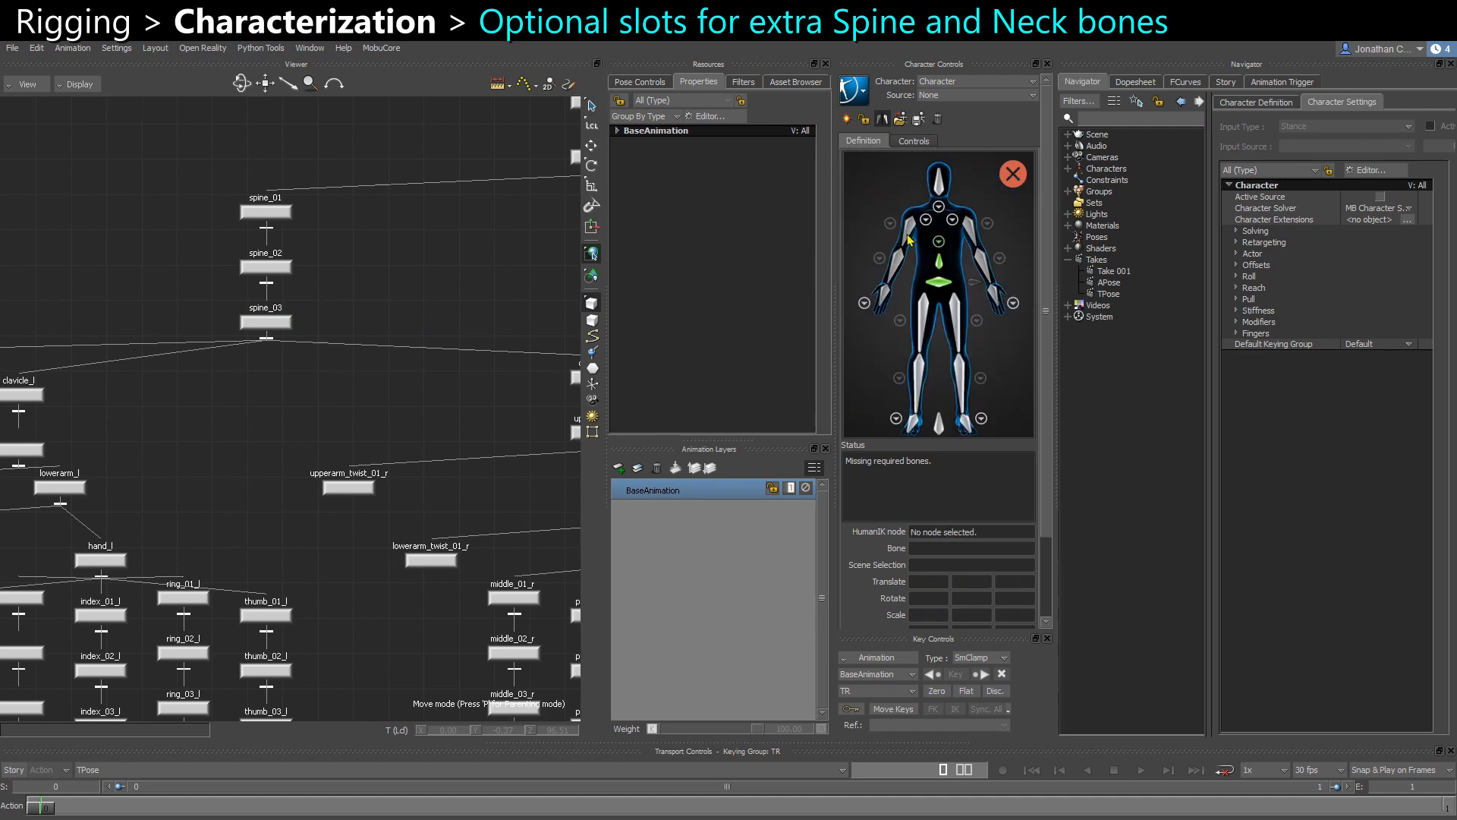
left_click(943, 258)
left_click(863, 173)
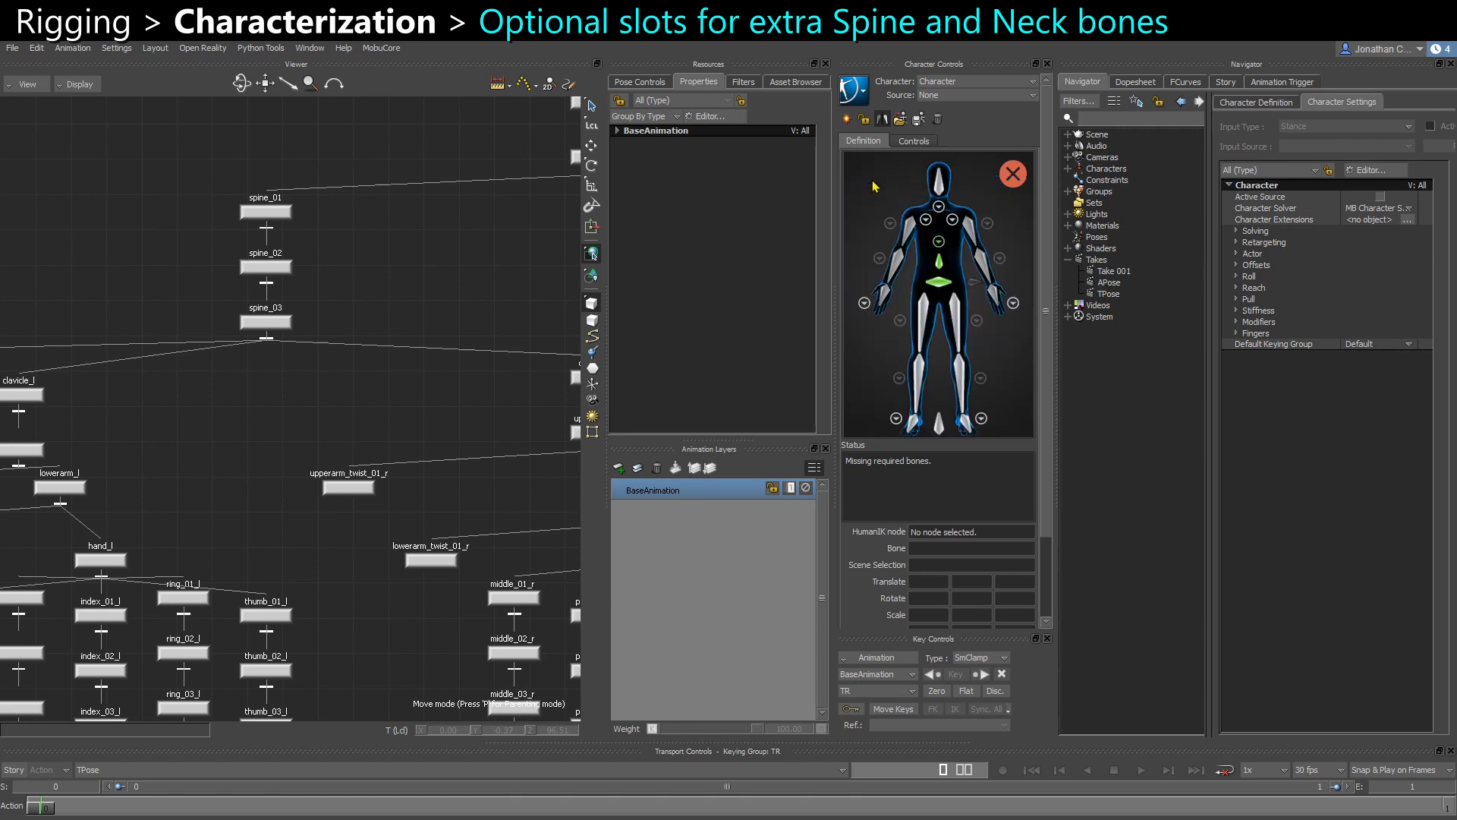
Assign neck_01 and neck_02 to the first two neck slots of the HumanIK map, and return to the 3D view
left_click(939, 208)
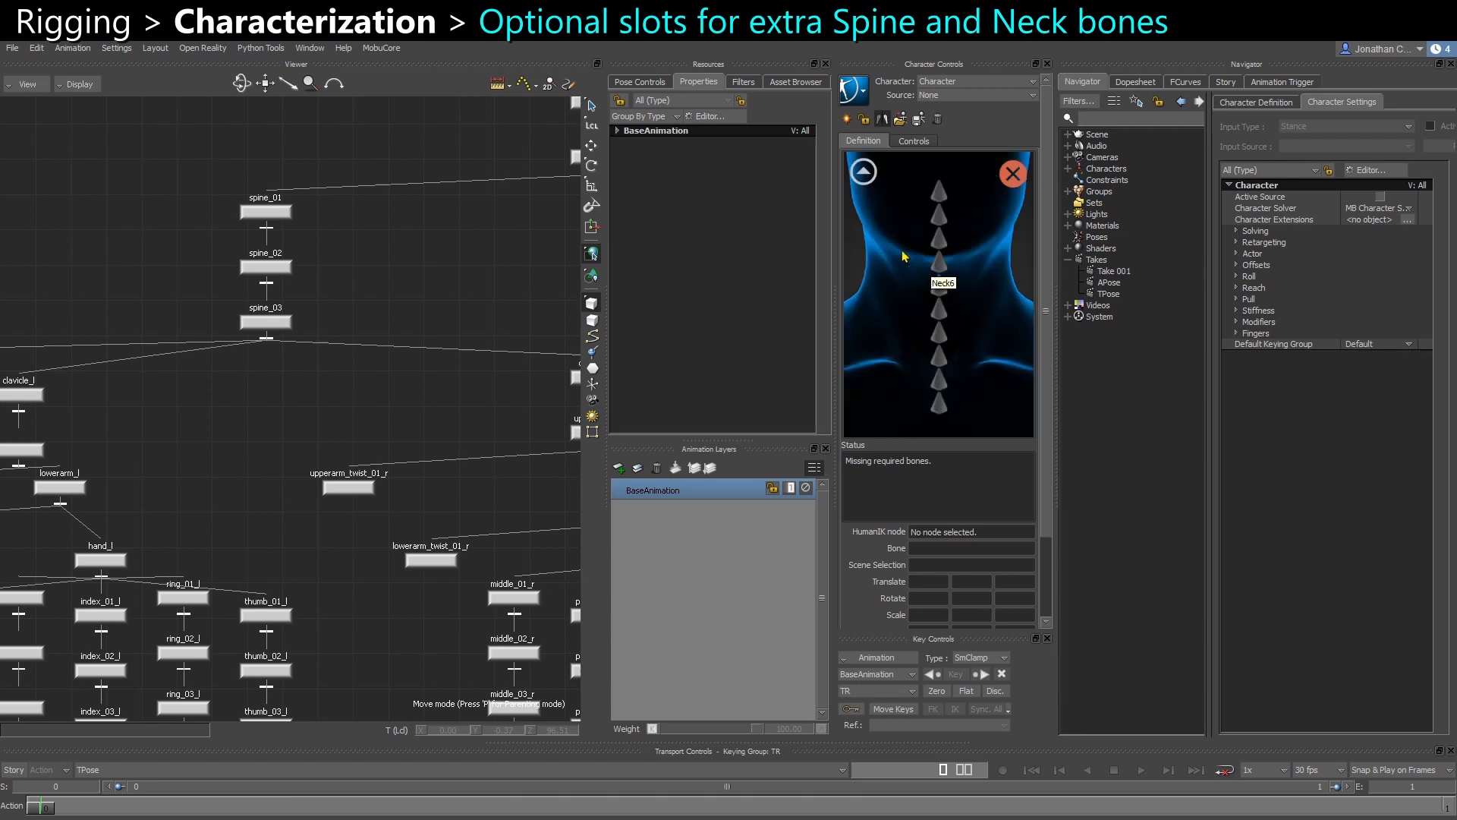
left_click_drag(419, 328, 545, 396, "ctrl")
left_click_drag(334, 372, 362, 450, "ctrl")
left_click_drag(282, 380, 939, 382, "alt")
left_click(941, 381)
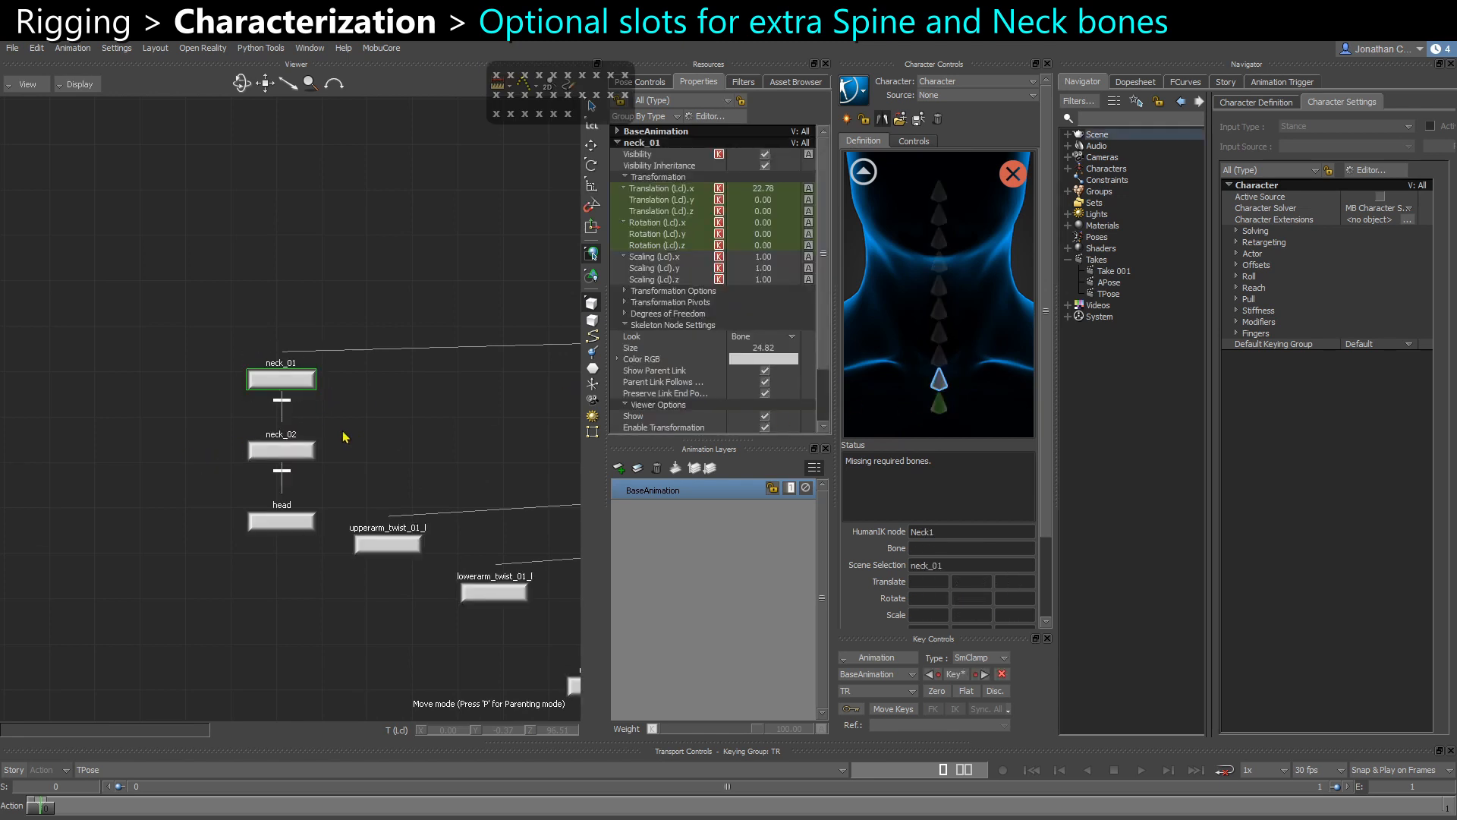
left_click(447, 401)
left_click(863, 171)
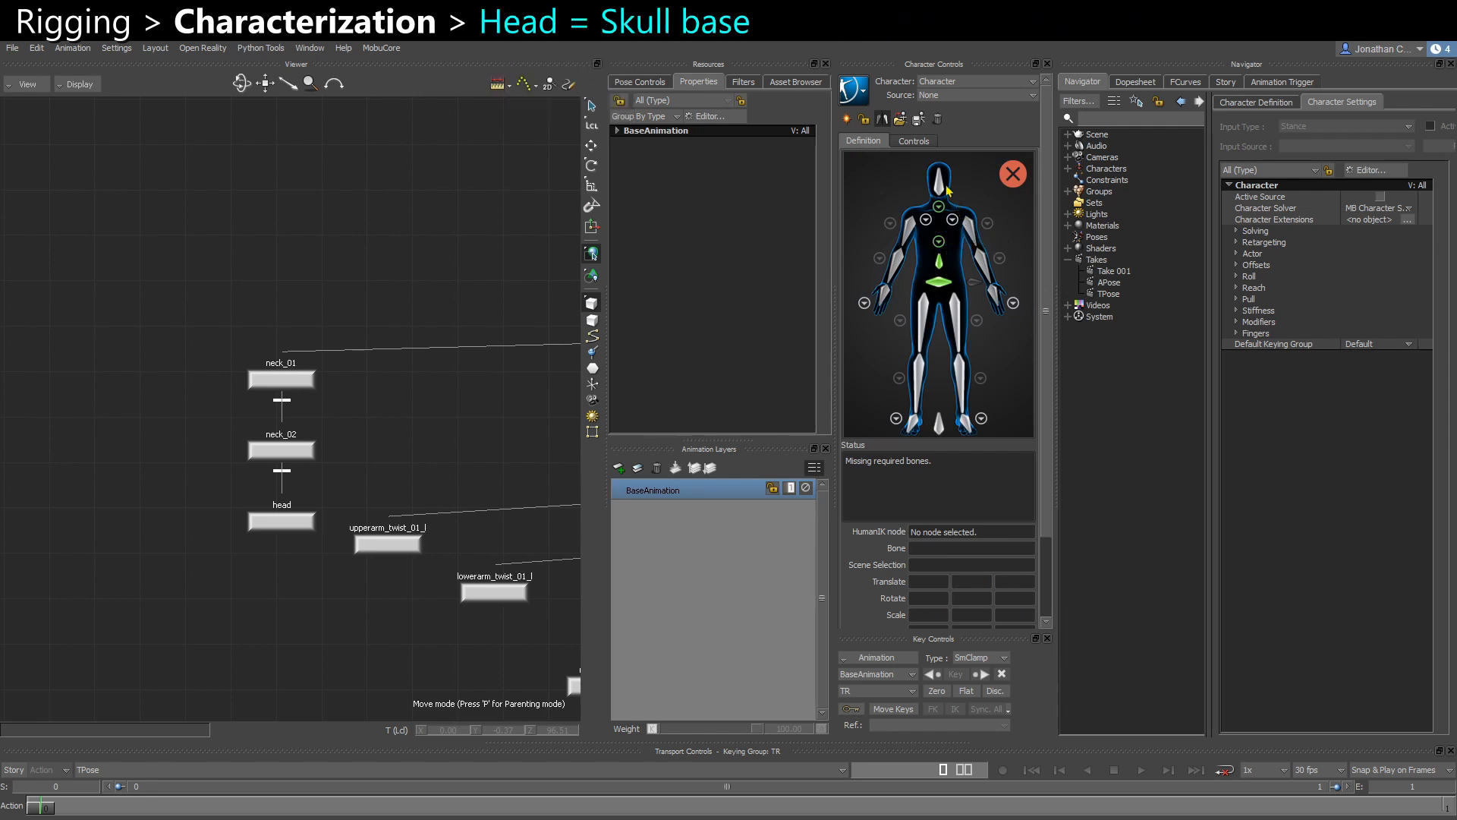
key("ctrl+w")
left_click_drag(367, 403, 319, 413, "ctrl+shift")
Try rotating the head joint to test its pivot at the skull base, and undo the test
left_click(332, 364)
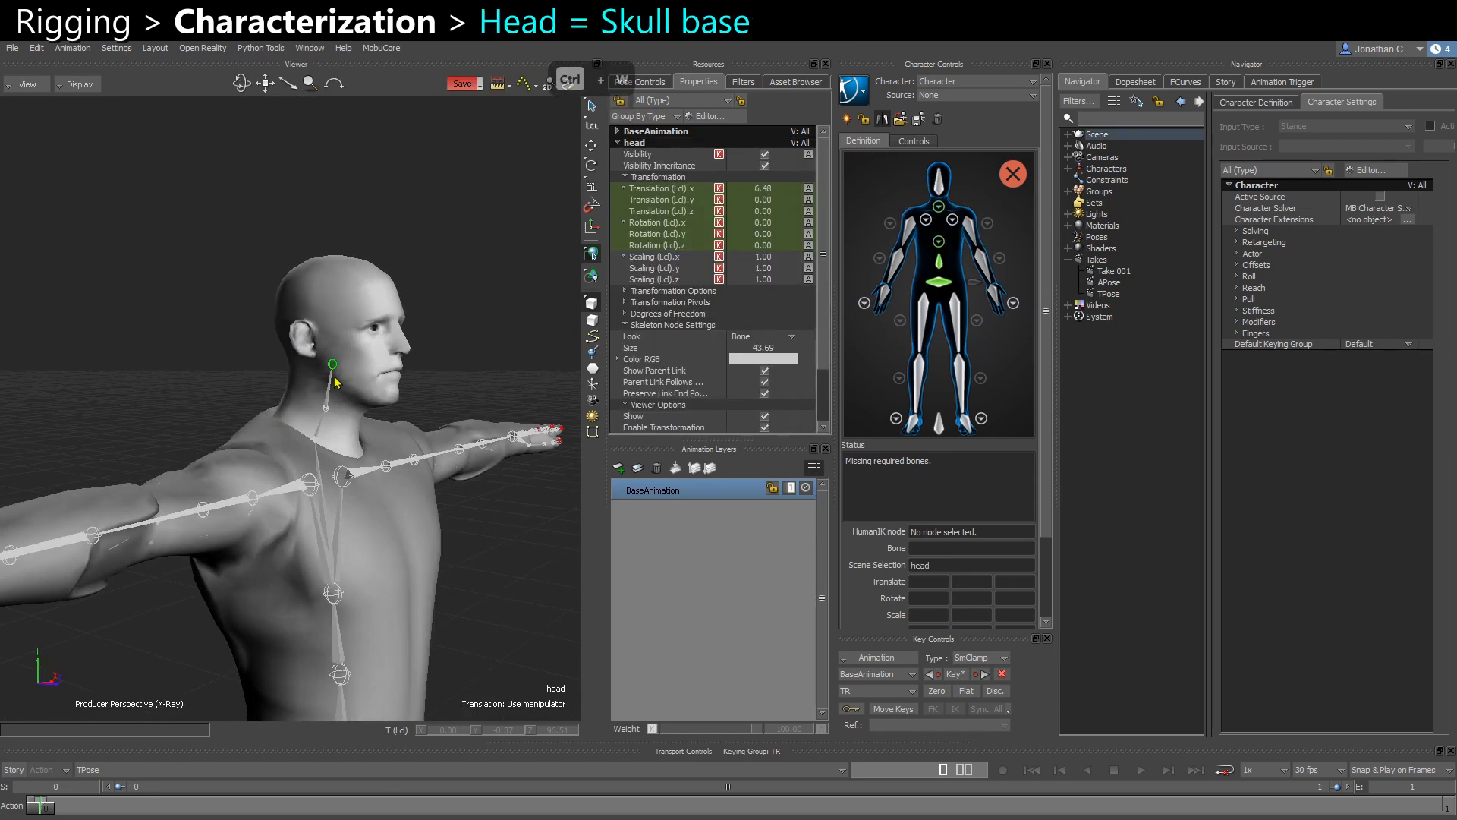
key("e")
key("ctrl+z")
key("ctrl+z")
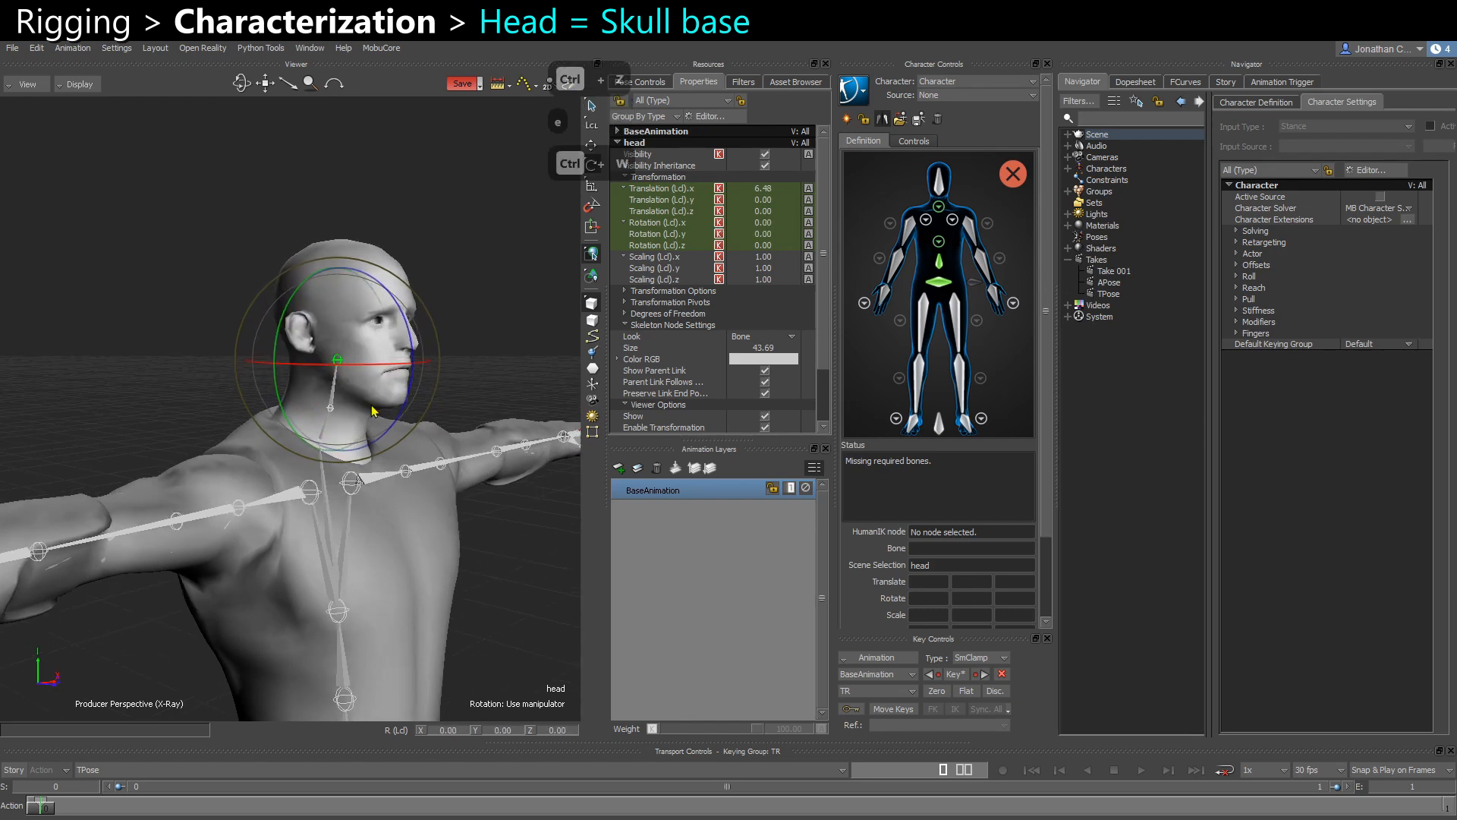
key("ctrl+z")
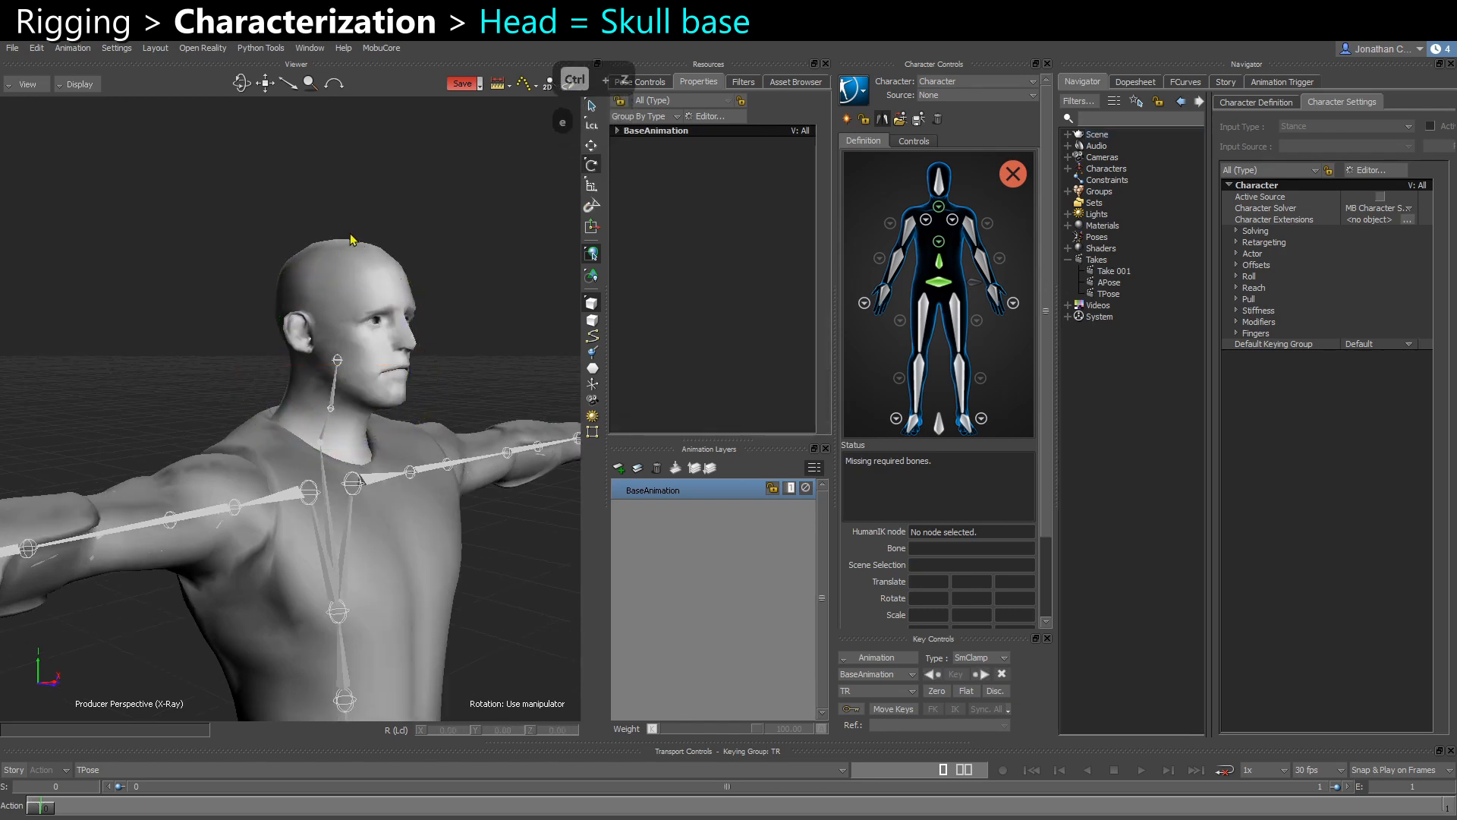
Assign the head joint at the skull base to the Head node of the HumanIK map
left_click_drag(365, 256, 392, 340, "alt")
double_click(940, 192)
left_click(341, 357)
left_click(486, 279)
Assign the clavicle_l joint to the LeftShoulder node and check the assignment against the joint in the 3D view
scroll(416, 342, "down", 2)
left_click(954, 221)
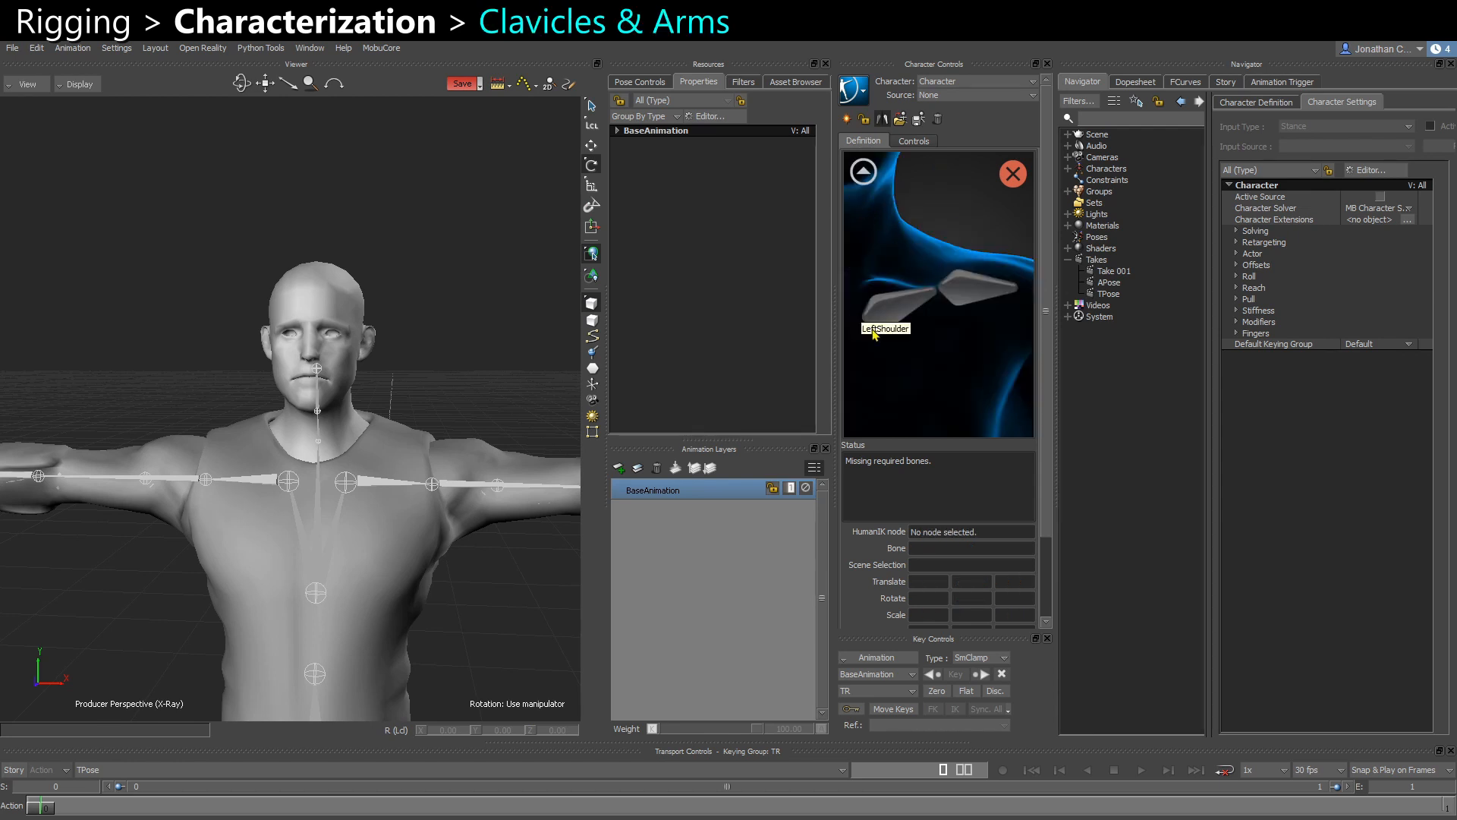
left_click(898, 307)
left_click(392, 490)
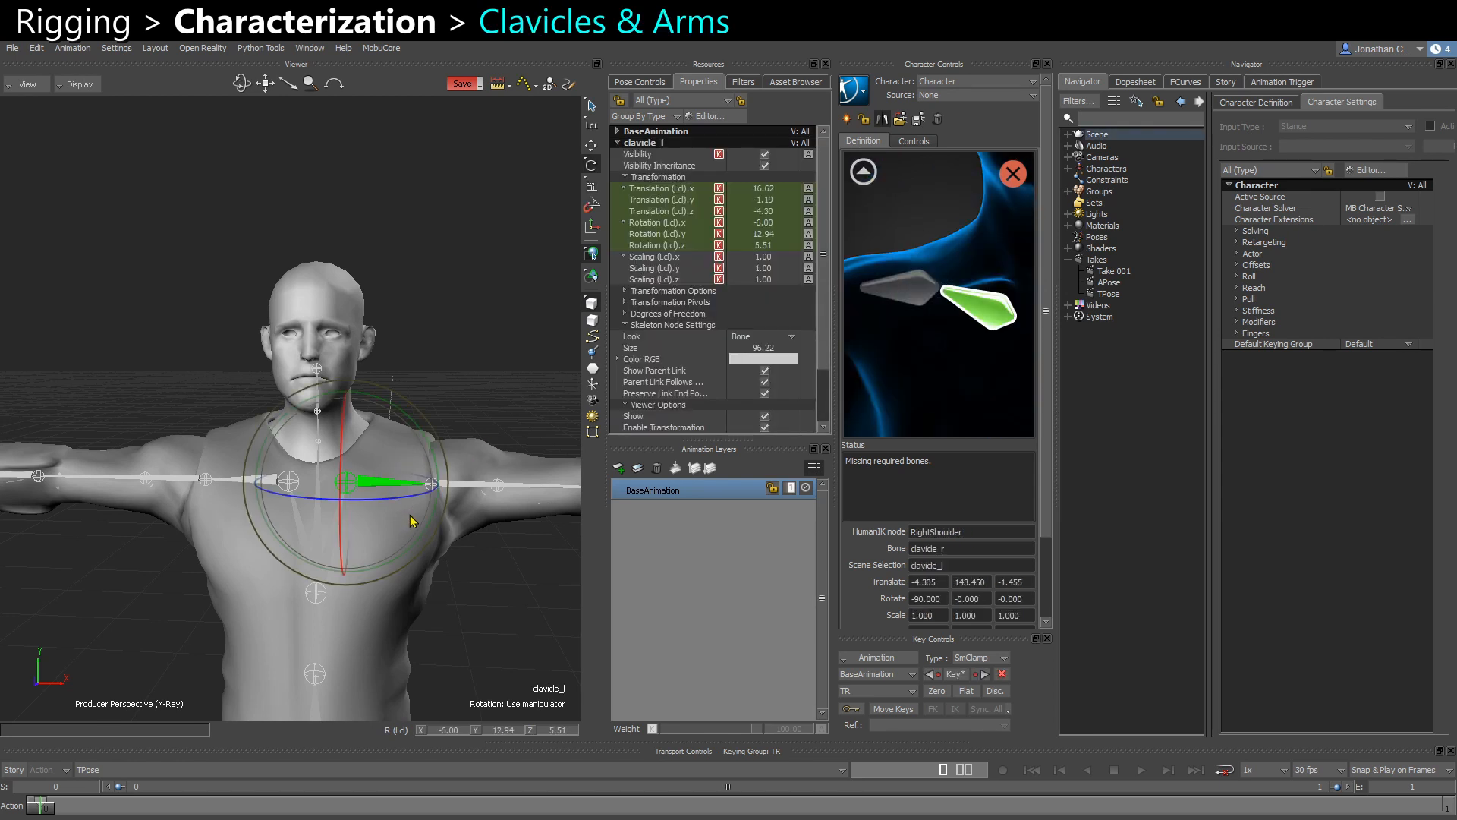
left_click(862, 172)
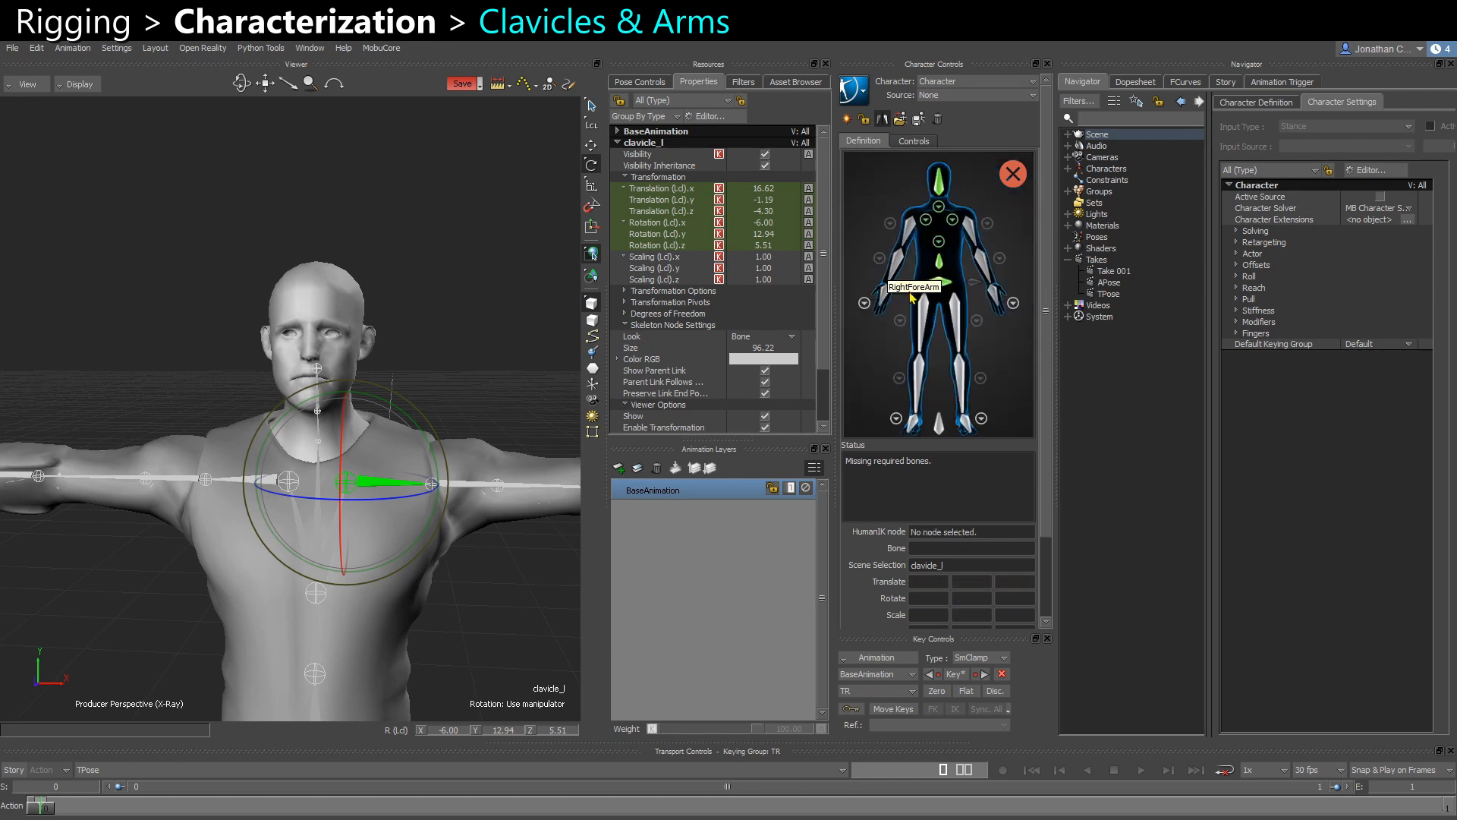
left_click(953, 220)
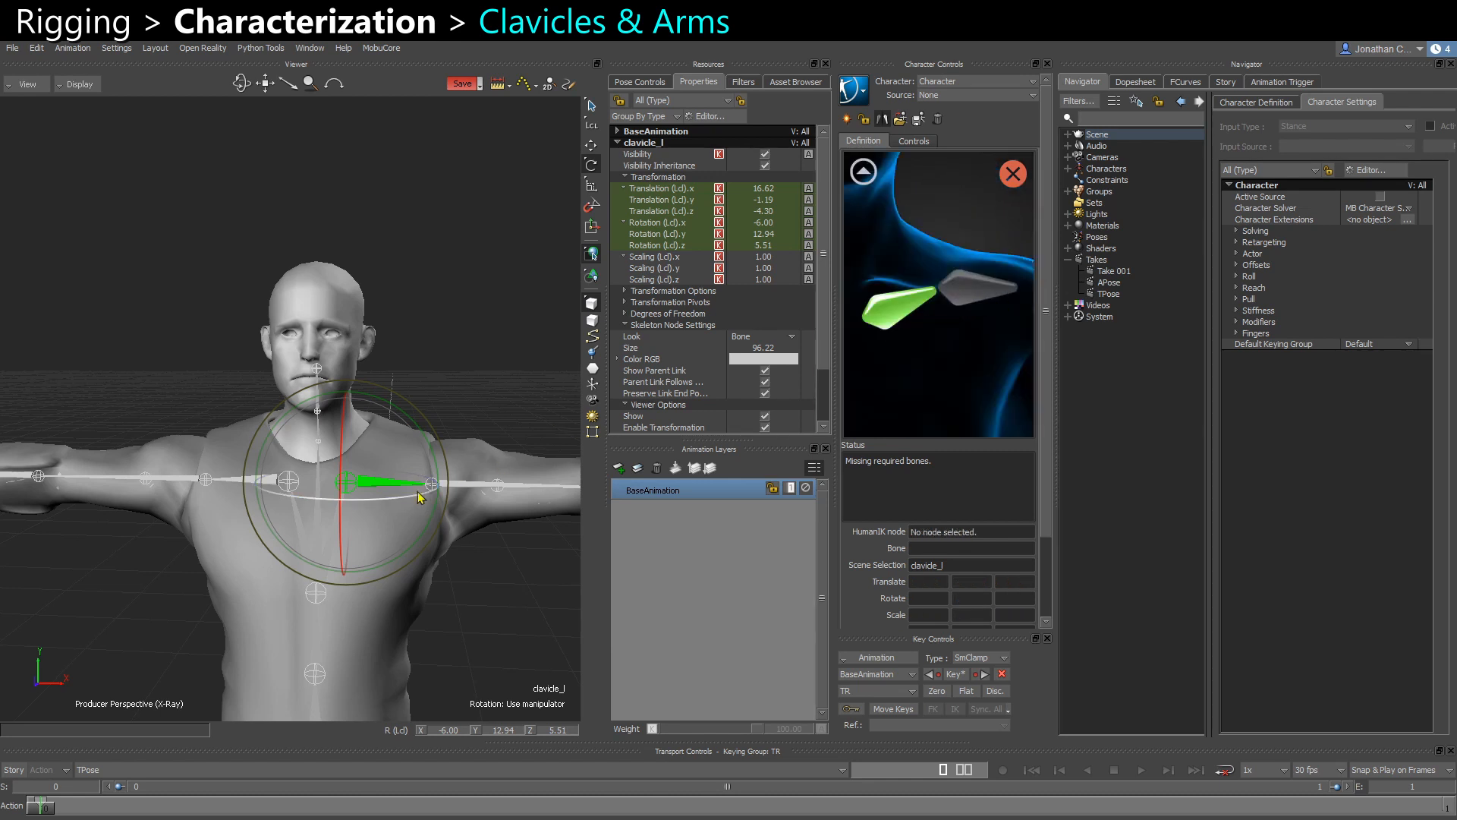
left_click_drag(423, 495, 481, 359, "alt")
left_click(591, 169)
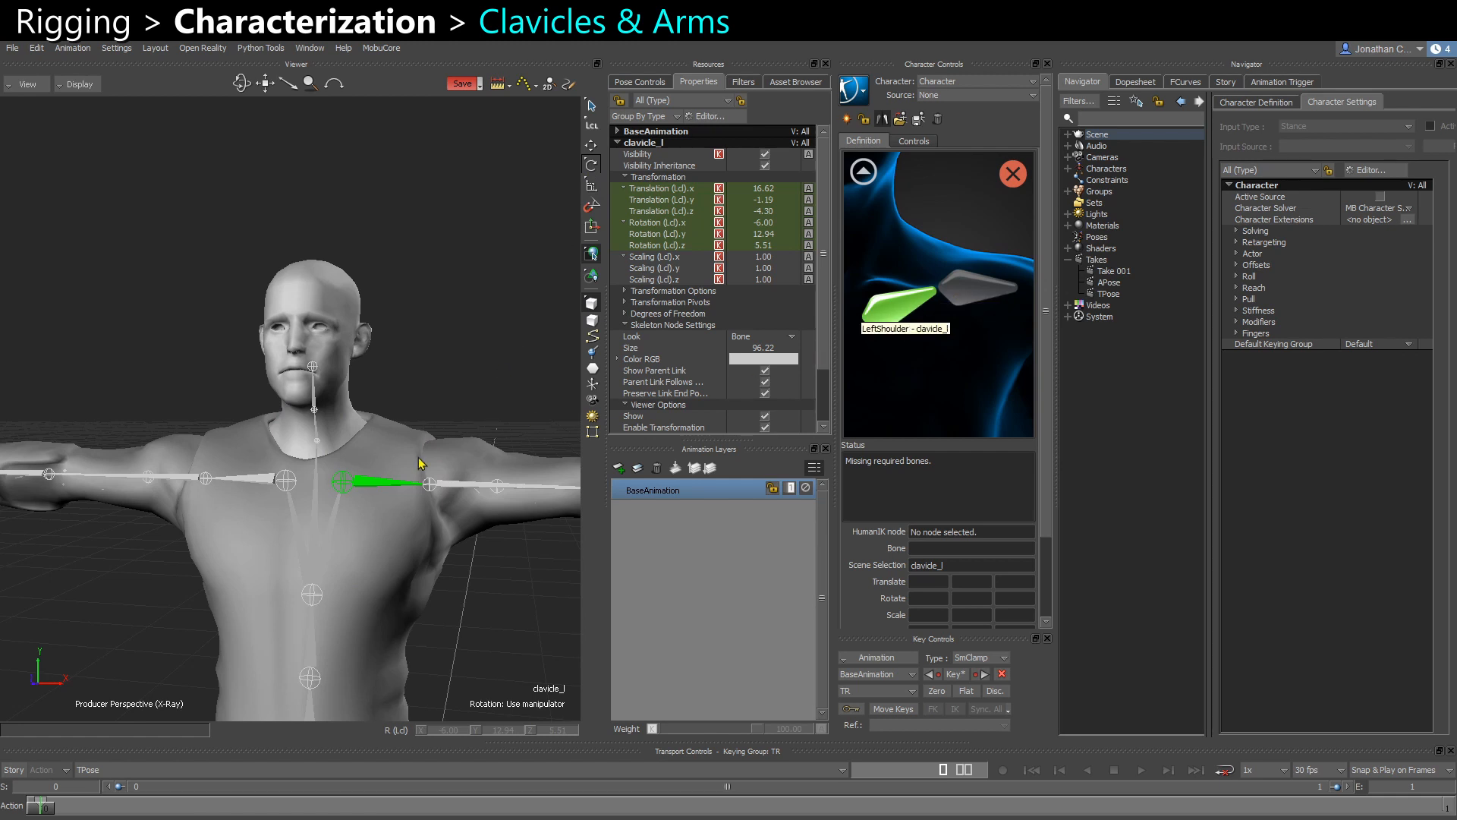
left_click_drag(417, 478, 433, 495, "alt")
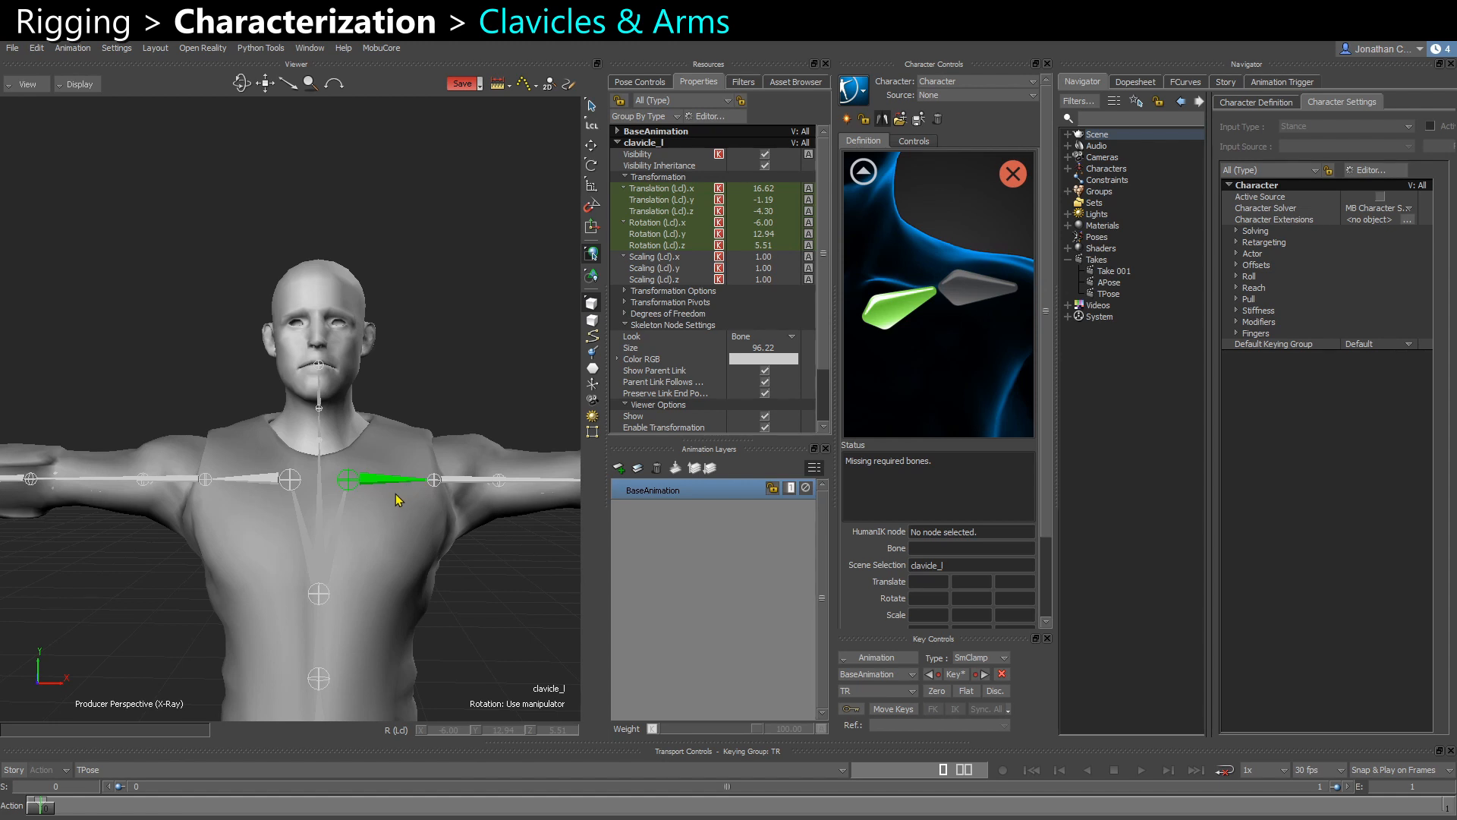
left_click_drag(397, 499, 363, 524, "alt")
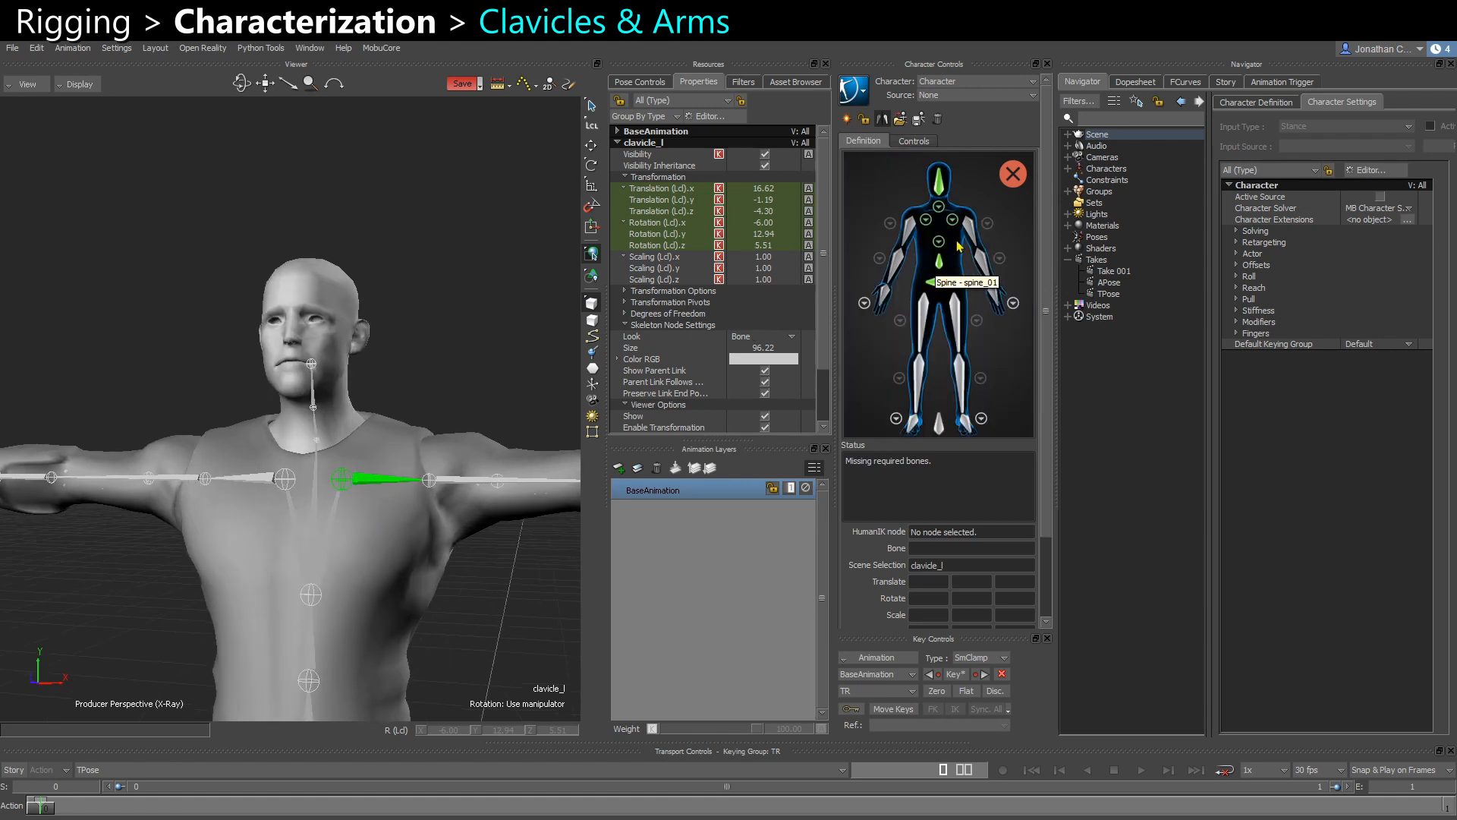
Assign the upperarm_l joint to the LeftArm node of the HumanIK map
left_click(970, 230)
left_click_drag(426, 501, 461, 475, "alt")
left_click(460, 483)
middle_click_drag(460, 514, 166, 535, "alt")
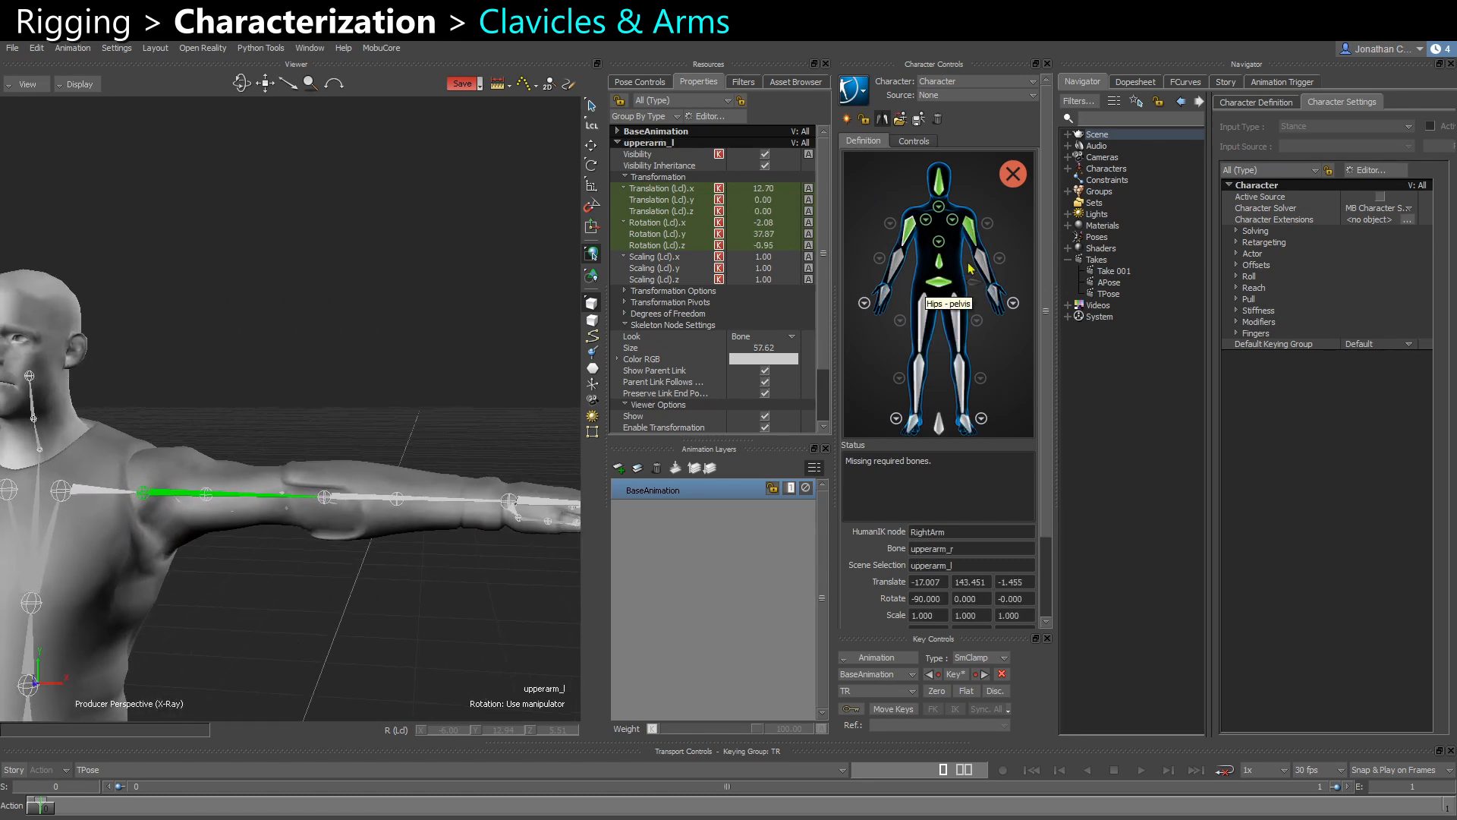
Assign the lowerarm_l joint to the LeftForeArm node and inspect both arms of the skeleton
double_click(982, 262)
left_click_drag(486, 505, 359, 505, "alt")
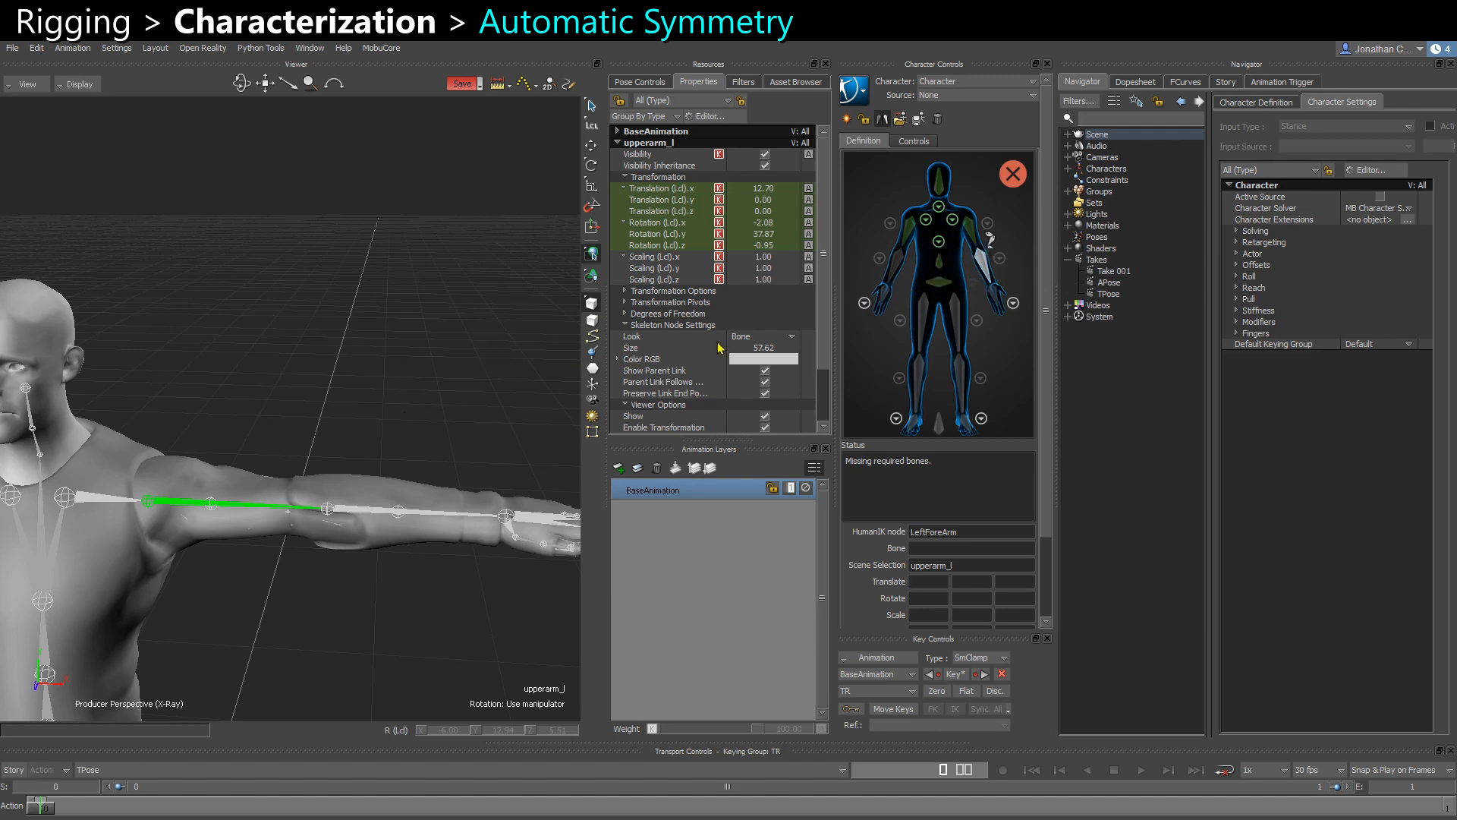
left_click_drag(202, 500, 323, 456, "alt")
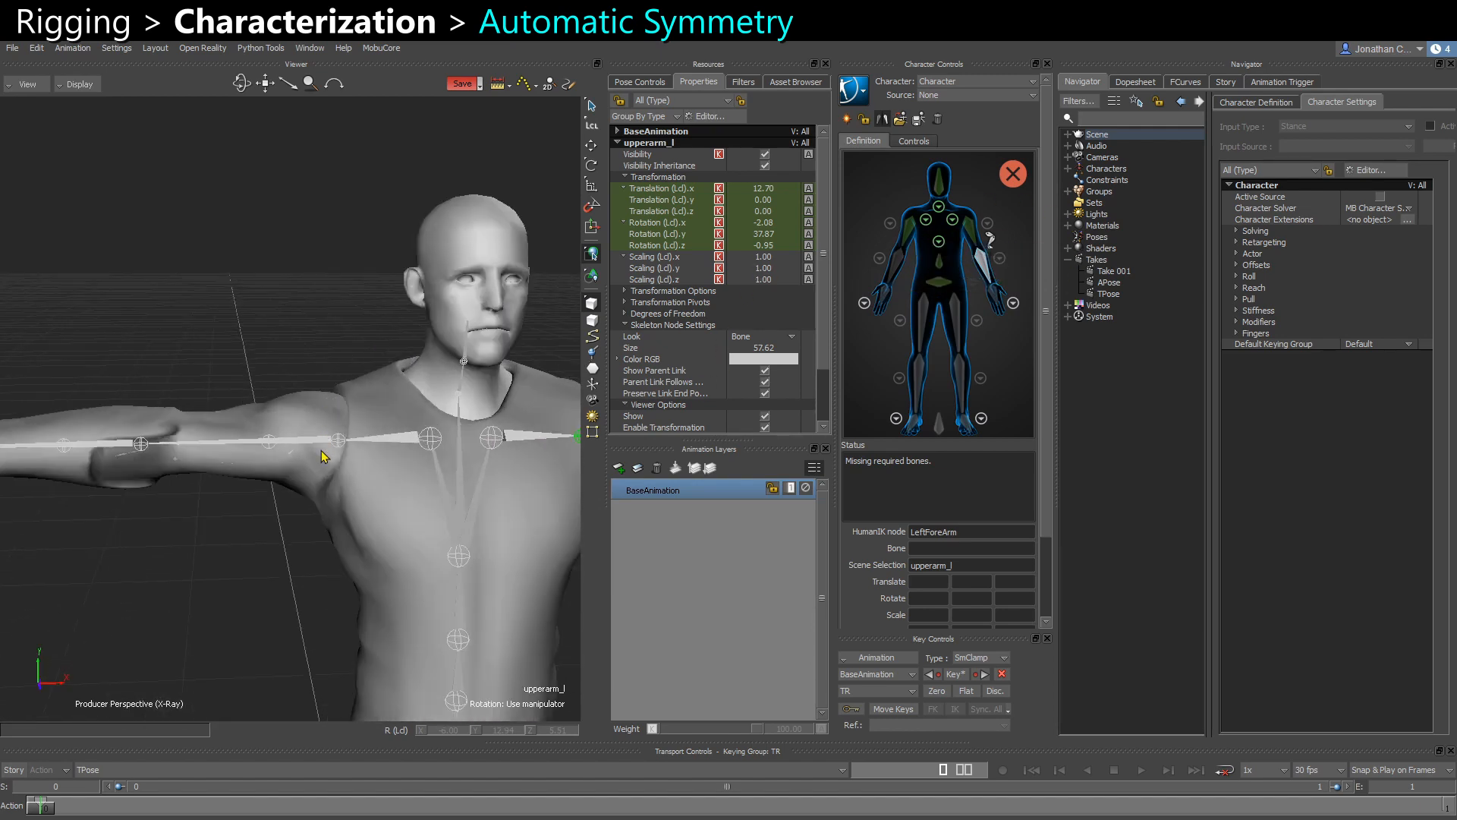
left_click_drag(203, 456, 414, 504, "alt")
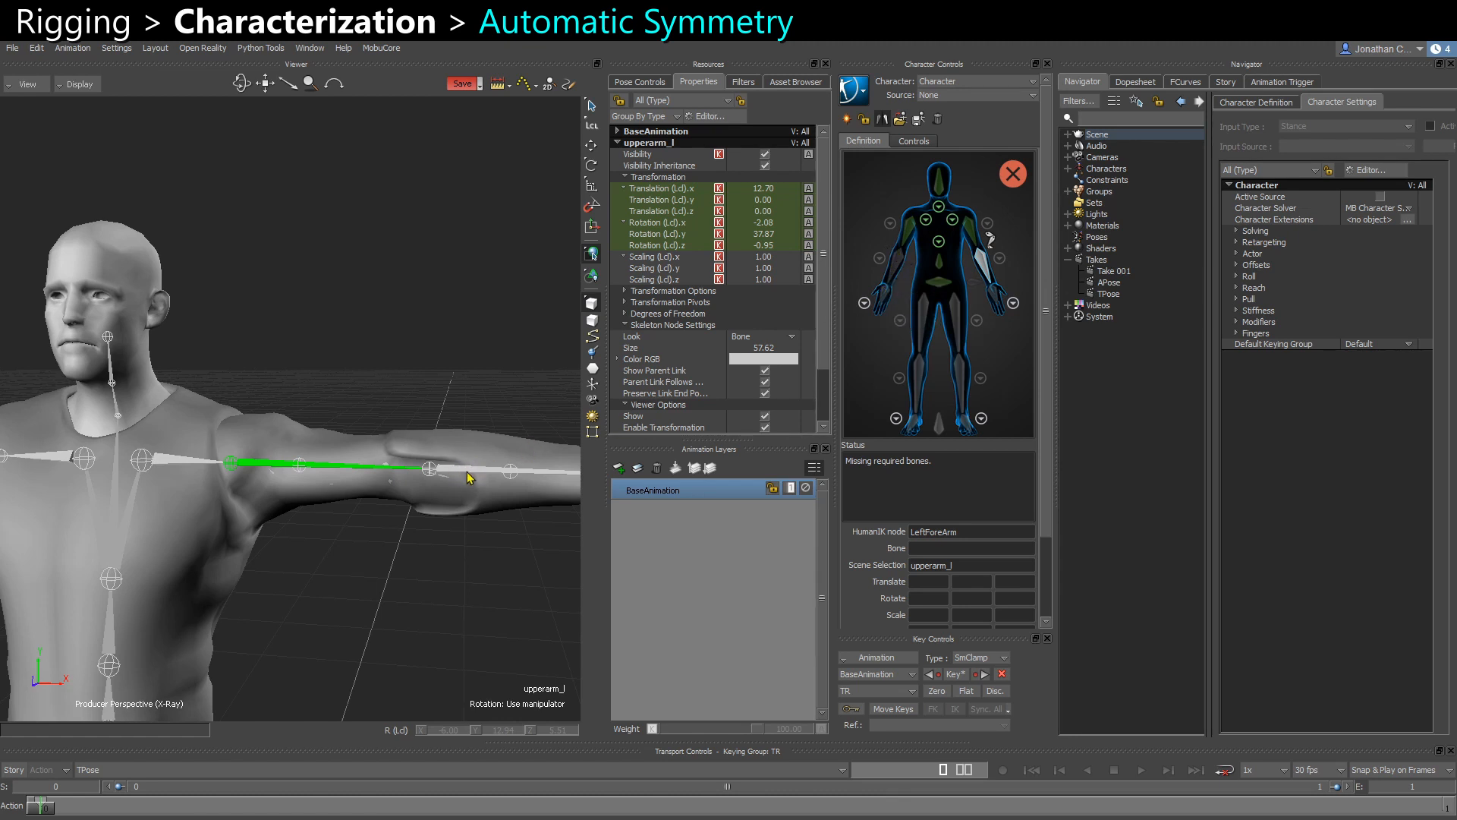
right_click_drag(465, 481, 319, 466, "alt")
left_click(409, 452)
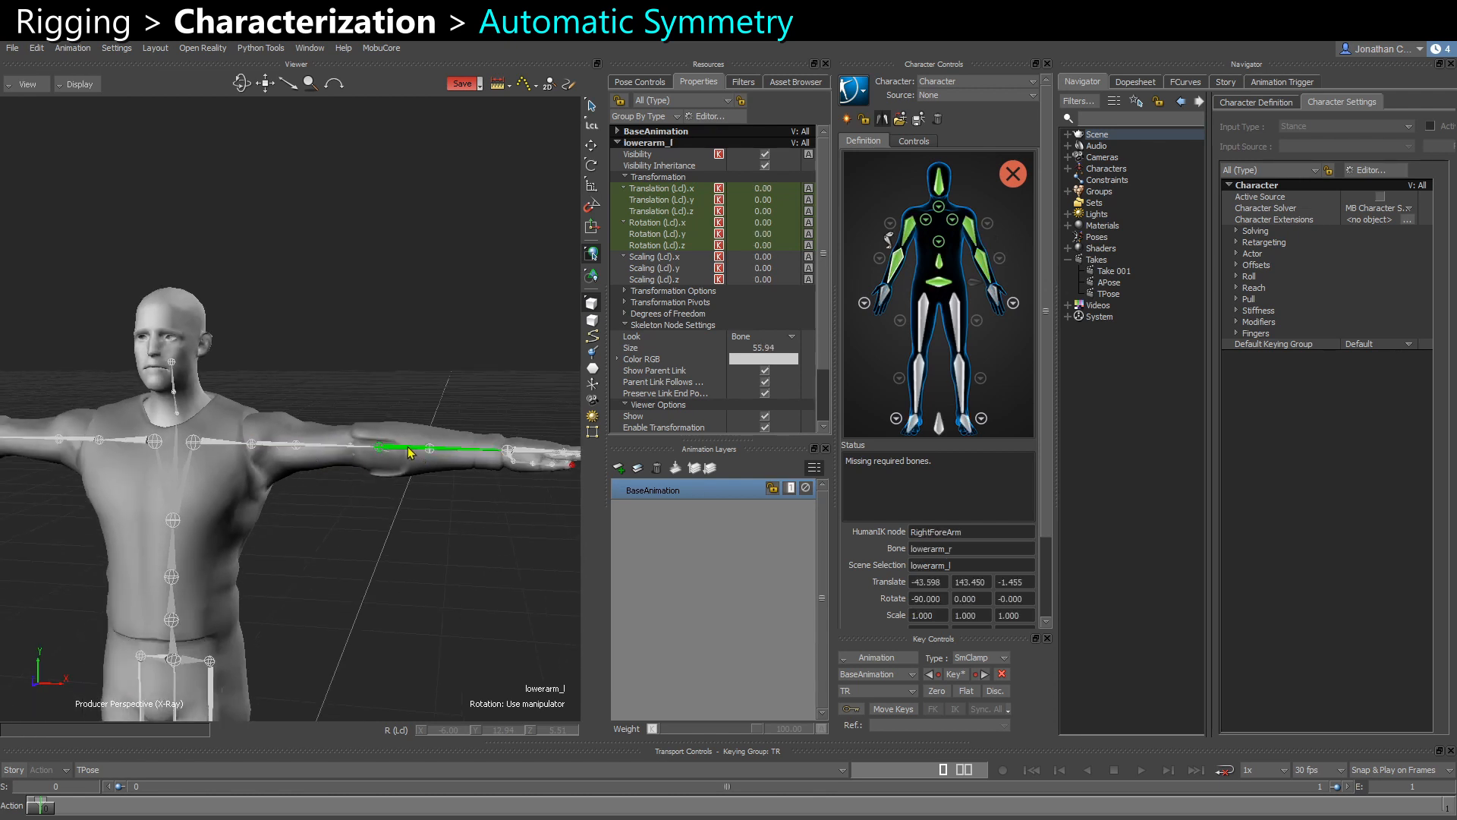
left_click_drag(243, 499, 332, 498, "alt")
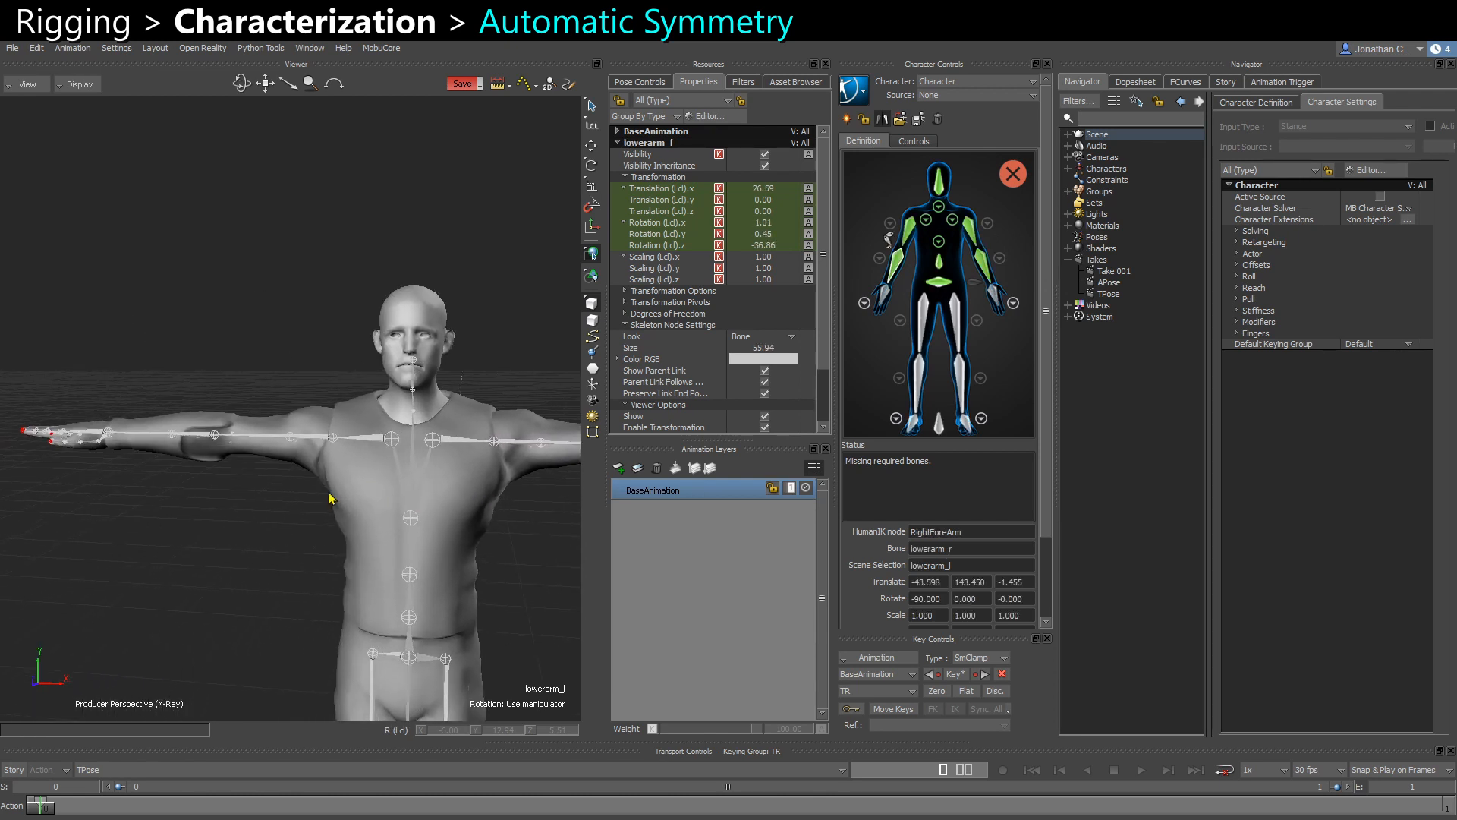
Check the mirrored RightForeArm and RightArm assignments against the lowerarm_r and upperarm_r joints in the 3D view
left_click(862, 274)
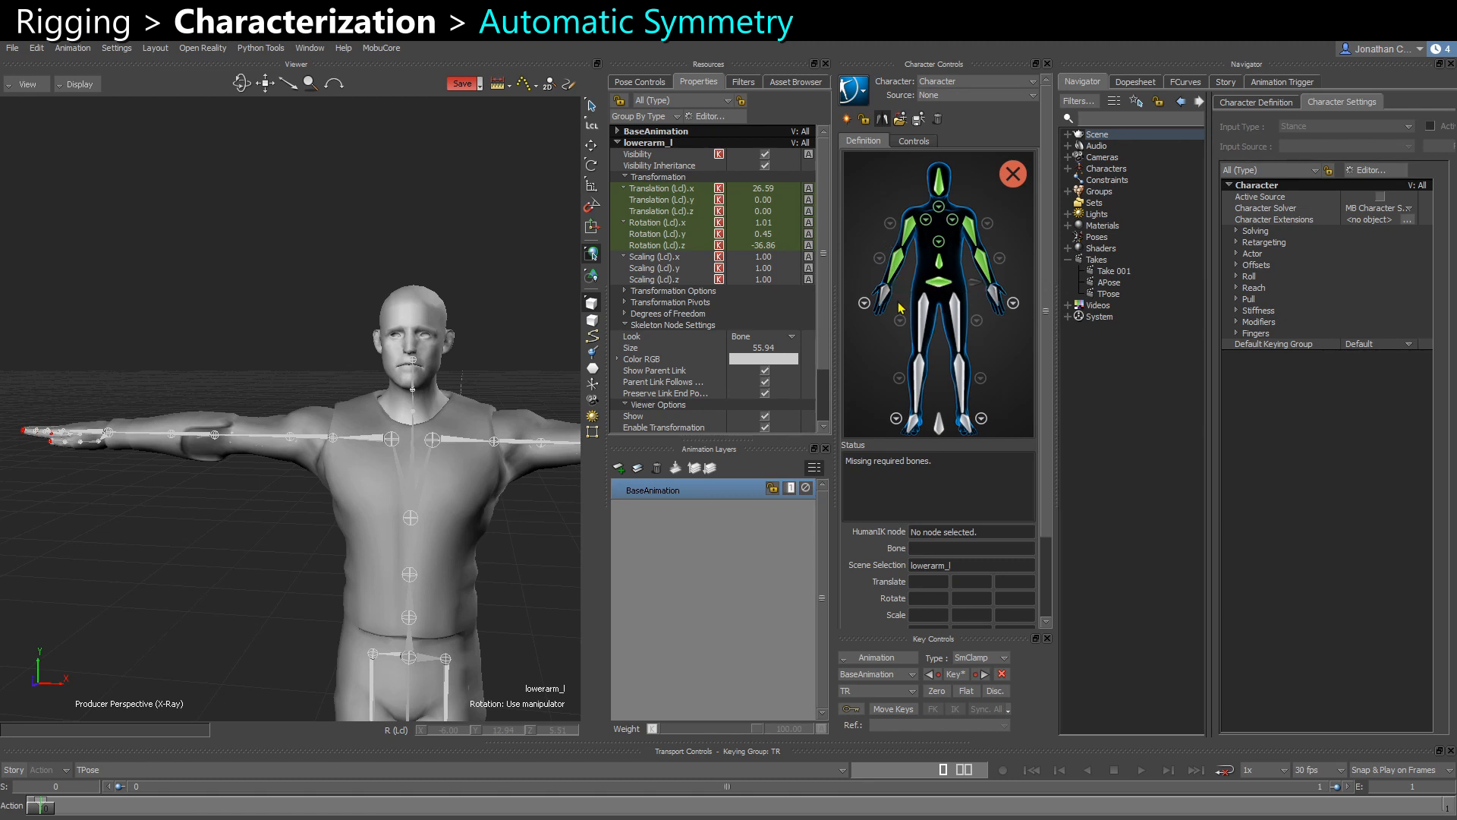
left_click(898, 268)
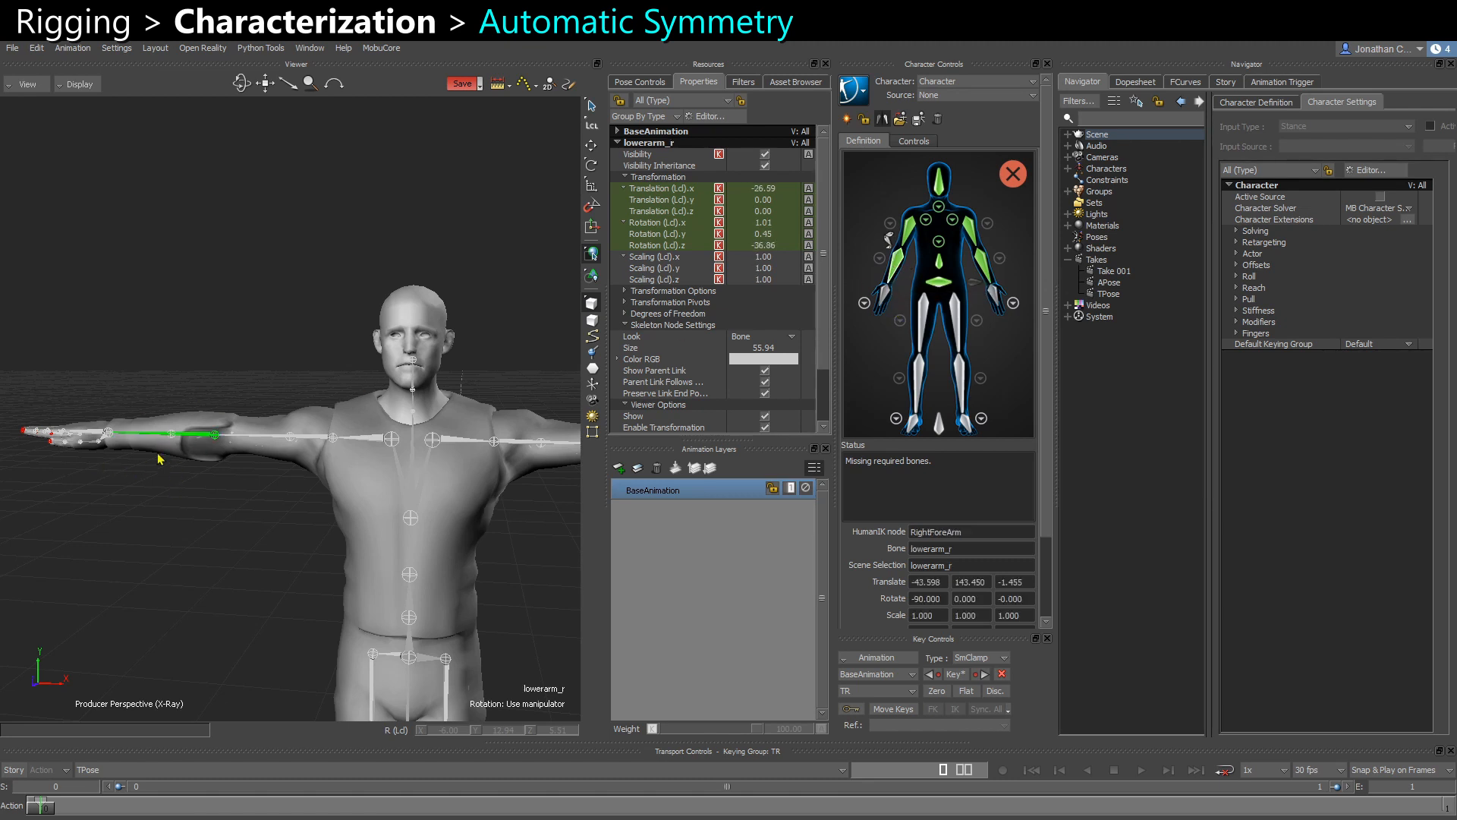
left_click_drag(187, 396, 220, 406, "ctrl+shift")
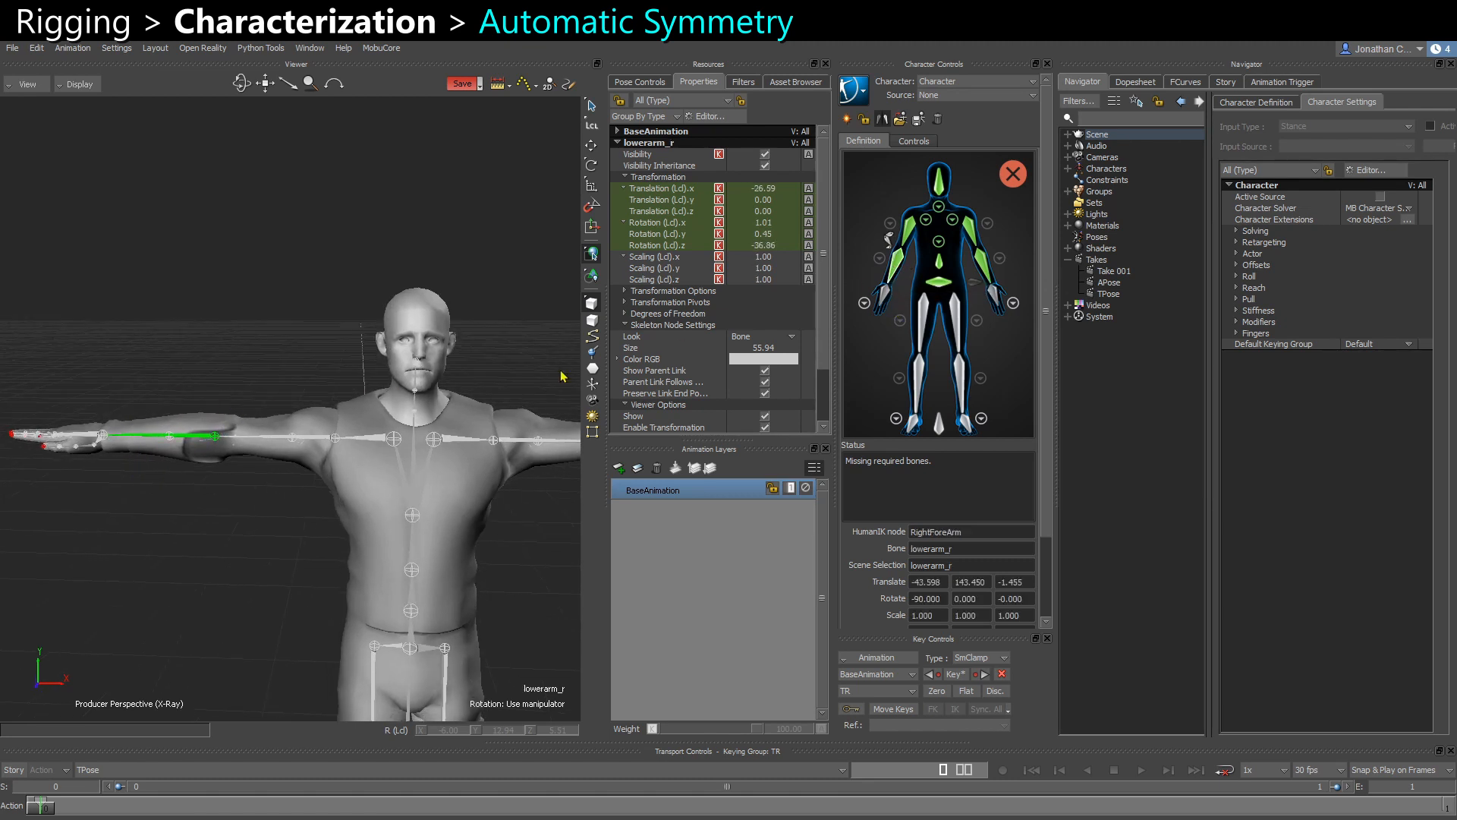
left_click(906, 235)
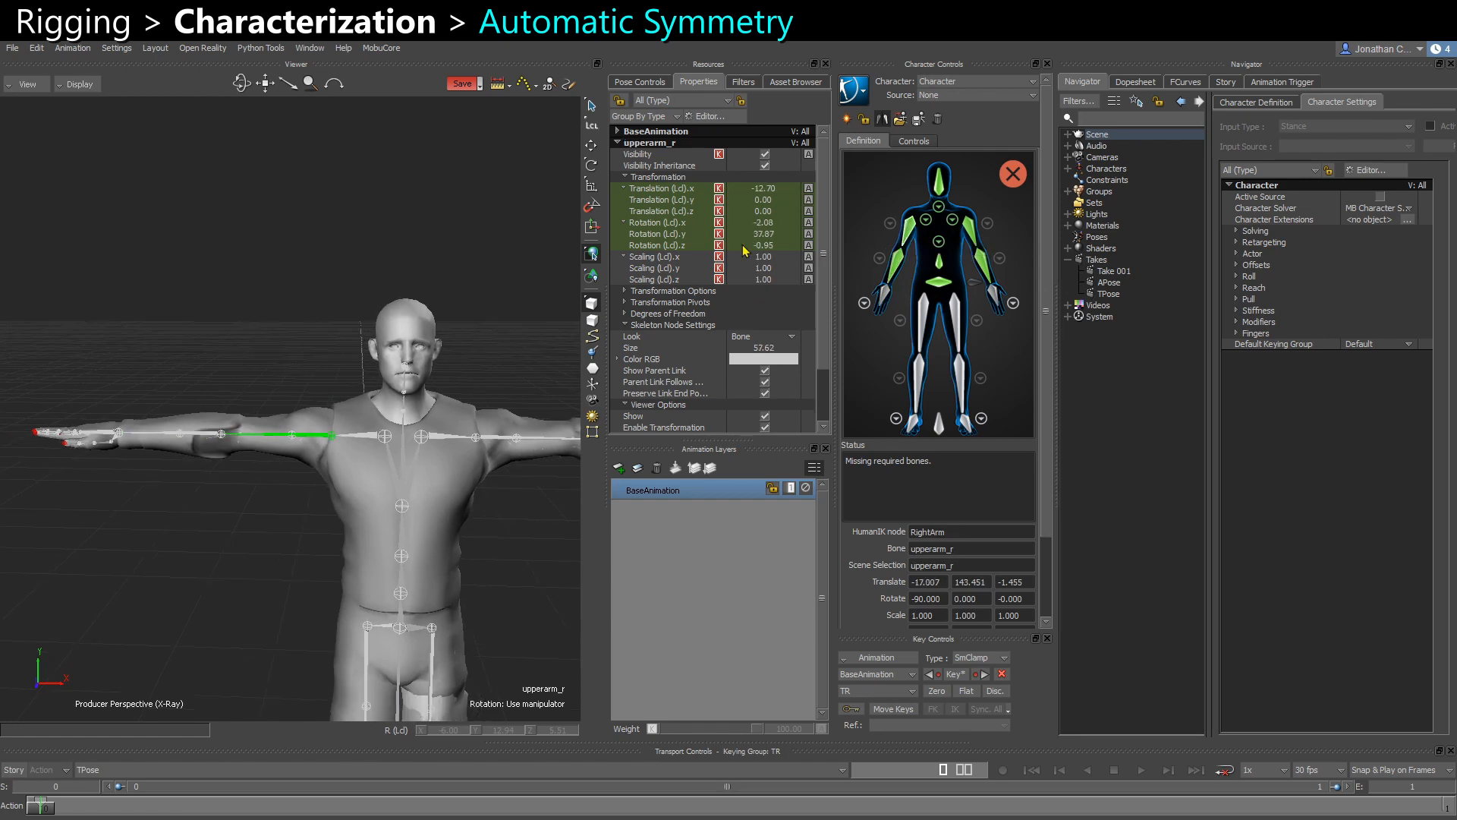
Assign the hand_l joint to the LeftHand node of the HumanIK map
left_click_drag(435, 480, 362, 501, "shift")
left_click_drag(361, 501, 419, 534, "ctrl+shift")
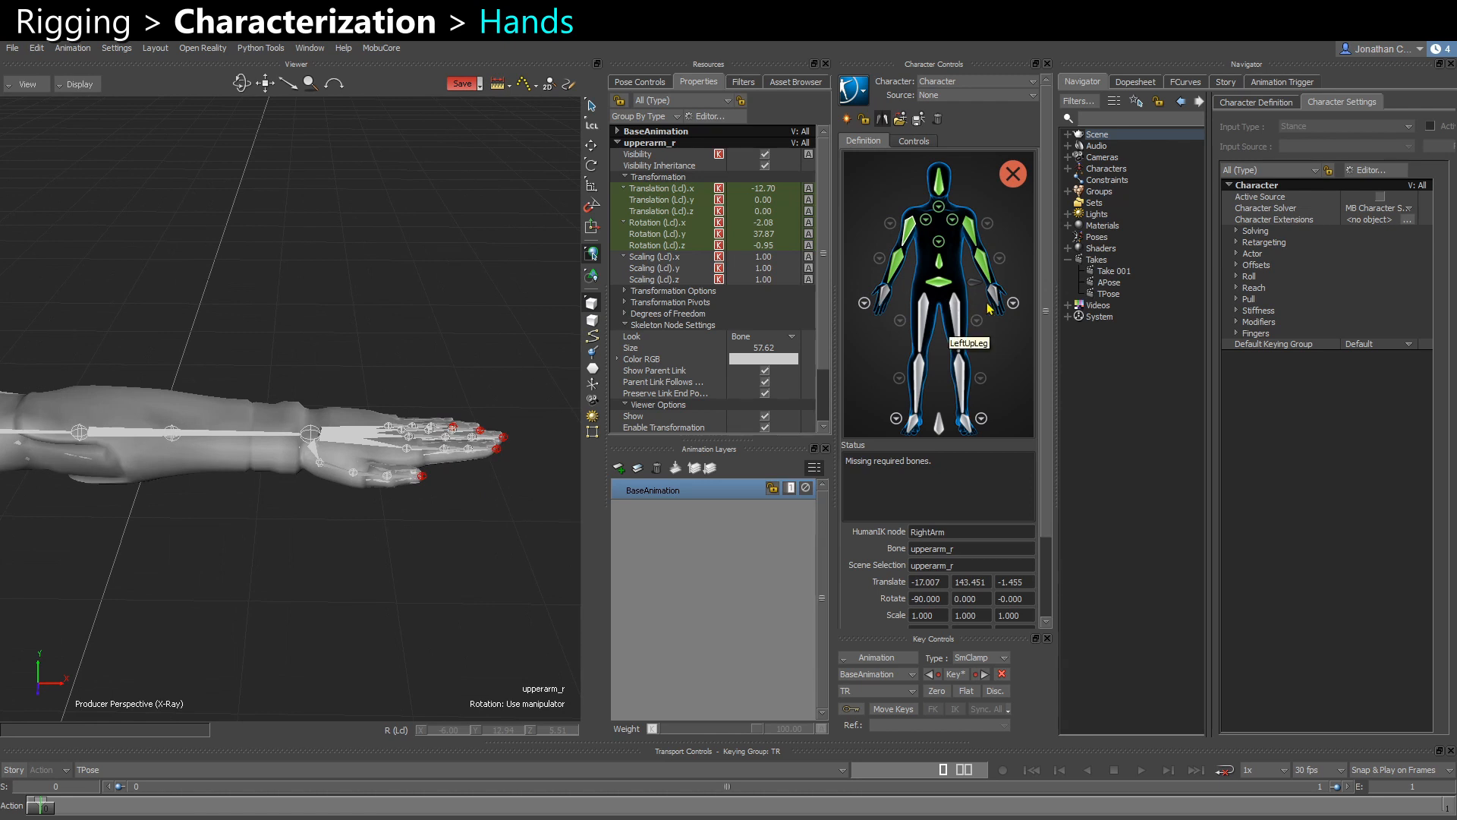
left_click(351, 438)
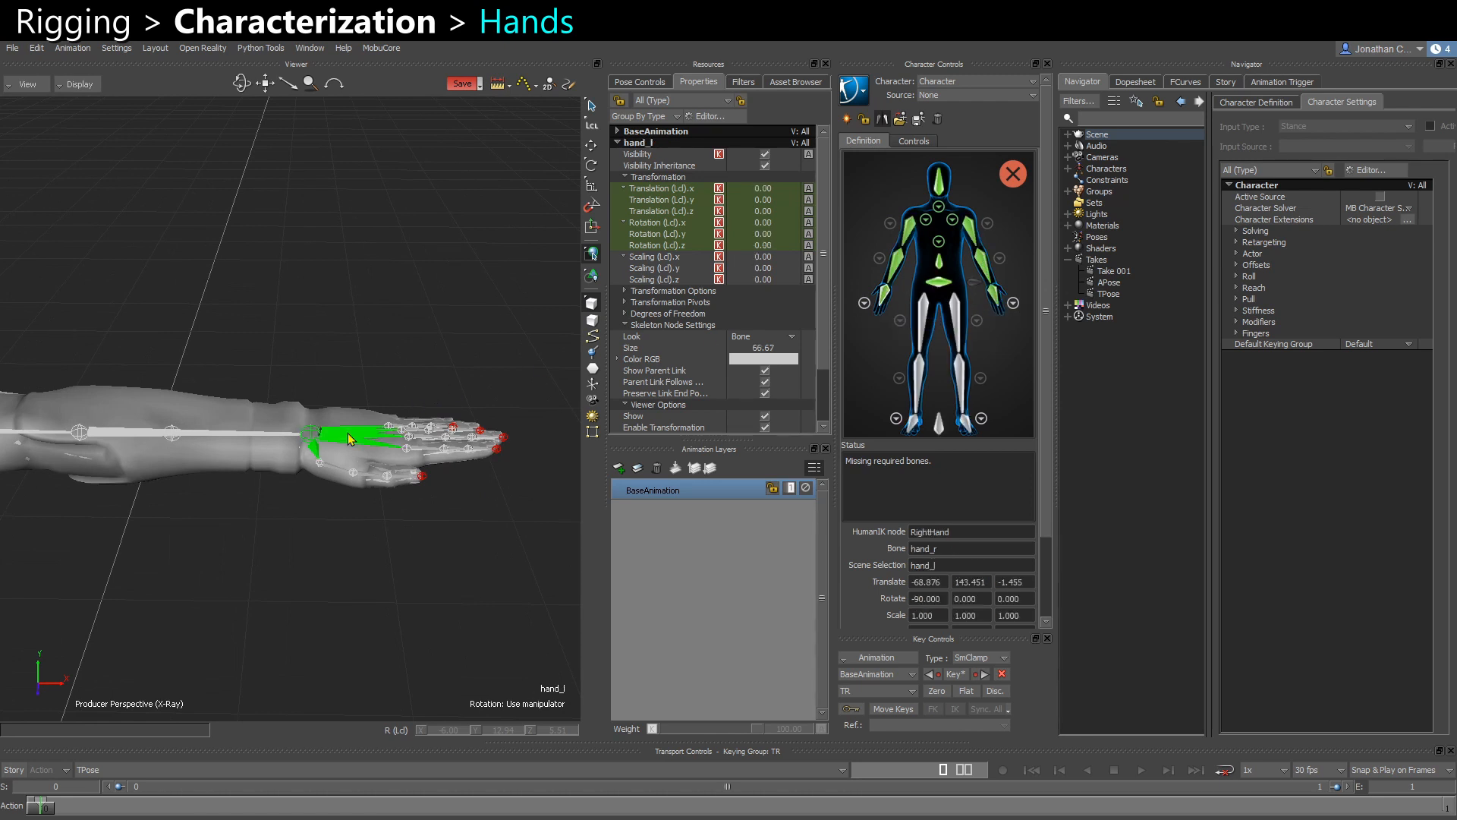
left_click_drag(391, 380, 328, 375, "ctrl")
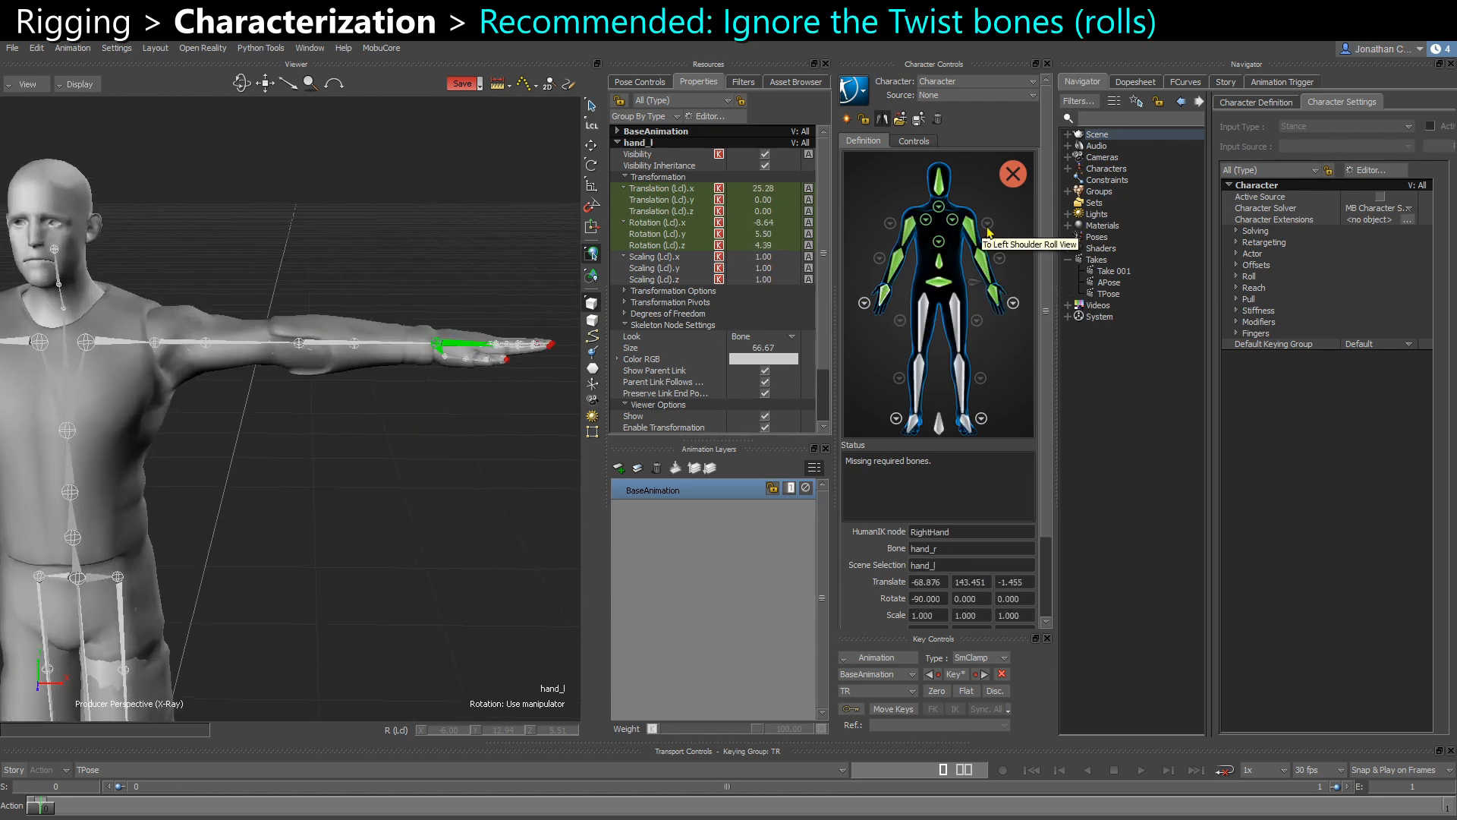
Open the left shoulder roll view of the HumanIK map and compare its roll nodes with the upper arm joints
left_click(987, 225)
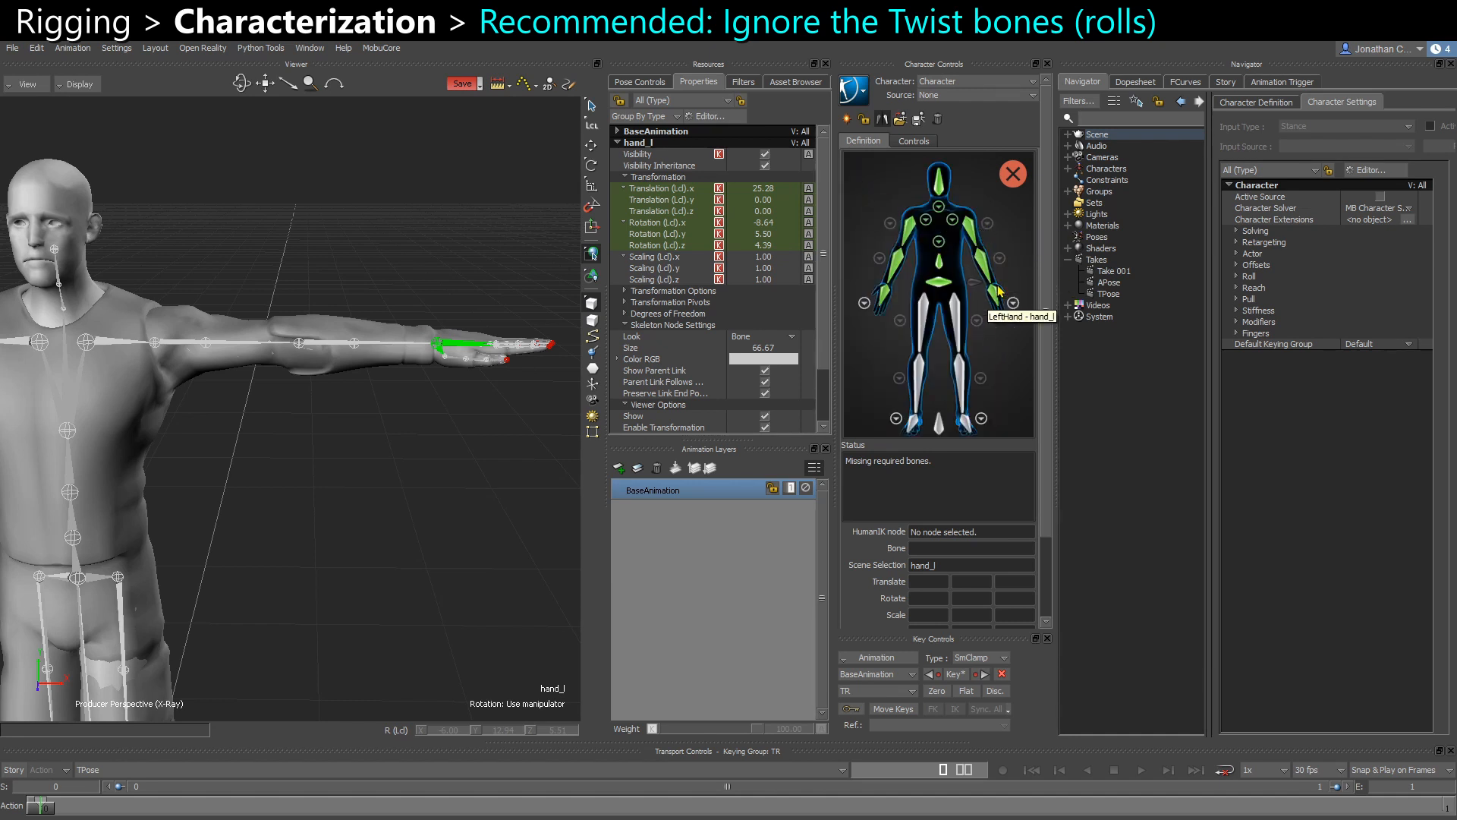
left_click(988, 229)
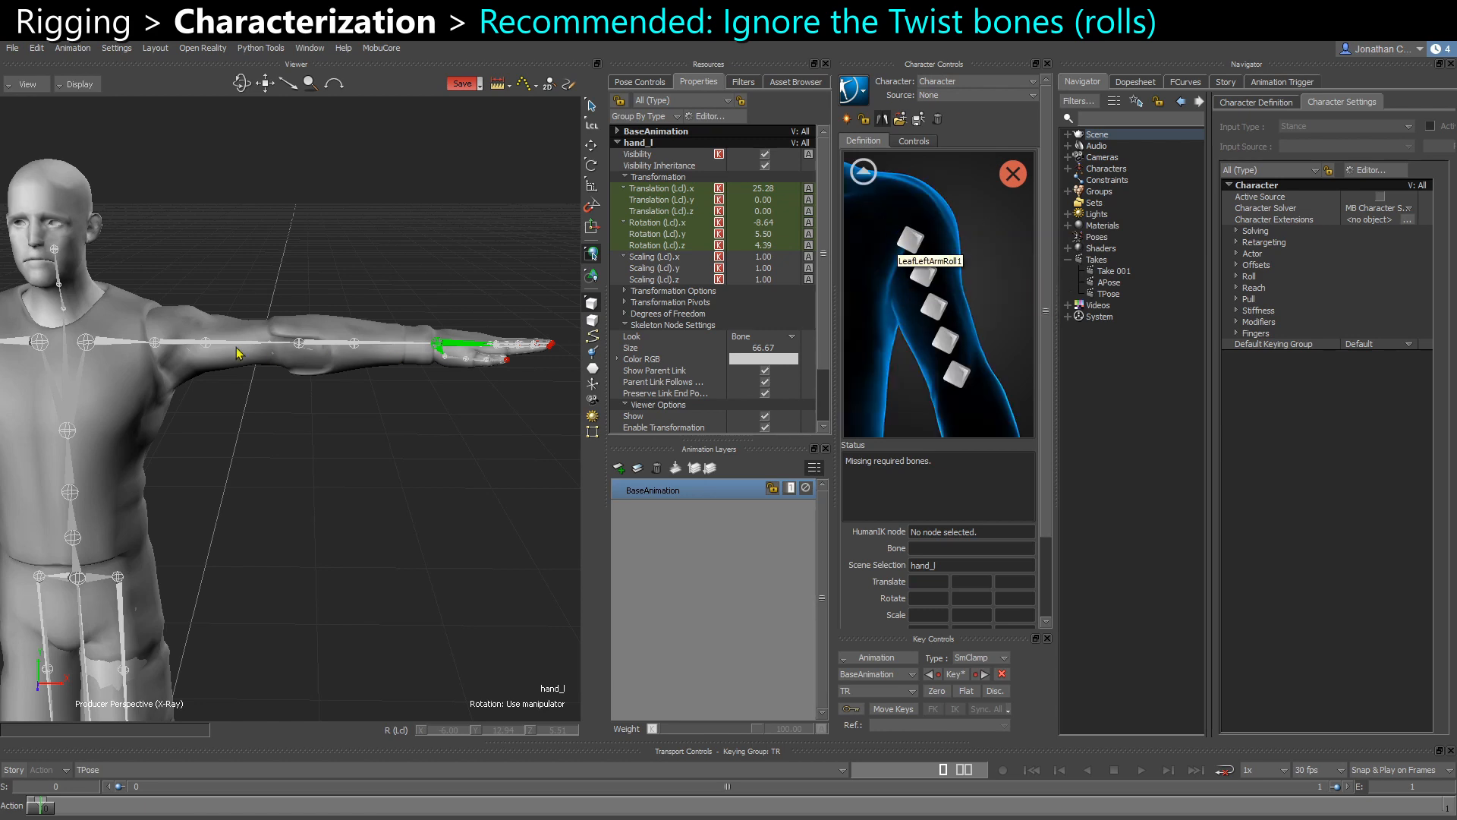
left_click_drag(240, 354, 315, 388, "ctrl+shift")
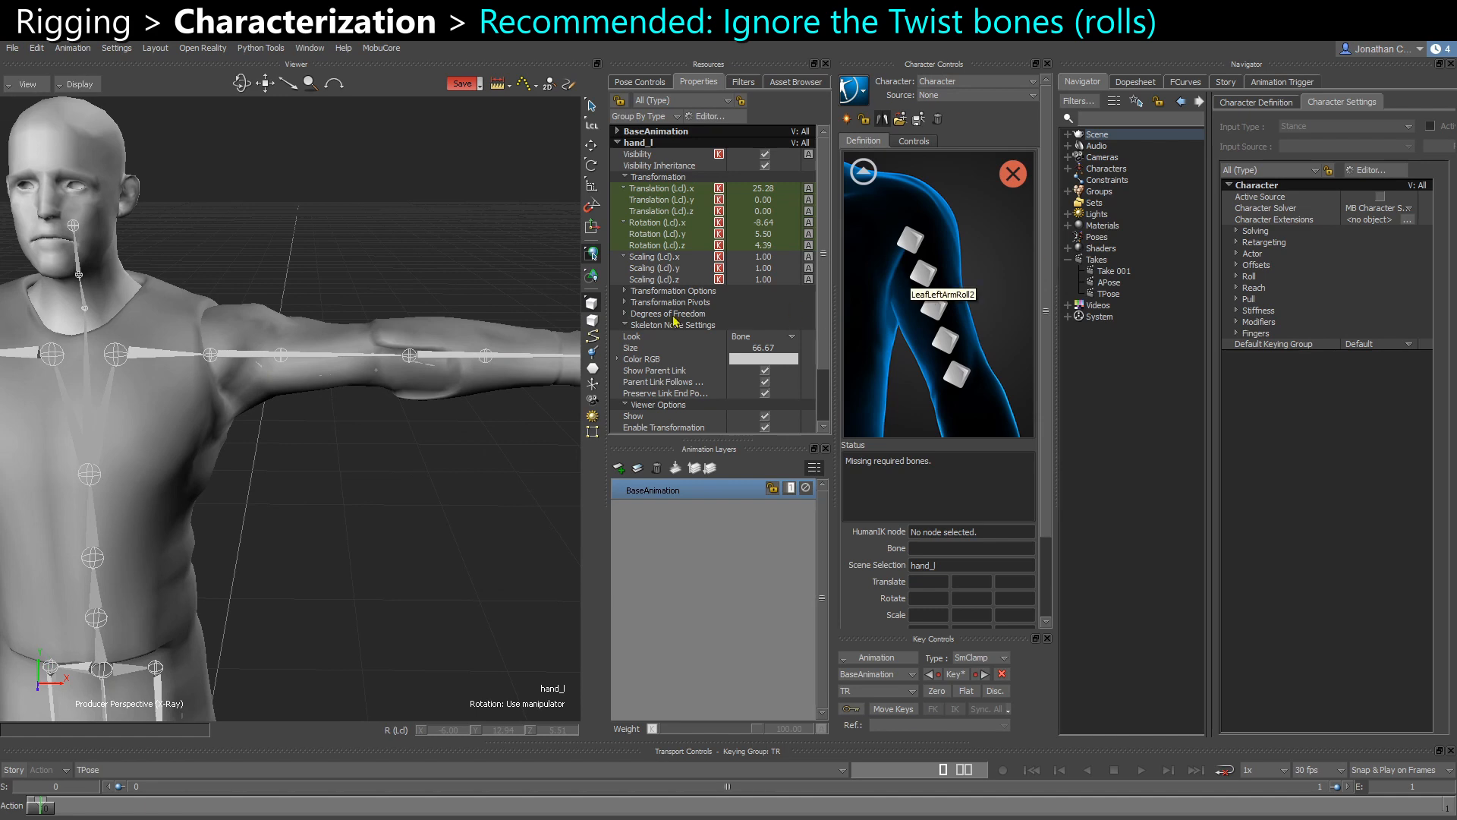
Examine the right arm hierarchy in the schematic view, tracing upperarm_twist_01_r against the clavicle, upperarm_r and lowerarm_r chain
left_click(324, 414)
key("ctrl+w")
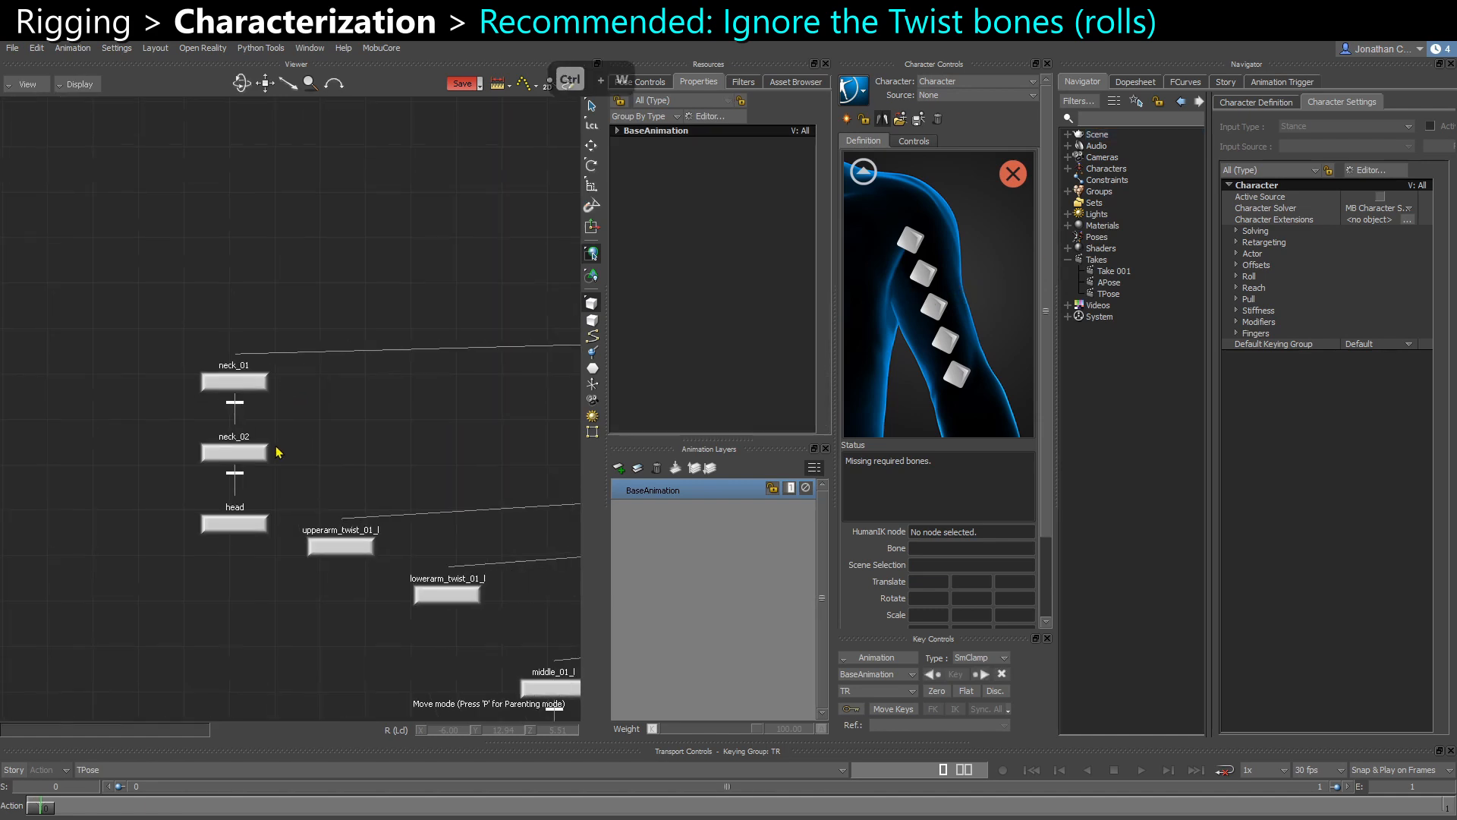
left_click_drag(438, 495, 188, 488, "shift")
left_click_drag(127, 493, 166, 573, "ctrl")
left_click(65, 397)
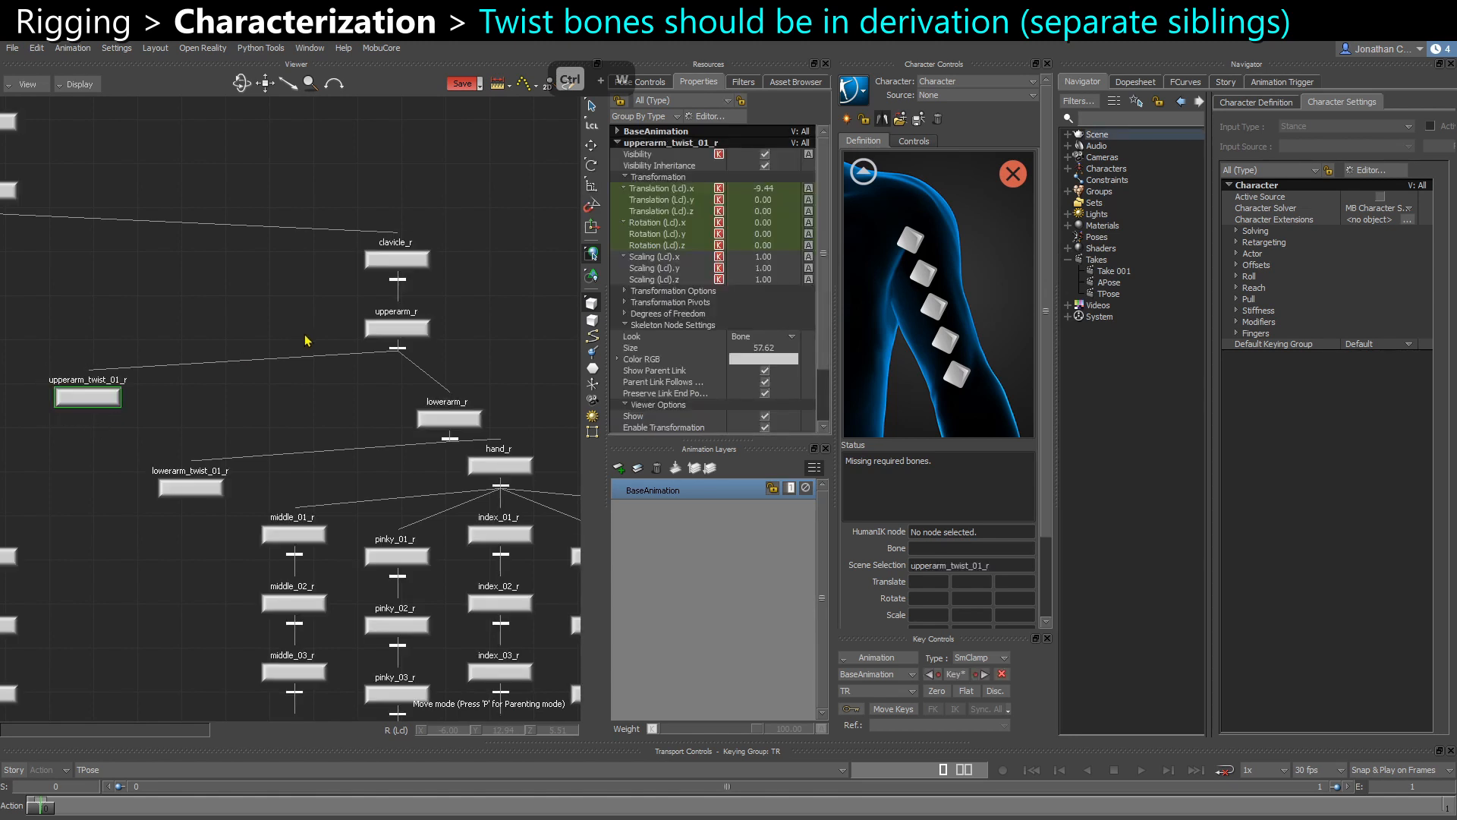
left_click_drag(308, 341, 433, 337, "ctrl")
left_click(392, 227)
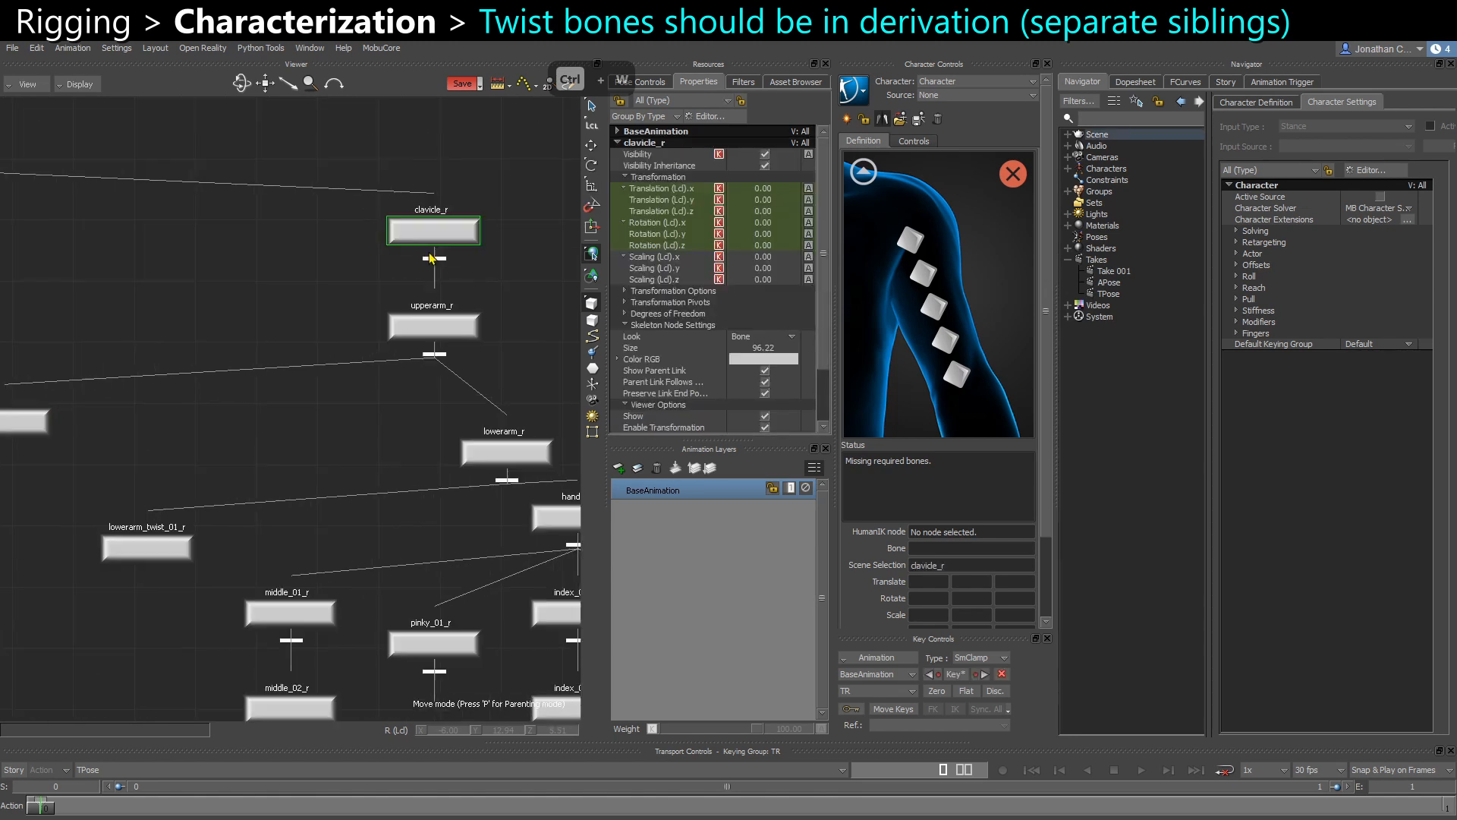
left_click(450, 332)
left_click(472, 449)
left_click_drag(472, 450, 199, 393, "ctrl")
Return to the 3D view and inspect the left arm chain through the clavicle, upperarm_l and lowerarm_l joints
key("ctrl+w")
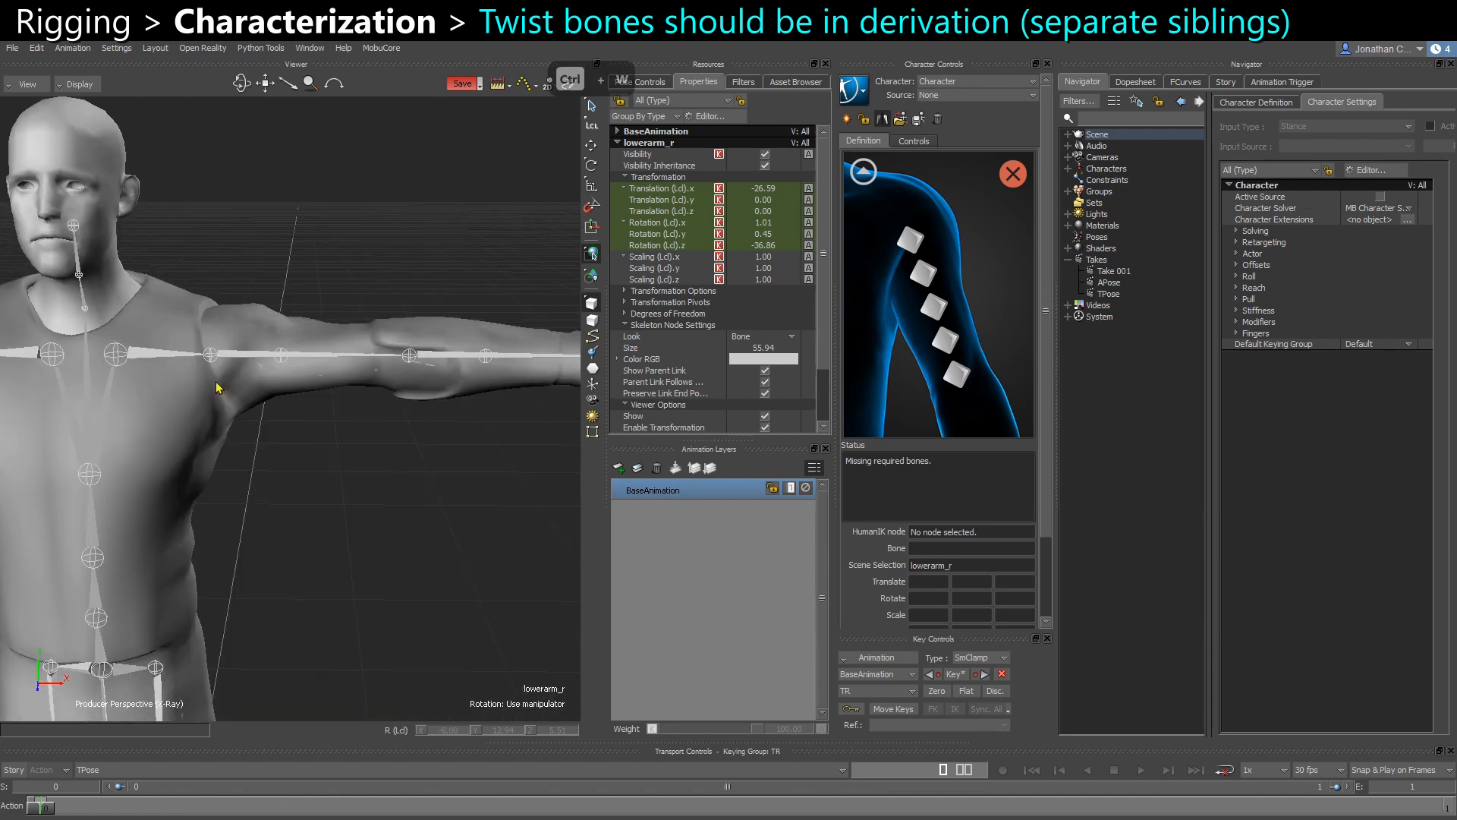
left_click(164, 356)
left_click(239, 355)
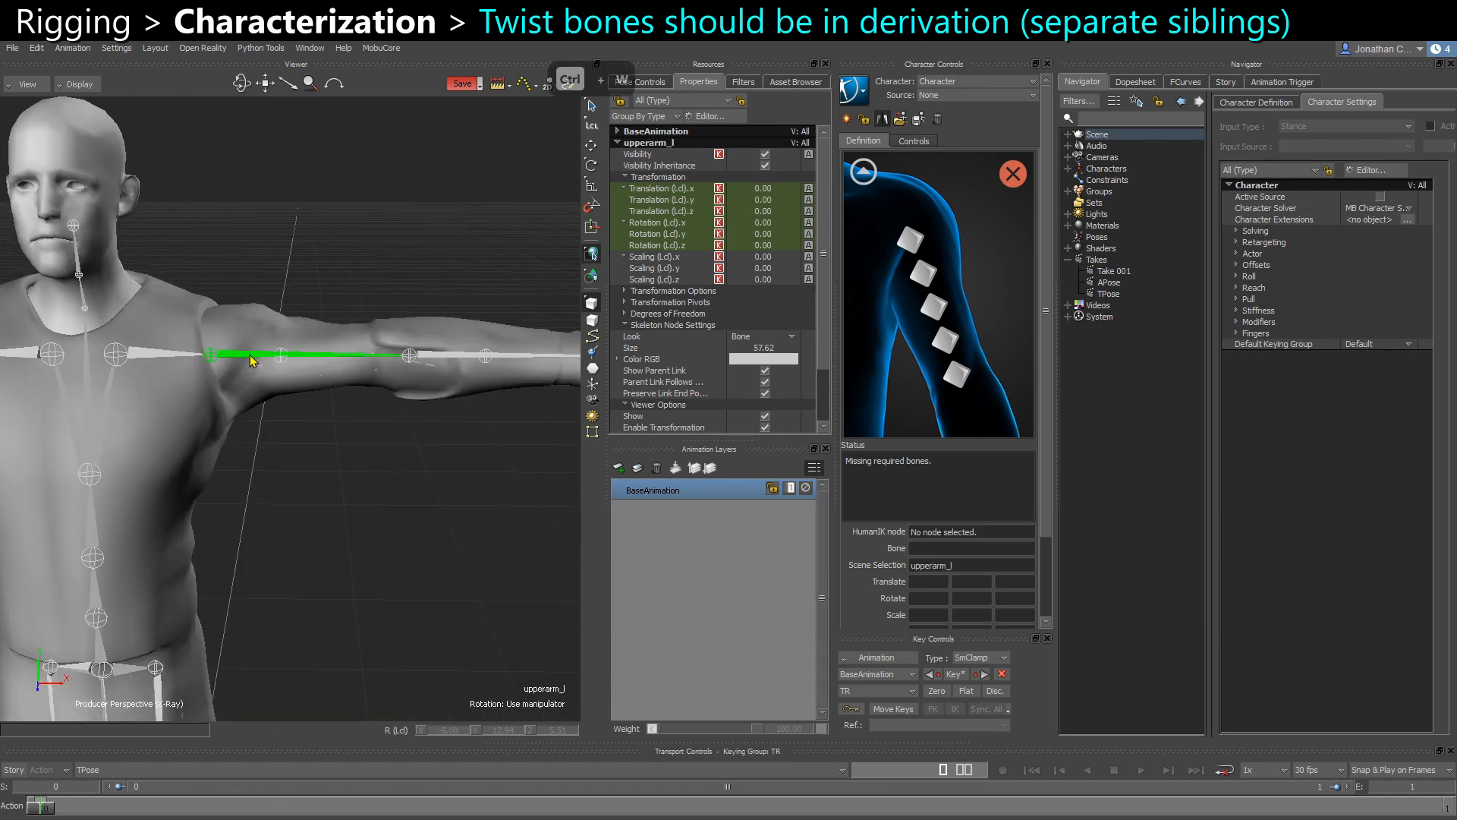
left_click(435, 357)
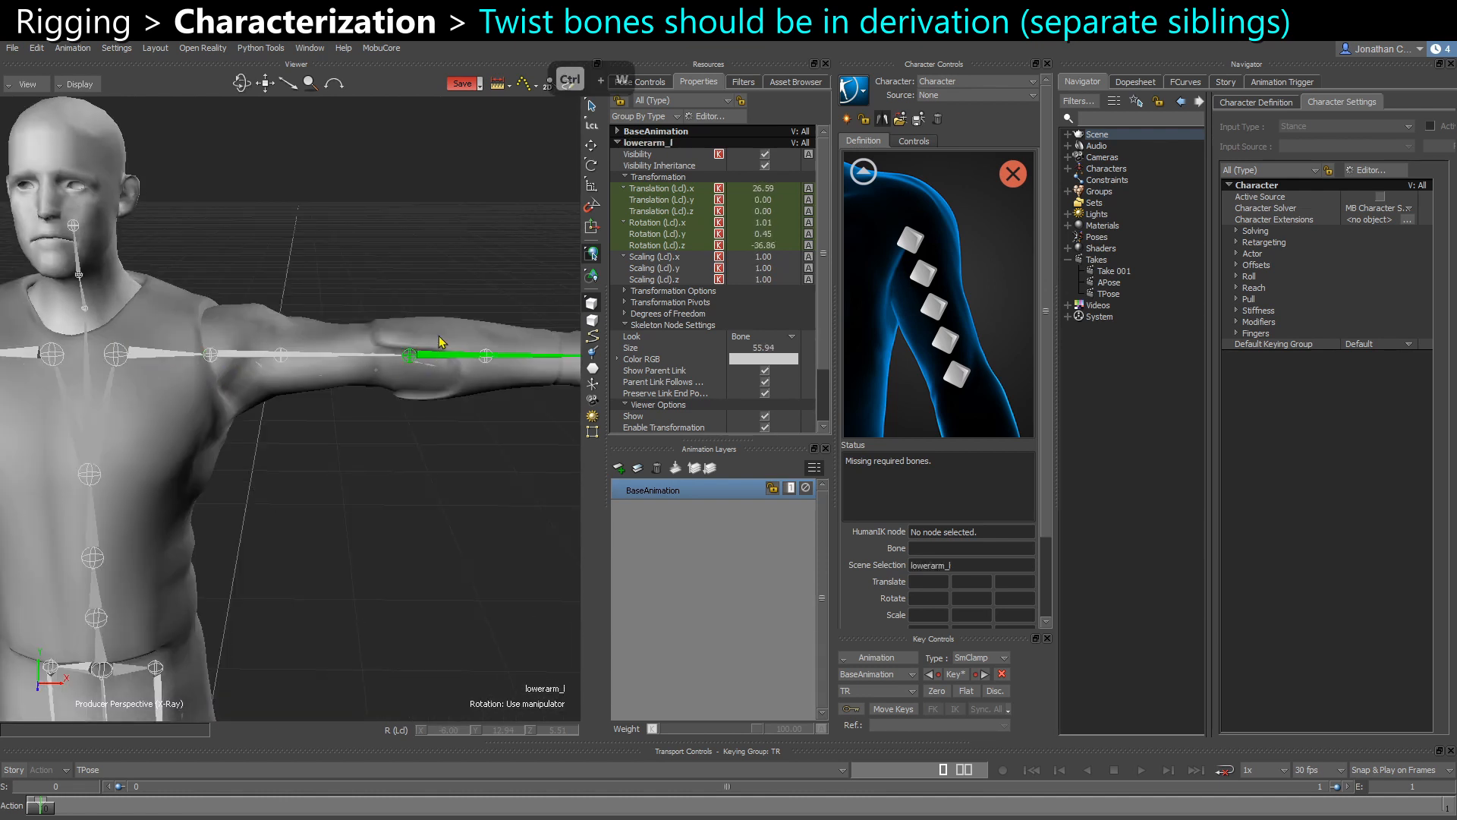
left_click(230, 358)
Examine how upperarm_twist_01_l branches off upperarm_l in the schematic view, and return to the 3D view and full-body map
key("ctrl+w")
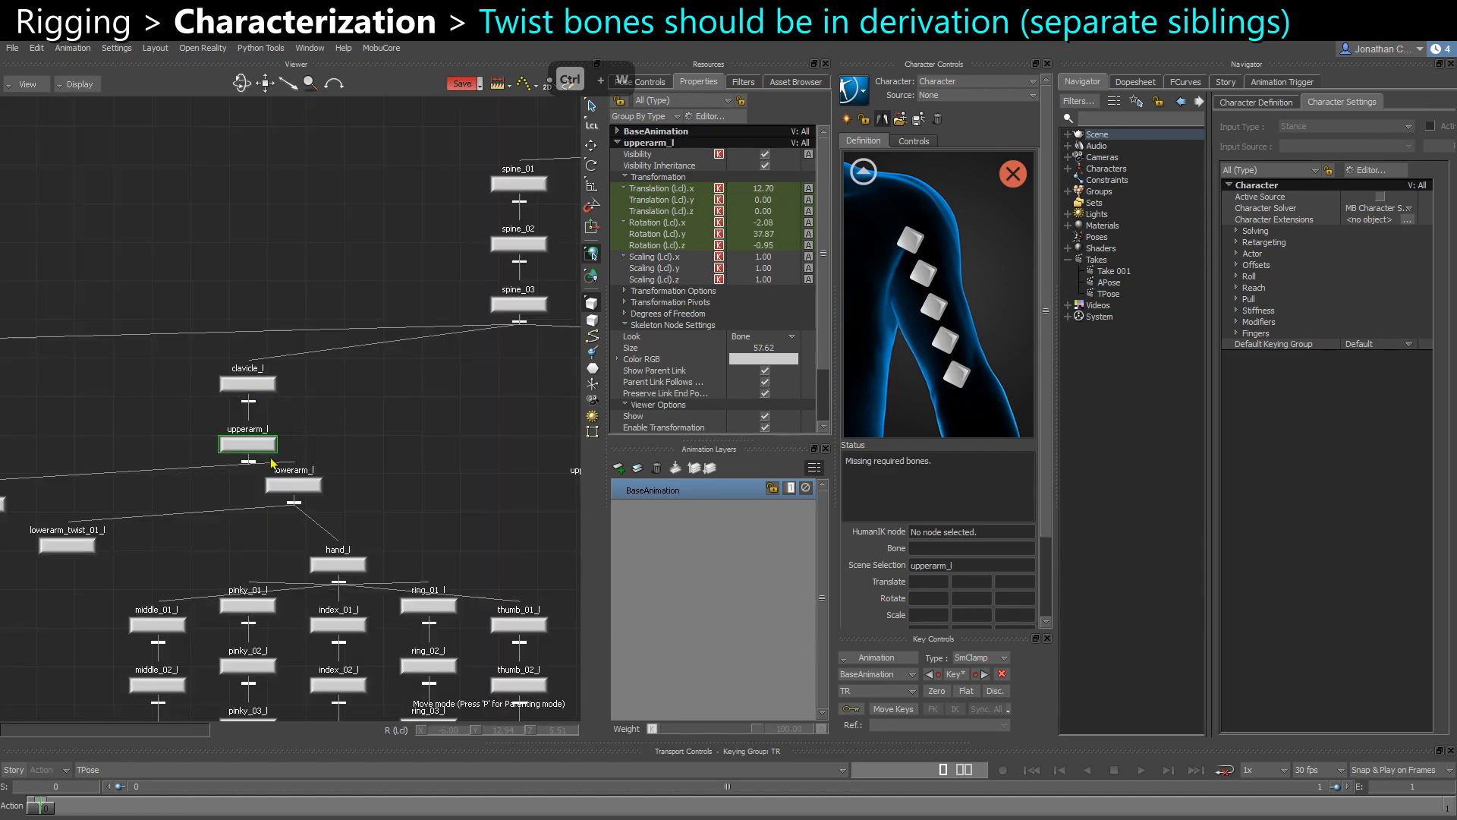
left_click(151, 402)
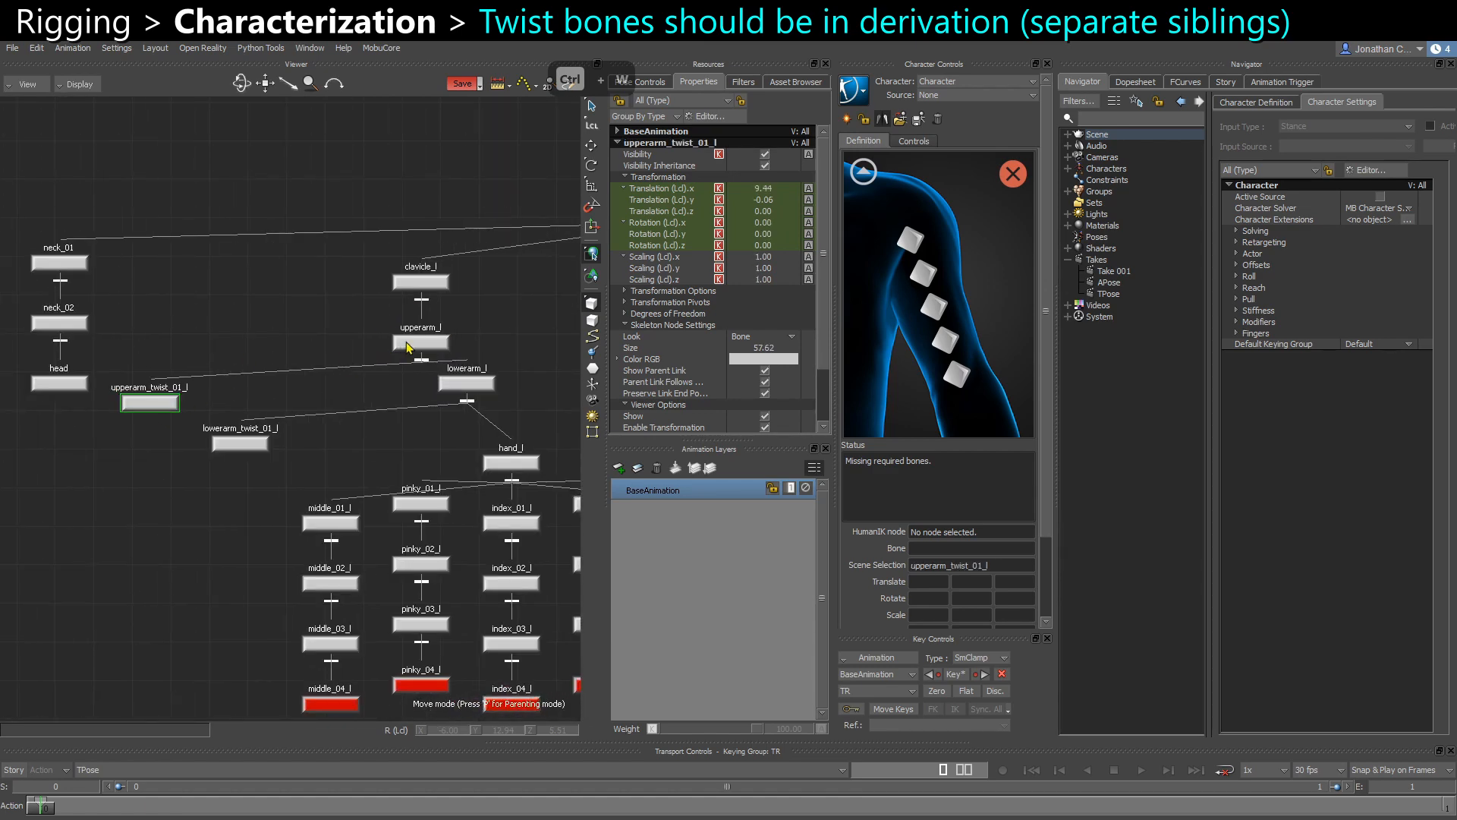
left_click(239, 408)
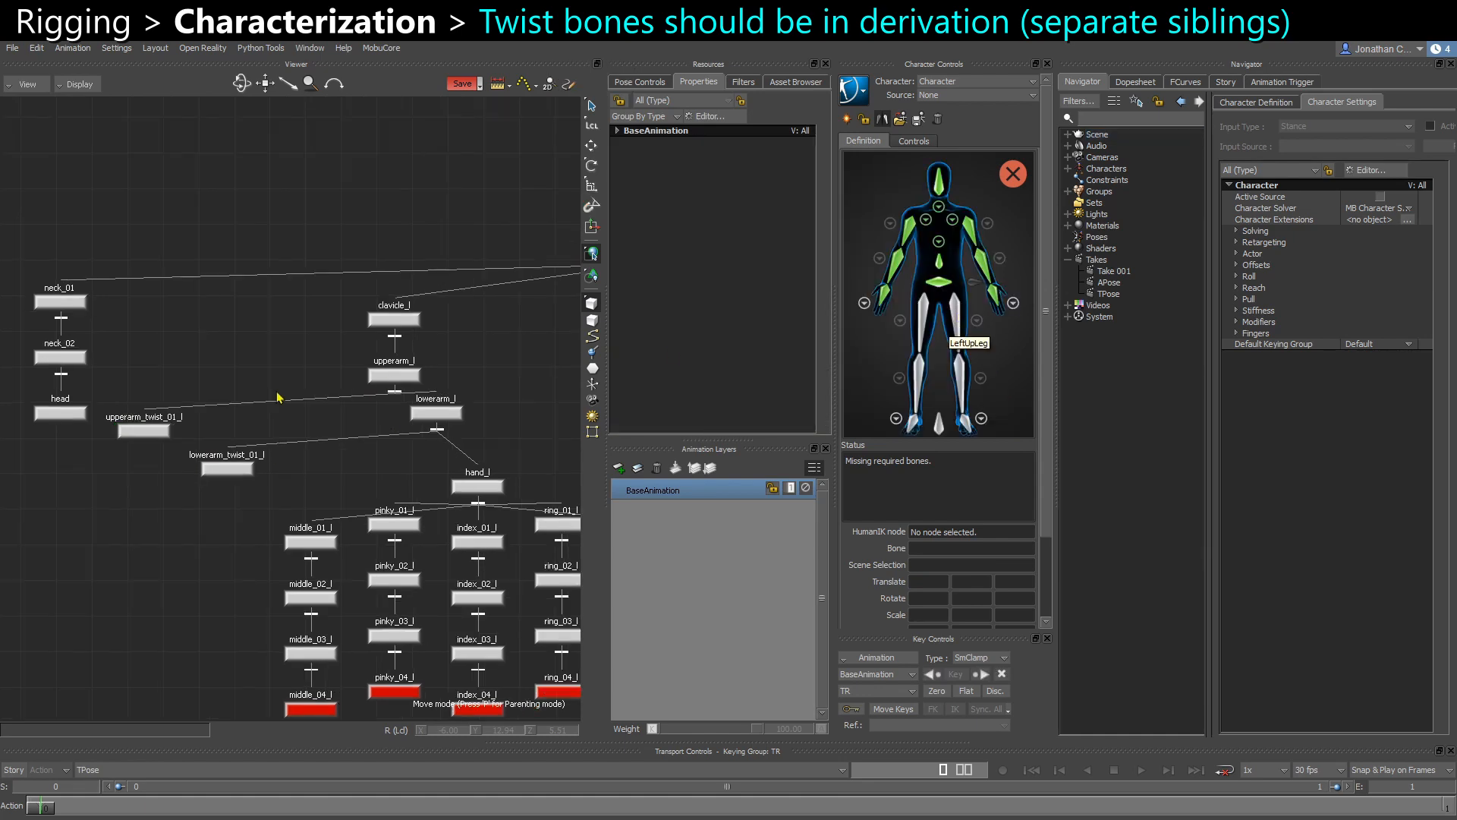
key("ctrl+w")
Assign the thigh_l joint to the LeftUpLeg node and the calf_l joint to the LeftLeg node
left_click_drag(246, 376, 256, 304, "ctrl")
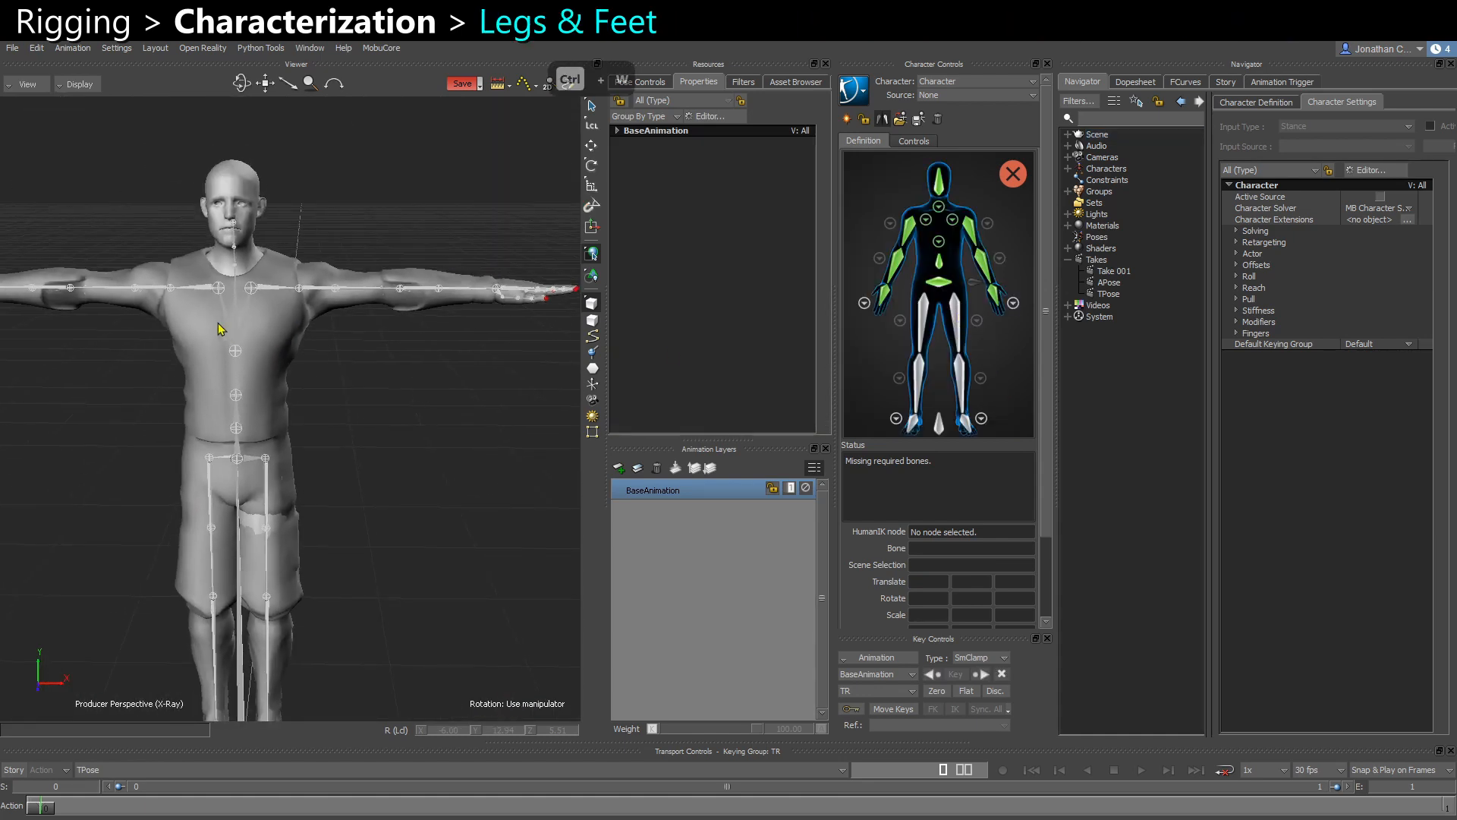
left_click(939, 277)
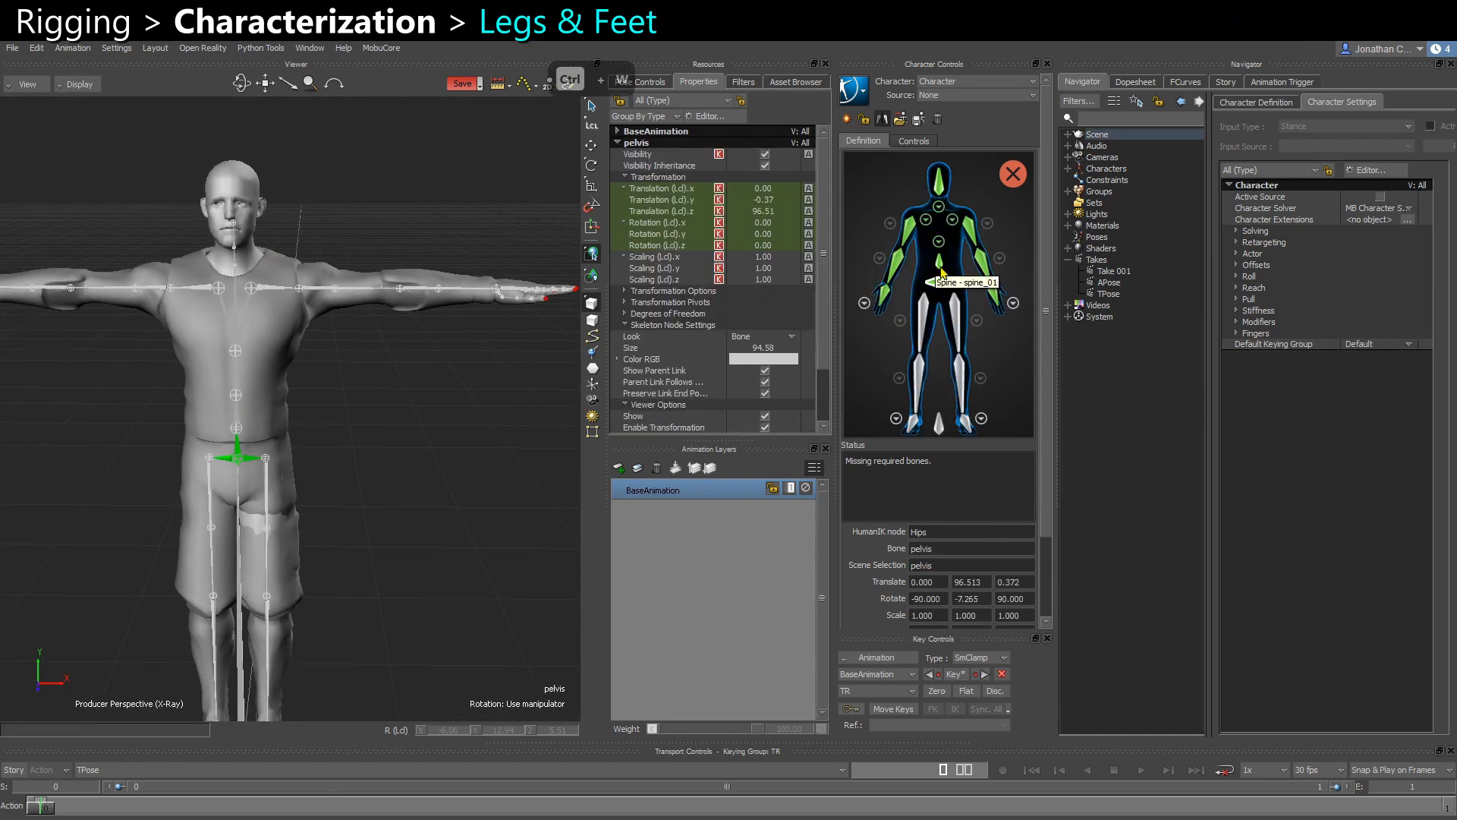
left_click(281, 287)
left_click_drag(282, 291, 466, 390, "shift")
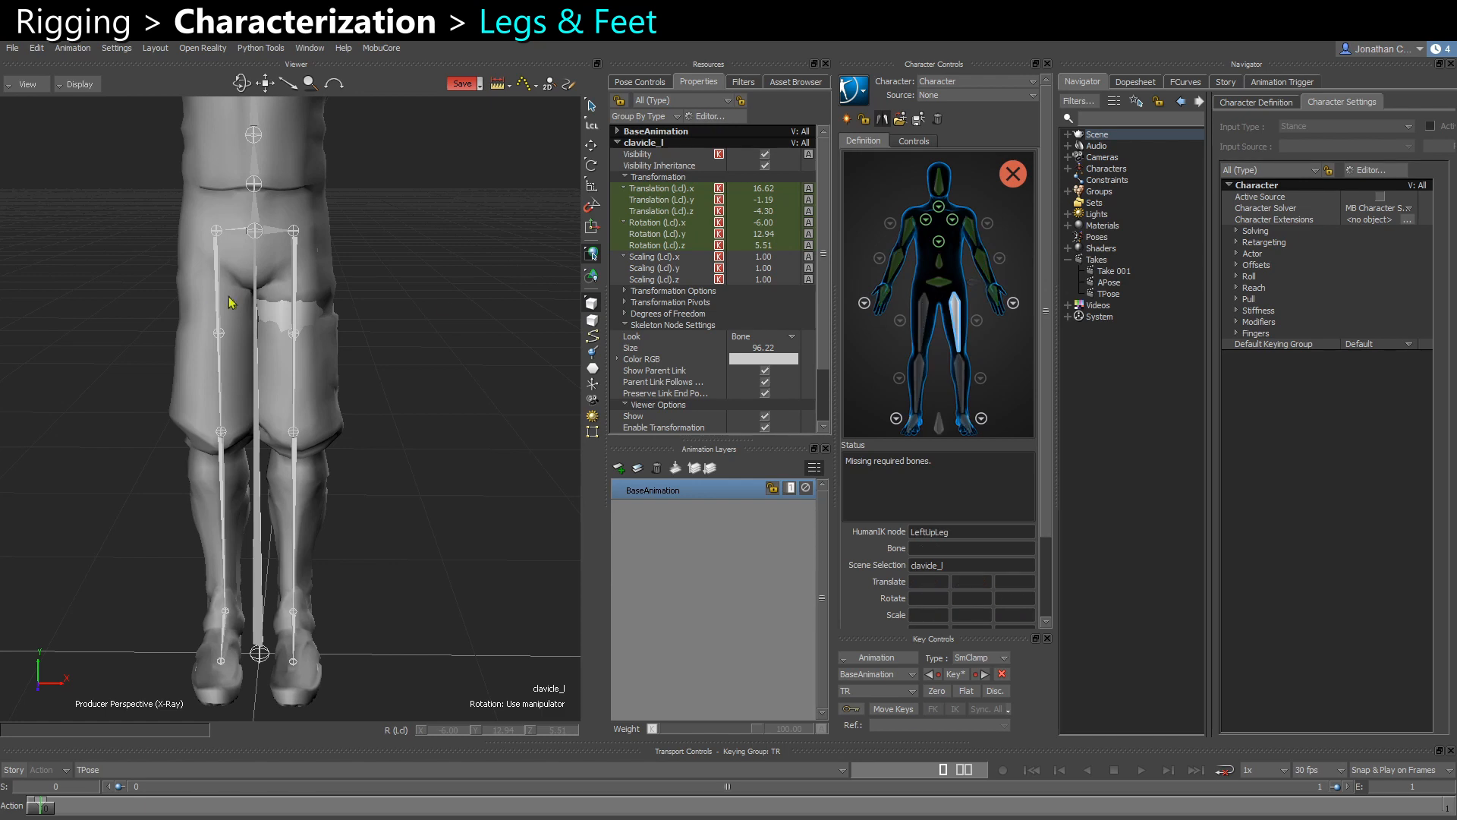
left_click(302, 298)
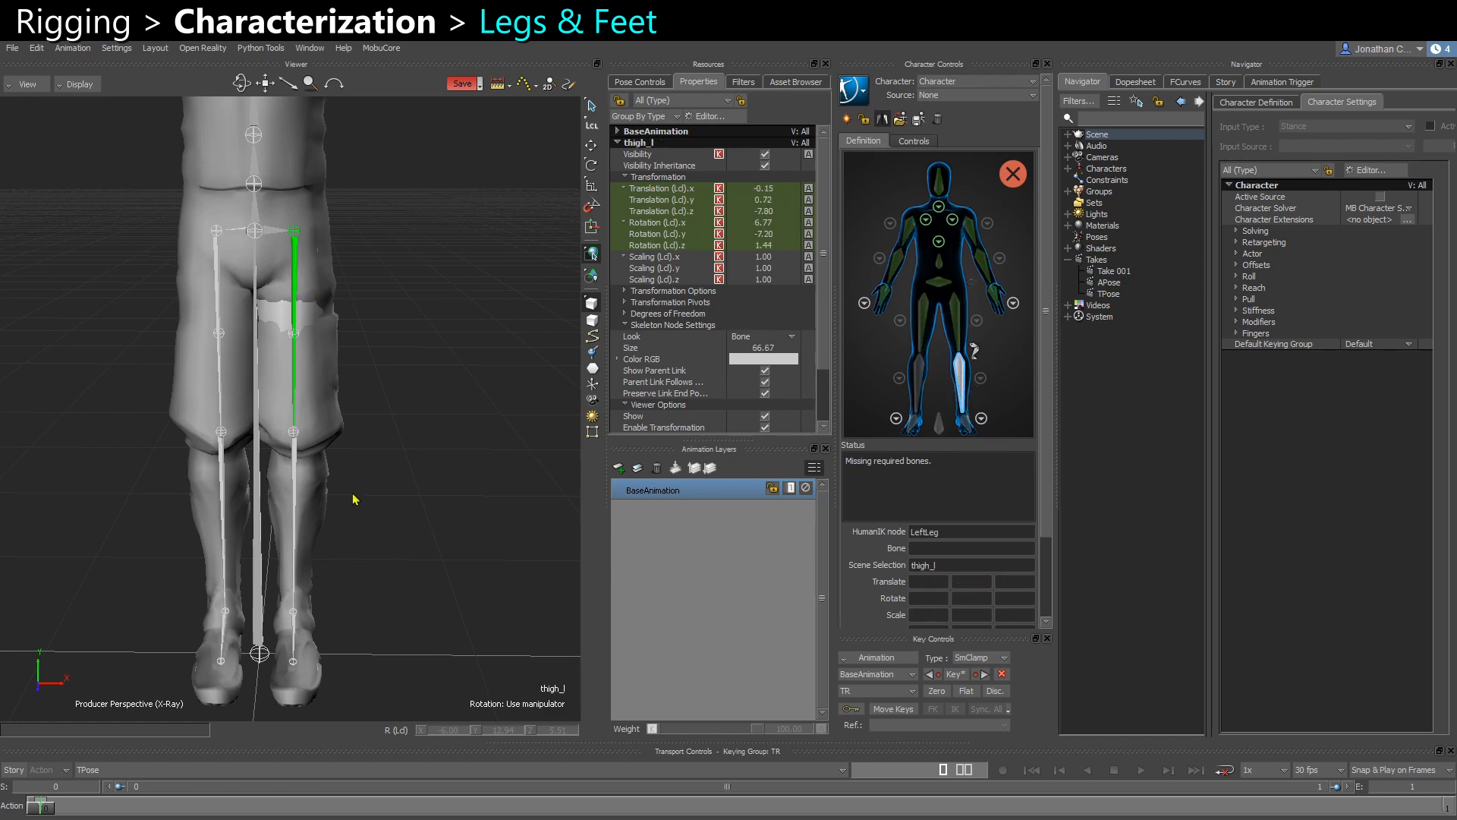
left_click(293, 489)
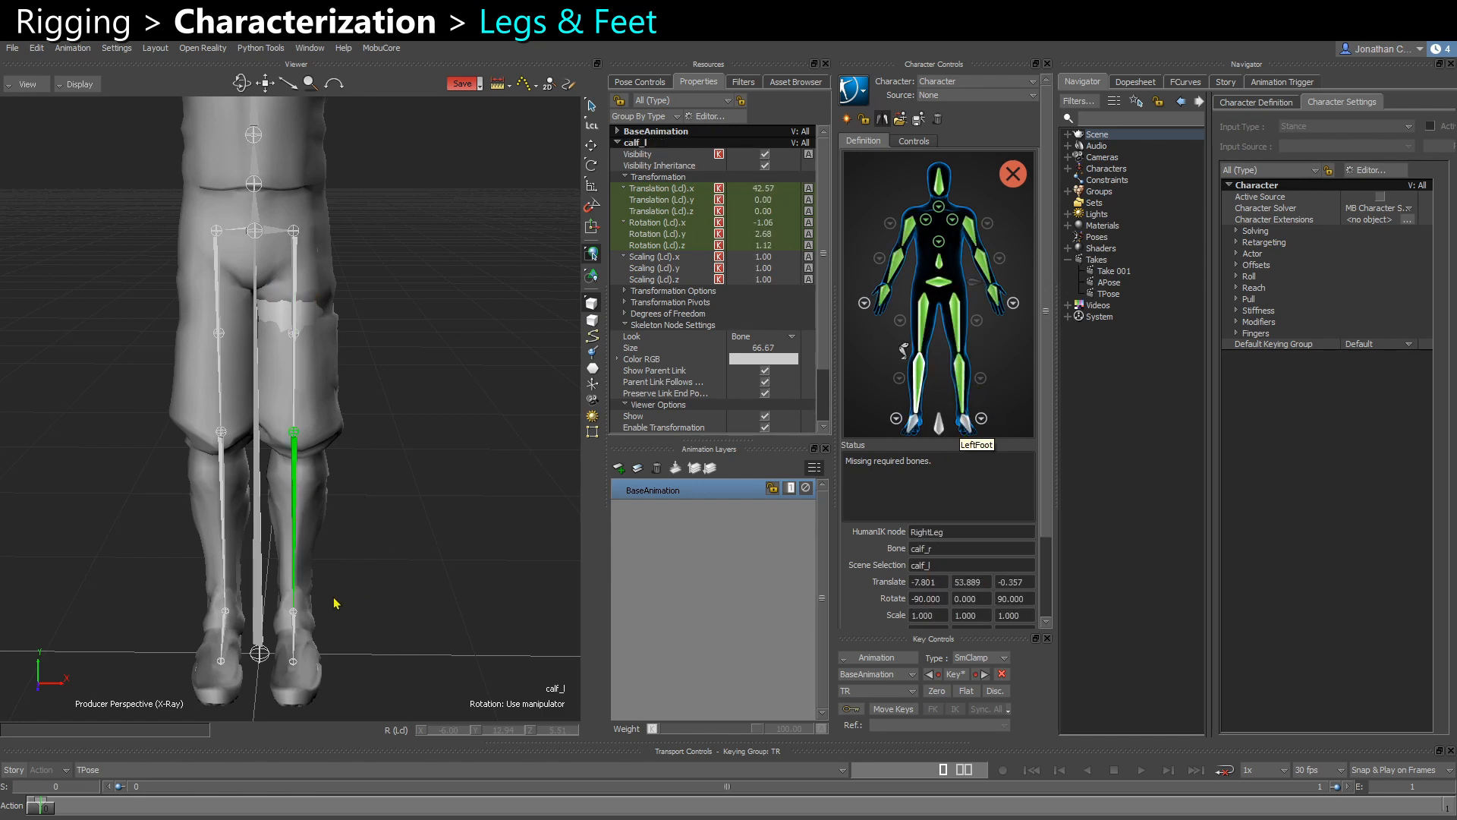
Assign the foot_l joint to the LeftFoot node of the HumanIK map
left_click_drag(334, 602, 380, 565, "ctrl")
left_click(982, 420)
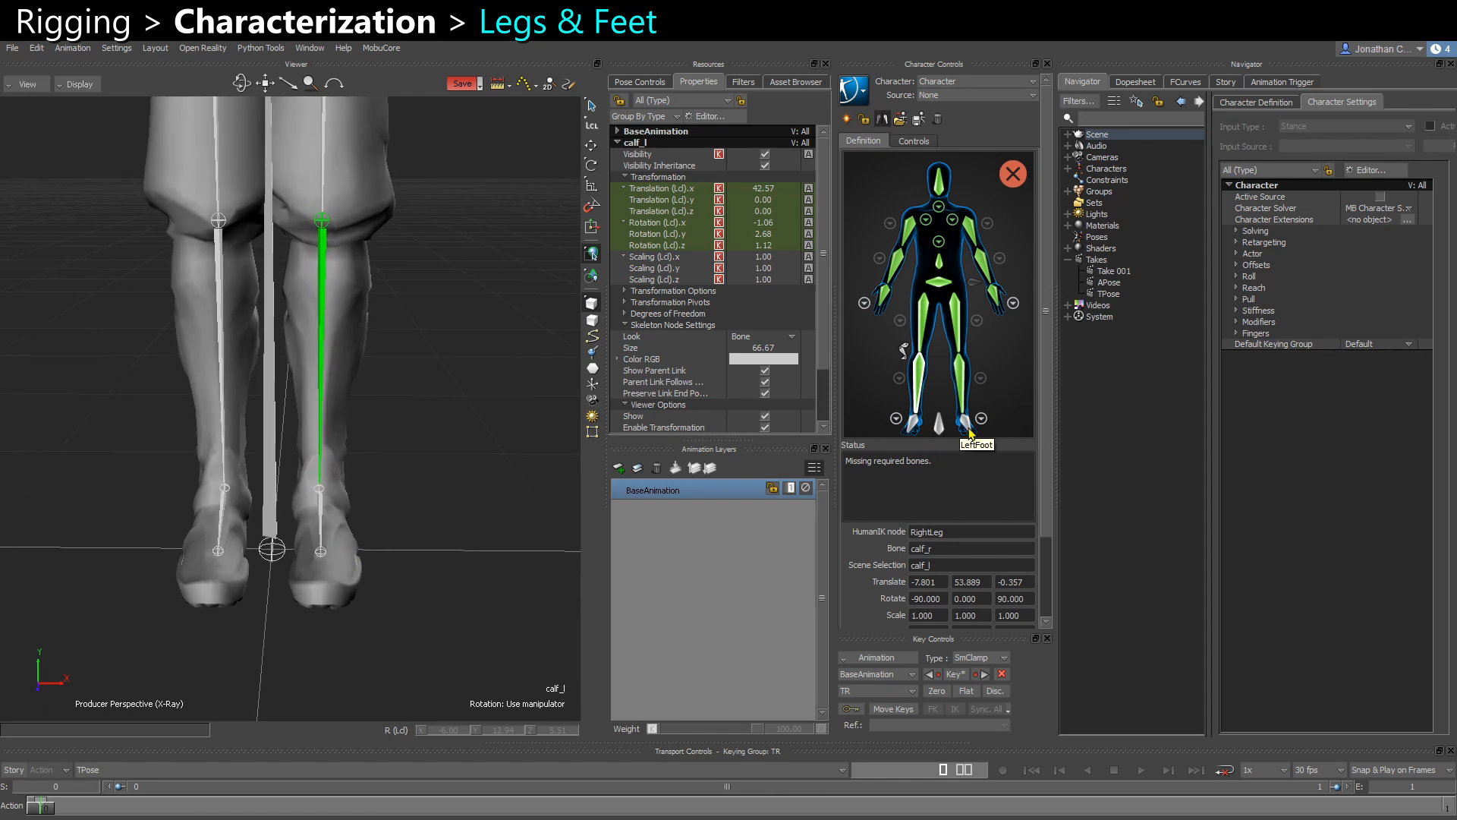
left_click_drag(451, 475, 366, 522, "ctrl+shift")
left_click(436, 532)
left_click_drag(365, 522, 336, 504, "ctrl+shift")
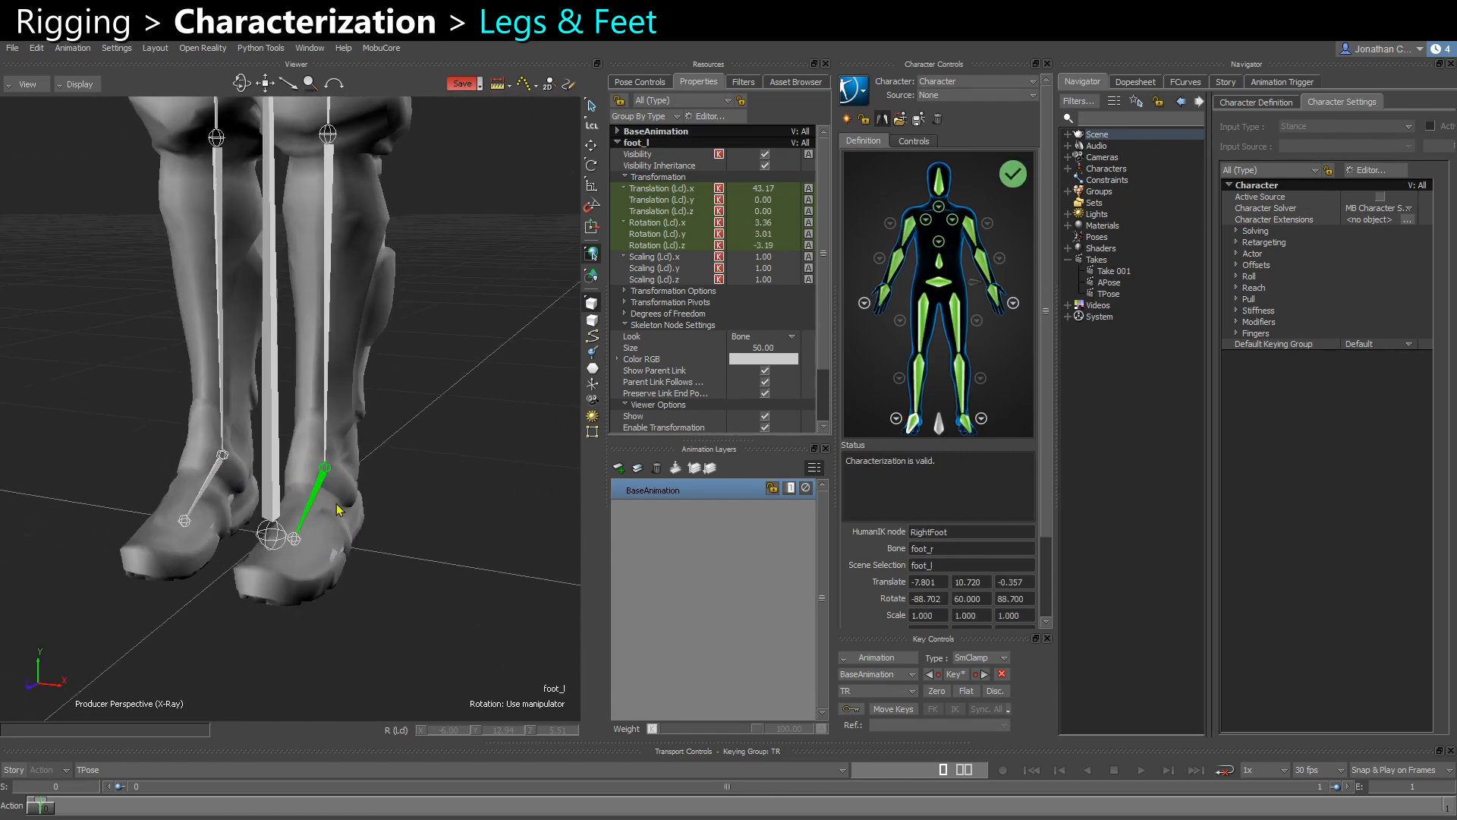
Assign the ball_l joint to the LeftToeBase node in the left foot view and return to the full-body map
left_click_drag(316, 556, 322, 520, "ctrl")
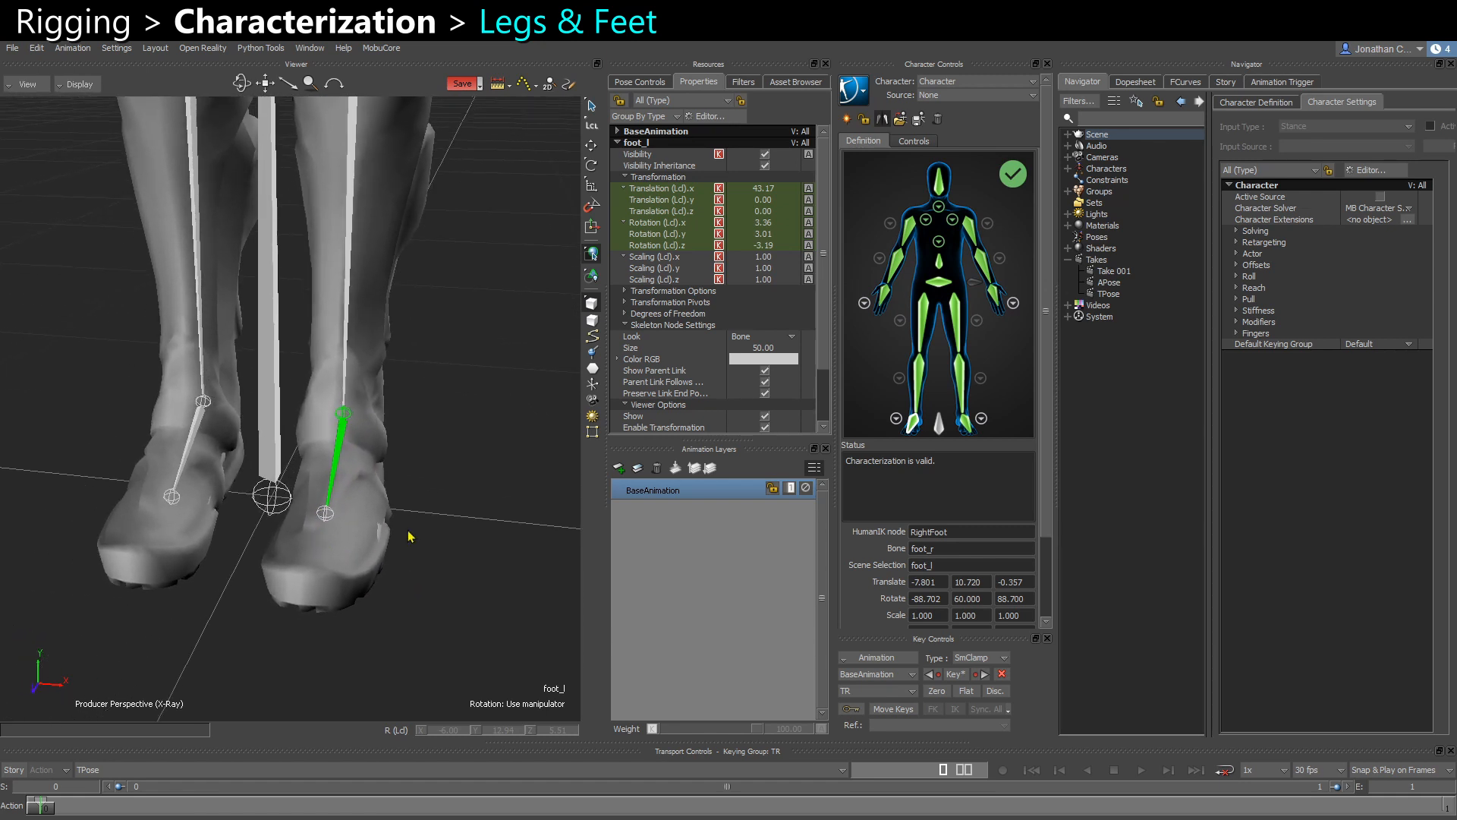
left_click(982, 419)
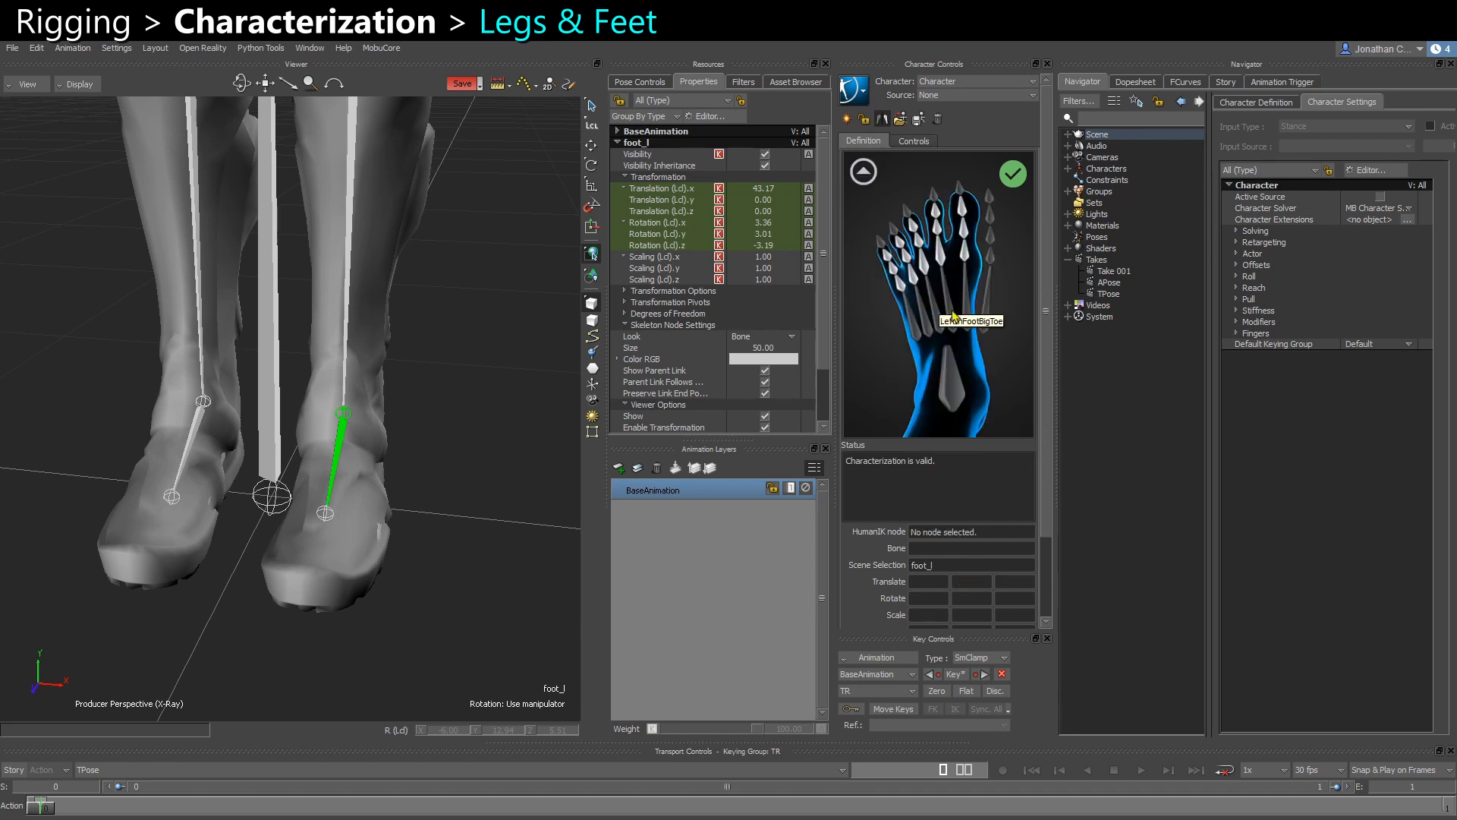
left_click(950, 379)
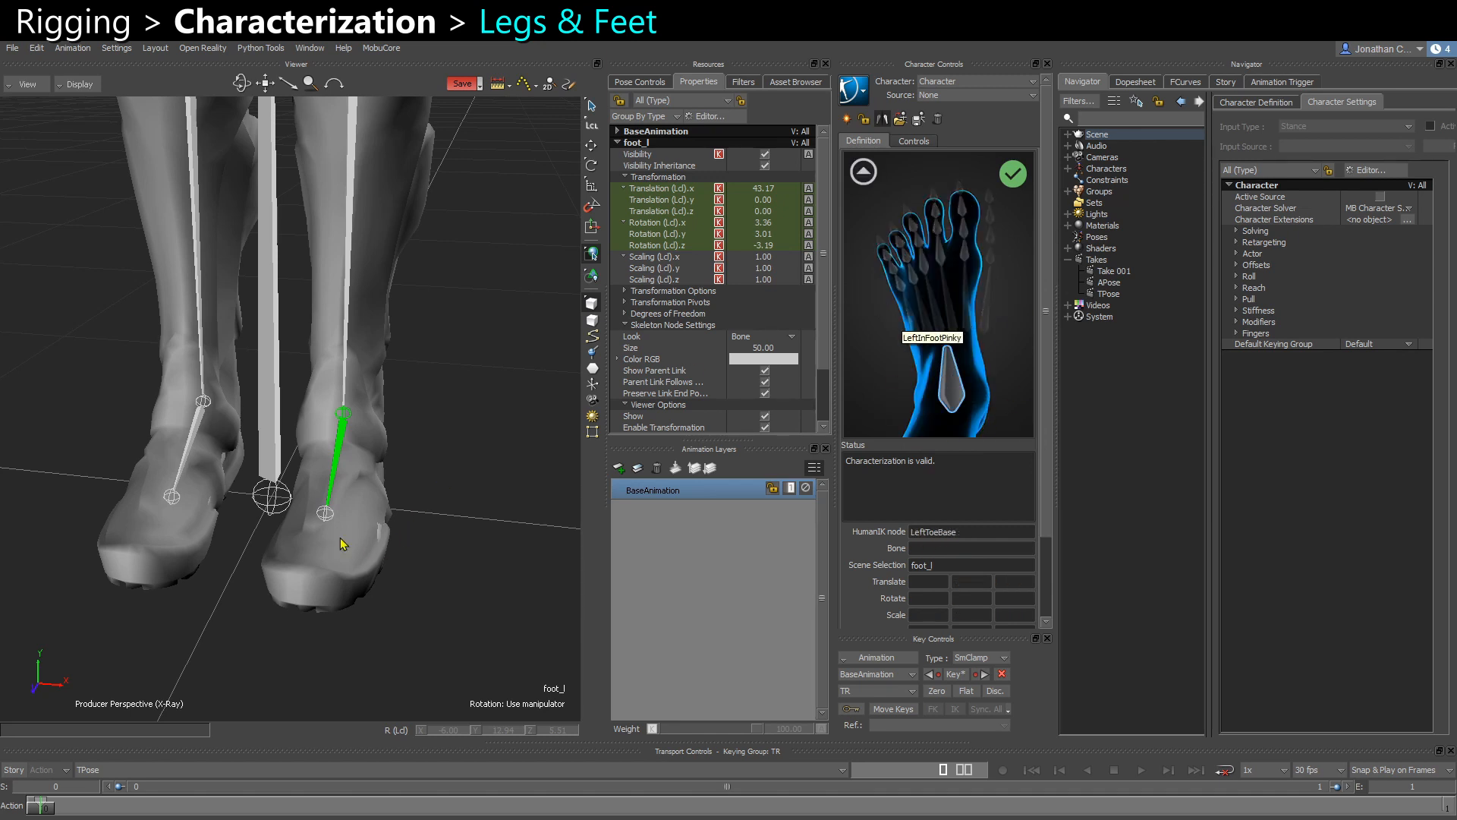
left_click(325, 513)
left_click_drag(325, 513, 386, 478, "ctrl+shift")
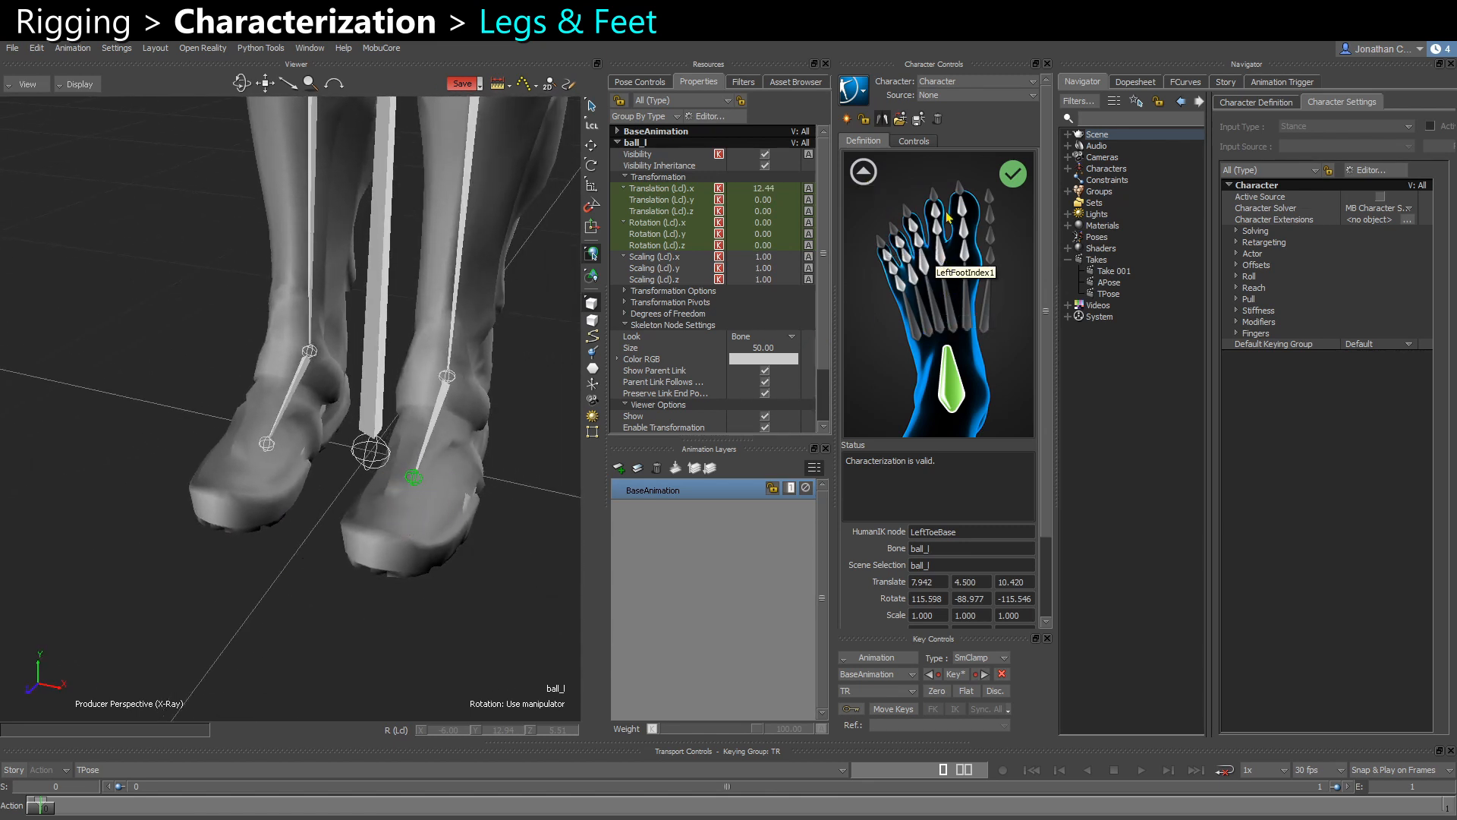
left_click(863, 171)
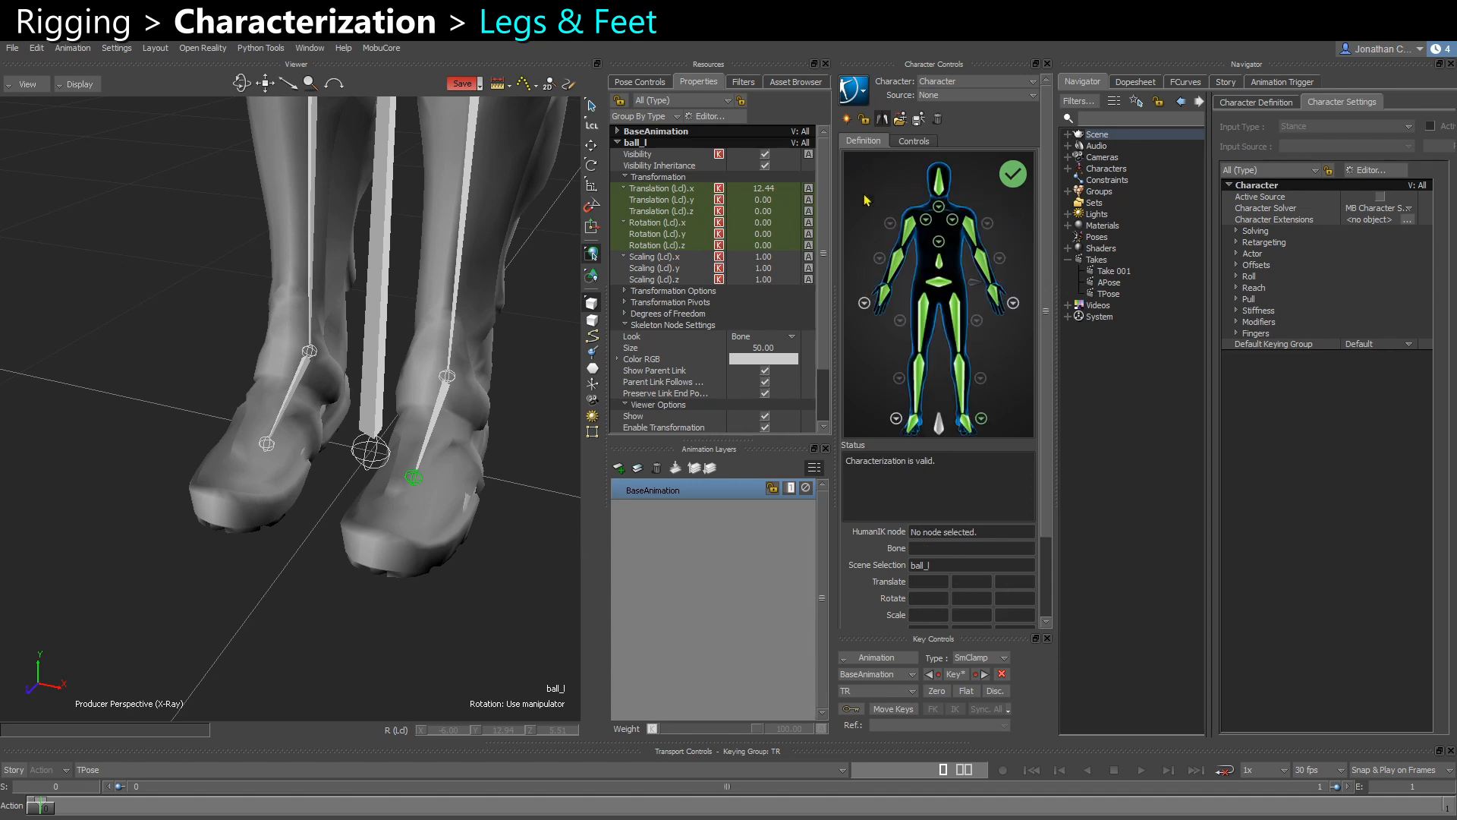
Assign the ball_r joint to the RightToeBase node in the right foot view and return to the full-body map
left_click(897, 420)
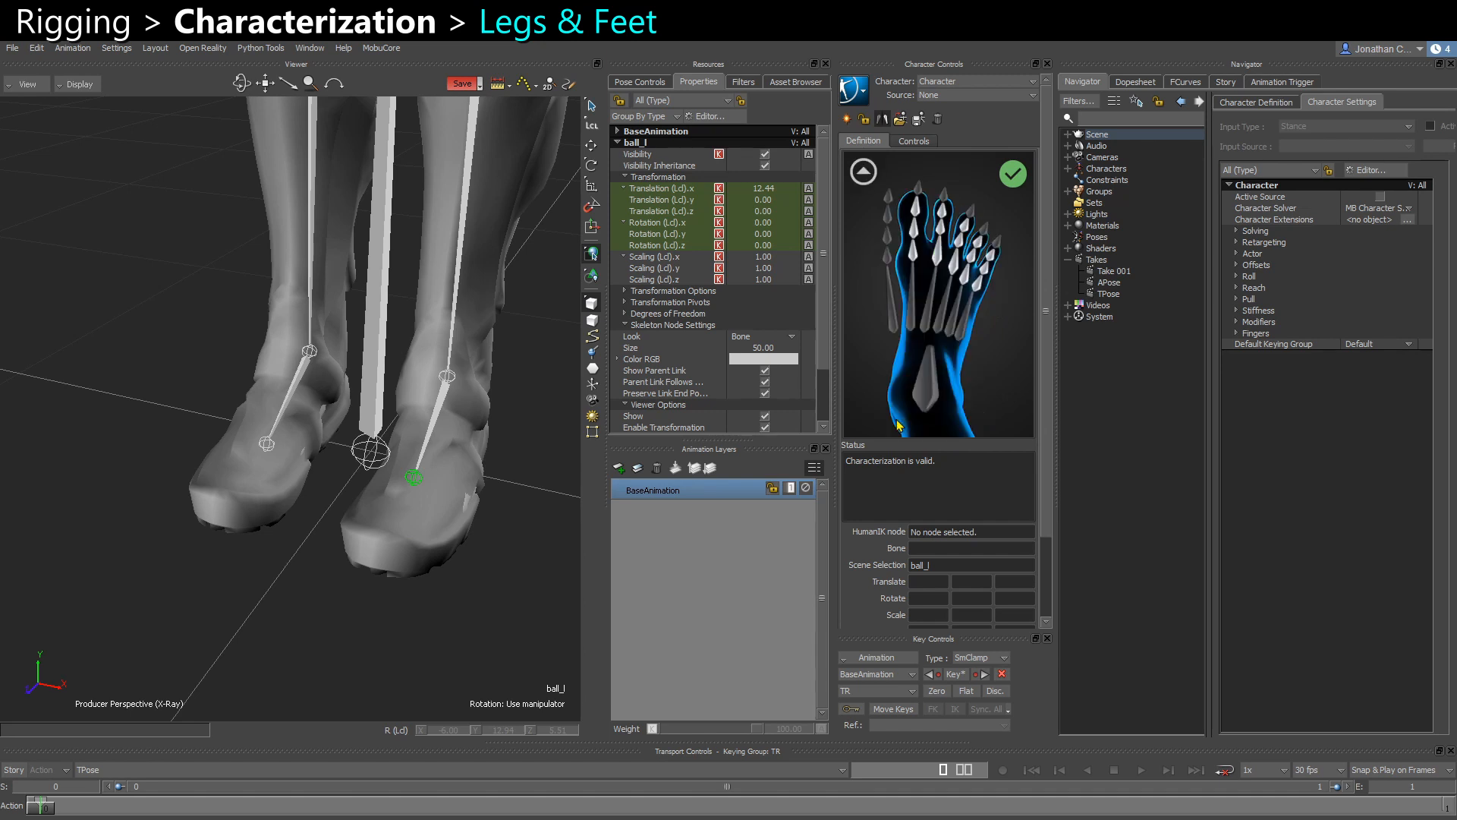
left_click(266, 450)
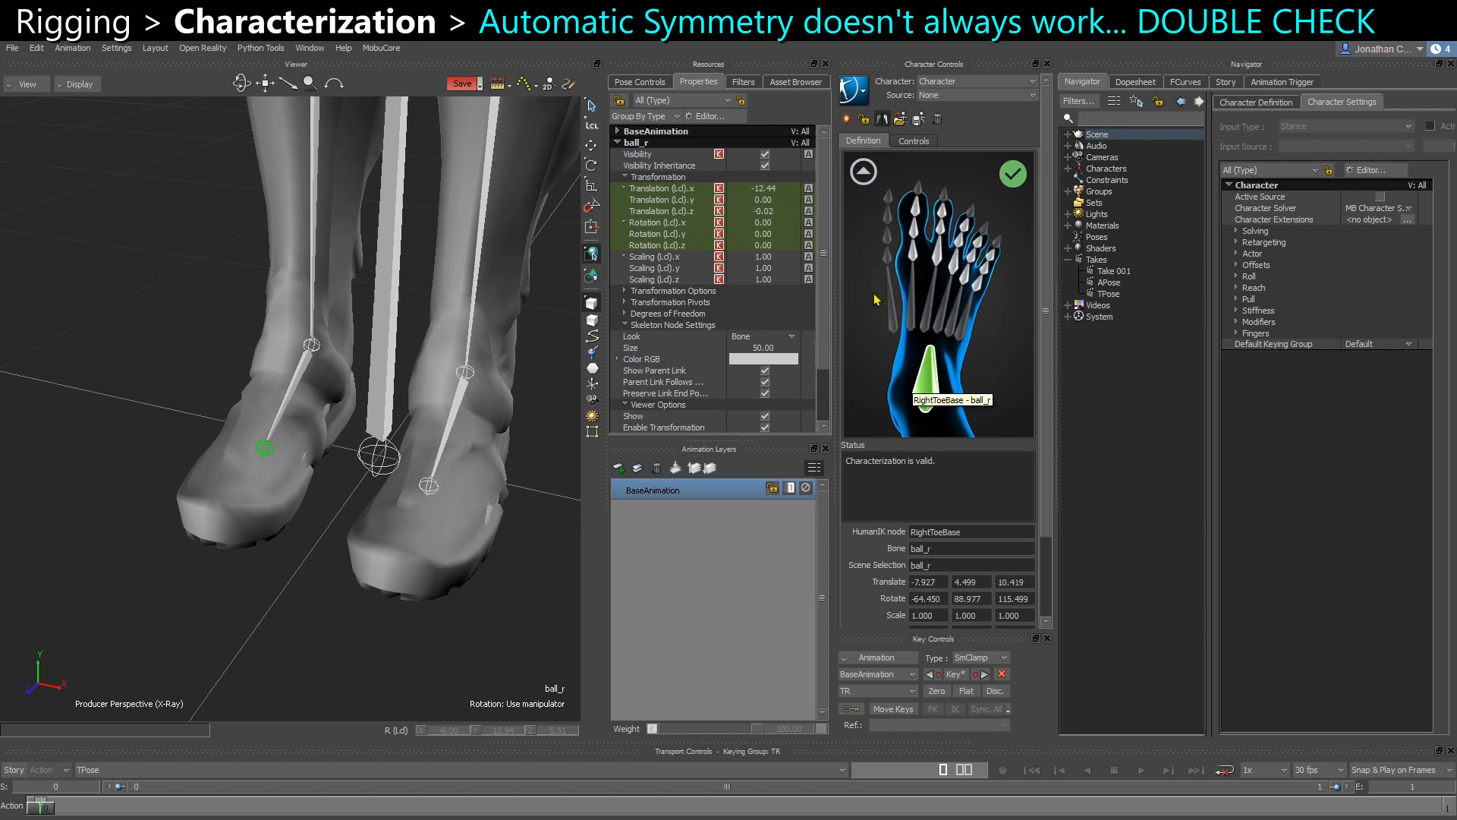
left_click(863, 183)
Check the LeftToeBase assignment in the left foot view against the ball_l joint in the 3D view
left_click(990, 426)
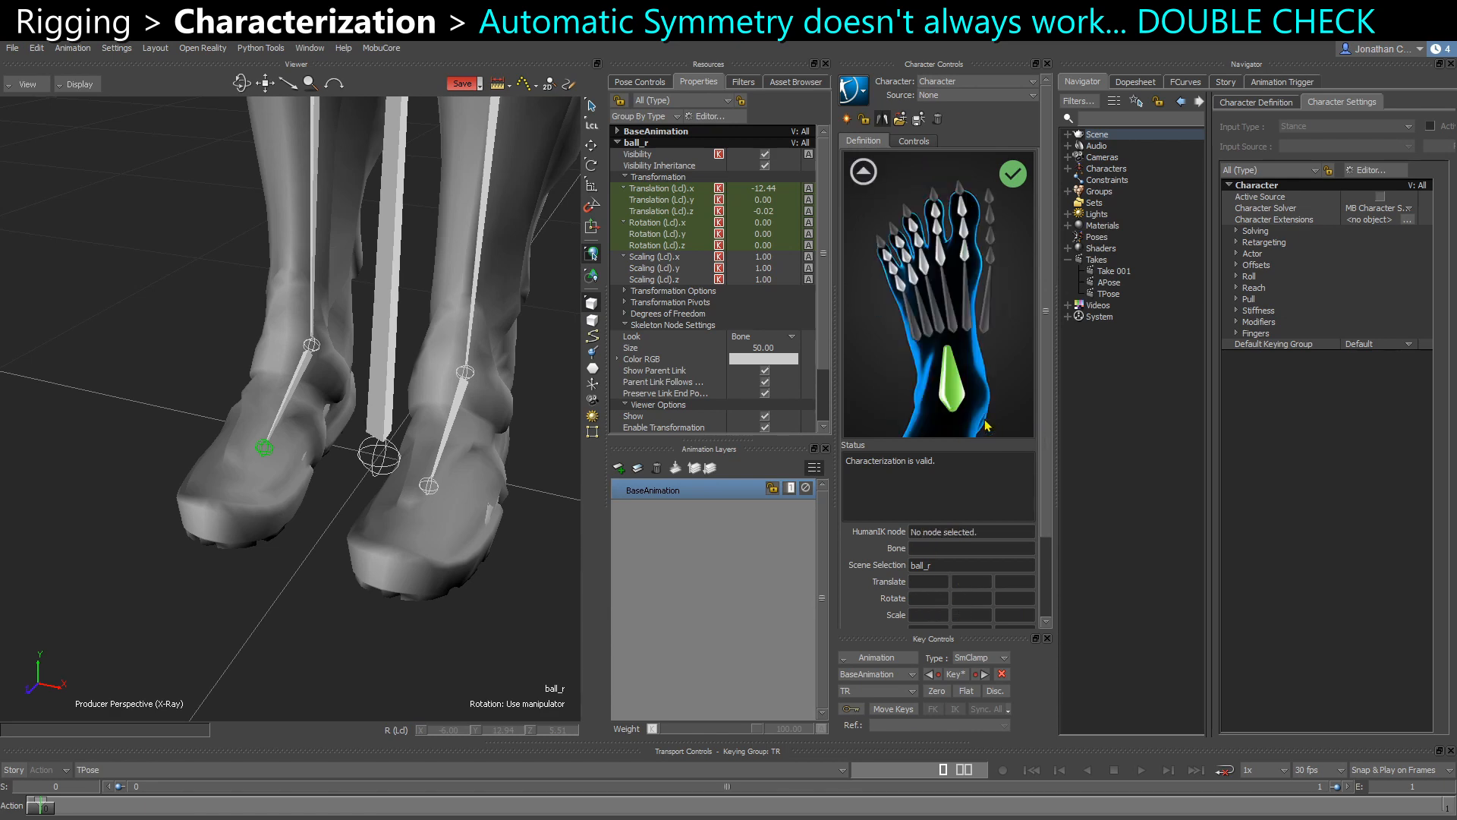
left_click(954, 385)
scroll(157, 264, "down", 5)
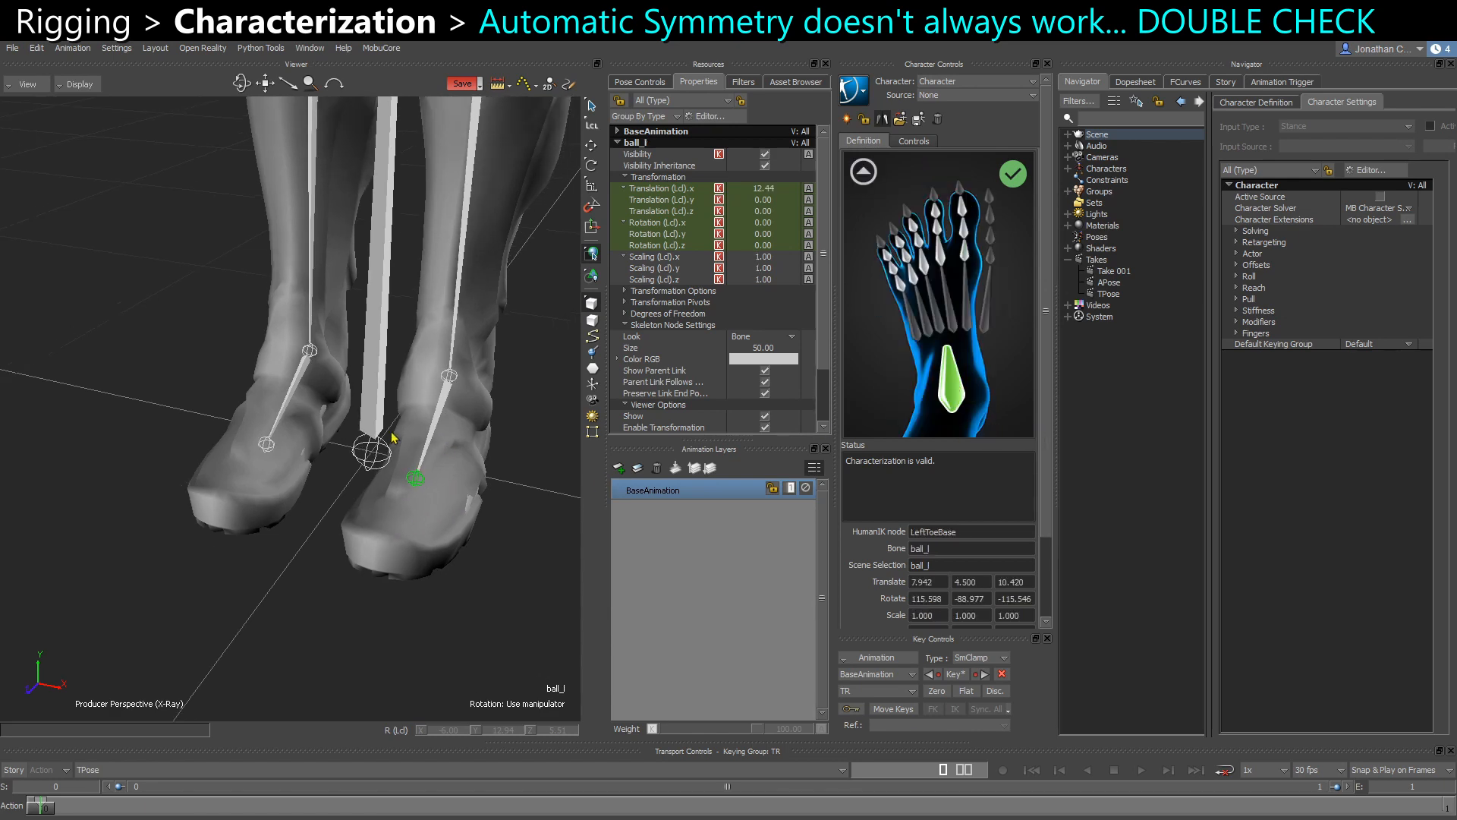
Examine the Hips node with its pelvis joint, the root joint, and the Reference node of the HumanIK map
scroll(158, 264, "down", 6)
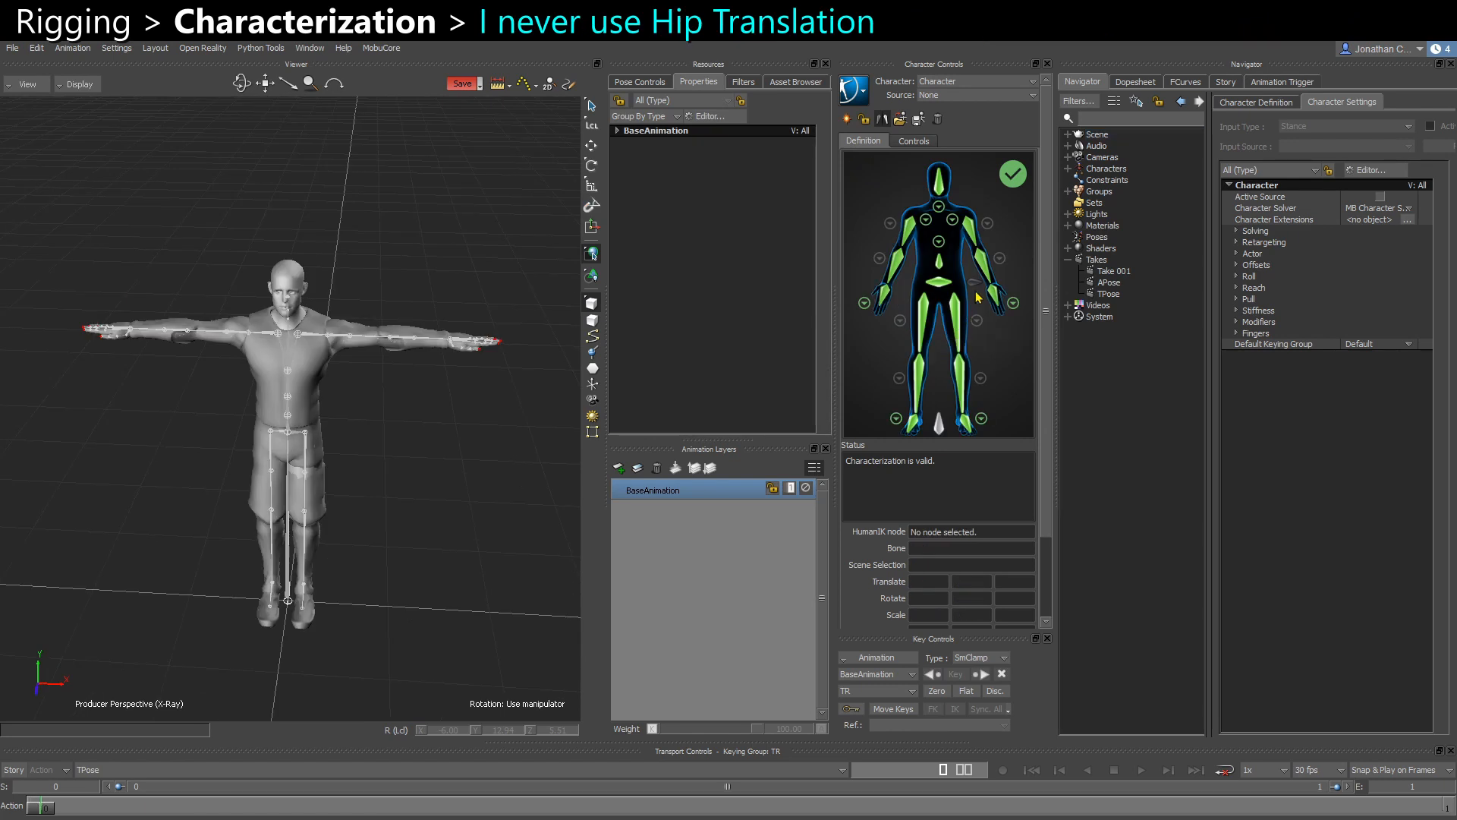
scroll(342, 504, "up", 8)
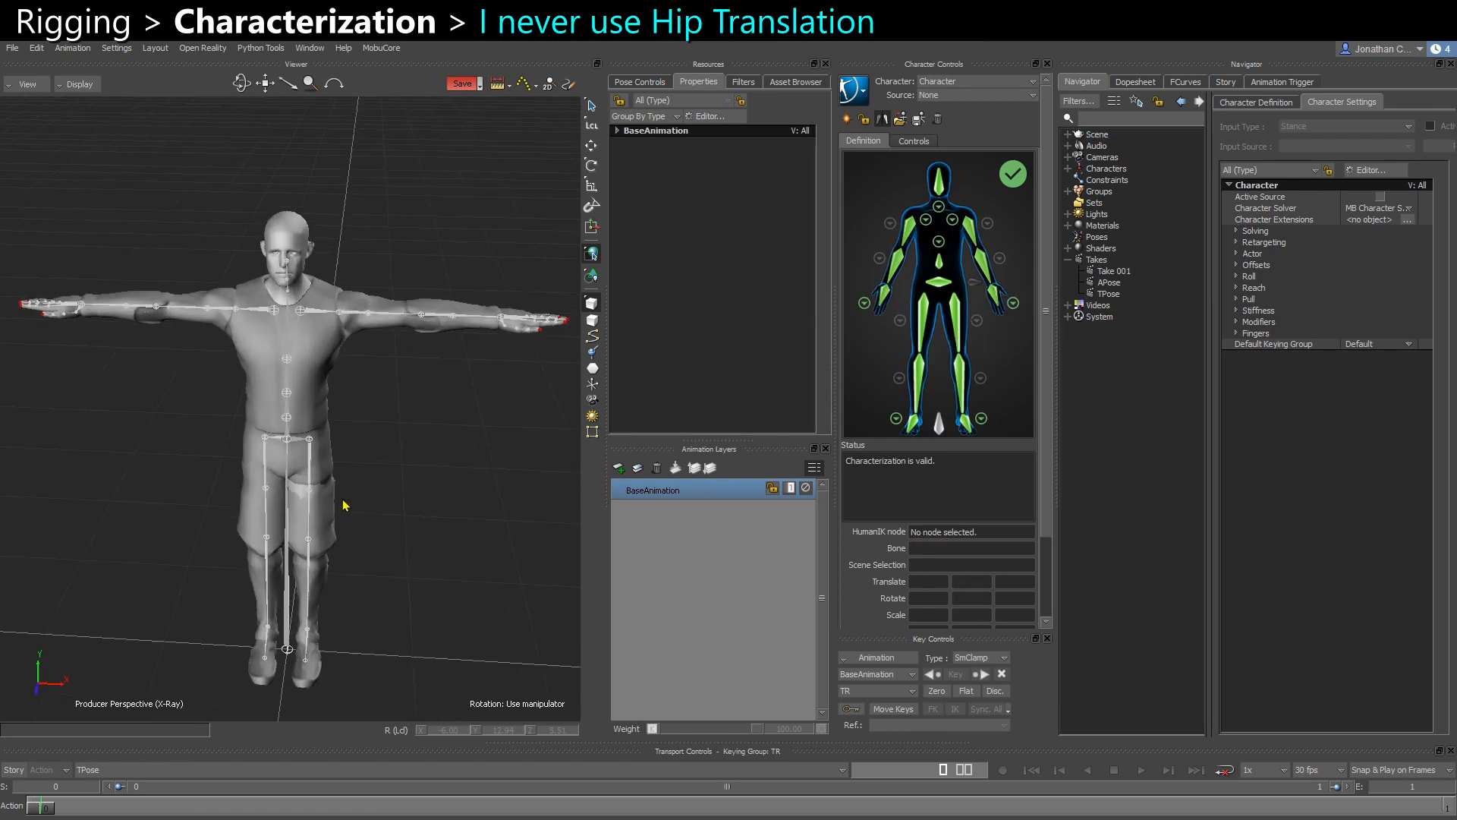
left_click_drag(319, 366, 323, 366, "alt")
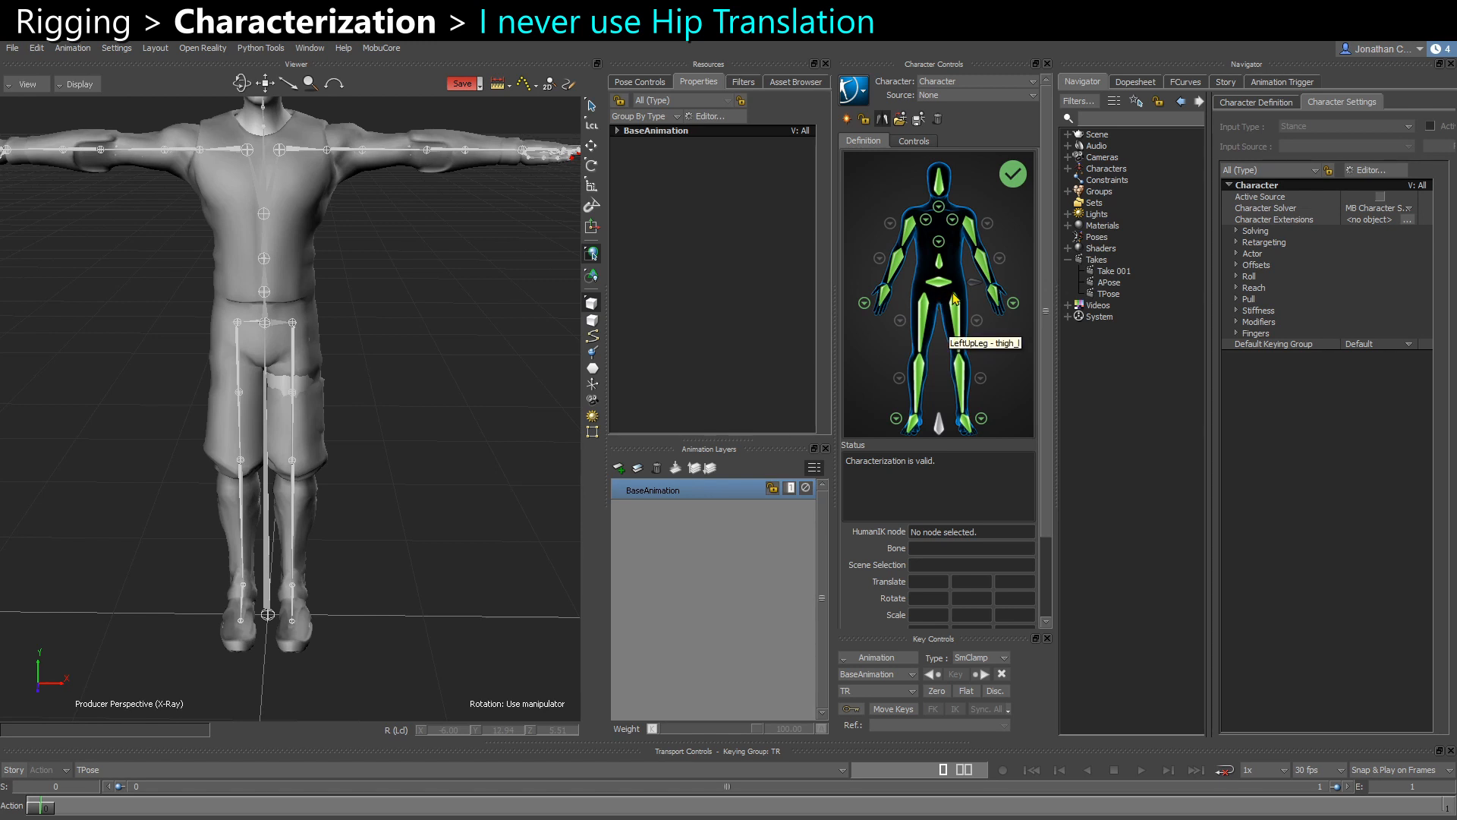
left_click(939, 284)
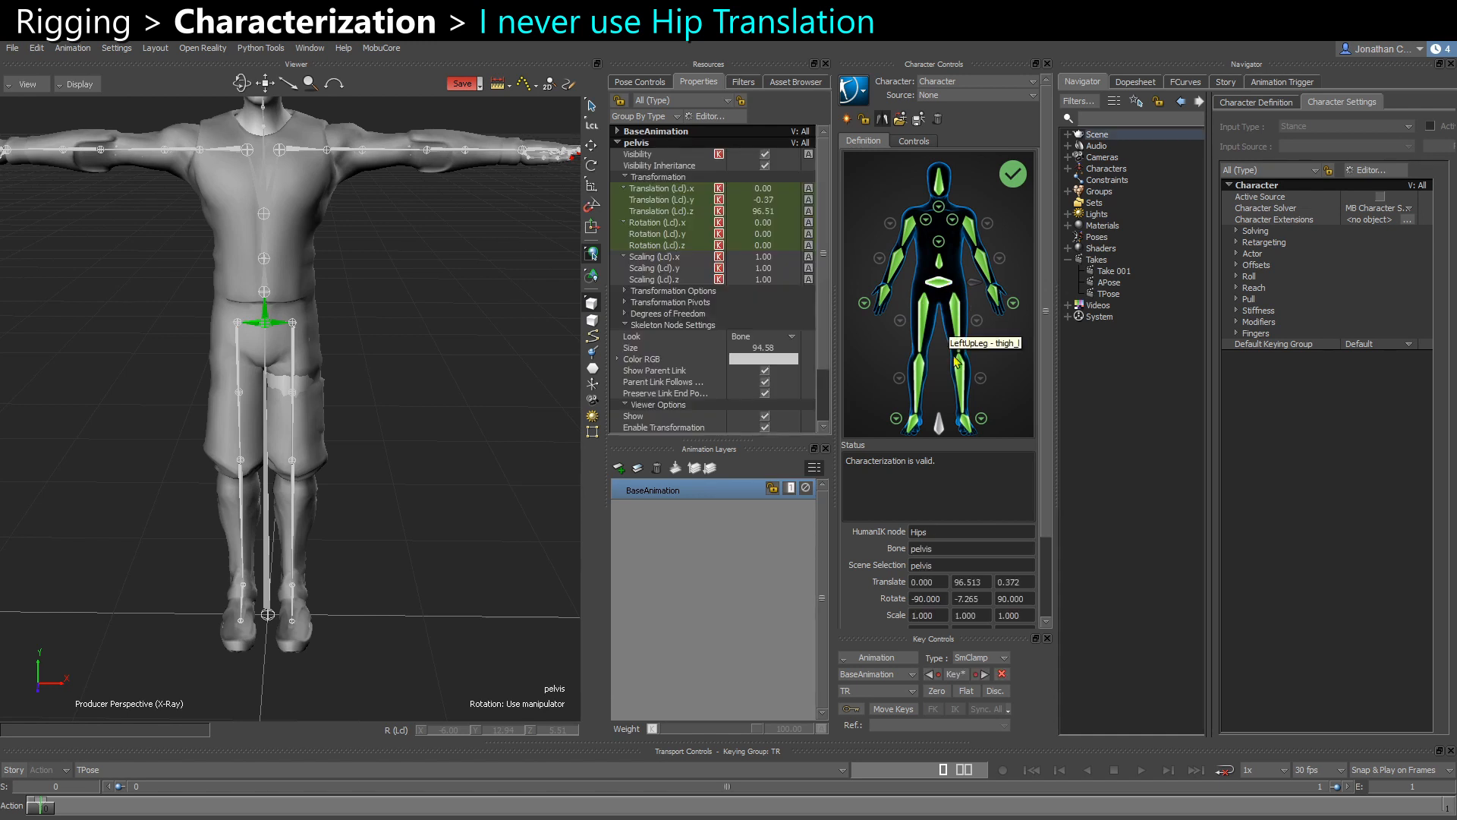
left_click(267, 559)
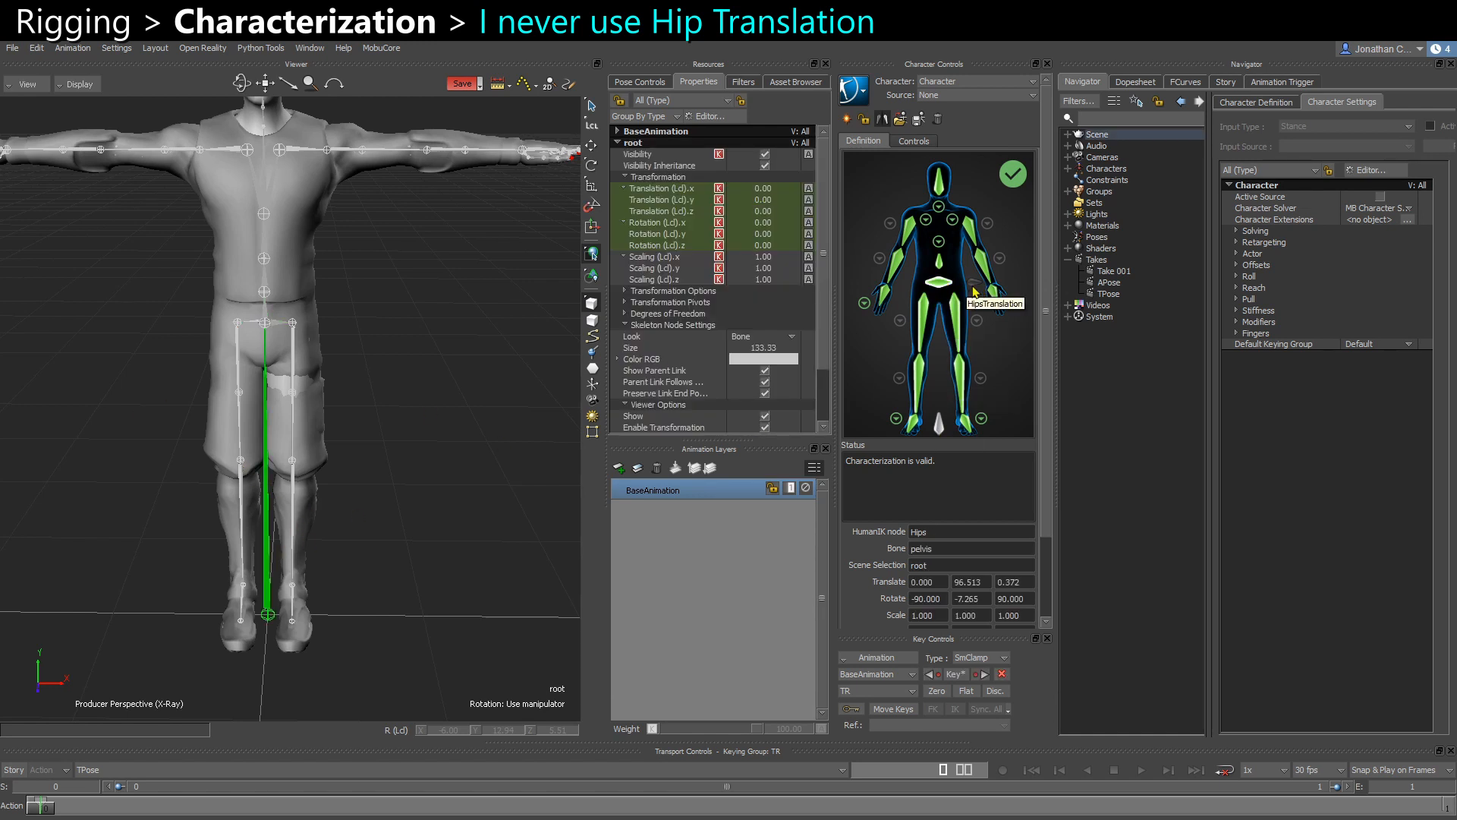
left_click(938, 427)
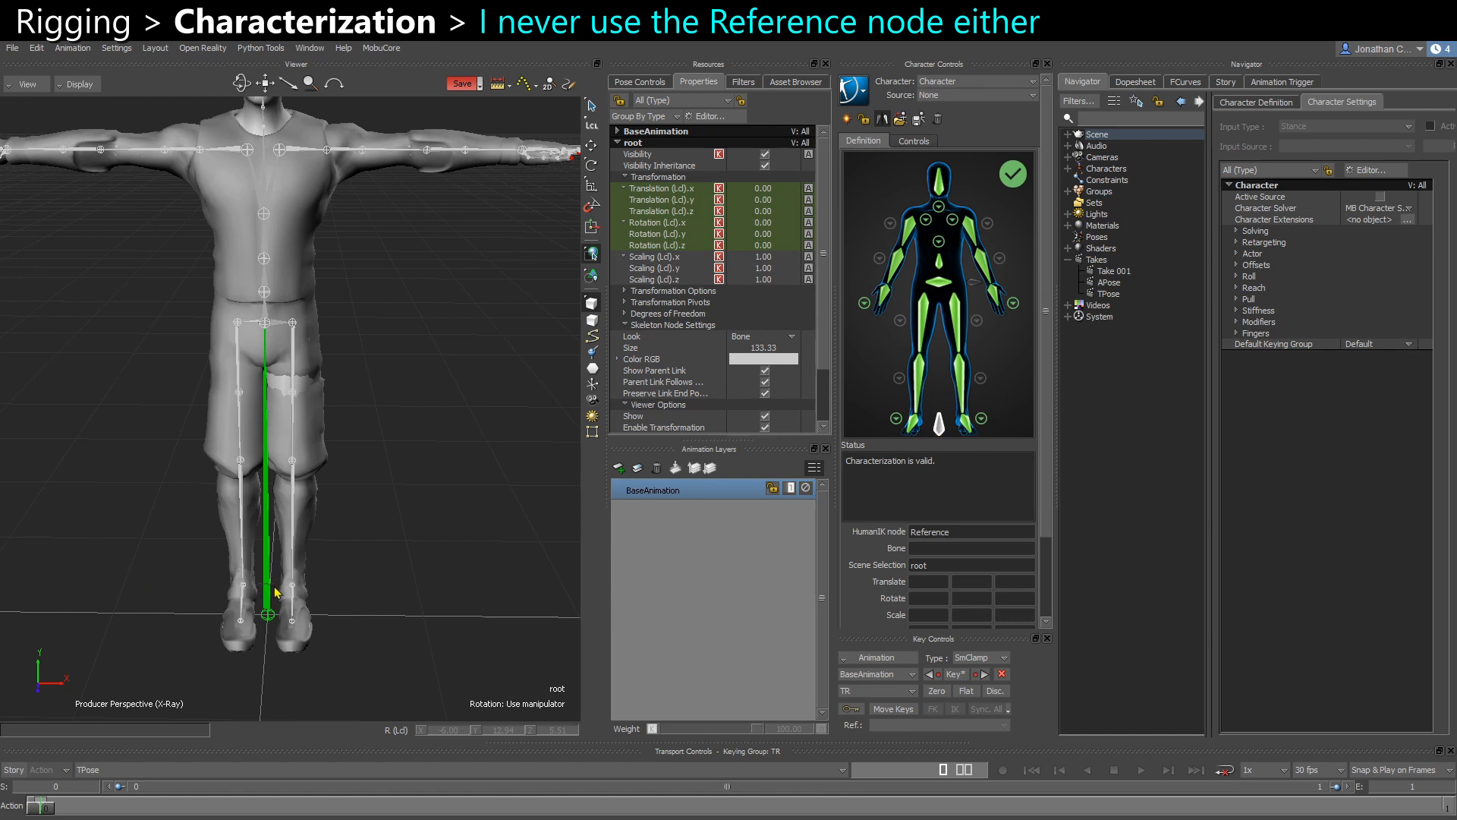
Try translating the root joint in the 3D view, undo the move and deselect the joint
scroll(279, 636, "up", 2)
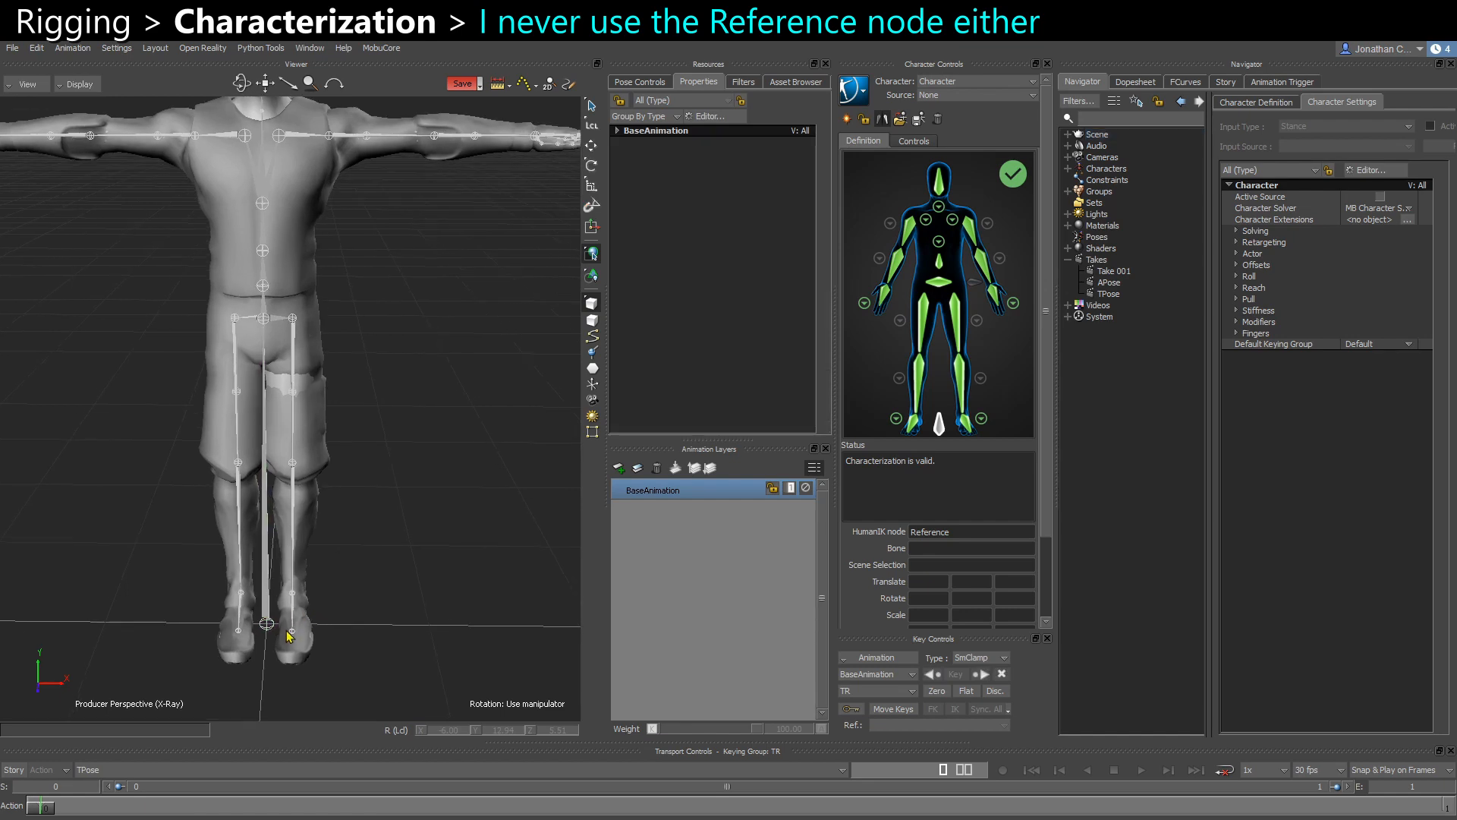
key("w")
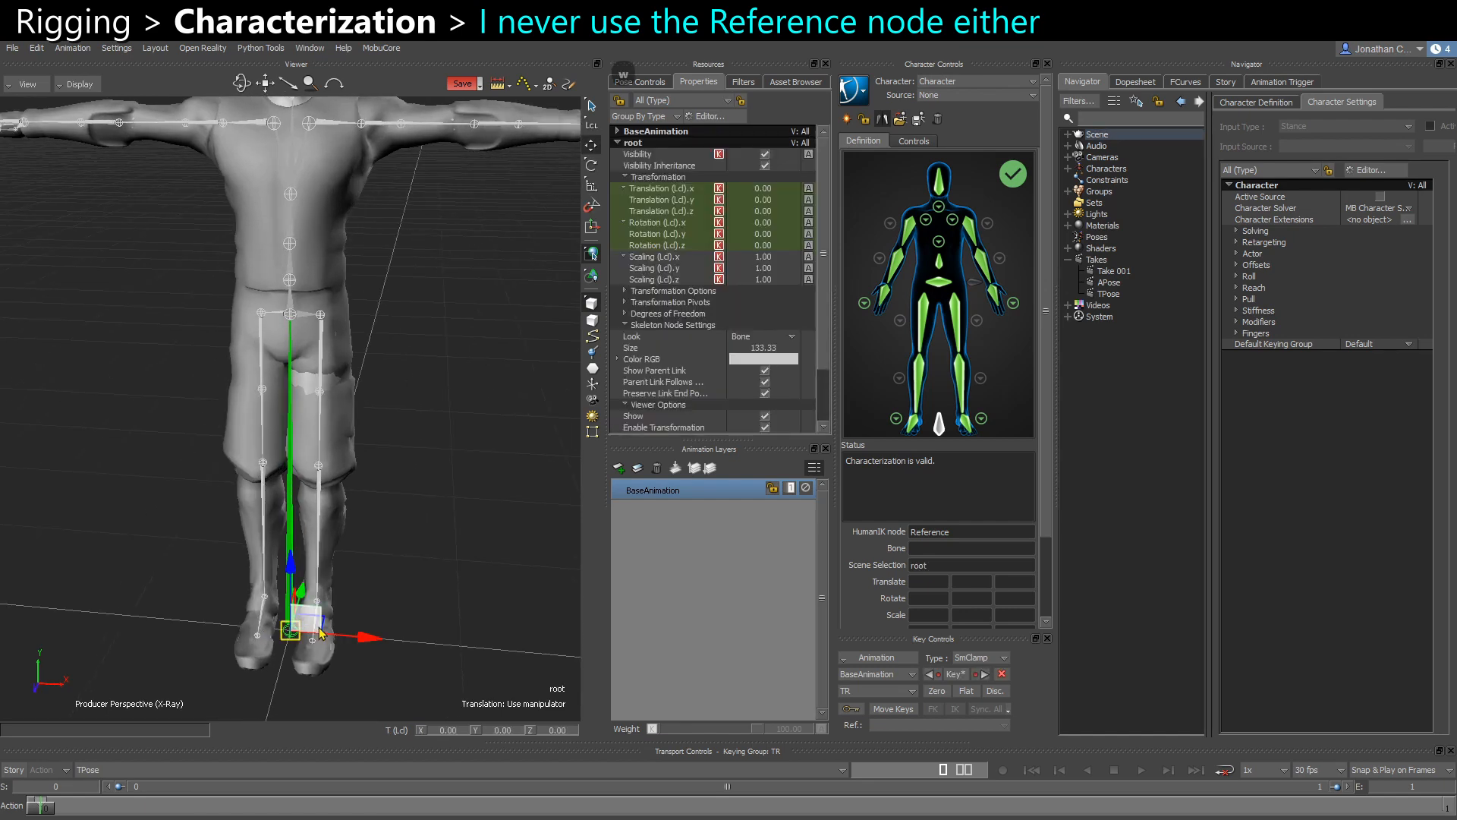
left_click_drag(362, 639, 362, 647)
key("ctrl+z")
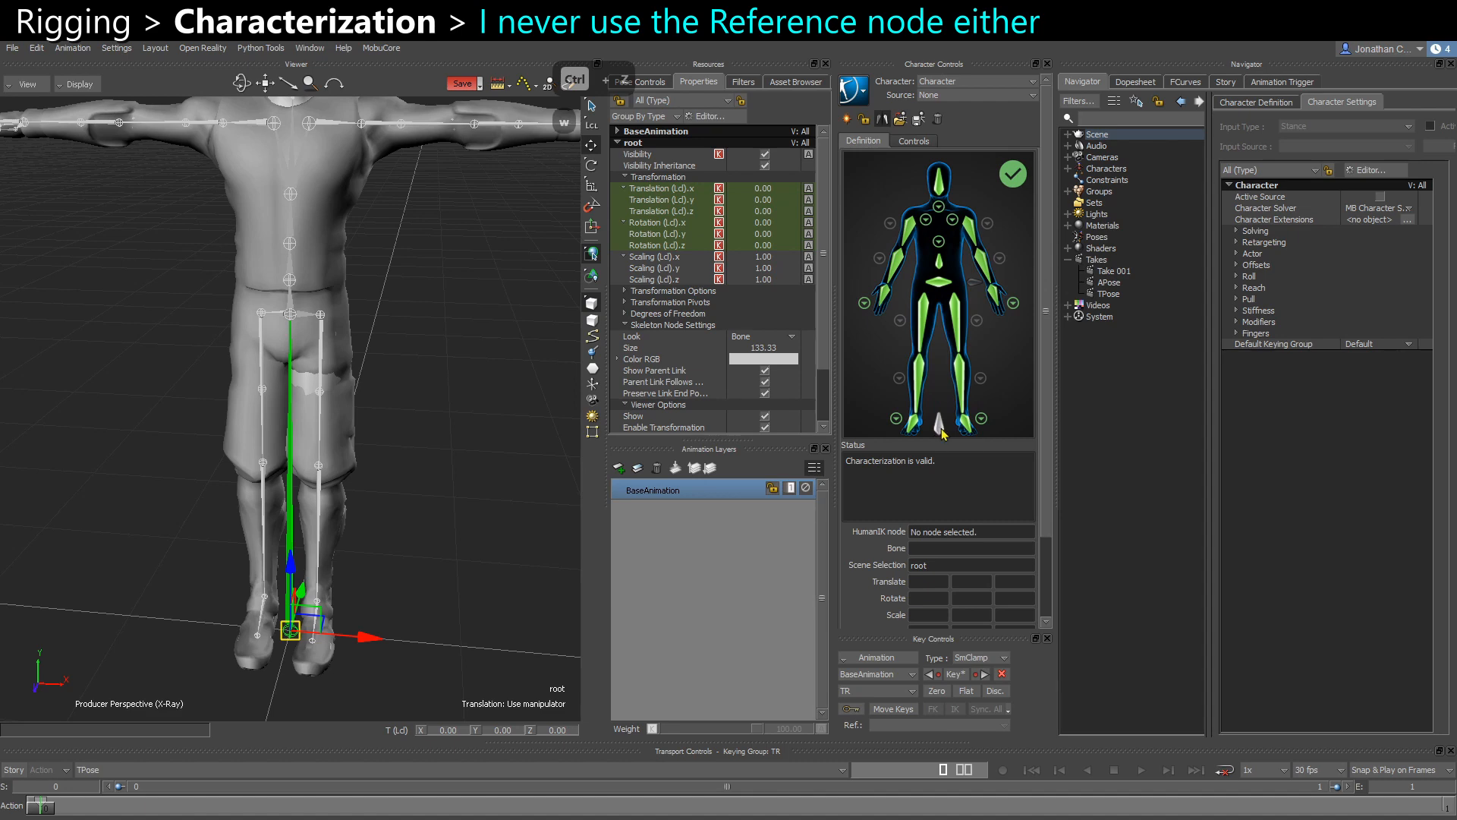
left_click(457, 463)
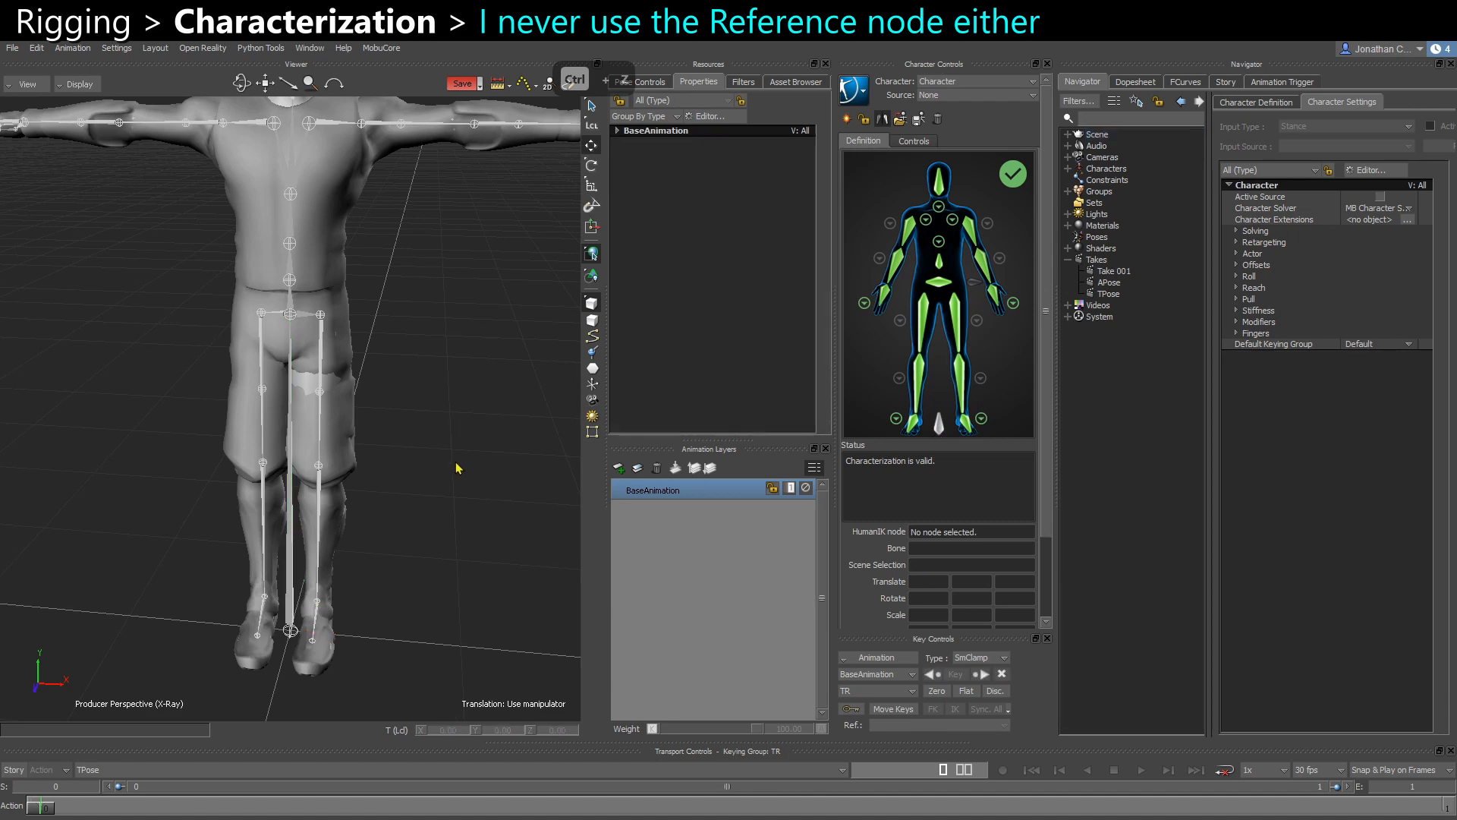
Open the left hand view of the HumanIK map and frame the character's left hand from above in the 3D view
right_click_drag(457, 464, 405, 422, "alt")
left_click_drag(405, 422, 431, 426, "alt")
middle_click_drag(431, 426, 450, 444, "alt")
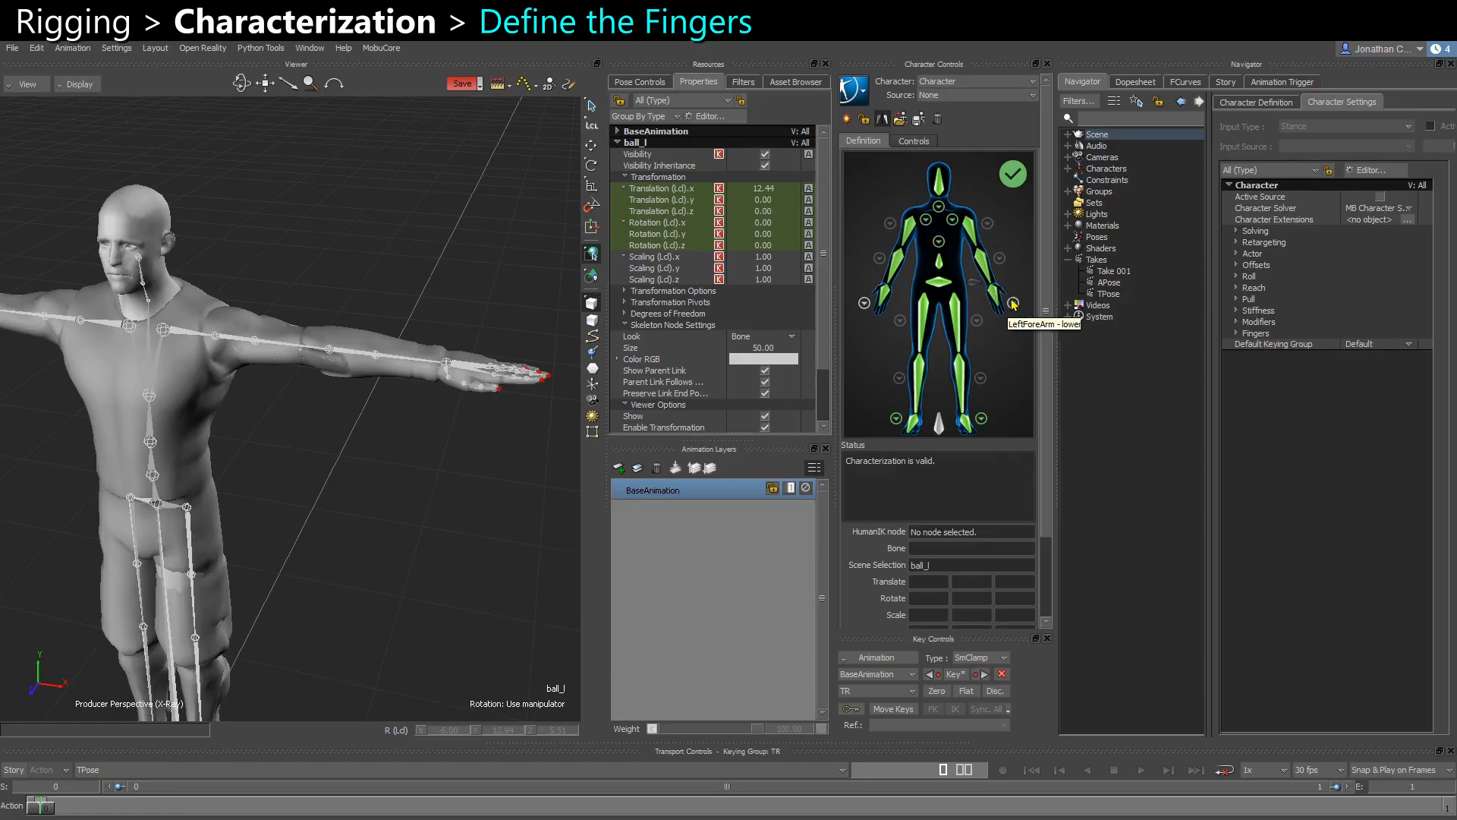
left_click(1015, 307)
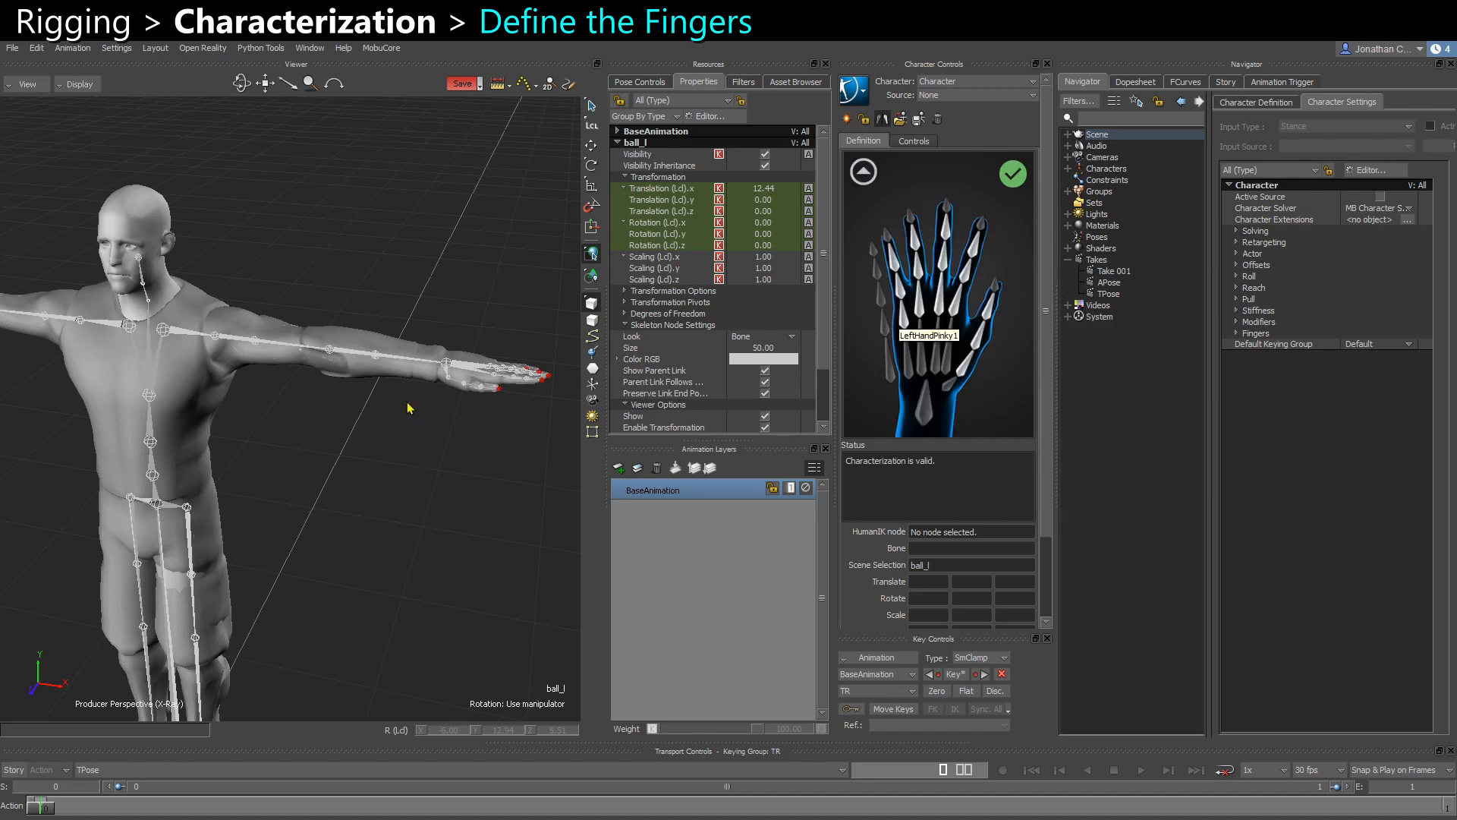
scroll(430, 507, "up", 5)
left_click_drag(388, 513, 344, 510, "shift")
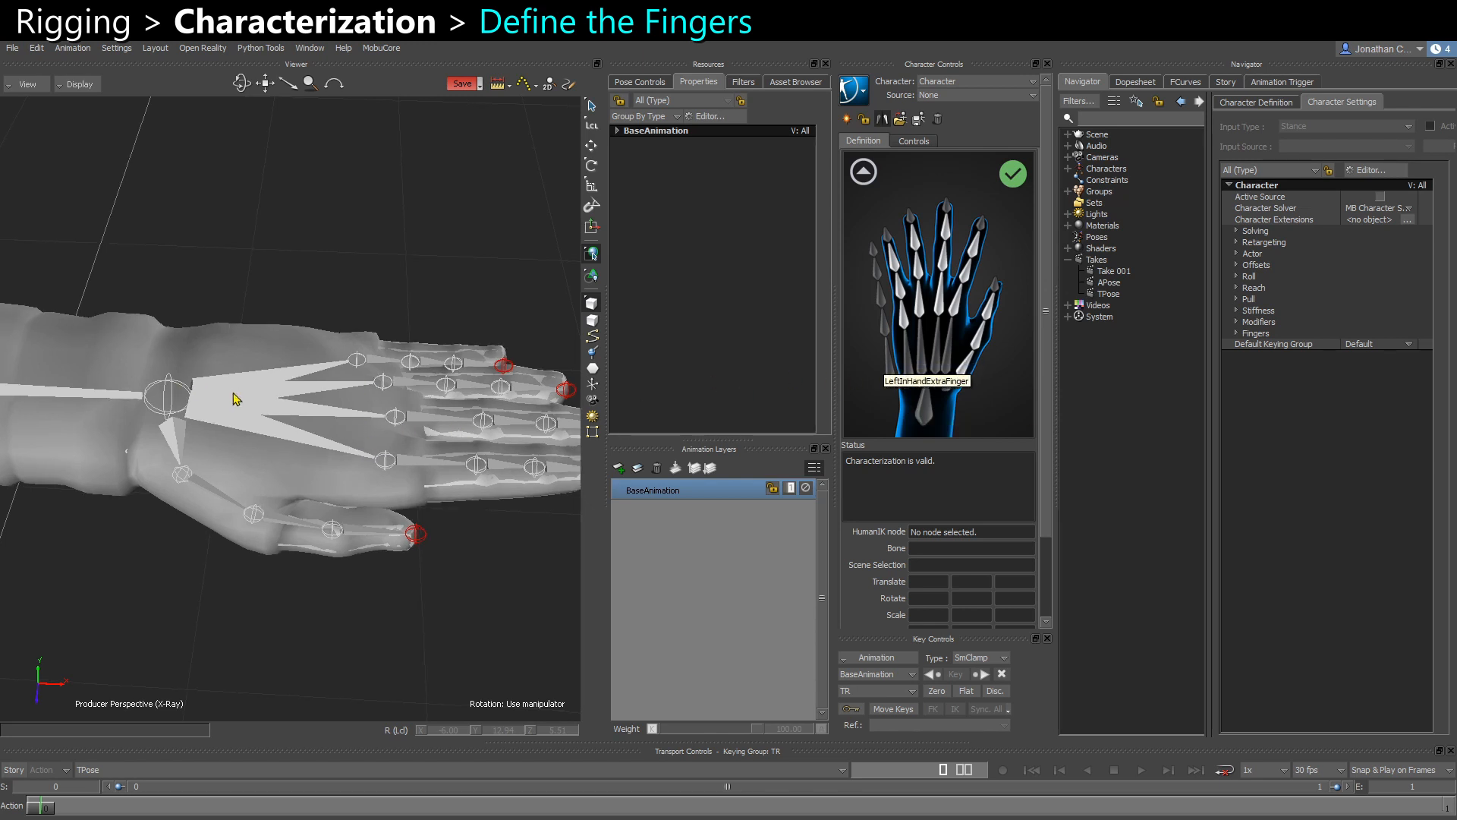
left_click_drag(331, 395, 313, 459, "ctrl+shift")
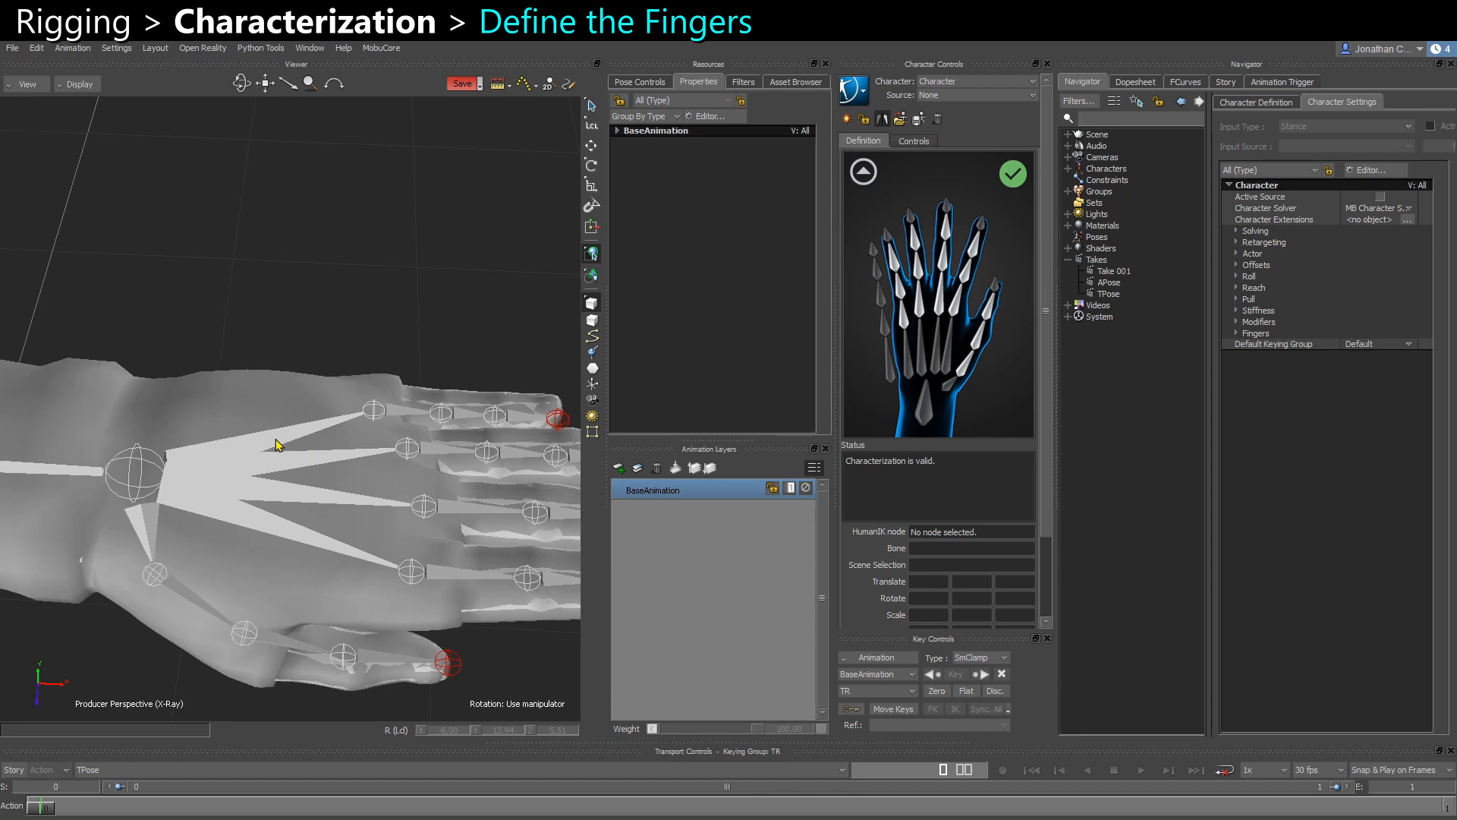
Compare the left hand's ring_01_l joint with the in-hand nodes and LeftHandThumb1 node of the HumanIK map
left_click(404, 414)
left_click(432, 451)
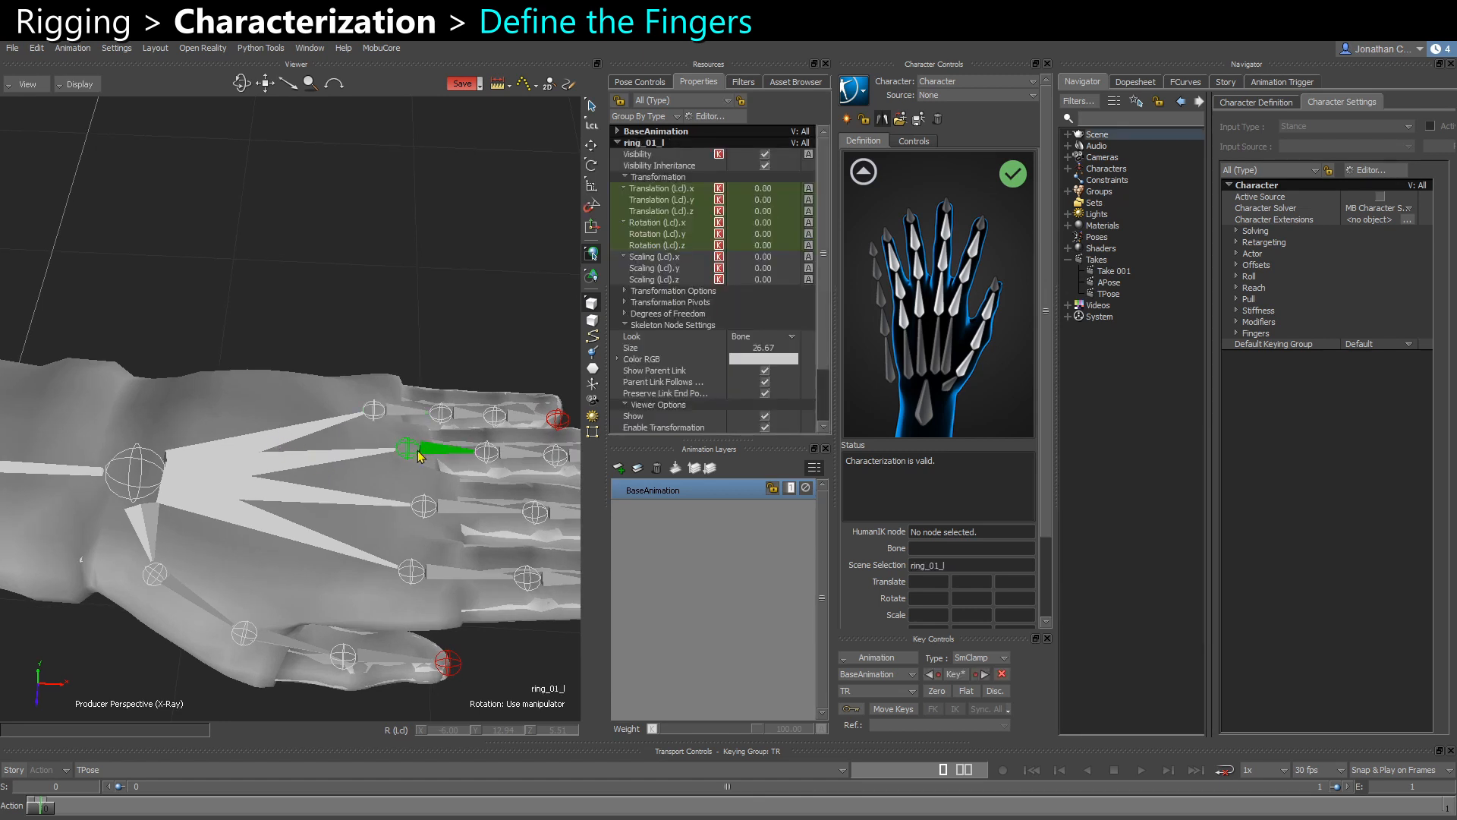
left_click(923, 372)
left_click(908, 375)
left_click(965, 364)
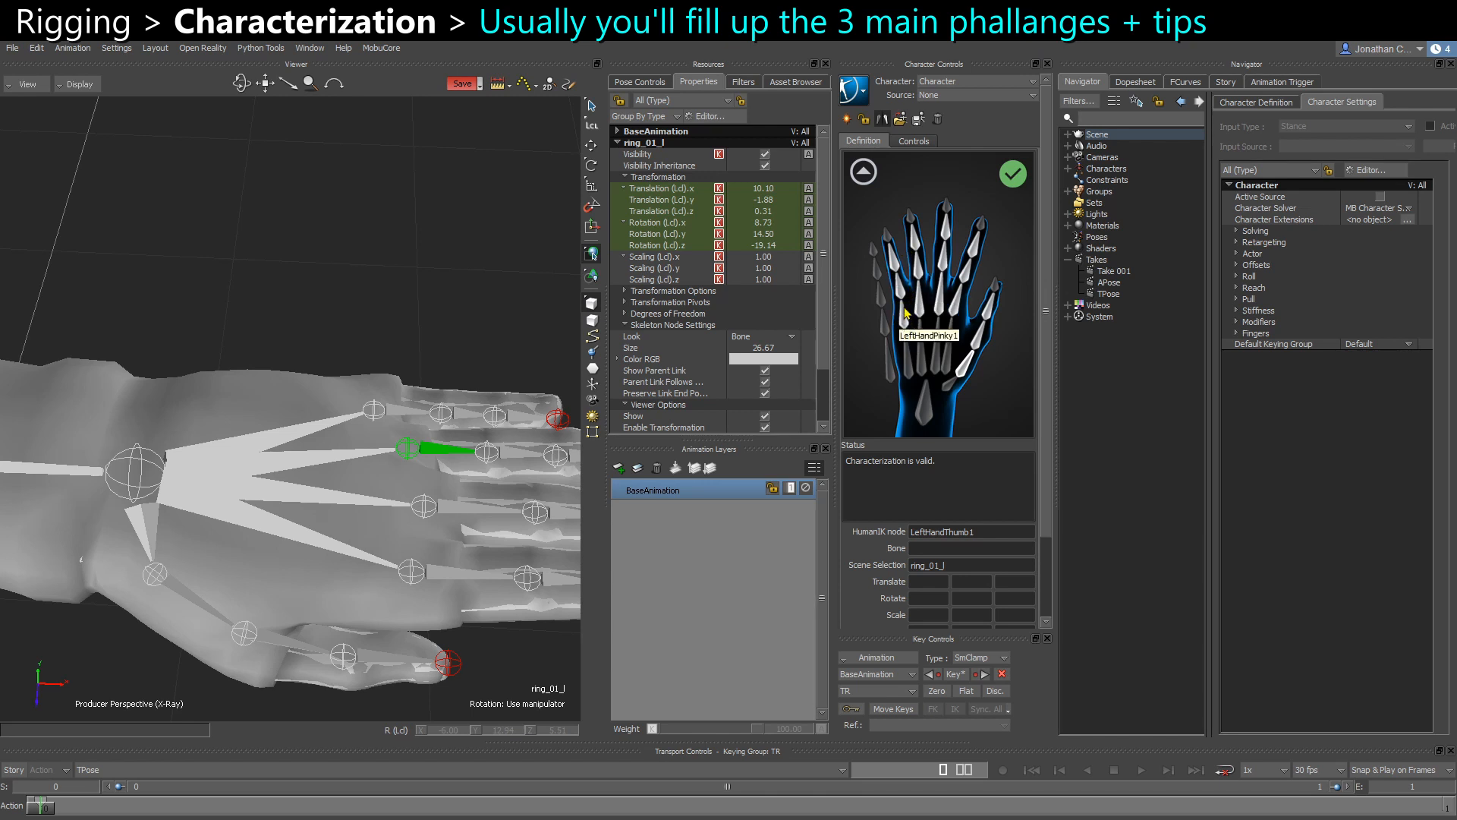
Review the LeftHandThumb2 and LeftHandThumb3 nodes and the index, middle and pinky tip nodes in the left hand view
left_click(983, 334)
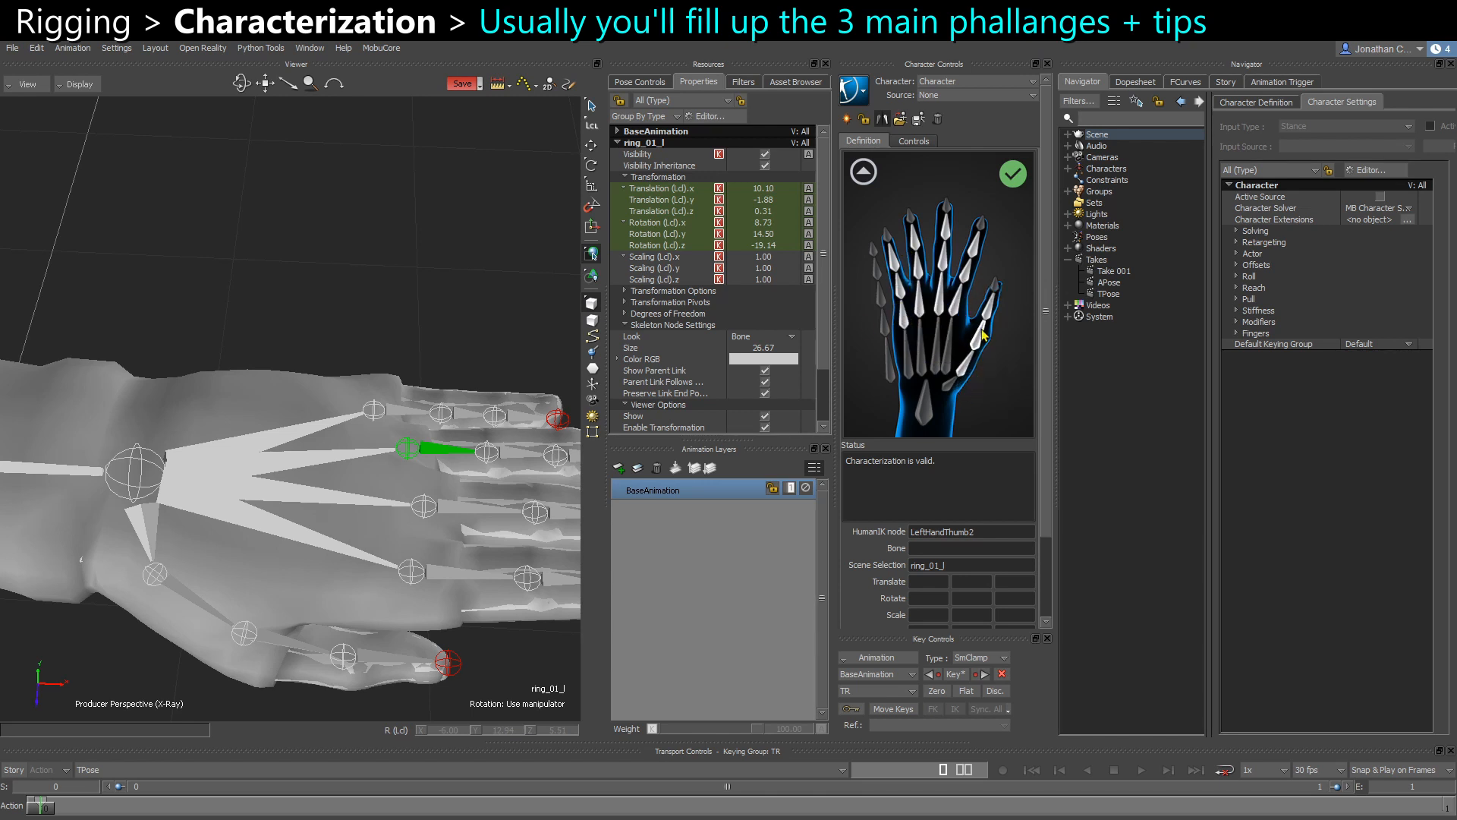
left_click(989, 305)
scroll(338, 549, "down", 2)
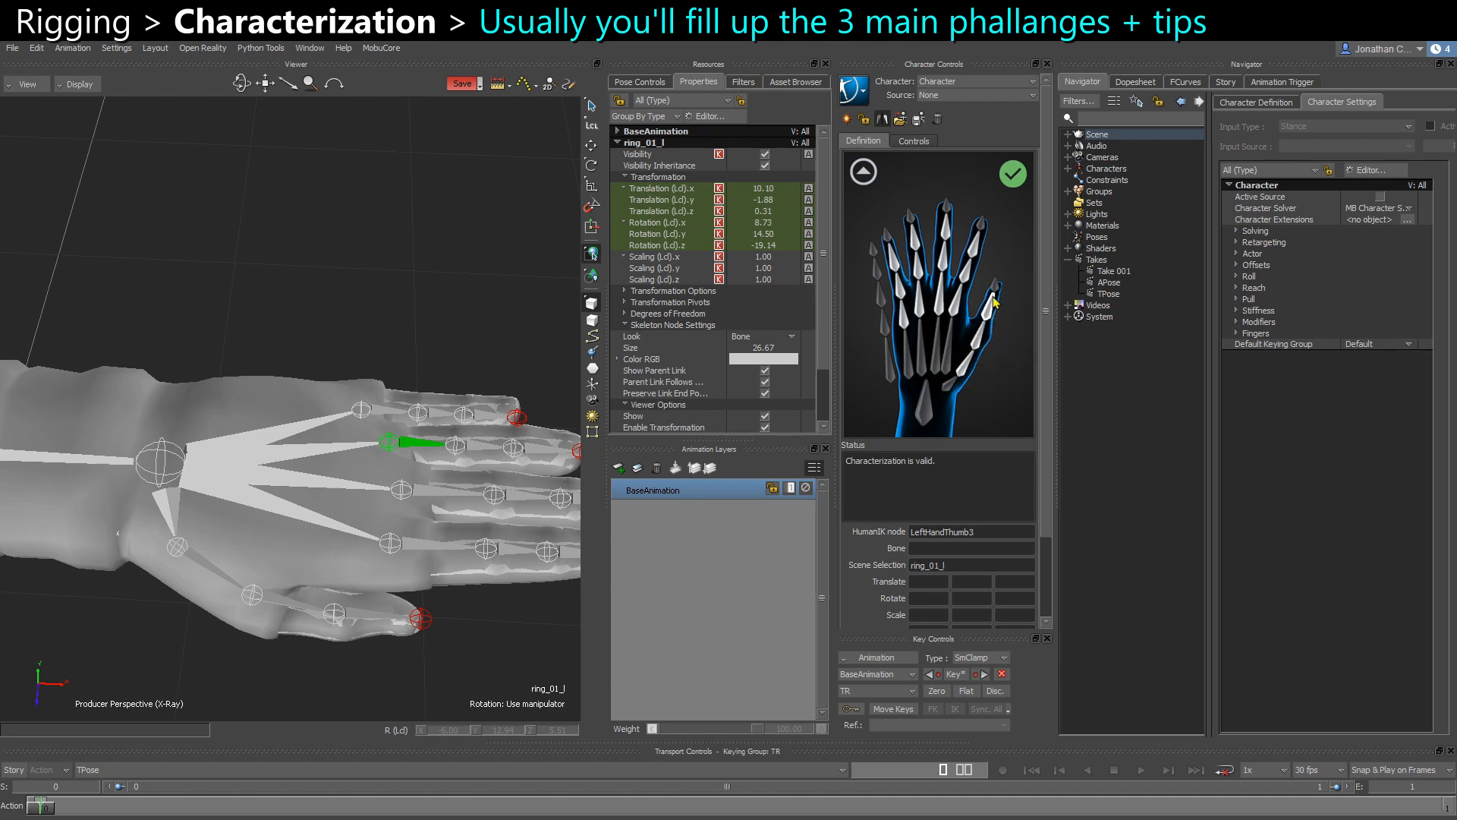
left_click(984, 225)
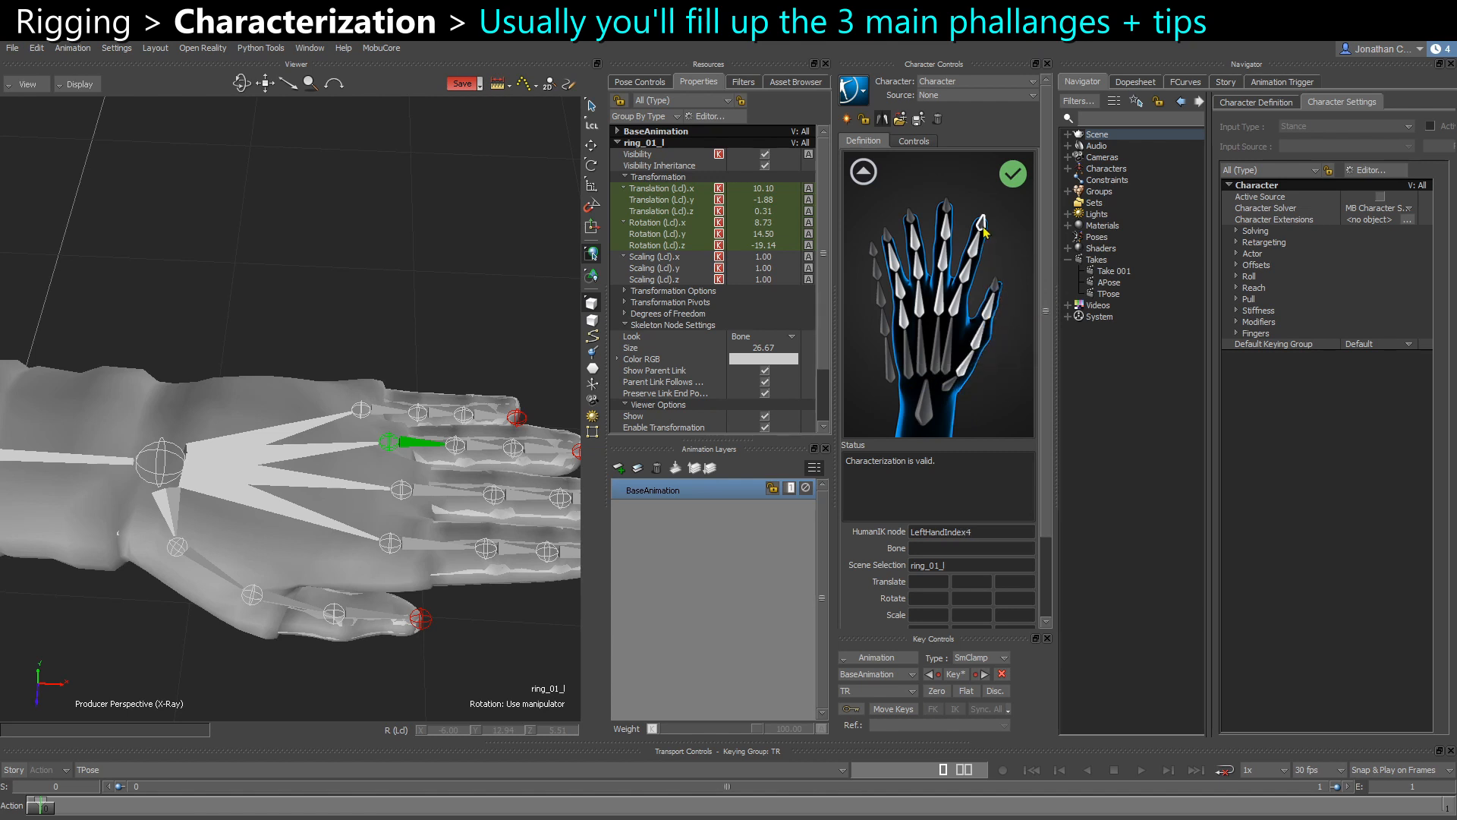
left_click(945, 208)
left_click(889, 233)
Inspect the thumb_04_l and index fingertip joints of the left hand in the 3D view
middle_click_drag(319, 539, 268, 516, "alt")
left_click(242, 528)
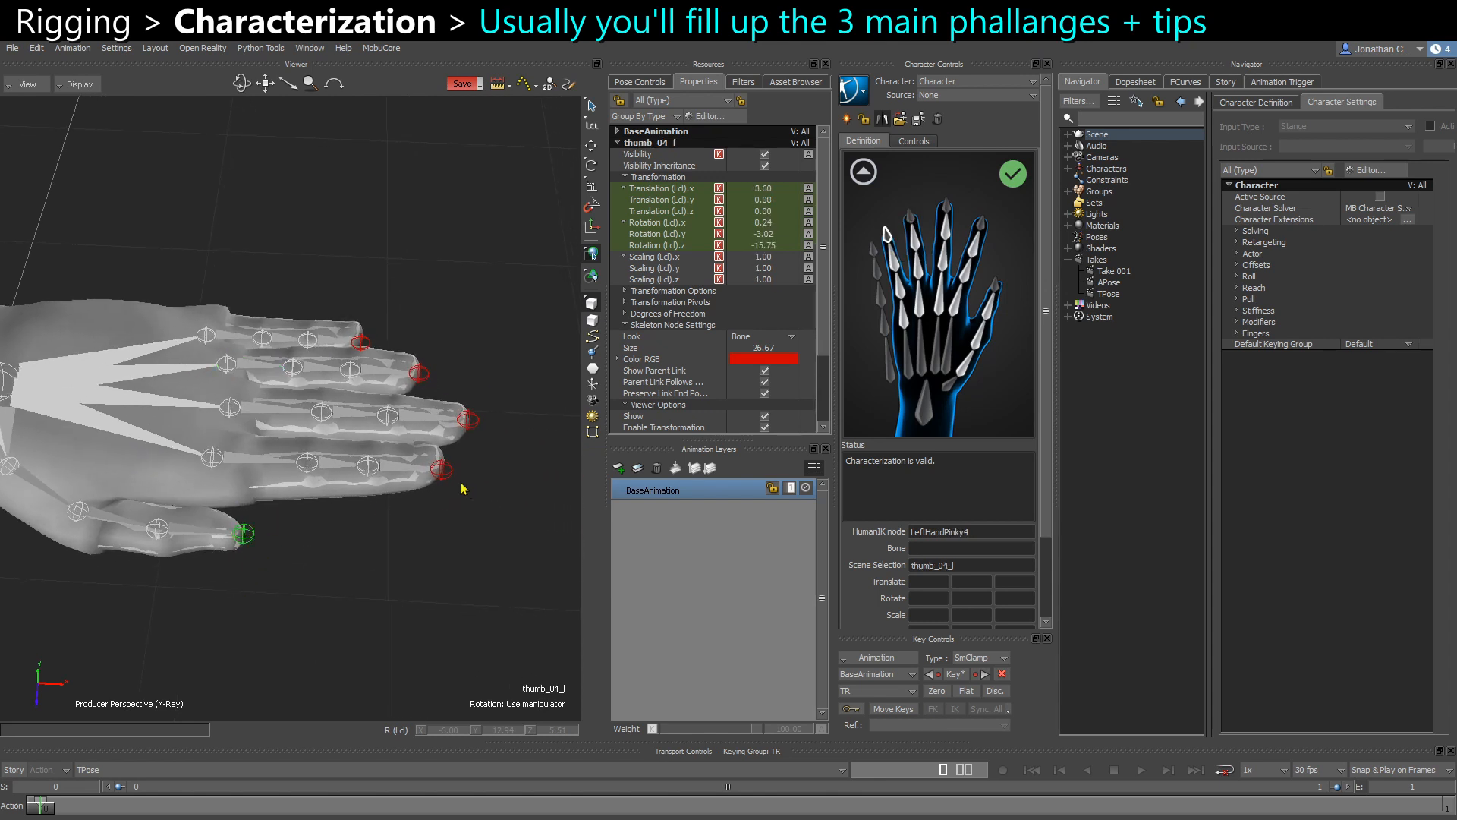
left_click(441, 471)
left_click(331, 563)
middle_click_drag(332, 564, 371, 571, "alt")
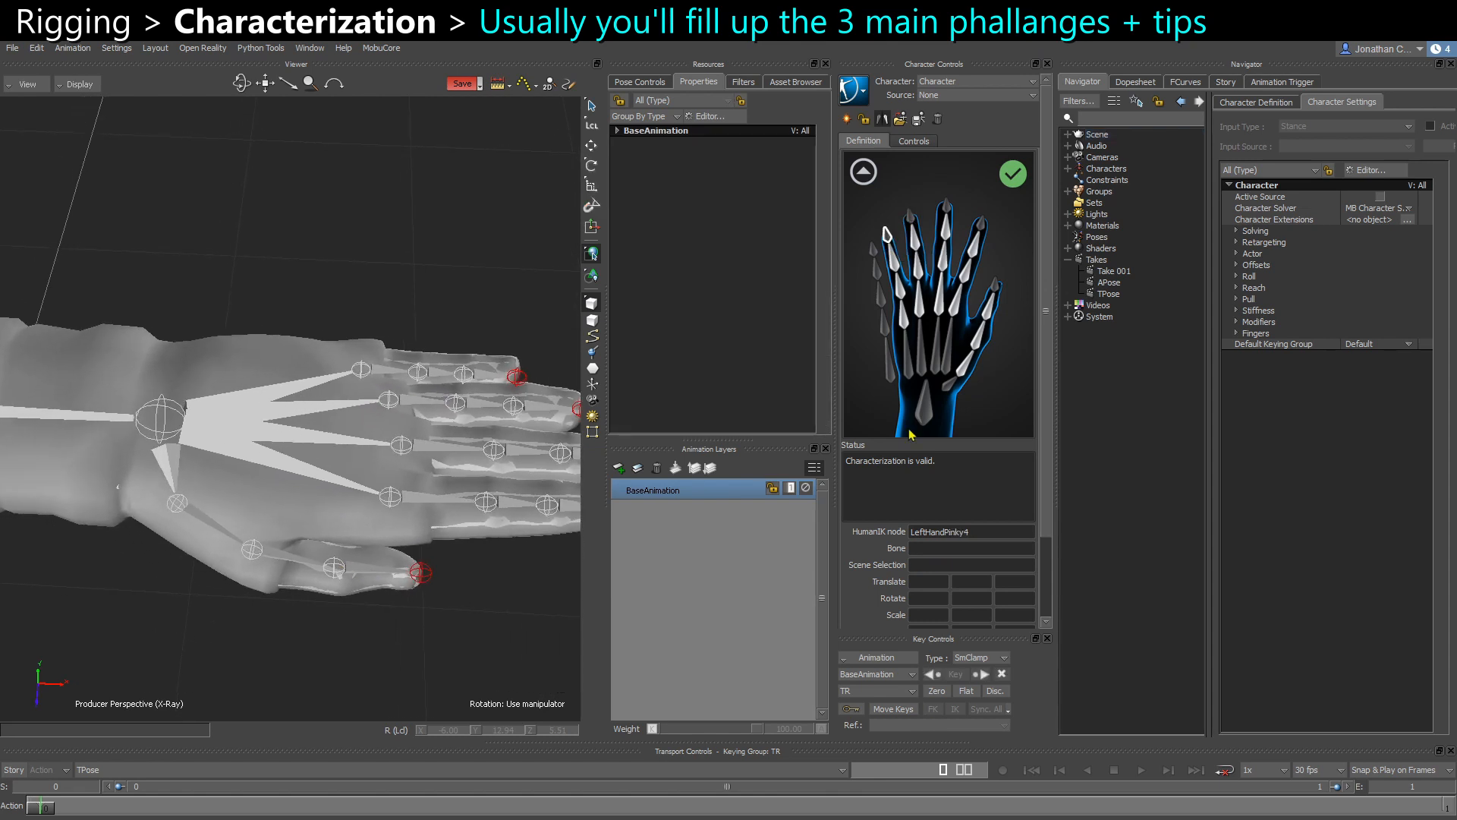
left_click_drag(283, 437, 289, 443, "alt")
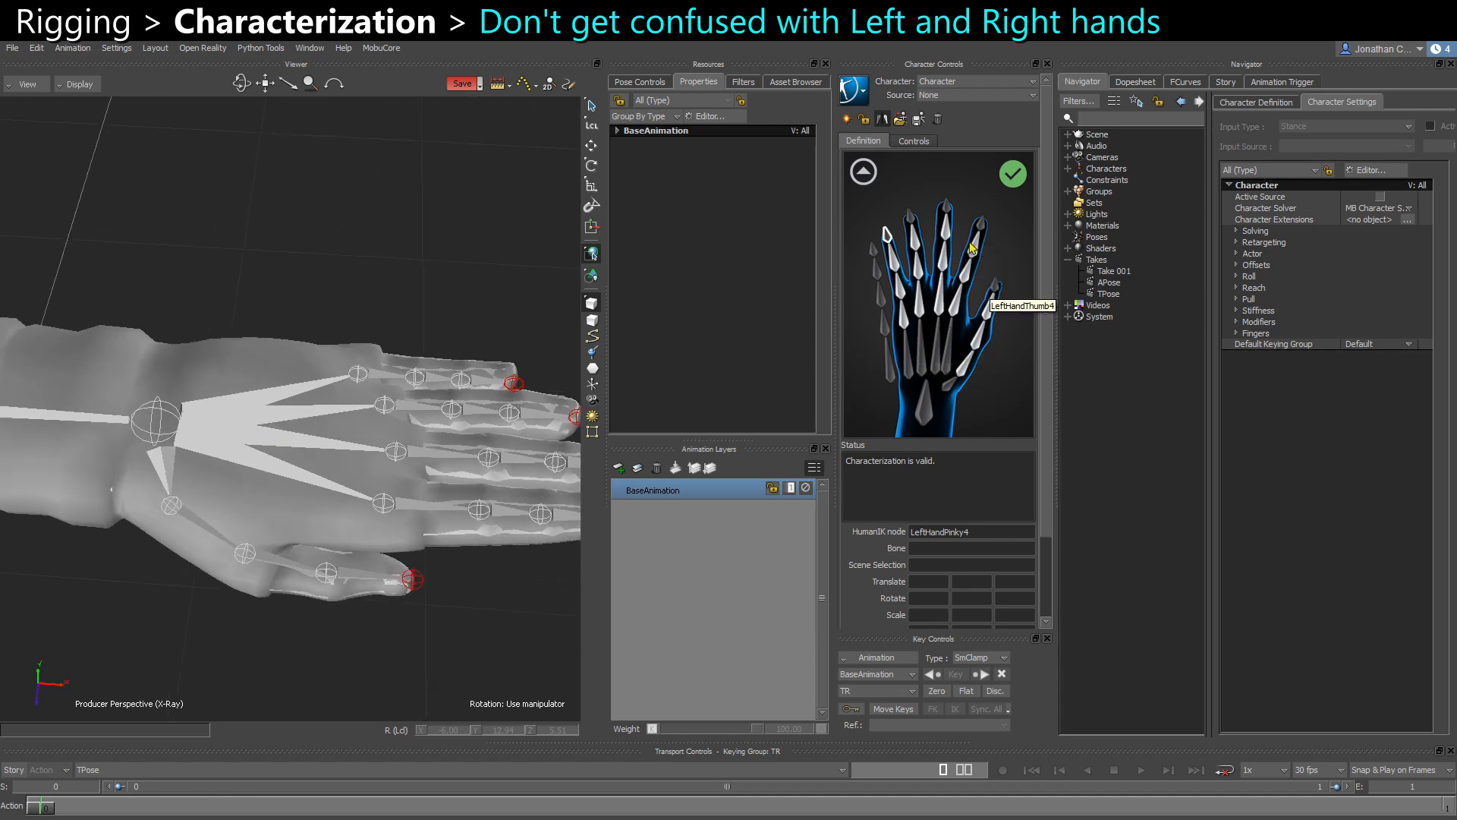
Assign the thumb_01_l joint to the LeftHandThumb1 node and check the mirrored RightHandThumb1 assignment on the right hand
left_click(966, 372)
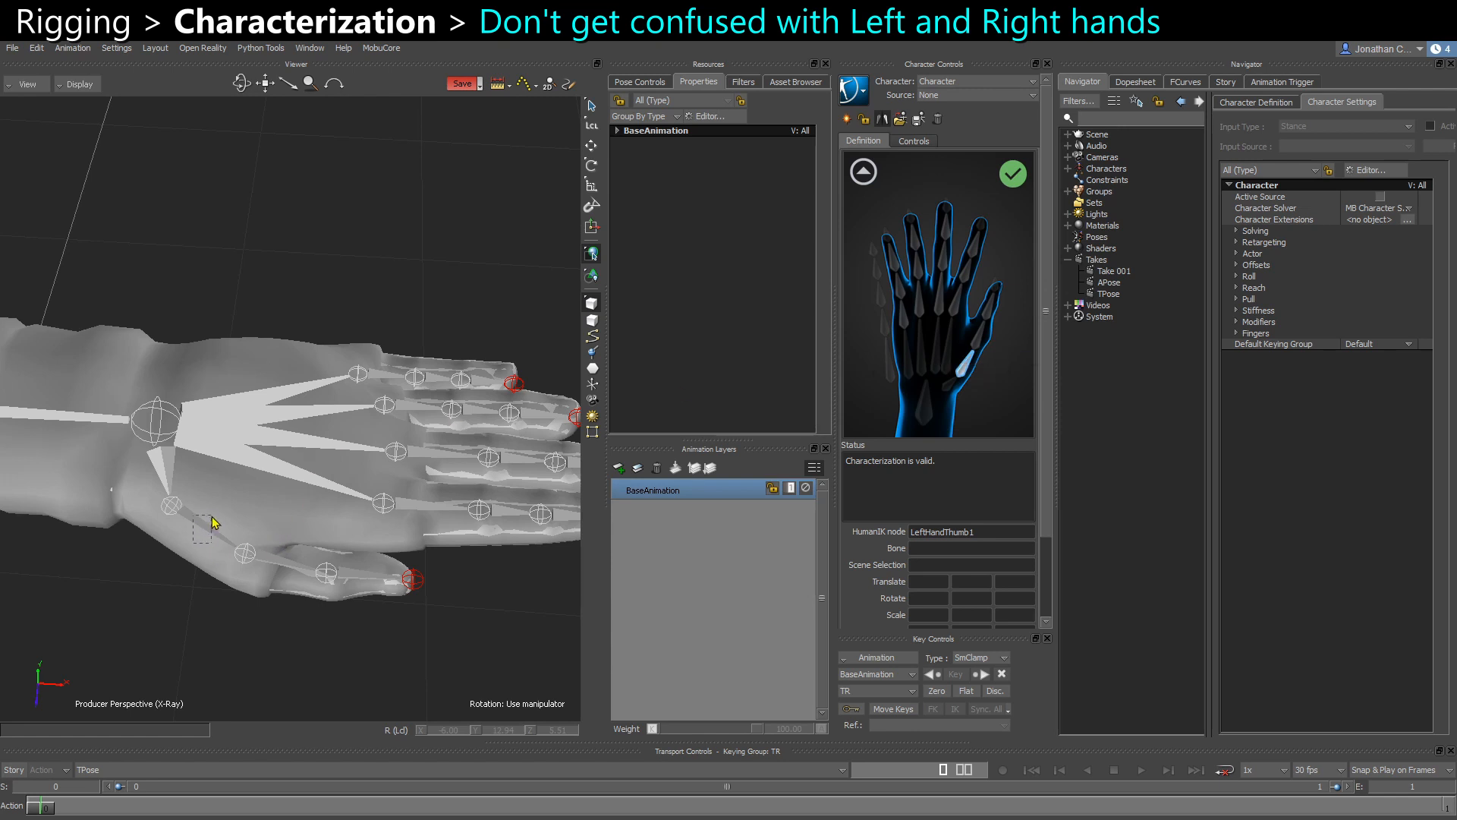
left_click_drag(213, 518, 213, 519)
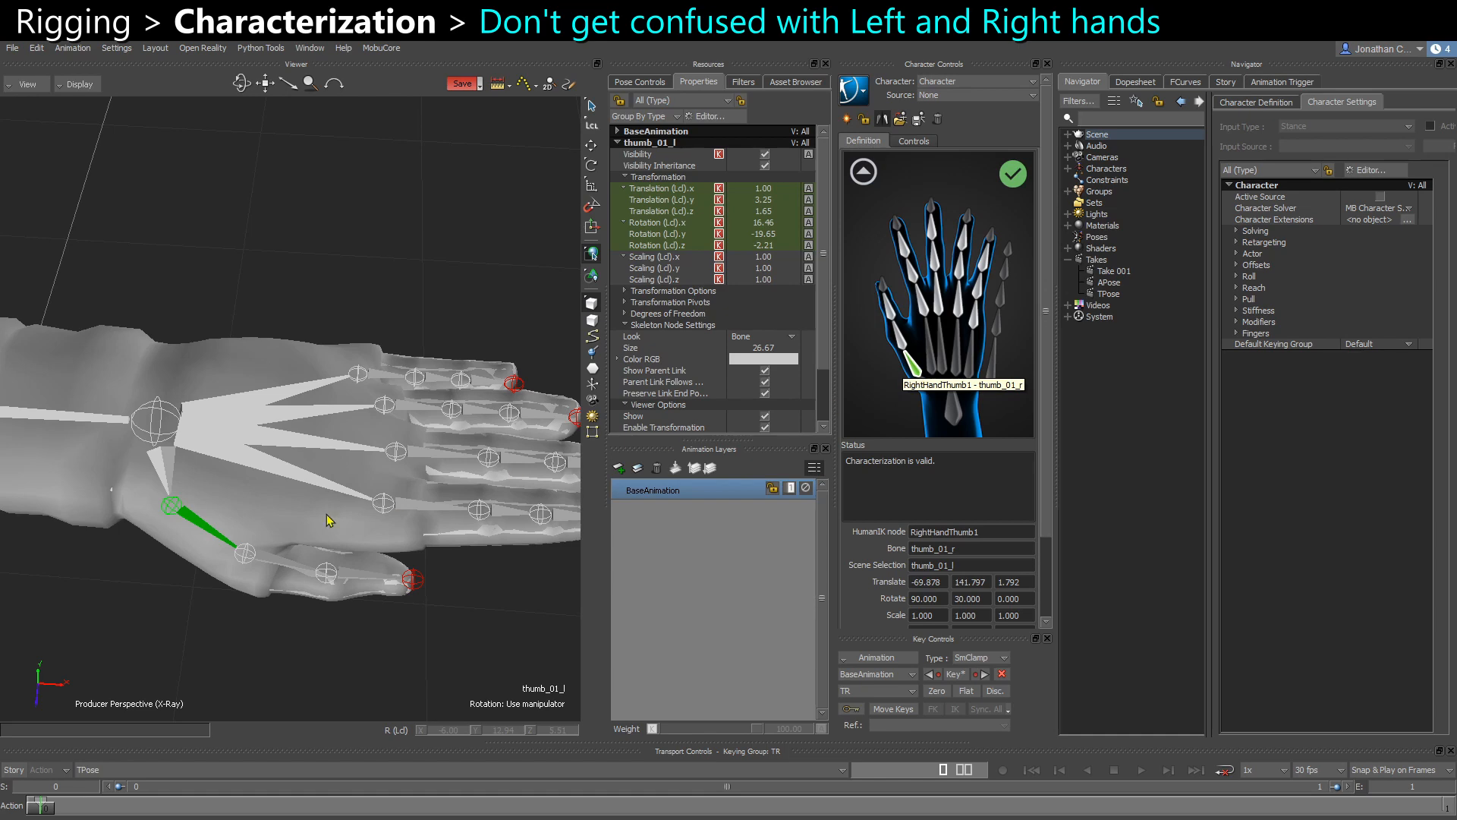
left_click_drag(327, 515, 477, 410, "ctrl")
left_click_drag(262, 316, 268, 375, "ctrl")
left_click(913, 370)
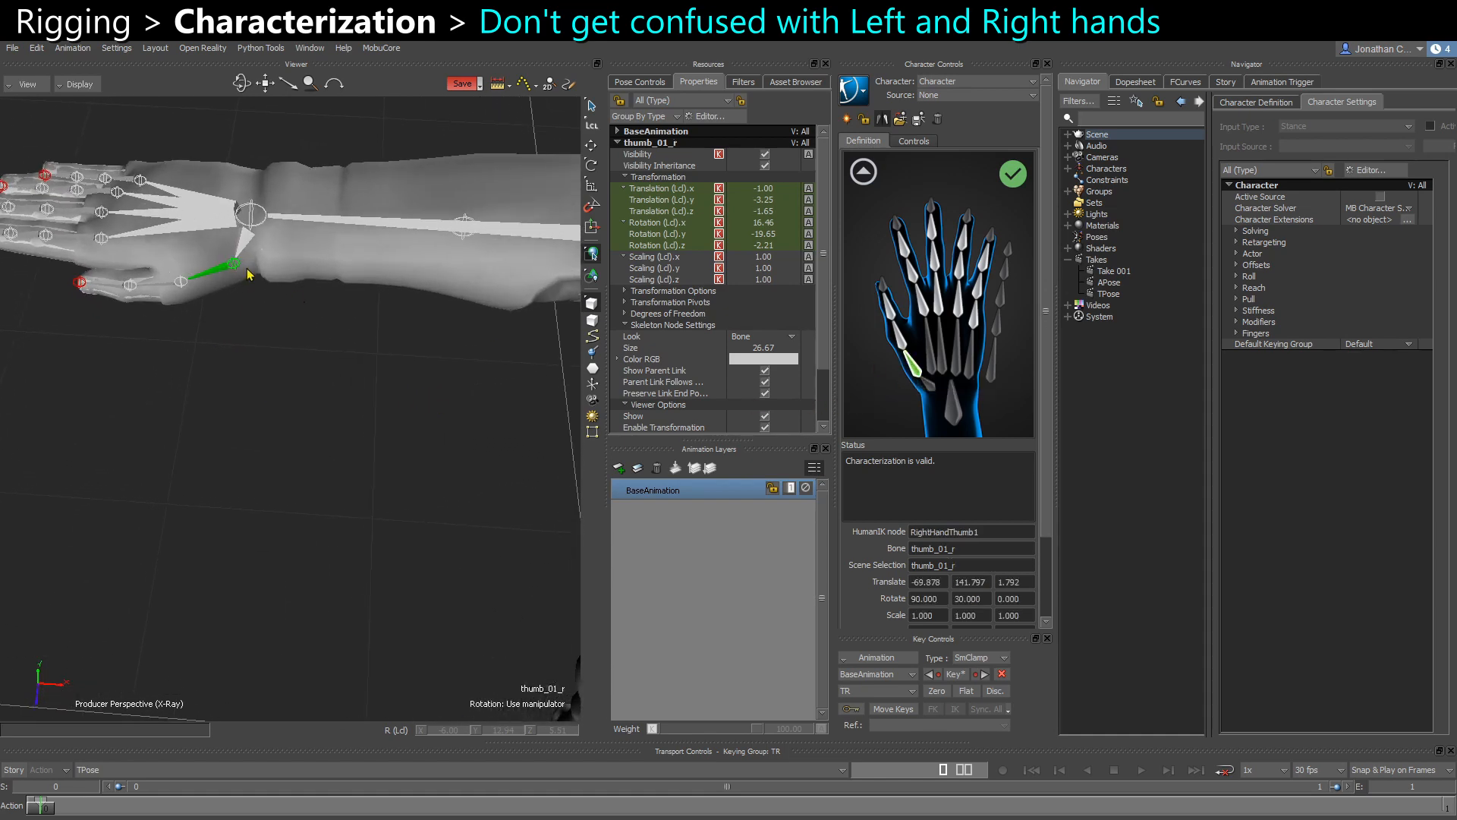
Assign the thumb_02_r joint to the RightHandThumb2 node of the HumanIK map
left_click(905, 341)
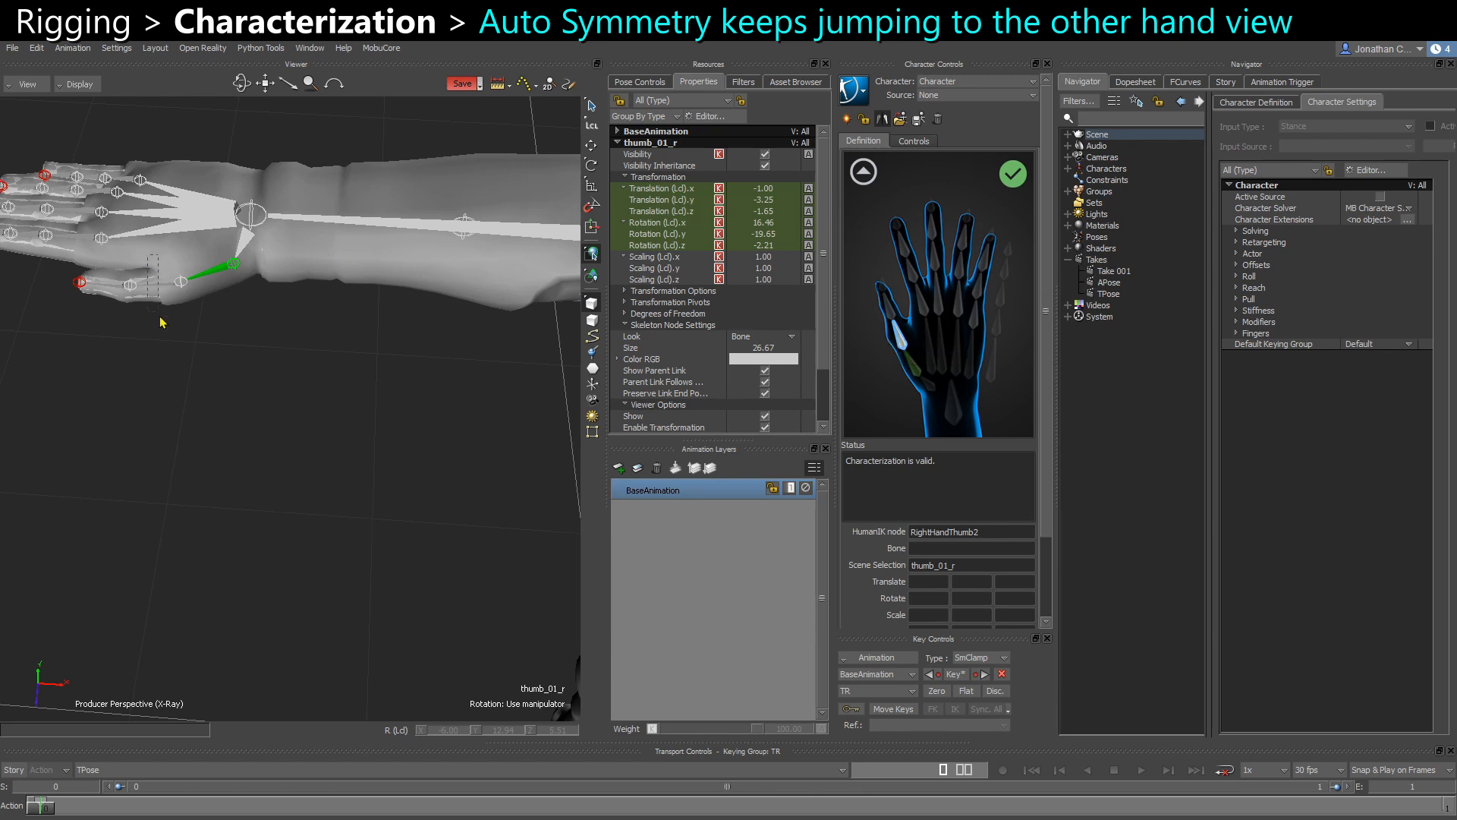
left_click_drag(159, 317, 160, 320)
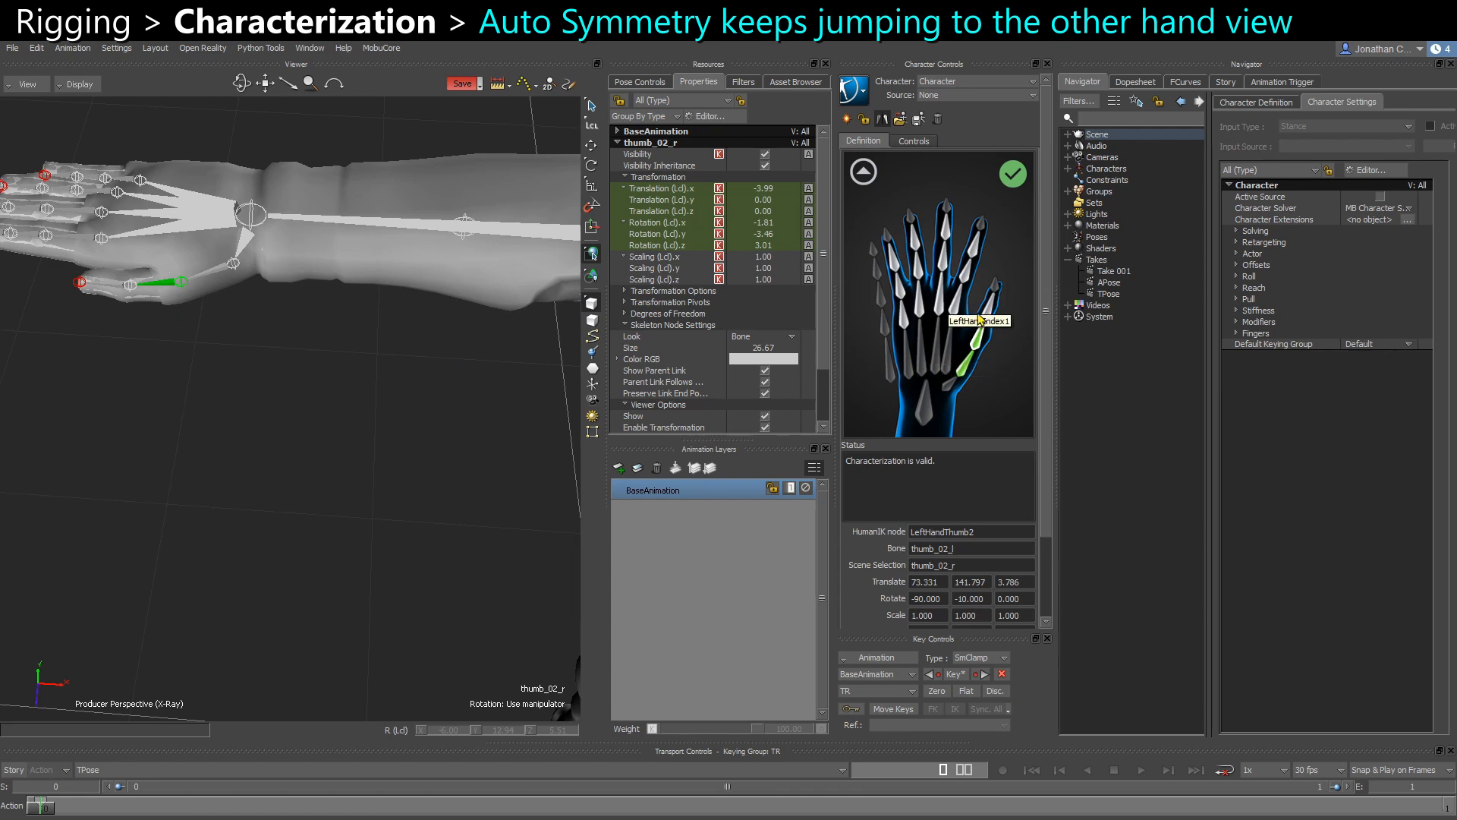
Bring the left hand back into view, examine the finger joint hierarchy of both hands in the schematic, and return to the 3D view
middle_click_drag(429, 447, 45, 493, "alt")
right_click_drag(414, 480, 179, 397, "alt")
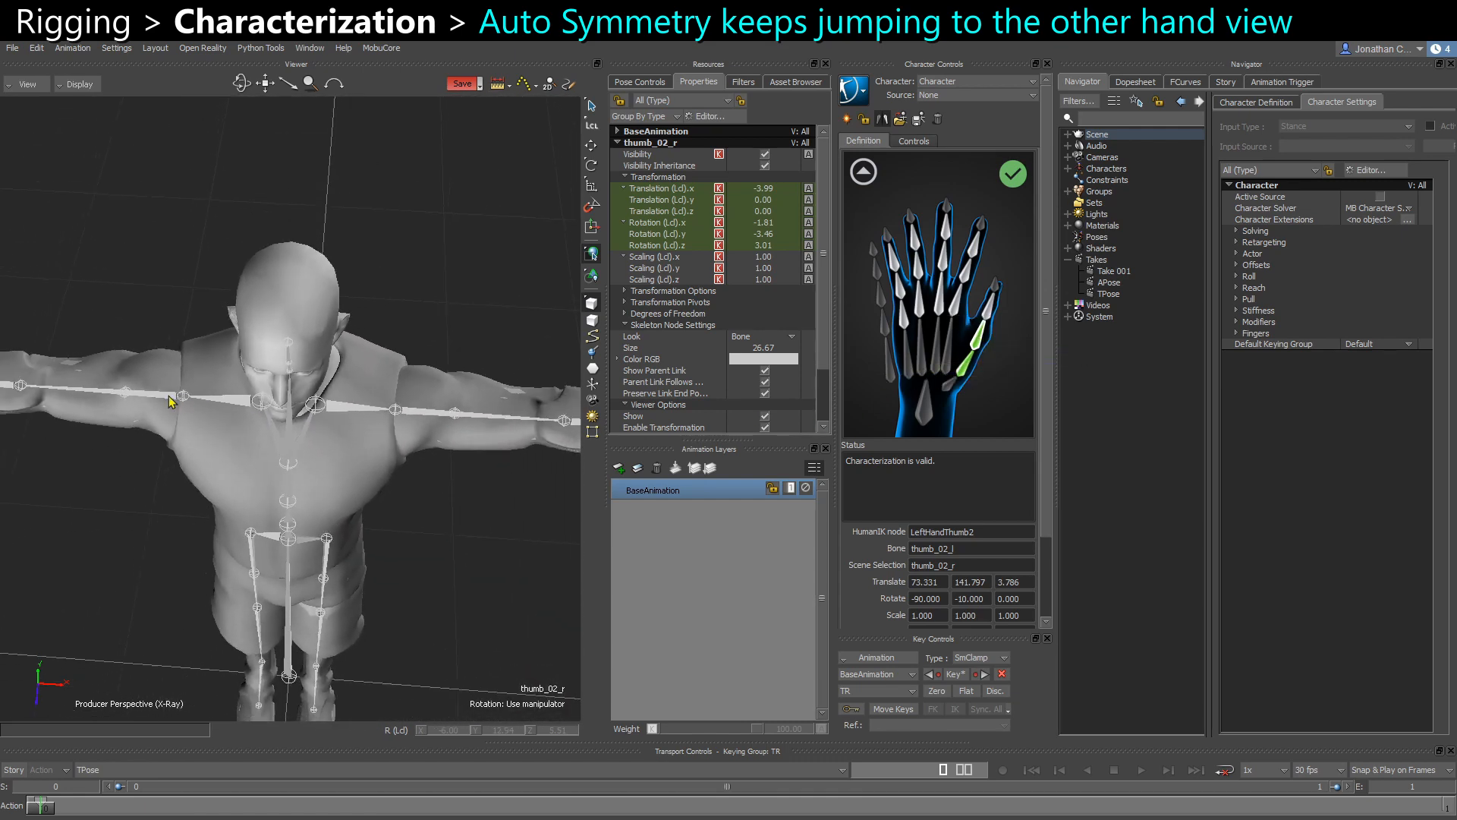
middle_click_drag(353, 524, 152, 440, "alt")
right_click_drag(289, 429, 254, 425, "alt")
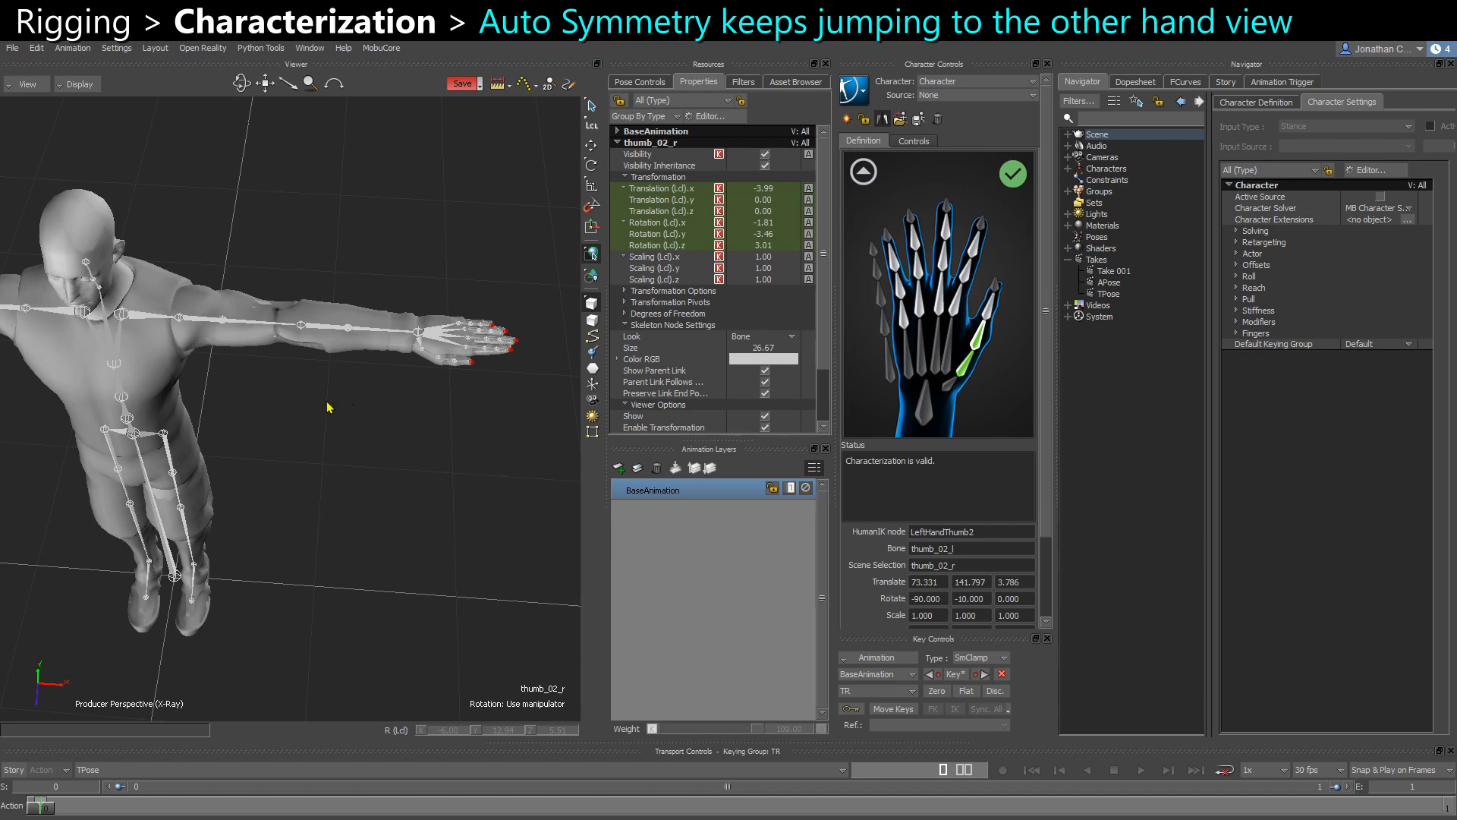
left_click(242, 483)
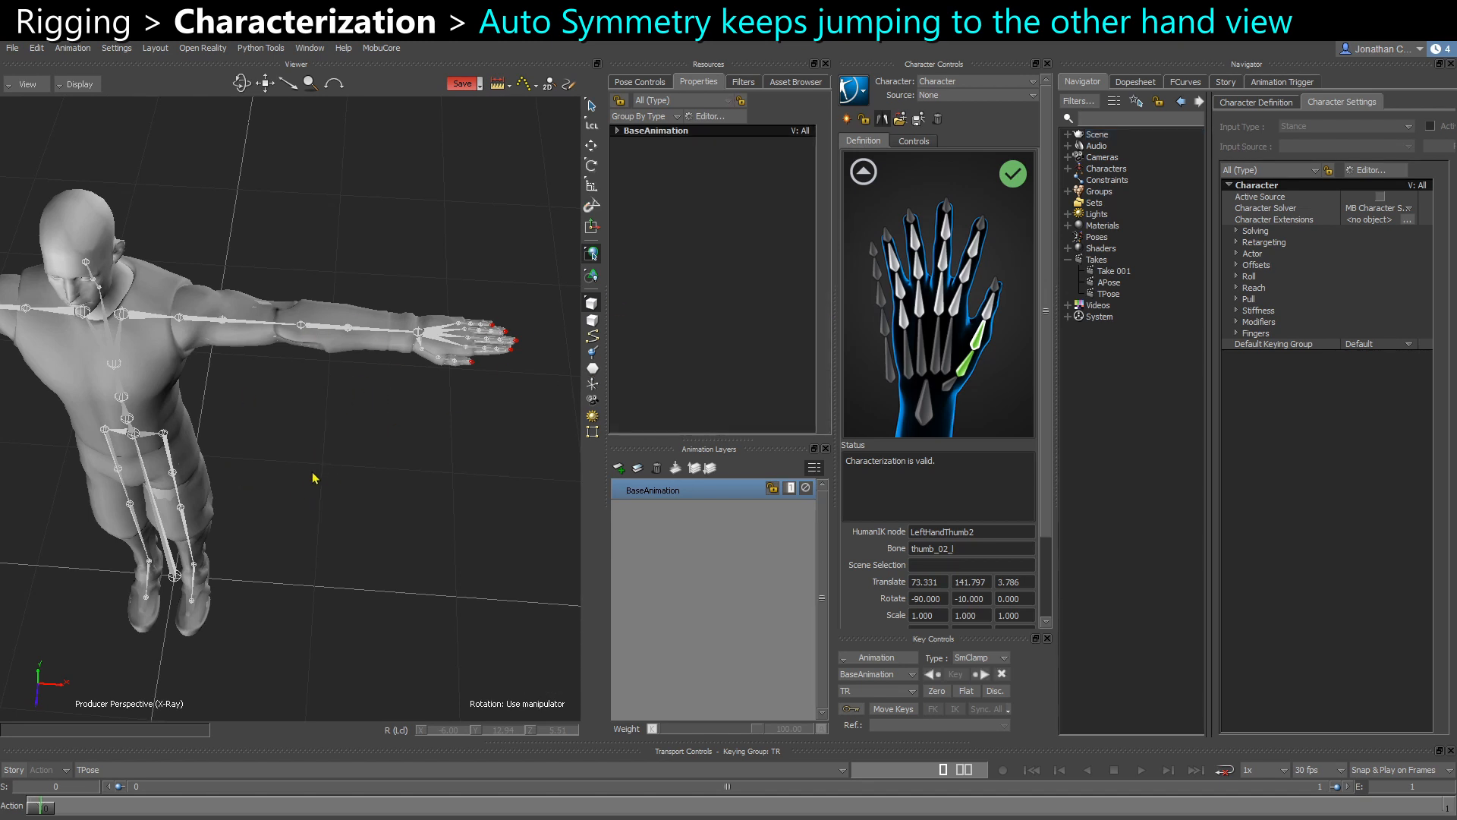
key("ctrl+w")
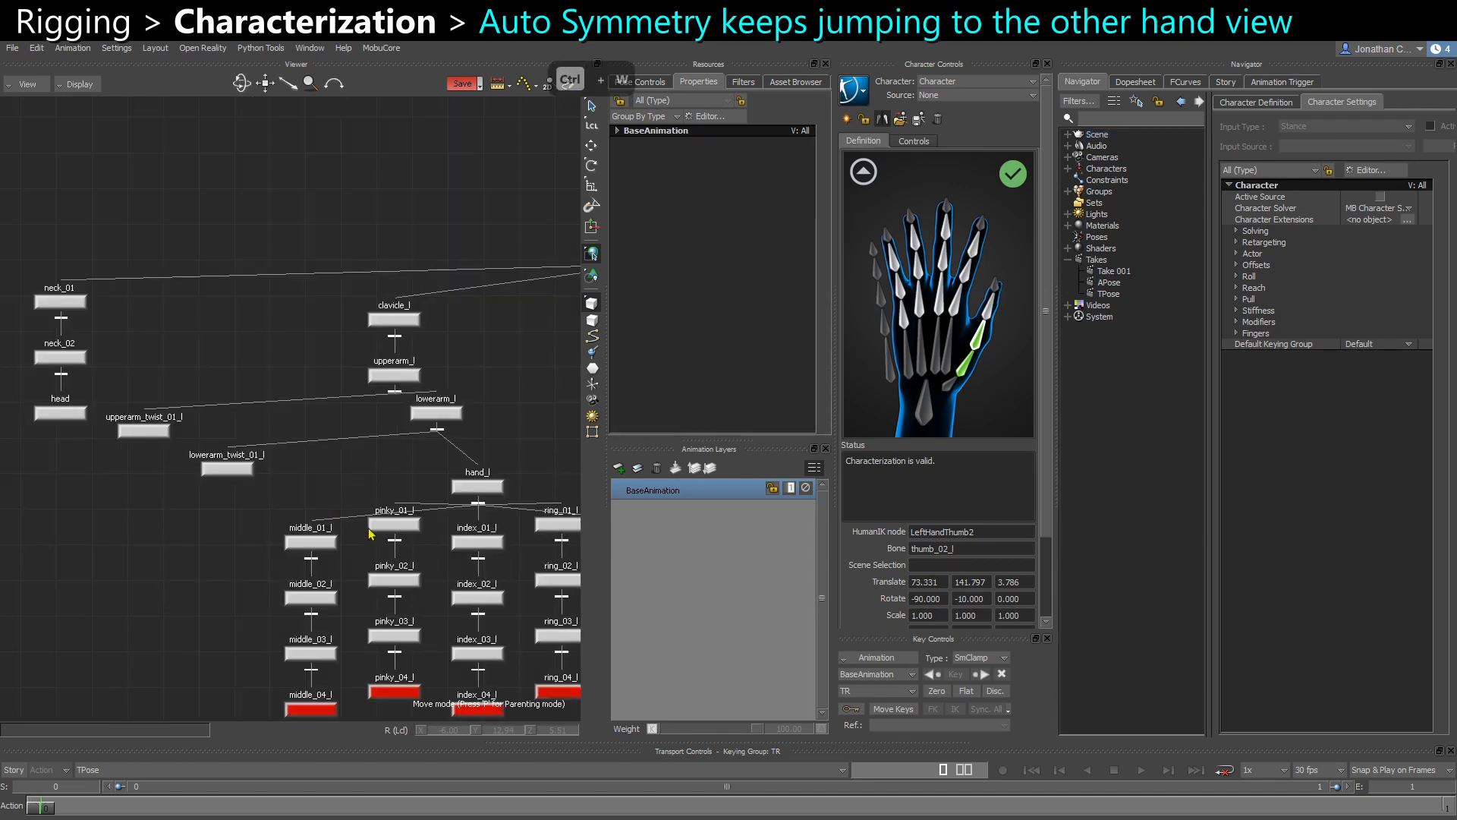
scroll(370, 533, "down", 4)
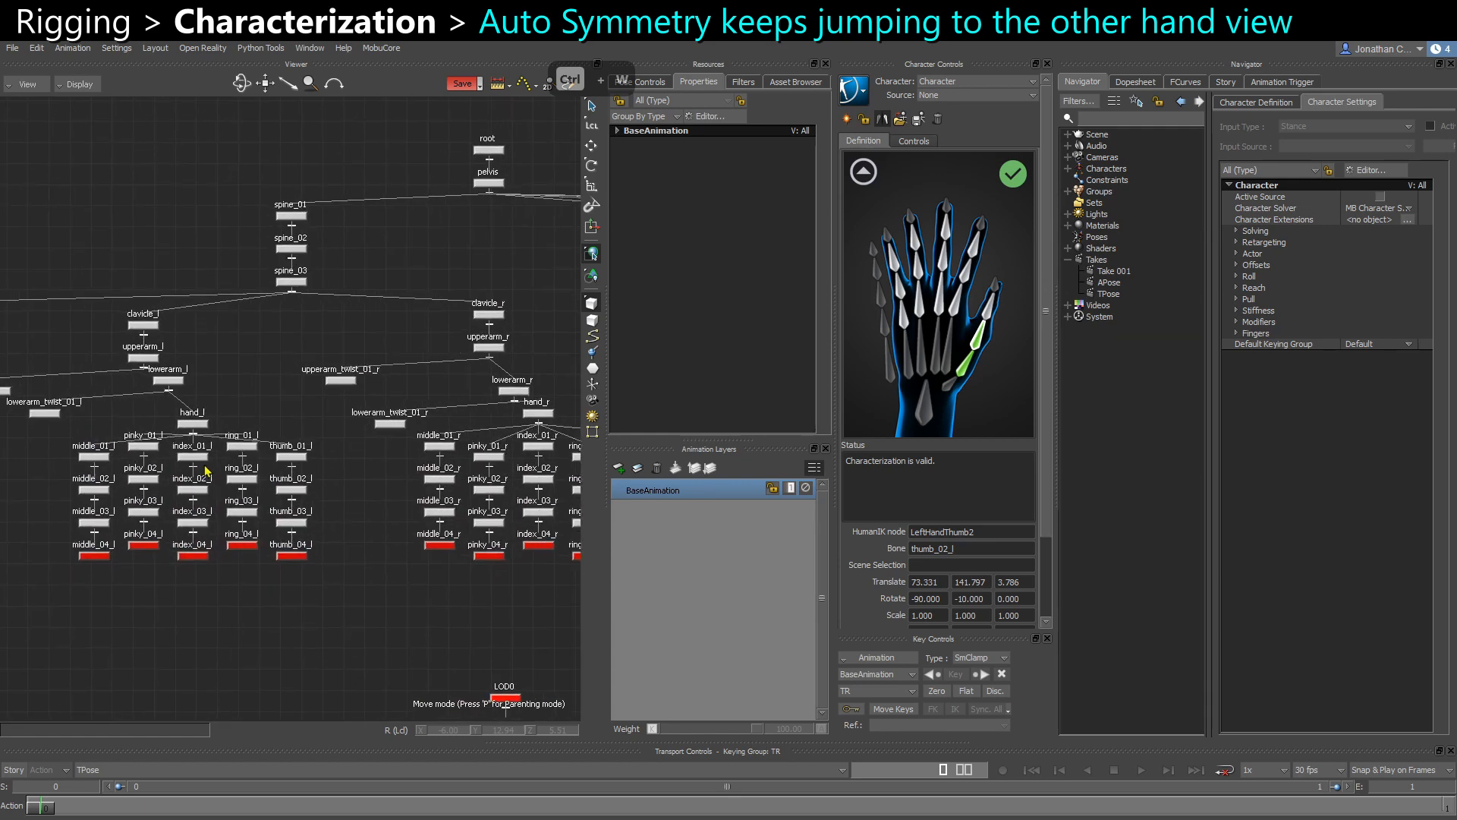
scroll(207, 470, "down", 4)
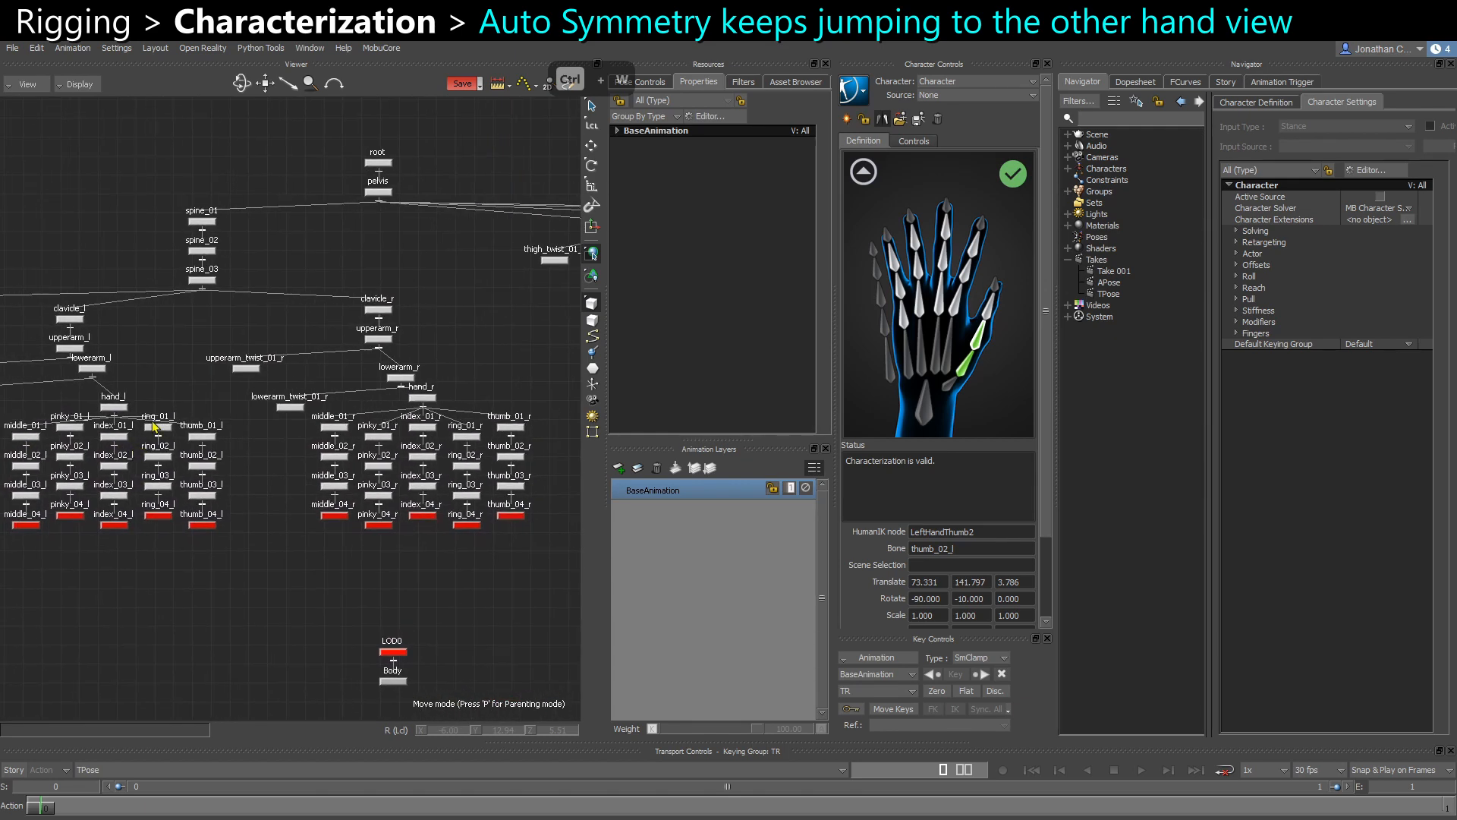
middle_click_drag(65, 544, 77, 543)
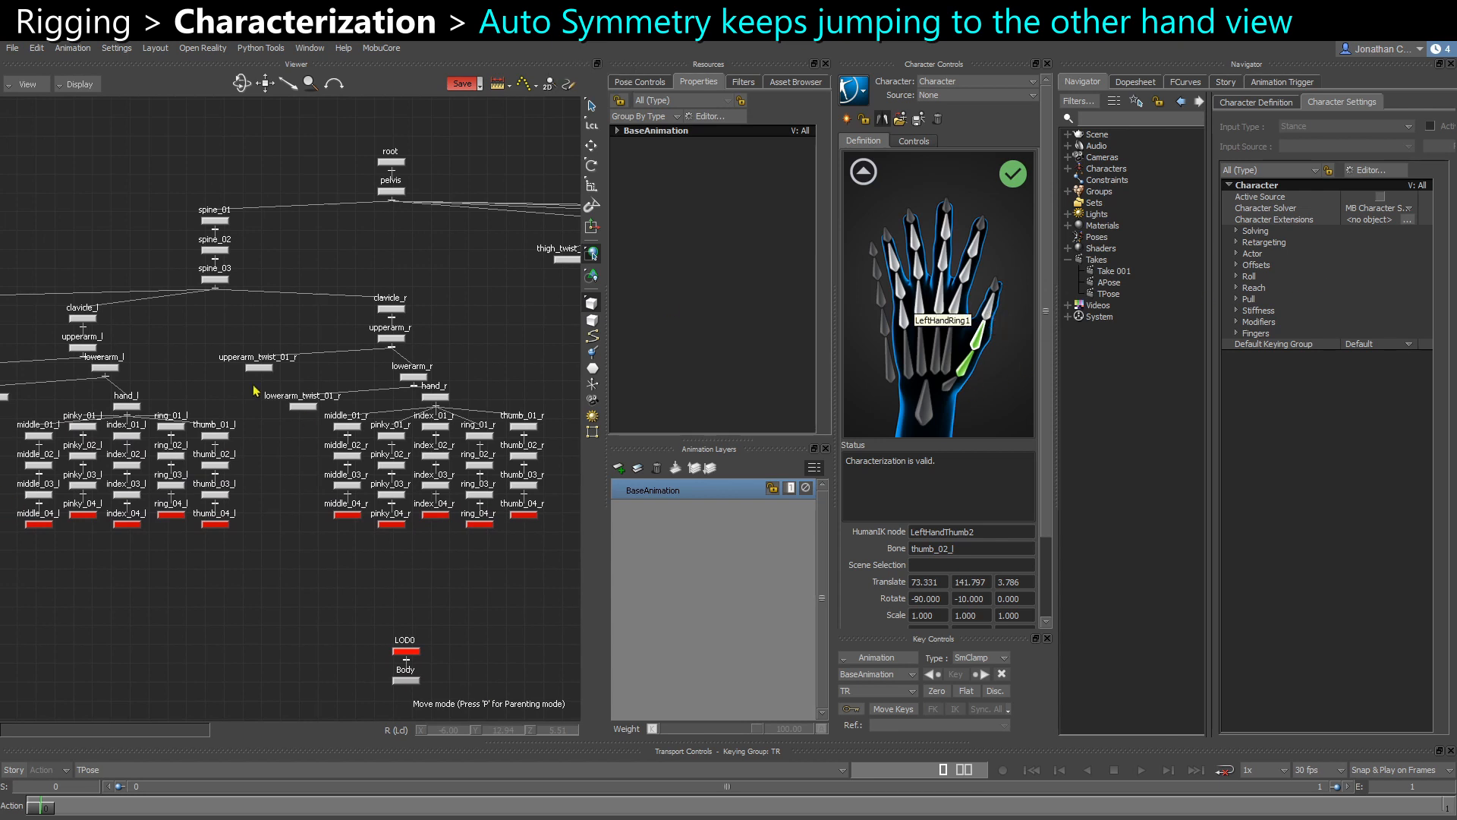
key("ctrl+w")
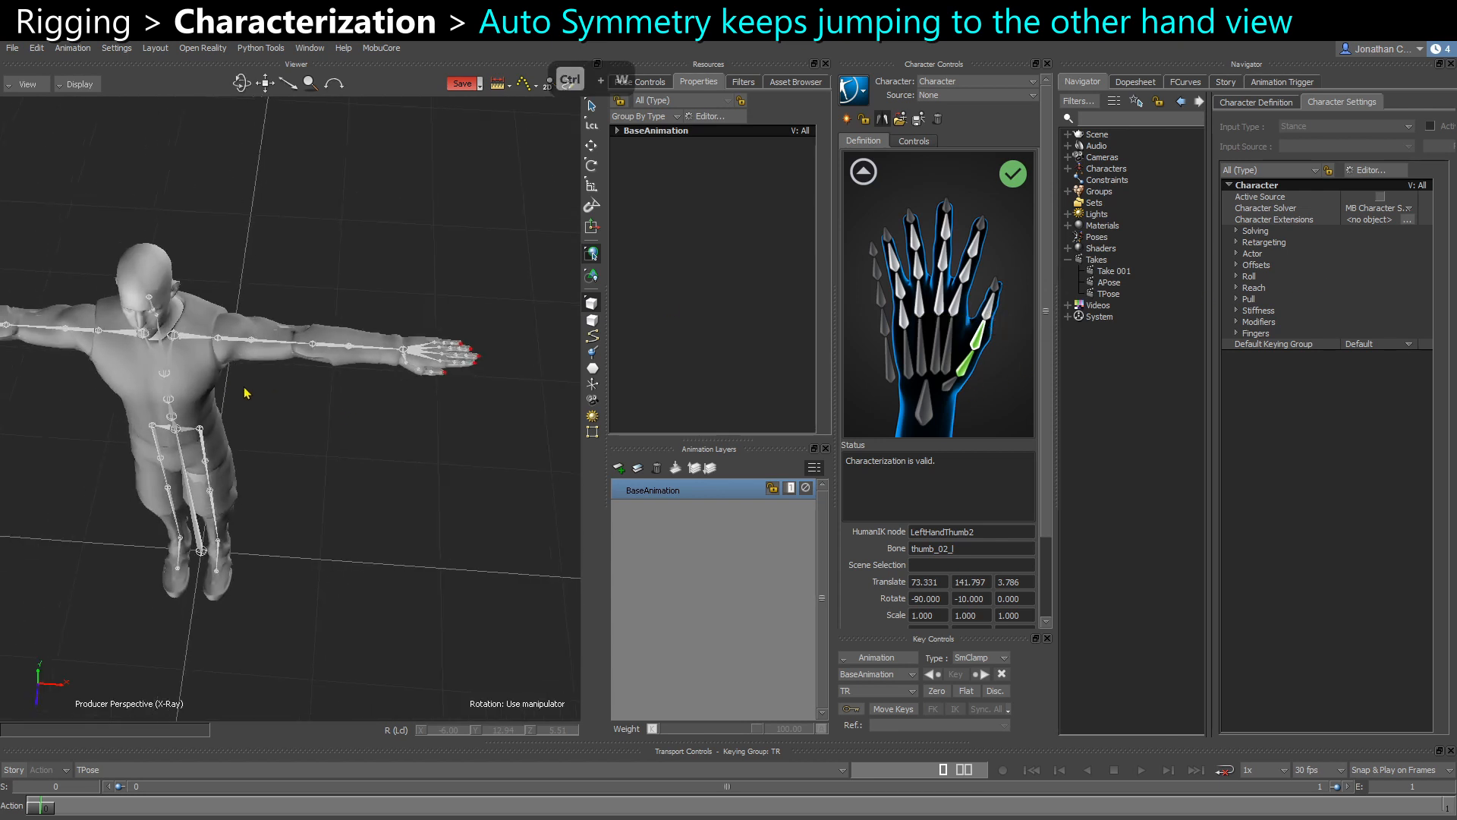
In the schematic, assign thumb_03_l to LeftHandThumb3 and thumb_04_r to RightHandThumb4 of the HumanIK map
key("ctrl+w")
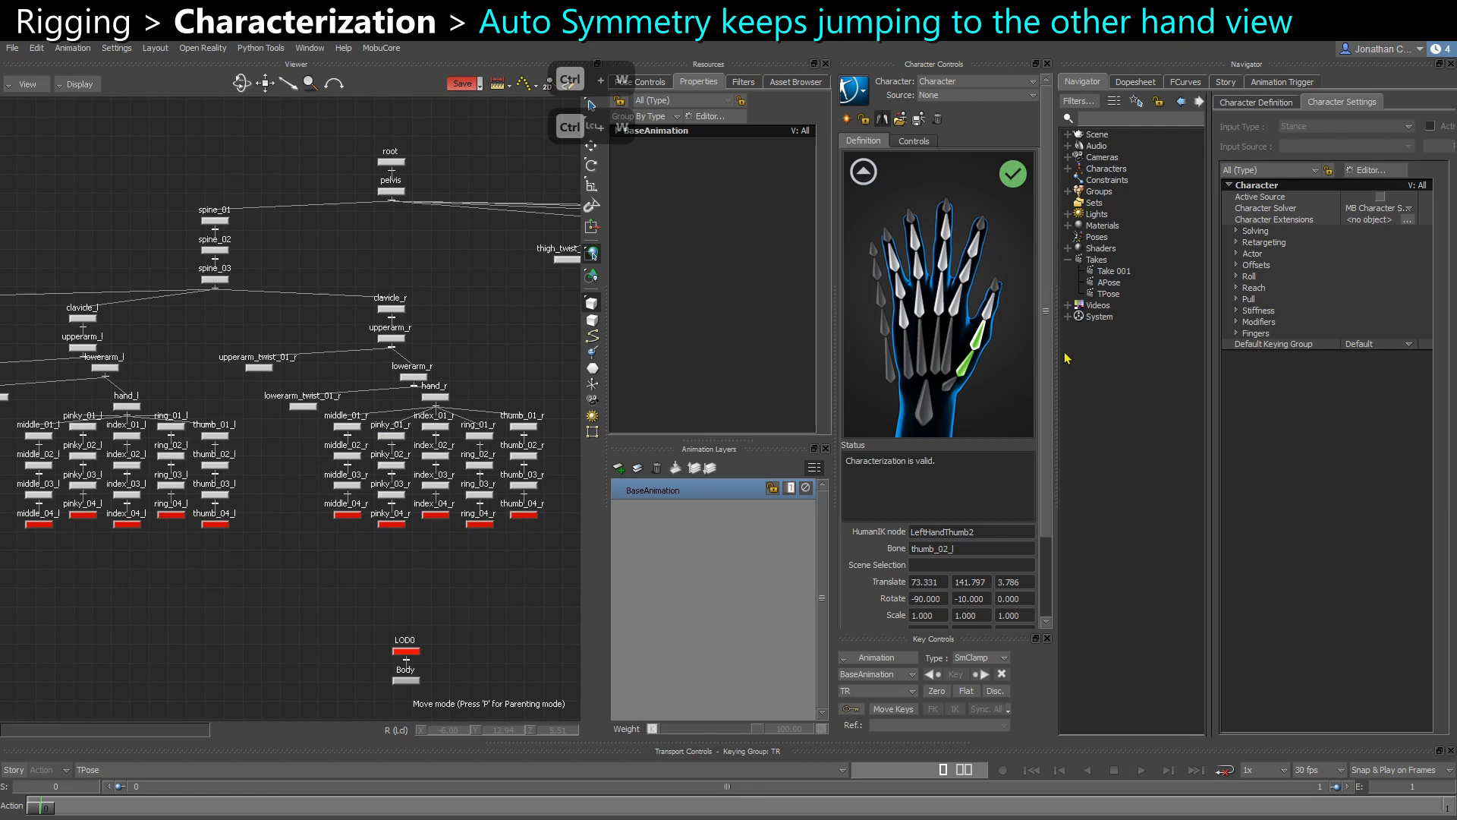
left_click(987, 314)
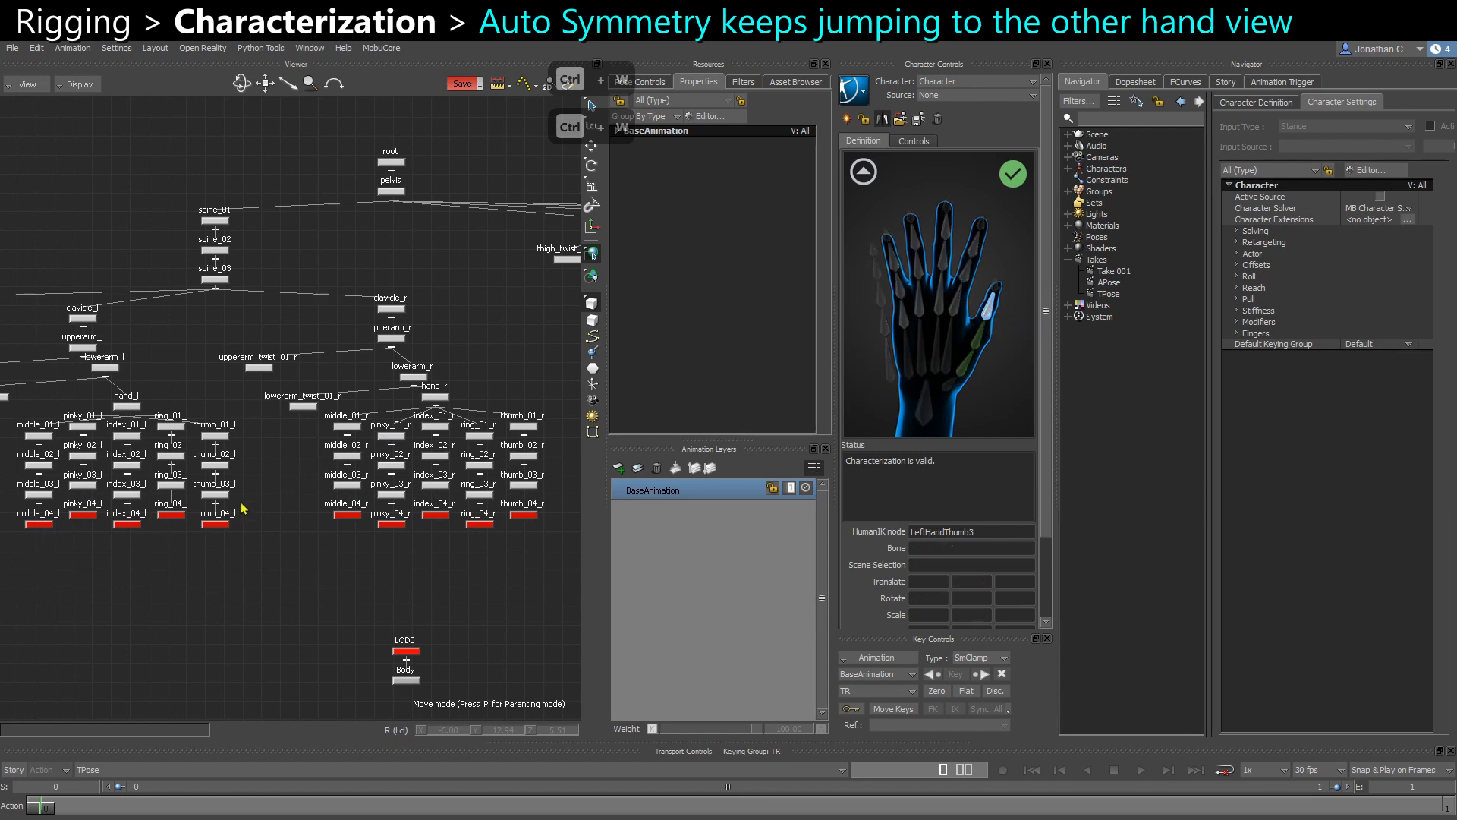
left_click(215, 494)
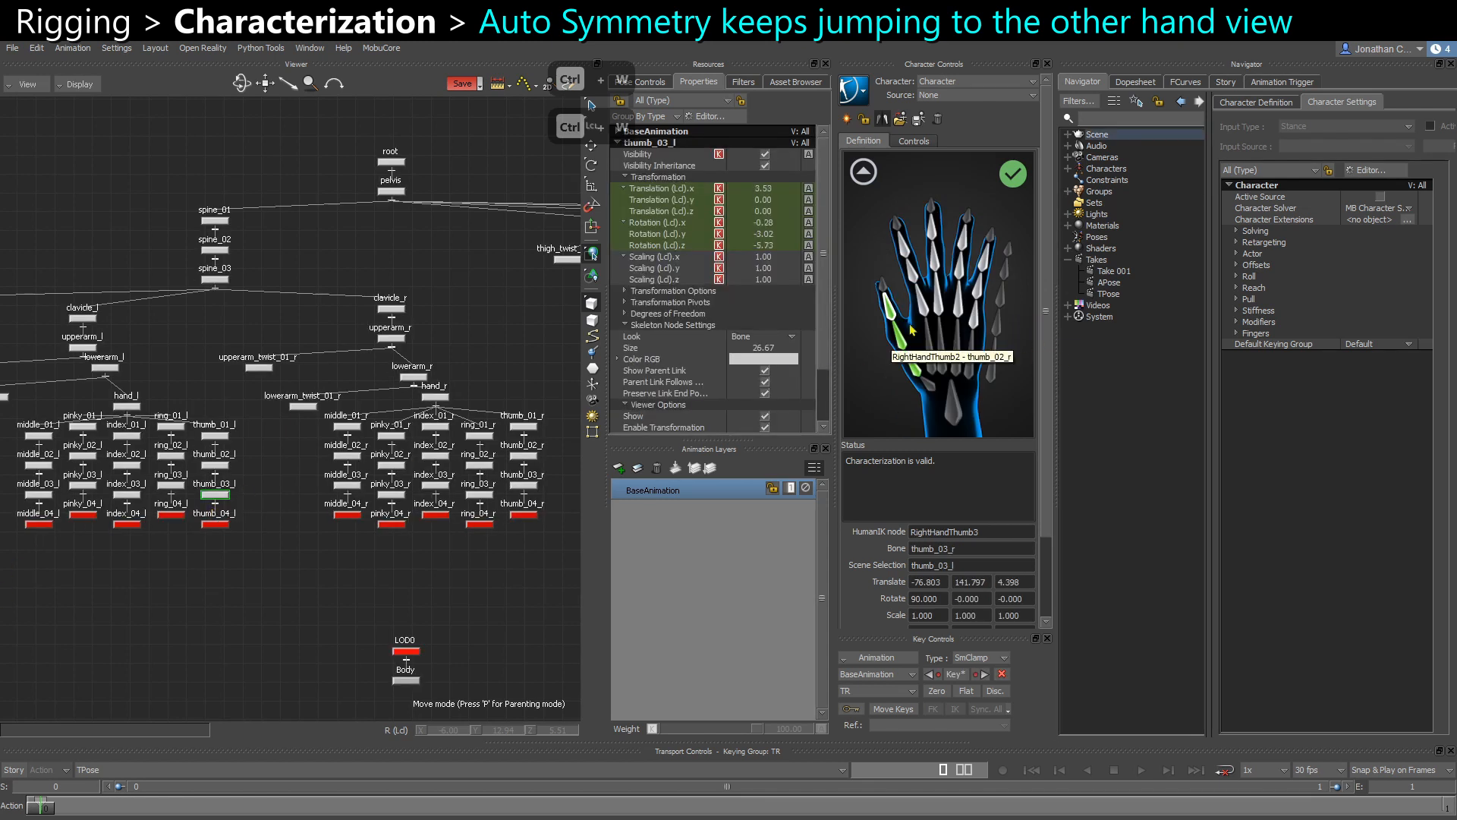
left_click(883, 289)
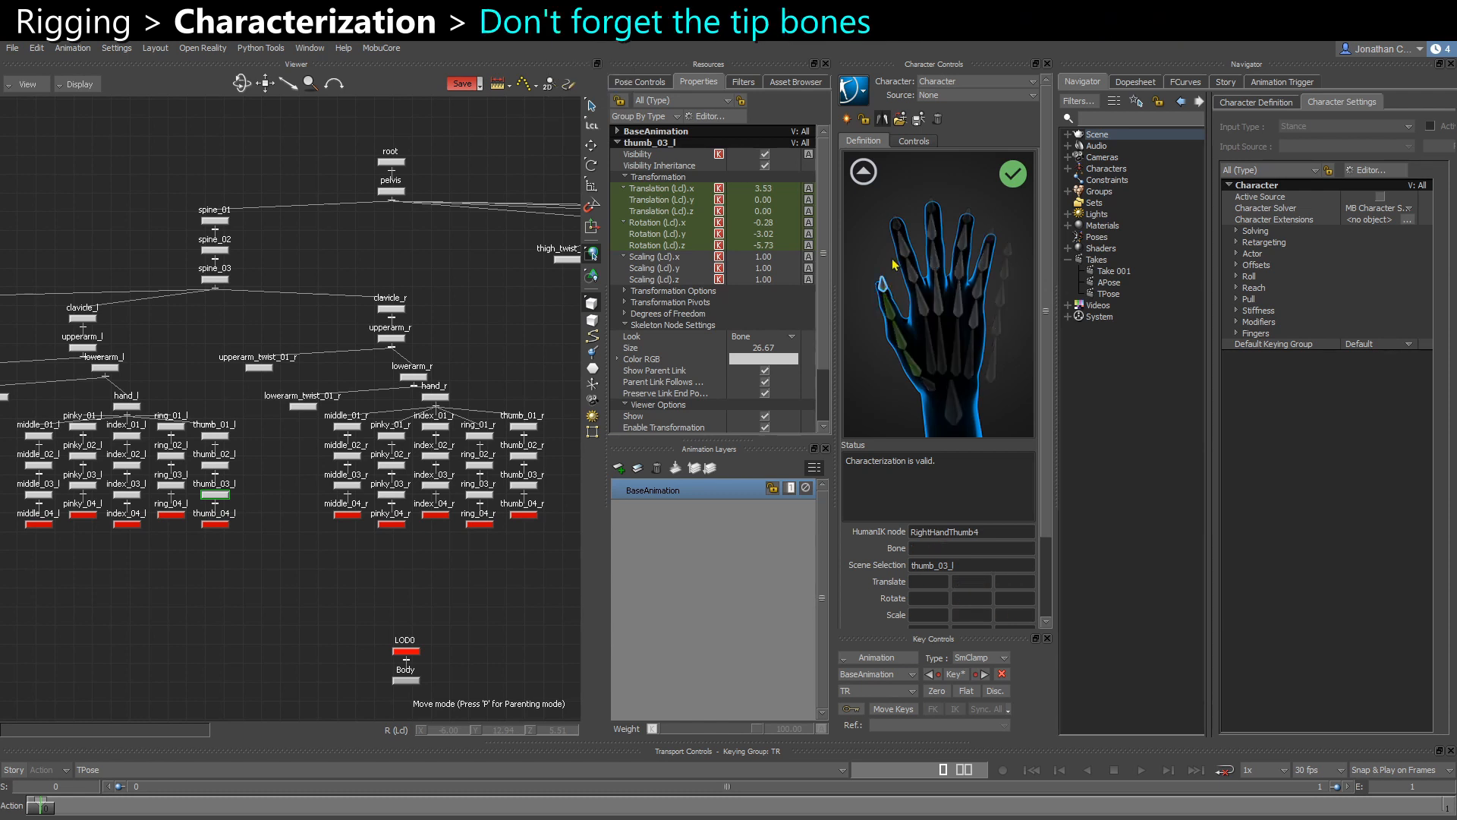
left_click(530, 513)
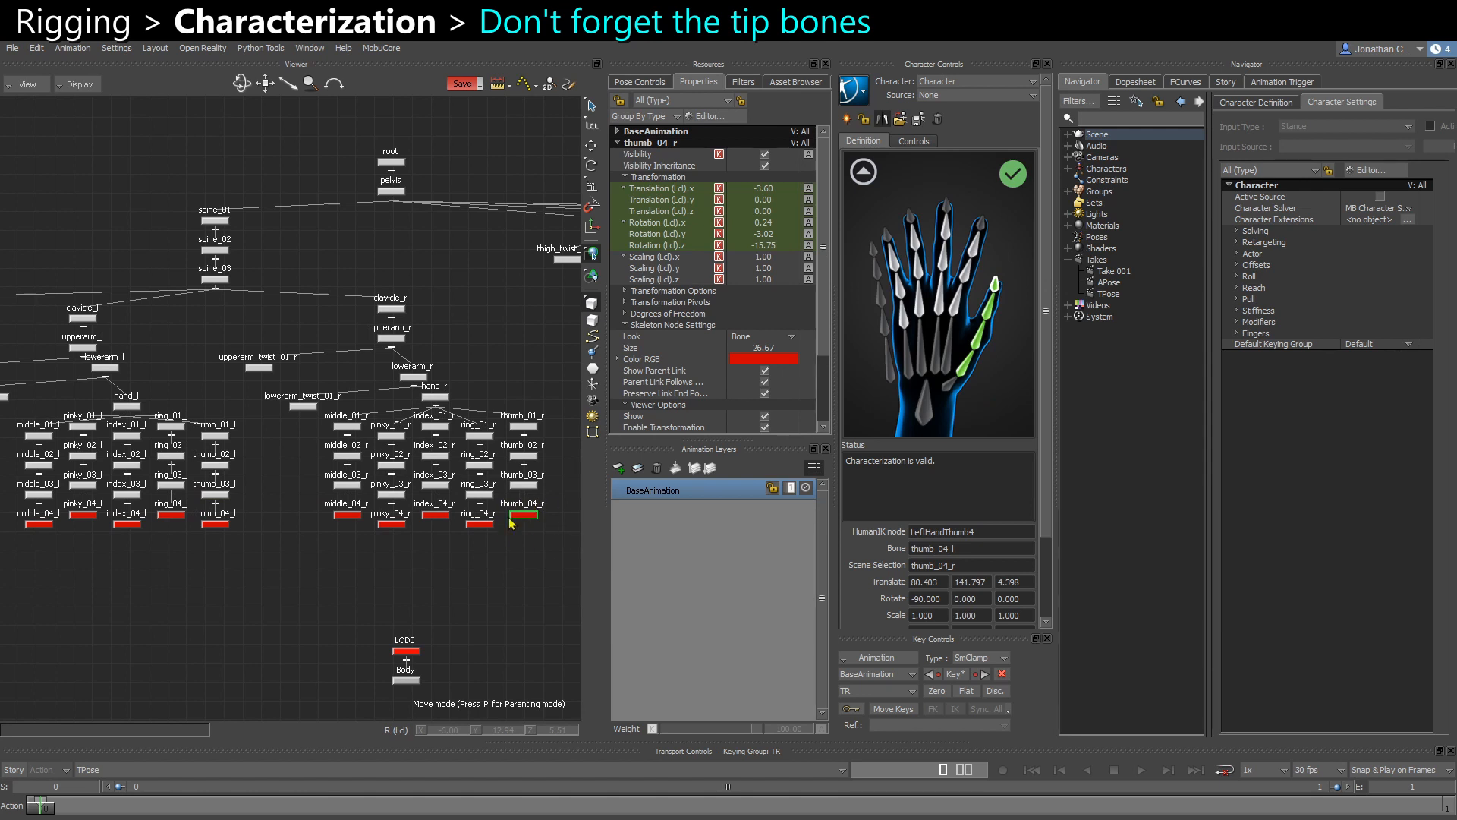
Assign index_01_l to LeftHandIndex1, index_02_r to RightHandIndex2, index_03_l to LeftHandIndex3 and index_04_r to RightHandIndex4
left_click(959, 304)
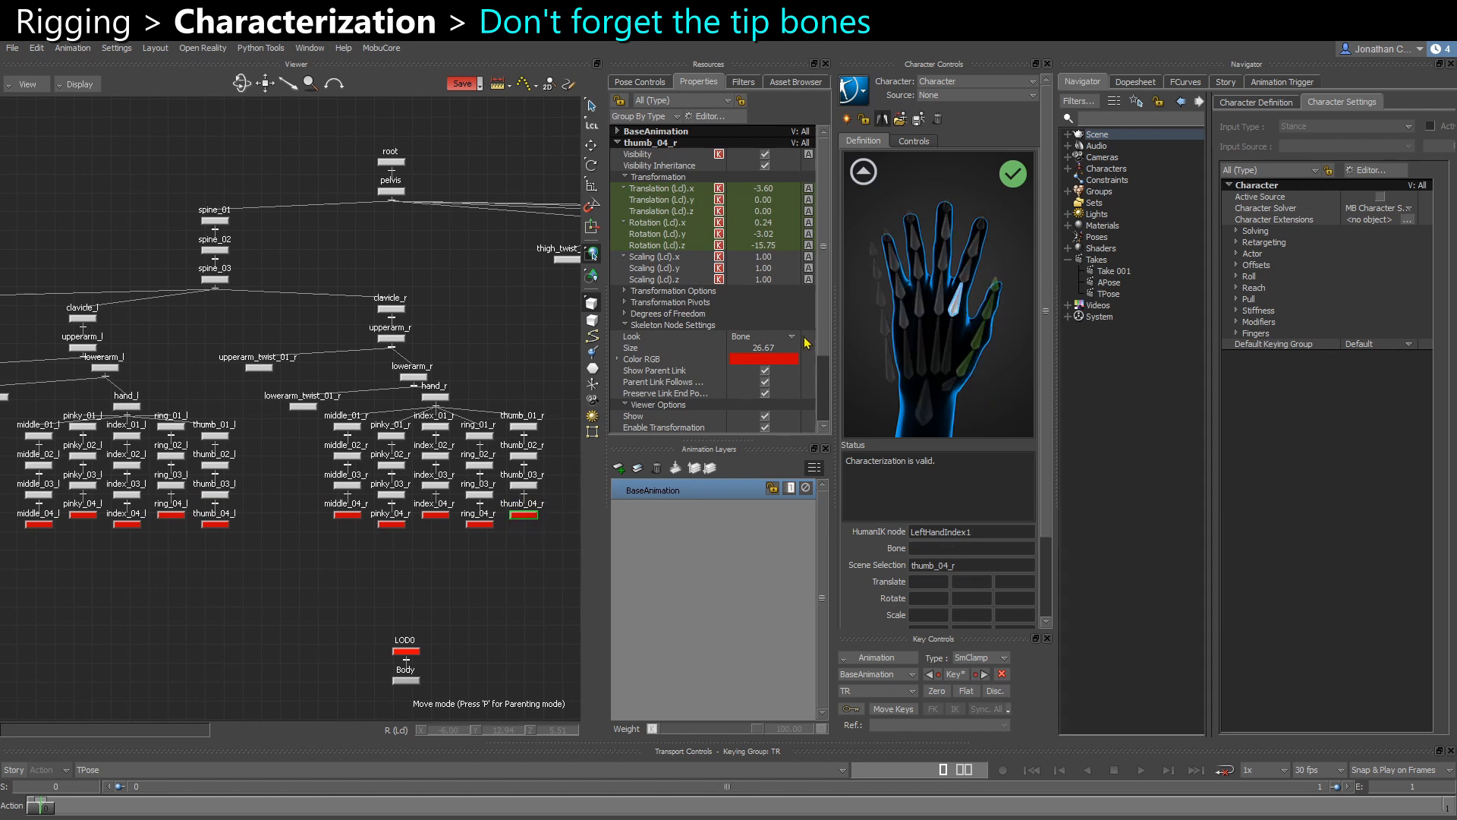
left_click(124, 434)
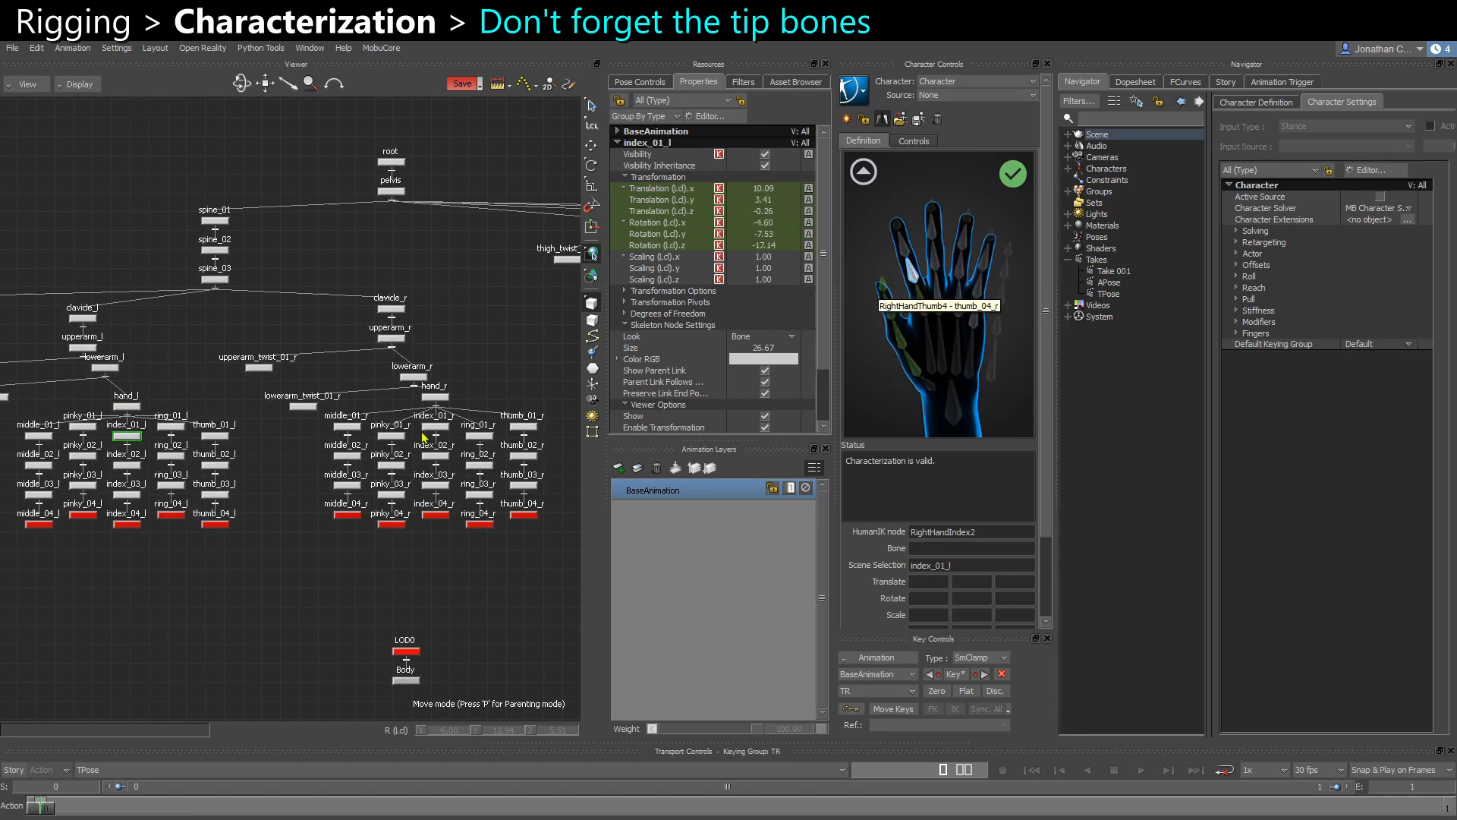
left_click(435, 456)
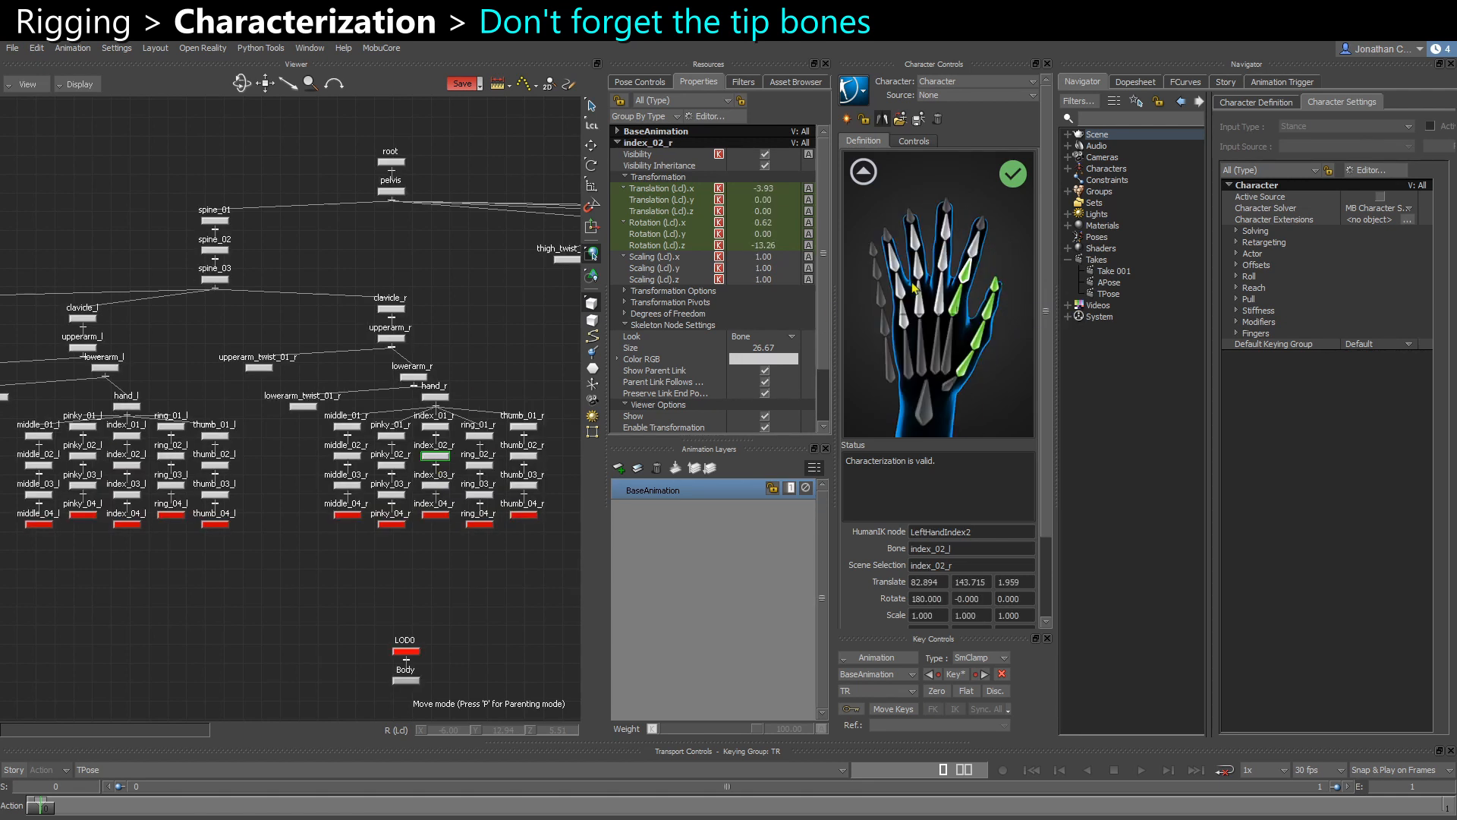
left_click(974, 243)
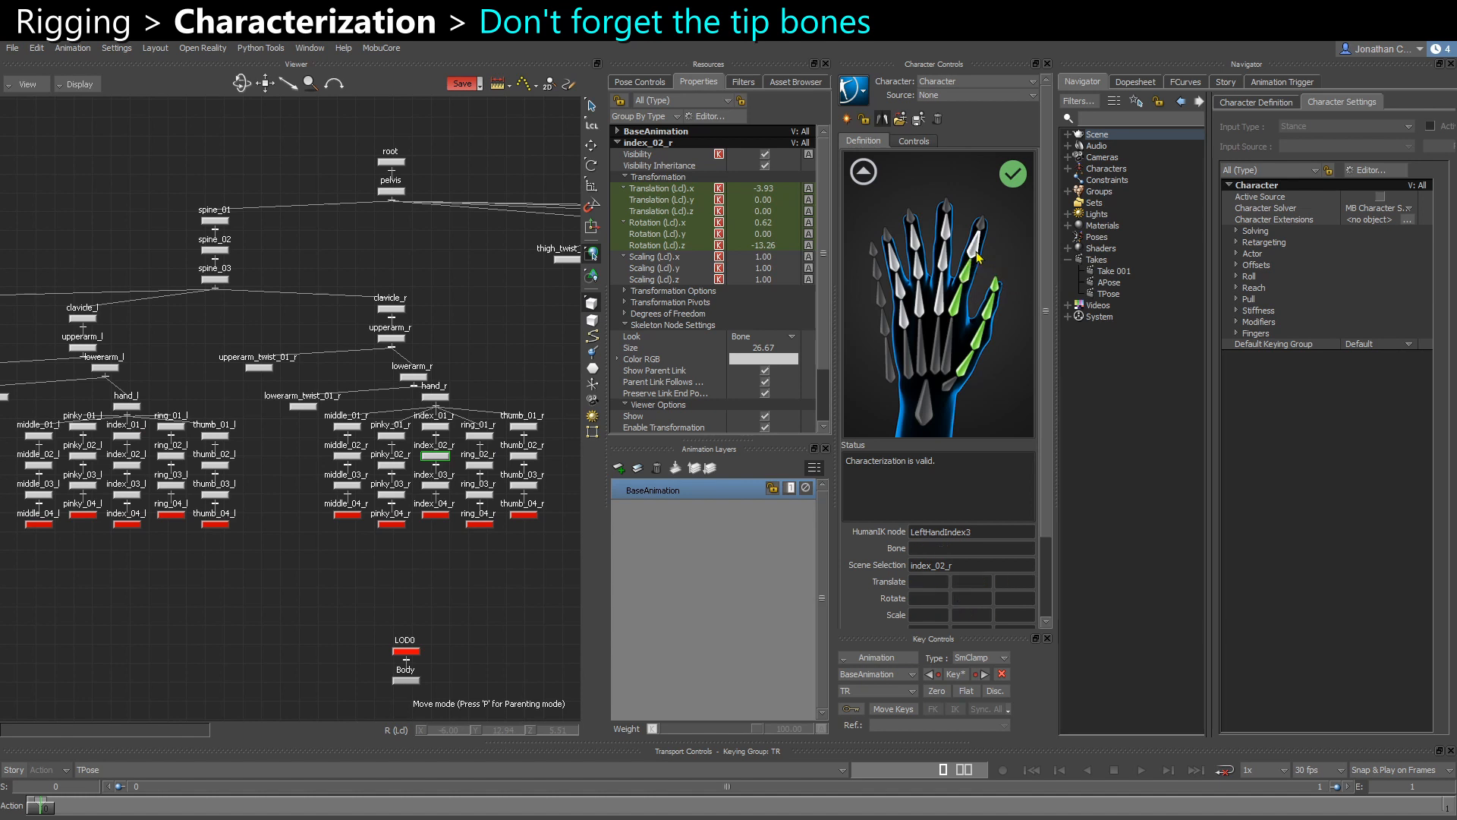
left_click(129, 494)
left_click(896, 227)
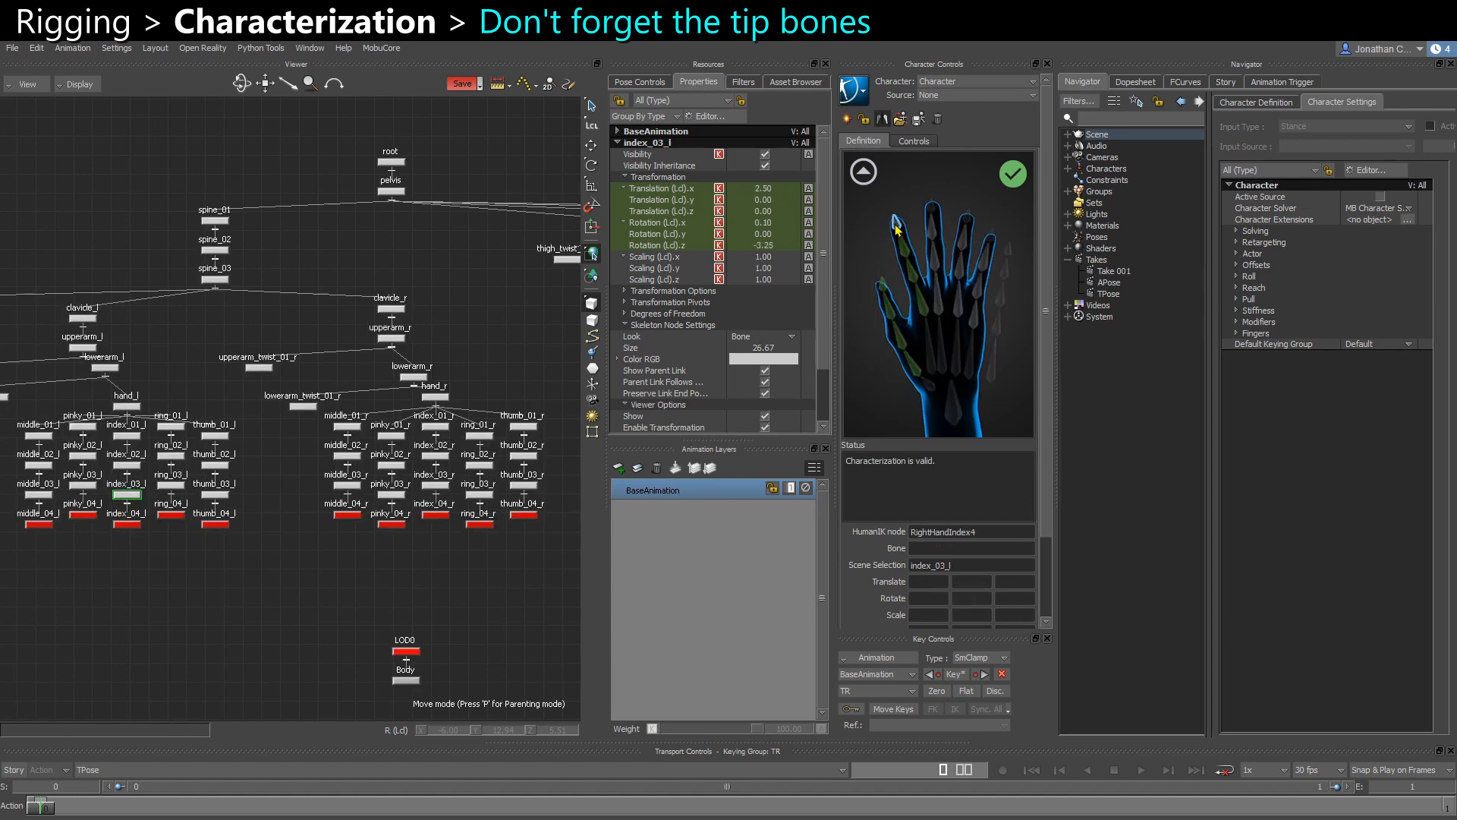
left_click(435, 514)
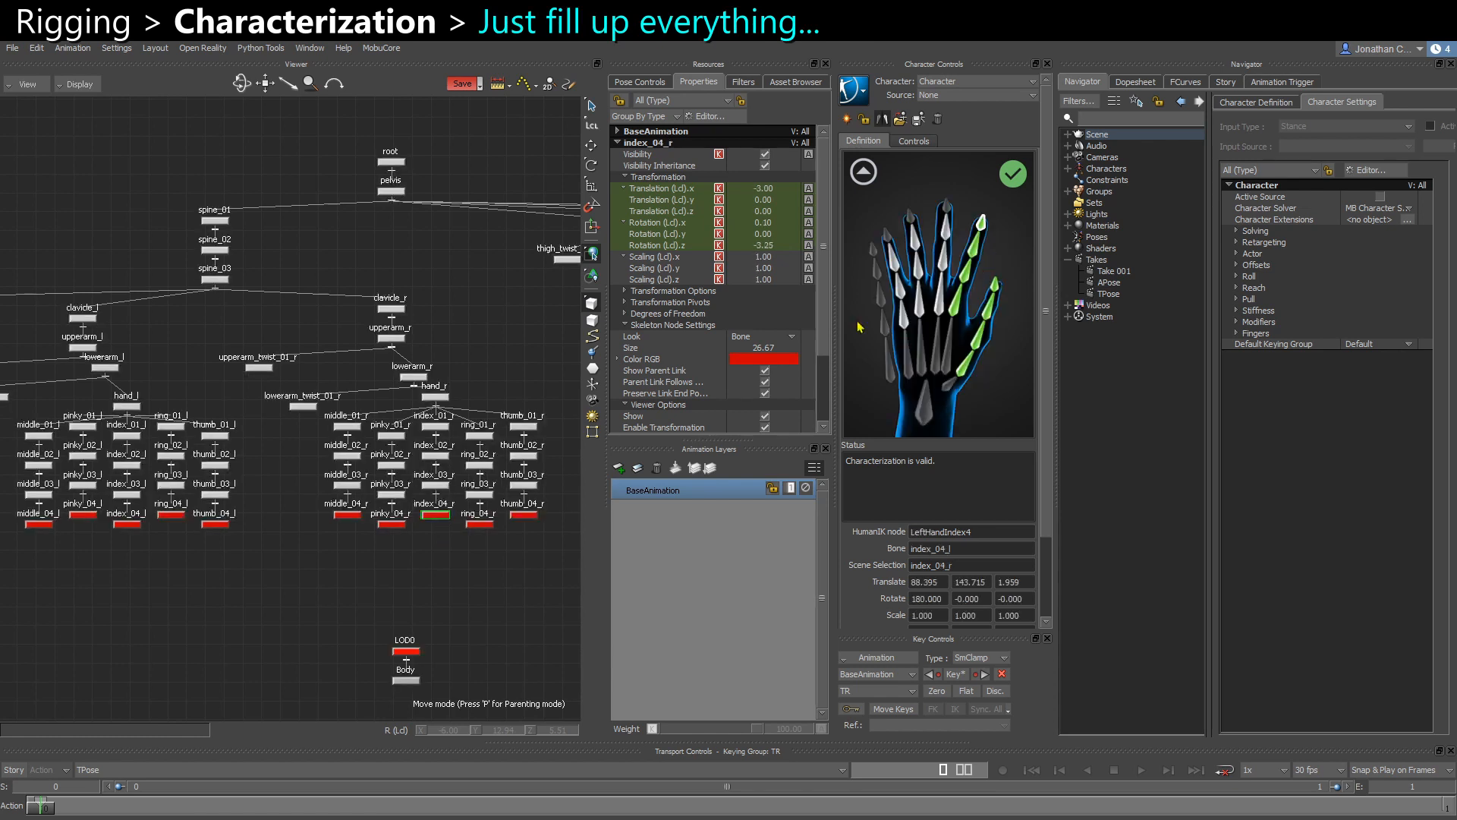
Assign middle_01_l to LeftHandMiddle1, middle_02_r to RightHandMiddle2, middle_03_l to LeftHandMiddle3 and middle_04_r to RightHandMiddle4
left_click(941, 309)
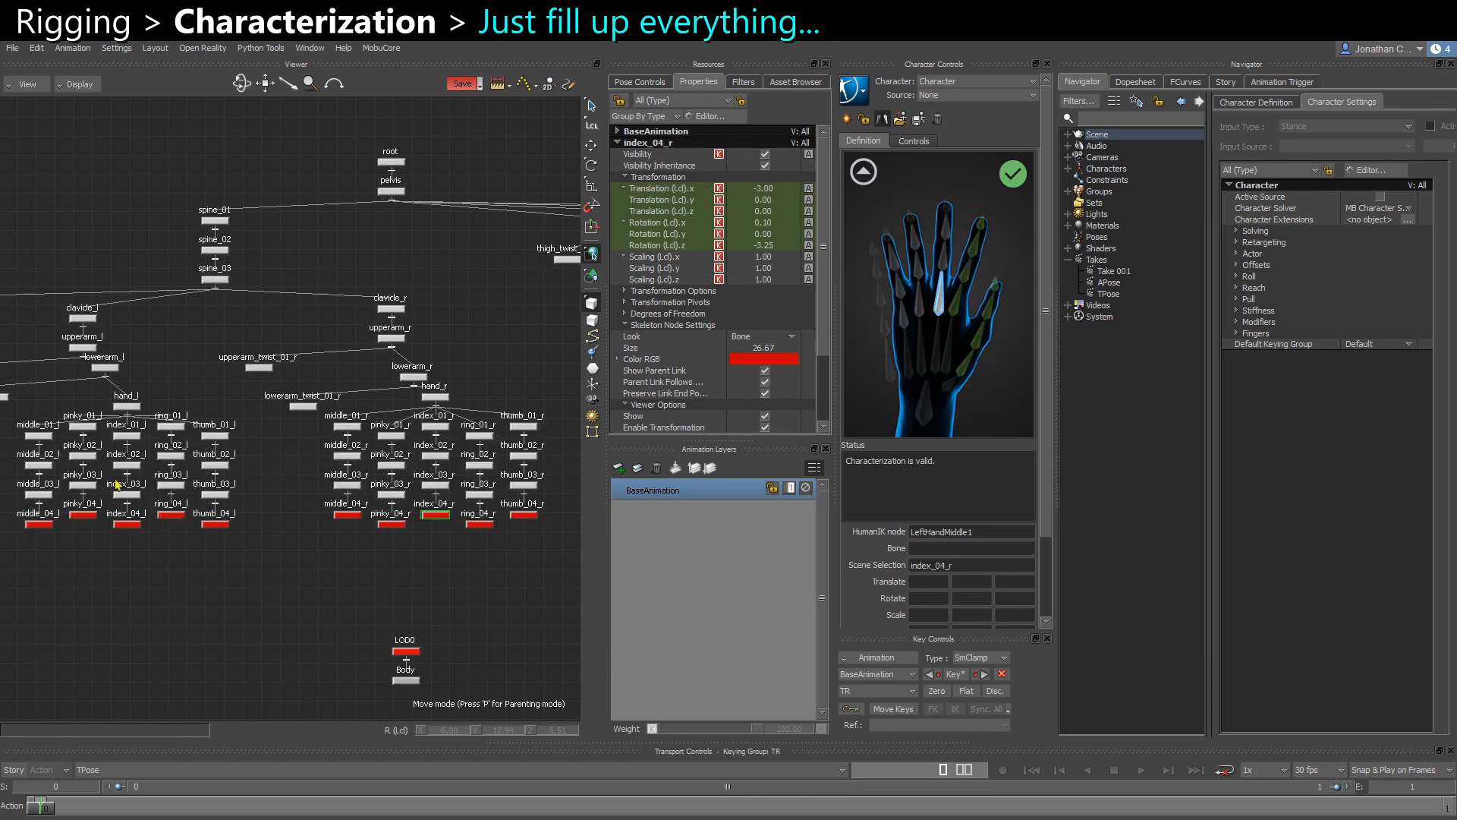
left_click(37, 434)
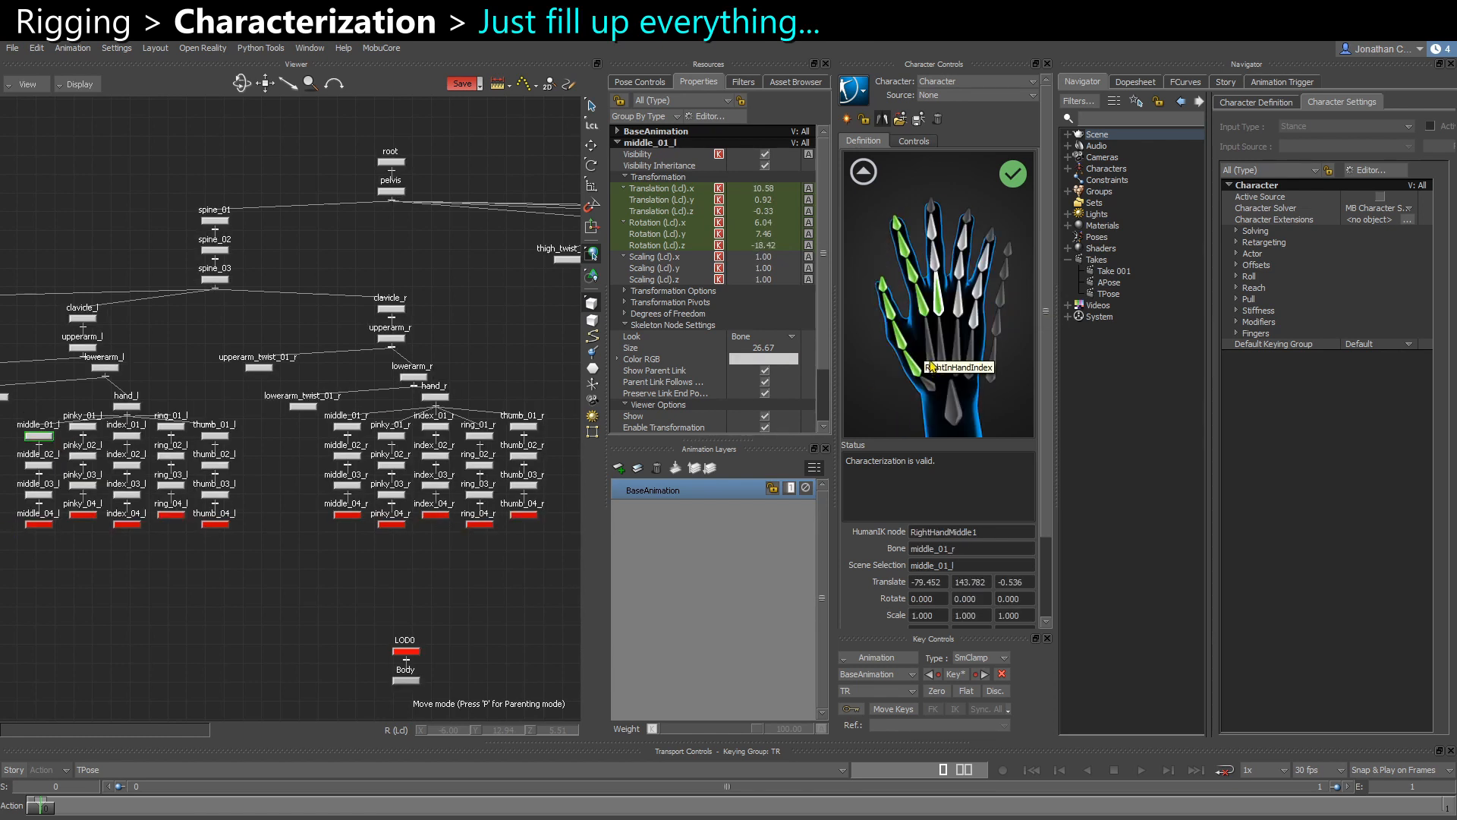
left_click(938, 266)
left_click(347, 455)
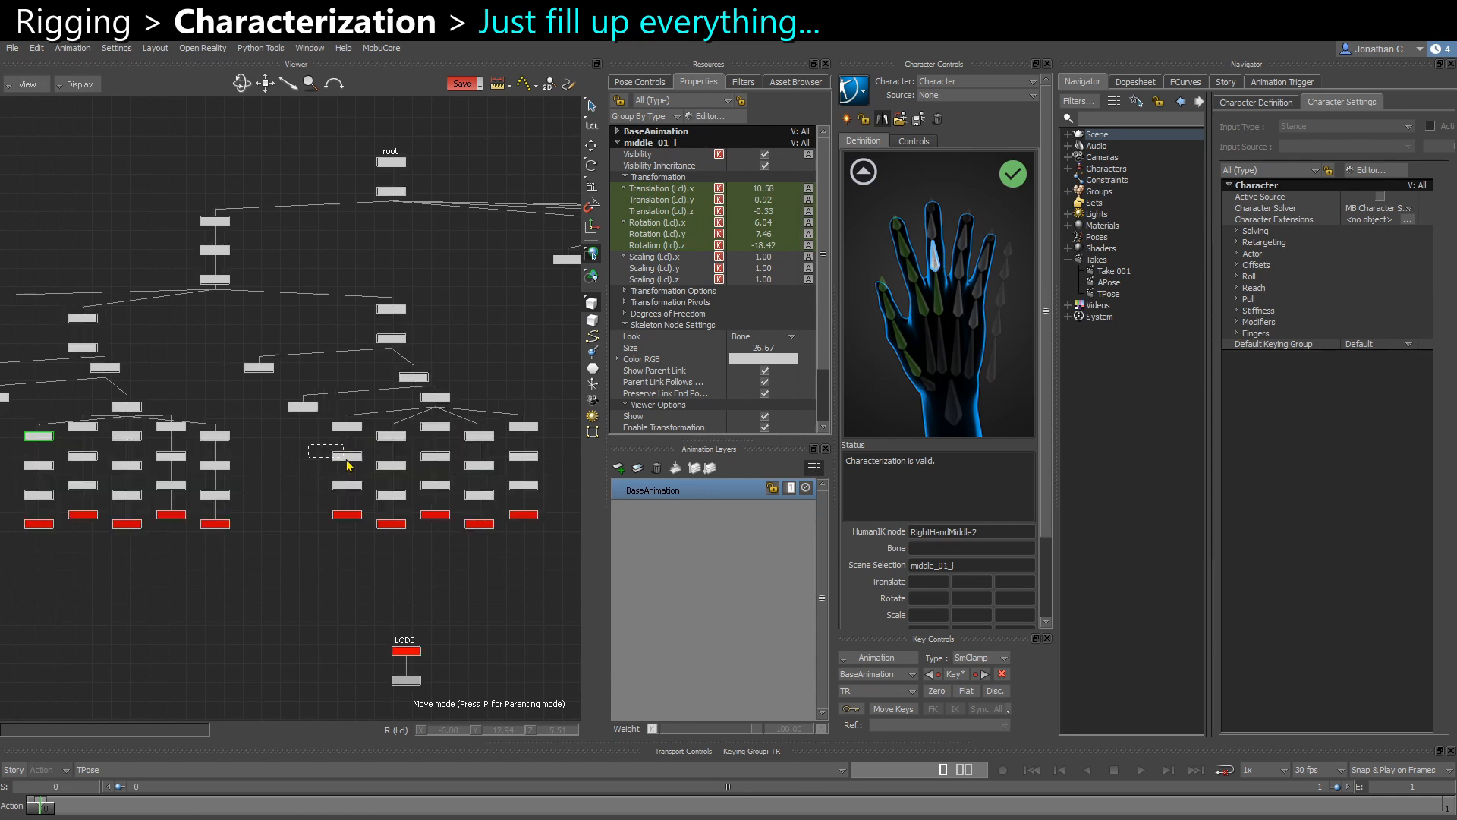
left_click(945, 229)
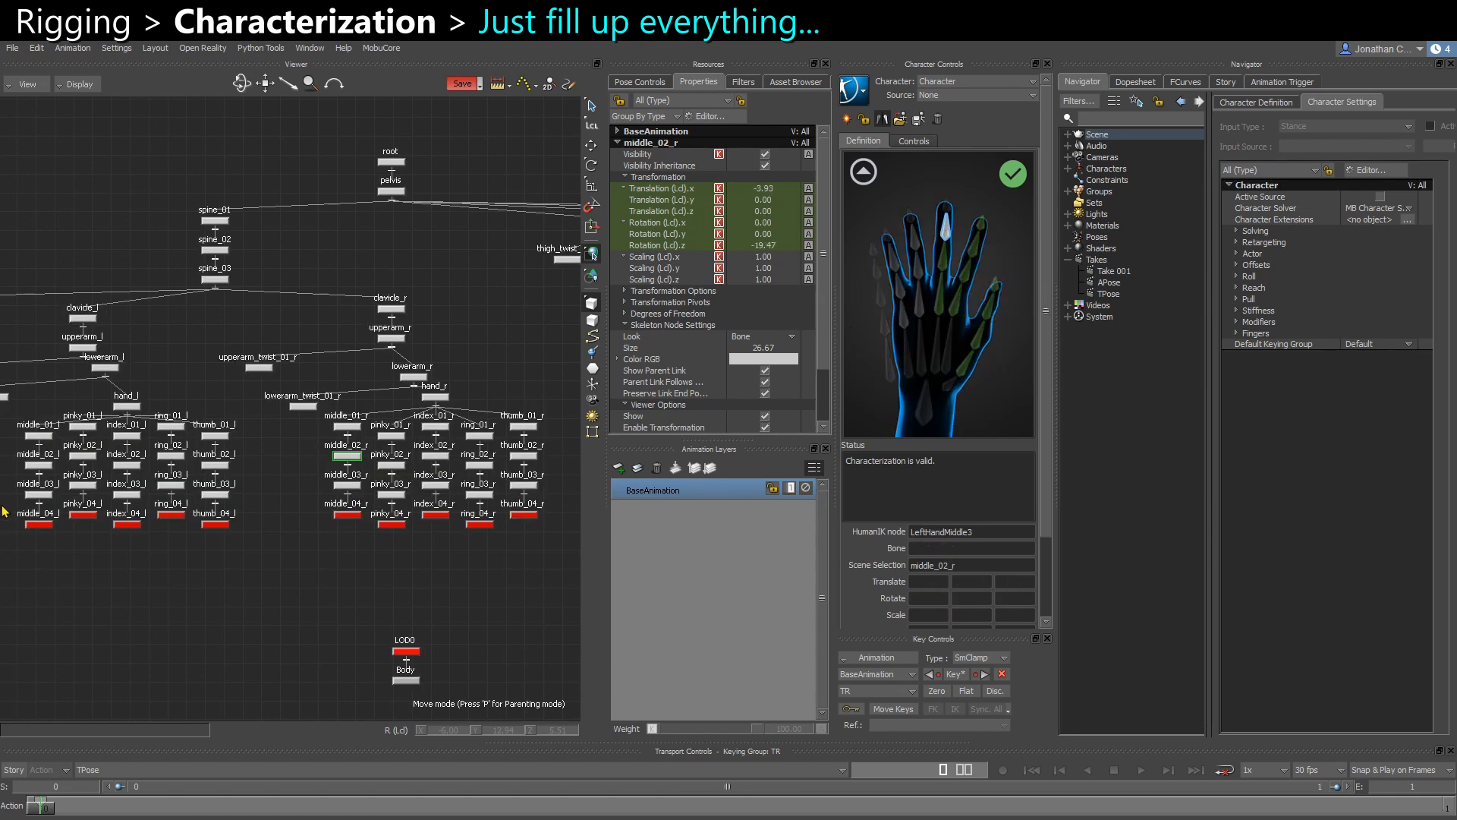
left_click(38, 495)
left_click(932, 207)
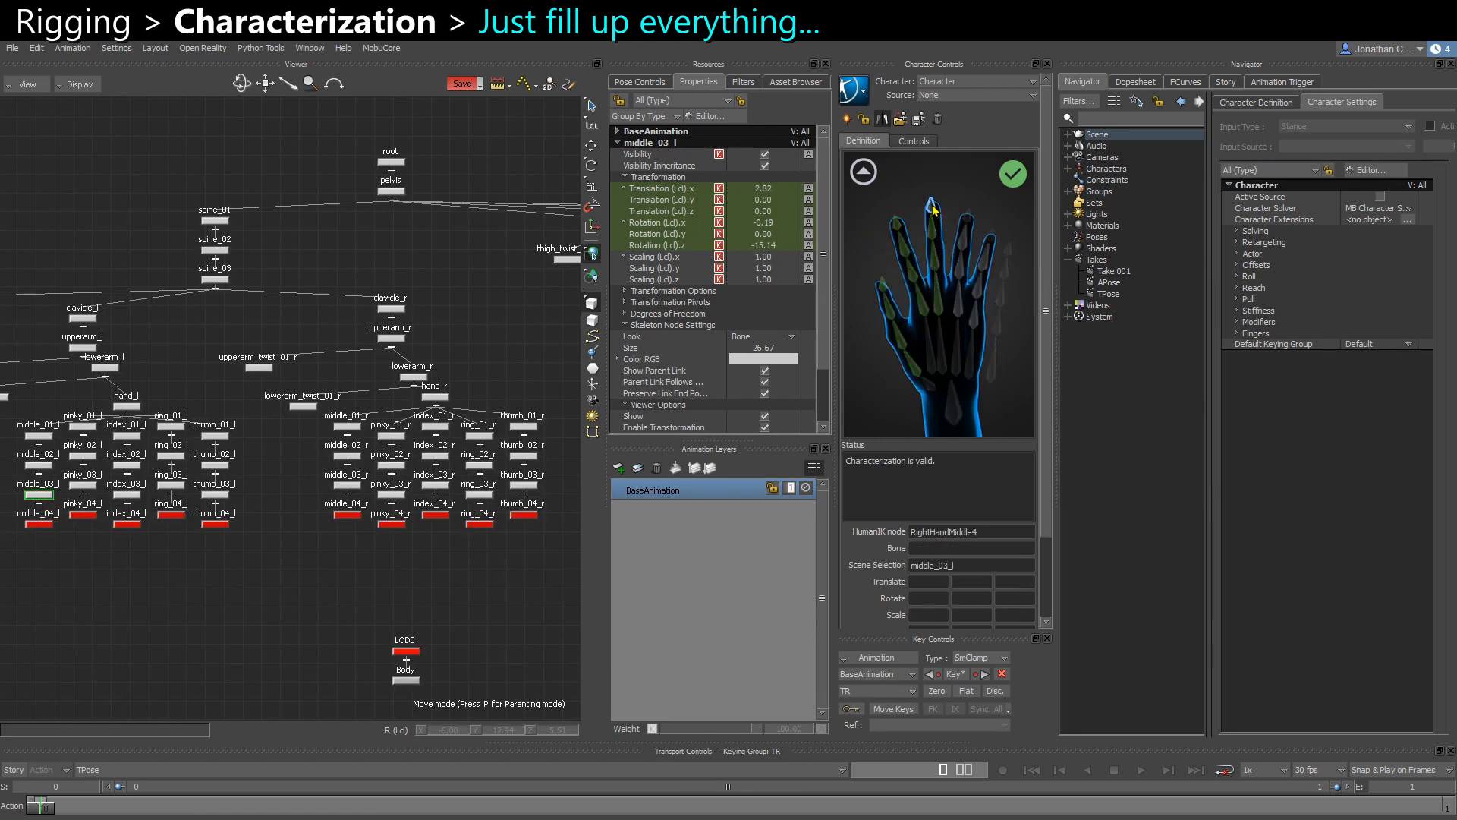
left_click_drag(331, 475, 351, 507)
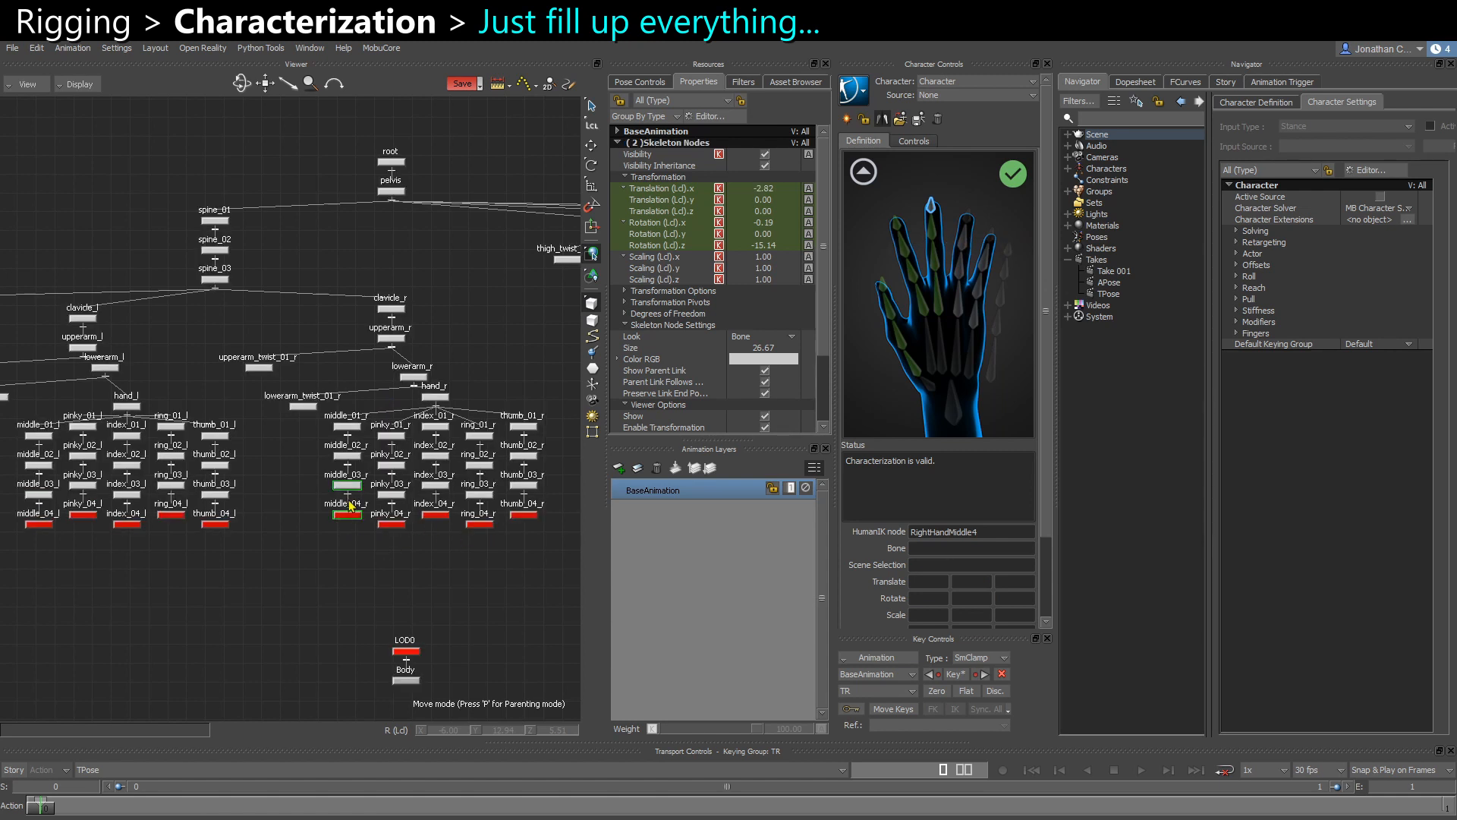
left_click(347, 514)
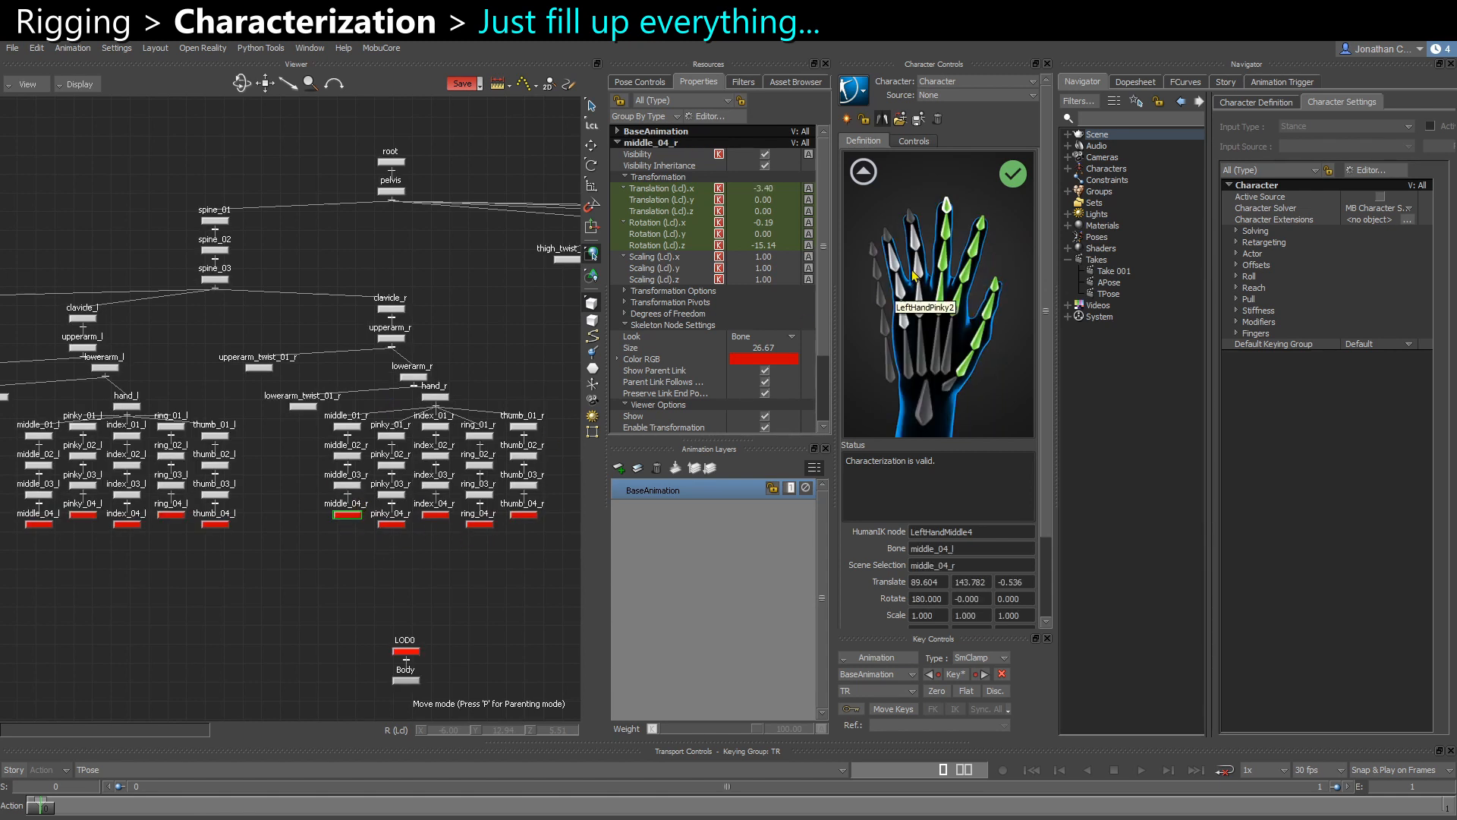
Assign ring_01_l to LeftHandRing1, ring_02_r to RightHandRing2, ring_03_l to LeftHandRing3 and ring_04_r to RightHandRing4
left_click(170, 423)
left_click(960, 265)
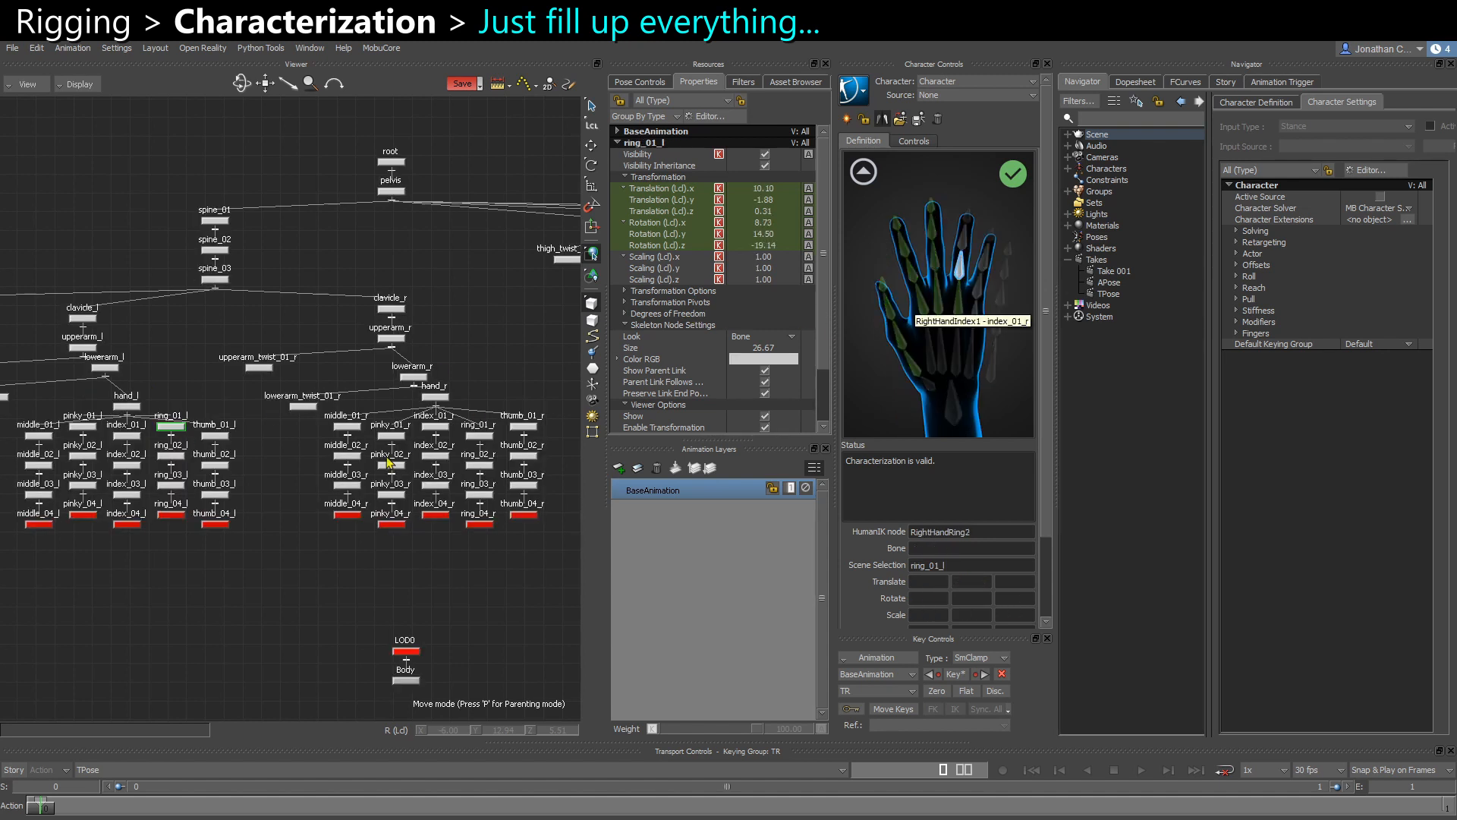
left_click(471, 459)
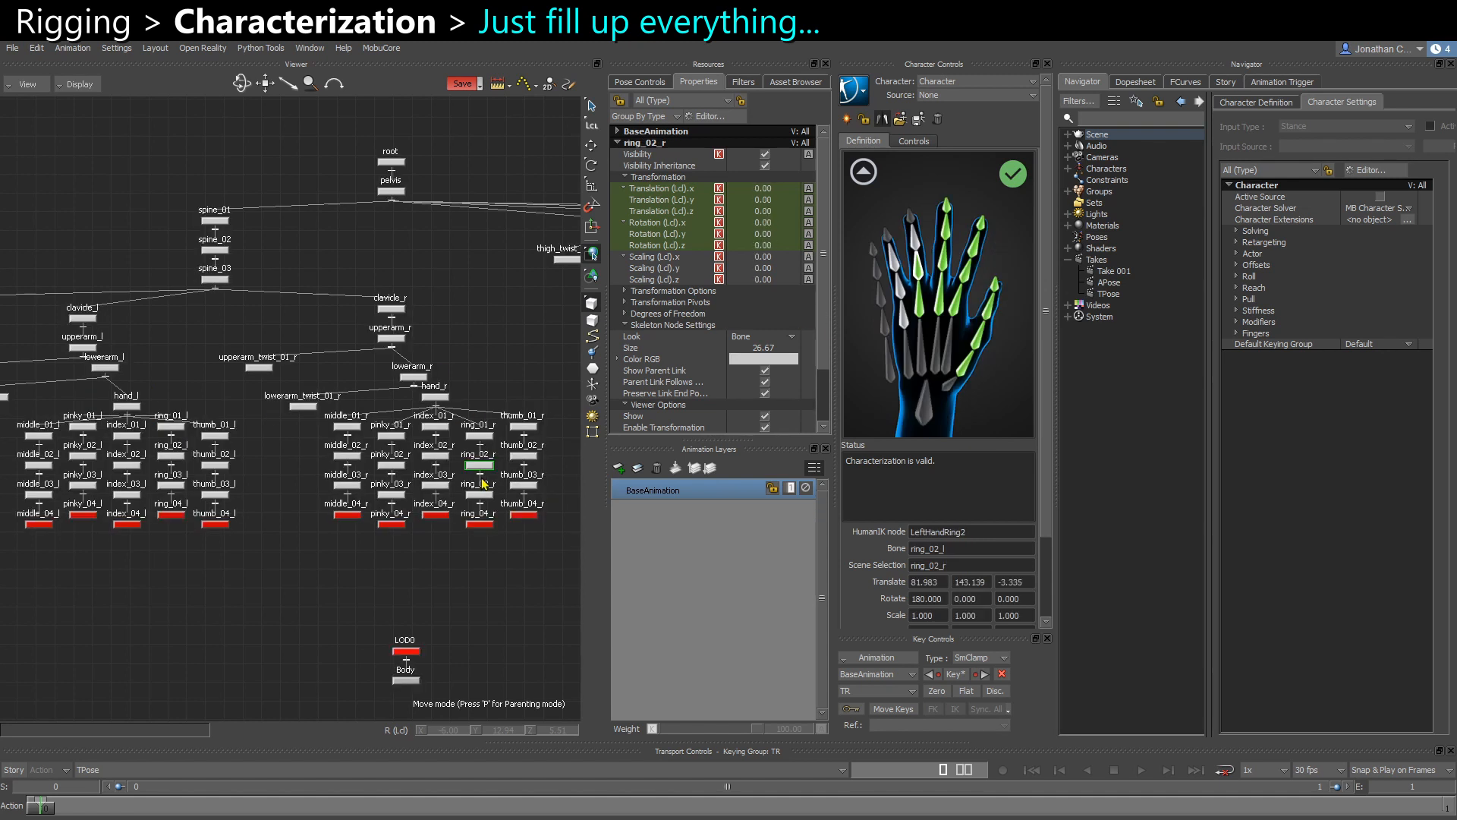
left_click(171, 484)
left_click(968, 218)
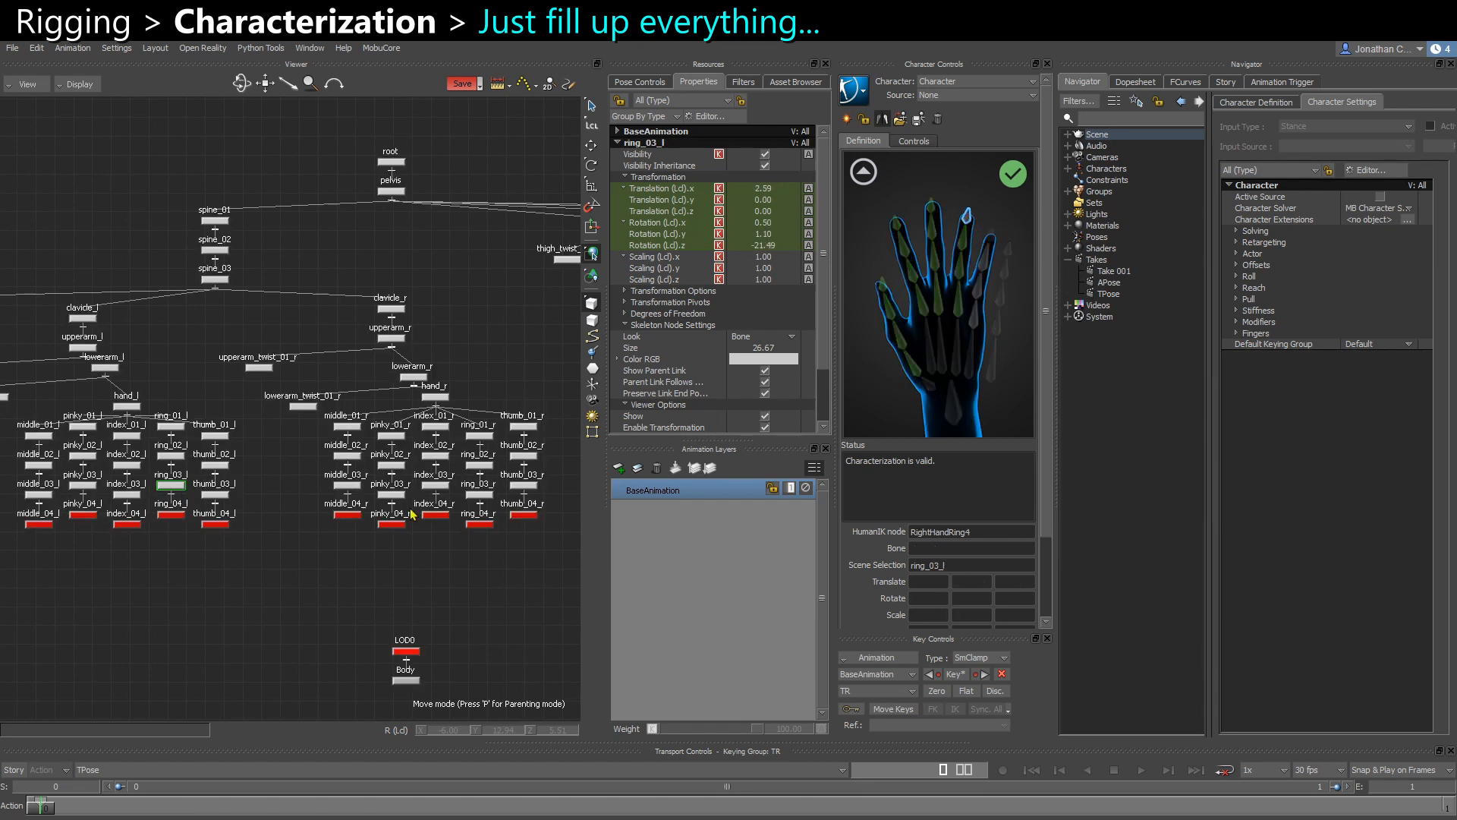
left_click(479, 523)
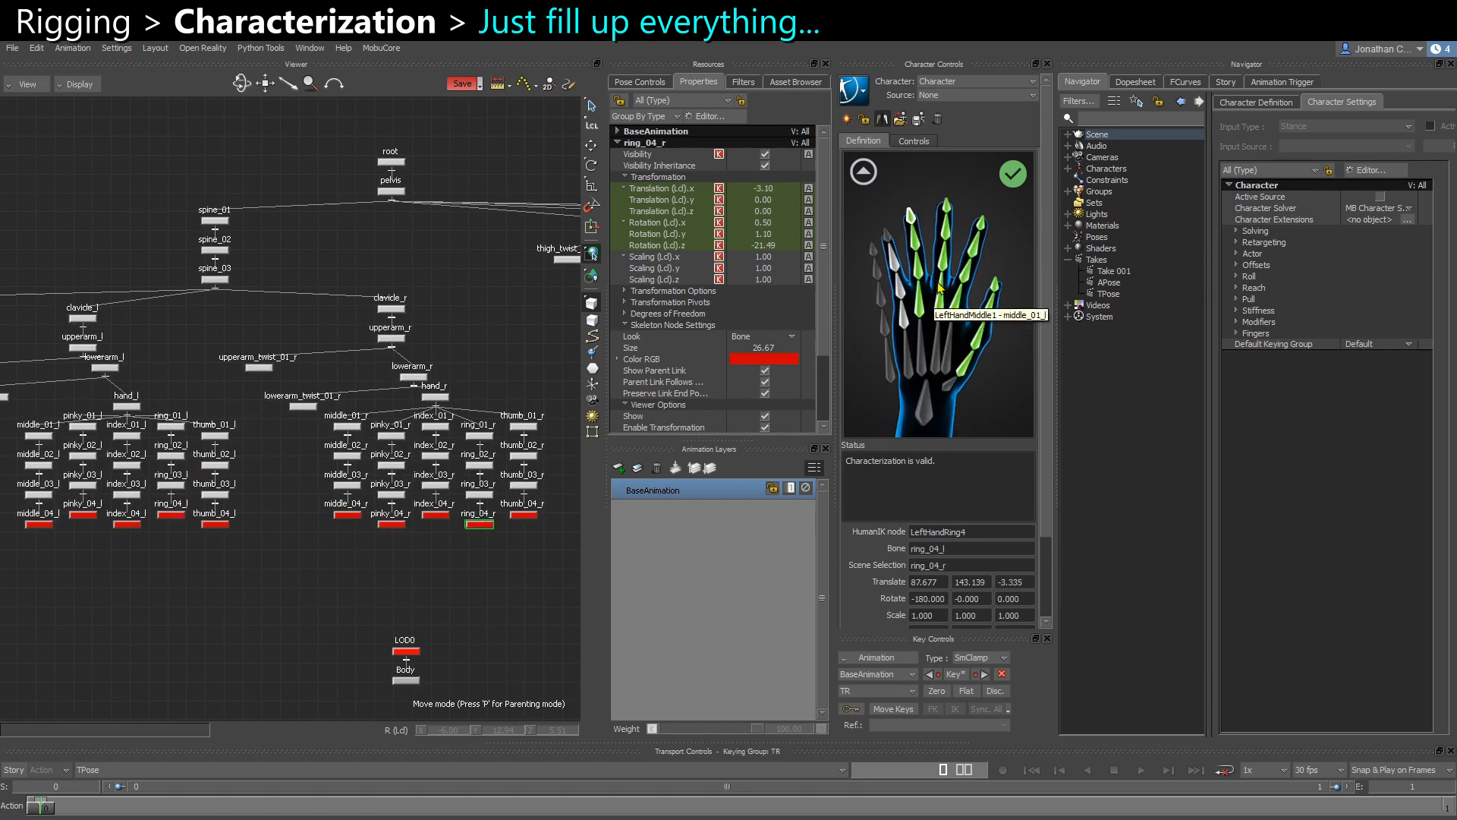
Assign pinky_01_l to LeftHandPinky1, pinky_02_r to RightHandPinky2, pinky_03_l to LeftHandPinky3 and pinky_04_r to RightHandPinky4
left_click(906, 328)
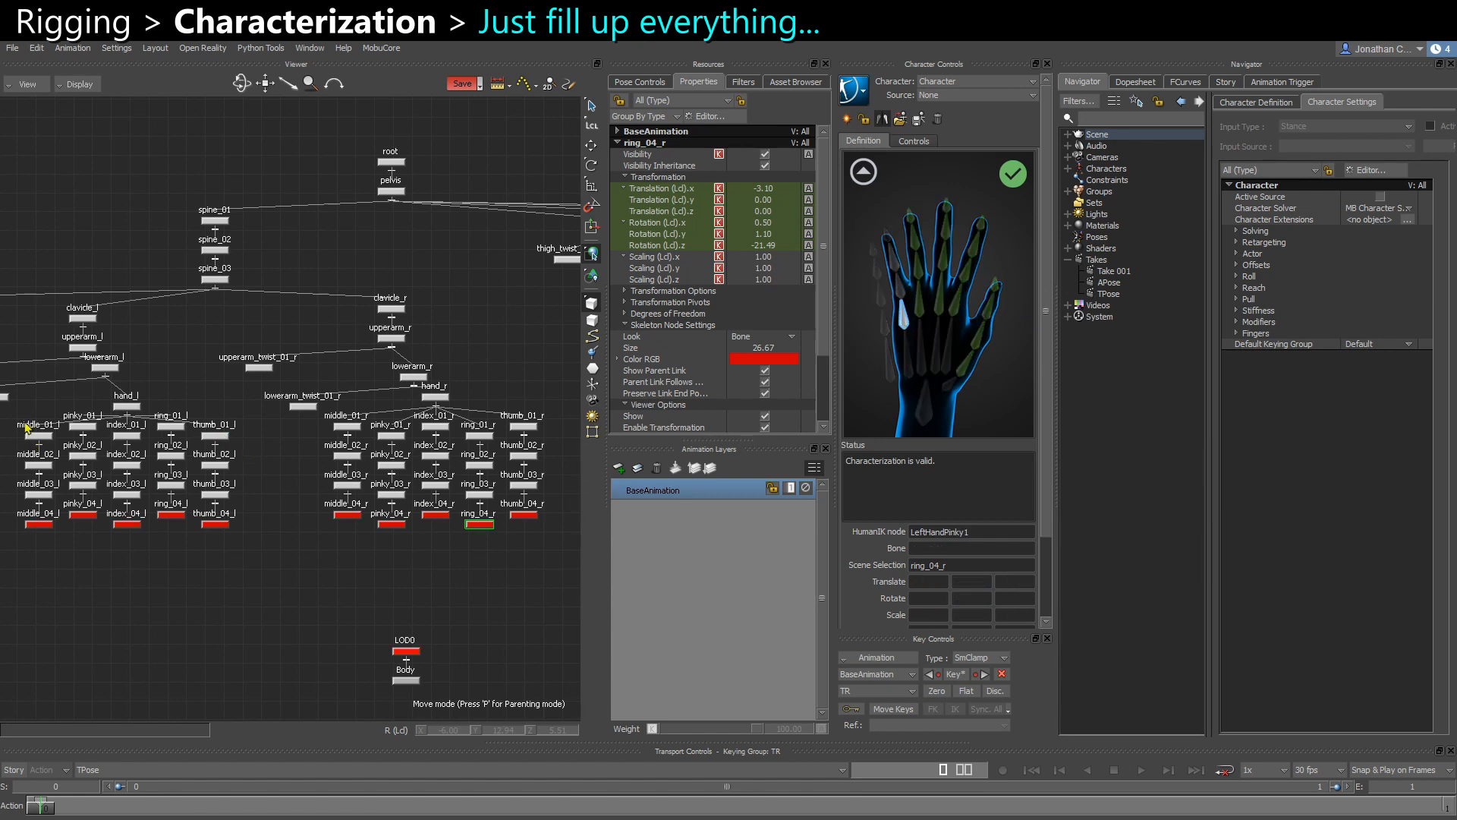
left_click(81, 421)
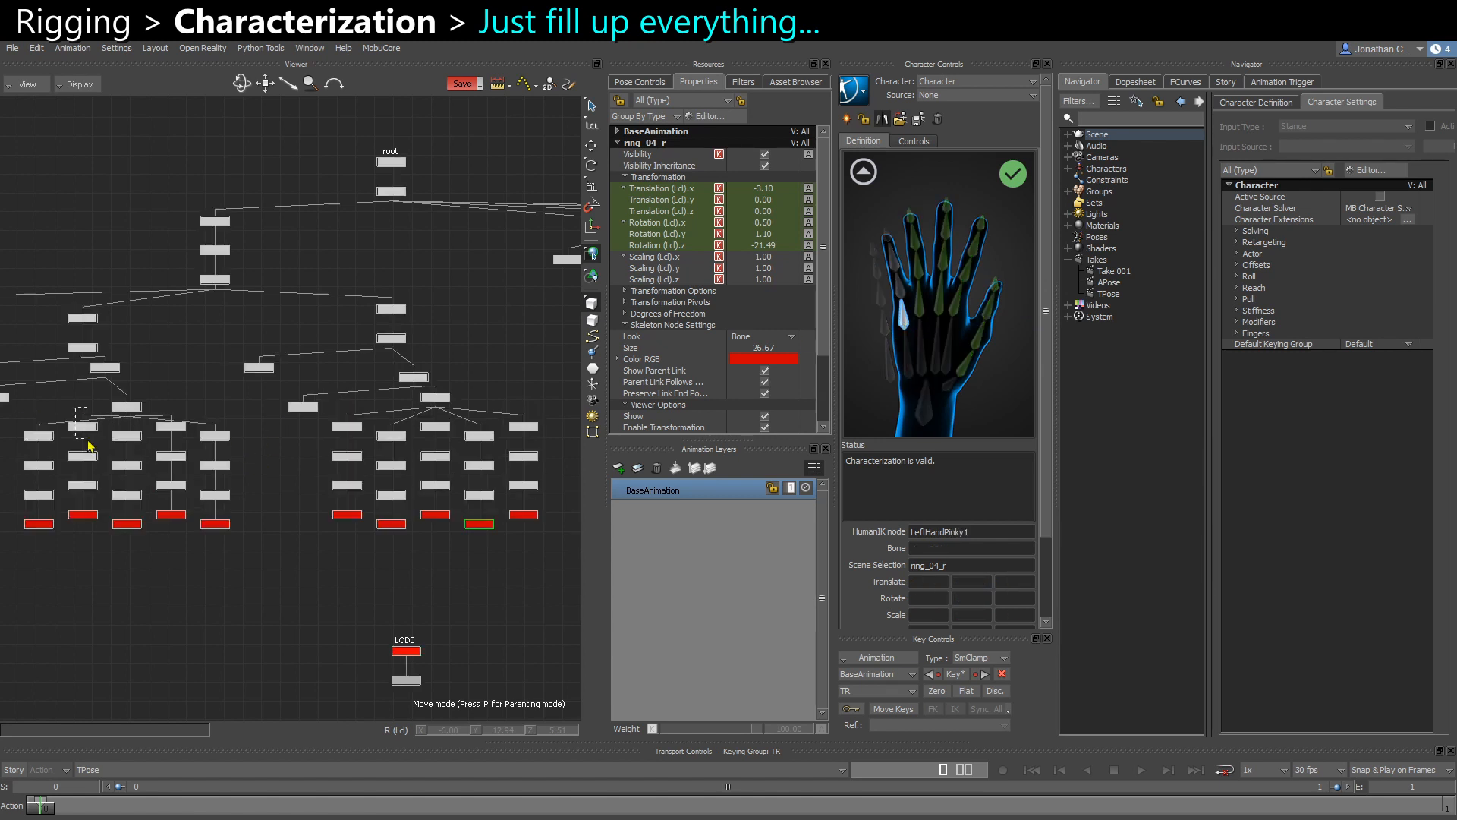
left_click(985, 300)
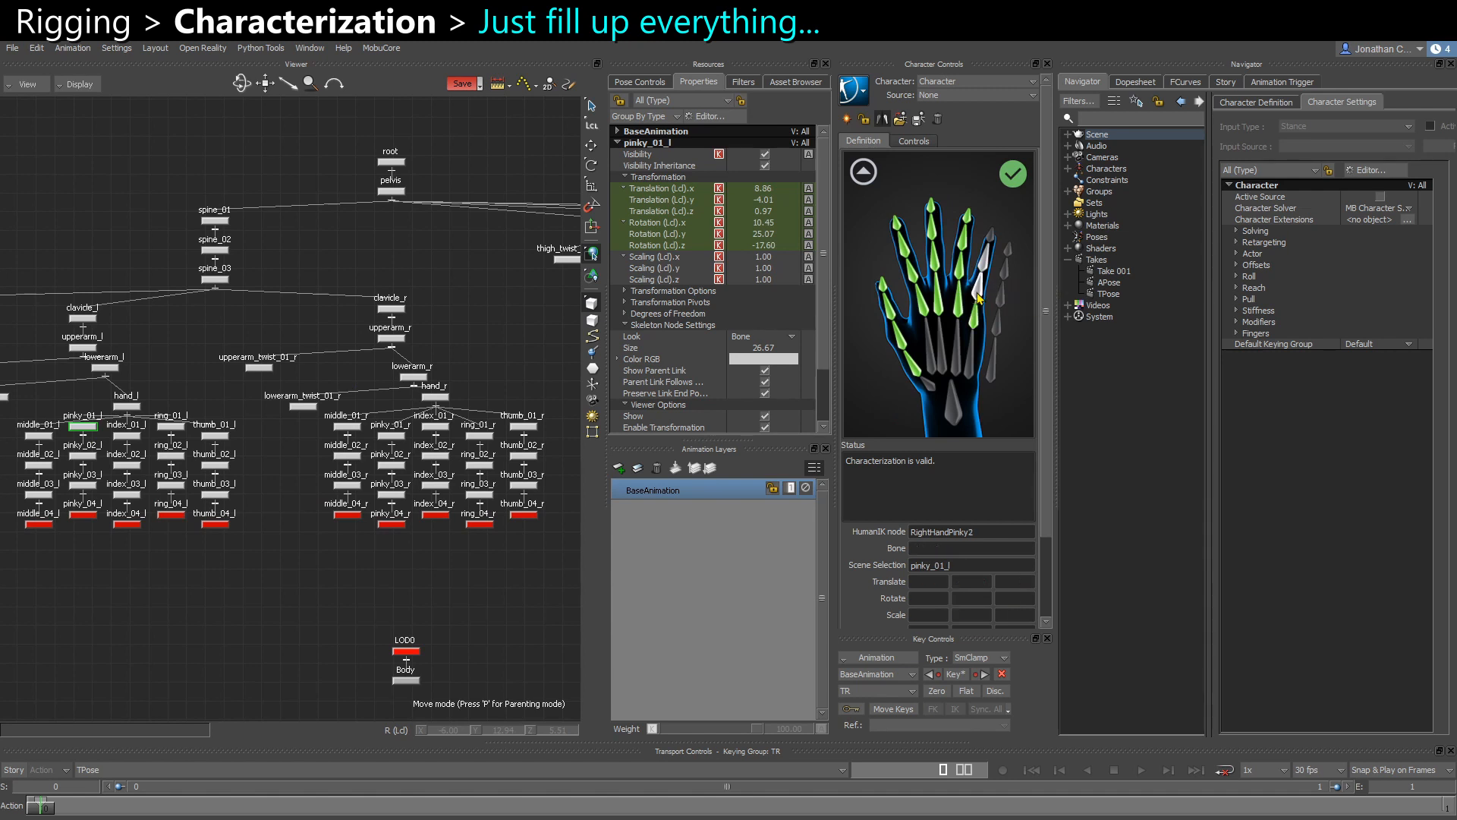
left_click(384, 457)
left_click(895, 265)
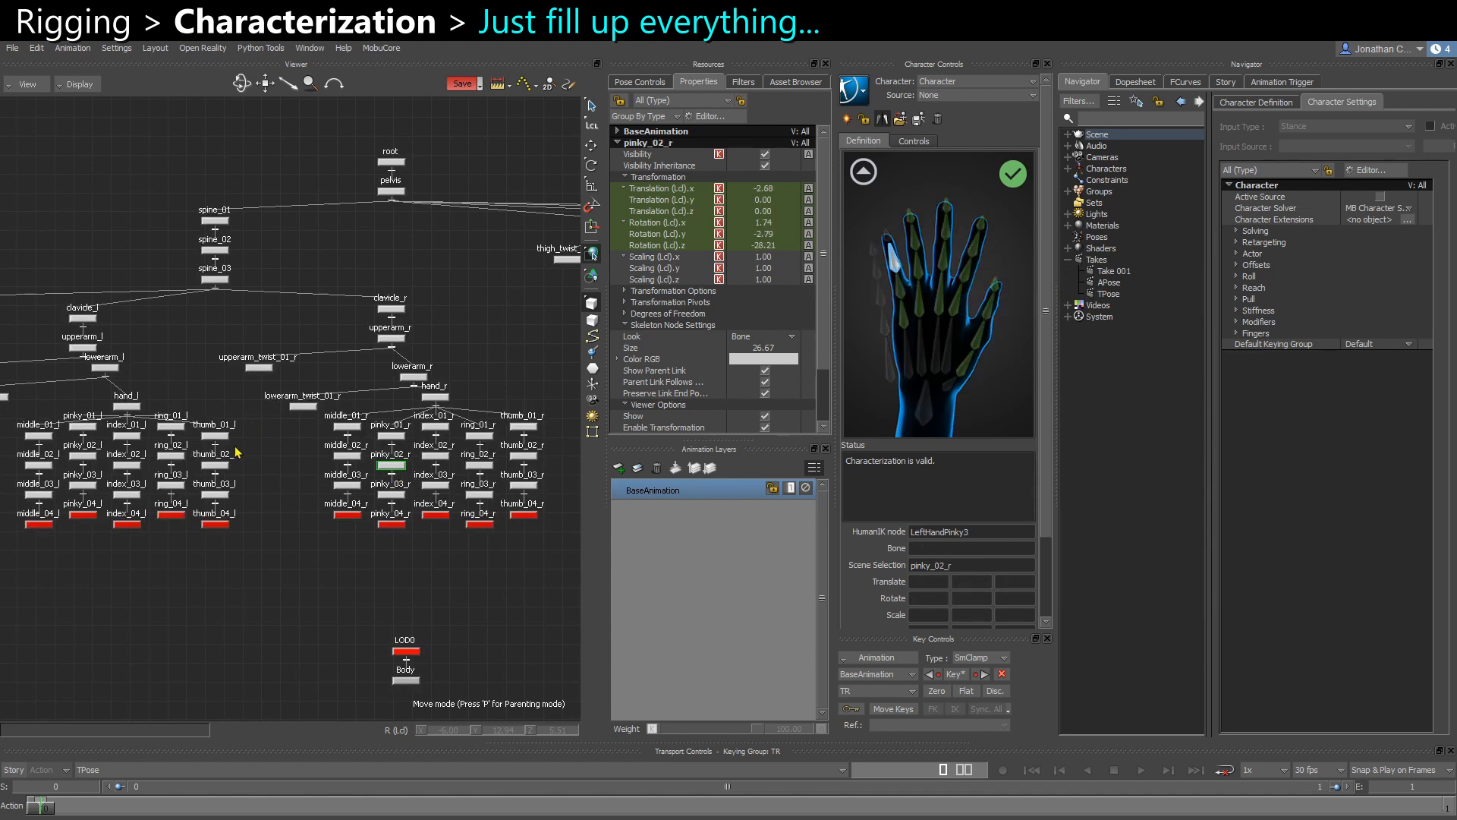
left_click(83, 484)
left_click(989, 251)
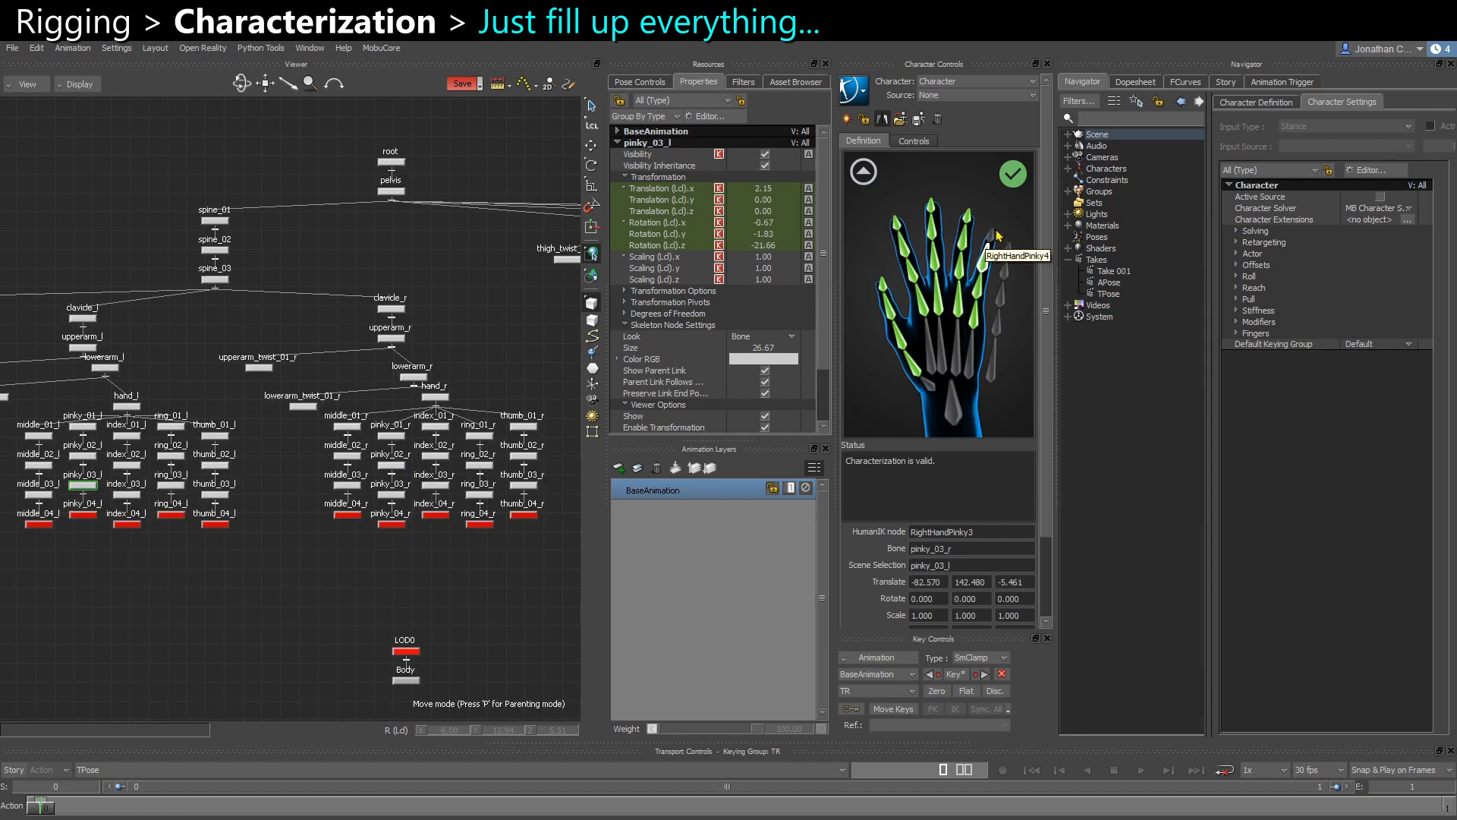
left_click(990, 243)
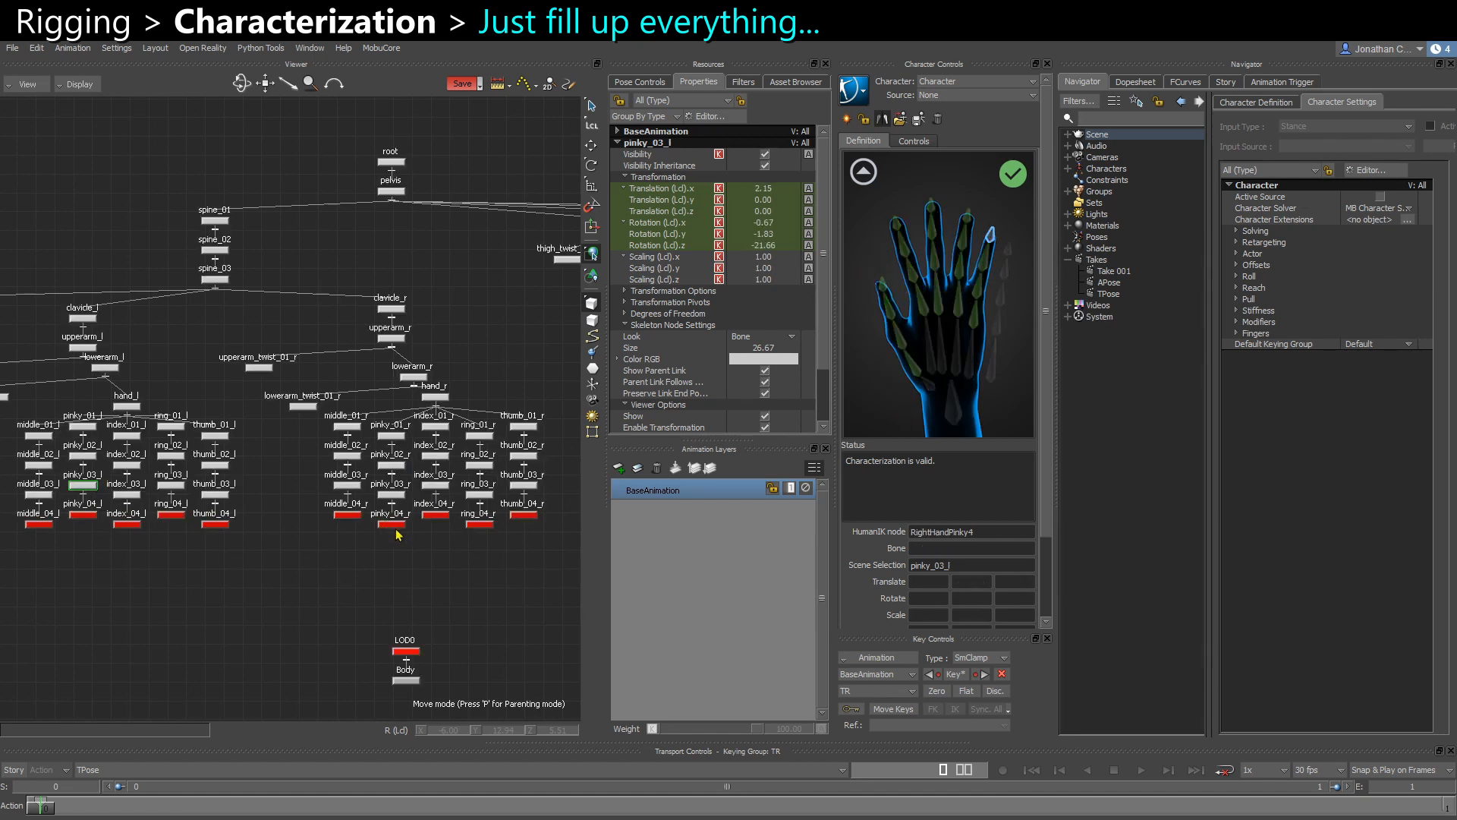
left_click_drag(381, 550, 400, 526)
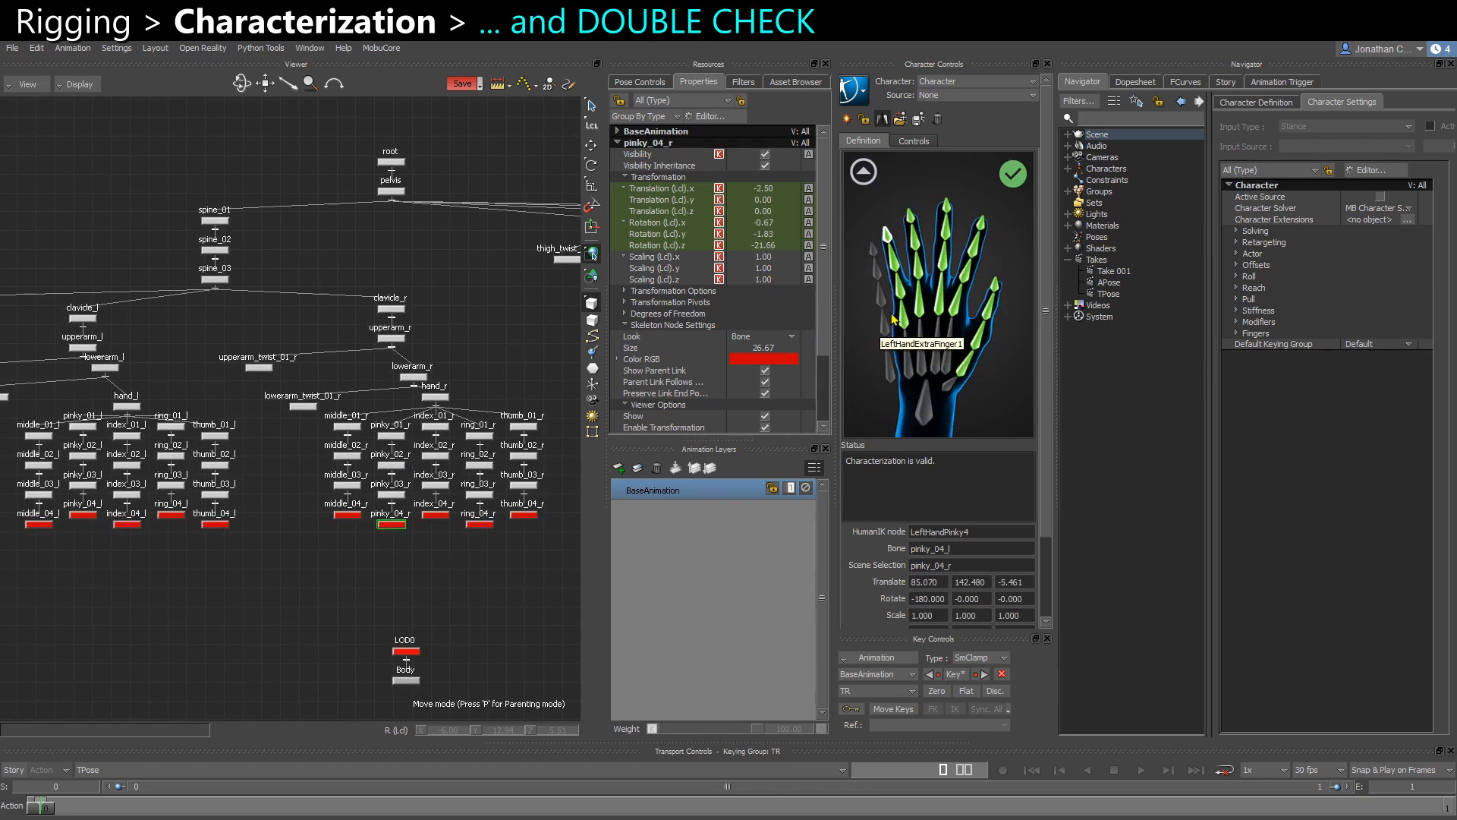
Reopen the left-hand map and check the LeftHandThumb1 to LeftHandThumb4 assignments against the hand's joints in the 3D view
left_click(863, 172)
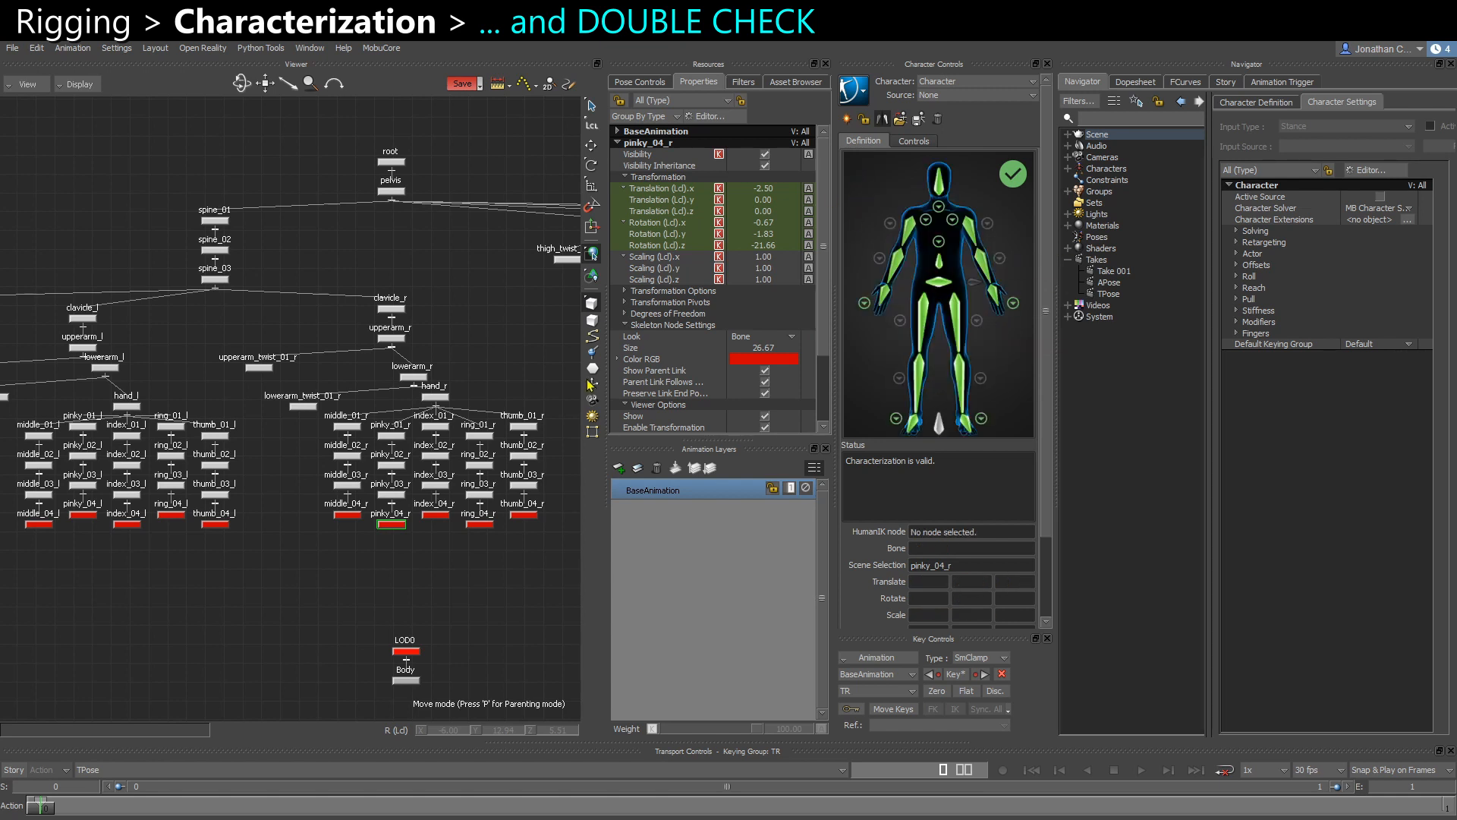
left_click(1013, 303)
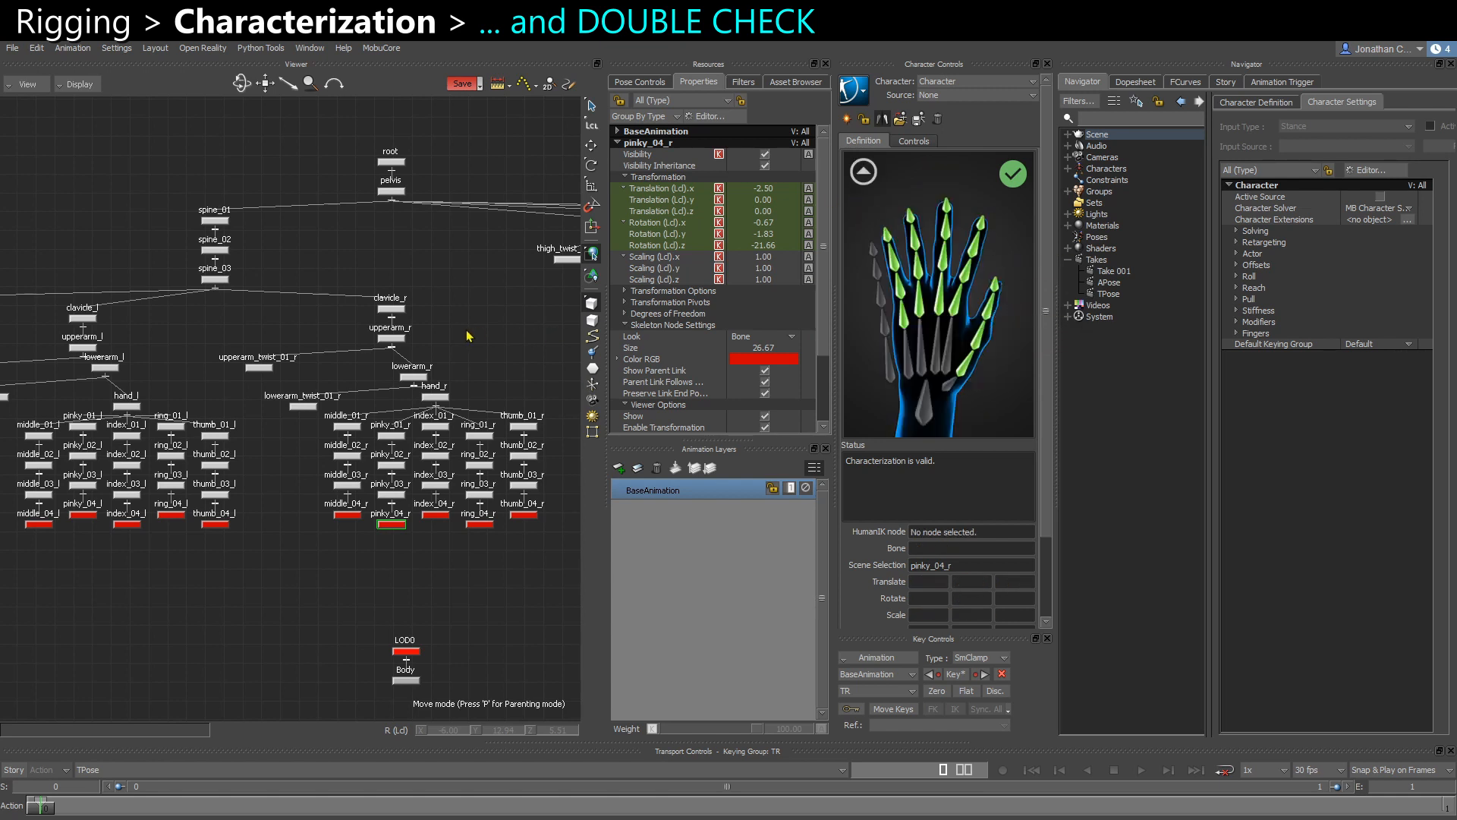
key("ctrl+w")
left_click_drag(412, 363, 384, 406, "ctrl+shift")
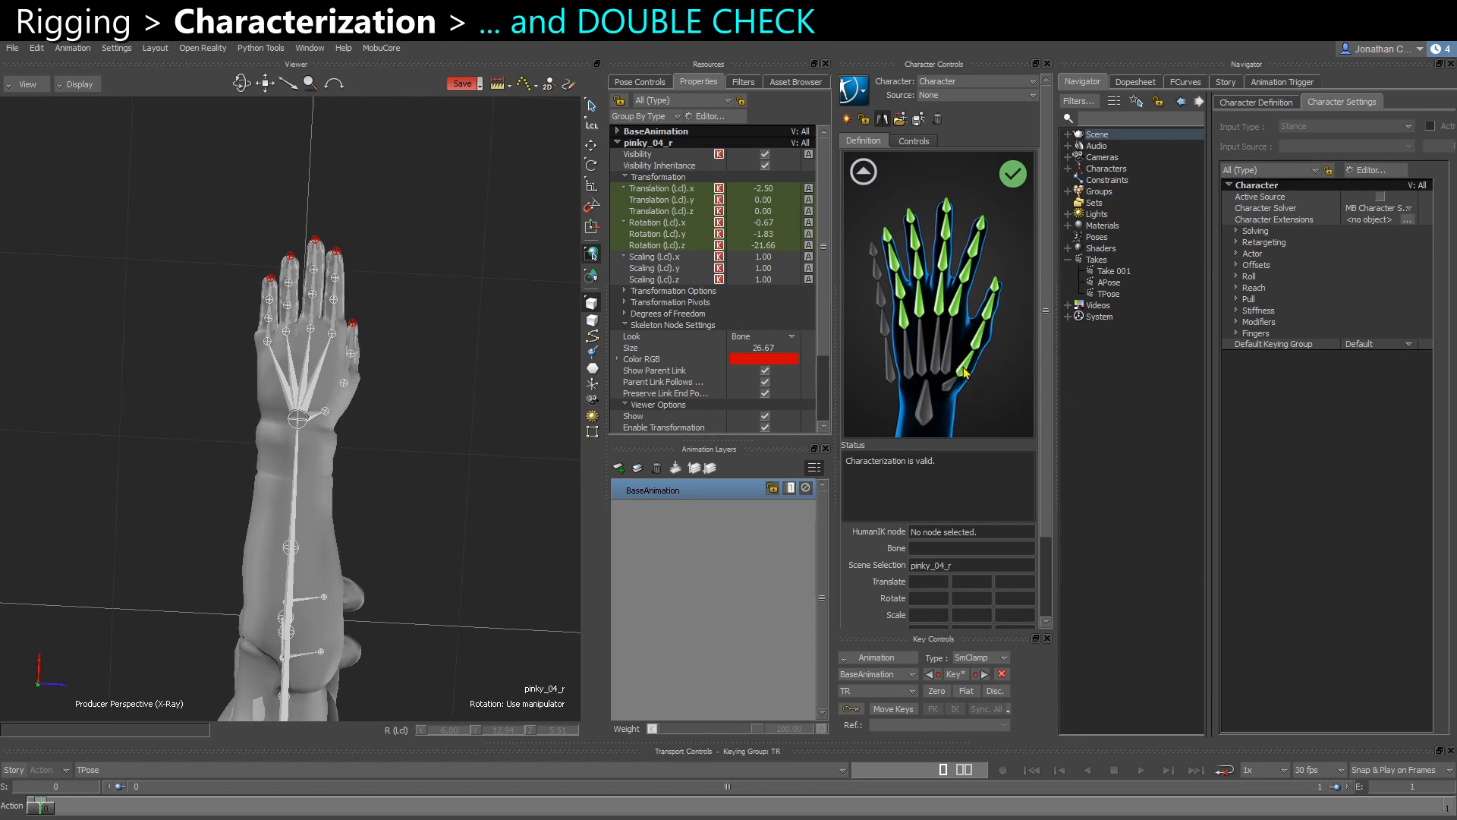
left_click(964, 372)
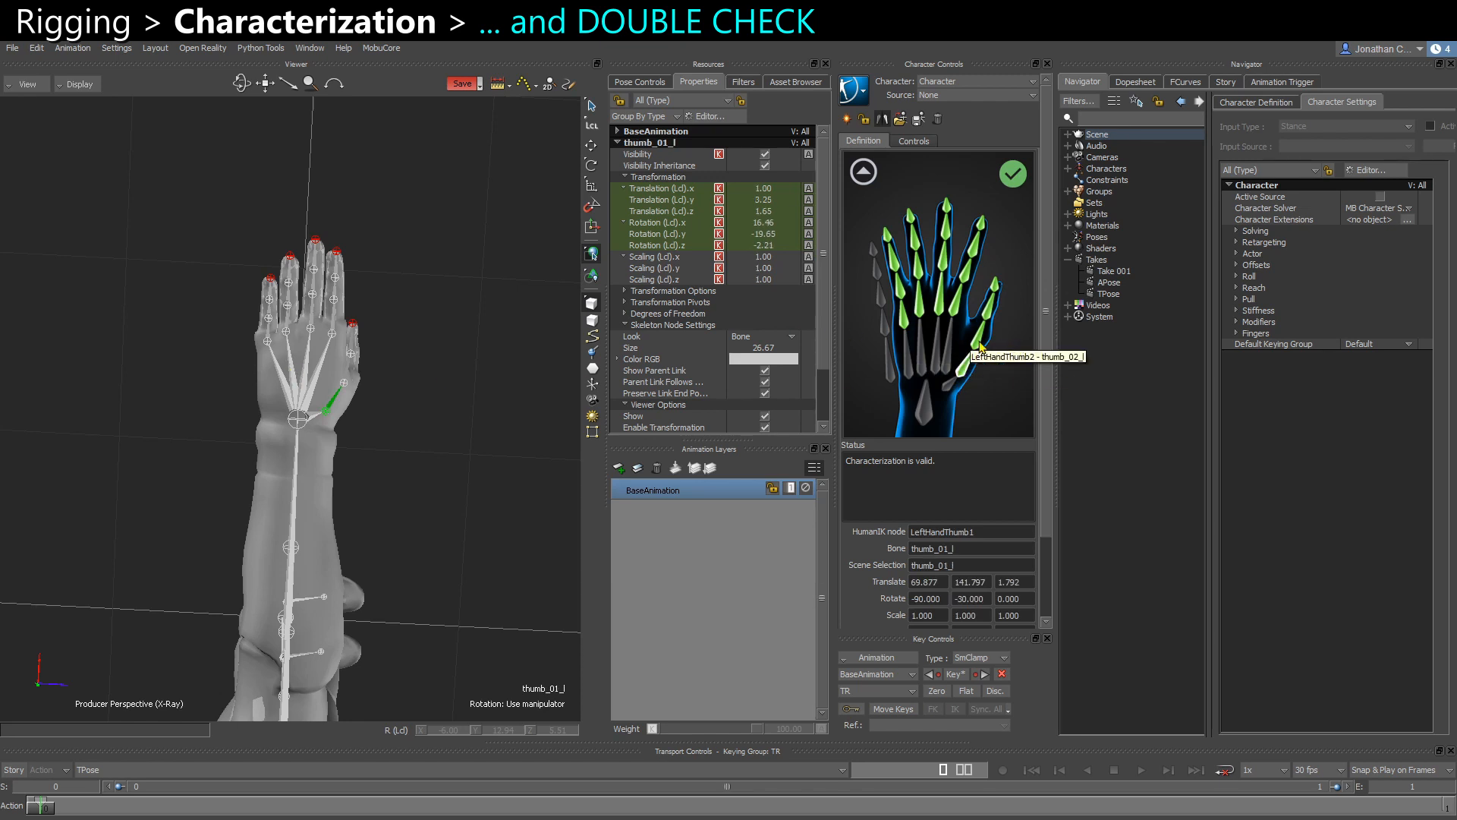
left_click(980, 347)
left_click(990, 315)
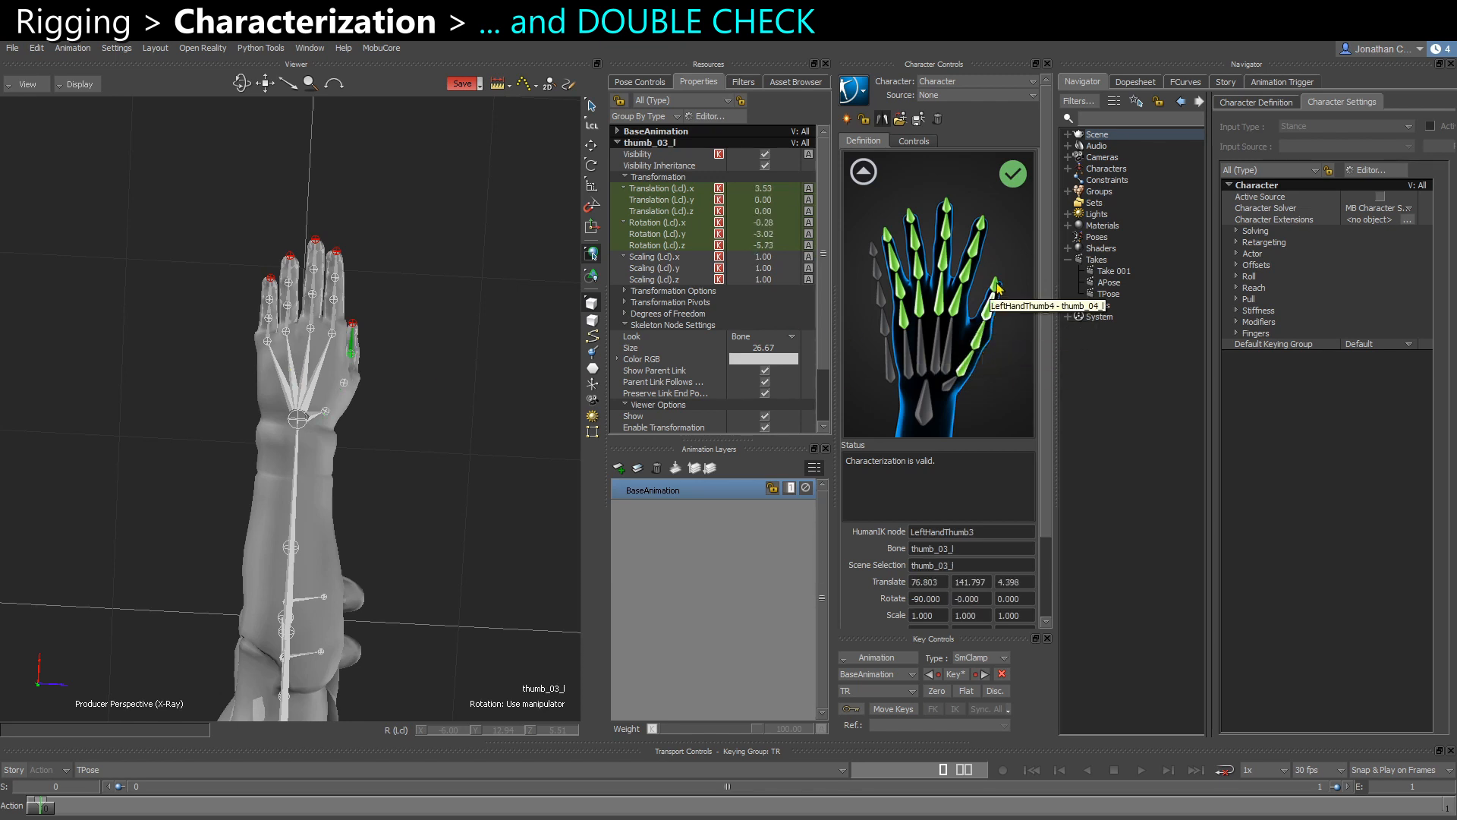
left_click(995, 286)
Check the LeftHandIndex1 to LeftHandIndex3 assignments against the index finger joints of the left hand in the 3D view
left_click_drag(410, 279, 422, 482, "ctrl")
left_click_drag(423, 364, 396, 504, "shift")
left_click(960, 292)
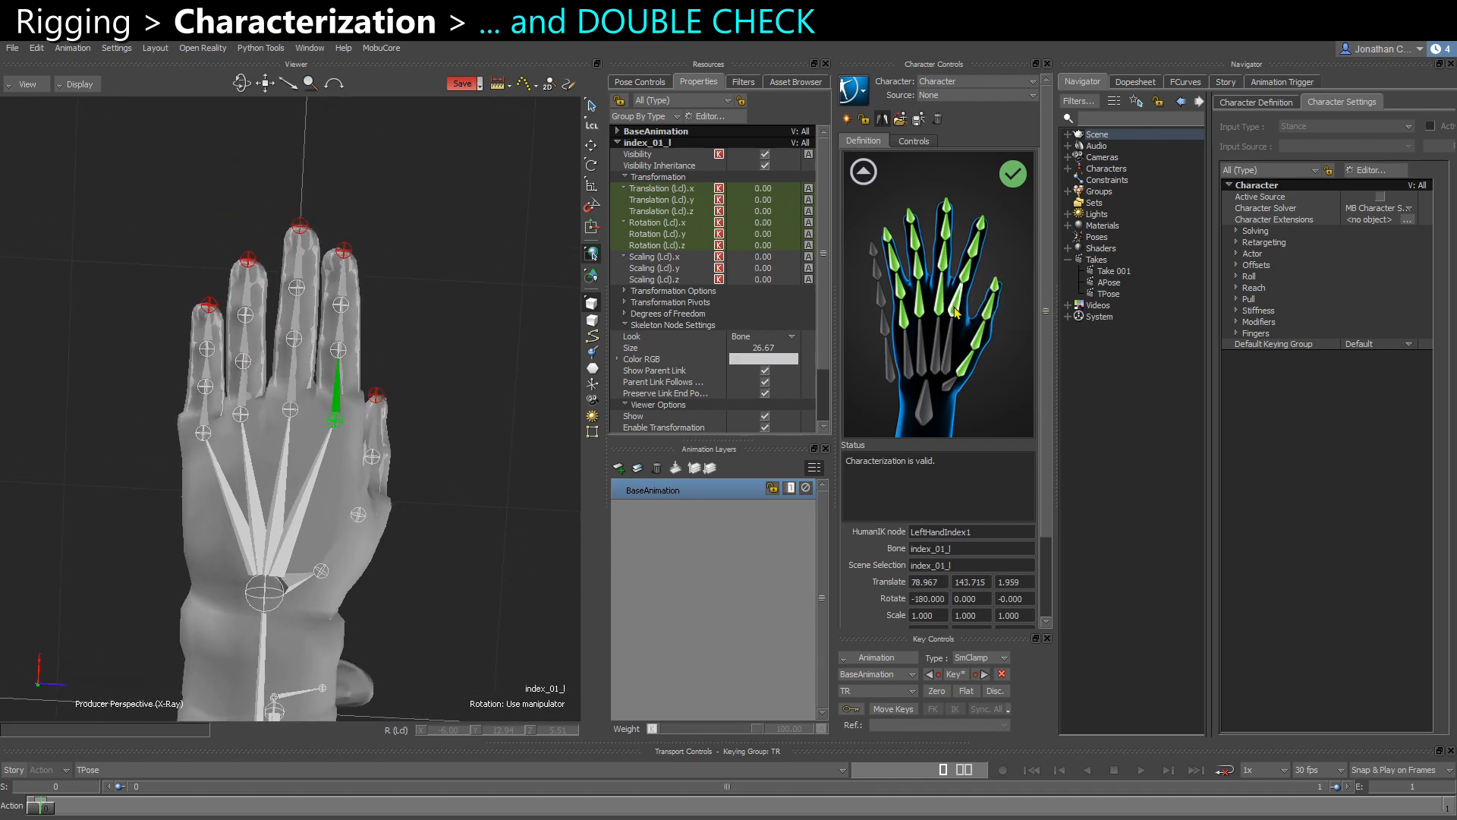
left_click(965, 277)
left_click(974, 255)
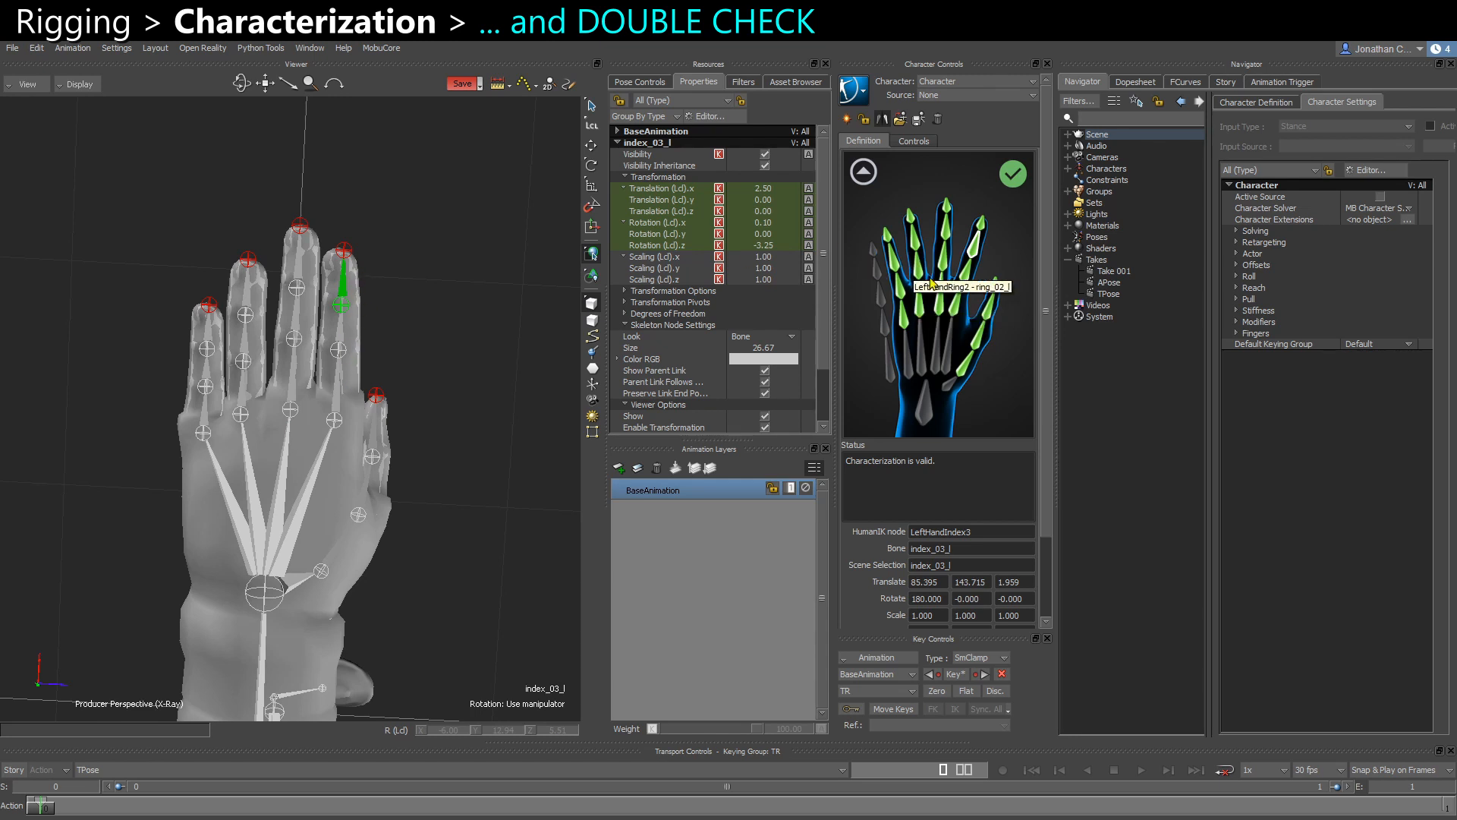
left_click(958, 313)
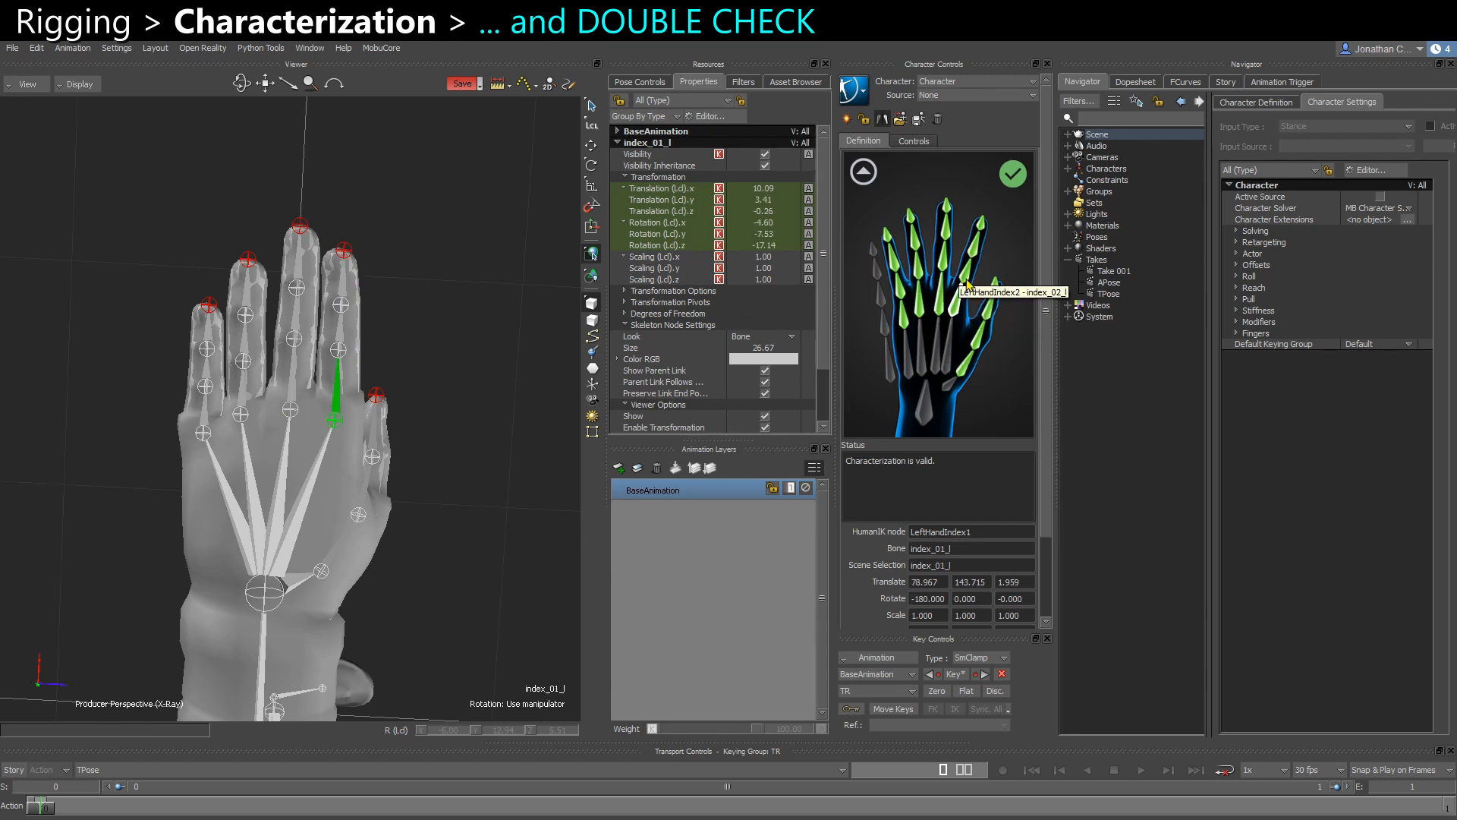
left_click(968, 284)
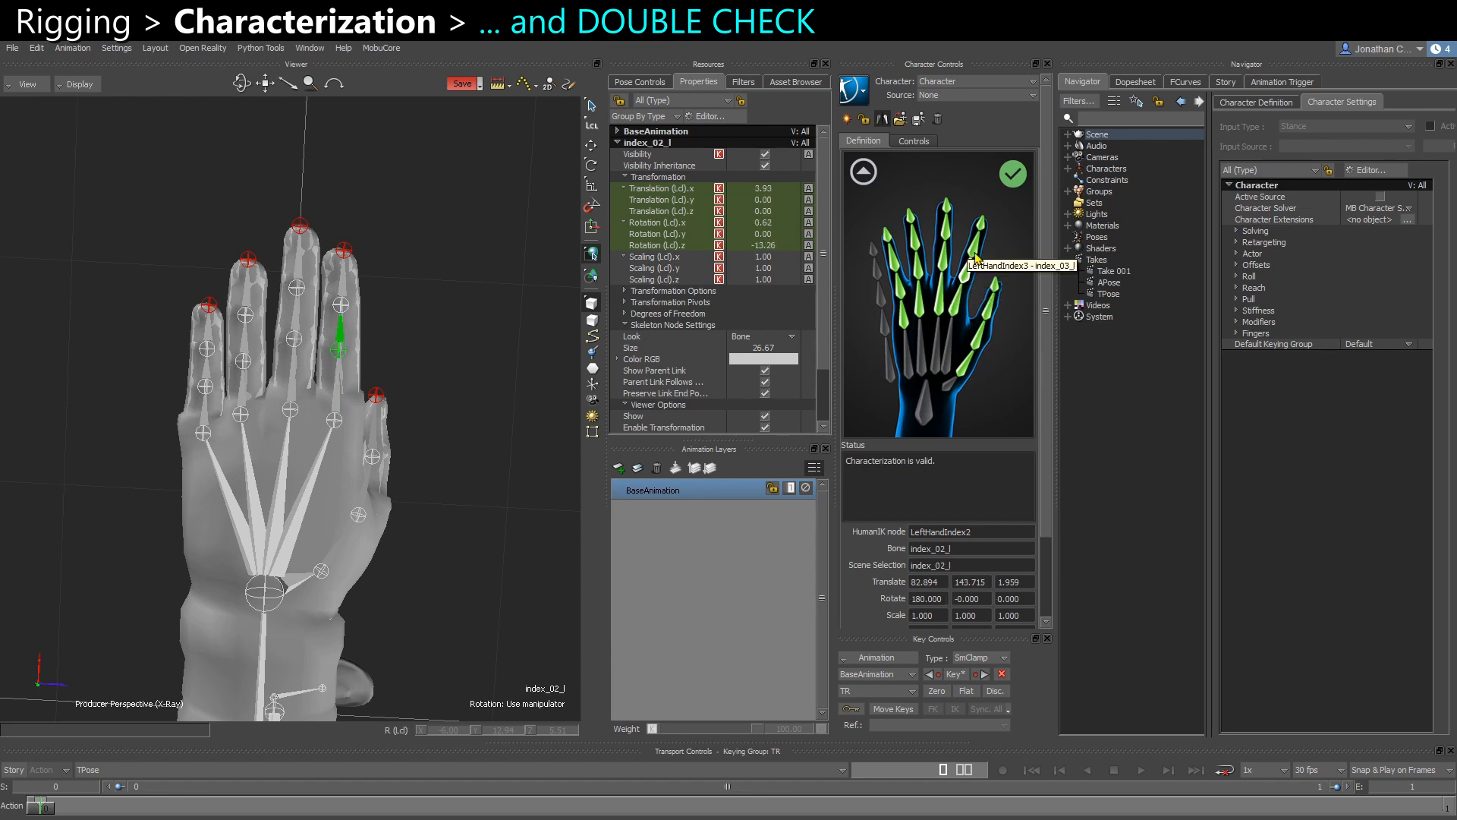
Check the LeftHandMiddle1 to LeftHandMiddle4 assignments against the left hand's middle finger joints
left_click(940, 307)
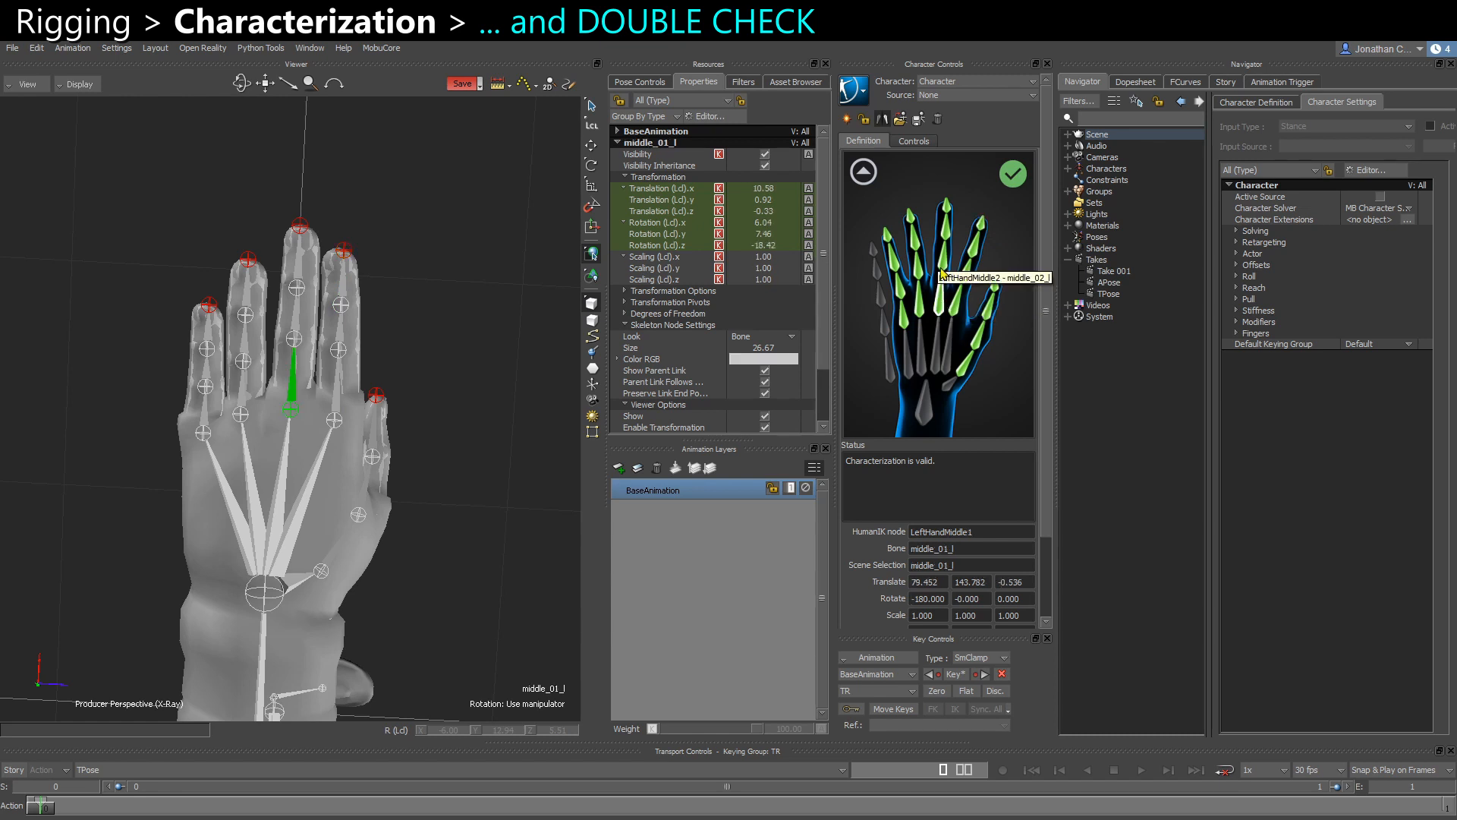
left_click(941, 272)
left_click(945, 230)
left_click(946, 206)
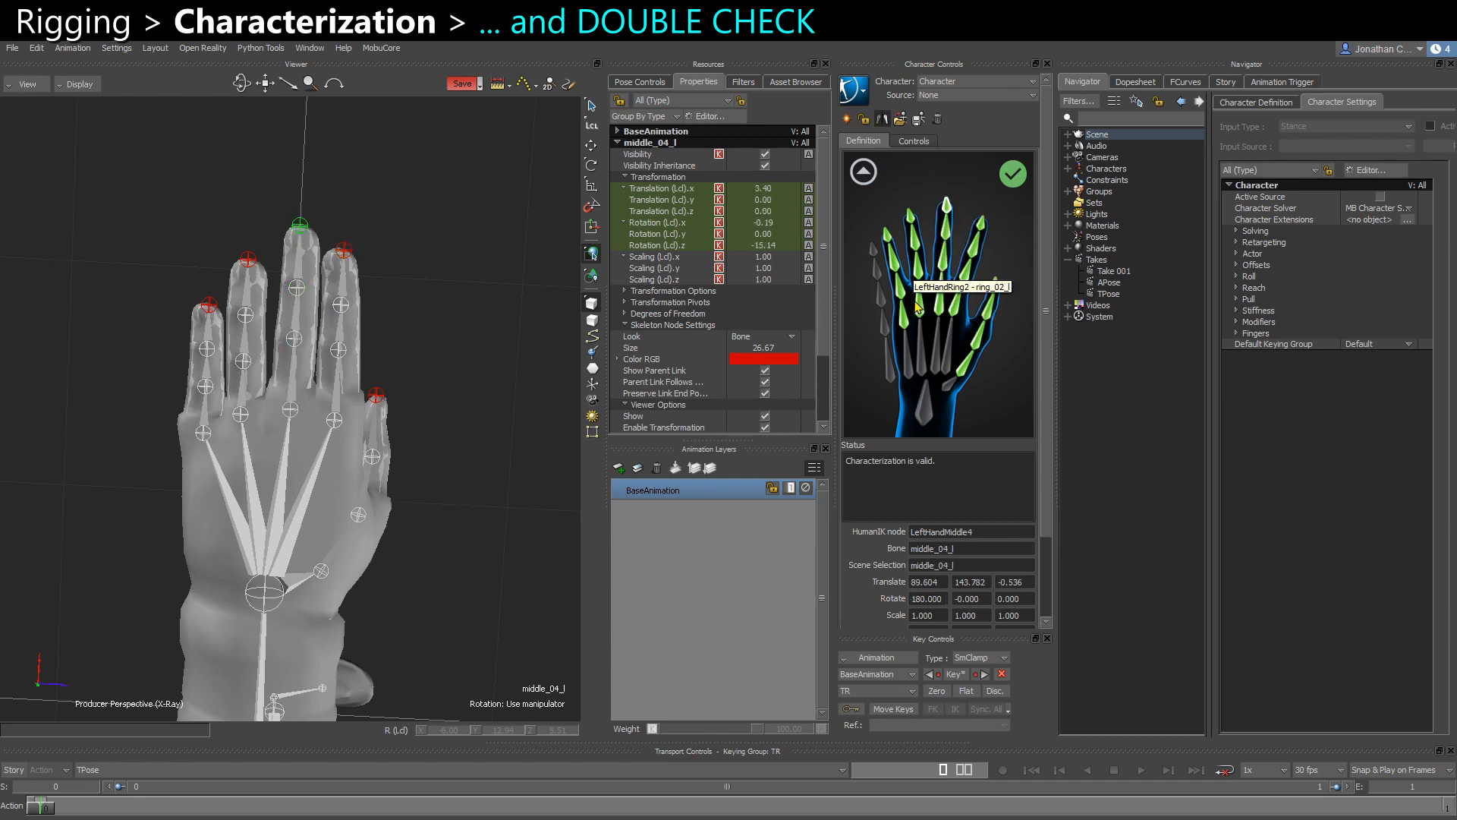
Check the LeftHandRing1 to LeftHandRing4 assignments against the left hand's ring finger joints
left_click(917, 311)
left_click(919, 278)
left_click(915, 249)
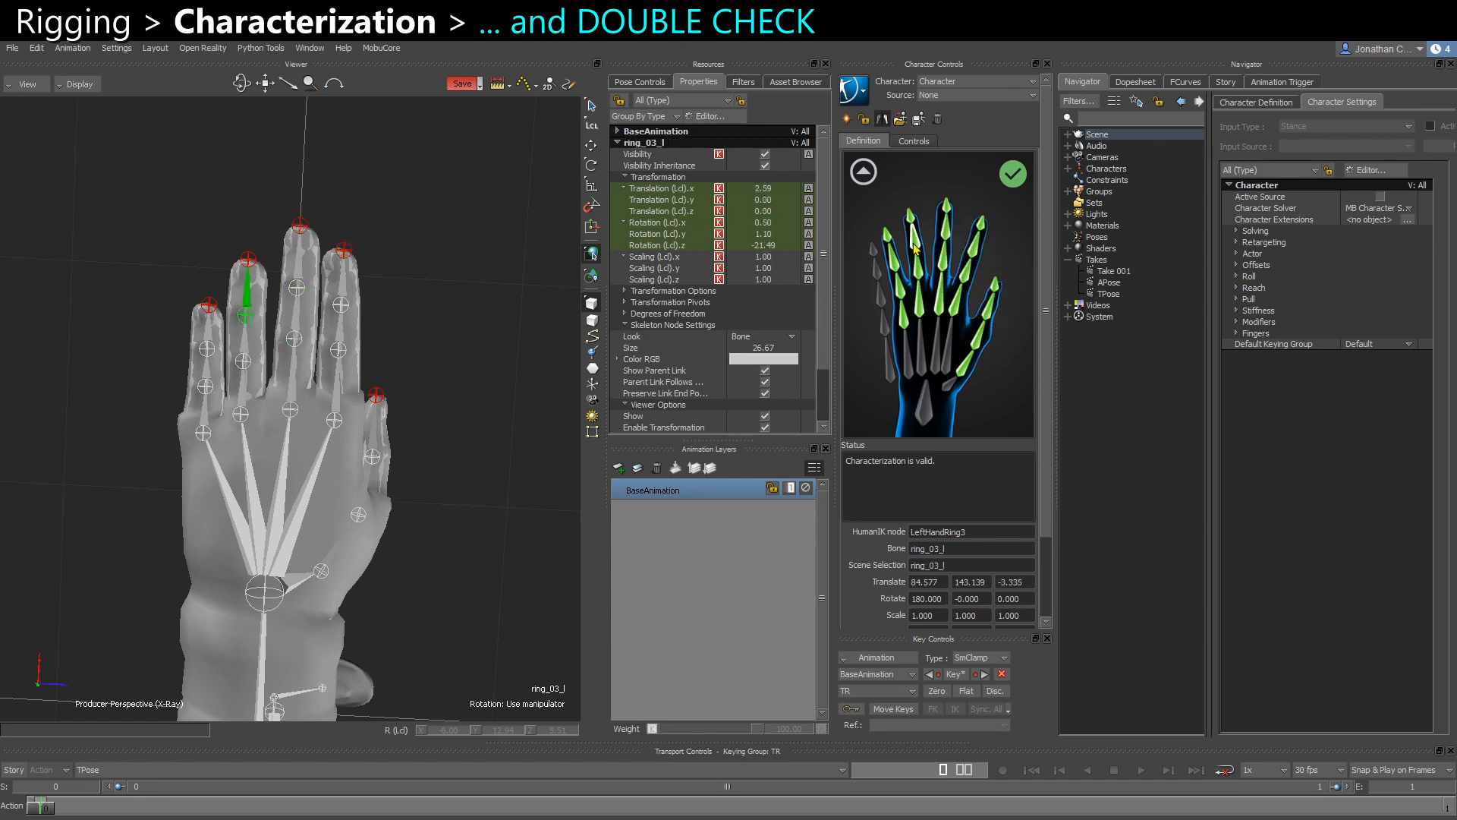
left_click(910, 220)
Check the LeftHandPinky1 to LeftHandPinky4 assignments against the left hand's little finger joints
left_click(903, 307)
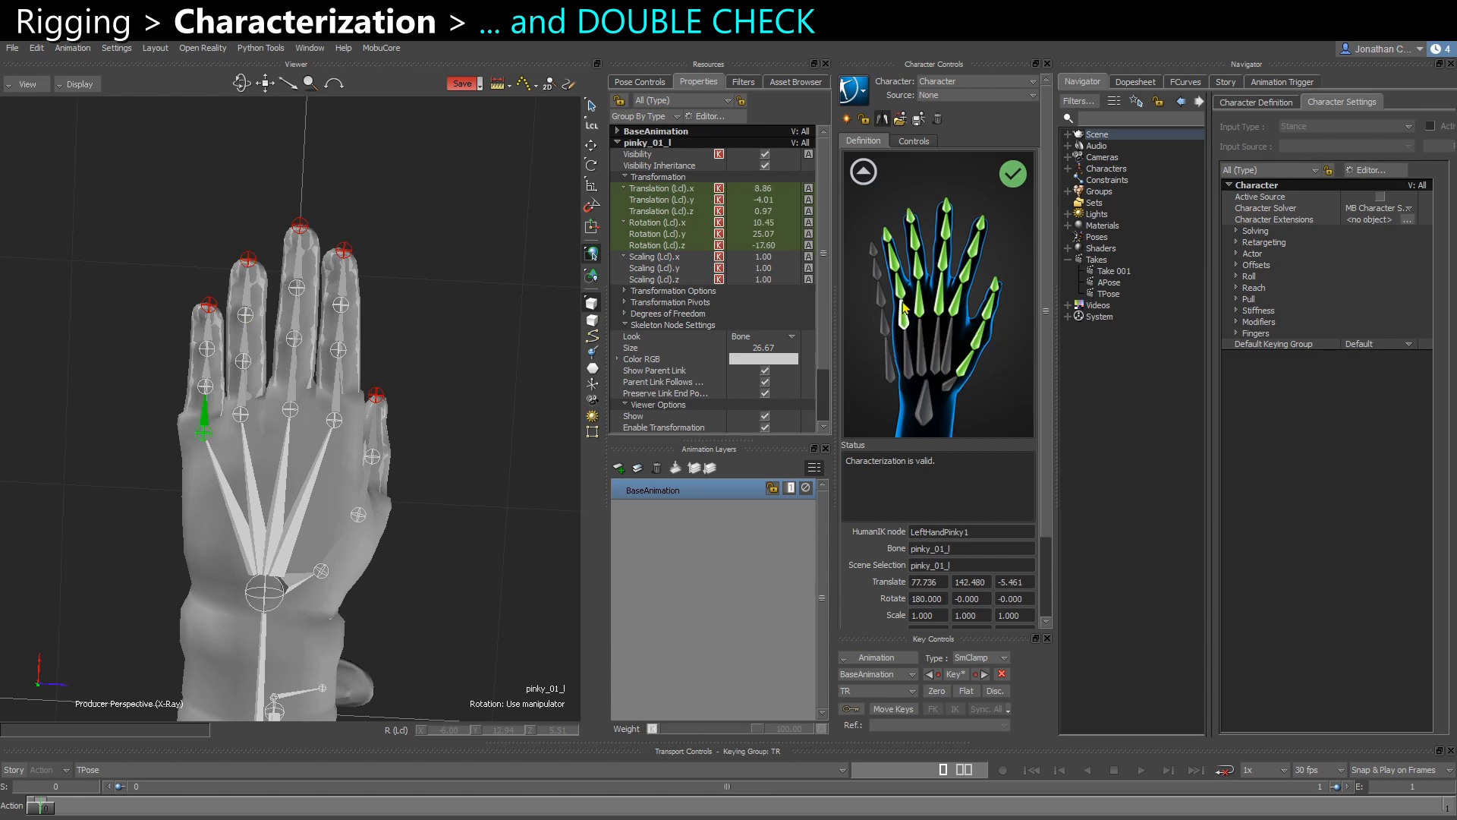
left_click(899, 279)
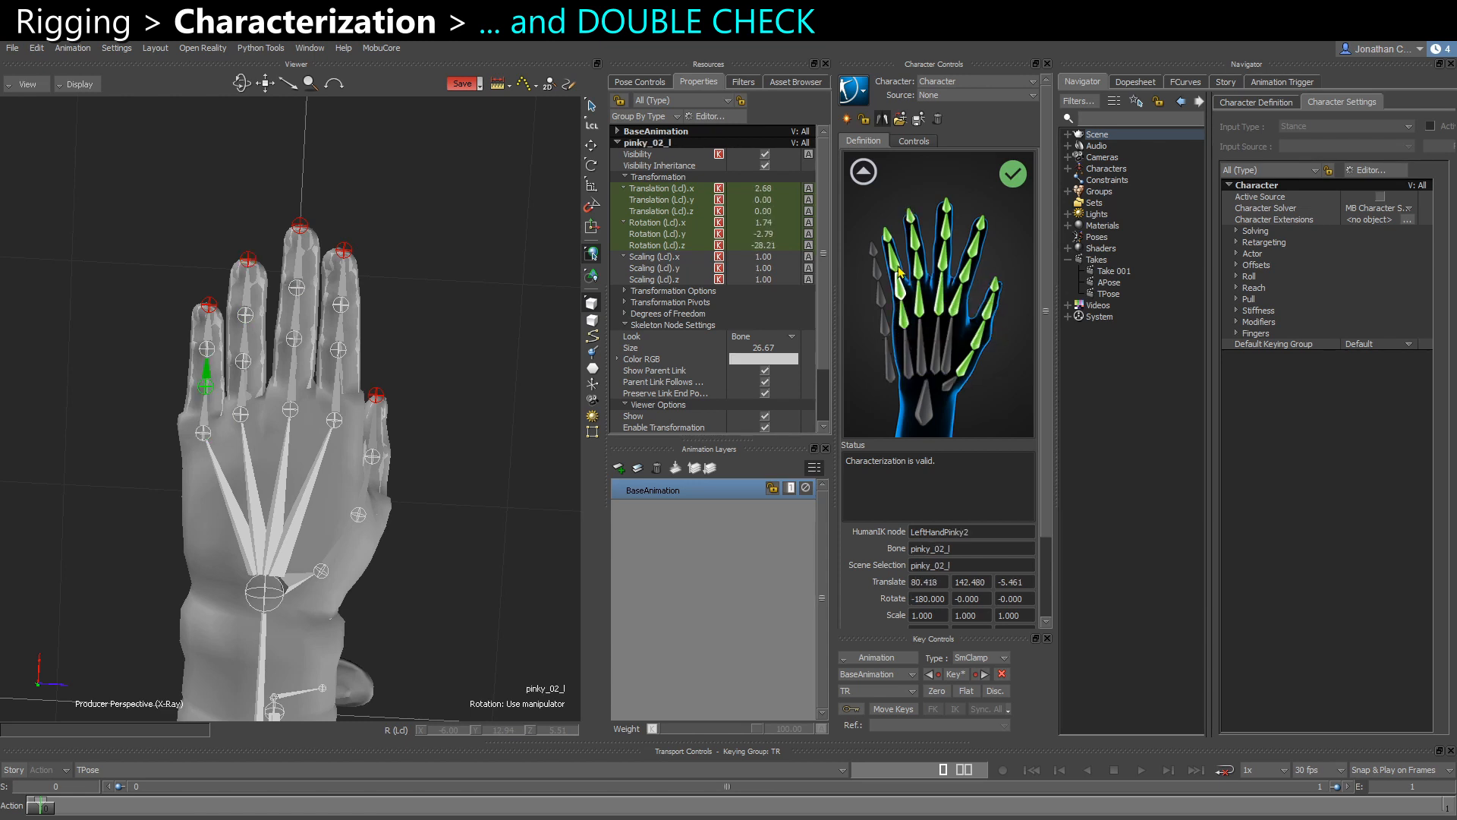
left_click(892, 246)
left_click(887, 233)
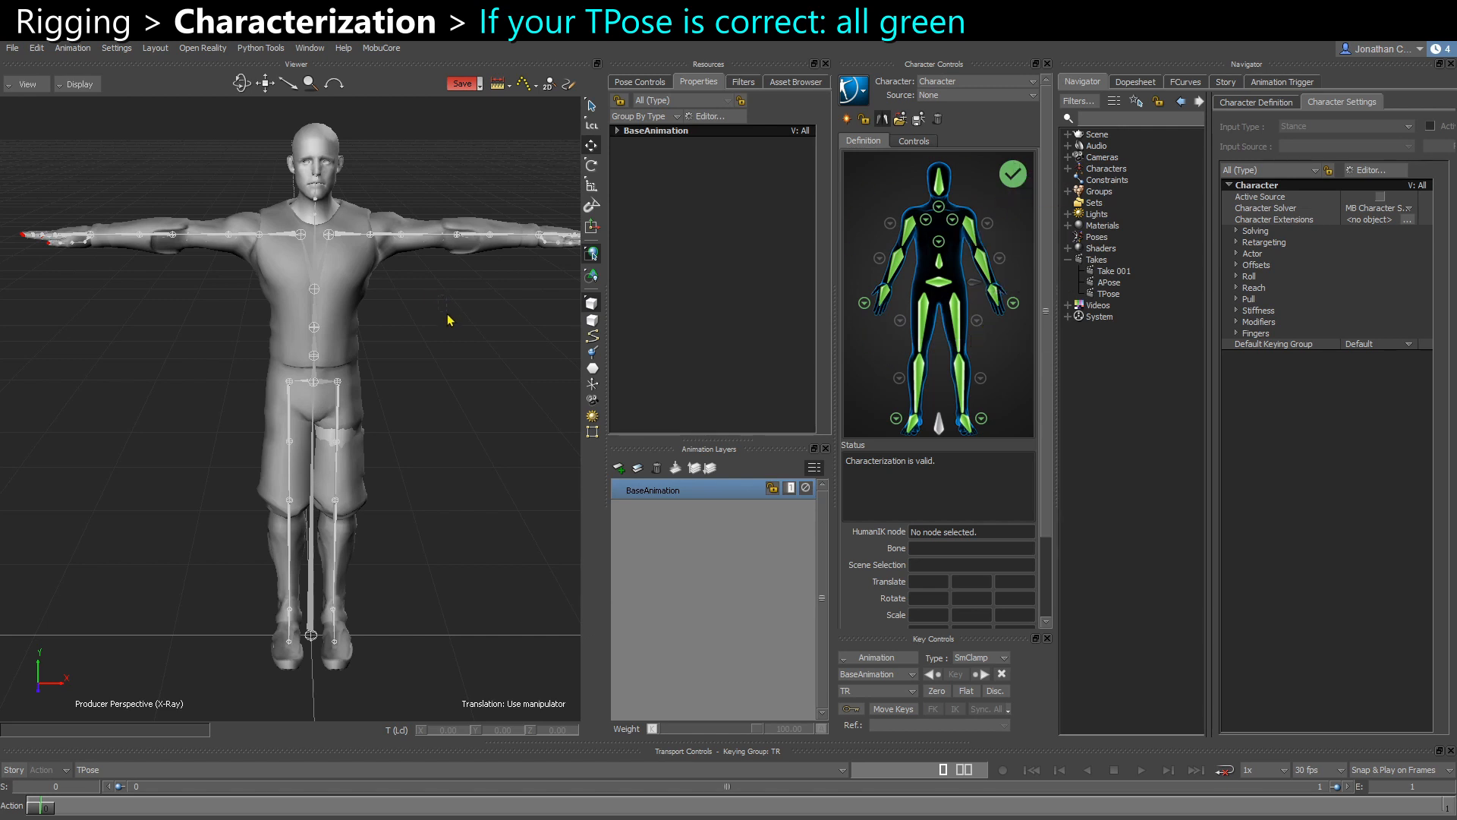
Try rotating upperarm_l and upperarm_r down out of the T-pose to test the characterization's validation
left_click(377, 241)
key("e")
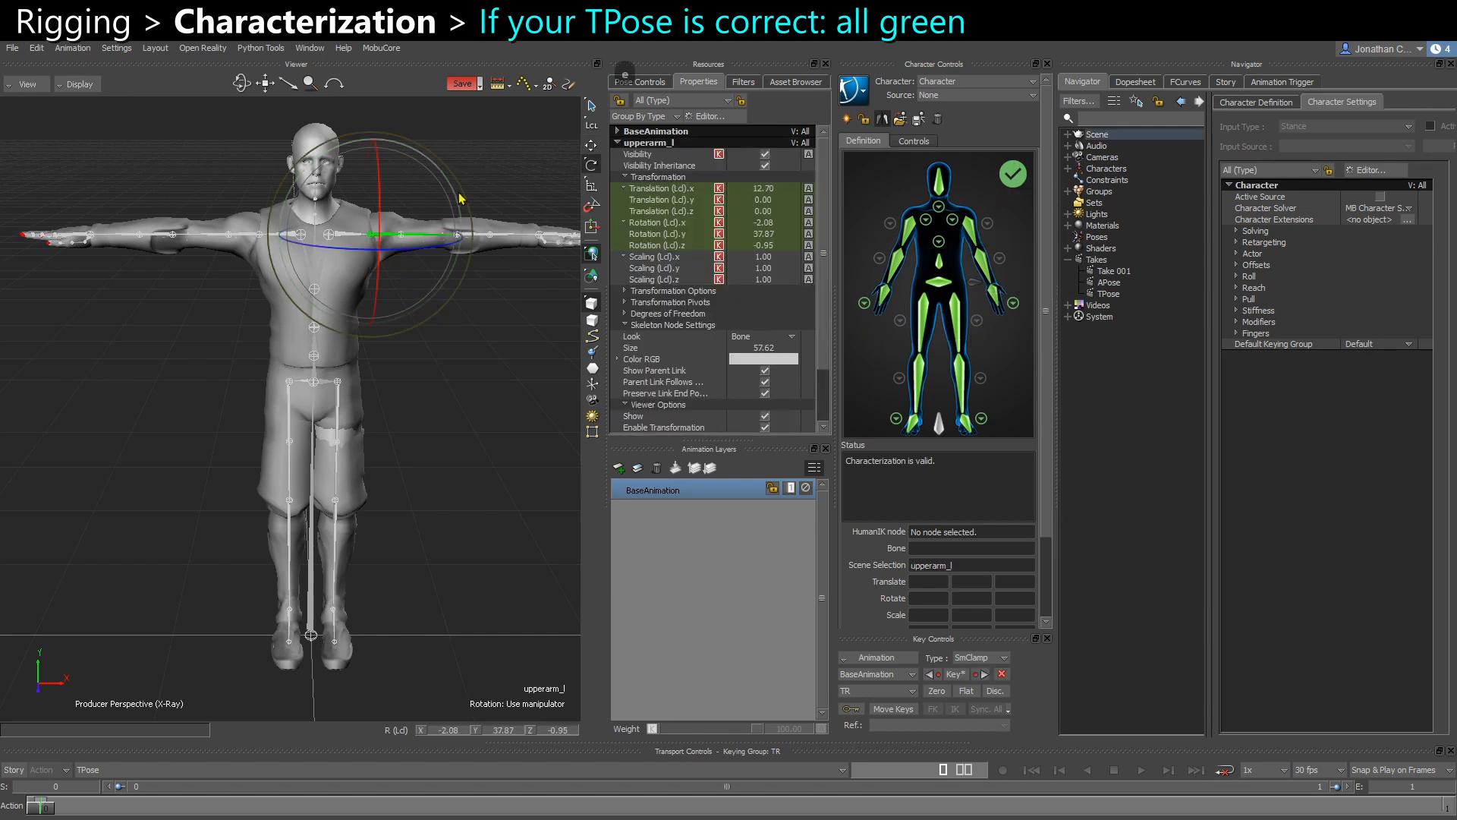
left_click_drag(455, 198, 498, 241)
left_click(507, 257)
left_click(247, 240)
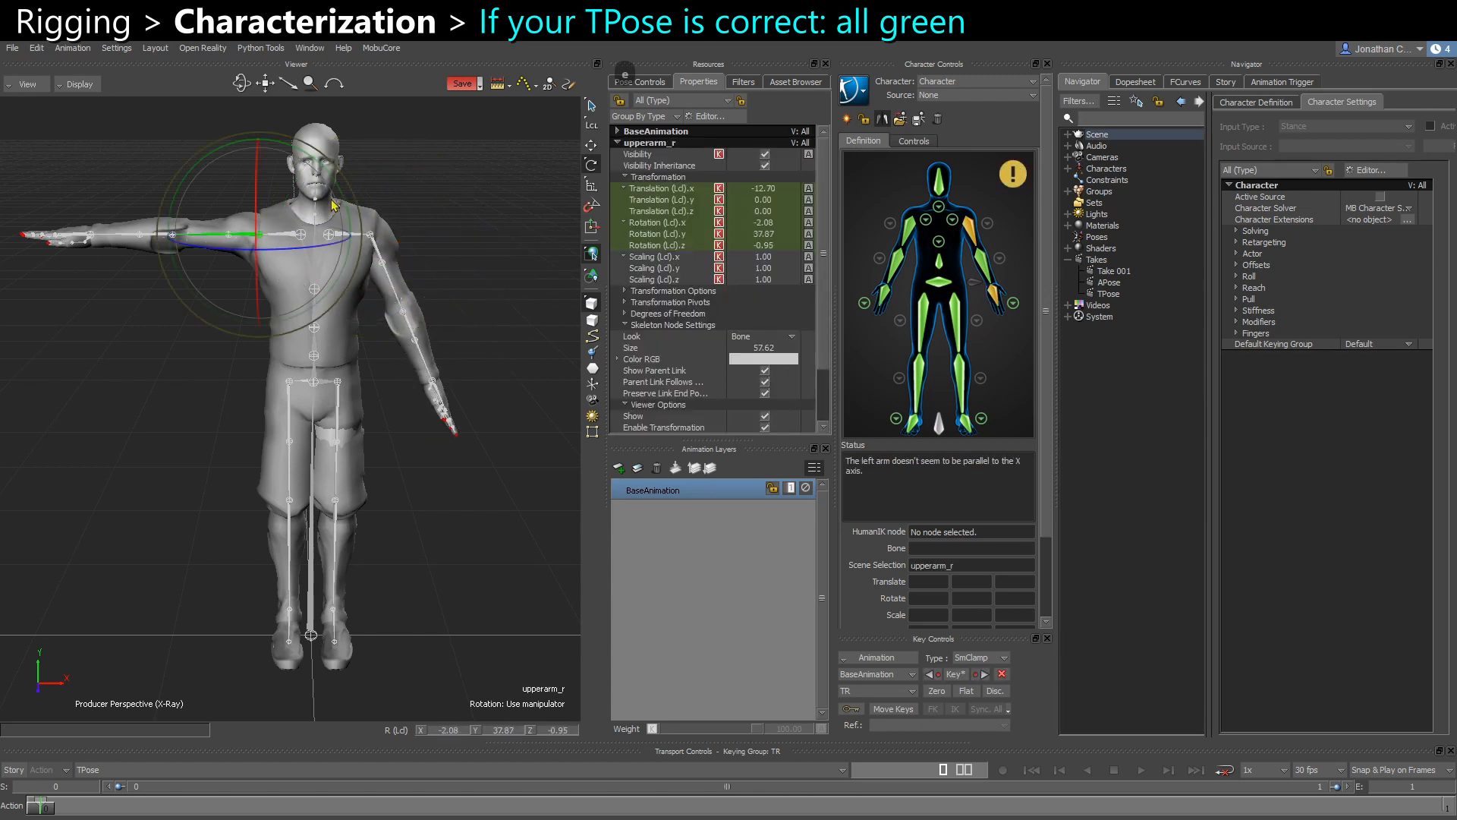
left_click_drag(339, 180, 301, 144)
left_click_drag(301, 144, 298, 141)
Undo the rotations of both upper arms to bring the character back to its T-pose
key("ctrl+z")
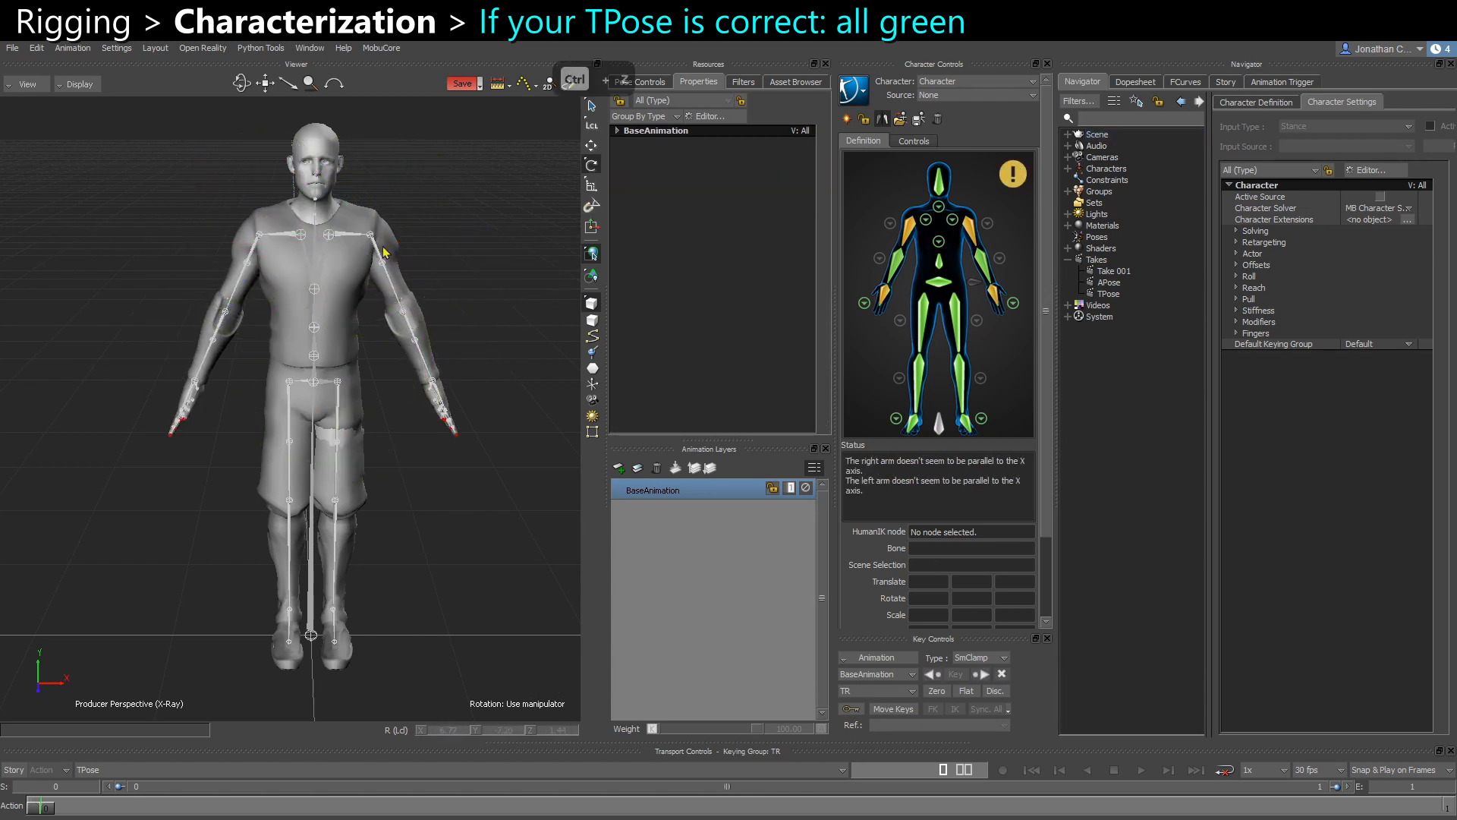
left_click(975, 224)
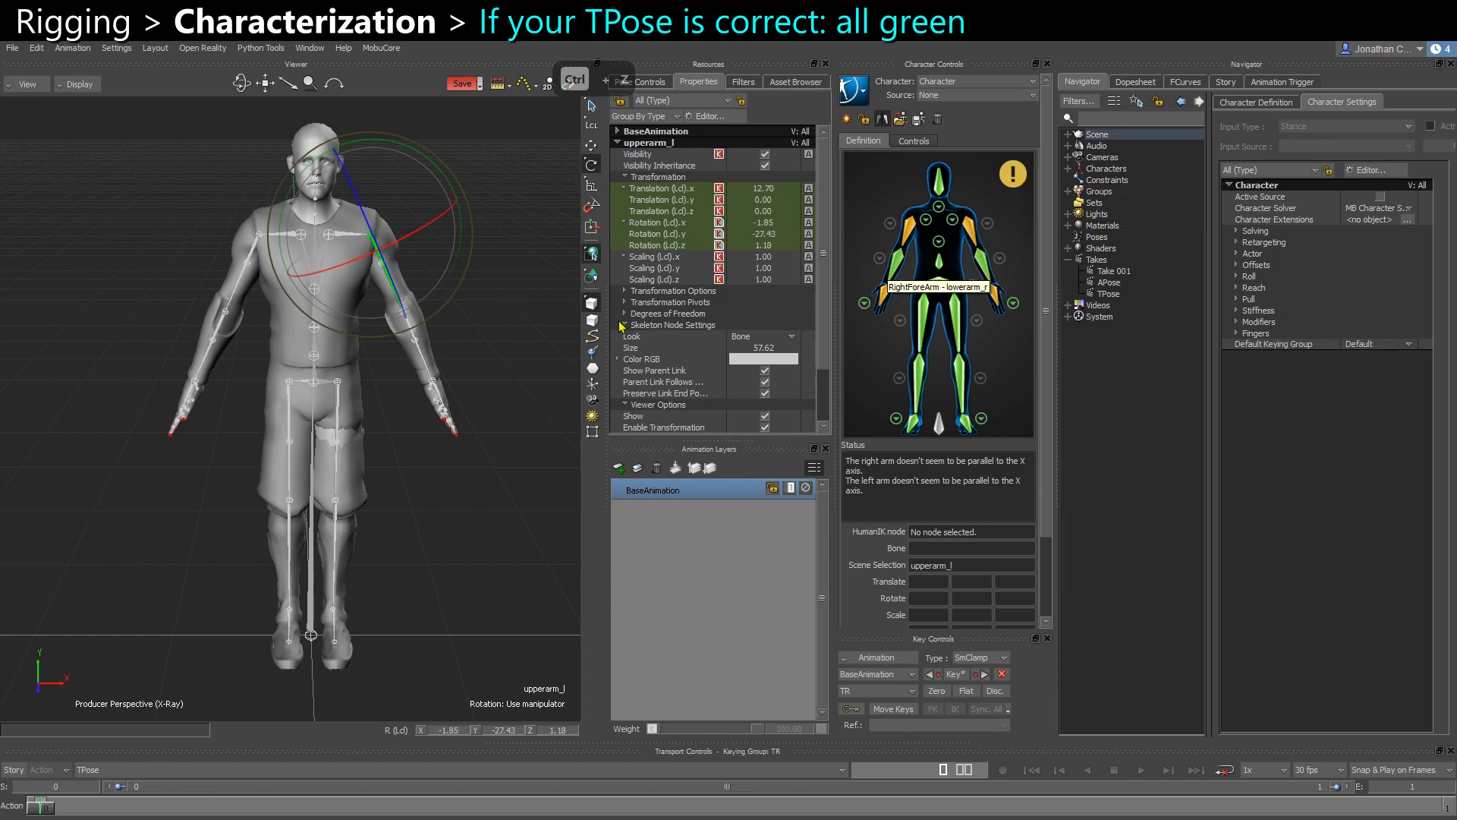
key("ctrl+z")
key("ctrl+z")
key("ctrl+z")
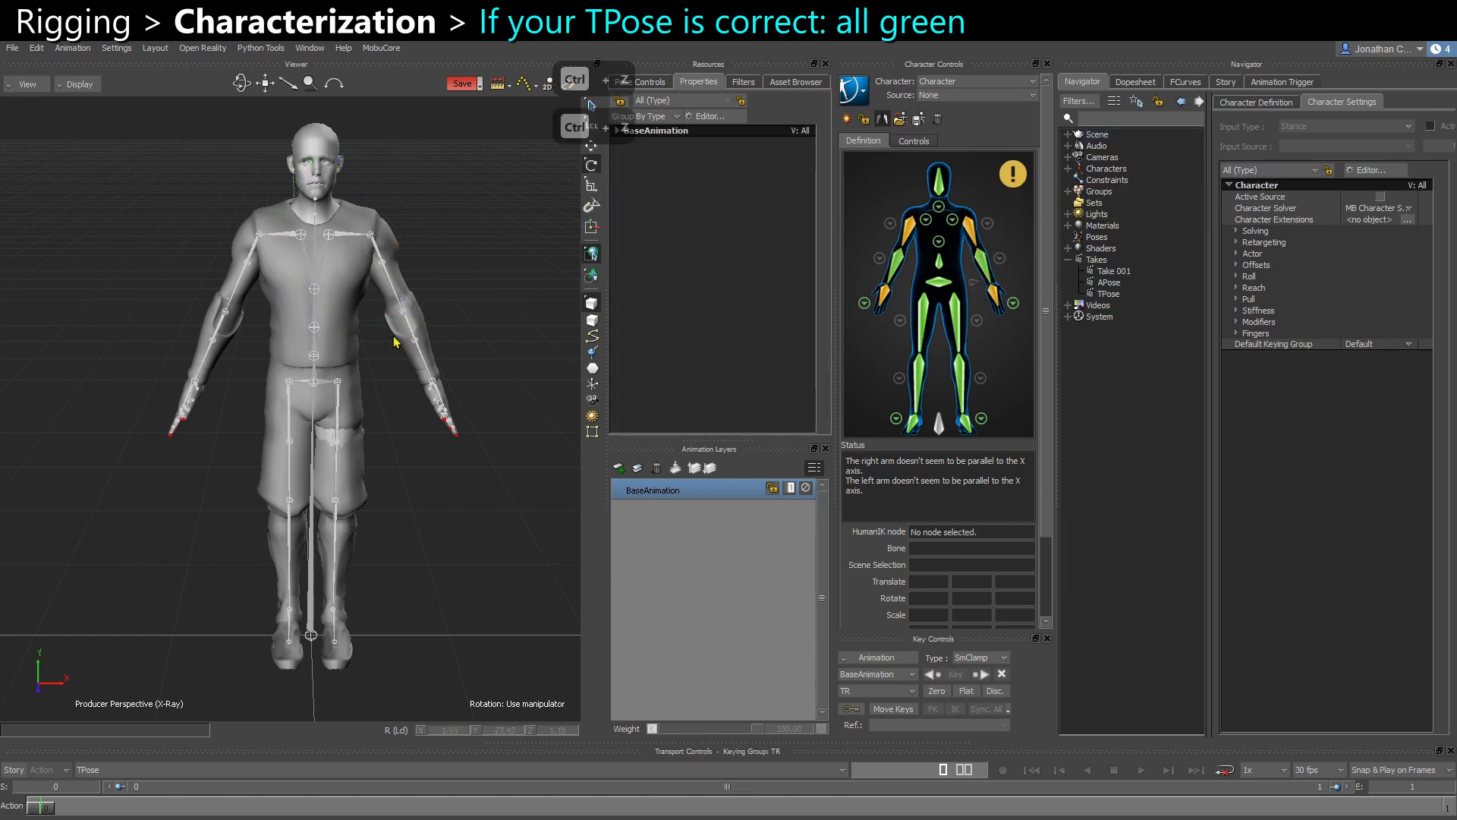
key("ctrl+z")
key("ctrl+z")
key("ctrl+z")
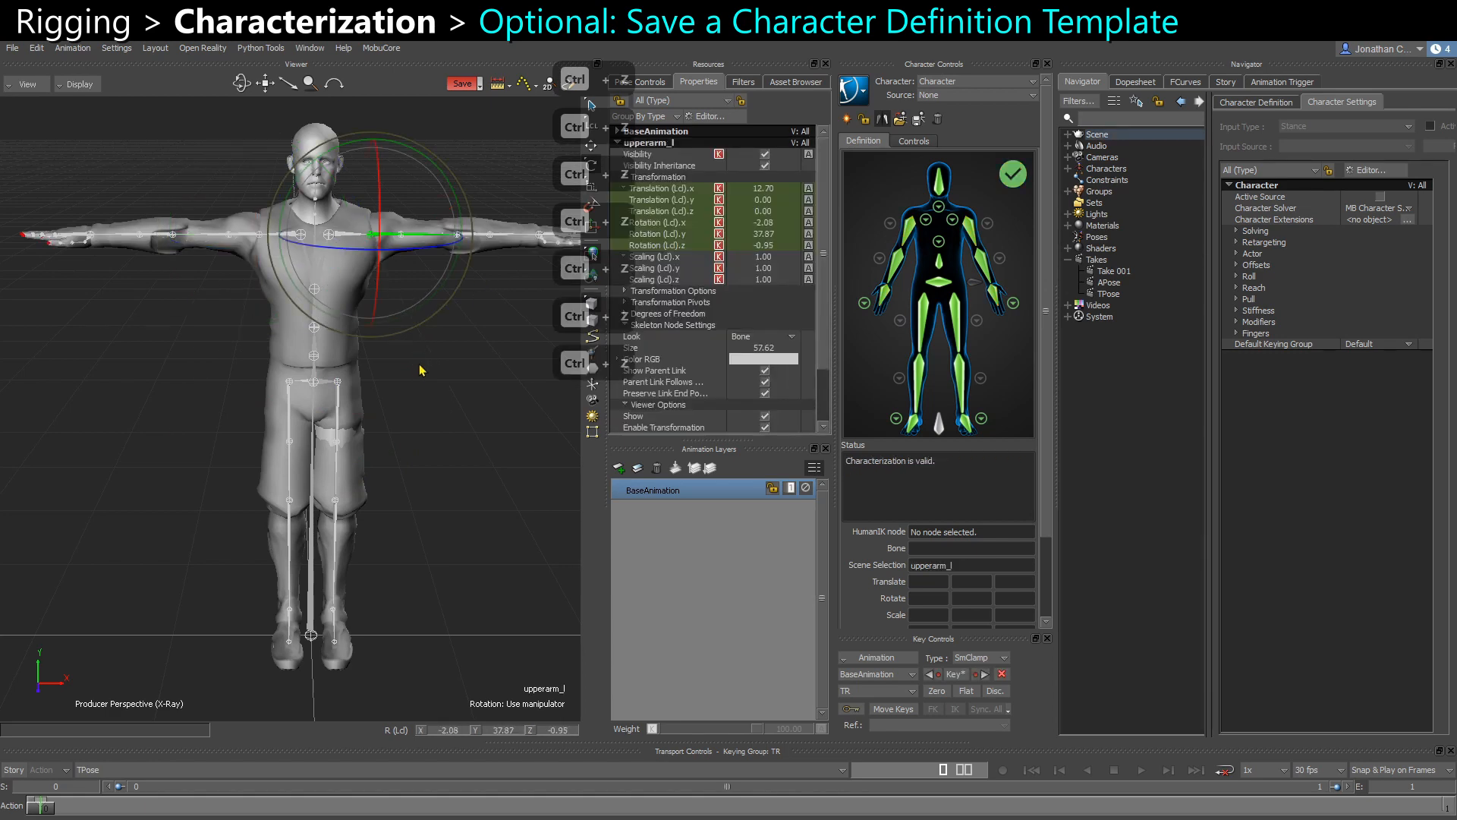
Open the Save Skeleton Definition dialog, examine the template name and save path, and close it without saving
left_click_drag(421, 371, 406, 355, "ctrl+shift")
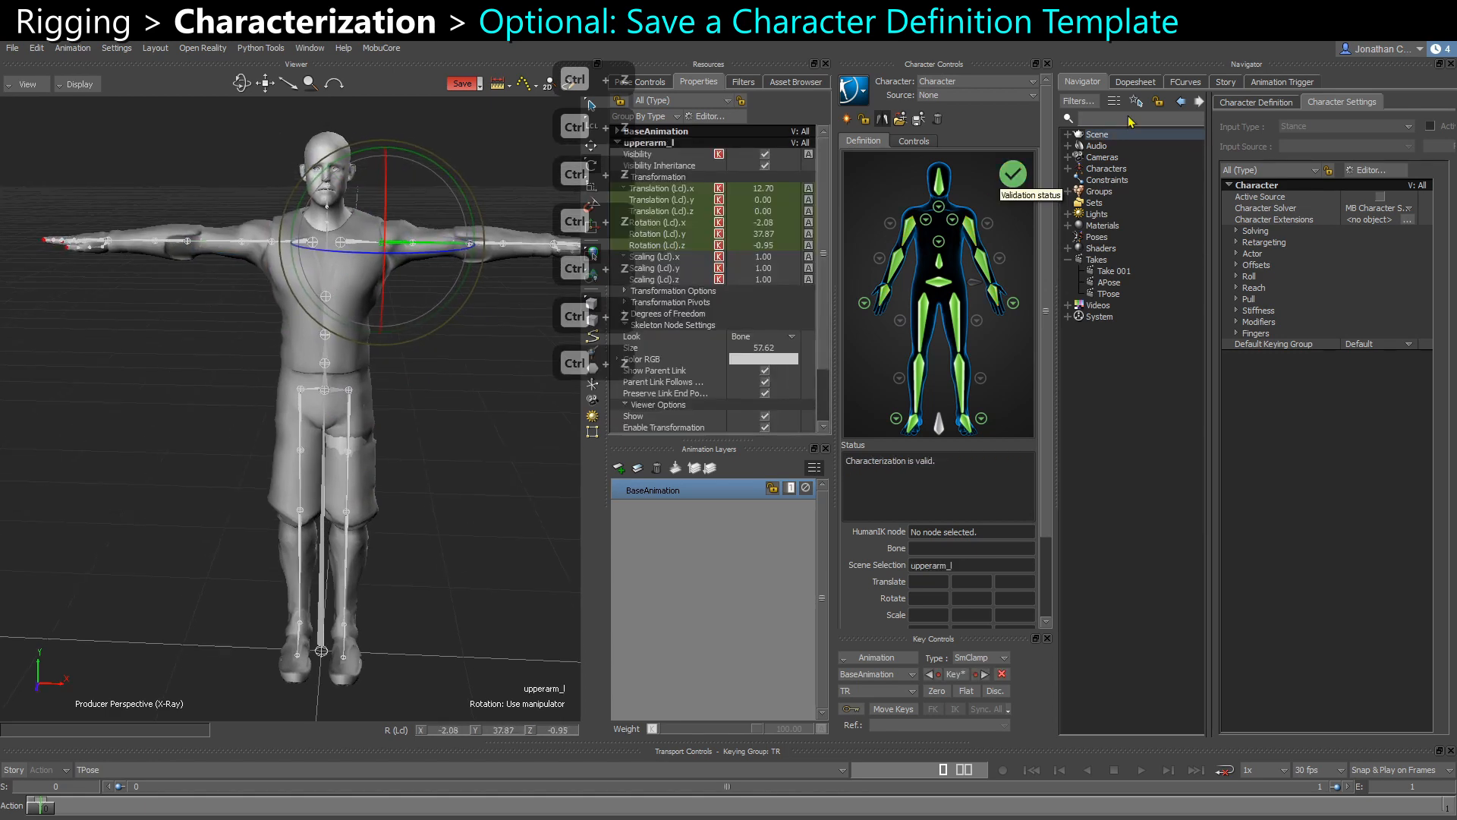
left_click(919, 119)
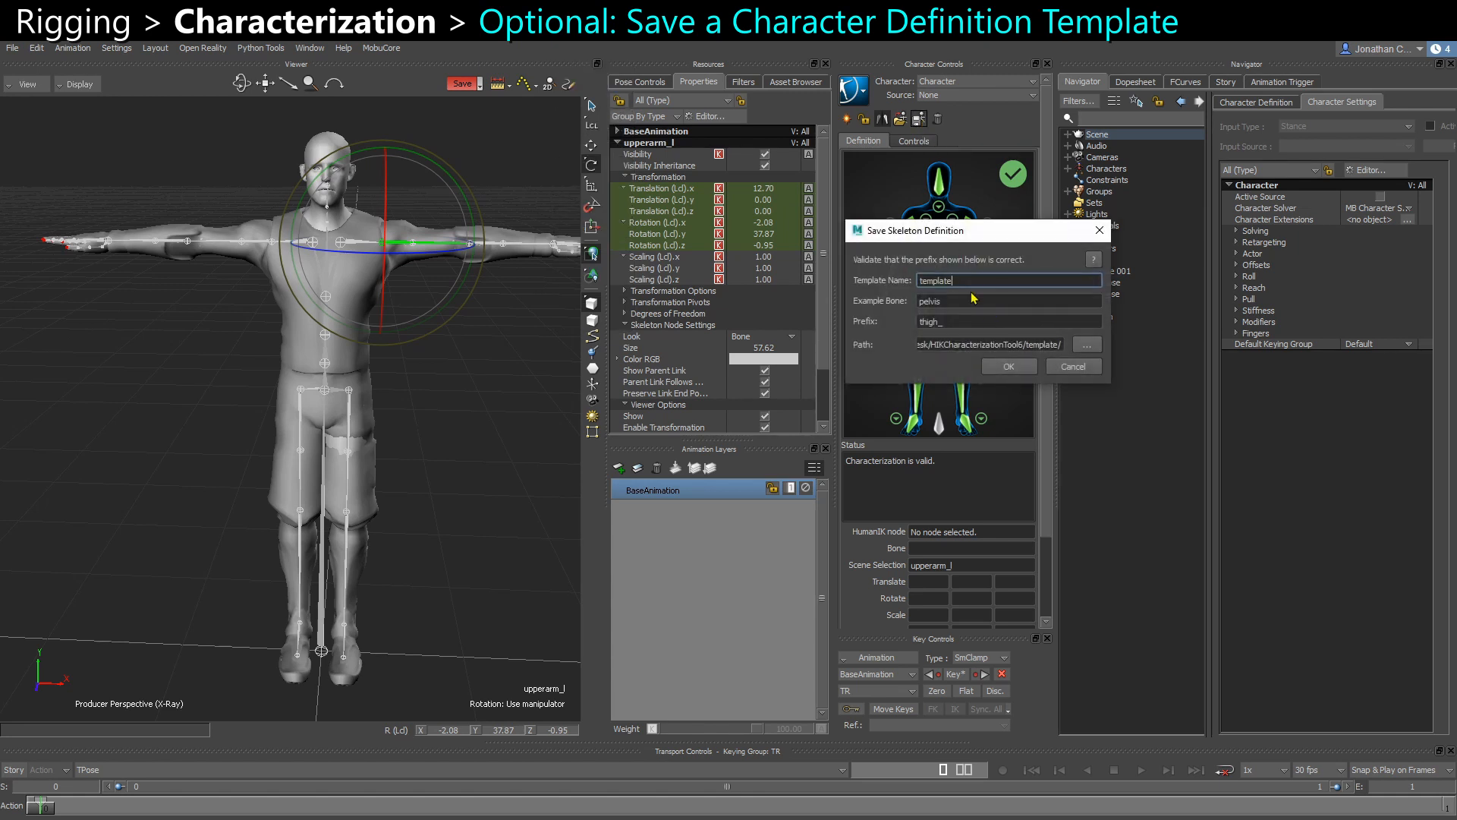
double_click(968, 283)
left_click_drag(987, 346, 1061, 345)
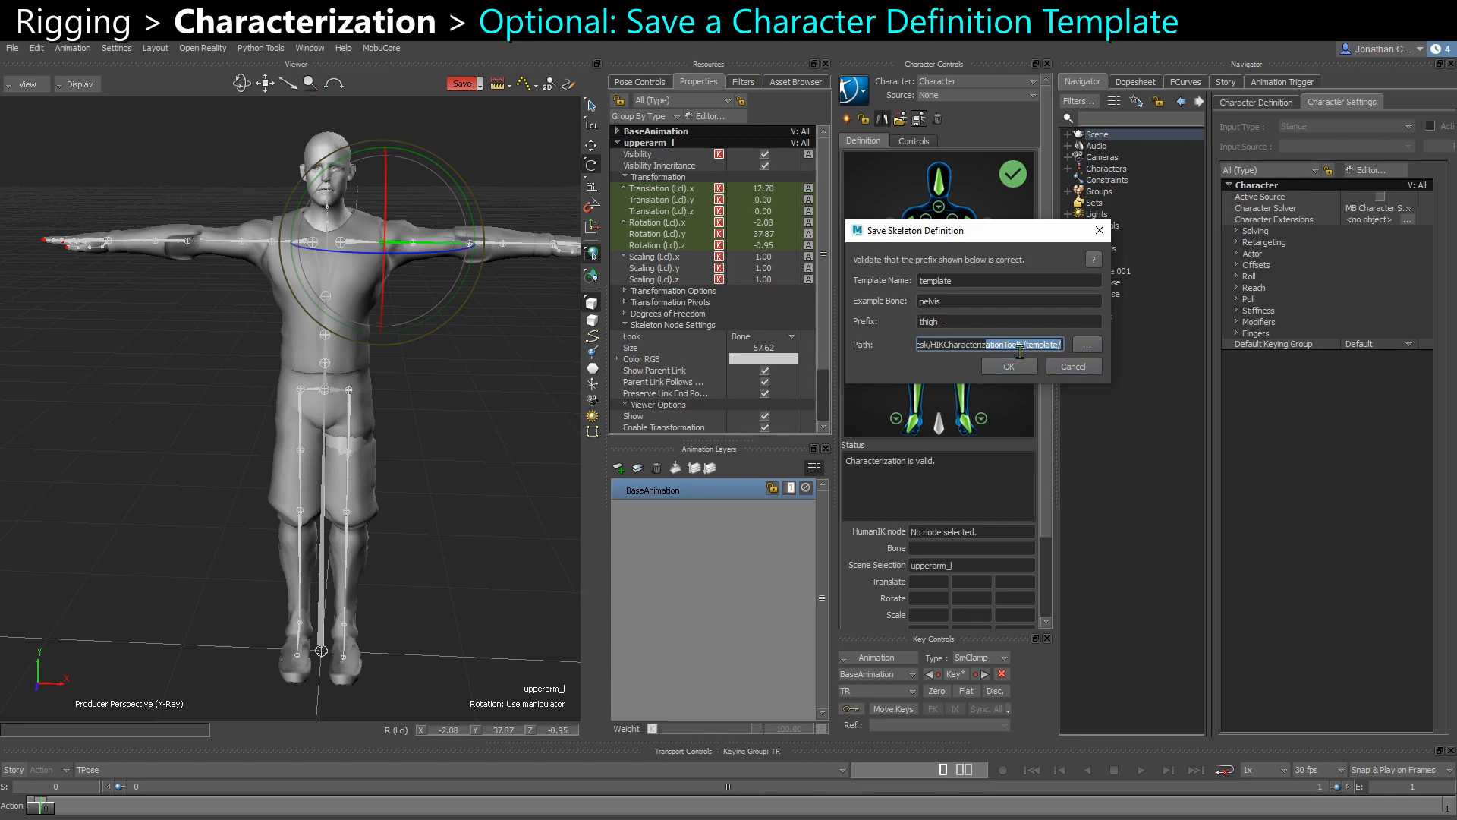
left_click(960, 345)
mouse_move(934, 344)
left_mouse_down()
mouse_move(1018, 347)
mouse_move(920, 344)
mouse_move(1067, 343)
mouse_move(916, 359)
left_mouse_up()
left_click(952, 346)
left_click(971, 346)
left_click(988, 348)
left_click(948, 347)
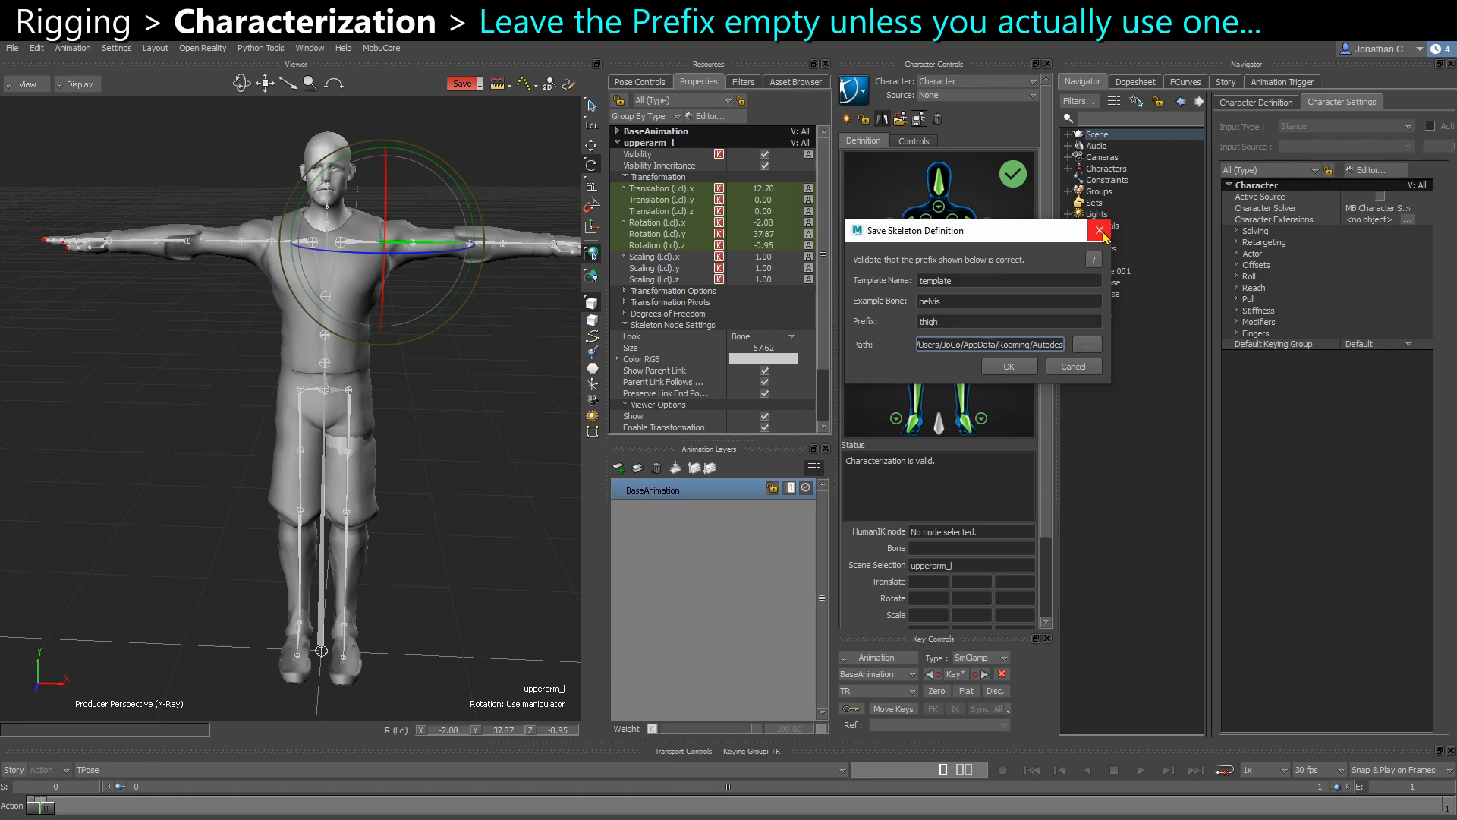
left_click(1100, 231)
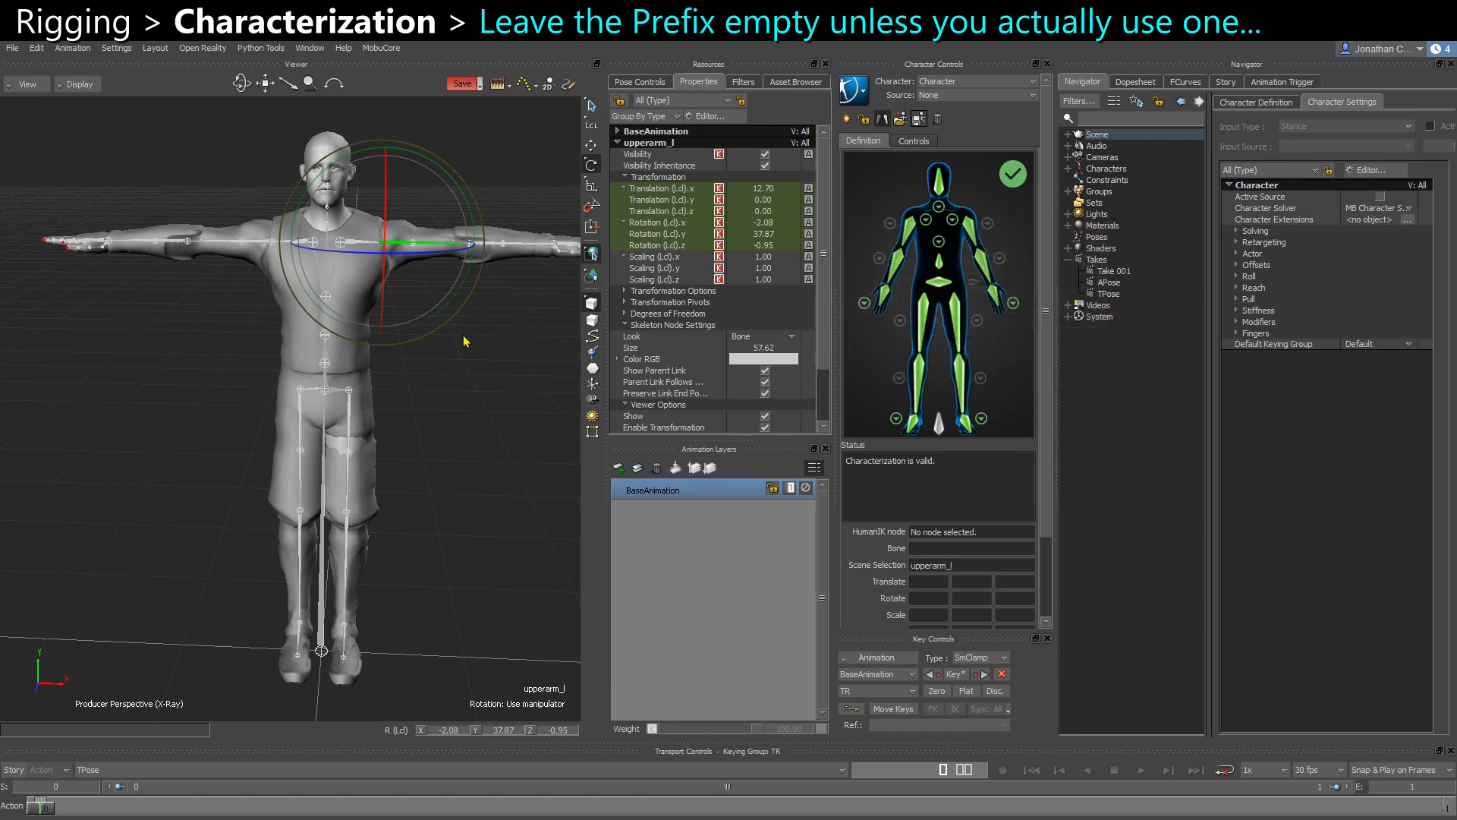
Select the pelvis, review the available templates in the Load Skeleton Definition dialog, and close it without loading one
left_click(458, 418)
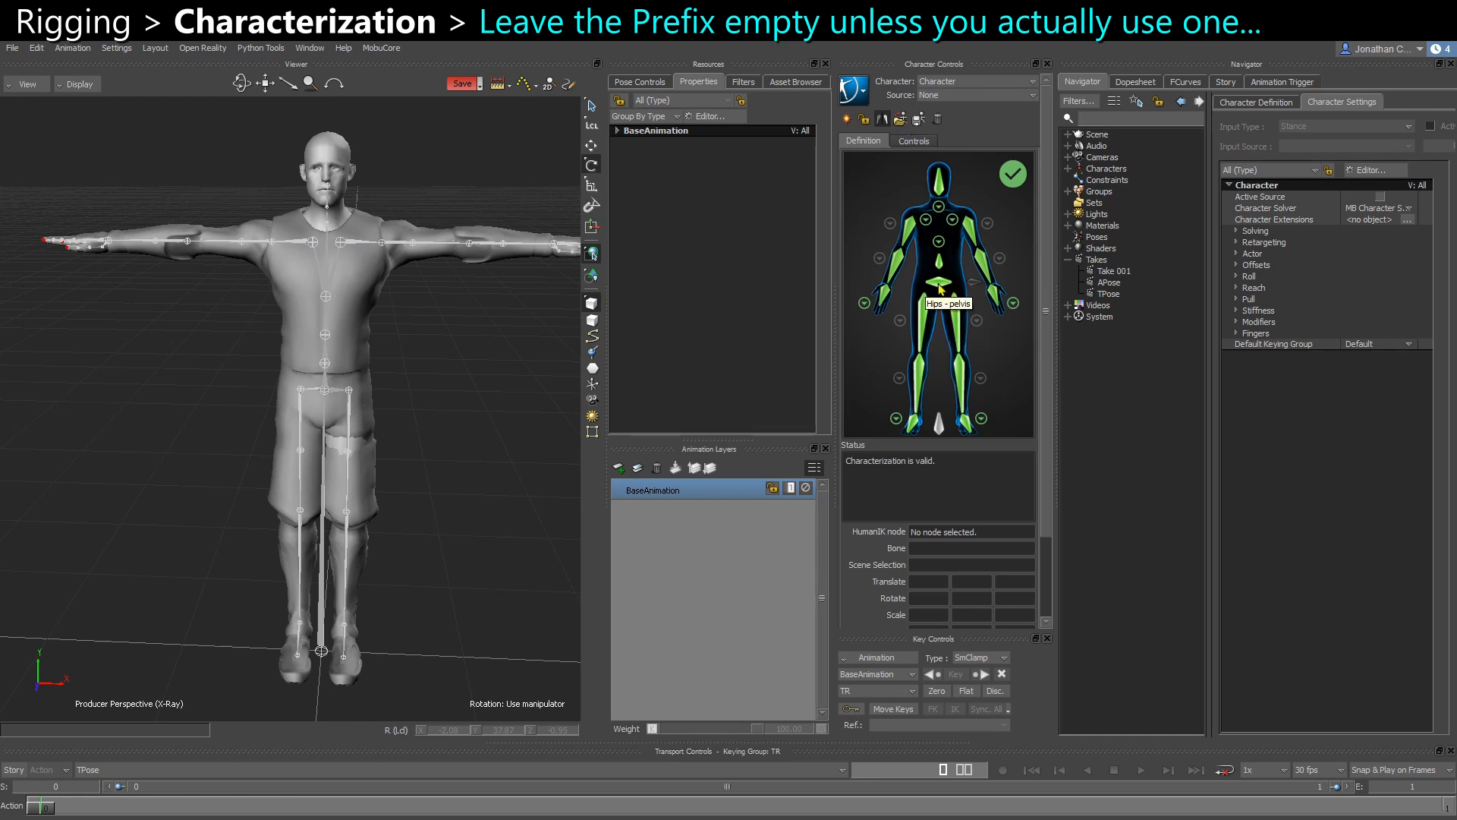
left_click(315, 383)
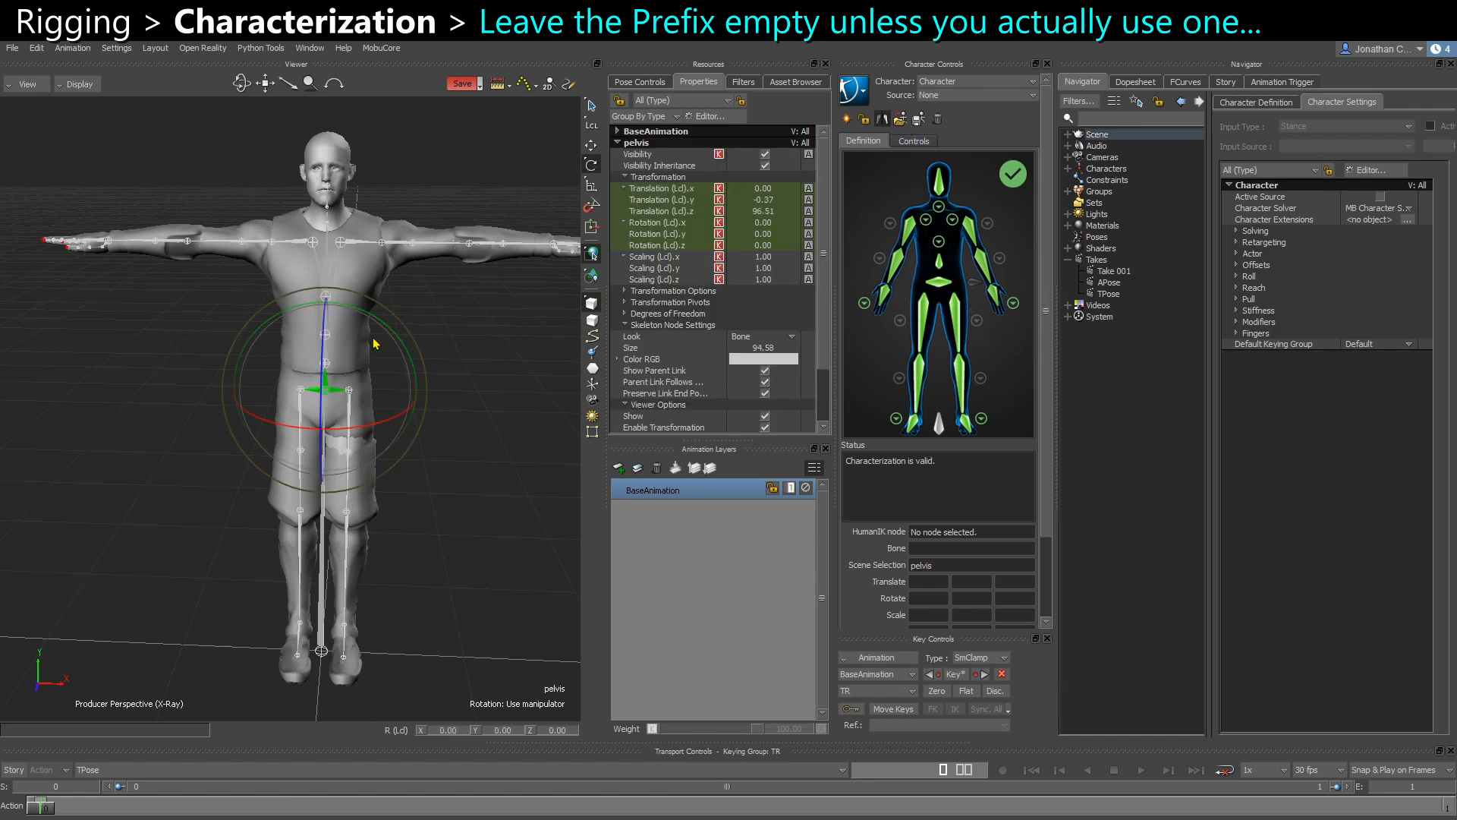
left_click(900, 119)
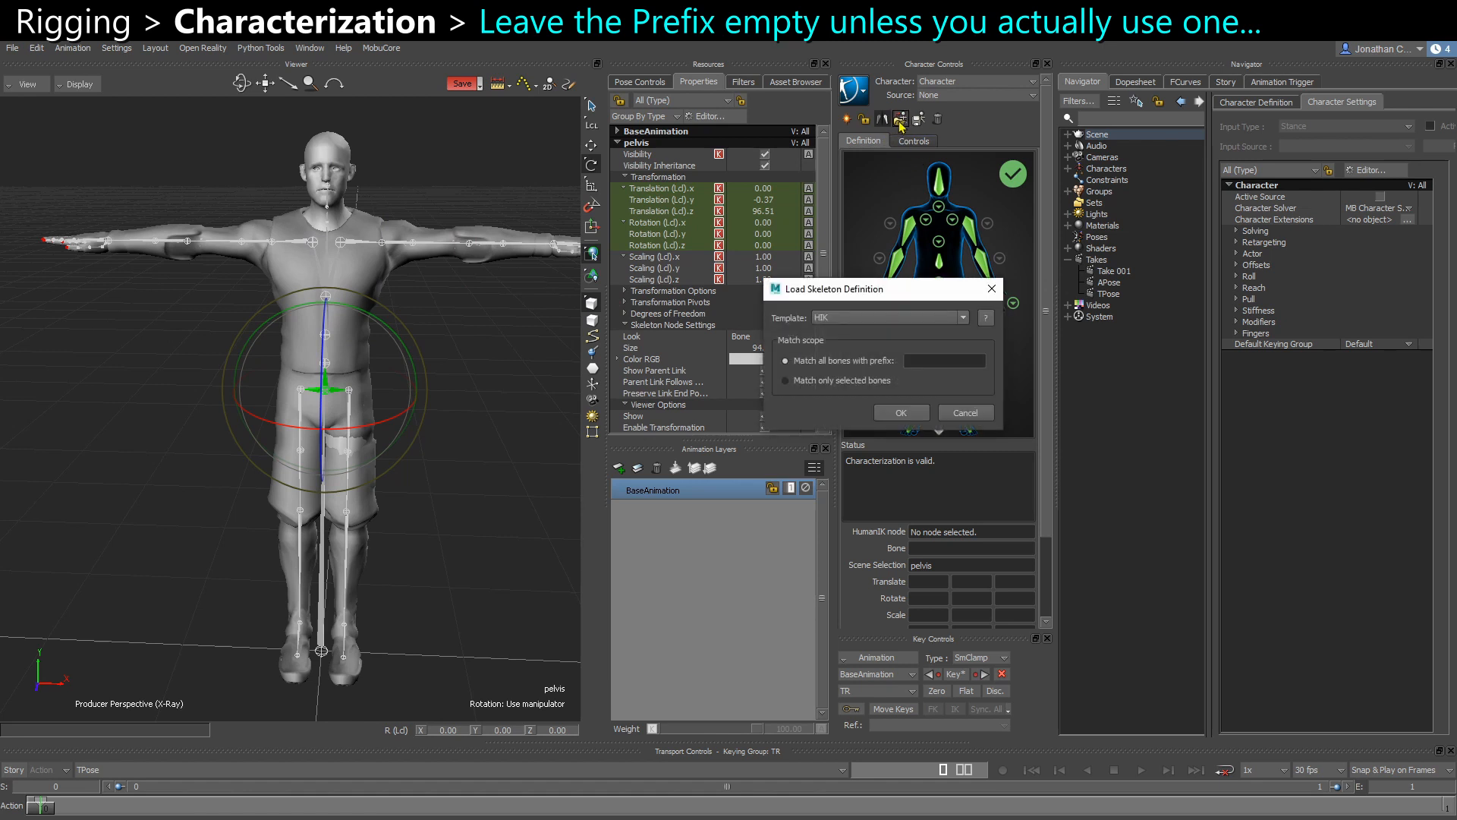
left_click(867, 320)
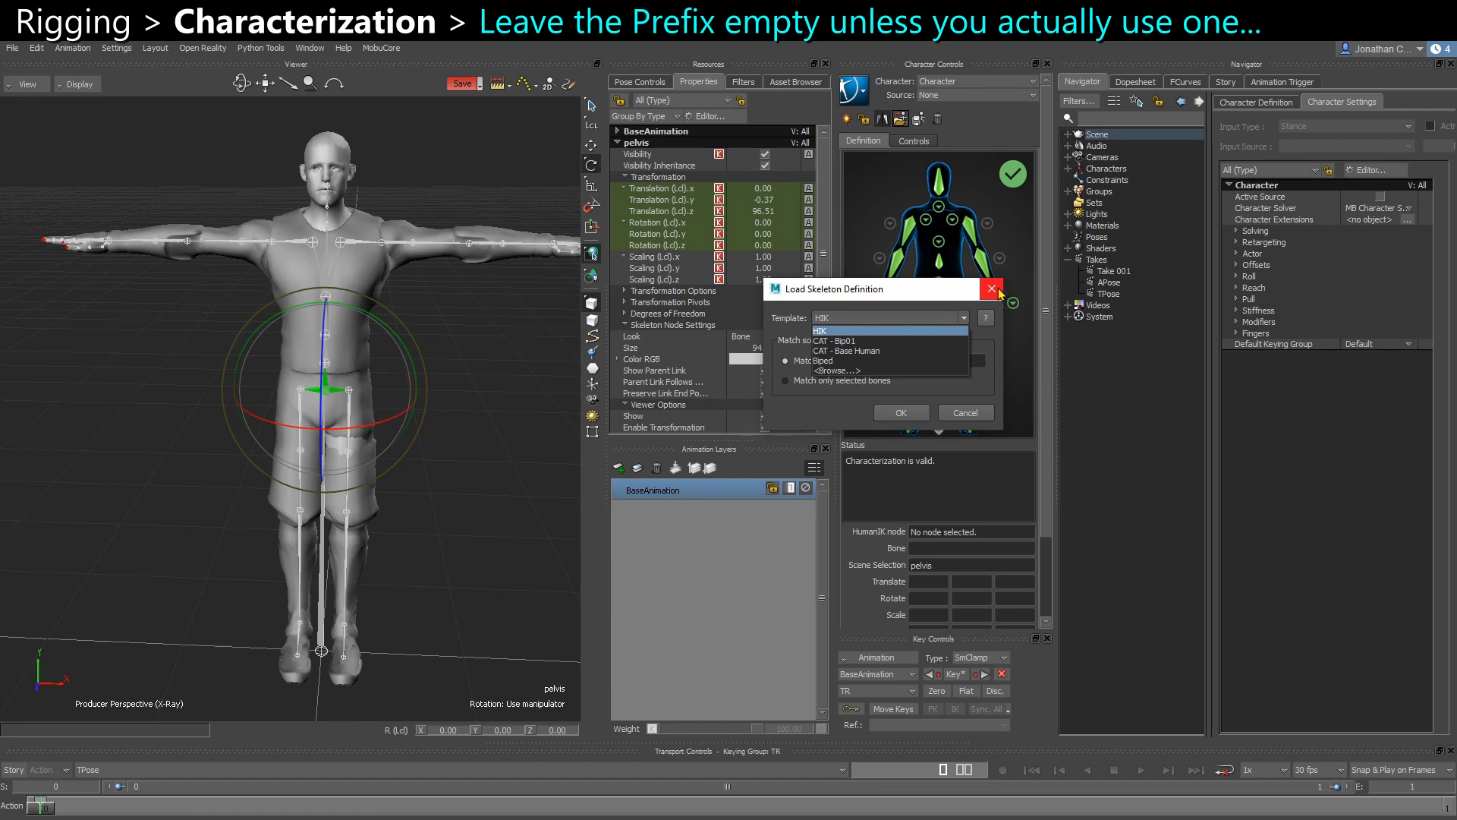
left_click(994, 291)
left_click(992, 289)
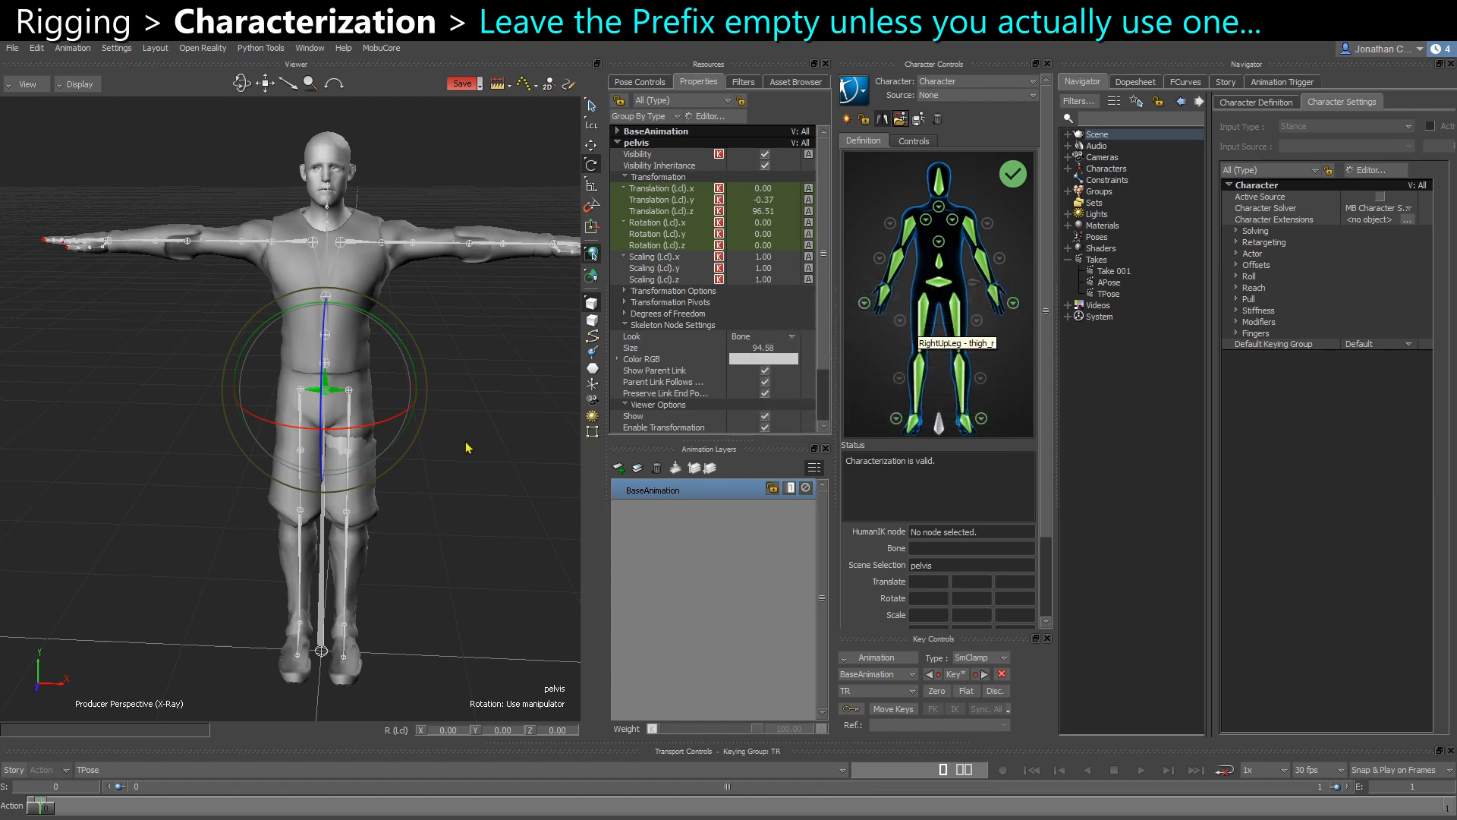
Show the skeleton in the schematic view and examine the root and pelvis bone names for prefixes
left_click(468, 447)
left_click(312, 379)
key("ctrl+w")
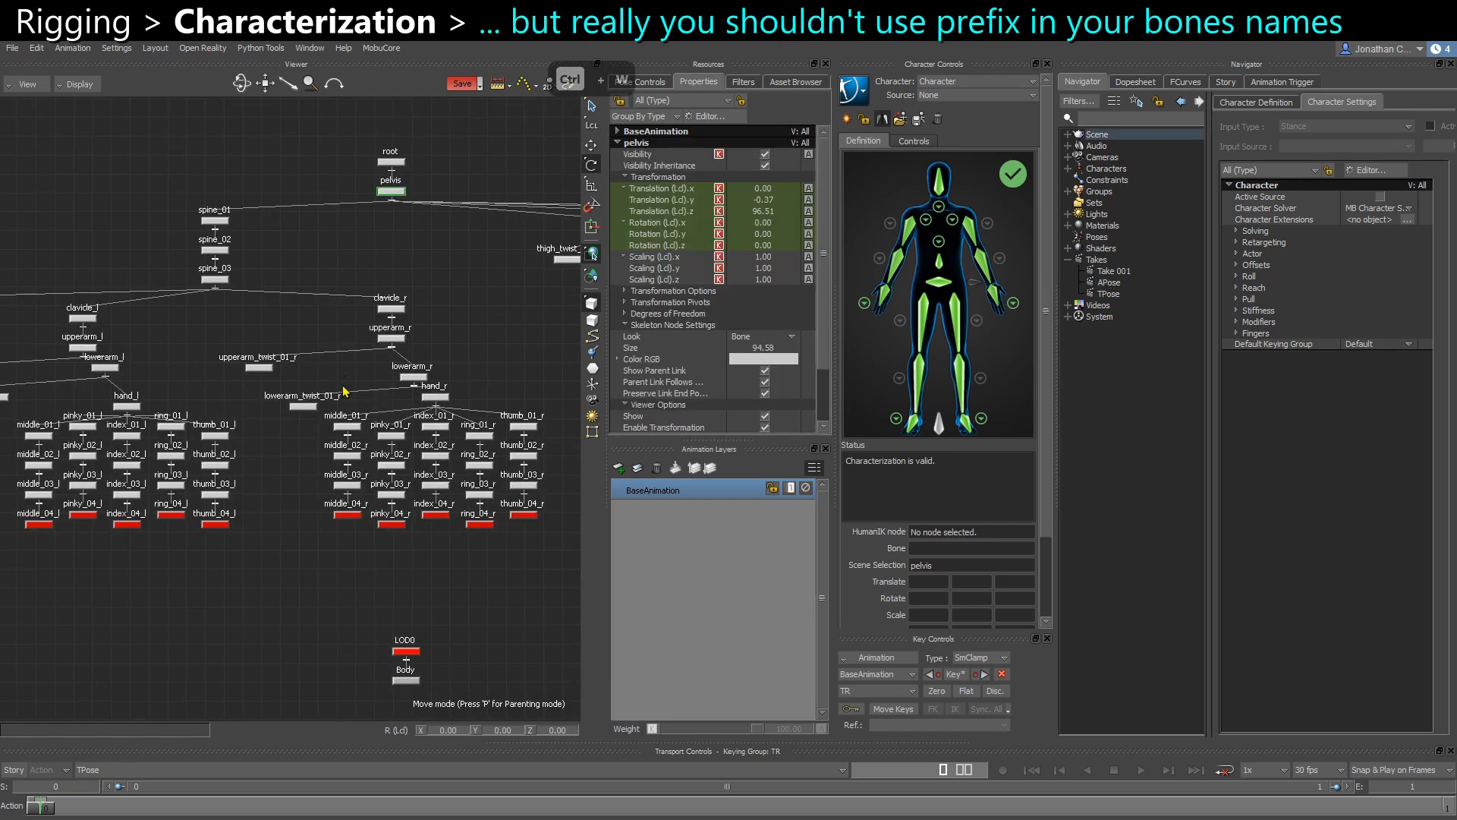
middle_click_drag(385, 233, 354, 292)
left_click(341, 228)
scroll(366, 249, "up", 5)
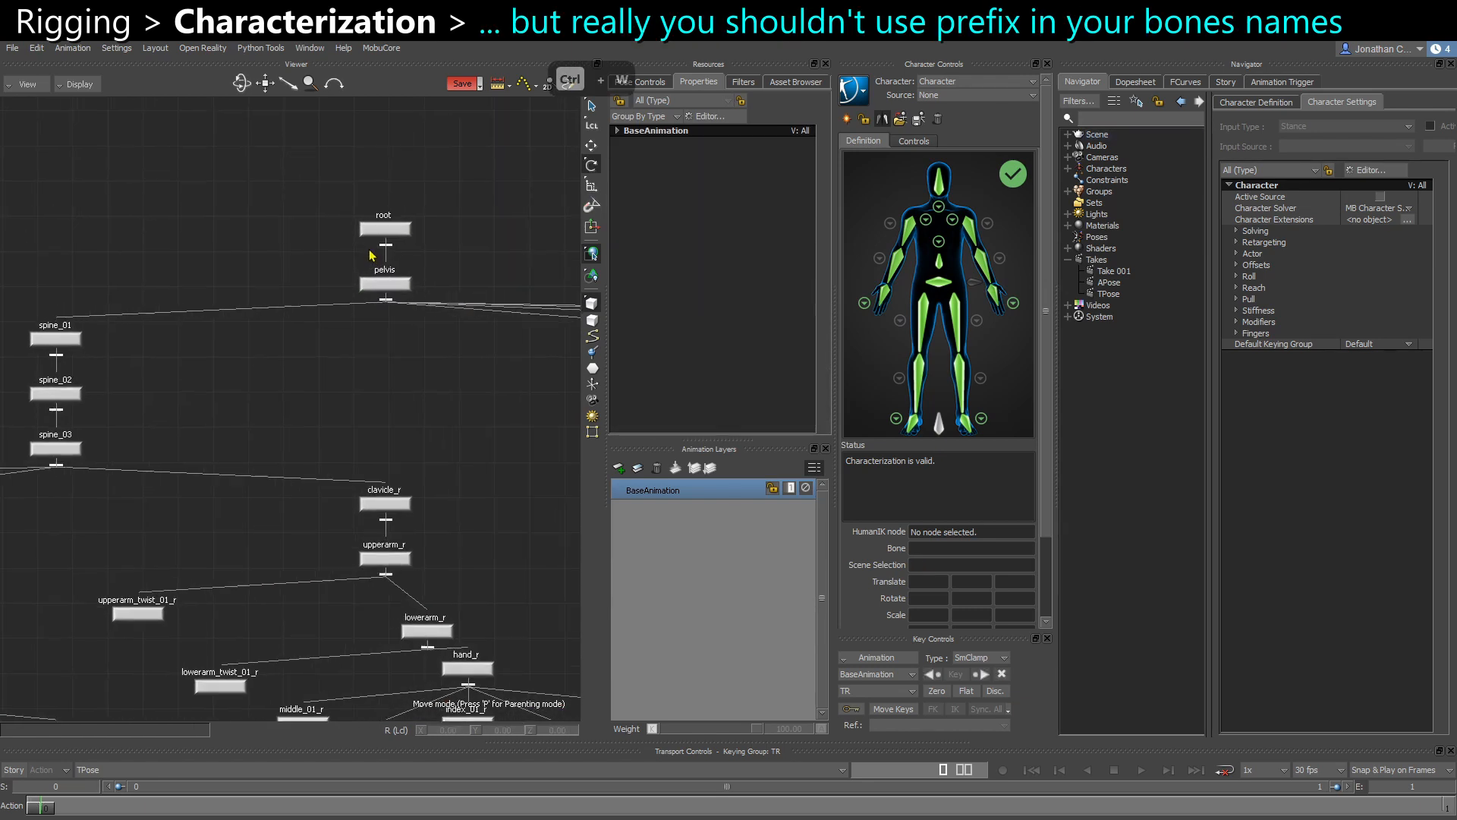
left_click_drag(325, 203, 390, 237)
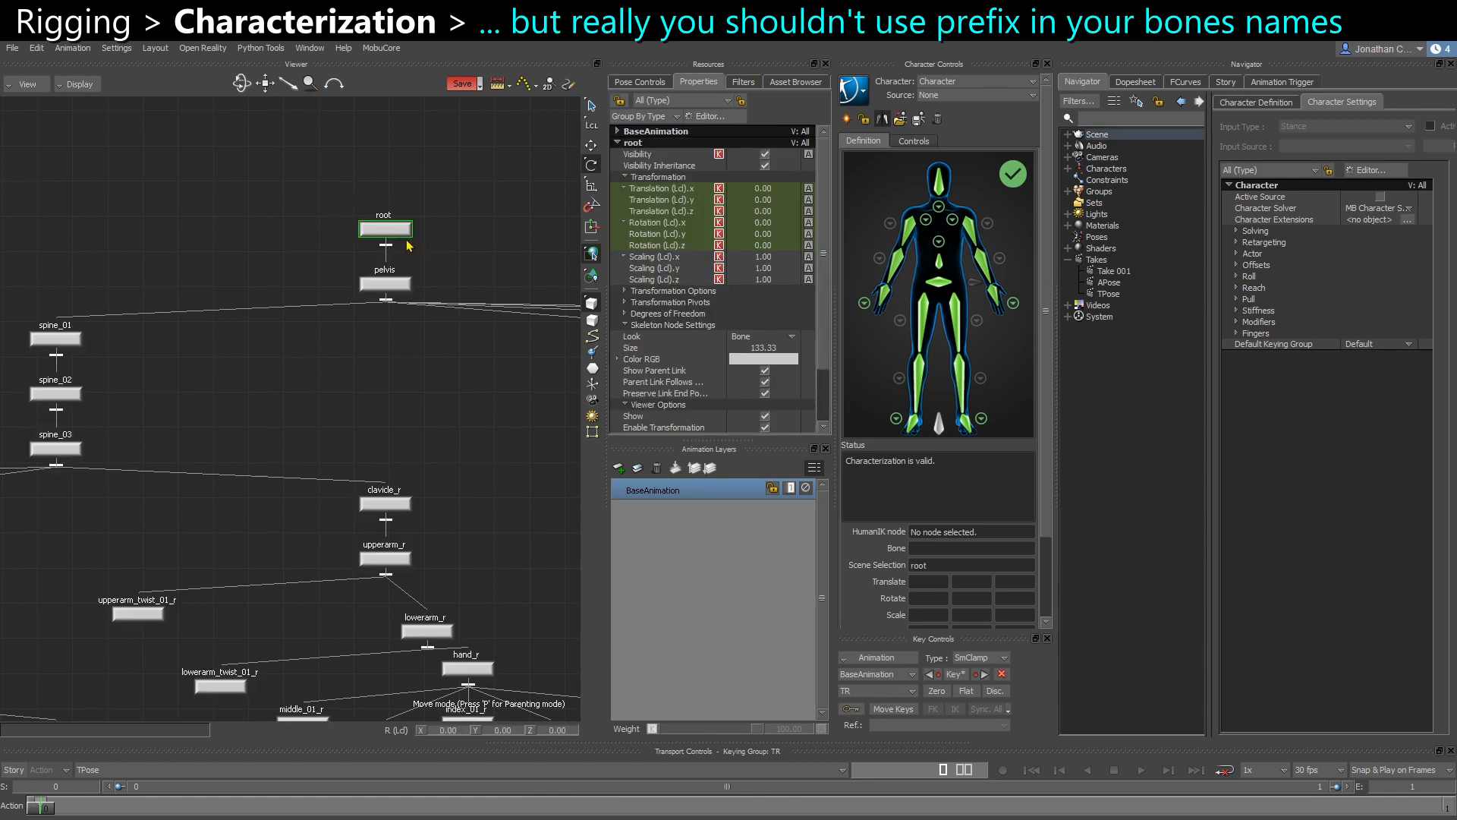
left_click_drag(300, 180, 406, 289)
left_click(237, 347)
left_click_drag(343, 224, 360, 220)
left_click(375, 217)
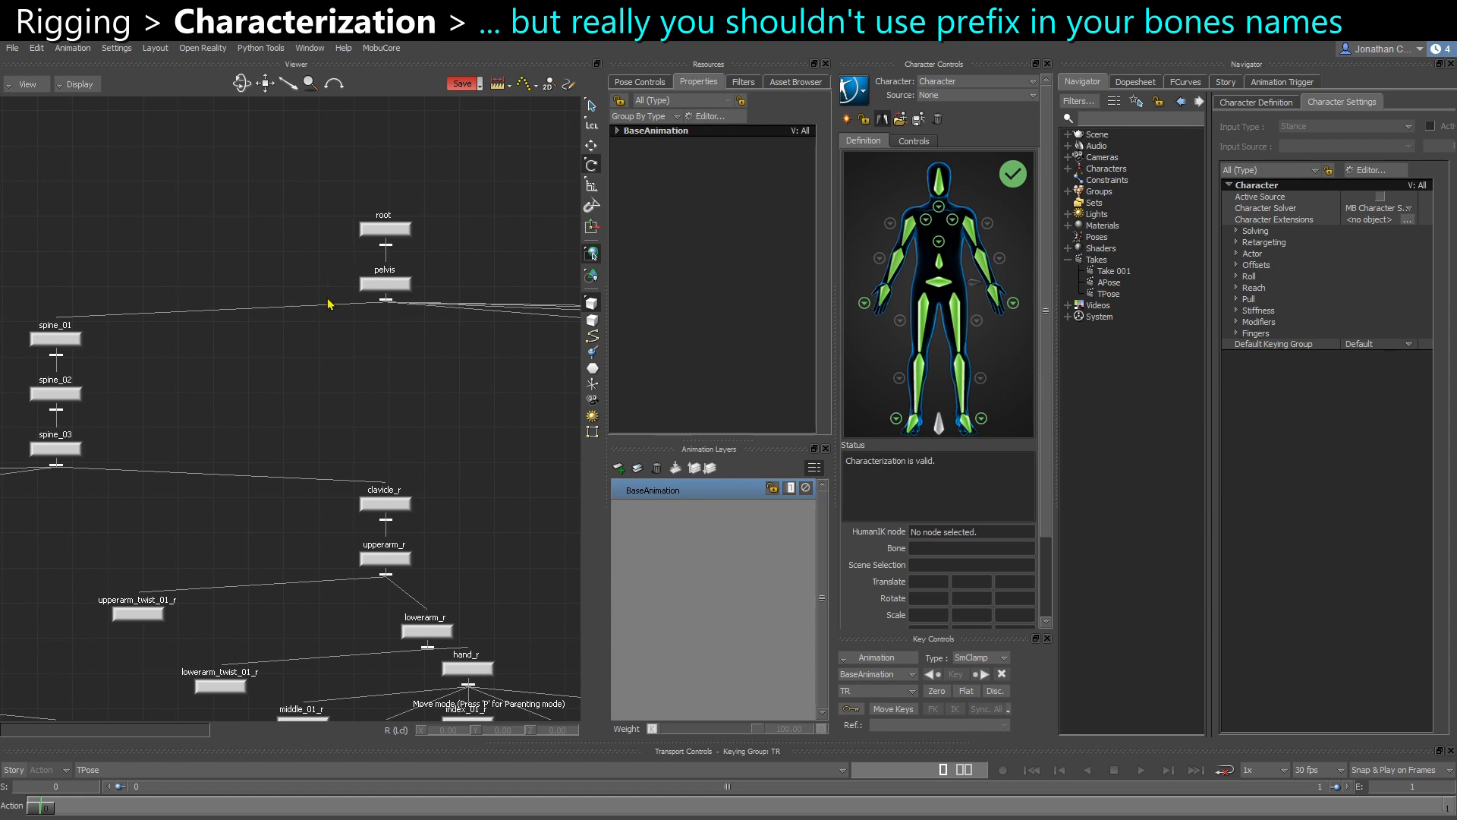
Examine the spine_01 to spine_03 bone names alongside root and pelvis, and return to the 3D view
middle_click_drag(96, 407, 154, 371, "alt")
left_click_drag(81, 261, 163, 442)
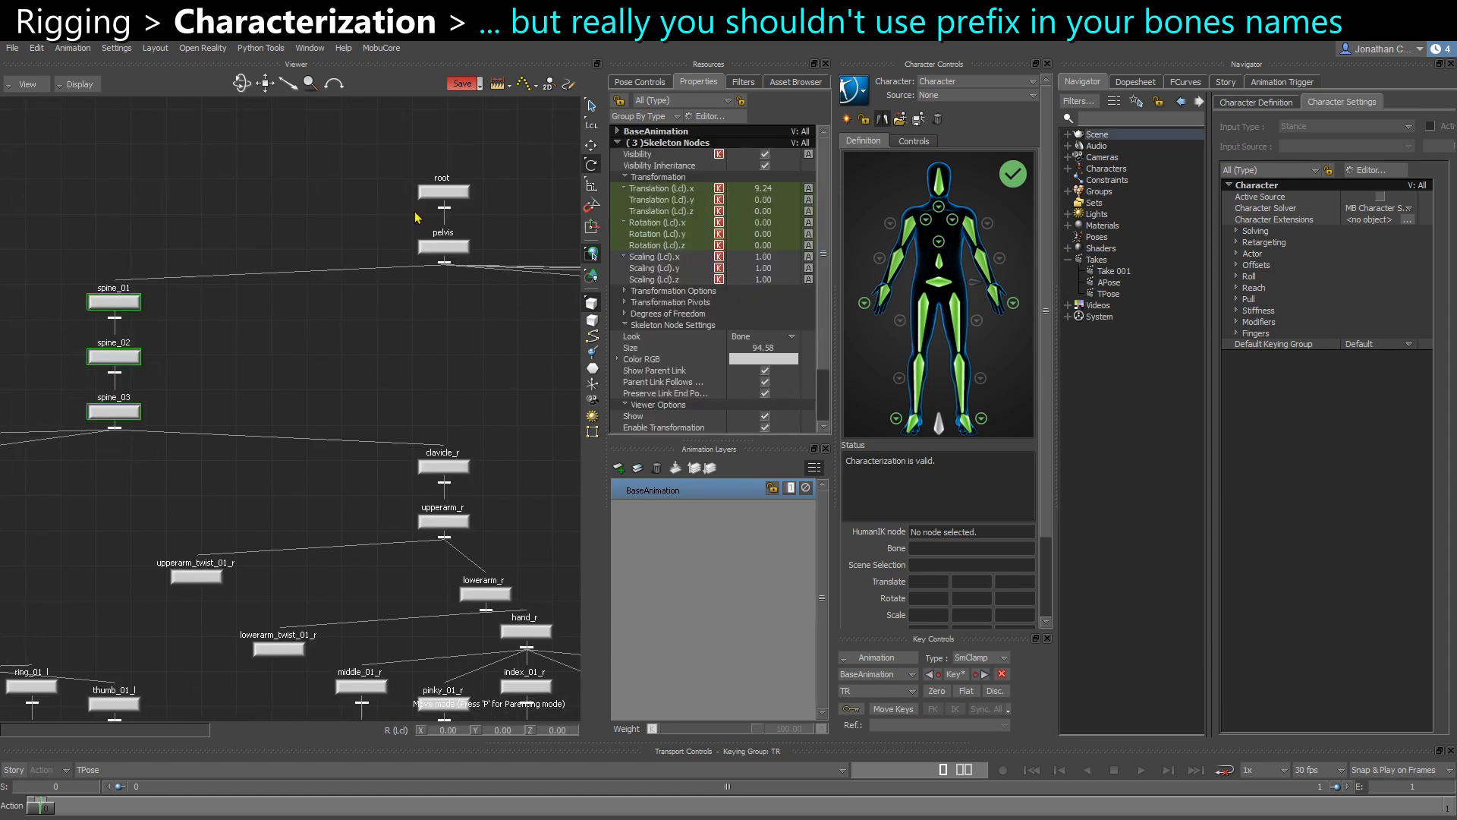
left_click_drag(382, 157, 466, 284)
left_click_drag(352, 337, 367, 346)
key("ctrl+w")
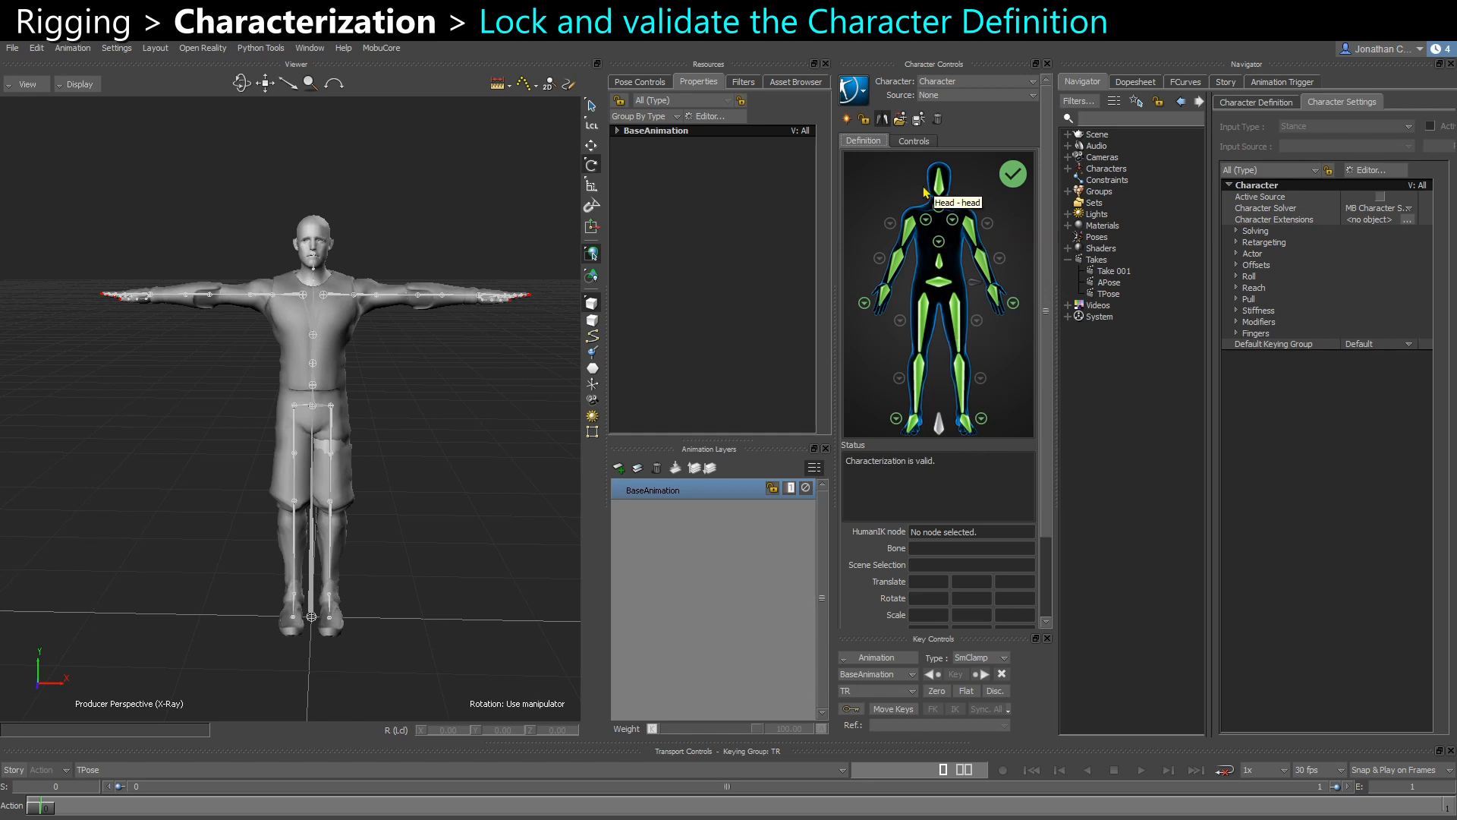
Start locking the character definition, cancel the Biped or Quadruped choice, and check the character's facing direction against the Z-axis
left_click(866, 121)
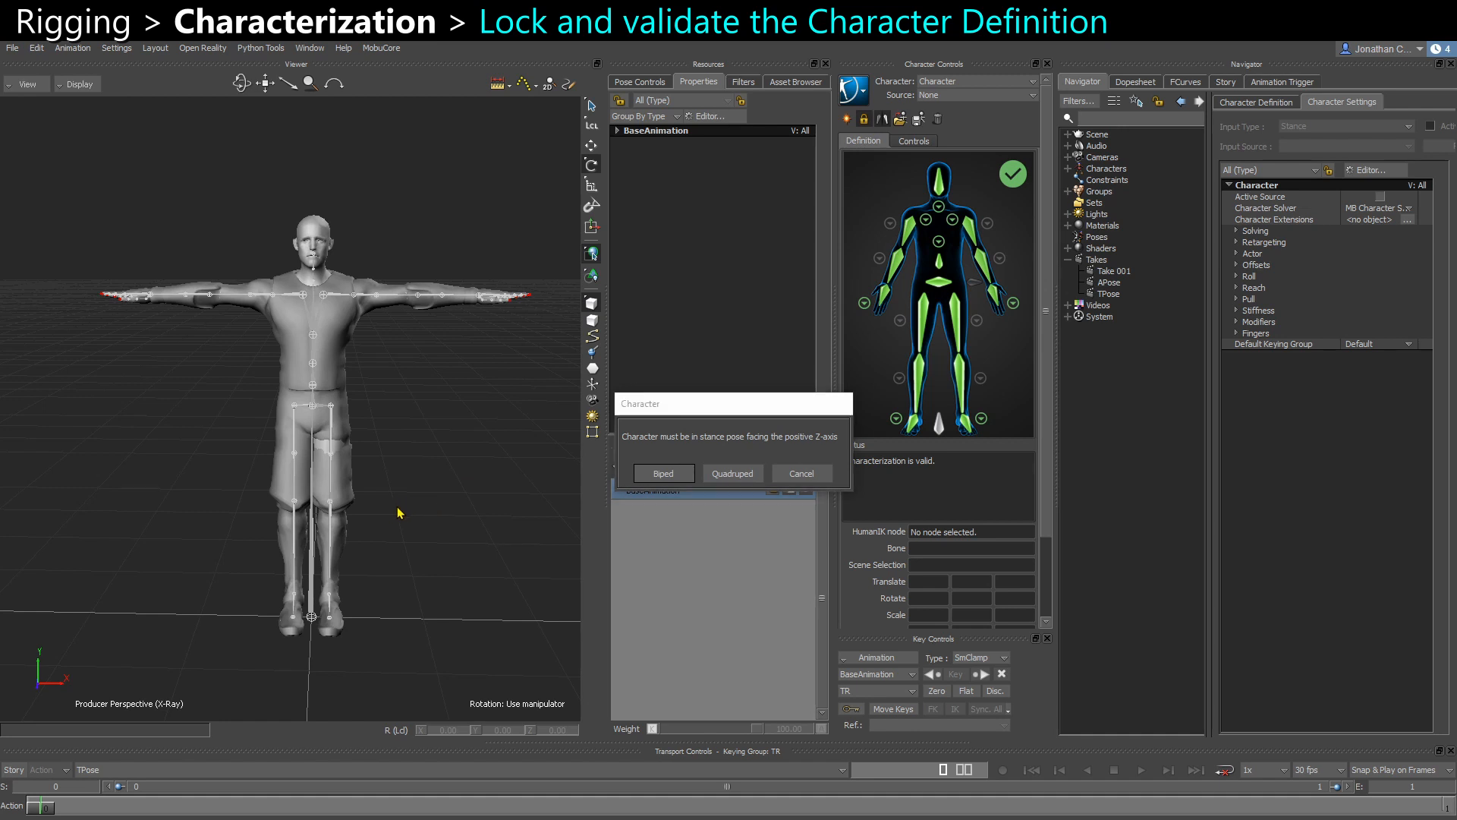
left_click(808, 474)
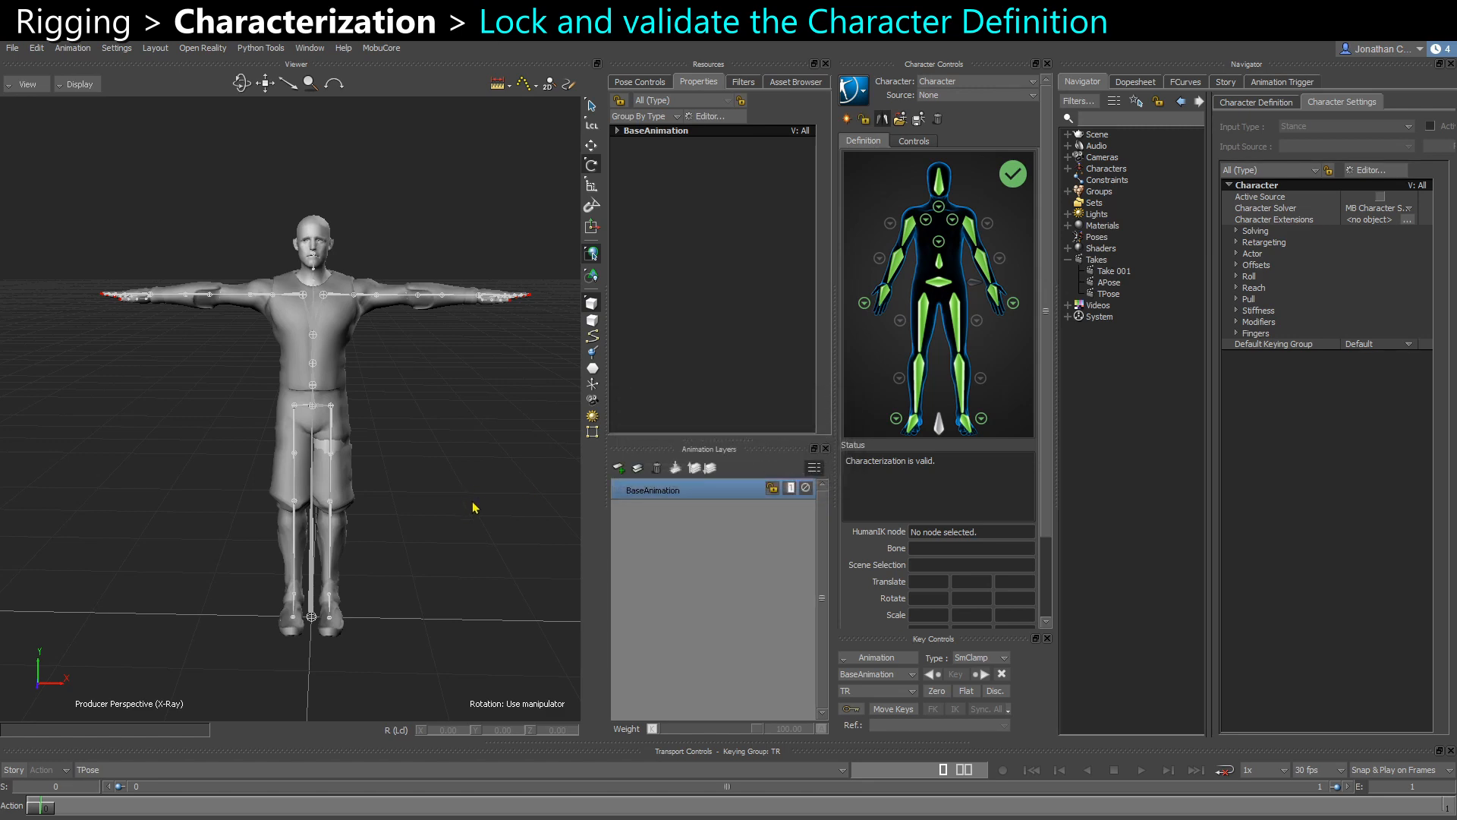
left_click_drag(470, 503, 48, 700, "ctrl+shift")
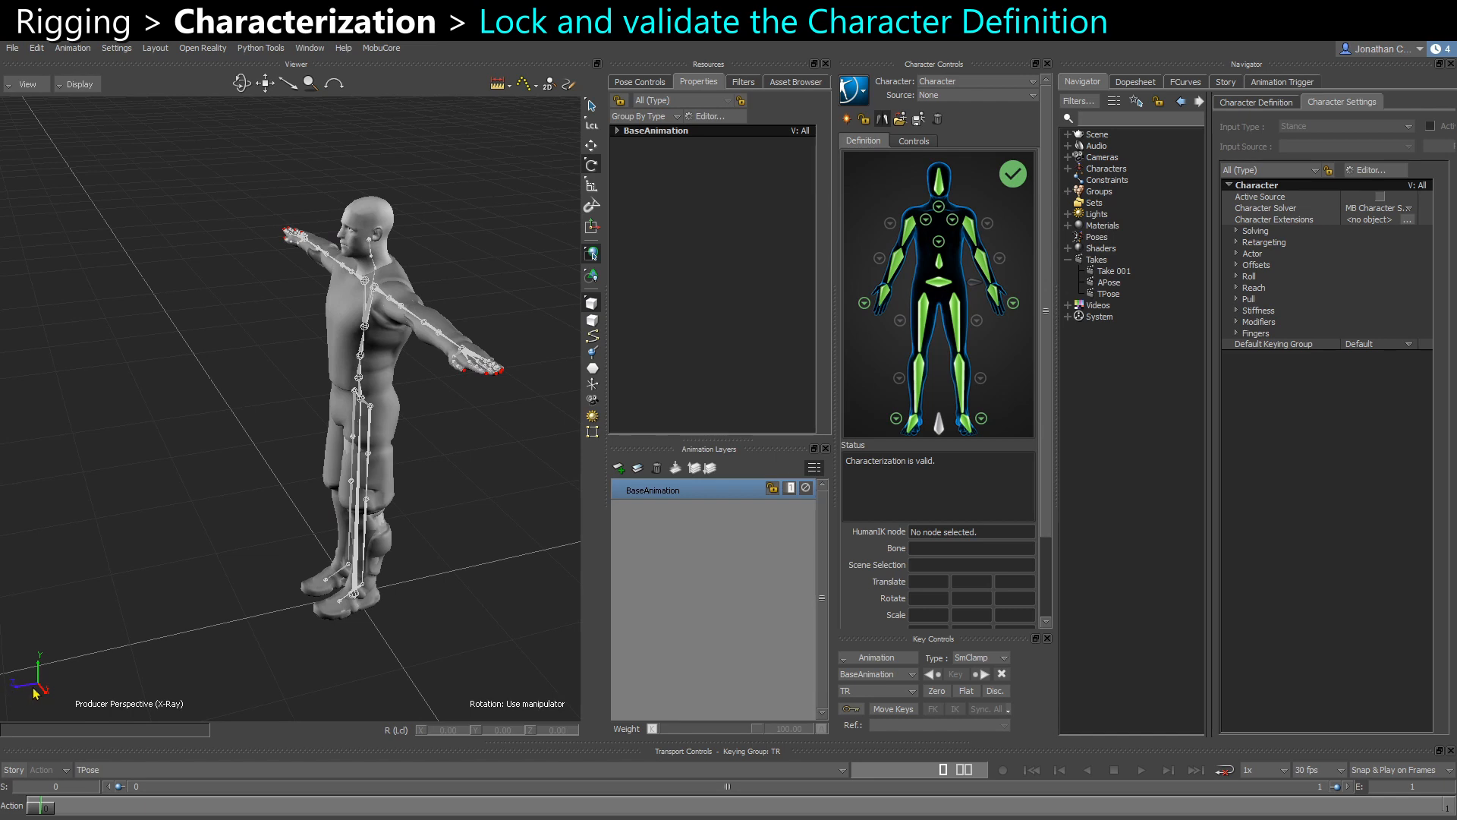
Test the facing-direction check by rotating the root bone about 87 degrees around Z, and undo the rotation
left_click_drag(210, 631, 341, 352, "ctrl+shift")
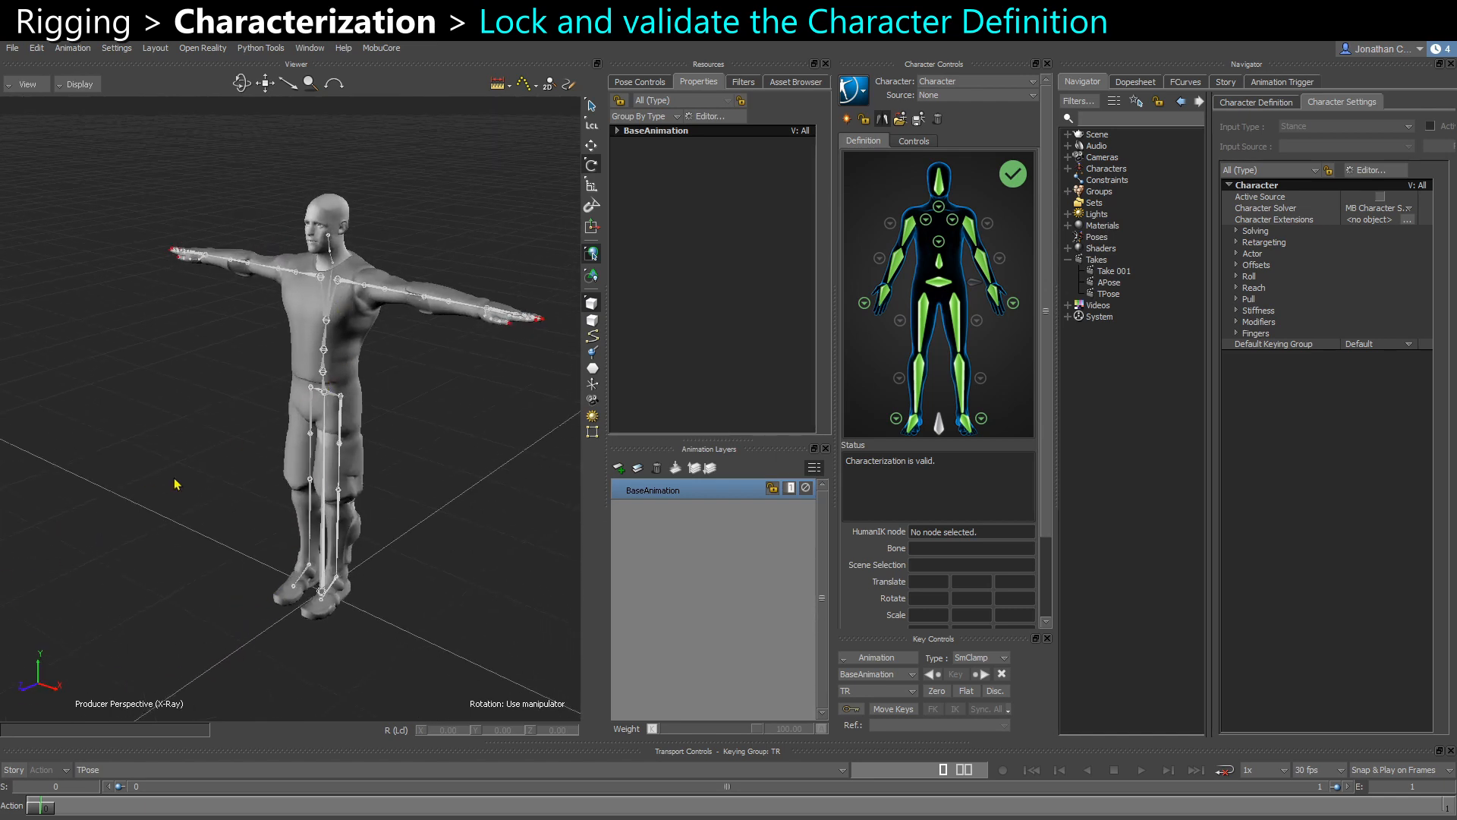
left_click_drag(73, 582, 194, 578, "alt")
left_click(267, 594)
key("e")
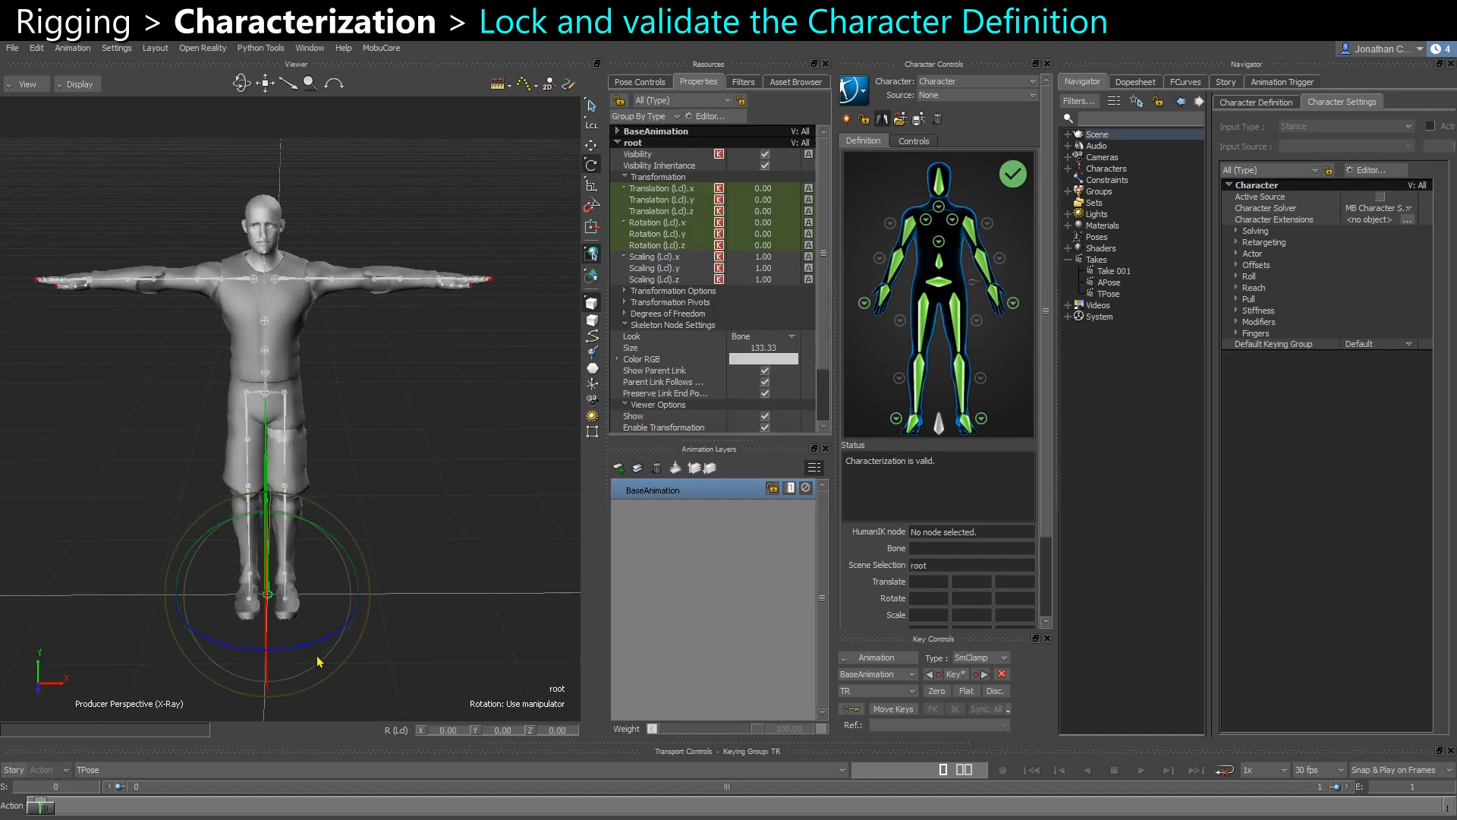
left_click_drag(318, 662, 396, 632, "alt")
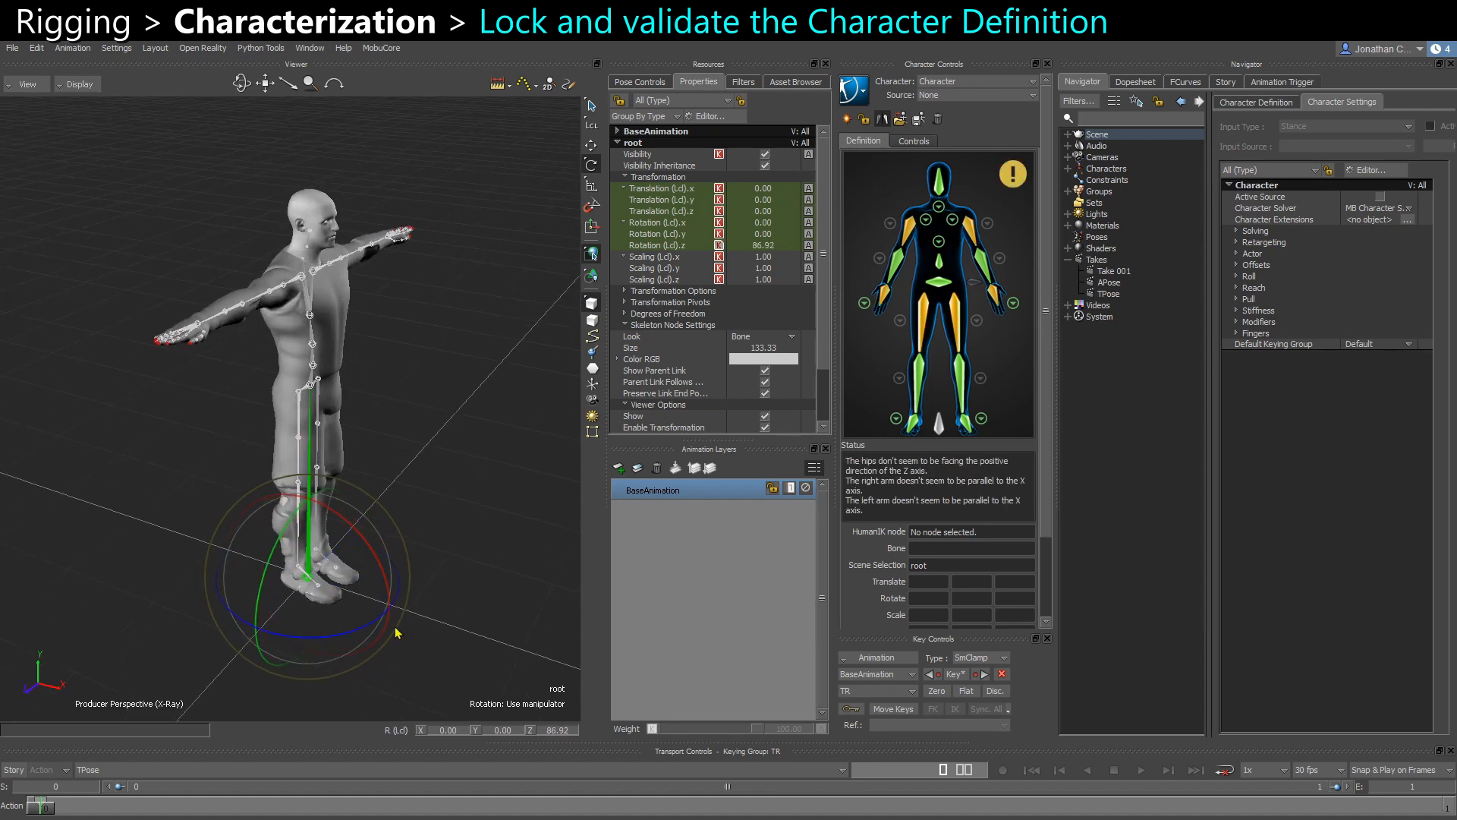
key("ctrl+z")
left_click_drag(276, 565, 300, 583)
key("ctrl+z")
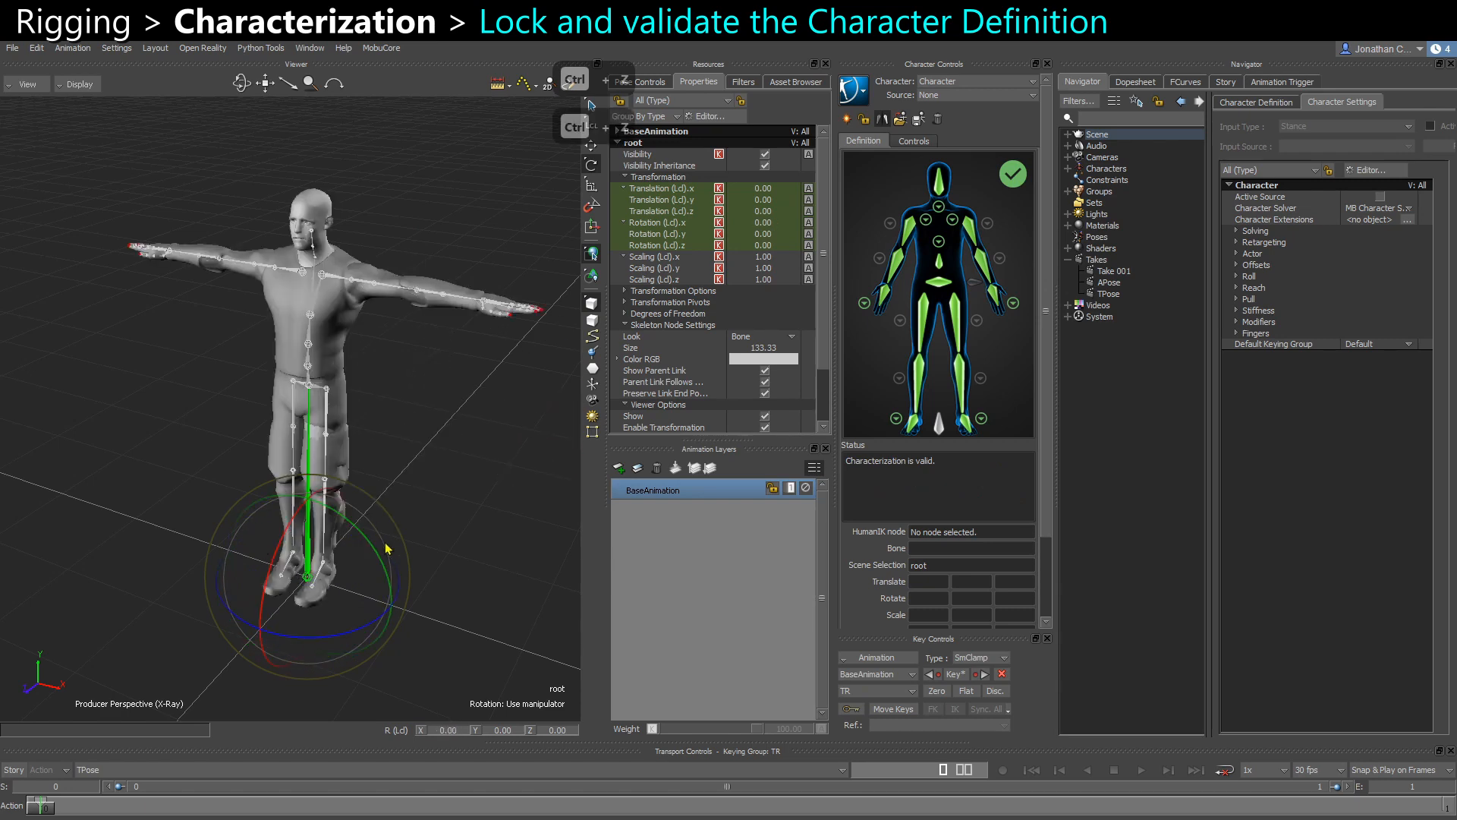
Deselect the root bone and lock the character definition as Biped
left_click_drag(385, 547, 293, 477, "ctrl+shift")
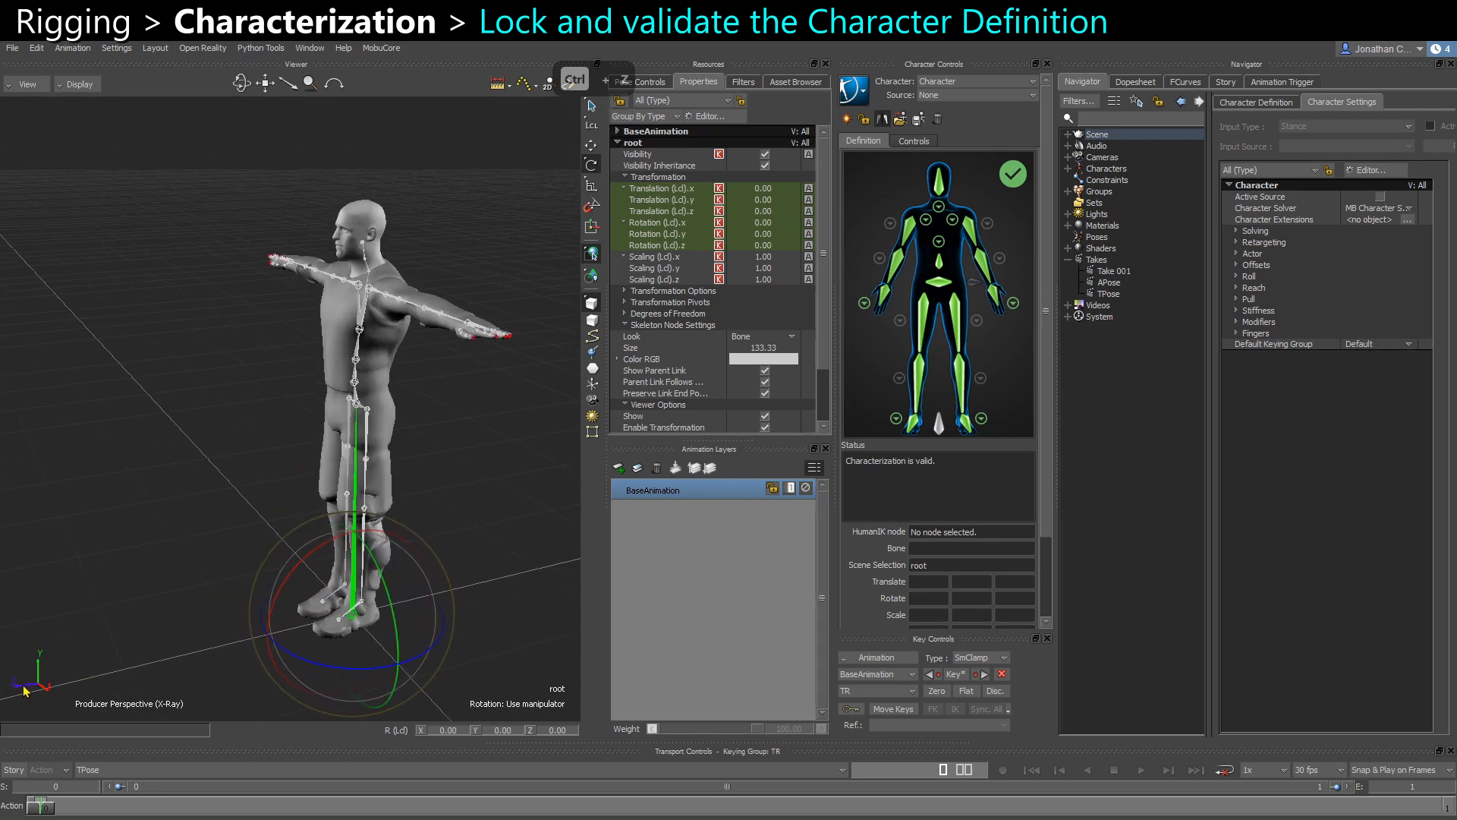
left_click_drag(216, 608, 362, 514, "ctrl+shift")
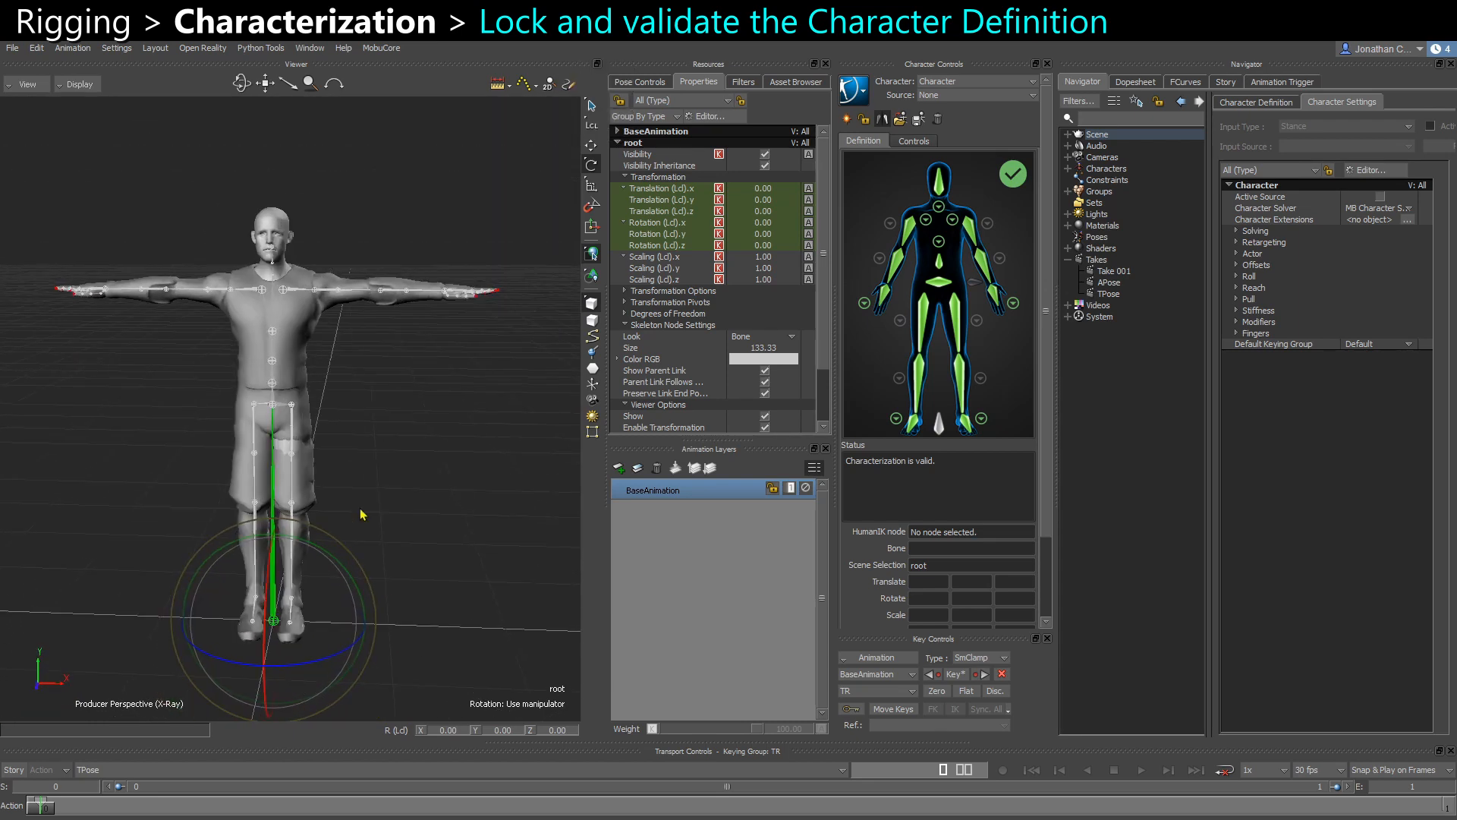
left_click(400, 507)
left_click(864, 119)
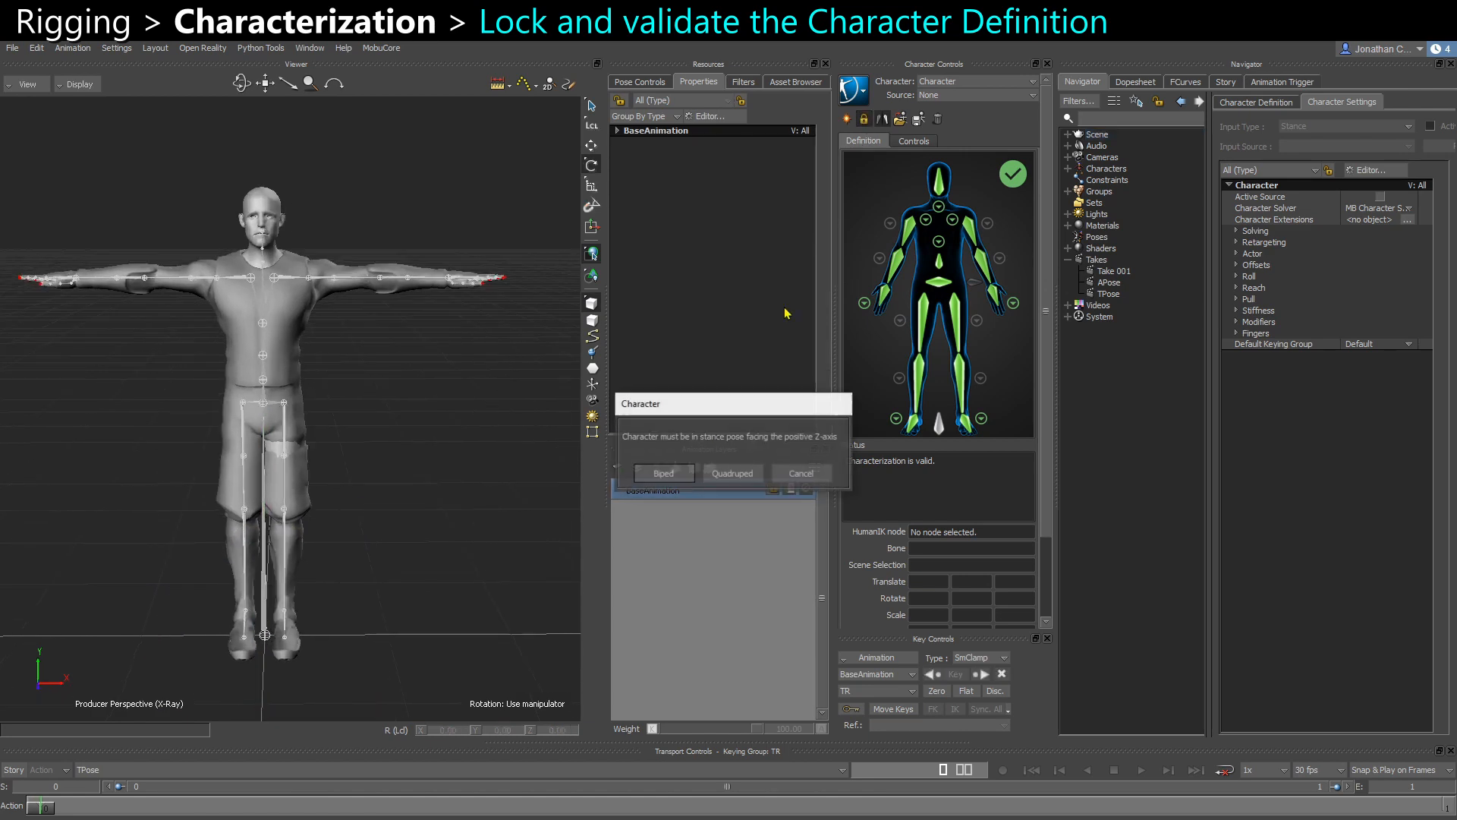
left_click(657, 473)
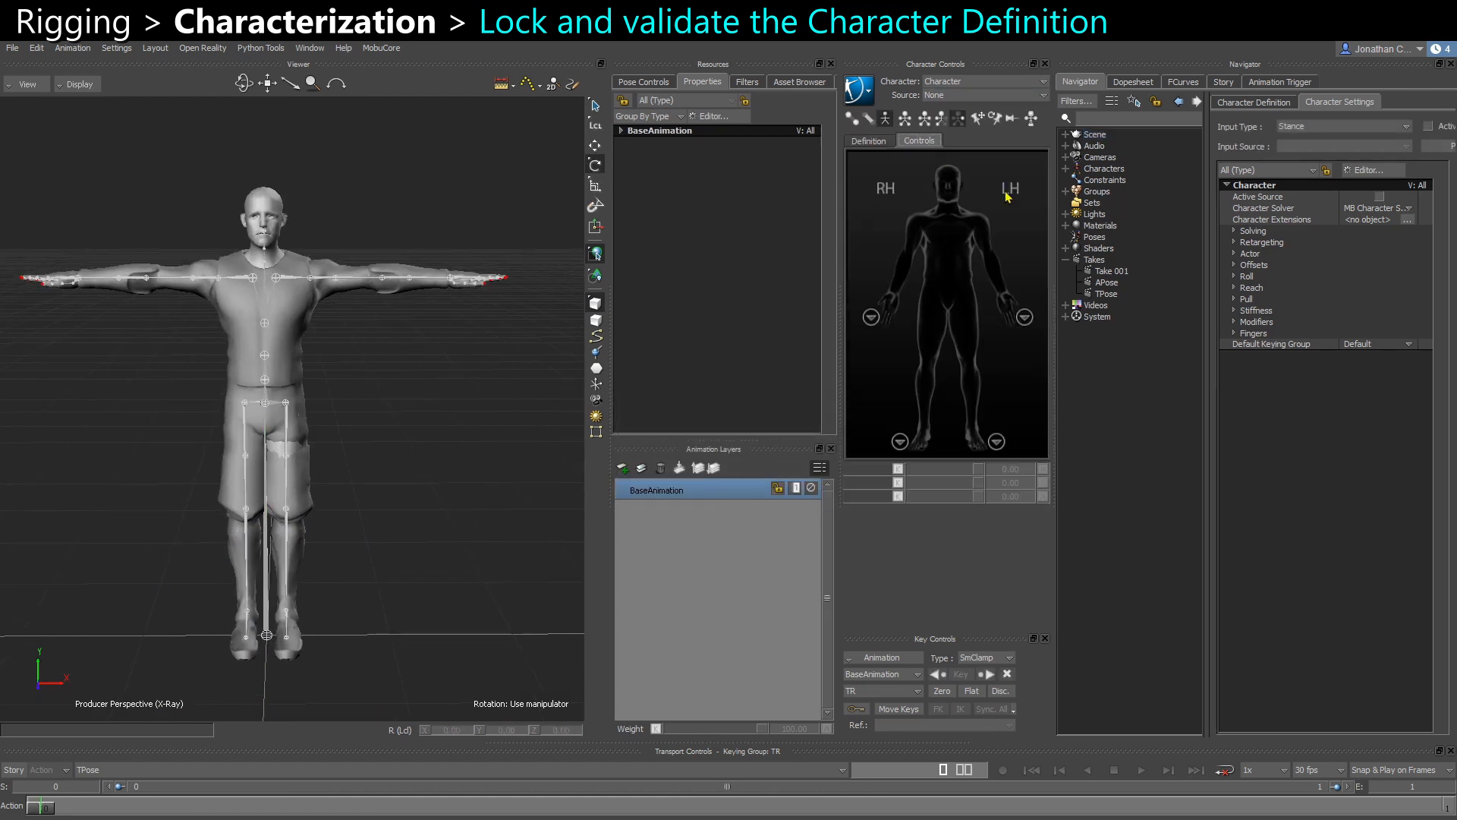
left_click_drag(331, 471, 355, 453, "ctrl+shift")
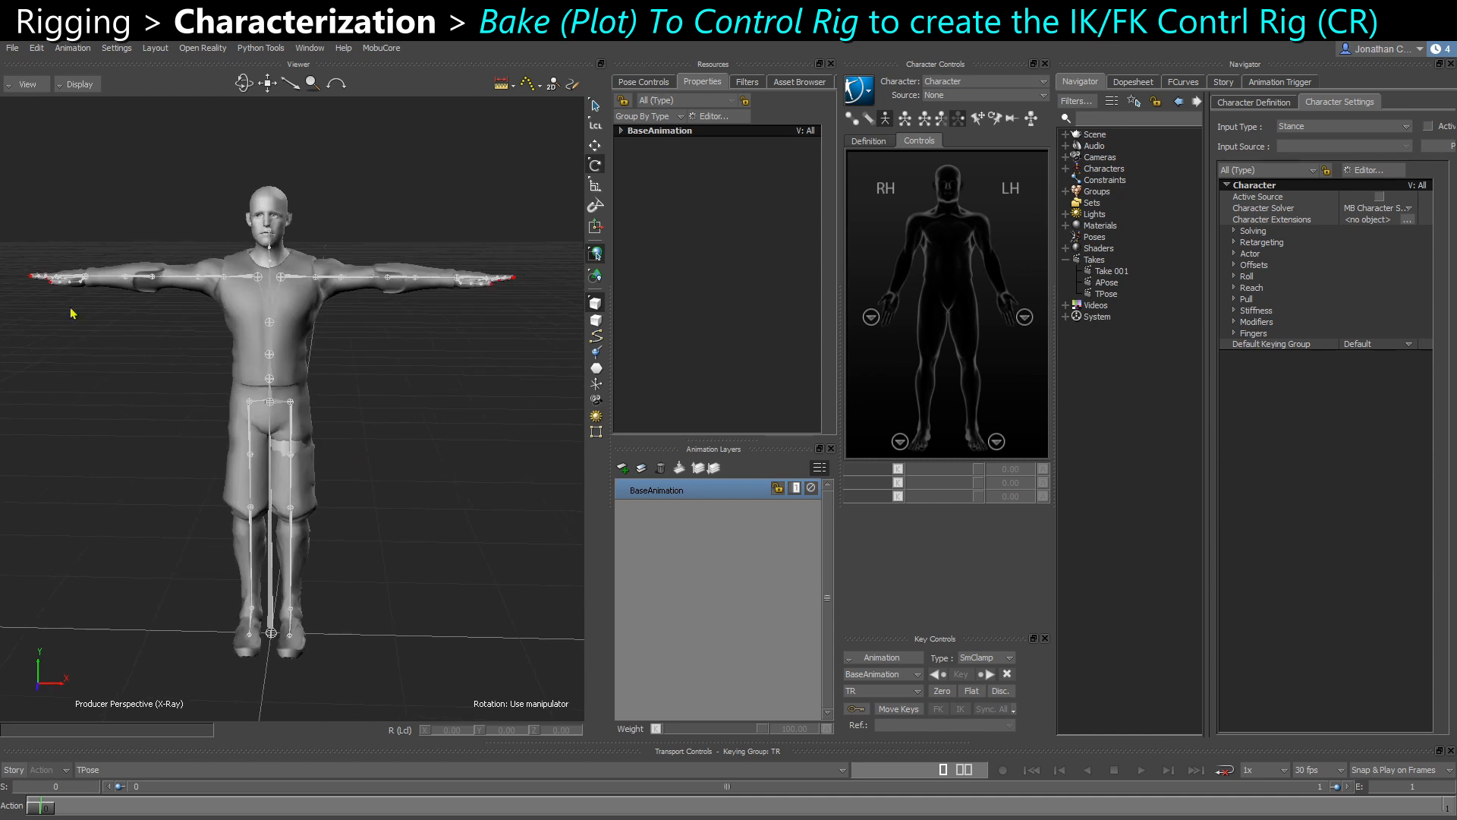
left_click_drag(457, 411, 461, 413, "ctrl+shift")
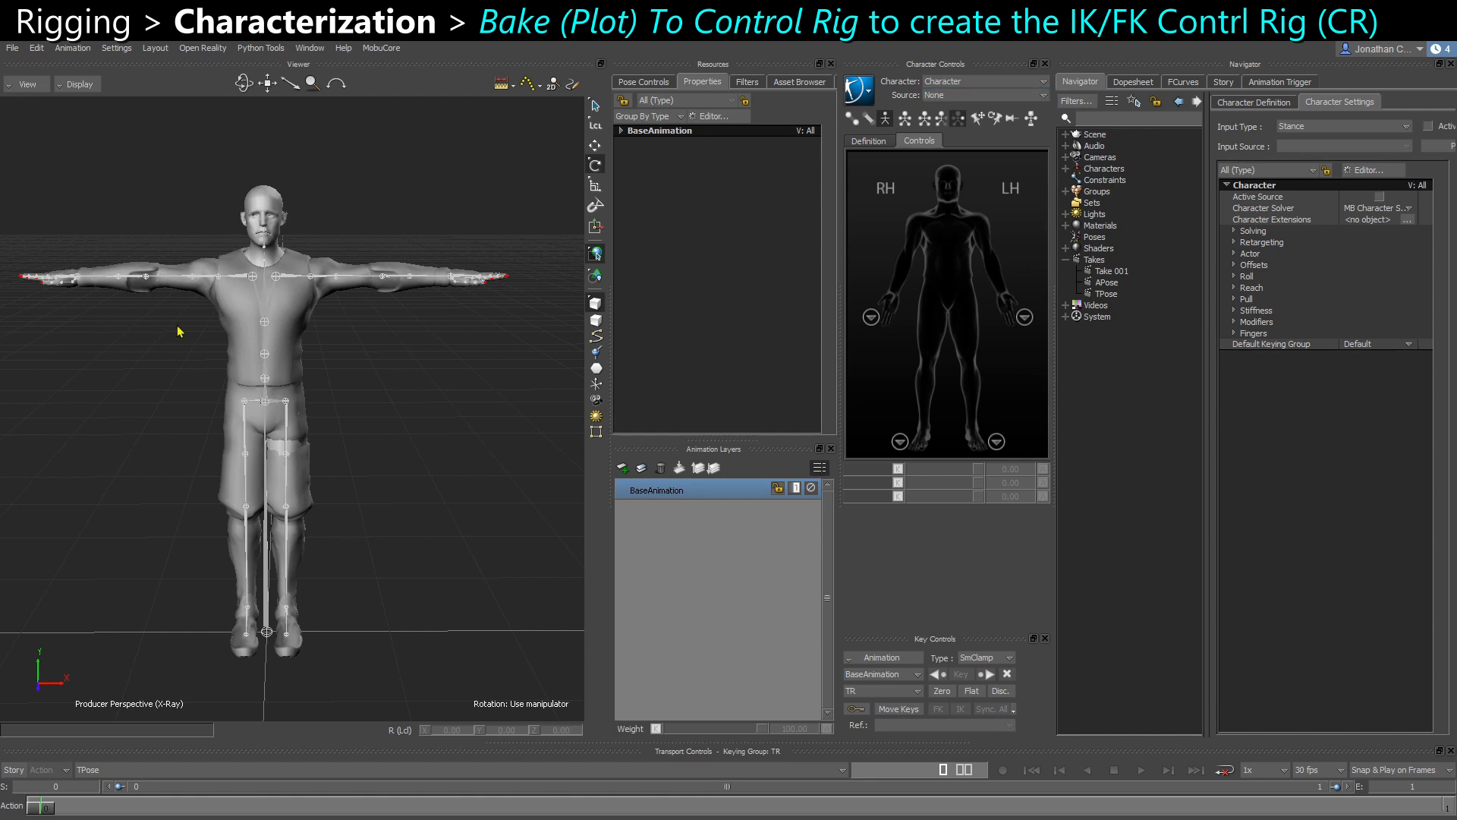
left_click_drag(321, 353, 286, 349, "ctrl+shift")
left_click(290, 348)
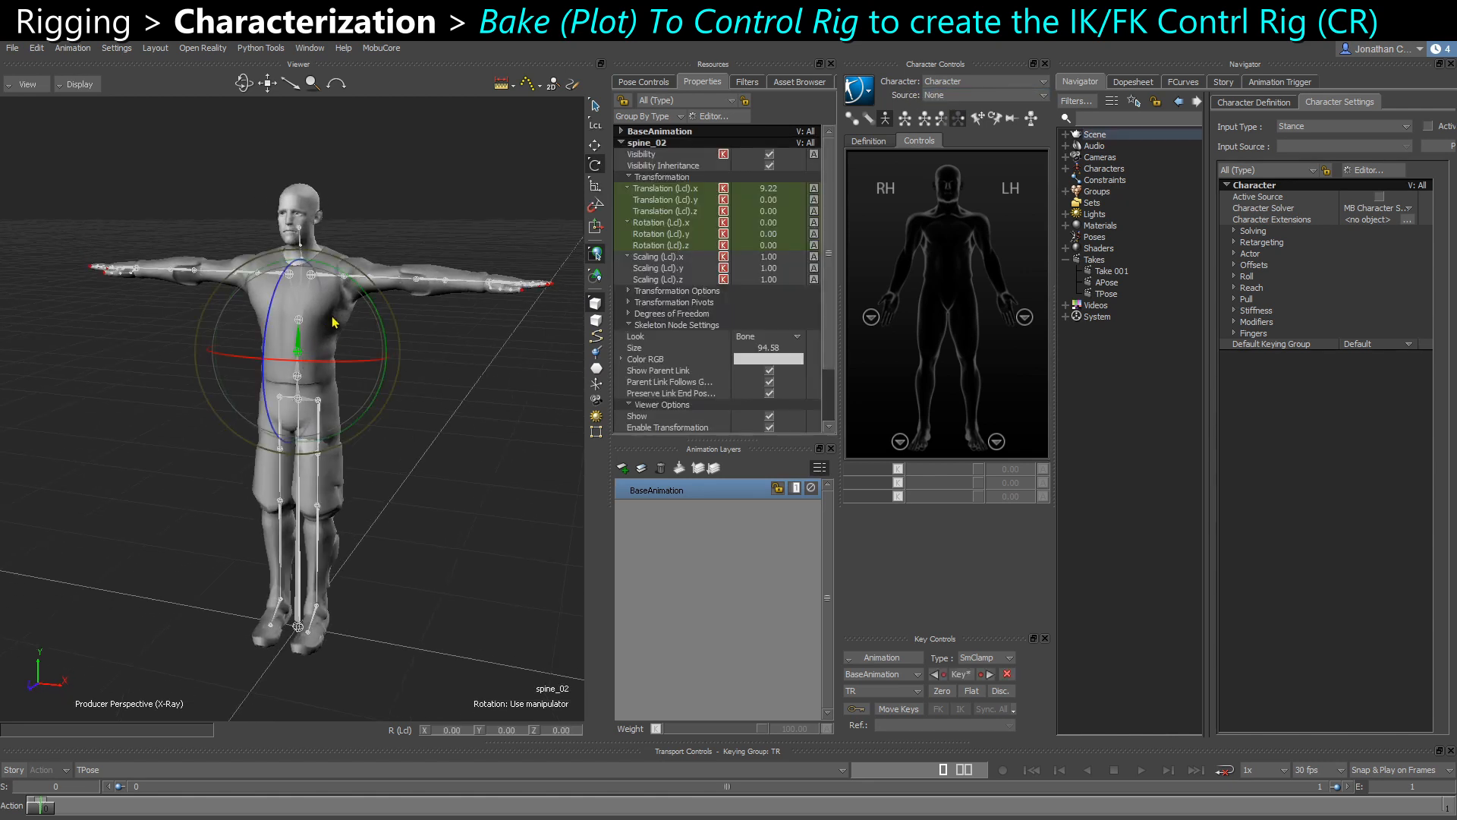
key("ctrl+z")
key("ctrl+z")
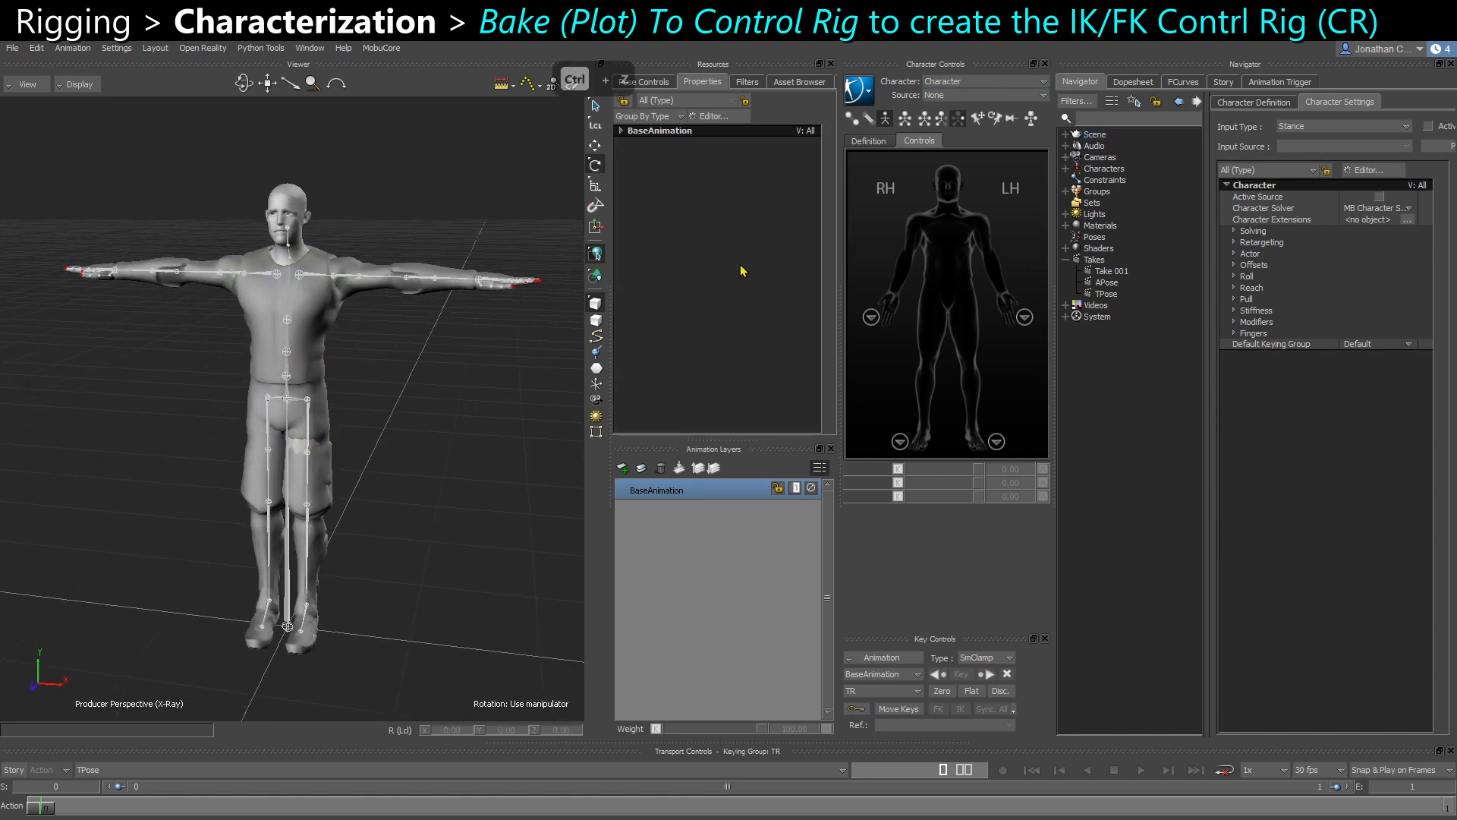
Bake the TPose take to a new control rig of type FK/IK
left_click(860, 90)
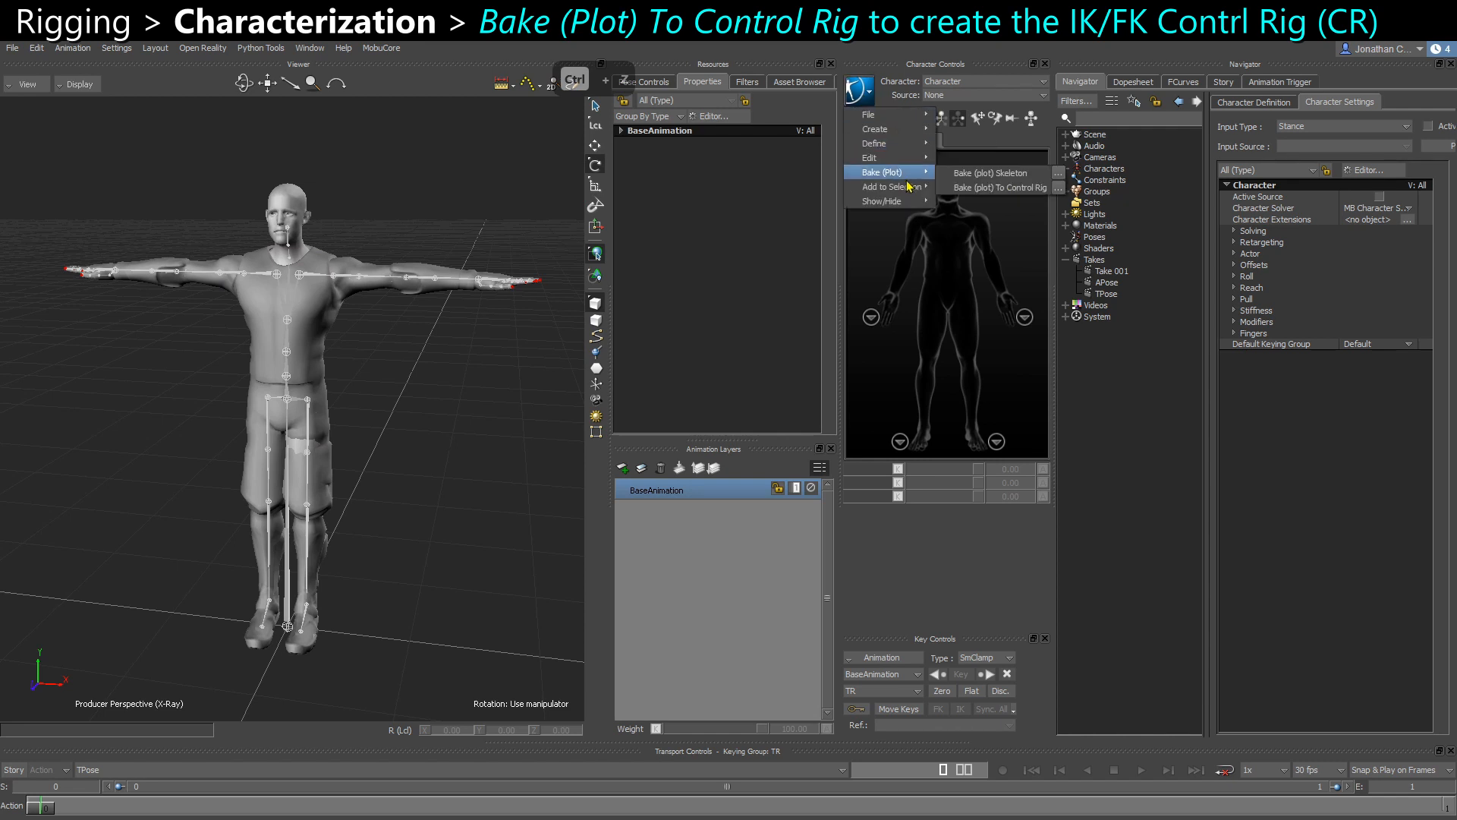
mouse_move(892, 187)
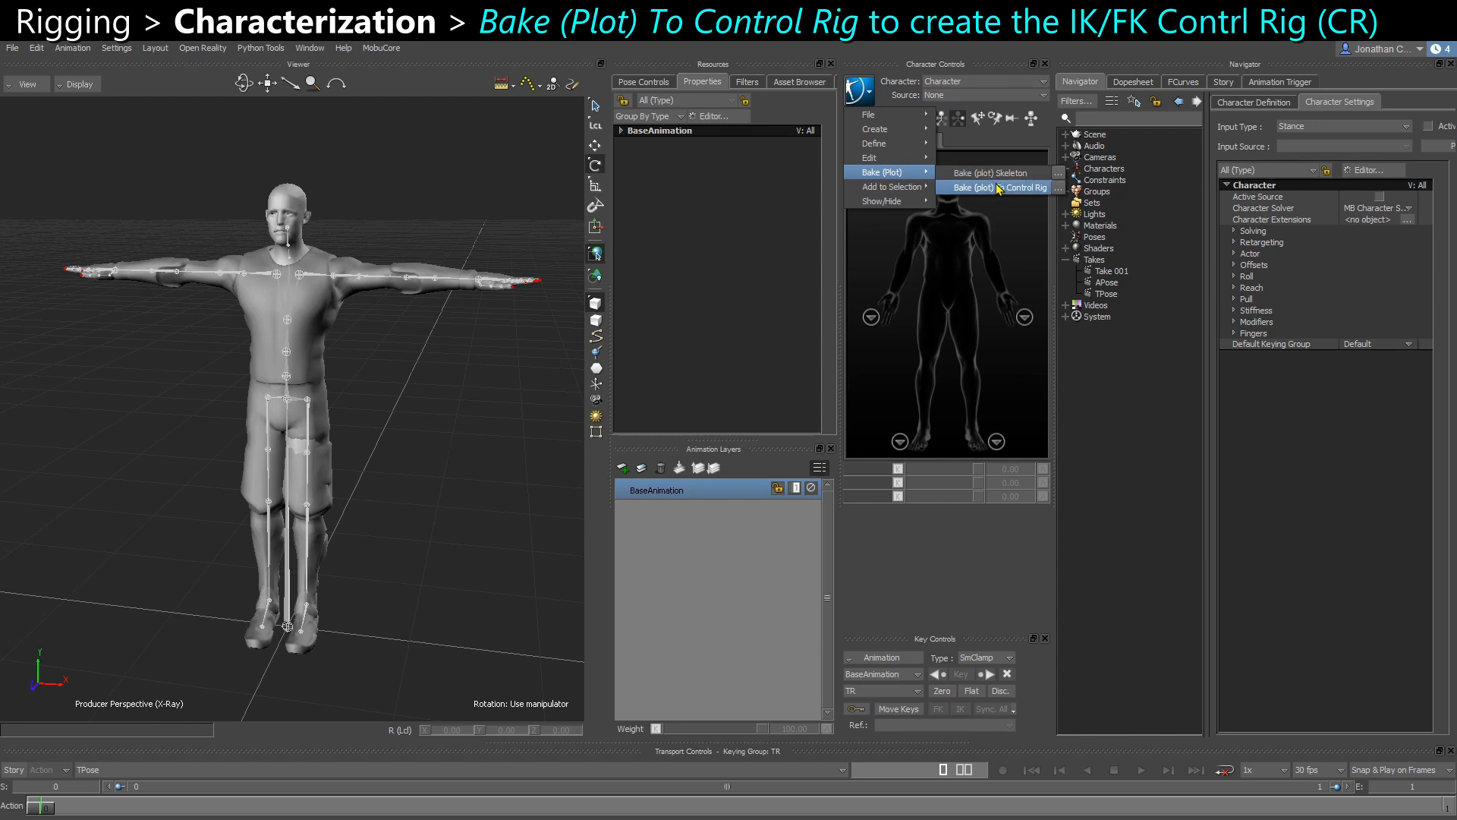
left_click(1002, 188)
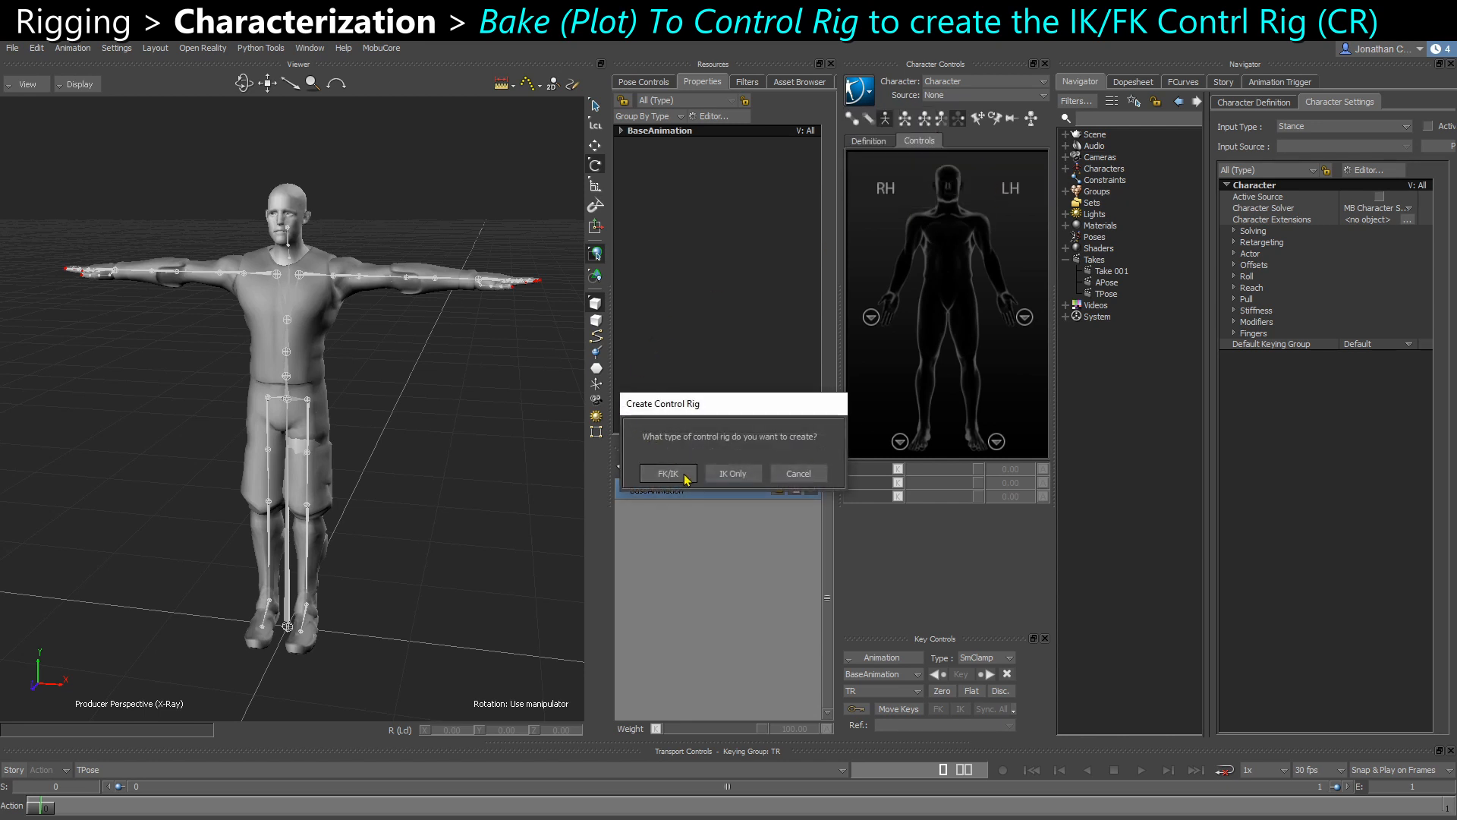
left_click_drag(704, 411, 432, 508)
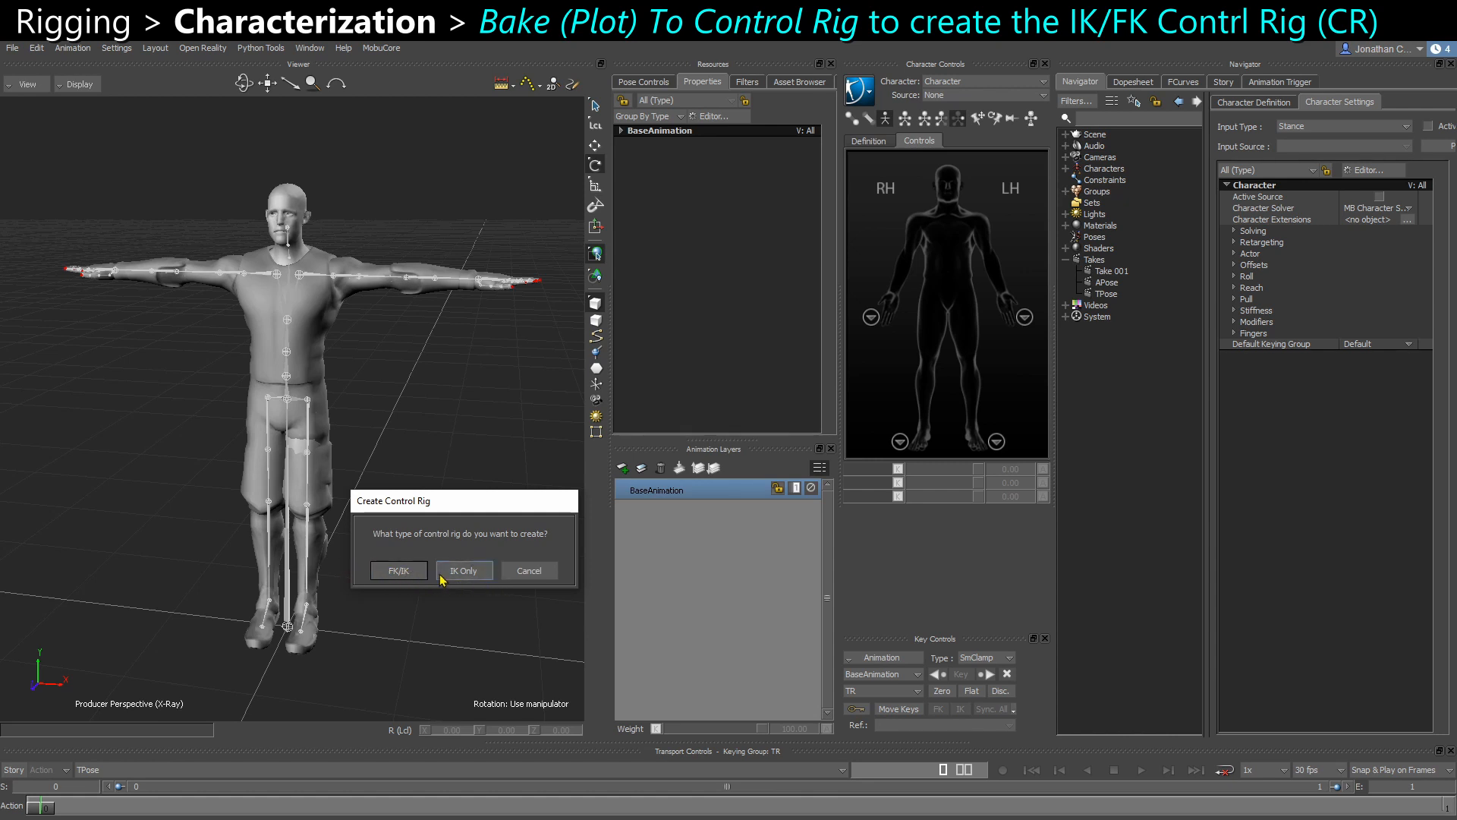
left_click(400, 571)
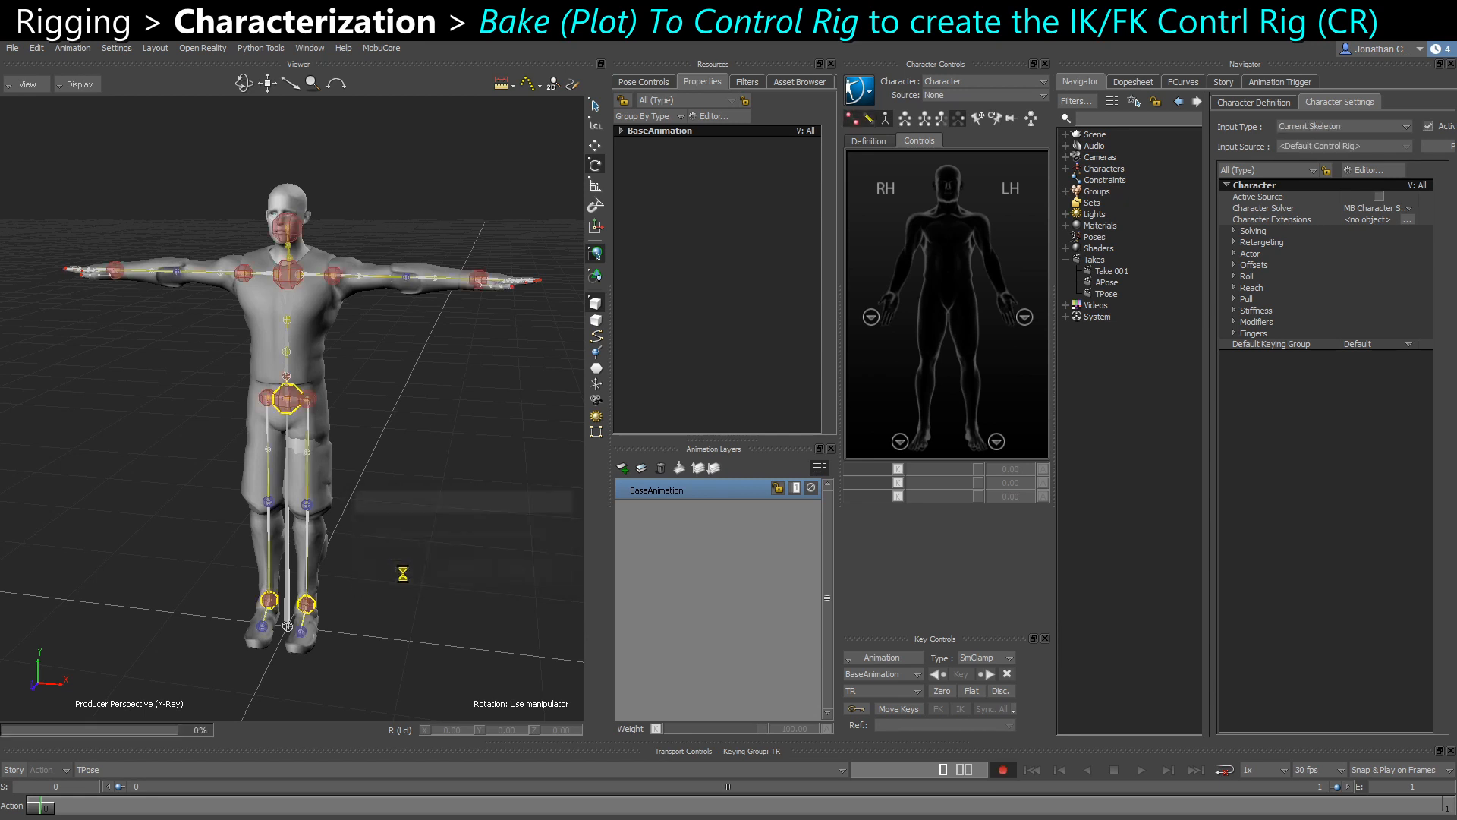
left_click_drag(400, 569, 315, 486)
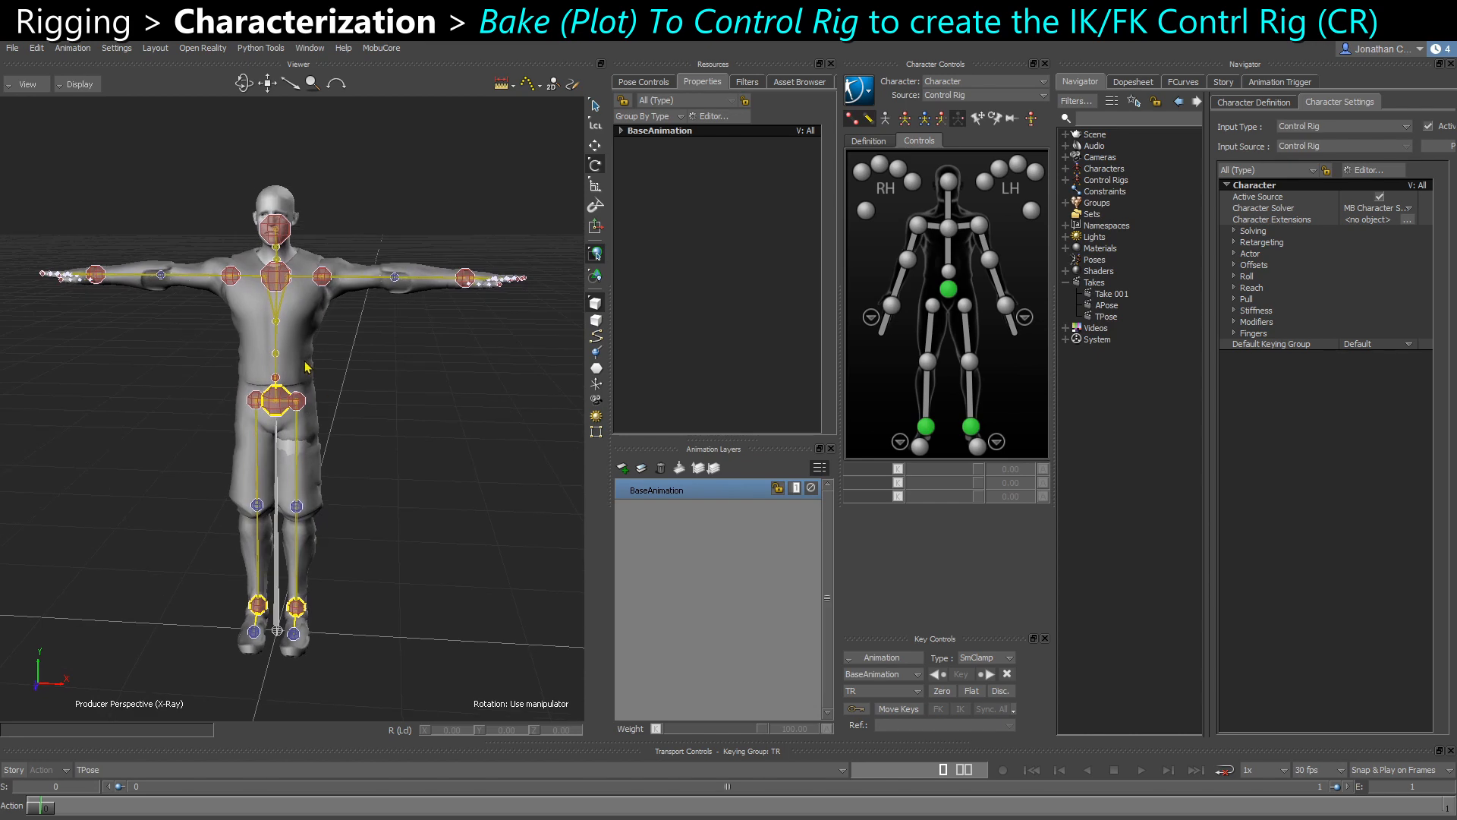
left_click_drag(322, 372, 306, 365, "ctrl+shift")
left_click_drag(317, 445, 367, 448, "ctrl+shift")
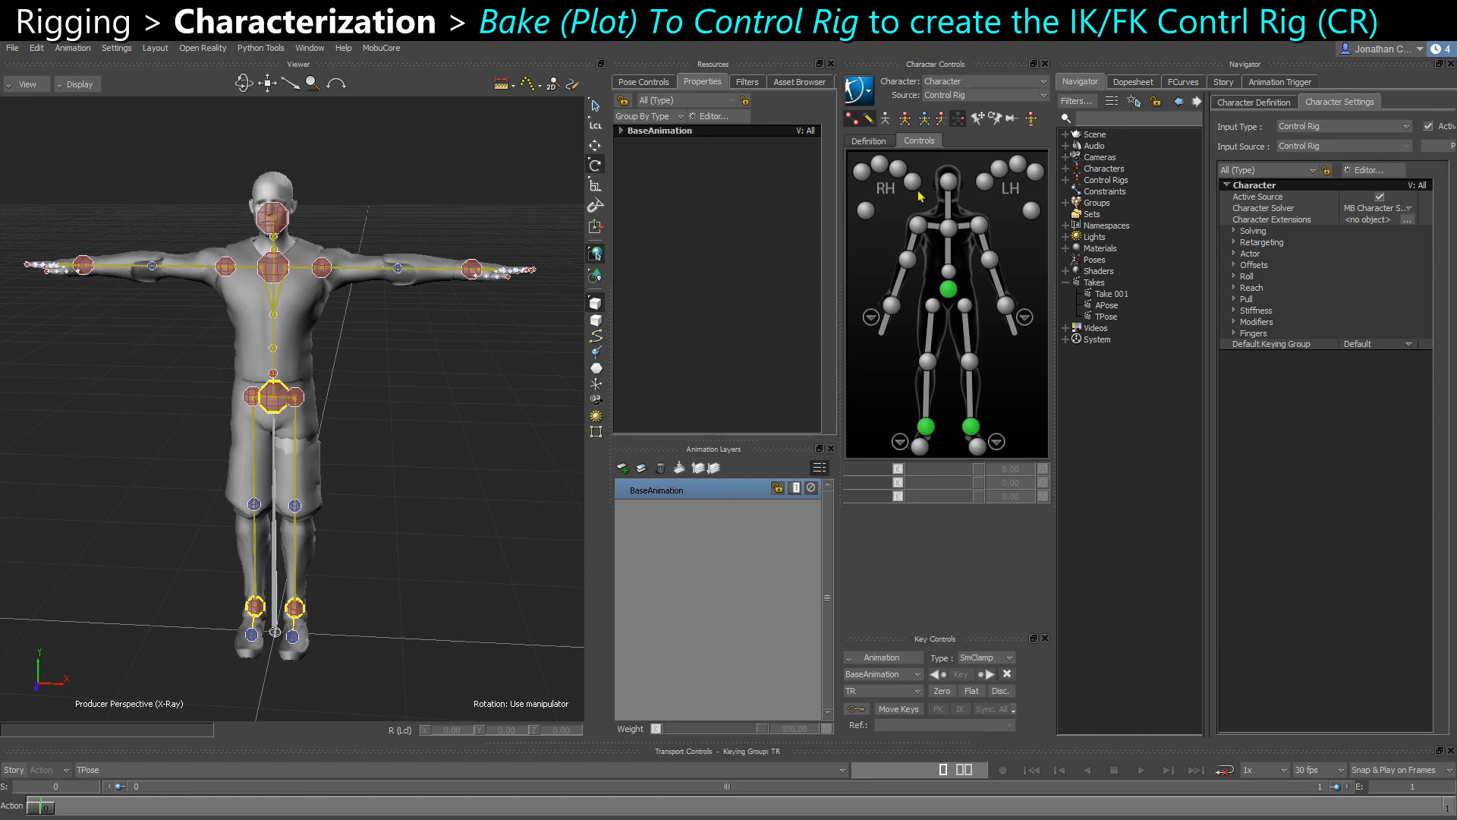
Switch the character source to None and back to Control Rig to compare the skeleton with the rig
left_click(948, 99)
left_click(935, 115)
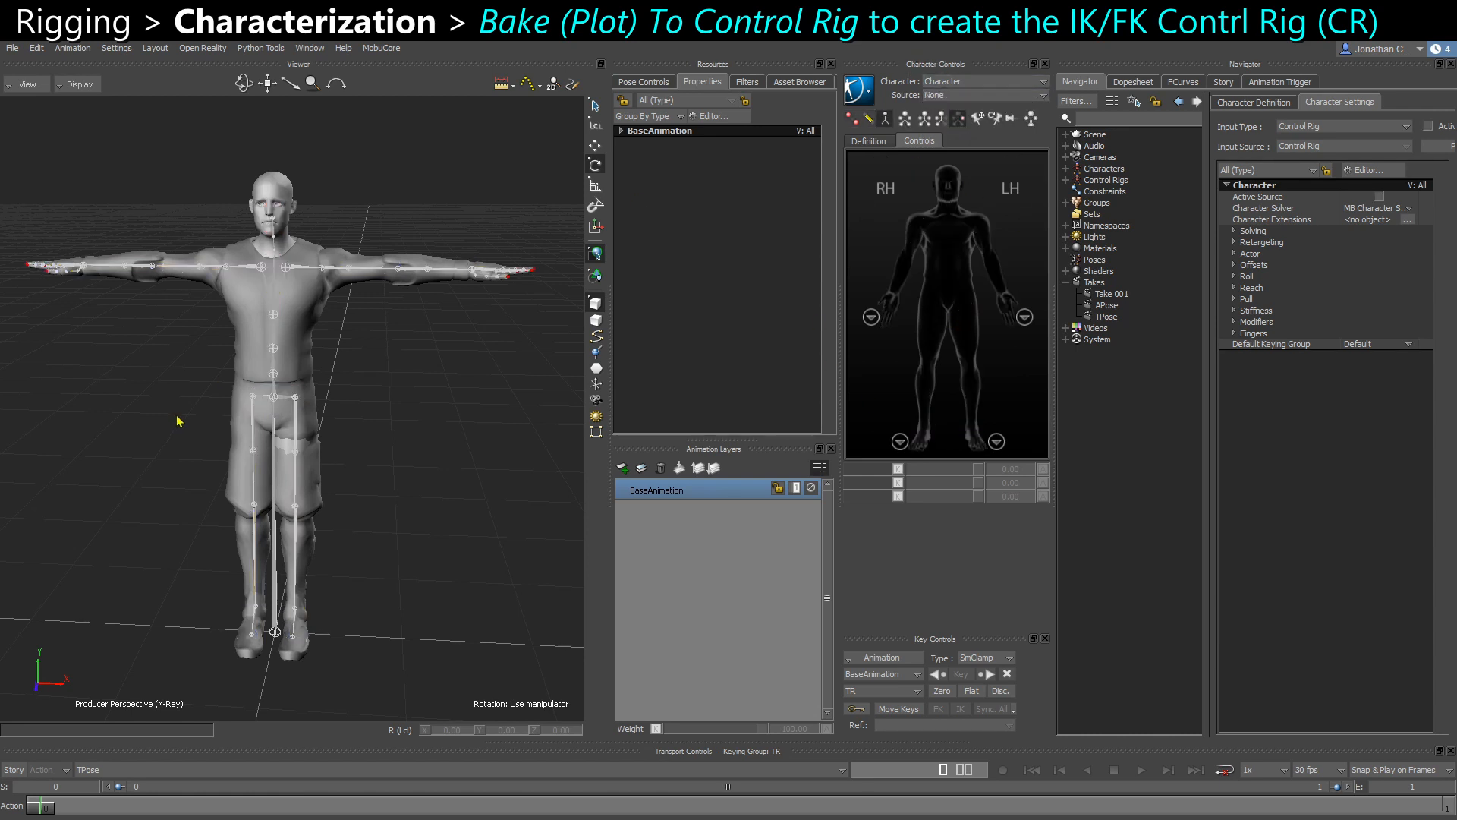
left_click(949, 97)
left_click(942, 129)
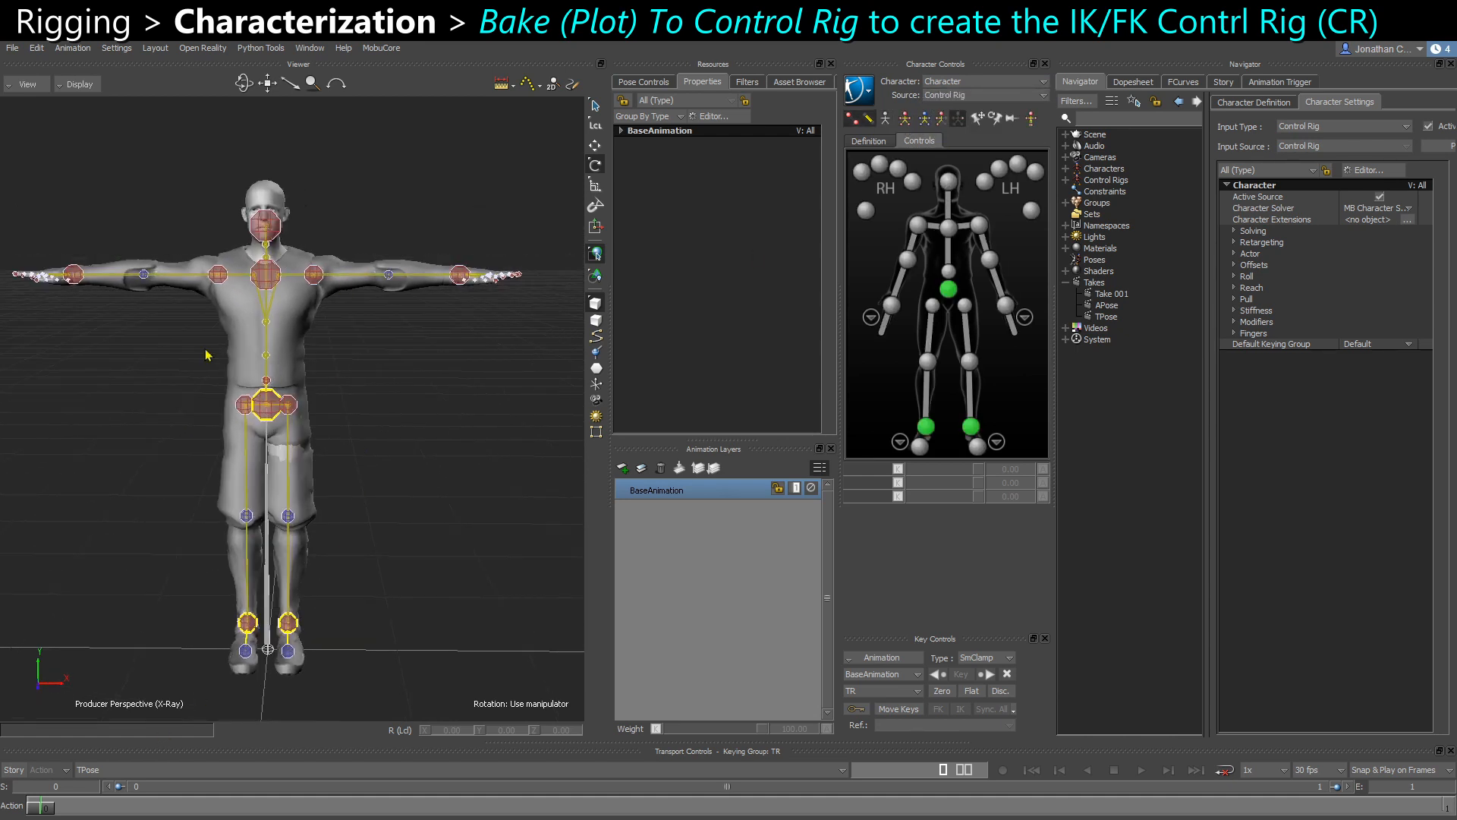
left_click_drag(342, 590, 327, 589, "ctrl+shift")
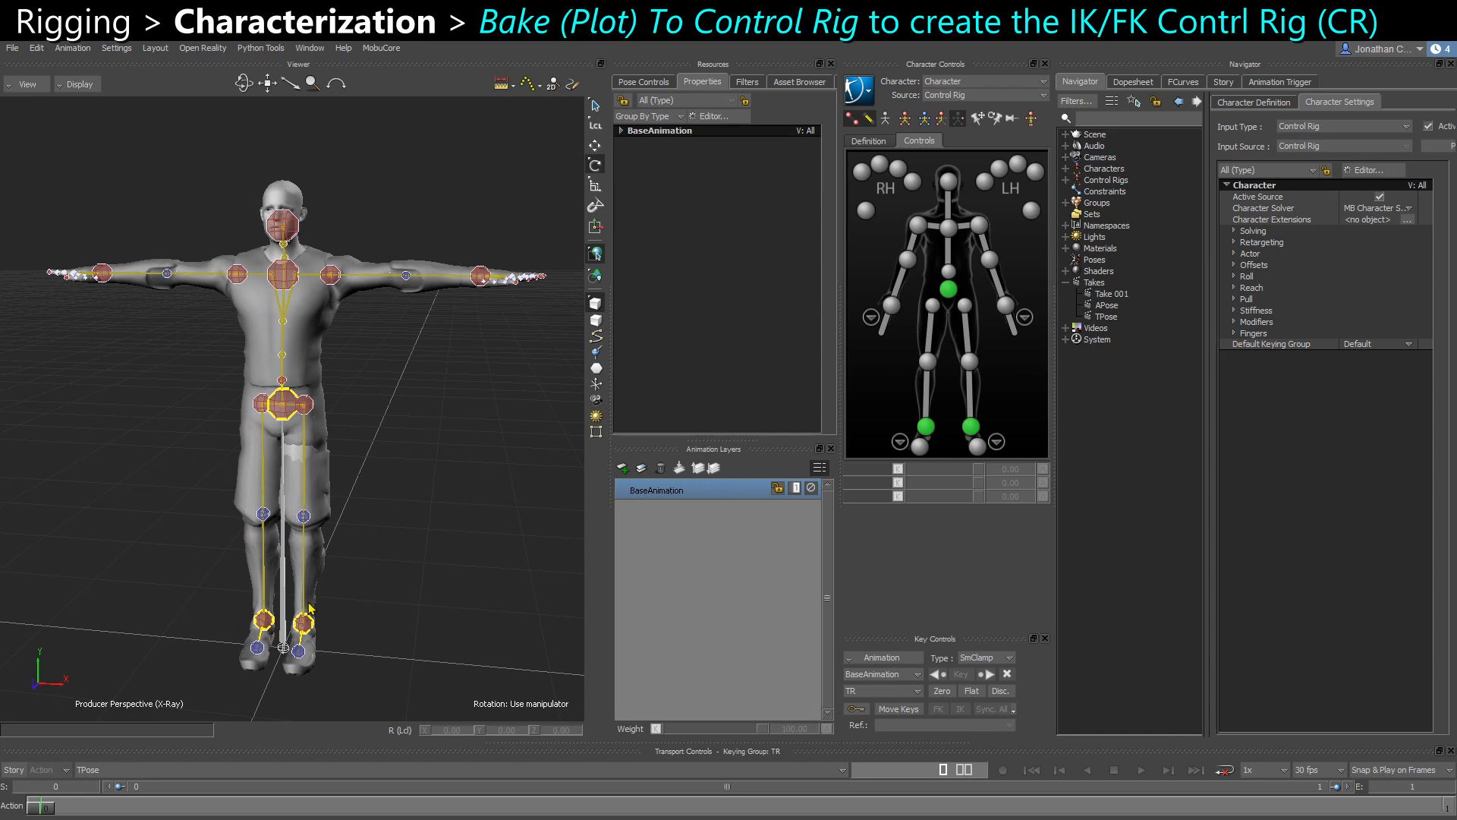
Switch to the APose take, set the character source to None, and refresh the skeleton's pose on the timeline
left_click(121, 771)
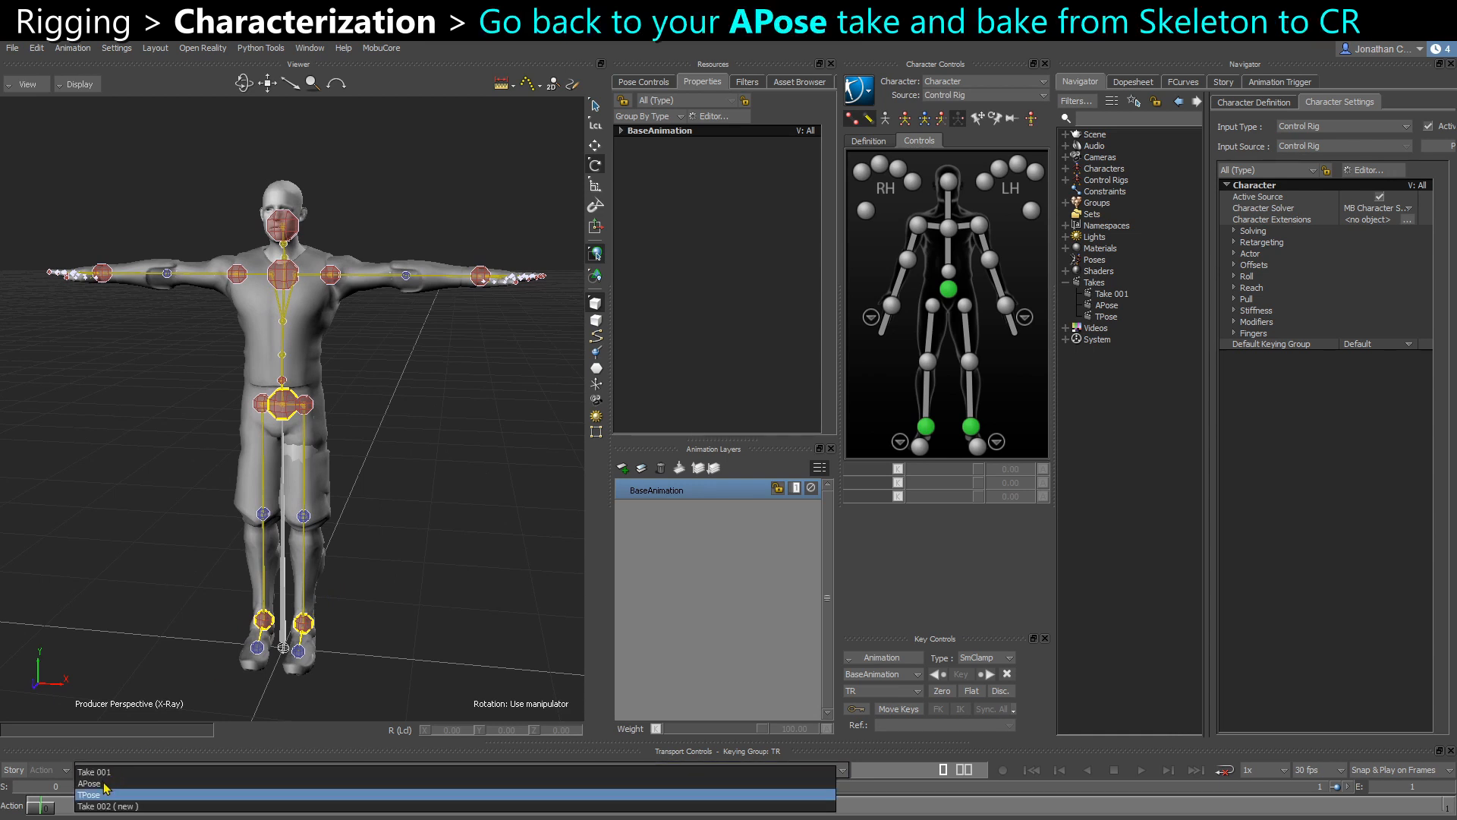
left_click(104, 784)
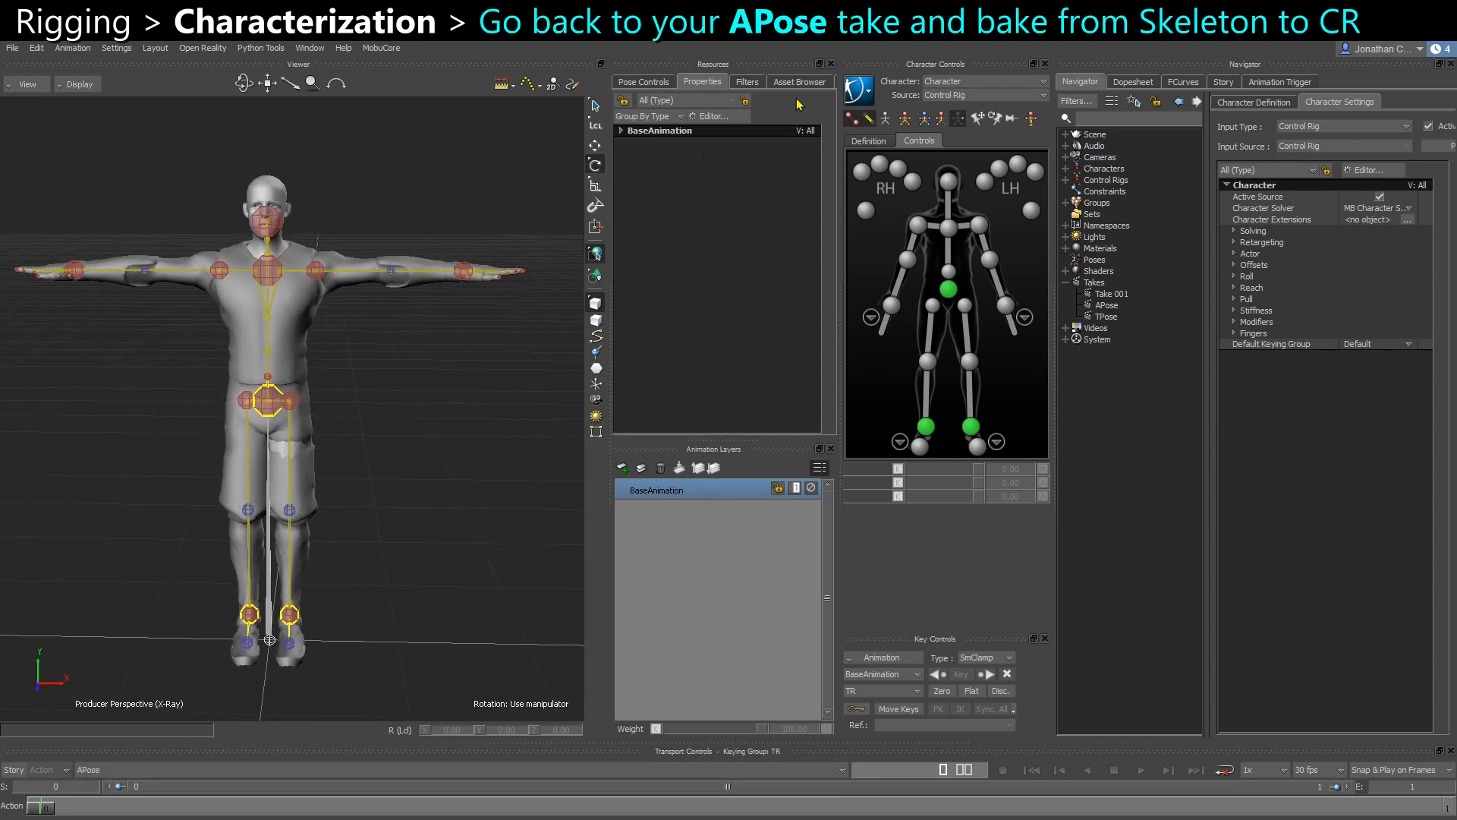
left_click(952, 96)
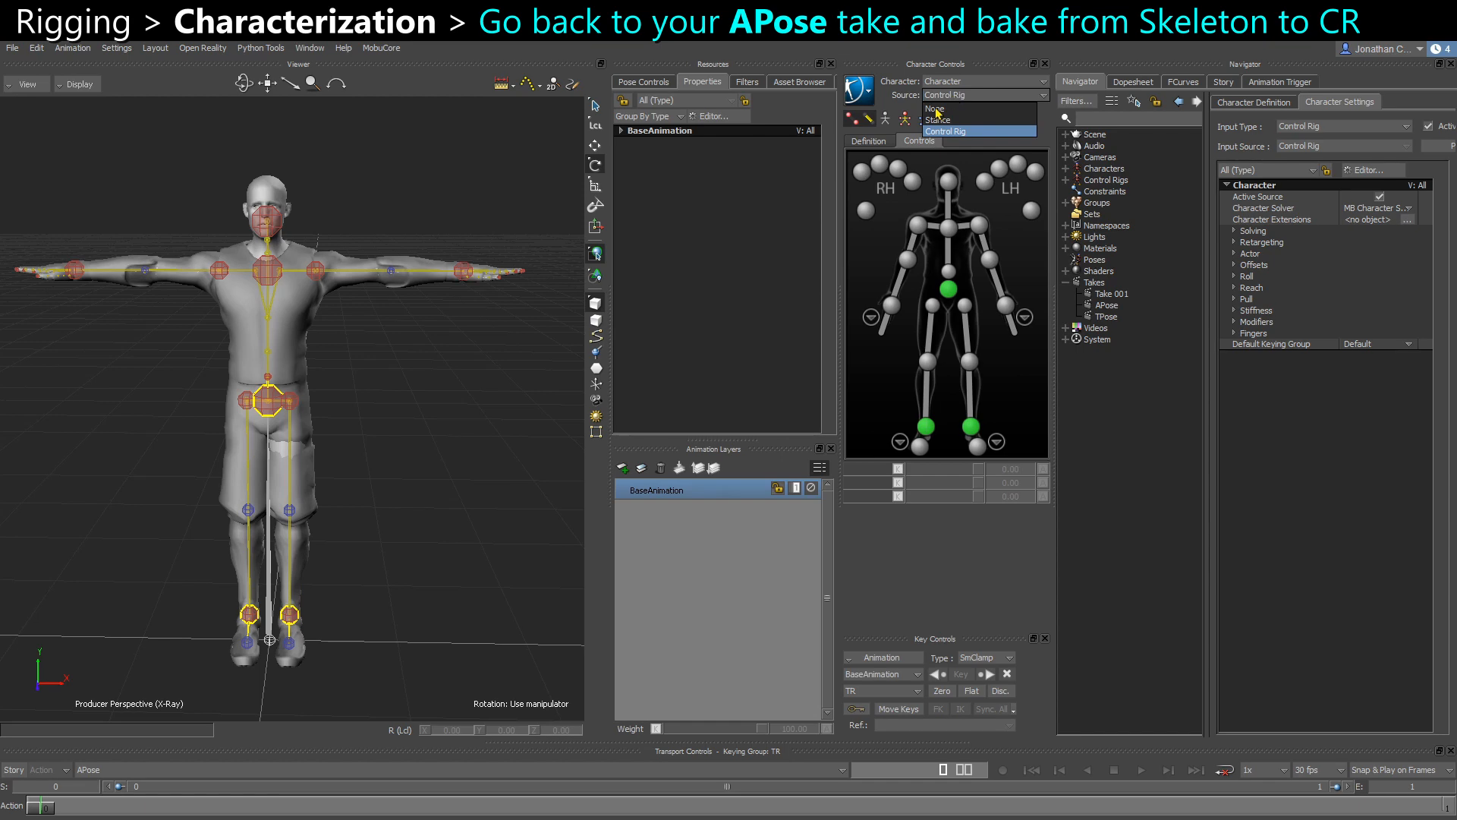
left_click(935, 109)
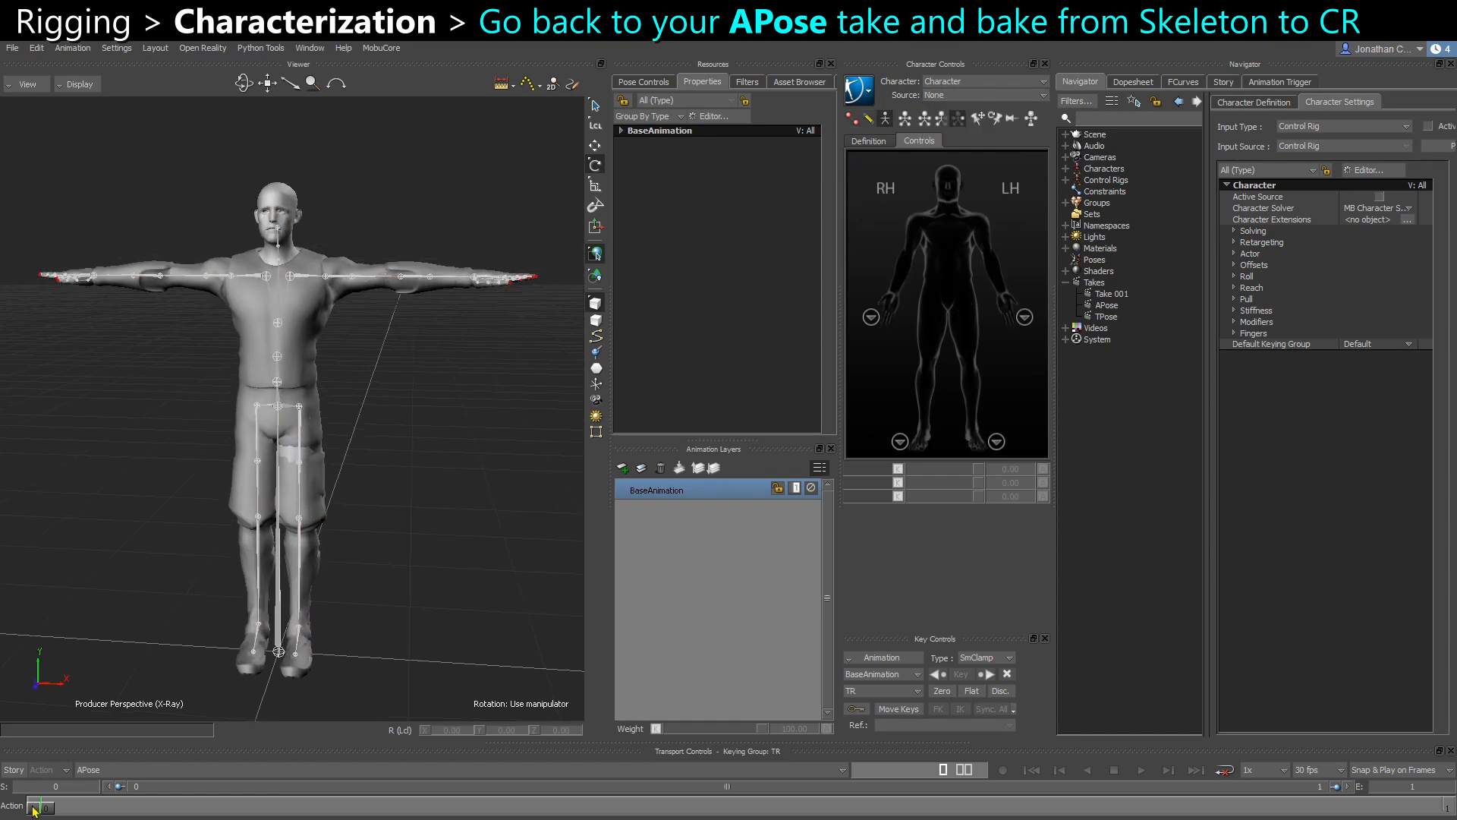
left_click_drag(32, 810, 2, 760)
left_click_drag(360, 536, 349, 478, "ctrl+shift")
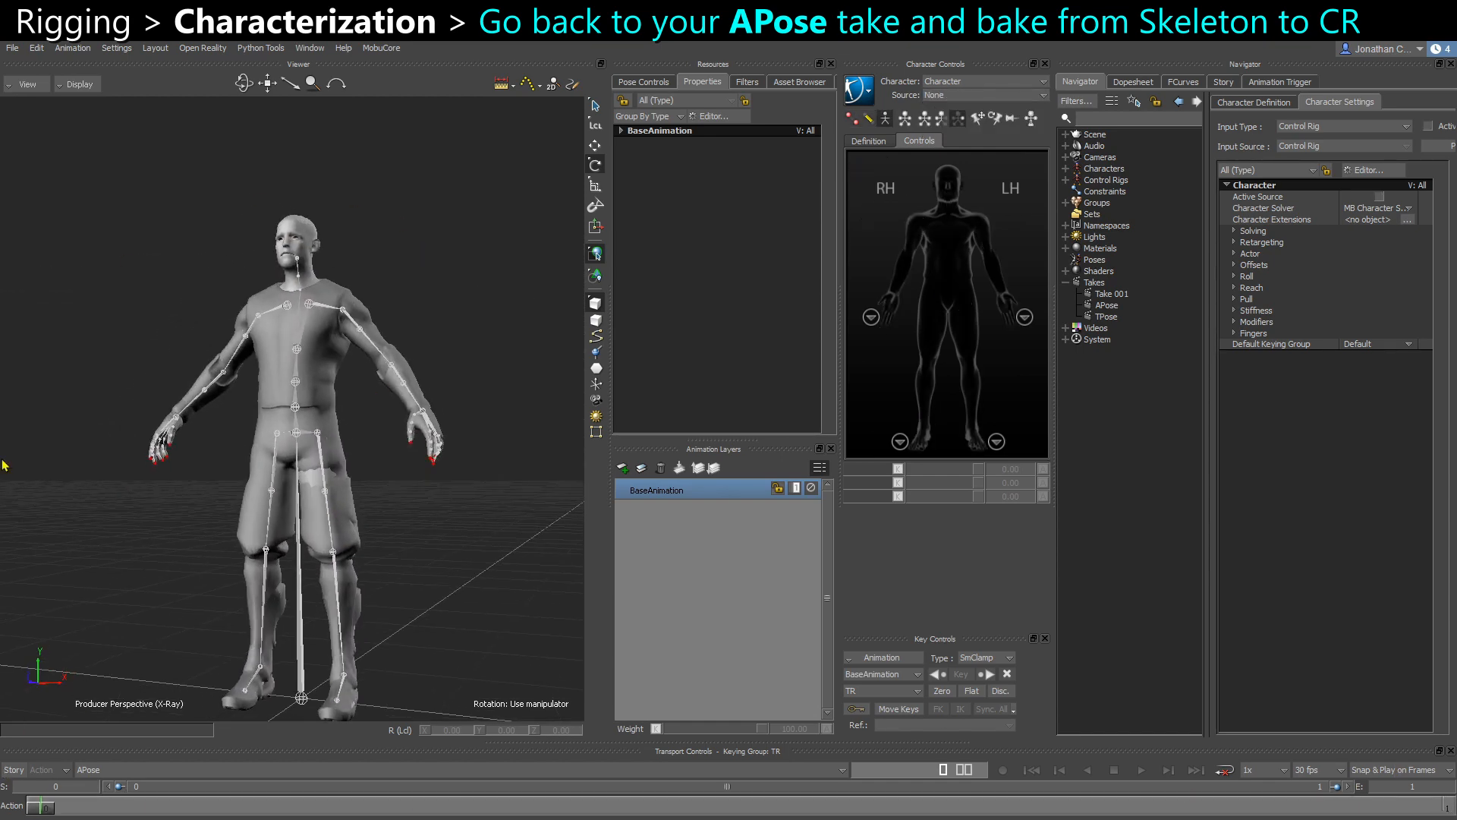
left_click_drag(244, 467, 319, 211, "ctrl+shift")
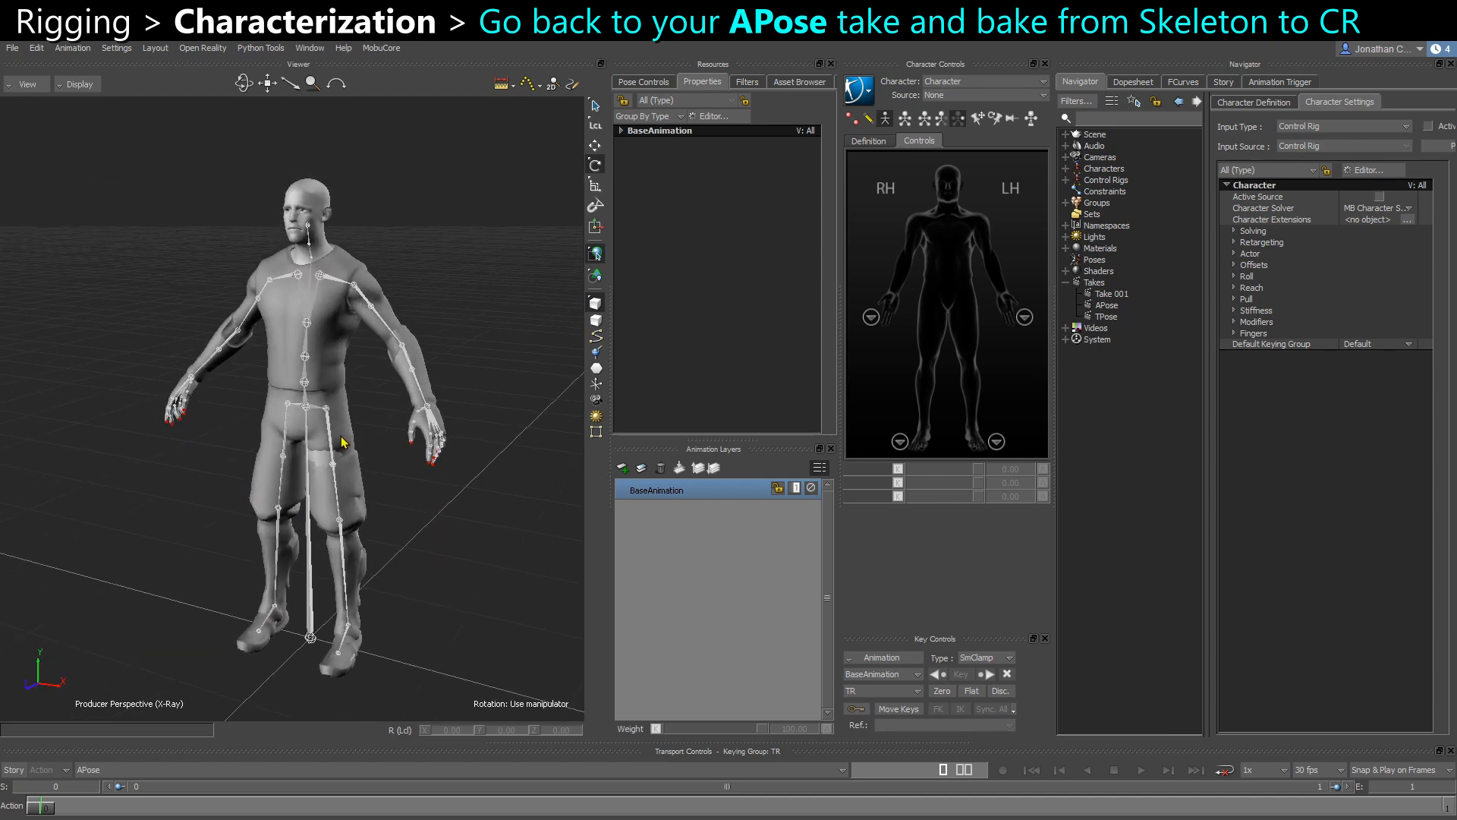
Bake the skeleton's A-pose to the control rig in the APose take
left_click(867, 90)
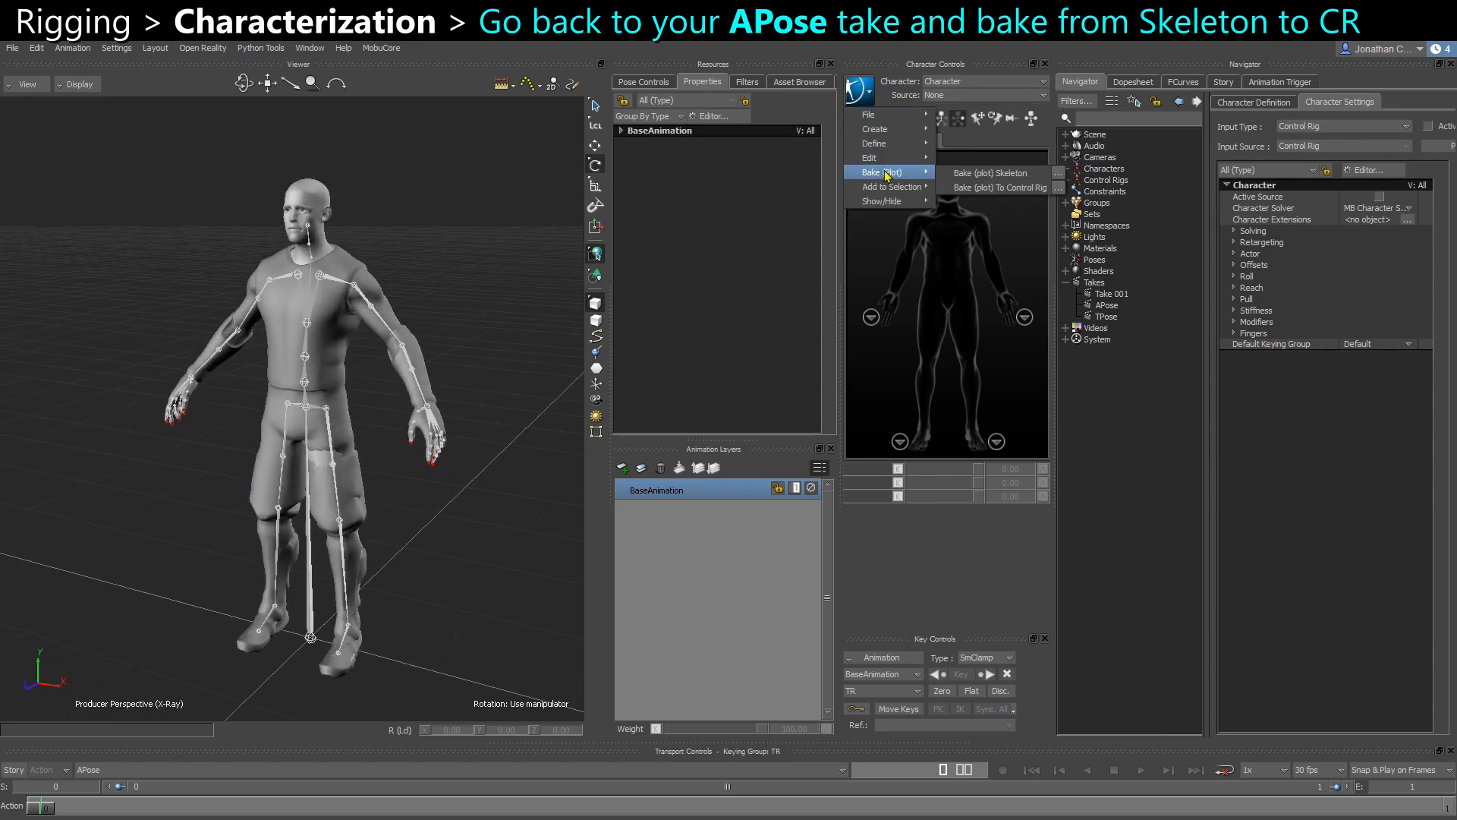
mouse_move(903, 176)
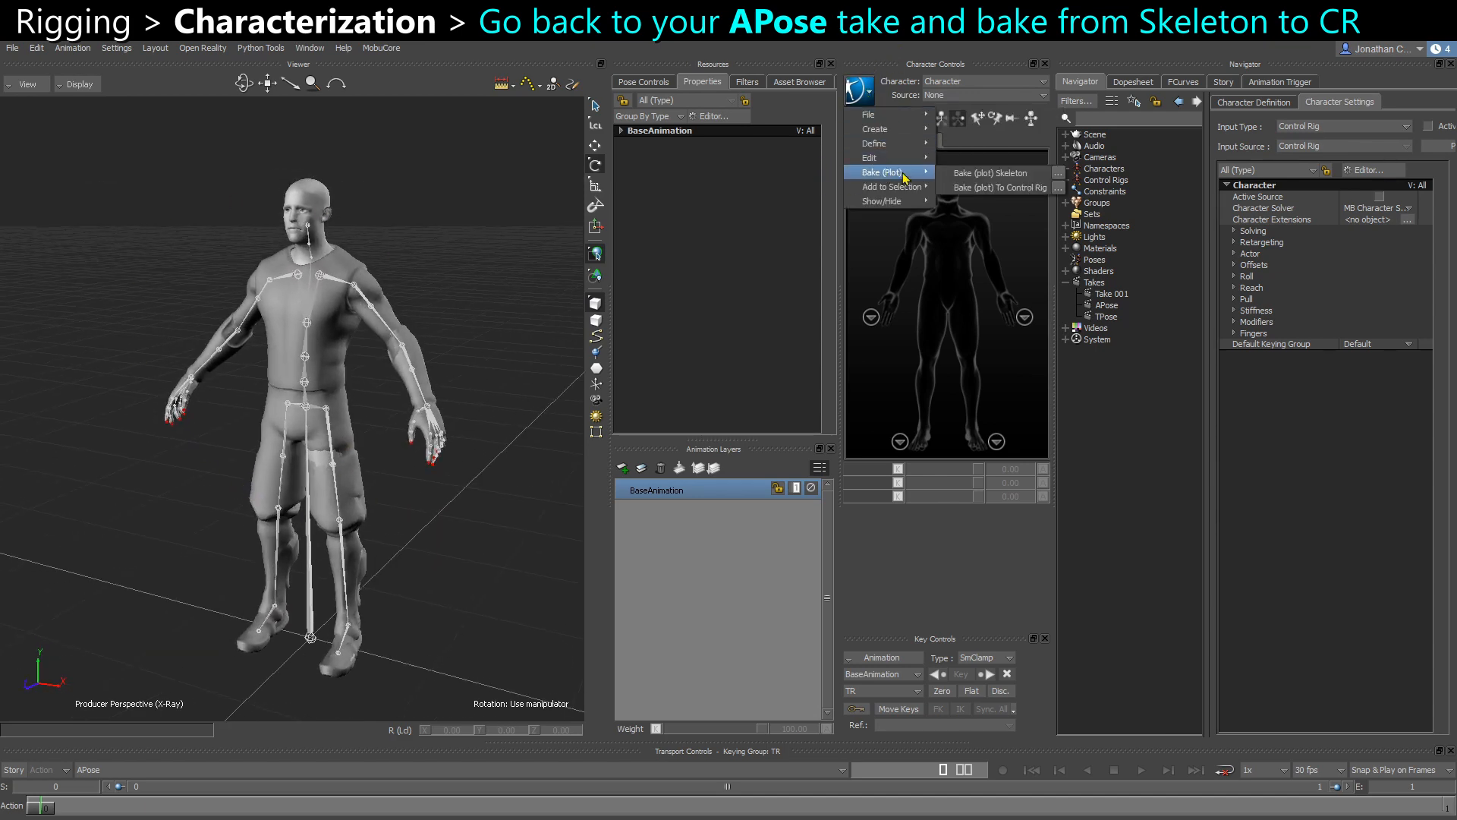
left_click(994, 193)
left_click_drag(463, 473, 486, 497, "alt")
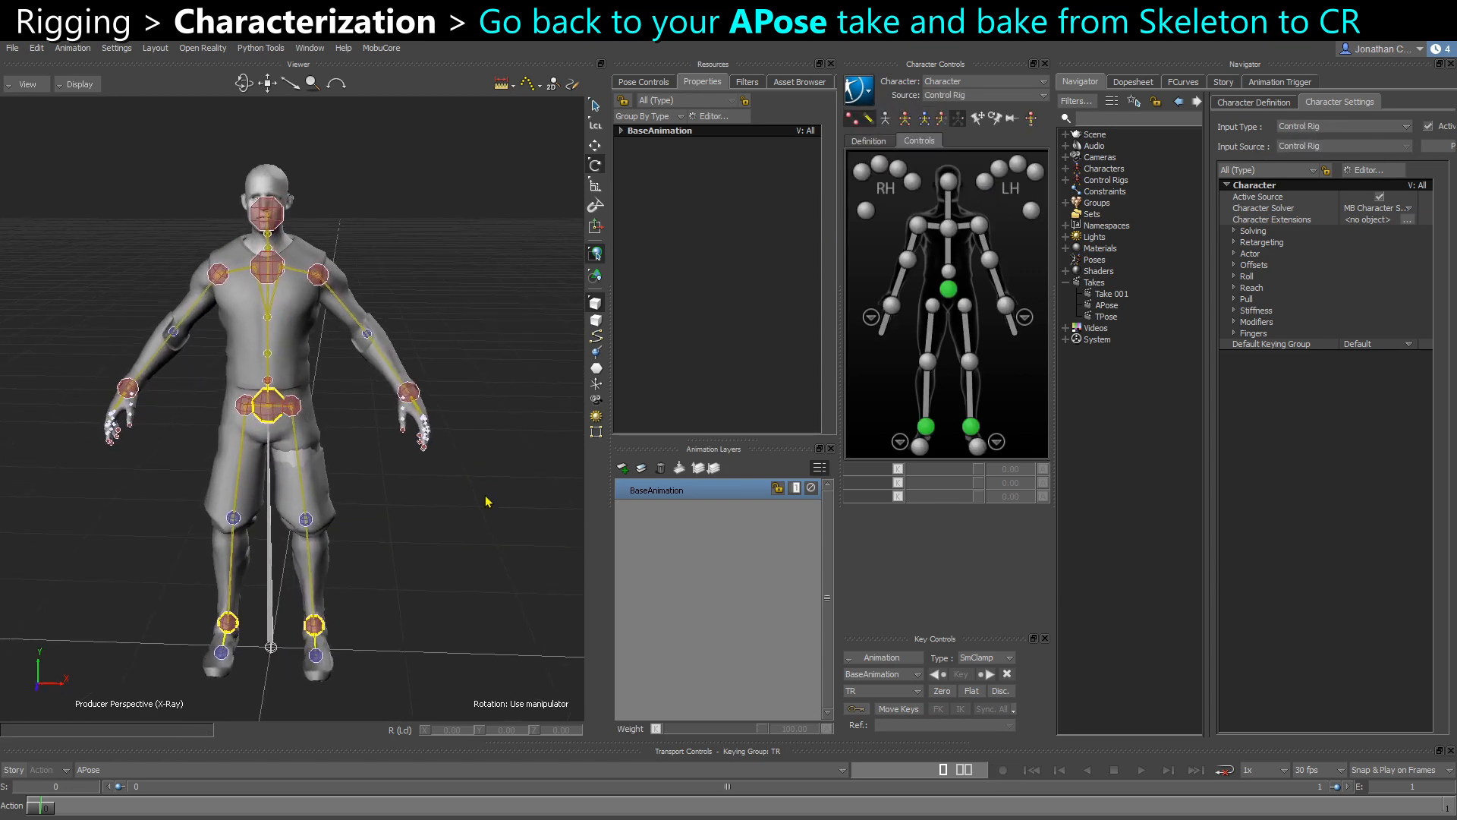
left_click_drag(293, 398, 402, 408, "alt")
Switch to Full Body mode with the left wrist effector selected, try moving the wrist, and undo the move
left_click(425, 397)
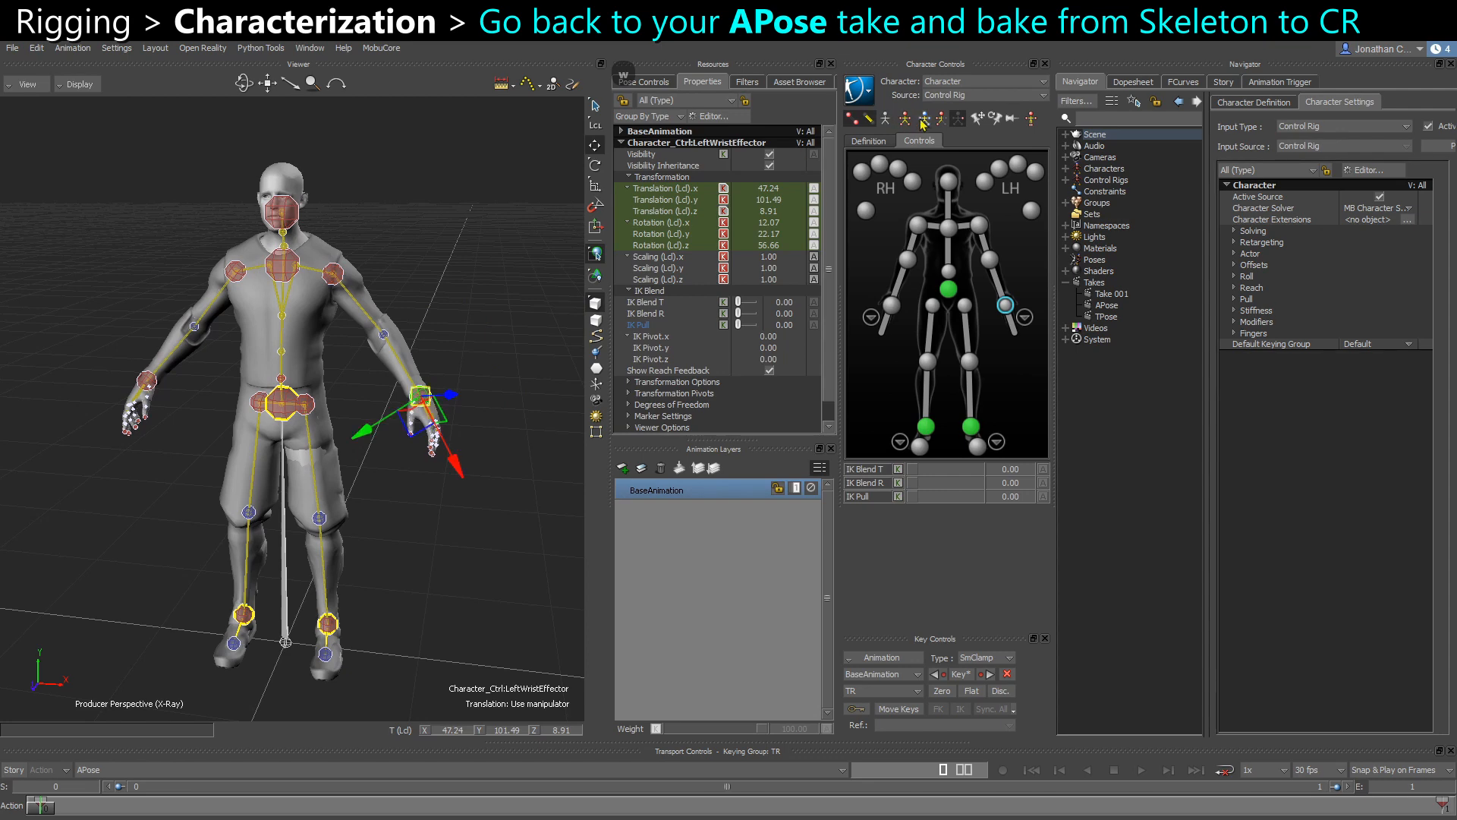
left_click(905, 118)
left_click_drag(422, 396, 383, 364)
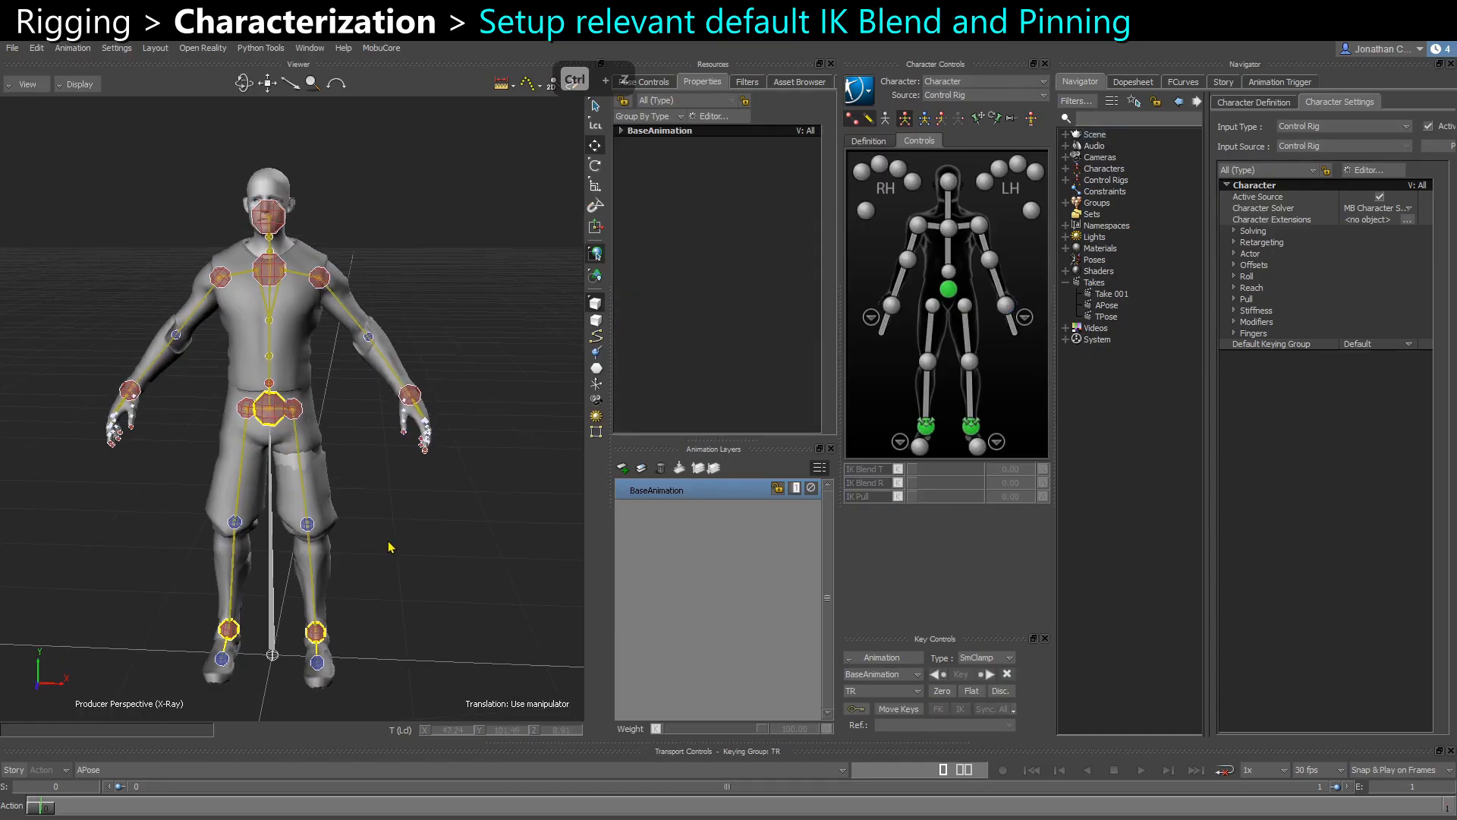
Set IK Blend R to 100 on the head, chest, both shoulder and both hip effectors
left_click_drag(319, 469, 339, 330, "ctrl")
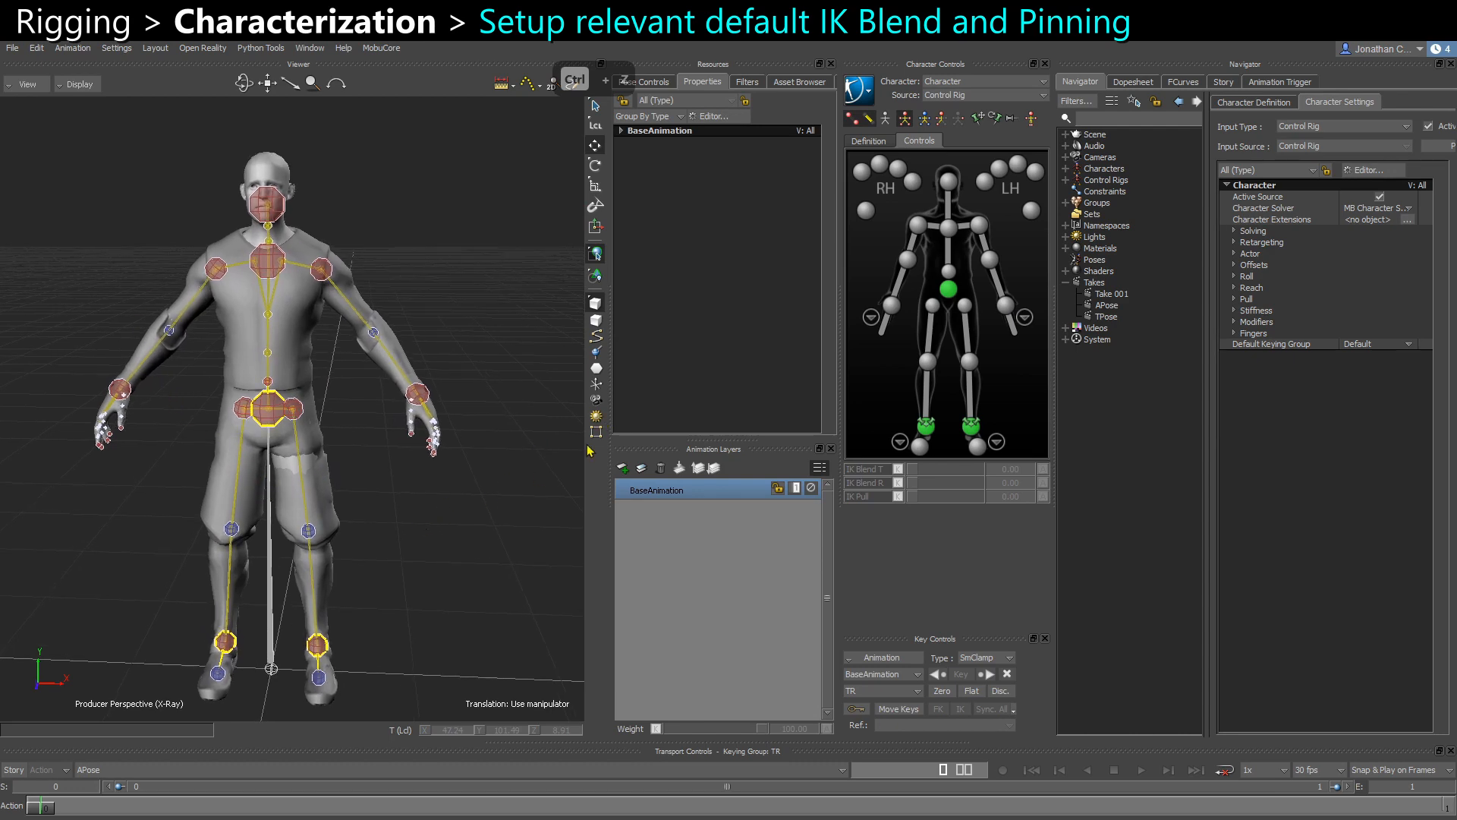
left_click(948, 289)
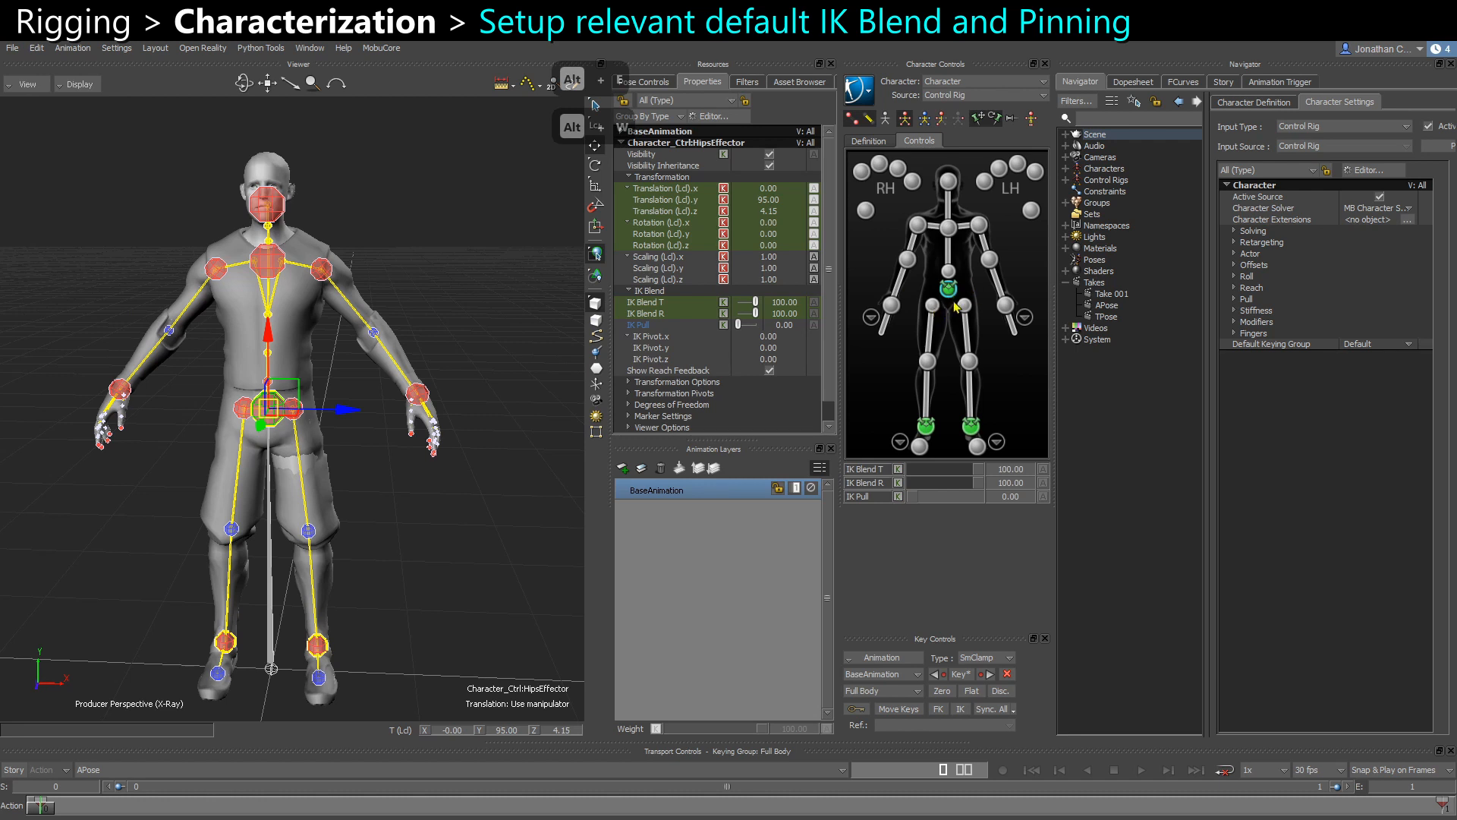
left_click(931, 304)
left_click(917, 225, "shift")
left_click(949, 227, "shift")
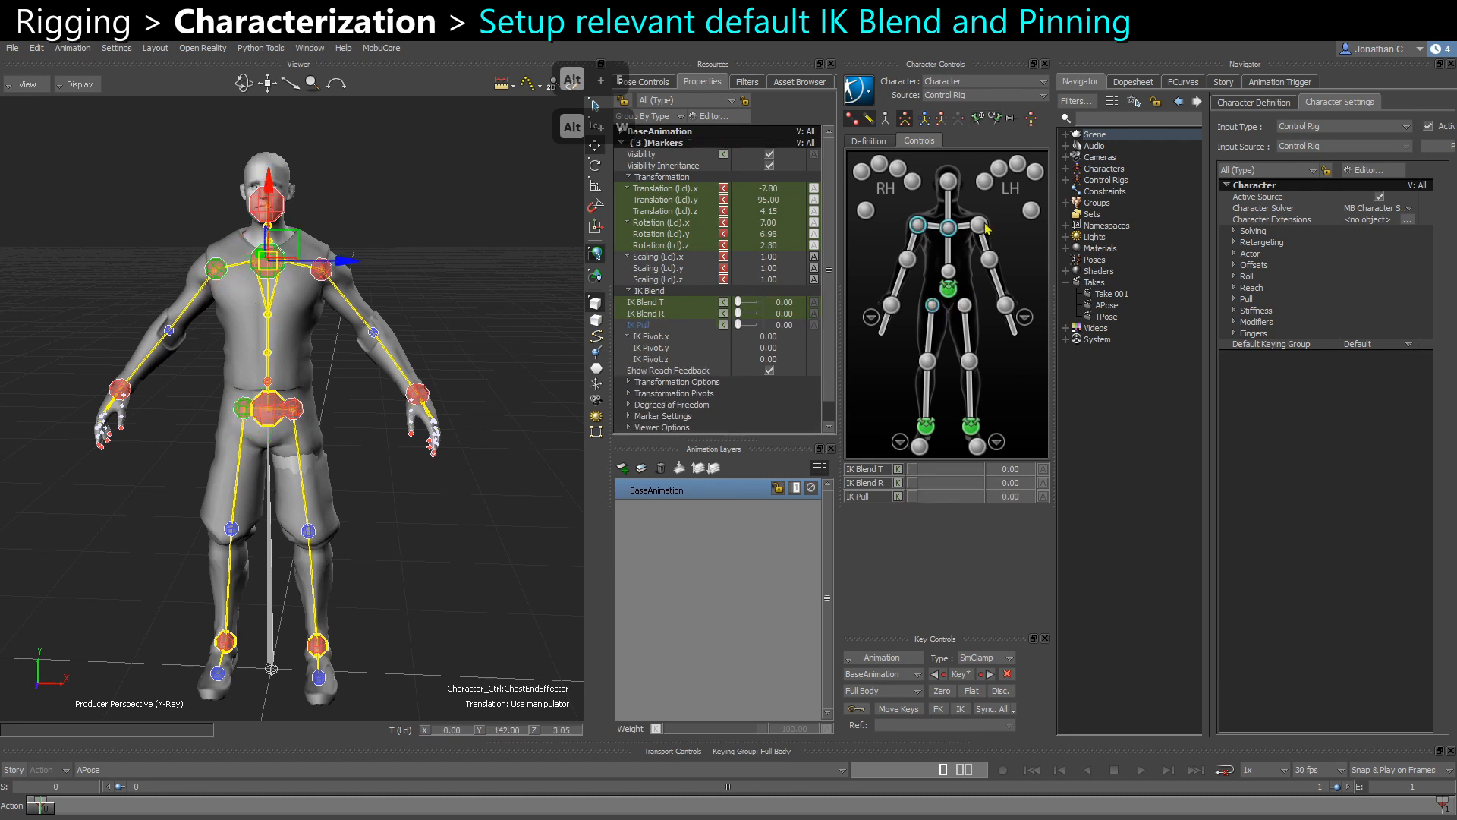
left_click(978, 224, "shift")
left_click(965, 305, "shift")
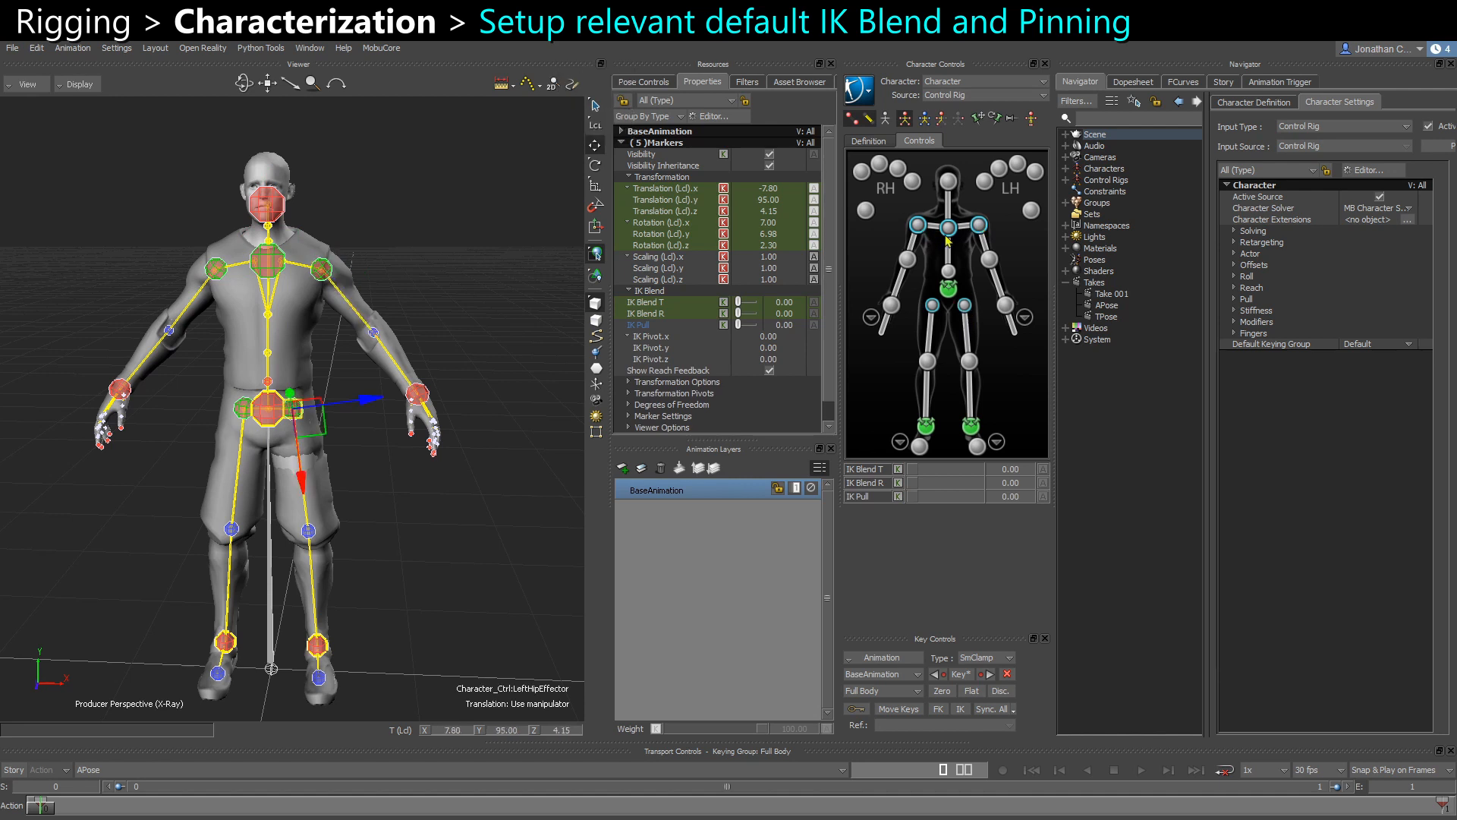
left_click(950, 186, "shift")
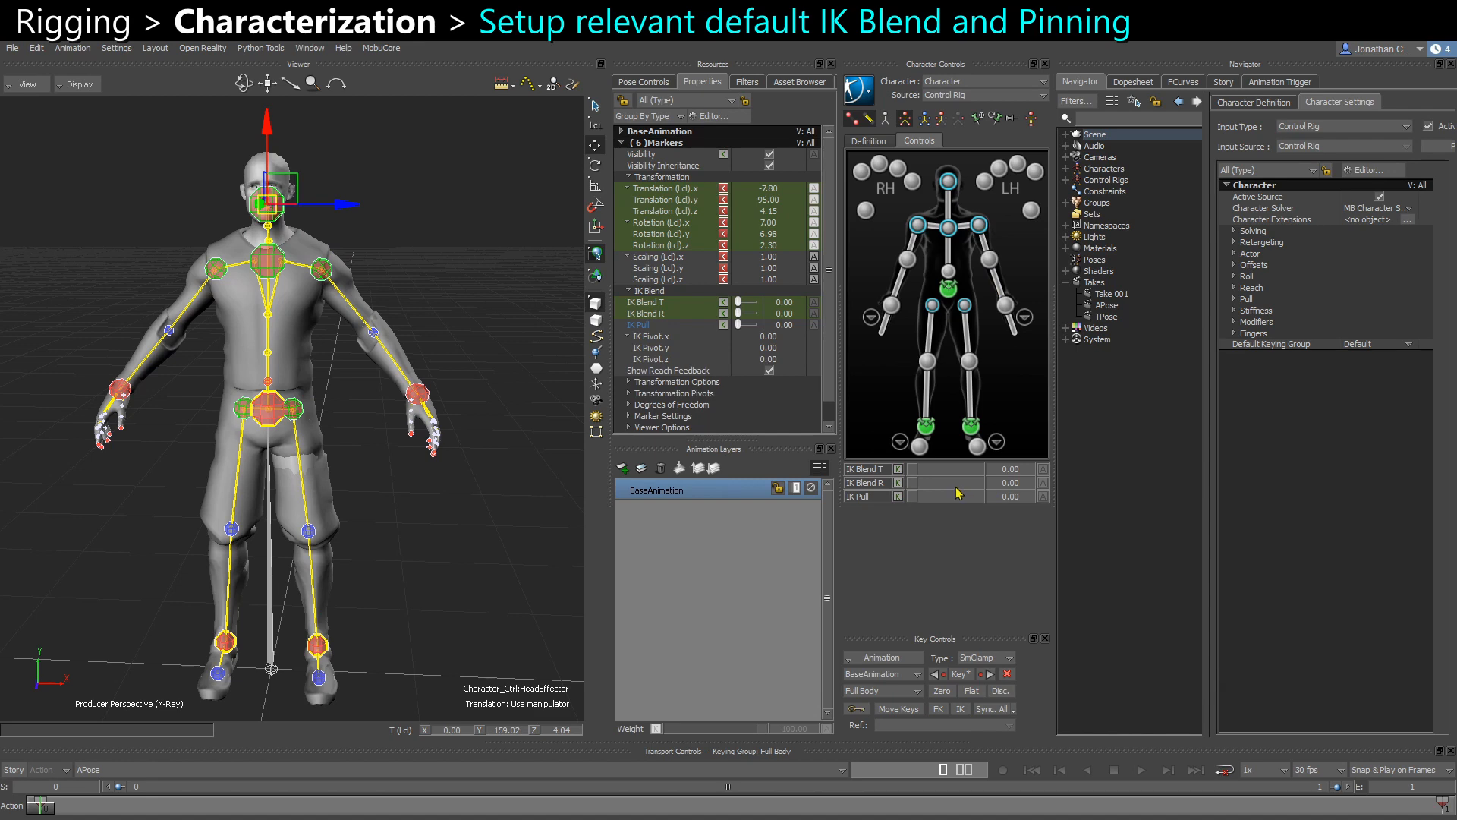
left_click_drag(967, 484, 1014, 485)
key("alt")
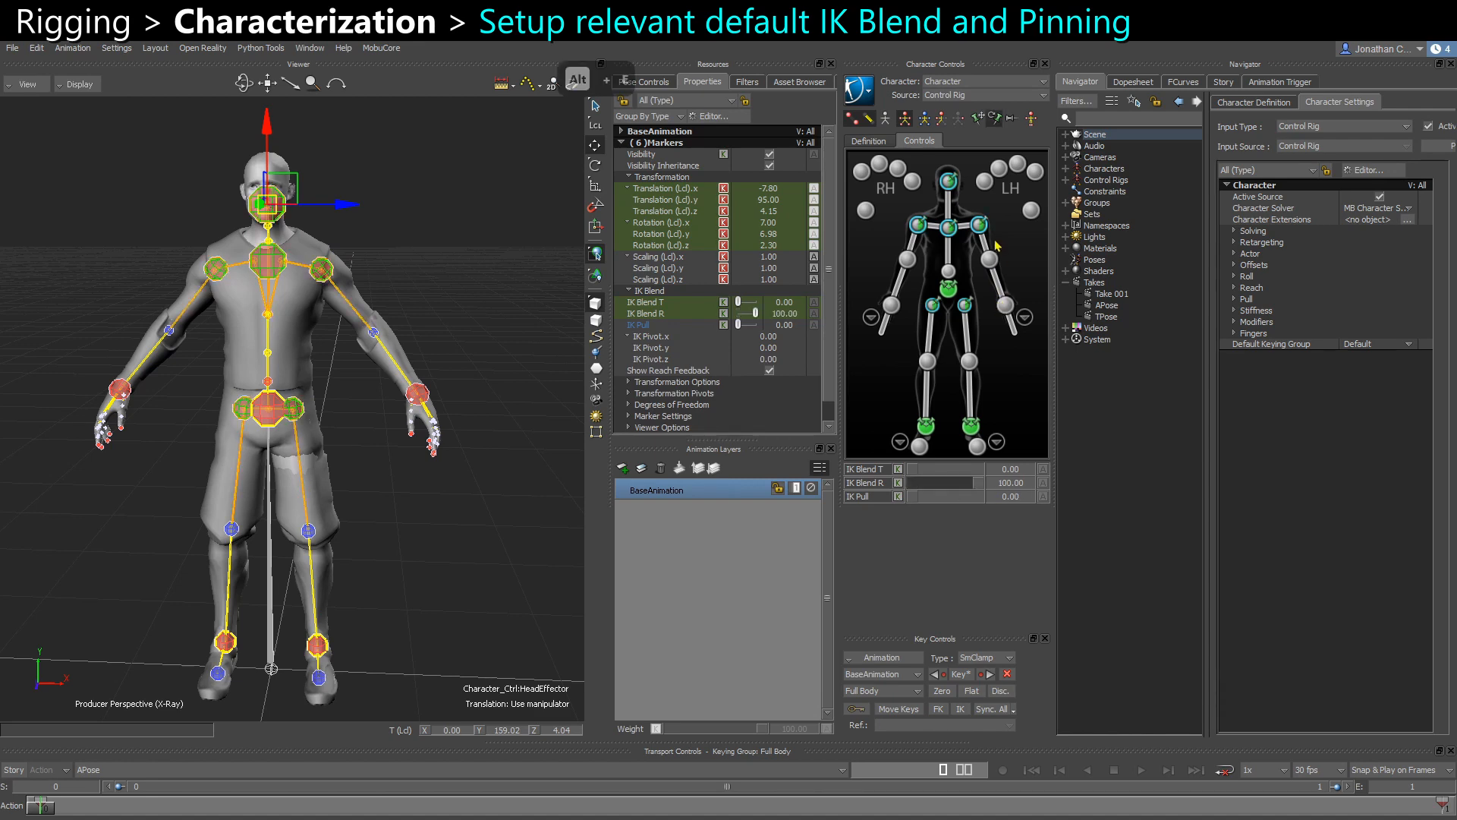
left_click(437, 513)
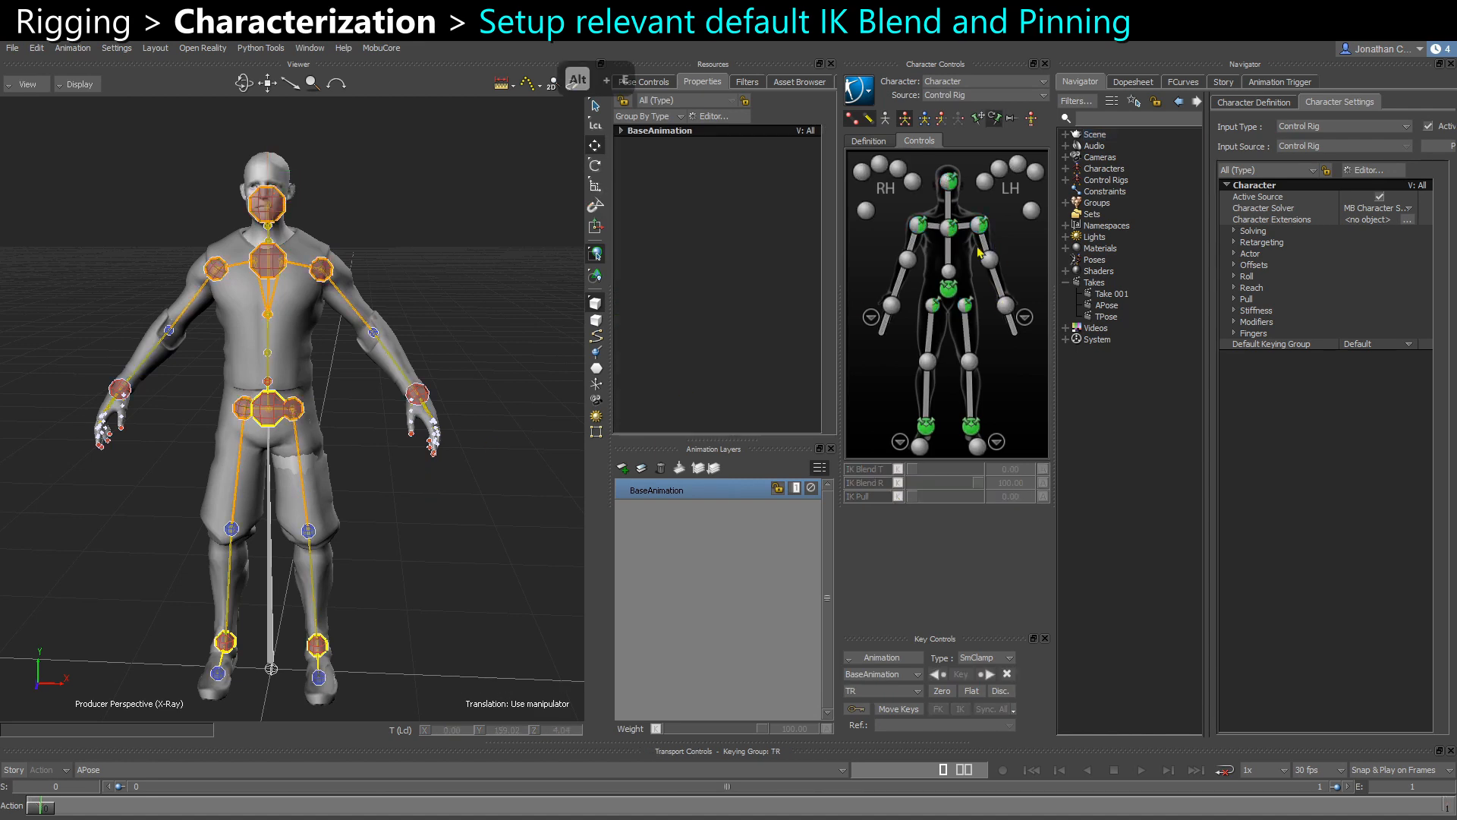
Try moving the hips effector to test the rotation blend on the body, and undo the move
left_click(945, 297)
key("e")
left_click_drag(337, 455, 271, 428)
key("ctrl+z")
key("w")
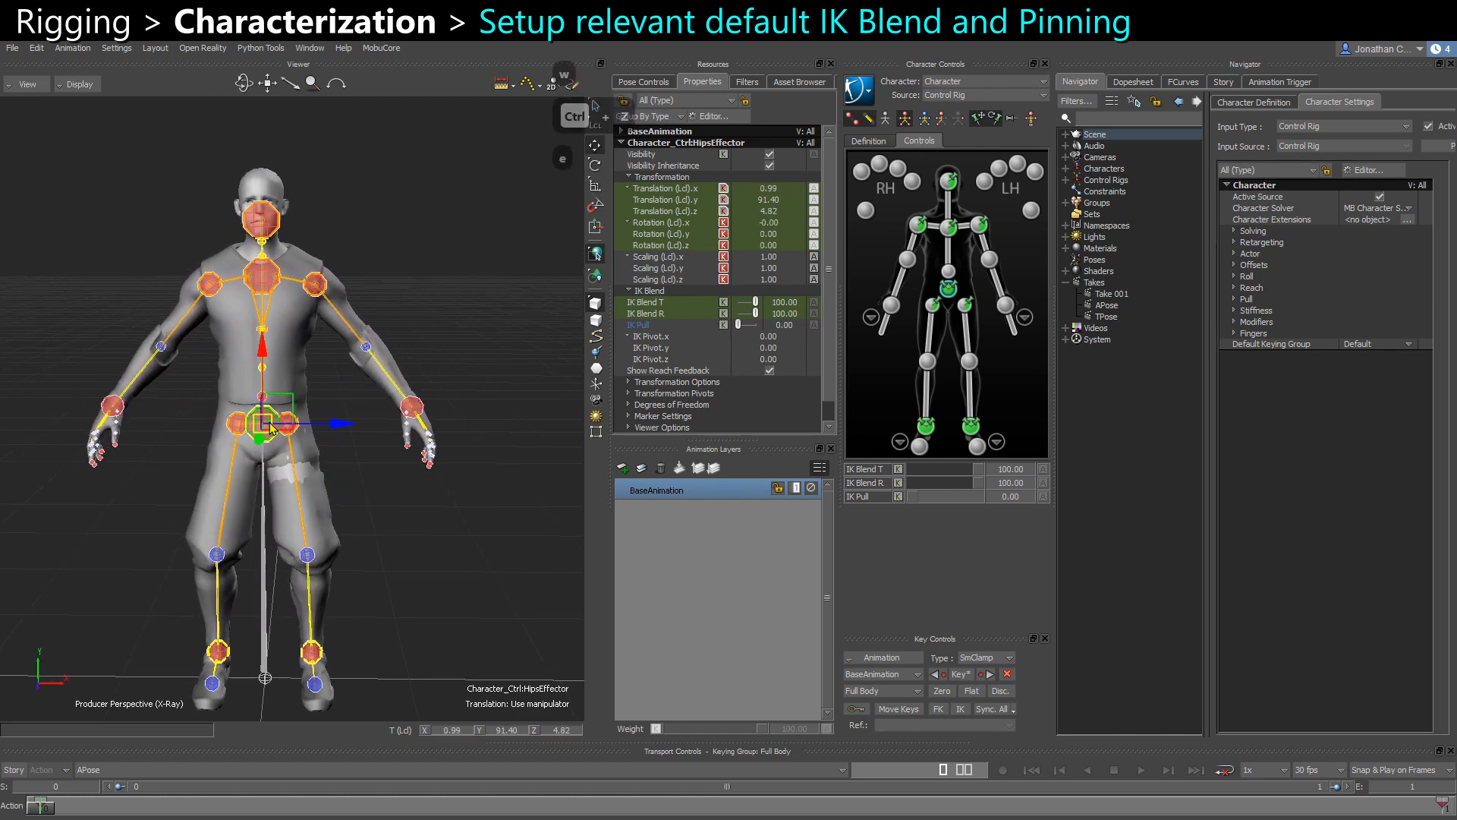
key("ctrl+z")
Set IK Blend T to 100 on the right and left foot effectors, and return to the full-body controls
left_click(899, 442)
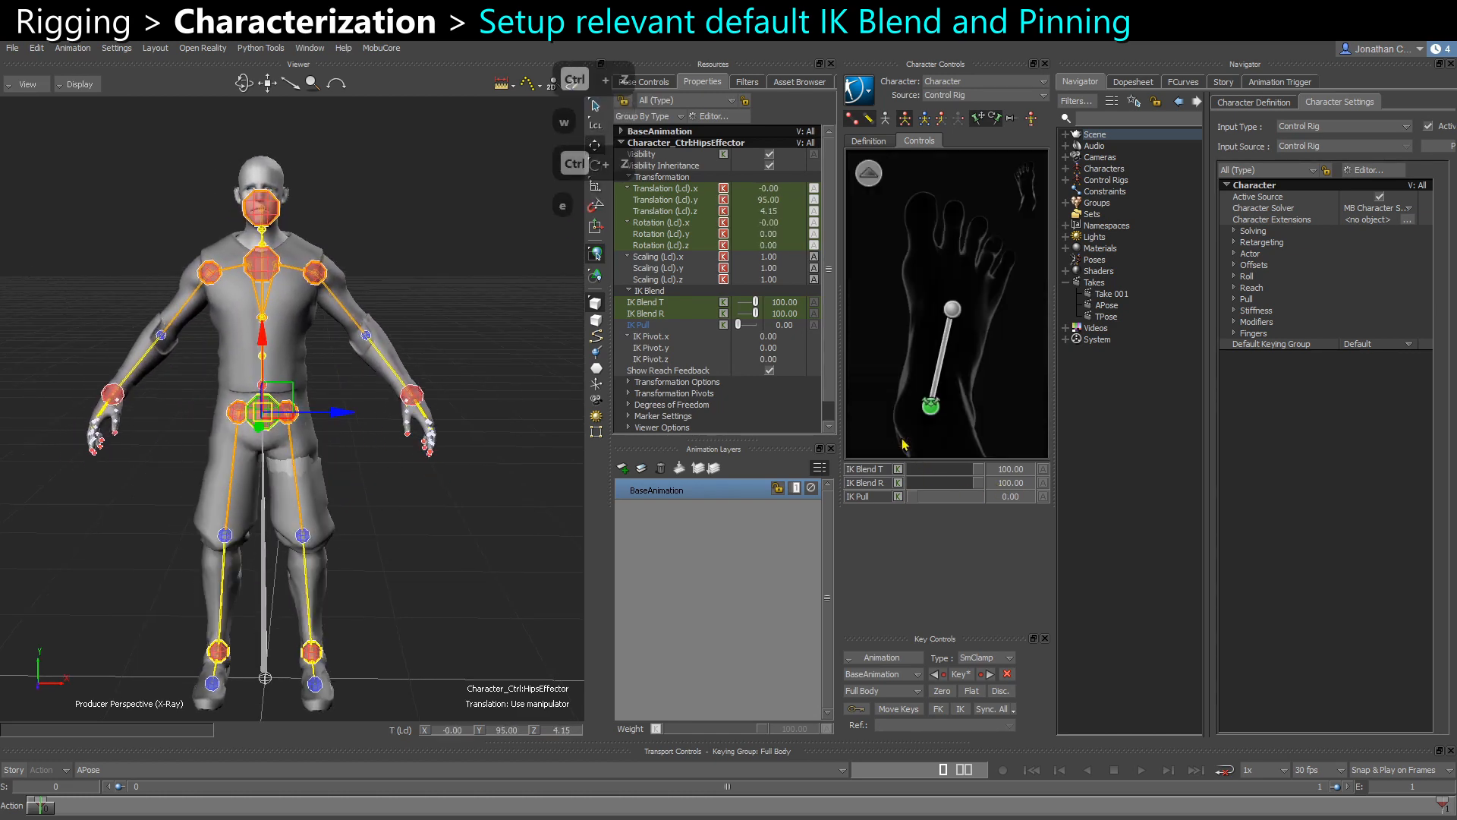
left_click(951, 309)
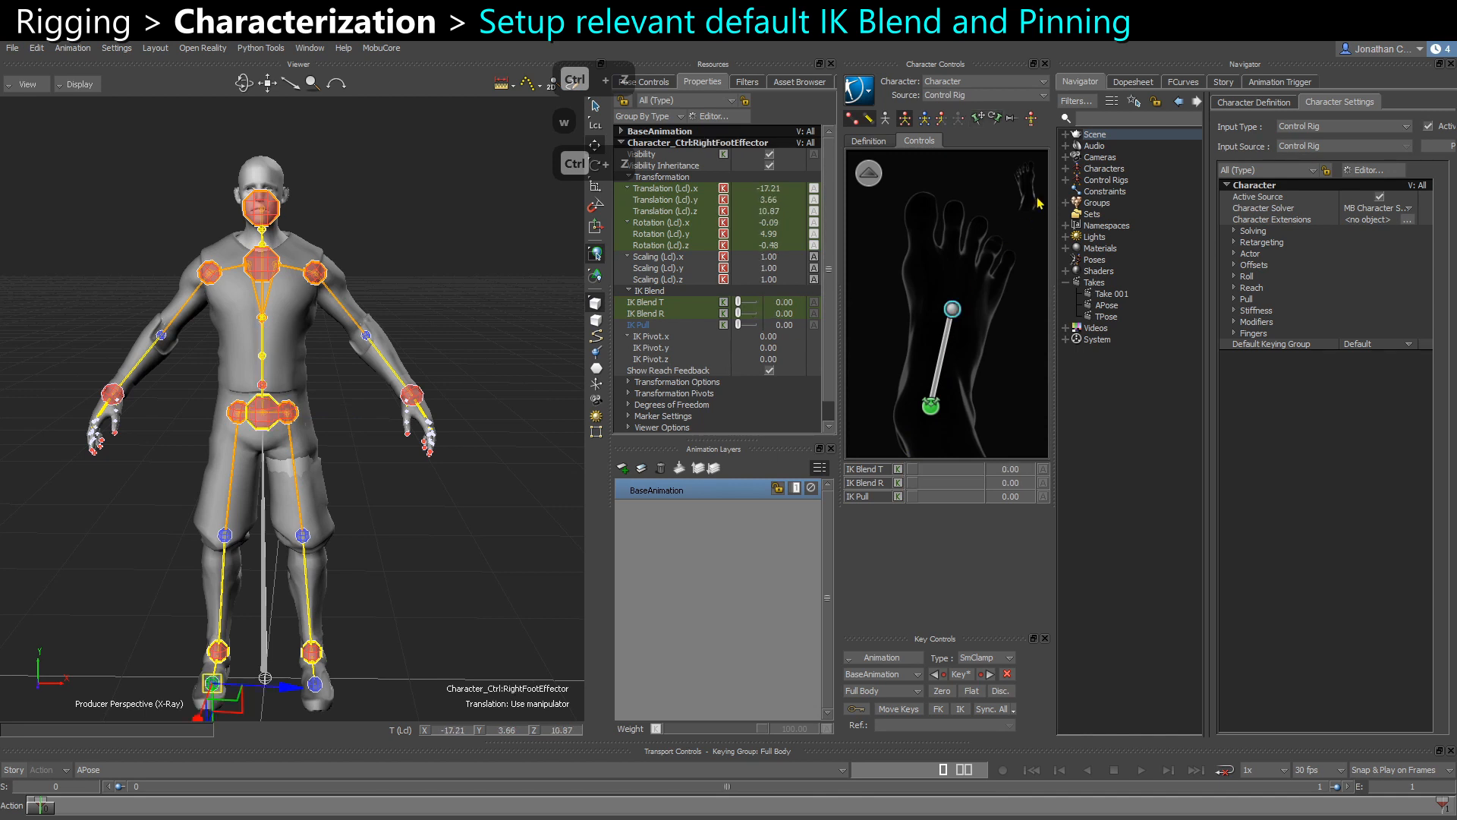
left_click(944, 311, "ctrl")
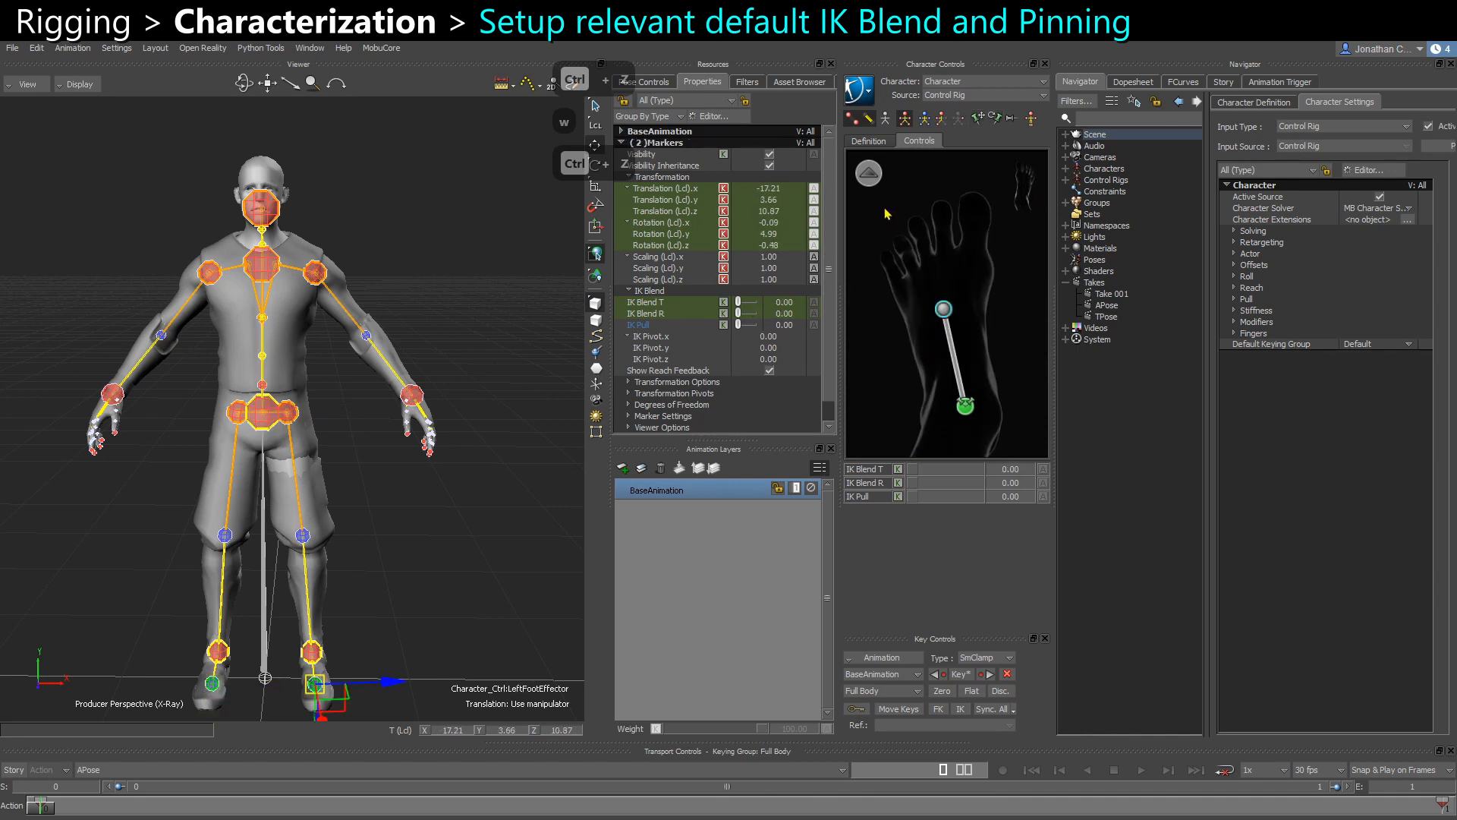
left_click(953, 471)
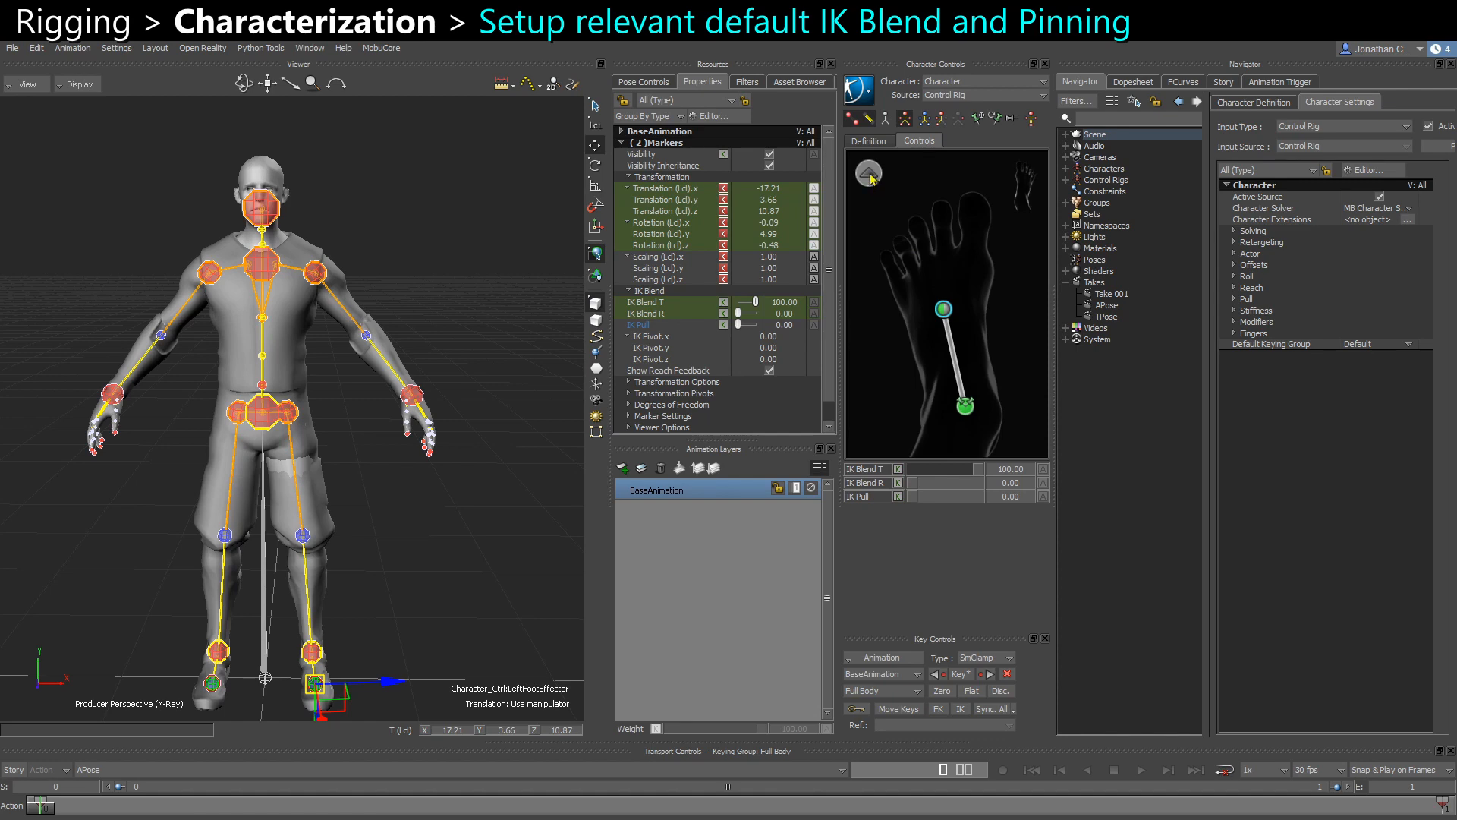
left_click(869, 176)
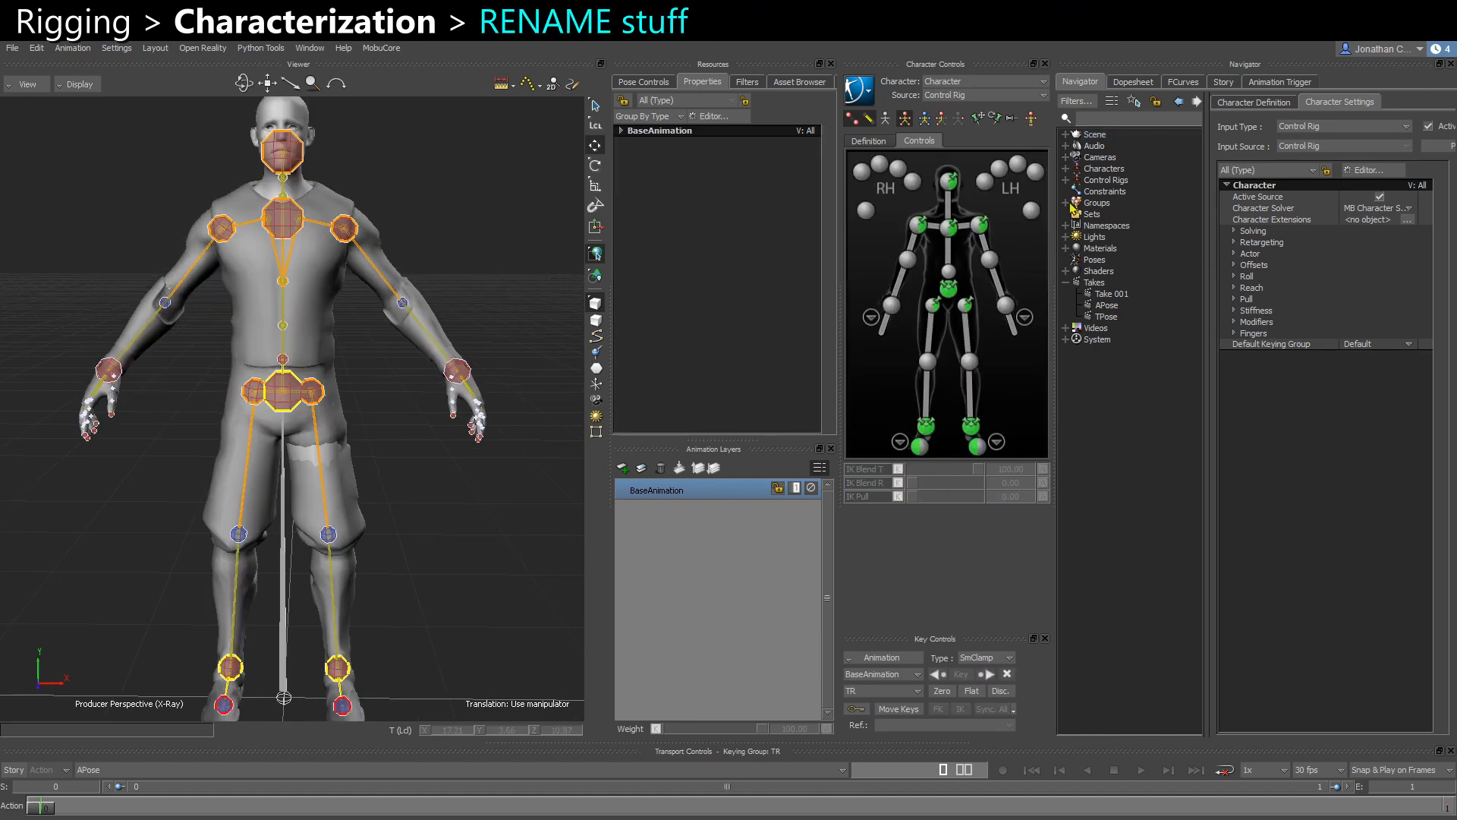
Rename the character as Player
left_click(1066, 169)
left_click(1116, 181)
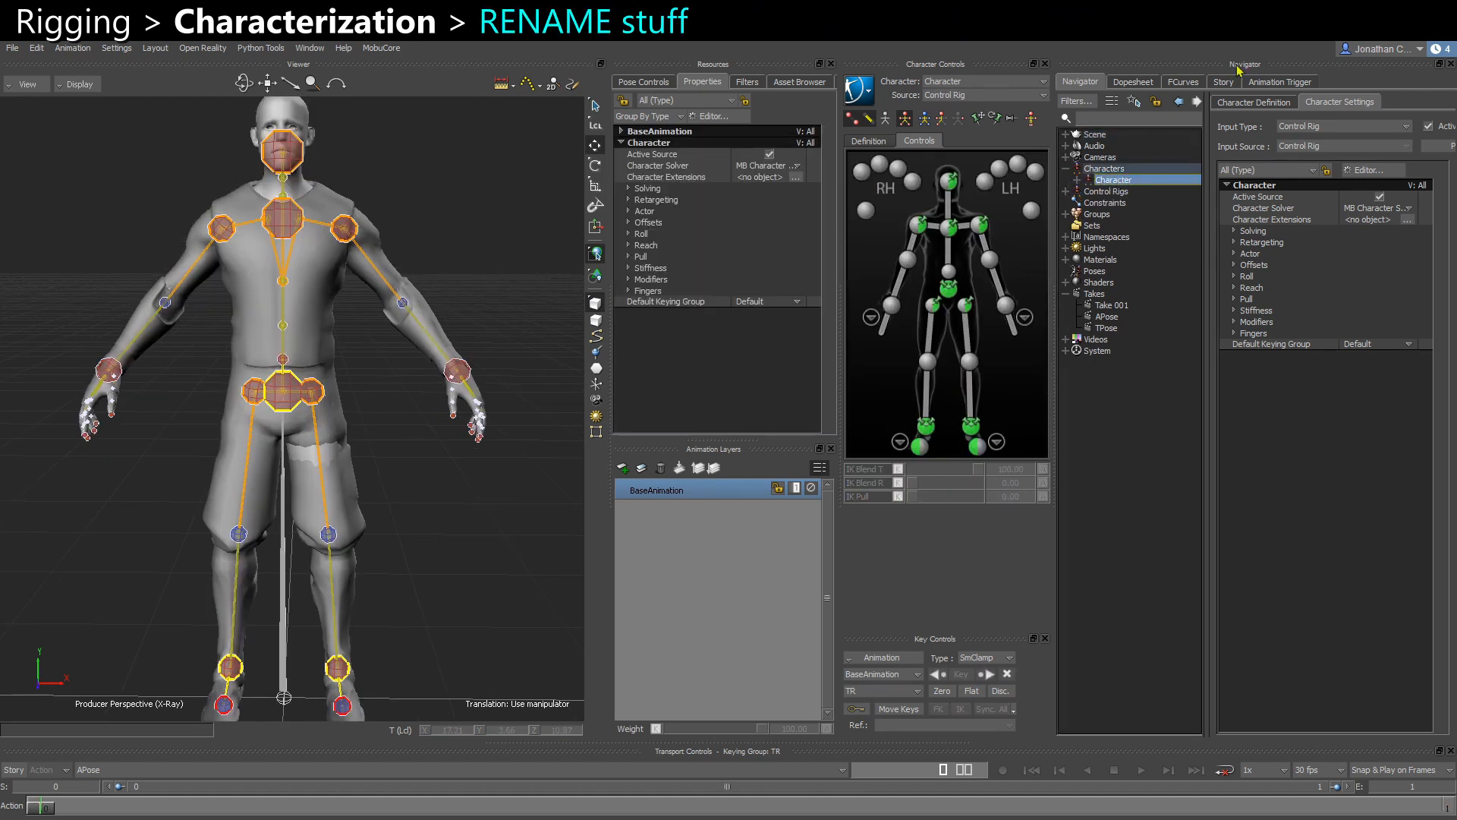
right_click(1122, 183)
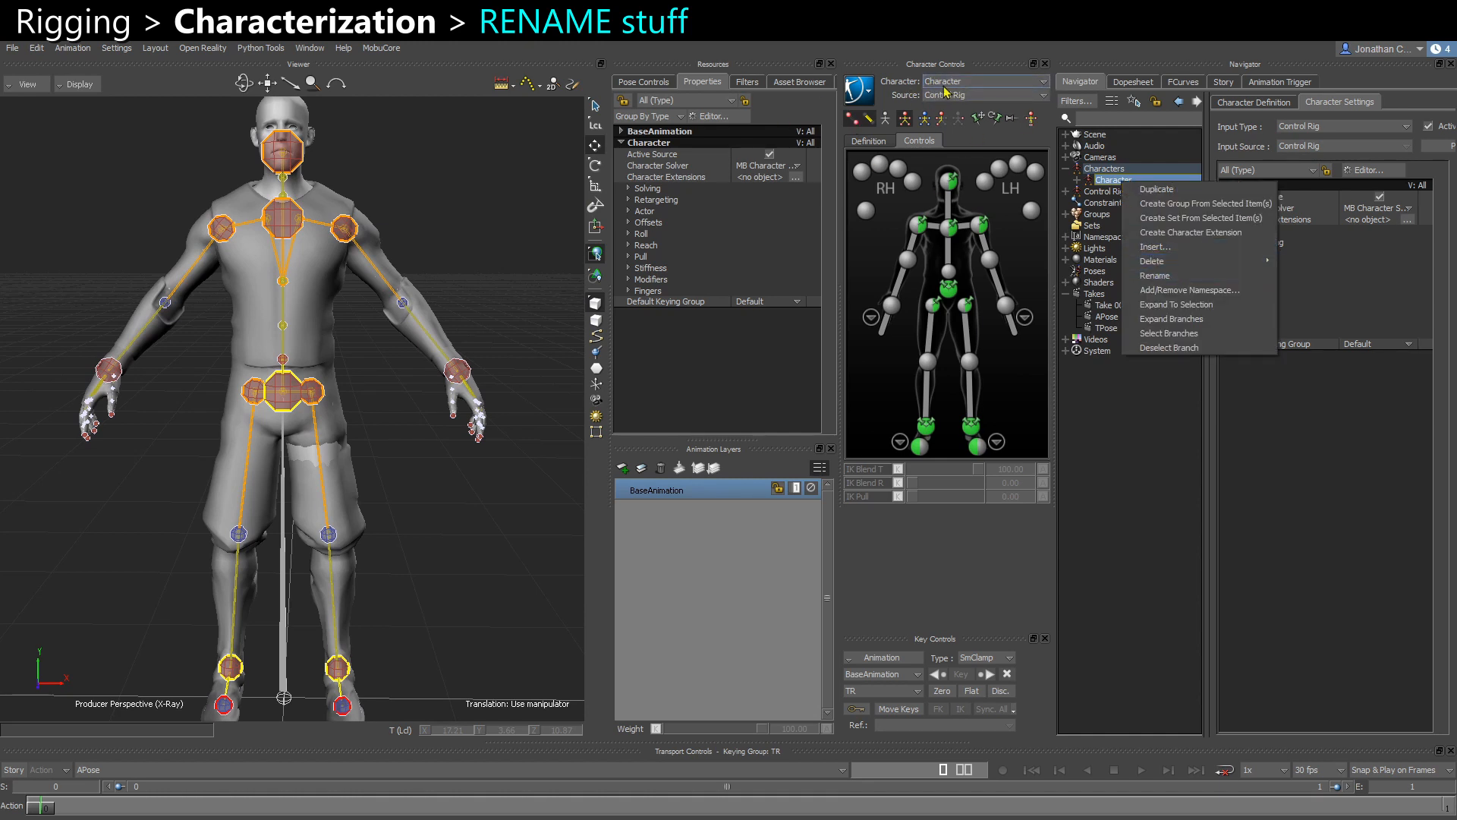
left_click(1154, 275)
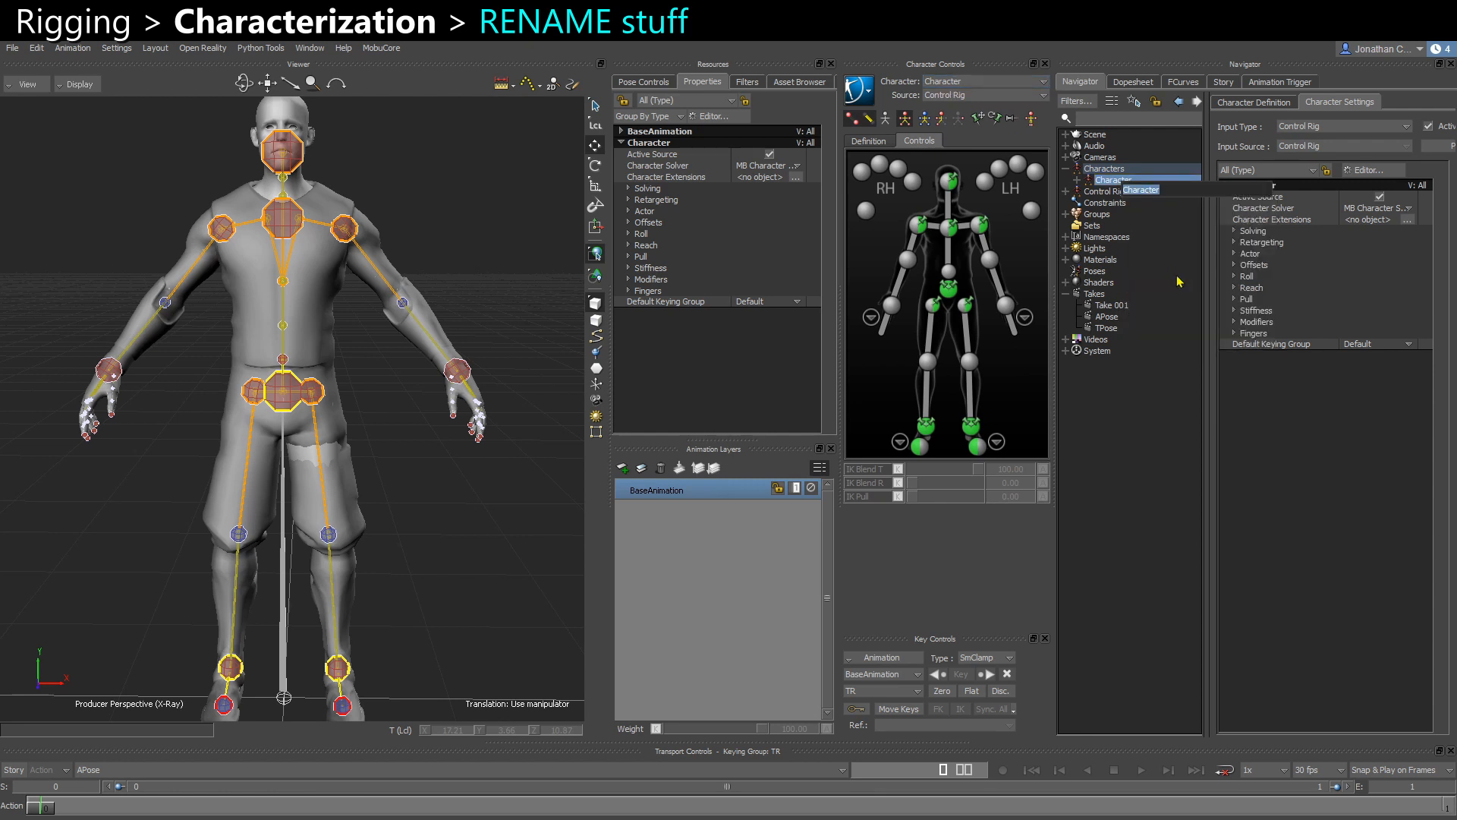
type("Player")
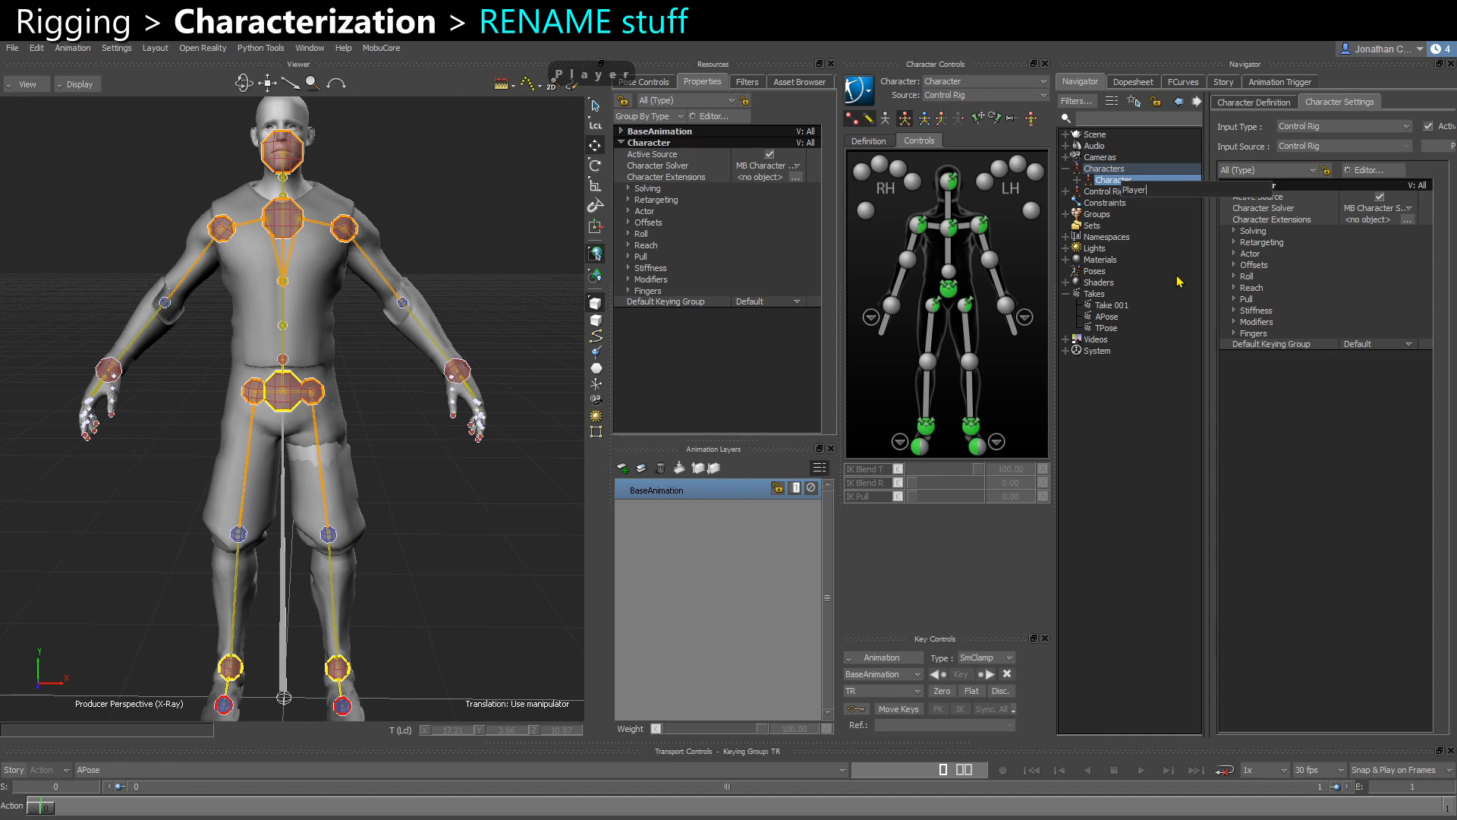
key("Return")
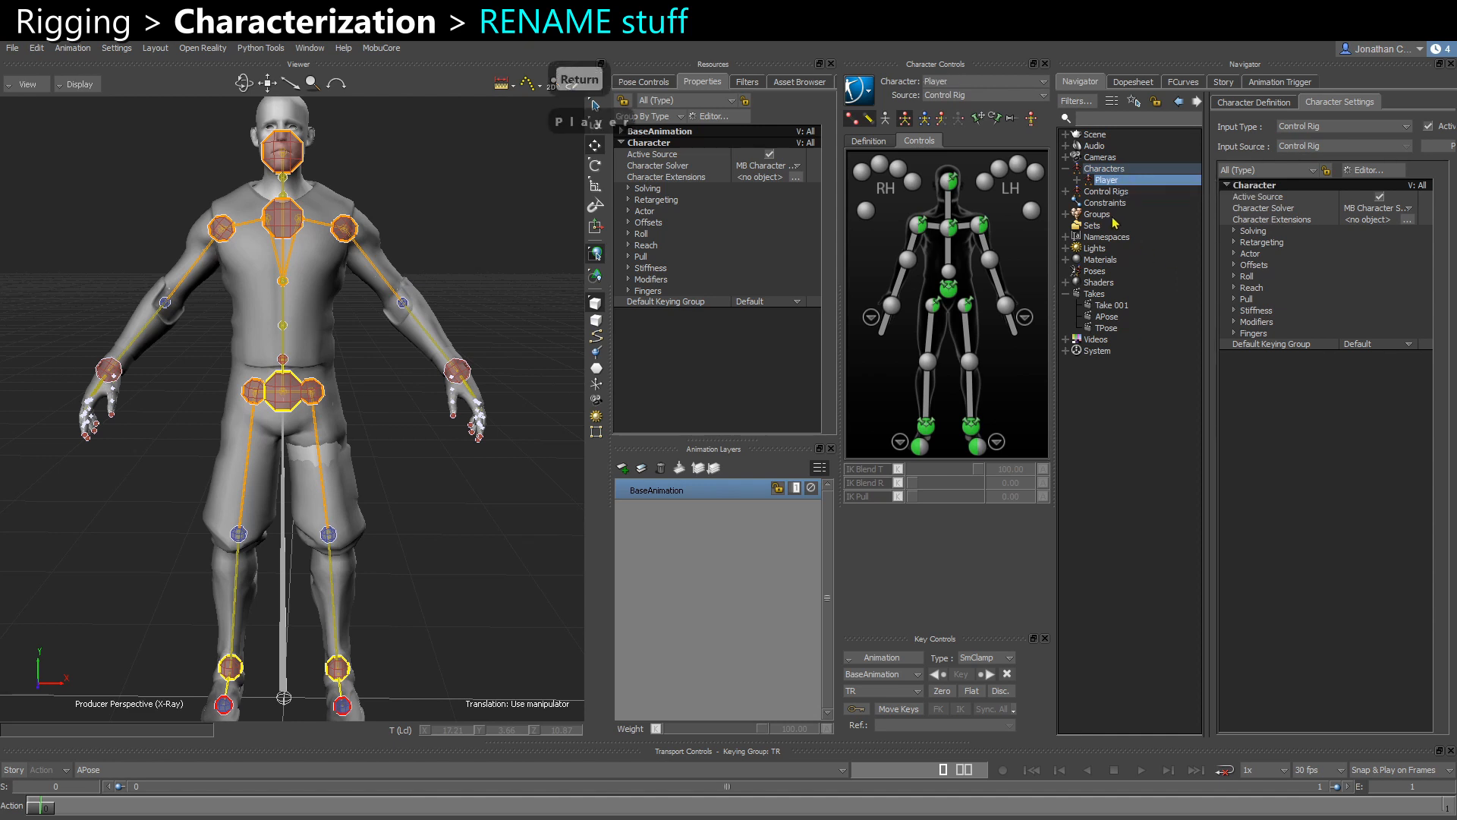
Rename the control rig as Player_CR
left_click(1064, 192)
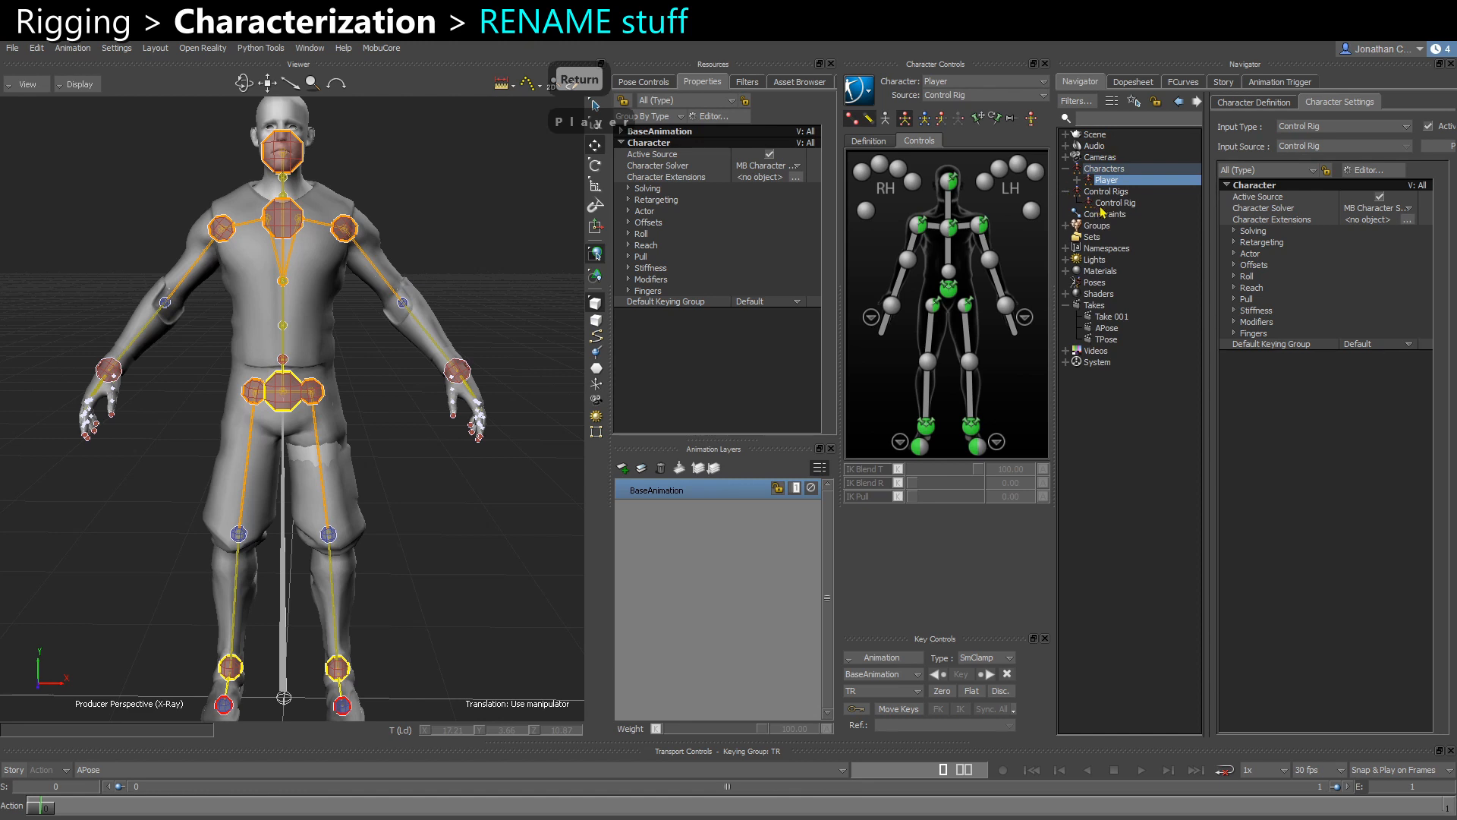
left_click(1111, 202)
right_click(1112, 202)
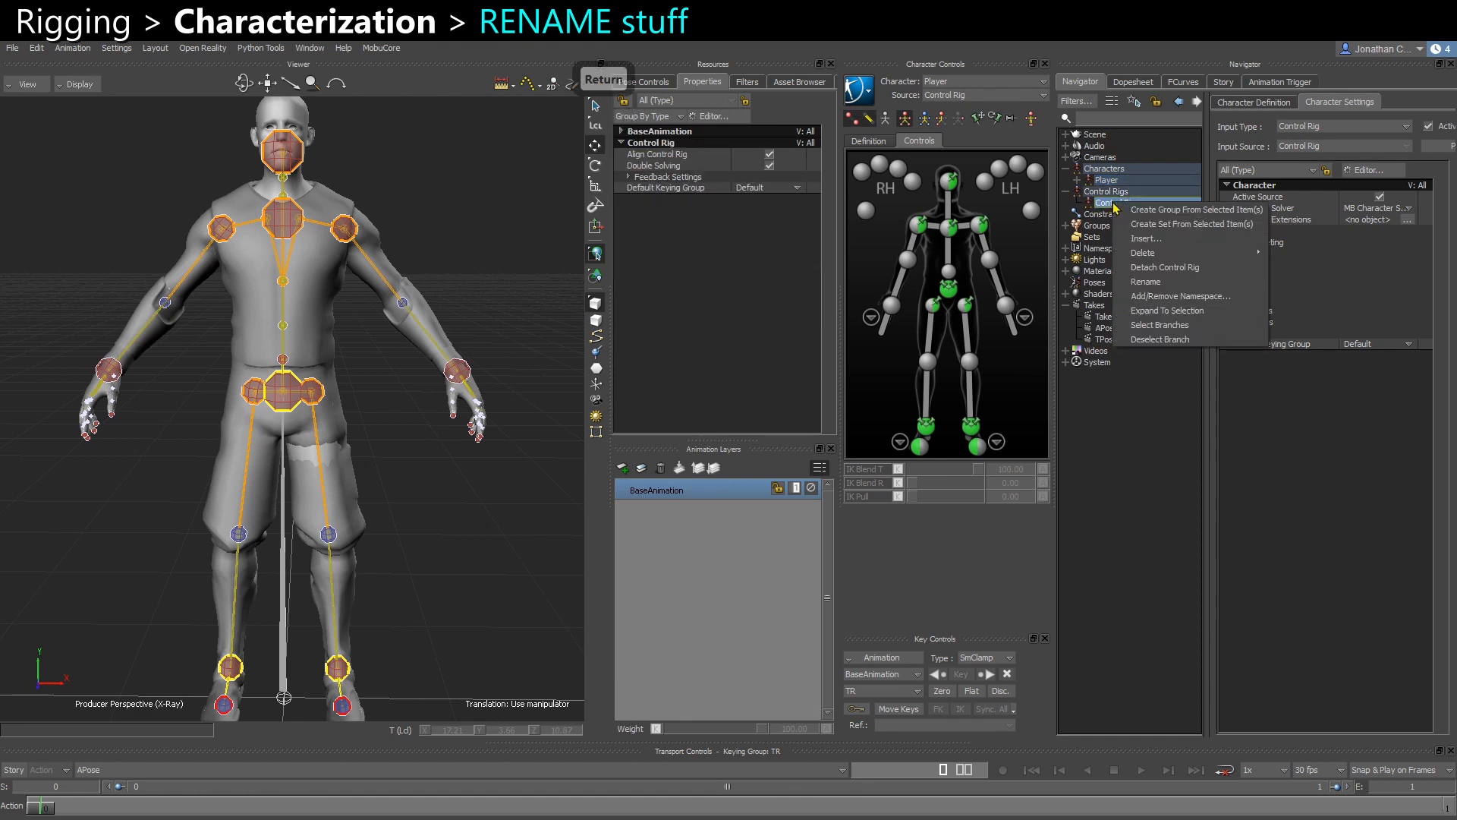
left_click(1163, 283)
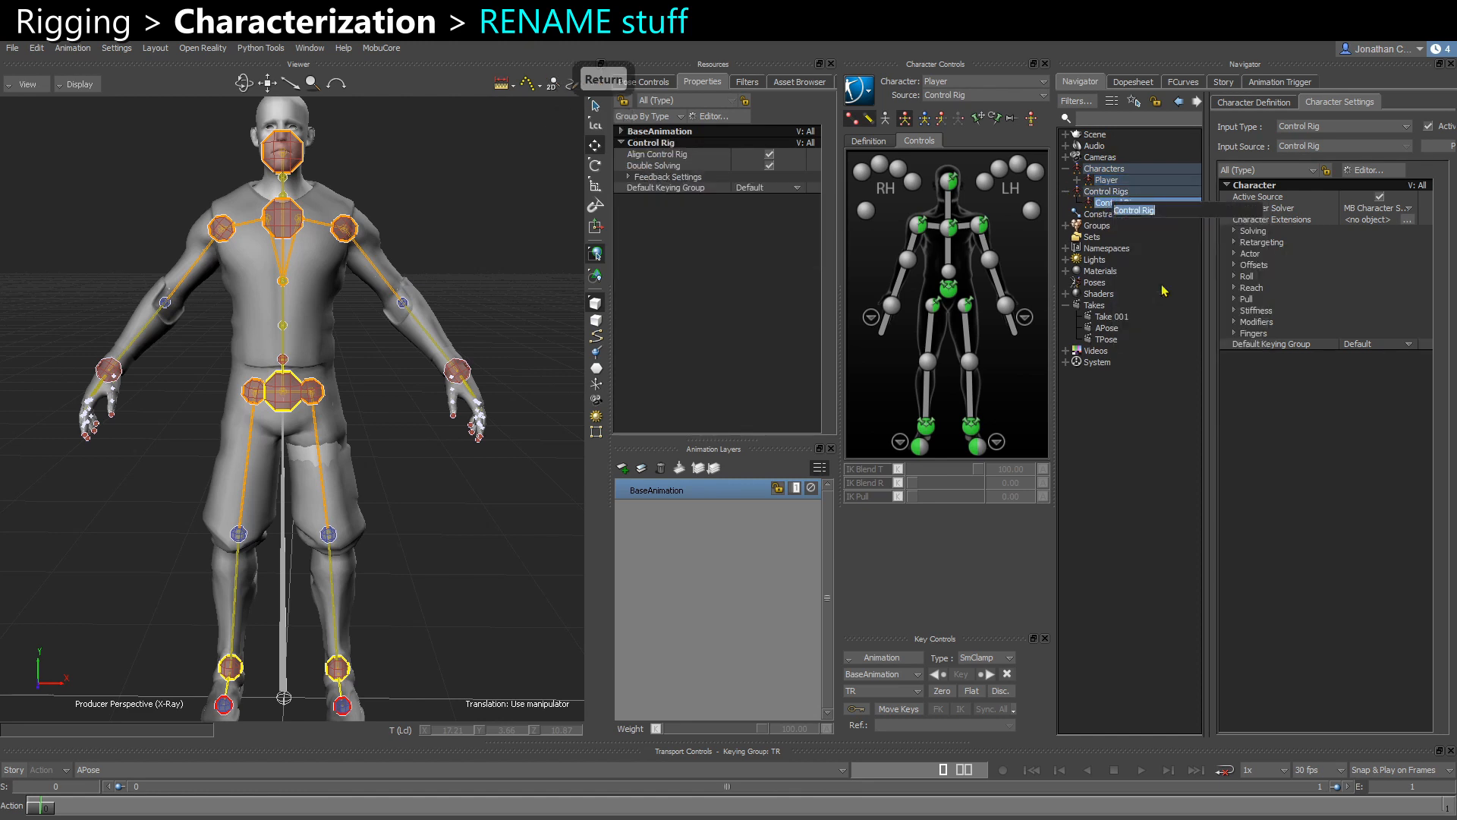
type("P")
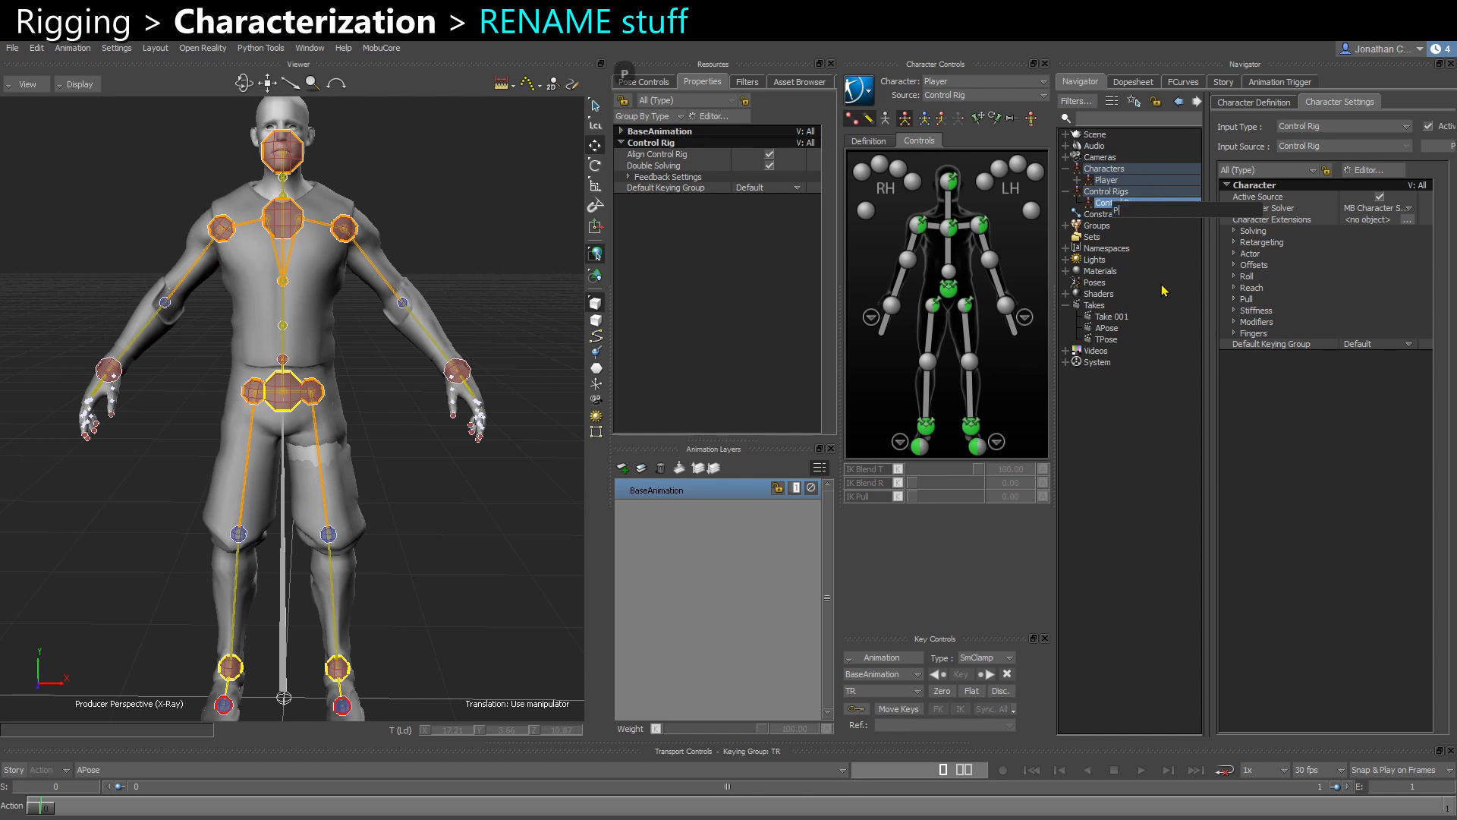
type("layer_")
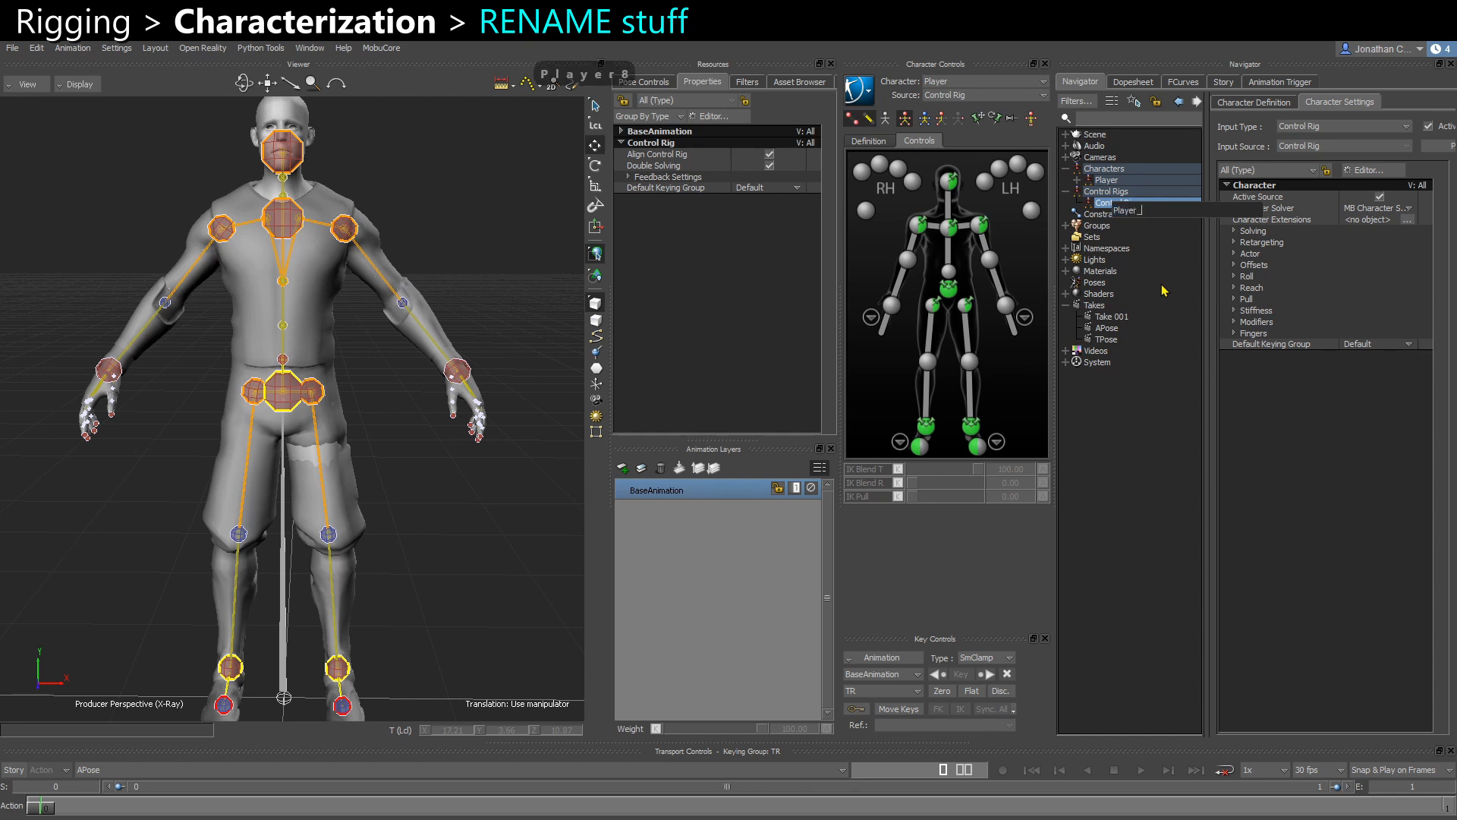
type("CR")
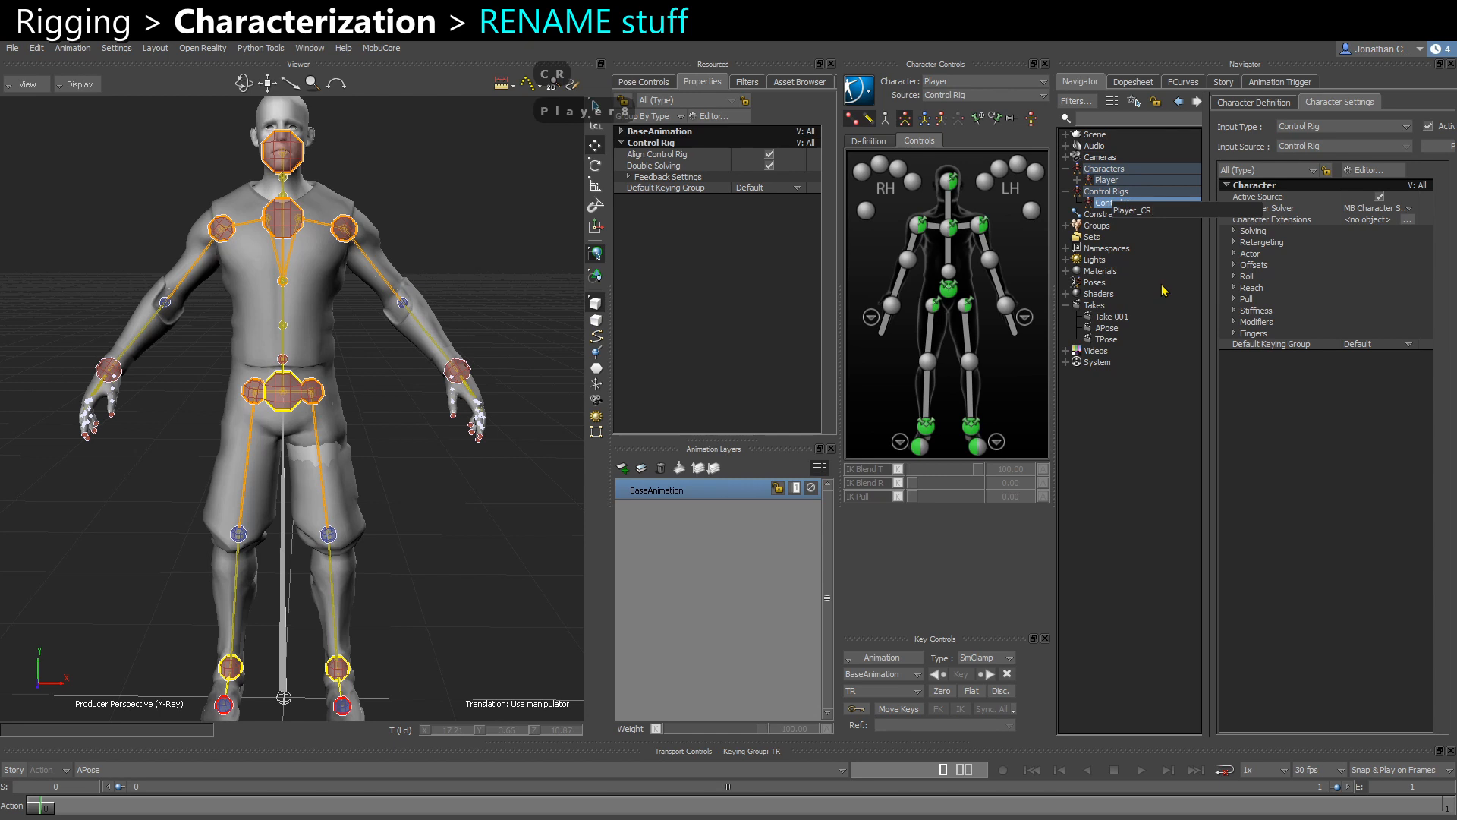
key("Return")
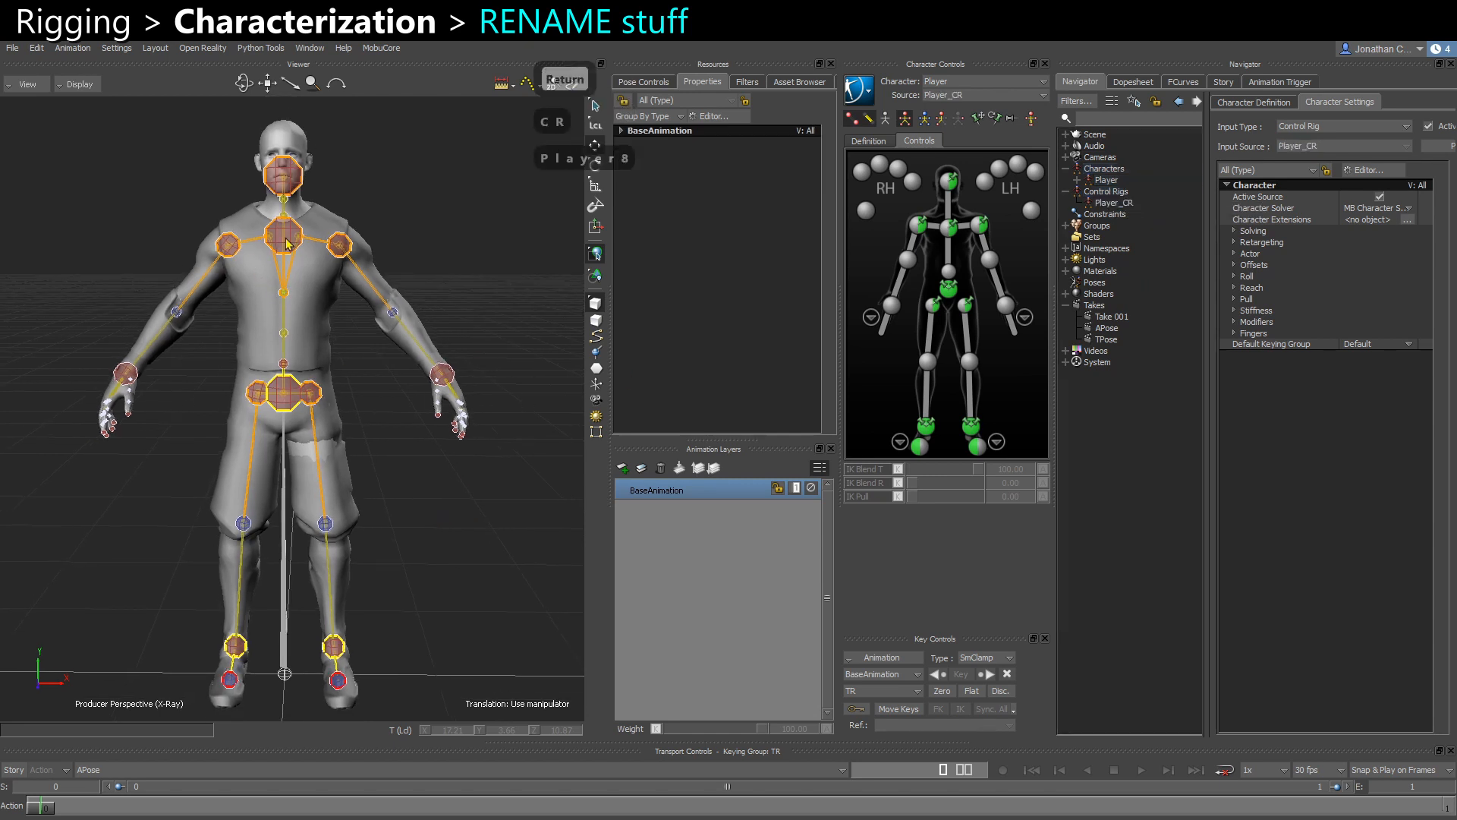
Rename the control rig's namespace Character_Ctrl as Player_Ctrl, and clear the selection
left_click(286, 205)
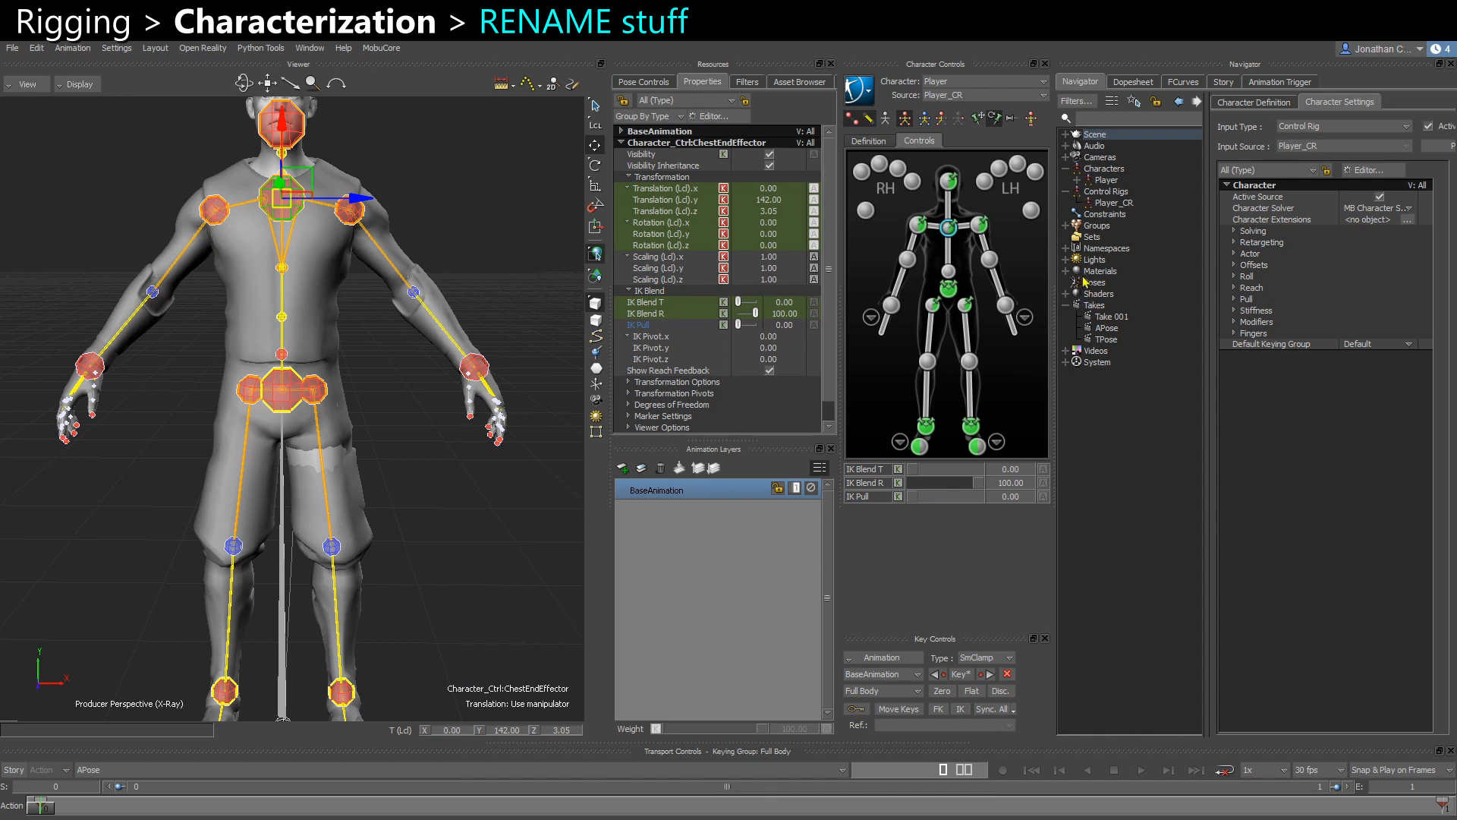
left_click(1067, 249)
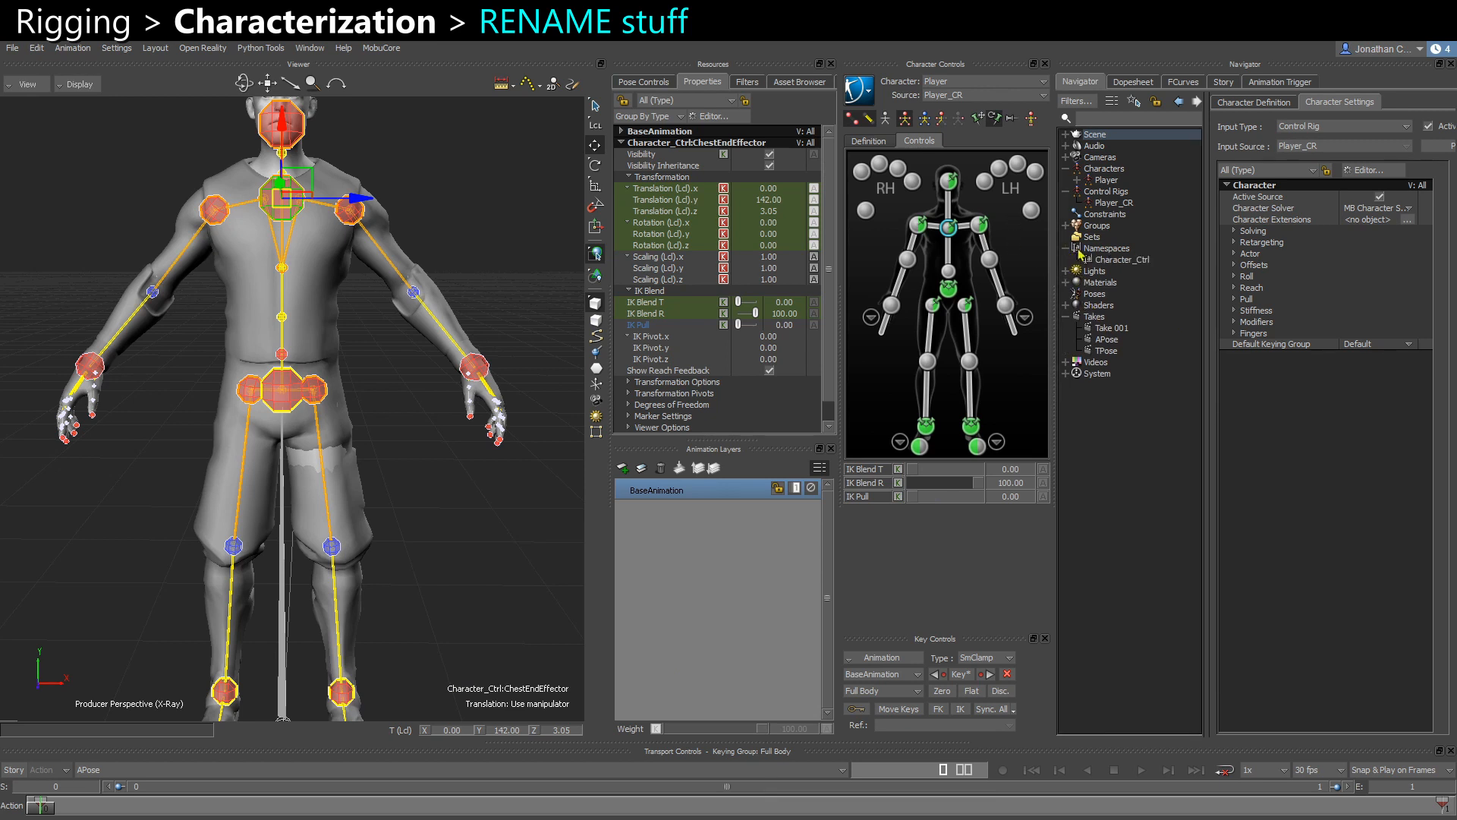
right_click(1122, 260)
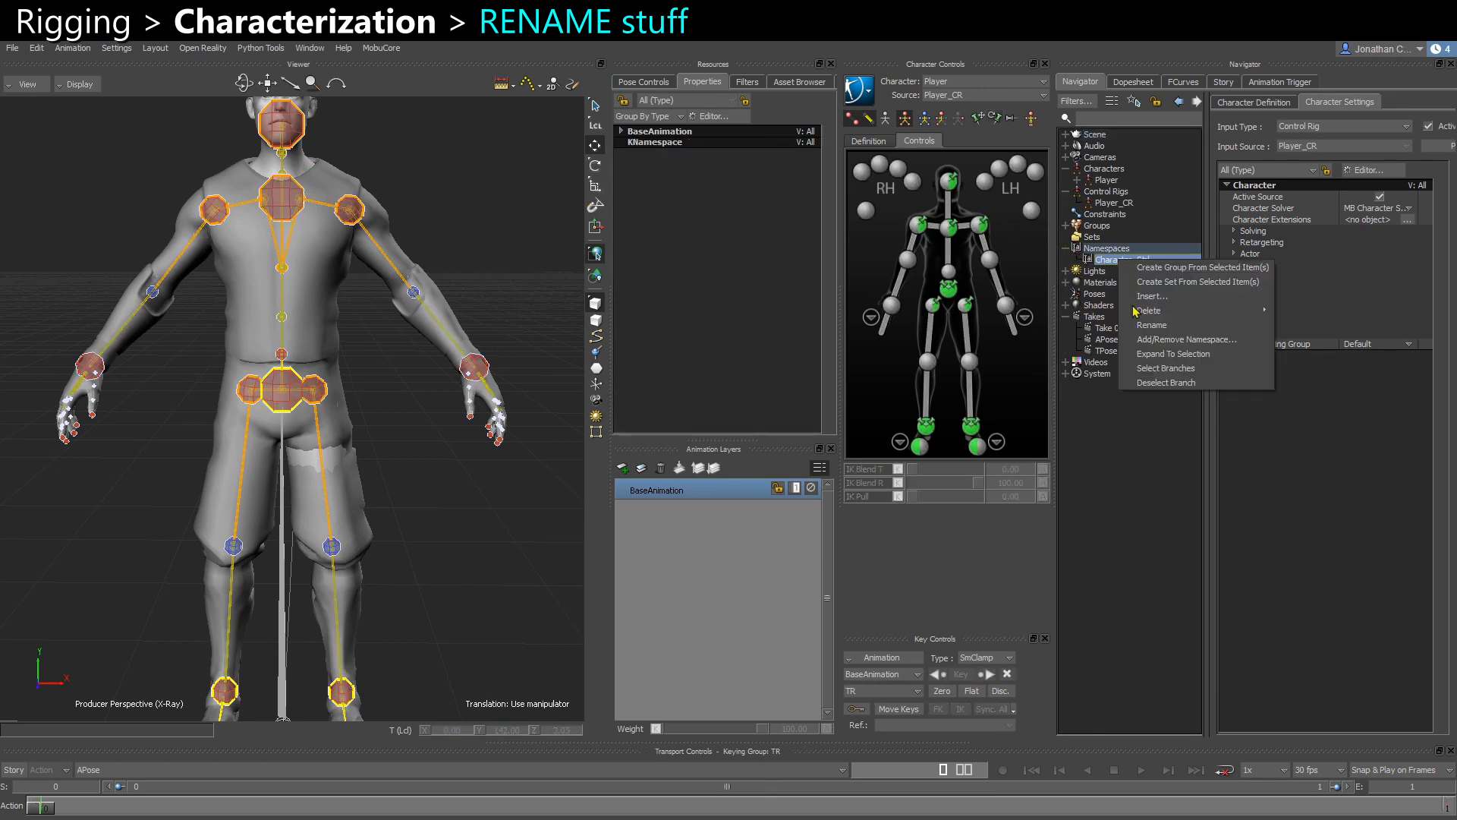
left_click(1167, 335)
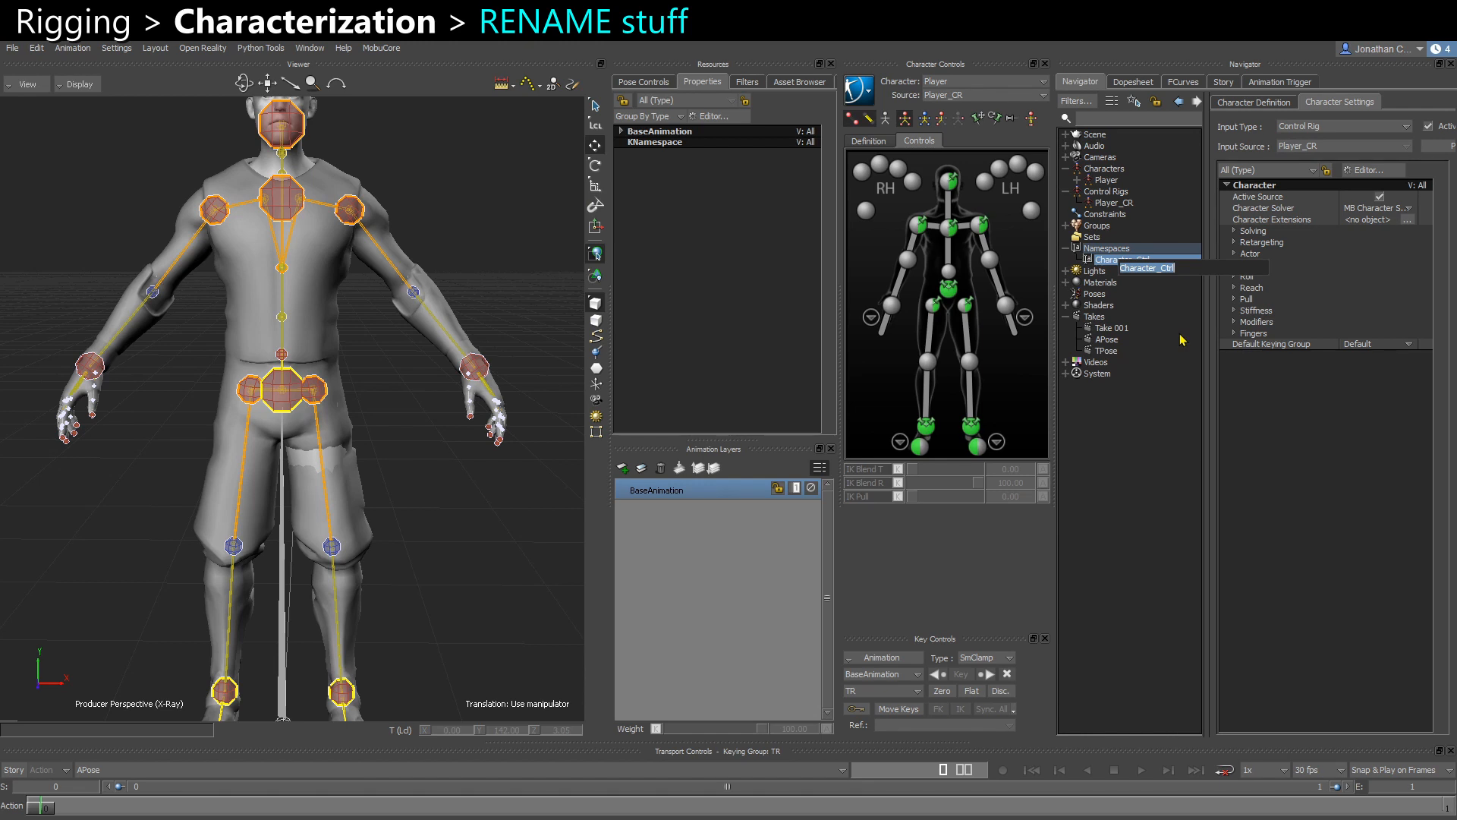
type("Player_C")
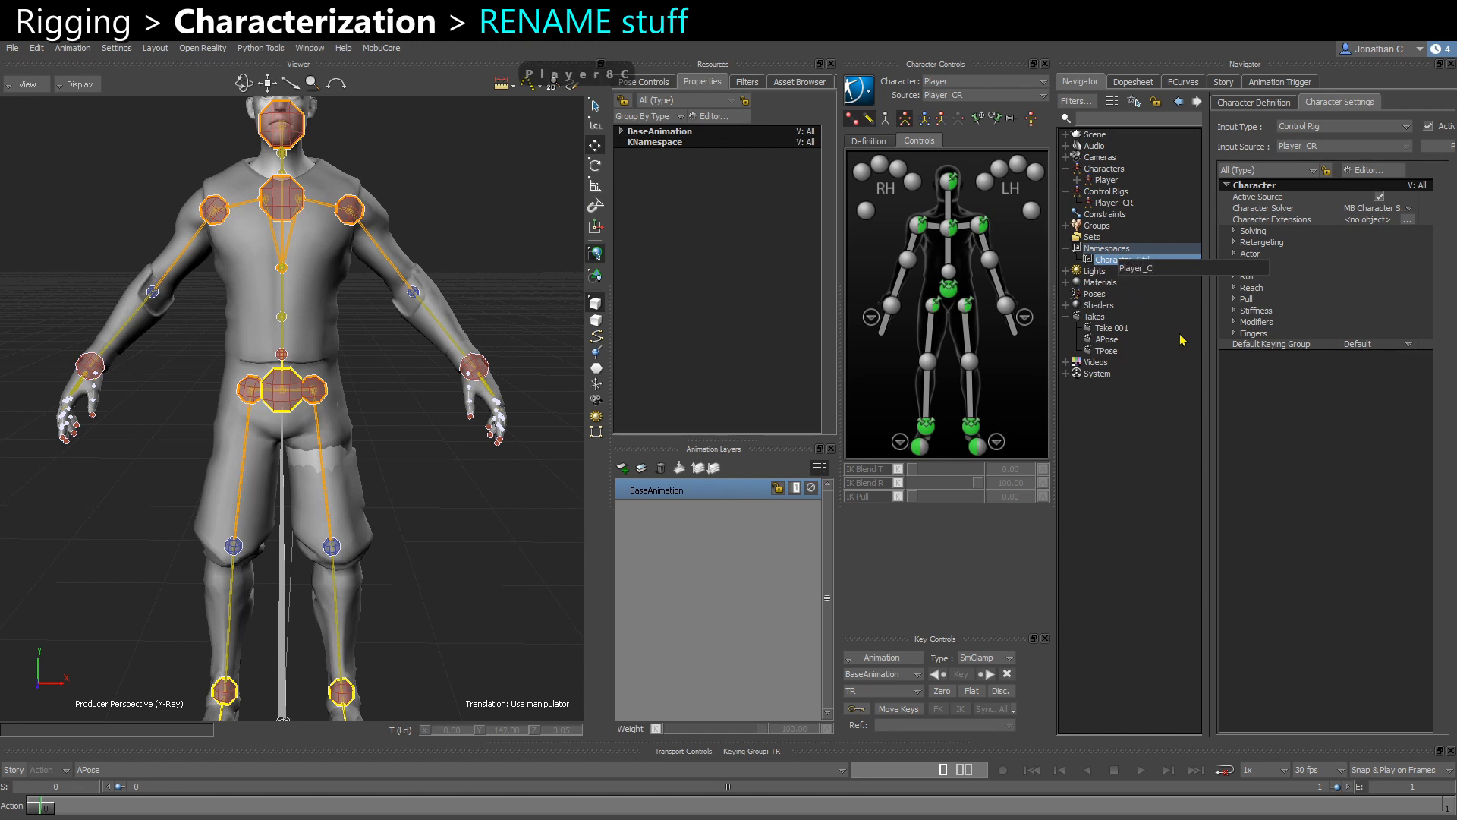
type("trl")
key("Return")
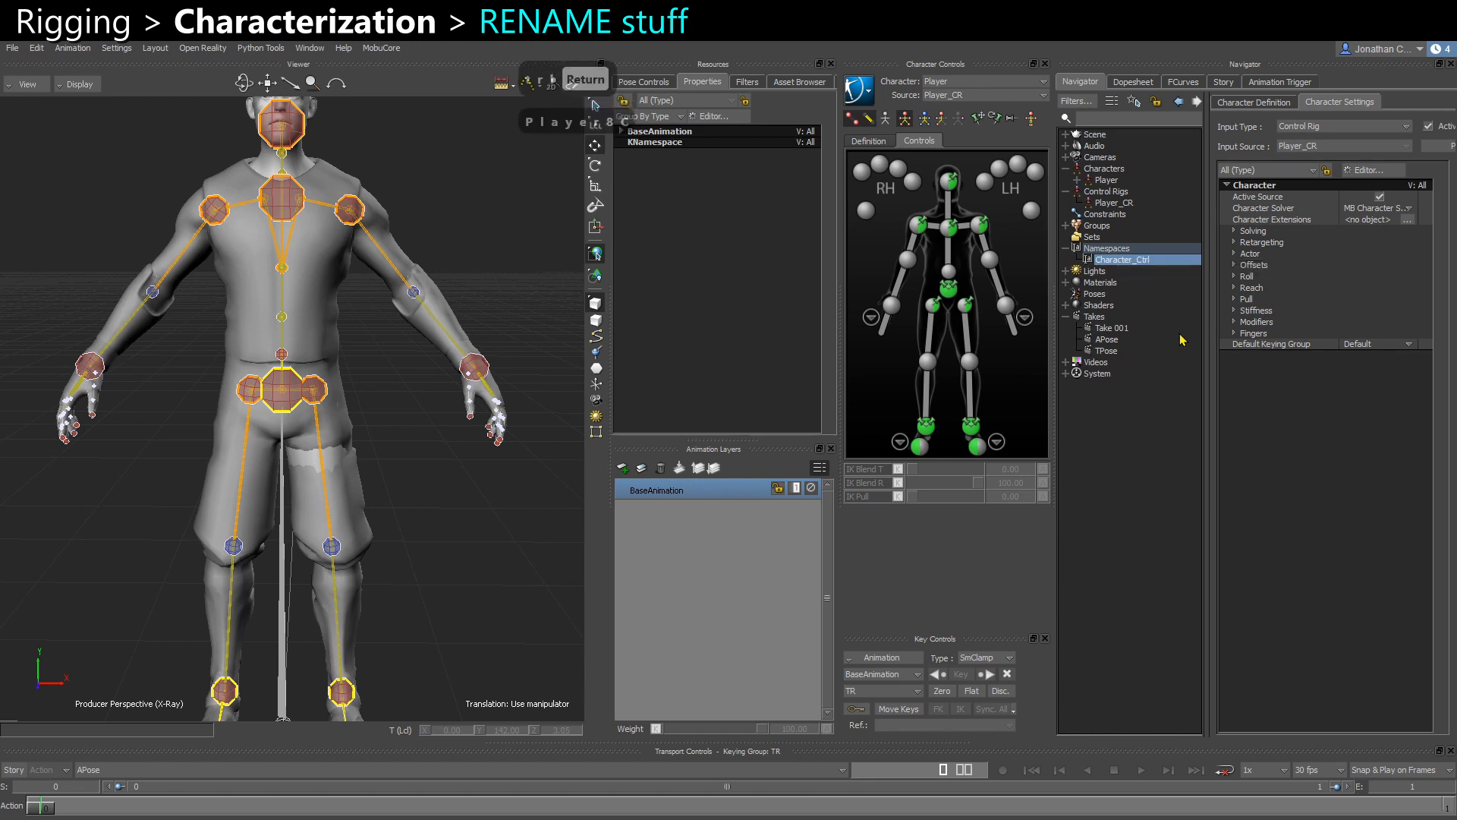
left_click(483, 532)
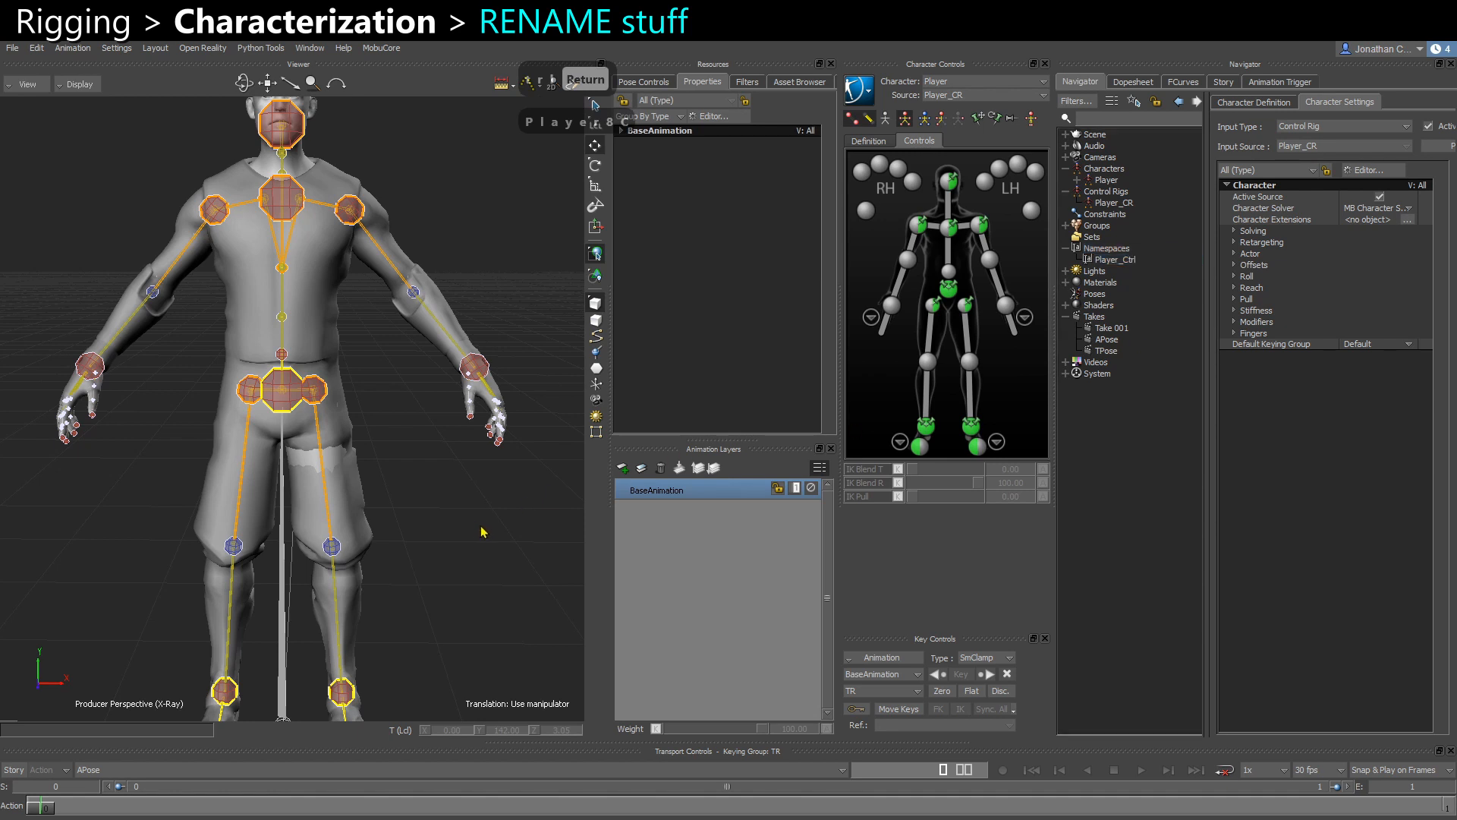
Check the chest effector's namespace prefix, and inspect the renamed namespace, control rig and Player character
left_click(284, 216)
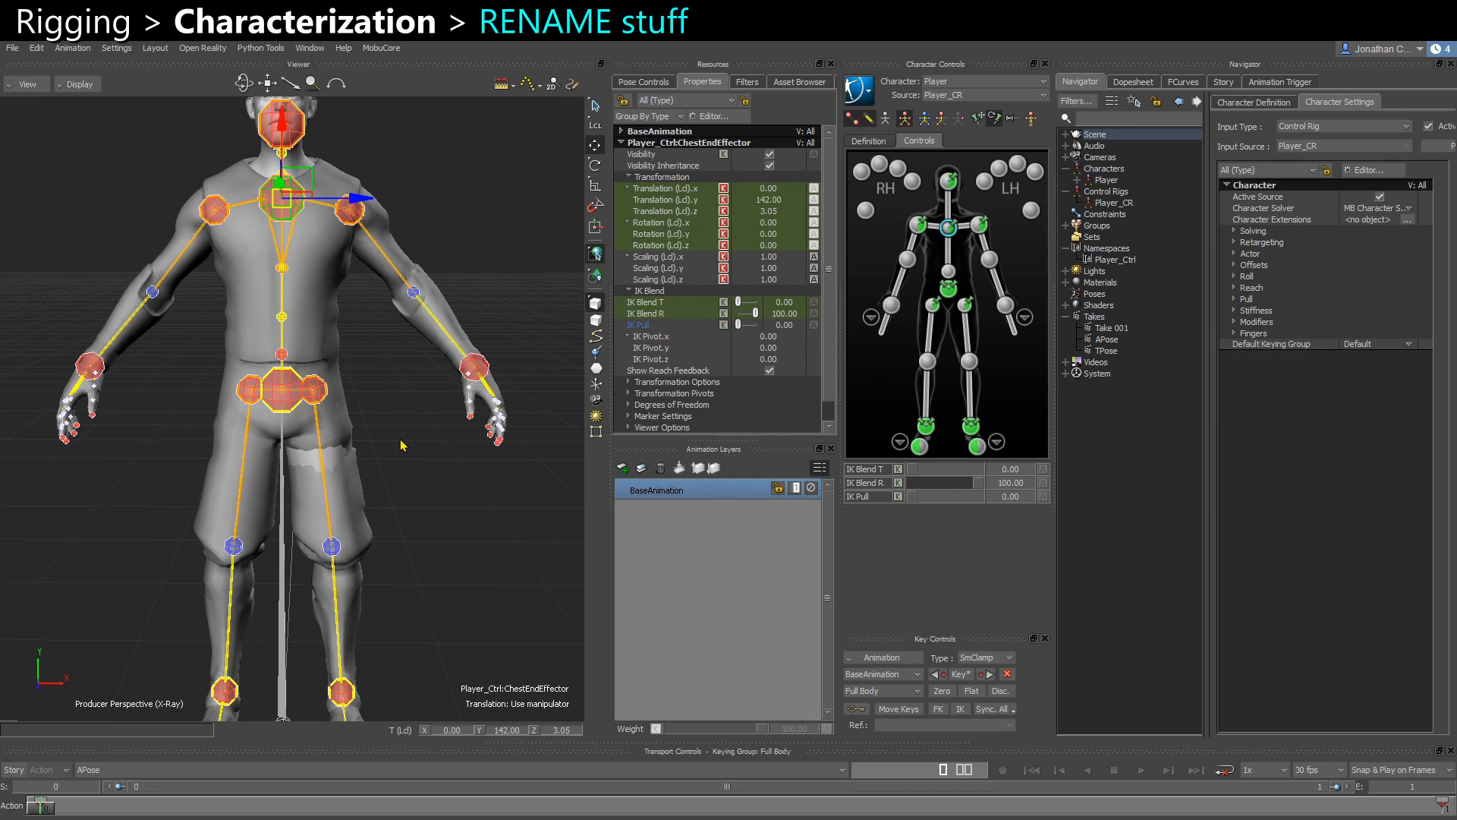
left_click(1131, 260)
left_click(1127, 204)
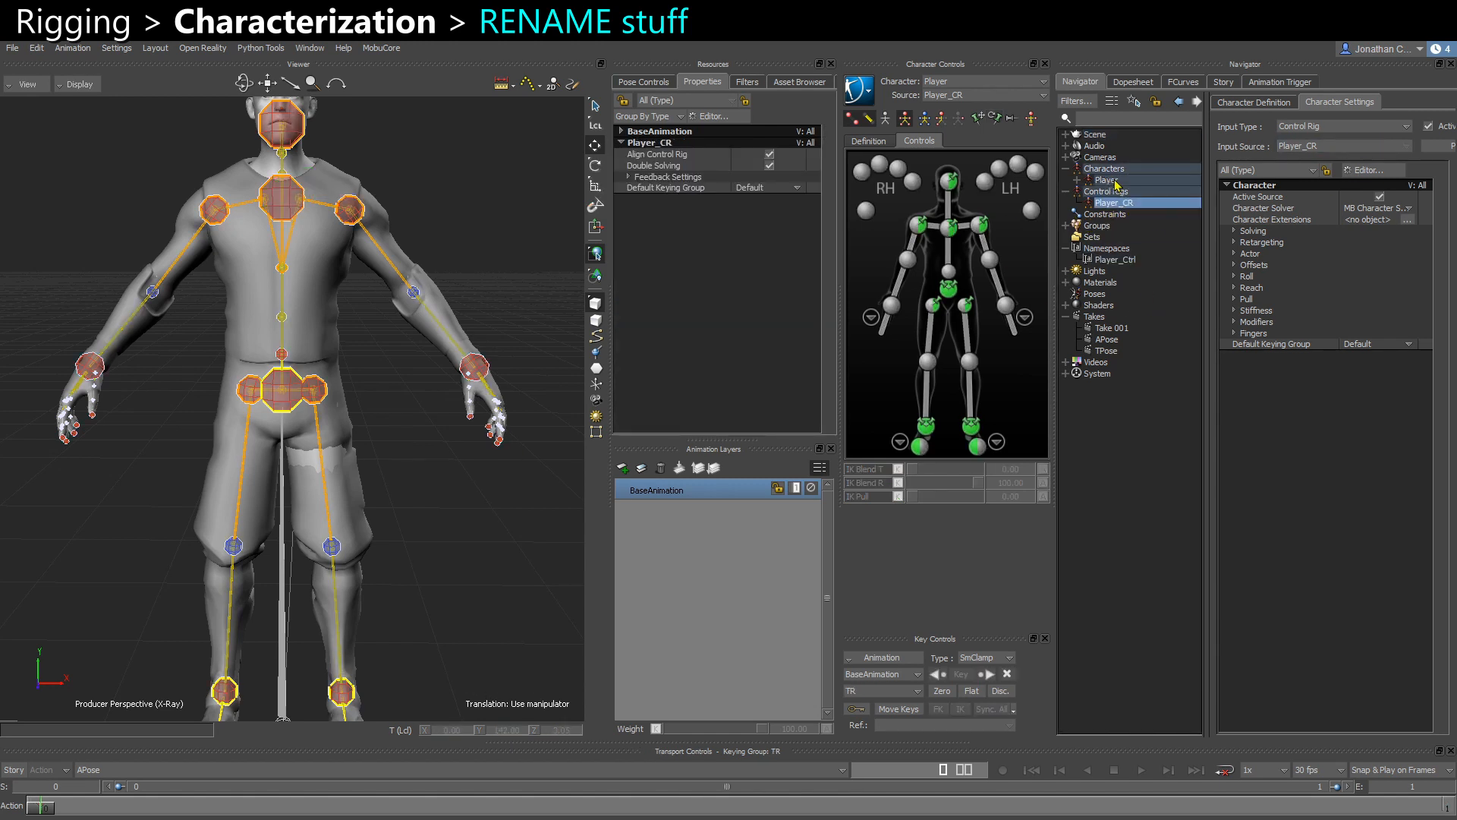
left_click(1106, 180)
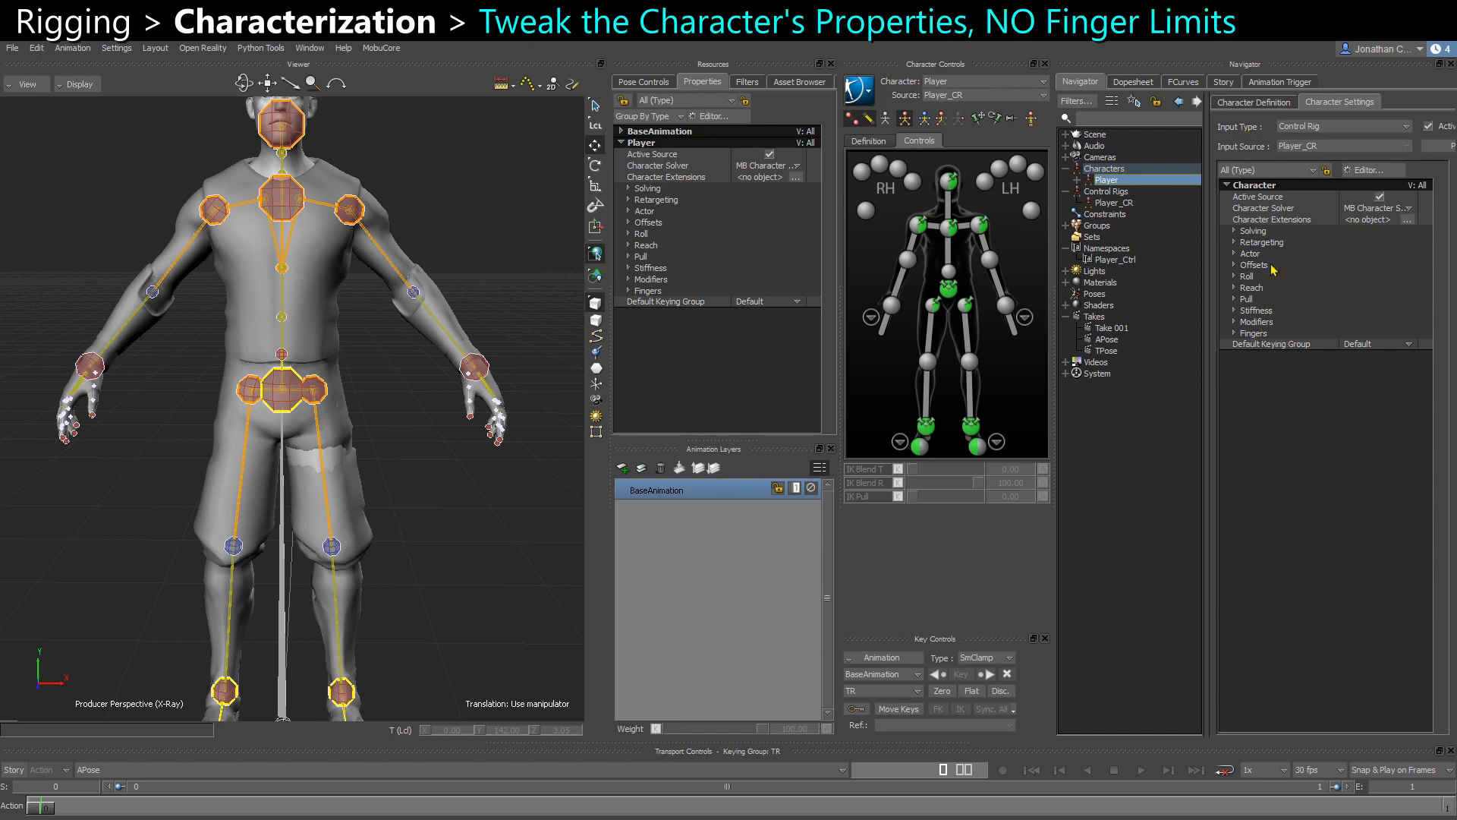
Show the Player character's properties in a widened panel, and expand its Fingers settings to highlight the HumanFingerLimits option
left_click(1105, 170)
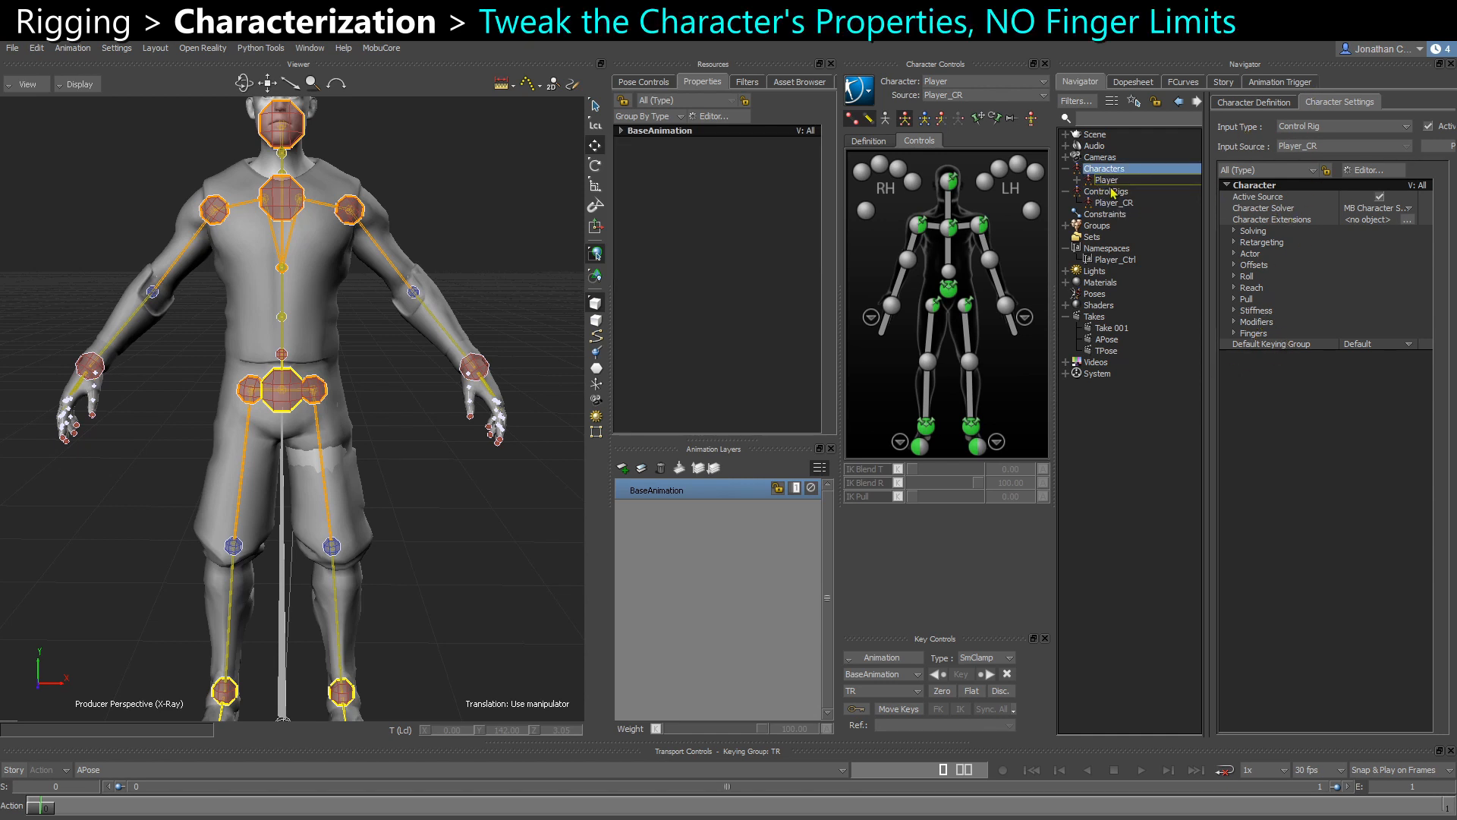
left_click(1106, 180)
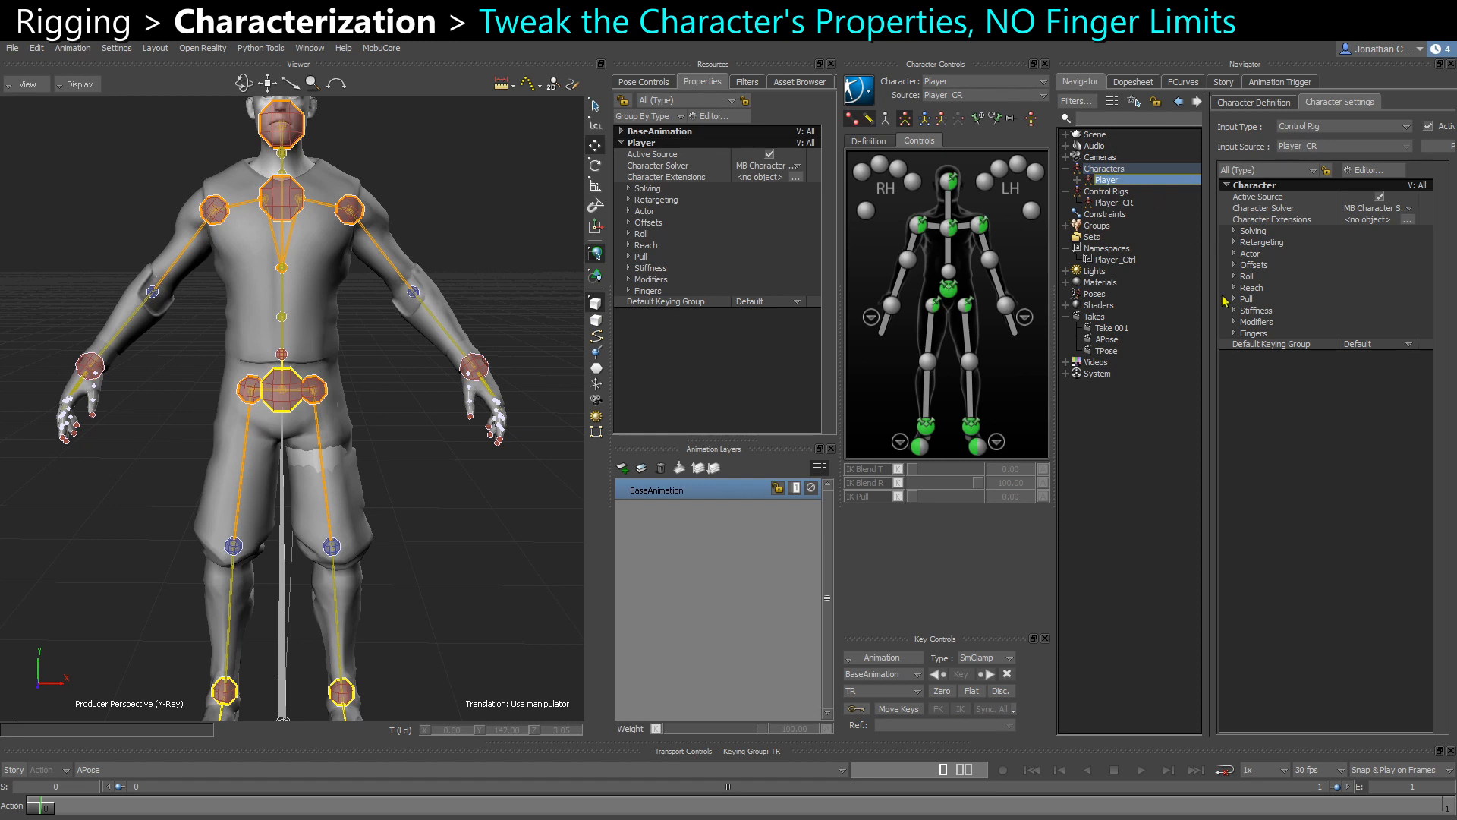
left_click_drag(1207, 378, 1196, 378)
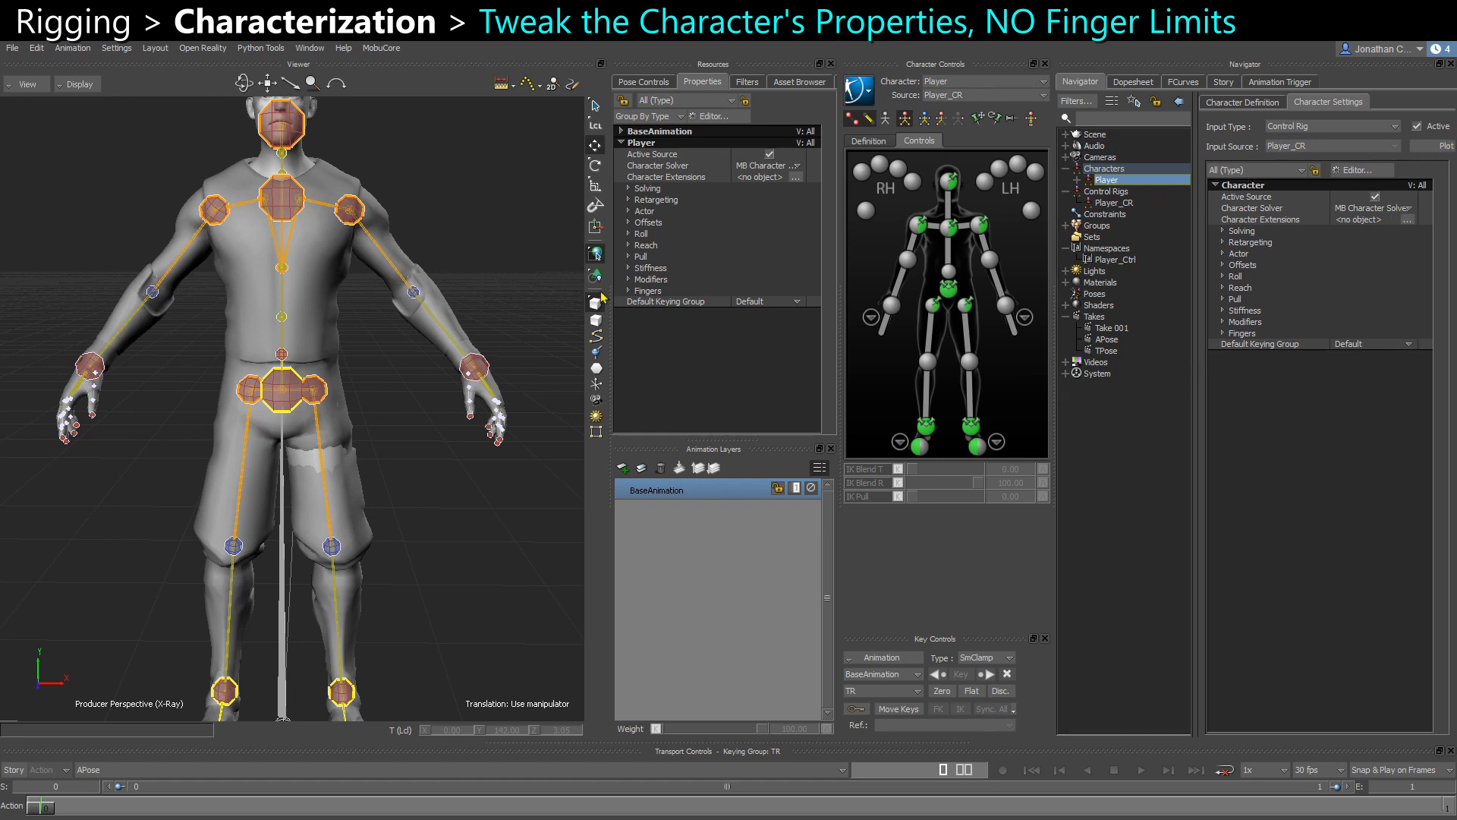
left_click_drag(610, 292, 554, 293)
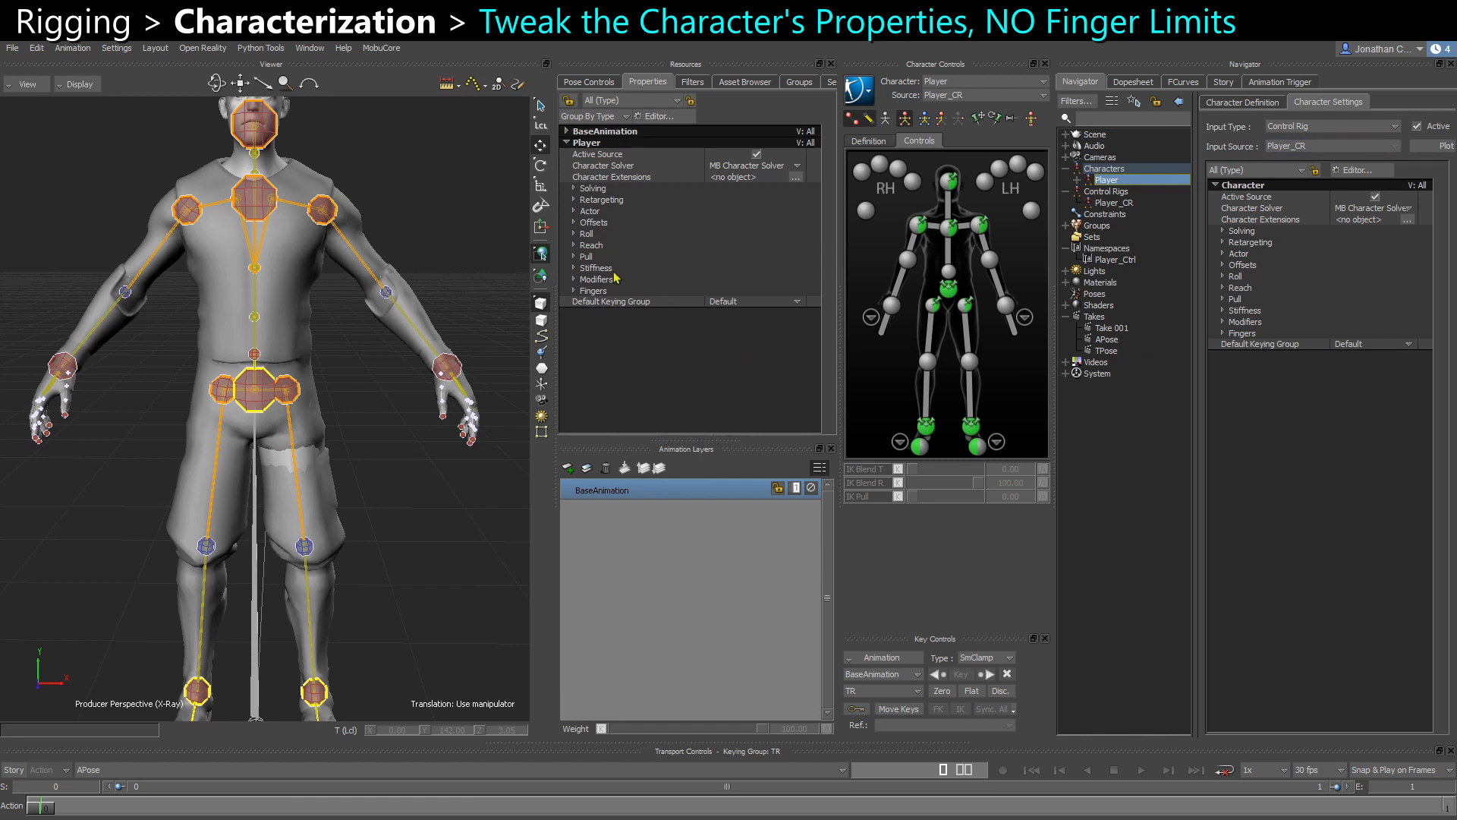
left_click(575, 291)
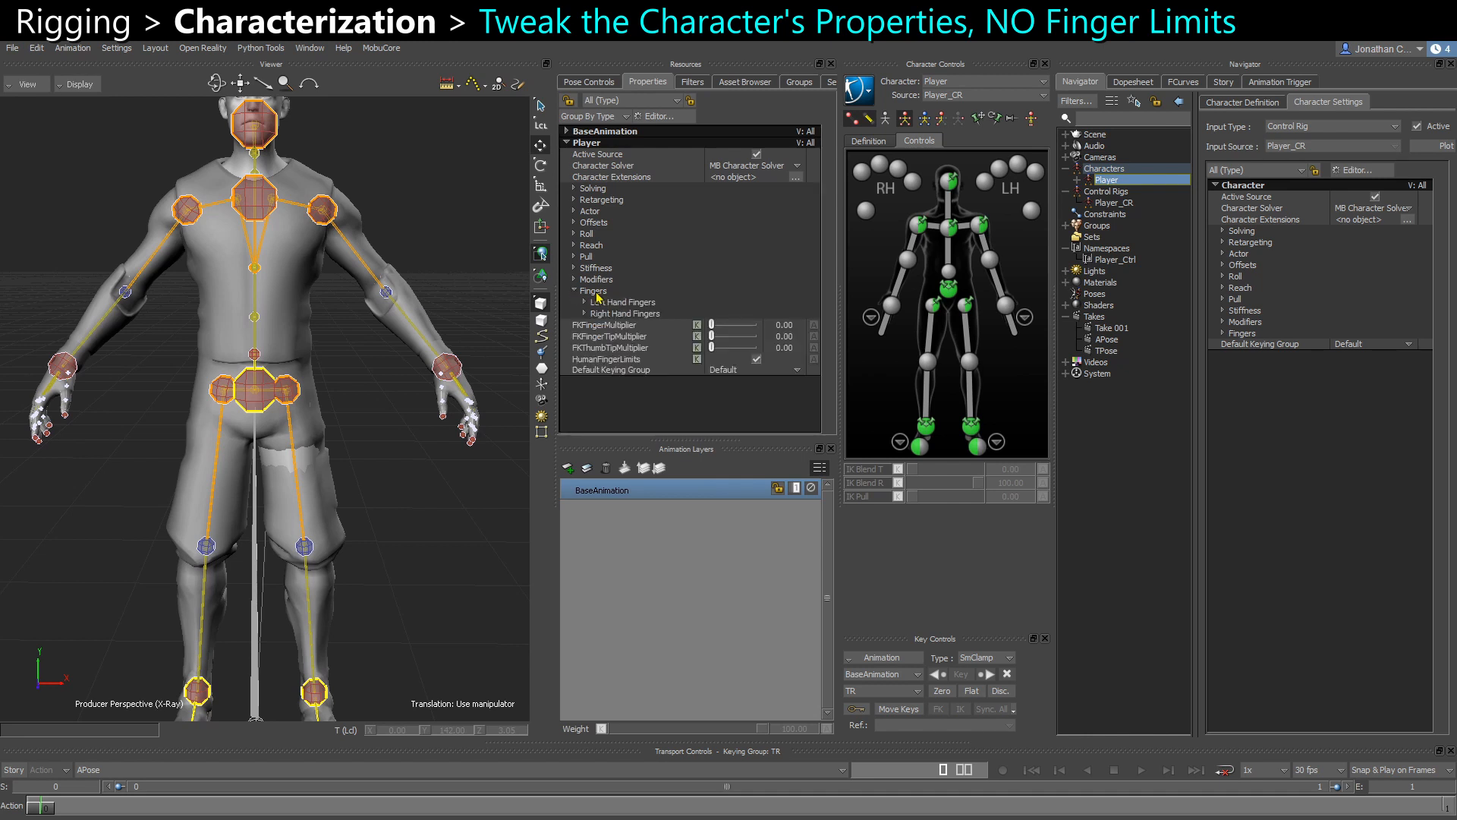
left_click(651, 362)
left_click(756, 359)
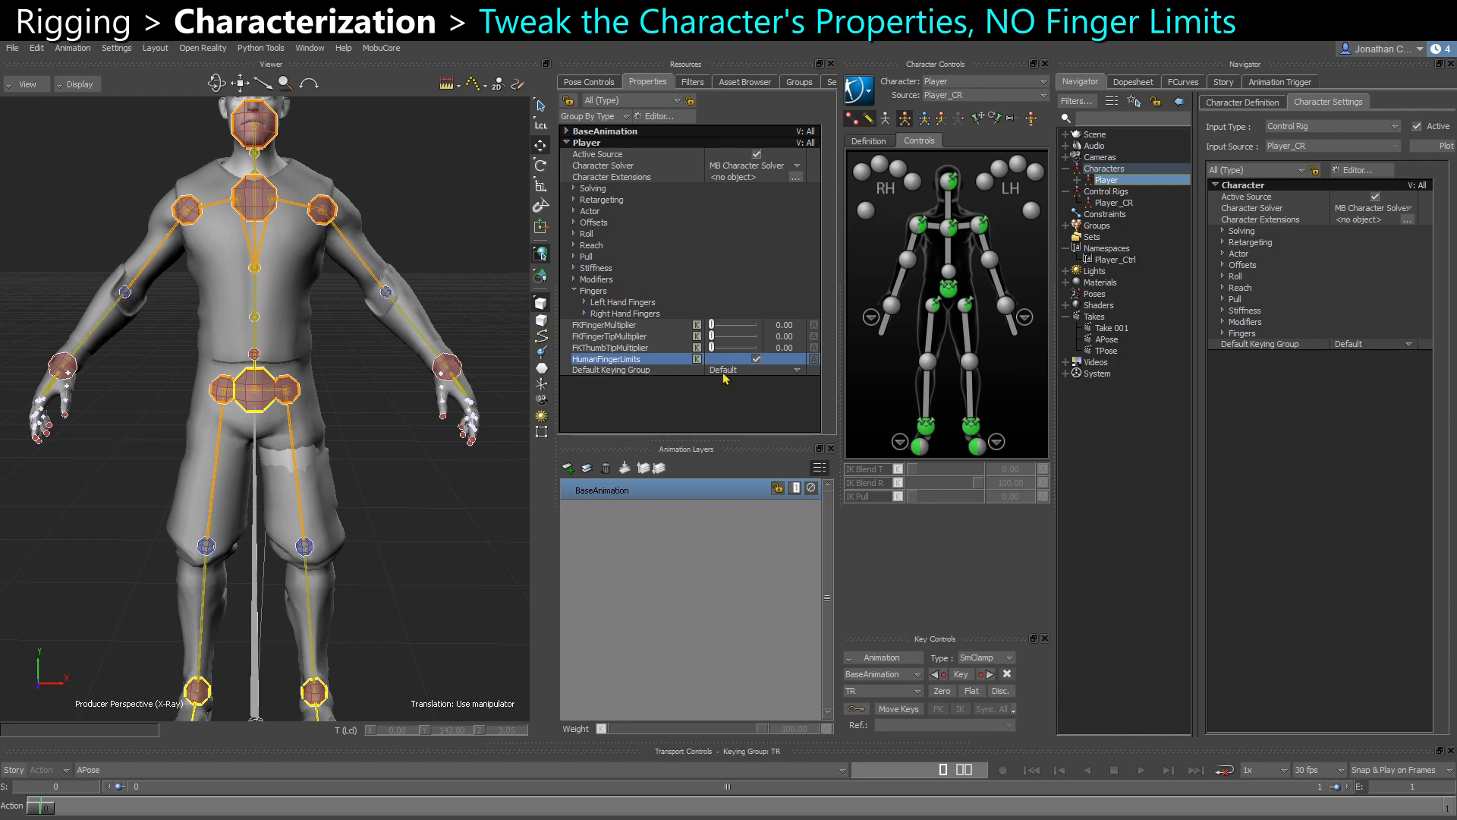
Try raising the left index finger with its IK effector while HumanFingerLimits is on
left_click_drag(393, 472, 451, 411, "ctrl")
left_click(393, 473)
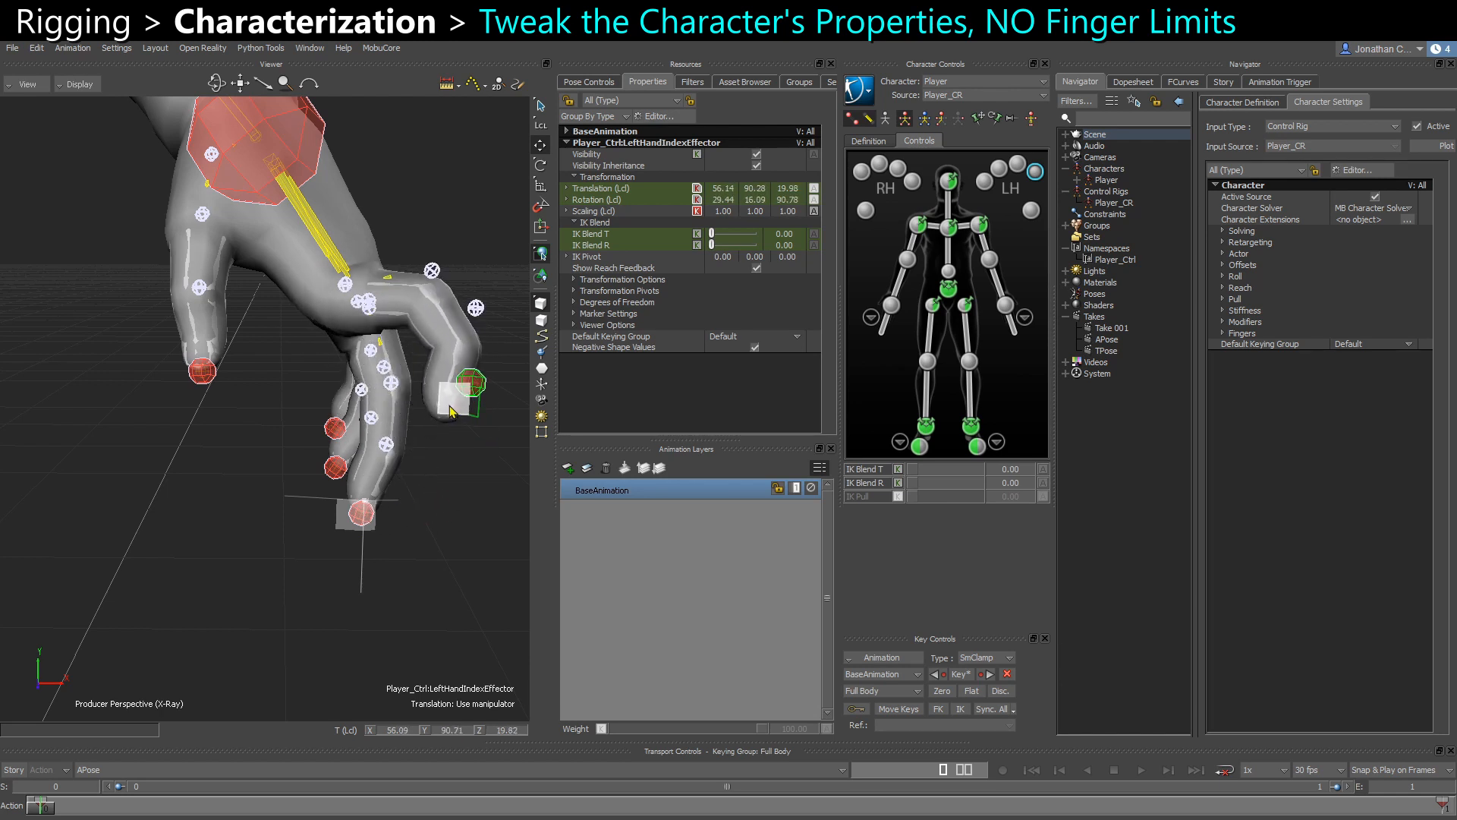
key("ctrl+z")
left_click_drag(414, 526, 398, 526, "ctrl")
left_click_drag(206, 523, 347, 296)
left_click_drag(227, 286, 429, 342, "ctrl+shift")
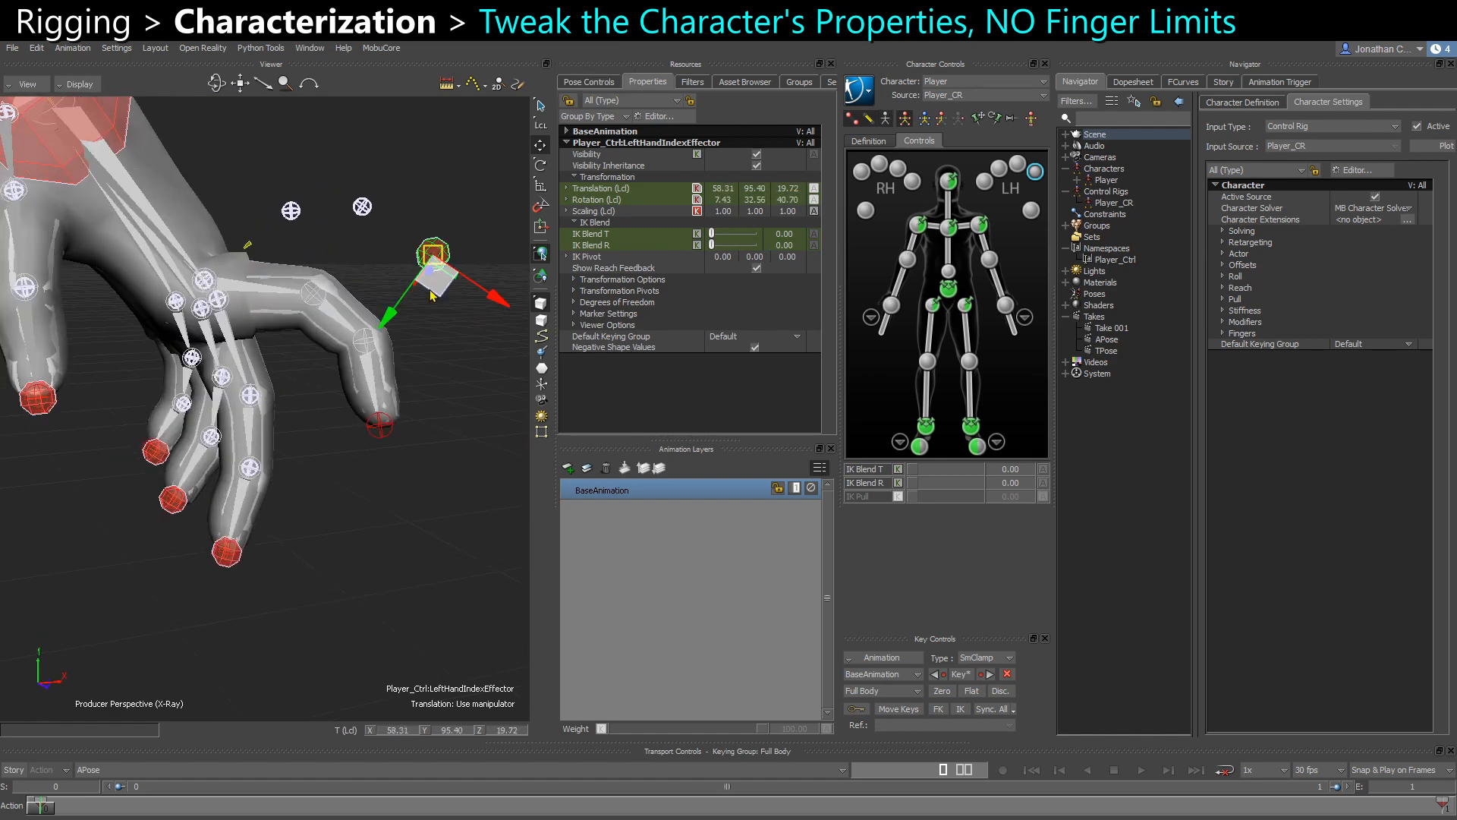
left_click_drag(431, 292, 420, 283)
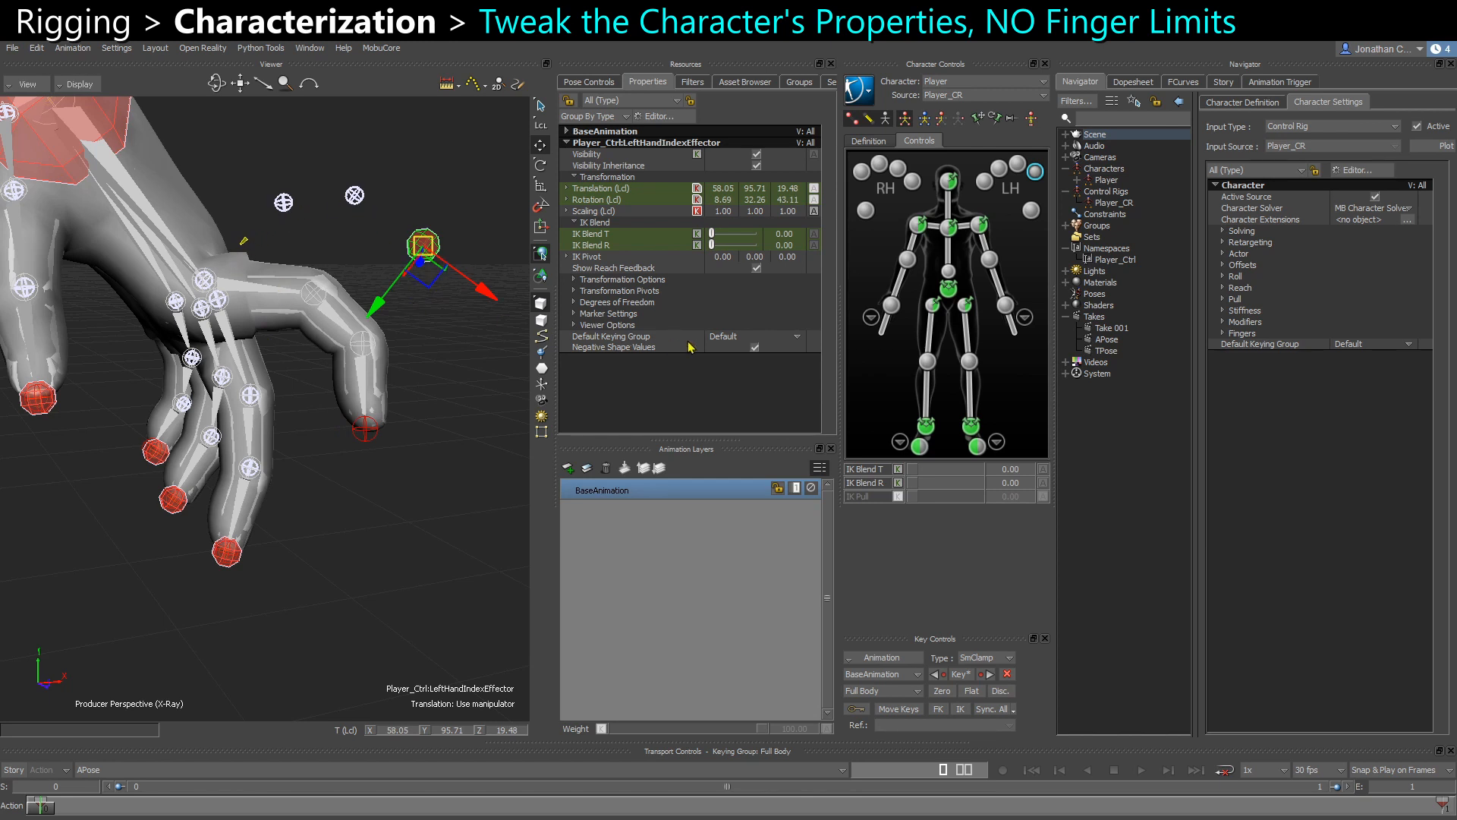
Turn off HumanFingerLimits on the Player character, and test by curling the left index finger with its IK effector
left_click(1107, 180)
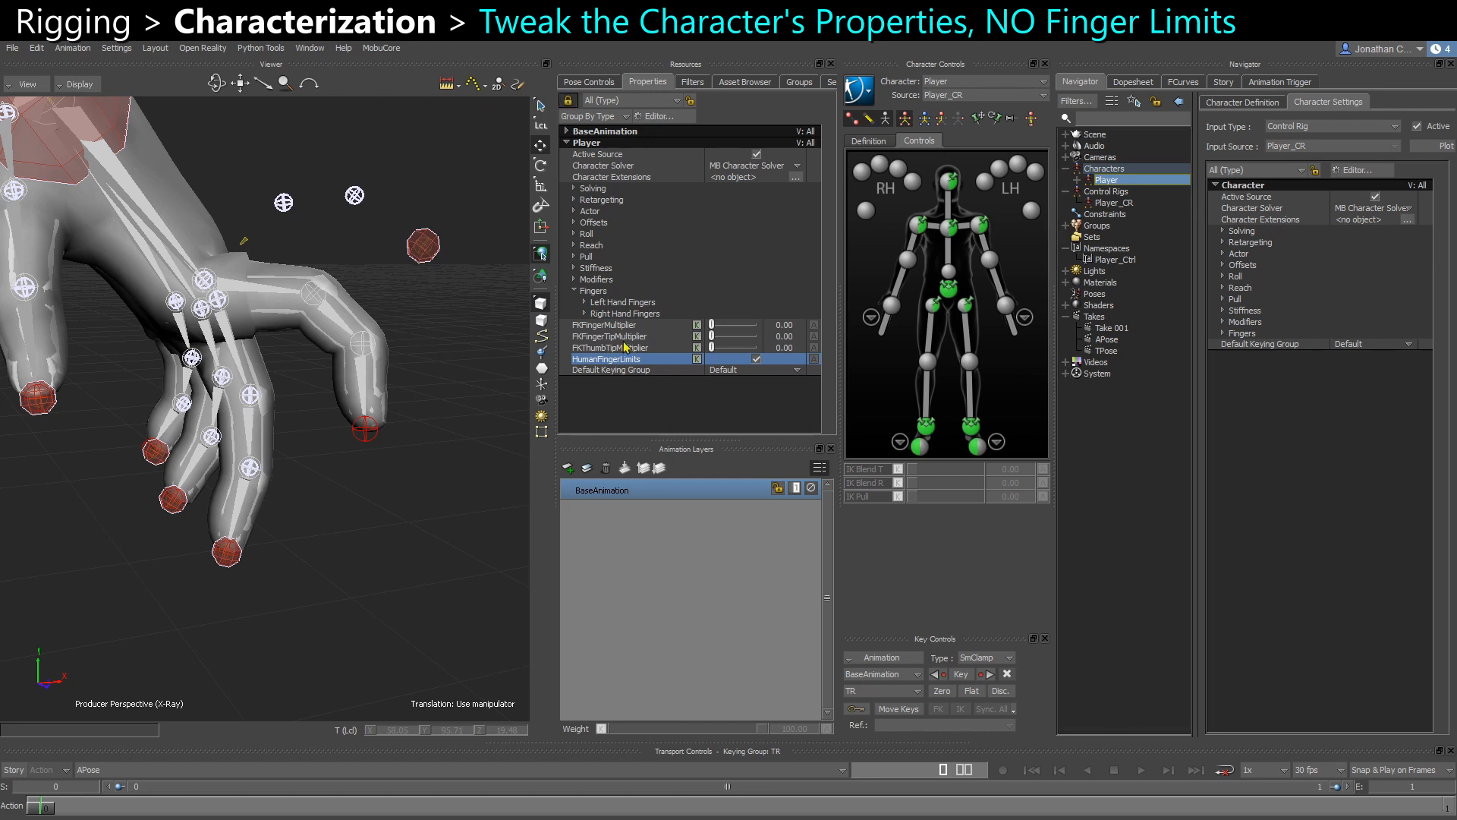
left_click(756, 359)
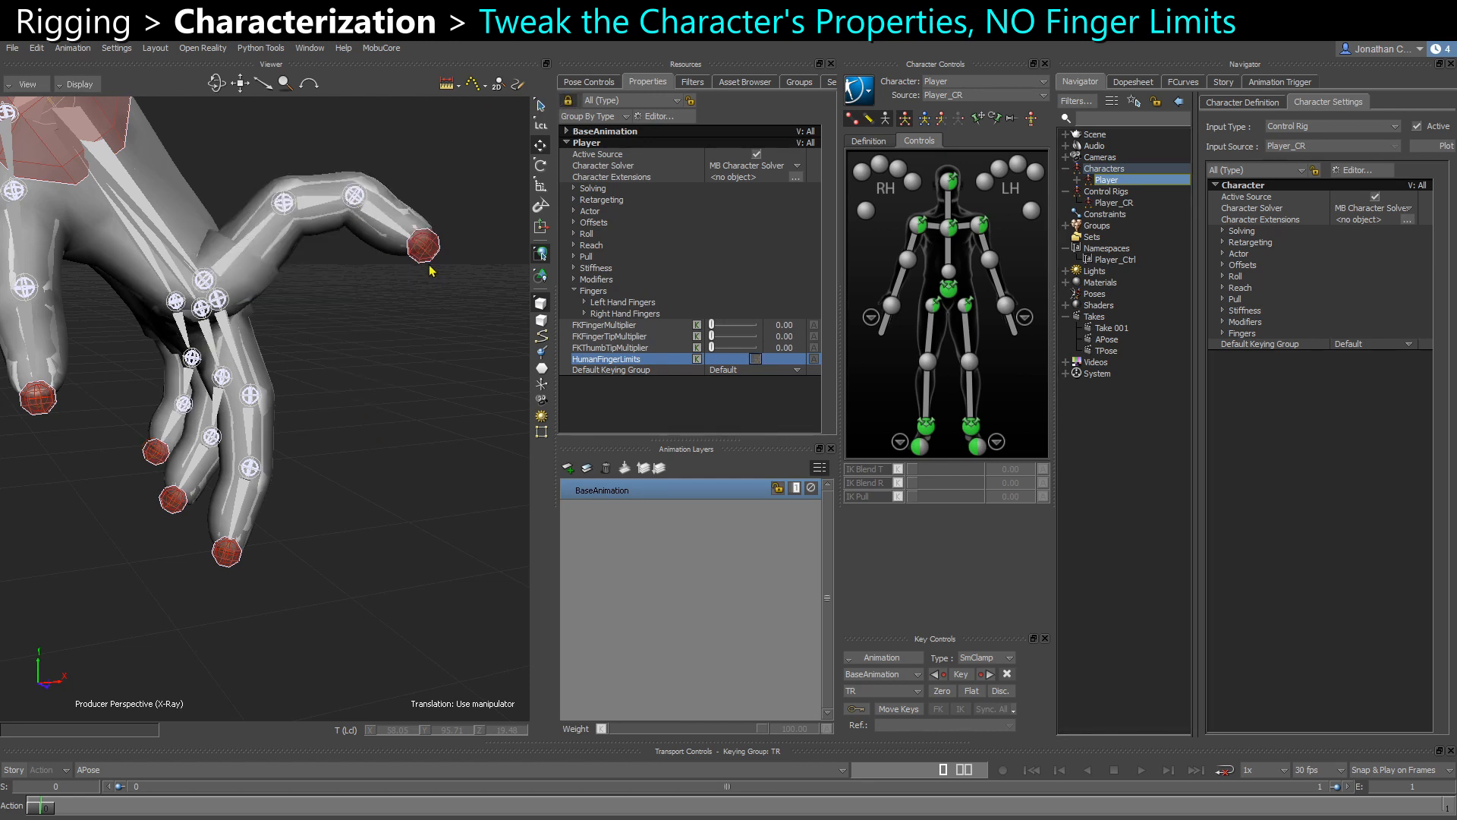
left_click_drag(425, 247, 217, 365)
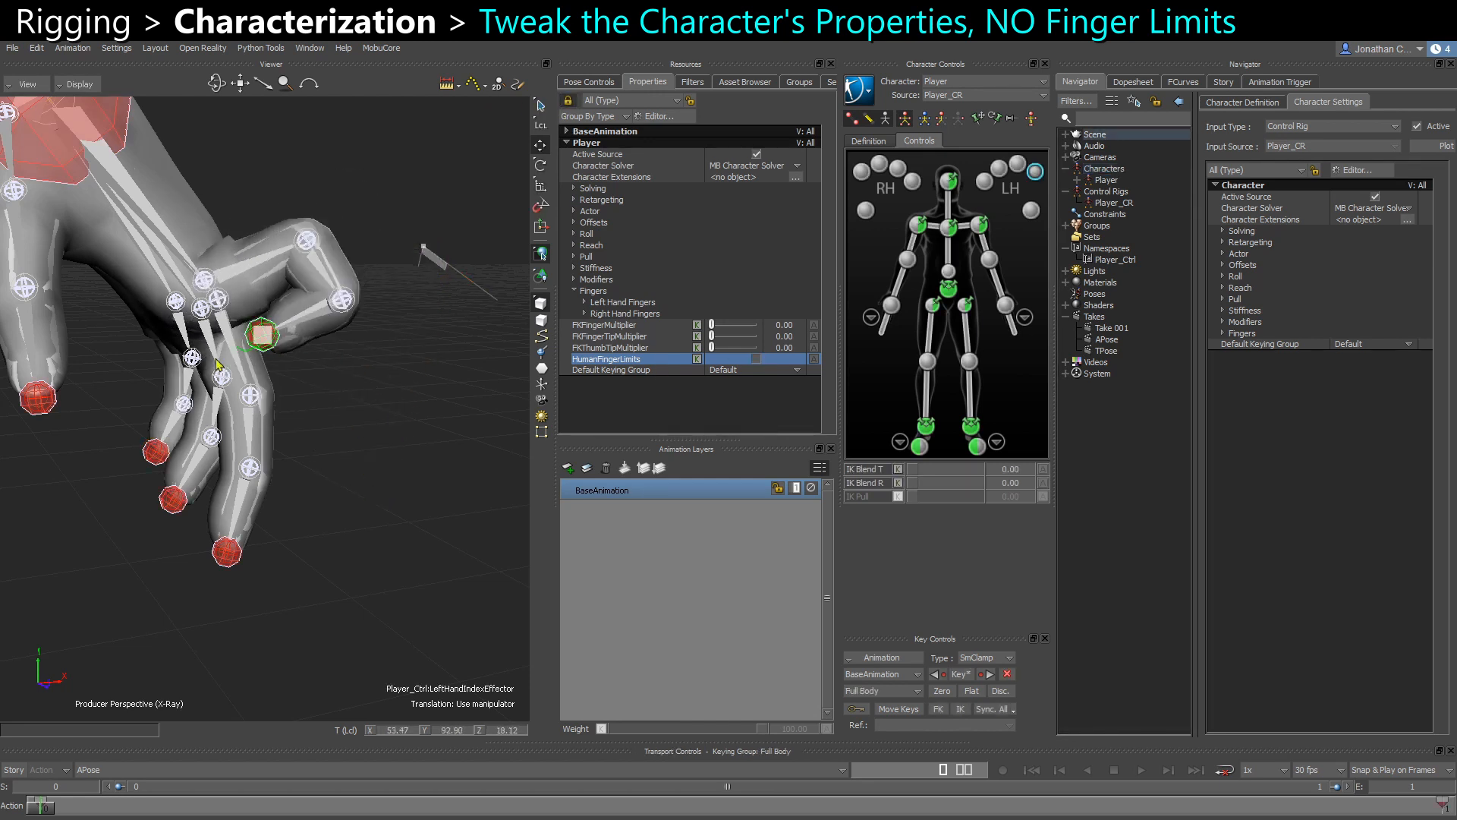
Undo the left index finger test moves and the HumanFingerLimits change
key("ctrl+z")
key("ctrl+z")
key("ctrl+z")
key("ctrl+z")
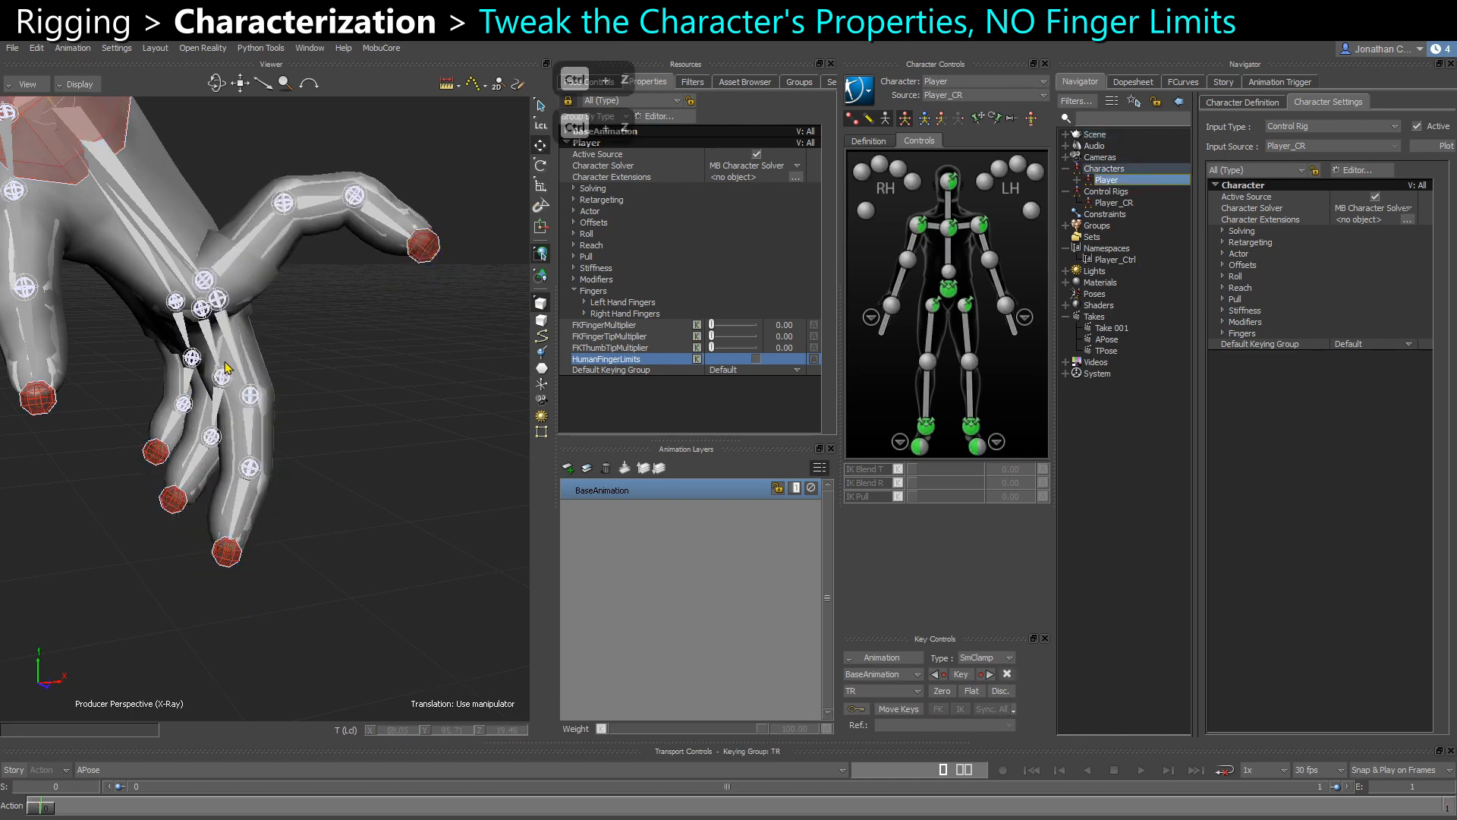
key("ctrl+z")
key("ctrl+z")
key("ctrl+z")
key("ctrl+z")
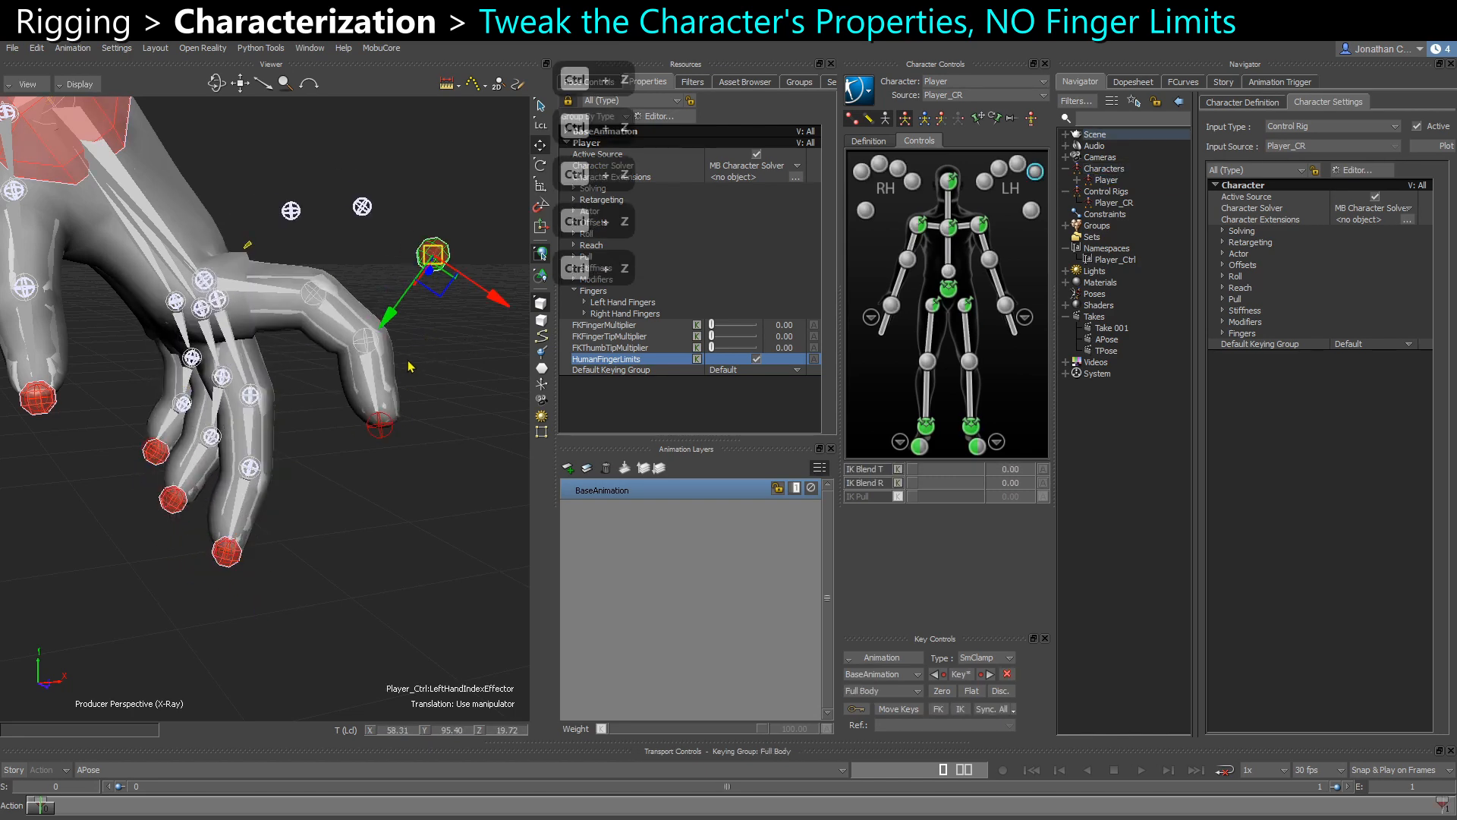
Disable HumanFingerLimits in the Player character's Fingers settings, with the left index finger back in its rest pose
left_click_drag(394, 499, 350, 457, "ctrl+shift")
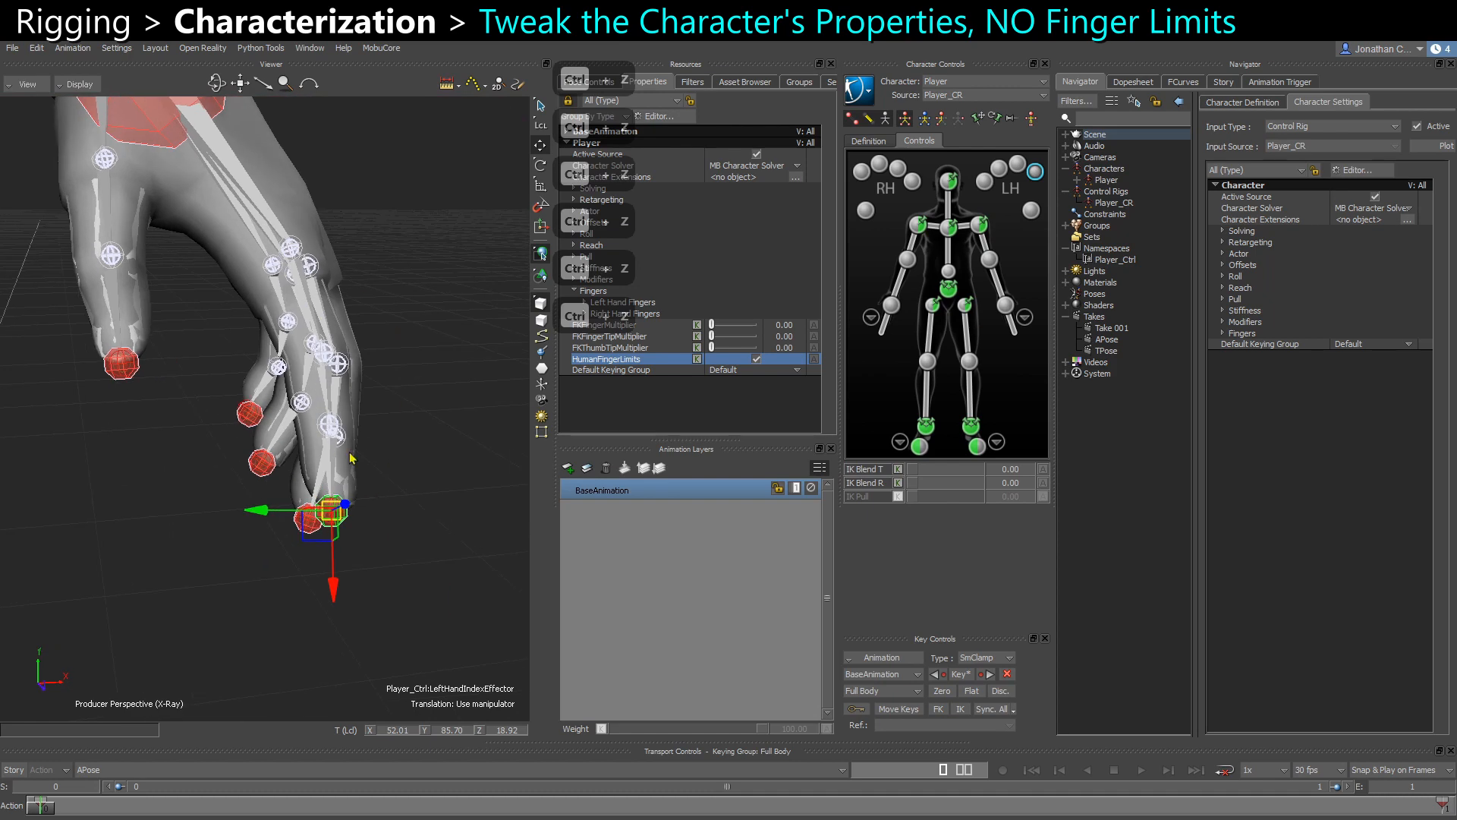
left_click(756, 359)
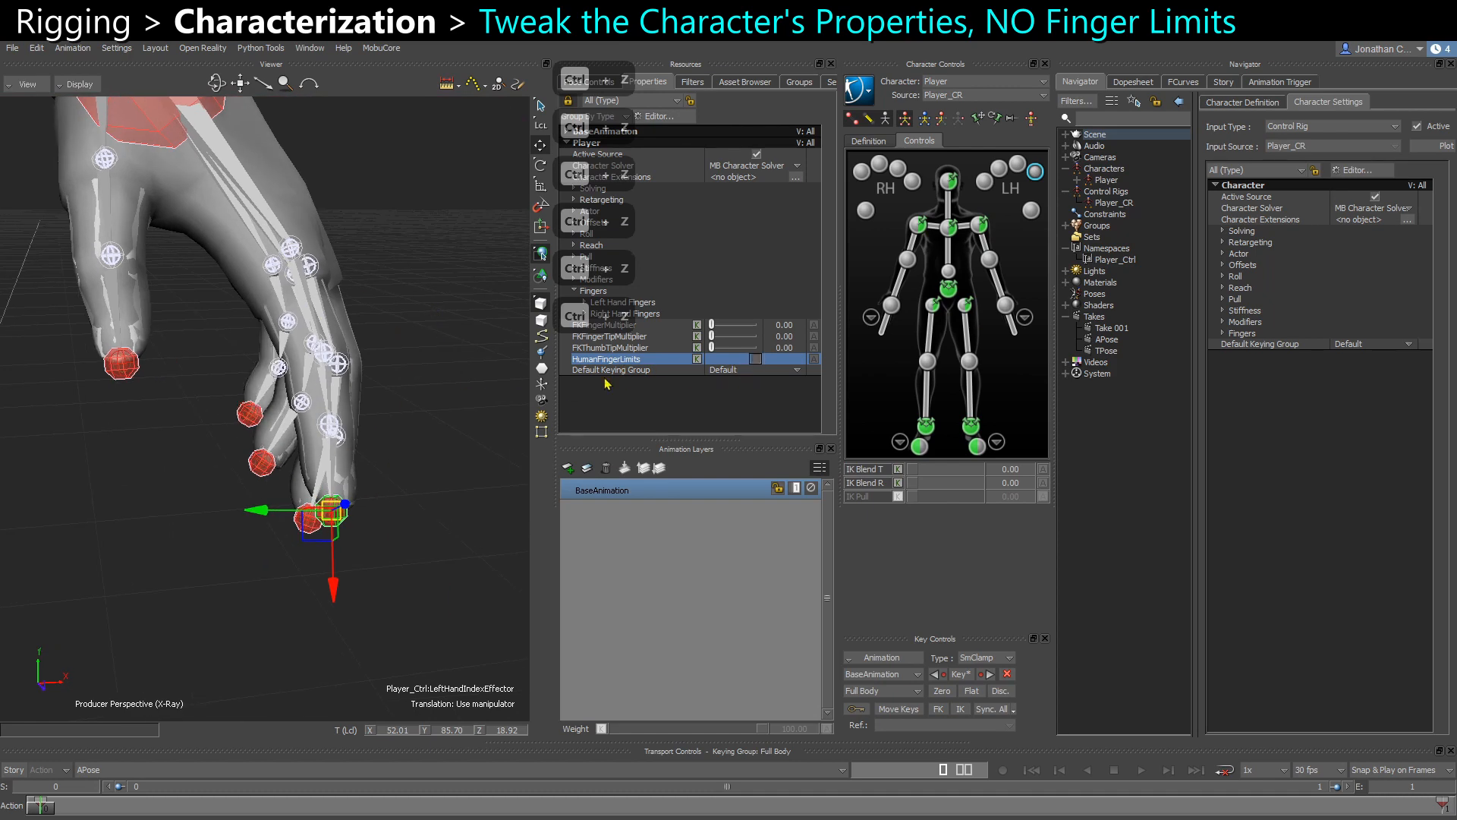
Clear the index finger effector selection and hide the skeleton on the character
left_click(411, 442)
left_click_drag(412, 442, 371, 446, "ctrl+shift")
scroll(372, 448, "down", 8)
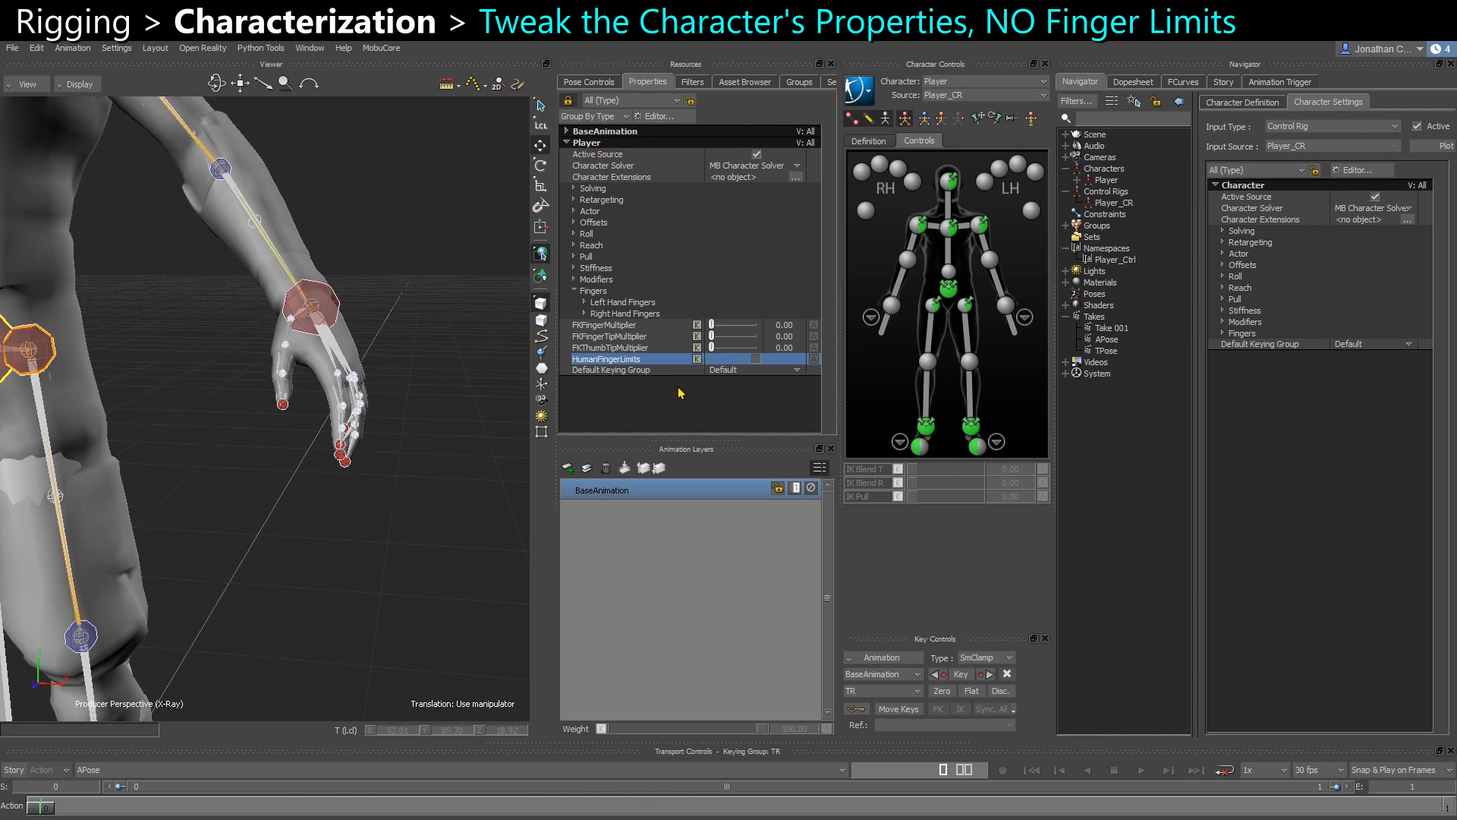
left_click(885, 118)
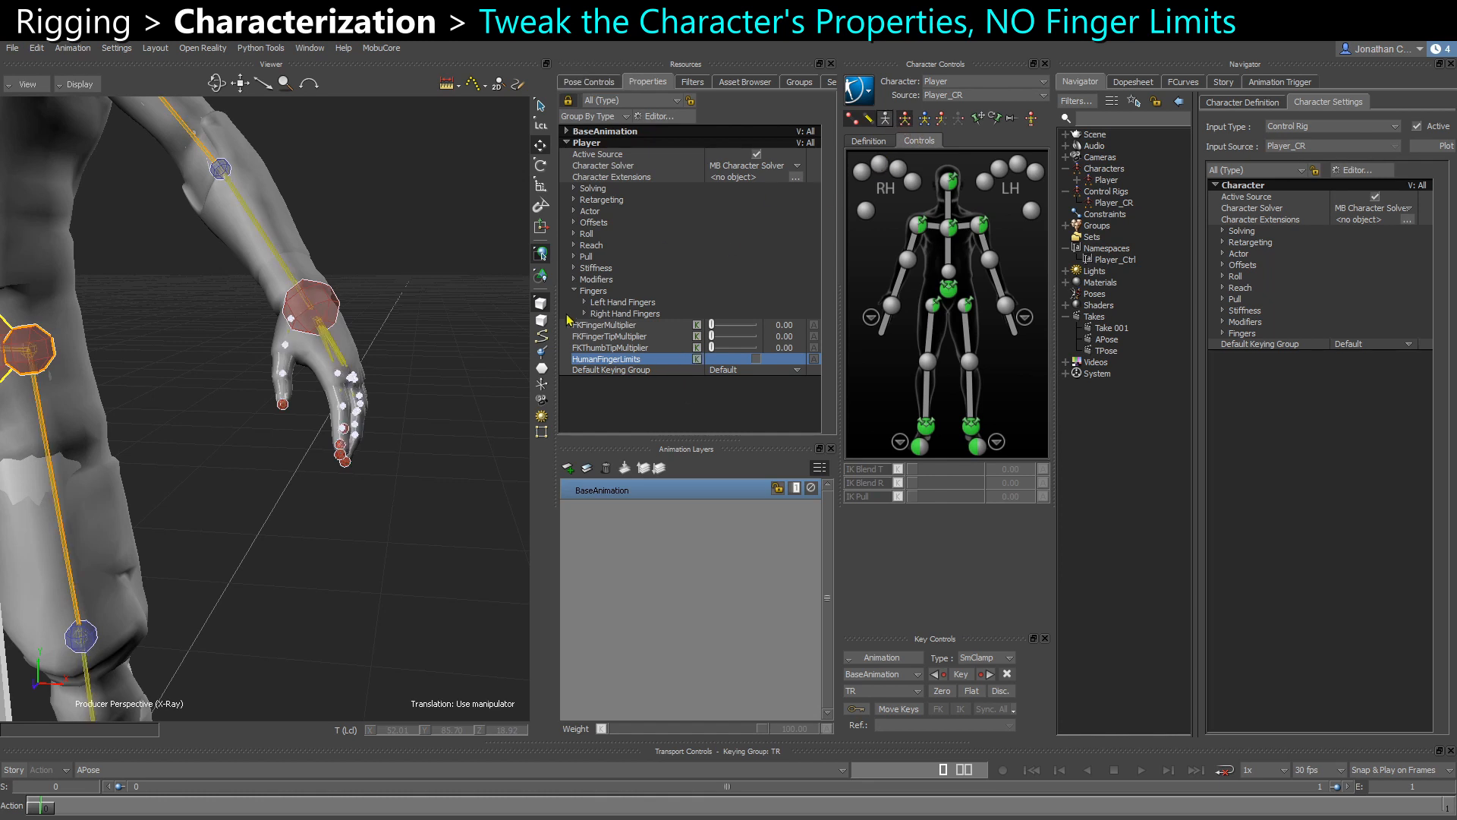
Collapse the Fingers settings, expand the Inline roll settings, and select Left Knee Roll and Right Knee Roll together
left_click(574, 292)
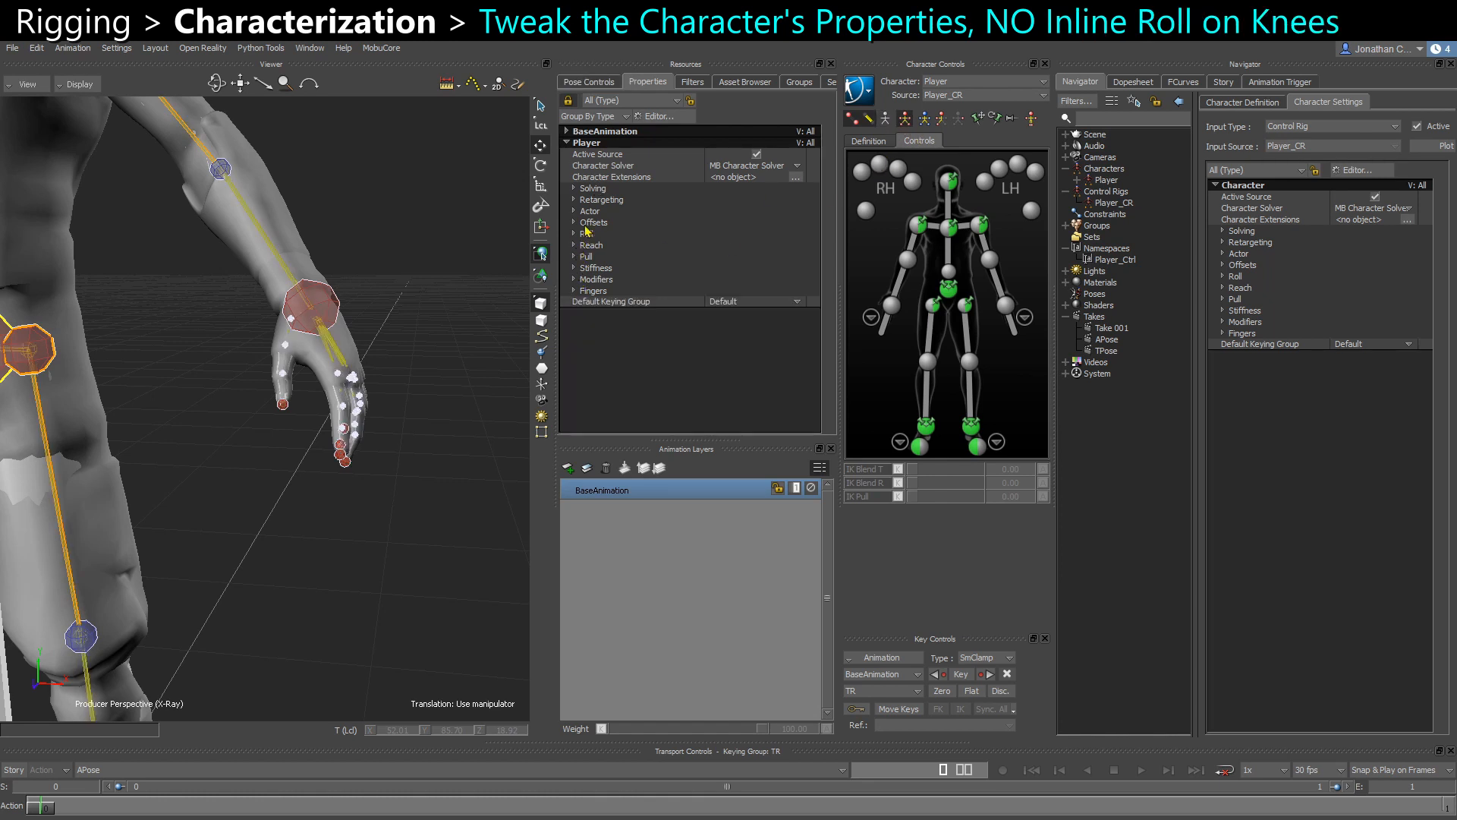
left_click(591, 235)
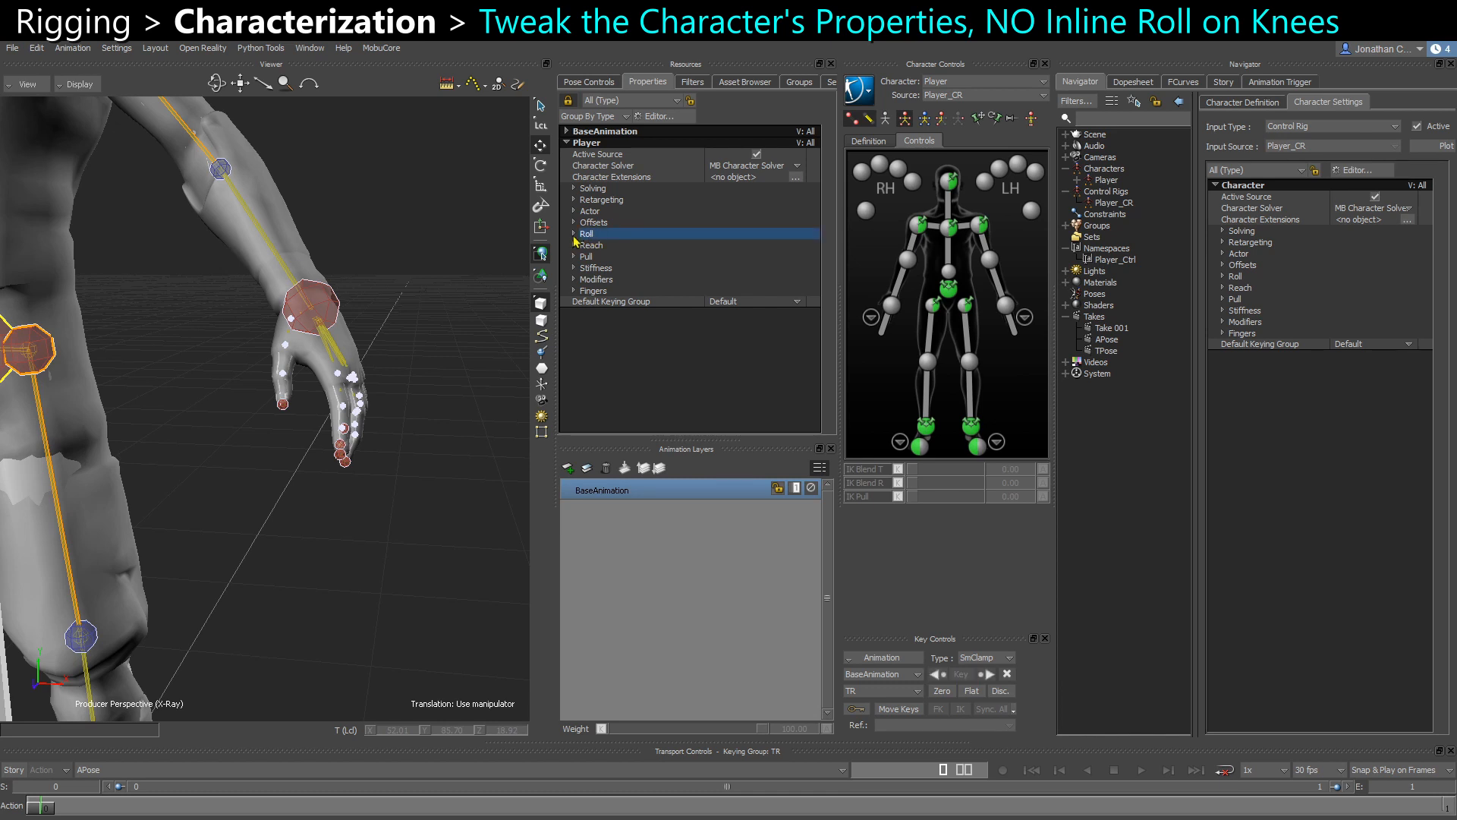
left_click(573, 235)
left_click(585, 257)
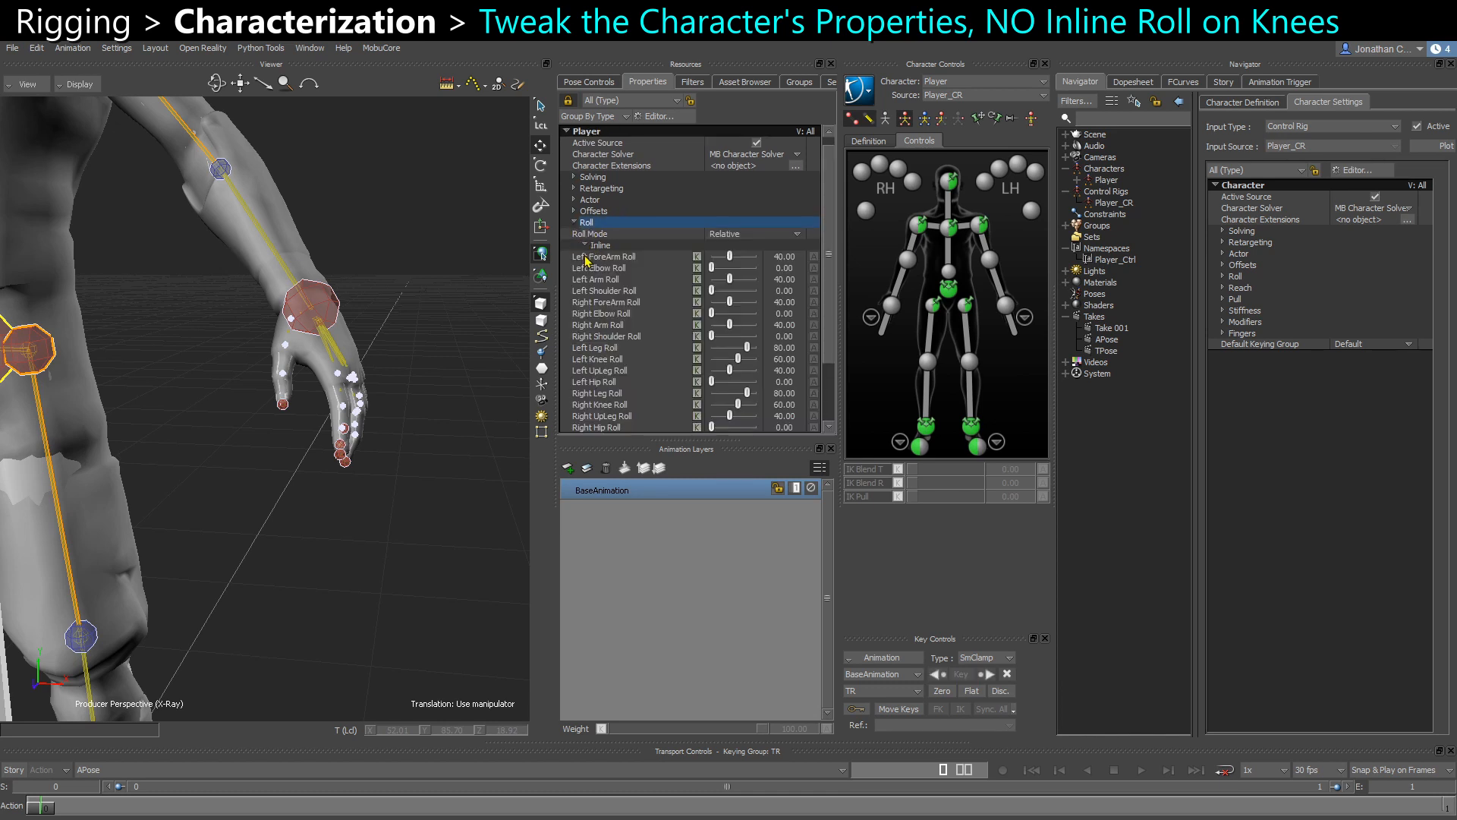
scroll(752, 350, "down", 3)
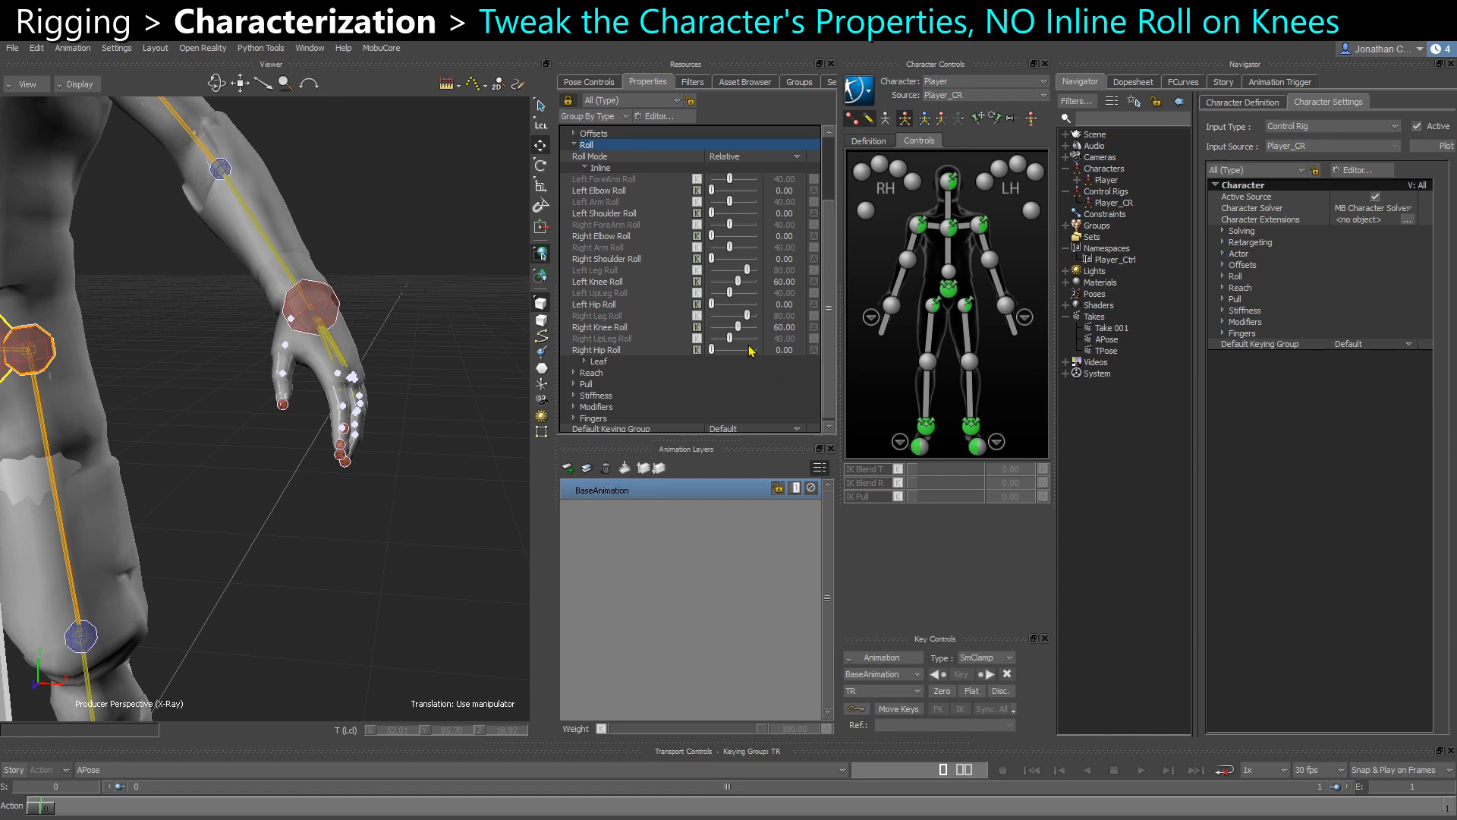
left_click(609, 329)
left_click(617, 282, "ctrl")
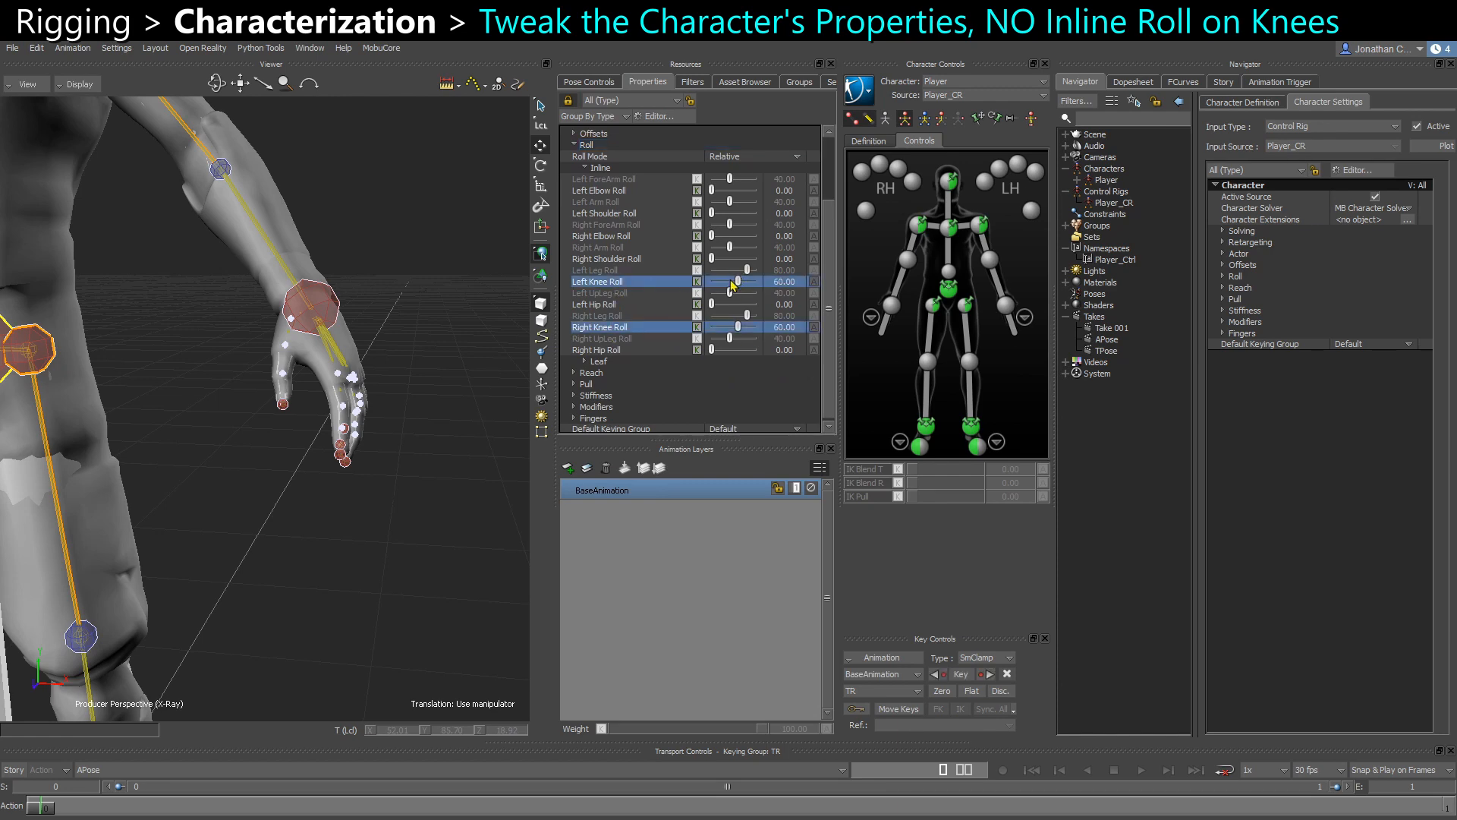
Try rotating the left ankle effector in global space and undo the rotation
right_click_drag(424, 520, 293, 495, "alt")
middle_click_drag(293, 495, 352, 358, "alt")
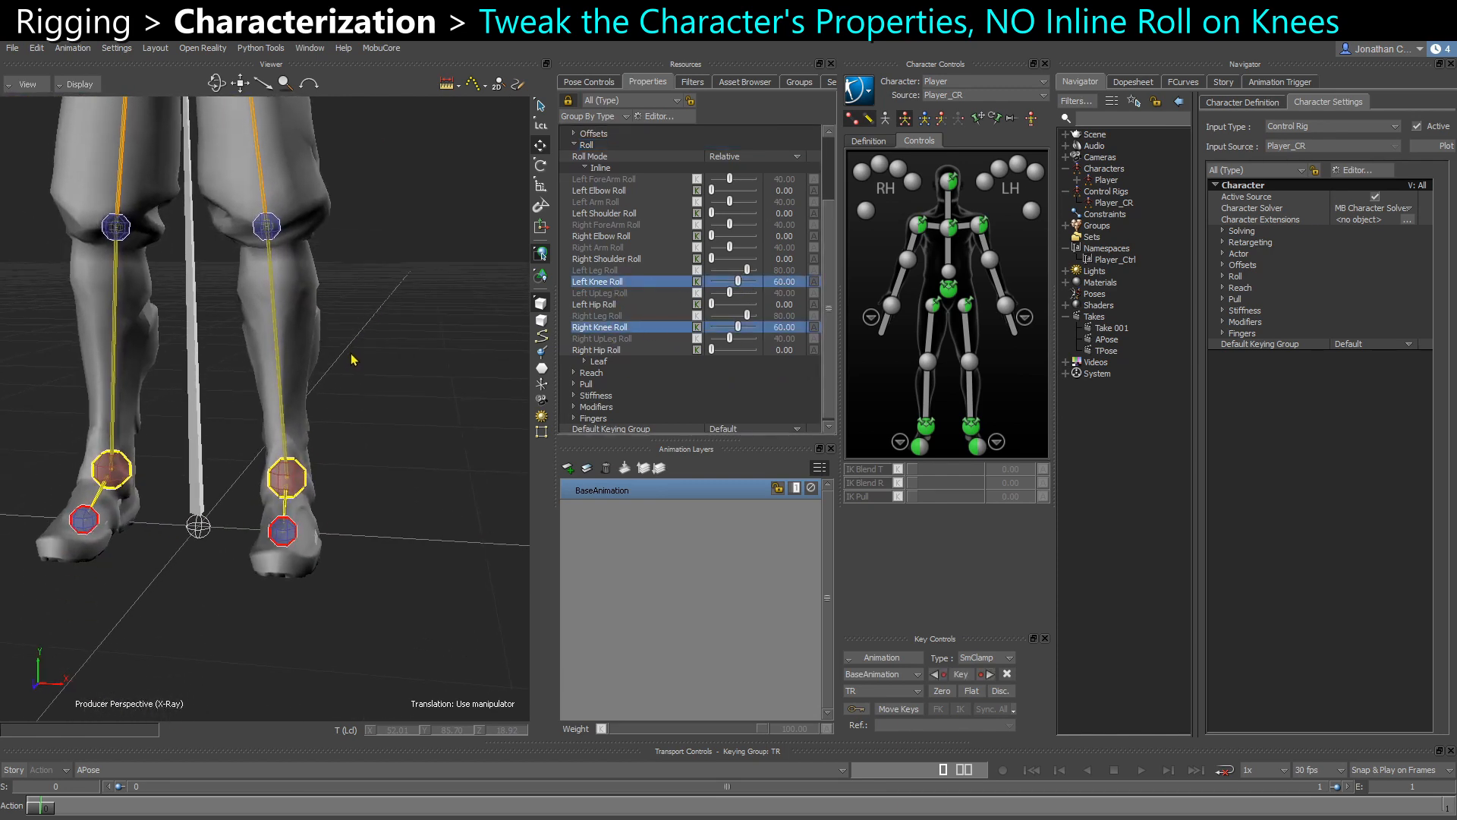
right_click_drag(352, 358, 297, 497, "alt")
middle_click_drag(298, 497, 309, 510, "alt")
left_click_drag(310, 510, 359, 525, "alt")
left_click(307, 514)
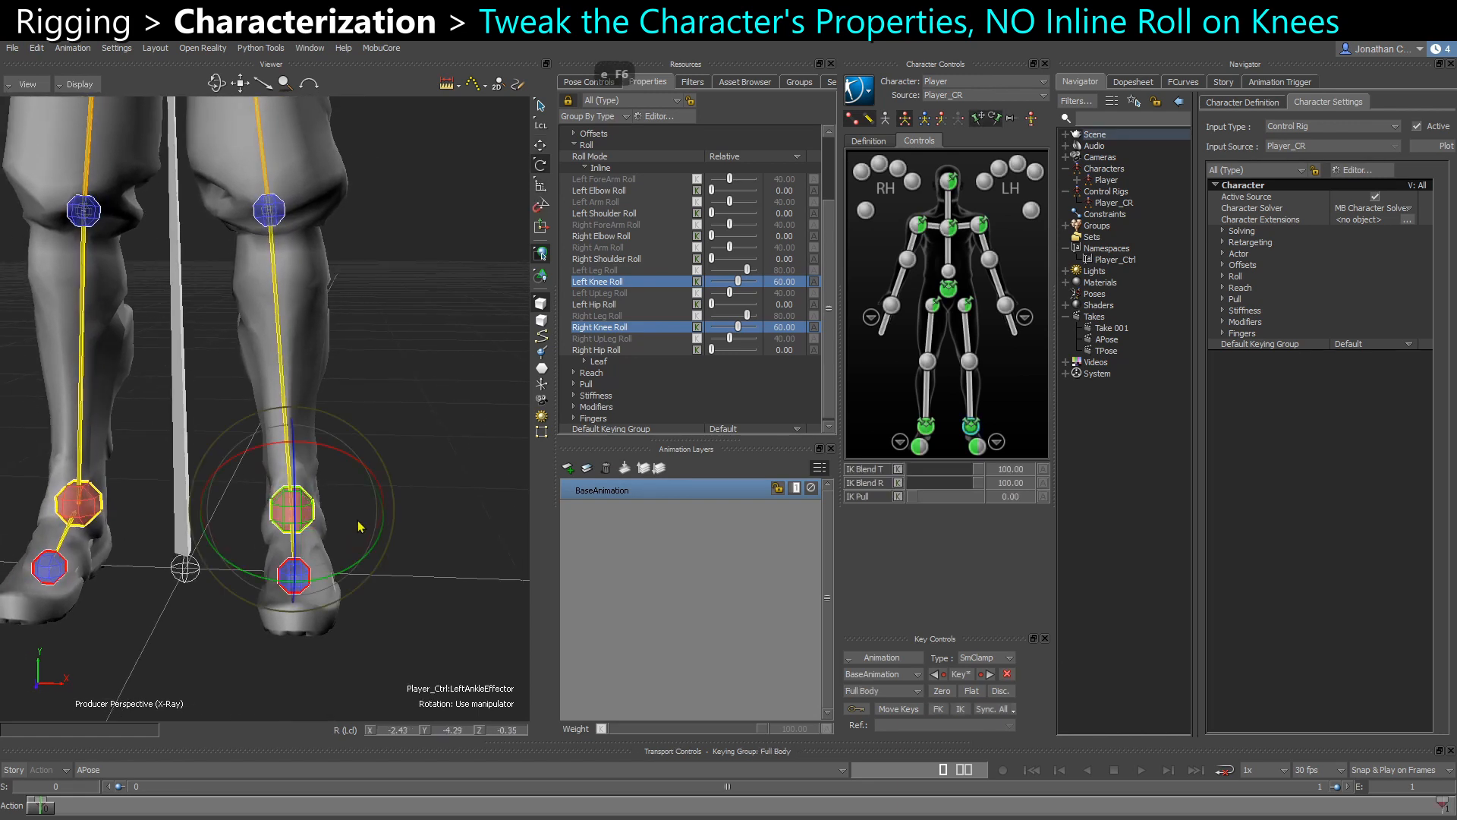
key("F6")
scroll(295, 531, "up", 3)
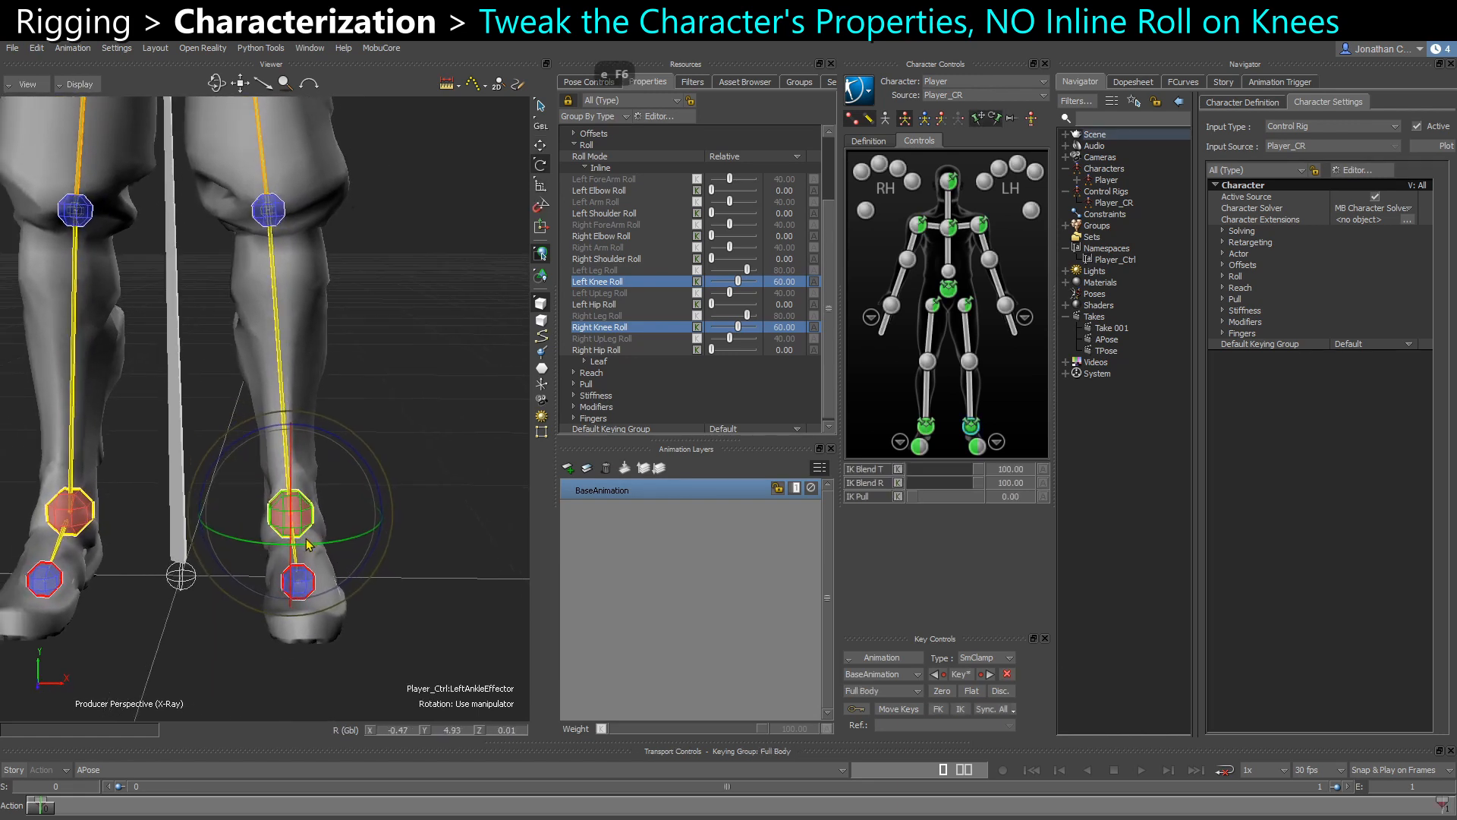
left_click_drag(334, 571, 232, 306)
key("ctrl+z")
key("ctrl+z")
key("ctrl+z")
key("ctrl+z")
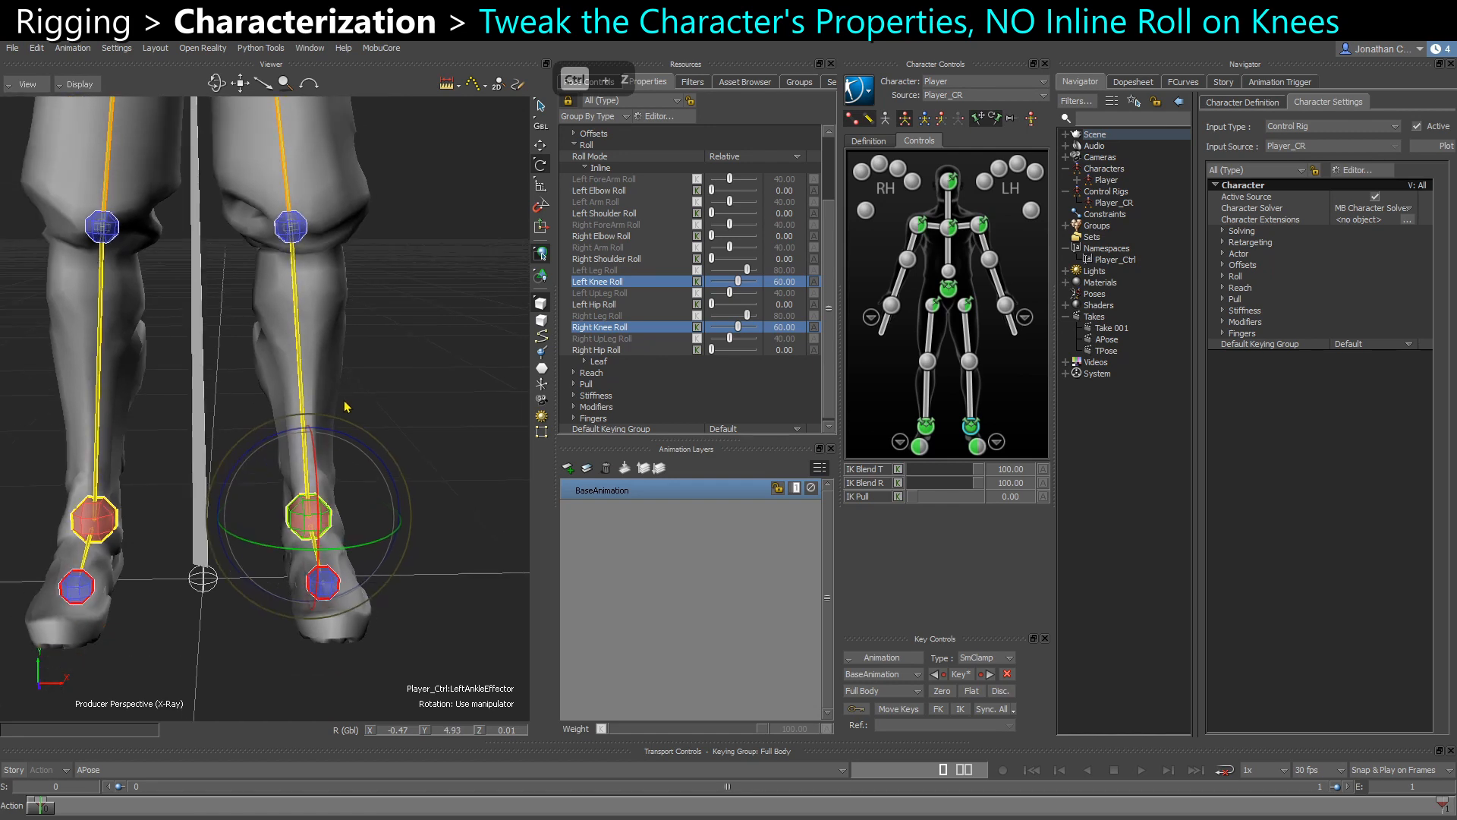
Undo the remaining test rotations on the left leg and set the rotation reference to local
key("ctrl+z")
key("ctrl+z")
key("ctrl+z")
key("ctrl+z")
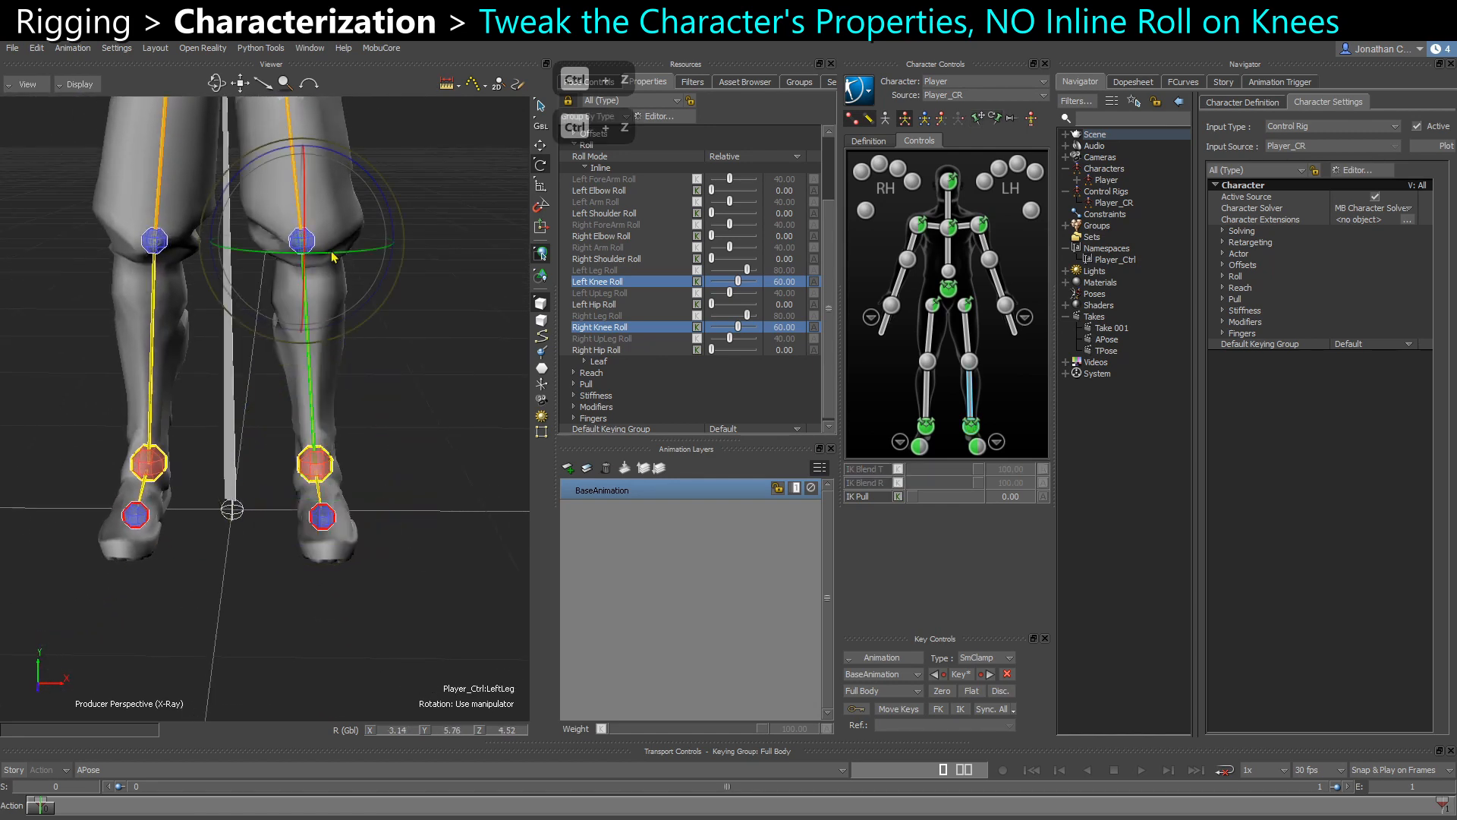
key("ctrl+z")
key("F5")
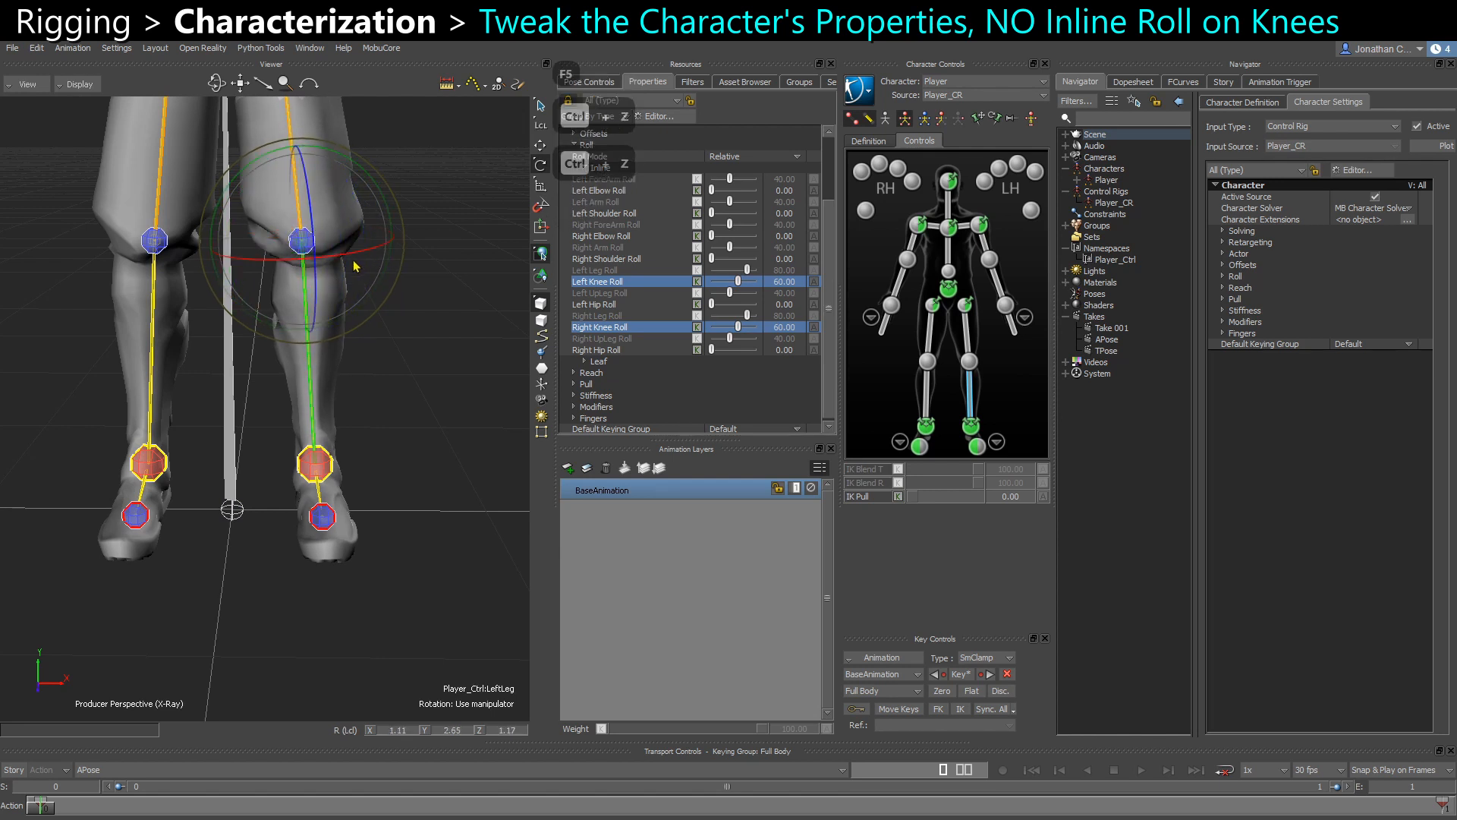
key("ctrl+z")
Rotate the left ankle effector outward to about 60° on the global Y axis
left_click(334, 472)
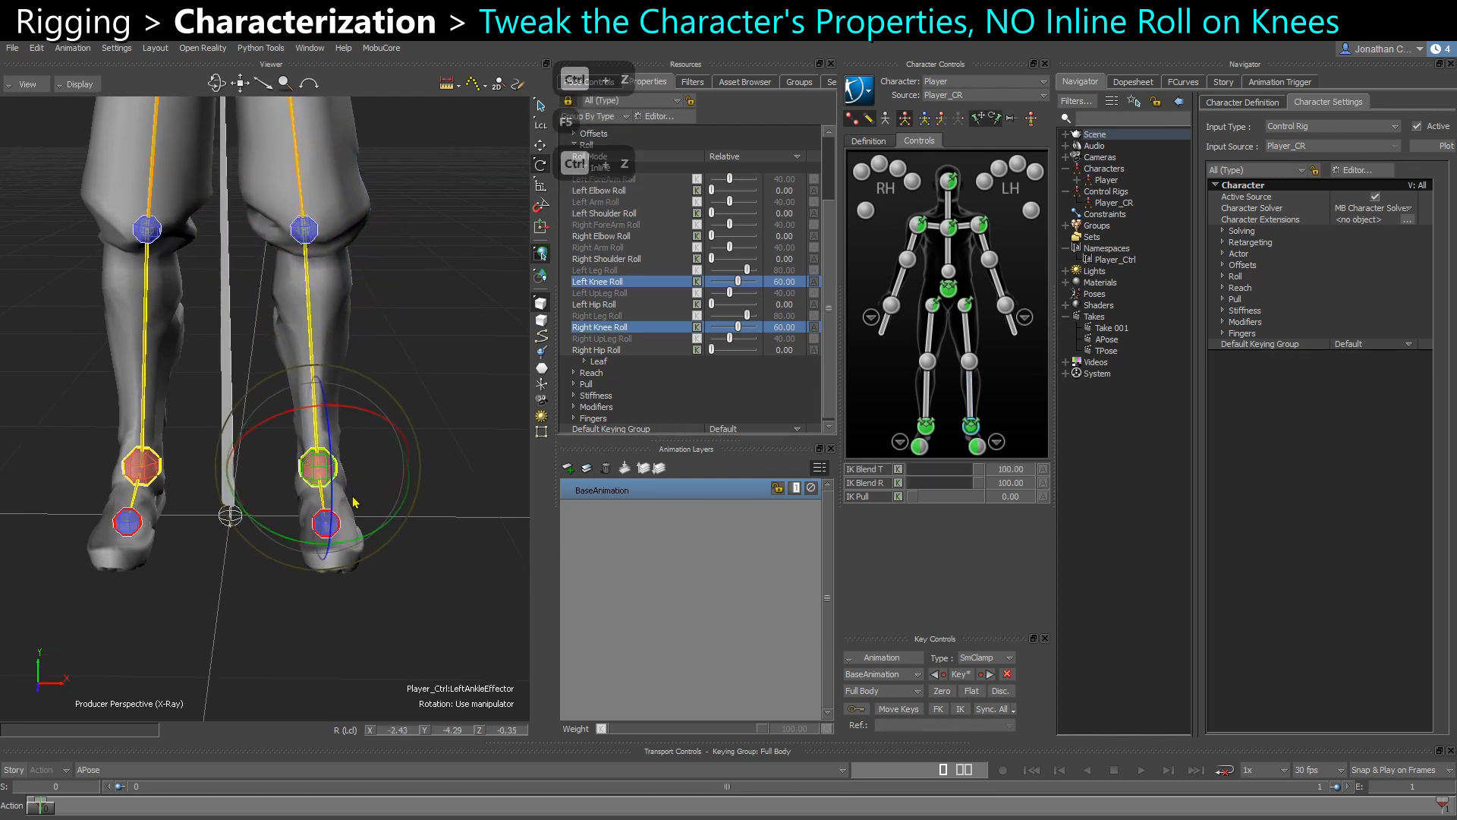
key("F6")
left_click_drag(366, 511, 358, 468)
key("ctrl+z")
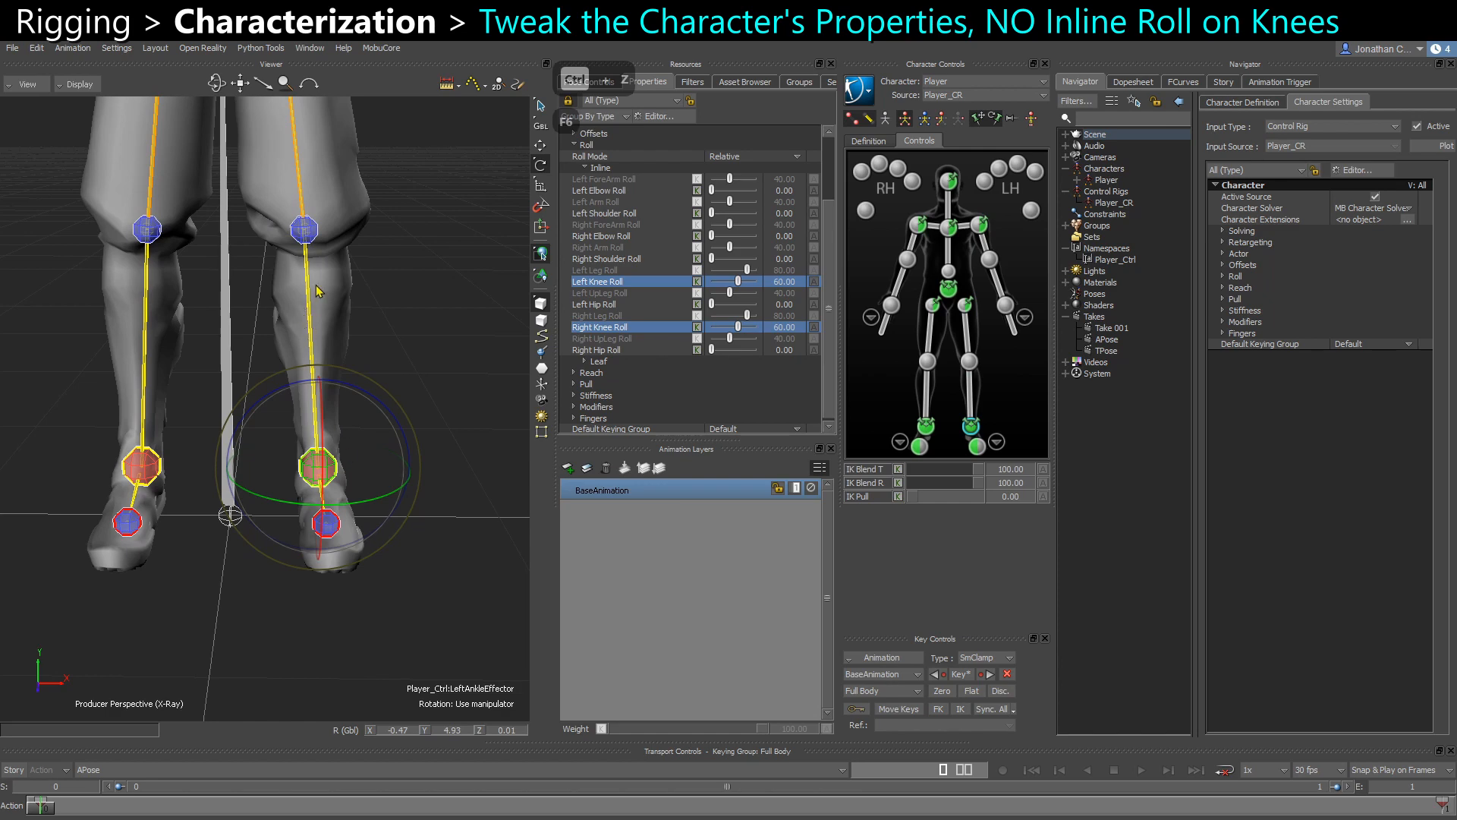
left_click_drag(330, 350, 279, 306, "ctrl")
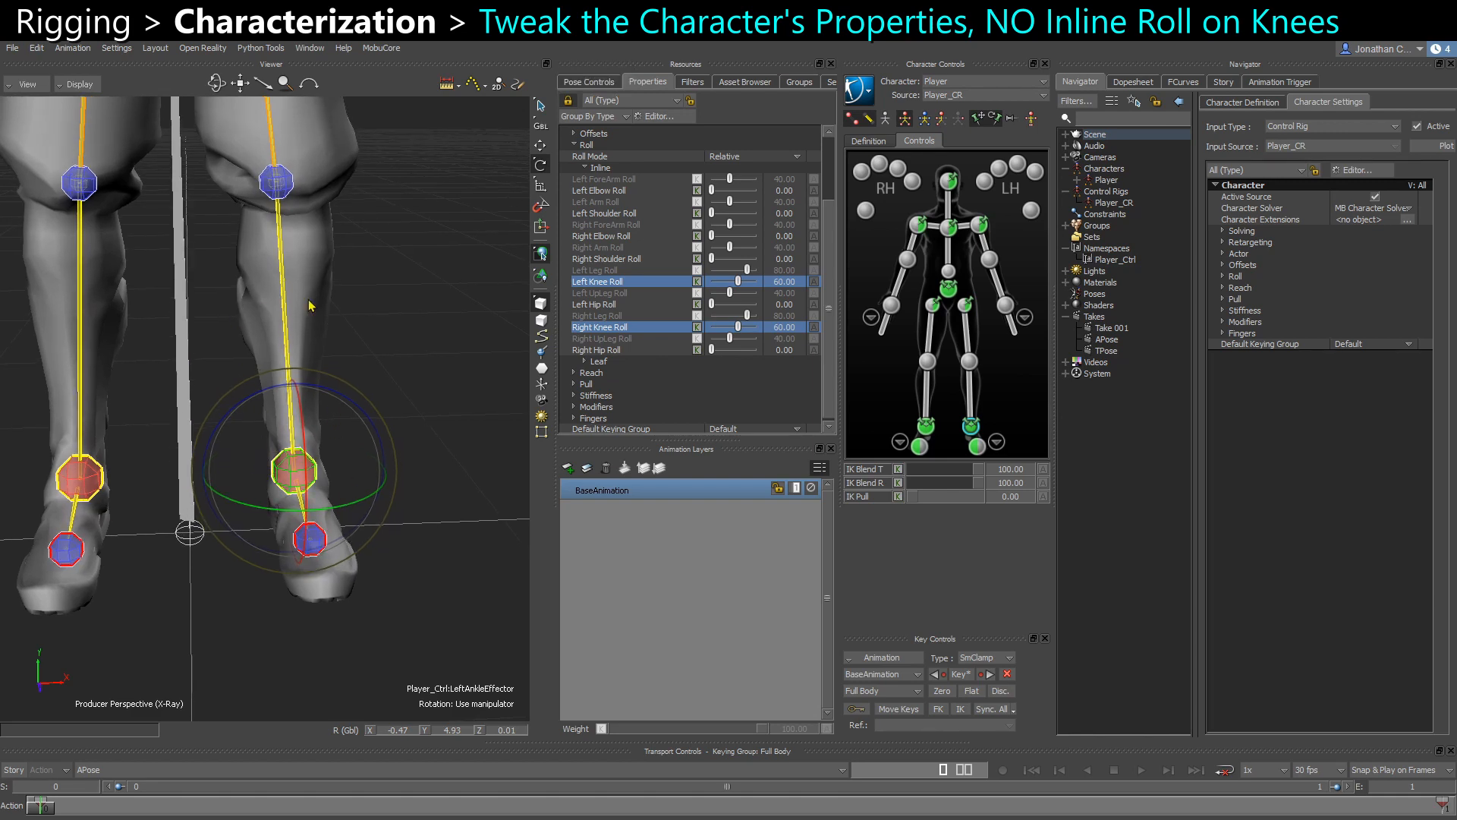
right_click_drag(349, 339, 254, 121, "alt")
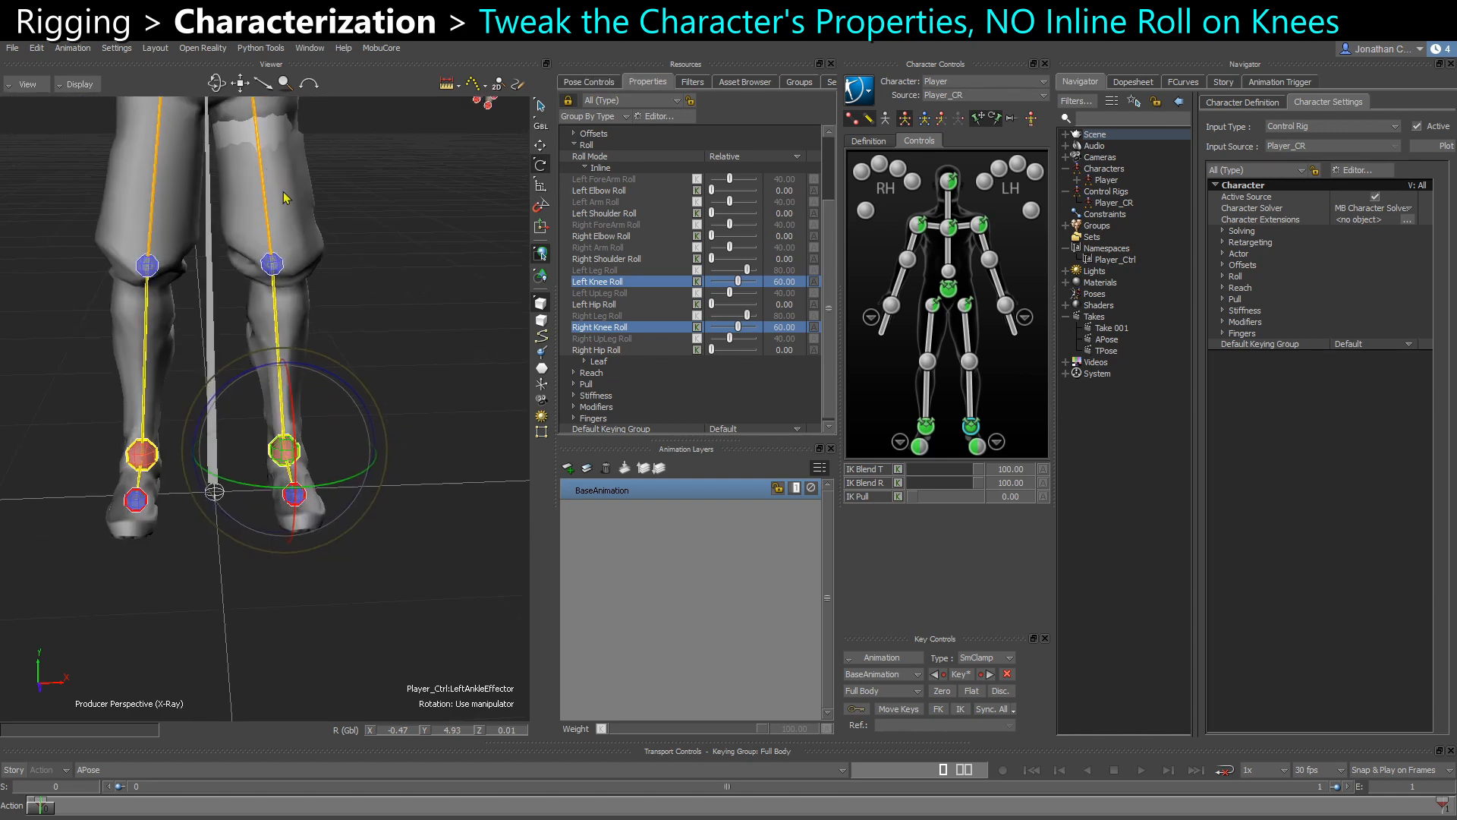
middle_click_drag(254, 121, 257, 276, "alt")
middle_click_drag(288, 440, 243, 258, "alt")
right_click_drag(243, 258, 278, 402, "alt")
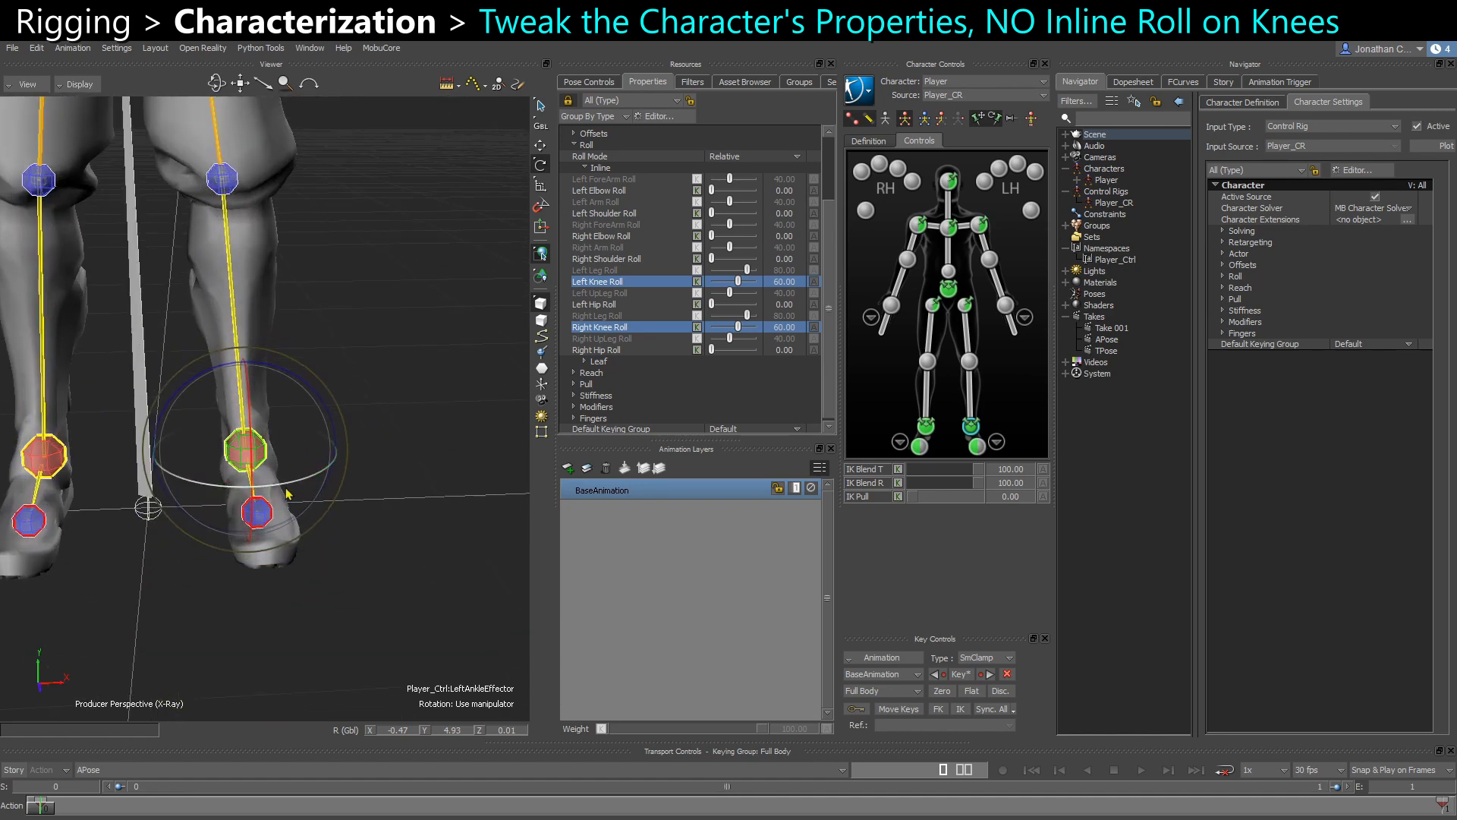
left_click_drag(281, 484, 320, 482)
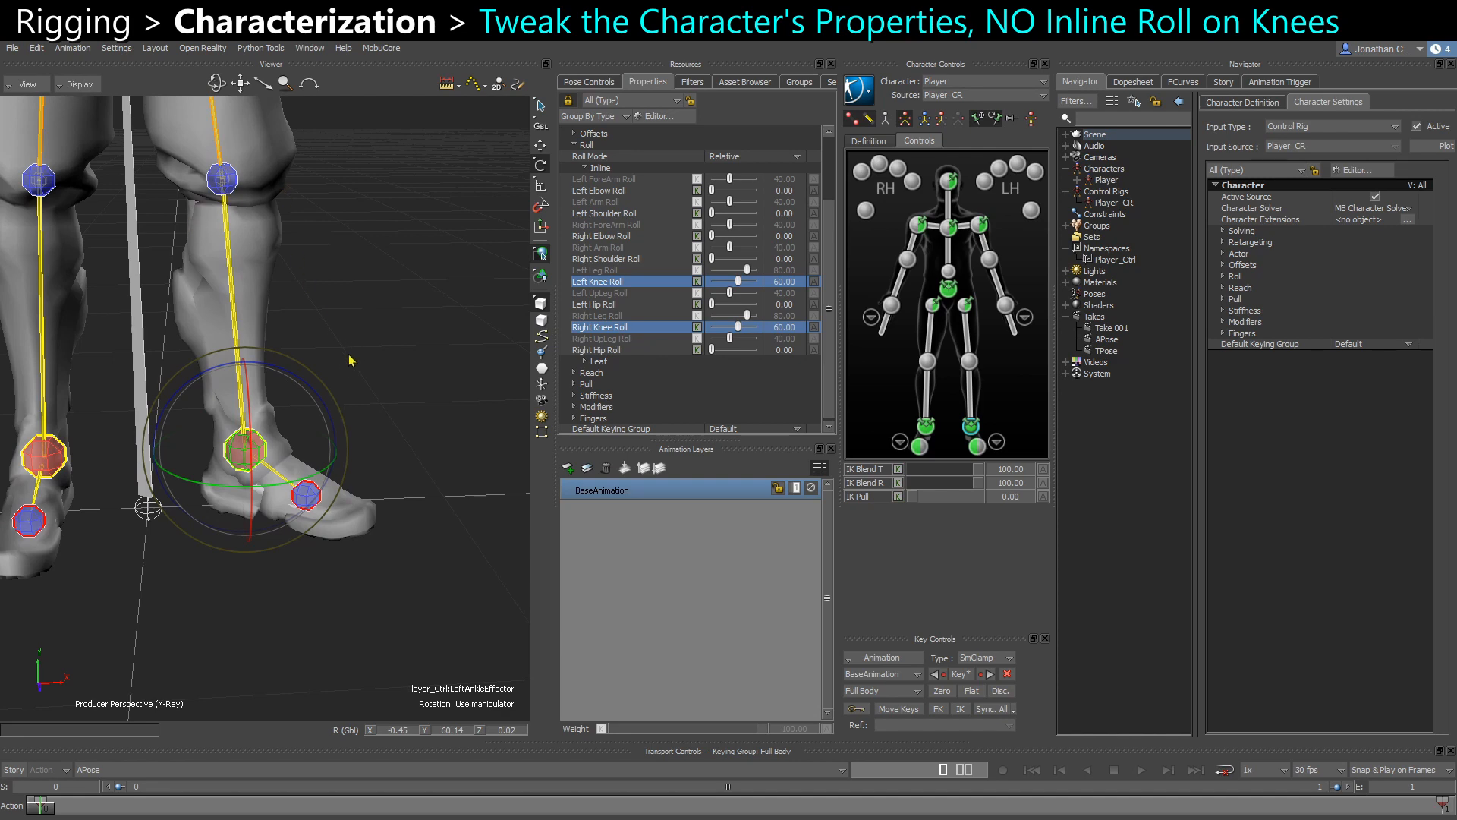
Turn the left ankle effector further to about 69° on Y and undo its test rotations
middle_click_drag(349, 360, 341, 391, "alt")
right_click_drag(340, 391, 339, 401, "alt")
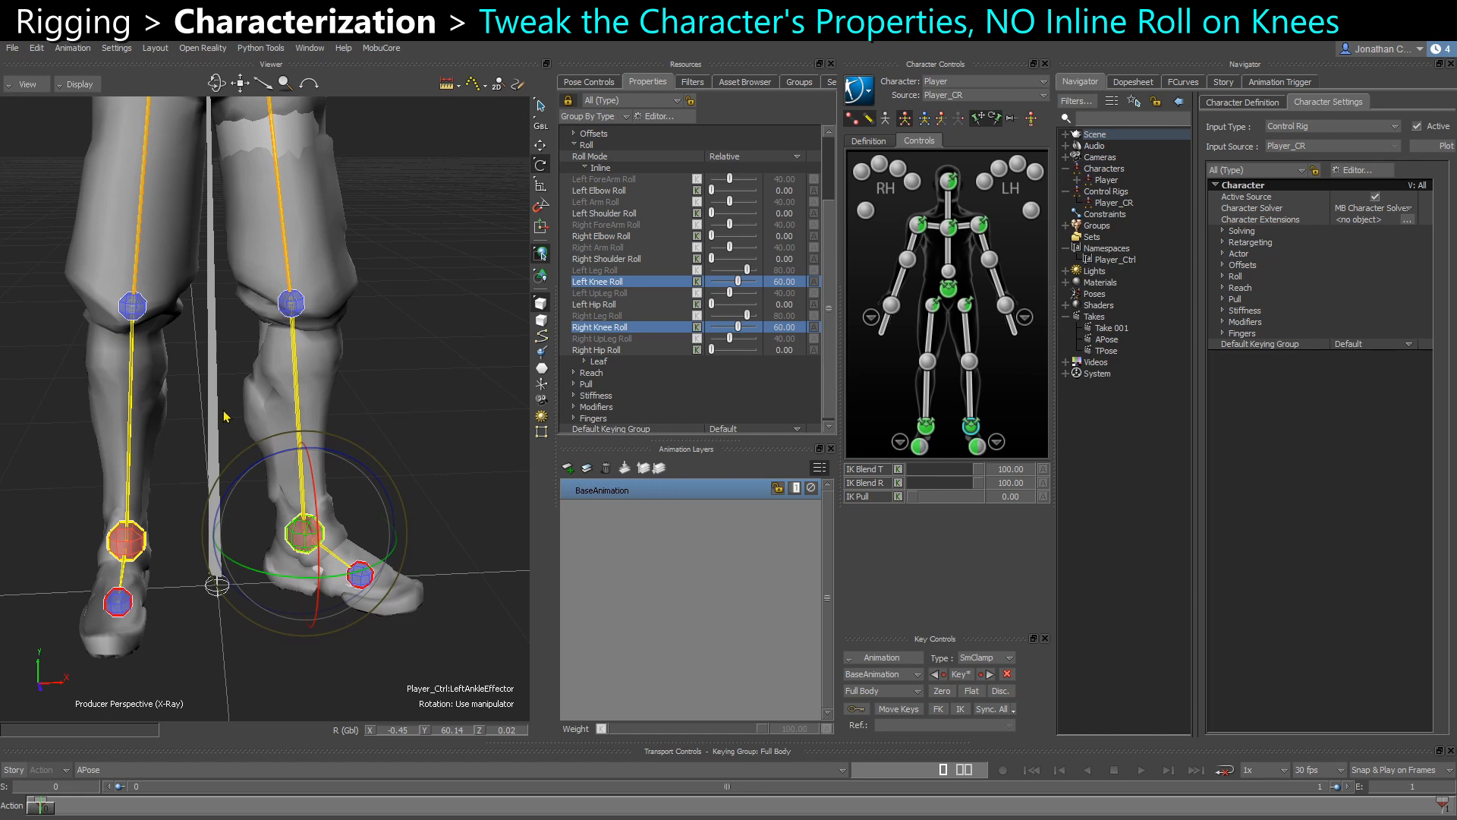
left_click_drag(367, 577, 369, 574)
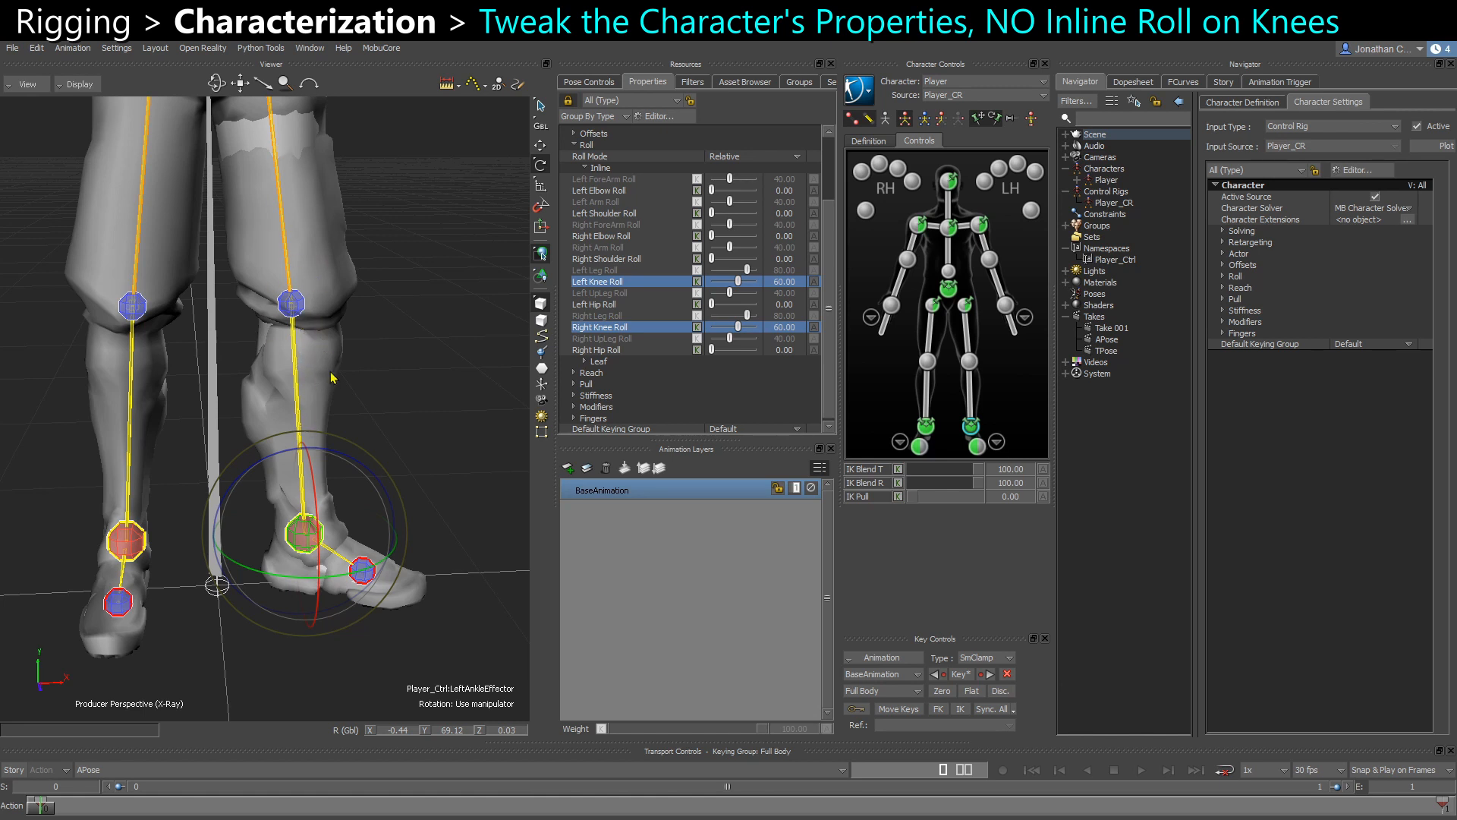
key("ctrl+z")
key("ctrl+z")
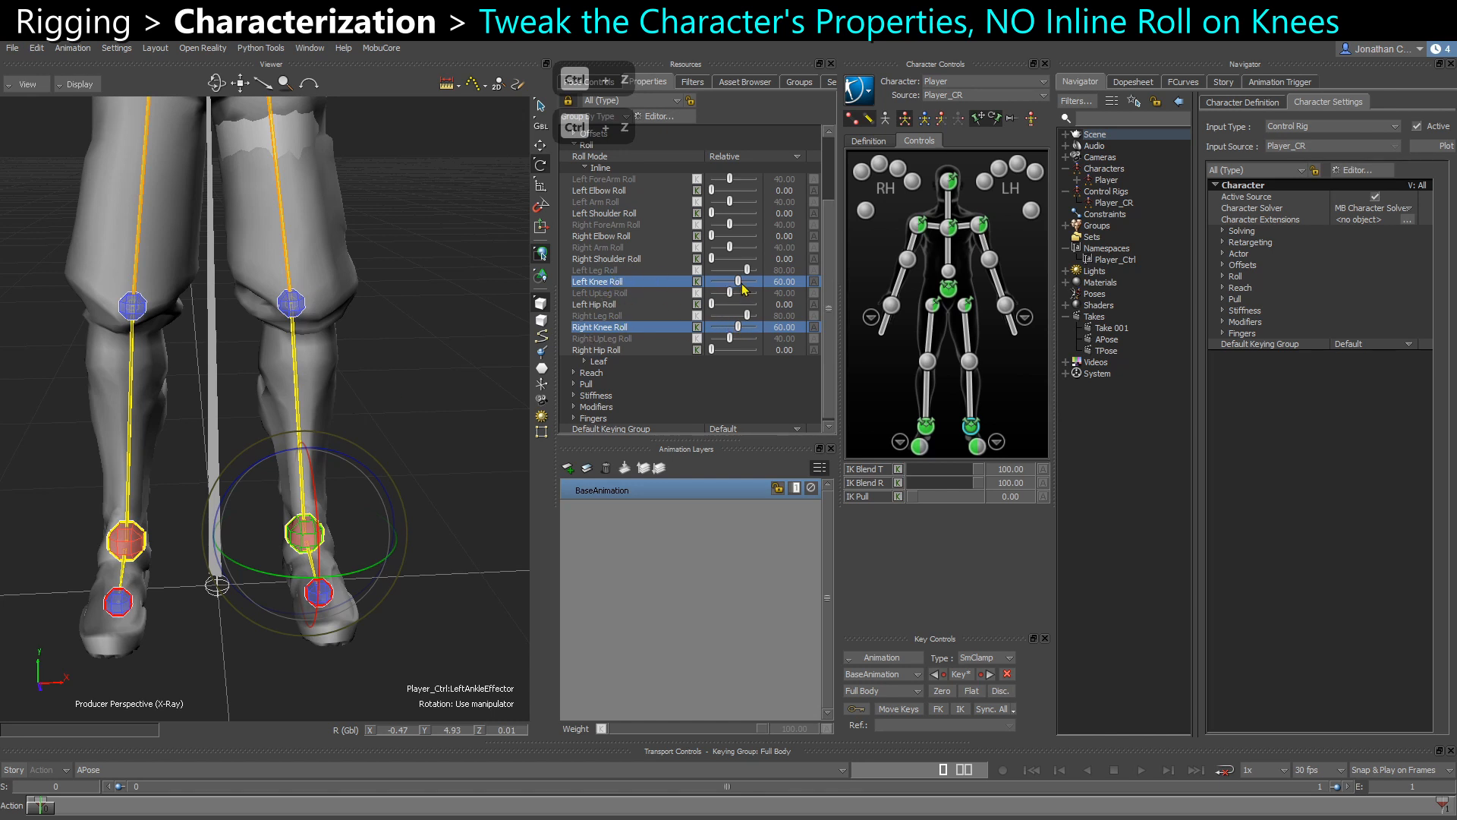
Set Left Knee Roll and Right Knee Roll to 0, test-rotate the left ankle effector, and undo that rotation
left_click_drag(744, 287, 692, 335)
left_click_drag(359, 579, 271, 373)
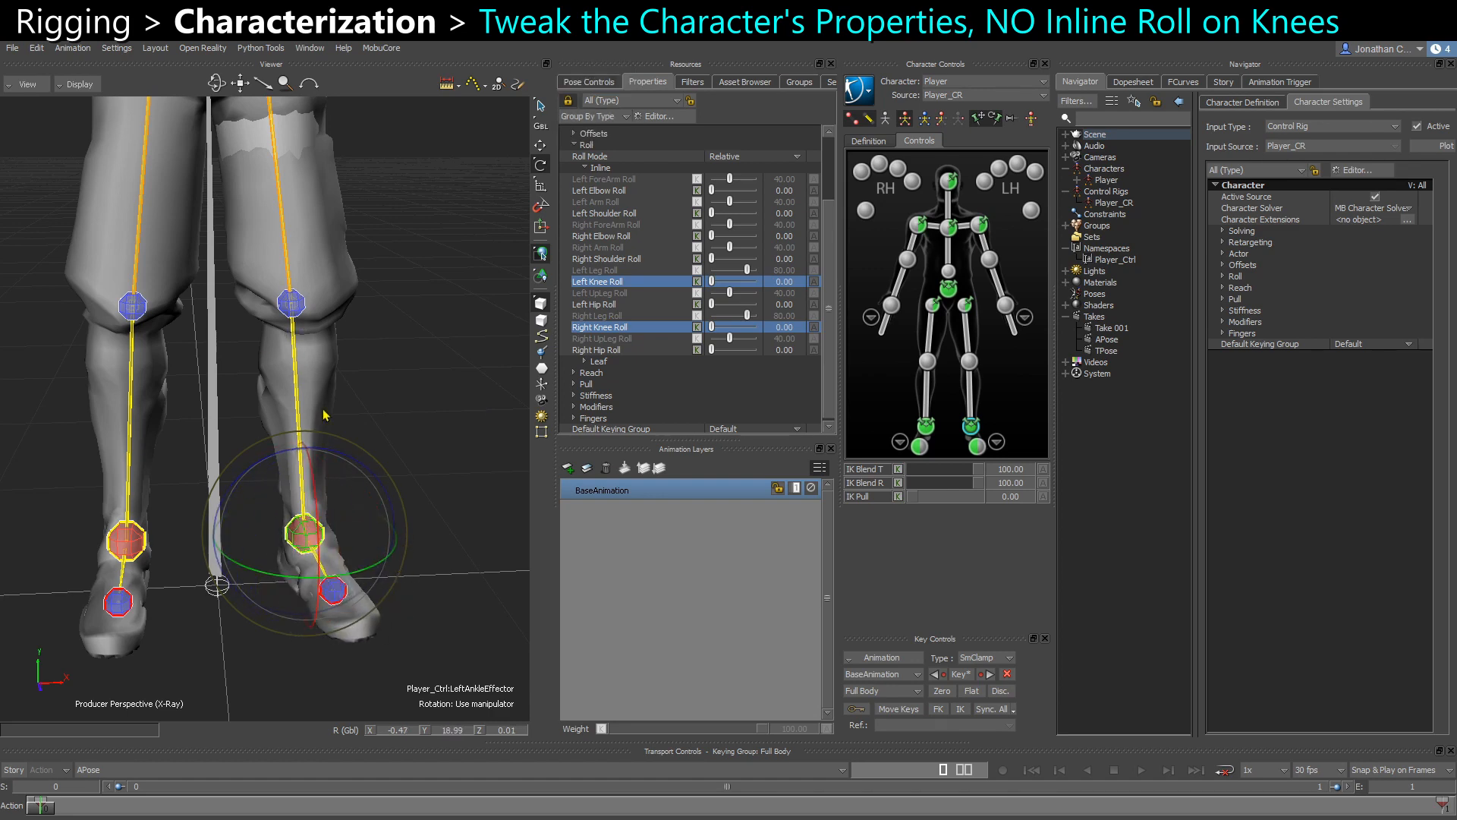
key("ctrl+z")
Try rotating the left foot and ankle effectors in the normal model display, undoing each rotation
scroll(344, 436, "up", 5)
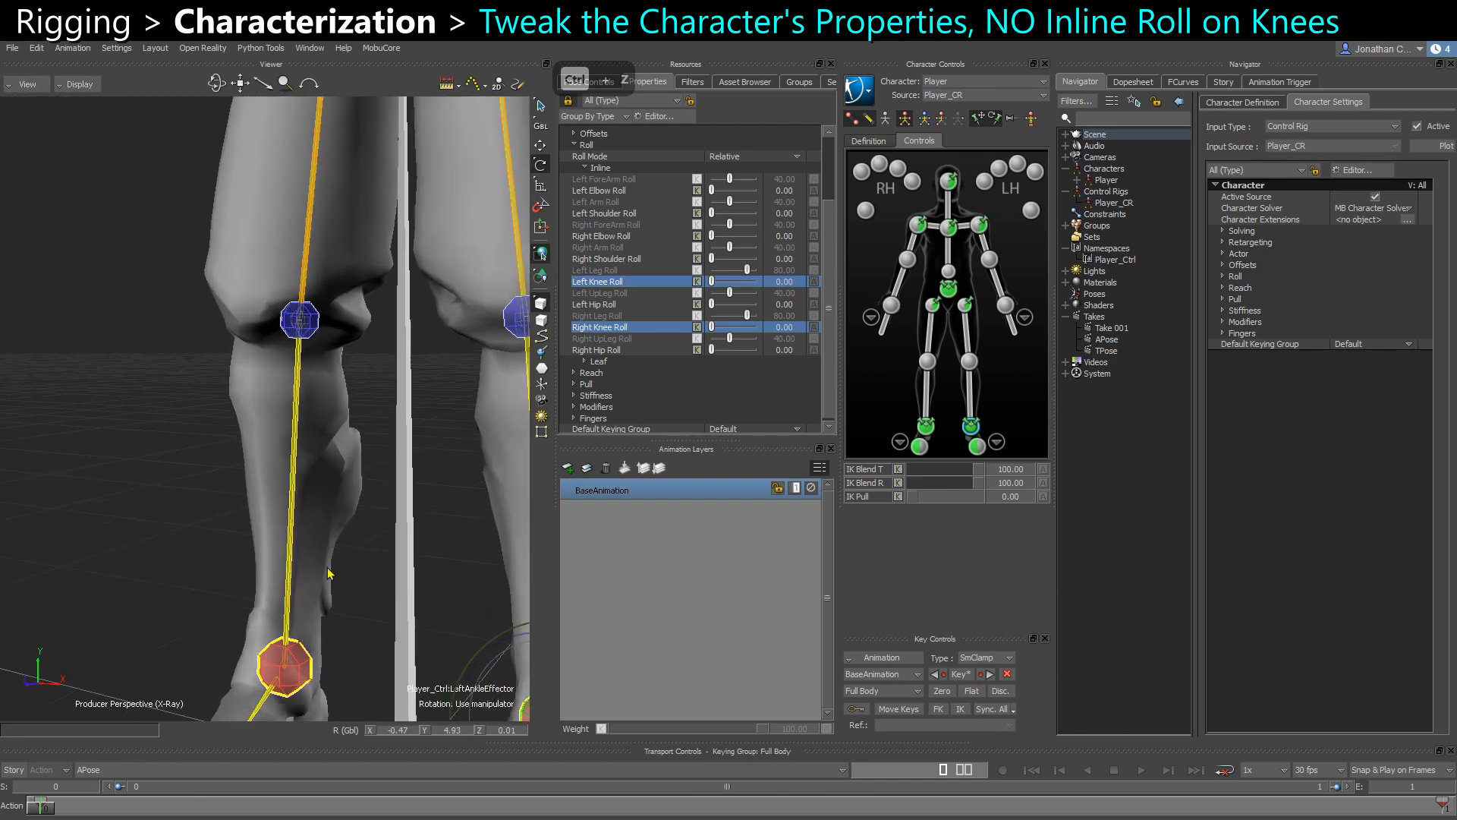
key("ctrl+a")
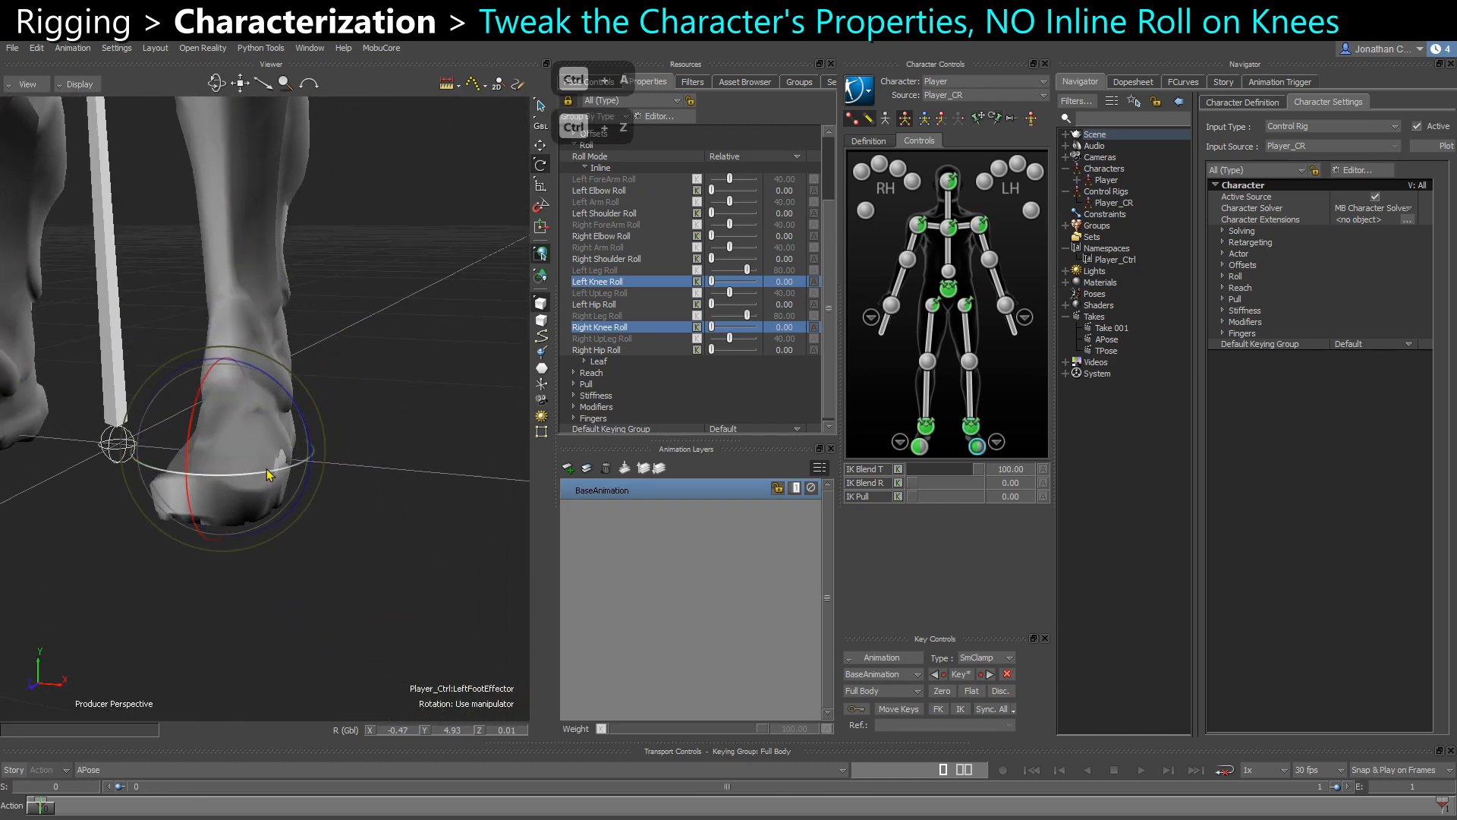
left_click_drag(286, 472, 315, 394)
key("ctrl+z")
left_click(970, 427)
left_click_drag(268, 312, 300, 410, "shift")
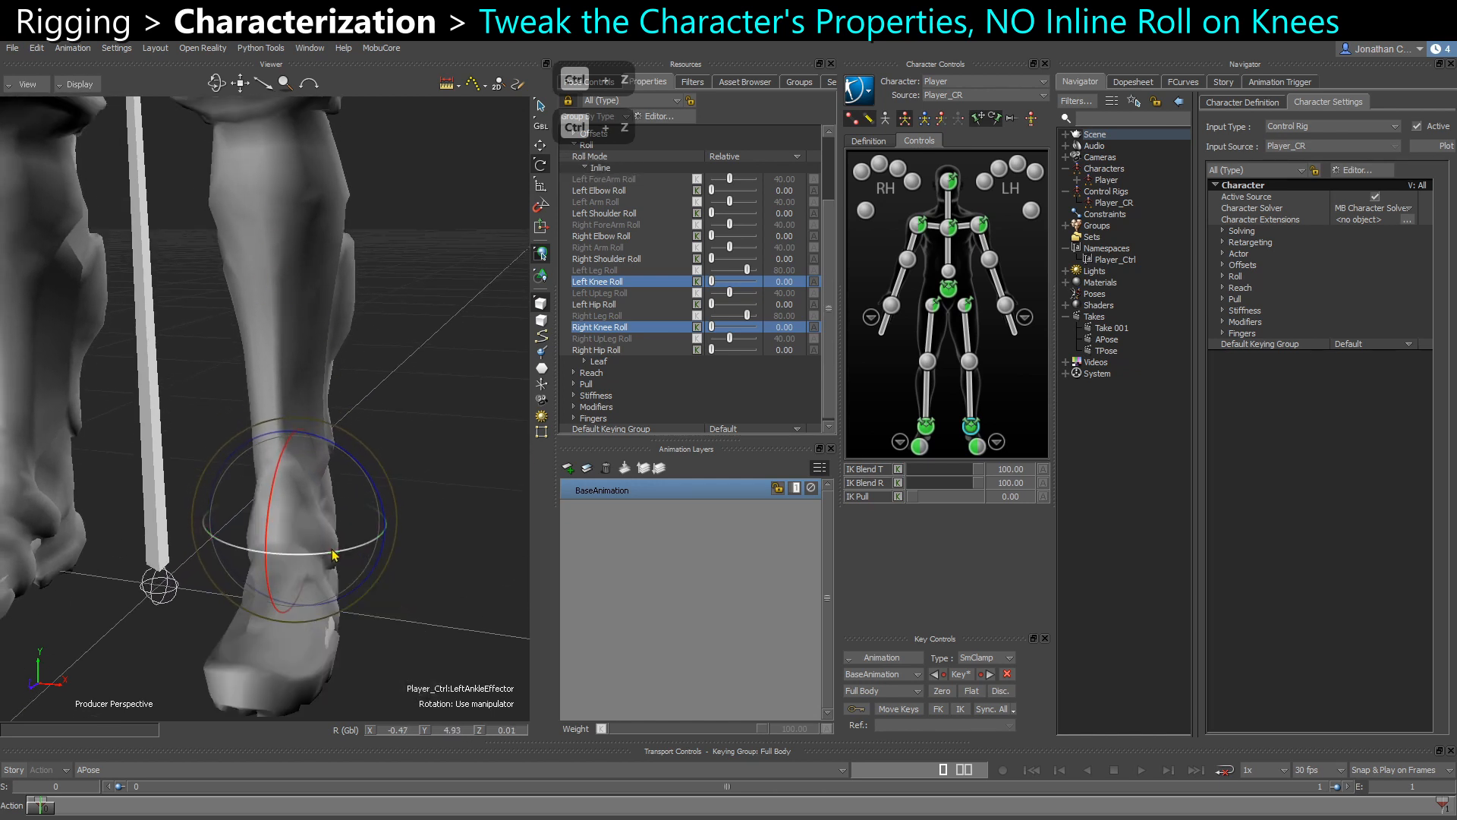
key("ctrl+z")
scroll(344, 280, "down", 2)
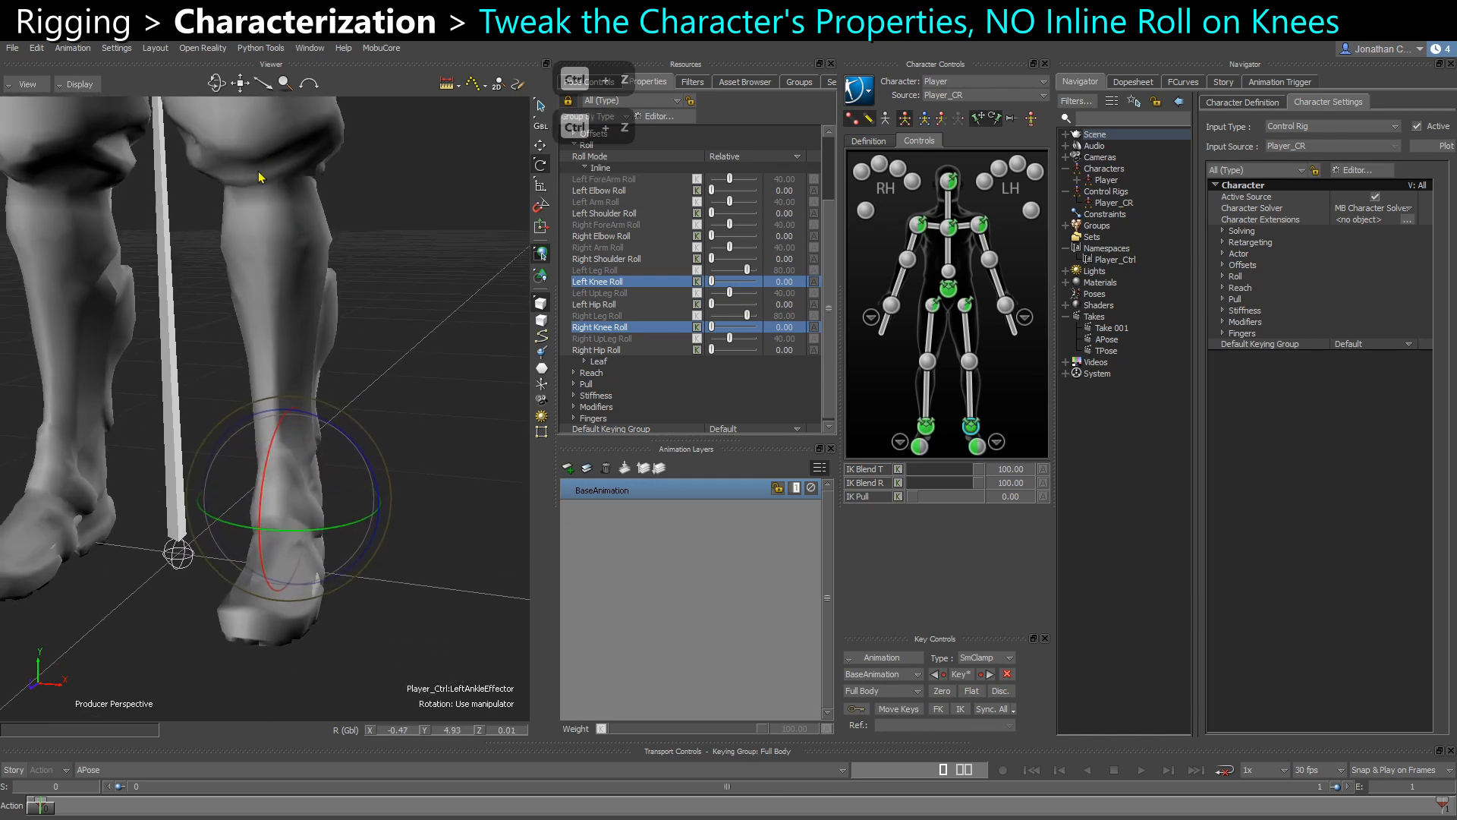
Clear the effector selection, return to local rotation, and restore the X-ray display around the left forearm
left_click_drag(410, 389, 366, 367, "shift")
left_click(442, 311)
key("F5")
key("ctrl+a")
left_click_drag(364, 314, 328, 233, "ctrl+shift")
key("ctrl+a")
key("ctrl+z")
left_click(418, 173)
left_click_drag(418, 178, 365, 256, "ctrl")
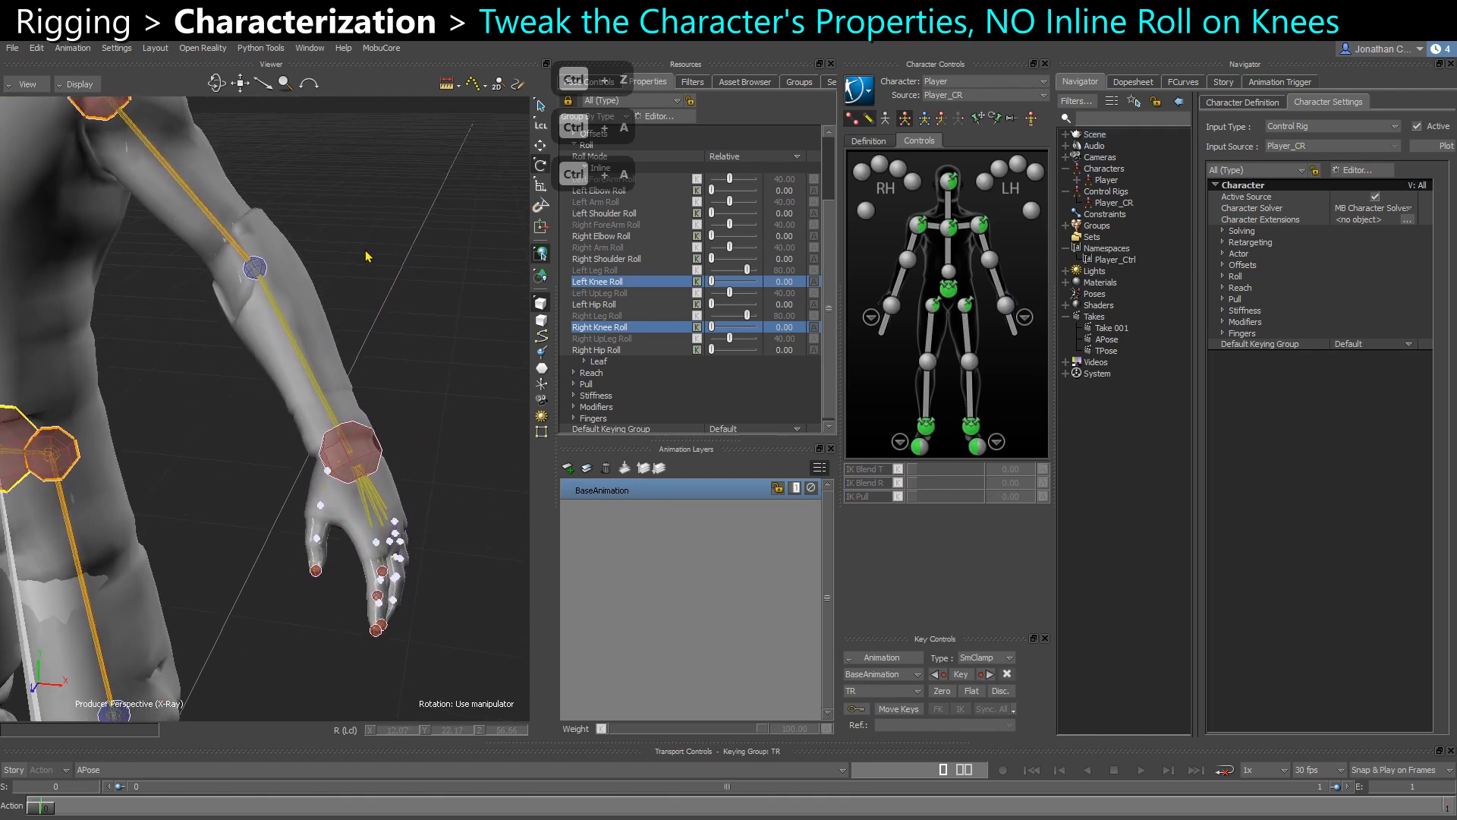
Show the skeleton, try rotating the lowerarm_twist_01_l bone to about -18° on X, and undo it
left_click(885, 120)
left_click_drag(312, 347, 315, 328, "ctrl")
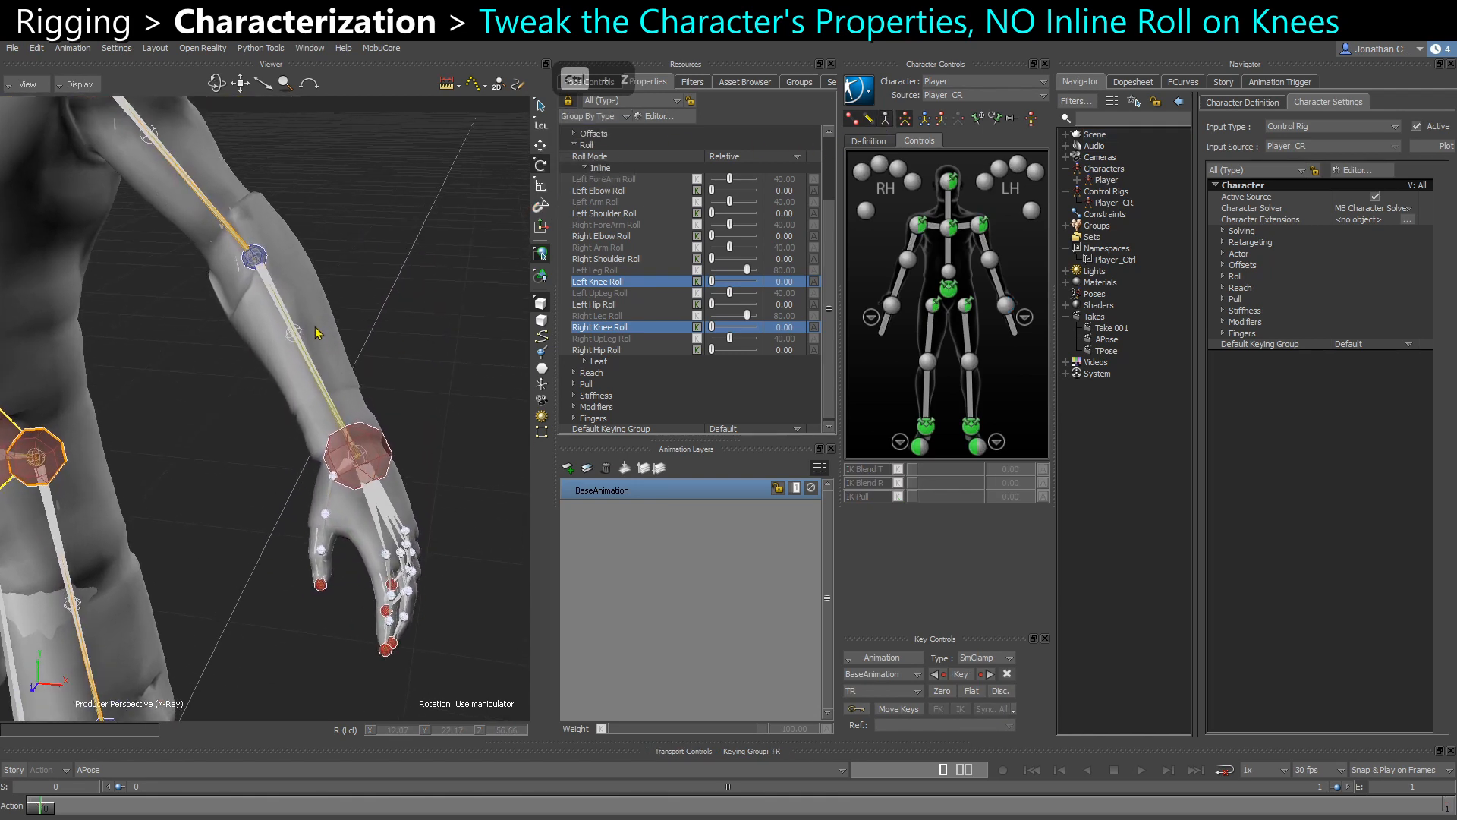
left_click(294, 334)
key("e")
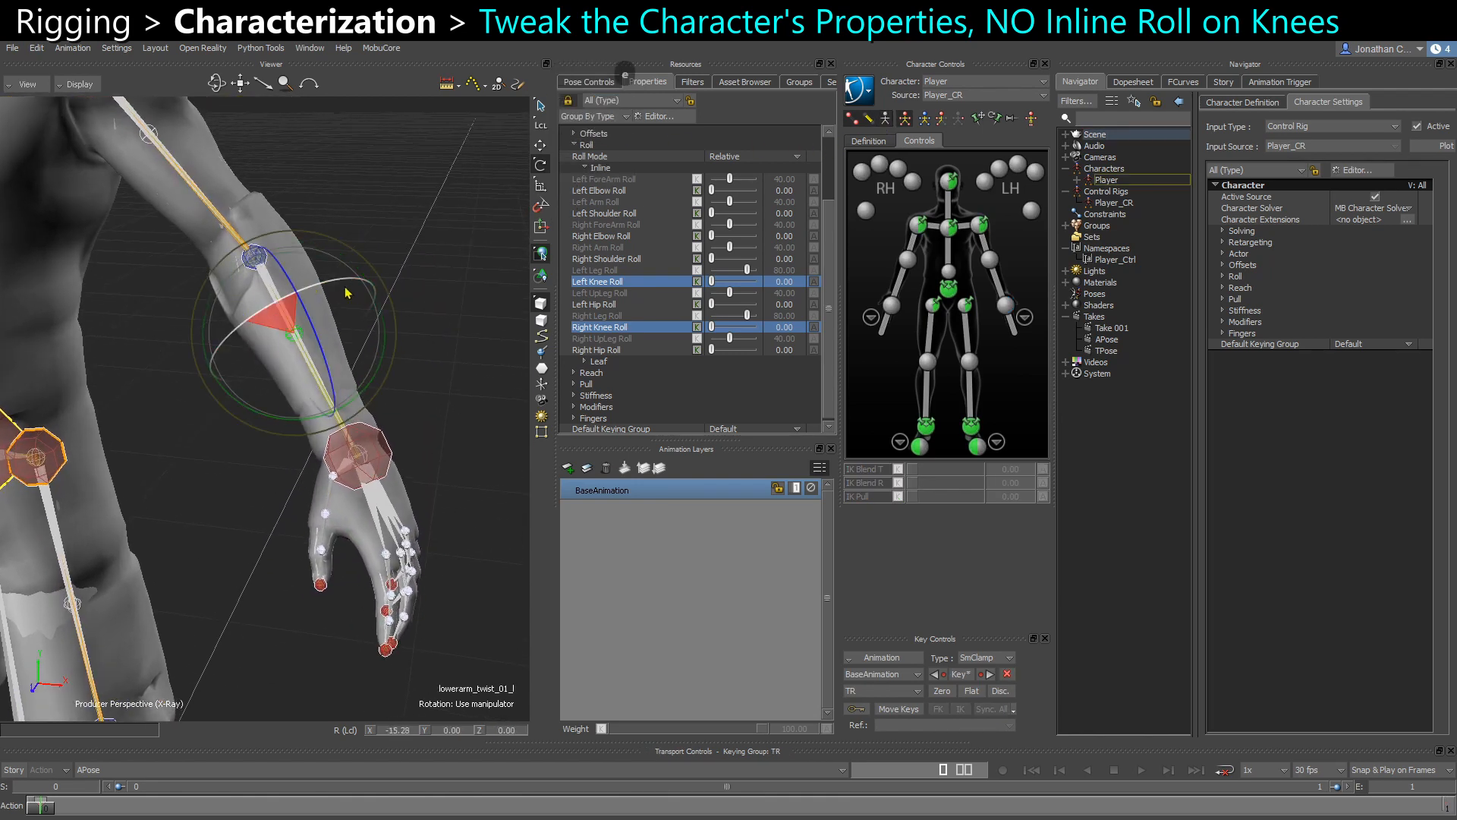
left_click_drag(337, 311, 332, 295)
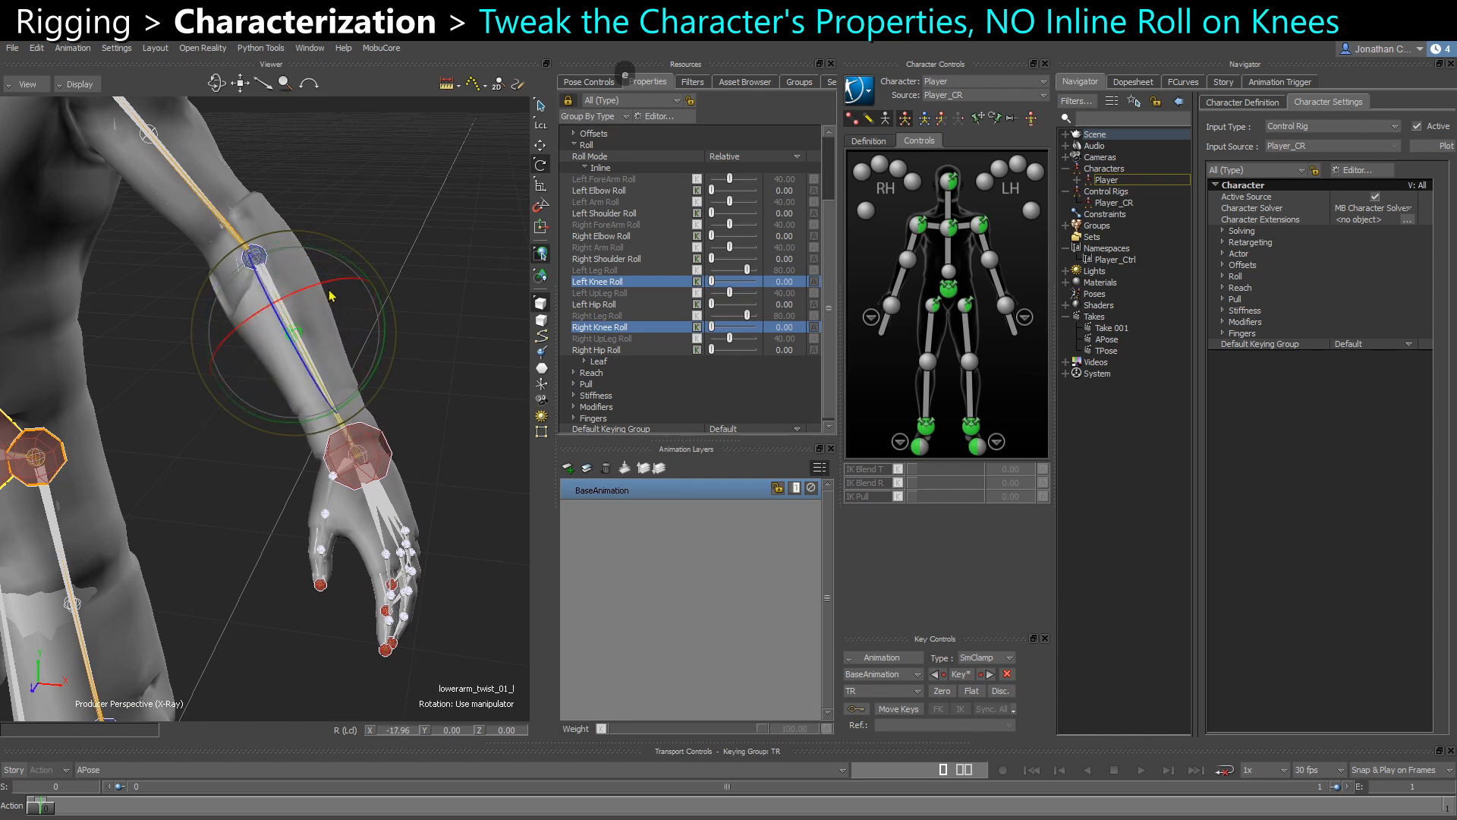
key("ctrl+z")
left_click(381, 216)
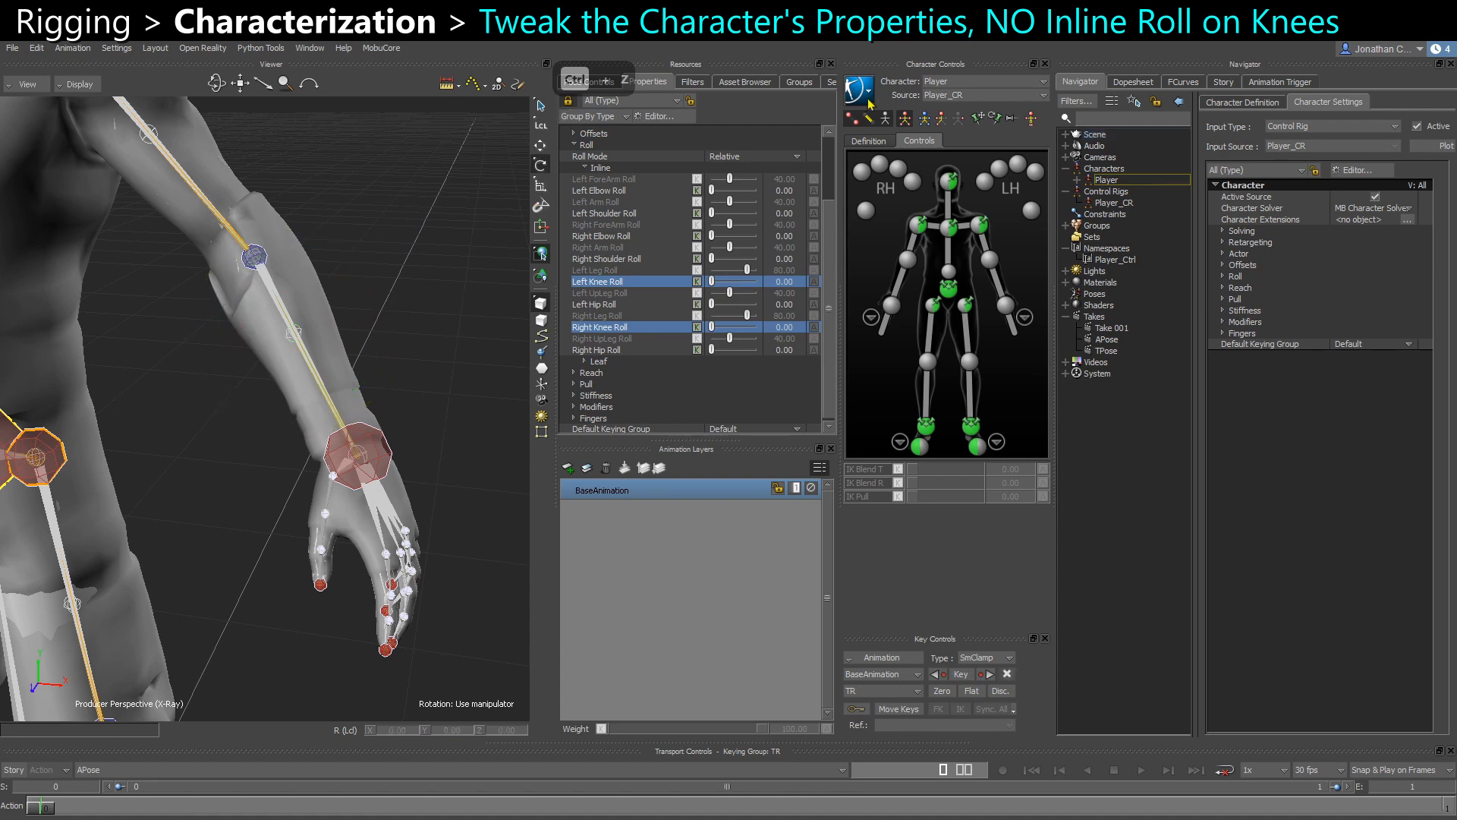
Collapse the Roll settings and review the options for Character Solver and, under Solving, Character Type
scroll(372, 418, "down", 5)
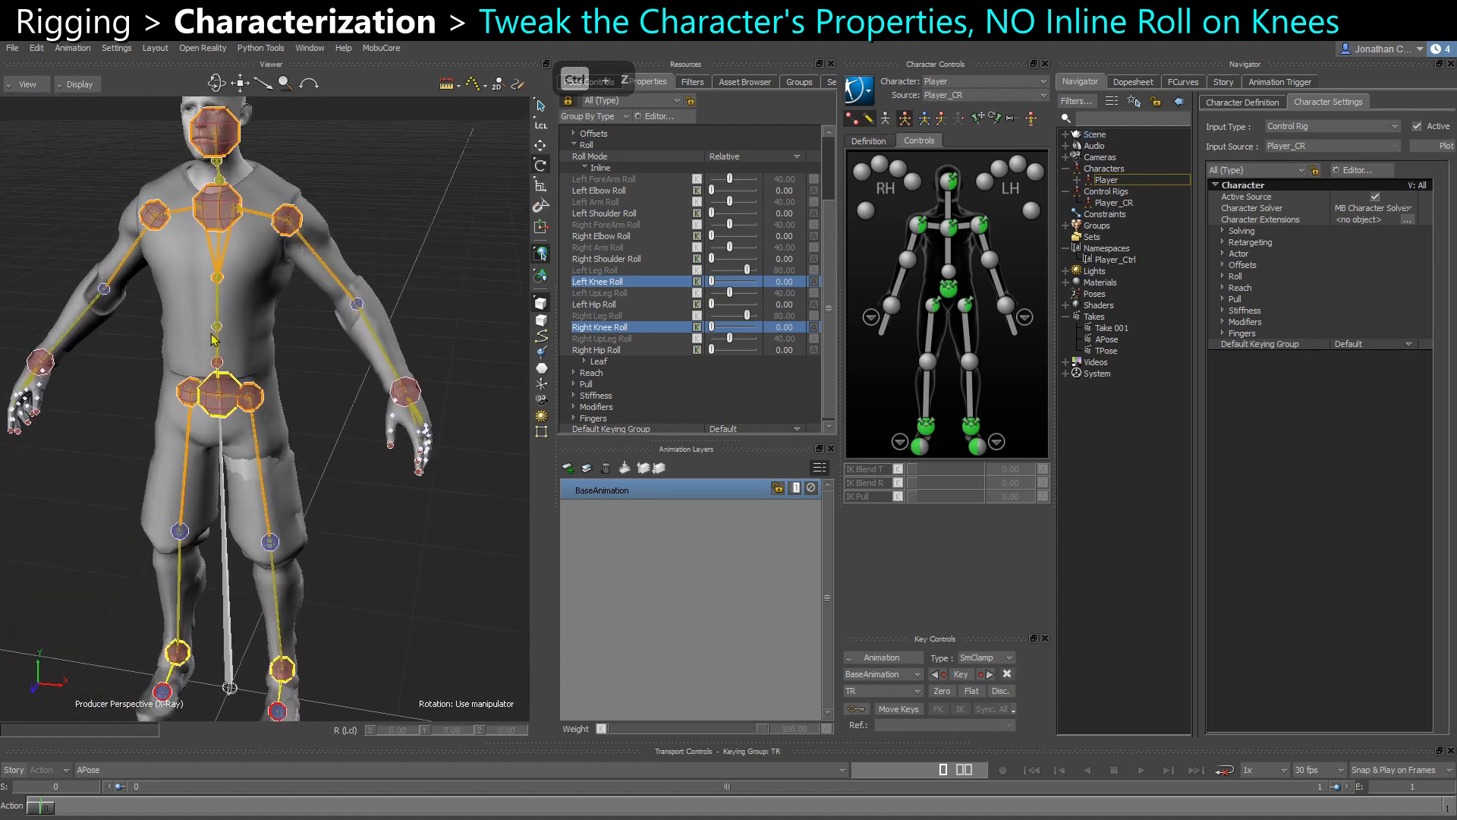
left_click(577, 149)
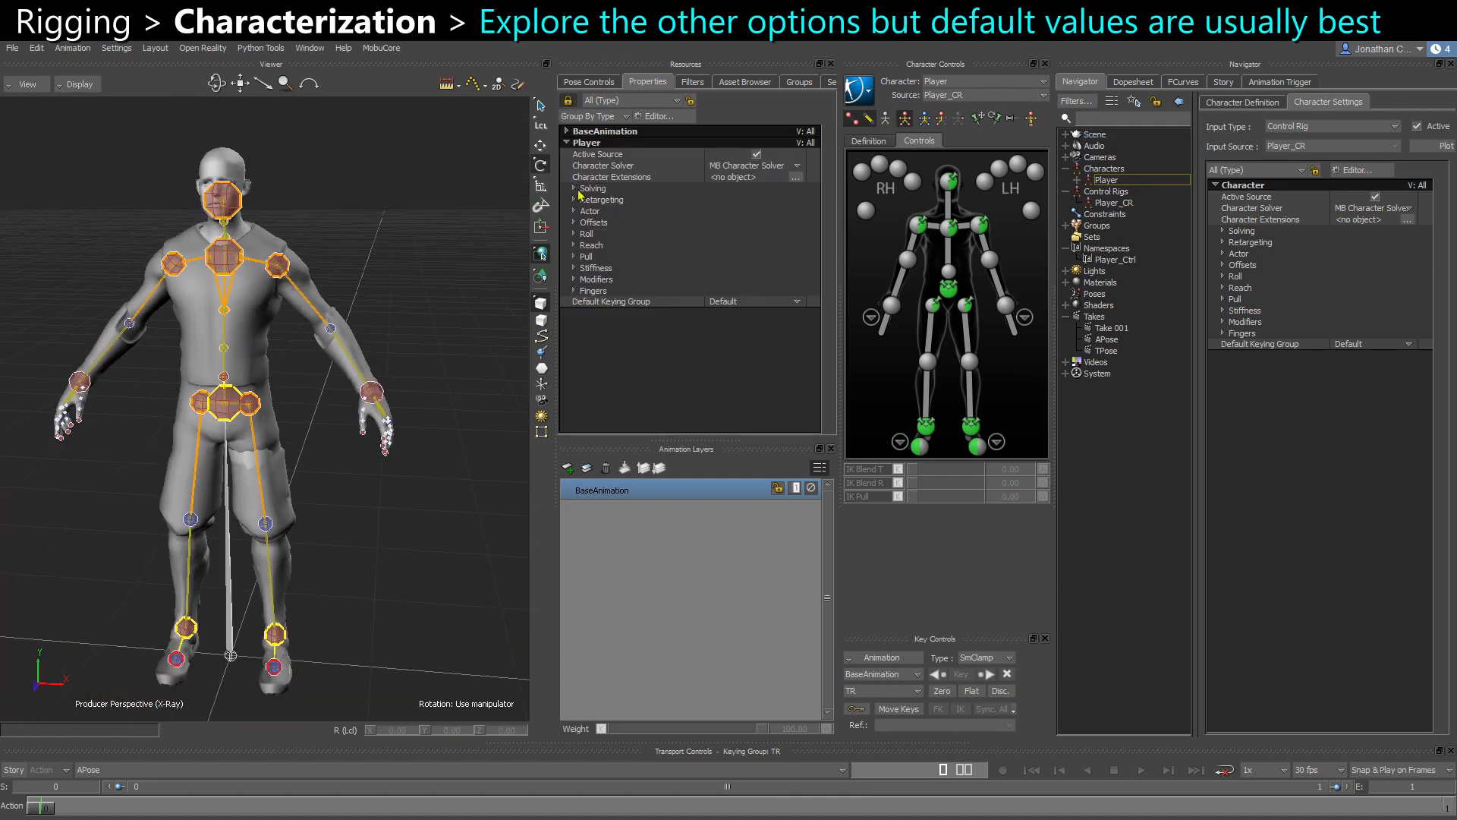
left_click(734, 166)
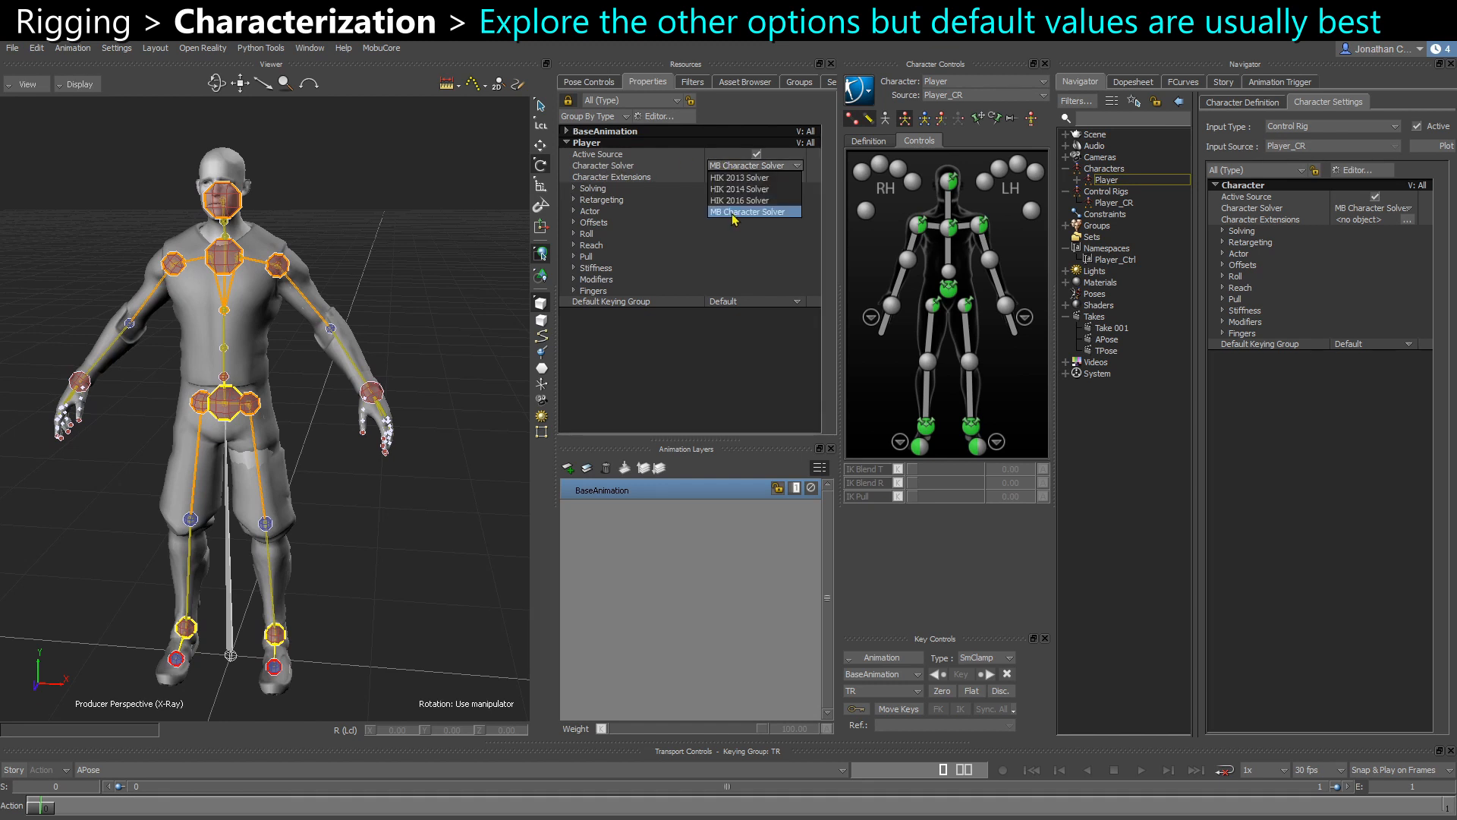
left_click(726, 167)
left_click(575, 188)
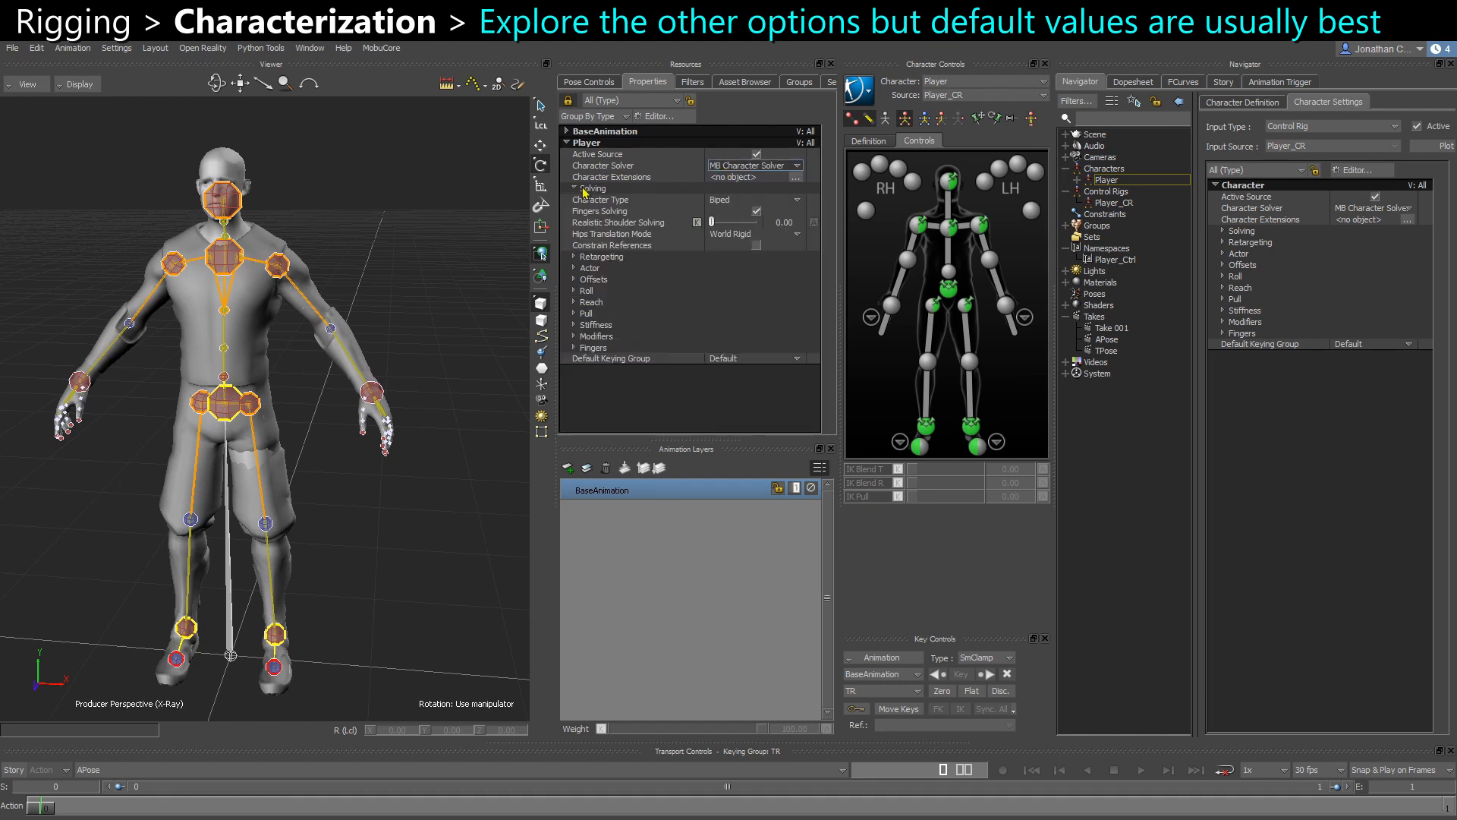
left_click(721, 201)
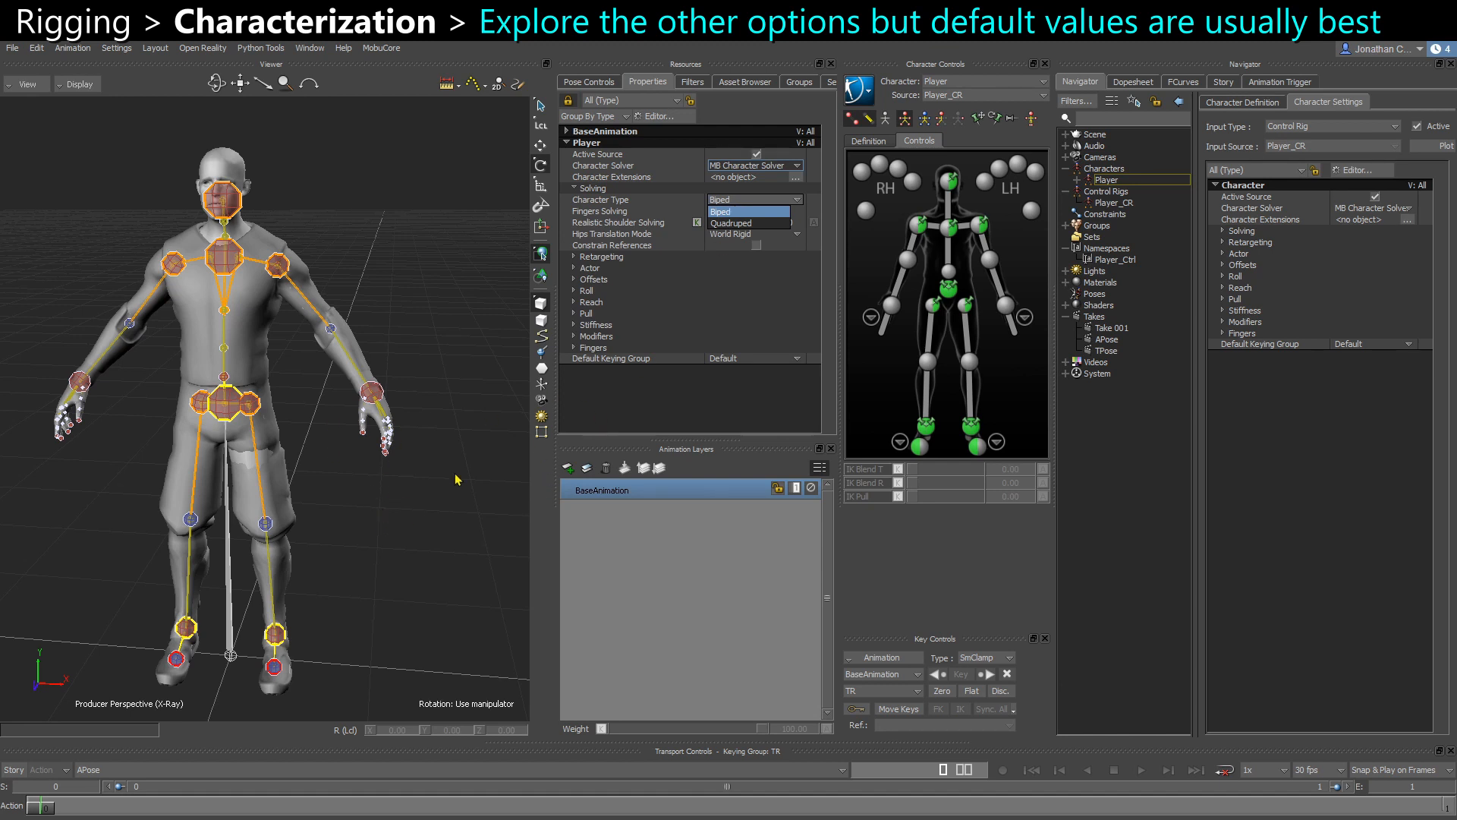
left_click(722, 201)
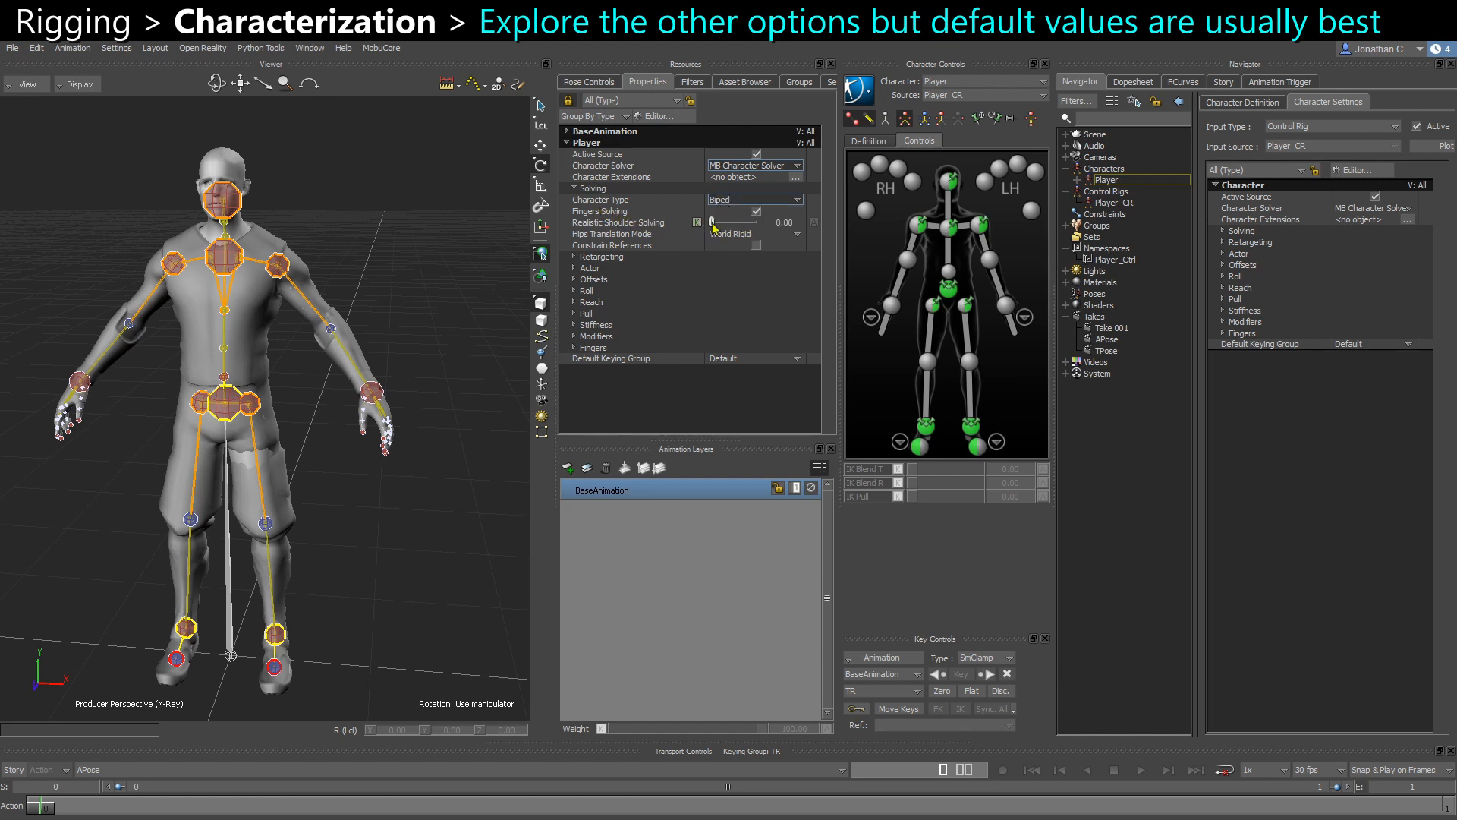
Try Realistic Shoulder Solving at 100 while rotating the left shoulder effector, and undo both changes
left_click_drag(713, 222, 758, 223)
left_click(982, 225)
left_click_drag(342, 318, 347, 223)
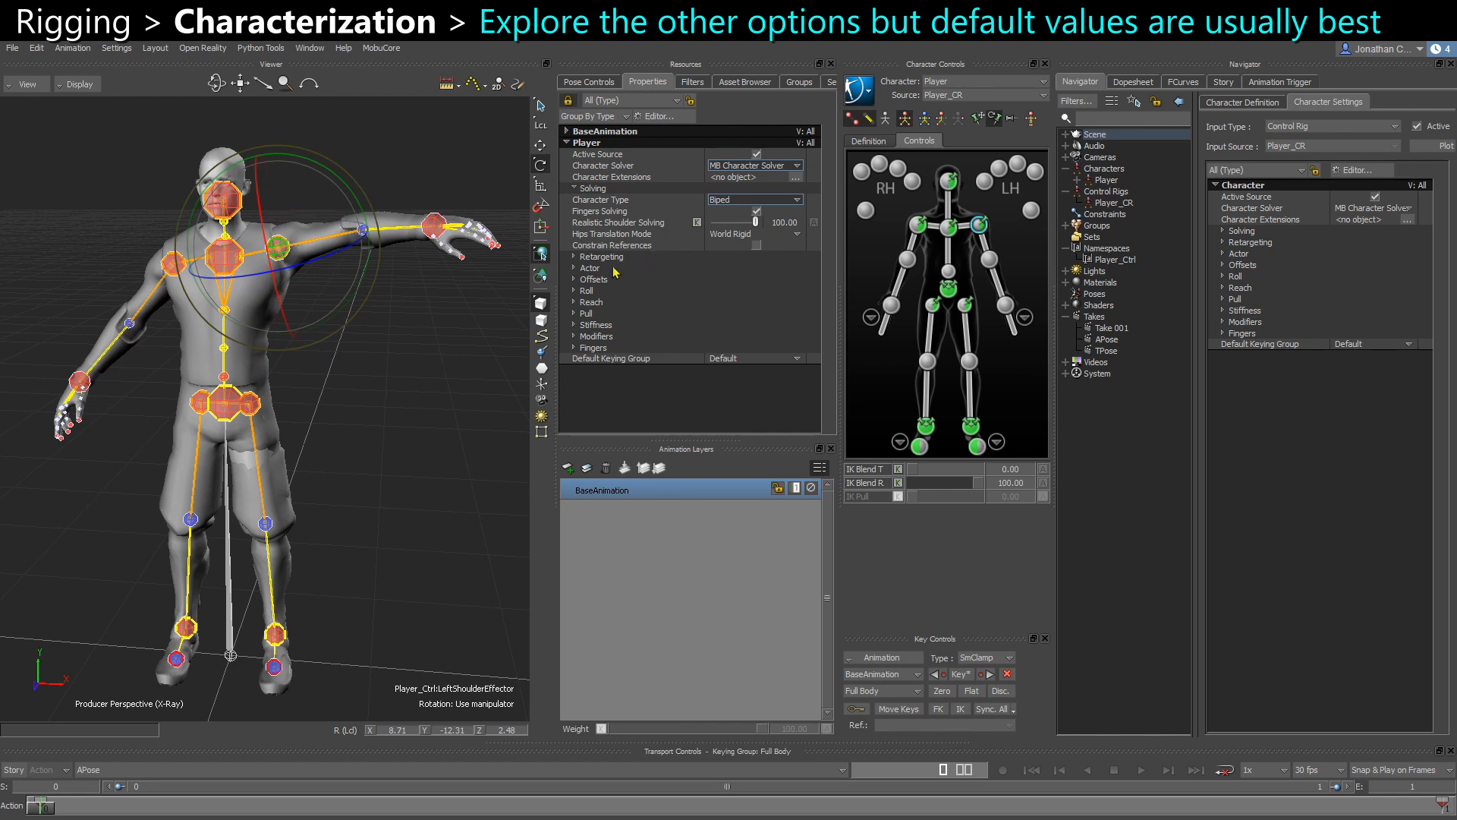
key("ctrl+z")
key("ctrl+z")
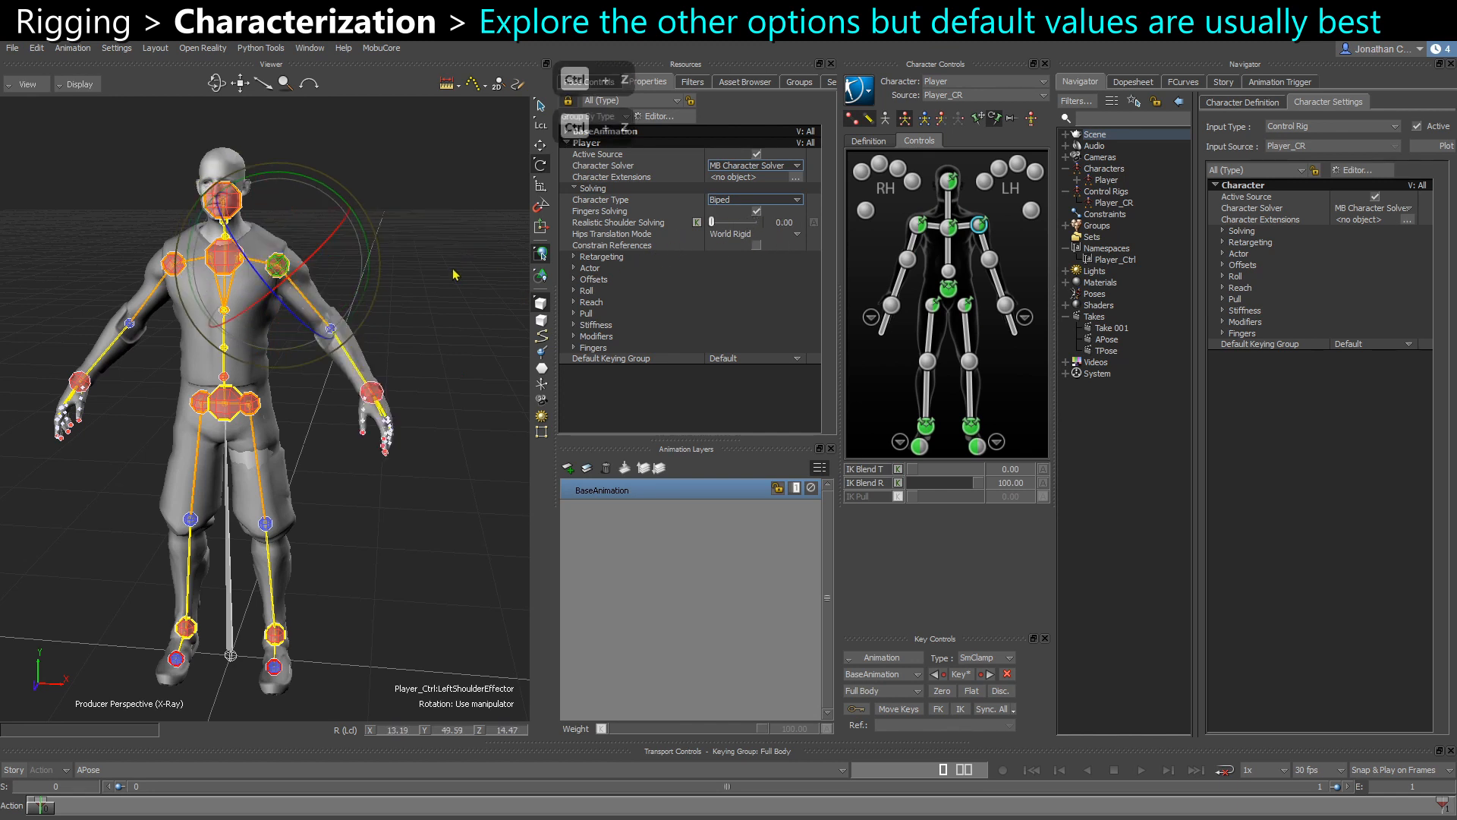
Show the Stiffness settings, try tilting the head effector about 25° on Y, and undo the tilt
left_click(628, 242)
left_click(670, 325)
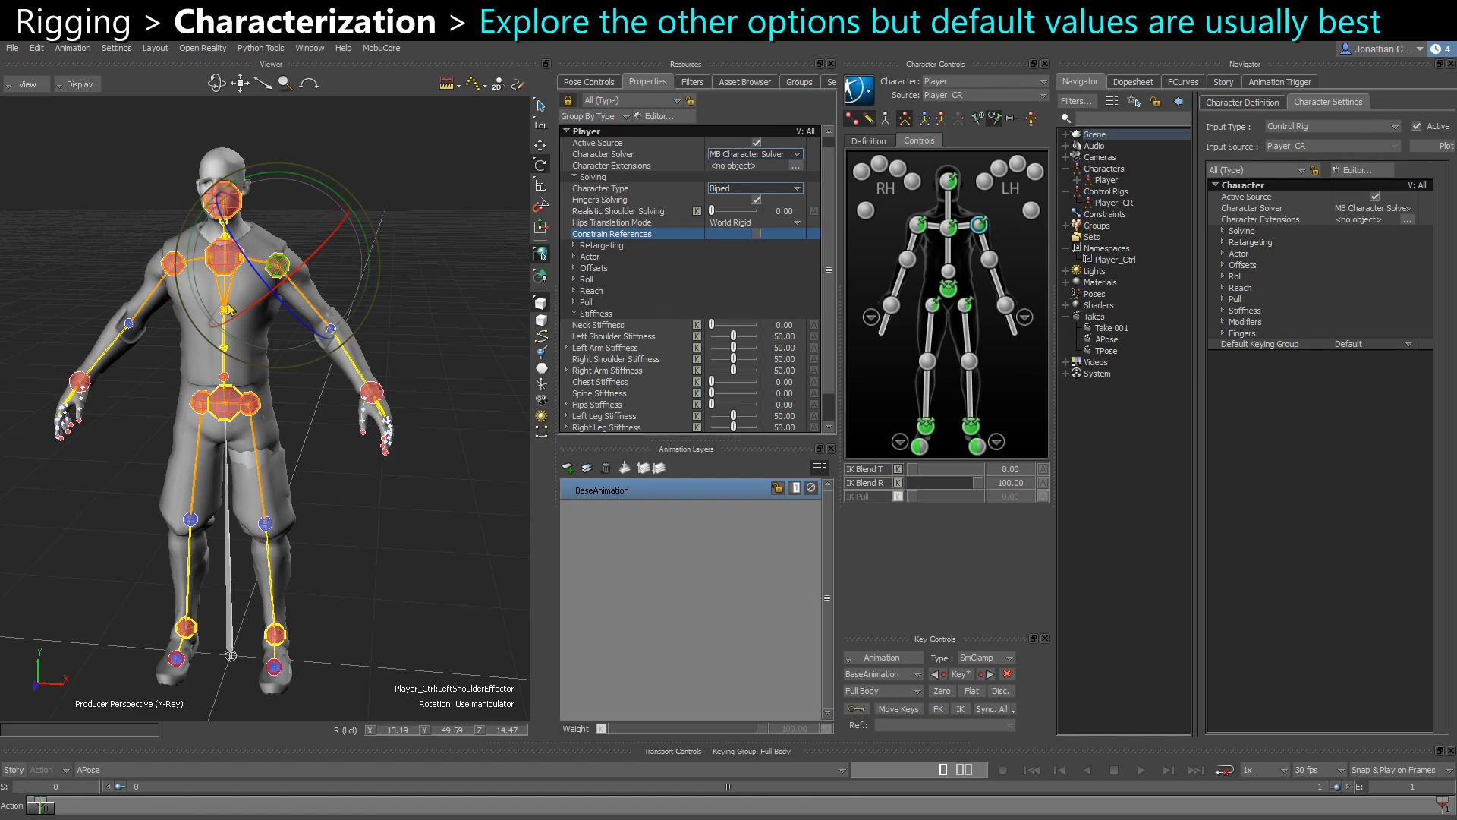
right_click_drag(230, 309, 274, 327, "alt")
middle_click_drag(273, 327, 333, 478, "alt")
right_click_drag(333, 478, 388, 455, "alt")
left_click(395, 170)
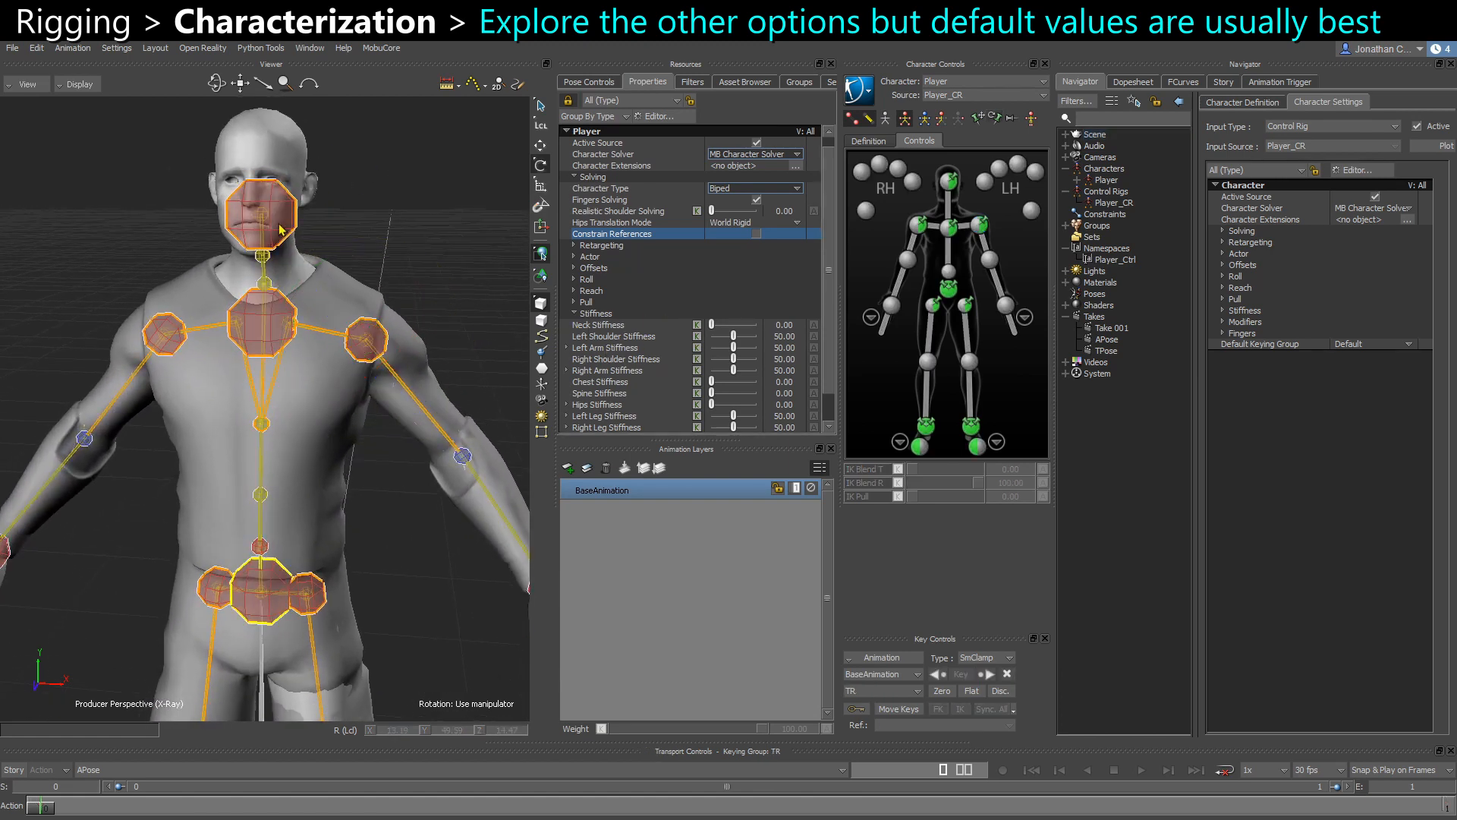
left_click(281, 229)
left_click_drag(342, 273, 330, 245)
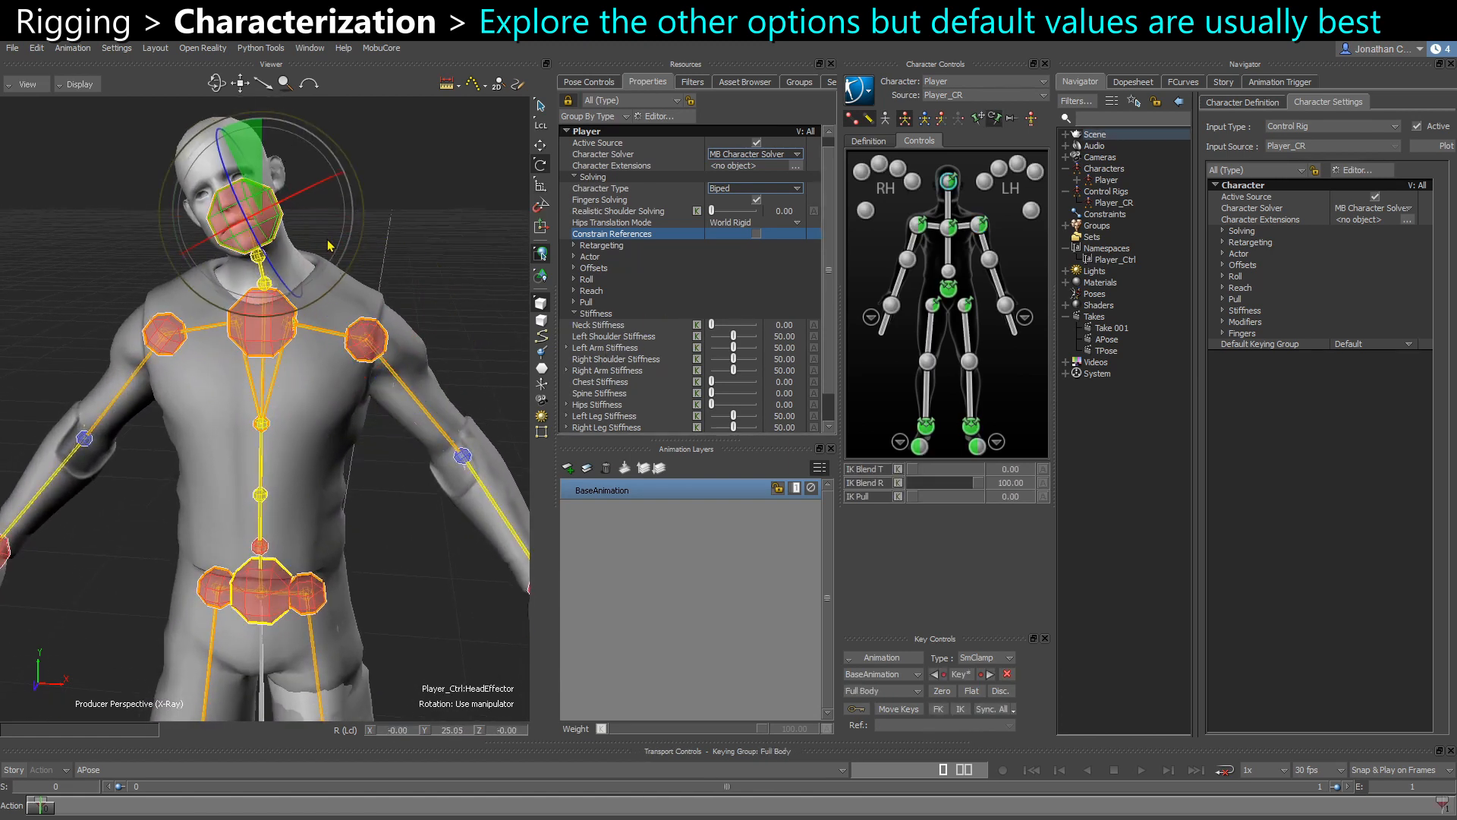
key("ctrl+z")
Try Neck Stiffness at 66.67 with another head effector tilt, and revert both changes
left_click_drag(712, 325, 742, 327)
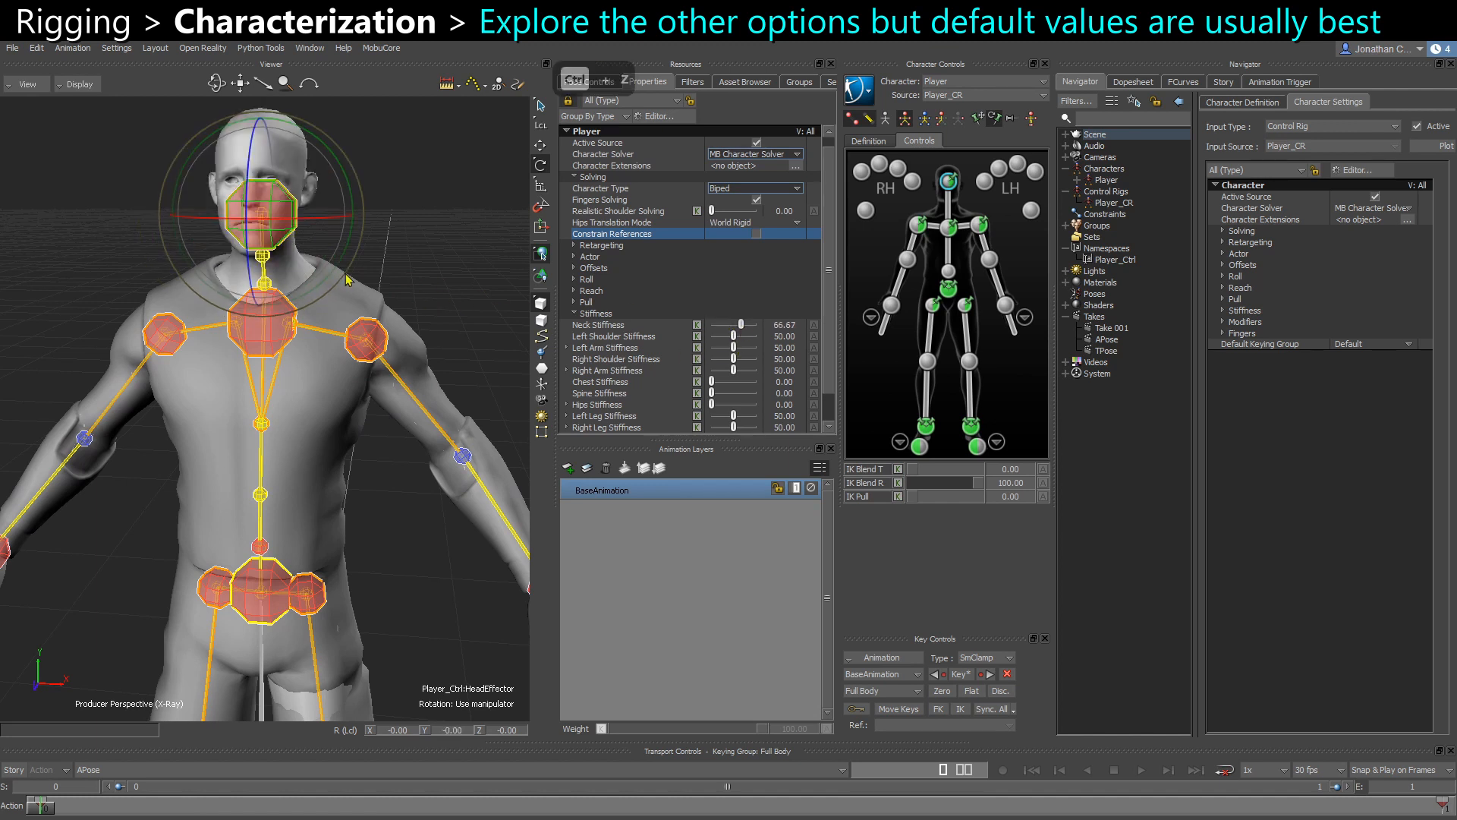
left_click_drag(340, 278, 320, 237)
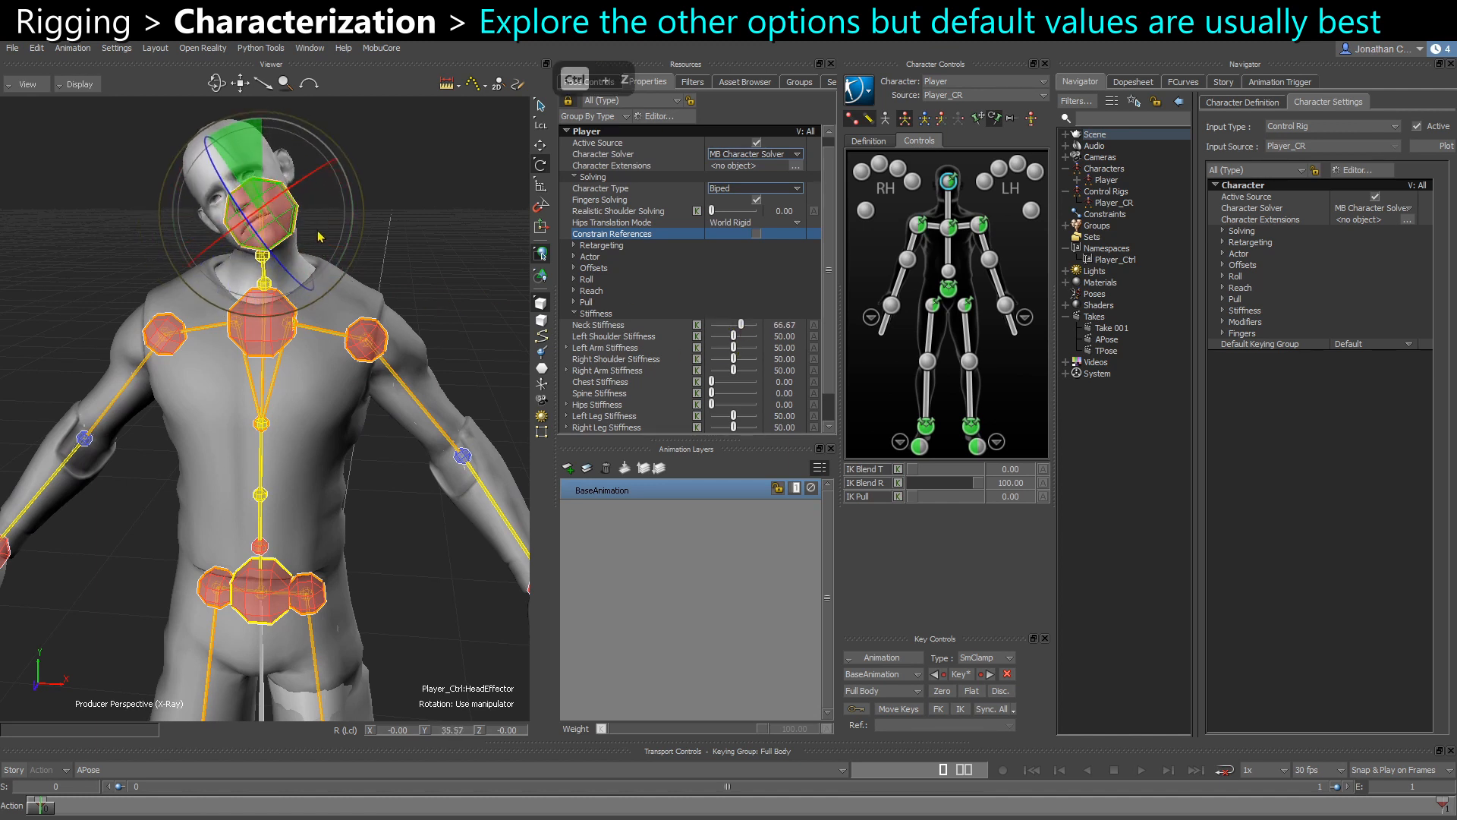
key("ctrl+z")
left_click_drag(741, 325, 693, 329)
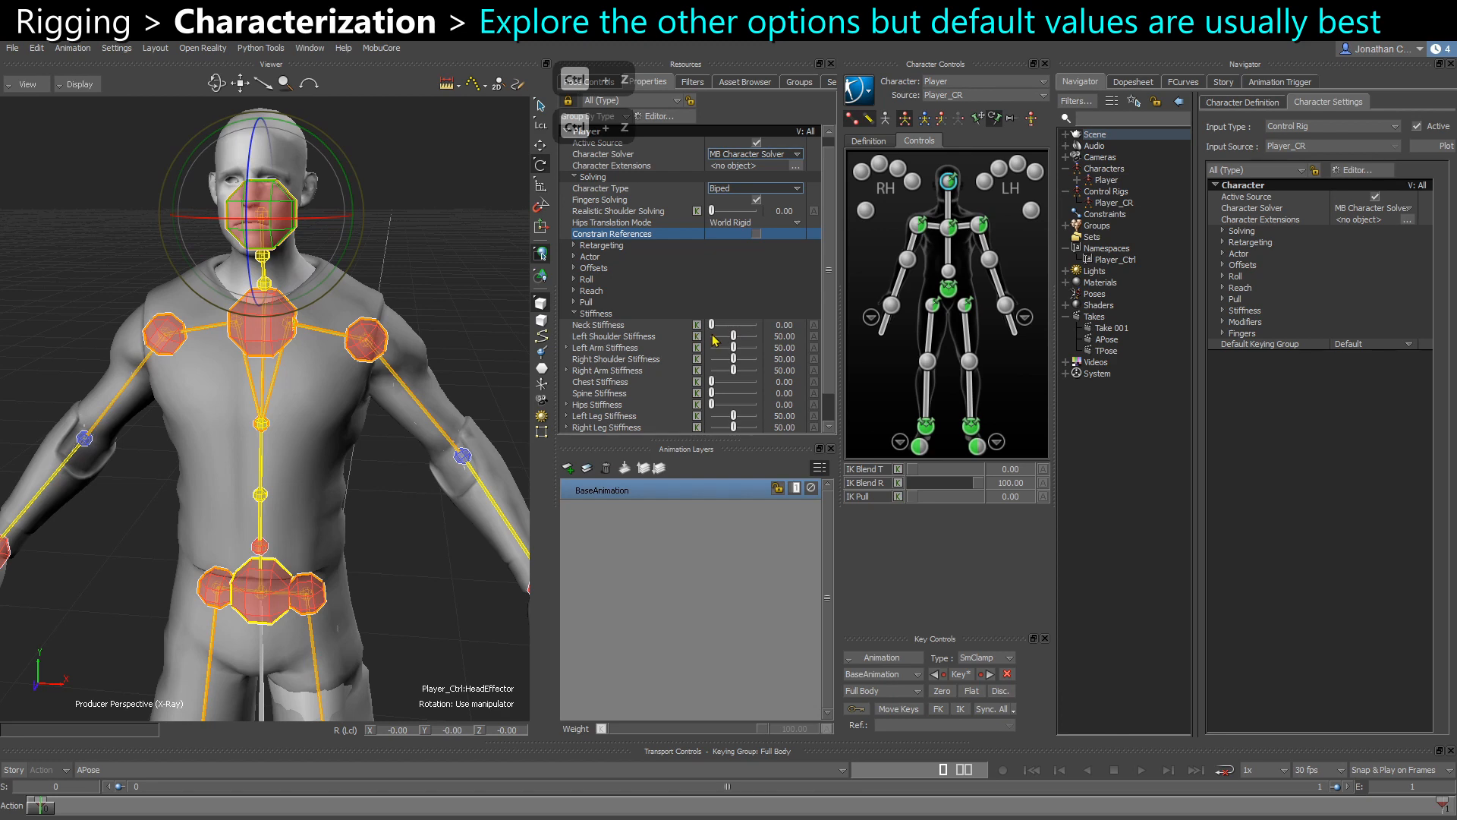
scroll(715, 340, "down", 1)
left_click(573, 280)
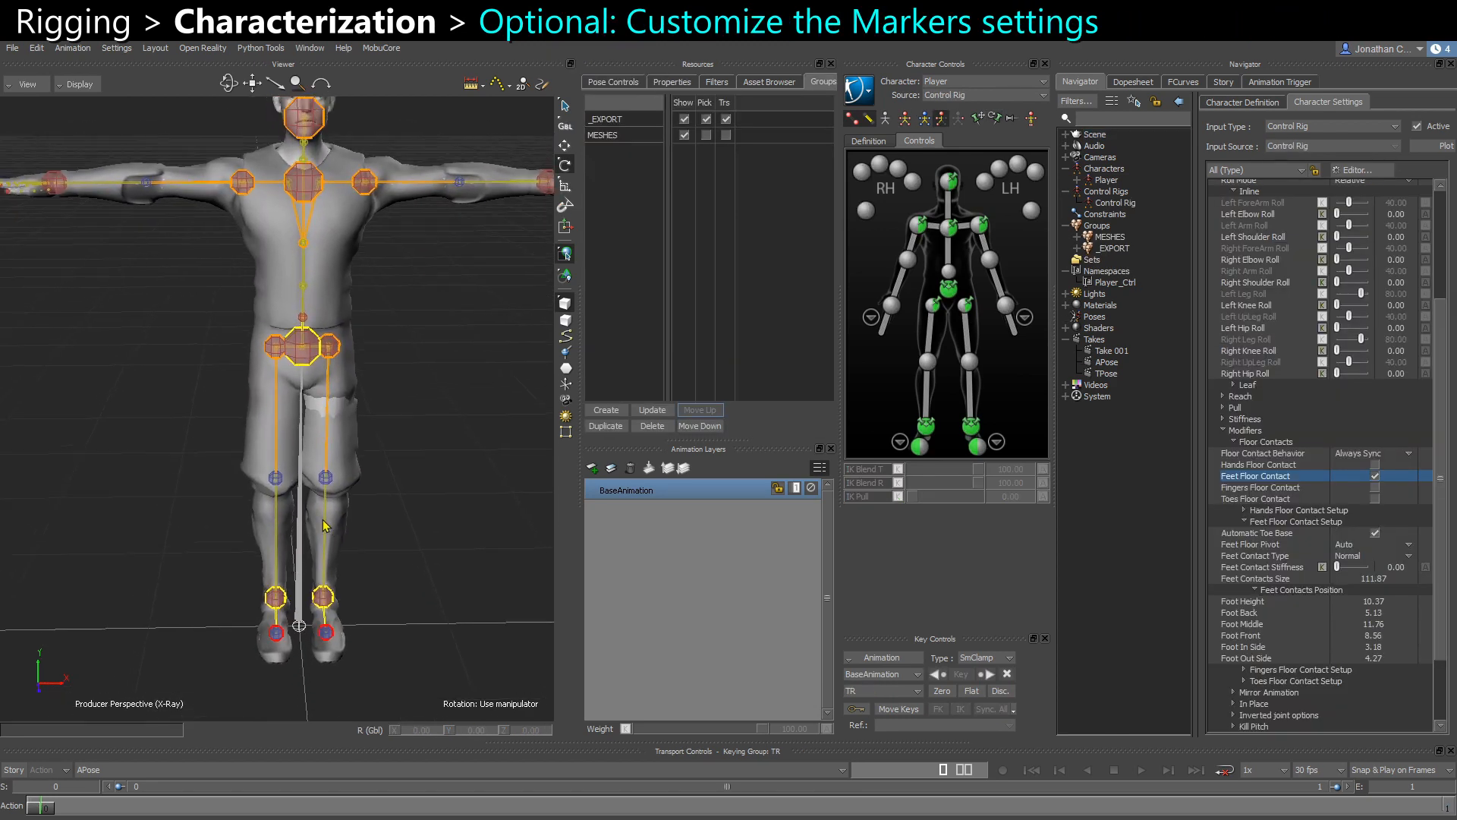
Hide the IK effectors and select the right and left toe base markers of the control rig
mouse_move(294, 392)
left_mouse_down("ctrl+shift")
mouse_move(328, 406)
mouse_move(296, 386)
left_mouse_up("ctrl+shift")
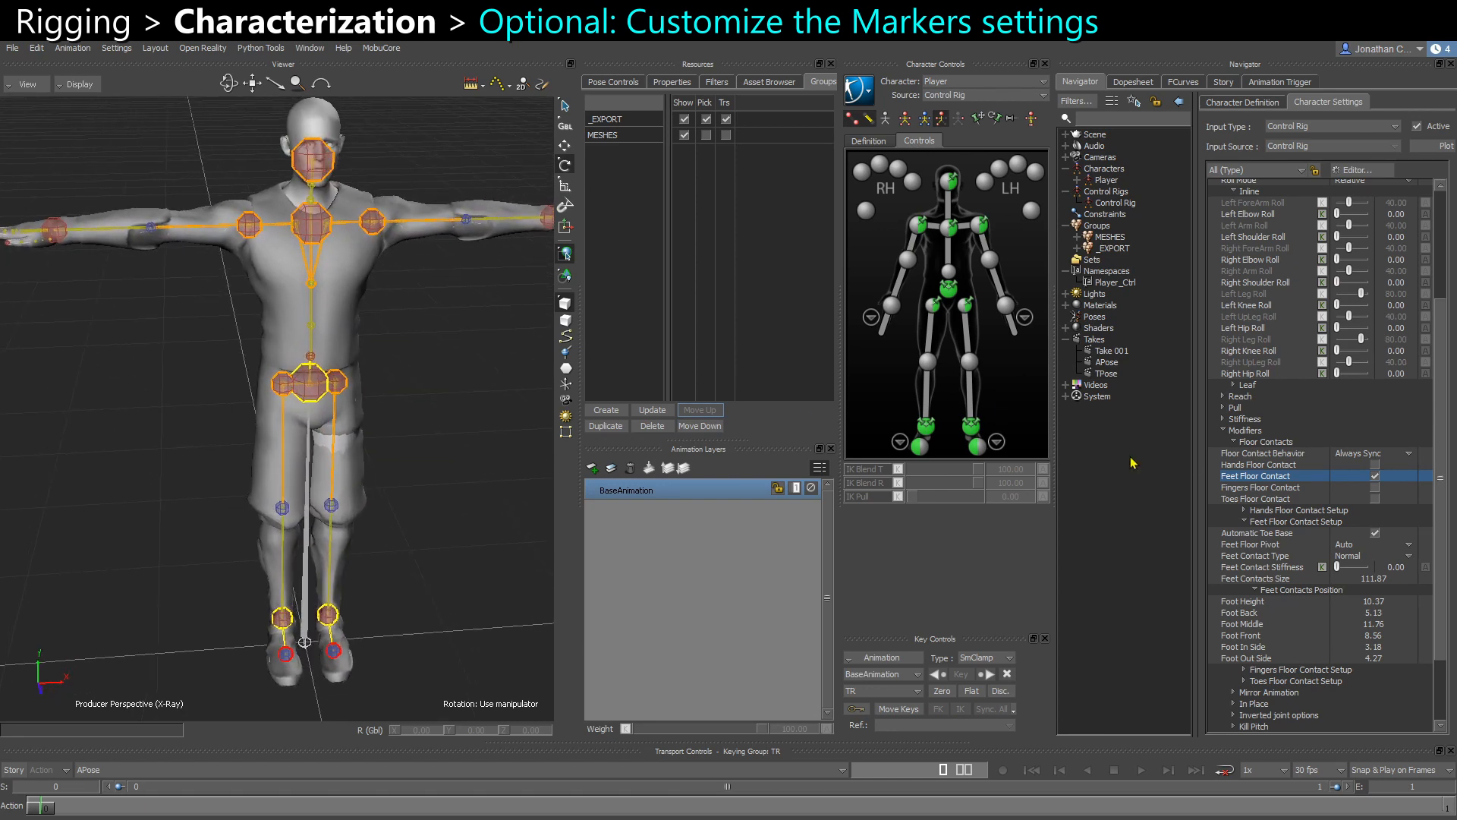
left_click(1223, 431)
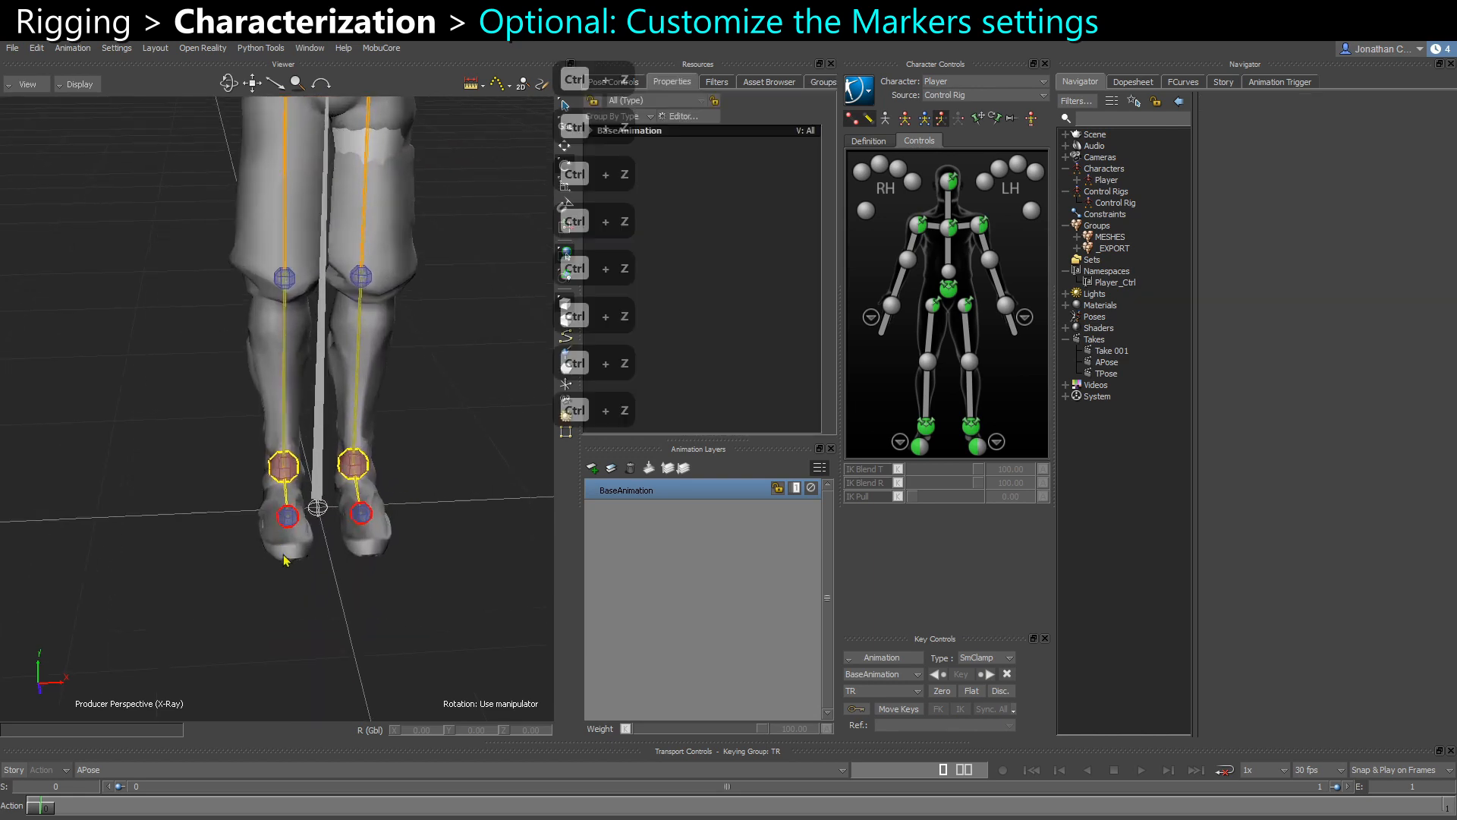
mouse_move(284, 573)
left_mouse_down("ctrl")
mouse_move(309, 653)
mouse_move(292, 570)
left_mouse_up("ctrl")
left_click_drag(304, 637, 230, 563, "shift")
mouse_move(250, 506)
left_mouse_down("ctrl+shift")
mouse_move(272, 493)
mouse_move(235, 494)
left_mouse_up("ctrl+shift")
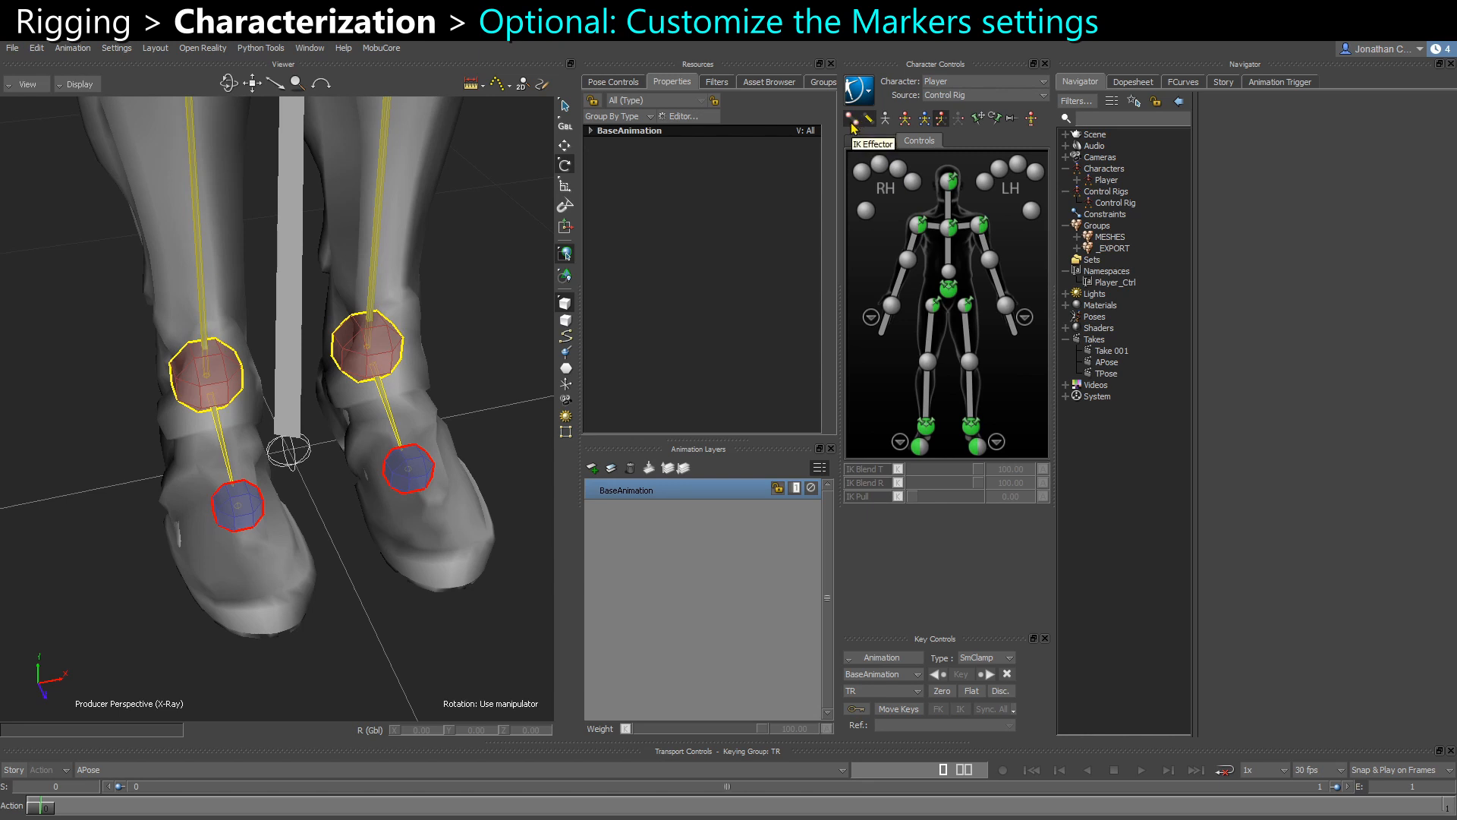
left_click(851, 120)
scroll(210, 548, "up", 1)
left_click(237, 516)
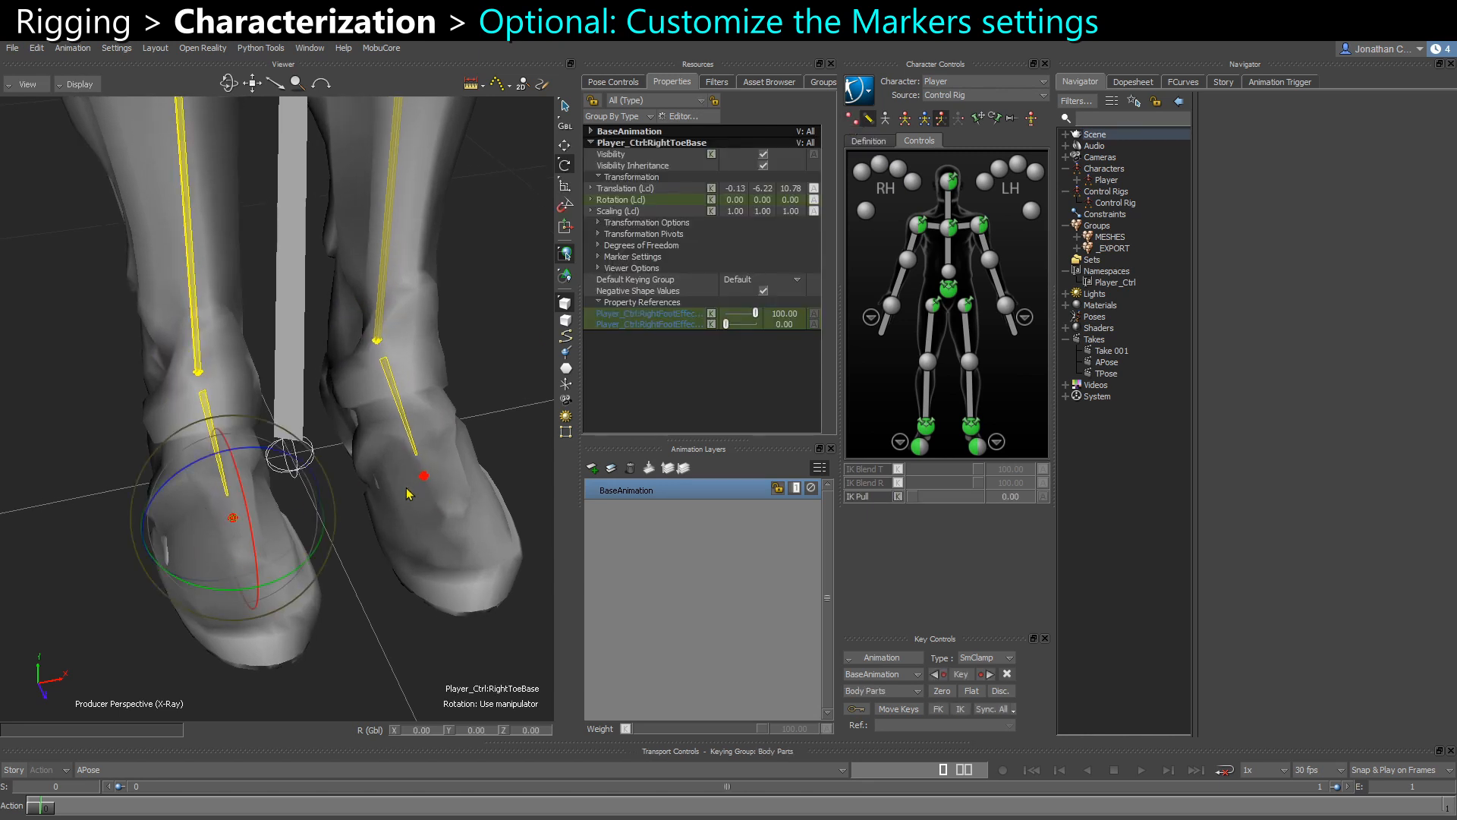
left_click(429, 476, "shift")
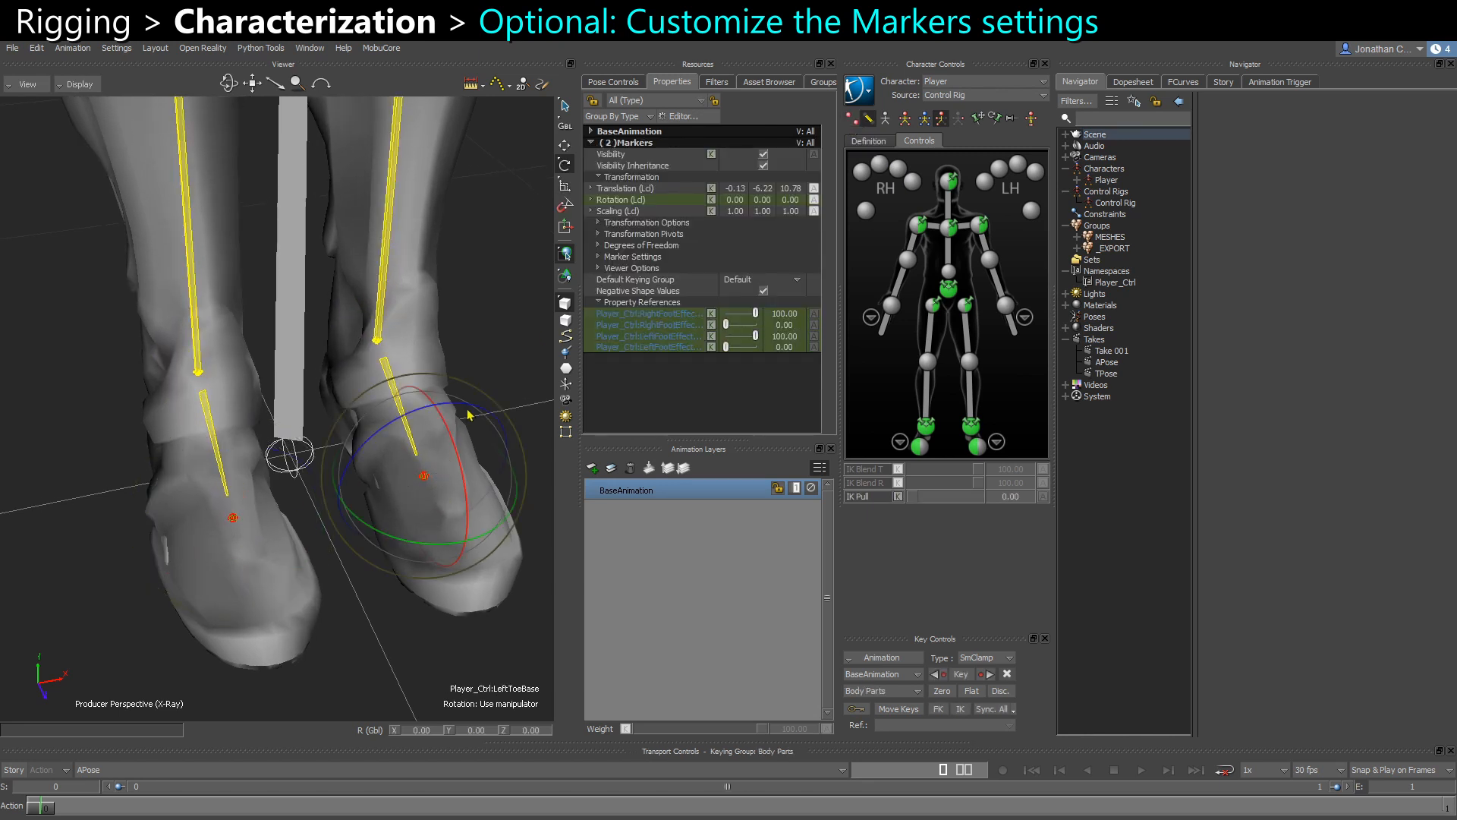
Set the two toe base markers' Look to Box and their Size to 188
left_click(599, 257)
left_click(738, 269)
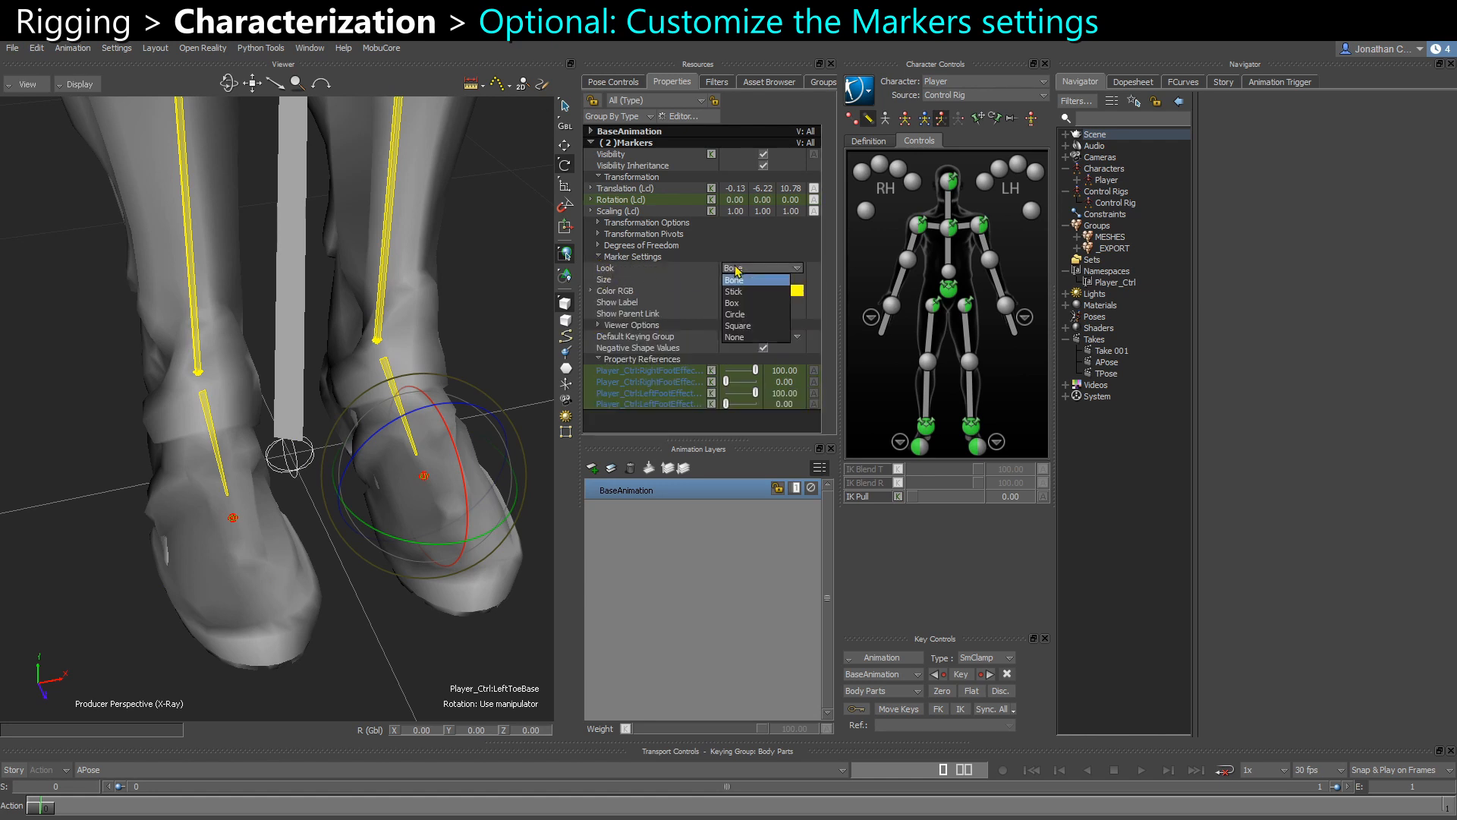
left_click(733, 304)
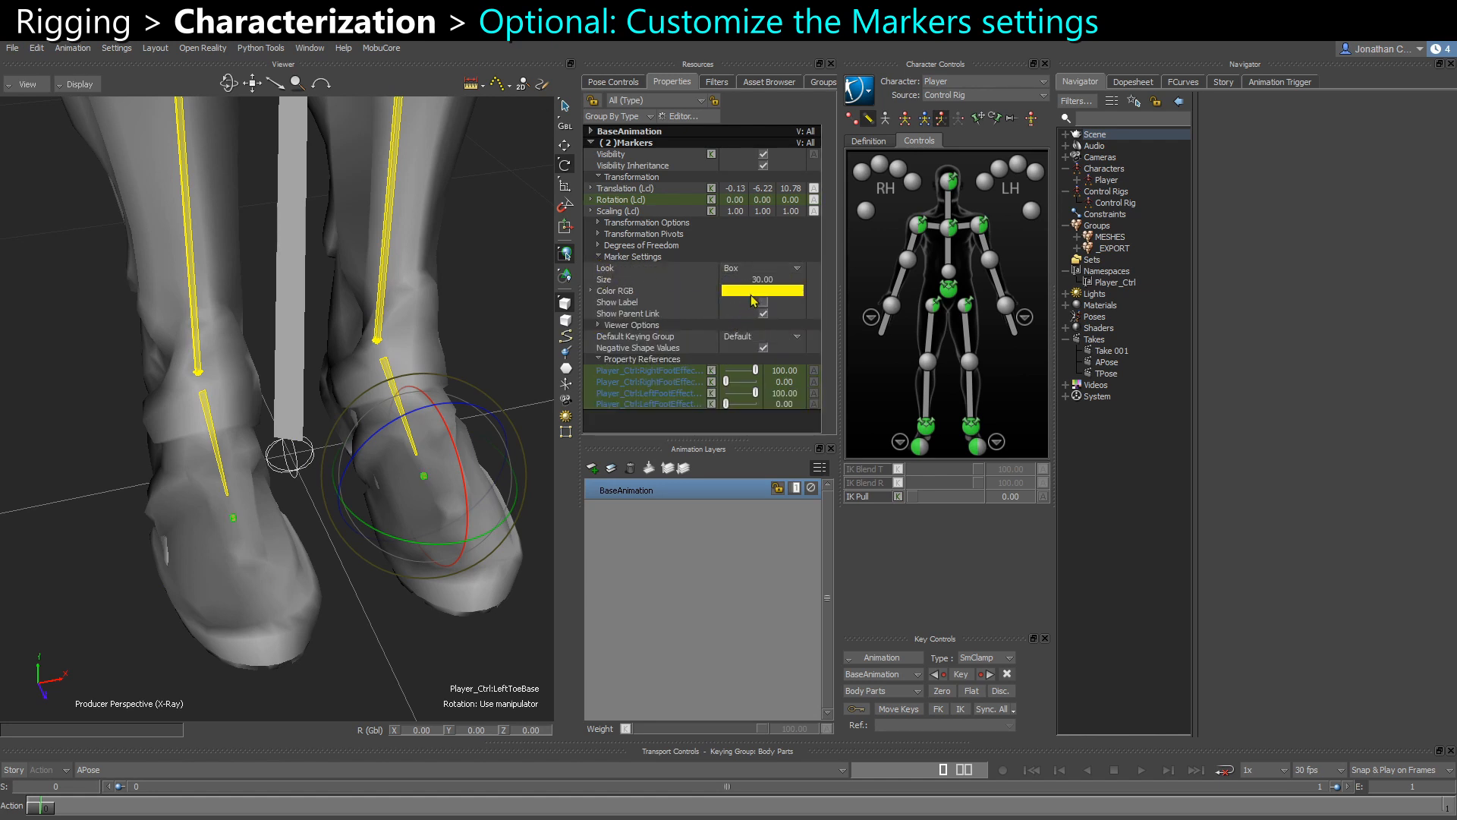
left_click_drag(762, 279, 885, 287, "ctrl")
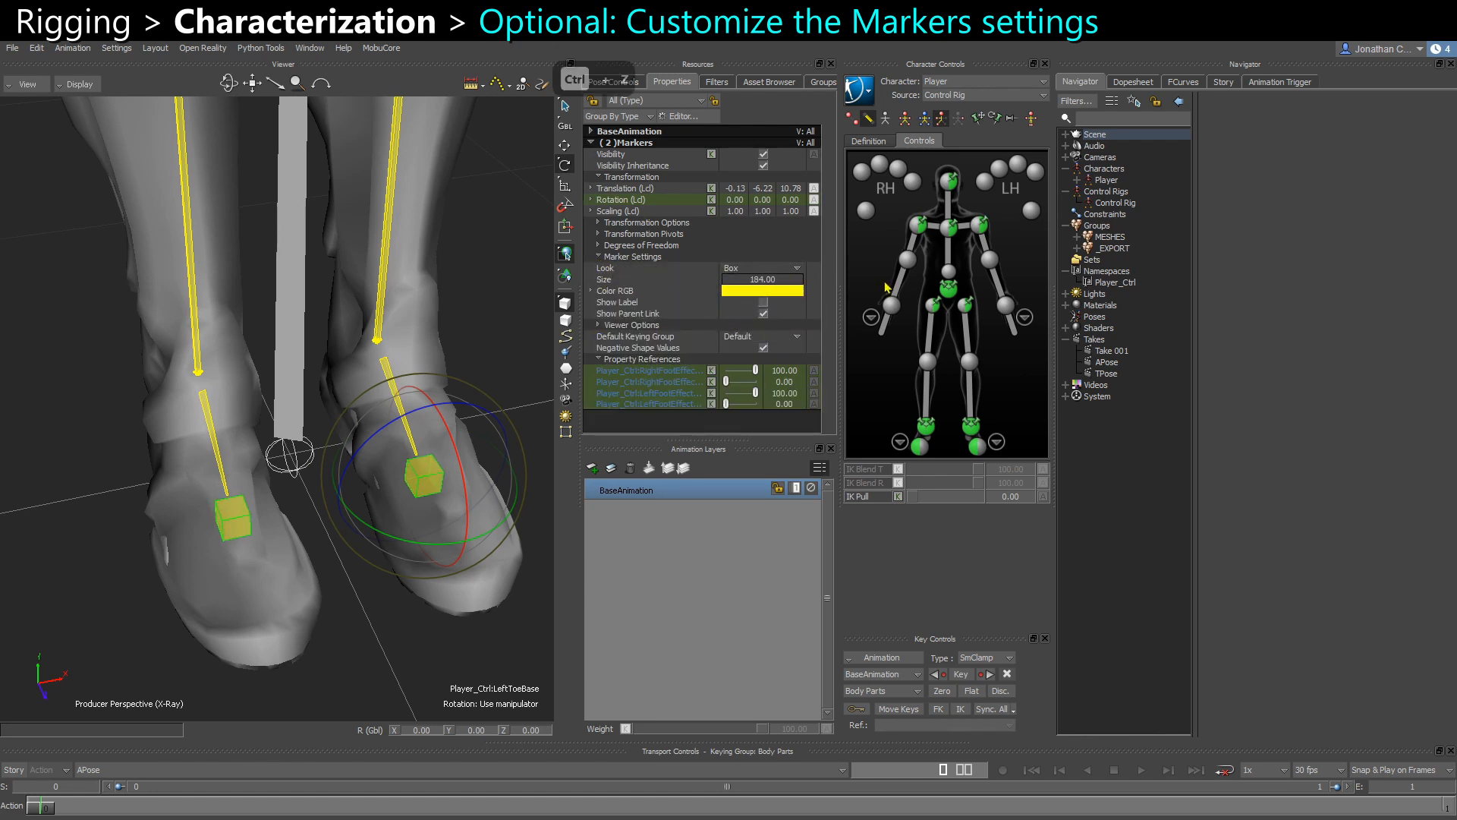
In the toe boxes' Geometry Offset, set the Z Translation to 3 and the Z Scaling to 4
left_click(600, 234)
left_click(609, 267)
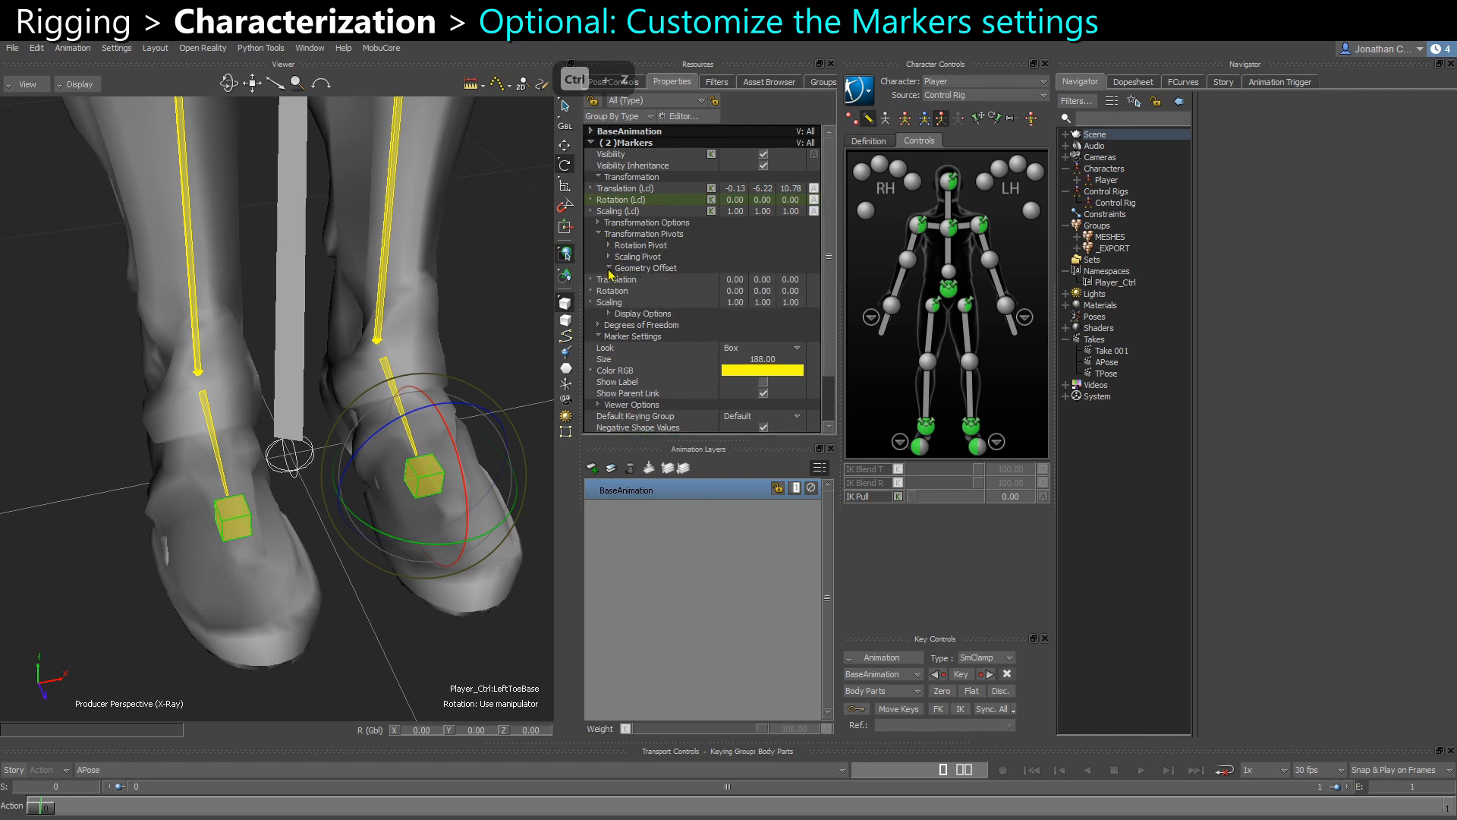
left_click_drag(761, 282, 767, 283)
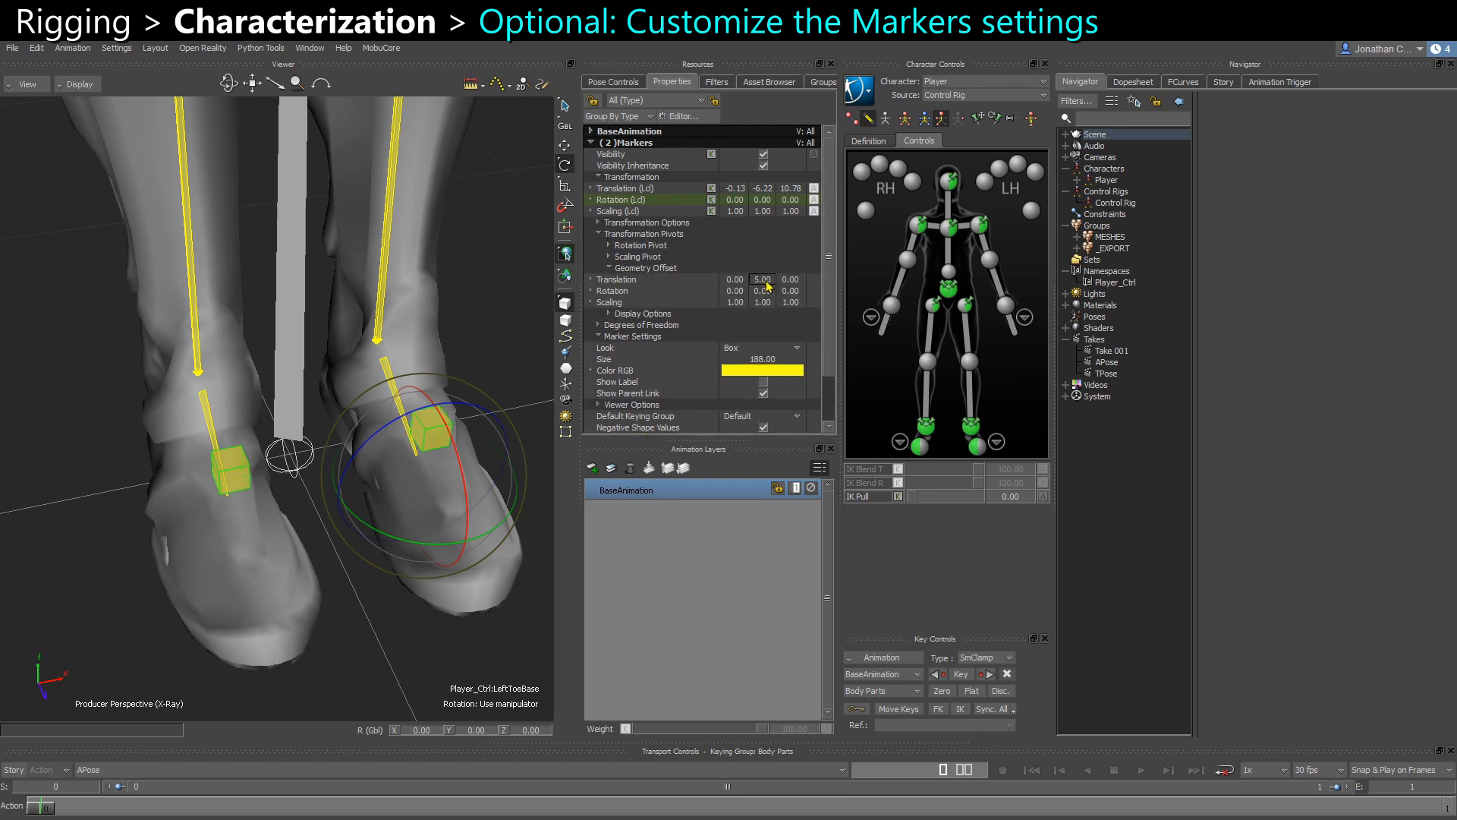
key("ctrl+z")
left_click_drag(379, 304, 516, 310, "alt")
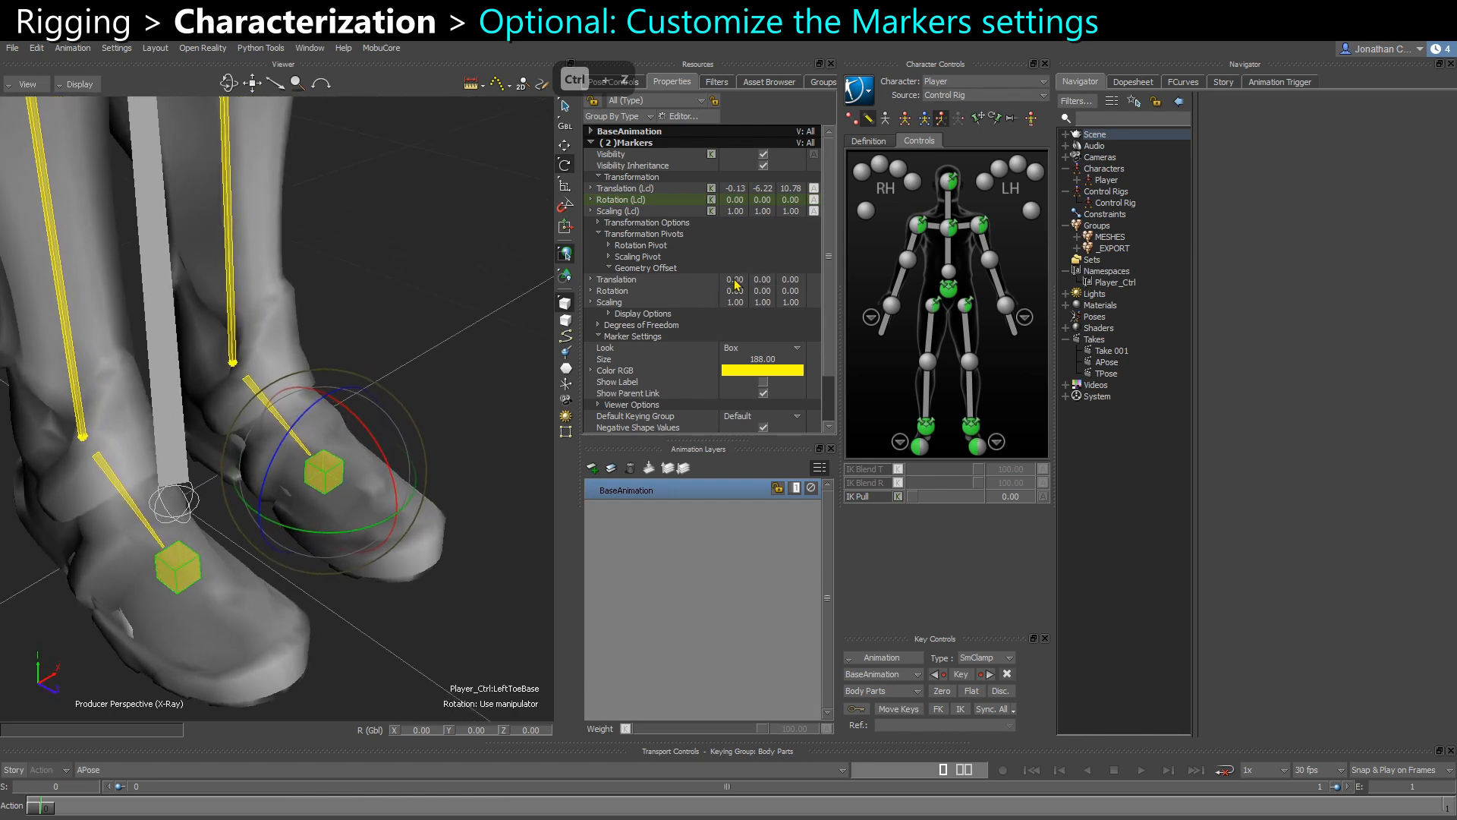
mouse_move(735, 283)
left_mouse_down()
mouse_move(796, 285)
mouse_move(793, 307)
left_mouse_up()
key("ctrl+z")
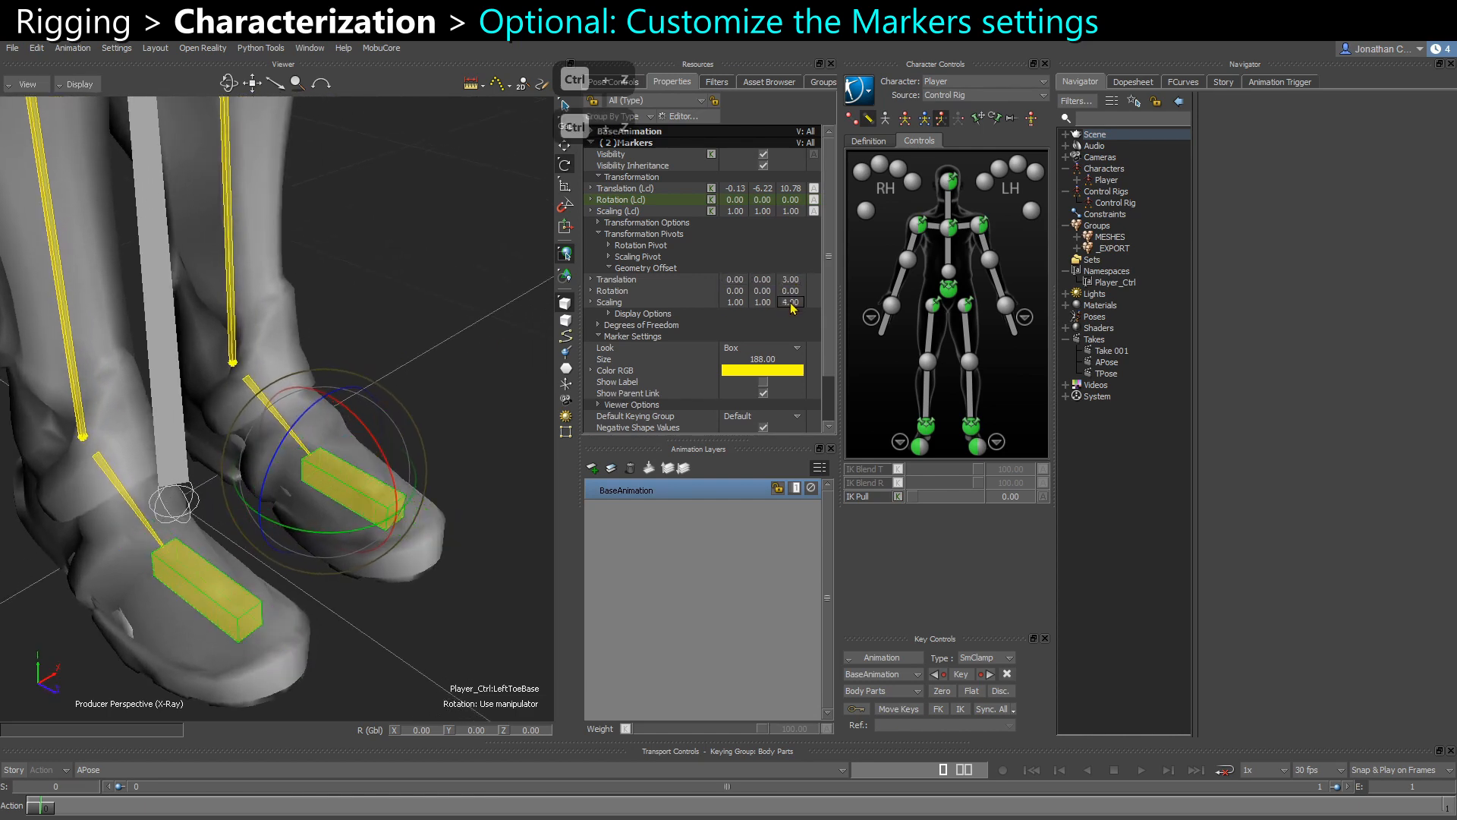
Show the IK effectors again, clear the selection, and select the right toe box marker
left_click(850, 118)
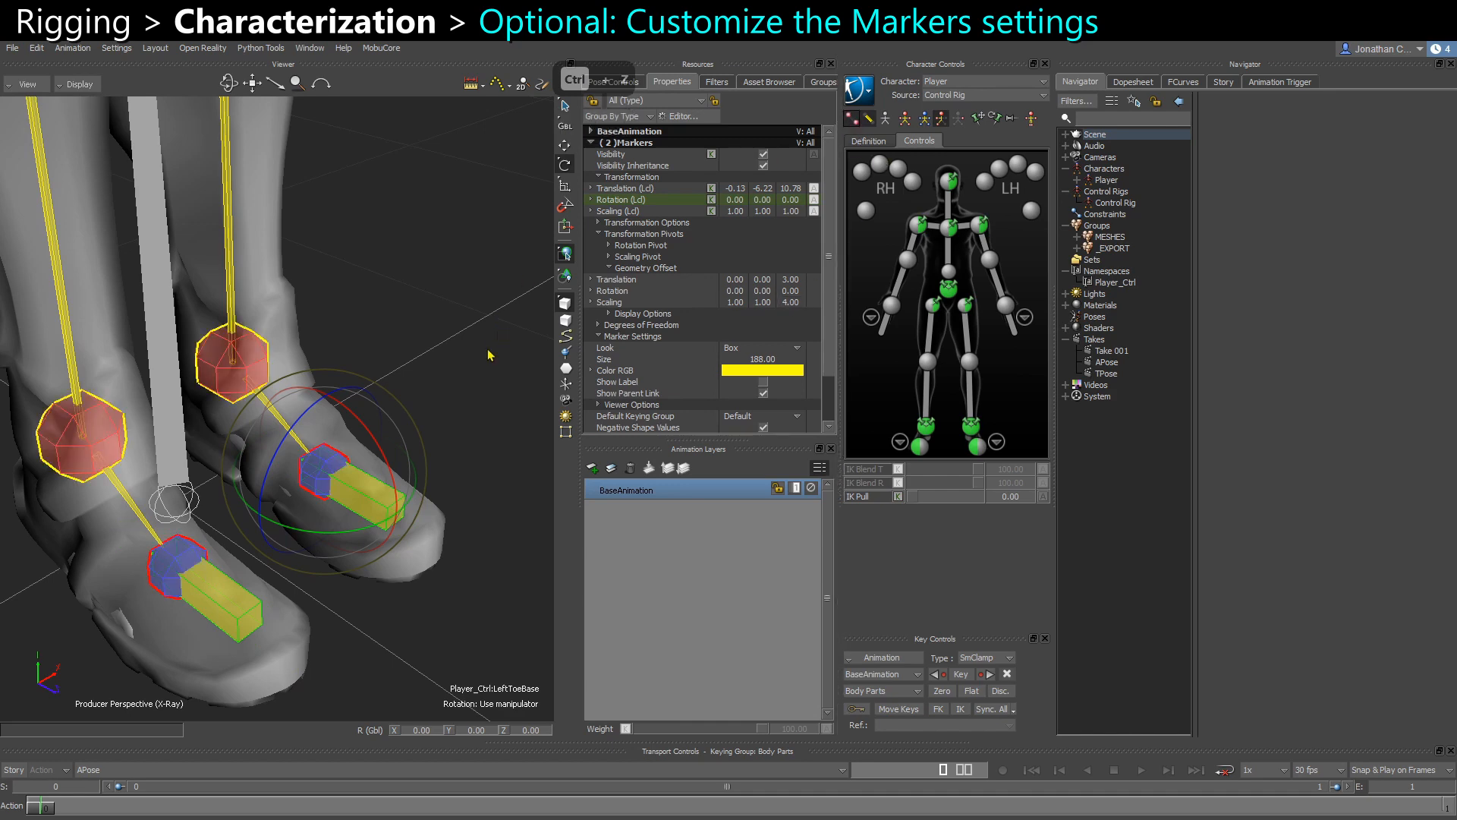
left_click_drag(446, 377, 371, 388, "alt")
scroll(401, 377, "down", 3)
left_click(128, 592)
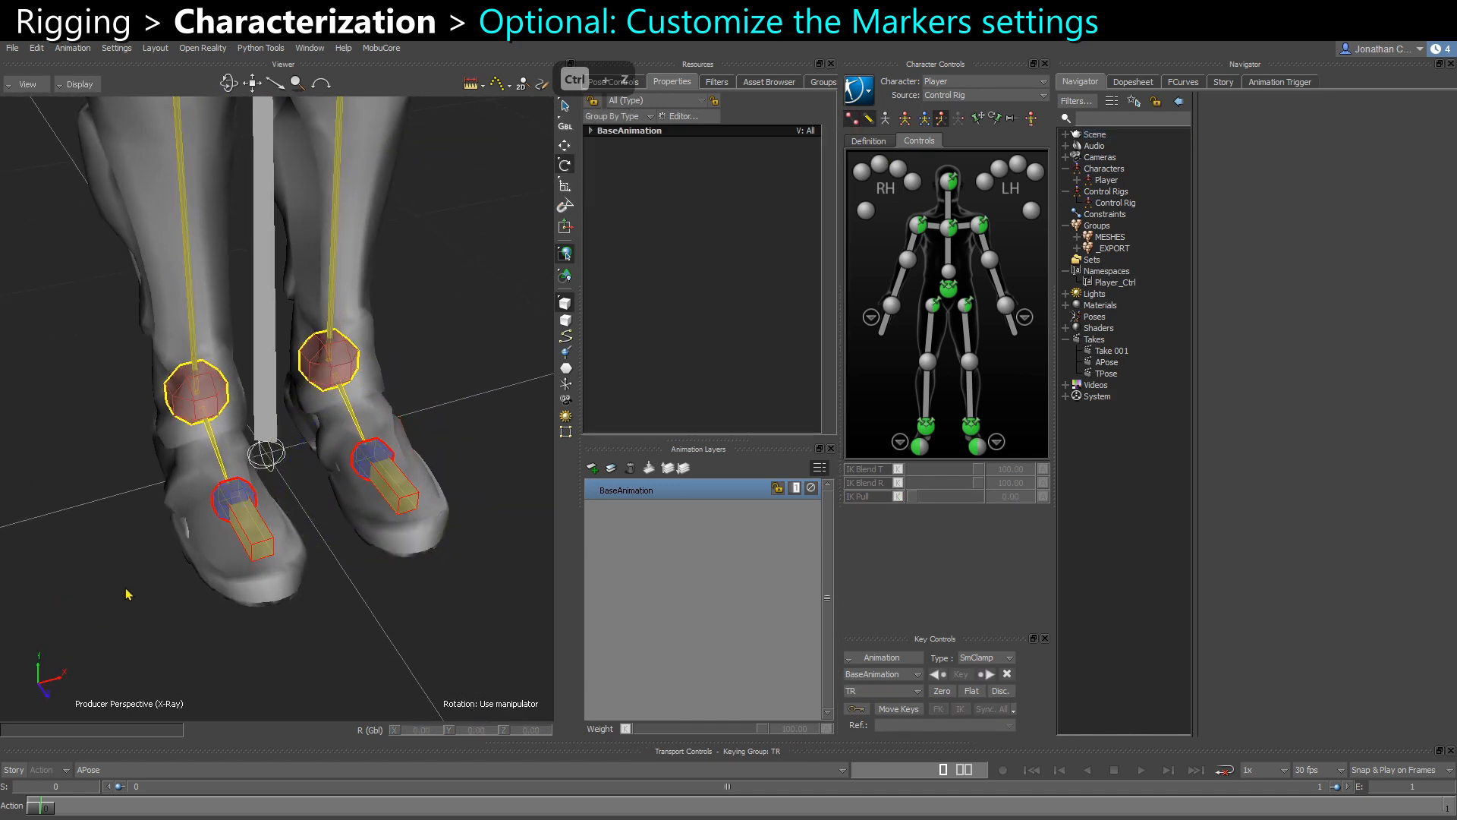
left_click(252, 541)
Select the right and left upper arm markers together and change their Look
left_click_drag(346, 460, 140, 296, "alt")
scroll(139, 296, "down", 4)
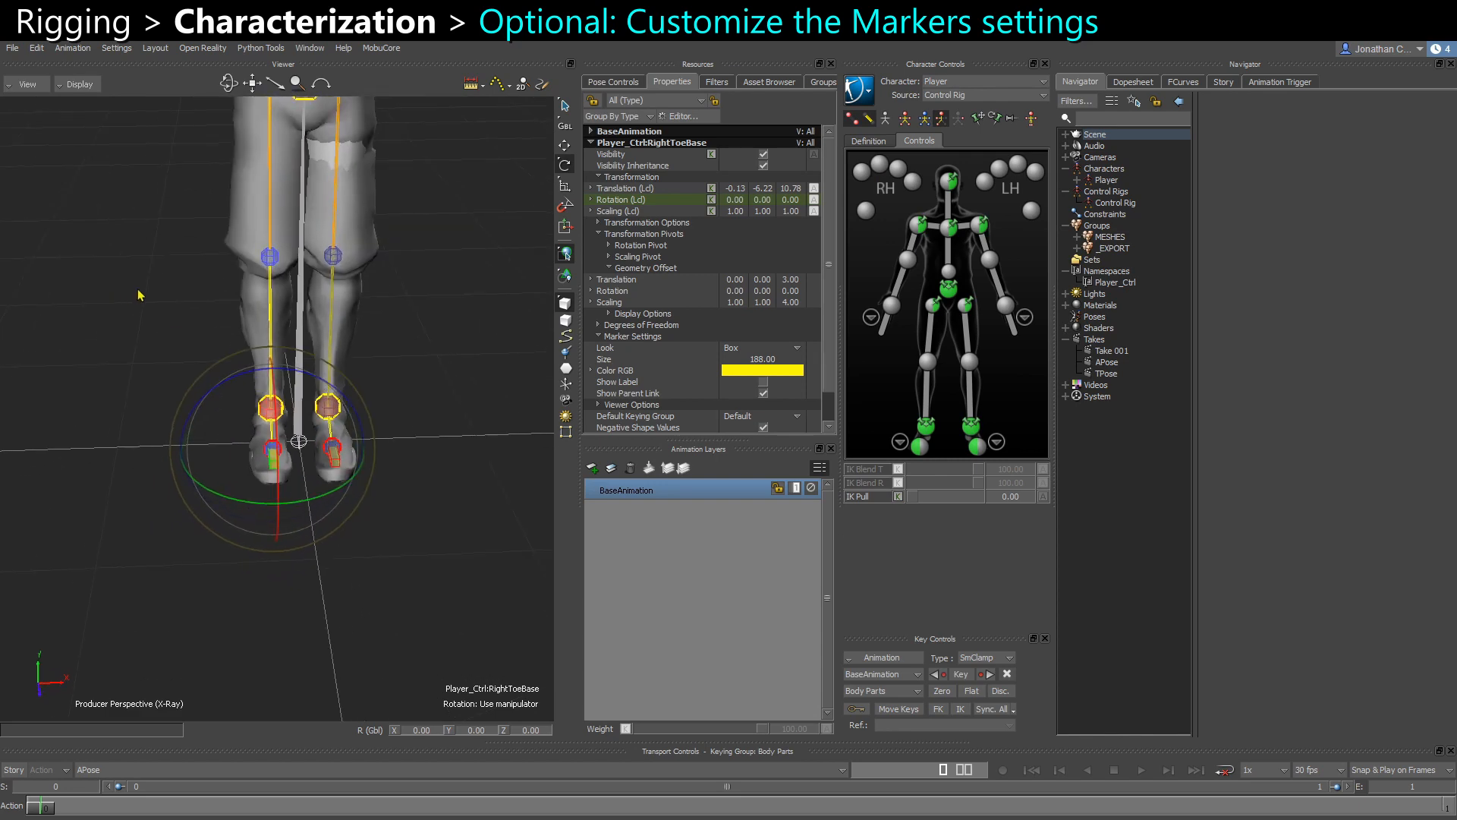
middle_click_drag(163, 255, 179, 412, "alt")
scroll(189, 394, "down", 4)
middle_click_drag(189, 327, 203, 375, "alt")
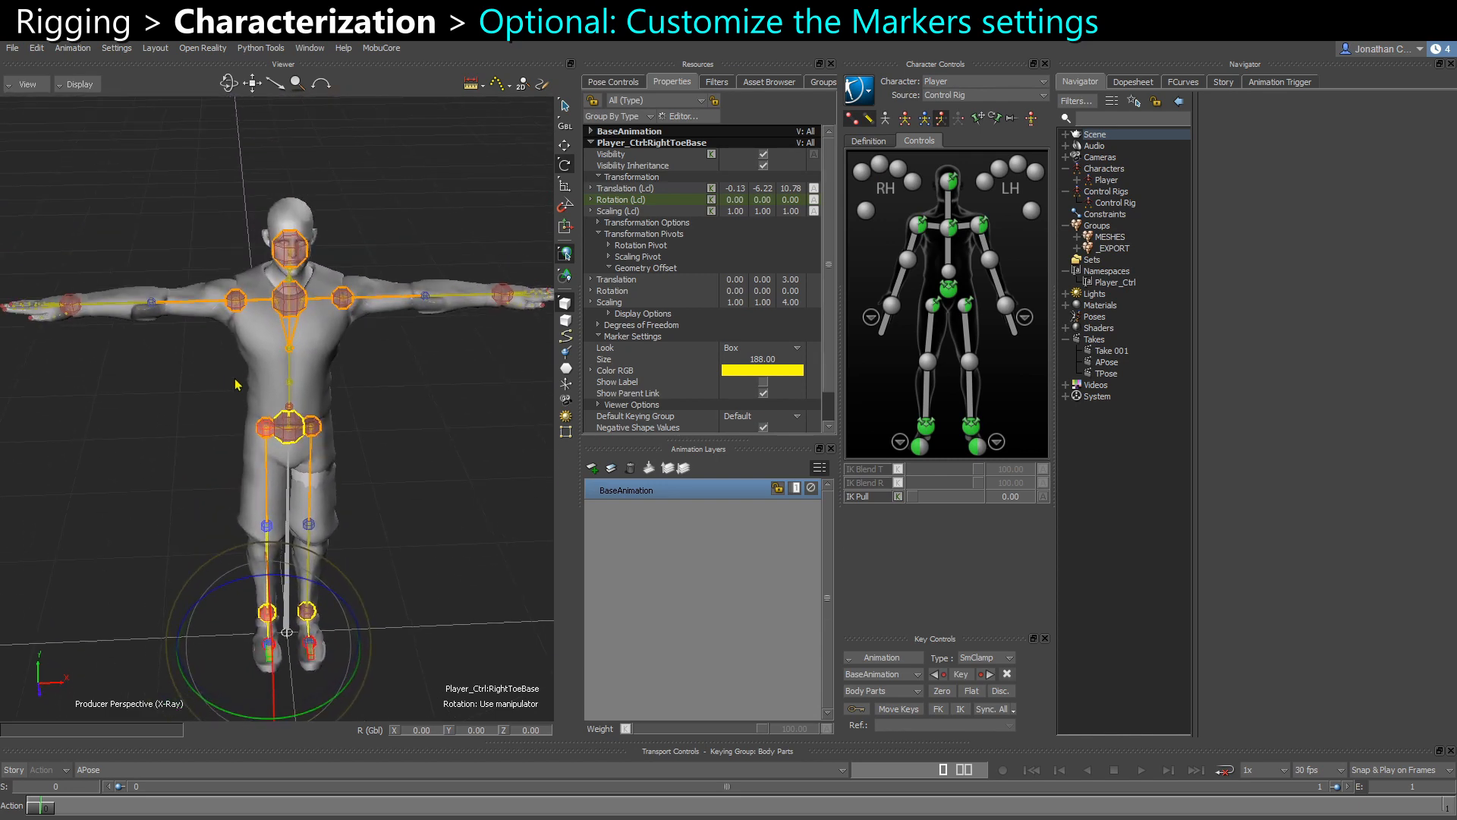
left_click_drag(236, 382, 196, 296, "alt")
scroll(232, 329, "up", 3)
left_click(191, 267)
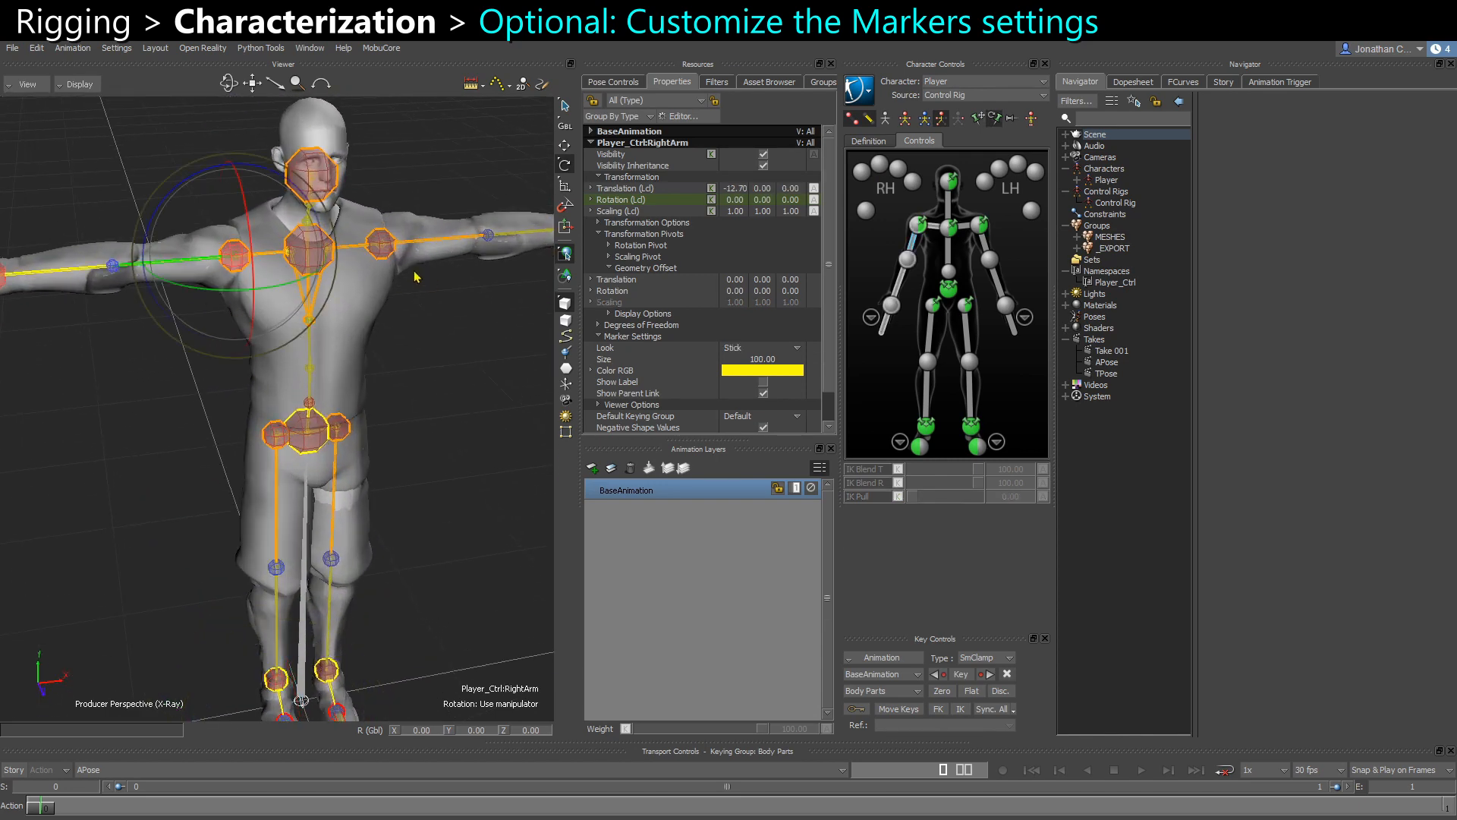
left_click(439, 238, "shift")
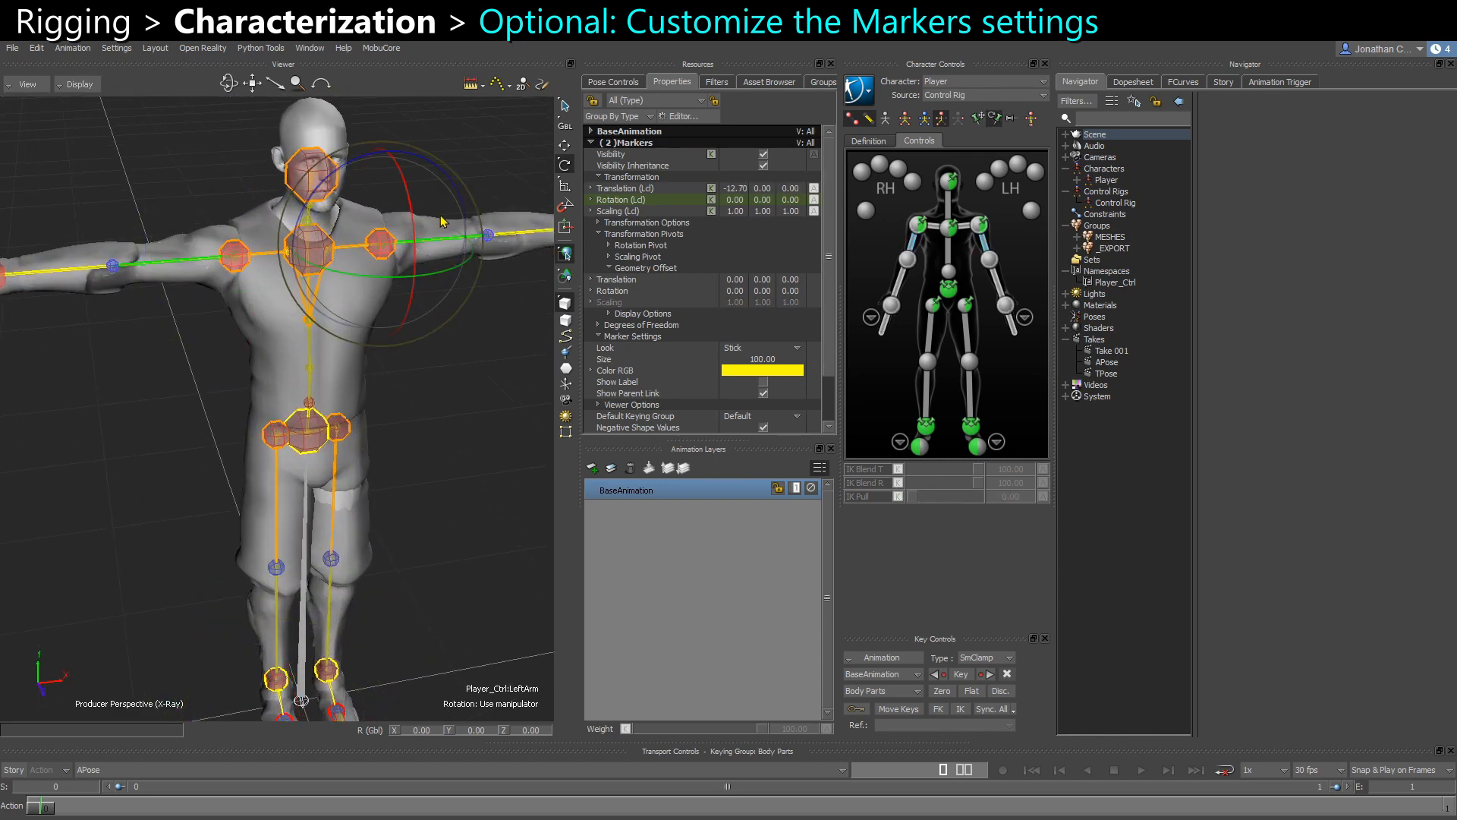
left_click(750, 351)
left_click(733, 382)
Clear the selection, select the chest effector, and set its marker Look to Hard Cross
mouse_move(409, 379)
left_mouse_down("alt")
mouse_move(422, 381)
mouse_move(403, 417)
left_mouse_up("alt")
left_click(414, 406)
left_click(306, 244)
left_click(743, 365)
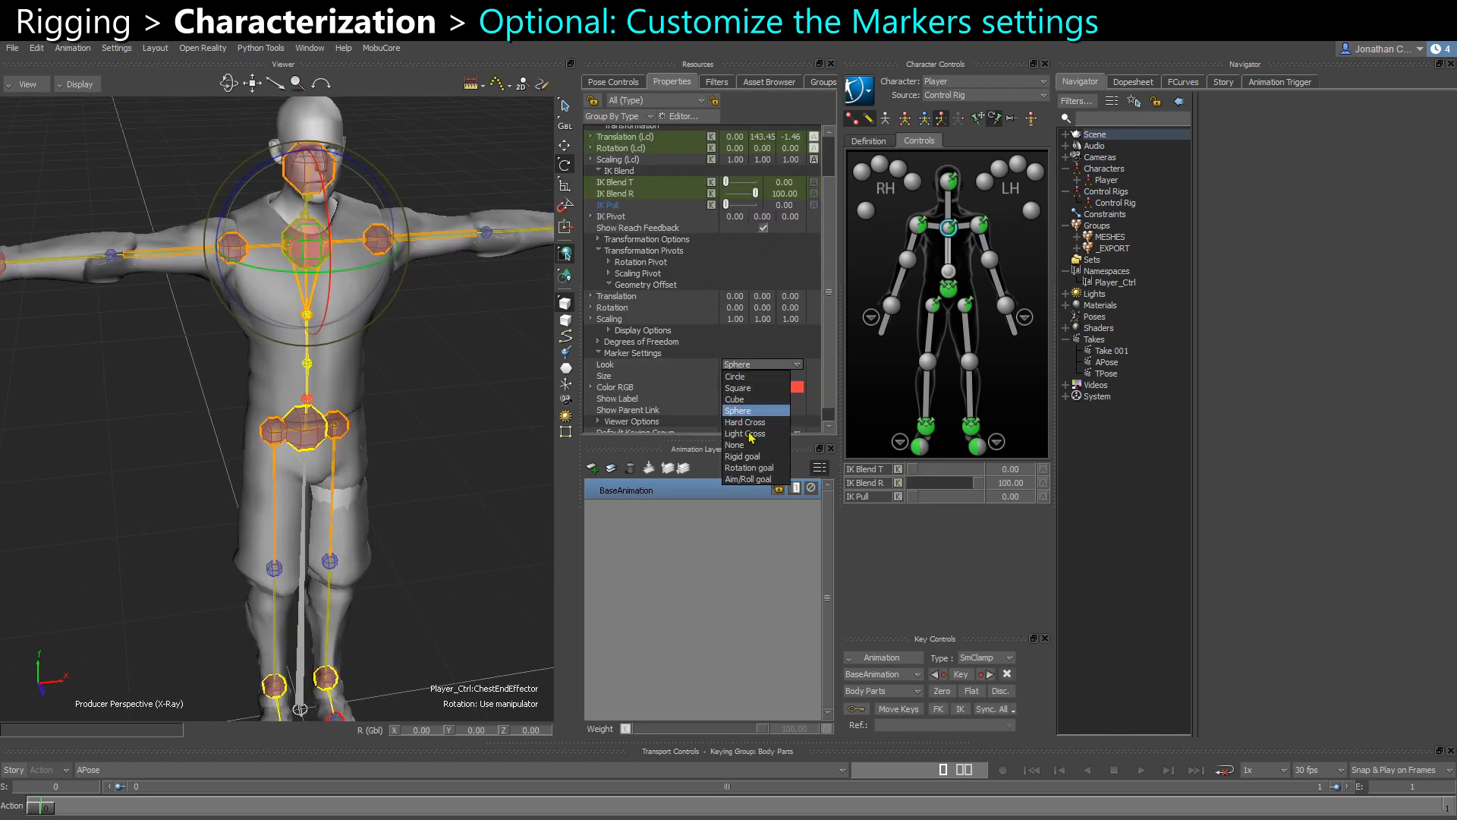
left_click(747, 422)
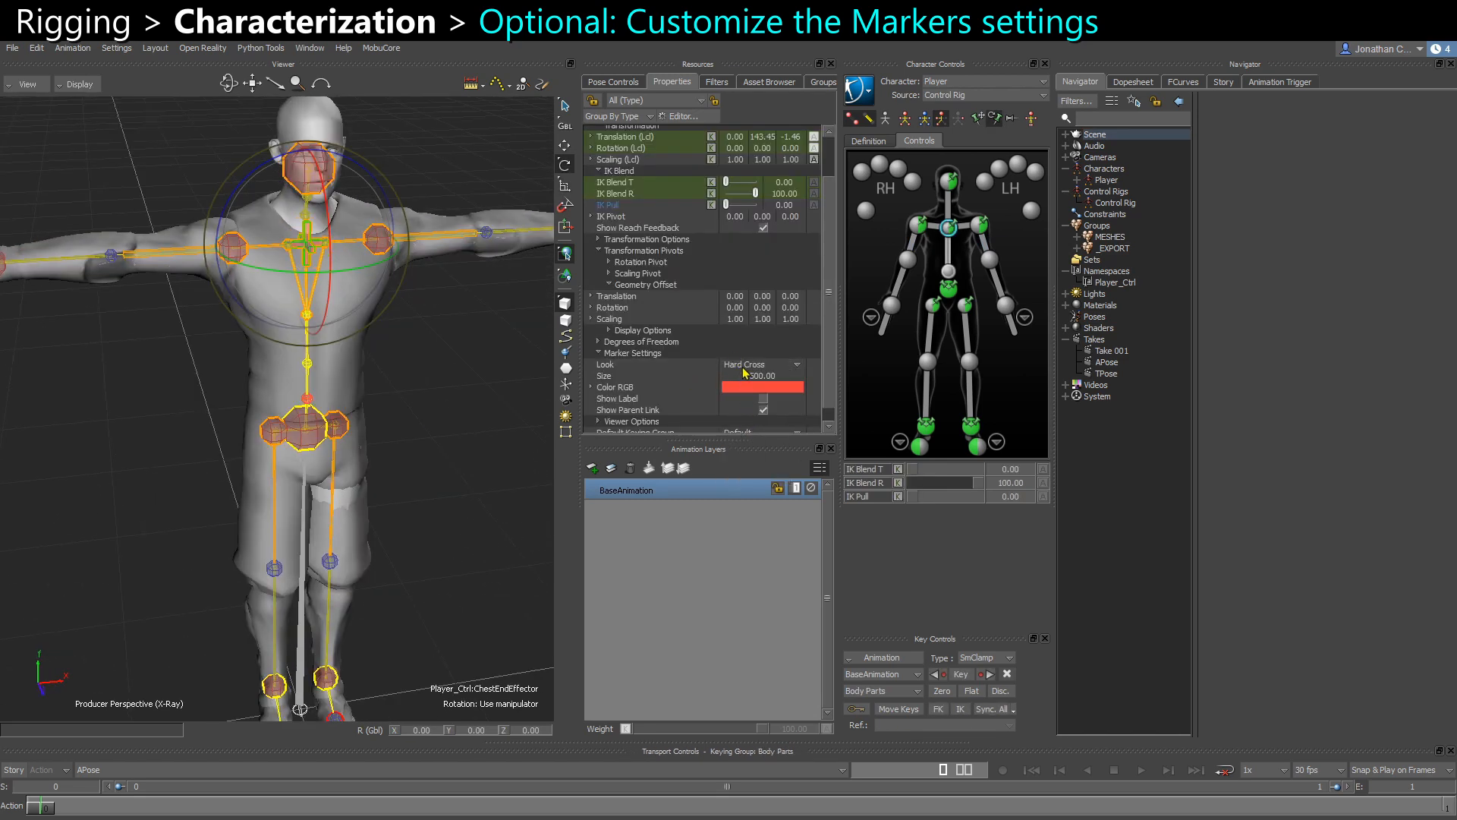
Set the chest effector's marker Look to Cube and clear the selection
left_click(745, 365)
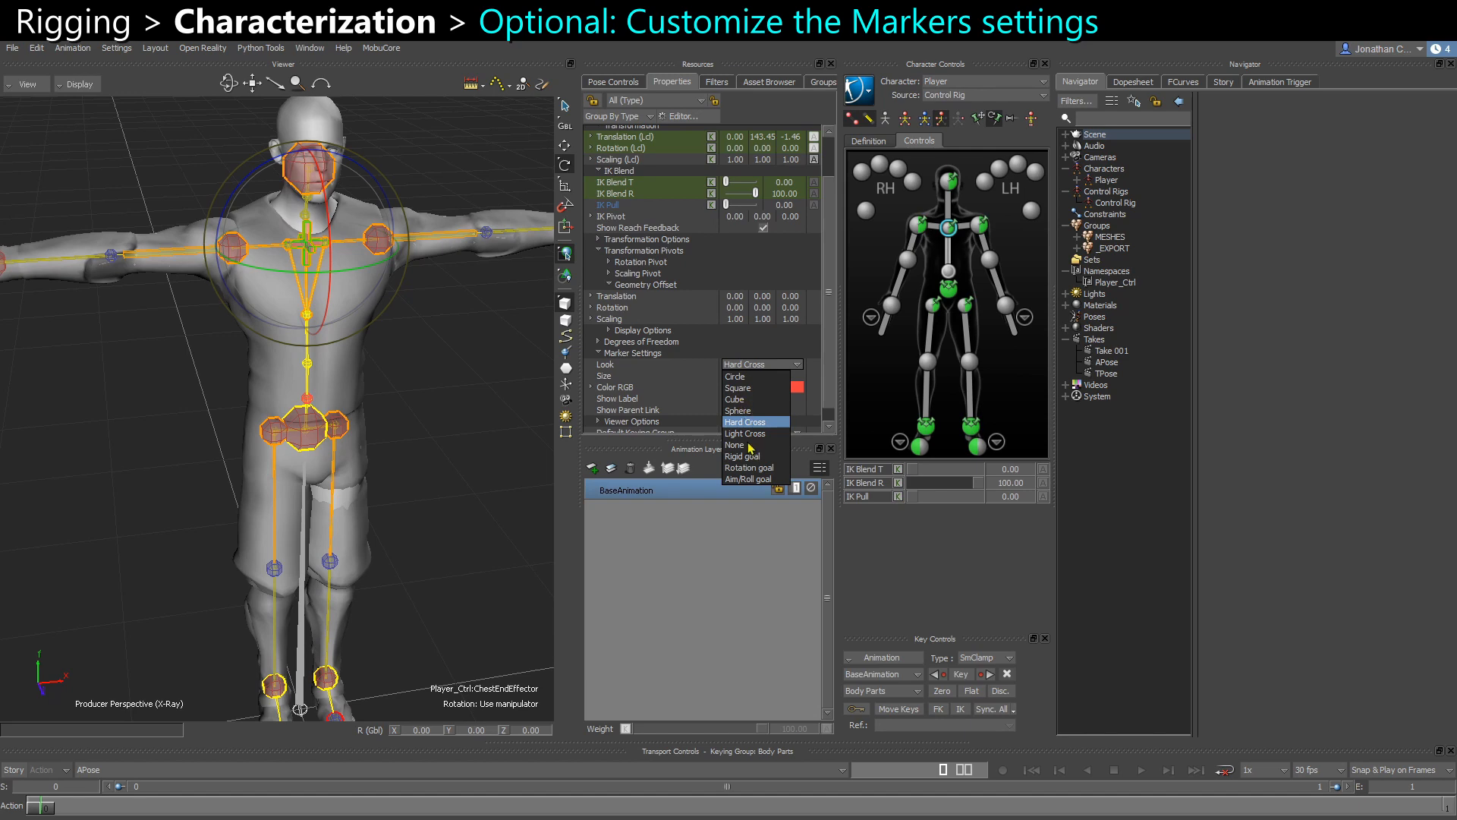
left_click(743, 401)
scroll(472, 406, "down", 5)
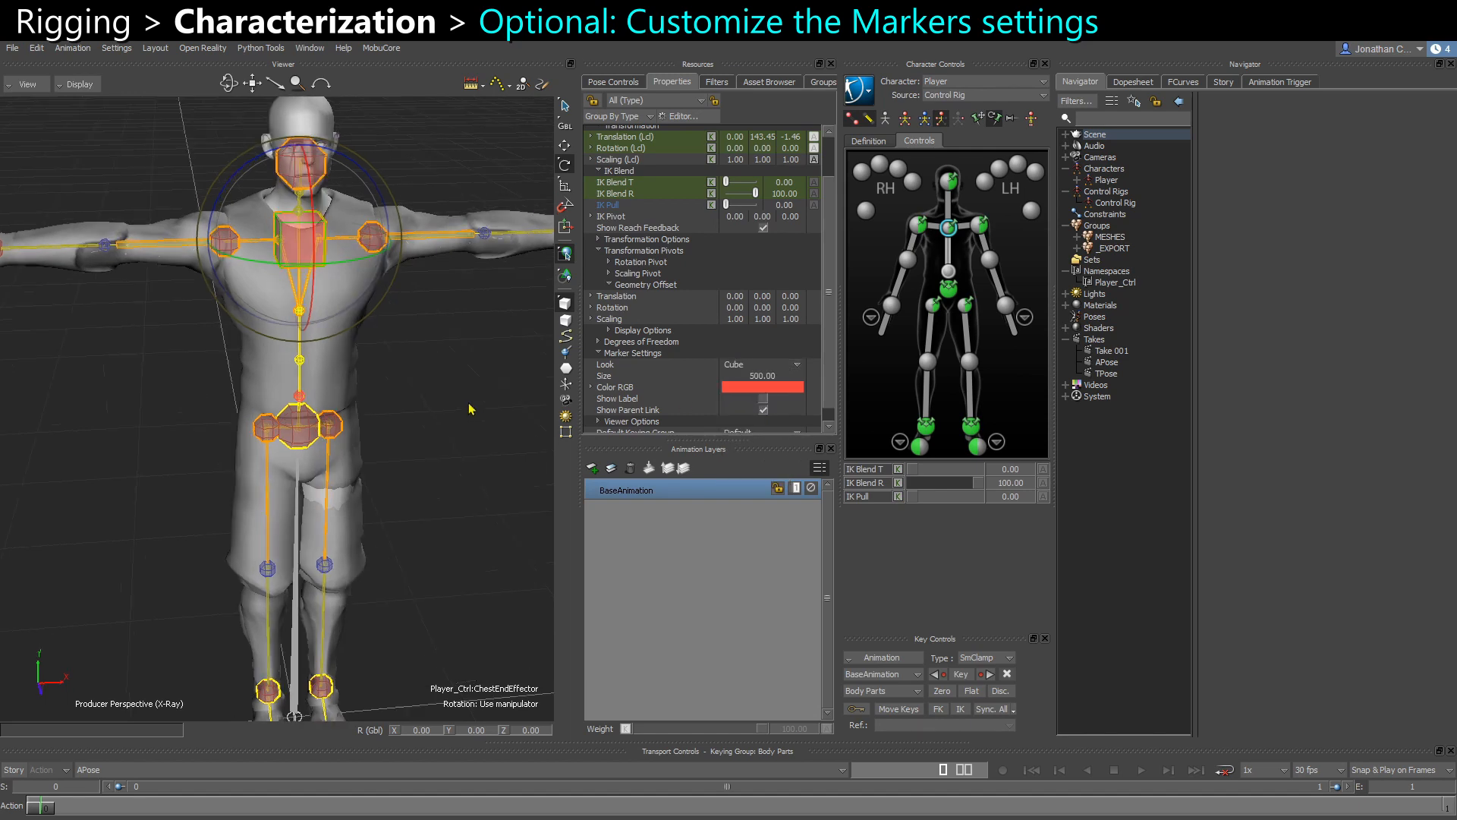
left_click(385, 345)
scroll(387, 349, "up", 3)
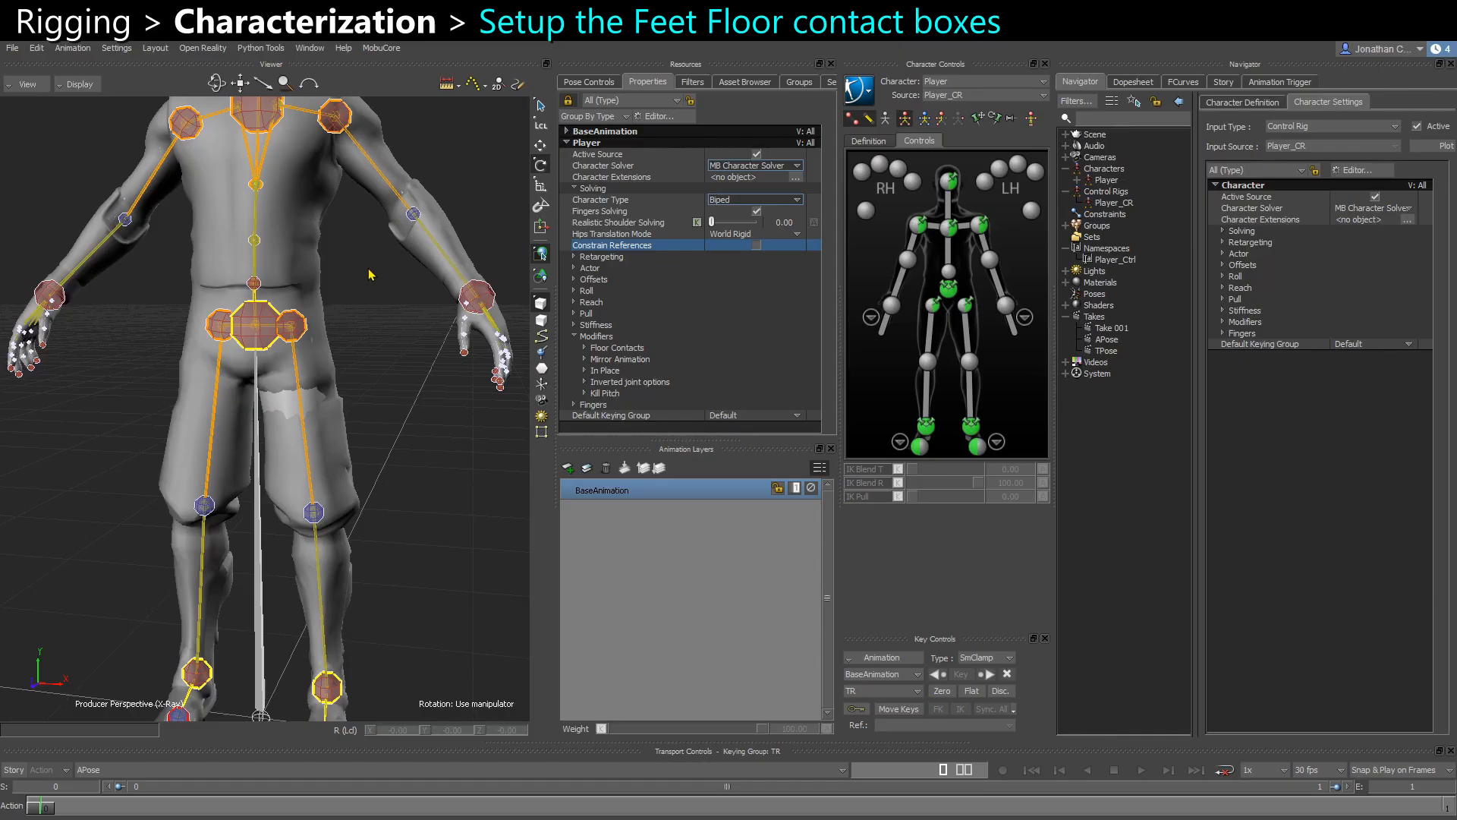
Detach the character's Show/Hide options as a floating list over the viewer and turn on Floor Contact display
left_click_drag(273, 266, 317, 275, "ctrl+shift")
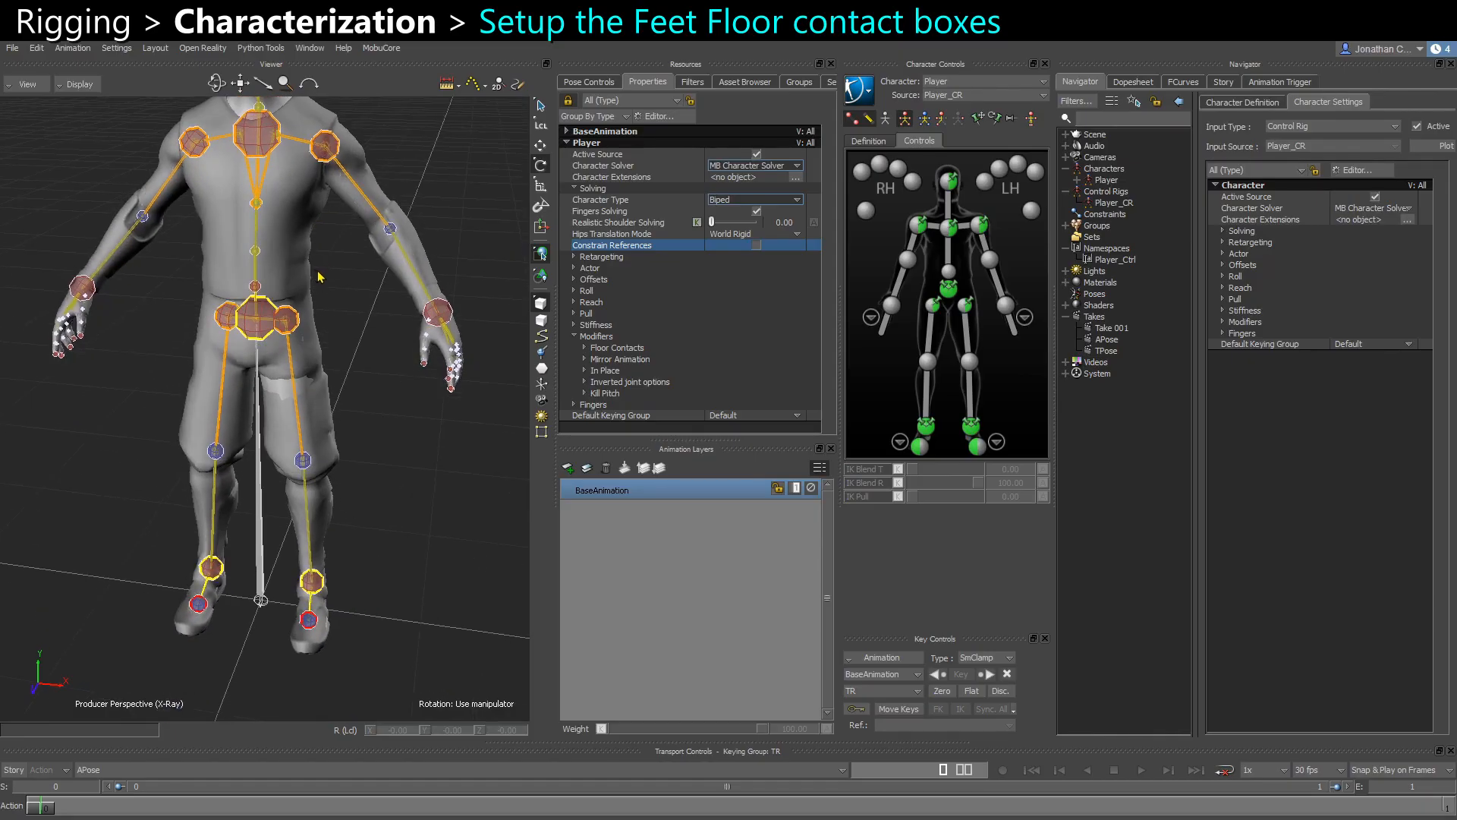
scroll(219, 597, "up", 2)
left_click_drag(219, 597, 224, 508, "ctrl+shift")
scroll(224, 509, "up", 2)
left_click(856, 90)
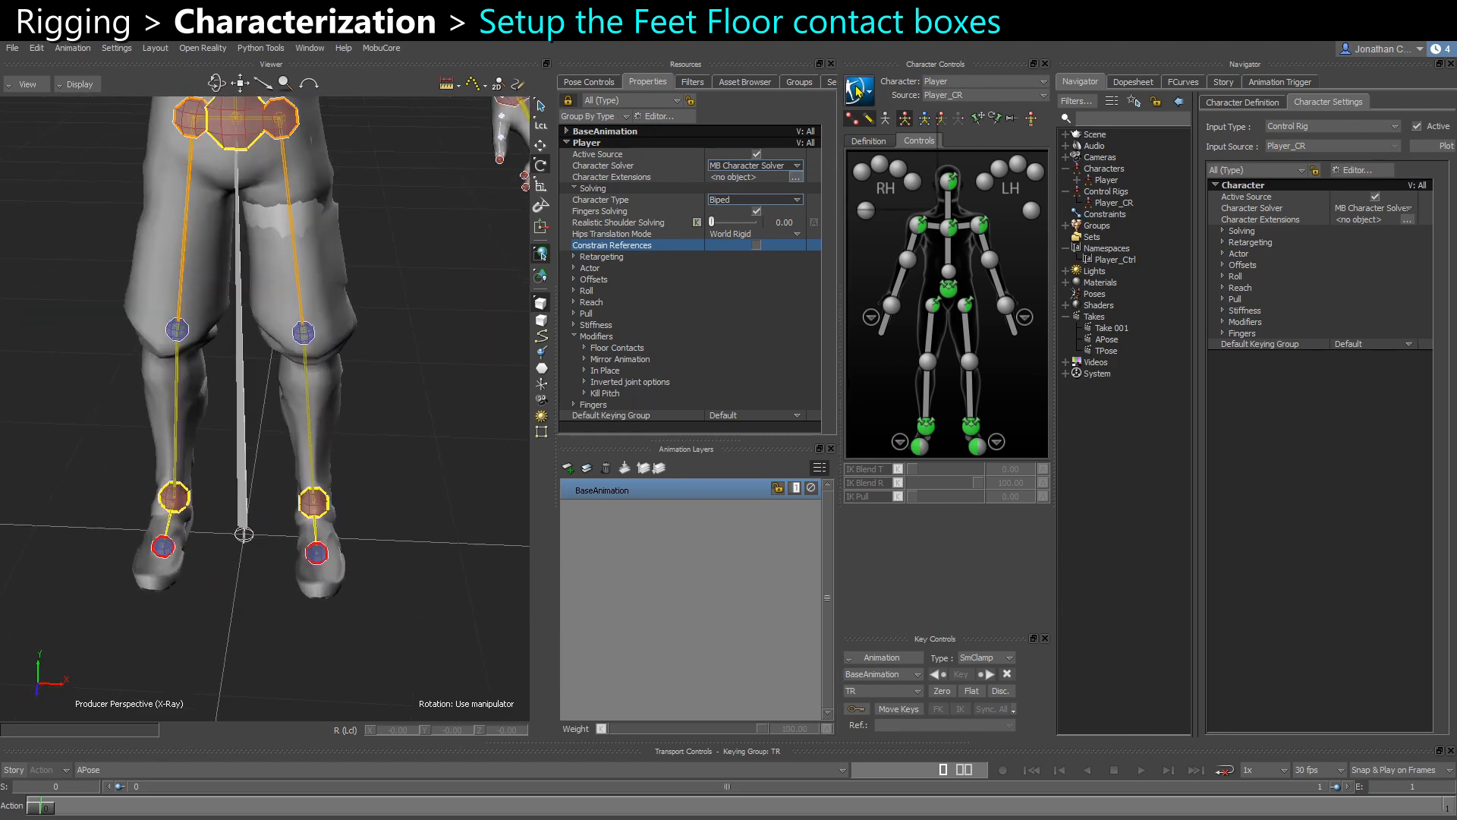
mouse_move(896, 201)
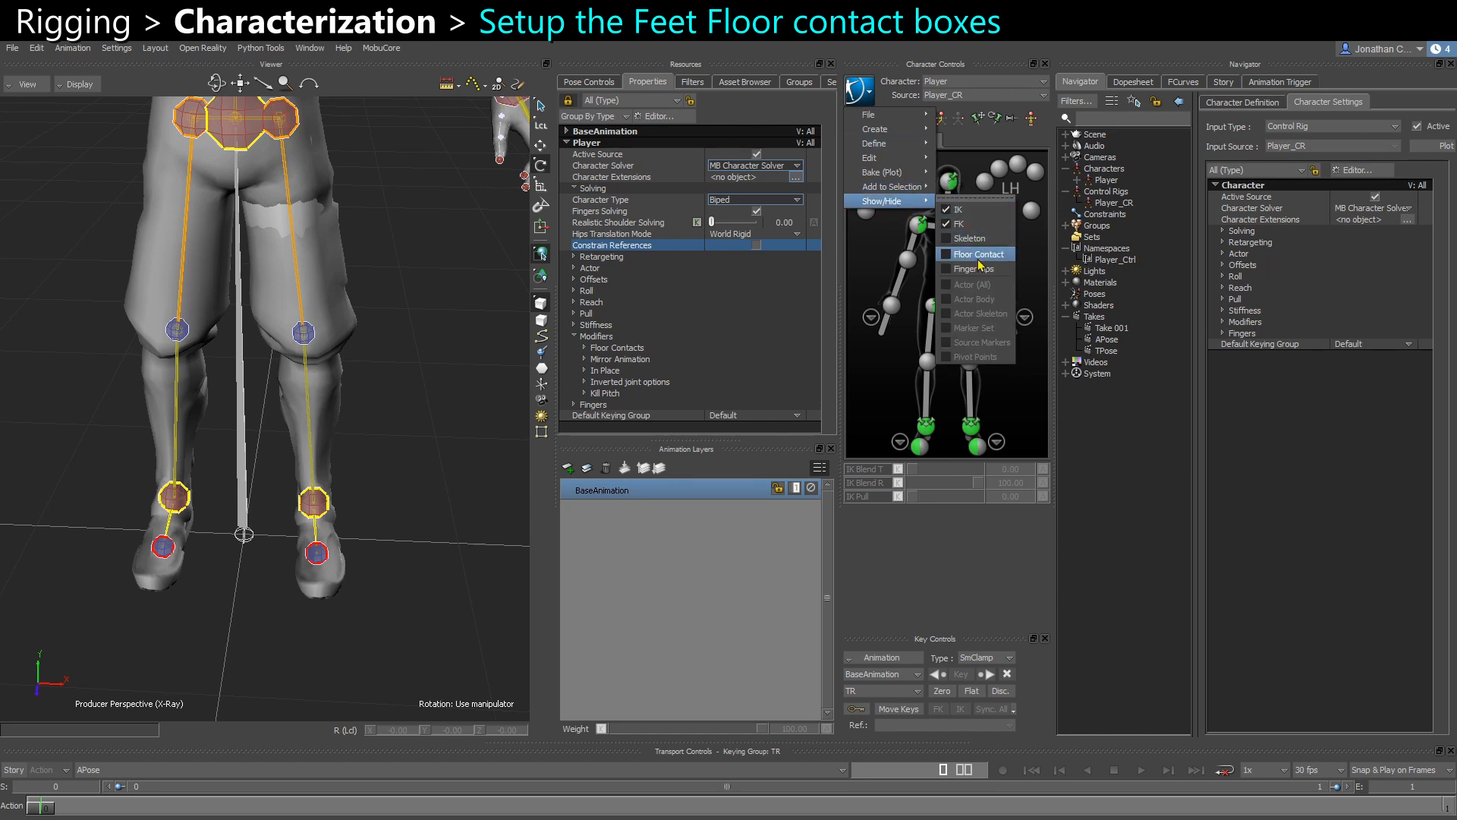
left_click(981, 198)
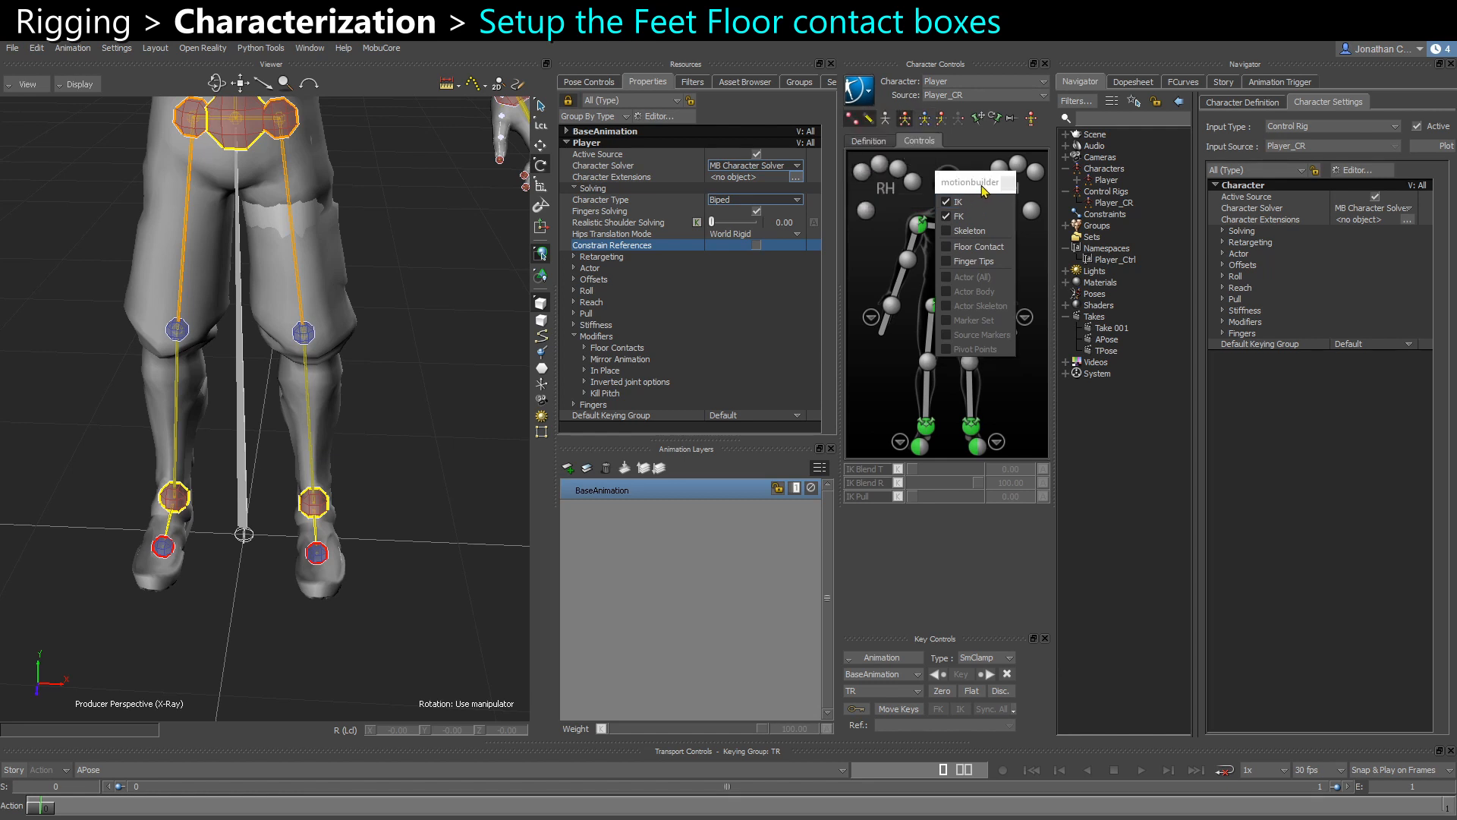
left_click_drag(984, 190, 476, 216)
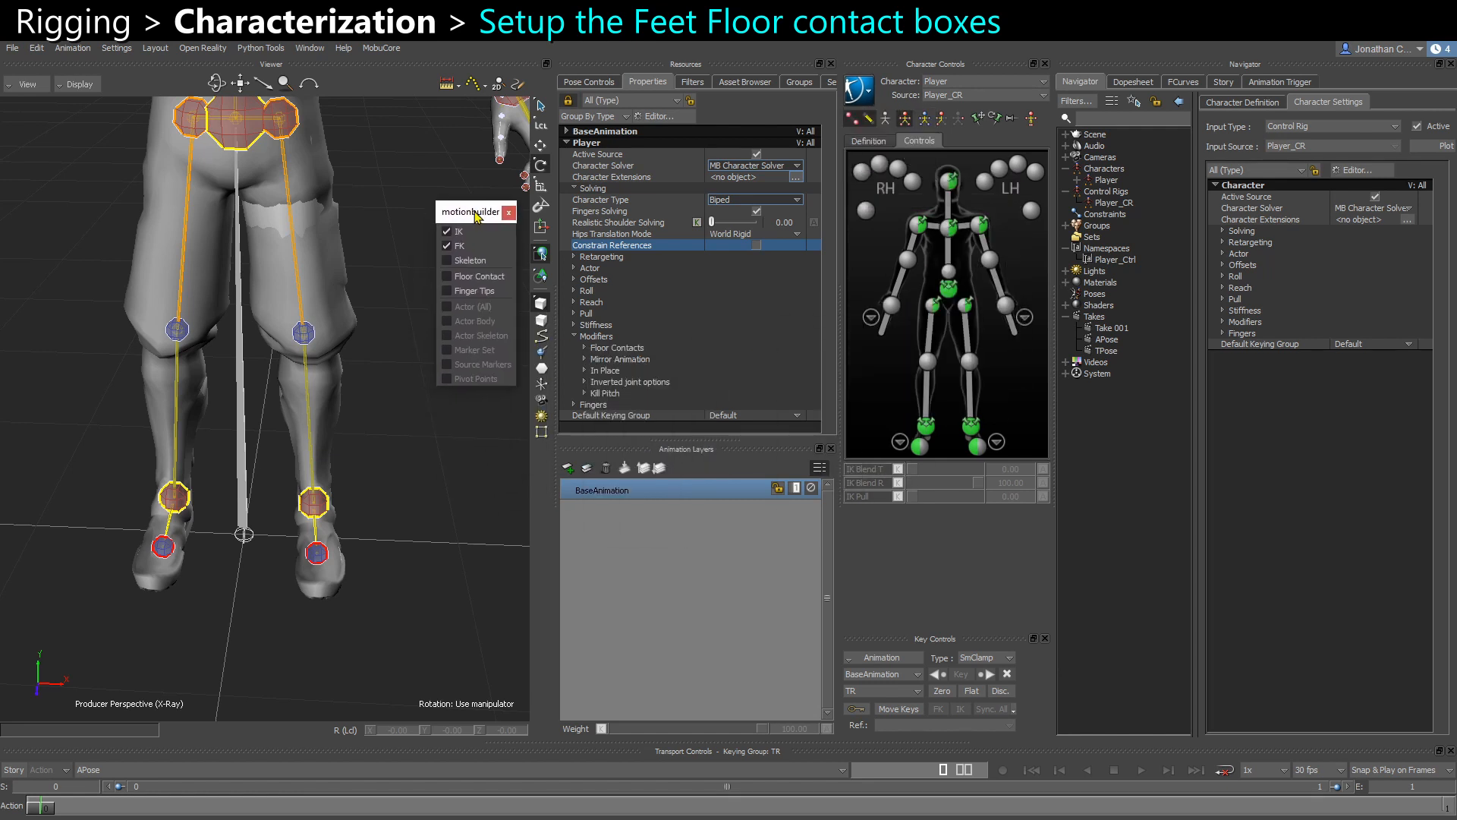
left_click(466, 278)
scroll(456, 379, "up", 5)
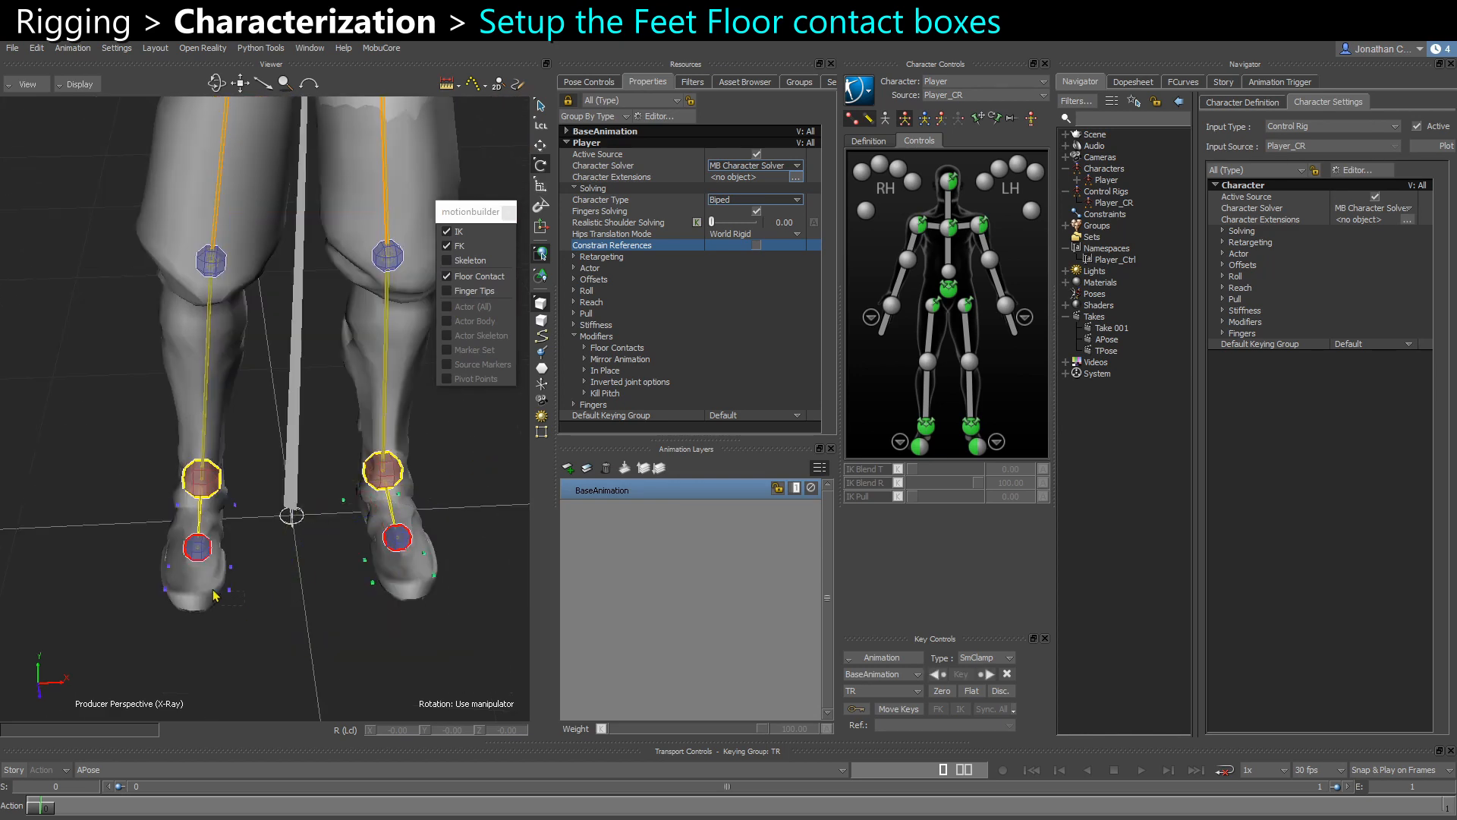
Inspect the floor contact markers around both feet and select the right foot's inner toe tip marker
left_click(216, 593)
left_click(372, 583)
left_click_drag(373, 588, 380, 615, "ctrl+shift")
scroll(372, 569, "down", 4)
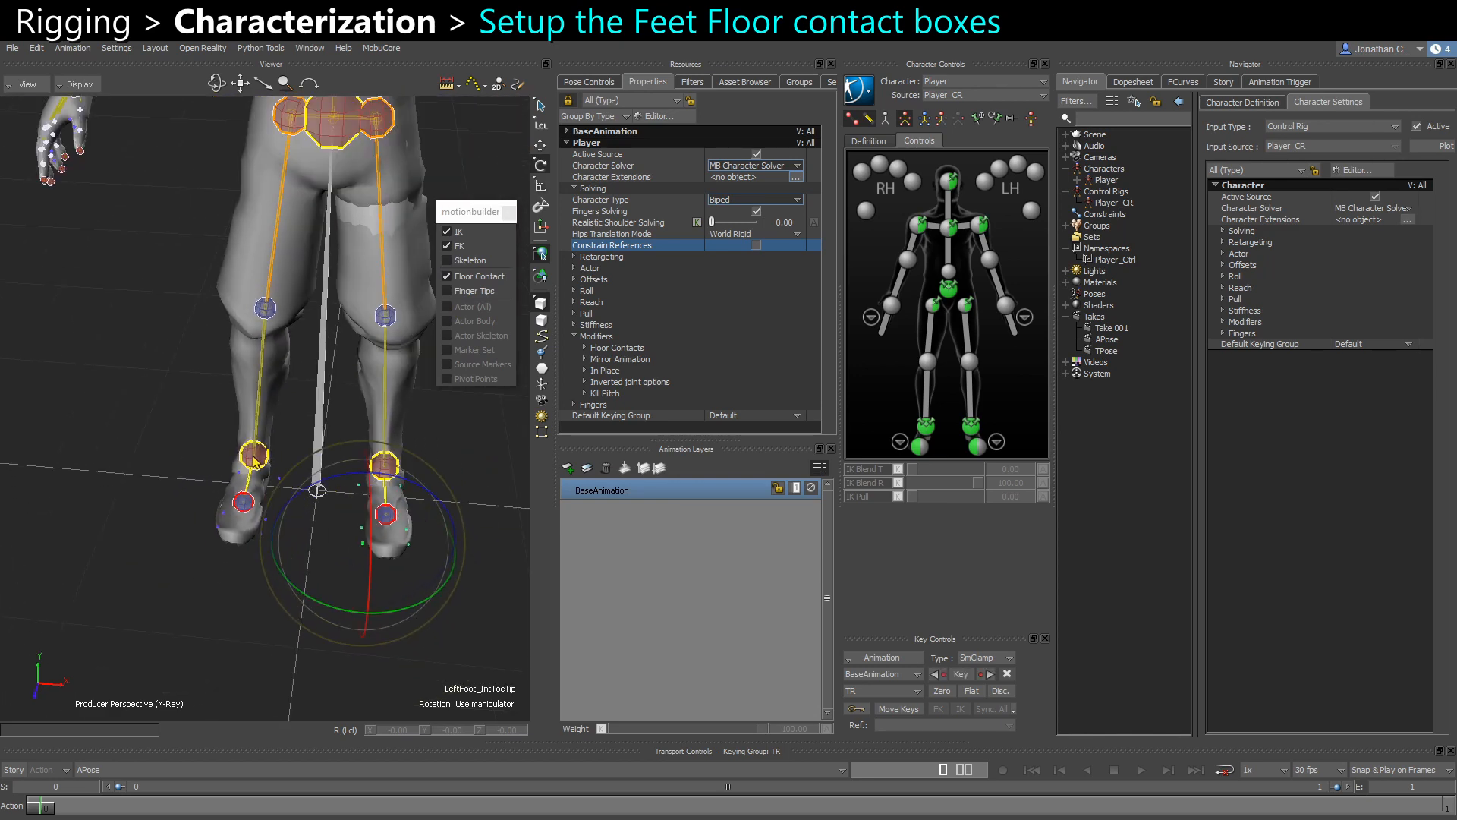
mouse_move(361, 533)
left_mouse_down("ctrl+shift")
mouse_move(235, 460)
mouse_move(279, 455)
mouse_move(307, 531)
left_mouse_up("ctrl+shift")
left_click(293, 438)
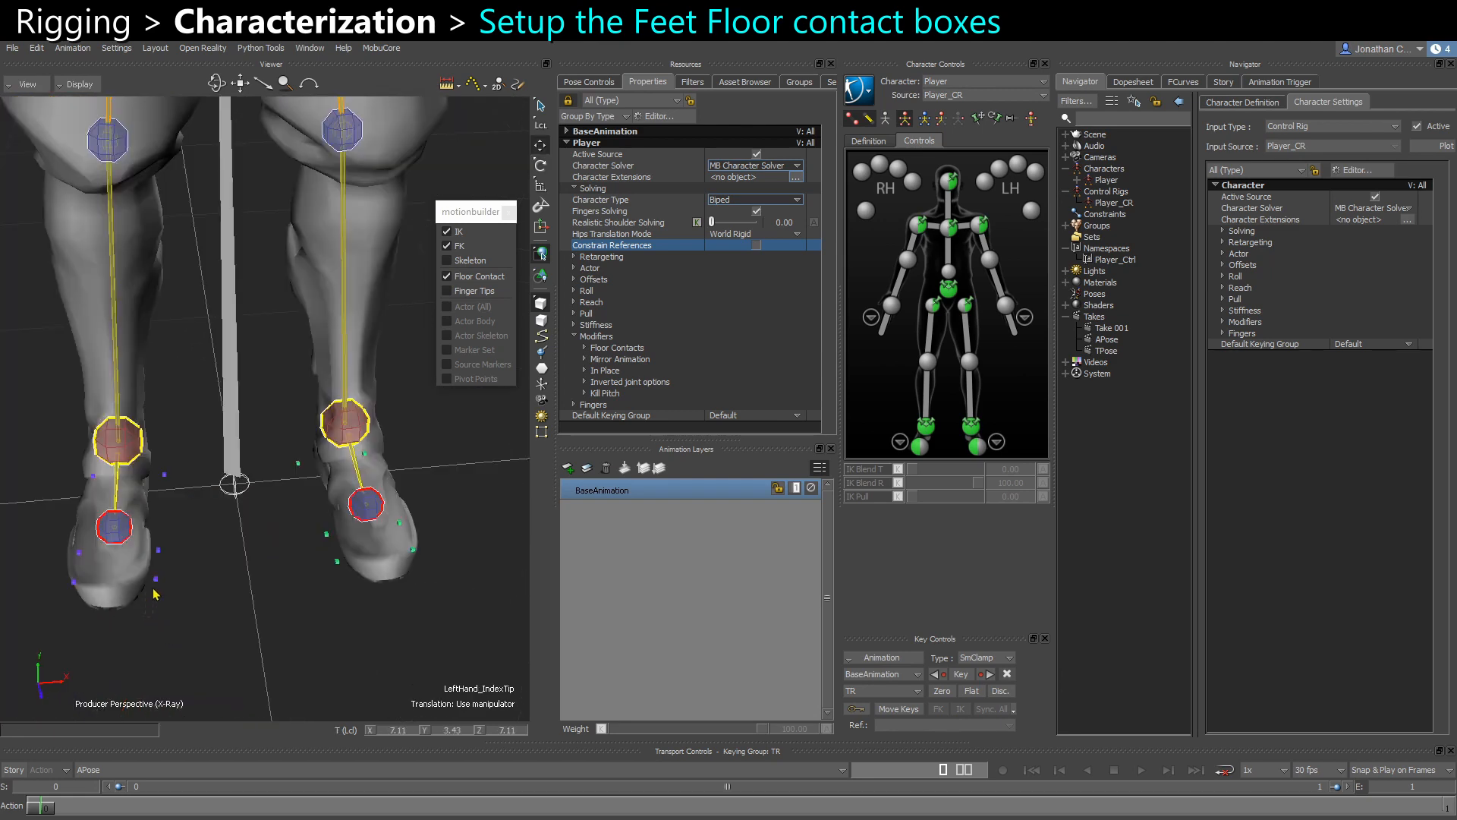
left_click_drag(153, 591, 180, 575)
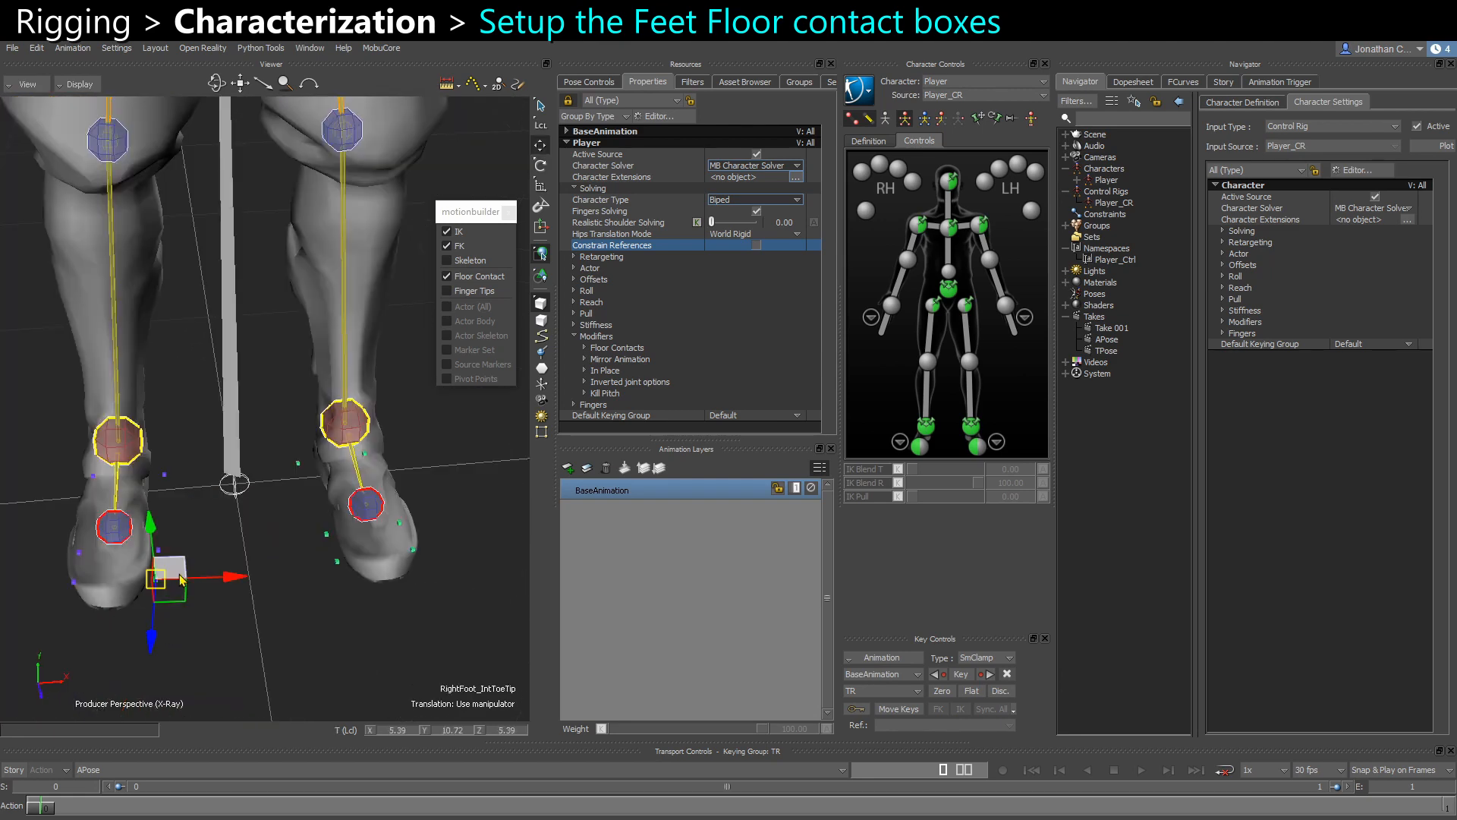
Switch to the TPose take and move the right foot's inner toe tip contact marker inward to a local X of about 3.86
left_click(94, 771)
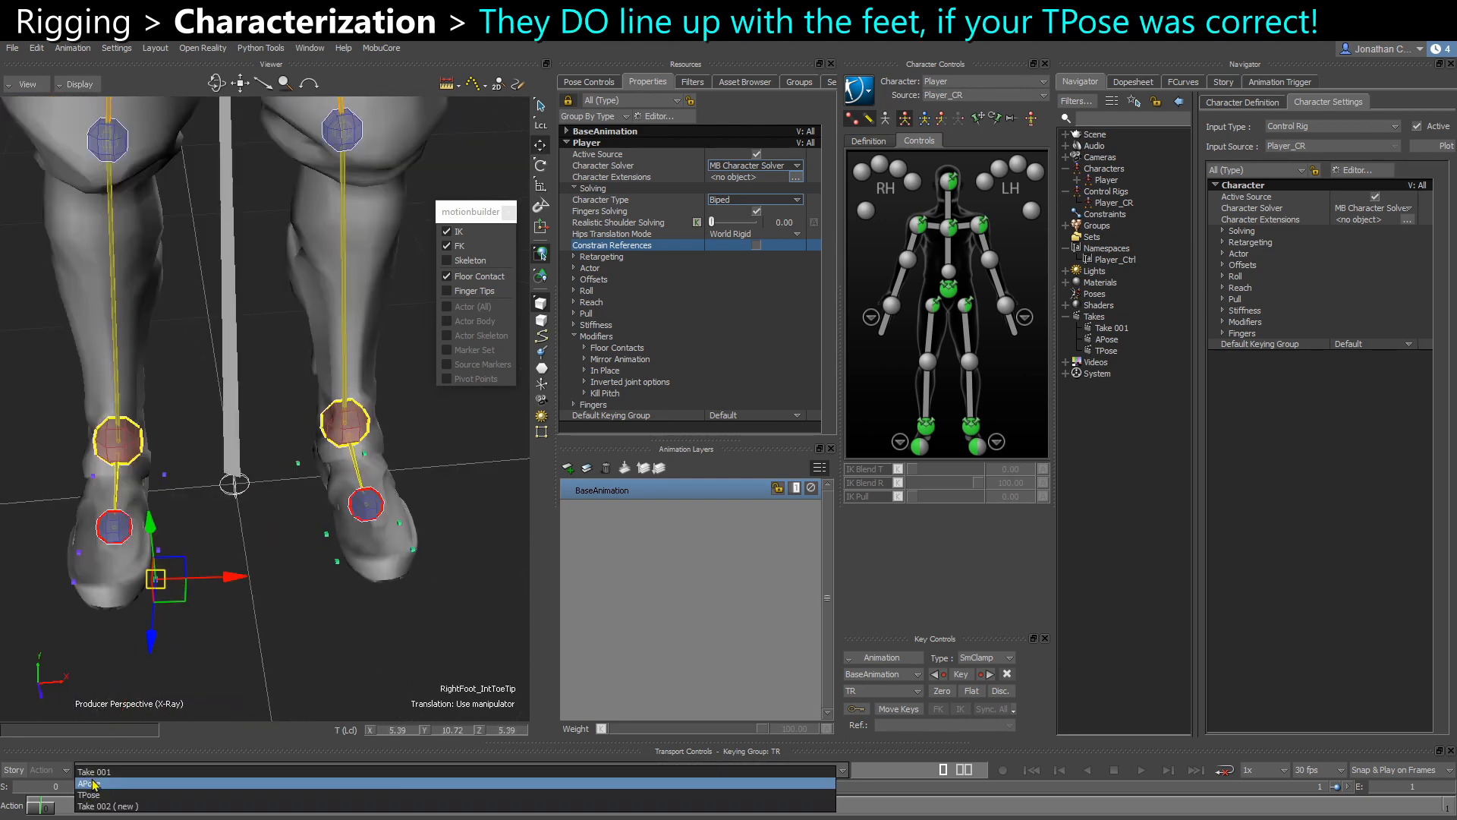
left_click(89, 795)
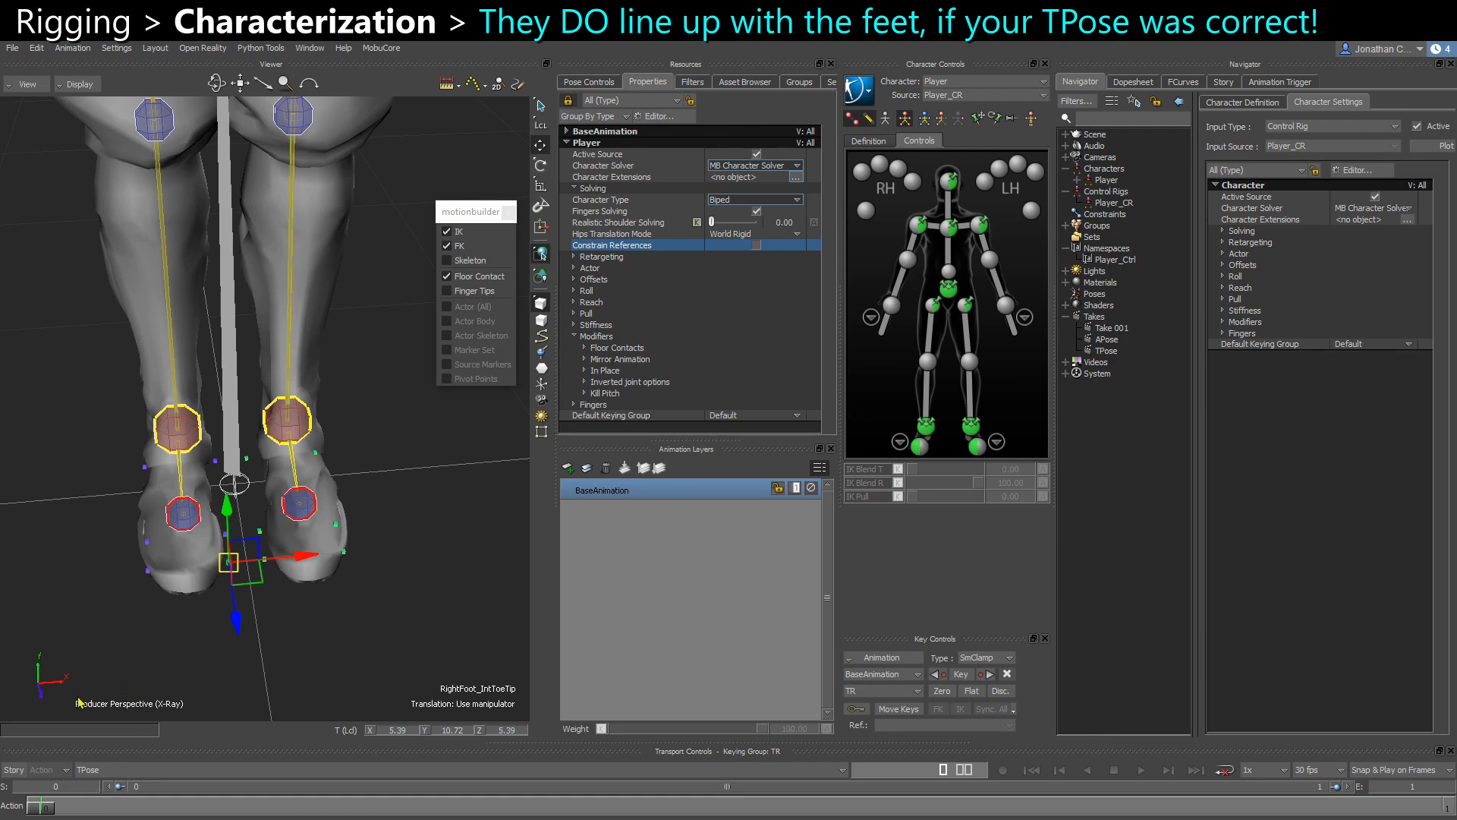
left_click(167, 650)
mouse_move(167, 649)
left_mouse_down("ctrl+shift")
mouse_move(157, 617)
mouse_move(170, 618)
left_mouse_up("ctrl+shift")
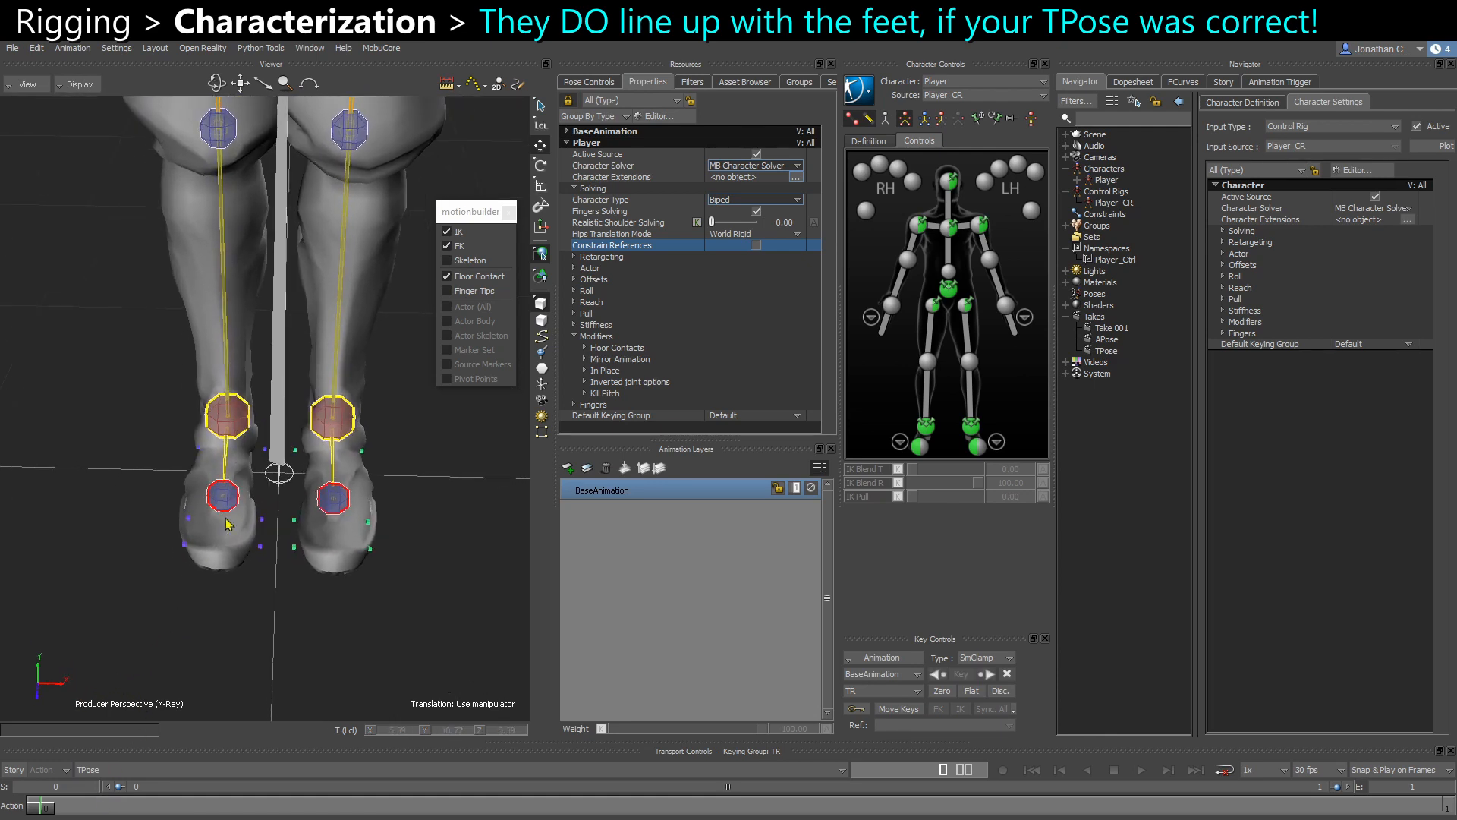
left_click_drag(195, 563, 195, 255, "ctrl+shift")
left_click_drag(221, 424, 247, 654, "ctrl")
left_click_drag(247, 654, 209, 433, "shift")
left_click_drag(209, 433, 249, 521, "ctrl+shift")
left_click(269, 542)
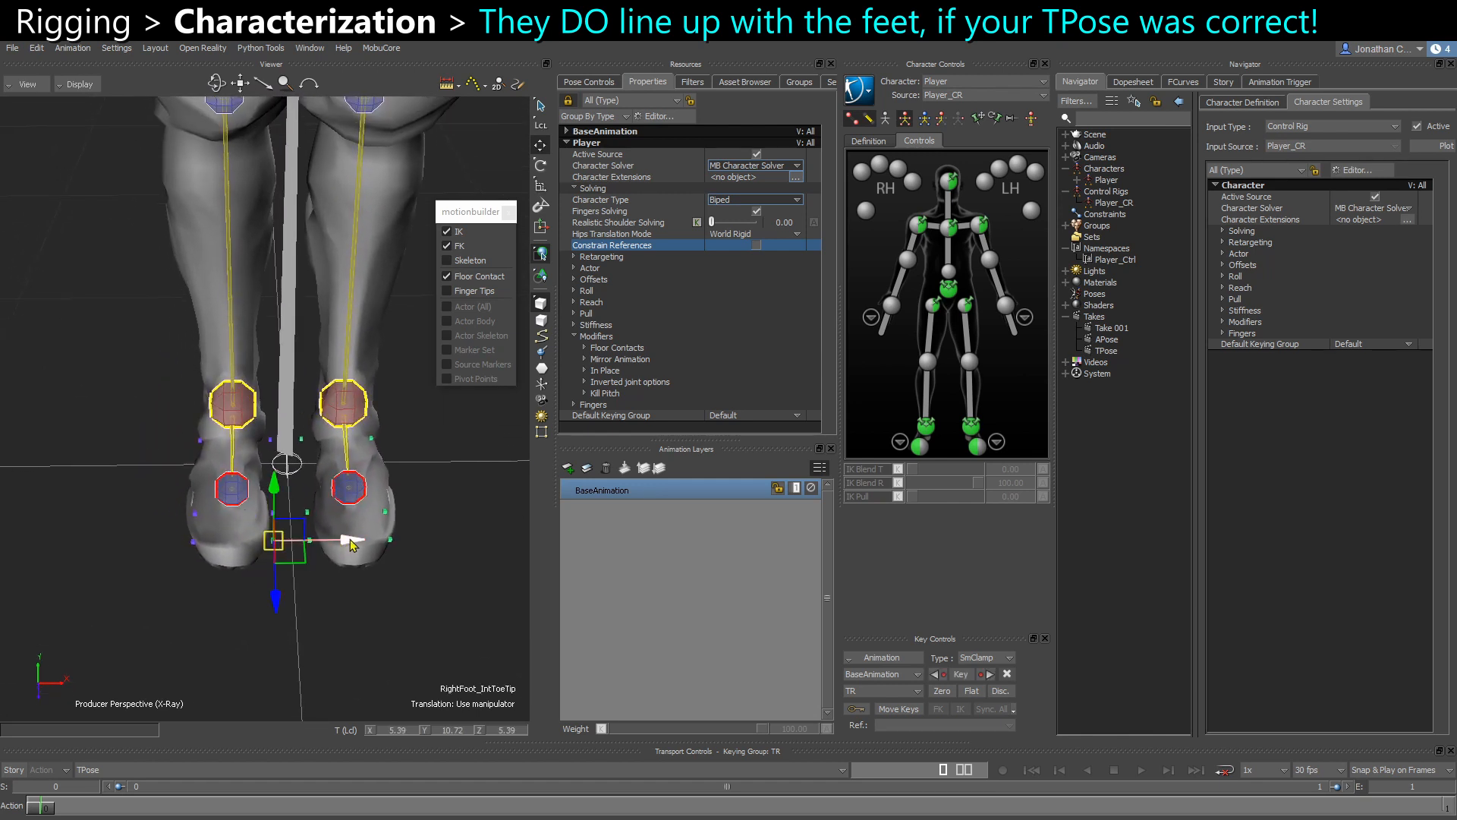
left_click_drag(213, 512, 212, 479, "ctrl+shift")
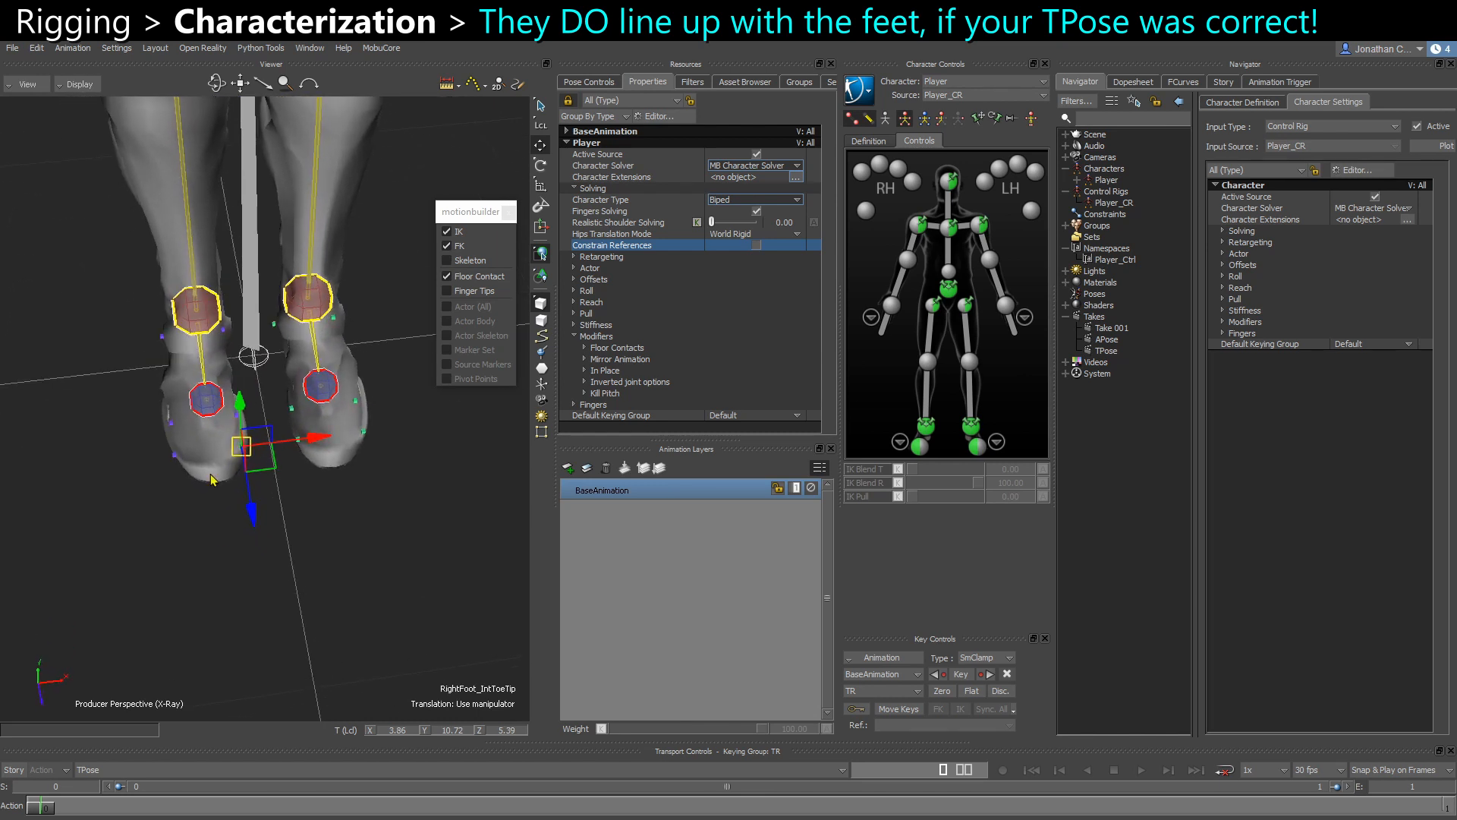
Try rotating the right ankle effector about -19.5 degrees around Y in Full Body keying mode to test the foot's contacts
left_click(197, 315)
key("e")
key("F6")
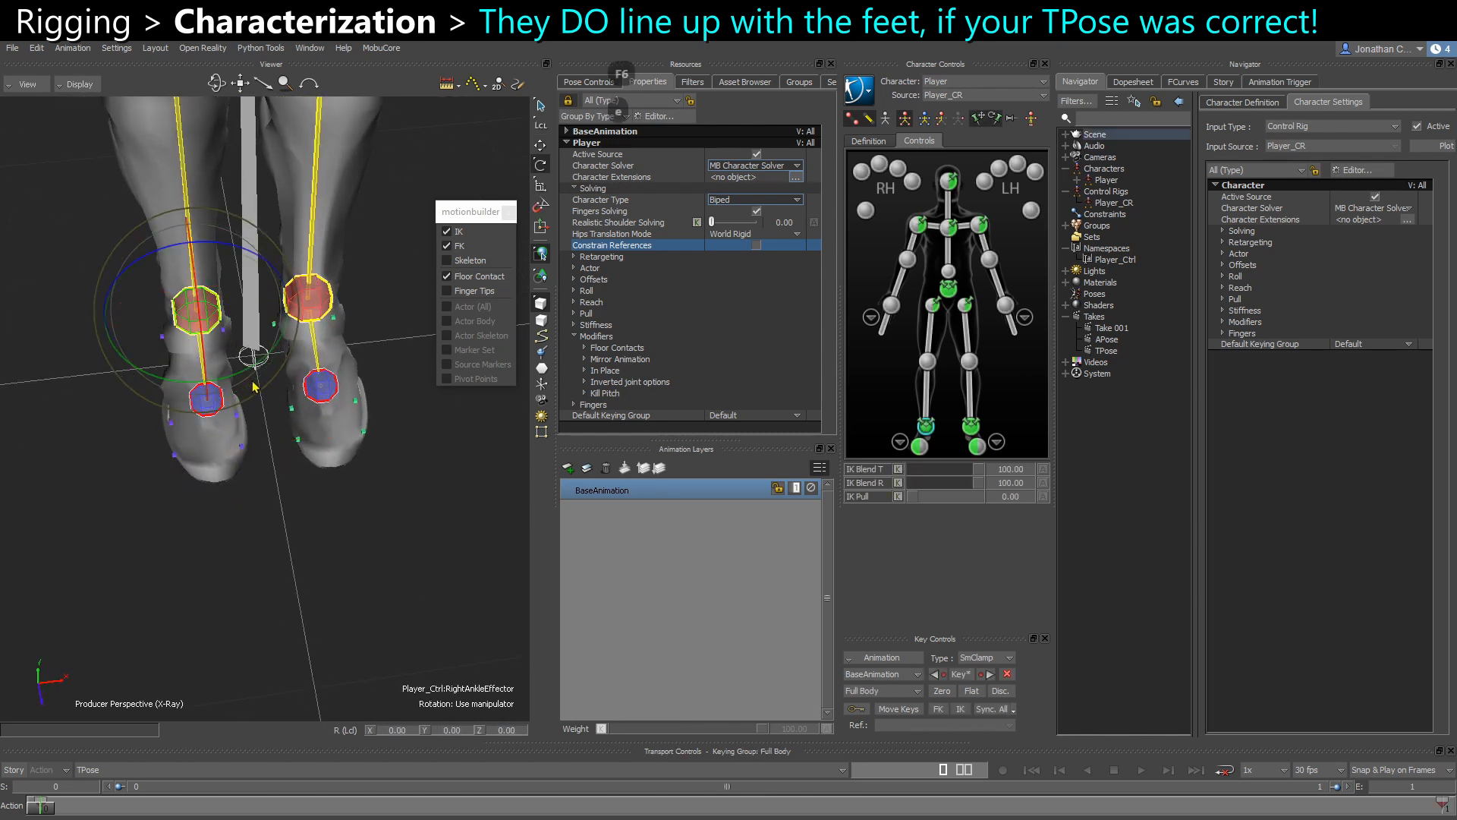
left_click_drag(248, 382, 234, 349)
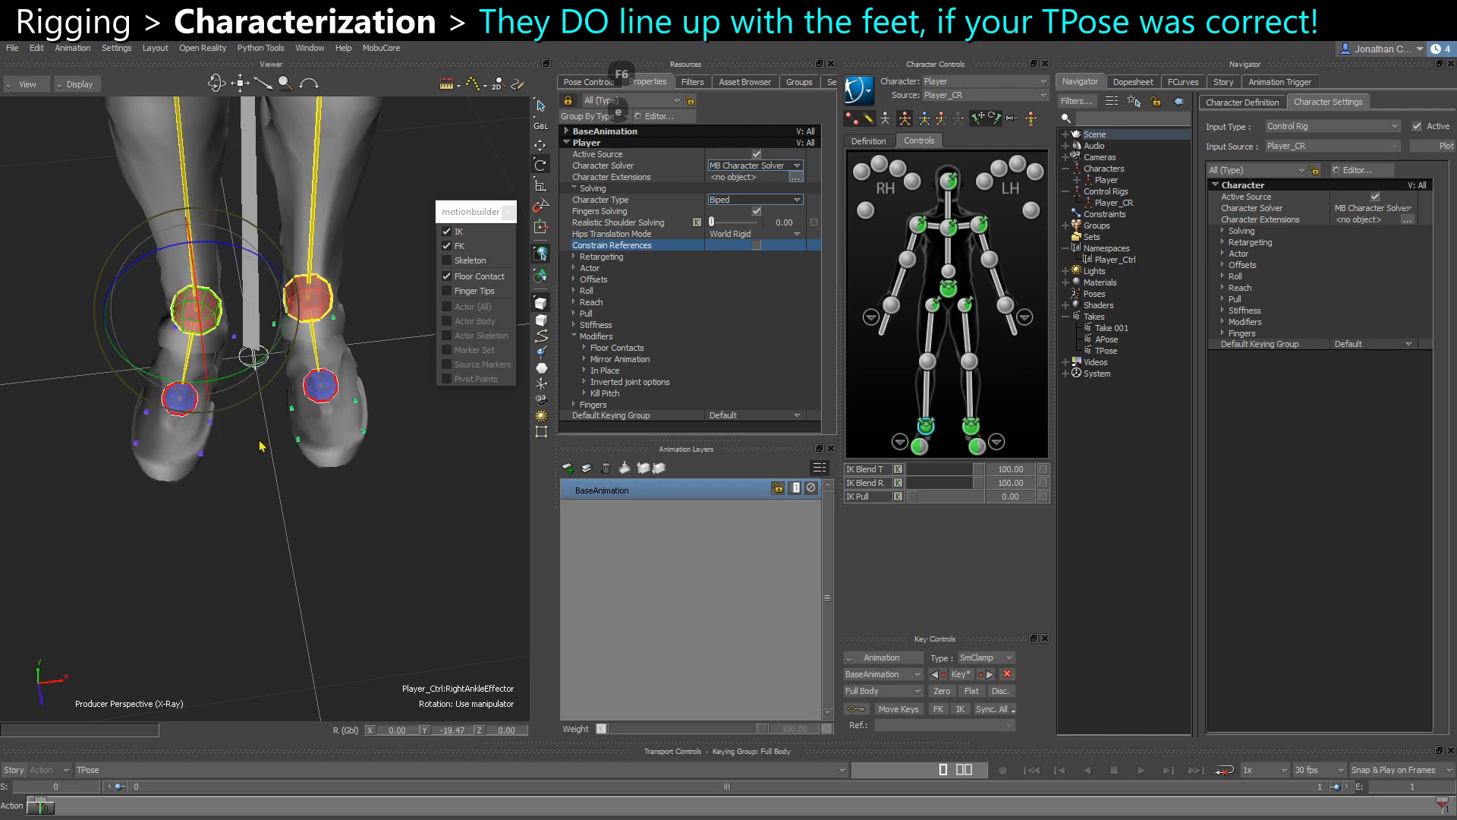
left_click(251, 483)
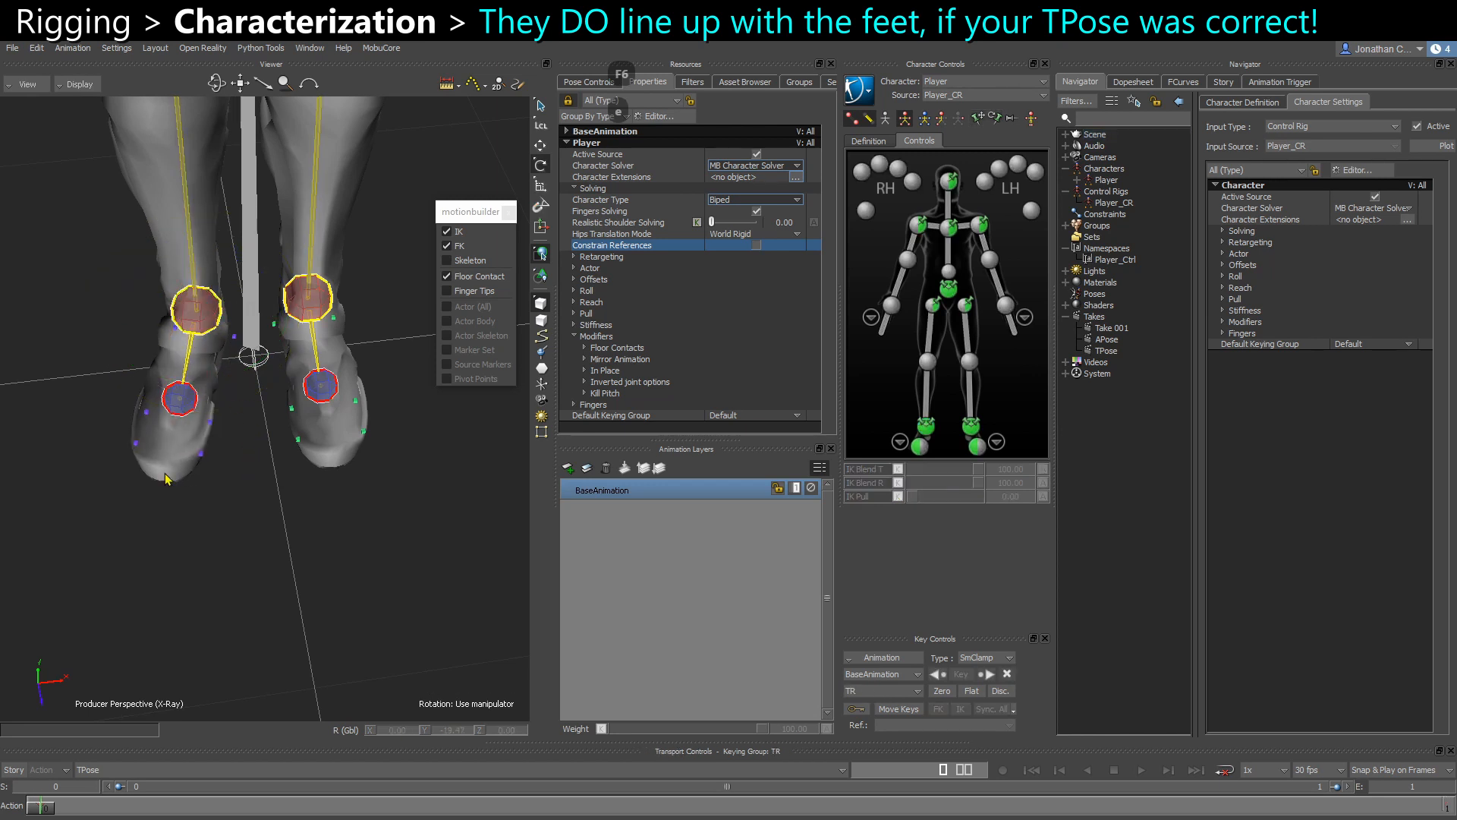
Undo the right ankle effector's test rotation
key("ctrl+z")
key("ctrl+z")
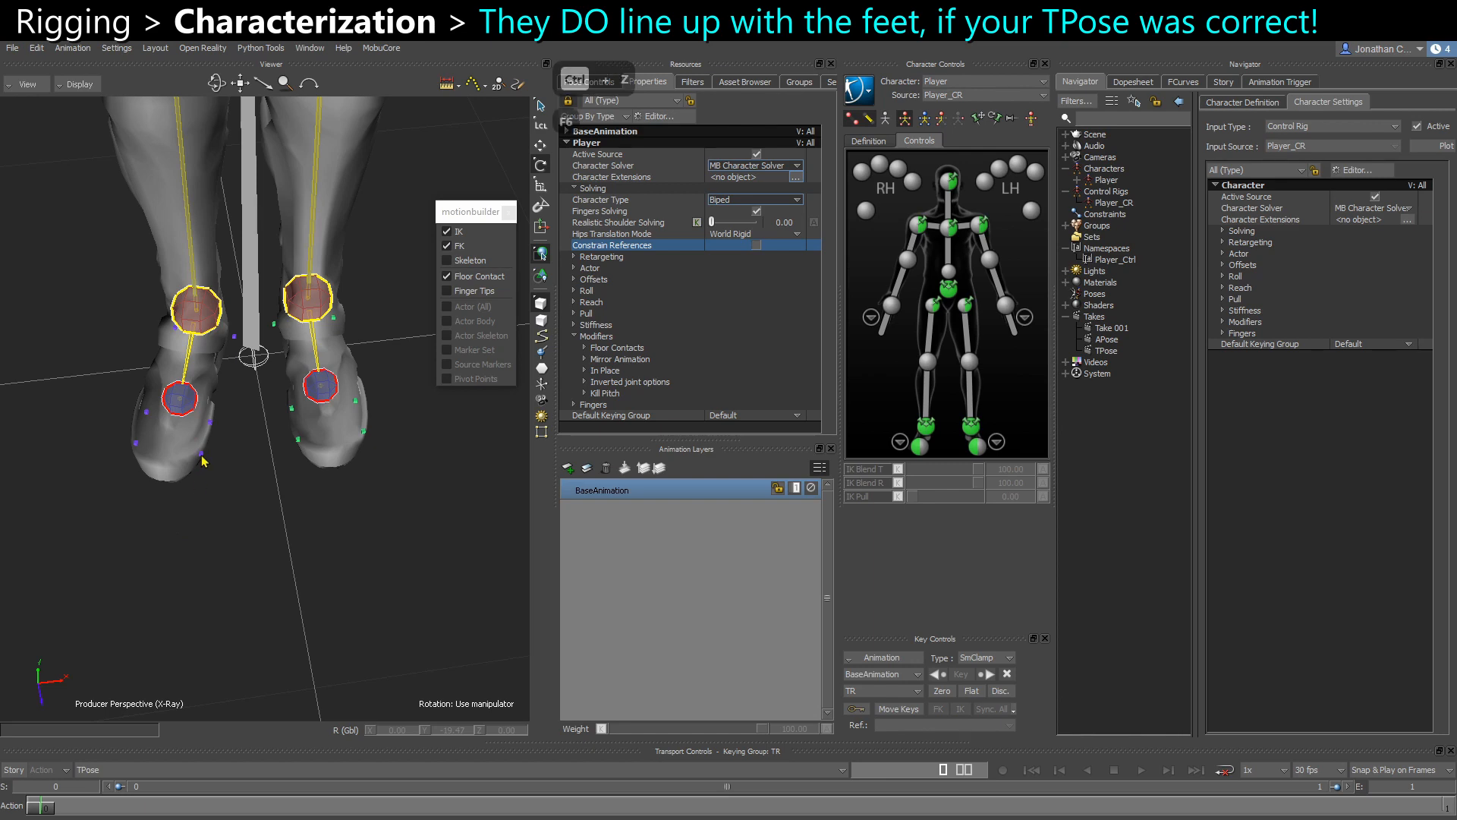
left_click_drag(232, 502, 256, 520, "ctrl+shift")
left_click_drag(158, 567, 225, 560, "ctrl+shift")
left_click(260, 583)
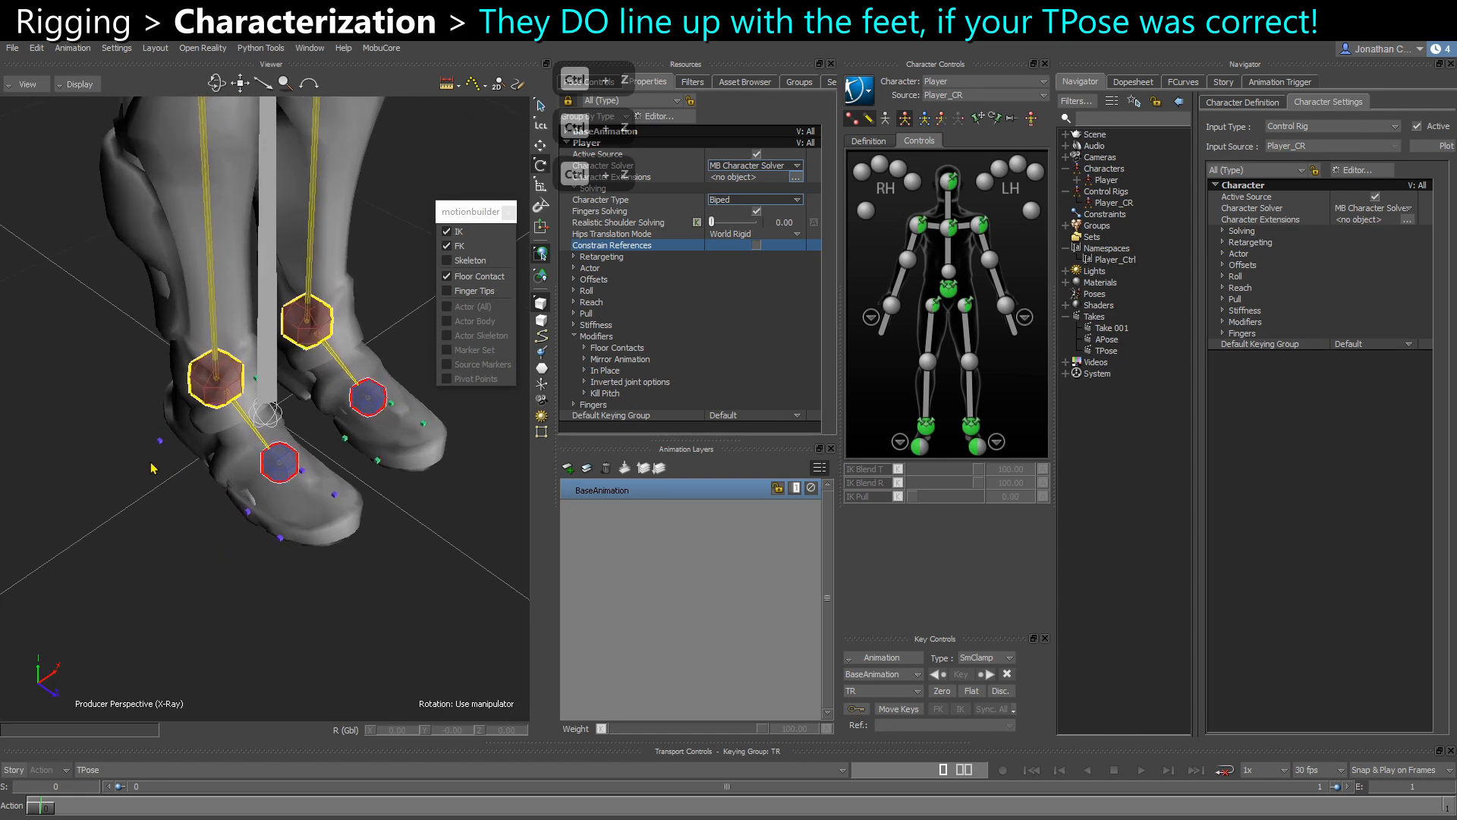
key("ctrl+z")
key("ctrl+z")
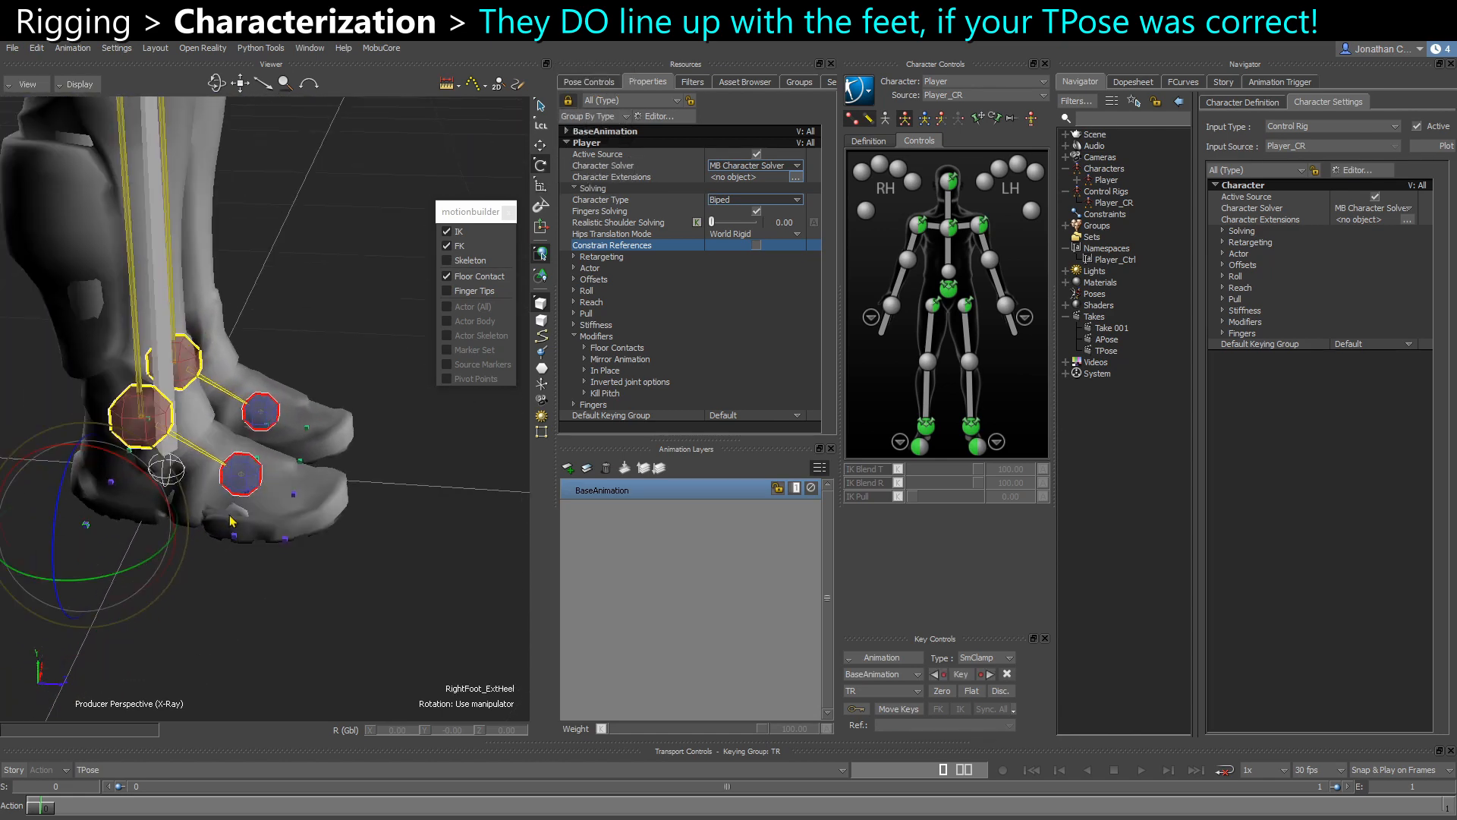
Translate the right foot's outer heel contact to about X -10.65, Z -5.49, and the left foot's inner heel contact to about X 4.79
mouse_move(232, 521)
left_mouse_down("ctrl+shift")
mouse_move(199, 414)
mouse_move(254, 382)
left_mouse_up("ctrl+shift")
key("w")
mouse_move(254, 387)
left_mouse_down("ctrl+shift")
mouse_move(242, 460)
mouse_move(179, 481)
left_mouse_up("ctrl+shift")
mouse_move(179, 486)
left_mouse_down("ctrl+shift")
mouse_move(17, 573)
mouse_move(260, 493)
left_mouse_up("ctrl+shift")
left_click(282, 352)
left_click(271, 346)
mouse_move(272, 346)
left_mouse_down("ctrl+shift")
mouse_move(231, 399)
mouse_move(228, 386)
left_mouse_up("ctrl+shift")
mouse_move(220, 386)
left_mouse_down("ctrl+shift")
mouse_move(57, 388)
mouse_move(223, 413)
left_mouse_up("ctrl+shift")
left_click(183, 403)
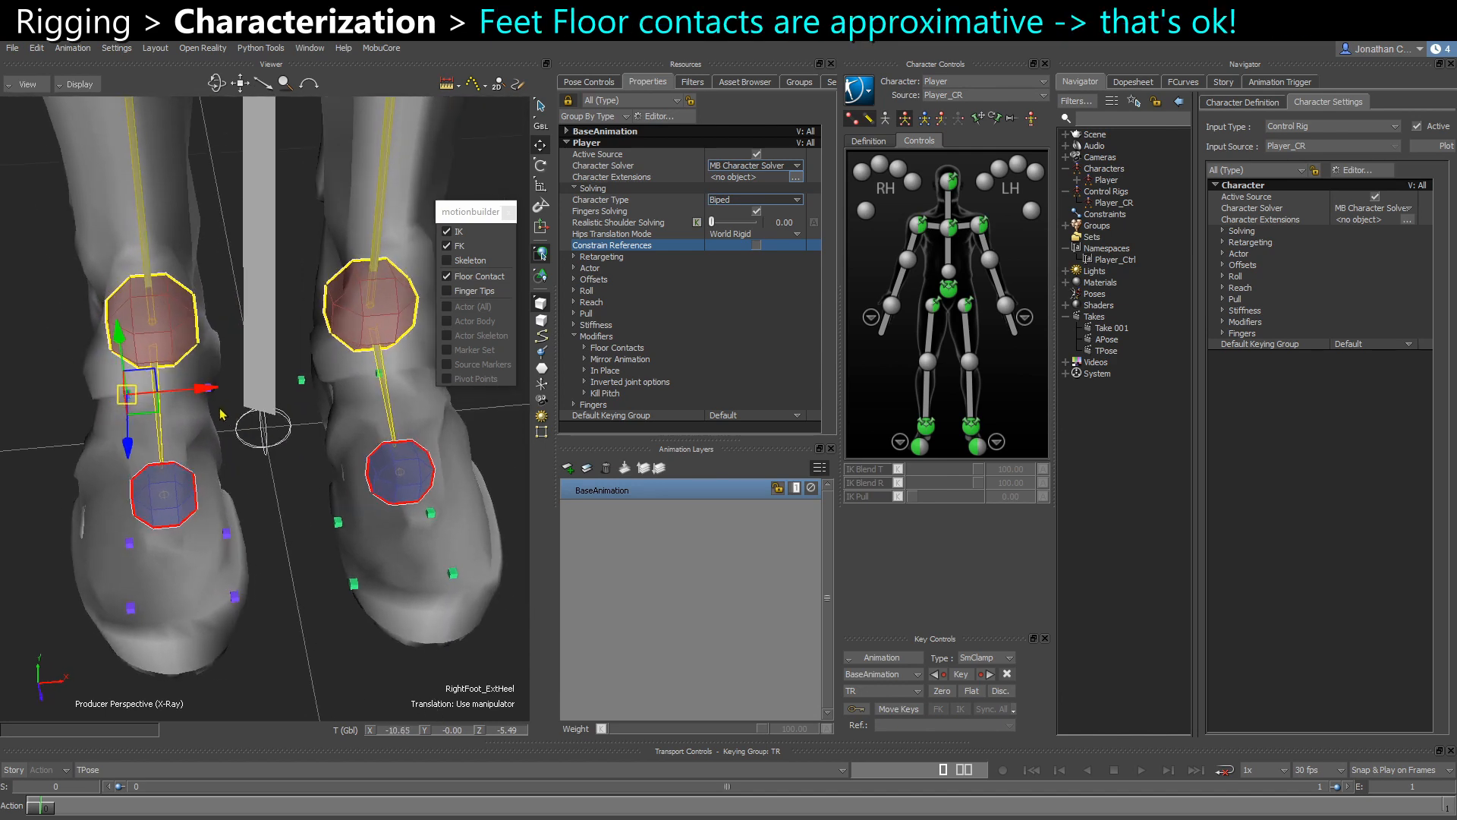
left_click(297, 379)
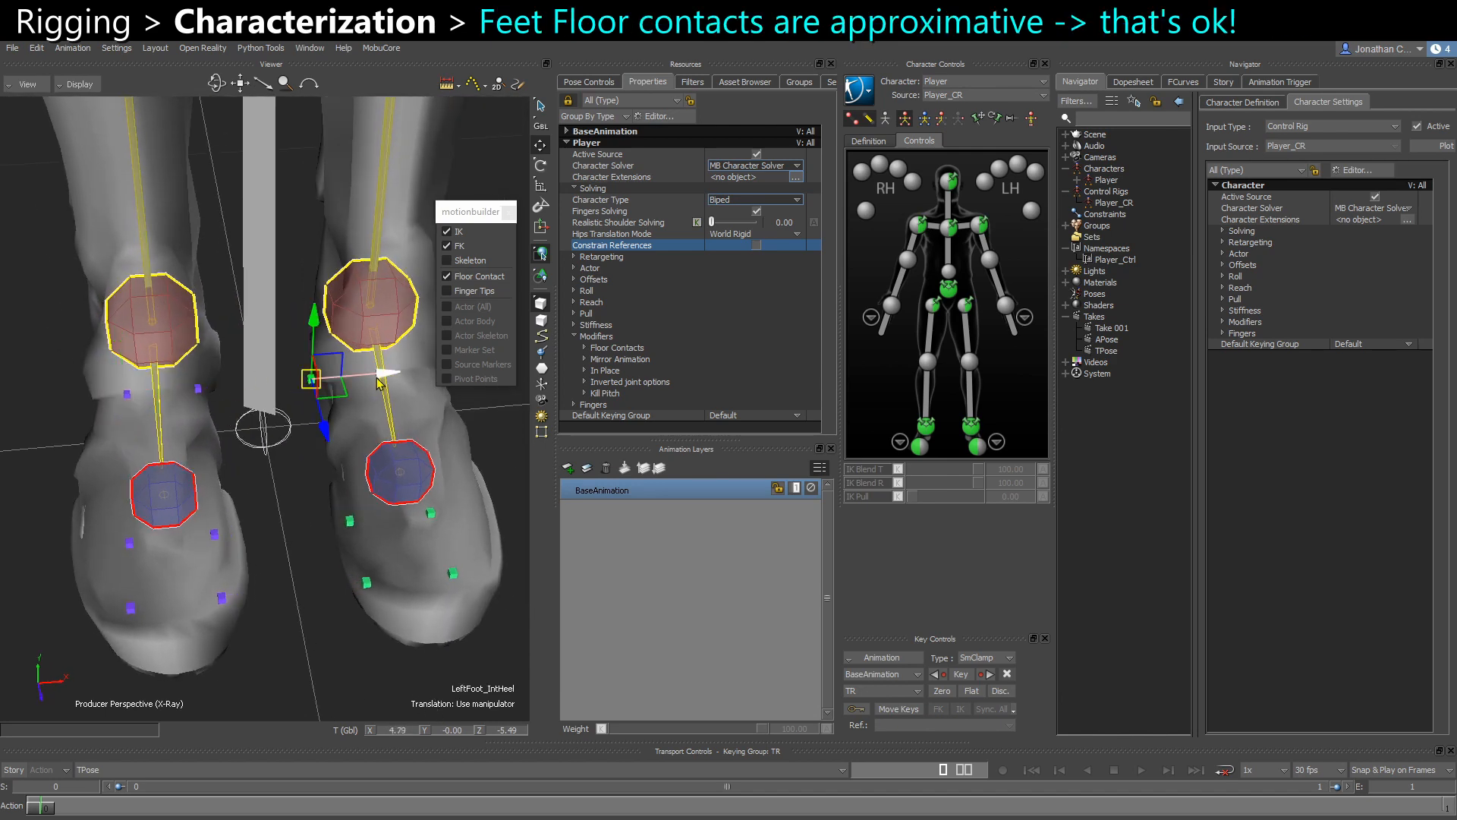
Adjust the right foot's outer toe base and toe tip contact markers, placing the tip at about X -12.08, Z 17.61
mouse_move(364, 382)
left_mouse_down("ctrl+shift")
mouse_move(241, 410)
mouse_move(31, 505)
left_mouse_up("ctrl+shift")
left_click(27, 487)
left_click(174, 544)
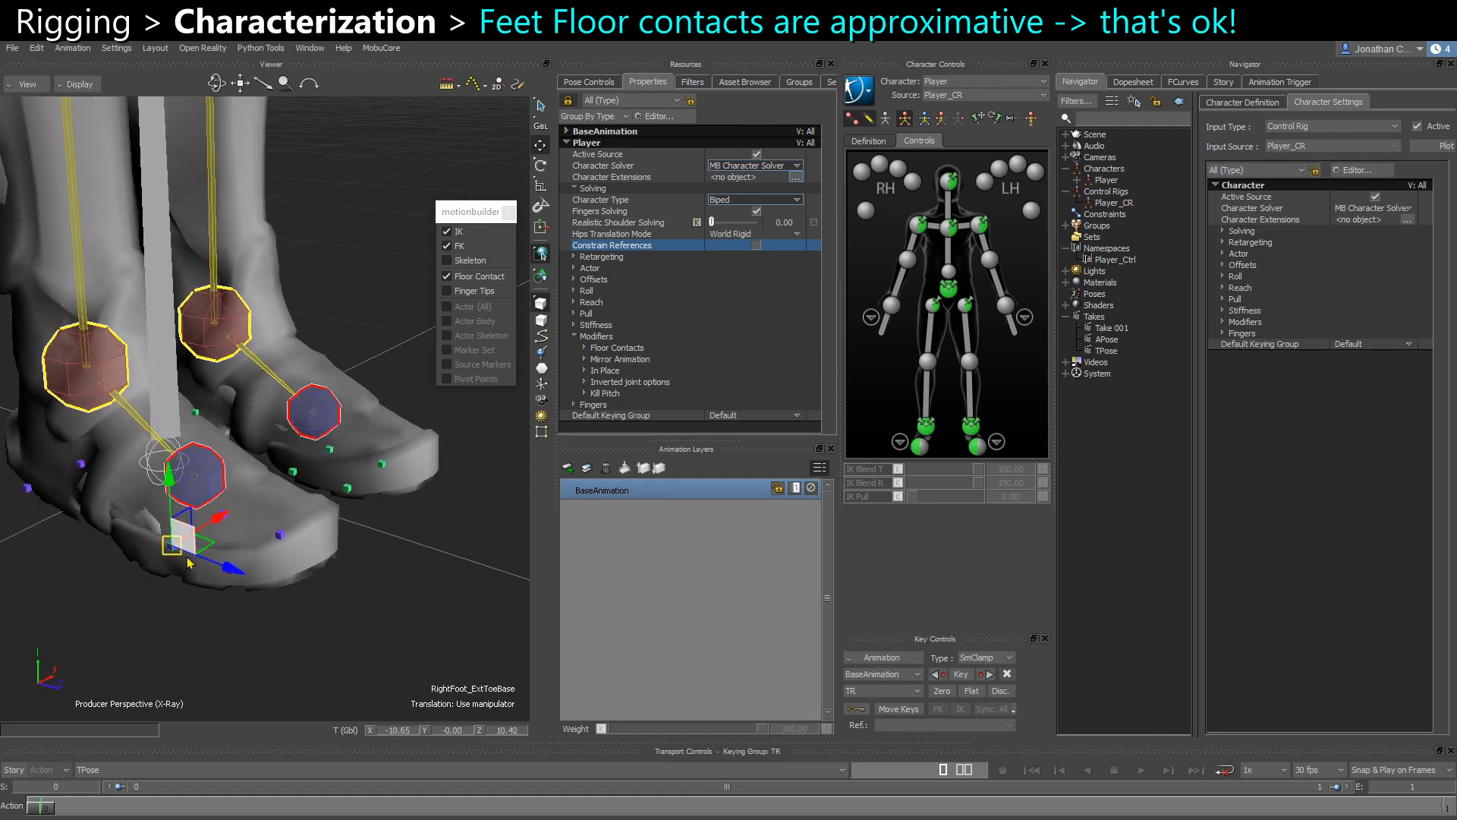
mouse_move(174, 544)
left_mouse_down("ctrl+shift")
mouse_move(303, 478)
mouse_move(267, 403)
mouse_move(357, 357)
mouse_move(330, 360)
mouse_move(415, 393)
mouse_move(281, 514)
mouse_move(160, 585)
mouse_move(224, 545)
mouse_move(372, 552)
mouse_move(221, 628)
mouse_move(230, 599)
mouse_move(365, 595)
mouse_move(269, 546)
left_mouse_up("ctrl+shift")
left_click(256, 362)
left_click(195, 554)
left_click(213, 571)
left_click(218, 551)
left_click(358, 600)
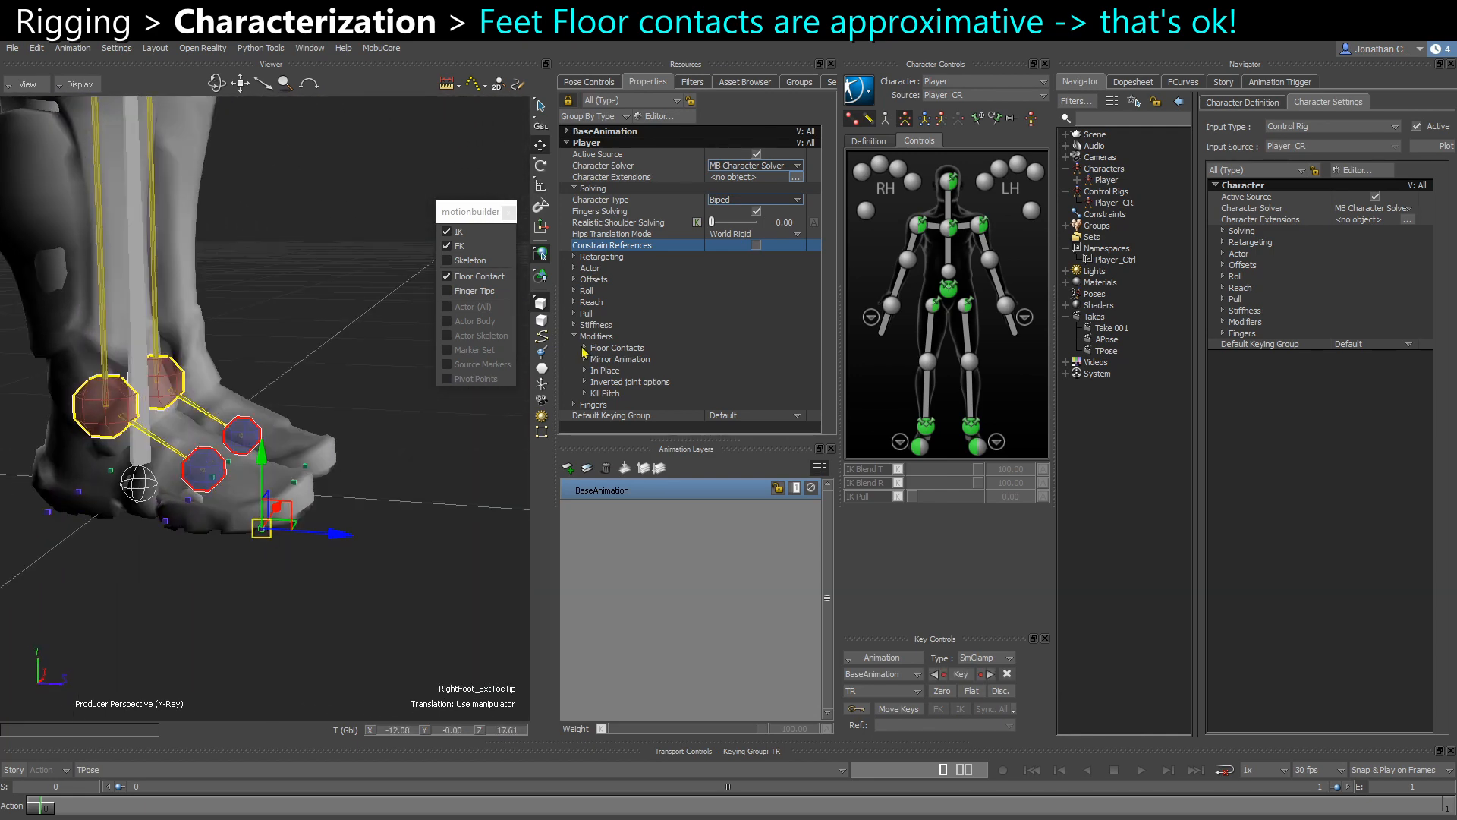
Expand the Player's Floor Contacts modifiers down to the Feet Floor Contact Setup and its Feet Contacts Position properties
left_click(584, 348)
left_click(588, 314)
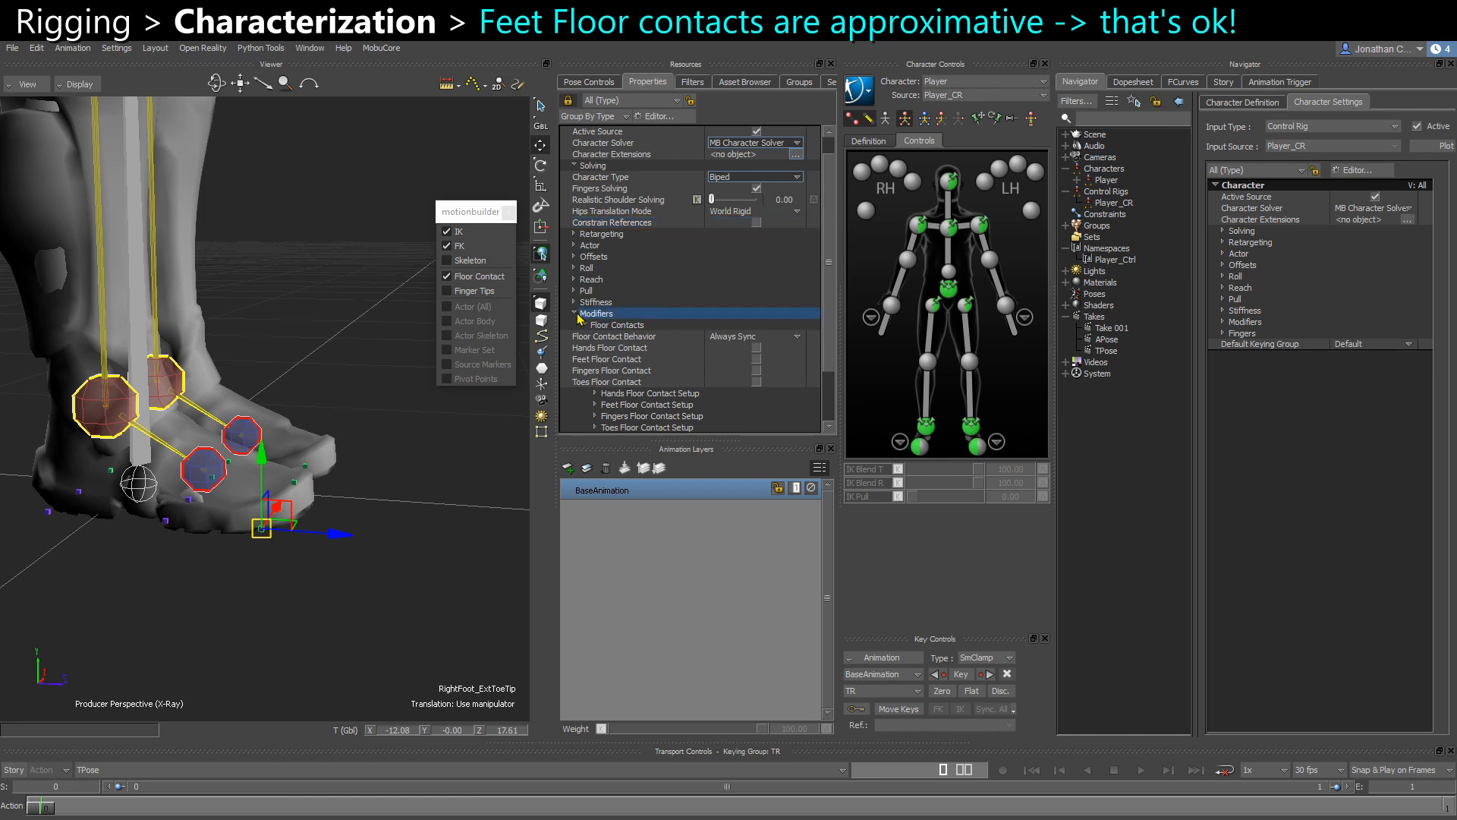
left_click(575, 314)
left_click(575, 338)
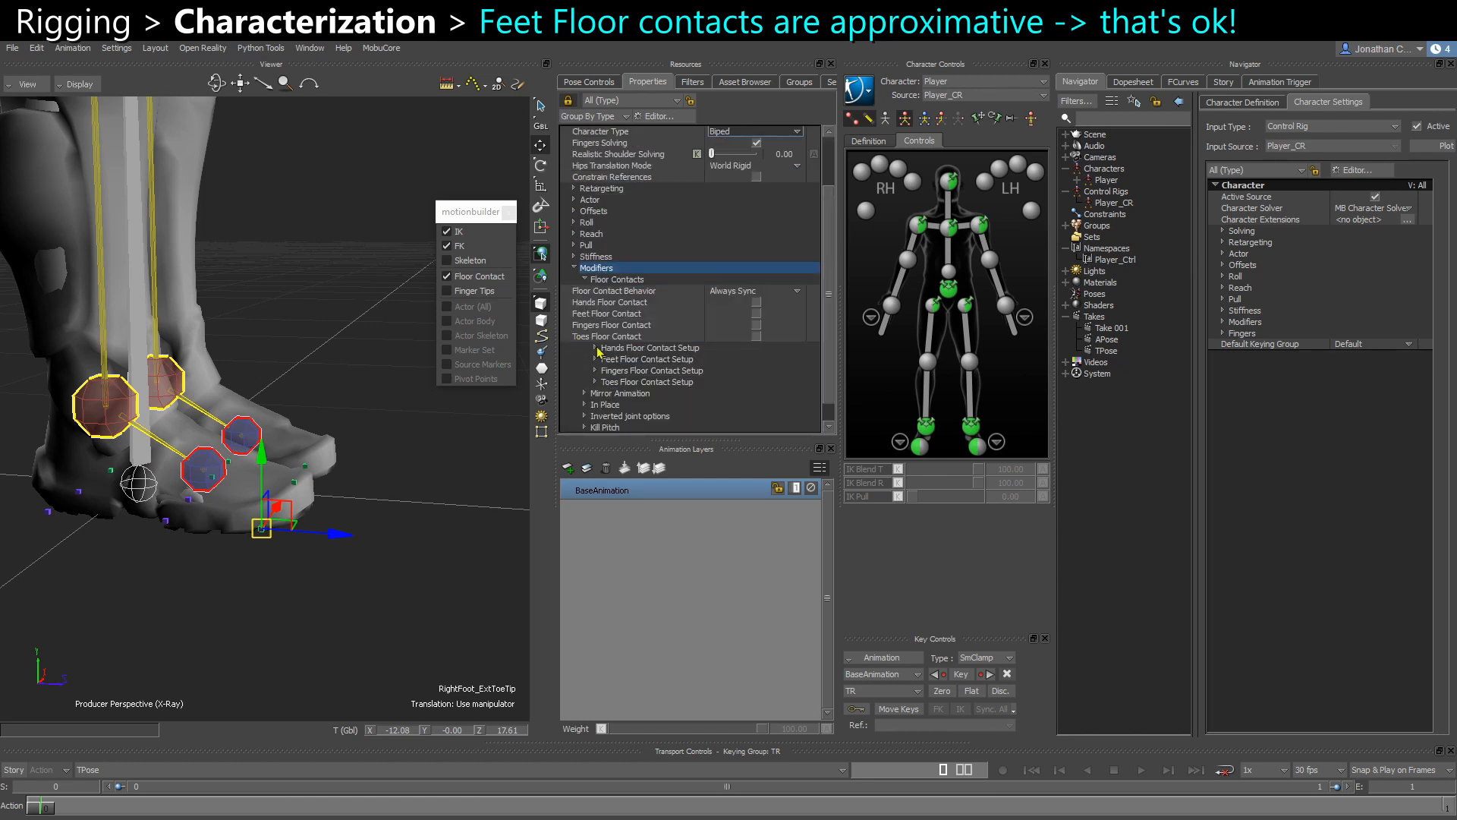
left_click(600, 281)
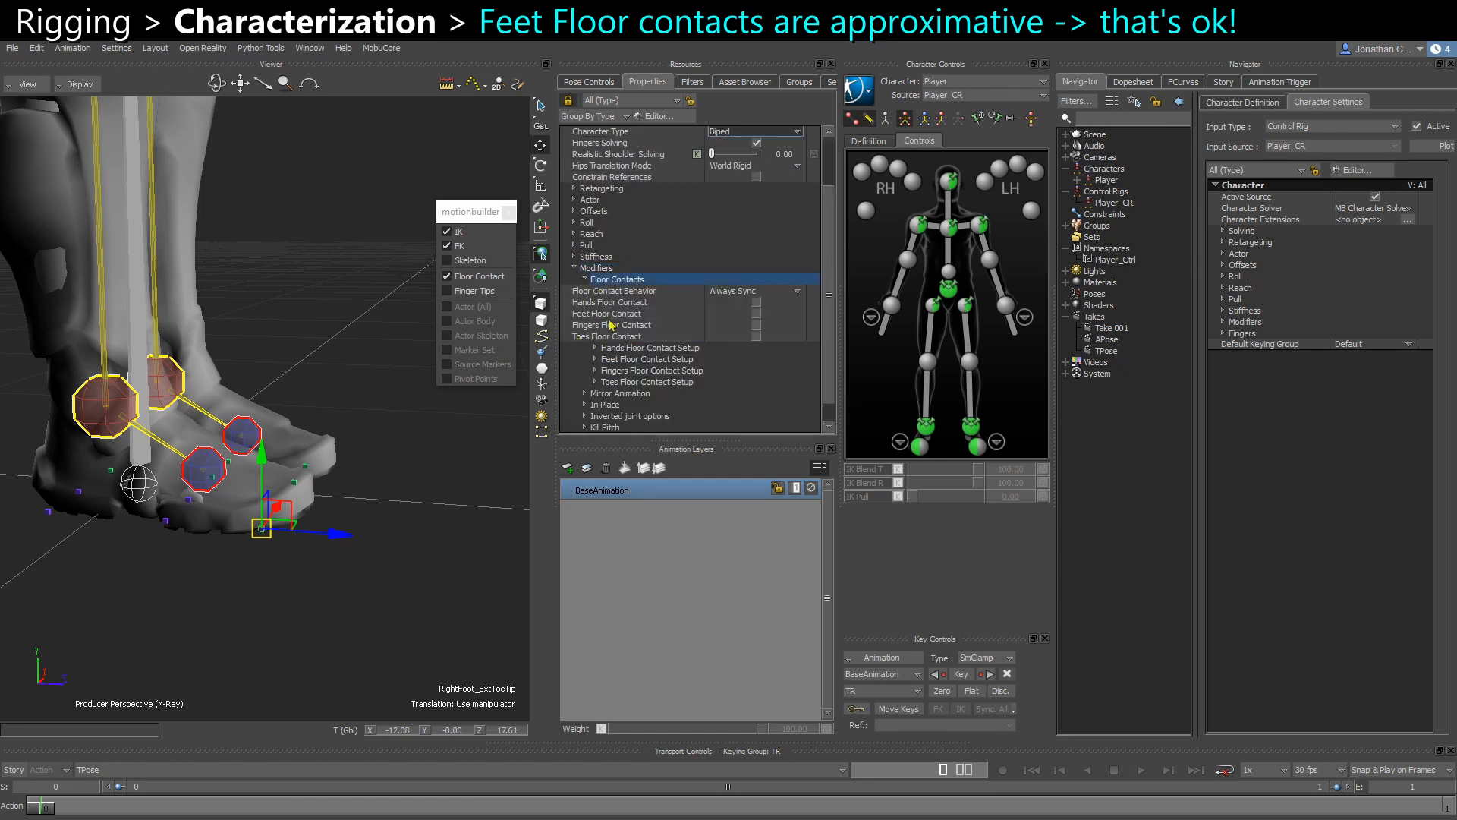
left_click(596, 361)
scroll(622, 410, "down", 1)
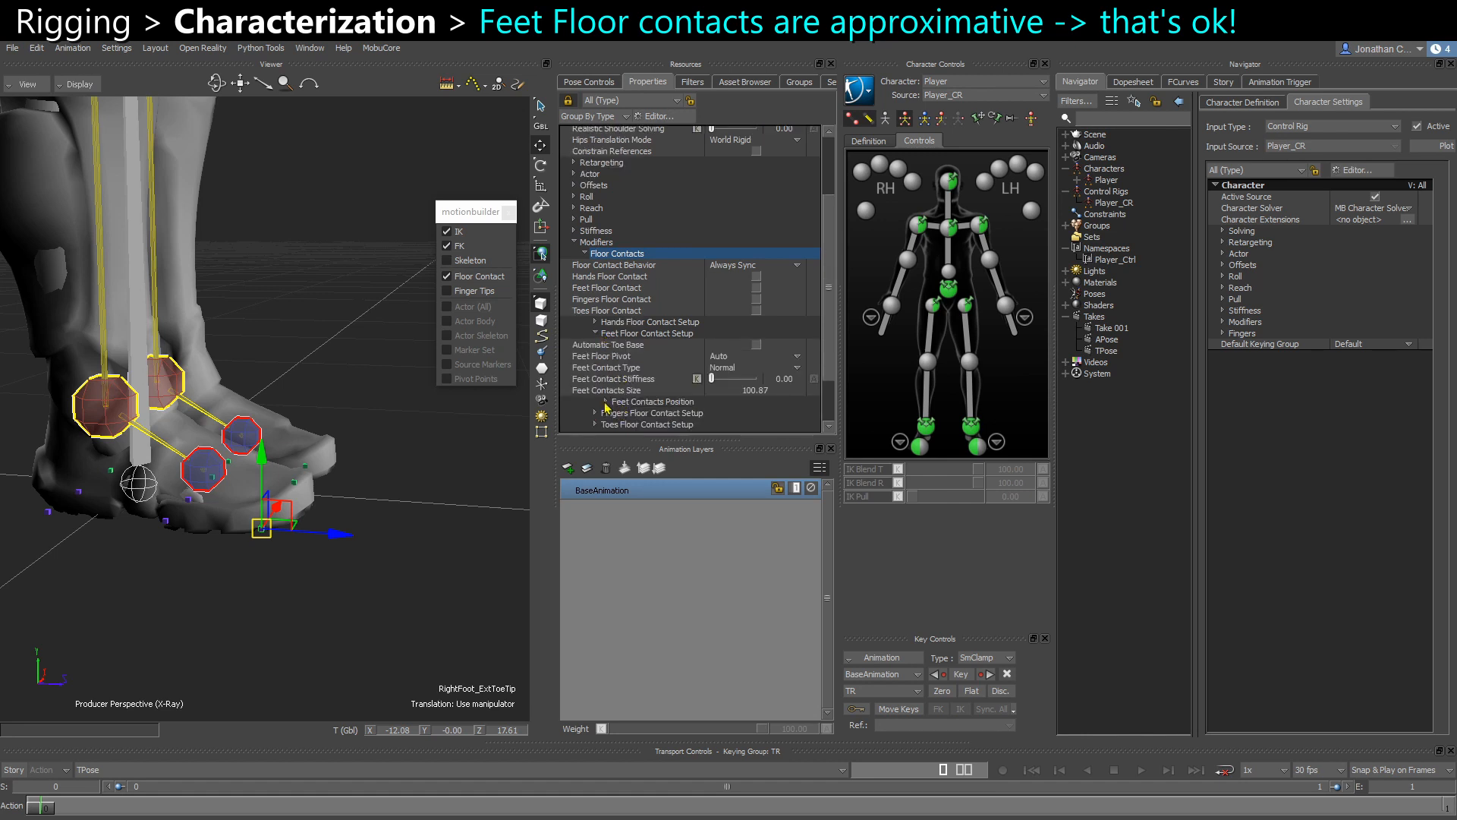
left_click(605, 402)
Move the right foot's outer toe tip contact forward to about Z 18.97 and set Feet Contacts Size to 111.87
scroll(645, 381, "down", 4)
mouse_move(337, 534)
left_mouse_down()
mouse_move(325, 538)
mouse_move(352, 537)
mouse_move(338, 531)
left_mouse_up()
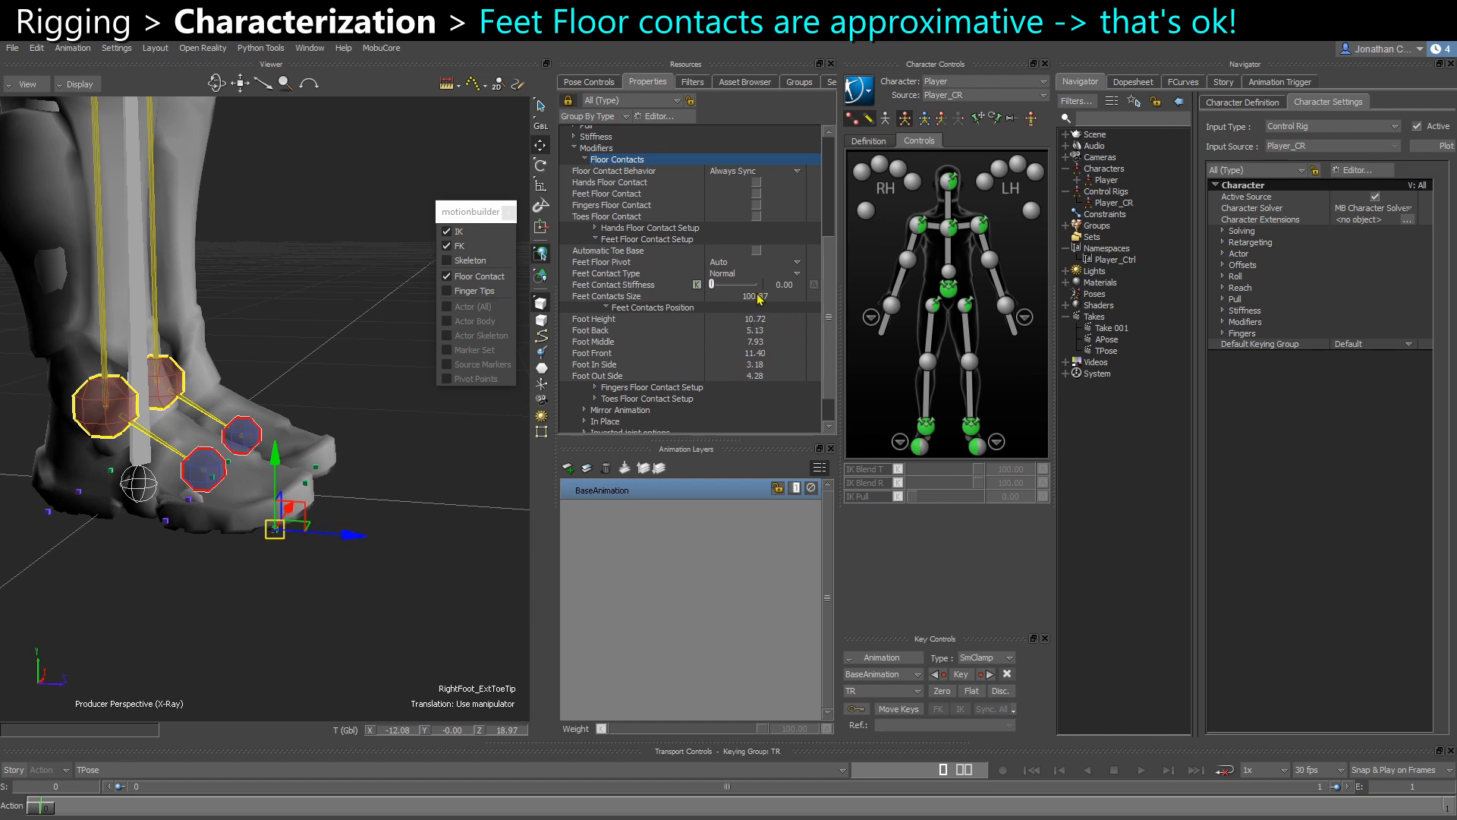
left_click_drag(759, 298, 764, 300)
Try raising the right foot's outer toe tip contact marker to about Y 1.02, and undo the move
left_click_drag(346, 492, 379, 486)
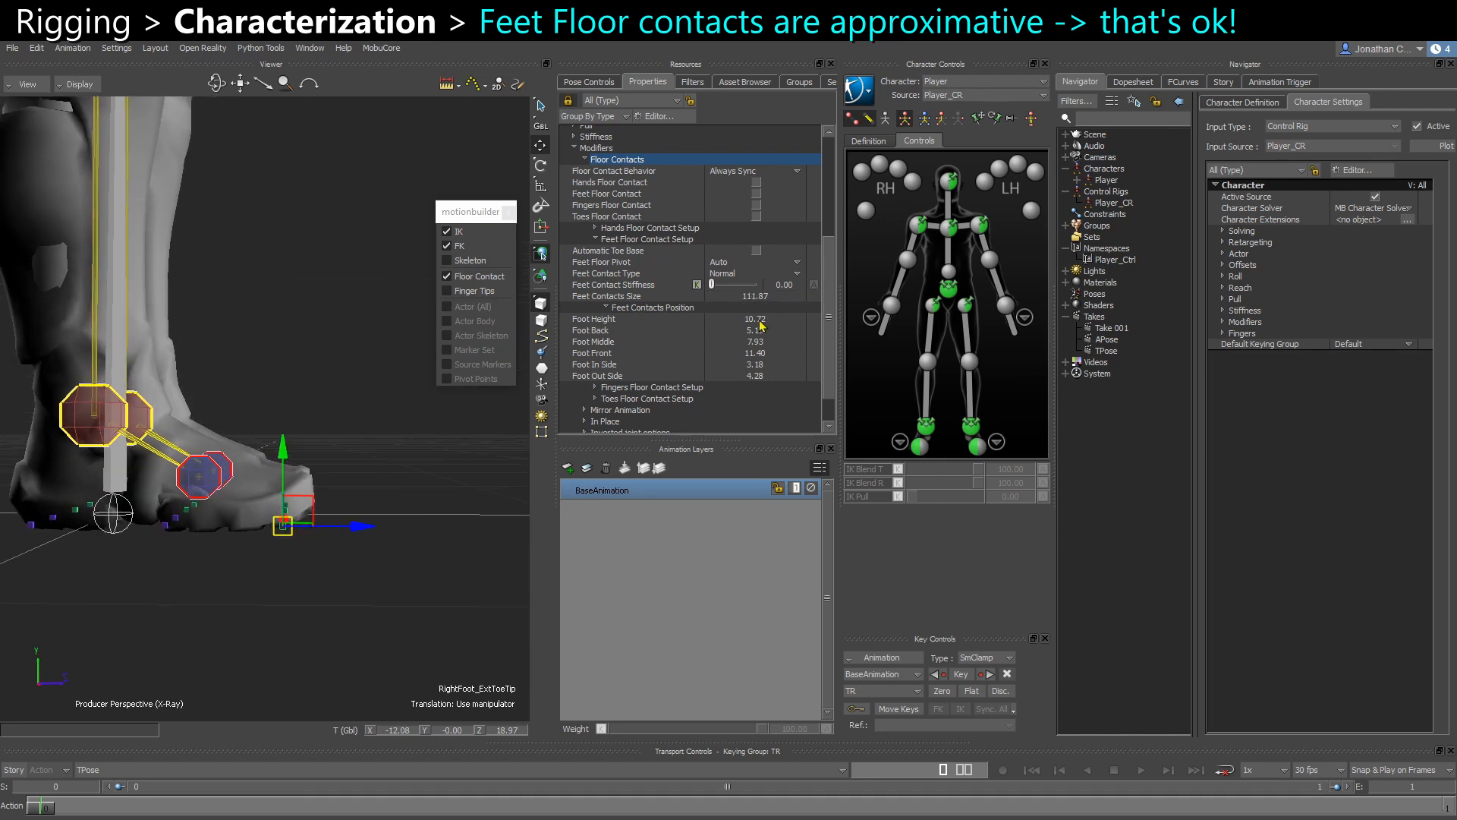
left_click_drag(284, 458, 285, 446)
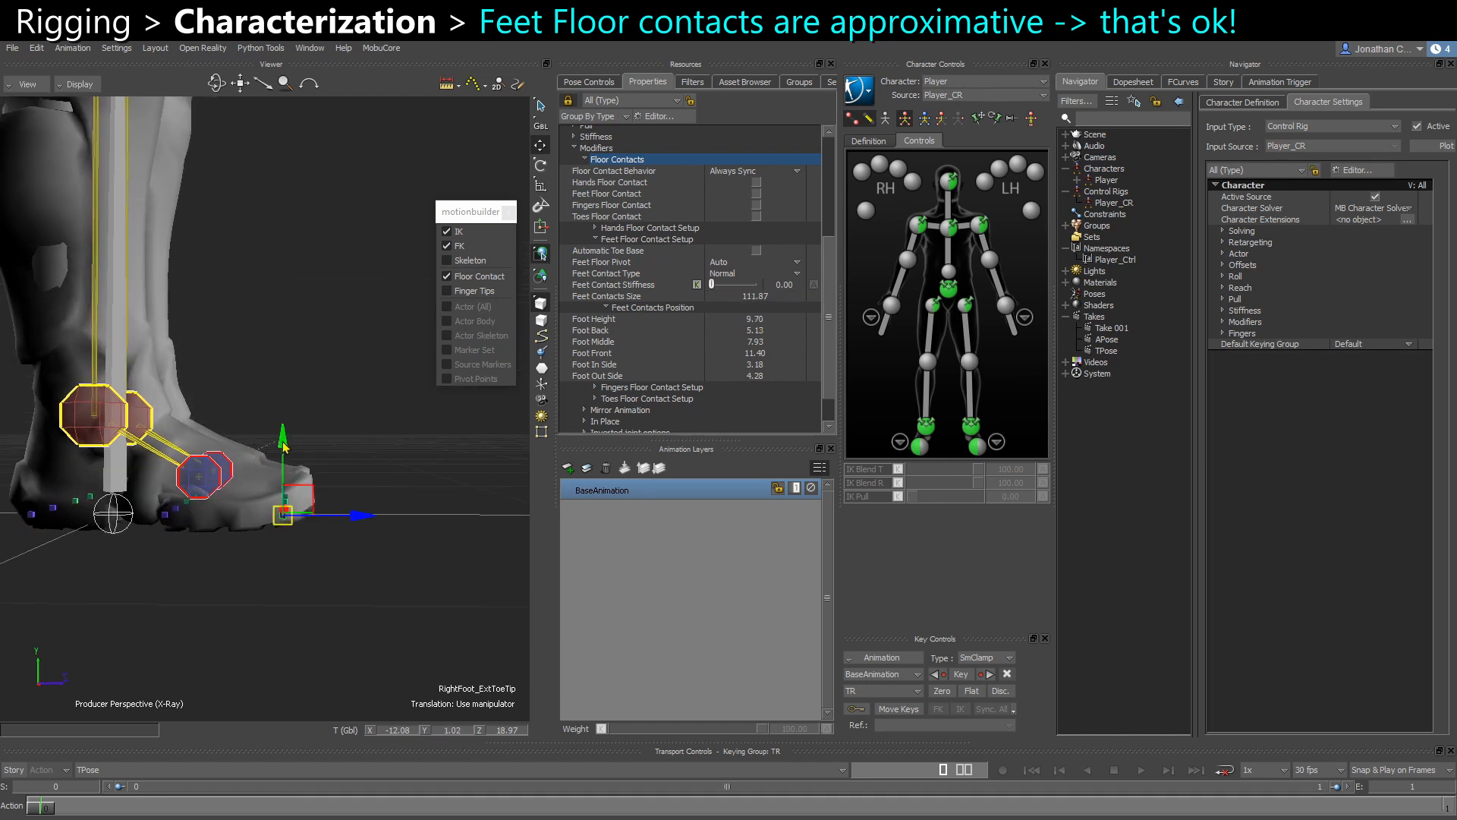
key("ctrl+z")
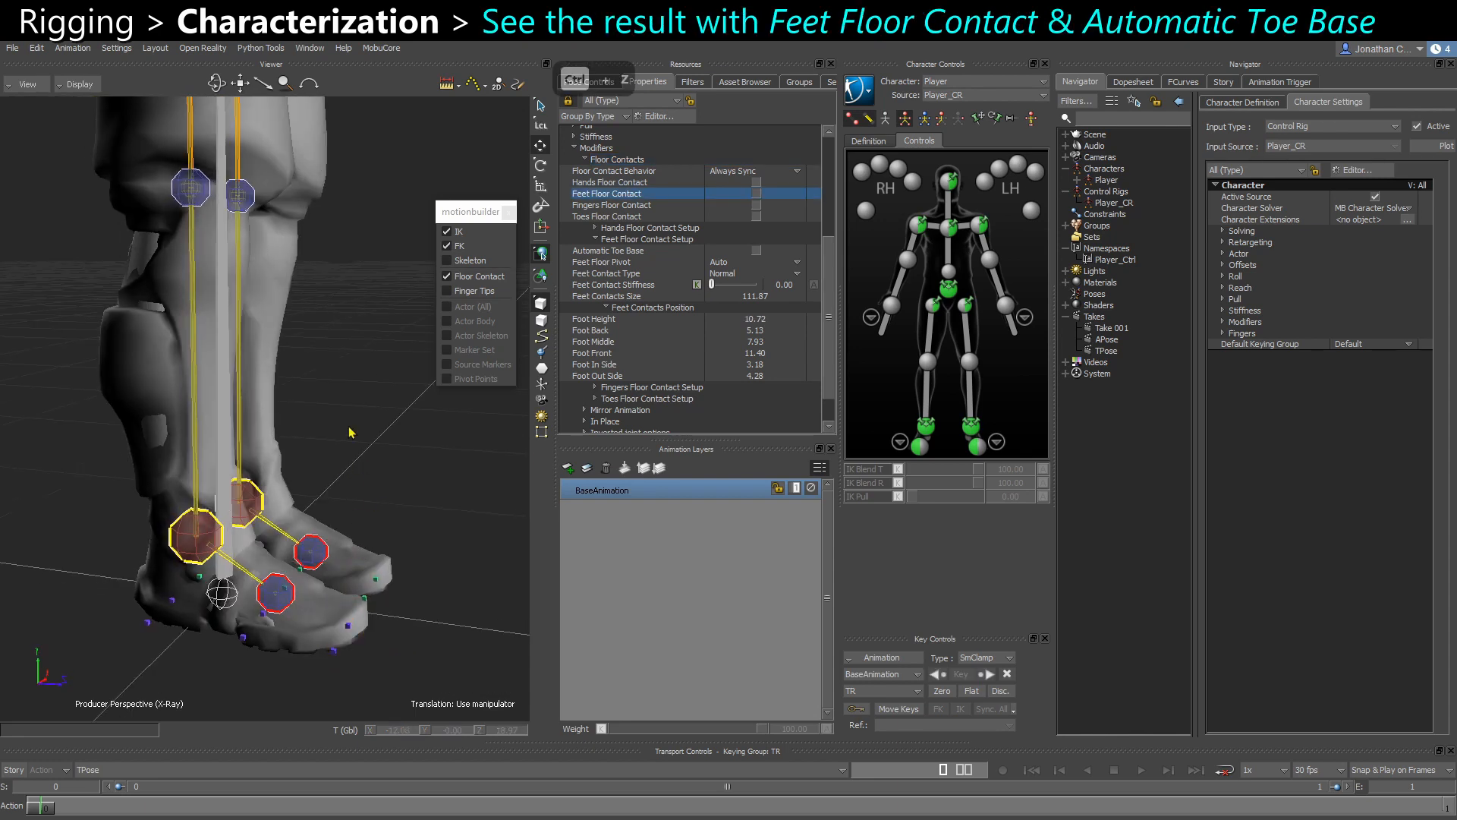
Switch to the APose take and enable Feet Floor Contact for the Player character
left_click(100, 771)
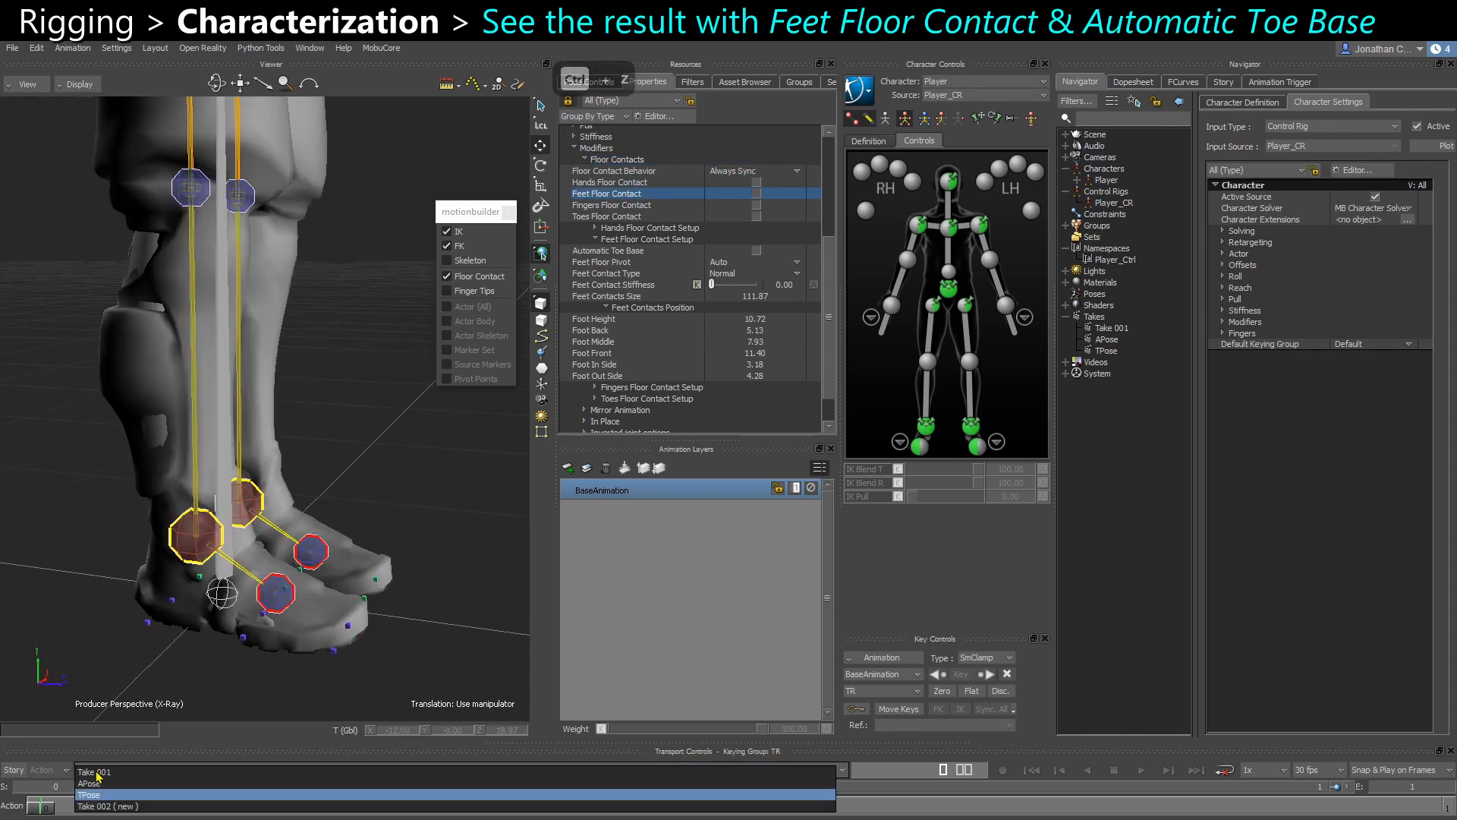
left_click(94, 783)
mouse_move(382, 596)
left_mouse_down("alt")
mouse_move(387, 546)
mouse_move(361, 604)
left_mouse_up("alt")
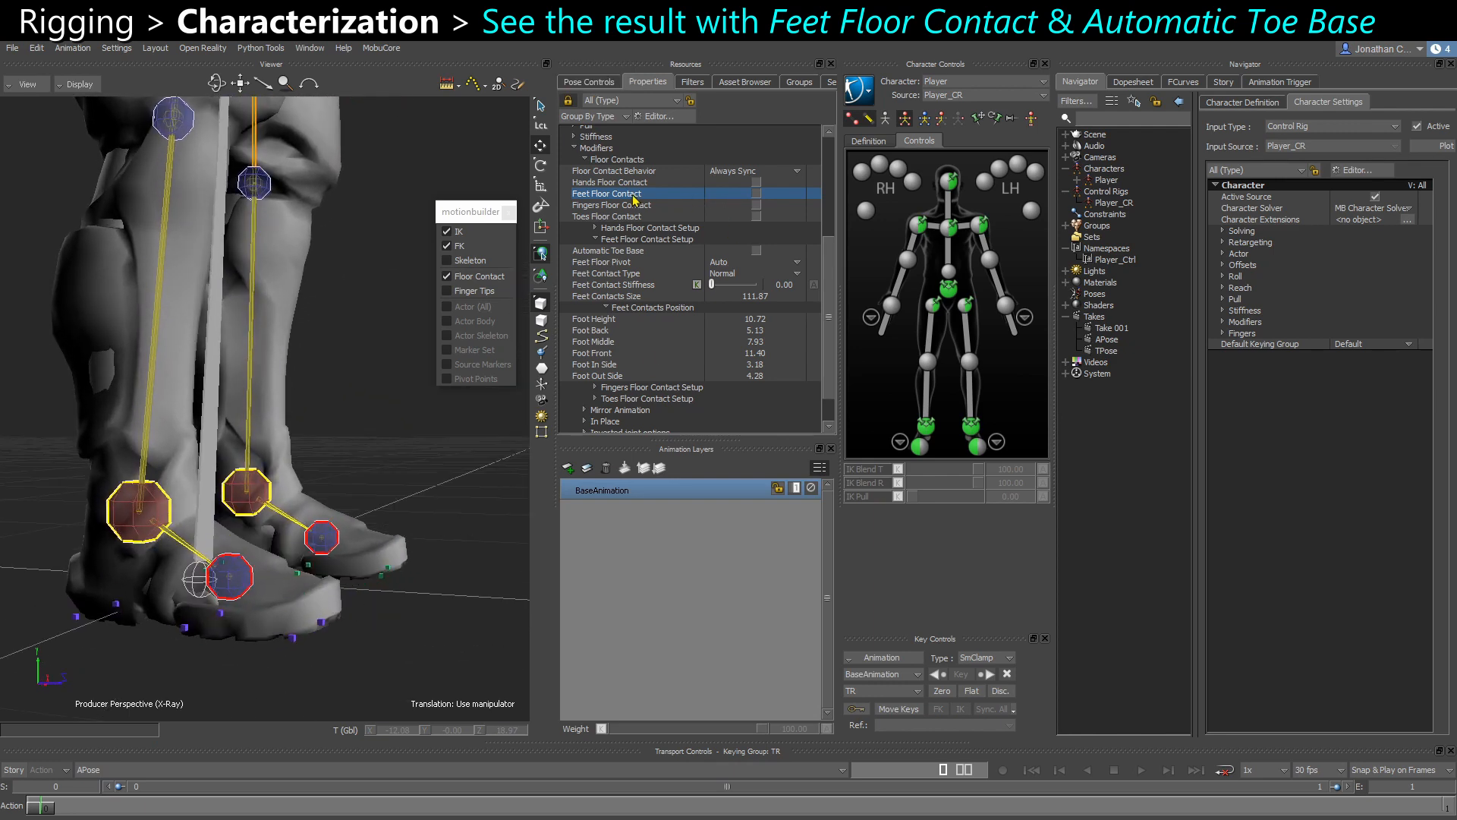
left_click(756, 195)
left_click(756, 194)
left_click(756, 195)
Try shifting the right foot's outer toe tip contact marker vertically, and undo the move
left_click_drag(258, 563, 339, 562, "alt")
left_click(352, 612)
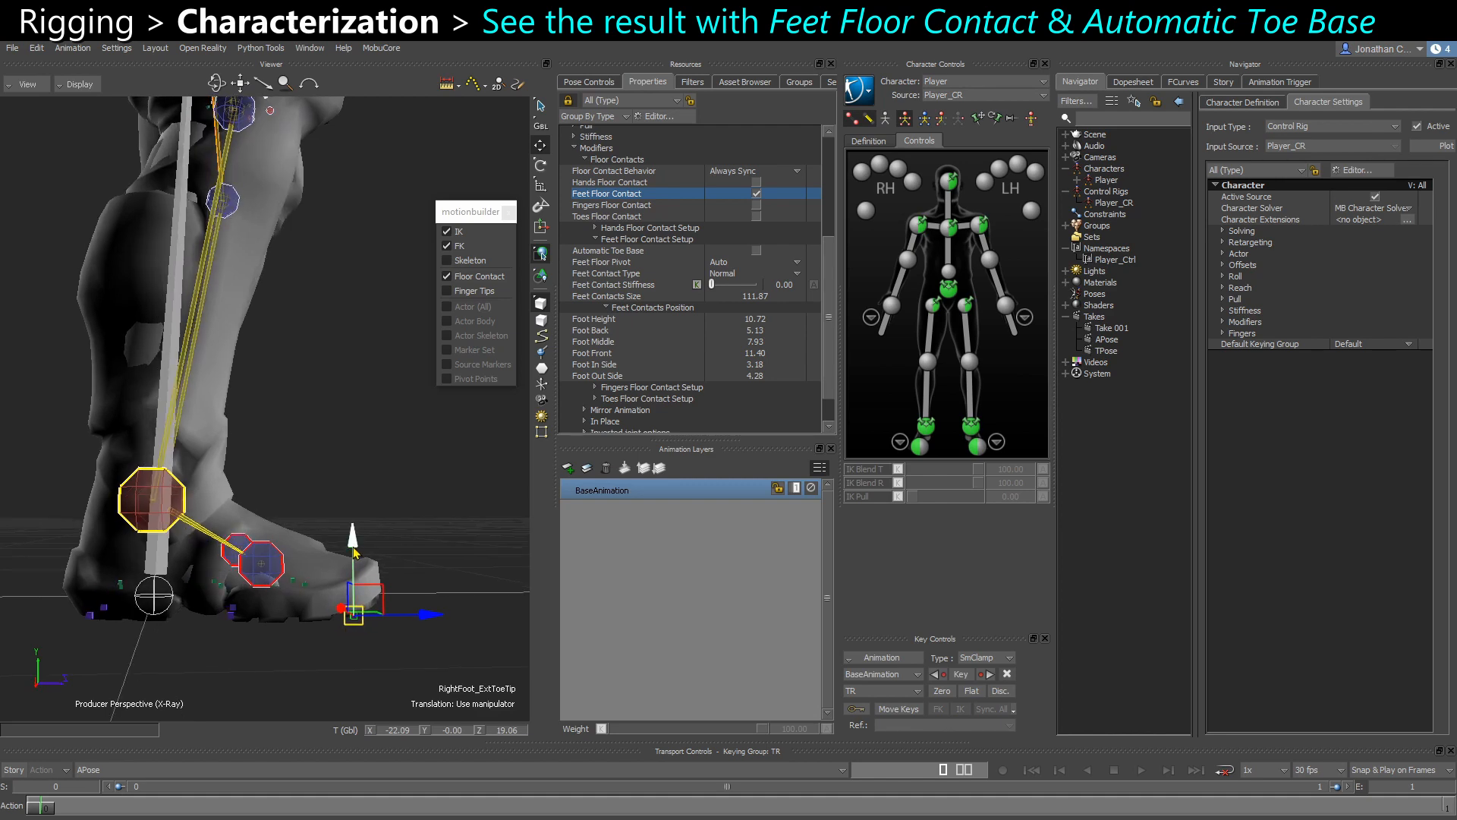
left_click_drag(353, 553, 360, 564)
key("ctrl+z")
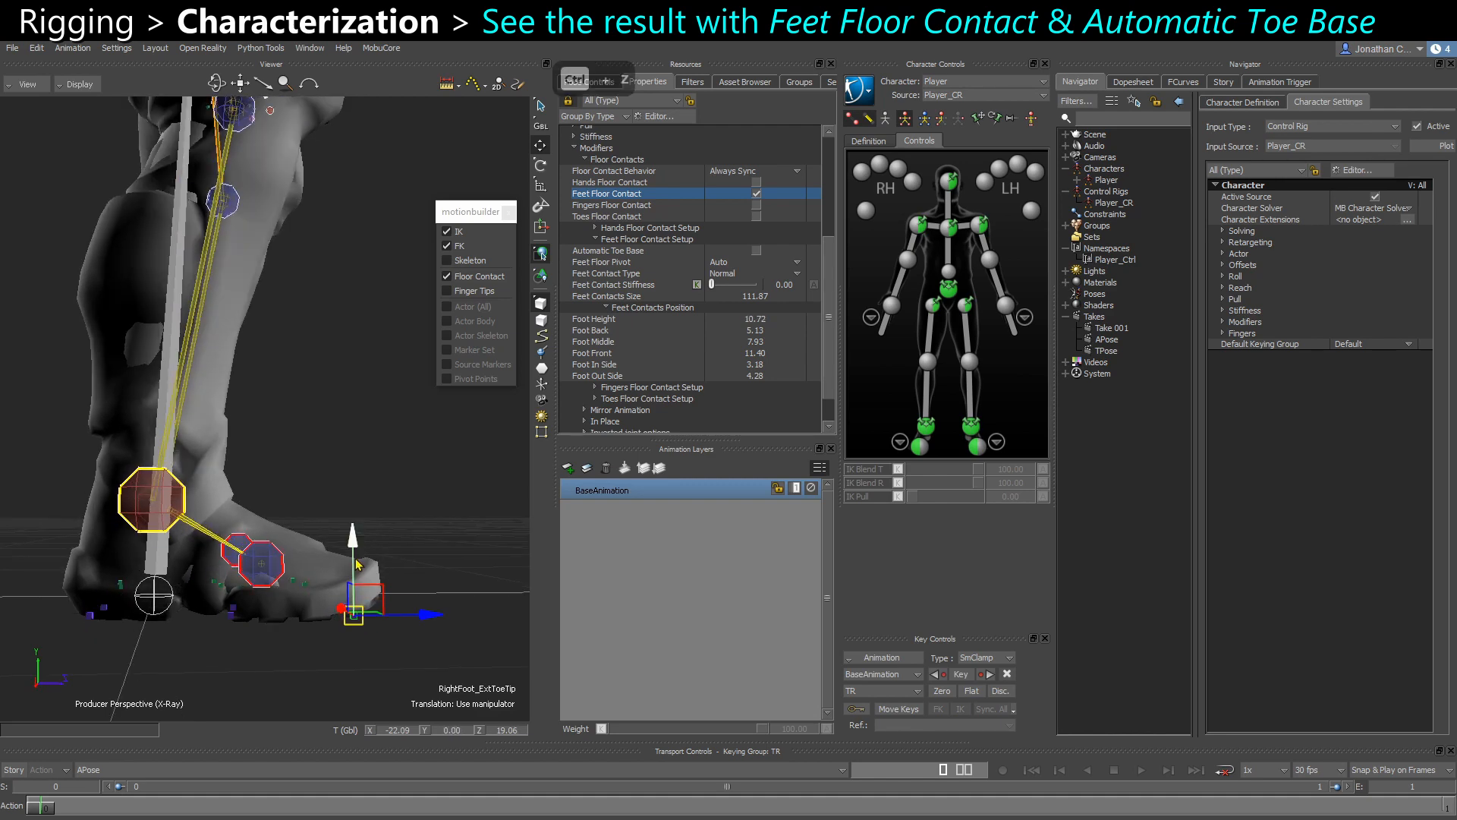
Adjust the right foot's outer toe tip contact marker vertically against the sole, bringing Foot Height to about 10.37
mouse_move(277, 600)
left_mouse_down("ctrl+shift")
mouse_move(245, 589)
mouse_move(263, 592)
left_mouse_up("ctrl+shift")
left_click_drag(331, 540, 307, 598)
left_click_drag(162, 638, 273, 444, "ctrl")
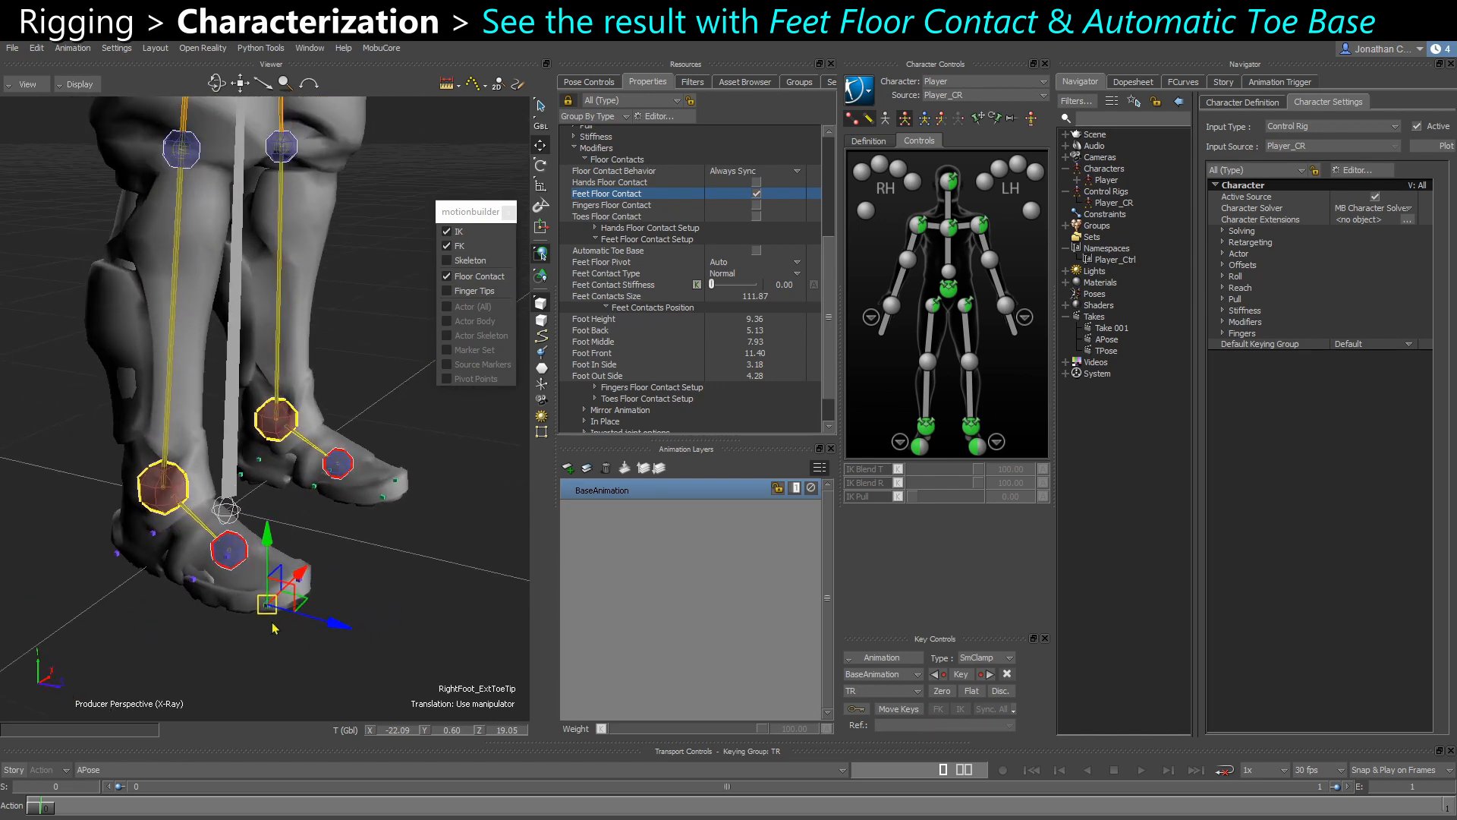
key("ctrl+r")
left_click_drag(274, 628, 165, 518, "ctrl")
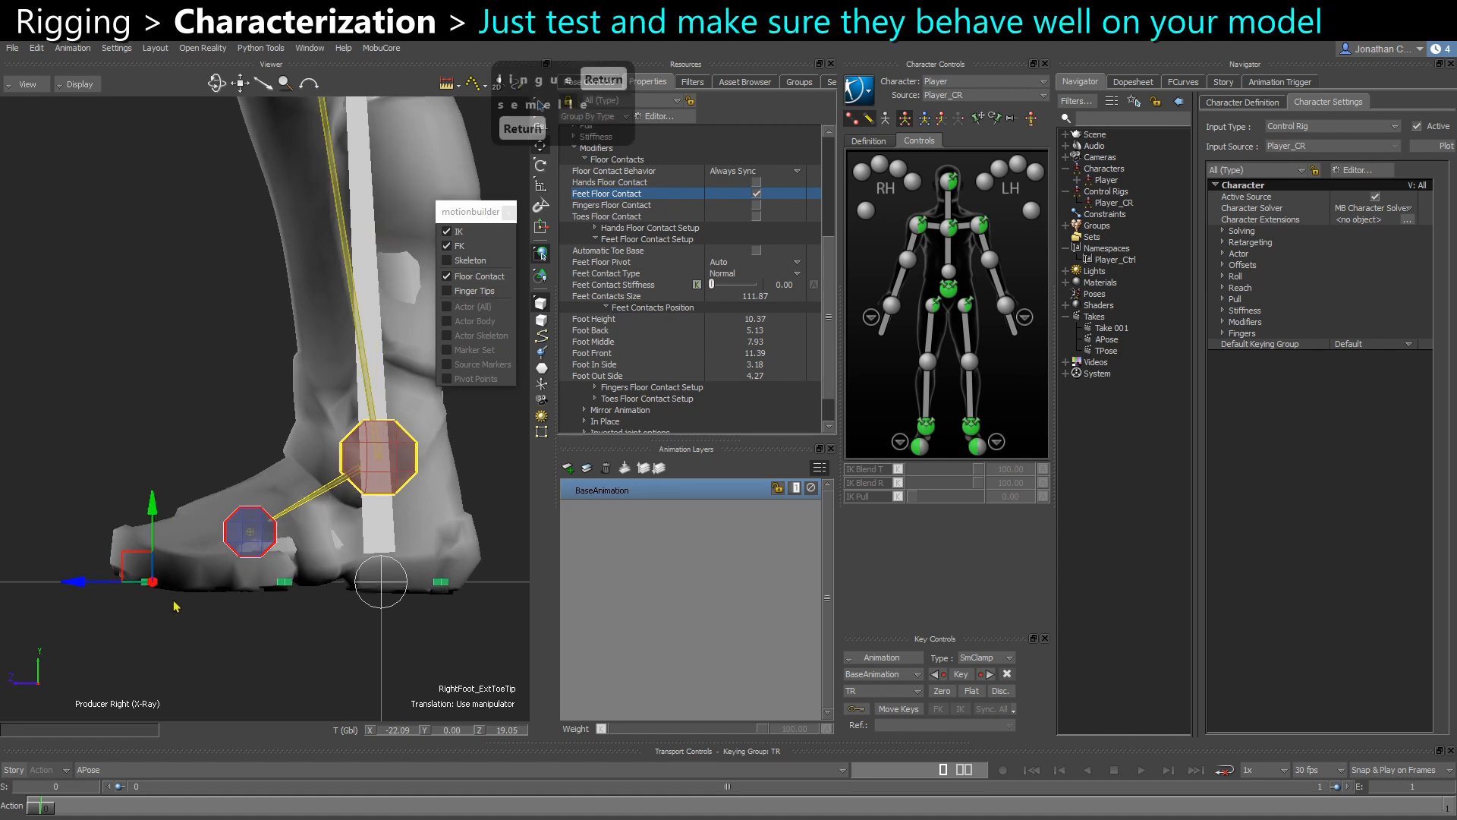
left_click(154, 516)
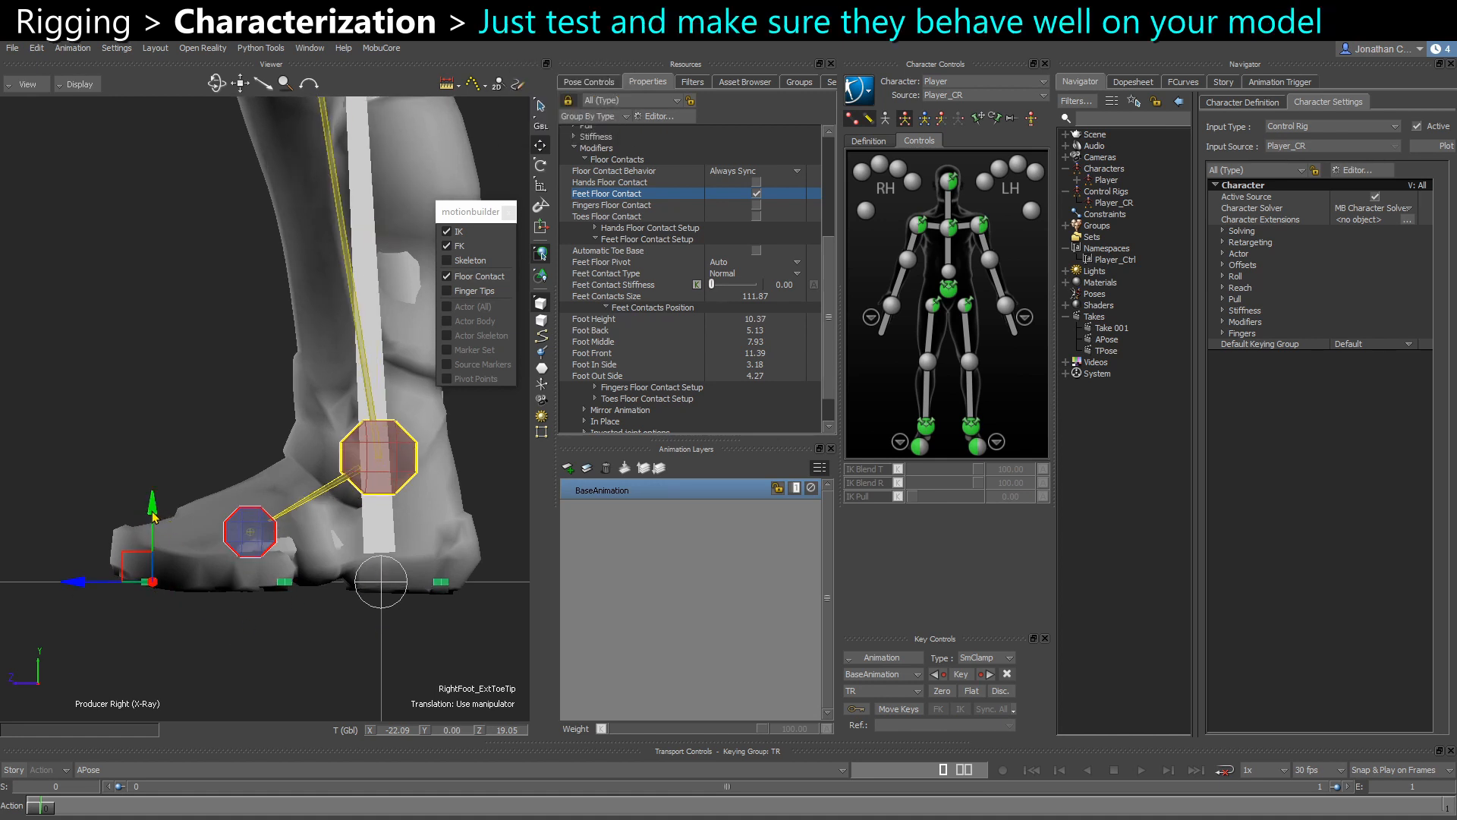
left_click(251, 654)
key("ctrl+e")
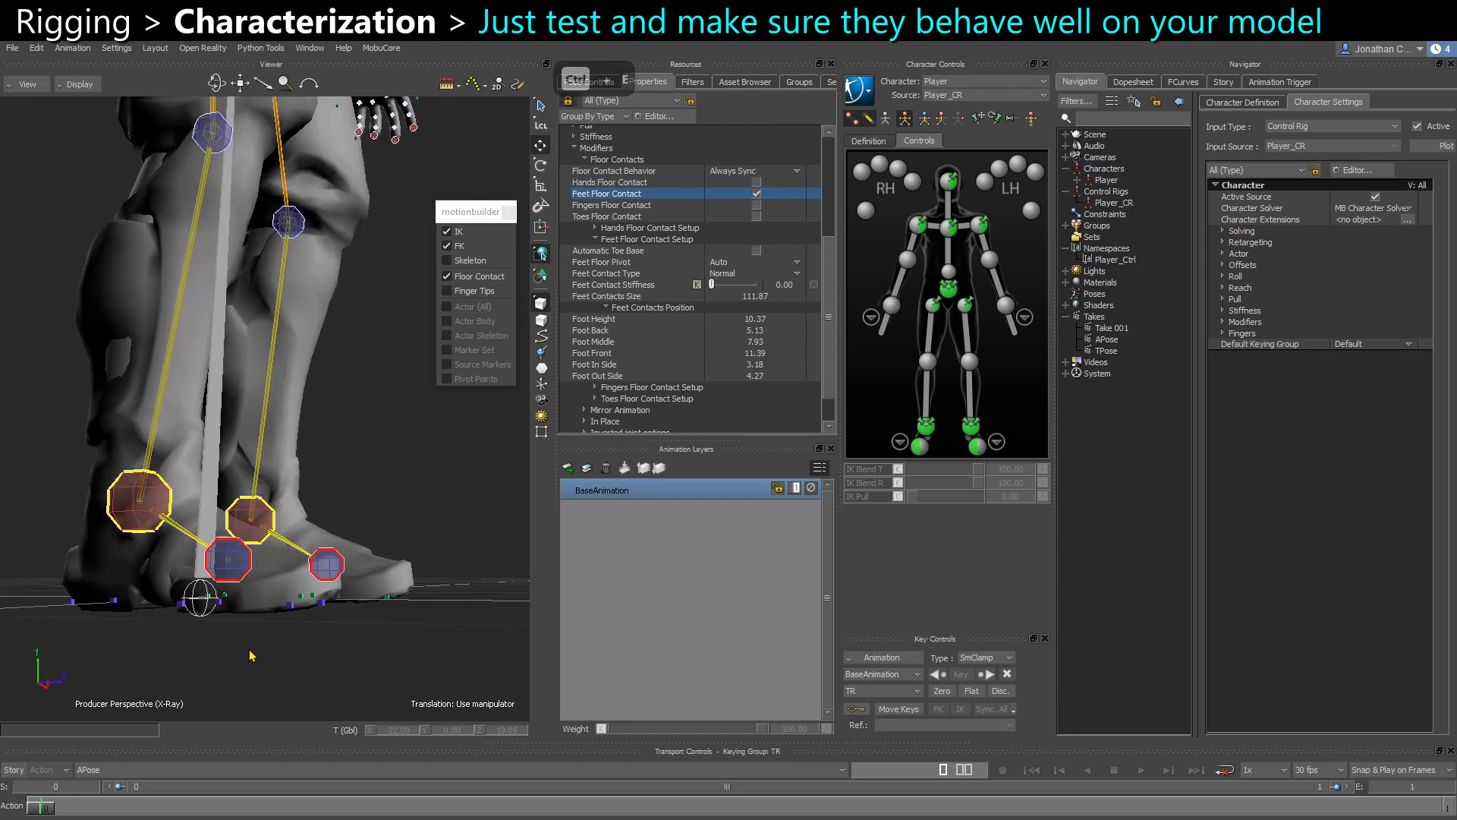
Select the right ankle effector for rotation without the X-ray display, and enable Automatic Toe Base
left_click_drag(266, 618, 314, 665, "ctrl+shift")
left_click(144, 522)
left_click_drag(146, 523, 189, 548, "alt")
key("e")
key("ctrl+a")
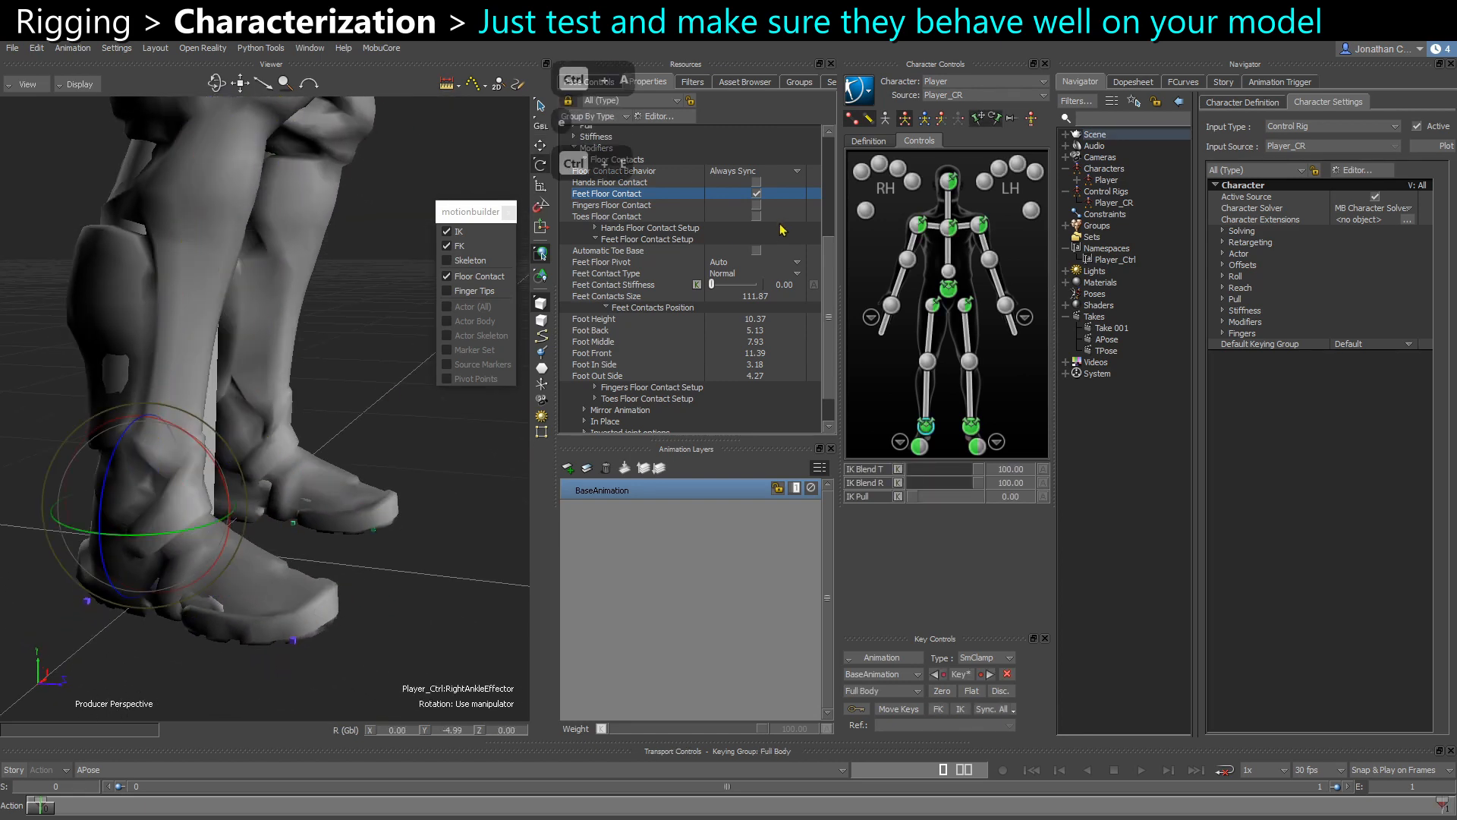
left_click(603, 251)
left_click(755, 250)
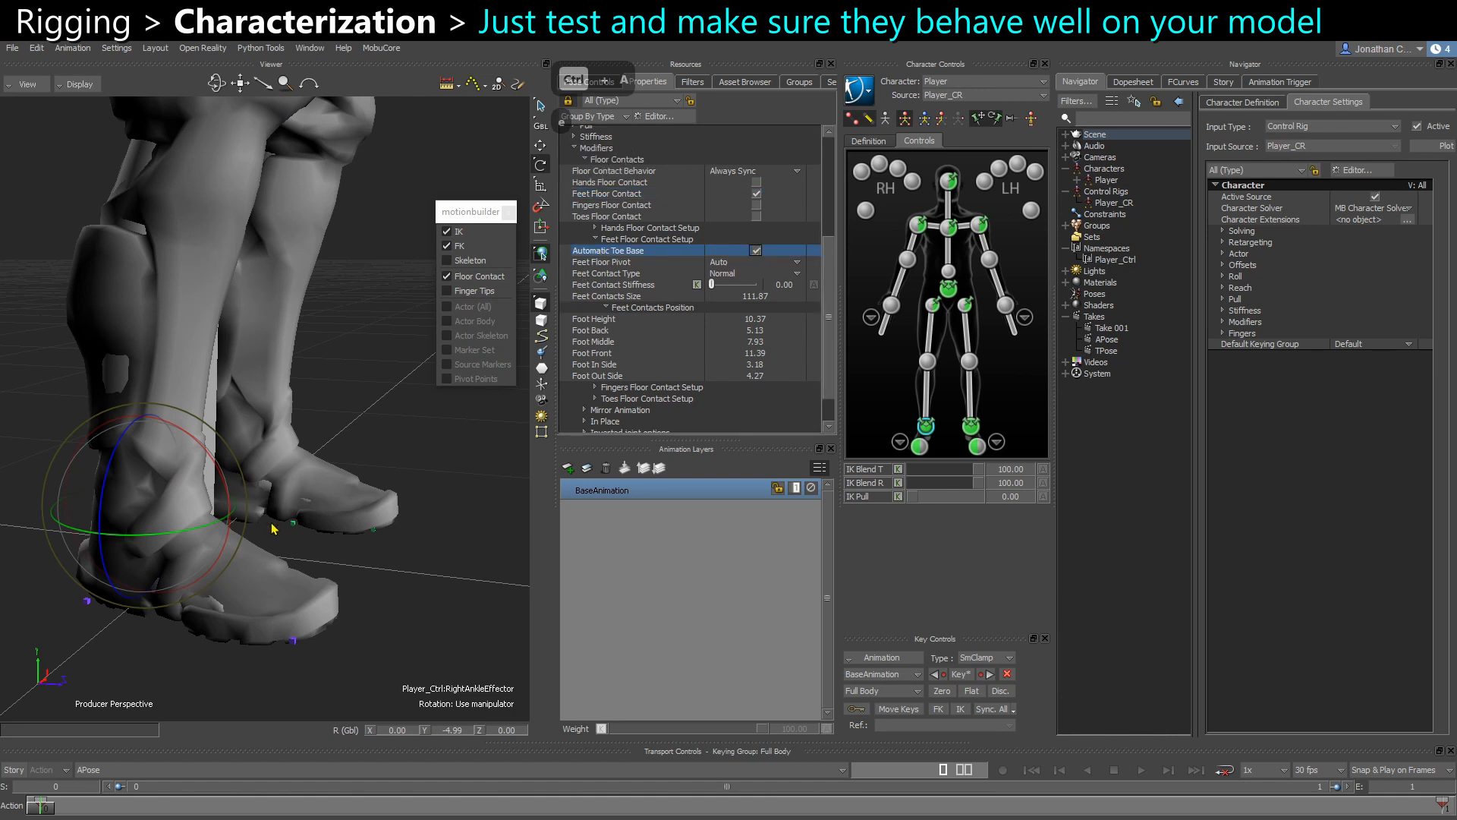
Rotate and move the right ankle effector to test the foot's floor contact and toe bend
key("F5")
mouse_move(231, 497)
left_mouse_down()
mouse_move(237, 533)
mouse_move(233, 507)
mouse_move(228, 530)
mouse_move(247, 503)
left_mouse_up()
key("w")
left_click_drag(132, 479, 139, 468)
Shift the right foot's outer toe base and toe tip contacts, bringing Foot Middle to about 11.76 and Foot Front to 8.56
left_click(143, 597)
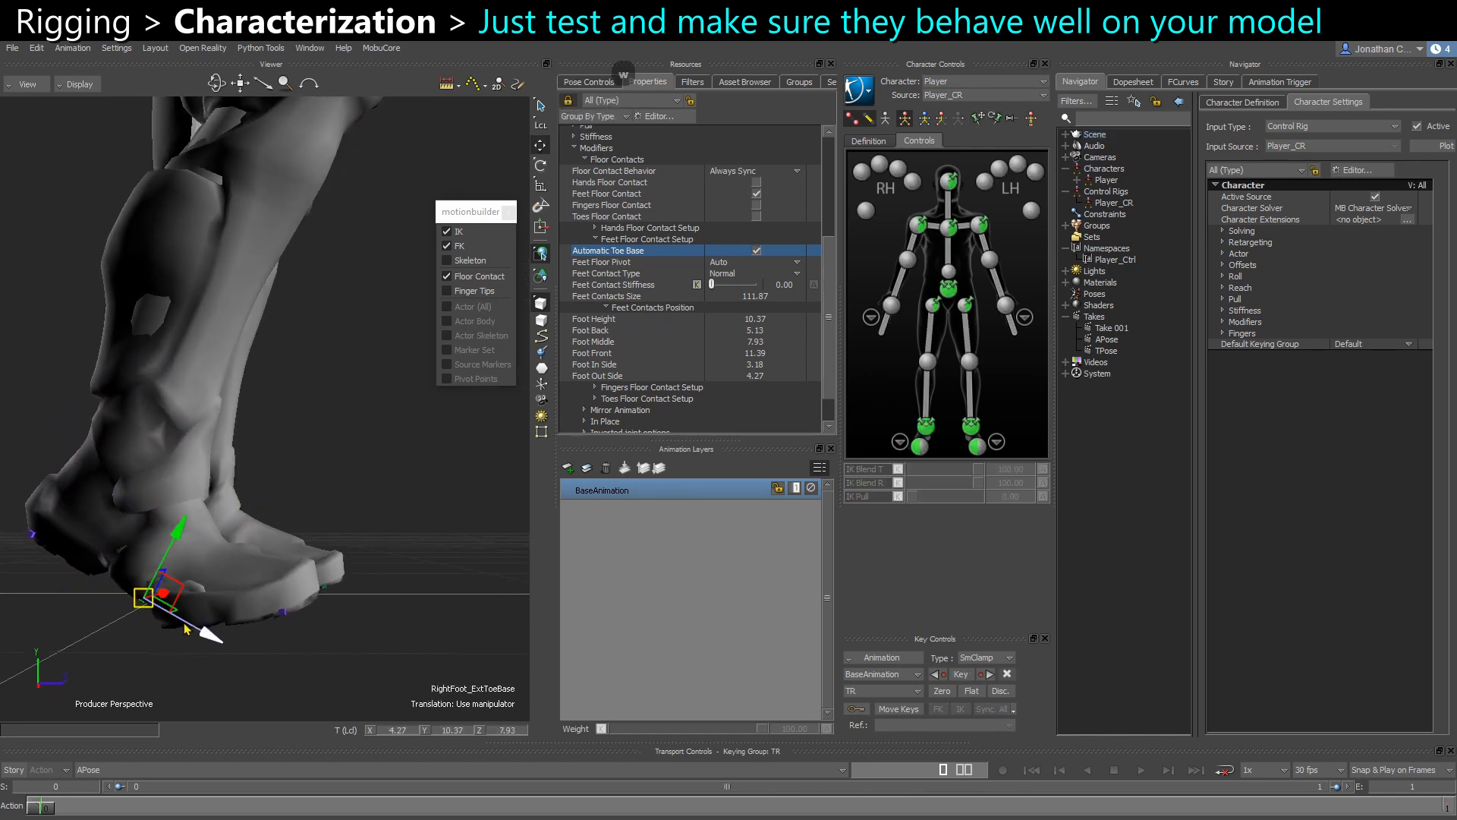
left_click_drag(204, 628, 254, 648)
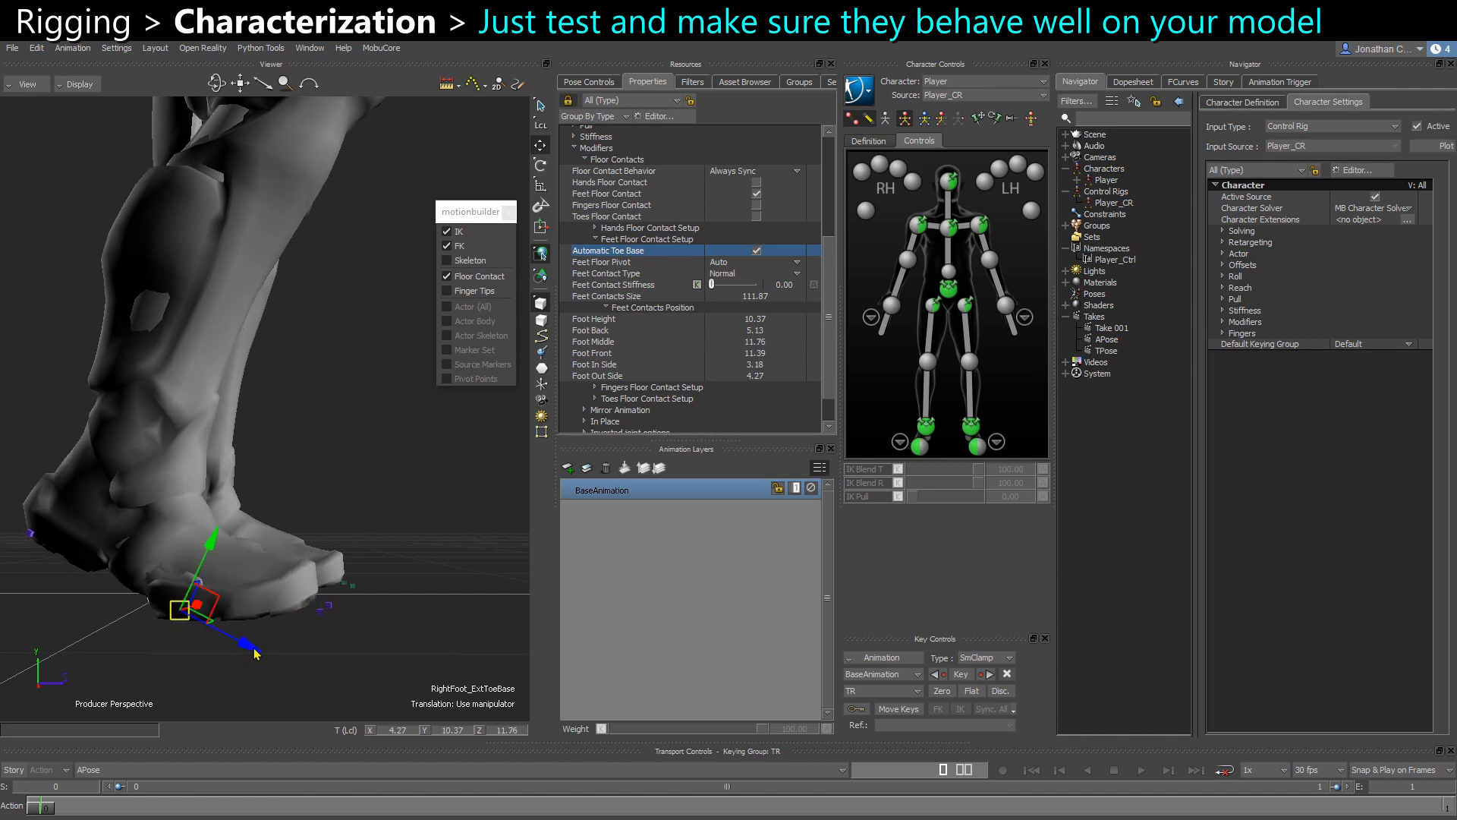
left_click(323, 607)
left_click_drag(325, 609, 365, 620)
left_click_drag(381, 552, 378, 562, "alt")
left_click(377, 562)
Test the new contact positions by manipulating the right ankle effector, and undo the pose change
left_click(922, 431)
key("e")
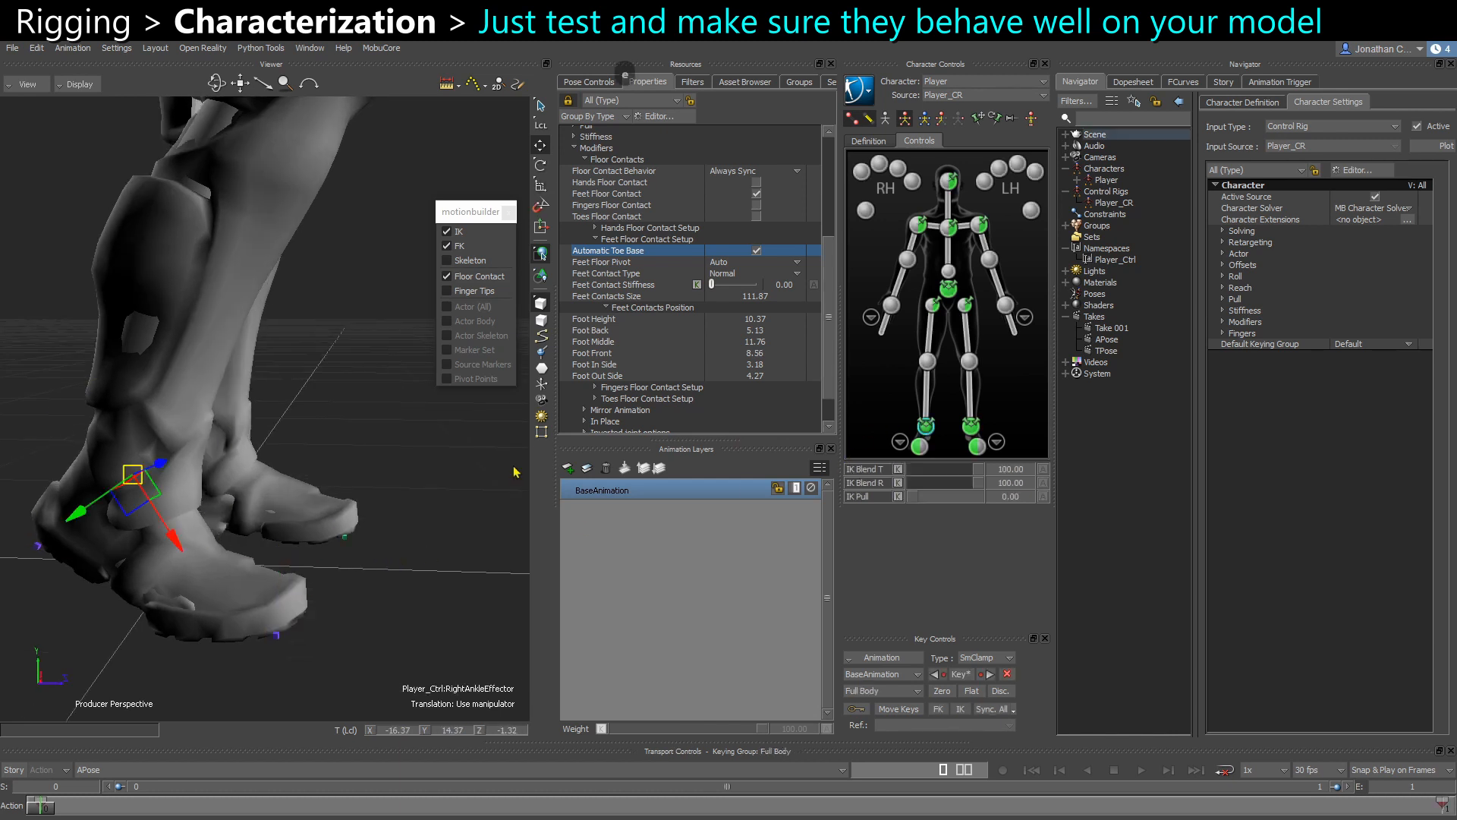
left_click_drag(364, 493, 315, 480, "alt")
left_click_drag(195, 525, 155, 563)
key("w")
key("e")
key("ctrl+z")
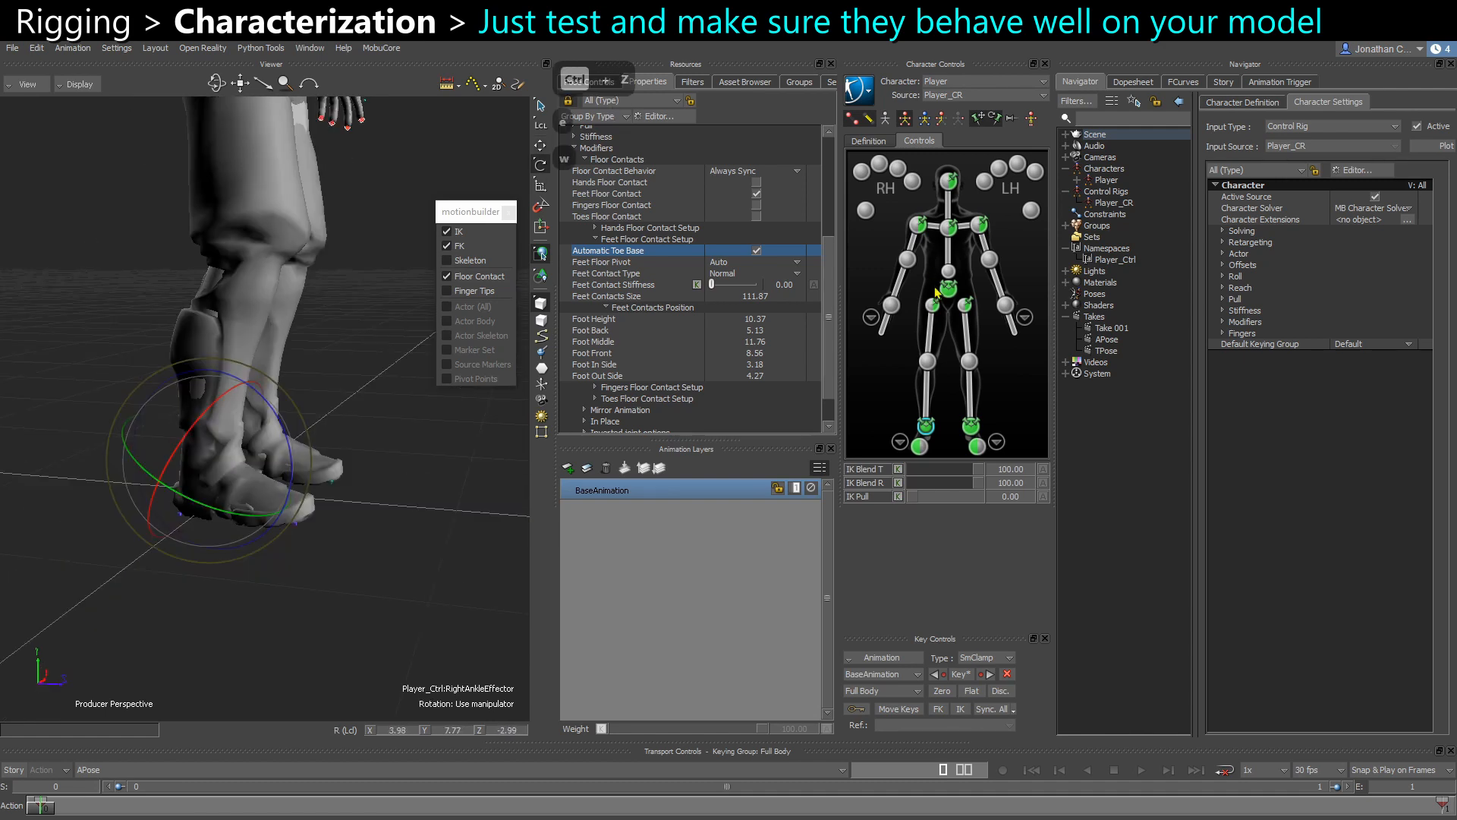
Lower the hips effector to test how the feet hold the floor, undo the move and clear the selection
left_click(947, 289)
middle_click_drag(367, 280, 361, 322, "alt")
right_click_drag(361, 322, 303, 304, "alt")
key("w")
left_click_drag(262, 243, 231, 236, "alt")
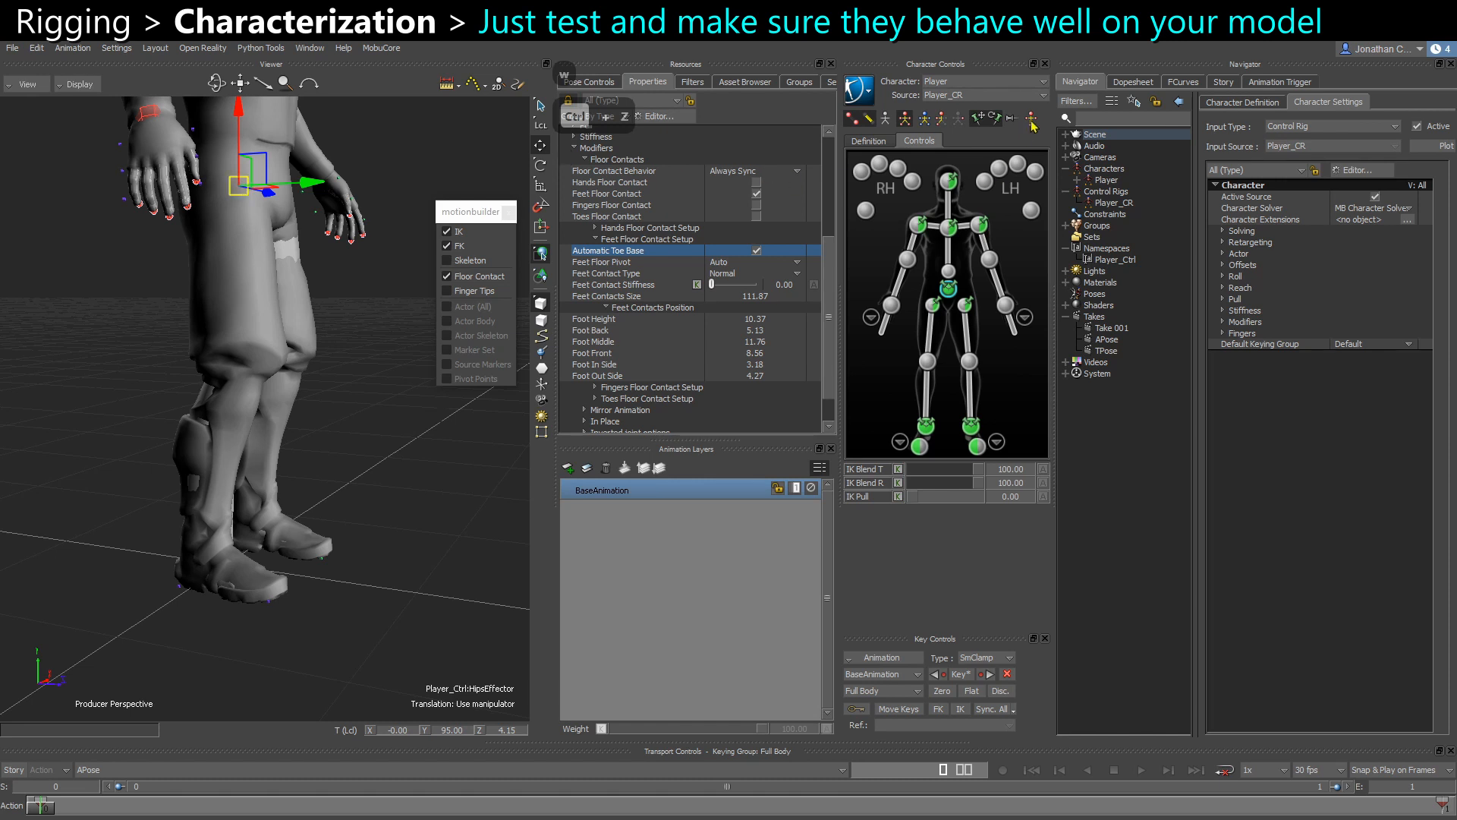
left_click_drag(239, 186, 234, 223)
key("ctrl+z")
left_click_drag(361, 463, 337, 466, "ctrl+shift")
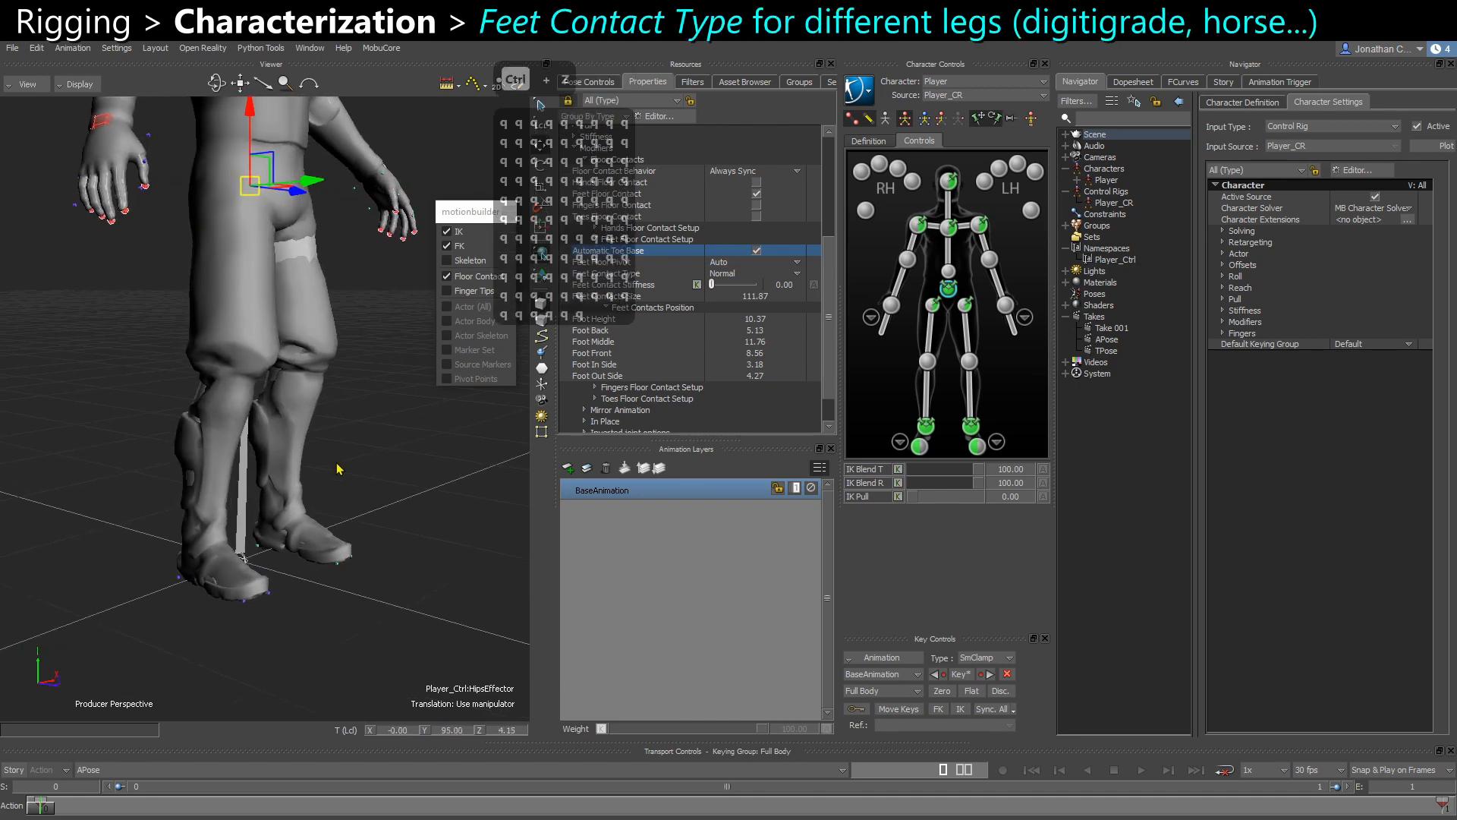
left_click(340, 466)
Review the Feet Contact Type options for other kinds of legs, keeping Normal
left_click_drag(448, 475, 408, 480, "ctrl+shift")
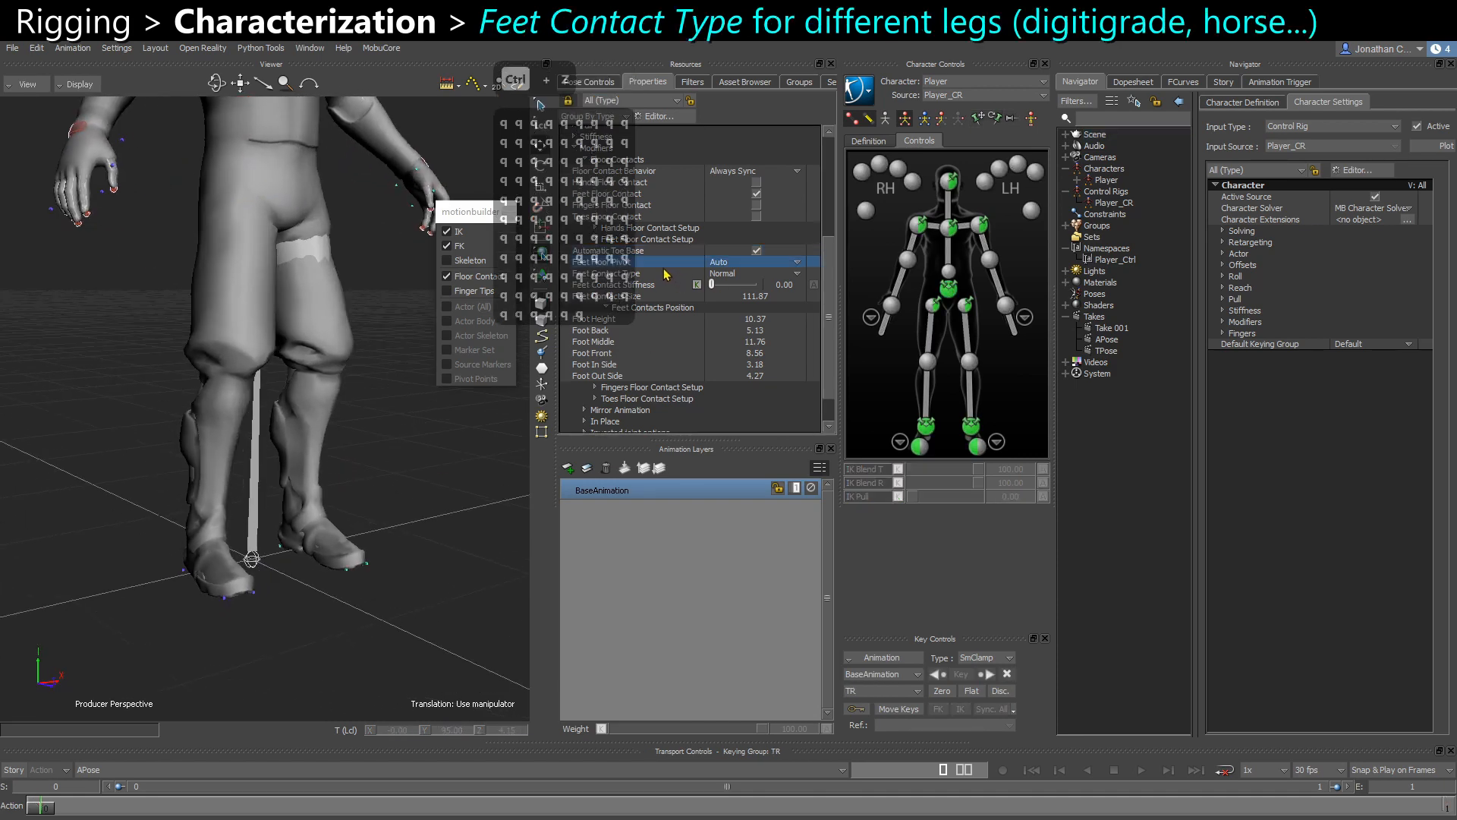
left_click(667, 274)
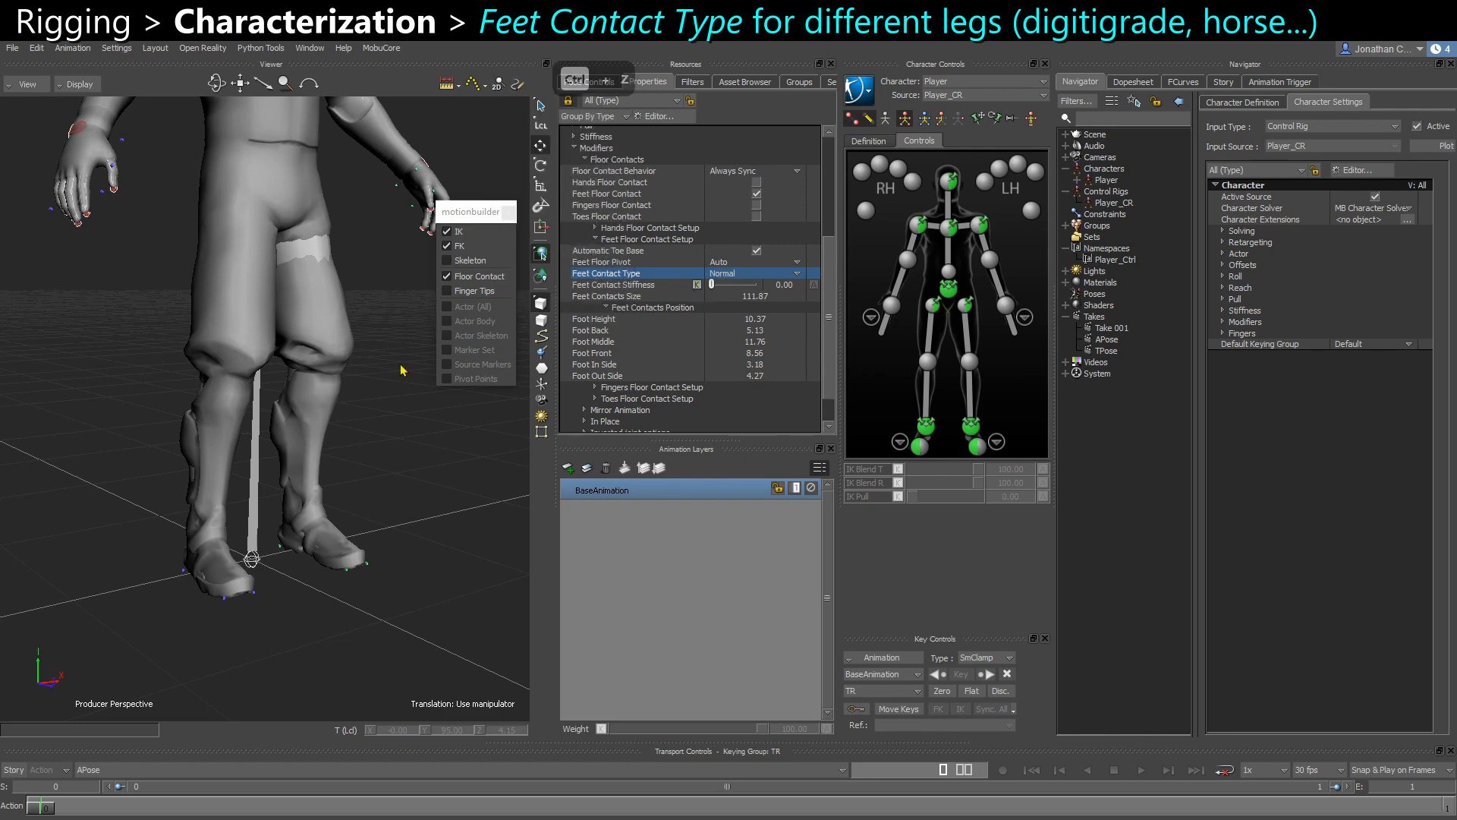
left_click_drag(262, 546, 176, 621, "alt")
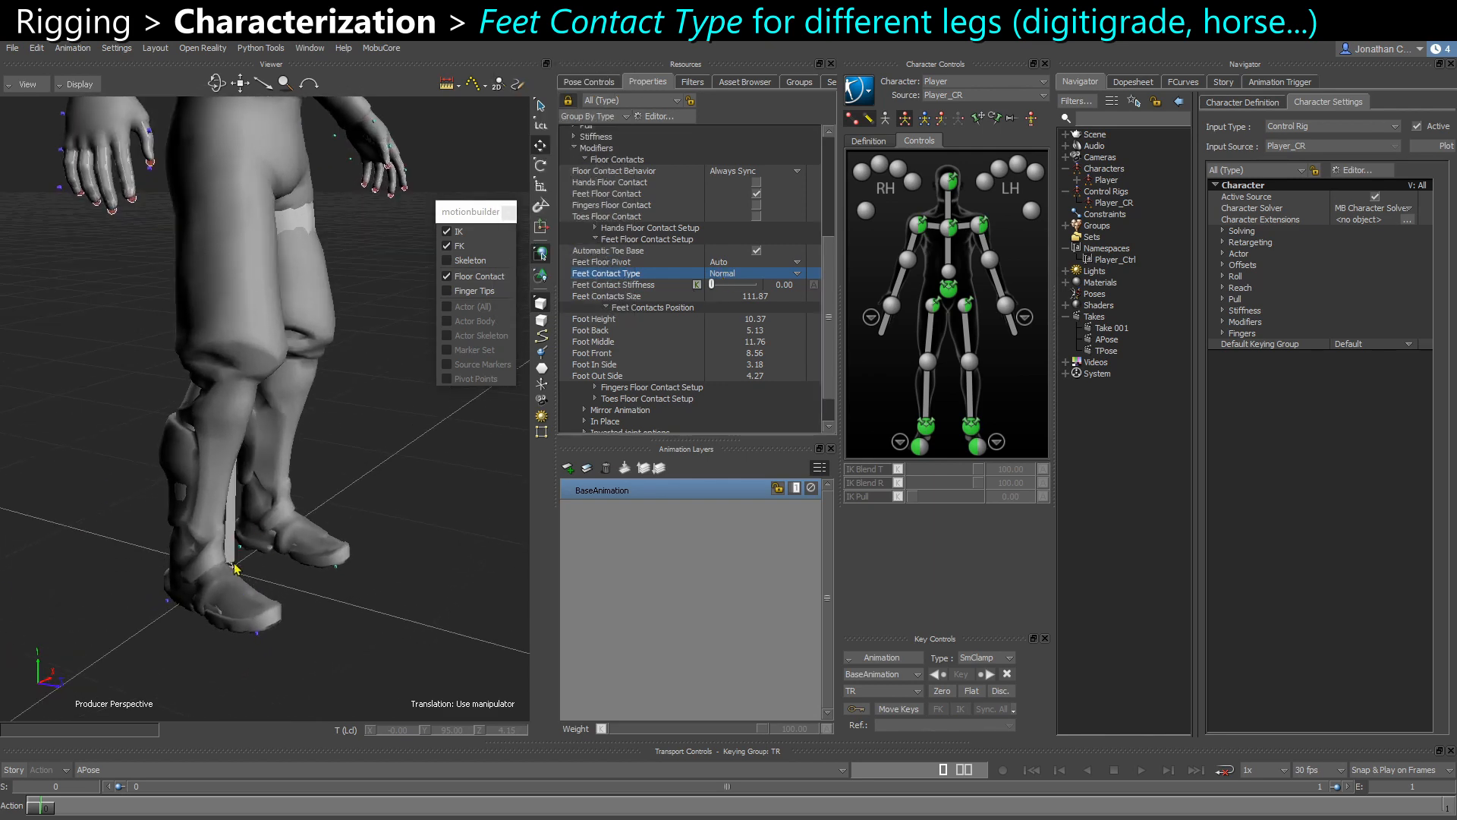
left_click_drag(235, 567, 250, 562, "alt")
left_click(725, 274)
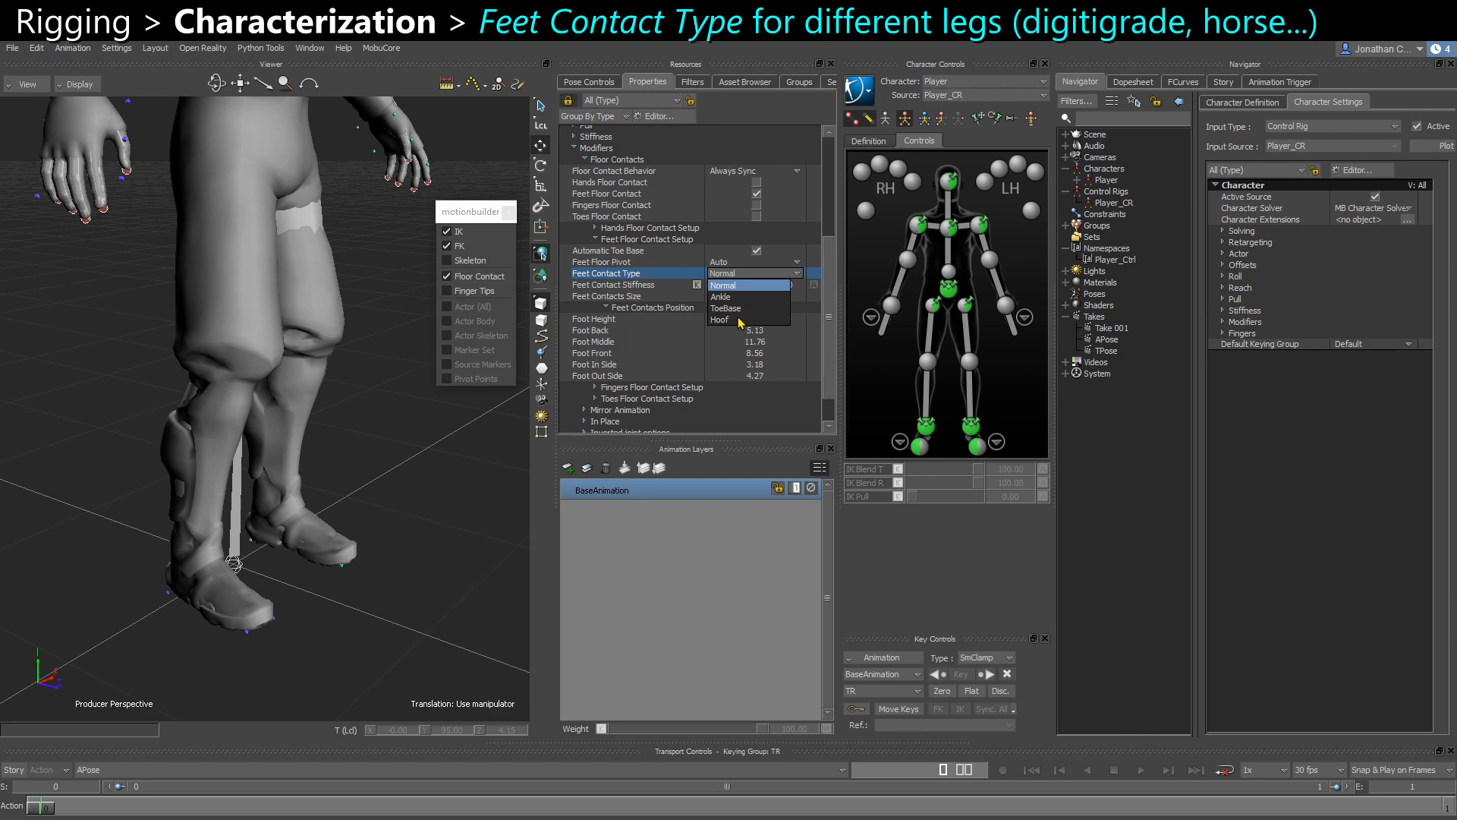
left_click(426, 597)
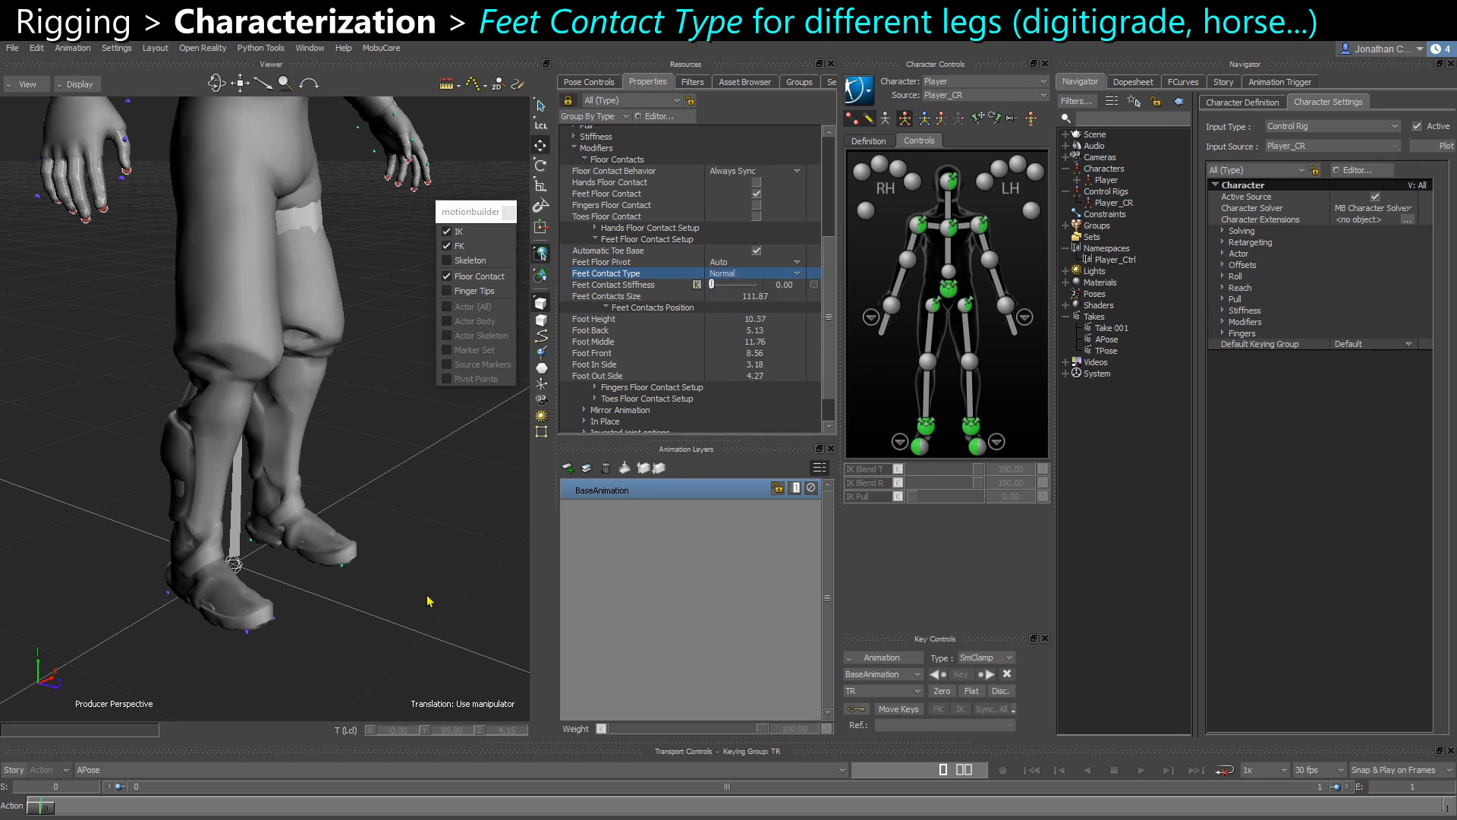
Inspect the left hand's floor contact markers, selecting the thumb base marker
mouse_move(409, 572)
left_mouse_down("ctrl+shift")
mouse_move(330, 569)
mouse_move(235, 405)
mouse_move(260, 334)
mouse_move(292, 303)
mouse_move(251, 266)
mouse_move(260, 258)
mouse_move(266, 333)
mouse_move(219, 350)
mouse_move(219, 384)
left_mouse_up("ctrl+shift")
left_click(261, 237)
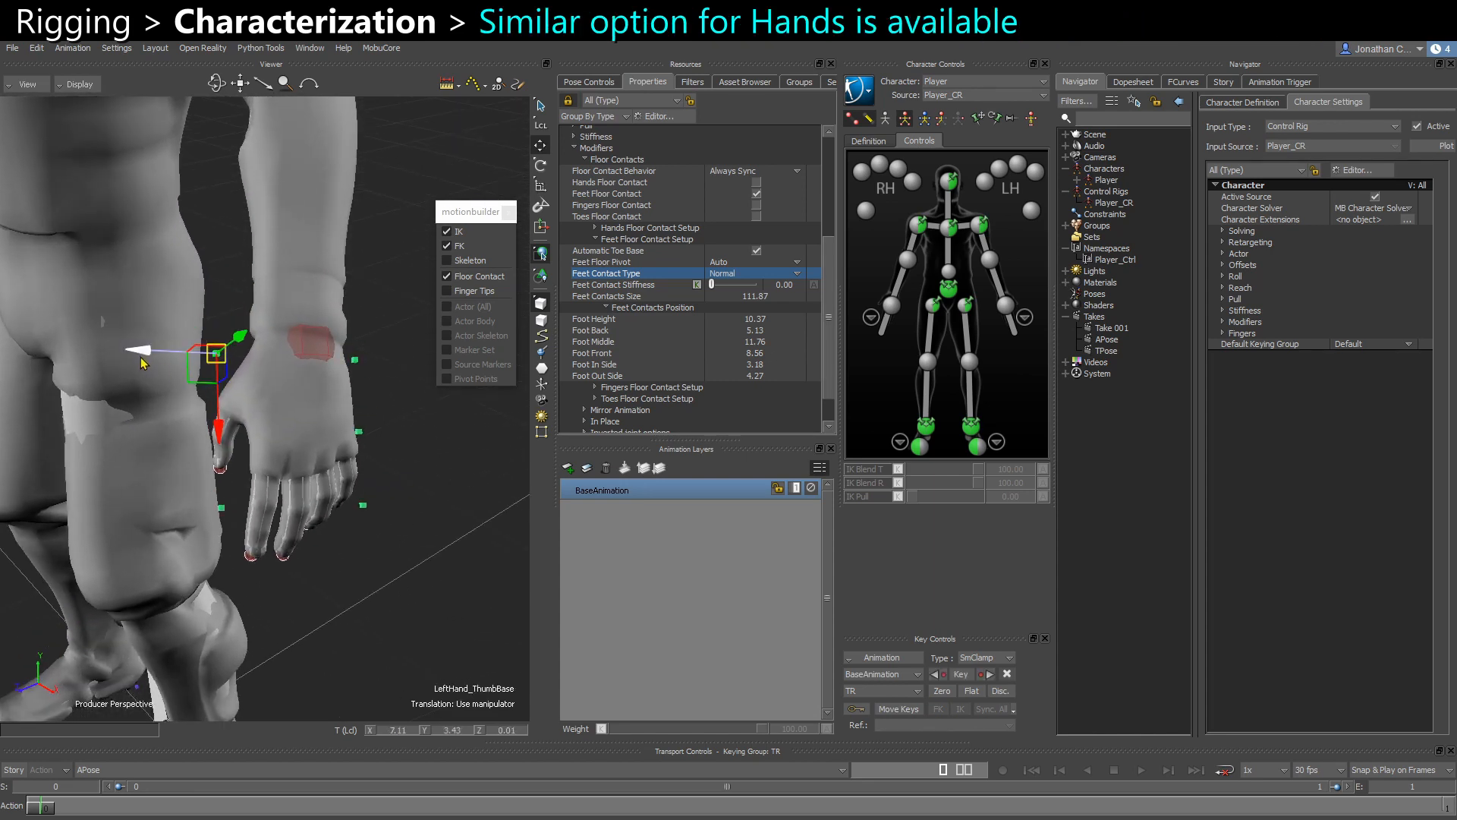
left_click_drag(141, 352, 283, 411)
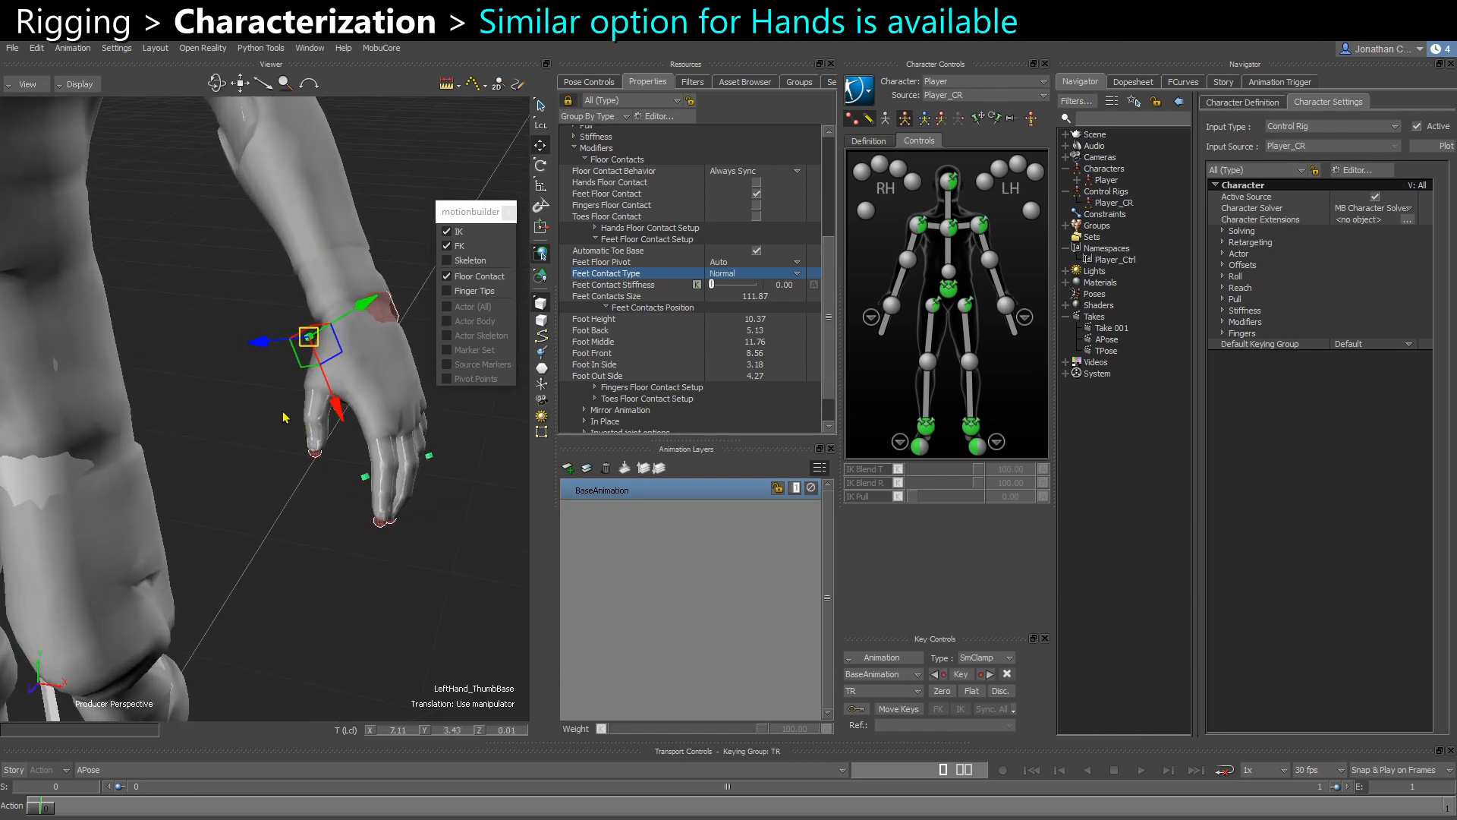
left_click(280, 490)
left_click(307, 334)
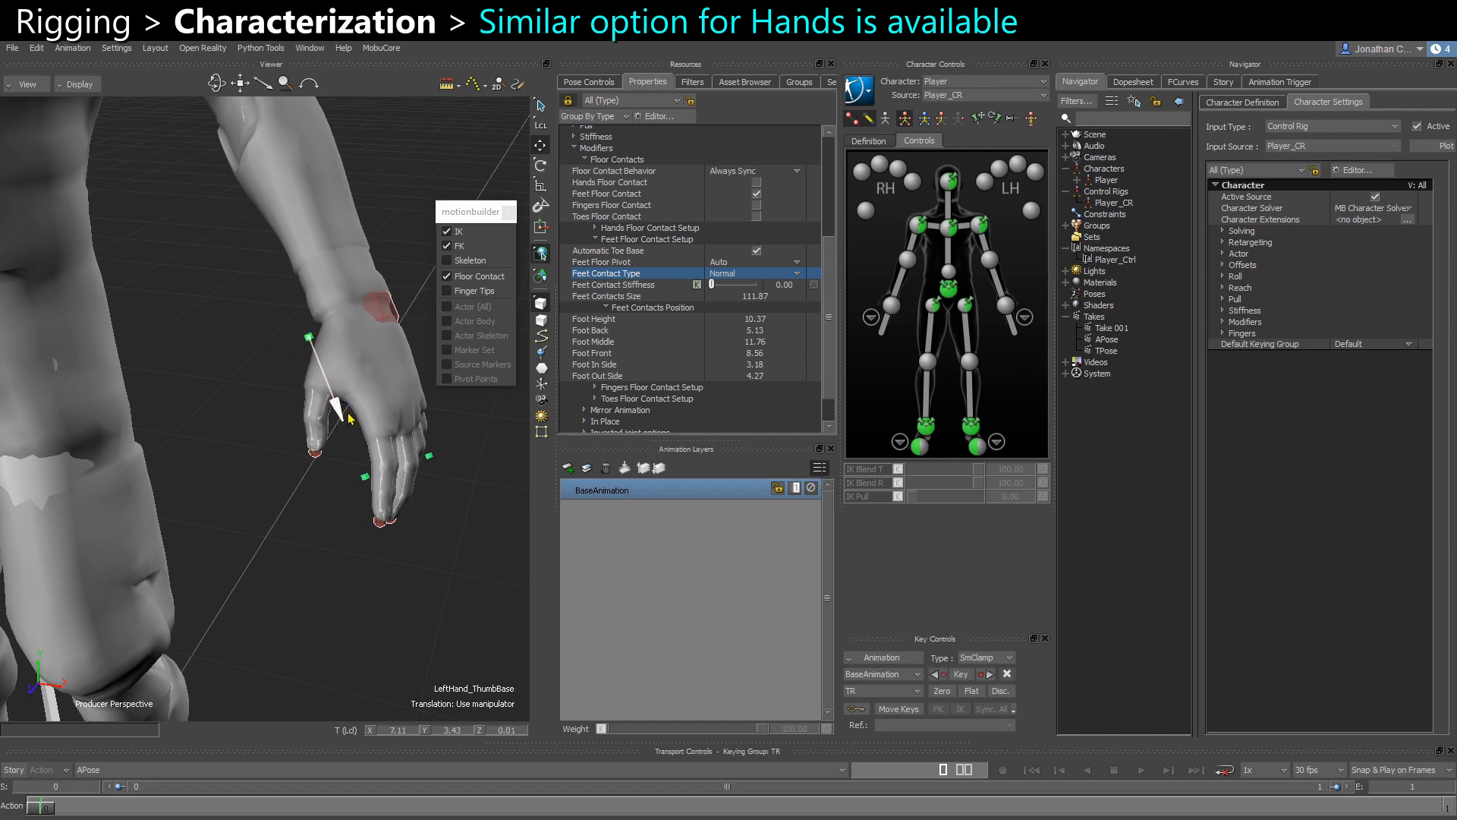
left_click(231, 403)
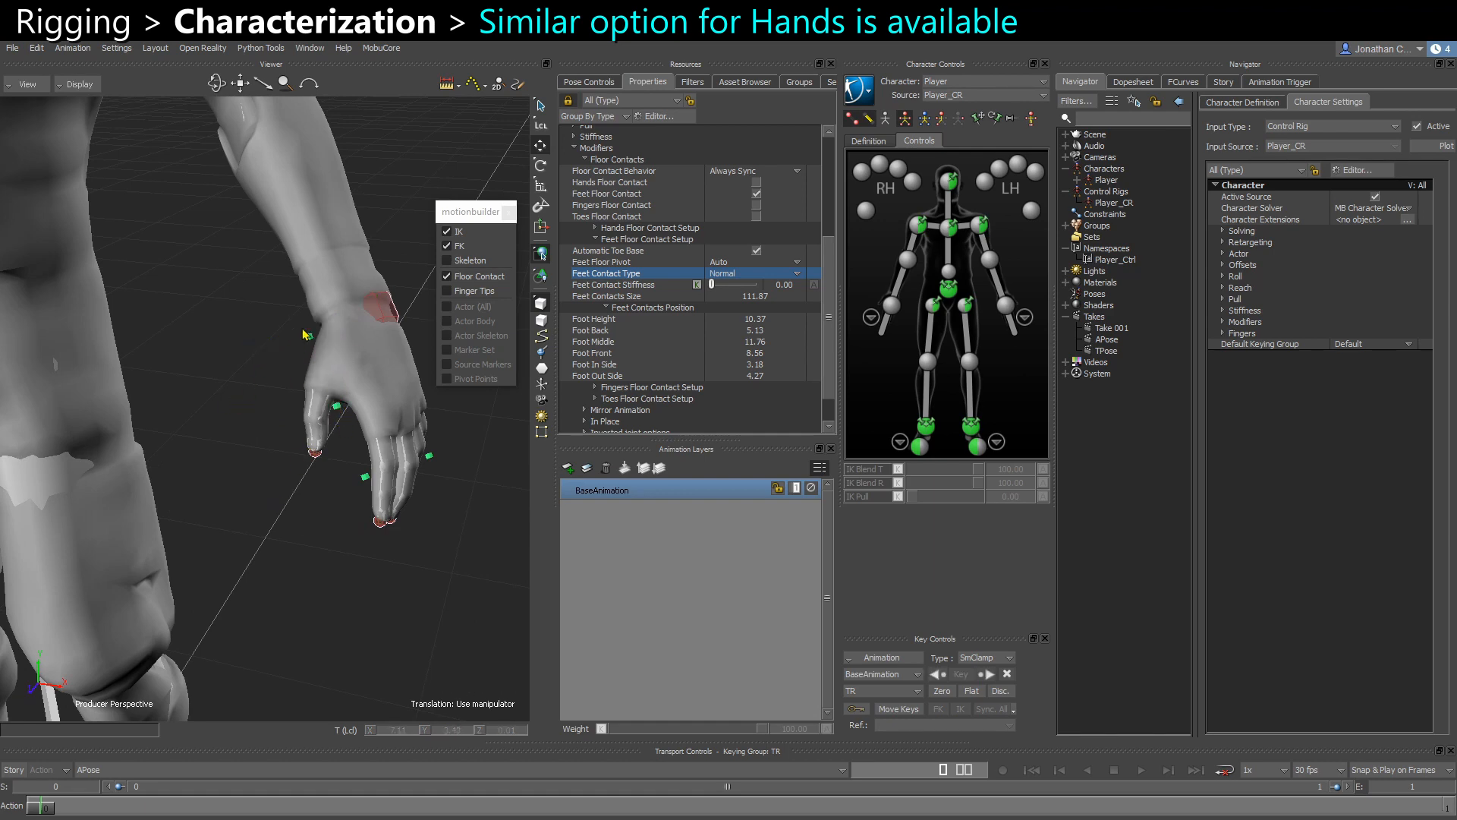
Move the left hand's index base contact marker toward the fingers to about Z 9.56, and adjust its sideways position
left_click(307, 336)
mouse_move(308, 336)
left_mouse_down("ctrl+shift")
mouse_move(220, 379)
mouse_move(247, 339)
mouse_move(335, 396)
left_mouse_up("ctrl+shift")
left_click(340, 349)
left_click(375, 404)
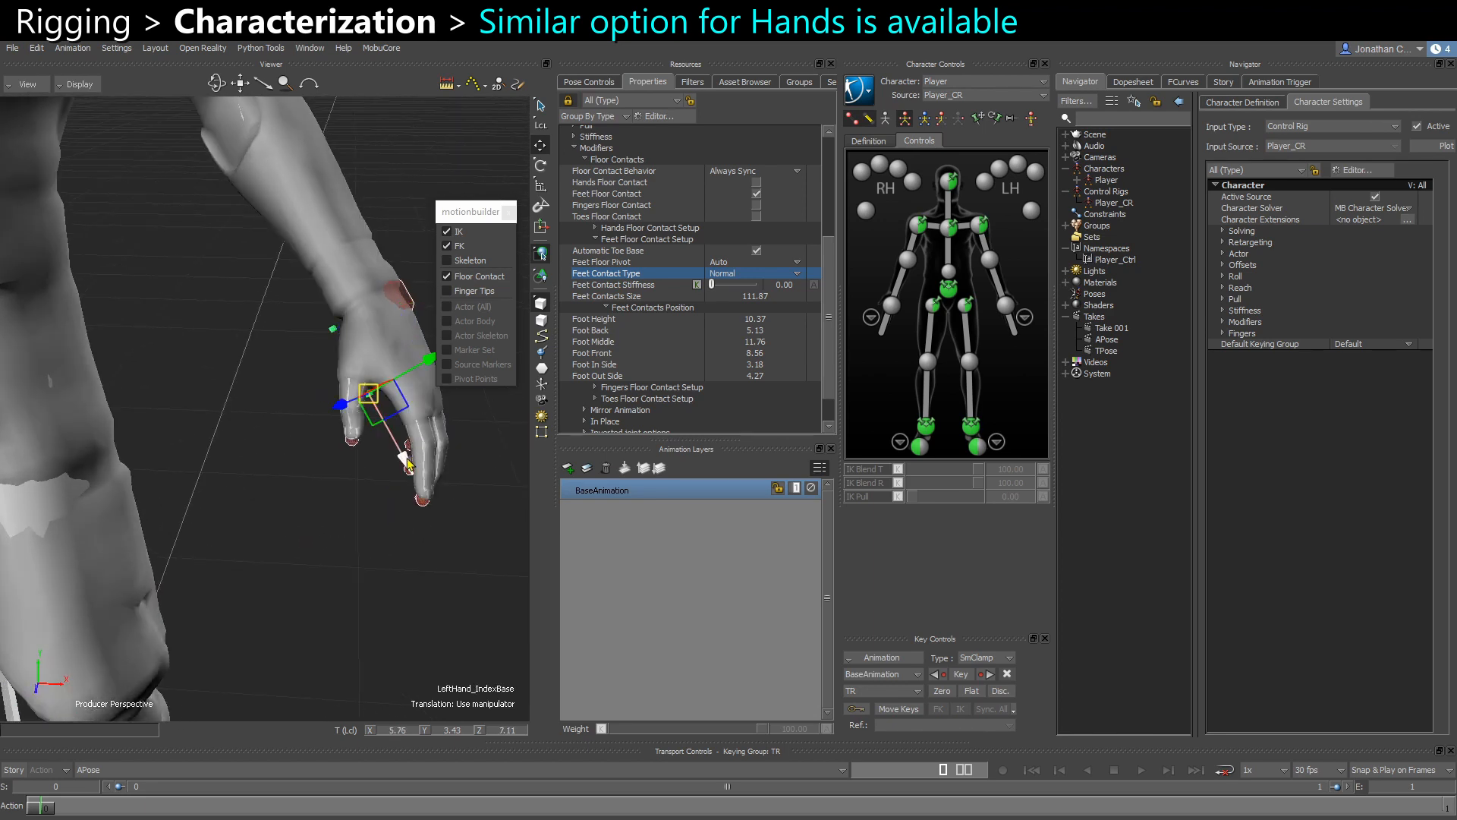
left_click_drag(430, 483, 444, 469, "ctrl+shift")
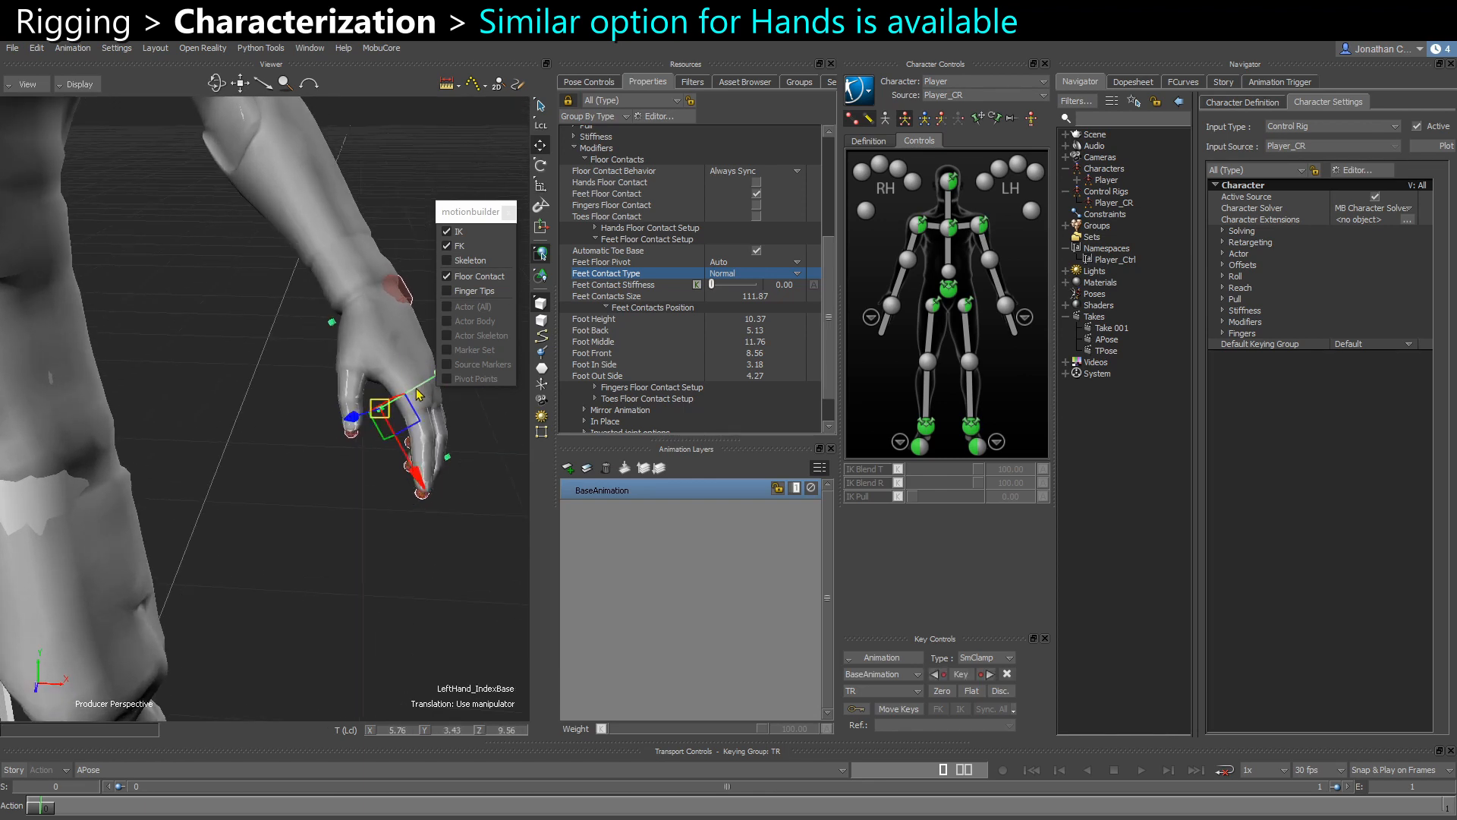
left_click_drag(418, 390, 431, 386)
Close the floating show/hide list and hide the character's Floor Contact markers
left_click_drag(434, 485, 383, 492, "ctrl+shift")
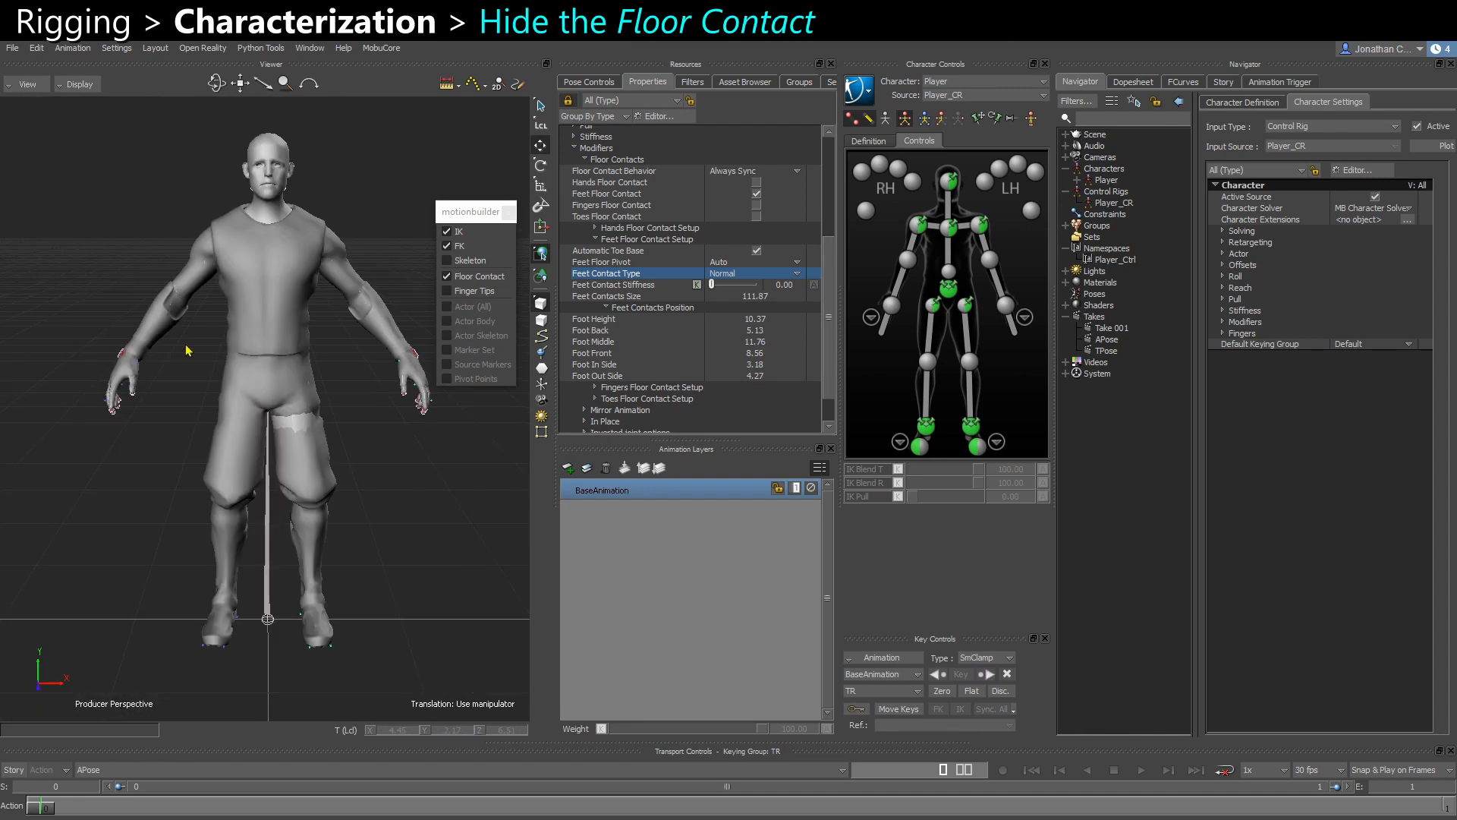
left_click_drag(190, 351, 275, 447, "ctrl+shift")
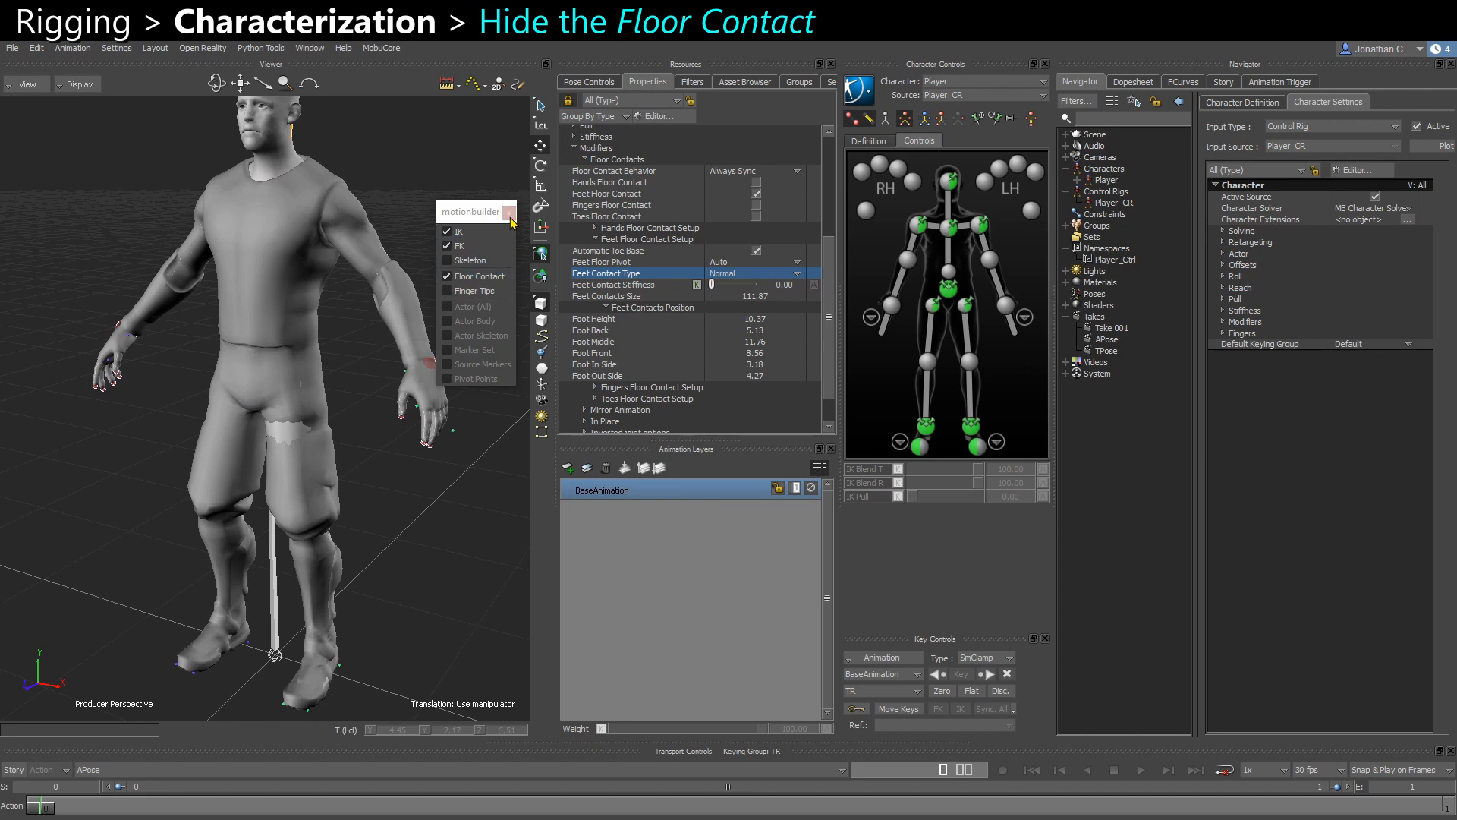
left_click(509, 218)
left_click(860, 88)
mouse_move(897, 203)
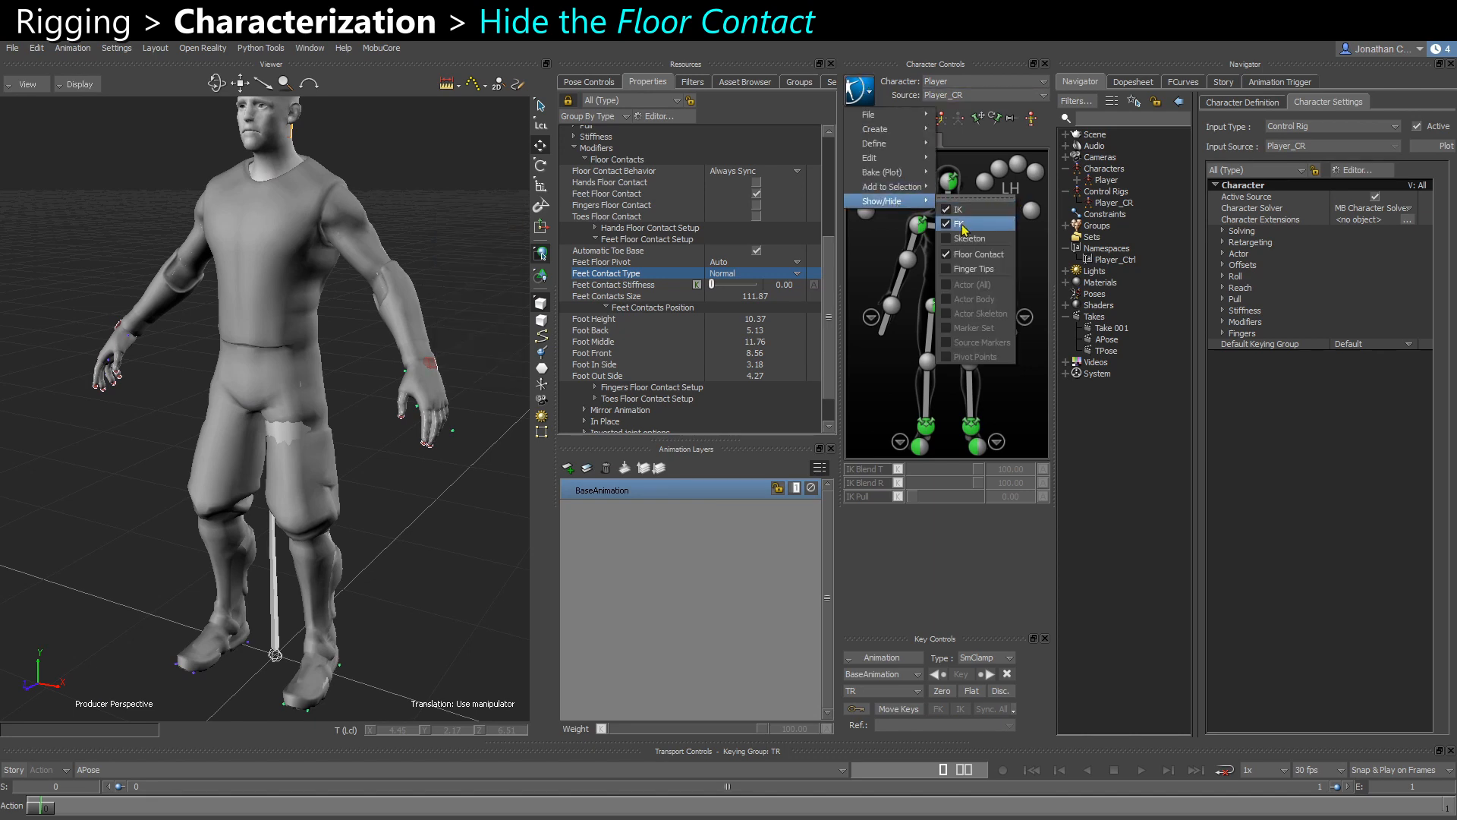
left_click(981, 255)
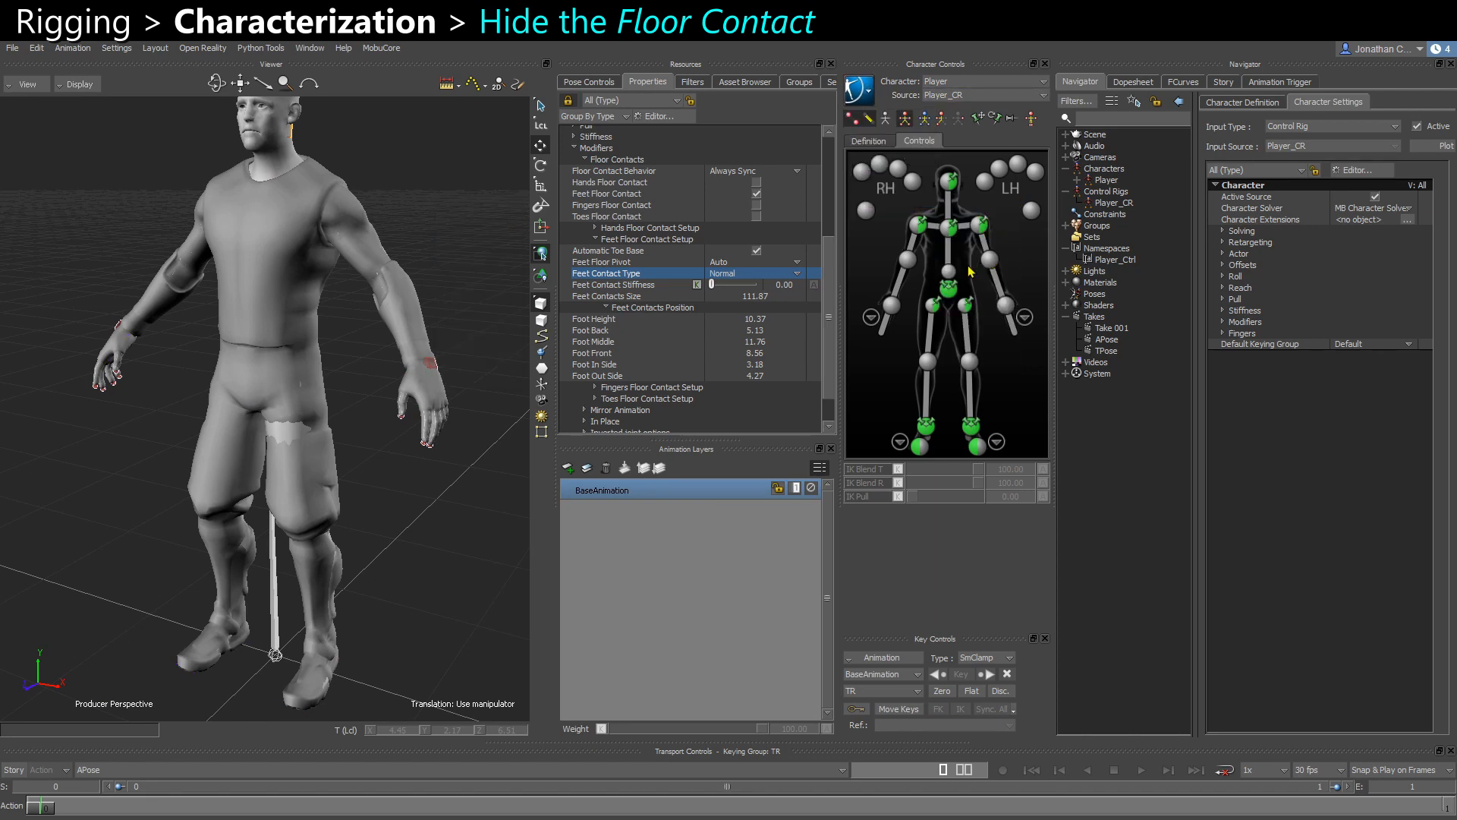
Switch the viewer to X-Ray display to show the control rig over the whole character
key("ctrl+a")
key("ctrl+a")
left_click_drag(336, 539, 368, 513, "ctrl+shift")
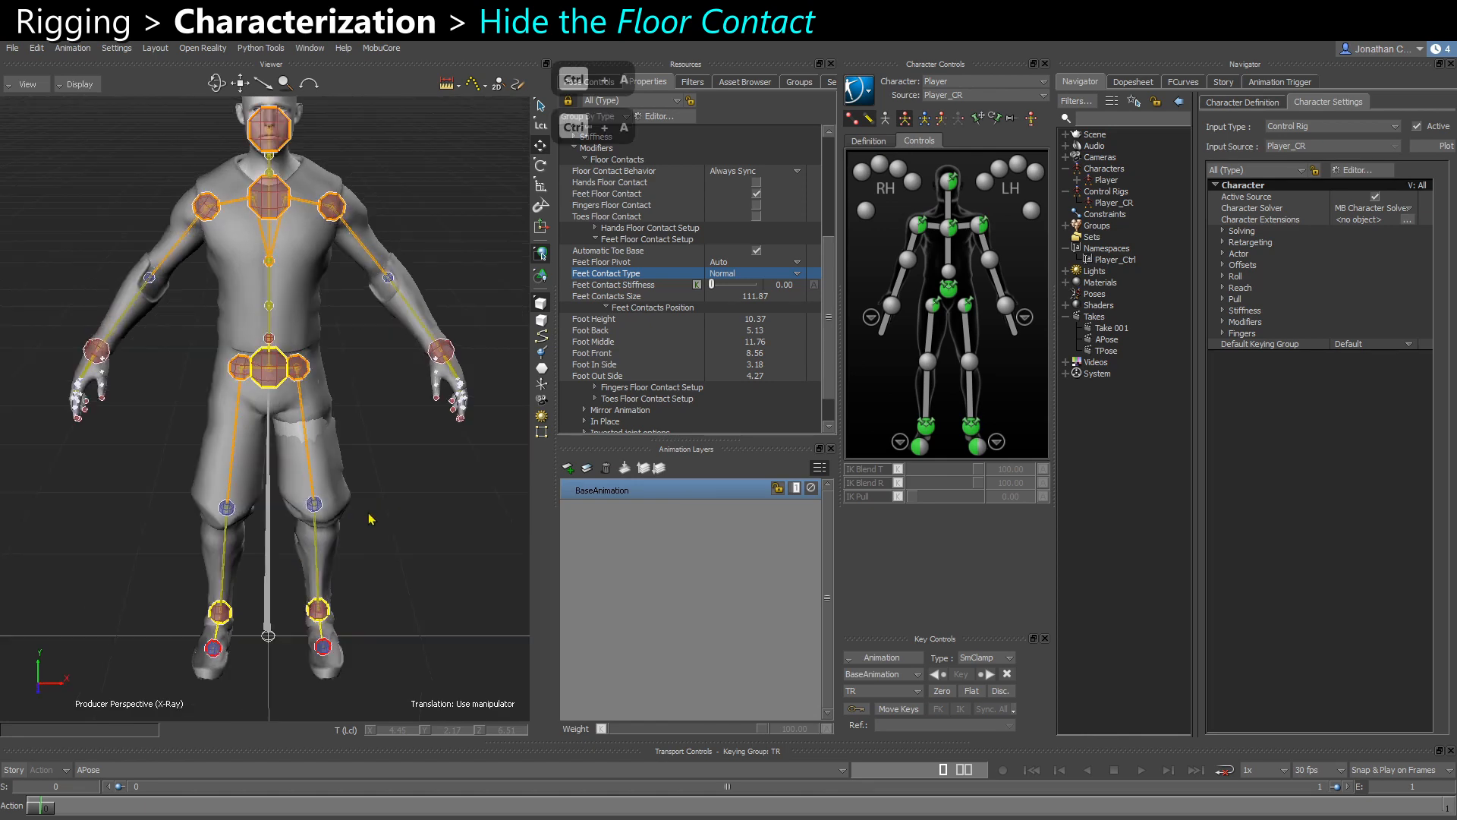
left_click_drag(497, 531, 374, 461, "ctrl+shift")
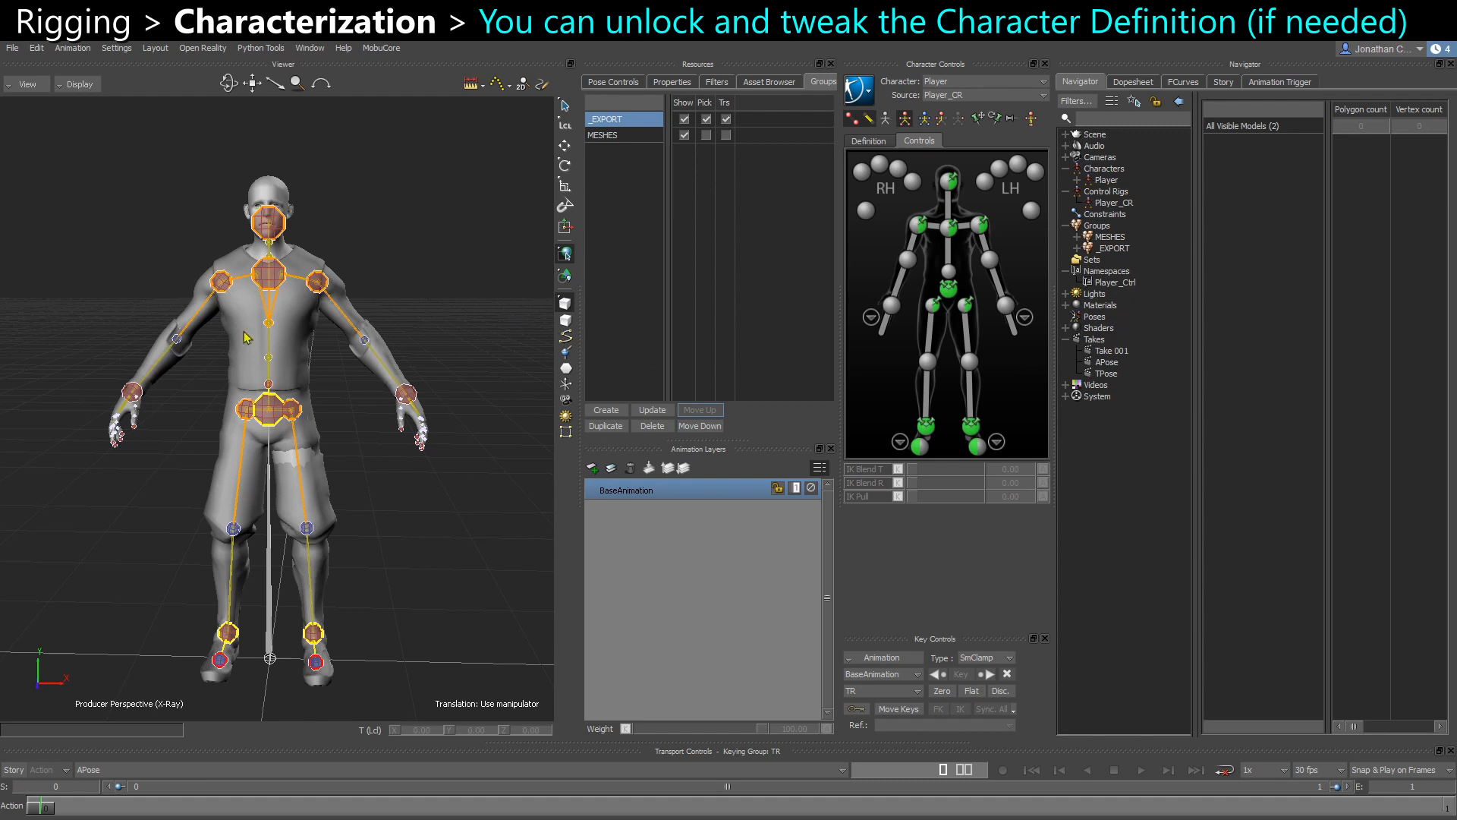
left_click_drag(353, 502, 377, 491, "alt")
right_click_drag(377, 491, 394, 543, "alt")
left_click_drag(394, 543, 457, 445, "alt")
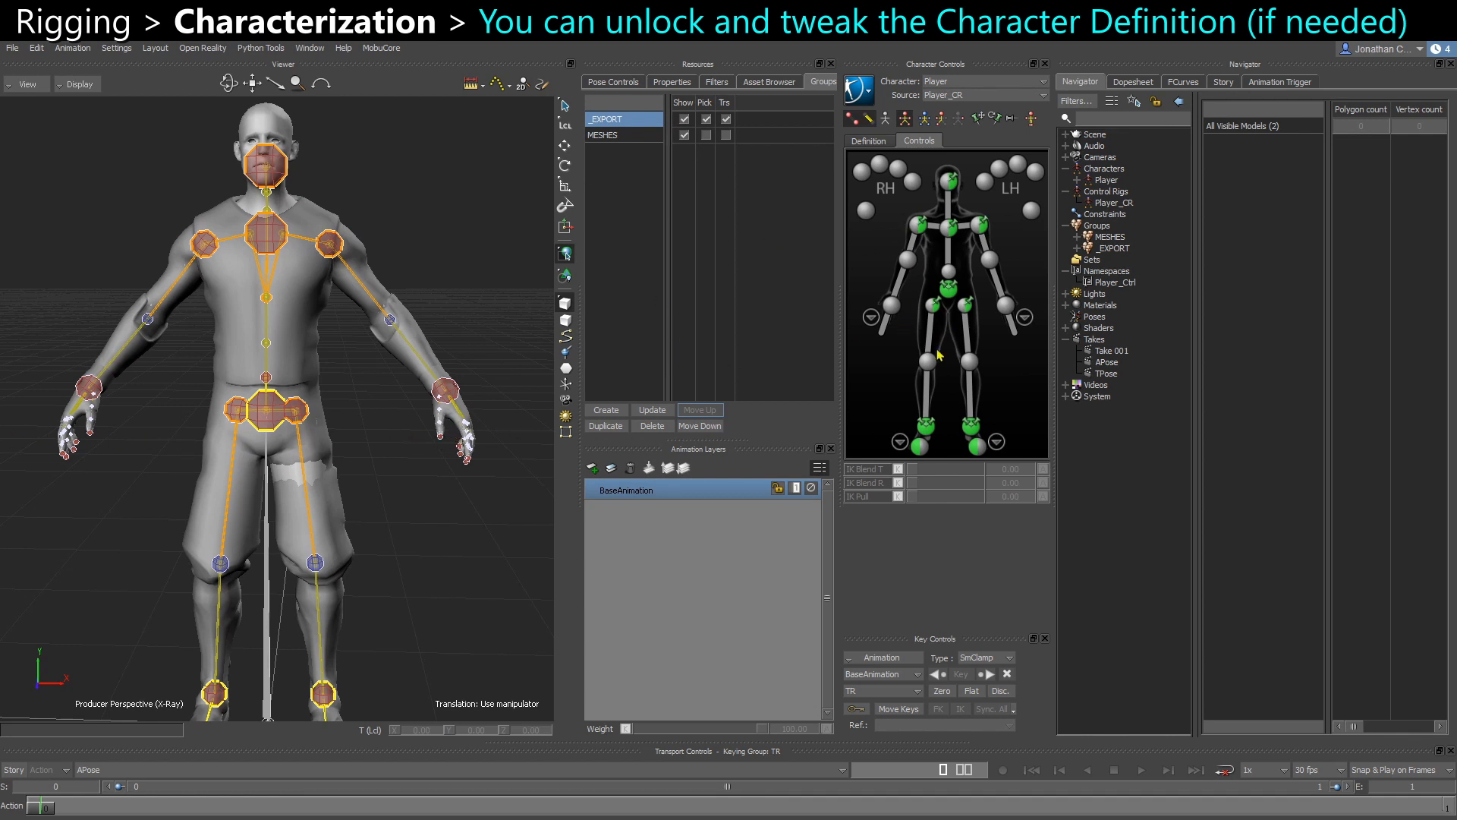
right_click_drag(359, 560, 338, 540, "alt")
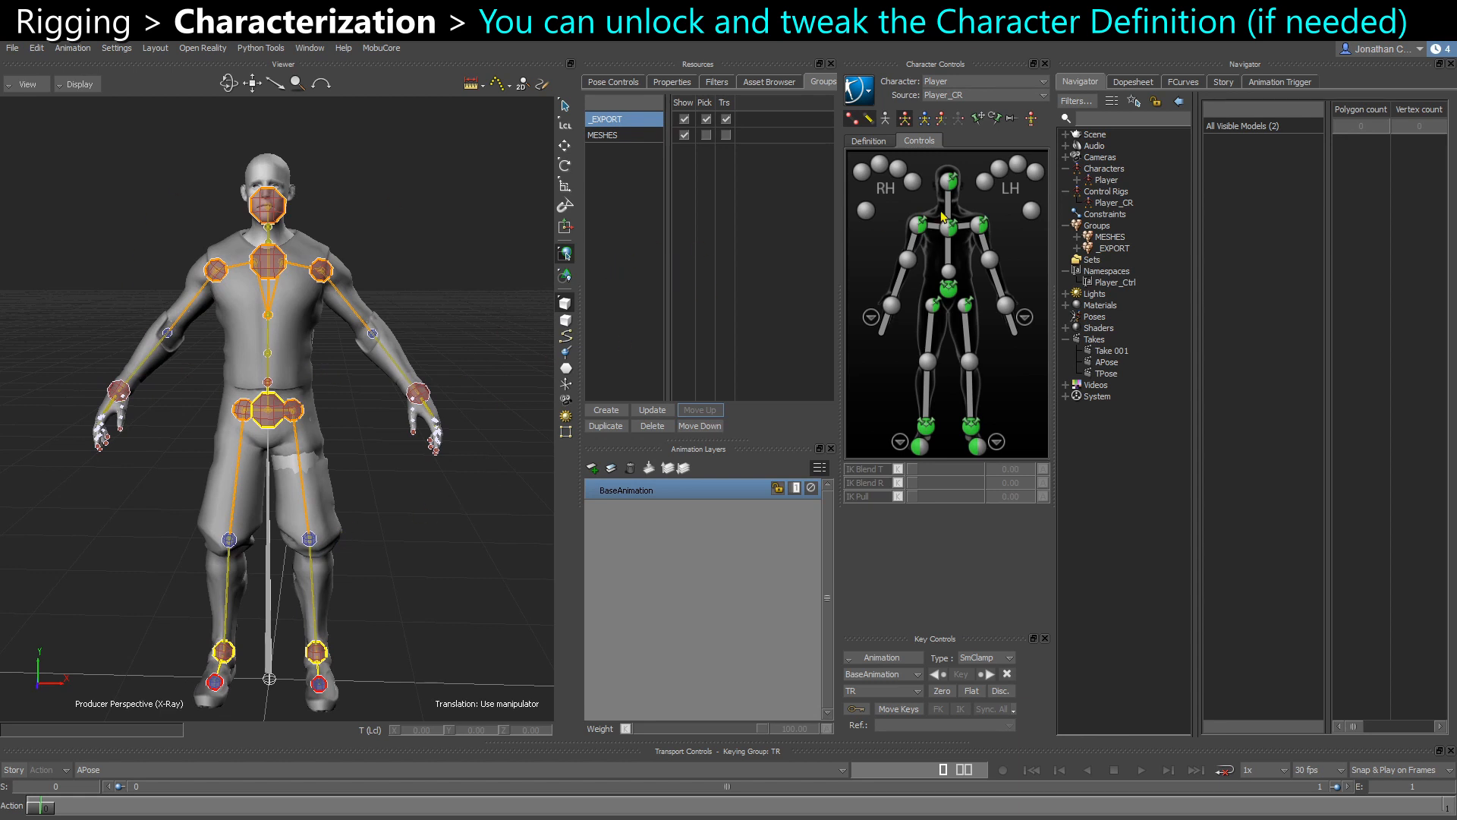
Unlock the Player character definition and switch to the TPose take
left_click(870, 147)
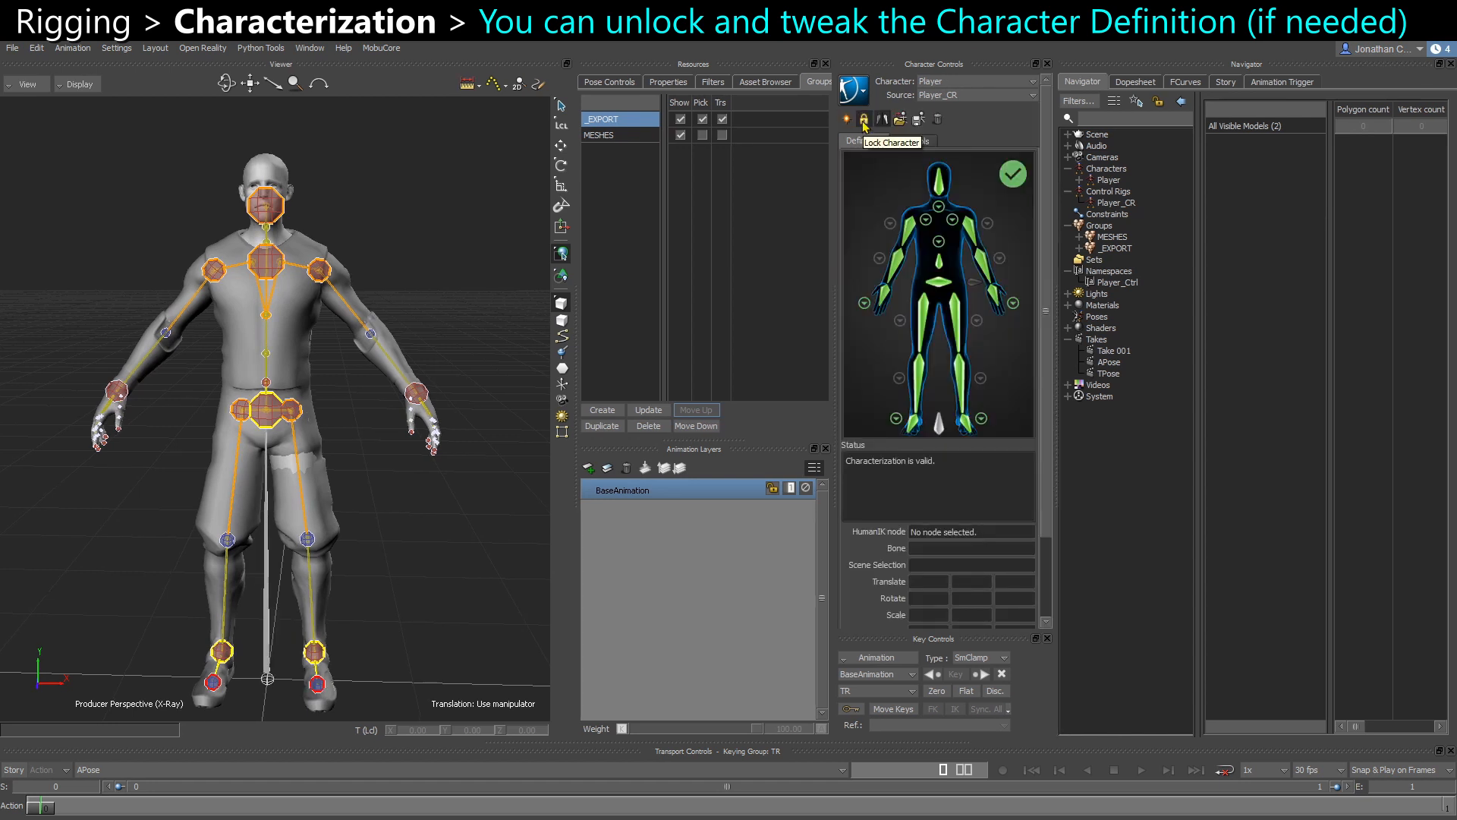
left_click(863, 120)
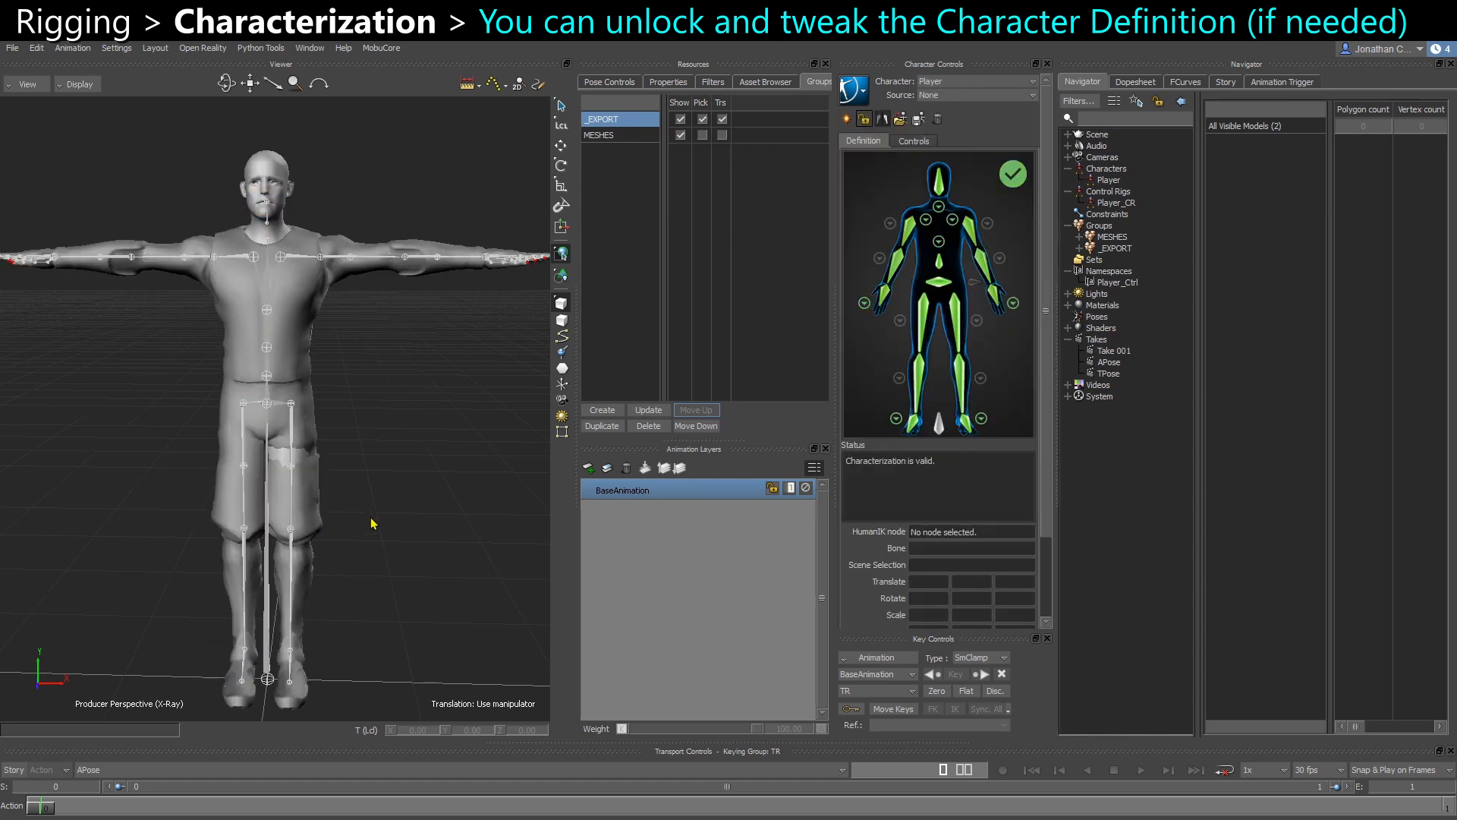
left_click(106, 771)
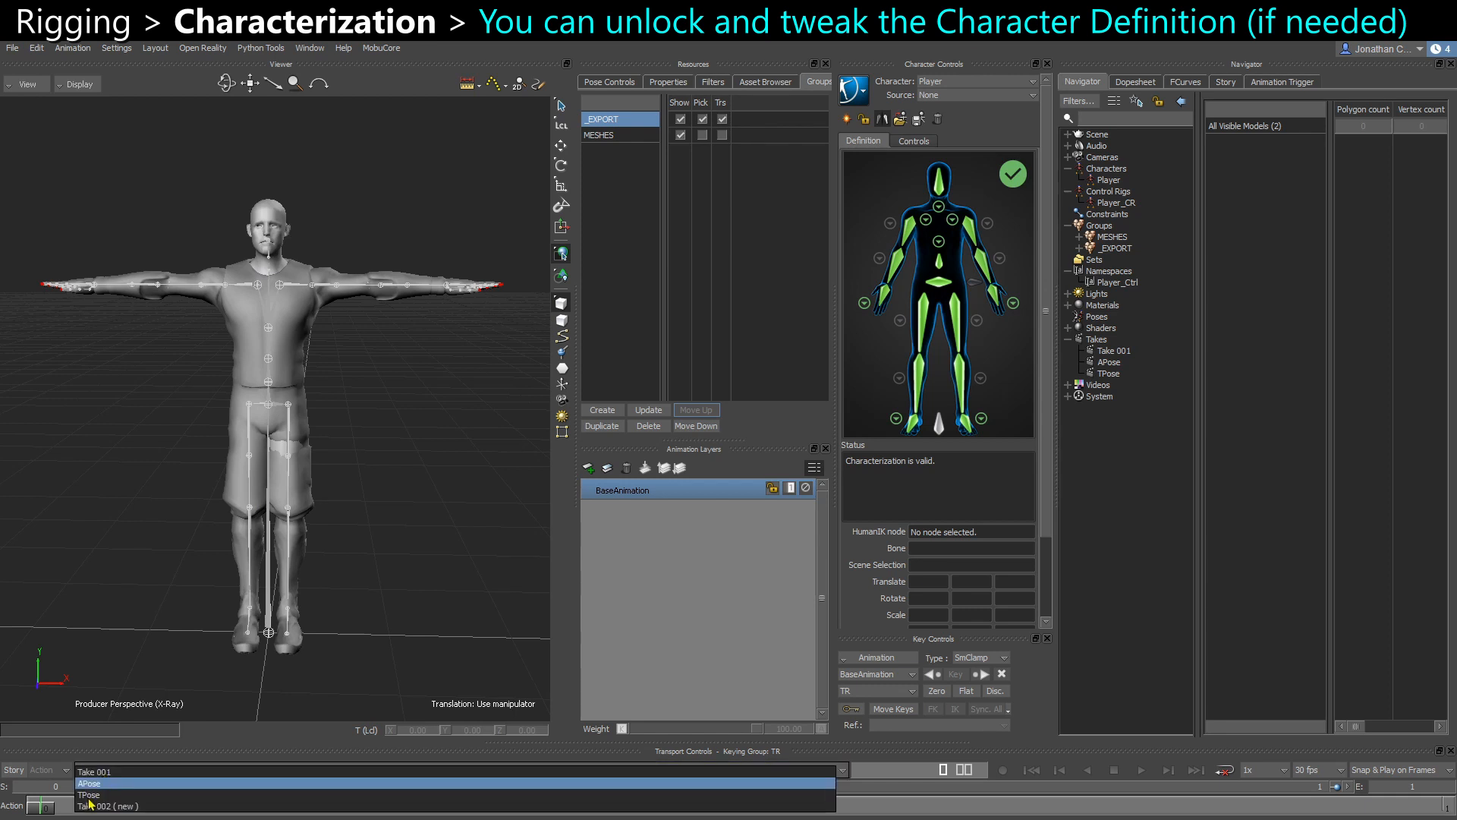
left_click(92, 804)
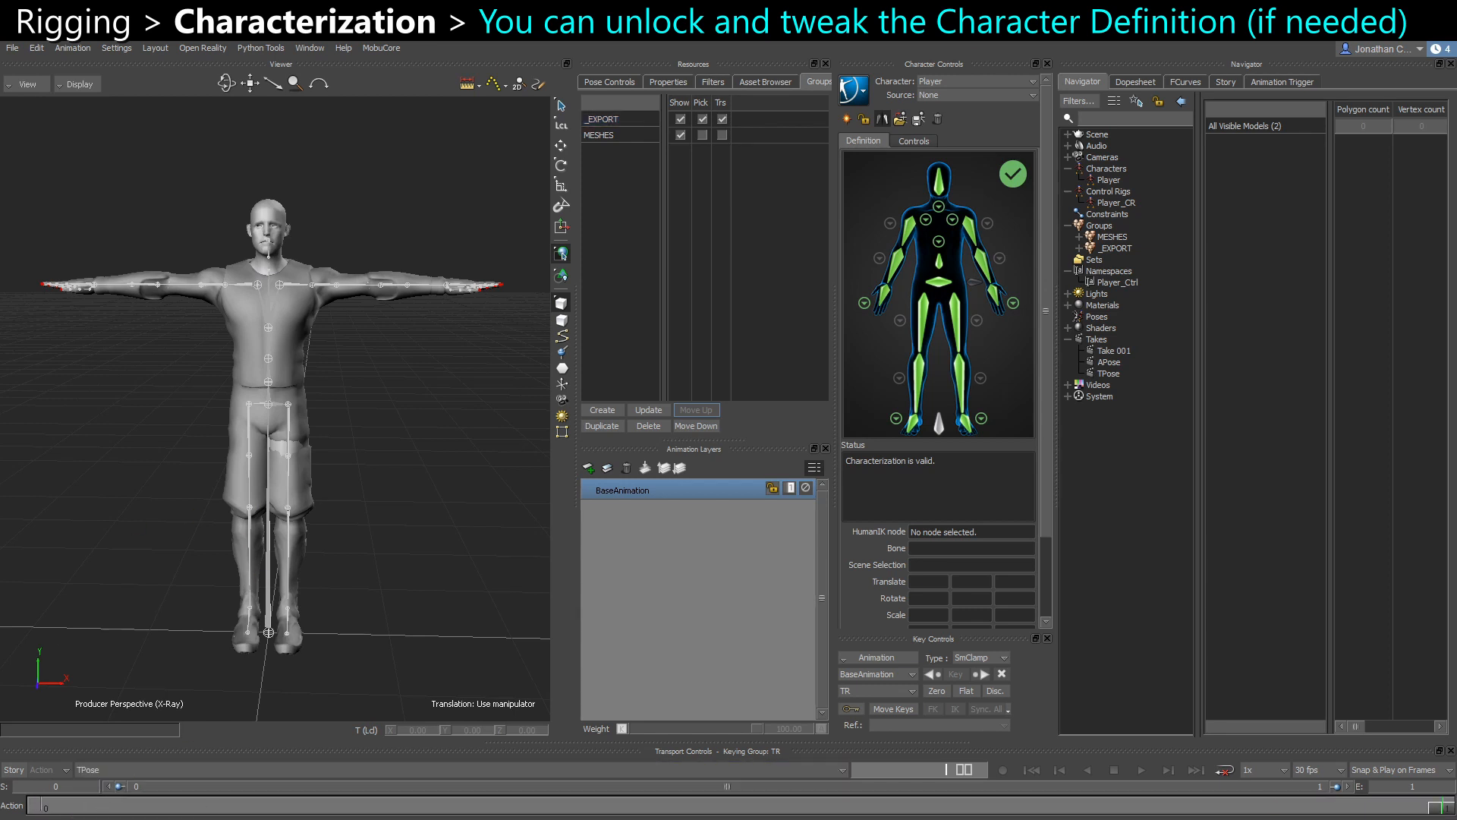
scroll(325, 419, "up", 2)
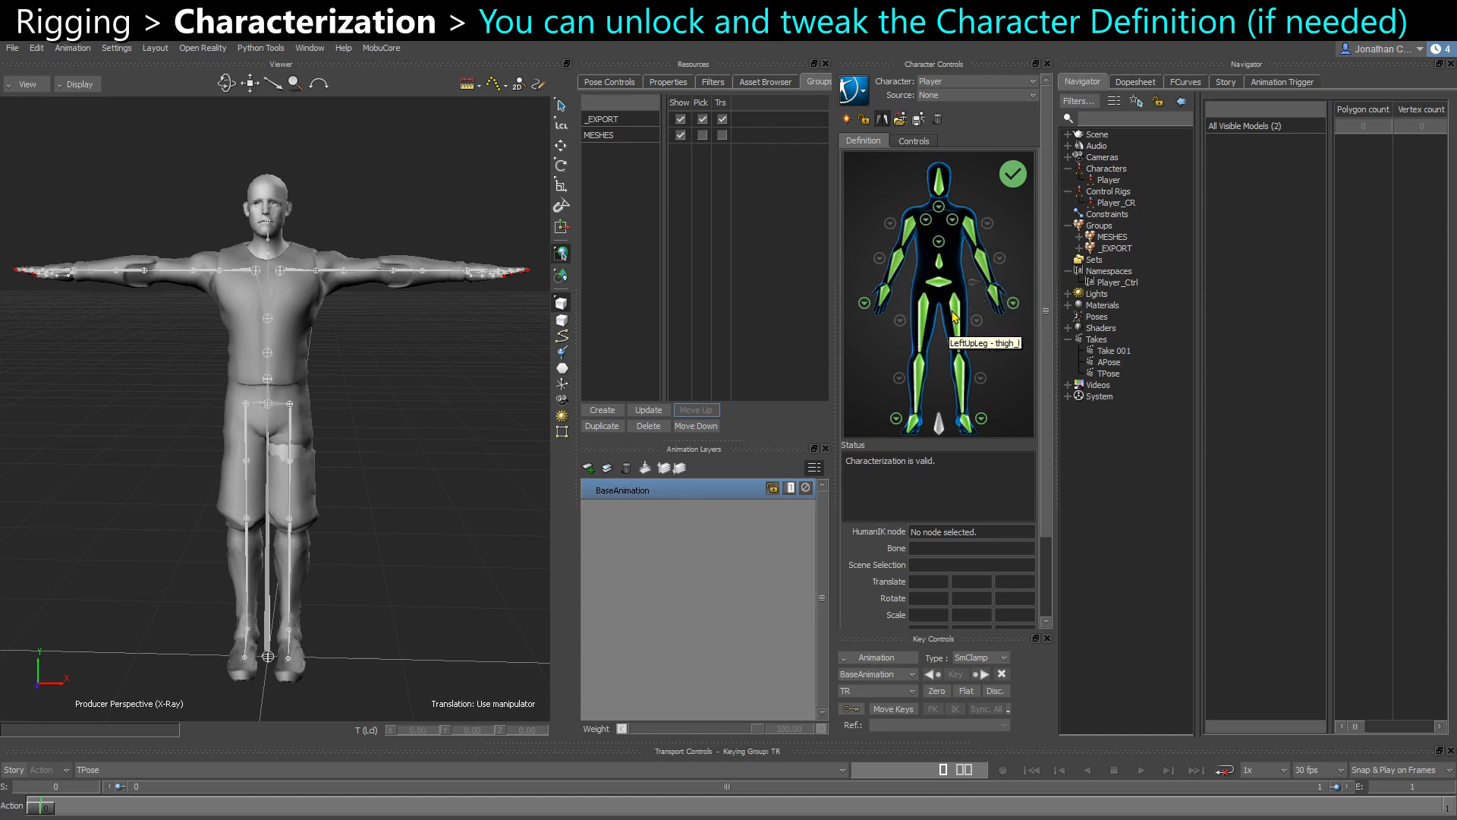
Lock the character definition as Biped and bake (plot) the character to its existing control rig
left_click(864, 120)
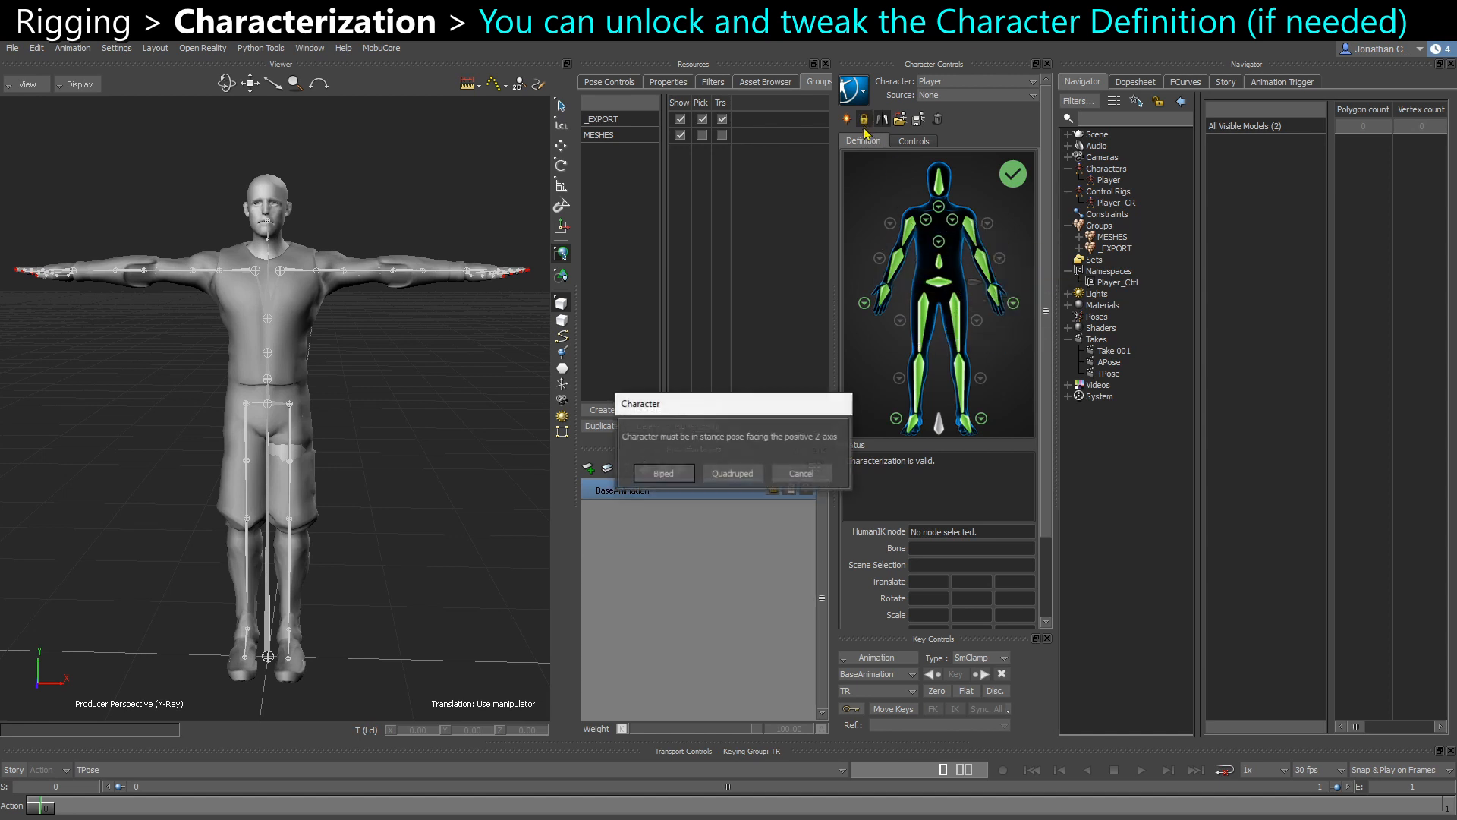
left_click(663, 473)
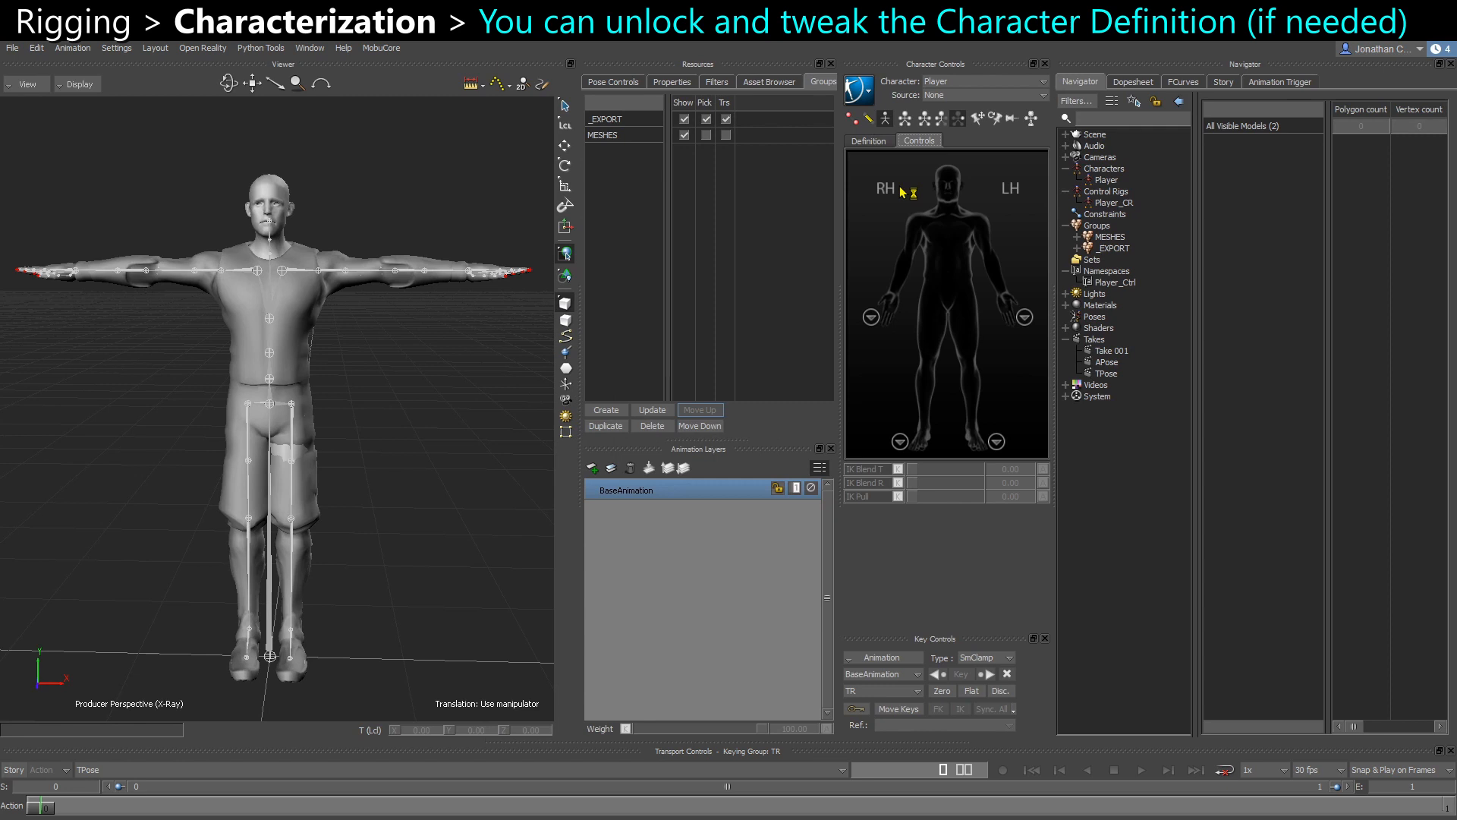
left_click(857, 90)
mouse_move(876, 176)
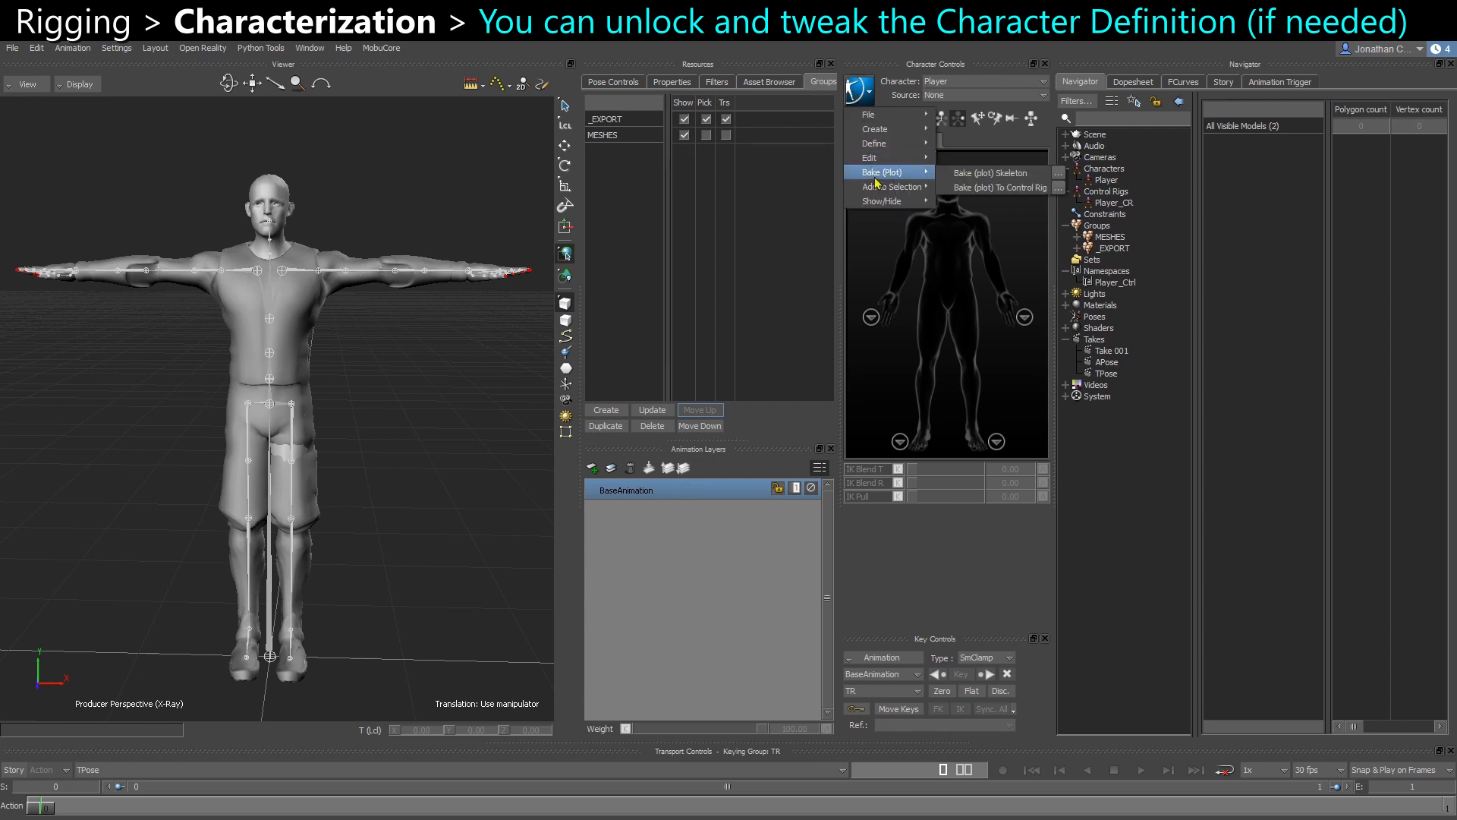
left_click(1011, 188)
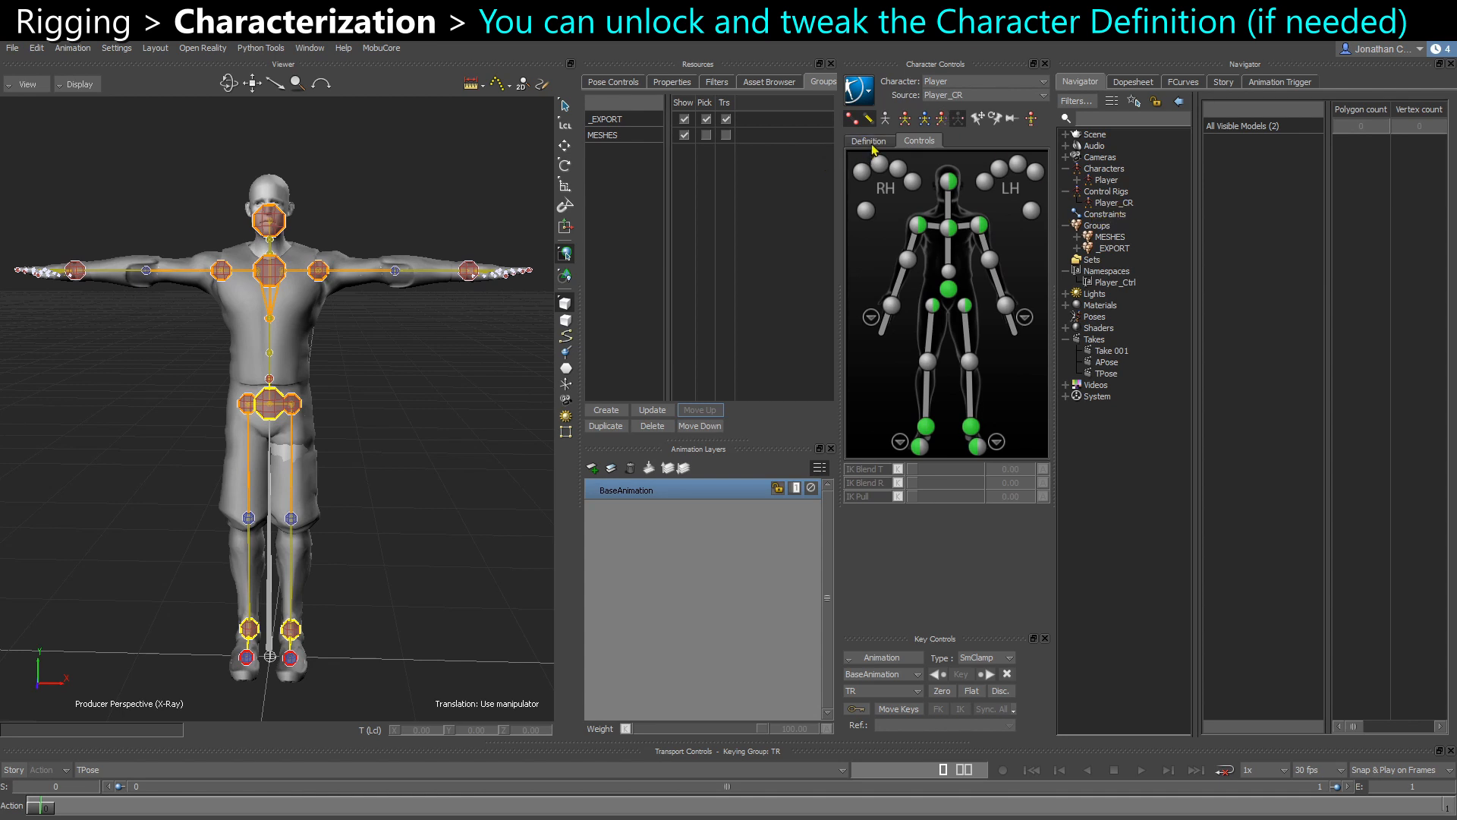
Unlock the Player character definition and delete the Player_CR control rig
left_click(869, 142)
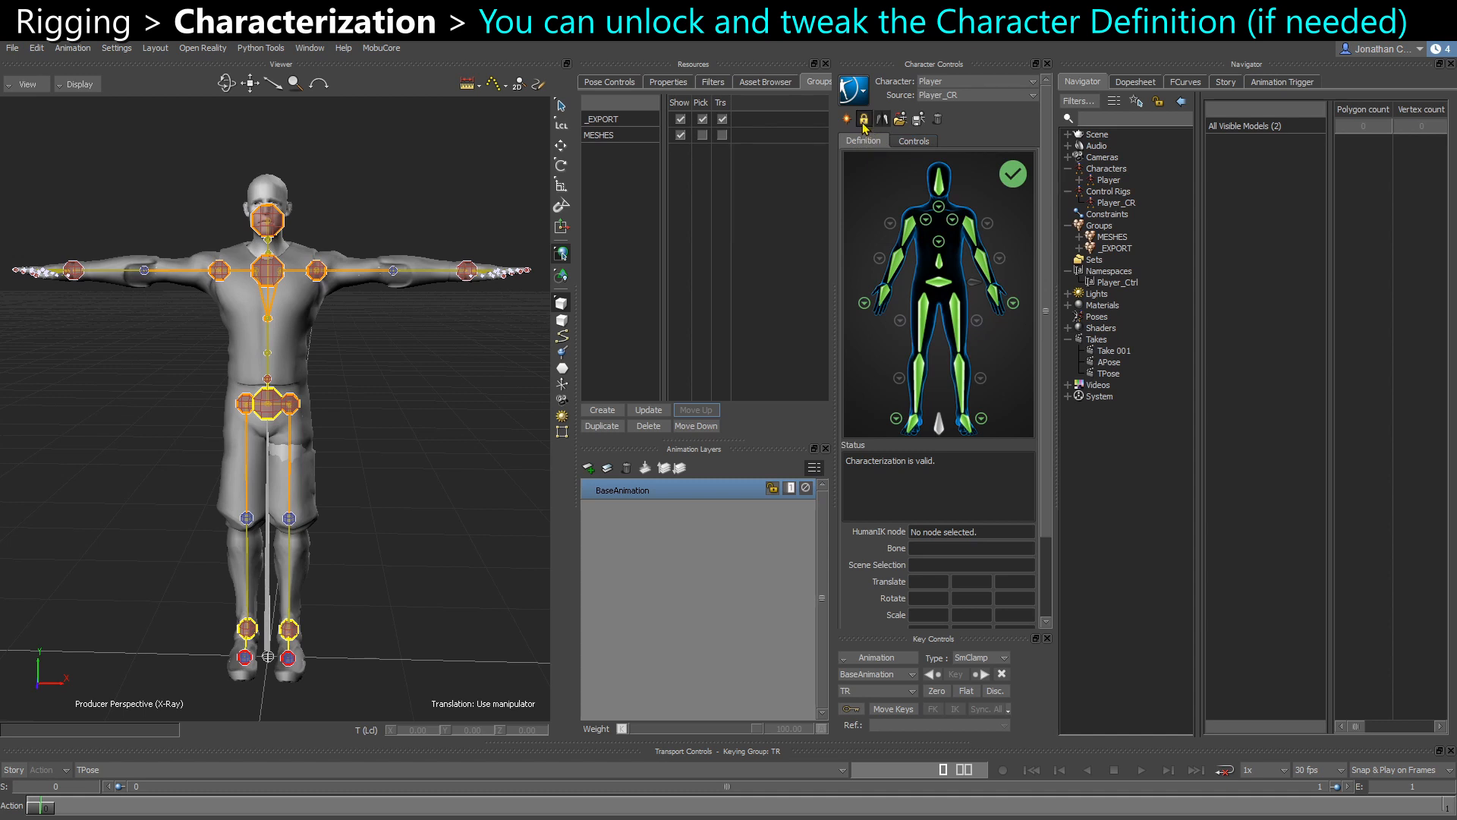
left_click(863, 121)
left_click(1116, 203)
right_click(1116, 204)
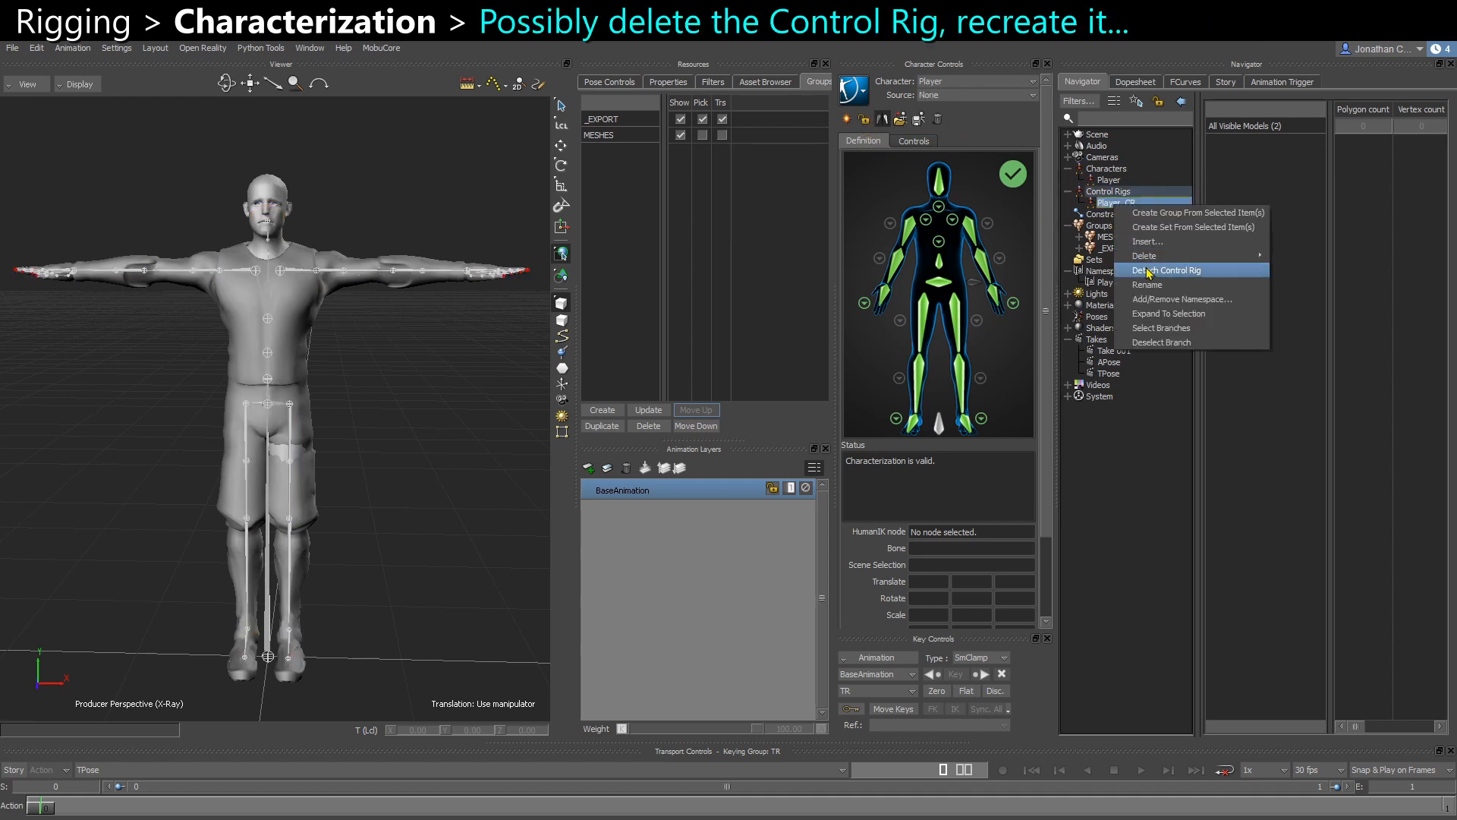
mouse_move(1230, 255)
left_click(1299, 257)
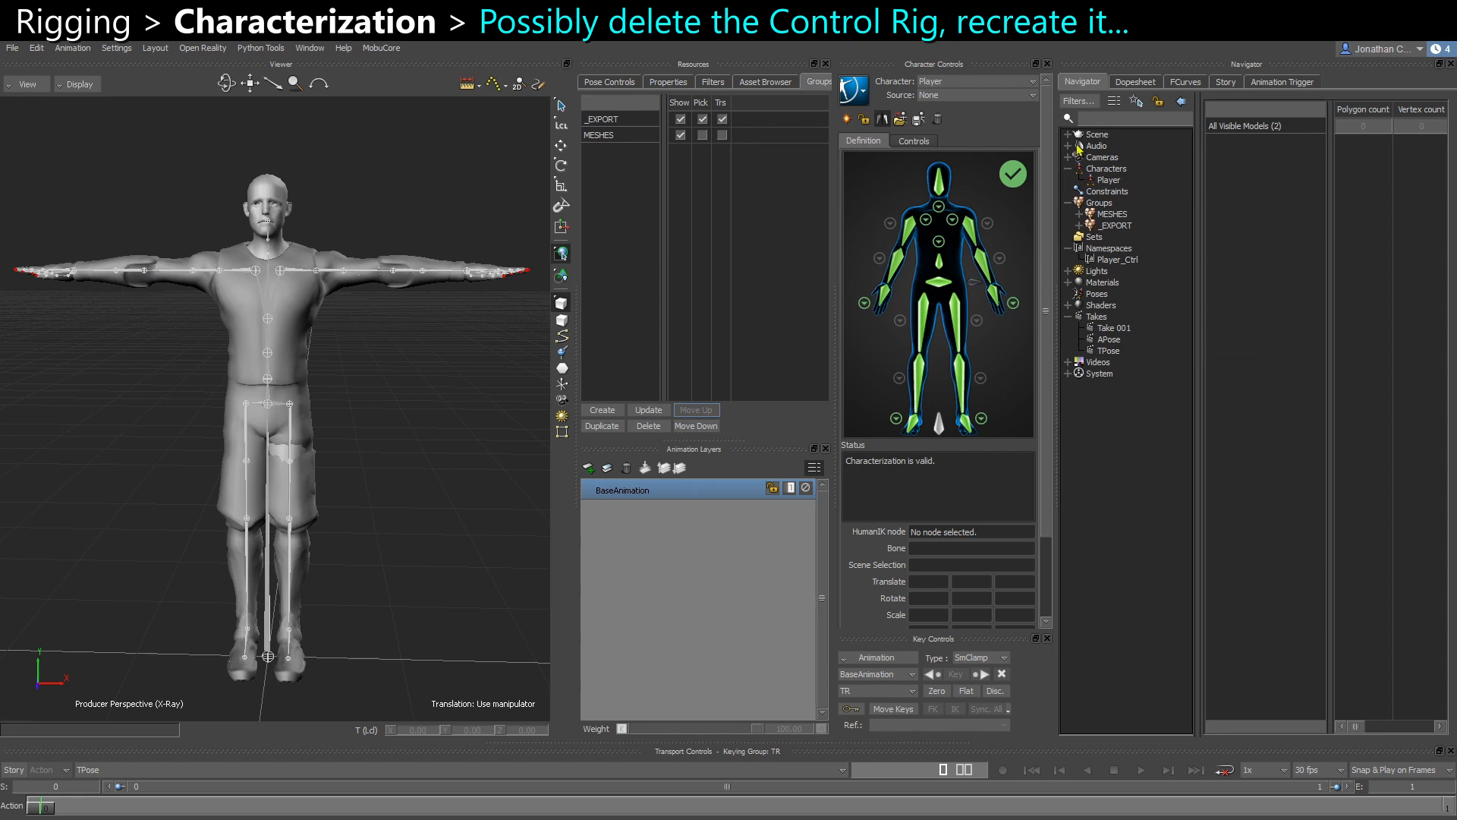
Characterize Player as Biped again and bake it to a new FK/IK control rig
left_click(864, 120)
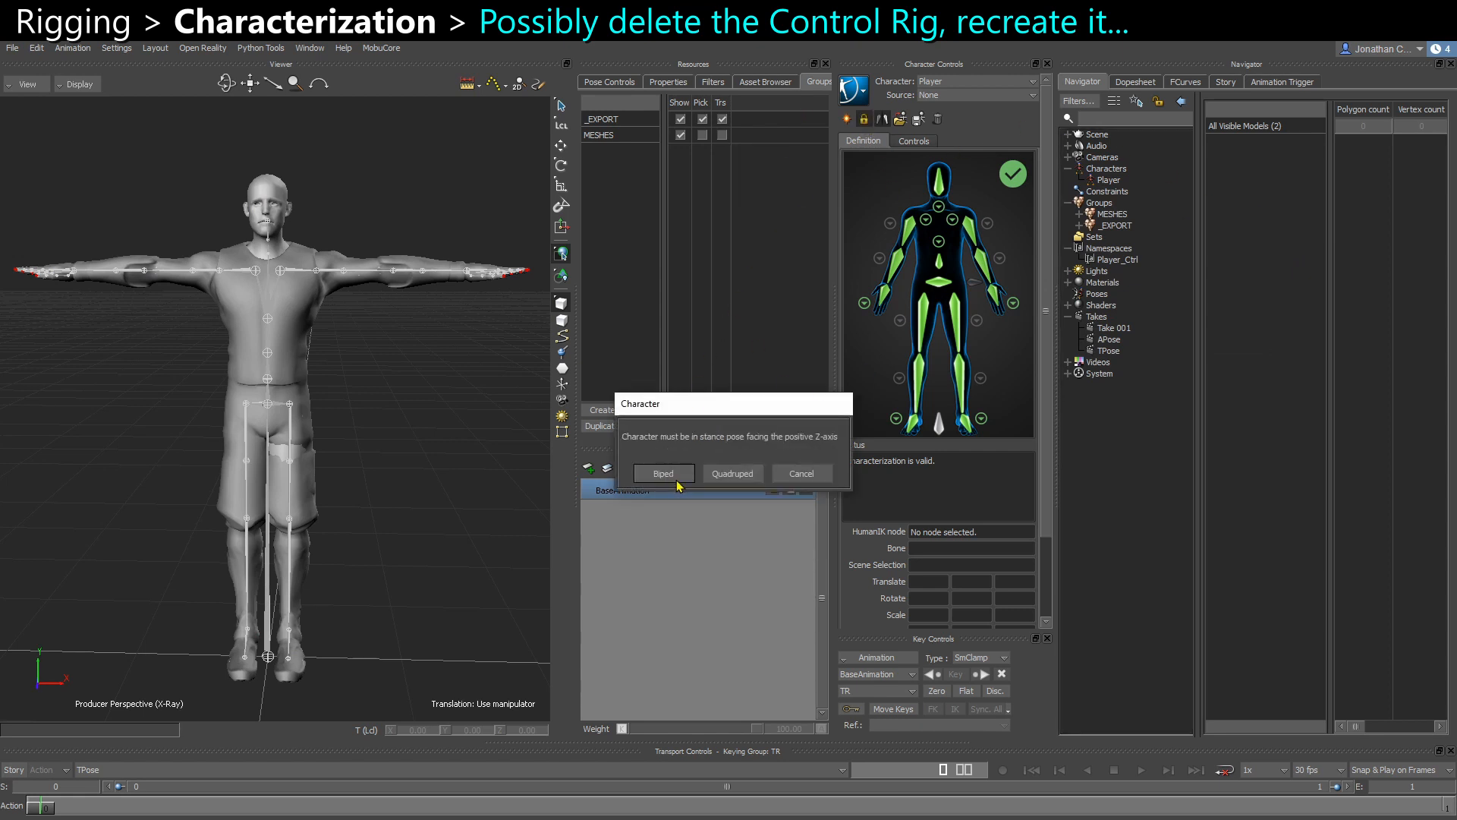
left_click(850, 101)
mouse_move(891, 156)
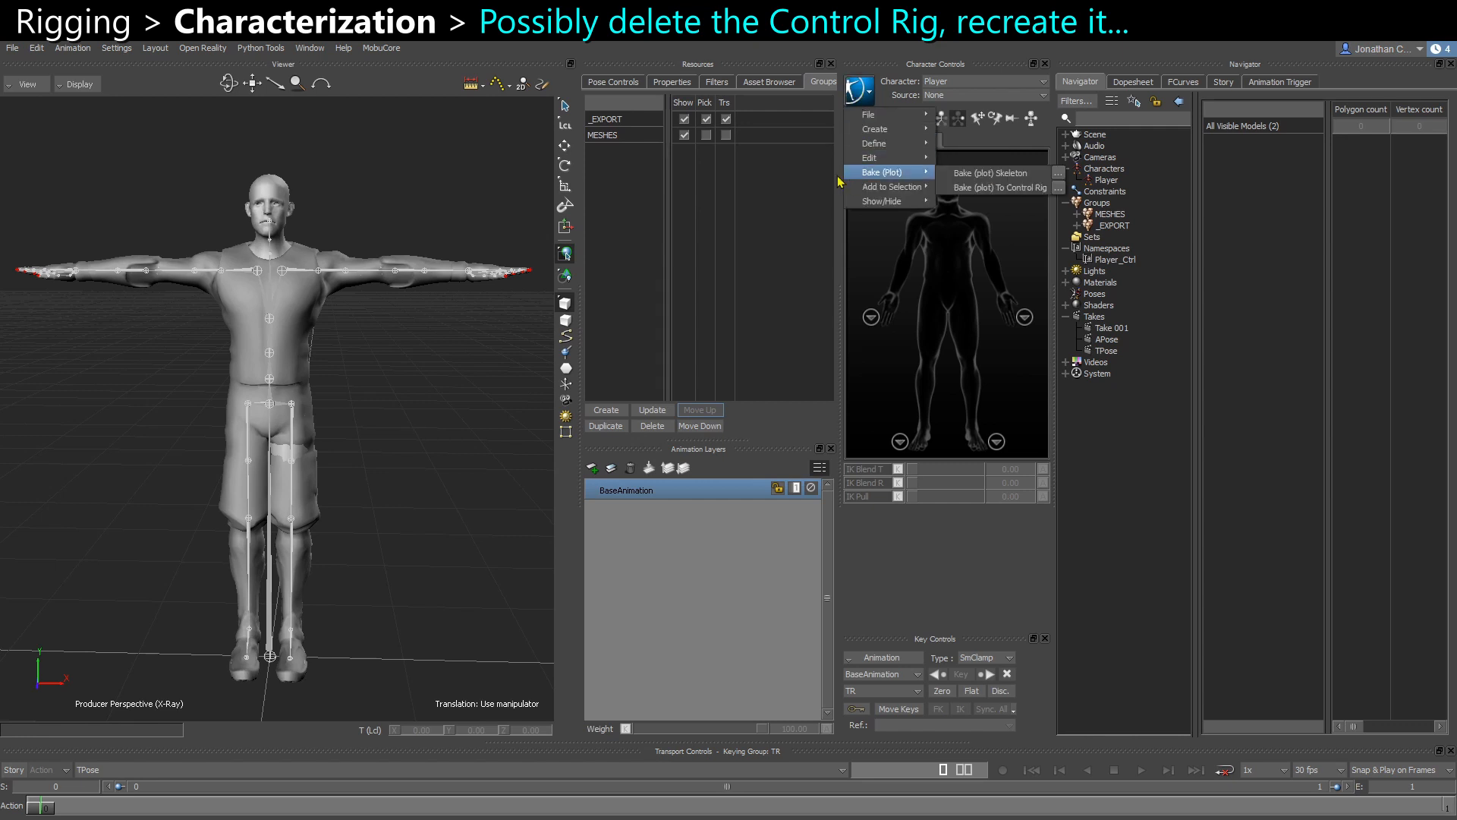
left_click(998, 190)
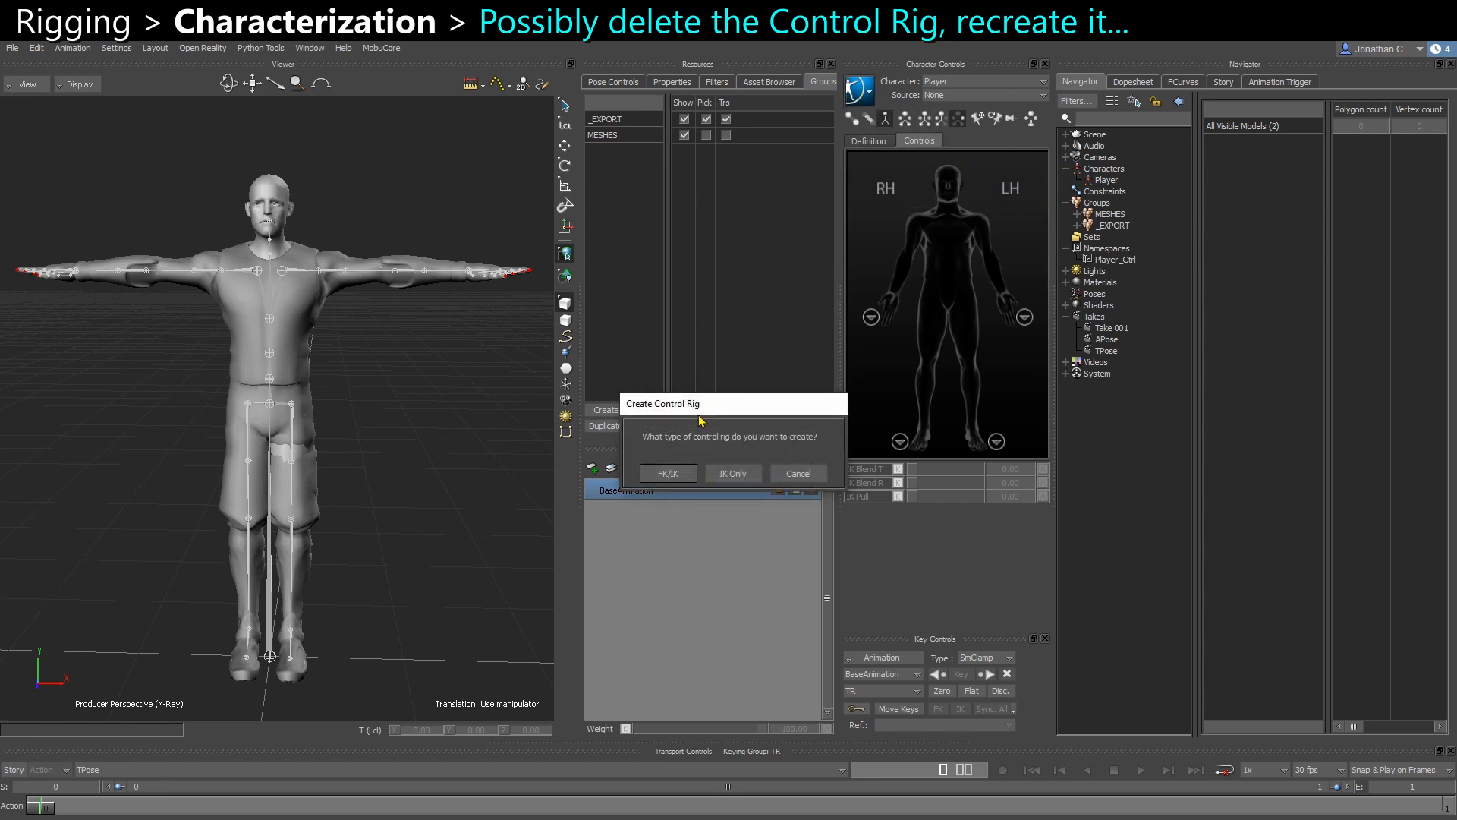
left_click_drag(703, 415, 401, 458)
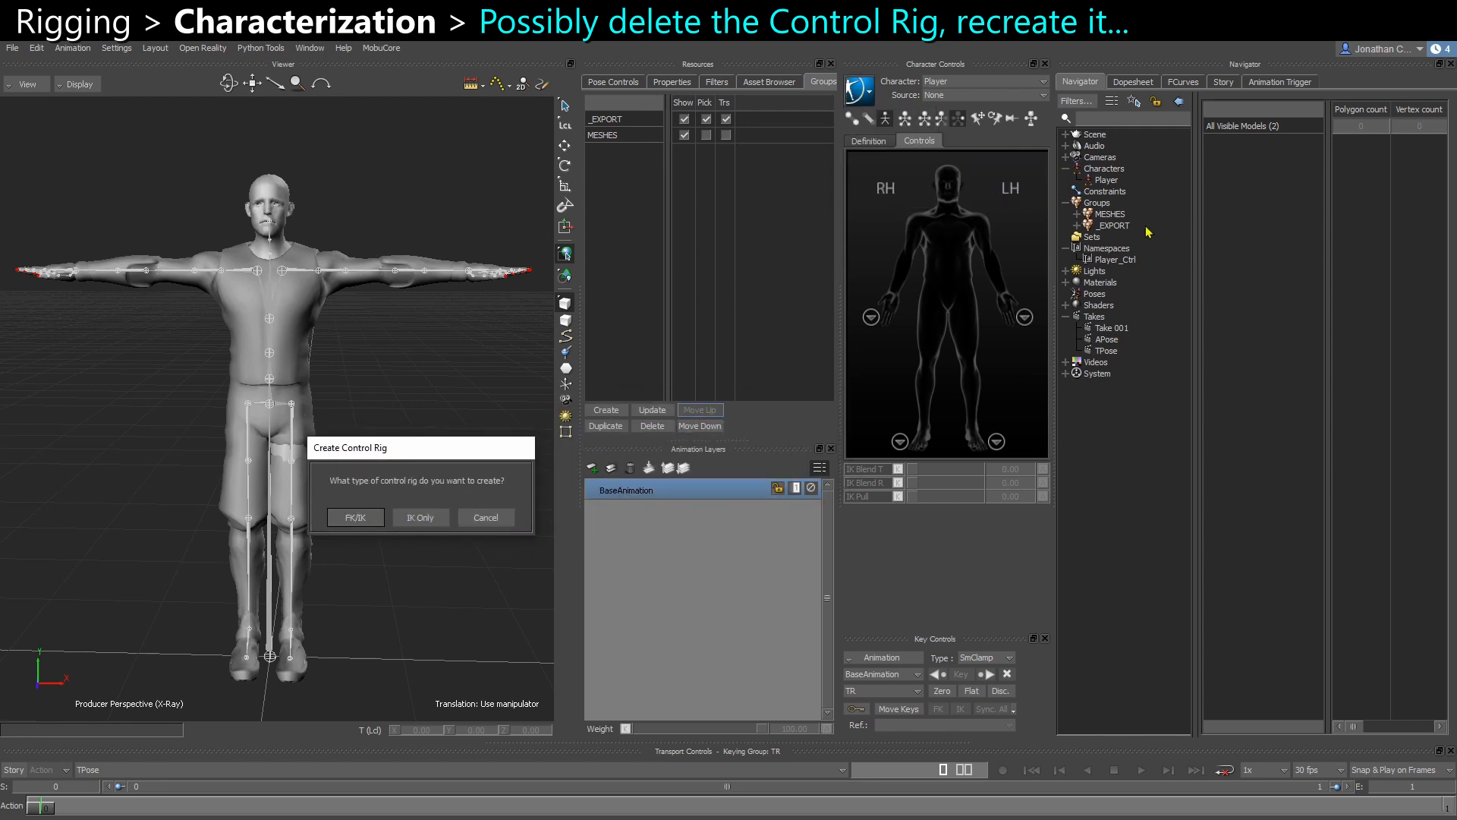
left_click(355, 518)
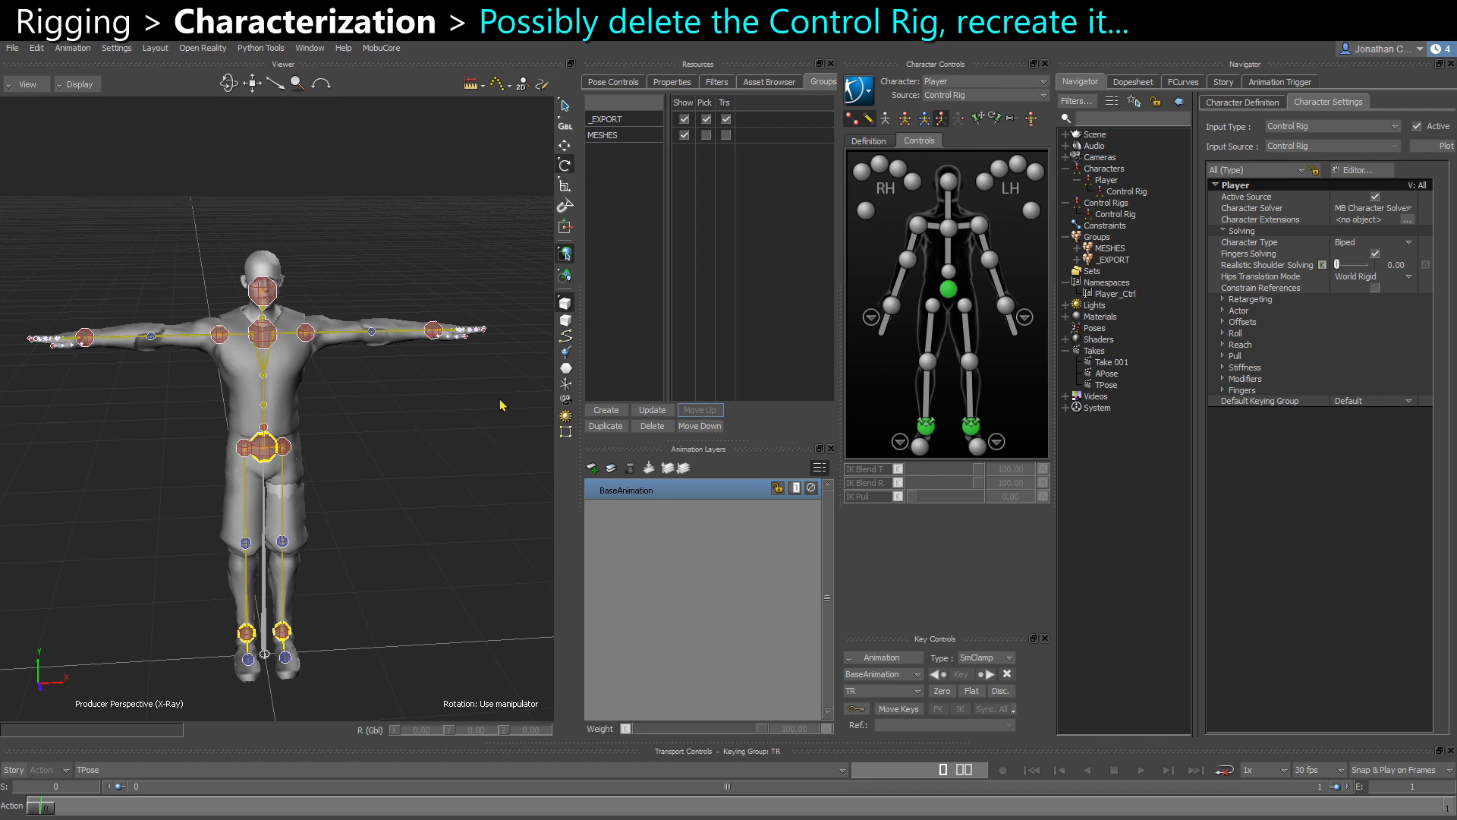
Select the Player character and expand its Fingers settings, selecting HumanFingerLimits
left_click(1108, 181)
left_click(1077, 181)
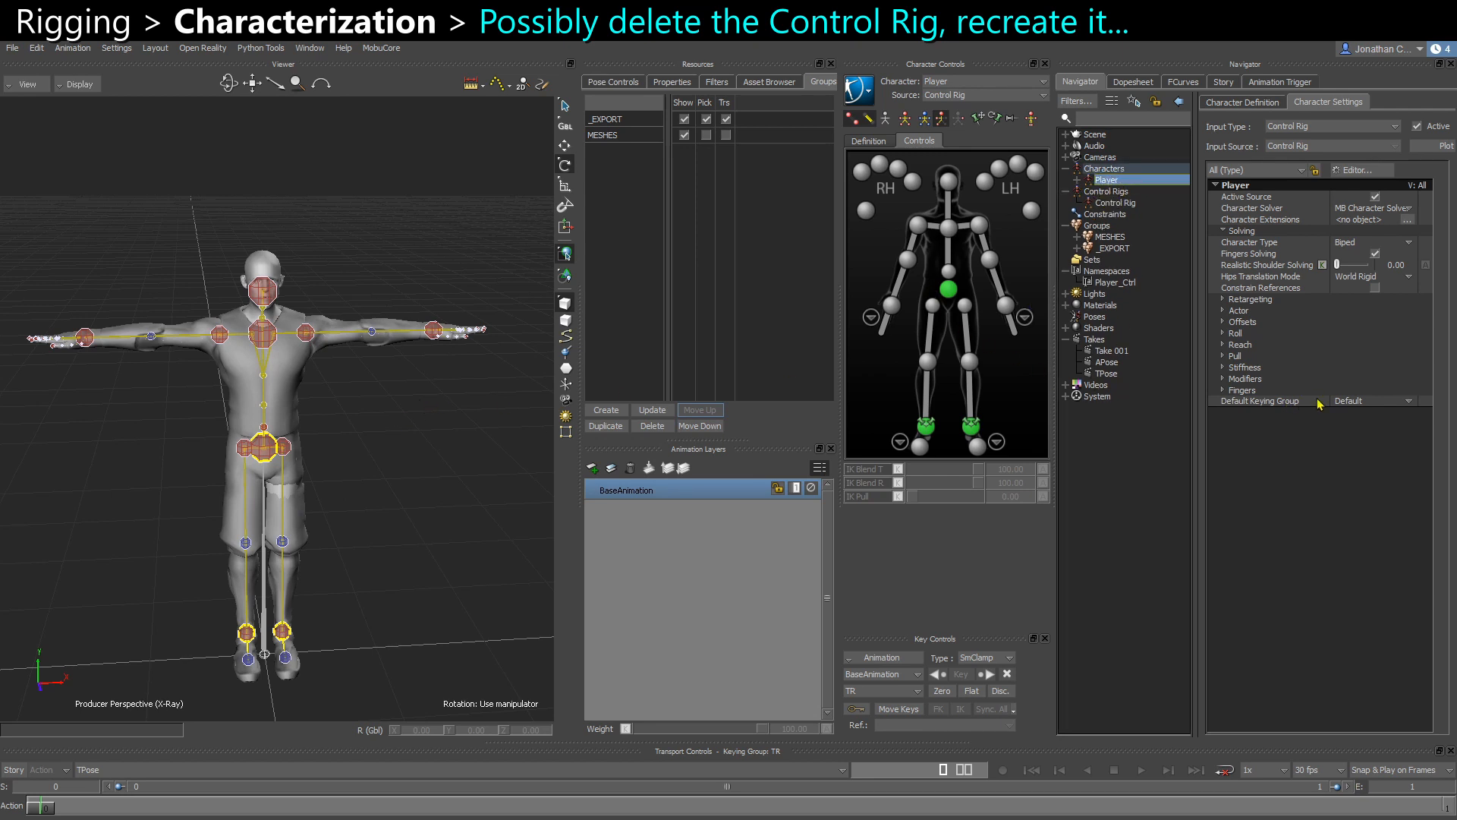
left_click(1222, 391)
left_click(1320, 458)
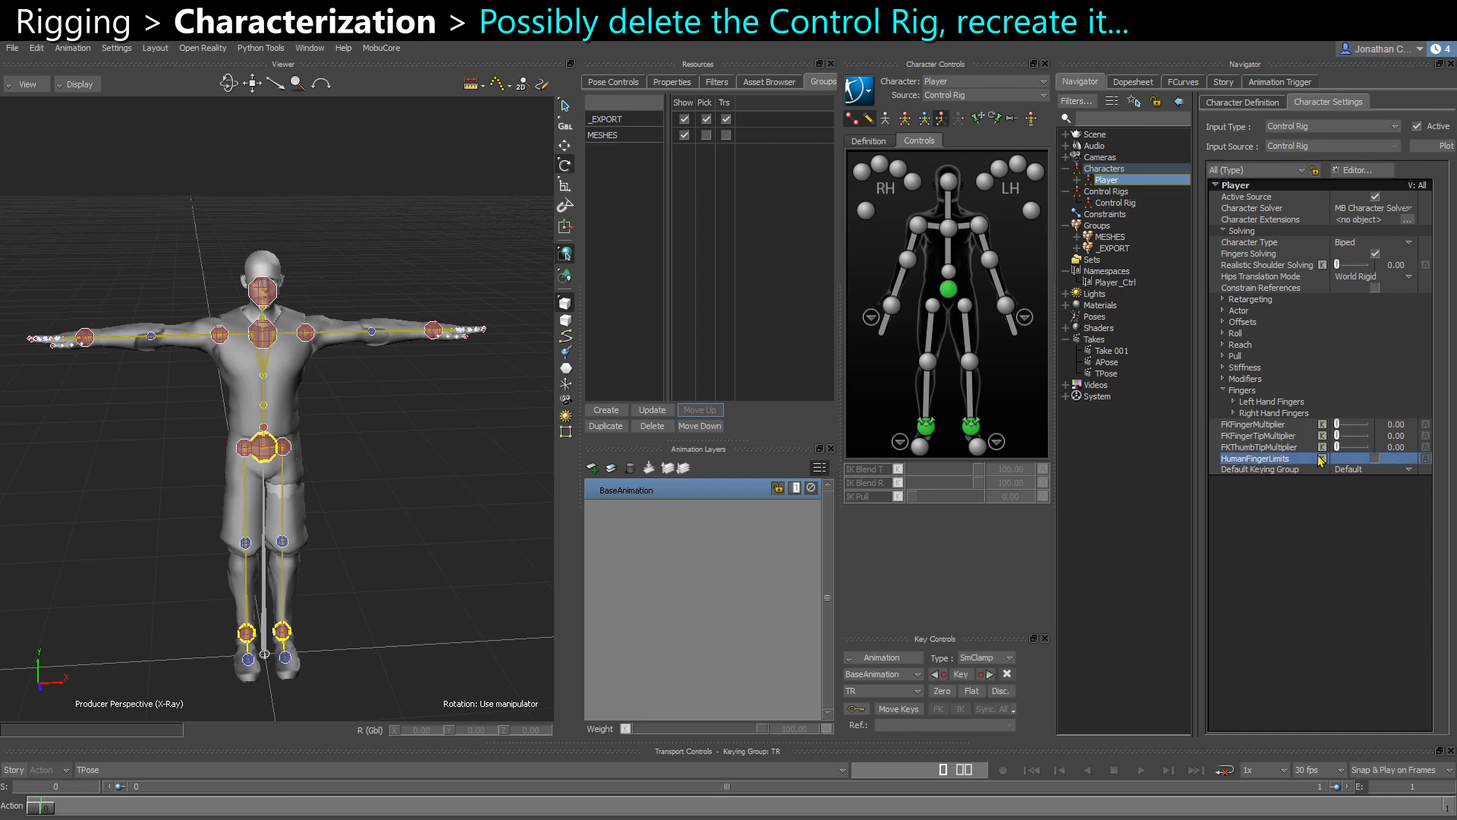
Test the leg by rotating the left ankle effector about 60 degrees around Y, and undo the rotation
scroll(336, 563, "up", 3)
middle_click_drag(336, 563, 376, 365)
scroll(338, 584, "up", 4)
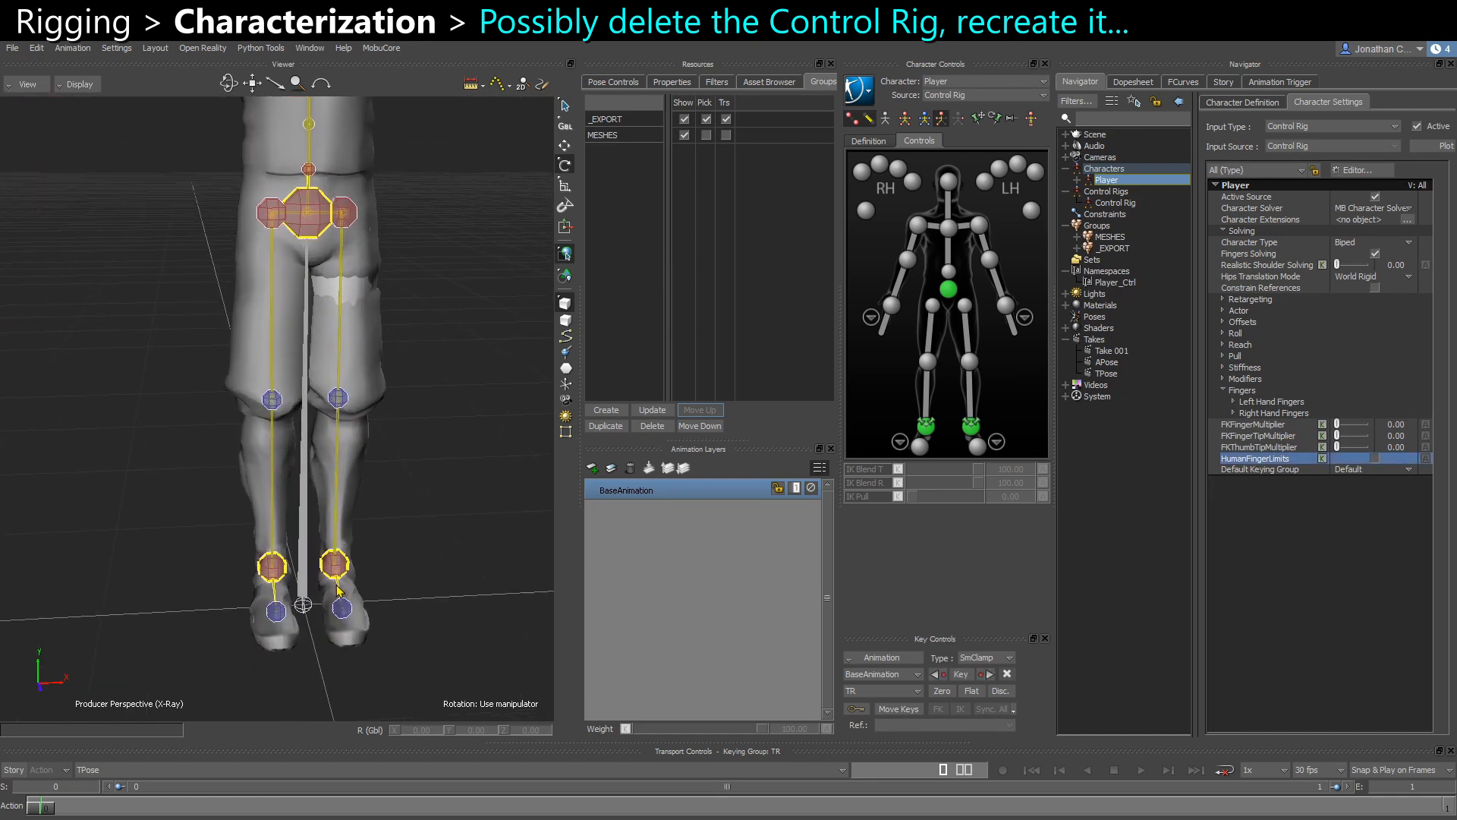
left_click(335, 568)
left_click_drag(365, 583, 344, 579, "alt")
left_click_drag(410, 619, 455, 606)
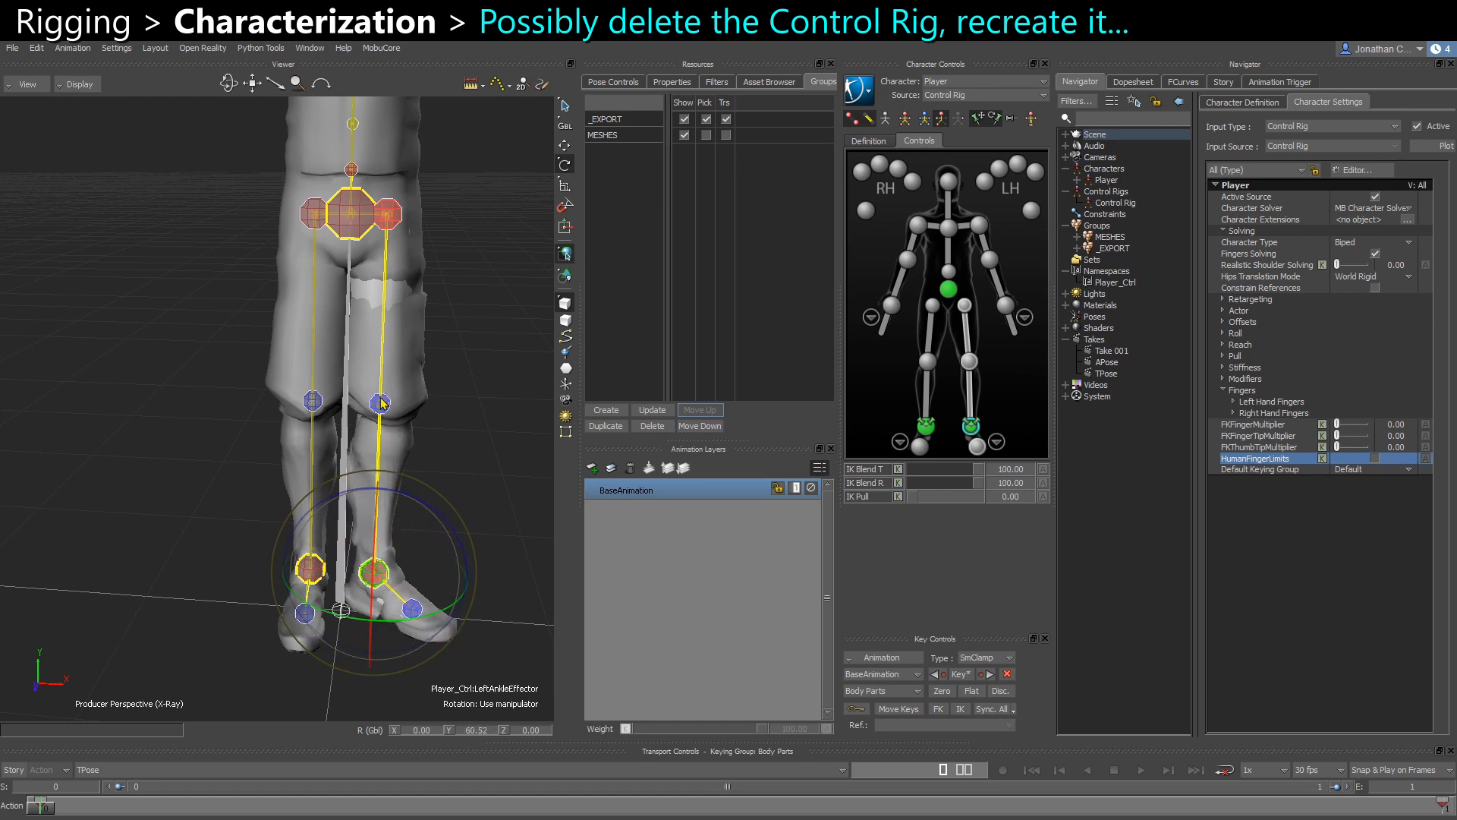
key("ctrl+z")
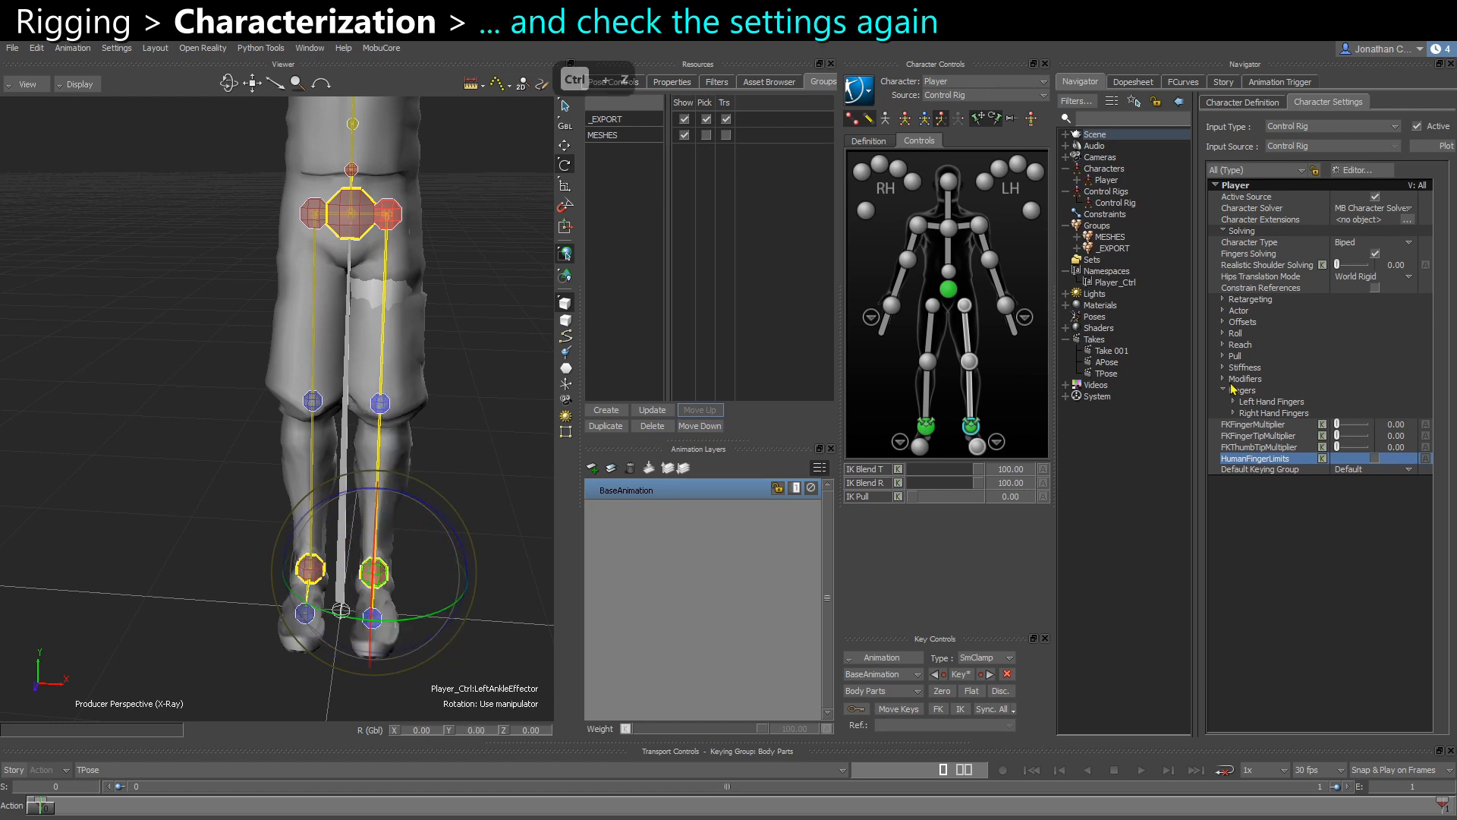
Expand the character's Roll settings and set Left Knee Roll and Right Knee Roll to 0
left_click(1225, 334)
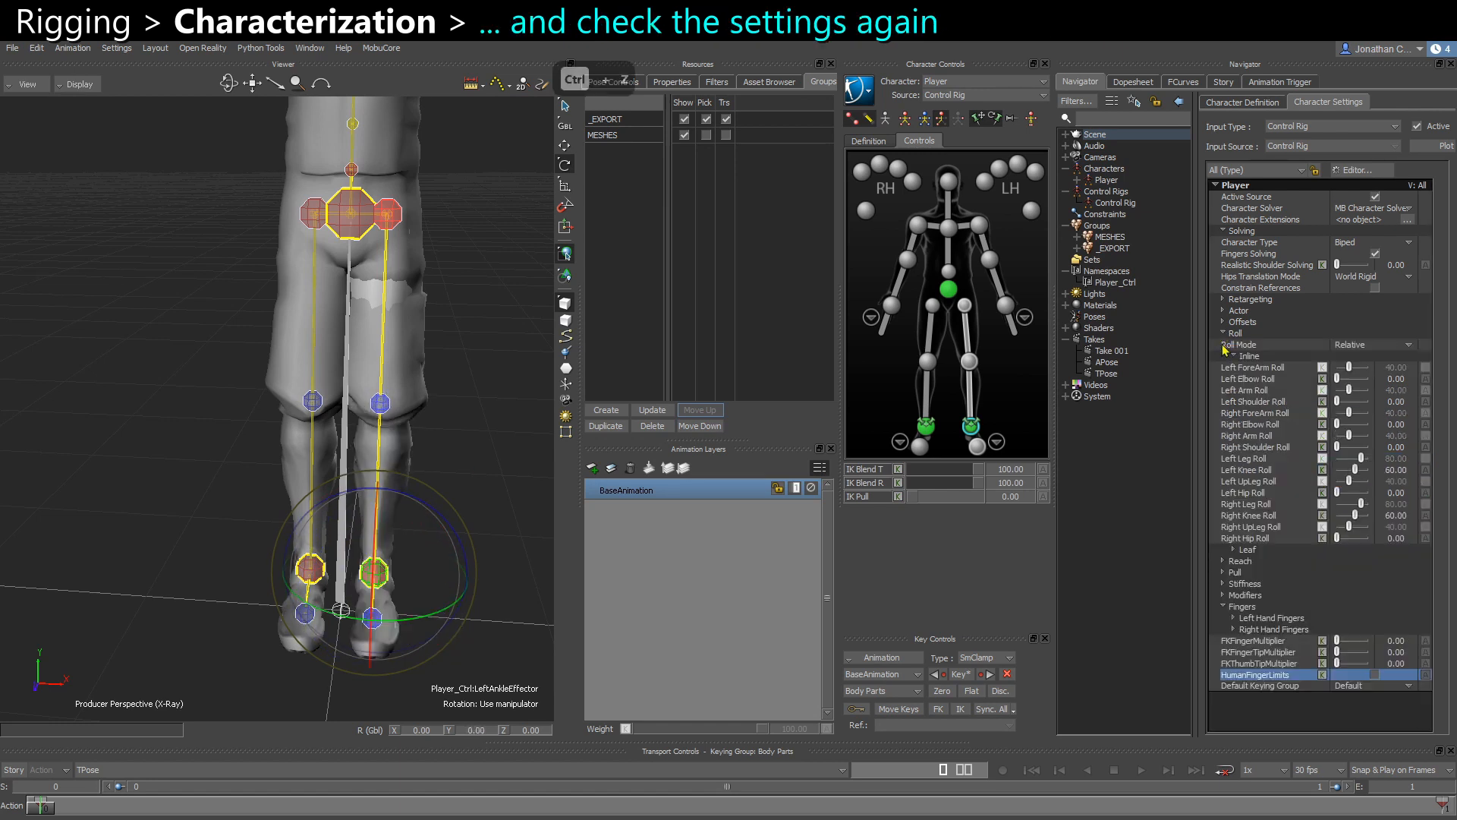
left_click(1355, 517, "ctrl")
left_click(1356, 476, "ctrl")
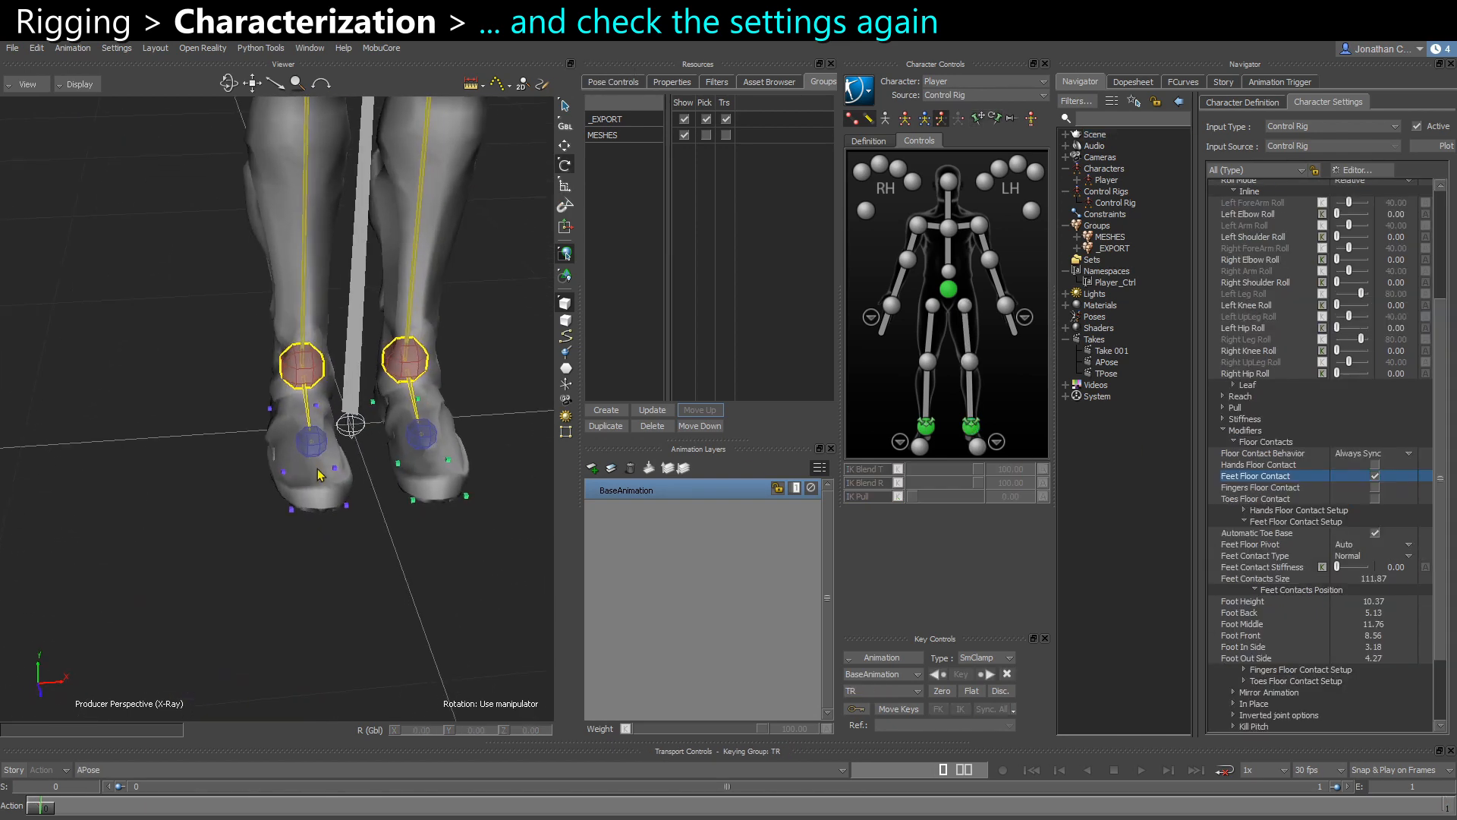
Pin the rotation of both hip, both shoulder, the chest and the head effectors
left_click_drag(337, 509, 286, 542, "shift")
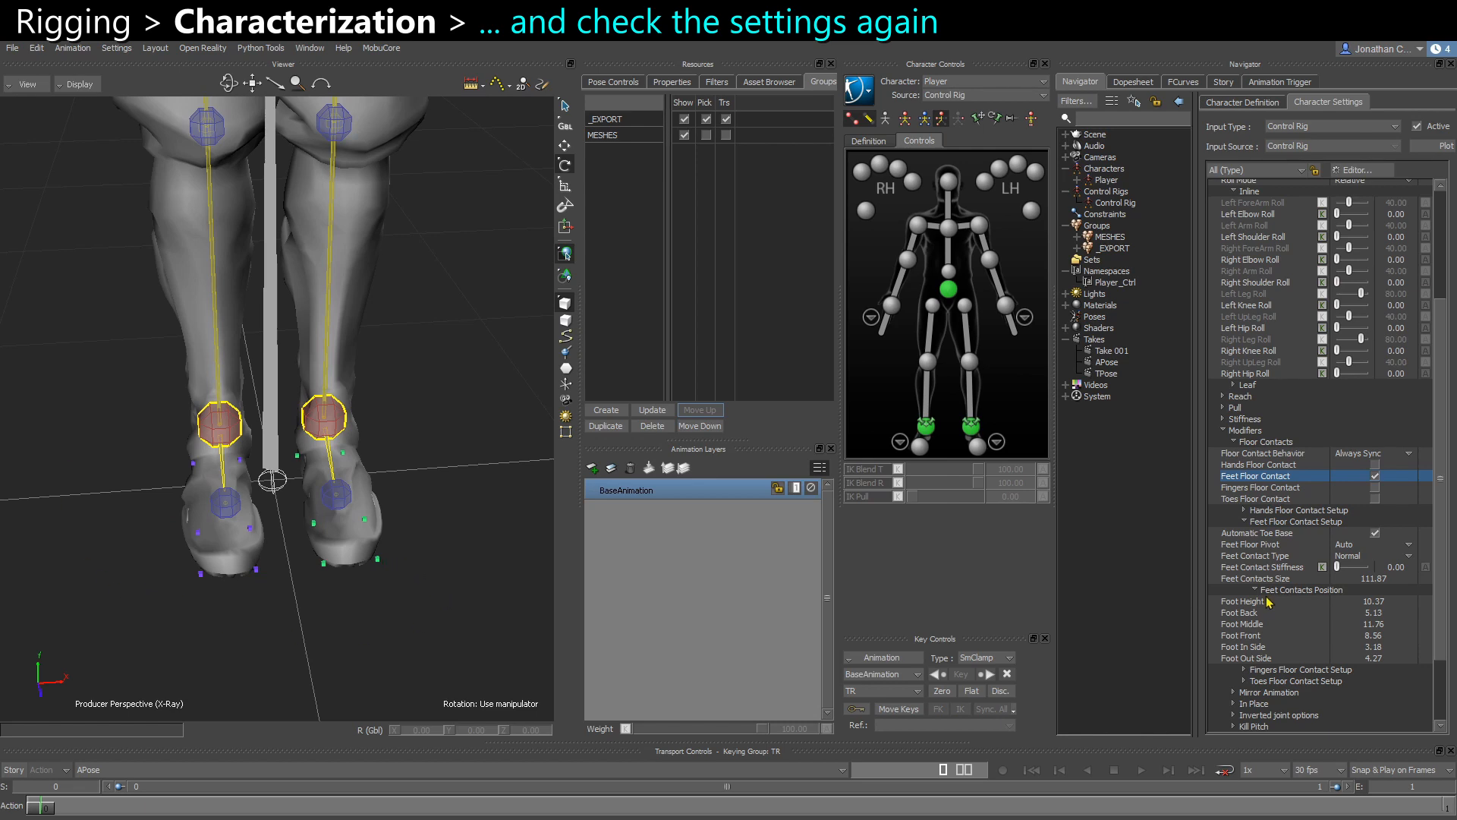
left_click_drag(285, 550, 133, 410, "ctrl")
left_click(933, 310)
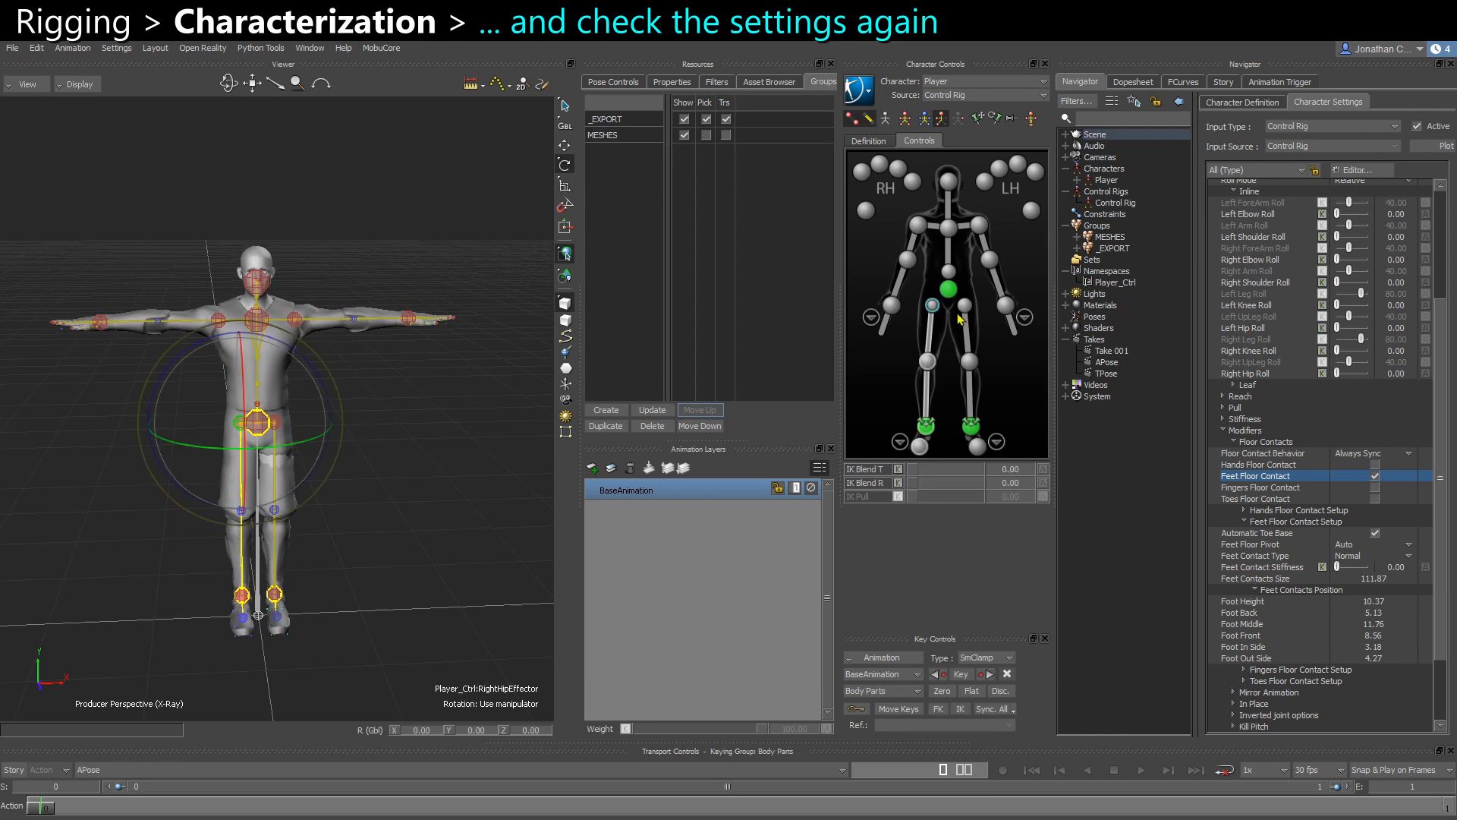
left_click(918, 227, "shift")
left_click(947, 229, "shift")
left_click(978, 226, "shift")
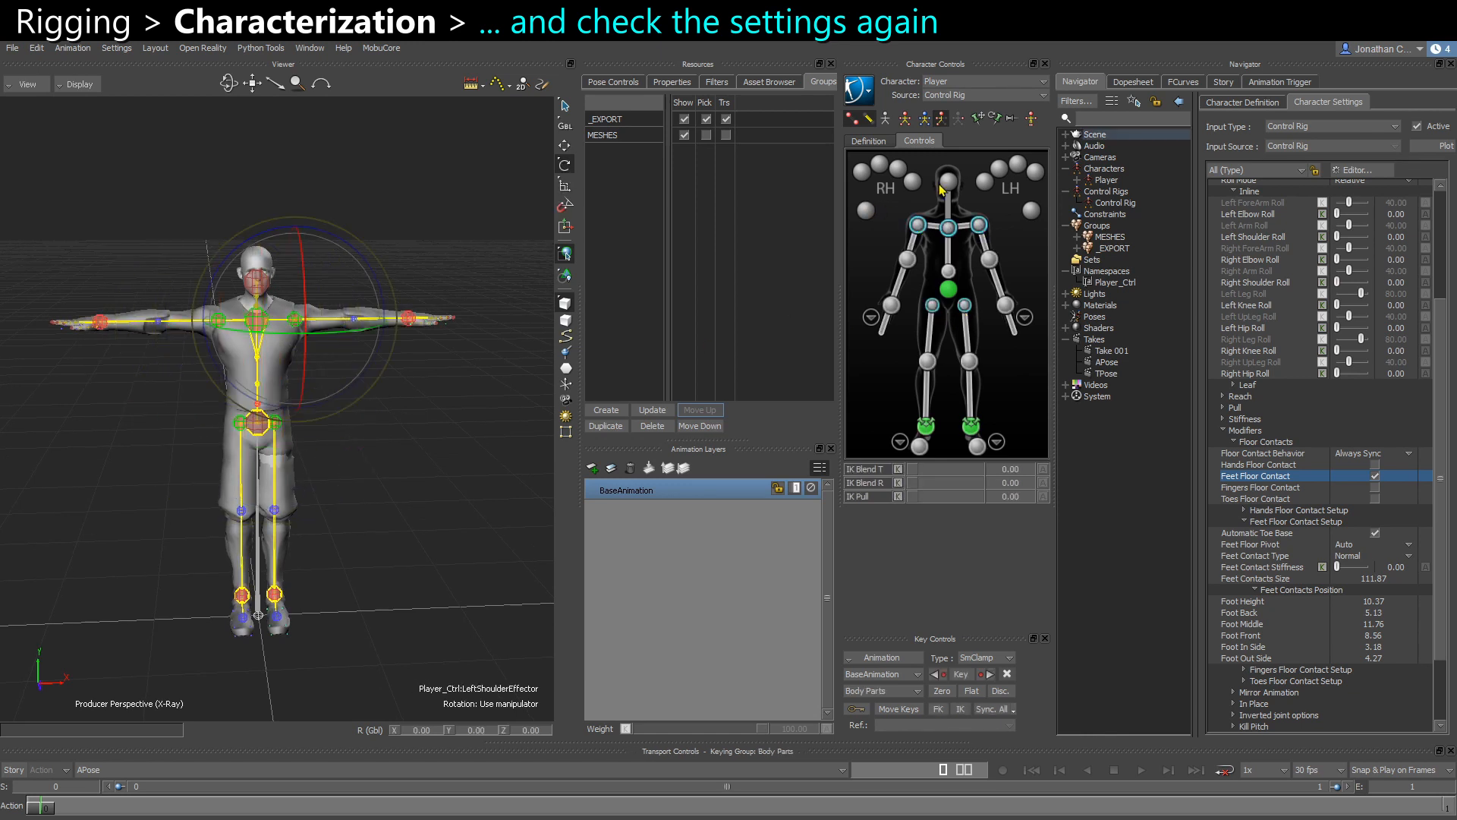
left_click(948, 185, "shift")
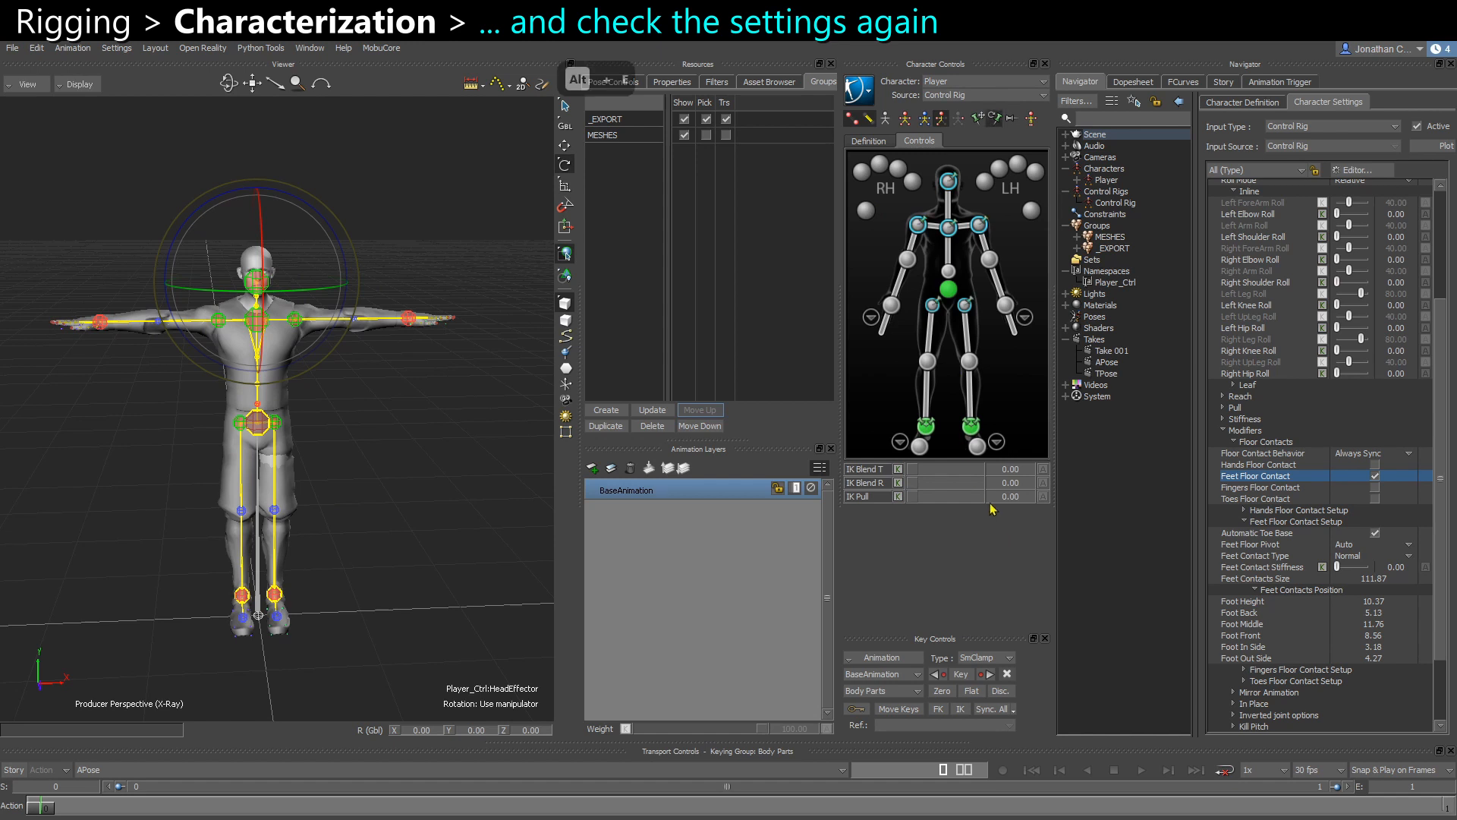
key("alt+e")
Pin the rotation of both foot effectors, and pin the central hips effector in translation and rotation
left_click(920, 445)
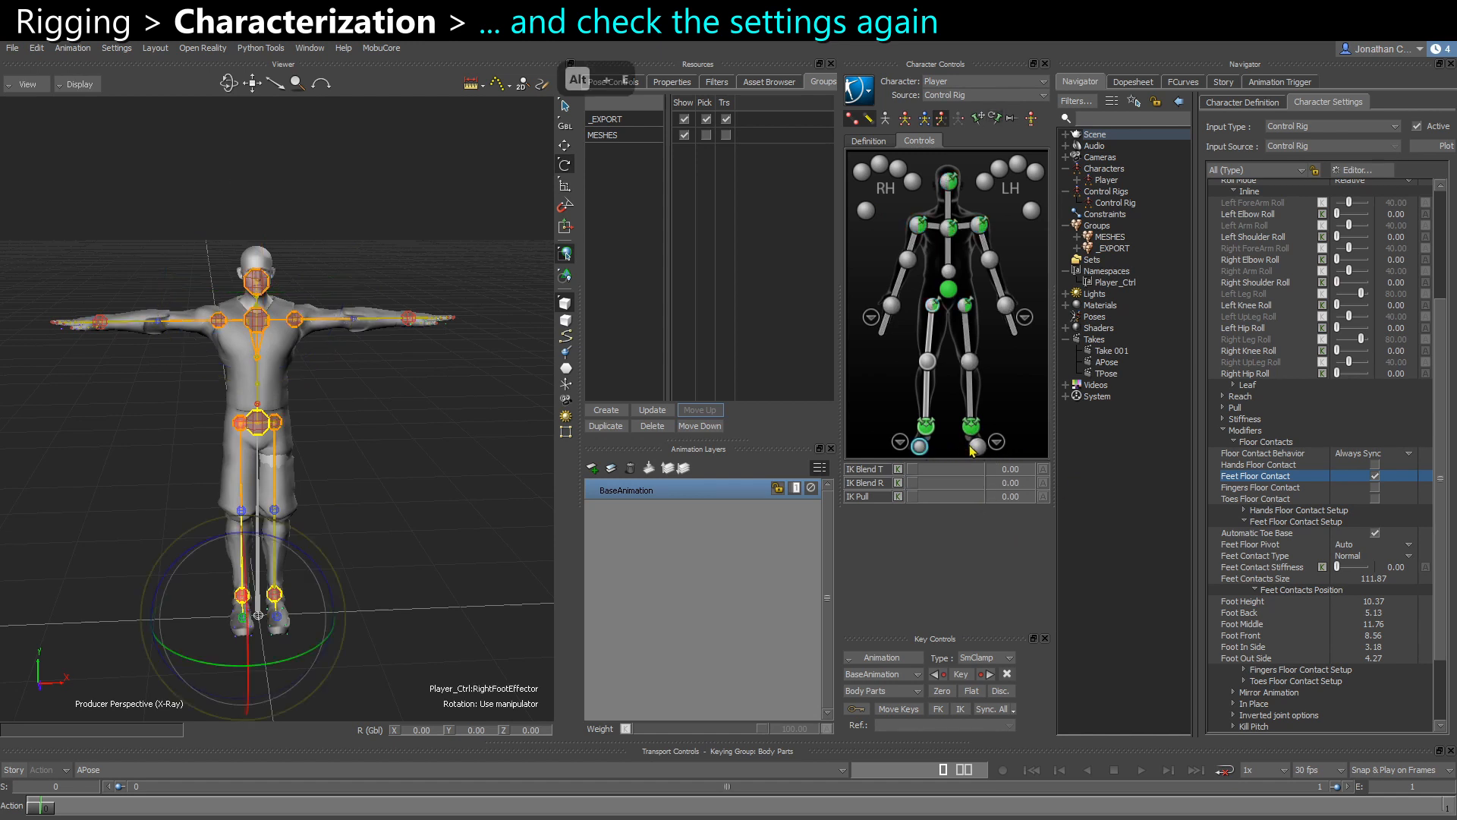
left_click(977, 446, "shift")
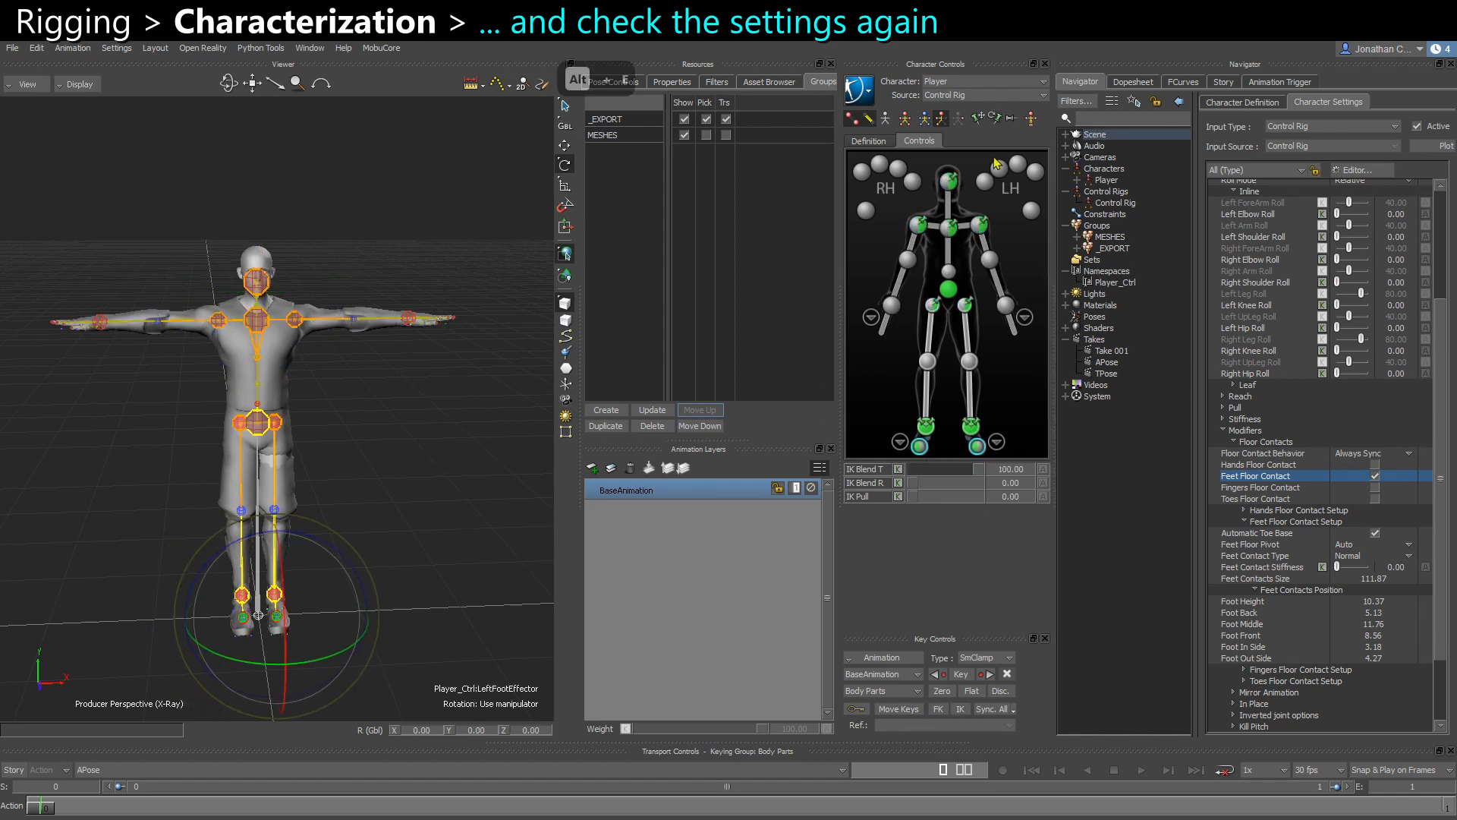
left_click(948, 289)
key("alt+w")
key("alt+e")
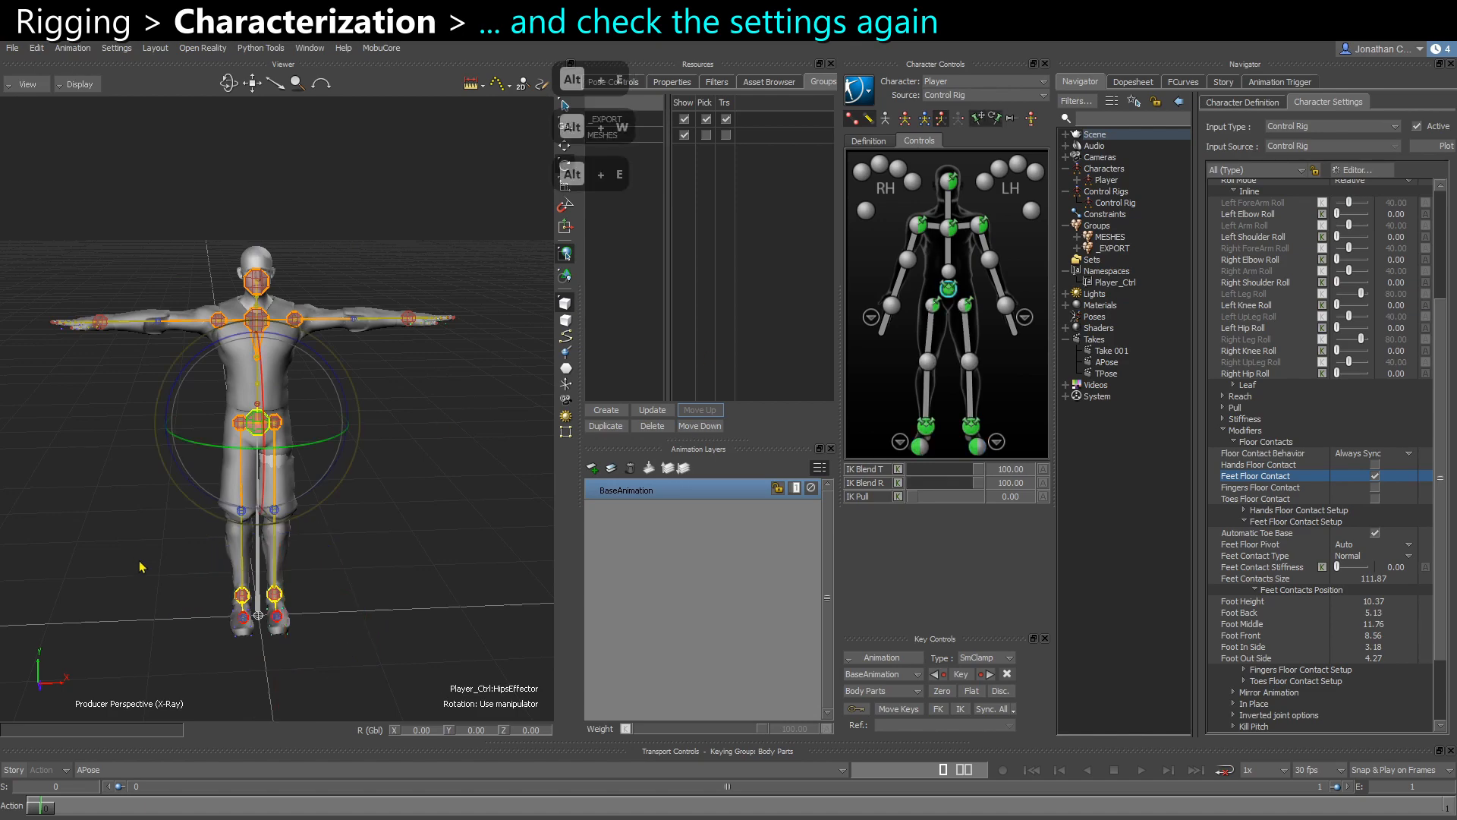
left_click(432, 510)
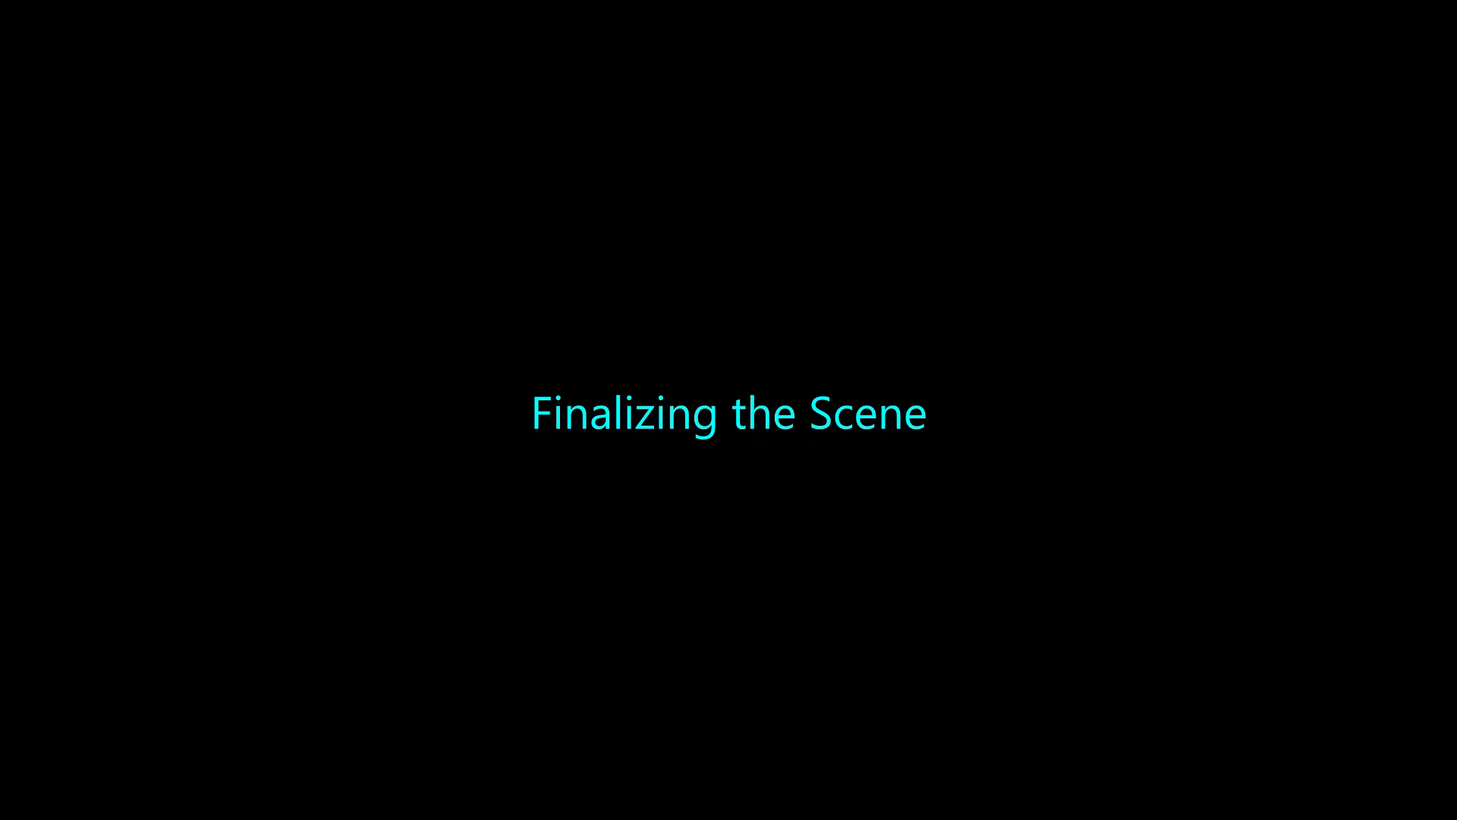
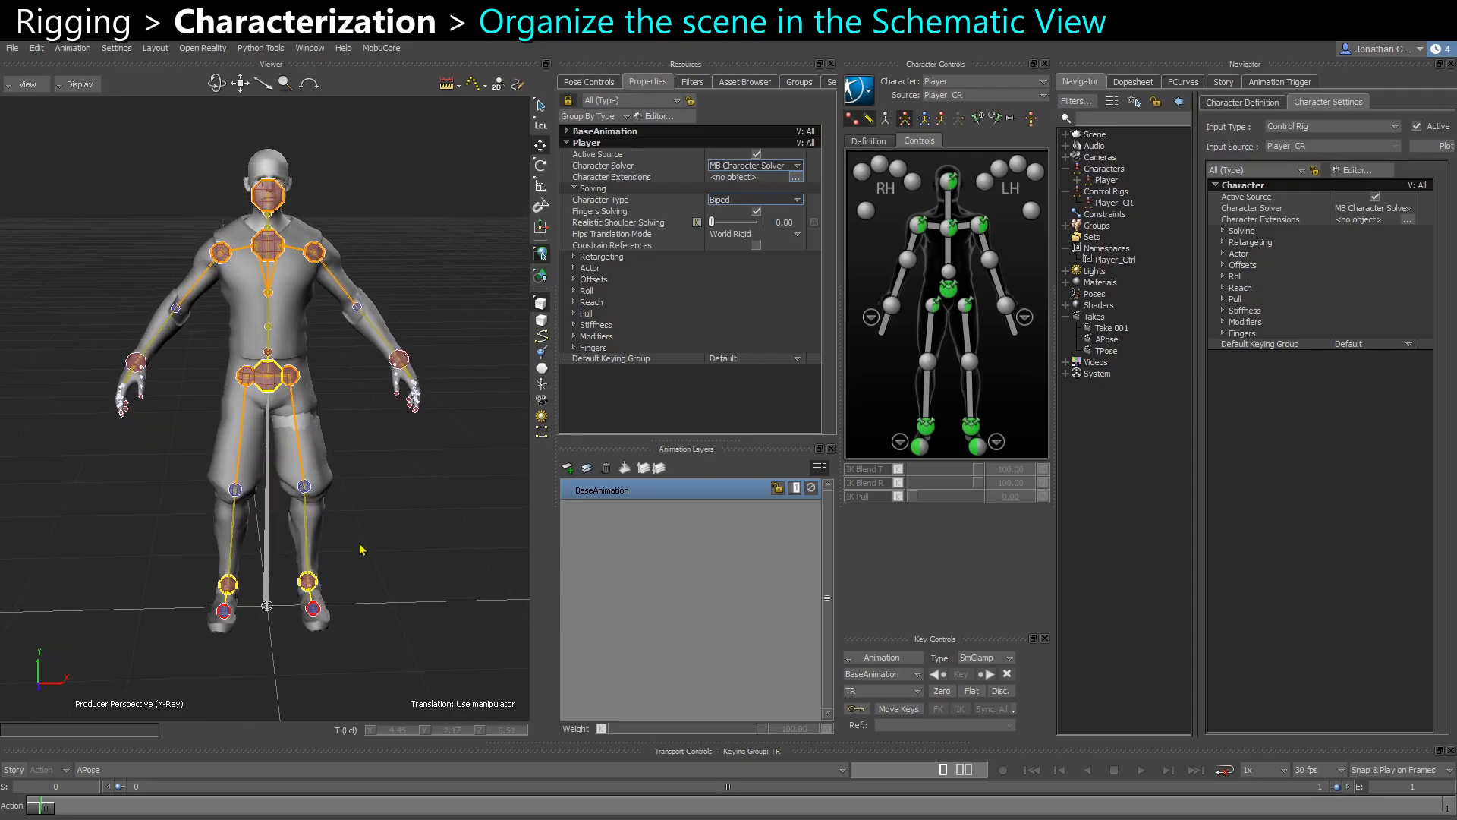
Widen the 3D viewer by narrowing the Resources window next to it
mouse_move(388, 513)
left_mouse_down()
mouse_move(319, 505)
mouse_move(363, 515)
left_mouse_up()
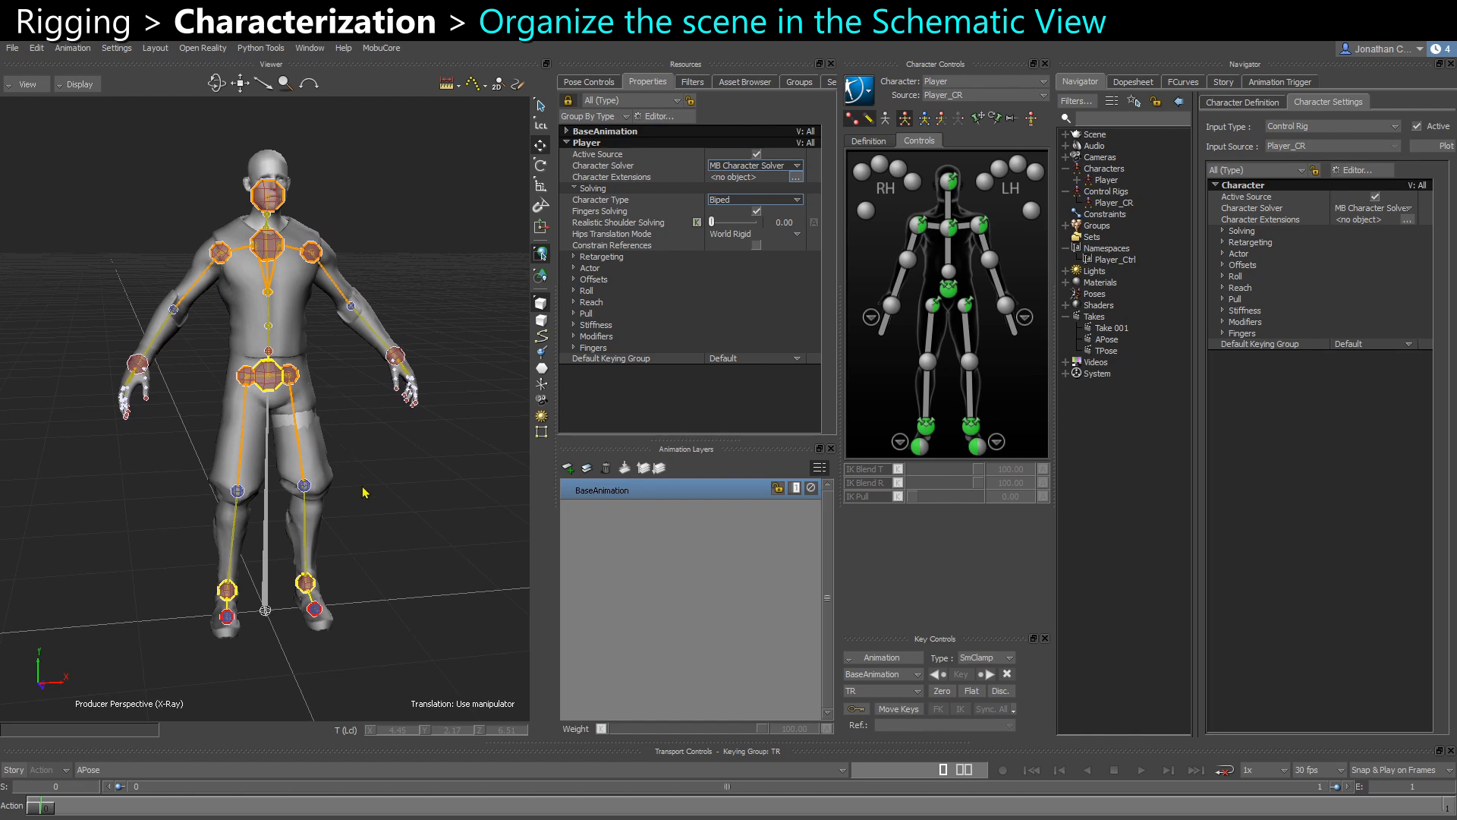
left_click_drag(553, 526, 578, 526)
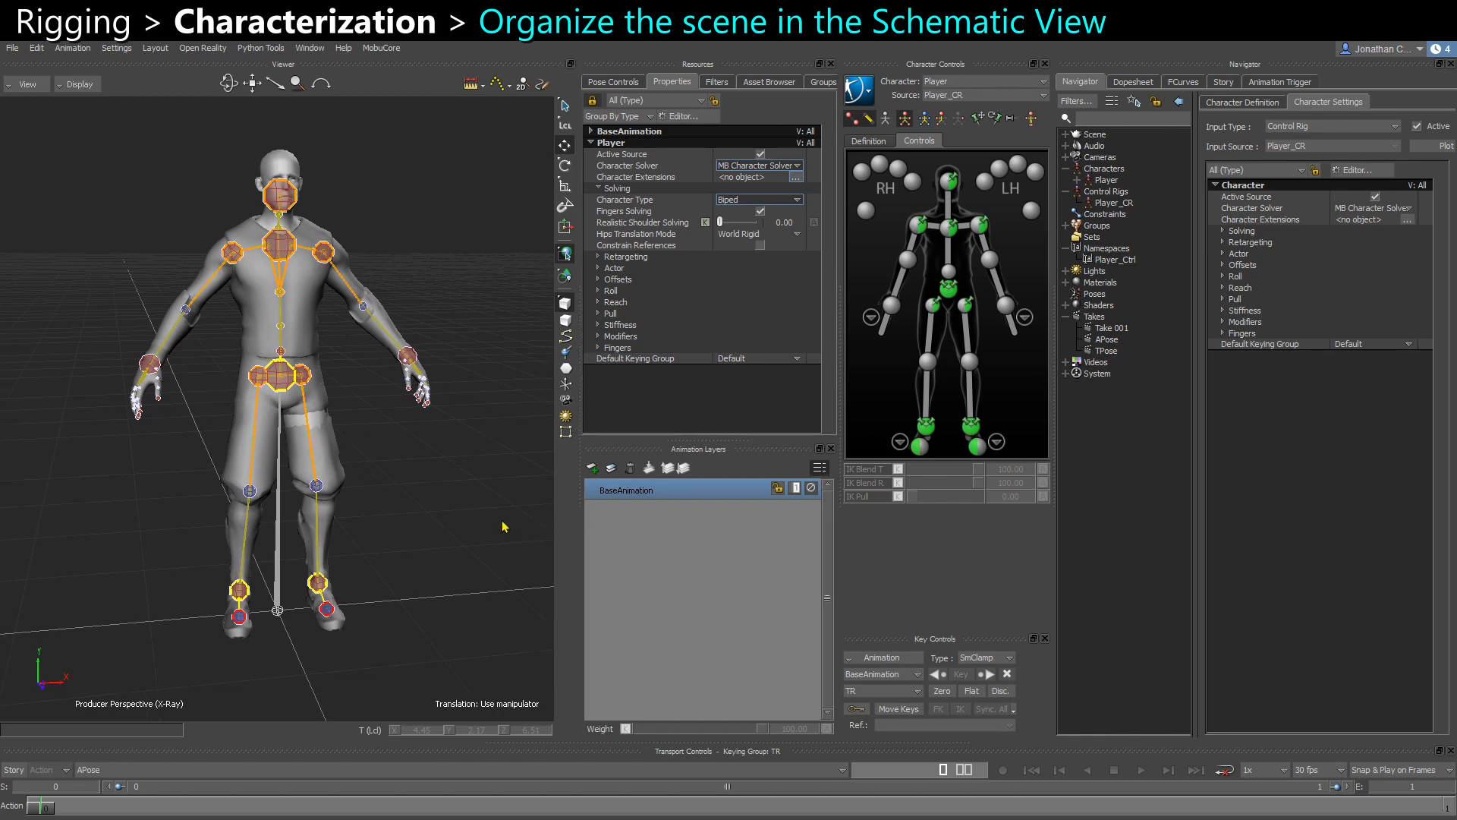
Switch the viewer to the Schematic View and examine the root skeleton, LOD0 mesh and Player_Ctrl:Reference hierarchies
key("ctrl+w")
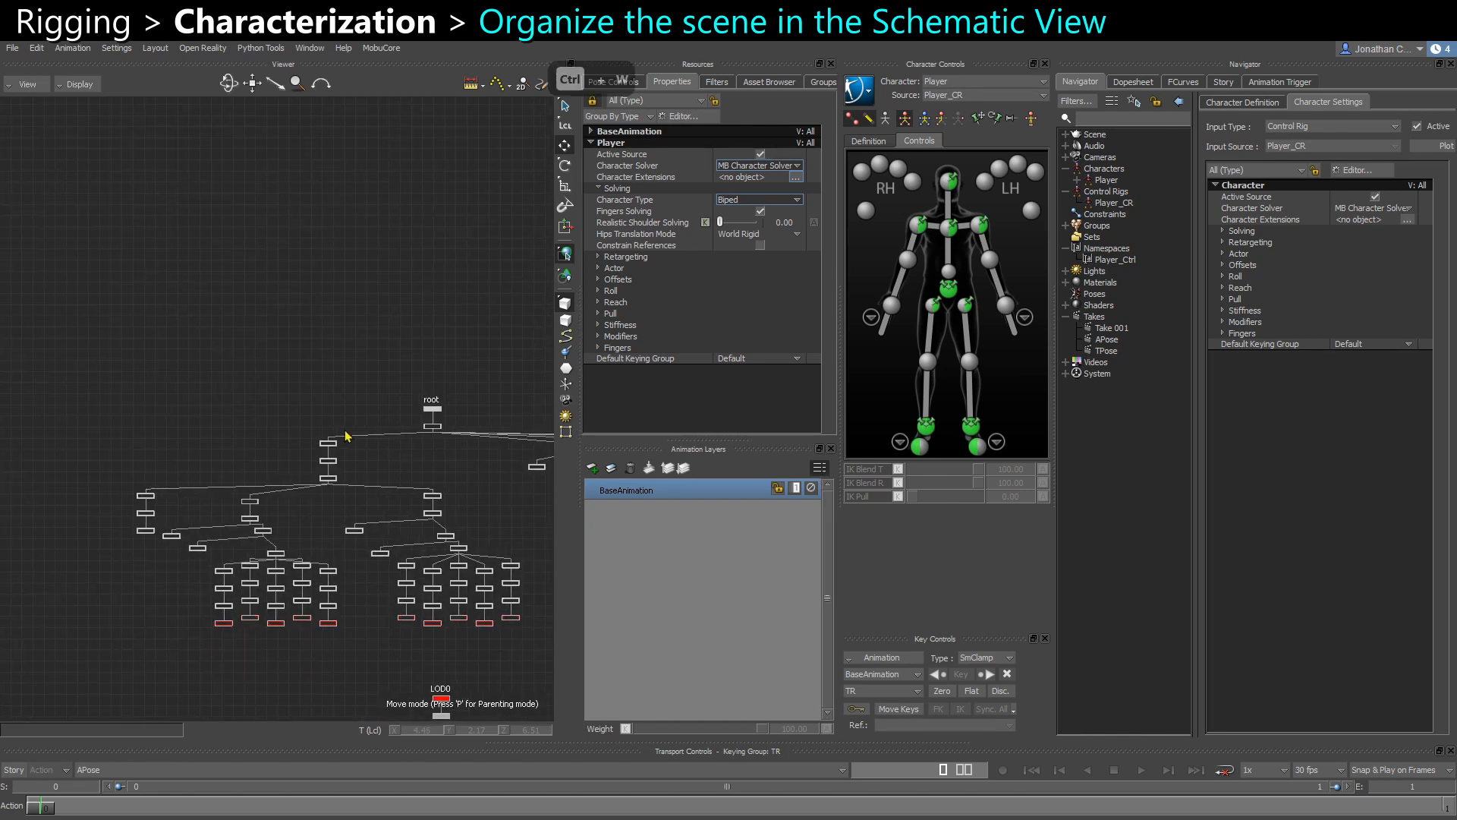
scroll(352, 422, "down", 4)
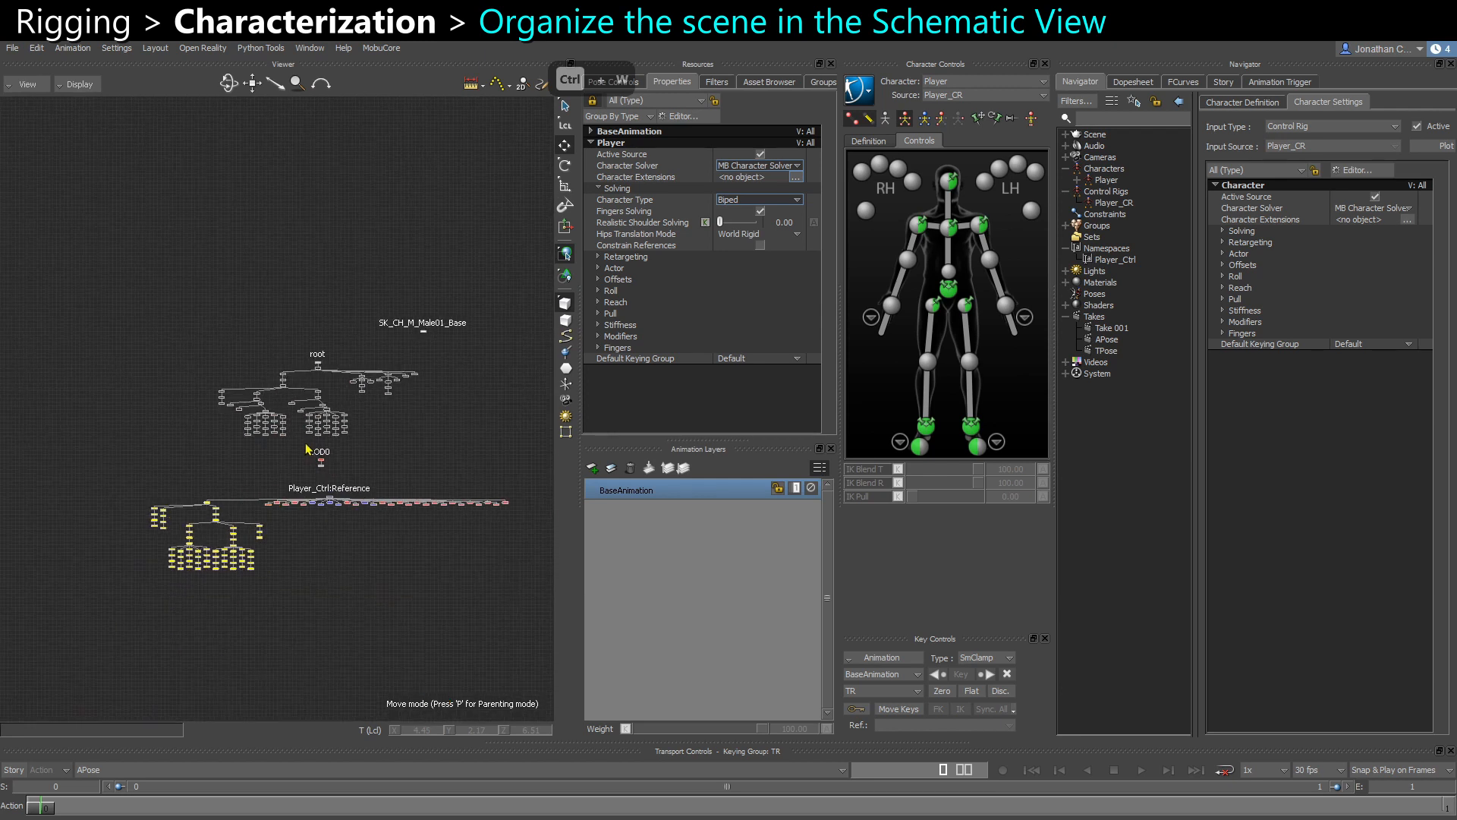
scroll(296, 399, "up", 2)
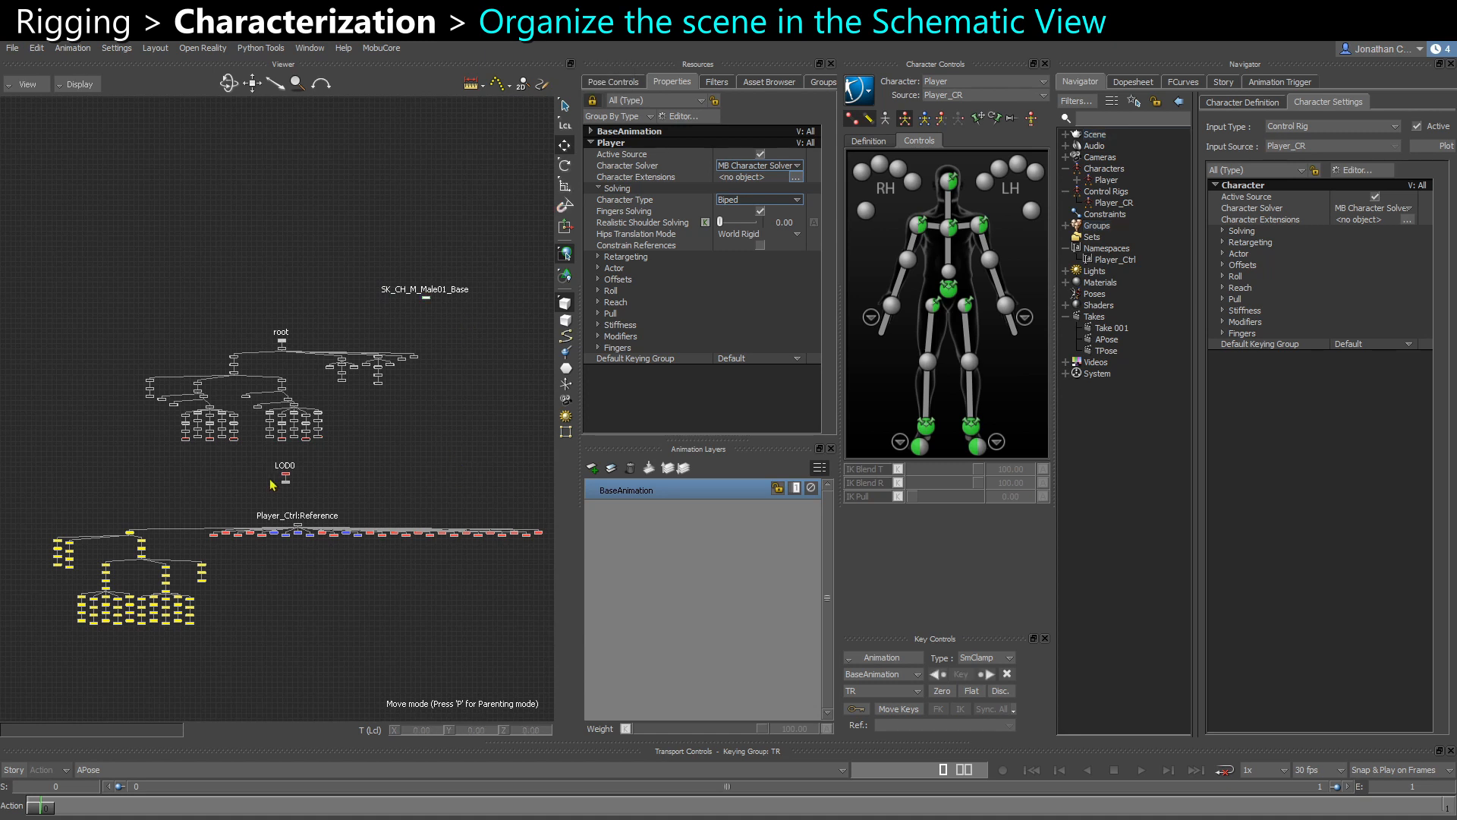
left_click_drag(98, 334, 448, 469)
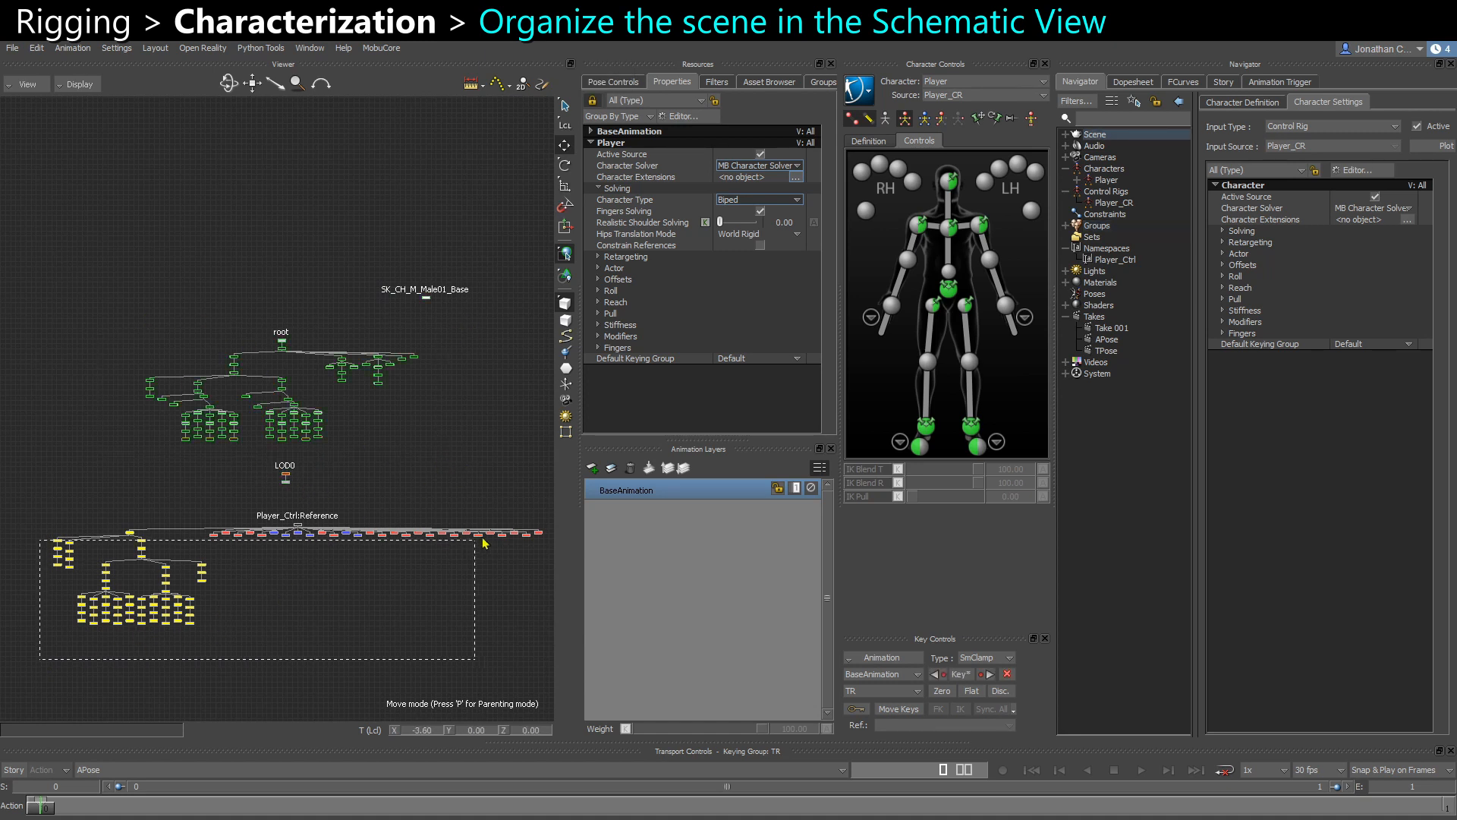
left_click_drag(483, 542, 564, 517)
scroll(280, 561, "up", 3)
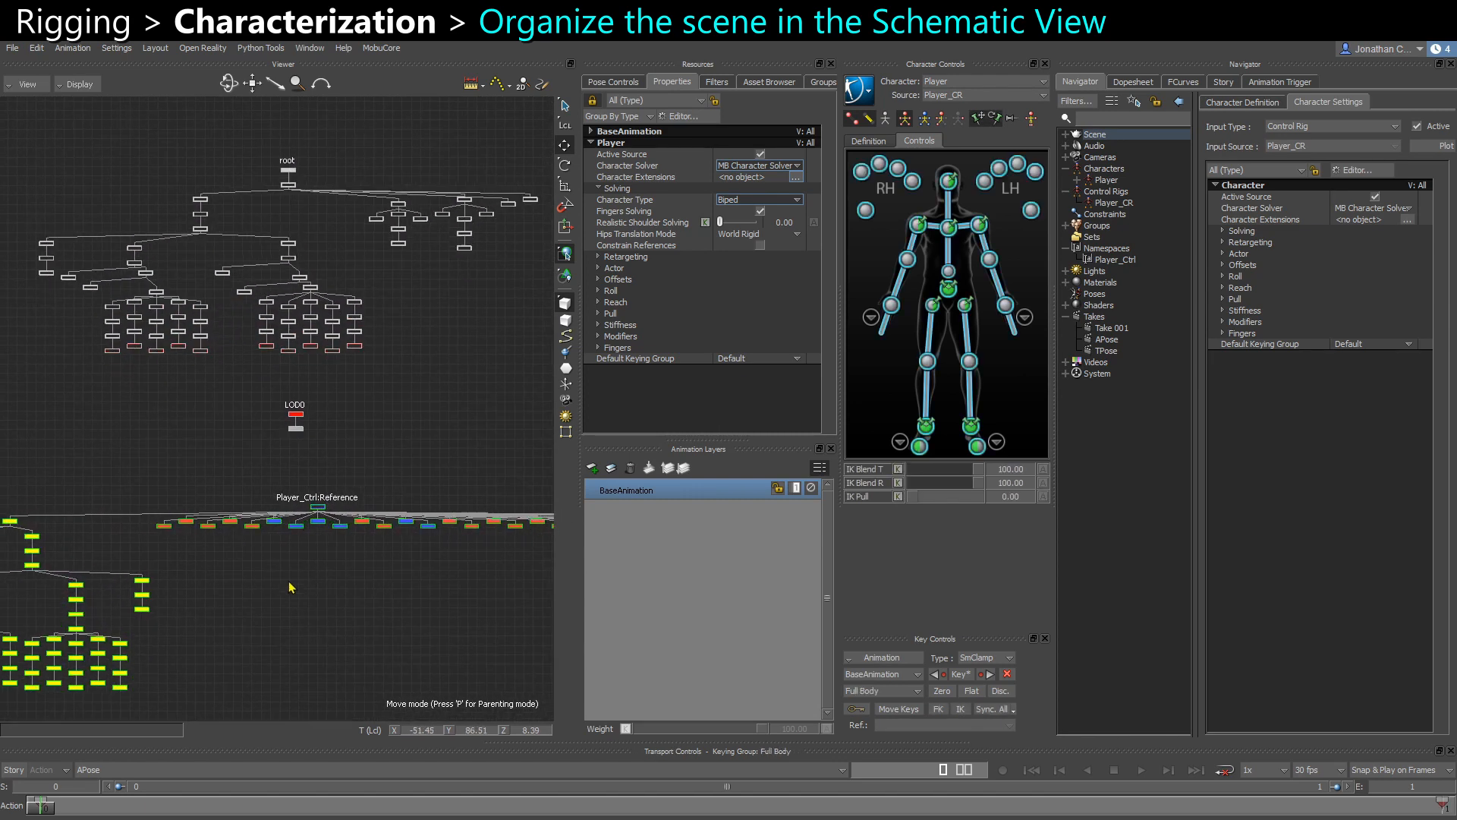
Examine the effector nodes and the yellow joint nodes beneath Player_Ctrl:Reference by selecting groups of them
left_click_drag(289, 586, 287, 541, "shift")
left_click(183, 518)
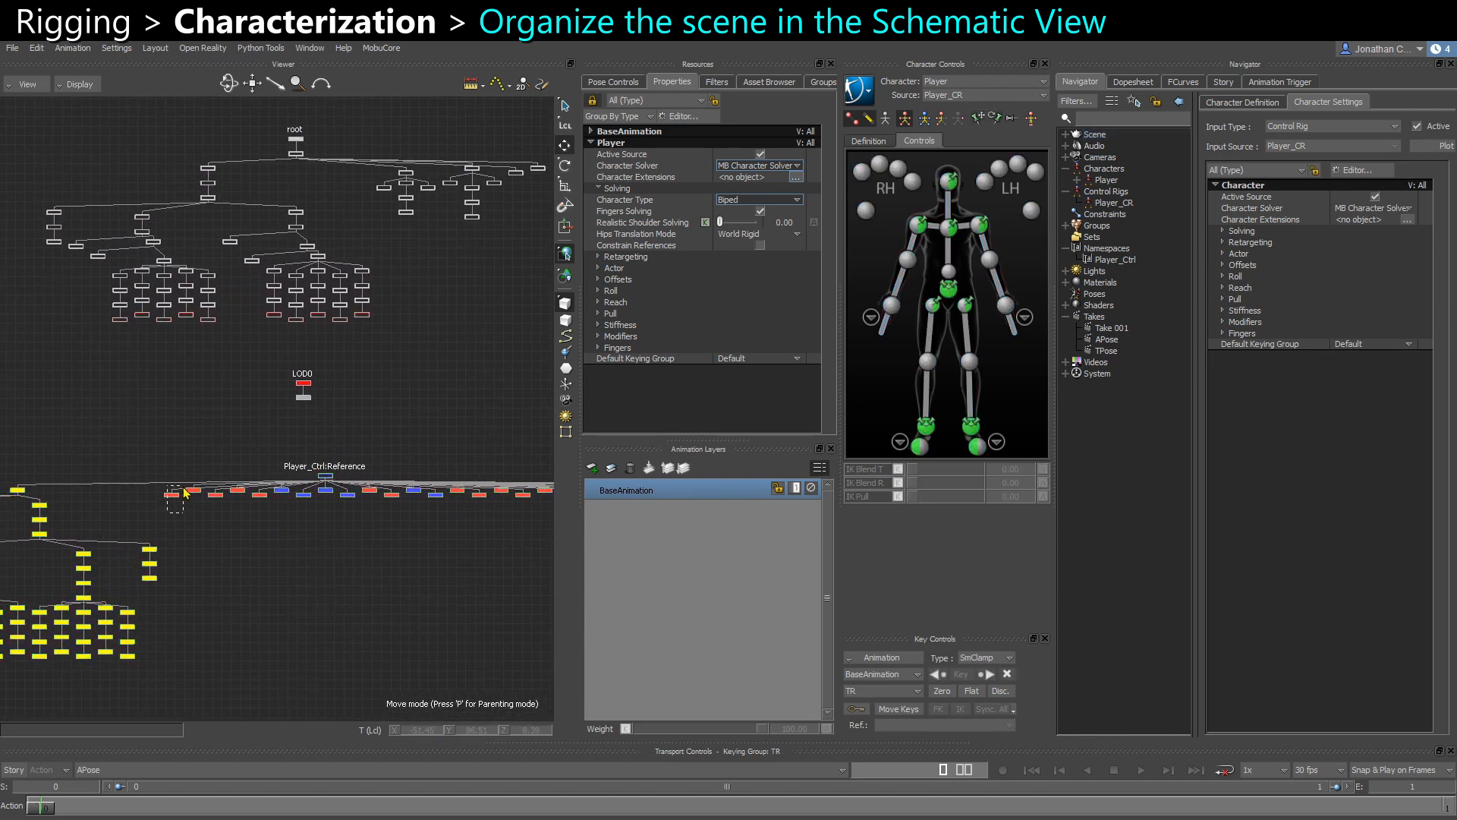
left_click_drag(184, 488, 185, 486)
left_click_drag(193, 516, 403, 489)
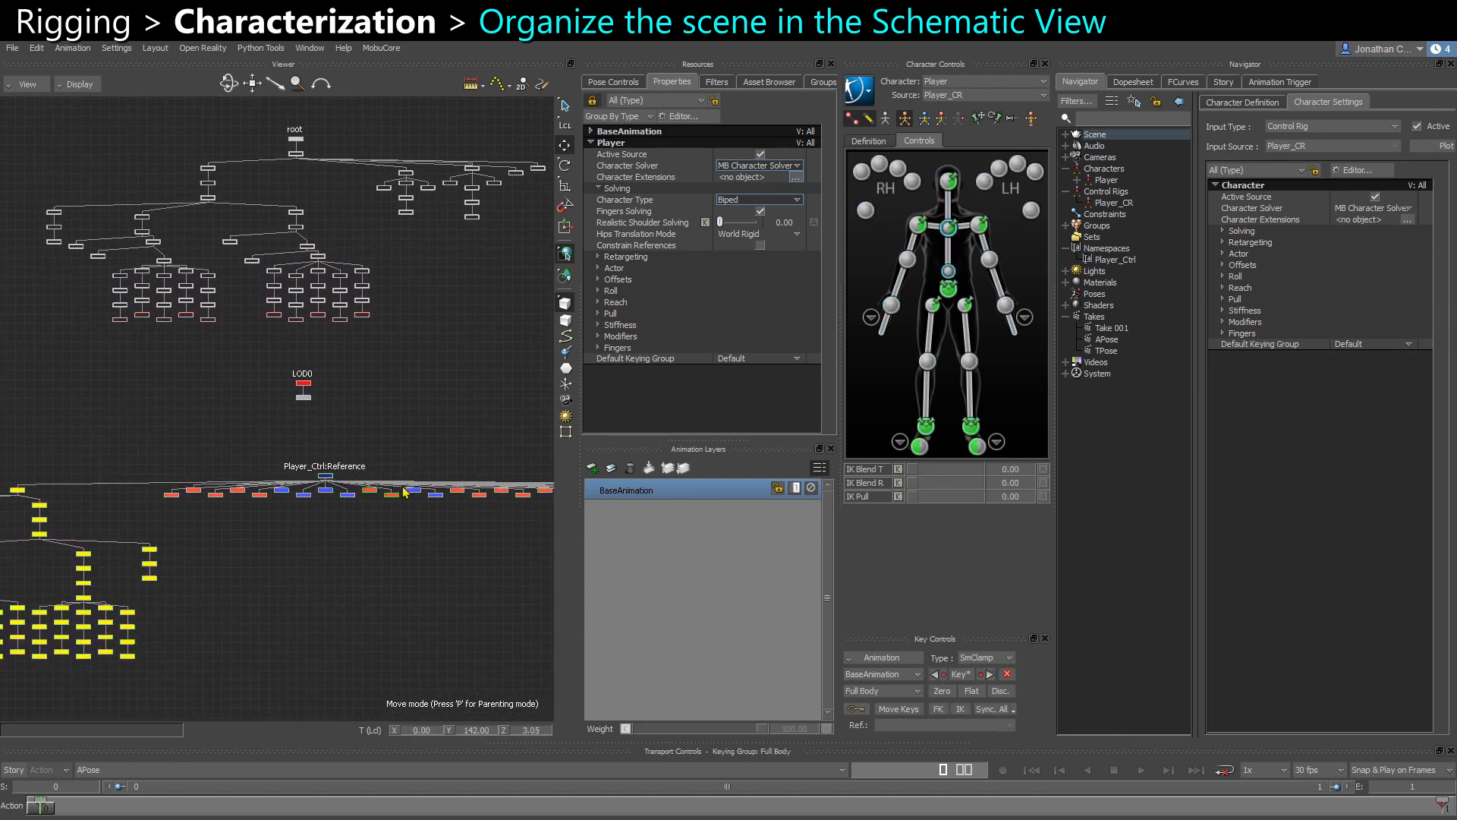
left_click_drag(237, 580, 432, 500, "shift")
scroll(153, 504, "up", 2)
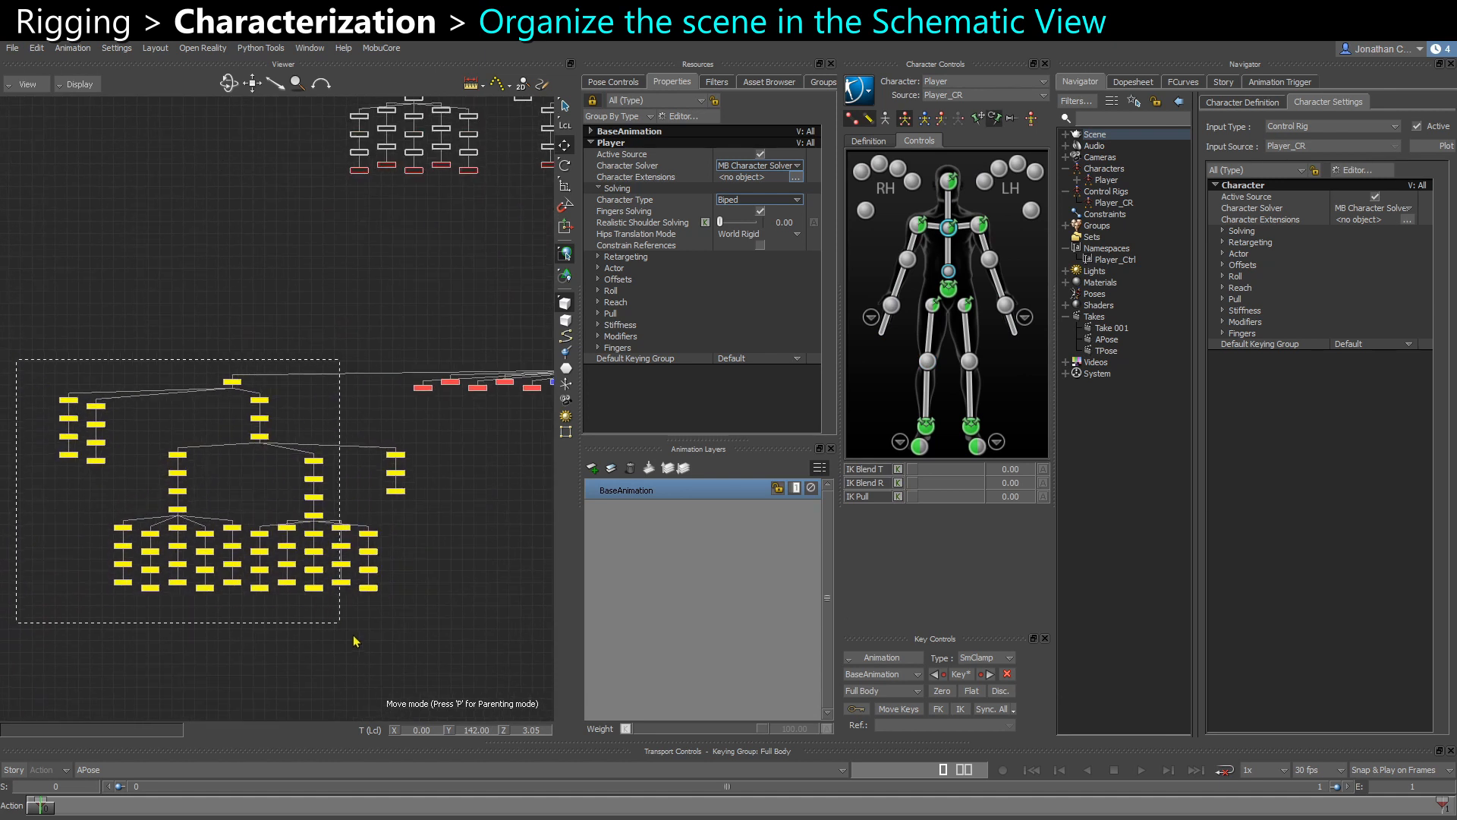
left_click_drag(355, 642, 384, 647)
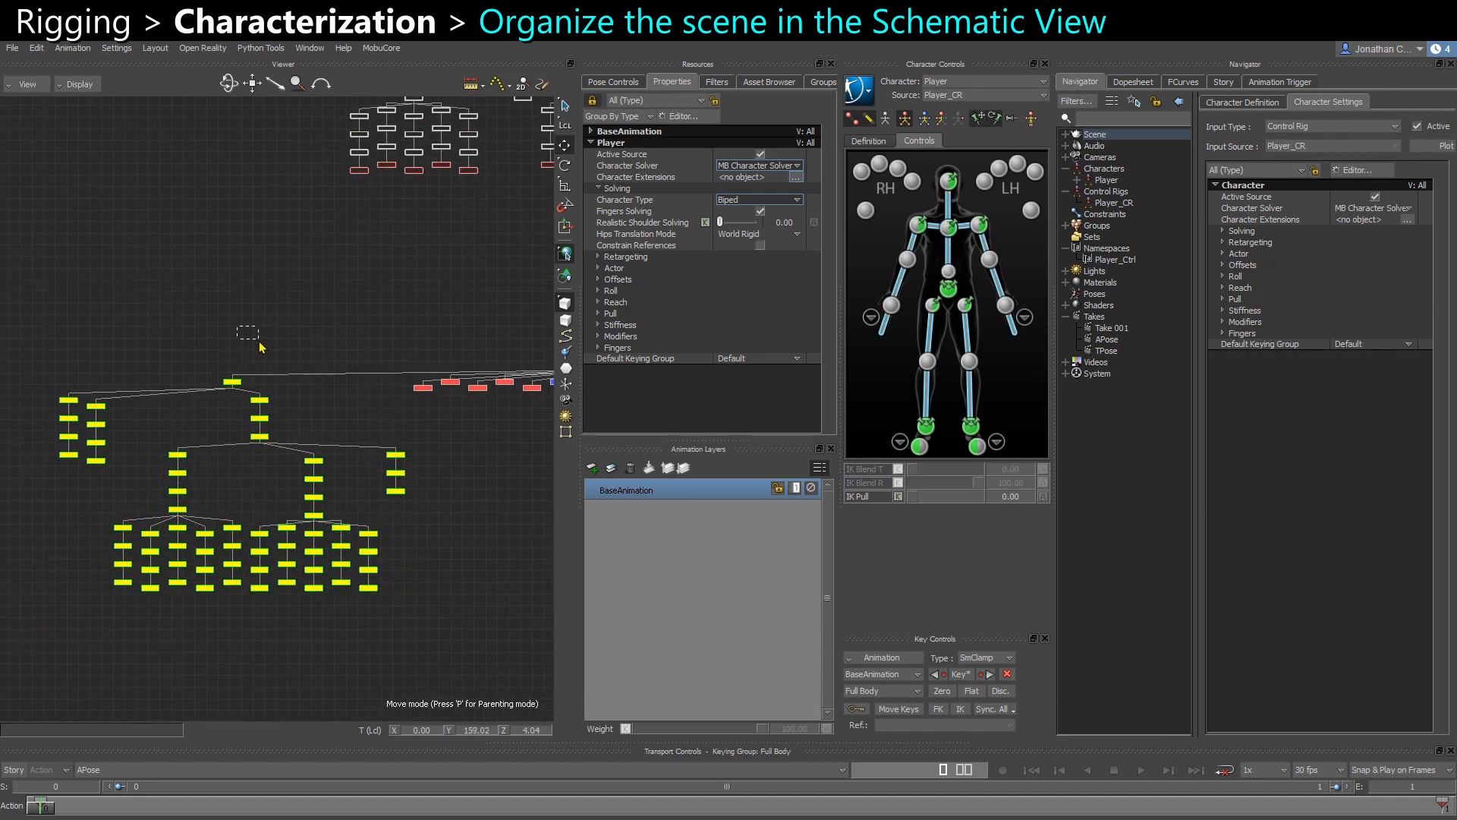
left_click_drag(259, 341, 260, 341)
Insert a Null from the Elements templates into the Schematic View above the root node
scroll(283, 307, "down", 5)
left_click_drag(364, 313, 211, 507, "shift")
left_click_drag(347, 379, 321, 388, "shift")
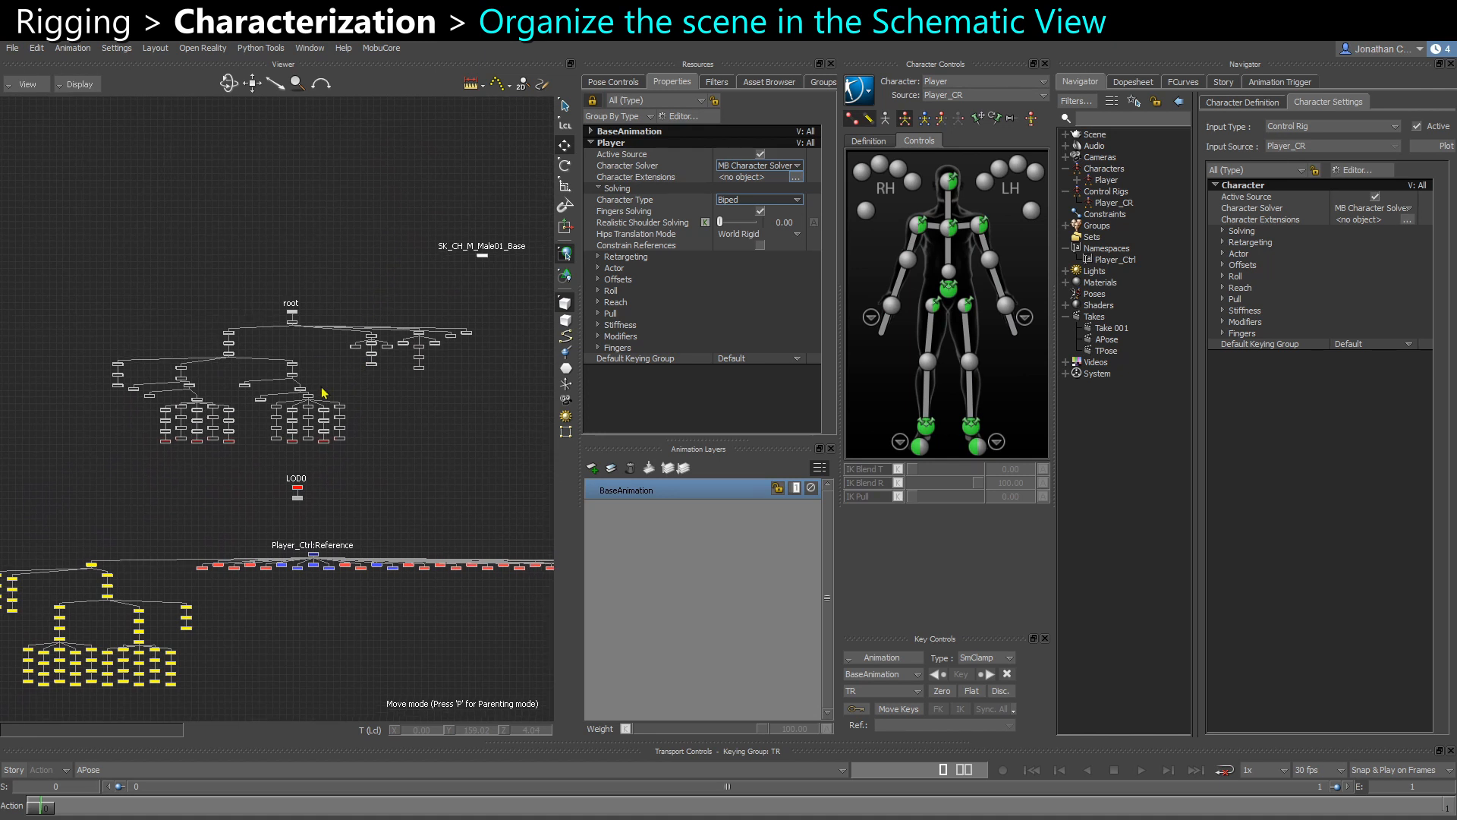
scroll(370, 318, "up", 3)
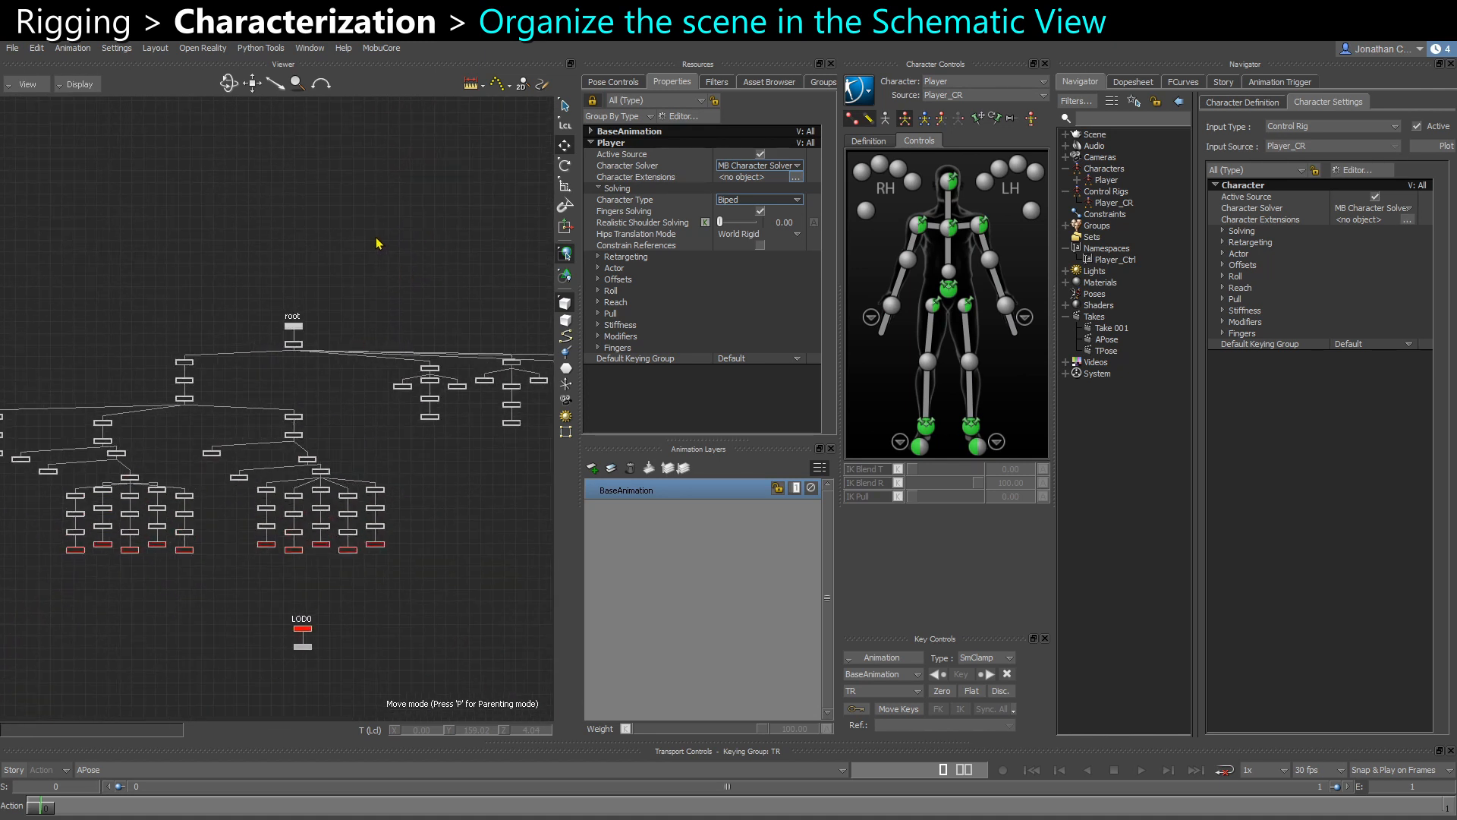
right_click(378, 243)
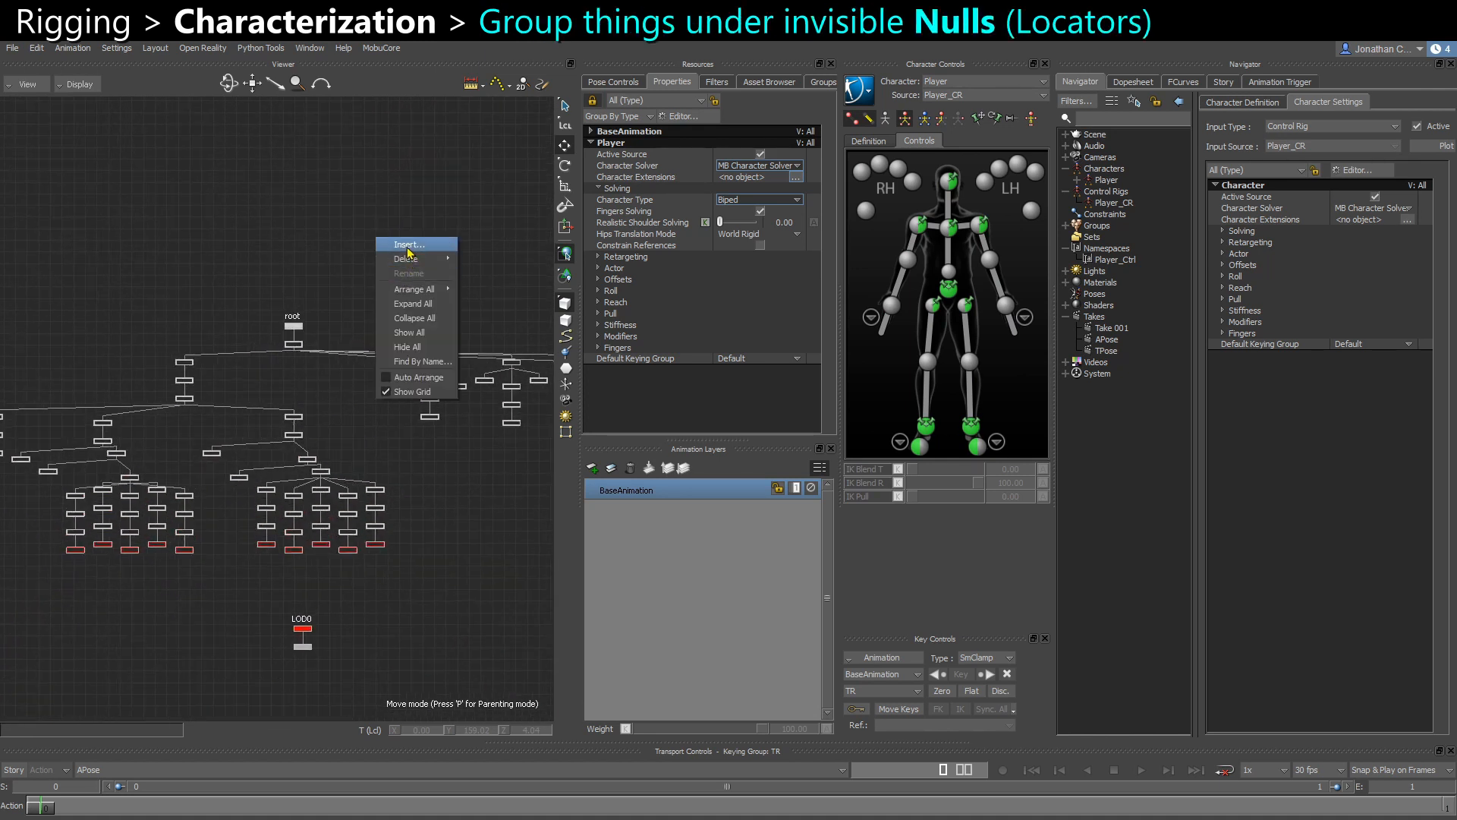
left_click(417, 248)
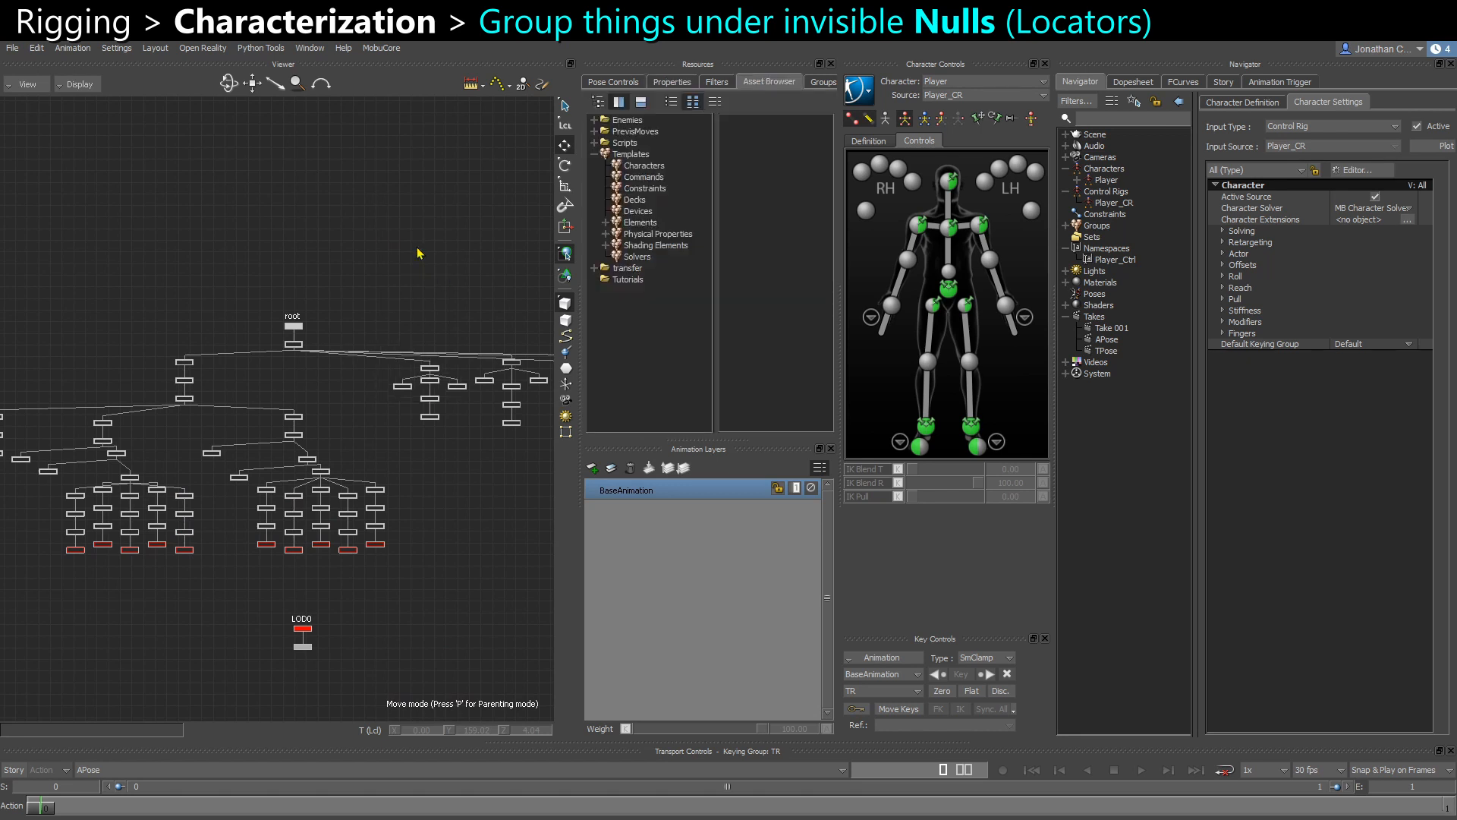
left_click(640, 223)
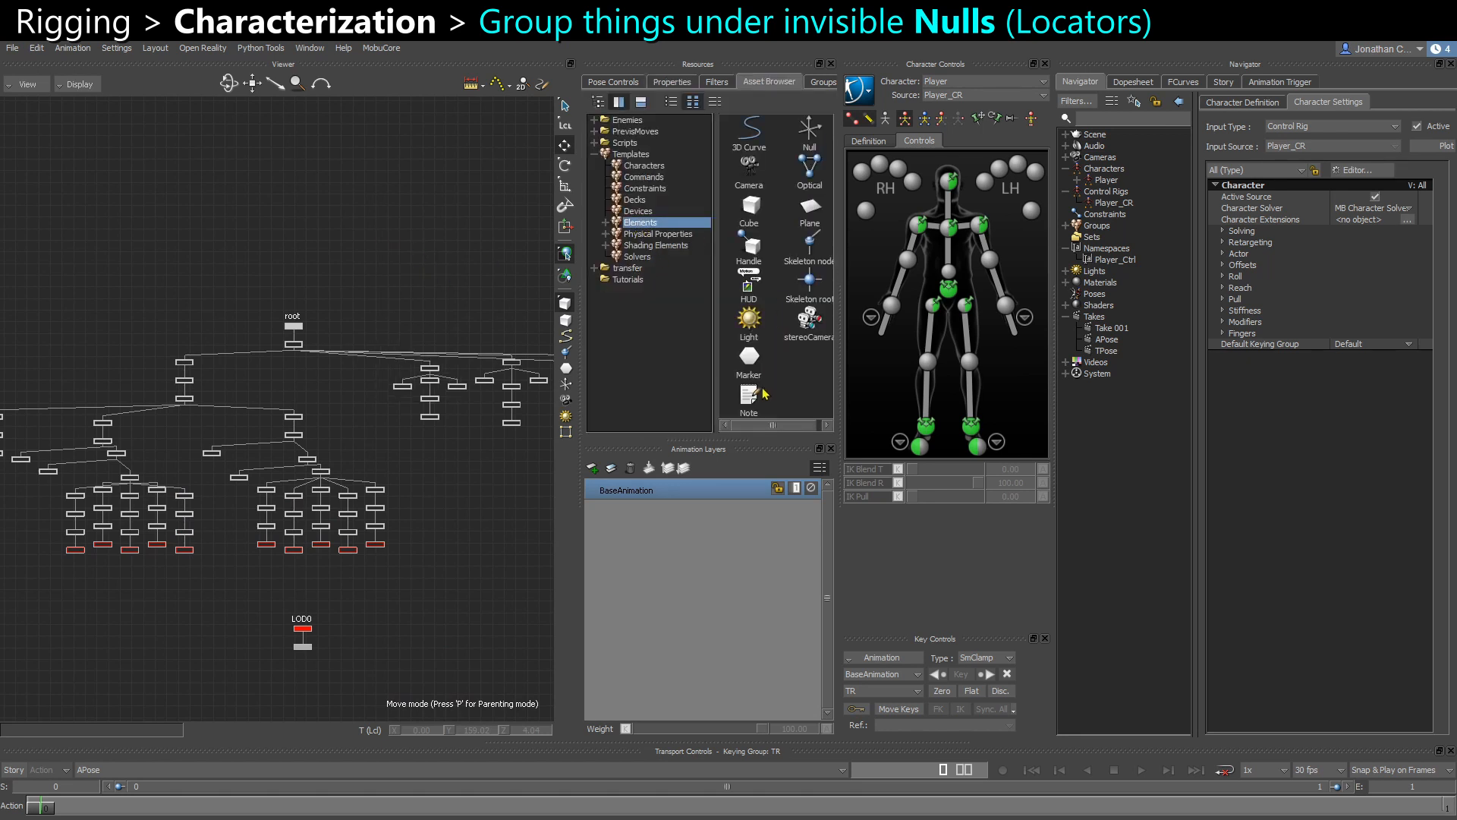
left_click_drag(809, 144, 321, 241)
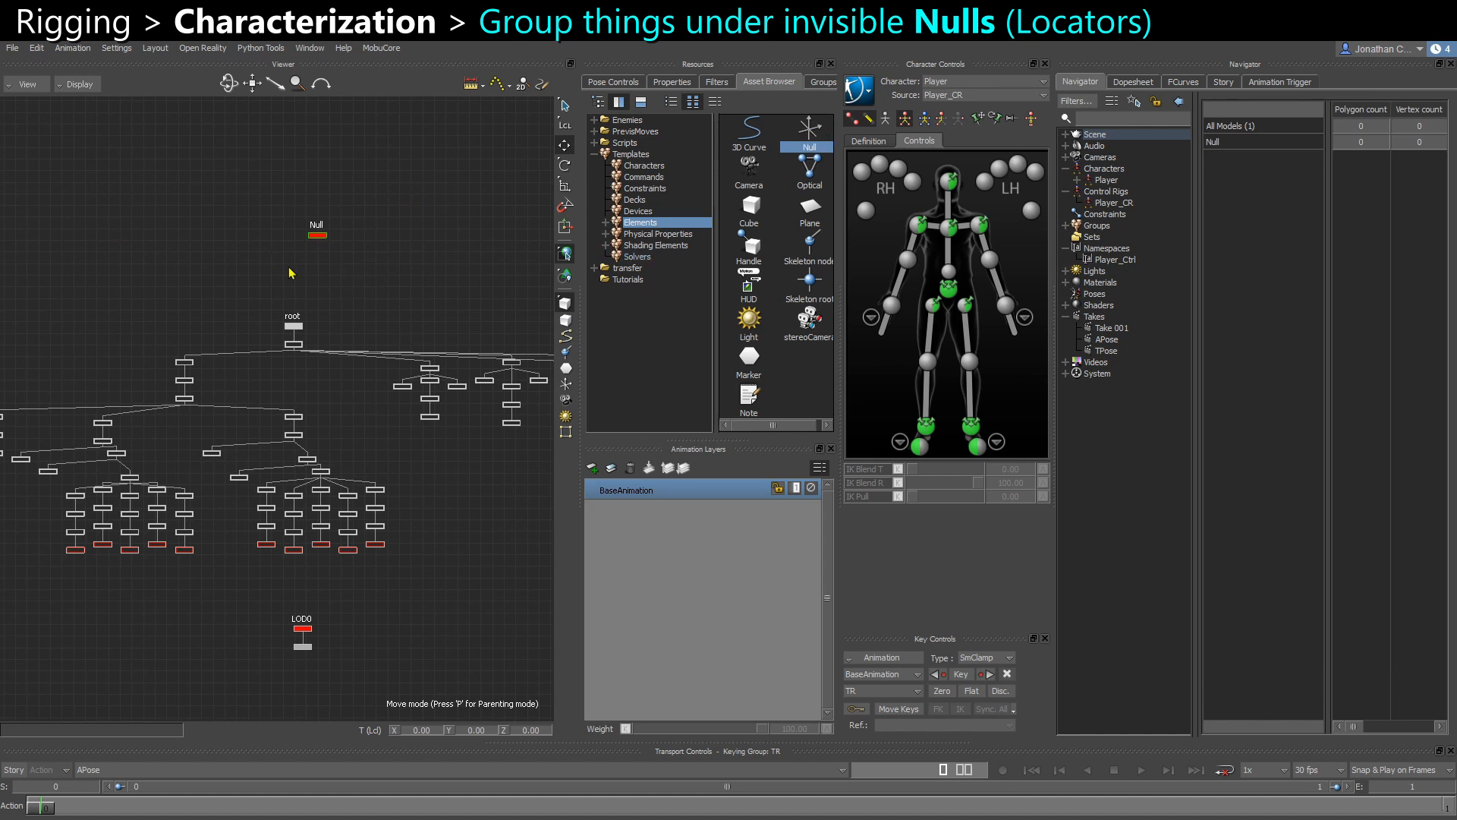
Inspect the new Null at the character's feet in the 3D view, and return to the Schematic View
key("ctrl+w")
scroll(307, 553, "up", 5)
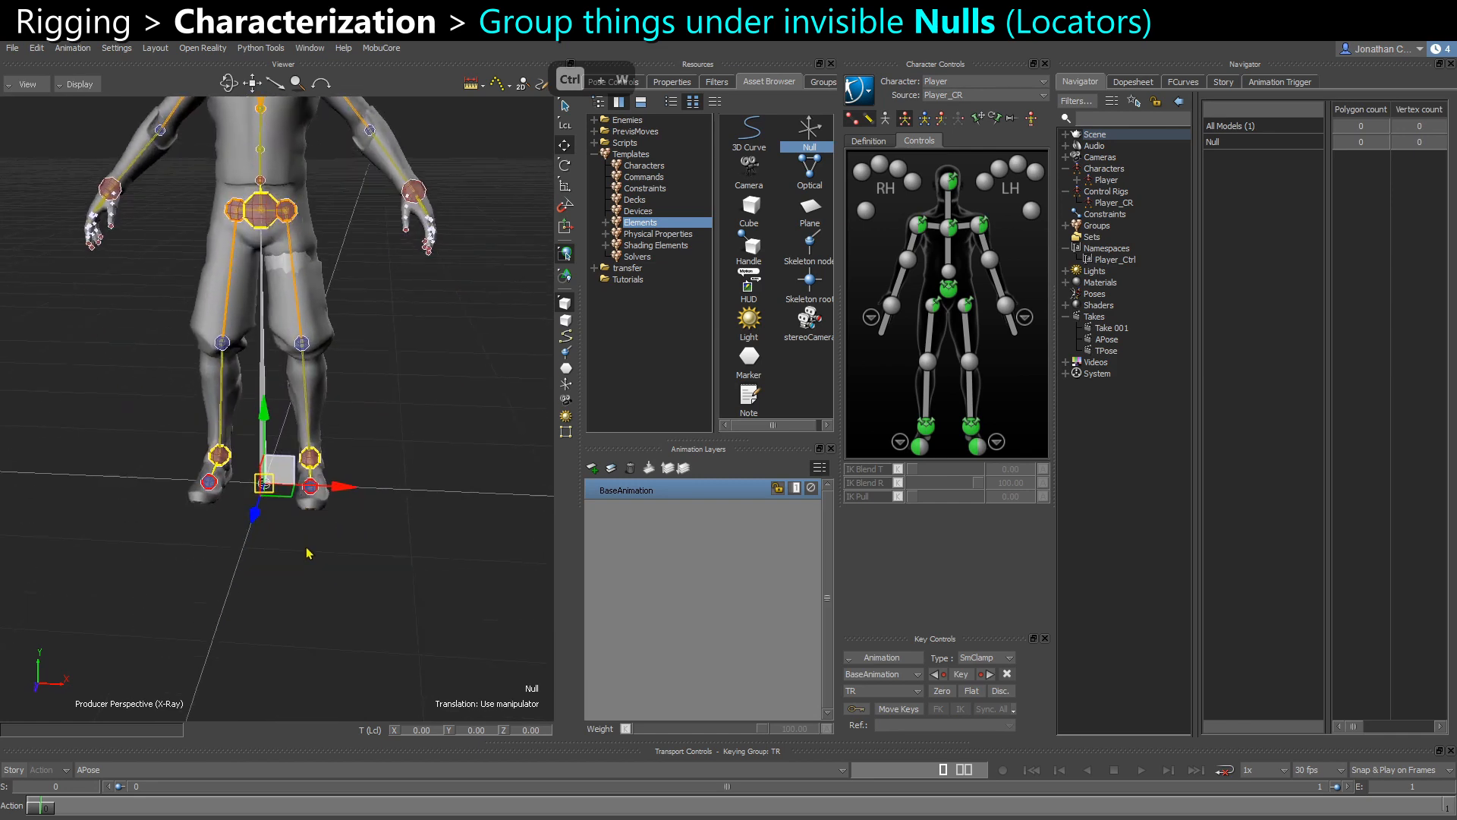
scroll(307, 553, "up", 3)
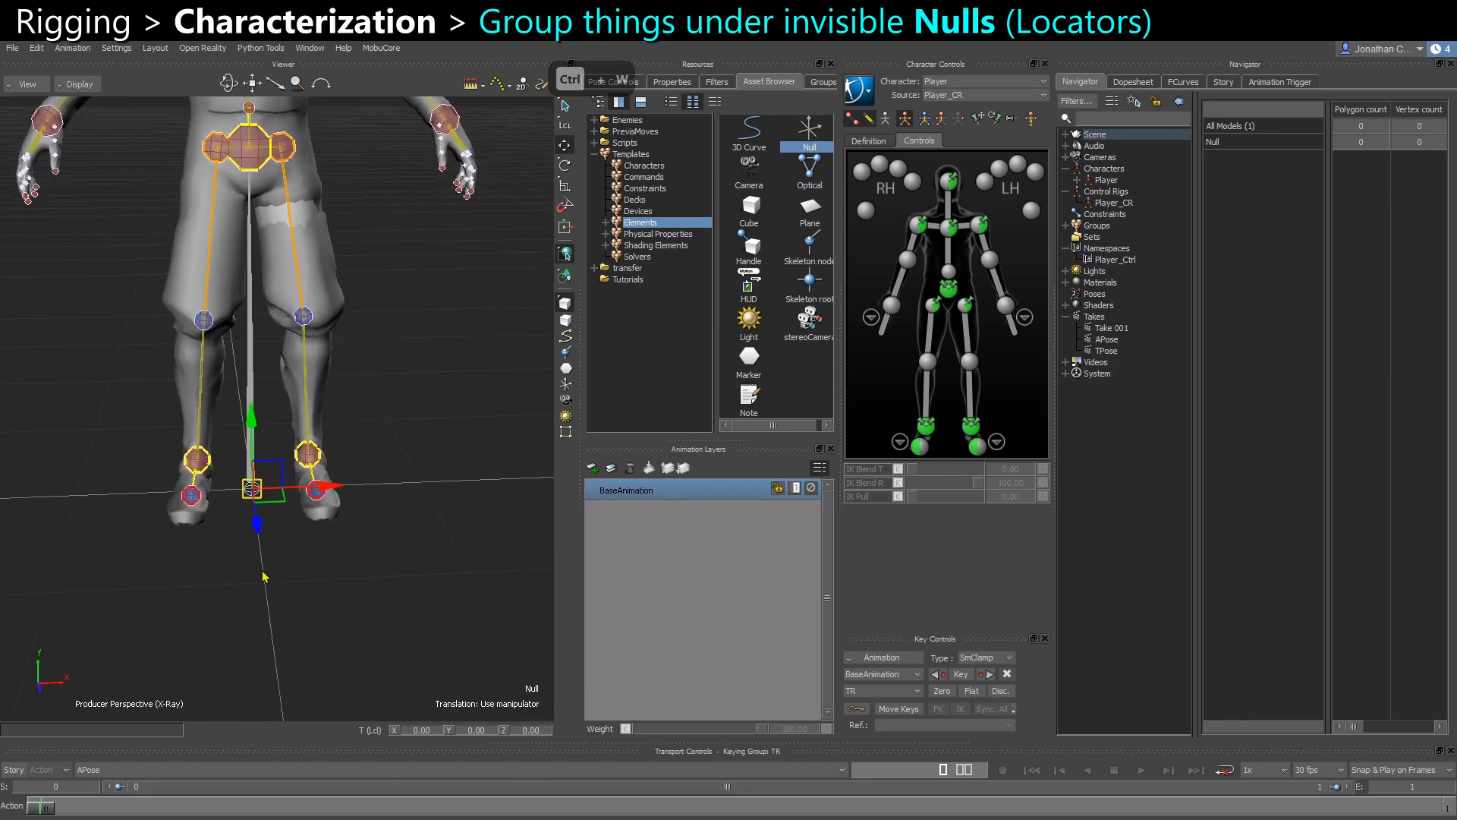
left_click_drag(262, 573, 293, 560, "alt")
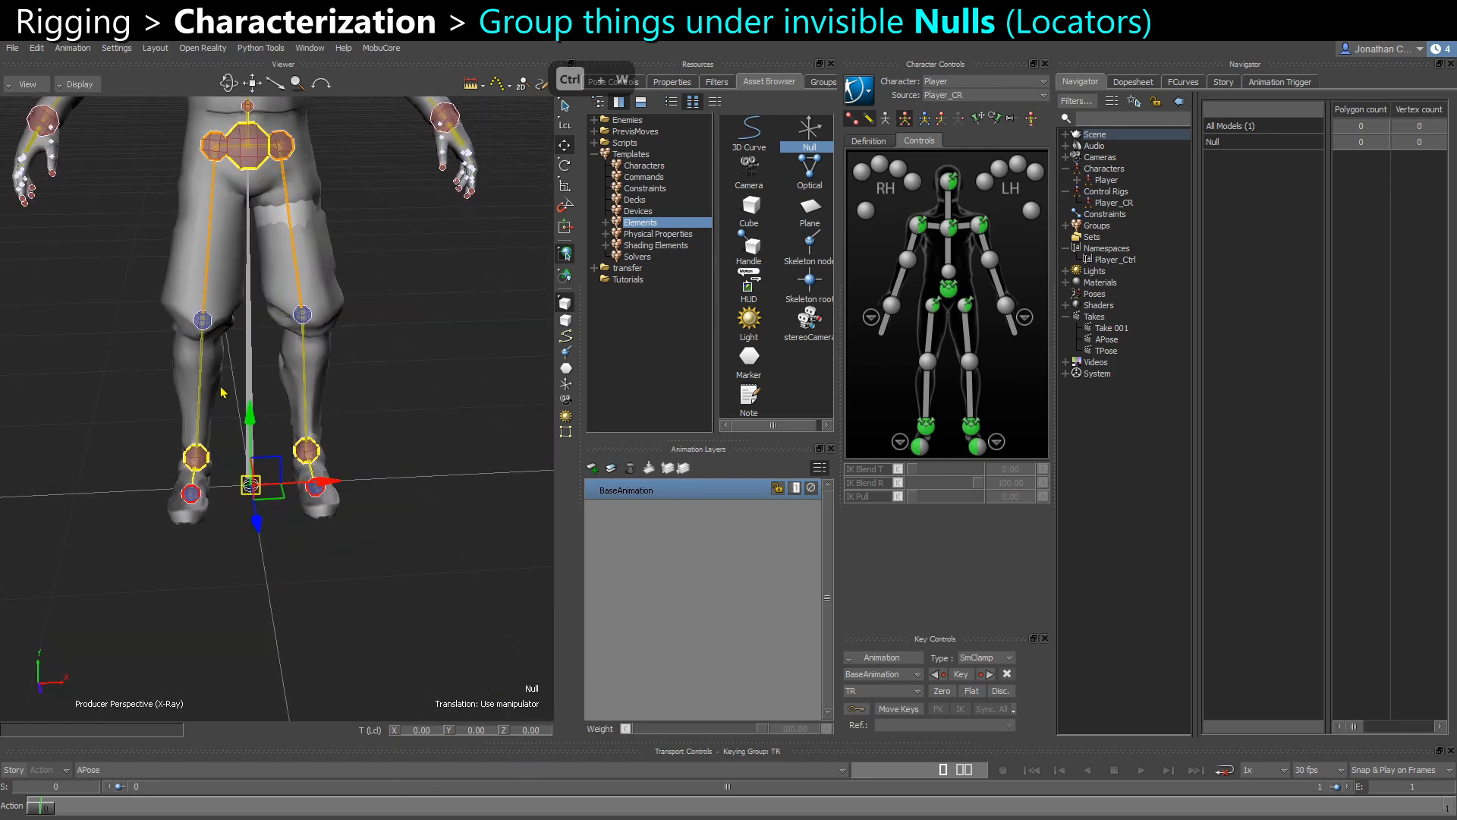
key("ctrl+w")
Unlock the property display so it follows the selection, and set the Null's Look to None in its Null Settings
left_click(671, 82)
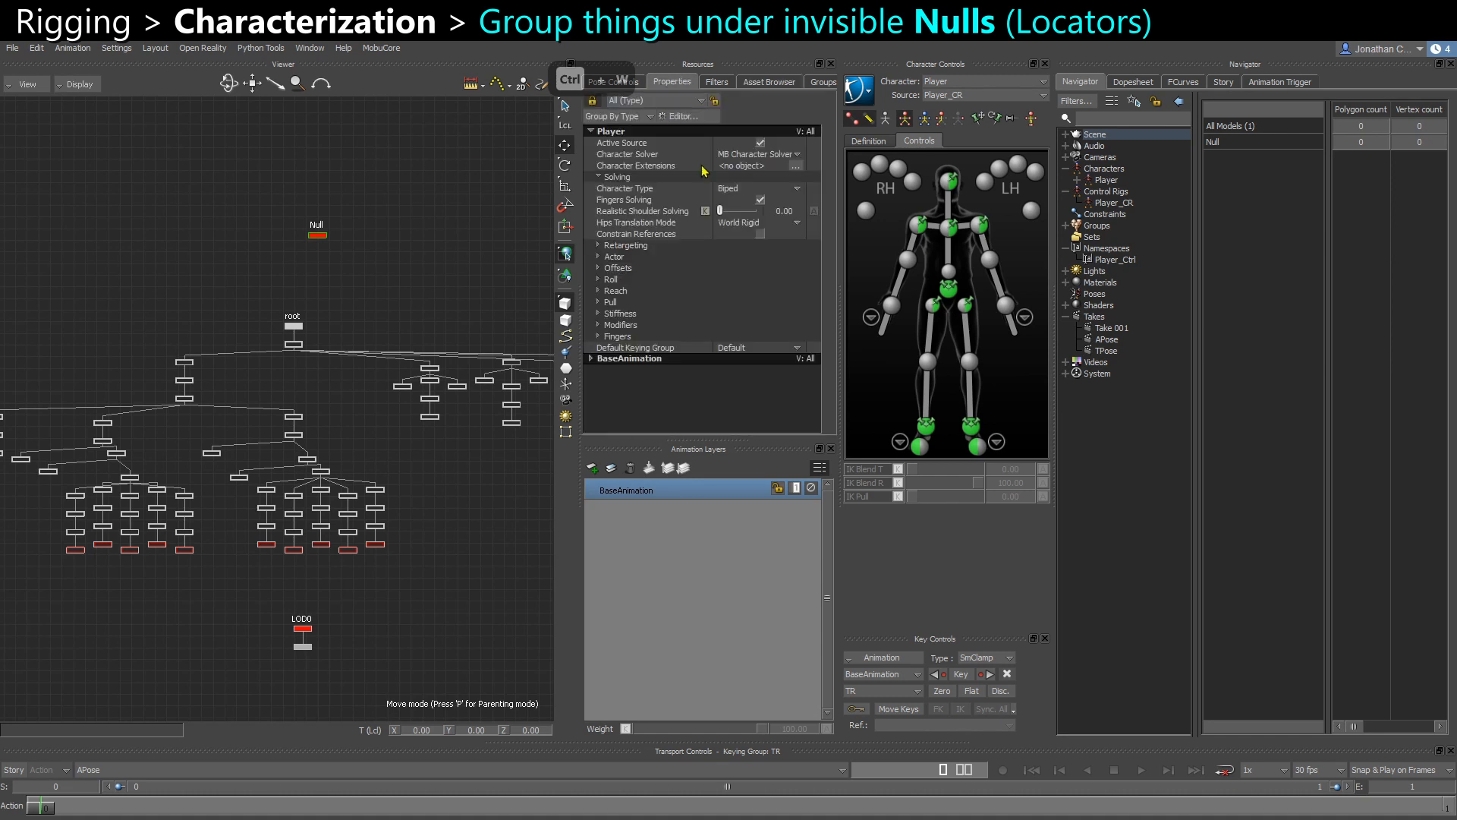
left_click(592, 101)
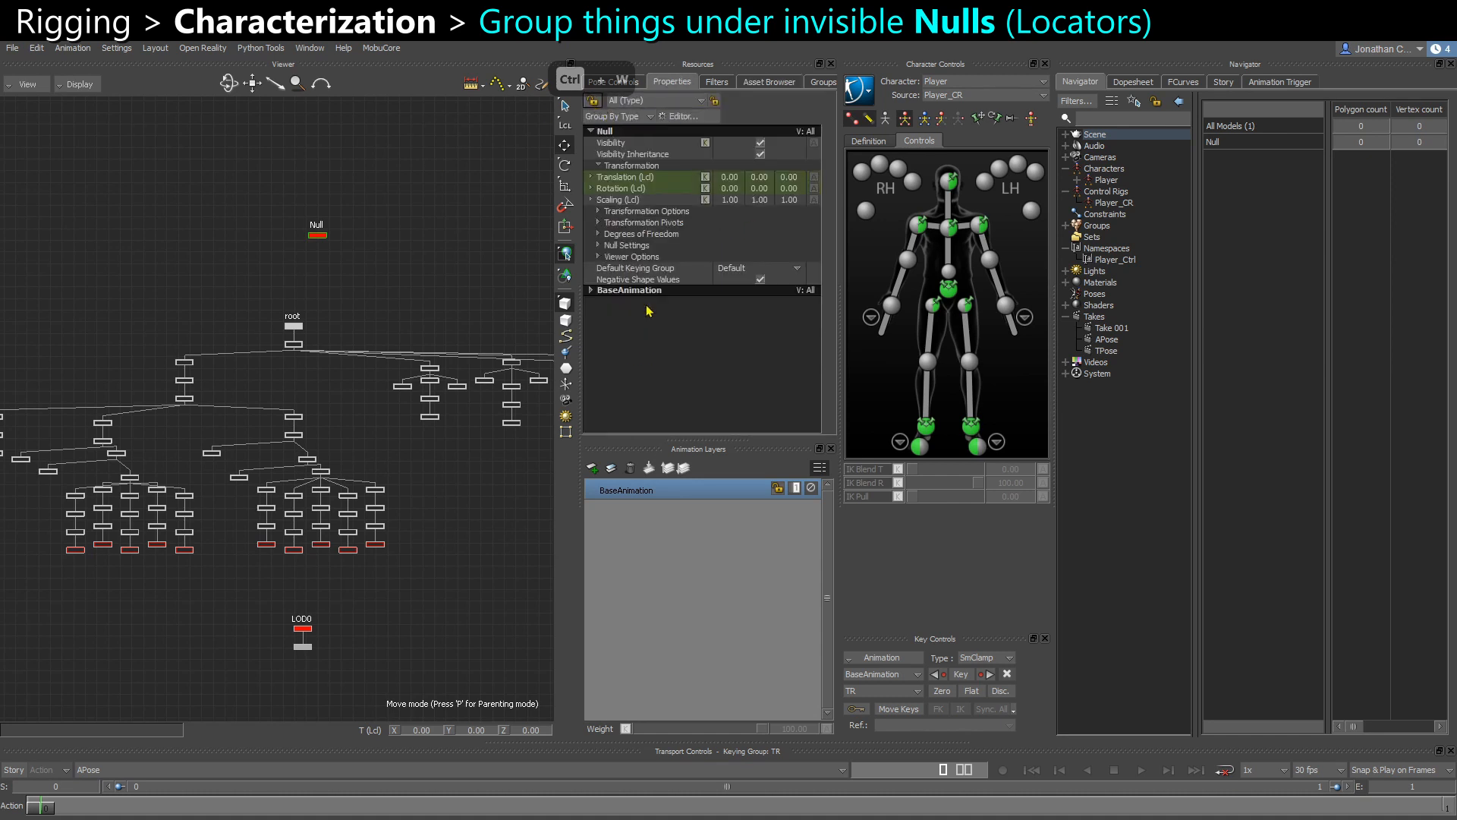
left_click(599, 246)
left_click(740, 256)
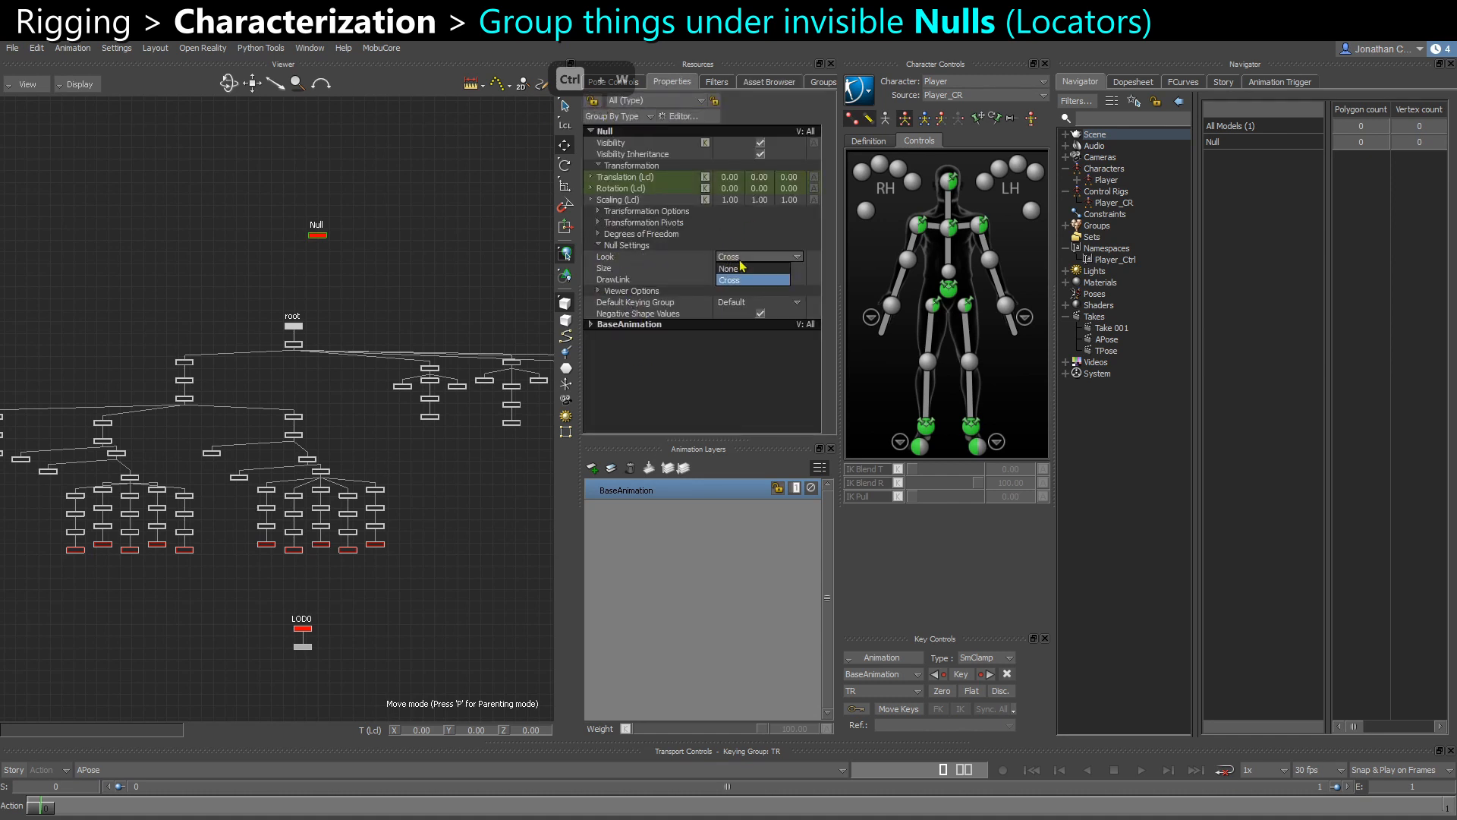
left_click(729, 269)
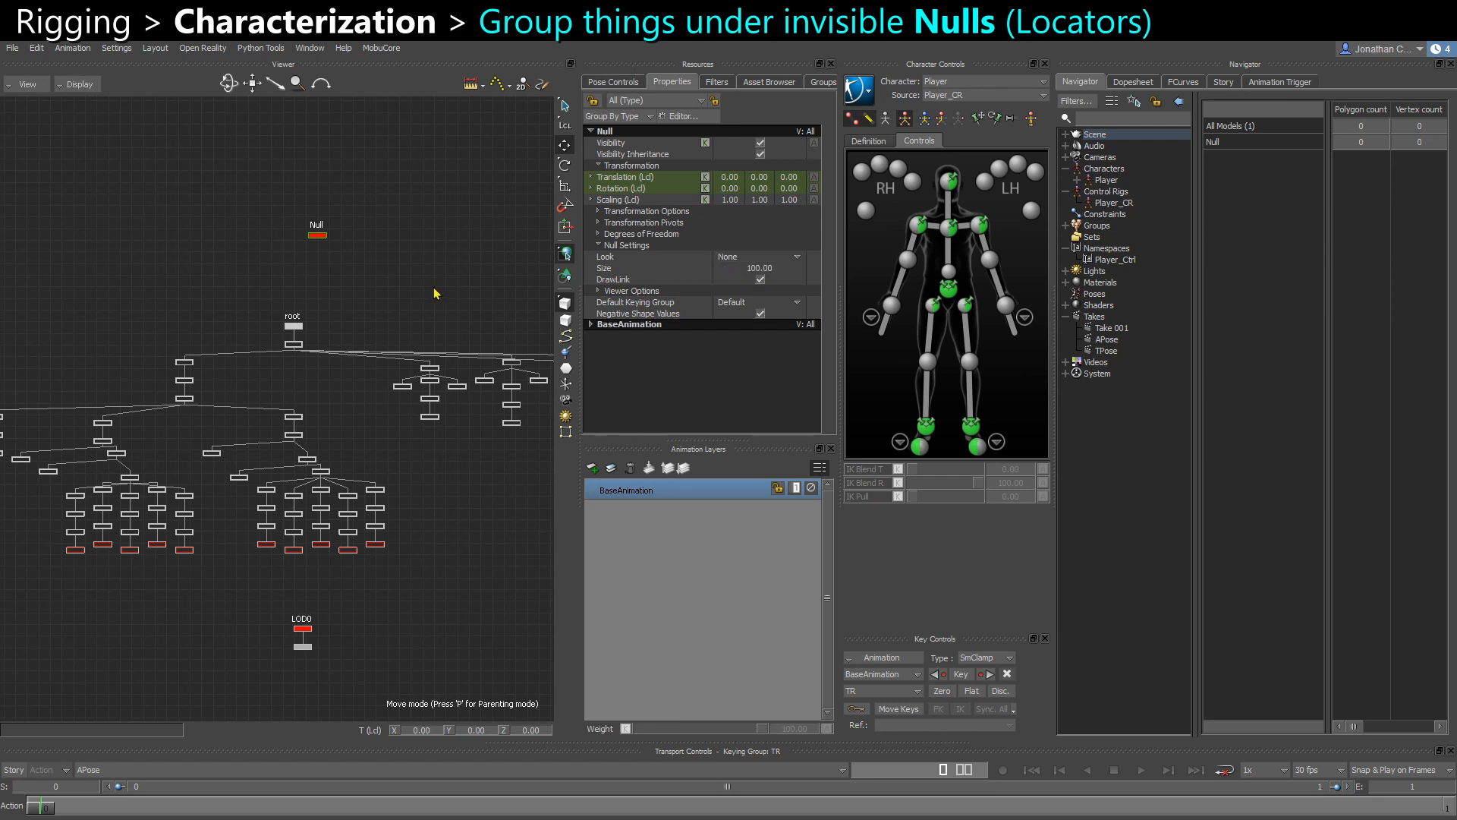
Hide the translation manipulator in the 3D view and undo the Null's Look change to compare its appearance
key("ctrl+w")
scroll(296, 562, "up", 5)
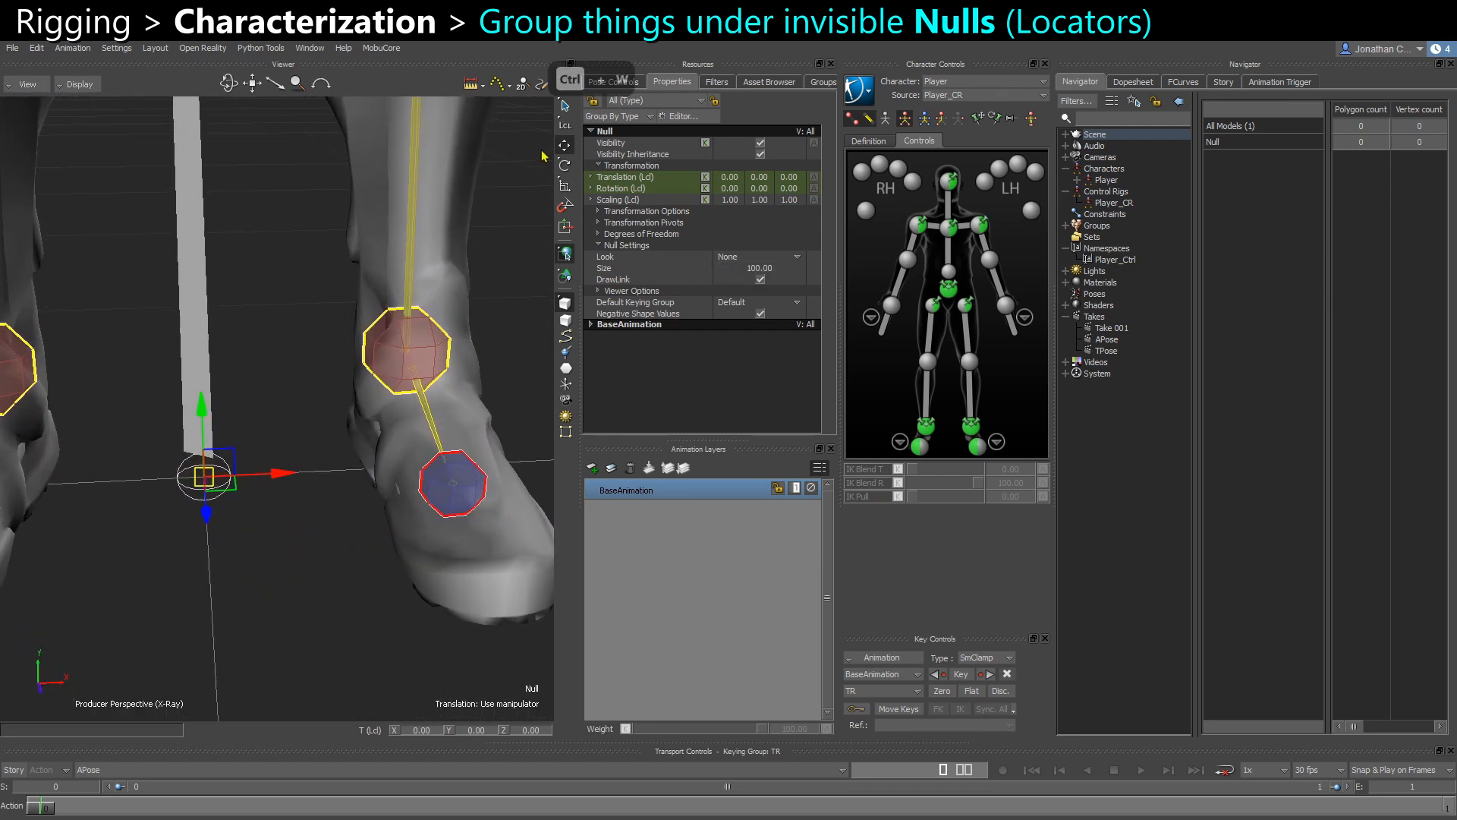
left_click(564, 145)
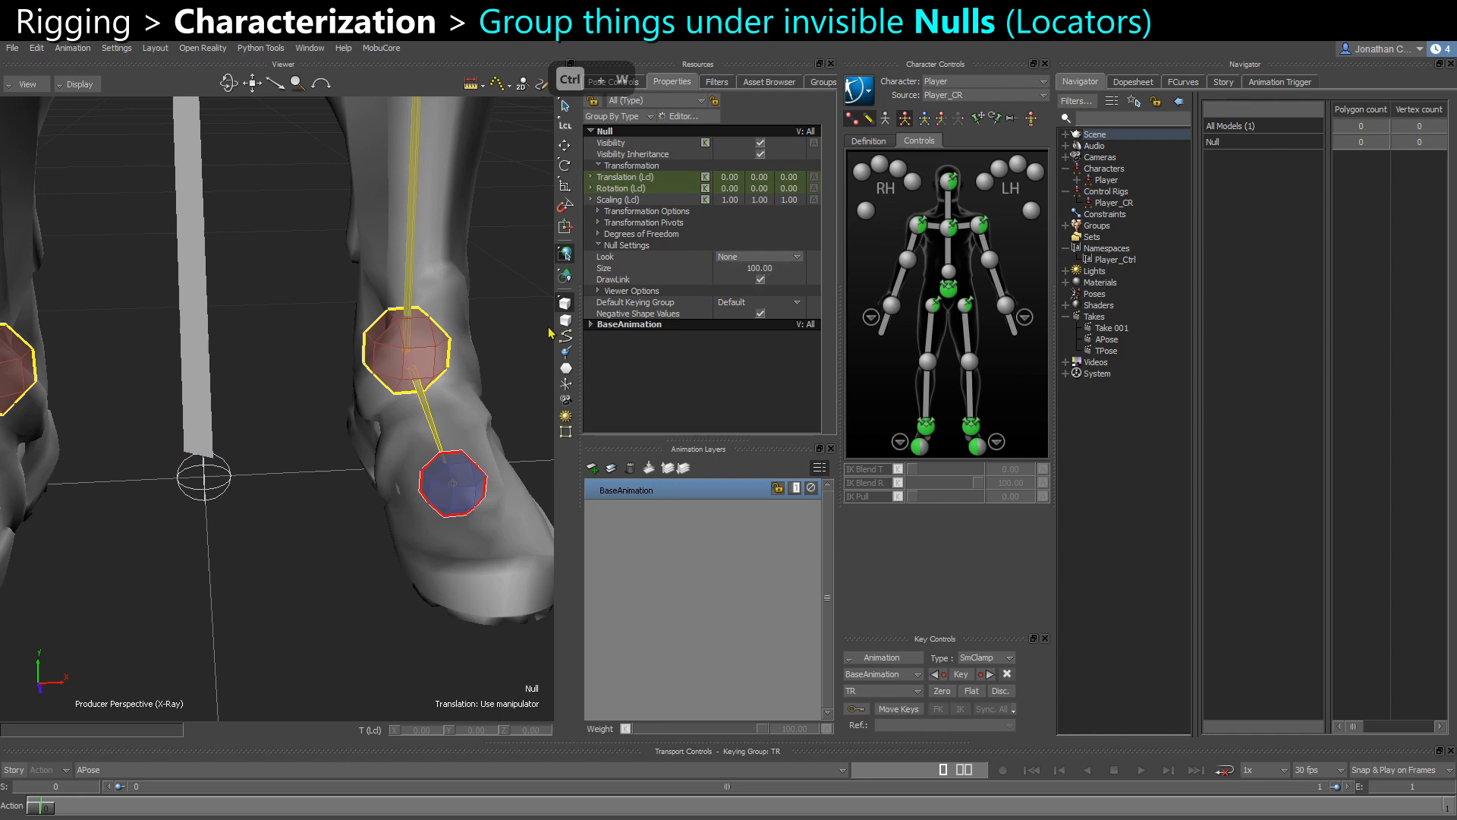
key("ctrl+z")
Inspect the Null's cross marker up close and set its Look back to None
left_click_drag(223, 522, 348, 660, "shift")
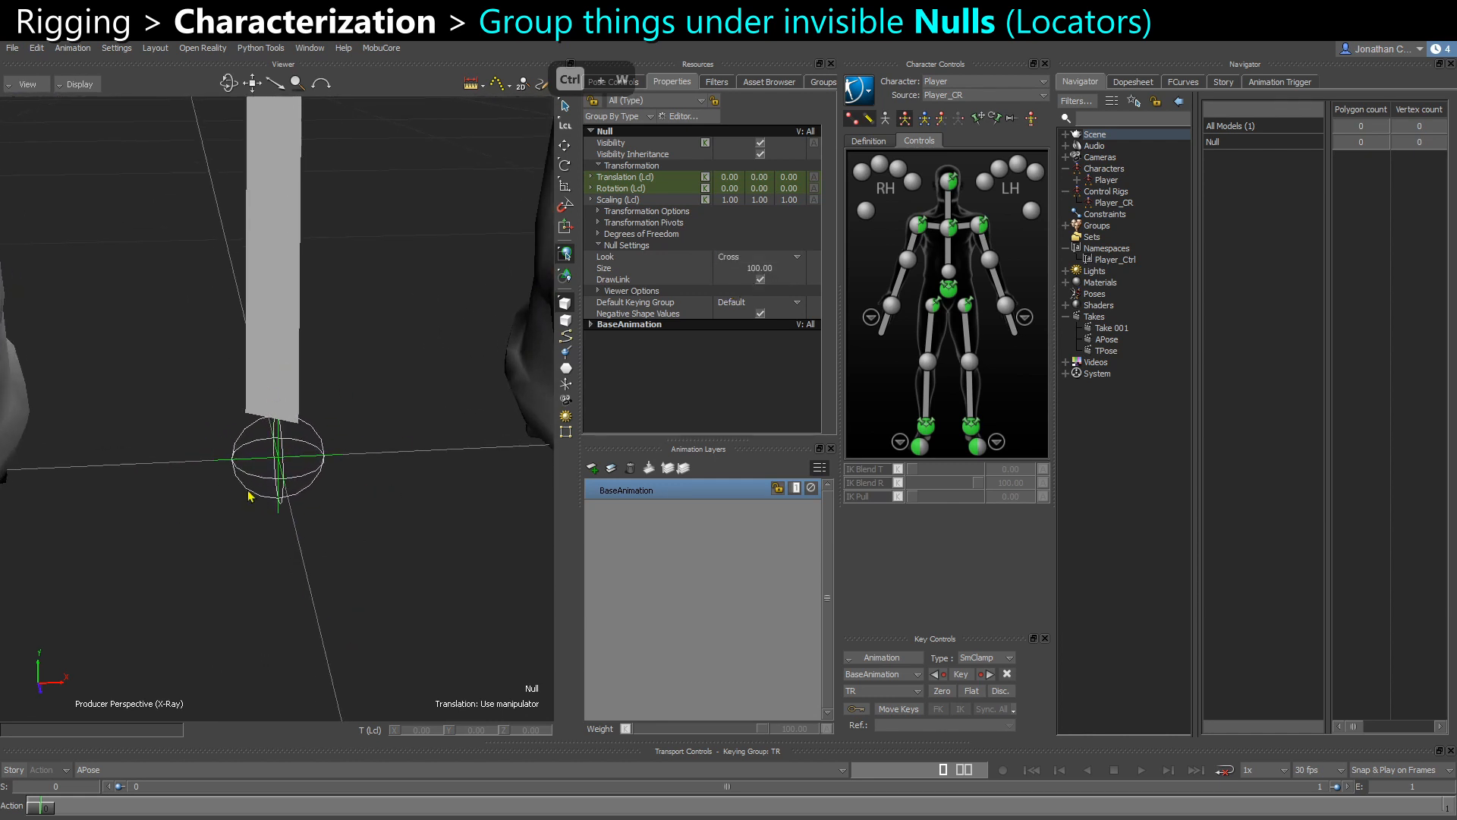
left_click(732, 261)
left_click(728, 269)
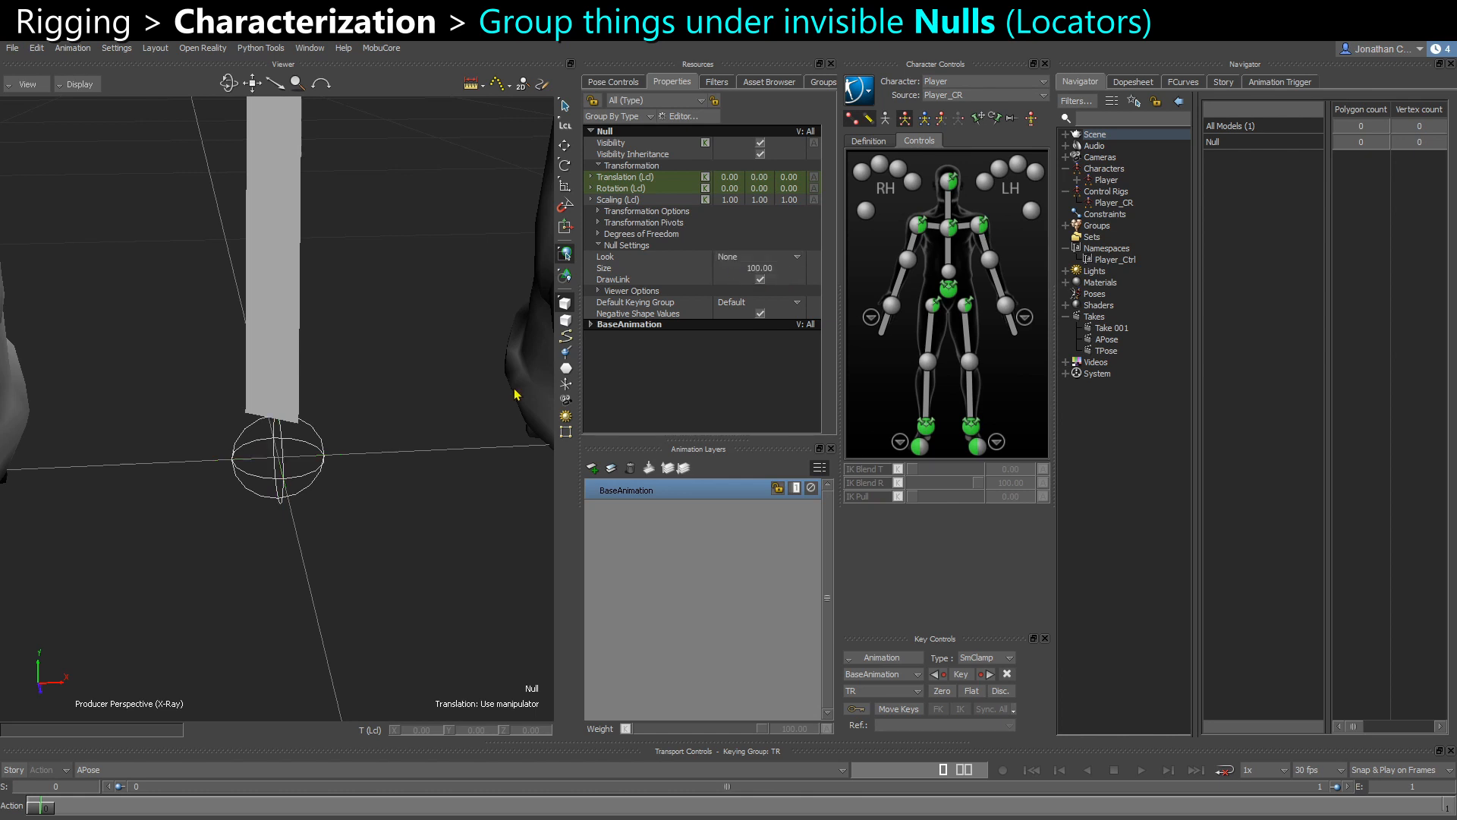
Return to the Schematic View and rename the Null as Skeleton
key("ctrl+w")
scroll(306, 291, "up", 3)
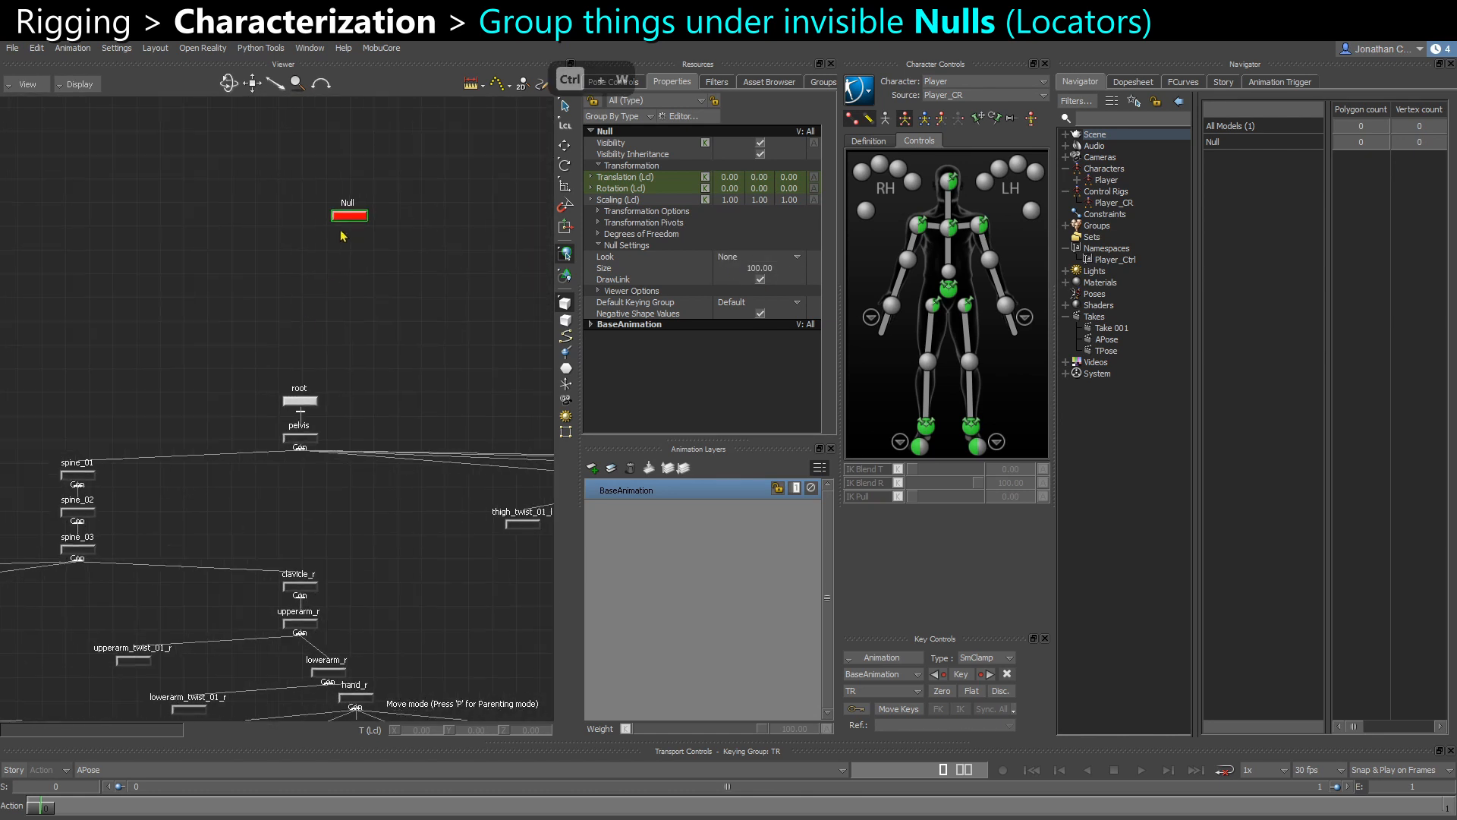
right_click(339, 238)
left_click(385, 349)
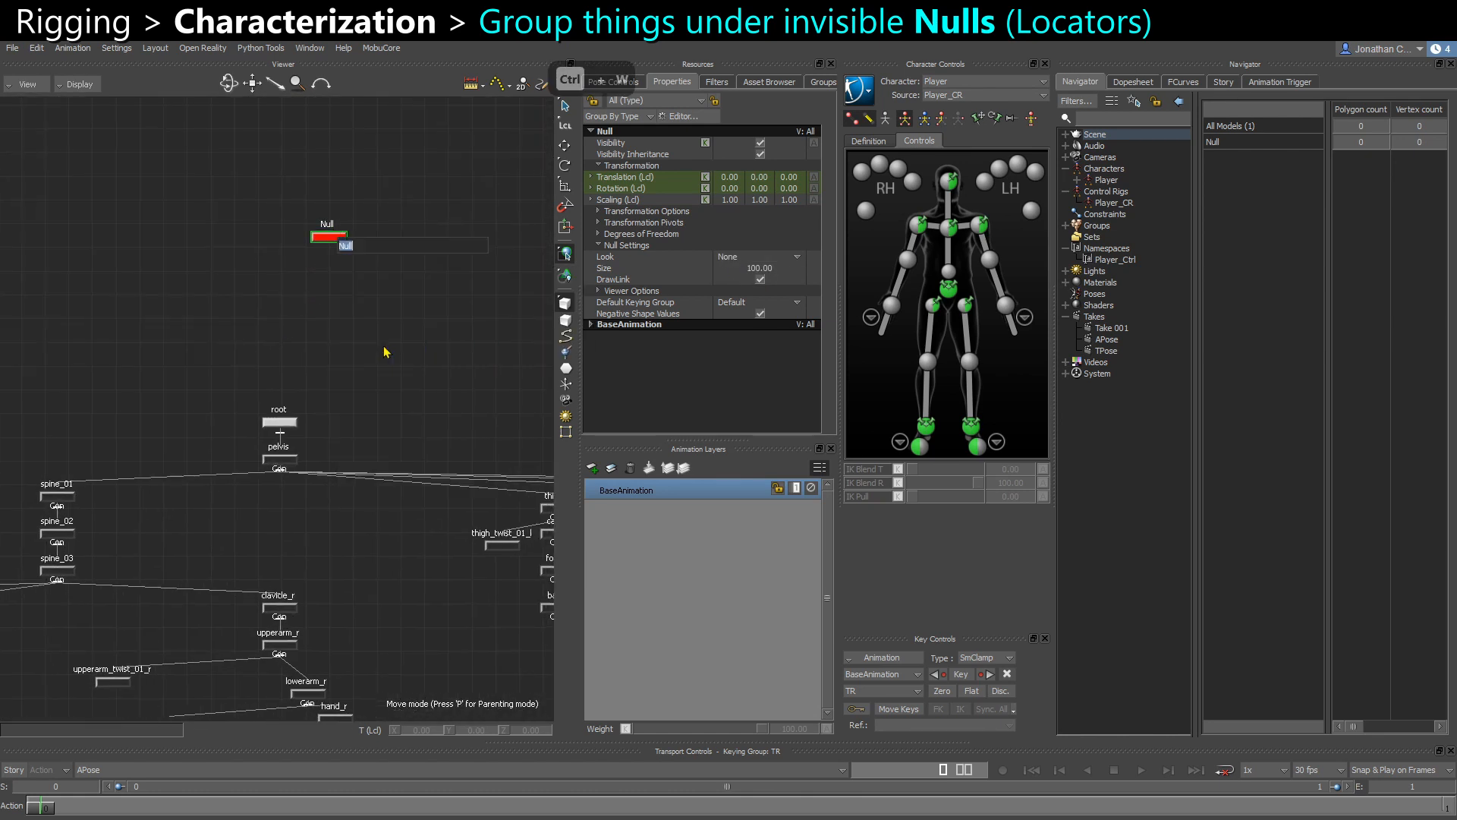
type("Skeleton")
key("Return")
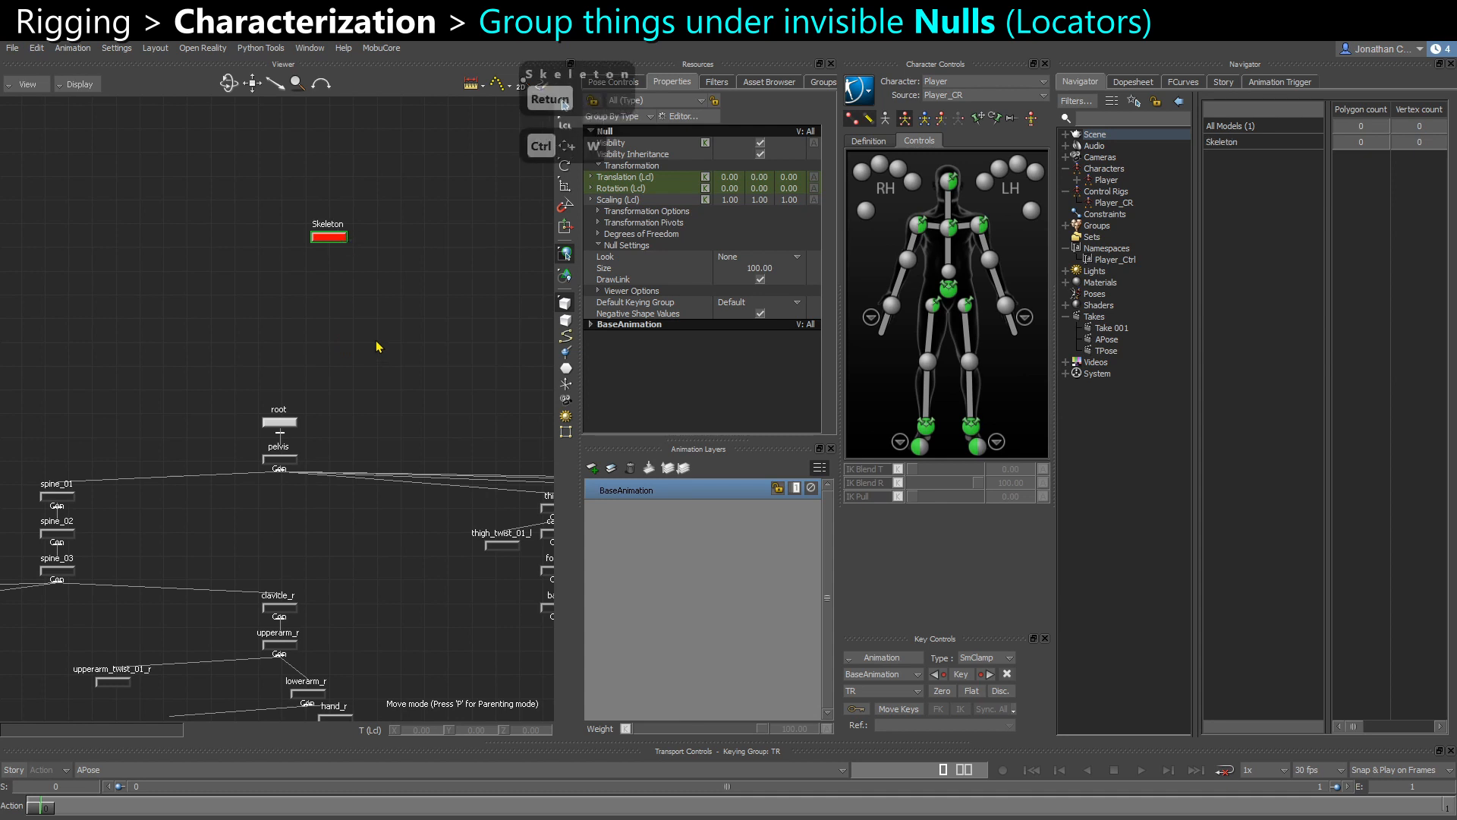
Duplicate the Skeleton Null and turn on Auto Arrange for the schematic
key("ctrl+c")
key("ctrl+v")
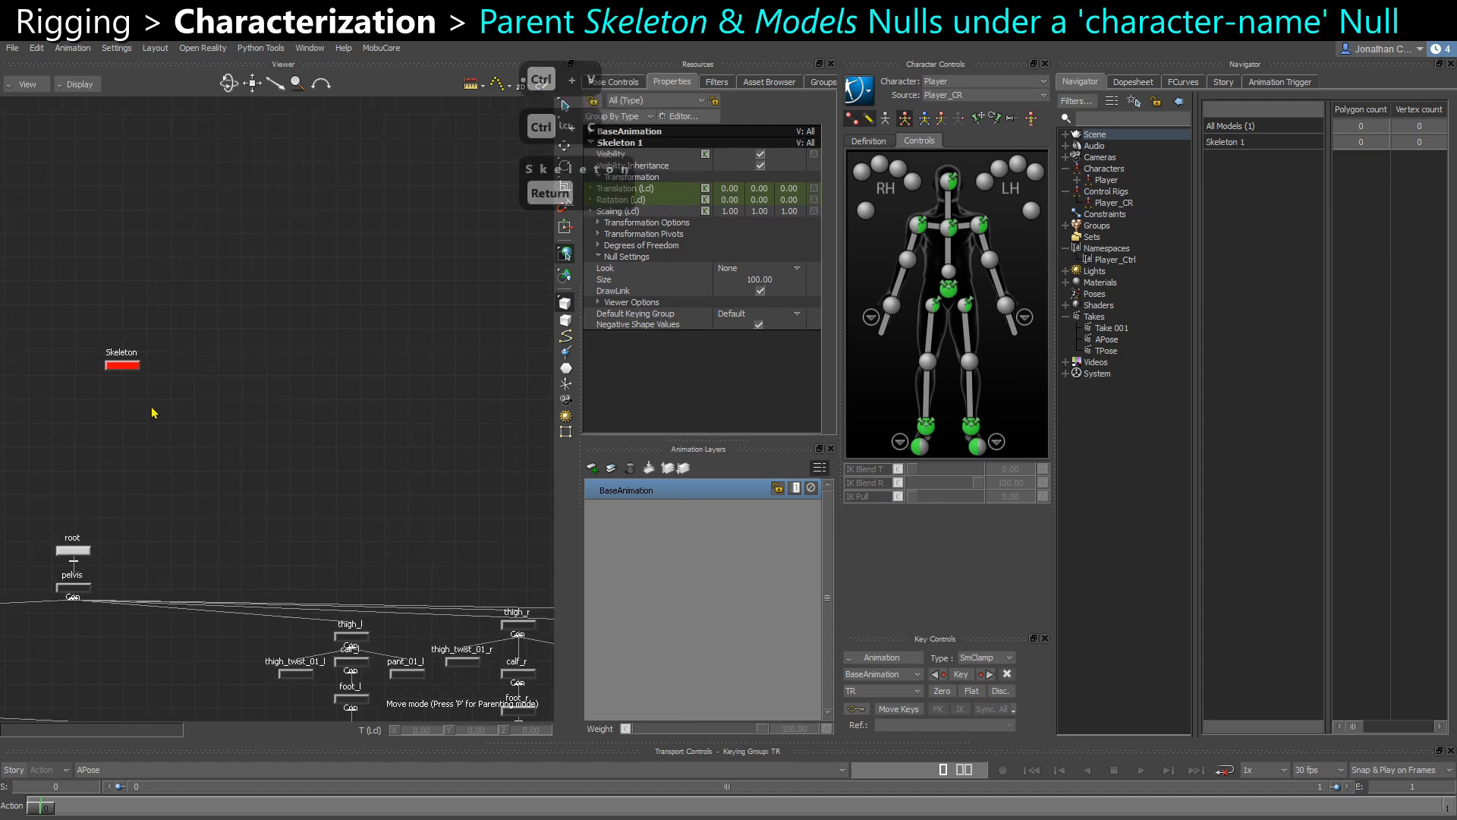
scroll(152, 408, "down", 5)
left_click_drag(311, 435, 166, 407, "shift")
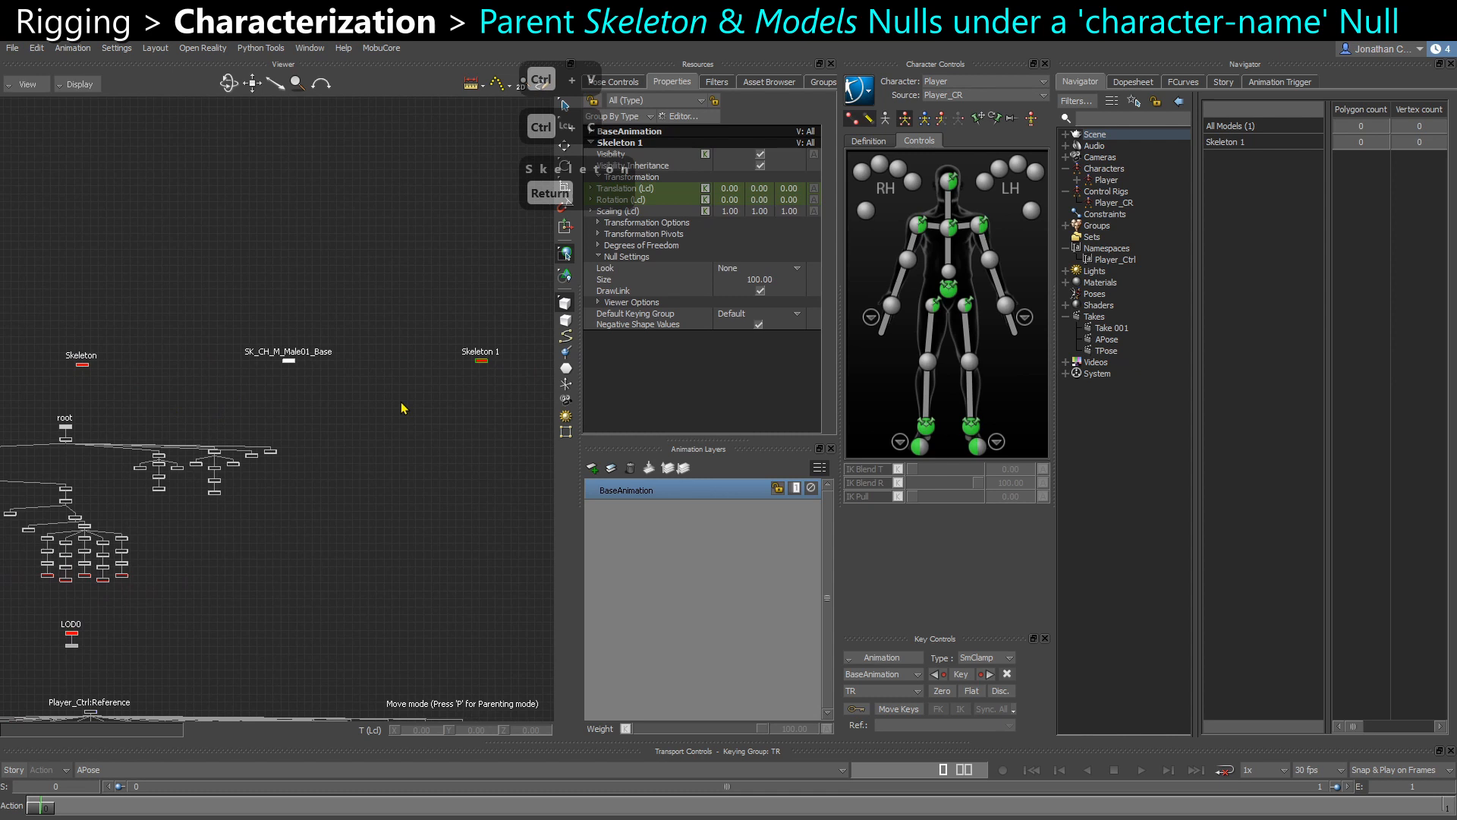
right_click(486, 368)
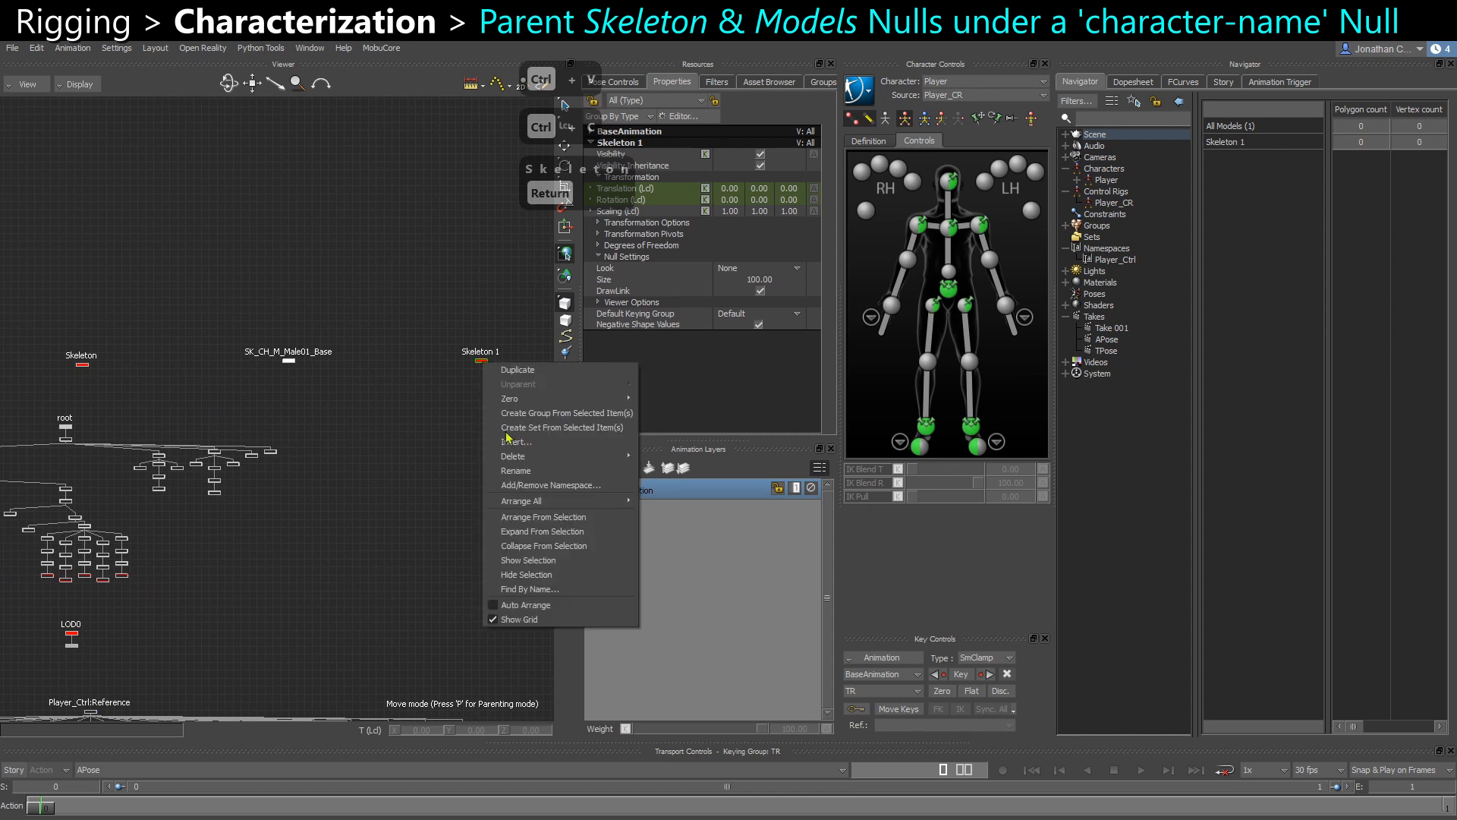
left_click(526, 605)
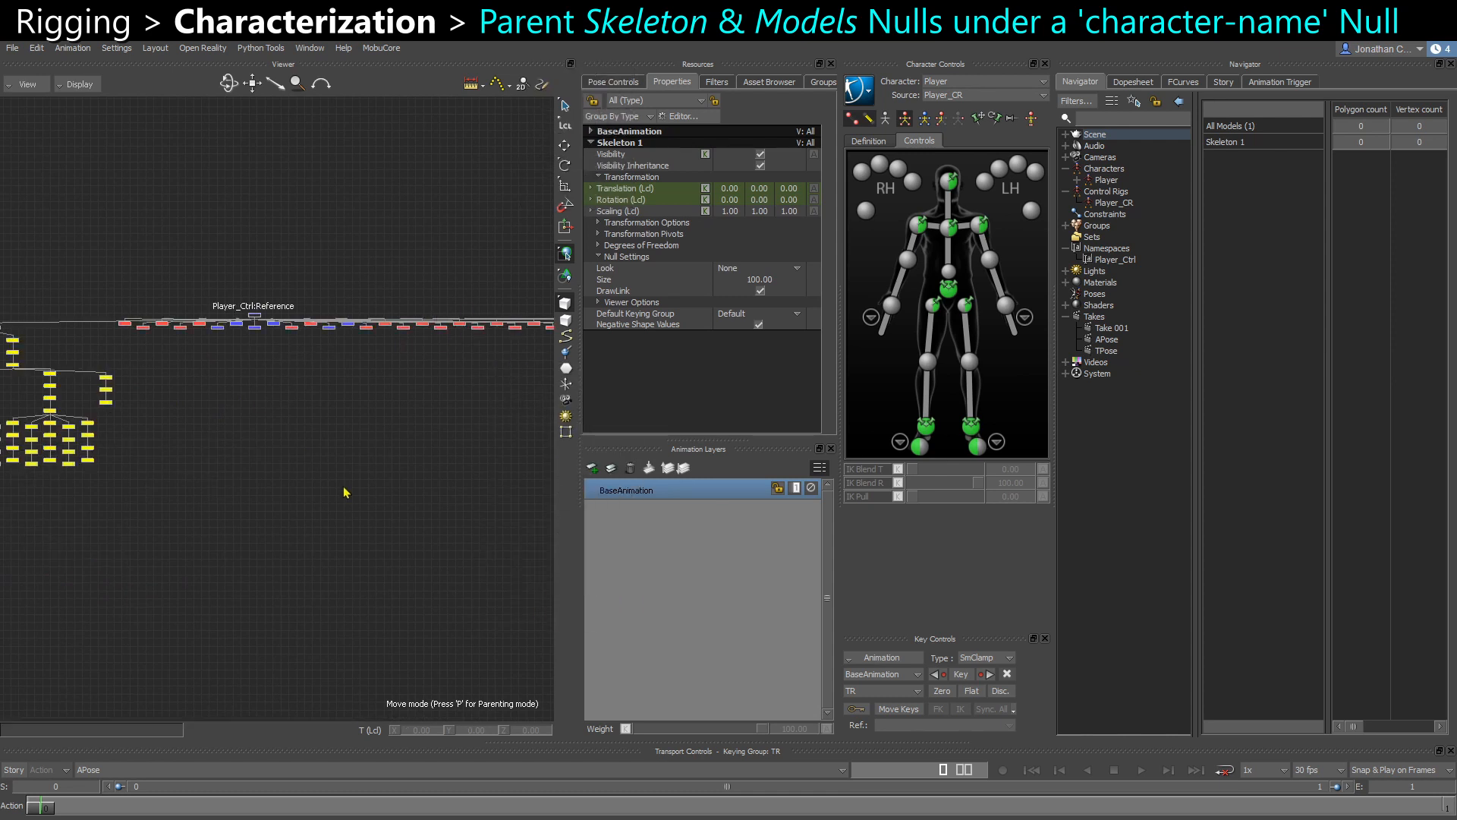
Rename the duplicated Skeleton Null as Models
scroll(323, 467, "down", 4)
scroll(372, 527, "up", 4)
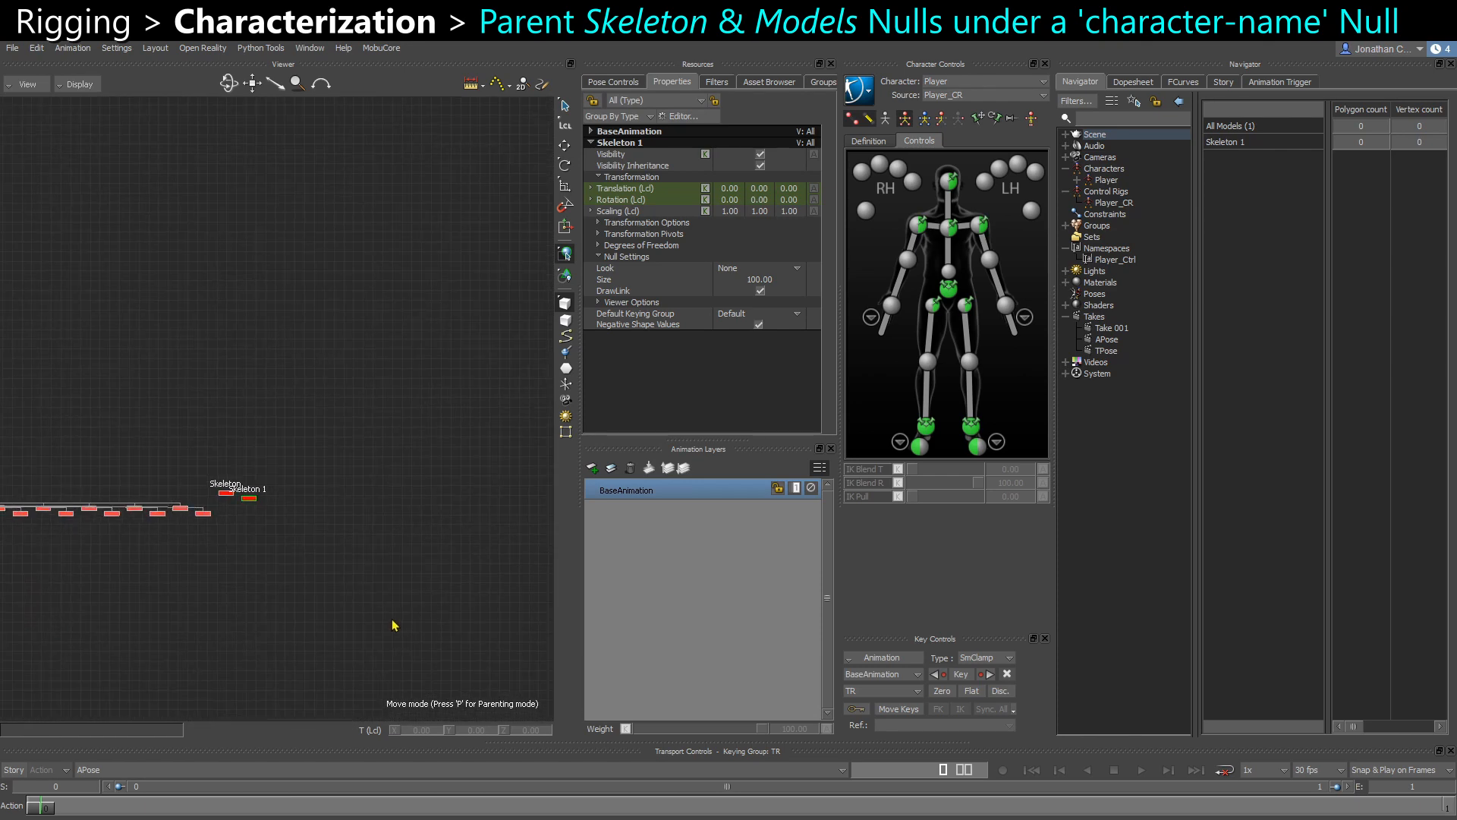
right_click(371, 528)
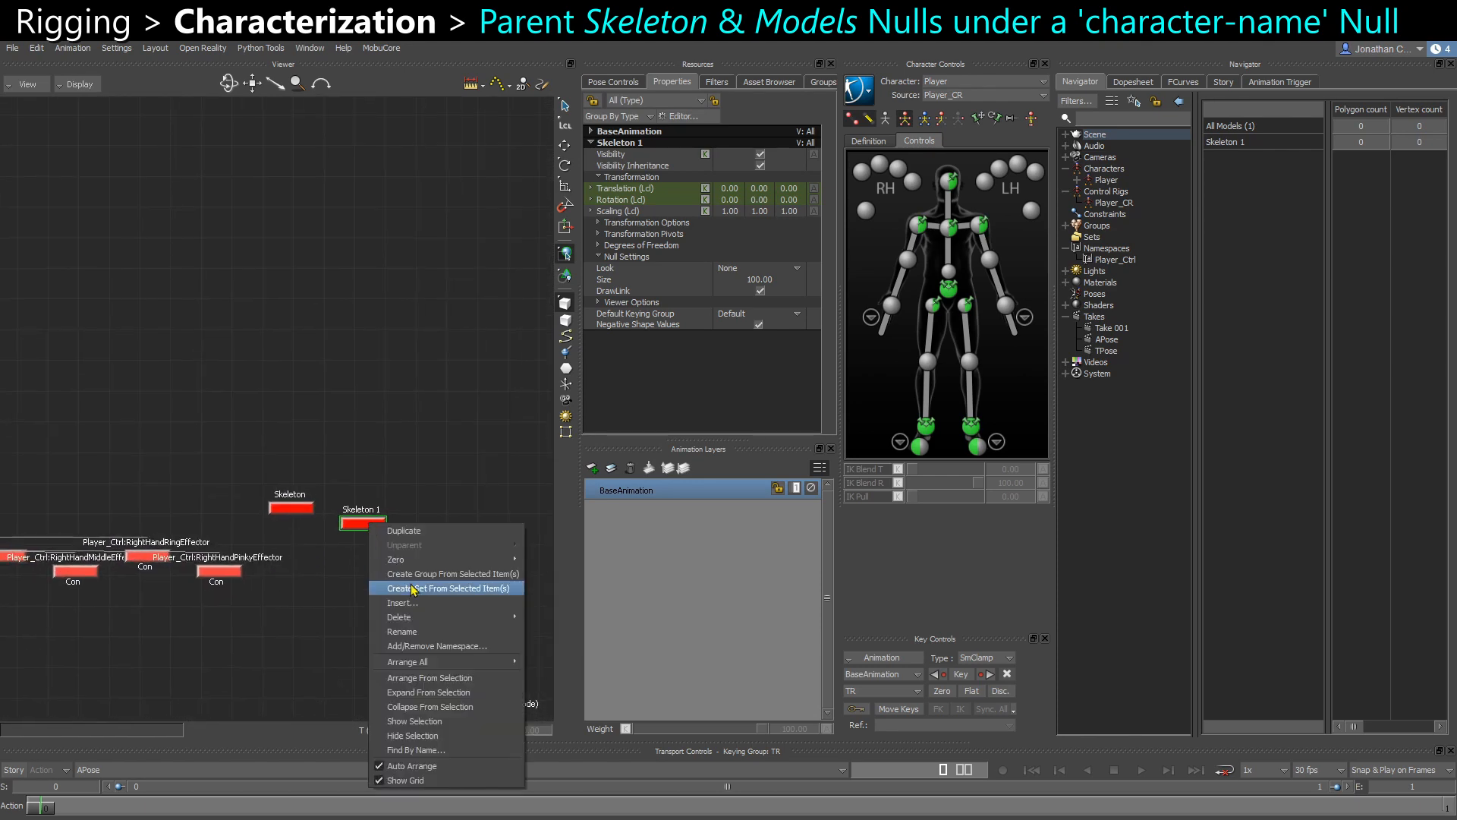
left_click(417, 636)
type("Models")
key("Return")
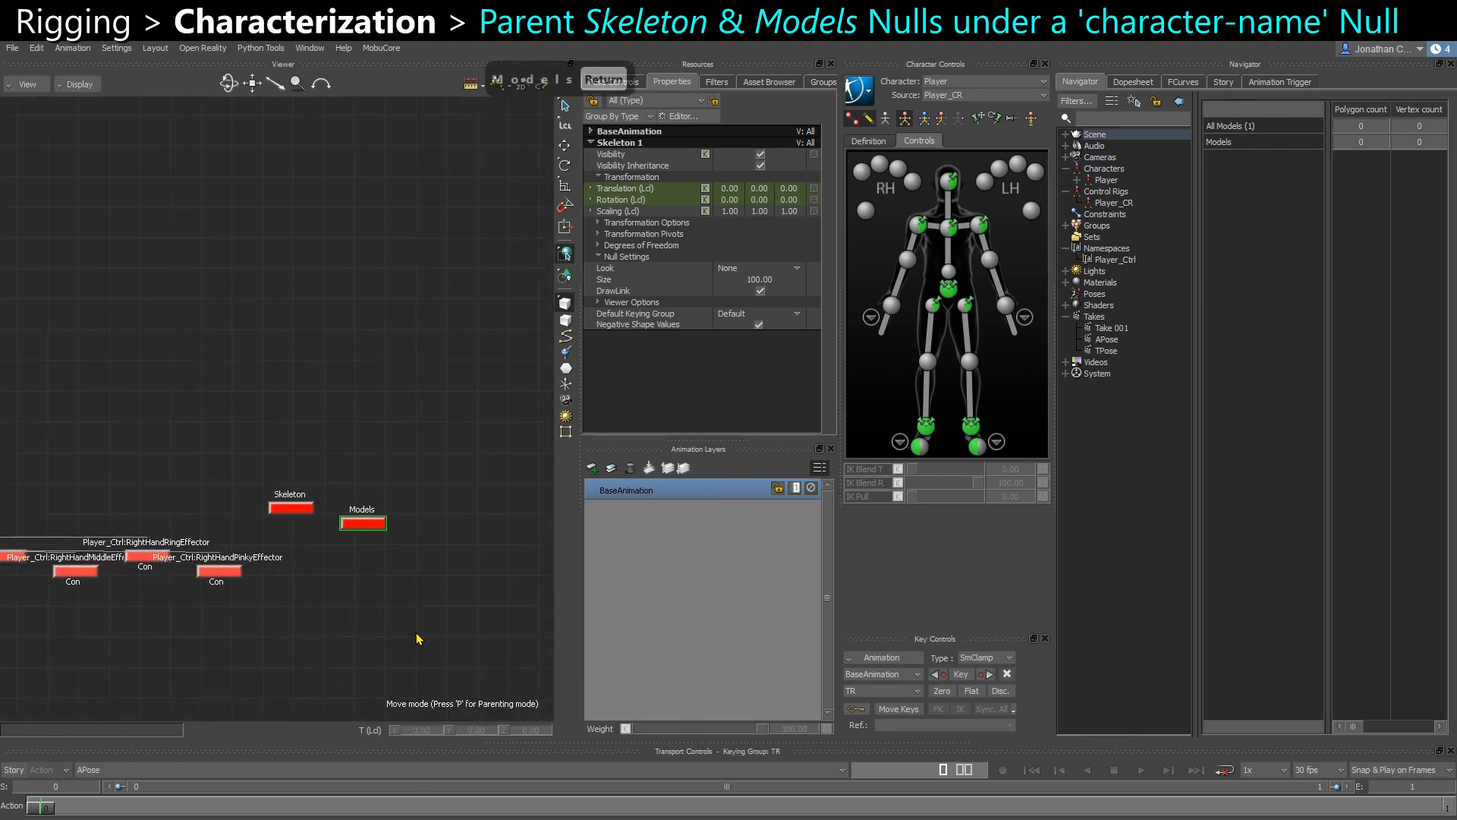
Duplicate the Models Null and rename the copy as Player
key("ctrl+c")
key("ctrl+v")
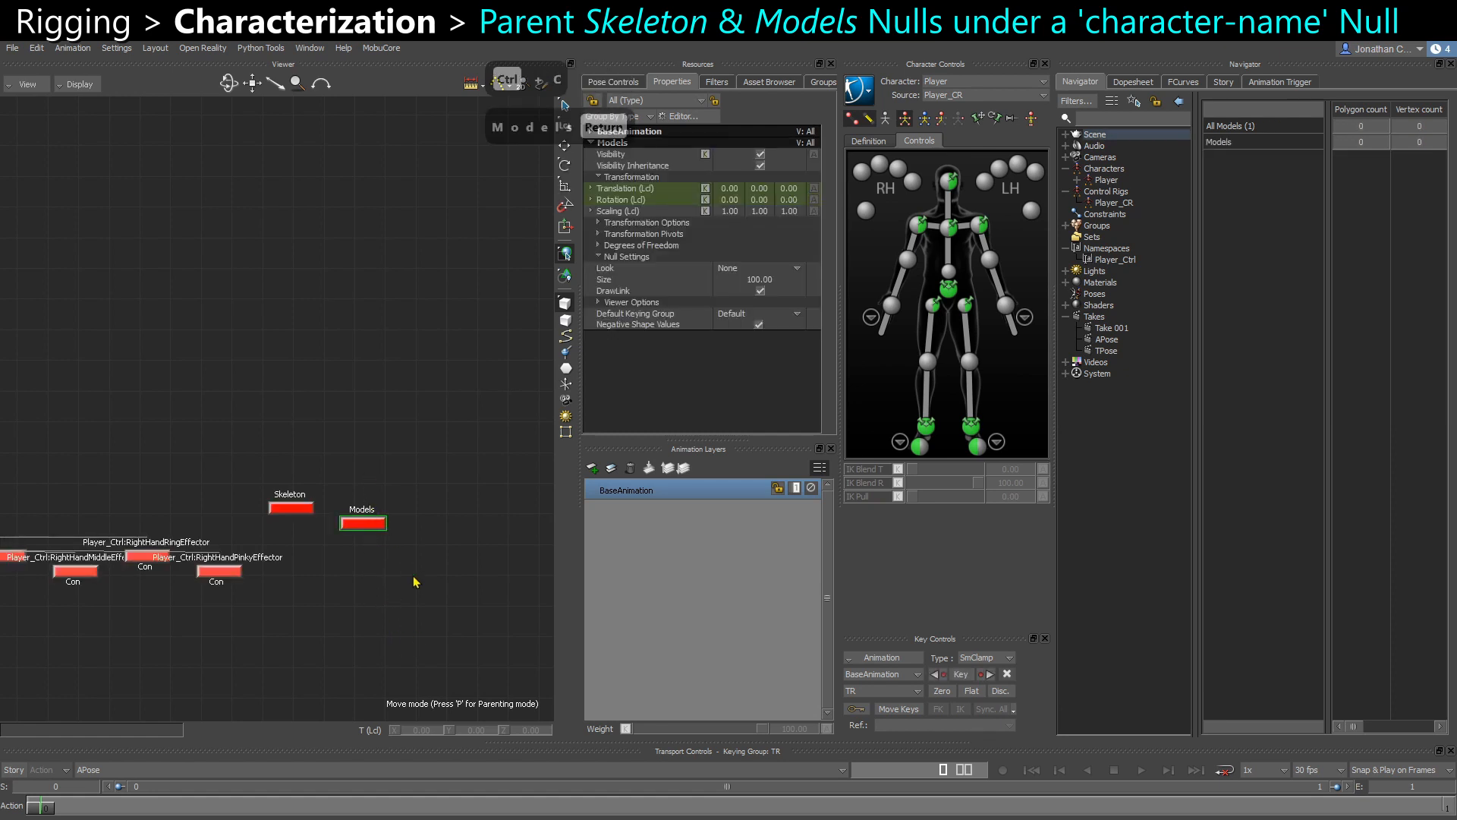
right_click(421, 513)
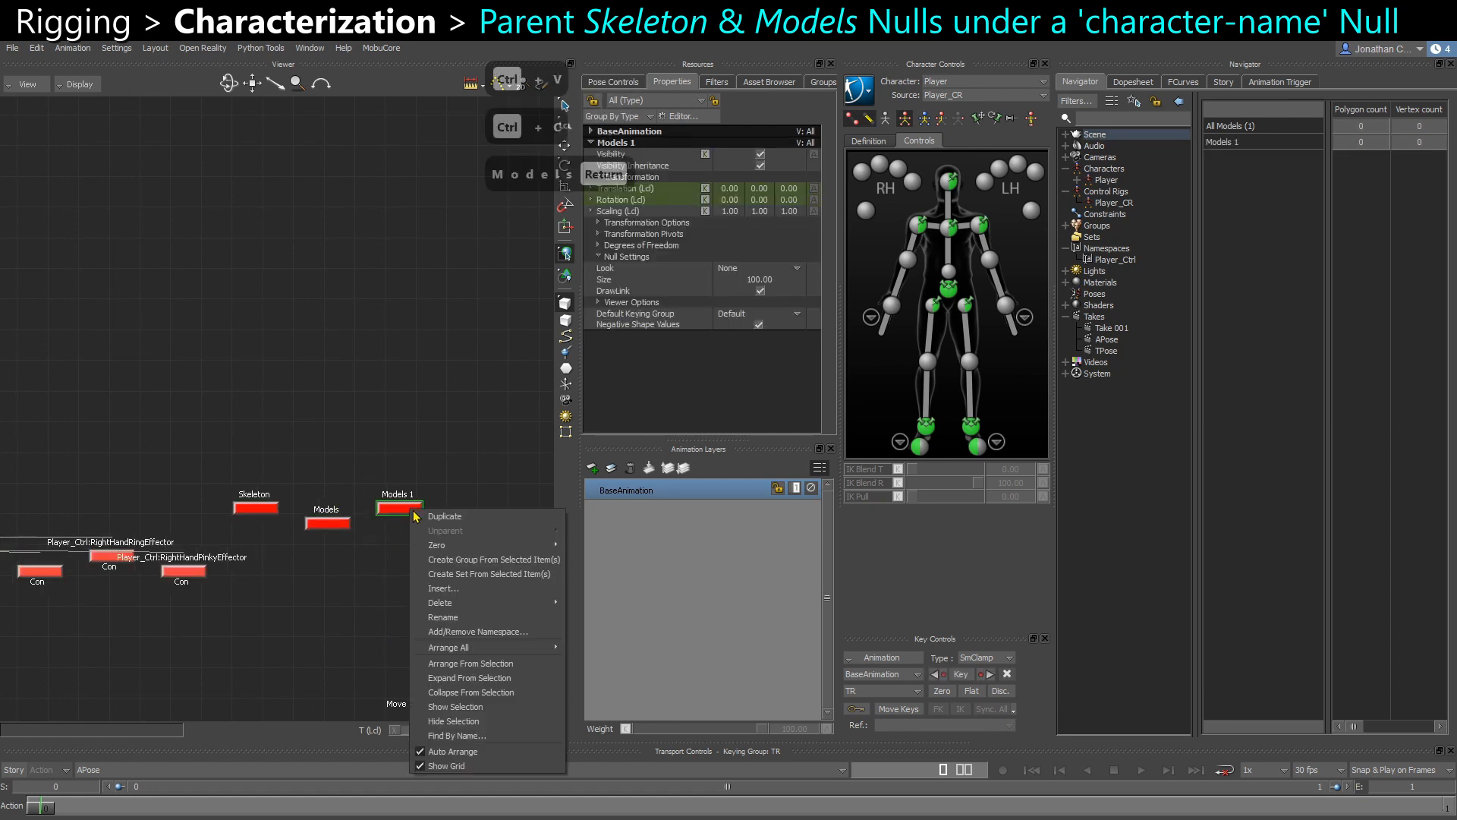
left_click(458, 624)
type("Player")
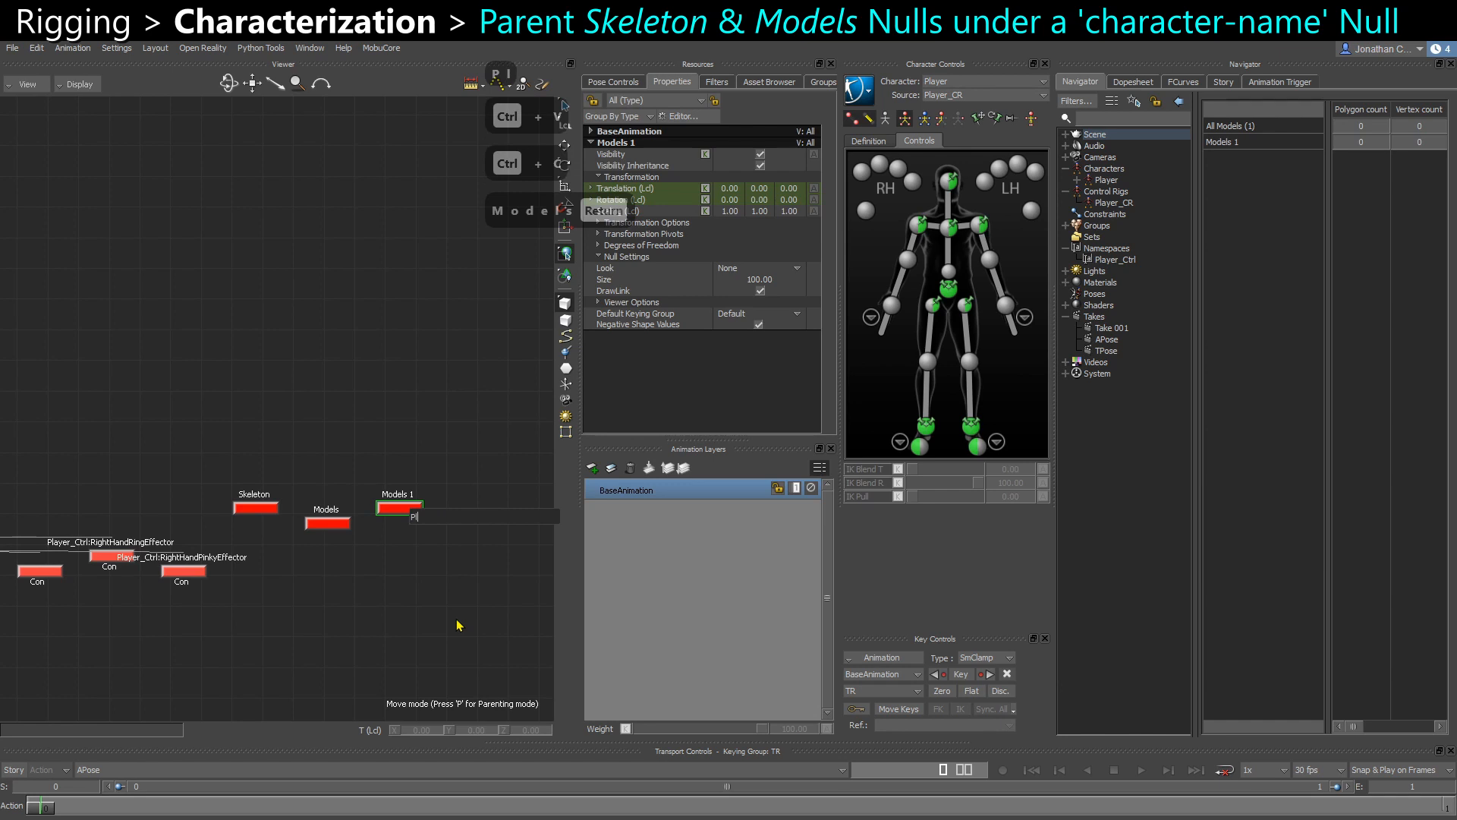
key("Return")
Parent the Skeleton and Models Nulls under the Player Null
left_click_drag(220, 439, 356, 535)
left_click(400, 509, "shift")
right_click(400, 513)
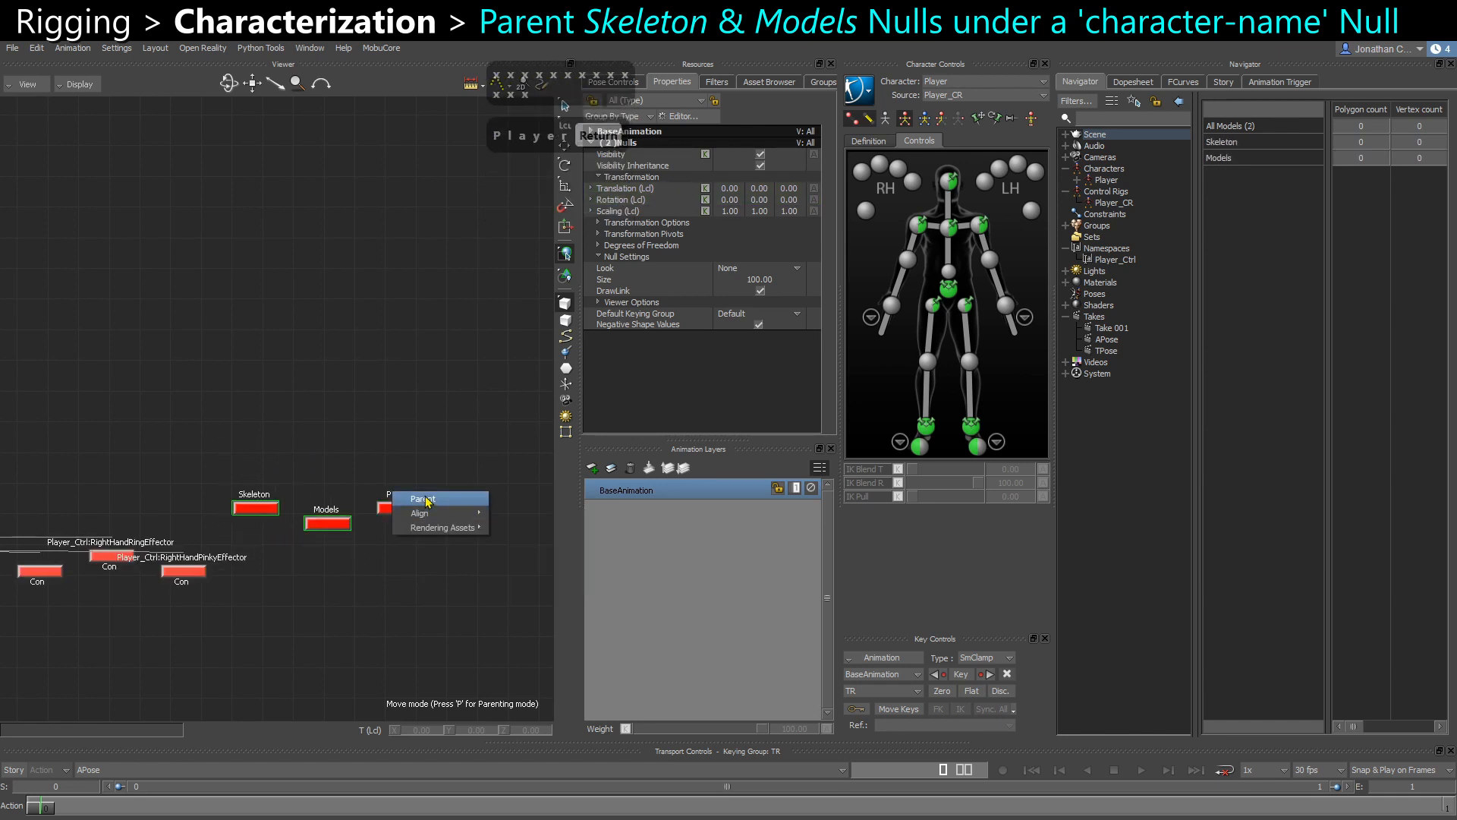
left_click(438, 505)
left_click(310, 586)
Find the root joint of the character's skeleton in the schematic and parent it under the Skeleton Null
left_click(291, 556)
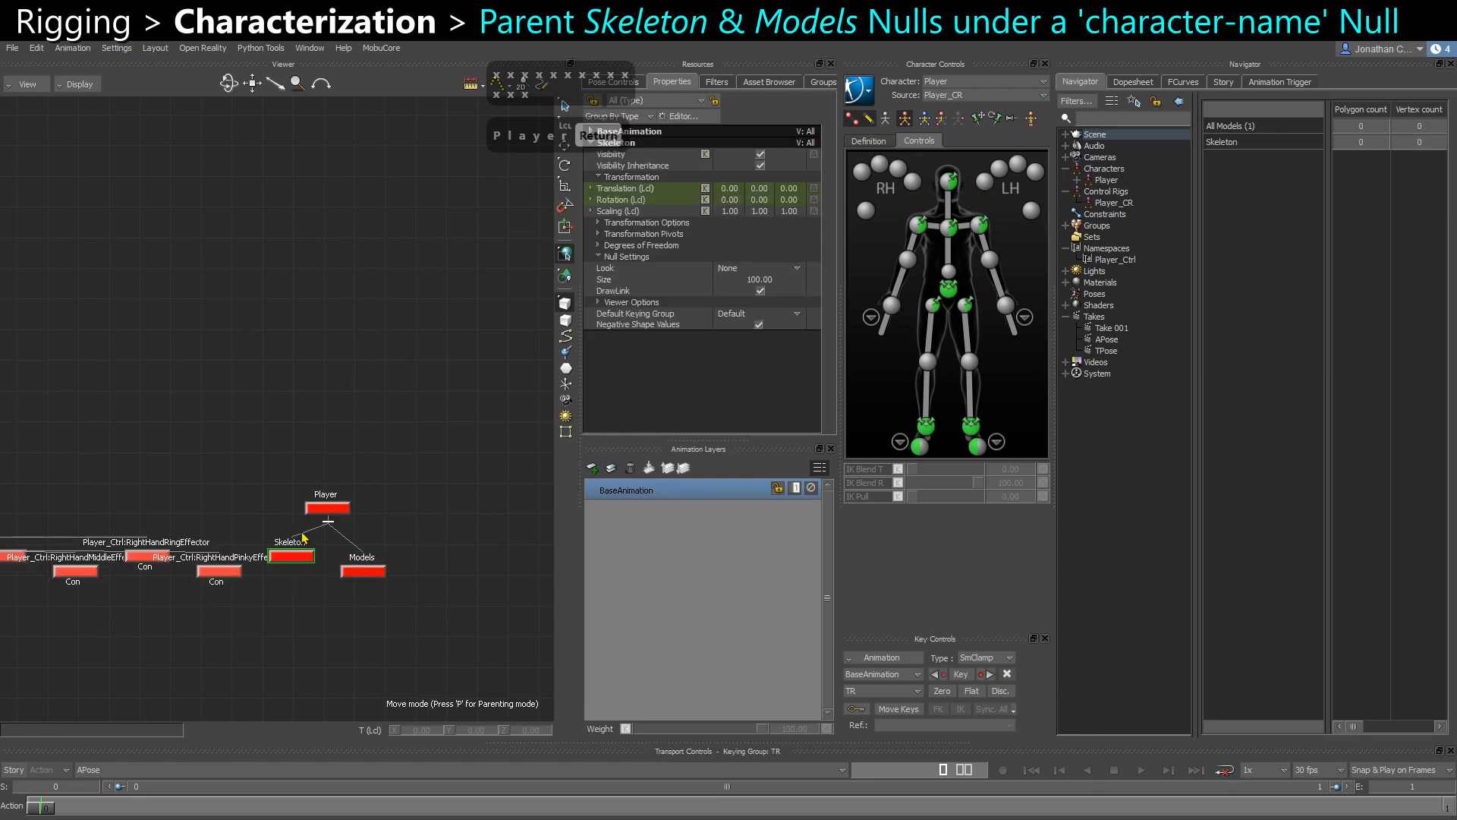
scroll(305, 607, "down", 4)
left_click_drag(207, 610, 503, 479, "shift")
left_click_drag(122, 558, 618, 539, "shift")
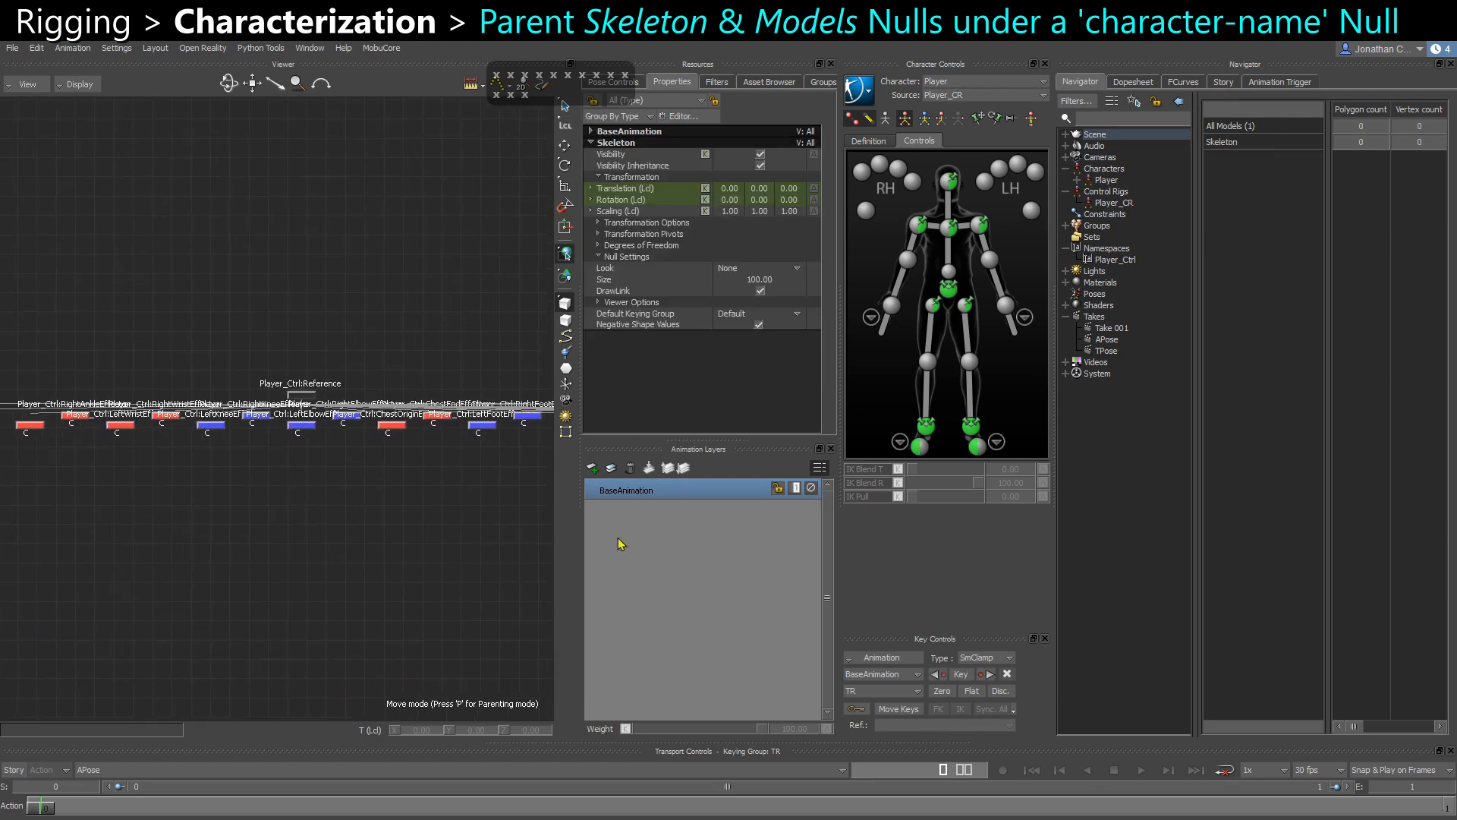
left_click_drag(31, 554, 401, 551, "shift")
left_click_drag(222, 537, 832, 544, "shift")
left_click_drag(127, 456, 388, 457, "shift")
left_click_drag(268, 370, 314, 400)
left_click_drag(333, 486, 246, 432, "ctrl")
scroll(509, 532, "up", 6)
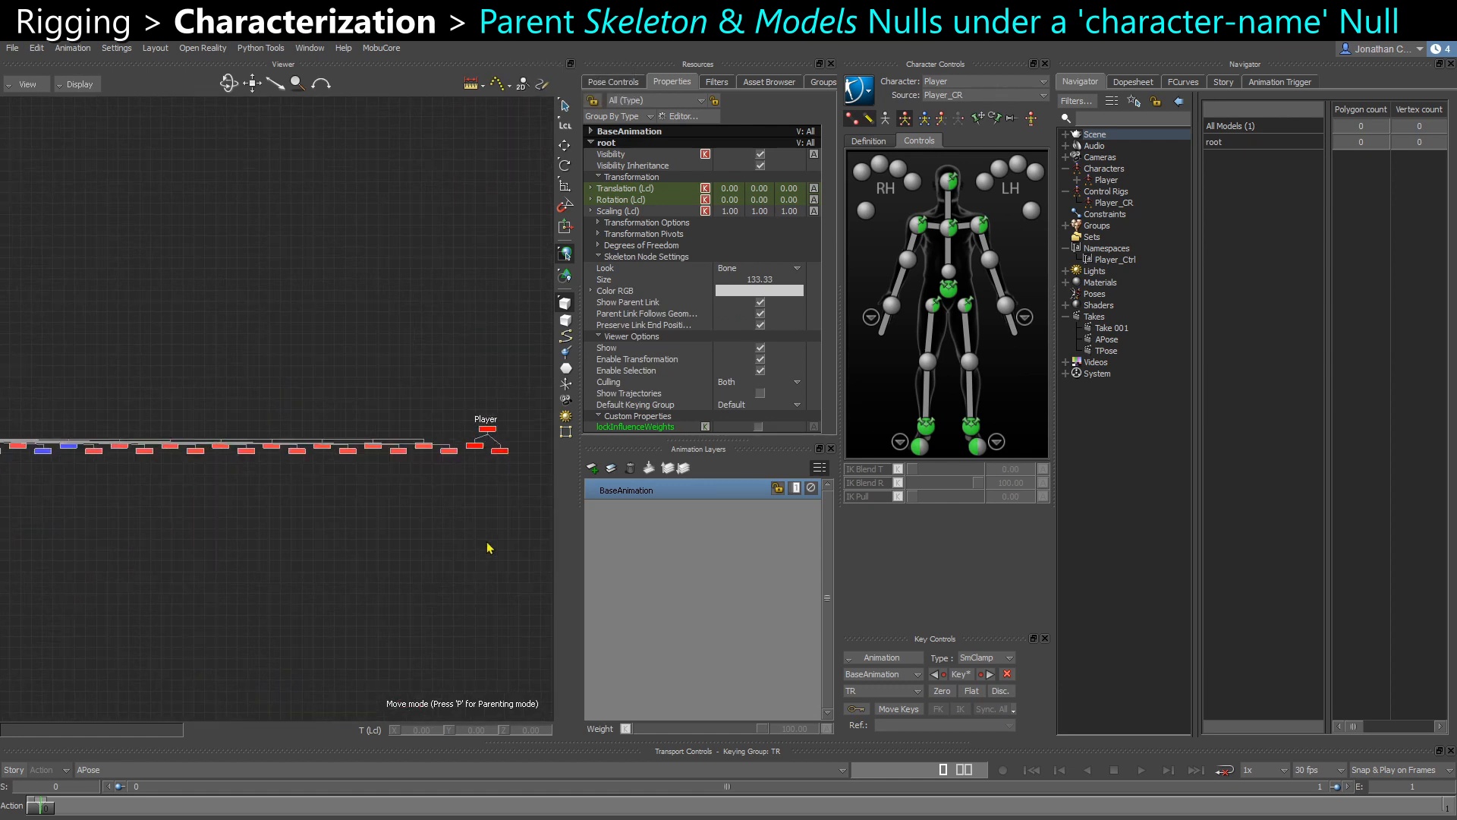
key("x")
left_click_drag(471, 387, 464, 376)
left_click(474, 367)
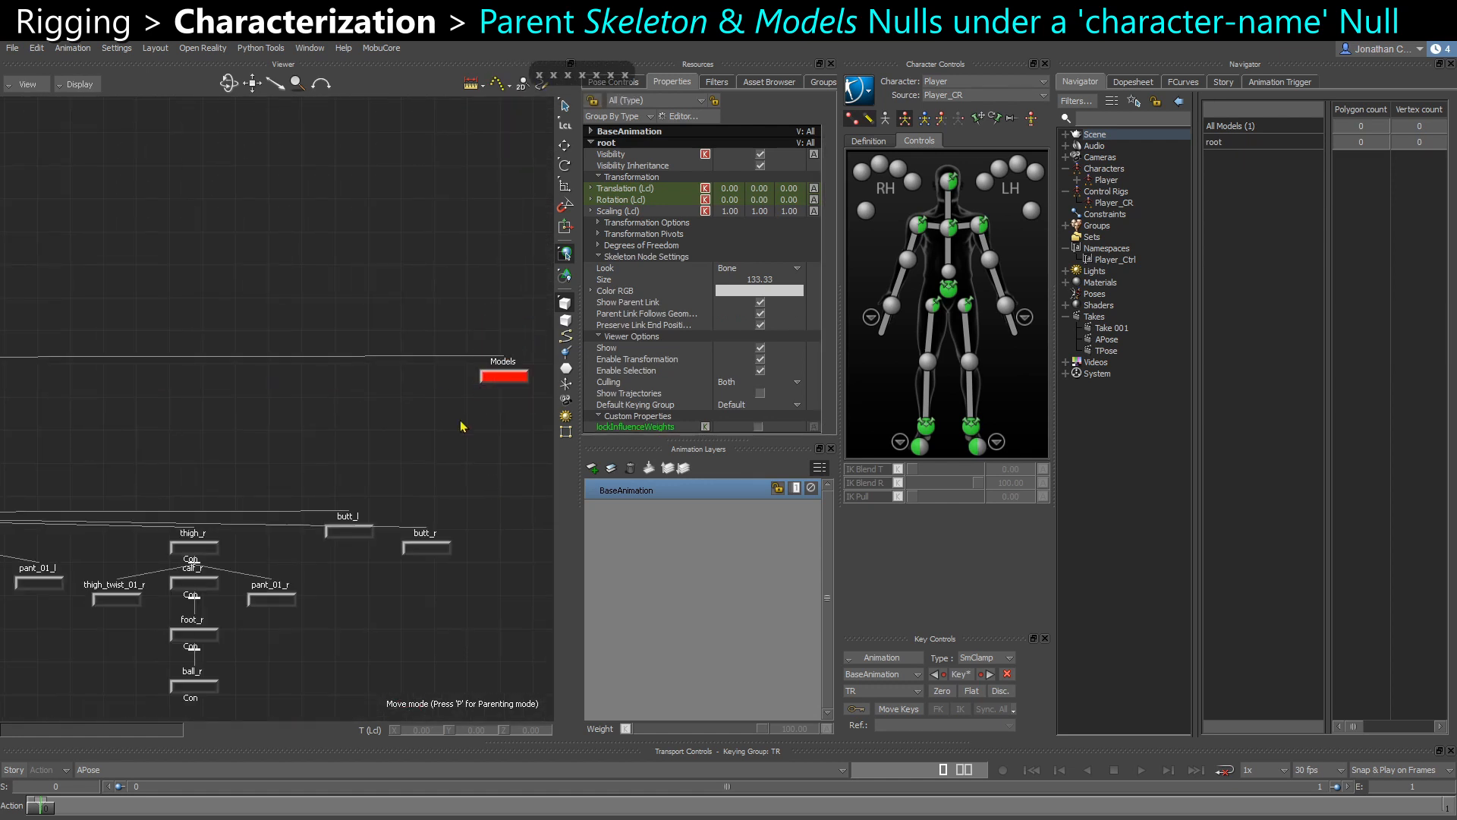
Select LOD0 and SK_CH_M_Male01_Base, parent both under the Models Null, and clear the selection
left_click_drag(369, 514, 640, 453, "ctrl")
left_click_drag(159, 545, 714, 534, "shift")
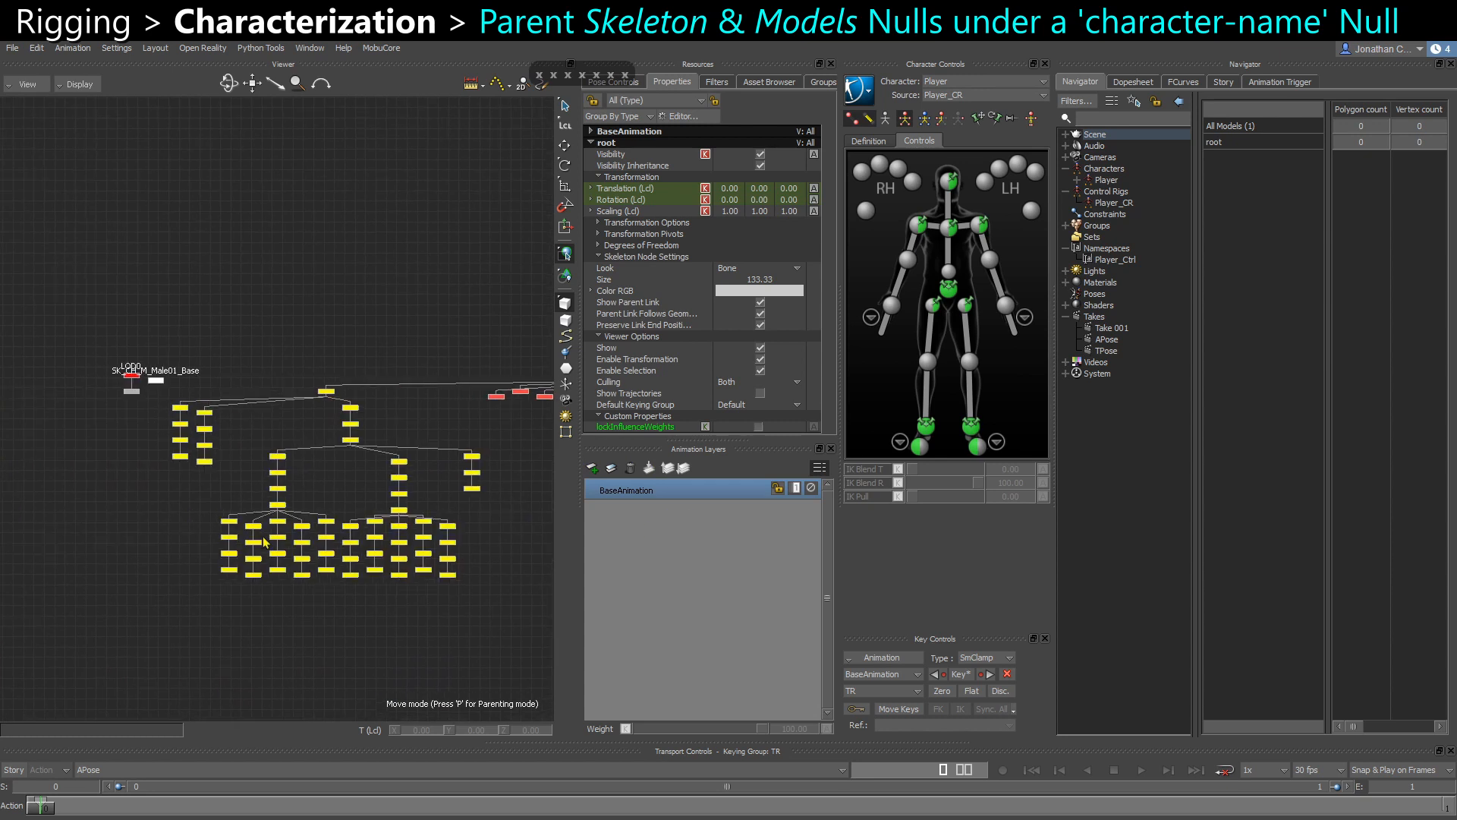
scroll(74, 388, "up", 5)
left_click(273, 352)
left_click(355, 369, "shift")
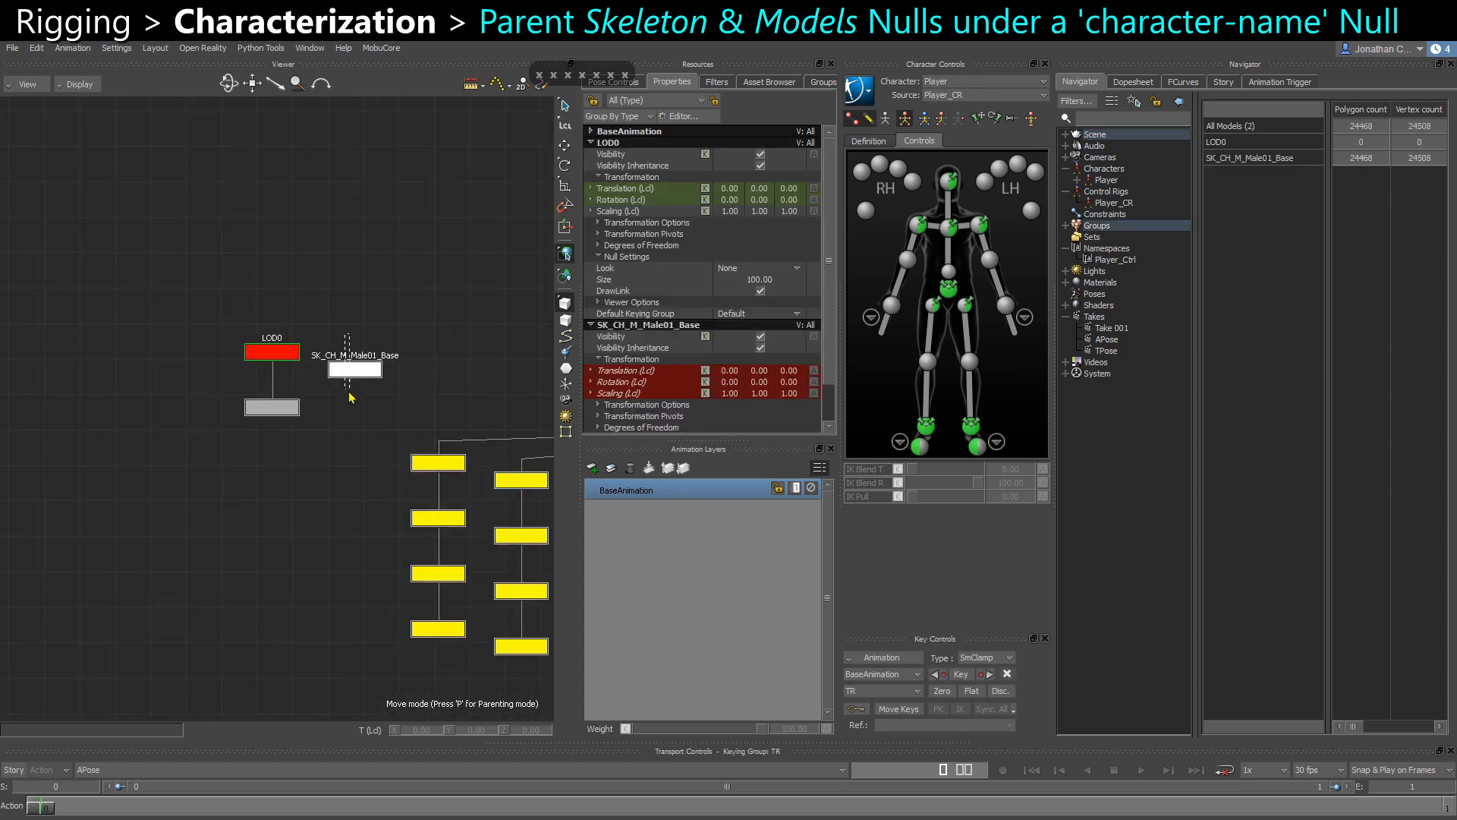
scroll(335, 486, "down", 5)
left_click_drag(338, 492, 19, 484, "shift")
left_click_drag(521, 527, 194, 522, "shift")
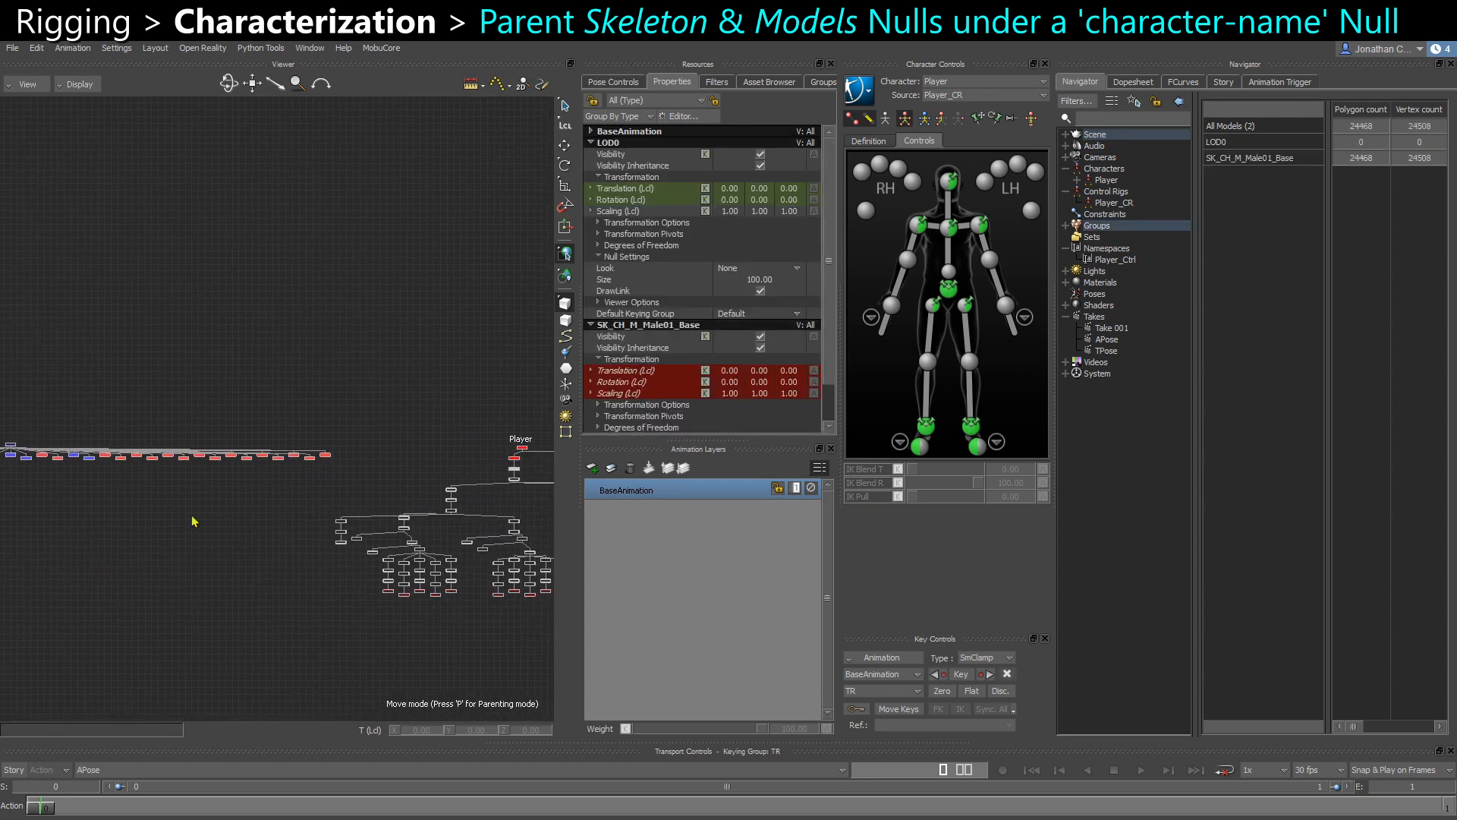
left_click_drag(349, 522, 8, 514, "shift")
left_click_drag(365, 465, 377, 560, "ctrl")
right_click(347, 393)
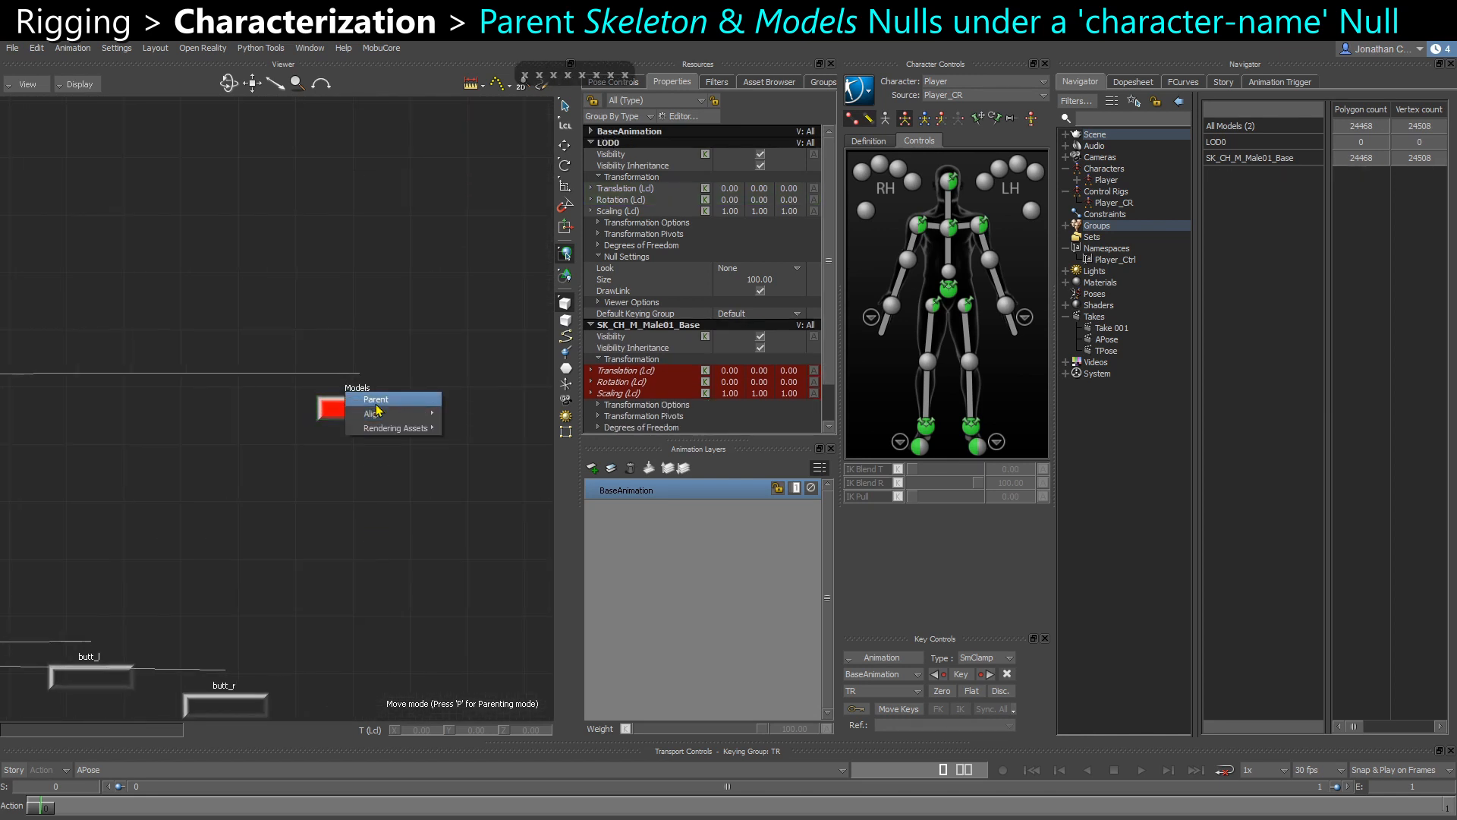
left_click(376, 405)
left_click_drag(374, 445, 393, 465)
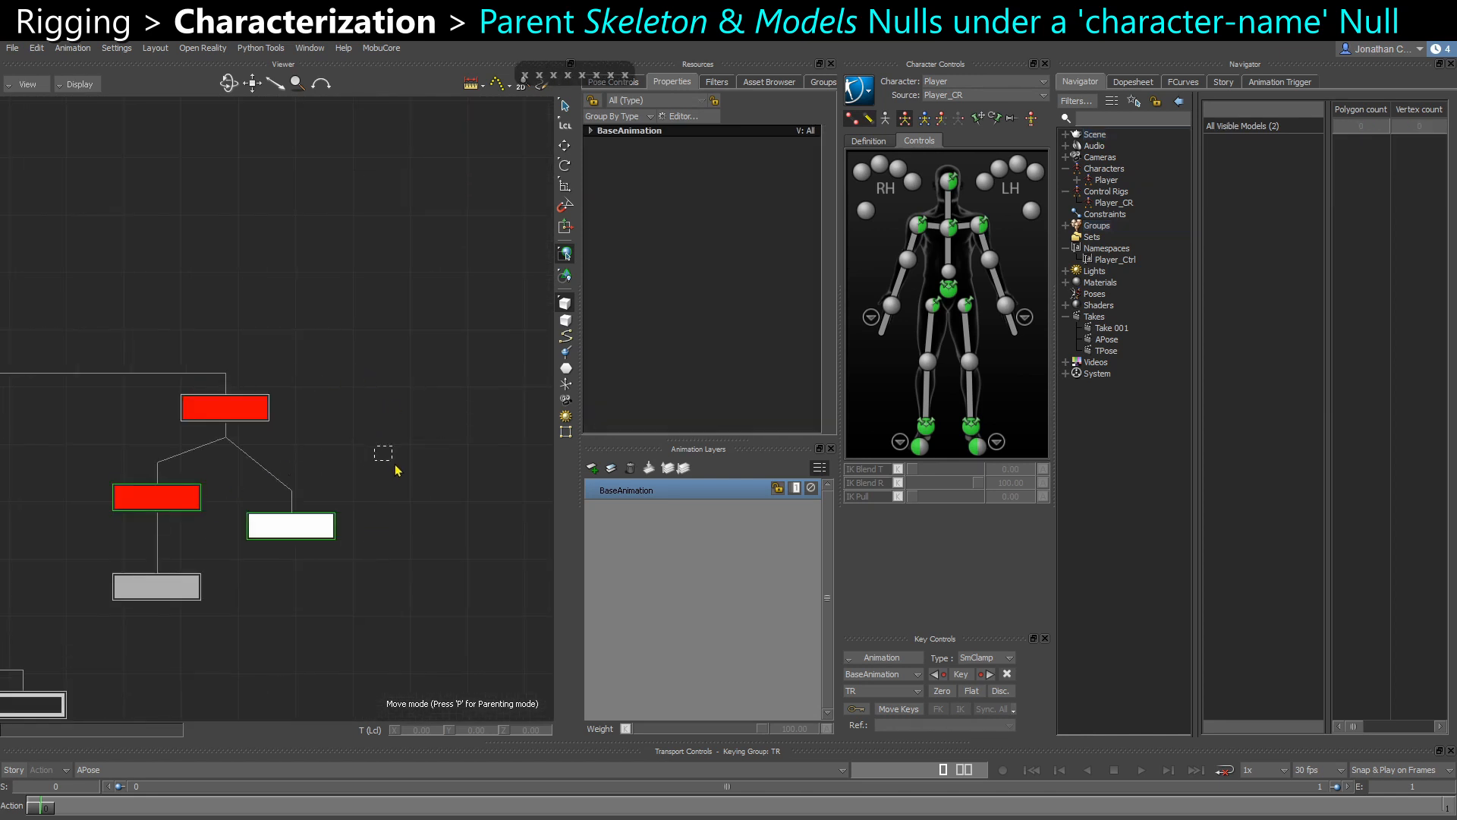
Review the Player hierarchy in the schematic alongside the separate control rig reference branch
left_click_drag(339, 541, 182, 439, "ctrl")
left_click_drag(284, 455, 160, 365, "shift")
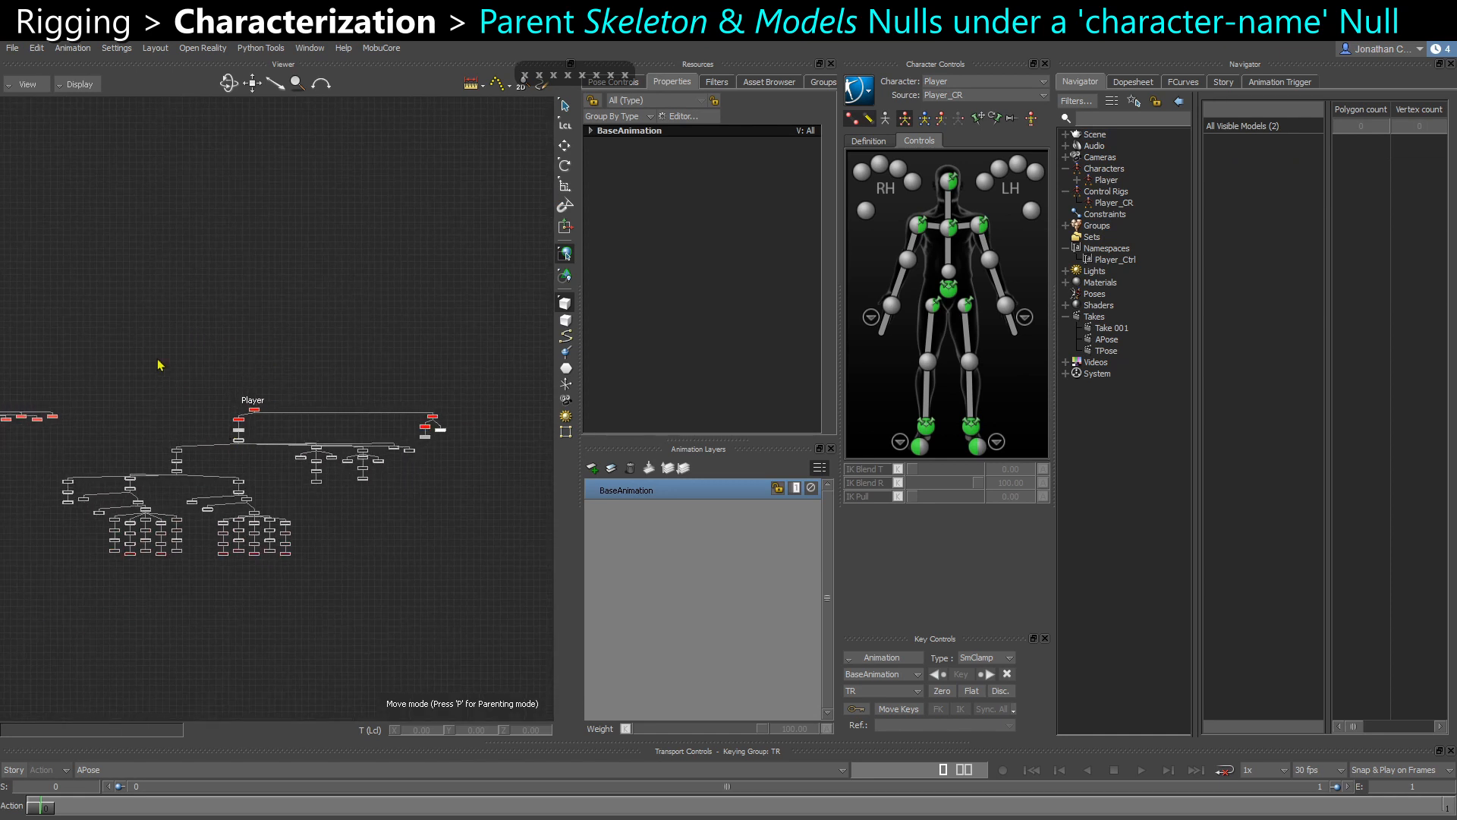
scroll(254, 524, "down", 3)
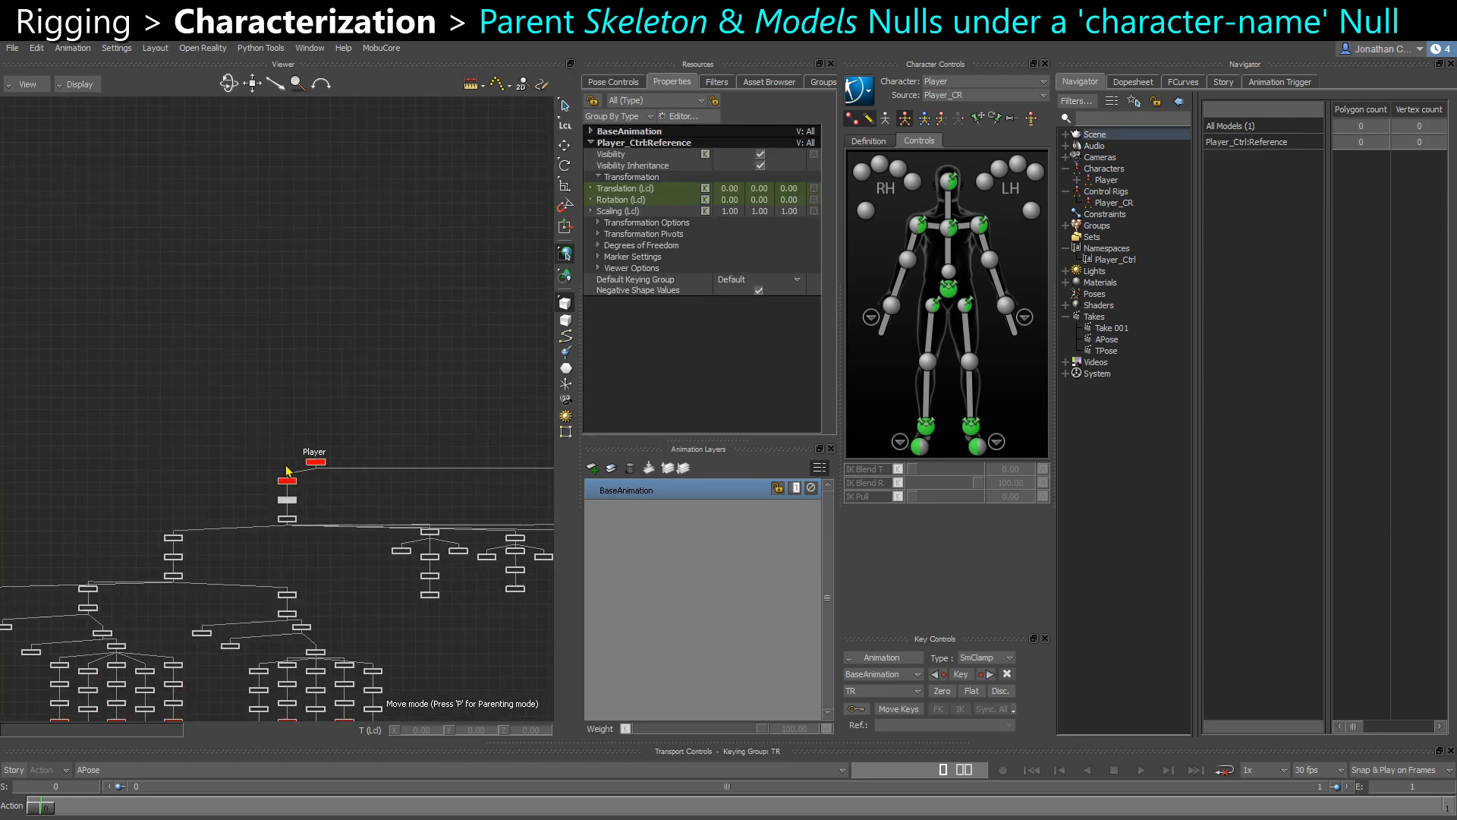
scroll(286, 470, "up", 3)
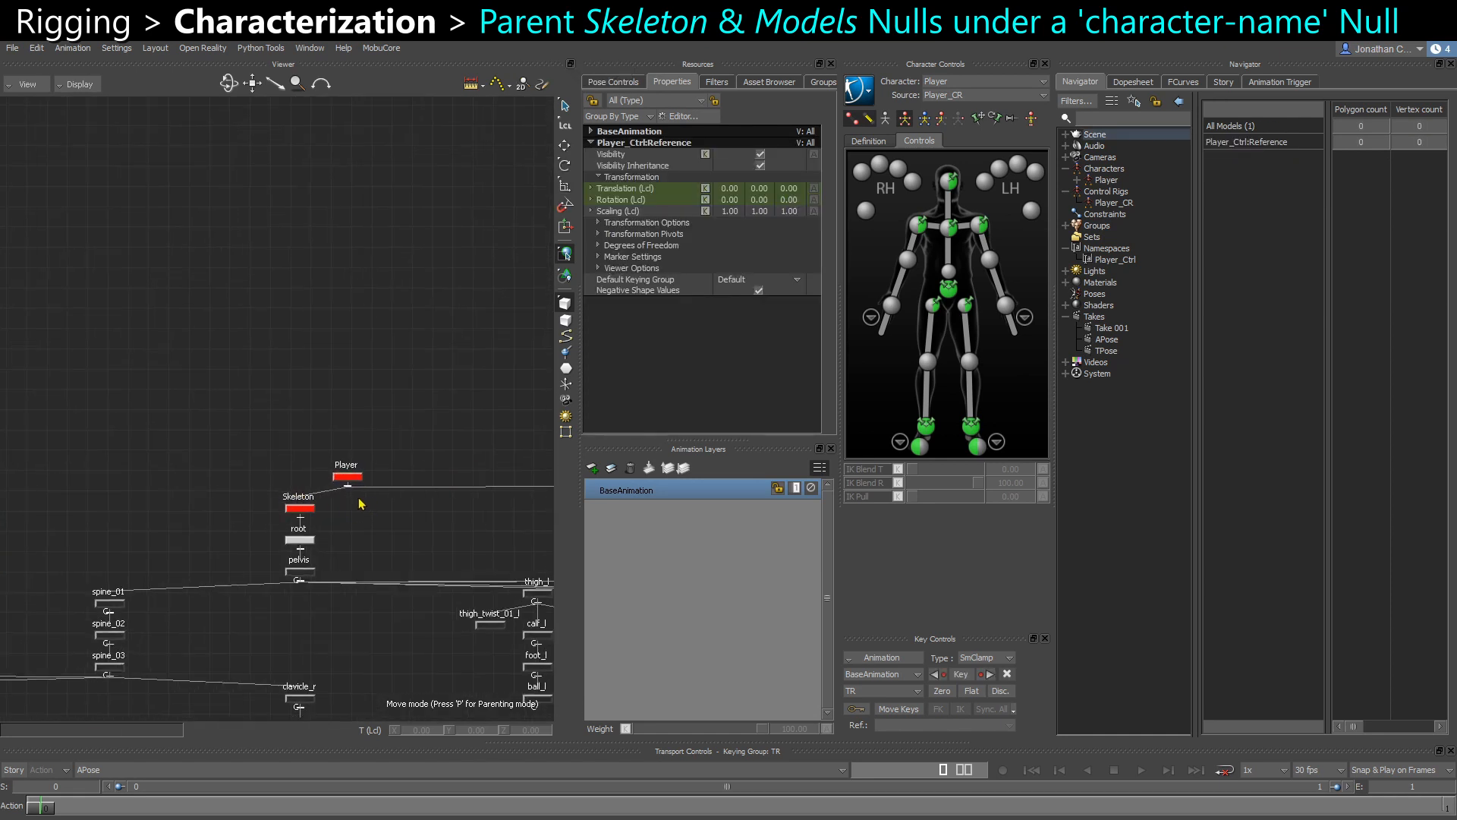
left_click_drag(336, 504, 194, 476, "ctrl")
left_click_drag(246, 544, 429, 602, "ctrl")
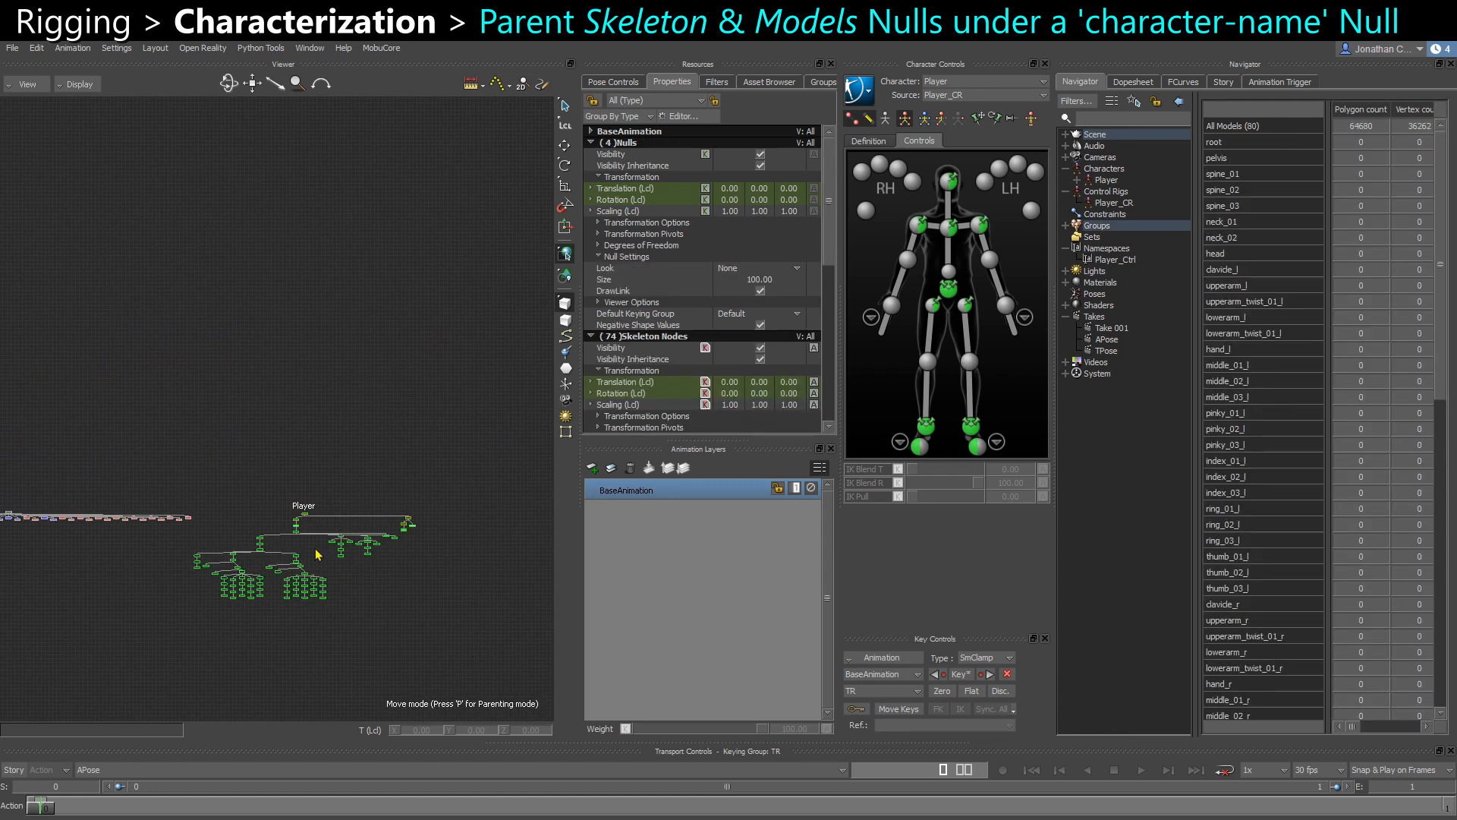
left_click_drag(207, 569, 289, 491, "shift")
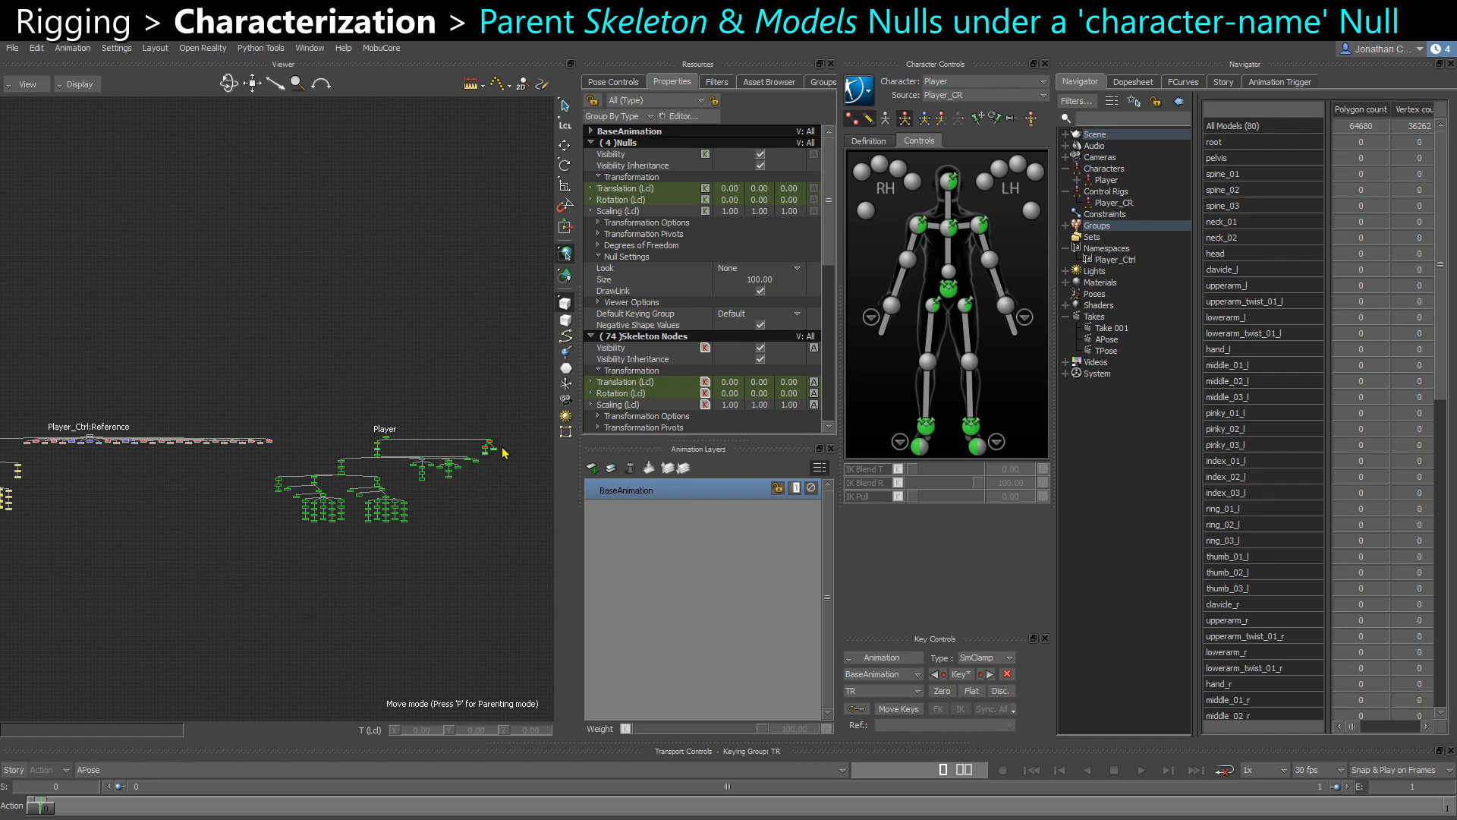
left_click_drag(137, 552, 308, 543, "shift")
left_click_drag(447, 565, 448, 560)
left_click(360, 556)
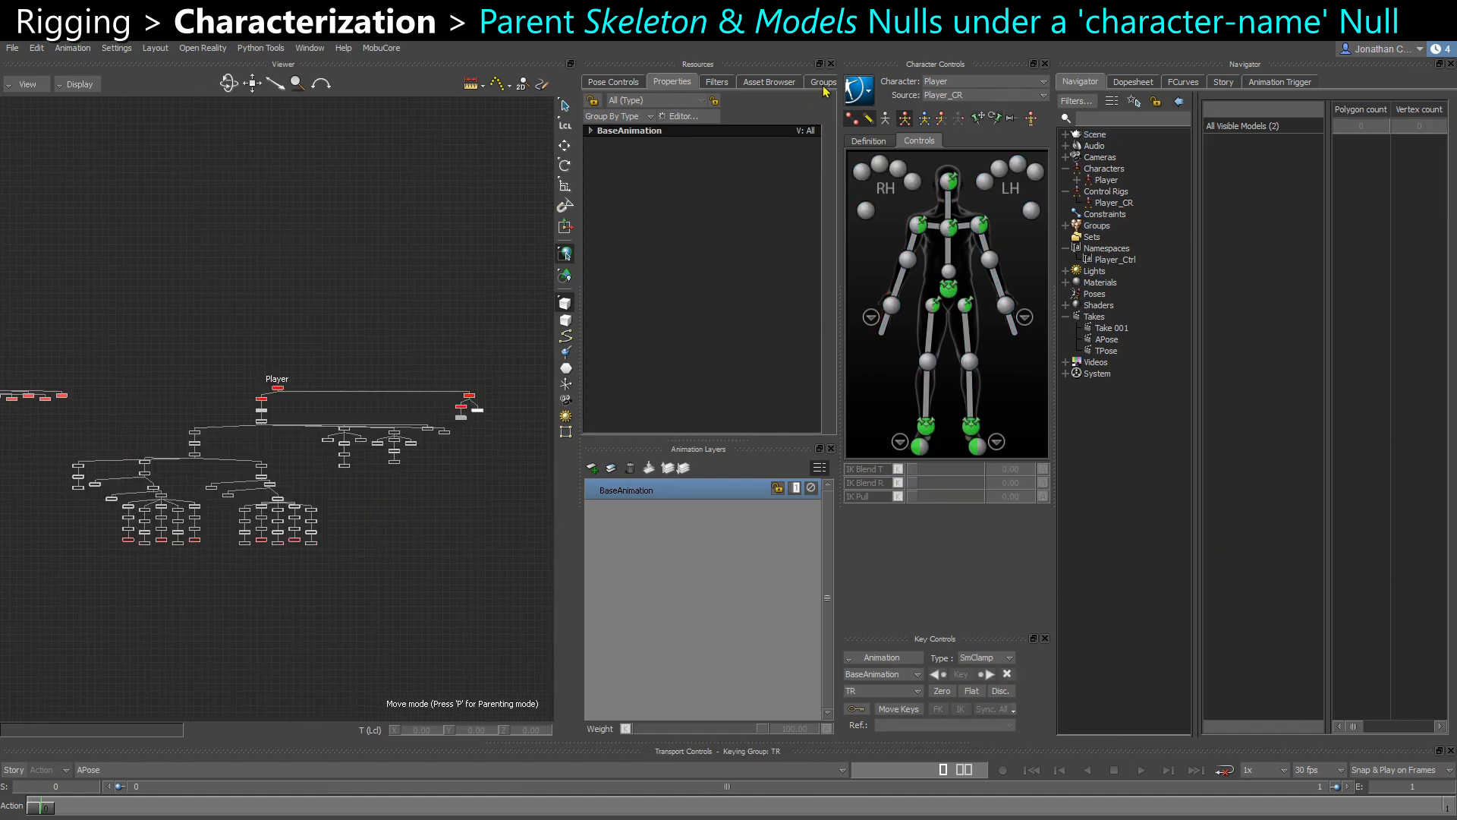
Show the scene's groups, switch back to the 3D view, and select the MESHES group with the character framed
left_click(822, 84)
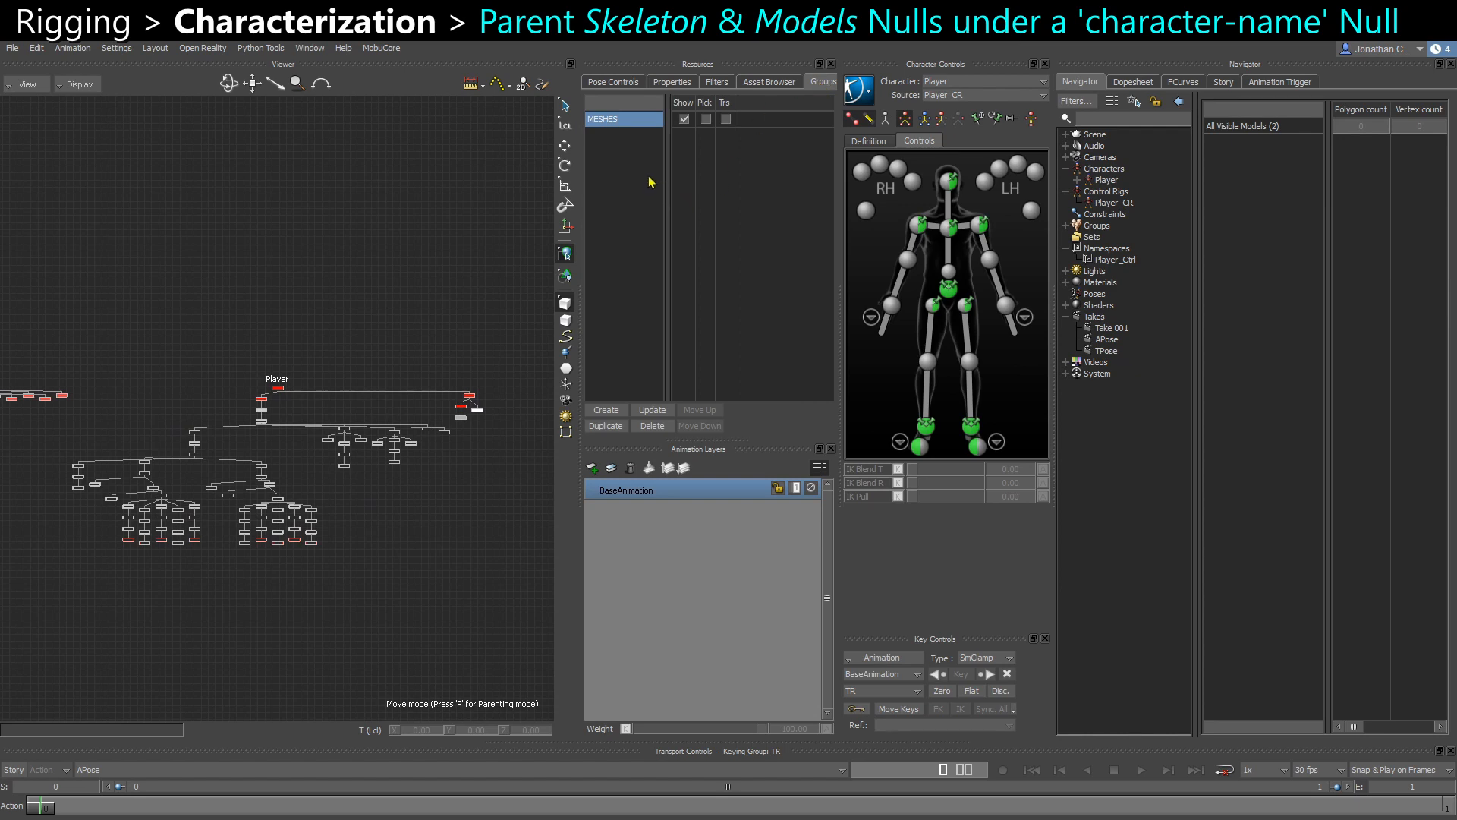
key("ctrl+w")
left_click_drag(472, 283, 258, 448, "ctrl")
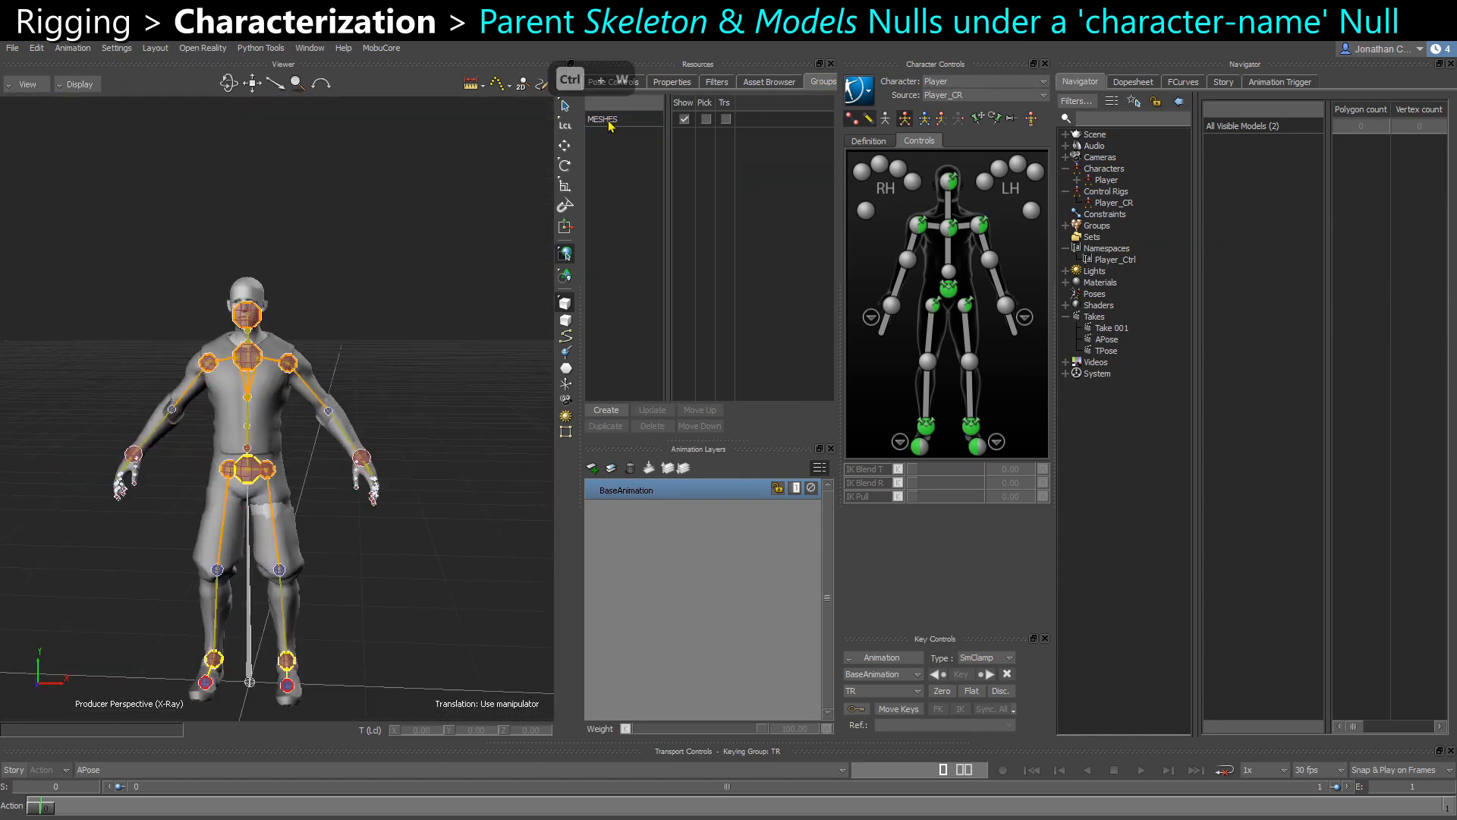
double_click(609, 121)
left_click_drag(374, 390, 387, 390, "ctrl+shift")
left_click(403, 304)
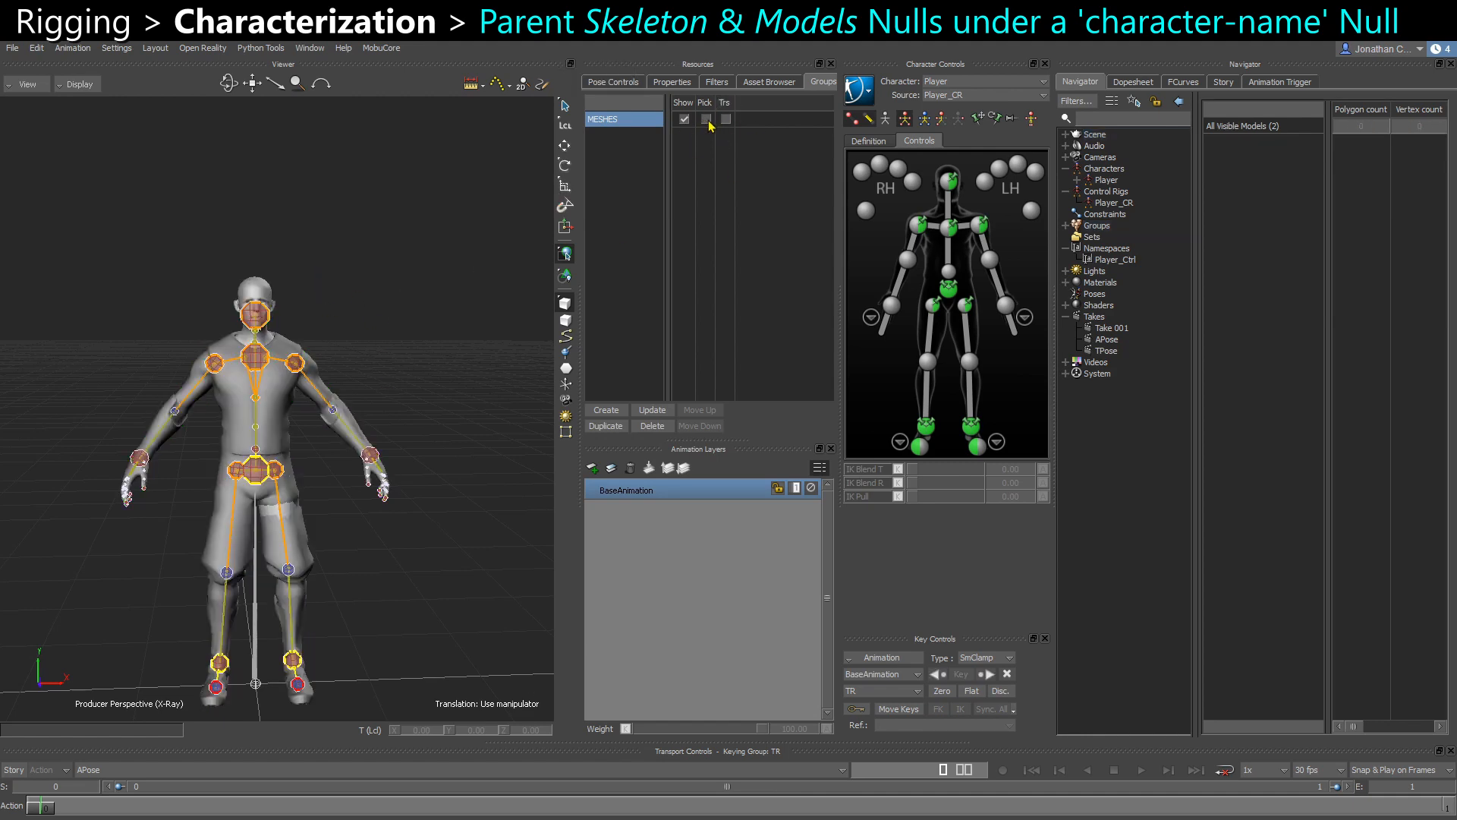
left_click_drag(395, 305, 389, 368, "ctrl+shift")
left_click_drag(322, 472, 376, 467, "shift")
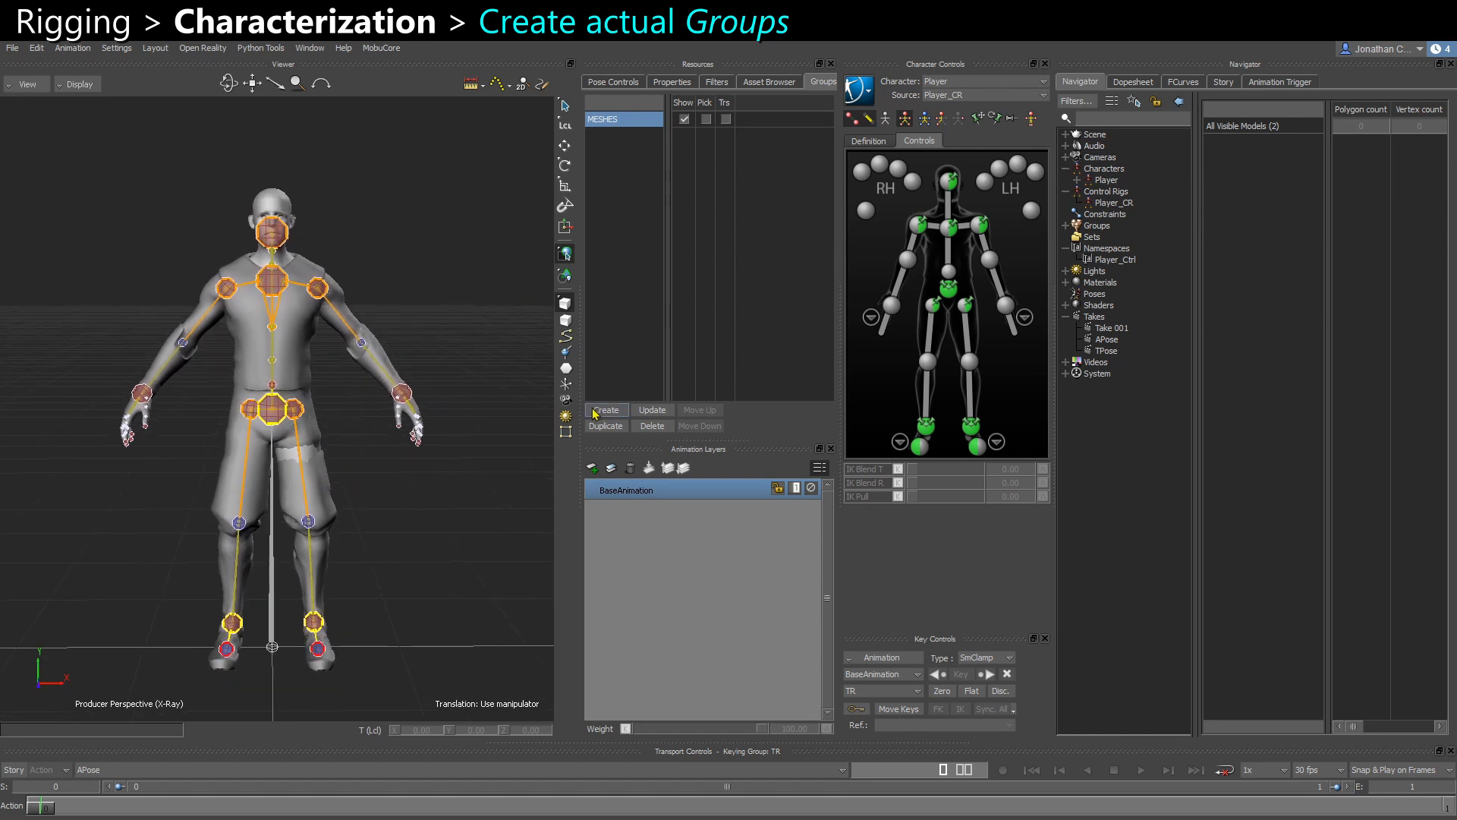
Create a group named _EXPORT and move it above MESHES in the group order
left_click(605, 411)
double_click(621, 136)
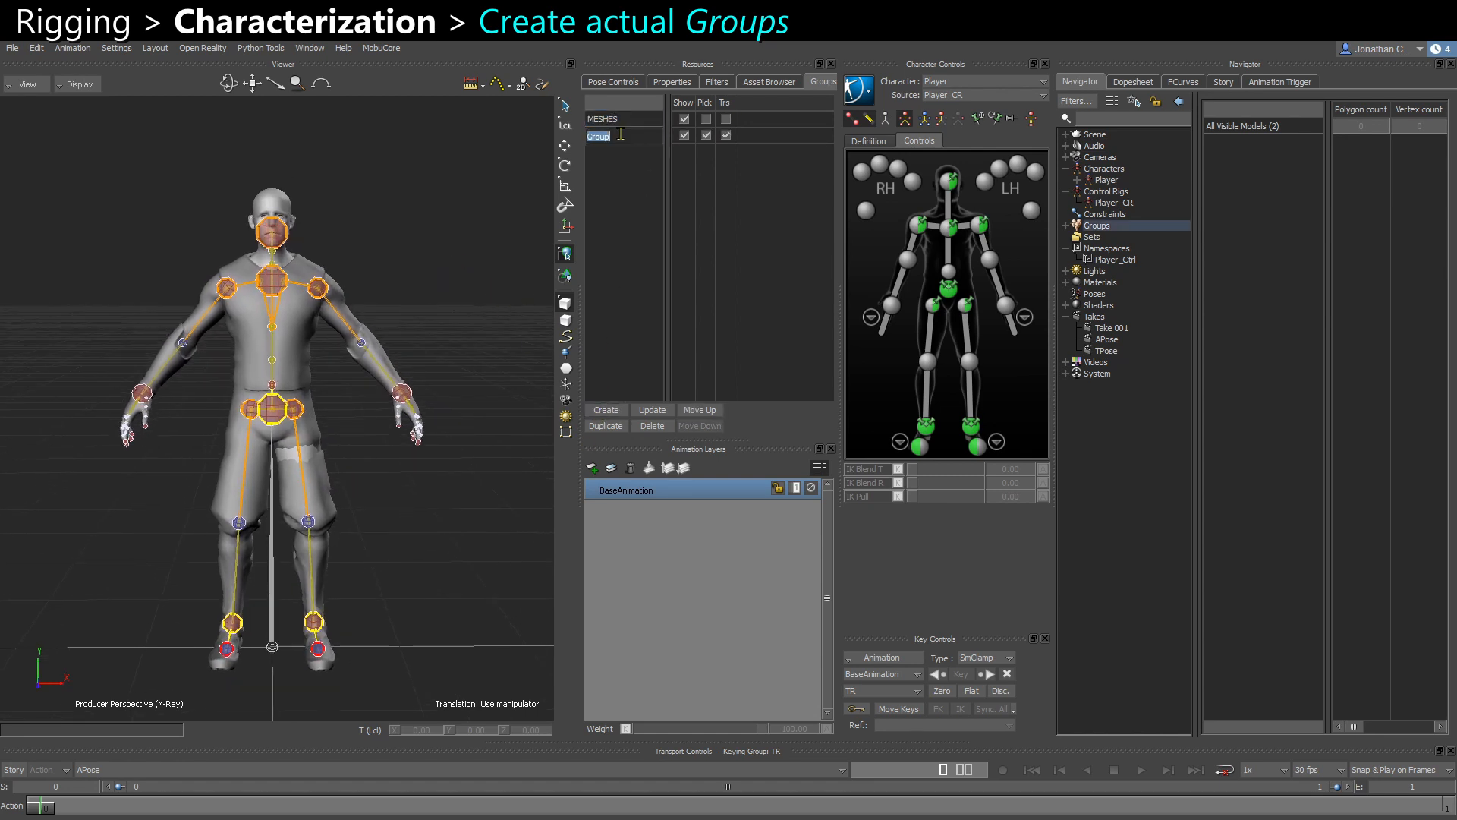
type("_EXPORT")
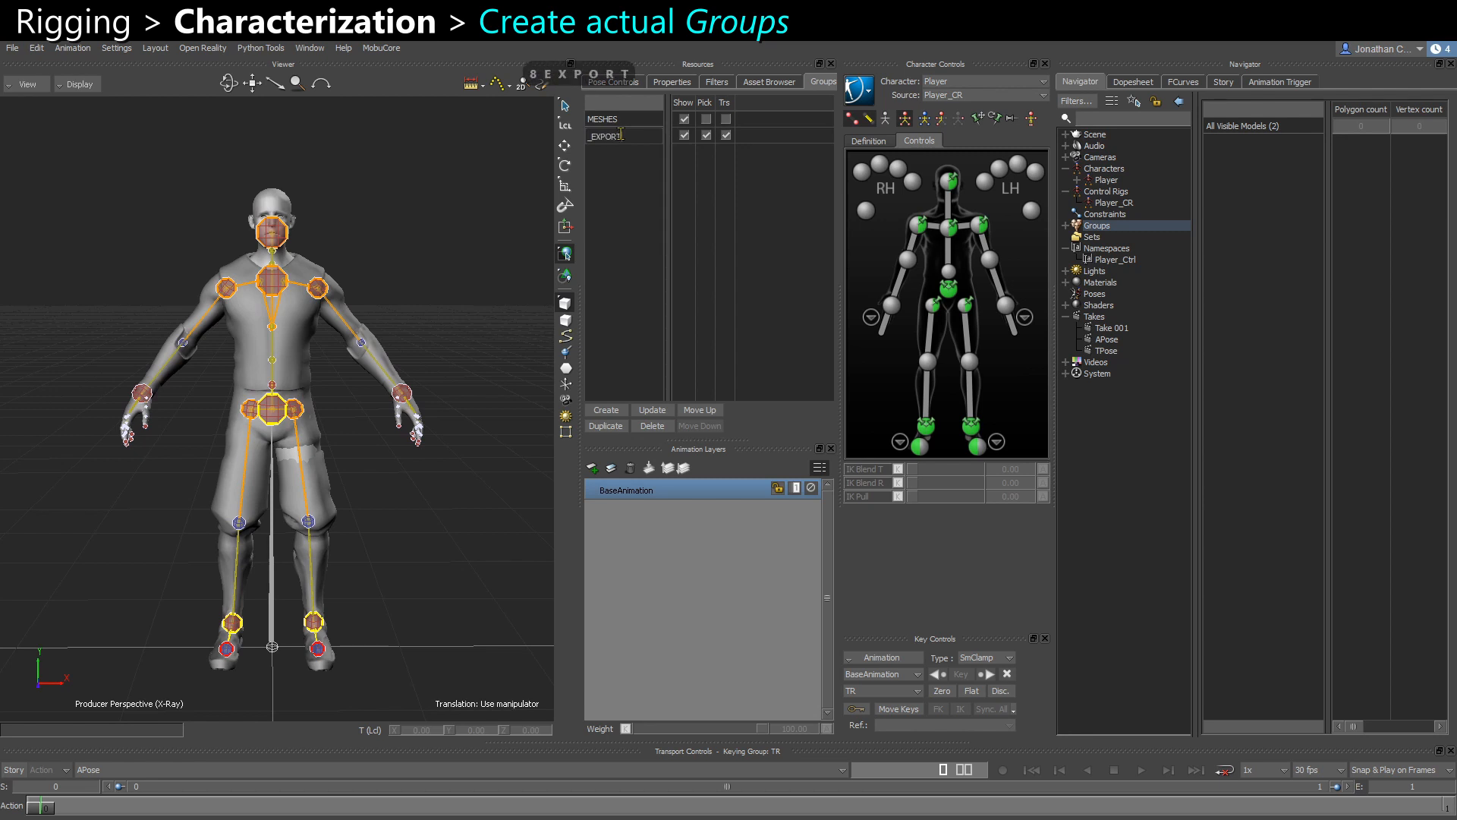
key("Return")
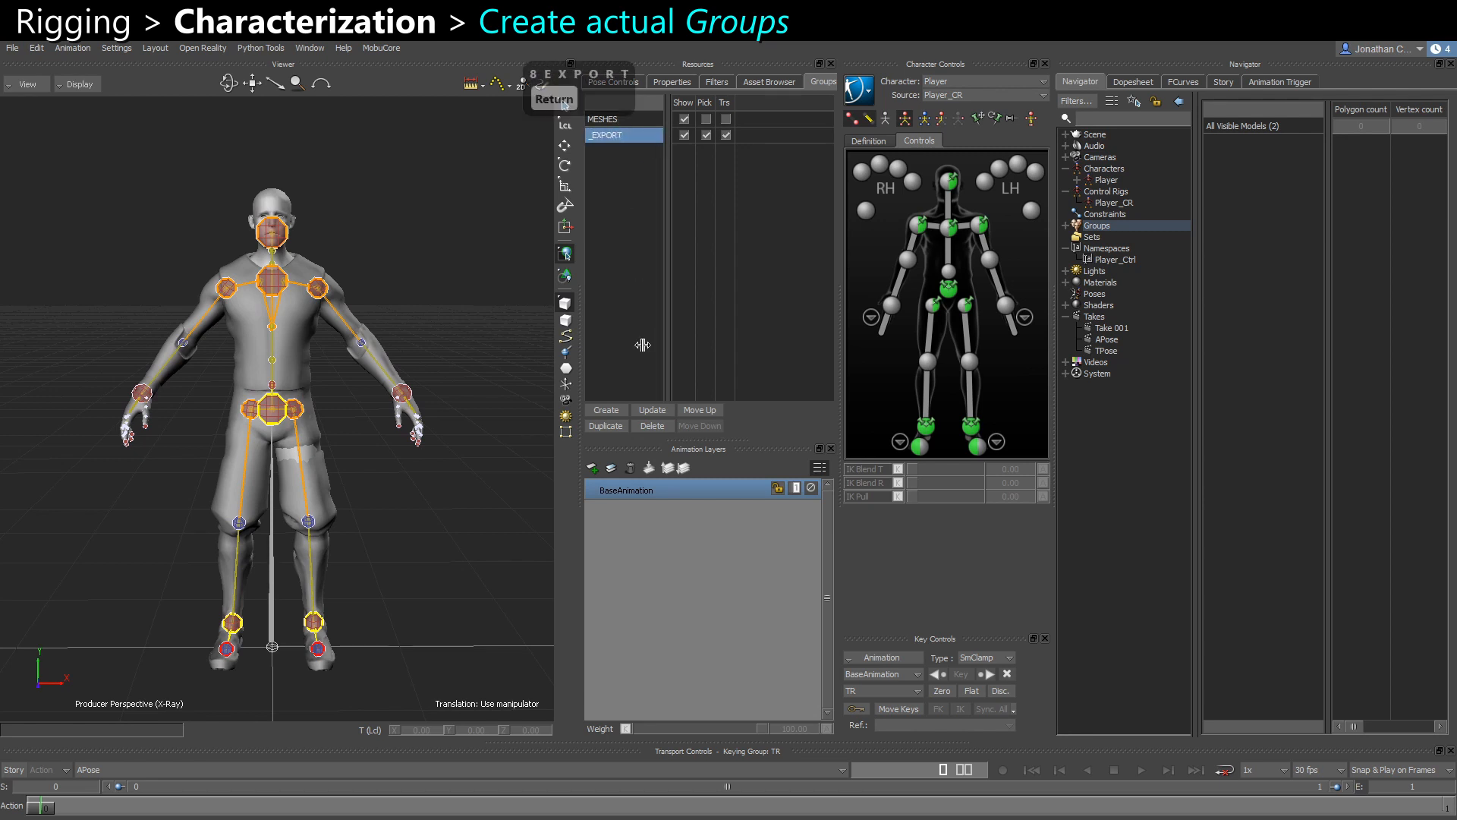
left_click(697, 411)
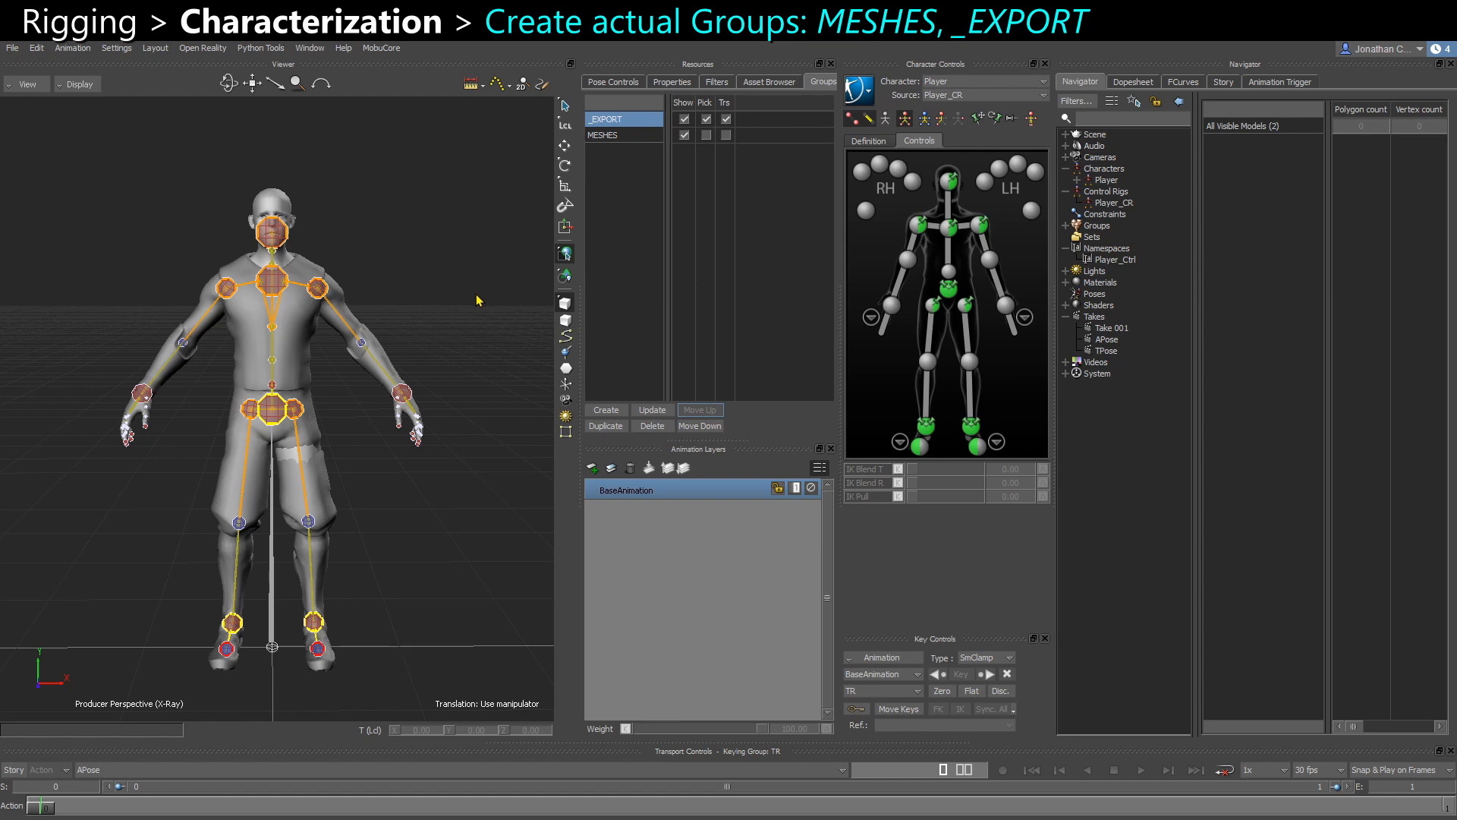
Return to the Schematic View and select the root joint with its whole branch
key("ctrl+w")
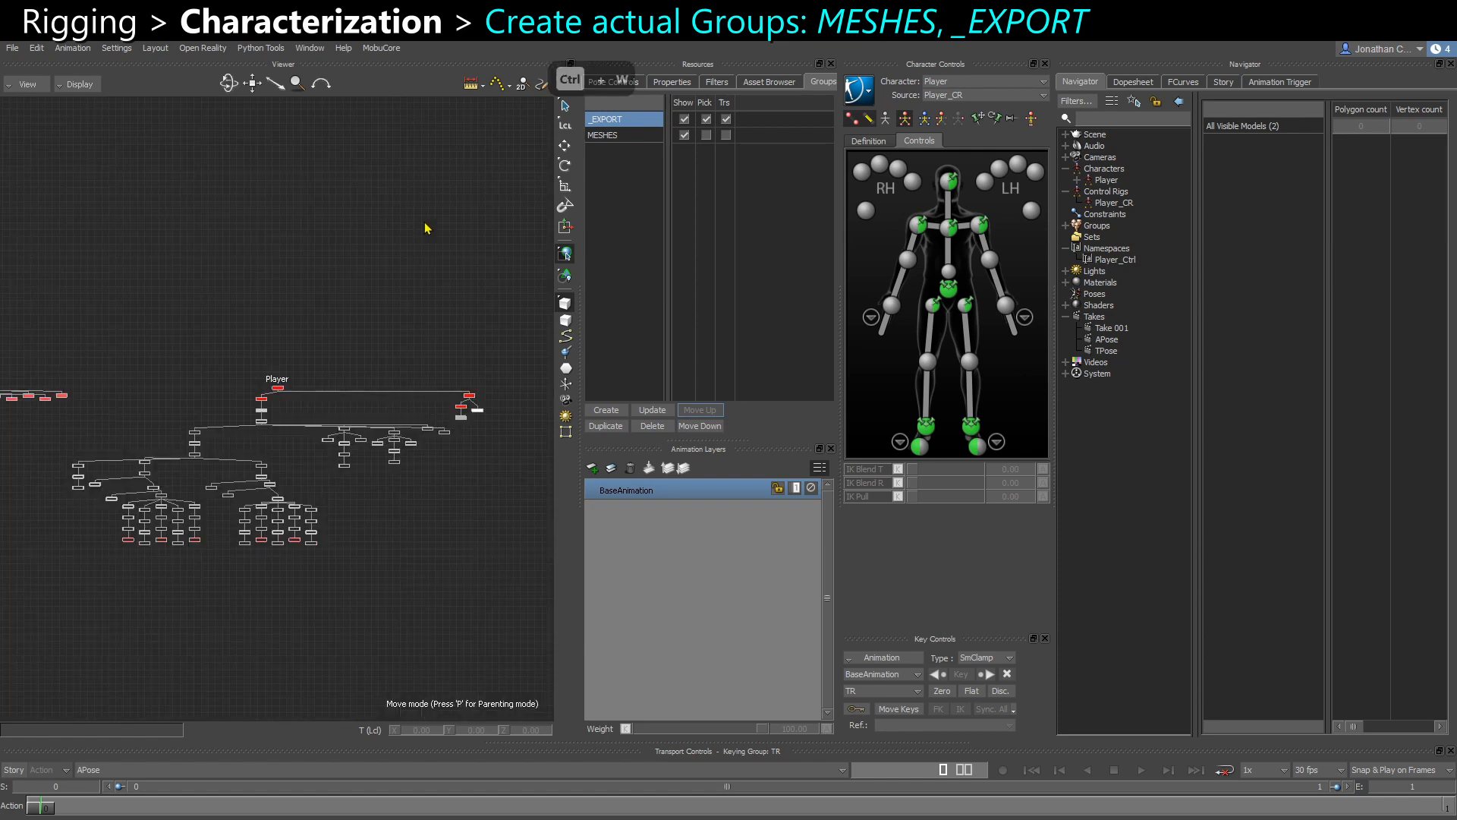
middle_click_drag(172, 427, 195, 386)
scroll(315, 435, "up", 8)
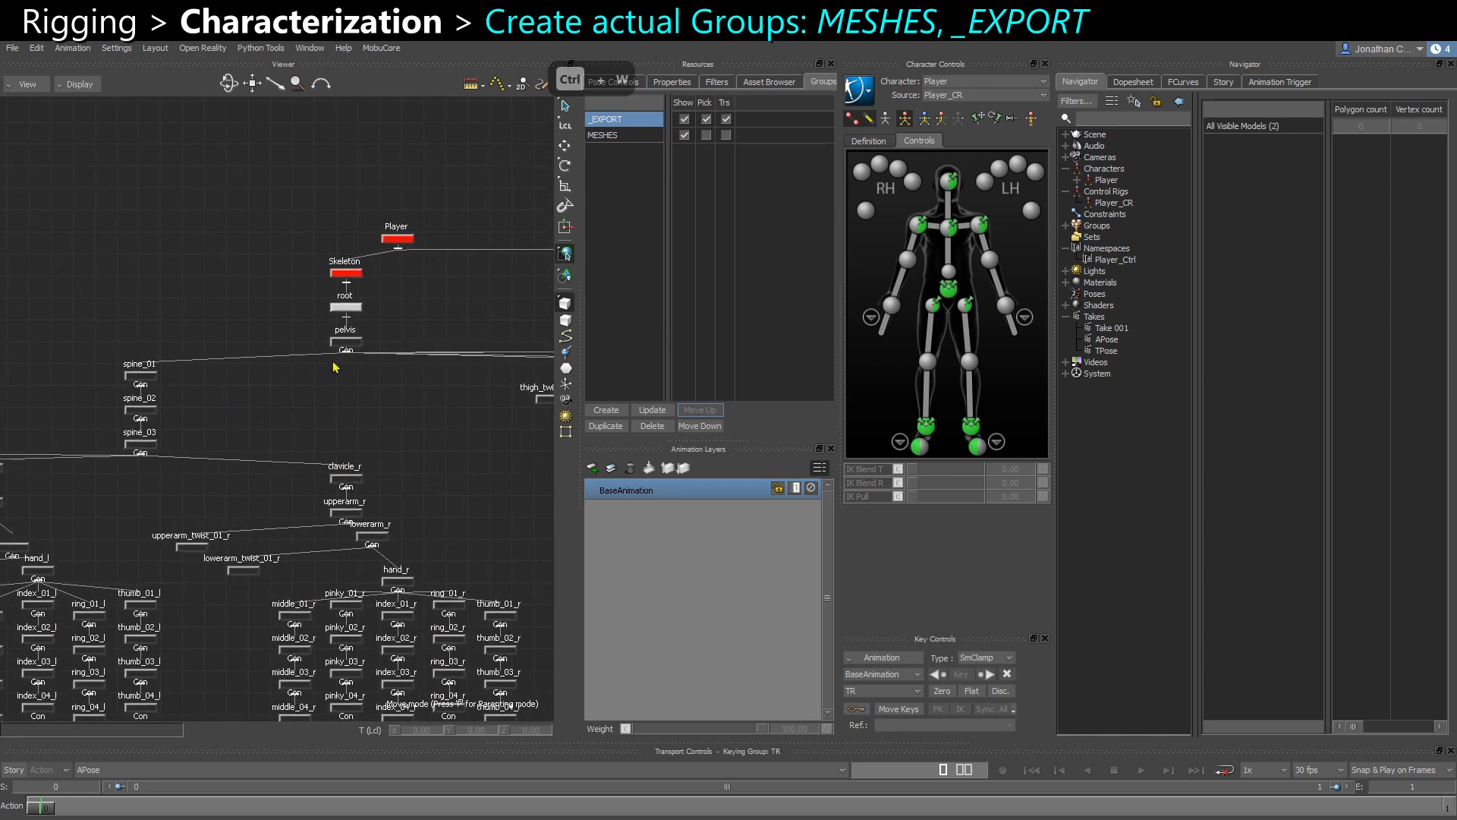
middle_click_drag(372, 302, 265, 354)
scroll(265, 354, "up", 2)
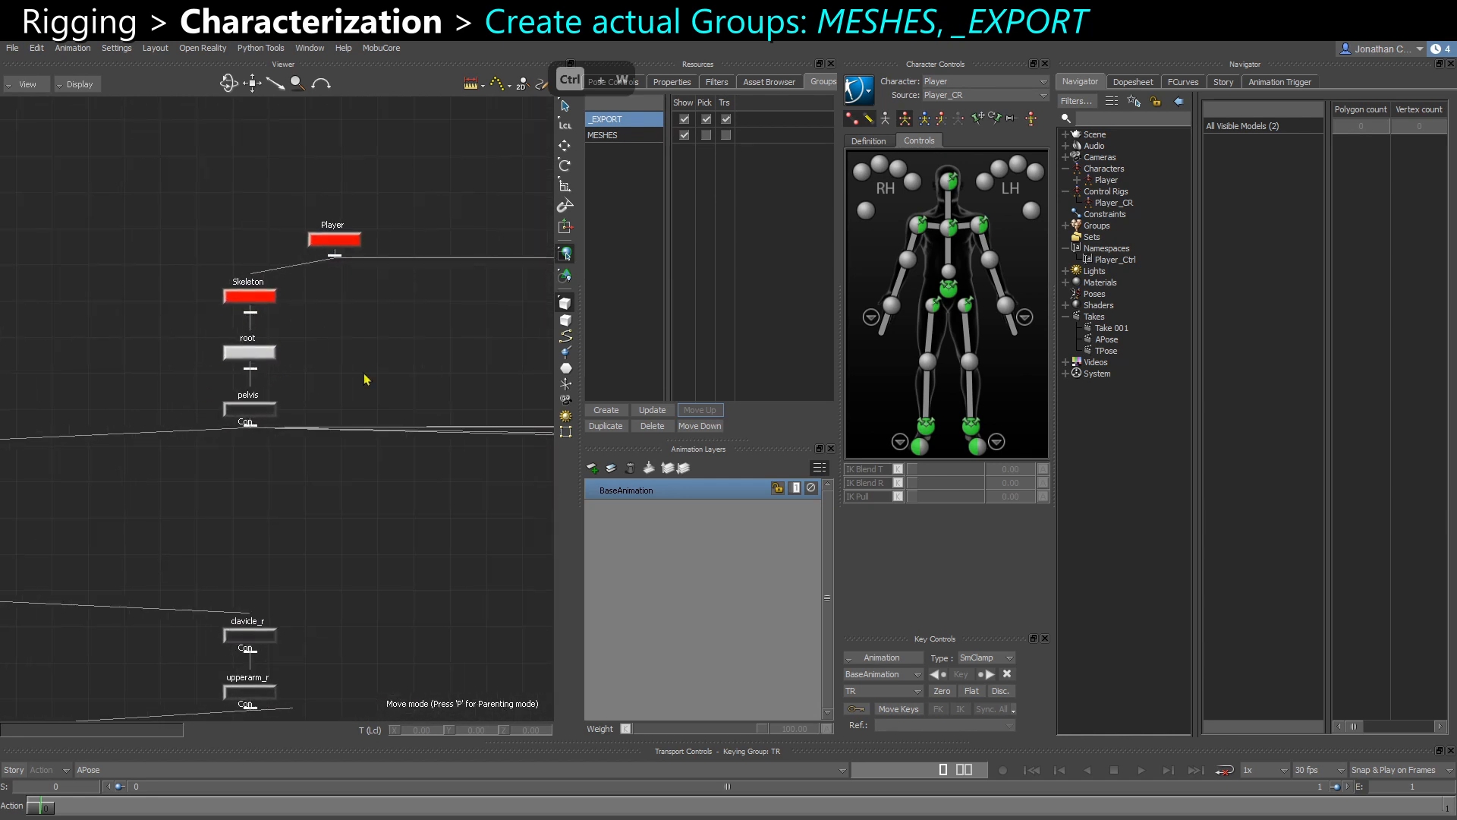
double_click(256, 360)
Deselect the finger end joints middle_04, pinky_04, index_04, ring_04 and thumb_04 of both hands in the schematic
scroll(276, 380, "down", 5)
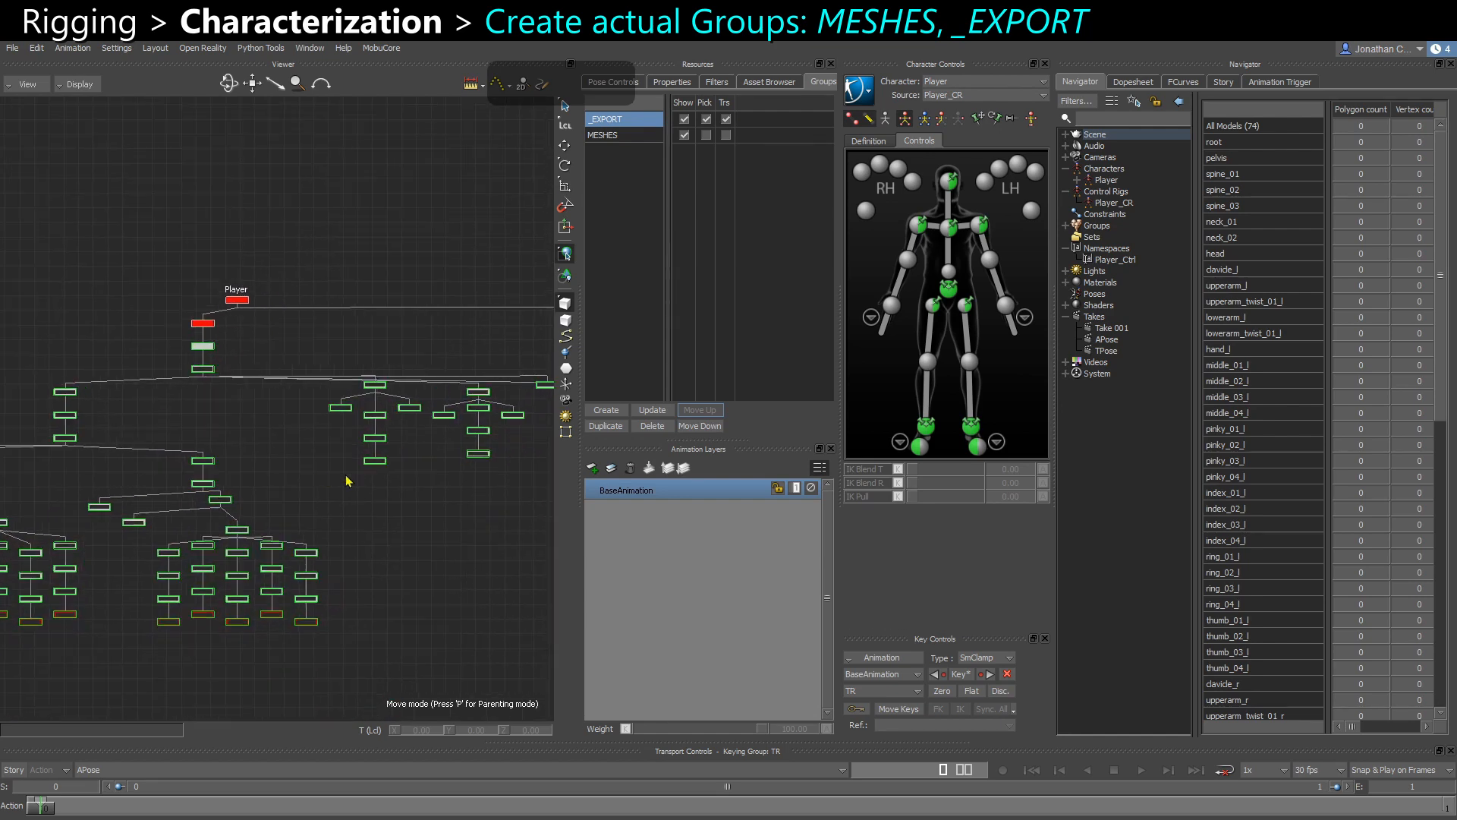
scroll(371, 482, "up", 3)
middle_click_drag(294, 526, 397, 387)
scroll(94, 553, "up", 3)
middle_click_drag(180, 568, 146, 574)
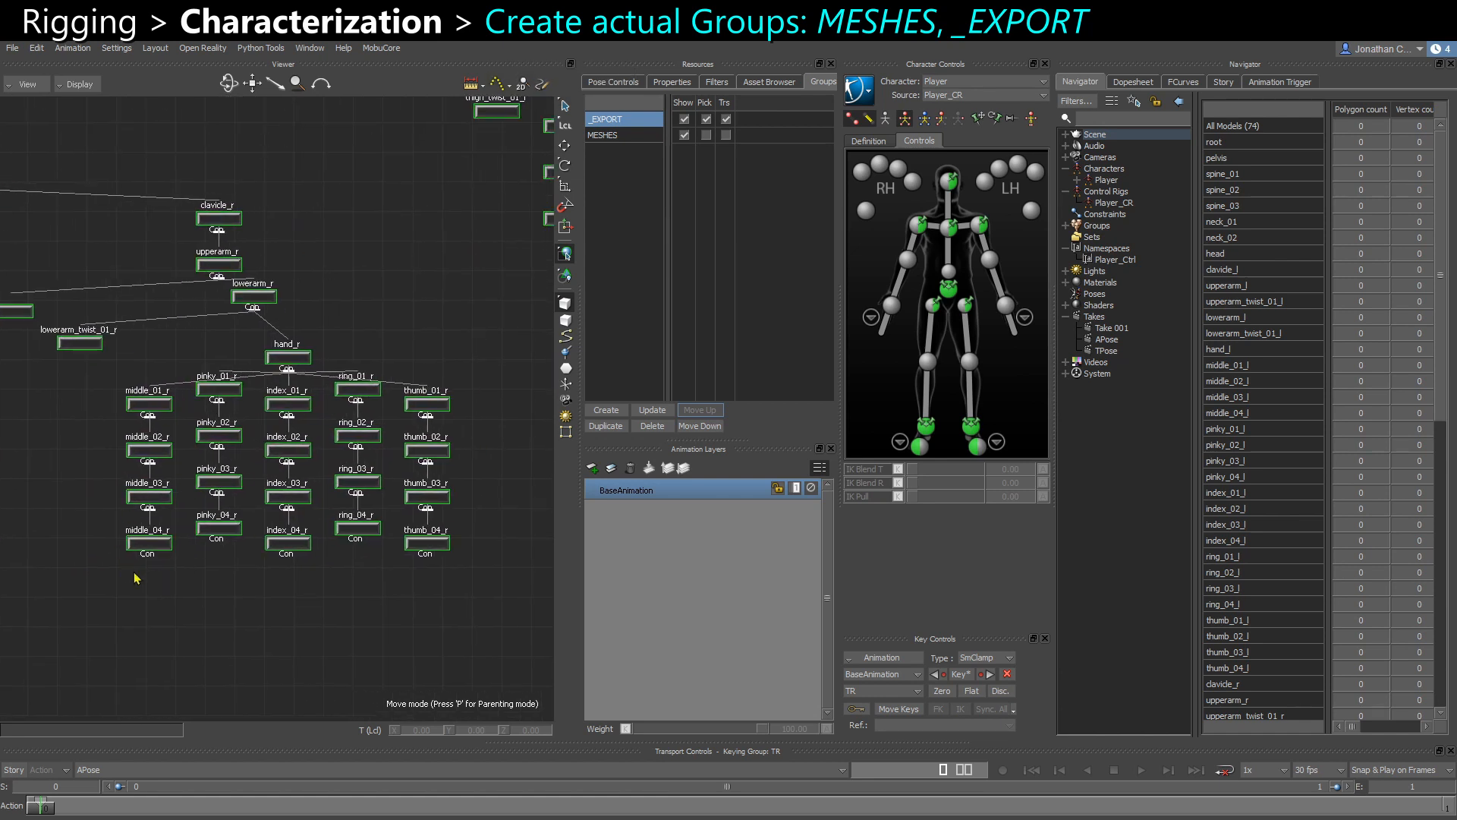
left_click_drag(129, 603, 487, 535)
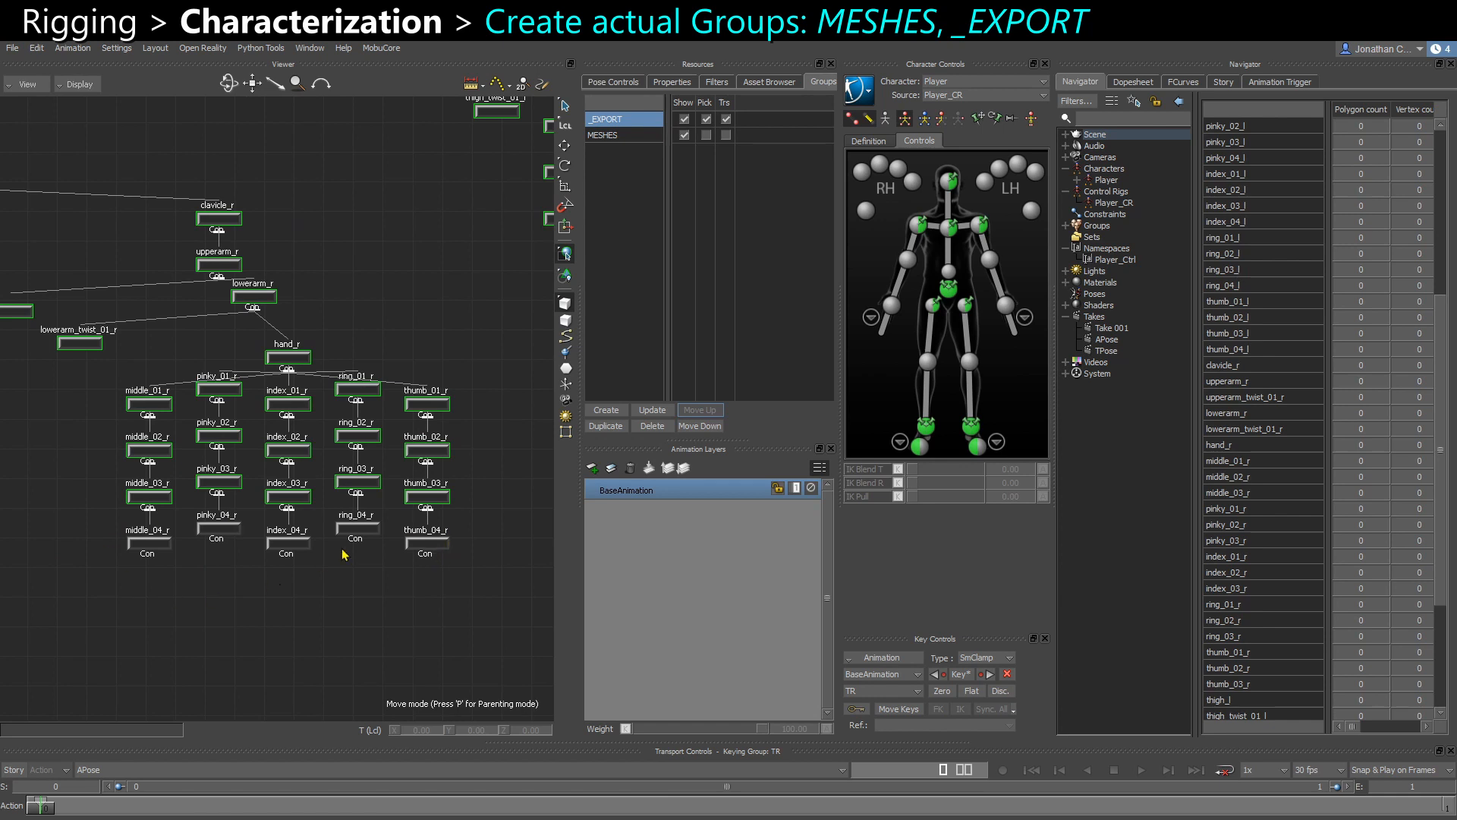
middle_click_drag(151, 621, 642, 612)
left_click_drag(137, 592, 452, 513)
key("ctrl+w")
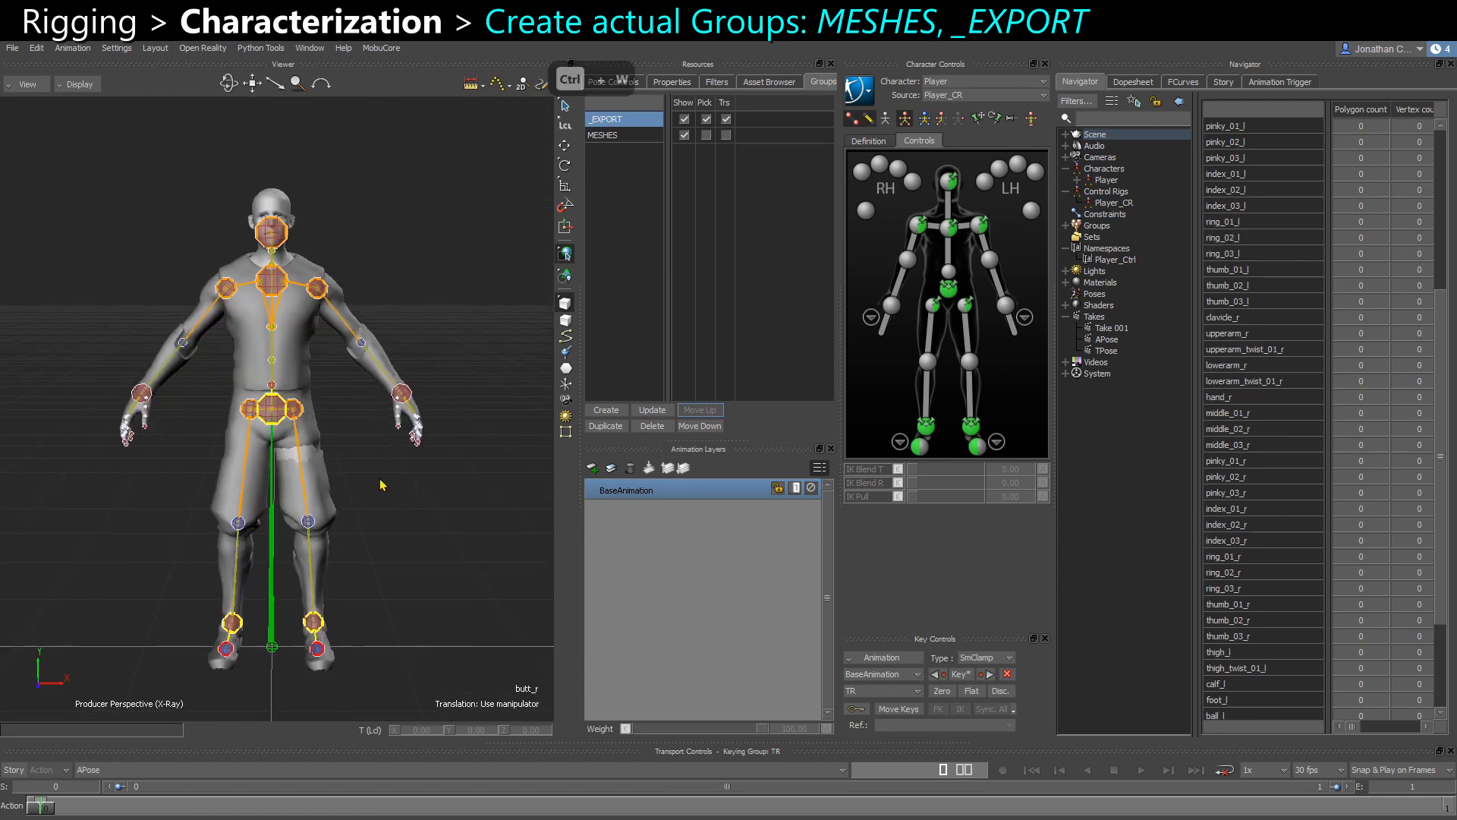
key("ctrl+w")
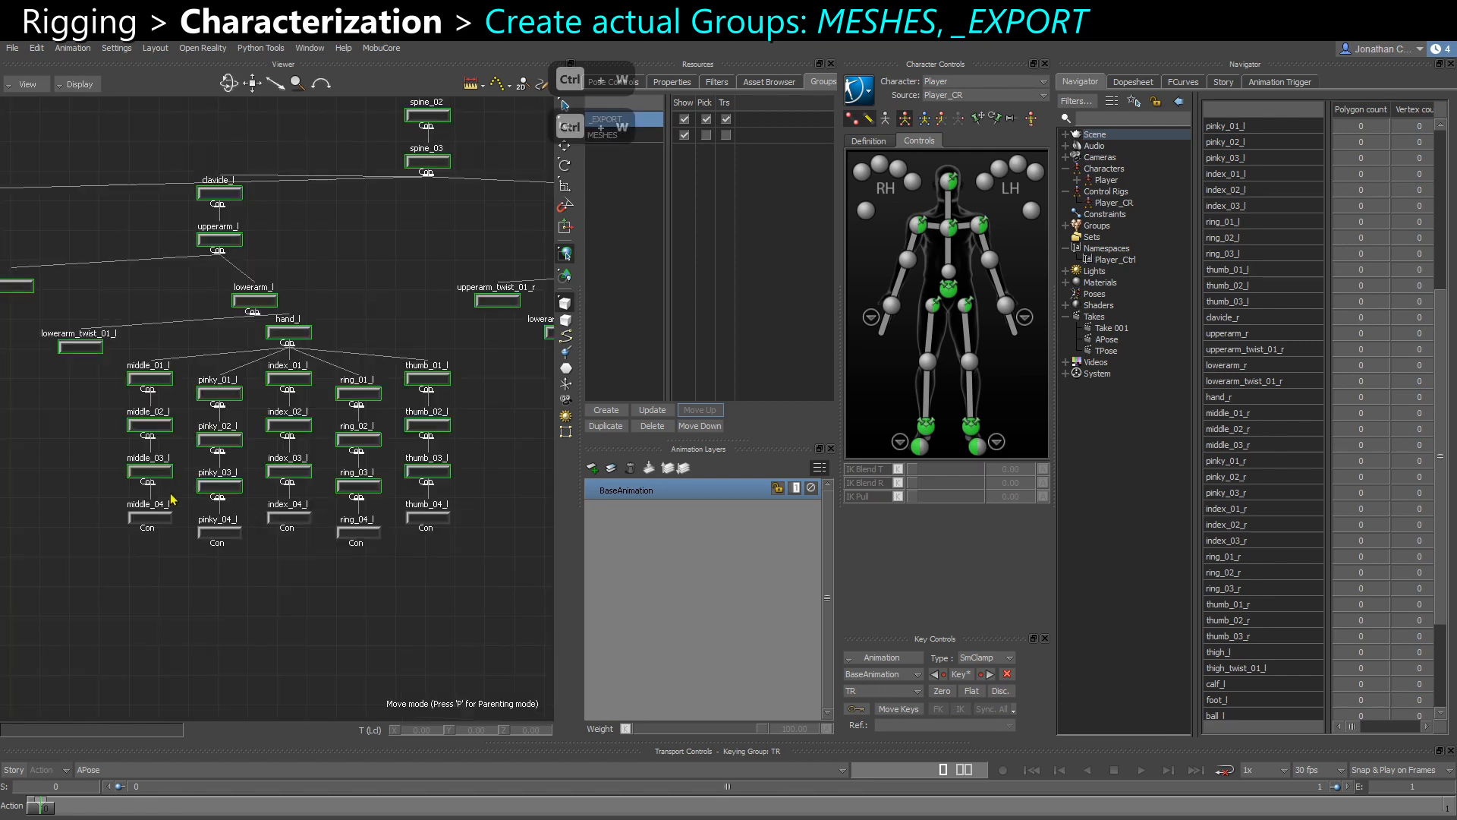
Deselect the upperarm_twist_01 and lowerarm_twist_01 joints of both arms in the schematic
middle_click_drag(158, 525, 390, 623)
middle_click_drag(245, 499, 315, 390)
middle_click_drag(96, 552, 368, 484)
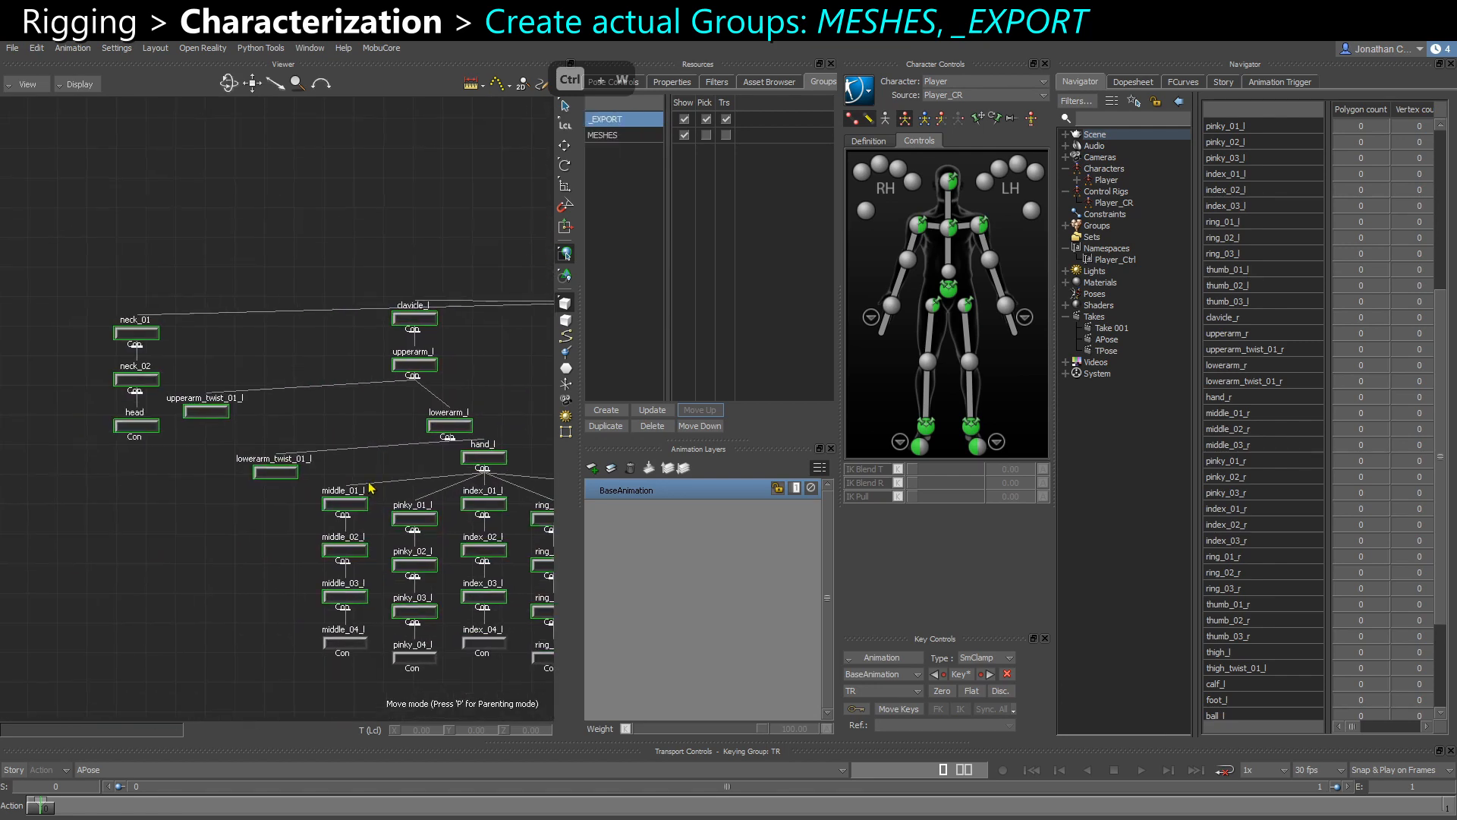
scroll(245, 474, "up", 2)
left_click(197, 448)
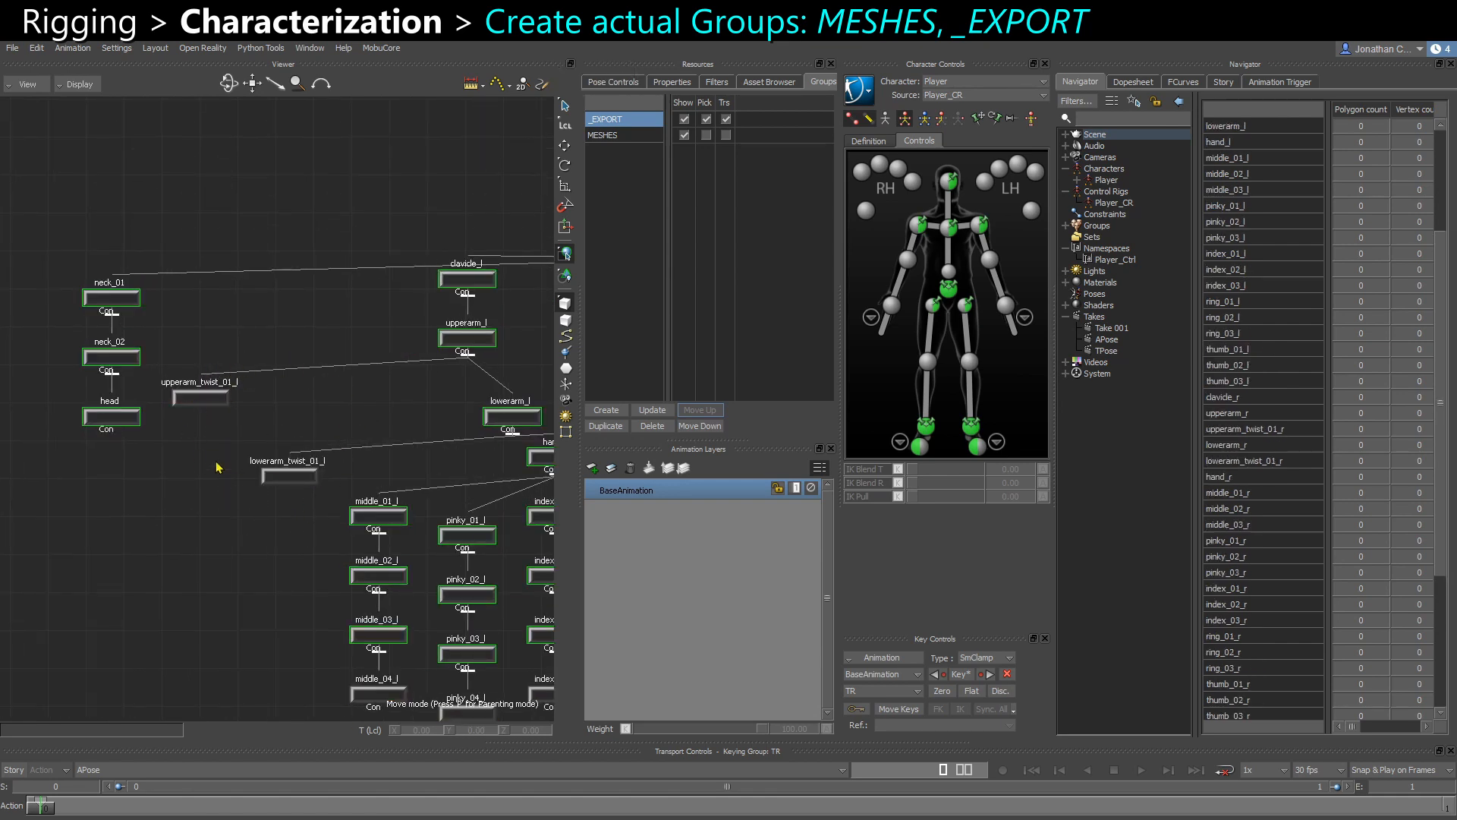
scroll(258, 509, "down", 3)
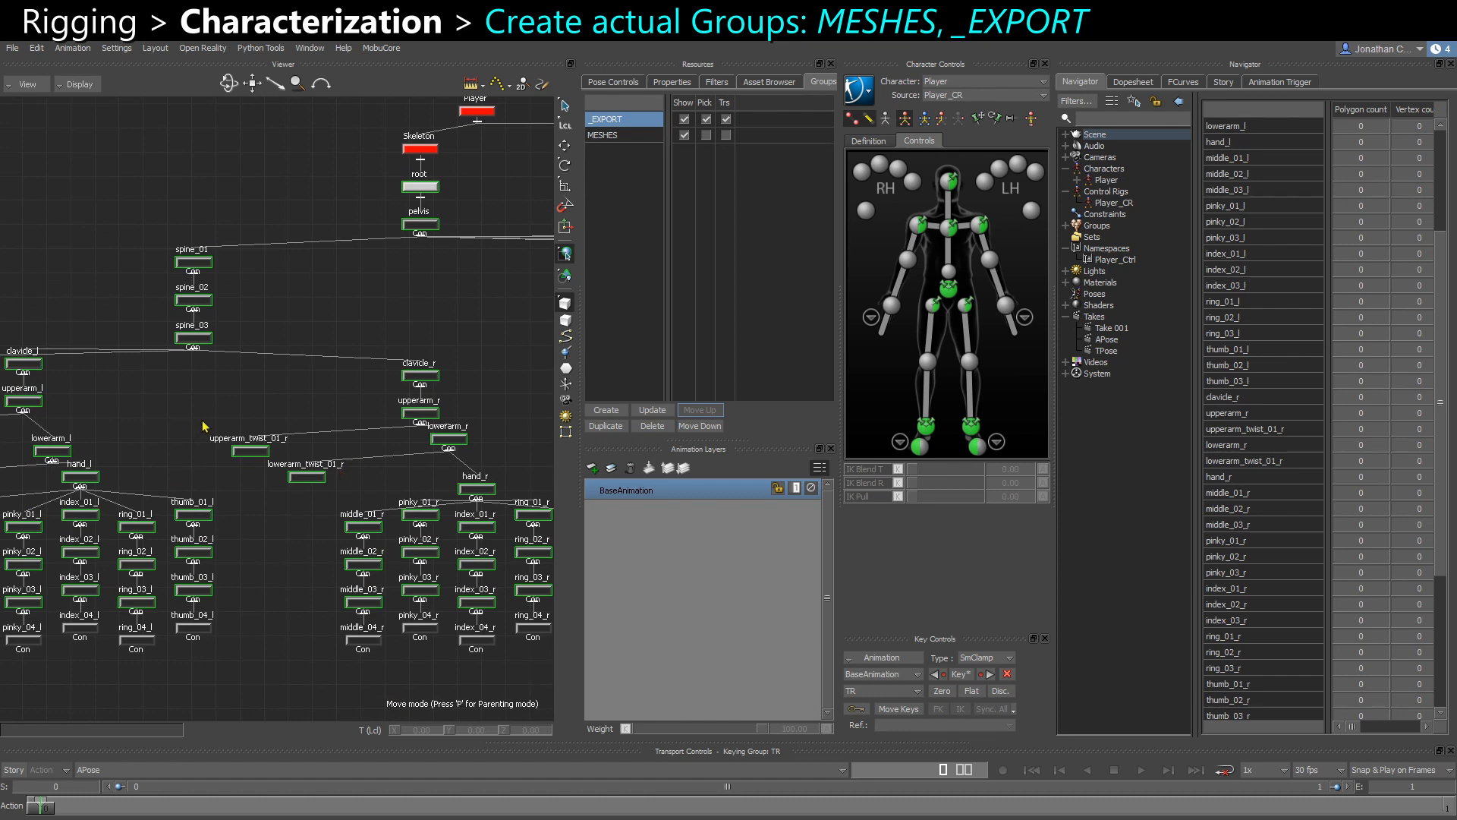
left_click(250, 451, "ctrl")
left_click(306, 476, "ctrl")
scroll(339, 440, "down", 3)
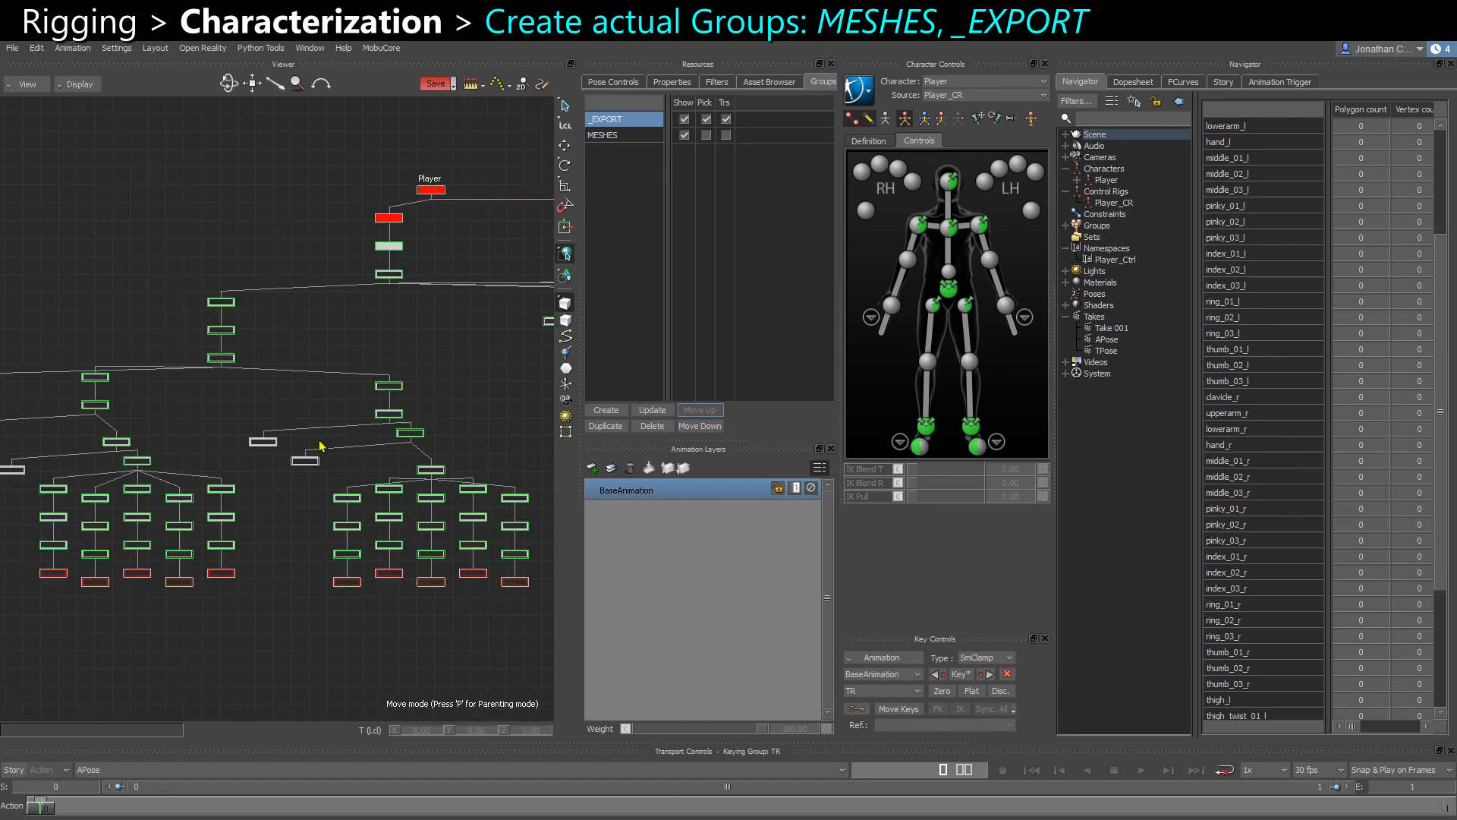
middle_click_drag(319, 447, 277, 430)
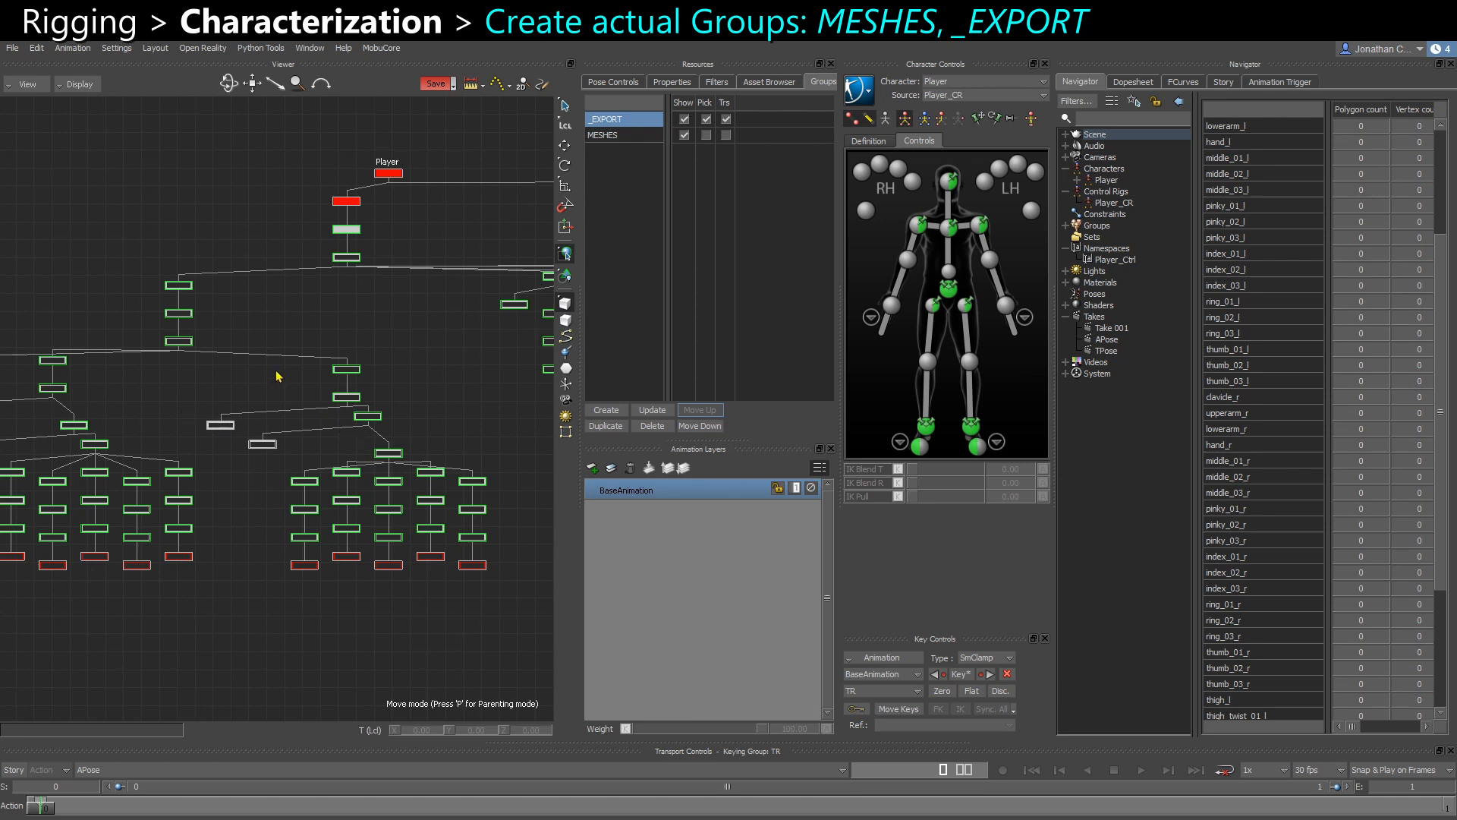
Undo the last few selection changes in the schematic
key("ctrl+z")
key("ctrl+z")
key("ctrl+z")
key("ctrl+z")
key("ctrl+z")
key("ctrl+z")
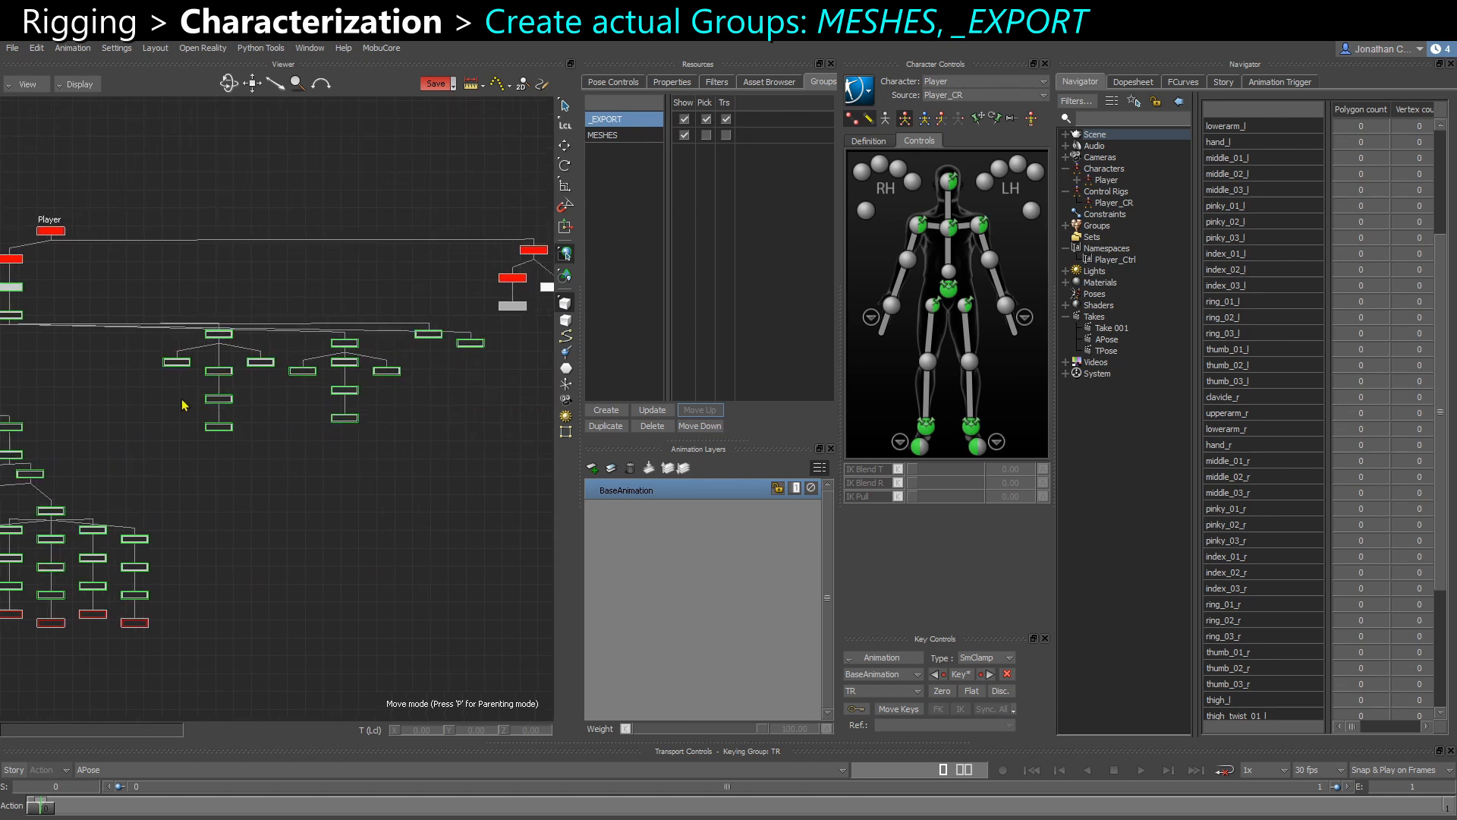
Deselect the thigh_twist_01, pant_01 and butt joints of both legs in the schematic
scroll(113, 449, "up", 1)
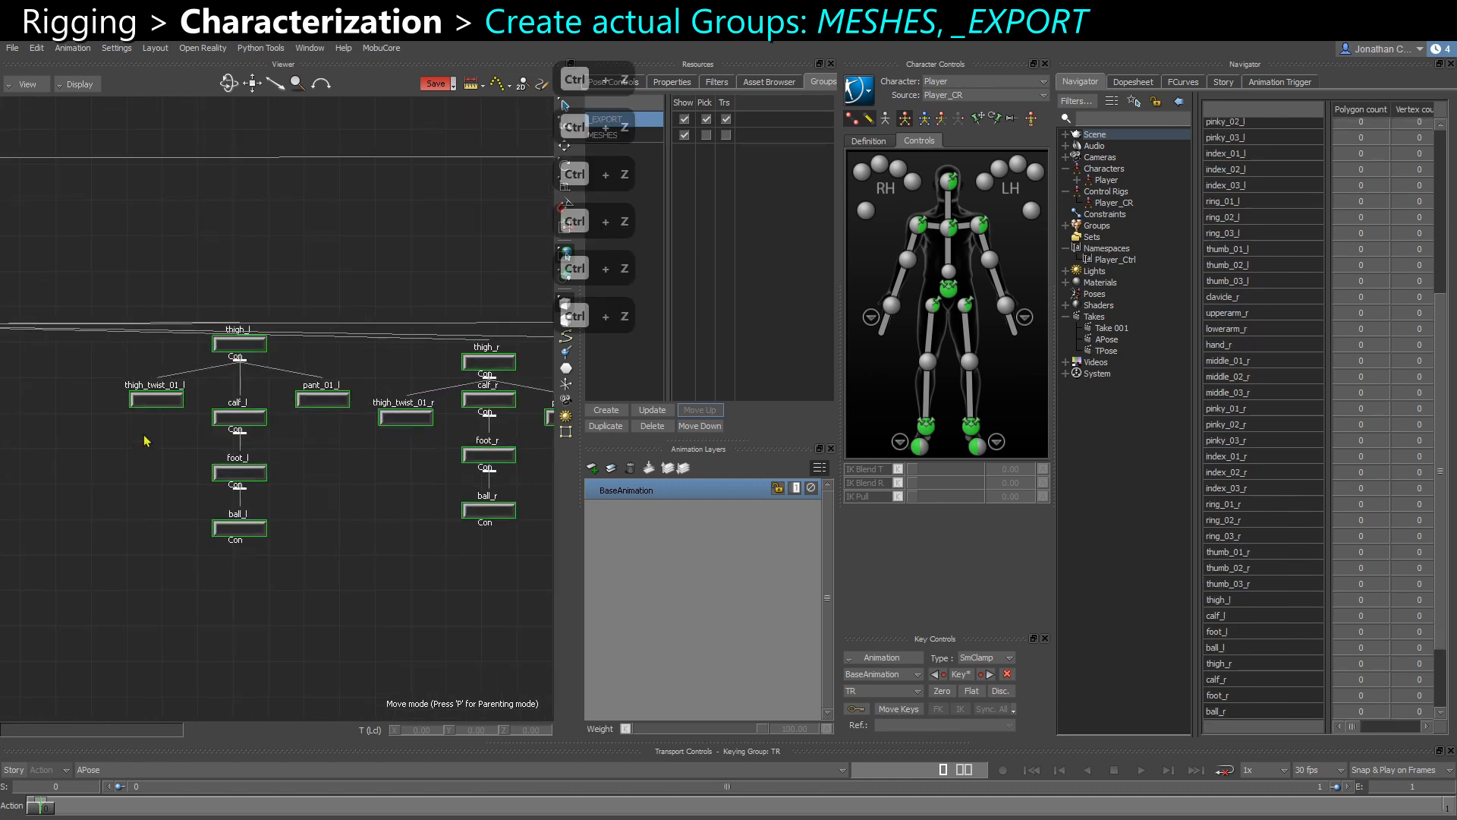
left_click(156, 401, "ctrl")
left_click_drag(357, 469, 321, 469, "shift")
left_click(290, 390, "ctrl")
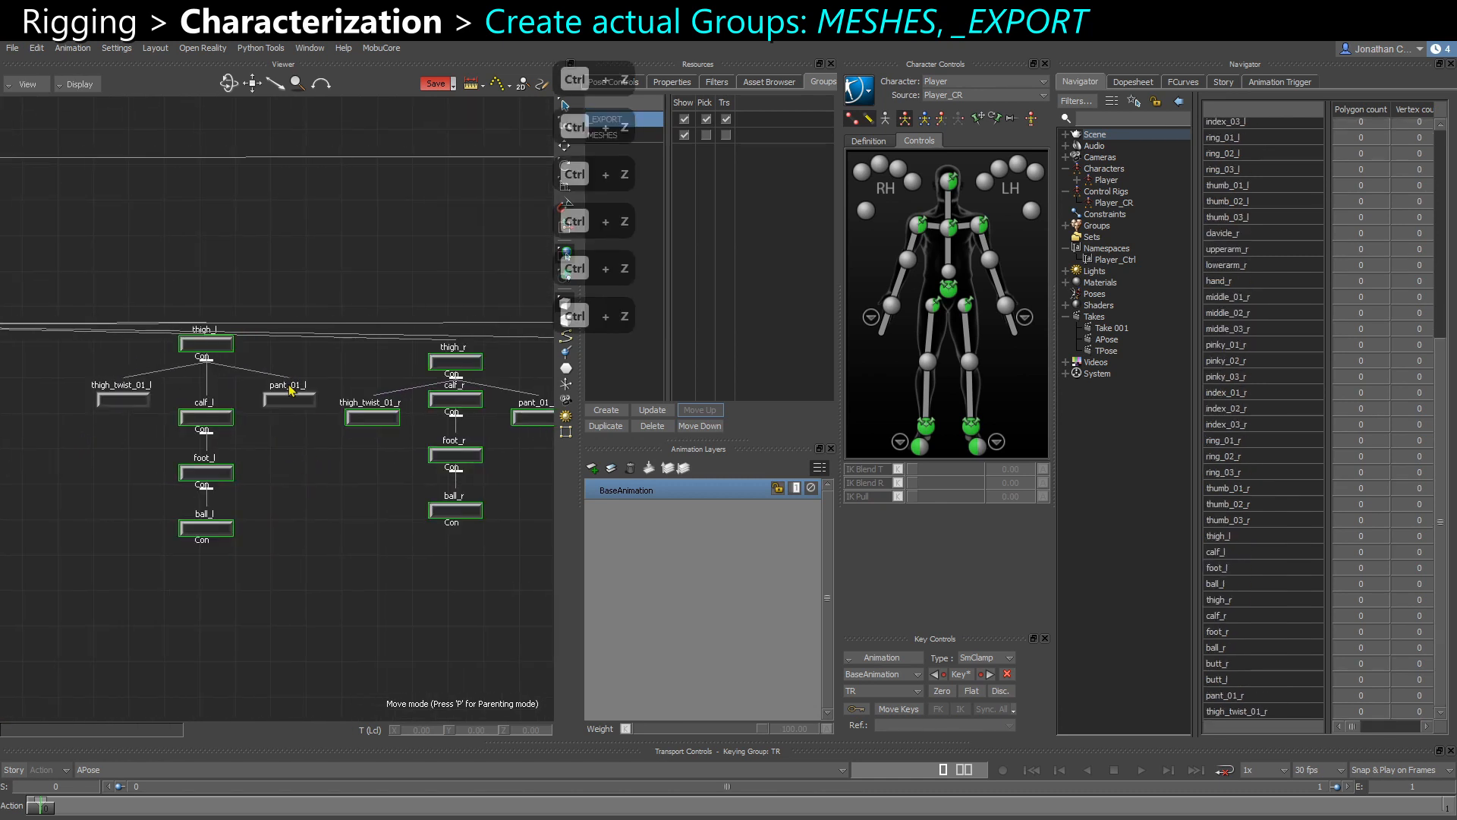
left_click(371, 417, "ctrl")
left_click(531, 417, "ctrl")
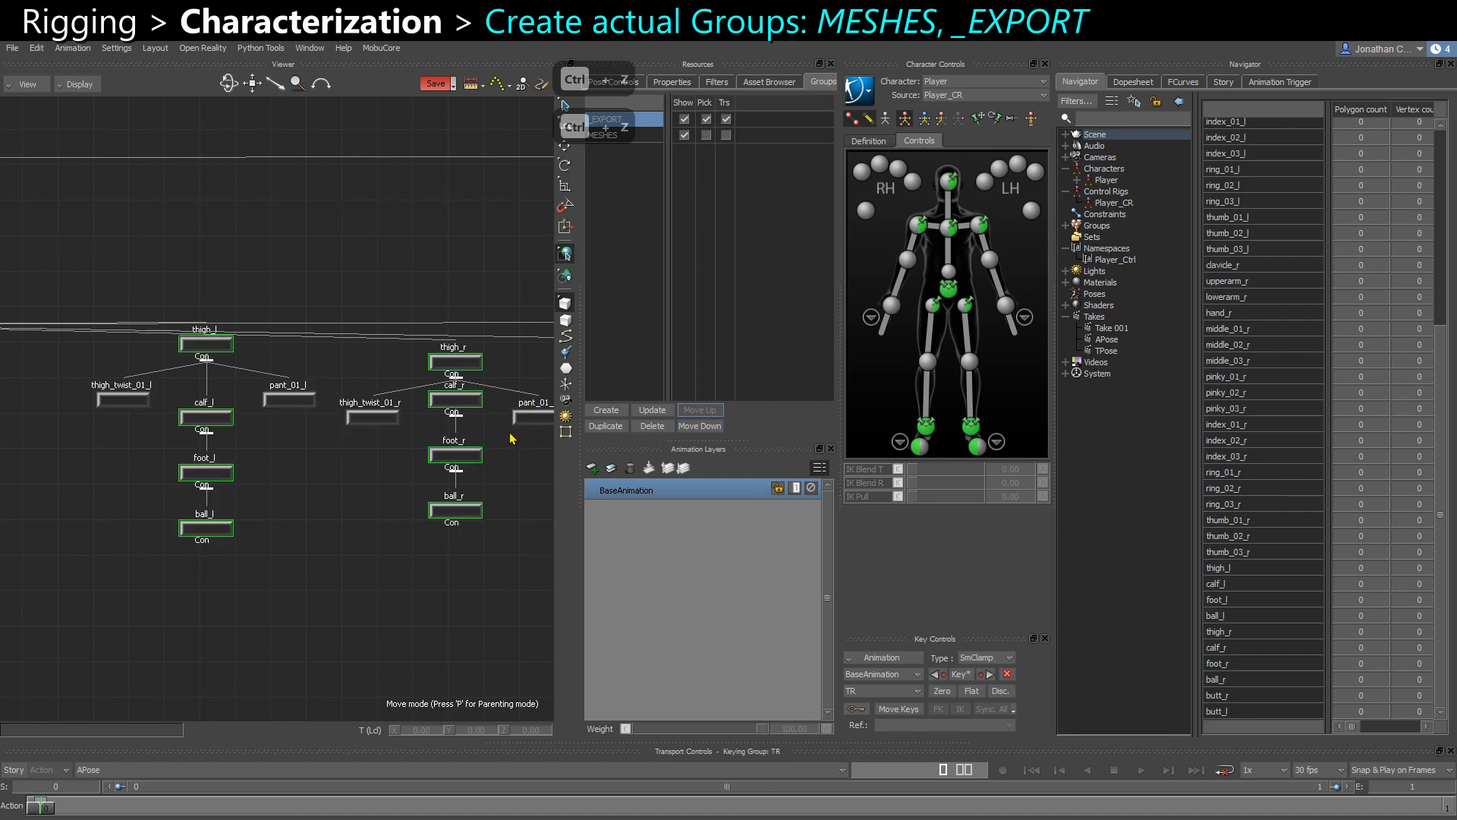
scroll(487, 527, "down", 5)
scroll(531, 474, "up", 2)
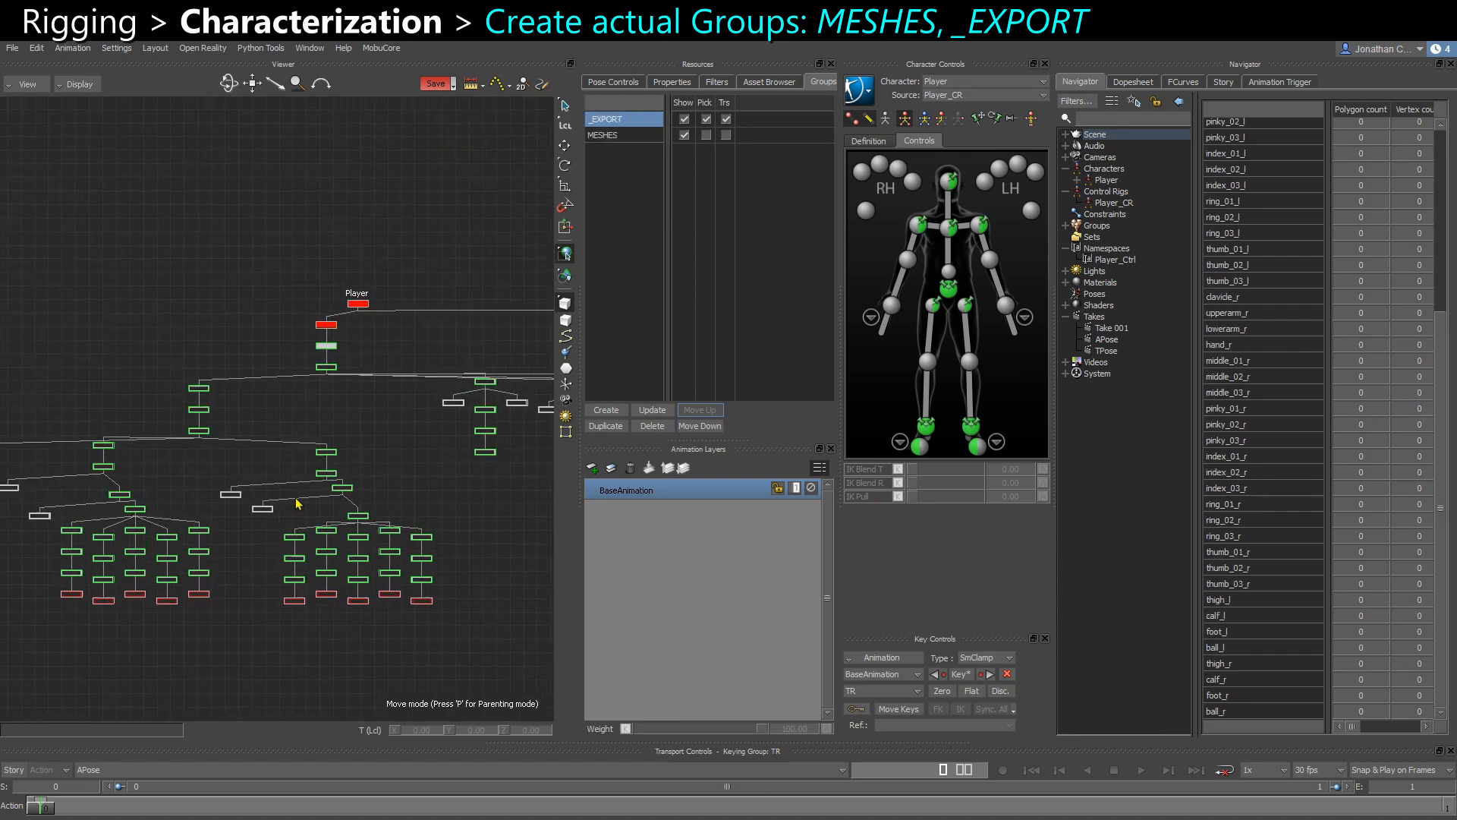
scroll(255, 440, "down", 2)
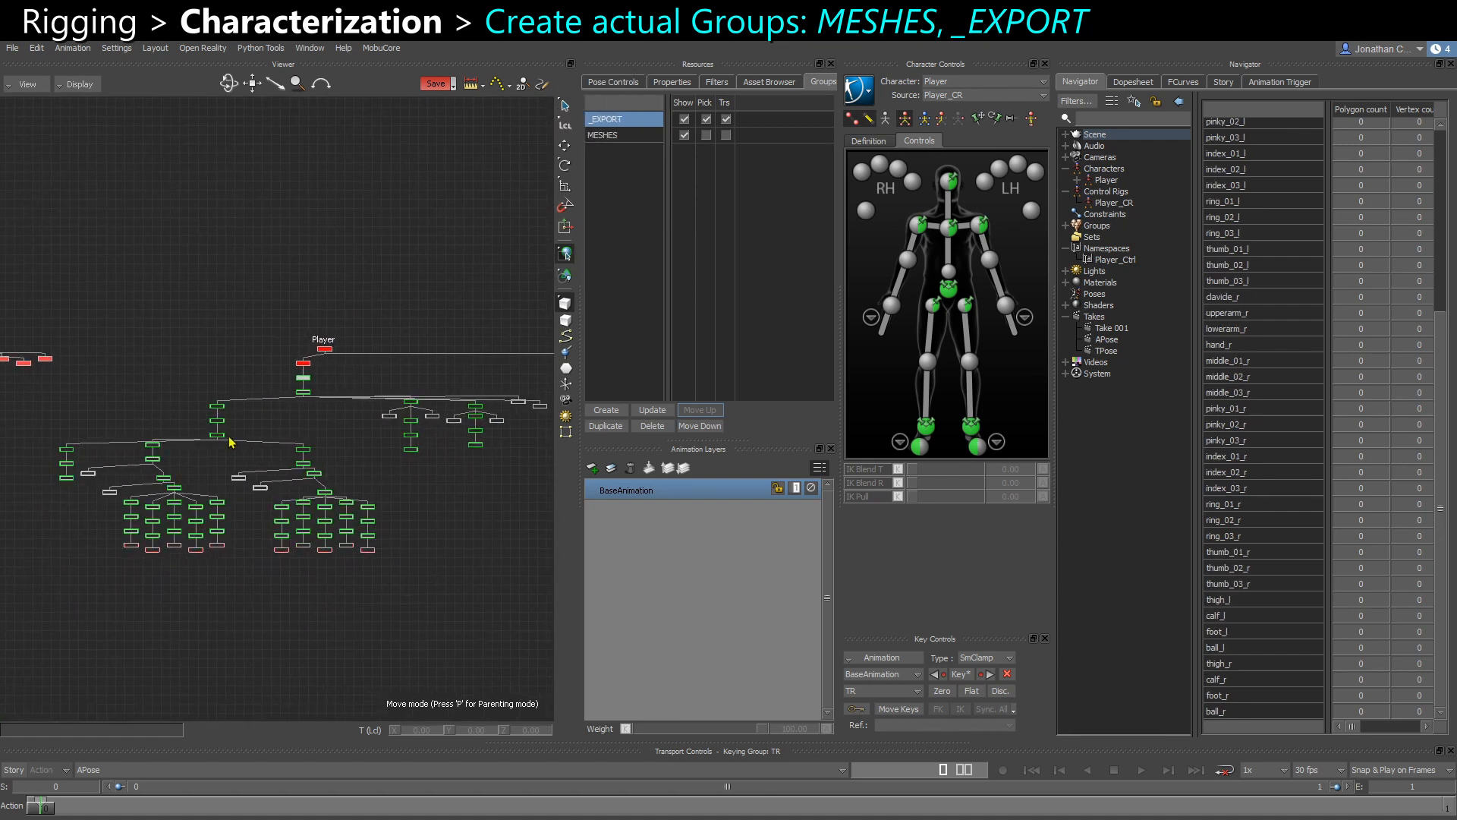
scroll(280, 414, "up", 2)
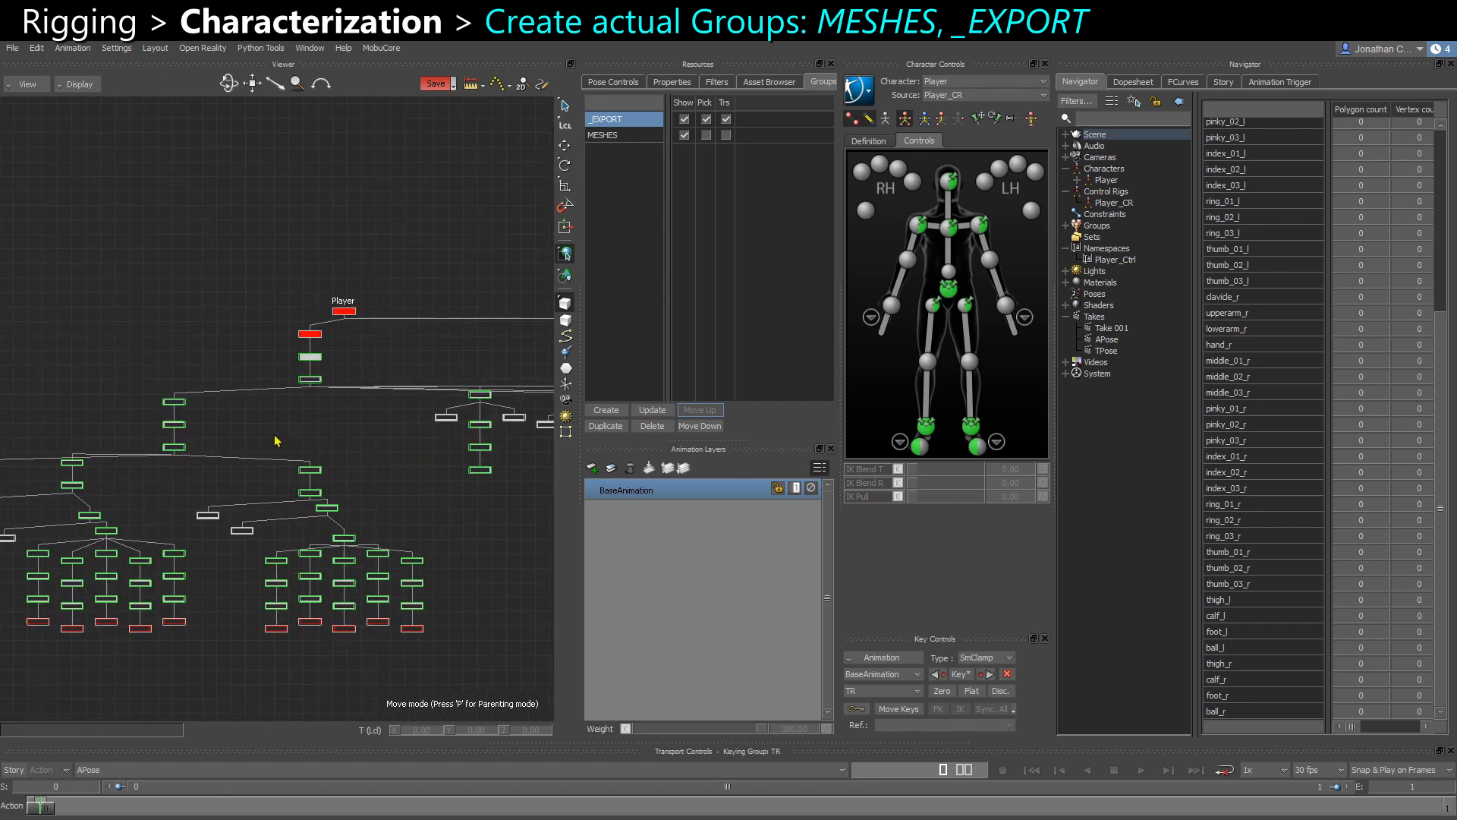
Return to the 3D view, update the _EXPORT group with the selected joints, and list the scene's groups in the Navigator
key("ctrl+w")
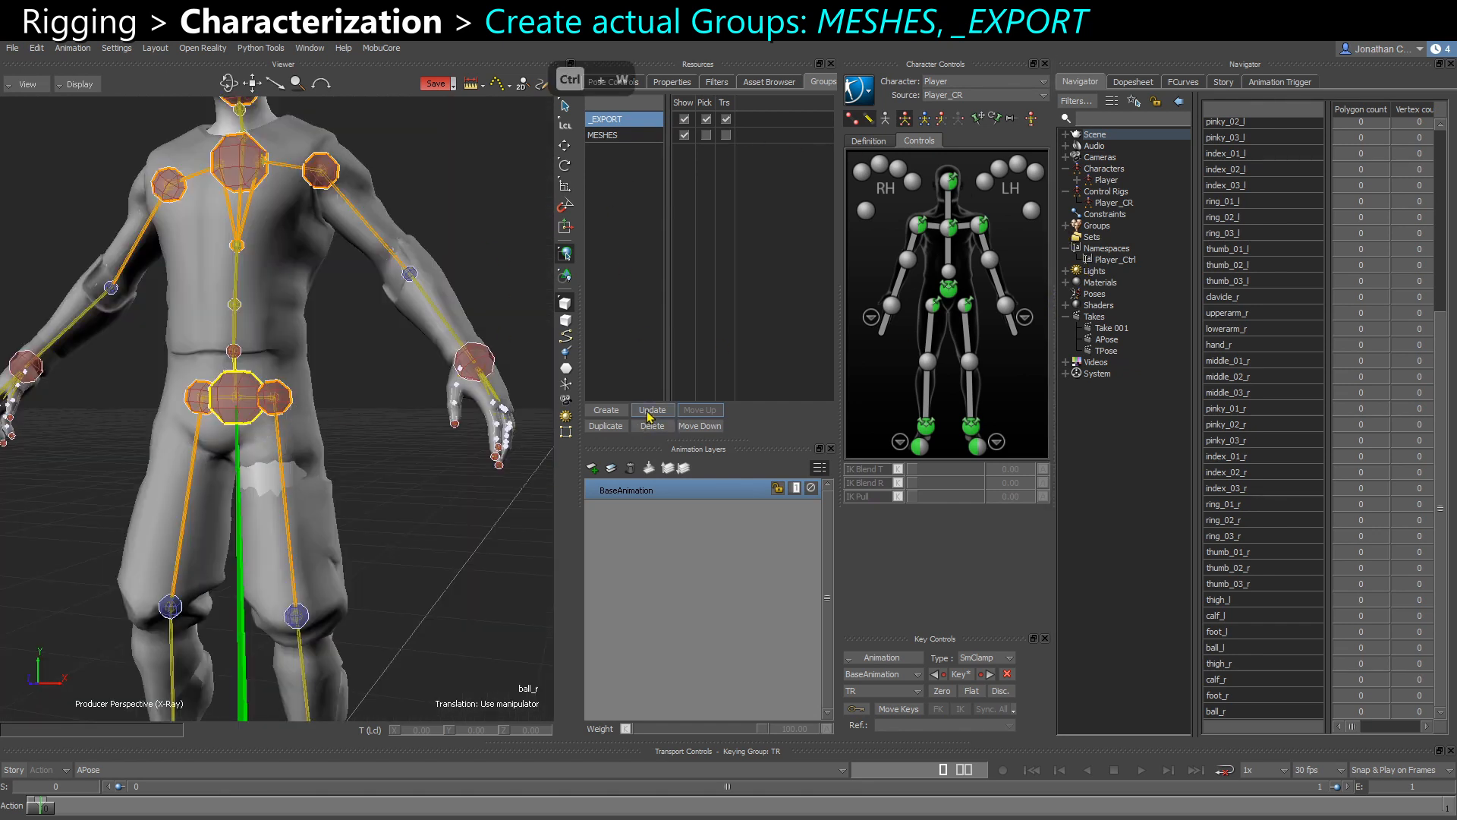
left_click(1065, 225)
key("x")
left_click_drag(465, 204, 1118, 244)
left_click(1153, 247)
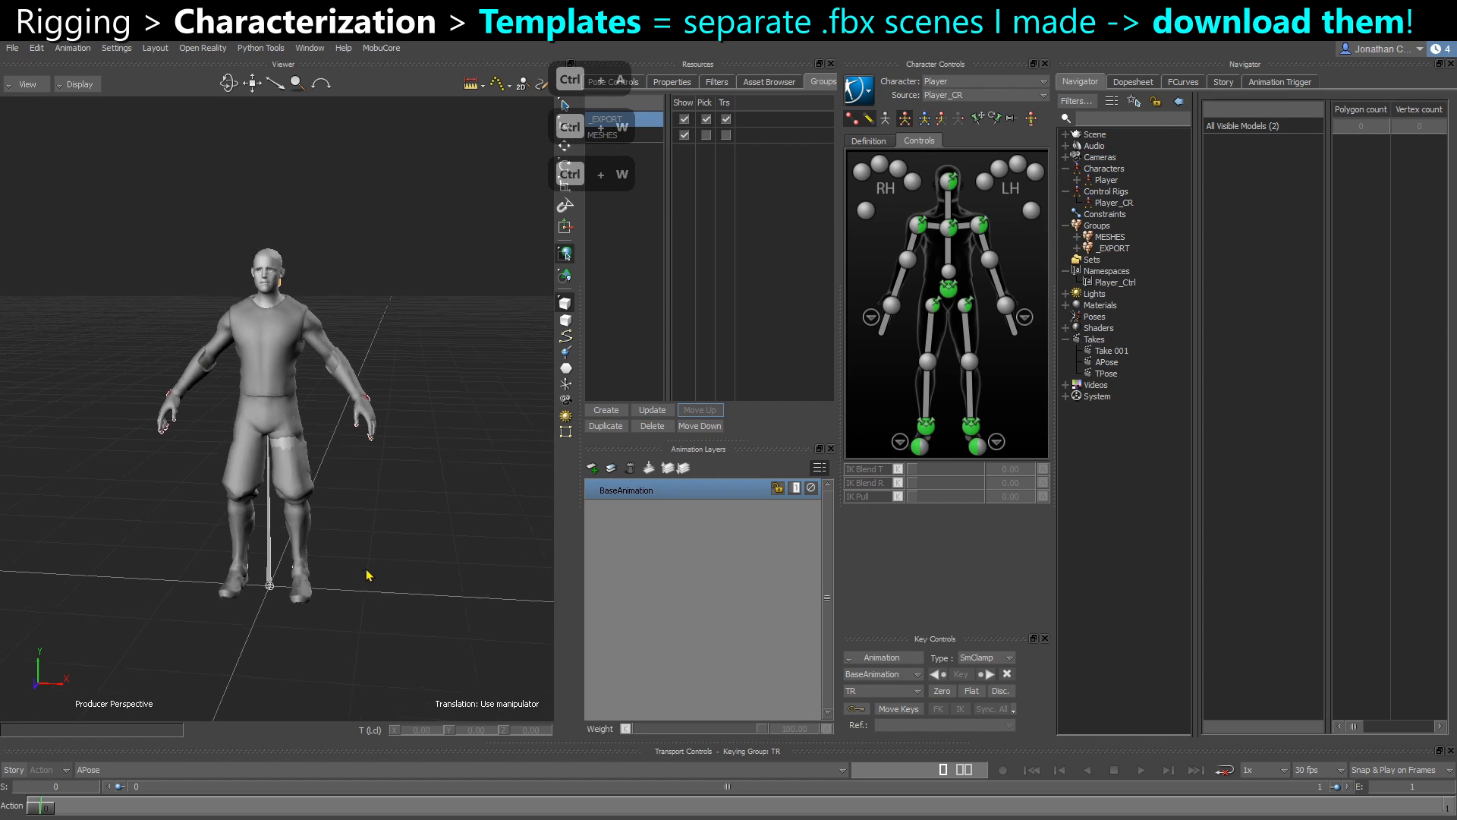
Turn off the X-Ray display of the character and glance at the schematic before returning to the 3D view
key("ctrl+a")
key("ctrl+w")
key("ctrl+w")
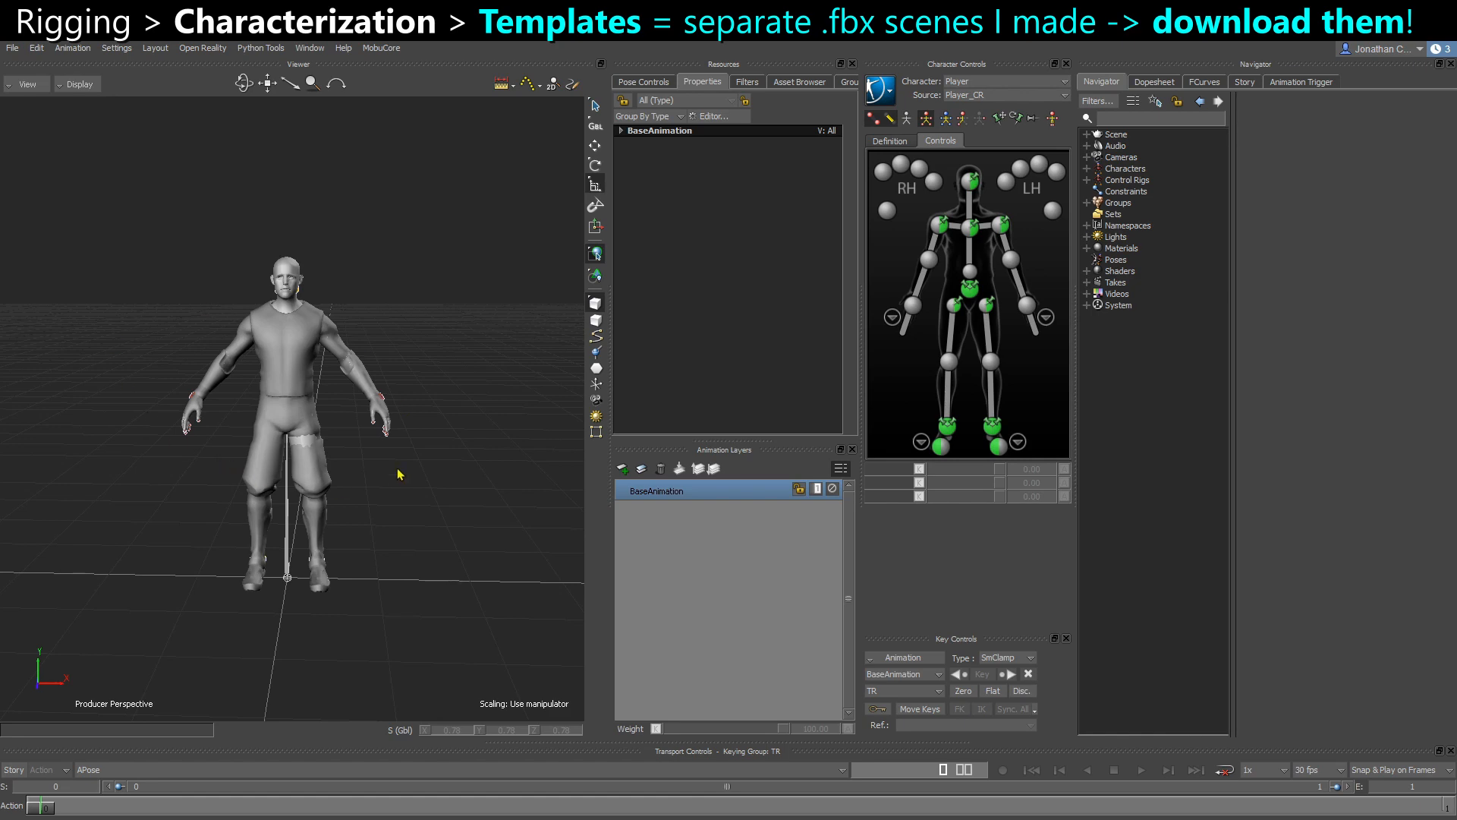
Delete the Player null, the Skeleton null and the null parenting the character's models in the schematic, then return to the 3D view
key("ctrl+w")
scroll(261, 430, "up", 5)
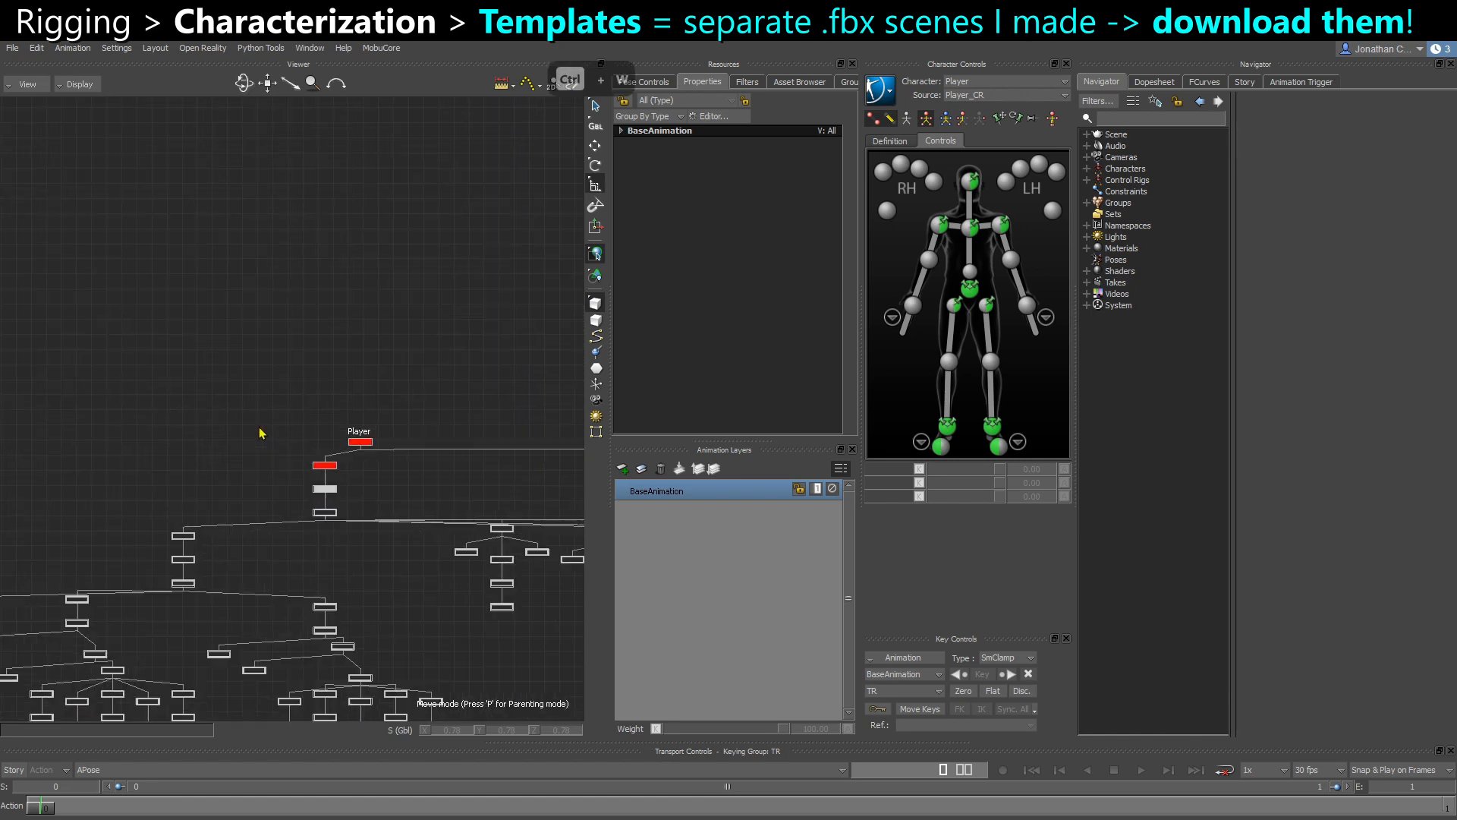
key("Delete")
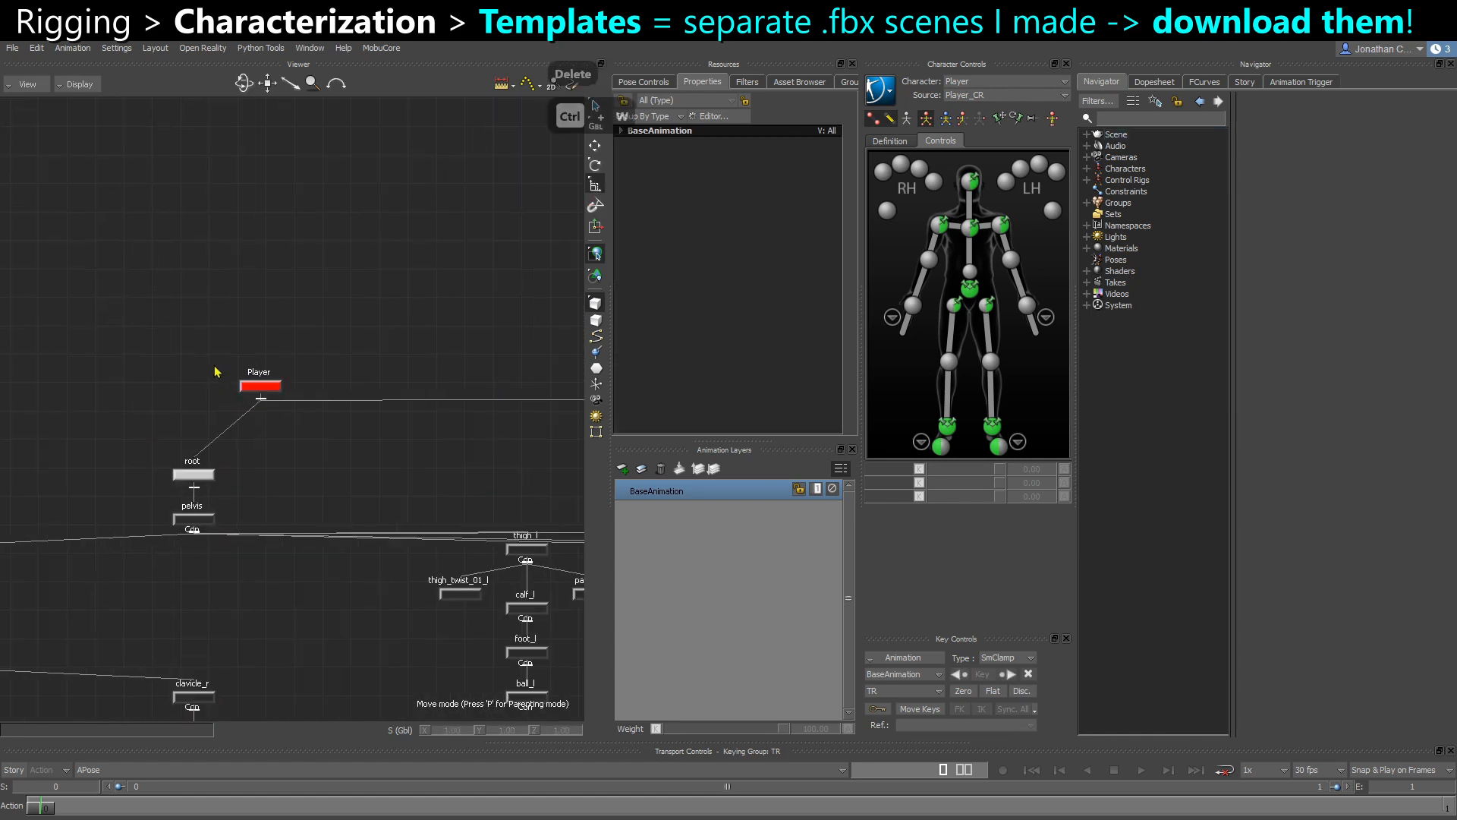
key("Delete")
key("Delete")
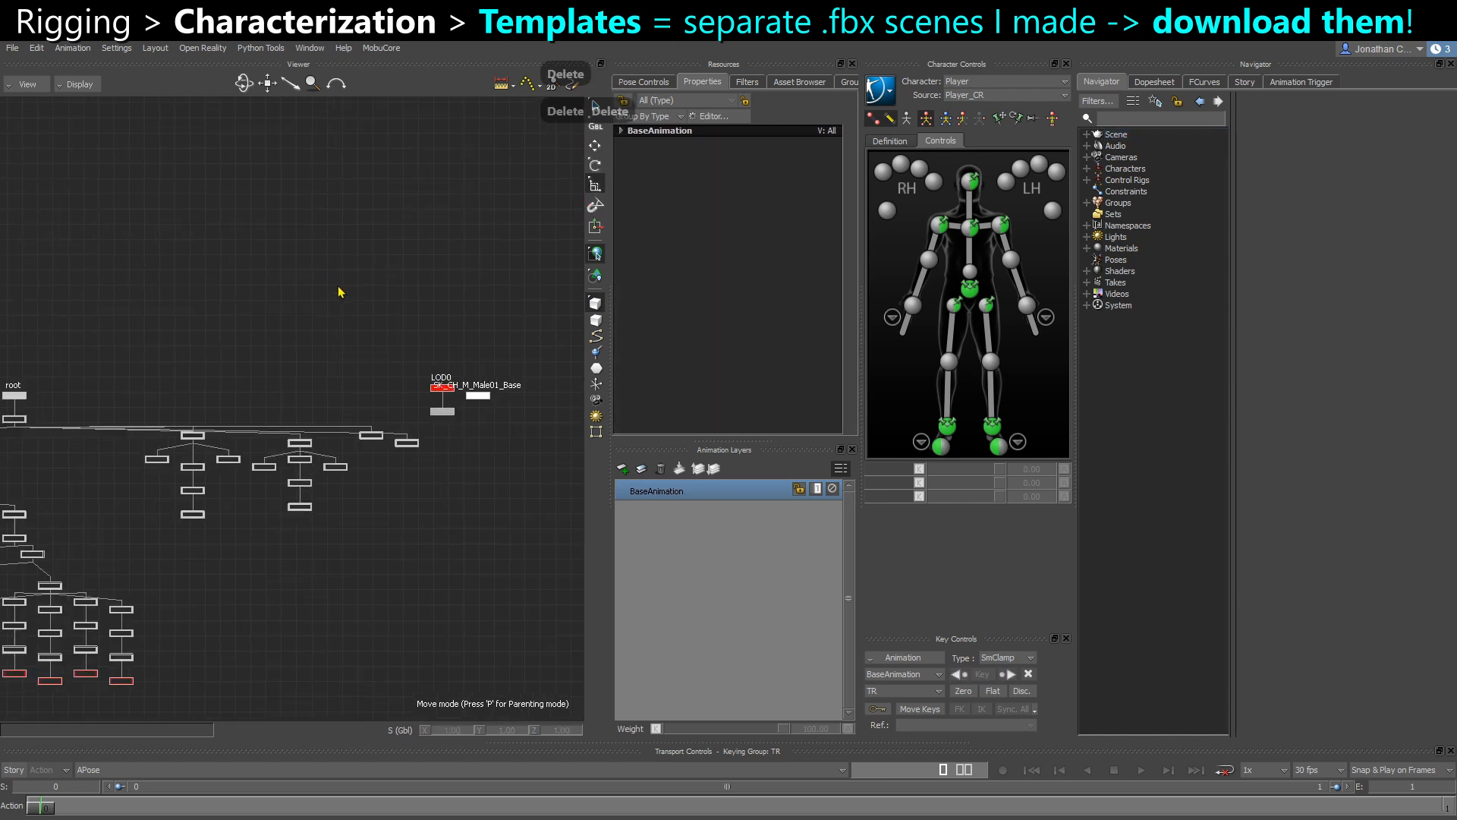
key("ctrl+w")
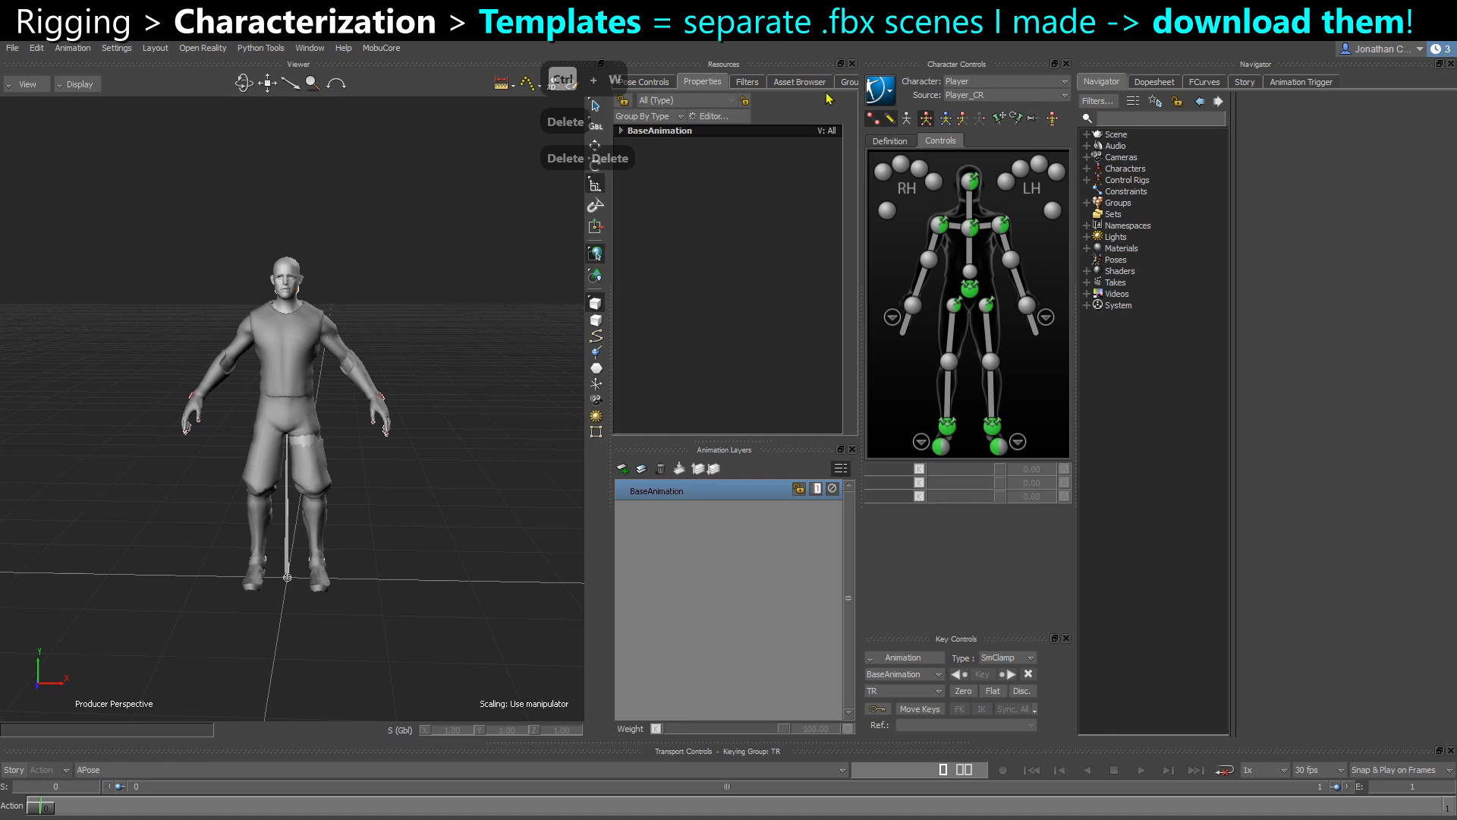
Delete the _EXPORT and MESHES groups from the scene
left_click(848, 82)
left_click(649, 122)
left_click(648, 136)
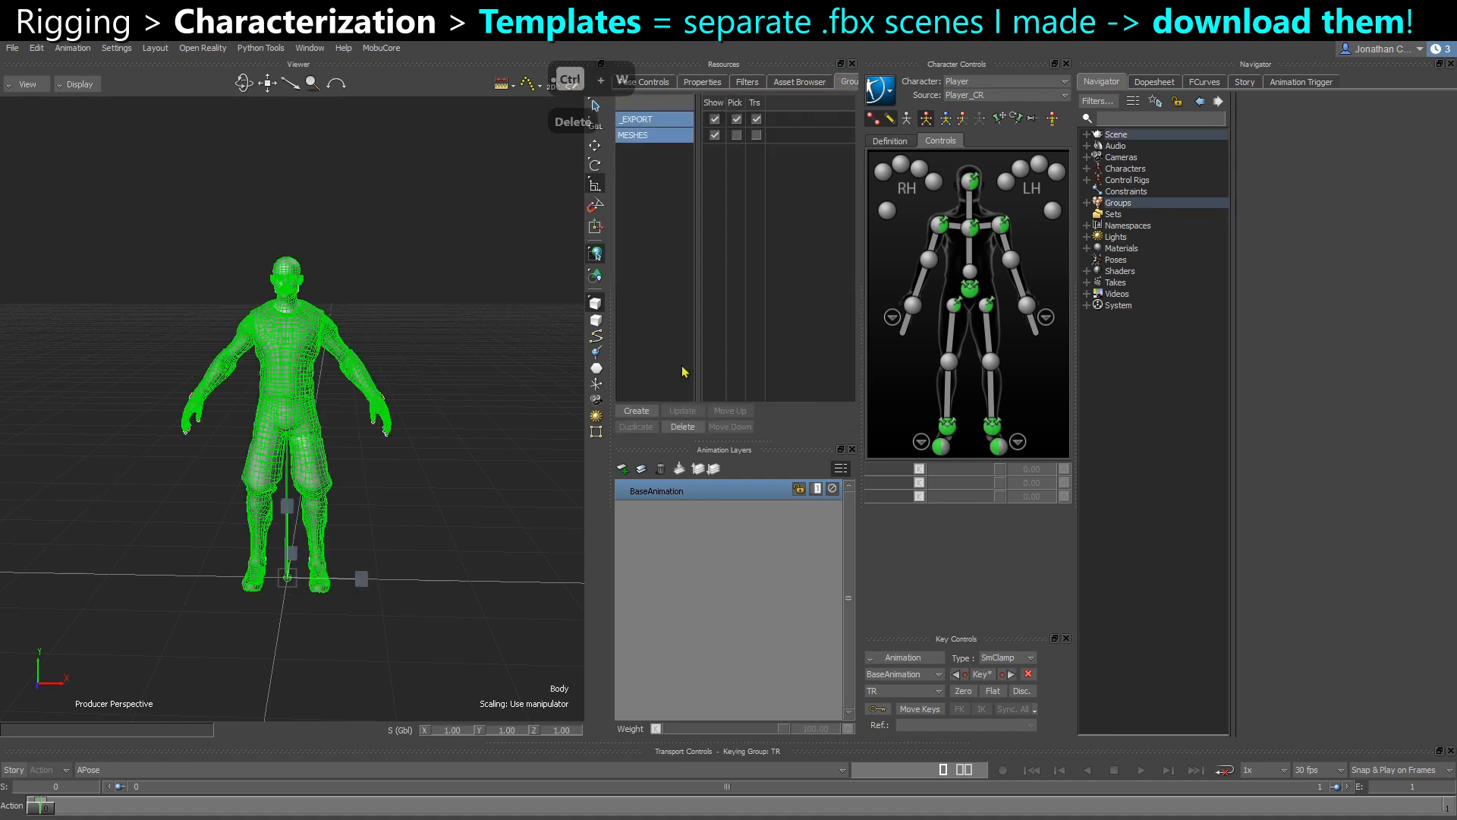
left_click(683, 427)
left_click(510, 422)
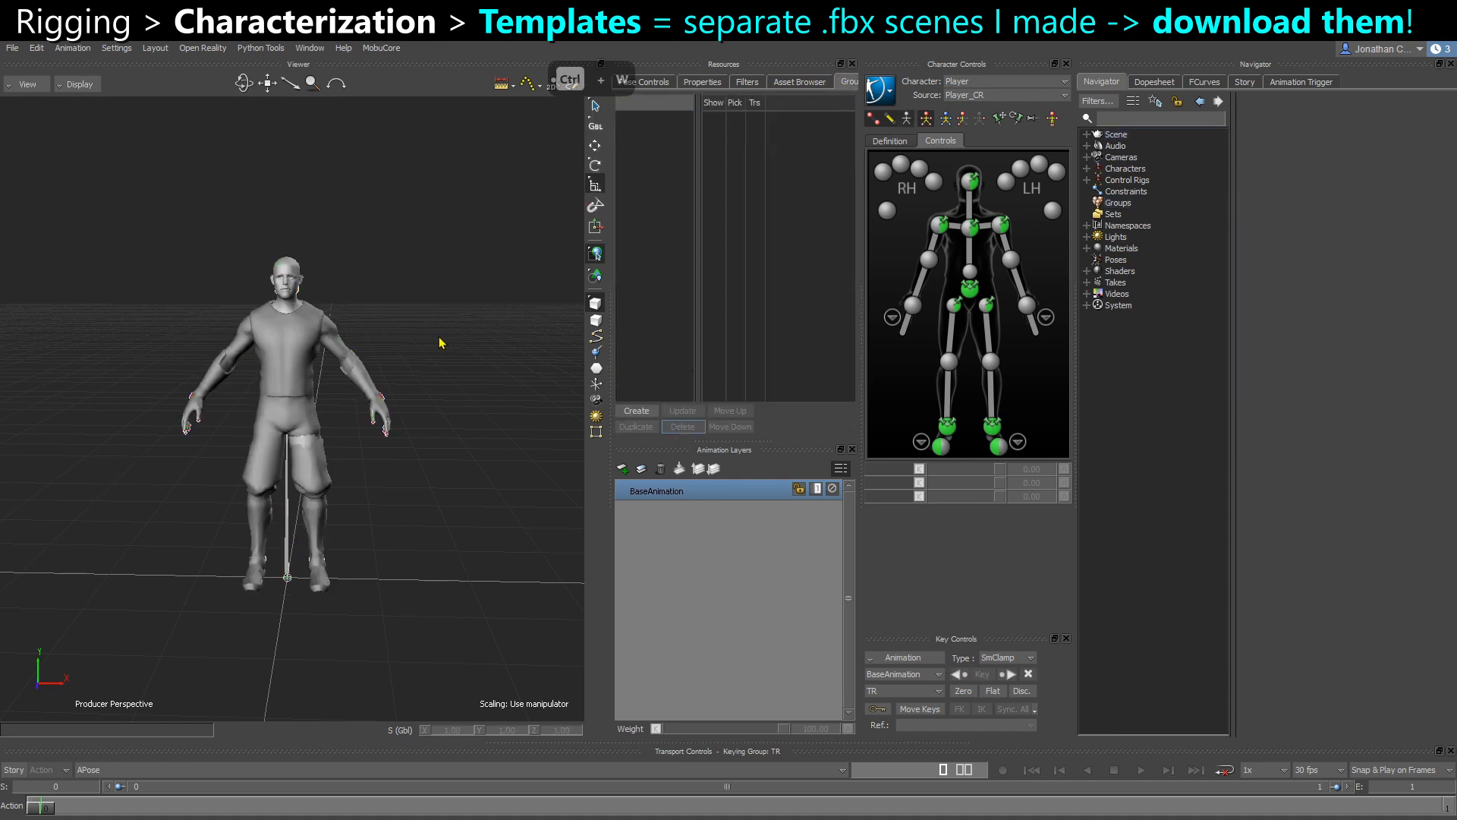
Choose MoBu_Root_CTL.fbx from the MoBu_Templates folder as the file to merge into the scene
left_click(12, 49)
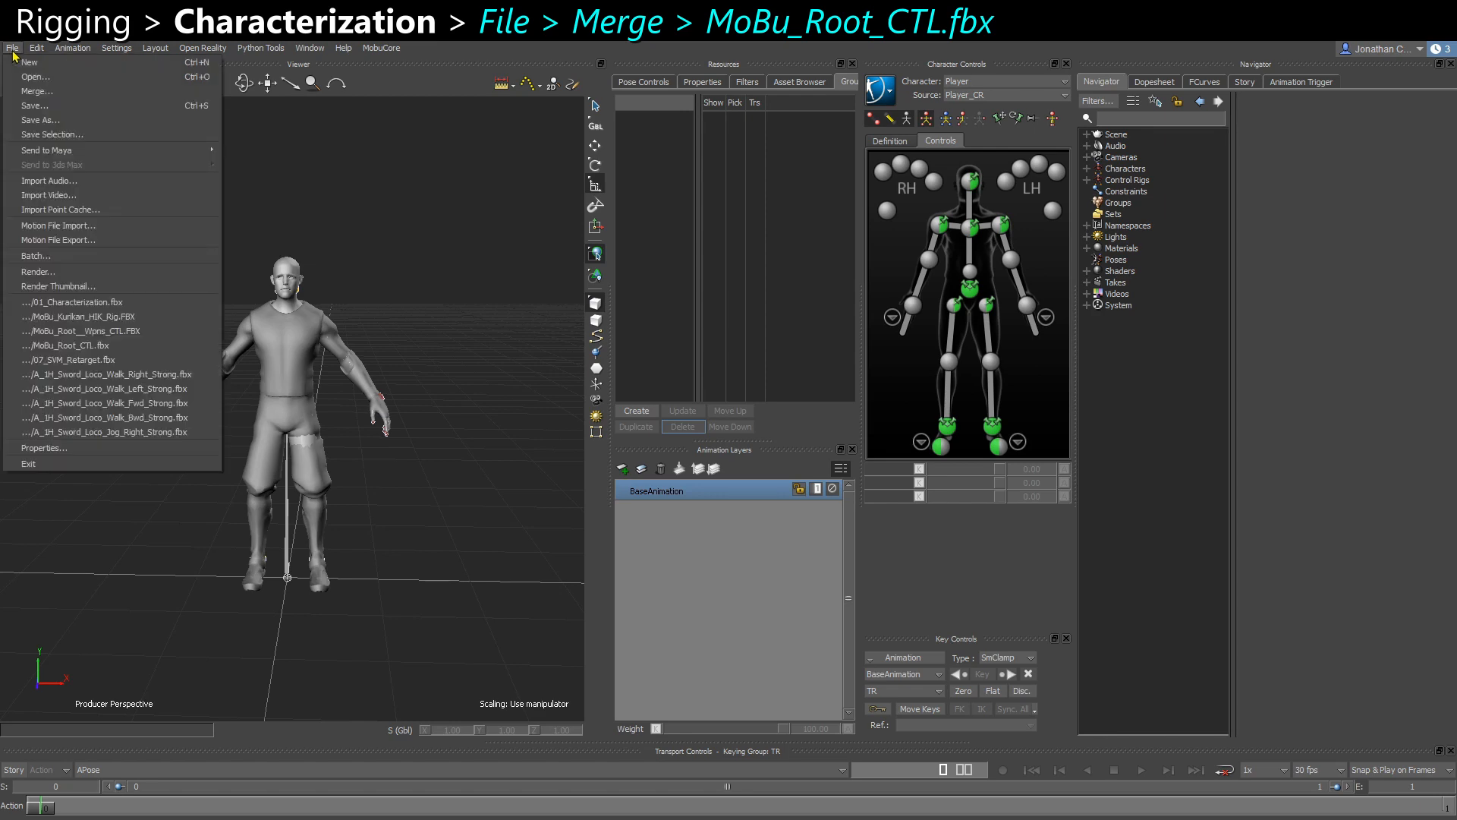
left_click(36, 91)
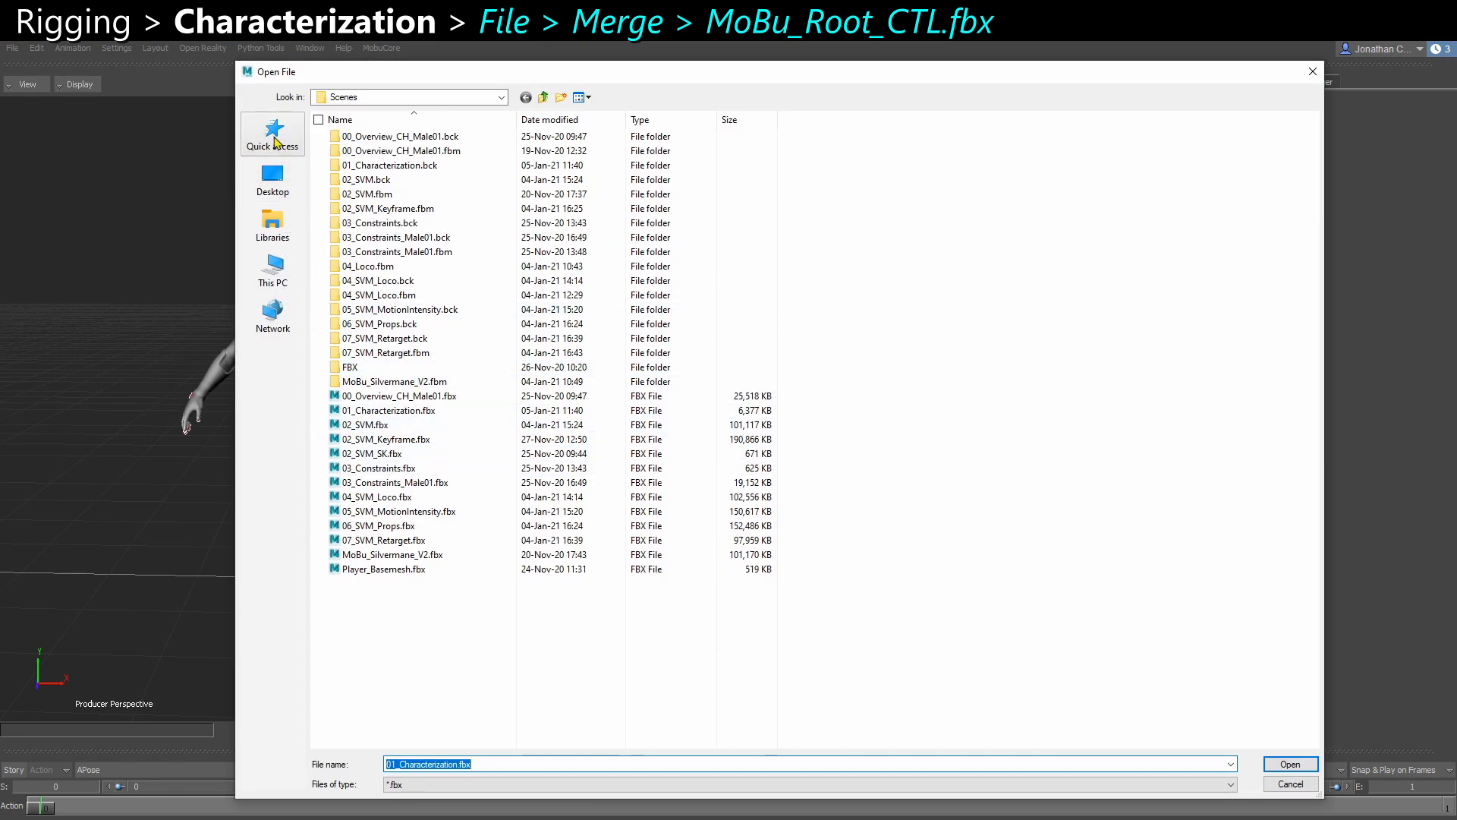
left_click(274, 137)
double_click(497, 325)
left_click(380, 341)
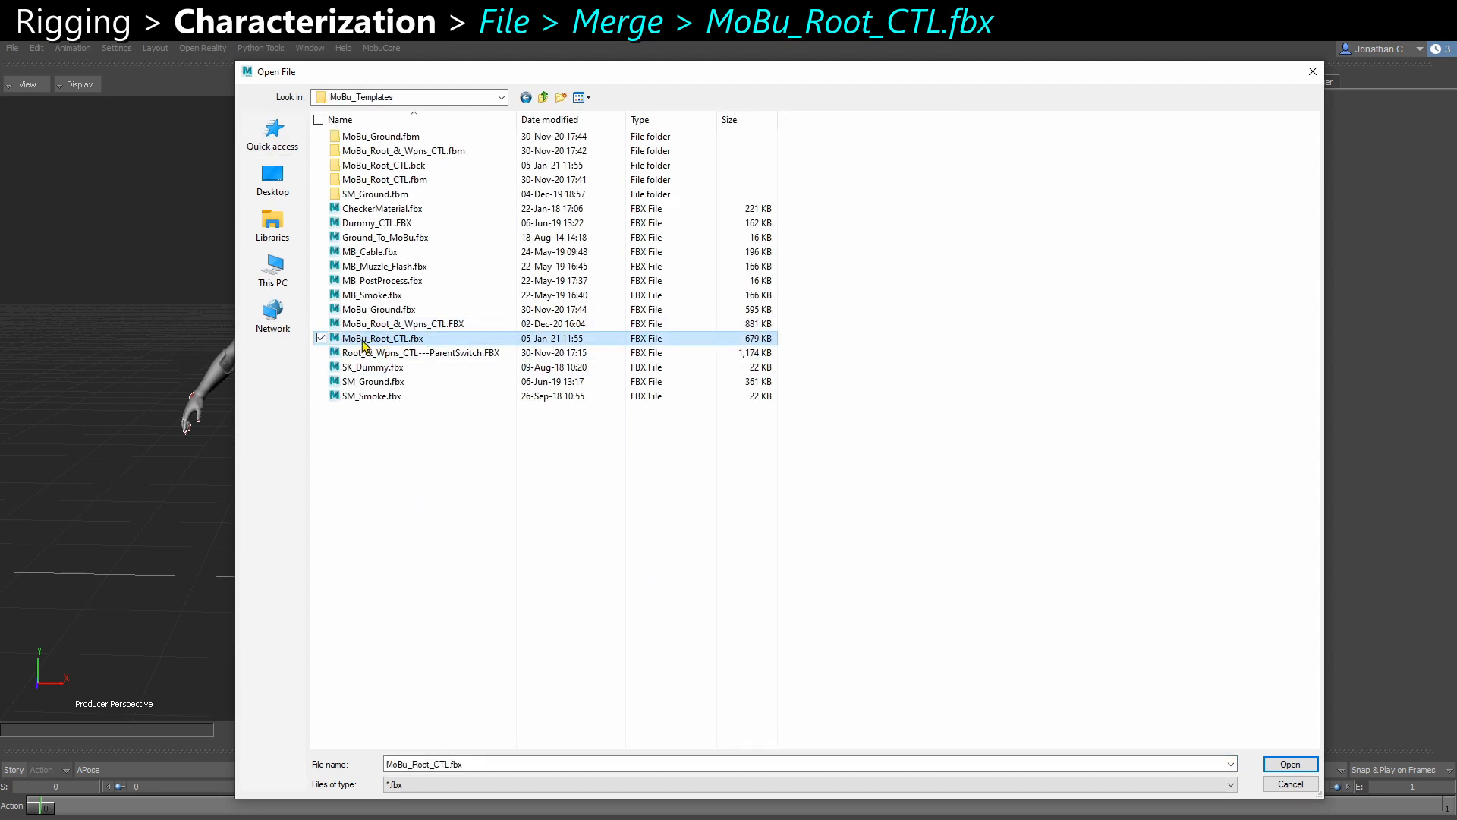
left_click(405, 325)
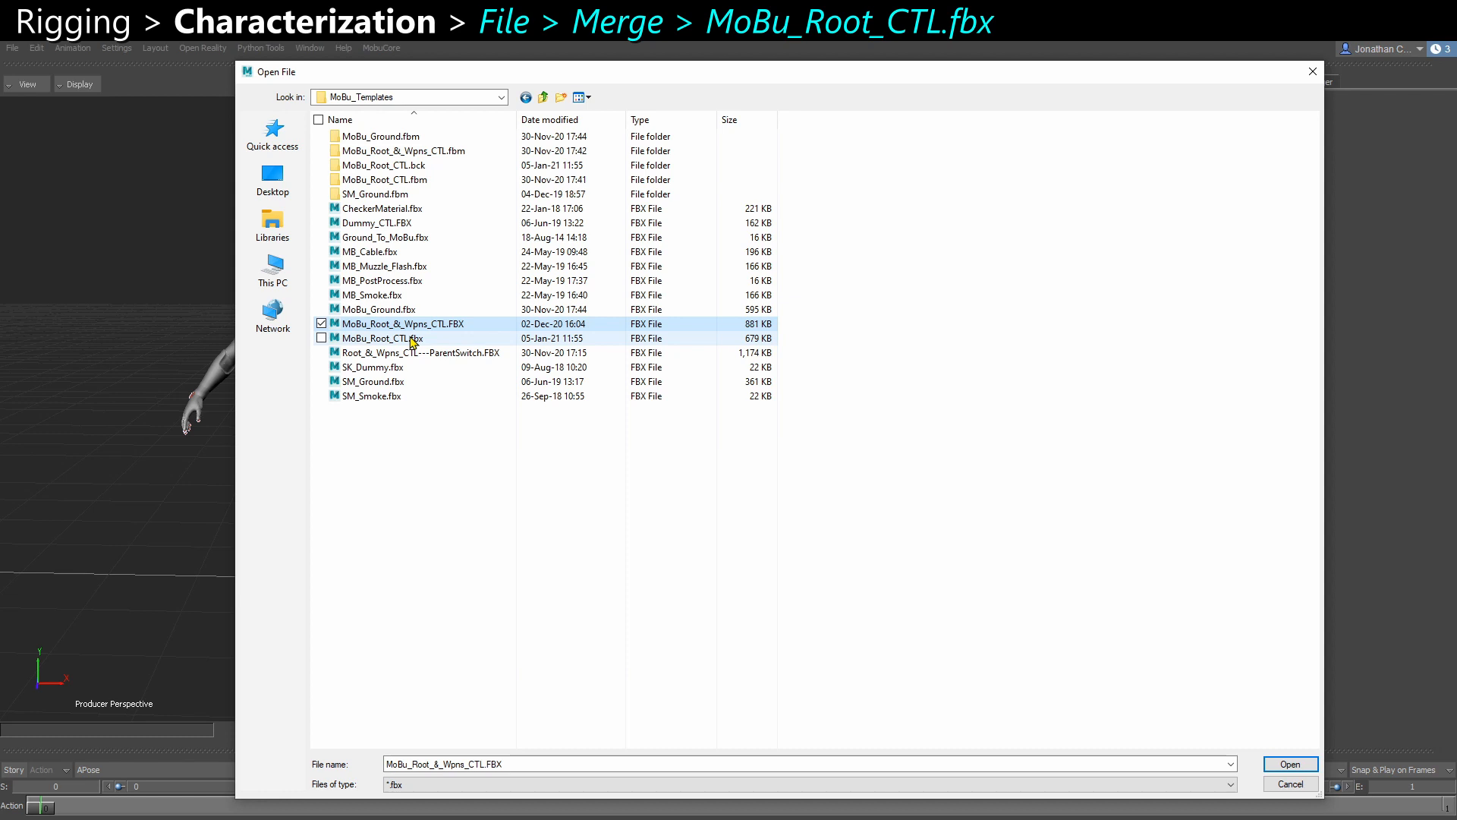
left_click(394, 339)
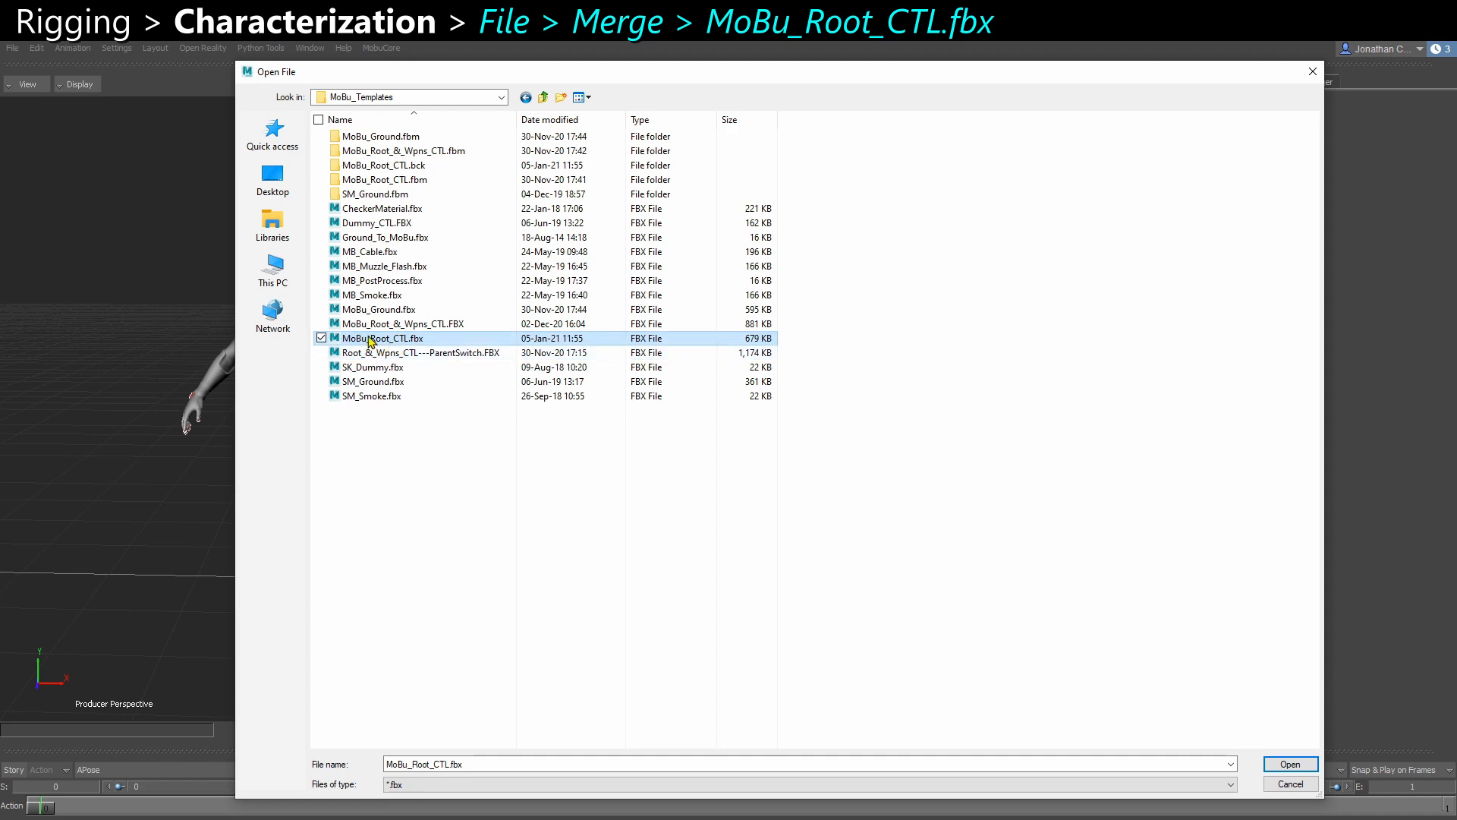
double_click(371, 339)
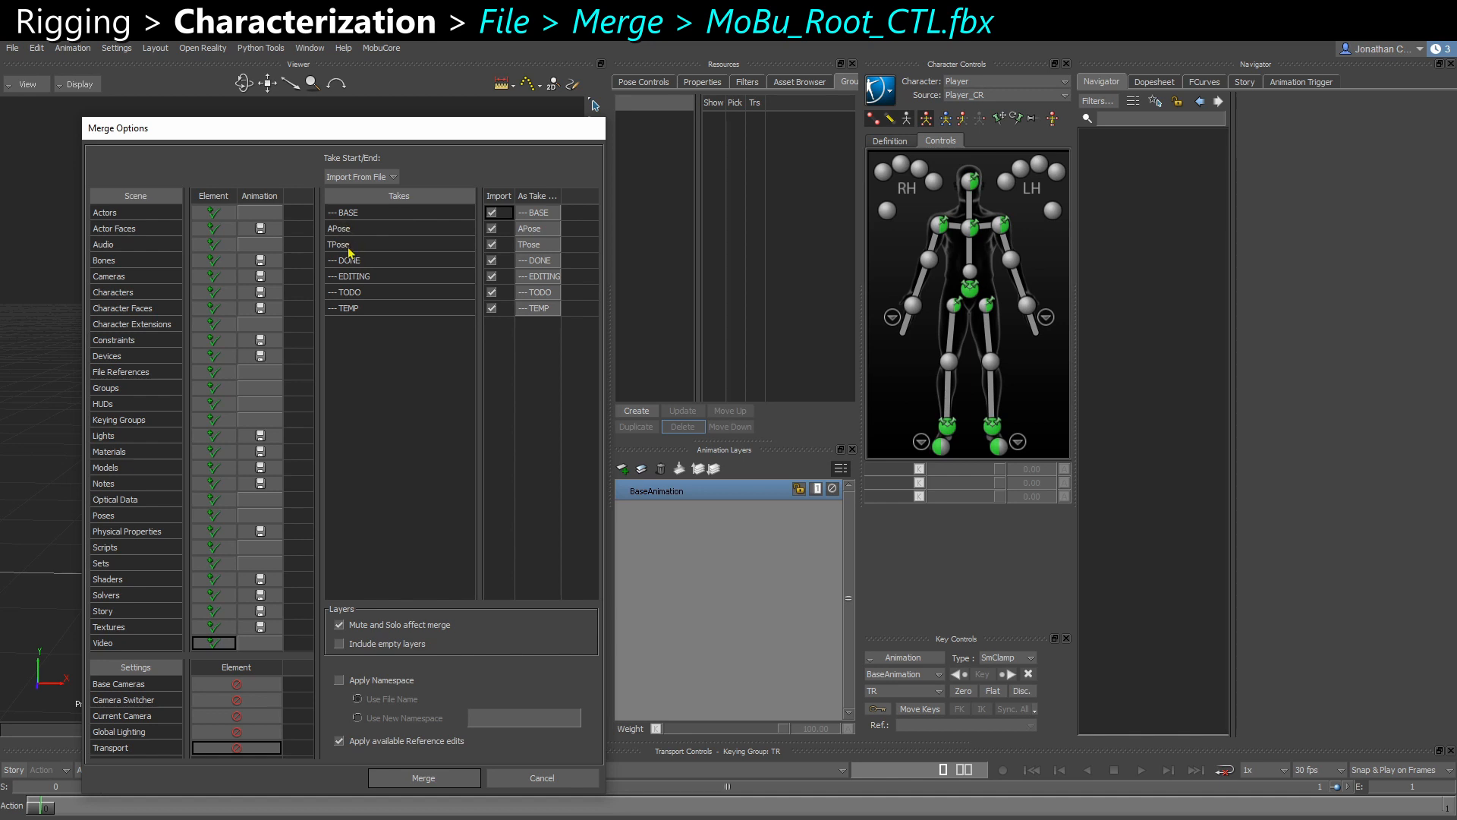
Merge the template into the scene with all its listed takes, from BASE to TEMP, included
left_click(367, 262)
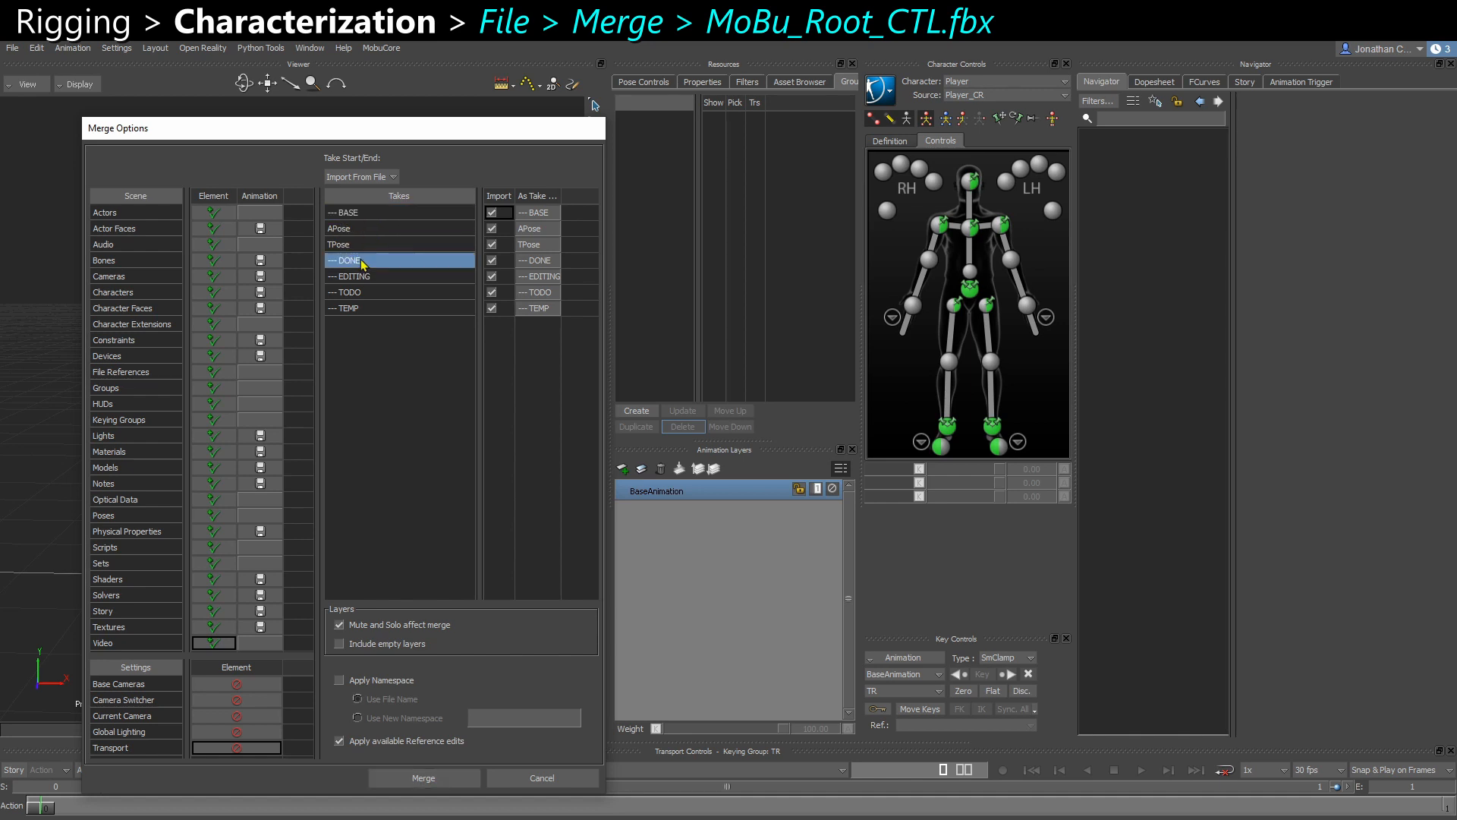
left_click(371, 277)
left_click(371, 293)
left_click(371, 310)
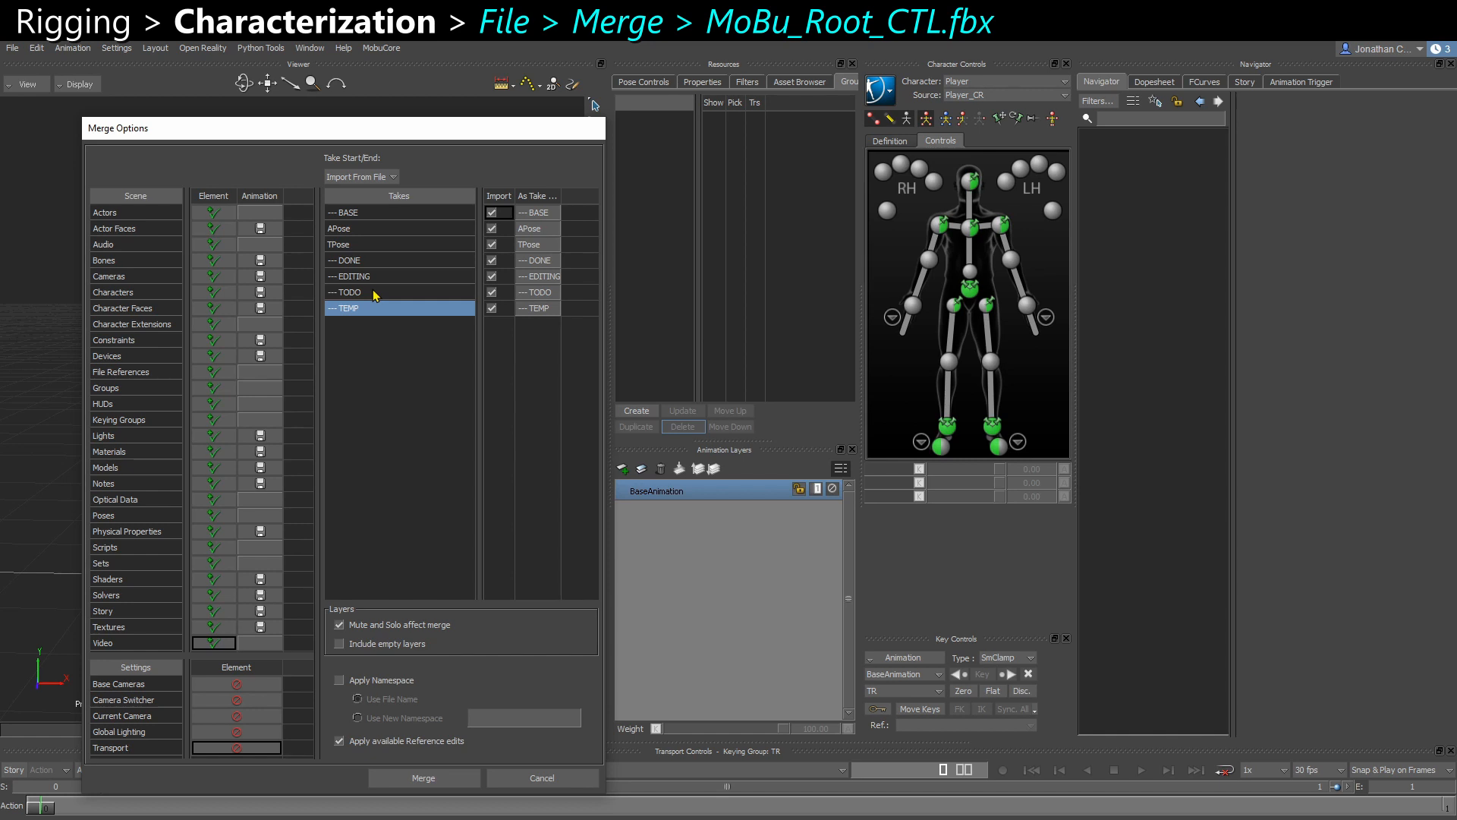
left_click(343, 231)
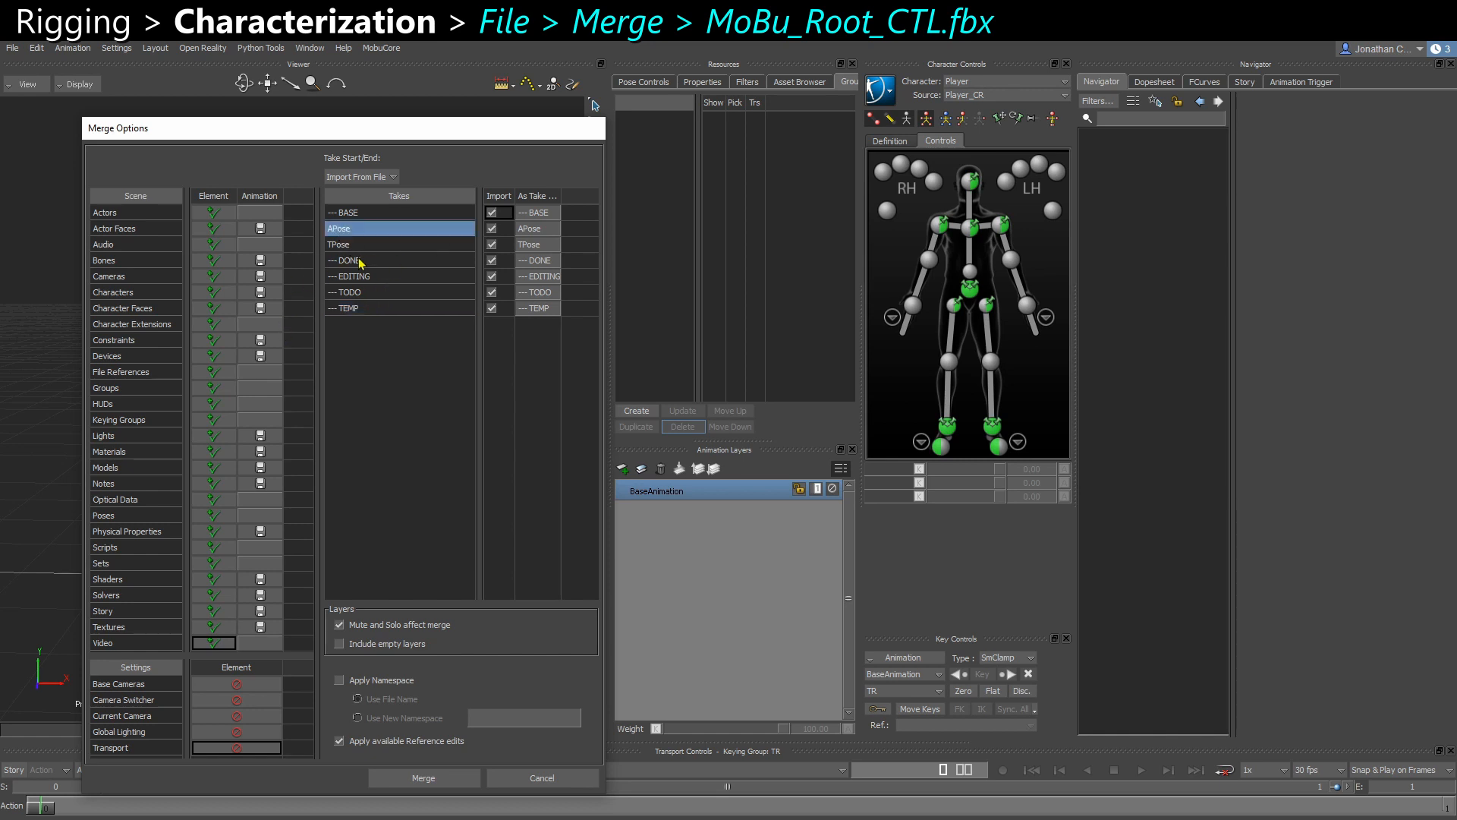
left_click(346, 248)
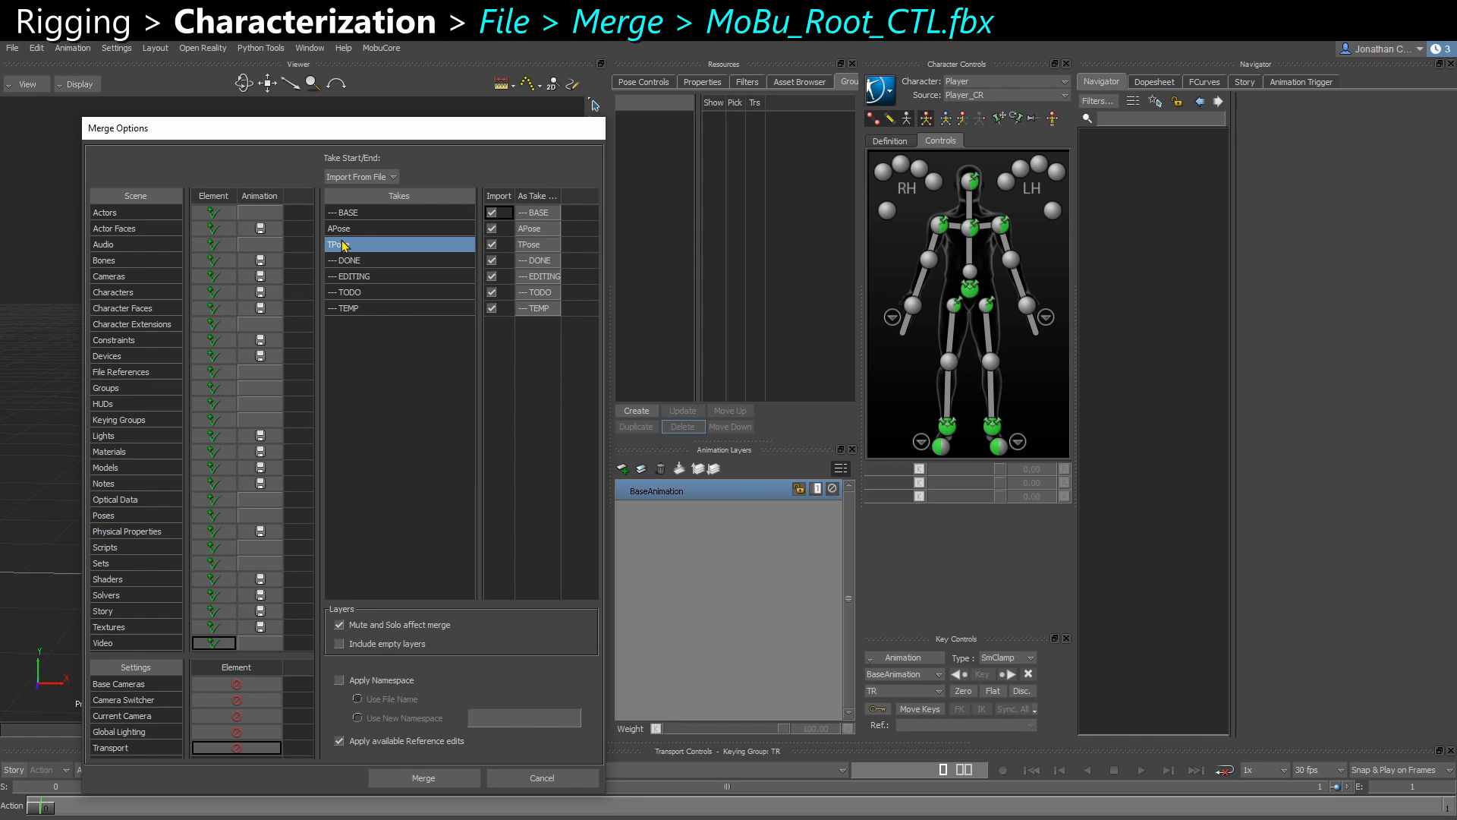
left_click(424, 778)
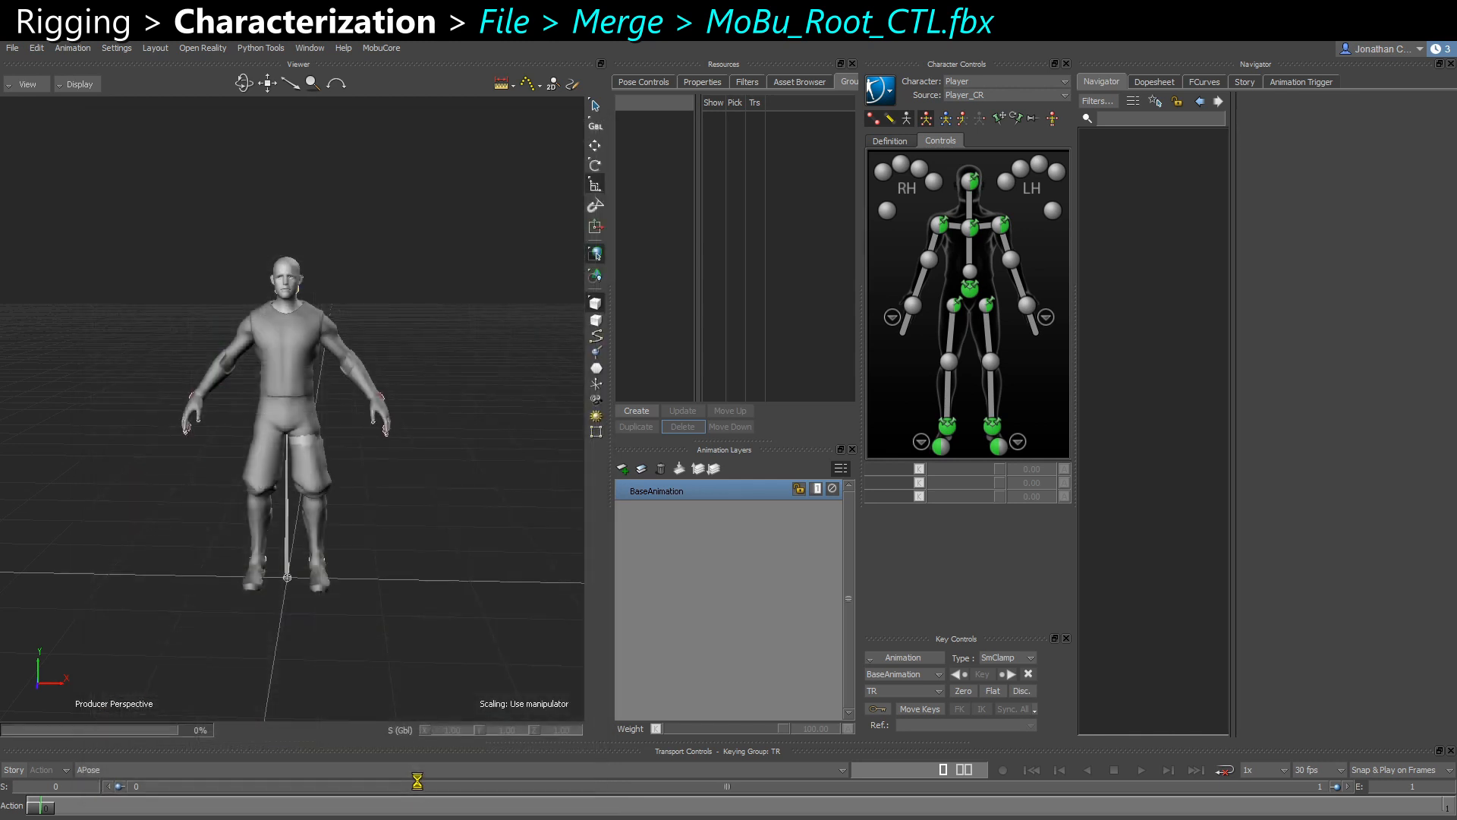
middle_click_drag(330, 524, 471, 408)
middle_click_drag(174, 610, 194, 632)
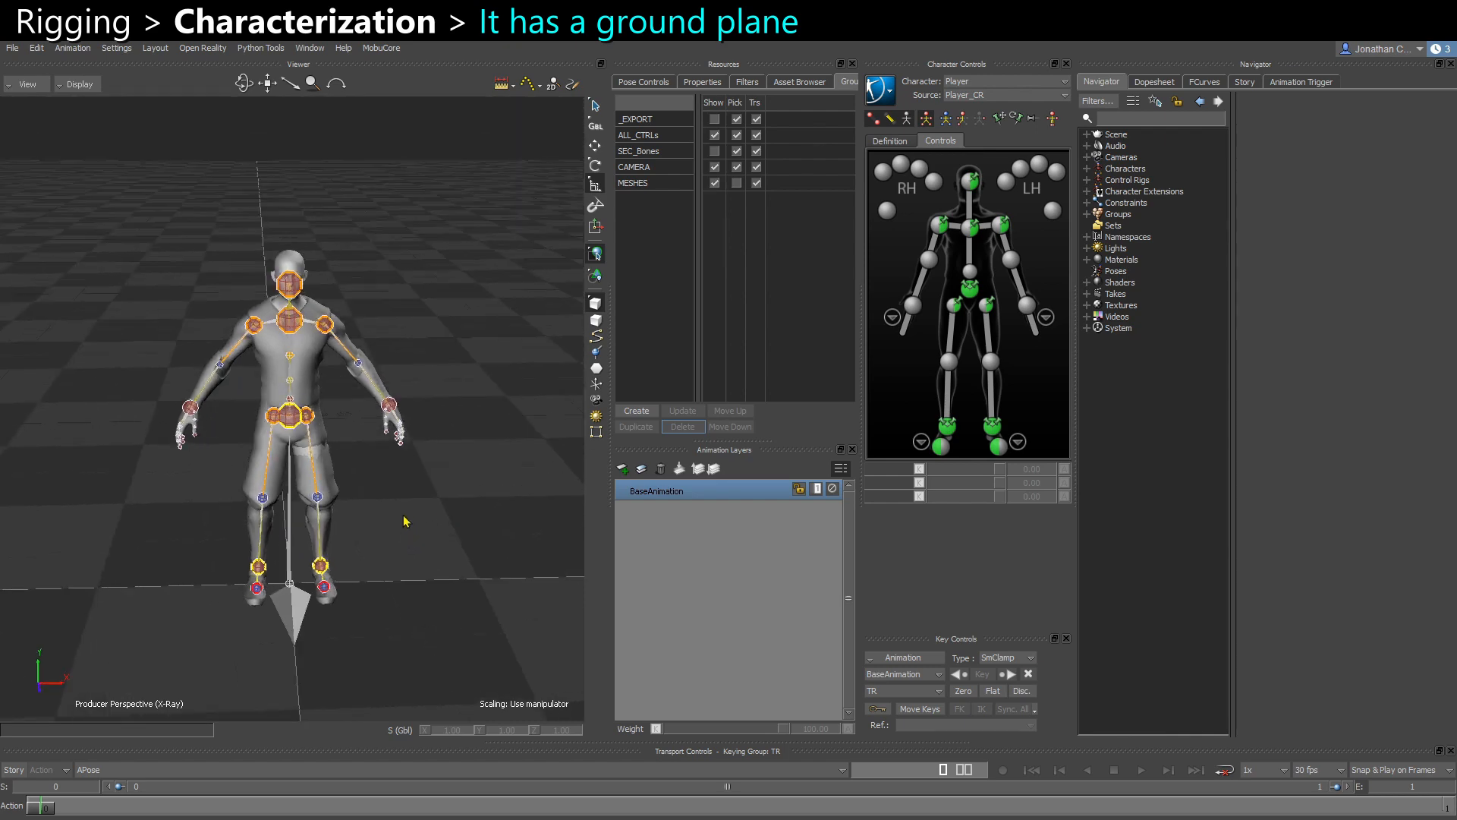
Show the schematic and arrange its nodes with Auto Arrange
key("ctrl+w")
scroll(415, 541, "down", 3)
right_click(314, 601)
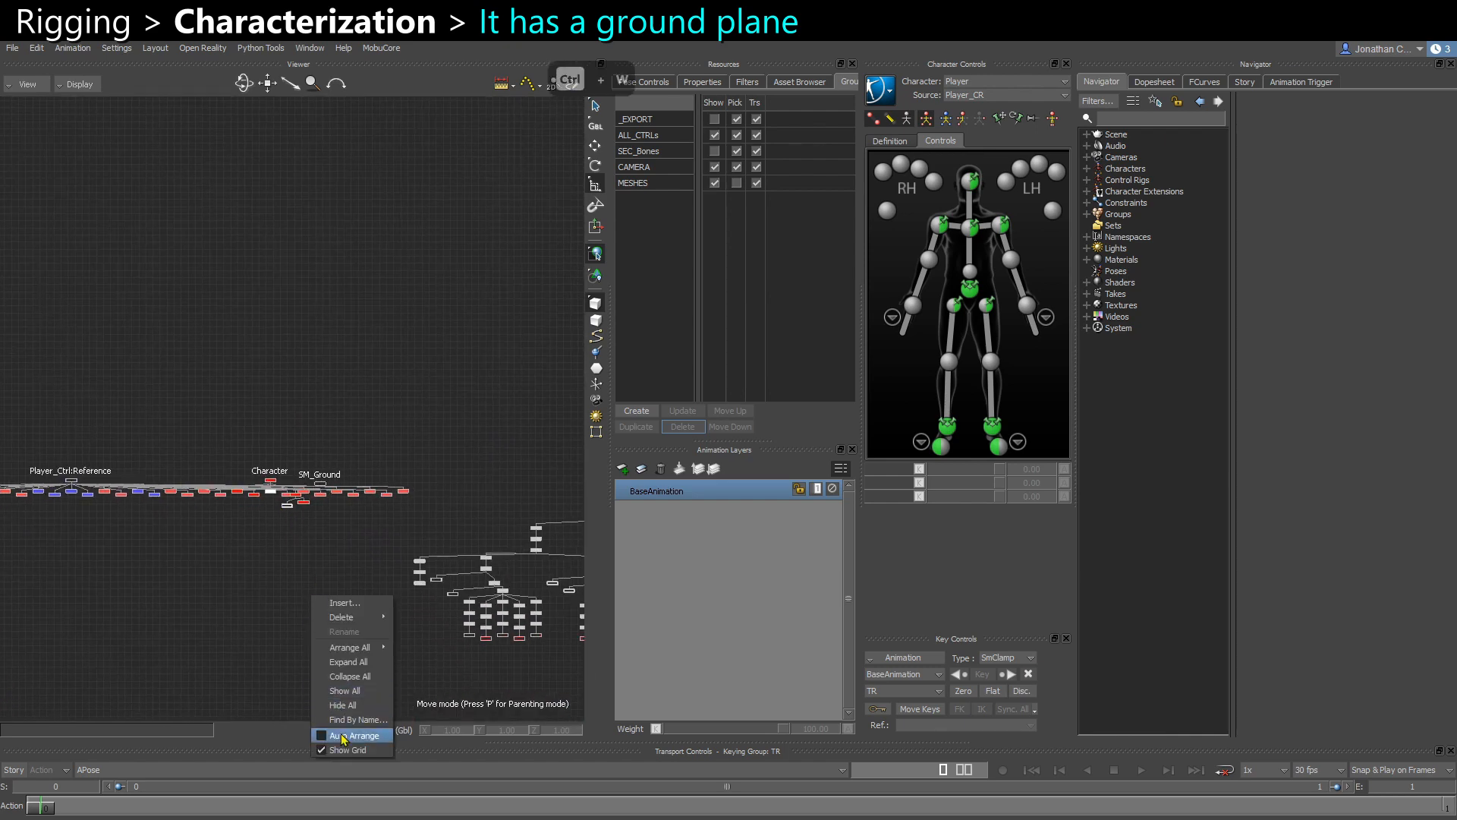
left_click(346, 740)
scroll(407, 536, "up", 6)
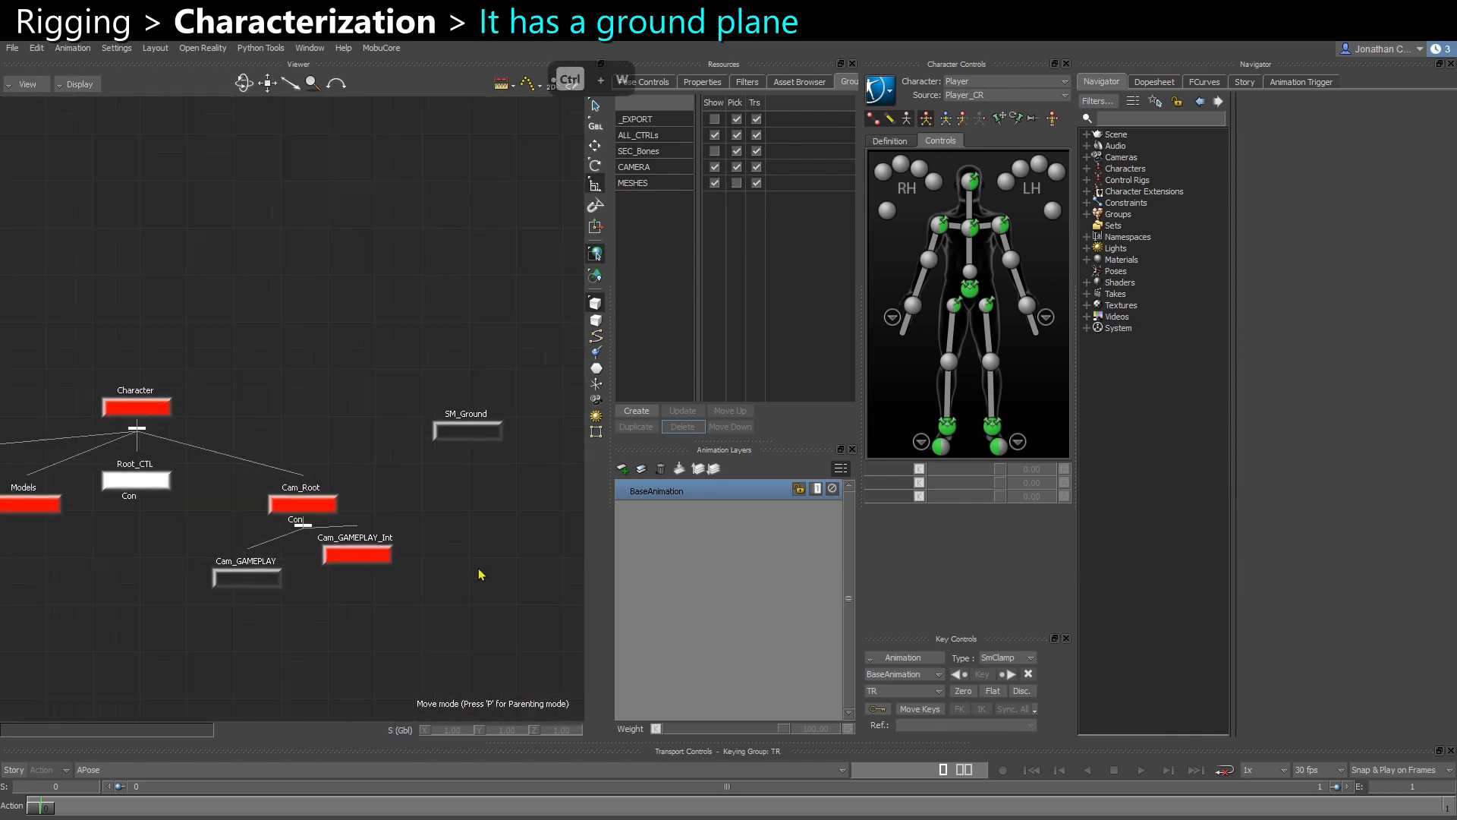
Look over the merged SM_Ground node and the Skeleton and Models nulls under the Character null in the schematic
left_click(466, 436)
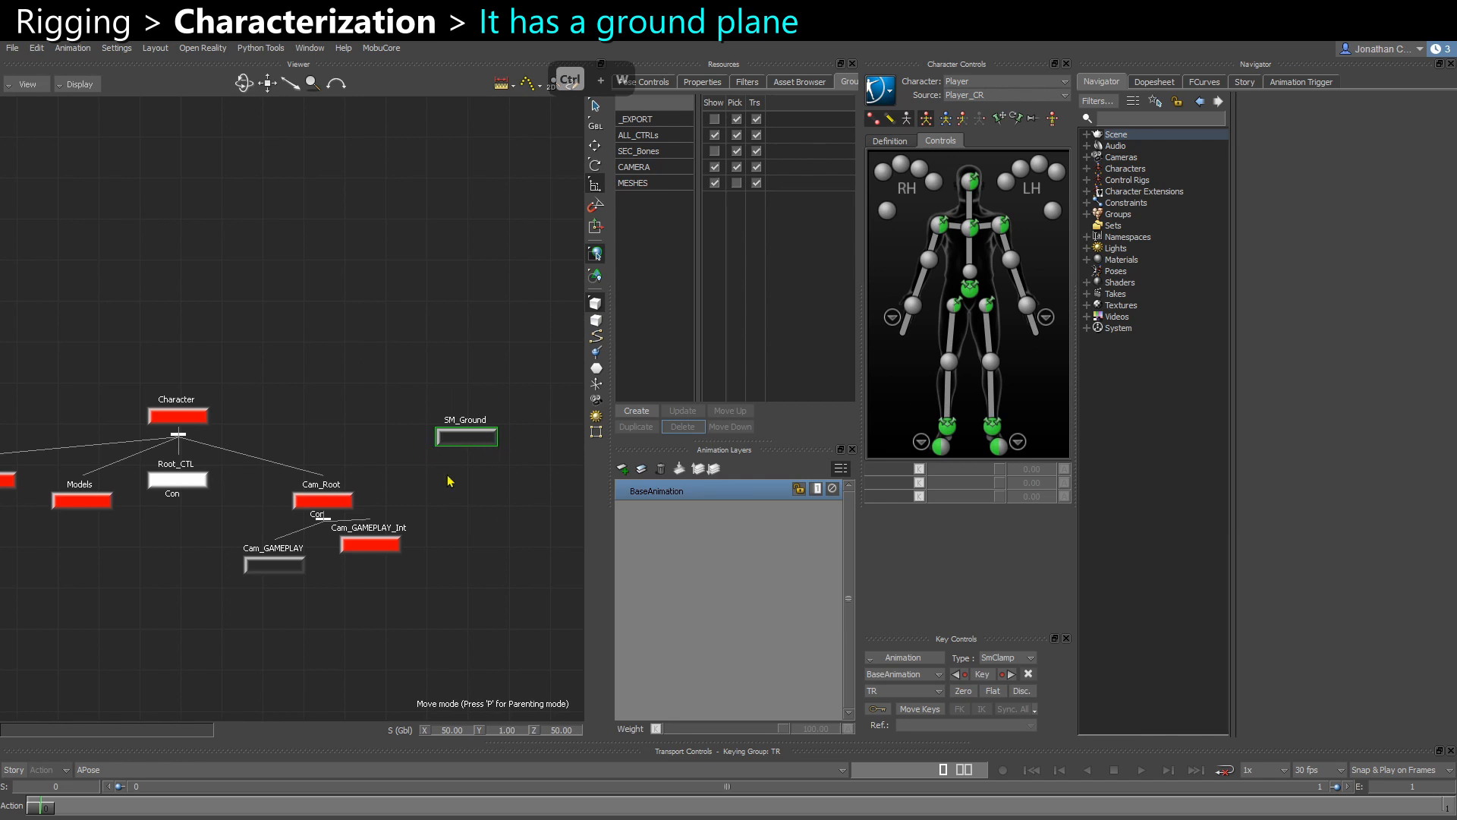
left_click(501, 535)
scroll(486, 554, "down", 2)
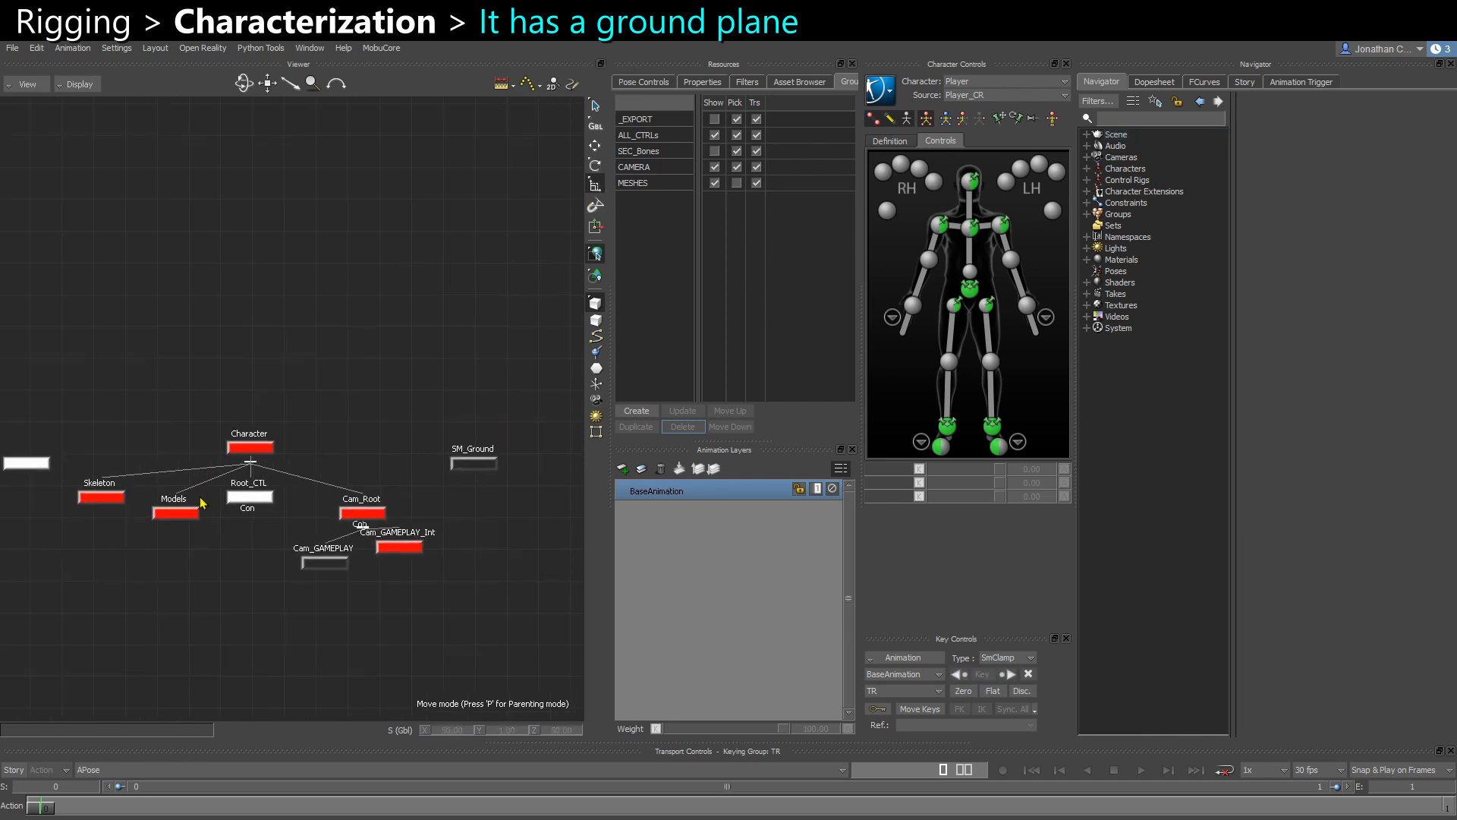
middle_click_drag(201, 503, 221, 423)
left_click_drag(110, 398, 215, 483)
left_click_drag(236, 336, 292, 384)
middle_click_drag(218, 419, 258, 426)
scroll(185, 427, "up", 4)
left_click_drag(139, 390, 170, 484)
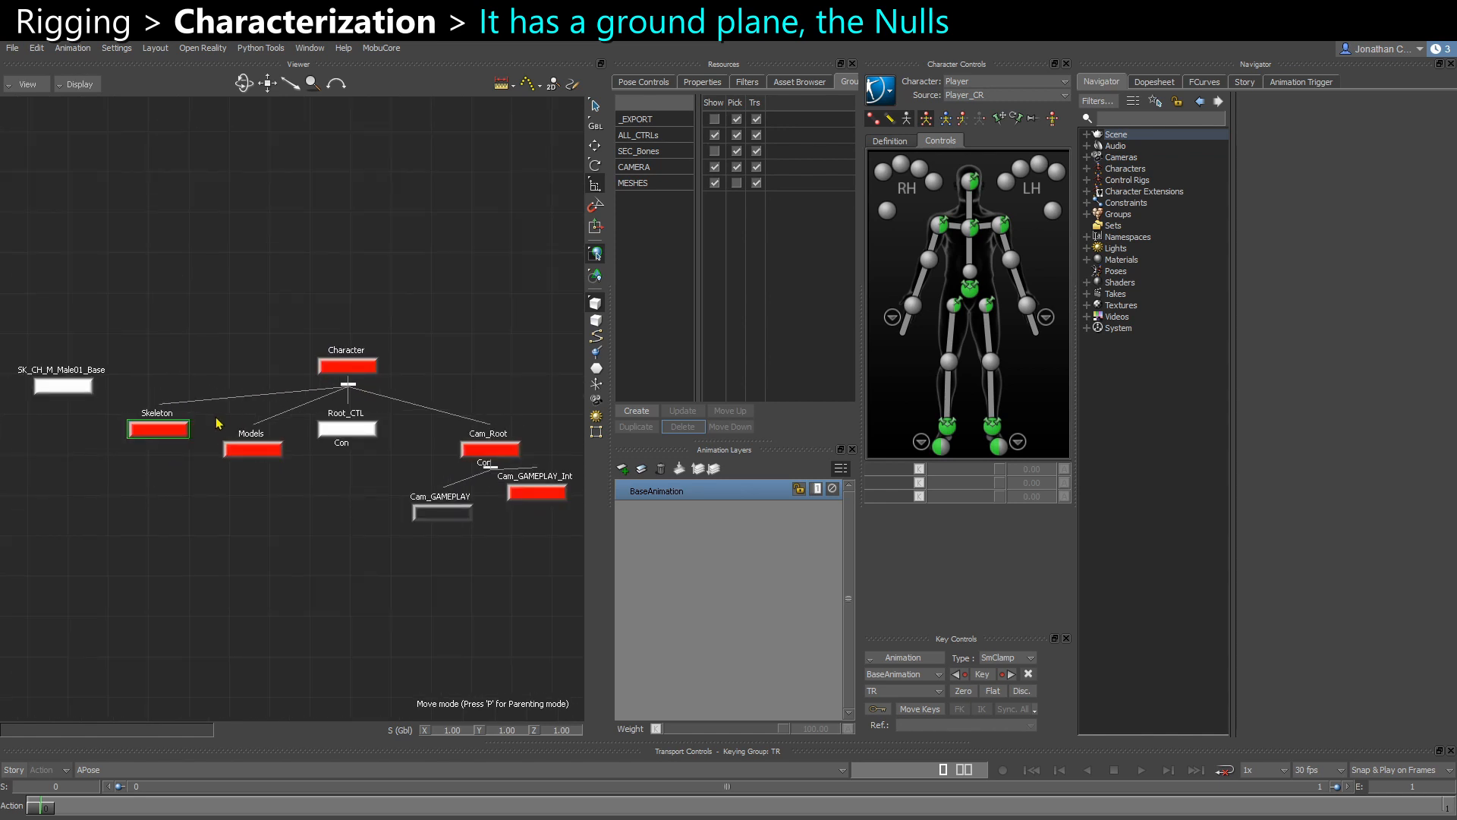
left_click(241, 444)
Rename the merged Character null to Player
left_click(347, 365)
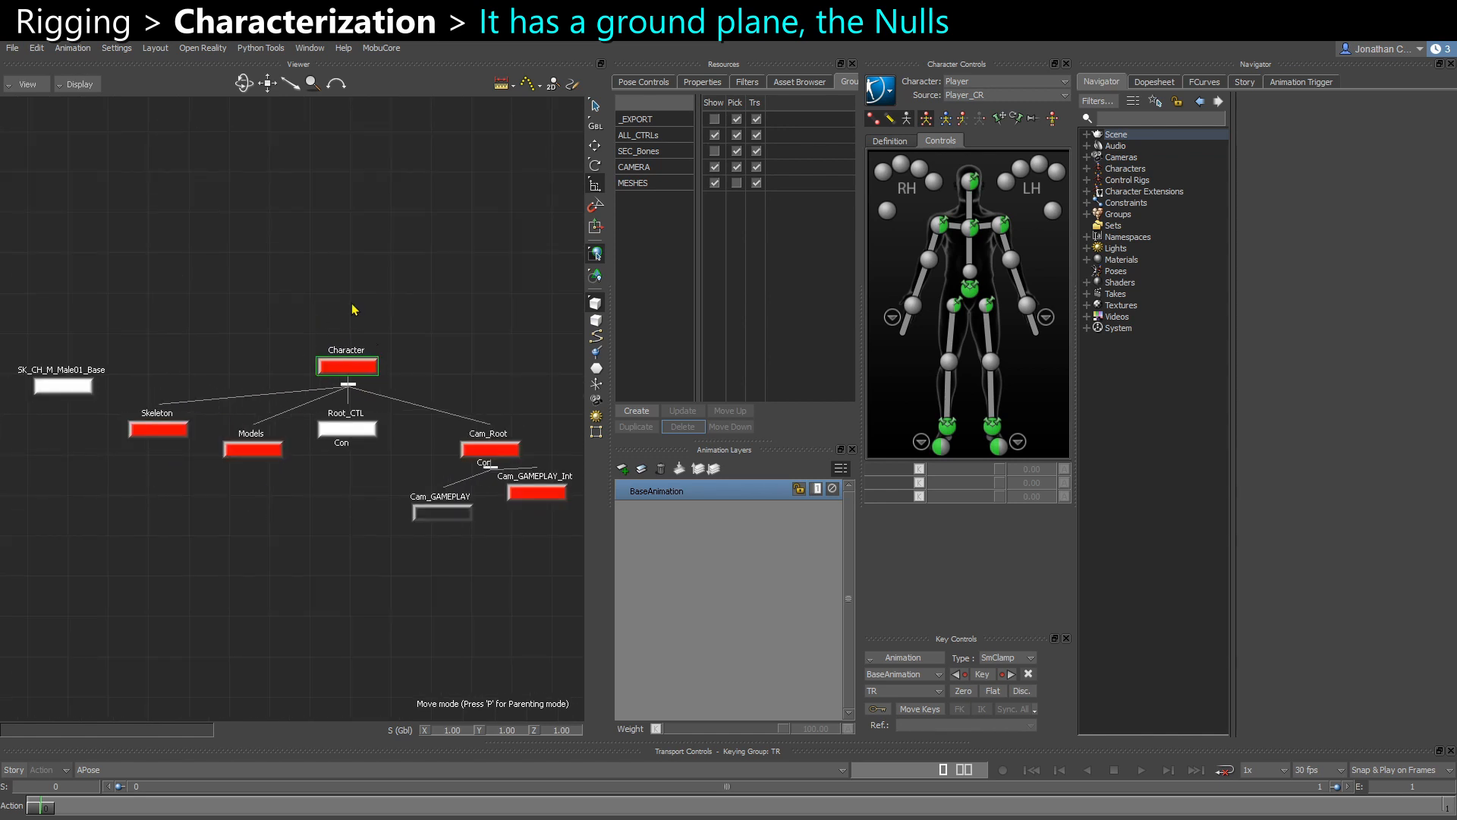
right_click(350, 371)
left_click(405, 486)
type("Pl")
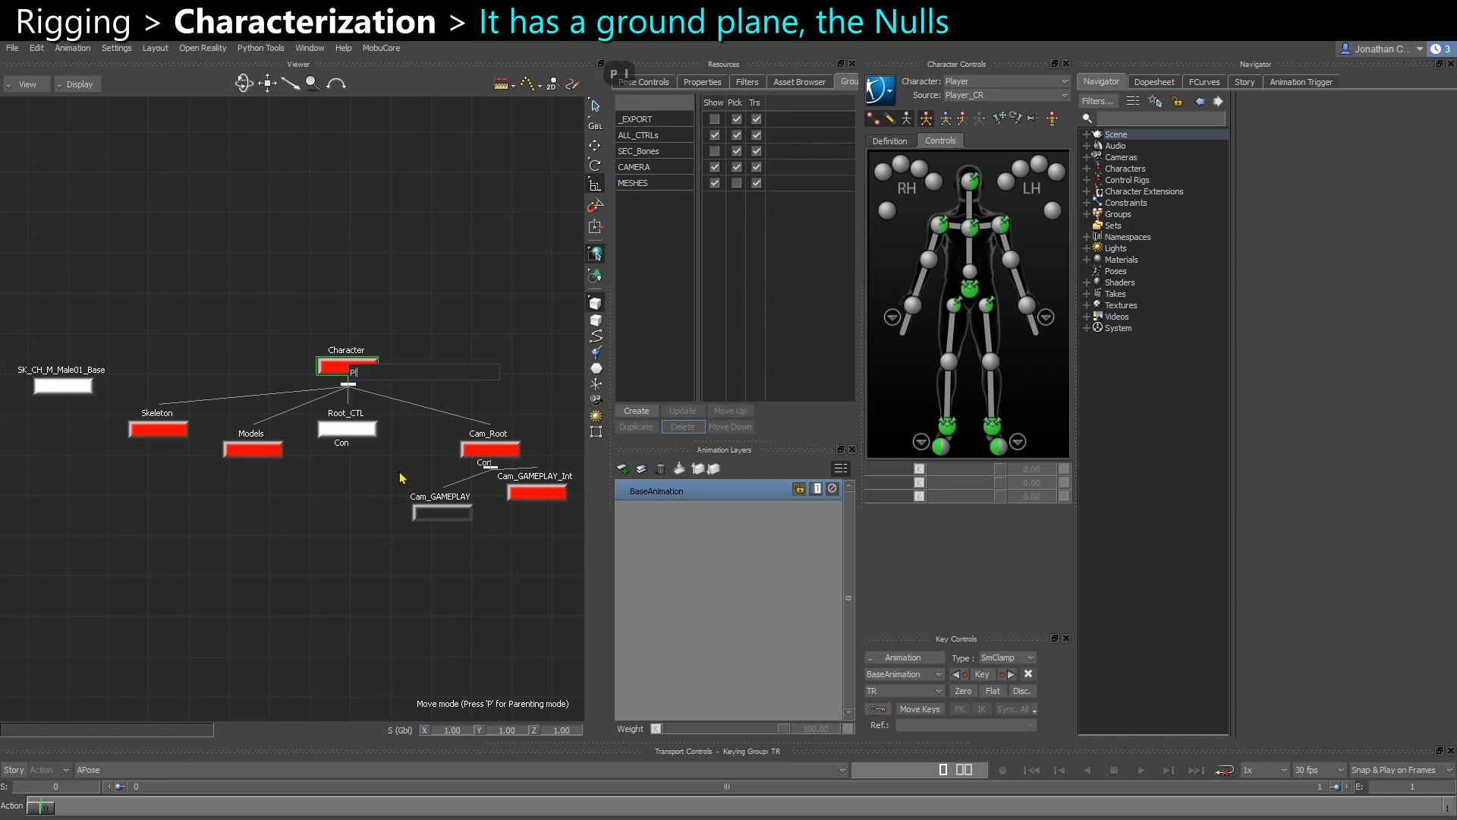
type("ayer")
key("Return")
left_click(247, 567)
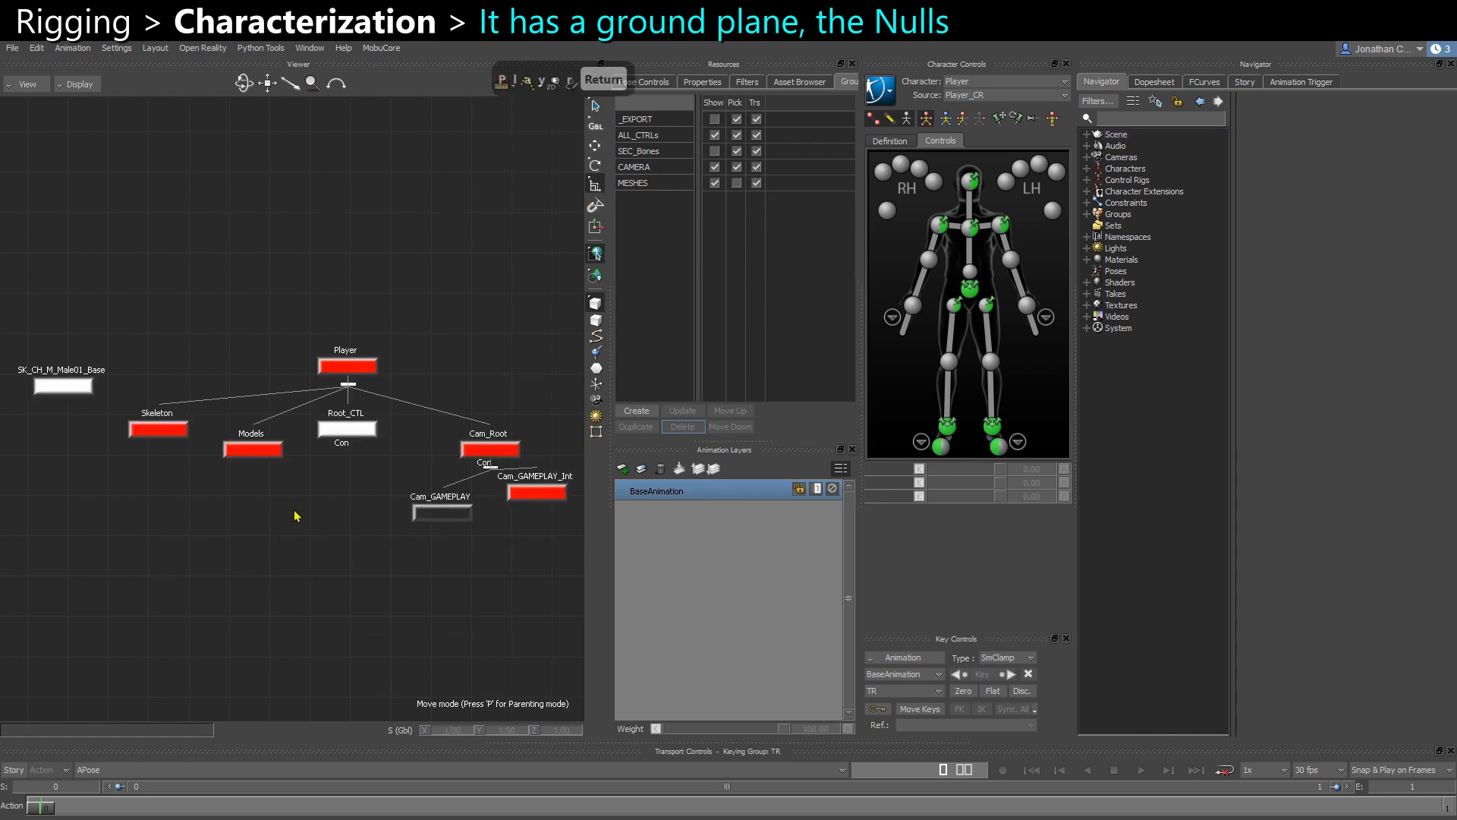
left_click(364, 425)
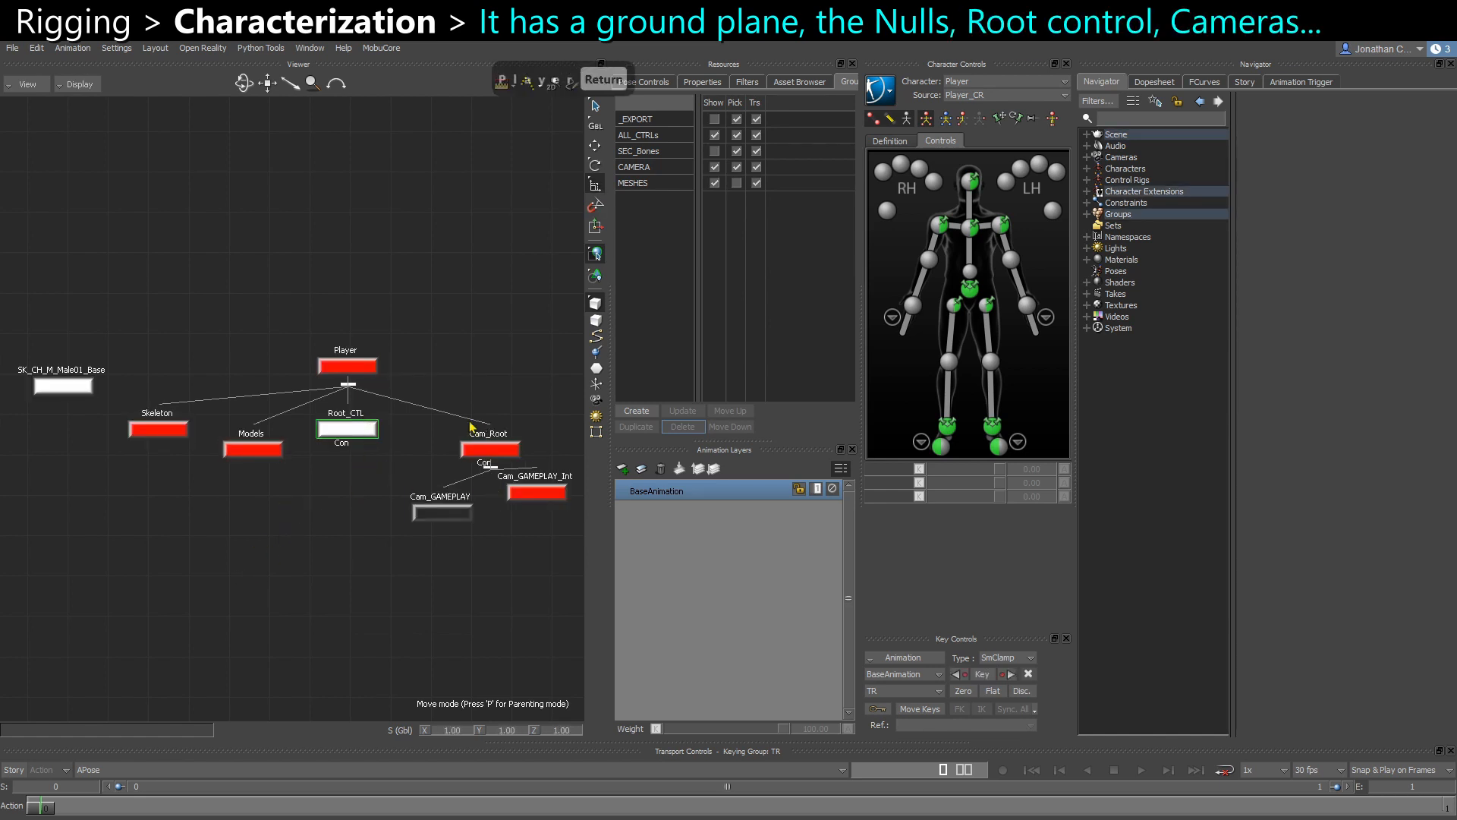
left_click(504, 453)
left_click(465, 587)
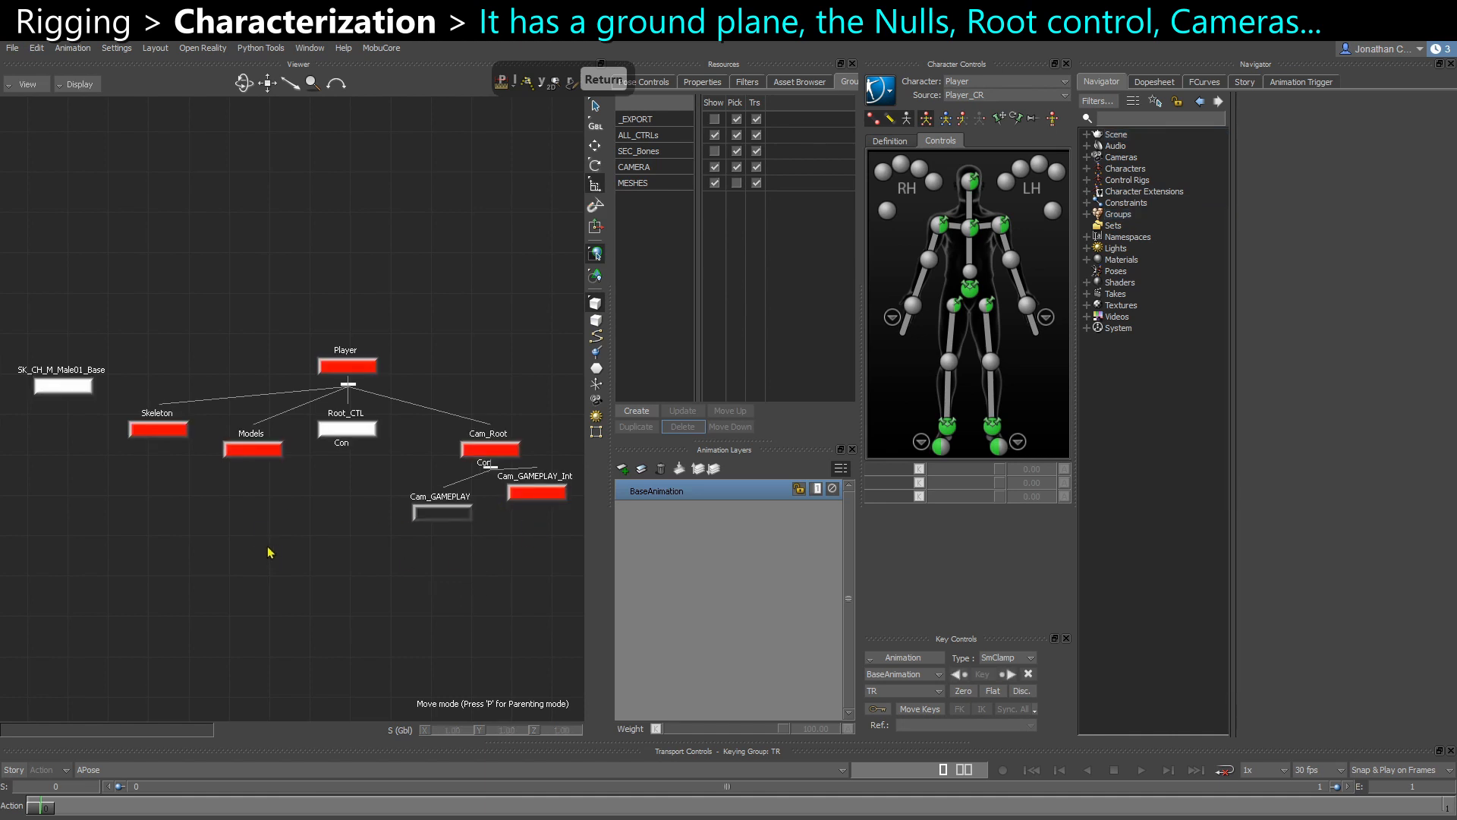
Parent the LOD0 null and the SK_CH_M_Male01_Base model to the Models null in the schematic
scroll(240, 541, "down", 3)
middle_click_drag(141, 529, 246, 522)
scroll(173, 426, "up", 3)
left_click_drag(164, 400, 299, 495)
middle_click_drag(280, 556, 184, 546, "alt")
key("x")
left_click_drag(361, 541, 358, 497)
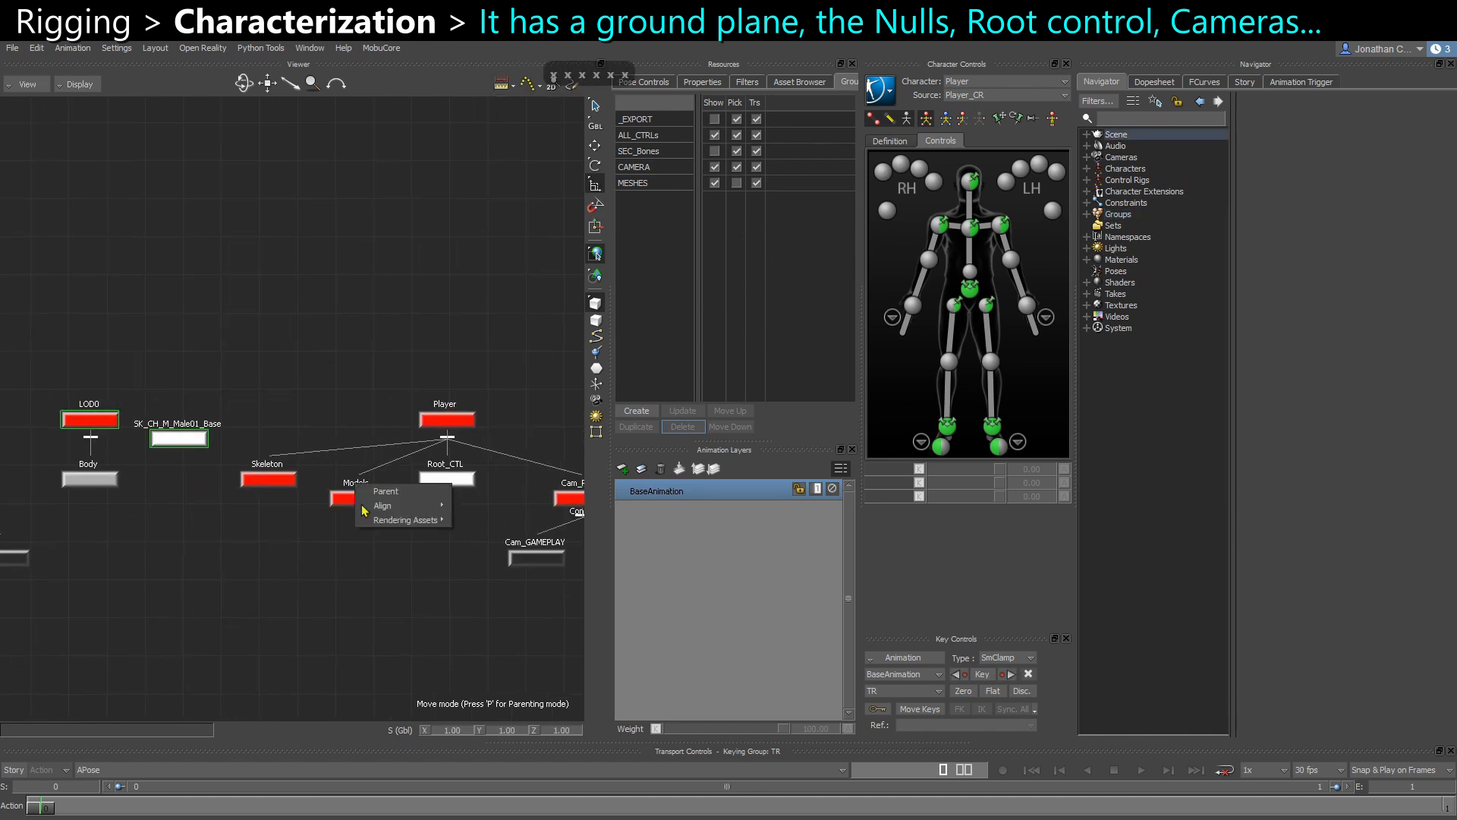
left_click(391, 492)
Parent the skeleton's root bone to the Skeleton null under Player
scroll(369, 551, "down", 3)
middle_click_drag(136, 534, 481, 455, "alt")
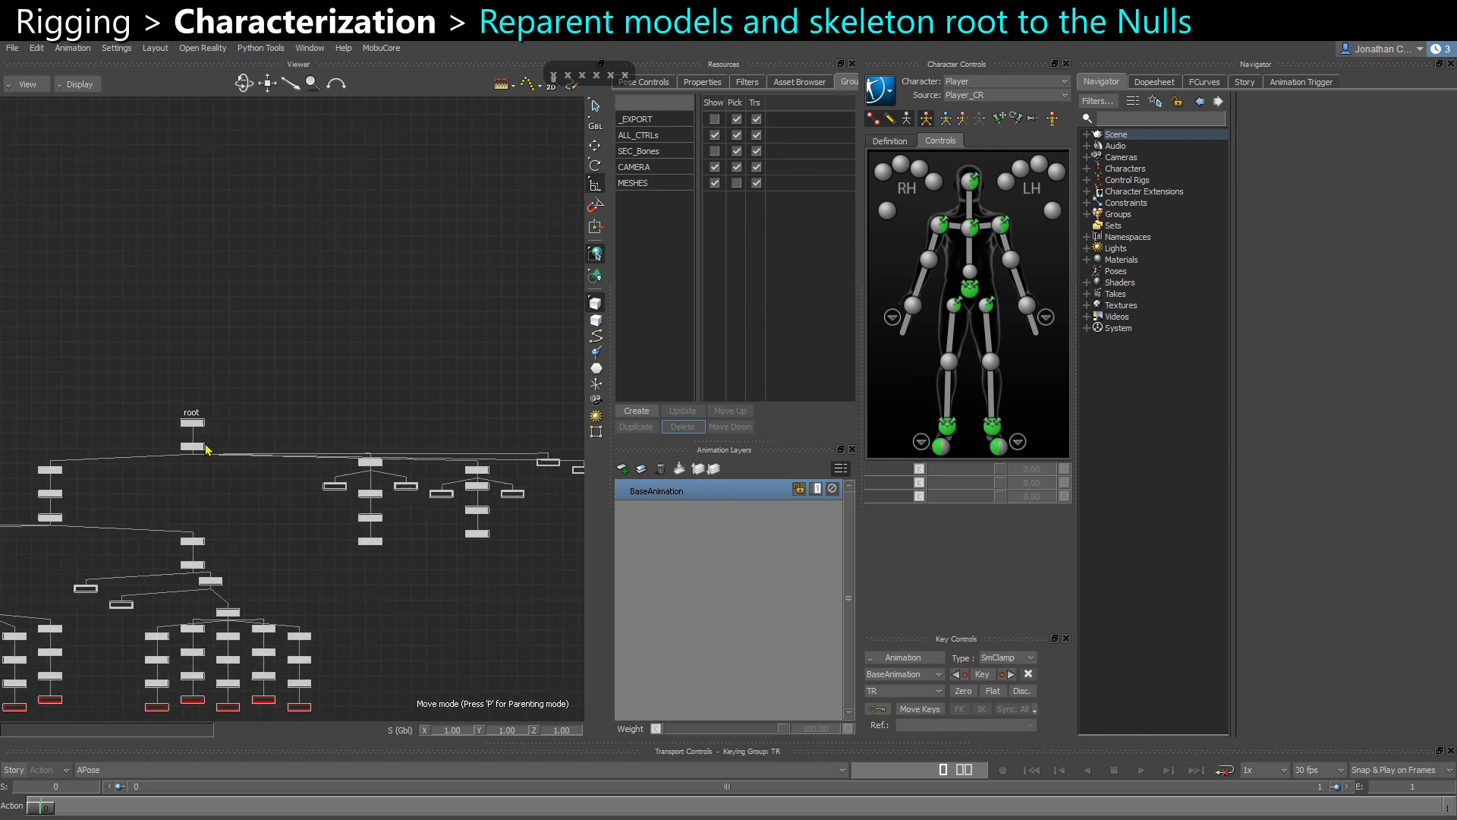
left_click_drag(178, 415, 208, 428)
middle_click_drag(357, 445, 2, 424, "alt")
scroll(205, 416, "up", 3)
key("x")
left_click_drag(327, 459, 334, 419)
left_click(355, 416)
left_click(331, 274)
Examine the Models null's Look and Enable Selection properties, and return to the 3D view
scroll(340, 407, "down", 4)
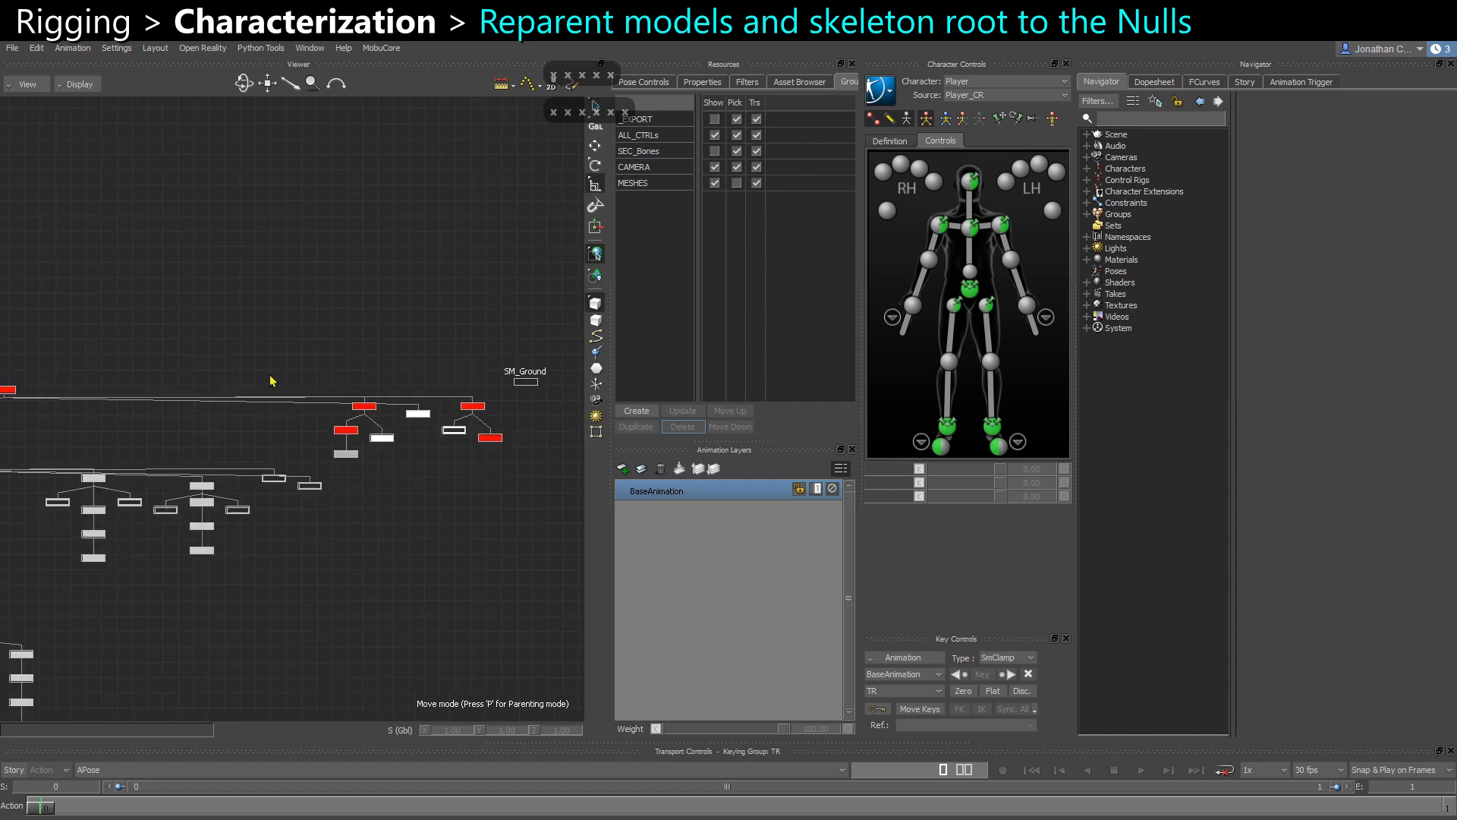
middle_click_drag(272, 382, 364, 373, "alt")
left_click(455, 398)
left_click(705, 82)
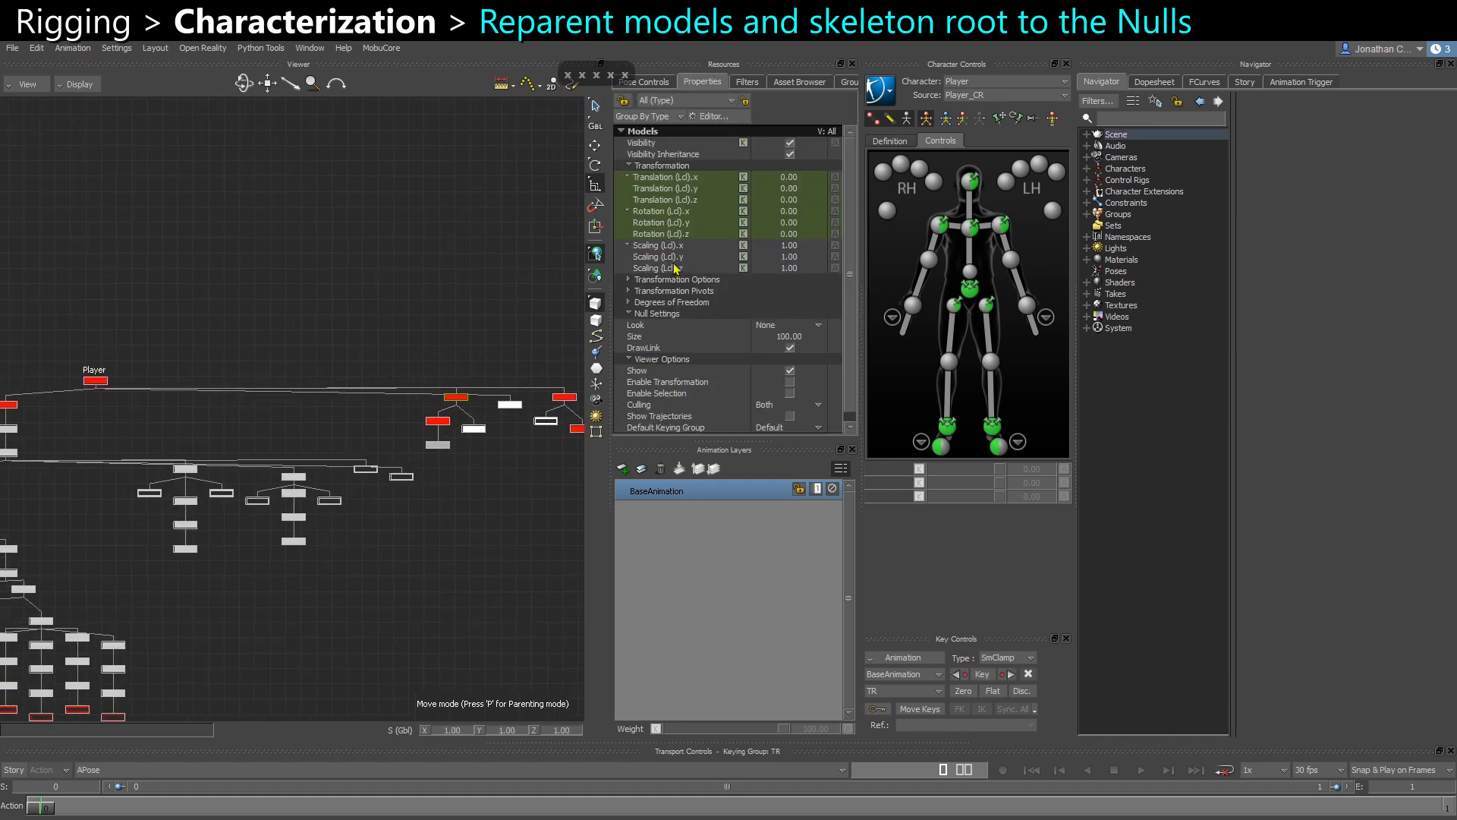
left_click(680, 328)
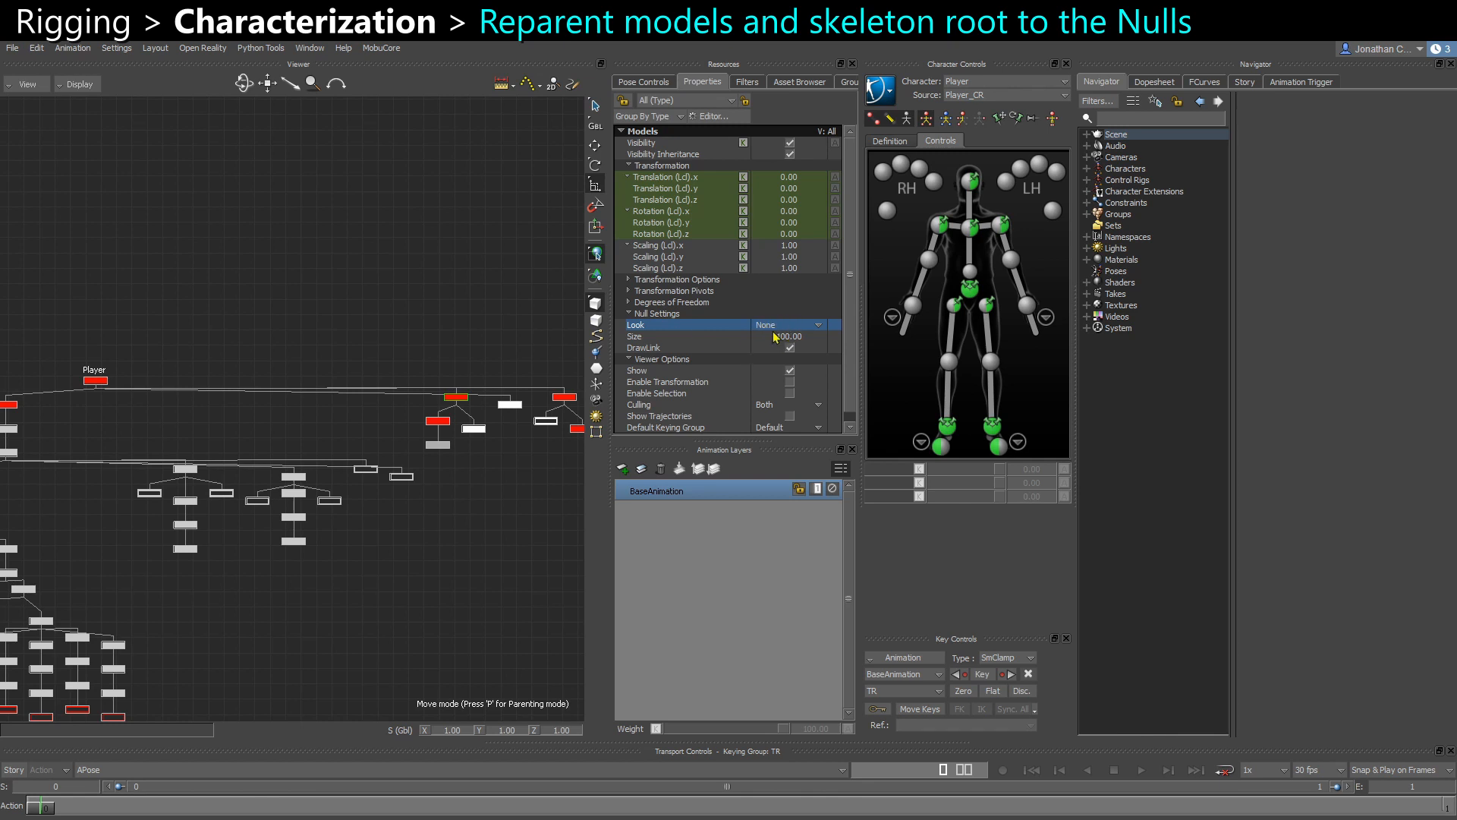
scroll(774, 338, "down", 1)
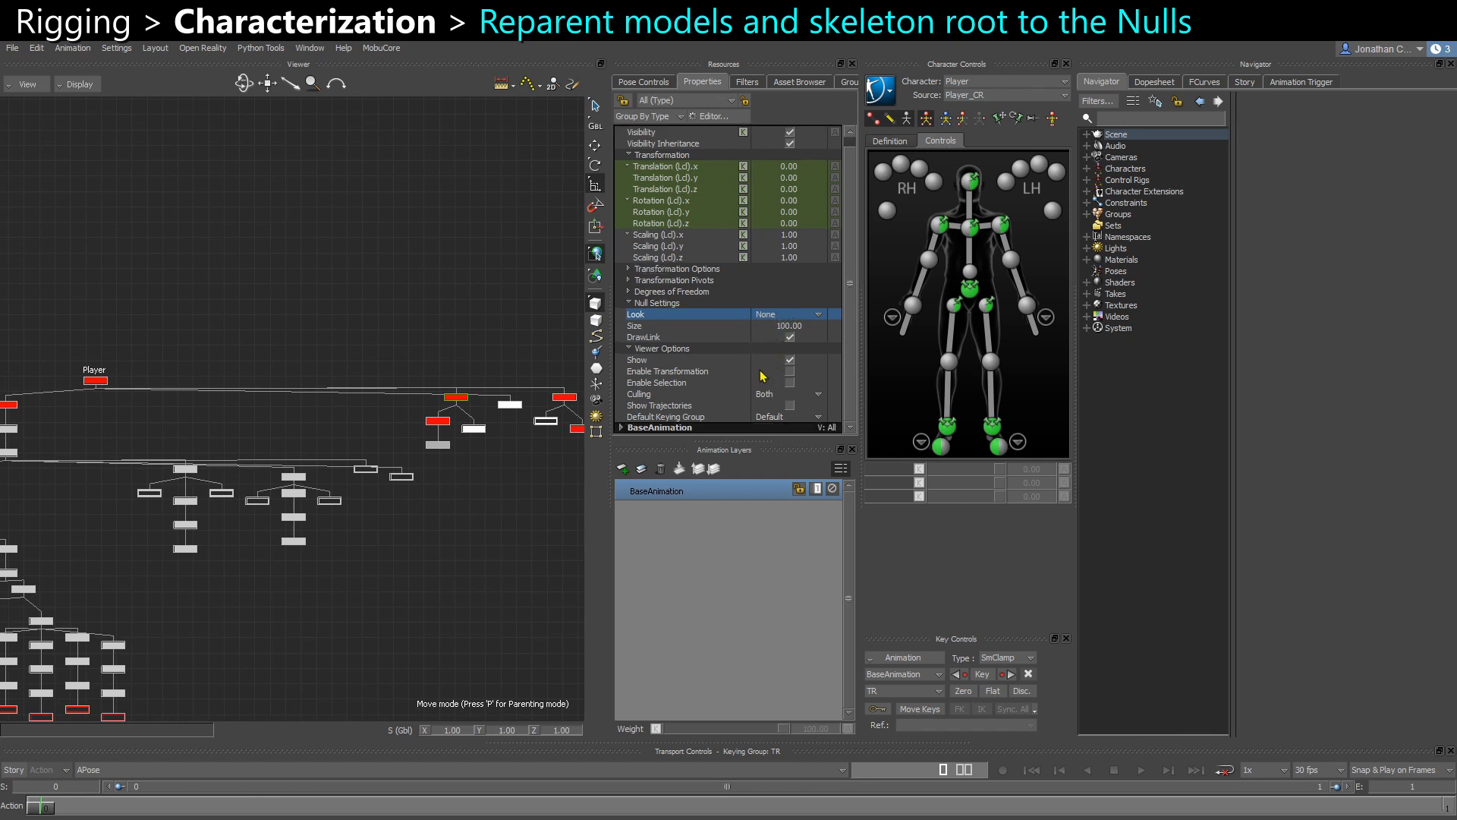
left_click(671, 382)
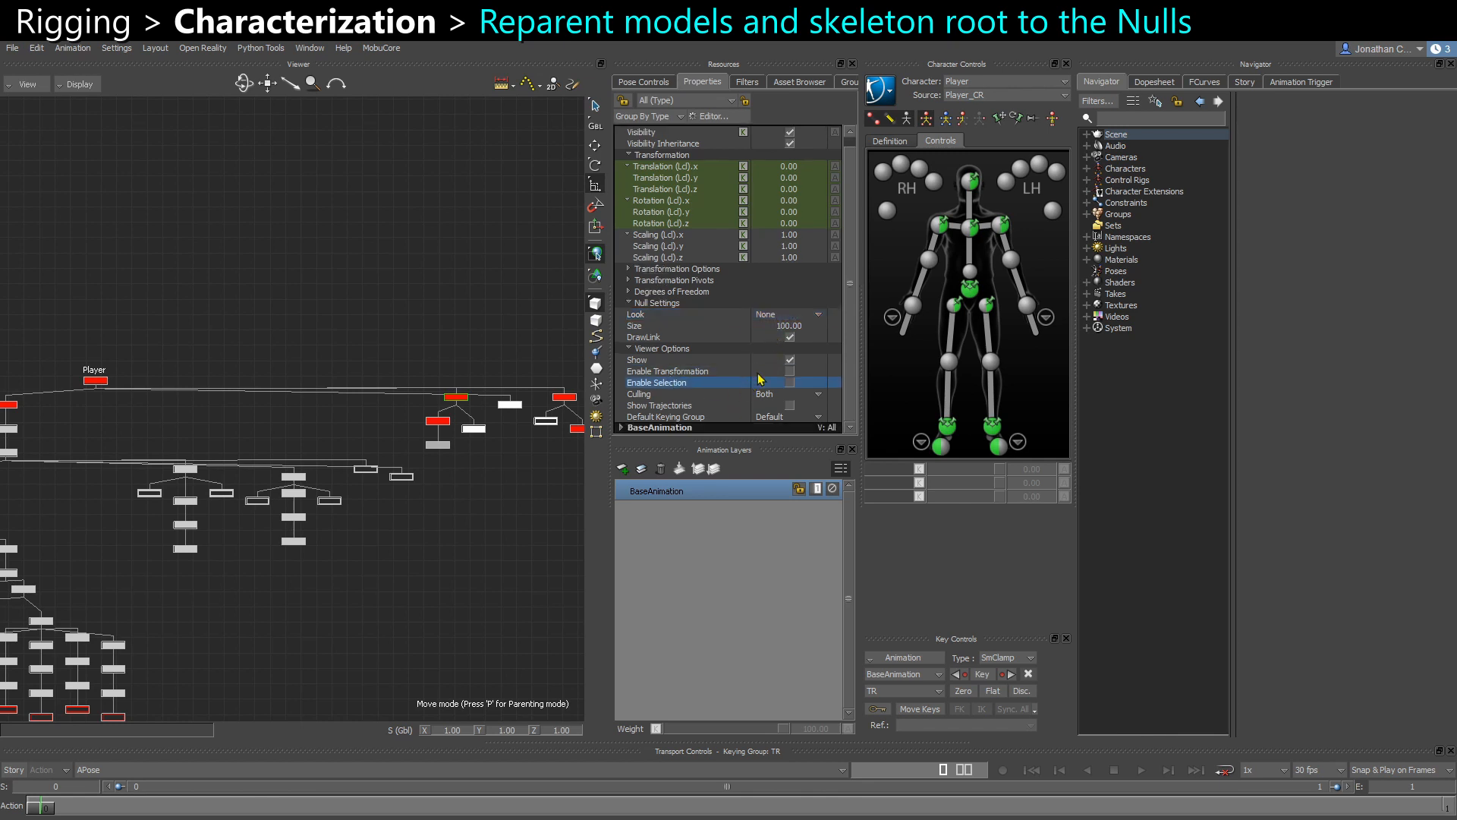
left_click(440, 364)
middle_click_drag(408, 390, 293, 390)
scroll(311, 400, "up", 4)
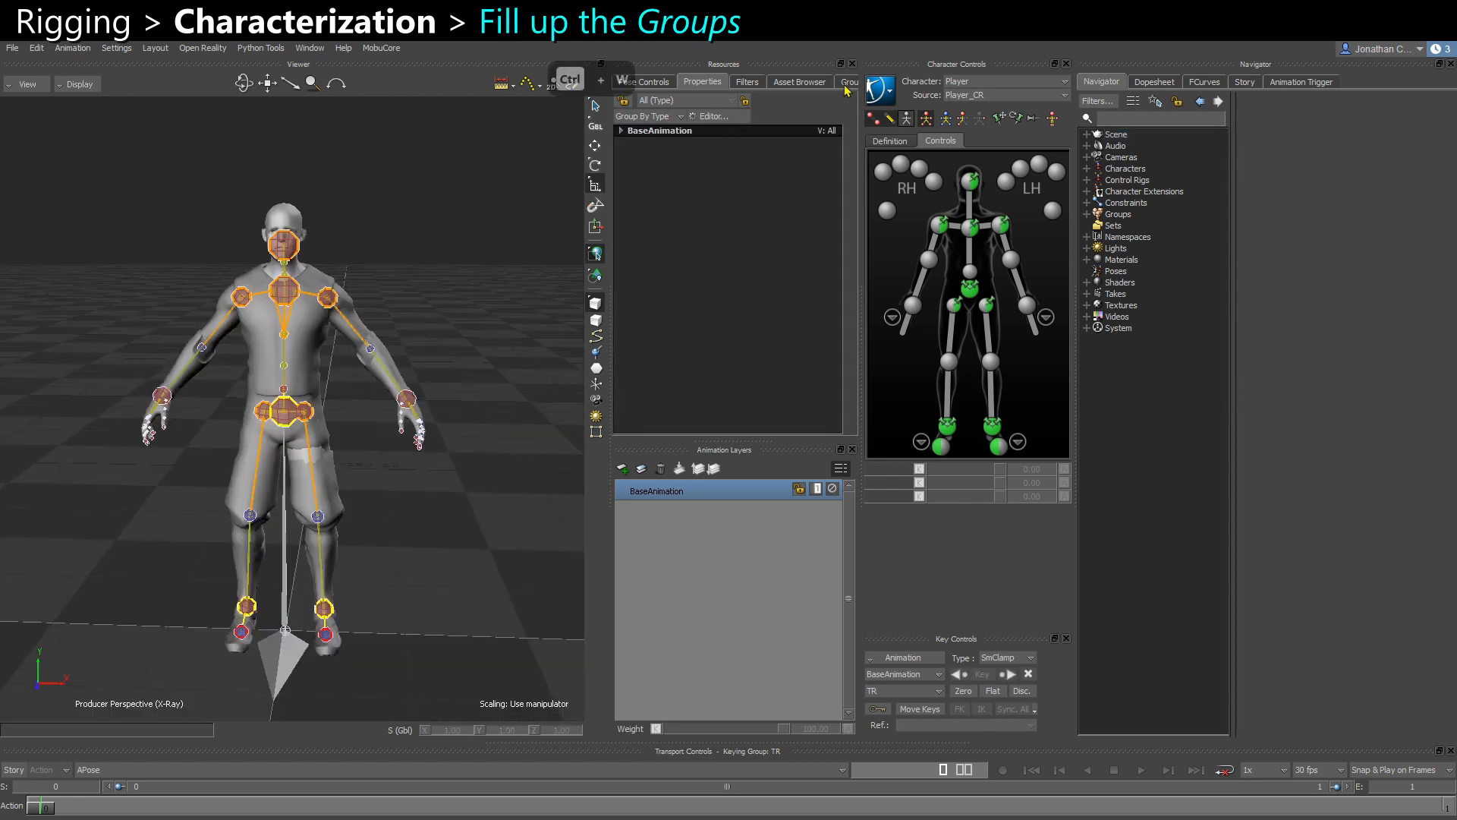
Add the skeleton's bones, without the side-branch bones on the limbs, to the _EXPORT group and return to the 3D view
left_click(849, 82)
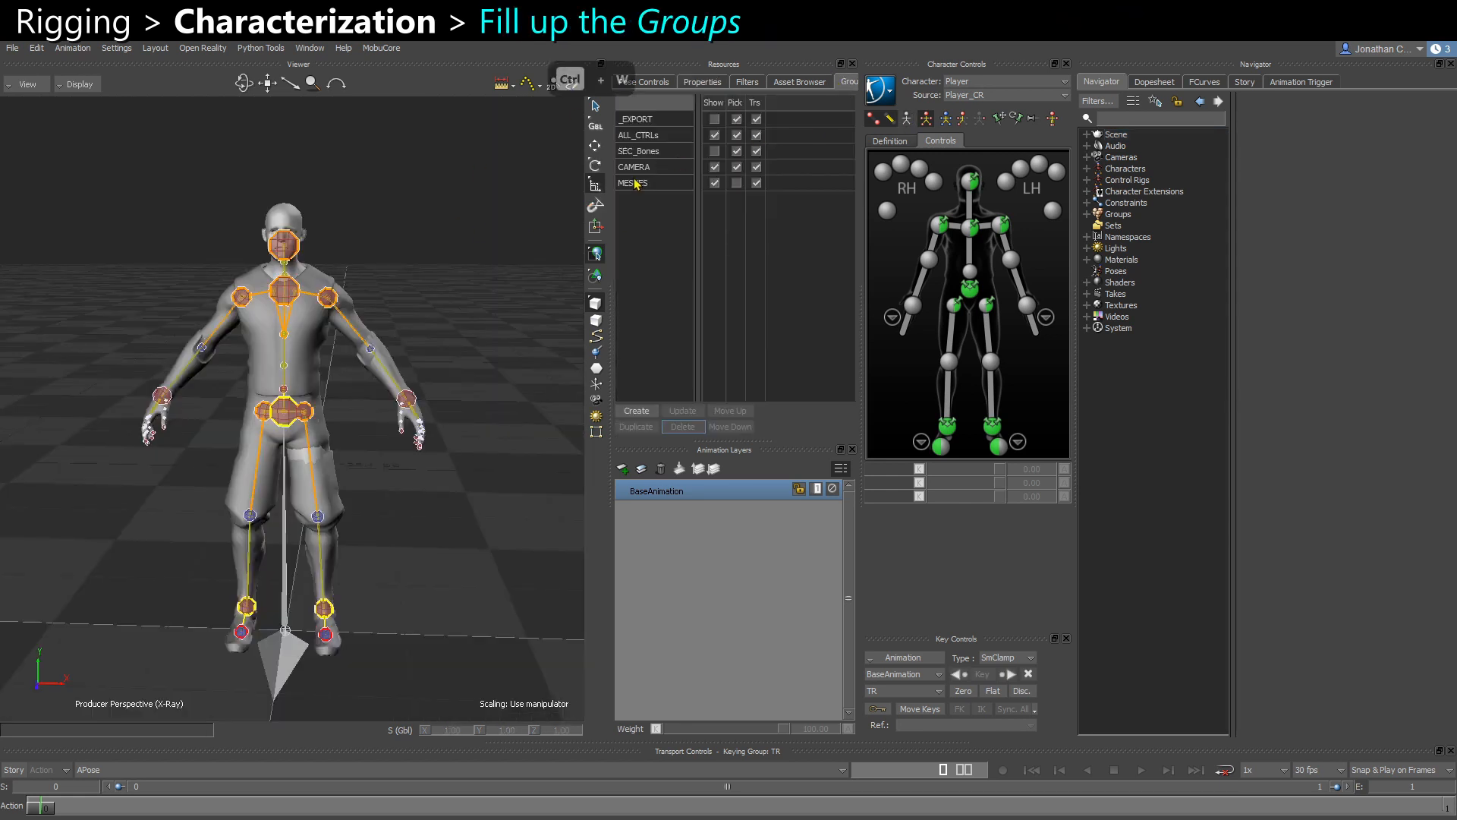
left_click(640, 124)
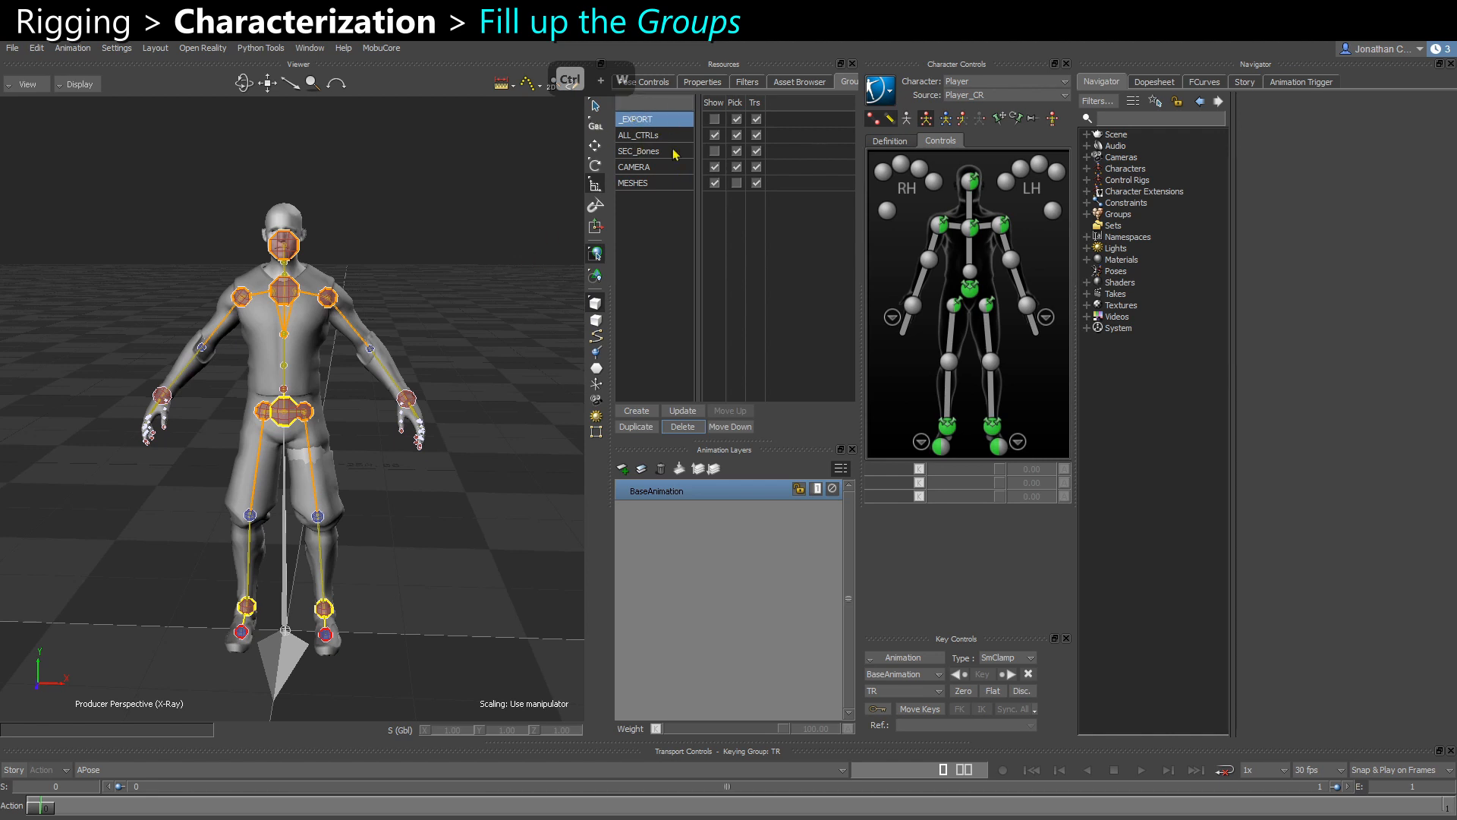
left_click(1086, 215)
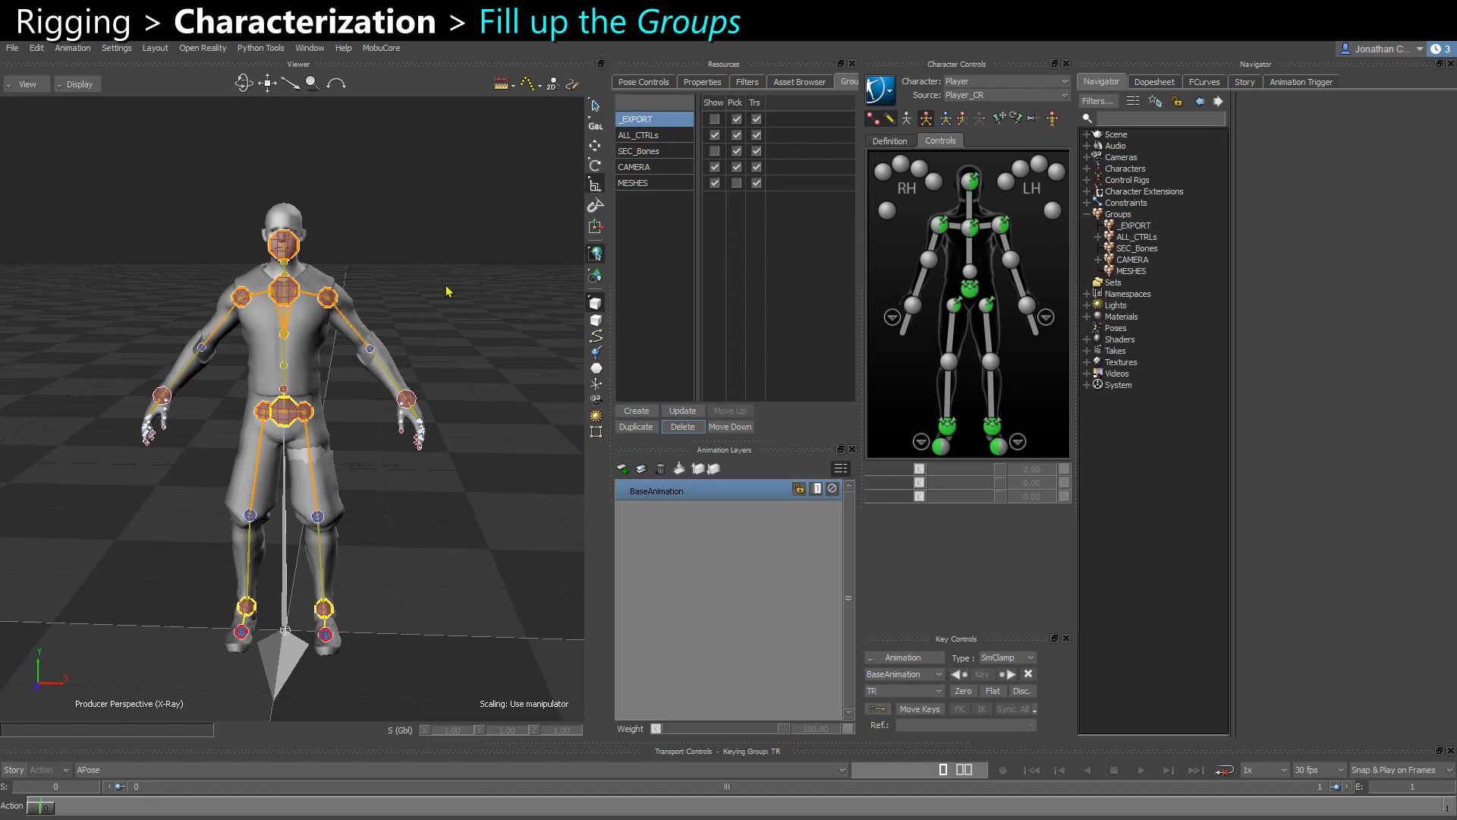
key("ctrl+w")
left_click_drag(186, 413, 254, 366)
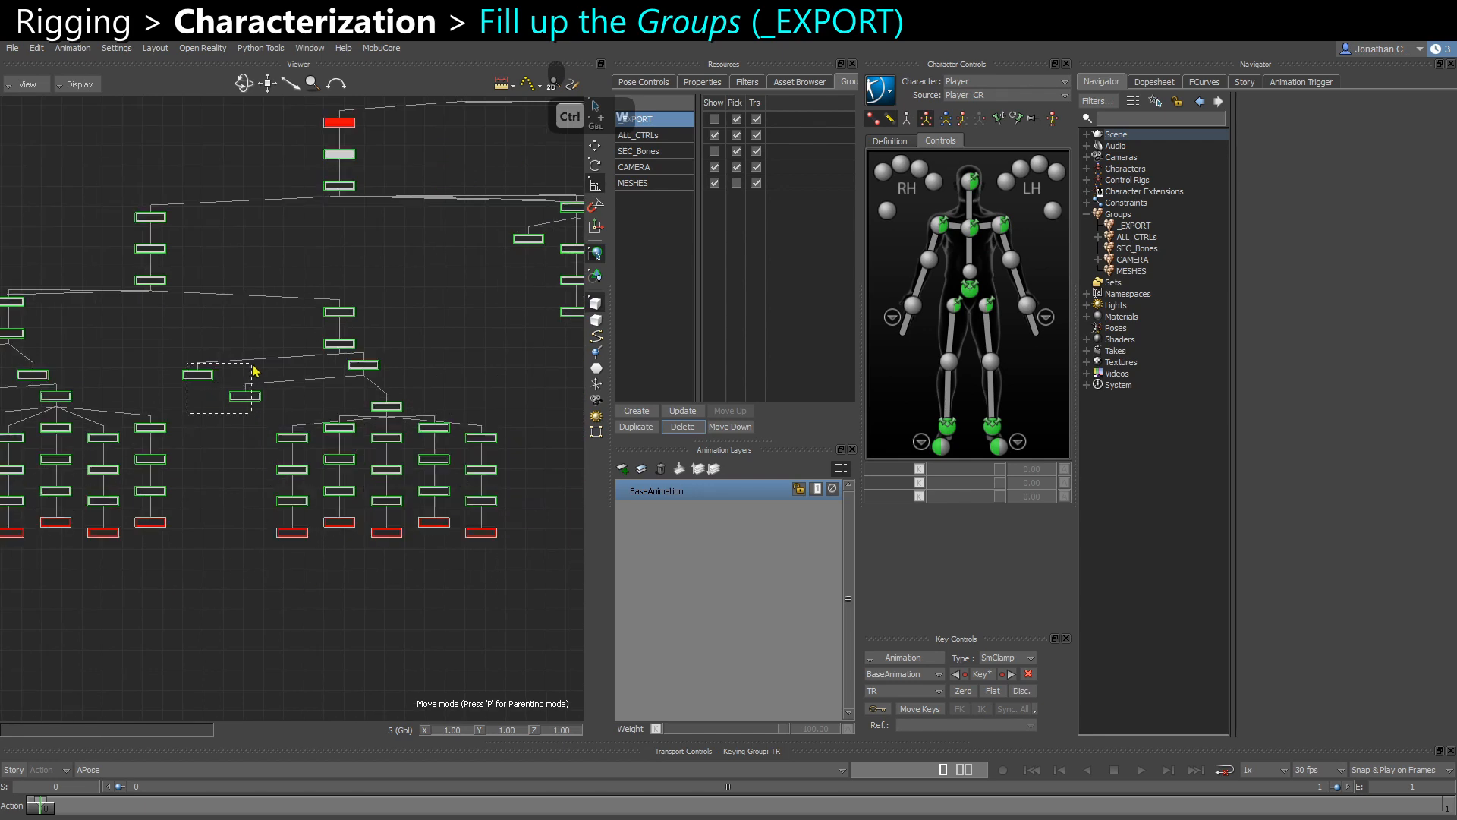
left_click_drag(279, 410, 323, 338, "ctrl")
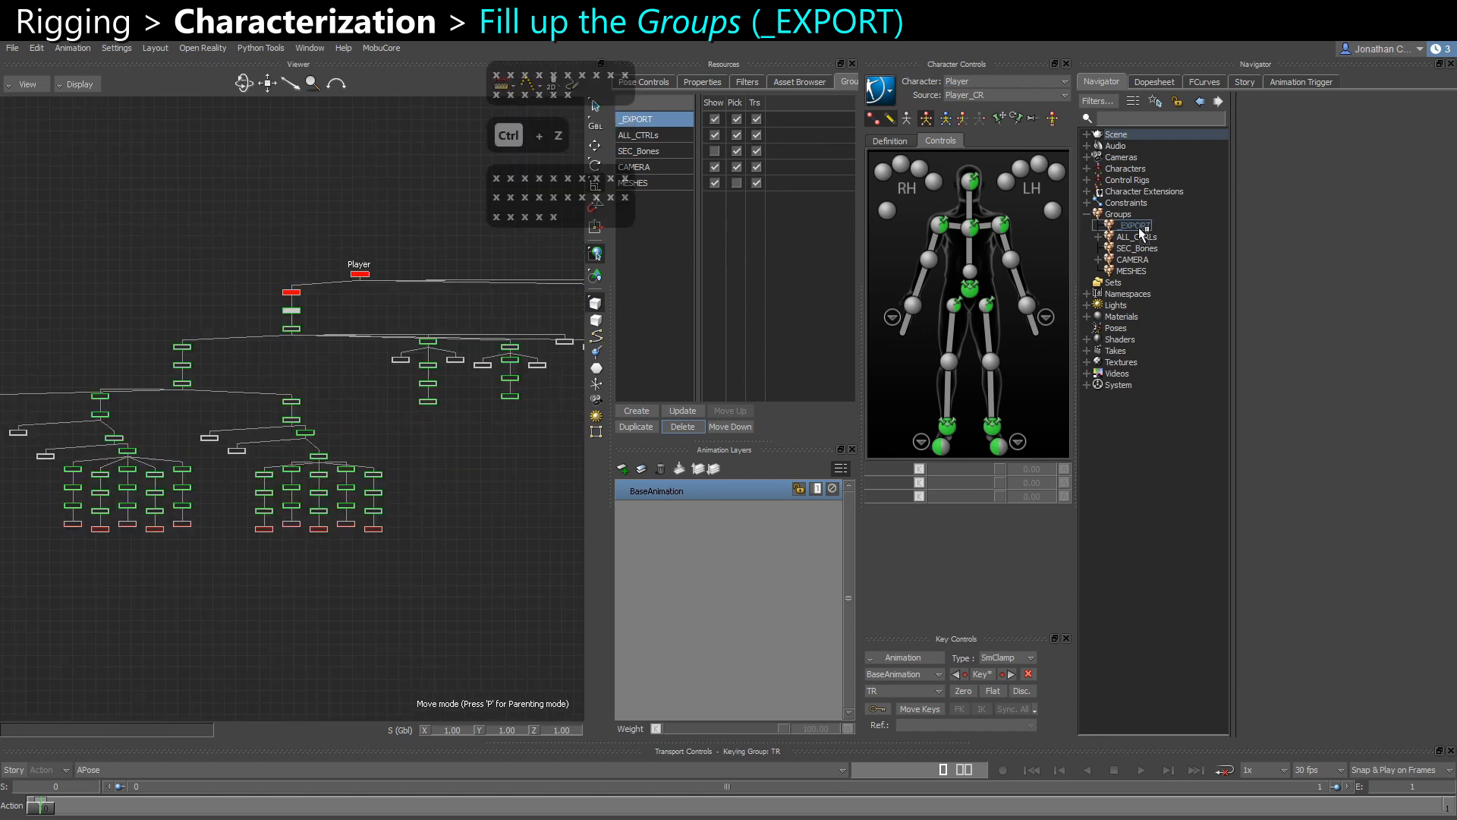
left_click_drag(1140, 229, 1131, 223)
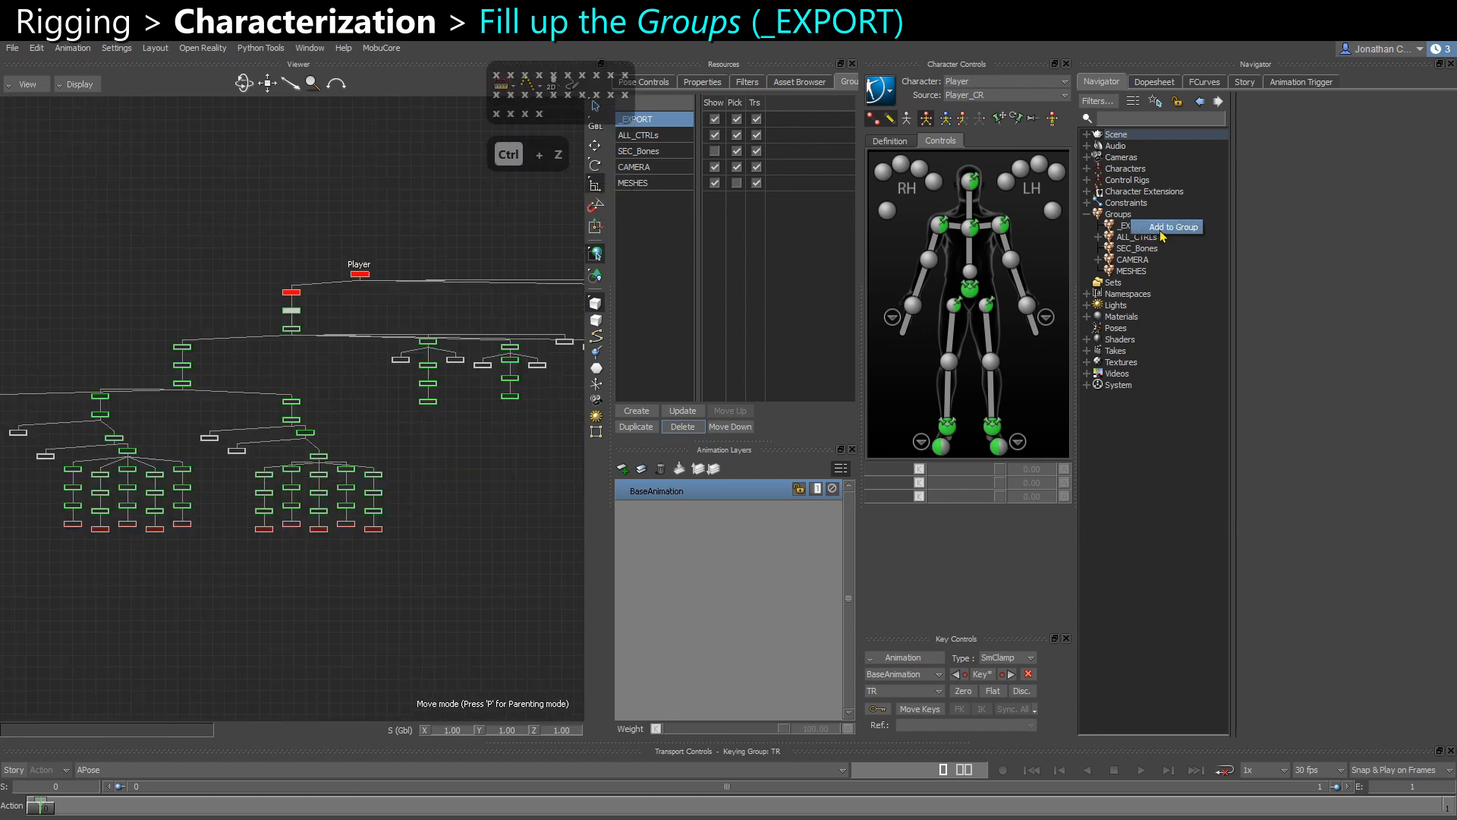
left_click(1161, 230)
left_click(381, 218)
key("ctrl+w")
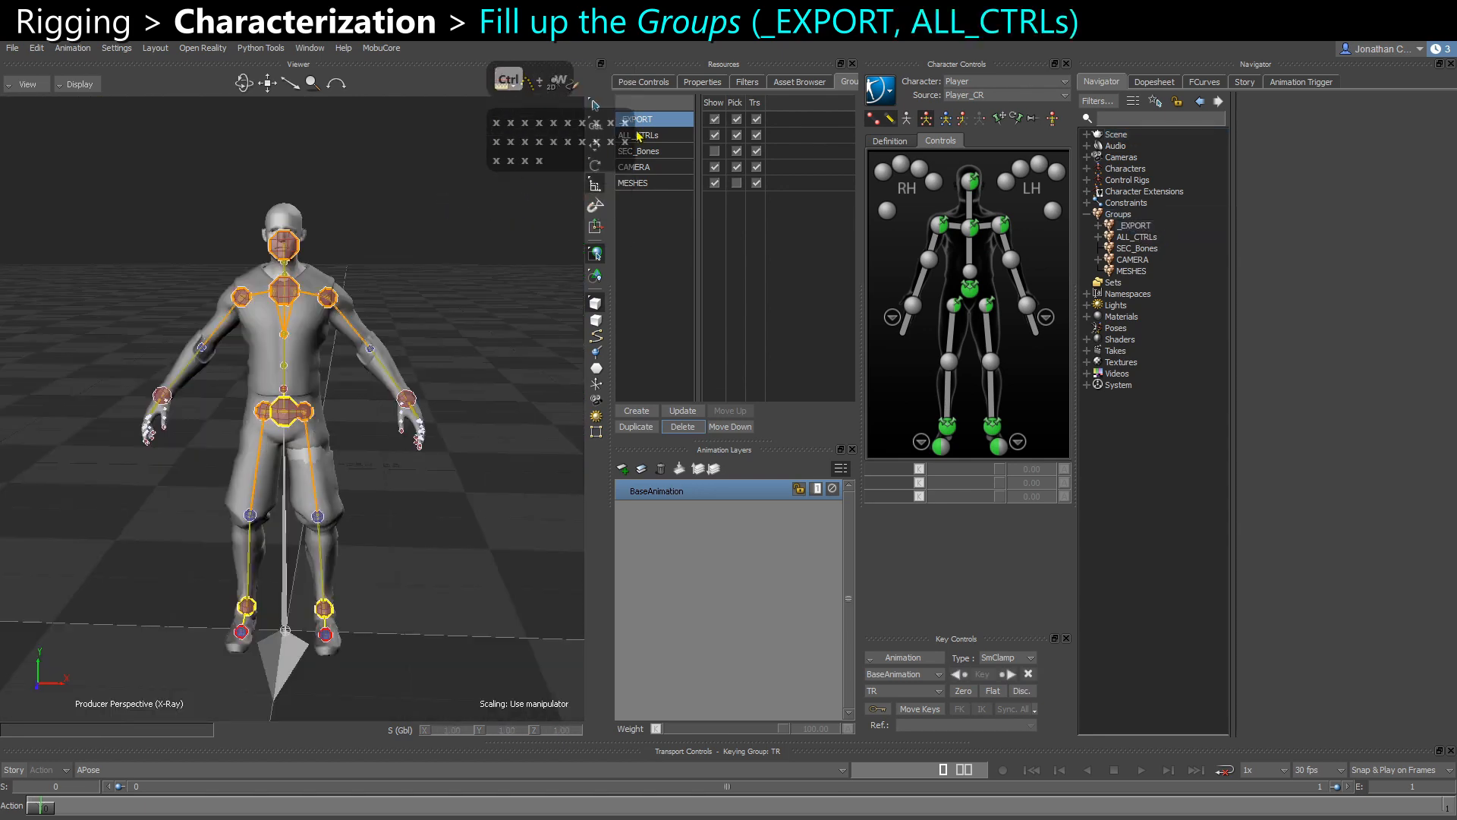
Add the whole control rig hierarchy under Player_Ctrl:Reference, including the hand controls, to the ALL_CTRLs group and return to the 3D view
left_click(647, 140)
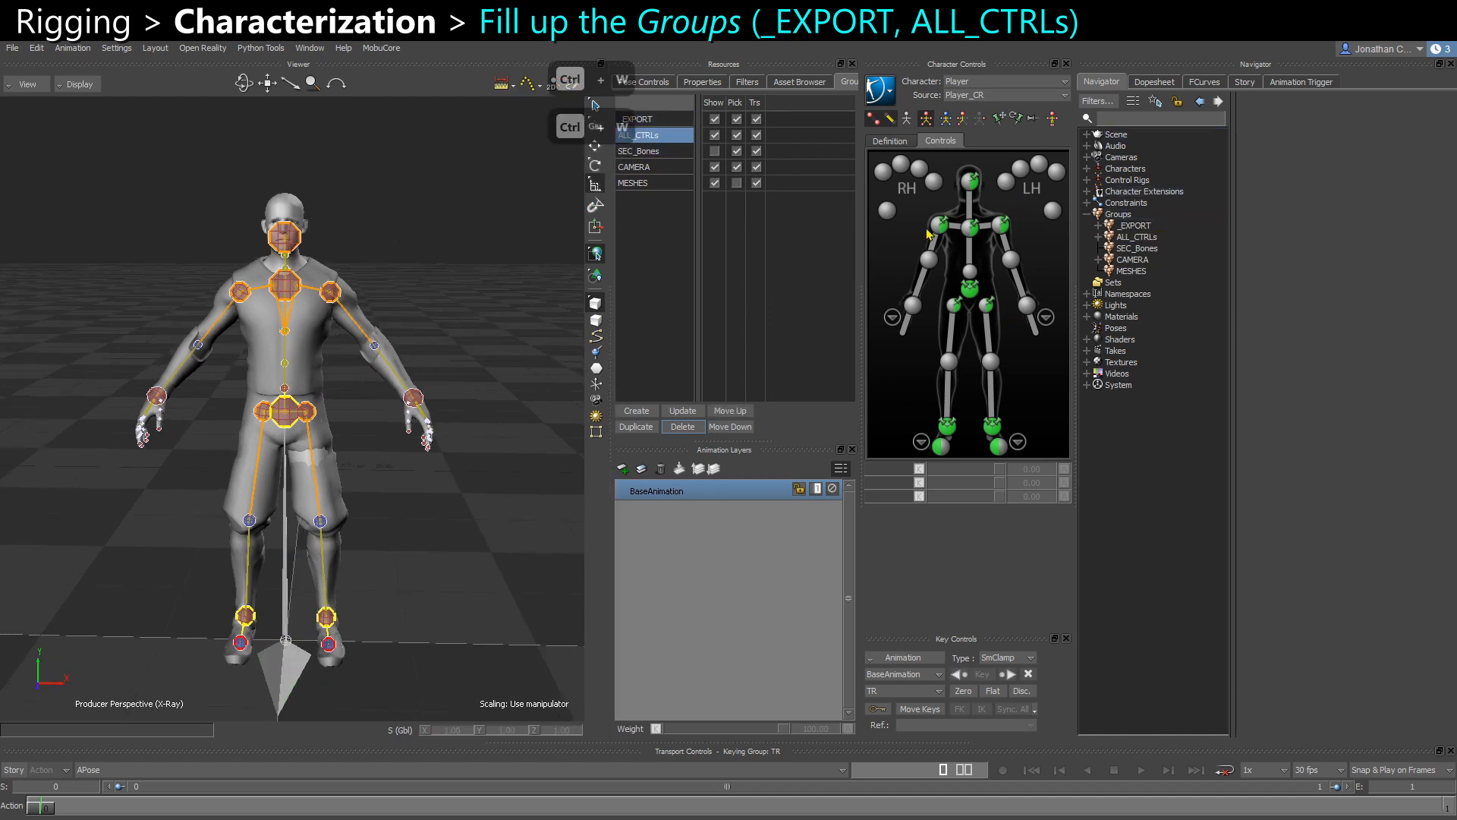
key("ctrl+w")
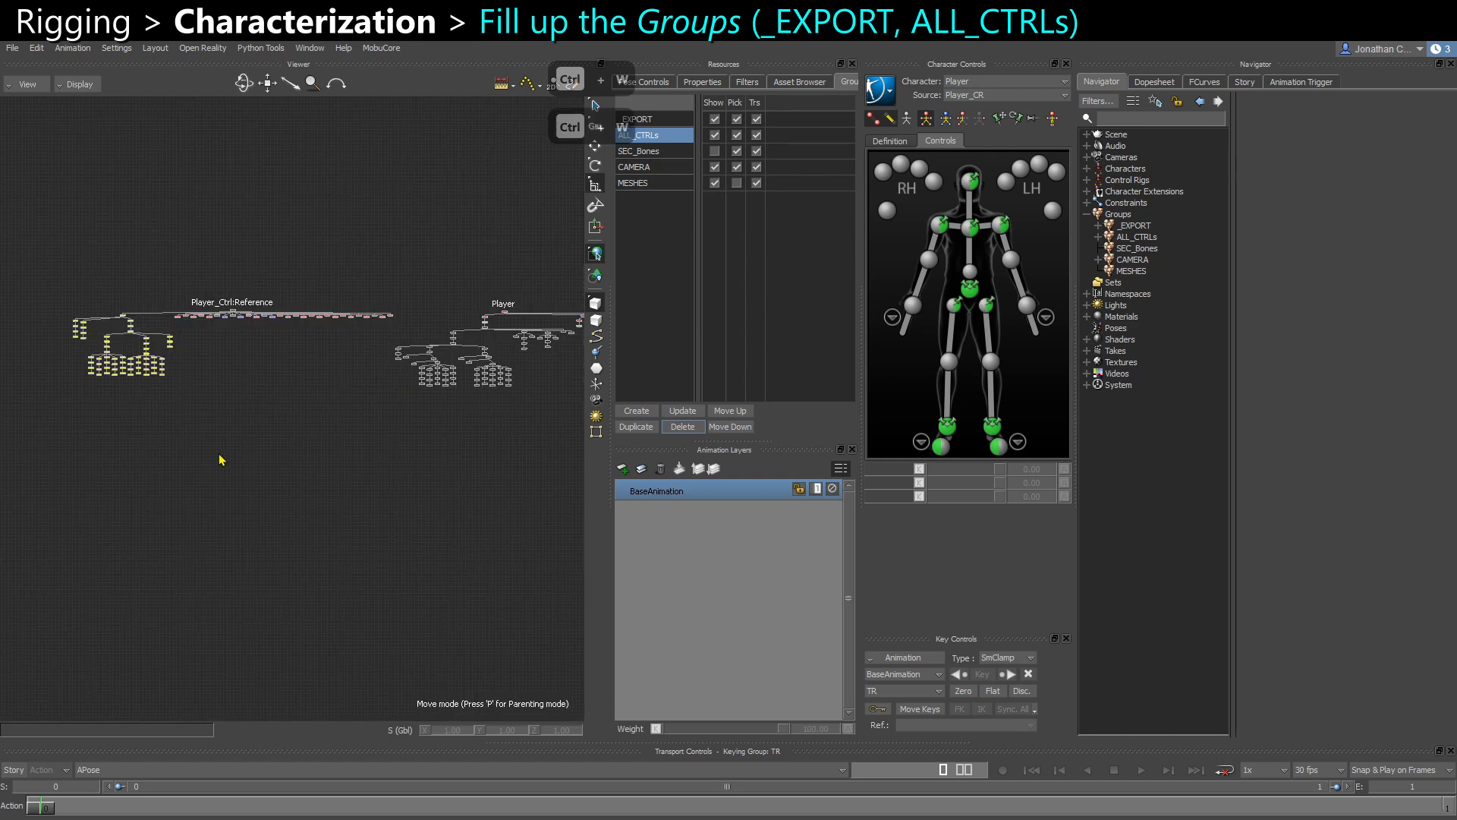
scroll(296, 383, "up", 5)
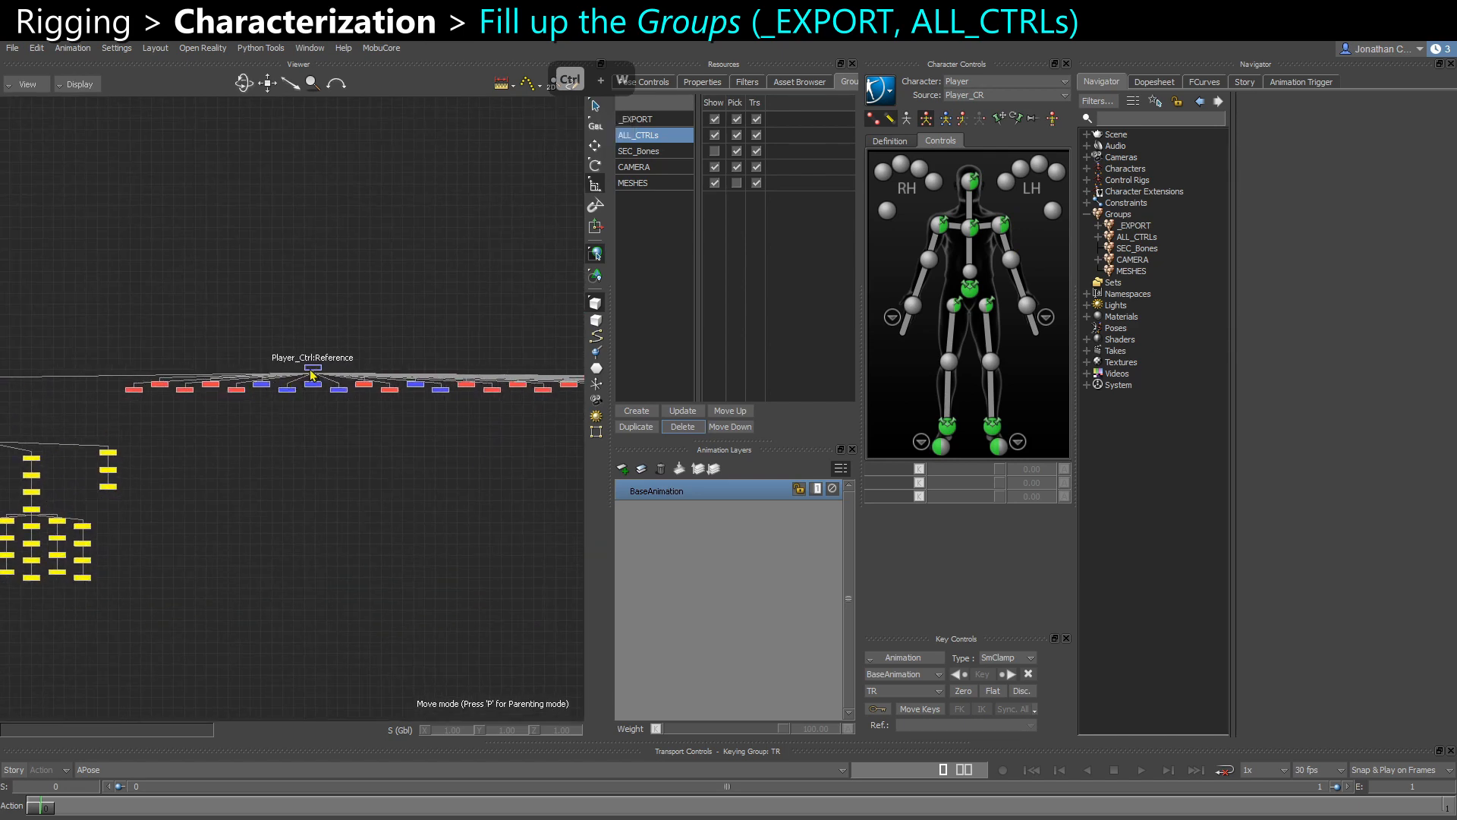
double_click(312, 372)
scroll(387, 367, "up", 3)
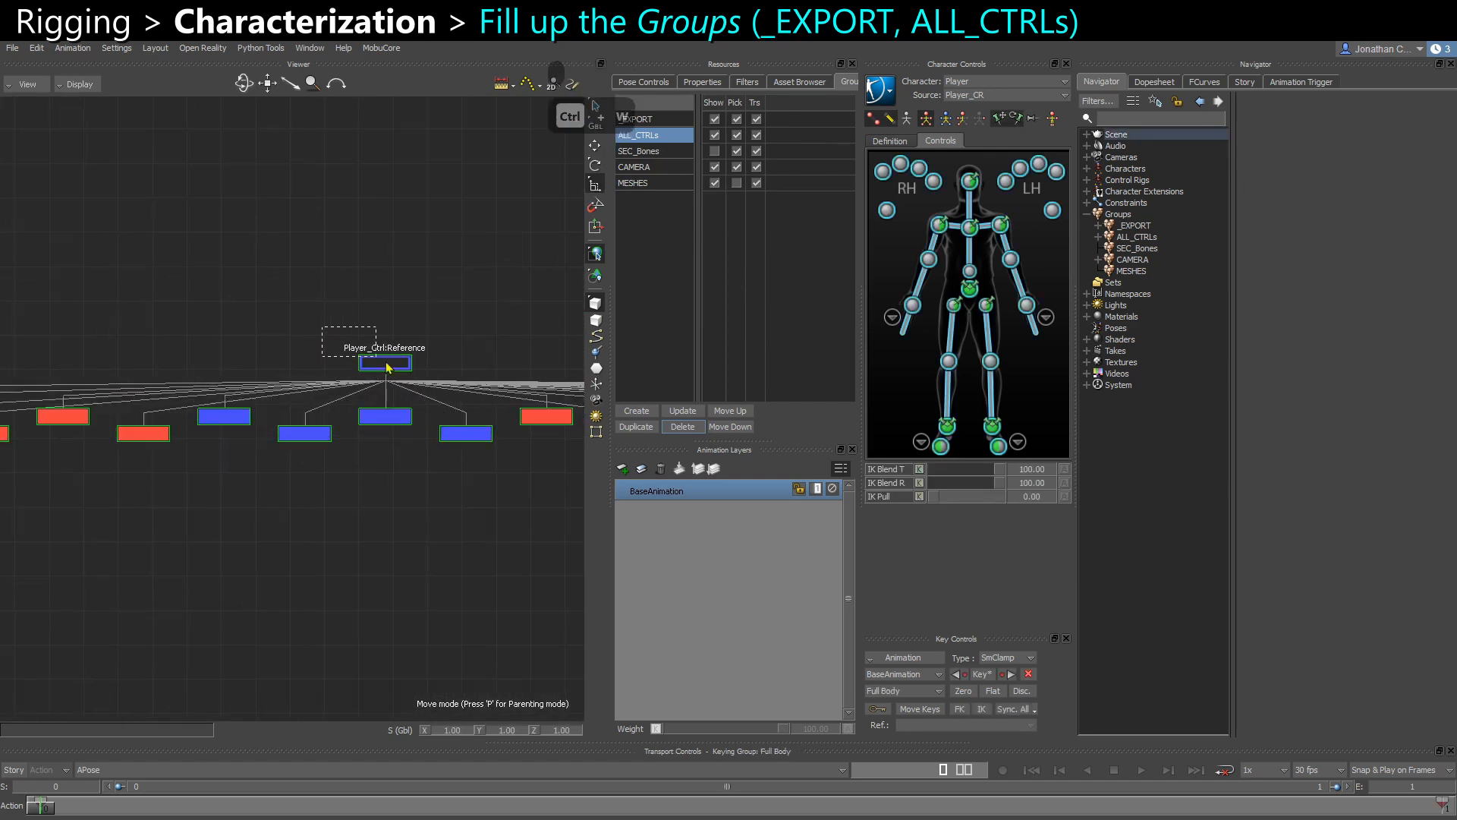
scroll(387, 367, "down", 5)
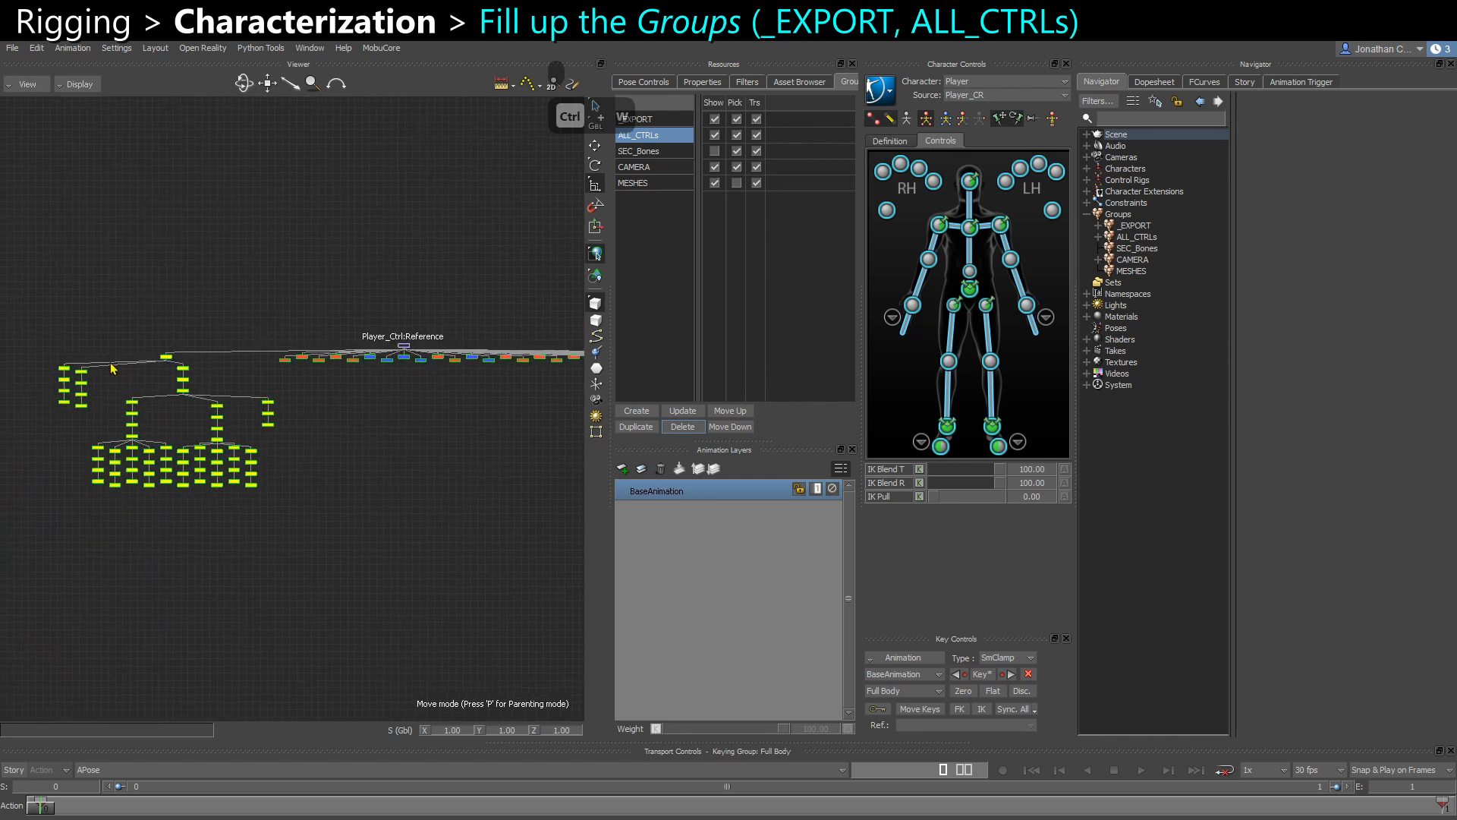
scroll(148, 422, "up", 4)
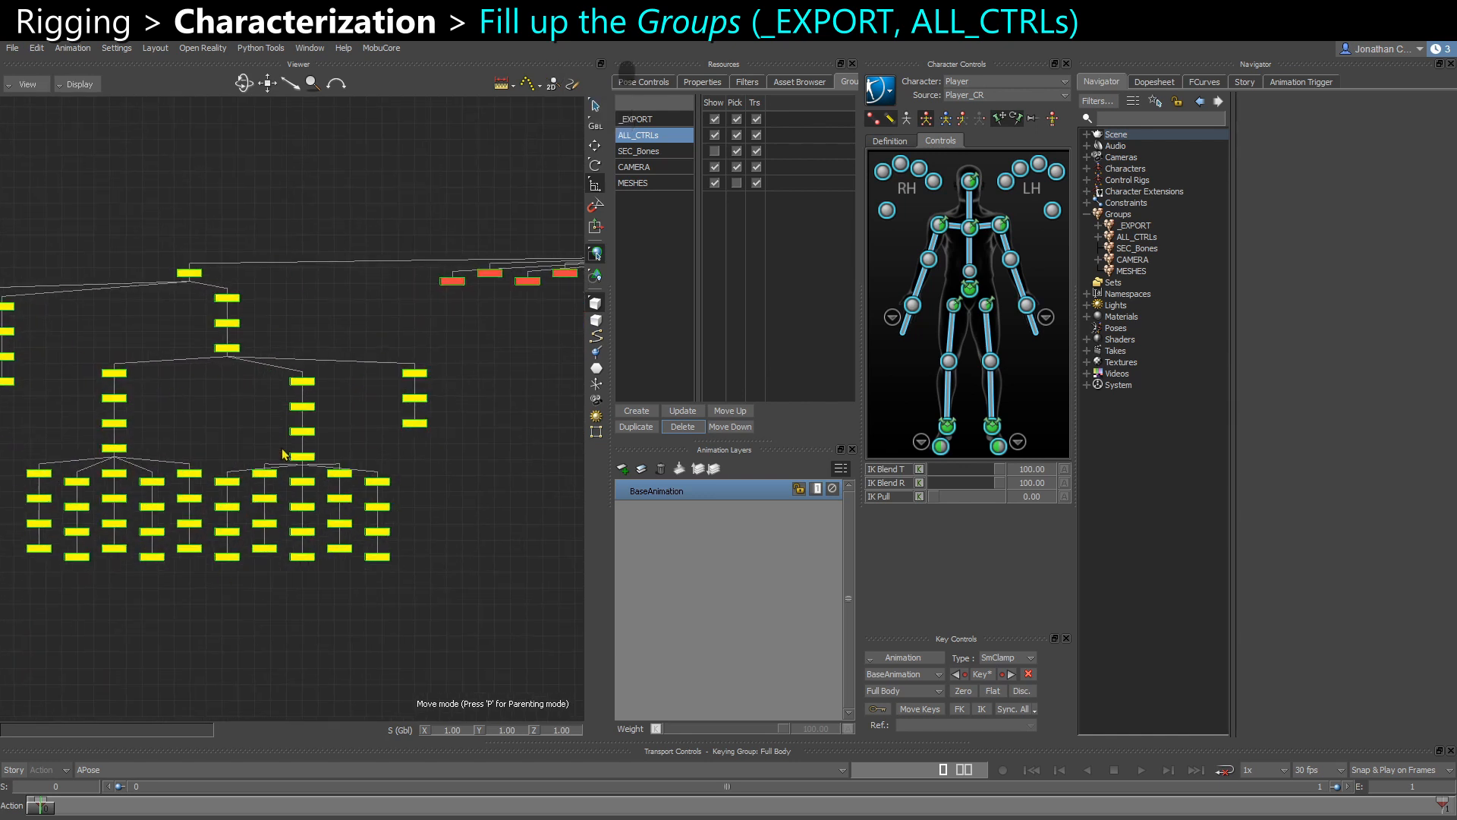
left_click_drag(364, 459, 3, 545, "shift")
scroll(273, 475, "down", 5)
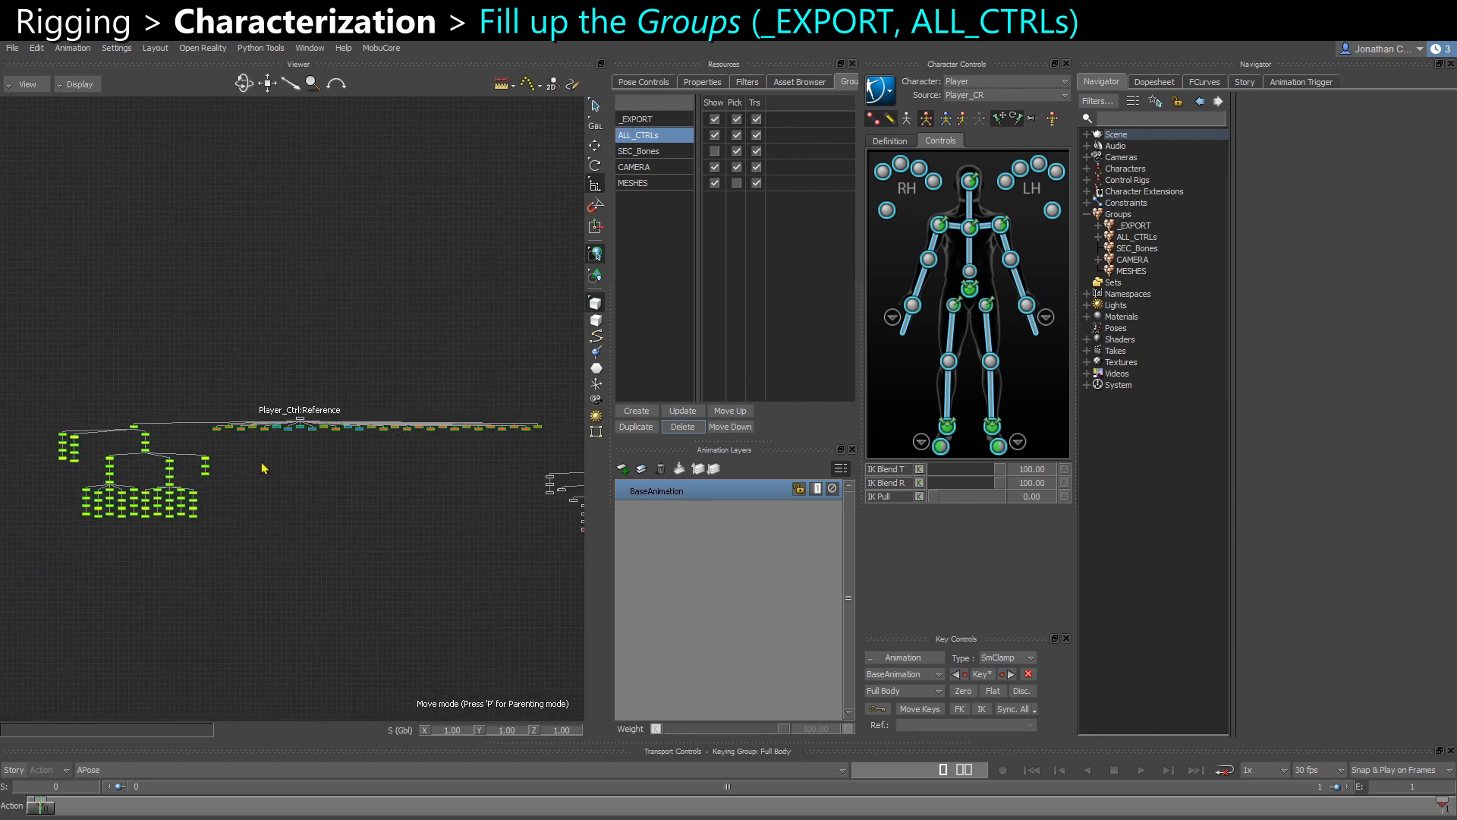
scroll(215, 468, "up", 2)
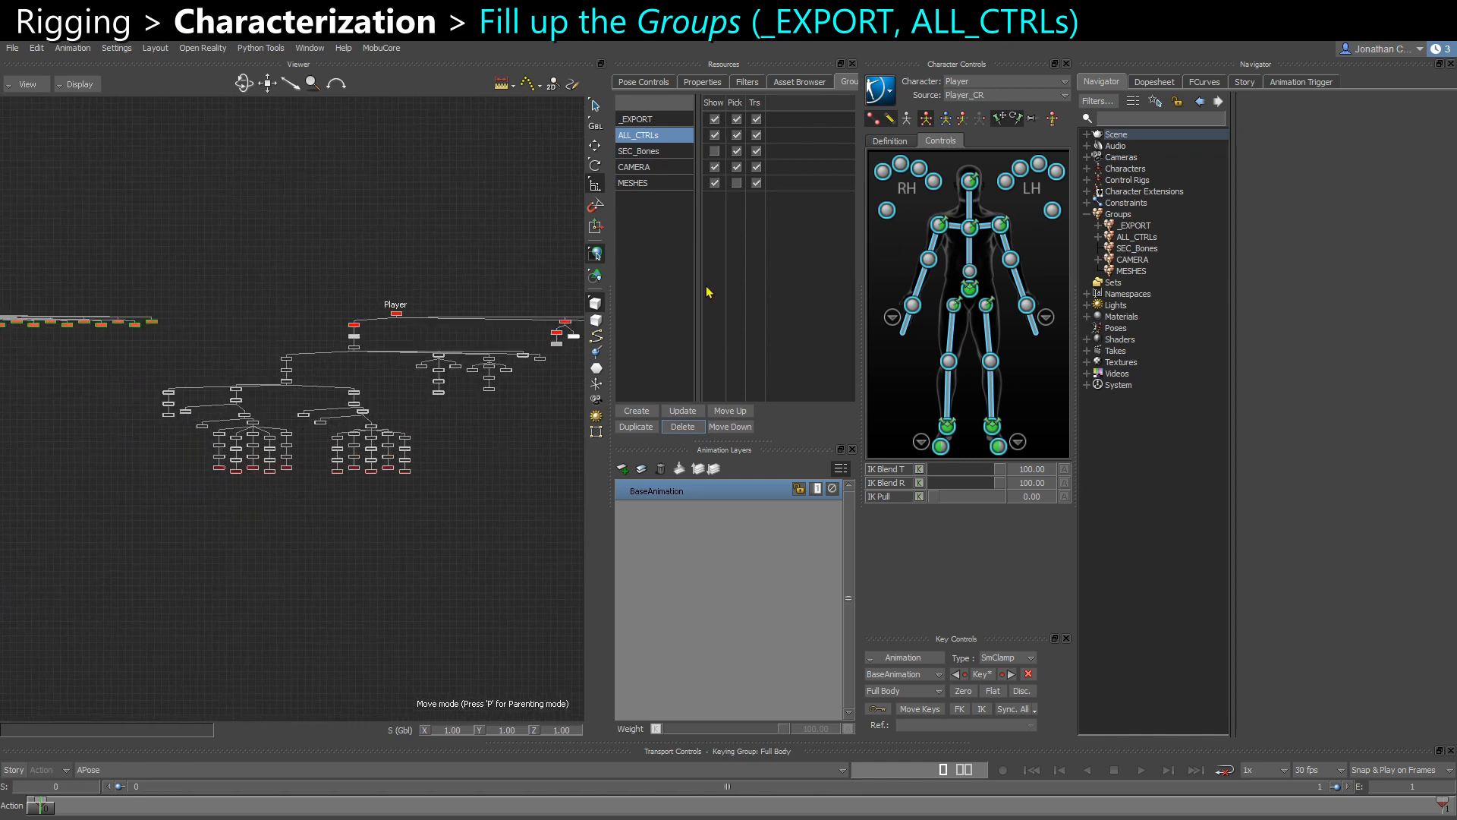
left_click(892, 318)
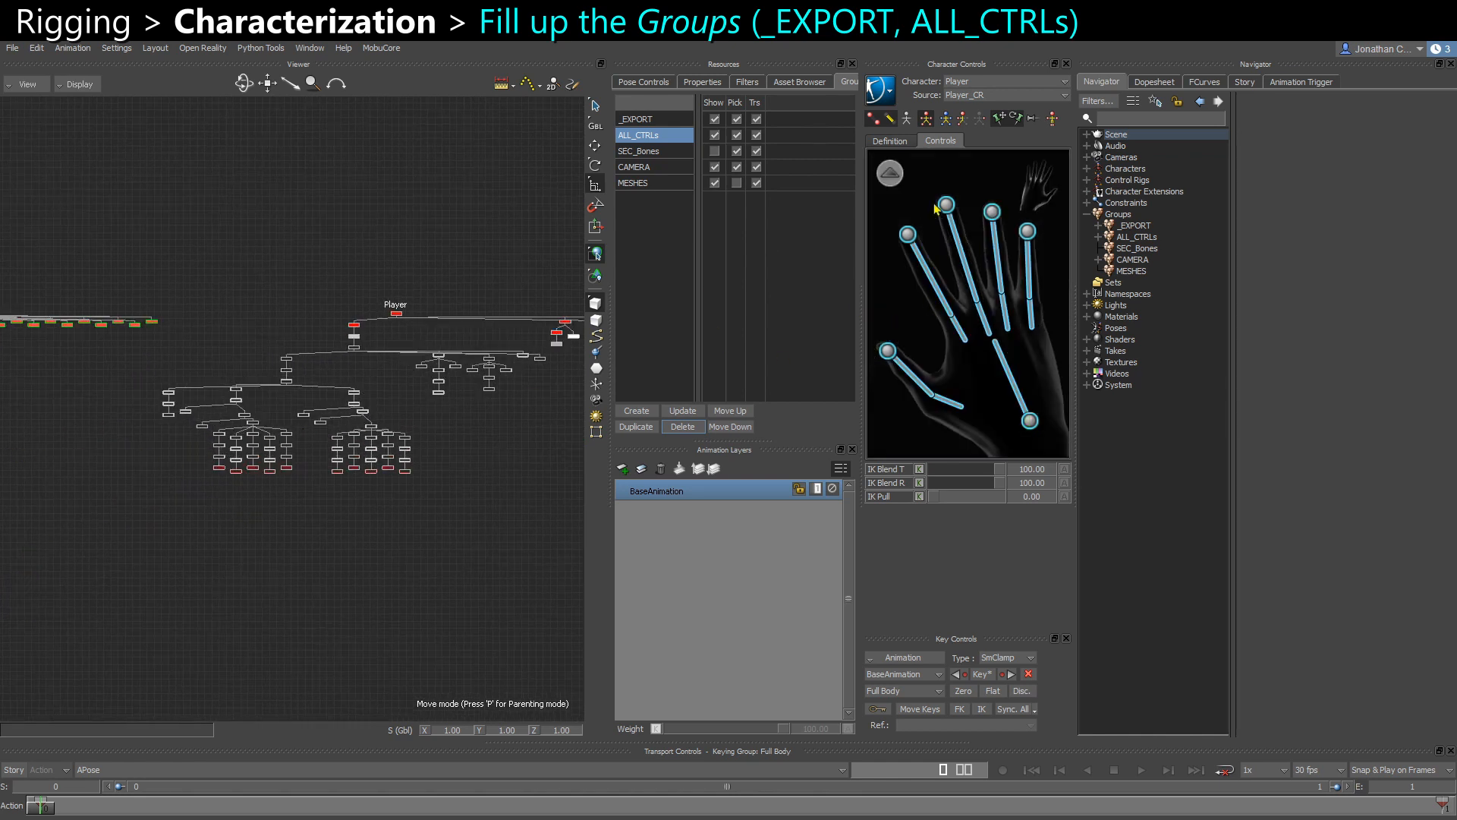
left_click(890, 175)
key("ctrl+w")
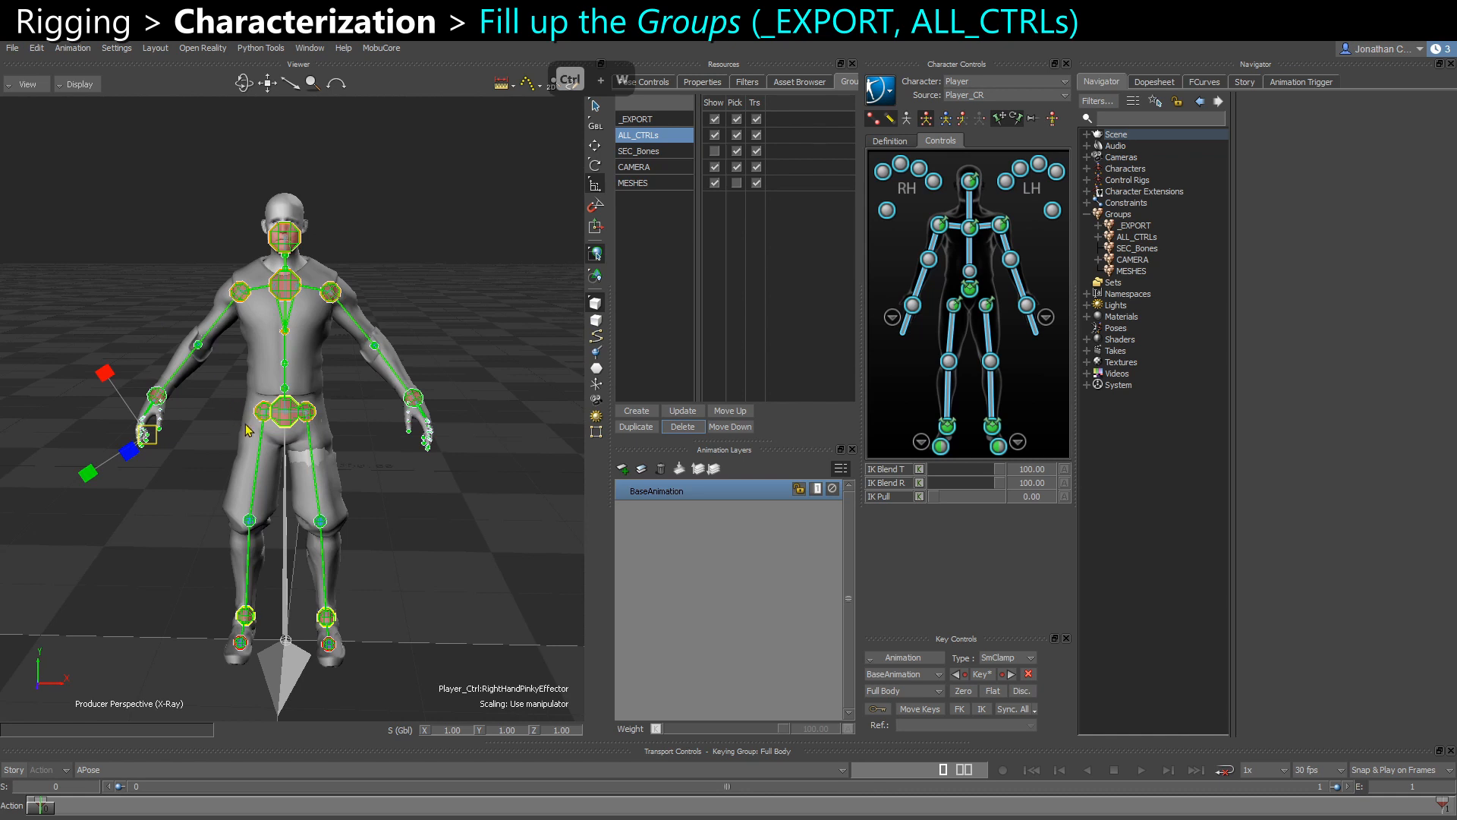
left_click_drag(426, 511, 1136, 234)
left_click(1167, 241)
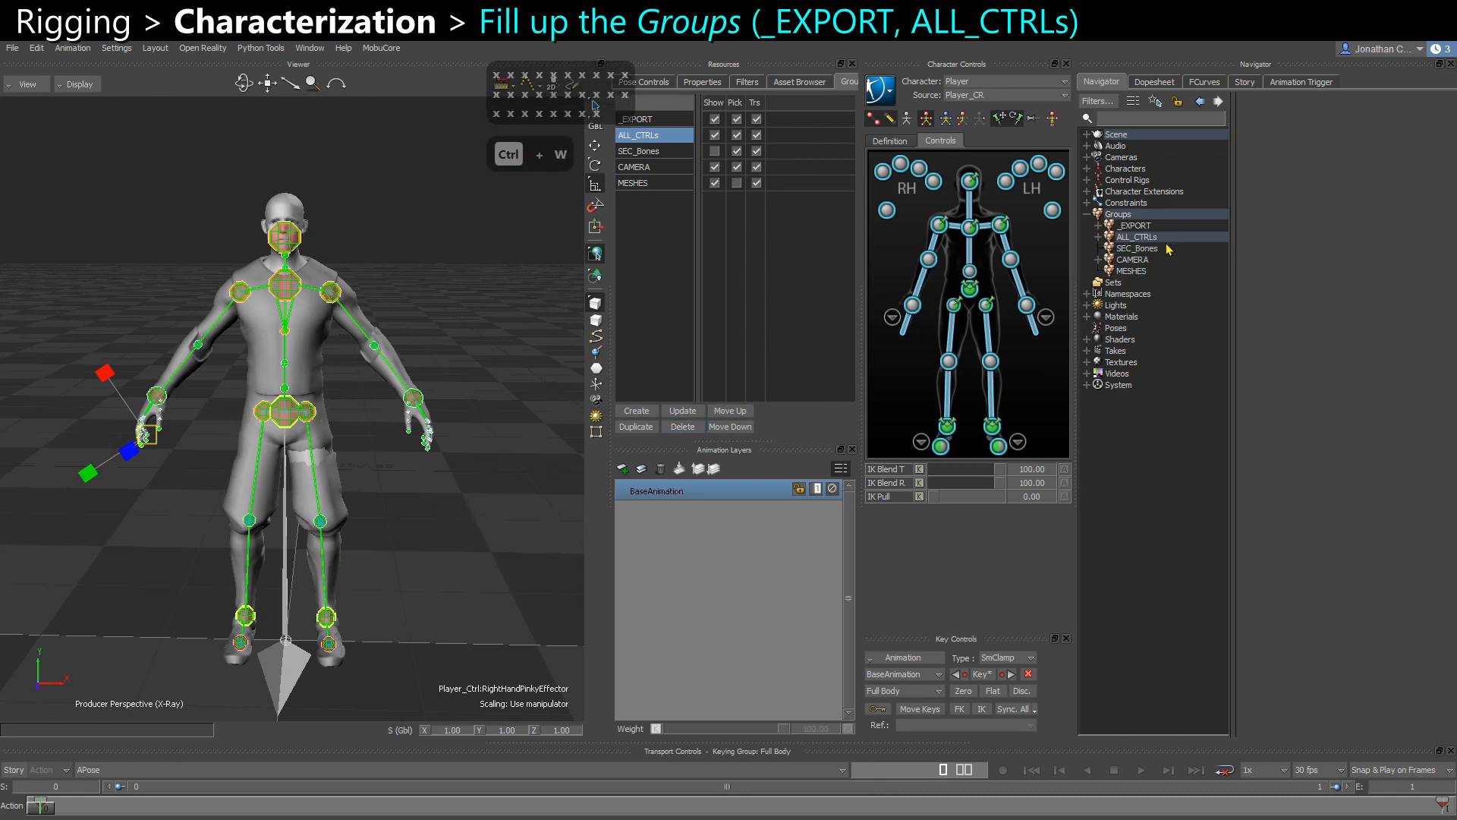
left_click(1137, 248)
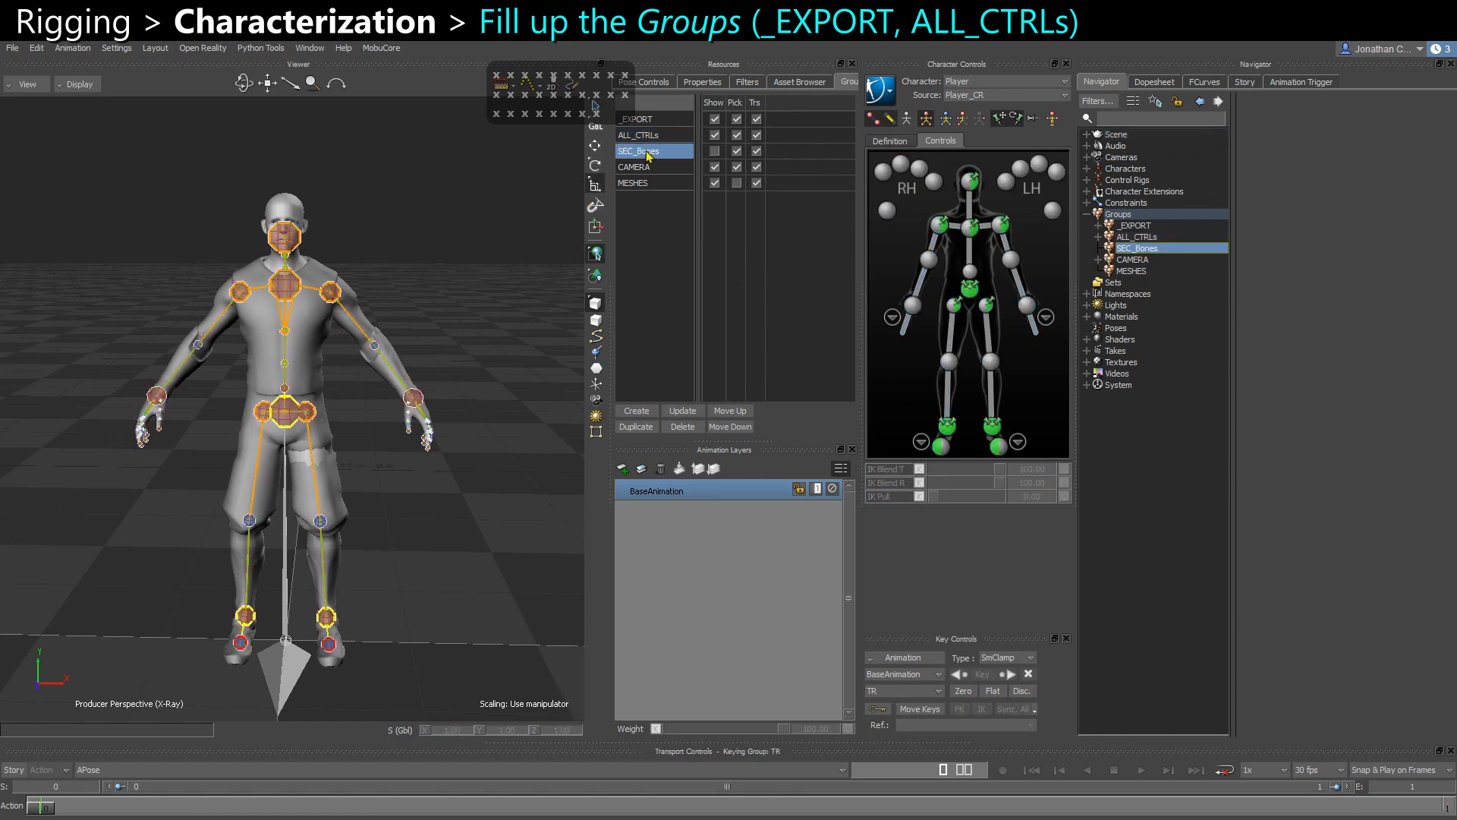
left_click(448, 281)
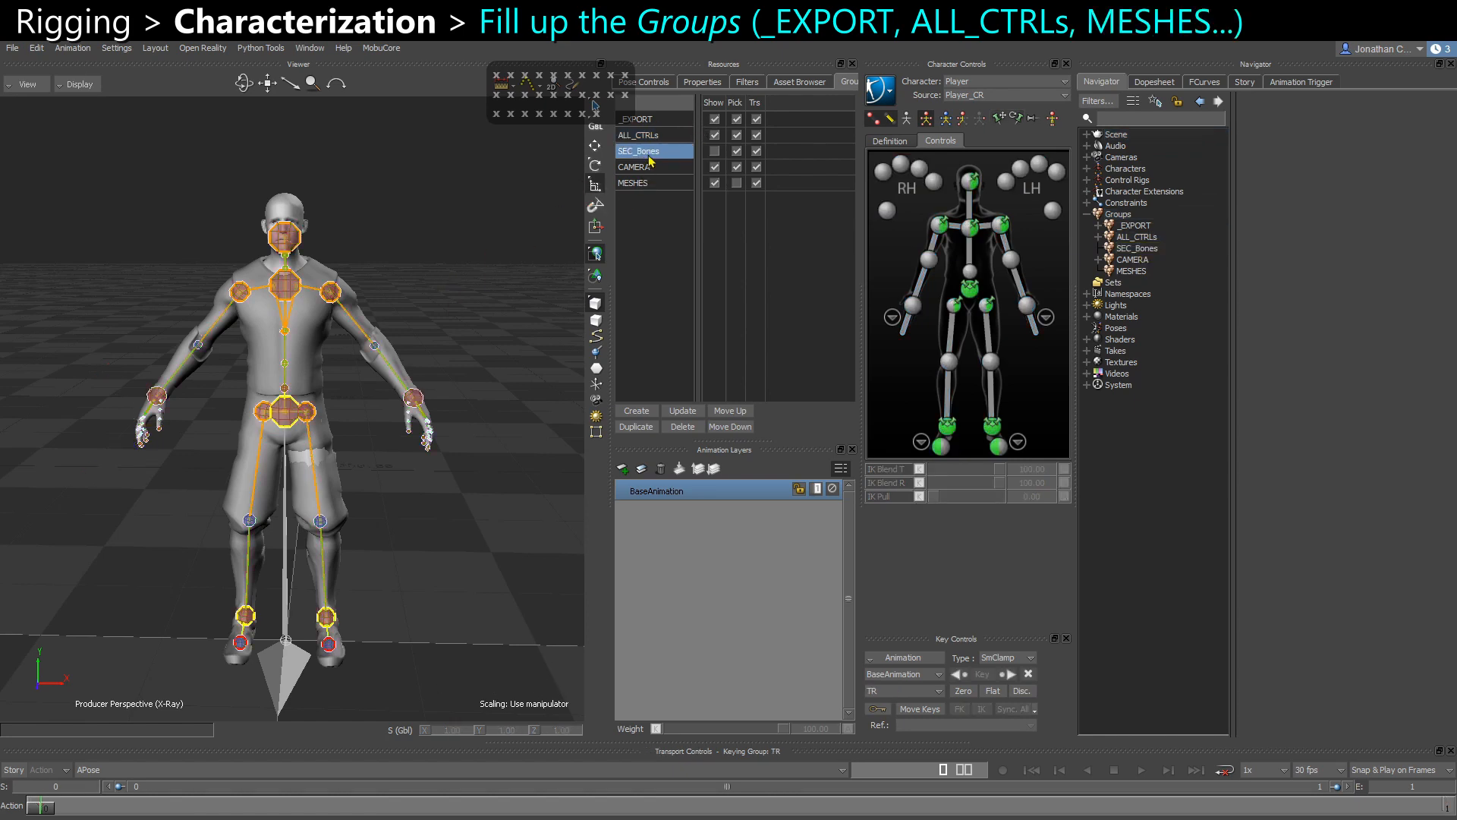
scroll(275, 278, "up", 3)
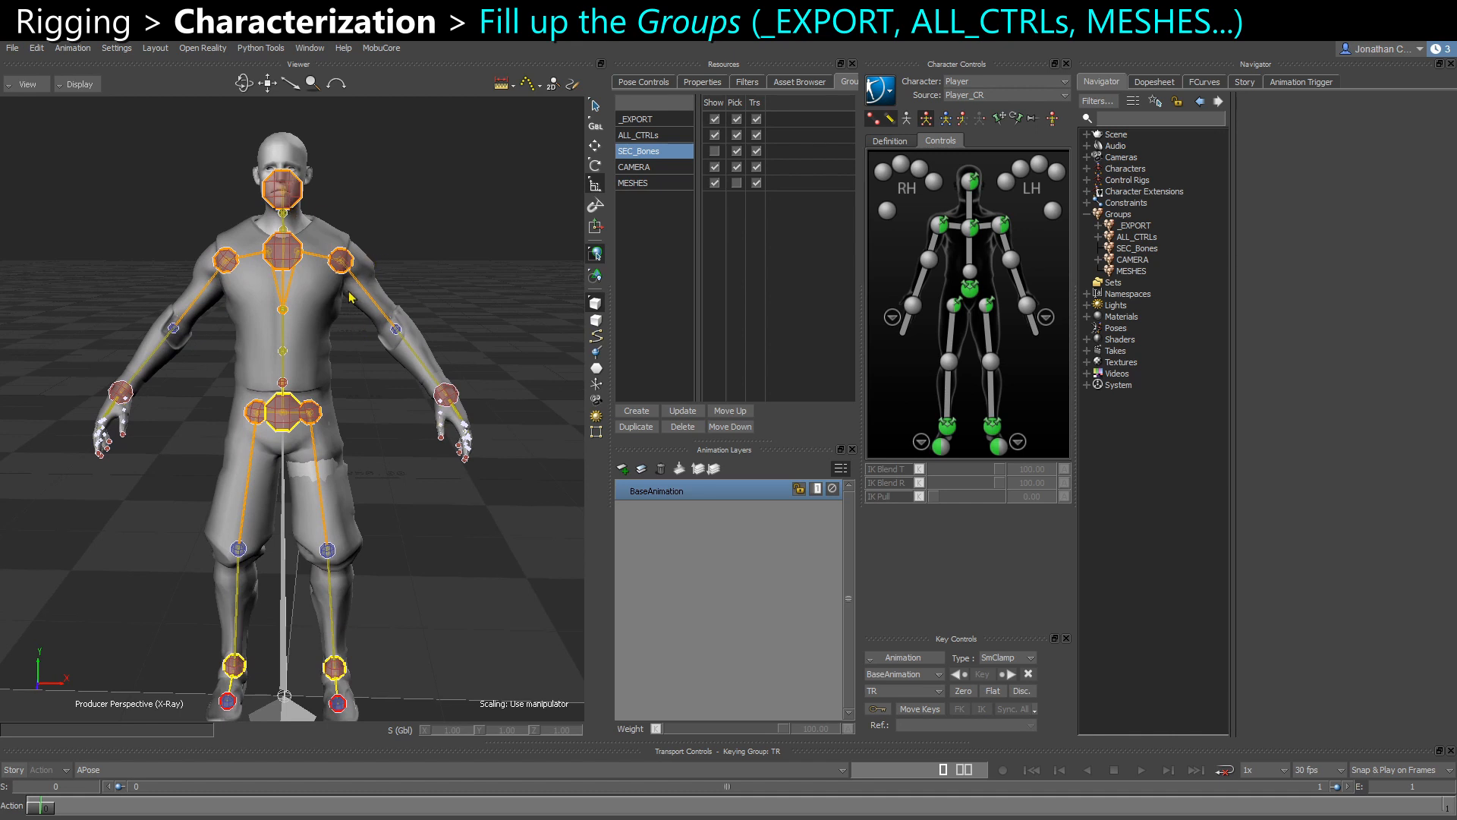
left_click(653, 168)
Add the character's Body and SK_CH_M_Male01_Base meshes to the MESHES group, and disable the group's Pick and Trs options
left_click(657, 184)
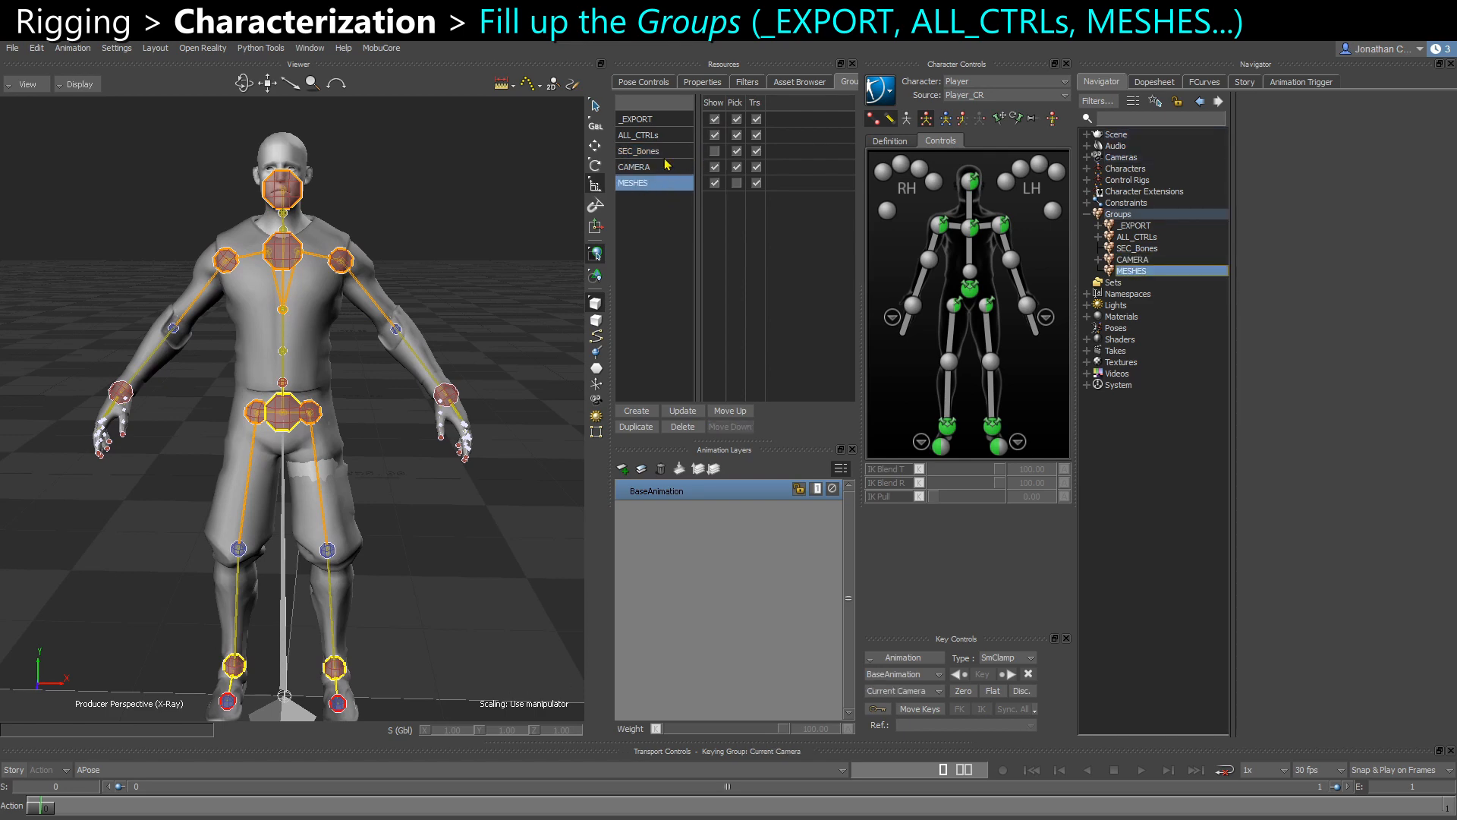
left_click(341, 384)
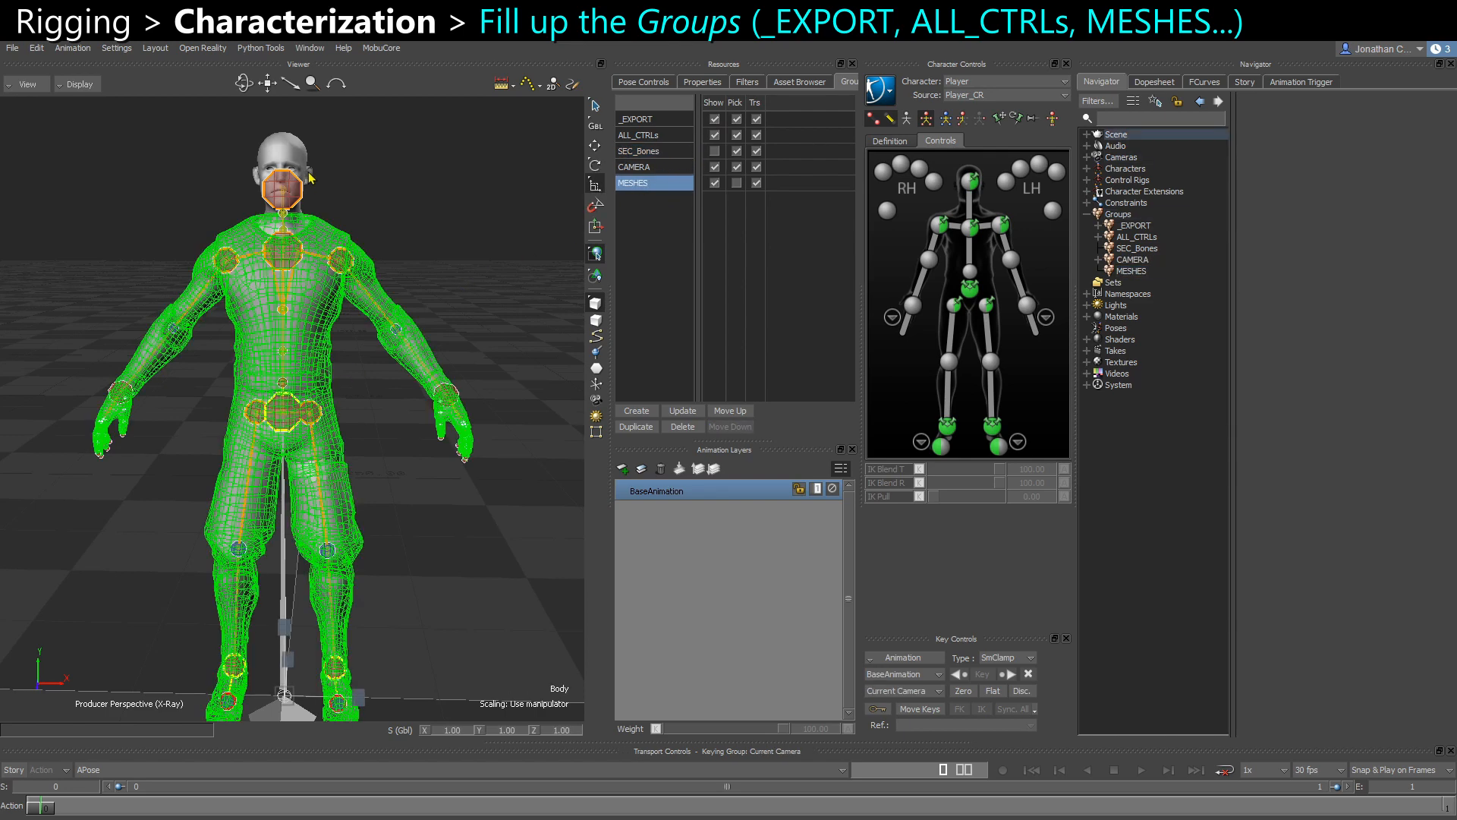
key("x")
left_click_drag(458, 203, 1136, 269)
left_click(1155, 271)
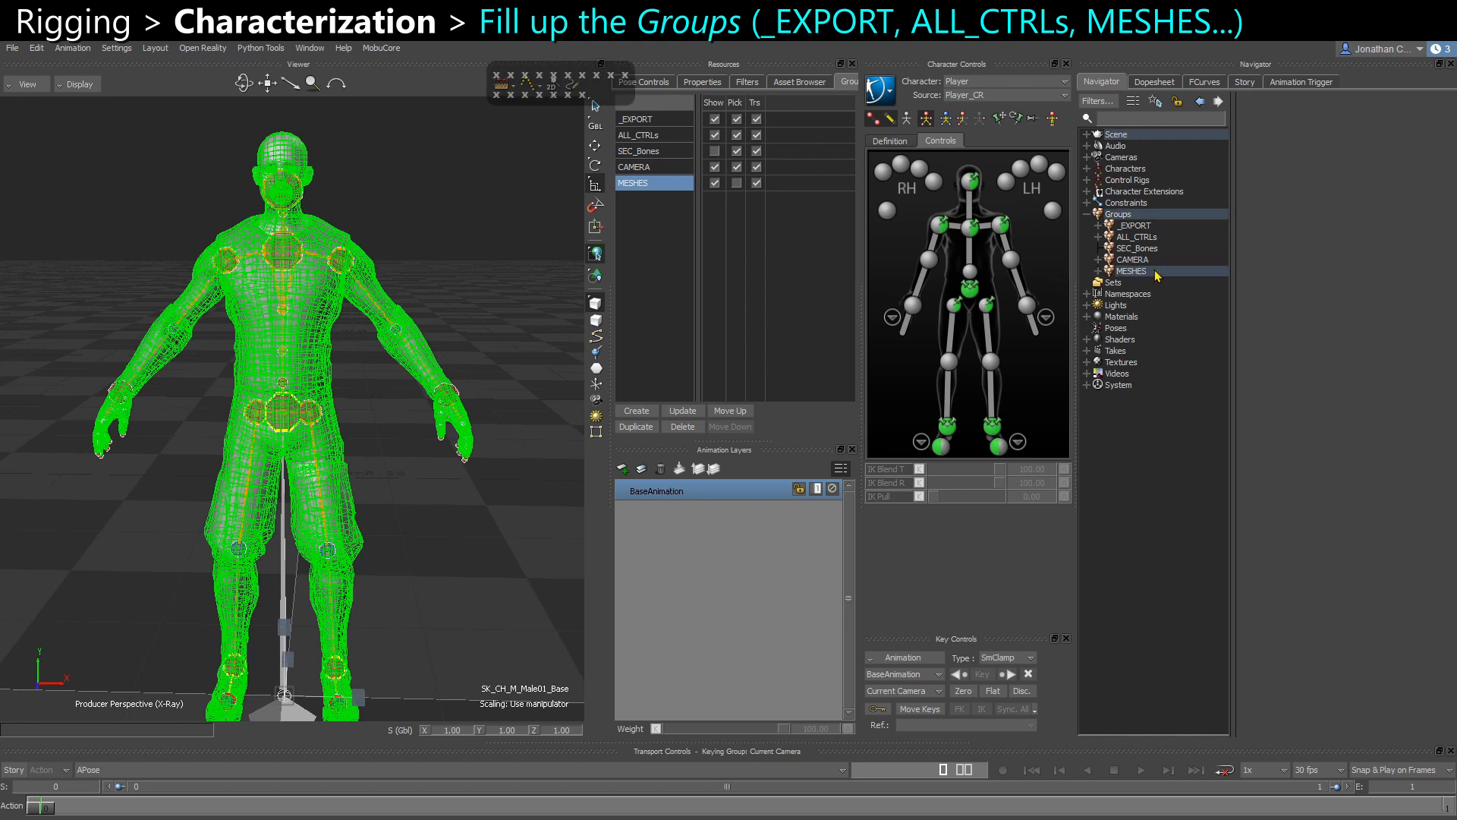
left_click(736, 184)
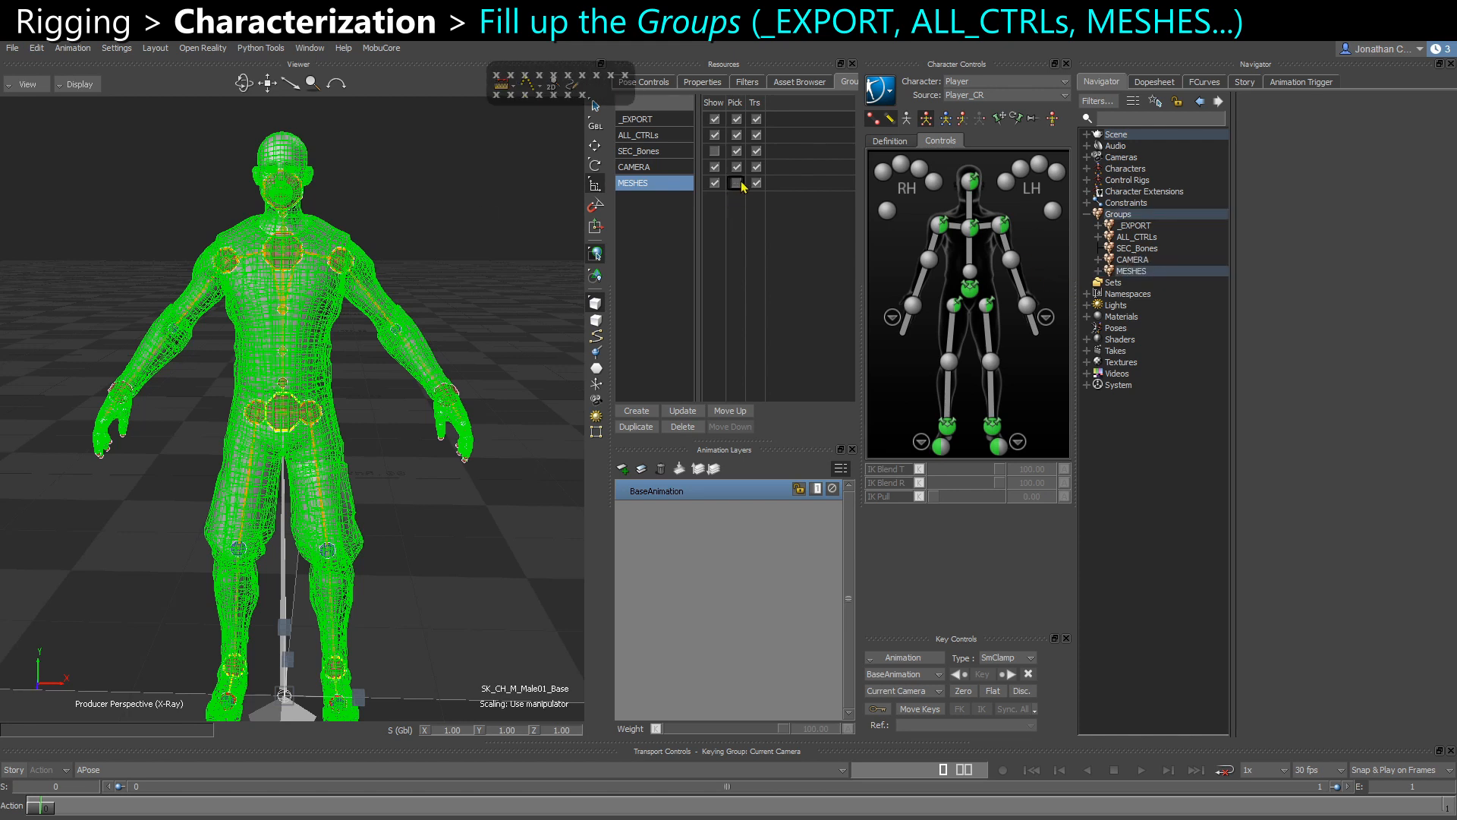
left_click(444, 165)
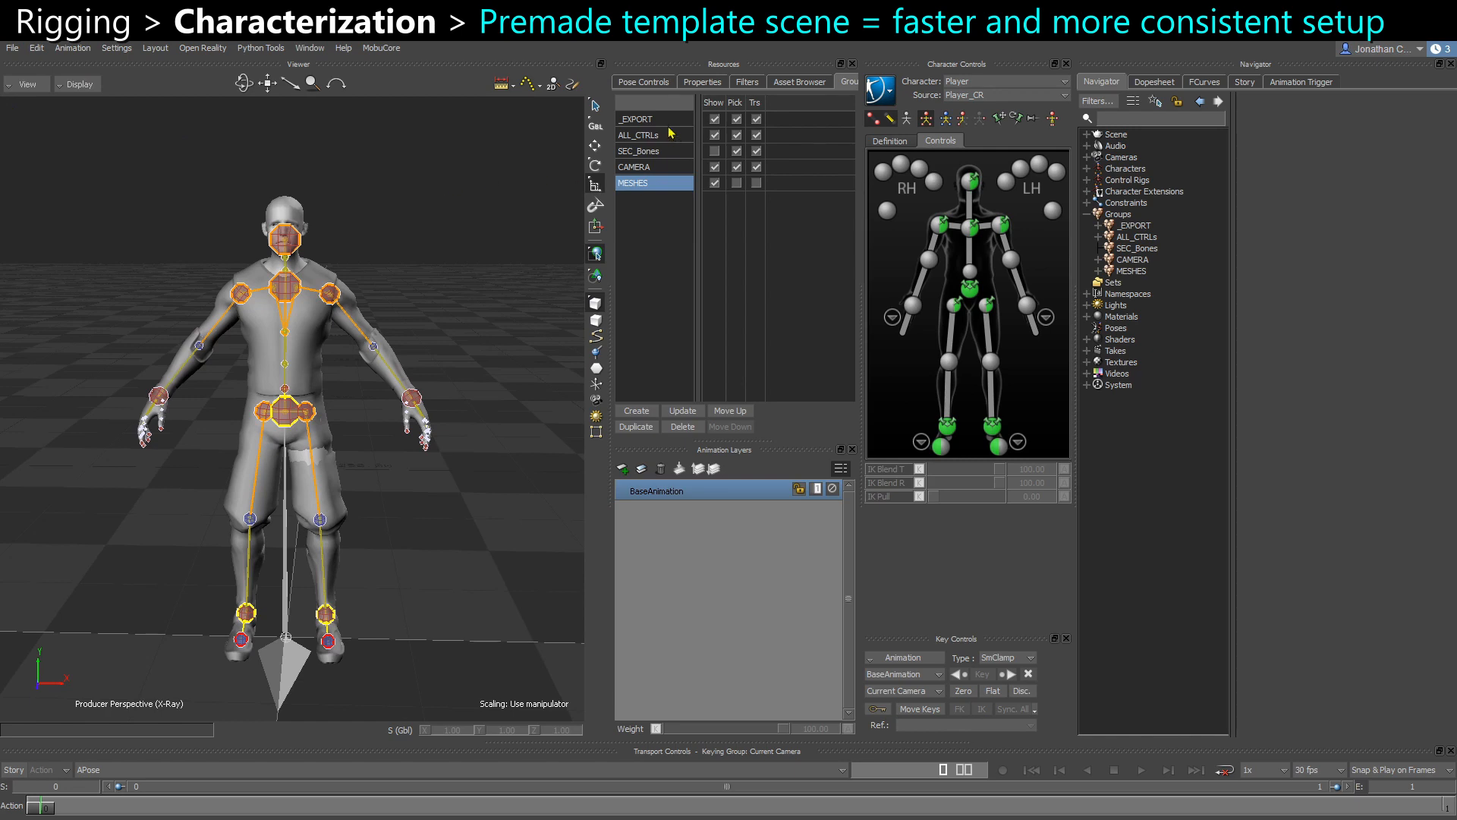
Examine the control rig and Player hierarchies and their group membership in the schematic, and return to the 3D view
key("ctrl+w")
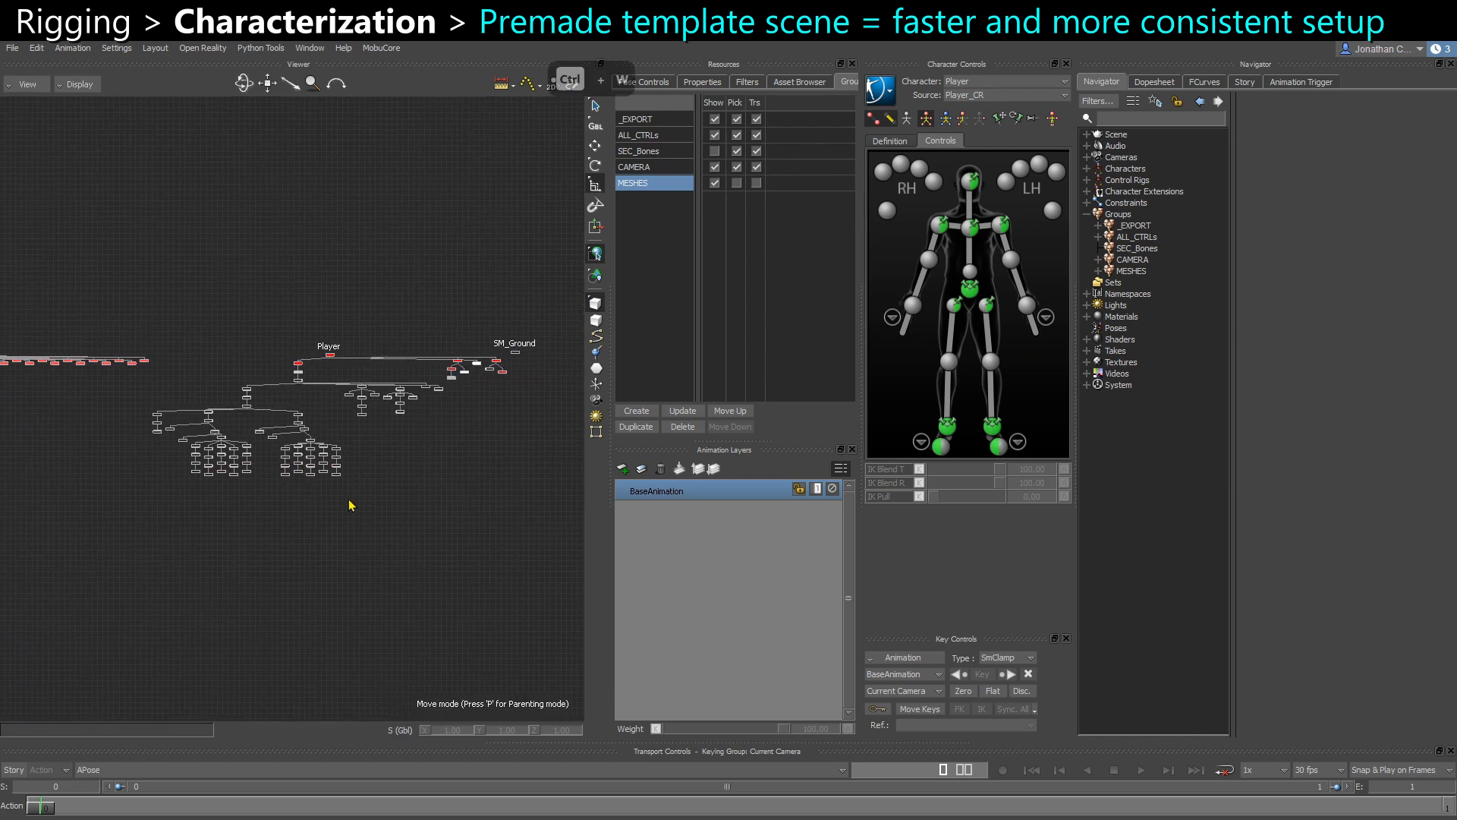
scroll(349, 505, "down", 5)
middle_click_drag(82, 519, 356, 431, "alt")
scroll(355, 430, "down", 3)
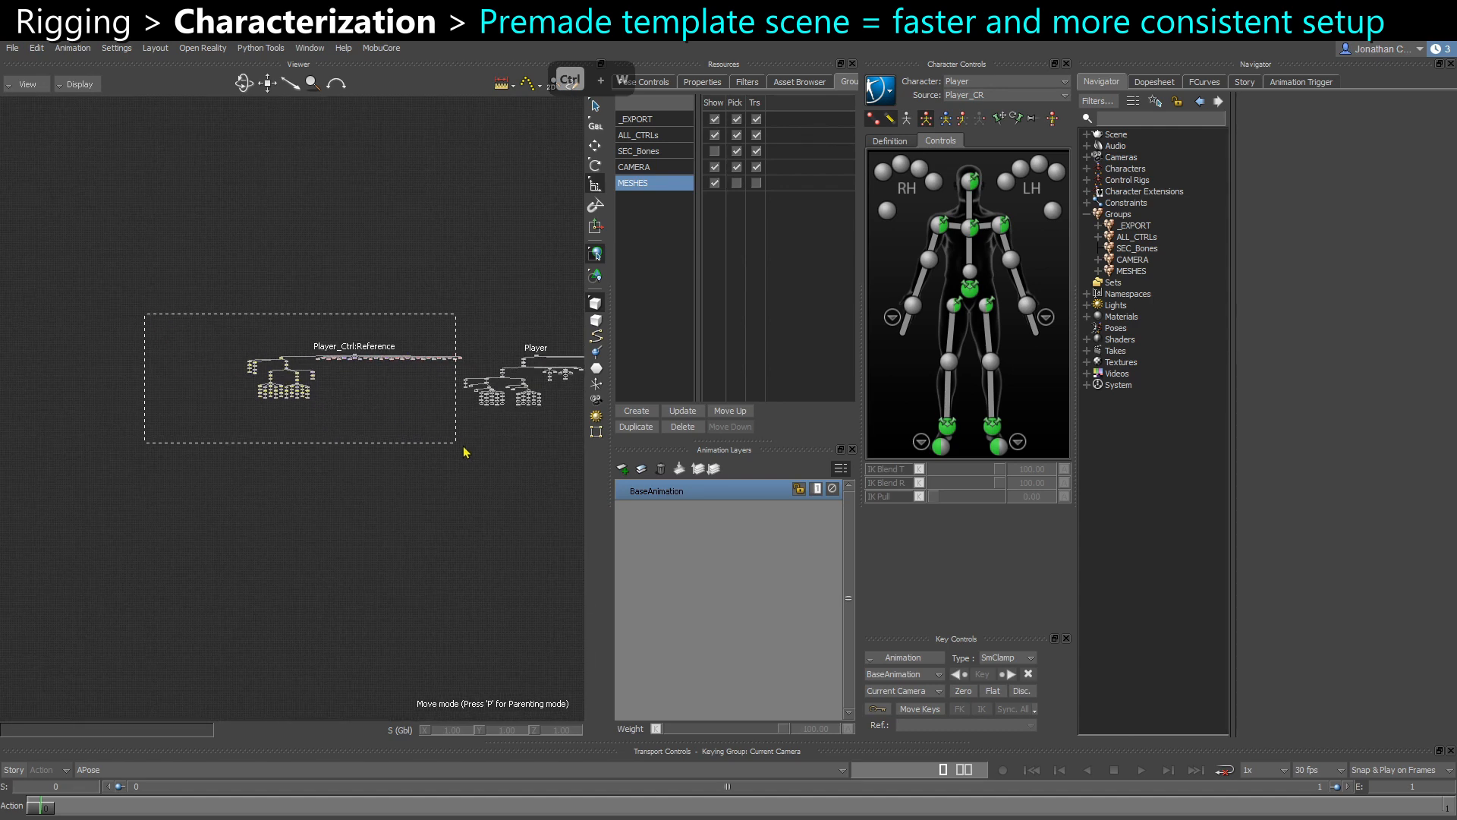
left_click_drag(465, 452, 455, 458)
scroll(357, 455, "up", 4)
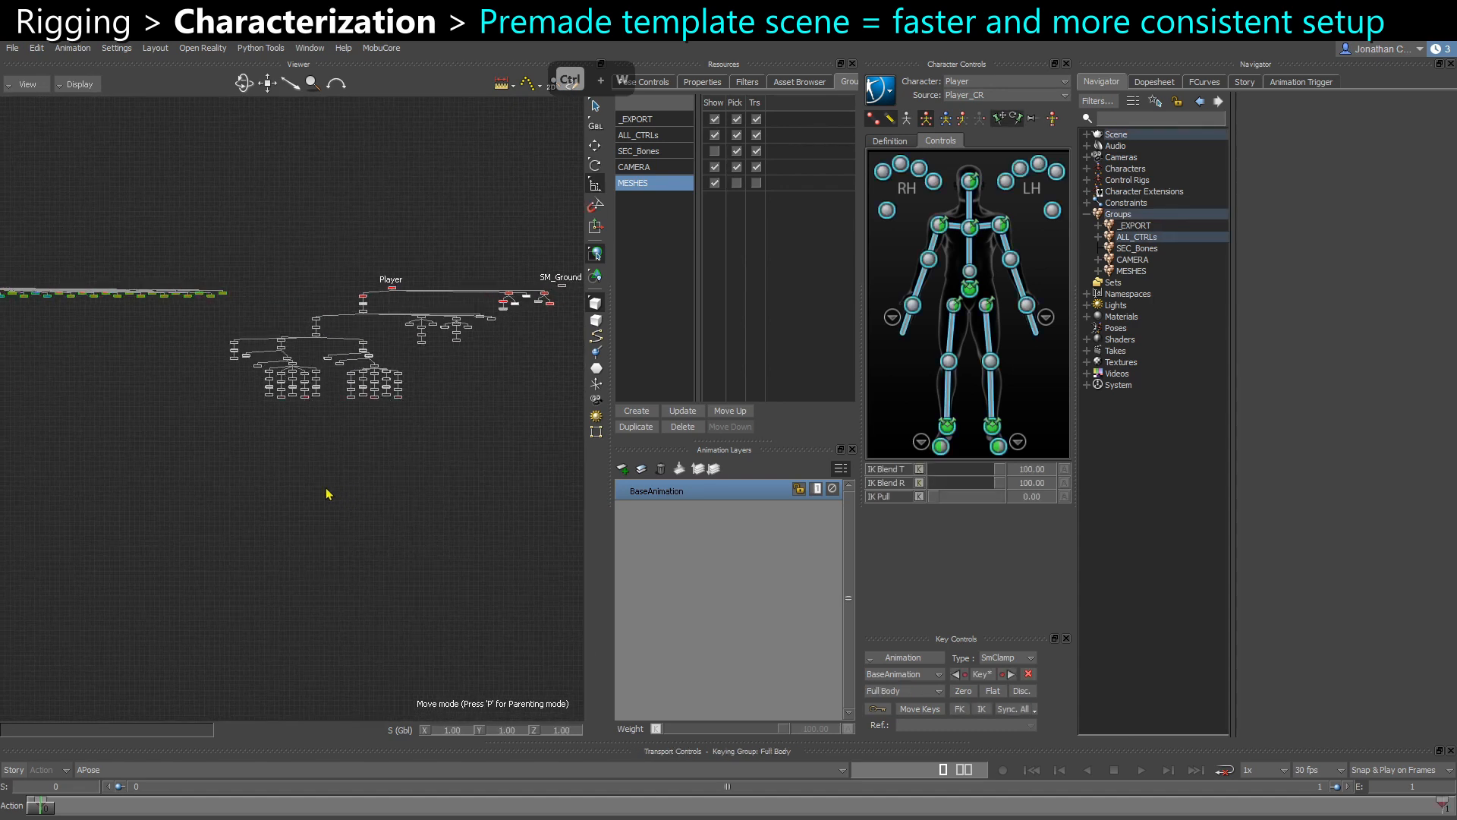
middle_click_drag(327, 489, 288, 498, "alt")
left_click(456, 422)
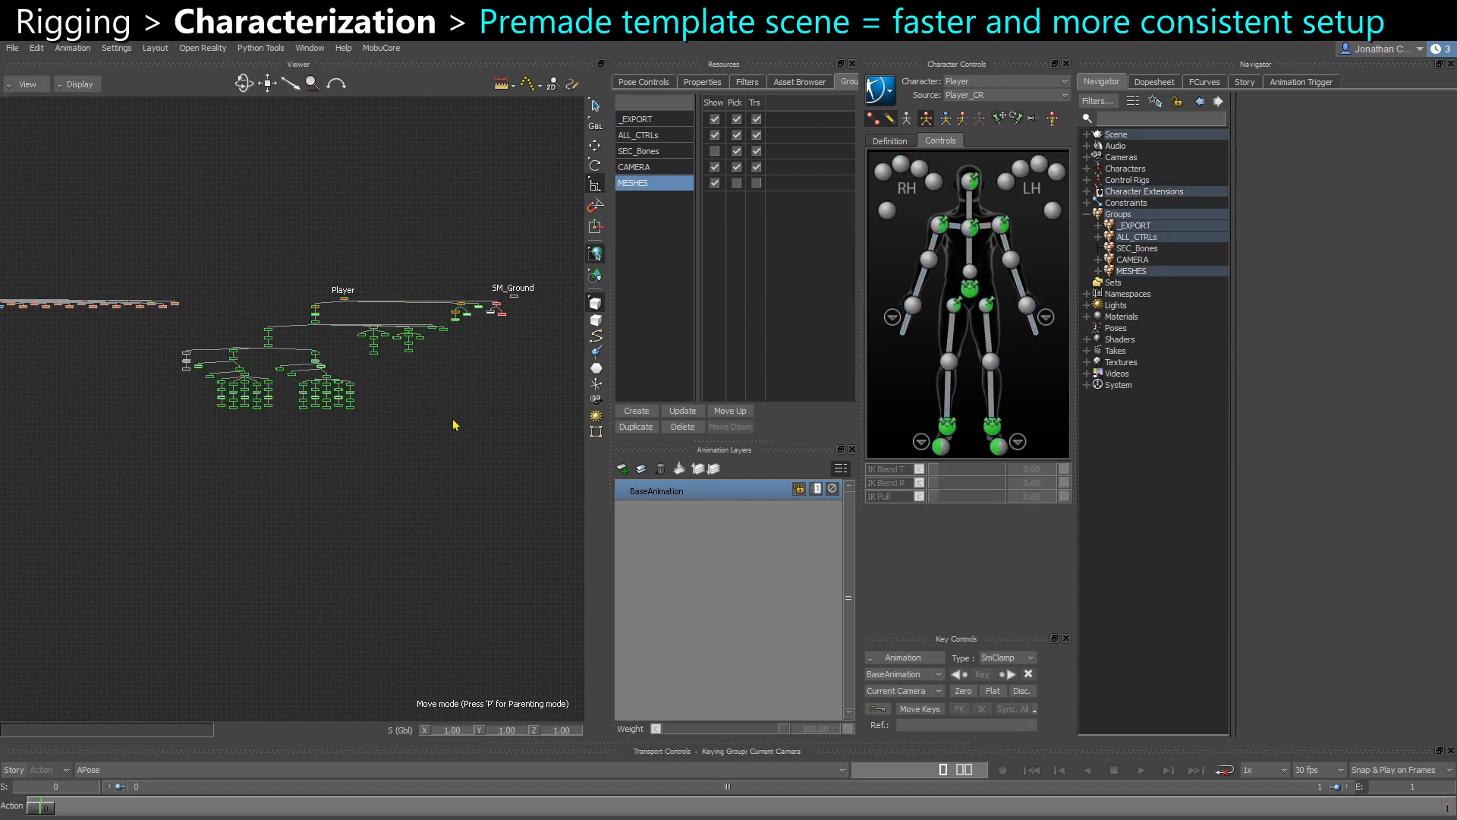
scroll(458, 341, "up", 1)
key("ctrl+e")
Select the Root_CTL control at the character's feet and activate the Translate manipulator
left_click_drag(458, 340, 384, 620, "alt")
scroll(310, 622, "up", 3)
left_click(306, 630)
key("w")
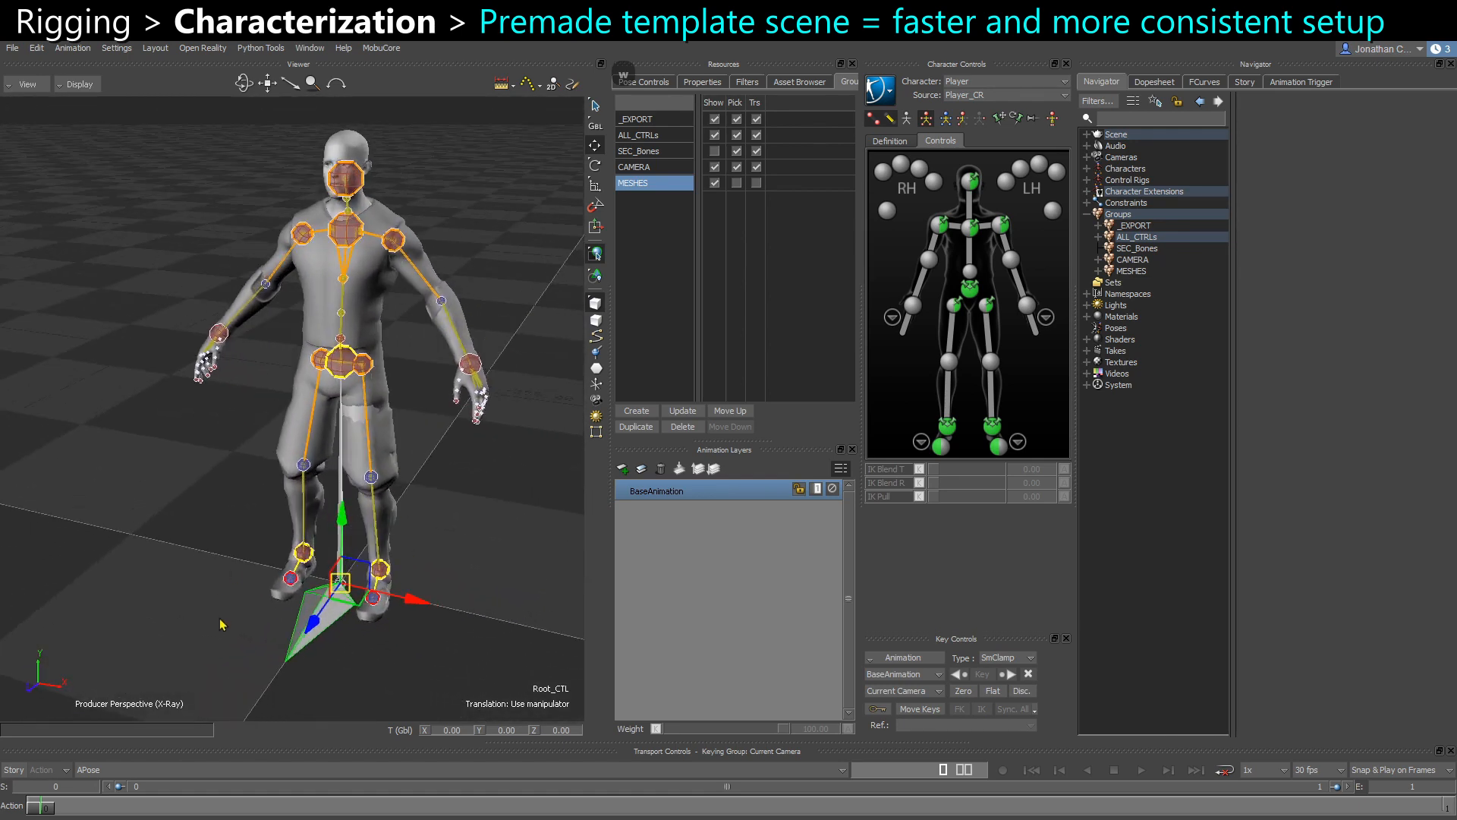